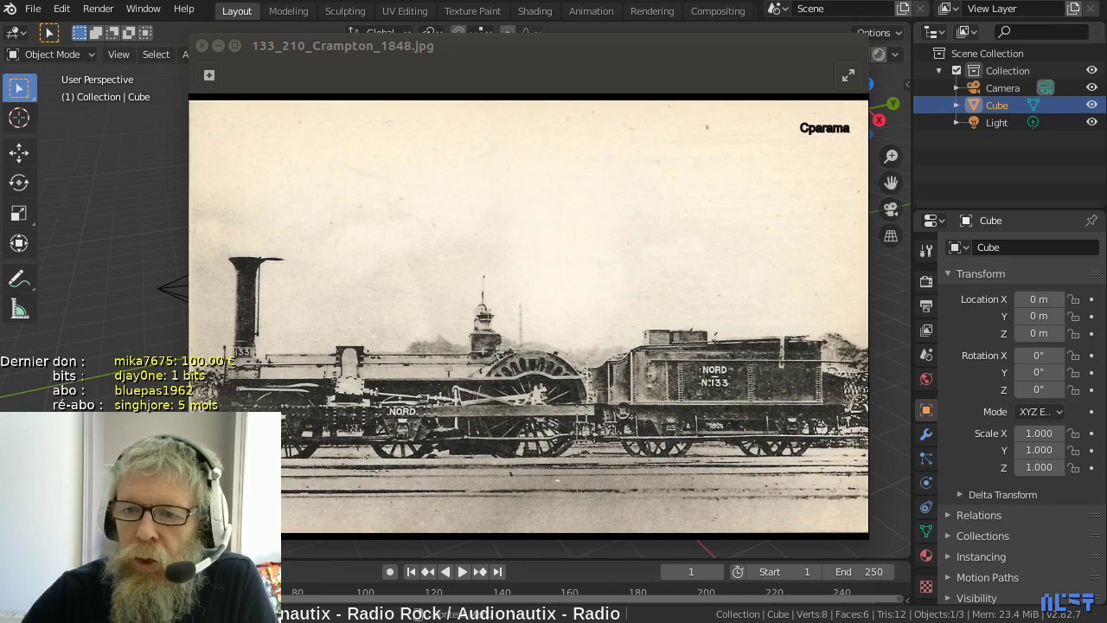
- Hide the reference photo, then delete the default camera and the light
double_click(713, 46)
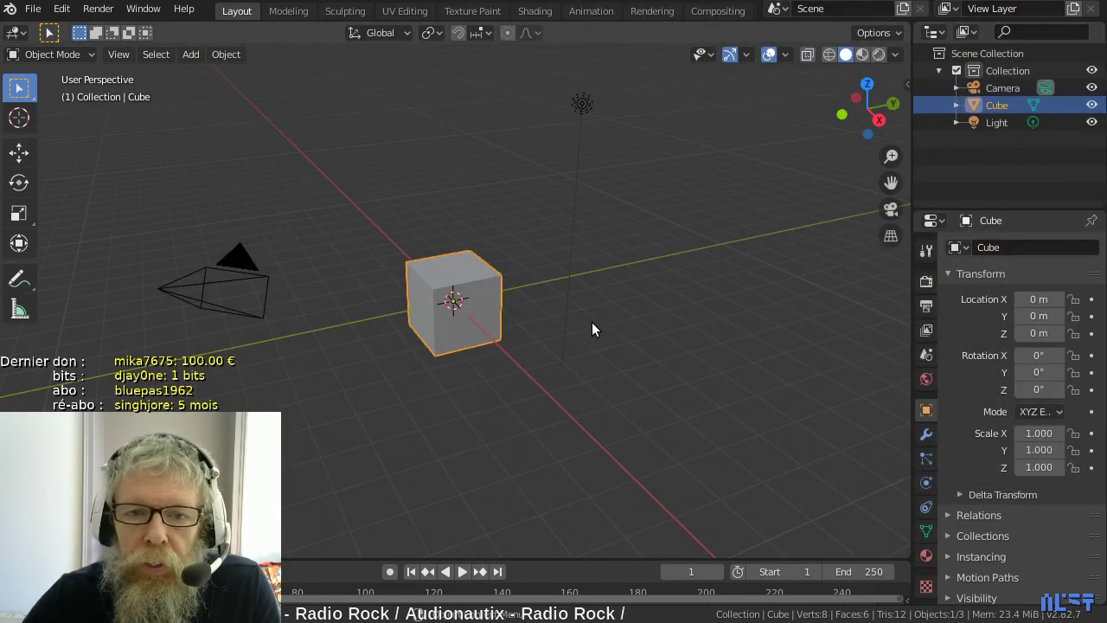
left_click(192, 297)
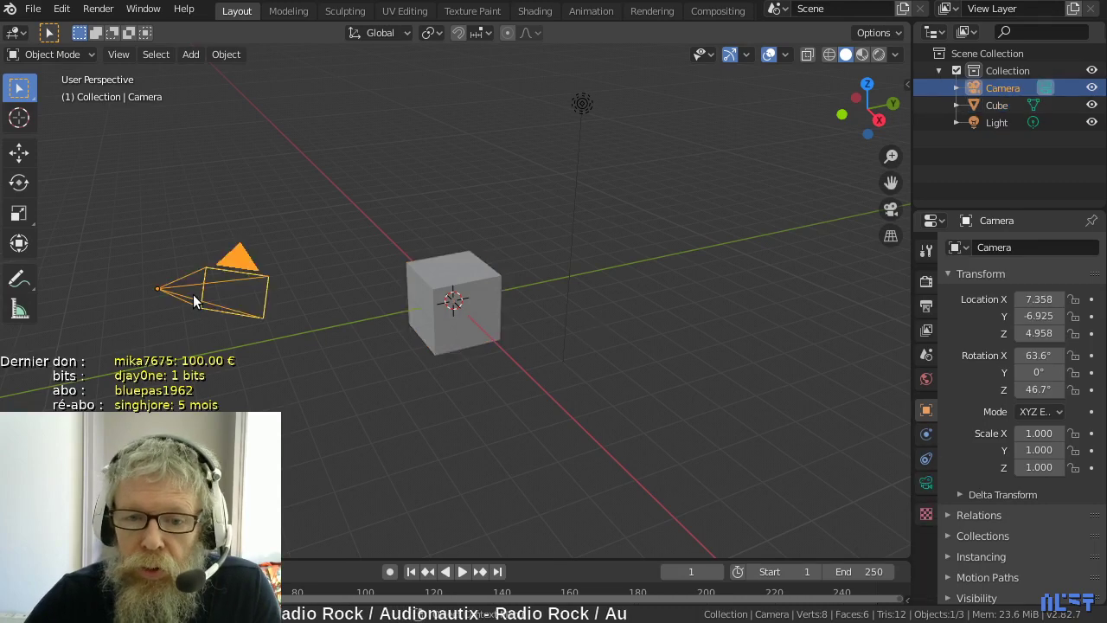
key("Delete")
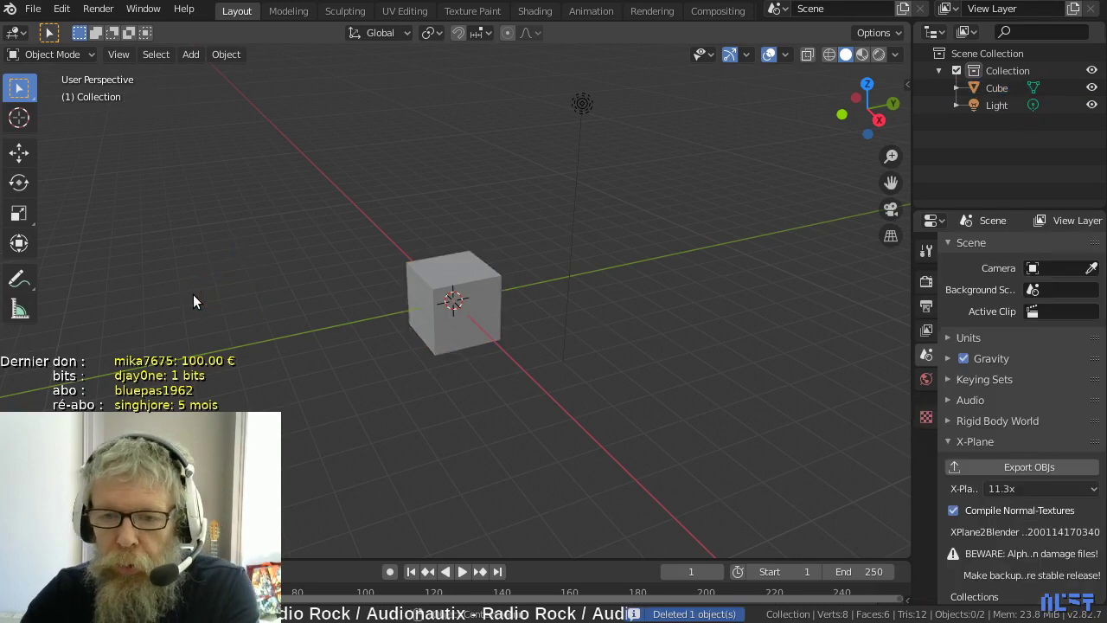
left_click(584, 105)
key("Delete")
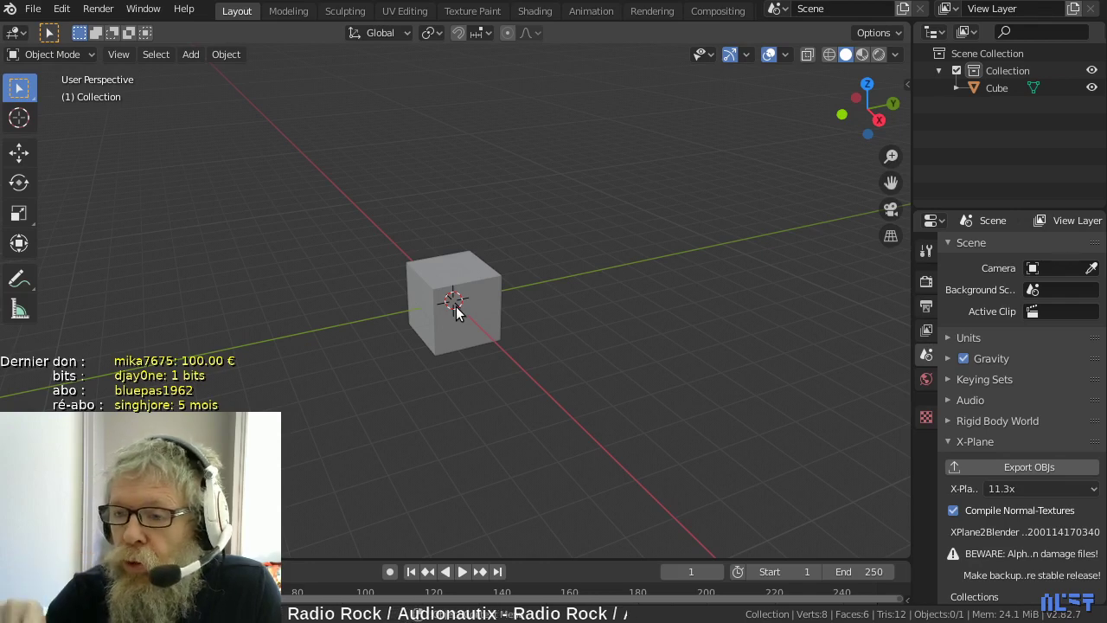
- Open and dismiss the viewport's object context menu, returning to the 133_210_Crampton_1848.jpg photo
right_click(557, 273)
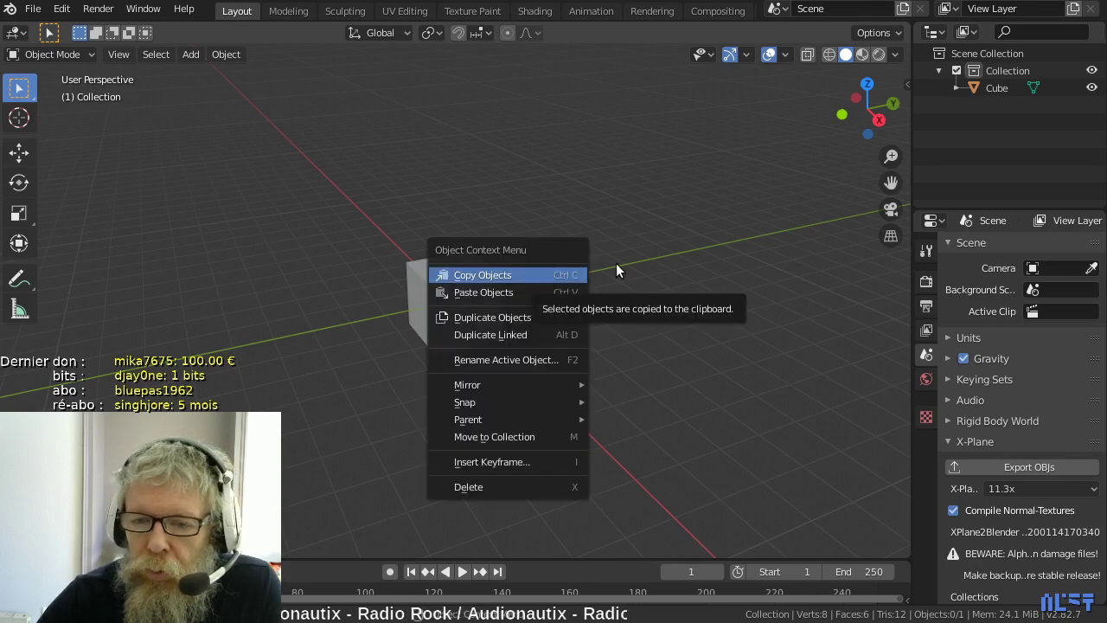
key("Escape")
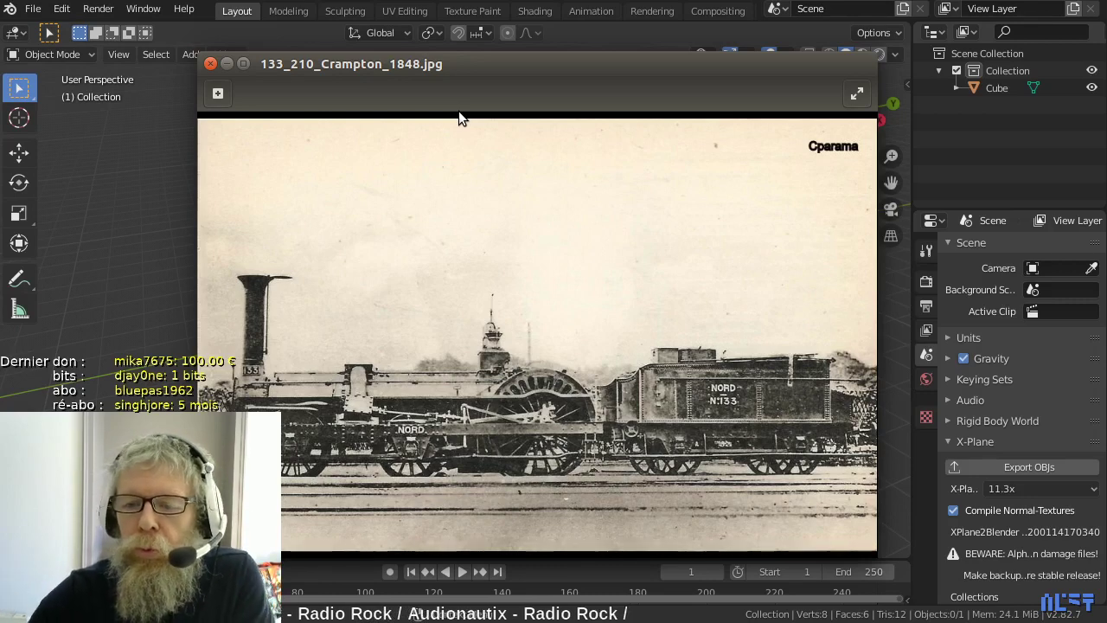
- Advance to 133_210_Crampton_1848_comptage_rayons.jpg, annotated with wheel spoke counts 12, 12, 20 and 12
mouse_move(462, 110)
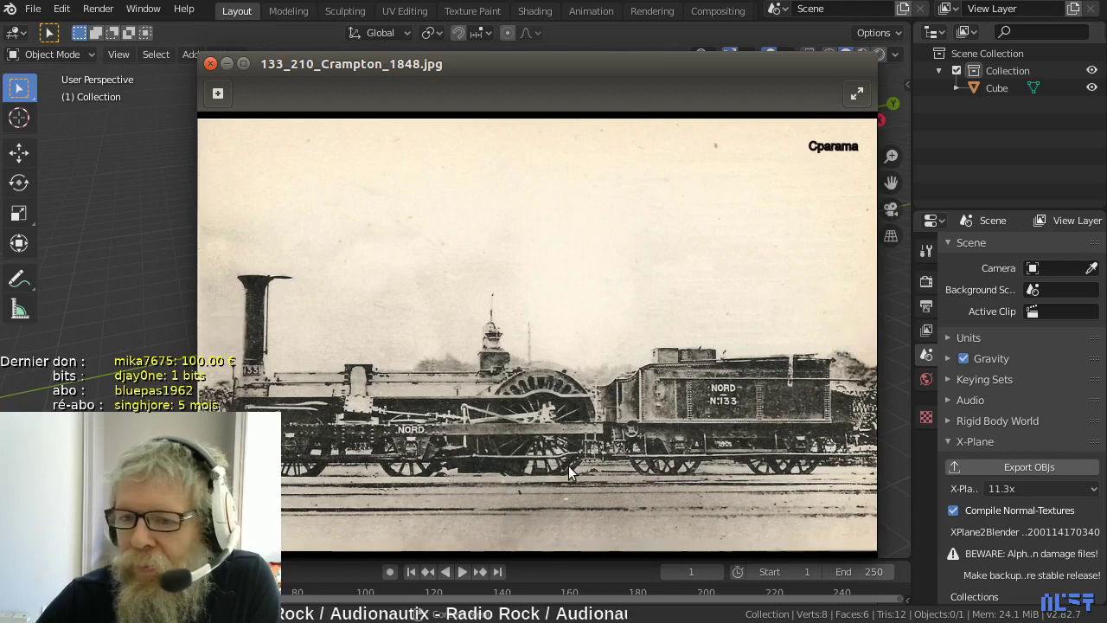
left_click(848, 336)
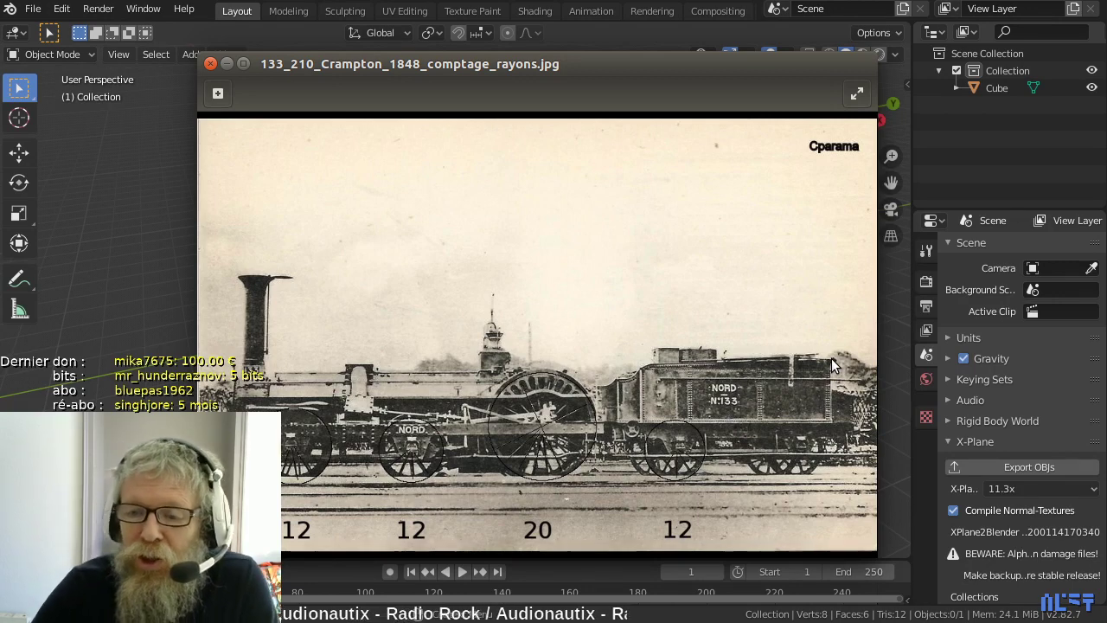
mouse_move(750, 307)
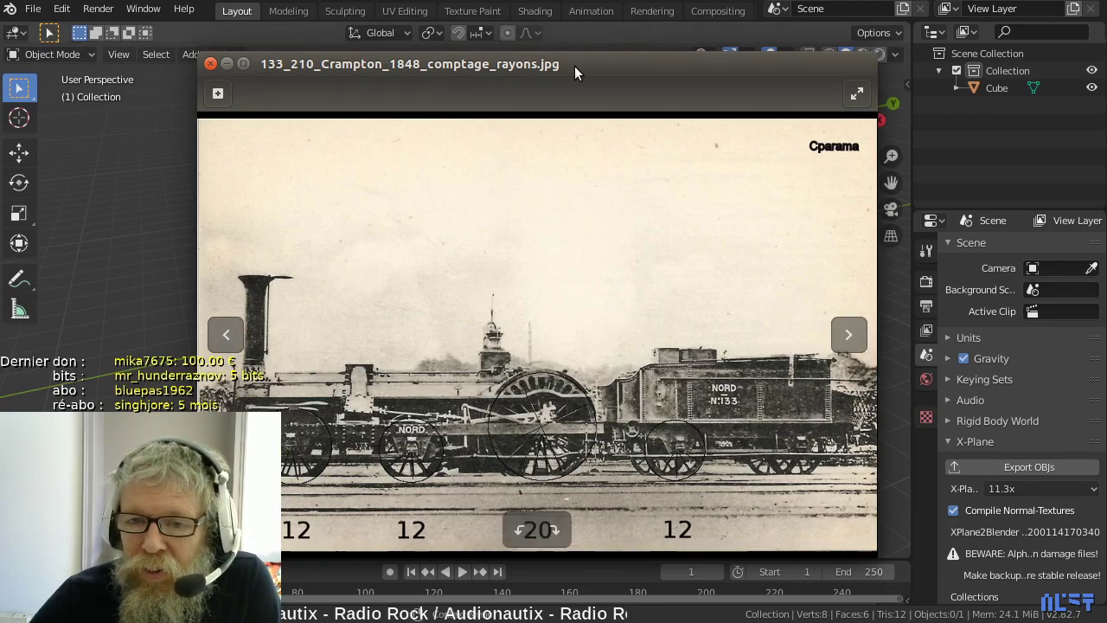
left_click_drag(574, 66, 555, 58)
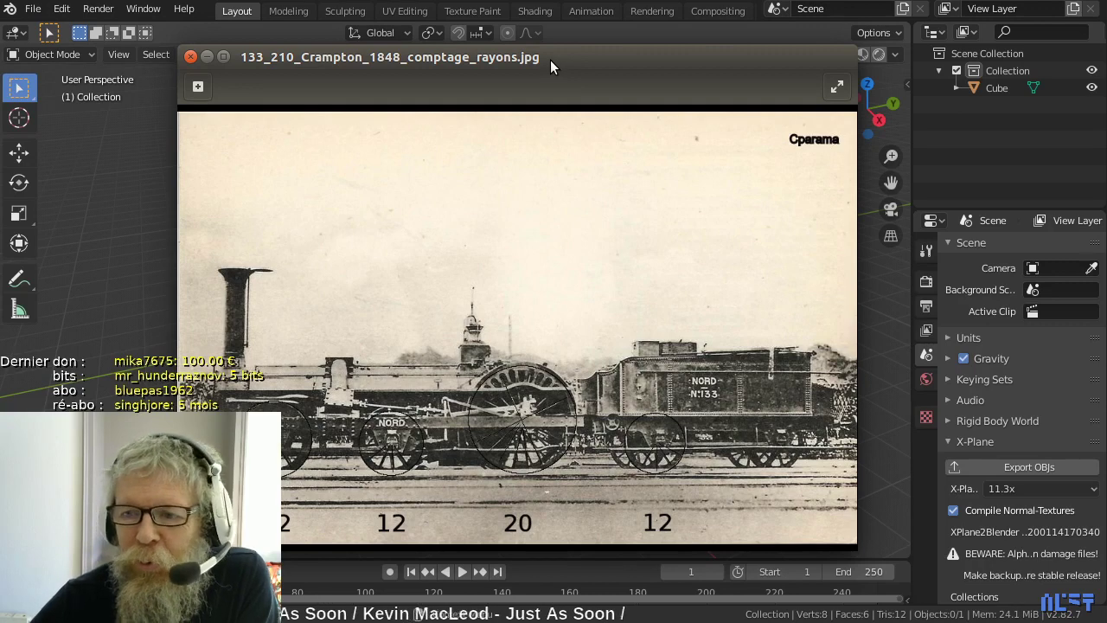
left_click_drag(550, 60, 516, 76)
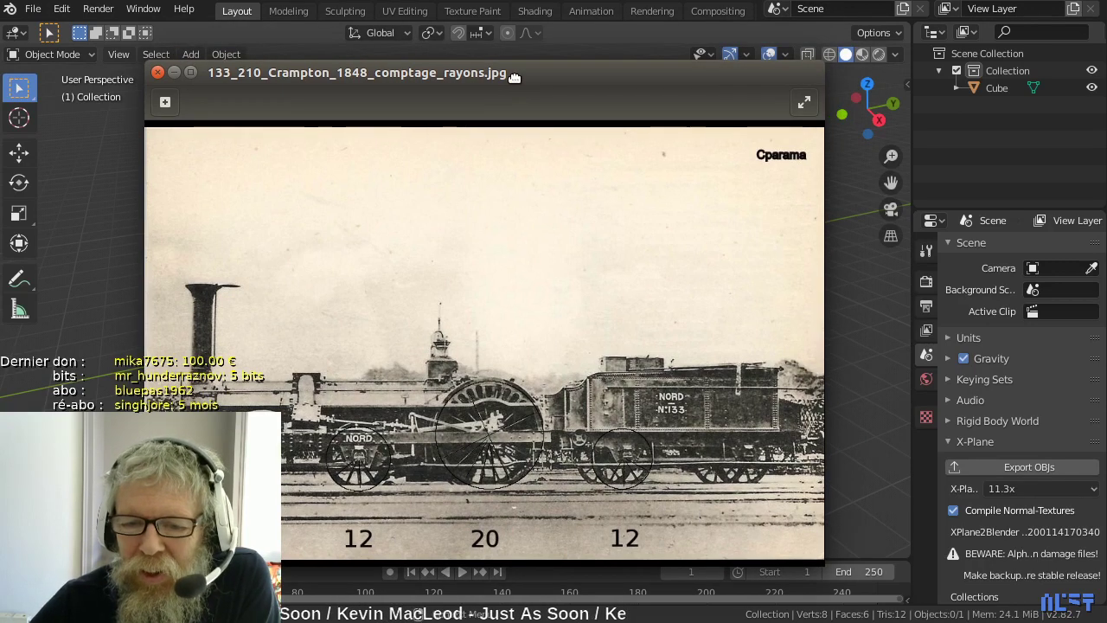
mouse_move(476, 387)
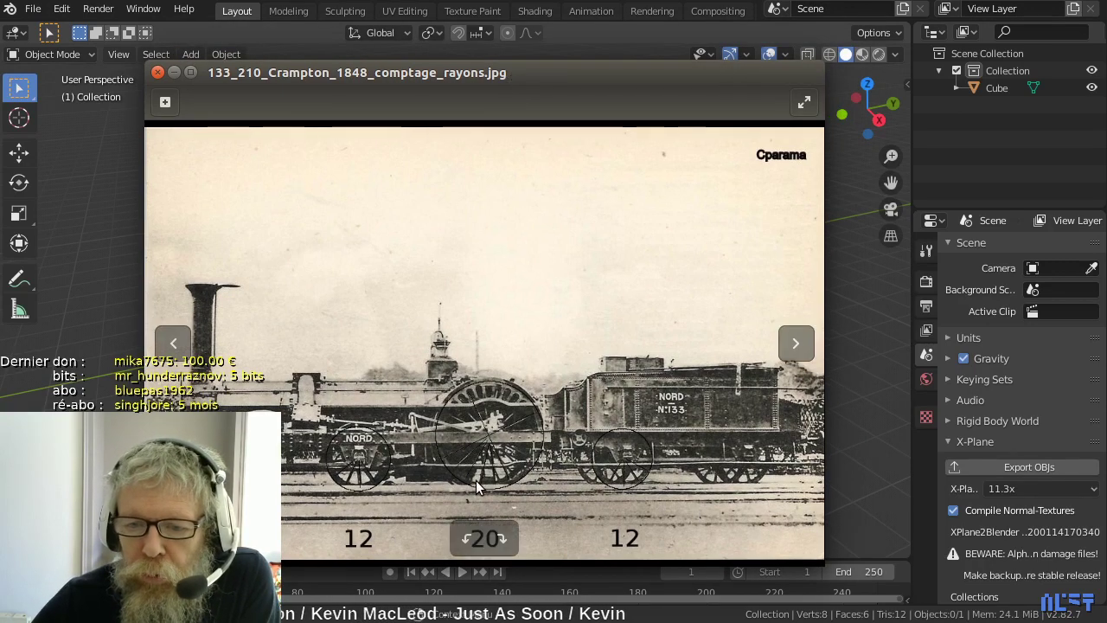
scroll(486, 472, "up", 5)
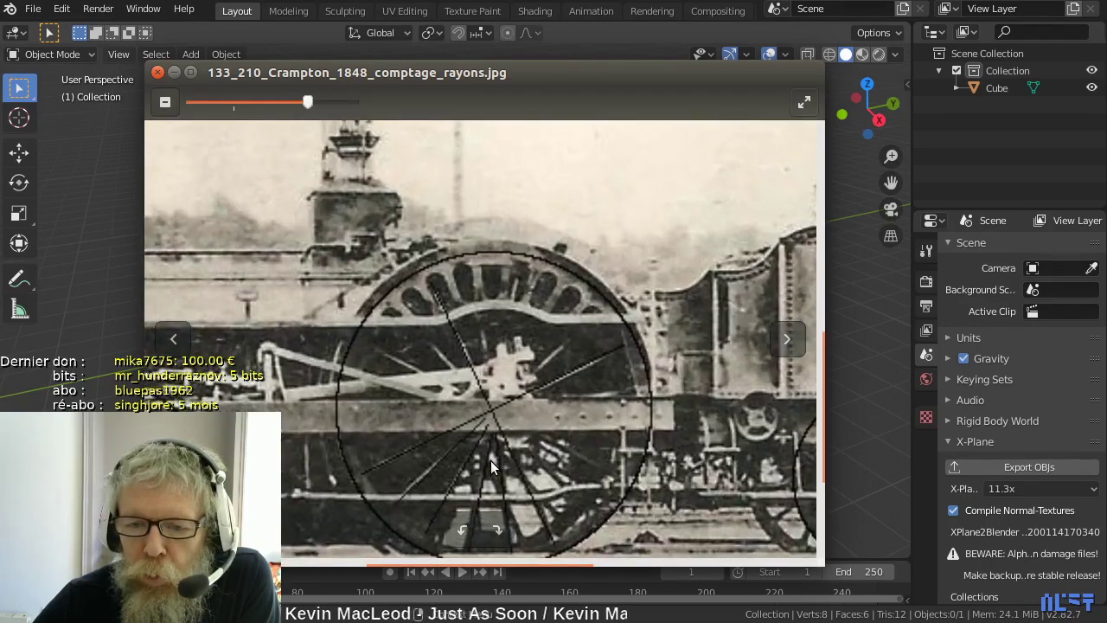
left_click_drag(490, 460, 502, 359)
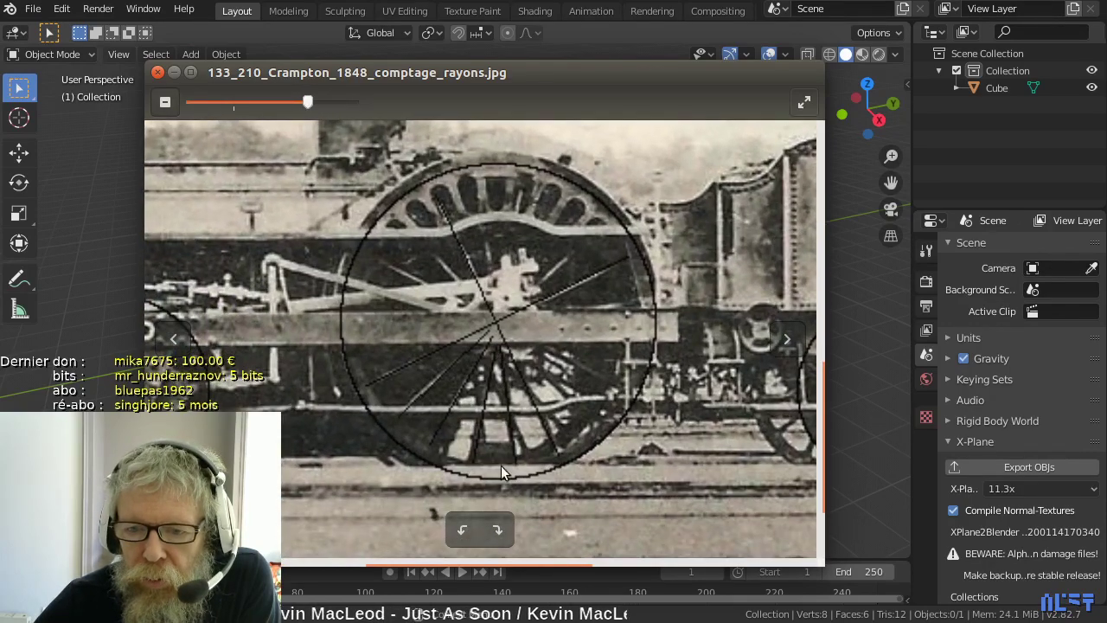
scroll(519, 465, "down", 2)
scroll(675, 413, "up", 2)
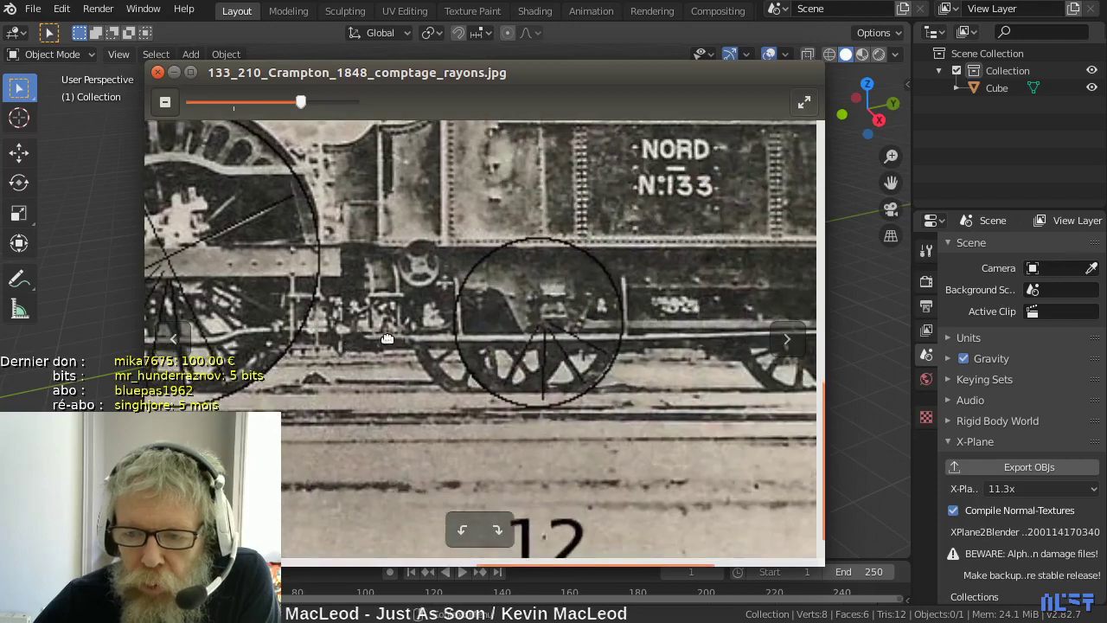
left_click_drag(299, 364, 610, 398)
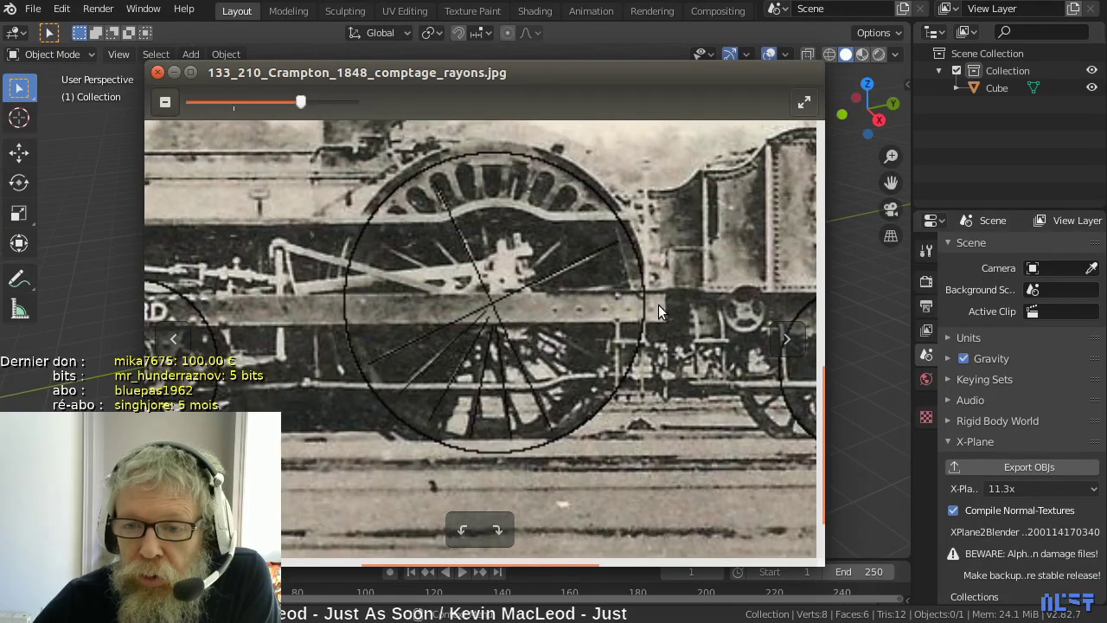
scroll(640, 312, "down", 5)
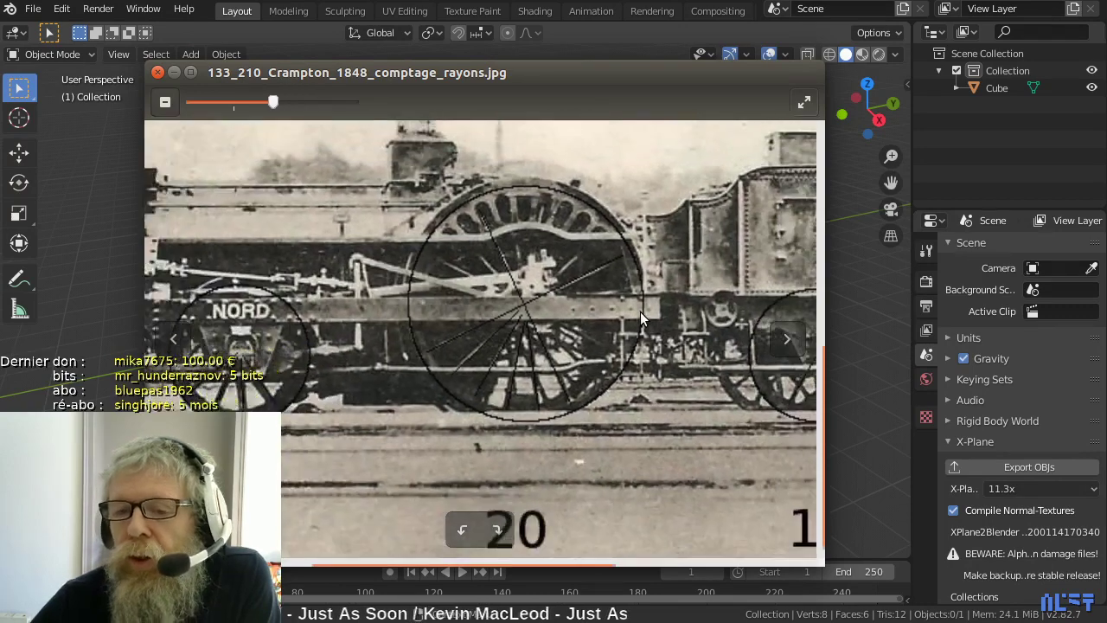
scroll(640, 312, "down", 1)
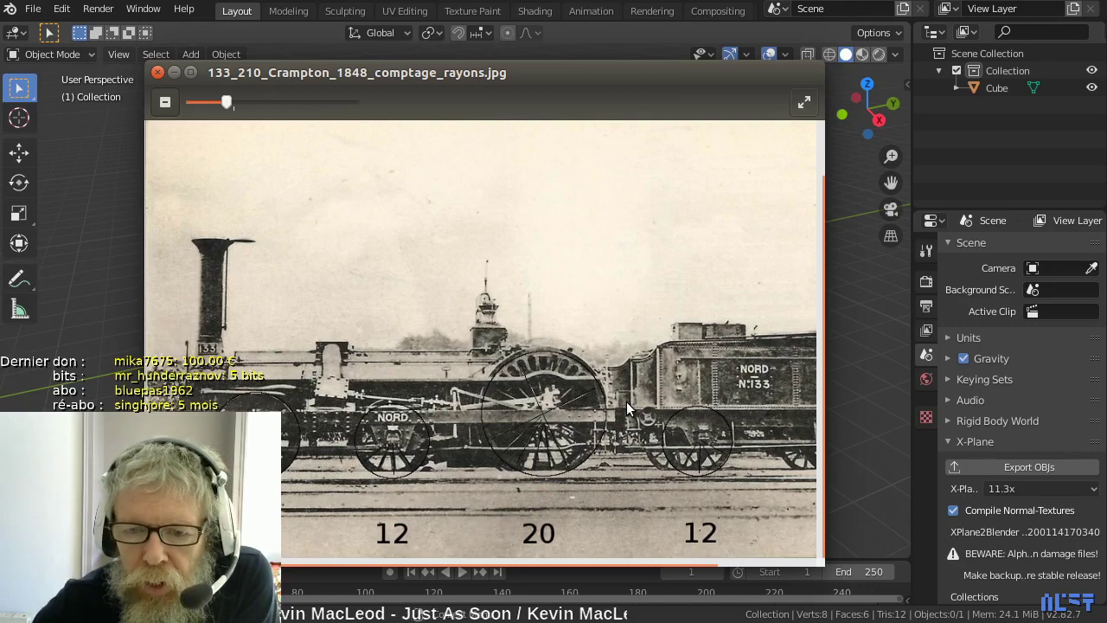
scroll(510, 423, "up", 3)
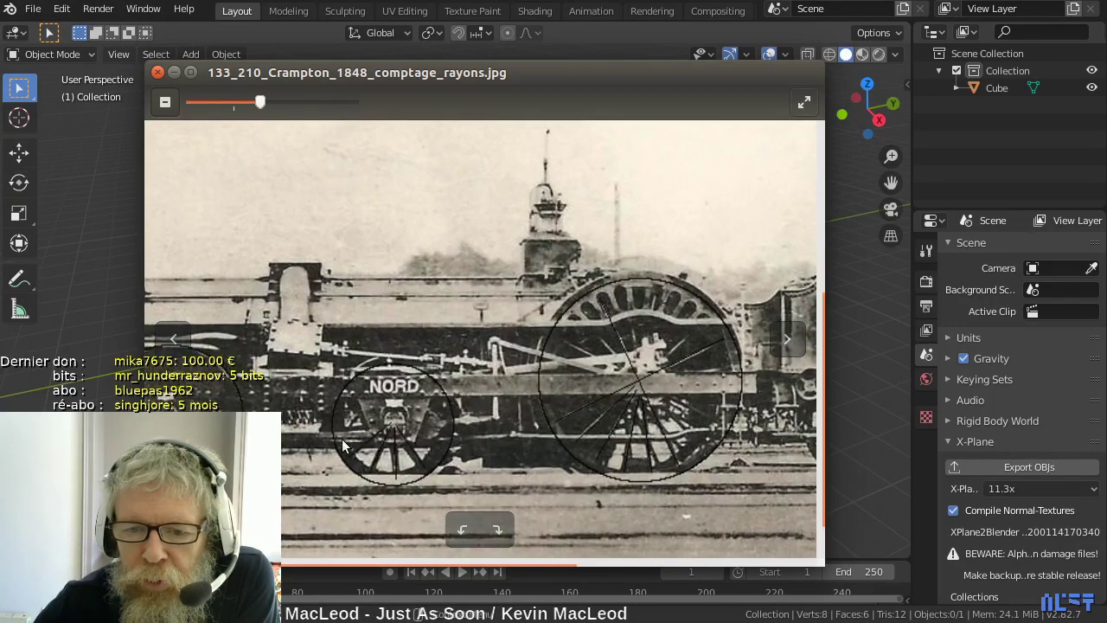
left_click_drag(343, 446, 498, 389)
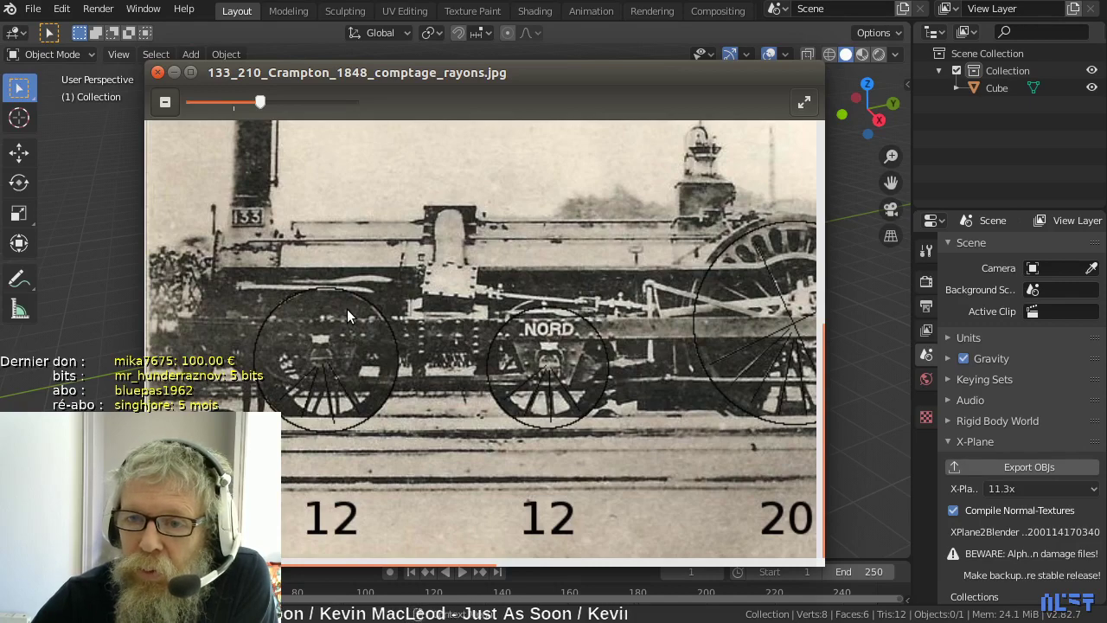
scroll(347, 309, "down", 3)
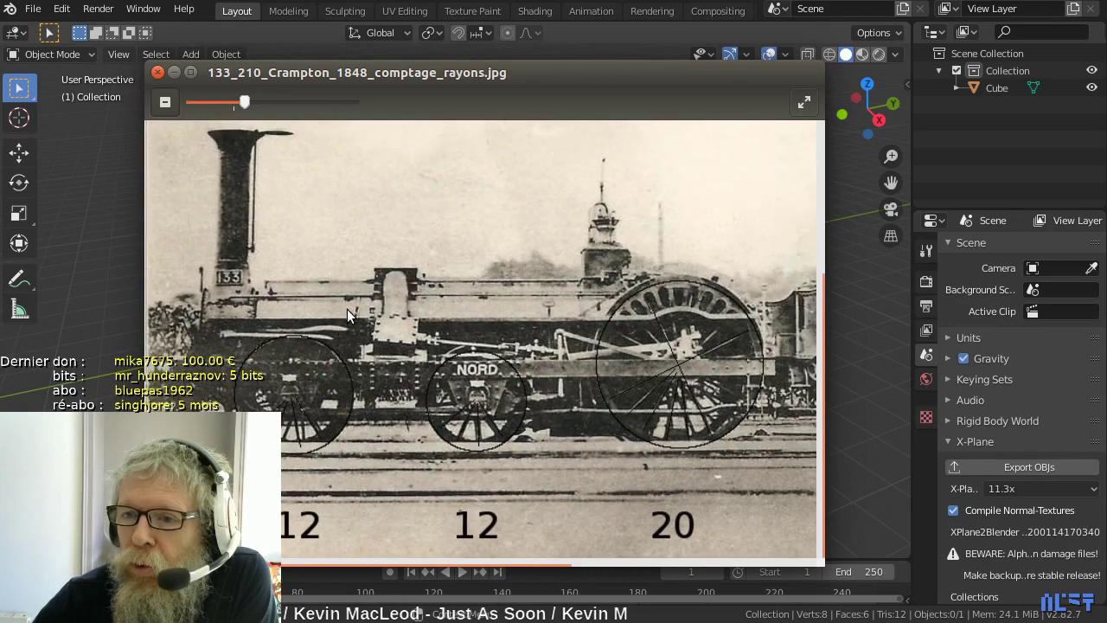
scroll(347, 309, "down", 2)
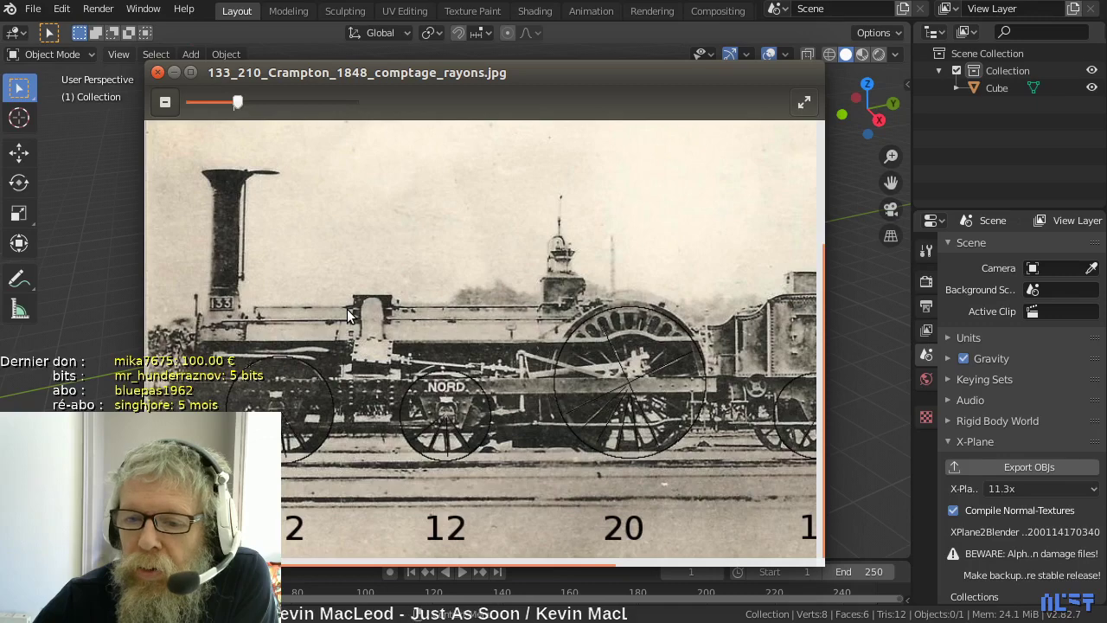
scroll(347, 313, "down", 2)
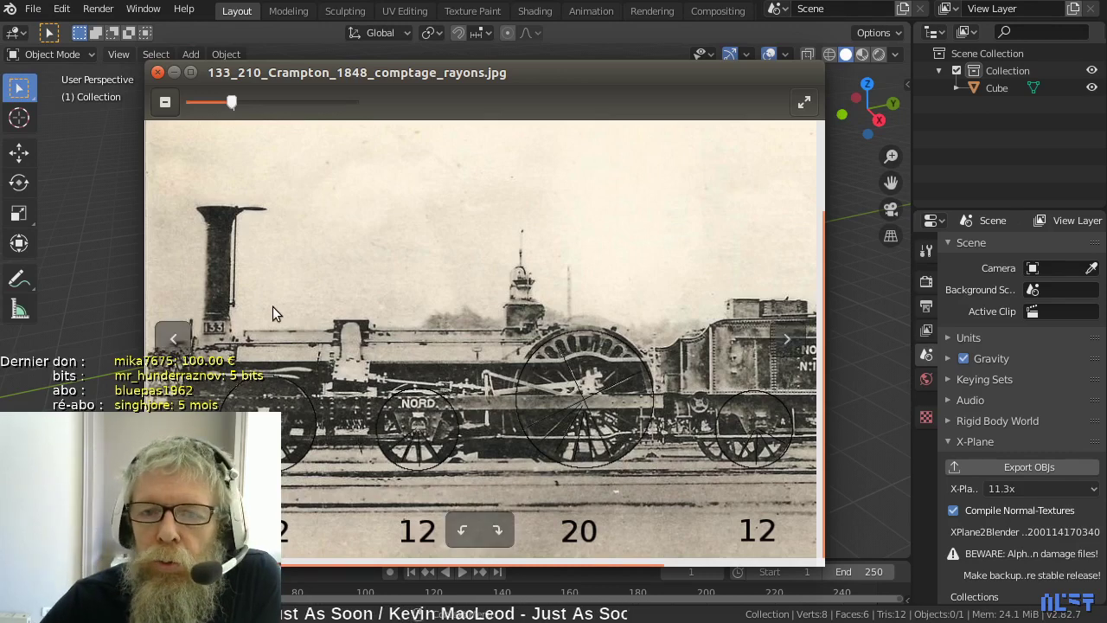
- Reopen loco_030_201_nord.blend from recent files, discarding the untitled scene without saving
left_click(101, 158)
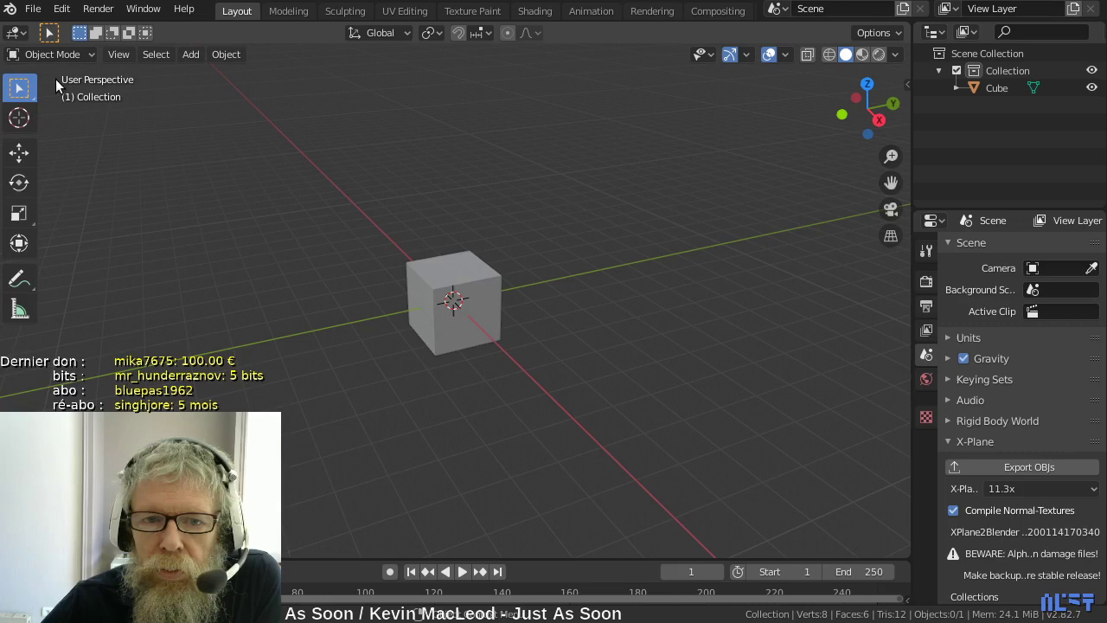
left_click(33, 10)
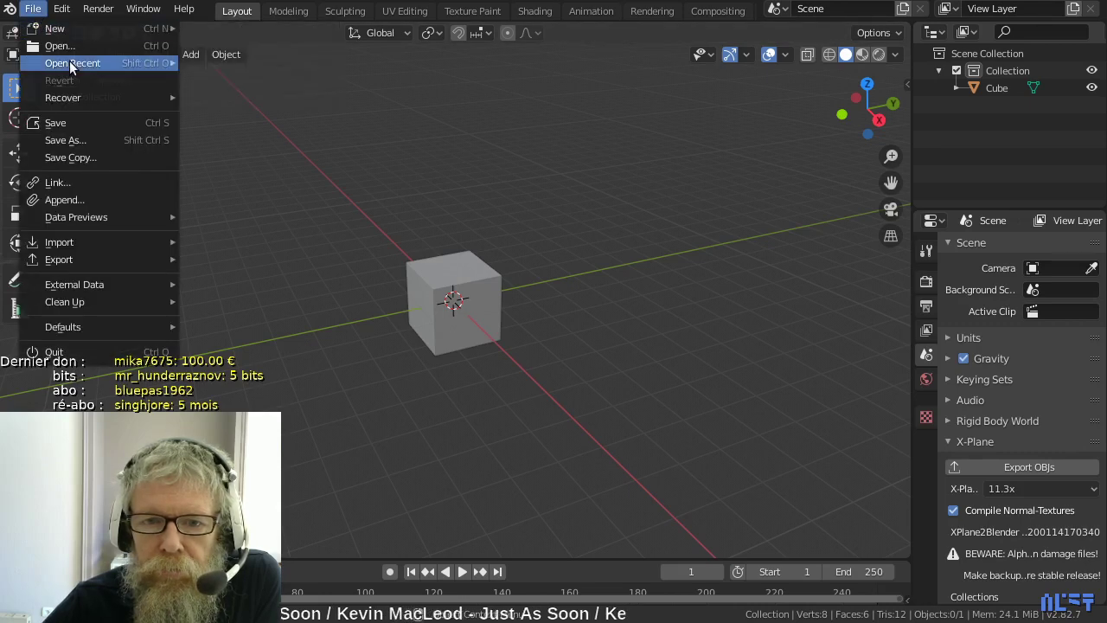
mouse_move(139, 64)
left_click(249, 80)
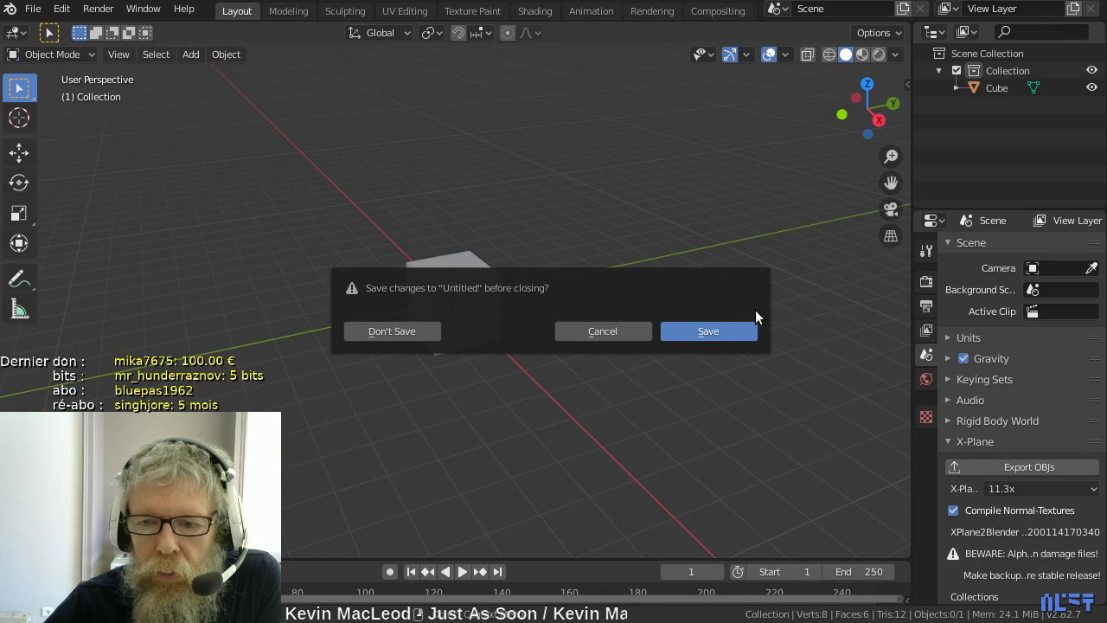
left_click(427, 327)
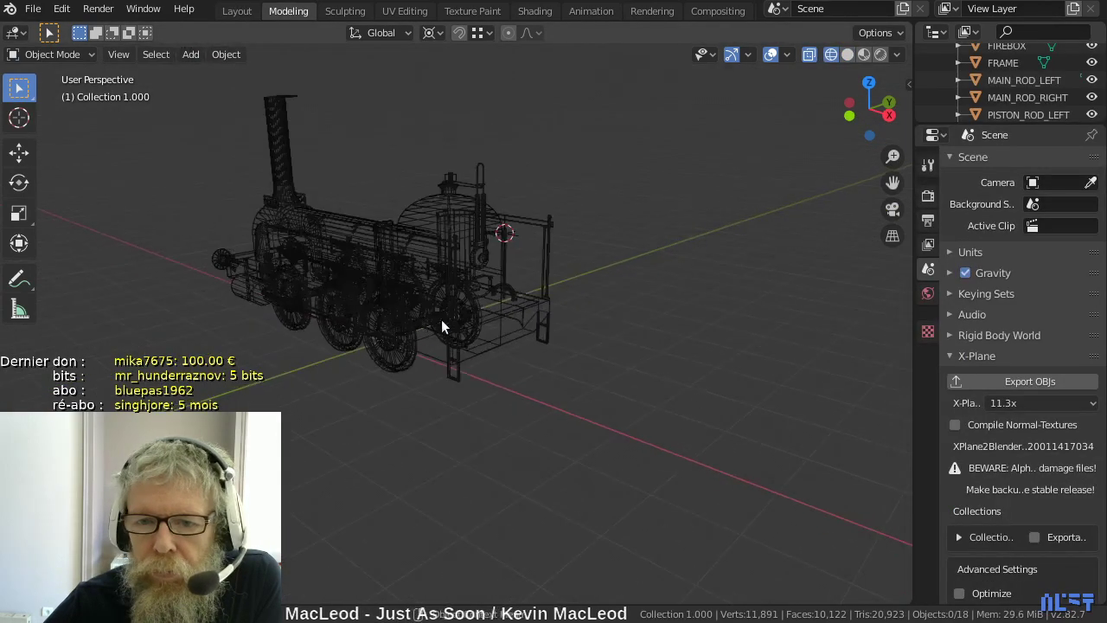
- Switch to Solid shading with X-ray off, and frame the locomotive from a rear three-quarter view
left_click(809, 55)
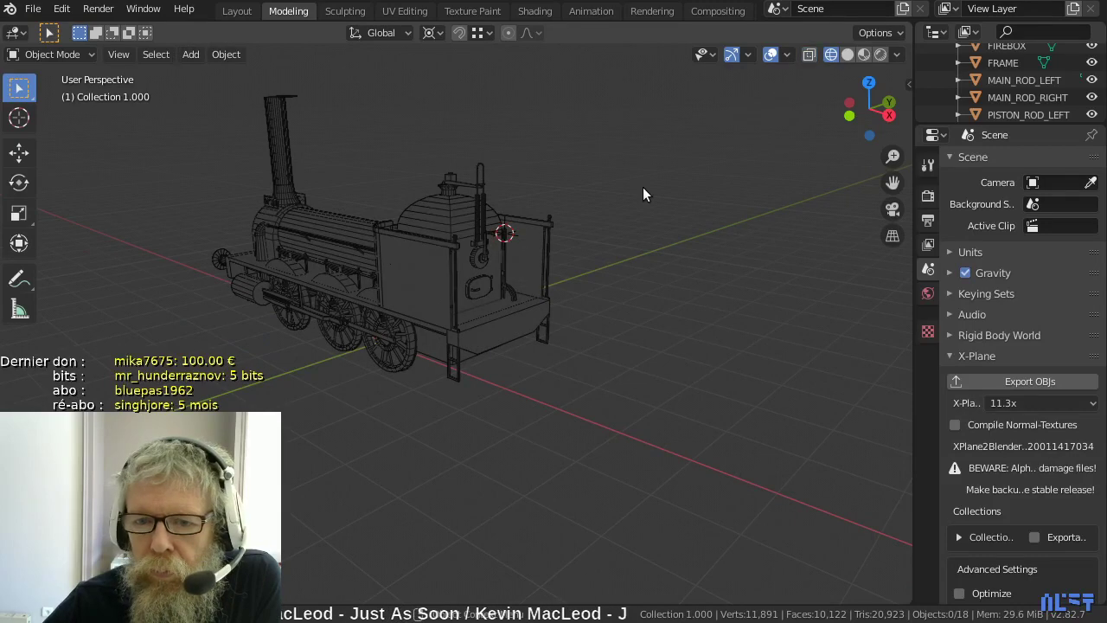
middle_click_drag(643, 187, 681, 243)
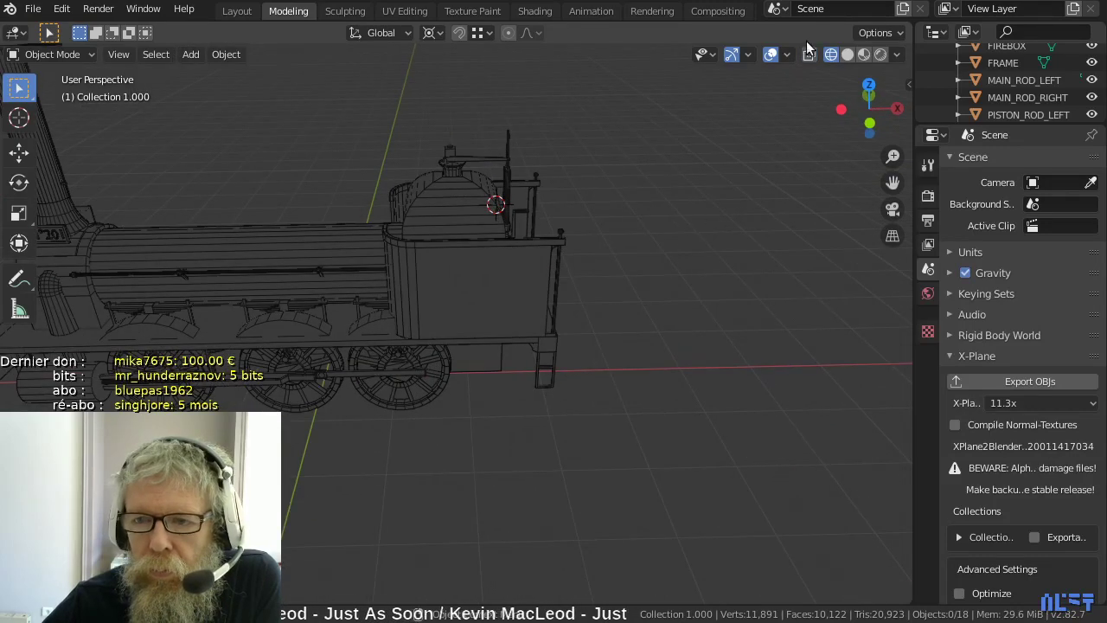
left_click(847, 55)
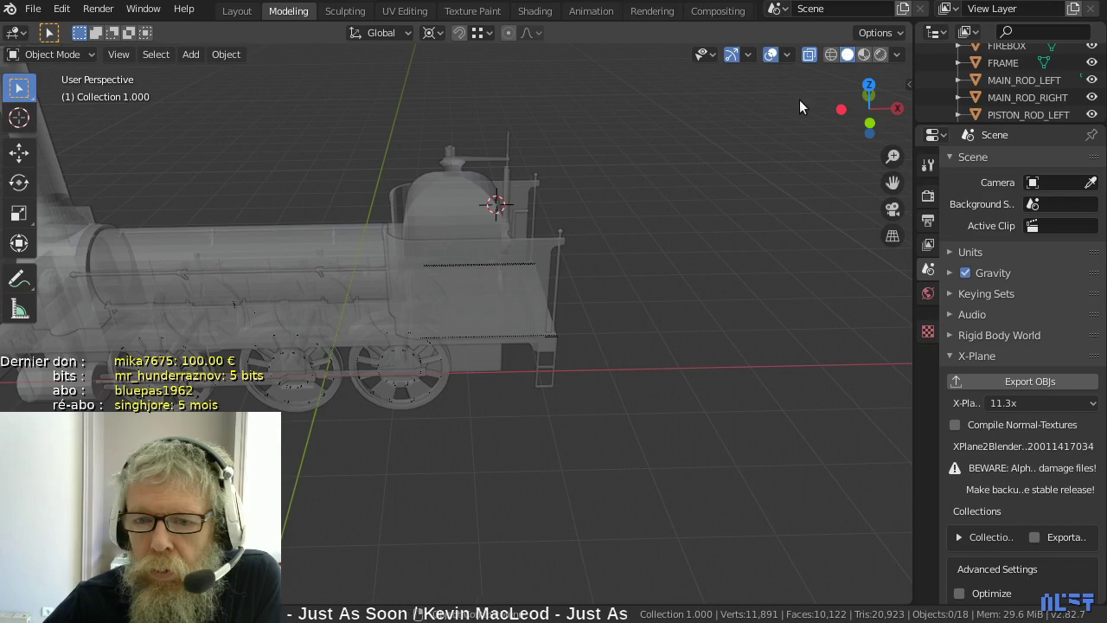
left_click(808, 55)
scroll(666, 216, "down", 1)
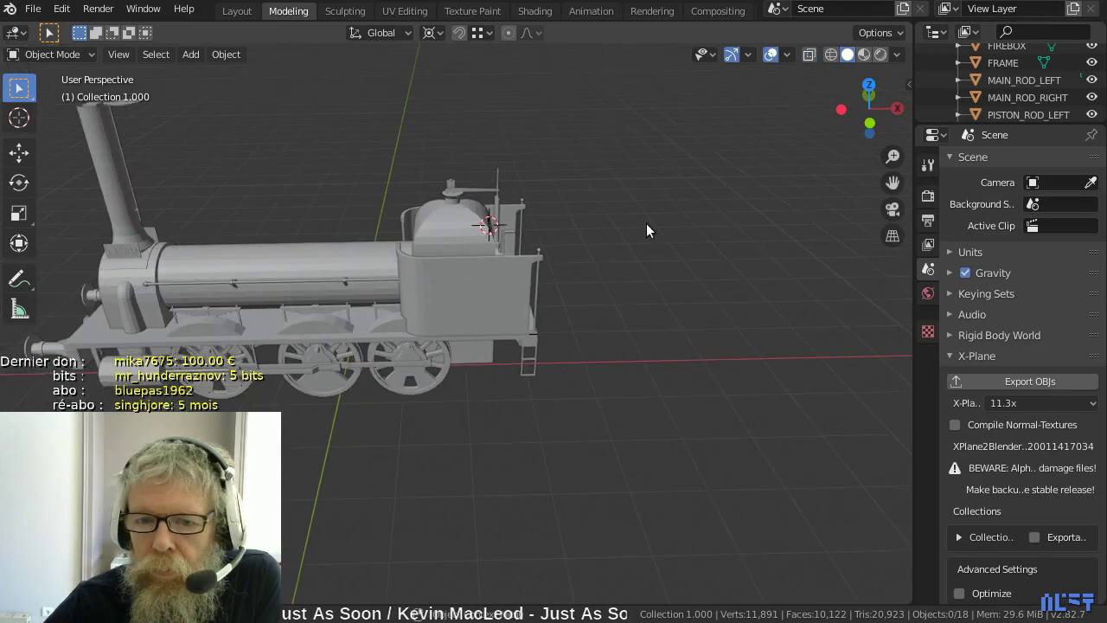
middle_click_drag(380, 253, 610, 257, "shift")
middle_click_drag(410, 269, 699, 286)
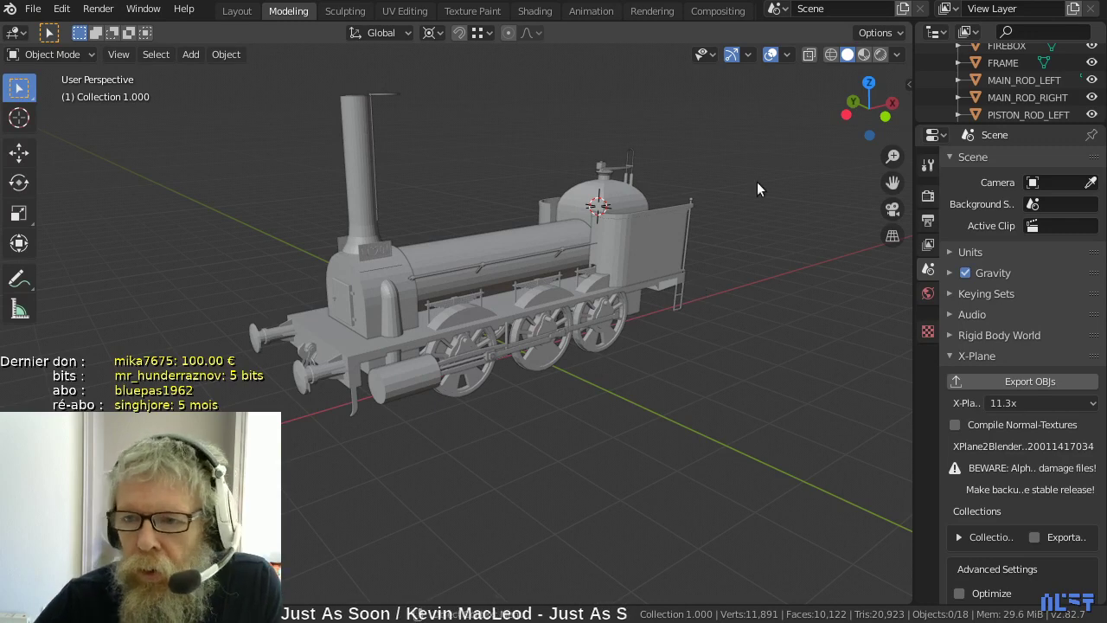
- Switch to Material Preview and orbit around the green-textured locomotive and its NORD tender
left_click(864, 55)
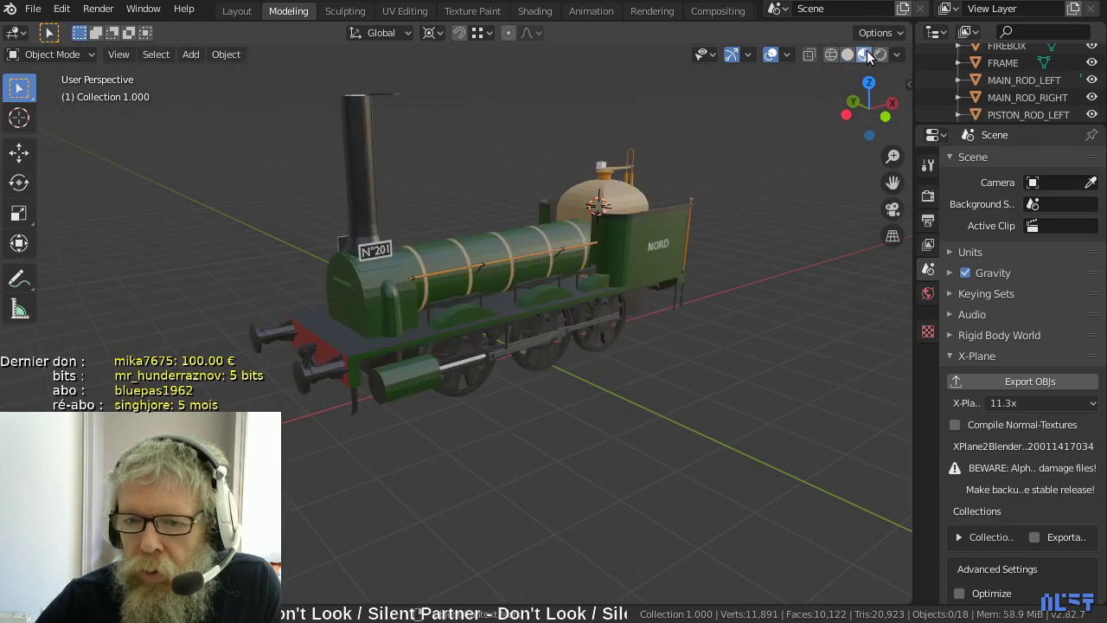
scroll(774, 279, "up", 3)
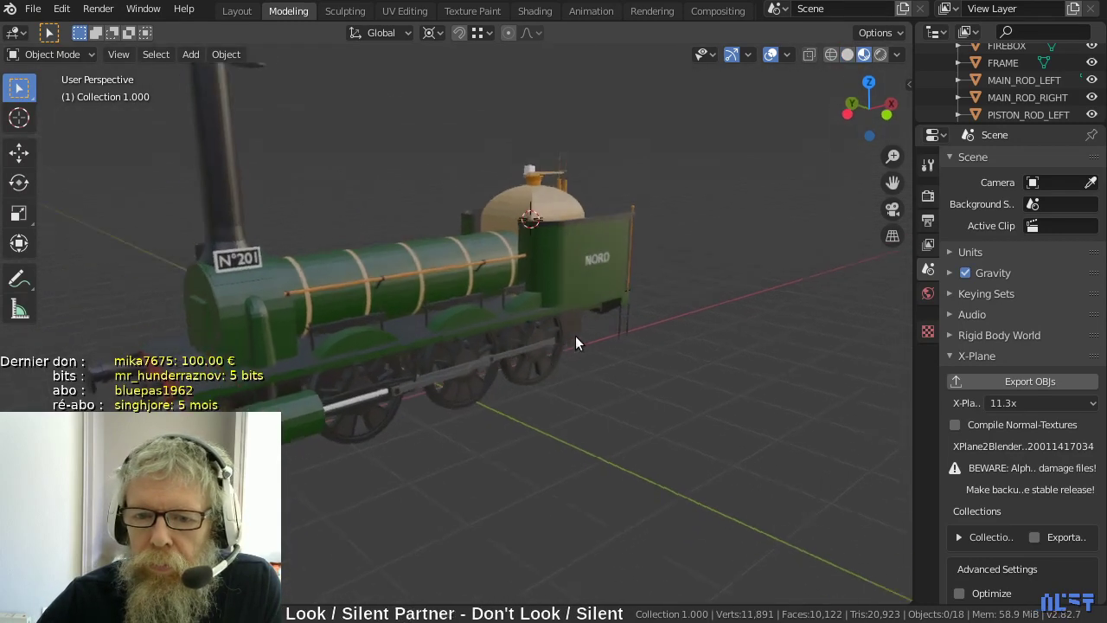
scroll(591, 332, "up", 4)
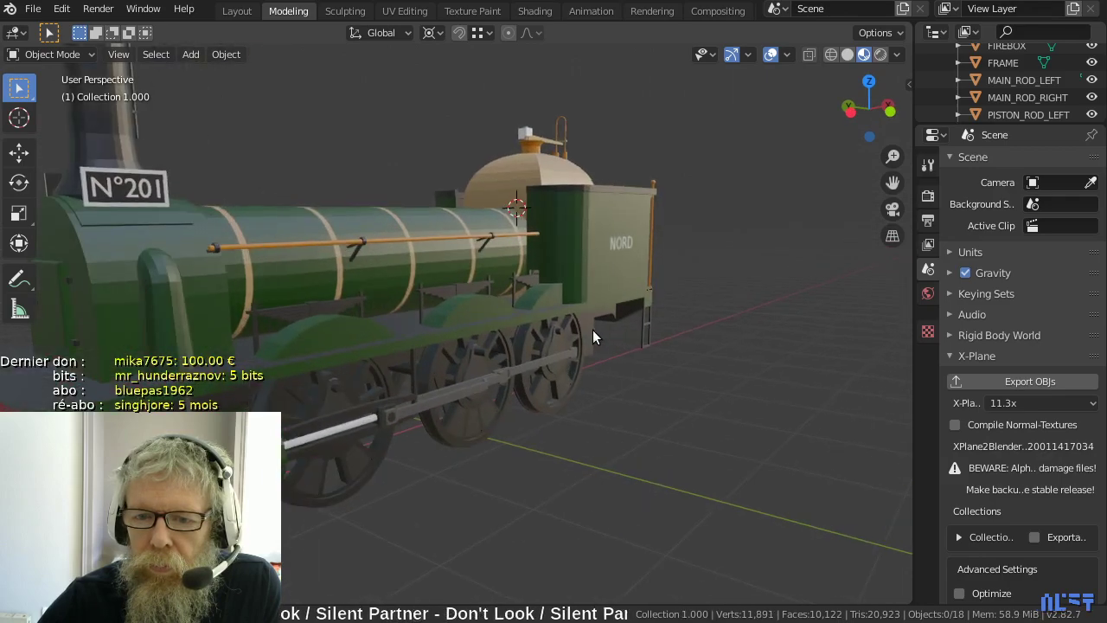
middle_click_drag(593, 330, 411, 327)
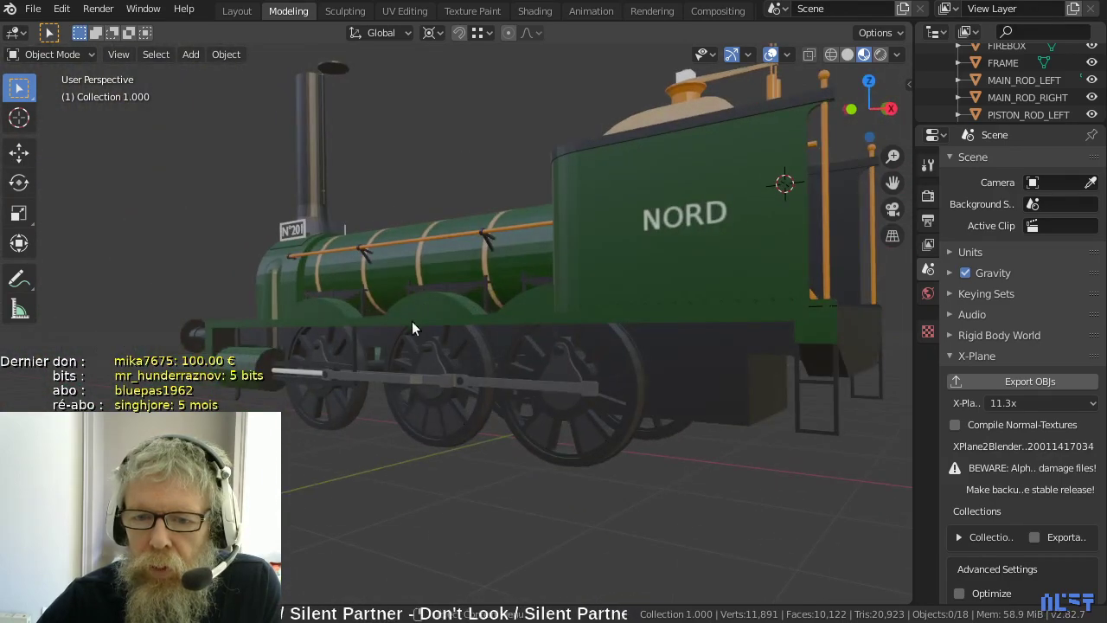
middle_click_drag(634, 327, 381, 345)
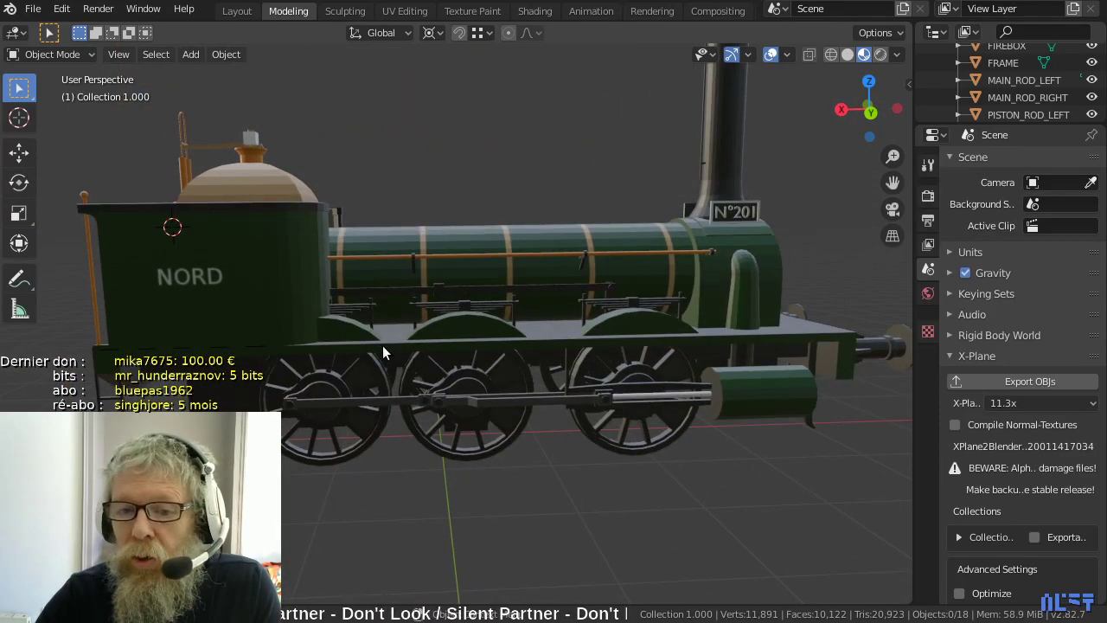
middle_click_drag(392, 344, 434, 389)
scroll(434, 389, "up", 3)
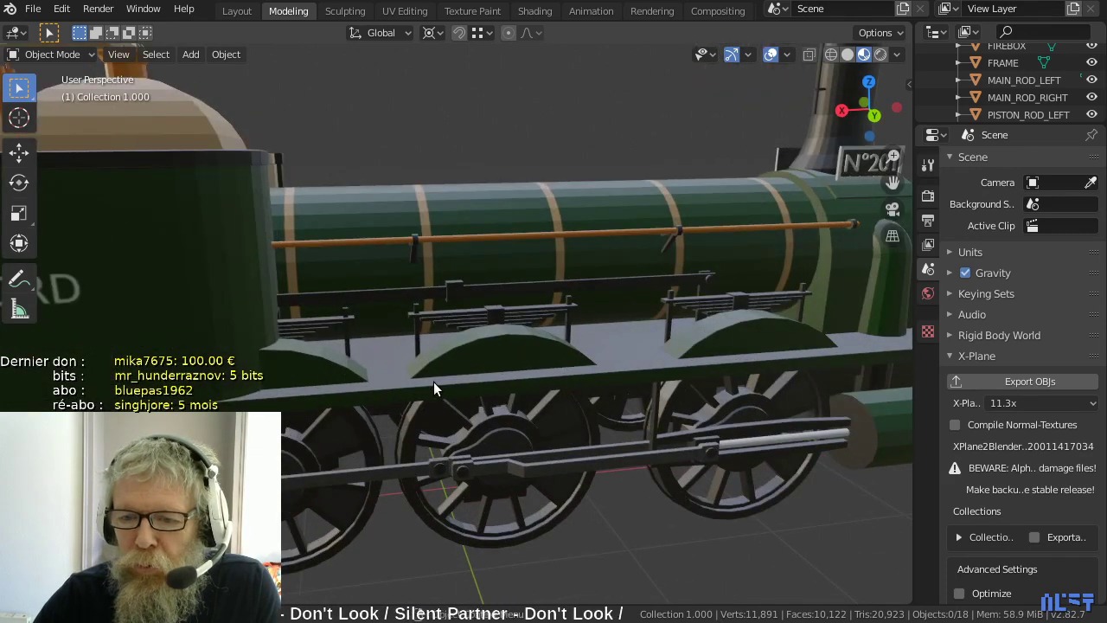
scroll(435, 389, "down", 2)
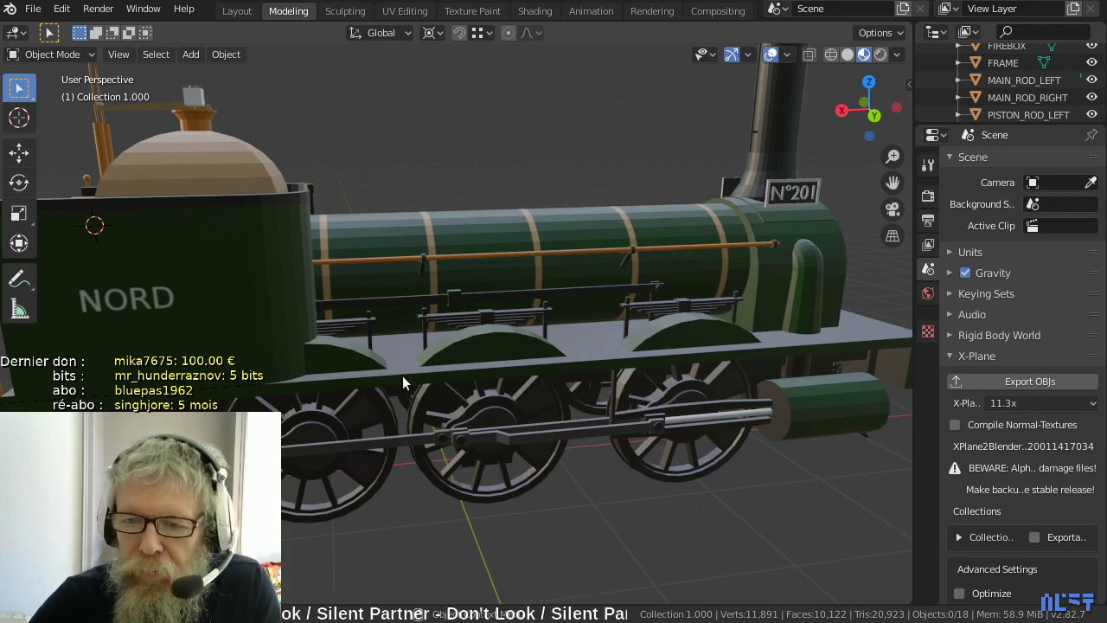
middle_click_drag(383, 372, 715, 362)
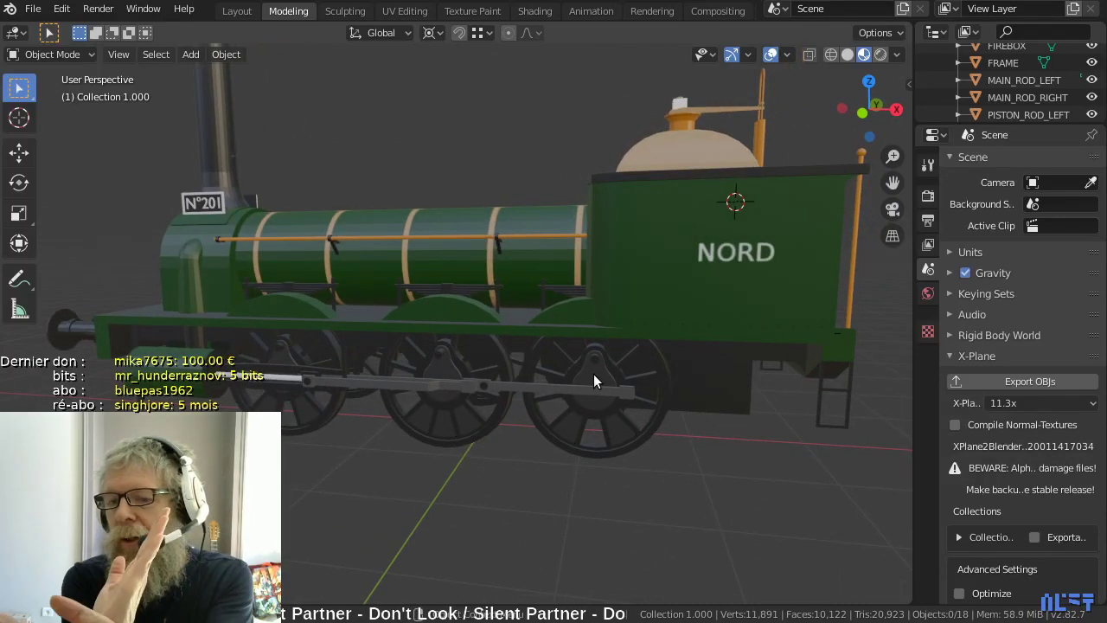
middle_click_drag(627, 372, 347, 385)
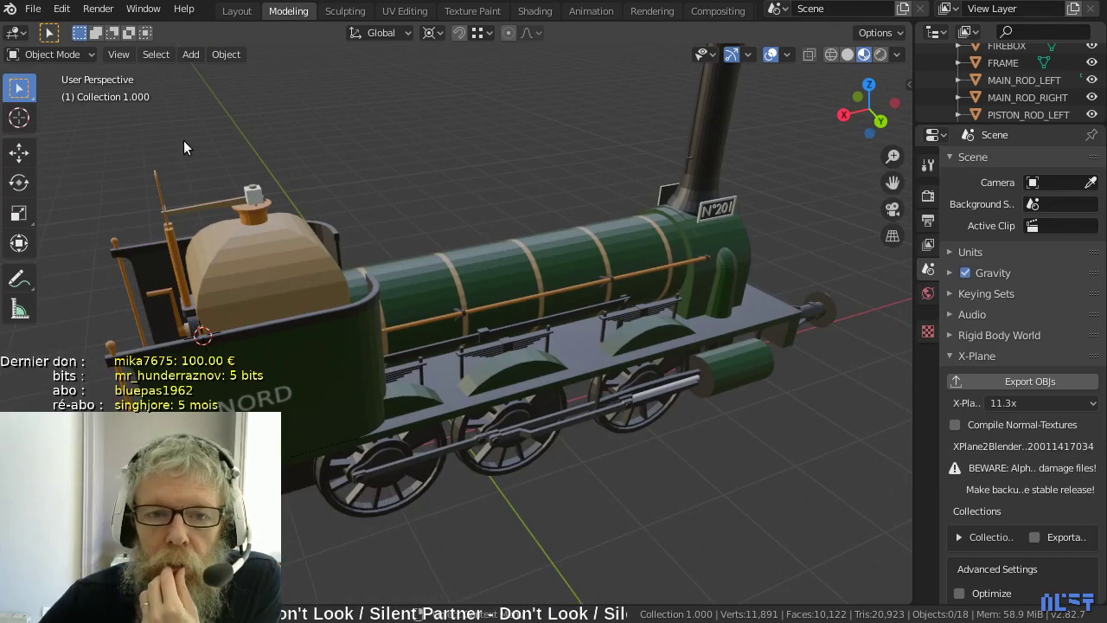
- Start a new General file with the default cube, camera and light
left_click(33, 9)
mouse_move(53, 29)
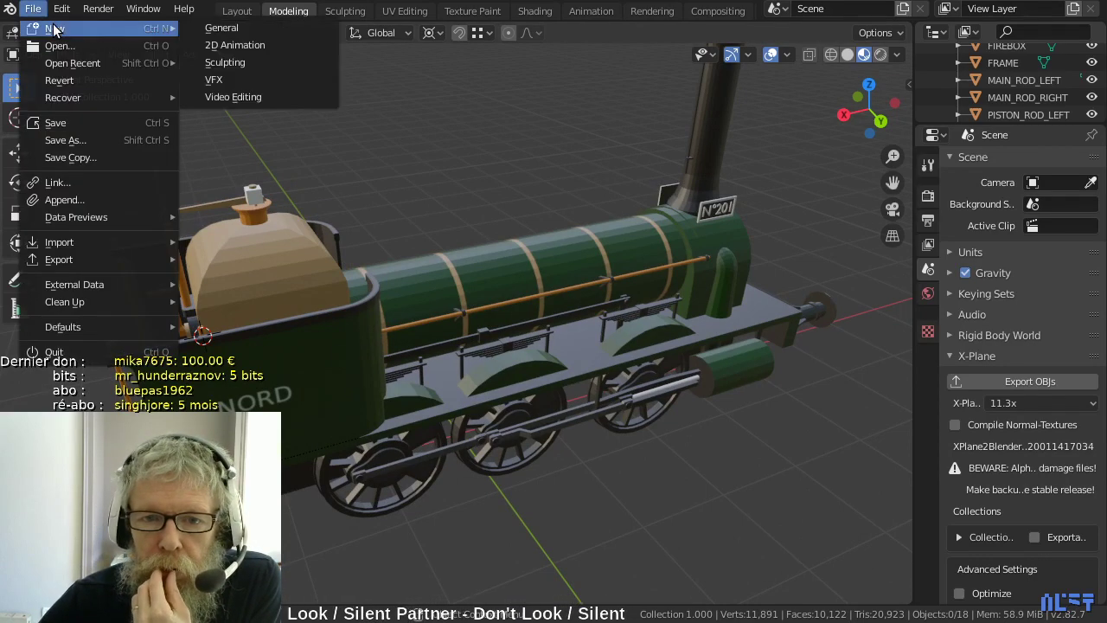
left_click(254, 28)
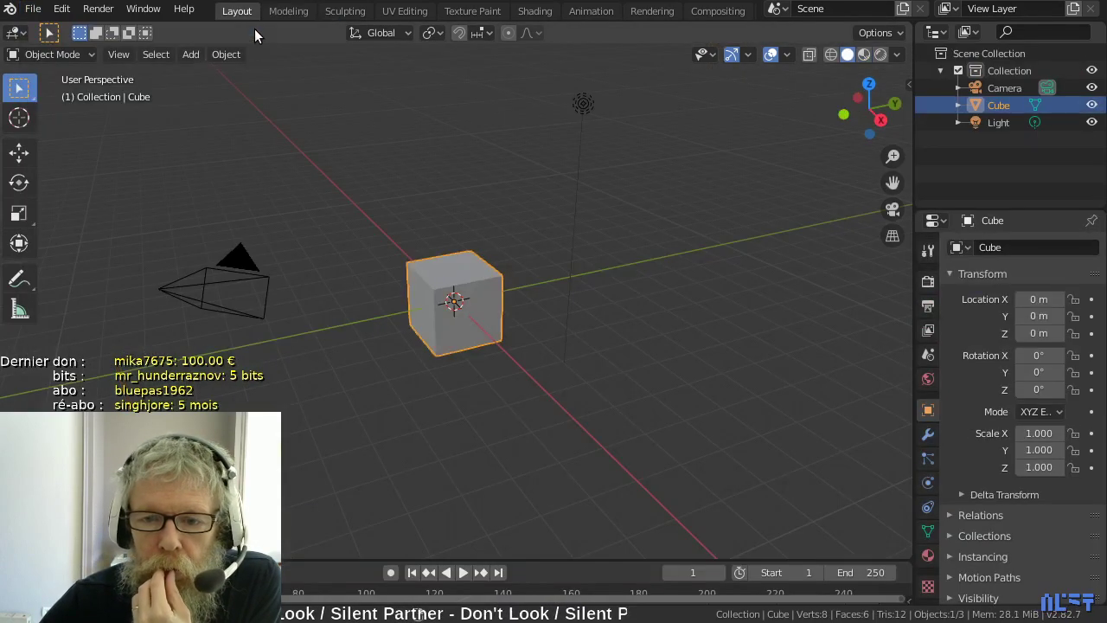
- Delete the camera and the light from the new scene
left_click(218, 282)
key("Delete")
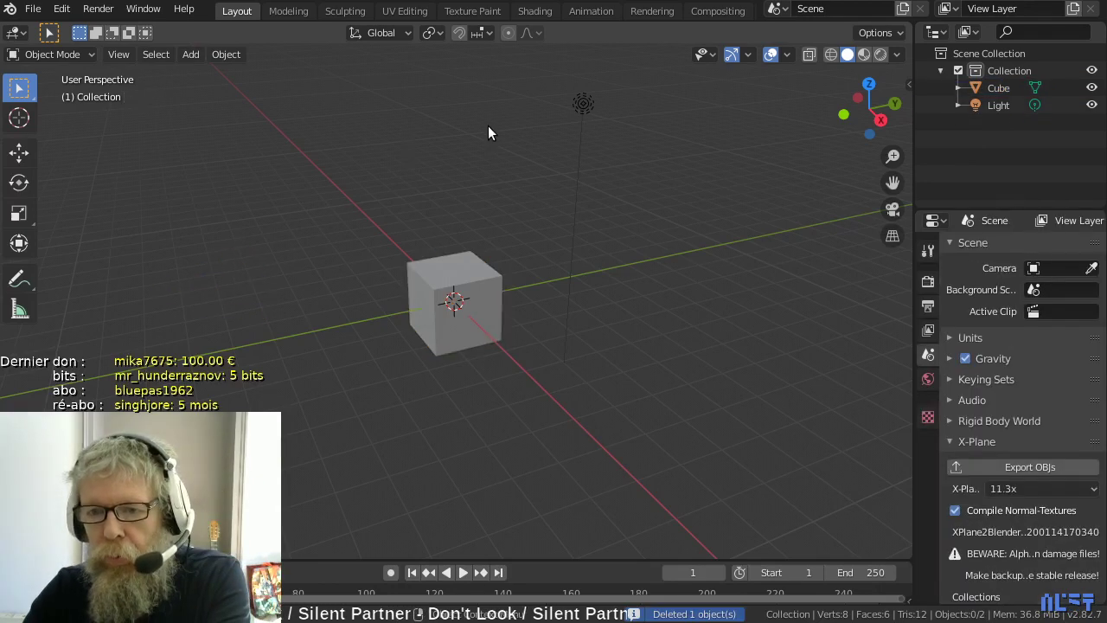
left_click(581, 104)
key("Delete")
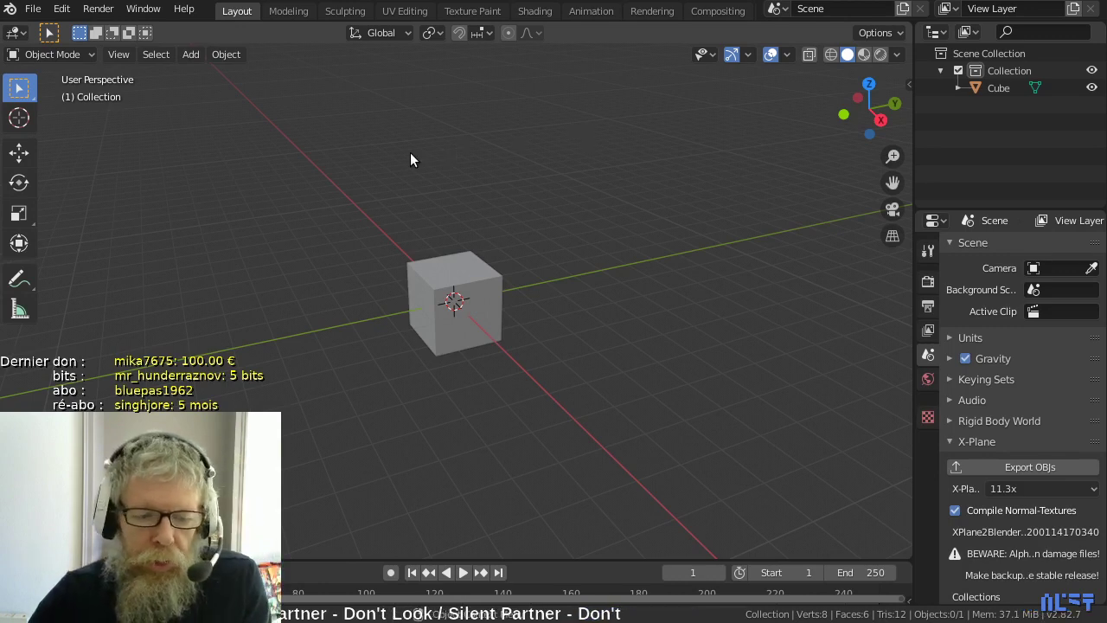
- Select all, deselect everything, and bring up the Shift+A Add menu
key("a")
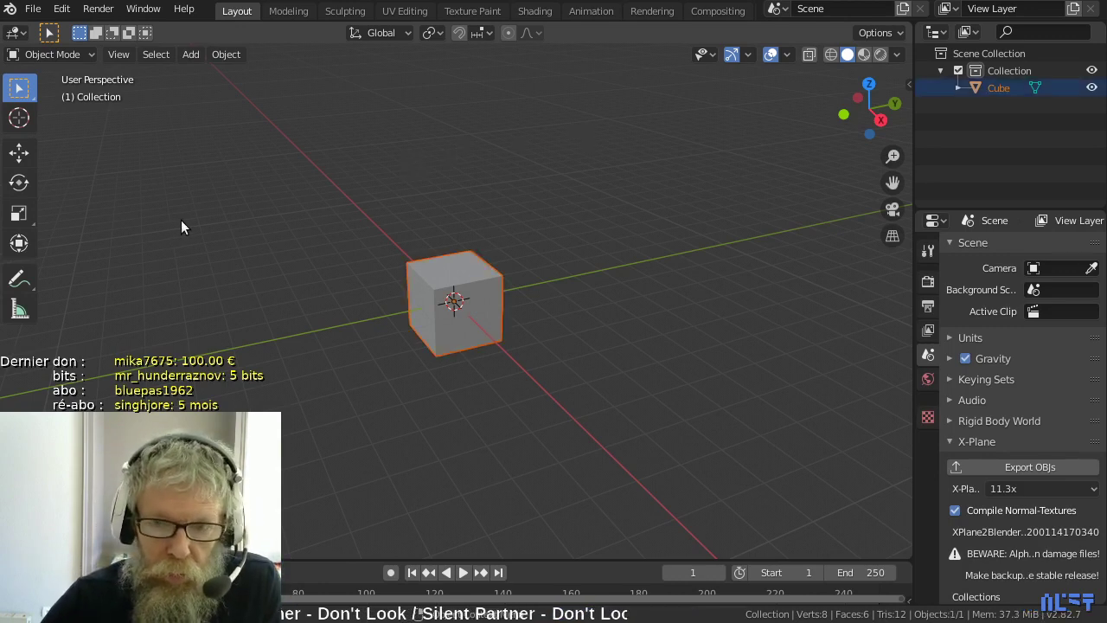
key("alt+a")
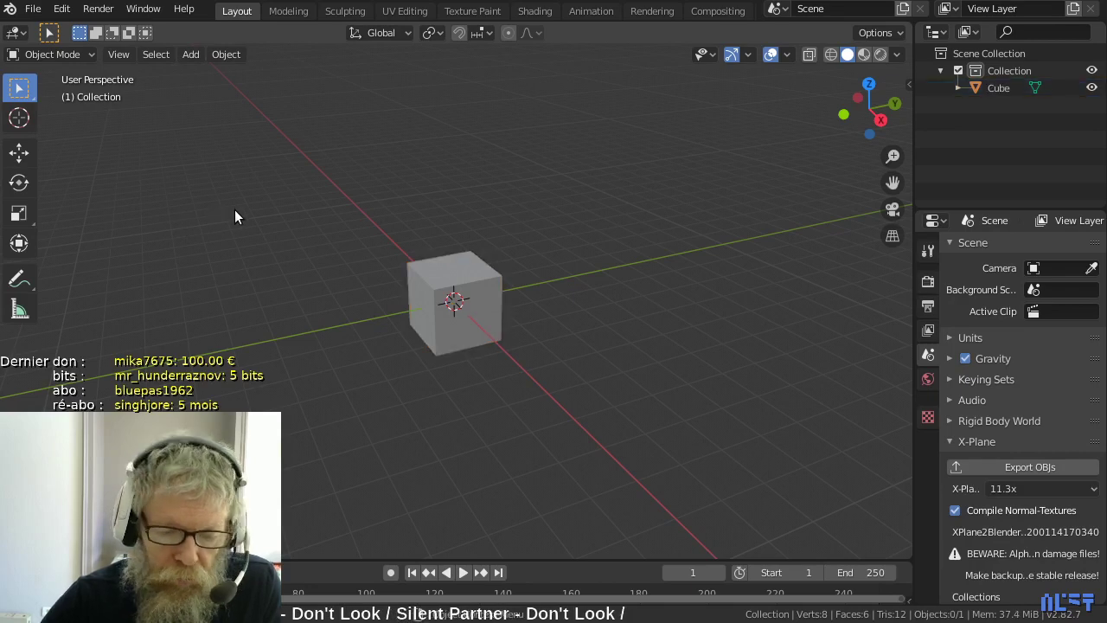
key("shift+a")
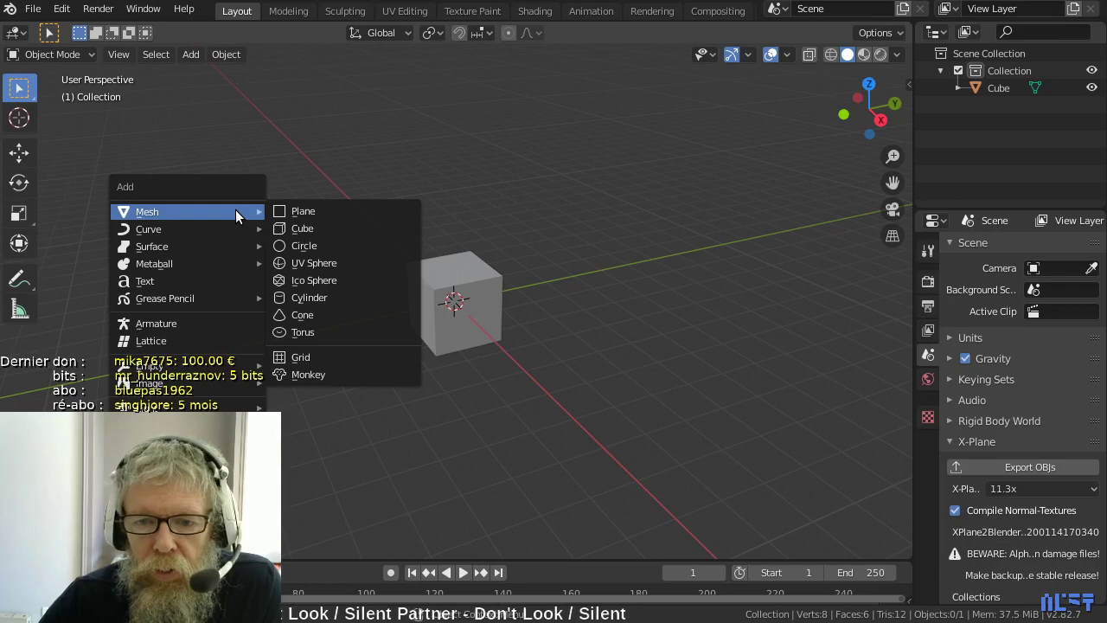
- Add 133_210_Crampton_1848_comptage_rayons.jpg from the loco_210_126_nord folder as a background image
mouse_move(232, 380)
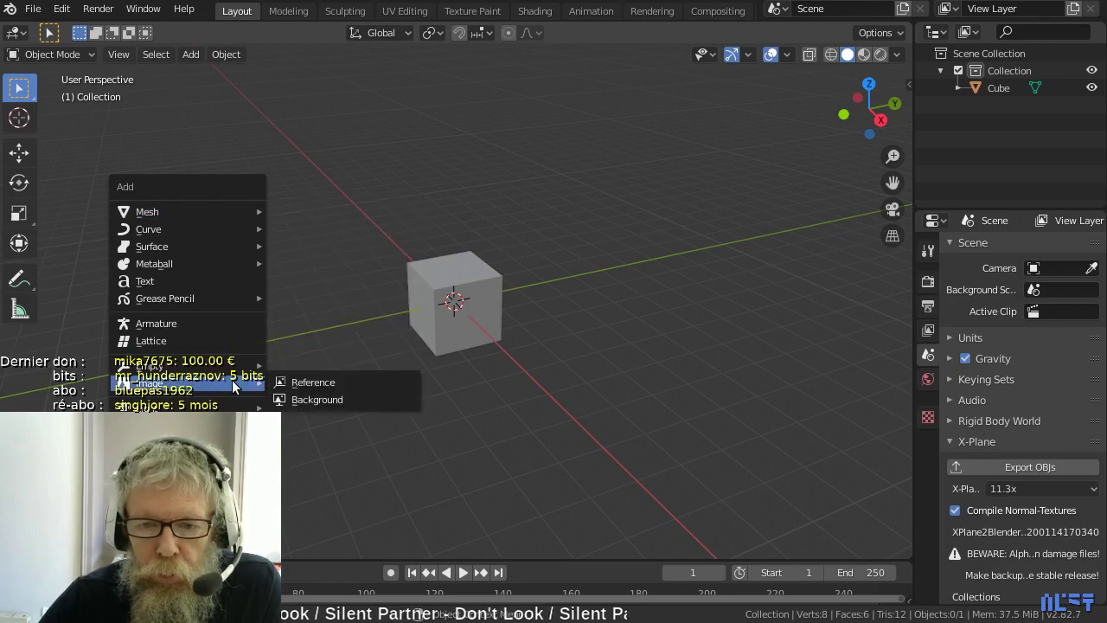
left_click(338, 400)
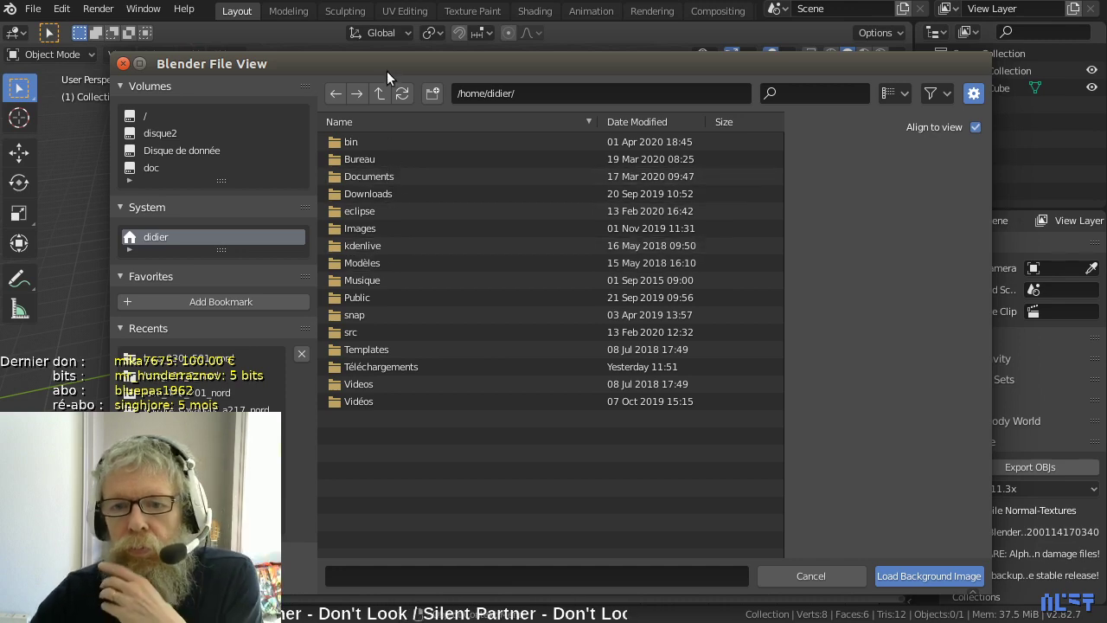
key("Escape")
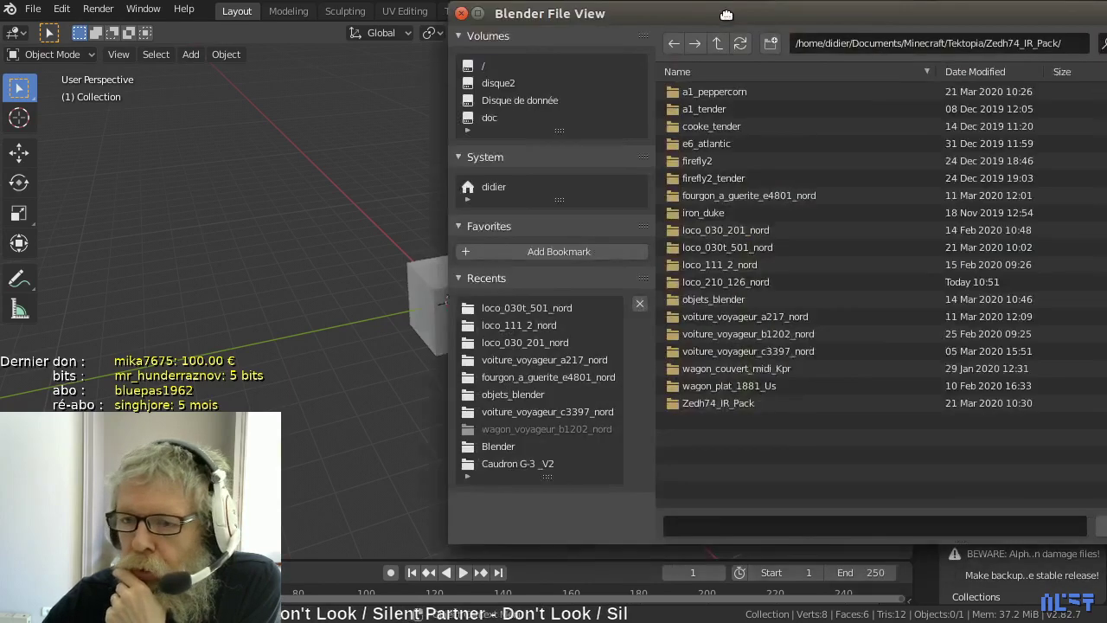
left_click_drag(753, 13, 440, 35)
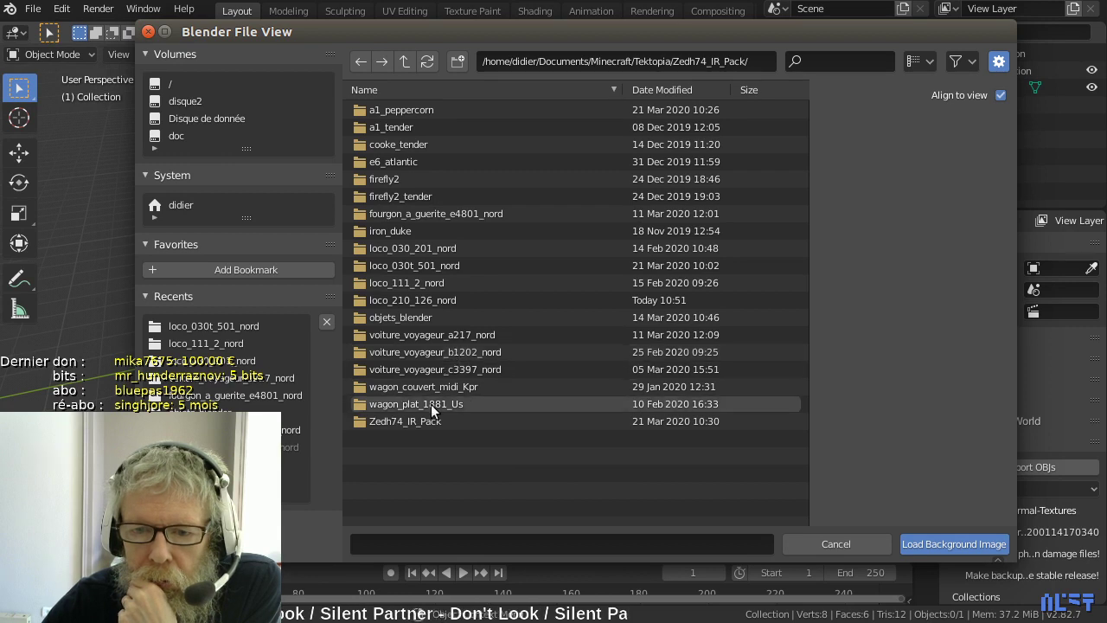
double_click(418, 297)
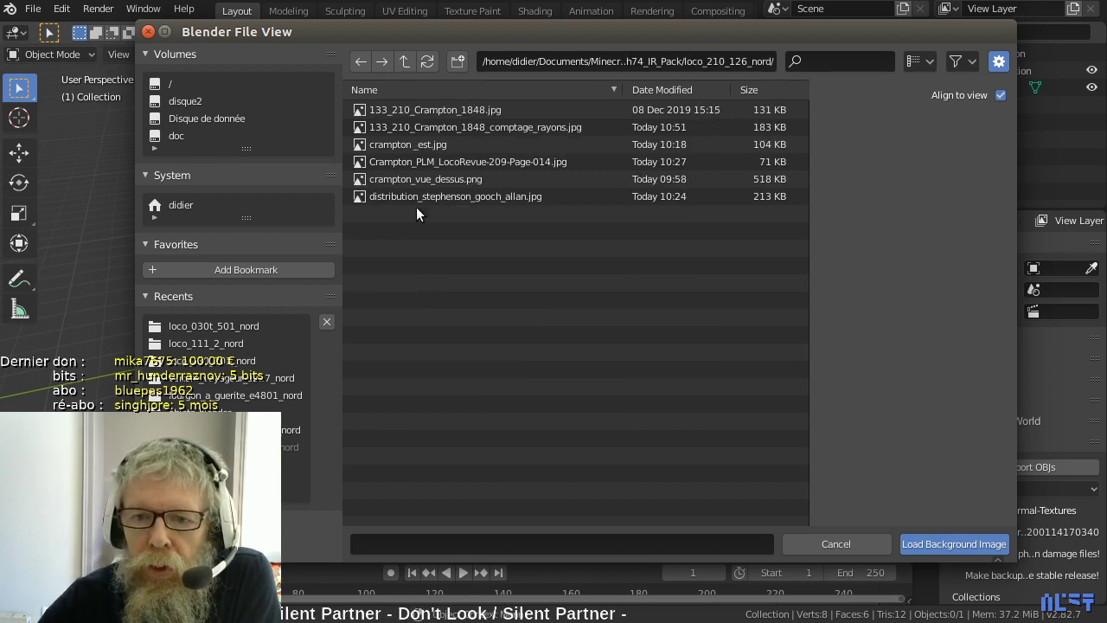
left_click(444, 130)
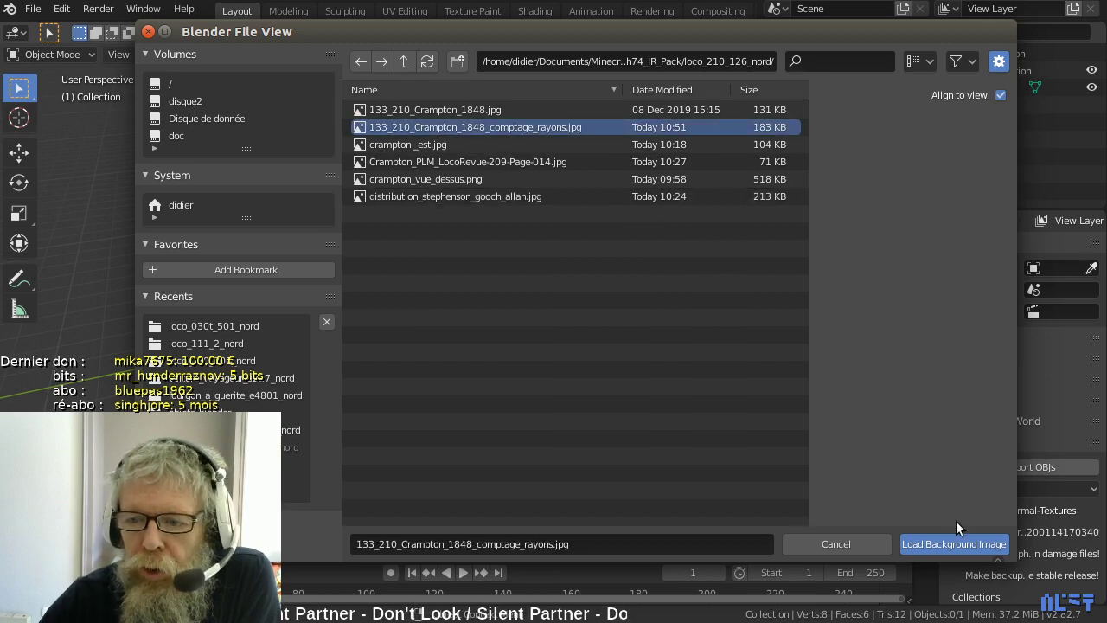
left_click(957, 544)
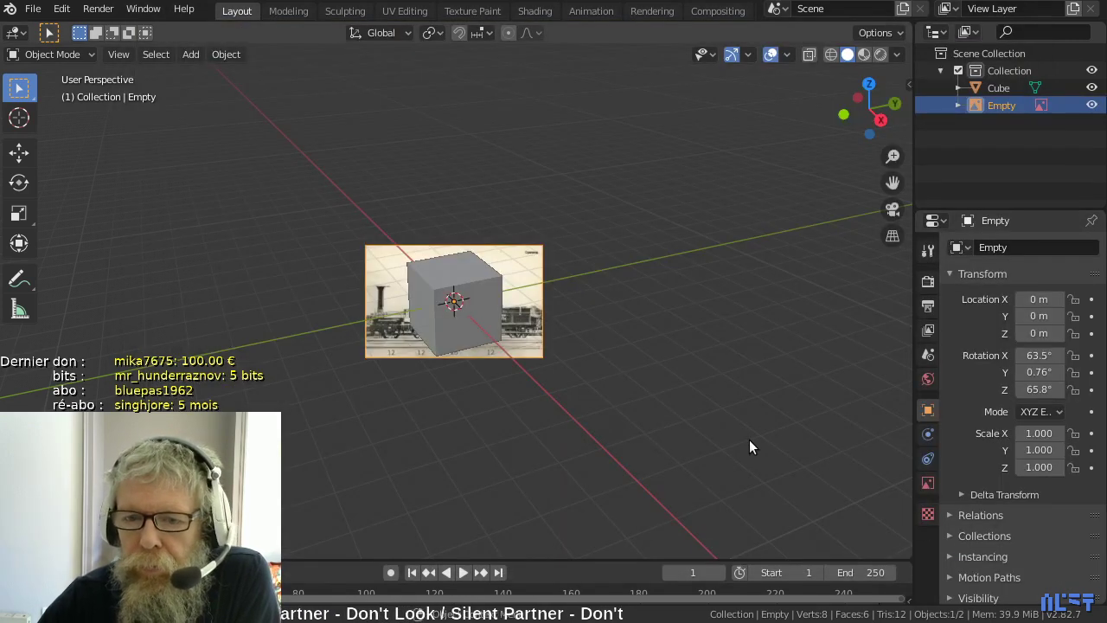
- Delete the background image empty and switch to Front Orthographic view with numpad 1
middle_click_drag(749, 440, 635, 458)
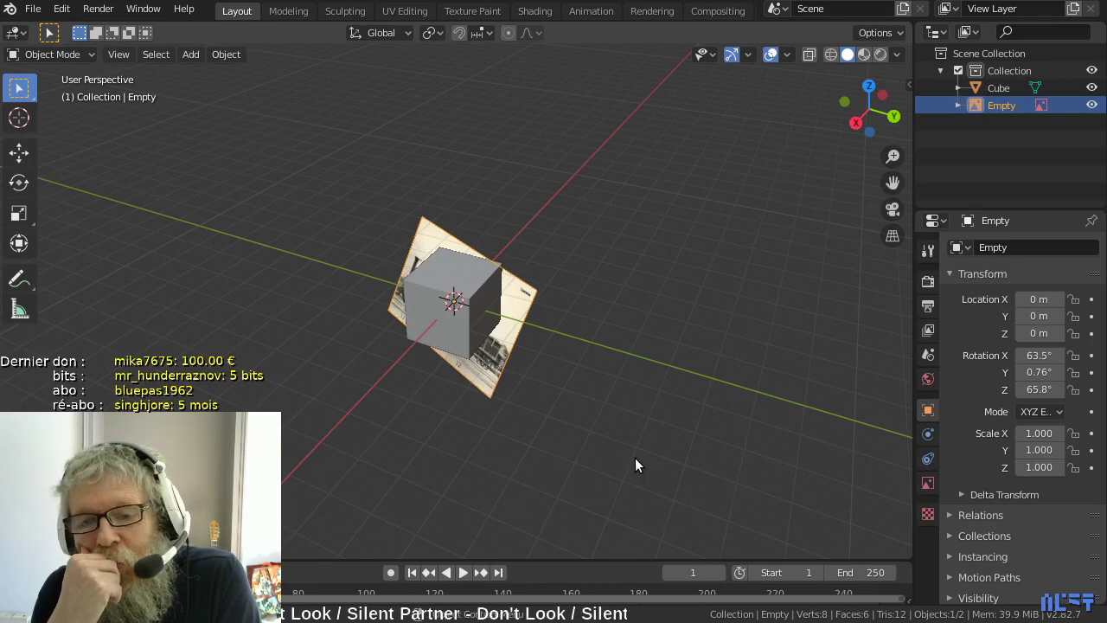
key("Delete")
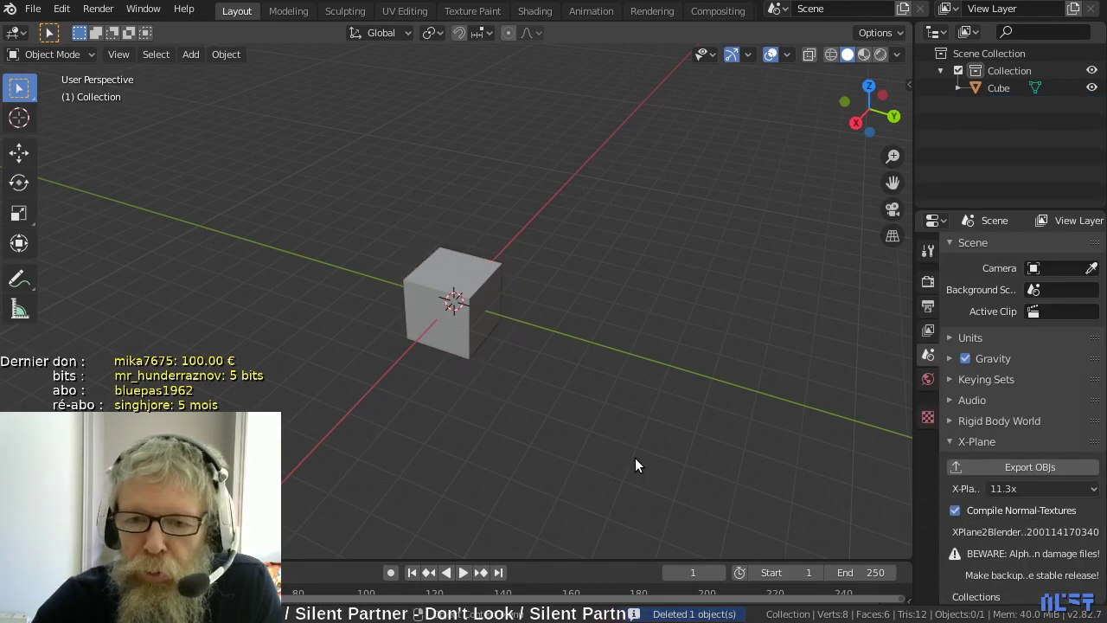
key("KP_1")
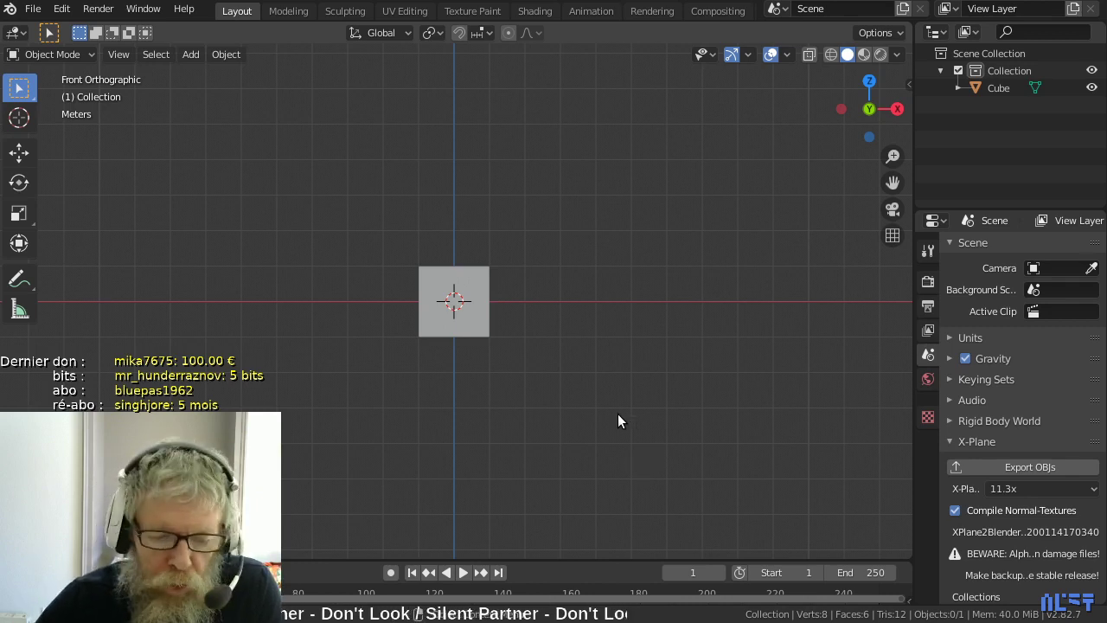
- Add the comptage_rayons Crampton photo as a front background image
key("shift+a")
mouse_move(615, 413)
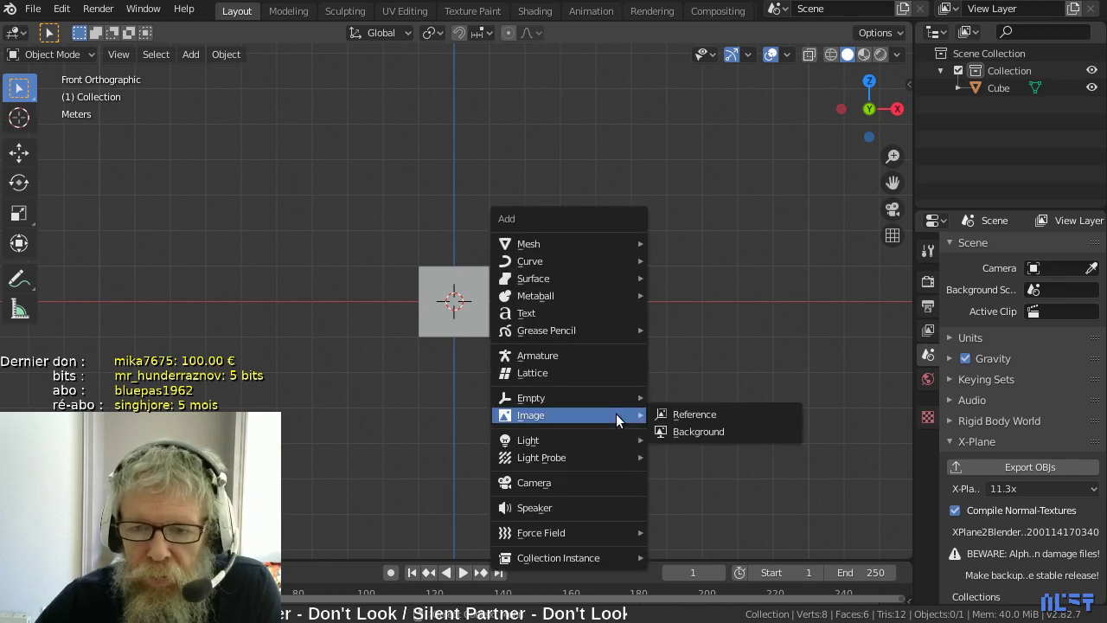
left_click(693, 429)
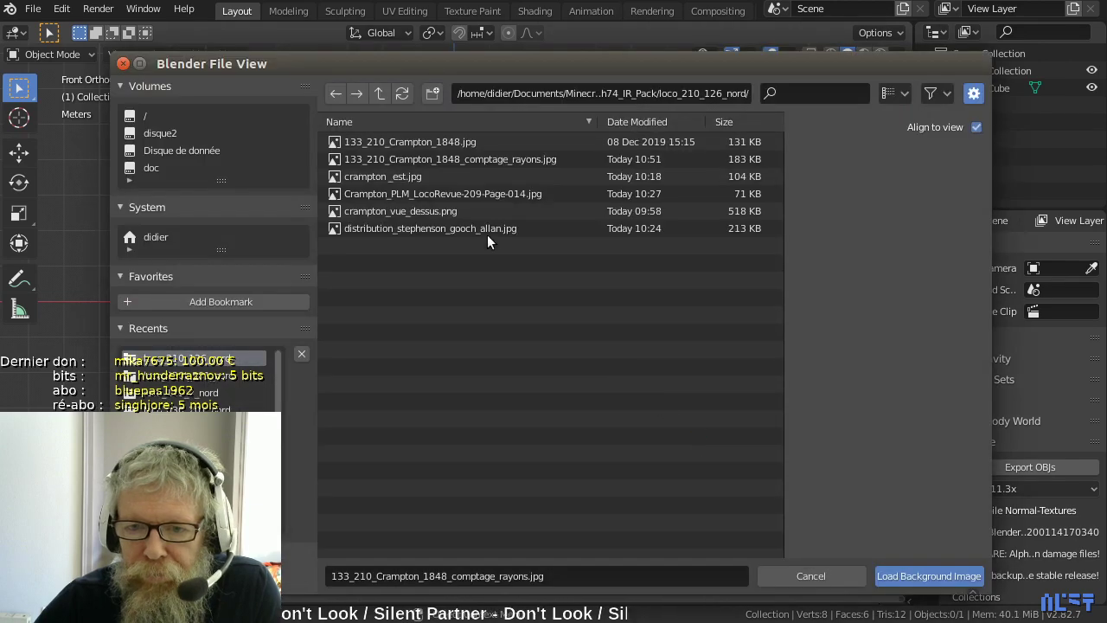
left_click(462, 158)
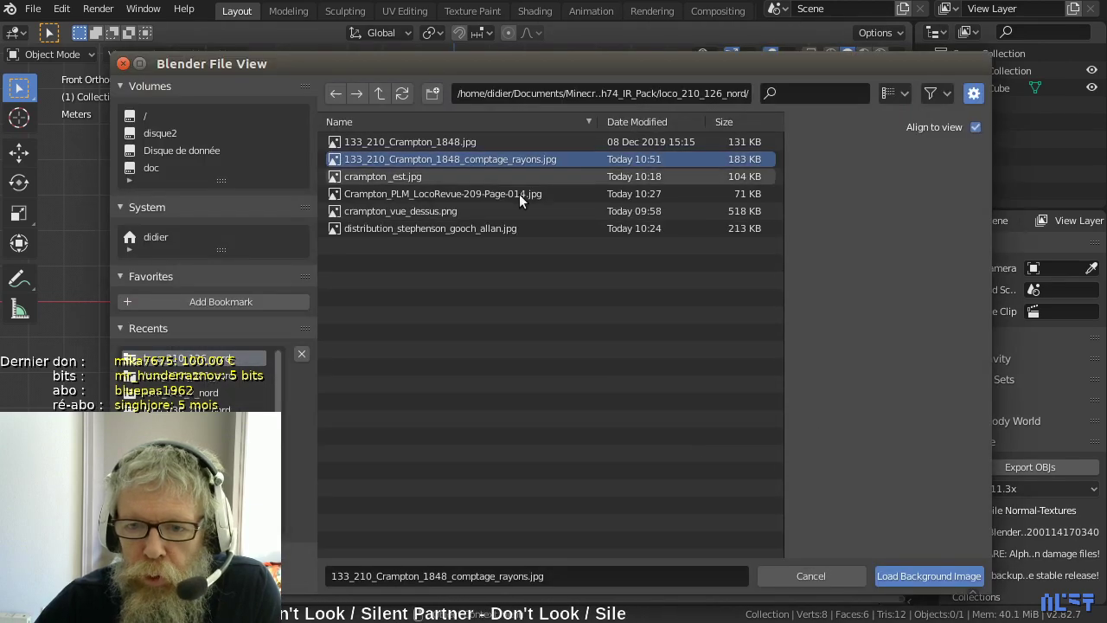
left_click(928, 576)
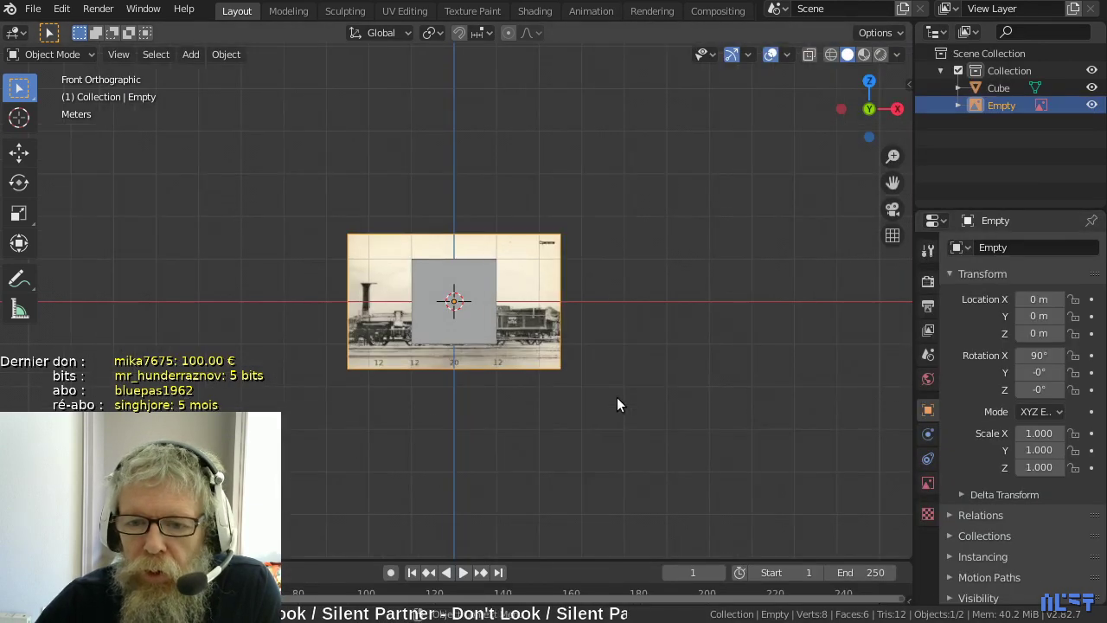
- Hide the cube in the viewport
scroll(617, 397, "up", 4)
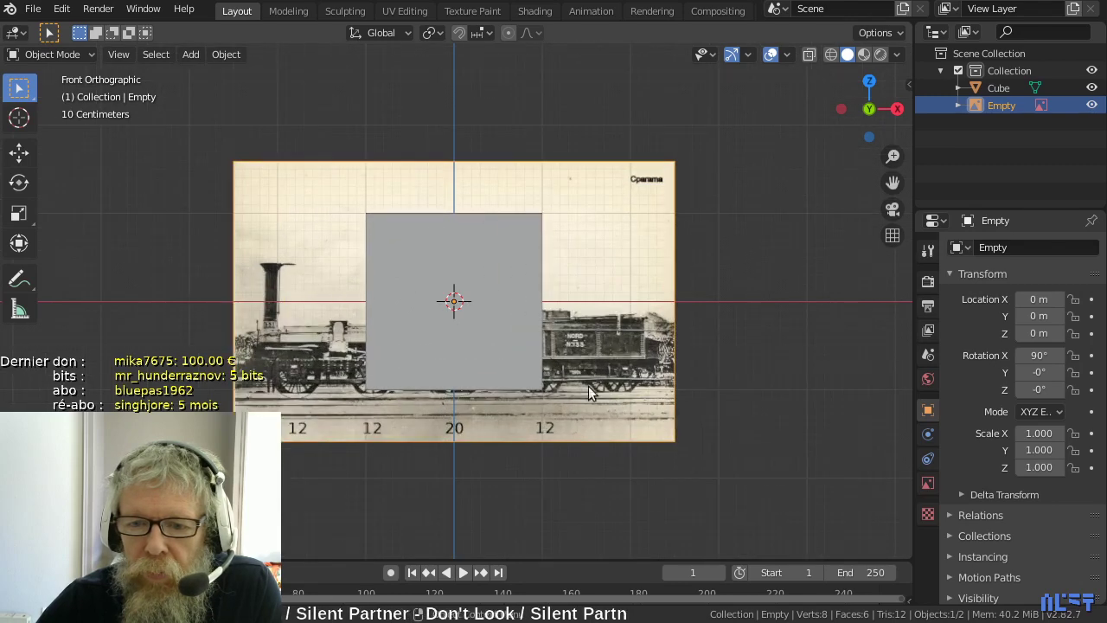
left_click(491, 360)
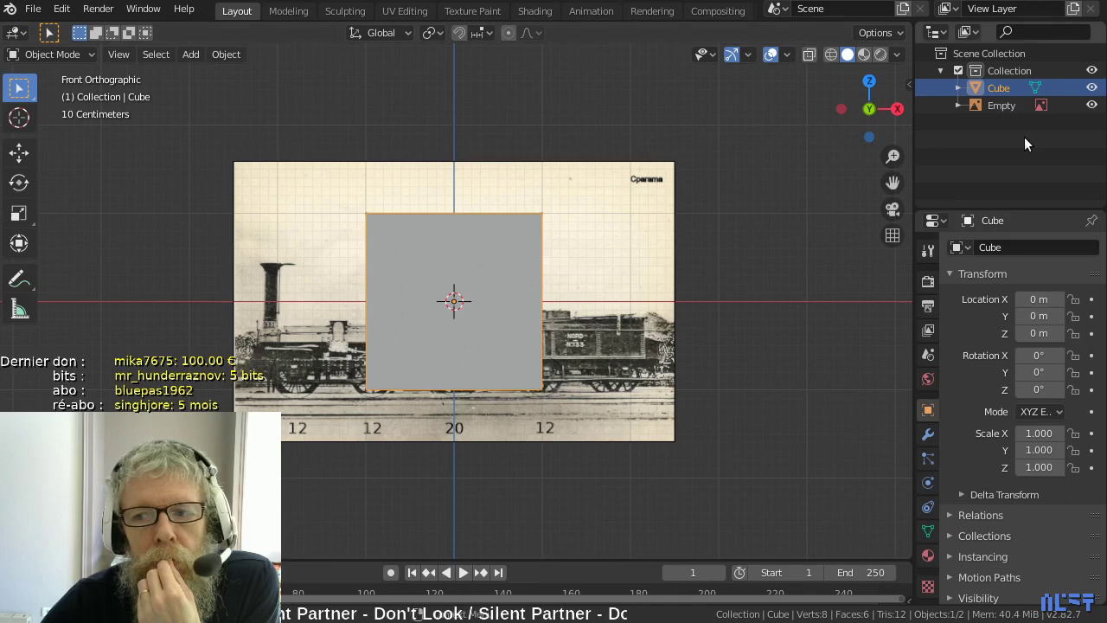
left_click(1092, 88)
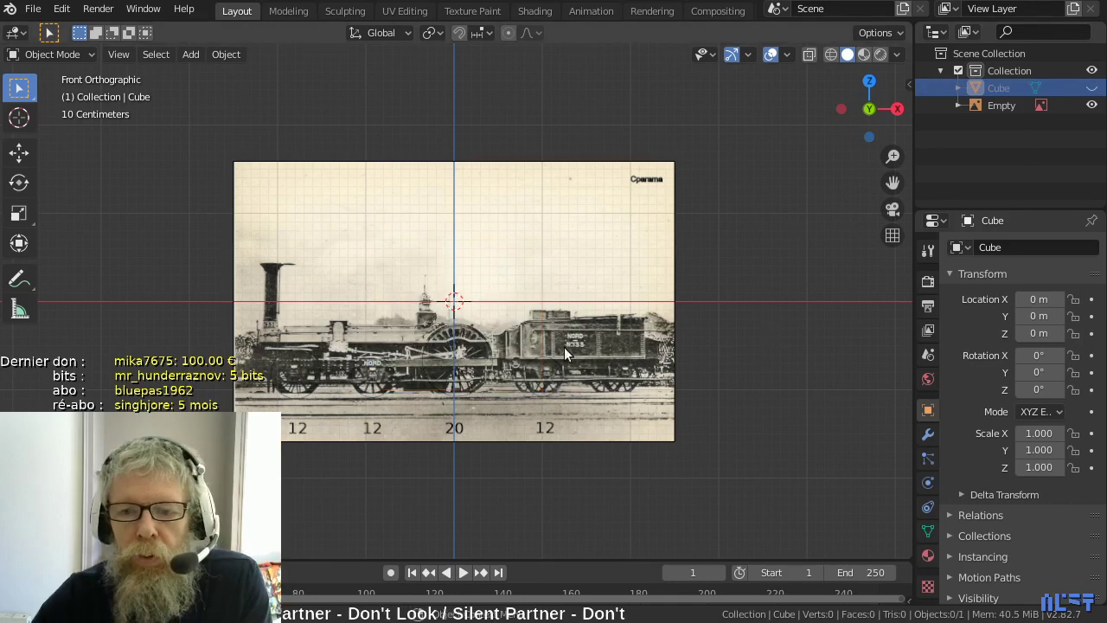
- Select the background image empty and start moving it upward with G
left_click(496, 349)
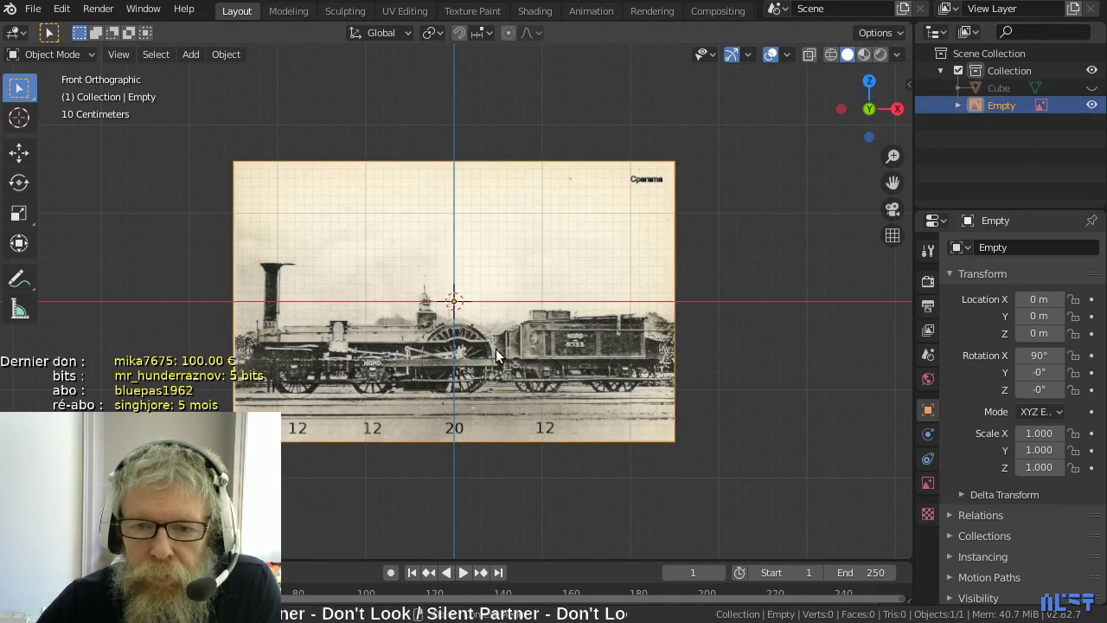
mouse_move(497, 349)
middle_mouse_down("shift")
mouse_move(466, 247)
mouse_move(486, 345)
middle_mouse_up("shift")
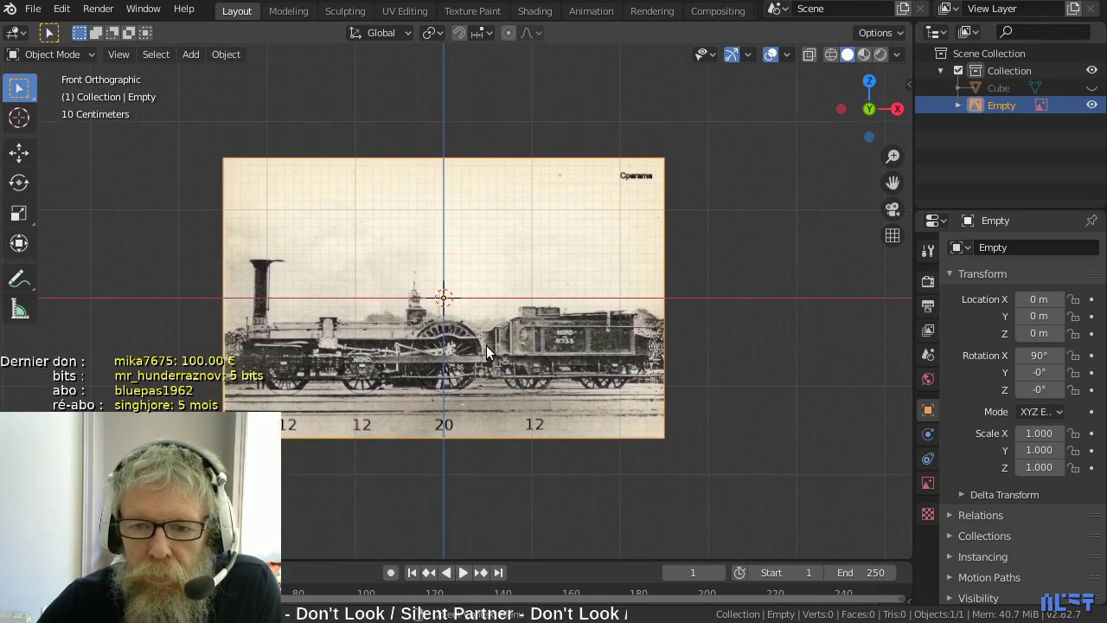
key("g")
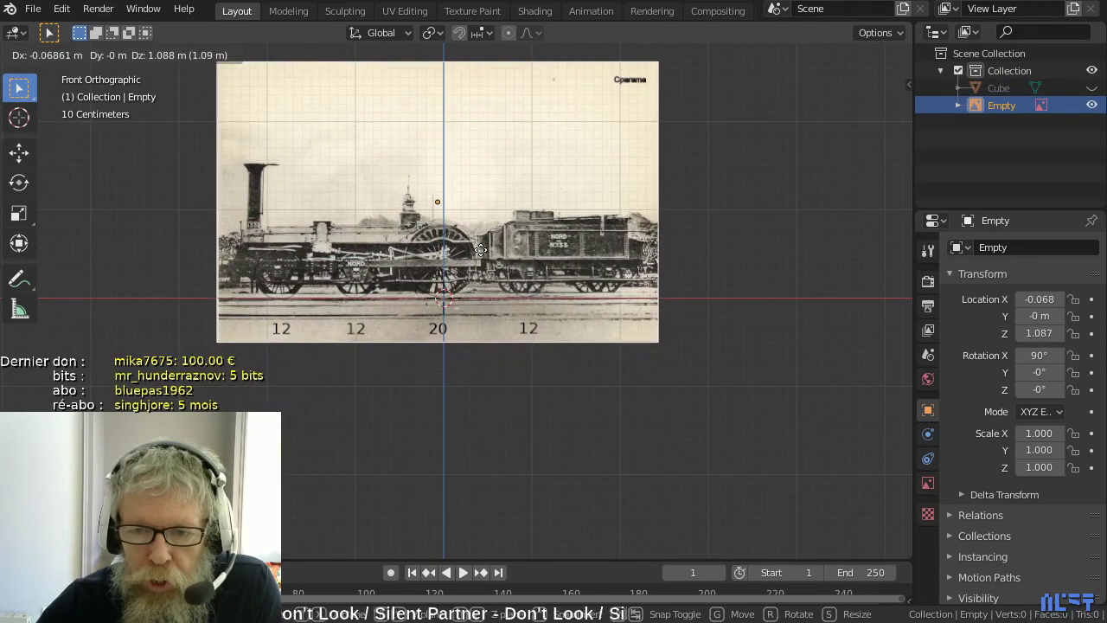
left_click(480, 249)
scroll(480, 250, "up", 3)
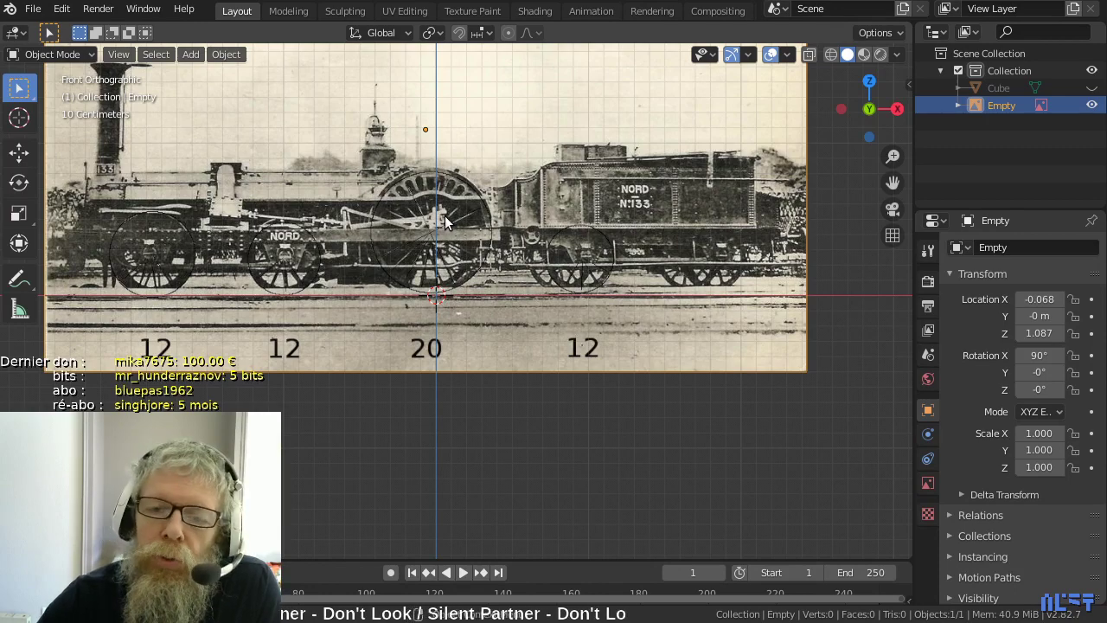
middle_click_drag(446, 200, 461, 307, "shift")
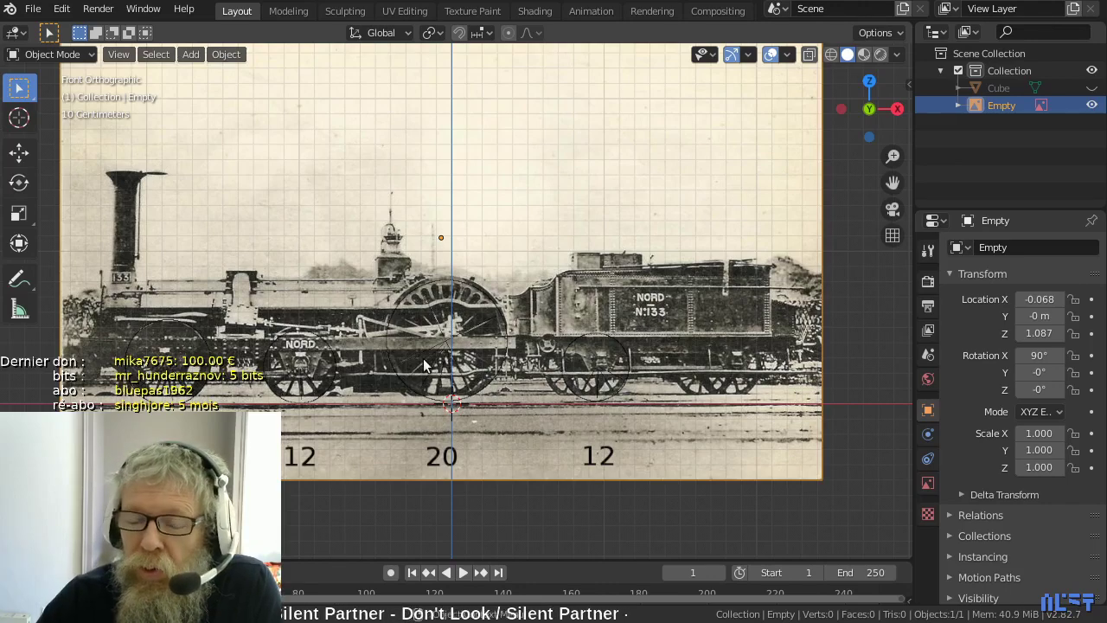
scroll(454, 356, "down", 1)
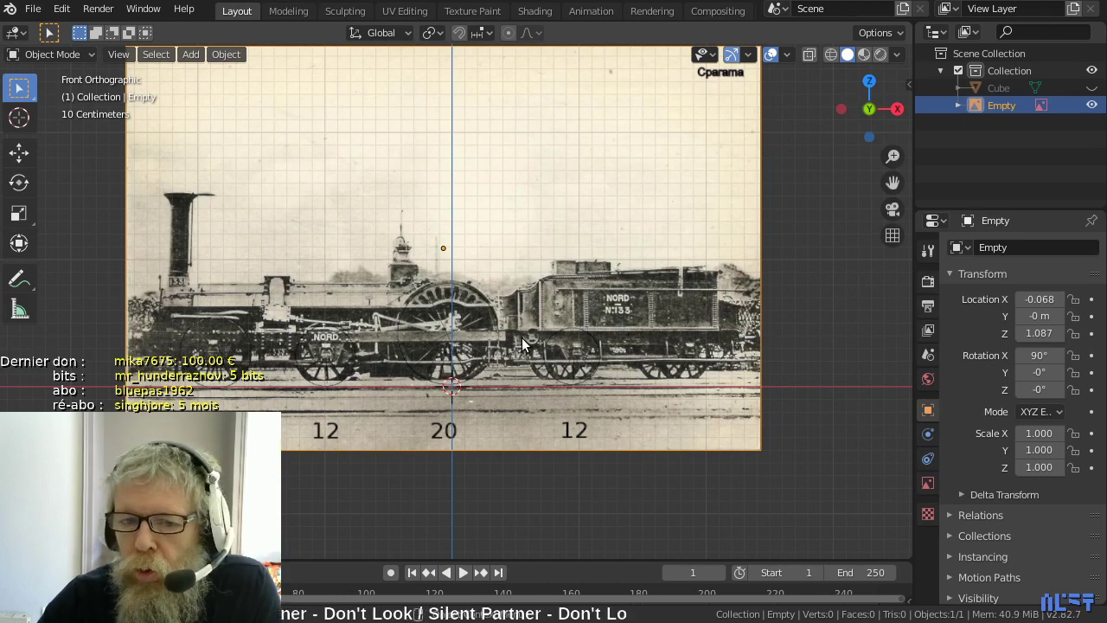
scroll(143, 283, "up", 3)
middle_click_drag(138, 284, 157, 287)
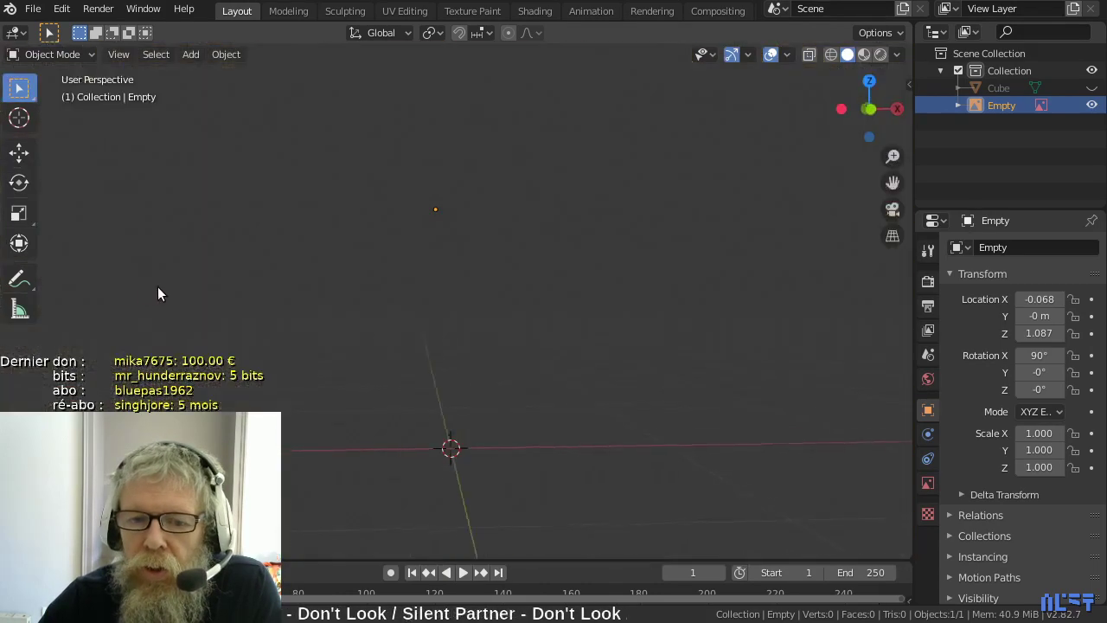
key("KP_3")
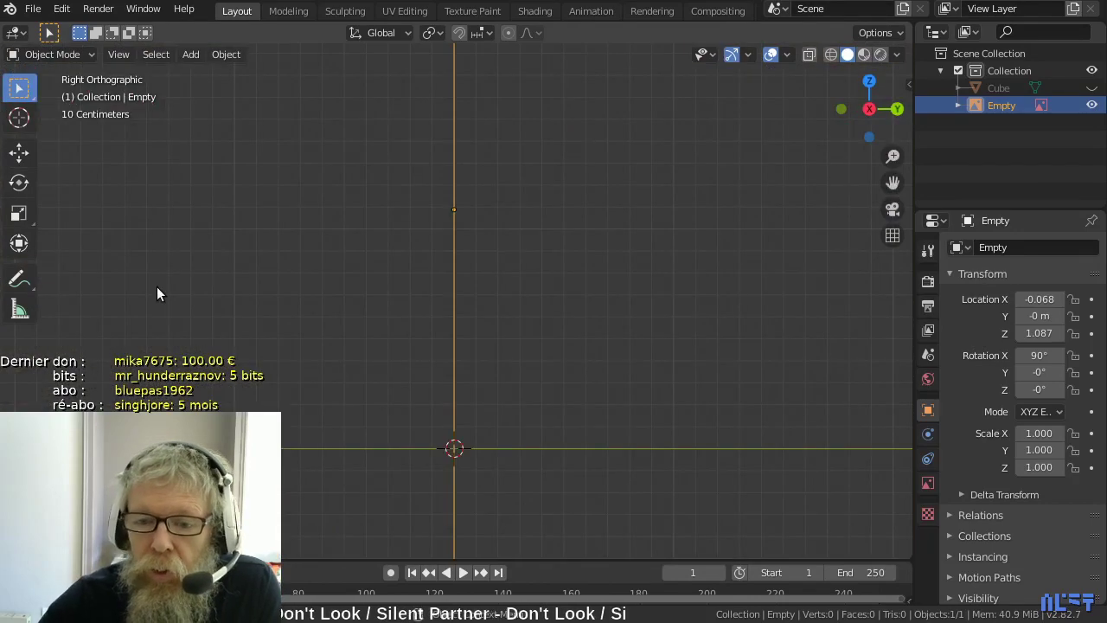
key("KP_1")
scroll(156, 287, "down", 3)
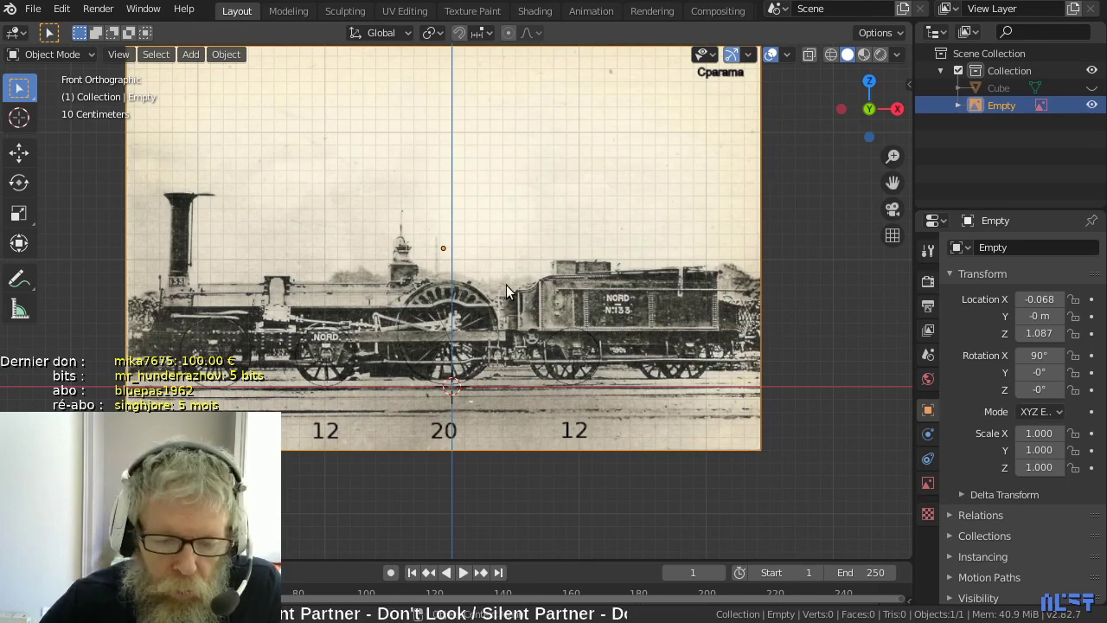
- Scale the reference photo up to about 2.526 and shift it upward toward the drawn wheel
key("s")
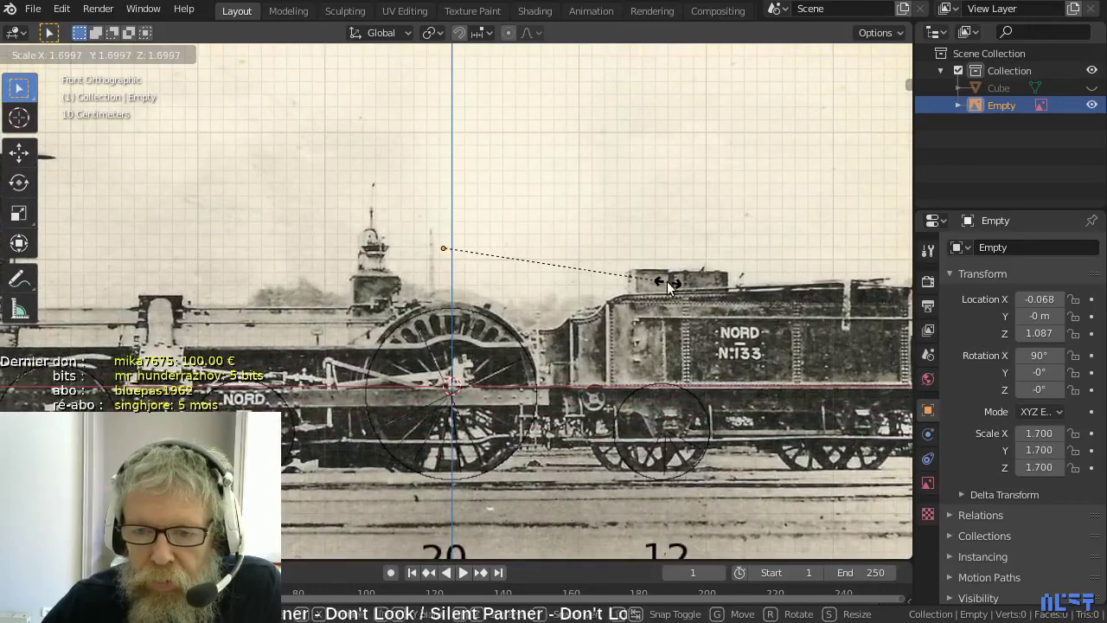
left_click(629, 285, "ctrl")
key("g")
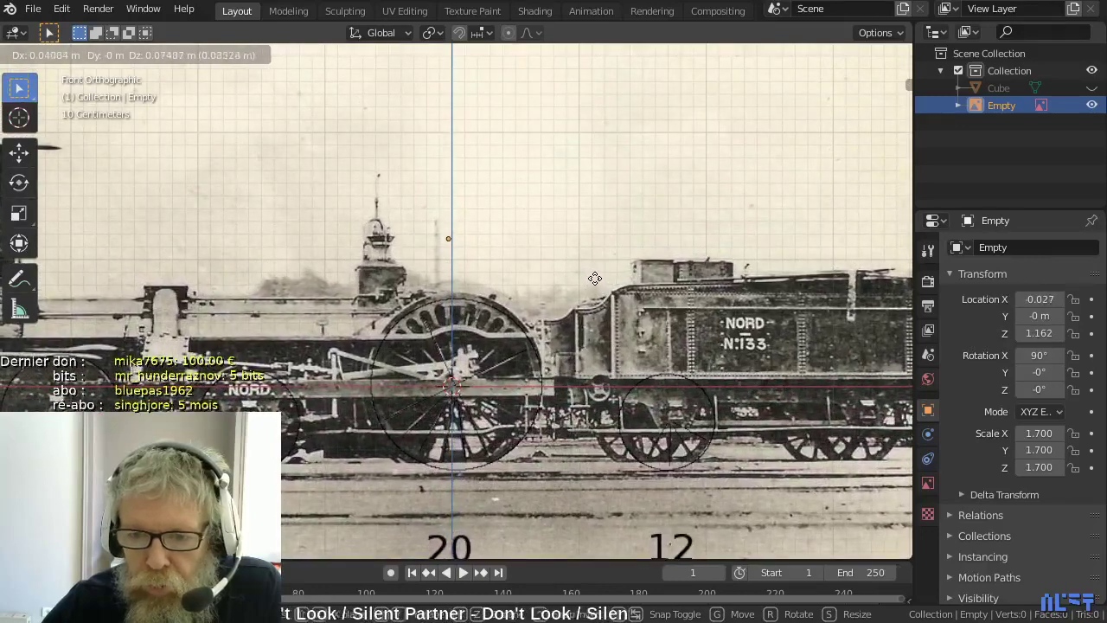
left_click(594, 279)
key("s")
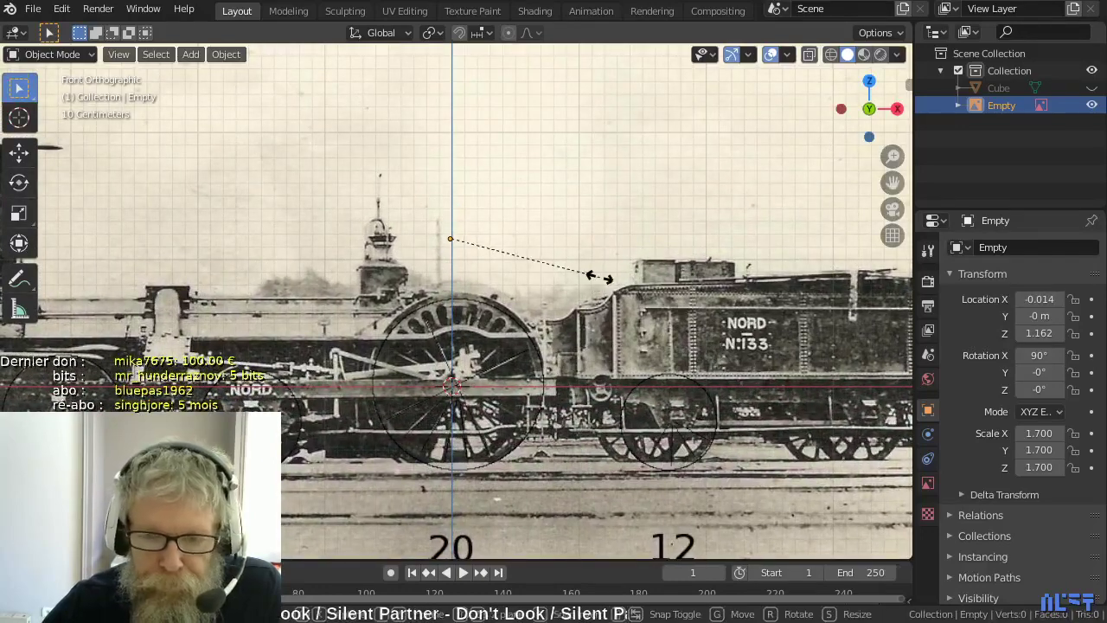
left_click(676, 275)
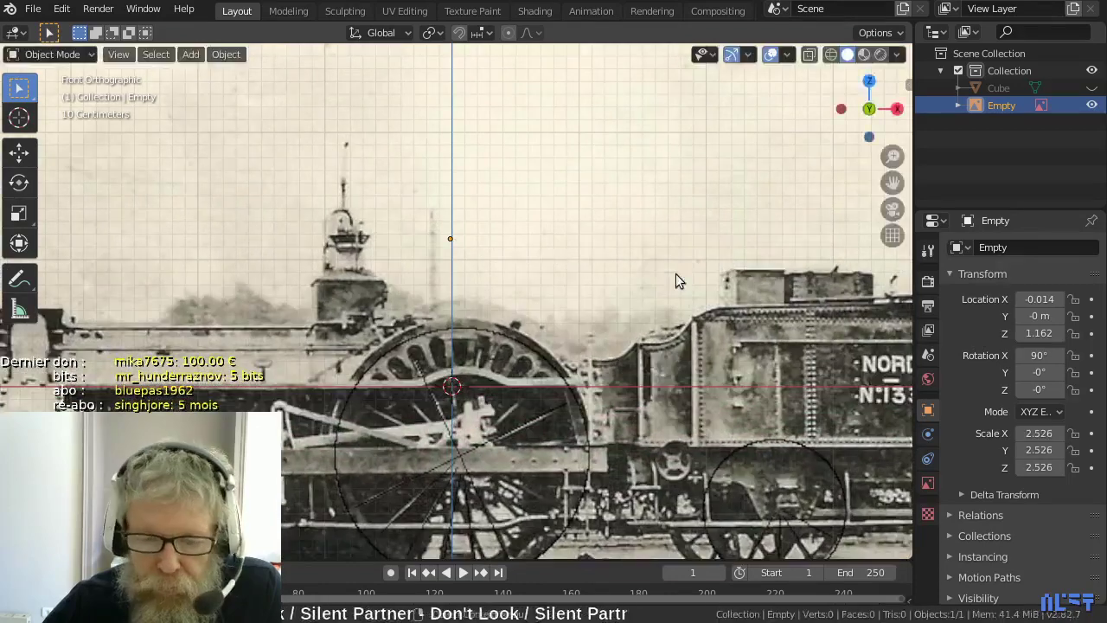
key("g")
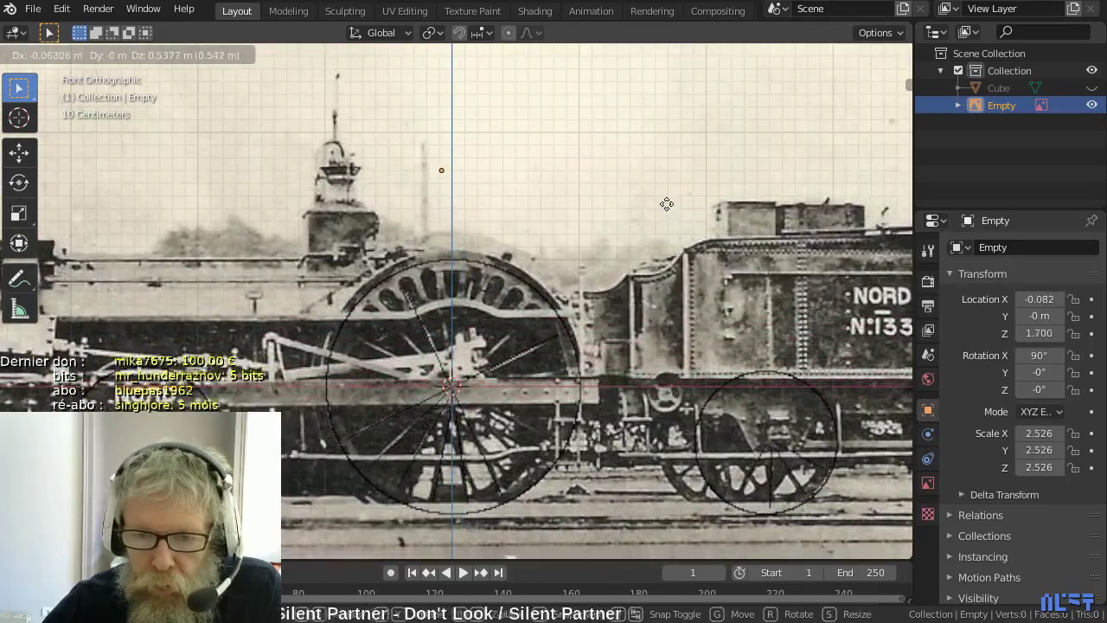
left_click(666, 204)
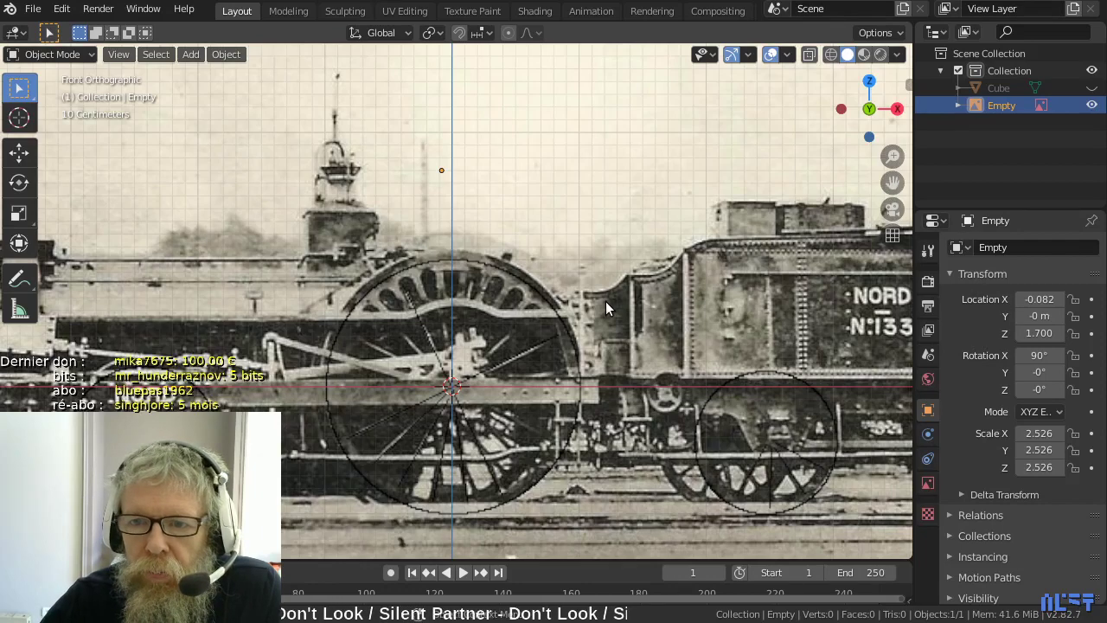
- Fine-tune the photo scale between 2.691 and 2.652, nudging its position after each change
key("s")
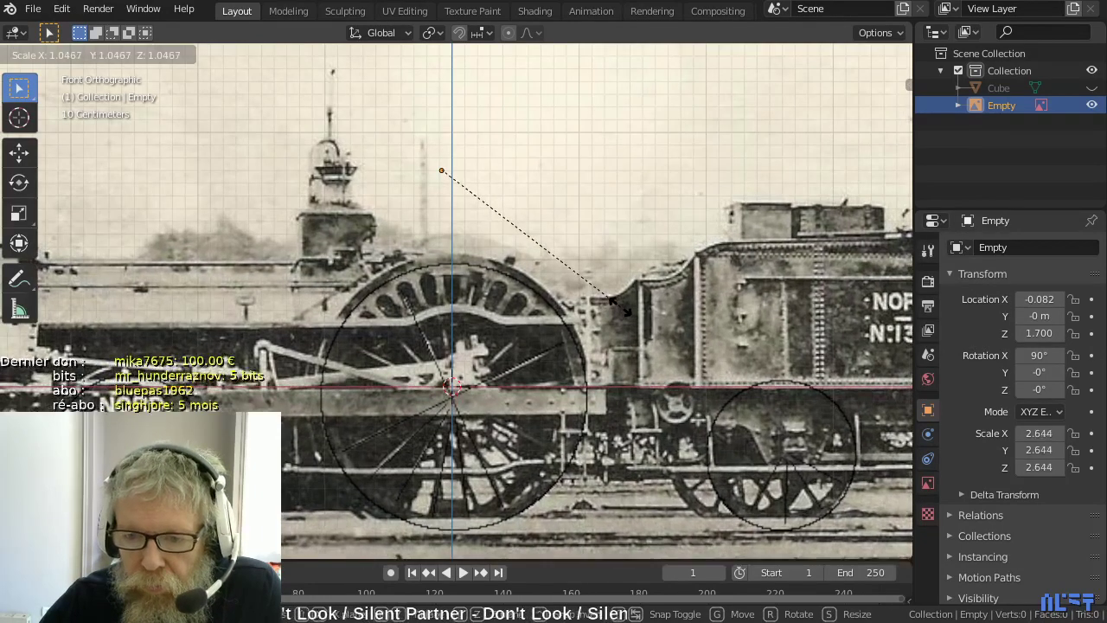
left_click(623, 306)
key("g")
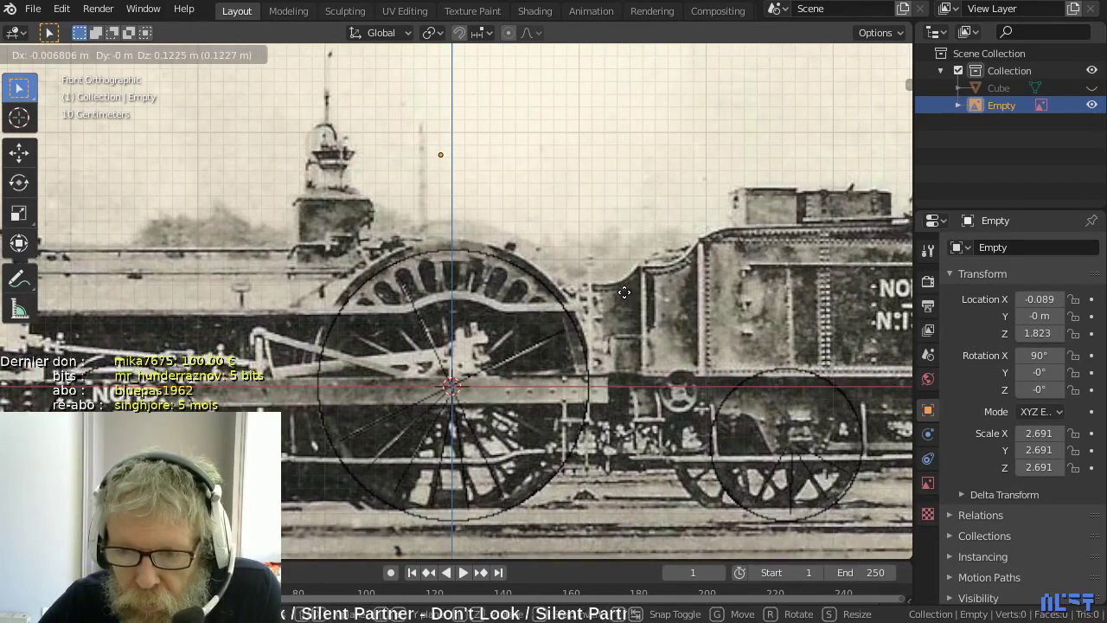
left_click(624, 294)
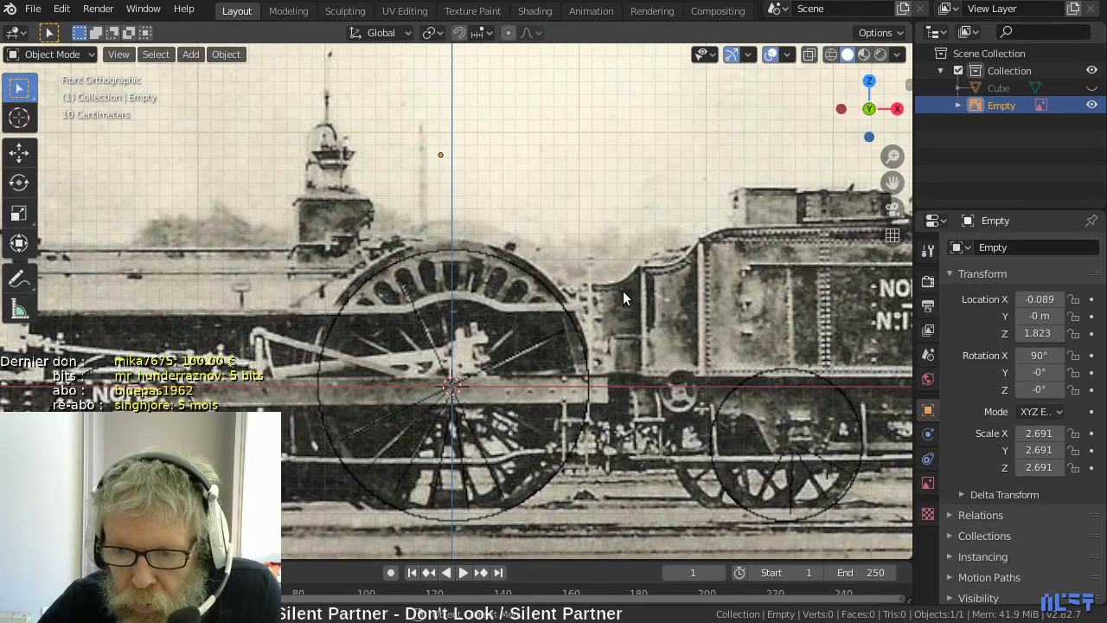
key("s")
left_click(620, 290)
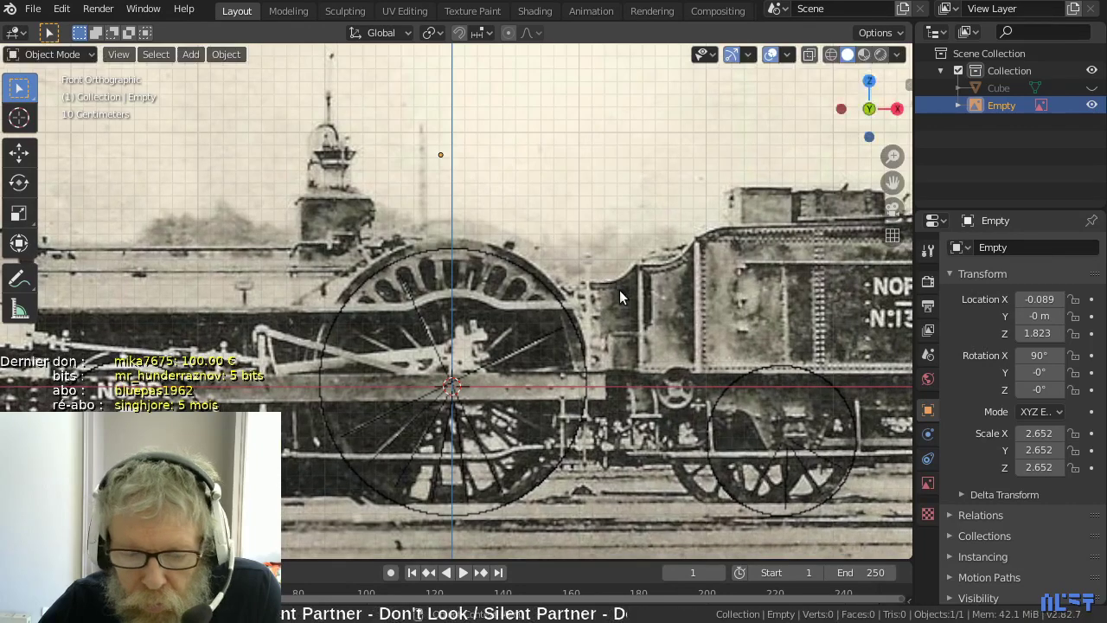
key("g")
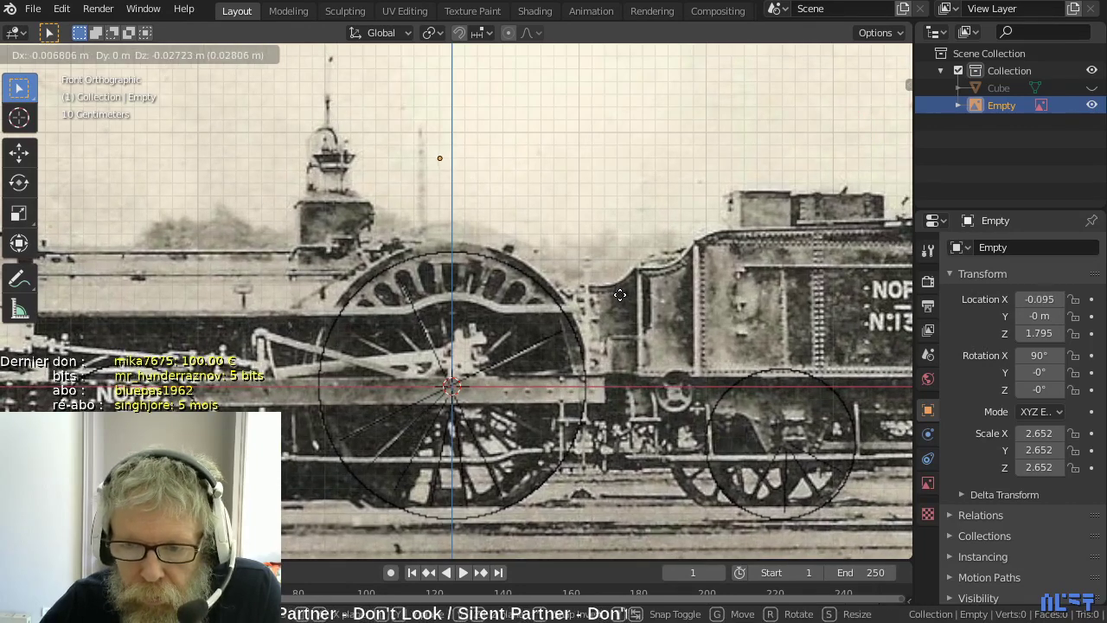
left_click(620, 295)
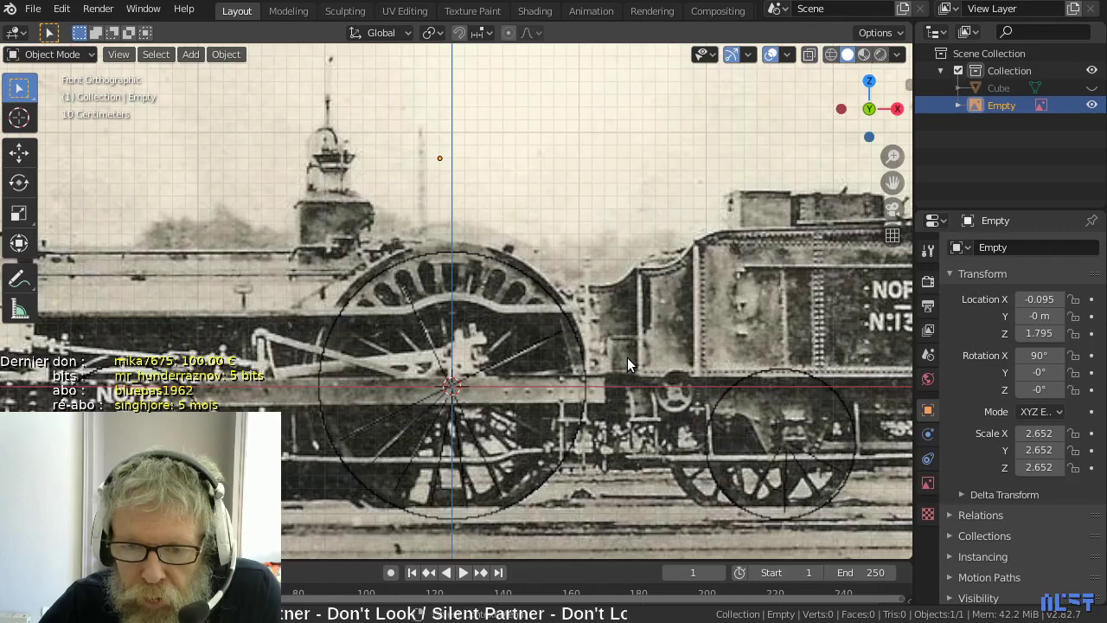
- Zoom onto the driving wheel and settle the photo at scale 2.667, aligned with the drawn circle
scroll(483, 393, "up", 2)
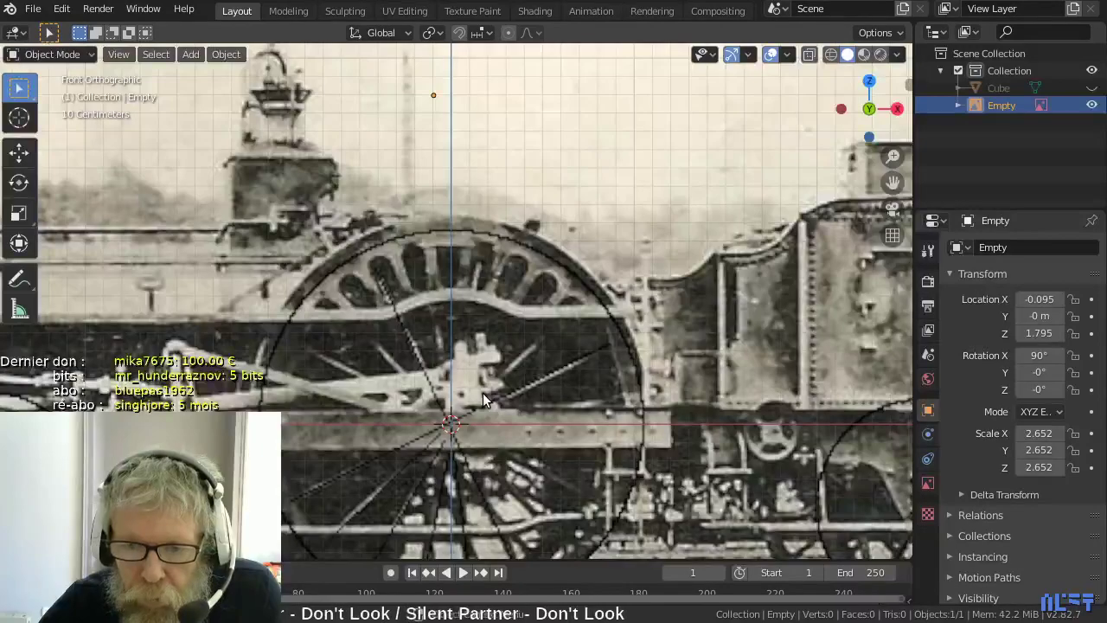
scroll(482, 393, "up", 1)
middle_click_drag(483, 393, 487, 243, "shift")
scroll(474, 270, "up", 1)
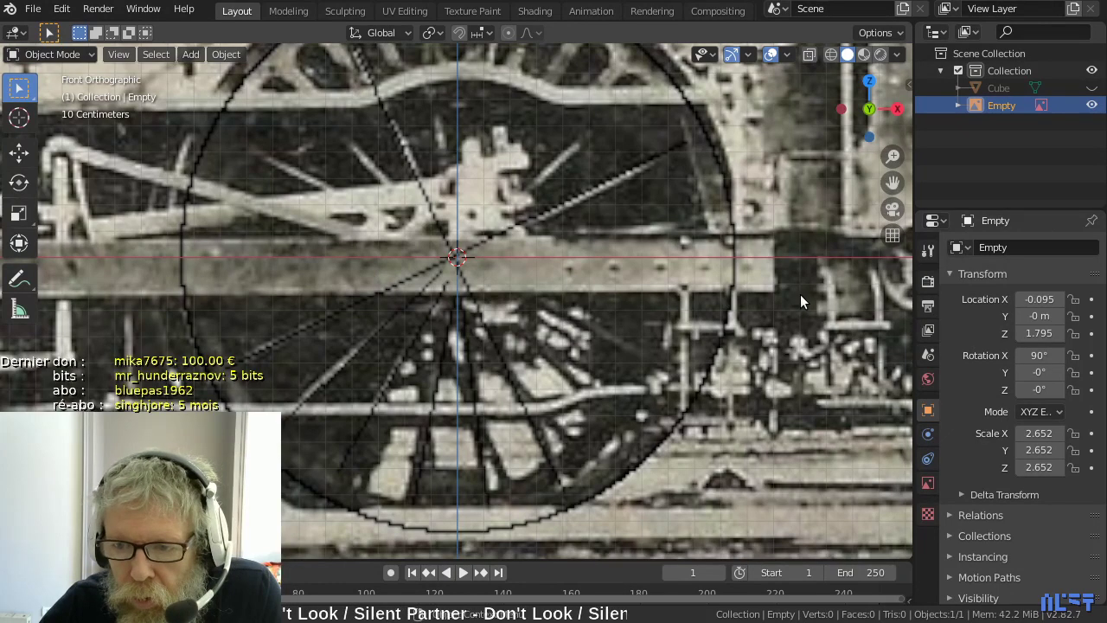
key("s")
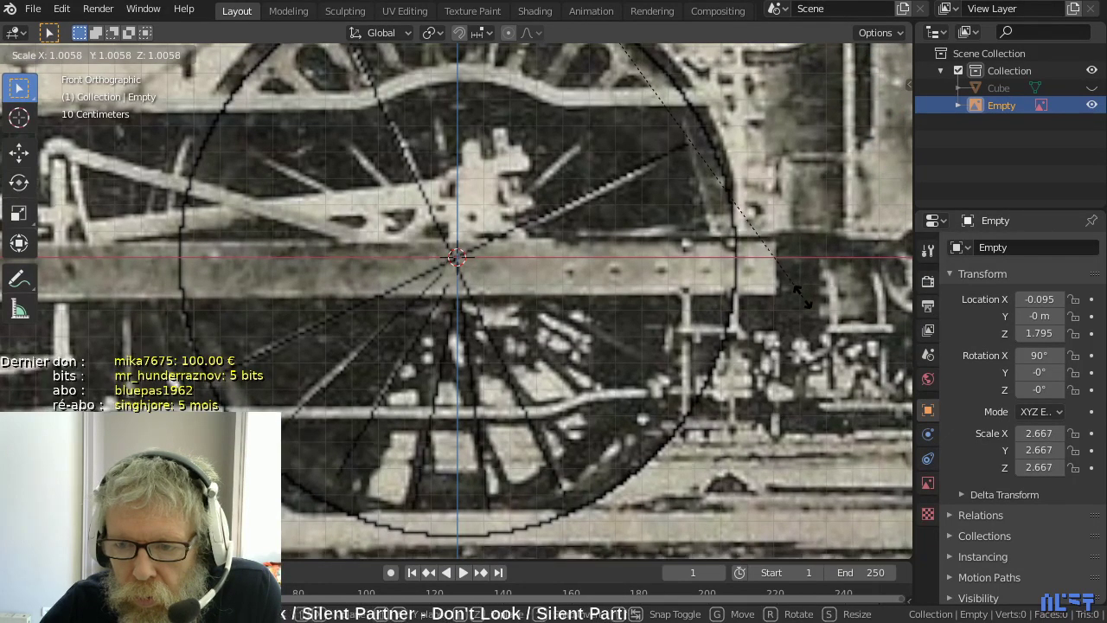
left_click(801, 295)
key("g")
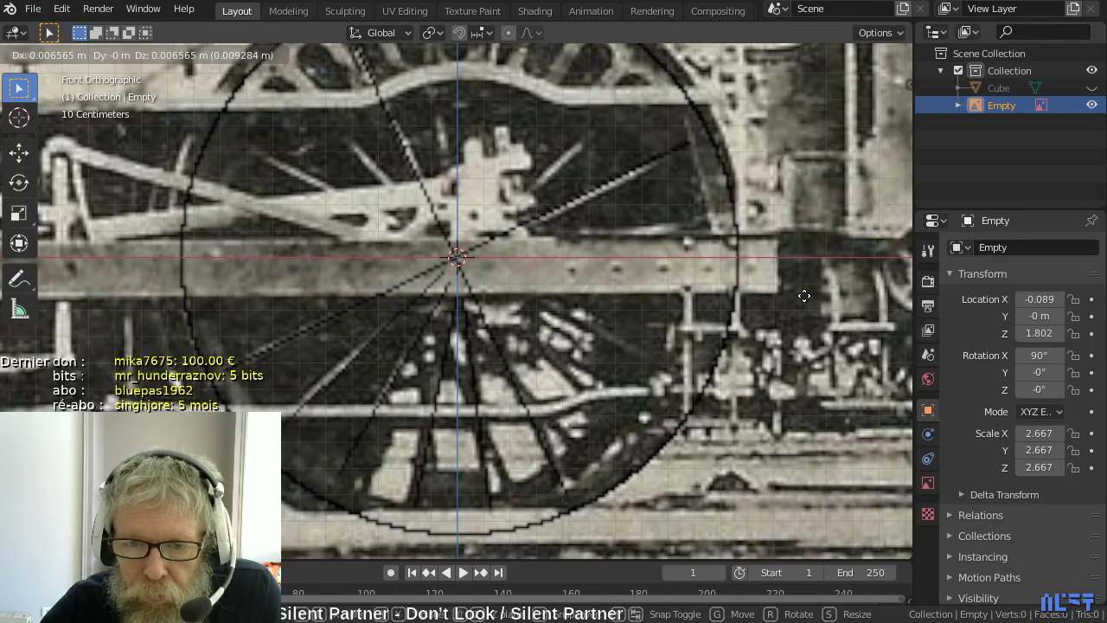
left_click(801, 301)
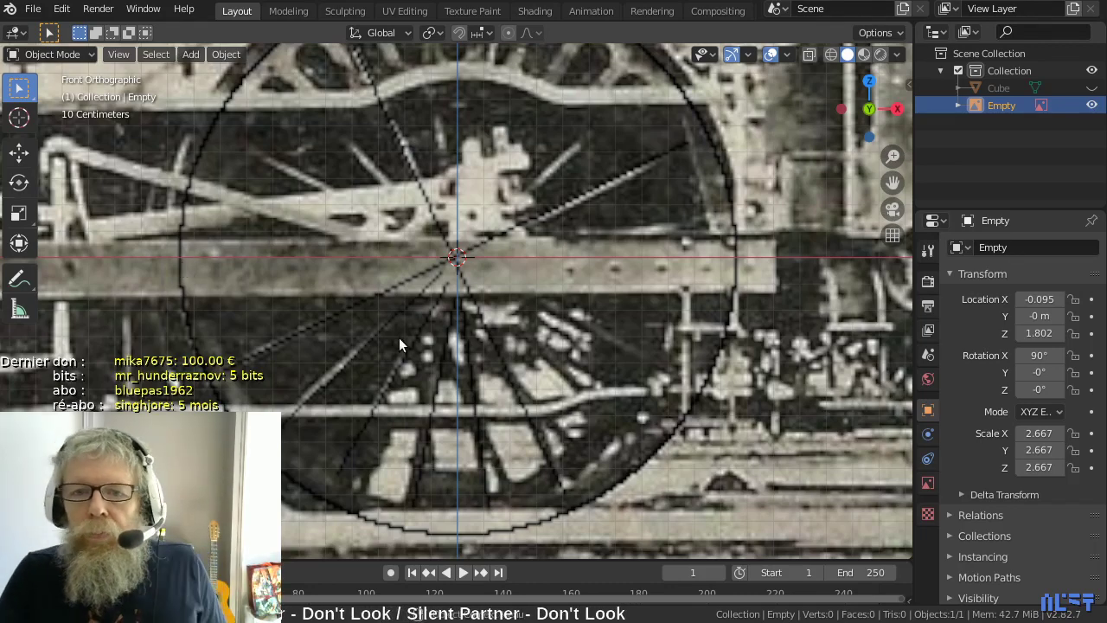
scroll(419, 314, "down", 3)
scroll(419, 320, "down", 5)
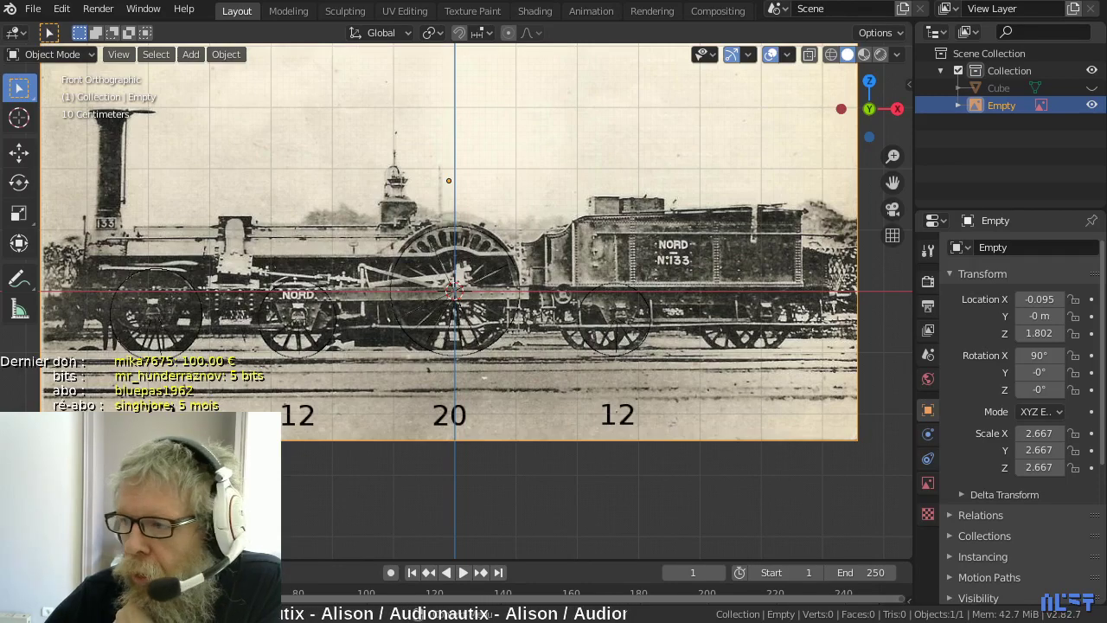
left_click_drag(1106, 194, 472, 276)
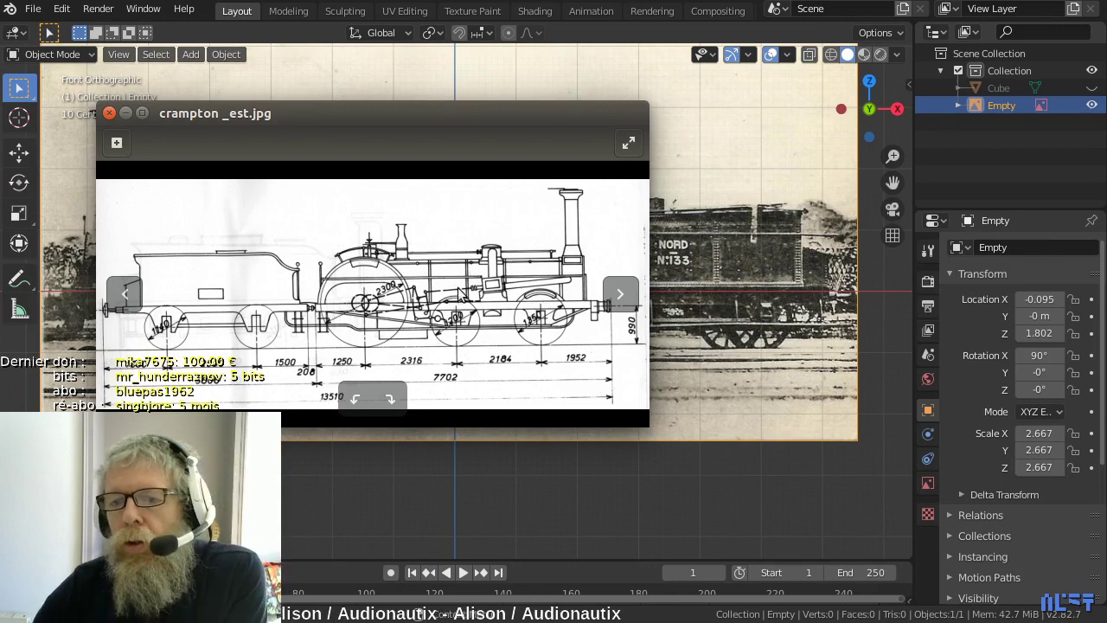
scroll(391, 309, "up", 5)
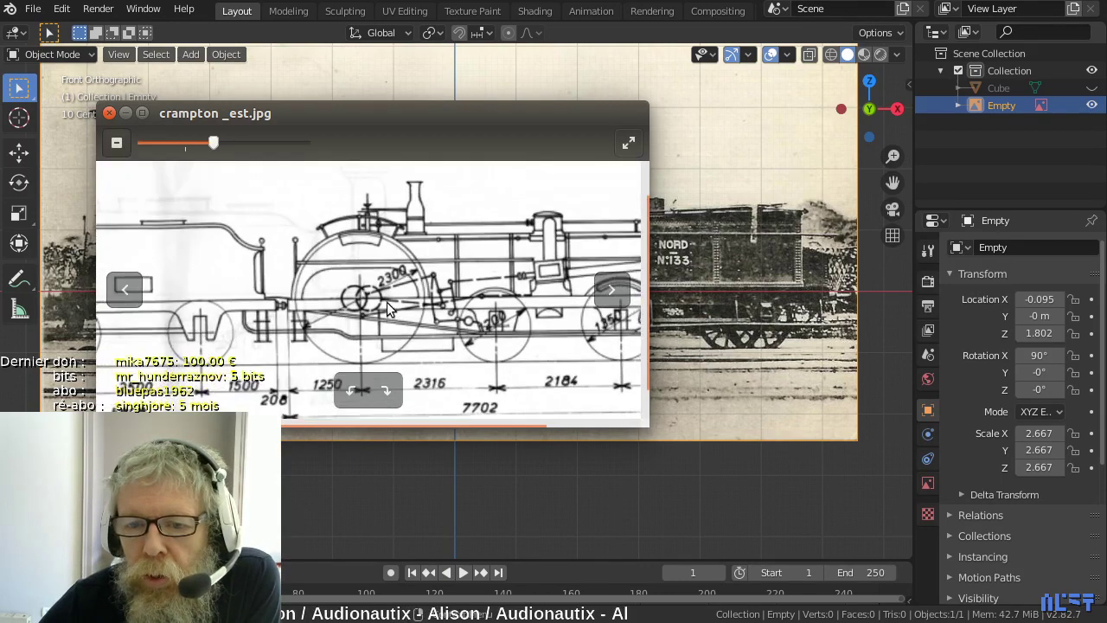
scroll(391, 282, "down", 3)
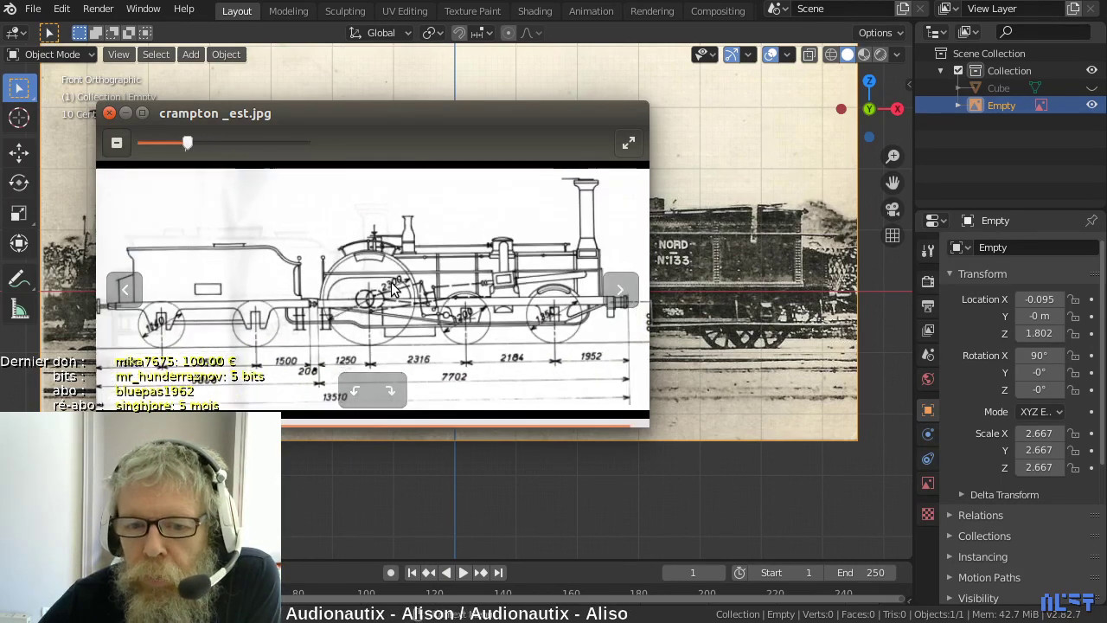
left_click(618, 289)
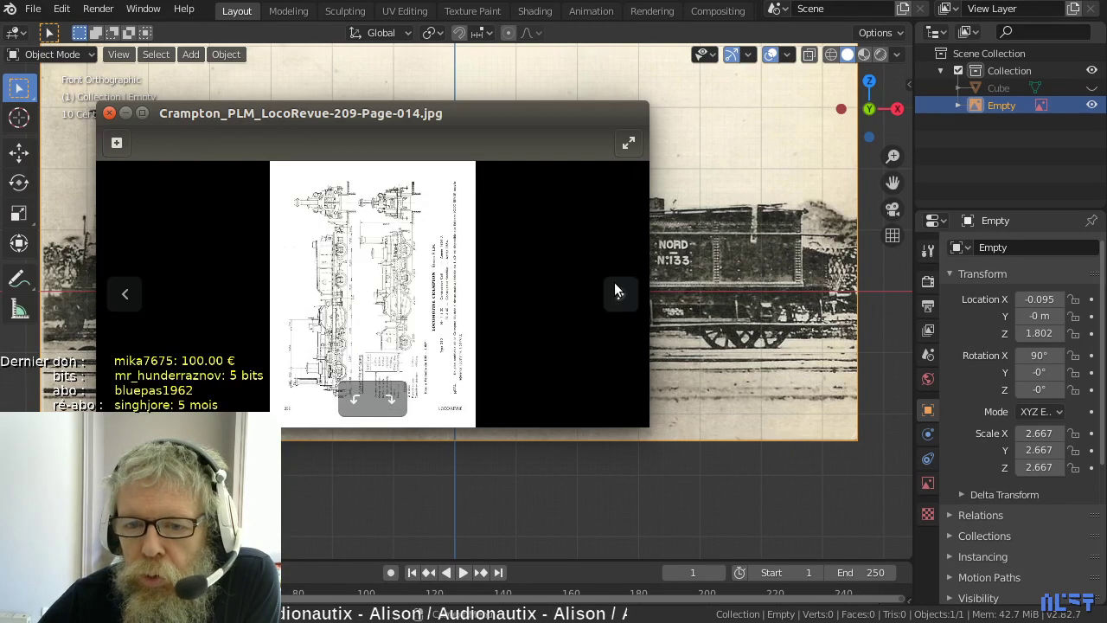
left_click(109, 112)
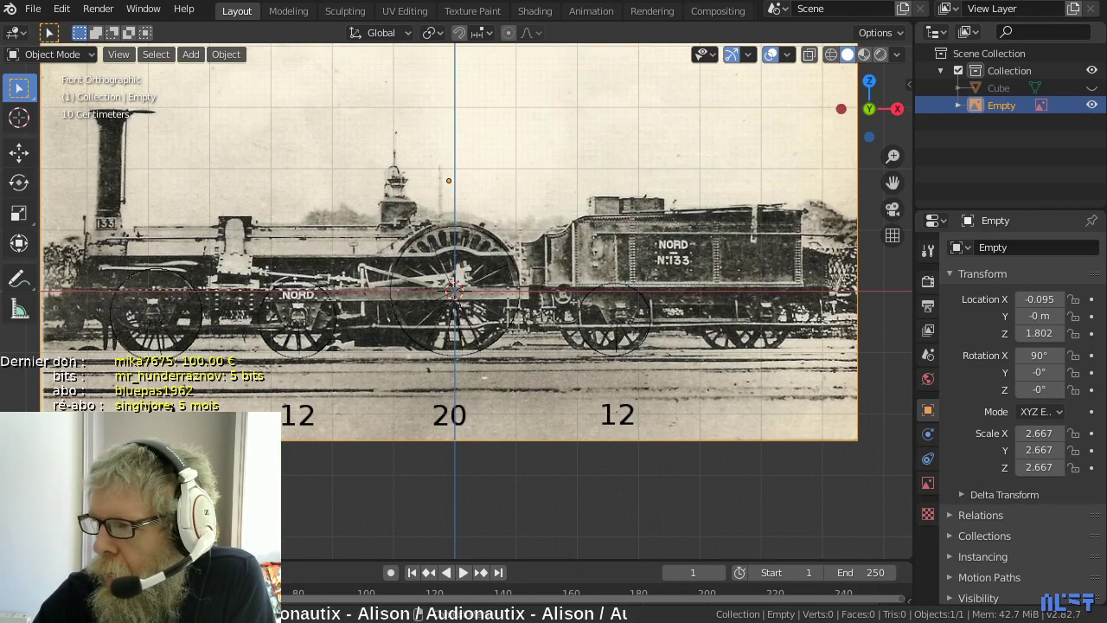
- Bring up Firefox's Google Images results with the dimensioned Crampton end-view drawing
key("alt+Tab")
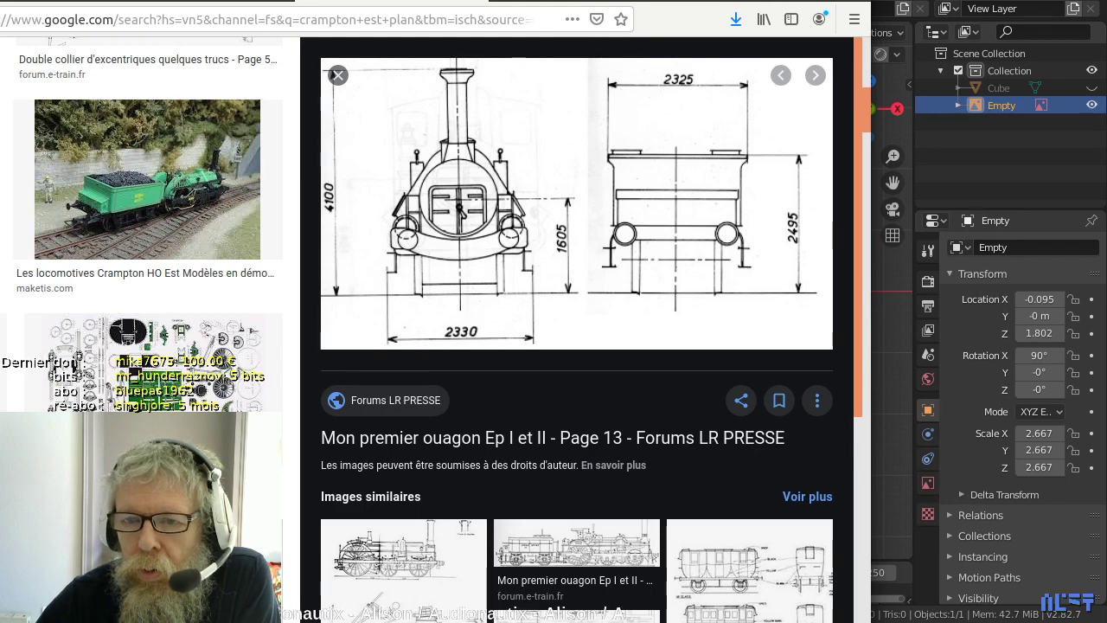
- Leave the dimensioned front-view drawing and return to the Blender scene
key("alt+Tab")
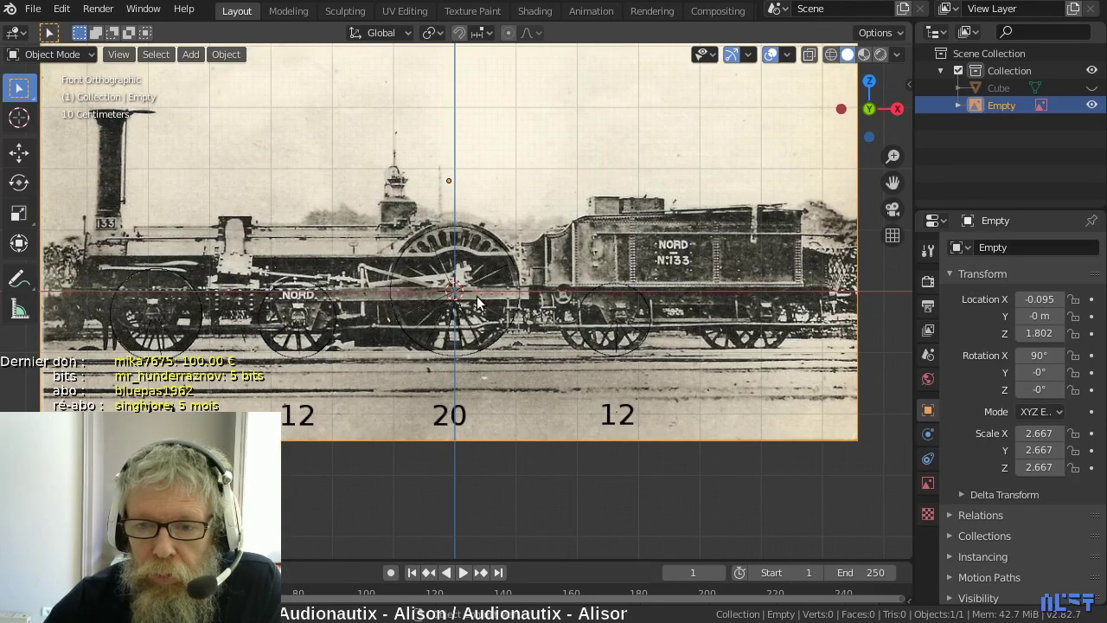
- Move the reference photo vertically to Z 2.853 m so the wheels rest on the ground axis
scroll(477, 298, "up", 3)
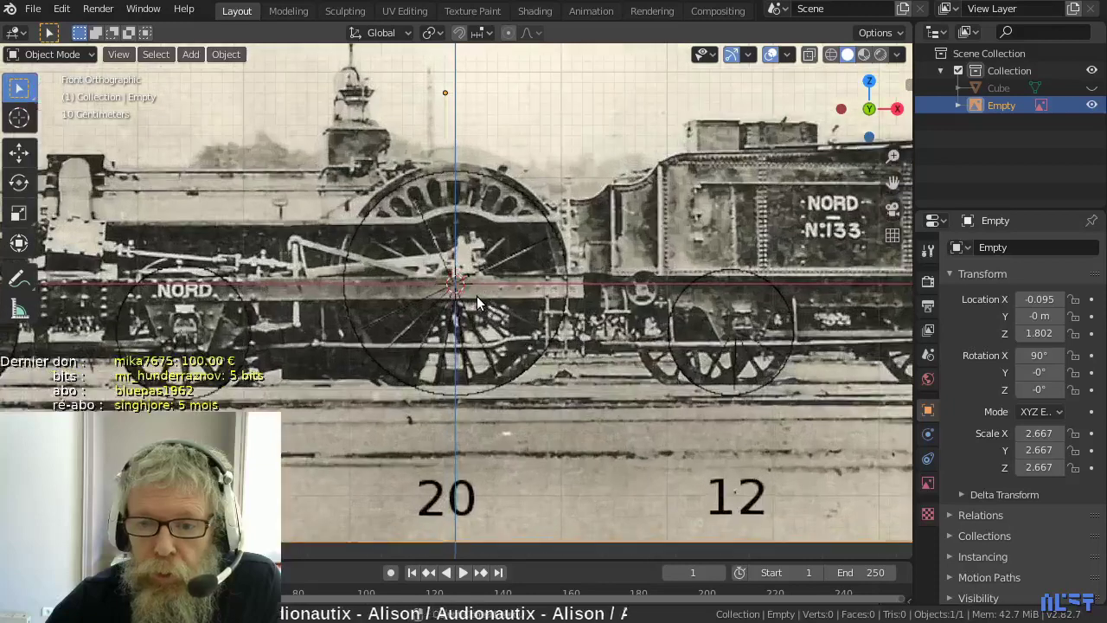
scroll(477, 297, "down", 7)
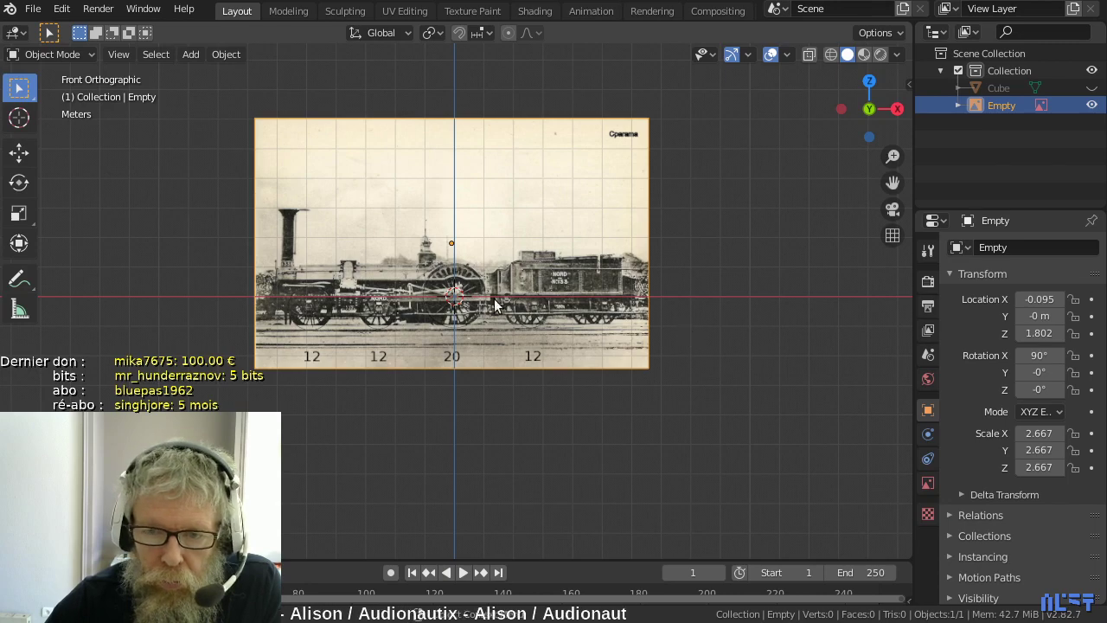
left_click_drag(590, 319, 588, 296)
scroll(590, 302, "up", 9)
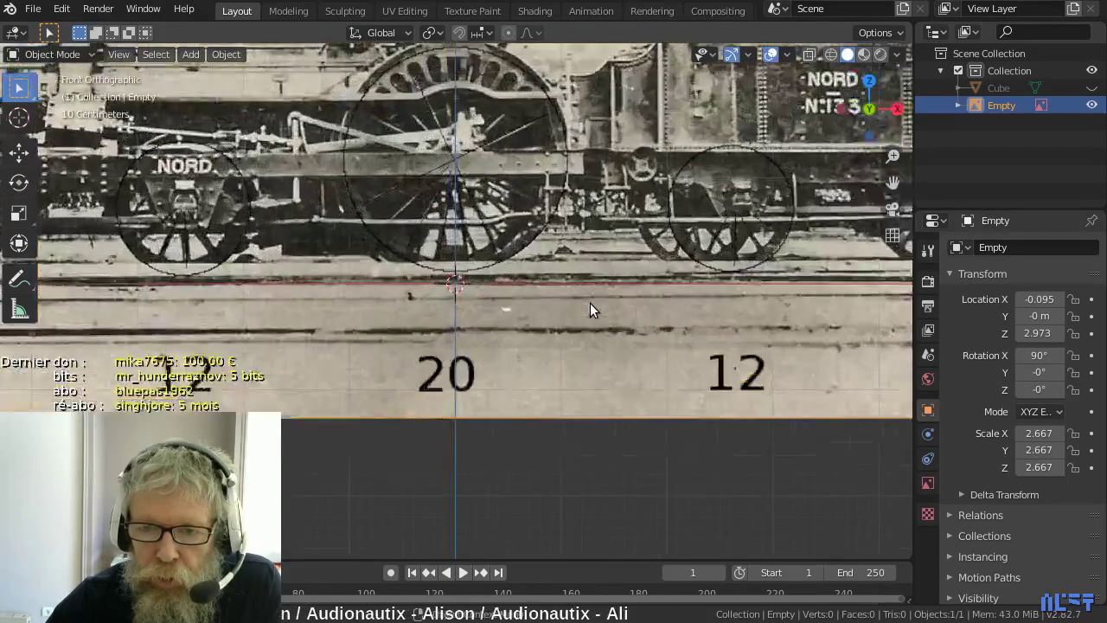
key("g")
key("z")
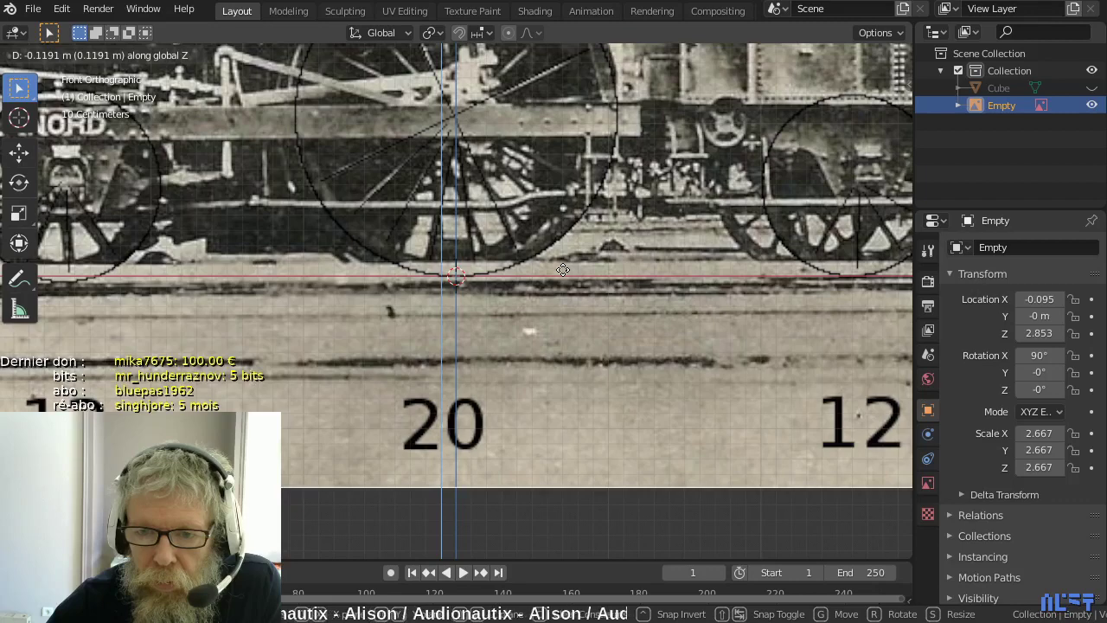
left_click(562, 270)
- Slide the photo 2.557 m along X to X 2.461 m, placing the NORD wheel at the origin
scroll(572, 333, "down", 5)
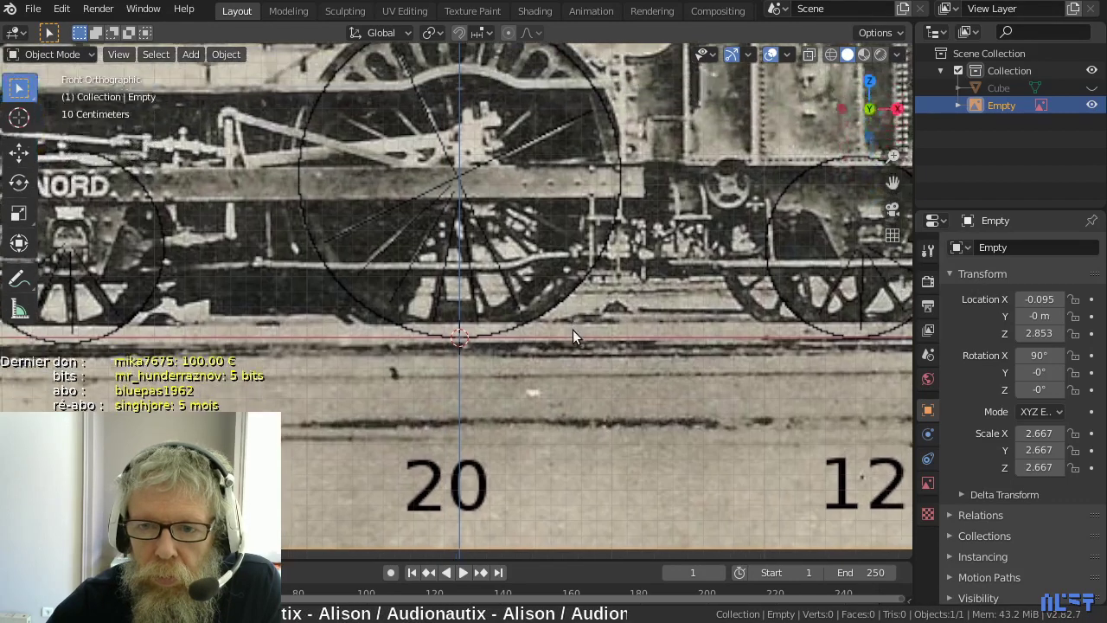
scroll(573, 337, "down", 1)
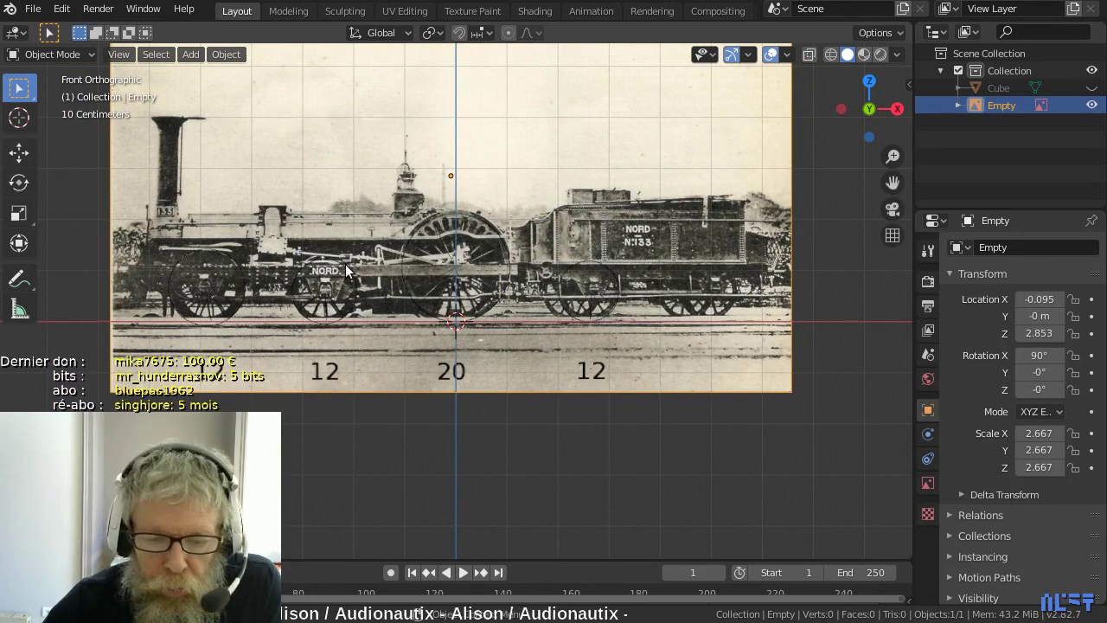
key("g")
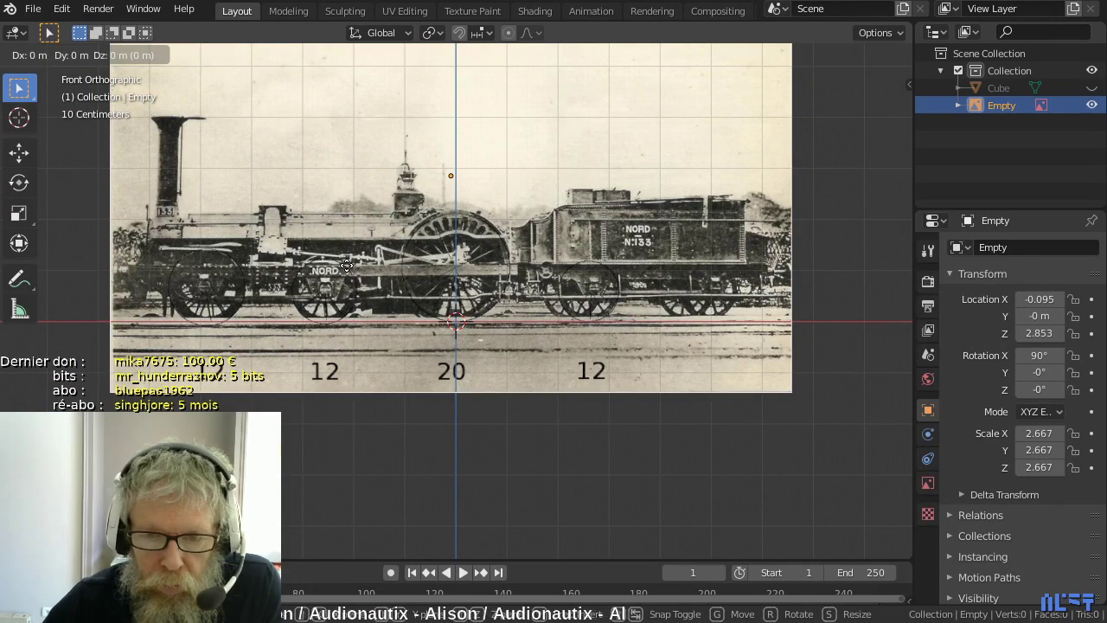
key("x")
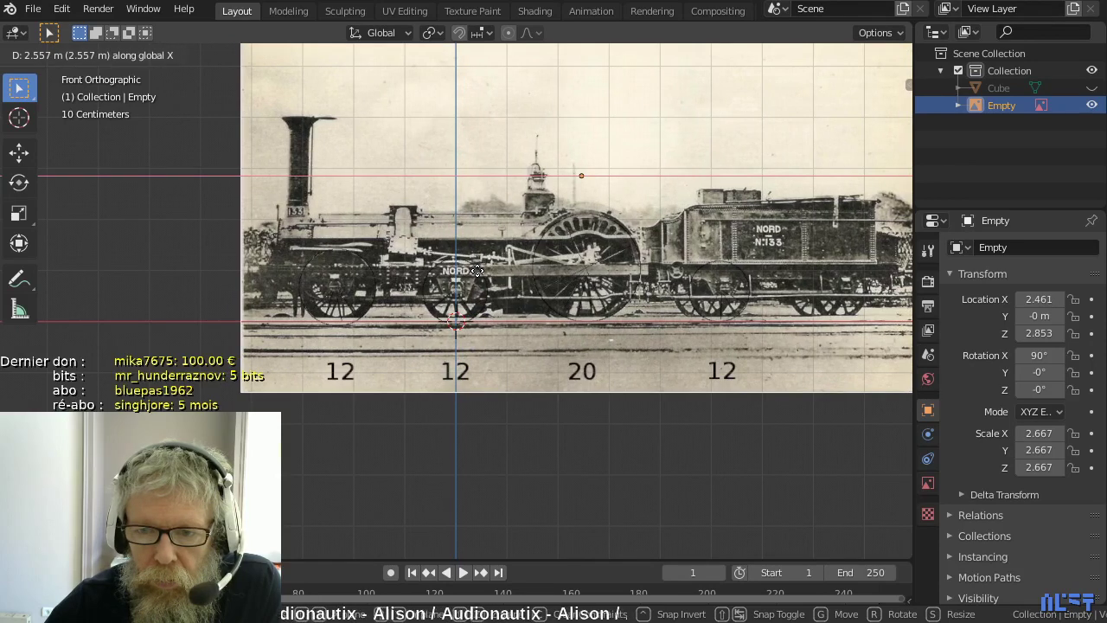
left_click(477, 271)
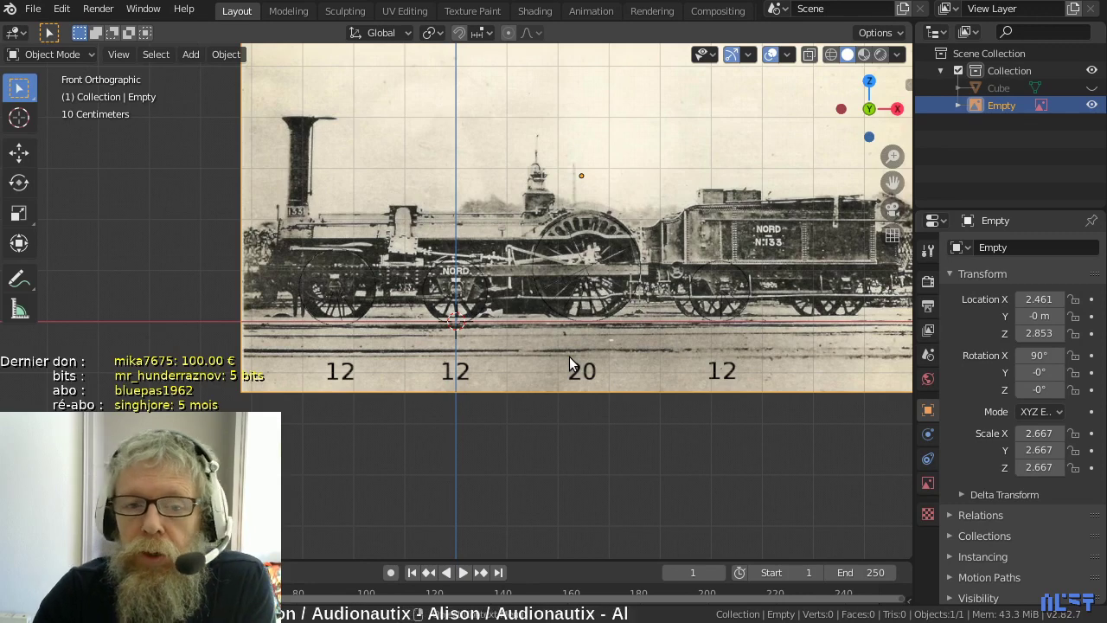
left_click(39, 18)
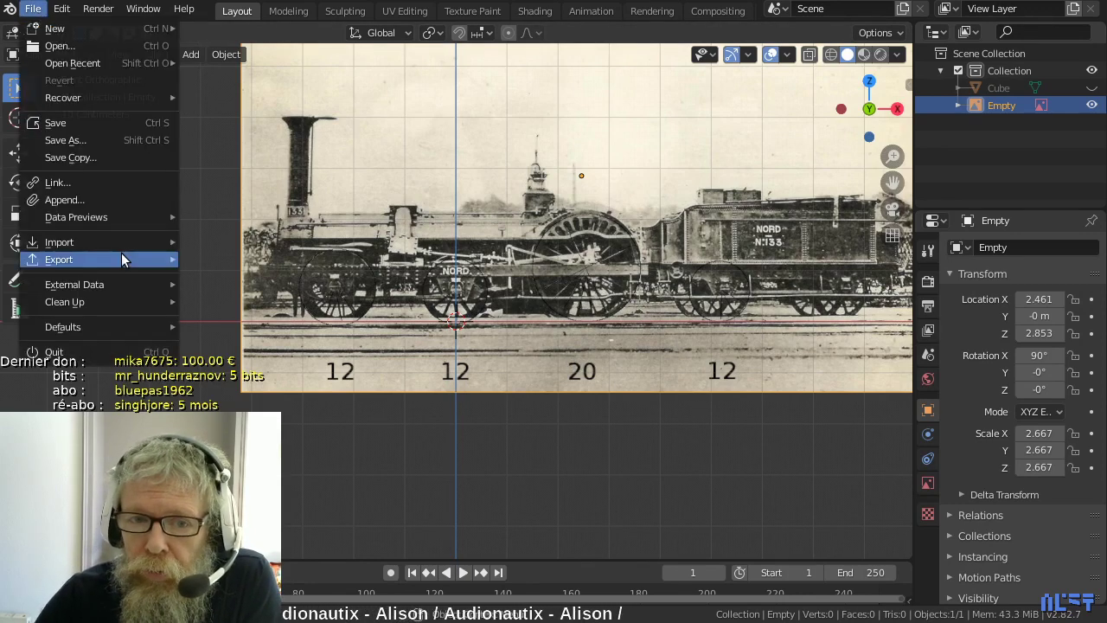
mouse_move(120, 255)
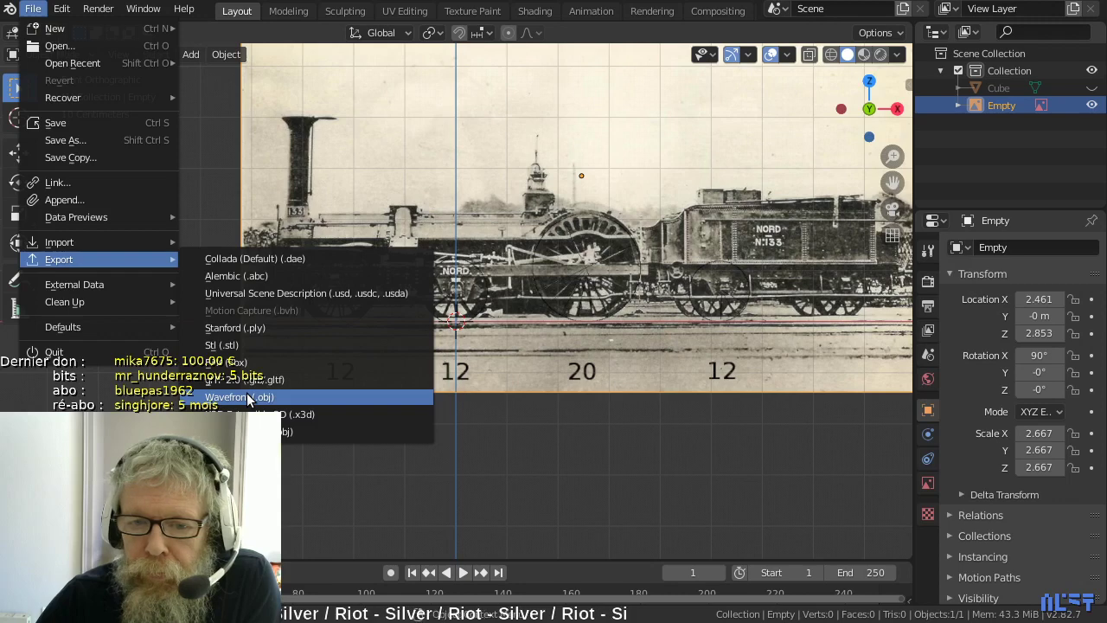
left_click(587, 421)
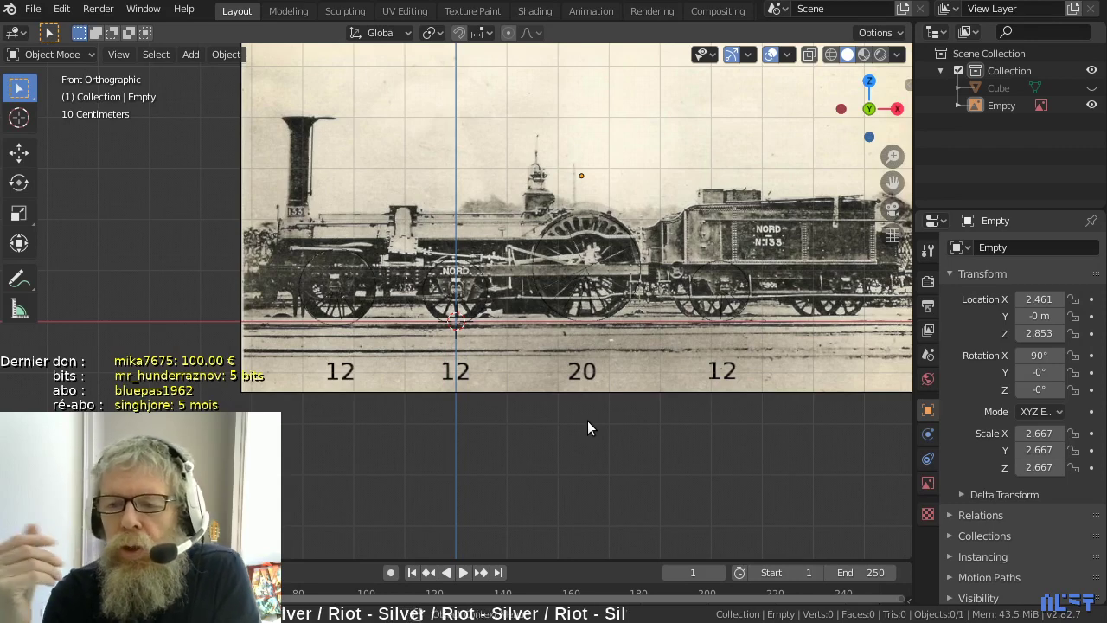
left_click(517, 403)
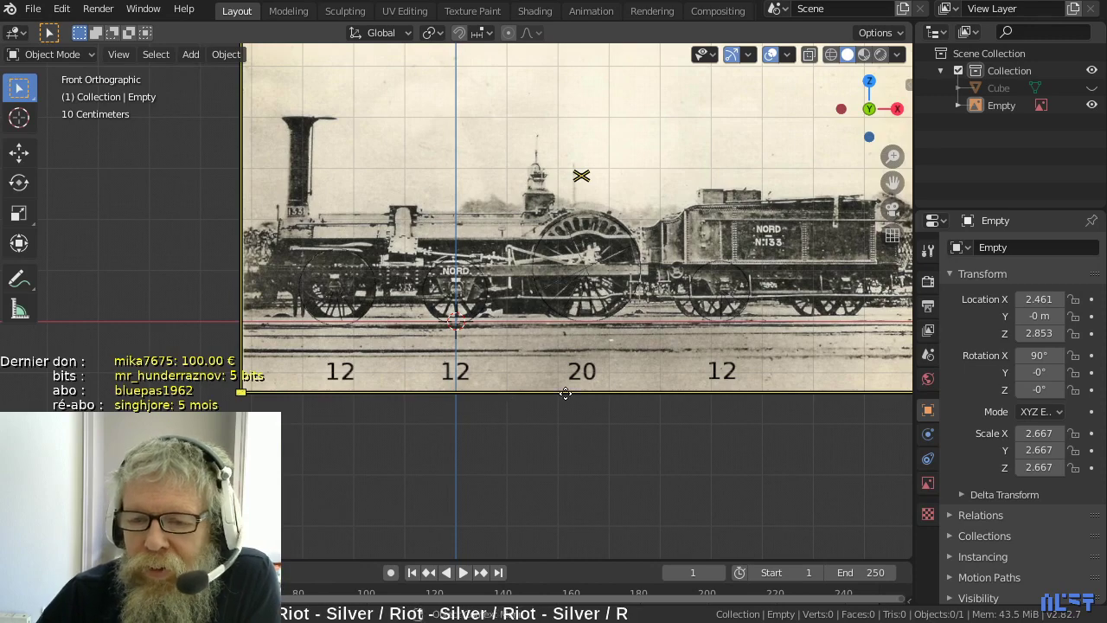
- Zoom in on the NORD wheel at the origin and select the reference image Empty
scroll(565, 393, "down", 1)
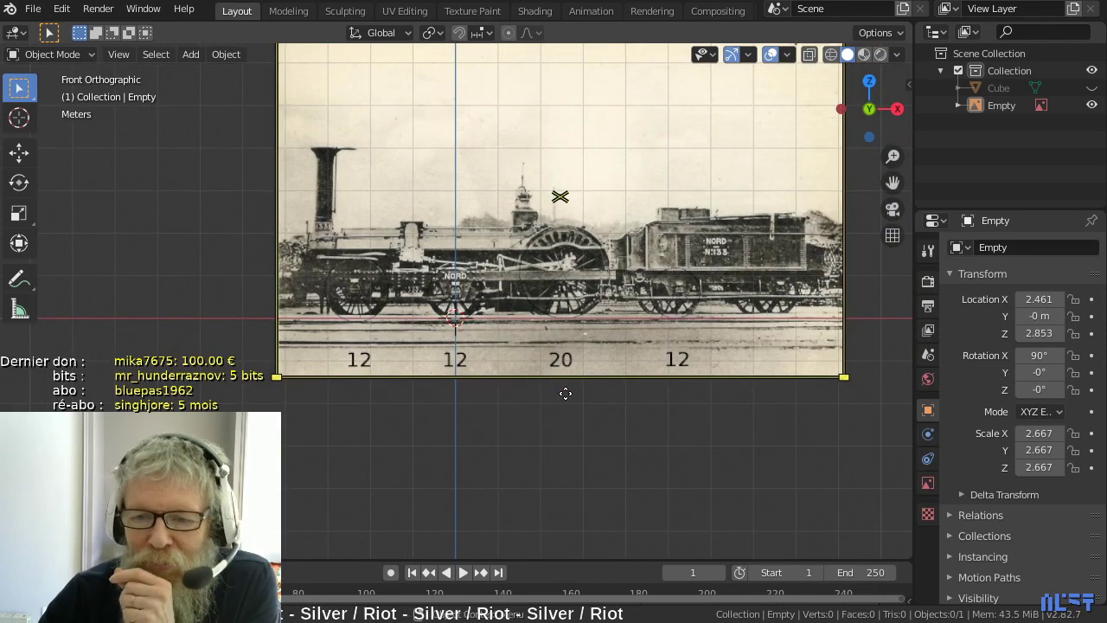
scroll(565, 393, "up", 3)
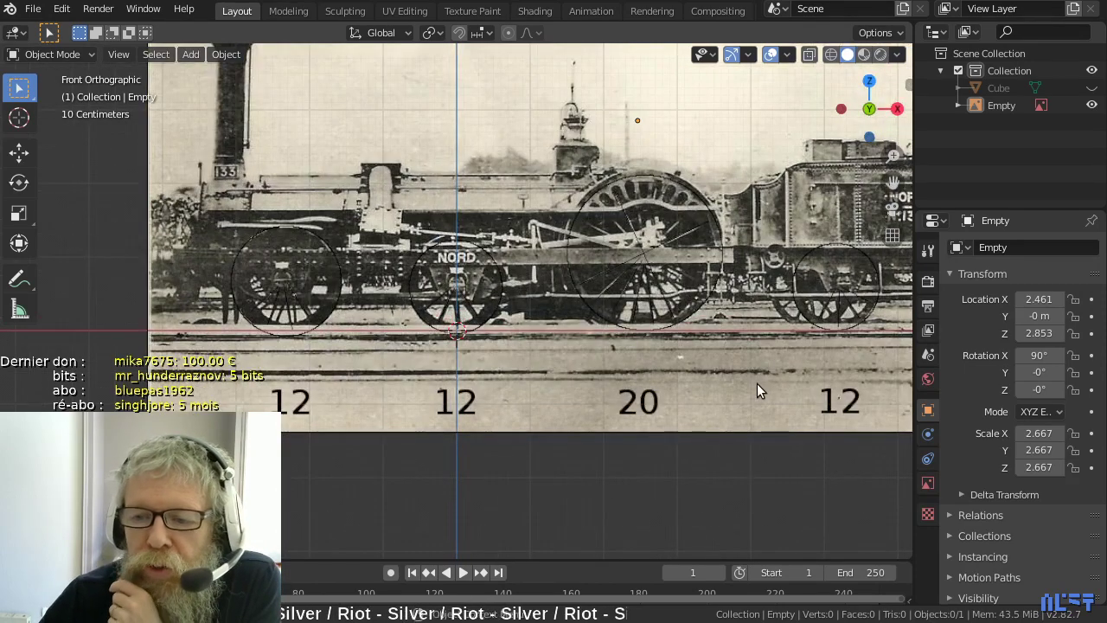
scroll(757, 383, "up", 2)
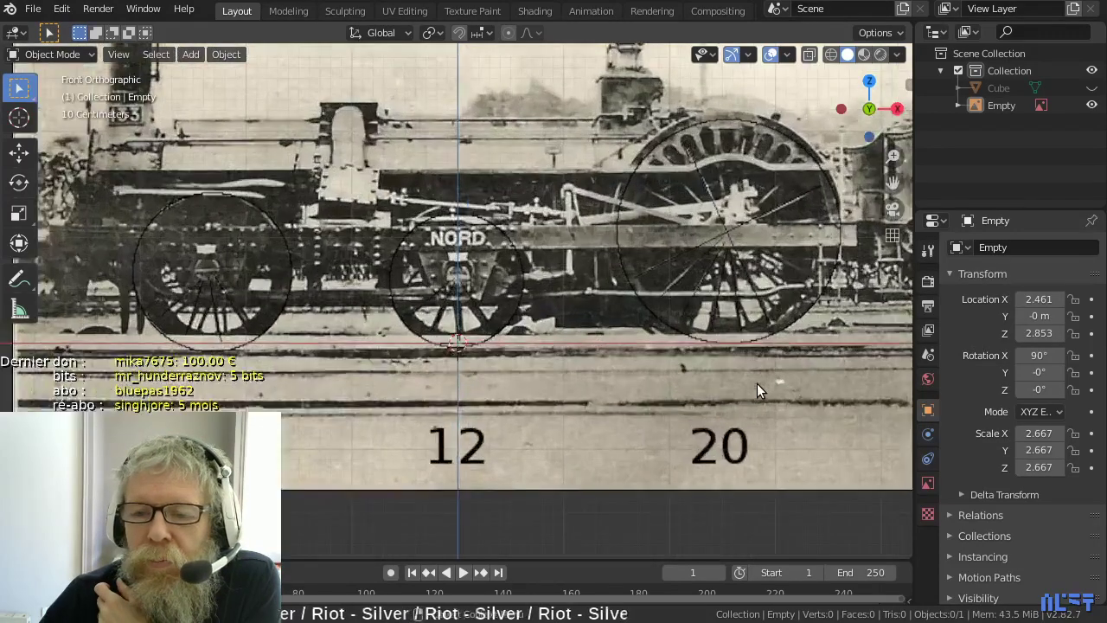
scroll(757, 383, "down", 3)
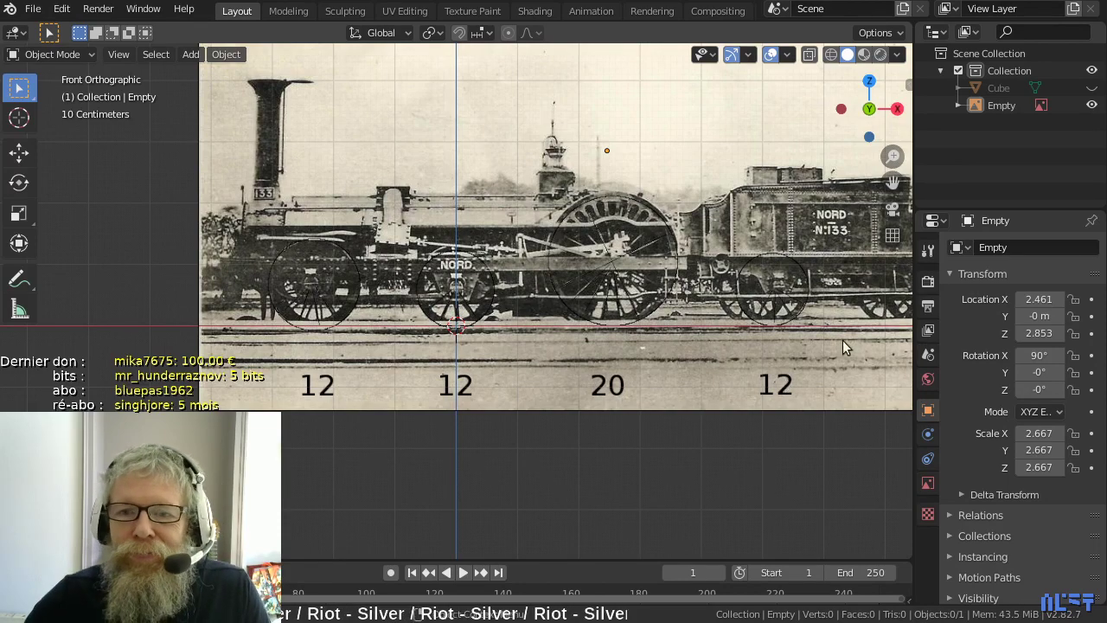
scroll(368, 265, "up", 3)
scroll(368, 266, "up", 2)
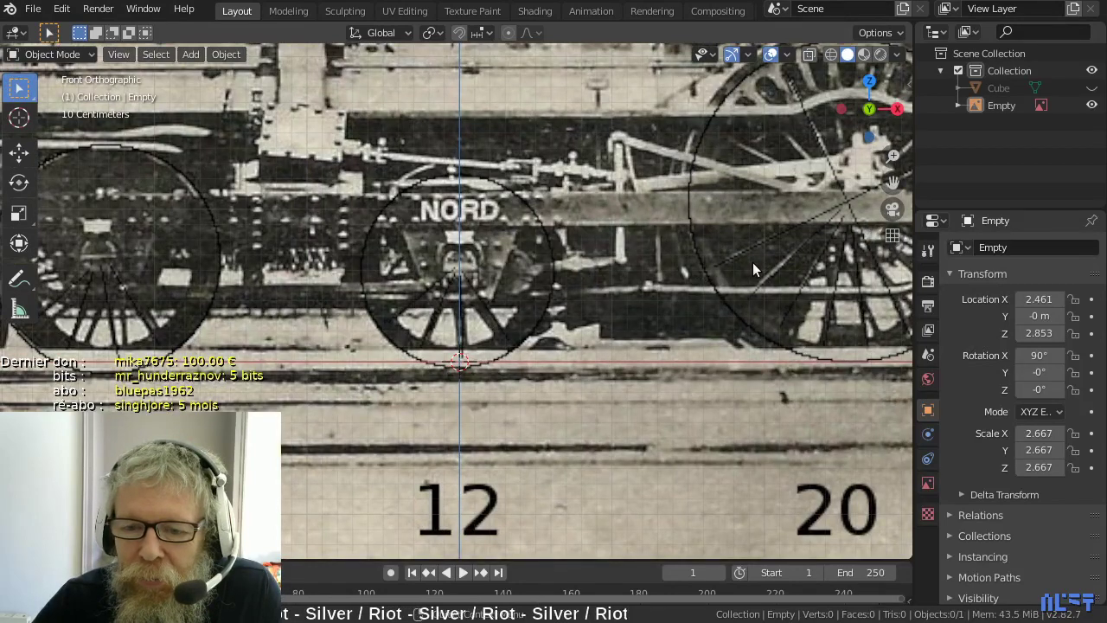
left_click(655, 287)
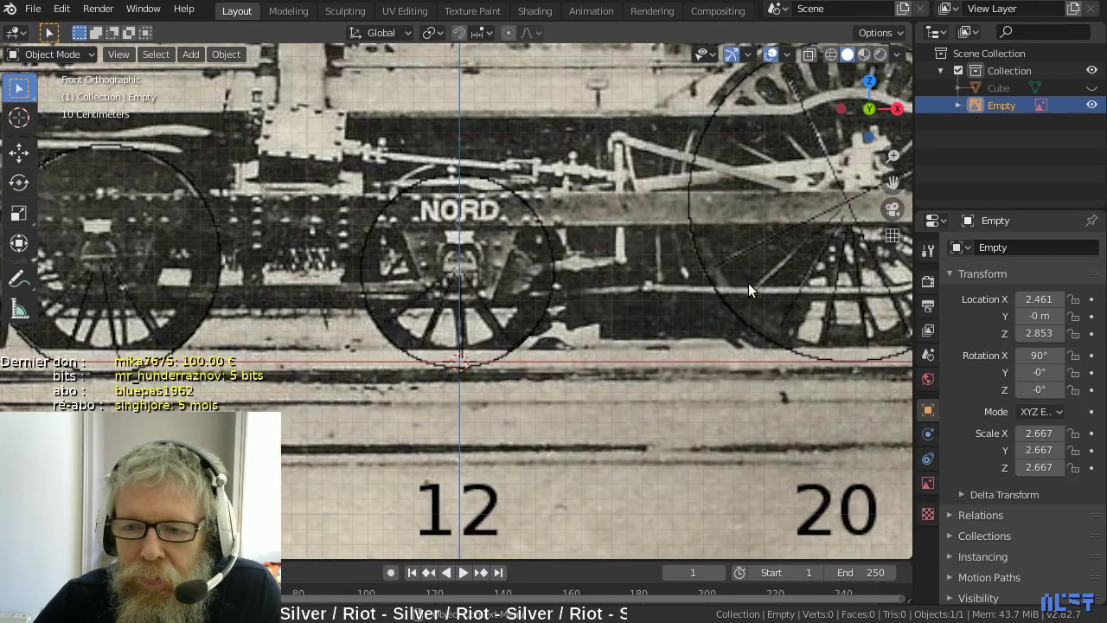
- In Front Orthographic view, pan and zoom across the photo's wheels to frame the whole locomotive and tender
middle_click_drag(743, 304, 548, 325)
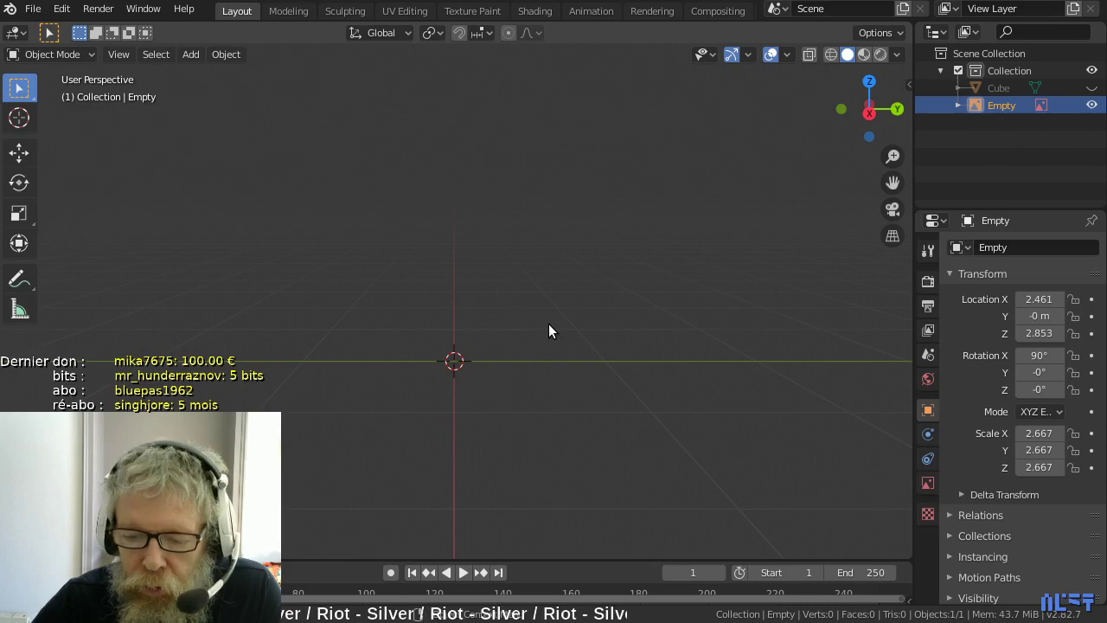
key("KP_1")
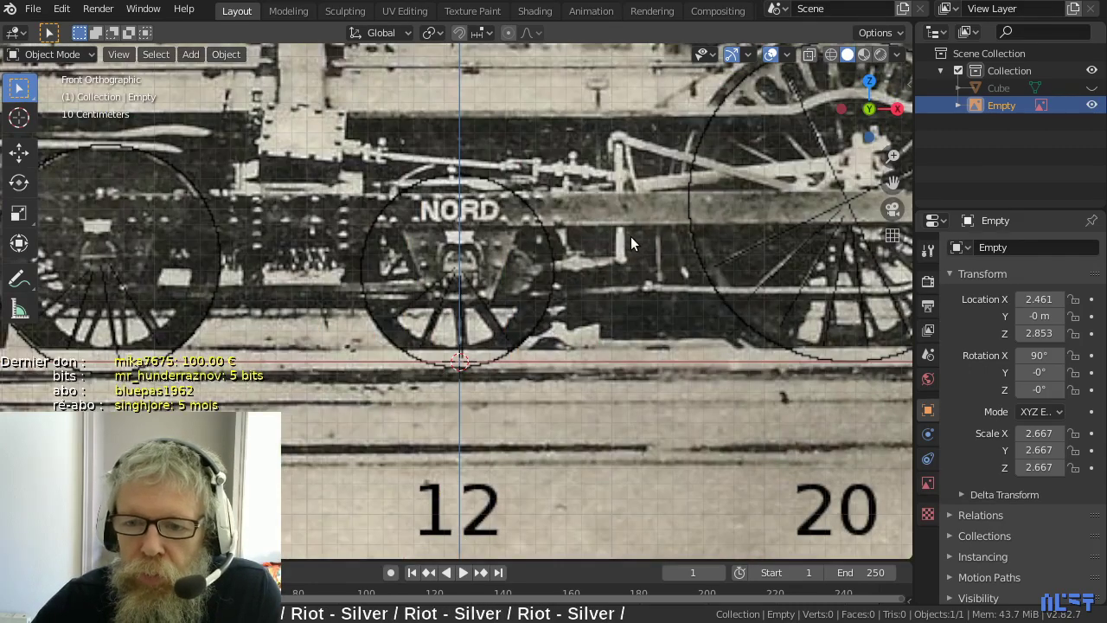
middle_click_drag(631, 237, 257, 303, "shift")
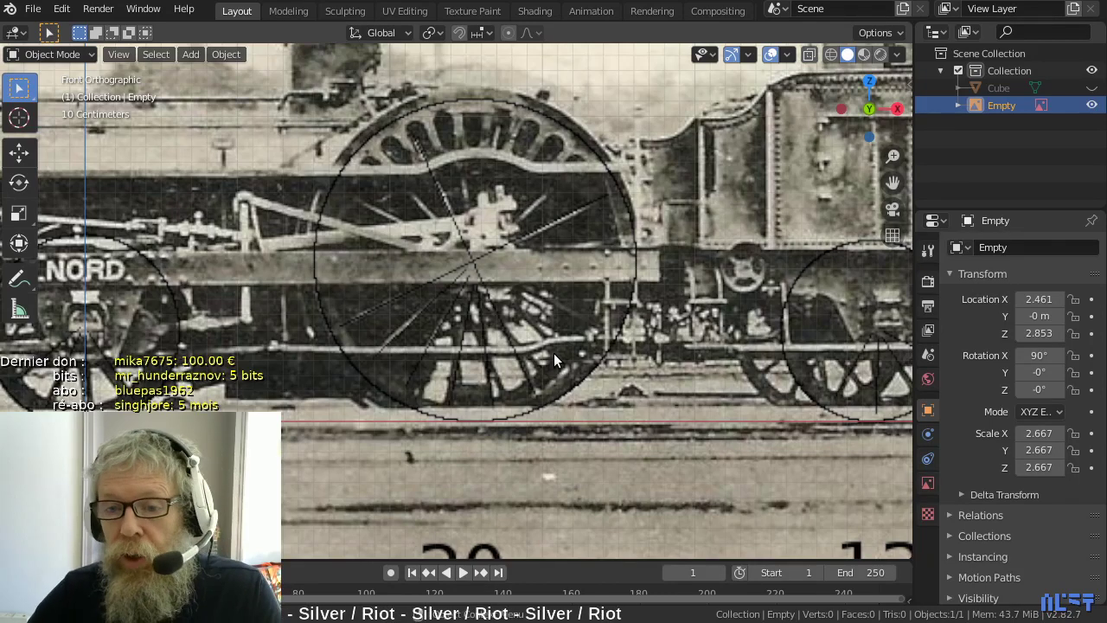
middle_click_drag(281, 338, 606, 302, "shift")
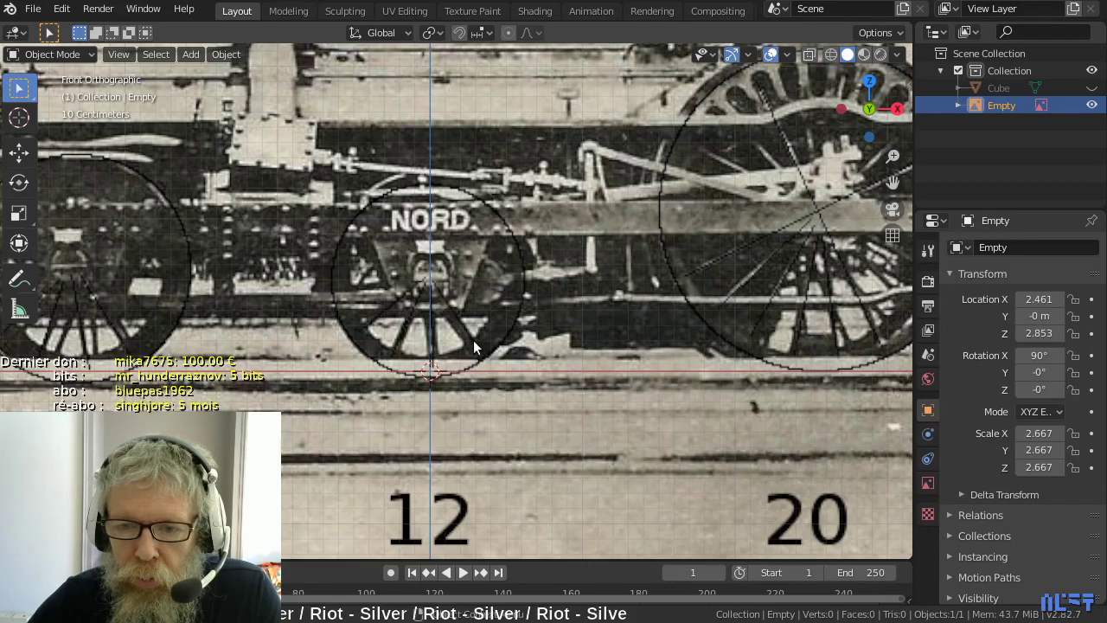
middle_click_drag(177, 318, 329, 324, "shift")
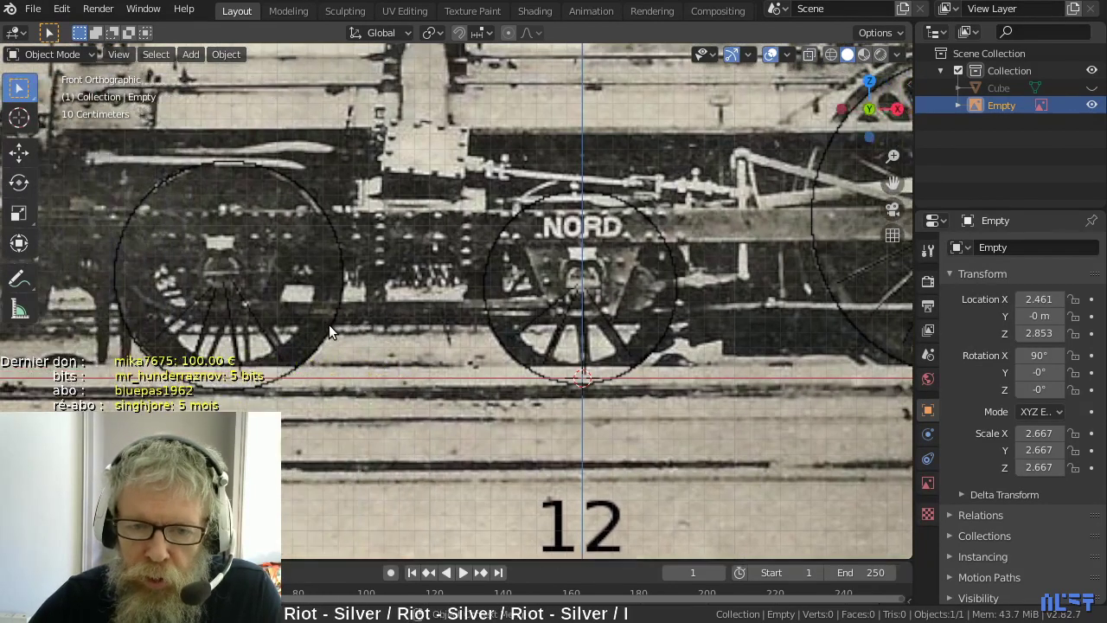
scroll(329, 324, "down", 3)
middle_click_drag(669, 297, 628, 302, "shift")
scroll(629, 308, "down", 8, "ctrl")
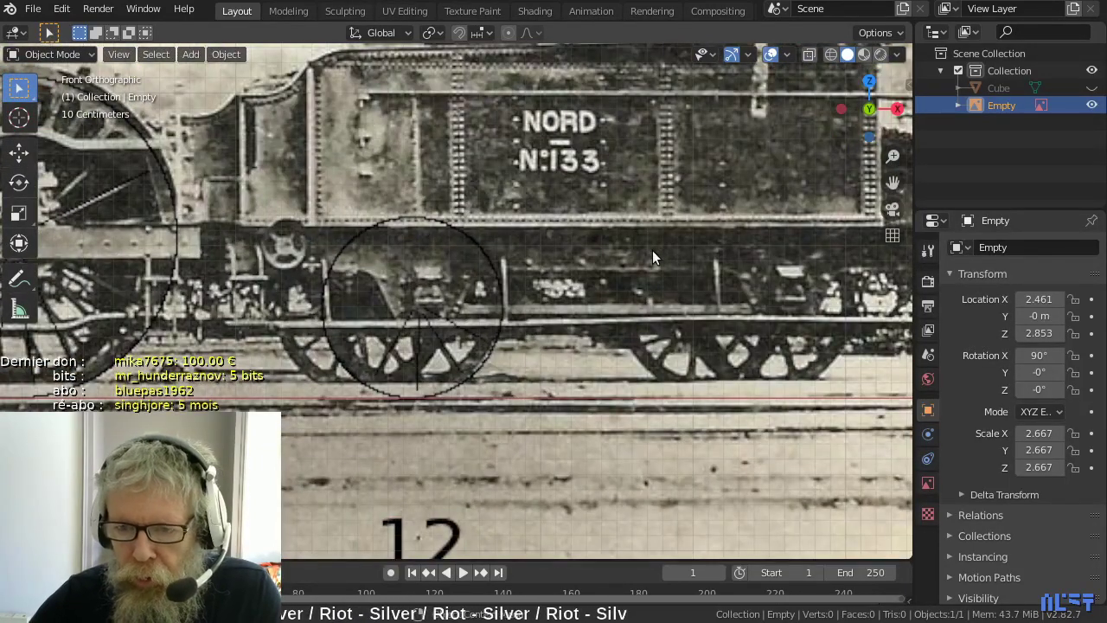
scroll(652, 250, "down", 3)
middle_click_drag(390, 312, 649, 291, "shift")
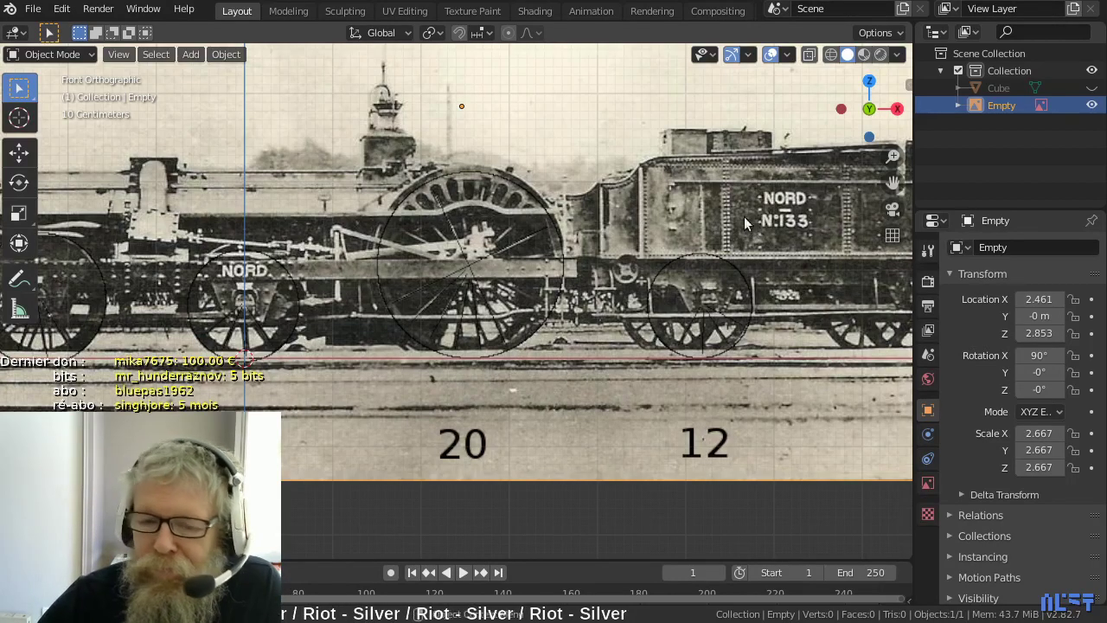
scroll(512, 208, "up", 3)
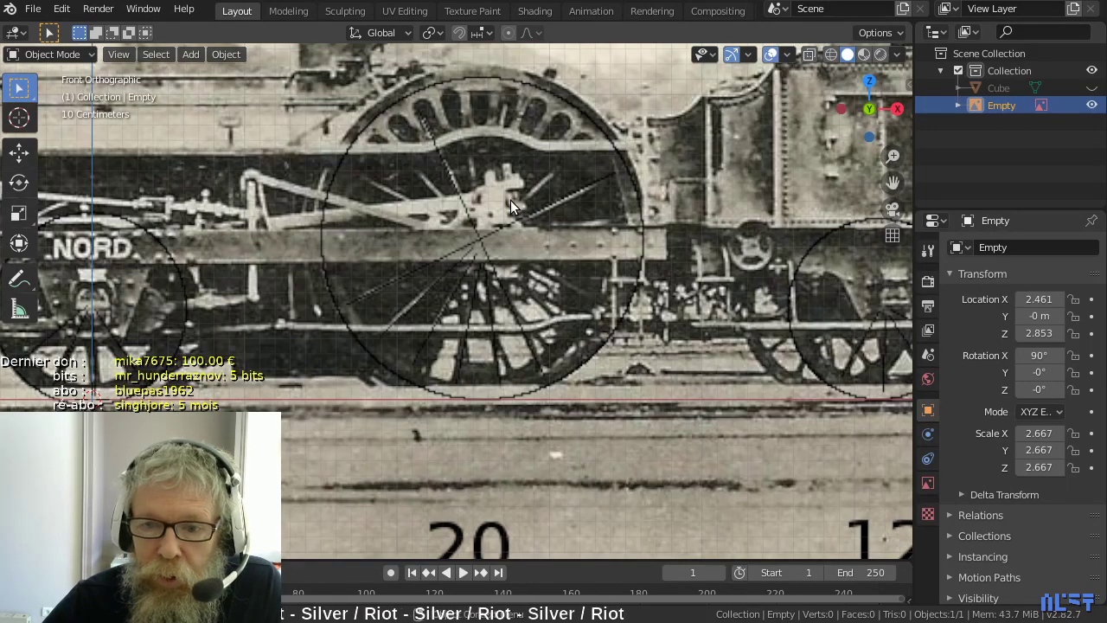
scroll(511, 206, "down", 4)
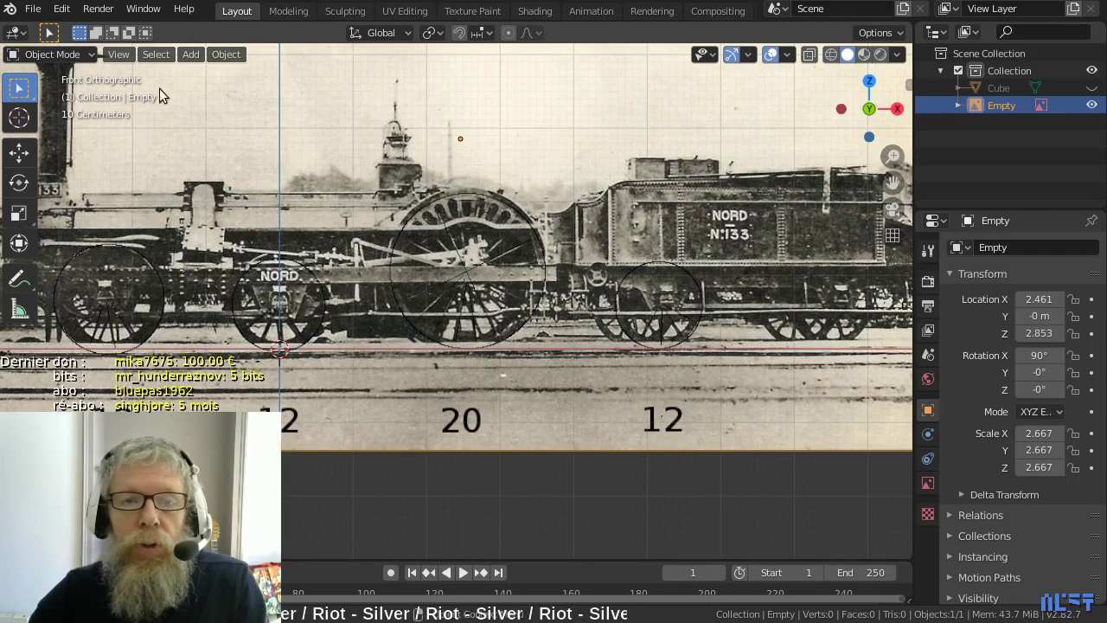
- Use File > Append to browse objets_train_divers.blend's Object folder and select Coupe roue
left_click(33, 9)
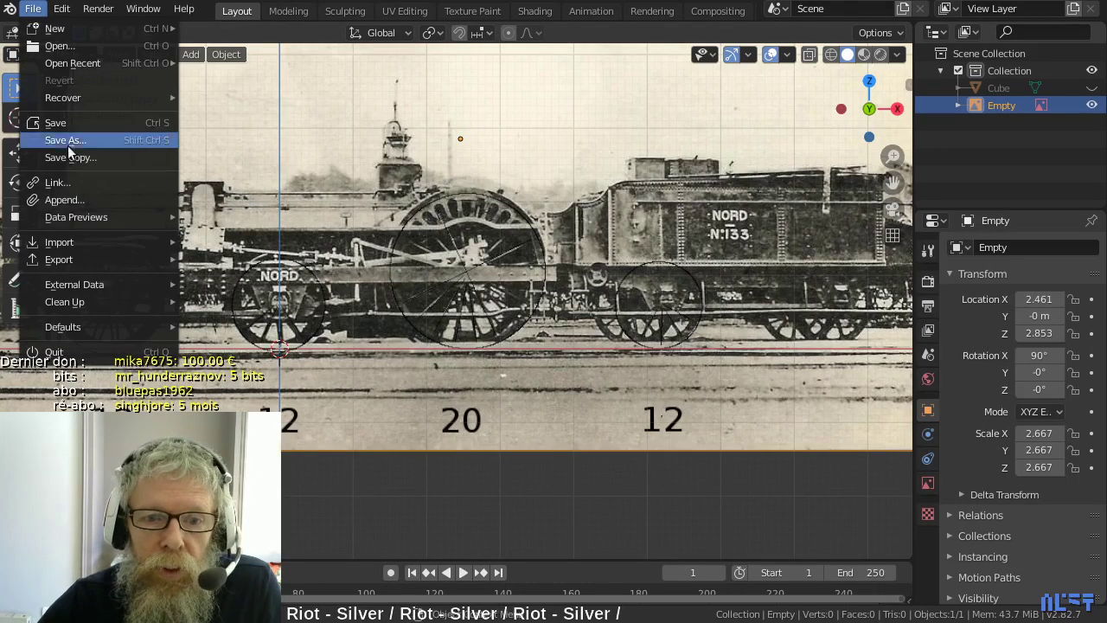
left_click(76, 197)
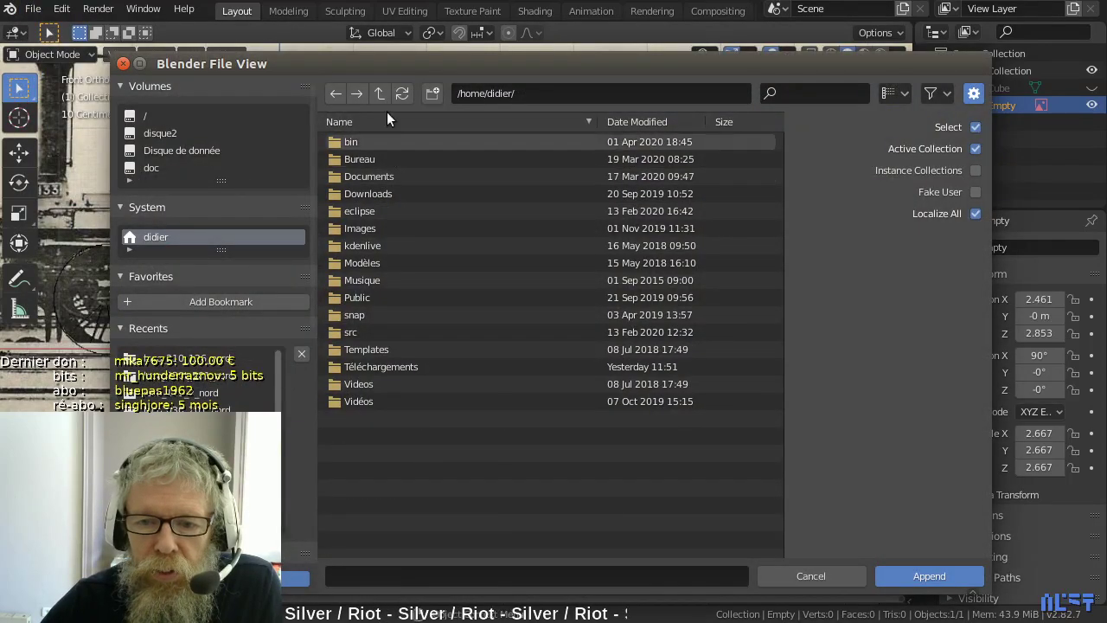
left_click_drag(388, 61, 1106, 61)
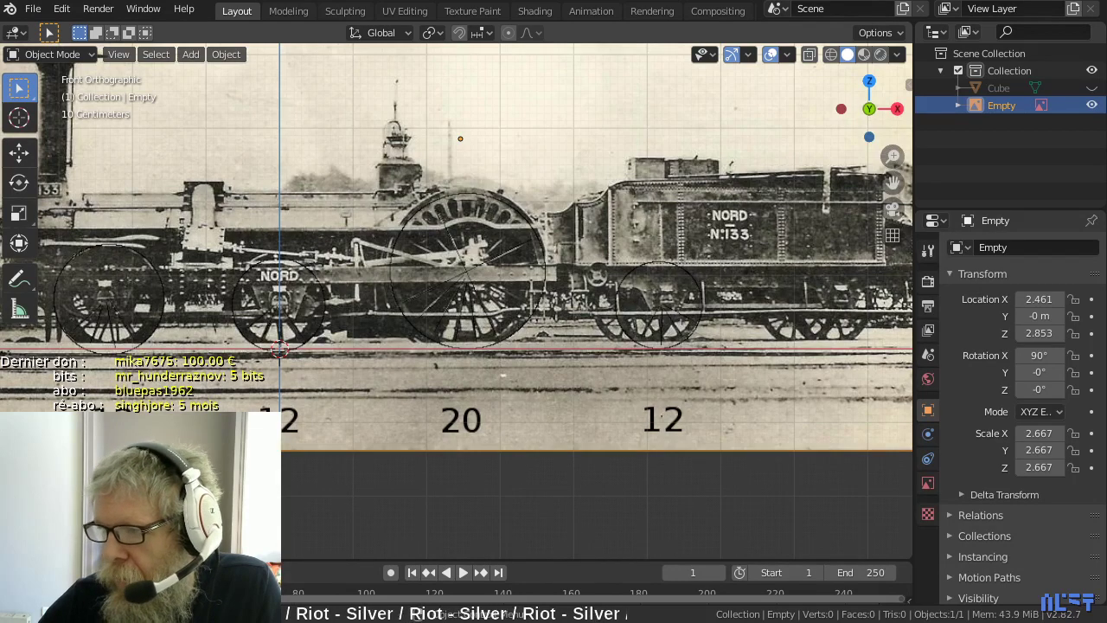
left_click_drag(1103, 61, 457, 49)
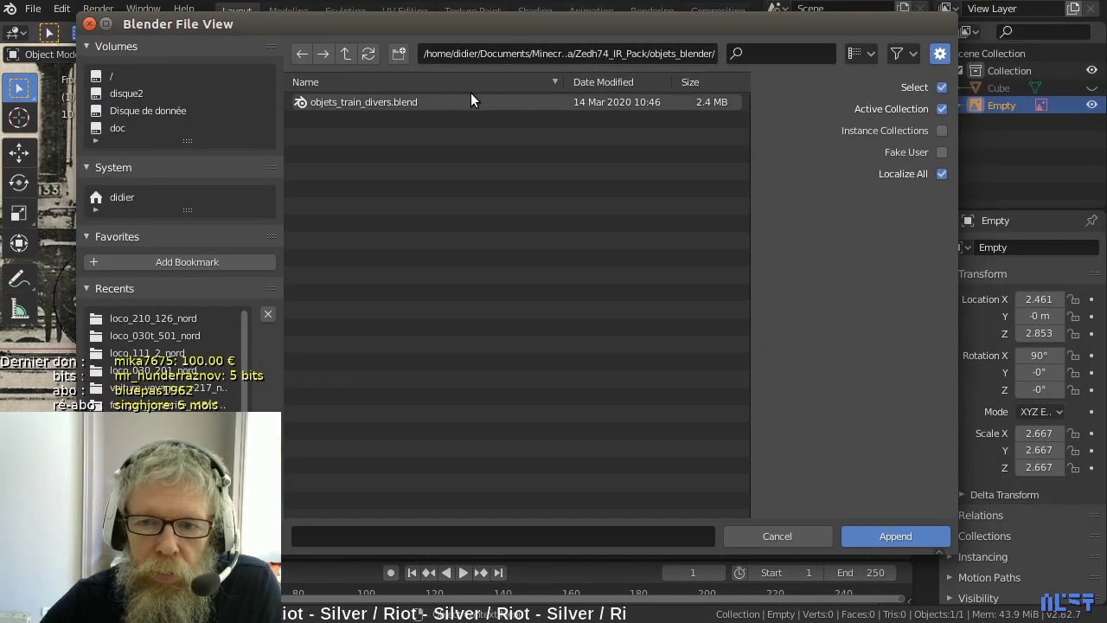
double_click(365, 103)
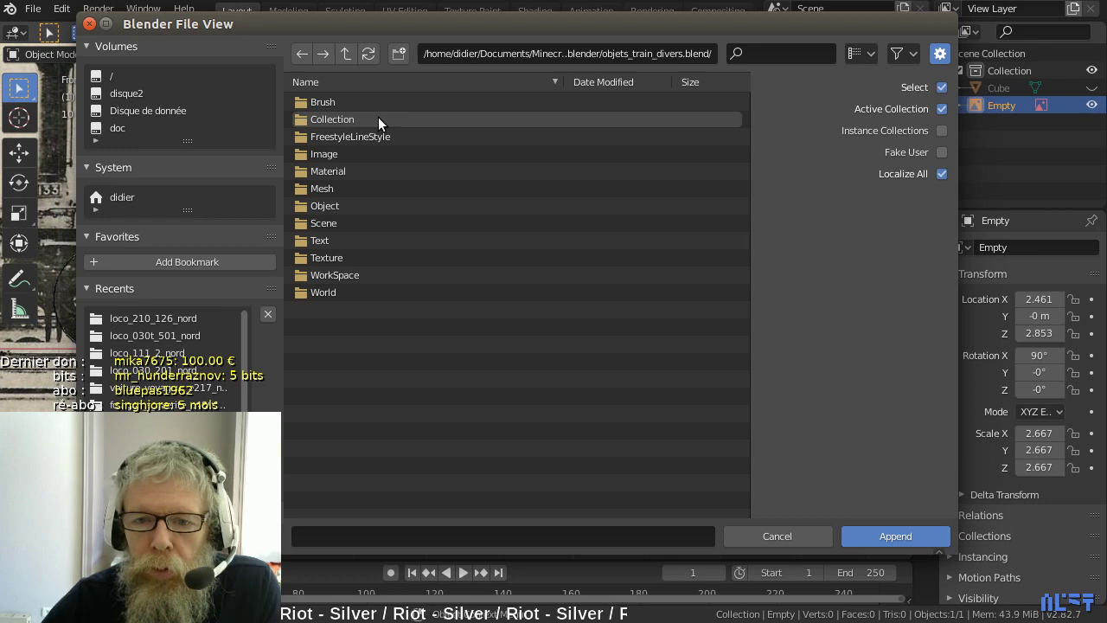
double_click(331, 205)
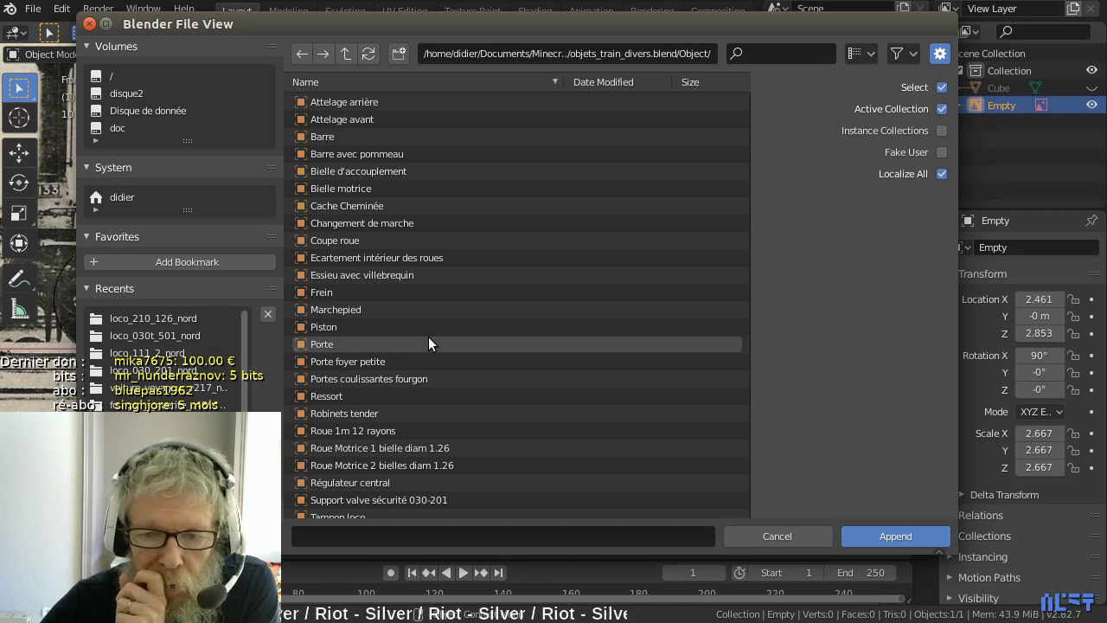
scroll(429, 343, "down", 3)
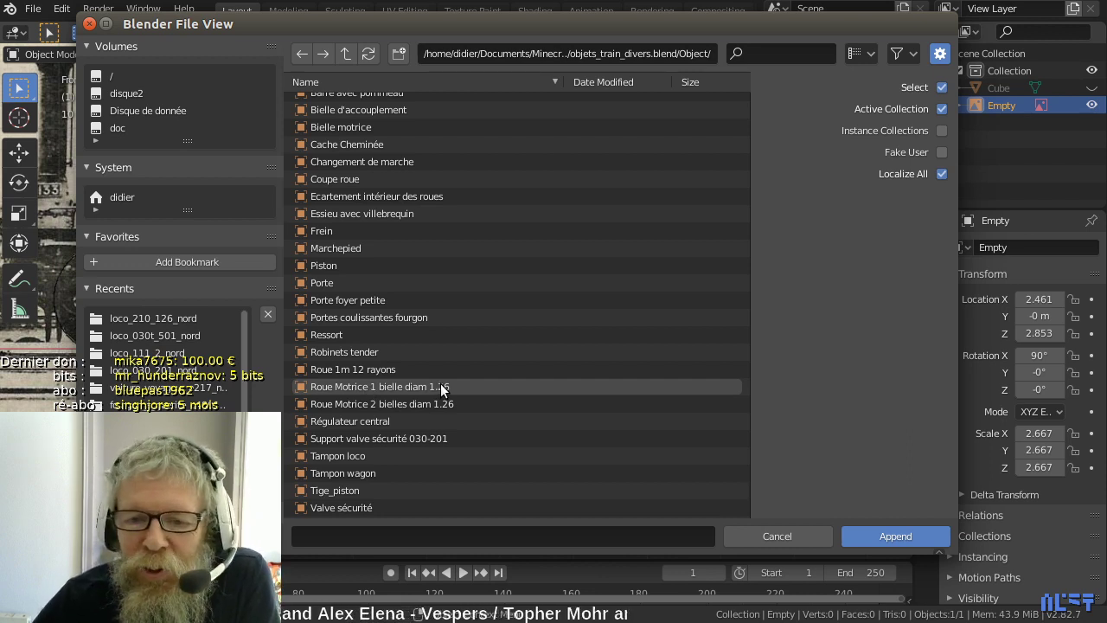
scroll(408, 365, "up", 2)
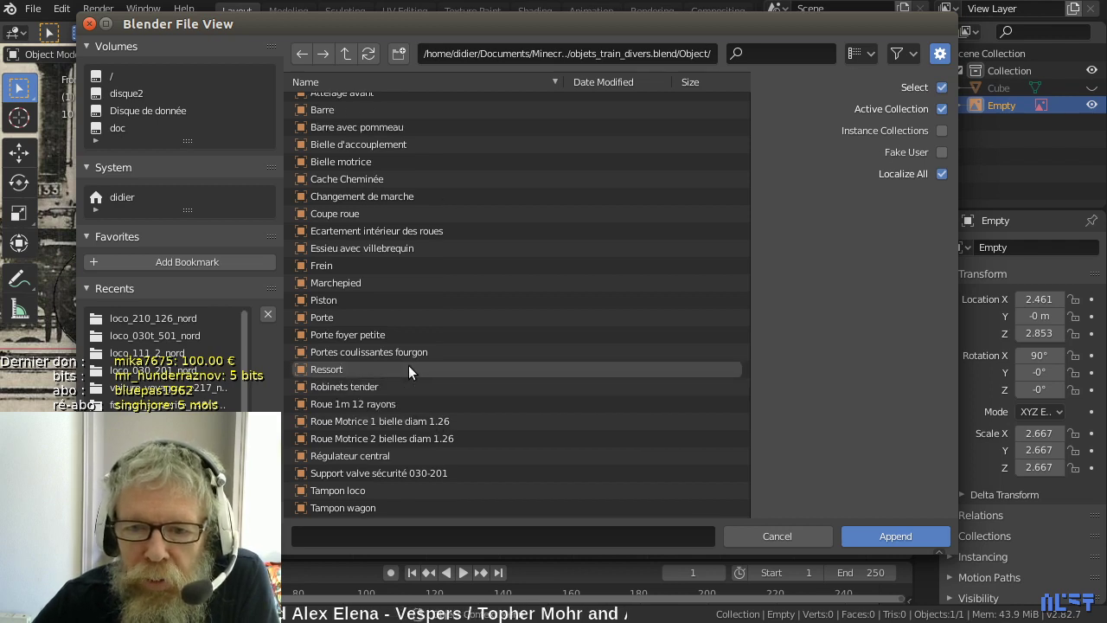
left_click(387, 231)
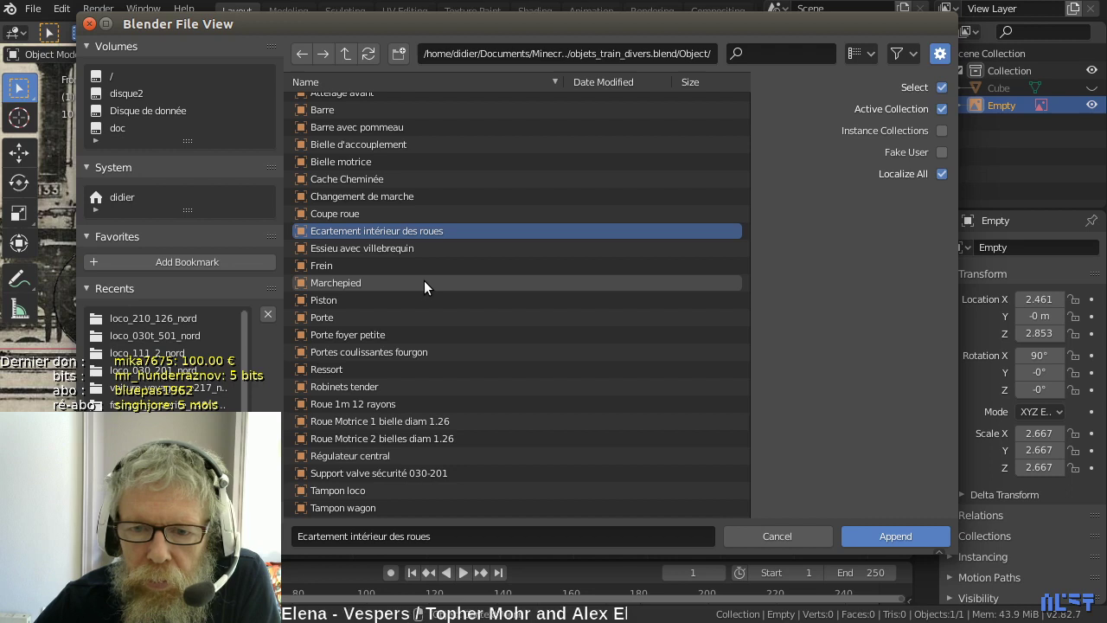
scroll(424, 286, "up", 1)
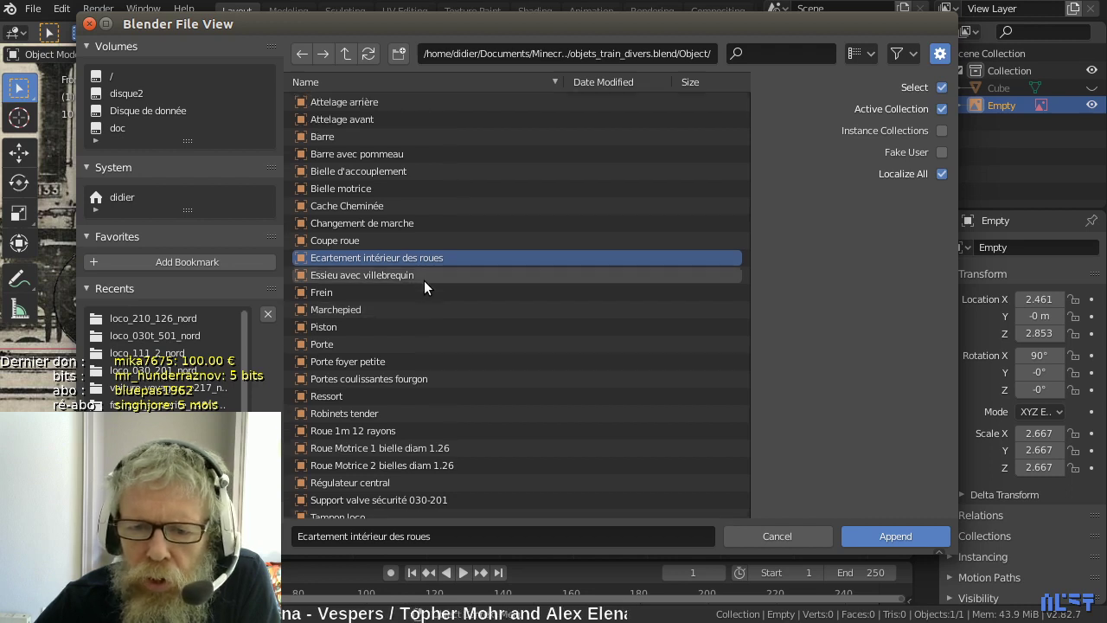
left_click(363, 241)
- Append Coupe roue and frame its profile outline in the side view
left_click(905, 532)
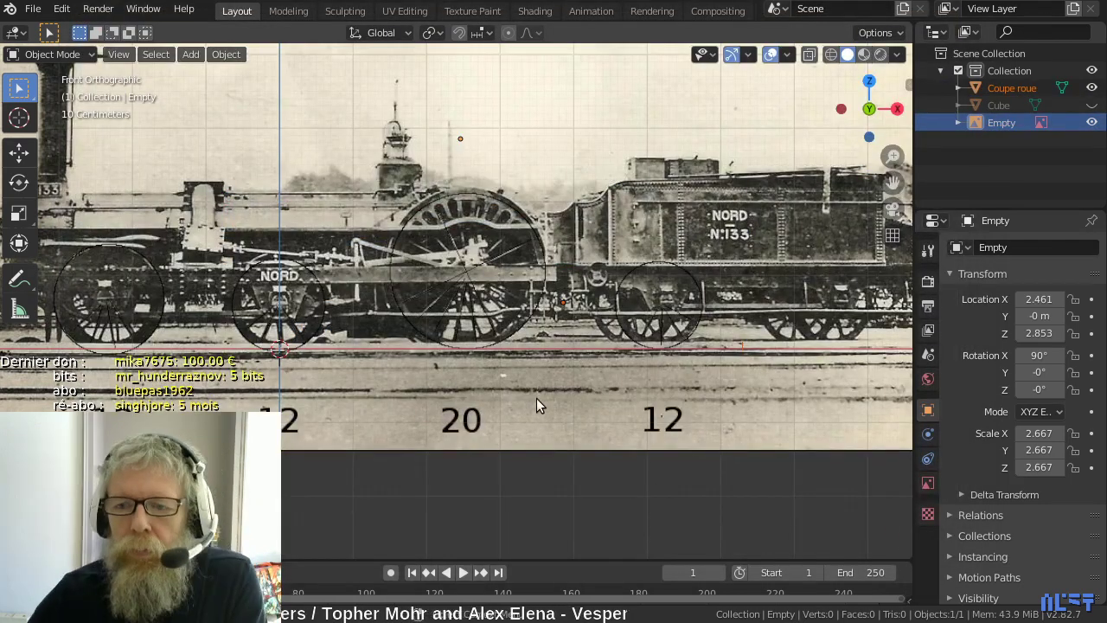
scroll(721, 341, "down", 1)
middle_click_drag(719, 346, 509, 406)
middle_click_drag(370, 425, 698, 395, "shift")
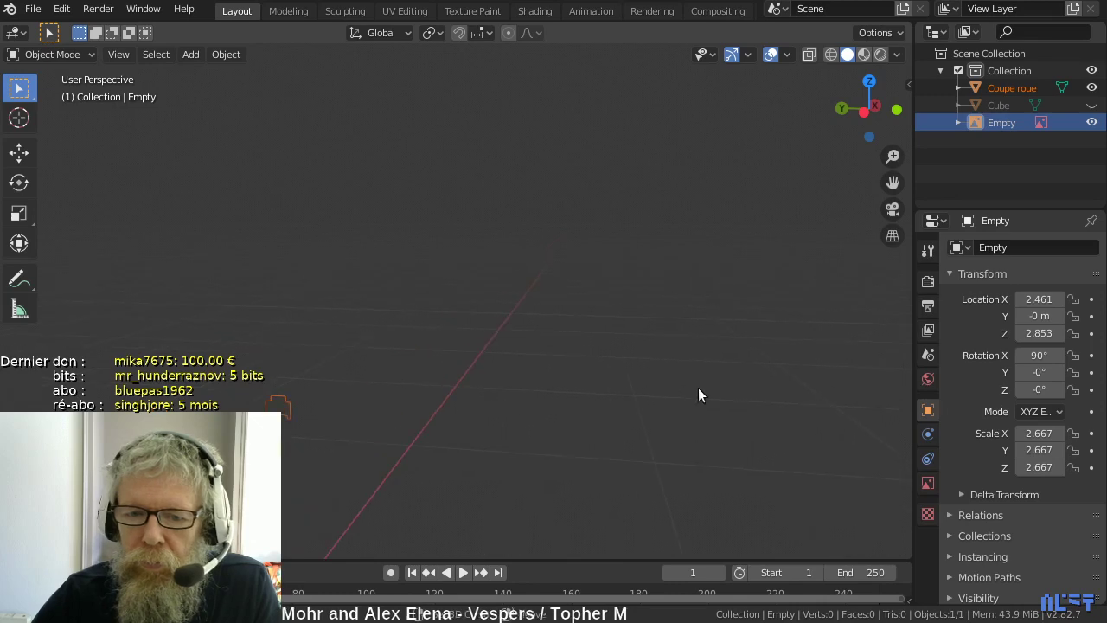
middle_click_drag(353, 422, 547, 430)
key("KP_3")
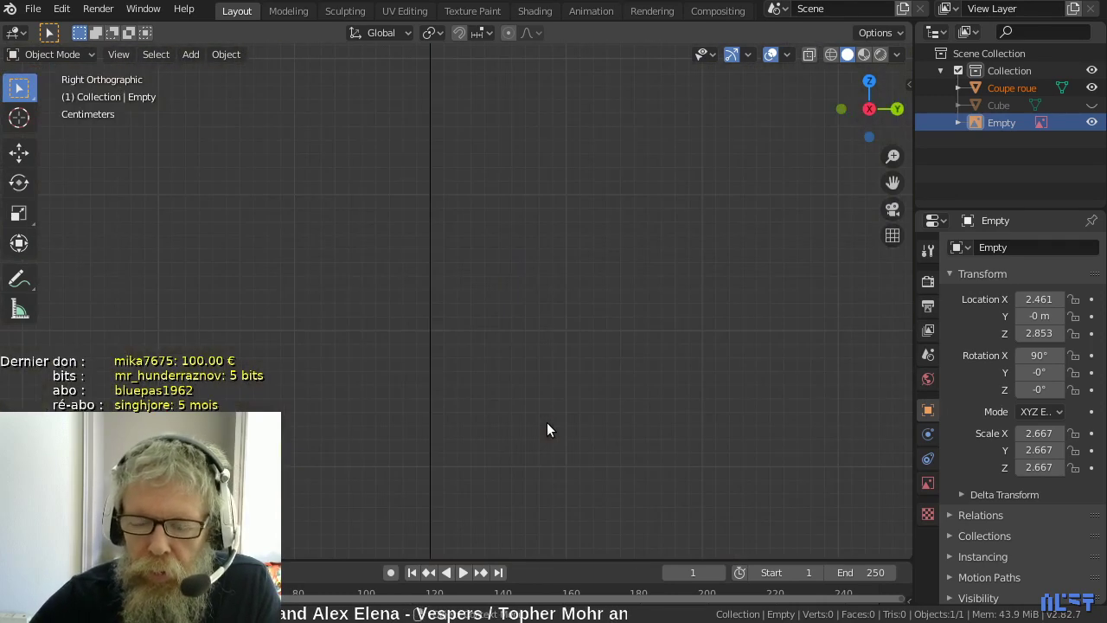
scroll(517, 441, "down", 5)
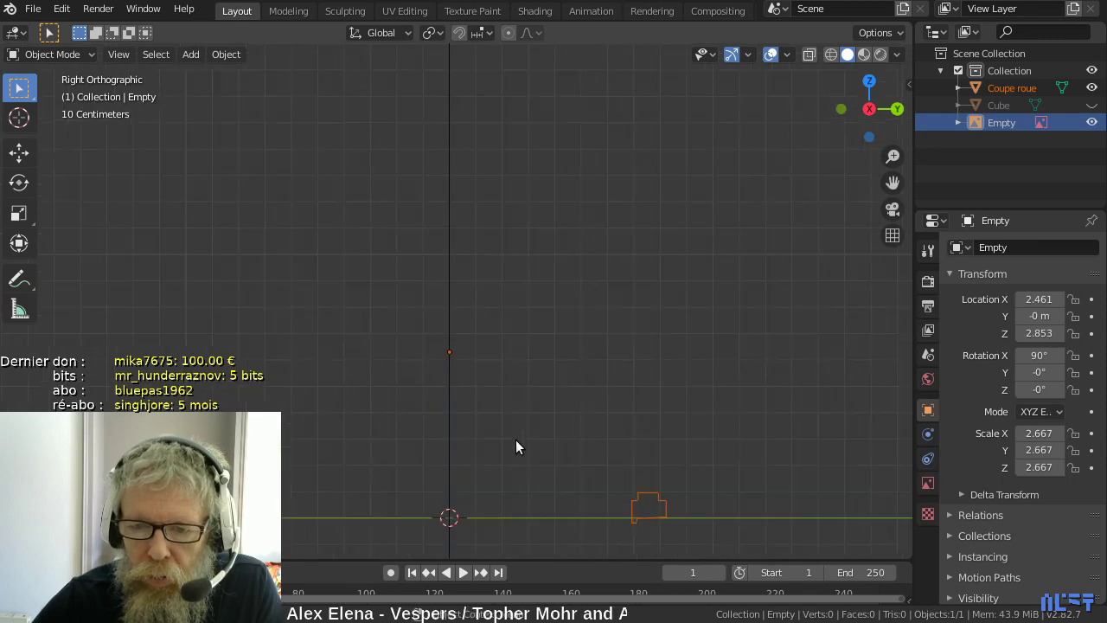
middle_click_drag(536, 464, 435, 323, "shift")
scroll(367, 311, "up", 3)
scroll(342, 385, "up", 1)
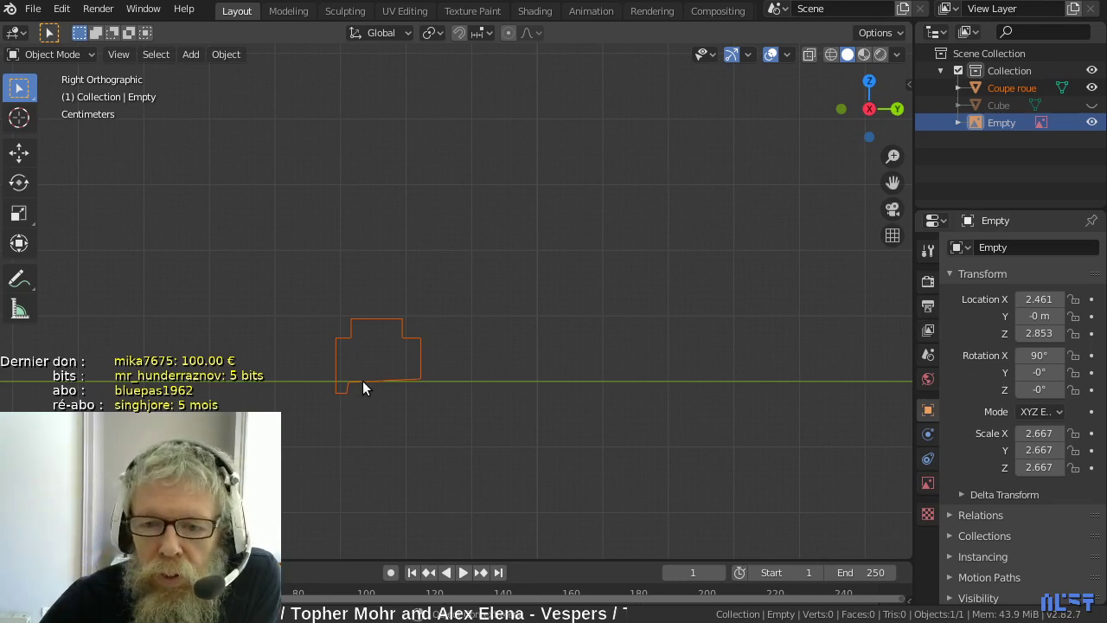
- Orbit around the scene, then return to the front view over the reference photo
mouse_move(362, 380)
middle_mouse_down()
mouse_move(427, 360)
mouse_move(382, 377)
middle_mouse_up()
scroll(439, 346, "down", 4)
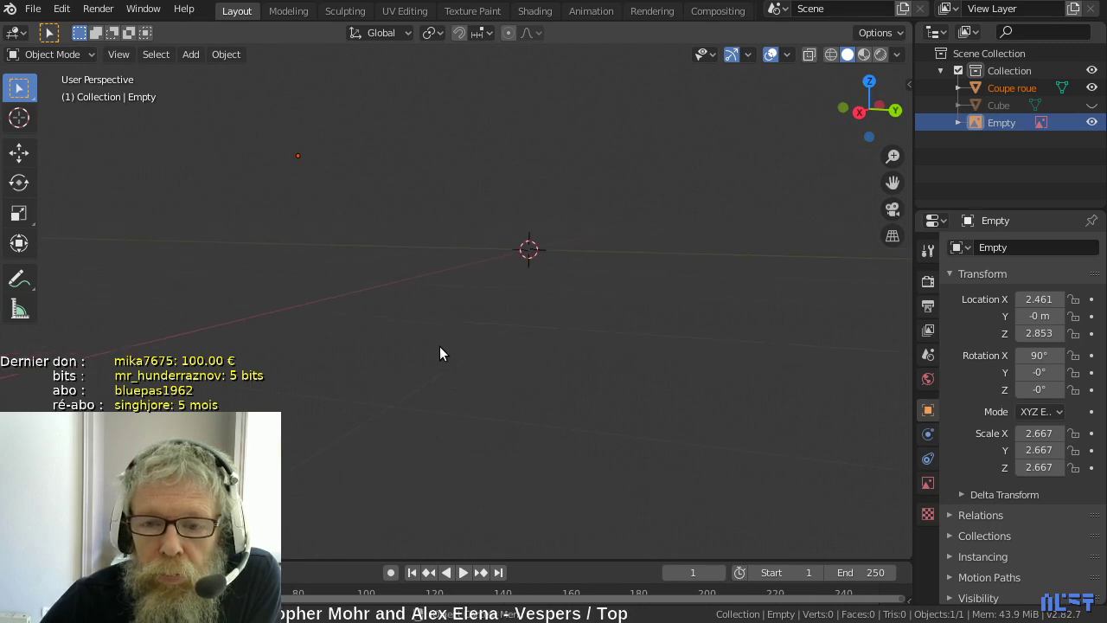
scroll(433, 364, "up", 1)
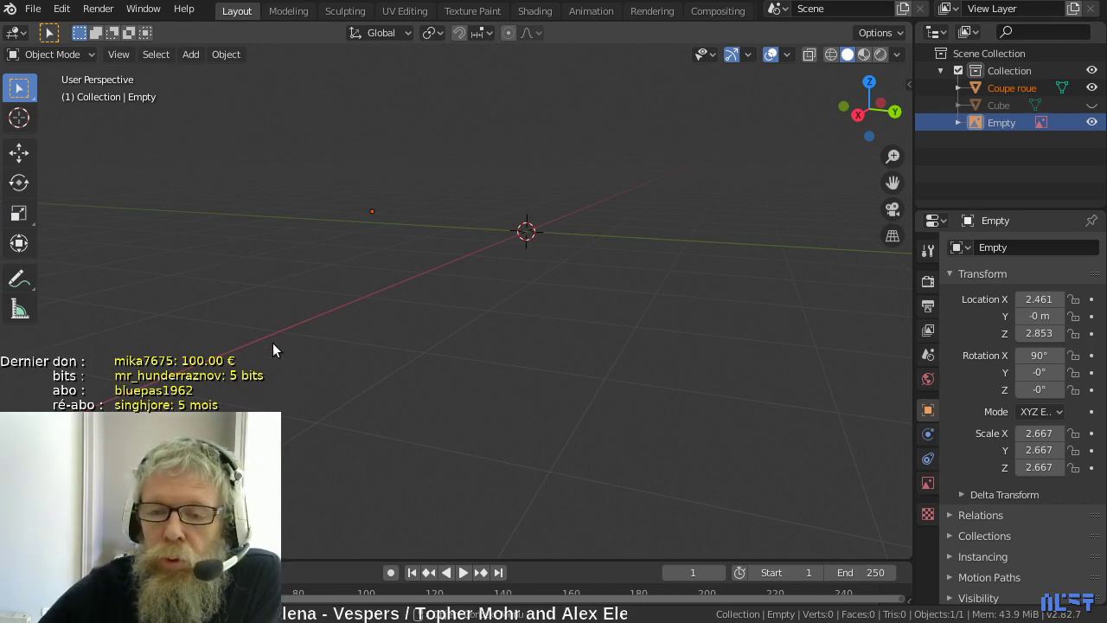
scroll(275, 348, "down", 2)
middle_click_drag(346, 335, 224, 349)
key("KP_1")
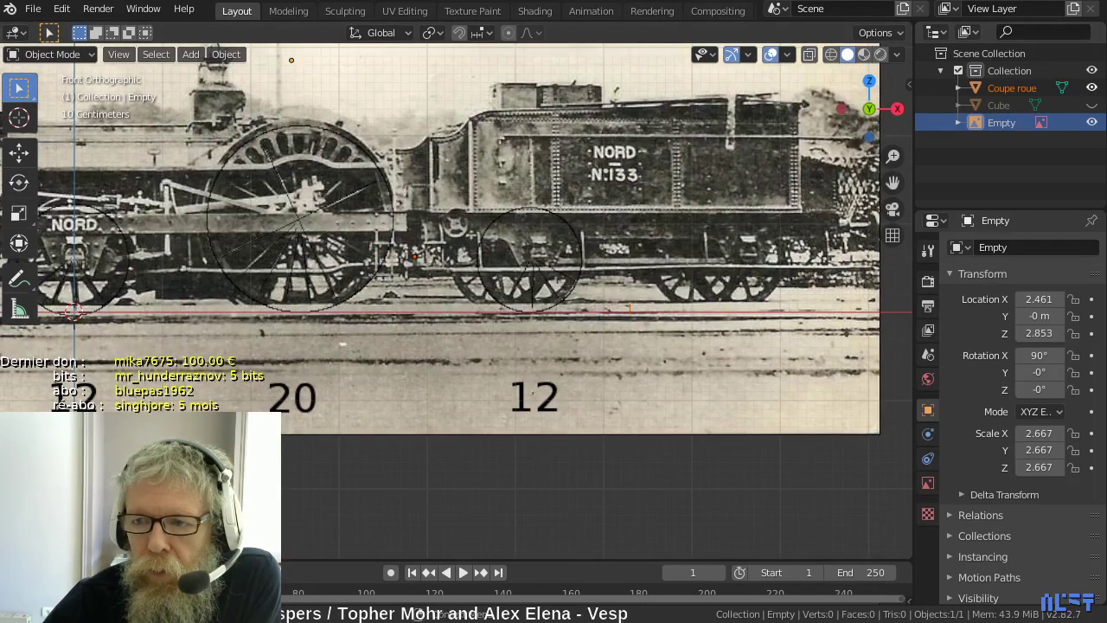
- Toggle the Empty's visibility off and the Cube's on in the Outliner, panning over to the cube
left_click(1091, 122)
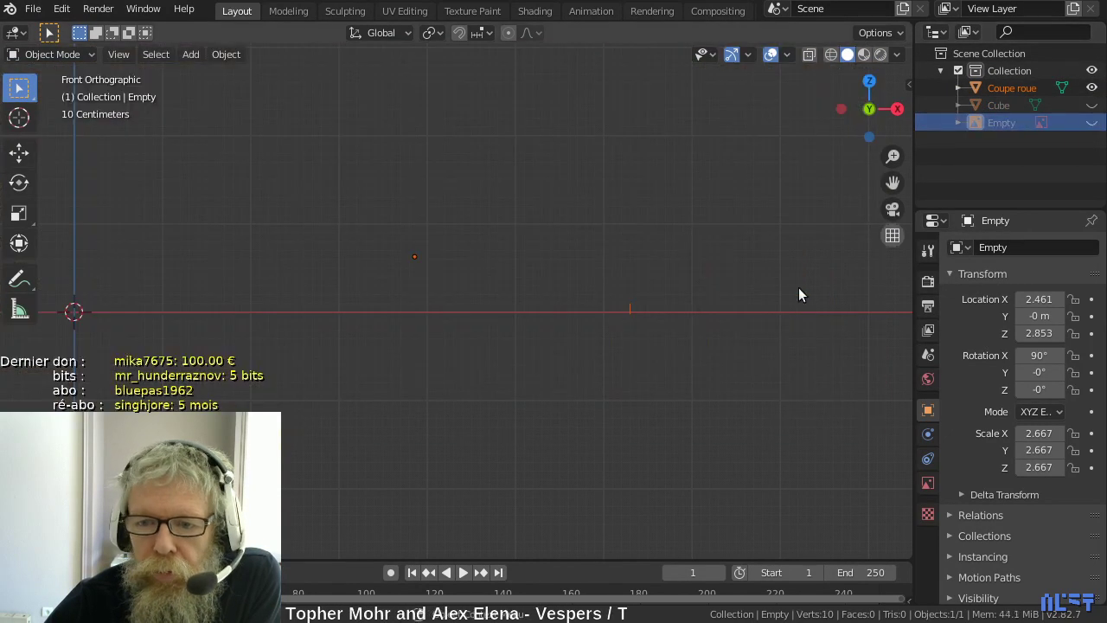
scroll(761, 311, "up", 3)
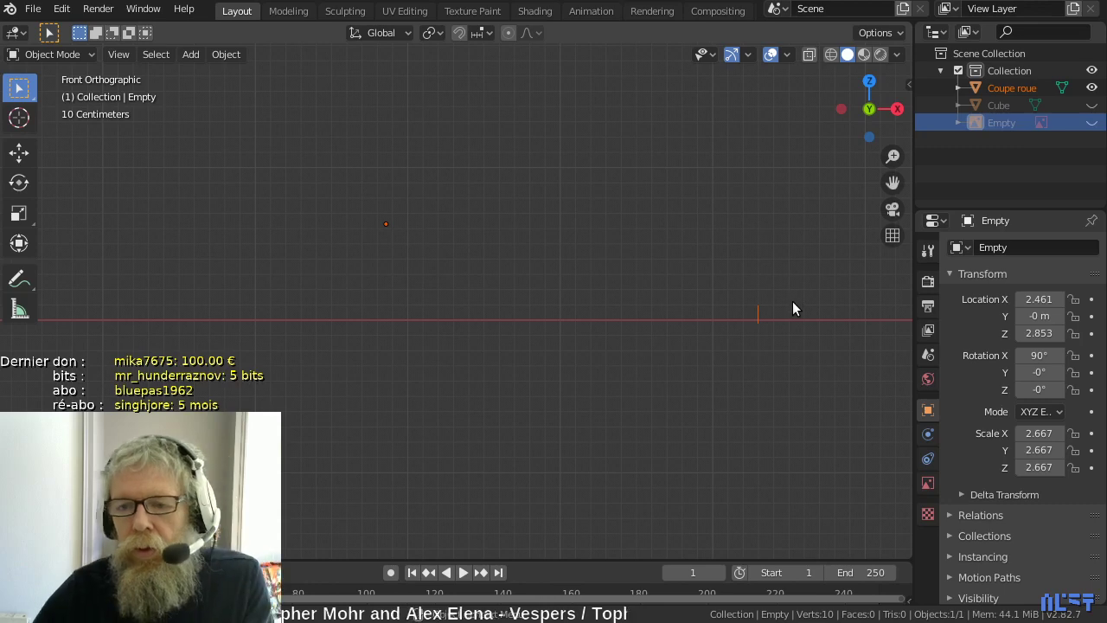
middle_click_drag(792, 309, 453, 316, "shift")
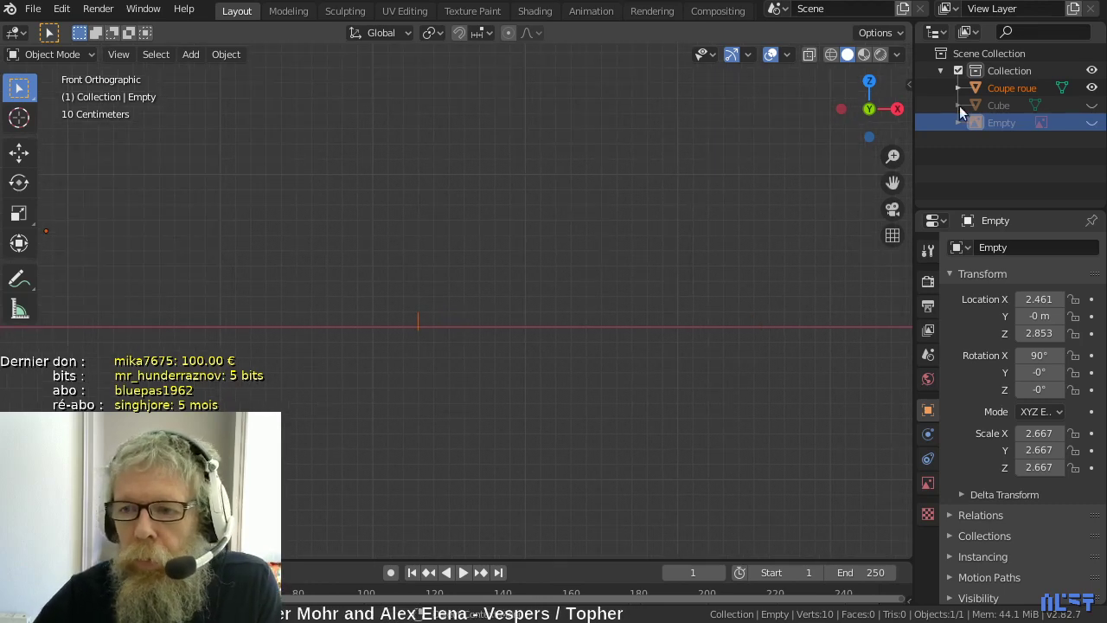
left_click(1092, 105)
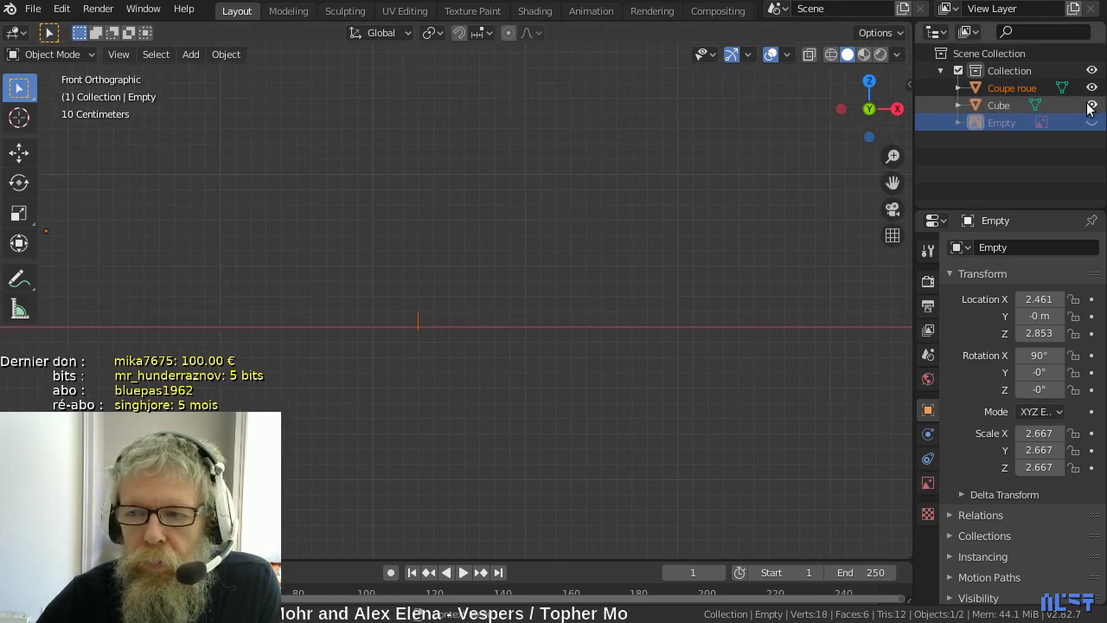
scroll(434, 227, "down", 2)
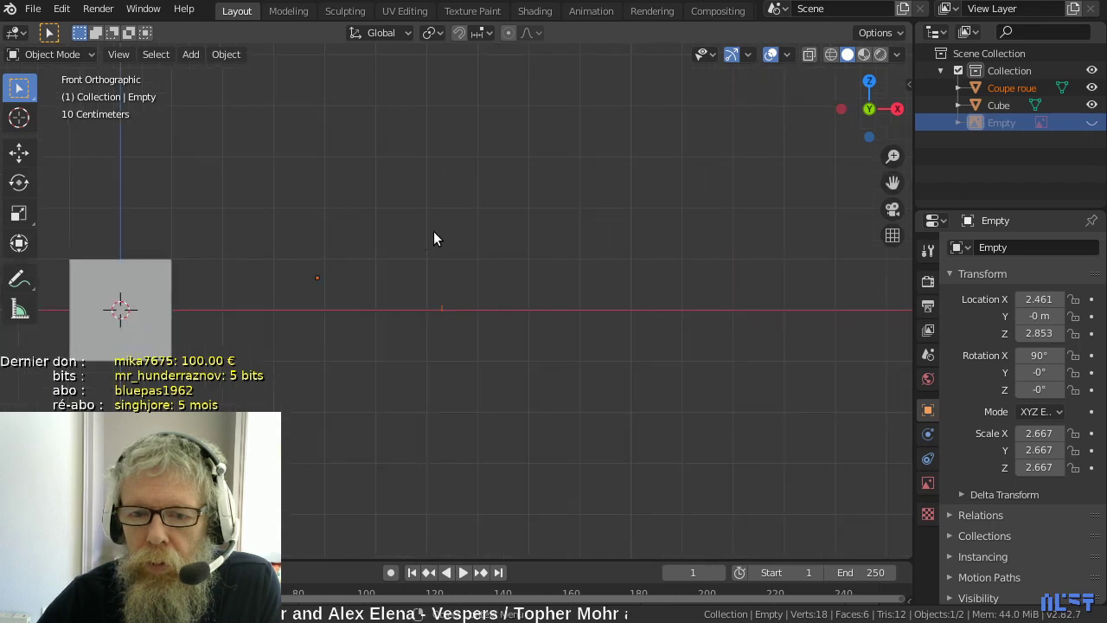
- Select the cube, show the N sidebar, and scale the cube to 1.051
left_click(124, 317)
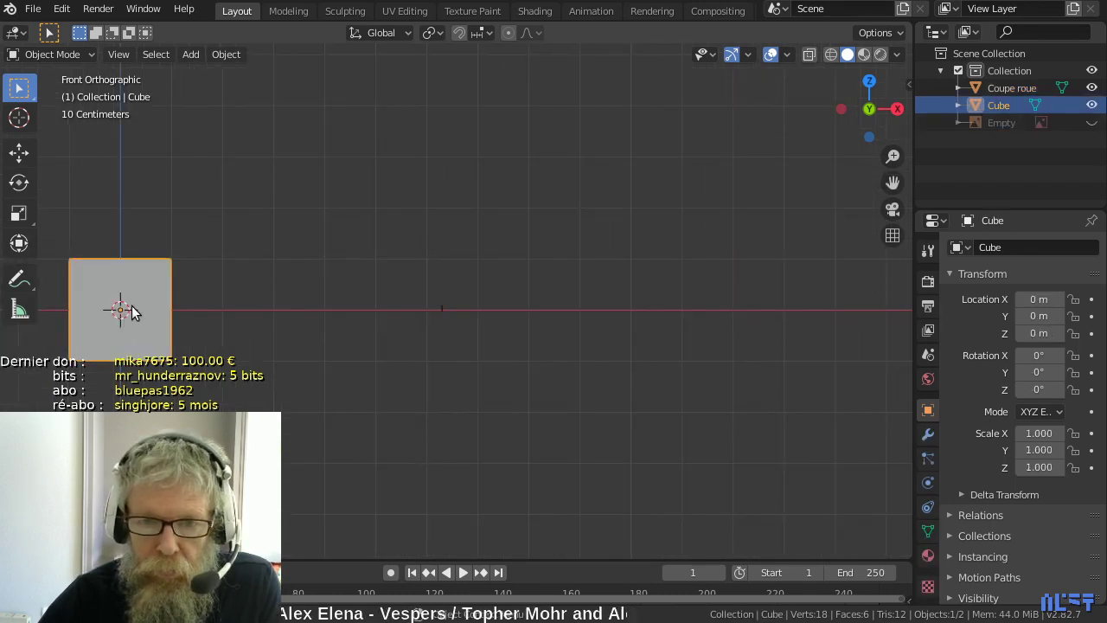
key("g")
left_click(388, 272)
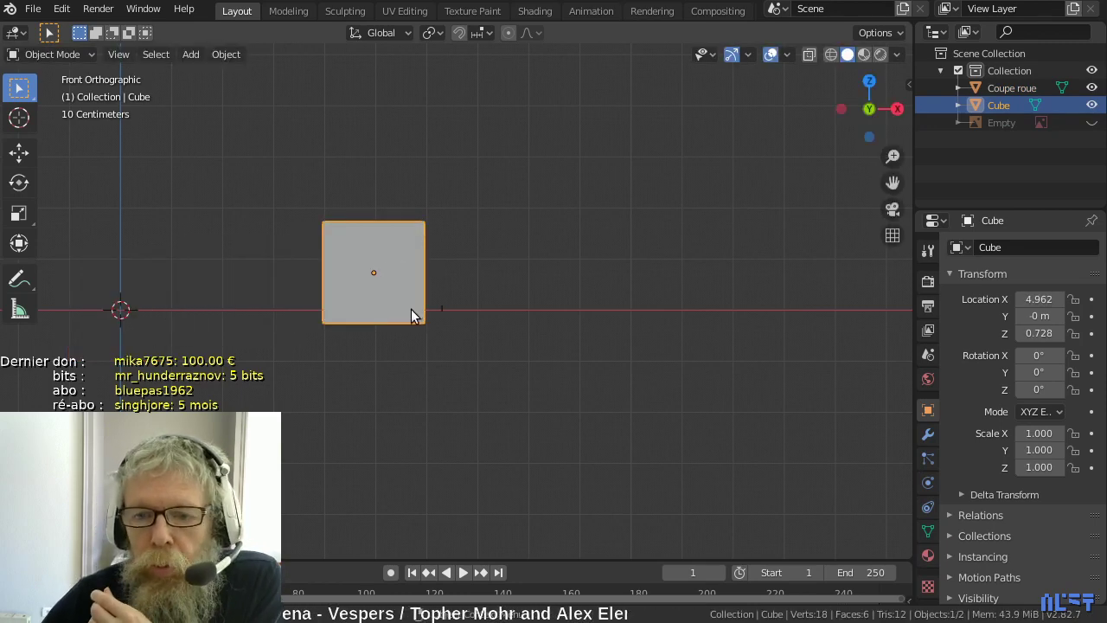
key("s")
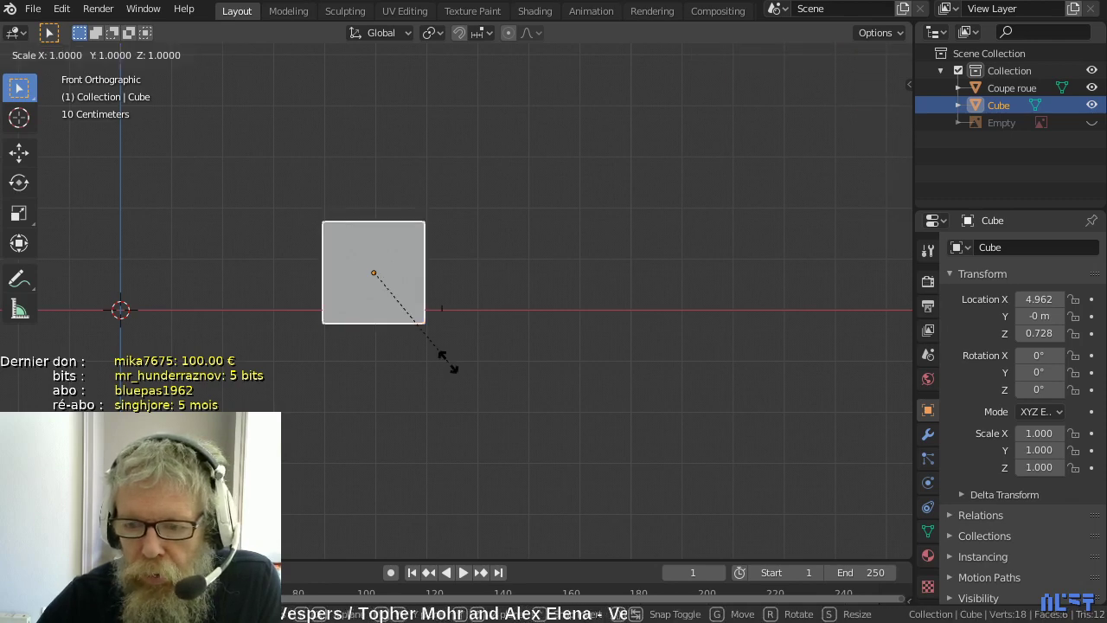
key("Escape")
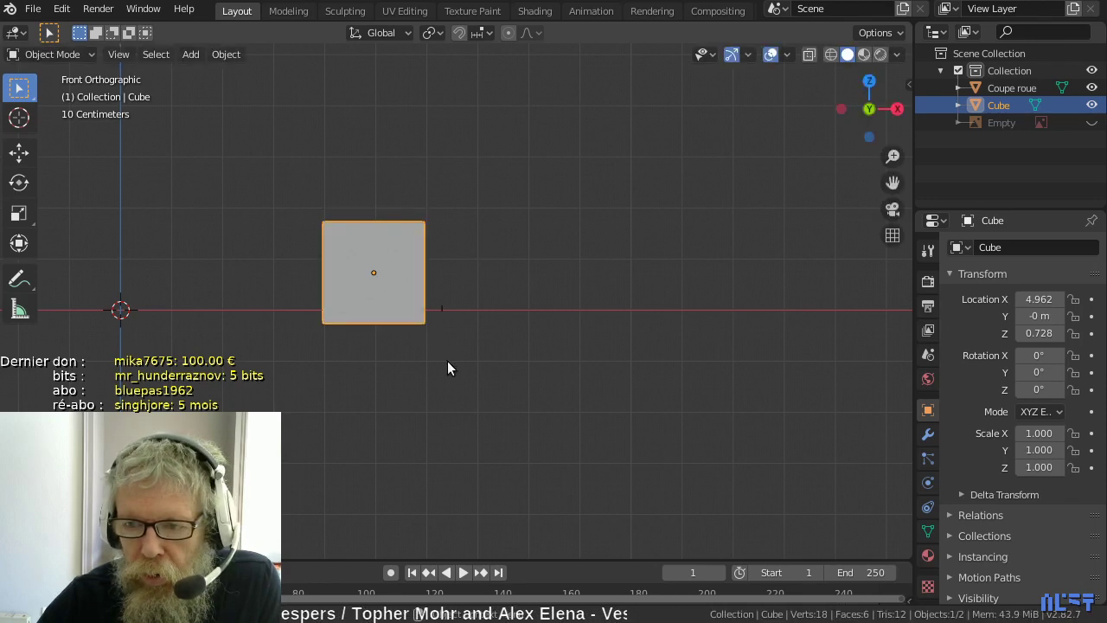
left_click(907, 88)
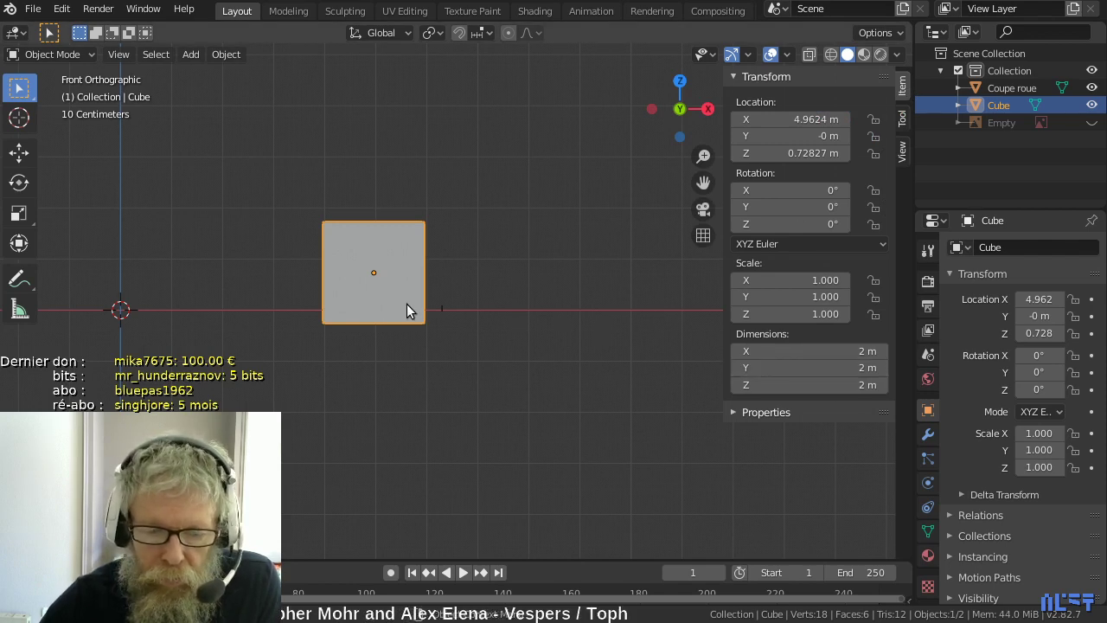
key("s")
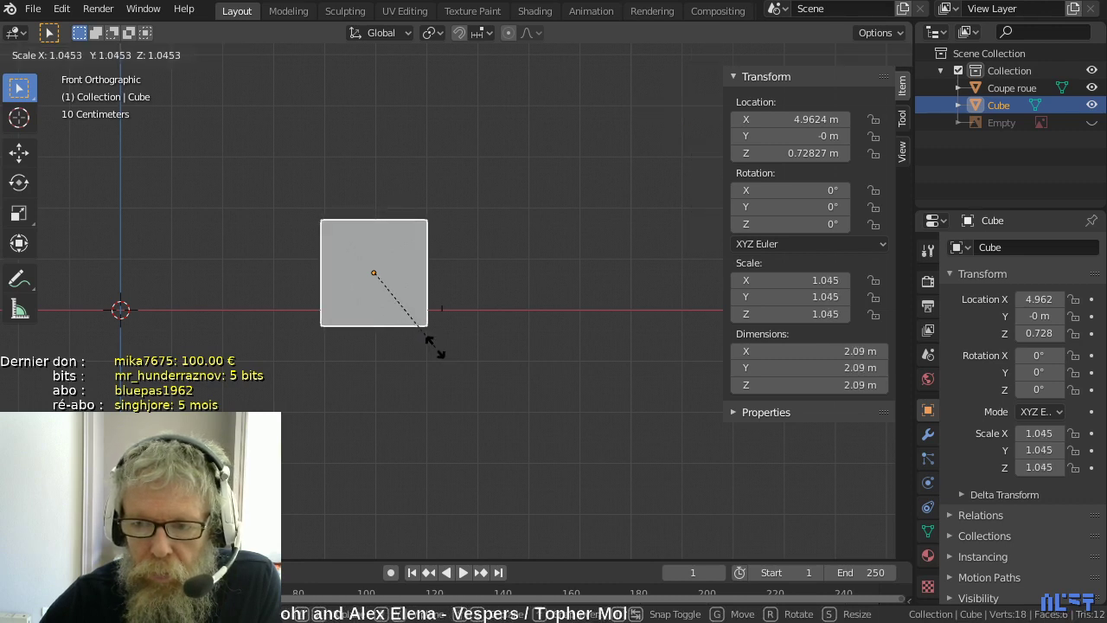
left_click(435, 346)
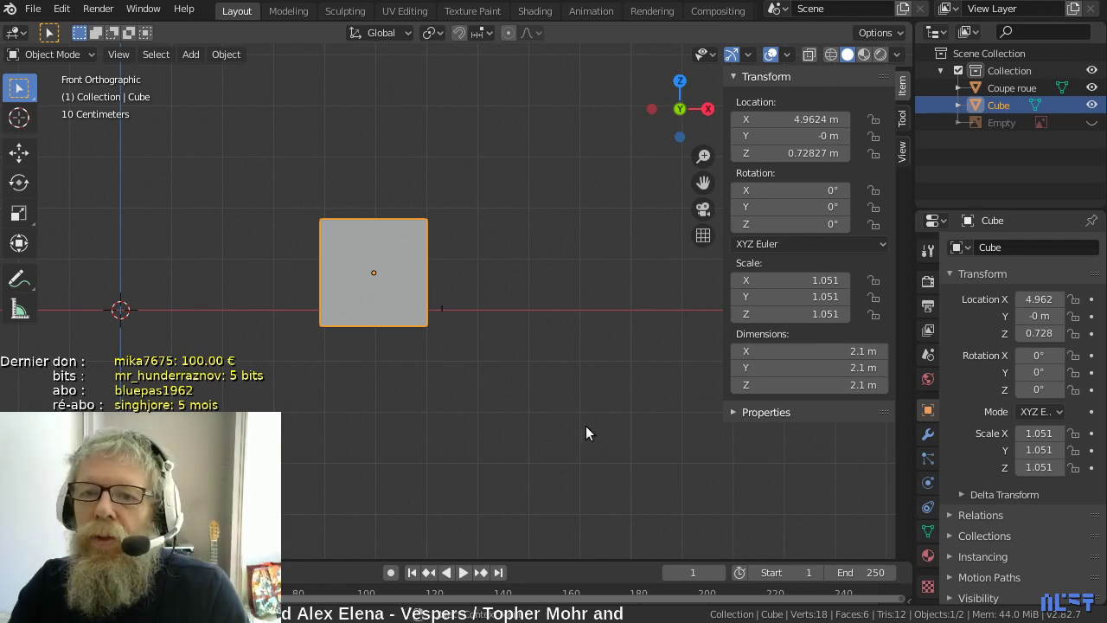
- Move the cube up and right to about X 6.295 m, Z 1.052 m
scroll(492, 323, "up", 5)
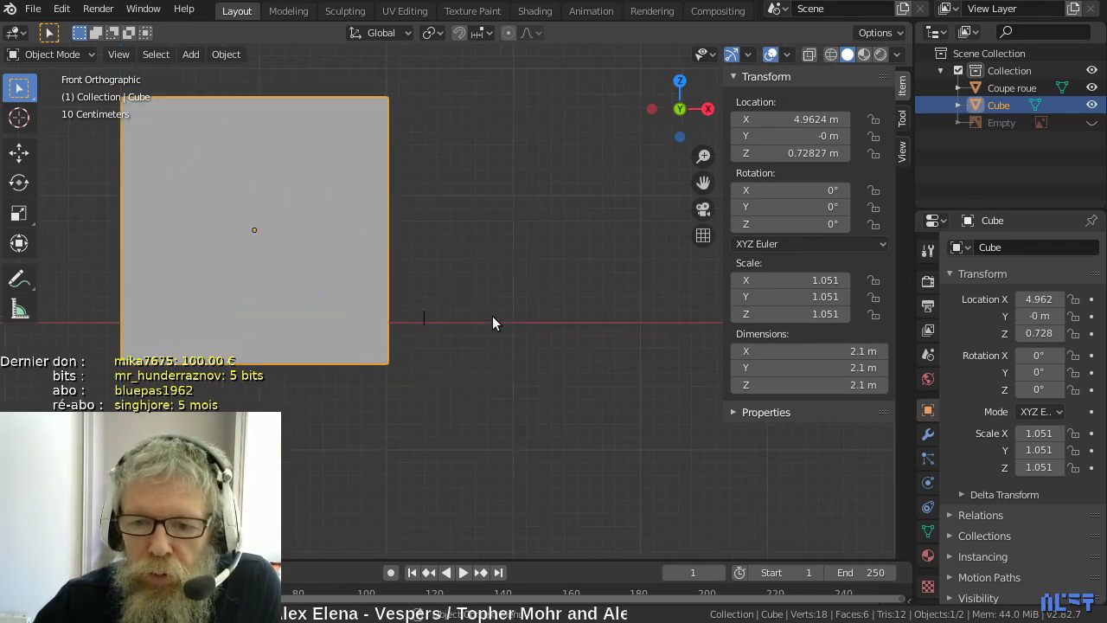
key("g")
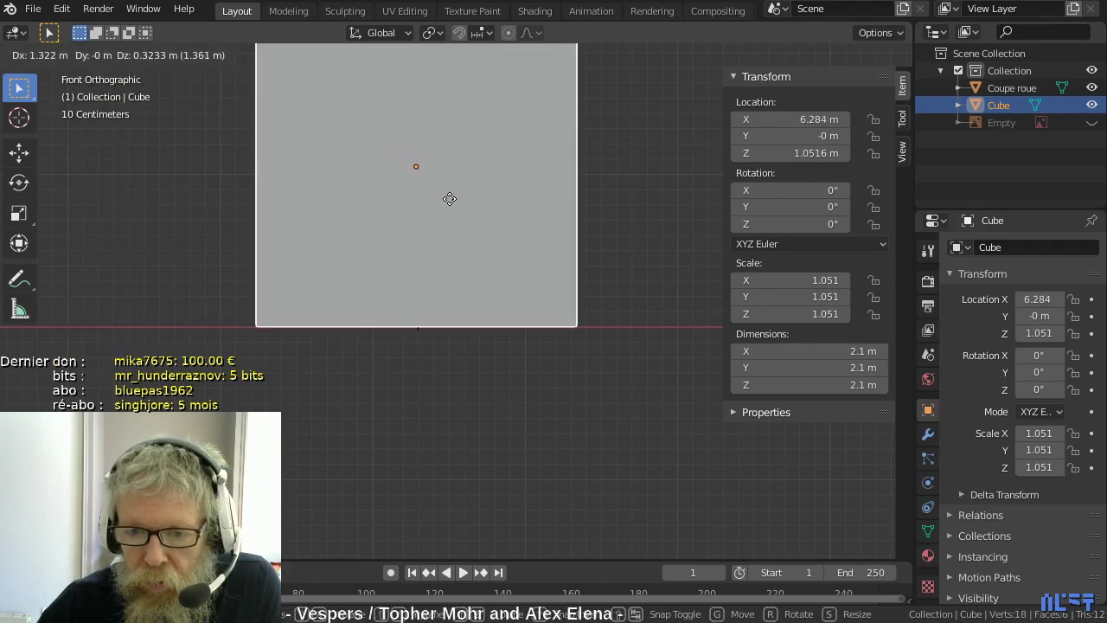
left_click(448, 204)
key("g")
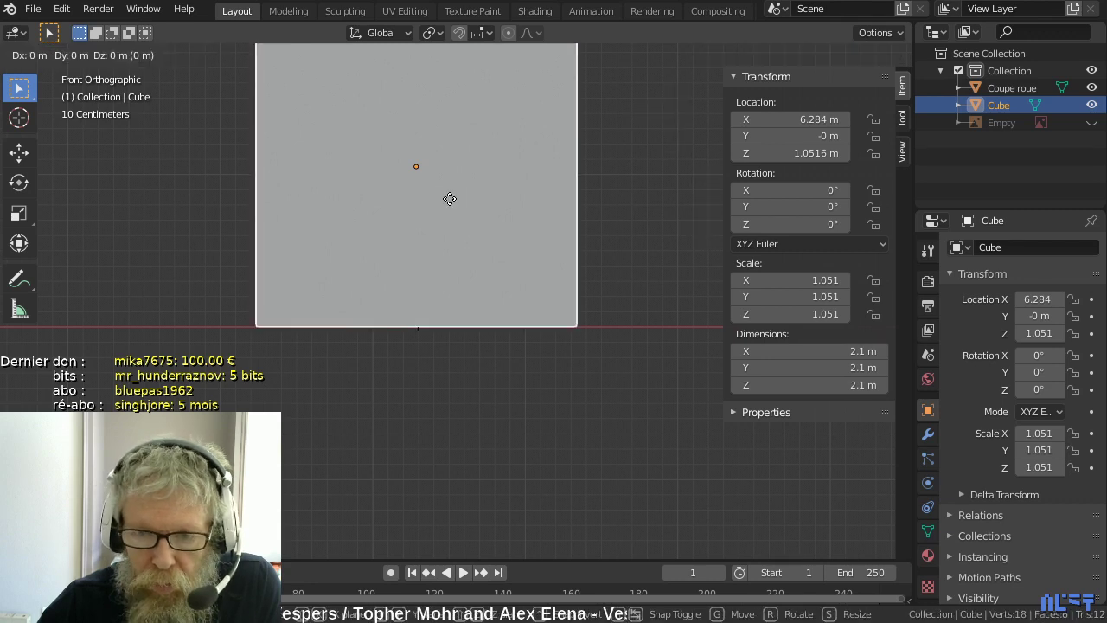
key("x")
left_click(449, 198)
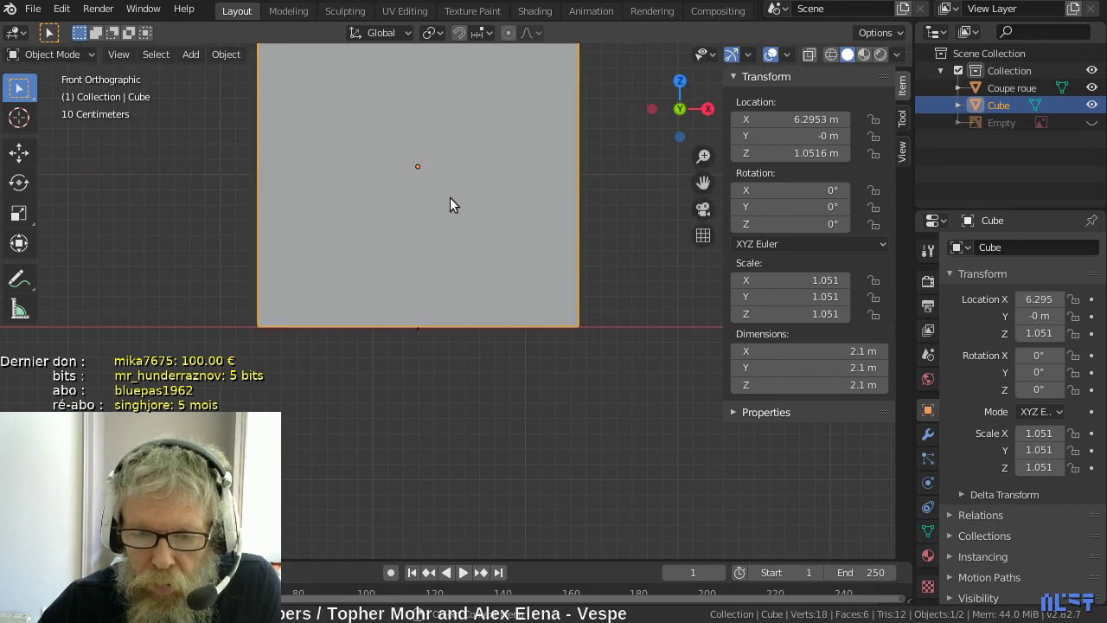
key("g")
key("z")
left_click(450, 202)
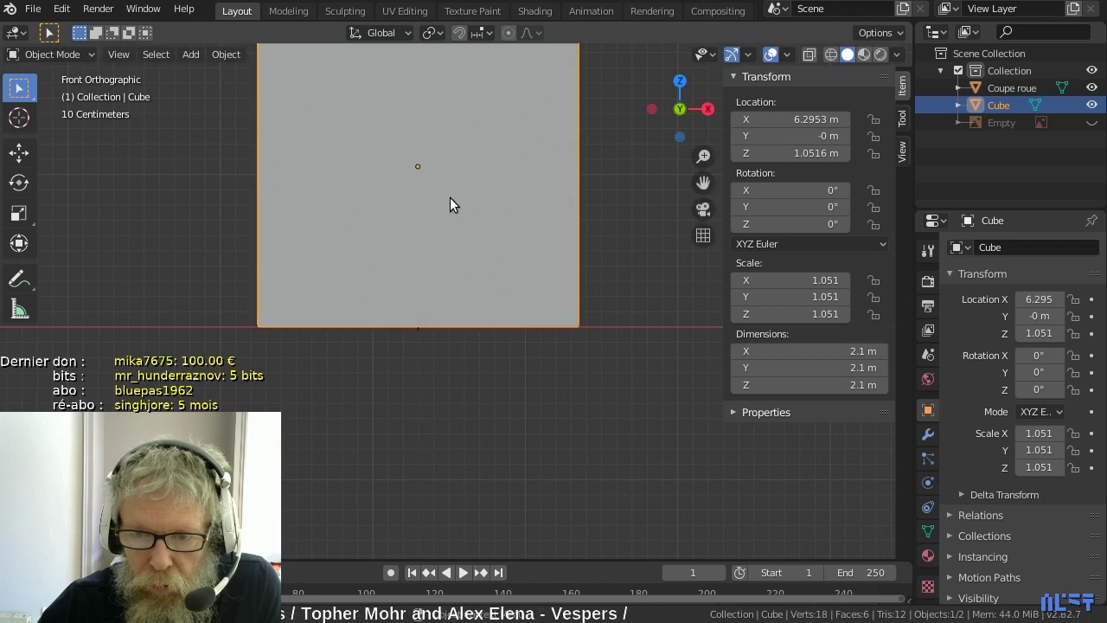
scroll(439, 333, "up", 3)
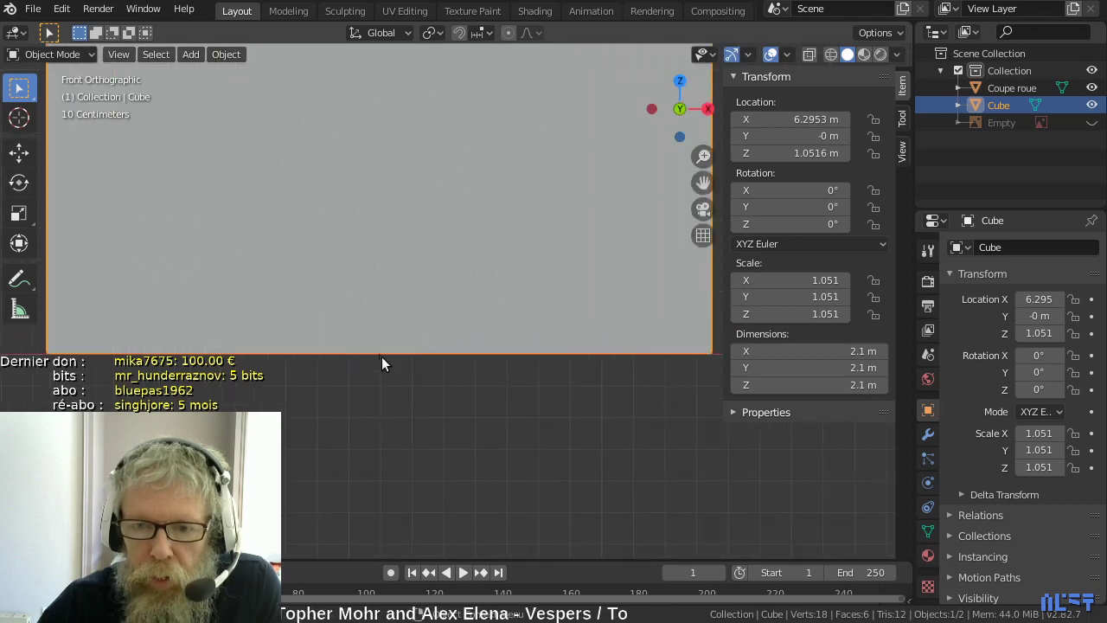
scroll(381, 357, "down", 5)
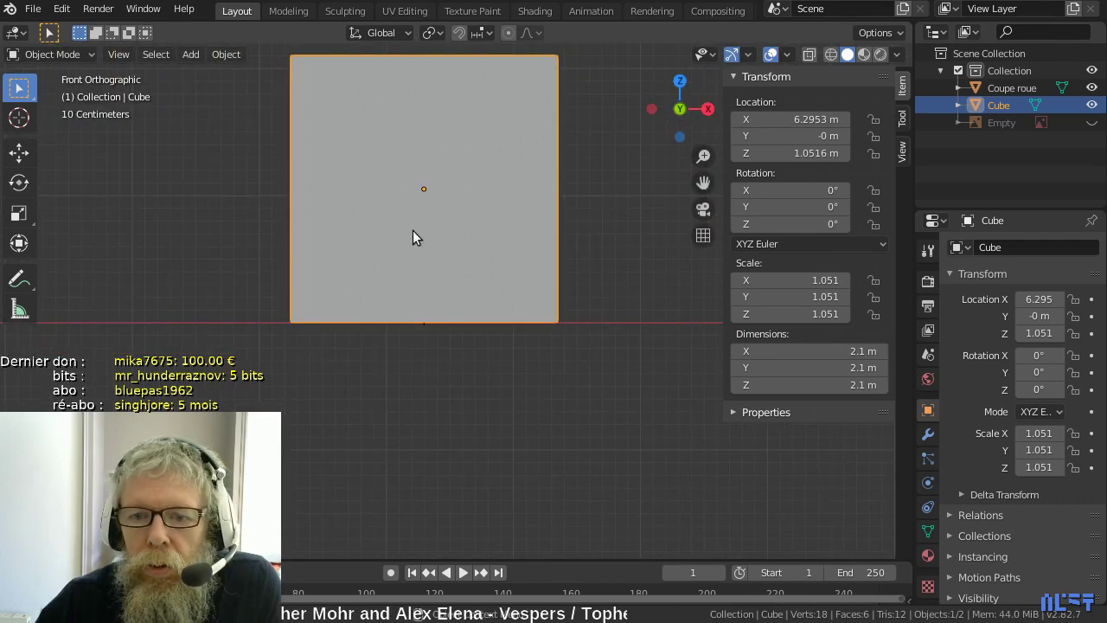
- Click the Coupe roue object, then reselect the cube and call up the Snap menu
left_click(425, 323)
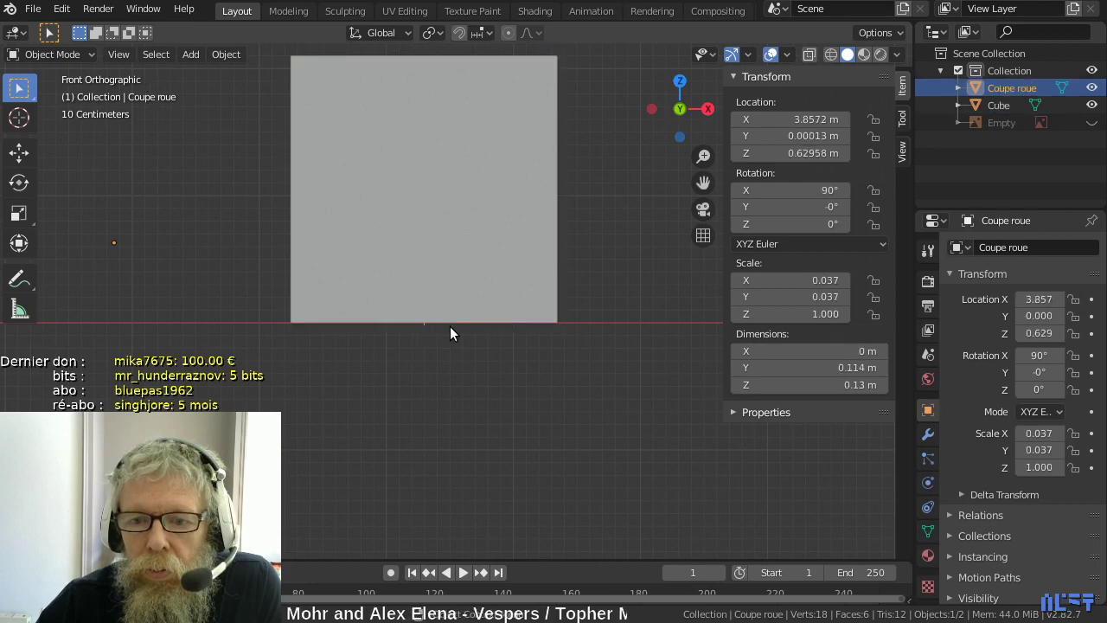
left_click(439, 300)
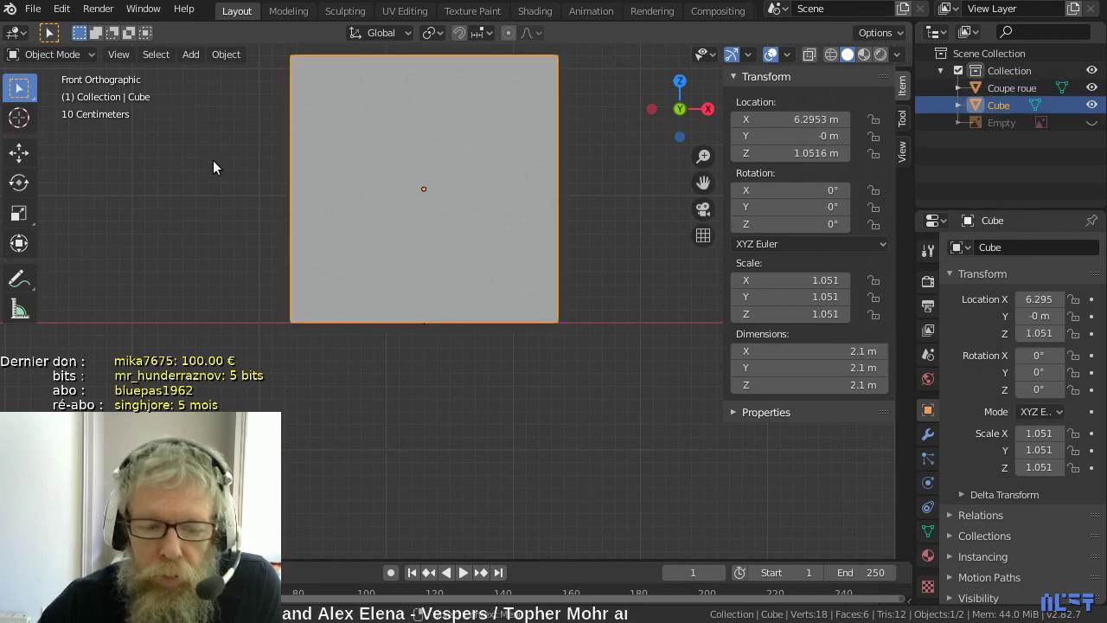
key("shift+s")
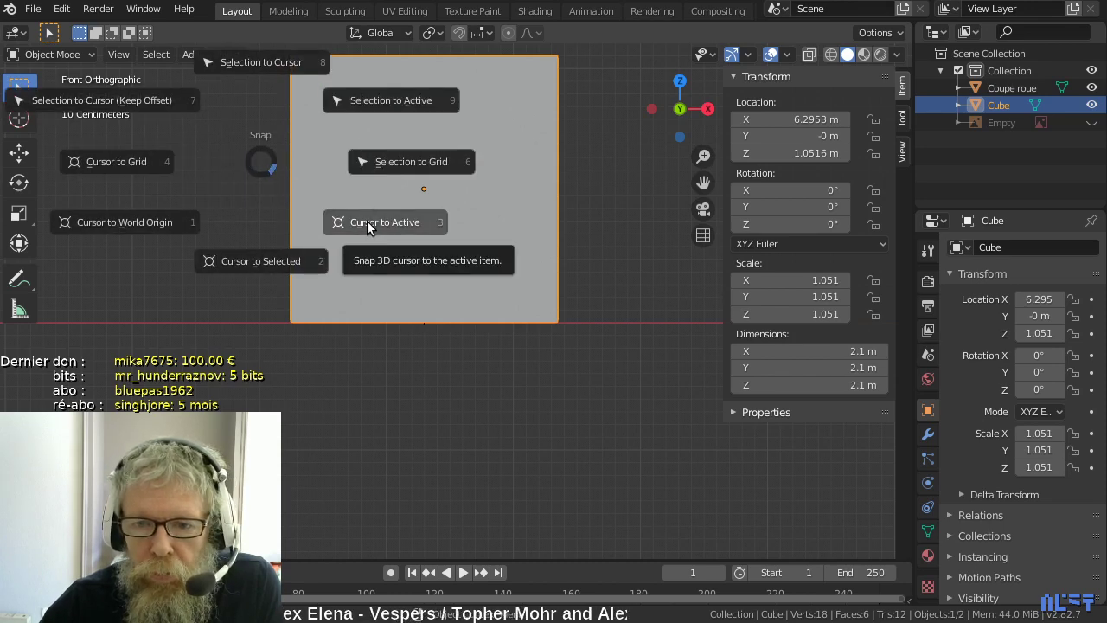
- Select the cube and orbit to a perspective view, closing the origin and snap menus unused
left_click(268, 223)
right_click(240, 220)
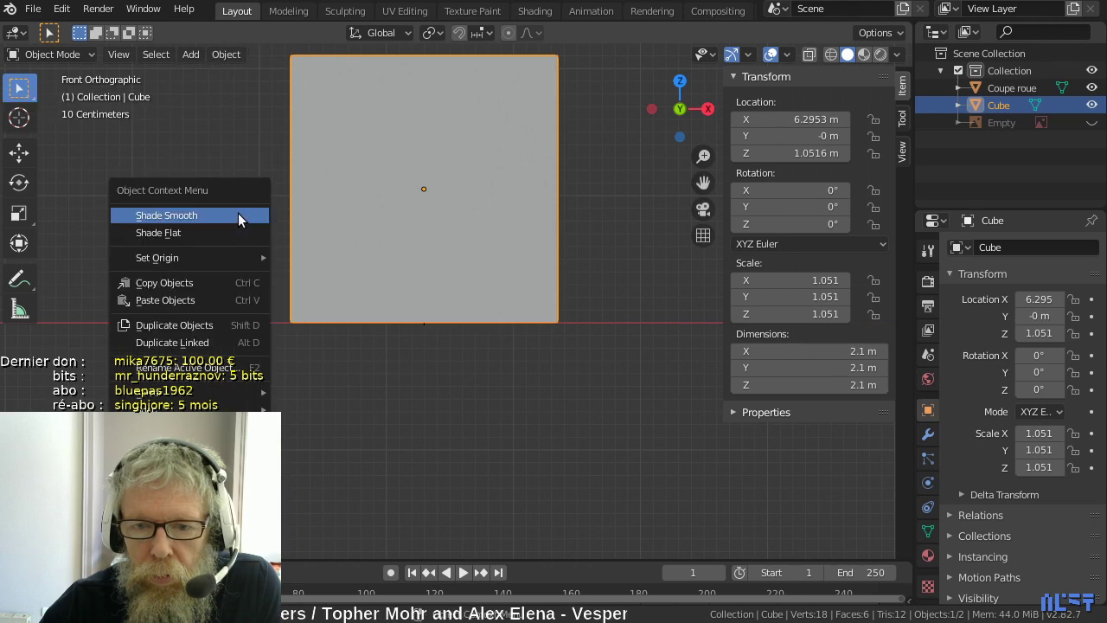
mouse_move(242, 257)
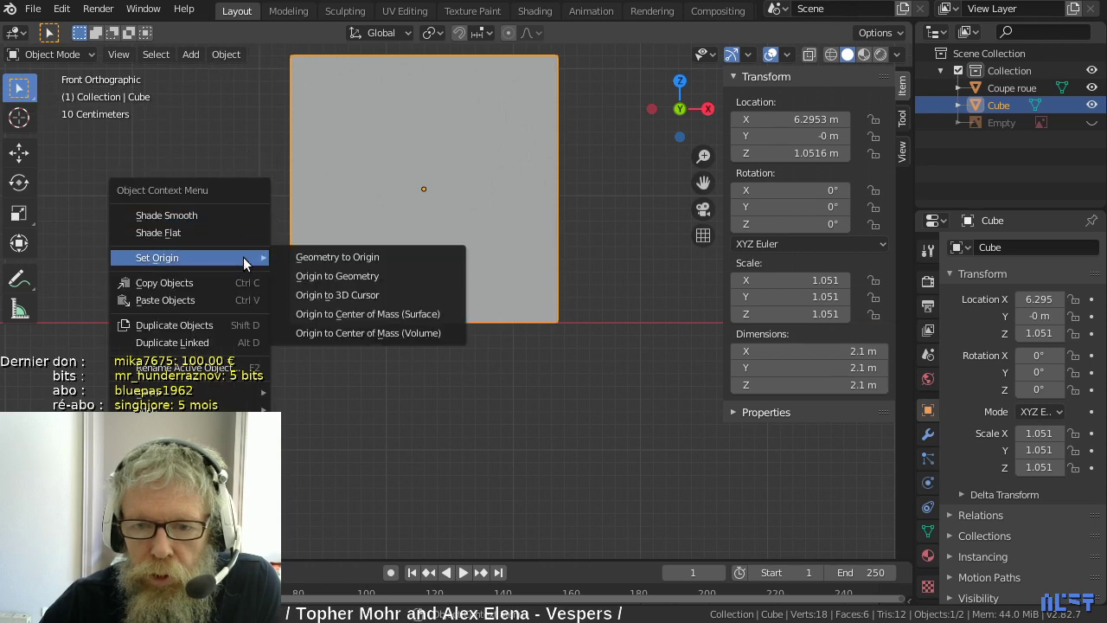
left_click(331, 256)
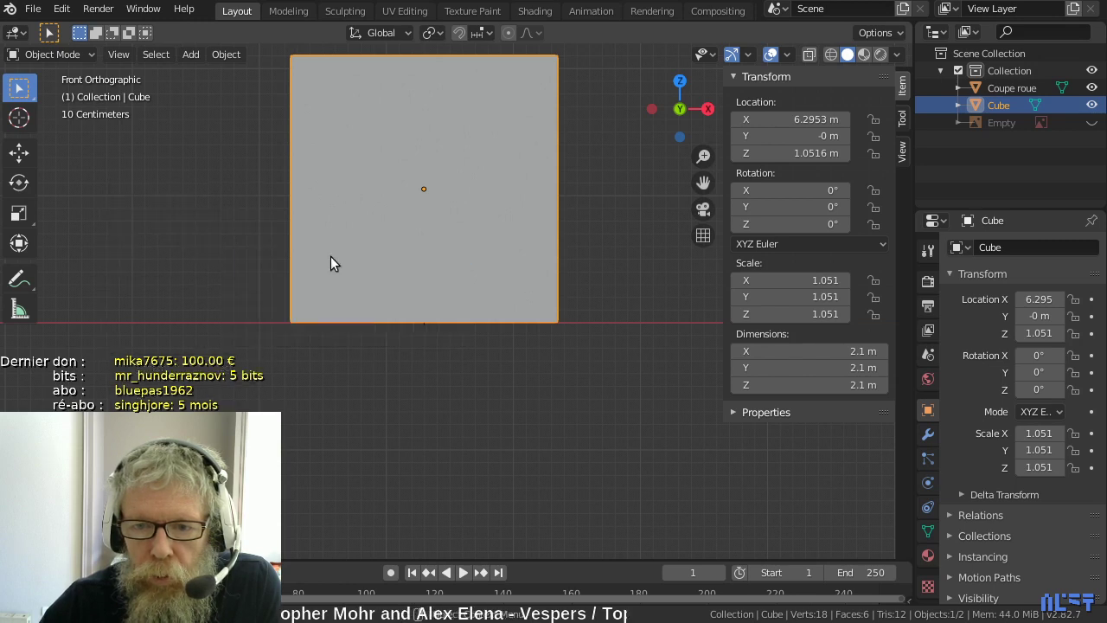
middle_click_drag(274, 257, 333, 299)
scroll(397, 276, "down", 4)
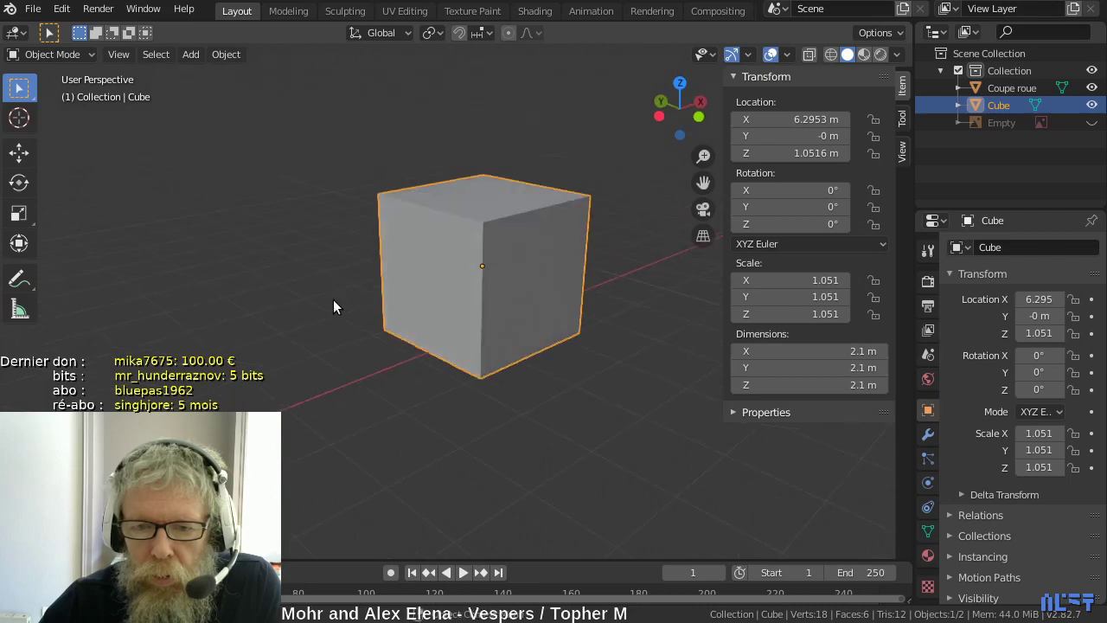
scroll(333, 308, "down", 2)
key("shift+s")
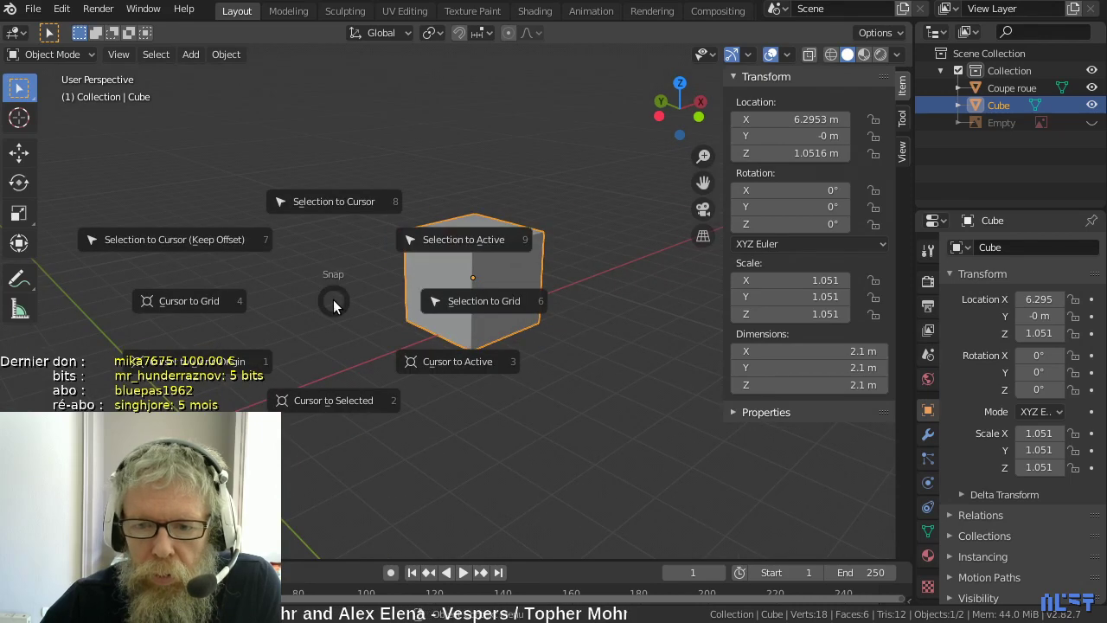
key("Escape")
- Set the cube's origin to its geometry and snap the 3D cursor there (X 6.295 m, Z 1.052 m)
right_click(290, 288)
mouse_move(291, 289)
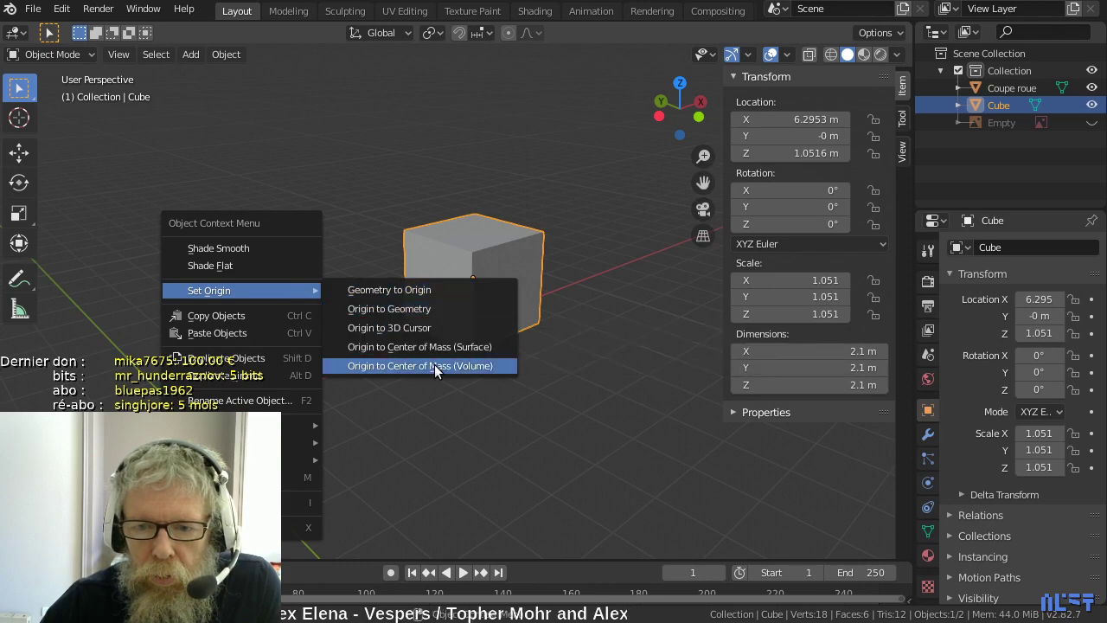
left_click(419, 312)
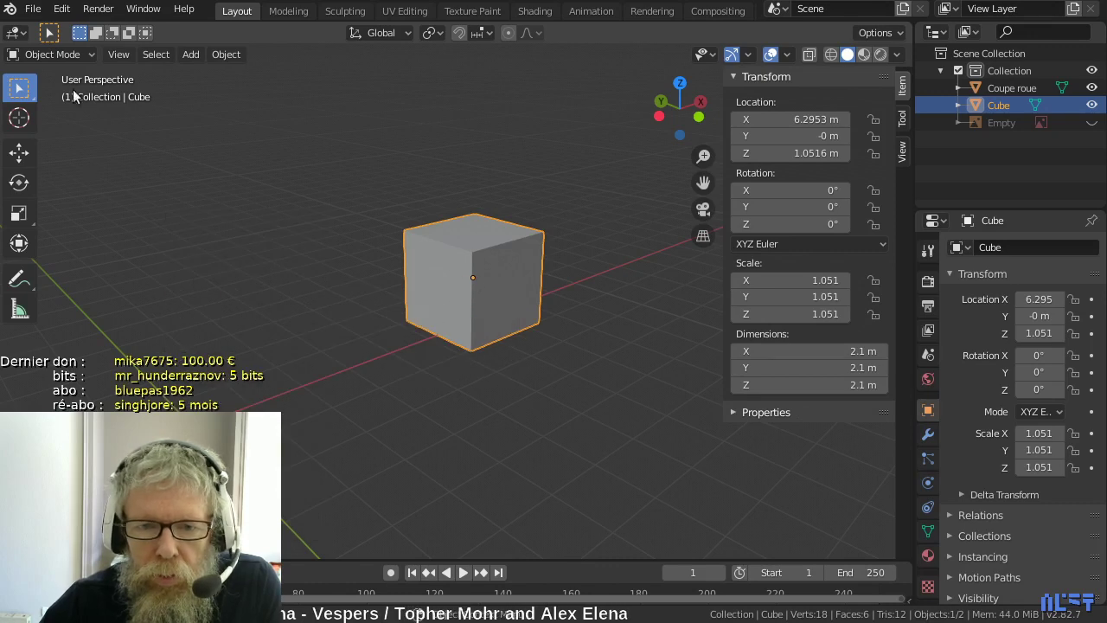
key("shift+s")
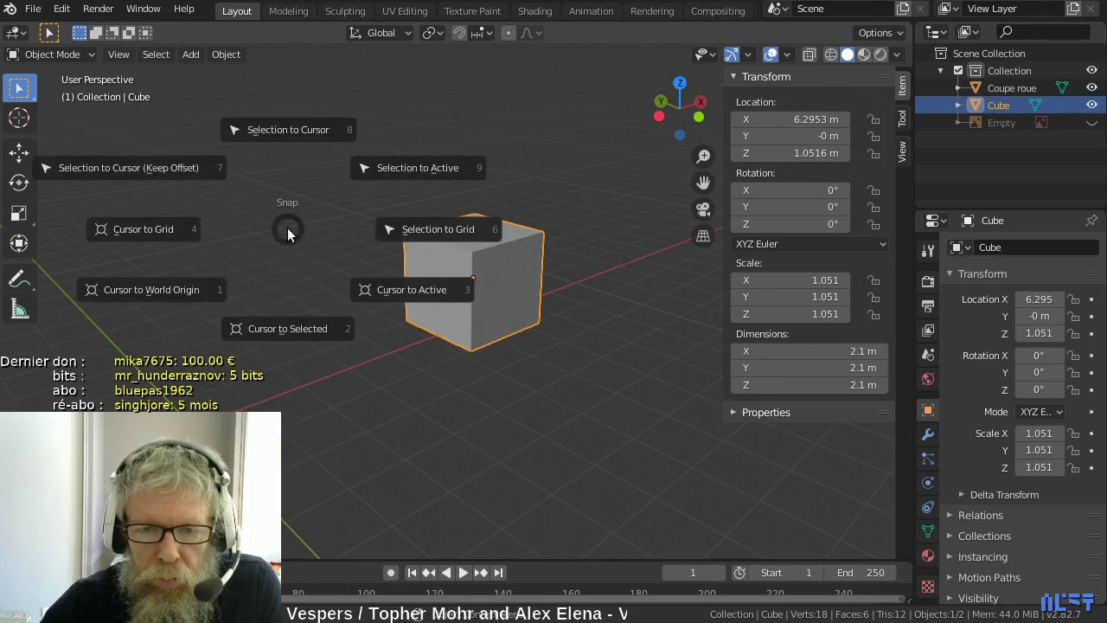
left_click(305, 328)
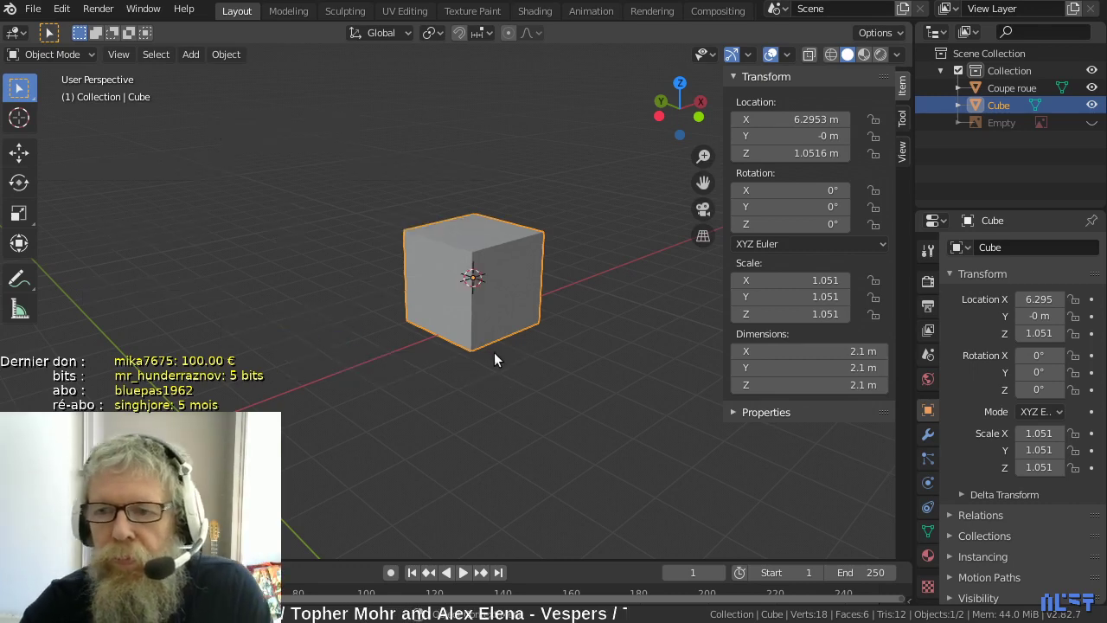
- Check the cube in front view, enter Edit Mode, and hide the Cube with its Outliner eye icon
key("KP_1")
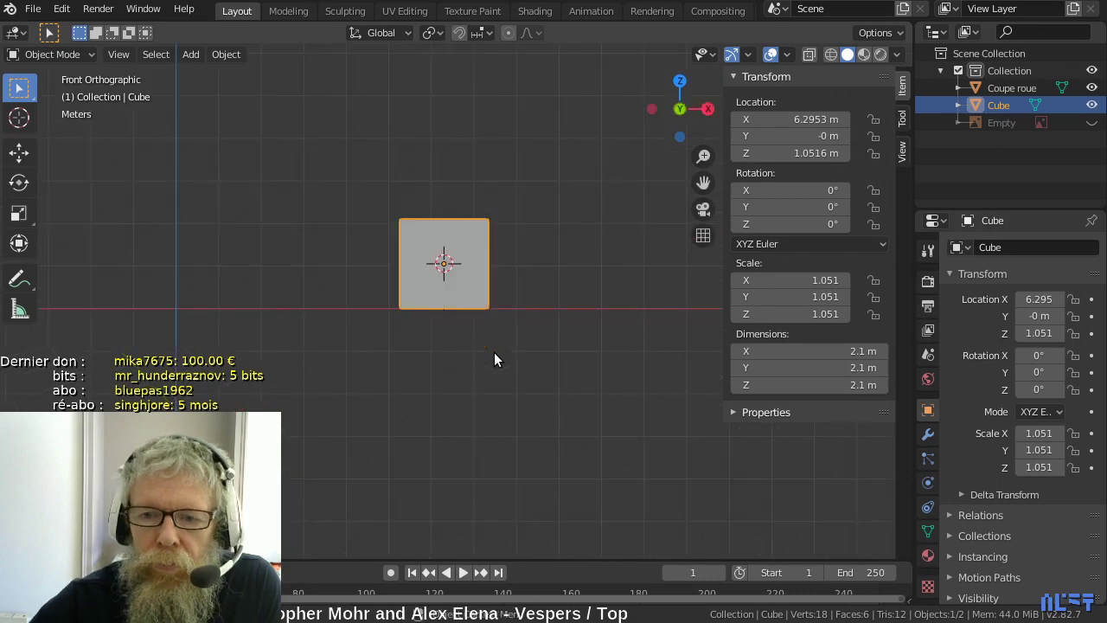
scroll(493, 352, "up", 4)
middle_click_drag(454, 363, 566, 401)
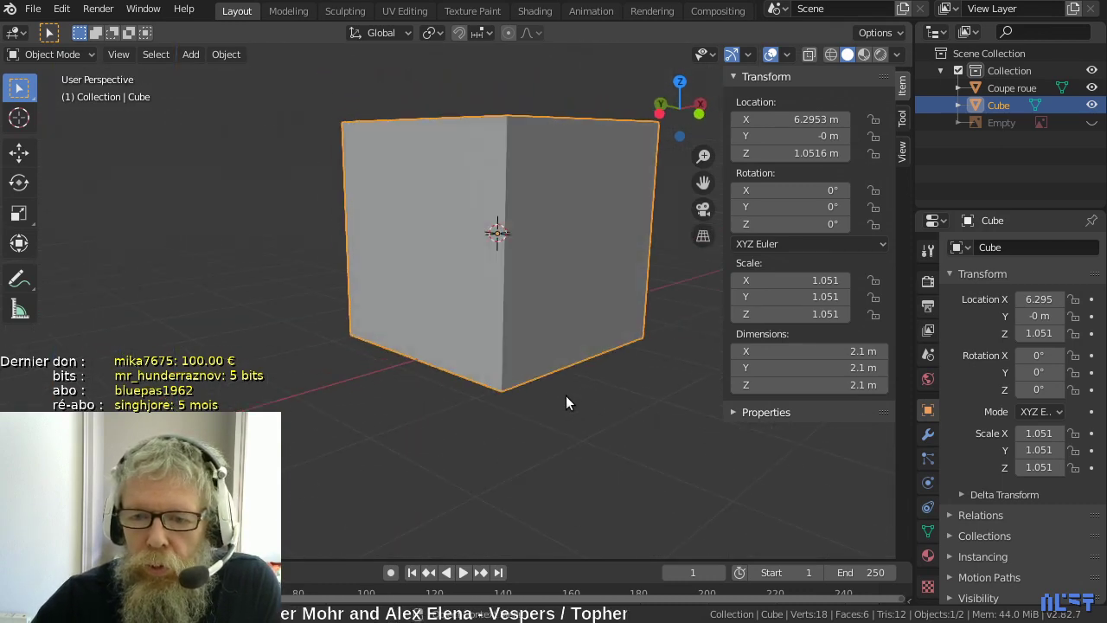
key("Tab")
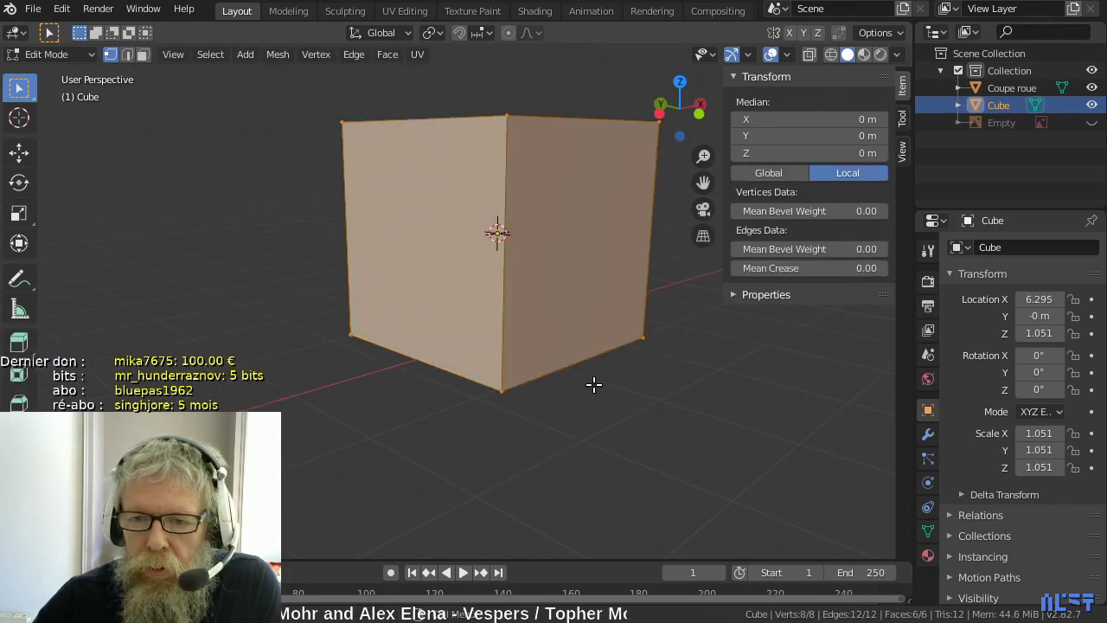
left_click(1090, 107)
scroll(704, 346, "down", 5)
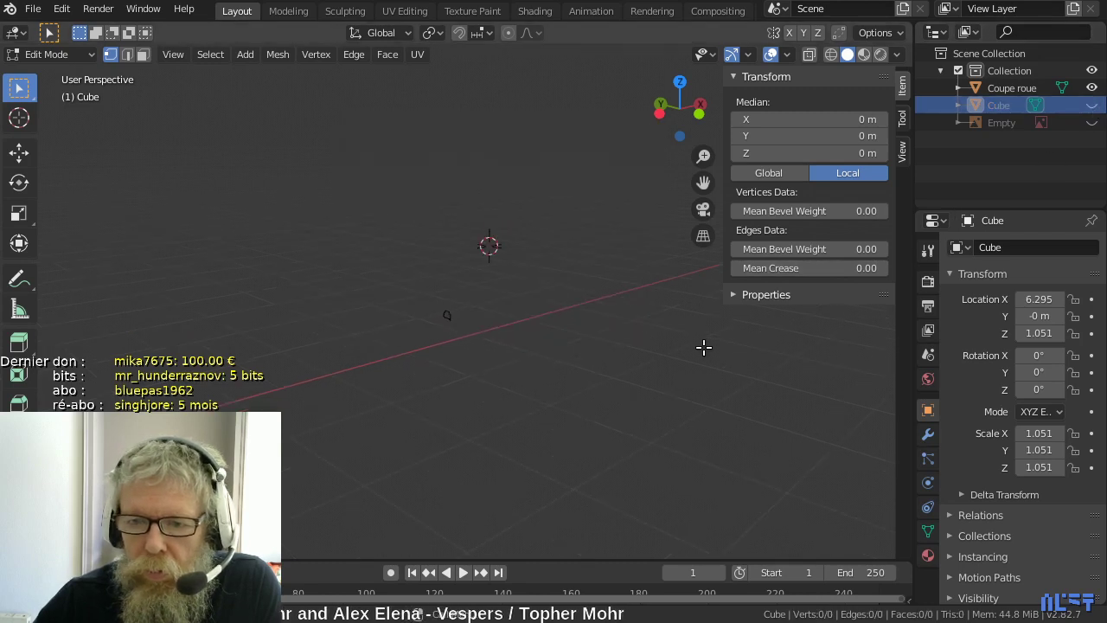
- Make Coupe roue active, return to Object Mode, and set its origin to the 3D cursor
left_click(1035, 90)
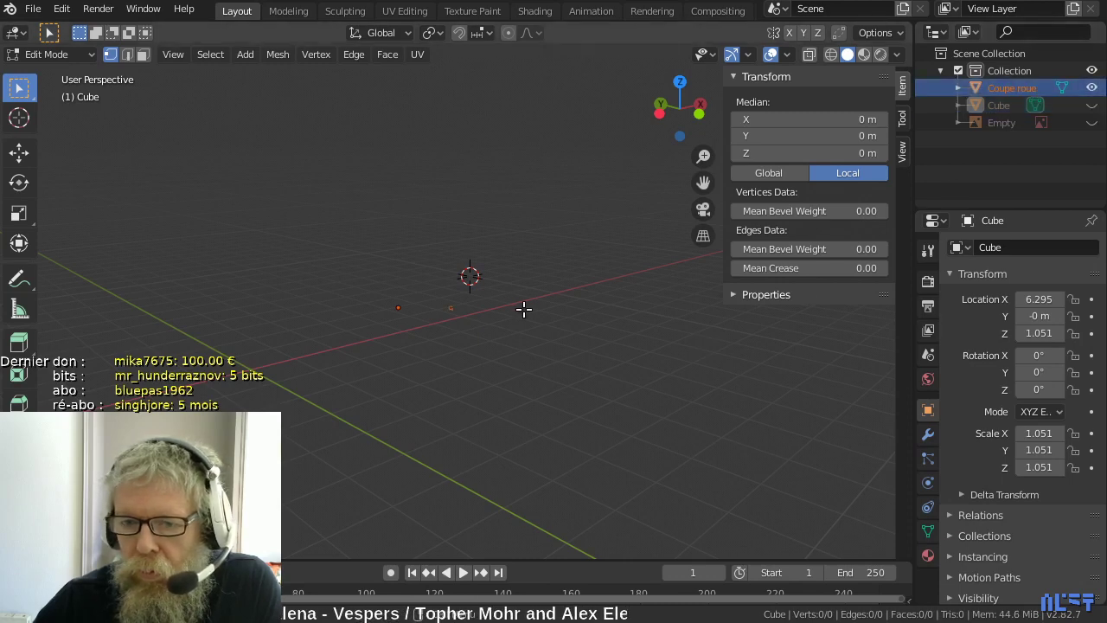
middle_click_drag(524, 309, 573, 330)
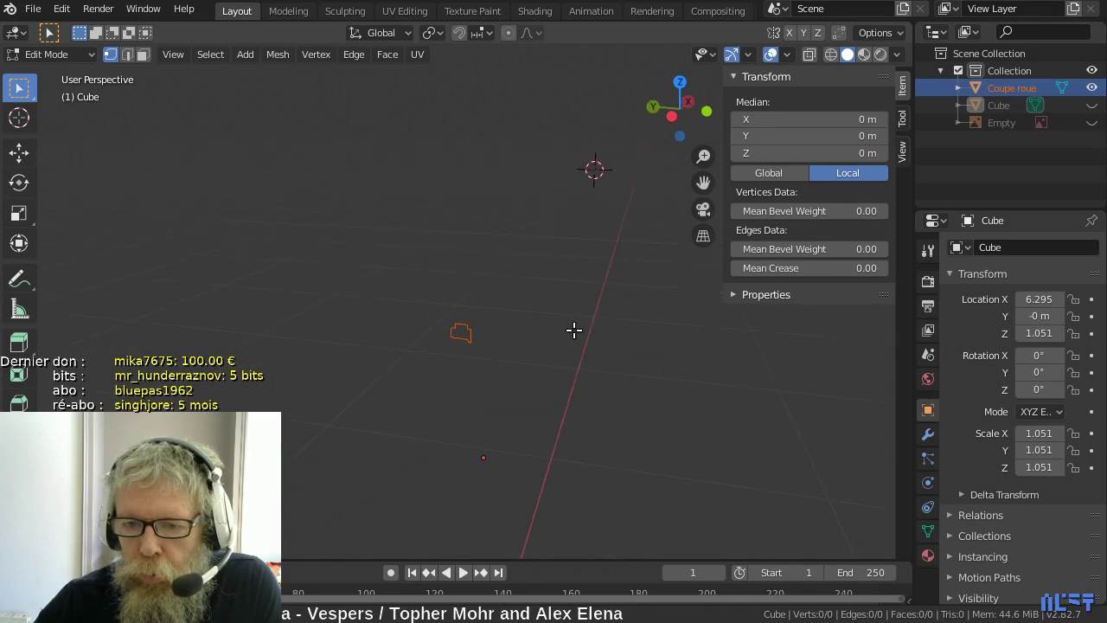
scroll(574, 329, "up", 2)
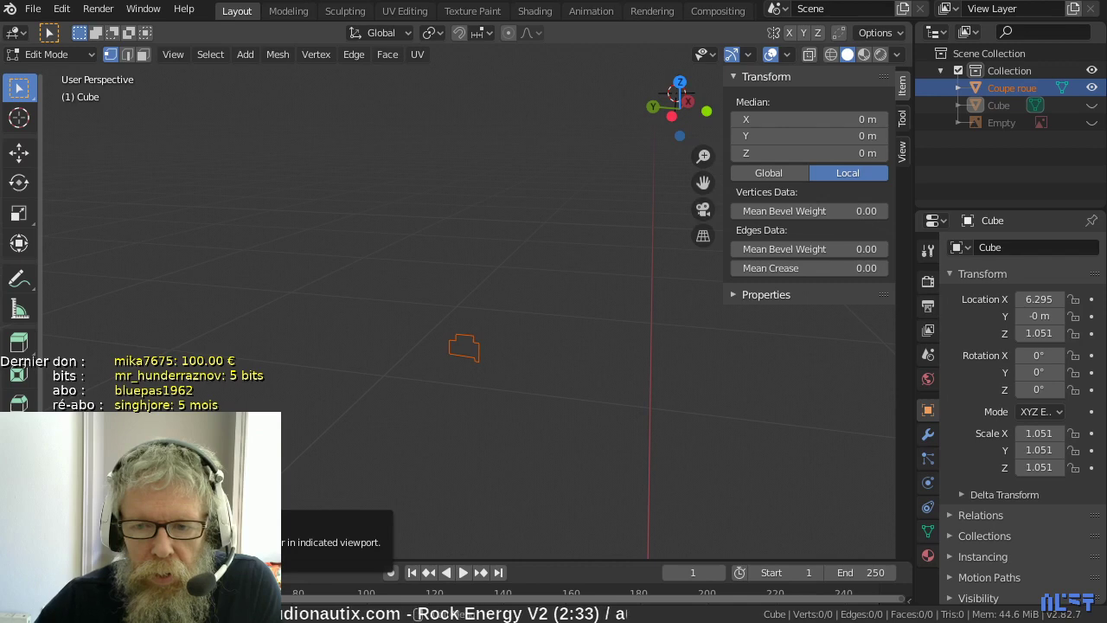
scroll(468, 311, "down", 2)
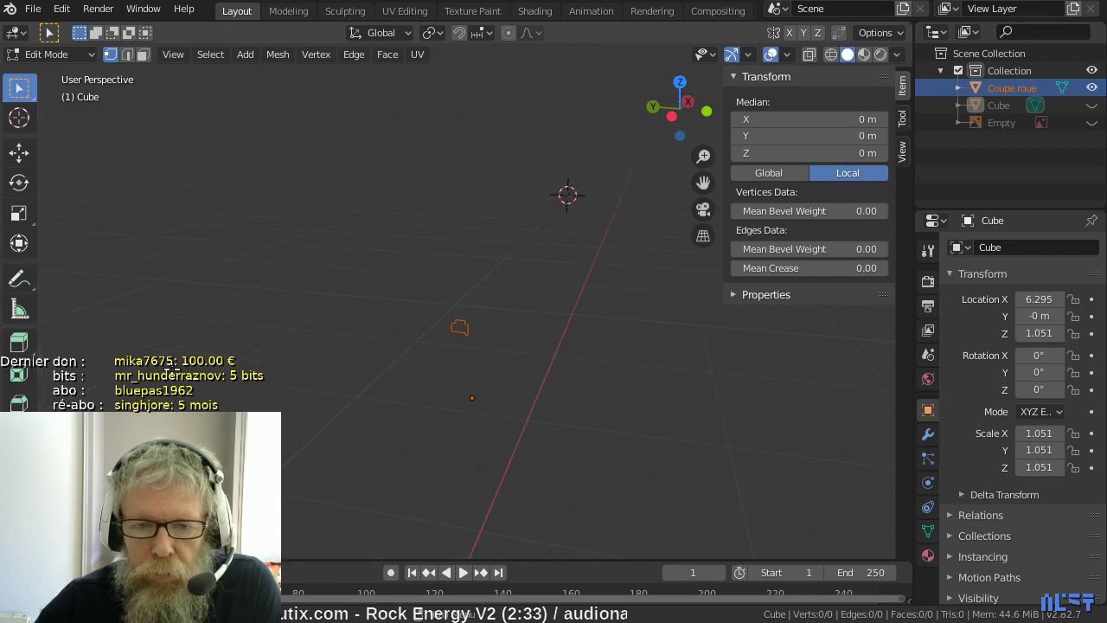
key("Tab")
right_click(173, 372)
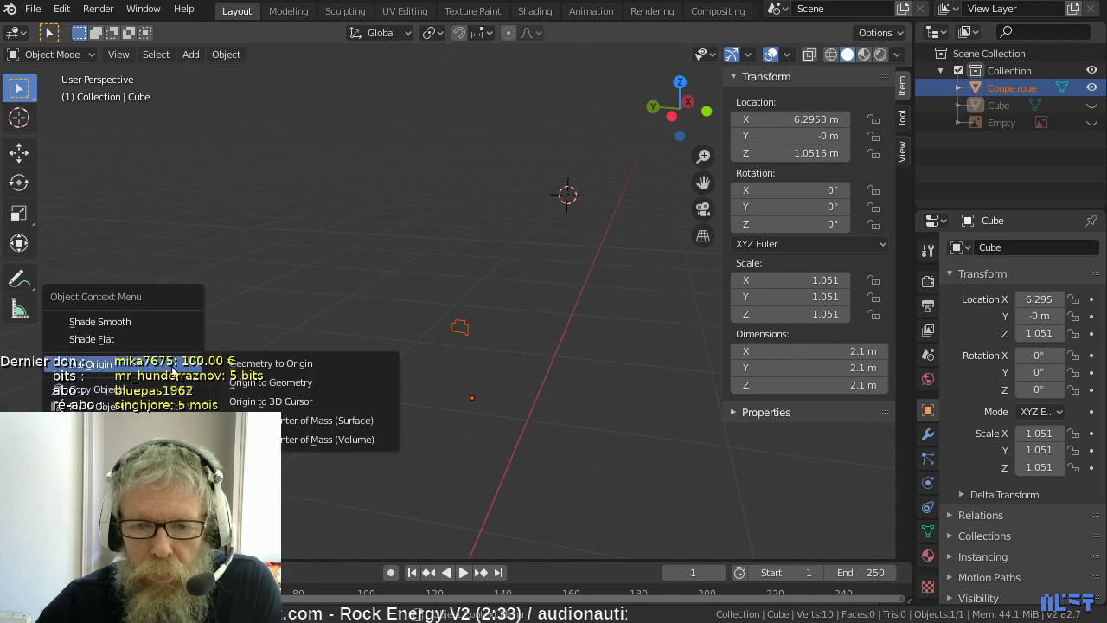
left_click(258, 401)
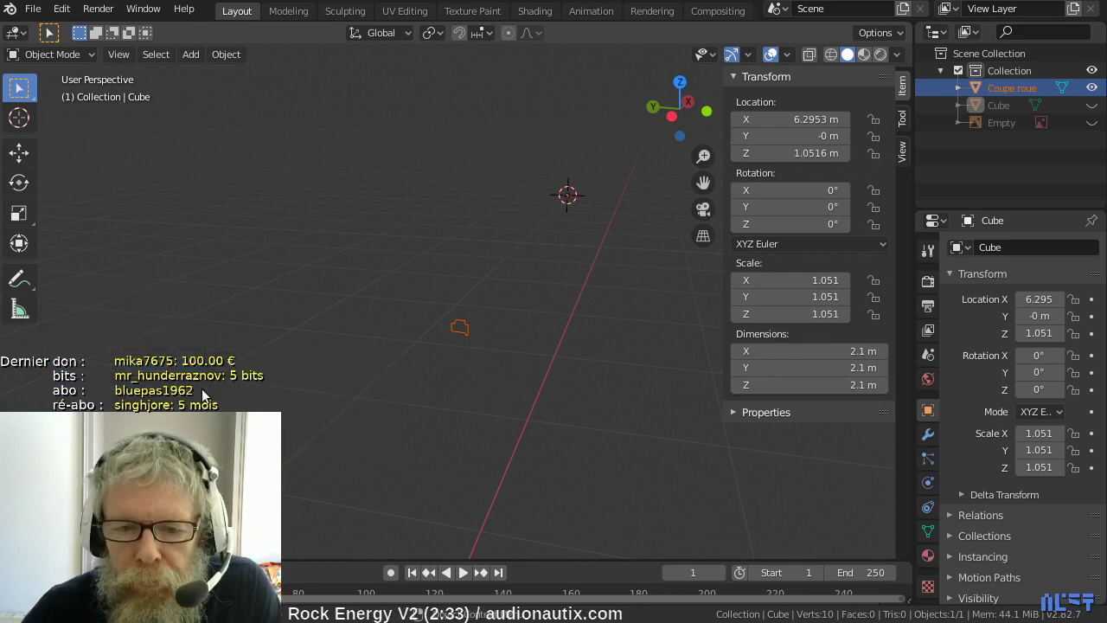
left_click(250, 342)
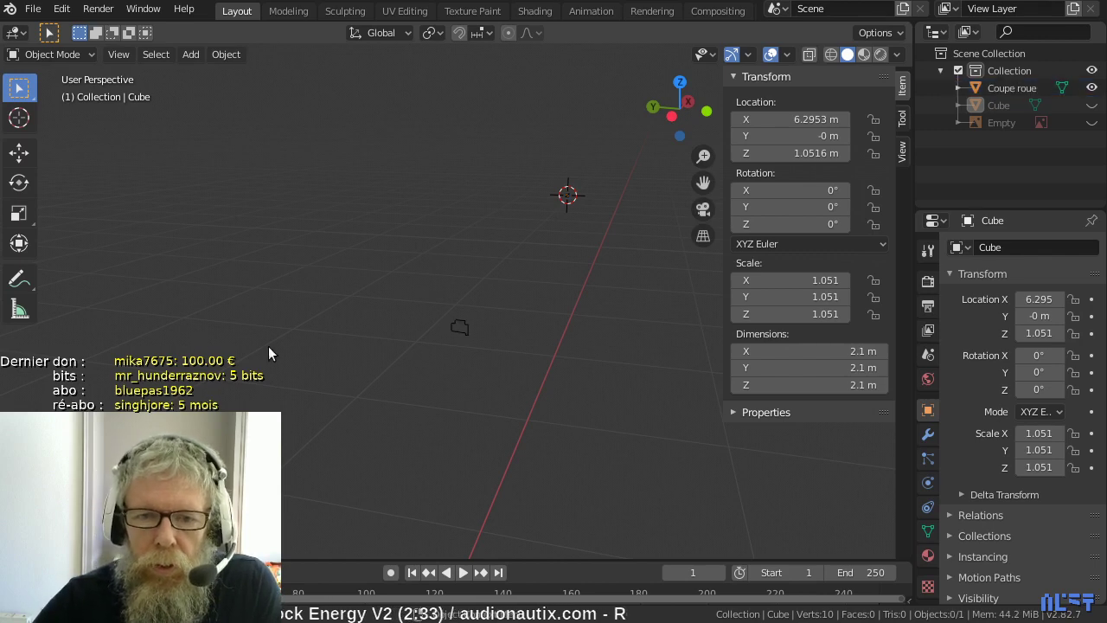
- Box-select all ten Coupe roue vertices, set the Spin tool's axis to Y, and undo a test spin
left_click(460, 329)
key("Tab")
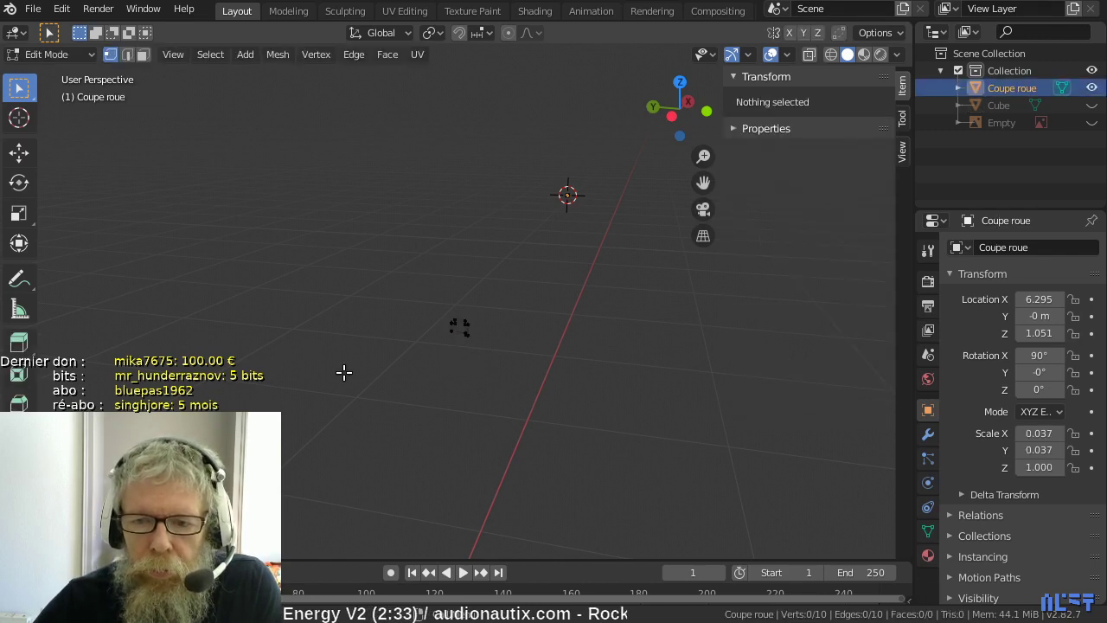
left_click_drag(413, 301, 480, 346)
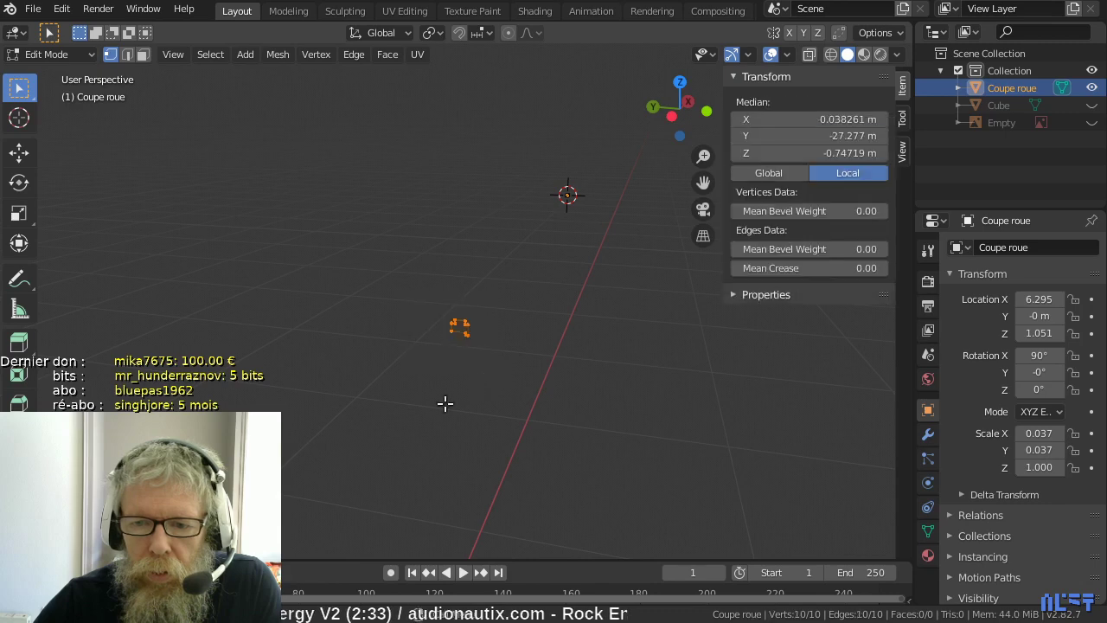
left_click(19, 553)
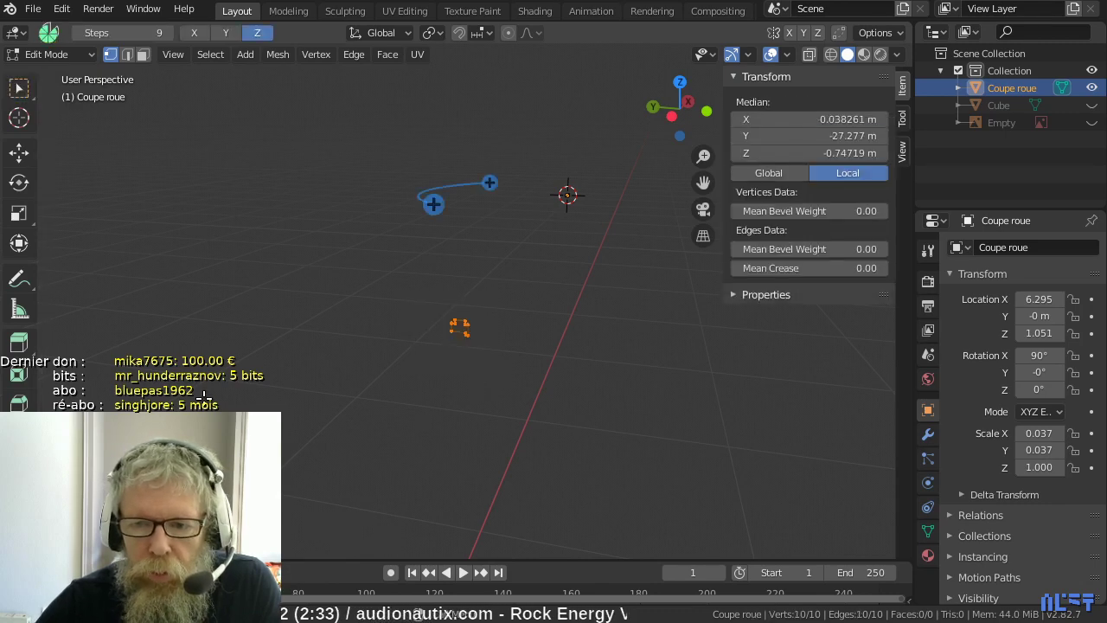
middle_click_drag(212, 345, 406, 363)
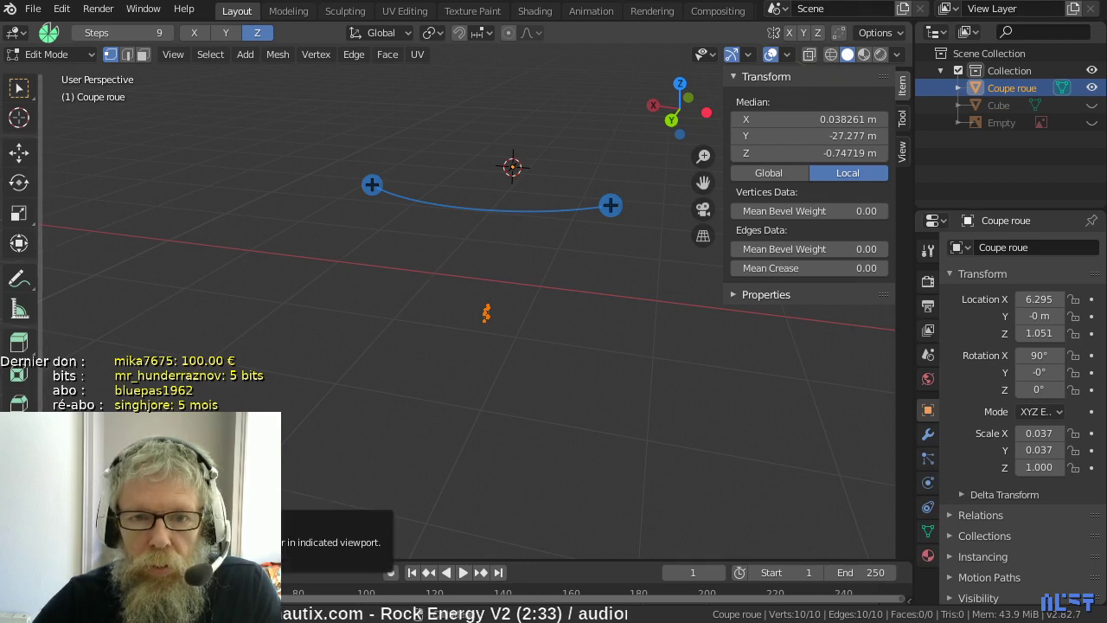
left_click(225, 32)
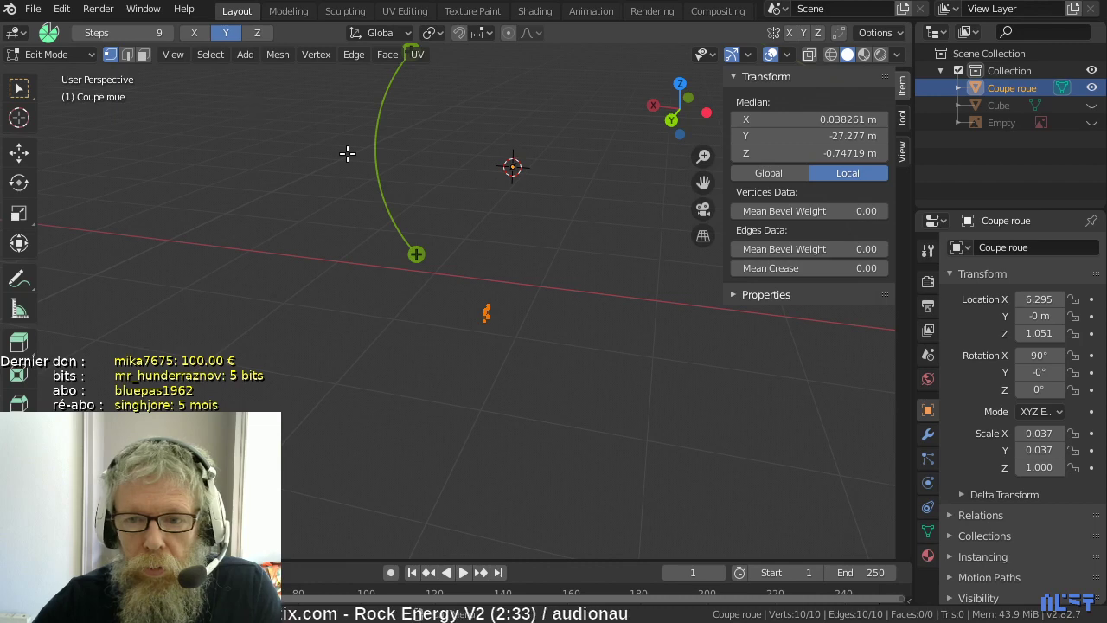
left_click_drag(416, 253, 470, 163)
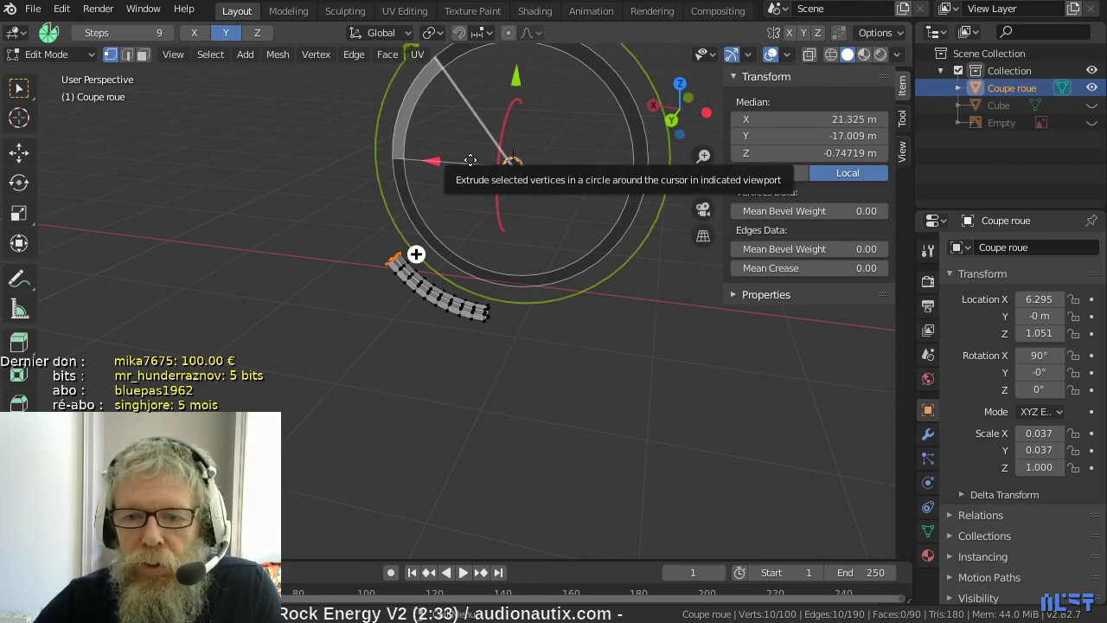
key("ctrl+z")
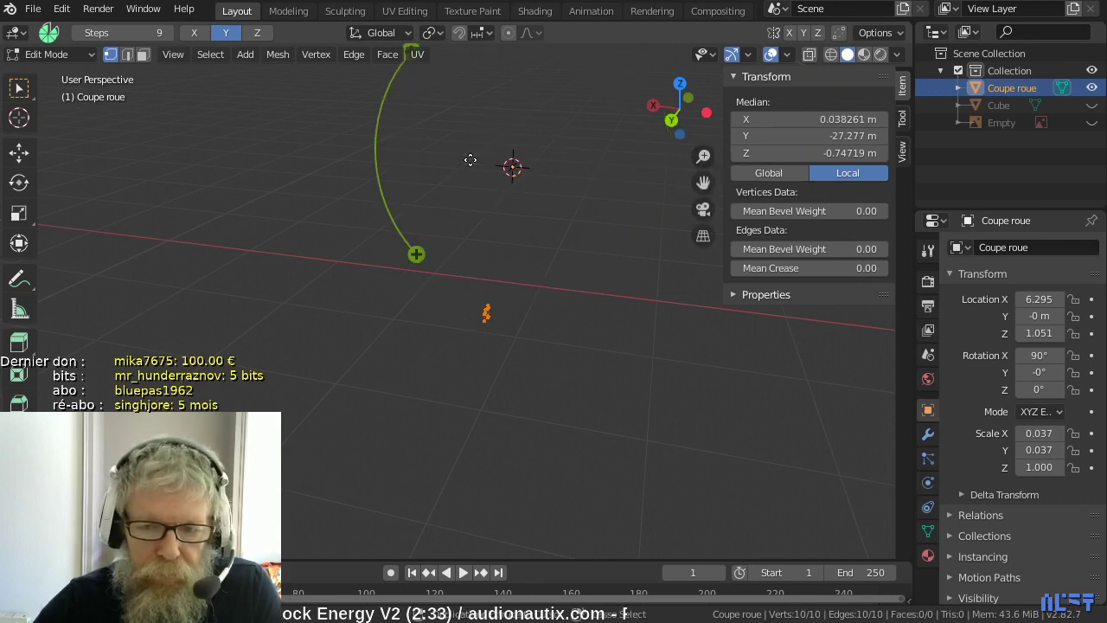
- Set the Spin tool to 32 steps and drag the gizmo to spin the profile around the cursor
left_click(151, 32)
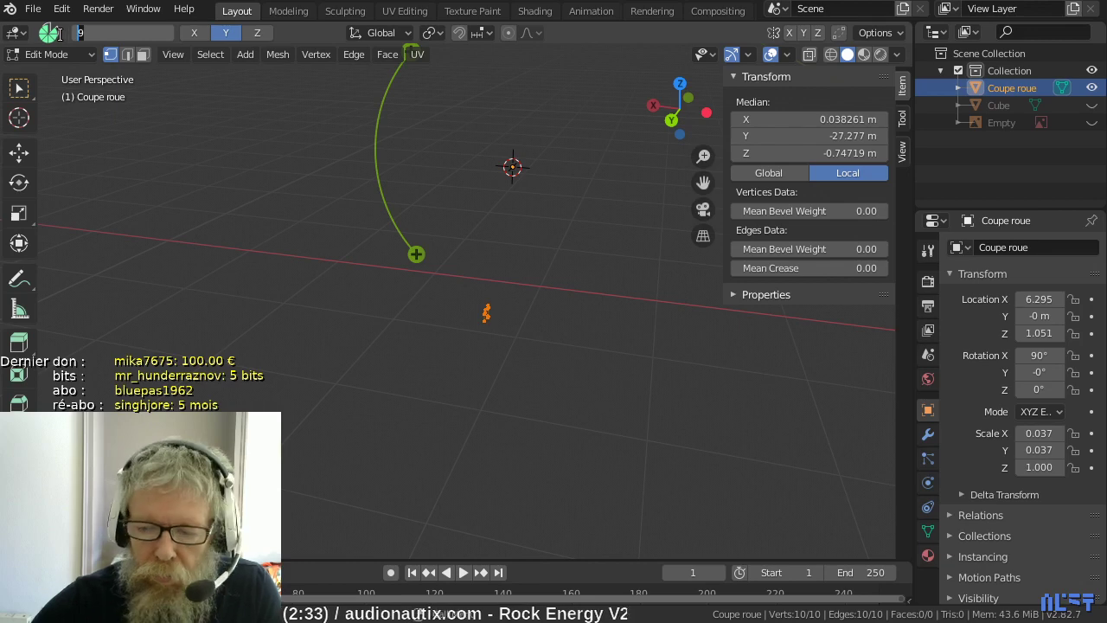
type("32")
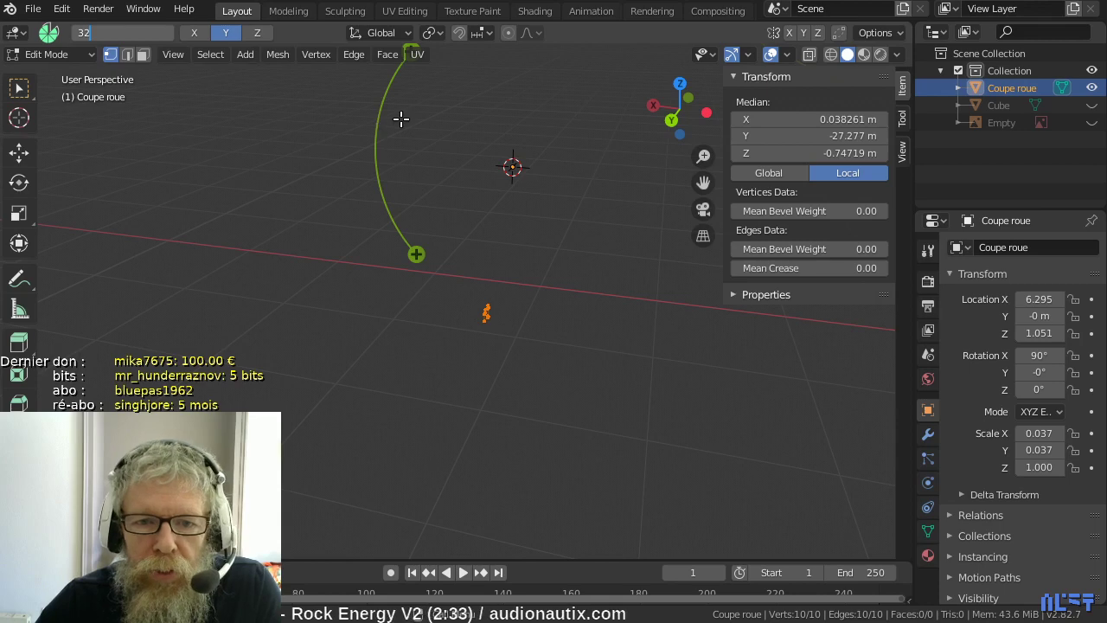
key("Return")
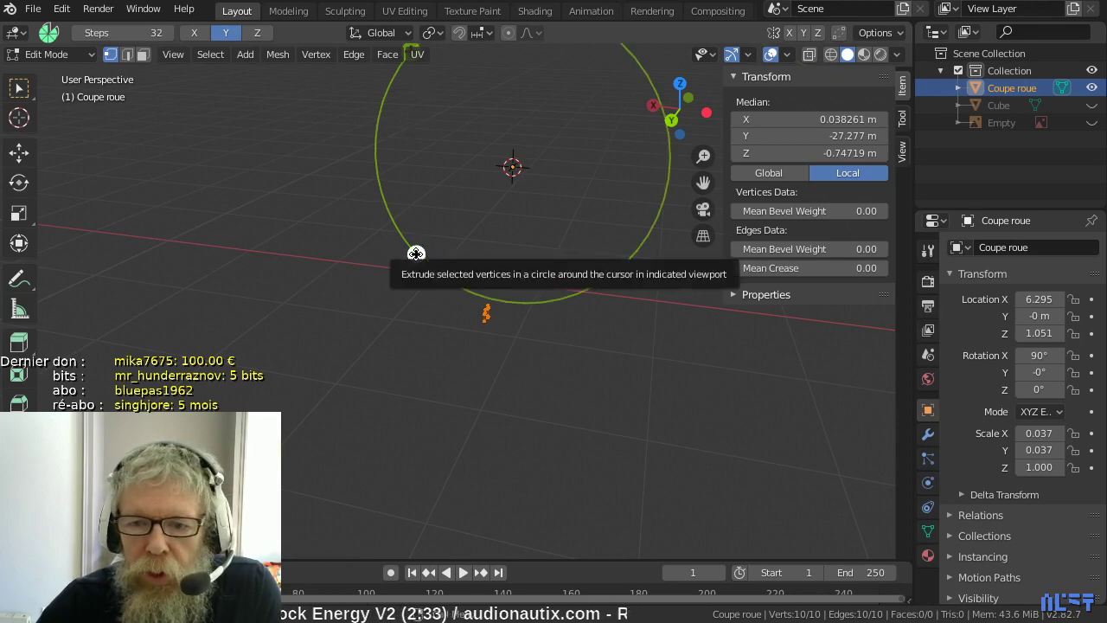
left_click_drag(416, 252, 291, 375)
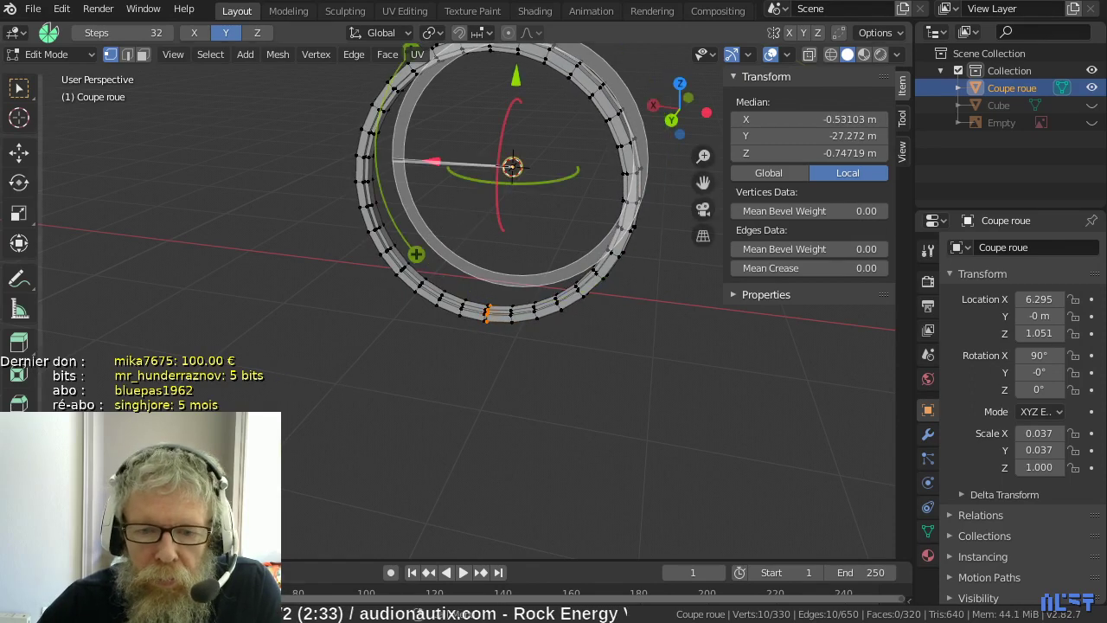
- Set the spin Angle to -360° and Center X to 6.3 m to close the ring
left_click(262, 396)
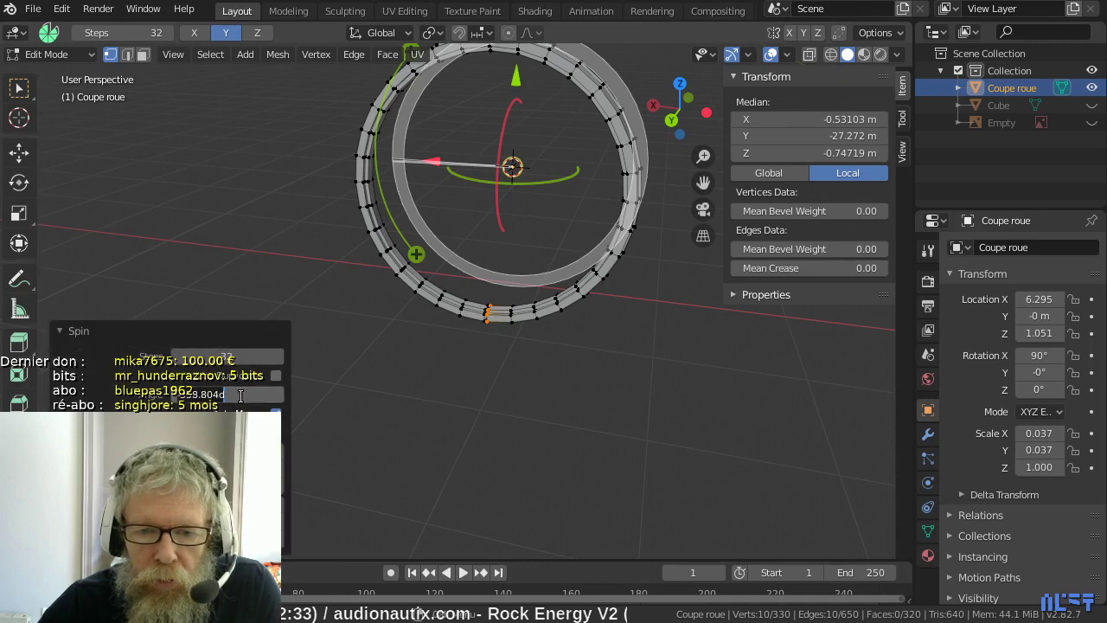
type("-360")
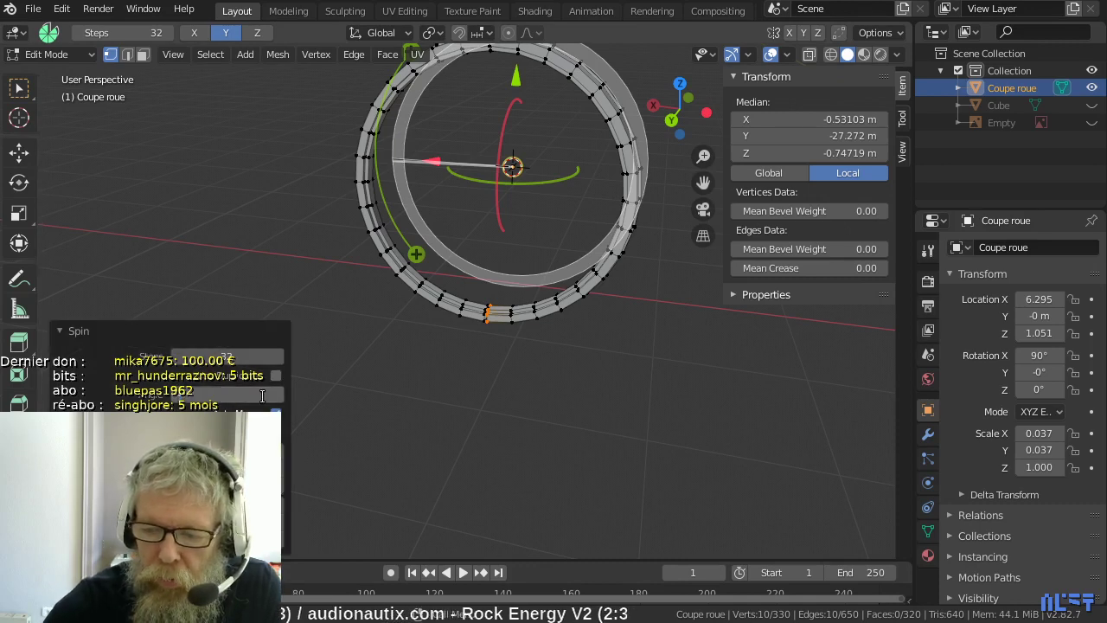
key("Return")
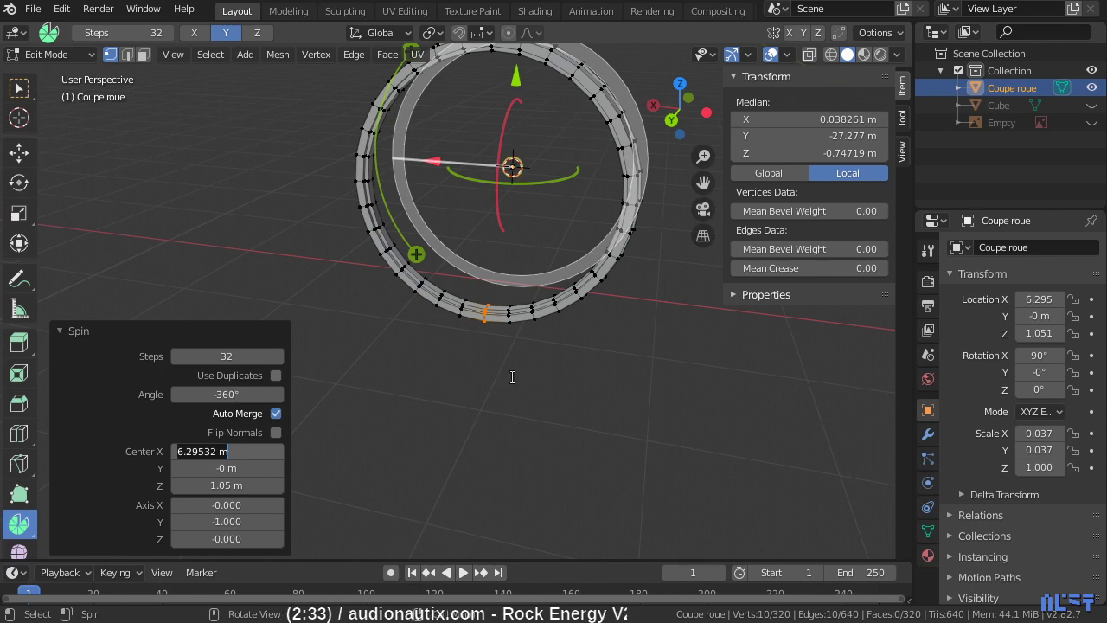
key("Return")
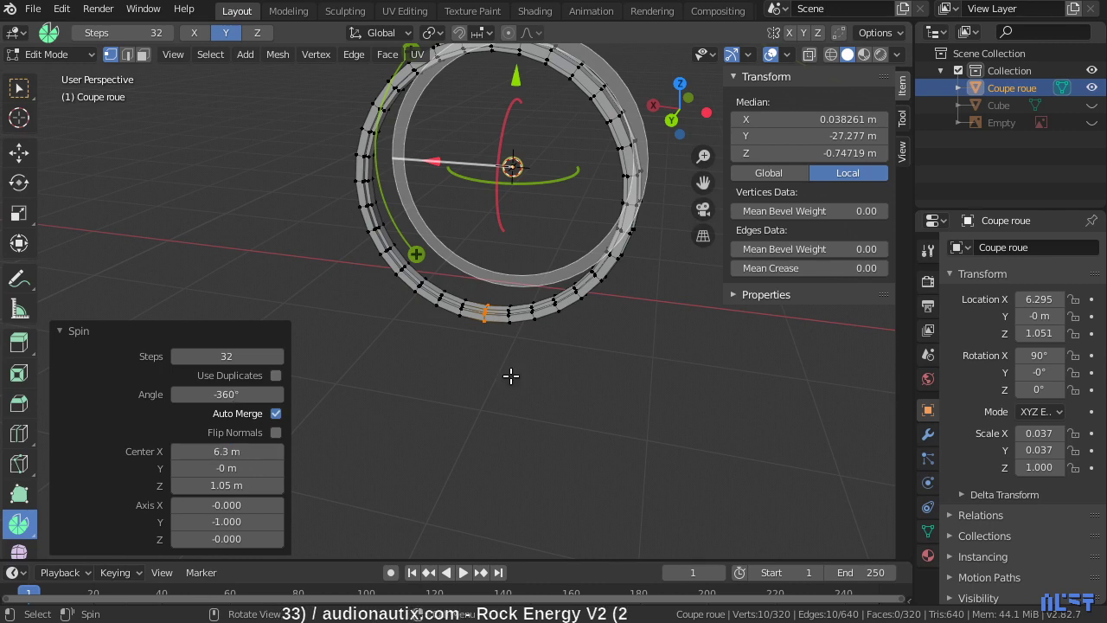
key("ctrl+z")
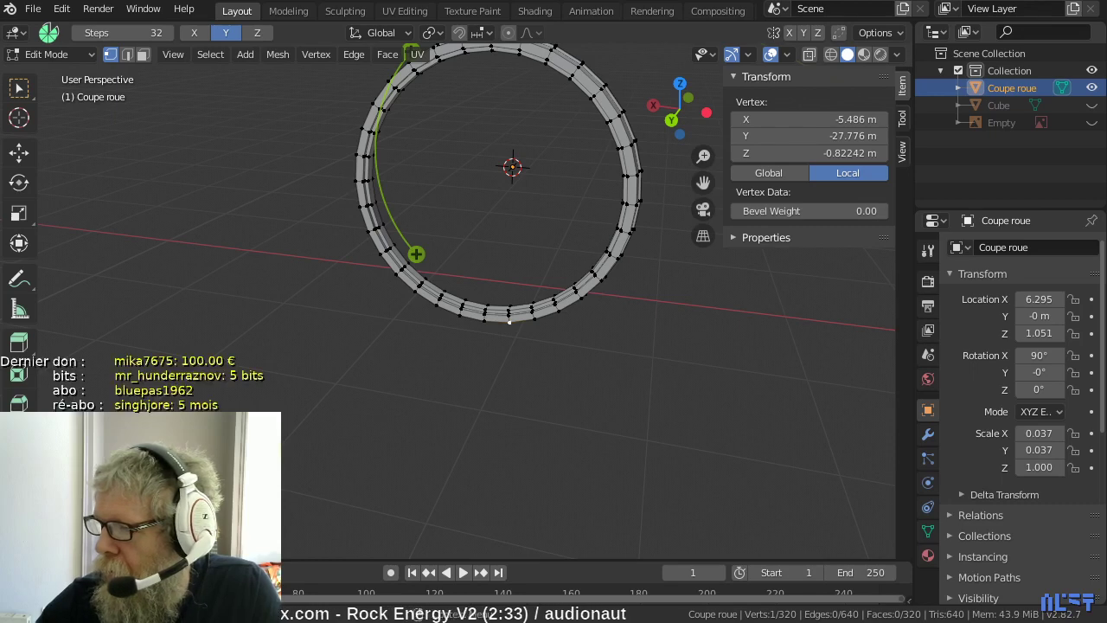
scroll(639, 248, "down", 3)
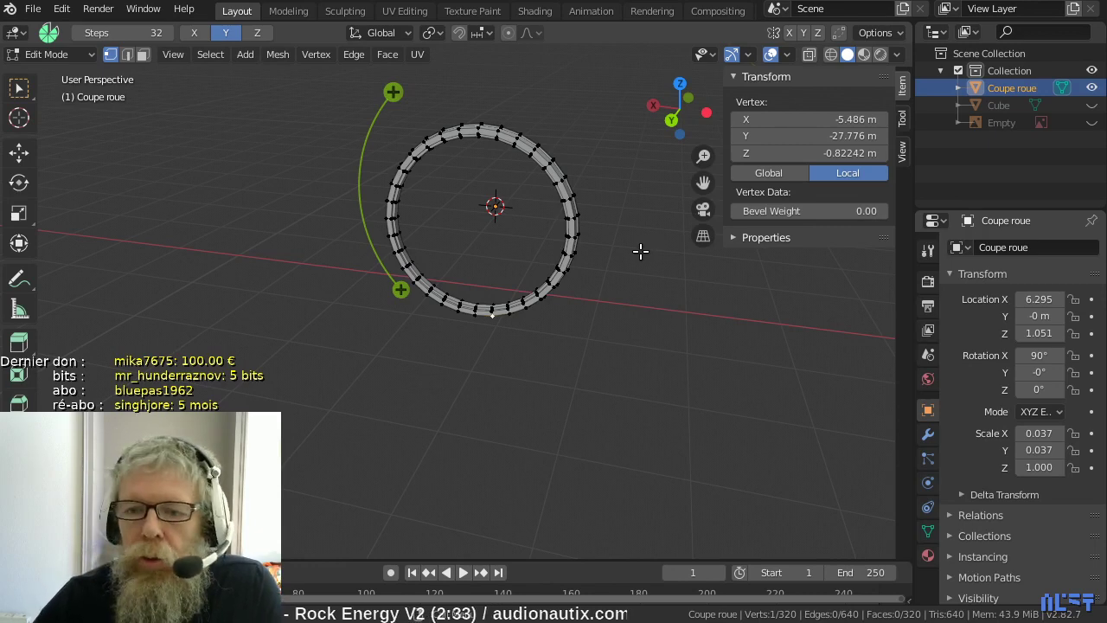
middle_click_drag(632, 254, 685, 281)
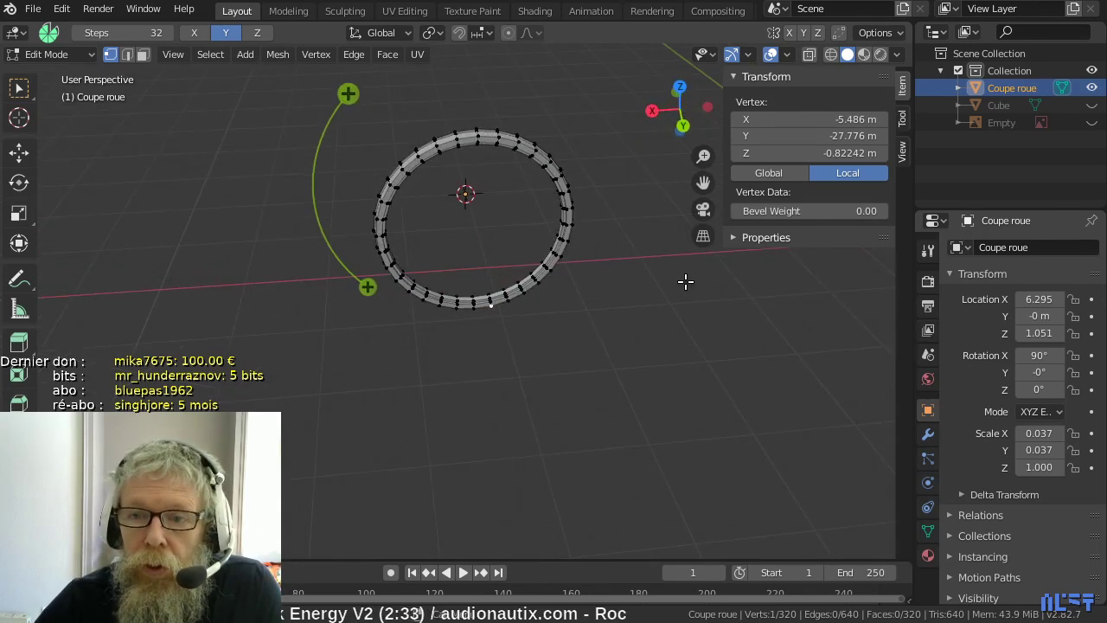
key("KP_1")
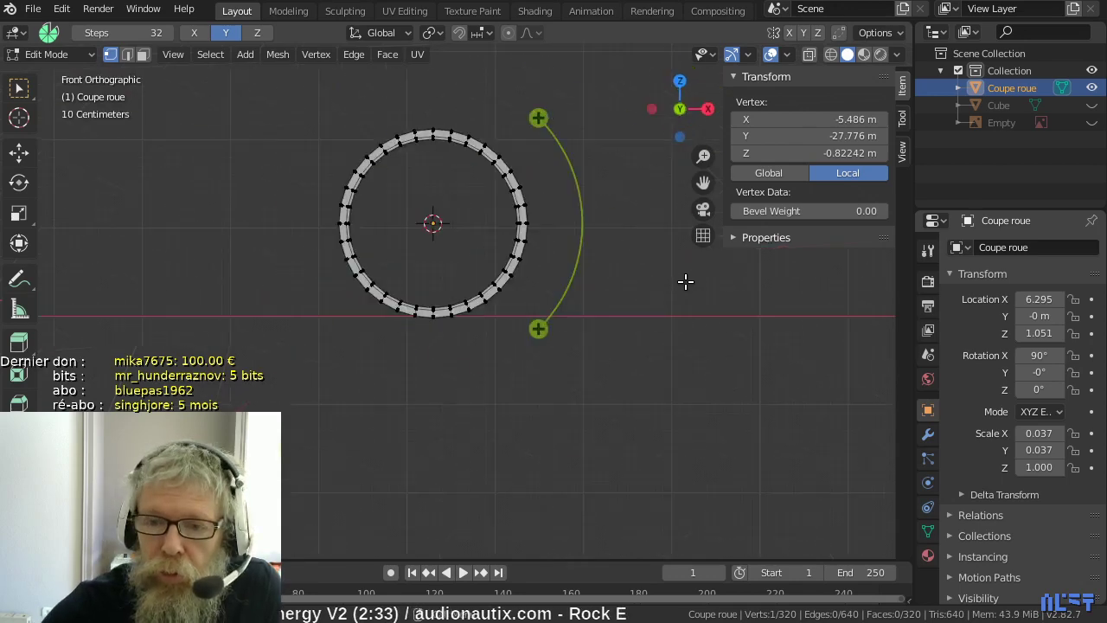
scroll(685, 282, "up", 2)
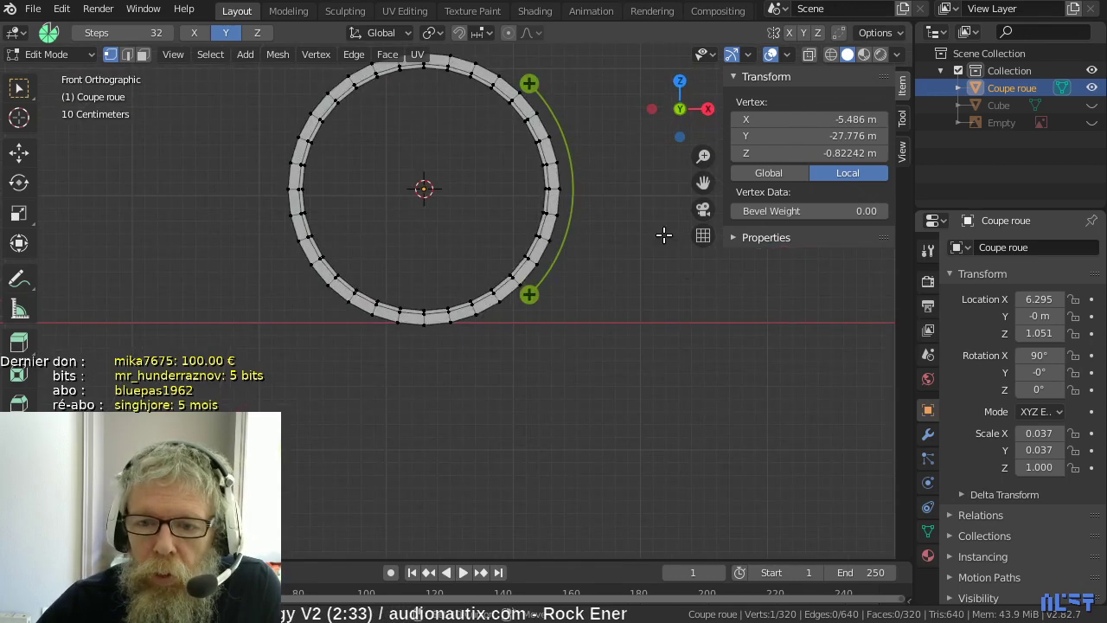
middle_click_drag(663, 234, 664, 394, "shift")
scroll(664, 393, "up", 1)
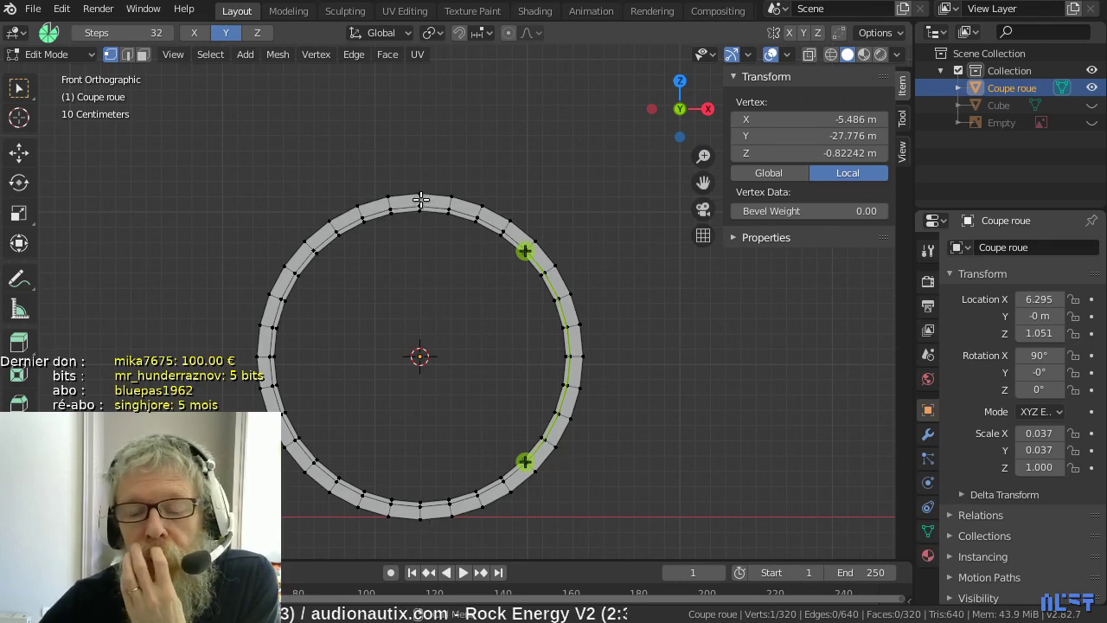
scroll(420, 274, "down", 2)
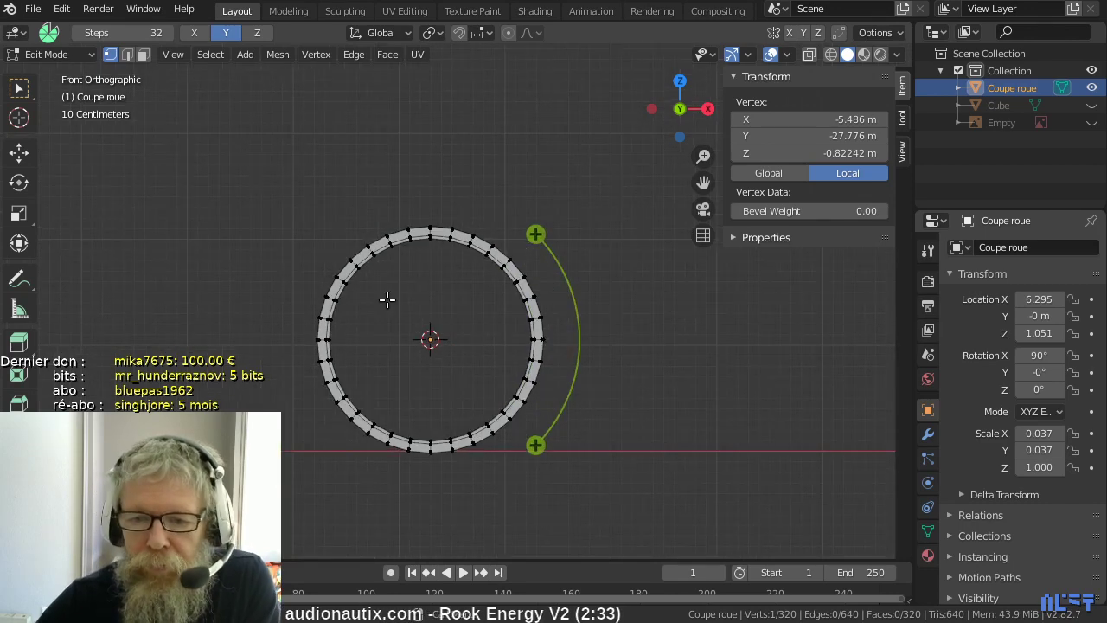
middle_click_drag(402, 357, 479, 424)
scroll(524, 286, "up", 2)
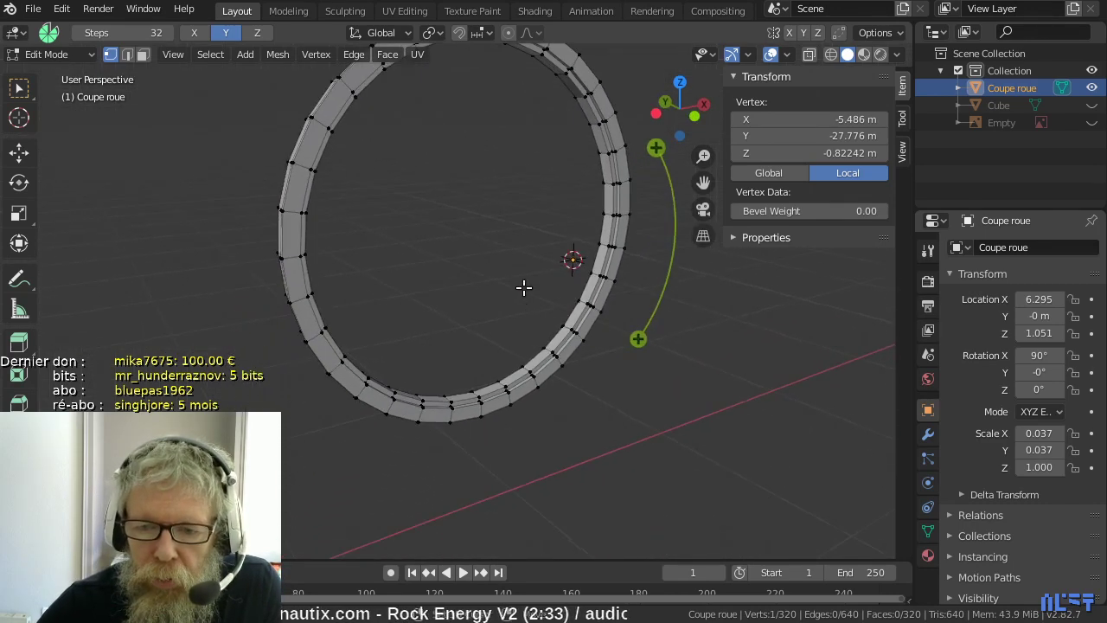
scroll(504, 404, "up", 2)
scroll(523, 304, "up", 1)
scroll(585, 375, "up", 3)
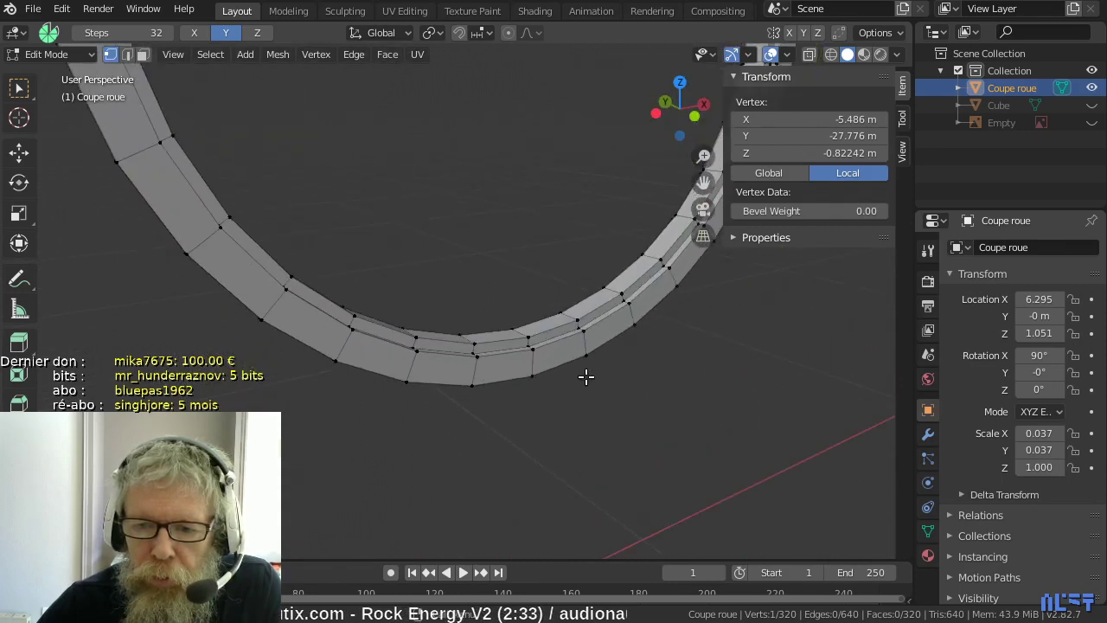
- Pick a vertex on the ring's lower arc and switch the viewport to X-ray wireframe shading
left_click(594, 375)
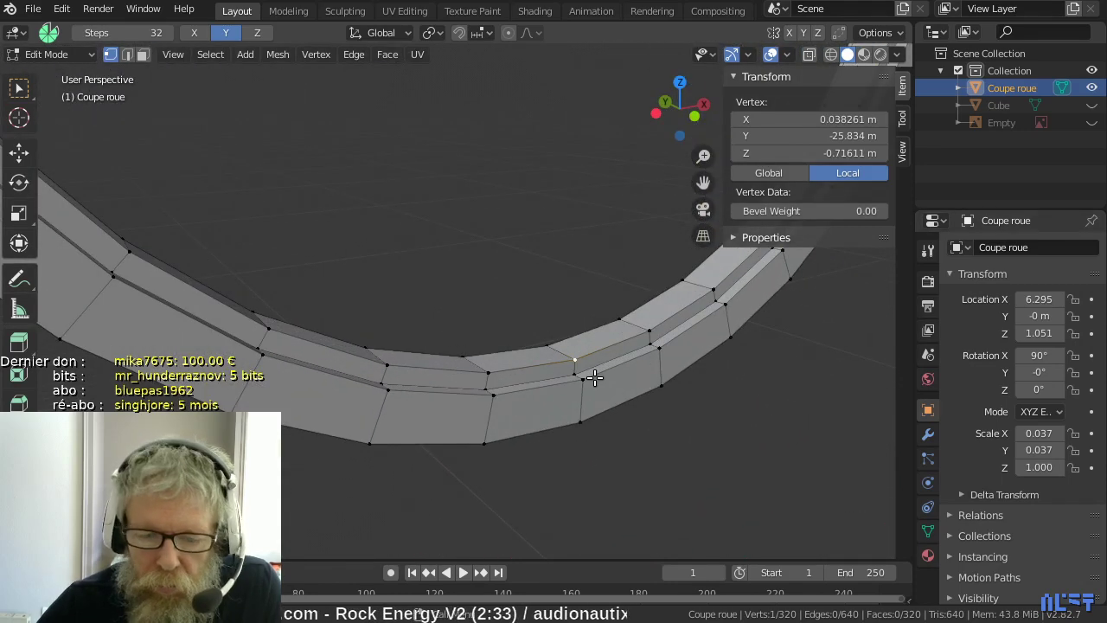
key("g")
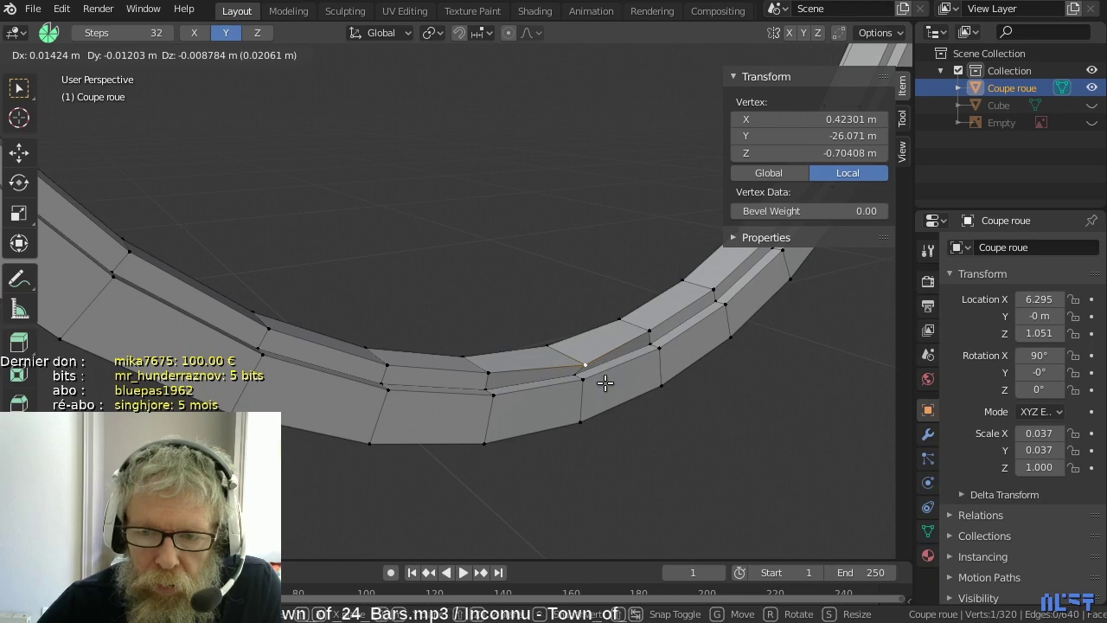
right_click(604, 382)
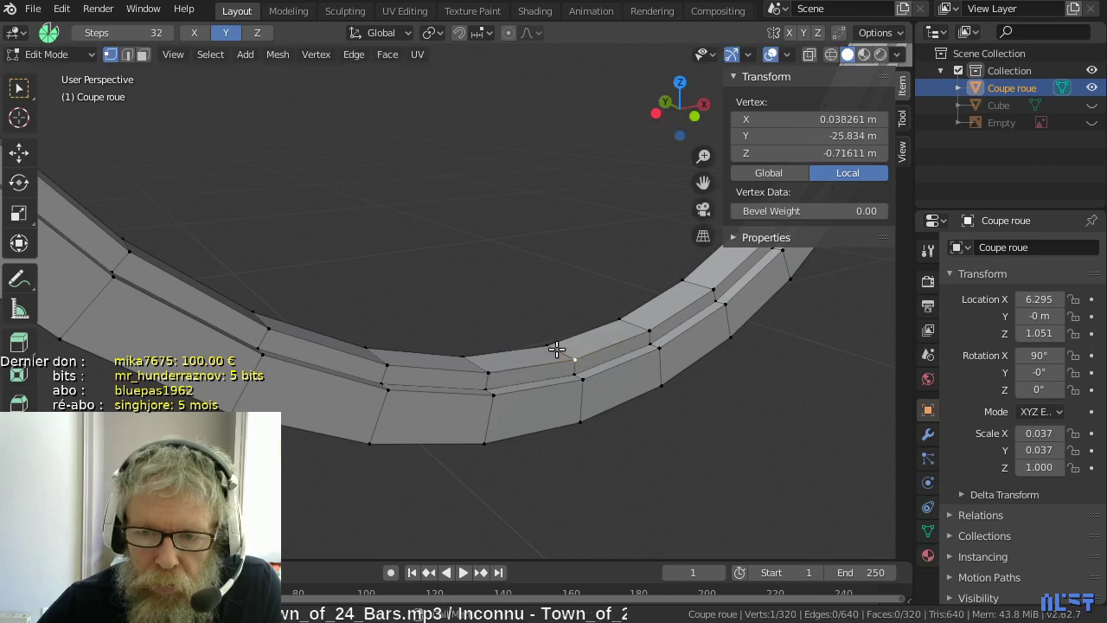
key("g")
right_click(605, 406)
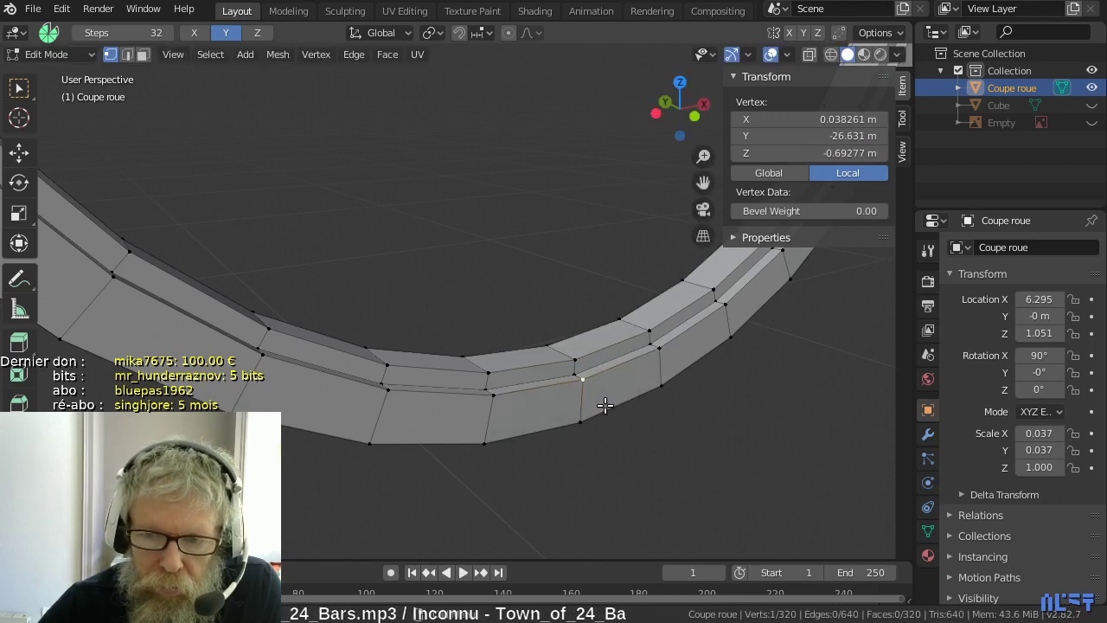
left_click(812, 55)
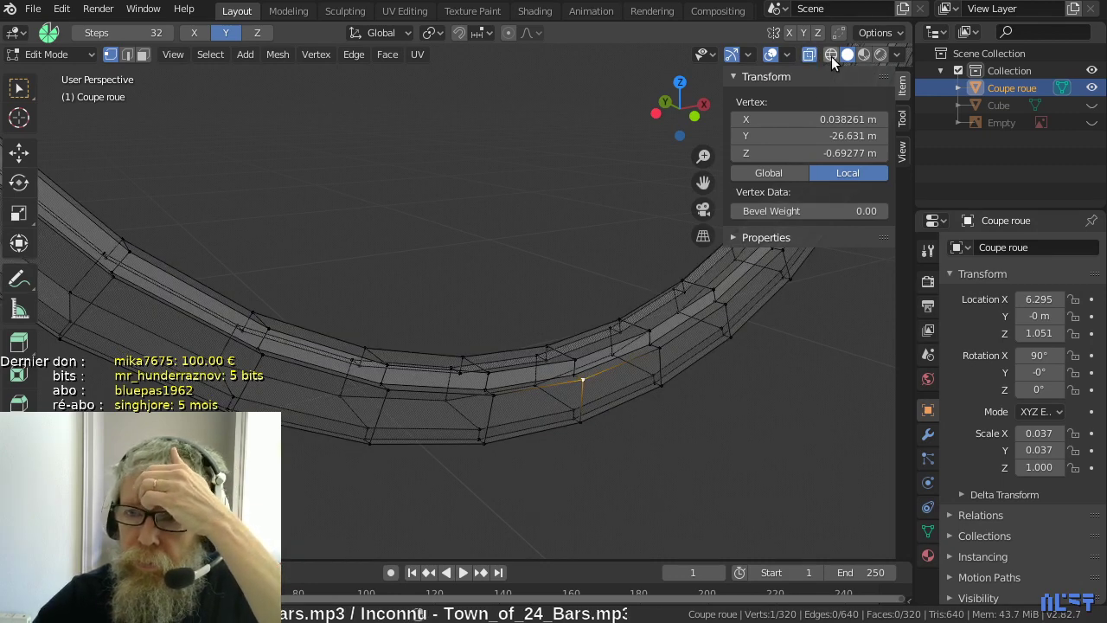
left_click(830, 55)
- Move a different lower-arc vertex upward into its new position and inspect the result
key("g")
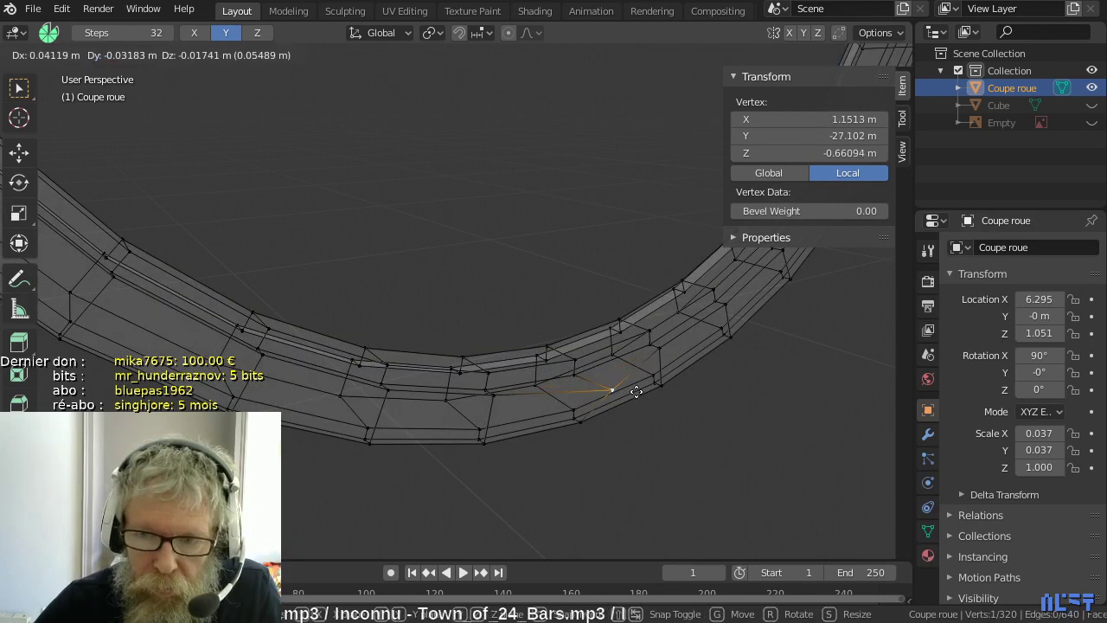
key("Escape")
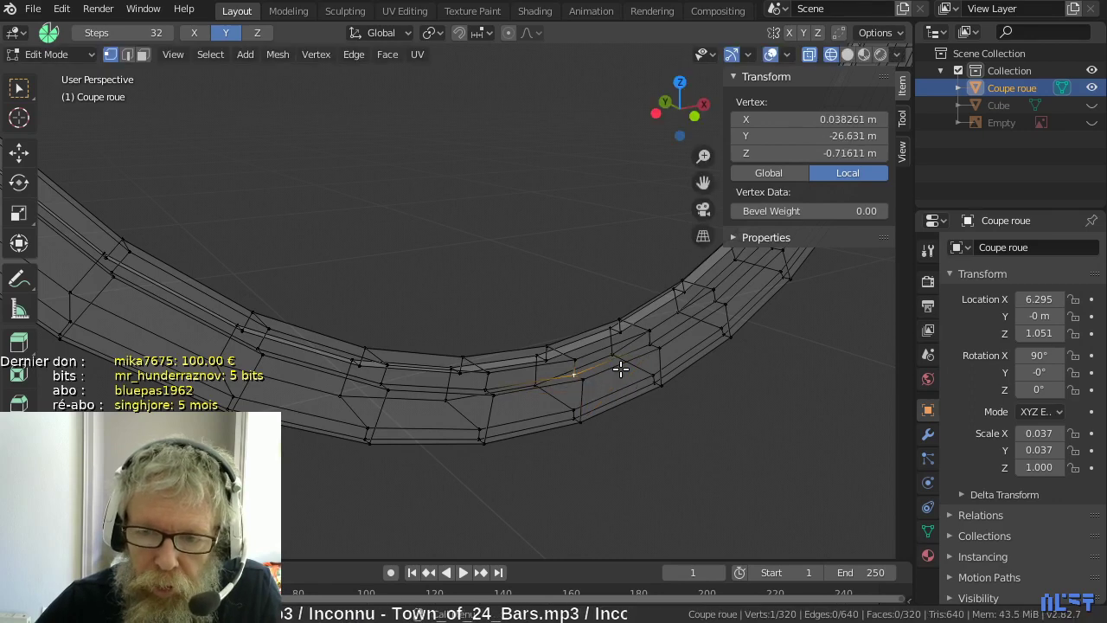
key("g")
key("Escape")
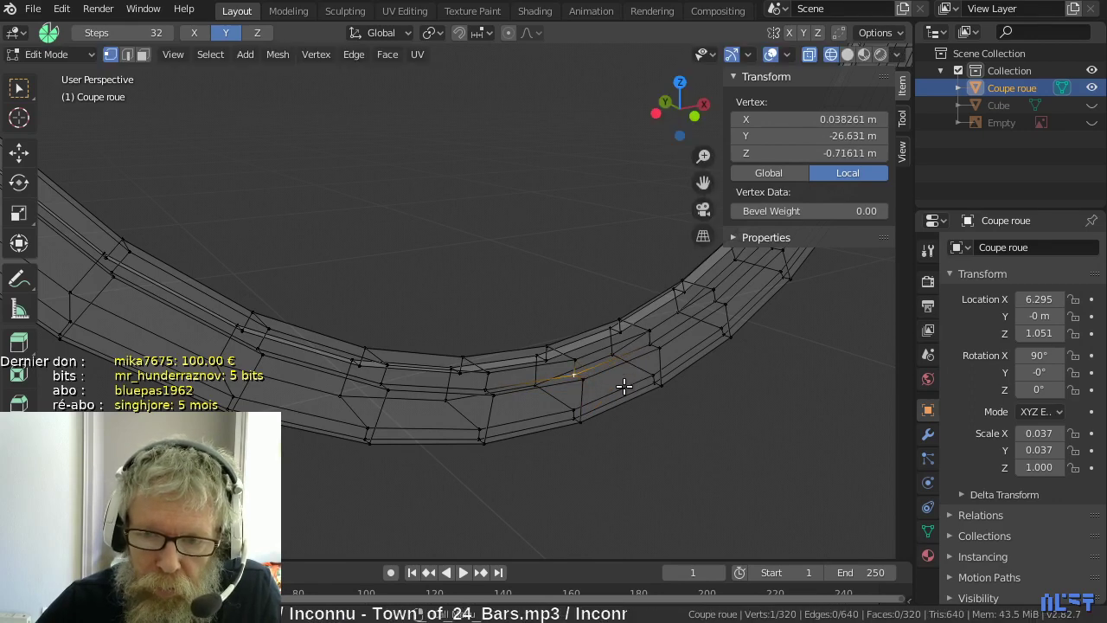
left_click(581, 422)
key("g")
key("Escape")
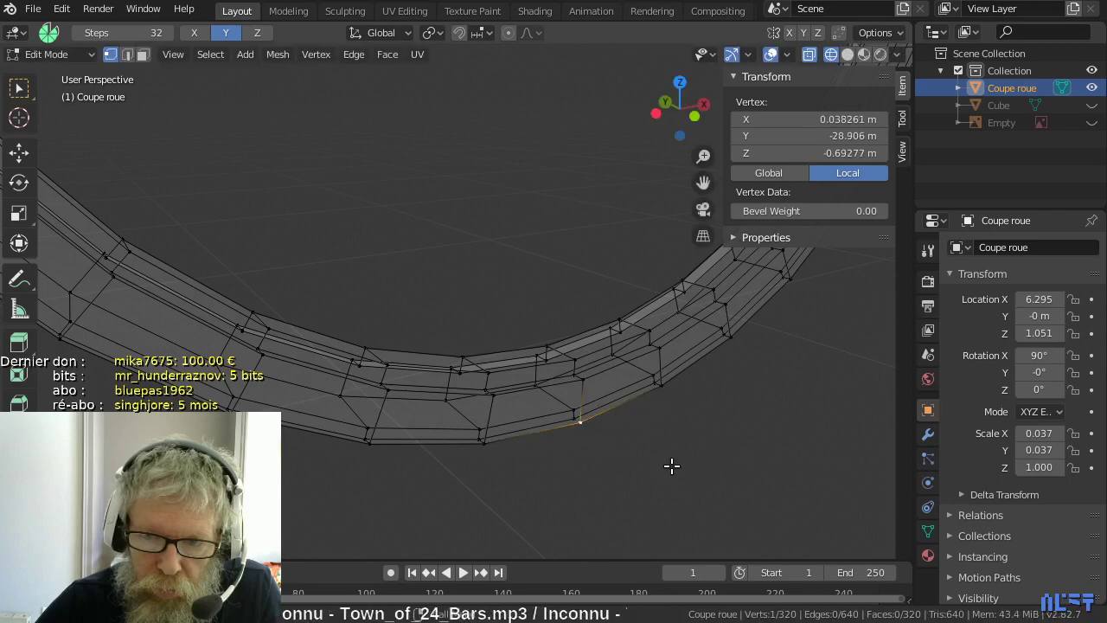
left_click(545, 349)
key("g")
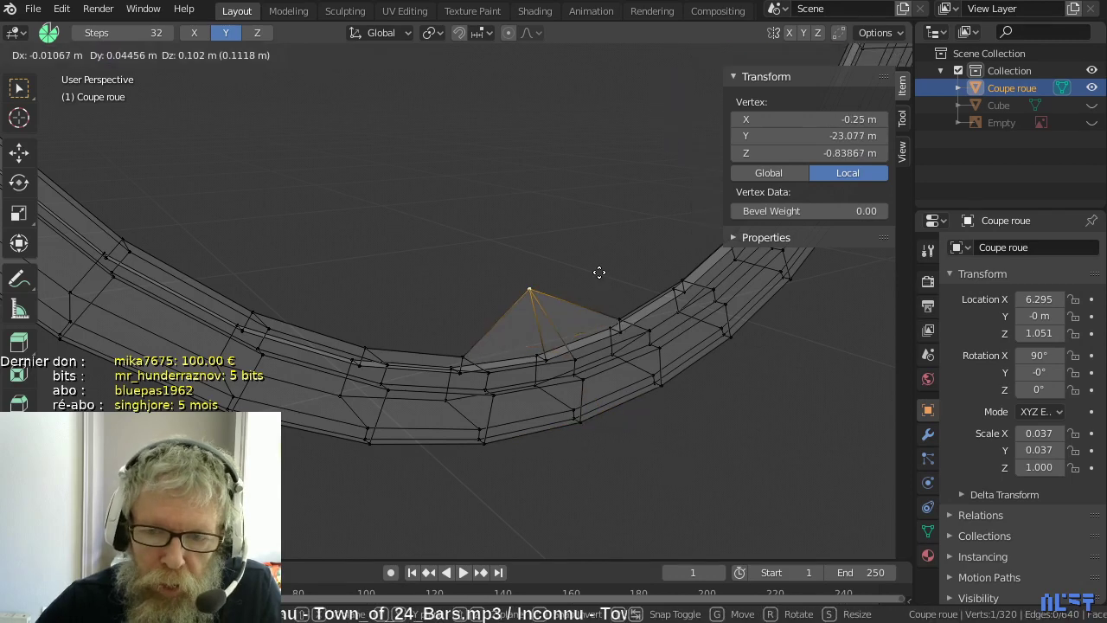
left_click(616, 330)
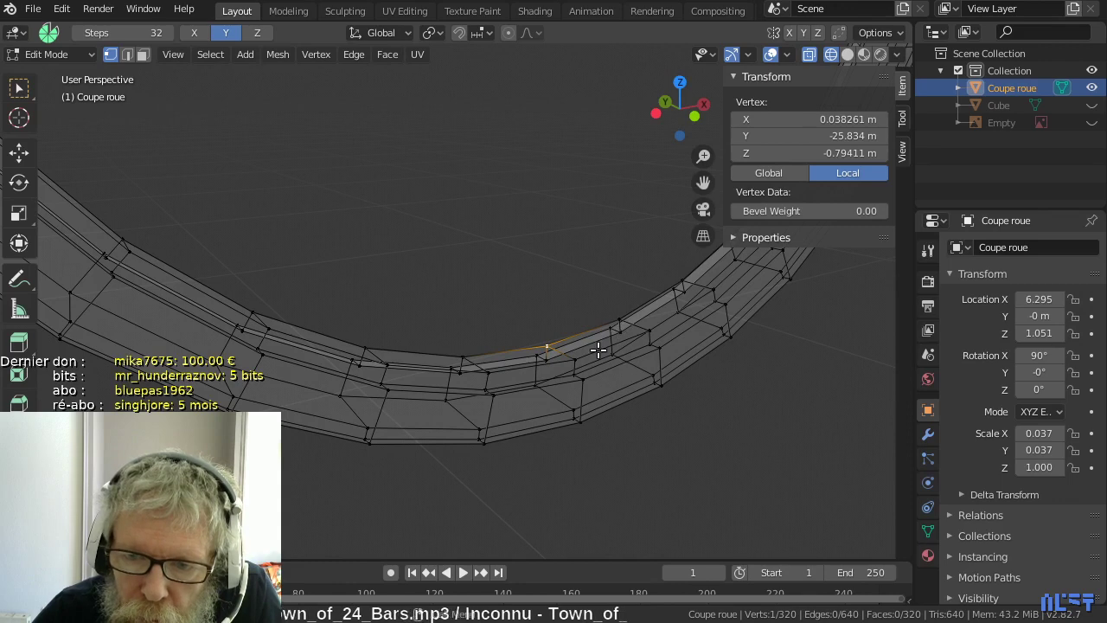
scroll(597, 350, "up", 2)
middle_click_drag(599, 350, 612, 359)
scroll(614, 359, "up", 2)
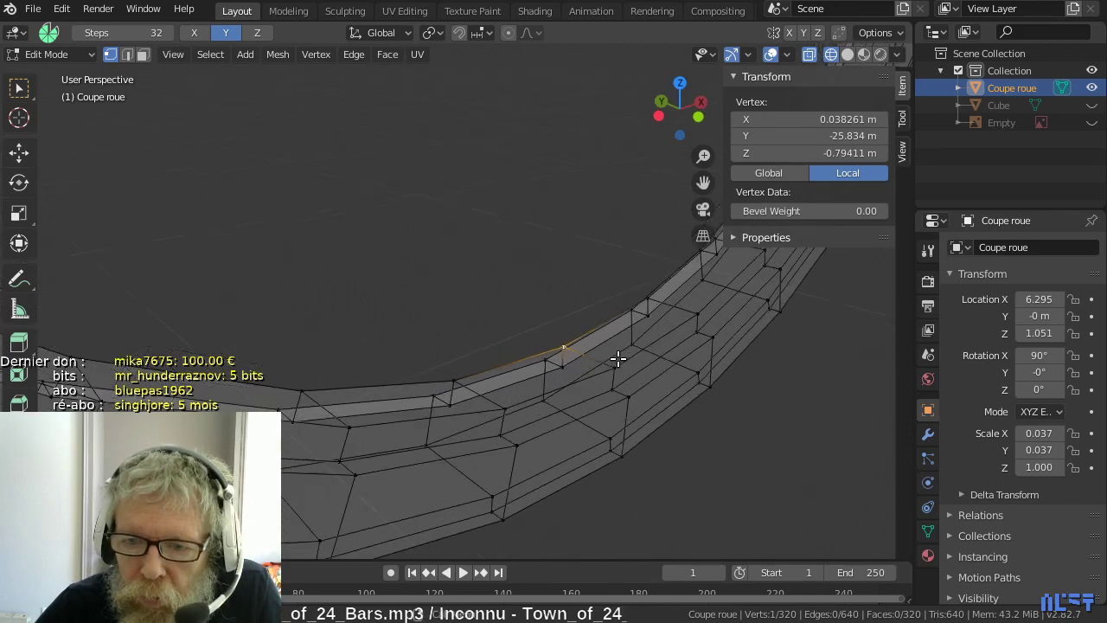
scroll(618, 358, "down", 2)
scroll(617, 359, "down", 2)
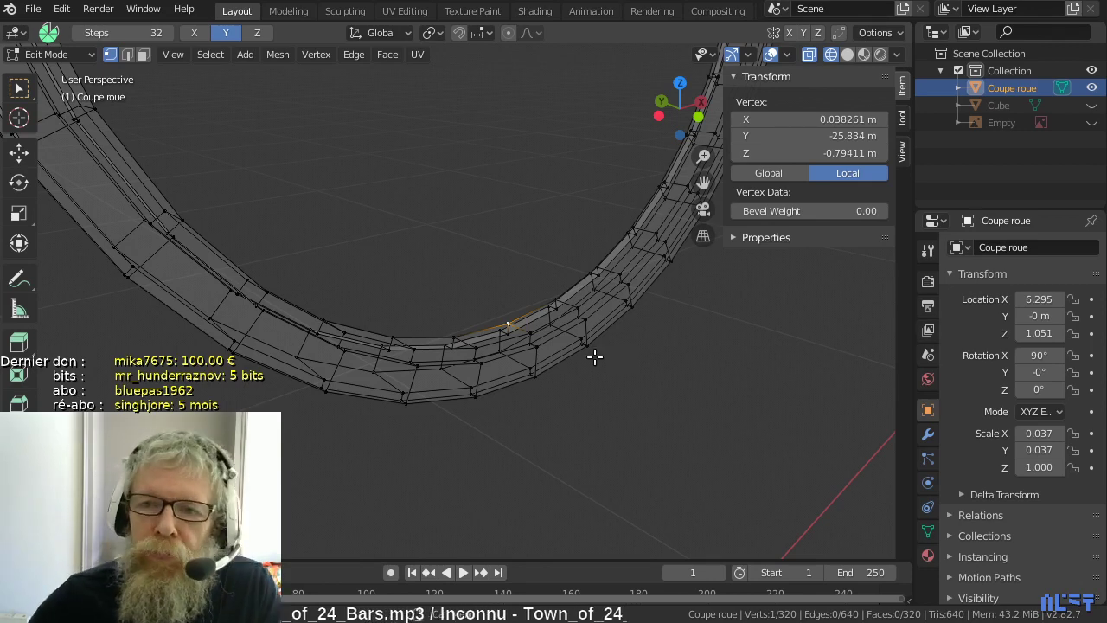
scroll(525, 302, "down", 2)
scroll(526, 305, "up", 3)
scroll(526, 304, "up", 1)
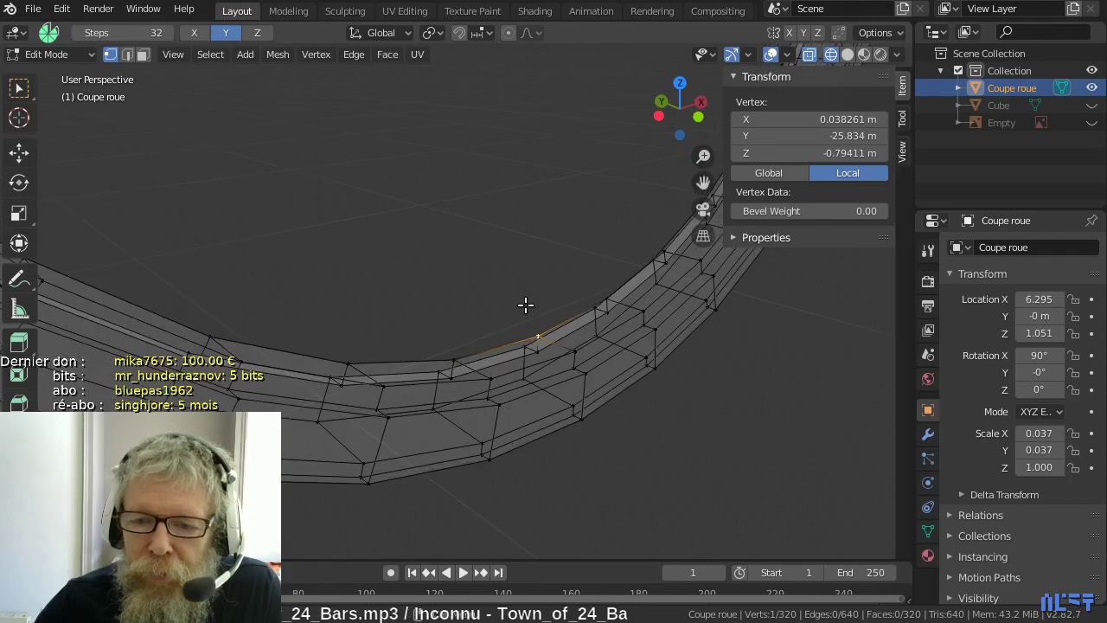
scroll(559, 323, "down", 1)
scroll(615, 323, "up", 3)
scroll(588, 309, "down", 2)
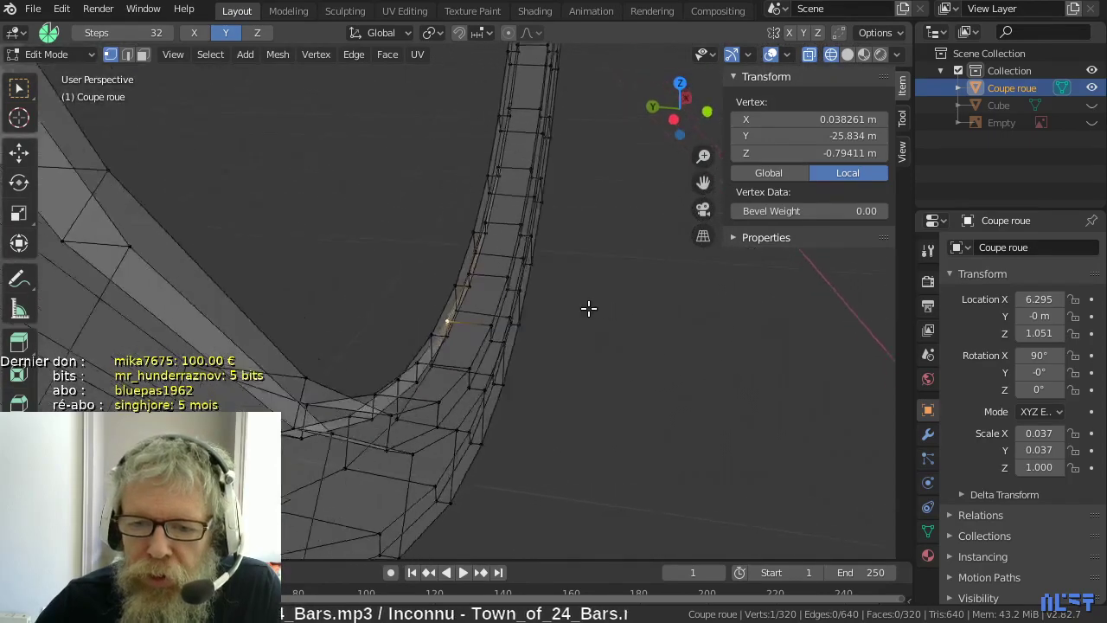
scroll(522, 303, "down", 8)
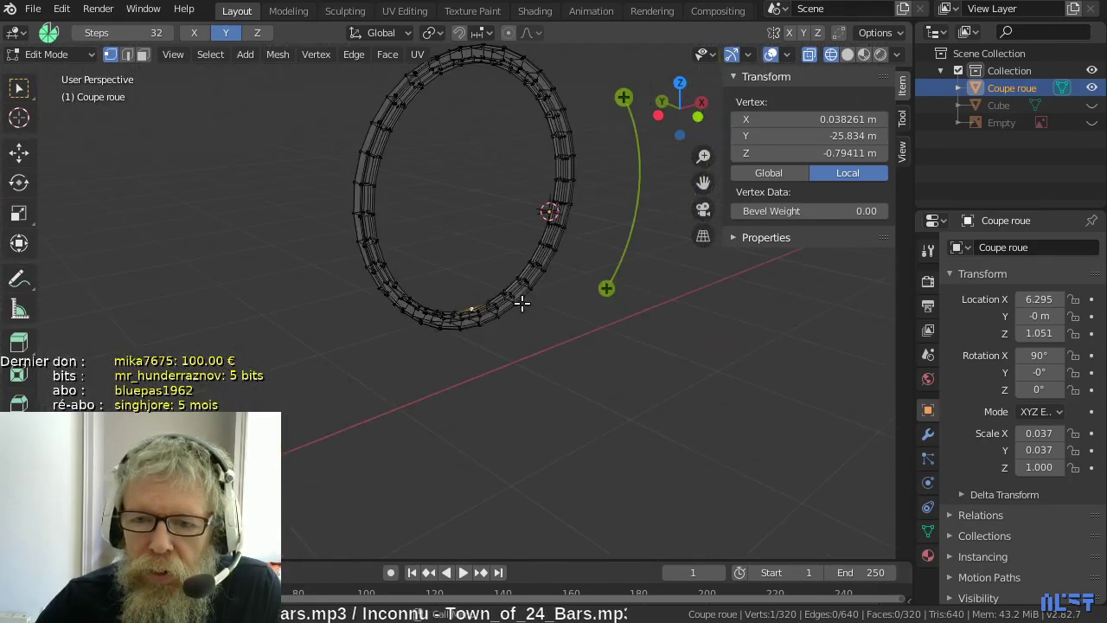
- Switch to box selection, turn the ring face-on and centre it, then open the Shift+A Add menu
middle_click_drag(624, 346, 704, 324)
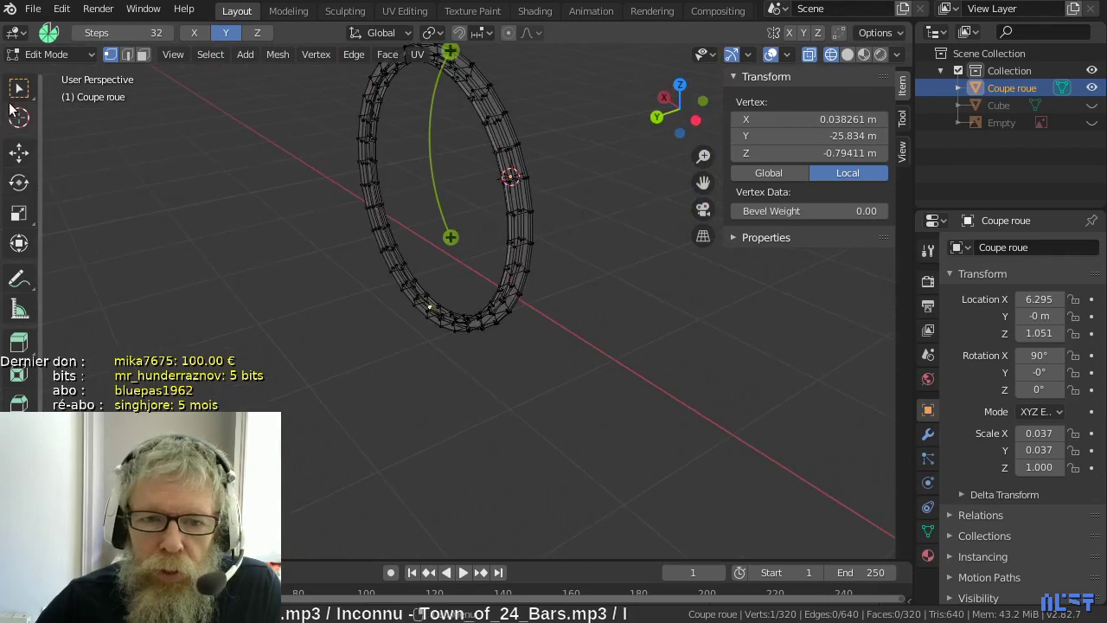
left_click(19, 89)
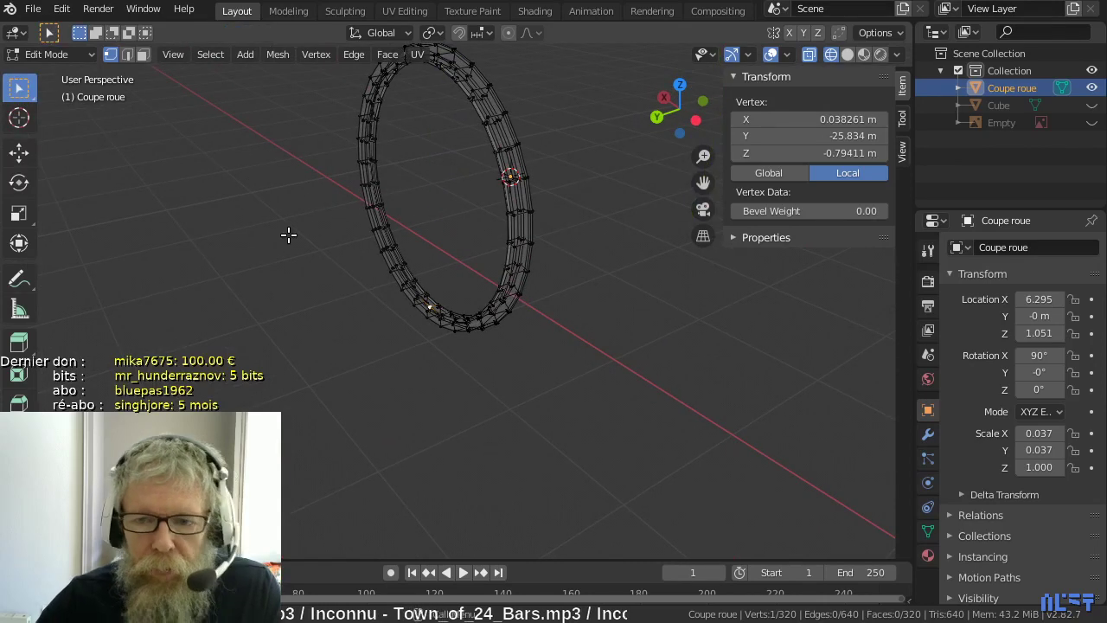
scroll(260, 251, "down", 2)
middle_click_drag(212, 277, 376, 297)
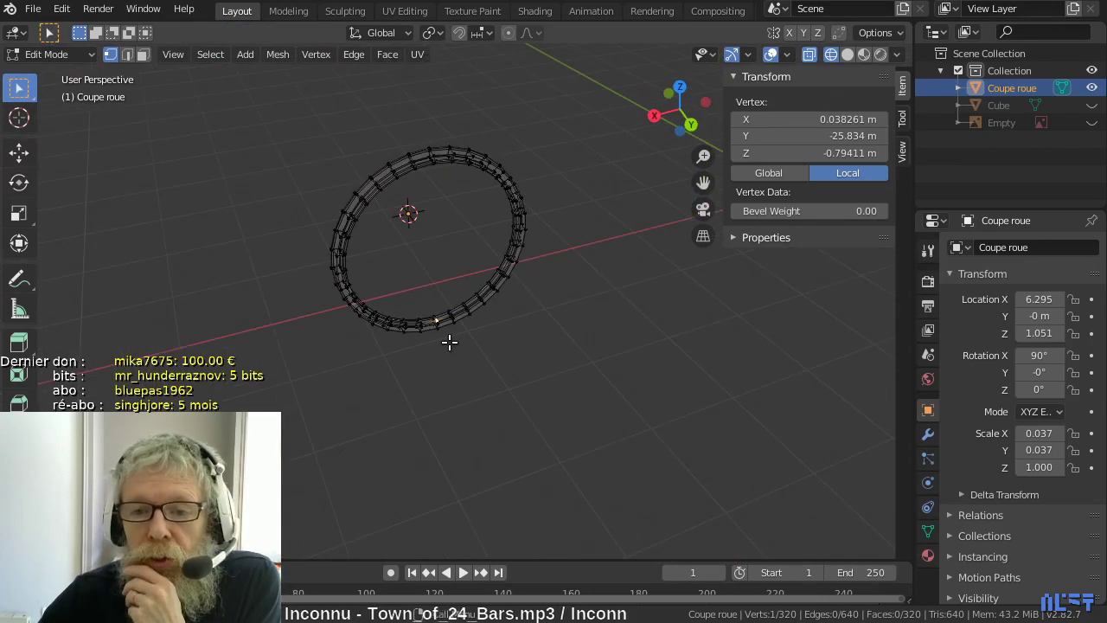
middle_click_drag(450, 344, 406, 281)
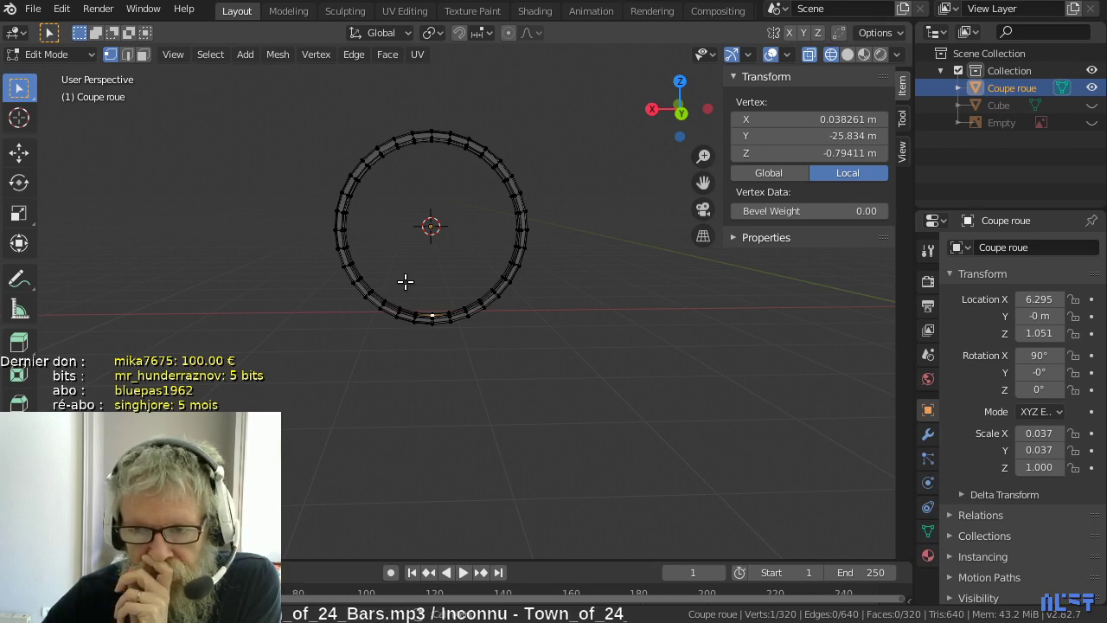
scroll(405, 281, "up", 6)
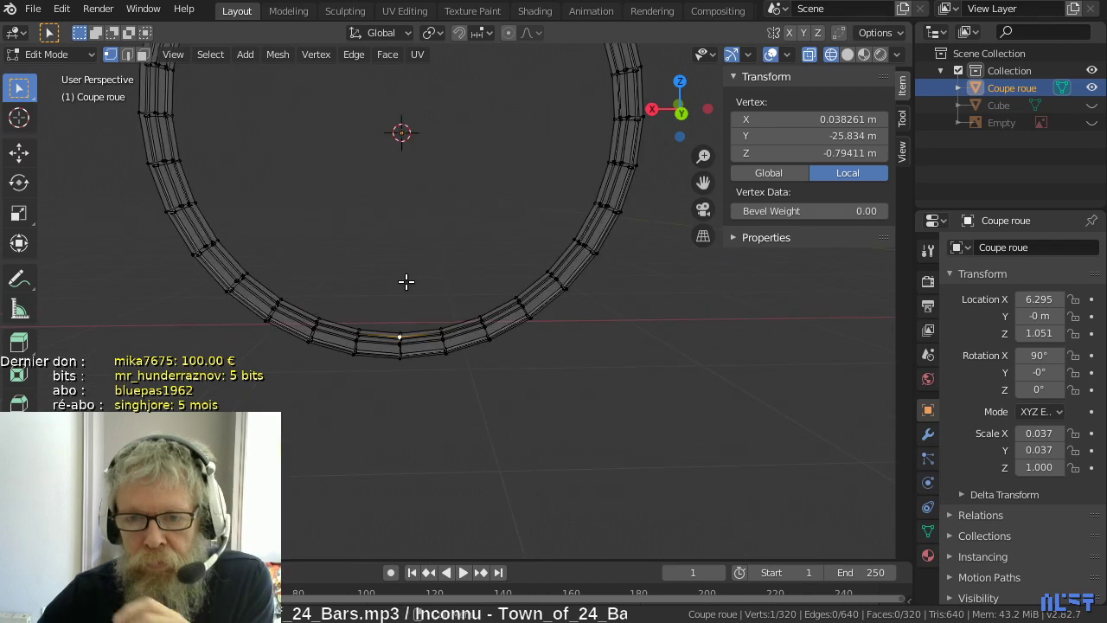
scroll(406, 280, "down", 3)
middle_click_drag(420, 248, 438, 354, "shift")
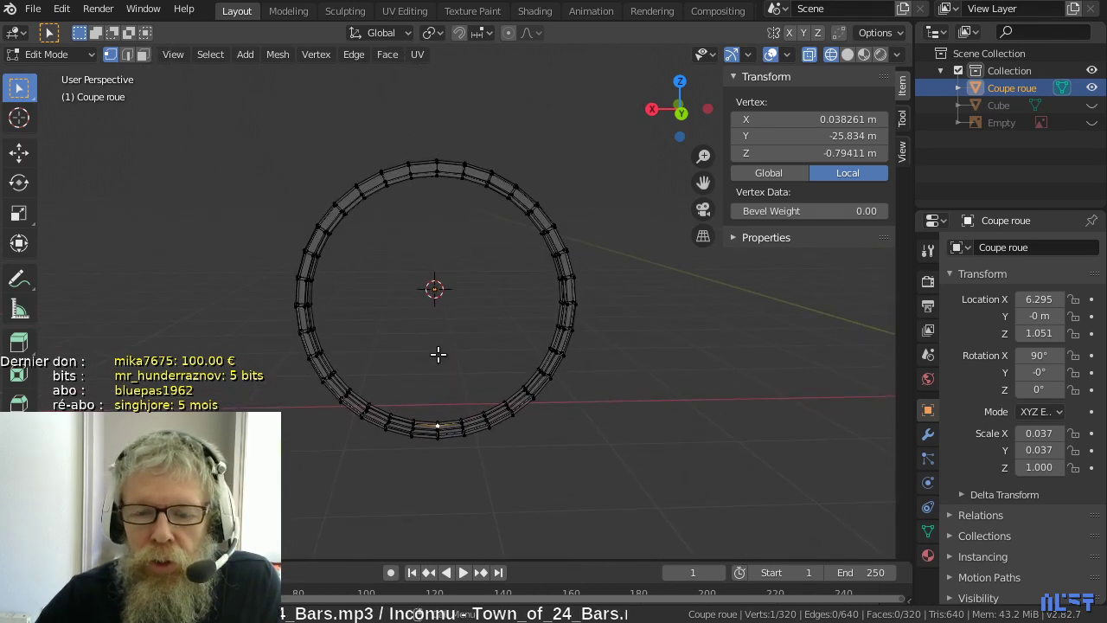
key("shift+a")
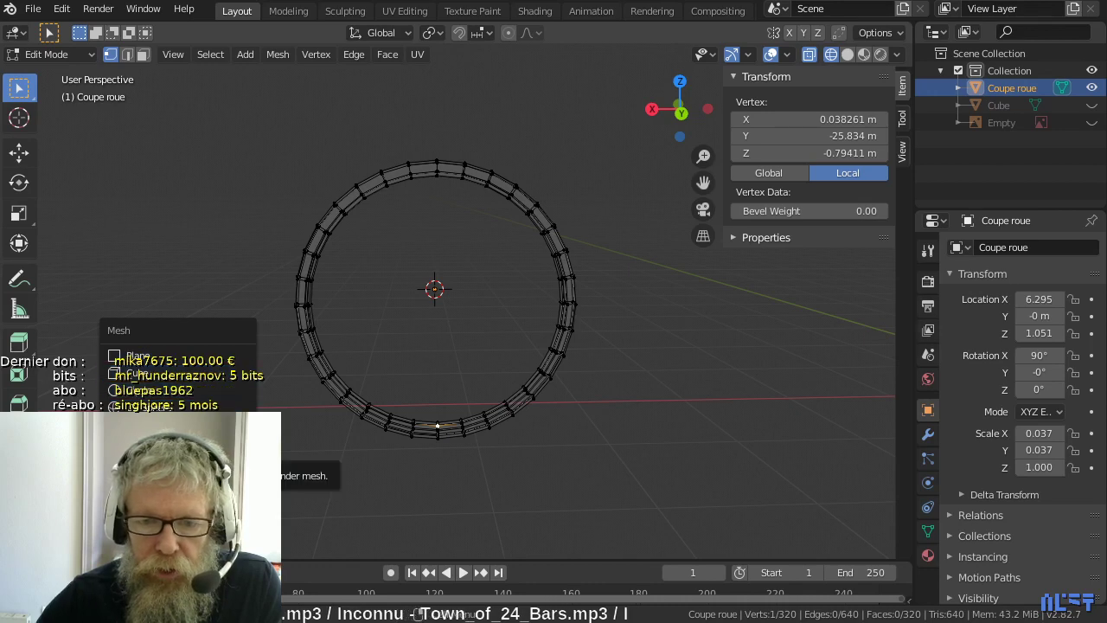
- Add a 32-vertex cylinder, rotate it 90° about X, and scale it to about 0.1335 inside the rim
left_click(156, 443)
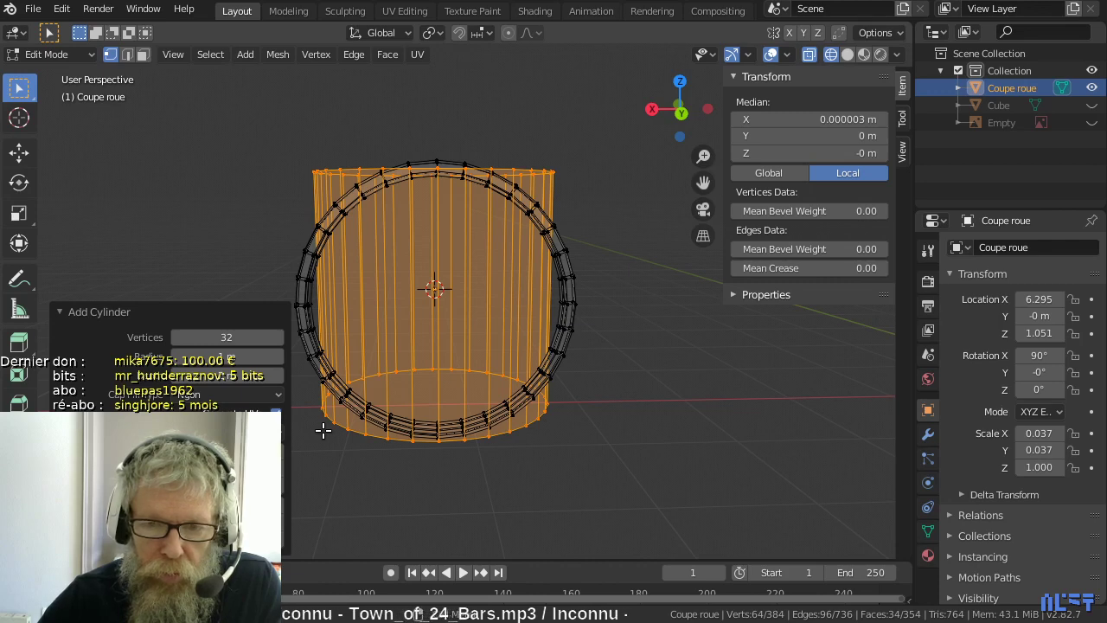
key("x")
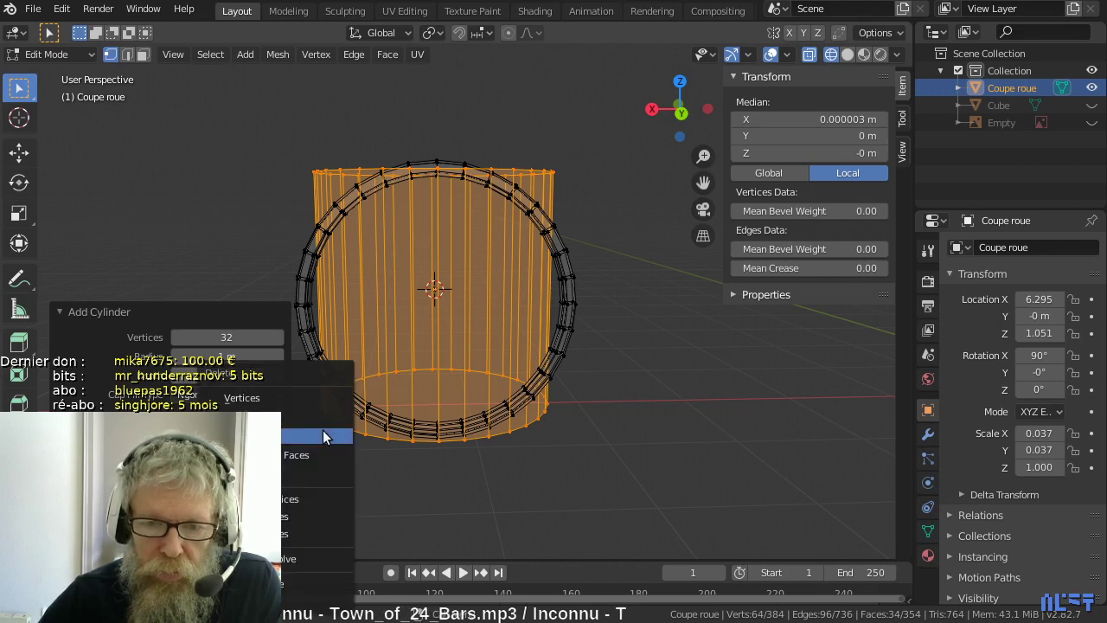
key("Escape")
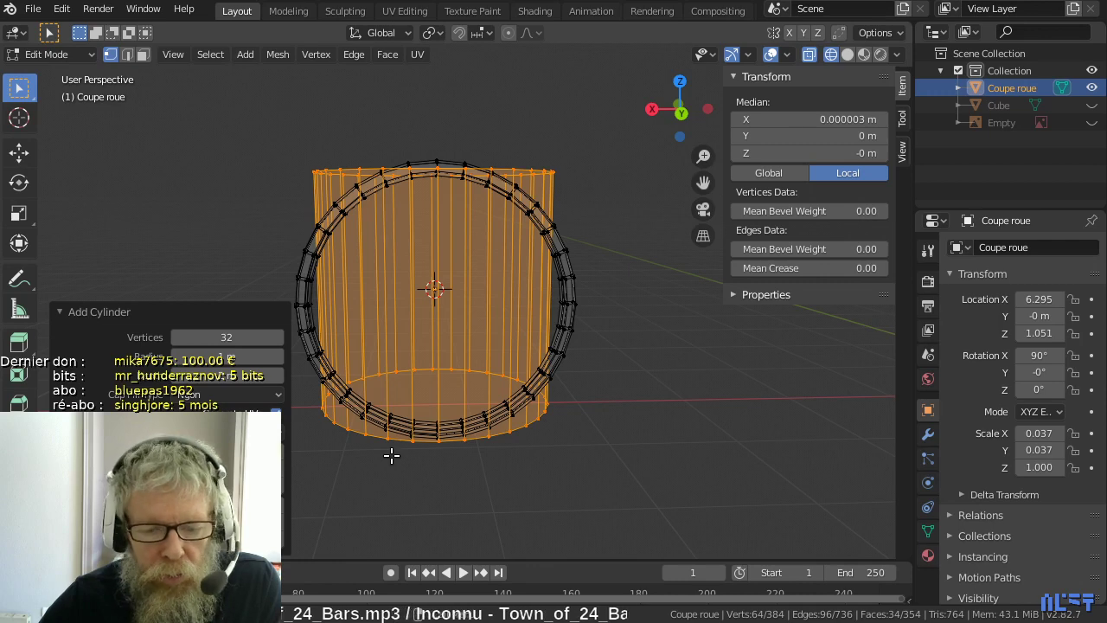
type("rx")
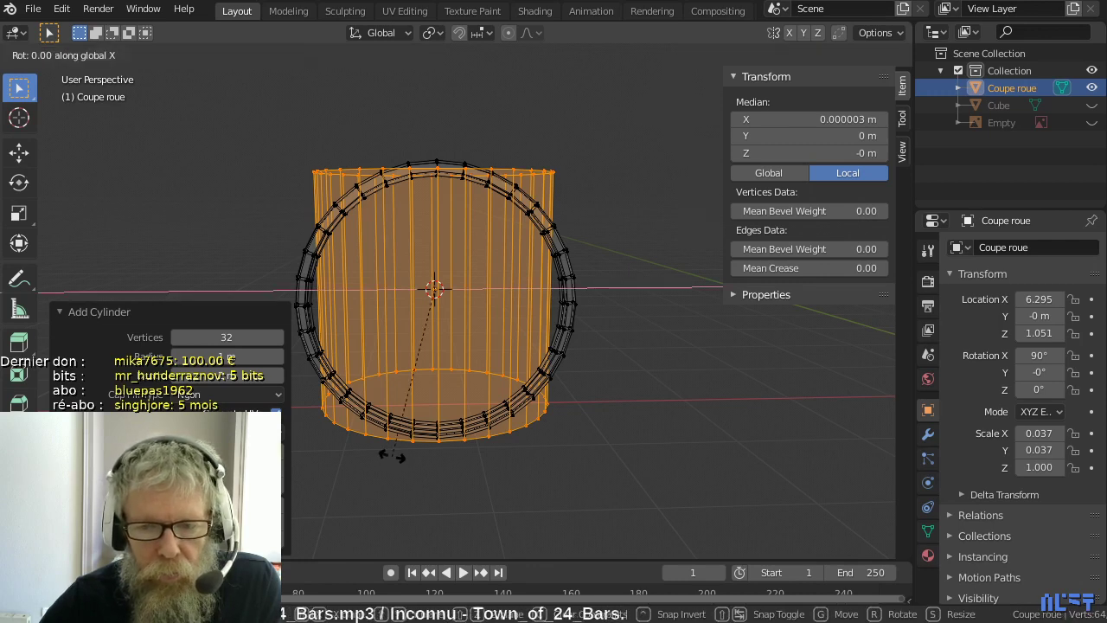
type("90")
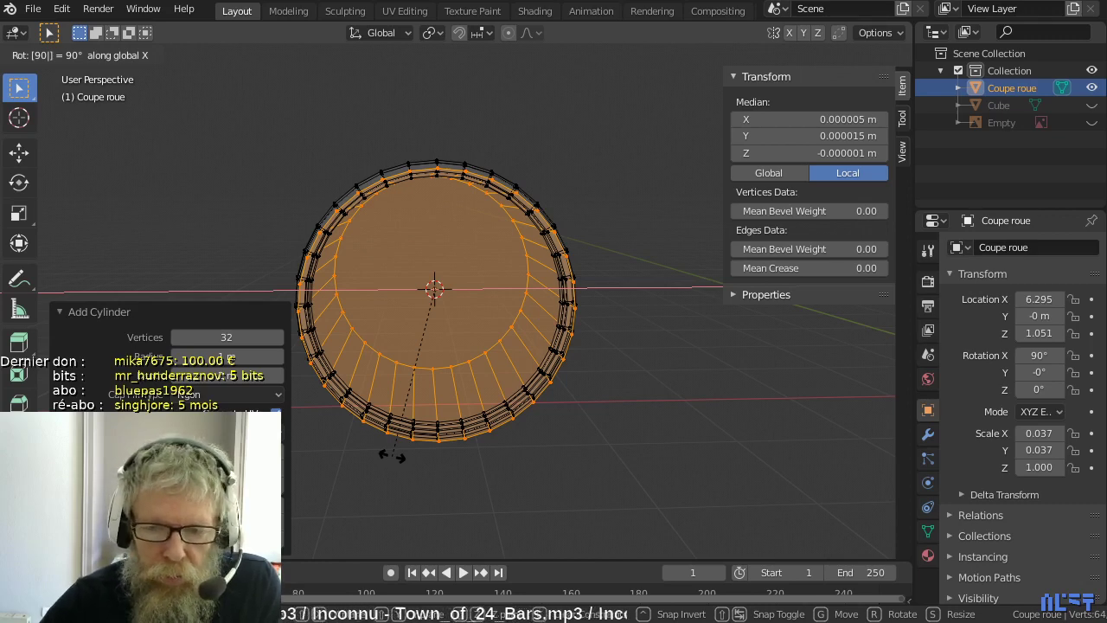
key("Return")
key("s")
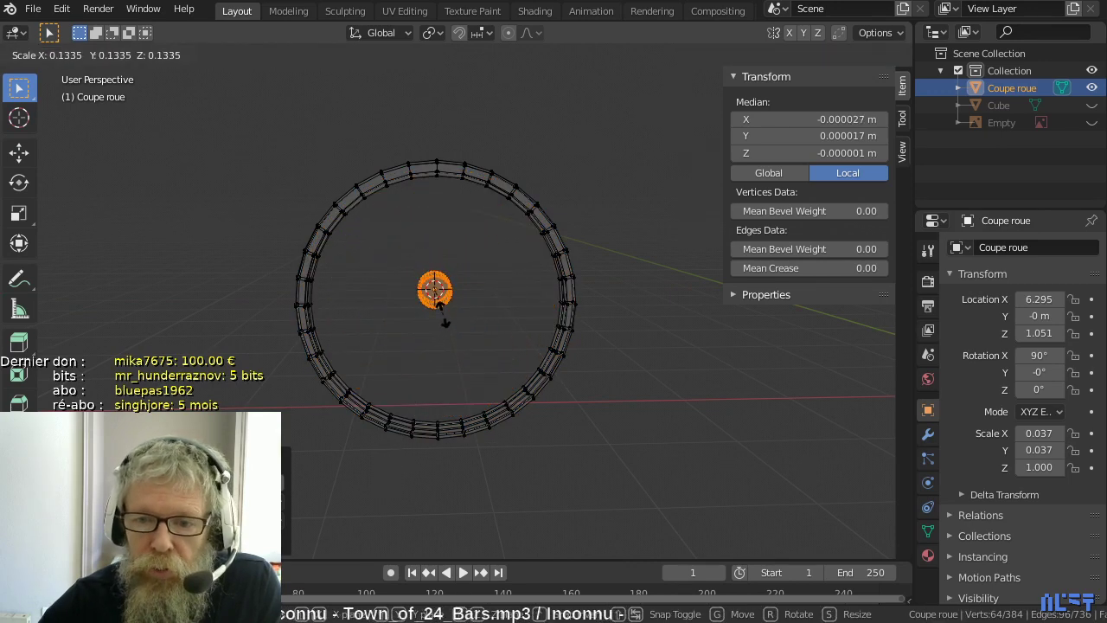
left_click(445, 322)
middle_click_drag(403, 343, 617, 360)
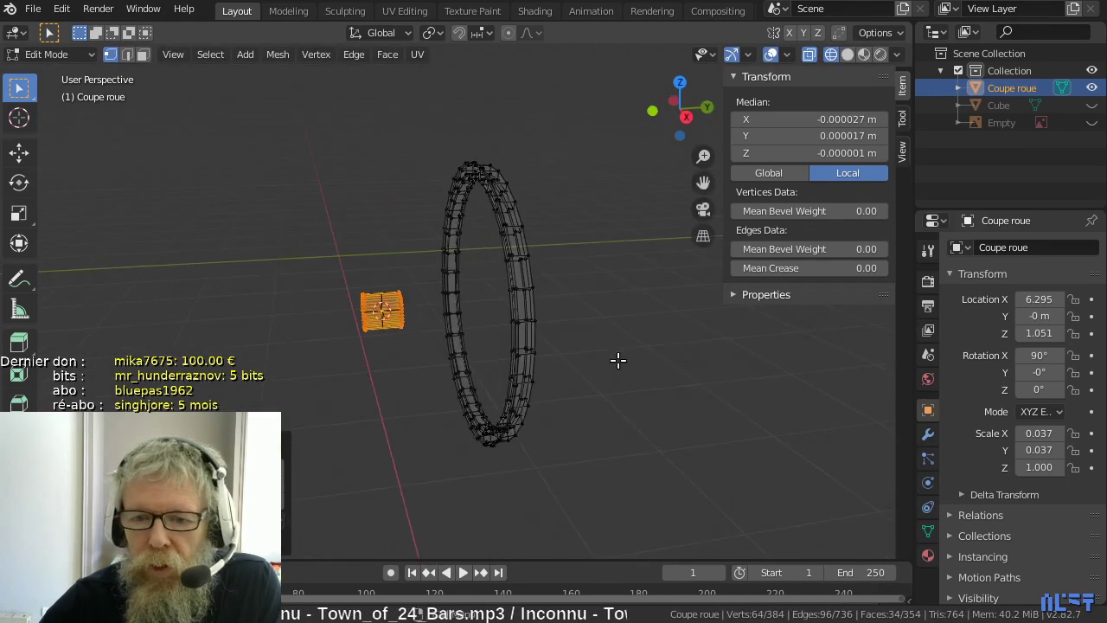
- In Right view, slide the cylinder along Y beside the rim and shrink it further
key("KP_3")
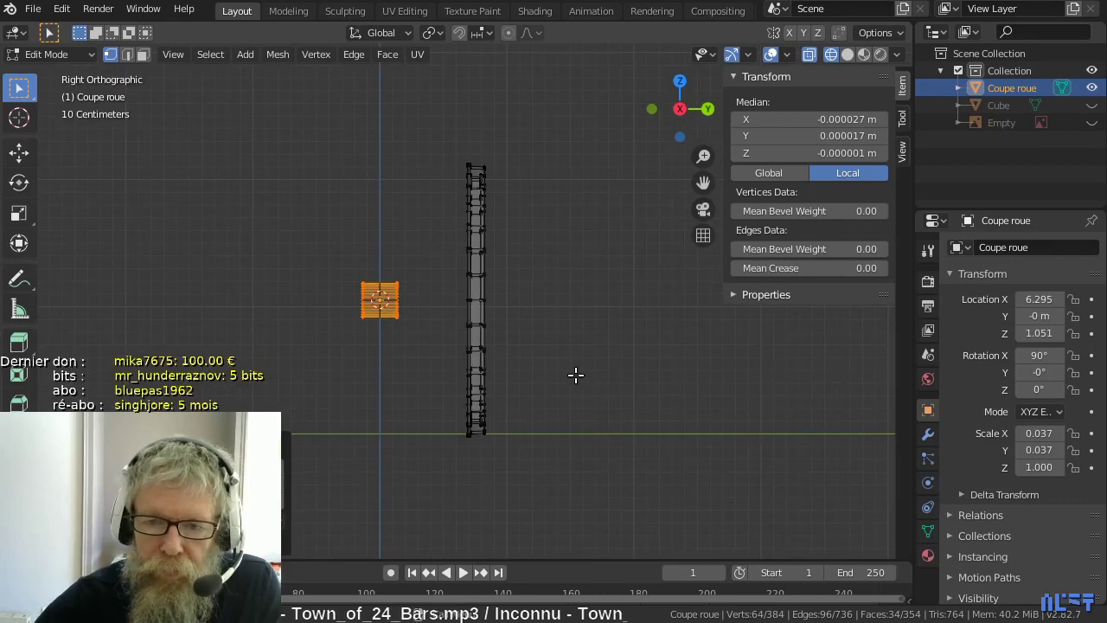
key("g")
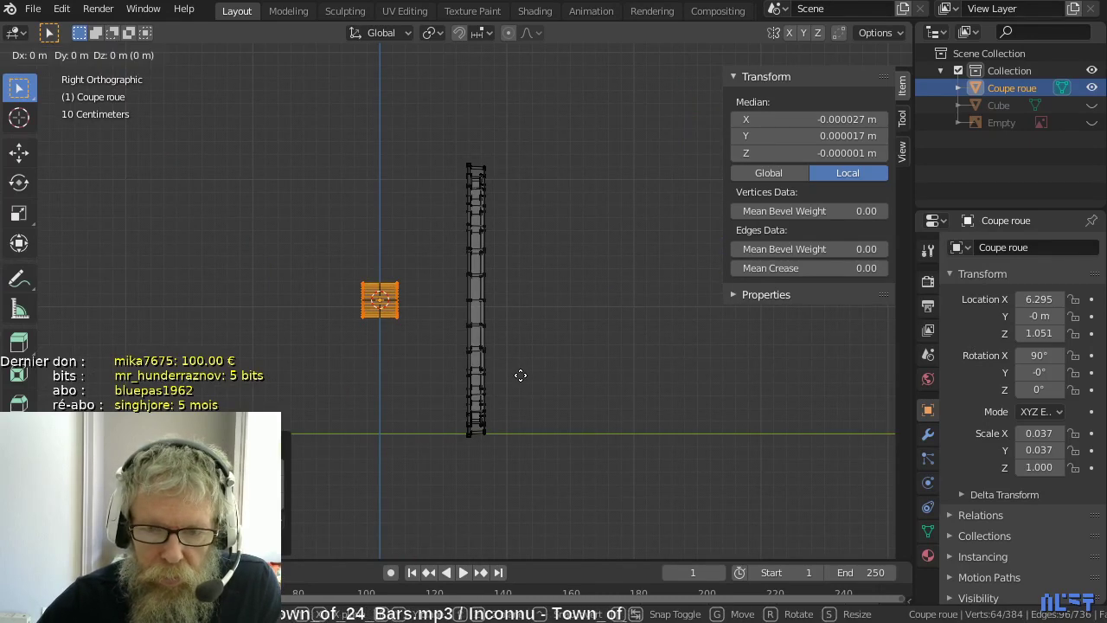
key("y")
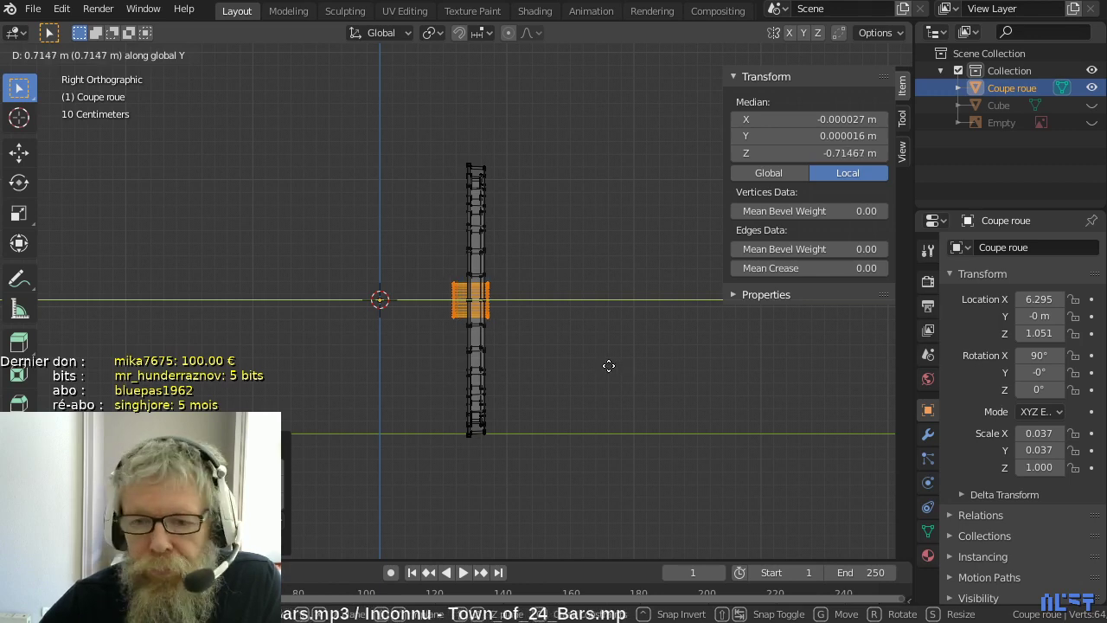
left_click(552, 367)
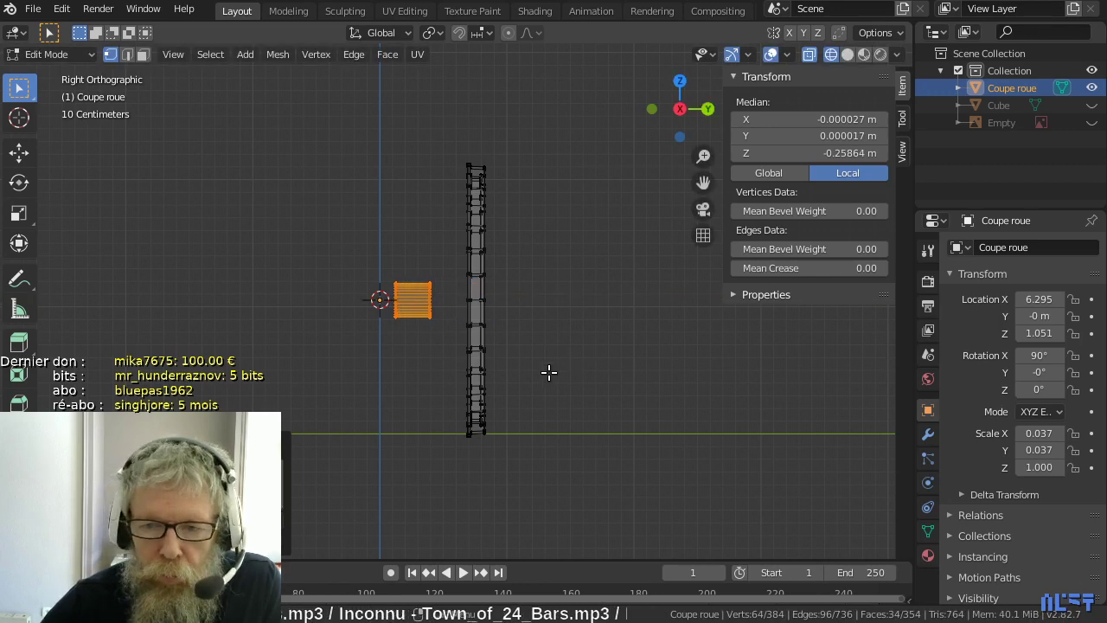
key("s")
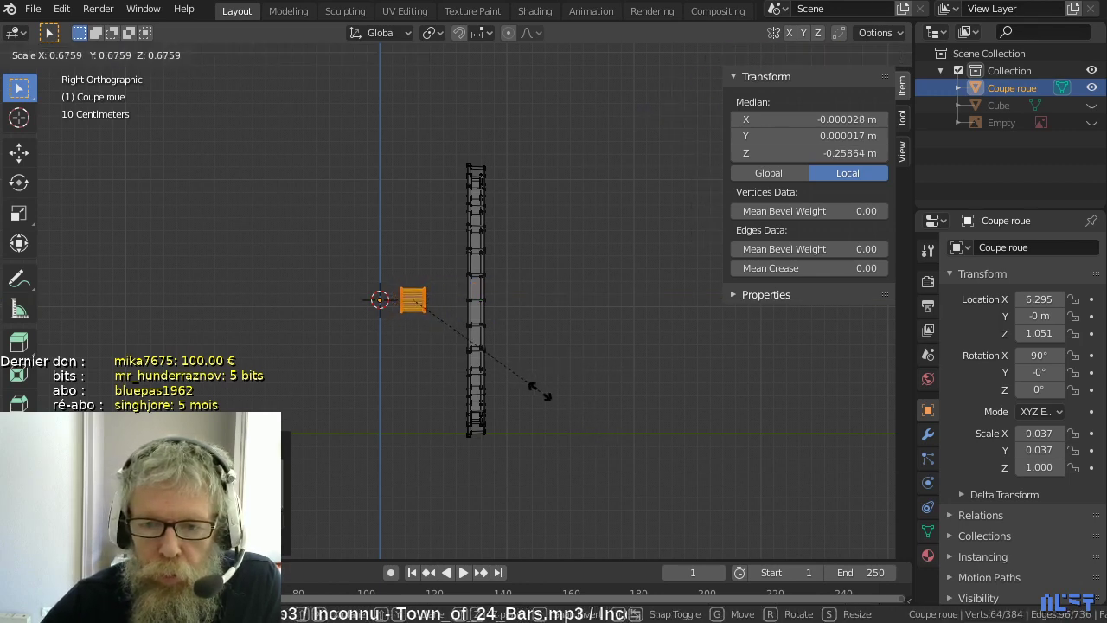
left_click(498, 366)
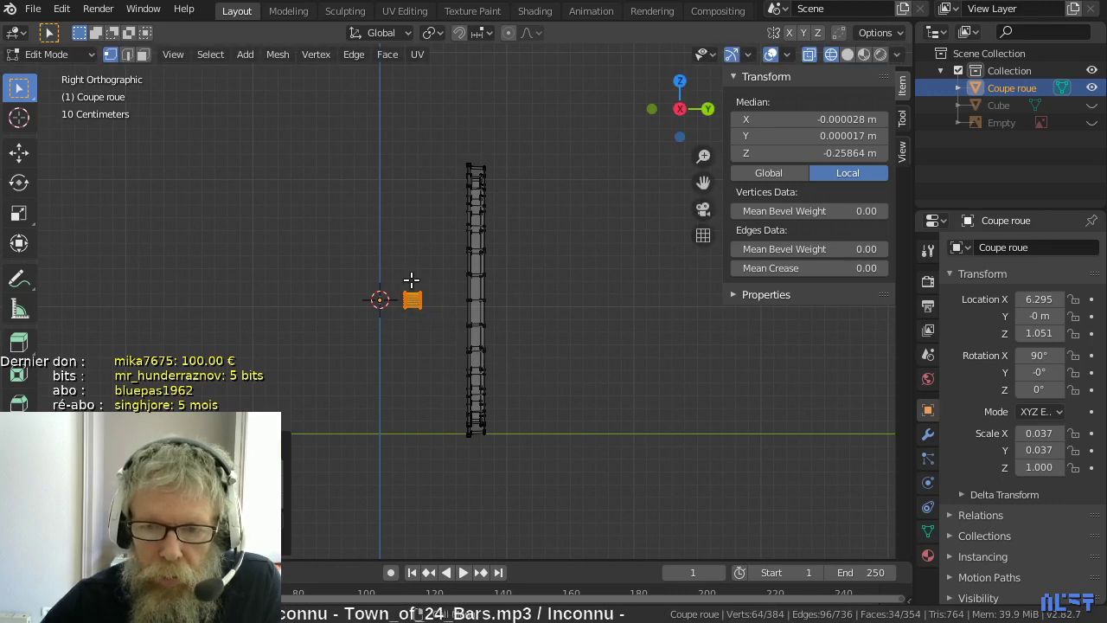
- Extrude one cylinder end face 0.3337 m along Y to reach the wheel rim
left_click(413, 294, "alt")
scroll(456, 325, "up", 5)
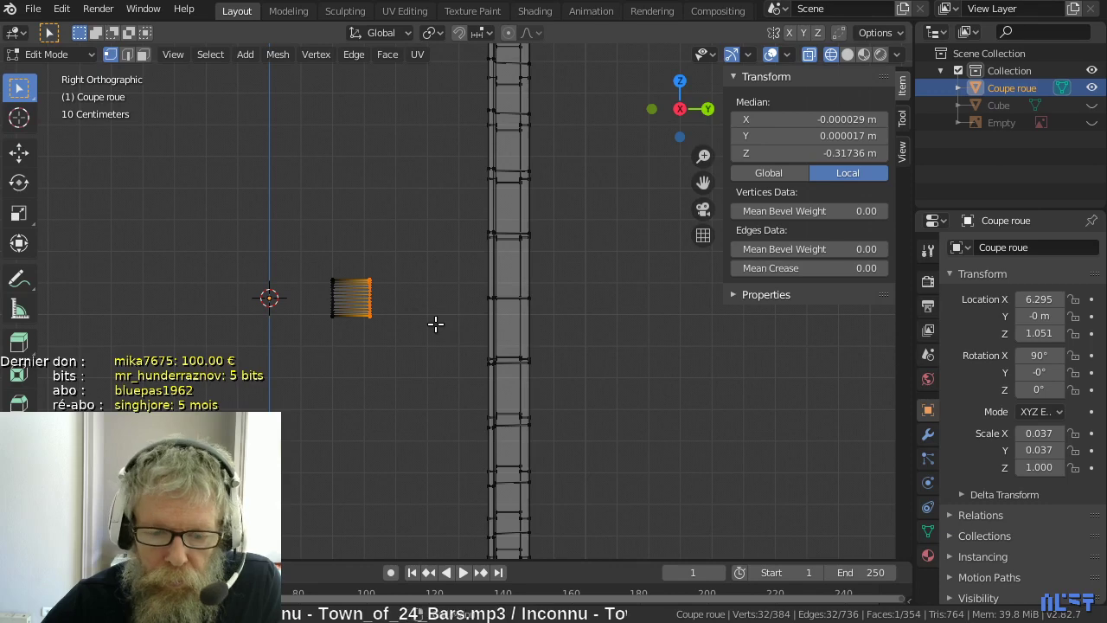
key("e")
key("y")
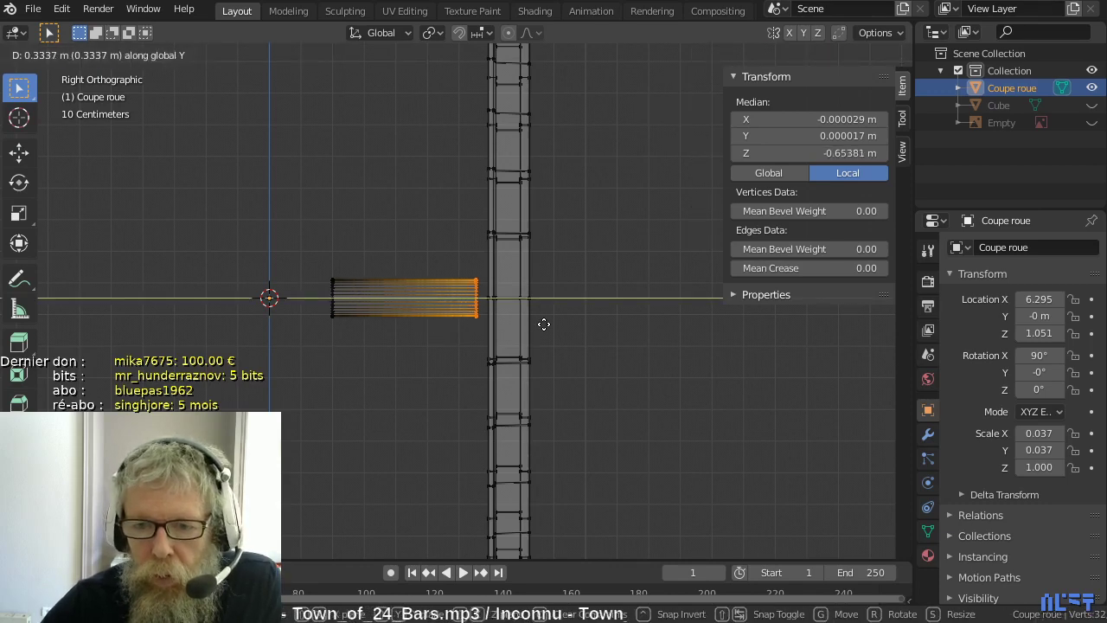
left_click(545, 325)
middle_click_drag(582, 327, 440, 341)
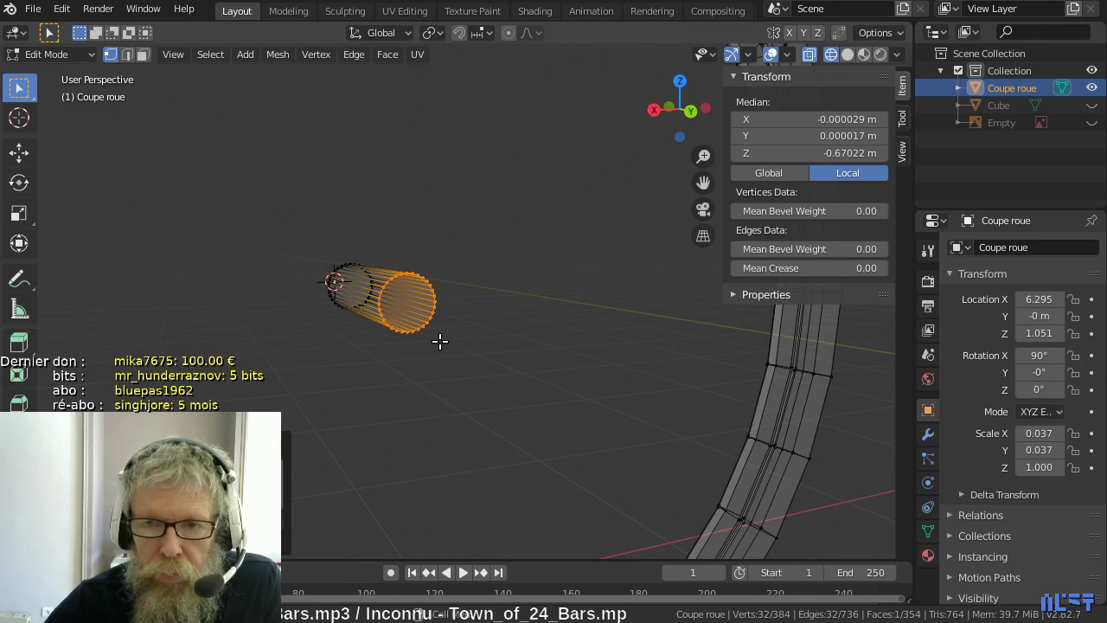
- Extrude the hub cylinder's end face in place and scale it about 2.5 times, excluding Y, into a flat flange
key("e")
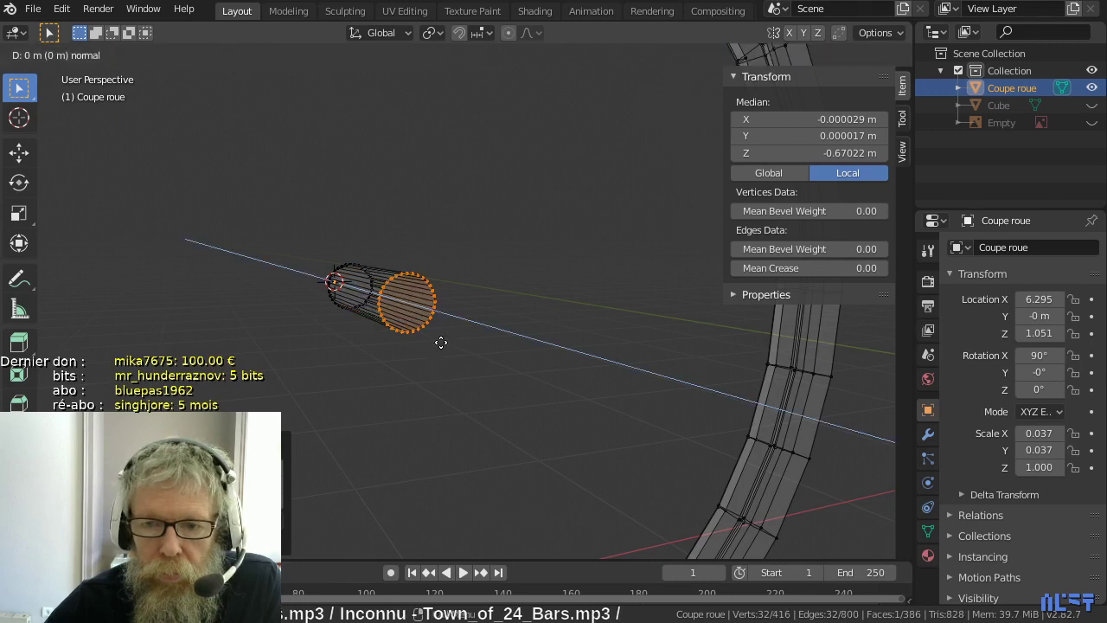
key("Escape")
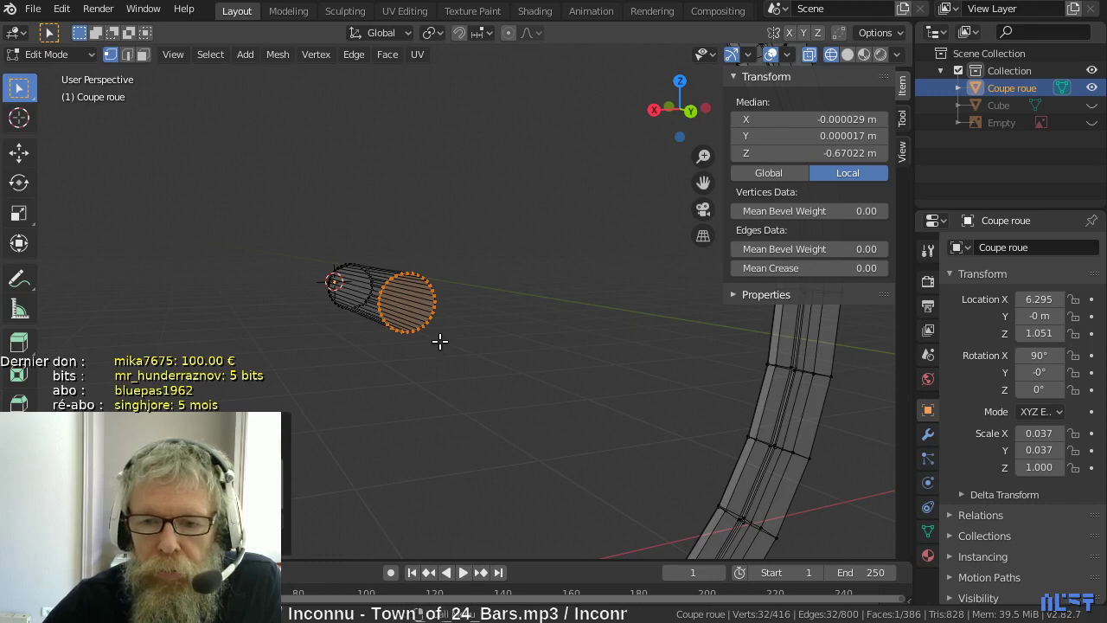
scroll(440, 342, "down", 2)
scroll(440, 342, "down", 2)
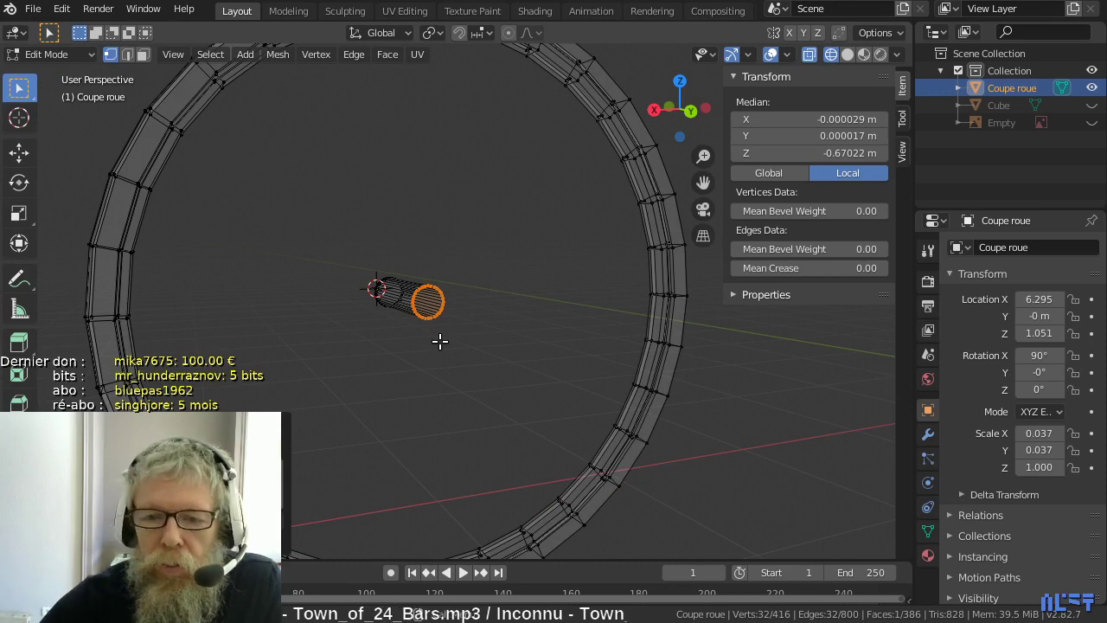
key("s")
key("shift+y")
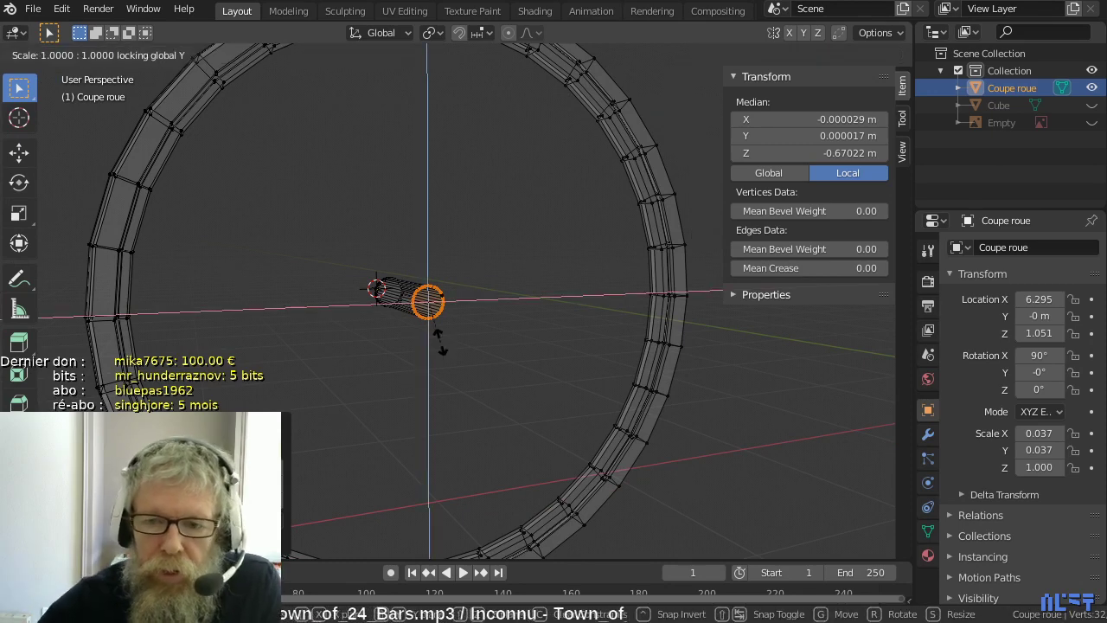
left_click(479, 398)
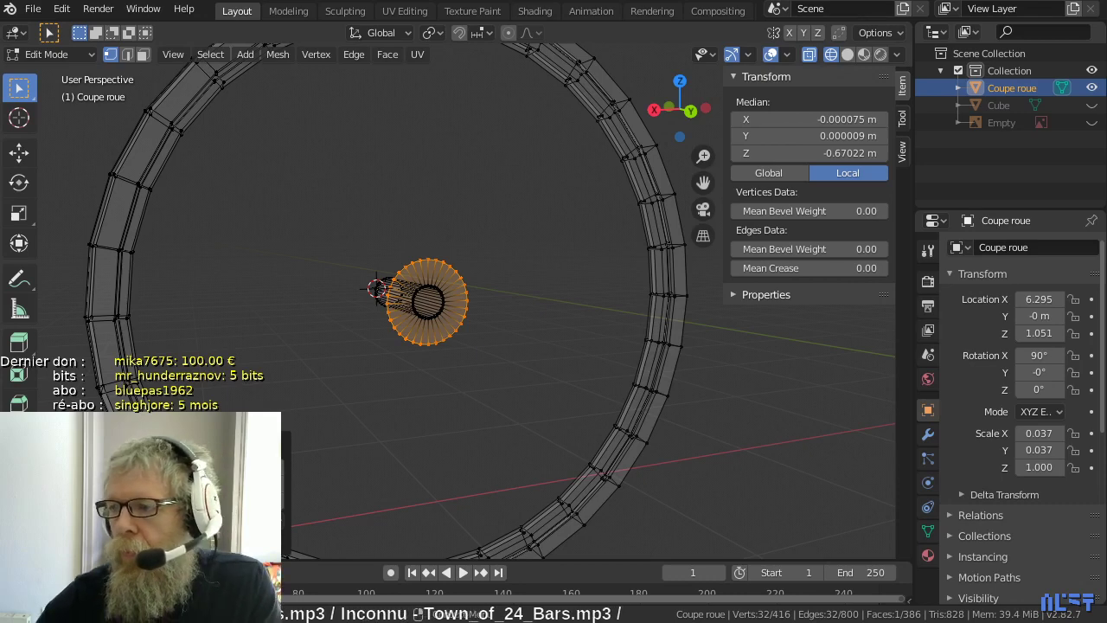
- Zoom and pan the reference photo onto the large spoked driving wheel's hub
scroll(628, 420, "up", 2)
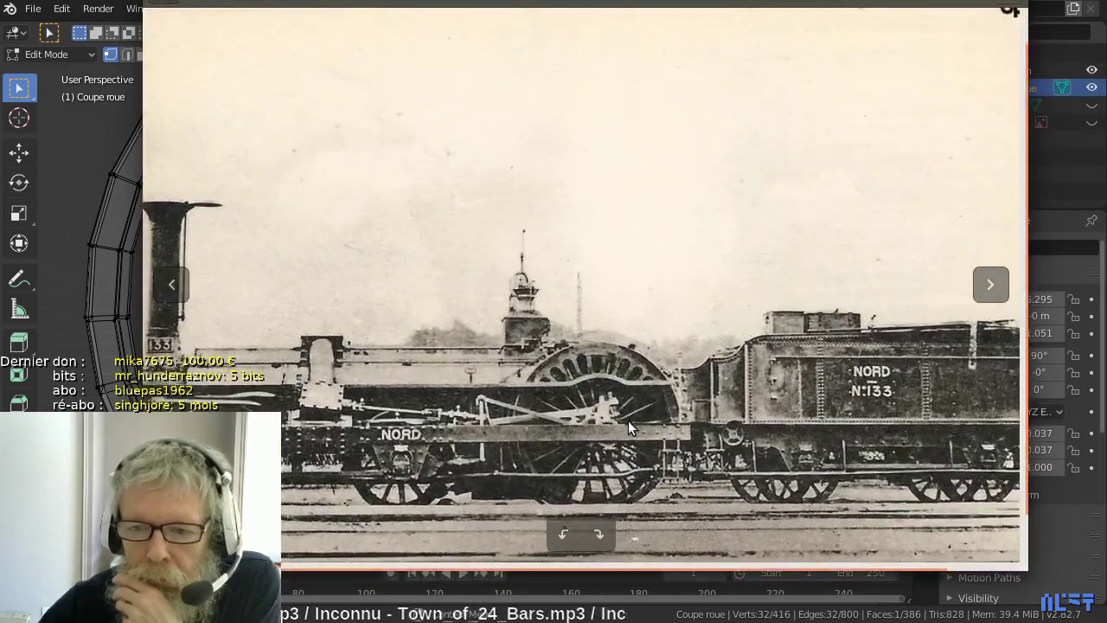
scroll(628, 421, "up", 5)
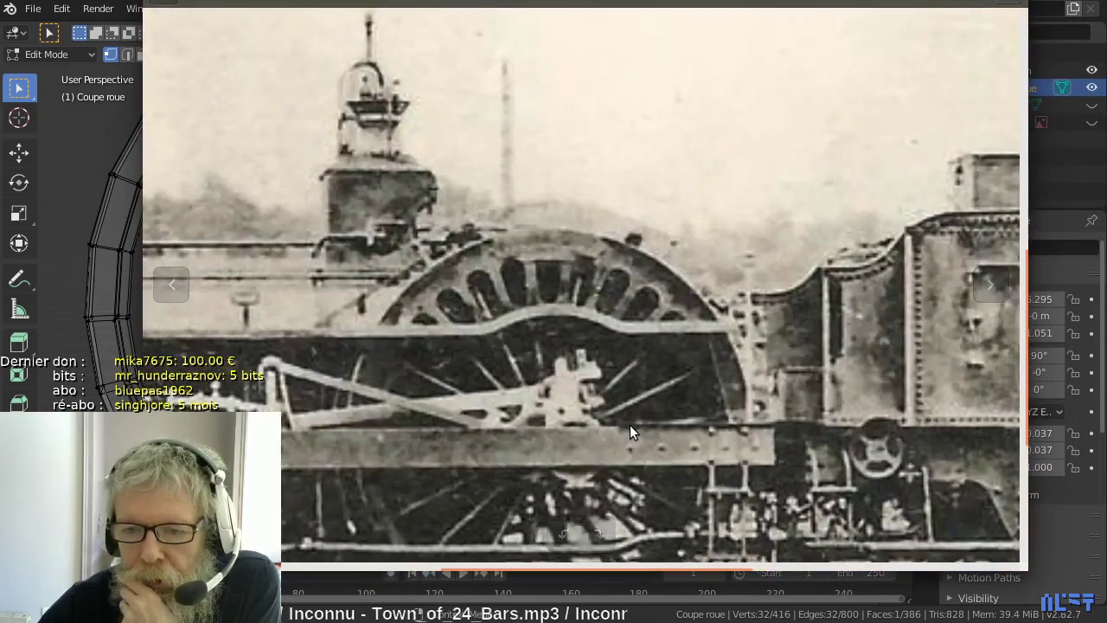
left_click_drag(606, 444, 650, 359)
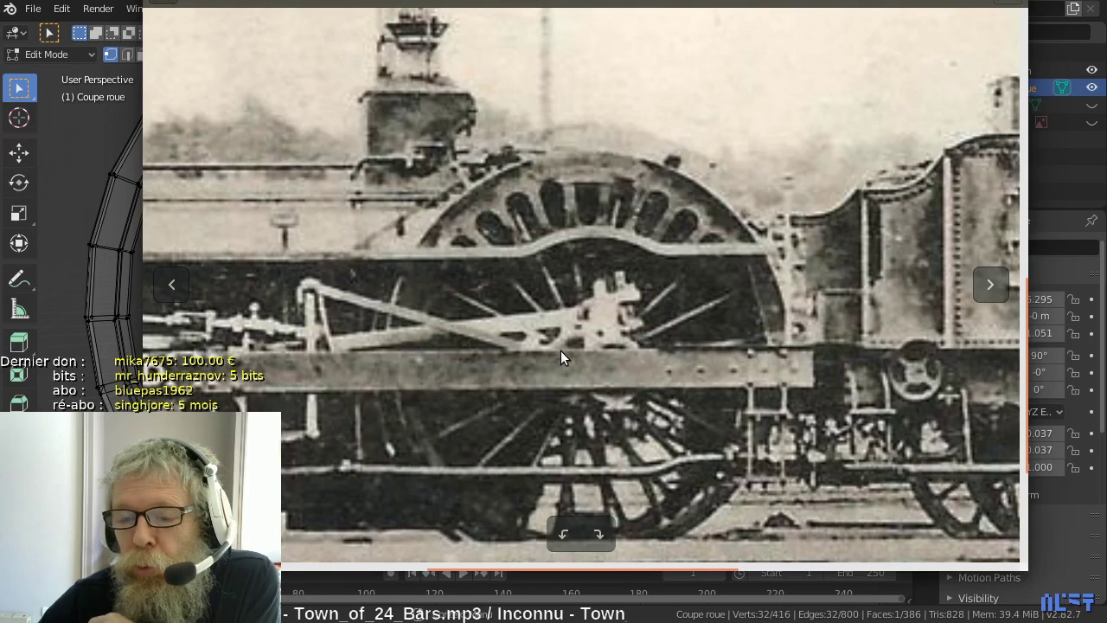
scroll(561, 350, "down", 1)
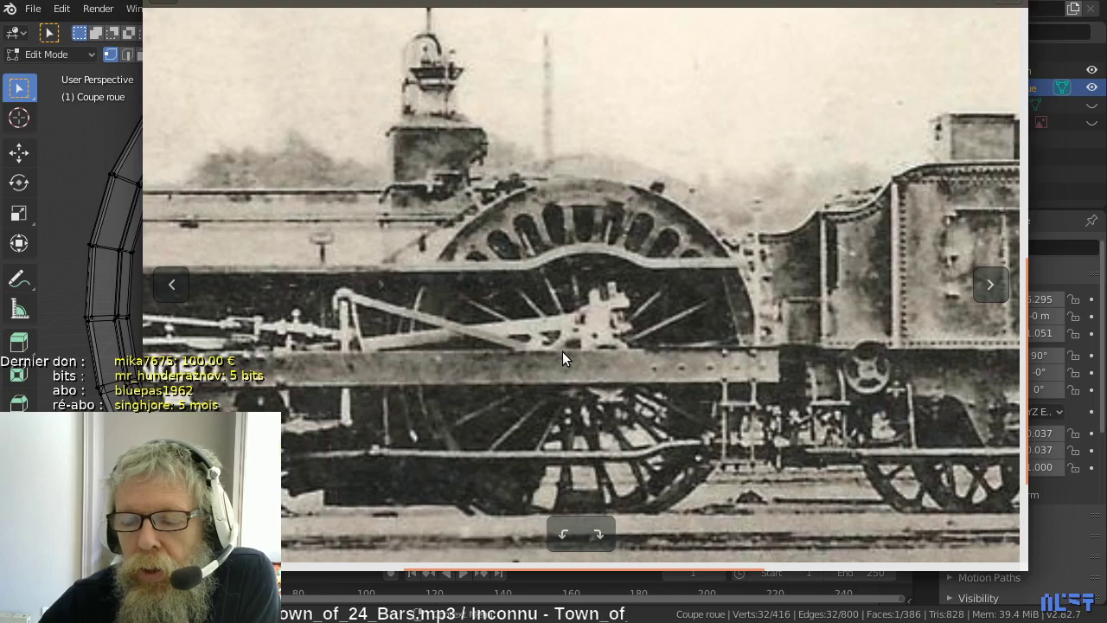
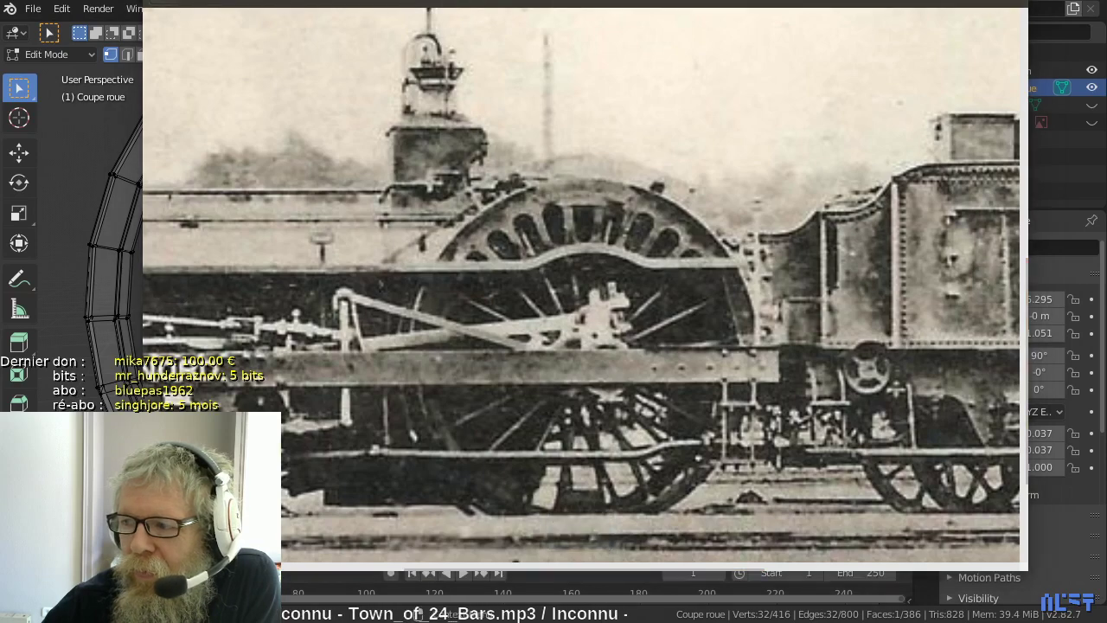
- Bring up distribution_stephenson_gooch_allan.jpg, zoom in on the Stephenson diagram and widen the viewer window
key("alt+Tab")
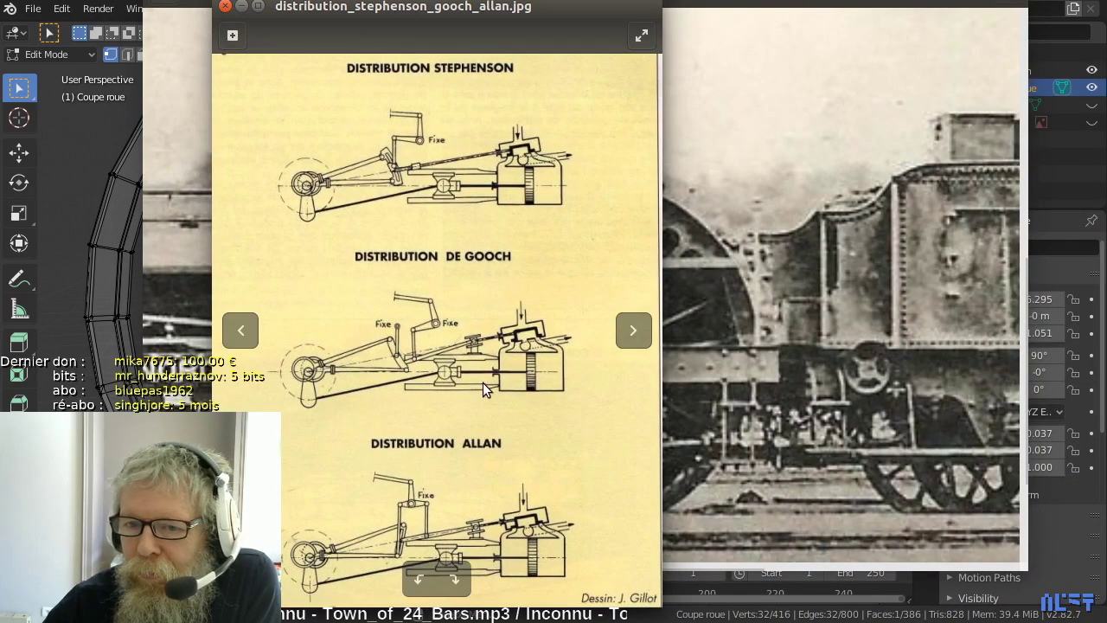
scroll(482, 382, "up", 1)
scroll(553, 338, "up", 1)
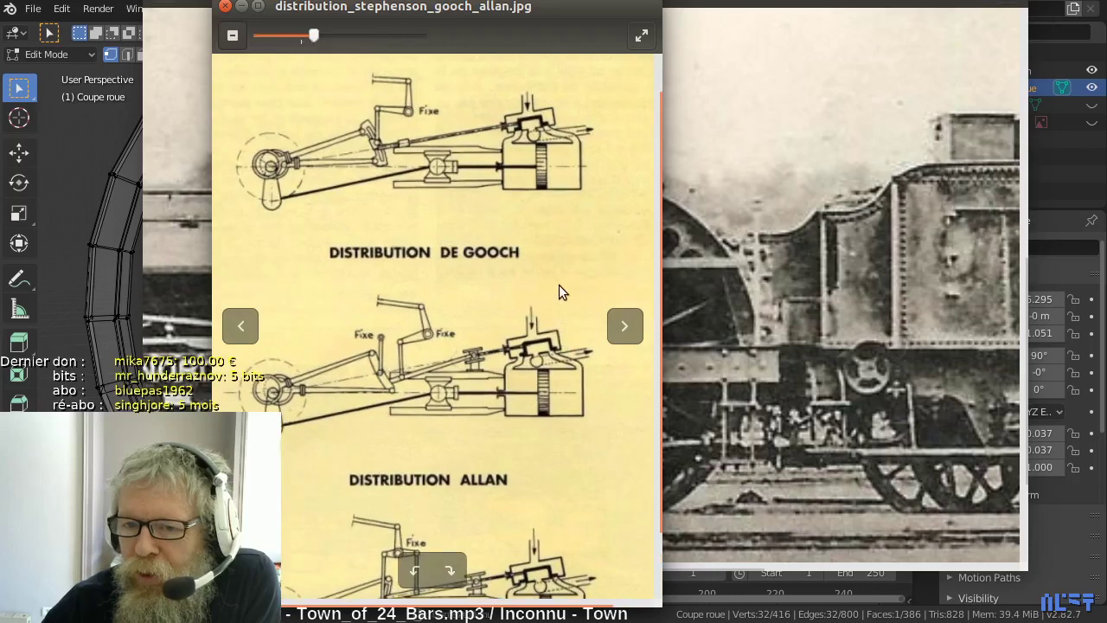
scroll(530, 243, "up", 1)
left_click_drag(530, 243, 605, 398)
scroll(605, 397, "up", 1)
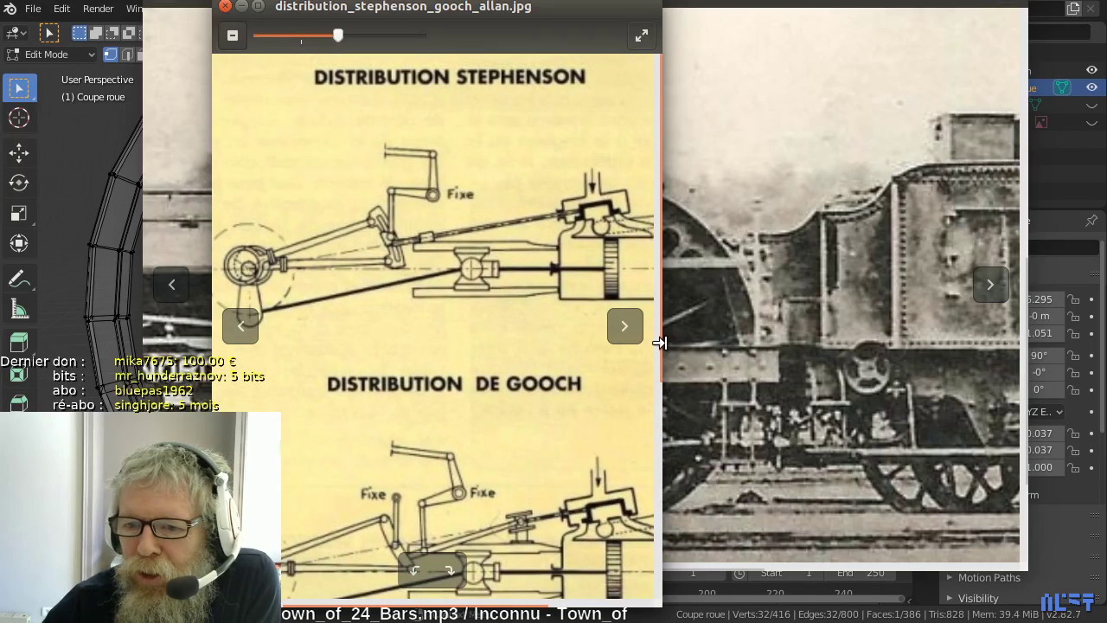
left_click_drag(659, 343, 915, 324)
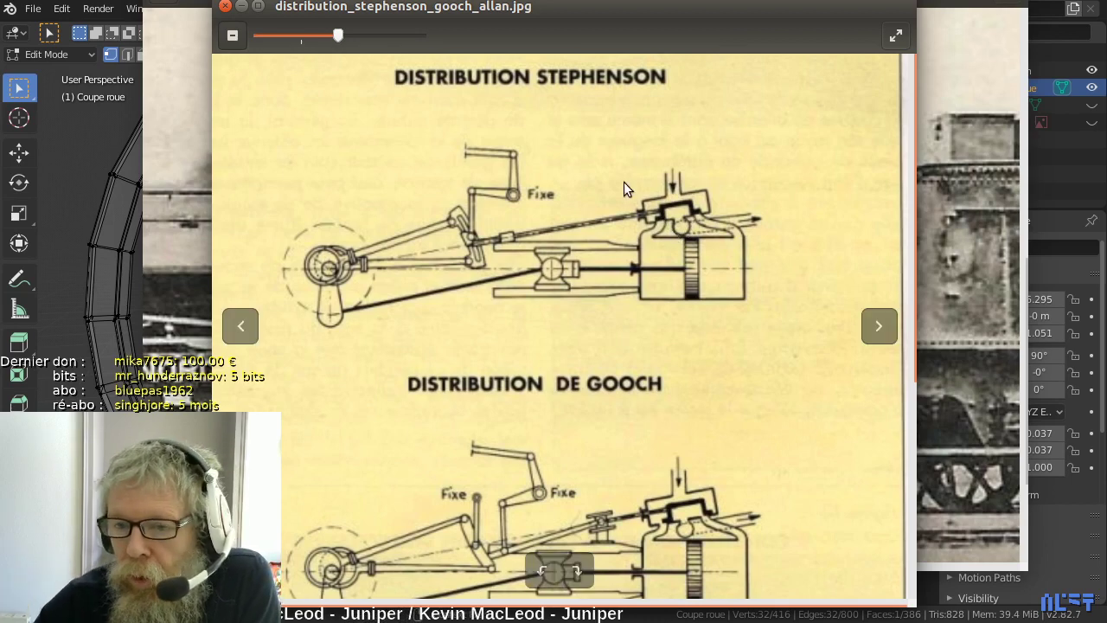
- Zoom in and out to study the De Gooch valve-gear diagram, then close the diagram
scroll(683, 208, "up", 5)
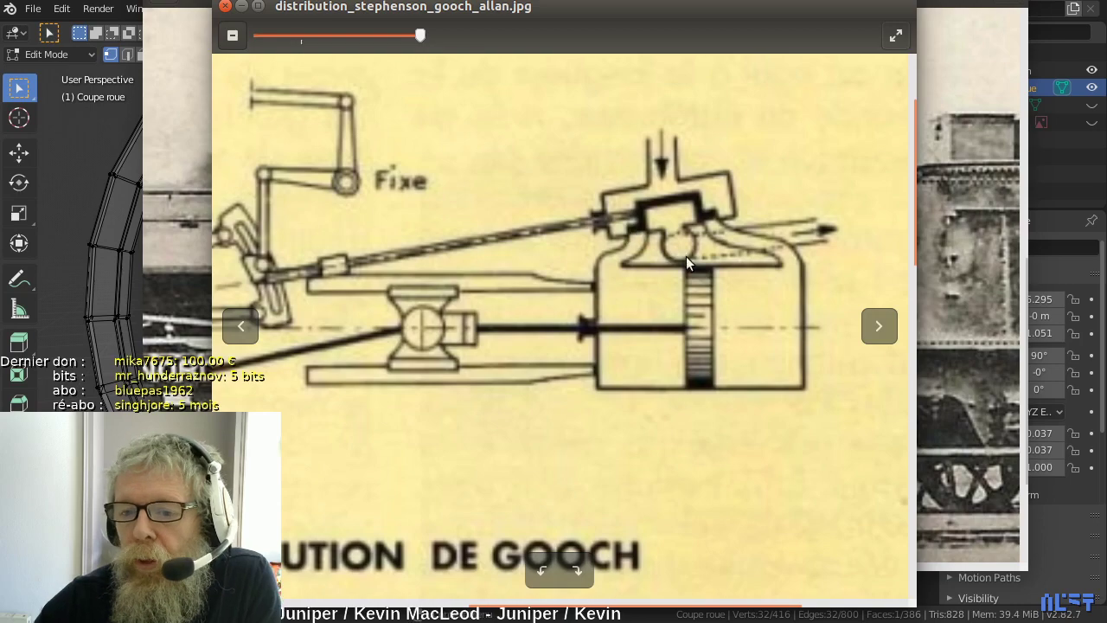
scroll(695, 262, "down", 3)
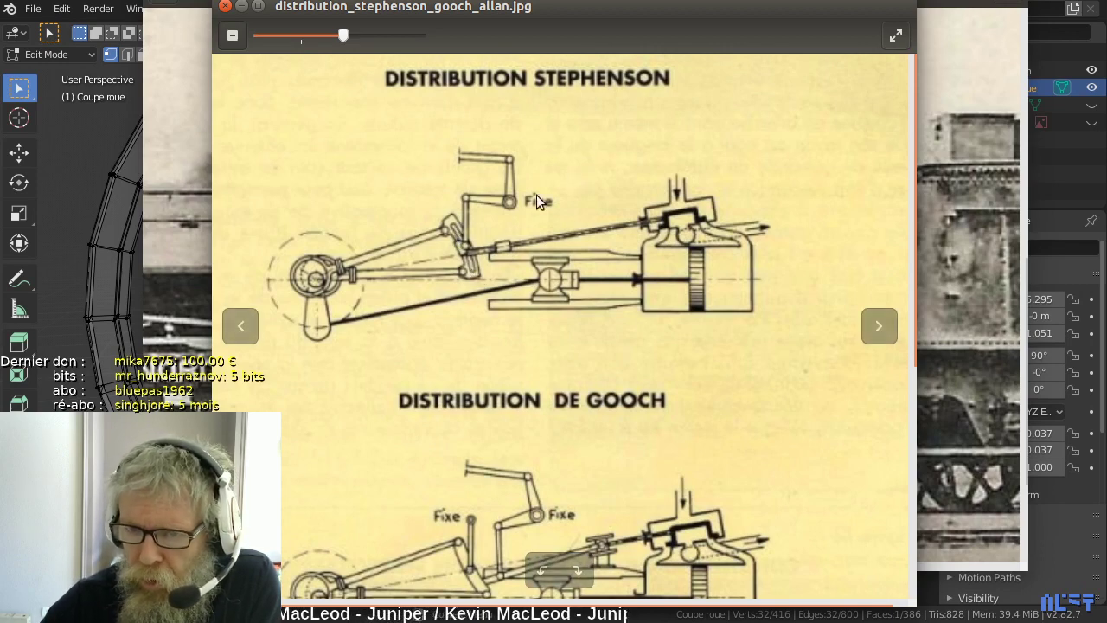
scroll(468, 268, "up", 1)
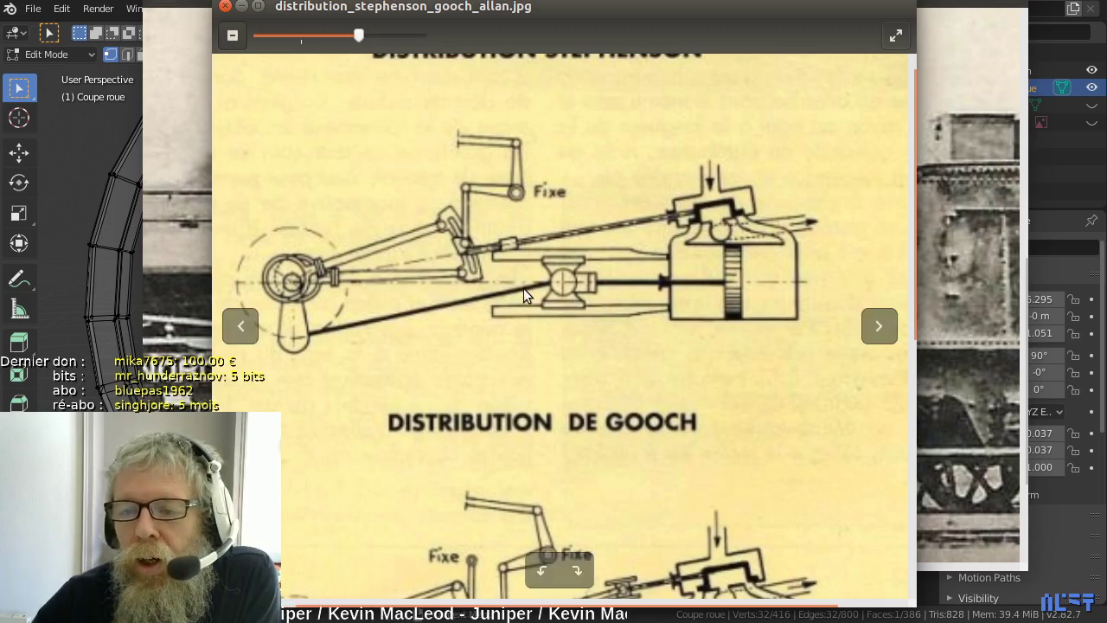
scroll(523, 288, "down", 5)
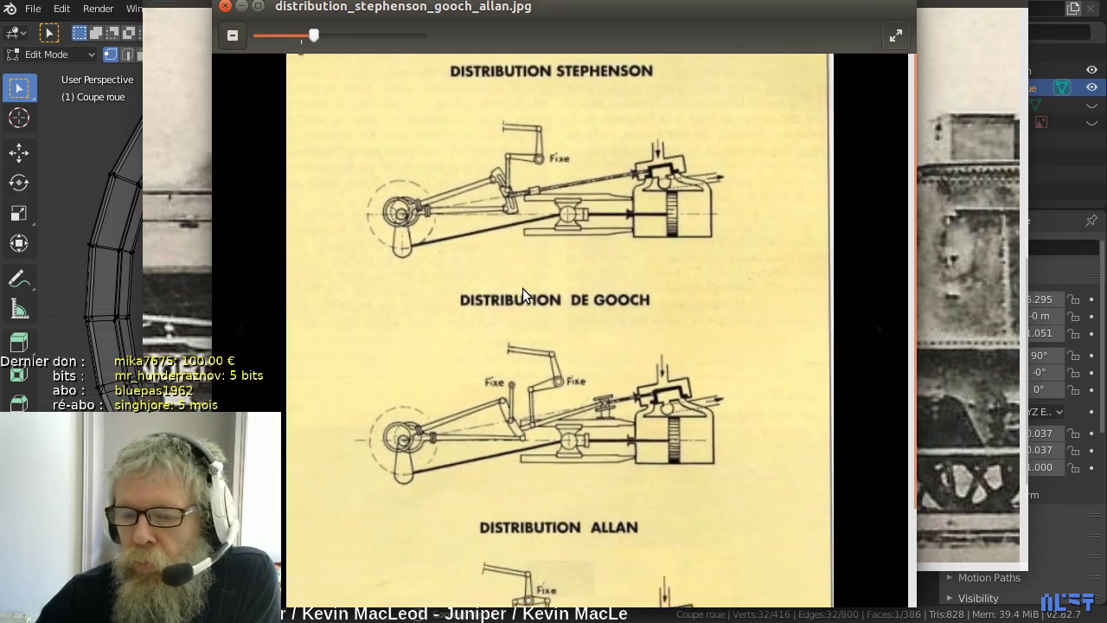
scroll(522, 288, "down", 1)
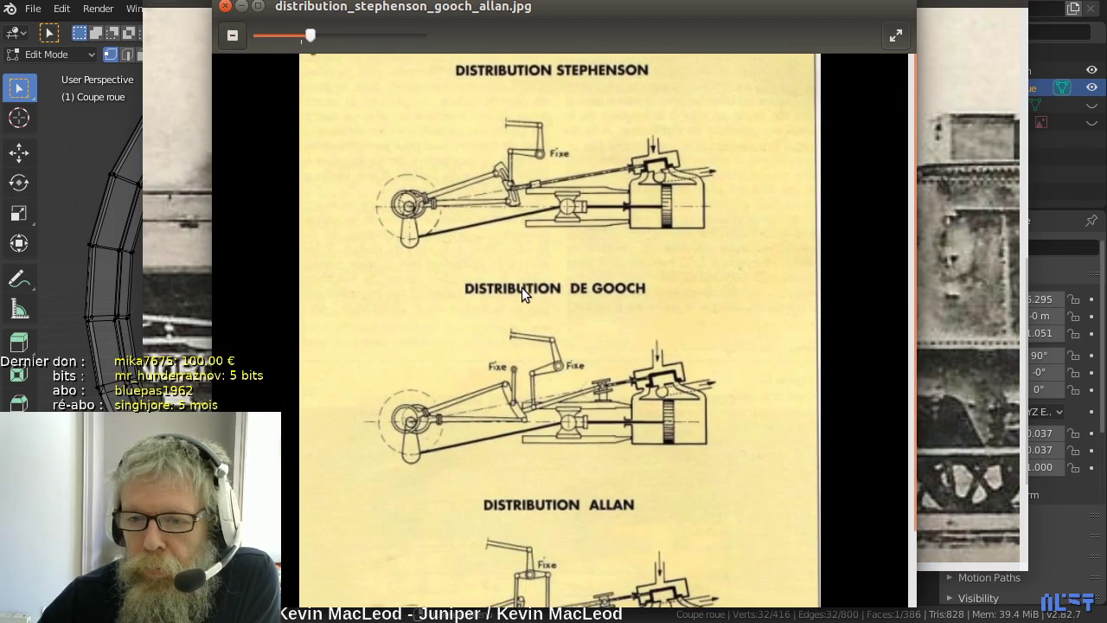
scroll(522, 288, "down", 1)
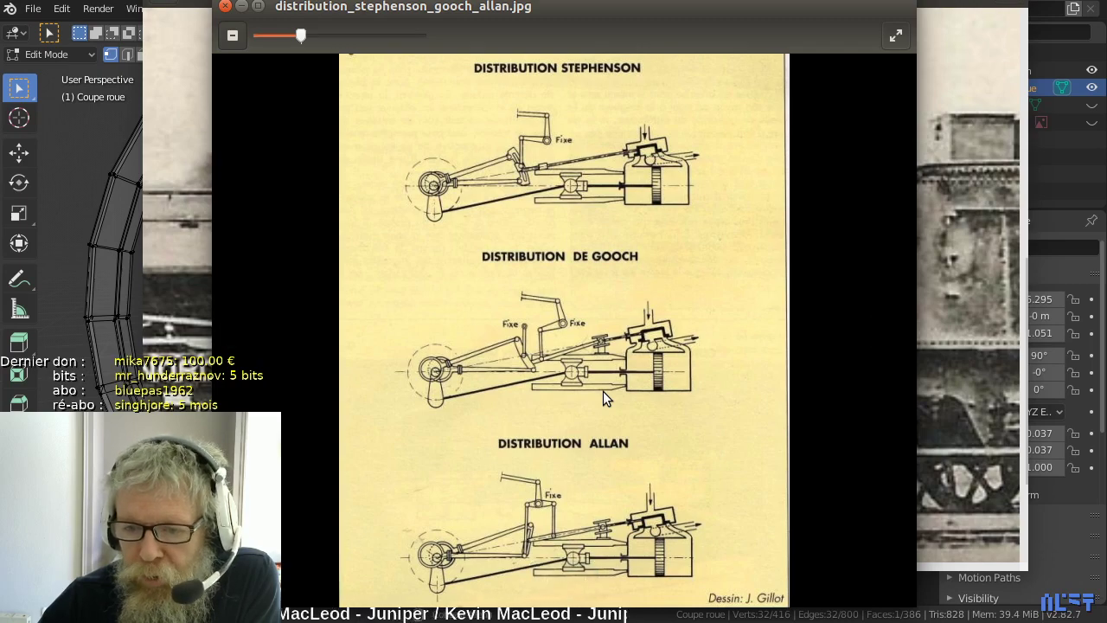
scroll(416, 348, "up", 2)
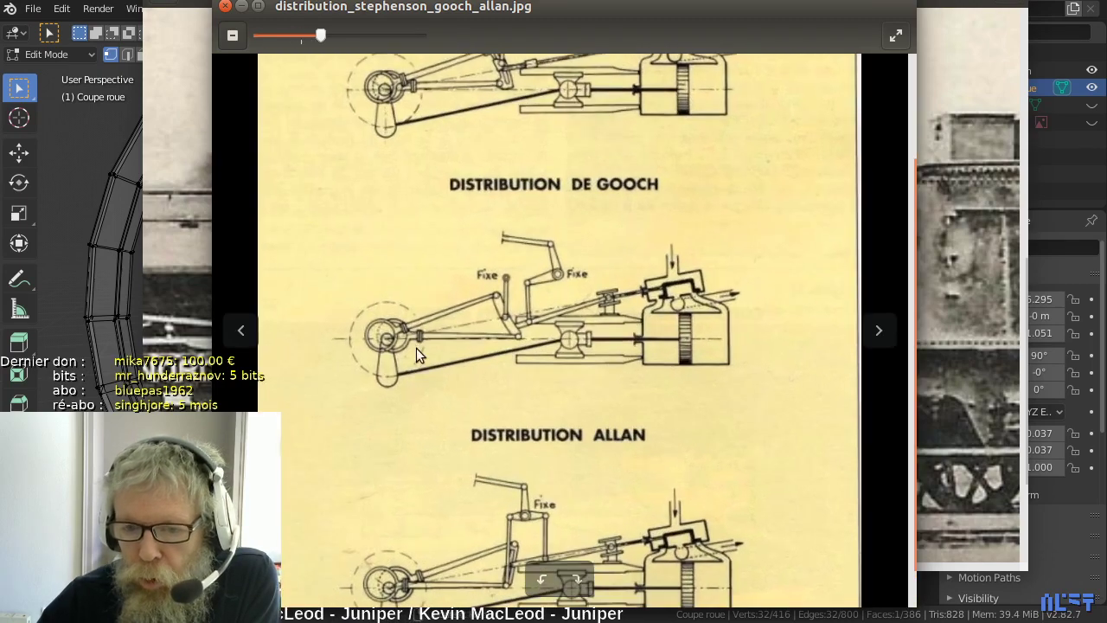
scroll(355, 325, "up", 2)
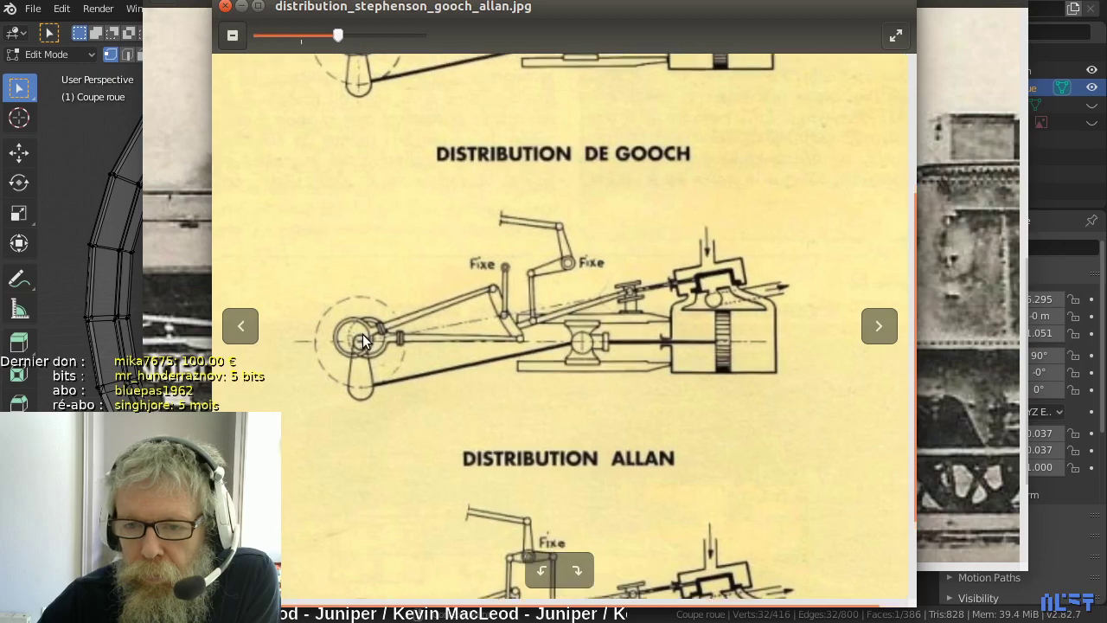
key("ctrl+w")
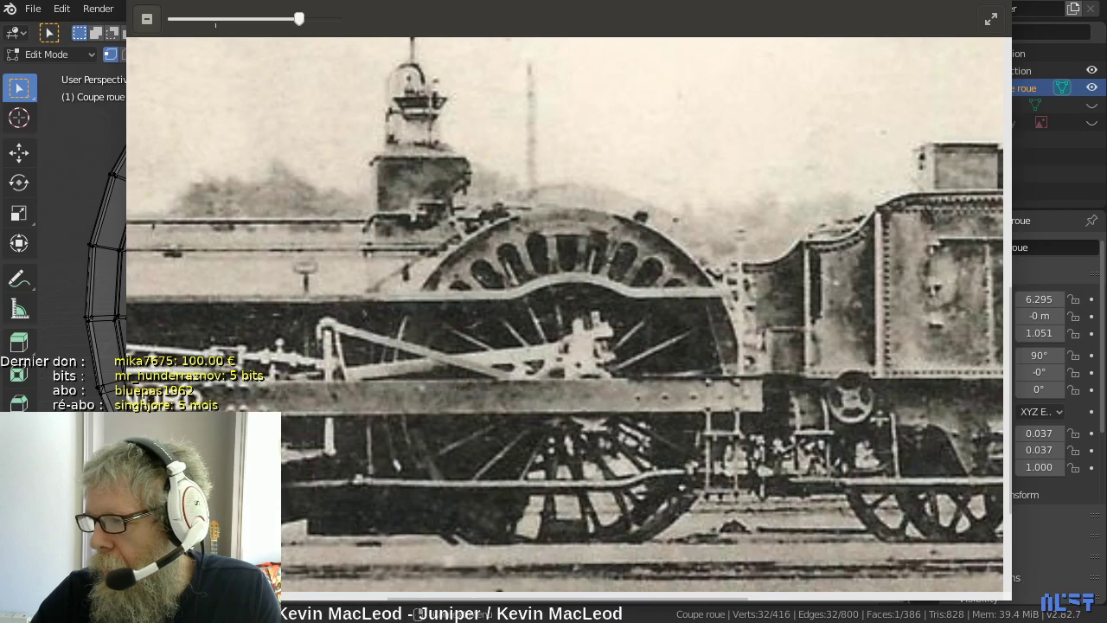
- Switch from the locomotive photo to the French Wikipedia valve-gear article
key("alt+Tab")
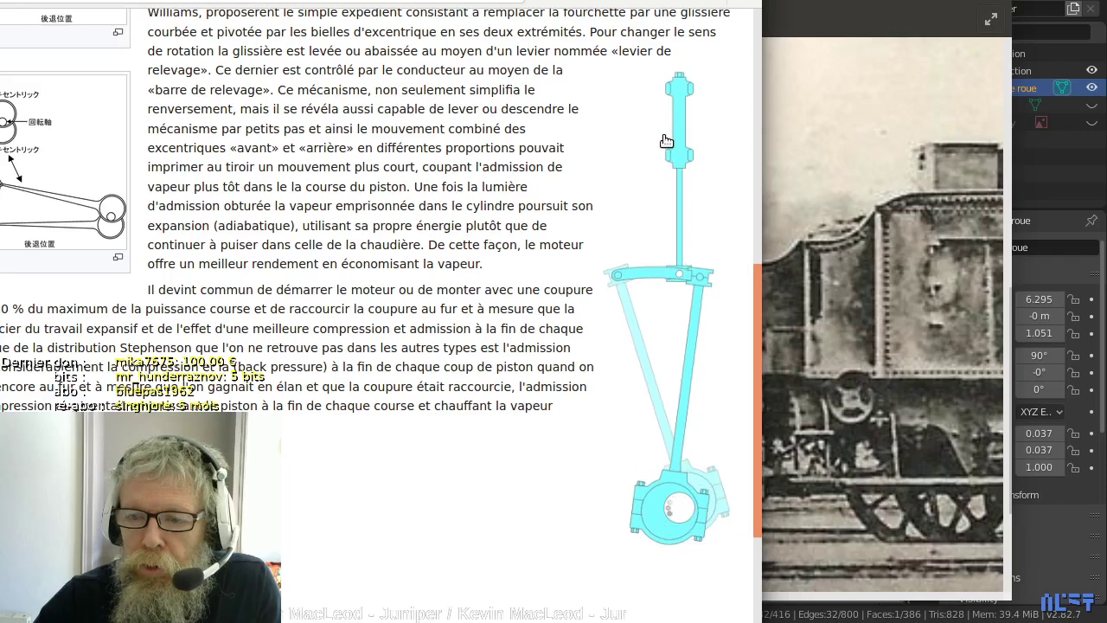
- Scroll the Wikipedia article, glance at the locomotive photo, then bring up the freeveille.free.fr valve-gear page
scroll(667, 141, "down", 1)
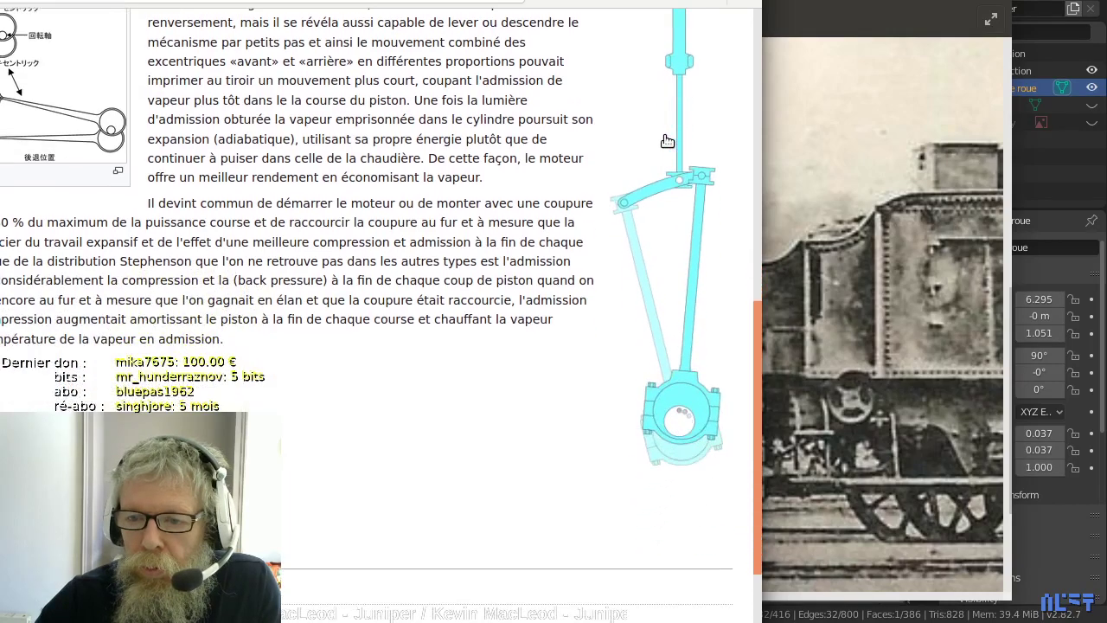
scroll(668, 141, "up", 3)
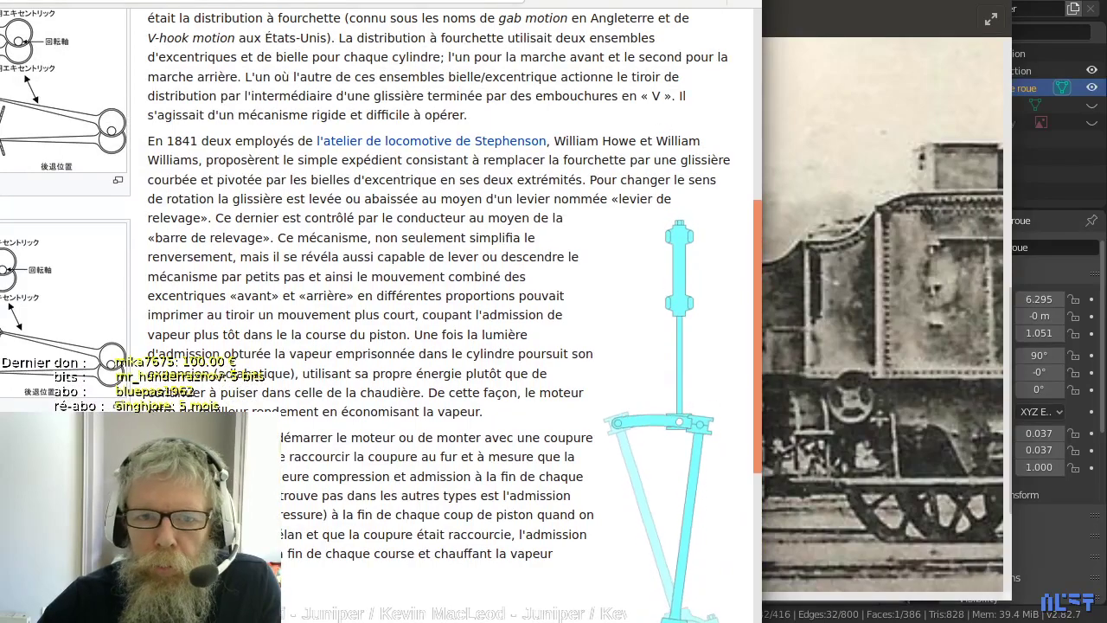
key("alt+Tab")
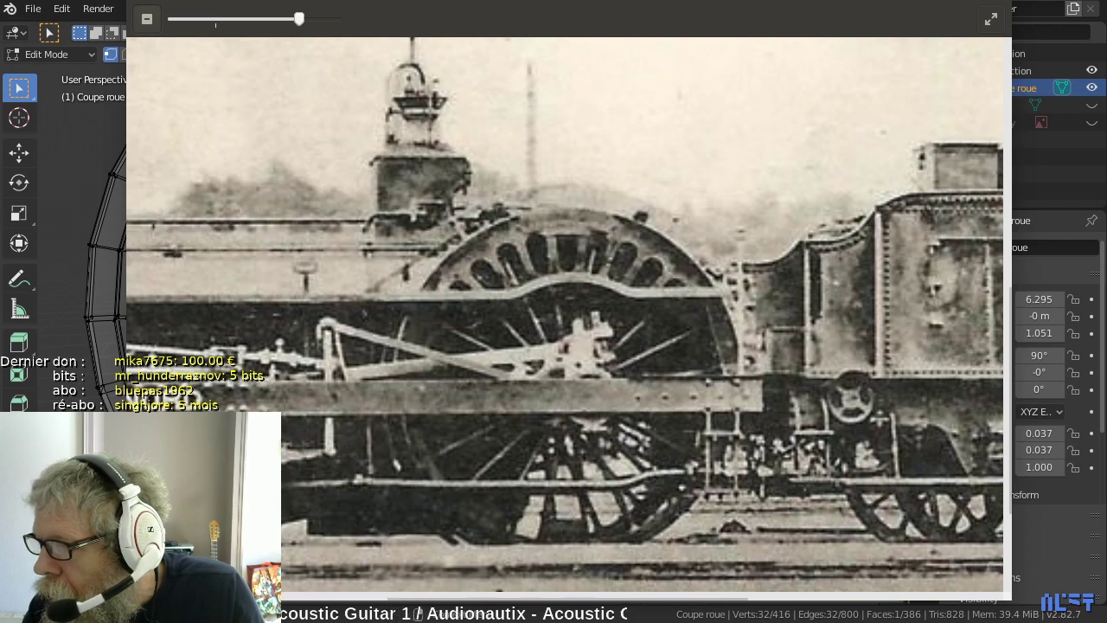
key("alt+Tab")
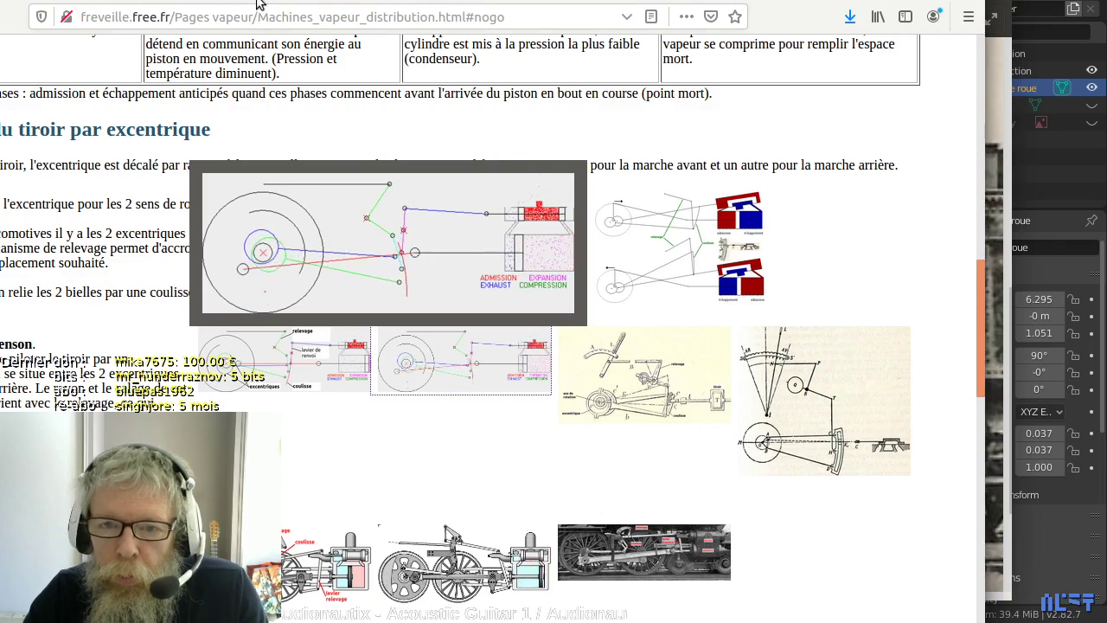
- Switch to the locomotive photo and close it to reveal the Blender wheel model
key("alt+Tab")
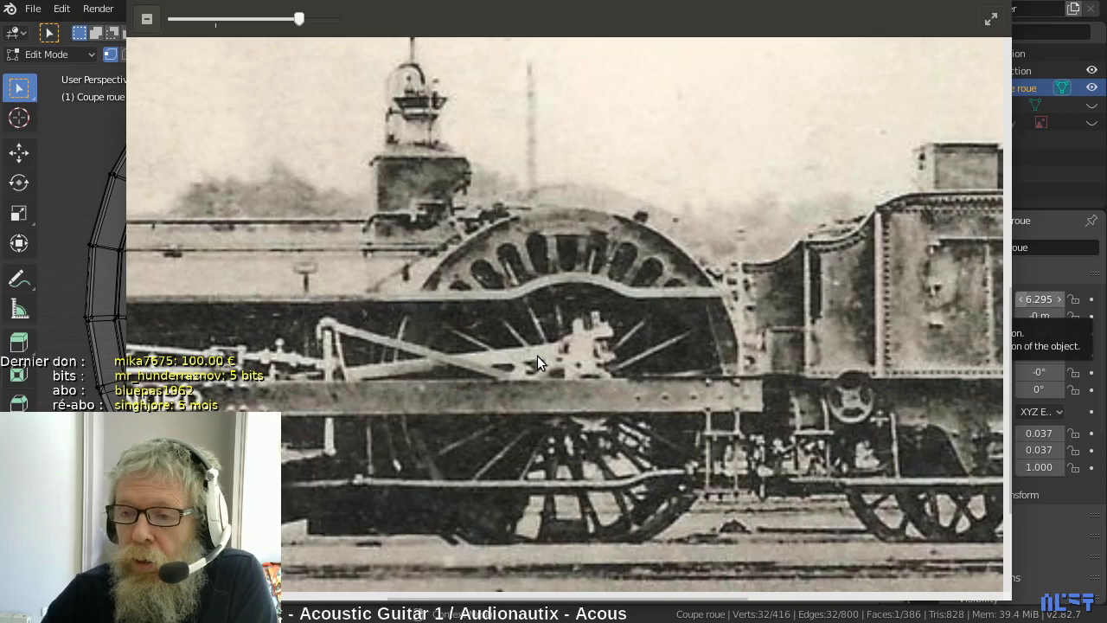
key("Escape")
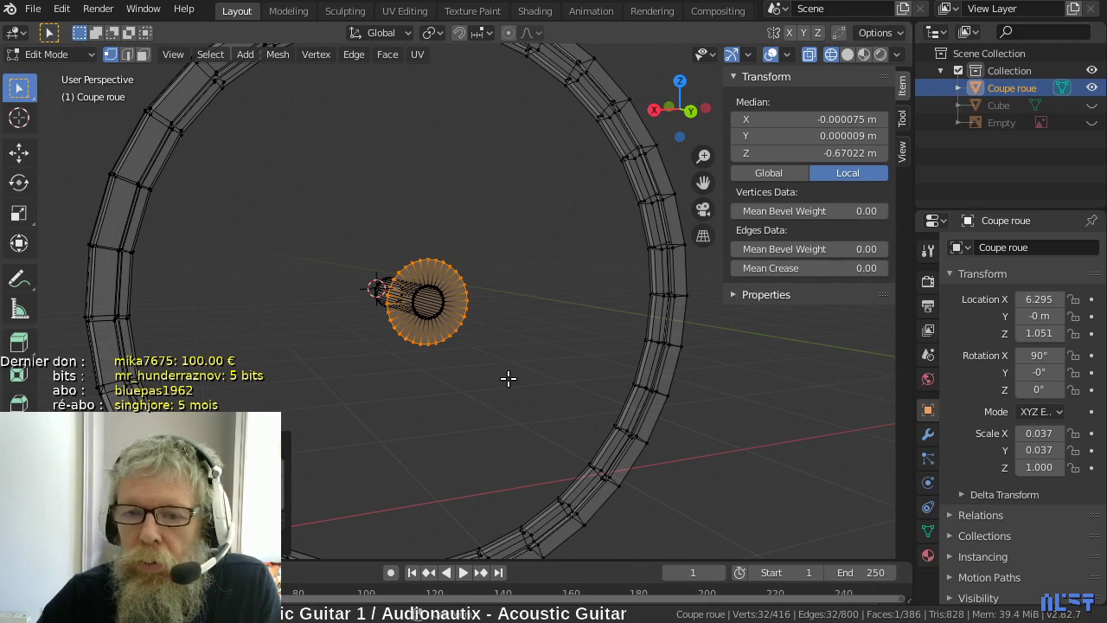
- Deselect all, view from the right and select the crank disc's linked 32-vertex outer ring
scroll(508, 378, "down", 1)
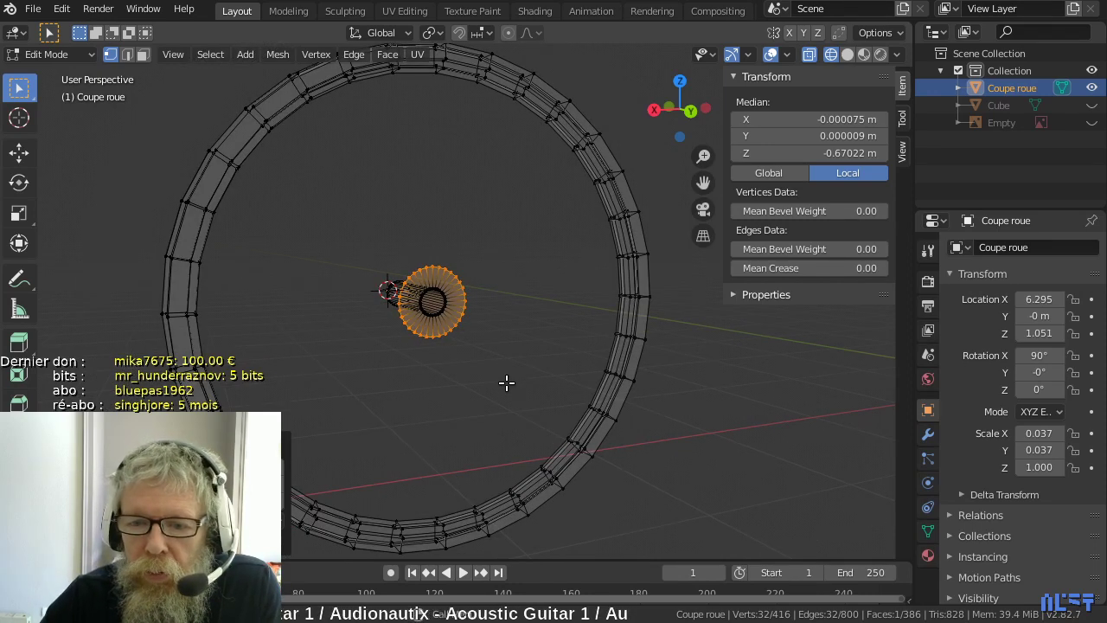
left_click(507, 381)
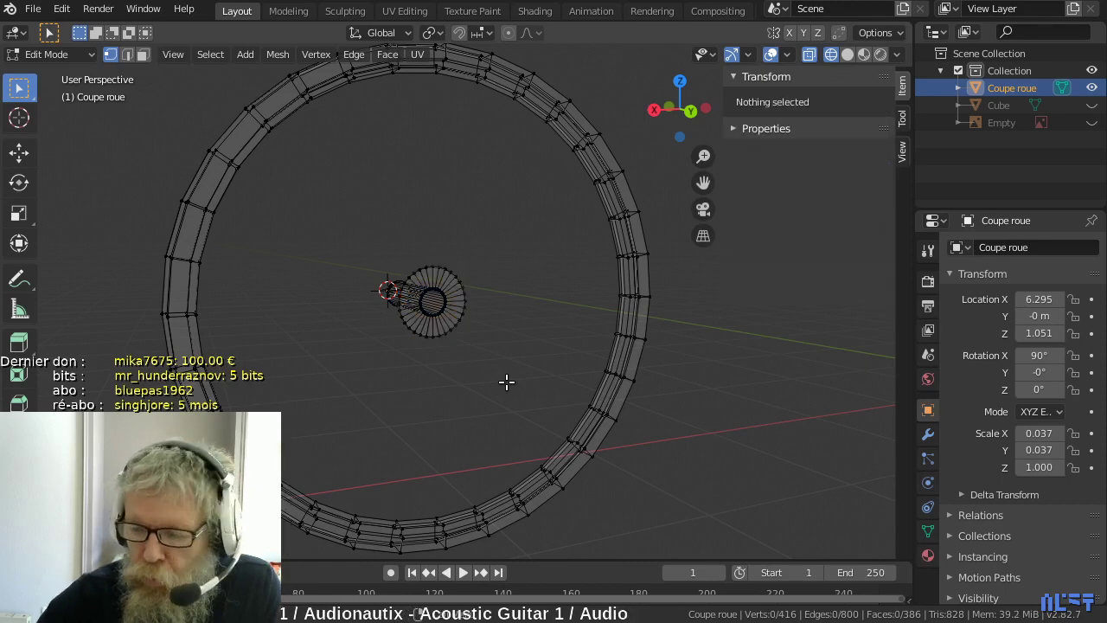
key("KP_3")
scroll(509, 379, "up", 5)
scroll(511, 378, "up", 1)
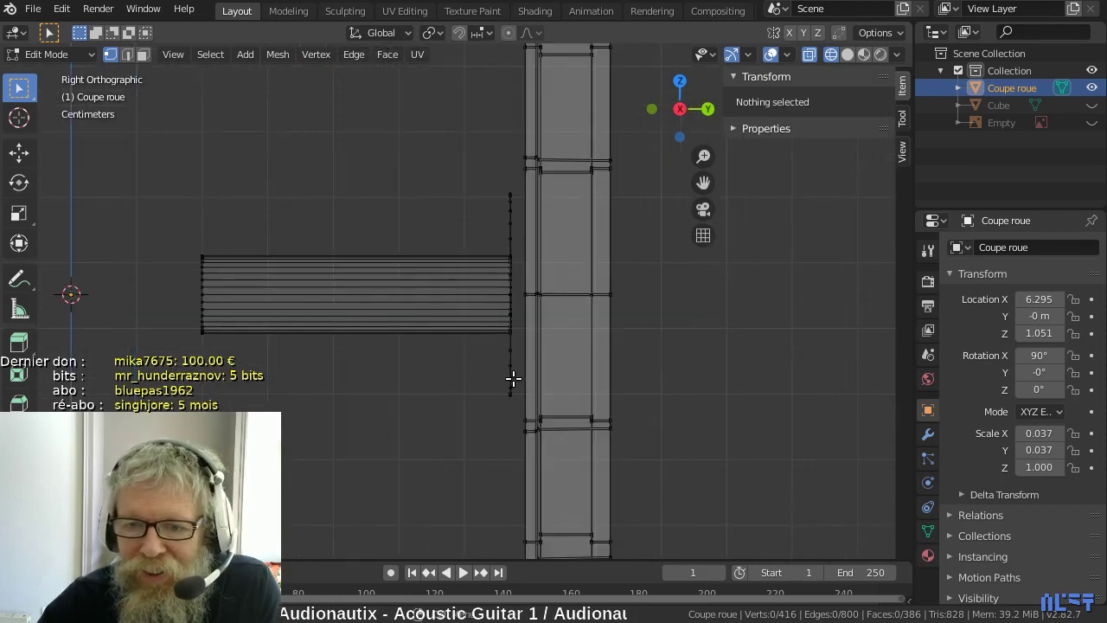
middle_click_drag(512, 381, 403, 407)
left_click(422, 206)
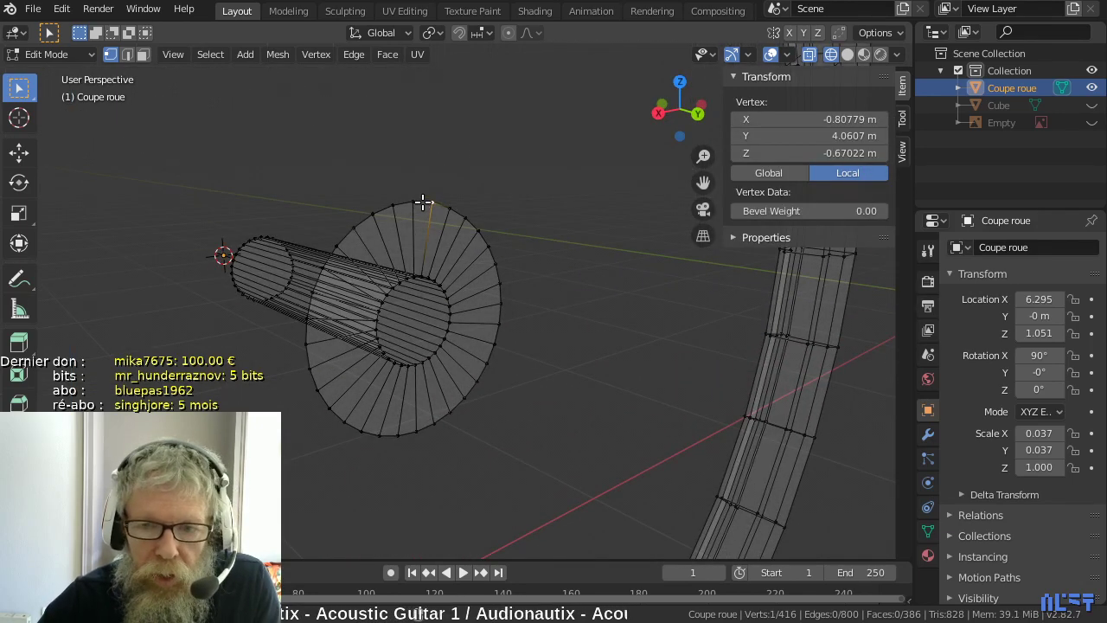
key("ctrl+l")
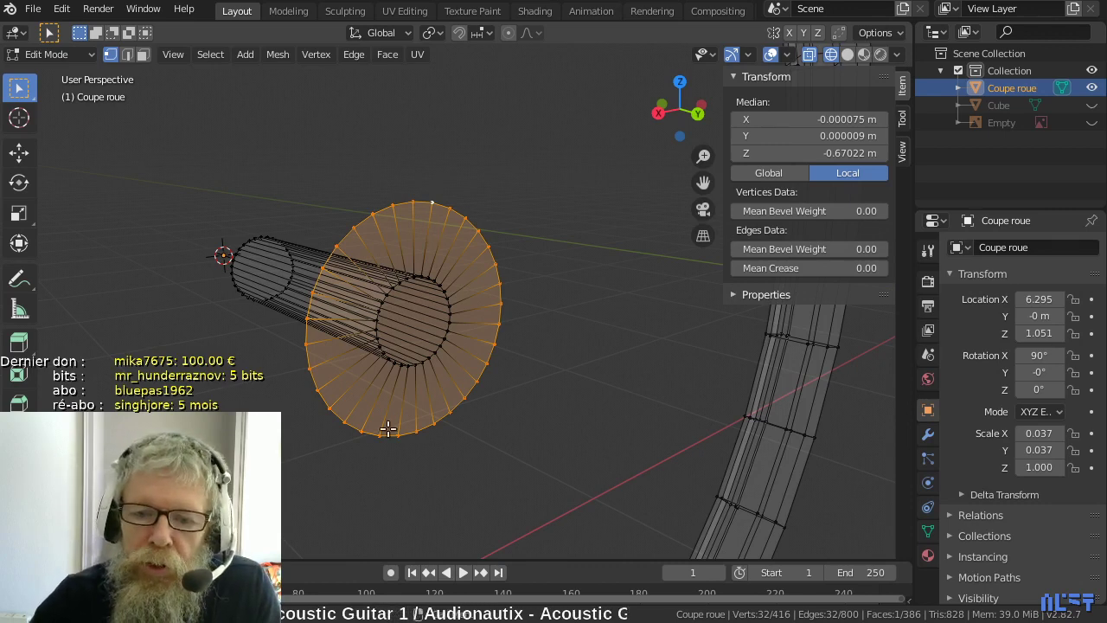
key("KP_3")
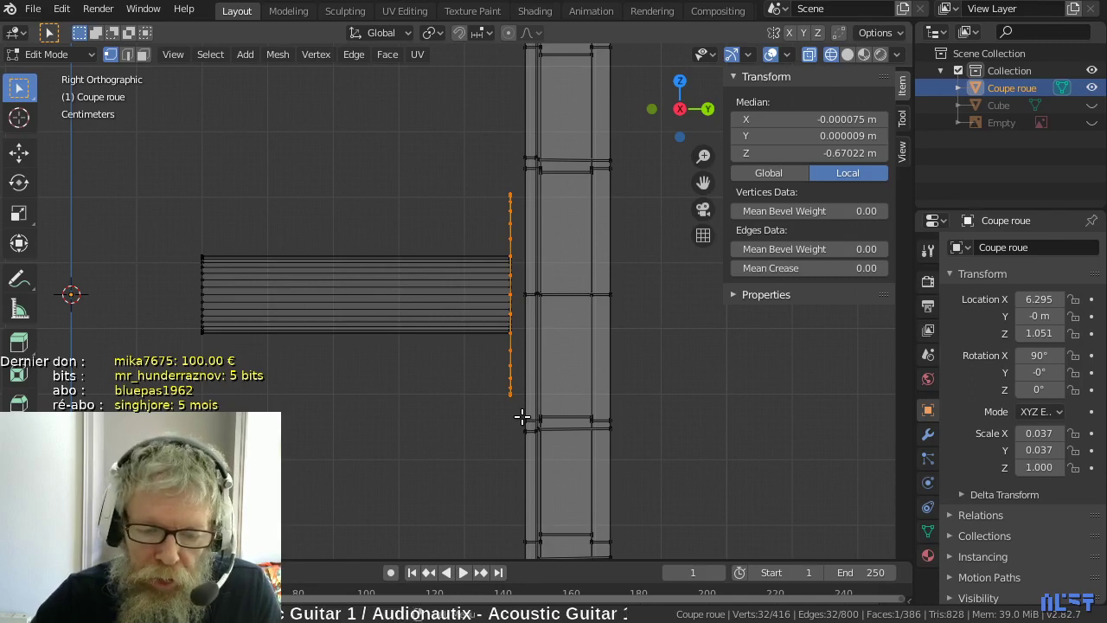
- Extrude the disc's 32-vertex outer ring about 0.17 m along Y to thicken it
key("e")
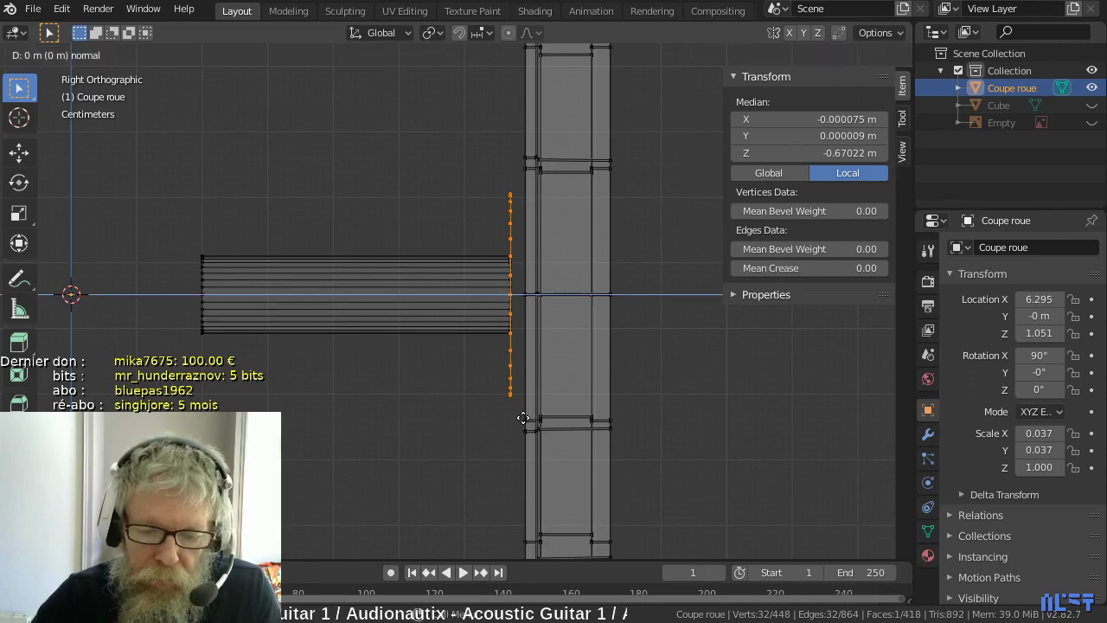
key("y")
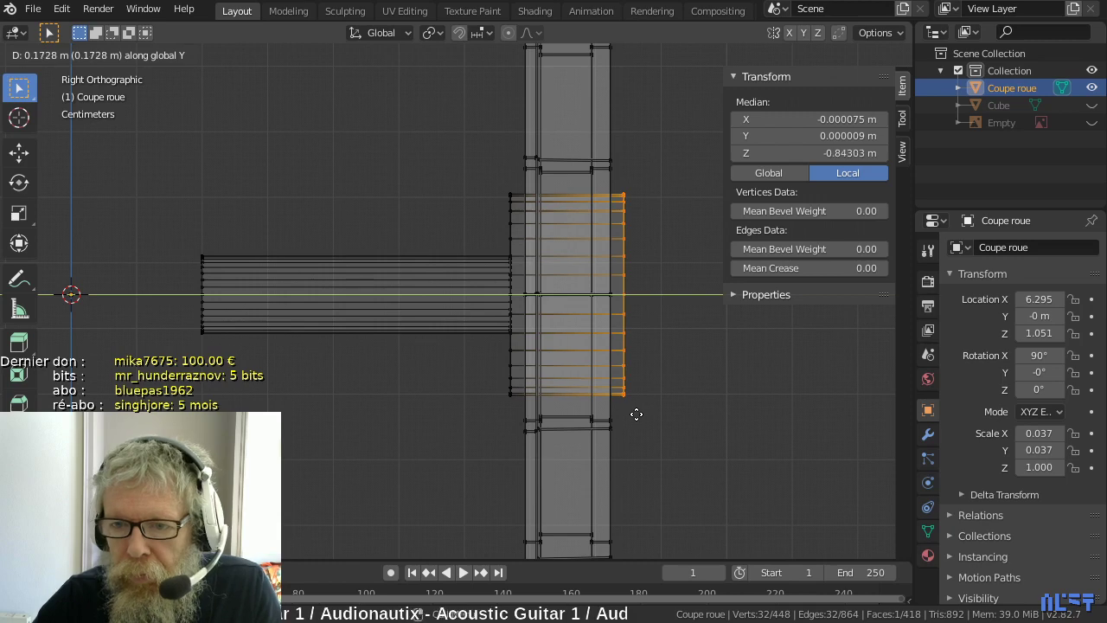
left_click(636, 414)
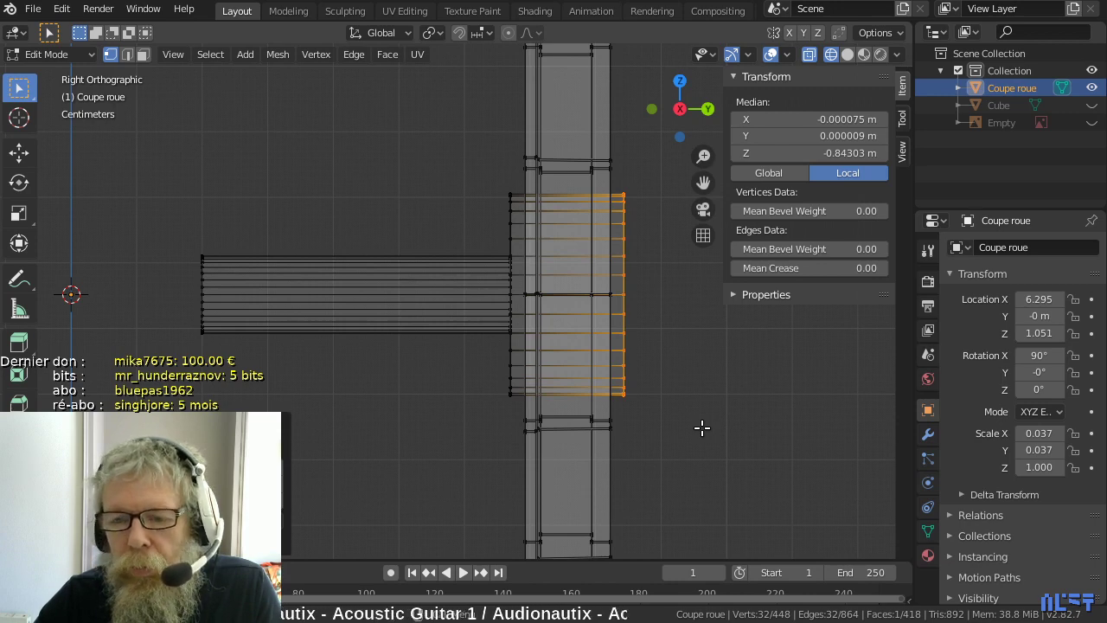
scroll(702, 427, "down", 4)
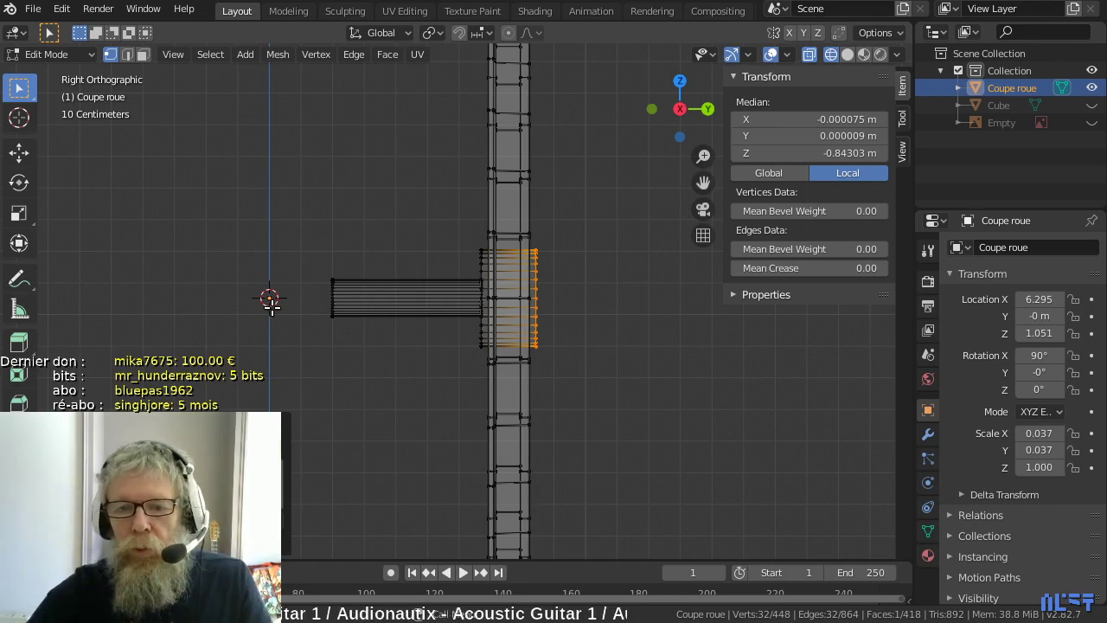
- Select the axle bar and box-select only the vertices at its left end
left_click(356, 297)
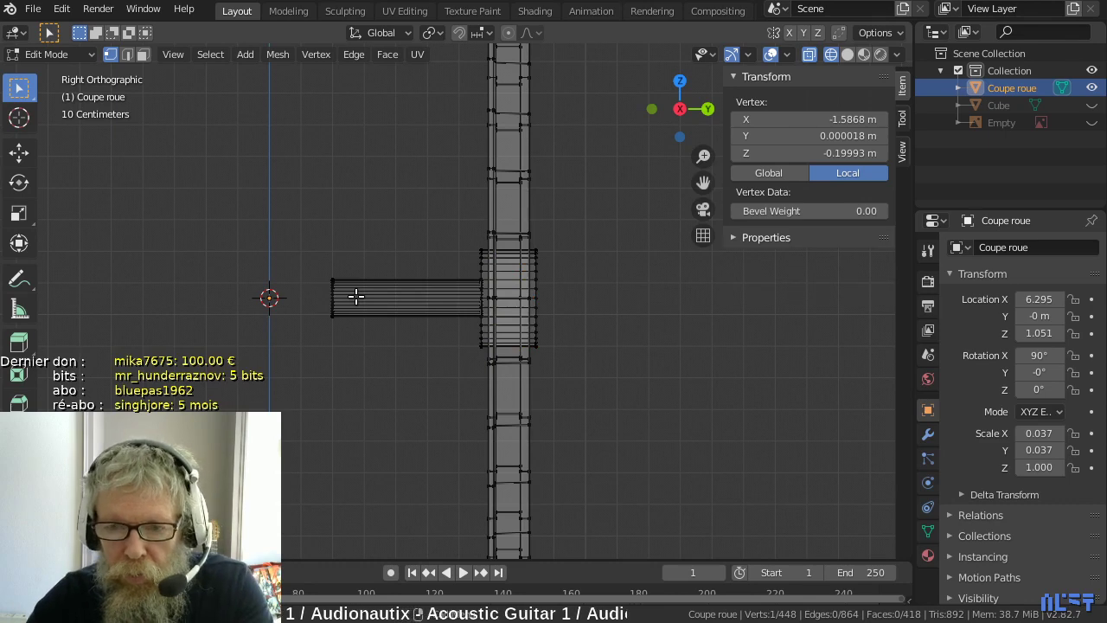
key("ctrl+l")
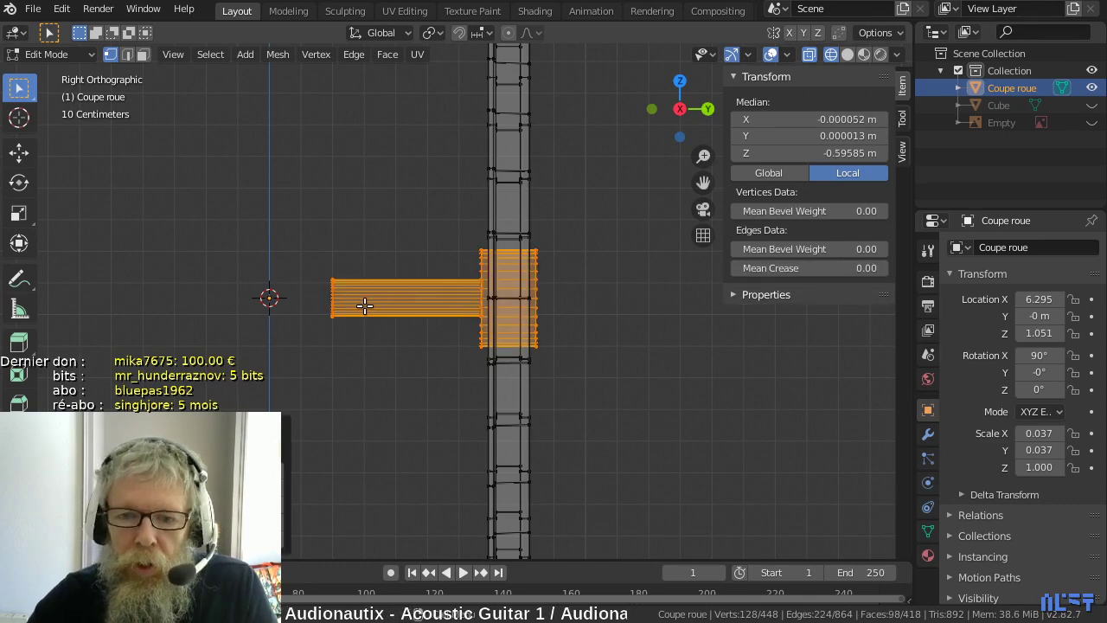
left_click_drag(314, 265, 354, 359)
- Move the bar's end vertices along global Y onto the model's central axis
key("g")
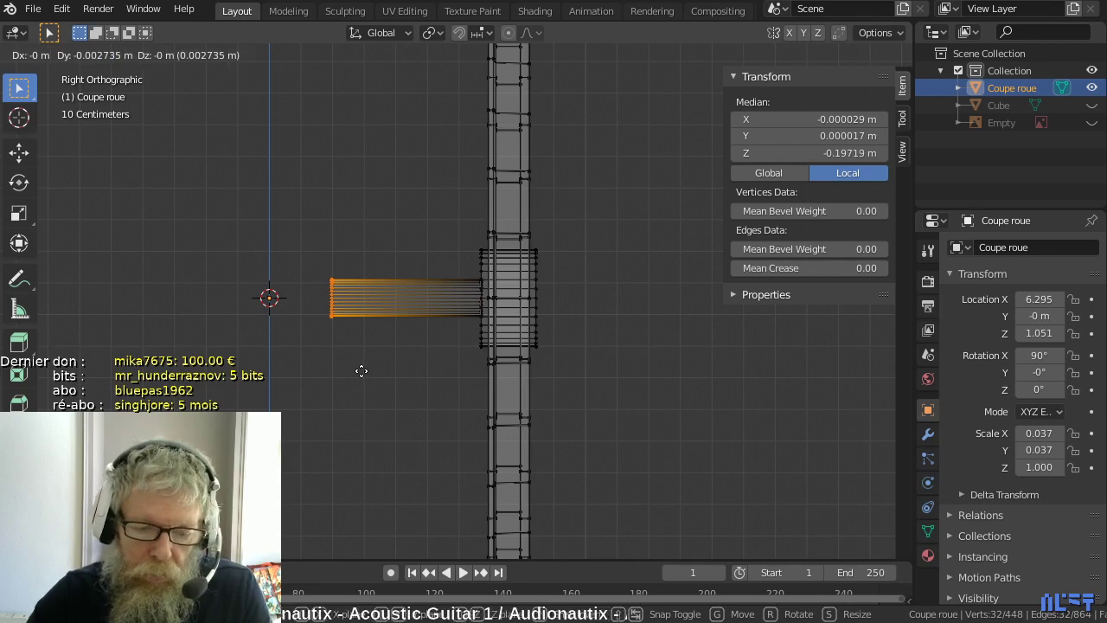
key("y")
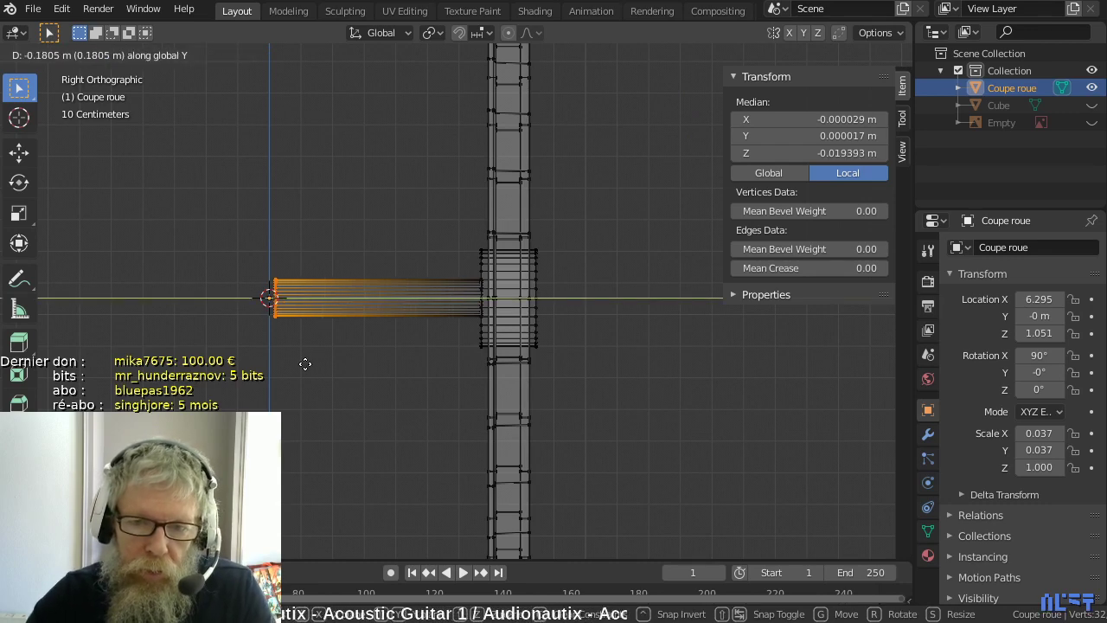
left_click(307, 365)
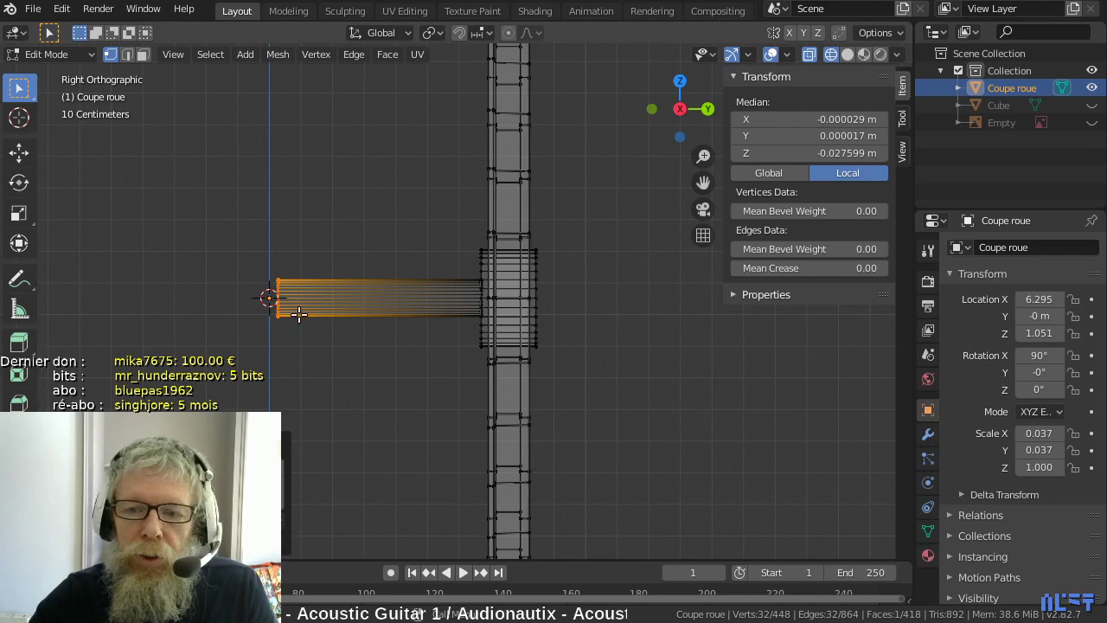
scroll(300, 314, "down", 4)
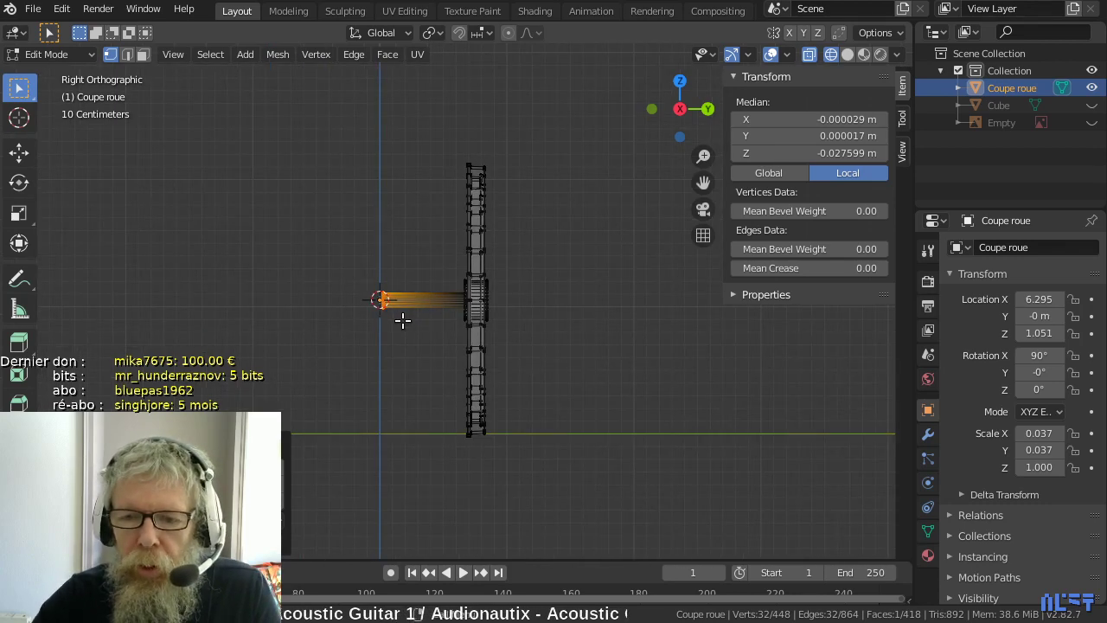
middle_click_drag(402, 320, 417, 340)
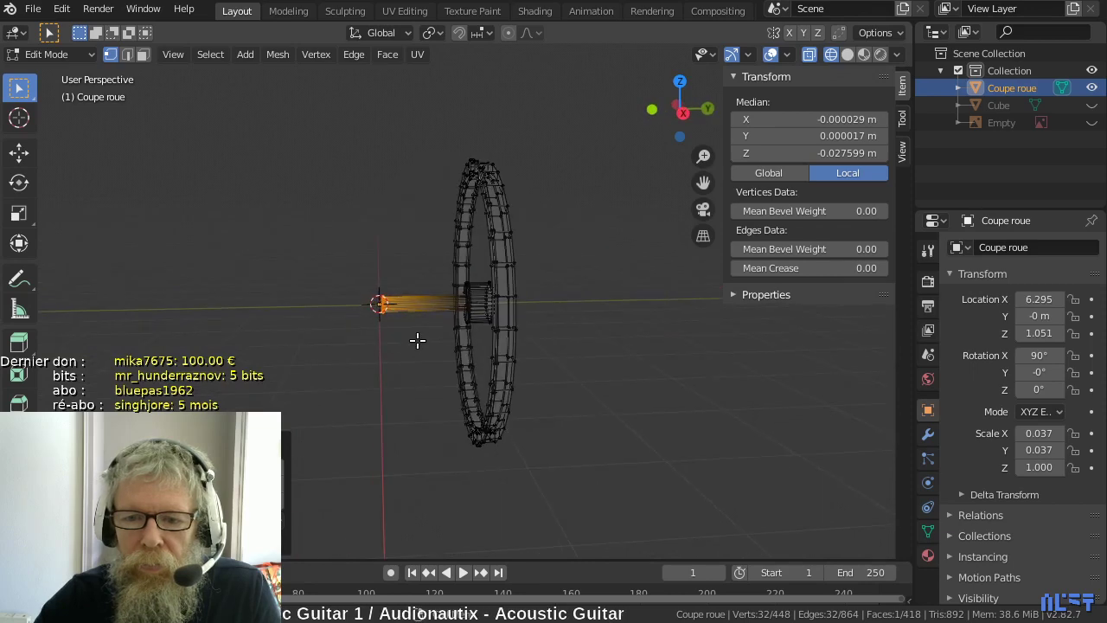
scroll(428, 361, "up", 2)
key("KP_3")
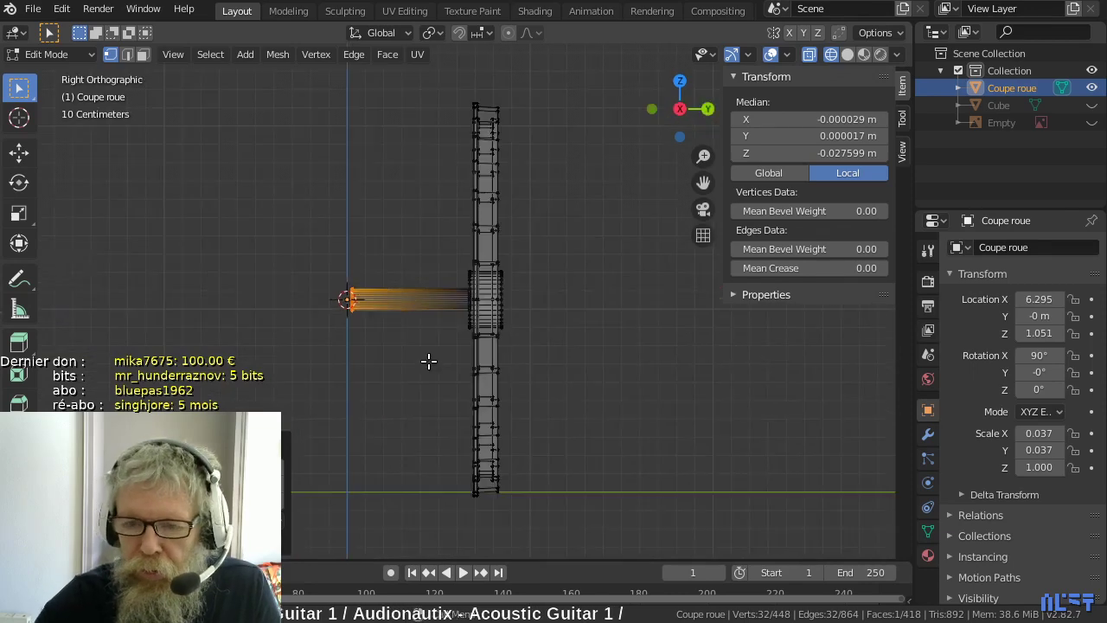
middle_click_drag(452, 470, 462, 326, "shift")
scroll(451, 348, "up", 3)
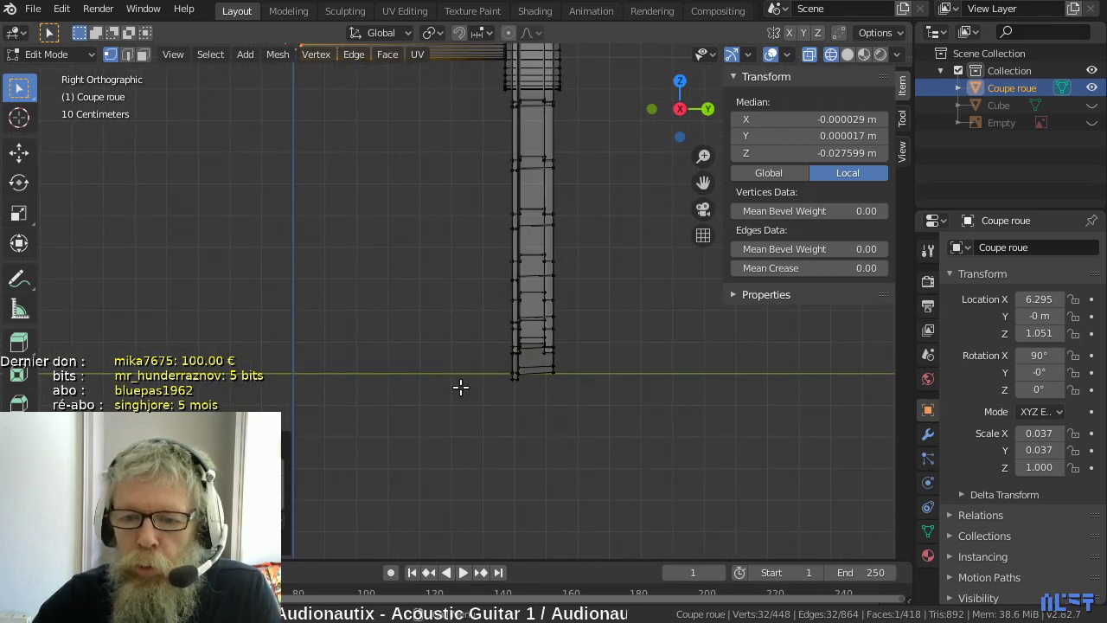
scroll(459, 389, "up", 2)
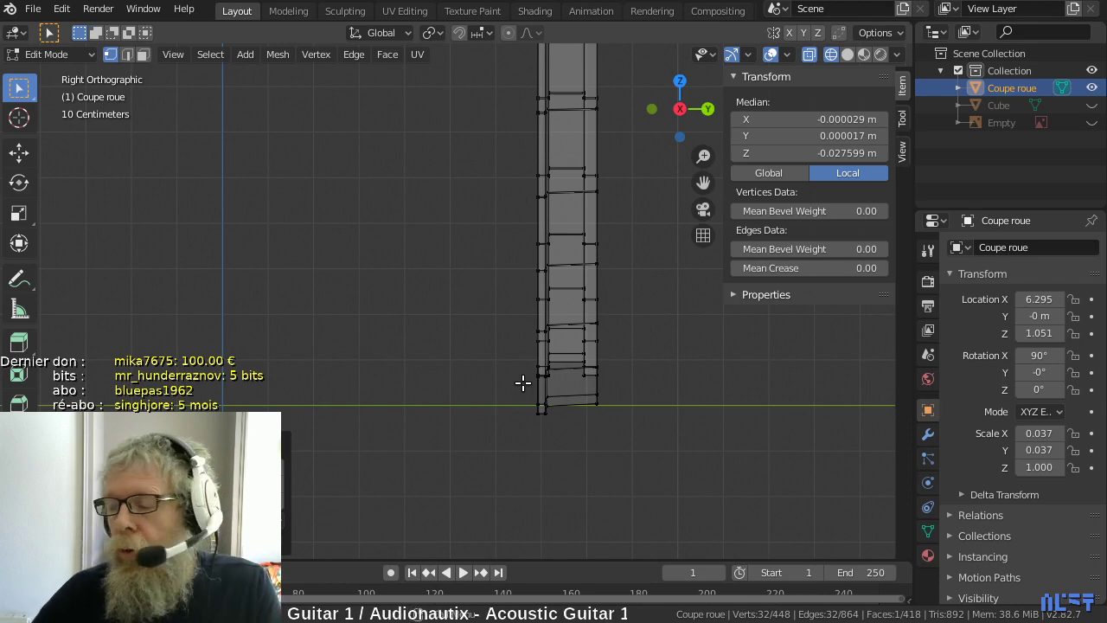
scroll(470, 371, "down", 4)
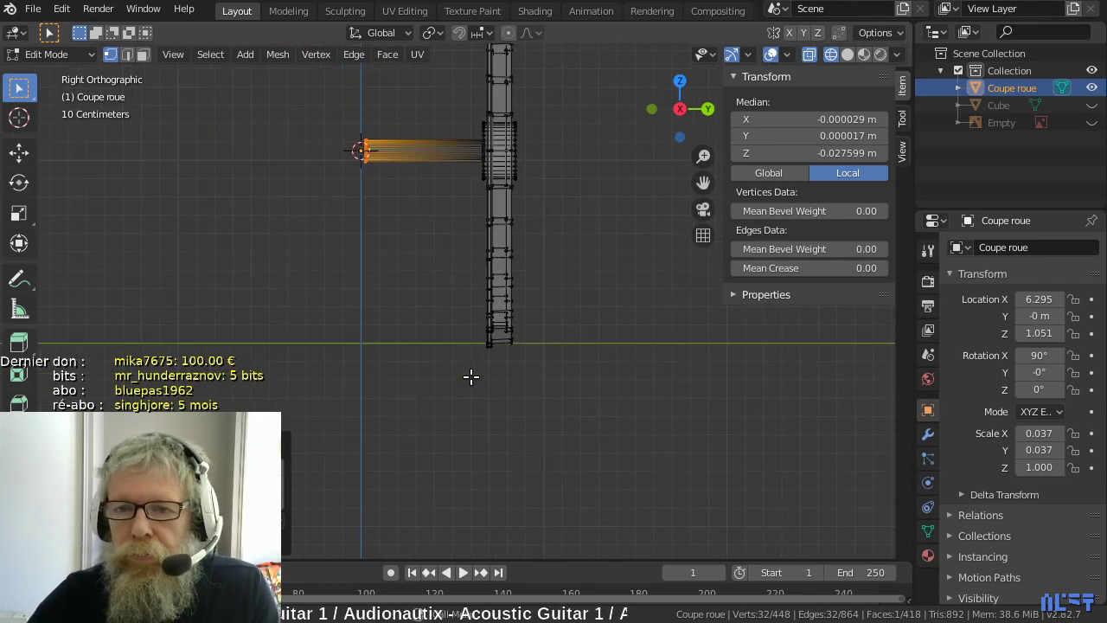
- Orbit into User Perspective and zoom in on the hub where the axle meets the wheel
scroll(470, 376, "down", 3)
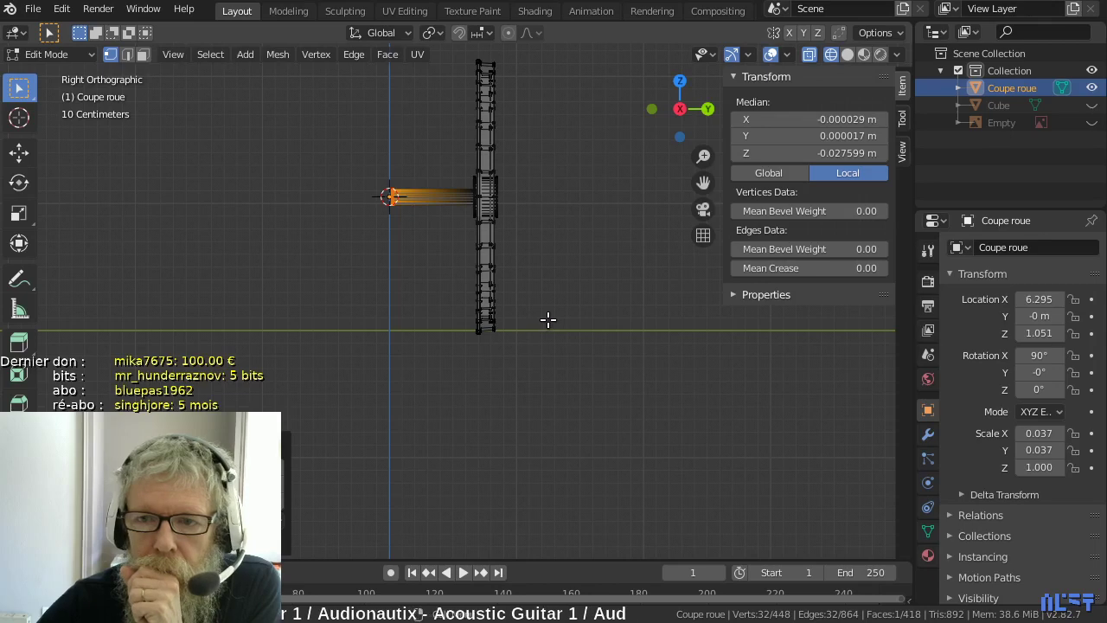
middle_click_drag(546, 319, 447, 373)
scroll(447, 373, "up", 4)
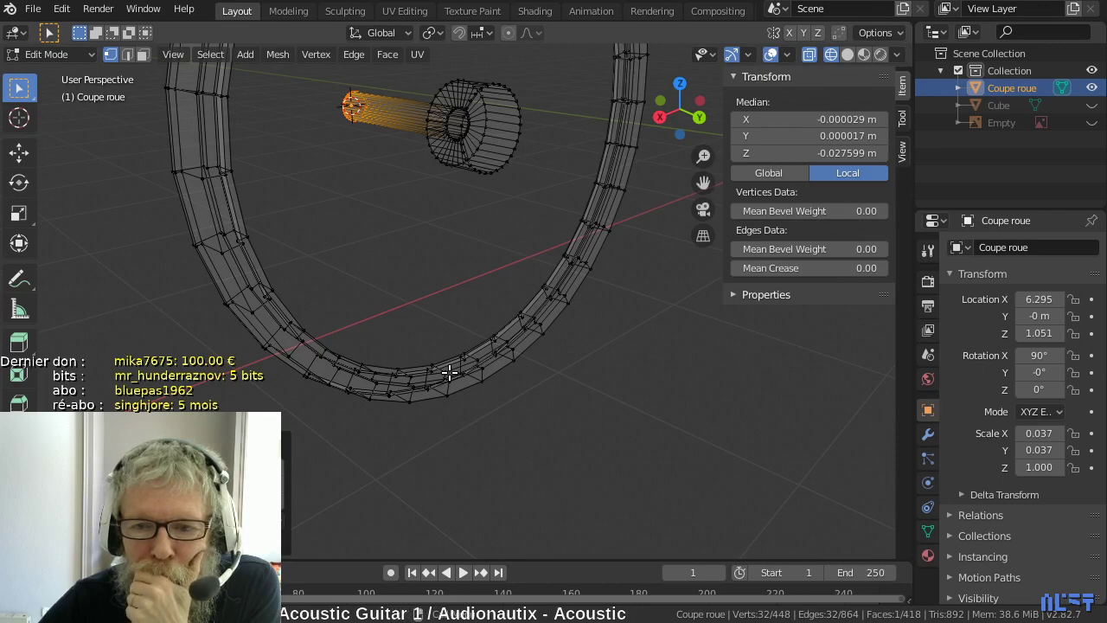
scroll(447, 372, "down", 5)
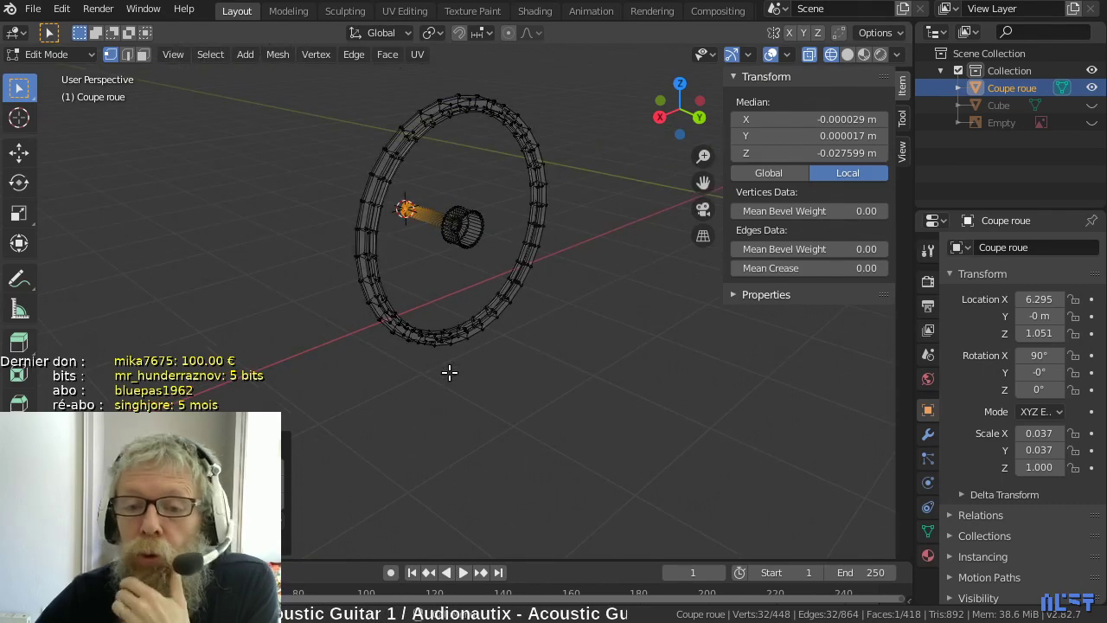
middle_click_drag(447, 372, 585, 374)
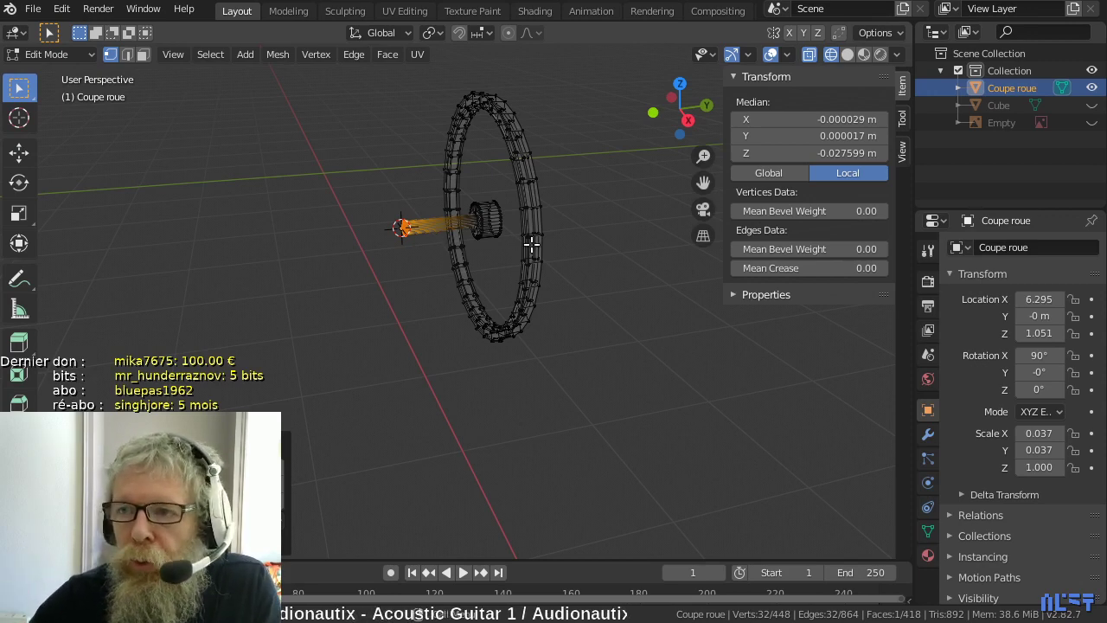
middle_click_drag(532, 245, 436, 303)
scroll(436, 302, "up", 5)
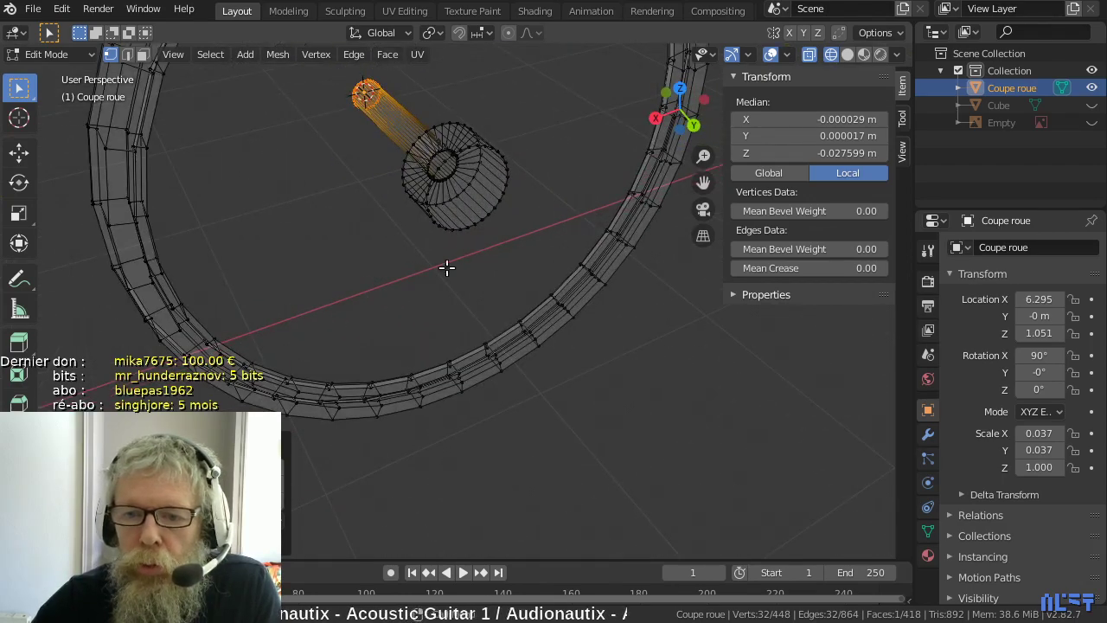
scroll(456, 256, "up", 1)
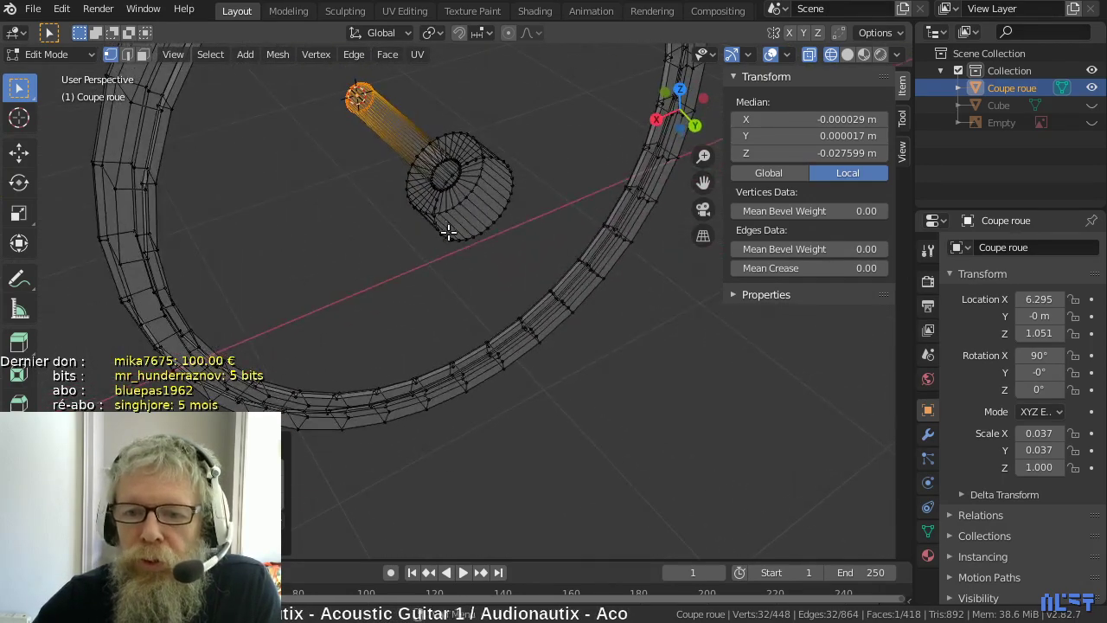
- Turn off X-ray and select the hub's flat circular end cap face in face mode
left_click(446, 237)
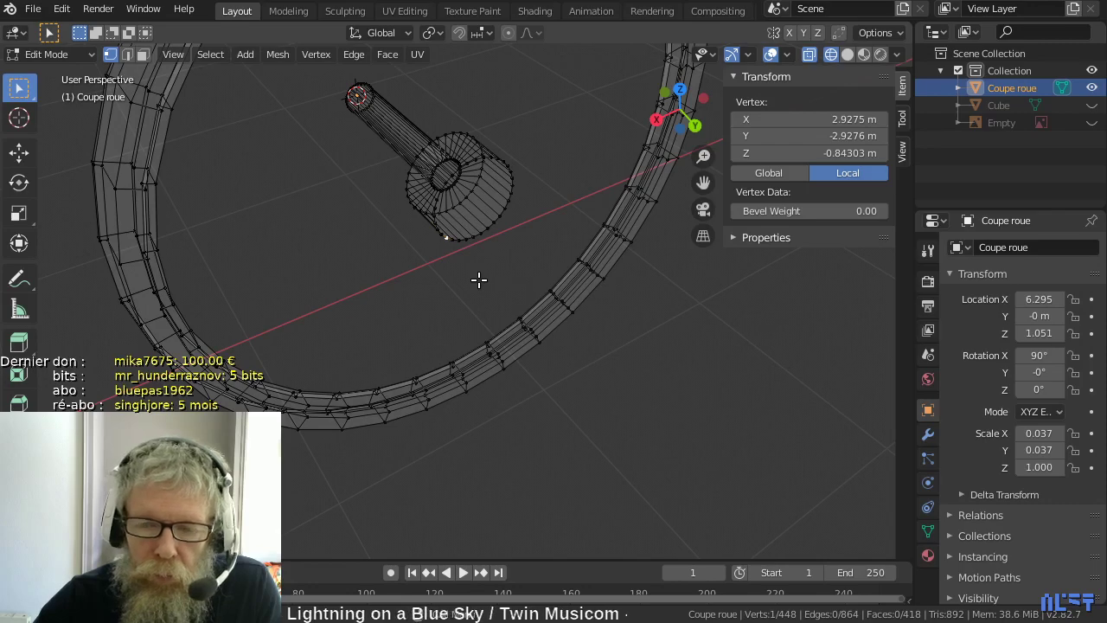
scroll(479, 279, "up", 2)
middle_click_drag(484, 222, 445, 427, "shift")
scroll(449, 383, "up", 2)
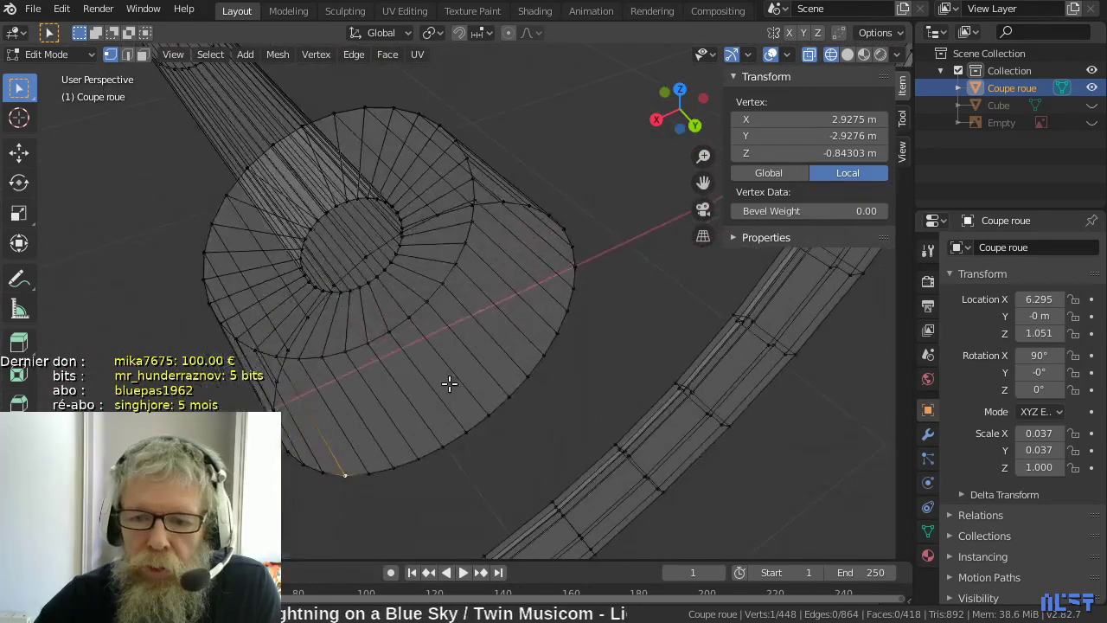
left_click(809, 55)
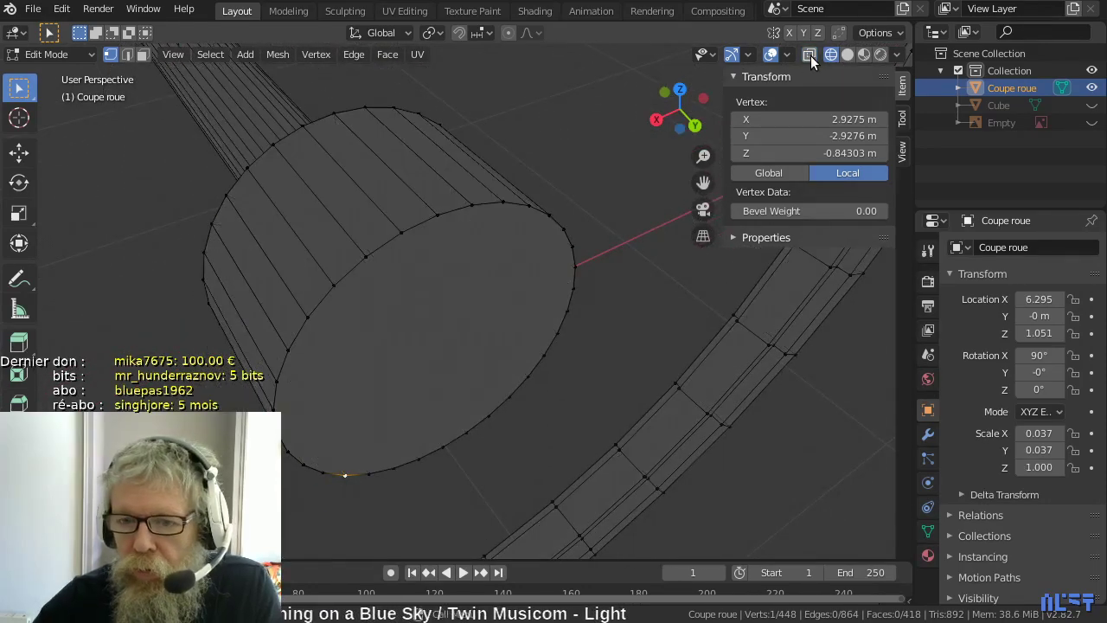
key("3")
left_click(426, 379)
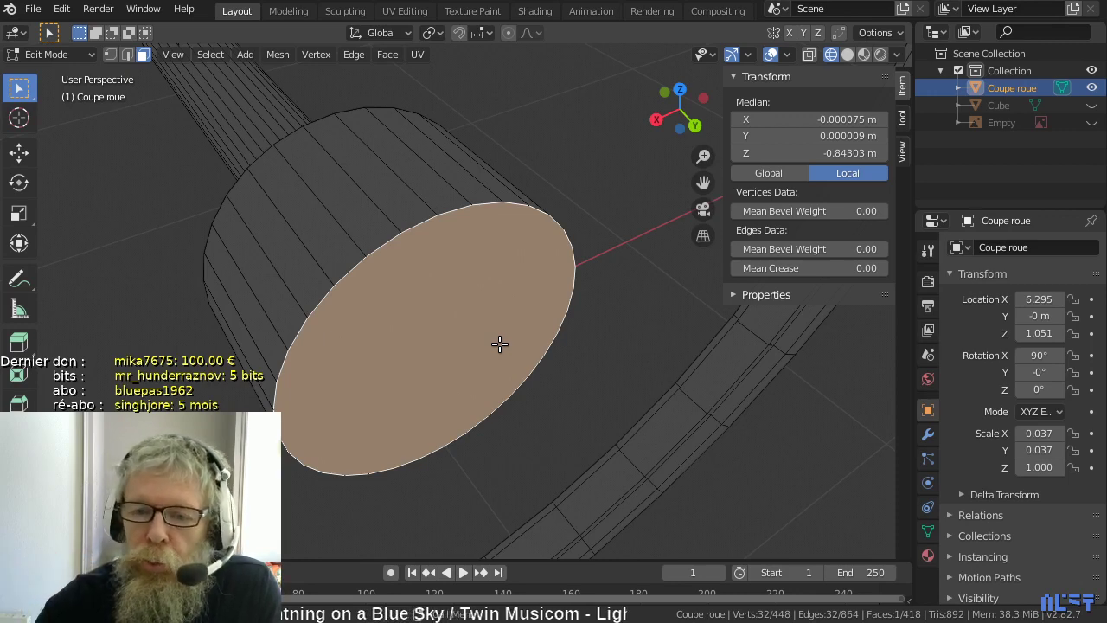
- Delete only the hub's flat end cap face, leaving its end open
key("x")
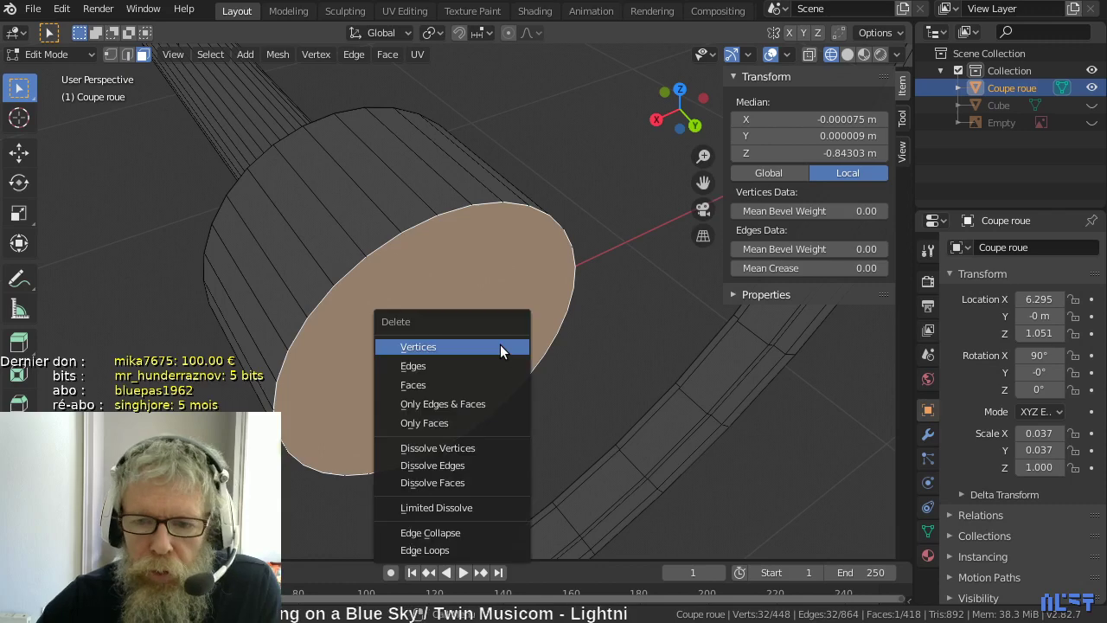
left_click(490, 422)
middle_click_drag(440, 400, 398, 176, "shift")
- In edge select mode, select the full edge loop around the hub's open rim
left_click(403, 134)
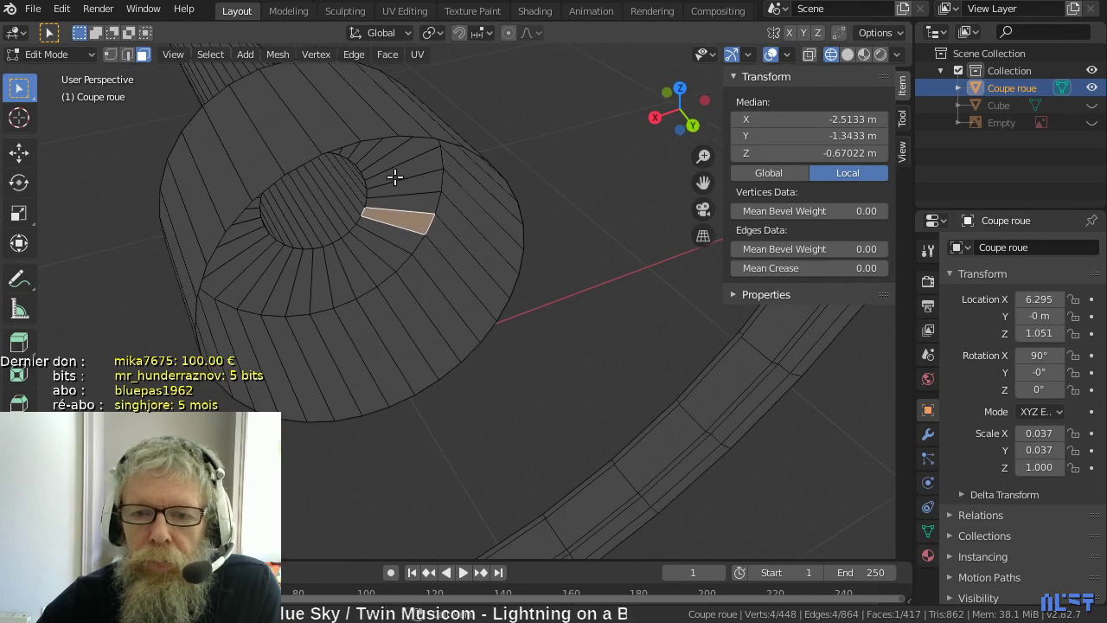
key("2")
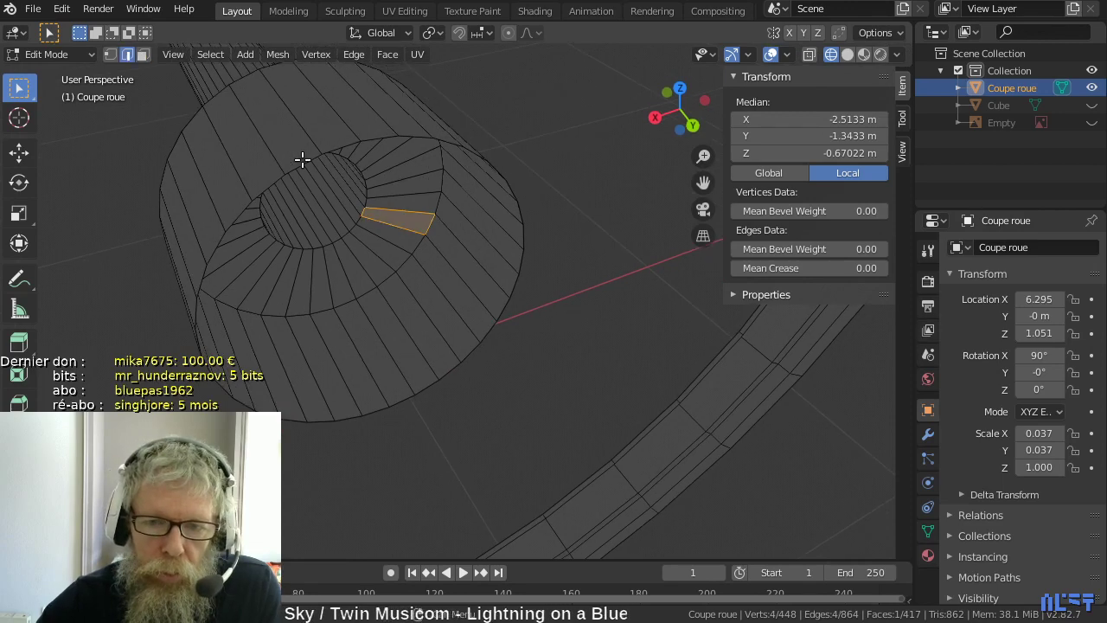
left_click(339, 147)
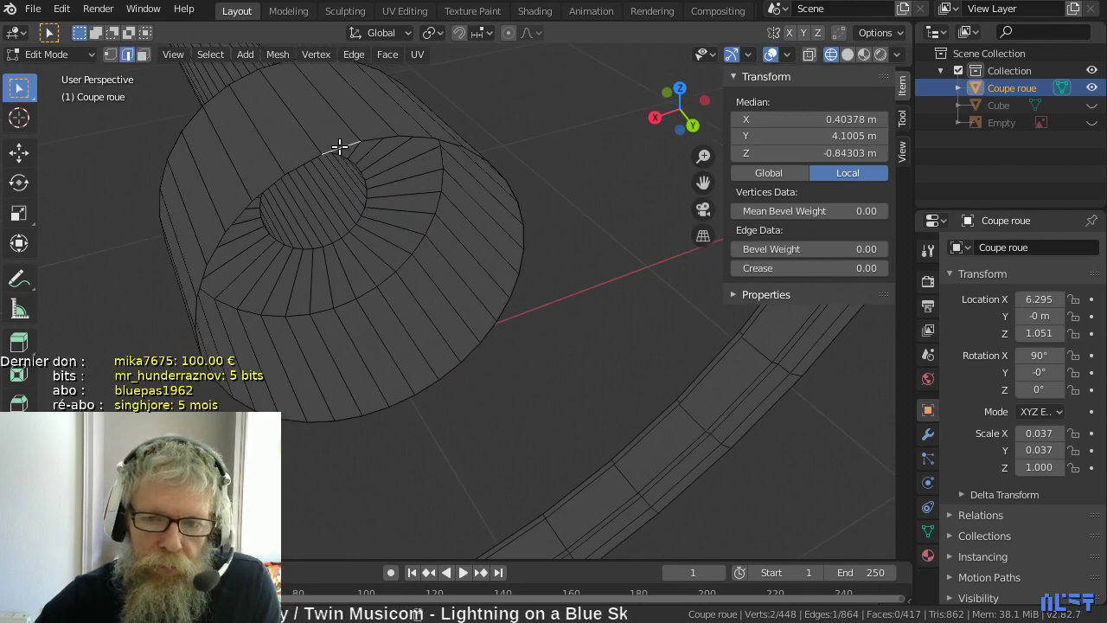
key("alt+a")
left_click(339, 147, "alt")
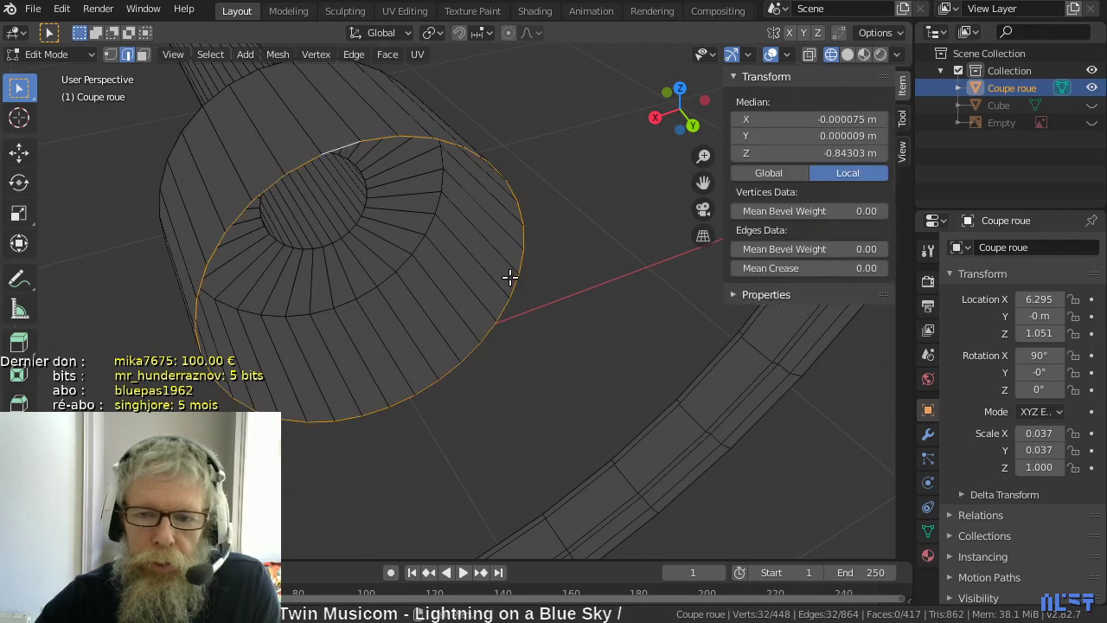
- From the back view, scale the rim vertex ring inward with Y locked, toward about 0.38
key("1")
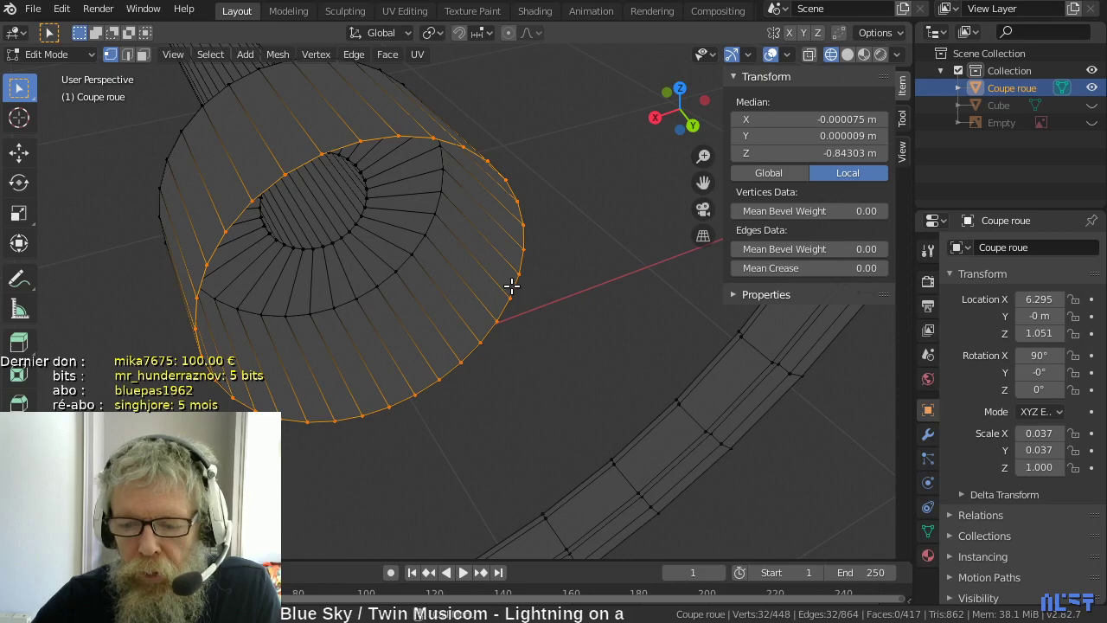
key("KP_1")
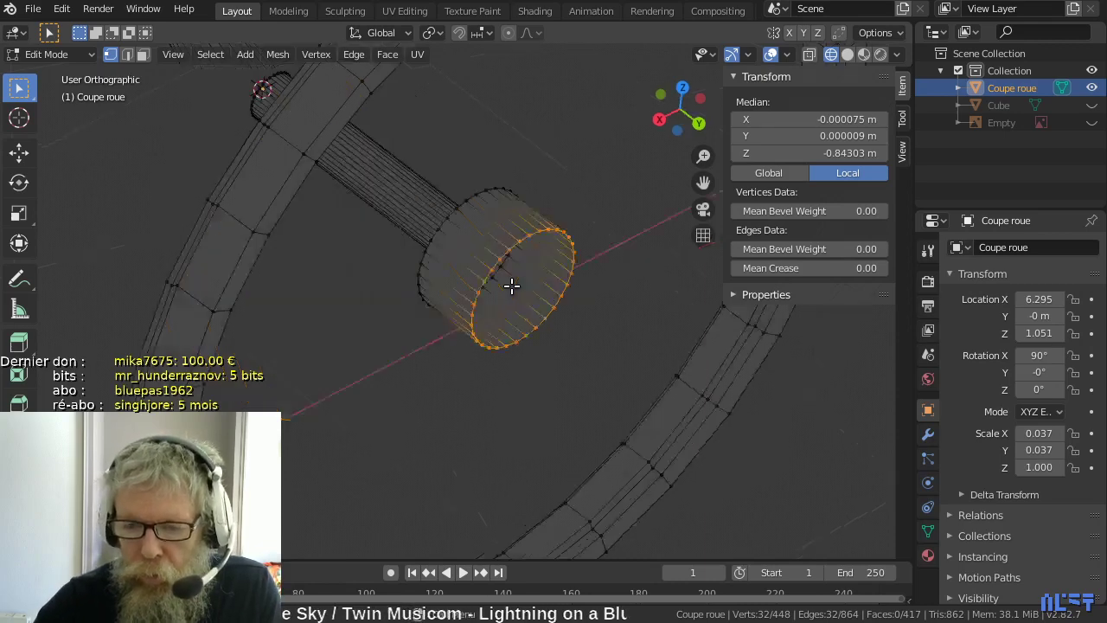
key("ctrl+KP_1")
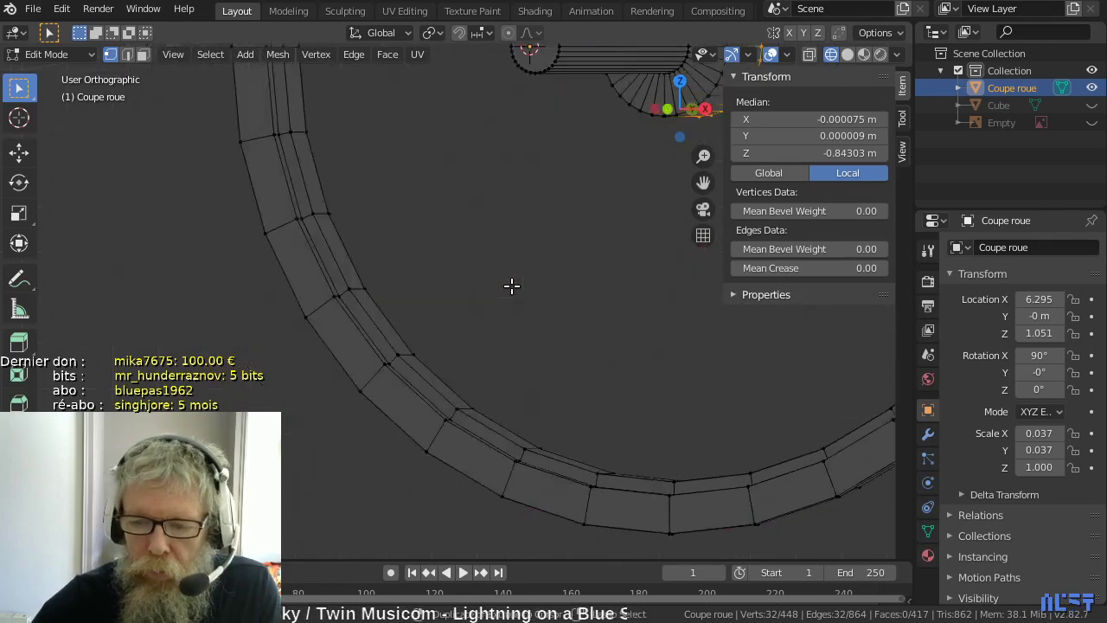
middle_click_drag(445, 215, 576, 485, "shift")
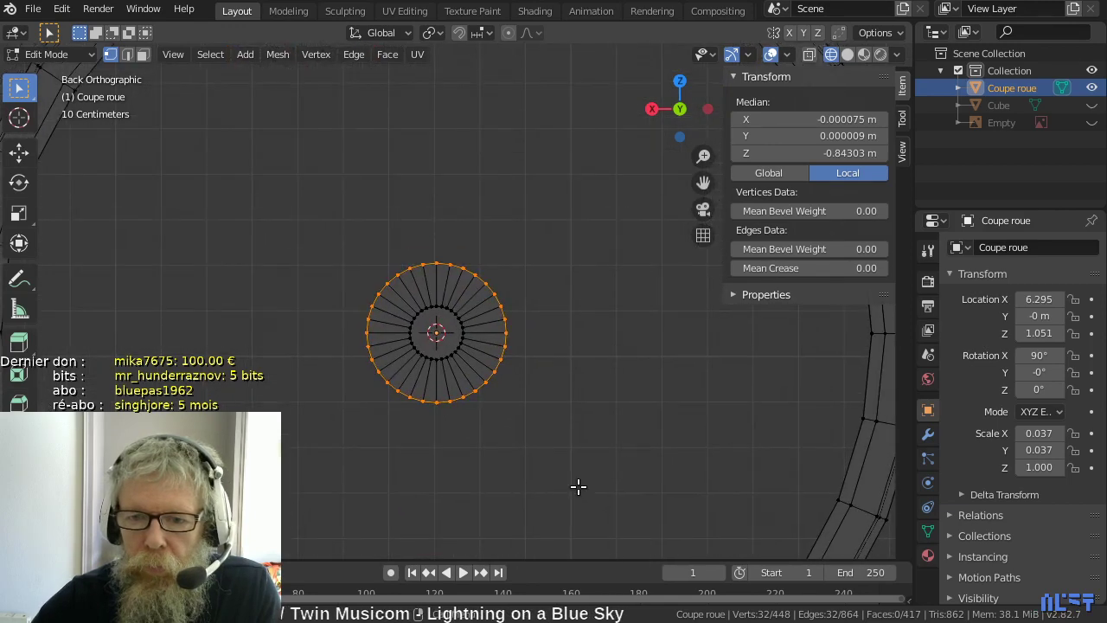
scroll(584, 481, "up", 3)
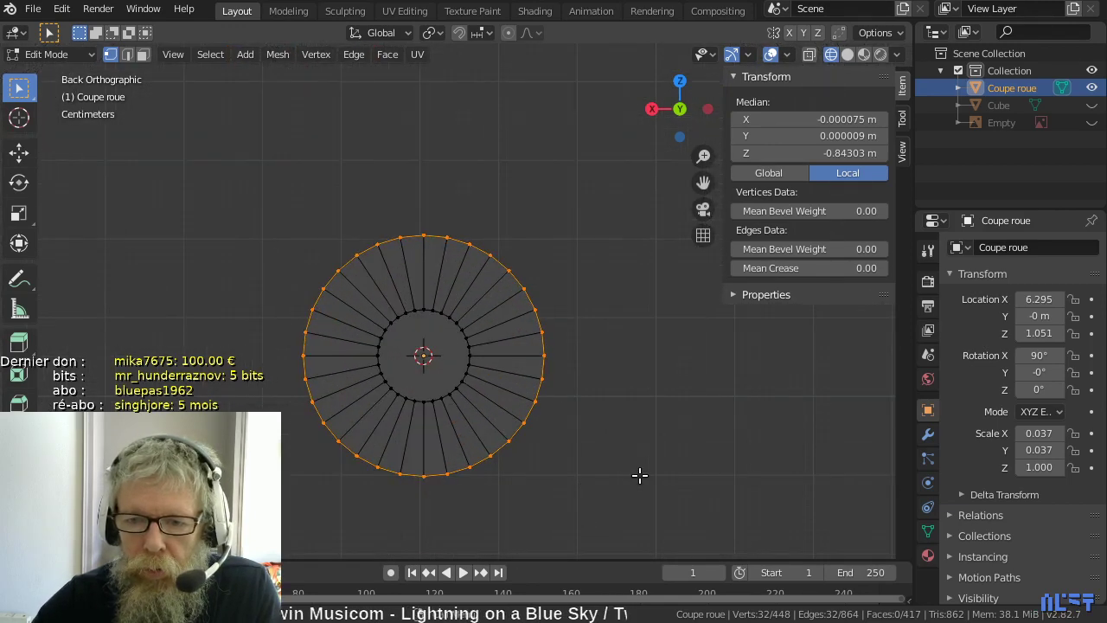
key("s")
key("Escape")
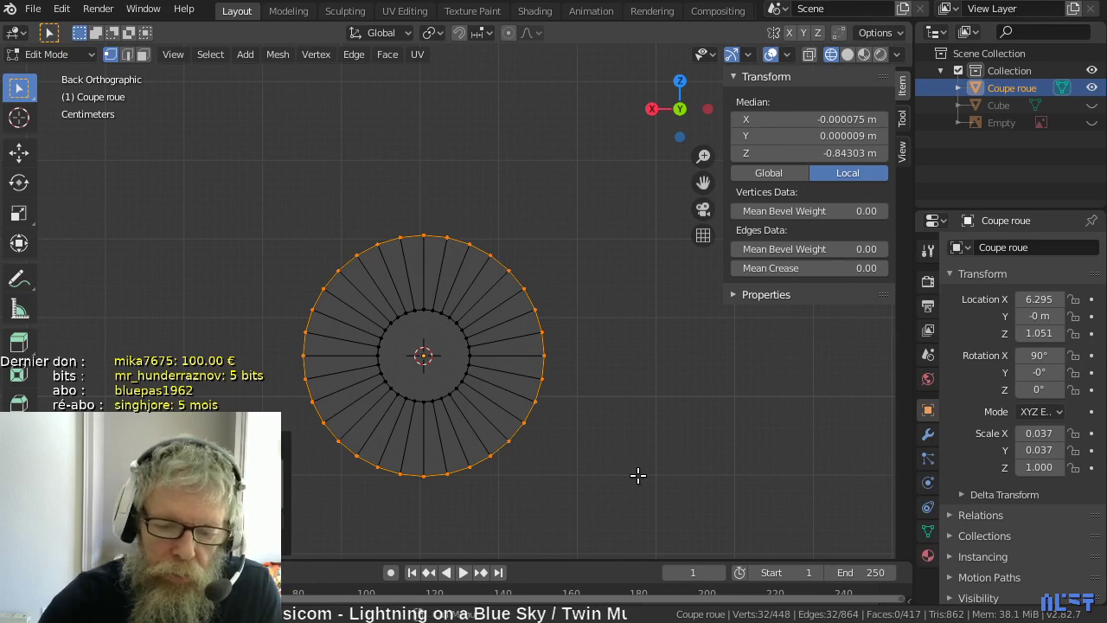
key("s")
key("shift+y")
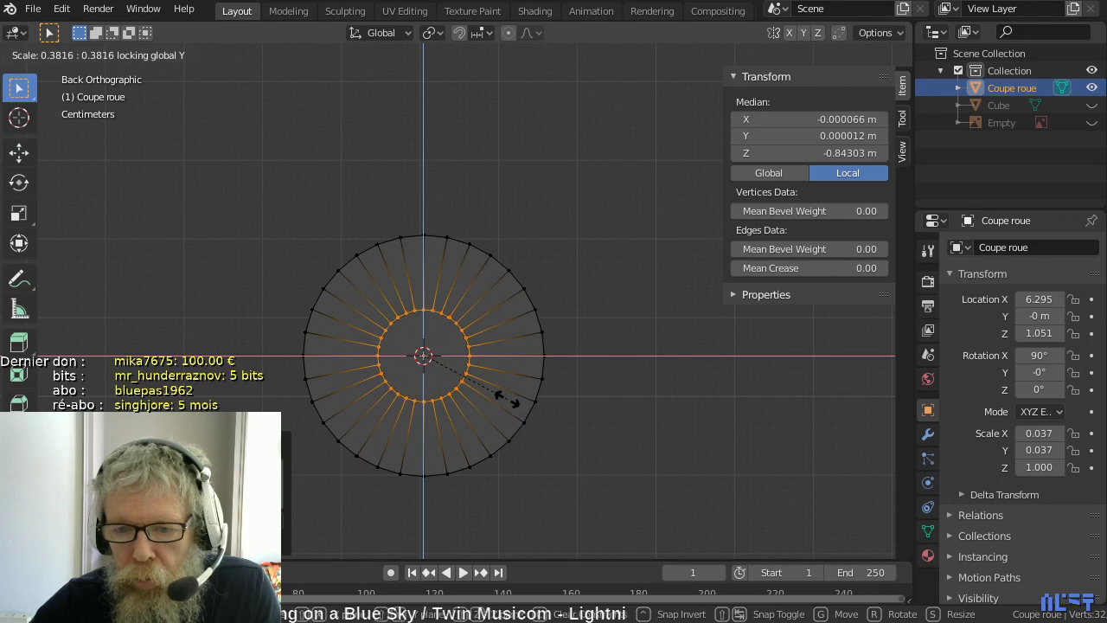
- Confirm the inner ring at about 0.38, then join its top and bottom vertices with an edge
left_click(507, 400)
scroll(507, 398, "up", 3)
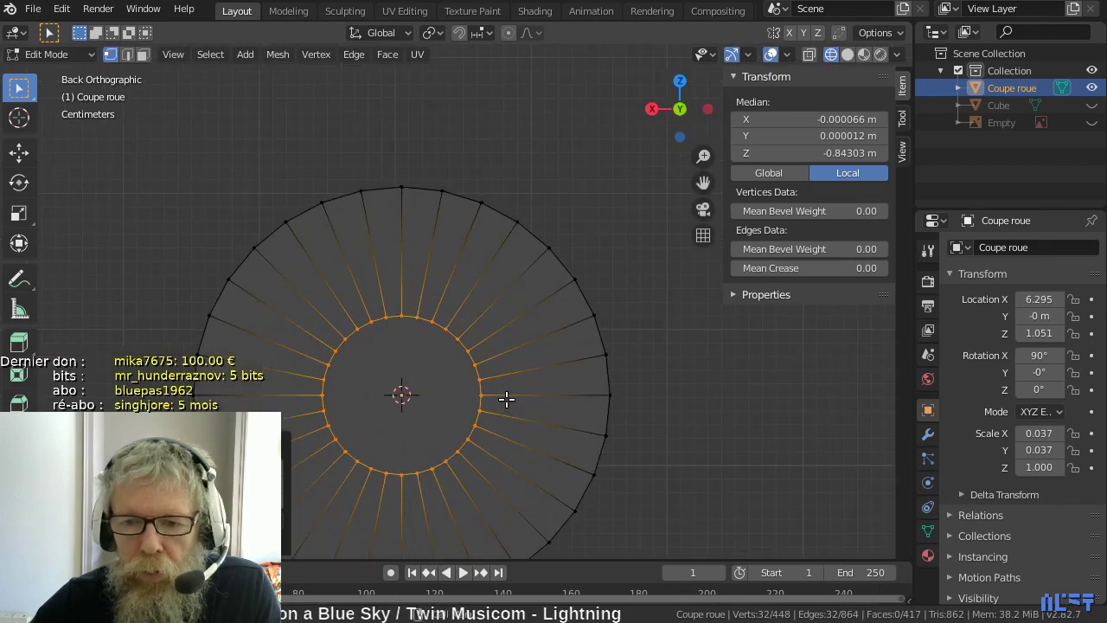
middle_click_drag(448, 409, 476, 329, "shift")
scroll(475, 334, "up", 4)
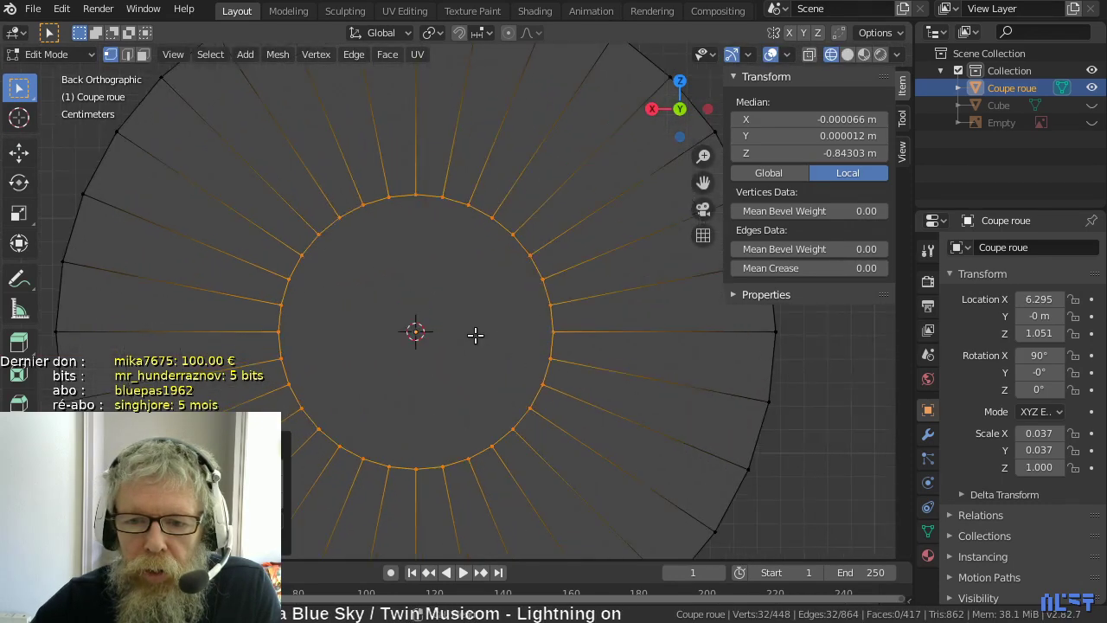
left_click(416, 194)
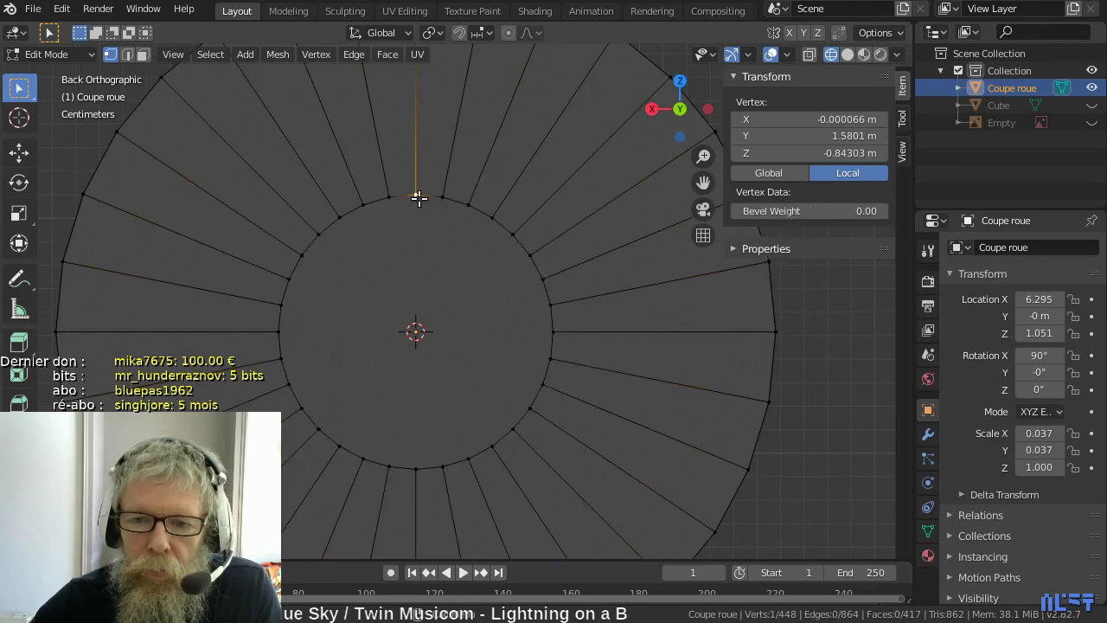
left_click(415, 467, "shift")
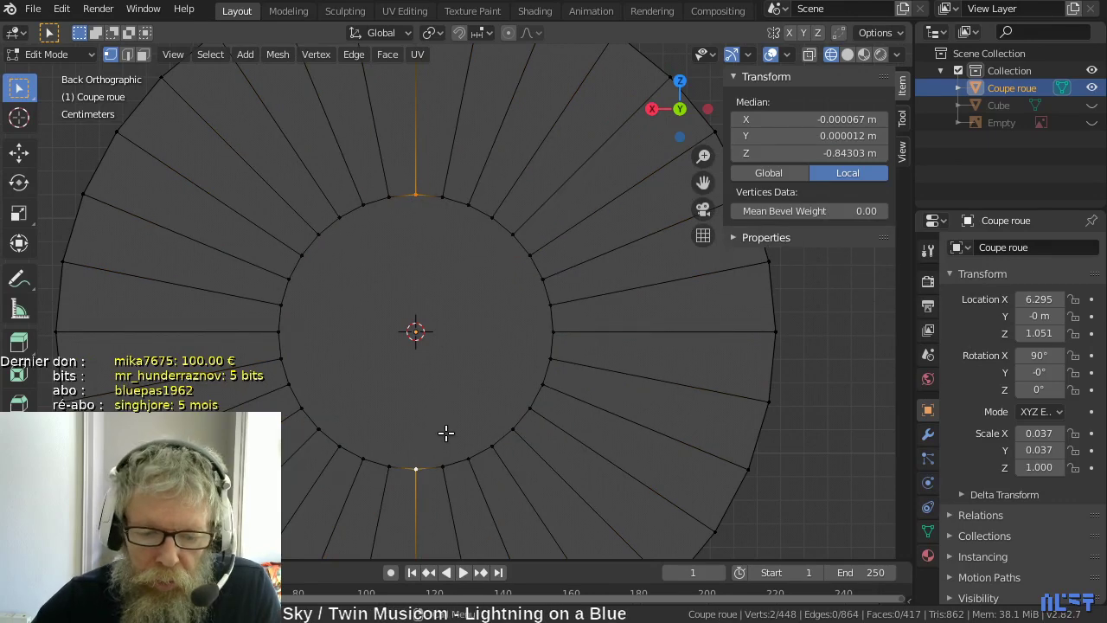
key("f")
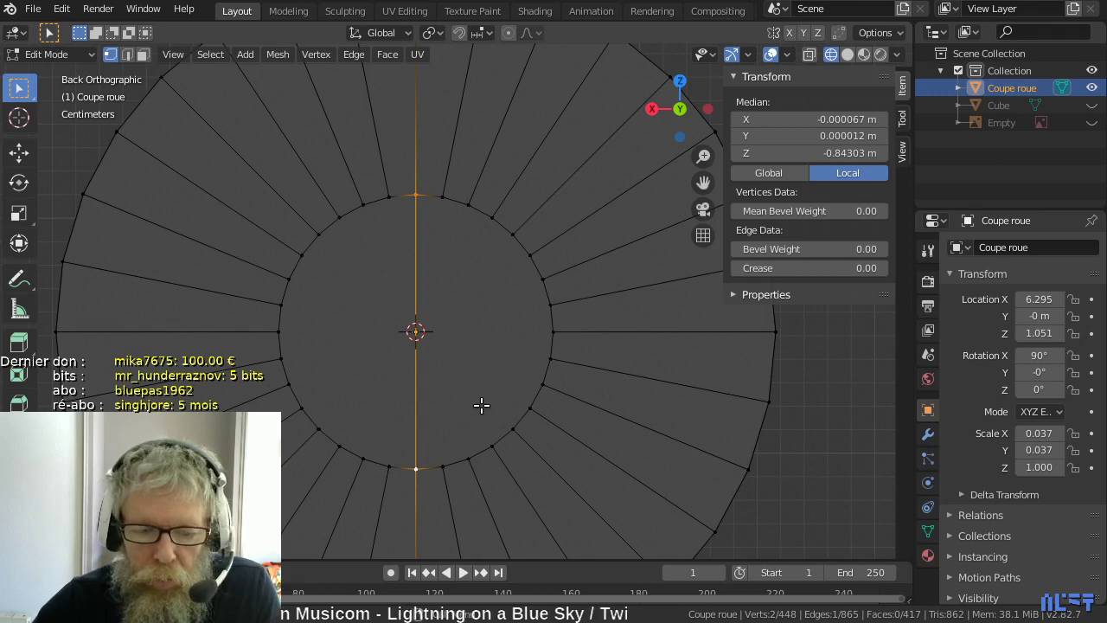
- Switch to edge select mode and select the new vertical edge
key("F2")
key("Escape")
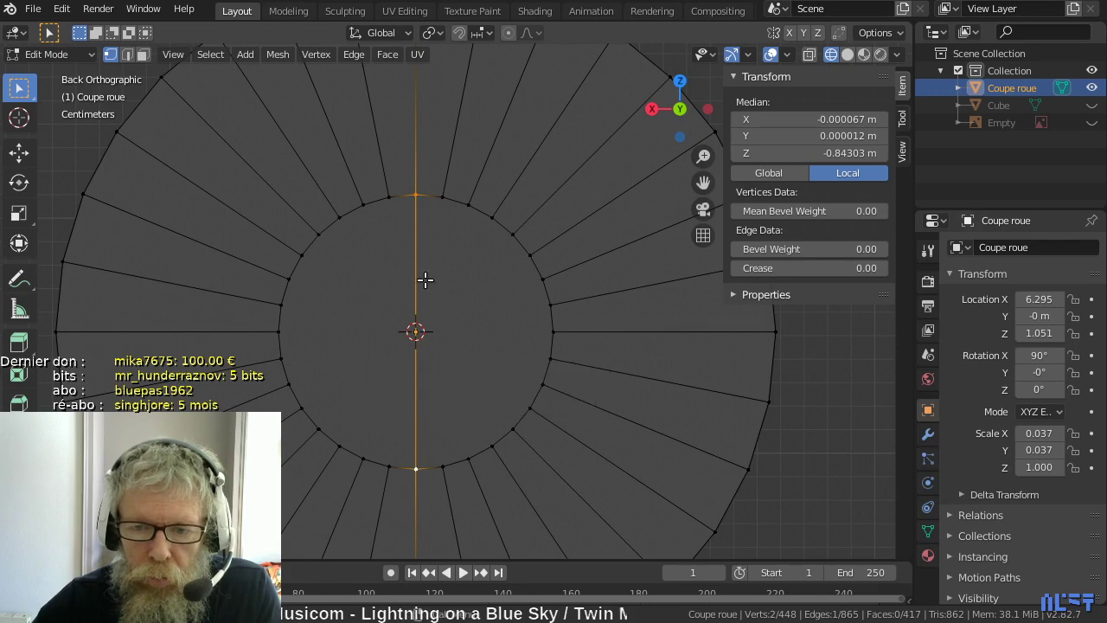
key("2")
left_click(411, 282)
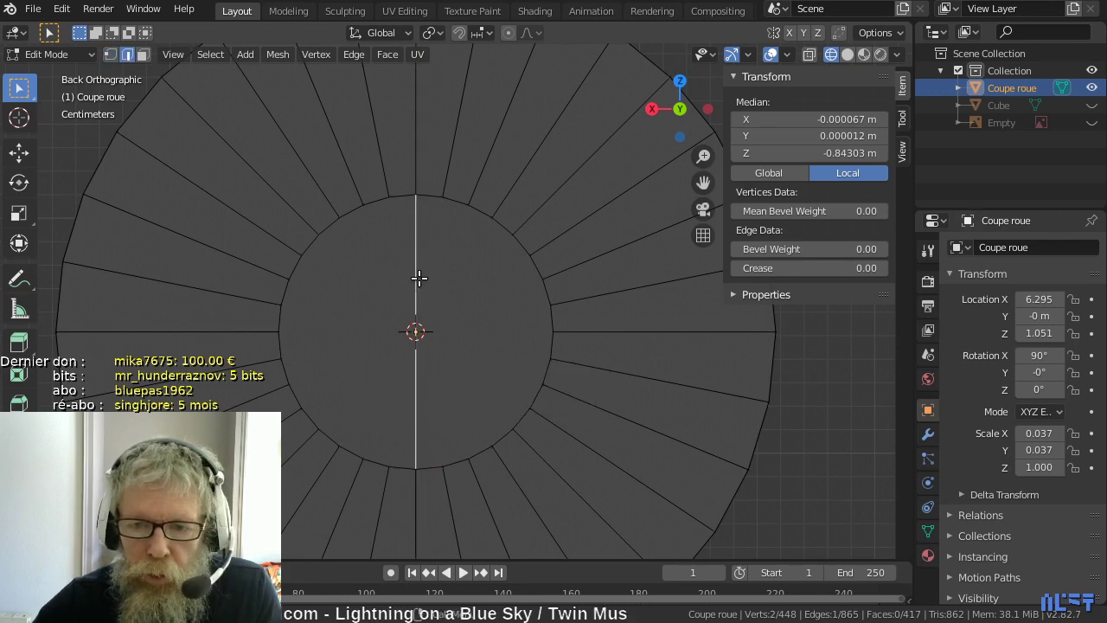
- Subdivide the vertical edge at its midpoint and fill wedge faces around the right half of the circle
right_click(420, 276)
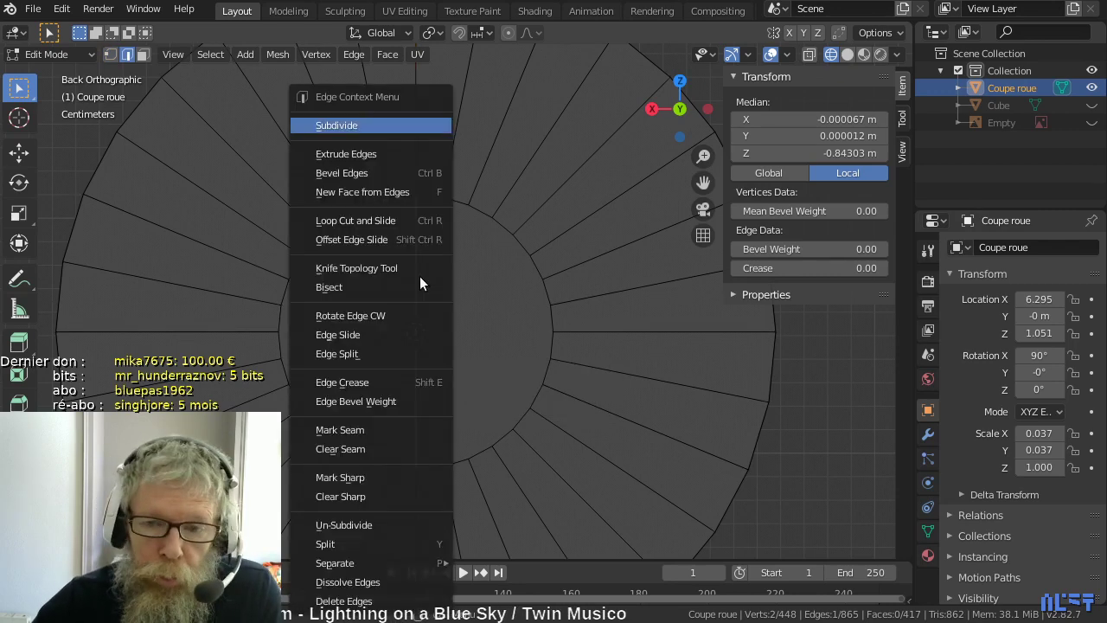
left_click(406, 126)
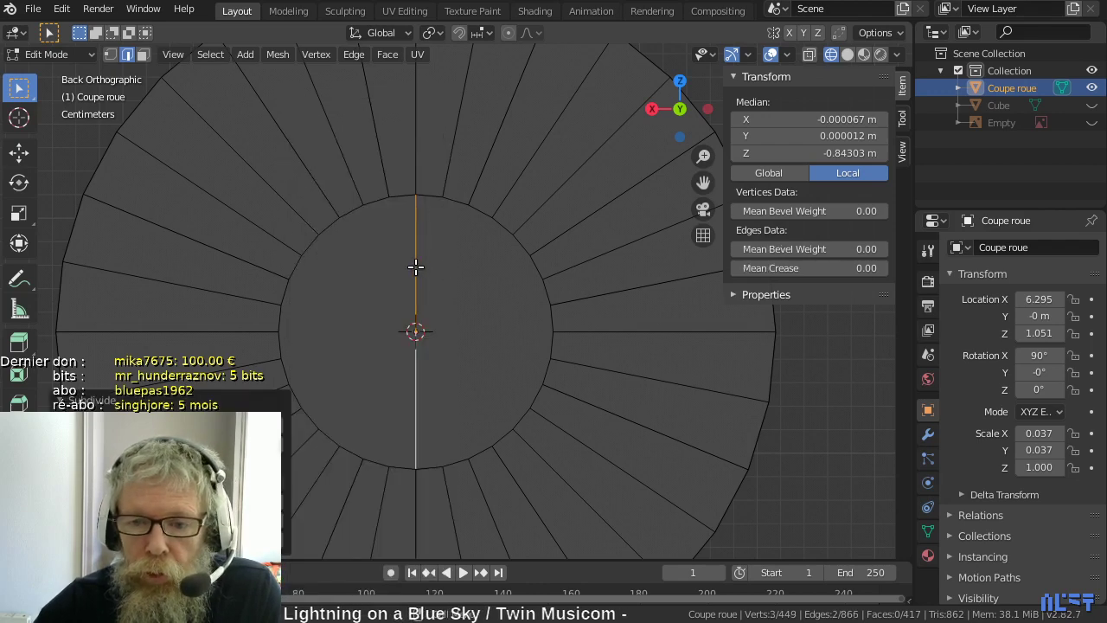
left_click(416, 267)
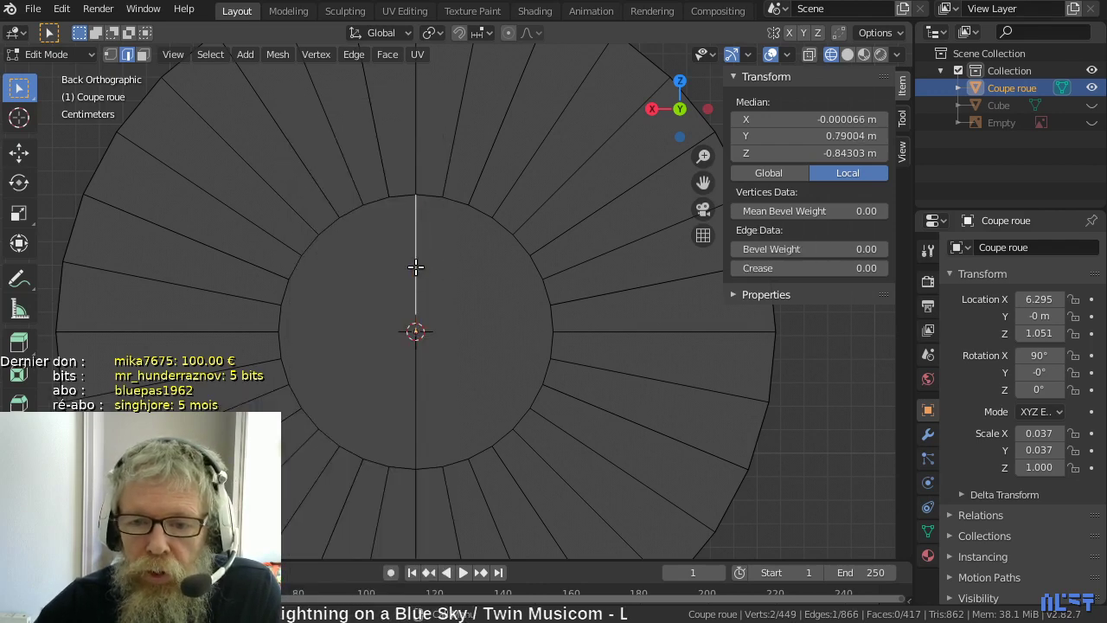
left_click(448, 199, "shift")
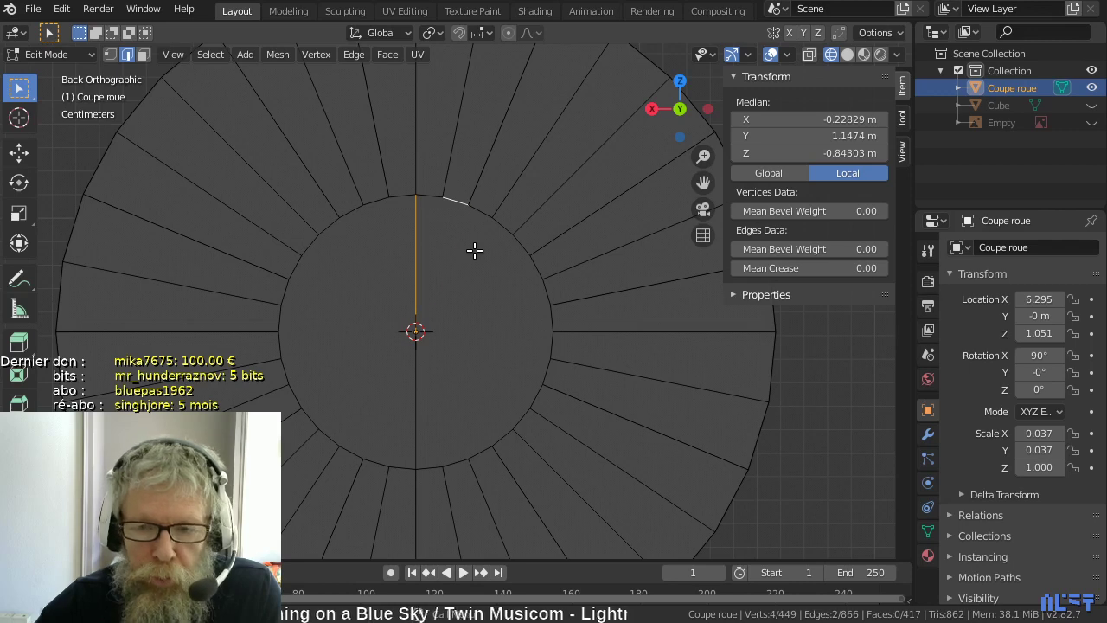
key("f")
left_click(446, 257)
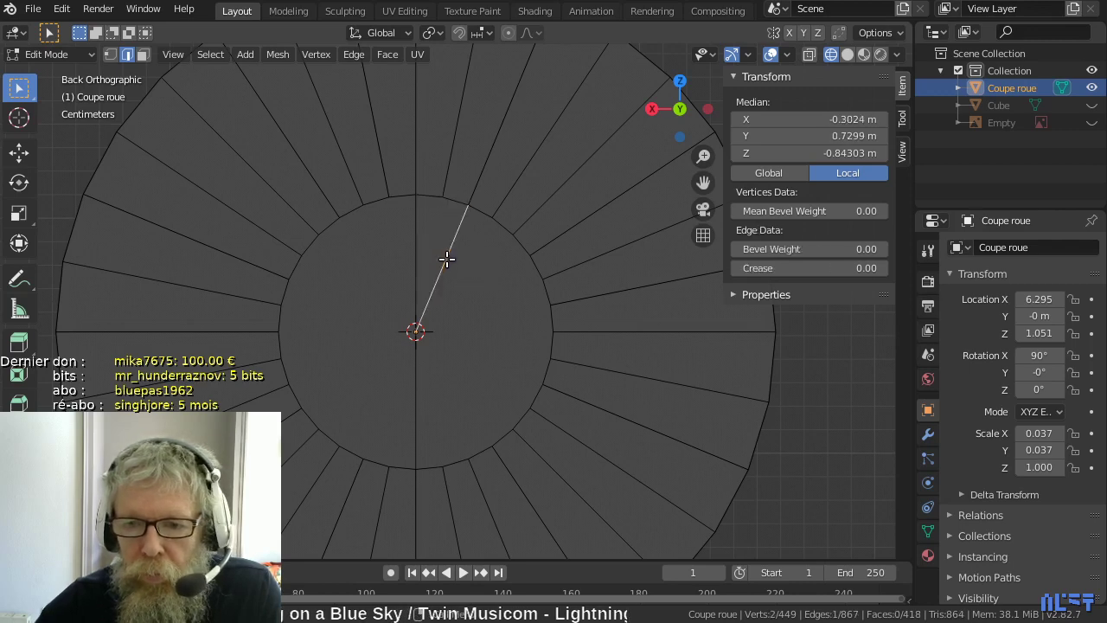
left_click(494, 227, "shift")
key("f")
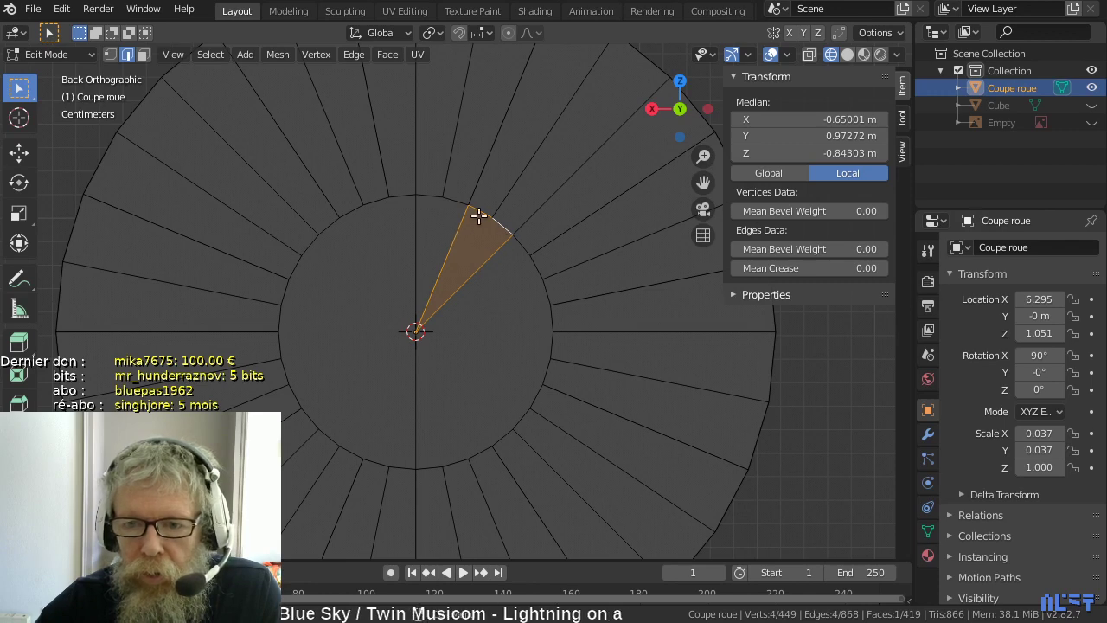
left_click(485, 262)
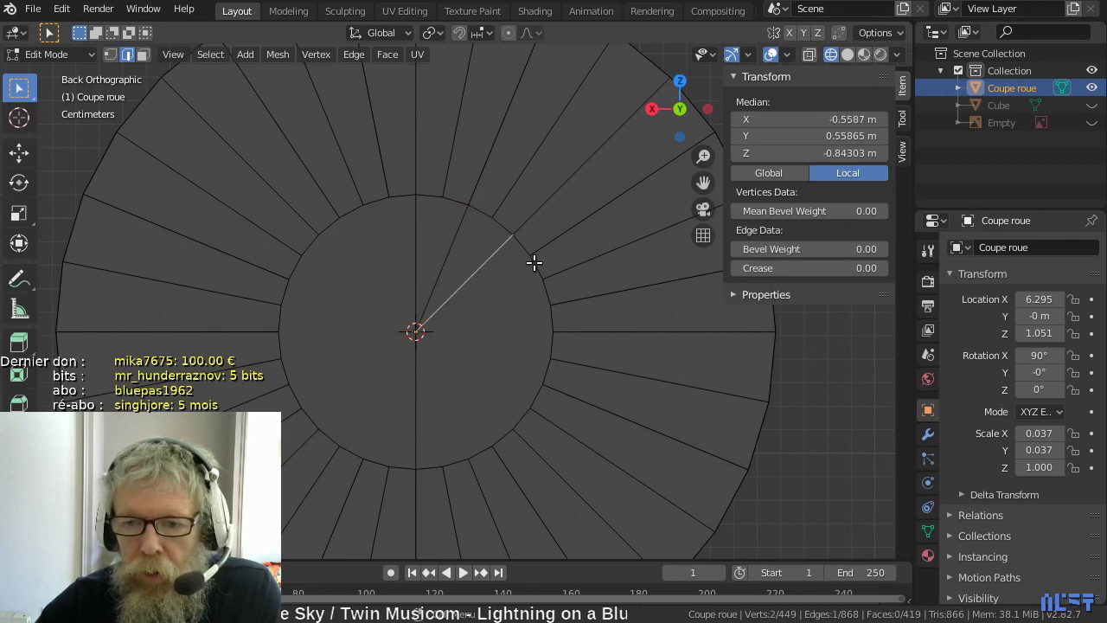
left_click(534, 262, "shift")
key("f")
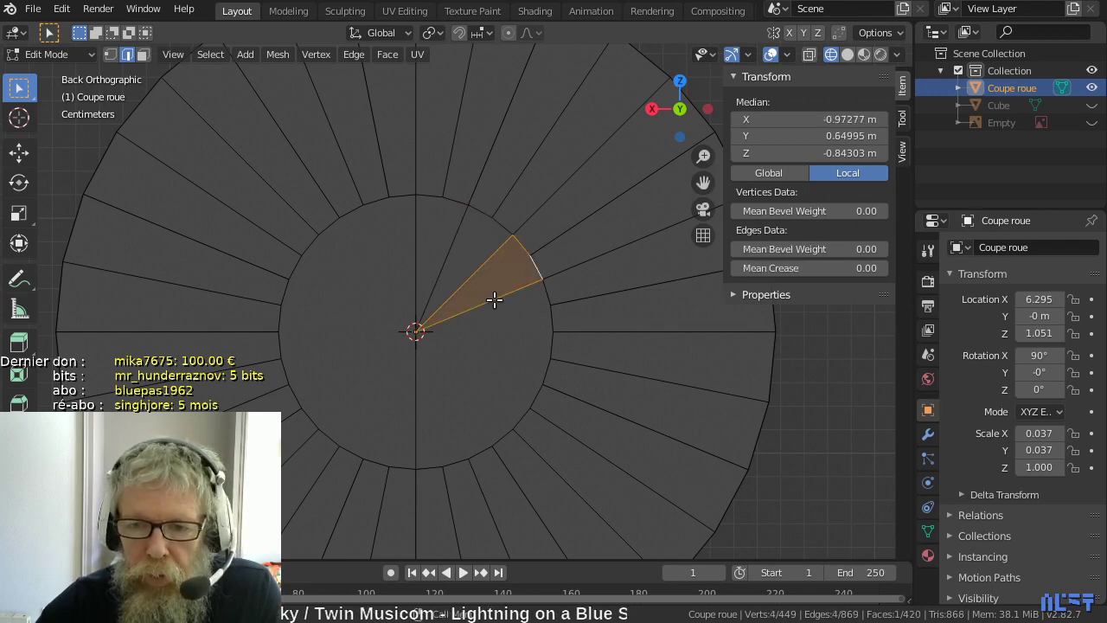
left_click(495, 298)
left_click(549, 317, "shift")
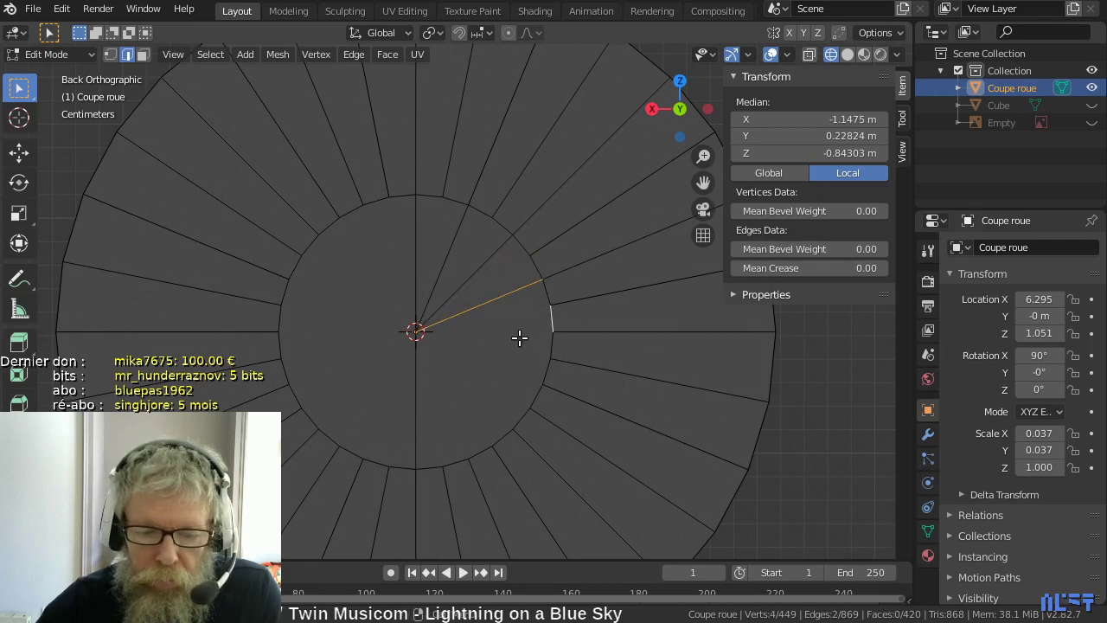
key("f")
left_click(476, 334)
left_click(548, 369, "shift")
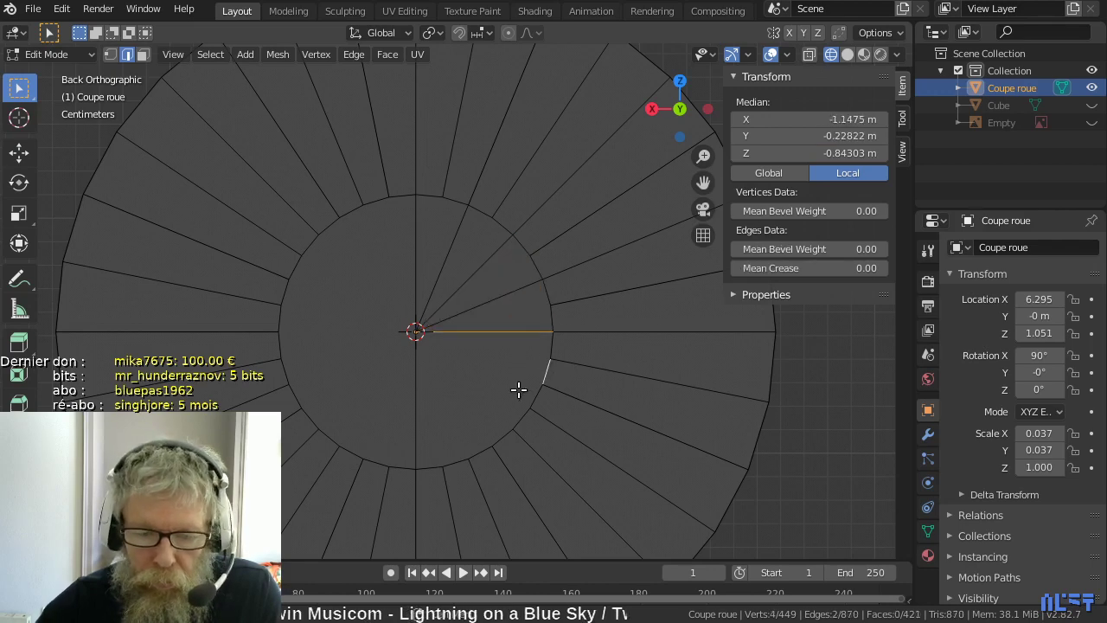
key("f")
left_click(480, 361)
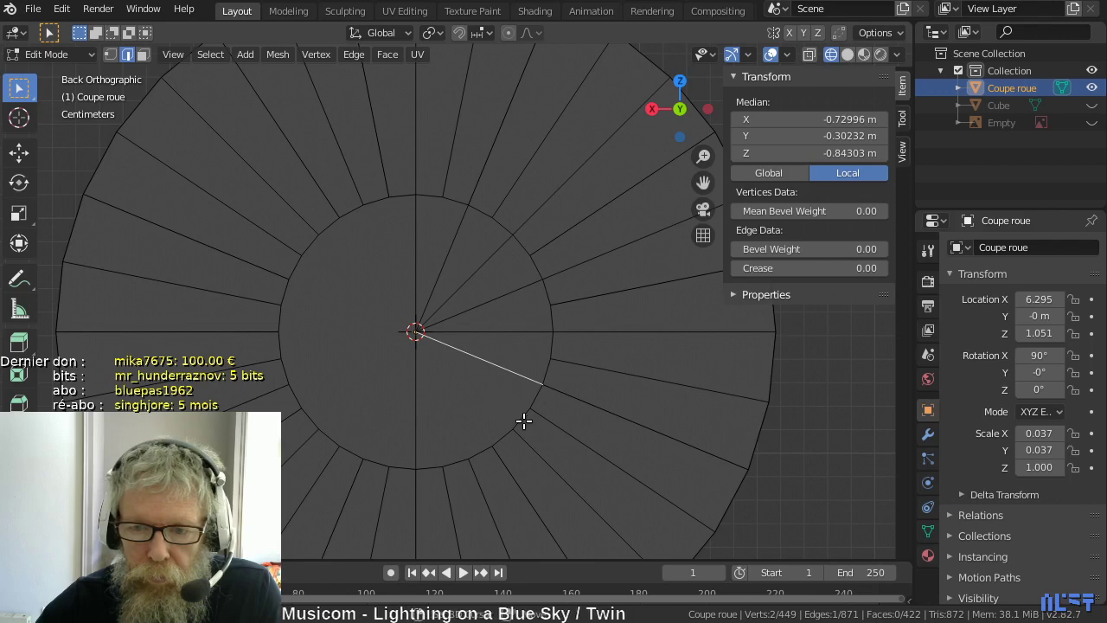
left_click(524, 422, "shift")
key("f")
left_click(477, 395)
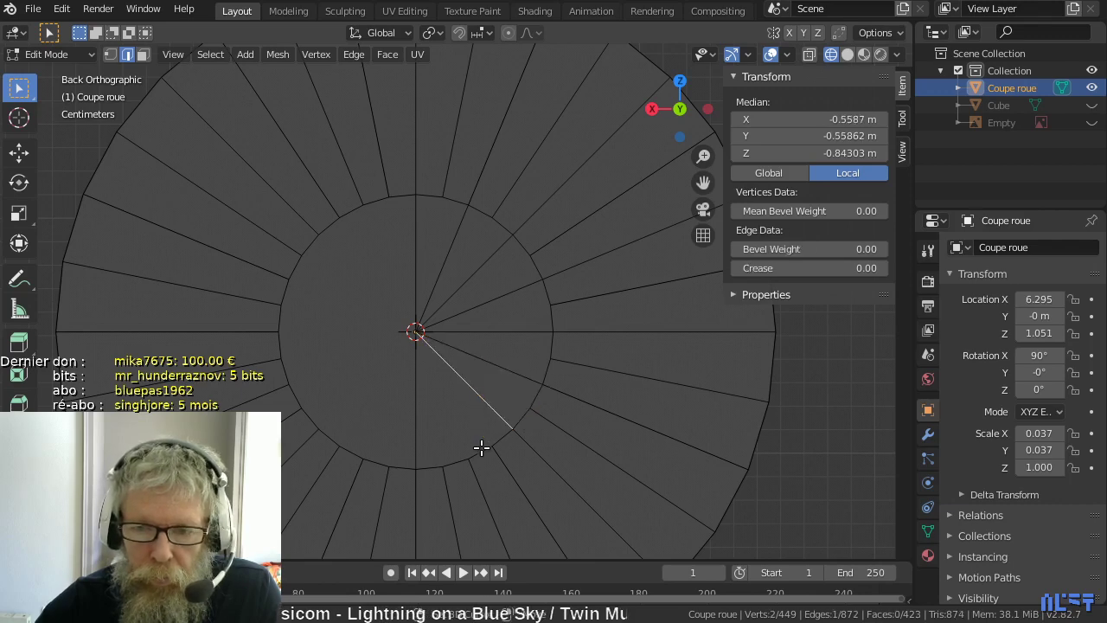
left_click(482, 447, "shift")
key("f")
left_click(456, 435)
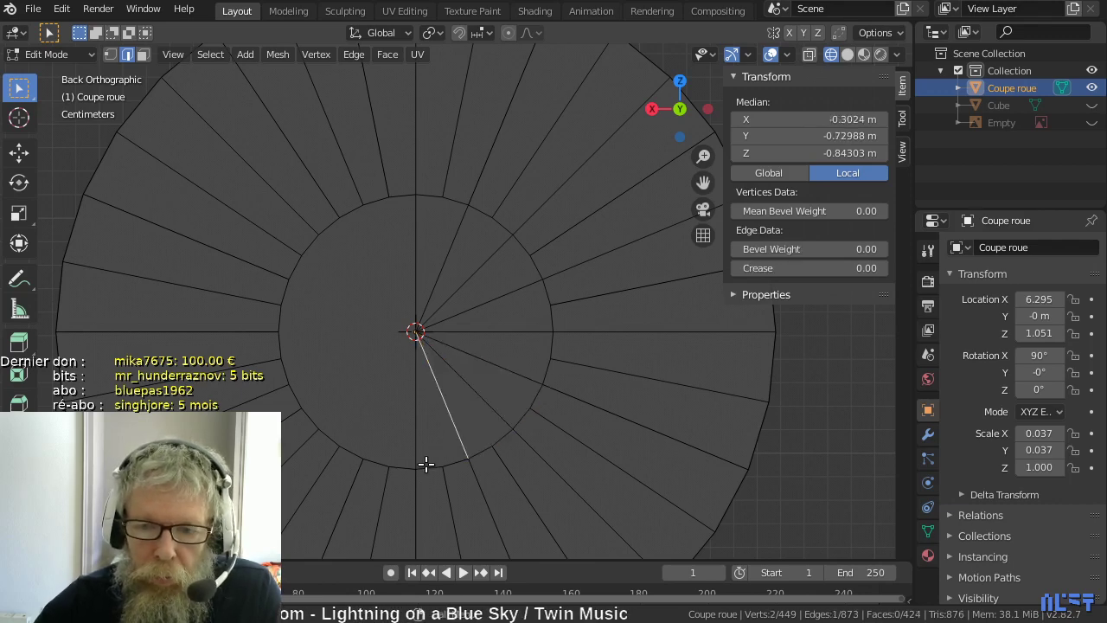
left_click(429, 467, "shift")
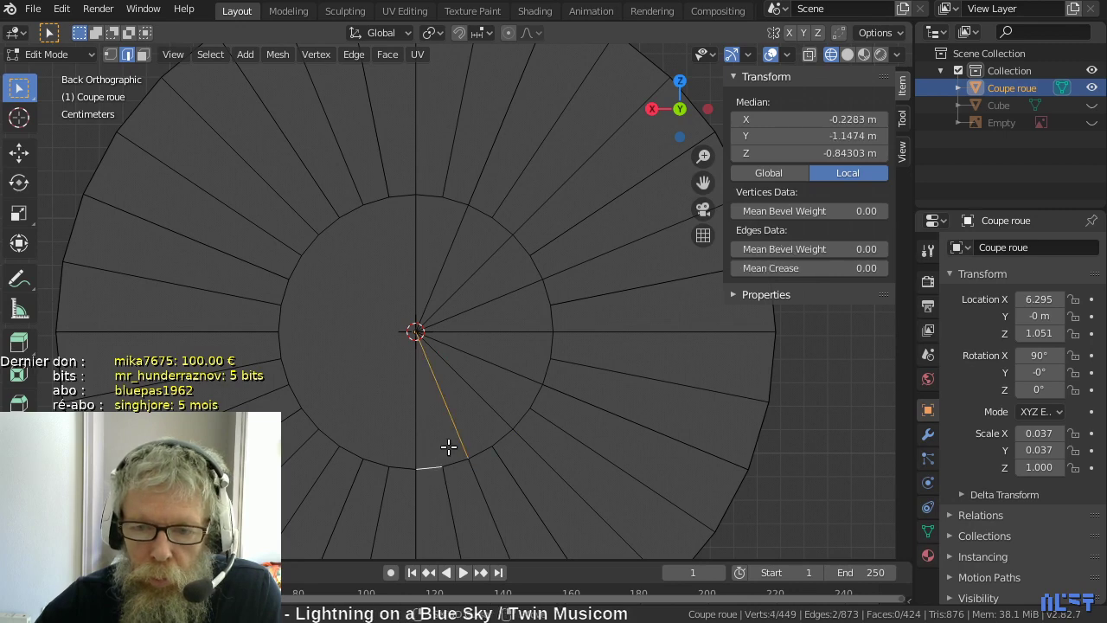
key("f")
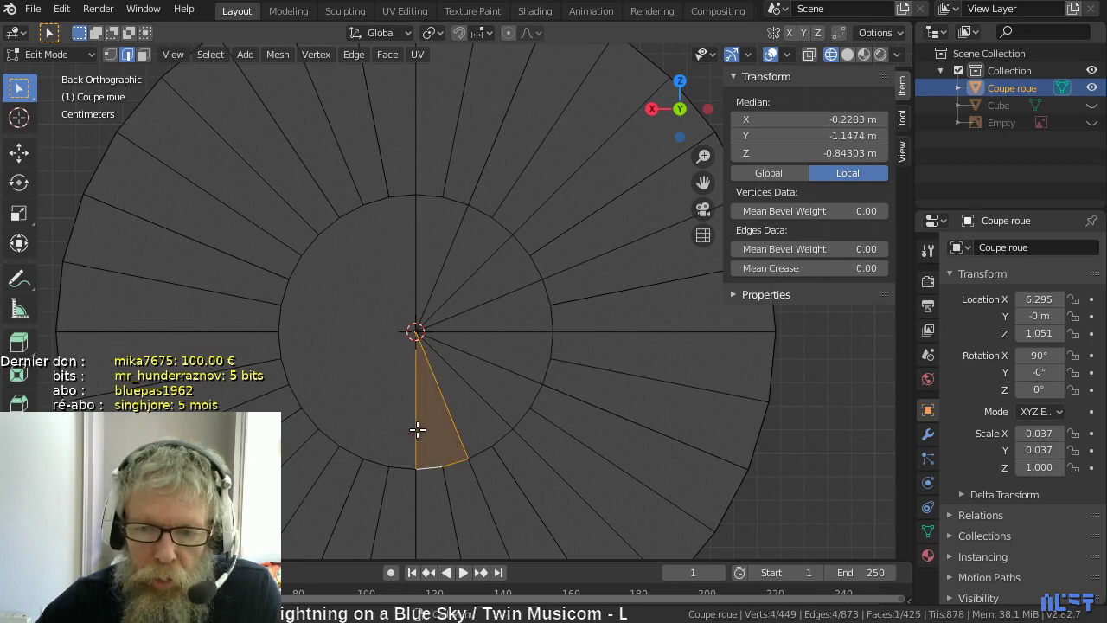
- Fill wedge faces around the left half, then select the two edges bounding the last gap
left_click(417, 429)
left_click(382, 465, "shift")
key("f")
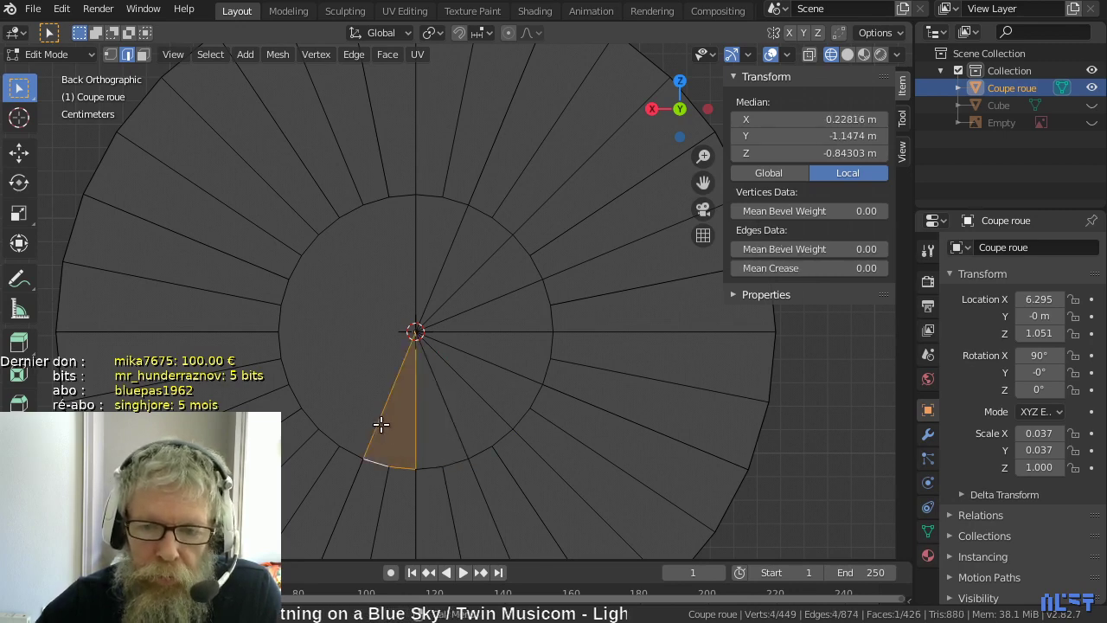
left_click(378, 424)
left_click(336, 431, "shift")
key("f")
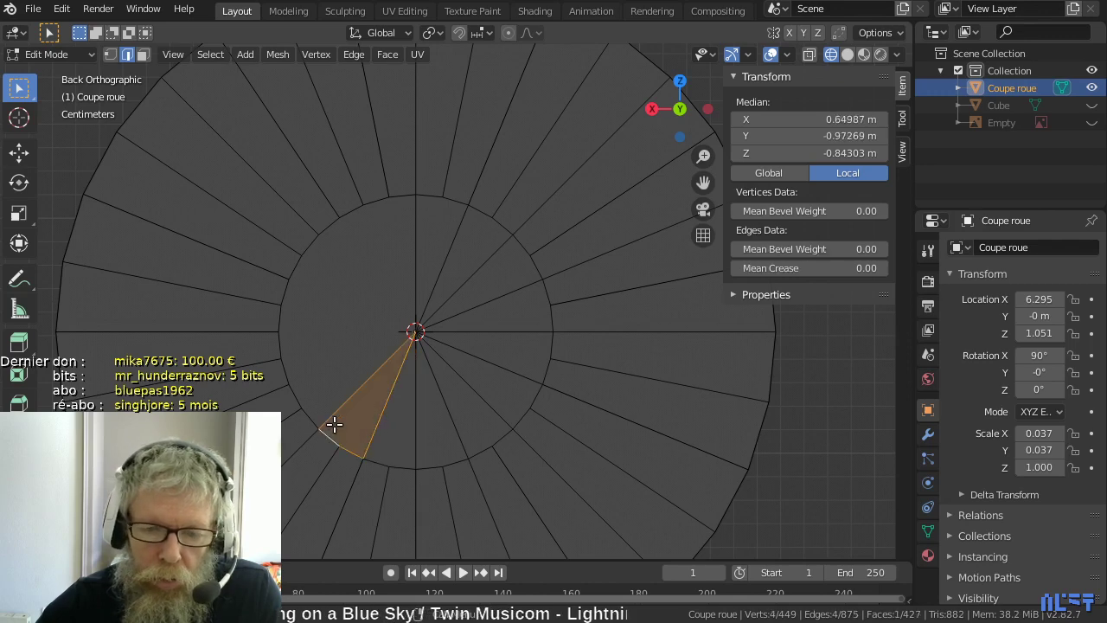
left_click(336, 405)
left_click(299, 398, "shift")
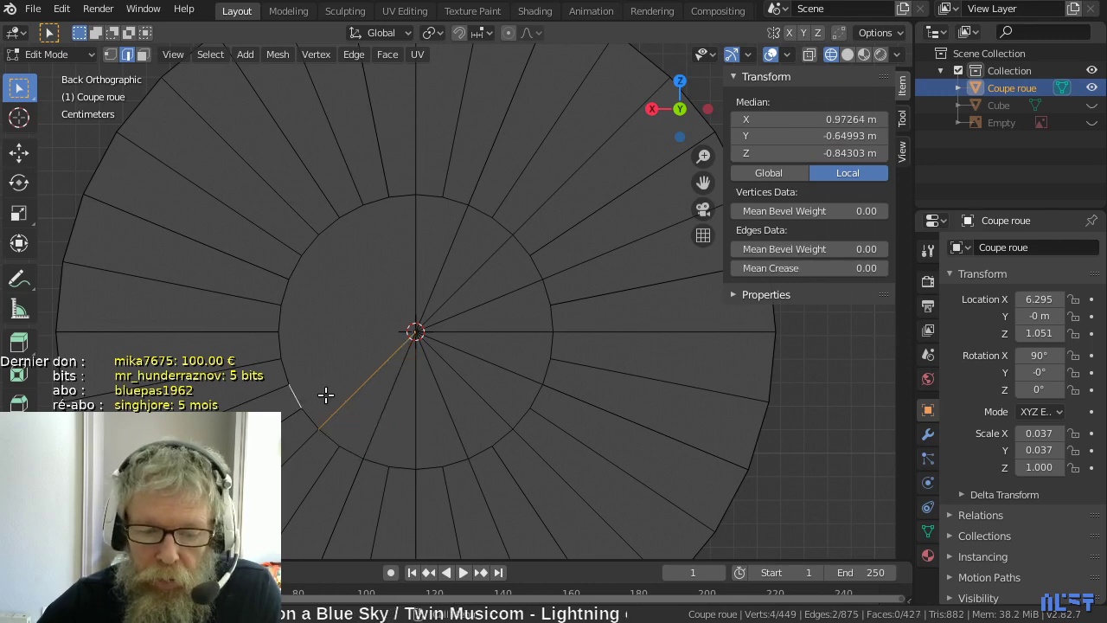
key("f")
left_click(334, 363)
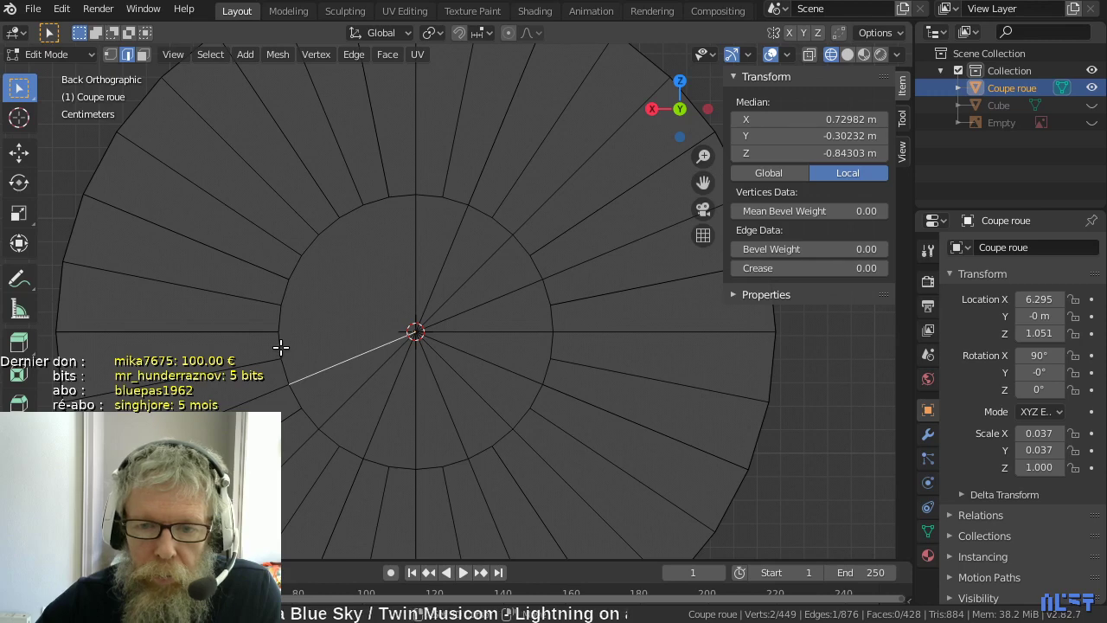
left_click(281, 347, "shift")
key("f")
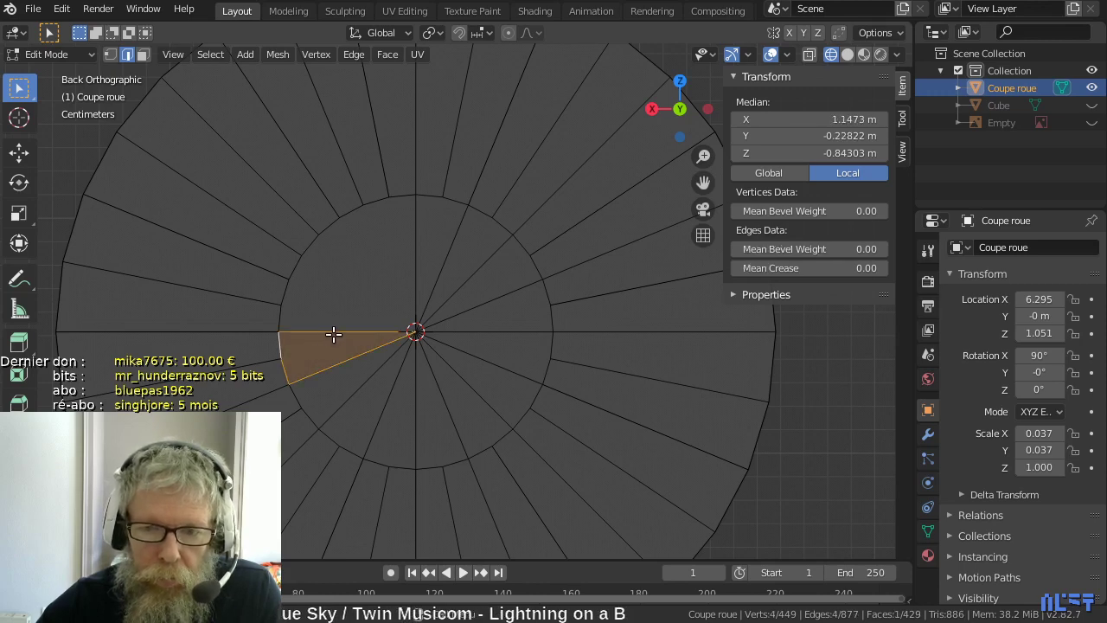
left_click(286, 289)
left_click(351, 304, "shift")
key("f")
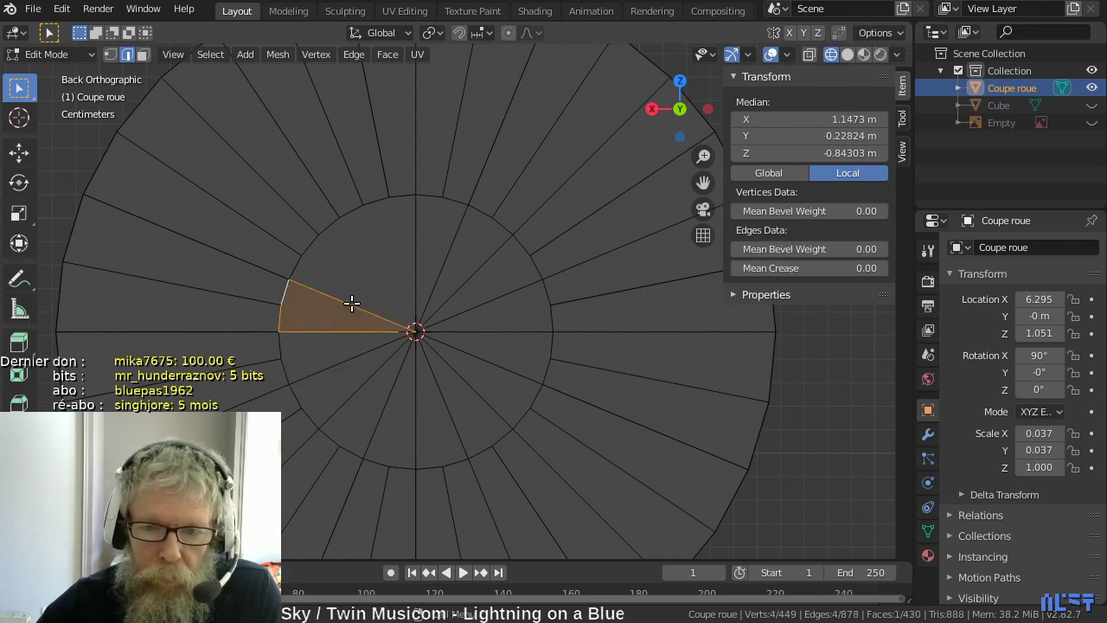
left_click(306, 250)
left_click(361, 272, "shift")
key("f")
left_click(354, 261)
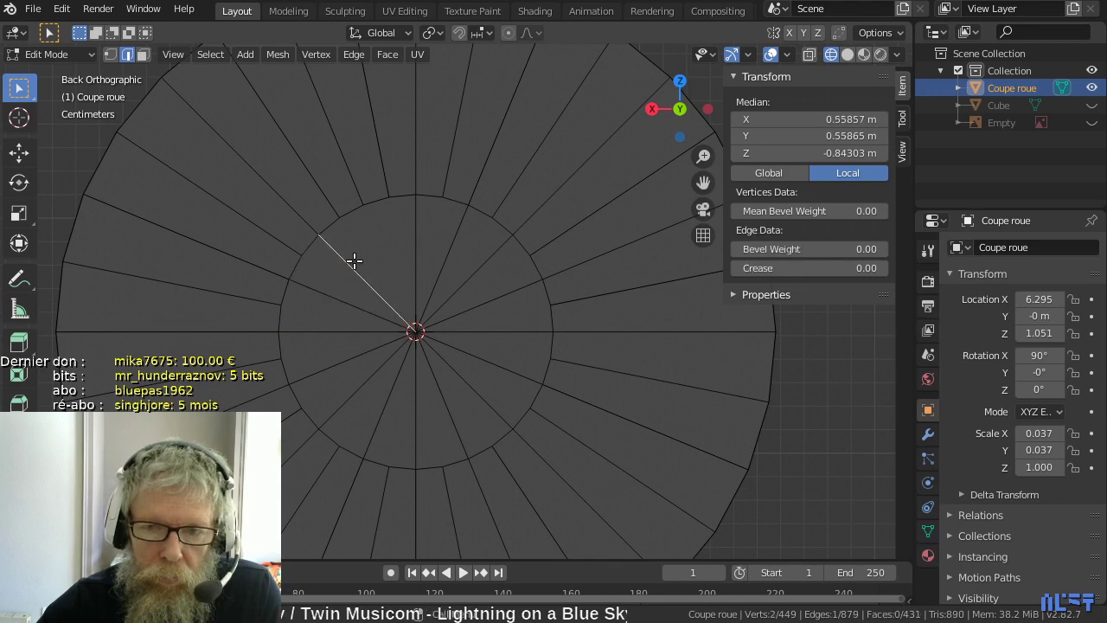
left_click(349, 212, "shift")
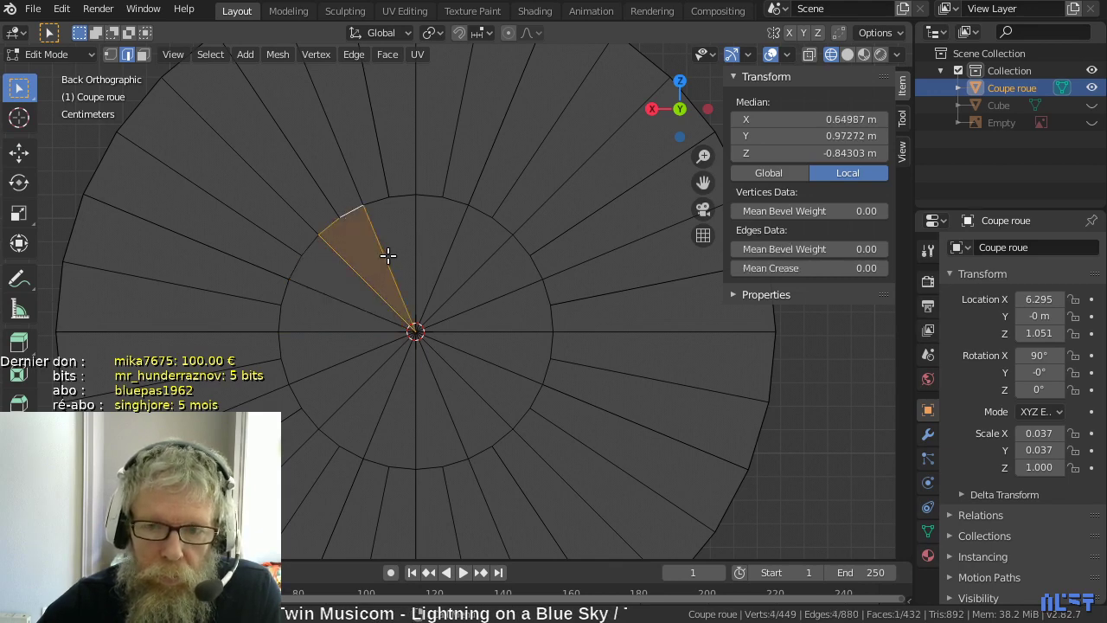
left_click(396, 205)
left_click(403, 209, "shift")
- Fill the final wedge so the triangle fan covers the whole inner circle
key("f")
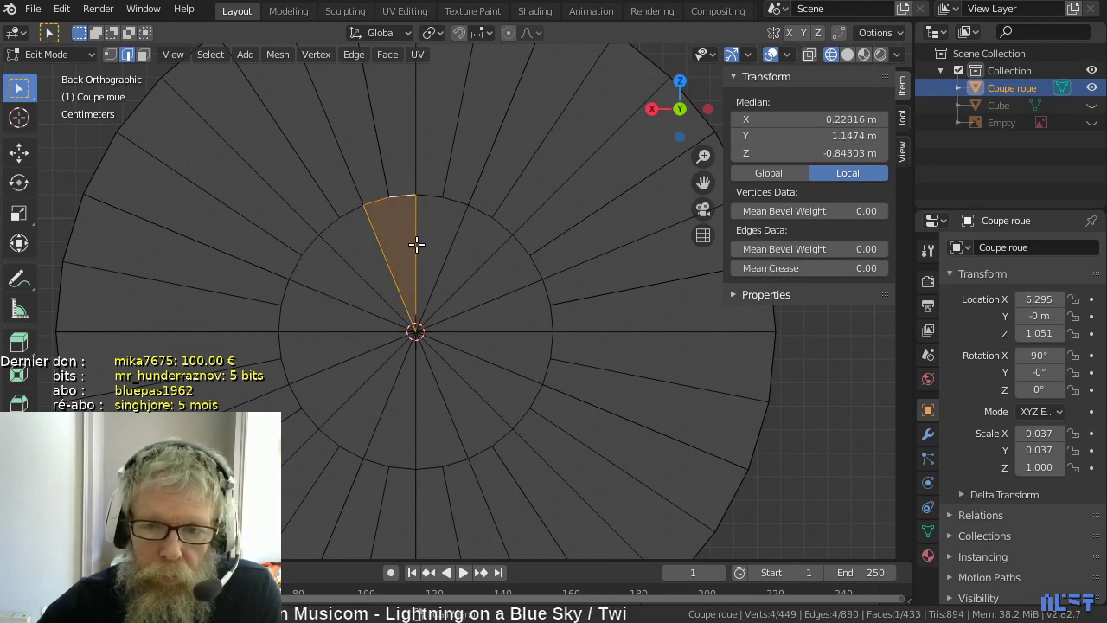
middle_click_drag(415, 239, 541, 302)
scroll(442, 271, "down", 5)
scroll(479, 297, "up", 5)
scroll(557, 302, "down", 5)
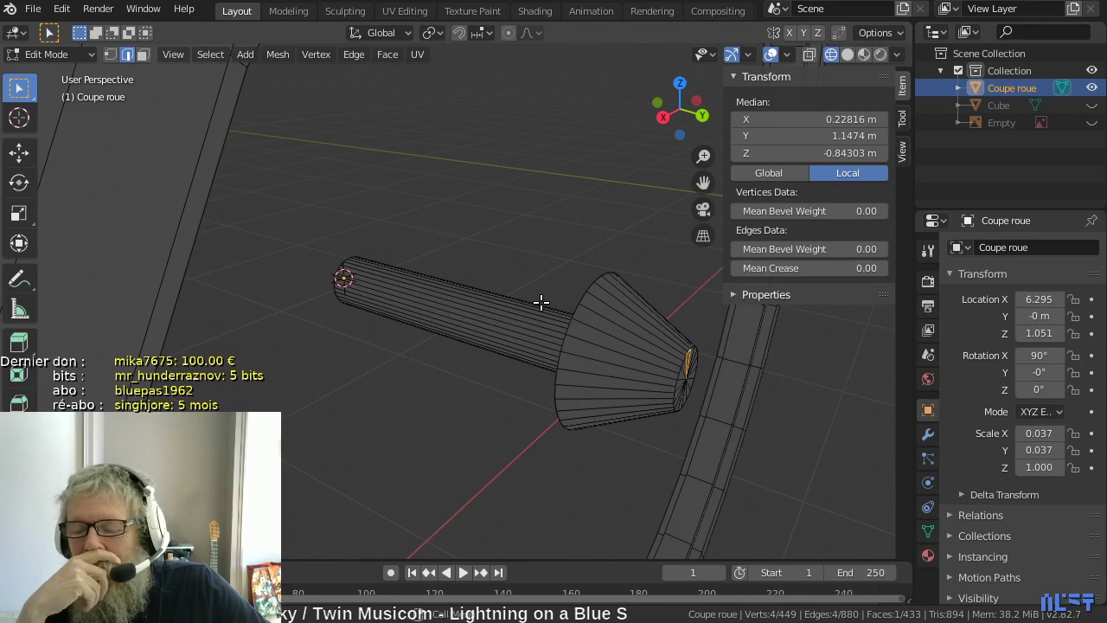
key("KP_1")
key("KP_3")
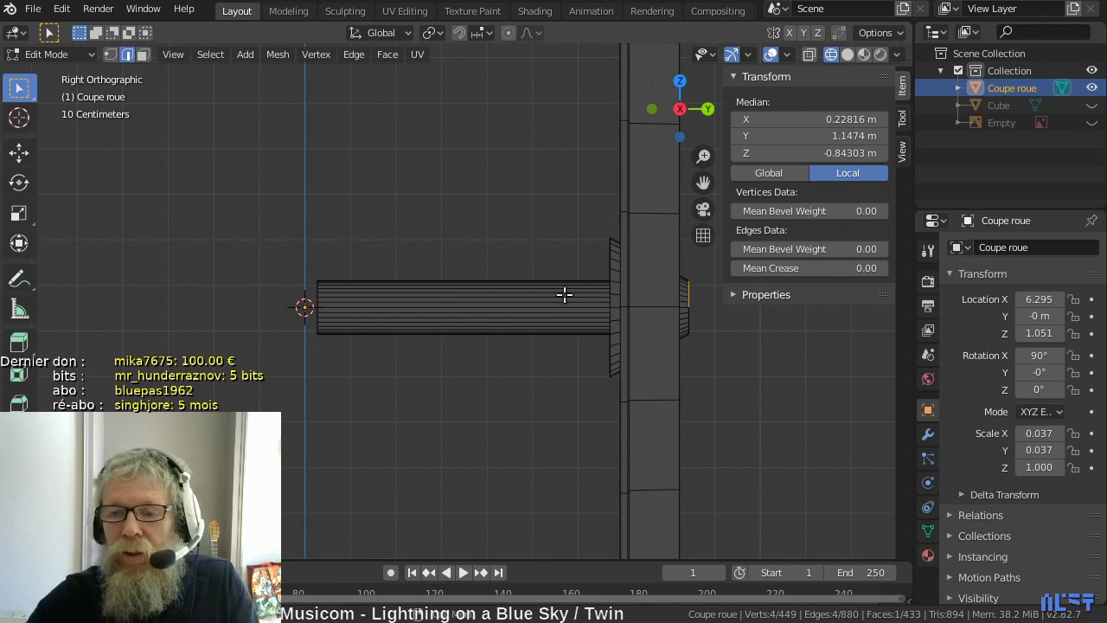
middle_click_drag(719, 326, 540, 339)
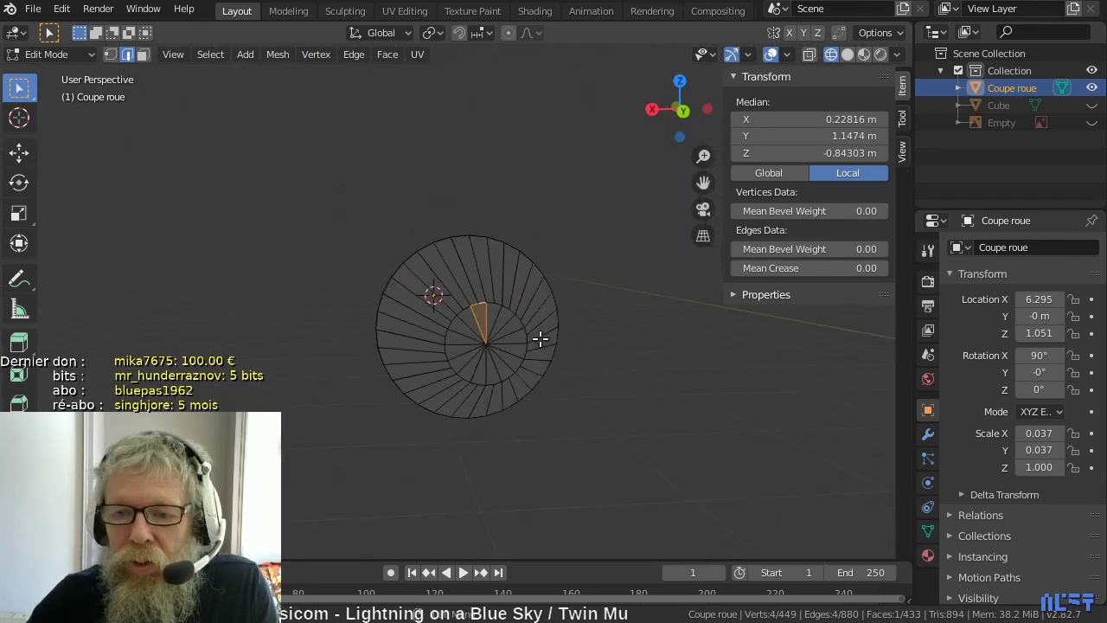
scroll(539, 340, "up", 3)
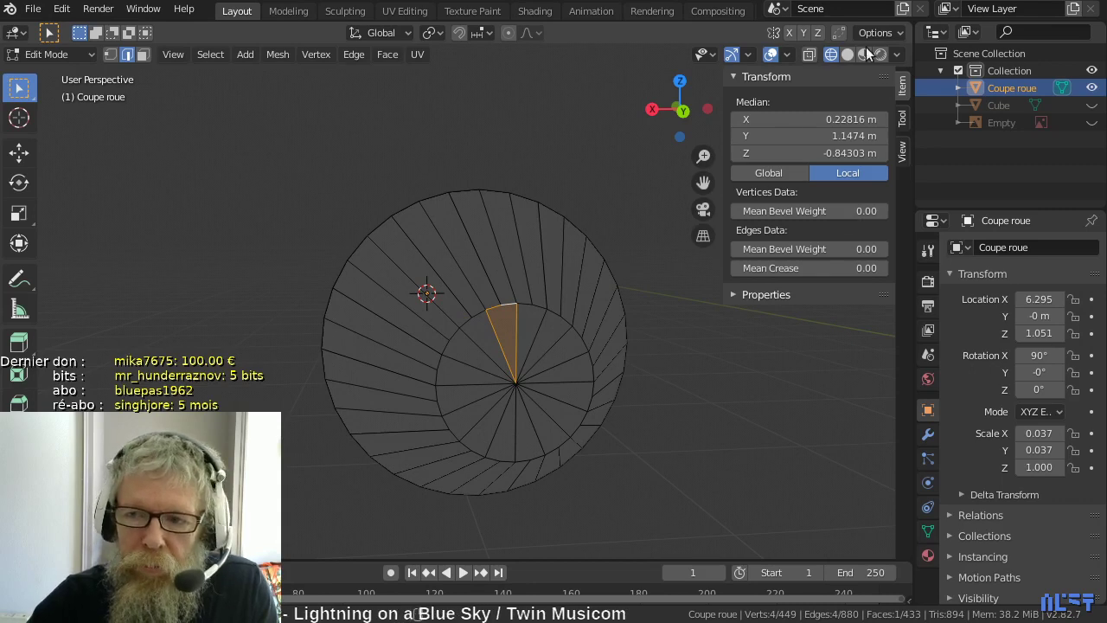
- Turn on X-ray, switch to vertex mode and box-select the cone tip's vertex ring
left_click(813, 55)
key("1")
scroll(637, 274, "down", 4)
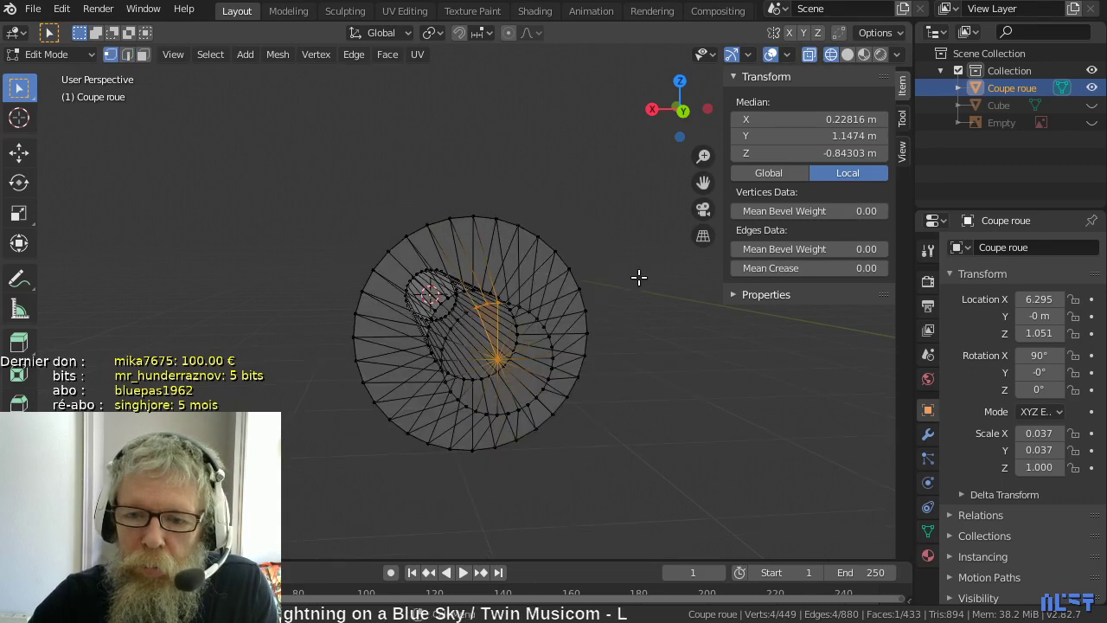
middle_click_drag(642, 276, 728, 339)
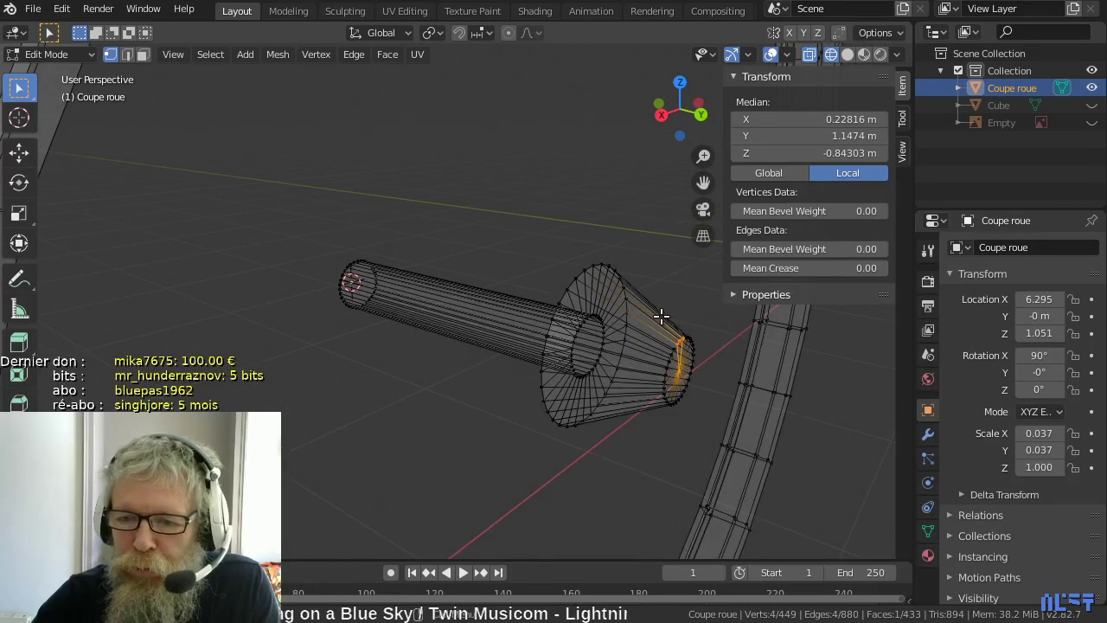
left_click_drag(657, 313, 708, 426)
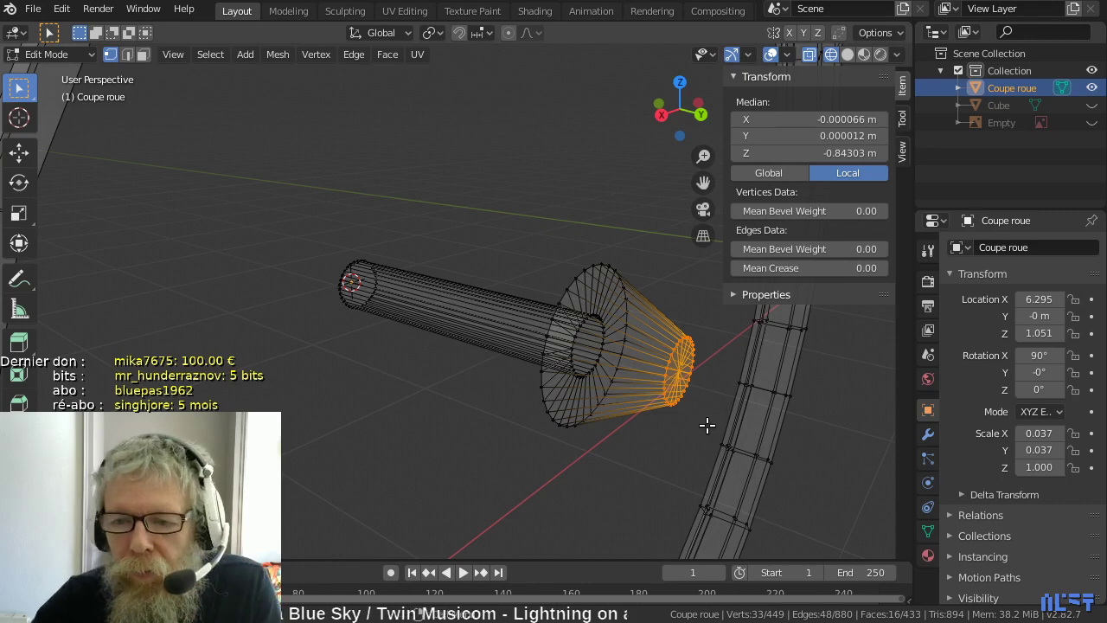
- In front view, scale the cone's tip ring outward with the Y axis locked
key("KP_1")
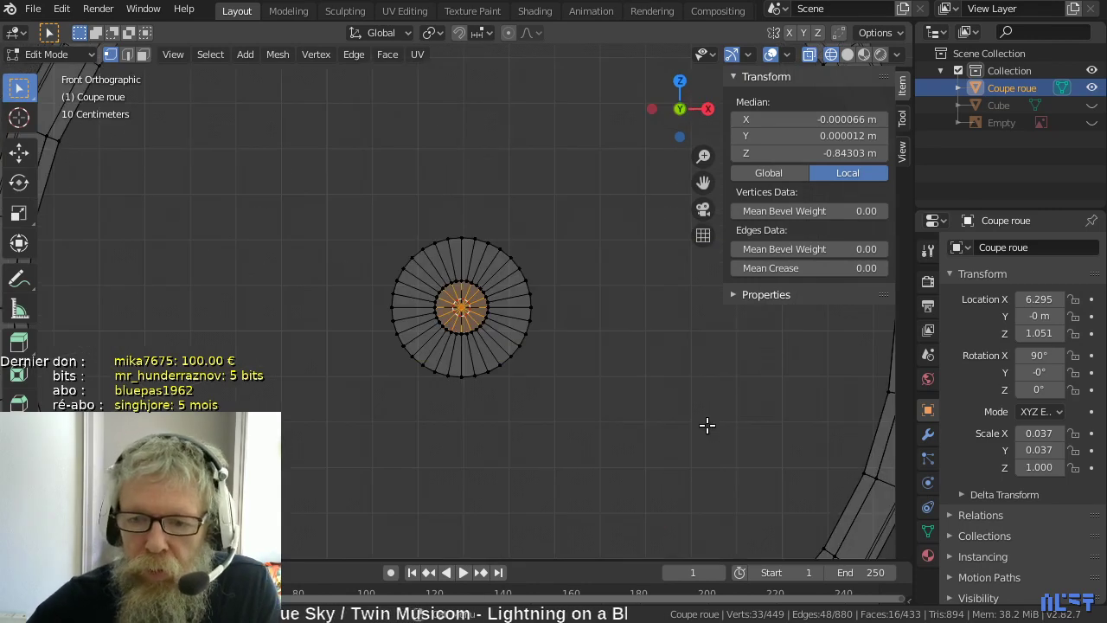
scroll(605, 401, "up", 1)
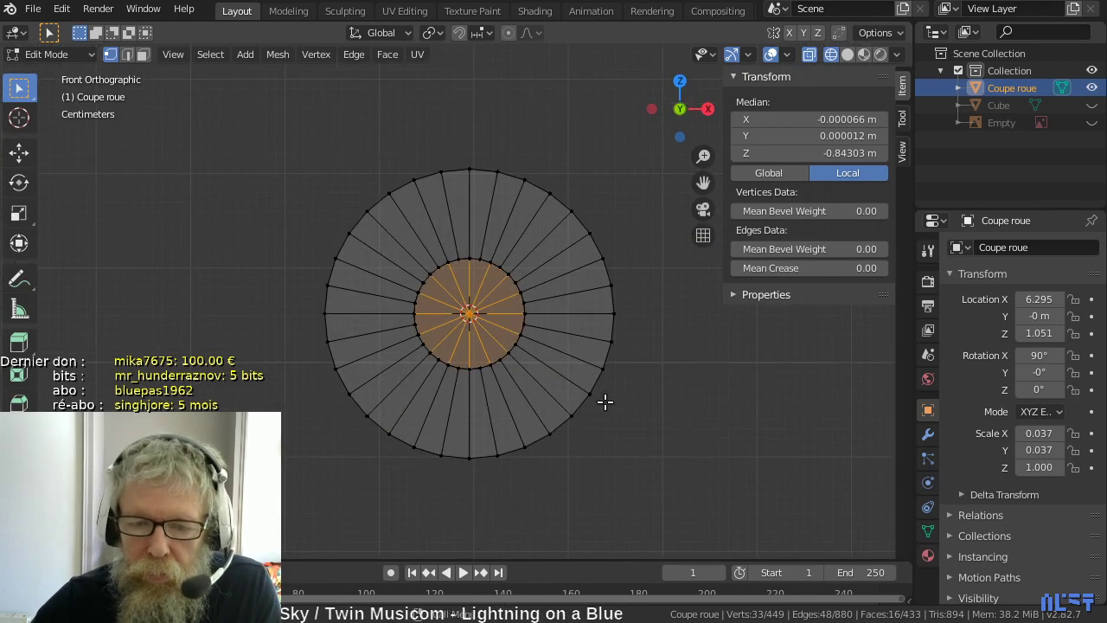
key("s")
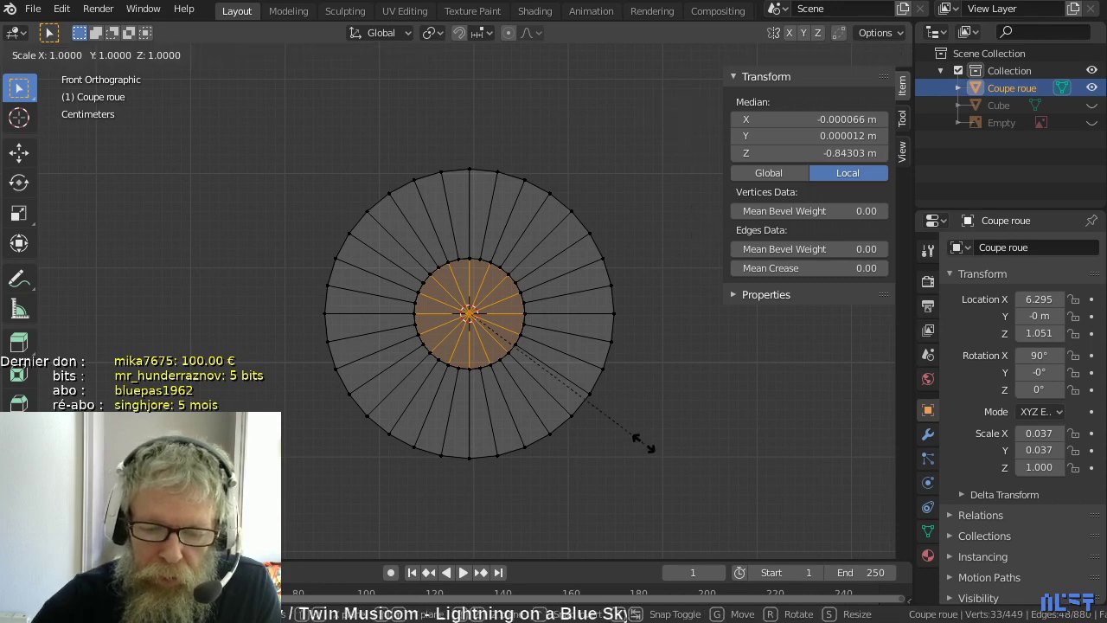
key("shift+y")
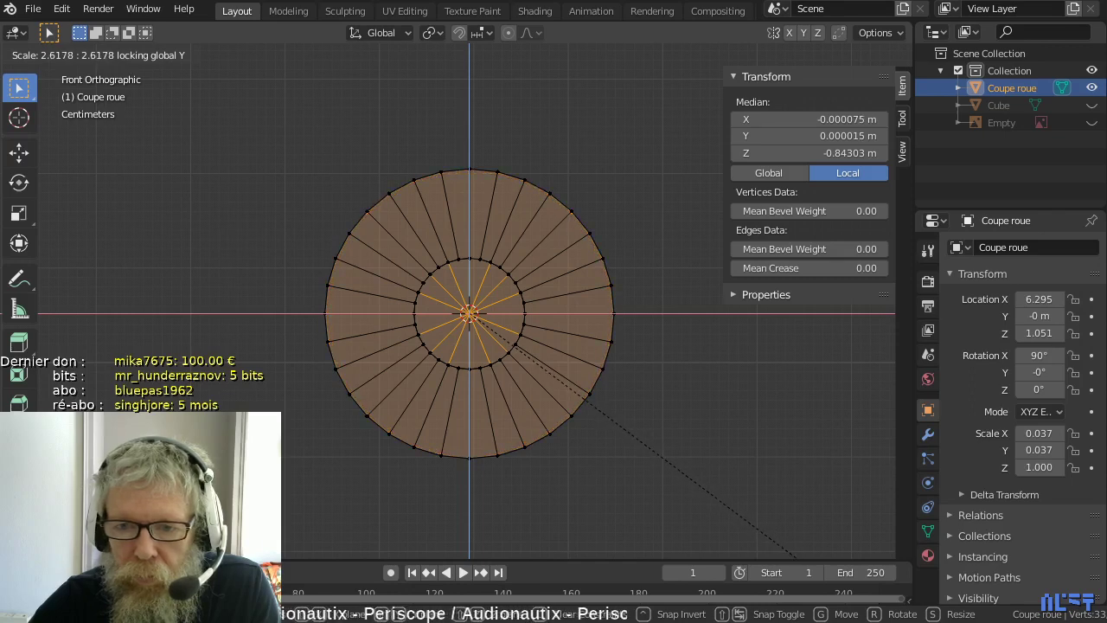
left_click(799, 557)
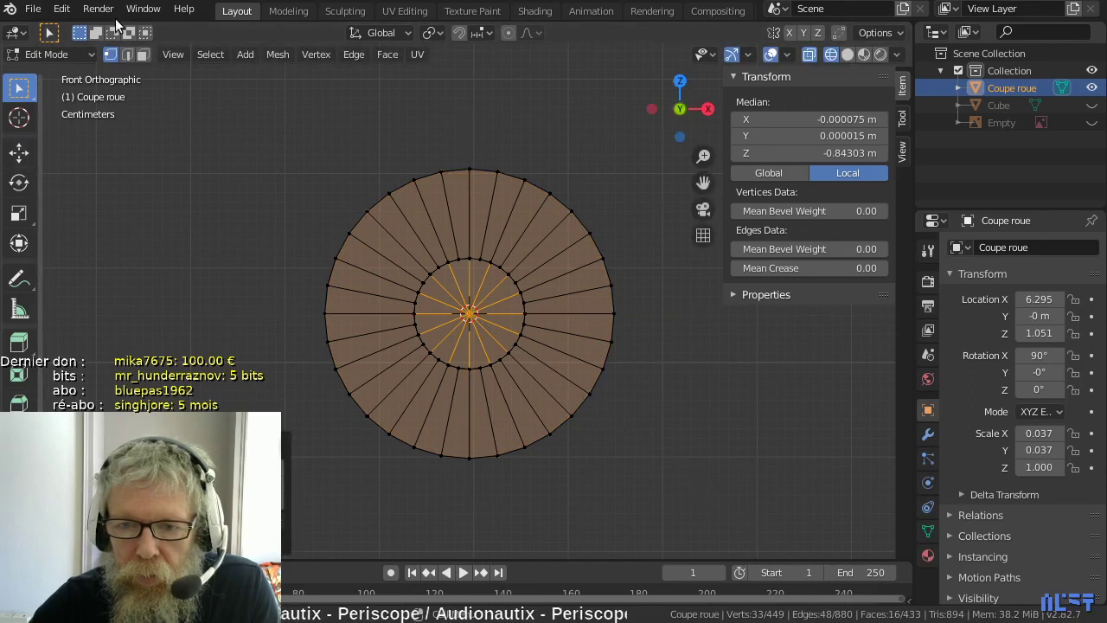
scroll(449, 131, "up", 4)
middle_click_drag(462, 124, 482, 282, "shift")
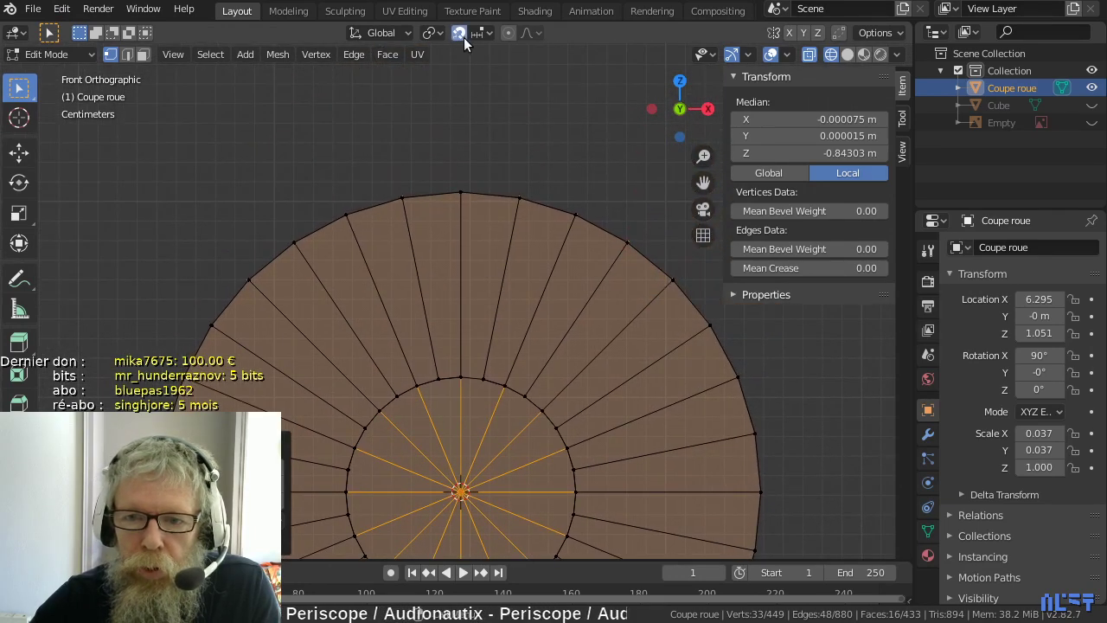
- Set Snap To Vertex and rescale the tip ring with Y locked to match the disc rim exactly
left_click(490, 35)
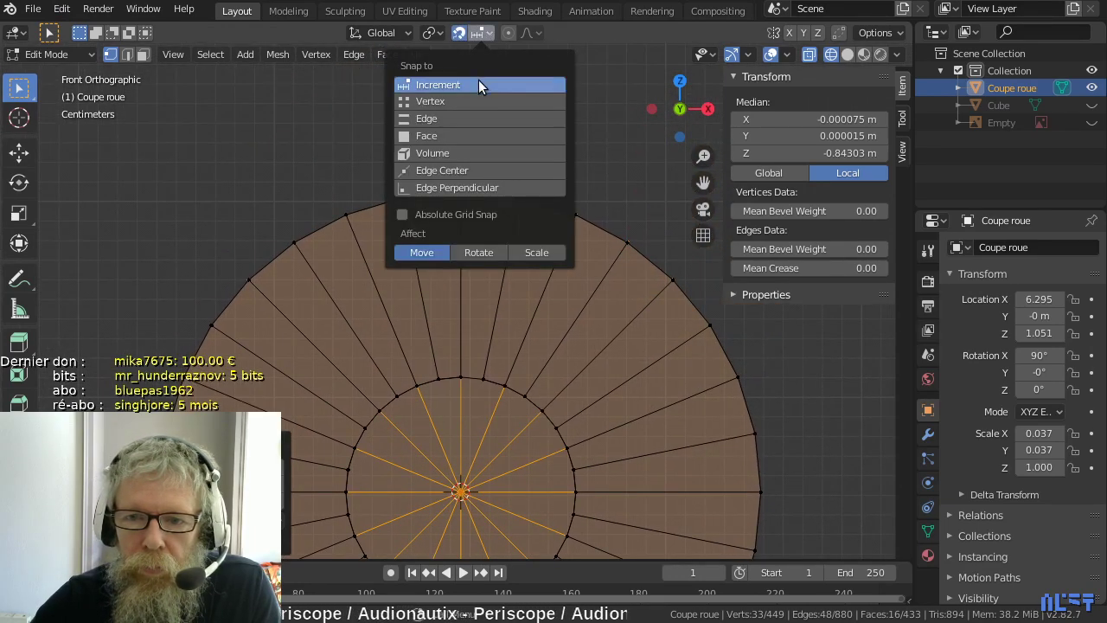
left_click(476, 101)
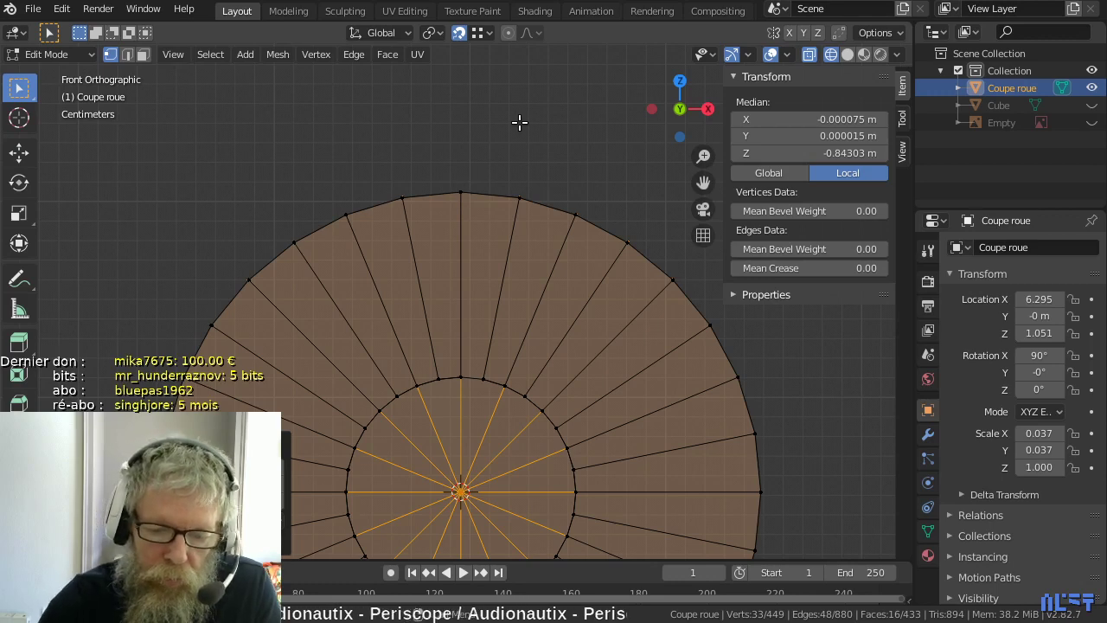
key("s")
key("shift+y")
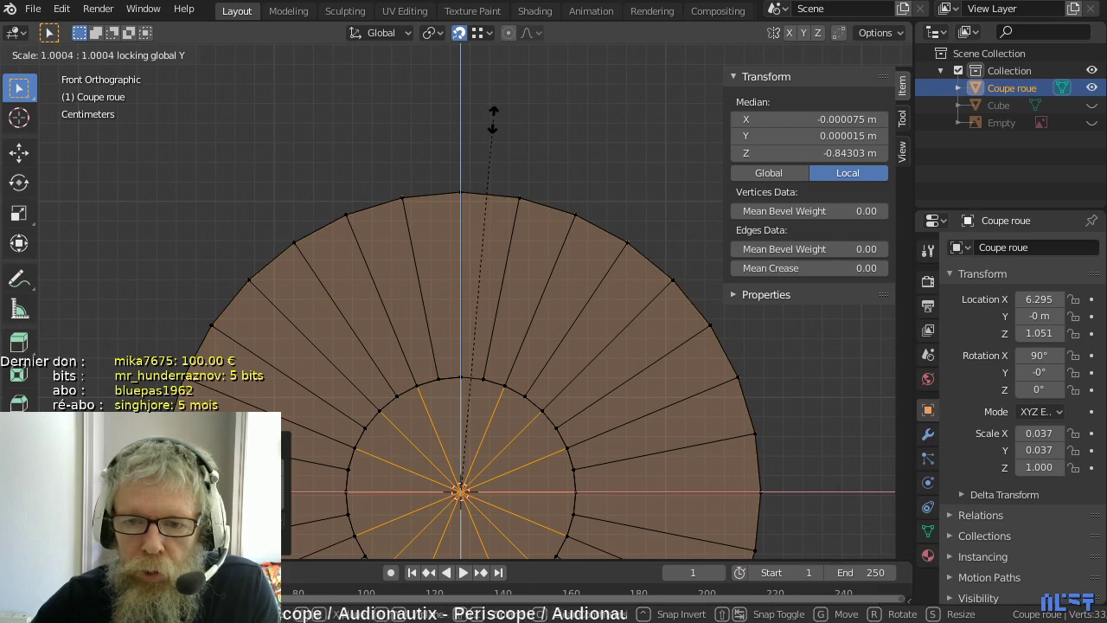
left_click(493, 119)
scroll(493, 119, "down", 4)
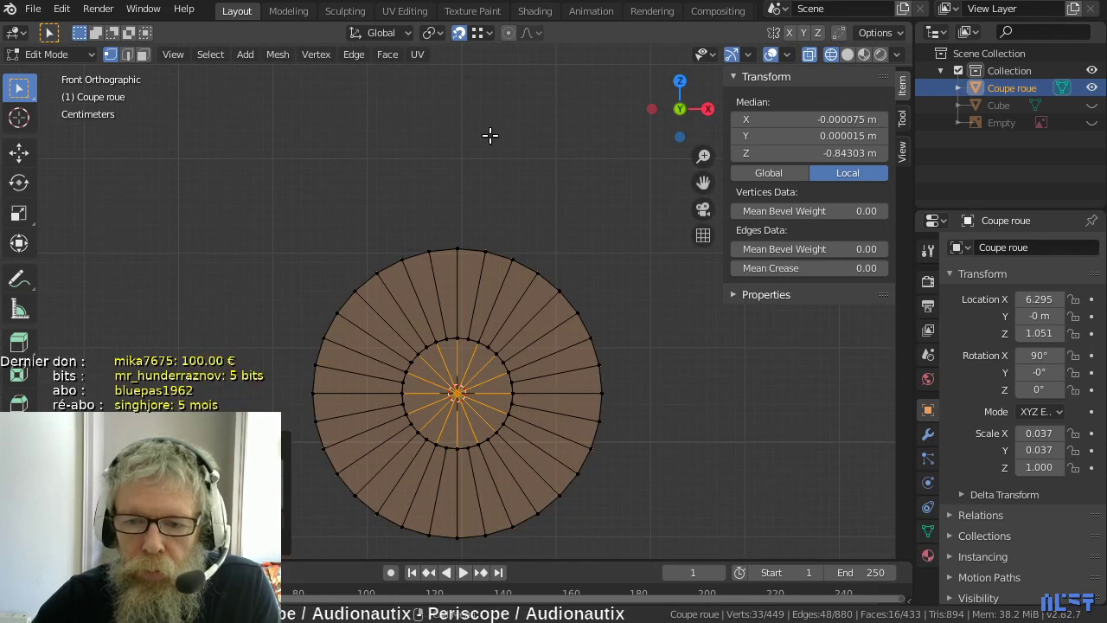
- View the wheel at an angle, disable snapping, and briefly toggle out of Edit Mode
middle_click_drag(485, 153, 556, 287)
scroll(556, 287, "up", 1)
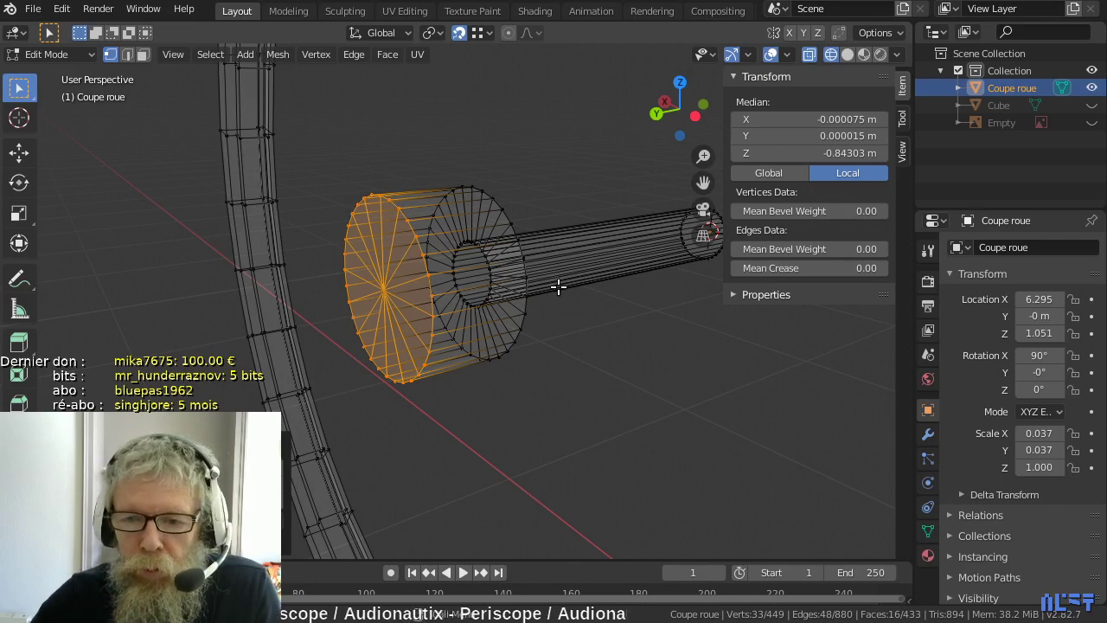
scroll(558, 286, "down", 5)
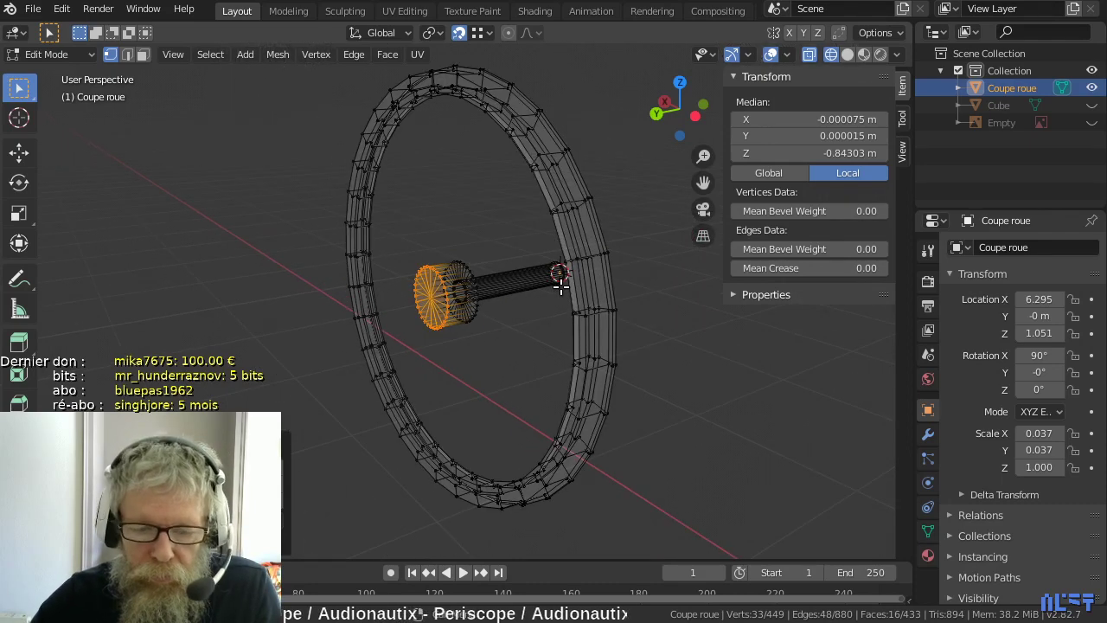
left_click(459, 32)
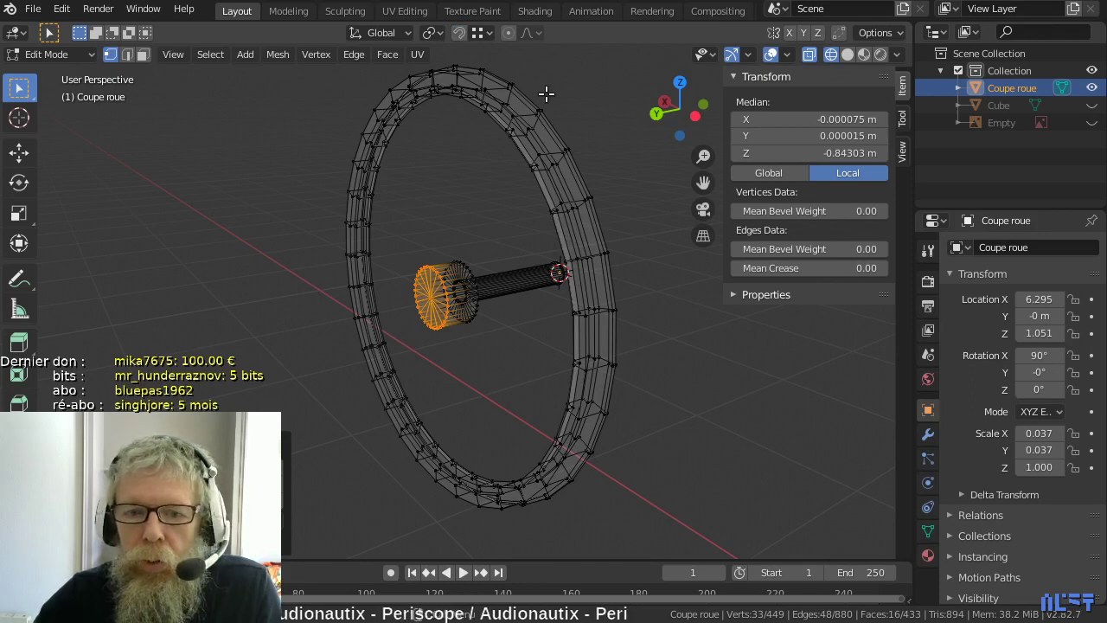
key("Tab")
key("Tab")
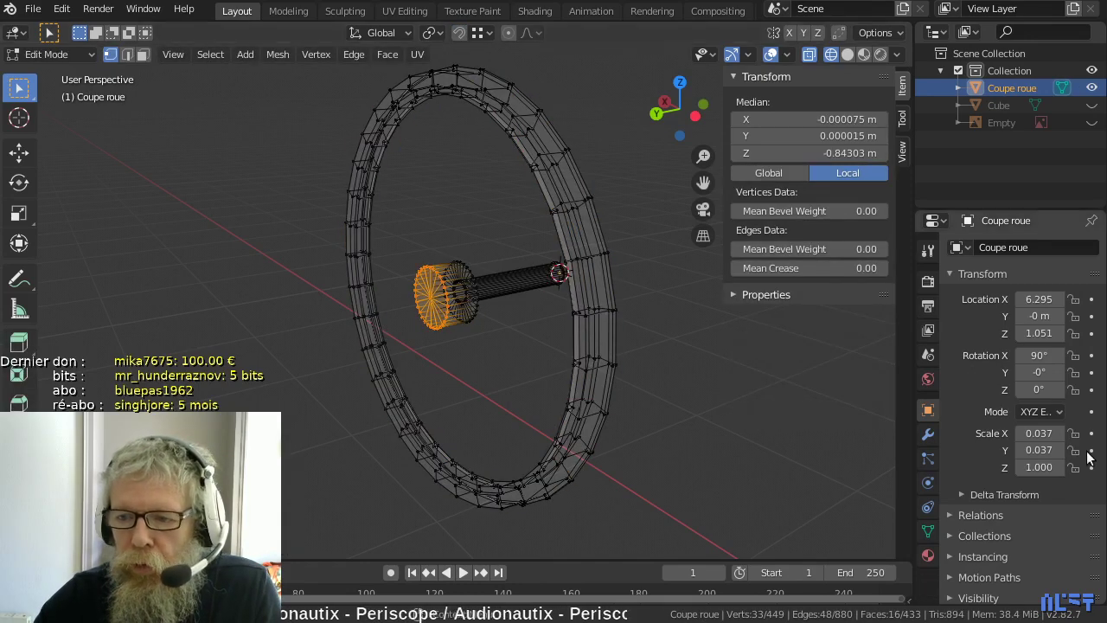
- Add a Mirror modifier to the wheel object, trying Y enabled and X disabled
left_click(928, 436)
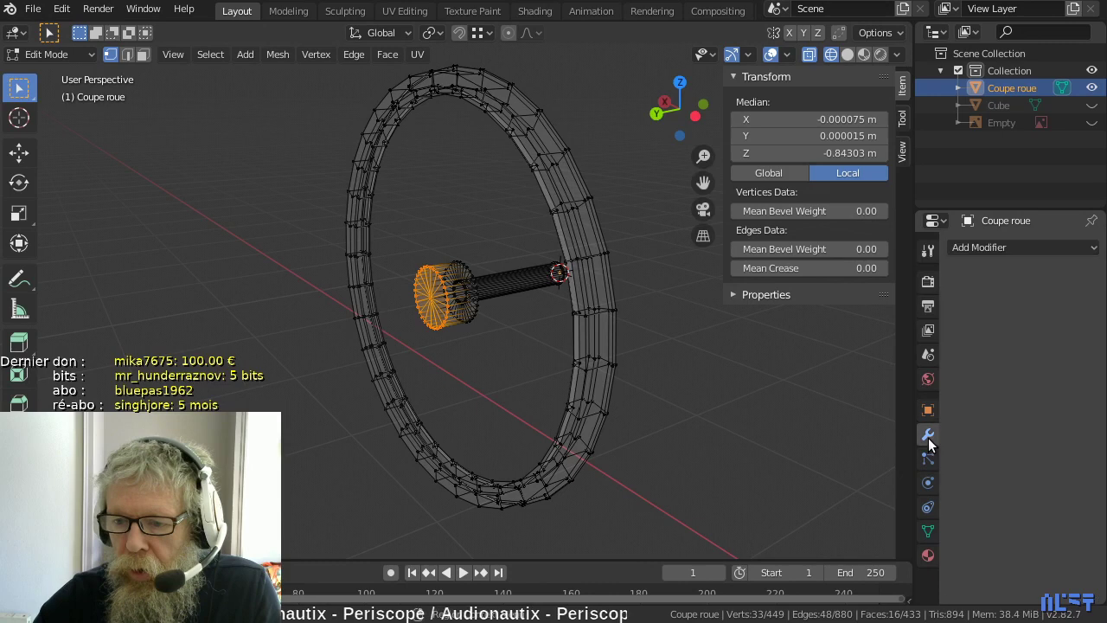
left_click(974, 247)
left_click(765, 420)
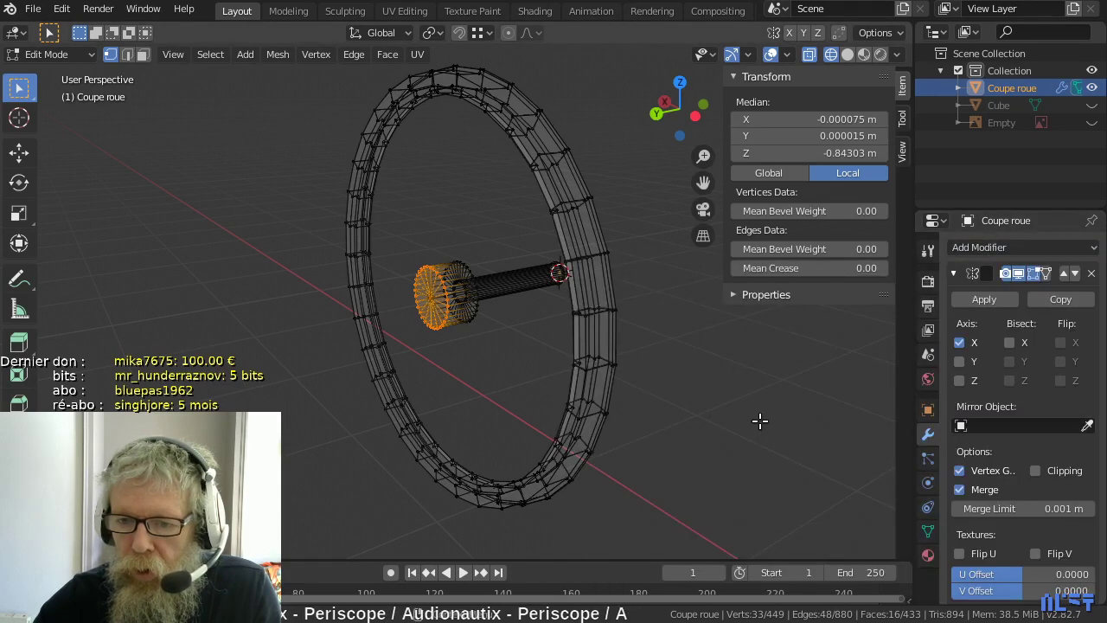
left_click(959, 362)
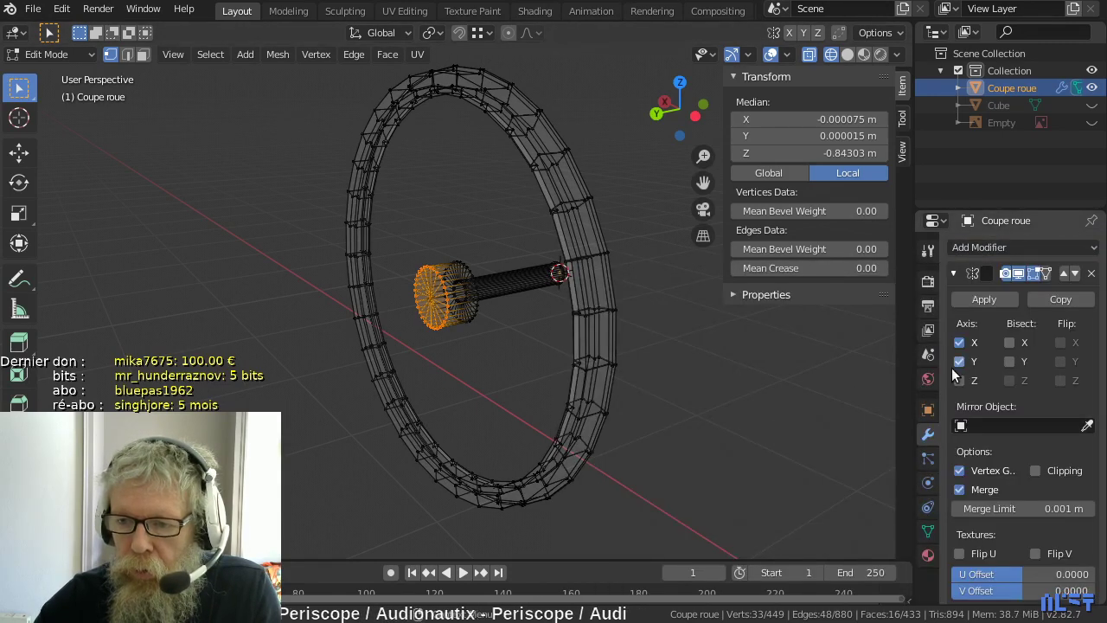
left_click(959, 343)
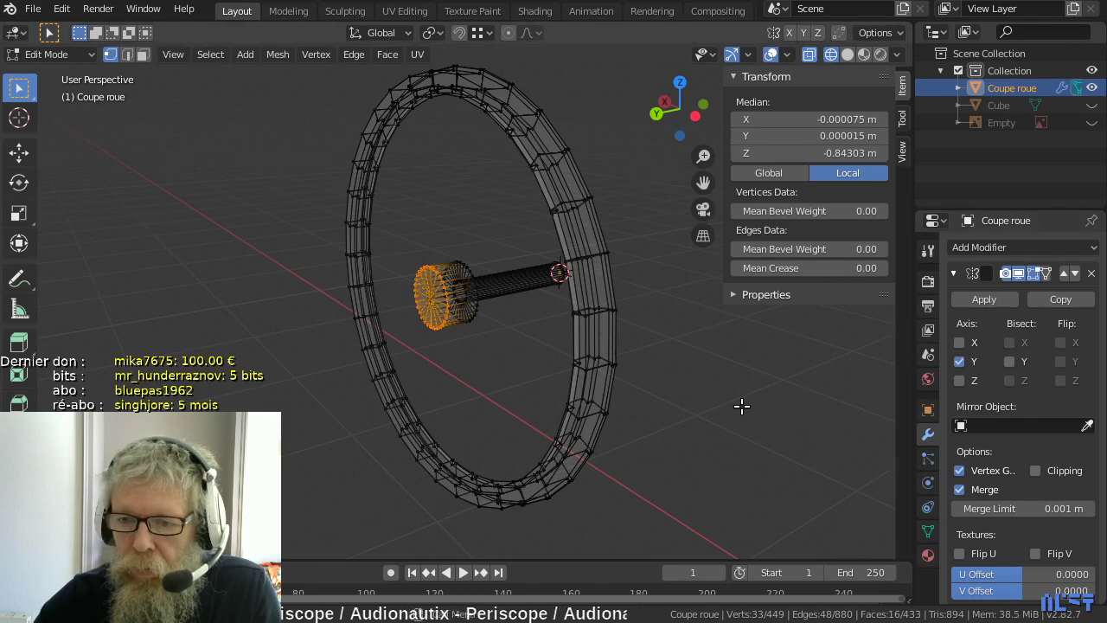
scroll(736, 405, "down", 5)
middle_click_drag(709, 411, 726, 435)
- In Object Mode, set the Mirror modifier to the Z axis only, creating the second wheel
key("Tab")
scroll(633, 409, "down", 10)
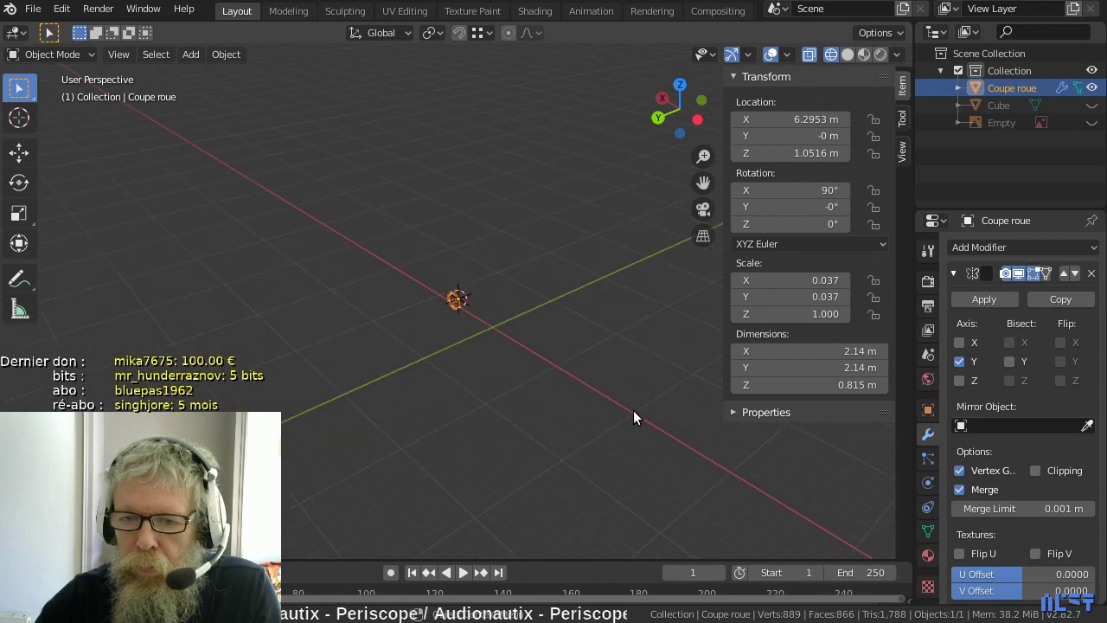
scroll(633, 409, "up", 8)
middle_click_drag(634, 411, 605, 433)
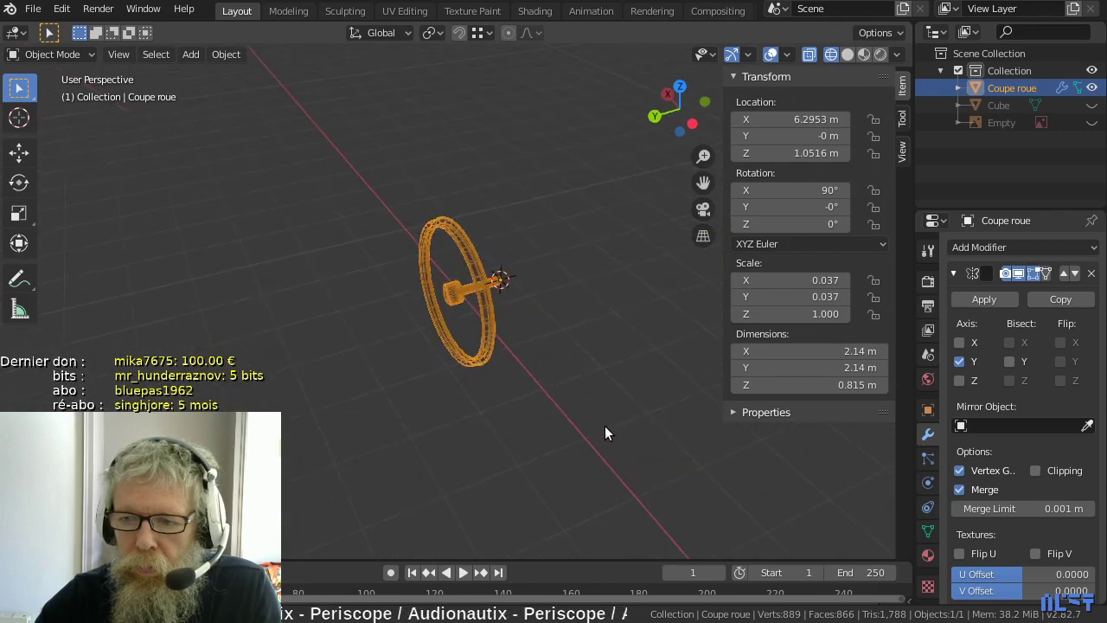
left_click(959, 343)
left_click(959, 361)
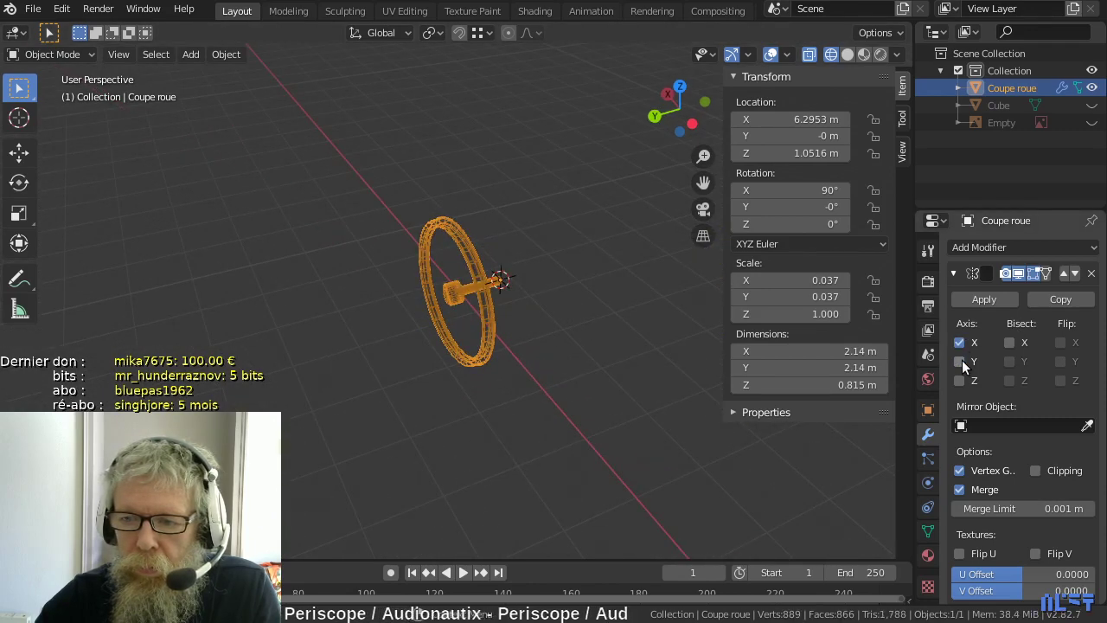
left_click(959, 381)
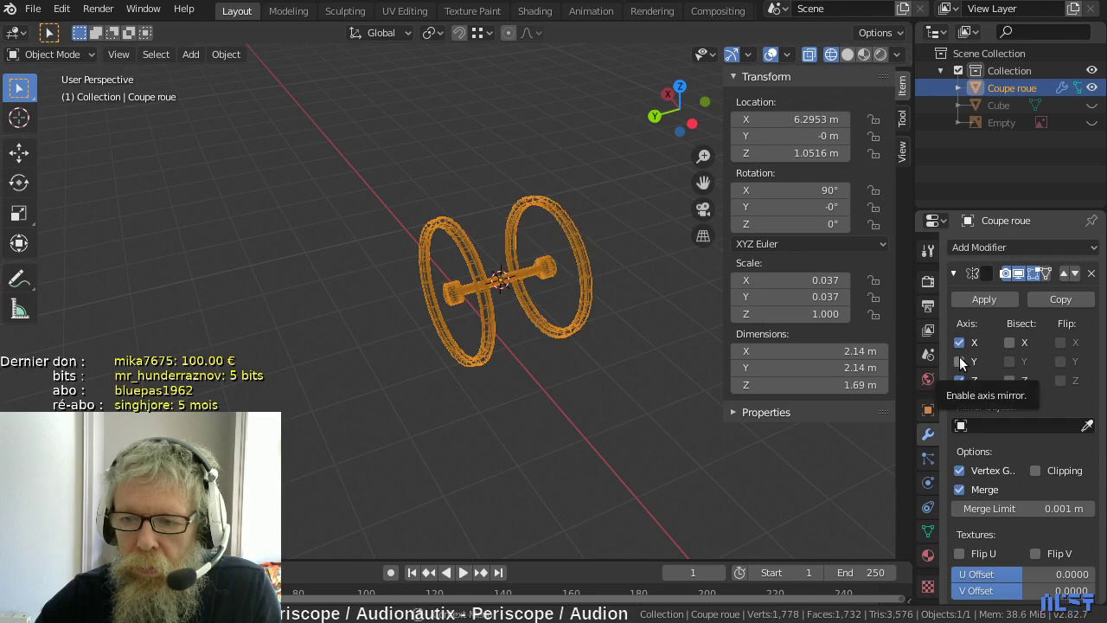
left_click(959, 343)
scroll(658, 372, "up", 2)
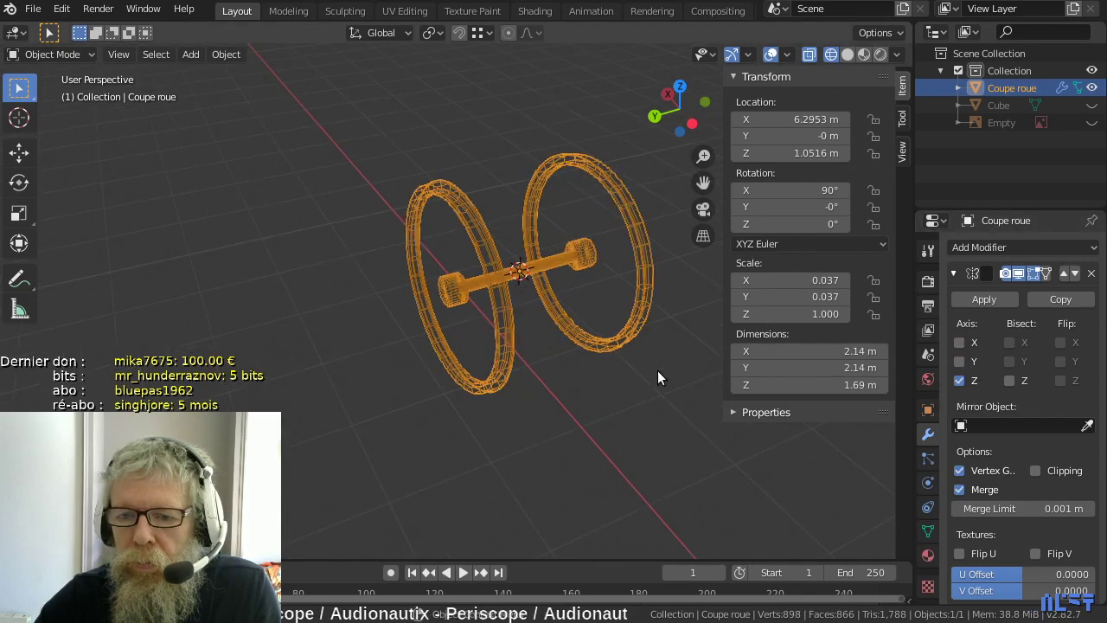
middle_click_drag(657, 378, 443, 391, "shift")
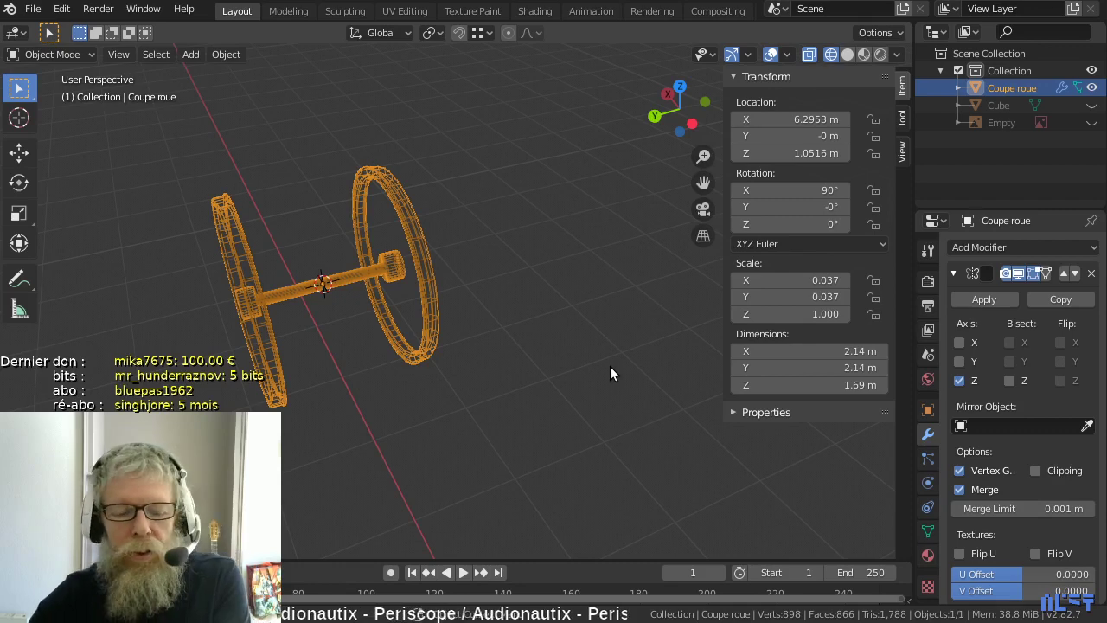
- In Edit Mode, turn on Clipping in the wheel's Mirror modifier
key("Tab")
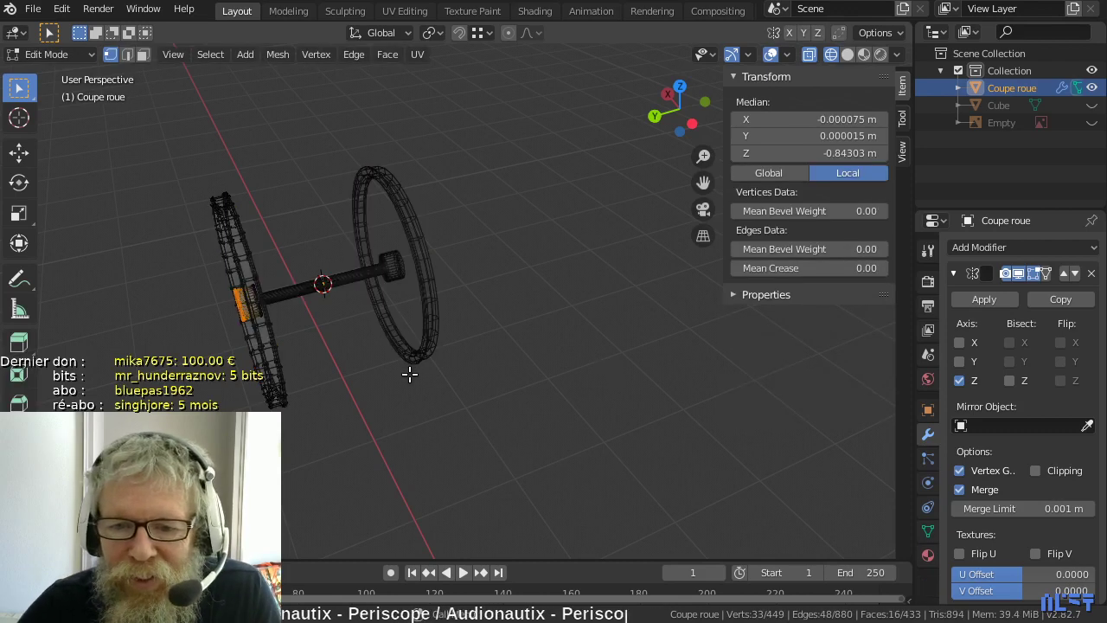
middle_click_drag(409, 373, 408, 371)
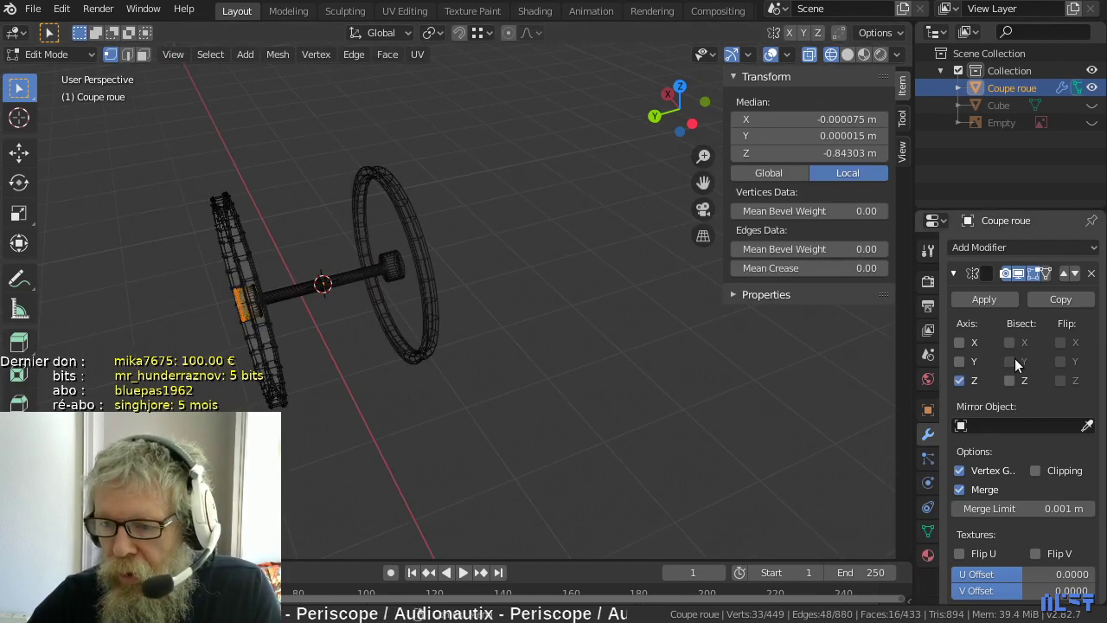
left_click(1036, 469)
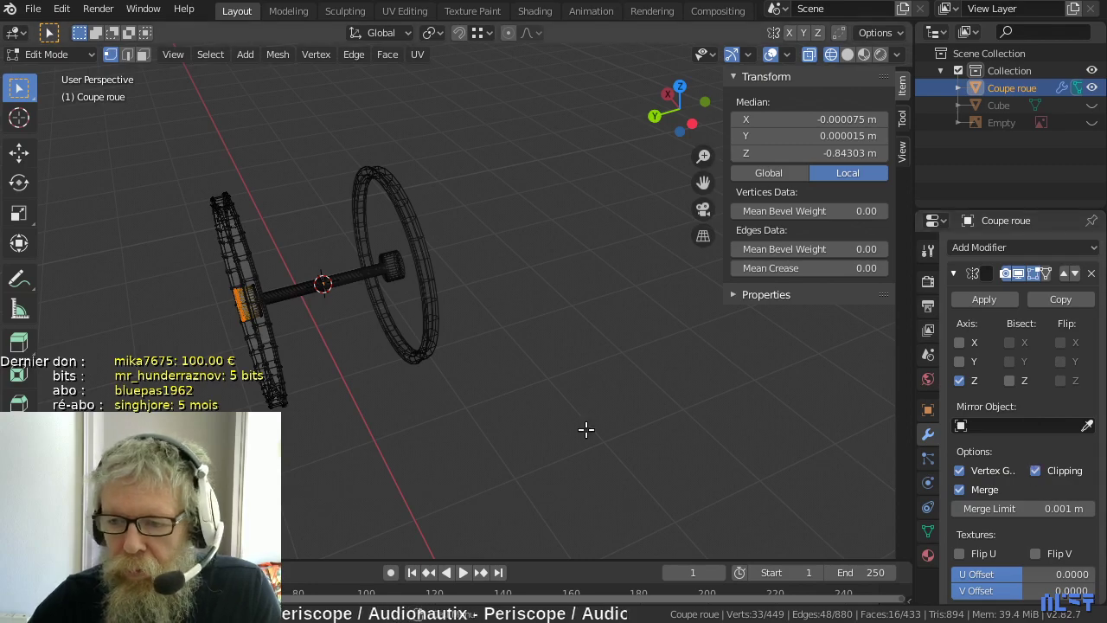
- Frame the axle centre and box-select the right axle cylinder
scroll(334, 302, "up", 4)
middle_click_drag(266, 280, 610, 415)
scroll(539, 205, "down", 4)
scroll(571, 303, "up", 5)
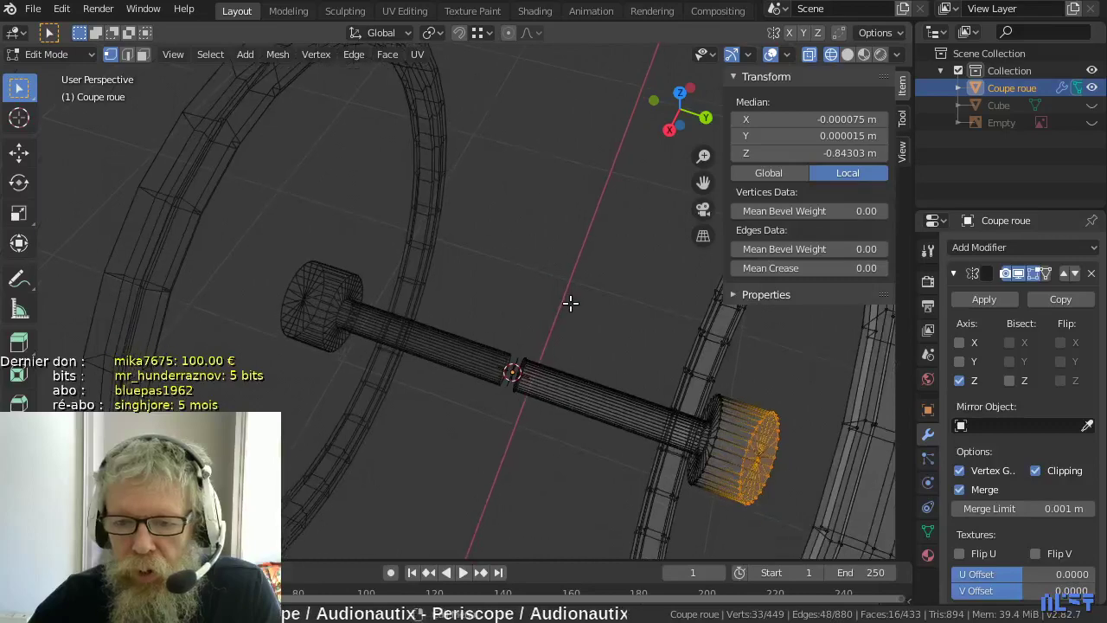
middle_click_drag(564, 177, 653, 280)
scroll(598, 203, "down", 3)
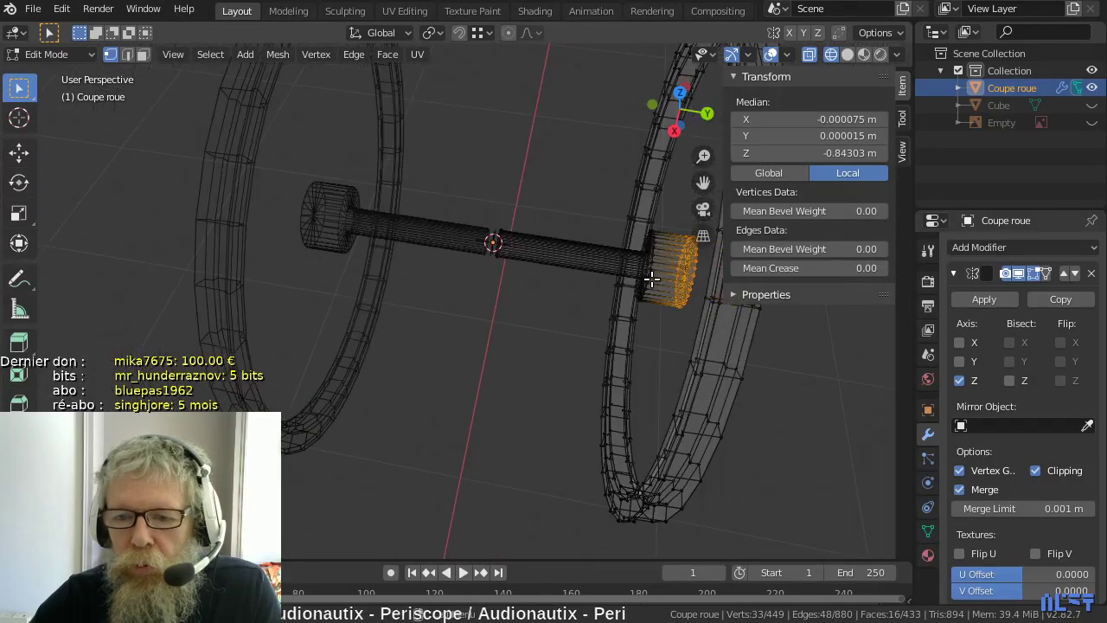
scroll(374, 288, "up", 4)
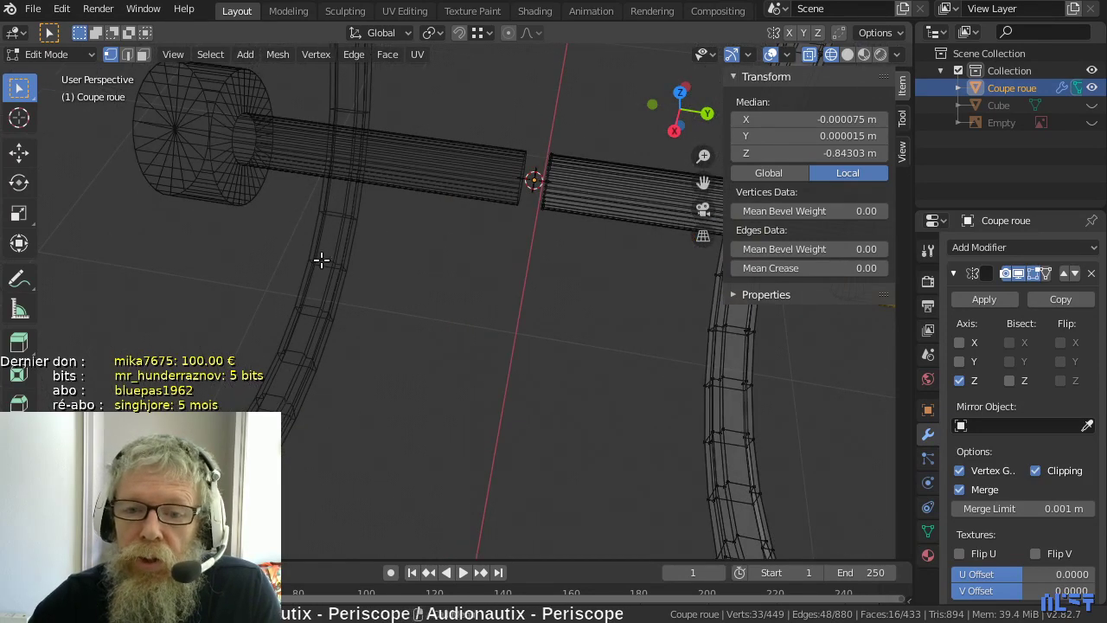
middle_click_drag(465, 257, 338, 233, "shift")
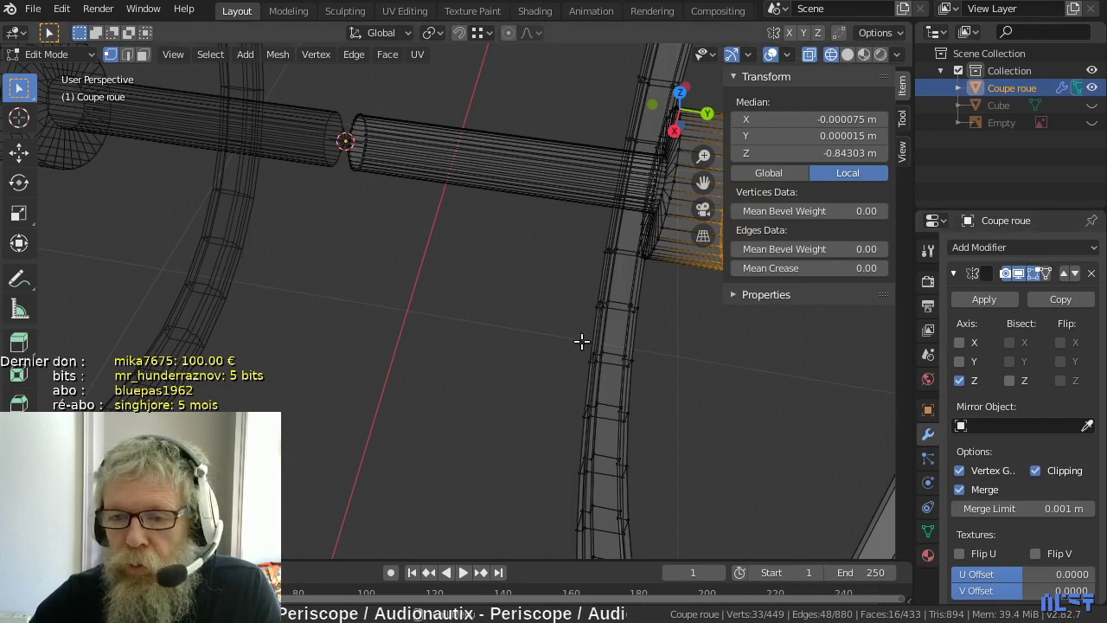
middle_click_drag(494, 300, 386, 123, "shift")
left_click_drag(385, 112, 519, 289)
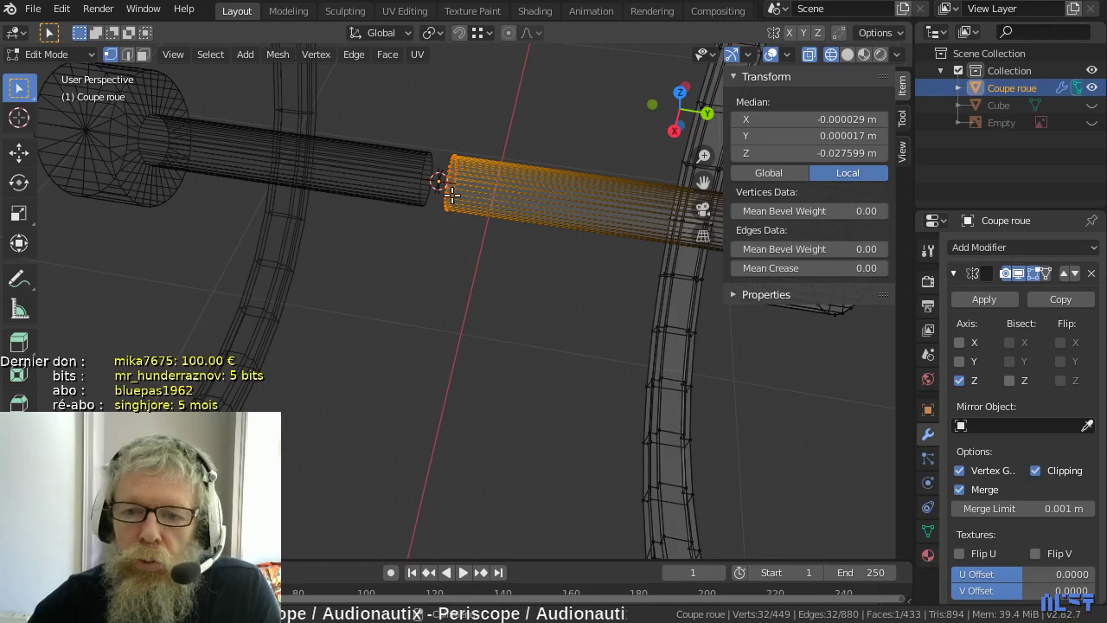
- Slide the right axle cylinder along Y until it meets the mirror plane
key("g")
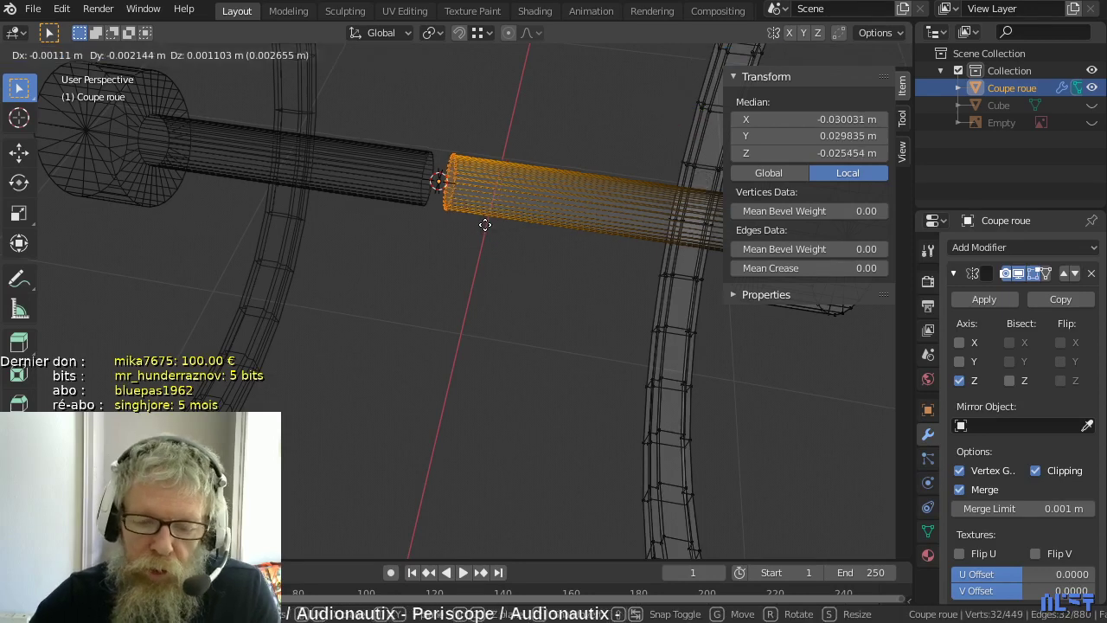
key("y")
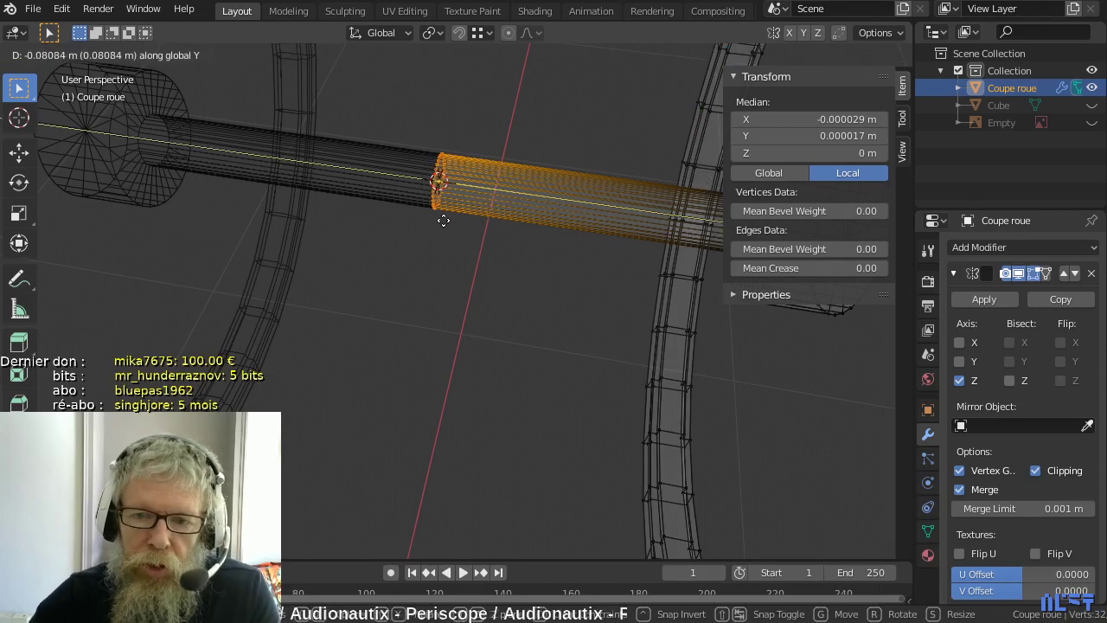
left_click(389, 218)
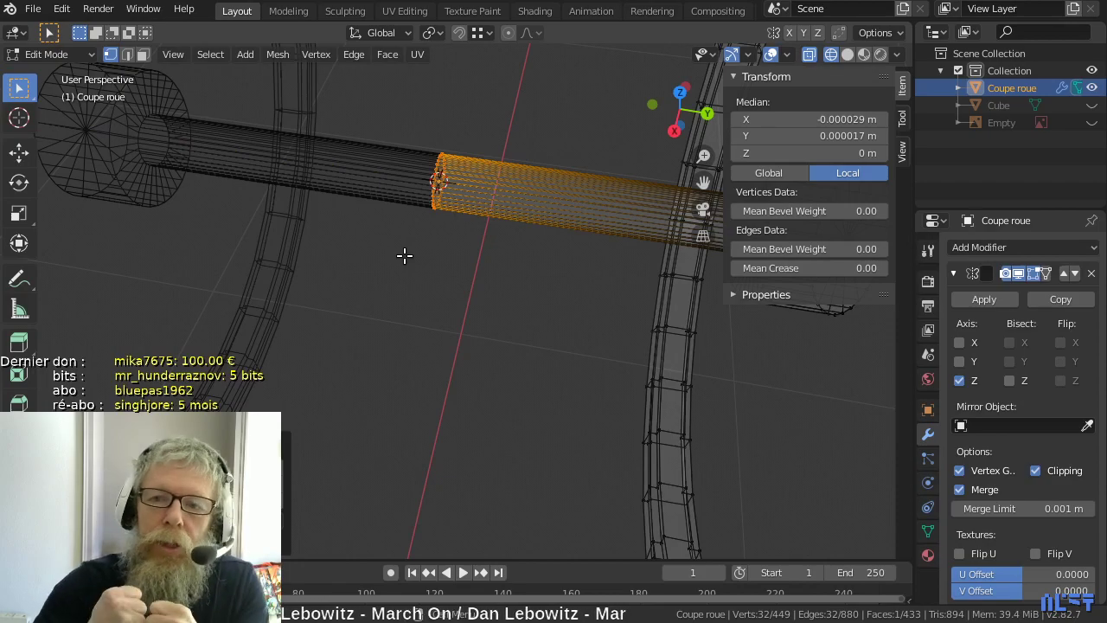
middle_click_drag(428, 262, 468, 303)
scroll(468, 303, "down", 5)
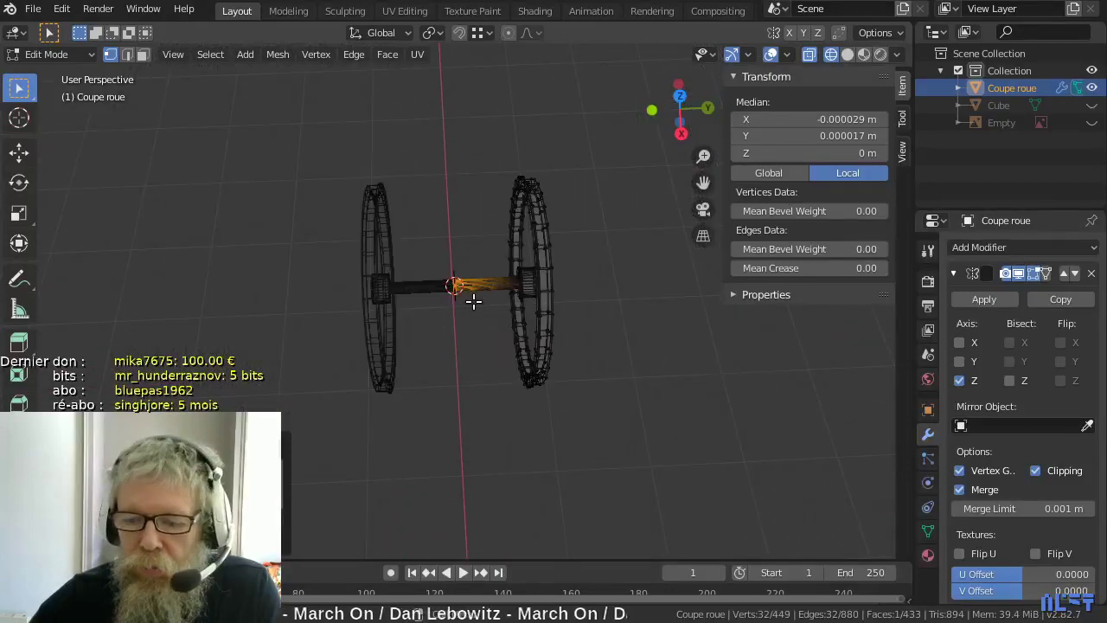
- In Right Orthographic view, unhide the Cube and switch X-ray off
key("KP_3")
scroll(473, 301, "up", 6)
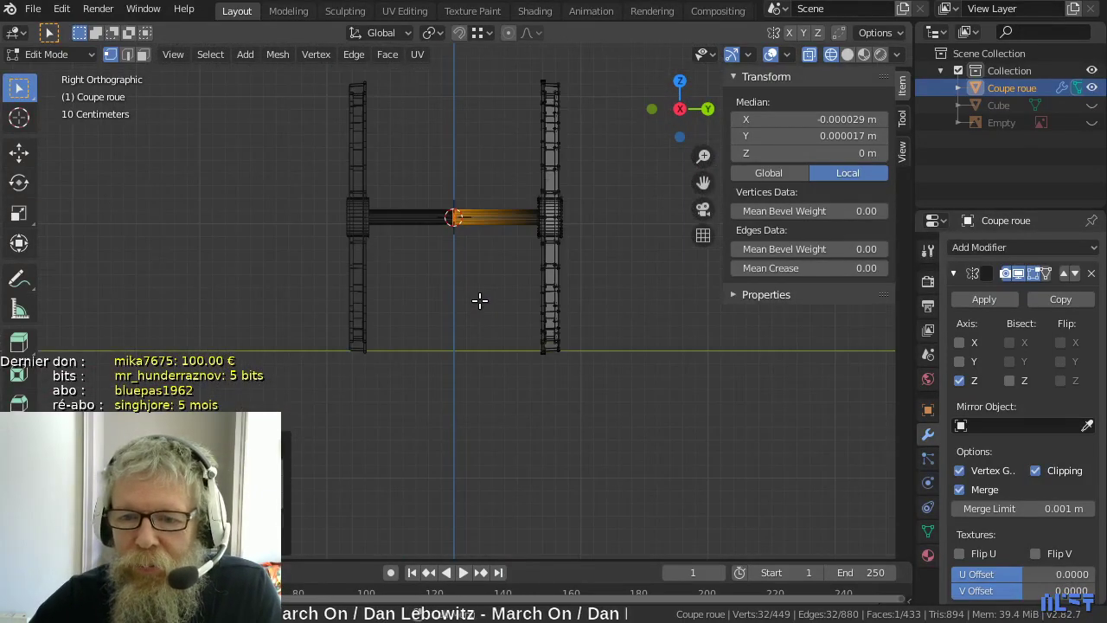
middle_click_drag(490, 294, 191, 352, "shift")
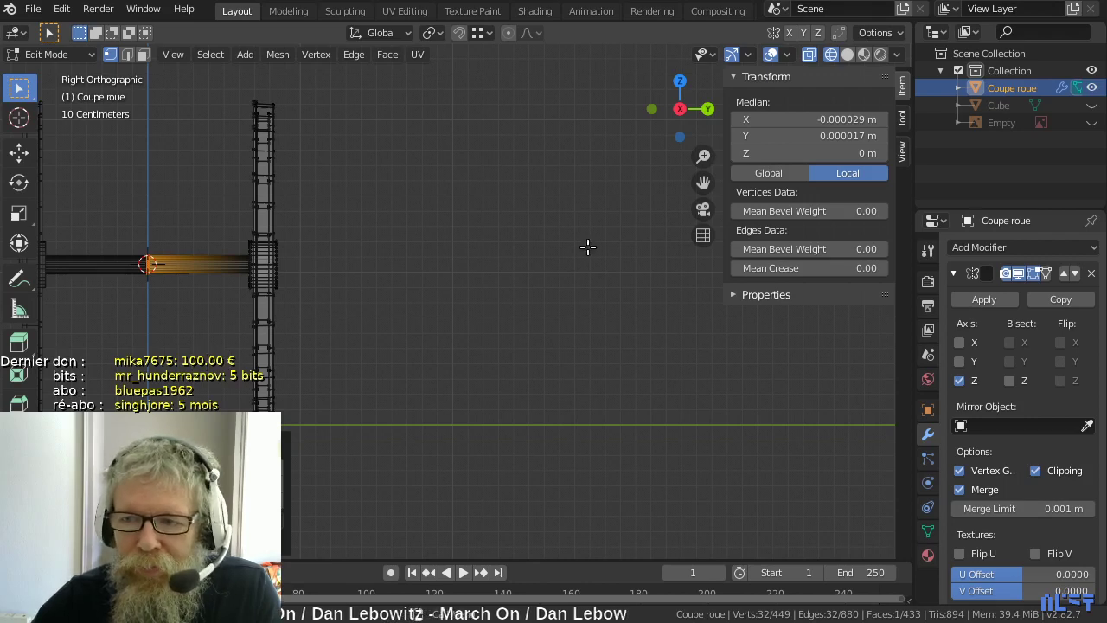
left_click(1091, 105)
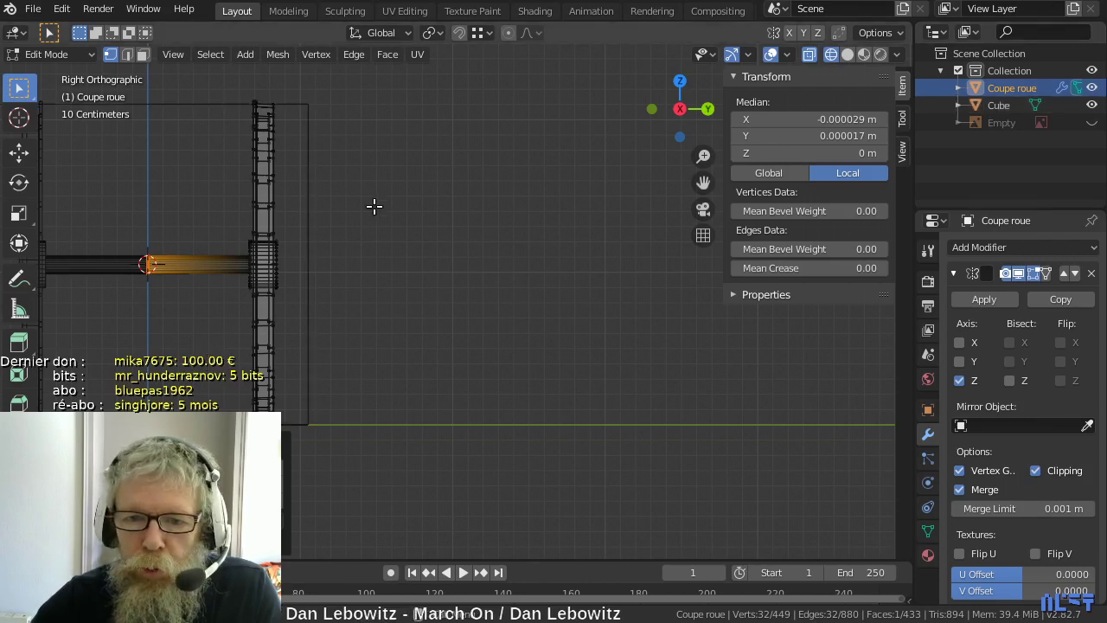
left_click(805, 55)
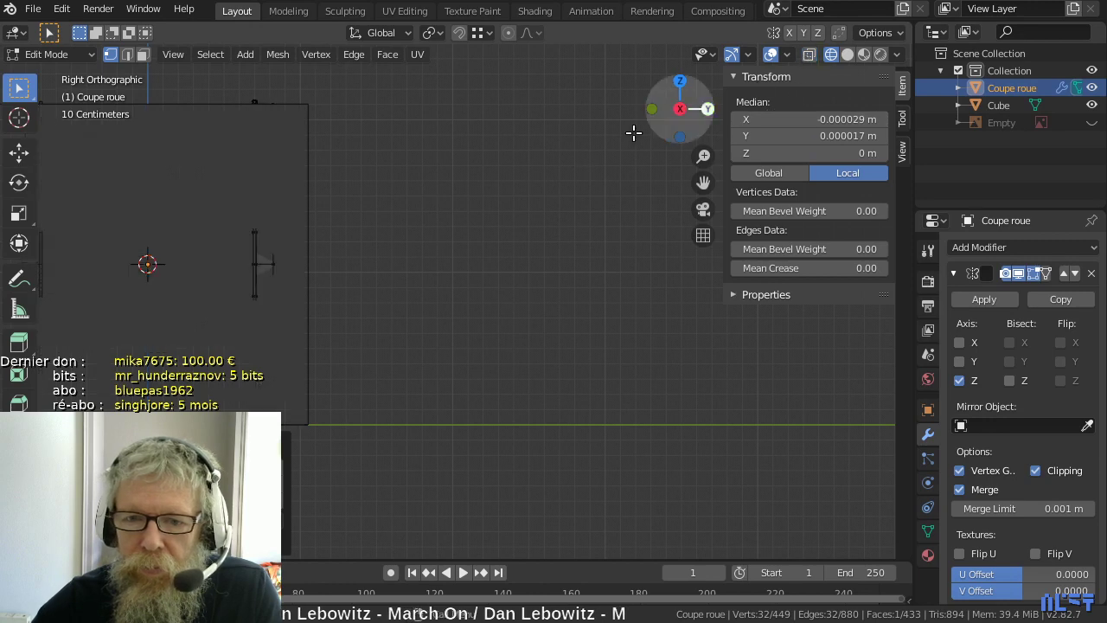
- Select mesh vertices, including a linked part and a box corner, then return to perspective
left_click(196, 257)
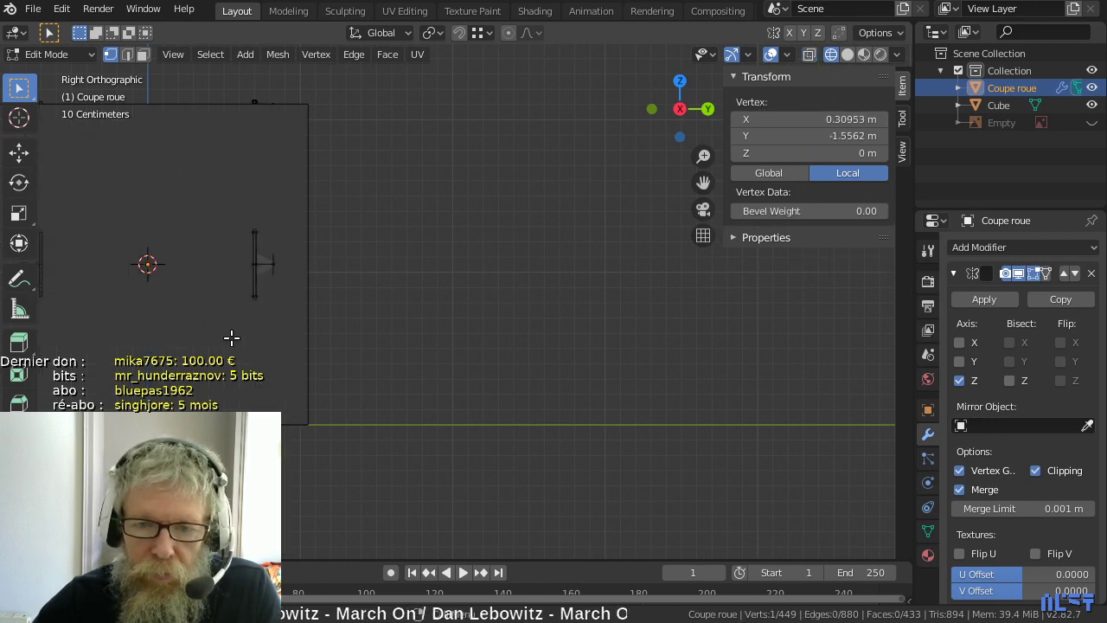
key("l")
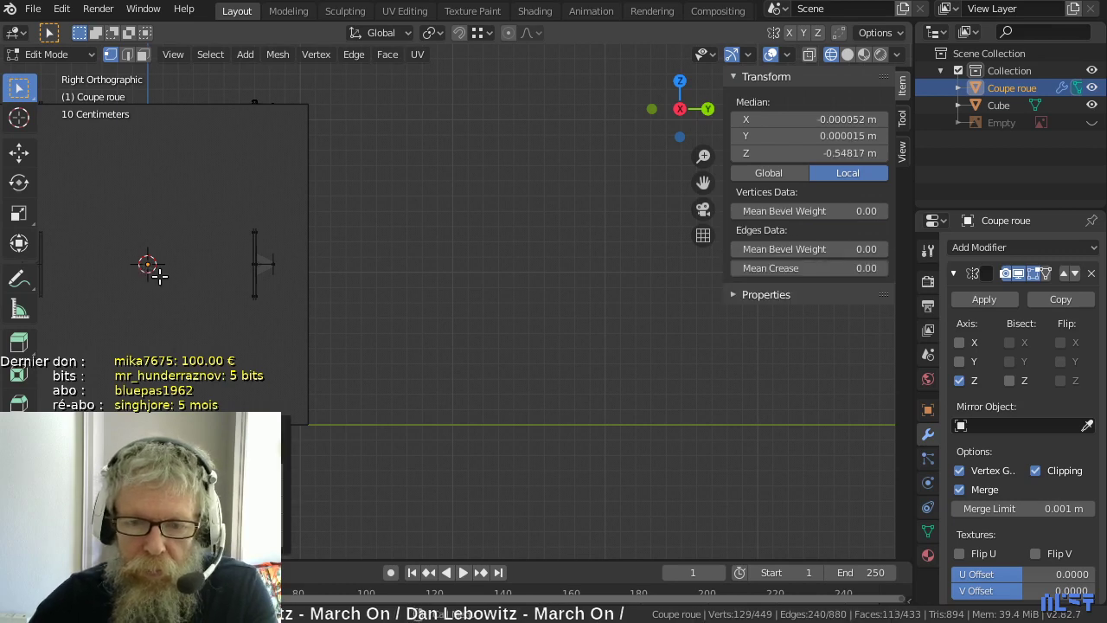
left_click(195, 293)
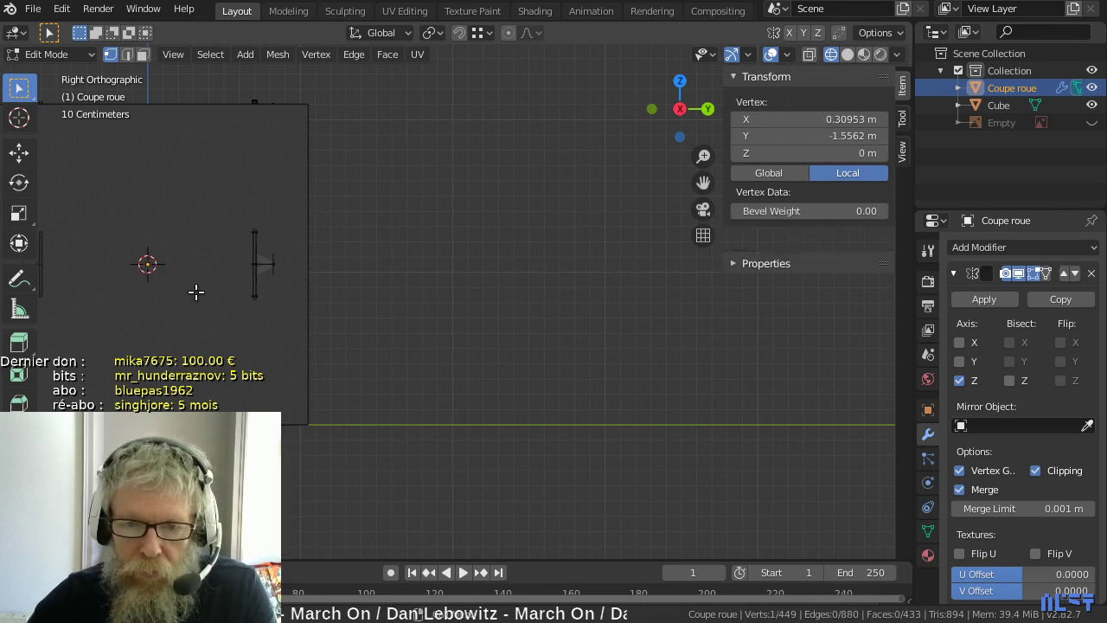
left_click(303, 114)
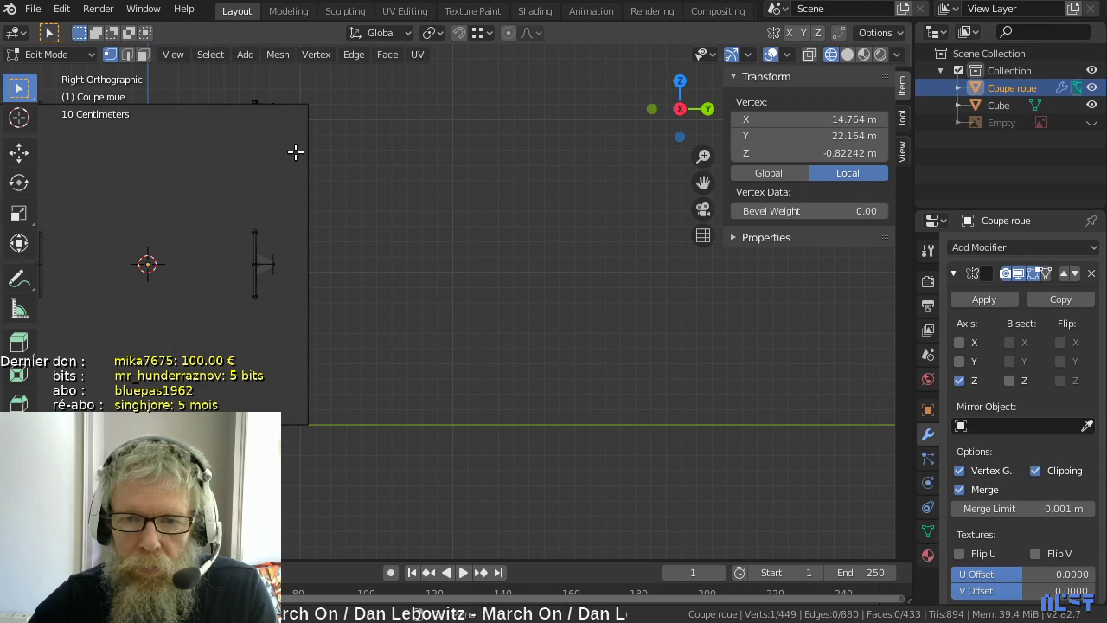
scroll(294, 153, "down", 3)
middle_click_drag(294, 155, 243, 232)
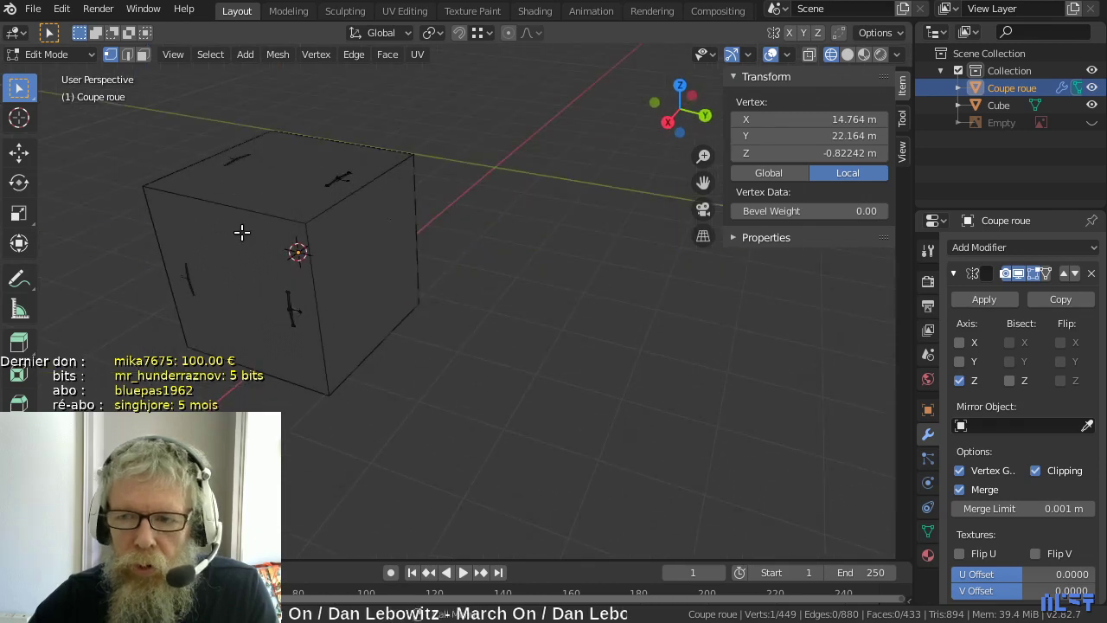
- In Object Mode, shrink the Cube, then flatten it along Y and narrow it along X
key("Tab")
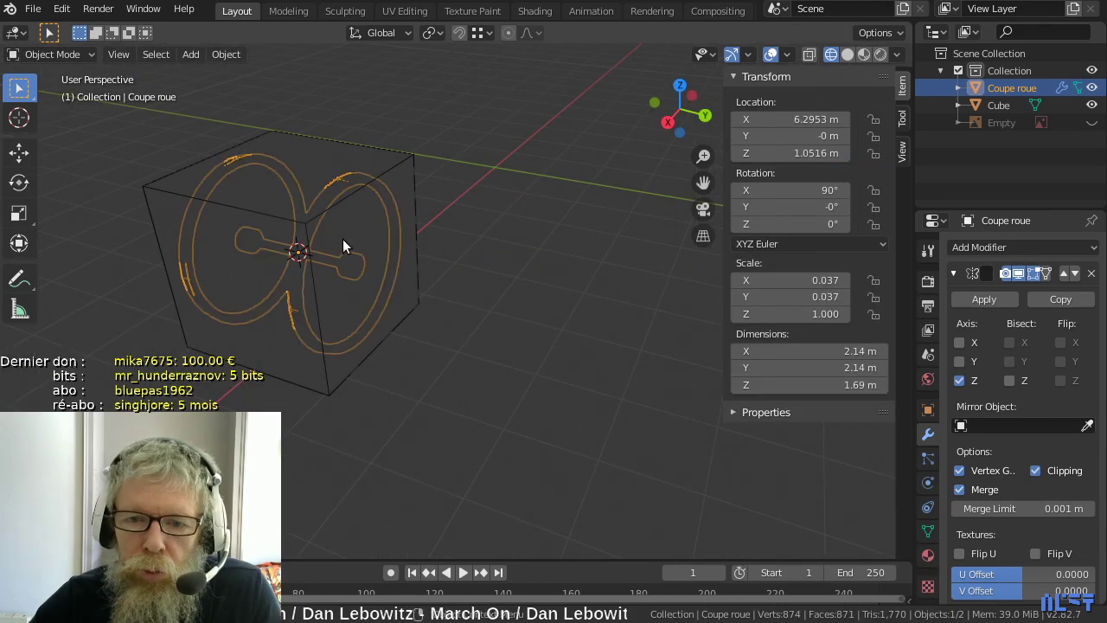
left_click(399, 191)
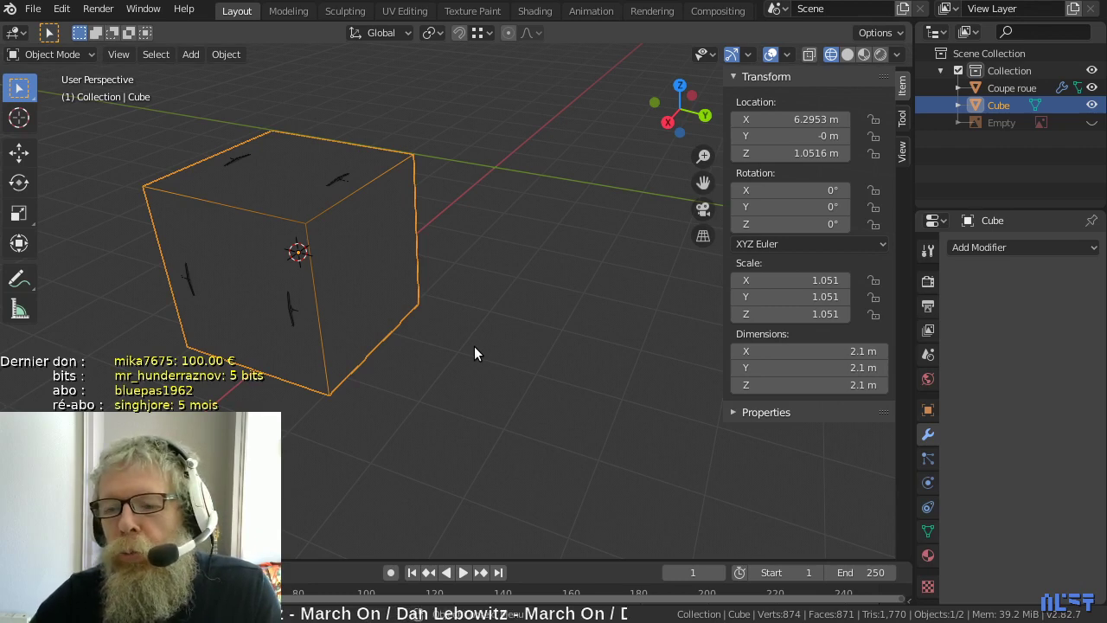
key("s")
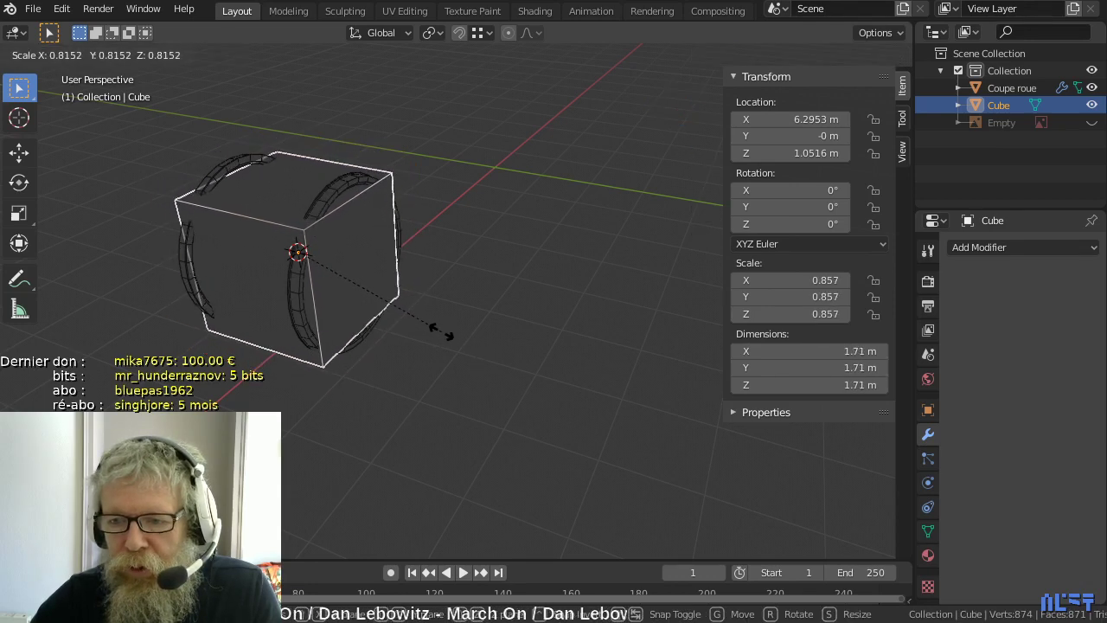
left_click(443, 331)
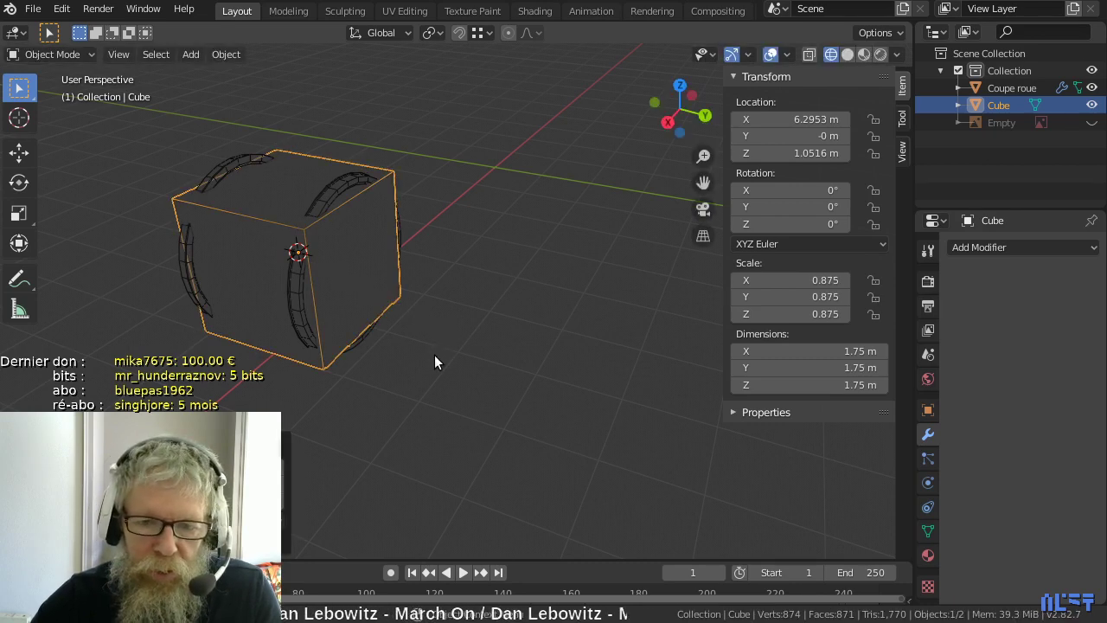
key("s")
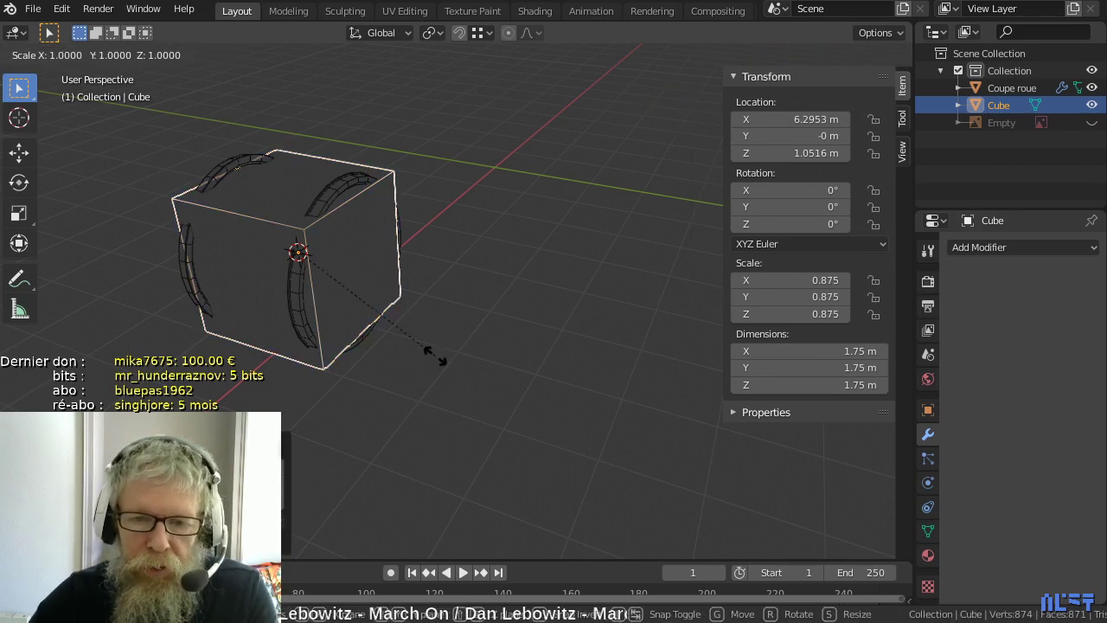
key("y")
left_click(298, 325)
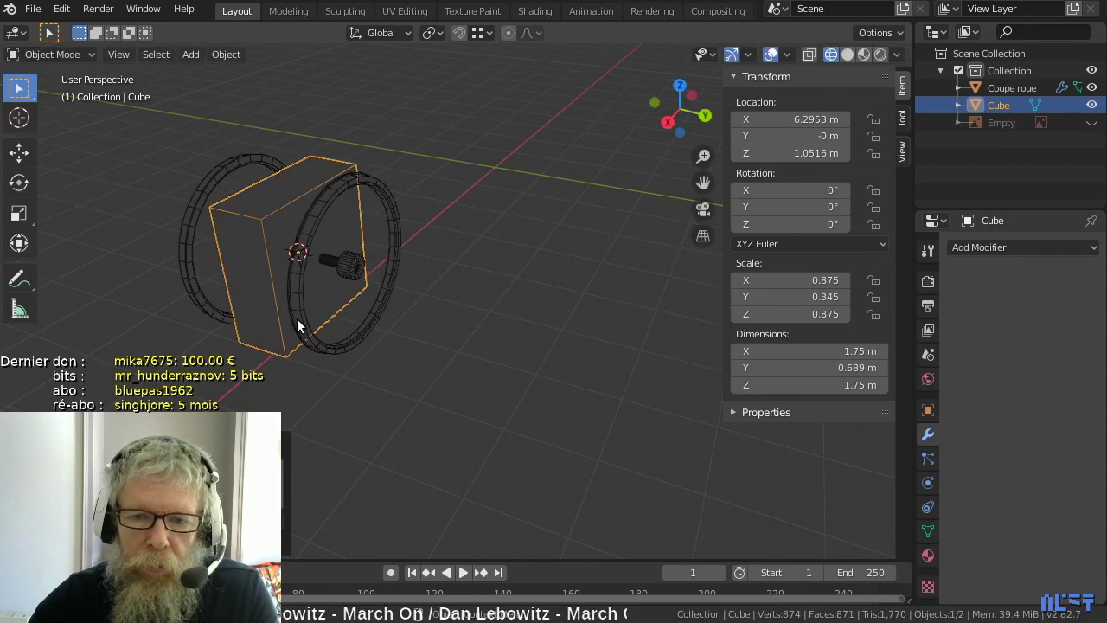
key("s")
key("x")
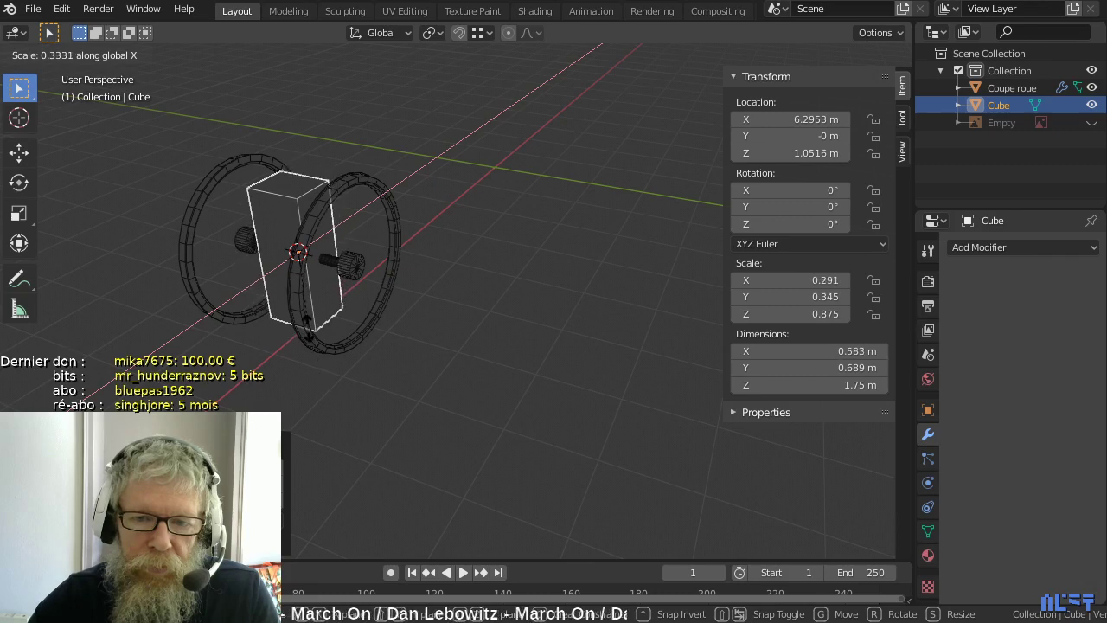
left_click(320, 328)
- Move the cube along Y, then lower it along Z in Right Orthographic view
key("g")
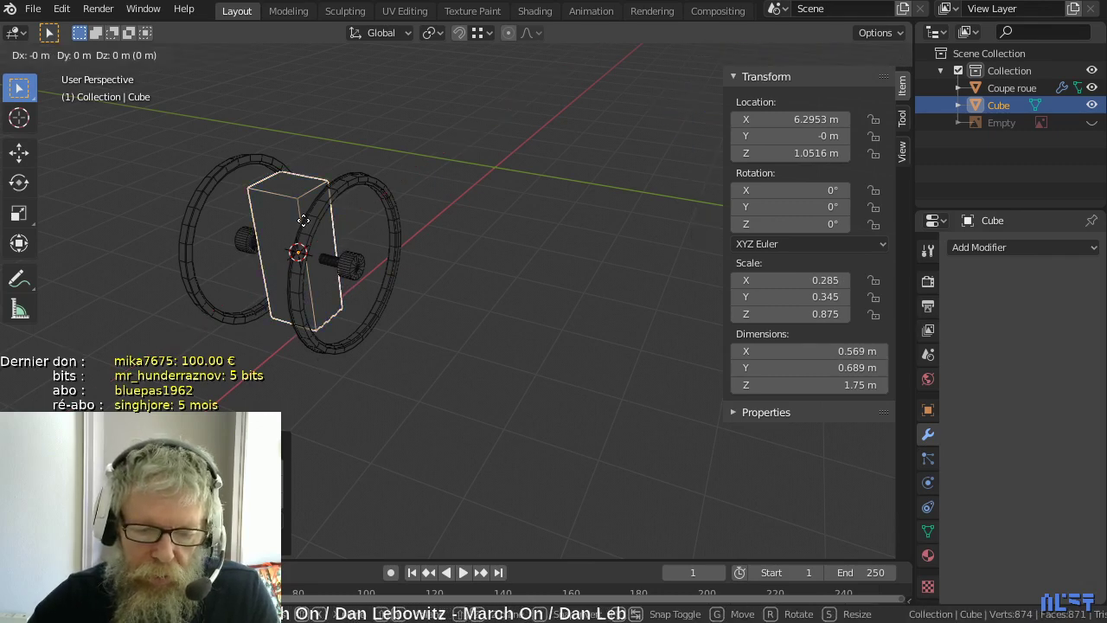
key("y")
left_click(445, 233)
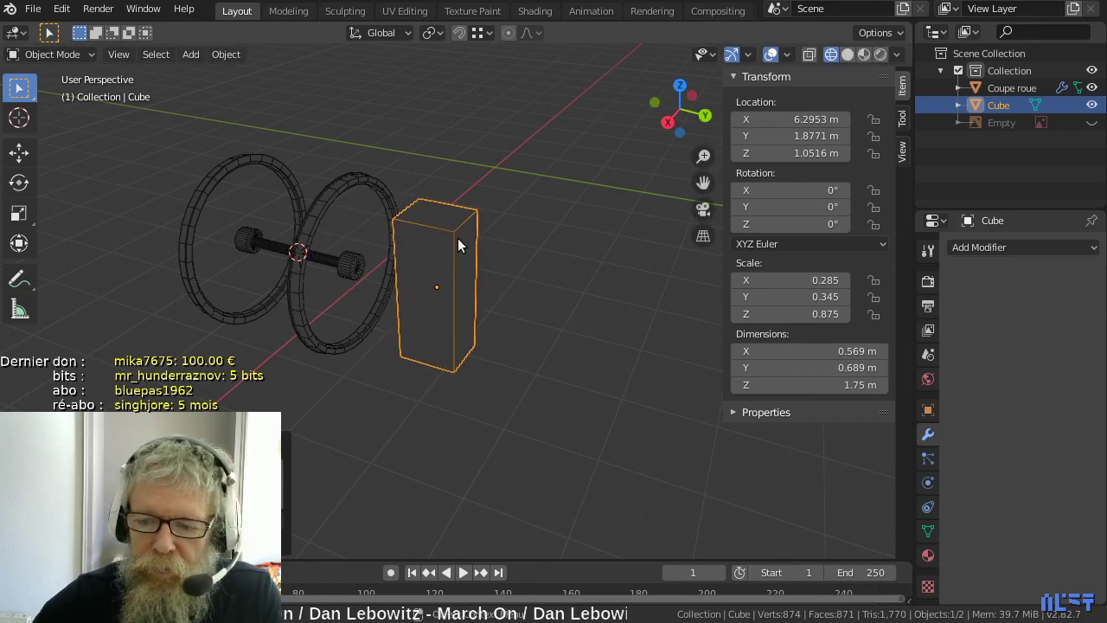
key("KP_3")
scroll(457, 238, "up", 3)
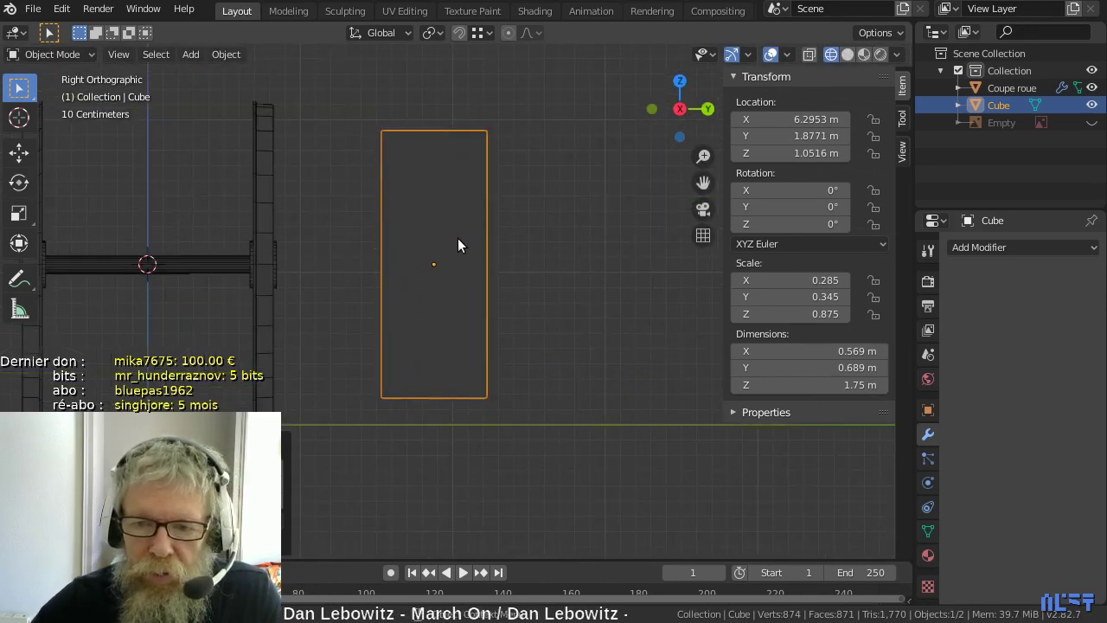
key("g")
key("z")
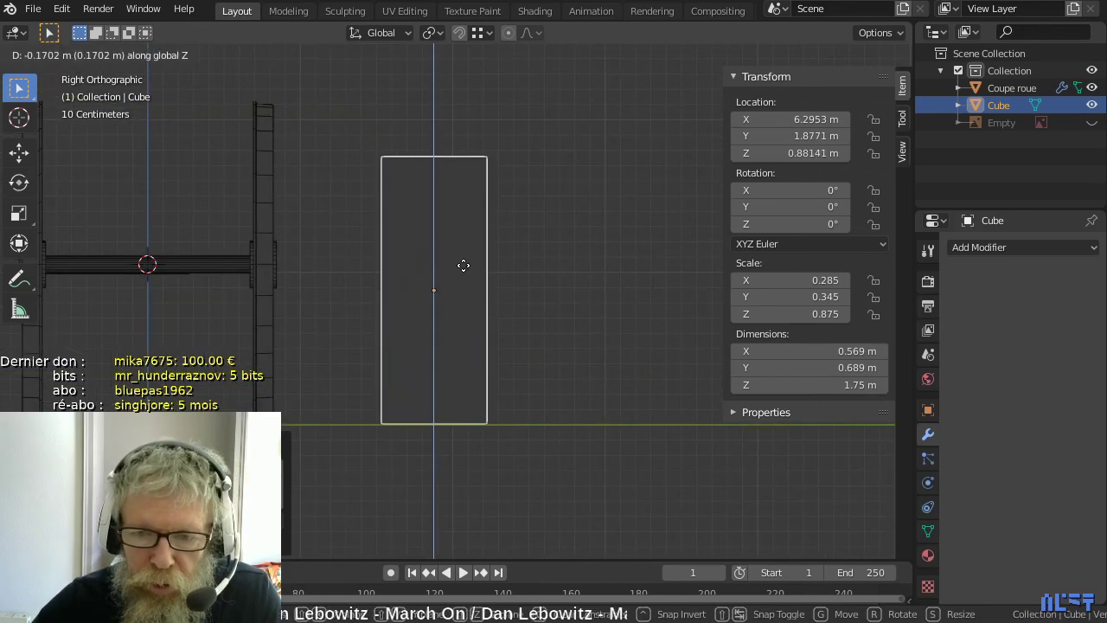
left_click(464, 265)
scroll(465, 265, "down", 4)
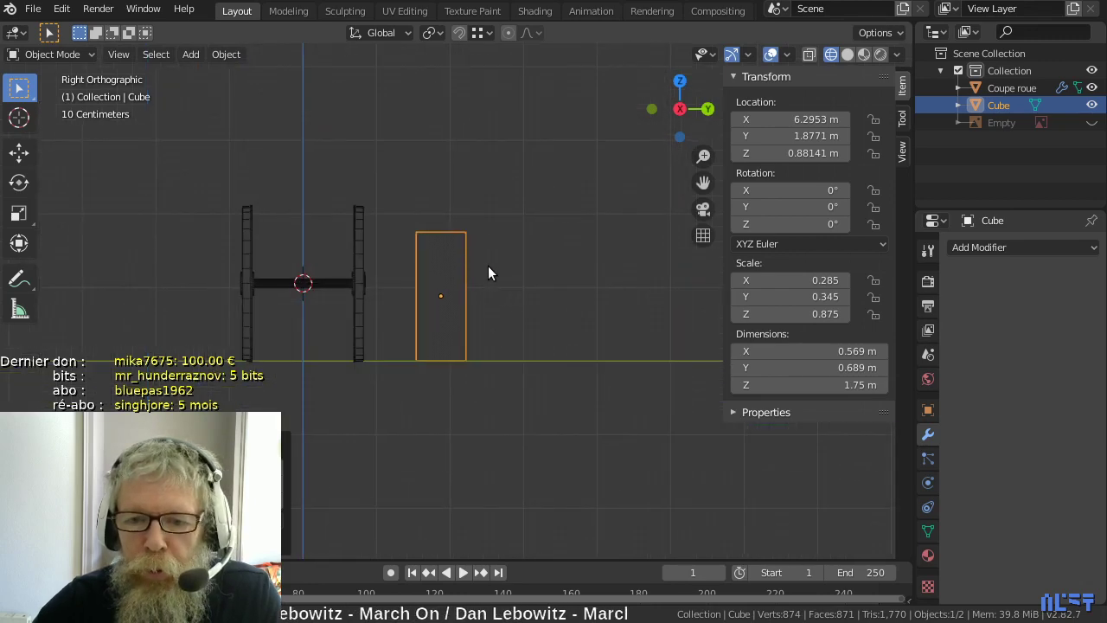
middle_click_drag(488, 273, 477, 277, "shift")
- Place the cube right beside the wheel and thin it to Y scale 0.168
key("g")
key("y")
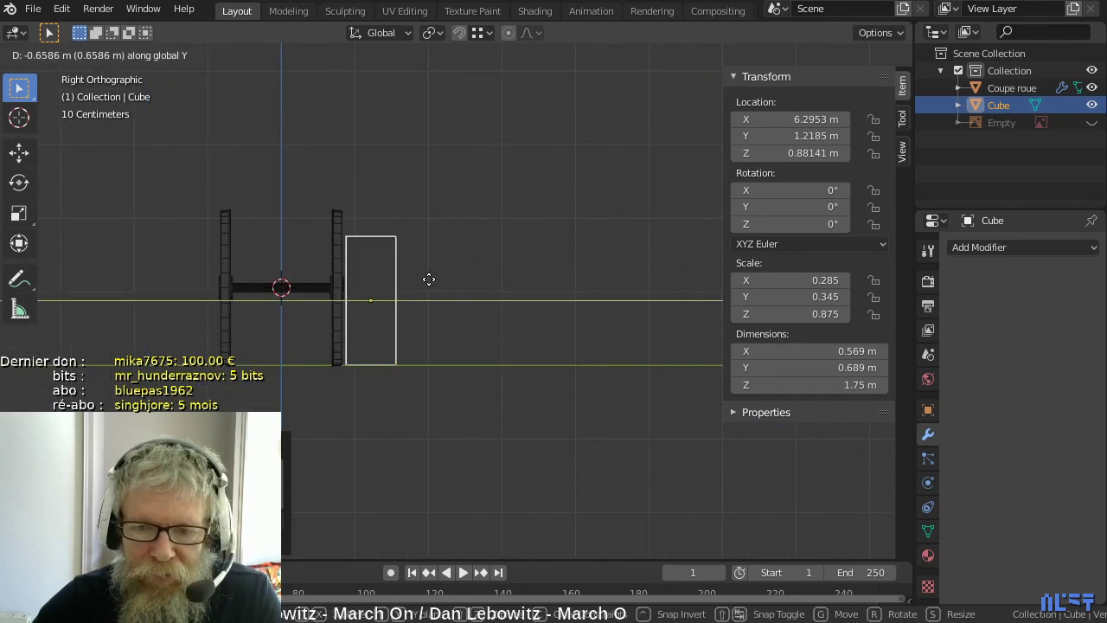
left_click(443, 279)
key("s")
key("y")
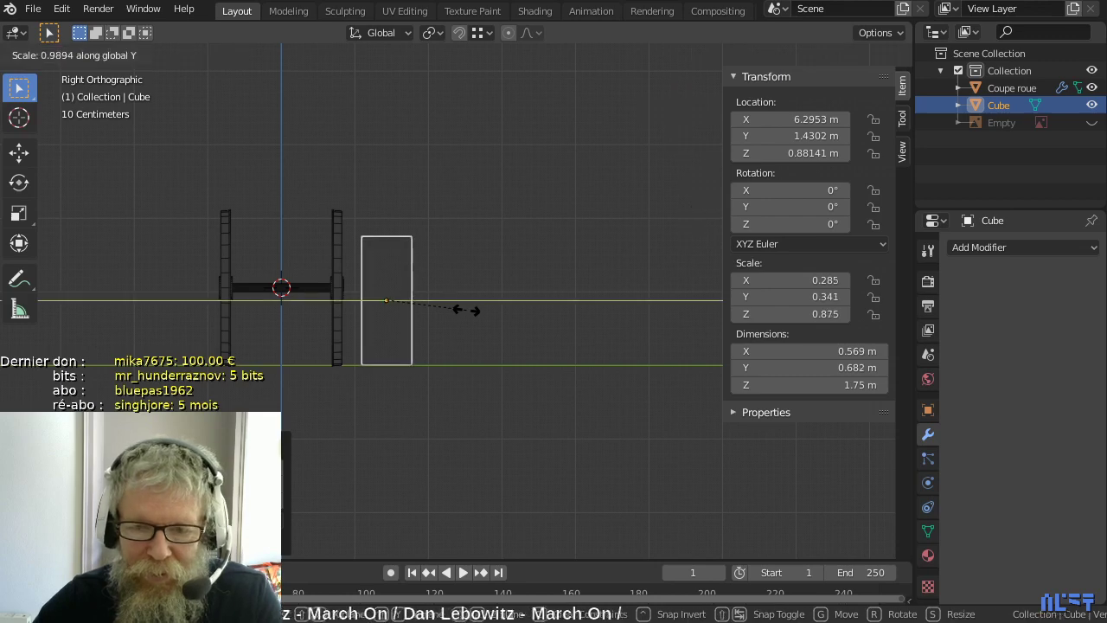
left_click(468, 304)
scroll(468, 301, "up", 1)
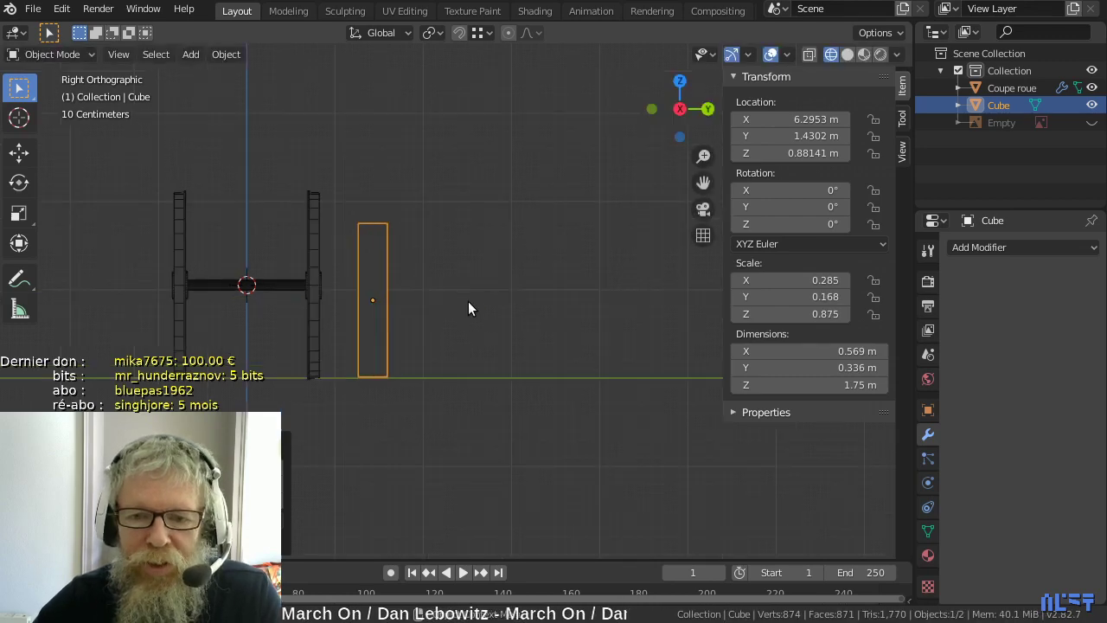
scroll(452, 292, "up", 1)
middle_click_drag(451, 292, 556, 287, "shift")
scroll(555, 287, "up", 1)
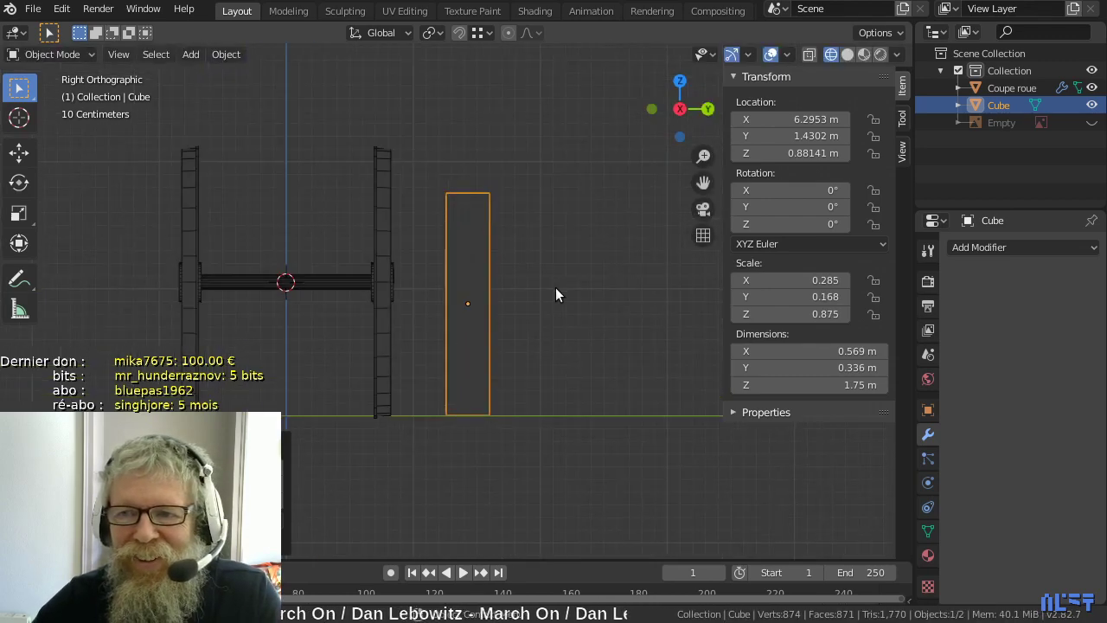
scroll(556, 288, "down", 1)
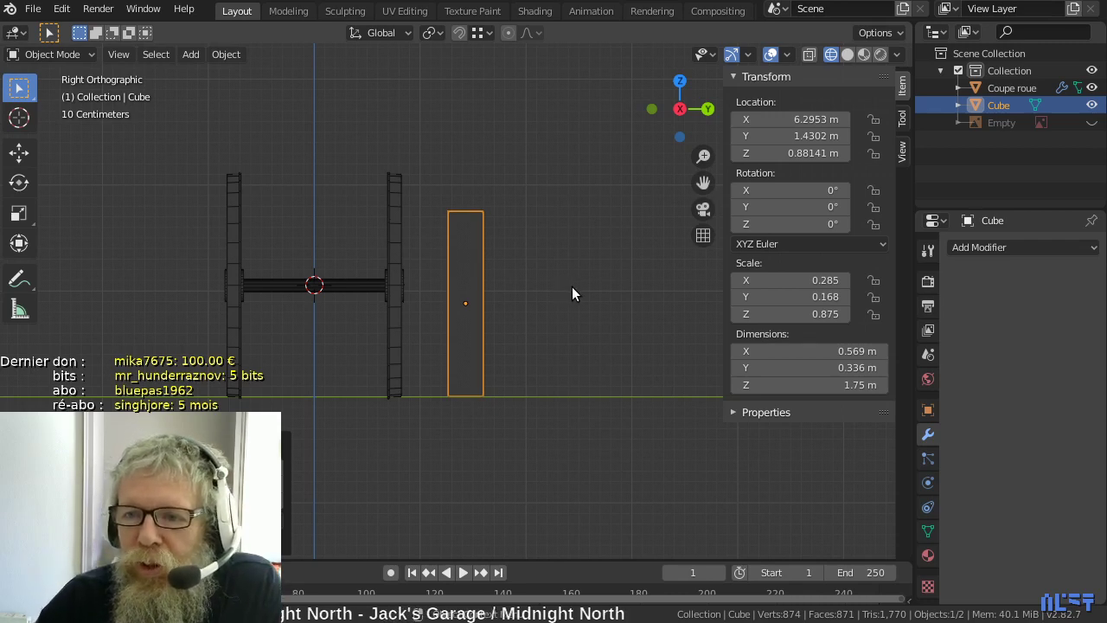
- Set the cube's Z dimension to 1.5 m in the N panel
left_click(846, 385)
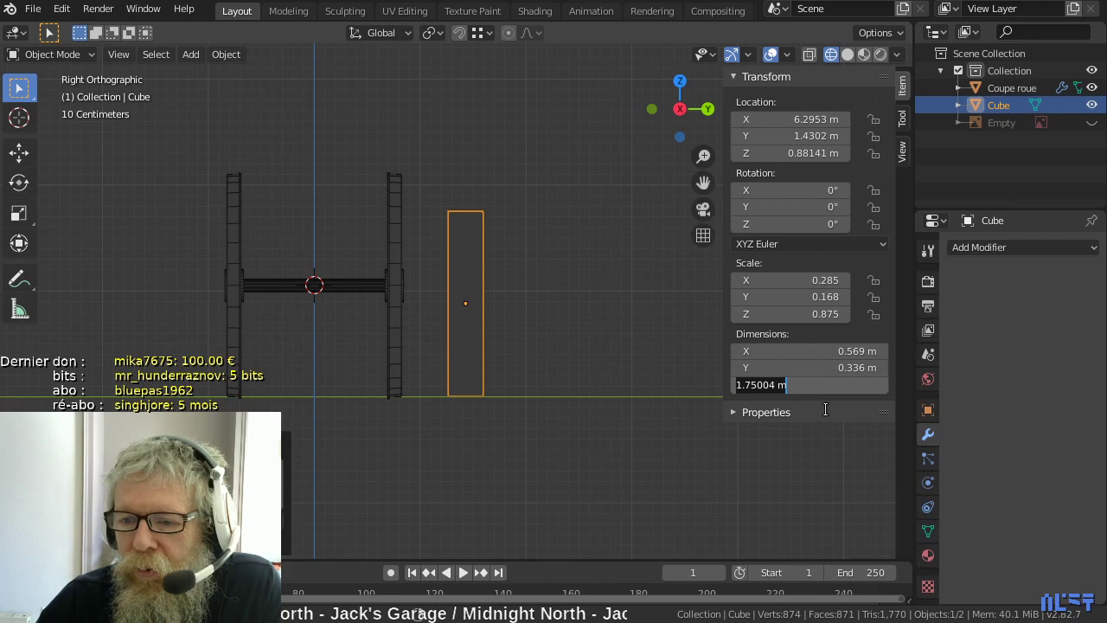
left_click(751, 385)
key("shift+Right")
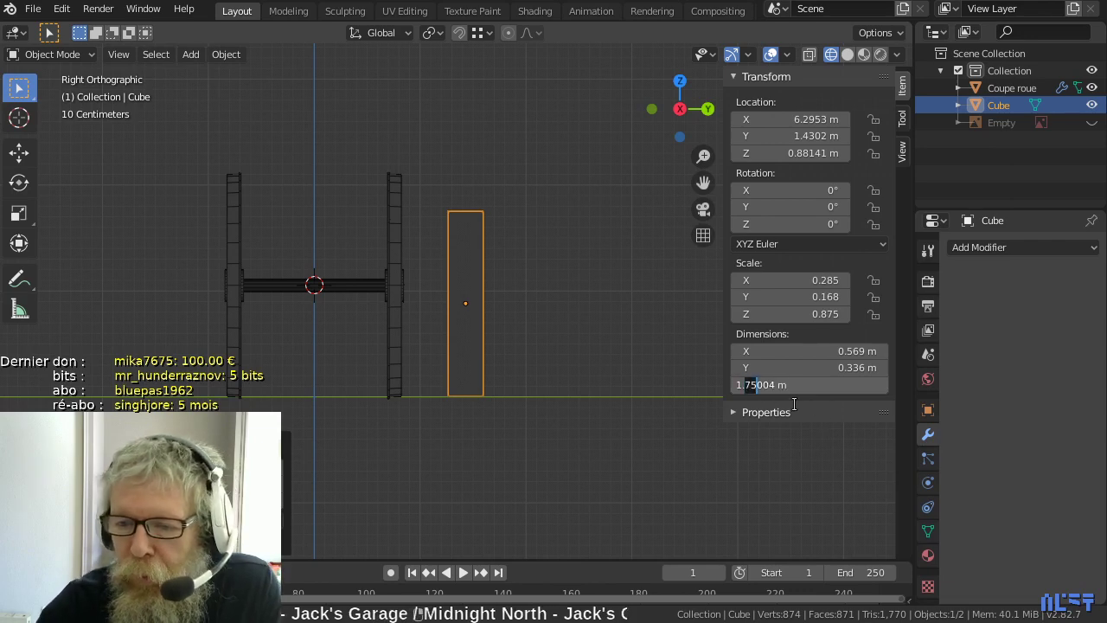
type("5")
key("Tab")
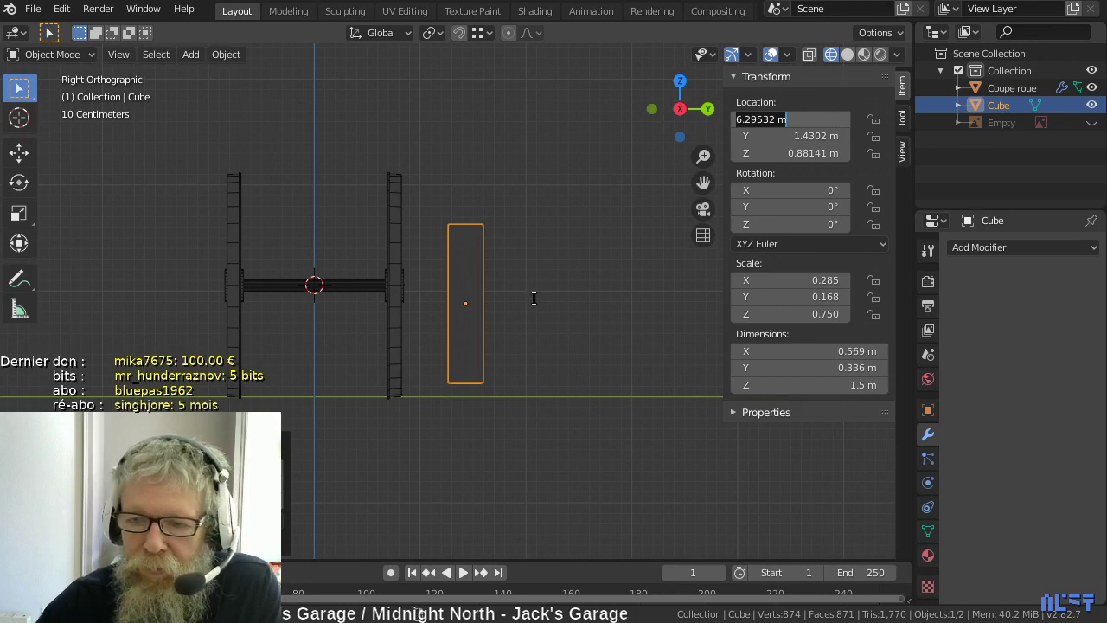
type("gz")
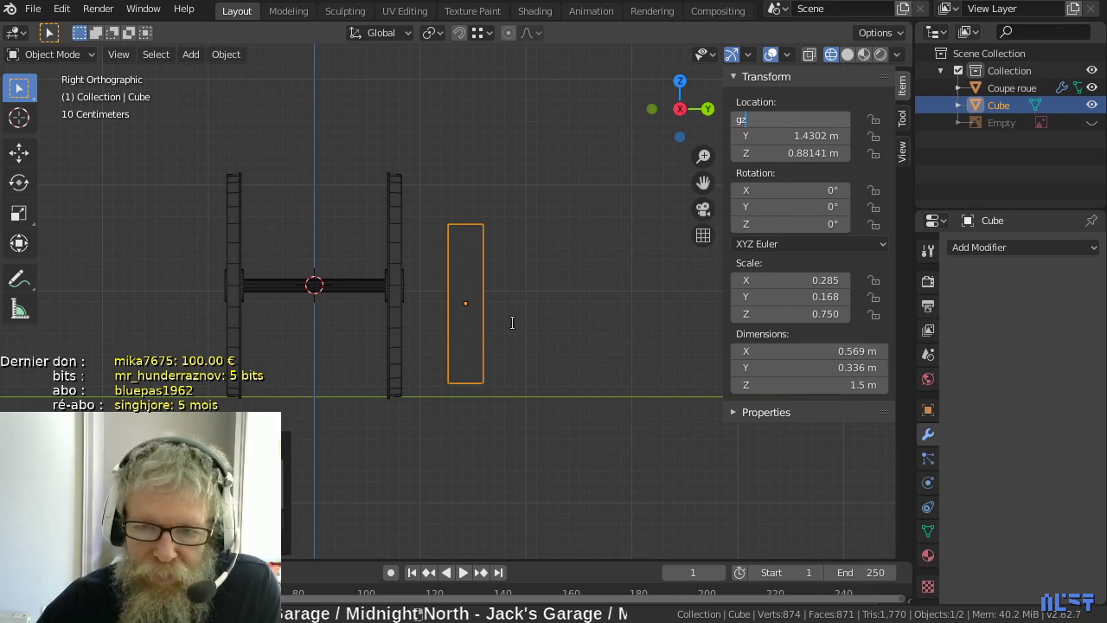
key("Return")
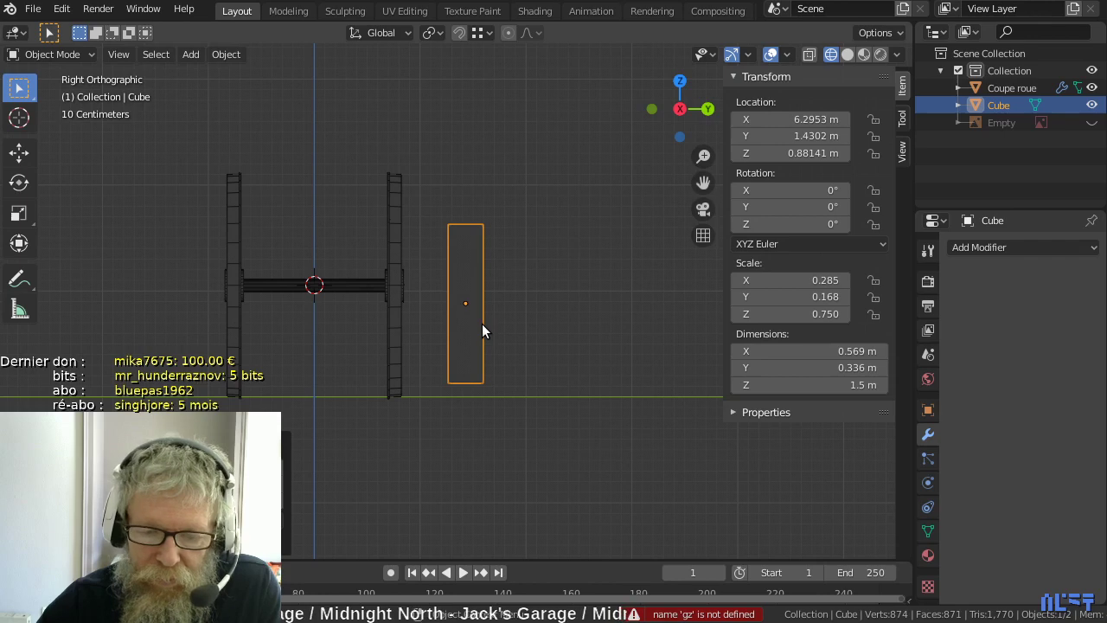
- Lower the cube to Z 0.75073 so its base rests on the ground
key("g")
key("z")
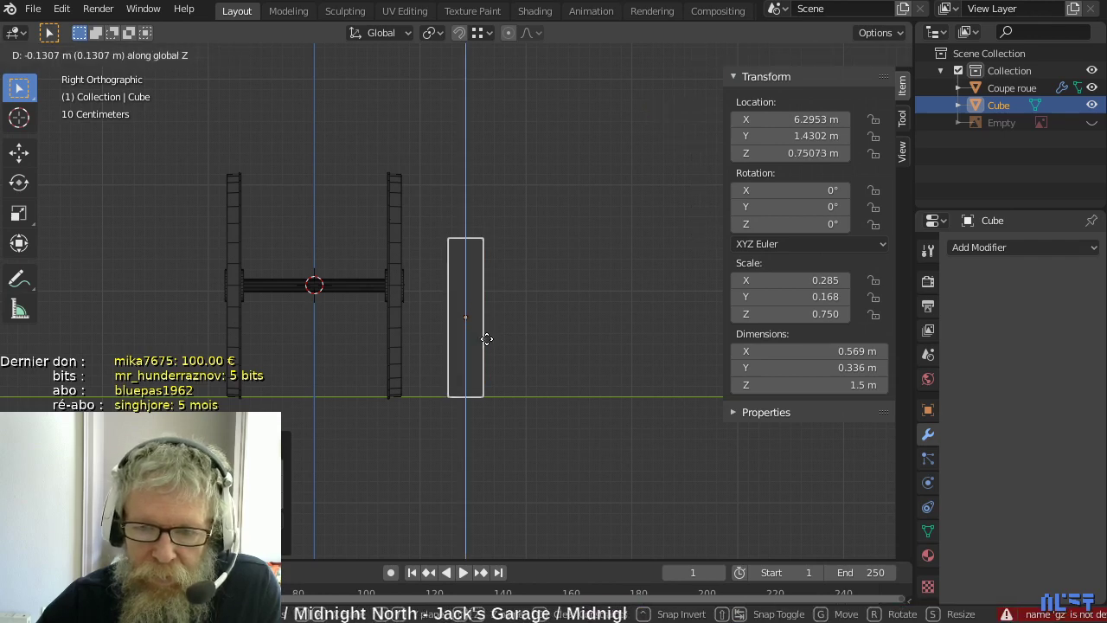
left_click(485, 344)
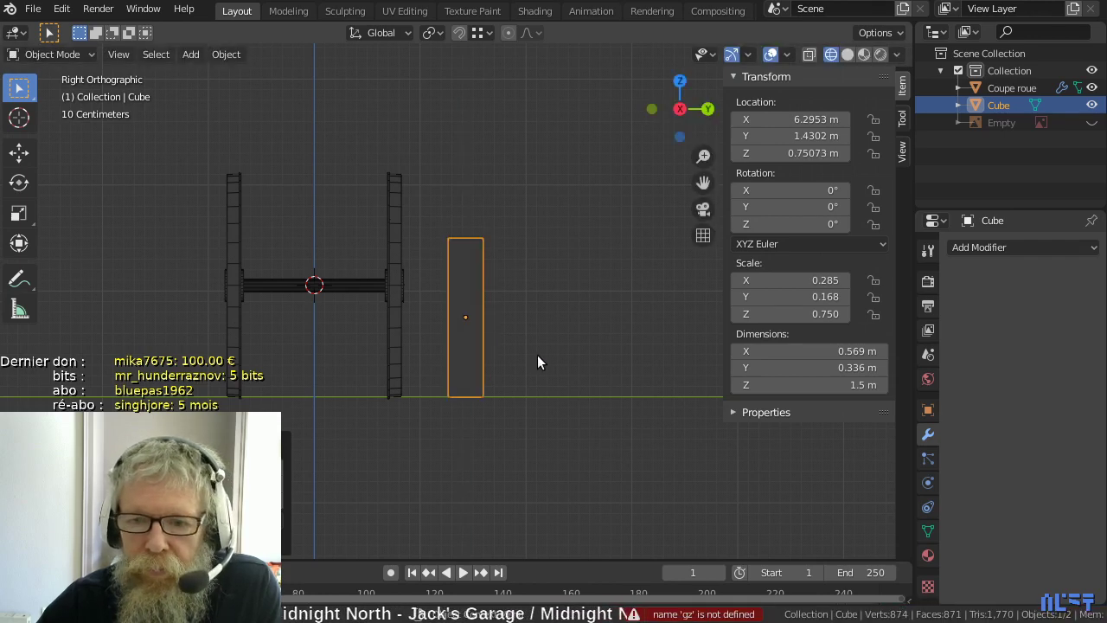
scroll(537, 361, "up", 2)
scroll(537, 361, "up", 1)
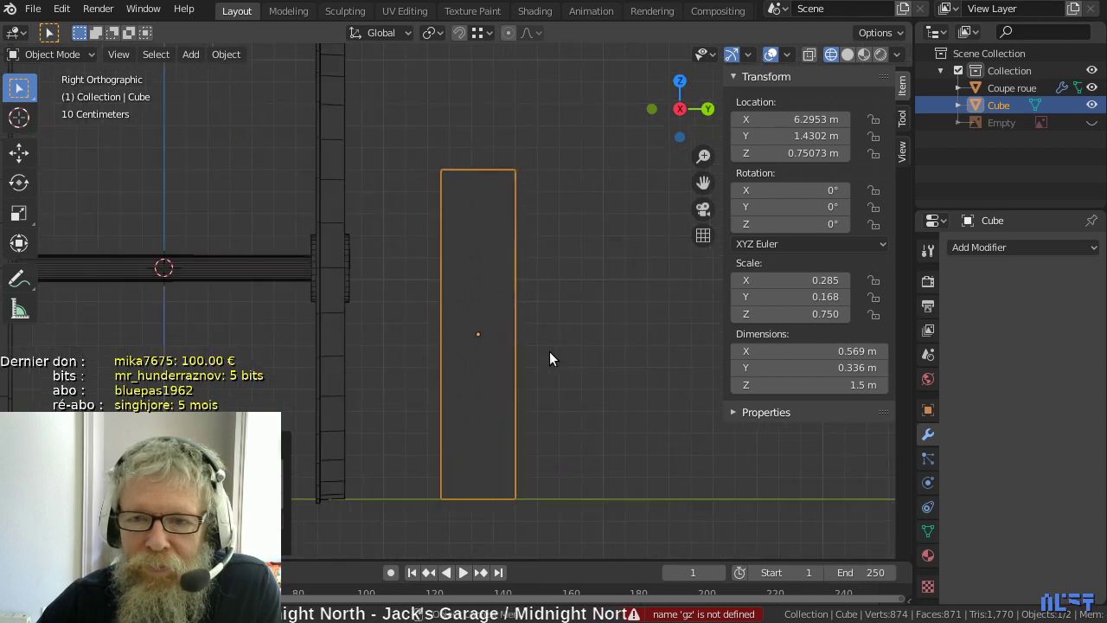
middle_click_drag(556, 349, 438, 384)
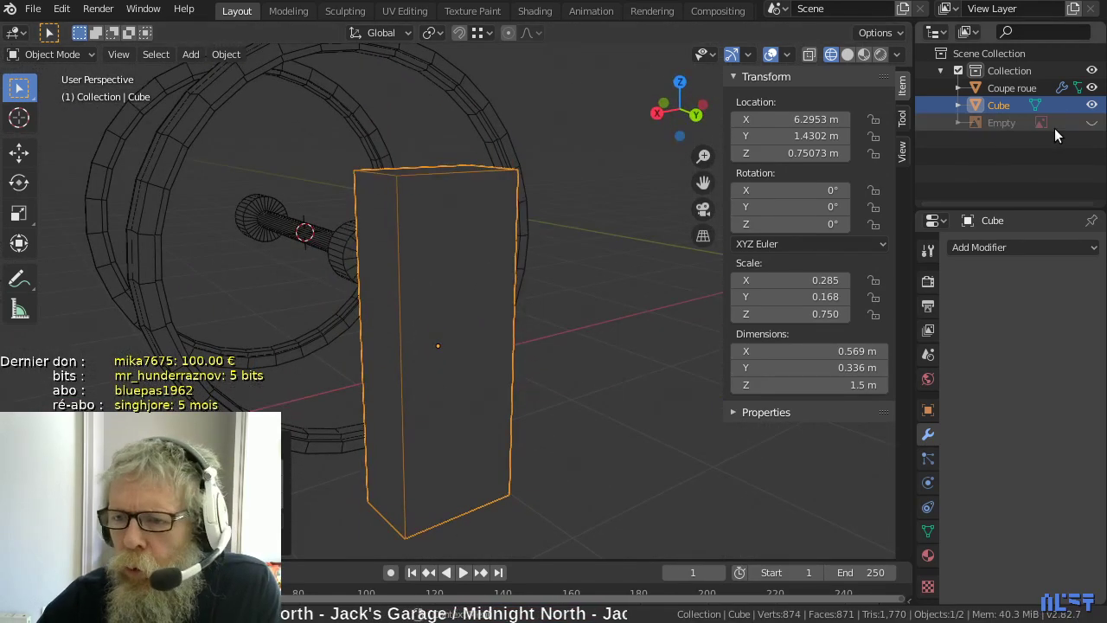
- Delete the Cube and switch to Front Orthographic view
key("x")
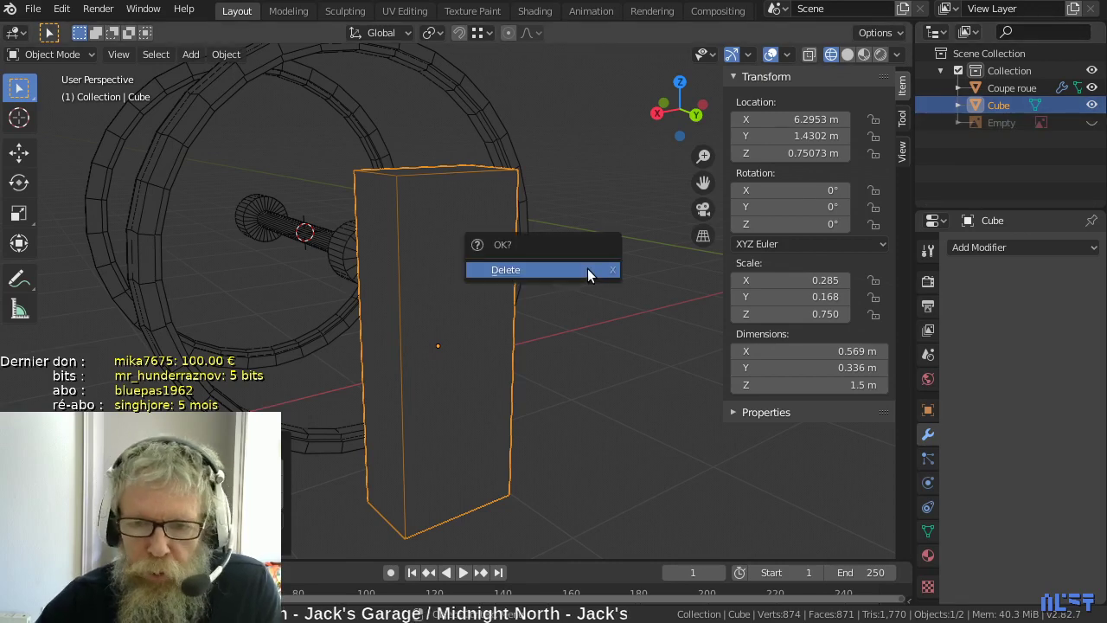
left_click(587, 268)
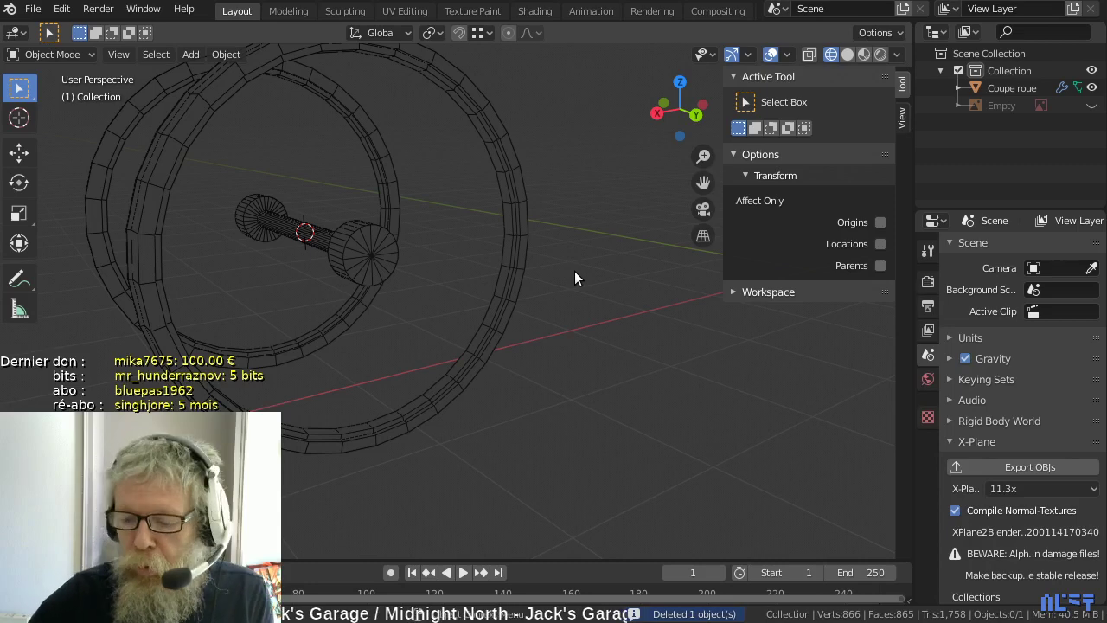
key("KP_3")
key("KP_1")
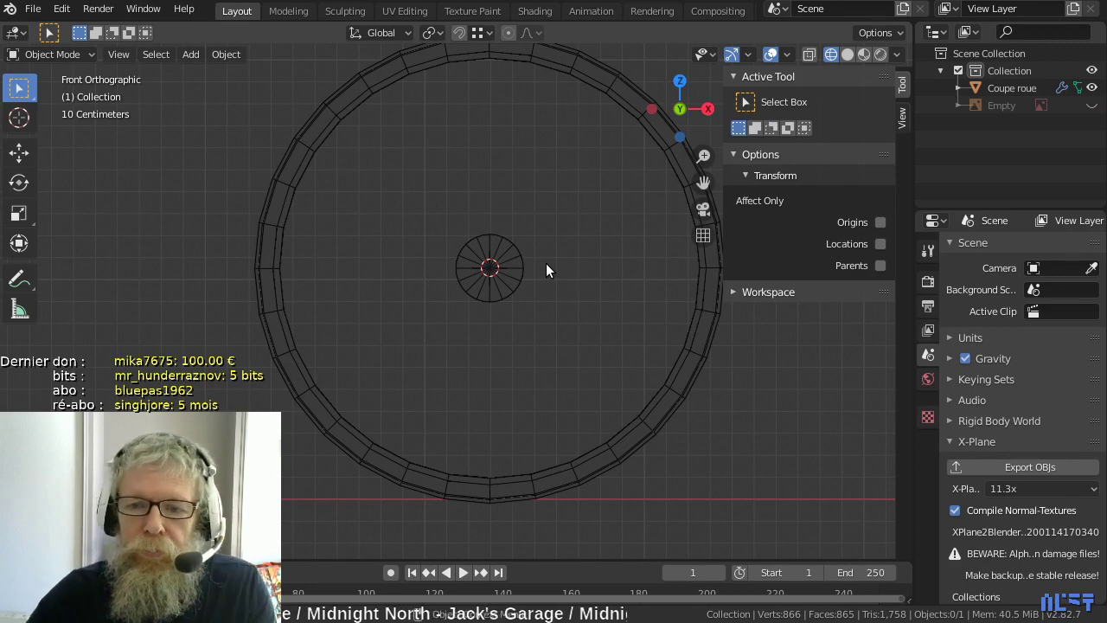
left_click(524, 272)
key("Tab")
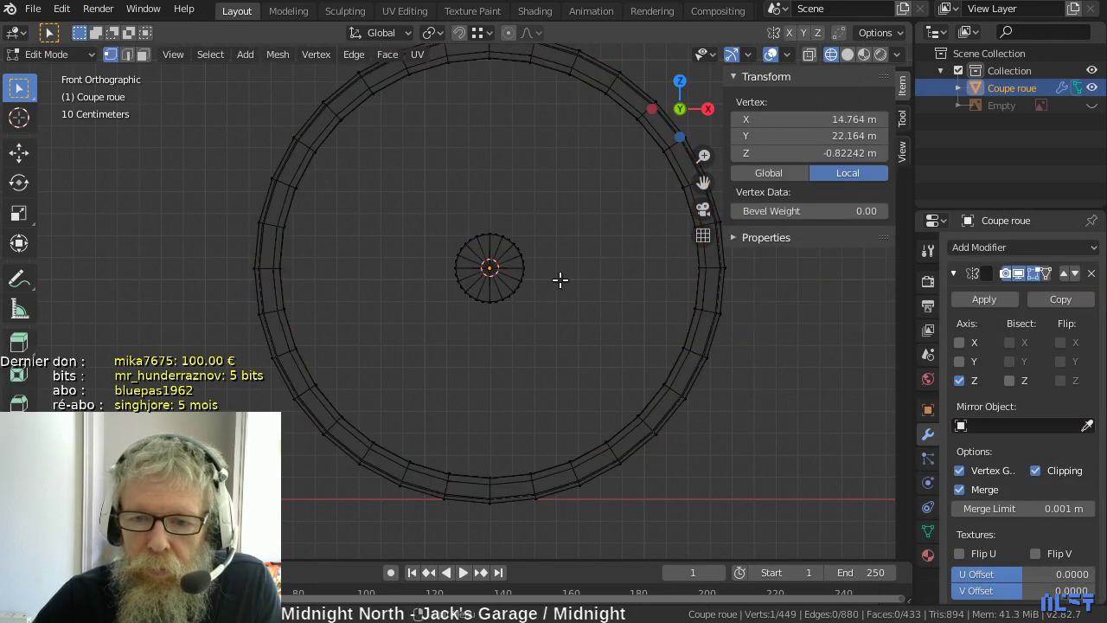
scroll(561, 279, "up", 3)
middle_click_drag(591, 285, 384, 220, "shift")
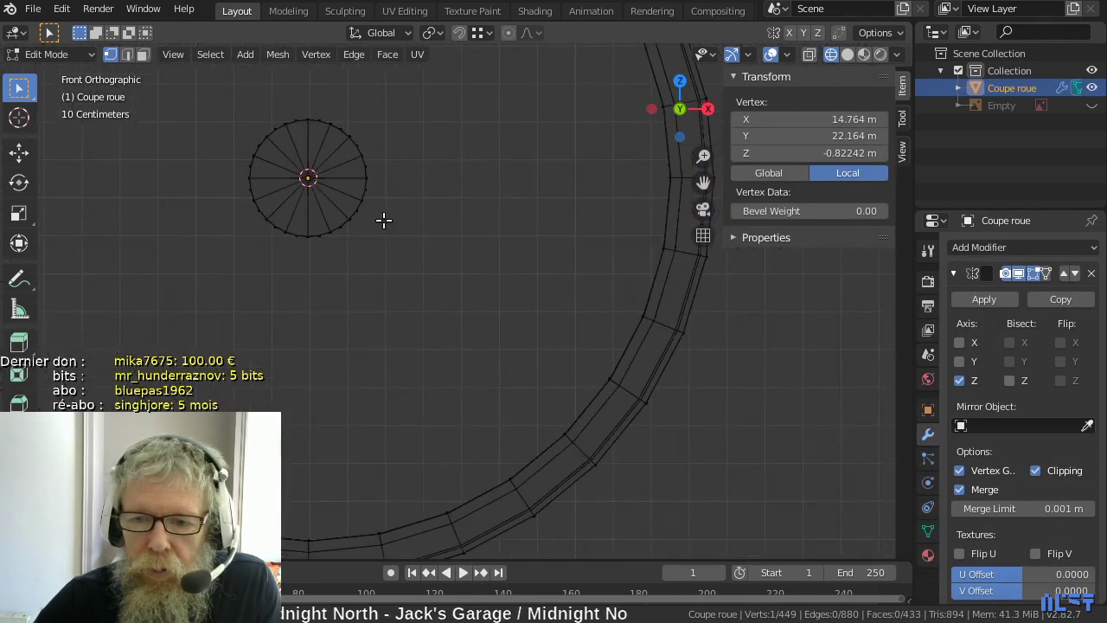
scroll(384, 220, "up", 2)
scroll(384, 221, "down", 1)
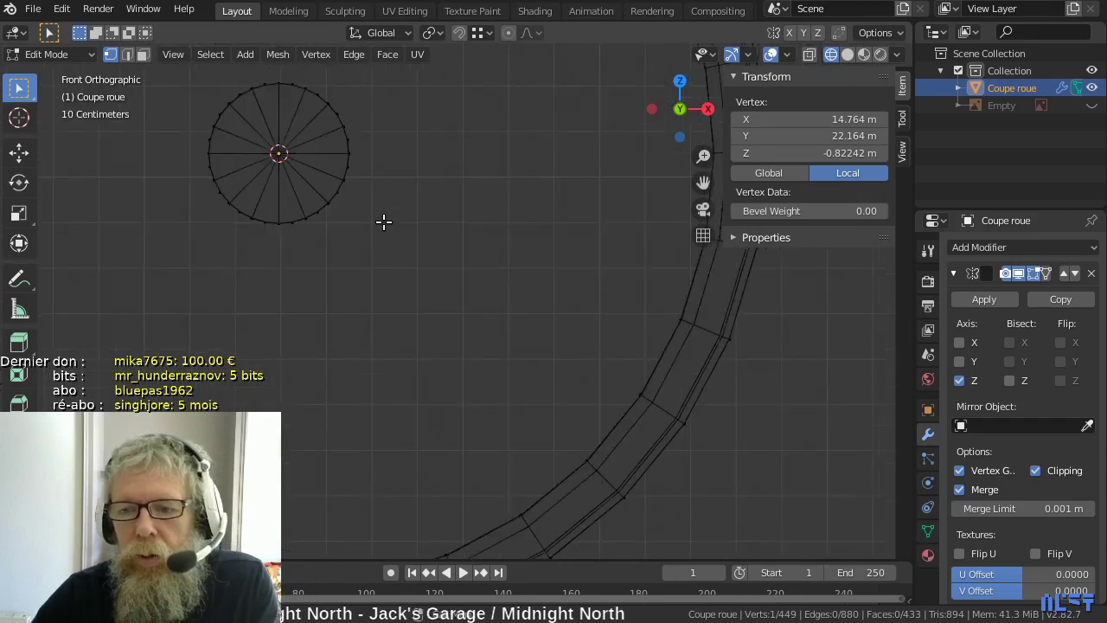
middle_click_drag(384, 220, 400, 245)
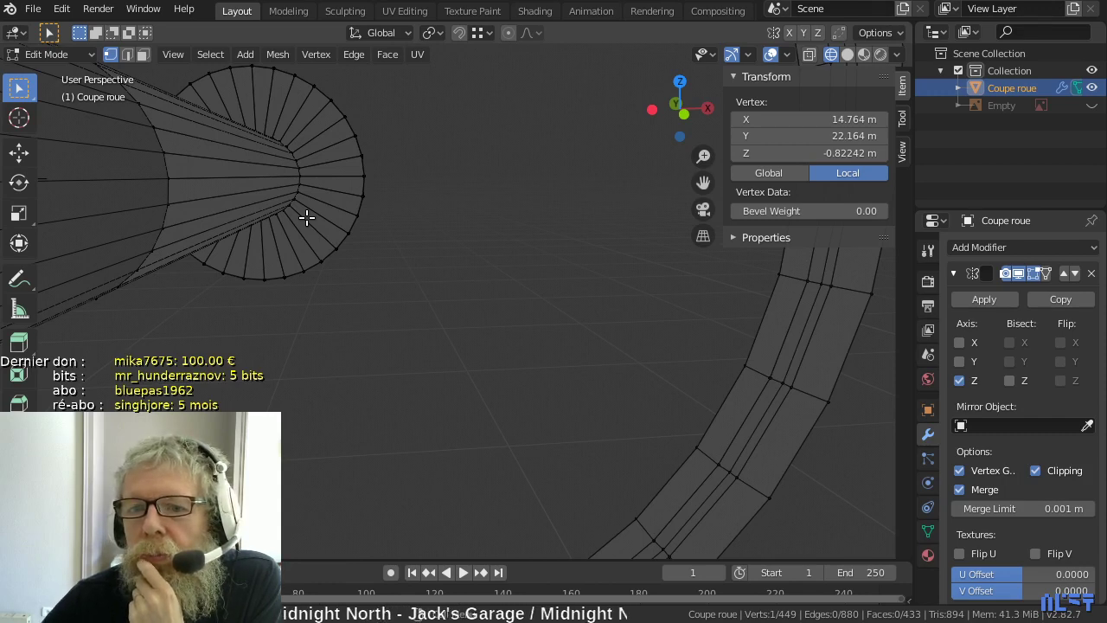
scroll(307, 217, "down", 5)
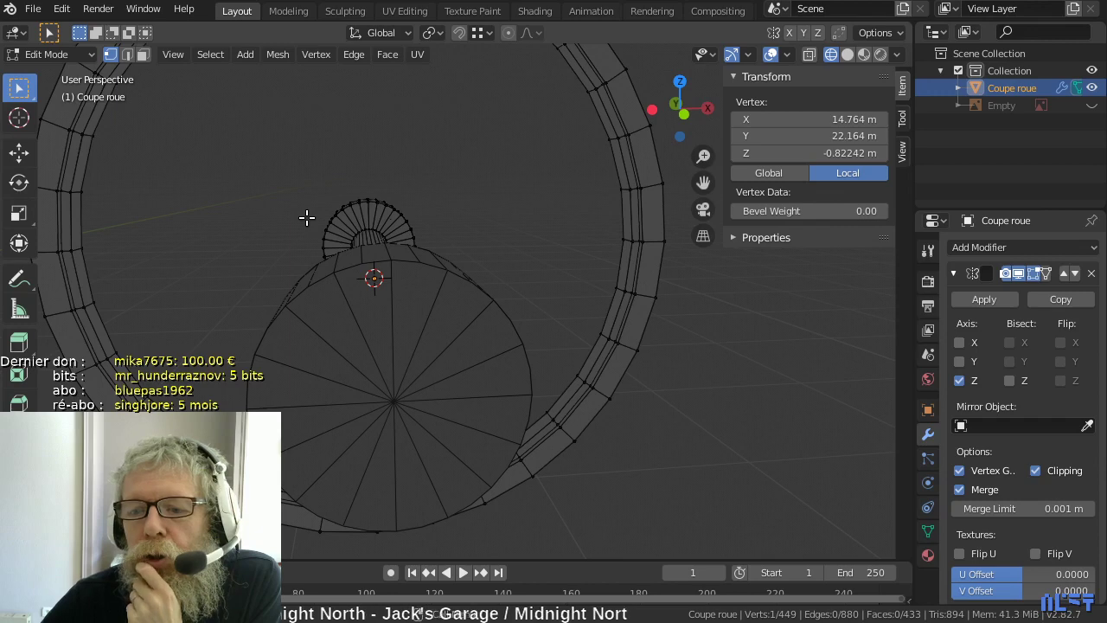
scroll(306, 217, "down", 4)
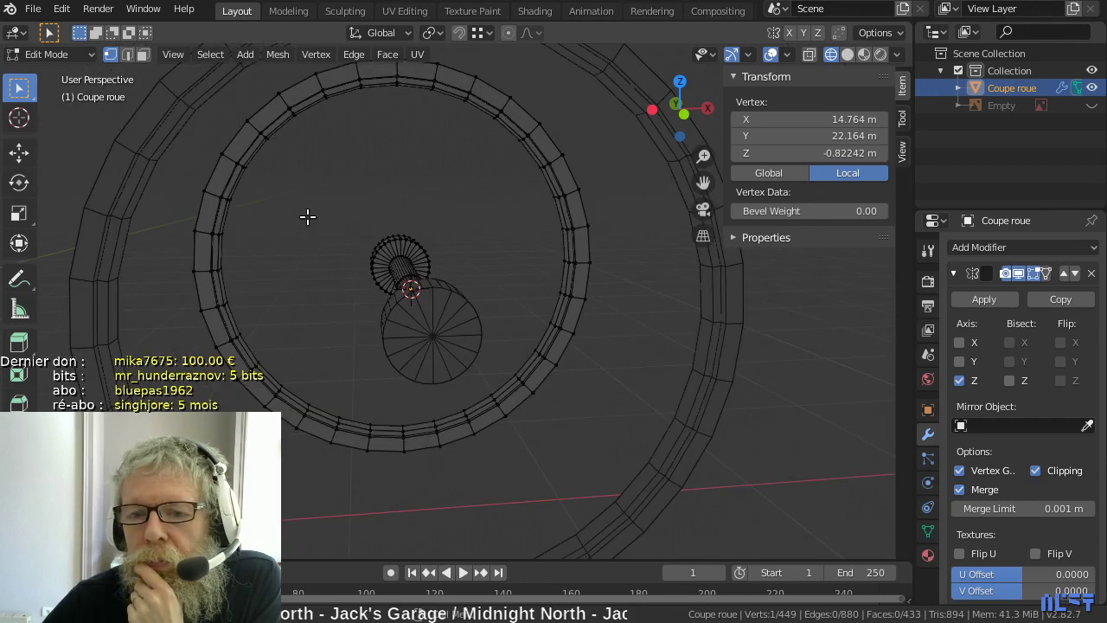
scroll(415, 262, "up", 8)
scroll(416, 261, "down", 5)
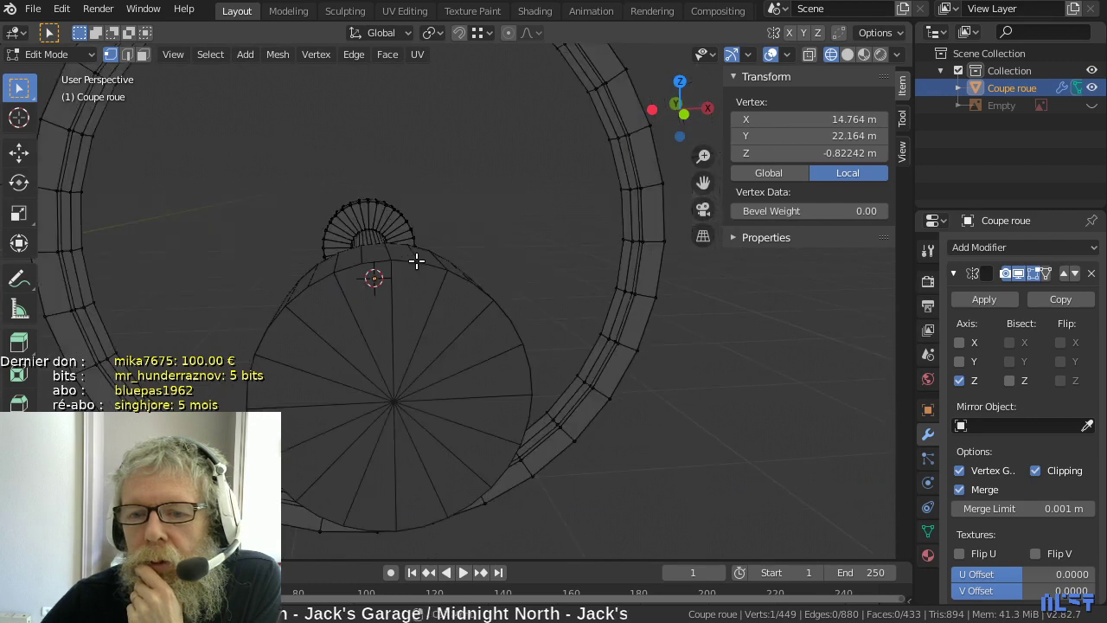
middle_click_drag(418, 259, 307, 226)
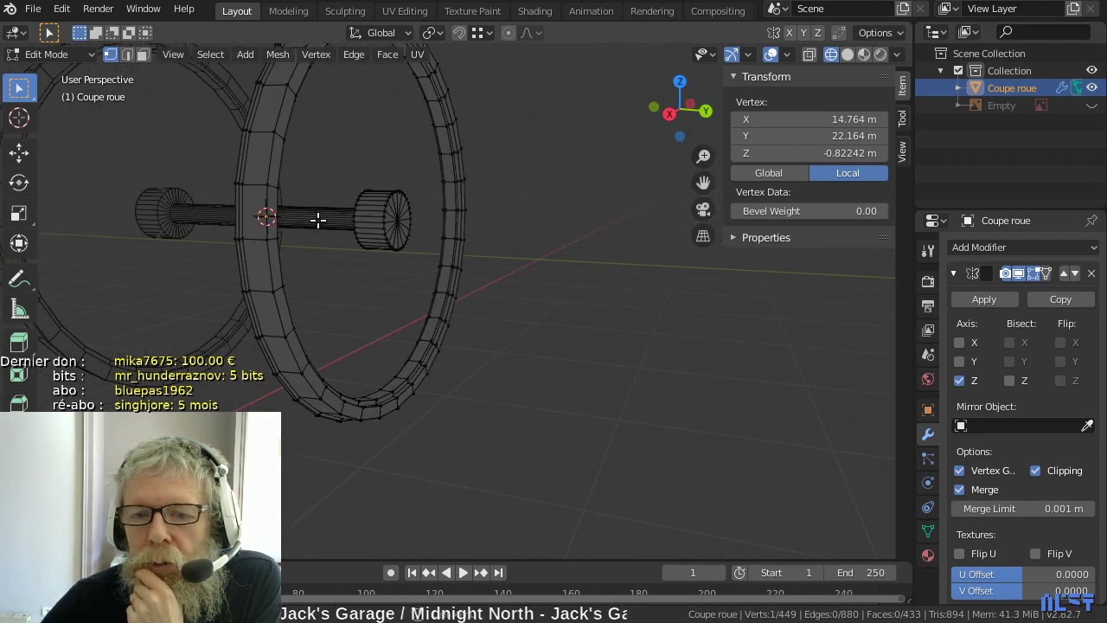
scroll(310, 212, "up", 1)
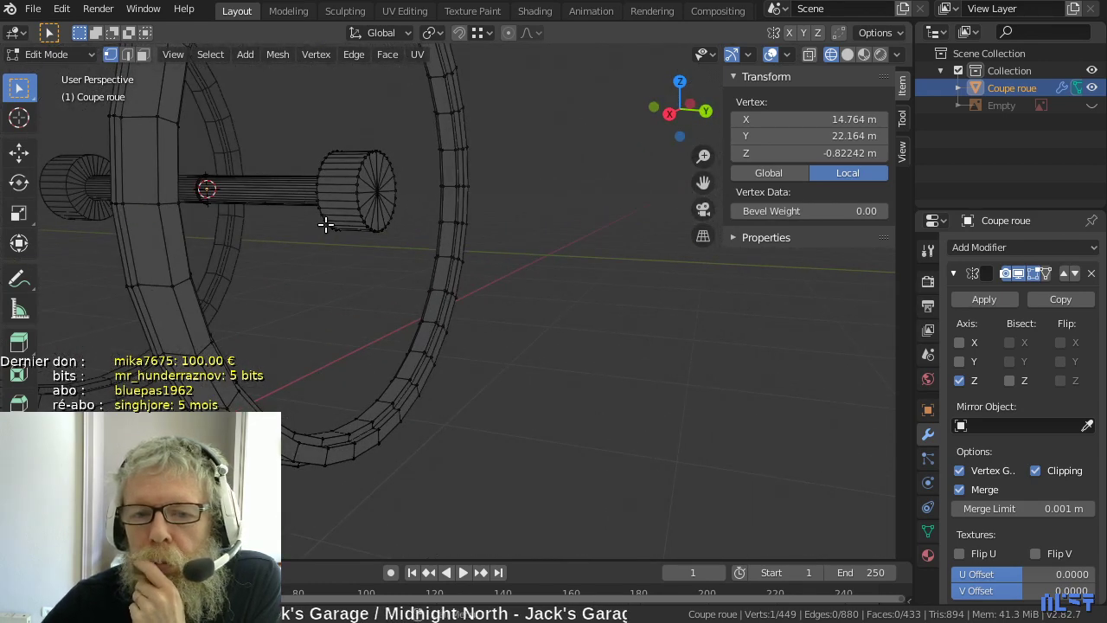
middle_click_drag(346, 234, 294, 245)
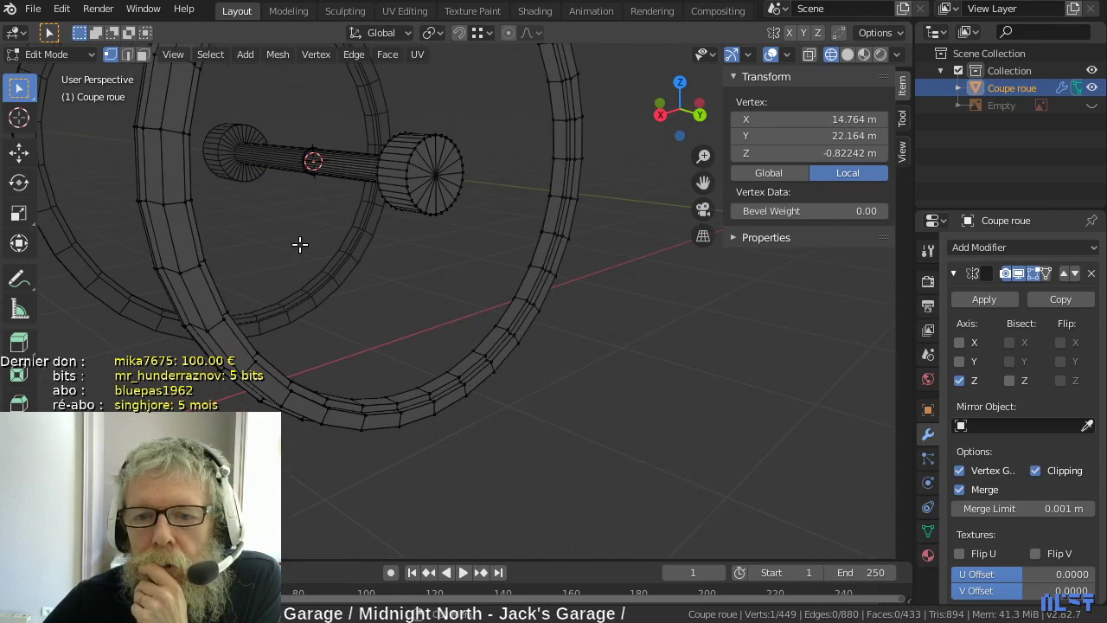
scroll(302, 242, "up", 1)
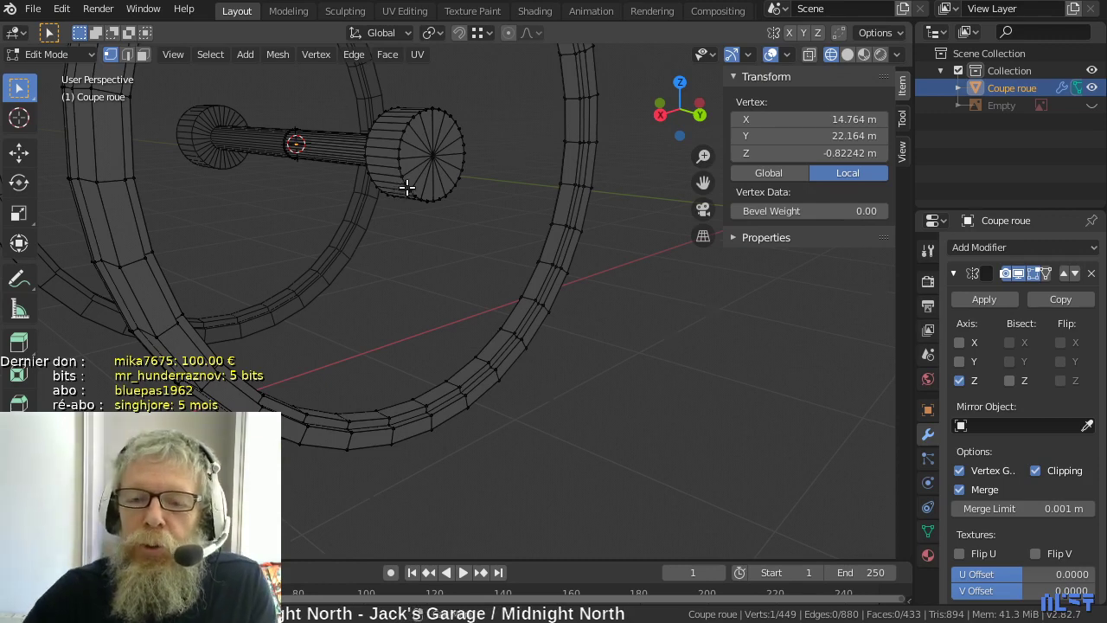
scroll(408, 185, "up", 1)
middle_click_drag(380, 434, 410, 289)
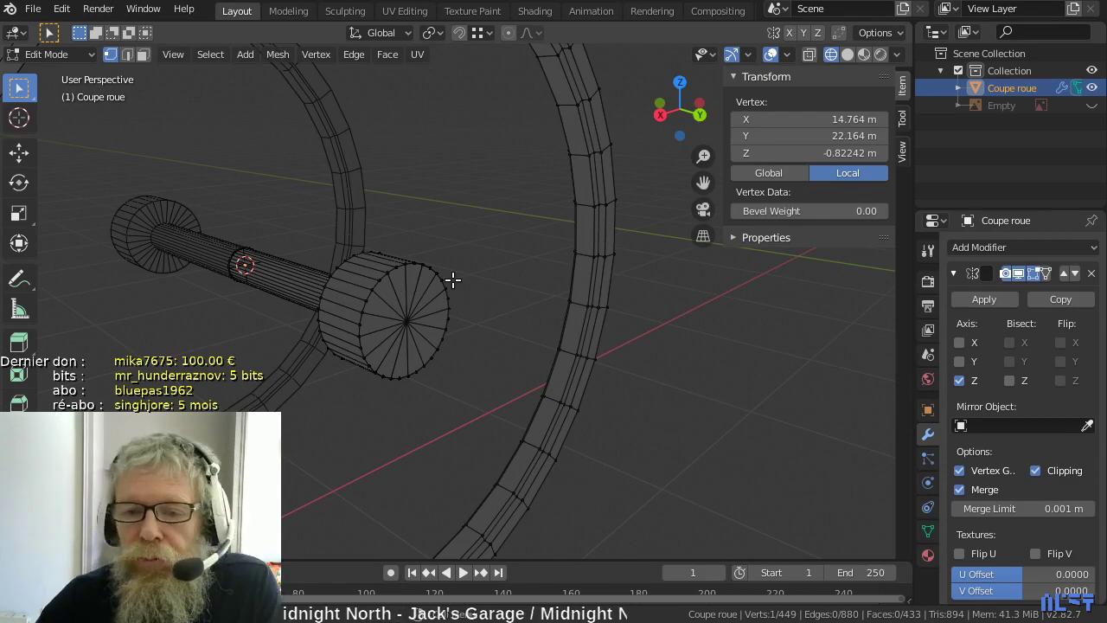
middle_click_drag(485, 279, 400, 285)
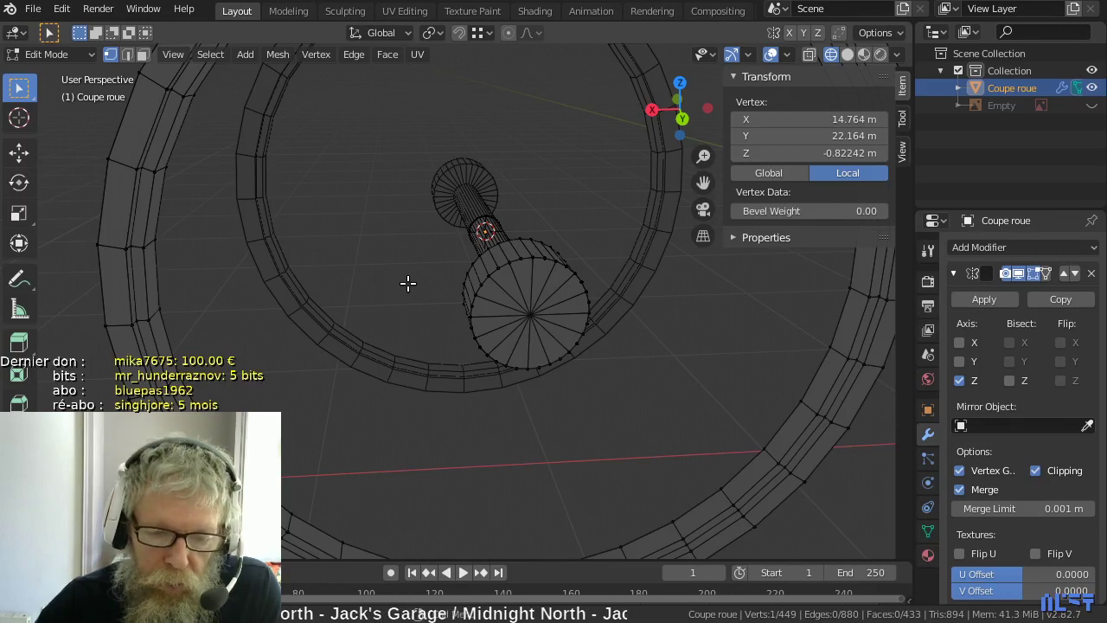
- Add a cylinder to the wheel mesh with 39 vertices
key("shift+a")
left_click(407, 283)
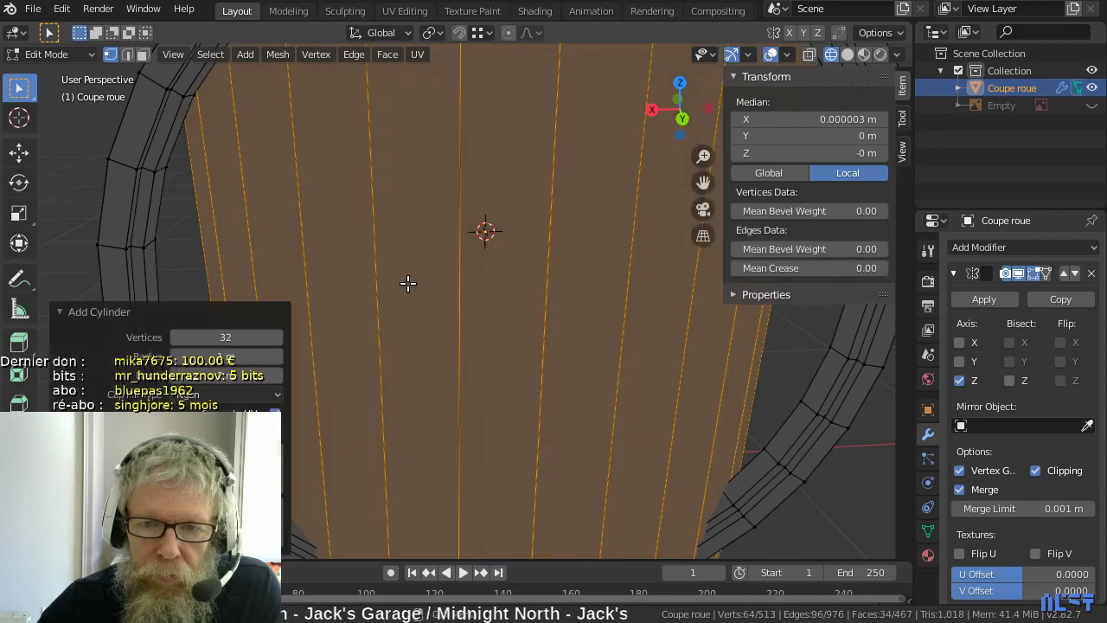
double_click(249, 336)
type("24")
key("Return")
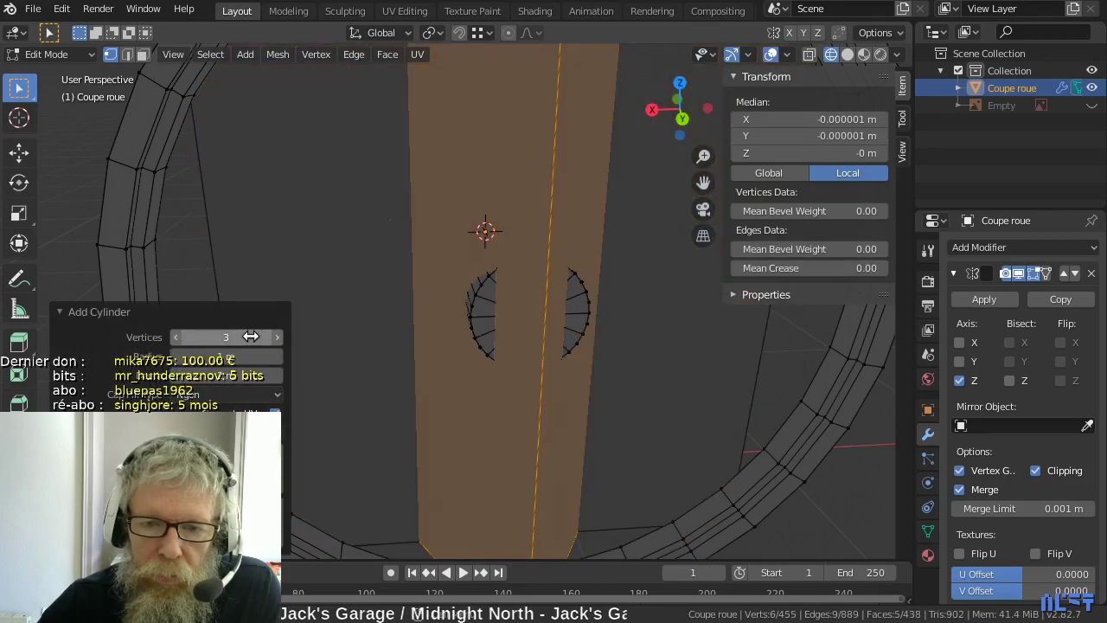
left_click_drag(224, 336, 255, 337)
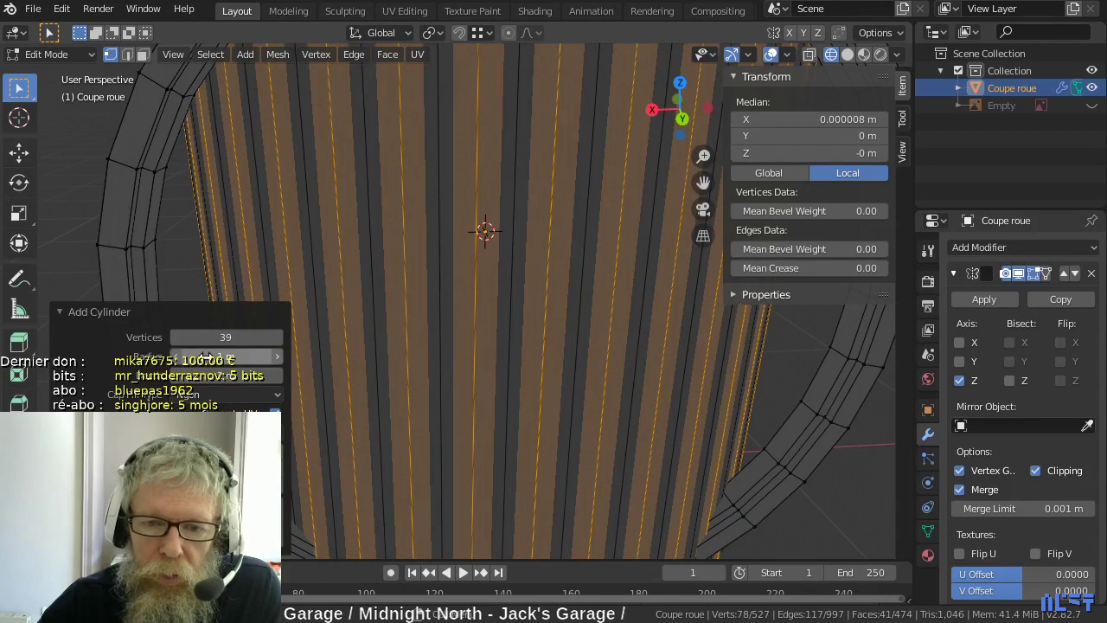
- Set the cylinder radius to 0.25 and reduce its depth into a thin disc
double_click(265, 359)
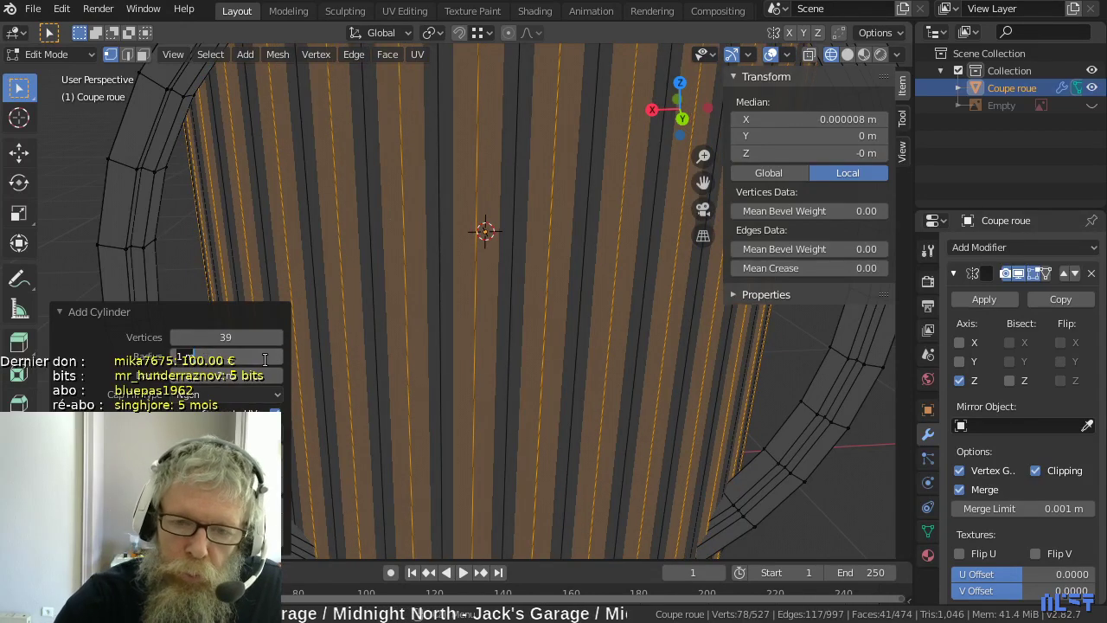
type("0.1")
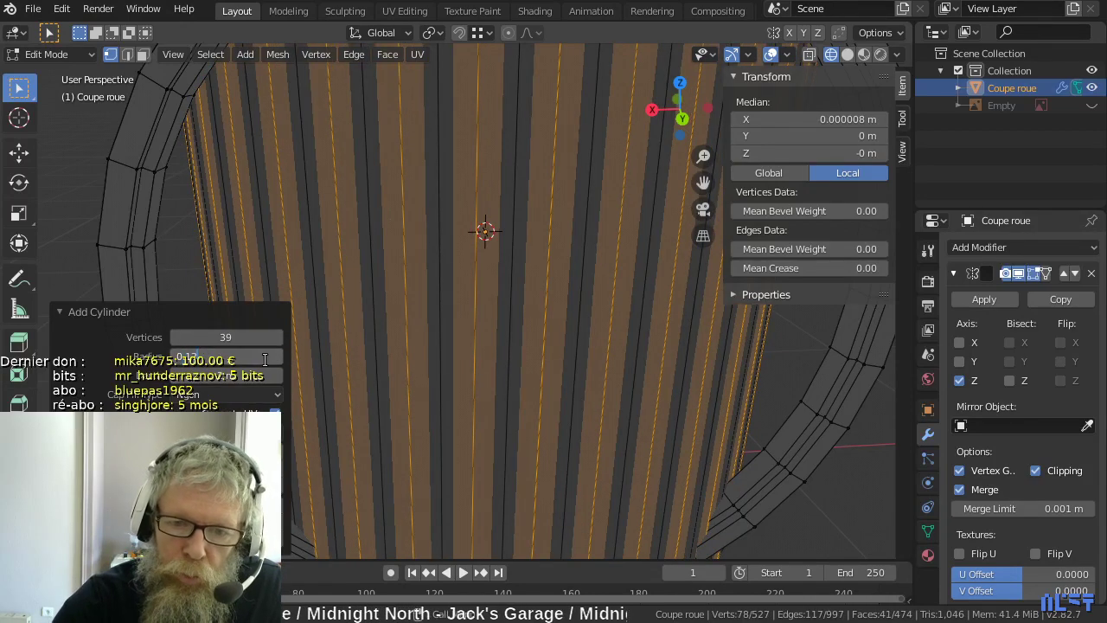
key("Return")
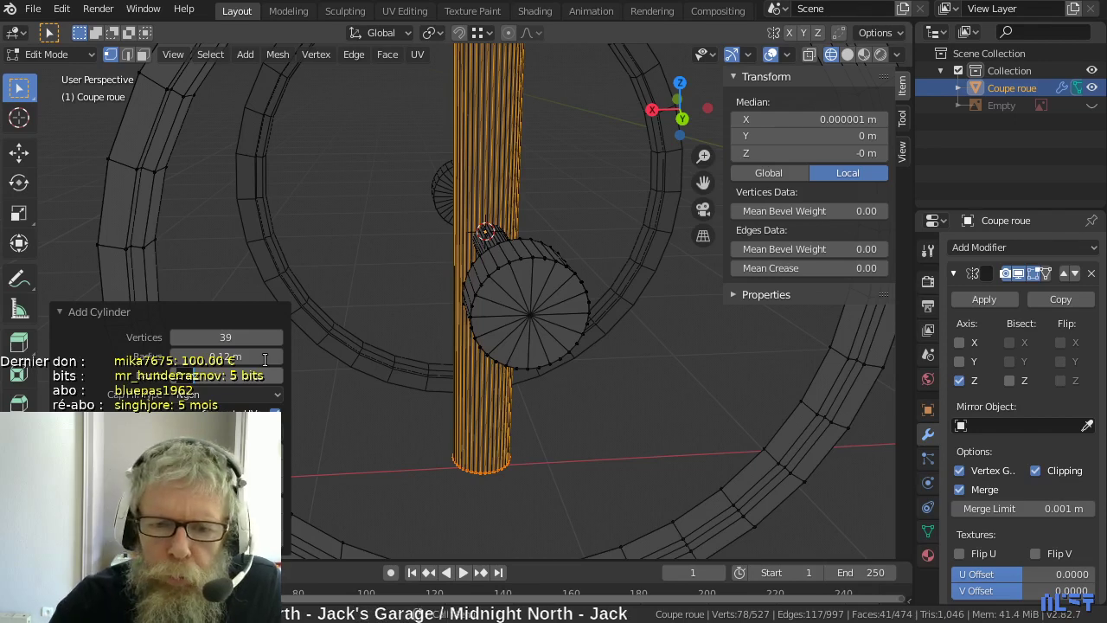
left_click(265, 358)
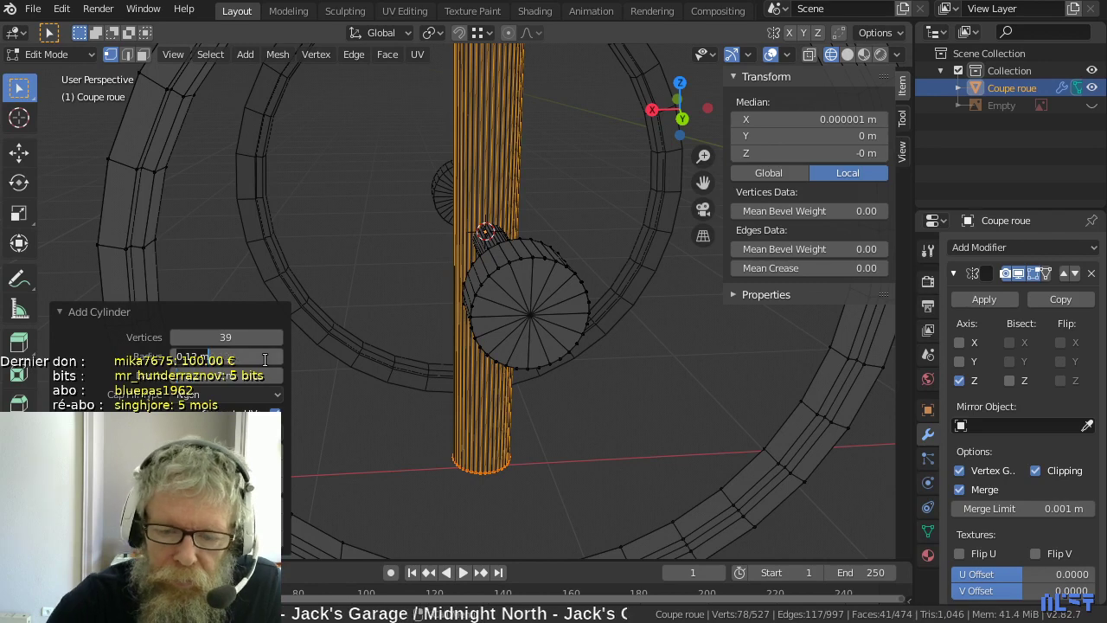
type("0.25")
key("Return")
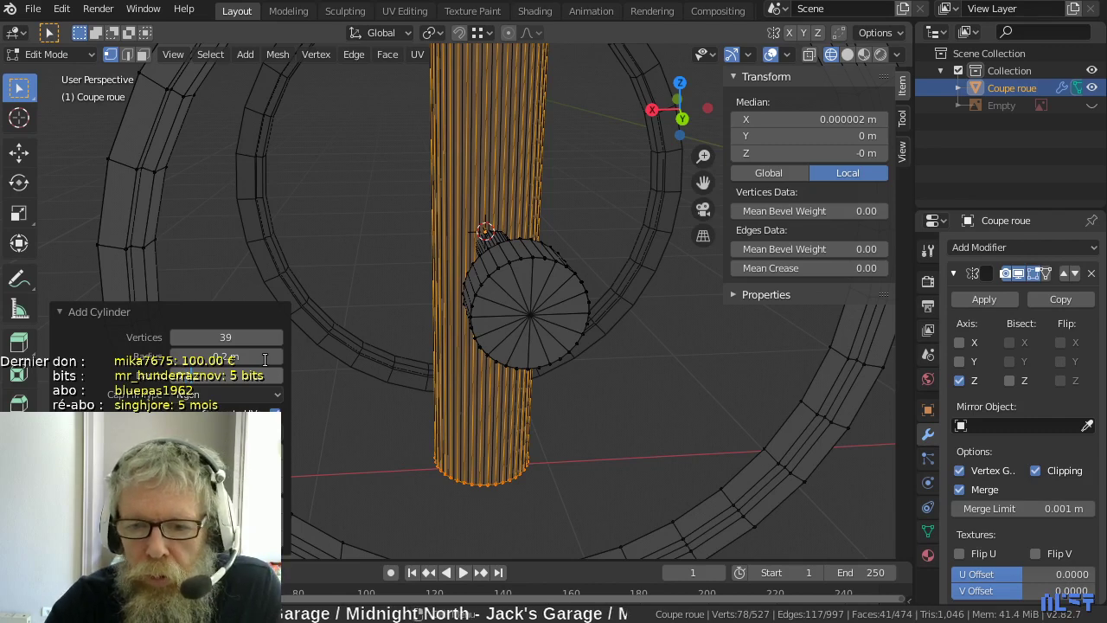
key("Return")
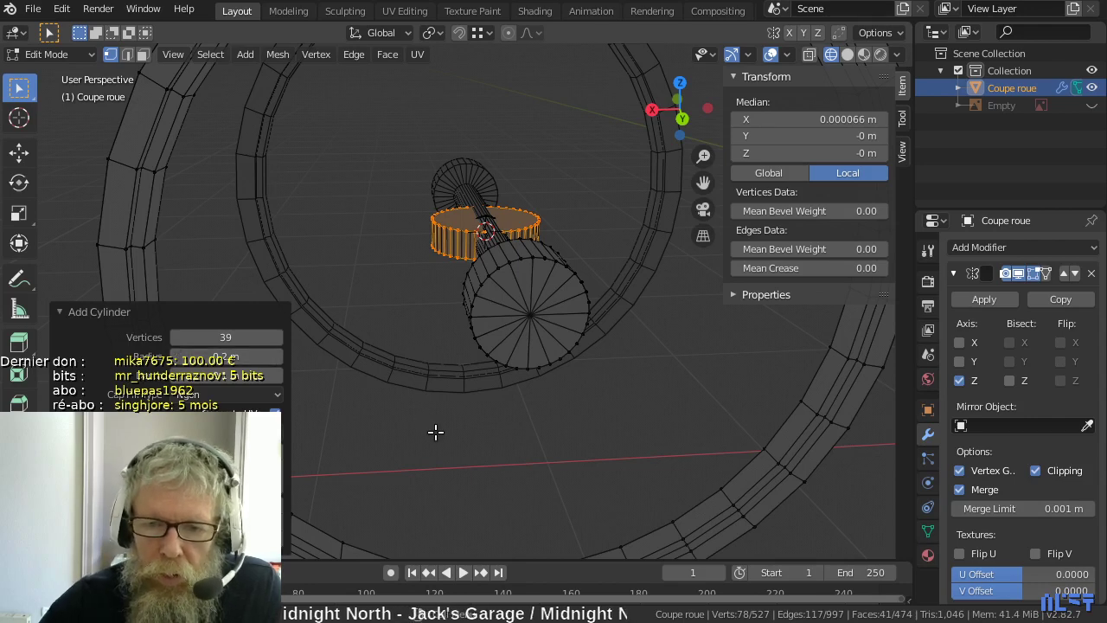
- Rotate the disc 90° about X and try moving it along Y
type("rx")
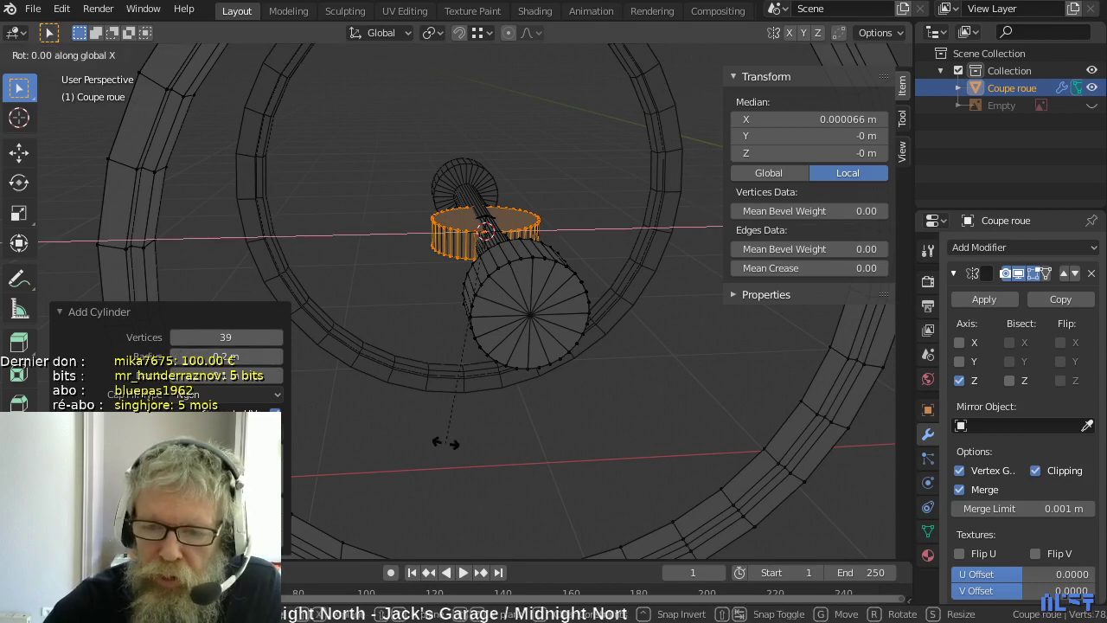
type("90")
key("Return")
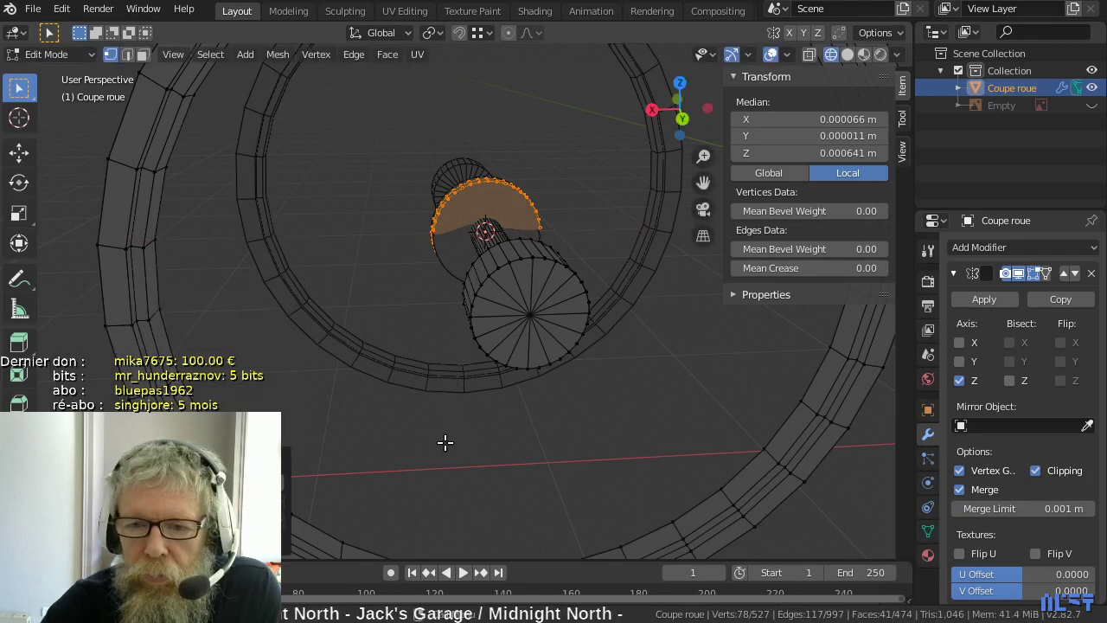
key("g")
key("y")
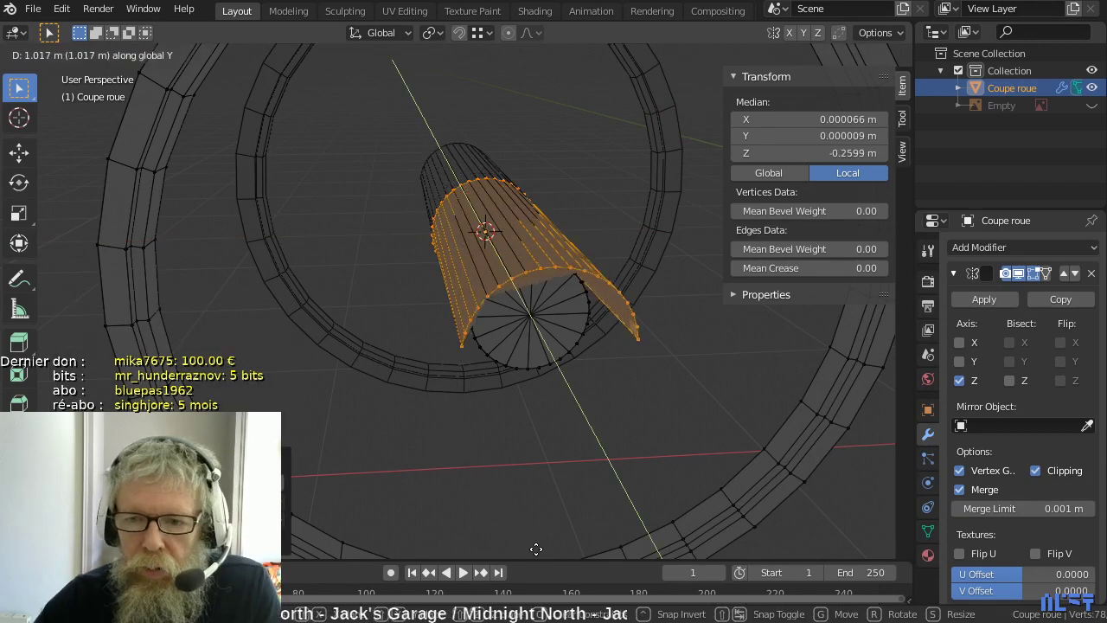
key("Escape")
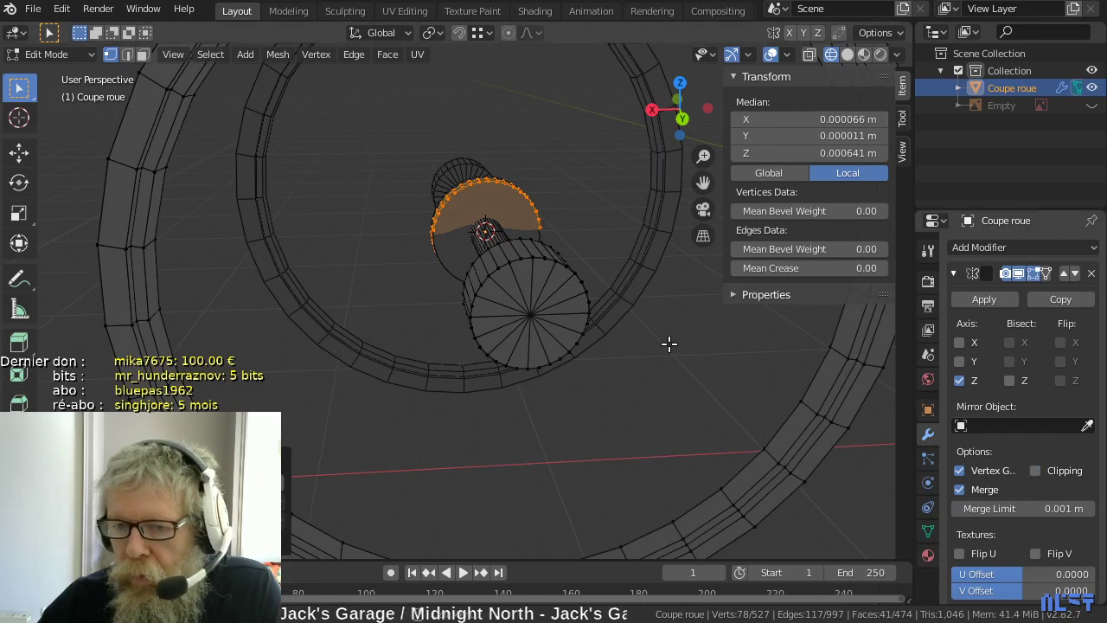
key("g")
key("y")
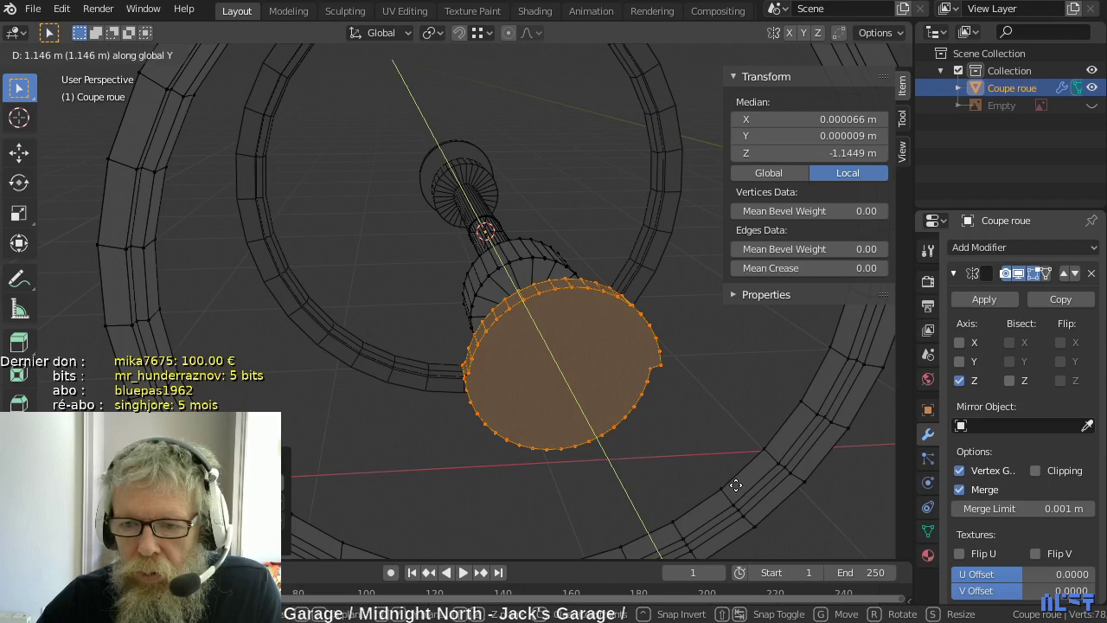
left_click(736, 485)
middle_click_drag(731, 465, 761, 424)
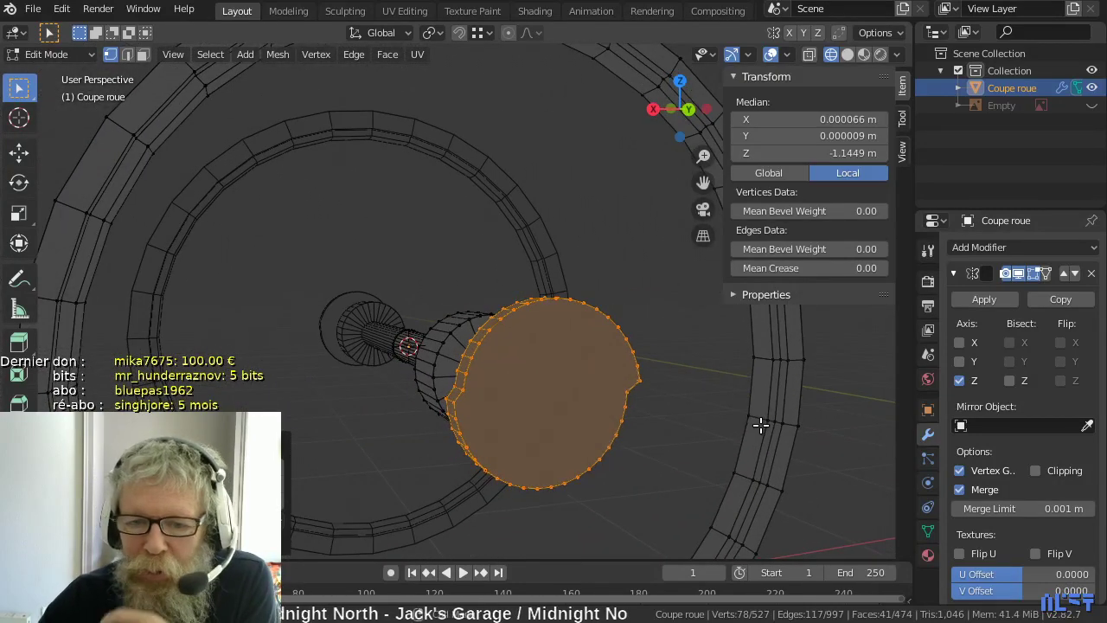
- Snap the disc to the cursor, rotate it 90° on X, slide it against the hub, re-enable clipping
key("shift+s")
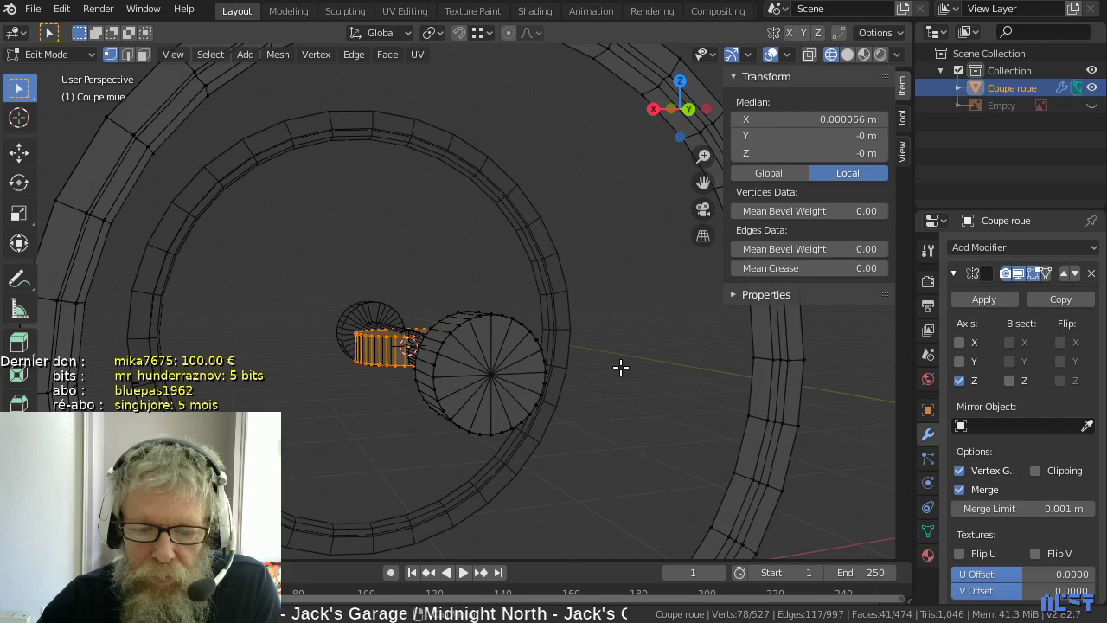
type("rx")
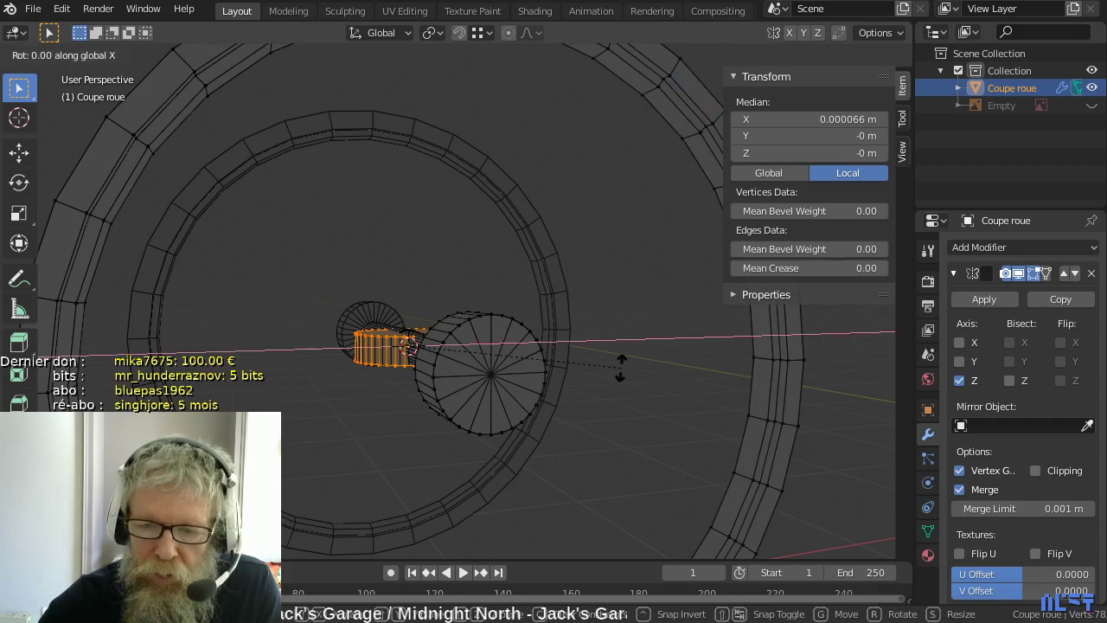
type("90")
key("Return")
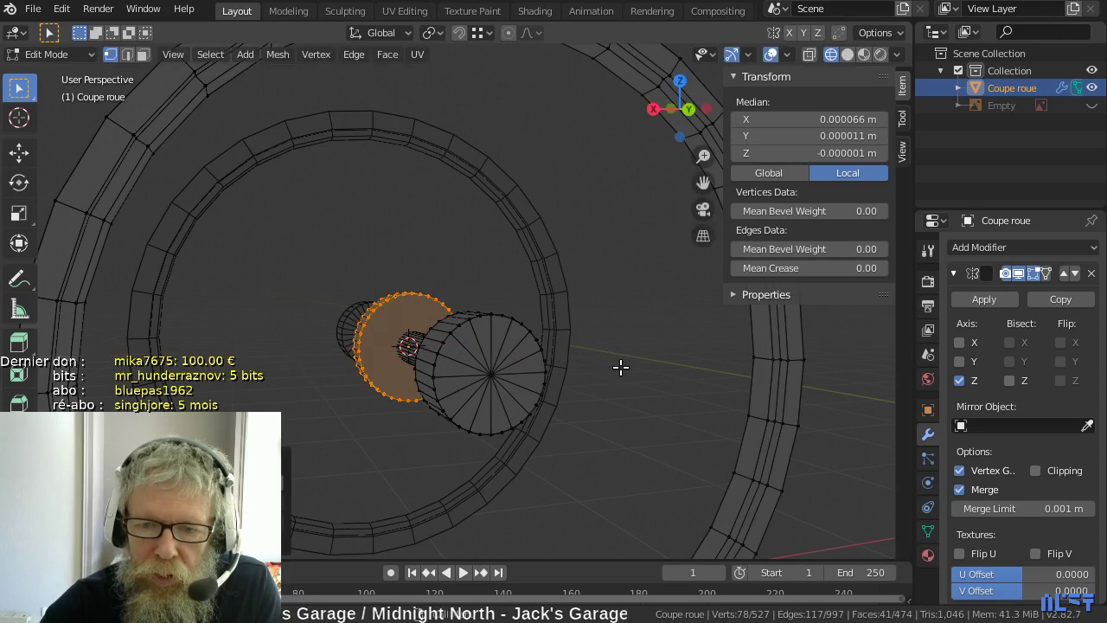
key("g")
key("y")
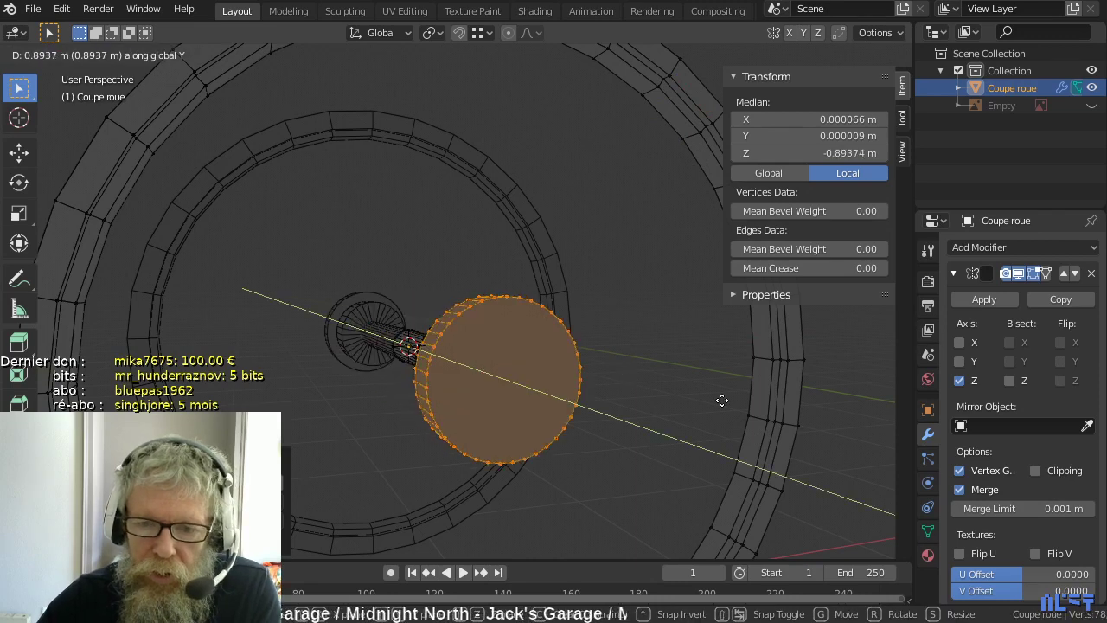
left_click(777, 420)
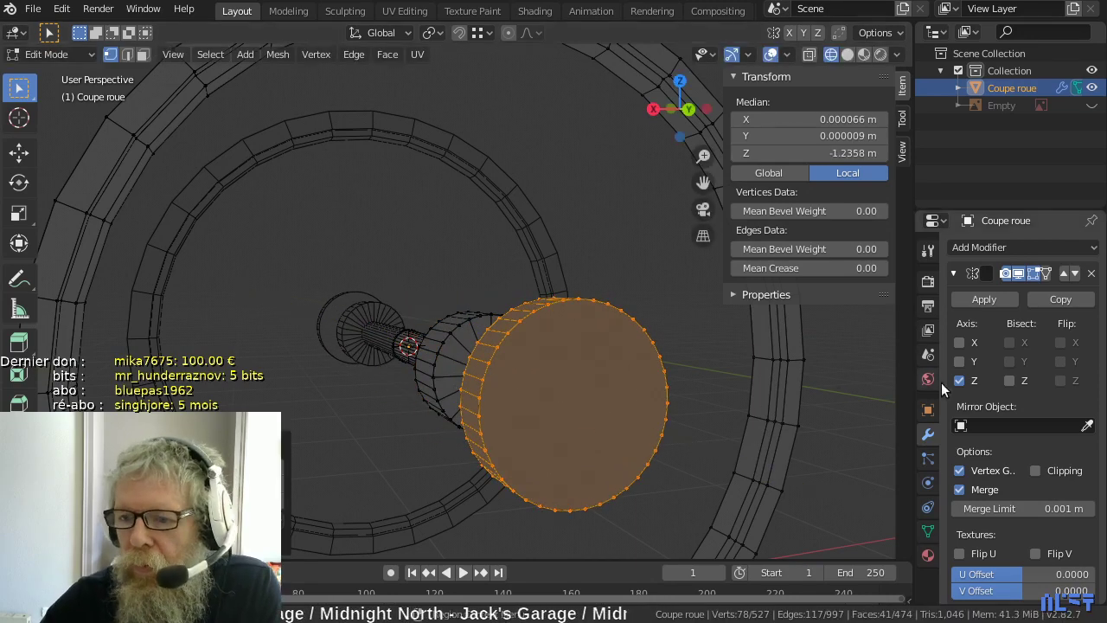
left_click(1037, 470)
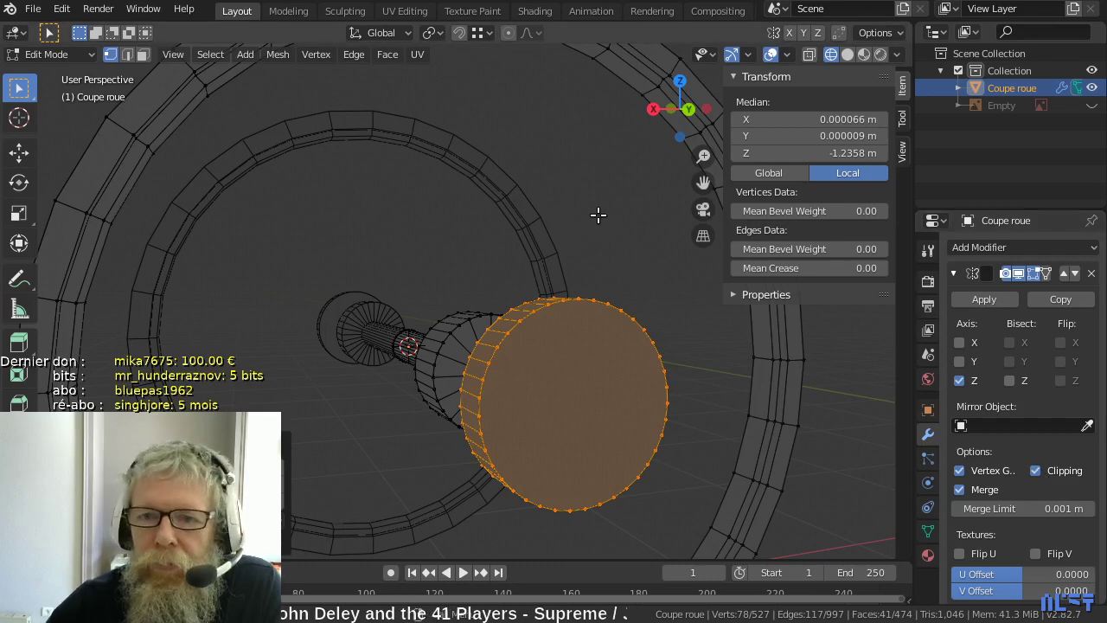
left_click(571, 218)
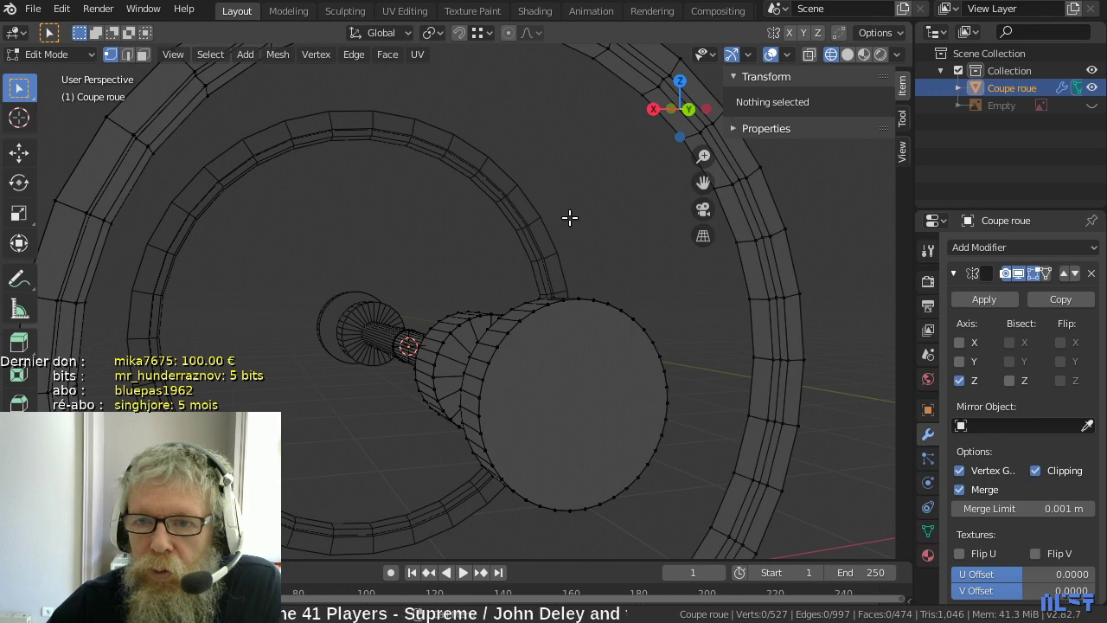
- Check the hub side-on from the right, then box-select the small cylinder's end-face vertices
scroll(559, 207, "down", 3)
middle_click_drag(522, 228, 591, 261)
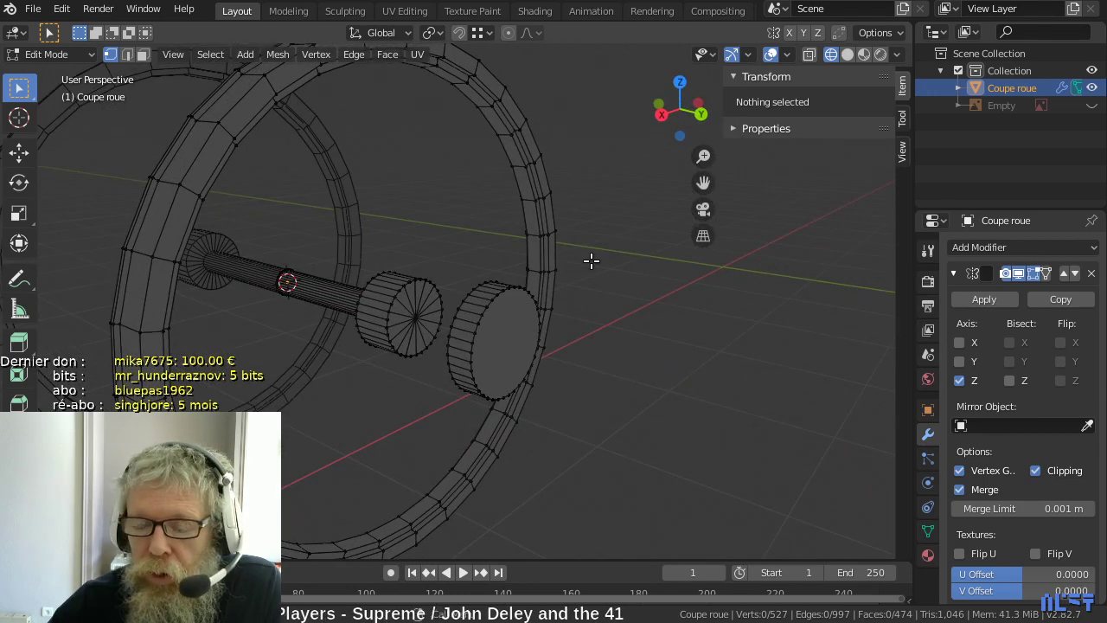
scroll(589, 262, "up", 2)
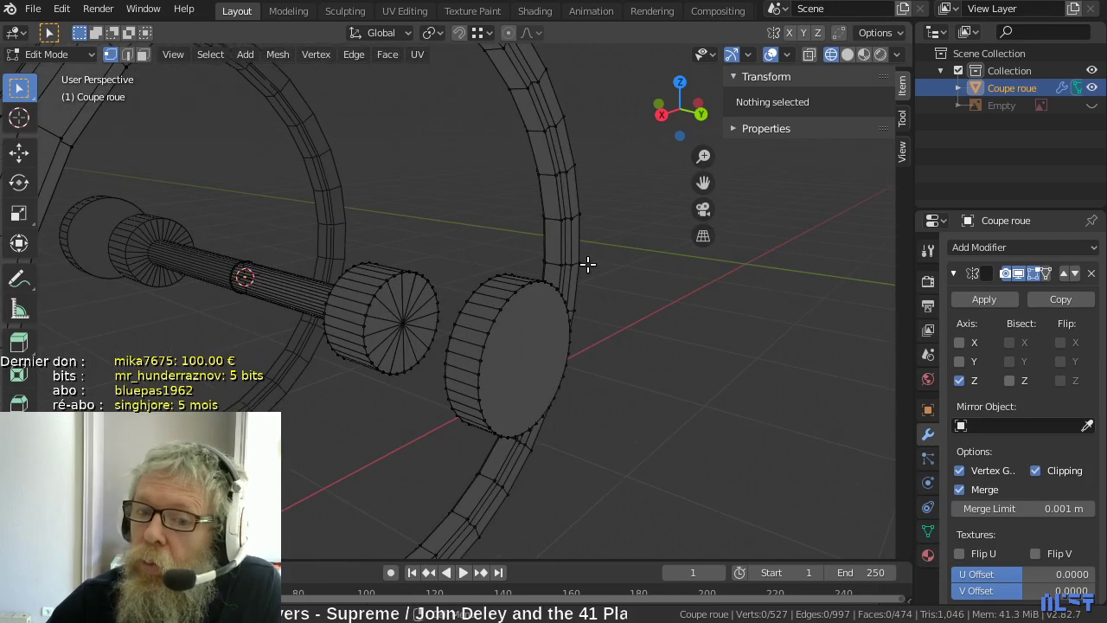
key("KP_3")
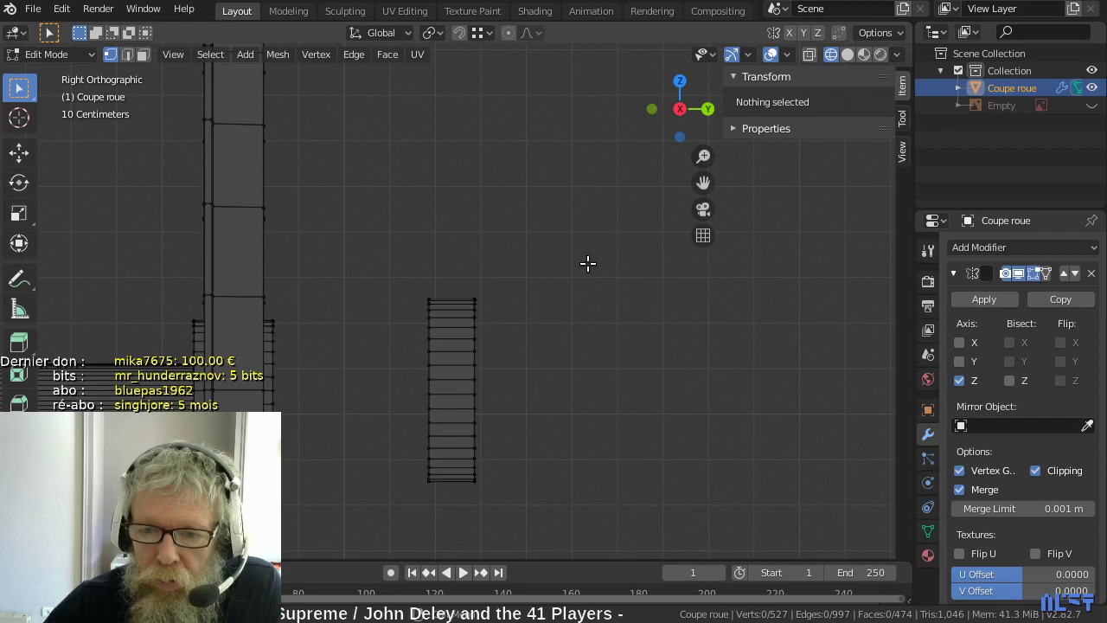
scroll(487, 364, "up", 2)
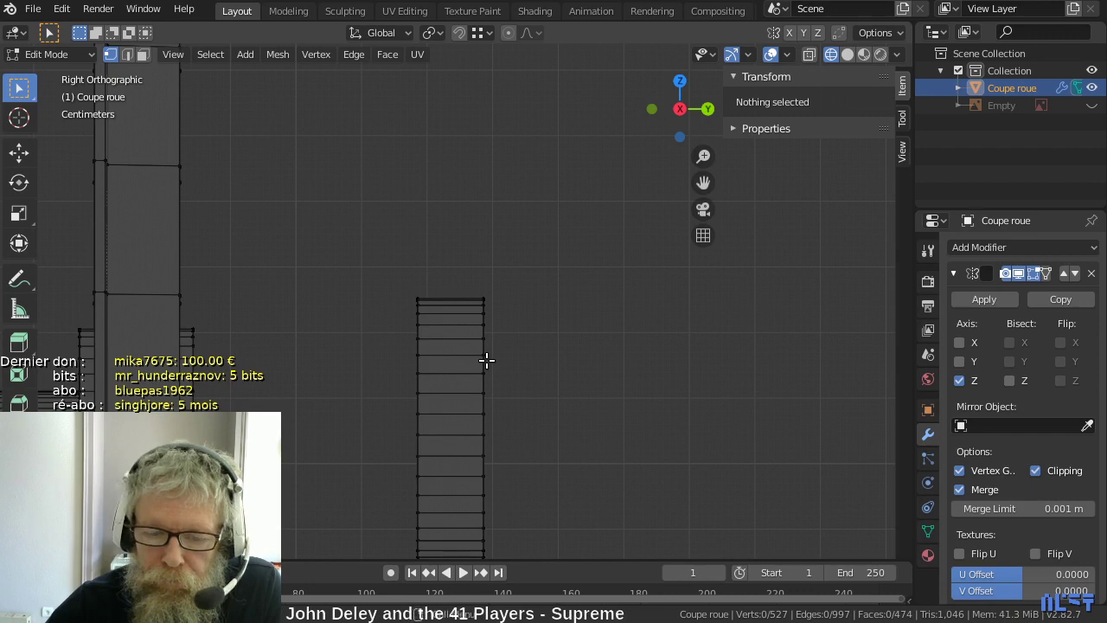
scroll(502, 370, "down", 2)
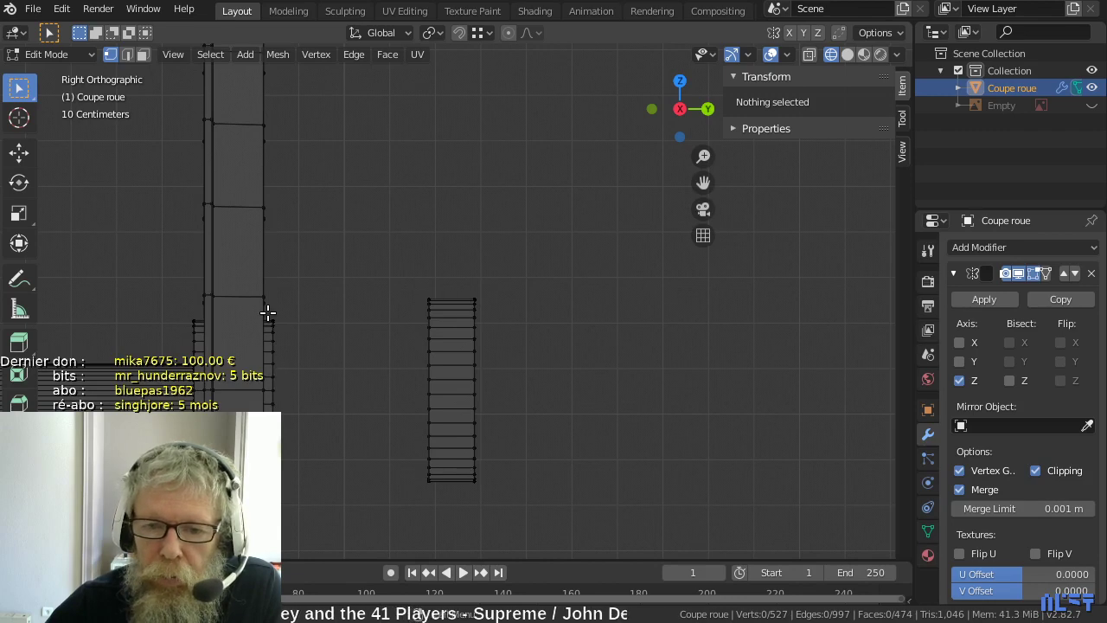
left_click_drag(272, 325, 290, 467)
middle_click_drag(311, 458, 282, 460)
left_click_drag(301, 299, 372, 444)
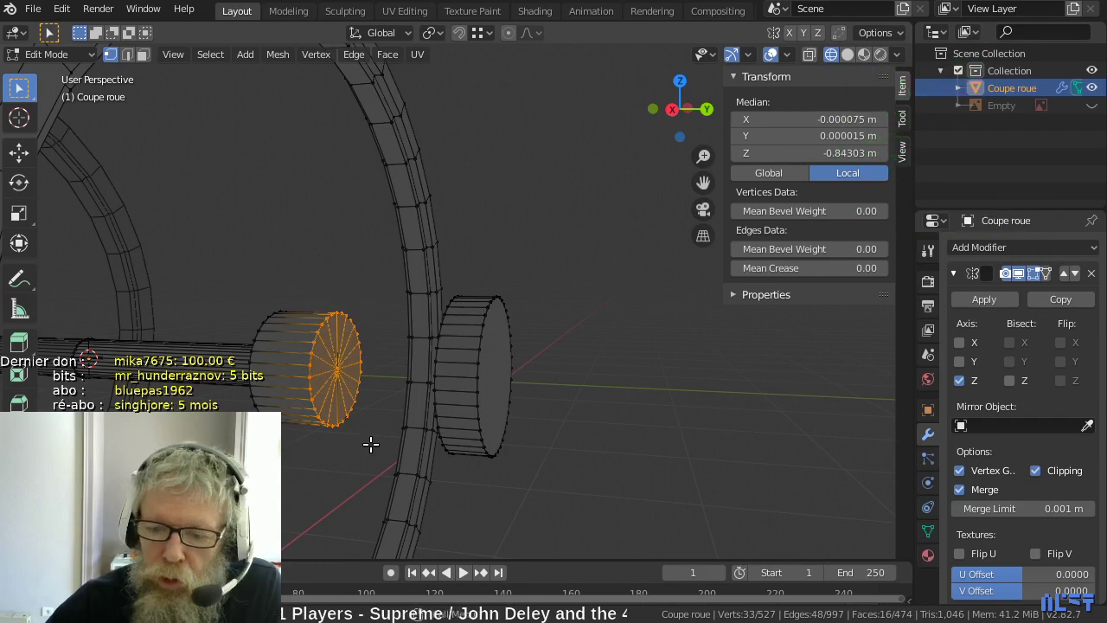
- Delete the axle's end-face vertices and select the whole linked crank disc
key("x")
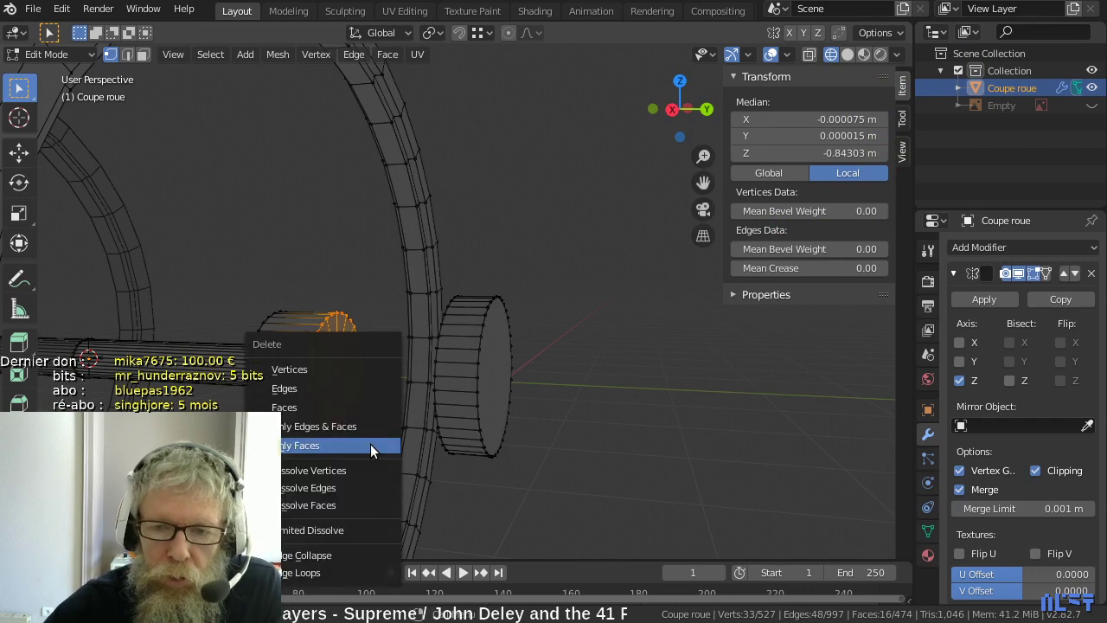
left_click(344, 368)
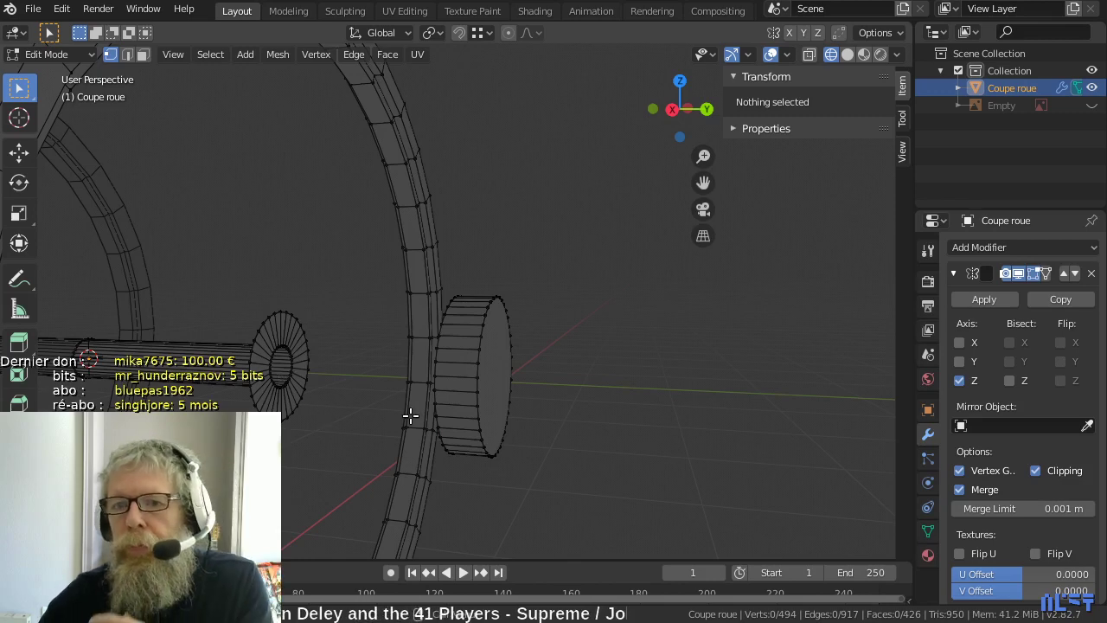
left_click(479, 396)
key("ctrl+l")
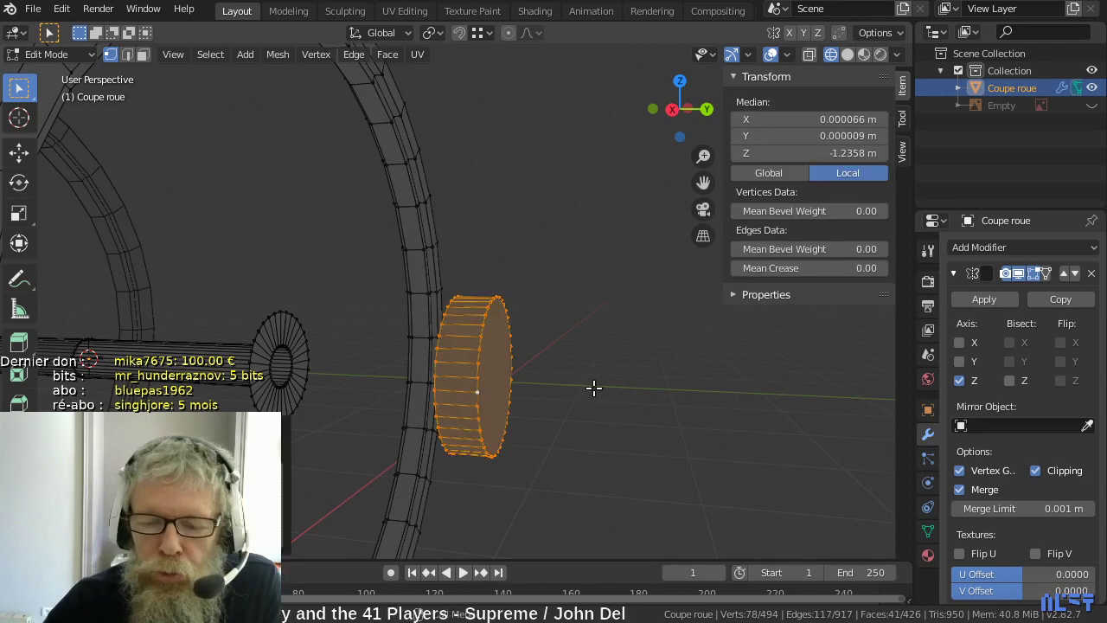
- Switch to Right Orthographic view with X-ray on and frame the crank disc
key("KP_3")
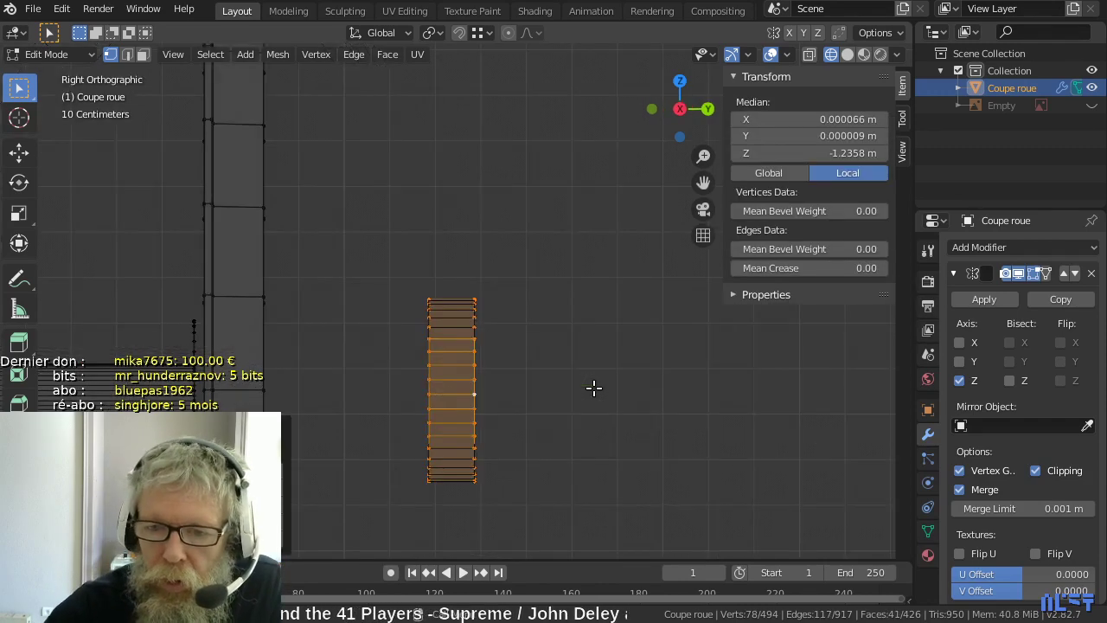
left_click(810, 54)
scroll(559, 384, "down", 2)
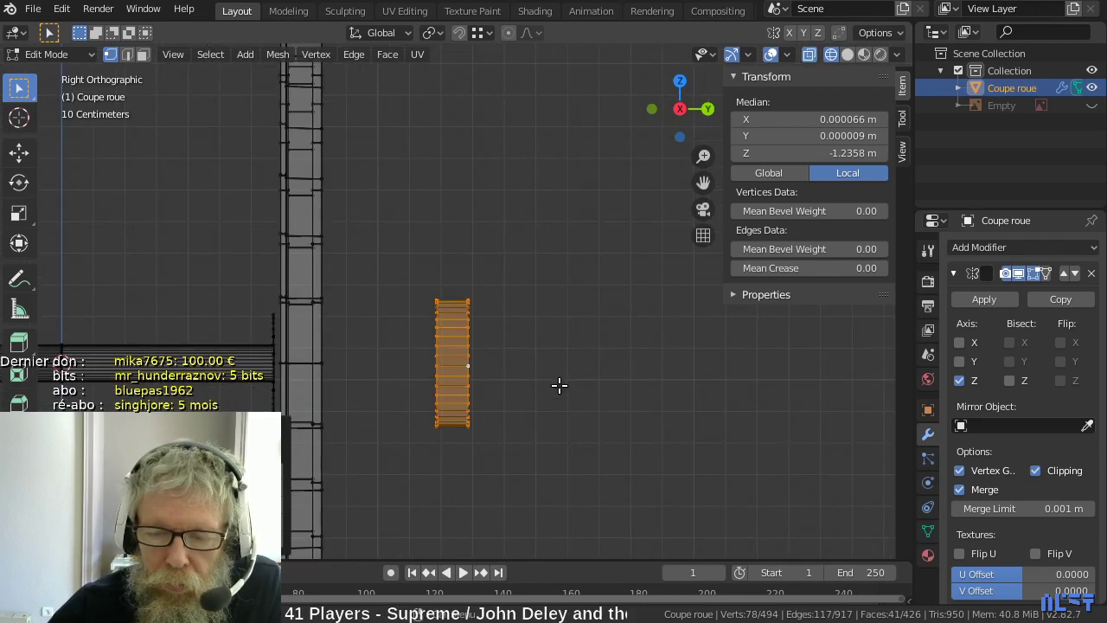
middle_click_drag(559, 384, 632, 283, "shift")
scroll(631, 283, "up", 2)
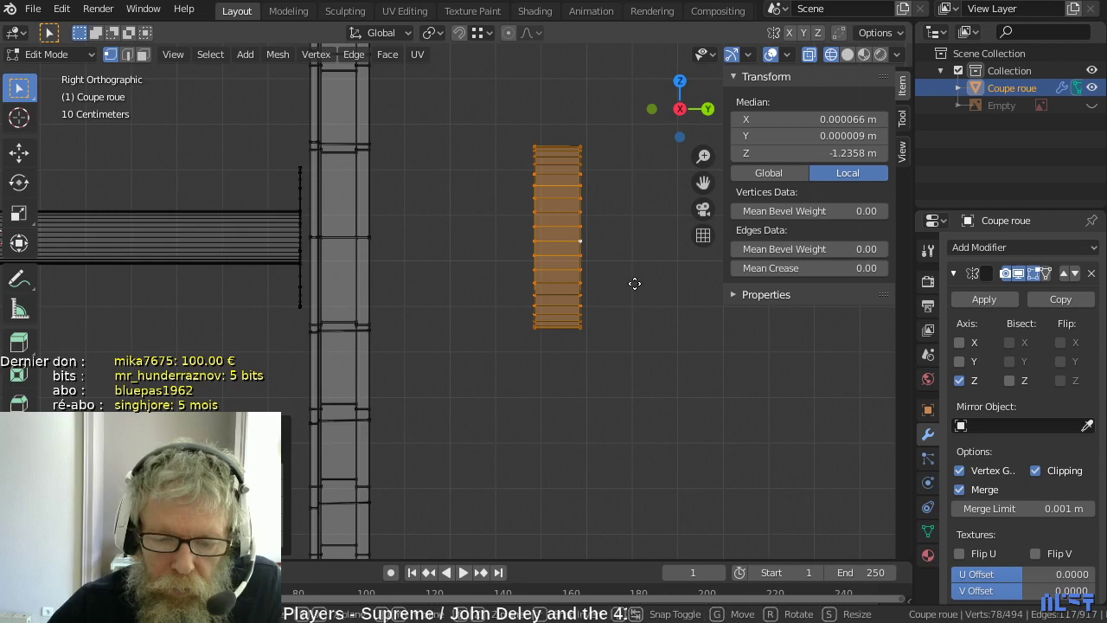
- Slide the crank disc along global Y from beside the wheel onto the wheel hub
key("g")
key("y")
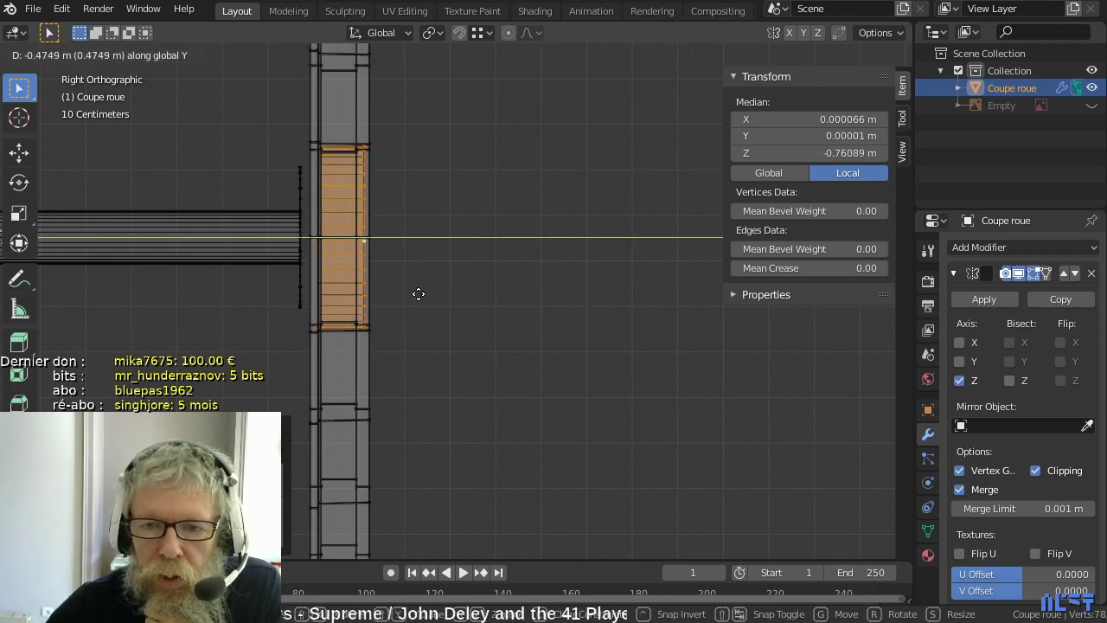
left_click(420, 294)
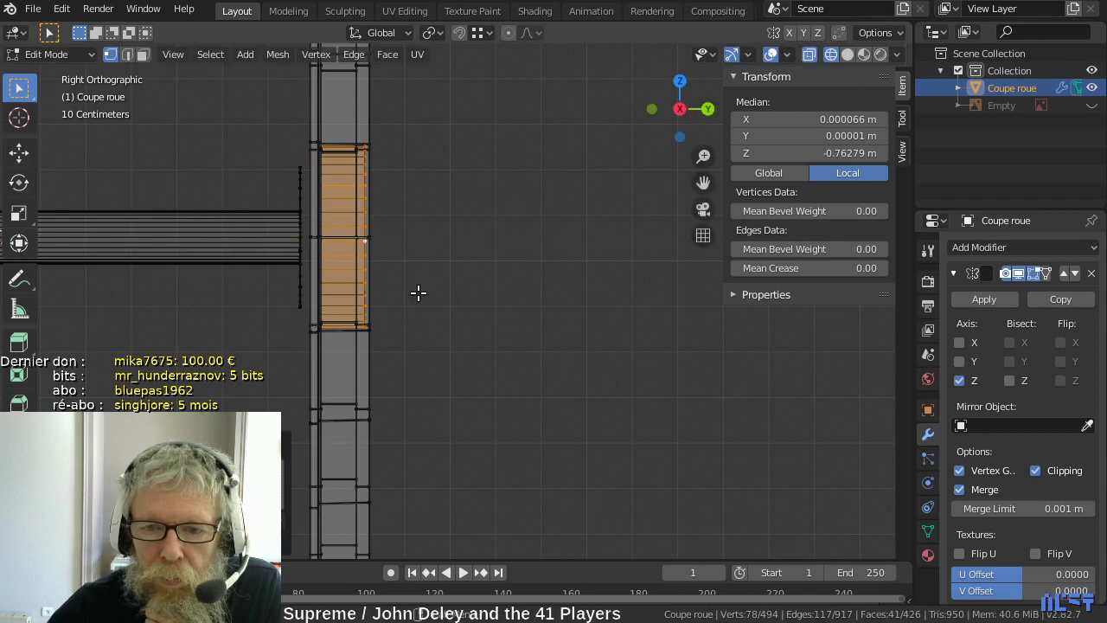
scroll(418, 292, "up", 3)
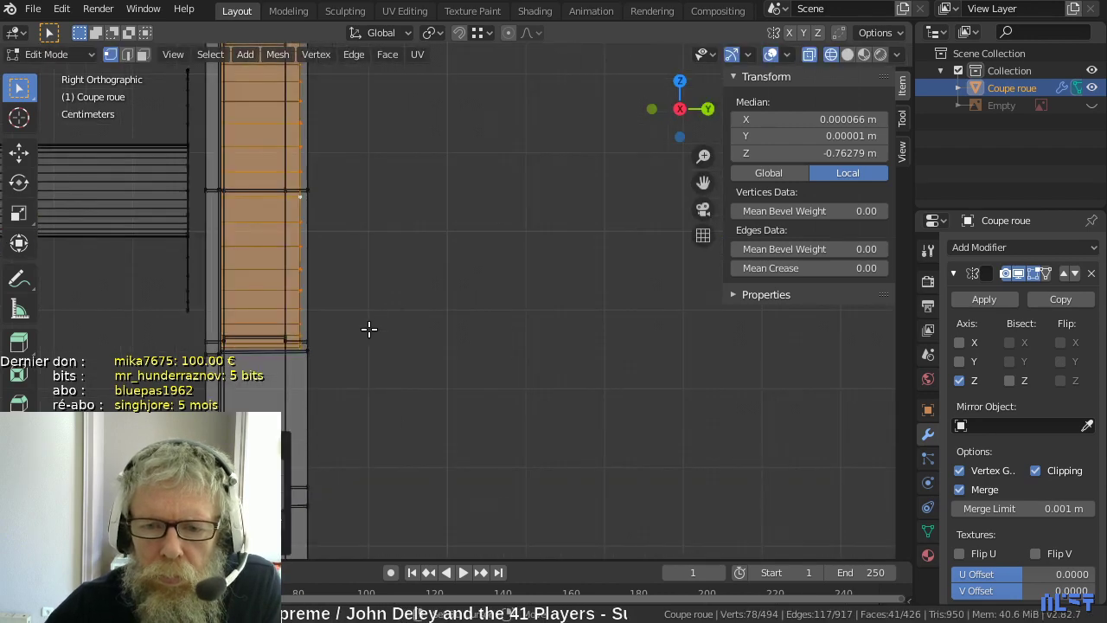
middle_click_drag(369, 329, 470, 326, "shift")
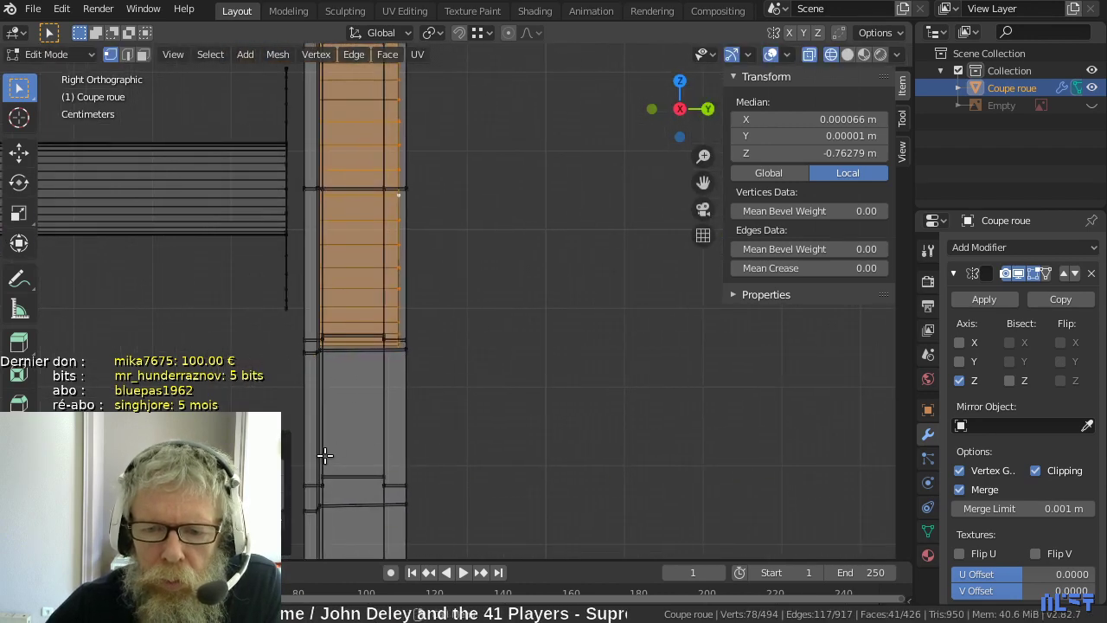
- Nudge the disc slightly outward so its median sits at Y 0.05942 m, Z −0.83205 m
scroll(325, 455, "down", 4)
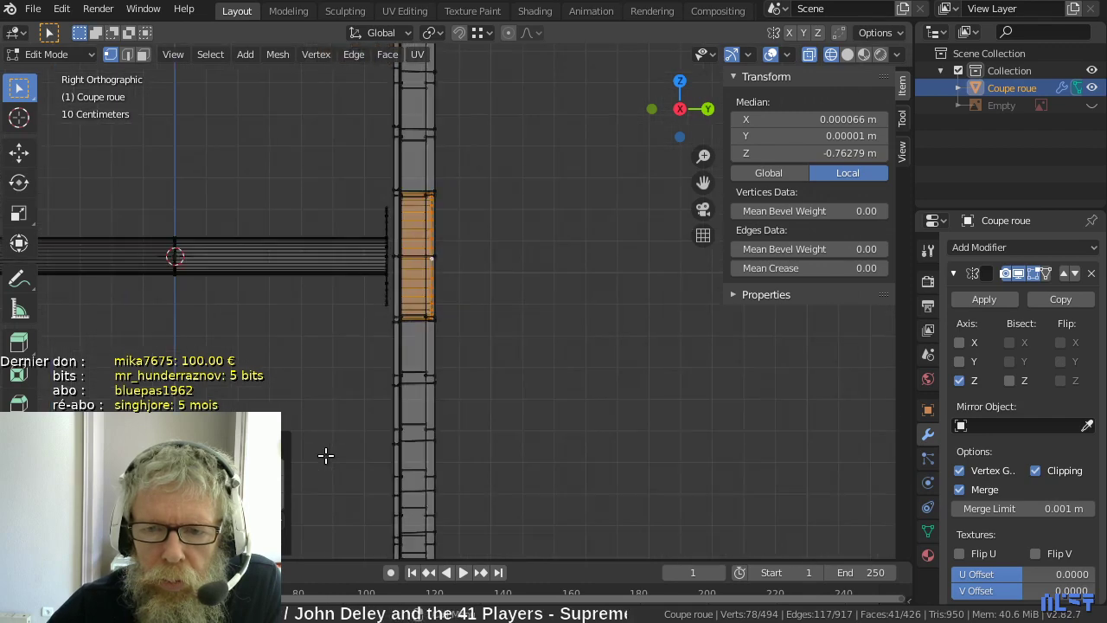
scroll(323, 455, "down", 2)
scroll(366, 459, "up", 2)
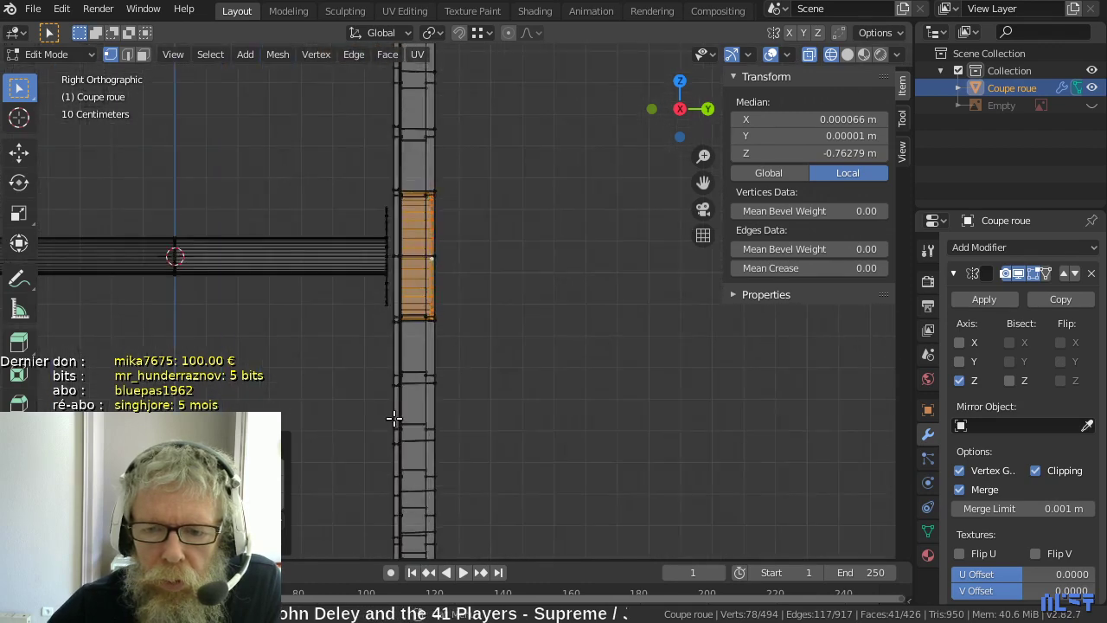
scroll(393, 418, "up", 6)
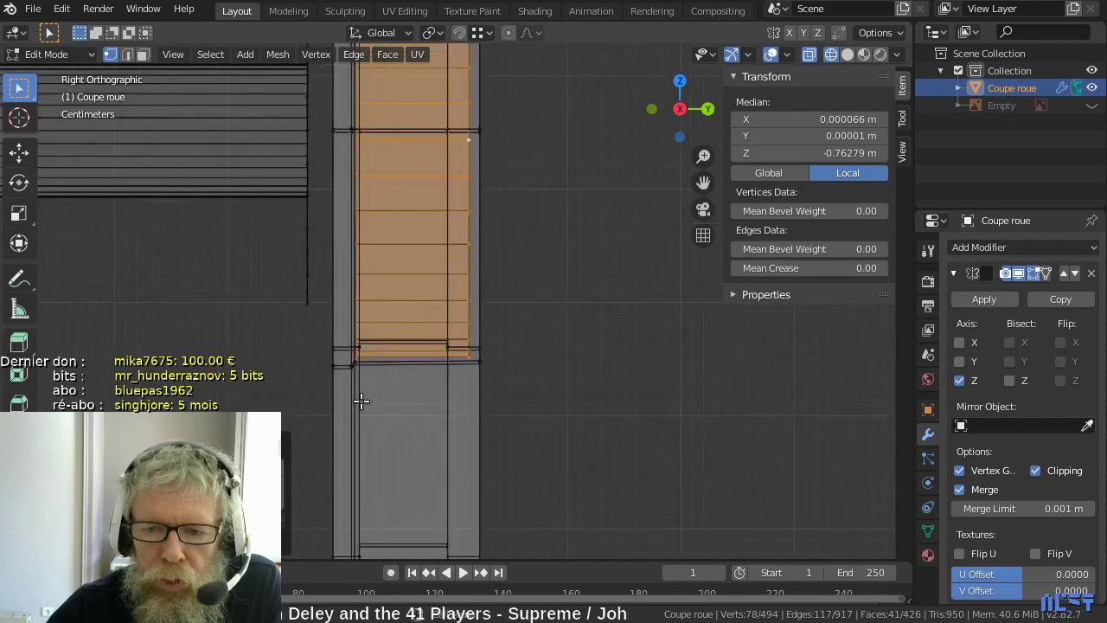
scroll(355, 402, "up", 2)
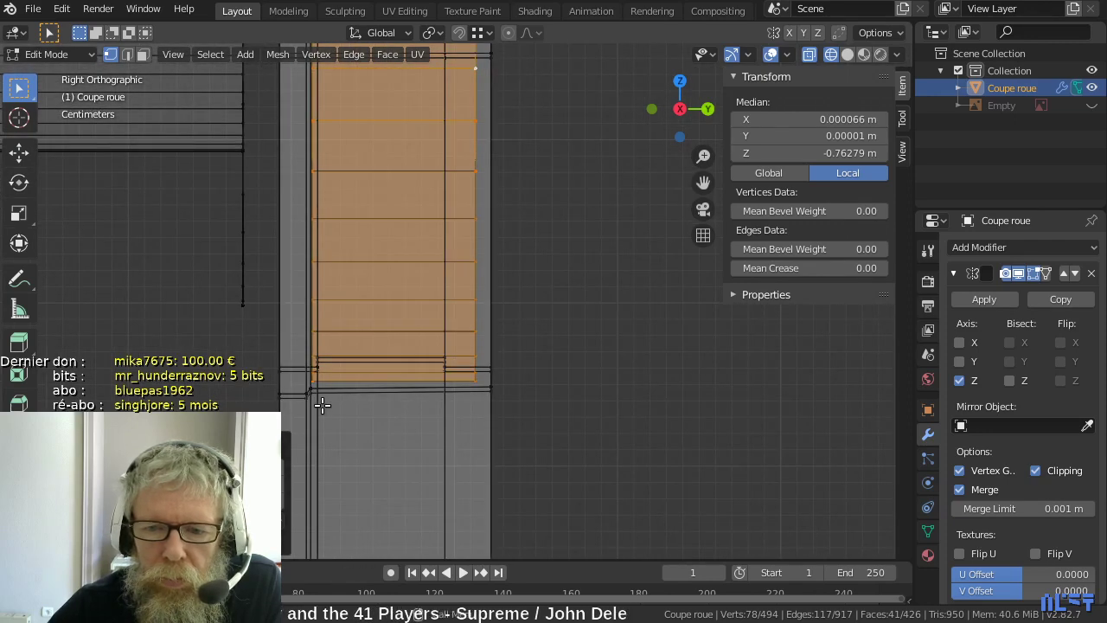
scroll(321, 404, "down", 4)
scroll(323, 404, "down", 3)
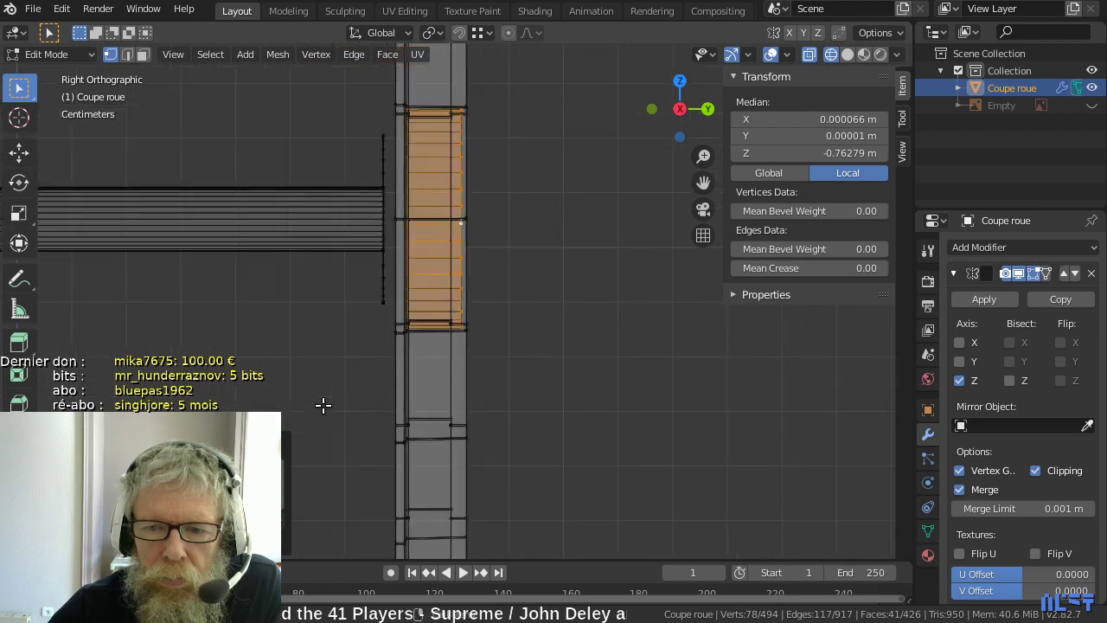
scroll(440, 346, "up", 3)
scroll(439, 346, "up", 1)
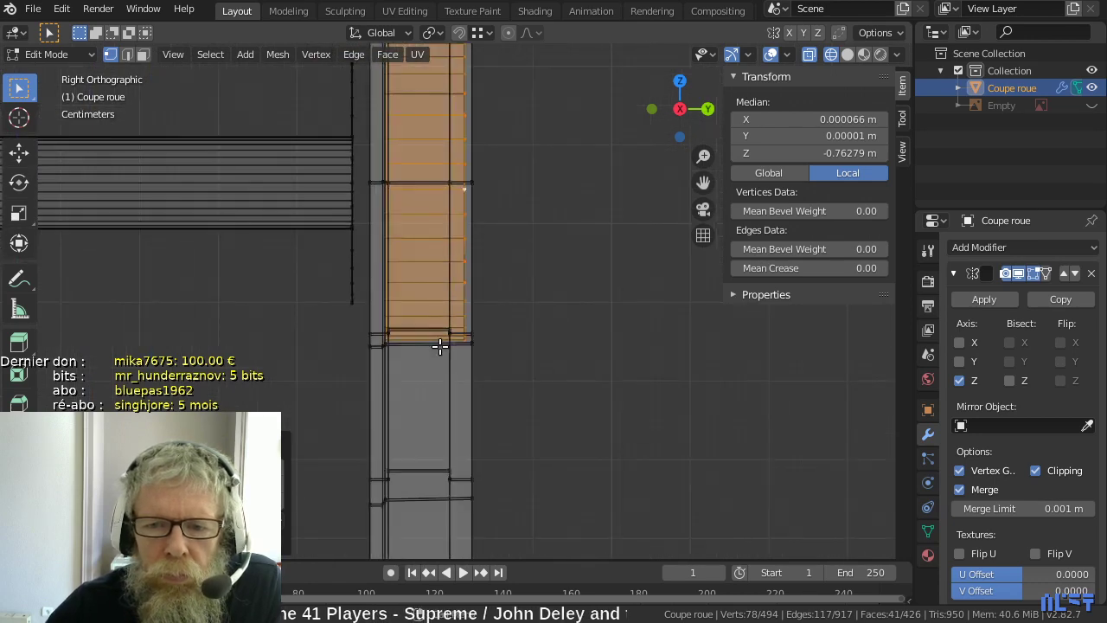
key("g")
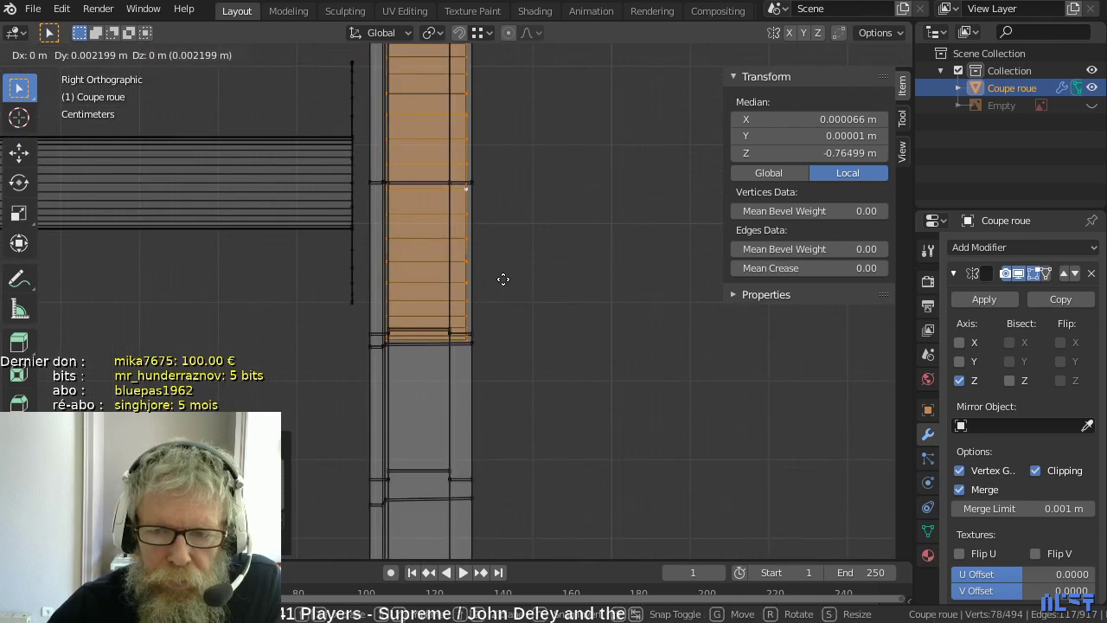
left_click(557, 273)
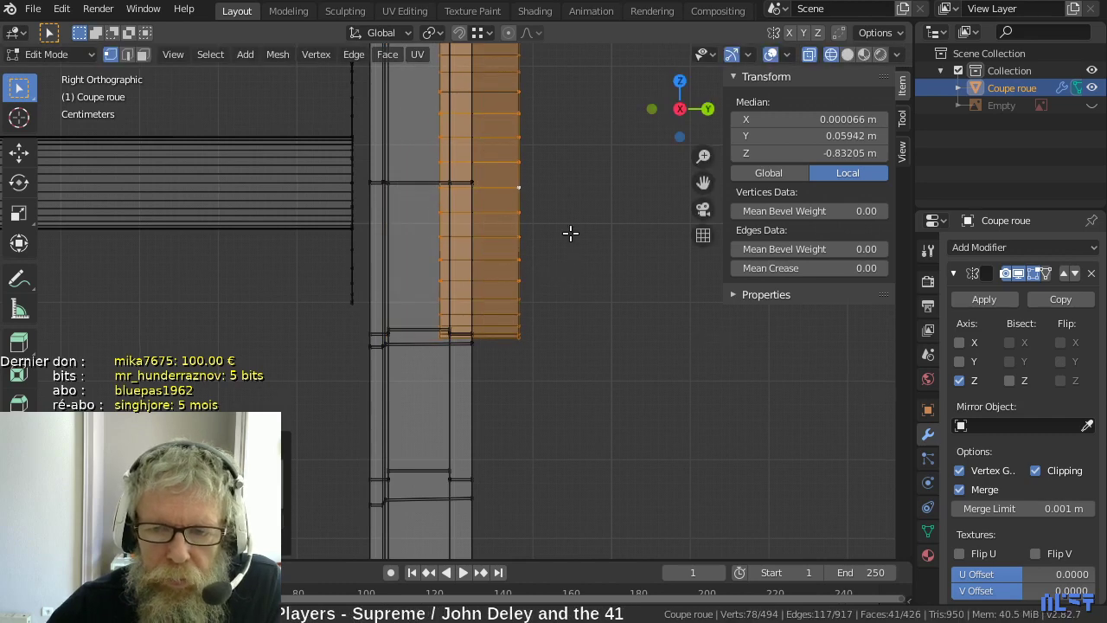
- Thin the crank disc by moving its outer vertex column along global Y
middle_click_drag(568, 233, 544, 314, "shift")
left_click_drag(487, 143, 517, 486)
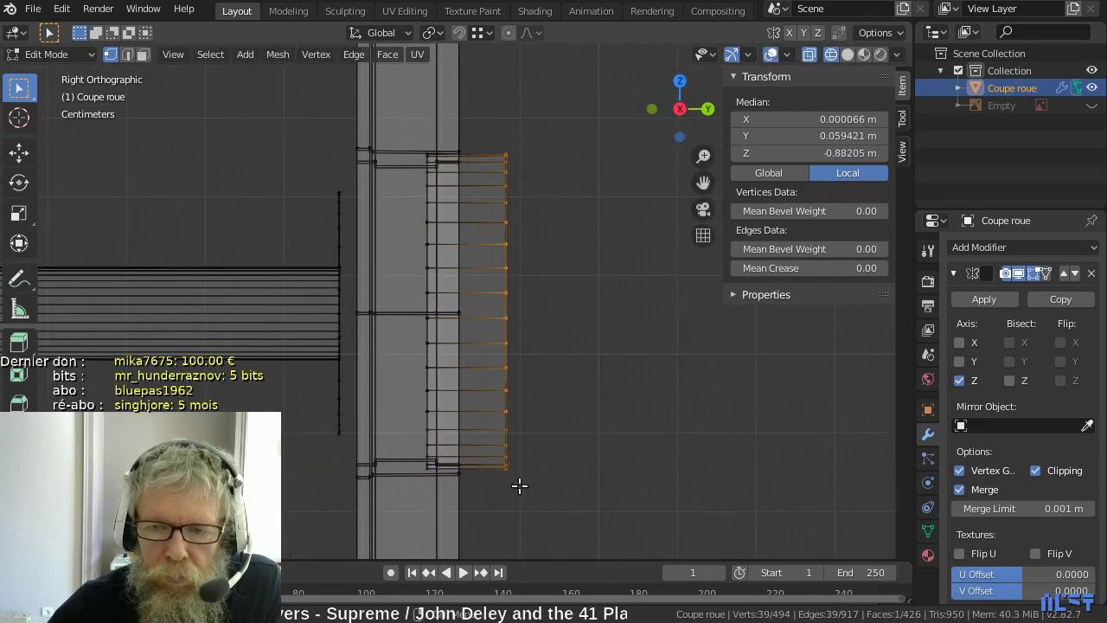
key("g")
key("y")
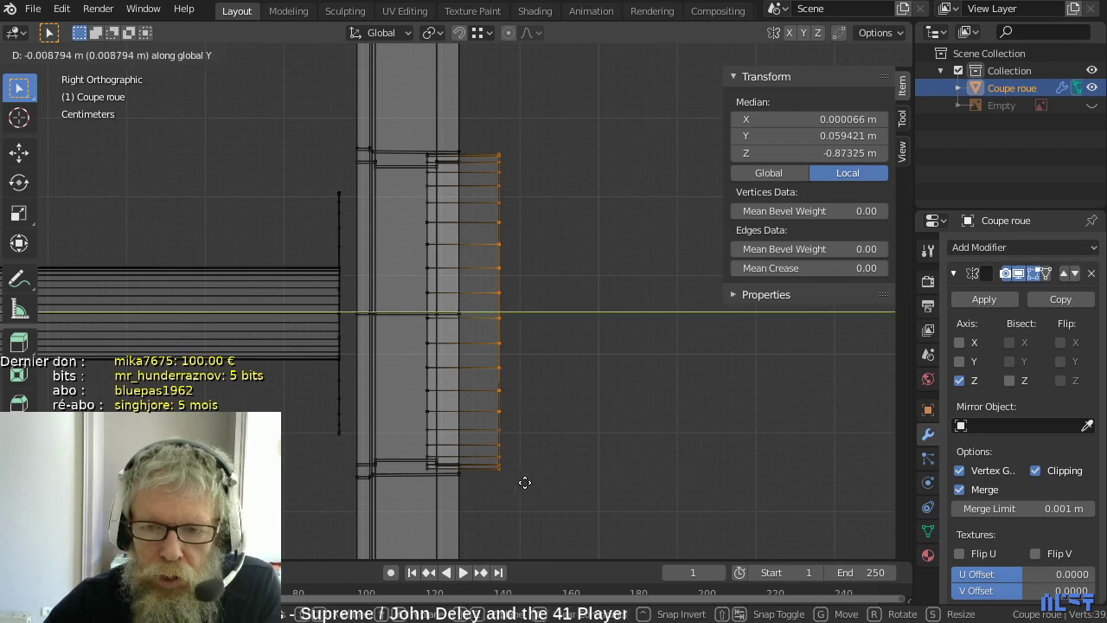
left_click(514, 482)
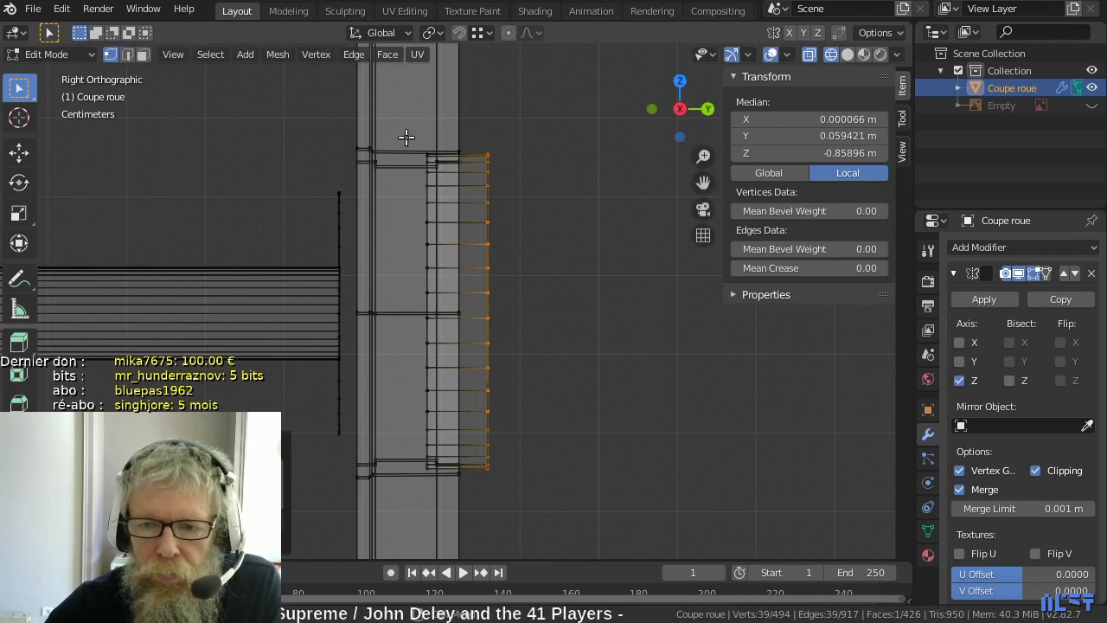
- Select the whole linked disc and slide it along Y into the wheel hub against the axle end
left_click_drag(406, 136, 537, 493)
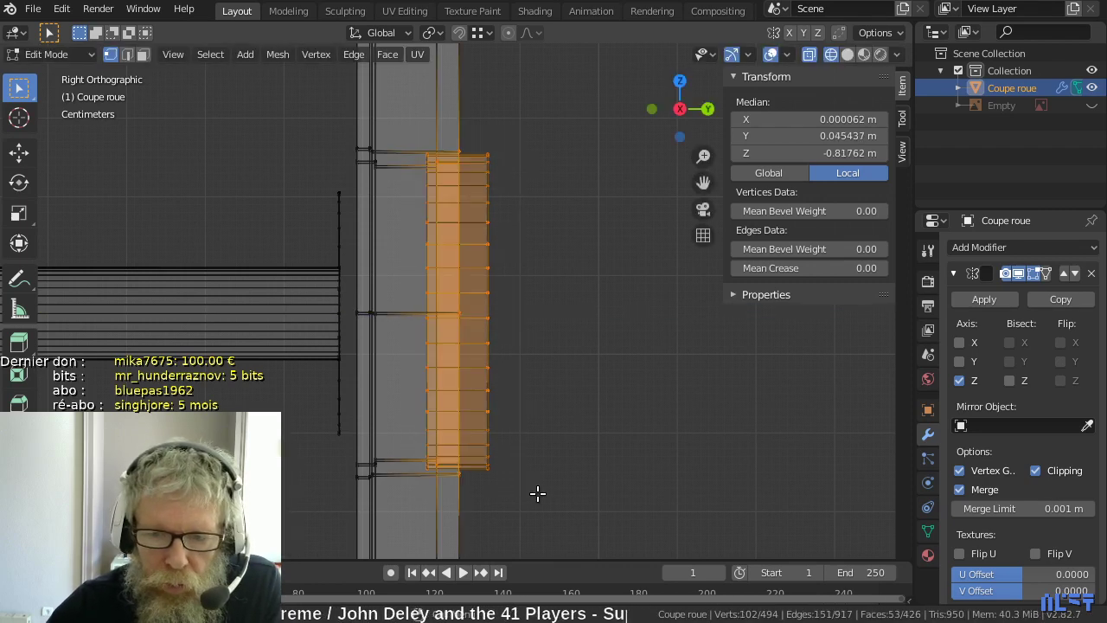
key("alt+a")
left_click(487, 411)
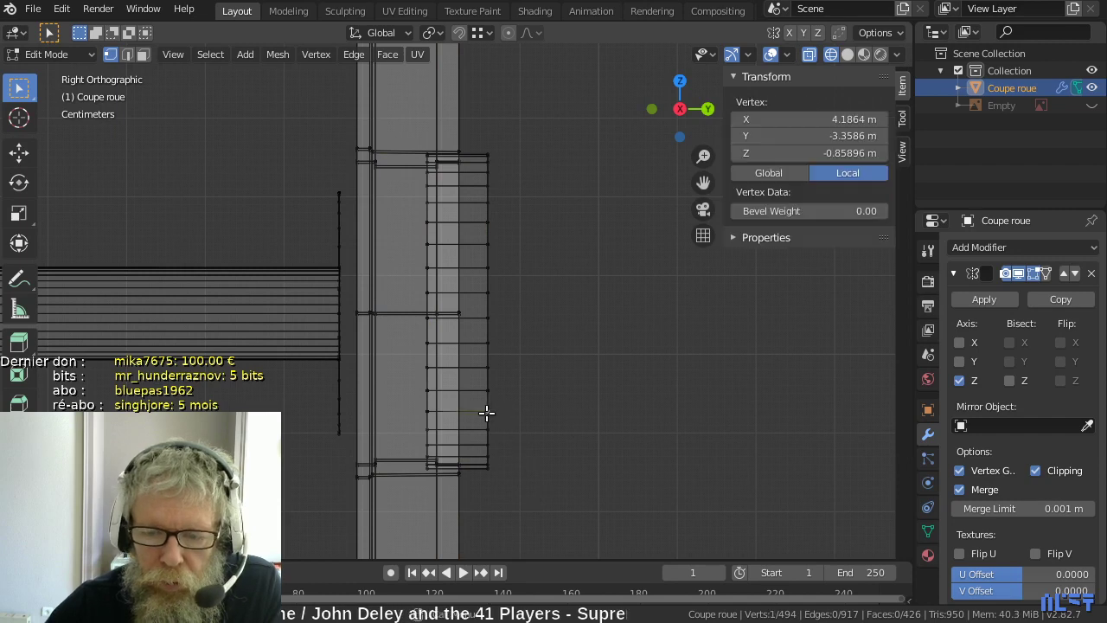
key("ctrl+l")
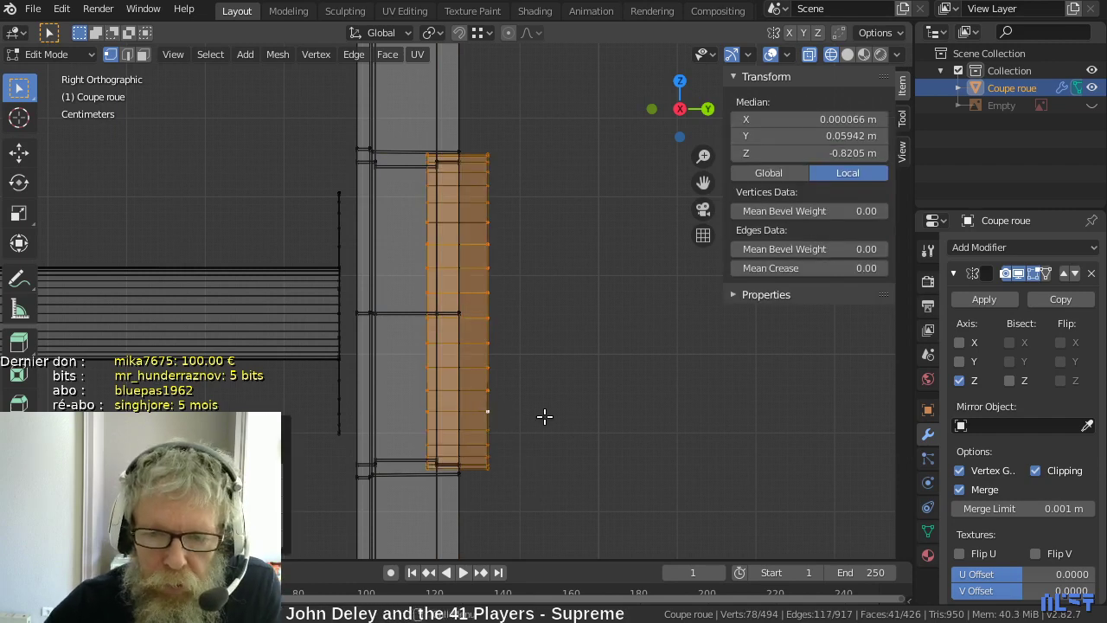
key("g")
key("y")
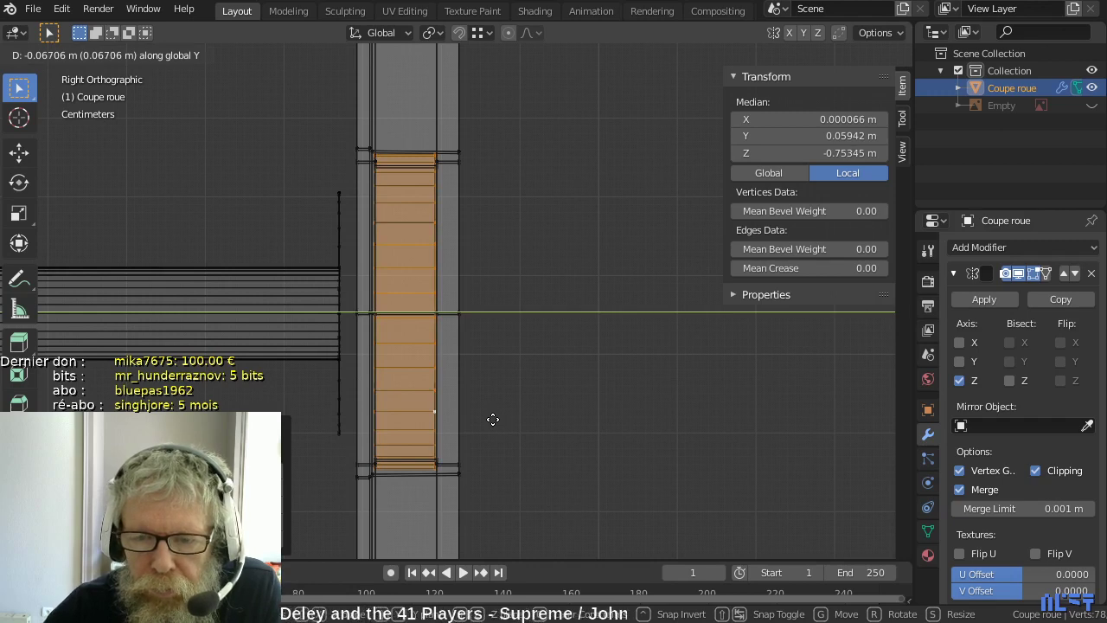
left_click(493, 420)
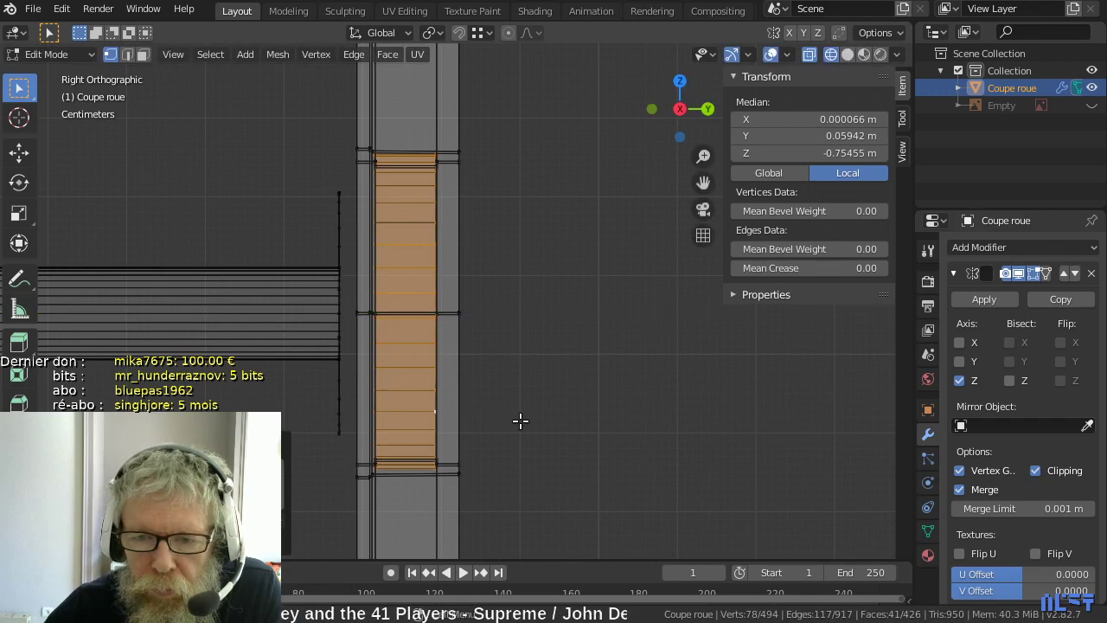
scroll(518, 421, "down", 2)
middle_click_drag(520, 421, 472, 423)
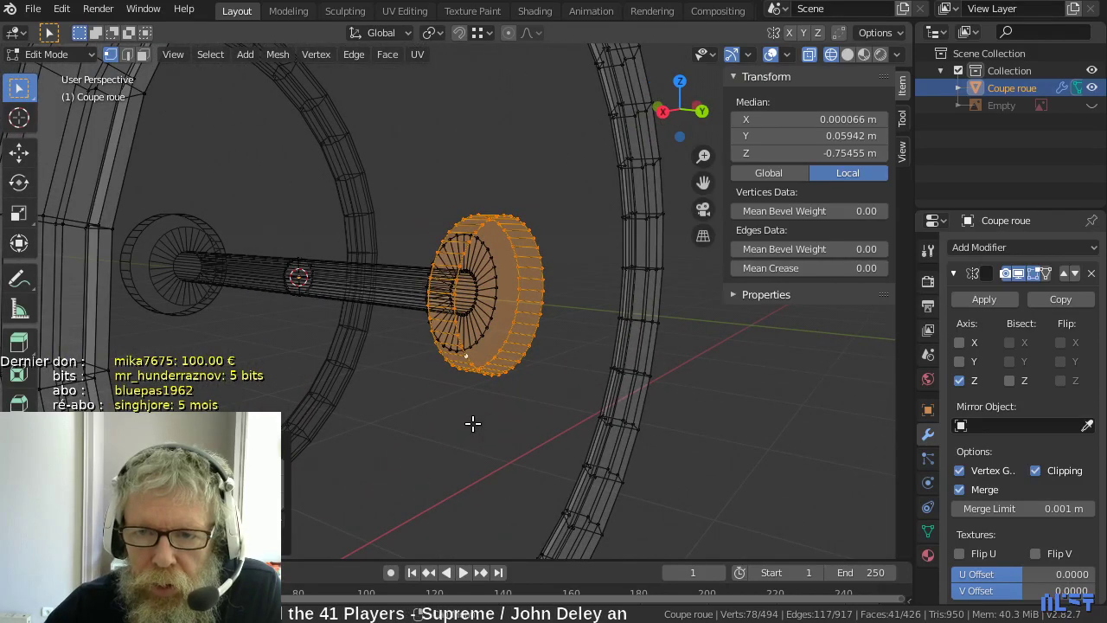
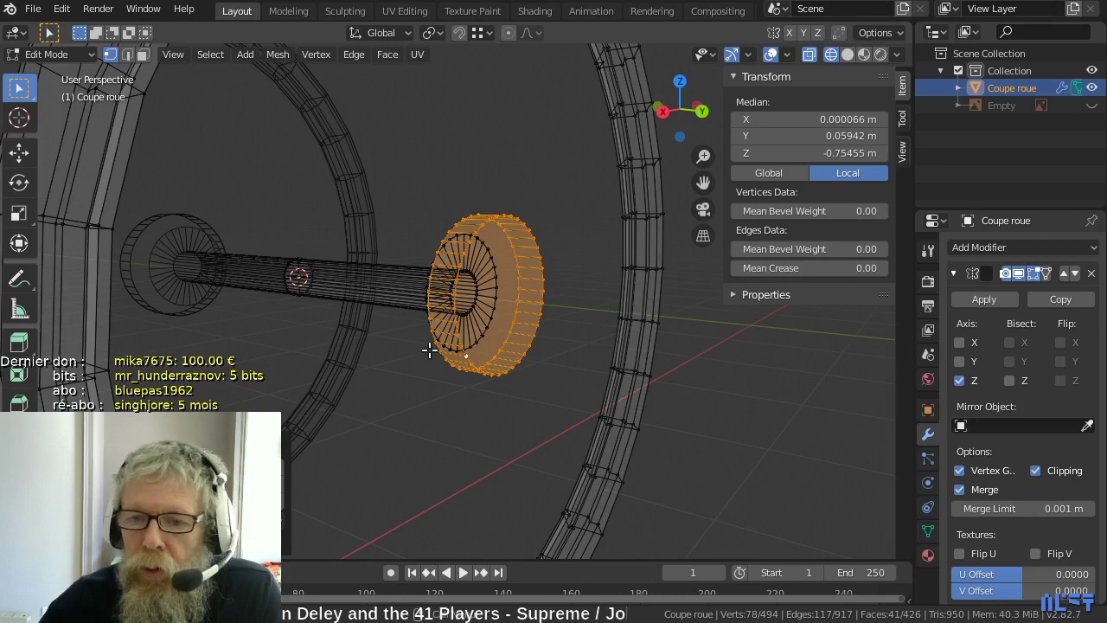
- Extrude the hub's outer edge loop about 2.4 cm along Y to form a lip
scroll(526, 316, "up", 3)
scroll(538, 312, "up", 1)
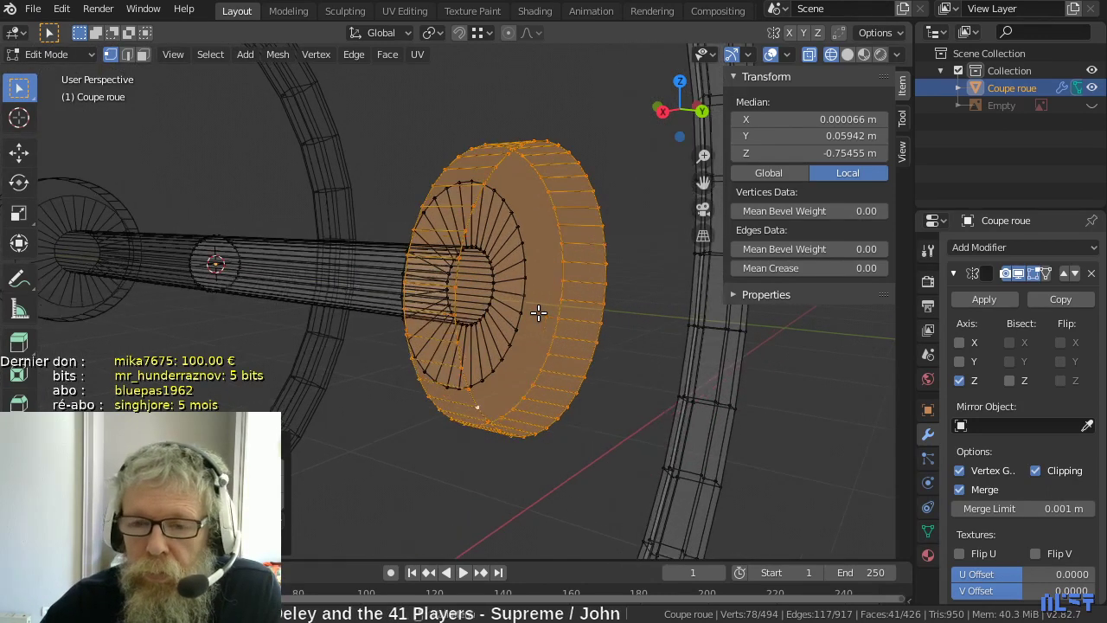
middle_click_drag(539, 310, 460, 315, "shift")
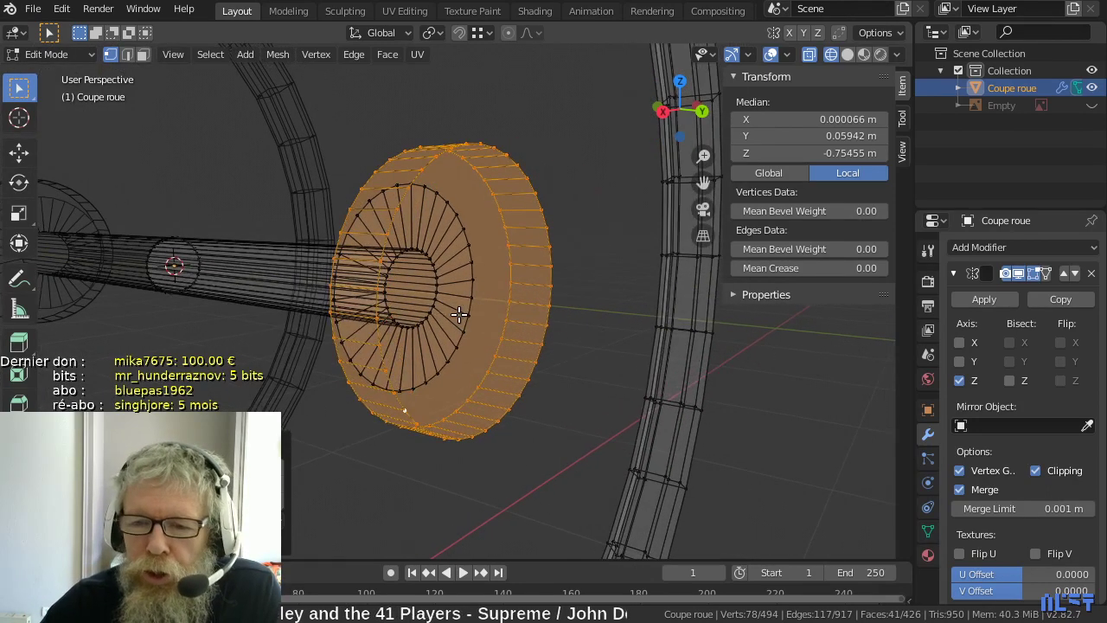
left_click(550, 309)
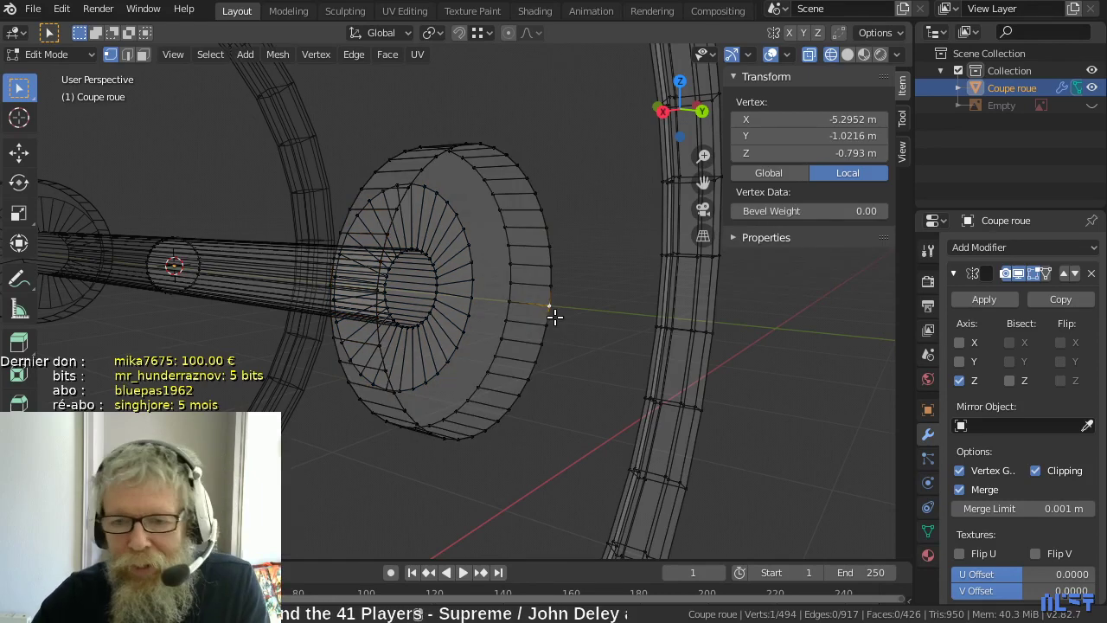
left_click(548, 312, "alt")
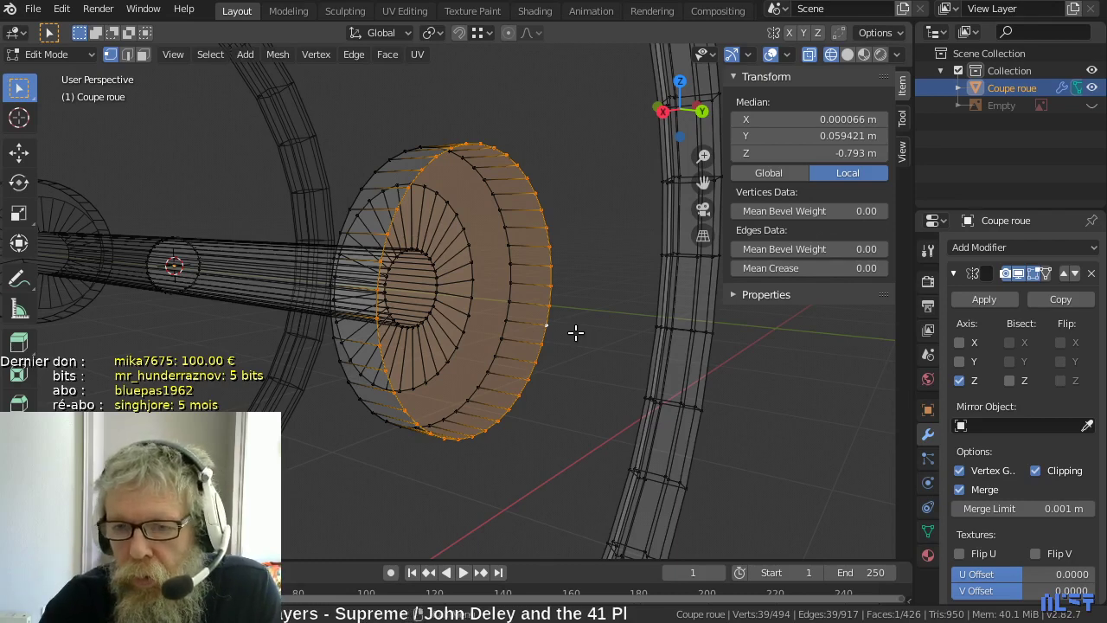
key("KP_3")
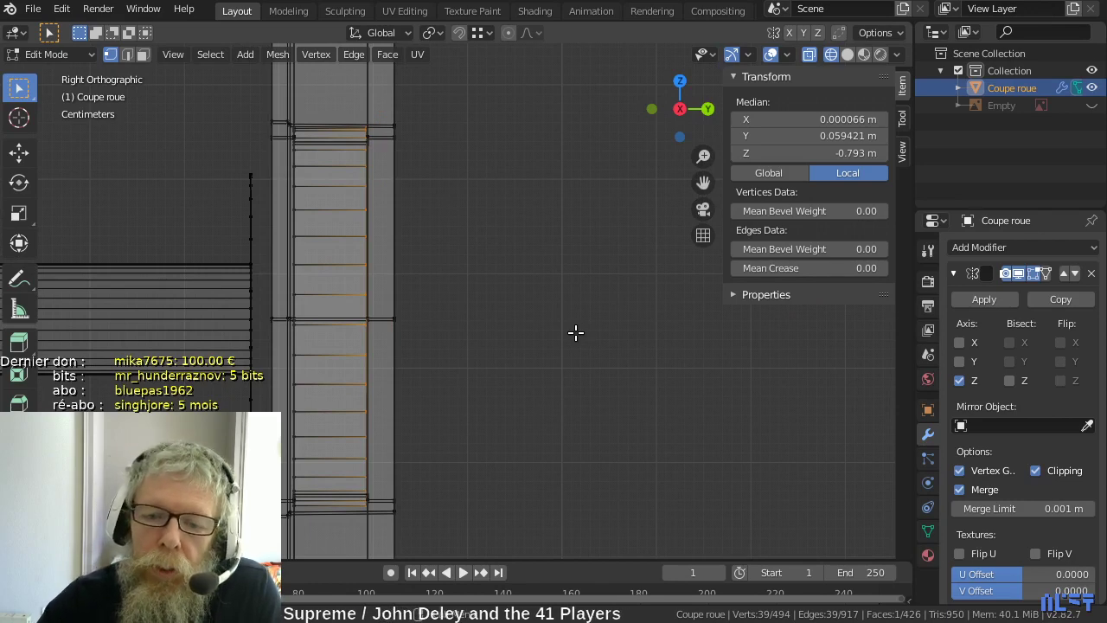
key("e")
key("y")
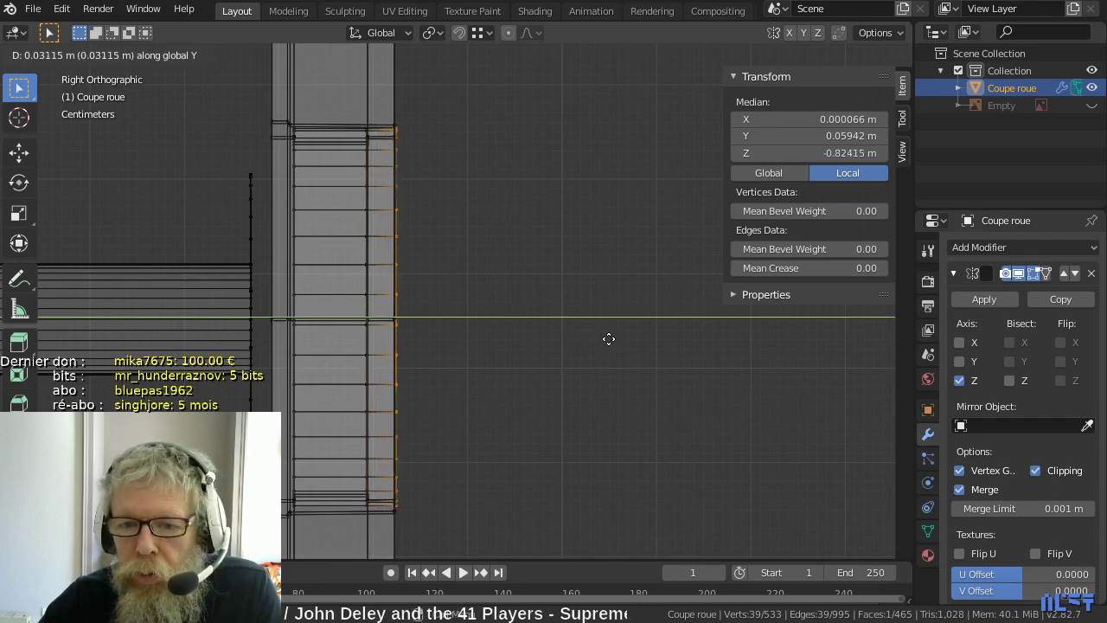
left_click(610, 338)
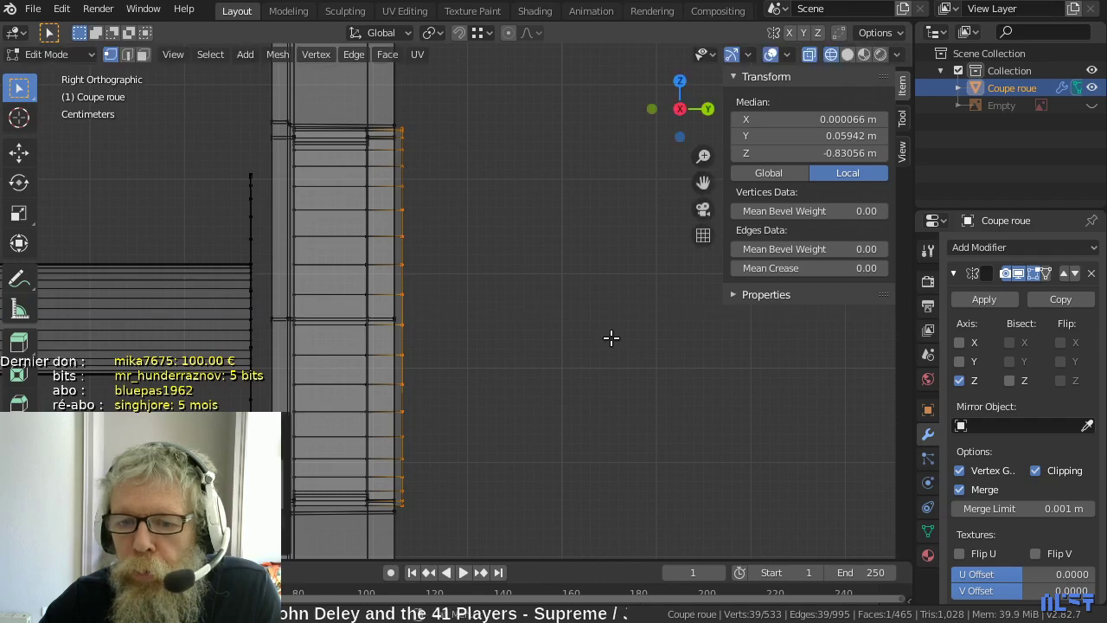
- Move the hub's inner end loop along Y to lengthen the hub
mouse_move(576, 355)
middle_mouse_down()
mouse_move(563, 358)
mouse_move(596, 369)
mouse_move(565, 369)
middle_mouse_up()
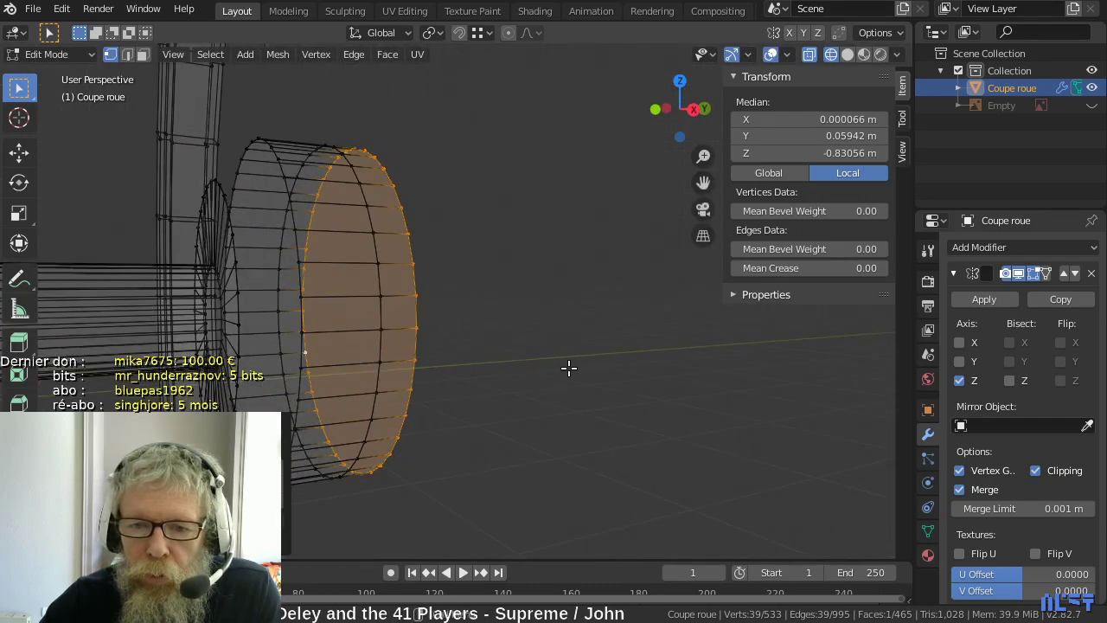
left_click(298, 300)
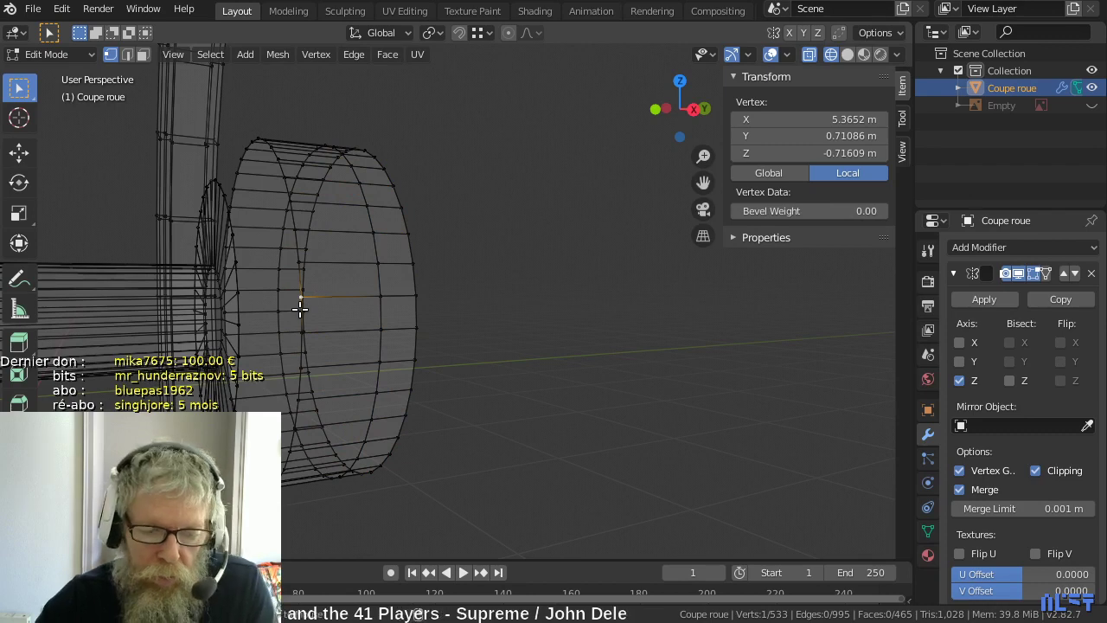
left_click(300, 297, "alt")
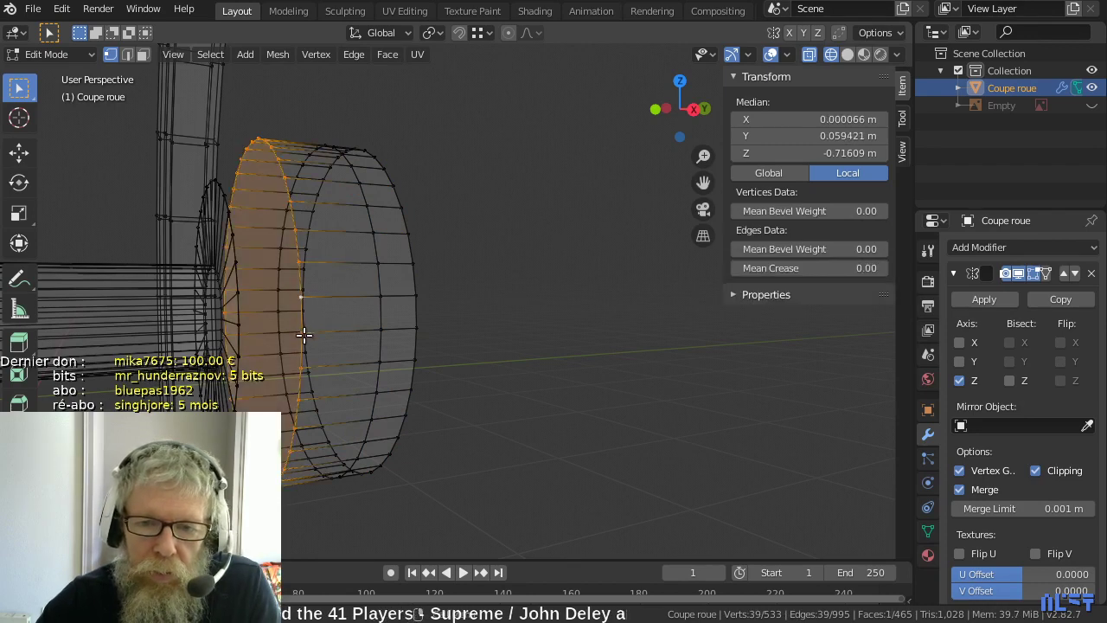
key("KP_3")
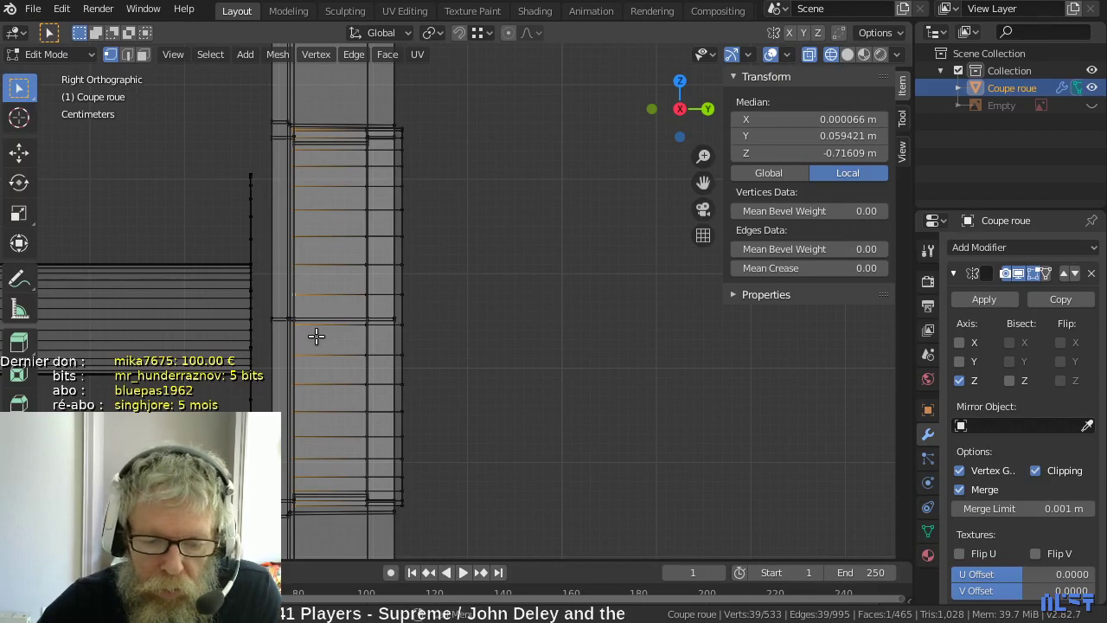
key("g")
key("y")
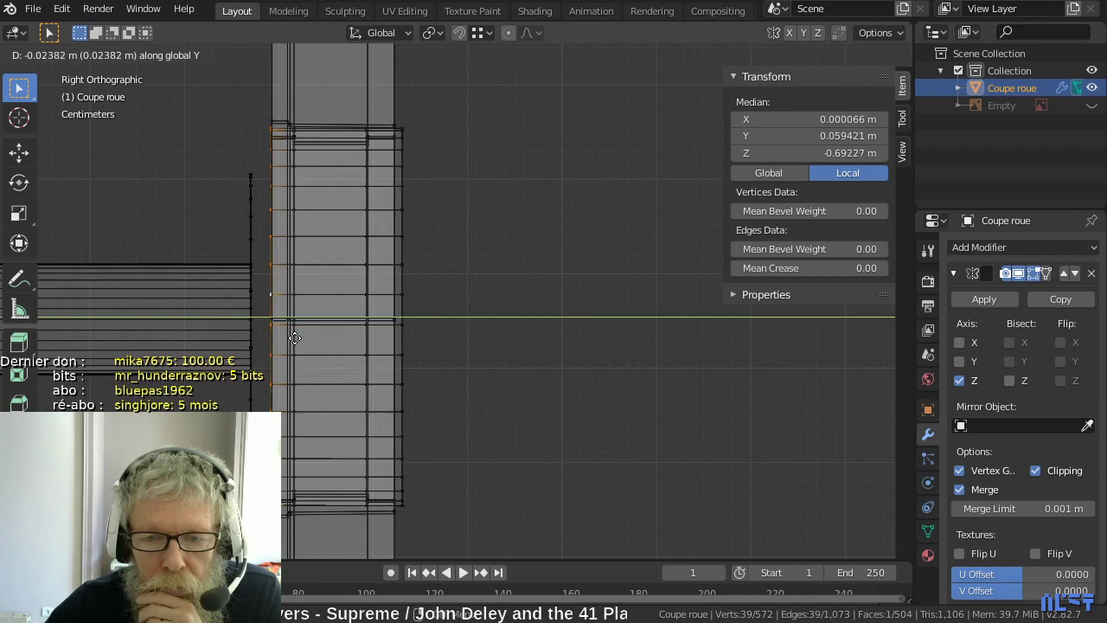
left_click(294, 337)
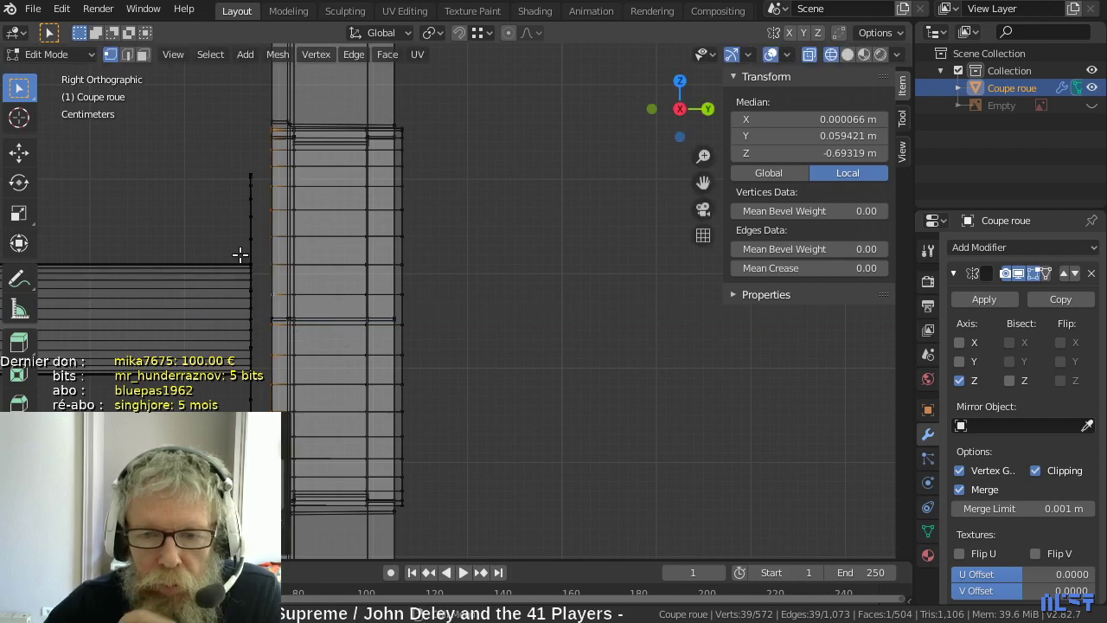
middle_click_drag(240, 255, 318, 265)
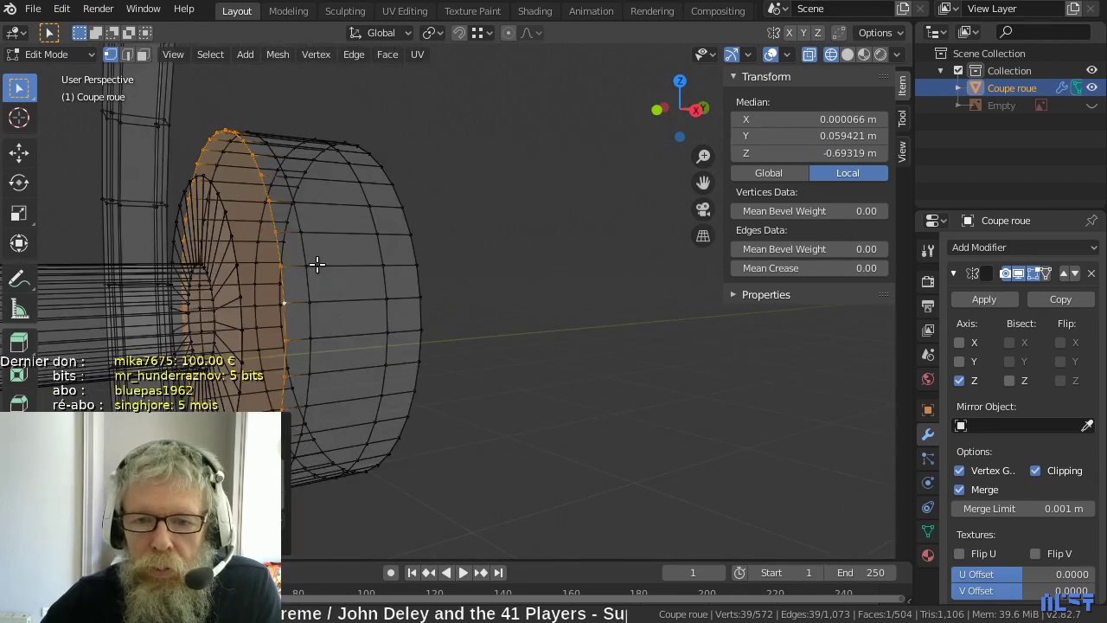
scroll(318, 265, "down", 3)
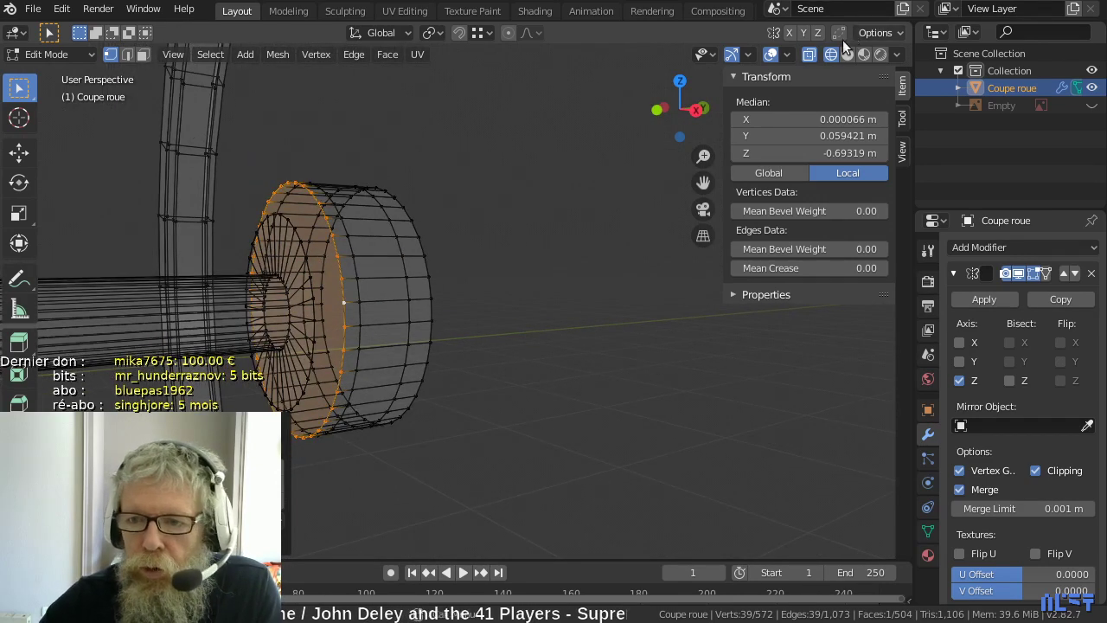
- Switch to solid display and delete only the hub's ring-shaped end face
left_click(807, 54)
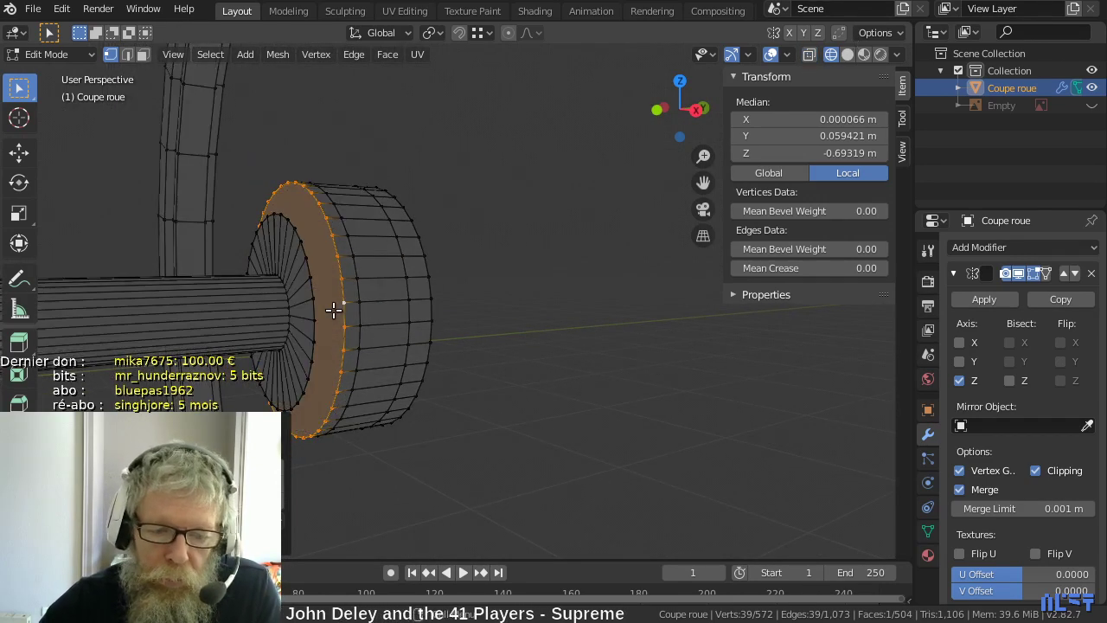
key("3")
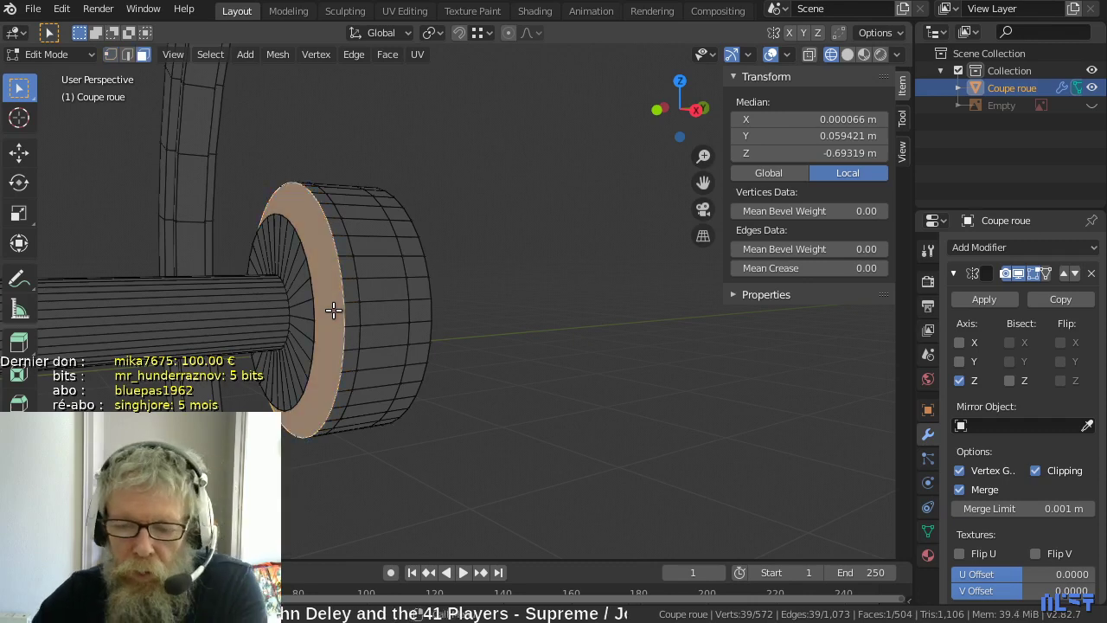
key("x")
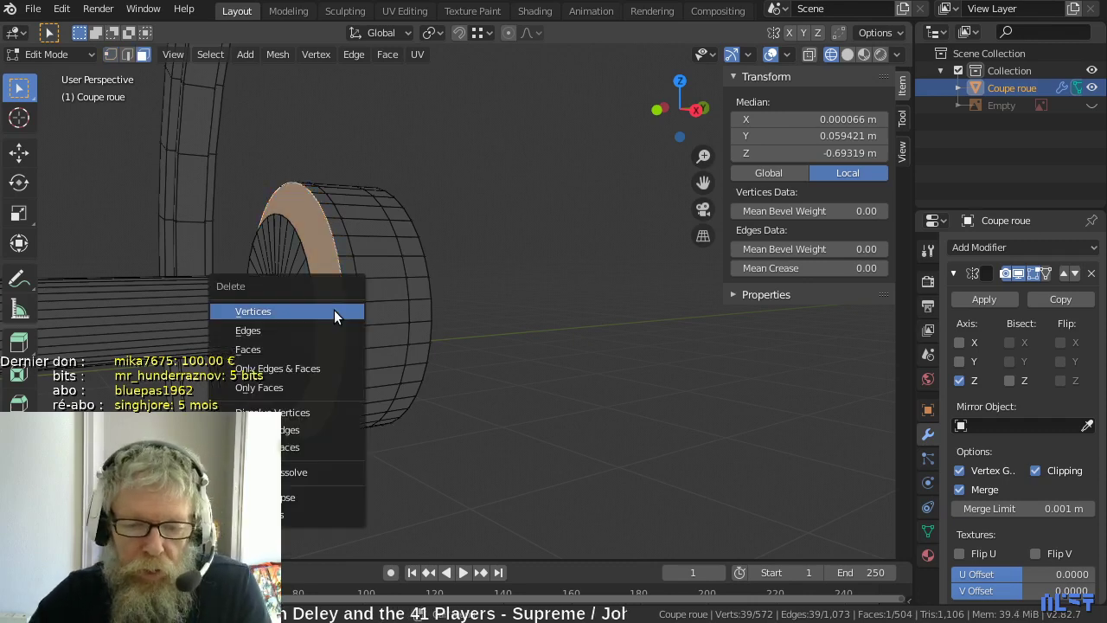
left_click(330, 386)
- Delete the vertices of the hub's inner end loop, leaving that end open
scroll(384, 379, "up", 1)
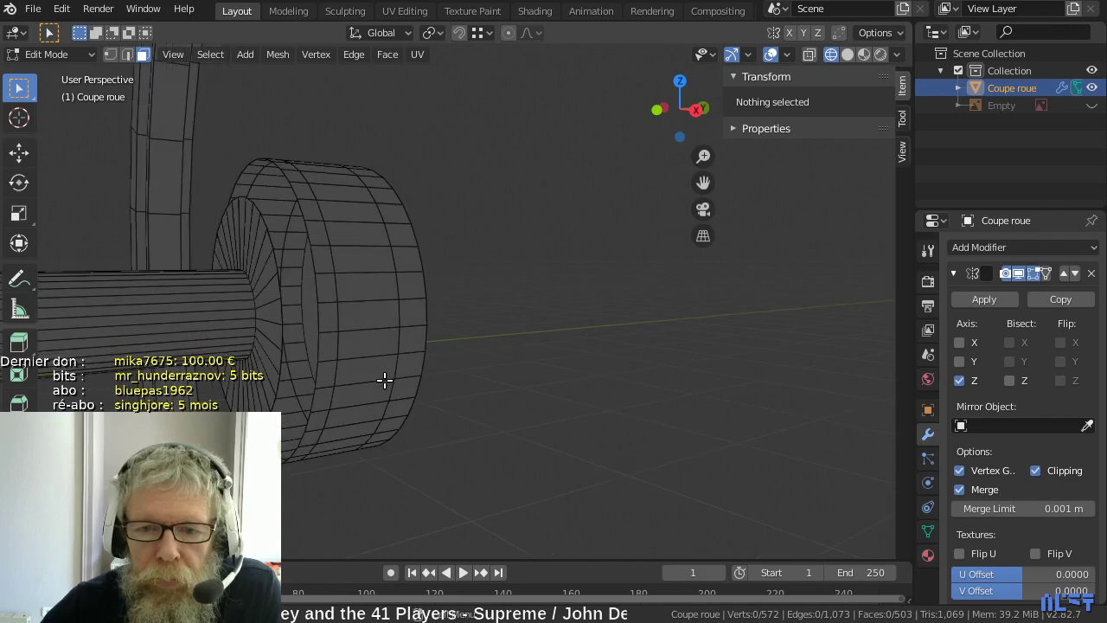
scroll(381, 376, "up", 1)
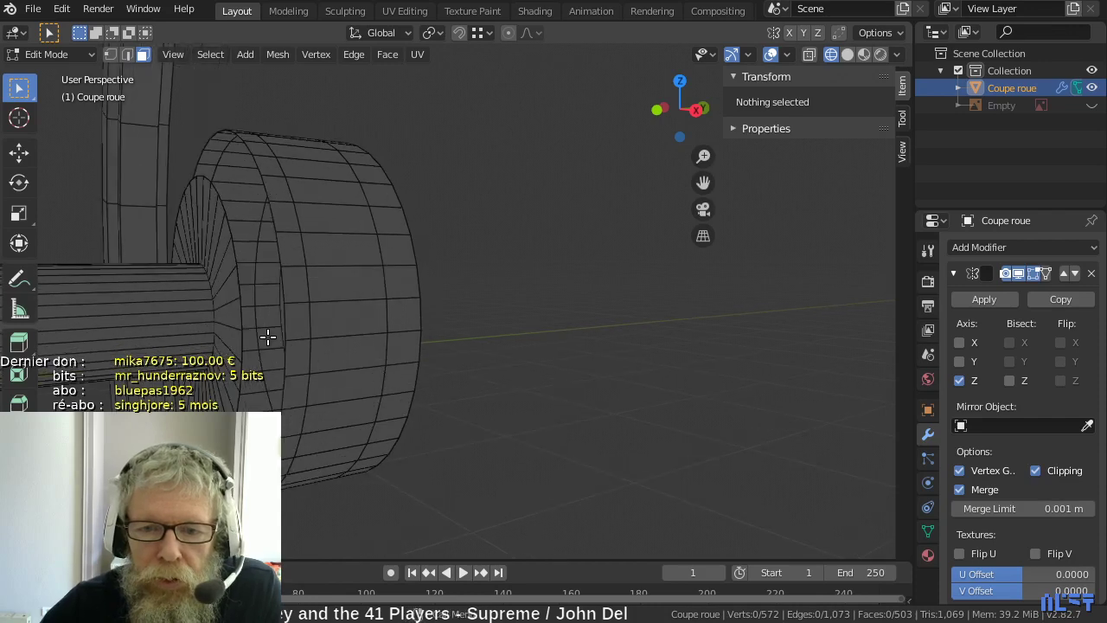
key("1")
left_click(234, 266)
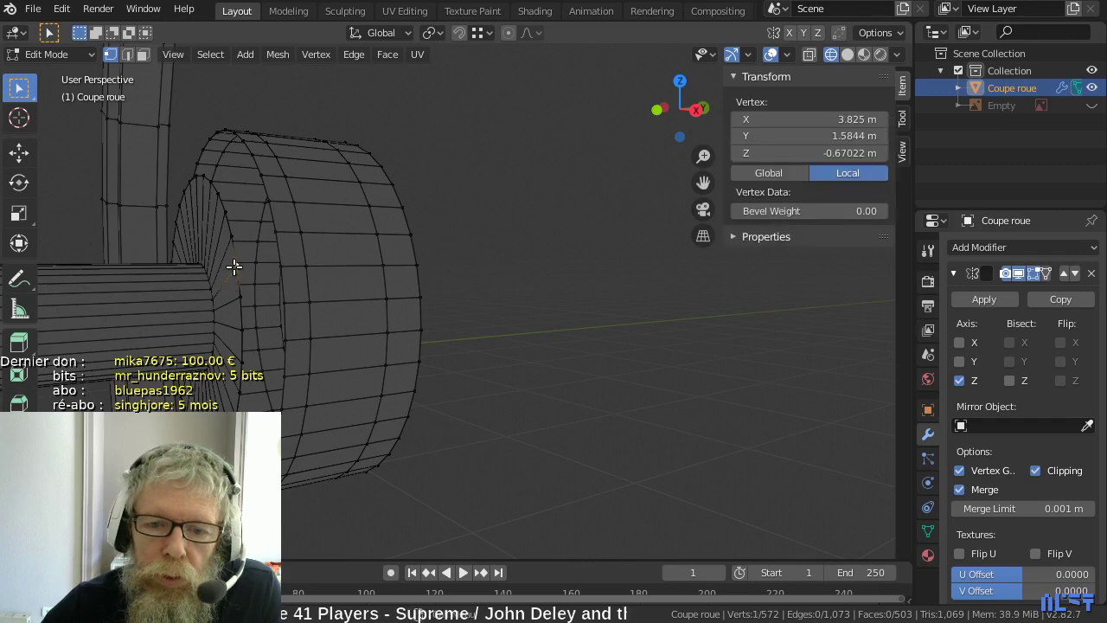
left_click(234, 266, "alt")
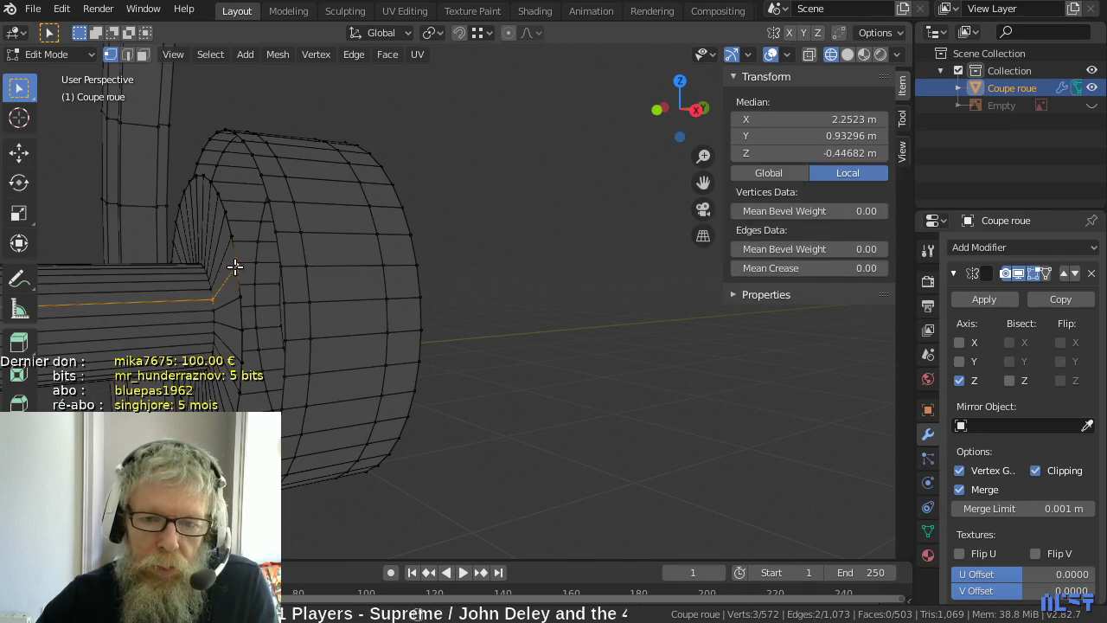
left_click(236, 277)
left_click(237, 278, "alt")
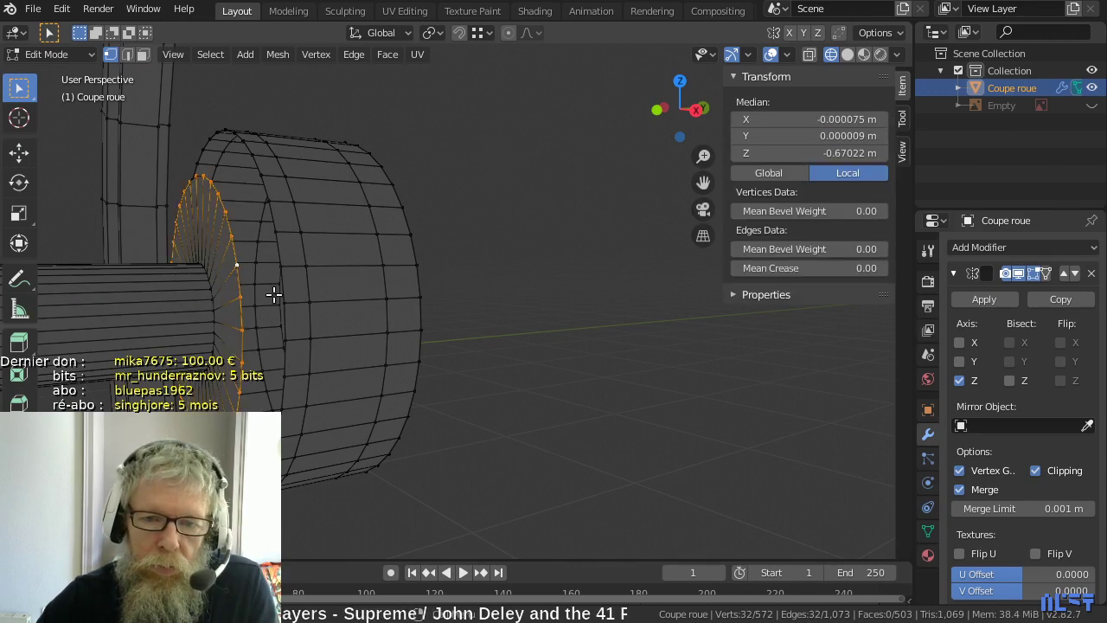
key("x")
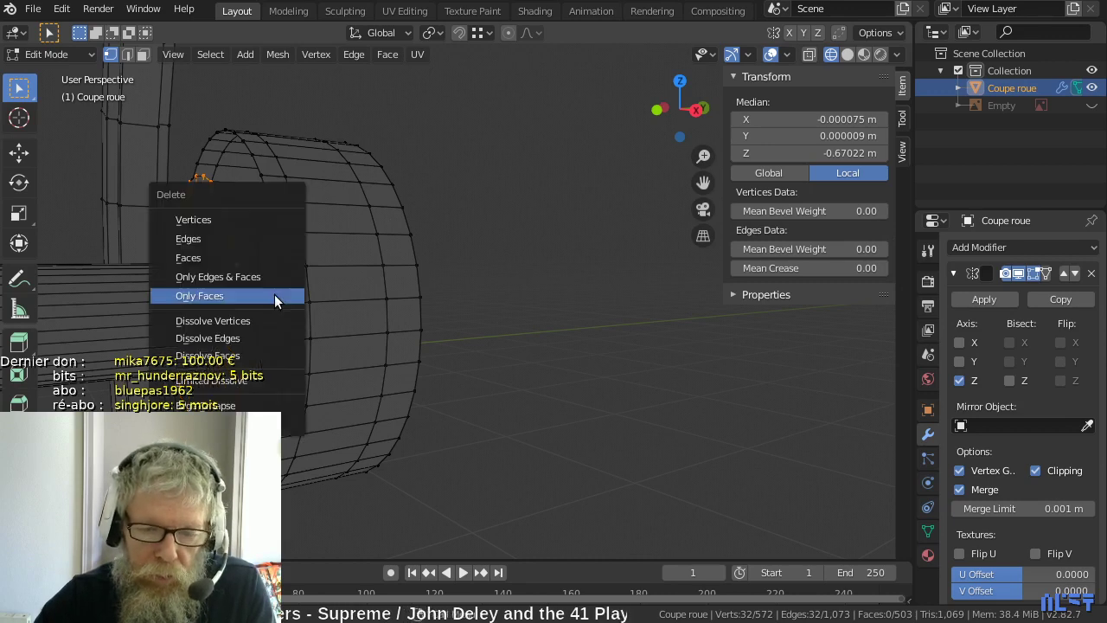
left_click(252, 221)
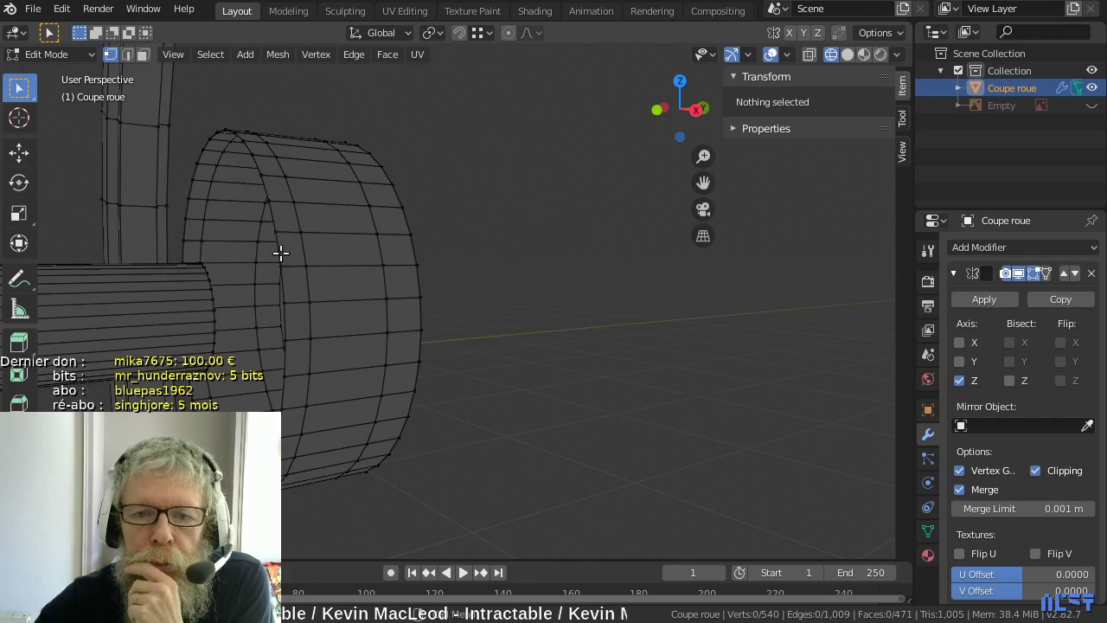
scroll(348, 321, "down", 2)
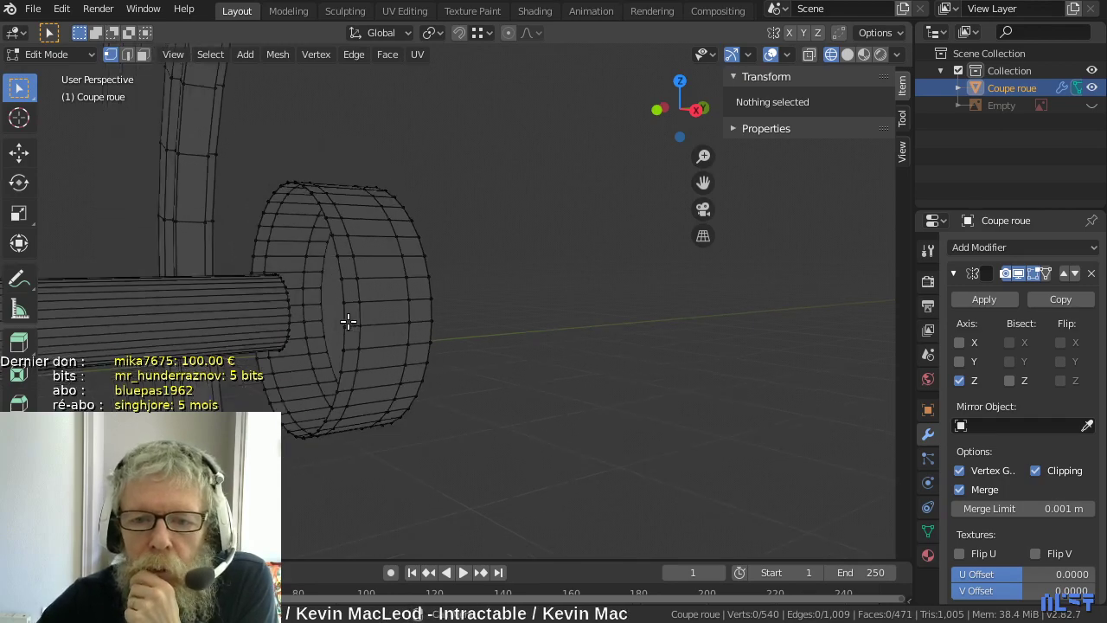
middle_click_drag(347, 321, 504, 264)
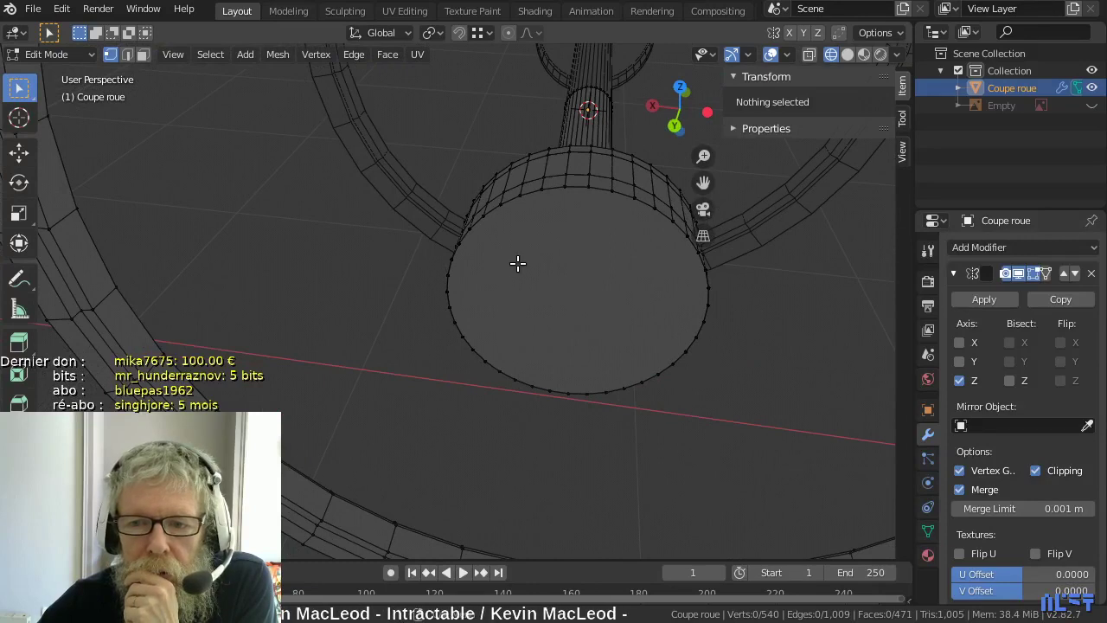
key("3")
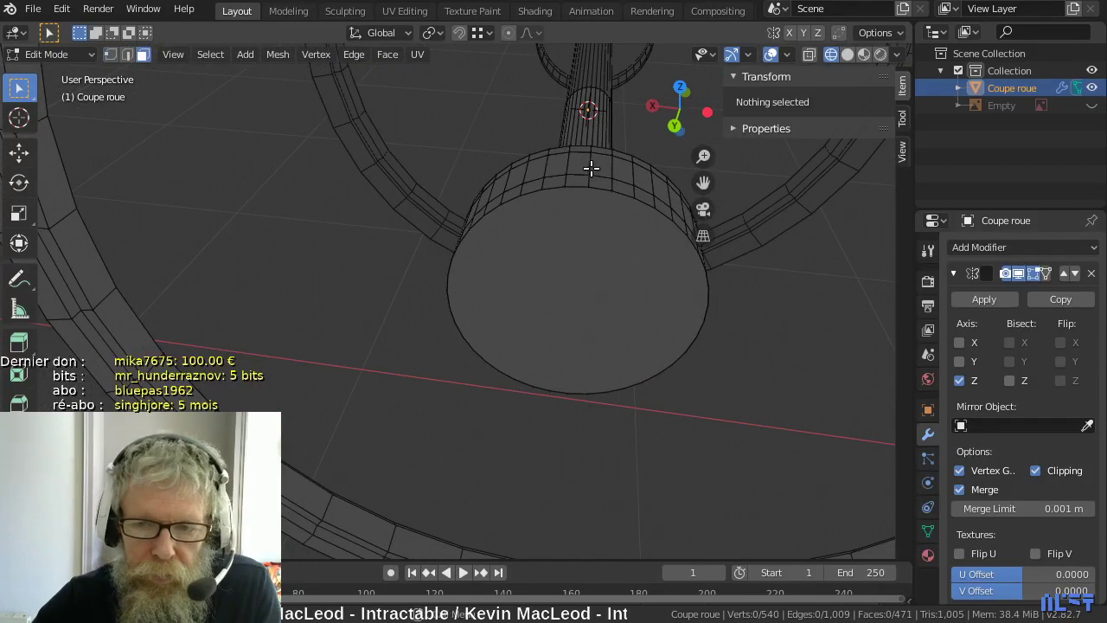
left_click(587, 166)
middle_click_drag(610, 192, 589, 348, "shift")
scroll(590, 349, "up", 2)
scroll(590, 349, "down", 3)
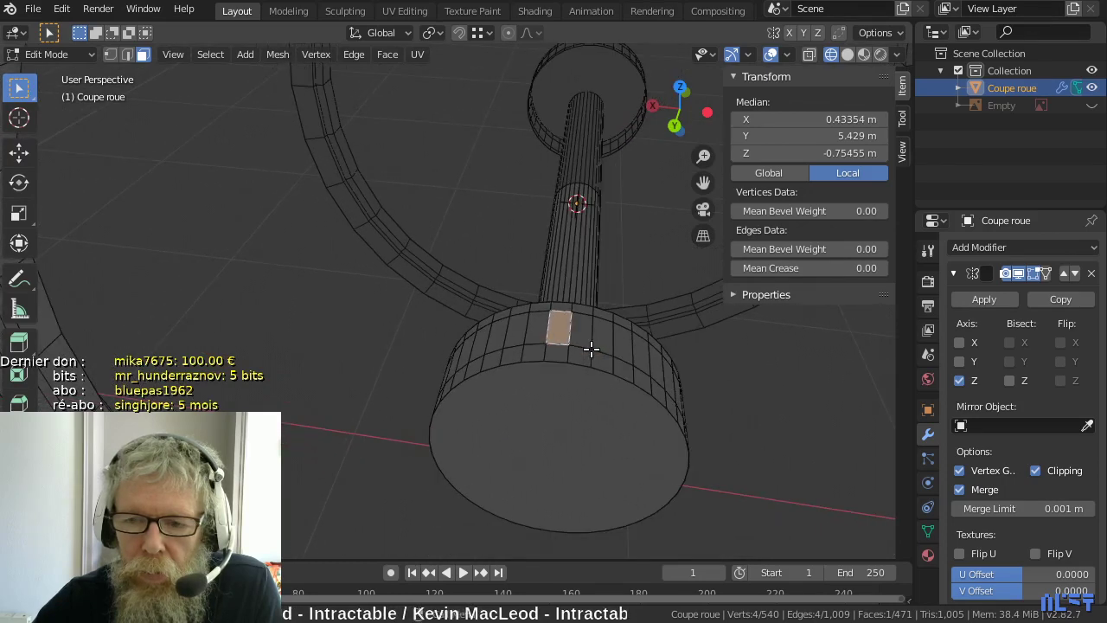
mouse_move(591, 339)
middle_mouse_down()
mouse_move(601, 210)
mouse_move(602, 320)
middle_mouse_up()
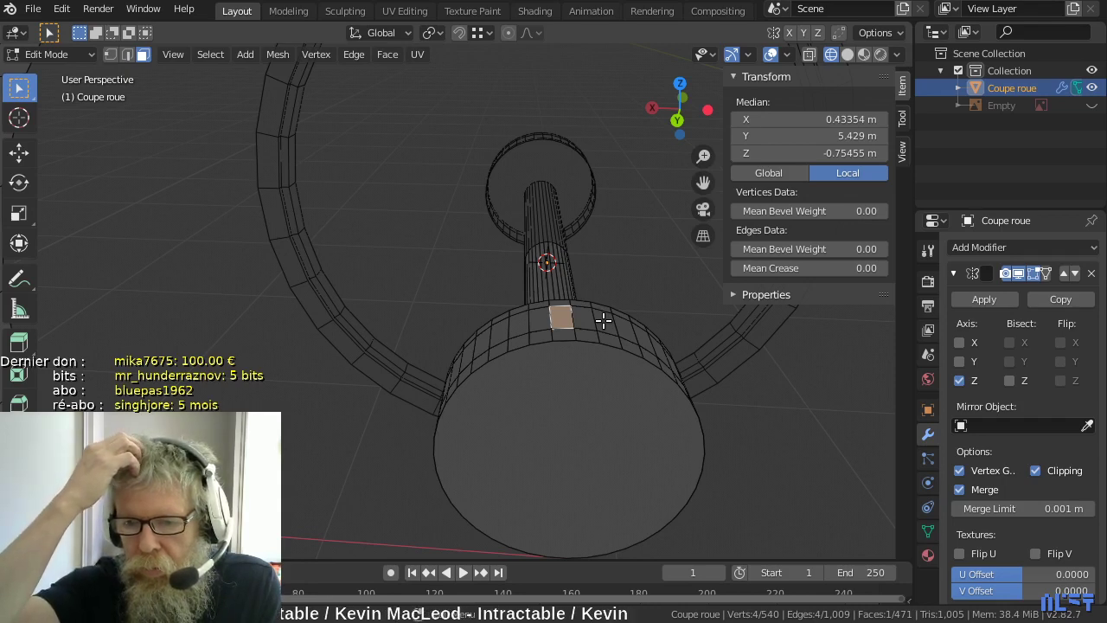
scroll(619, 311, "down", 1)
scroll(619, 310, "down", 4)
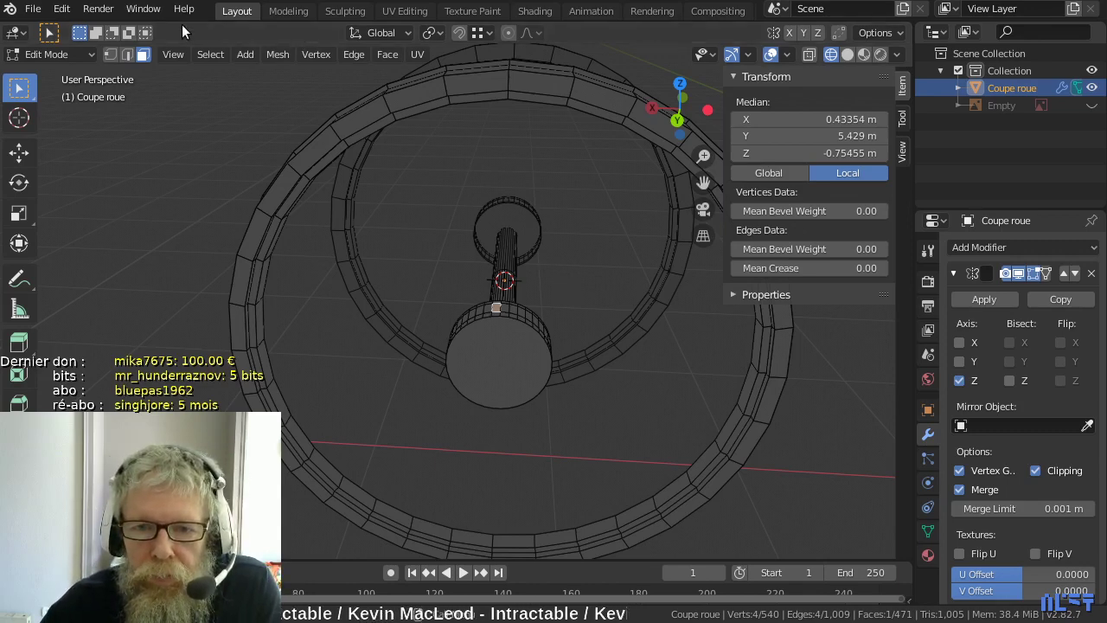
- Try extruding the hub face 3 m along its normal, then undo it
left_click(276, 57)
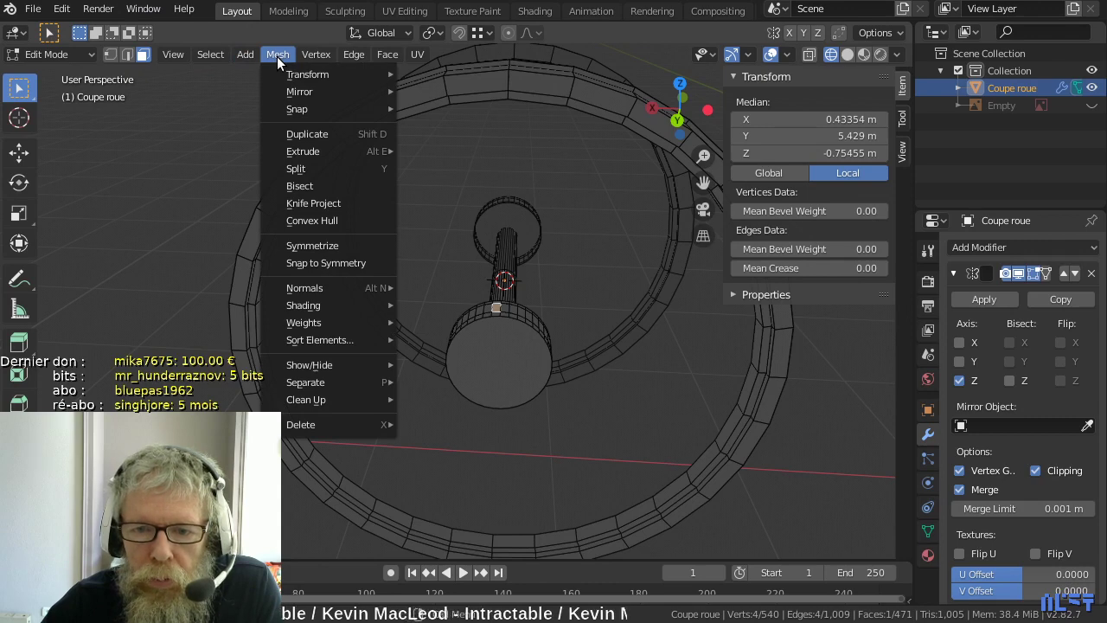
mouse_move(296, 150)
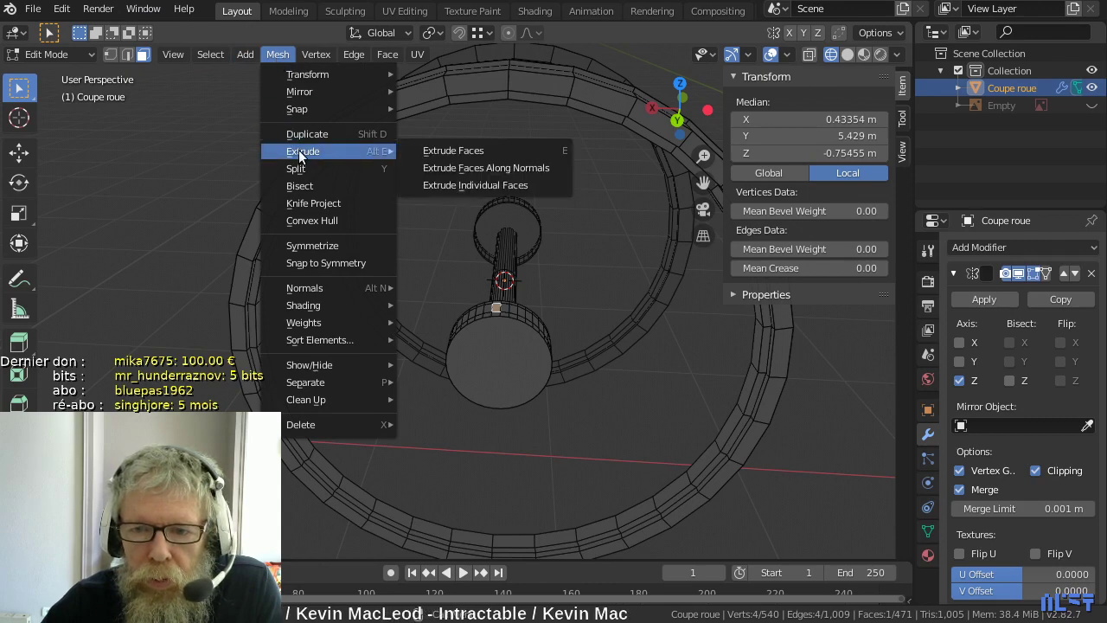
left_click(480, 166)
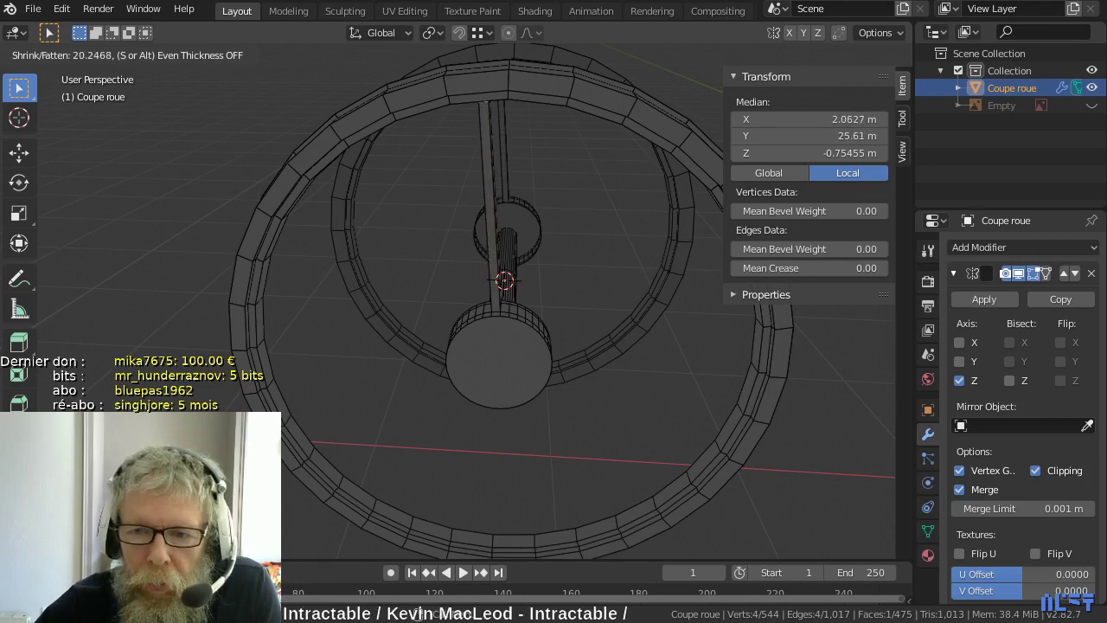
type("3")
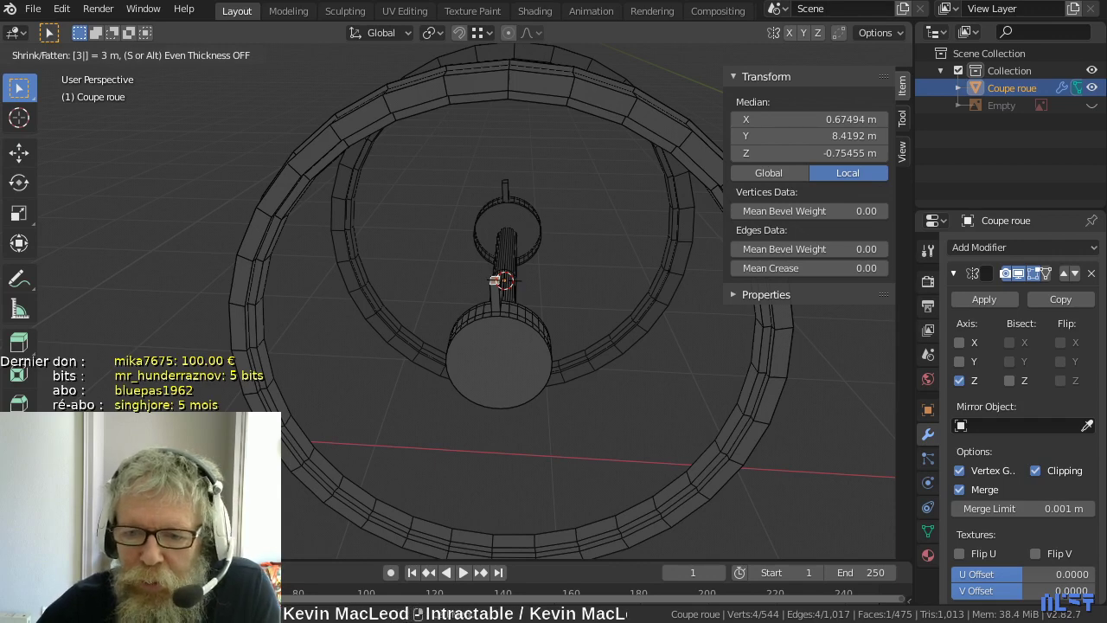
key("Return")
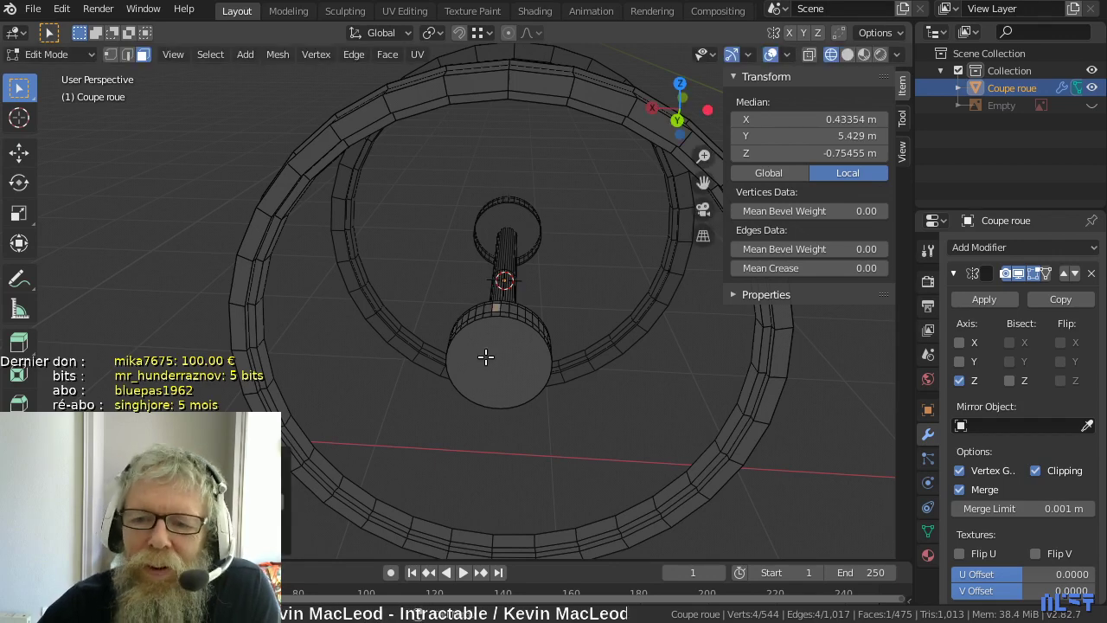
key("m")
key("b")
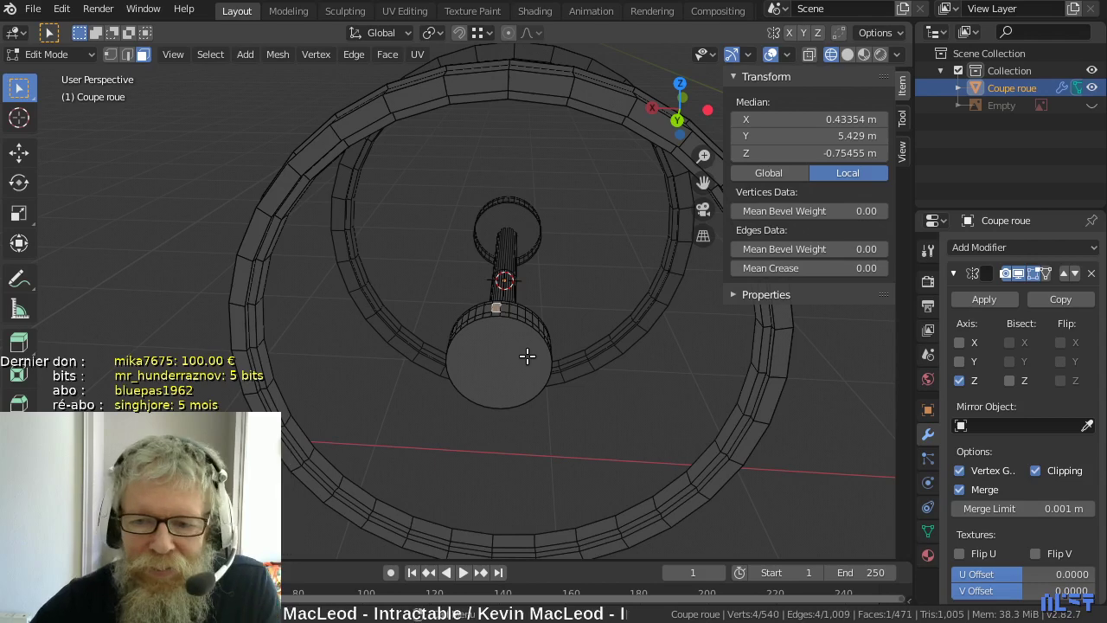
- Cancel a stray move of the face and view the wheel from the back orthographically
scroll(528, 356, "up", 6)
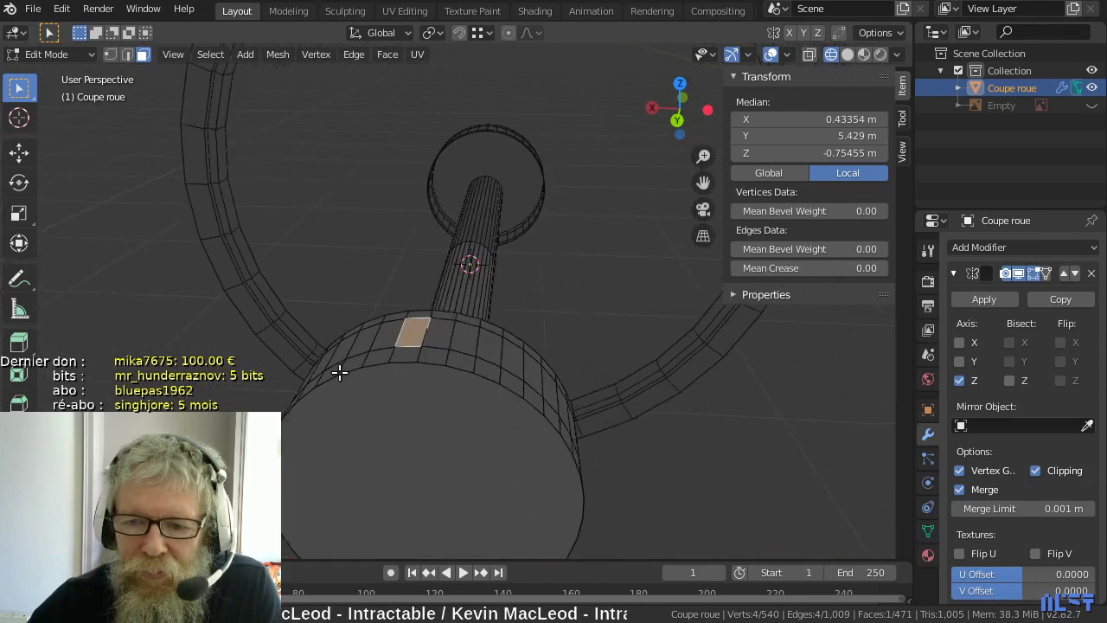
middle_click_drag(539, 358, 346, 375)
key("g")
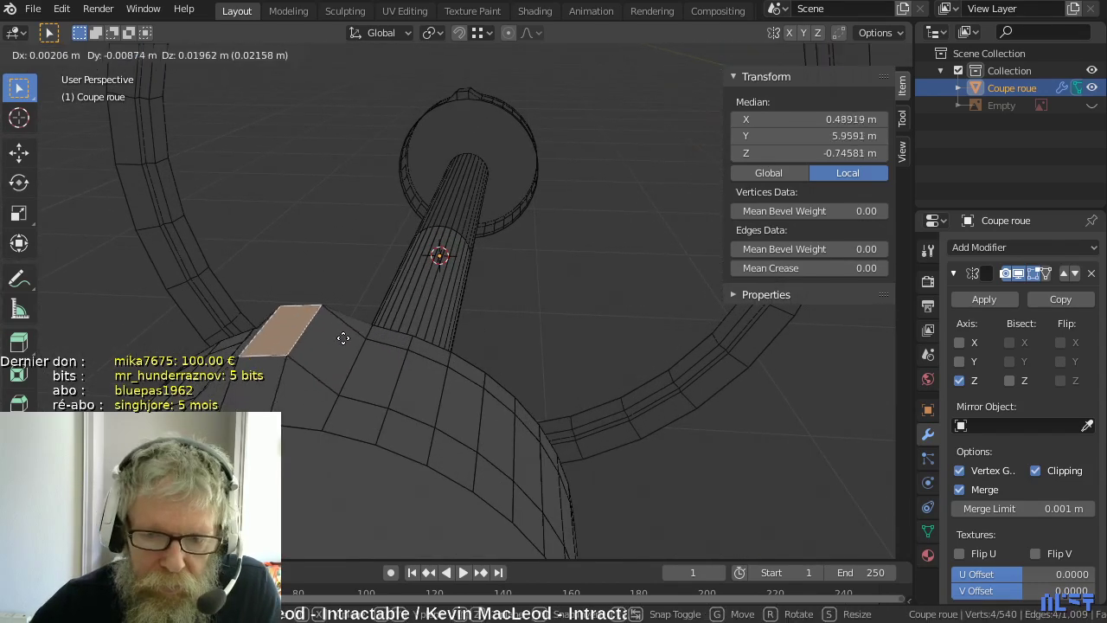
right_click(344, 335)
scroll(342, 342, "down", 5)
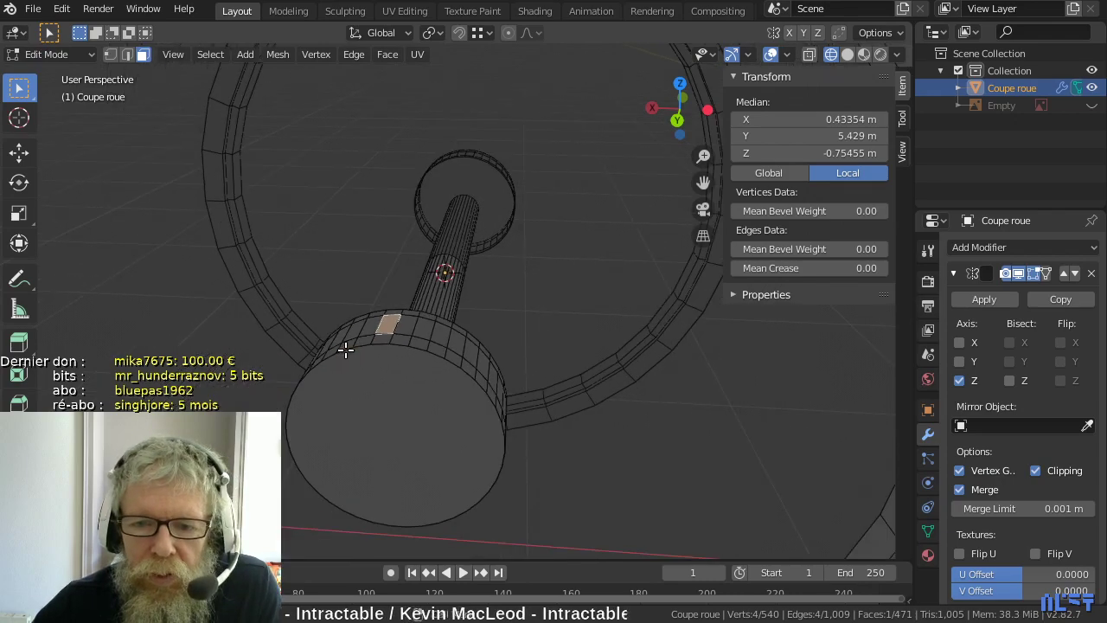
key("KP_1")
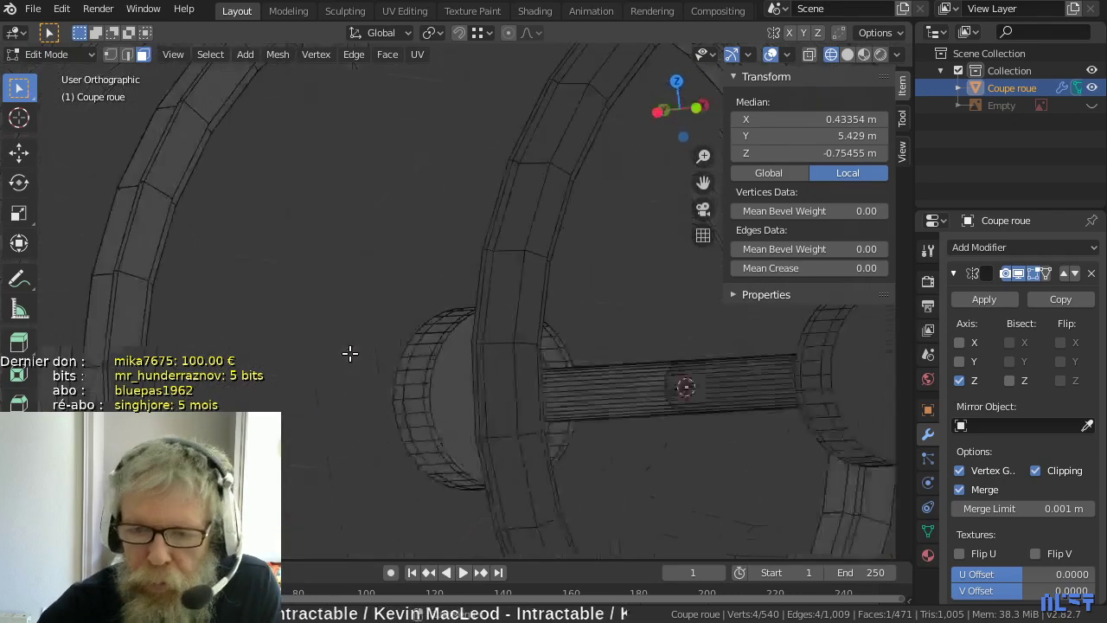
key("ctrl+KP_1")
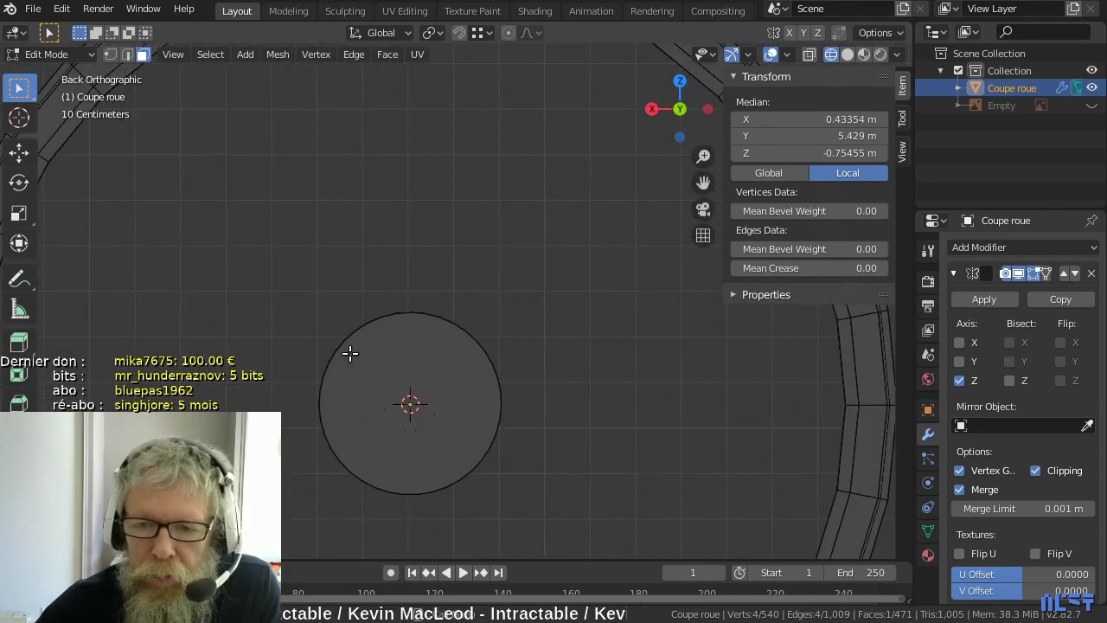
scroll(352, 351, "down", 3)
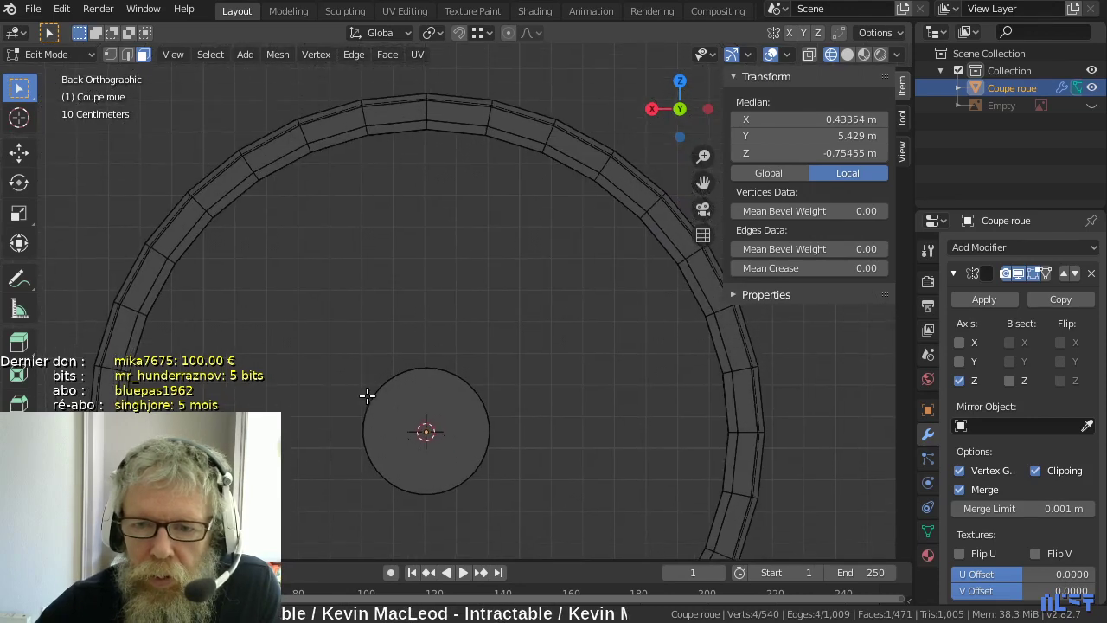
- Extrude the small hub face along its normal into a thin bar reaching the rim
scroll(380, 408, "up", 2, "shift")
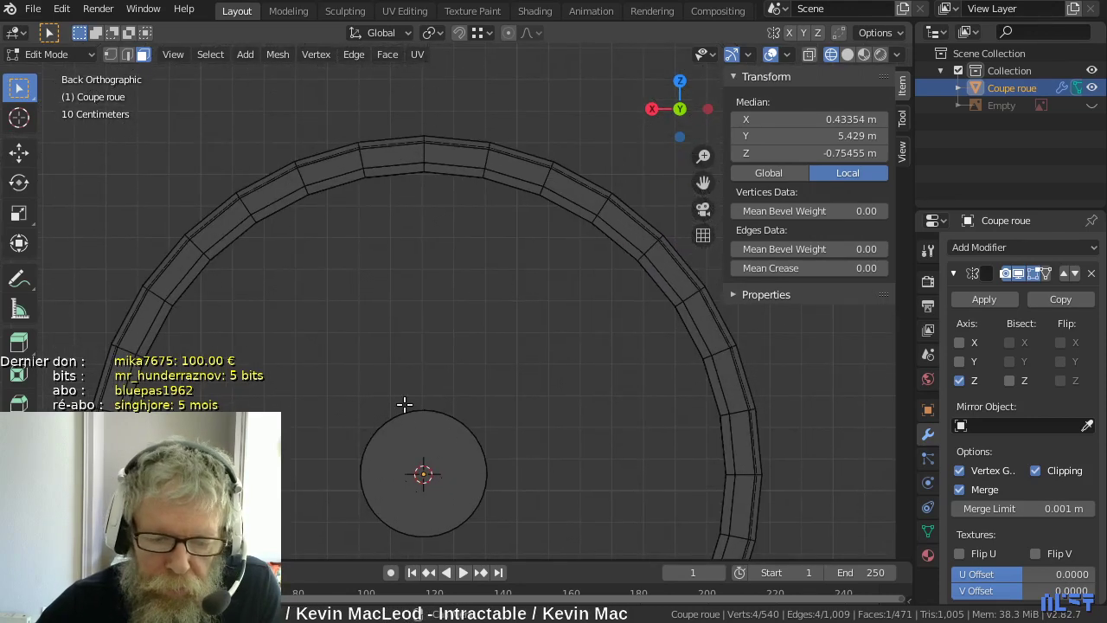
left_click(277, 54)
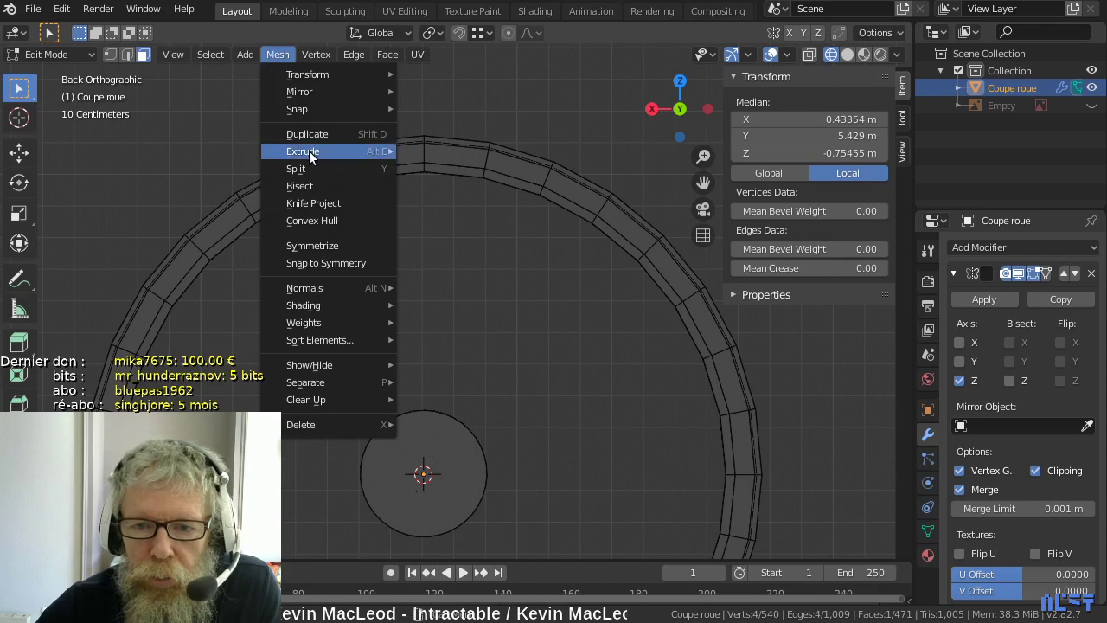
mouse_move(330, 153)
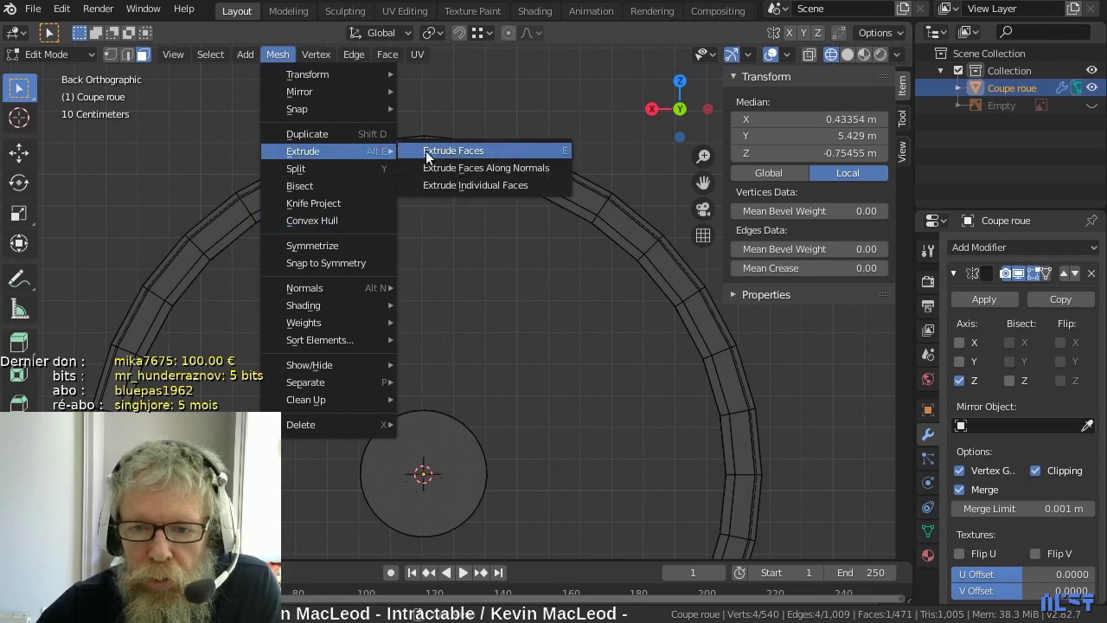
left_click(456, 166)
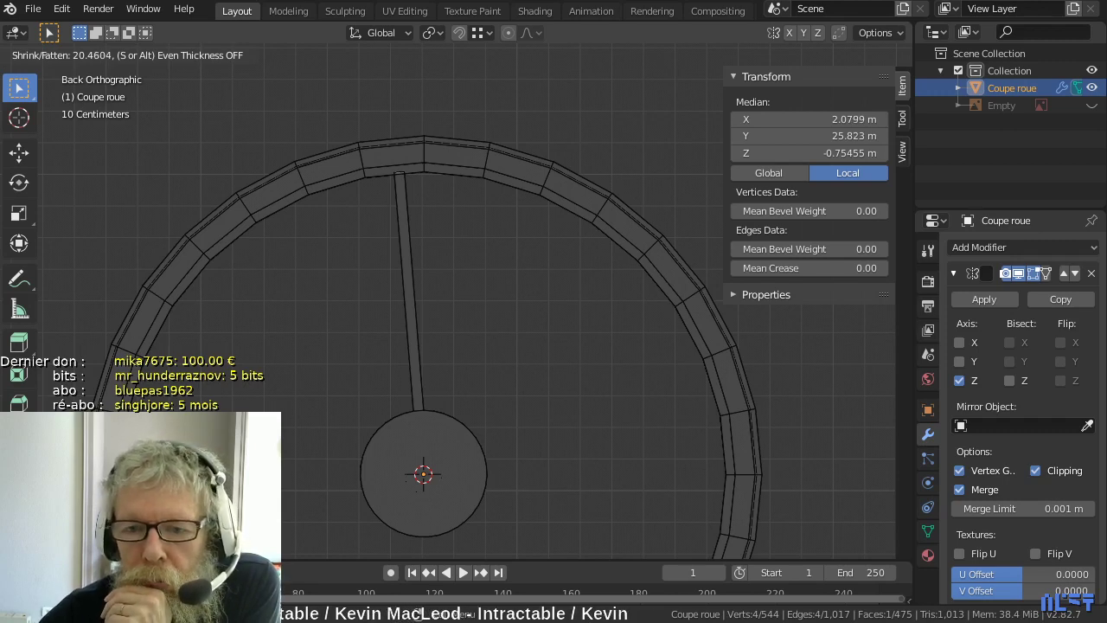
left_click(605, 441)
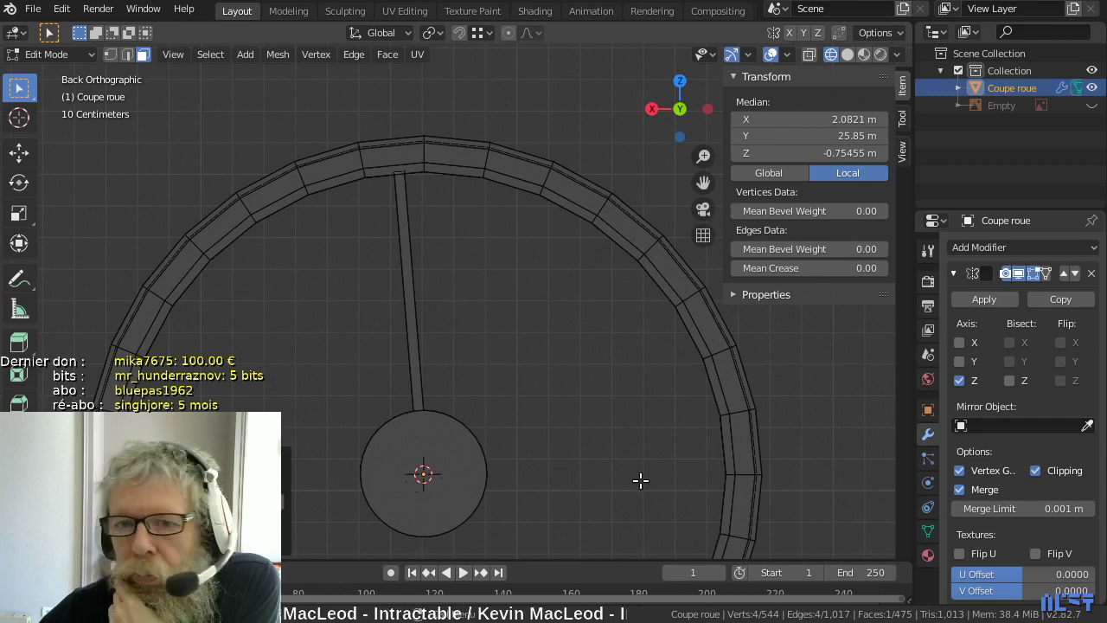
- Unhide the Empty reference object from the Outliner
scroll(633, 481, "down", 1)
scroll(632, 480, "up", 2)
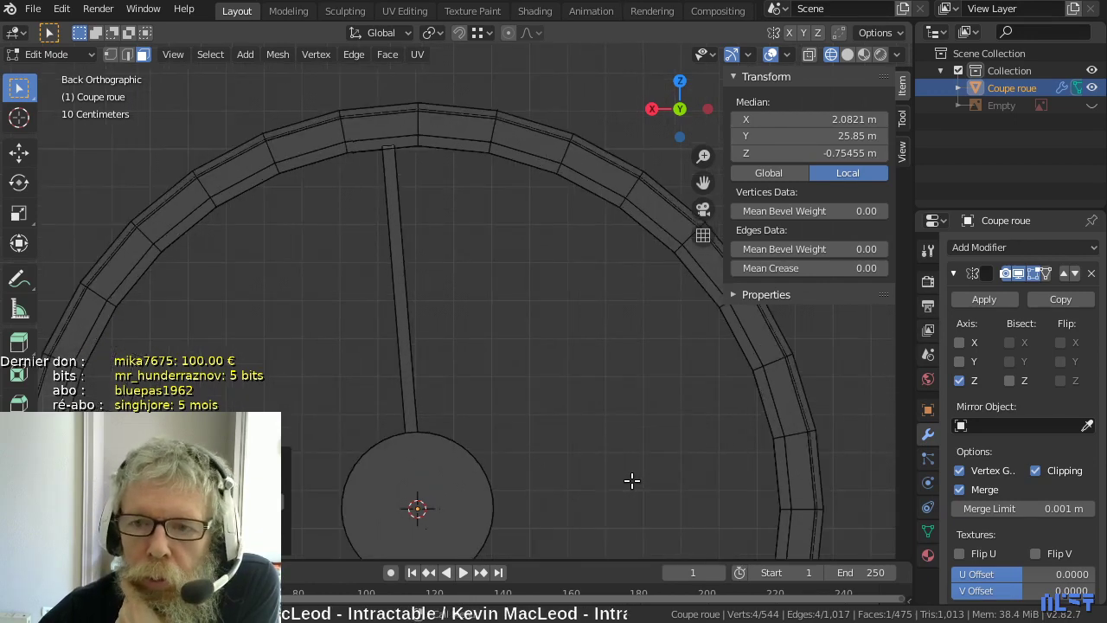
scroll(632, 481, "down", 1)
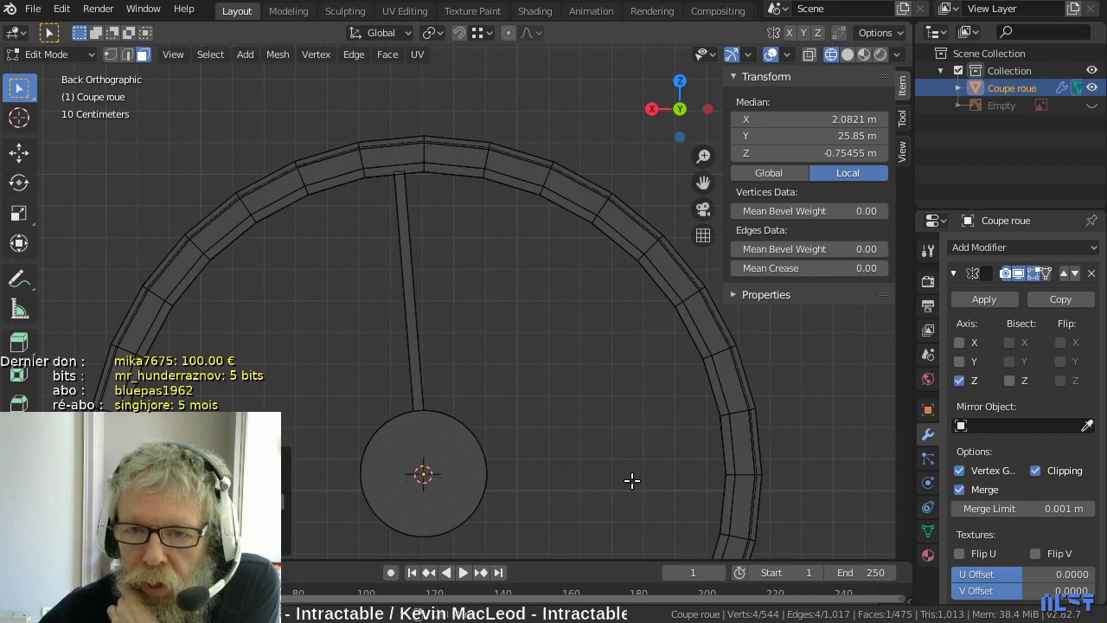
scroll(632, 481, "down", 1)
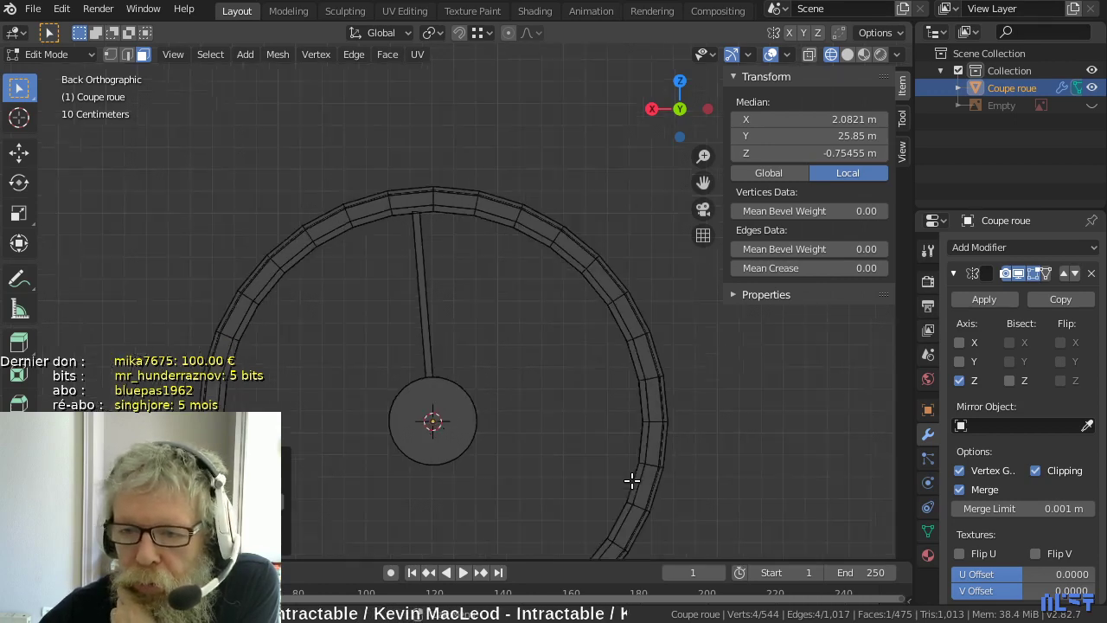
scroll(632, 480, "down", 2)
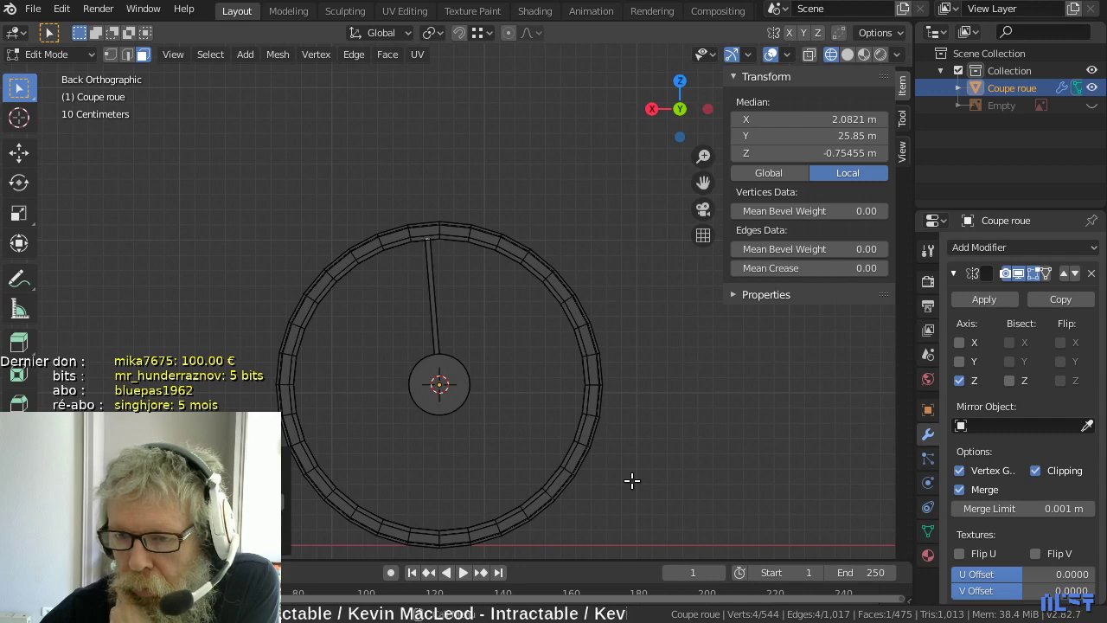
left_click(1090, 105)
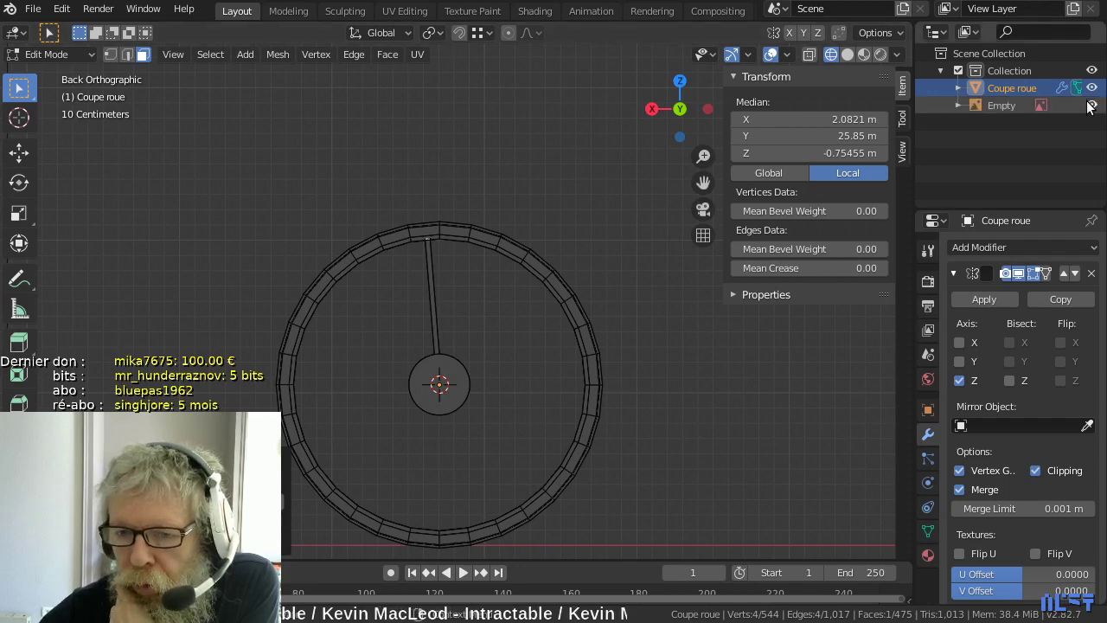
- Select the whole wheel mesh in front view and move it further left
left_click(580, 235)
key("KP_1")
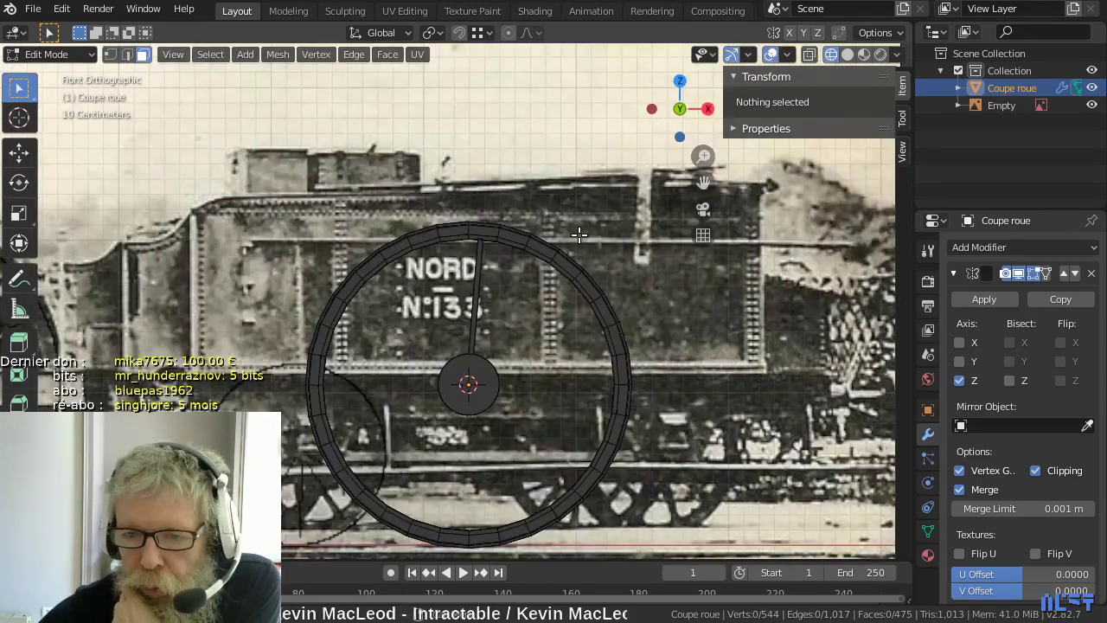
scroll(553, 232, "down", 5)
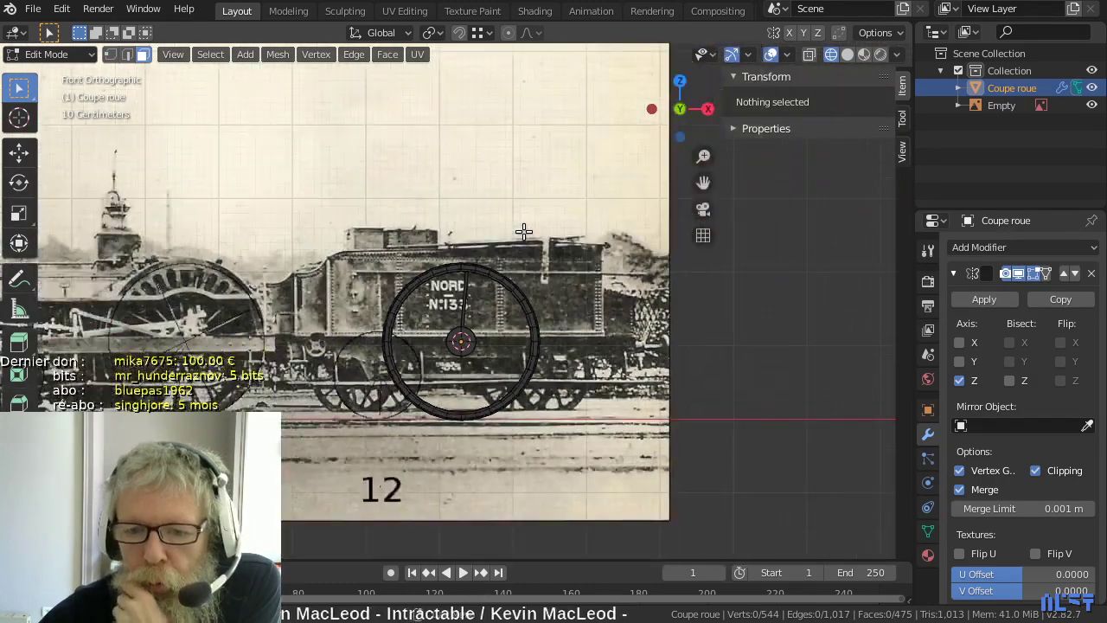
scroll(523, 231, "down", 1)
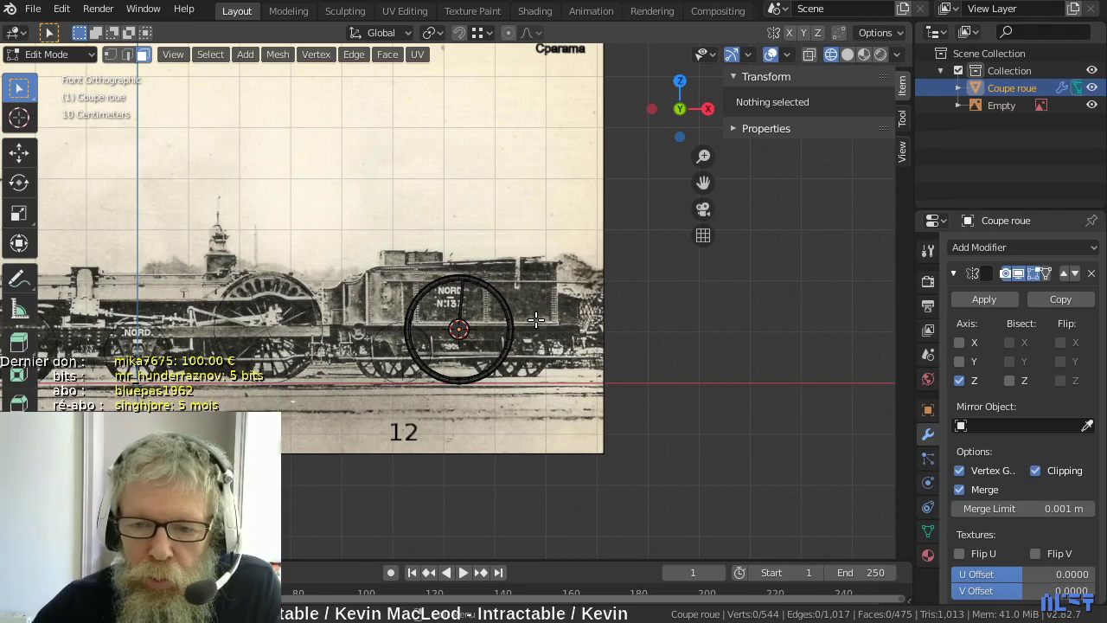
key("a")
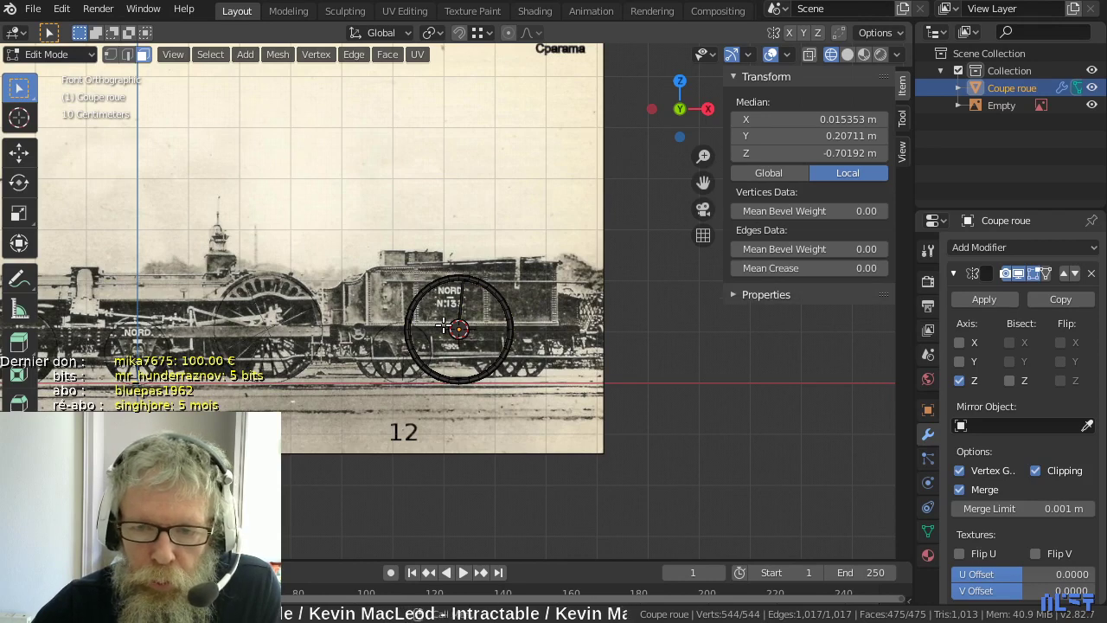
key("1")
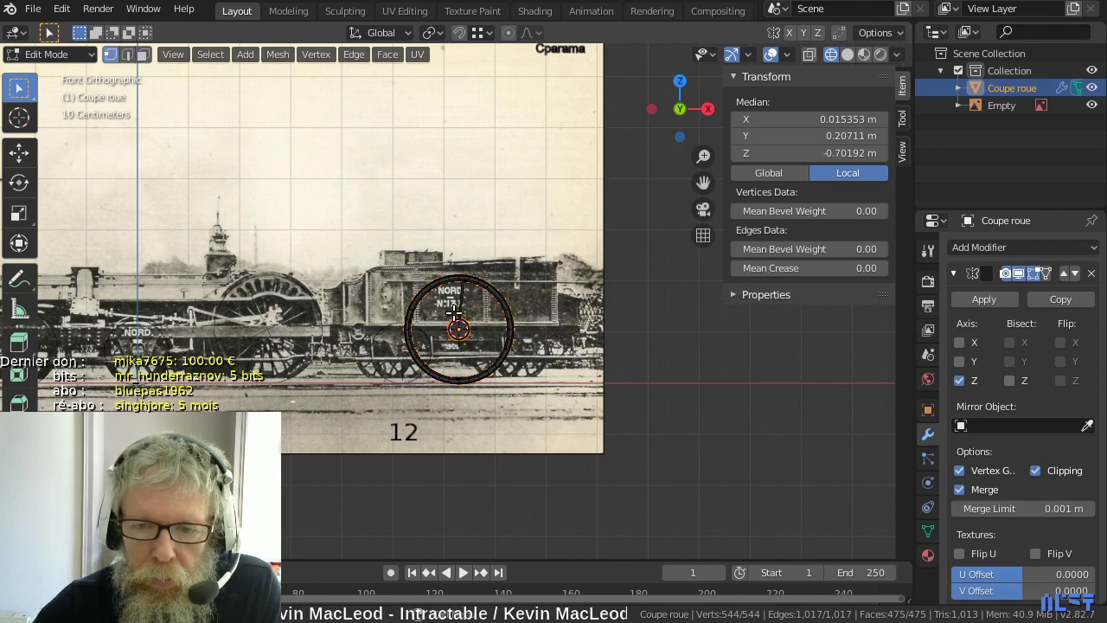
scroll(455, 314, "up", 8)
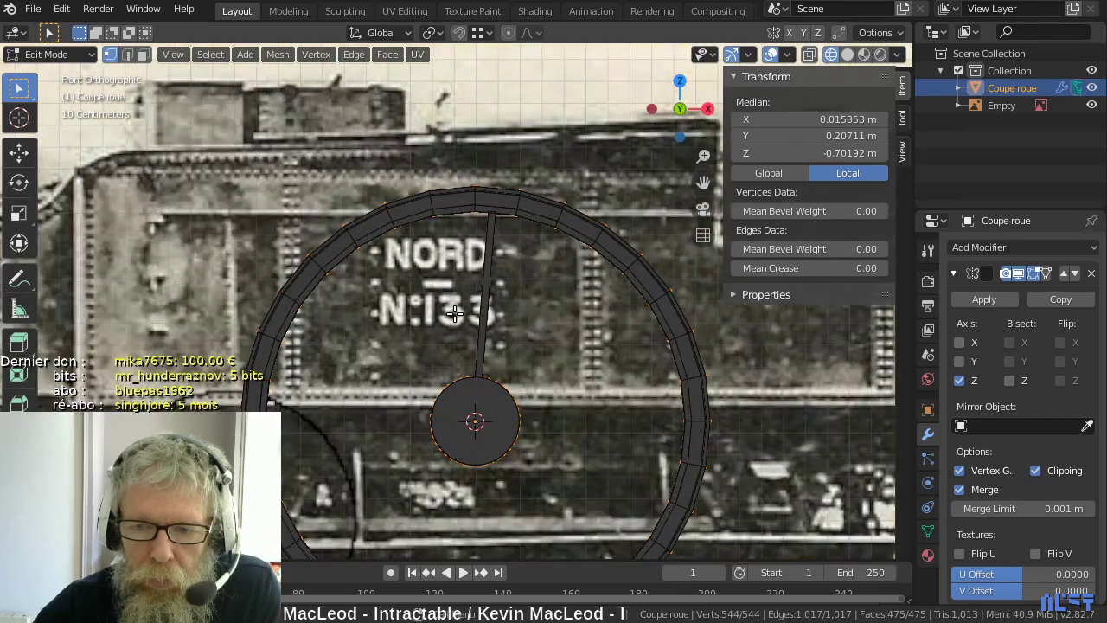
key("g")
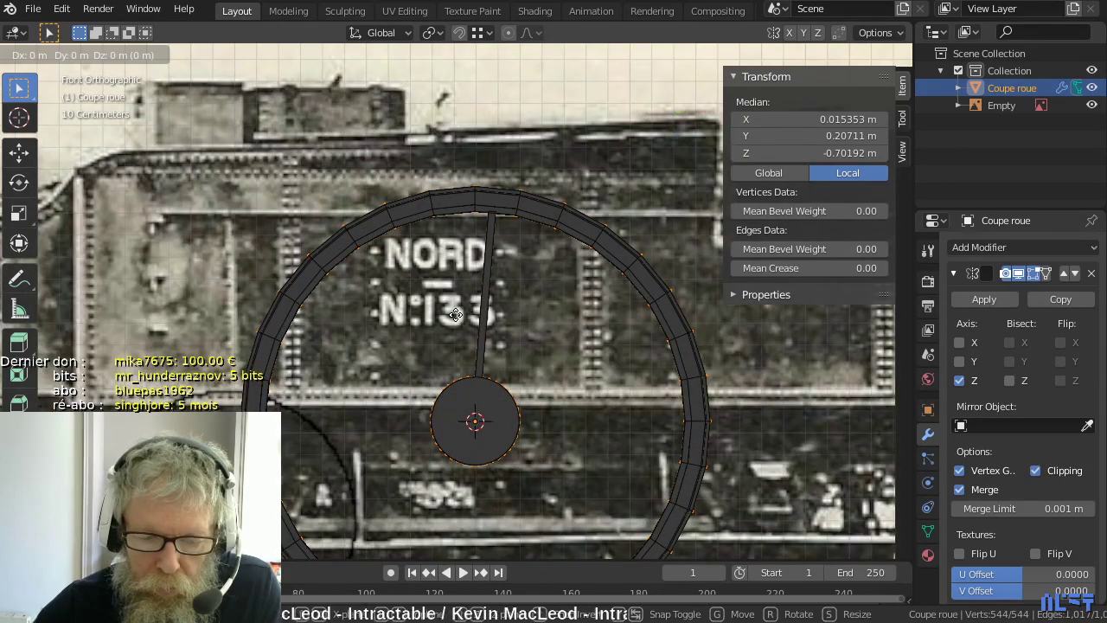
left_click(283, 315)
scroll(373, 308, "down", 3)
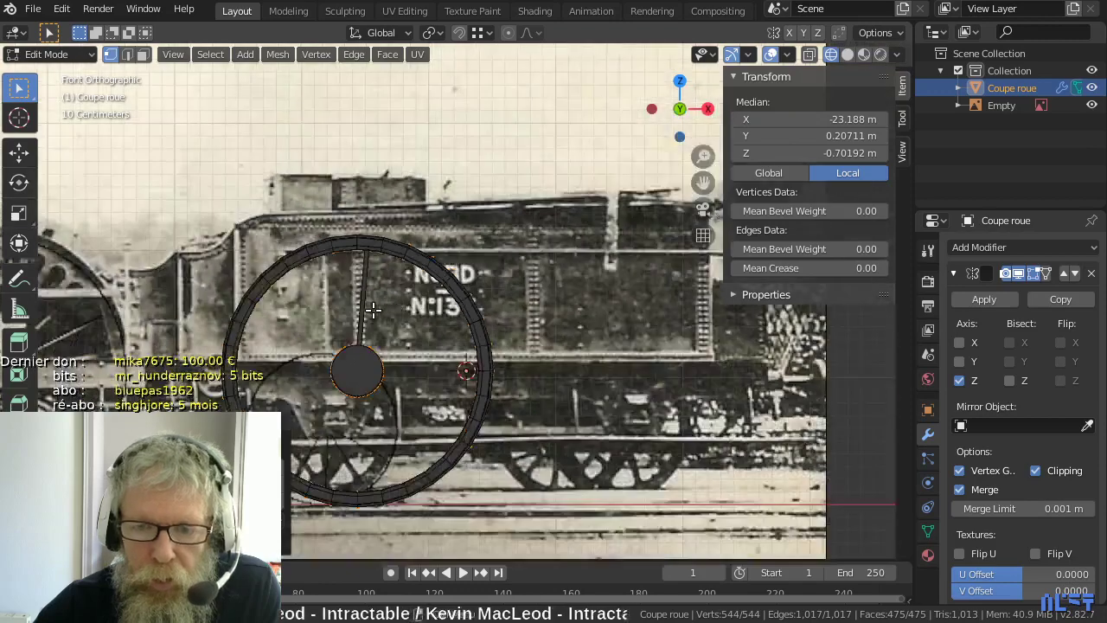
scroll(372, 309, "down", 4)
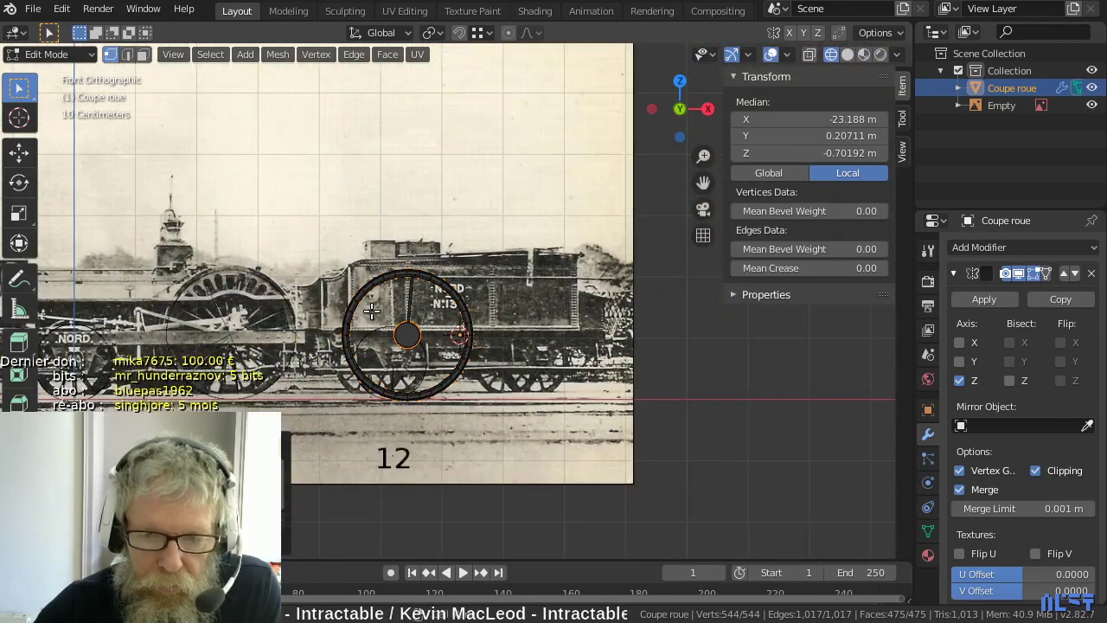
middle_click_drag(372, 310, 434, 299)
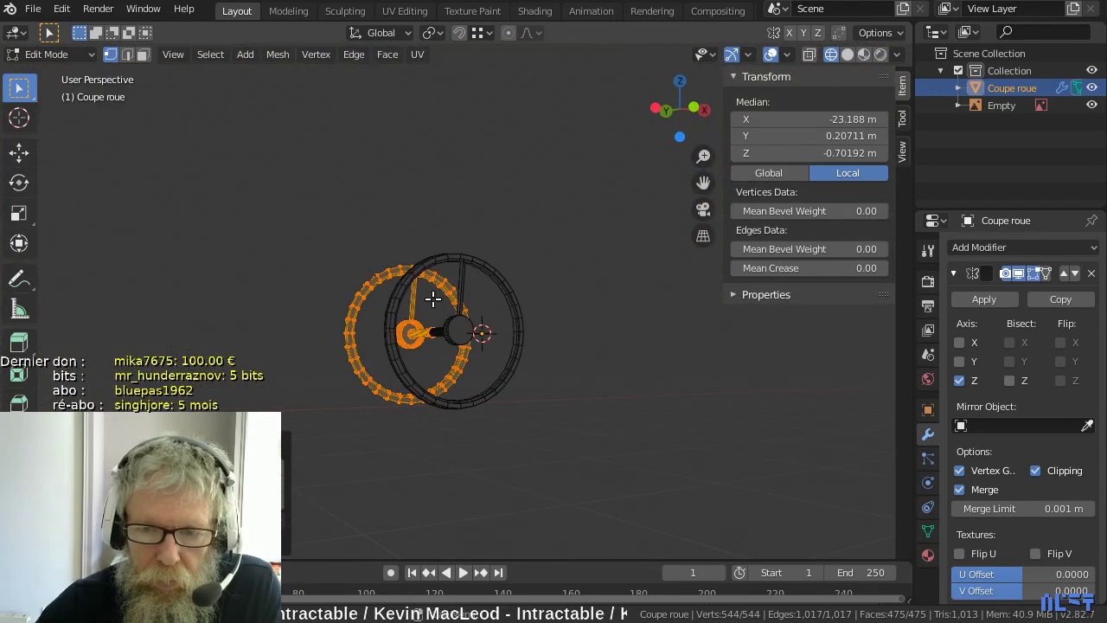
- Slide the wheel along X onto the large driving wheel in the reference photo
key("KP_1")
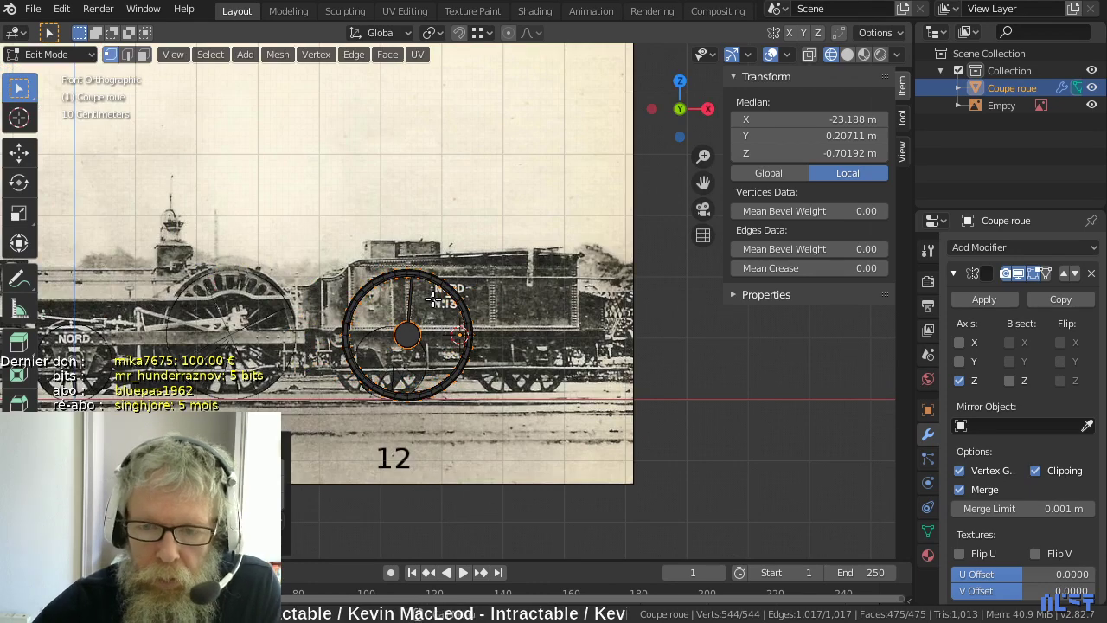
scroll(434, 299, "up", 3)
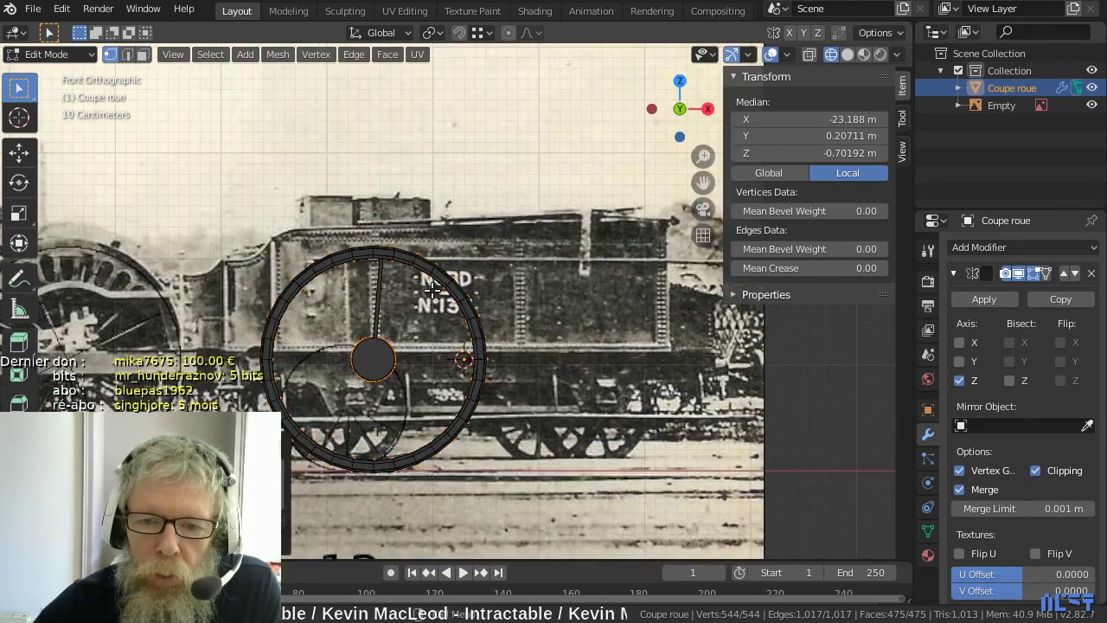
middle_click_drag(319, 292, 588, 205, "shift")
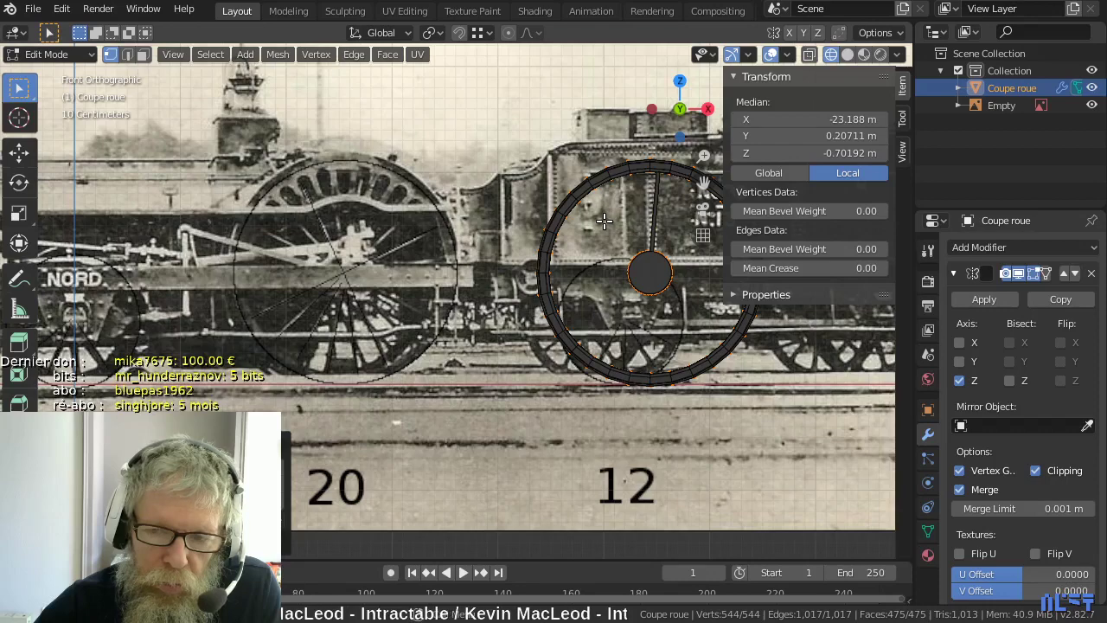
key("g")
key("x")
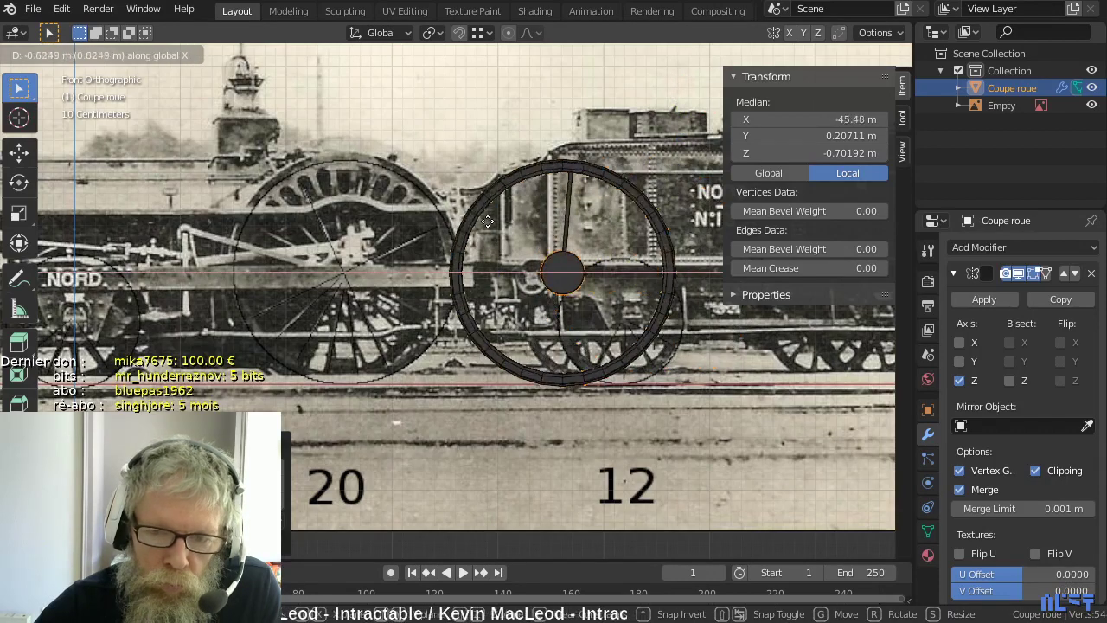
left_click(302, 225)
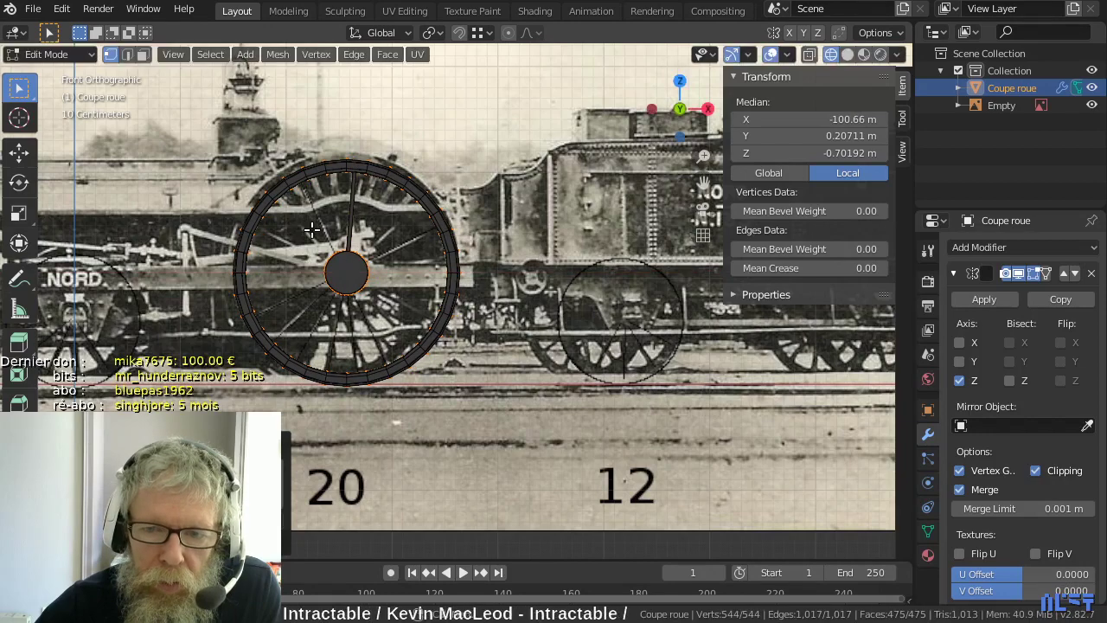
scroll(354, 258, "up", 5)
scroll(582, 249, "up", 2)
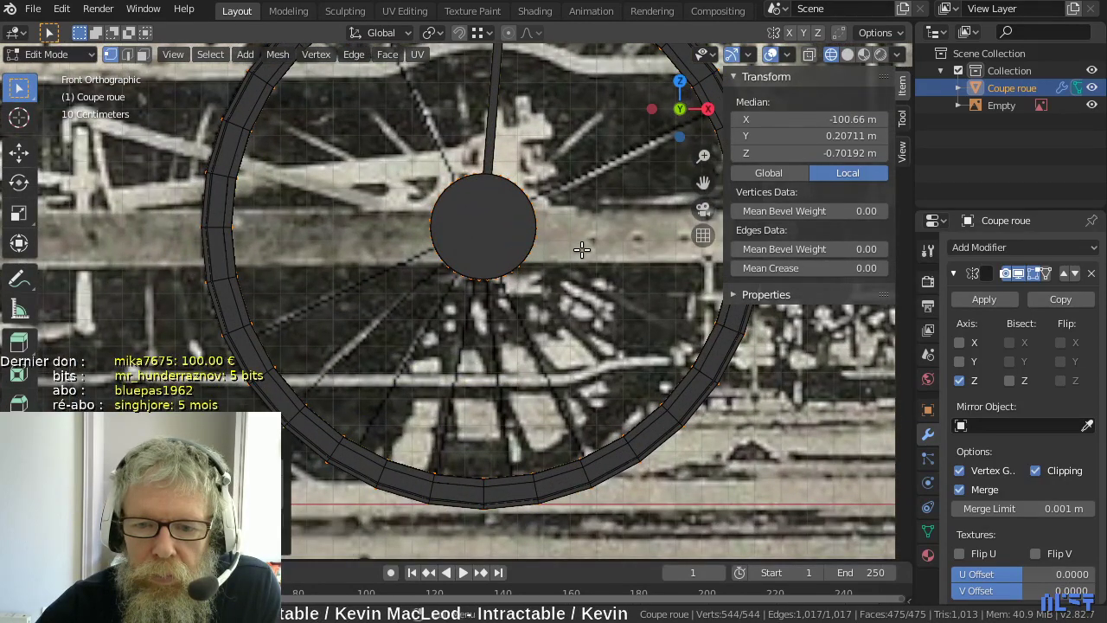
scroll(582, 250, "down", 4)
scroll(595, 196, "up", 3)
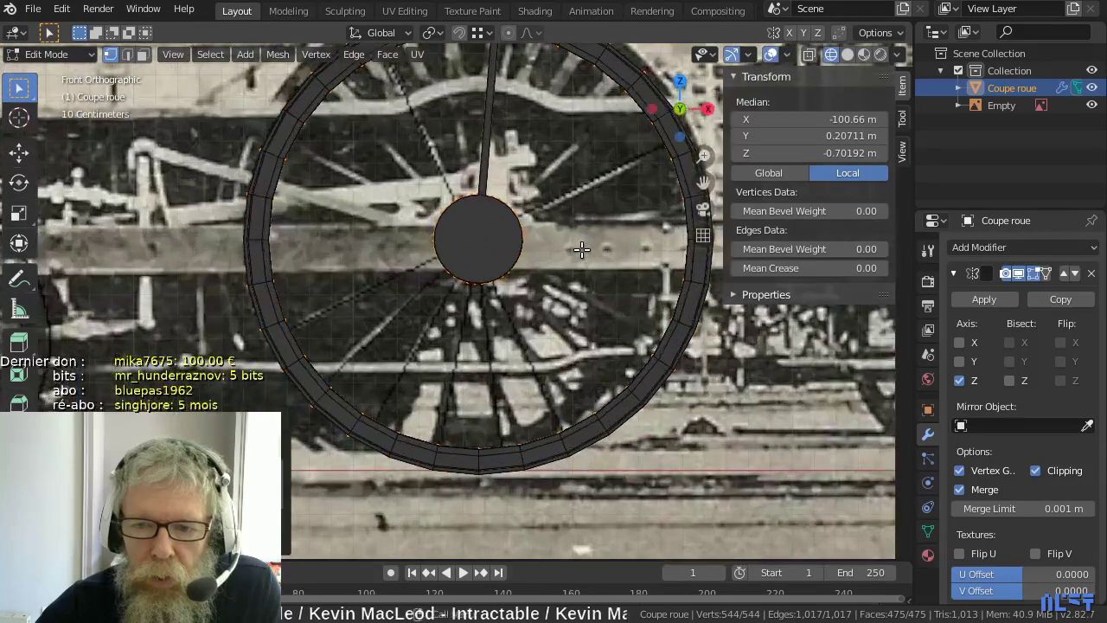
scroll(539, 279, "up", 2)
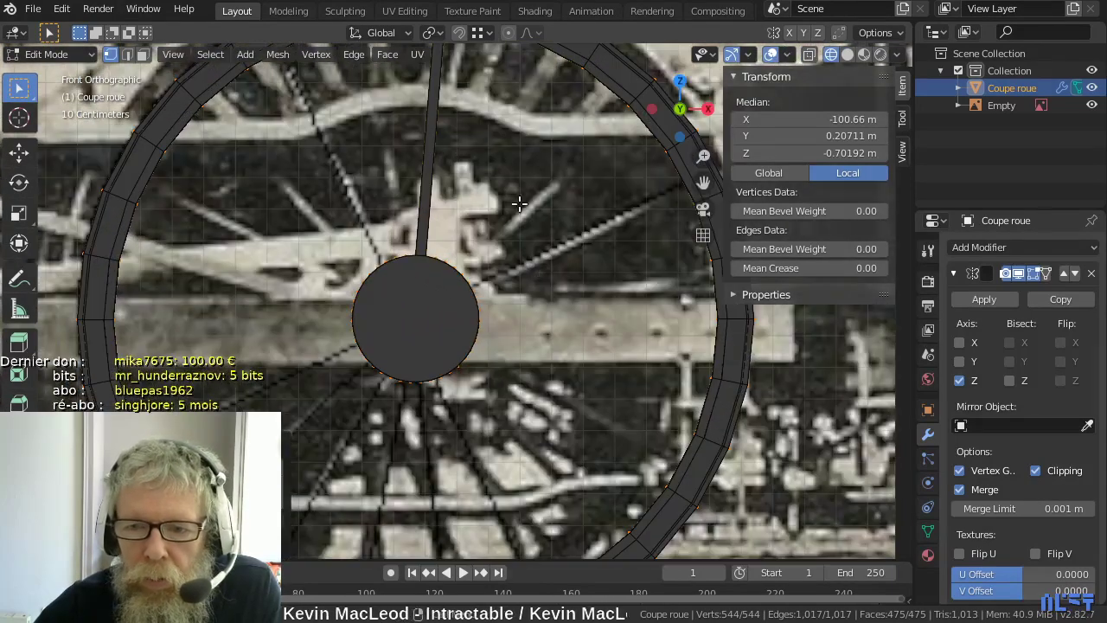
scroll(534, 267, "down", 3)
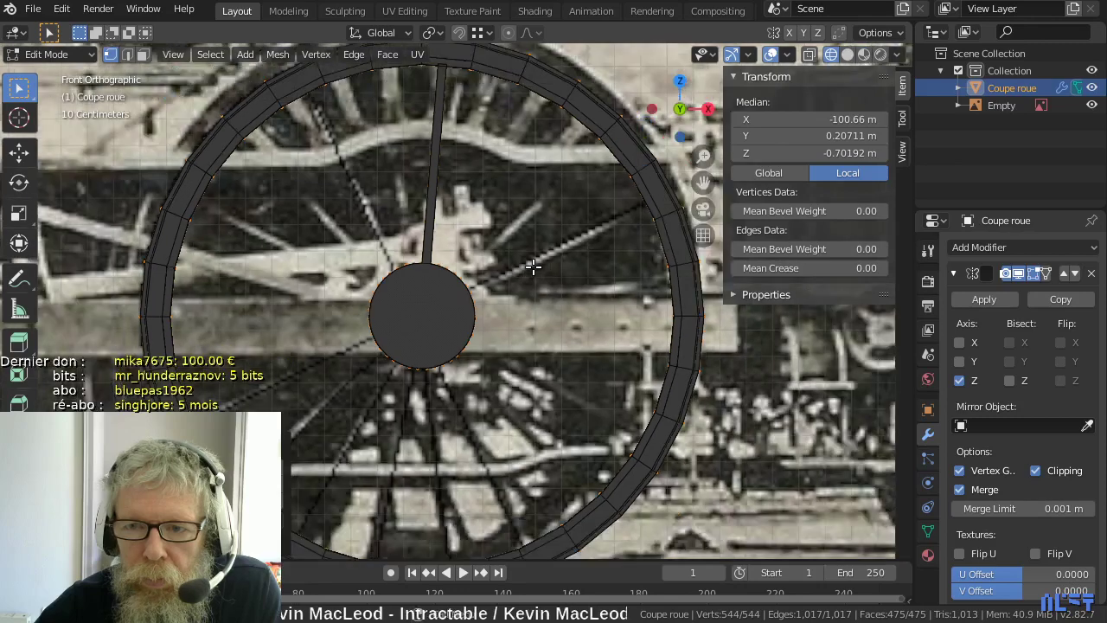
scroll(533, 267, "down", 1)
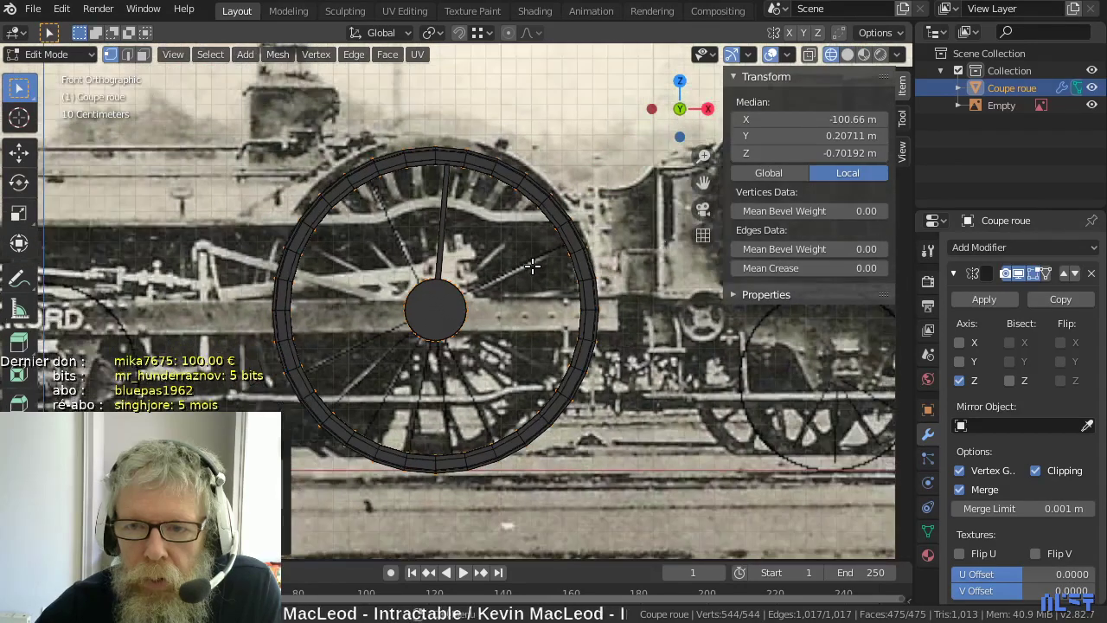
middle_click_drag(532, 267, 343, 280)
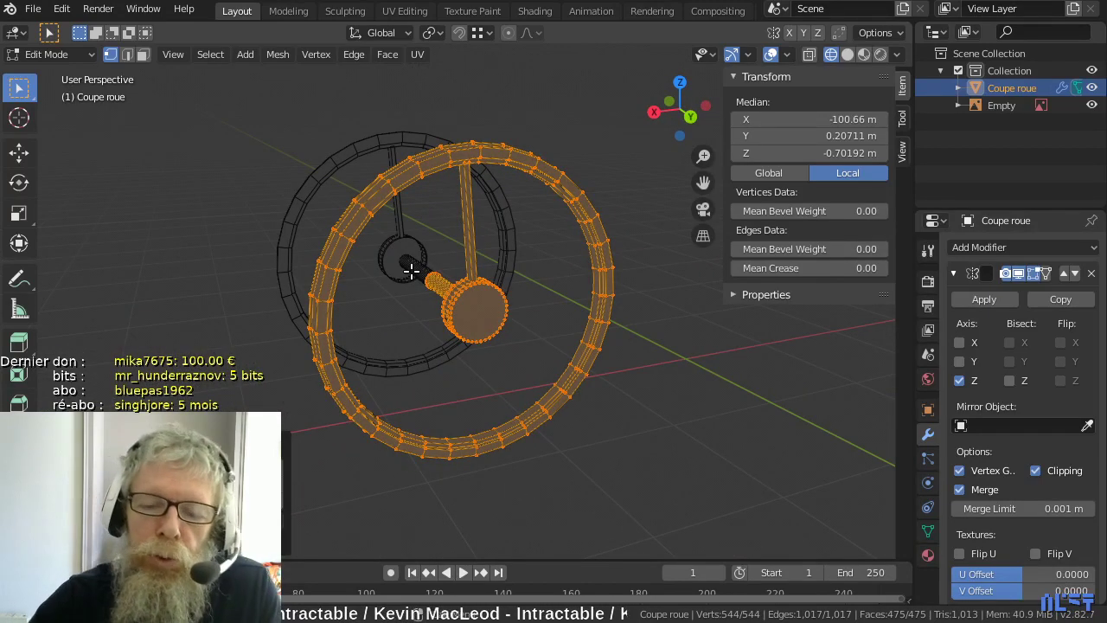
- Orbit, pan and zoom around the wheel to inspect the rim, spoke and hub
scroll(410, 271, "up", 4)
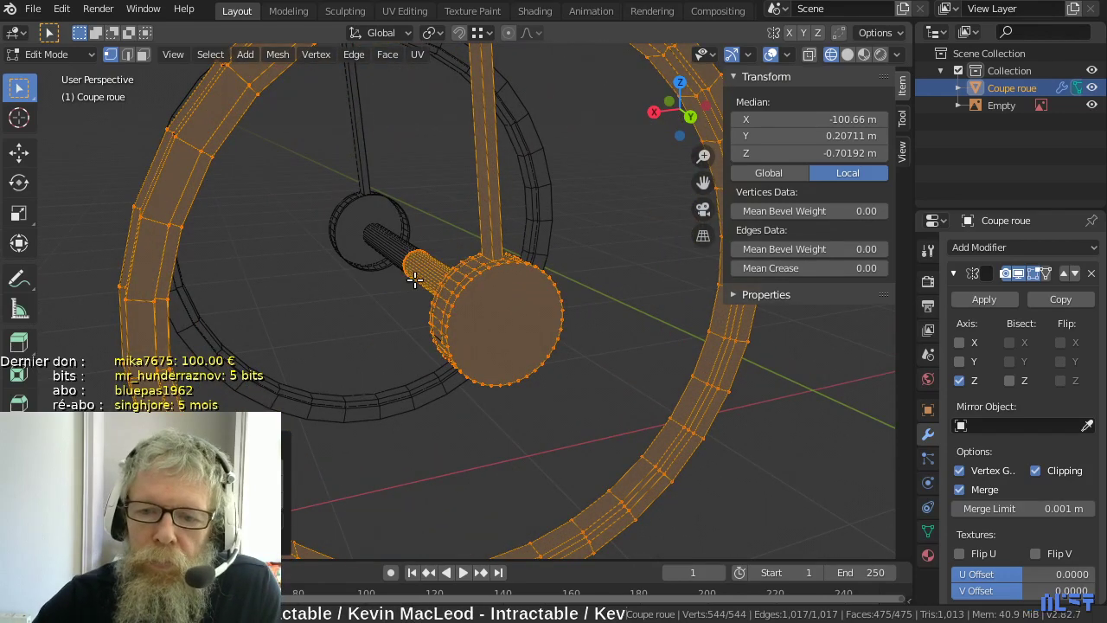
middle_click_drag(415, 271, 419, 300)
scroll(418, 300, "down", 2)
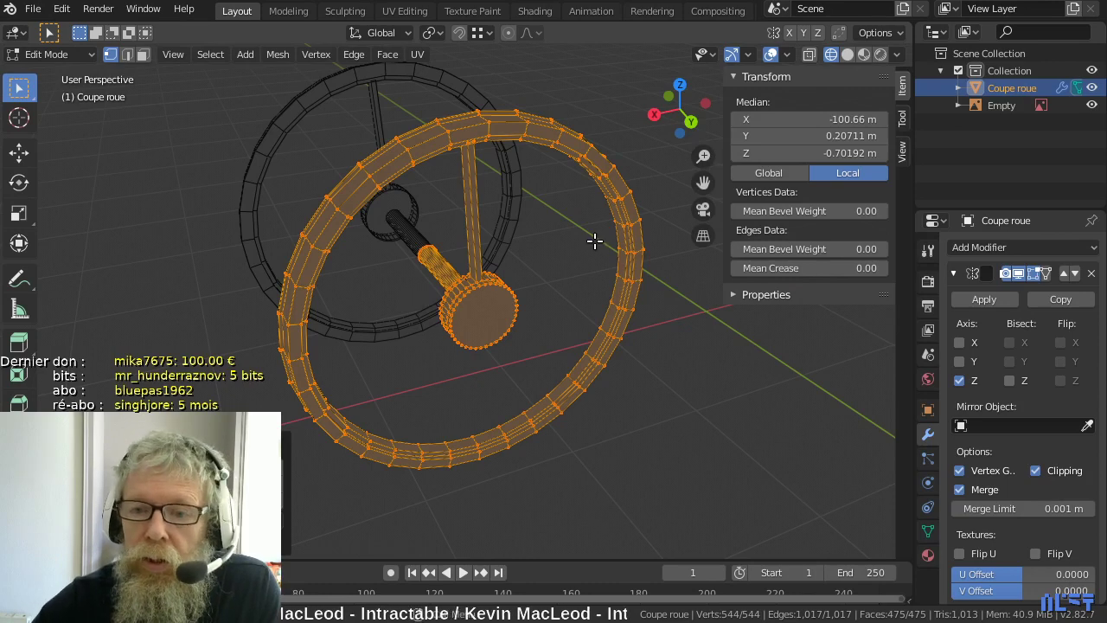
scroll(585, 234, "down", 4)
middle_click_drag(584, 233, 527, 230)
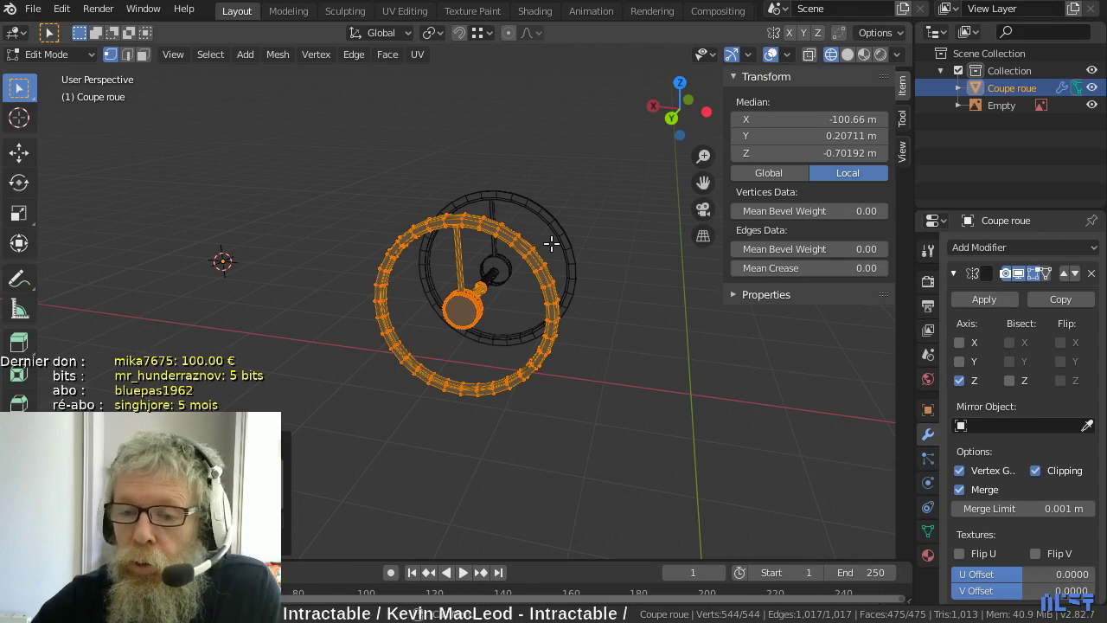
middle_click_drag(549, 250, 606, 254)
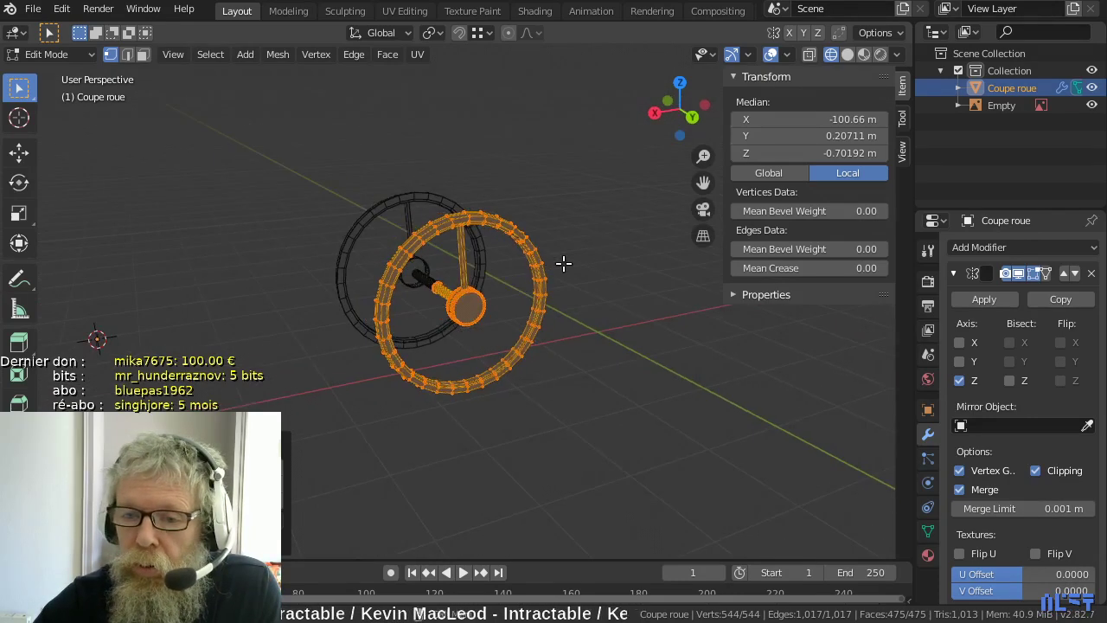
scroll(563, 262, "up", 3)
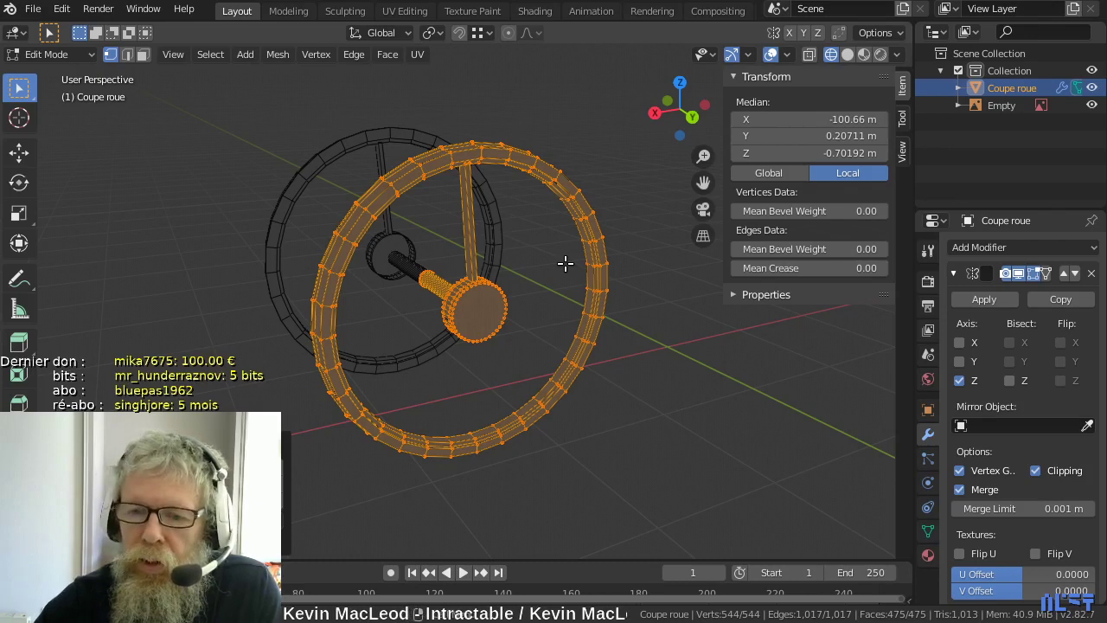
scroll(565, 263, "up", 2)
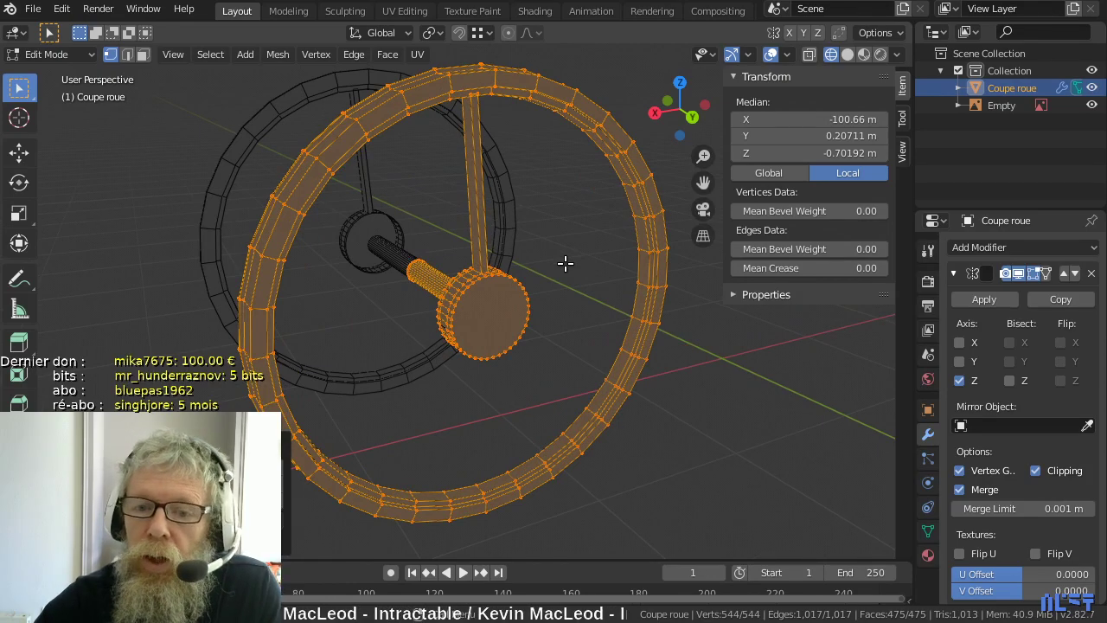
scroll(565, 263, "up", 3)
middle_click_drag(563, 262, 417, 228)
scroll(445, 229, "up", 2)
scroll(444, 229, "down", 5)
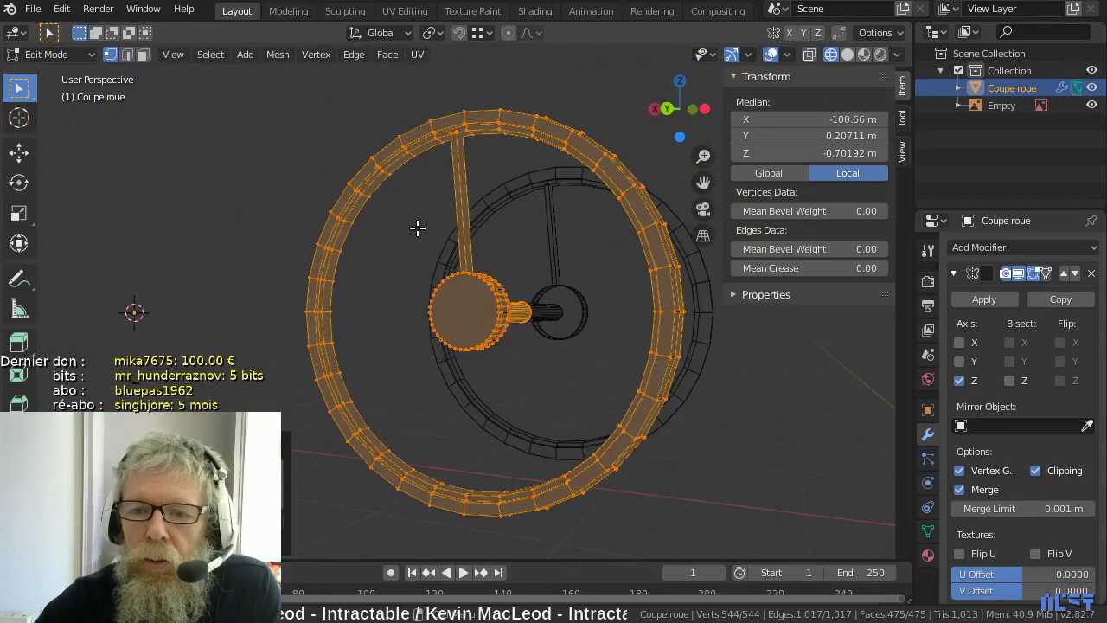
scroll(417, 228, "up", 3)
middle_click_drag(444, 141, 435, 255, "shift")
scroll(453, 323, "up", 2)
scroll(428, 237, "up", 3)
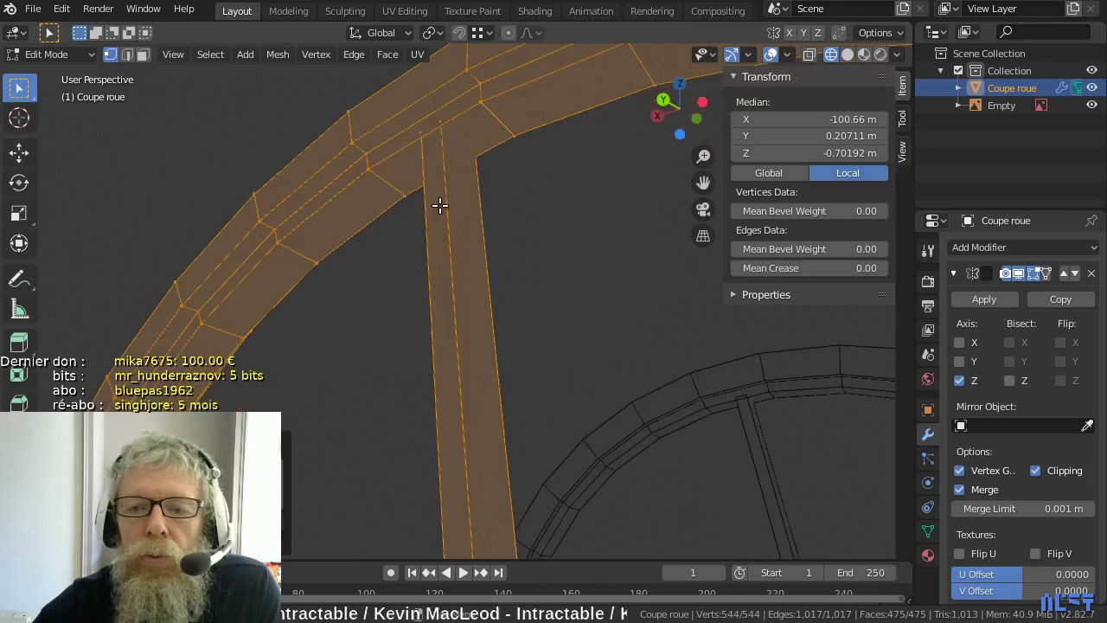
middle_click_drag(441, 205, 473, 297)
scroll(597, 248, "down", 5)
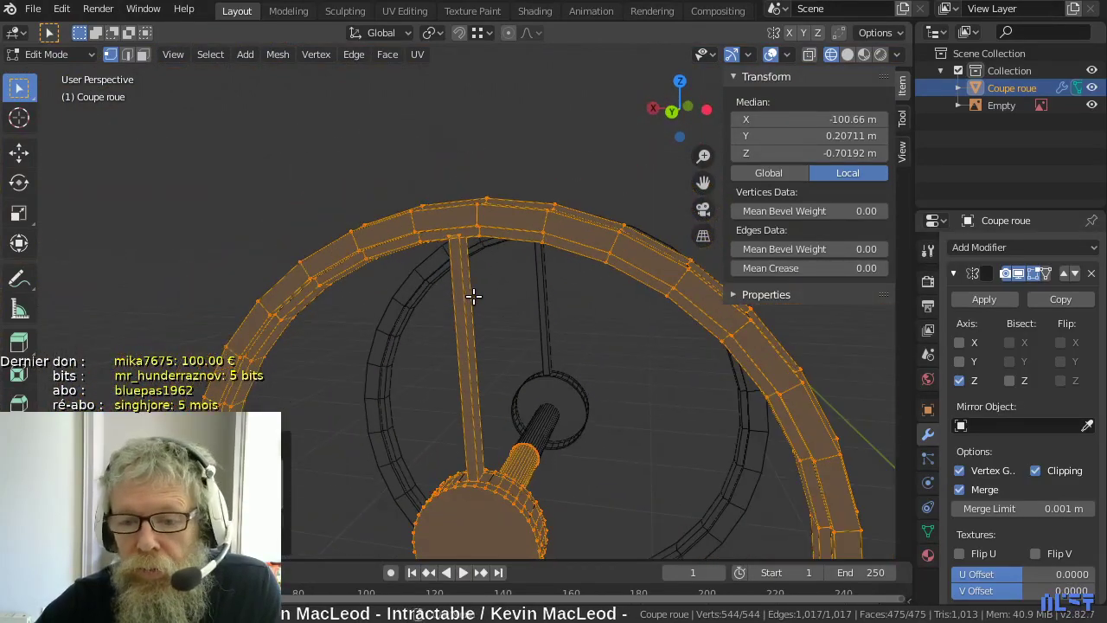
- In face select mode, select one small face where the axle meets the hub
key("3")
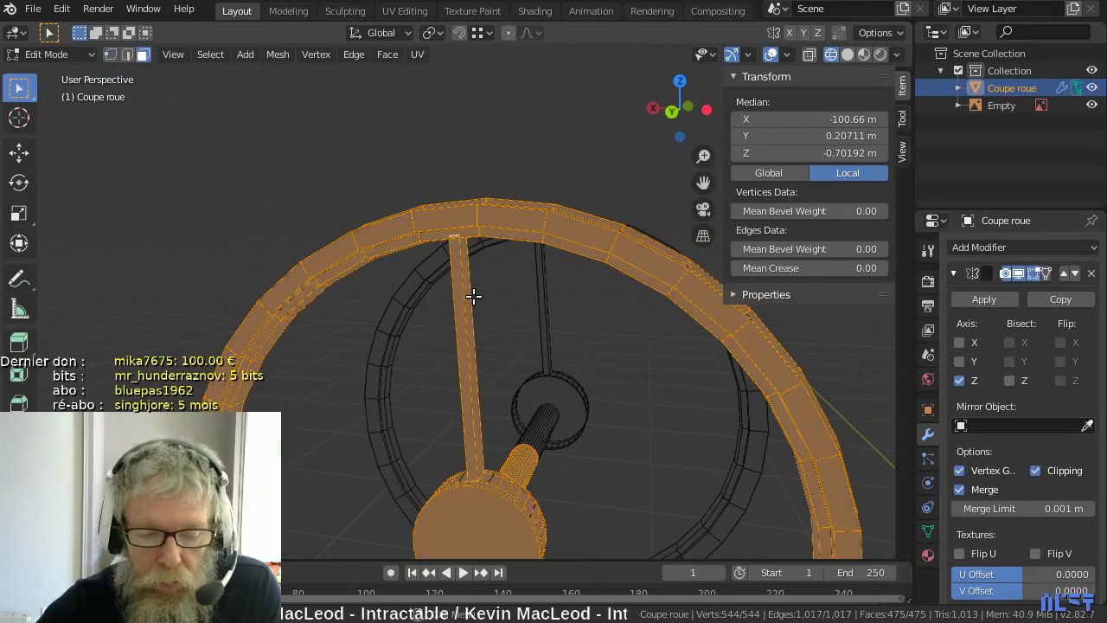
left_click(497, 478)
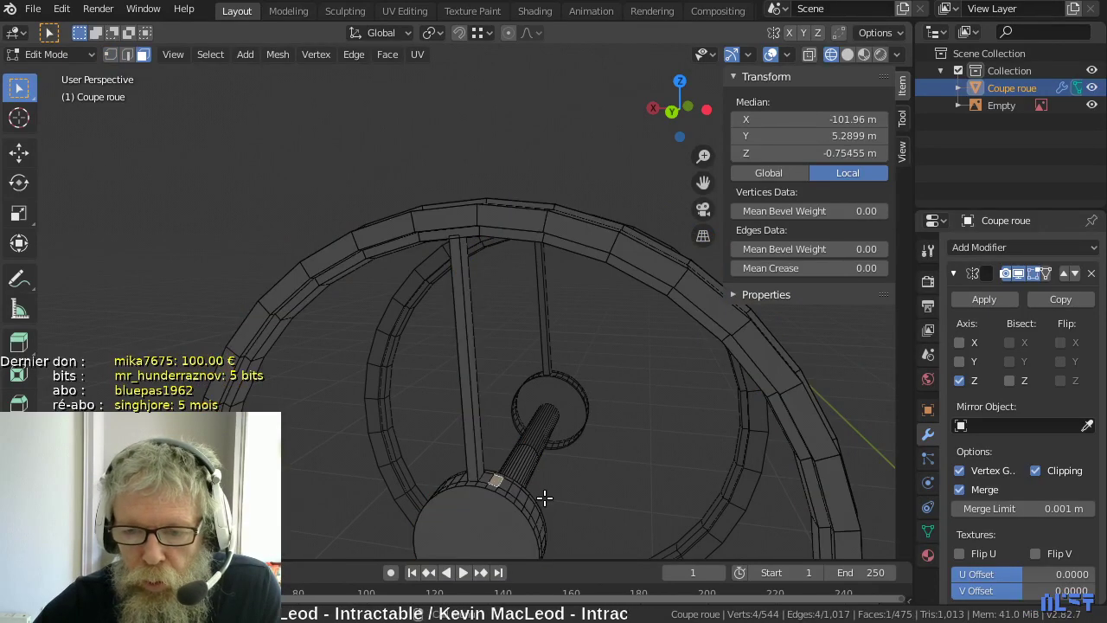
scroll(554, 545, "up", 1)
- From the back view, extrude the selected hub face along its normal into a second spoke
middle_click_drag(557, 520, 545, 416, "shift")
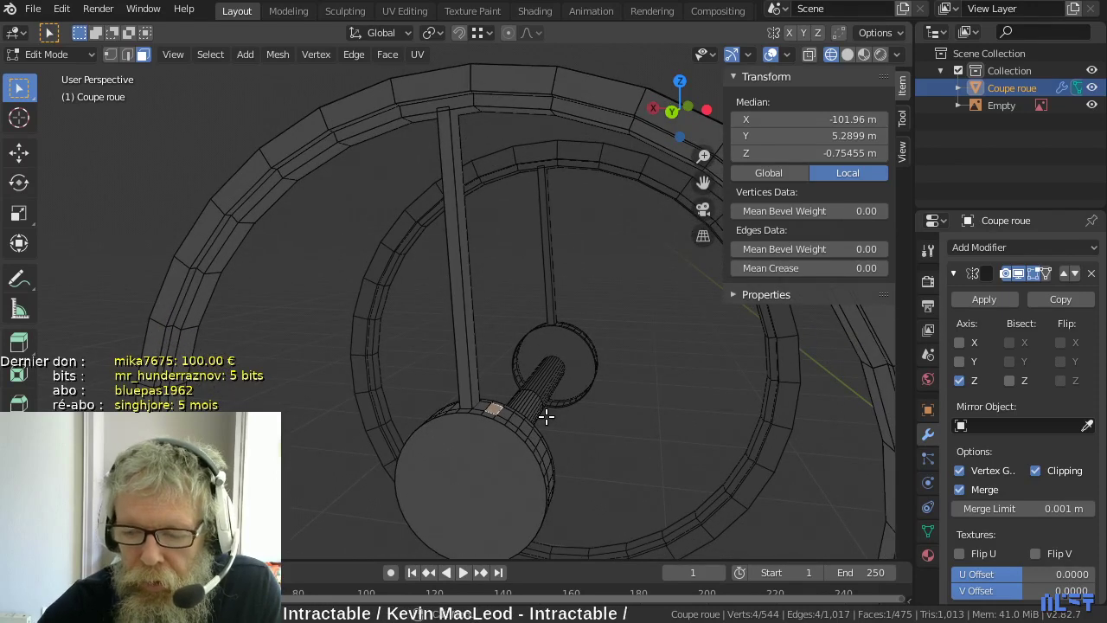
key("ctrl+KP_1")
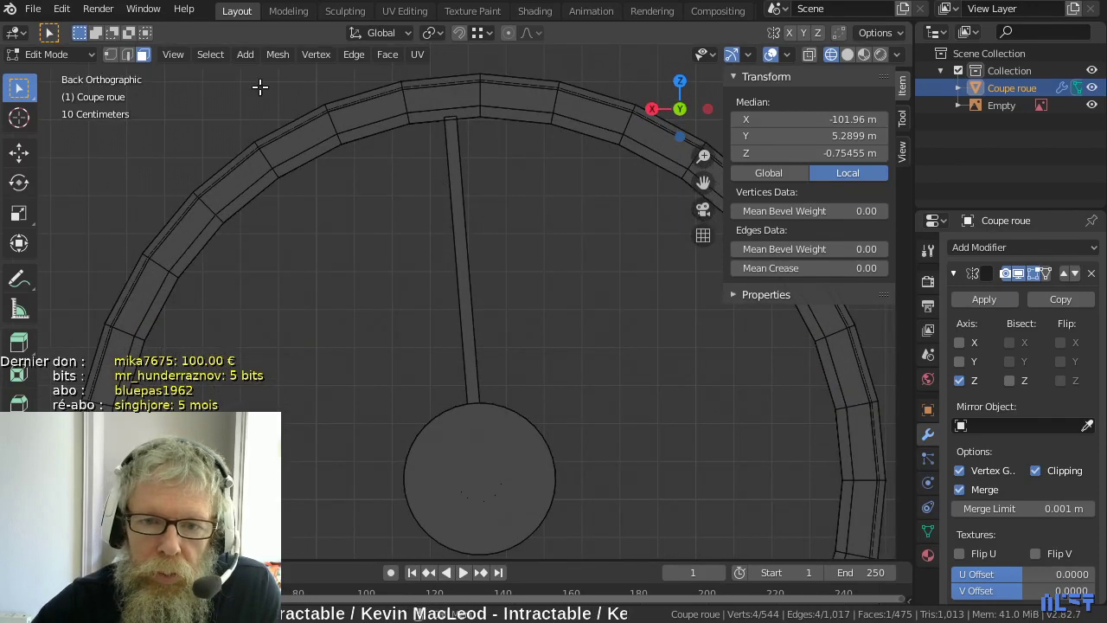
left_click(275, 56)
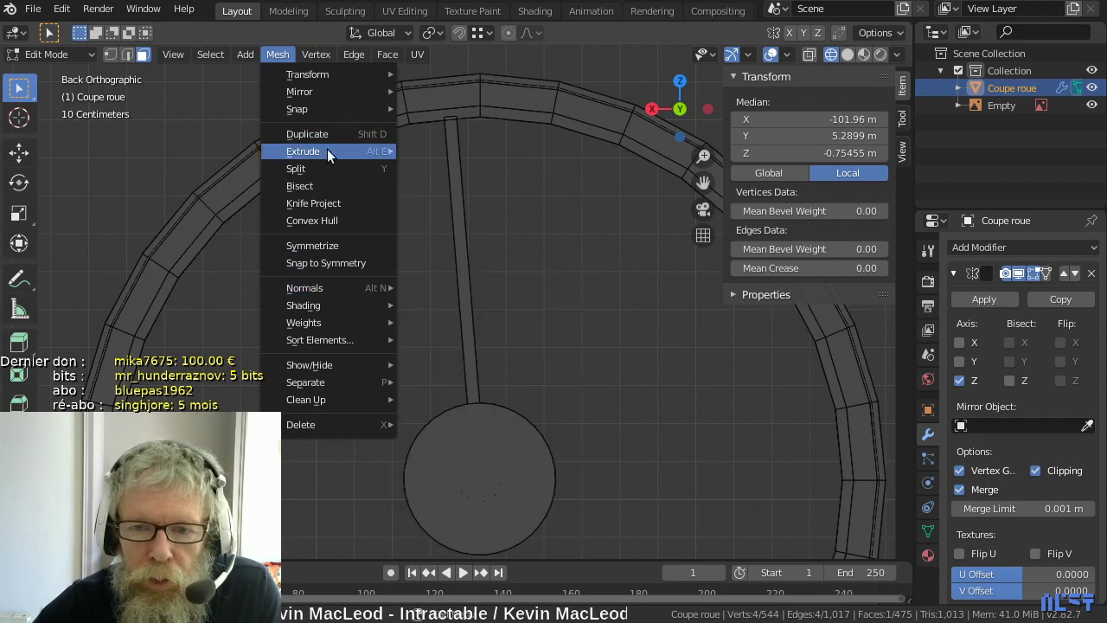
mouse_move(327, 153)
left_click(476, 168)
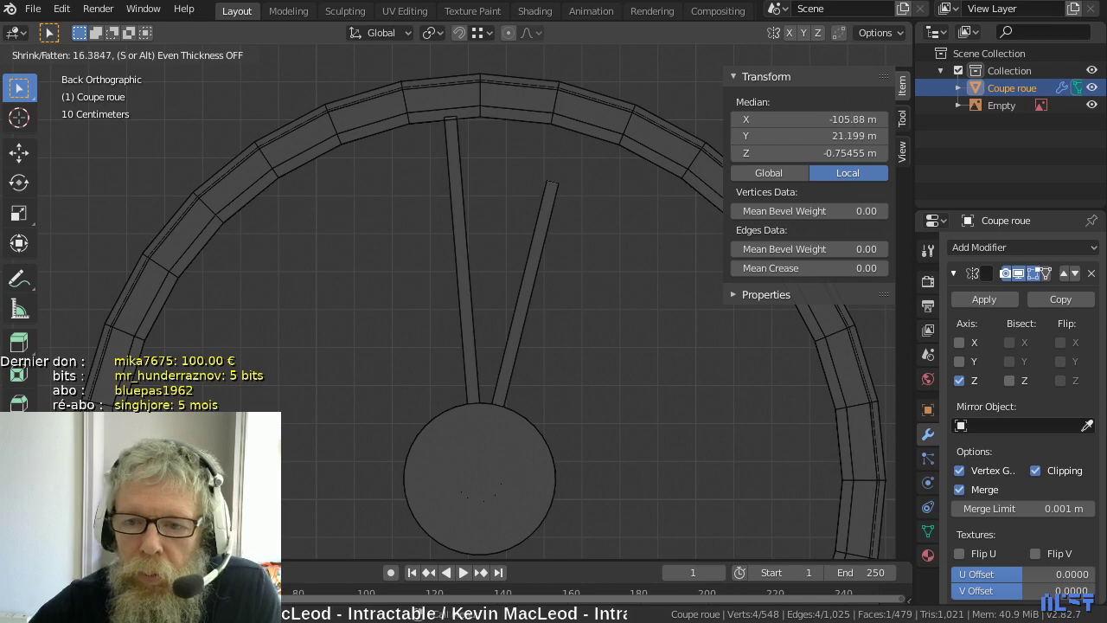
left_click(558, 276)
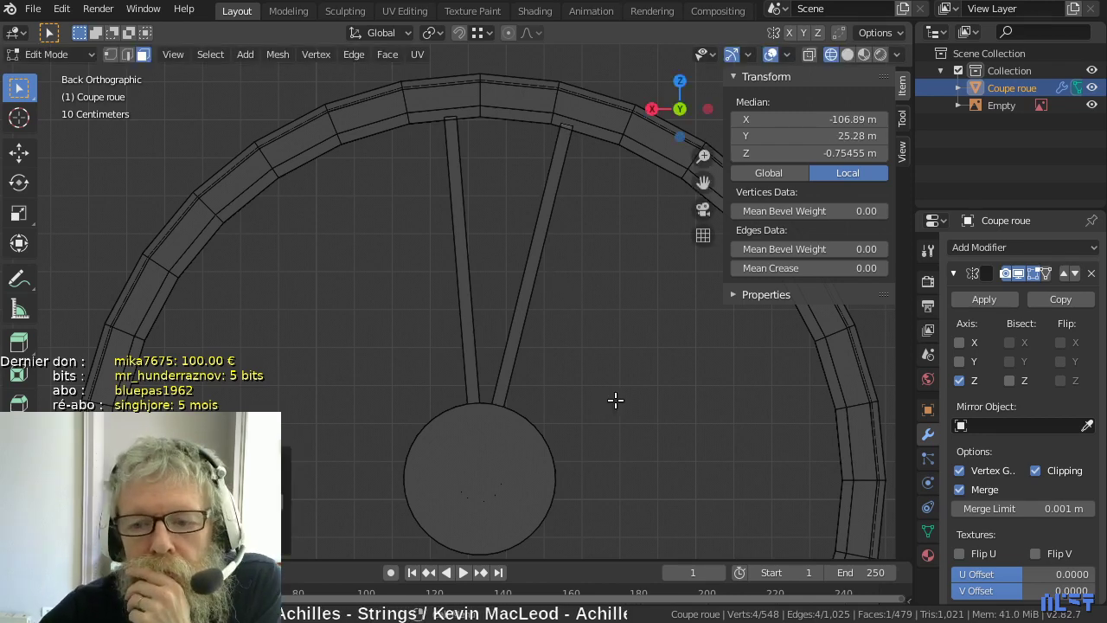
scroll(615, 400, "down", 2)
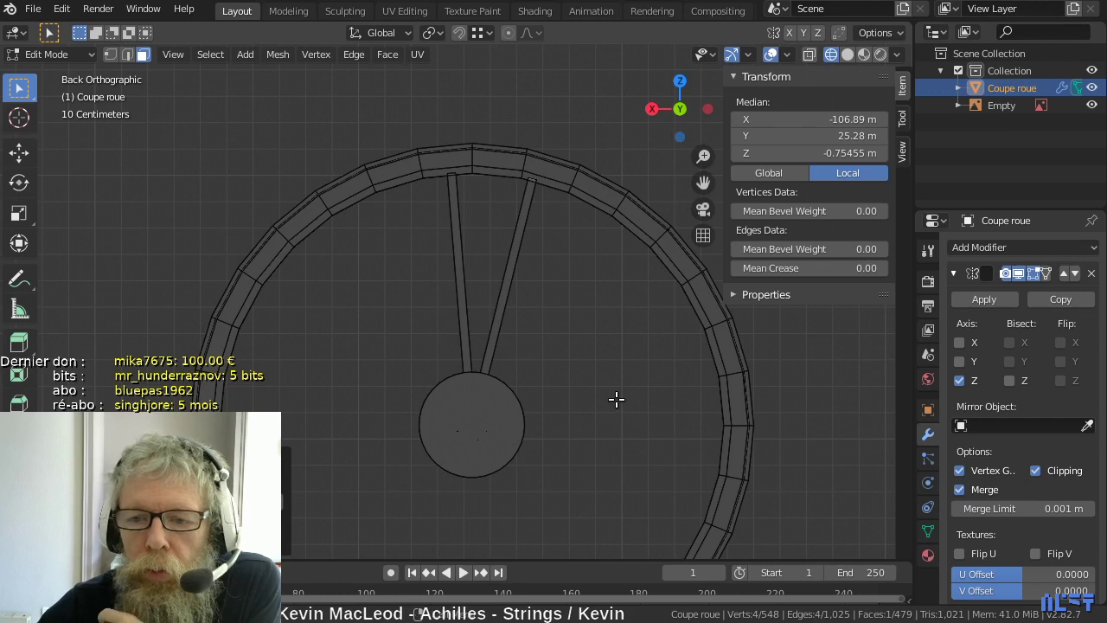
middle_click_drag(554, 391, 516, 424)
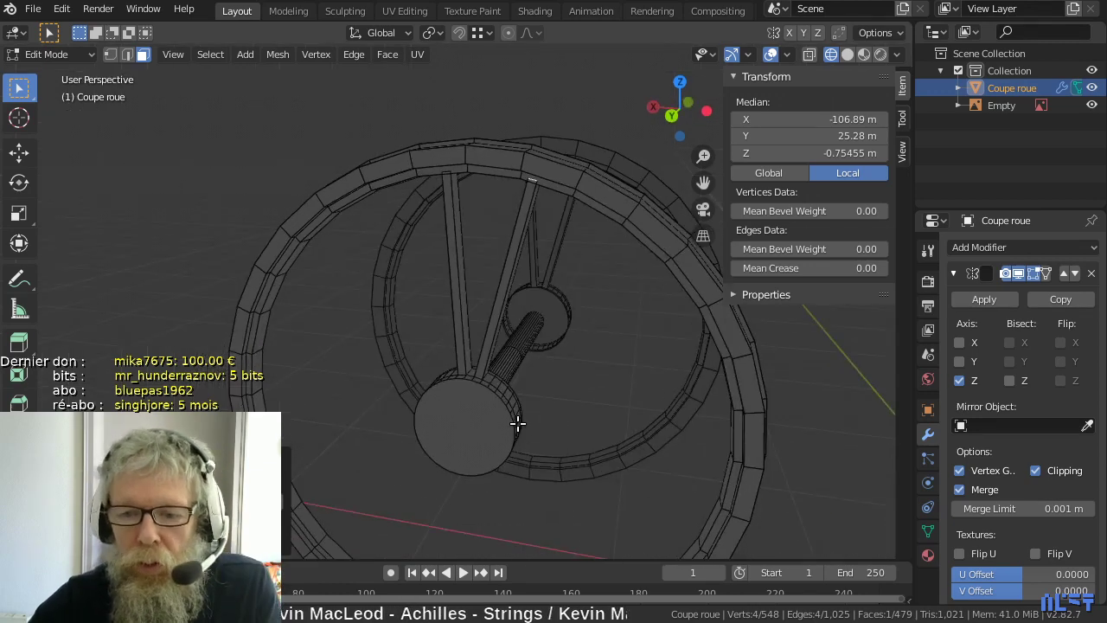
- Select the next hub face and extrude it along its normal into a third spoke
left_click(495, 383)
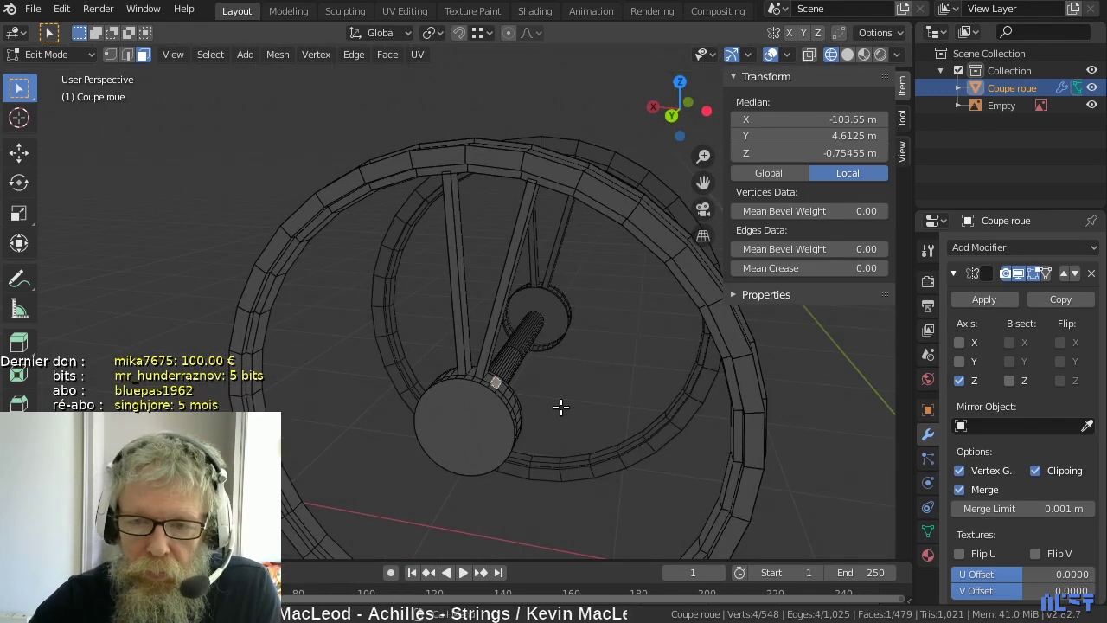
key("ctrl+KP_1")
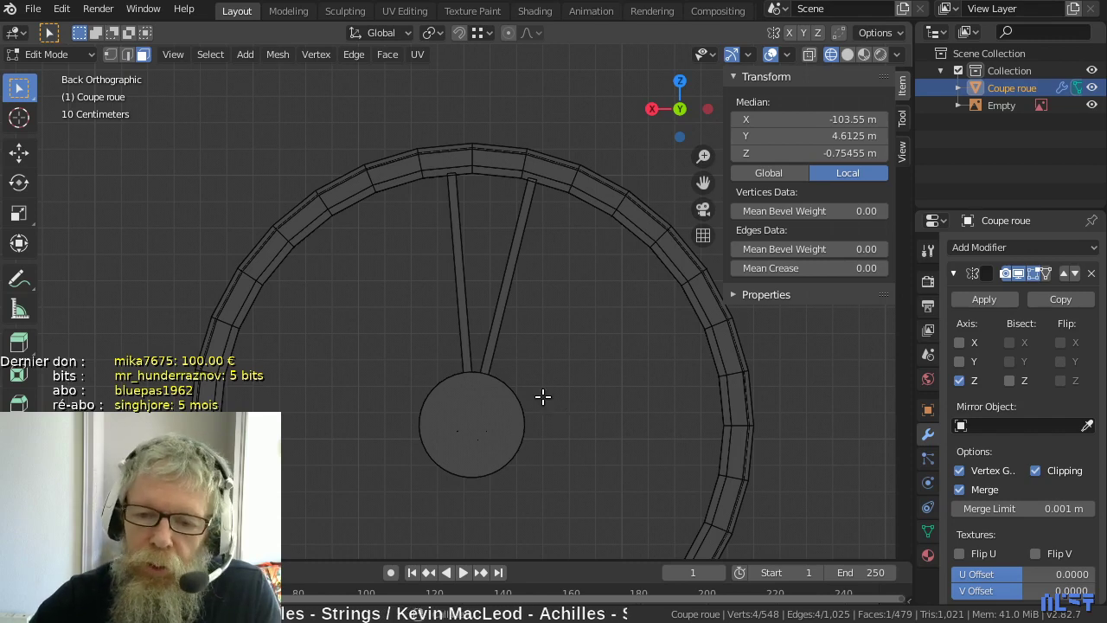
scroll(537, 390, "up", 3)
middle_click_drag(557, 389, 464, 390, "shift")
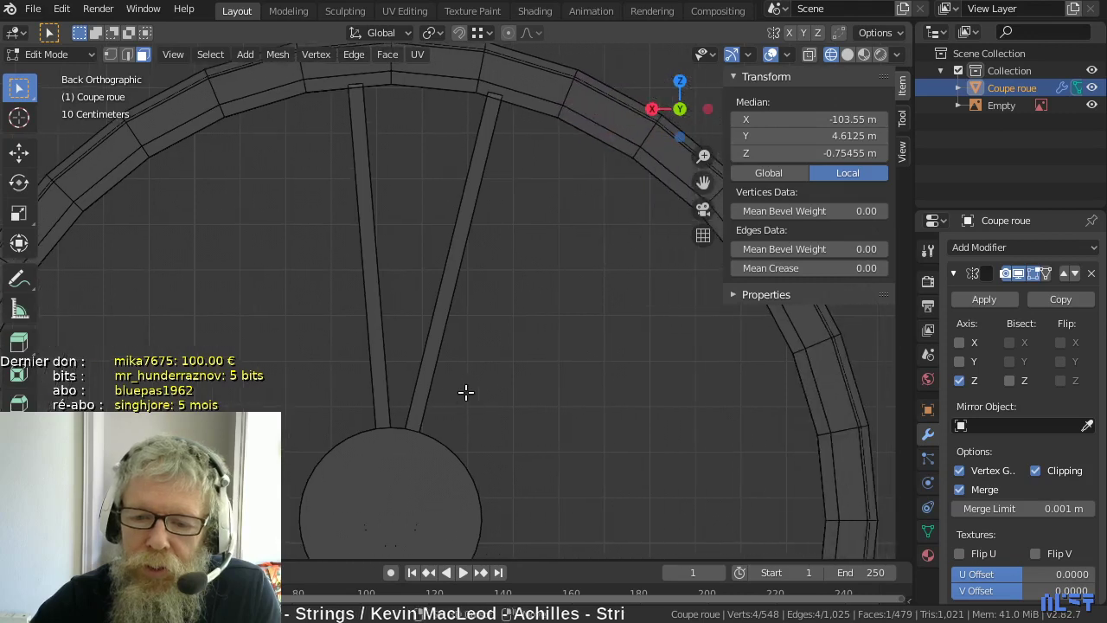
left_click(277, 54)
mouse_move(329, 151)
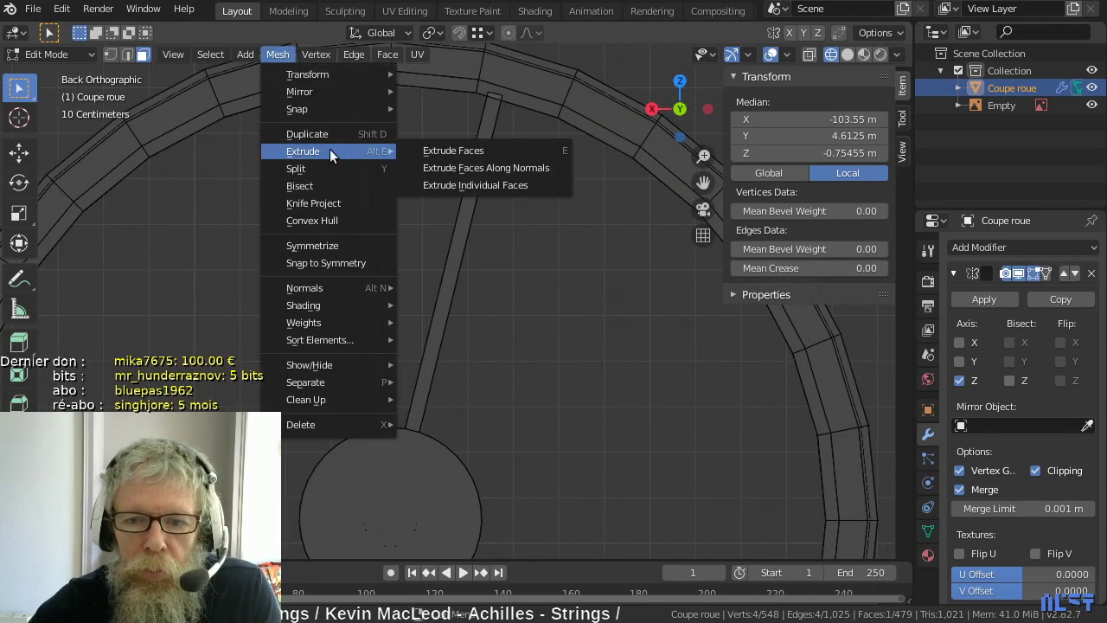
left_click(472, 167)
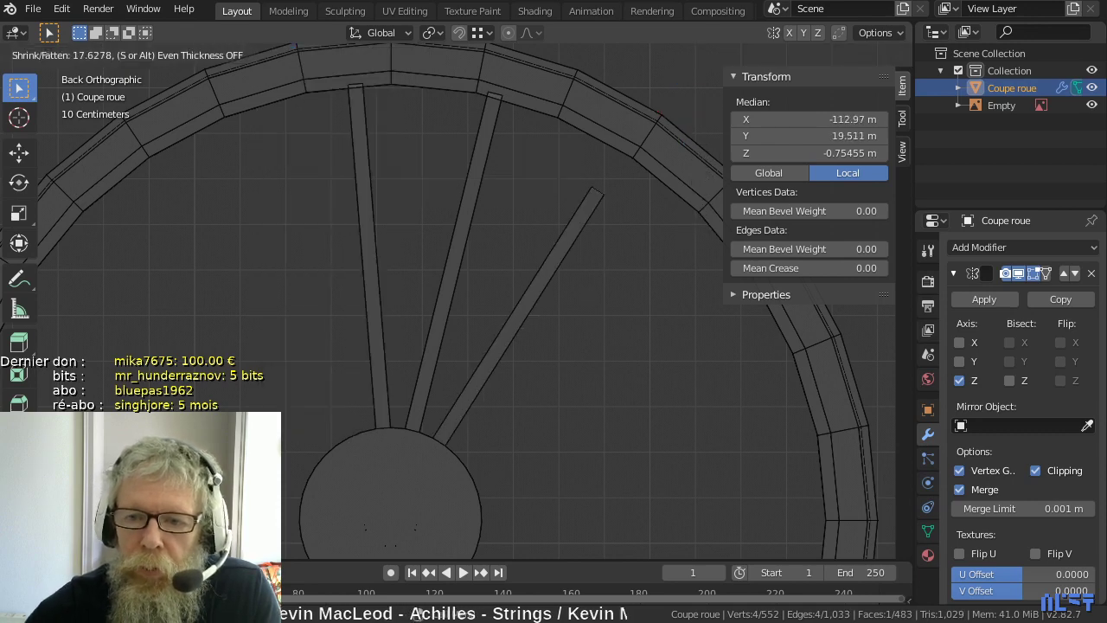
key("Return")
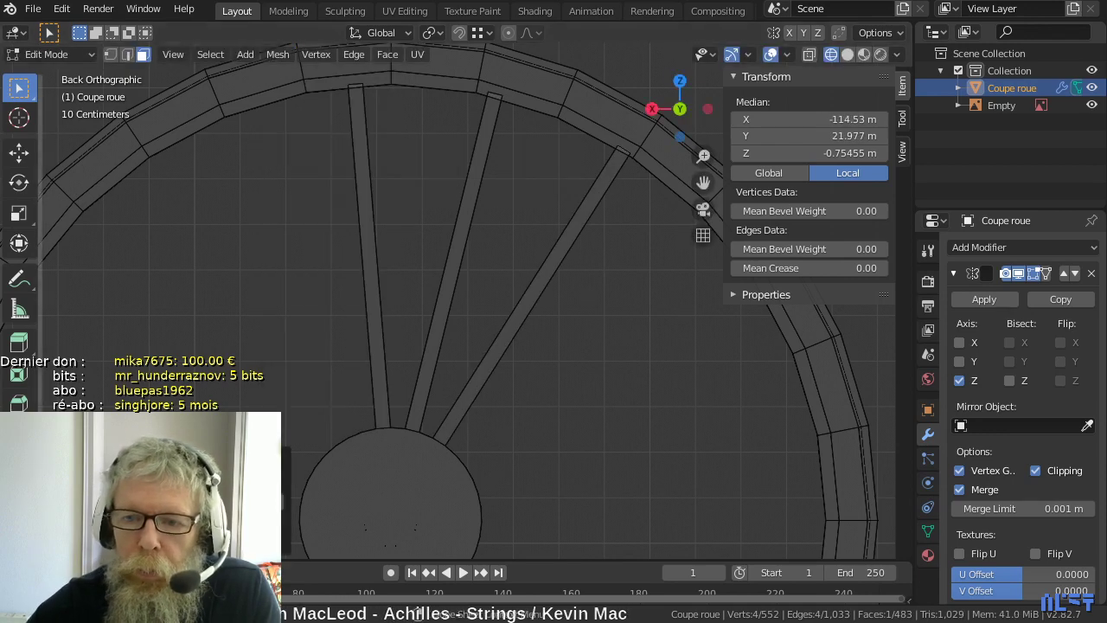
middle_click_drag(462, 447, 427, 467)
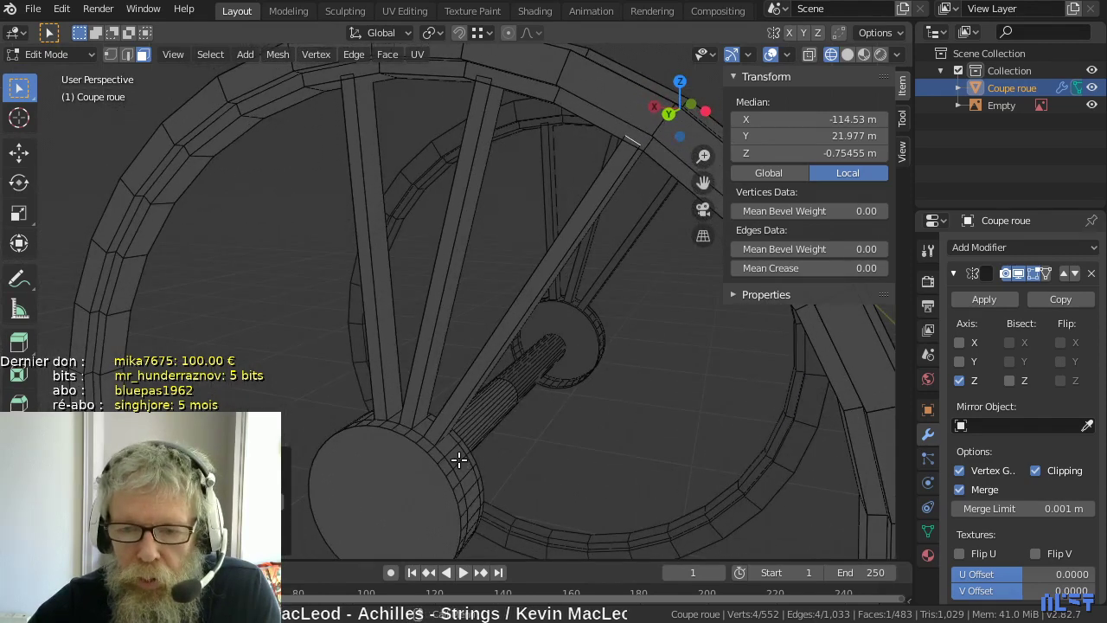
- Select two adjacent hub faces and extrude both along their normals out to the rim
left_click(455, 456)
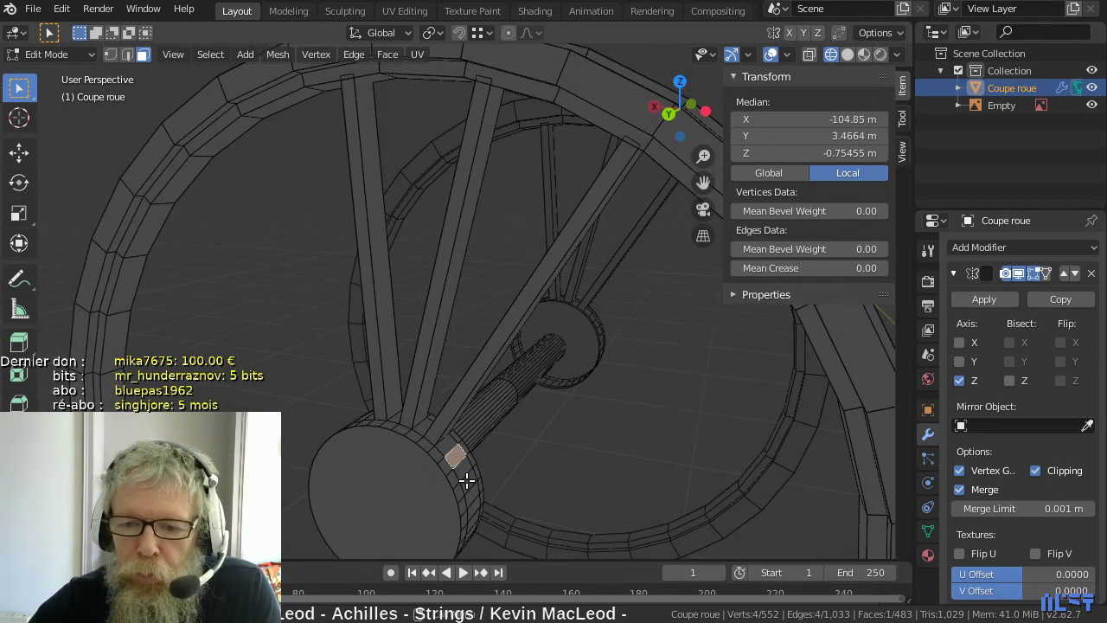
left_click(468, 478, "shift")
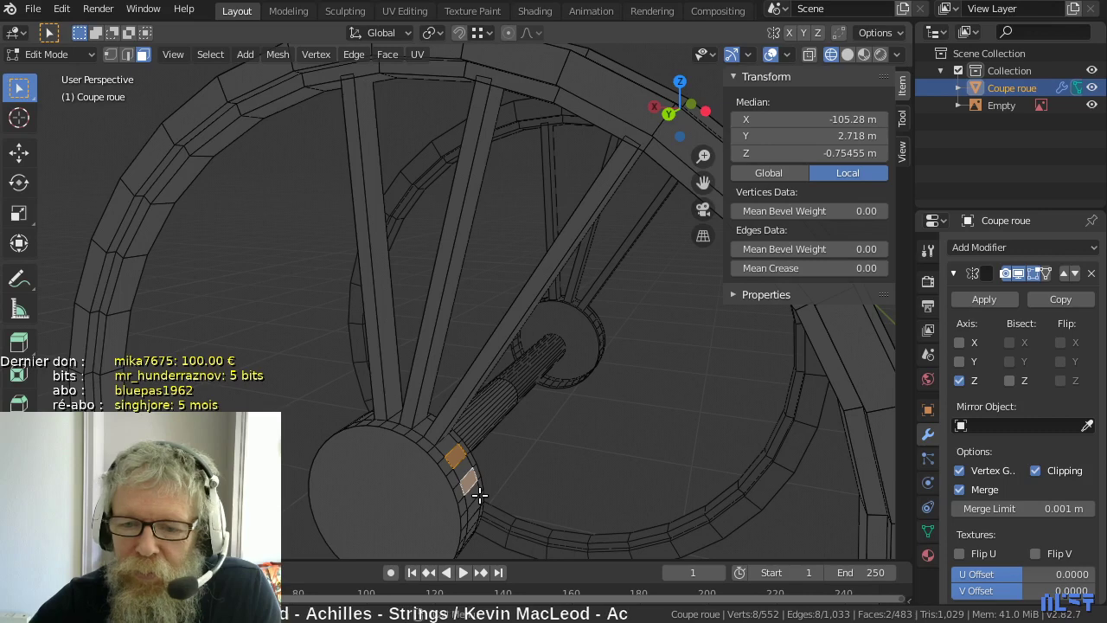
key("ctrl+KP_1")
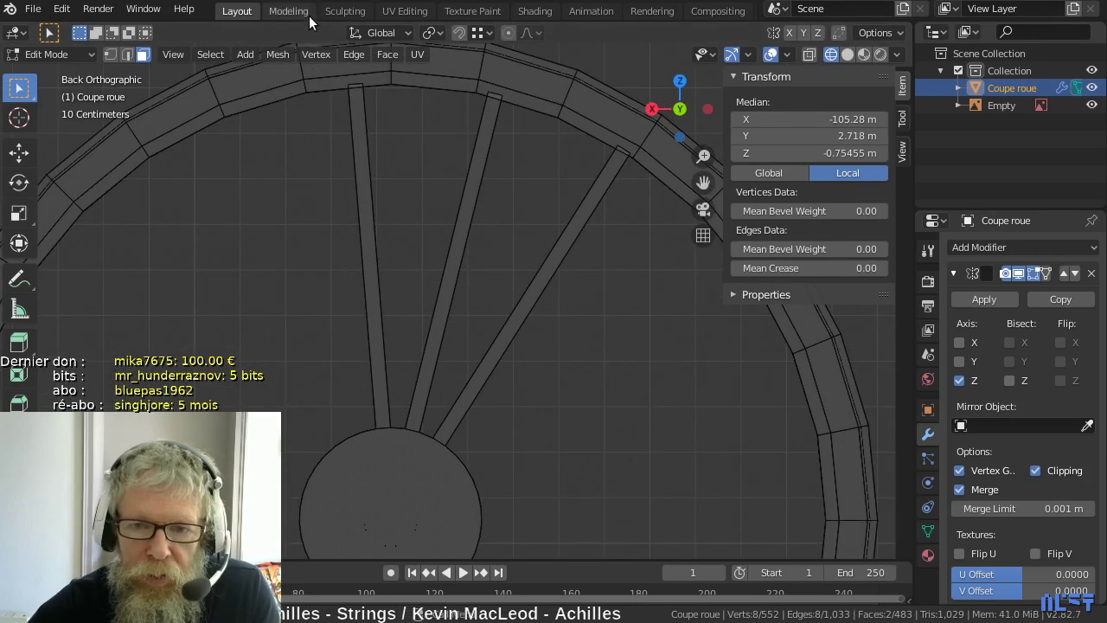
key("alt+e")
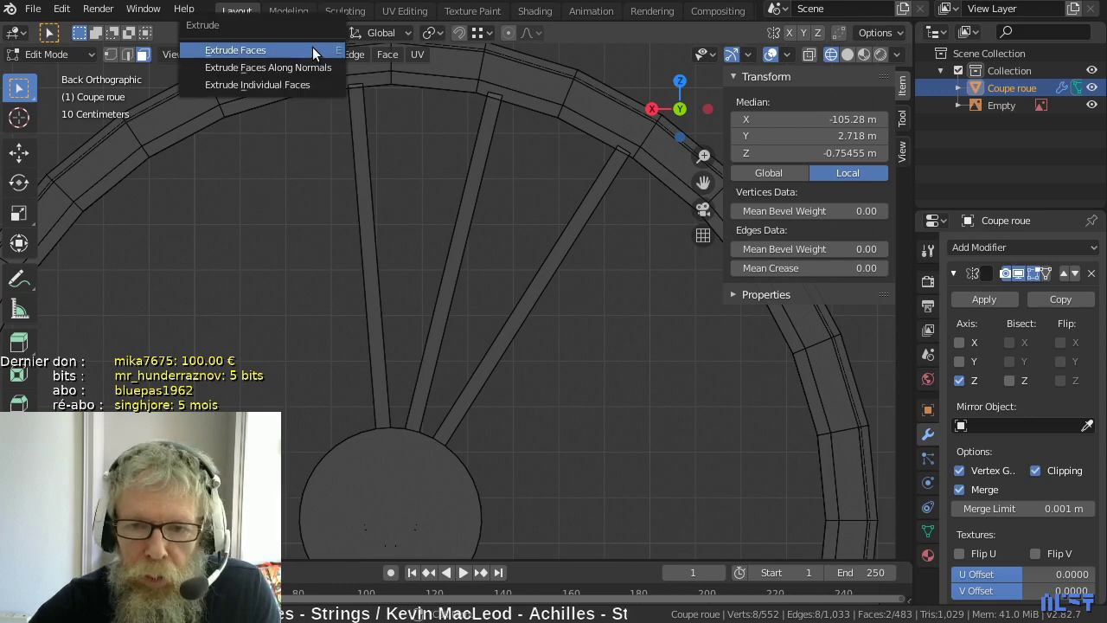
left_click(310, 65)
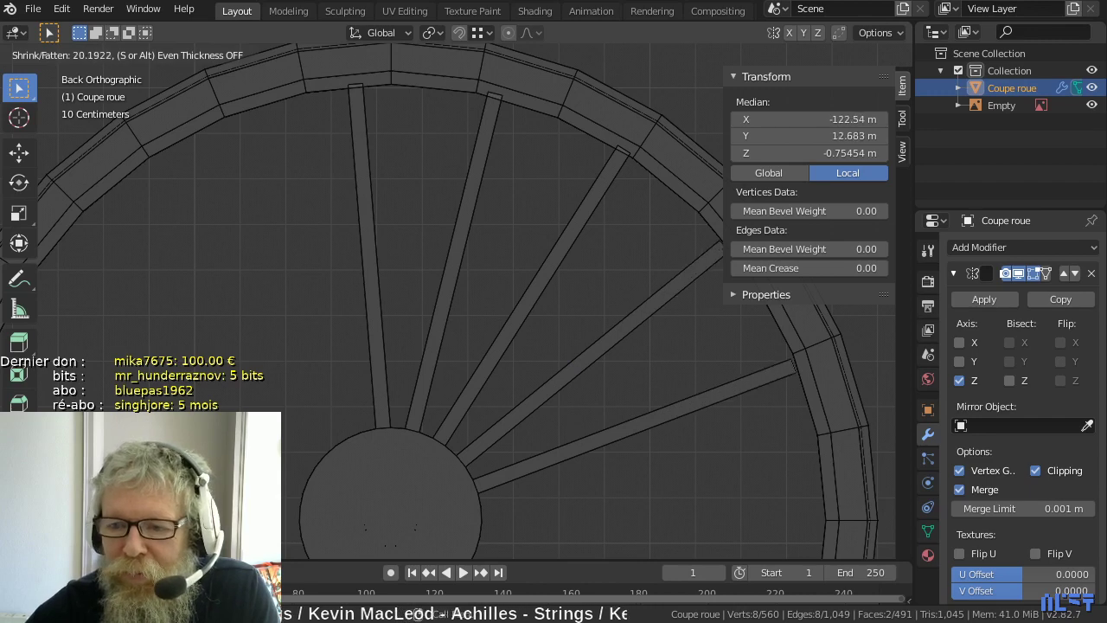
left_click(762, 395)
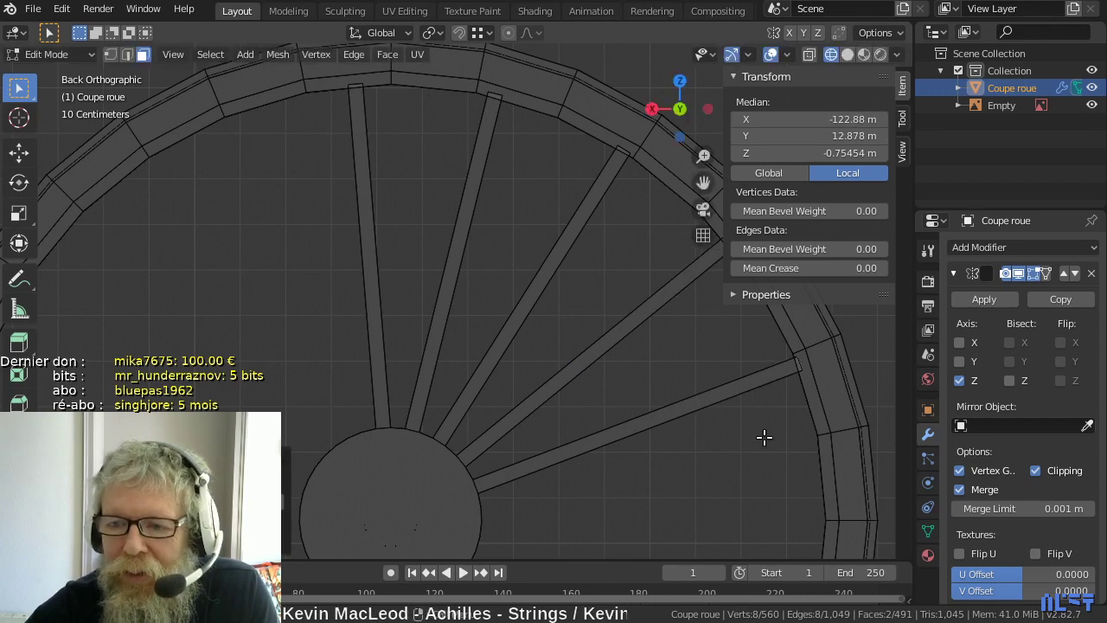
middle_click_drag(682, 378, 465, 465)
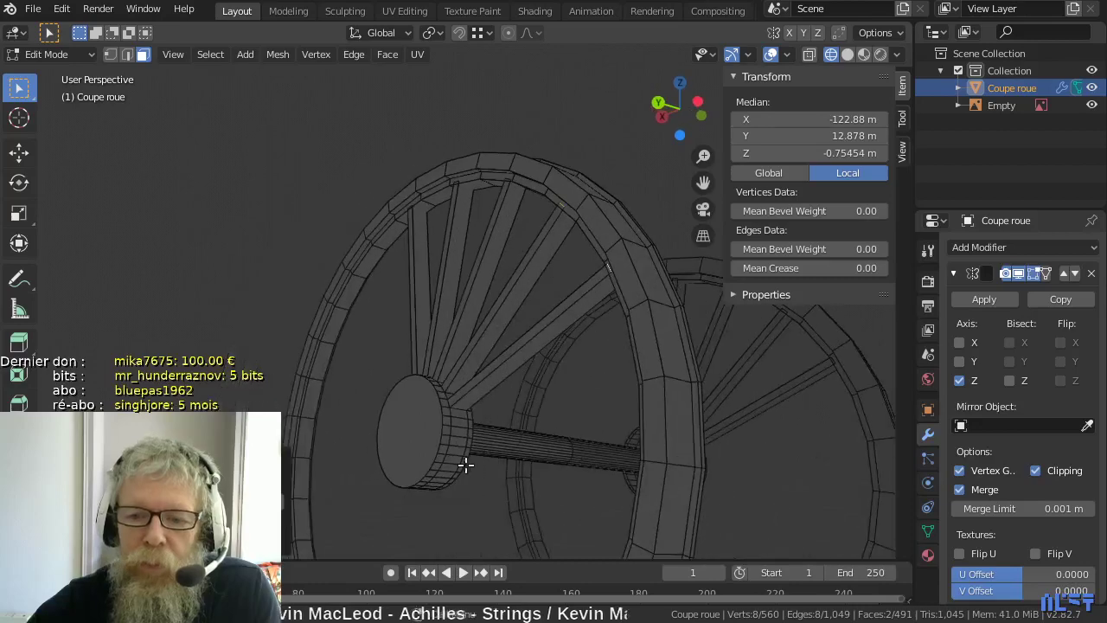
- Select the first eight alternate faces around the hub's edge, orbiting to reach them
left_click(460, 426)
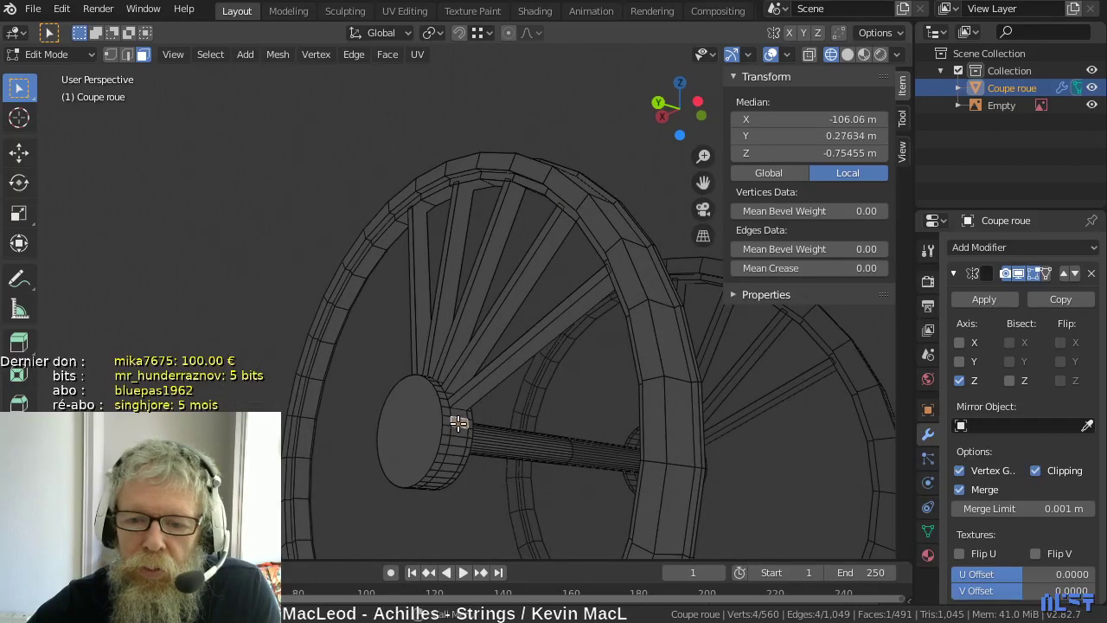
left_click(457, 442, "shift")
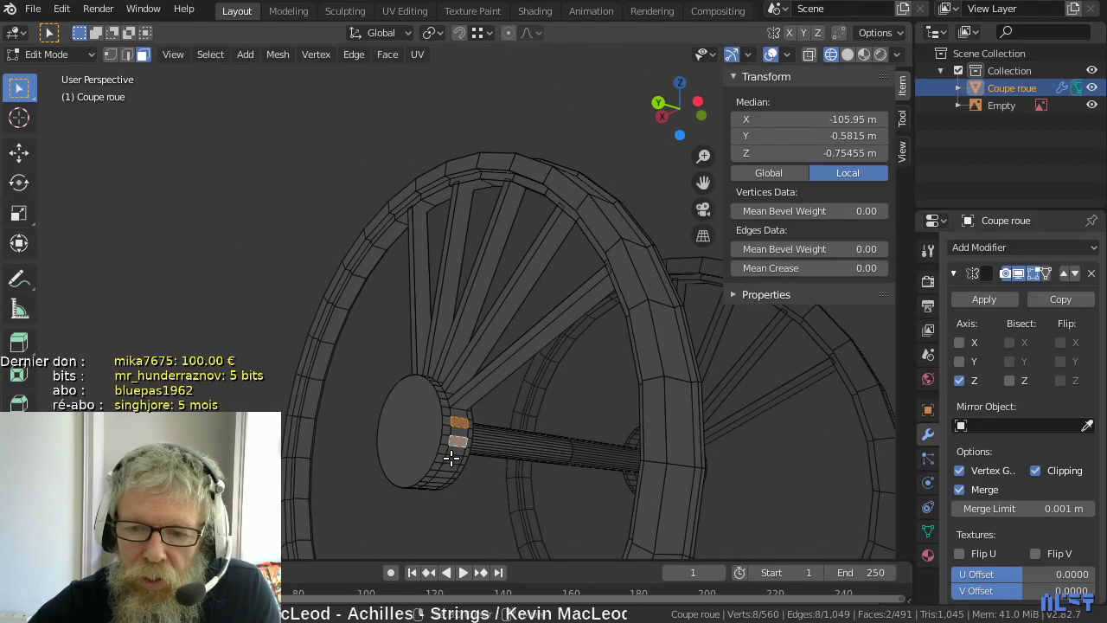
left_click(452, 458, "shift")
left_click(446, 475, "shift")
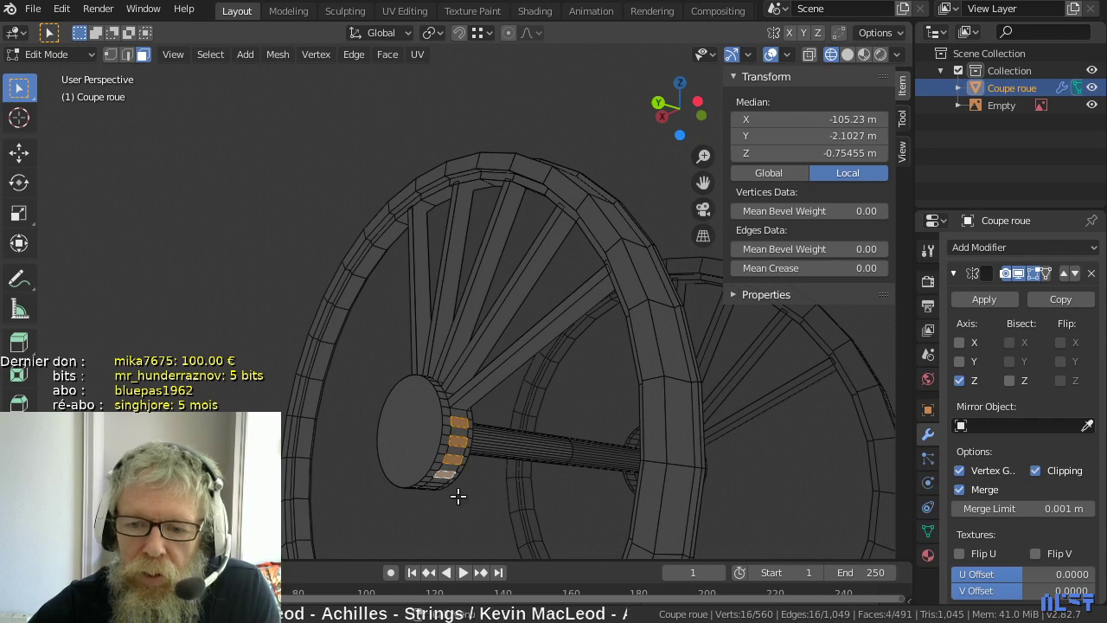
middle_click_drag(458, 495, 476, 369)
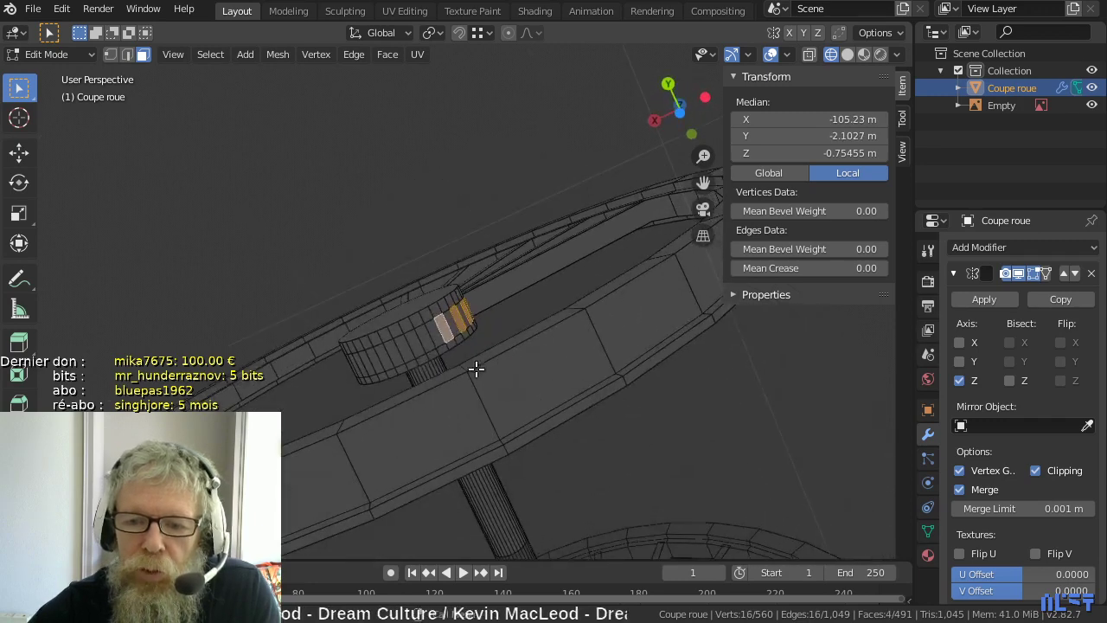
left_click(421, 339, "shift")
left_click(404, 351, "shift")
left_click(385, 363, "shift")
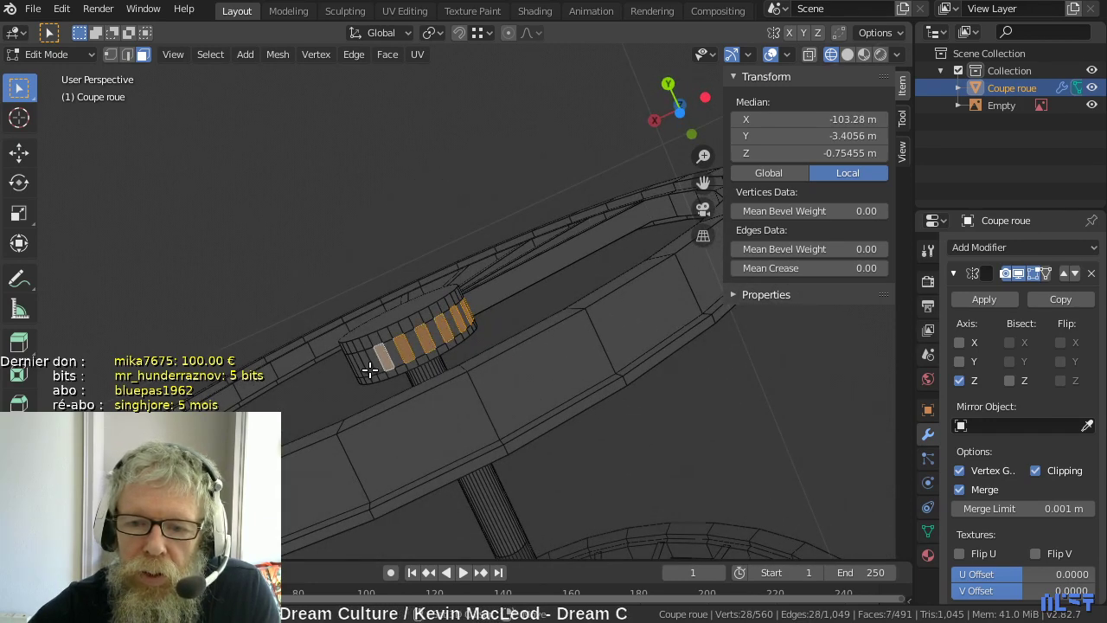
left_click(369, 370, "shift")
- Add the remaining six alternate hub faces, then orbit back to a frontal view
middle_click_drag(372, 388, 477, 465)
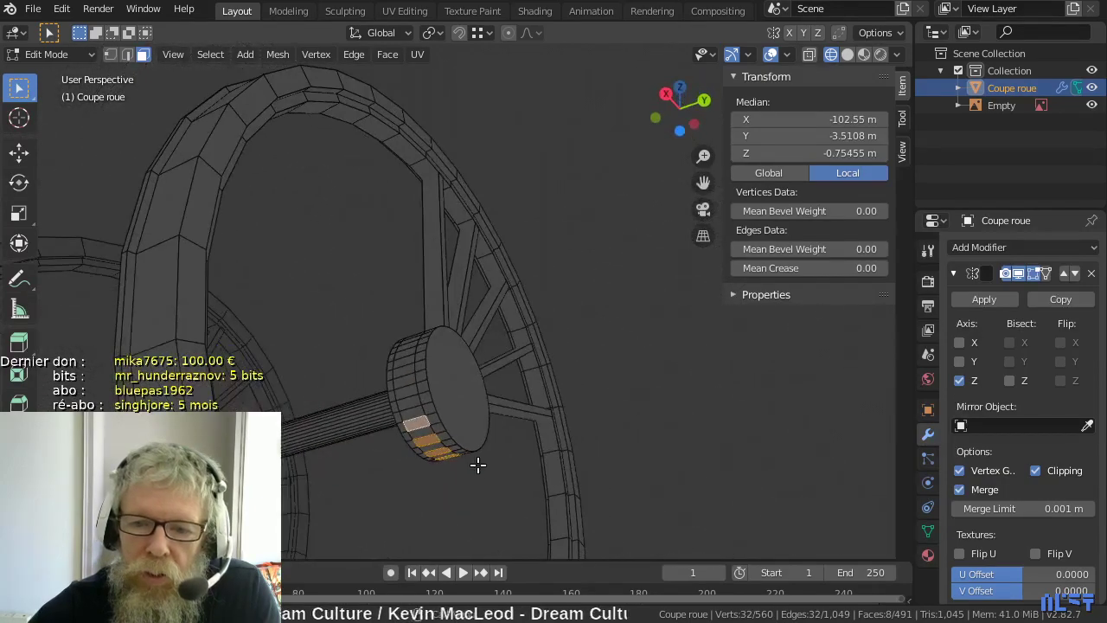
left_click(409, 401, "shift")
left_click(405, 383, "shift")
middle_click_drag(408, 378, 439, 465)
left_click(413, 448, "shift")
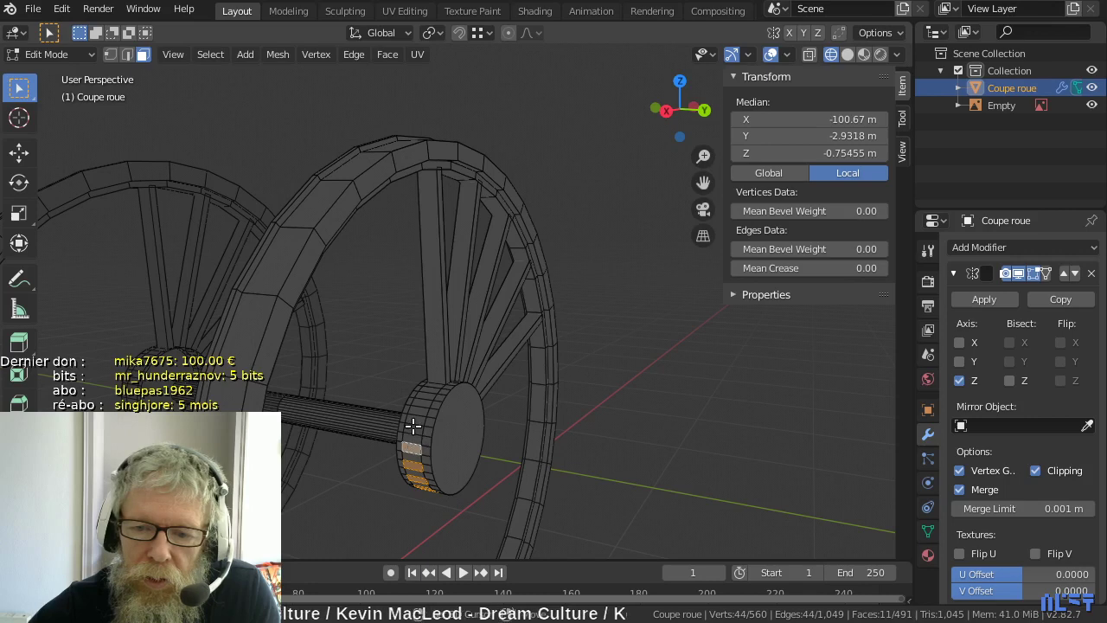
left_click(412, 427, "shift")
left_click(420, 409, "shift")
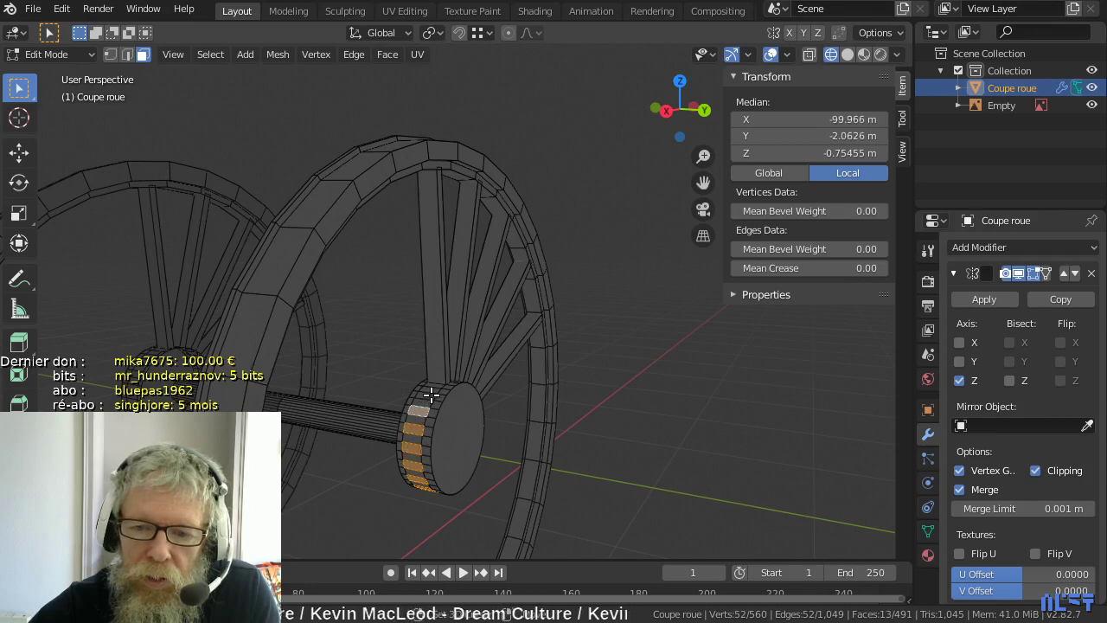
left_click(431, 395, "shift")
middle_click_drag(482, 403, 307, 420)
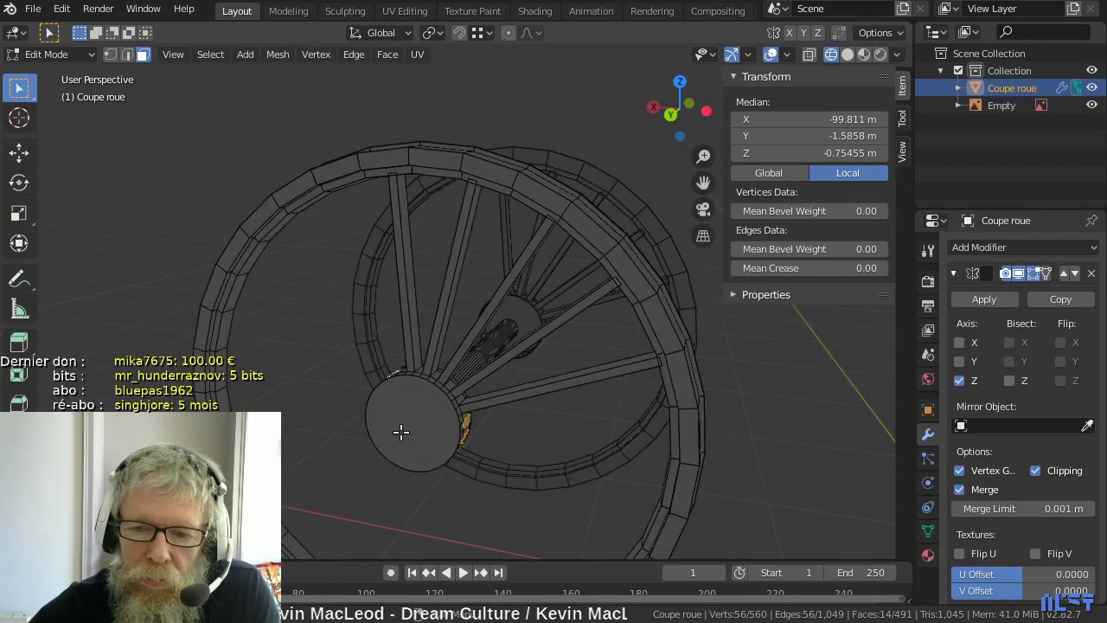
middle_click_drag(400, 436, 559, 484)
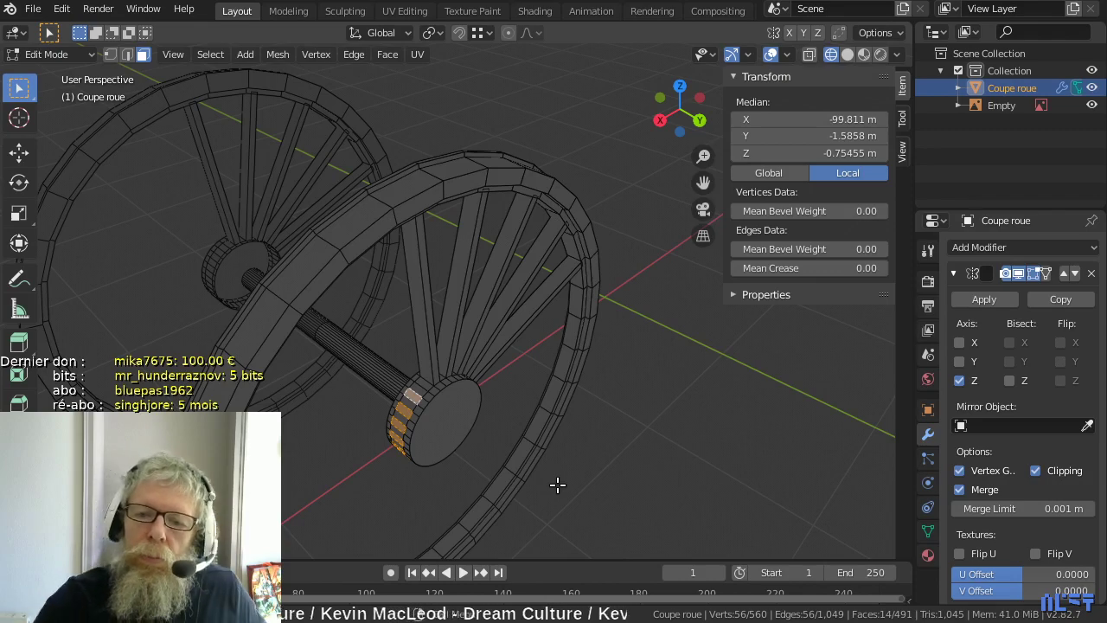
- Turn on X-ray and frame the hub's upper edge in front view
key("KP_3")
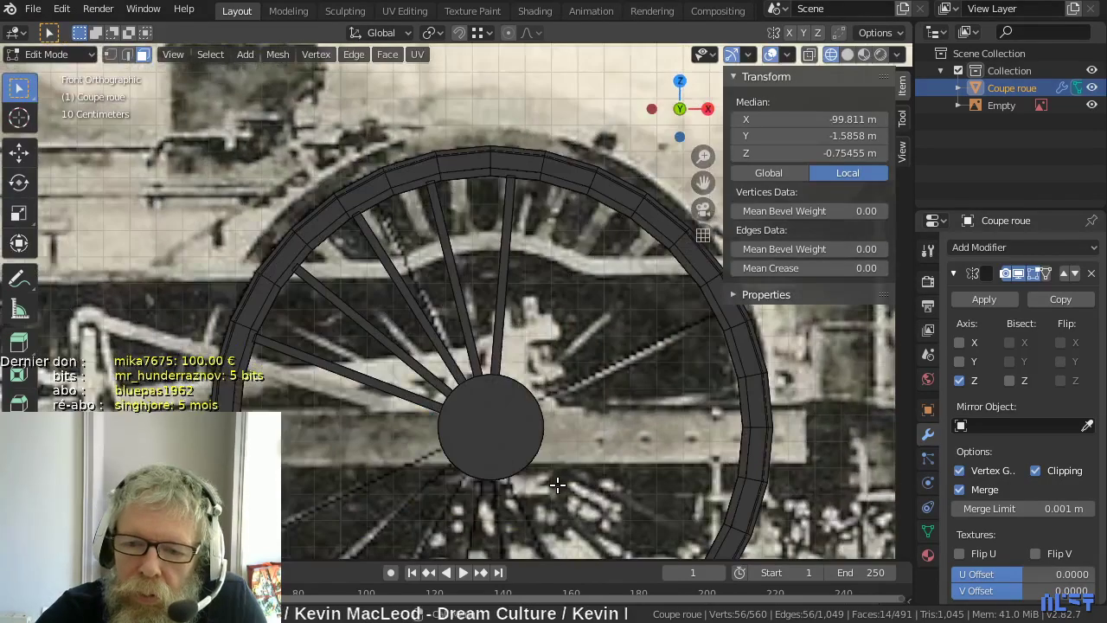
key("ctrl+KP_1")
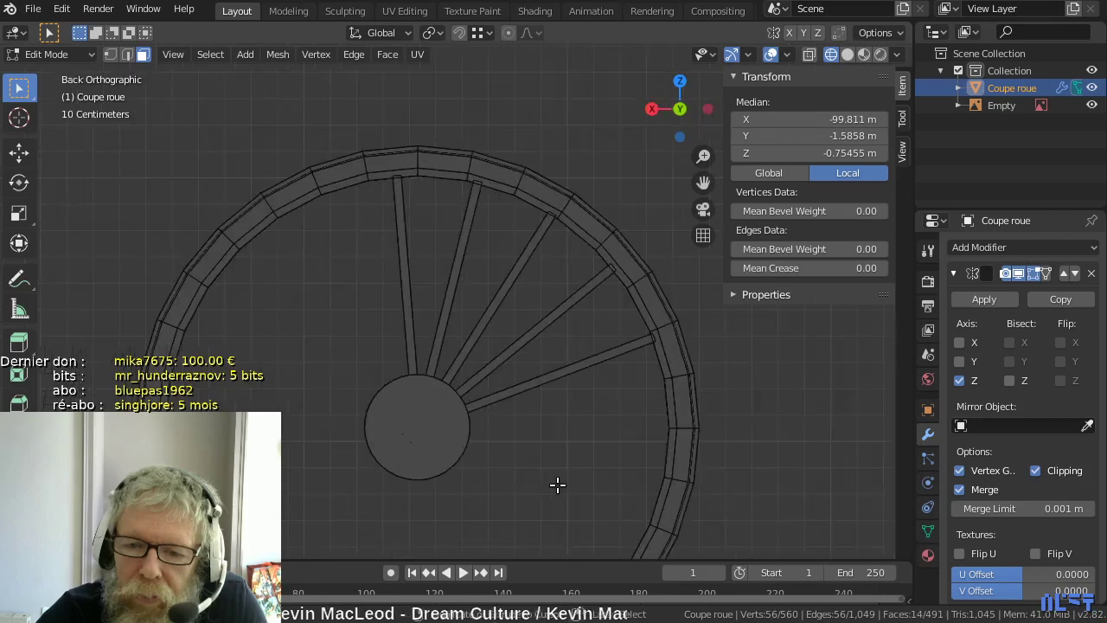
scroll(557, 485, "up", 6)
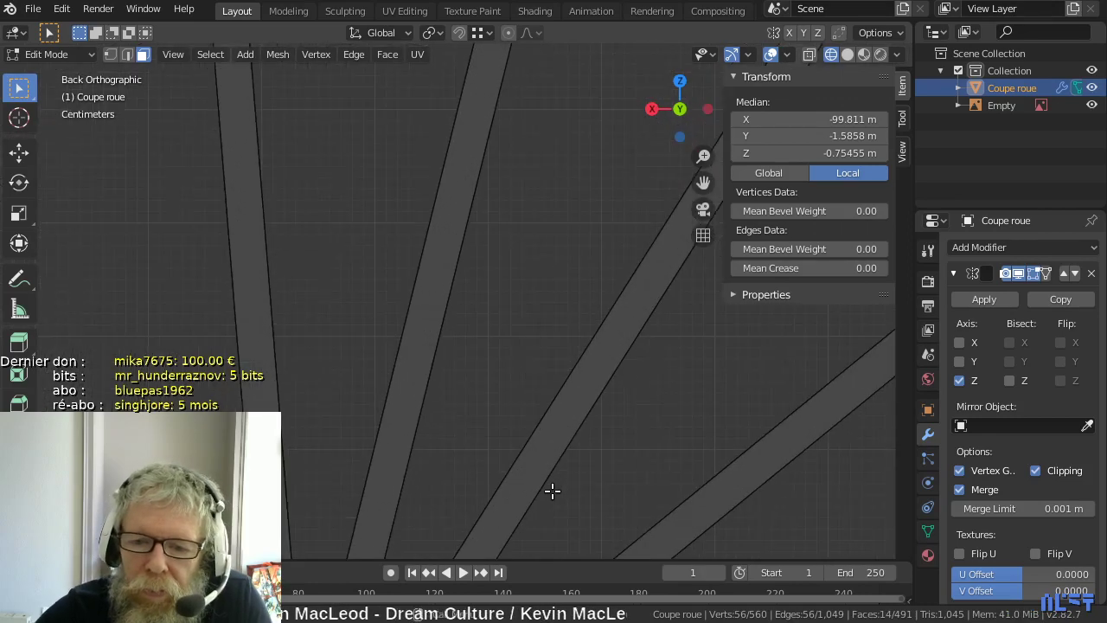
scroll(568, 268, "down", 2)
scroll(597, 525, "up", 2)
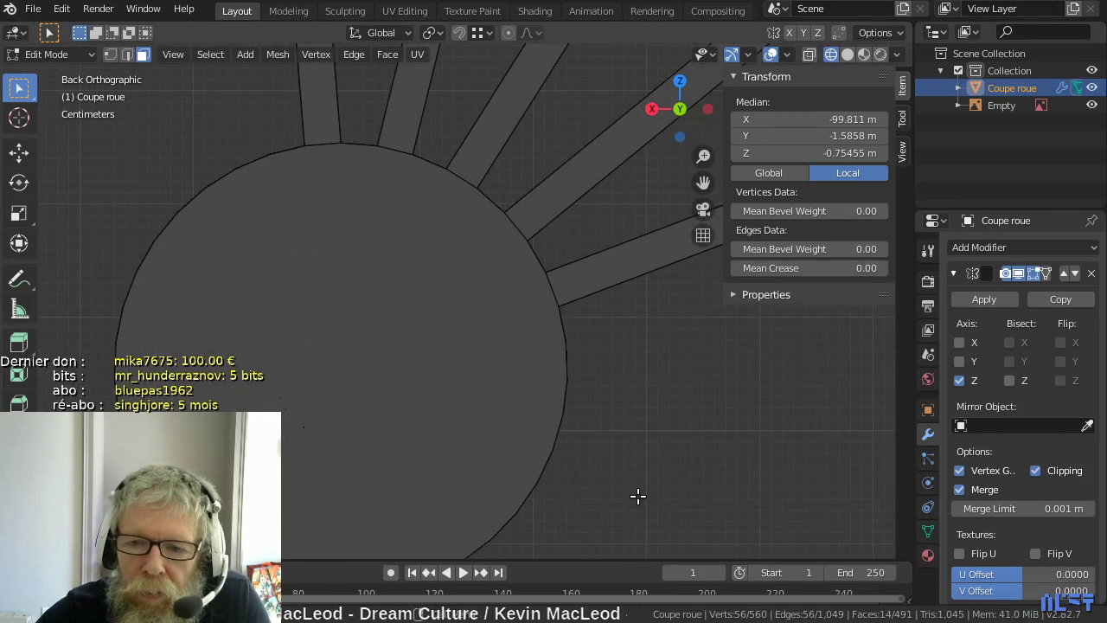
scroll(635, 406, "down", 2)
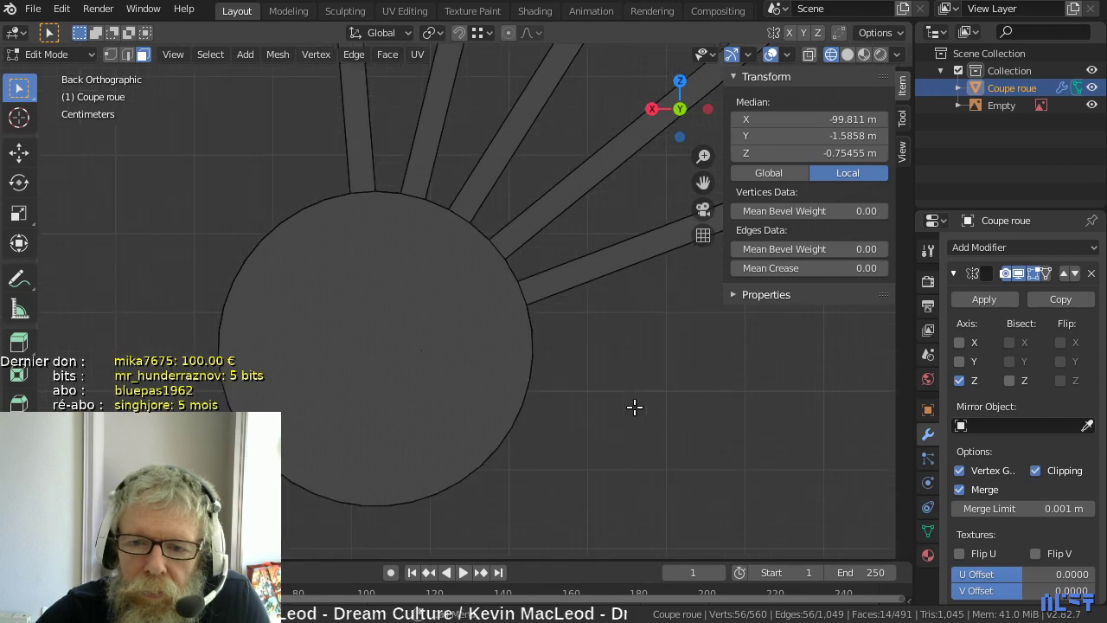
left_click(811, 55)
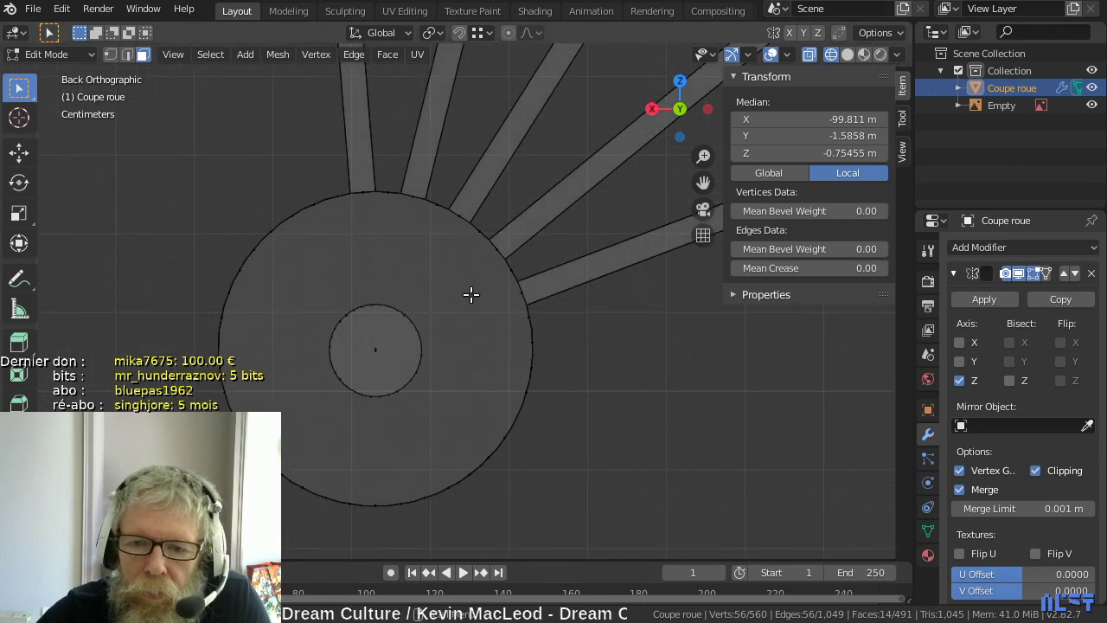
key("KP_1")
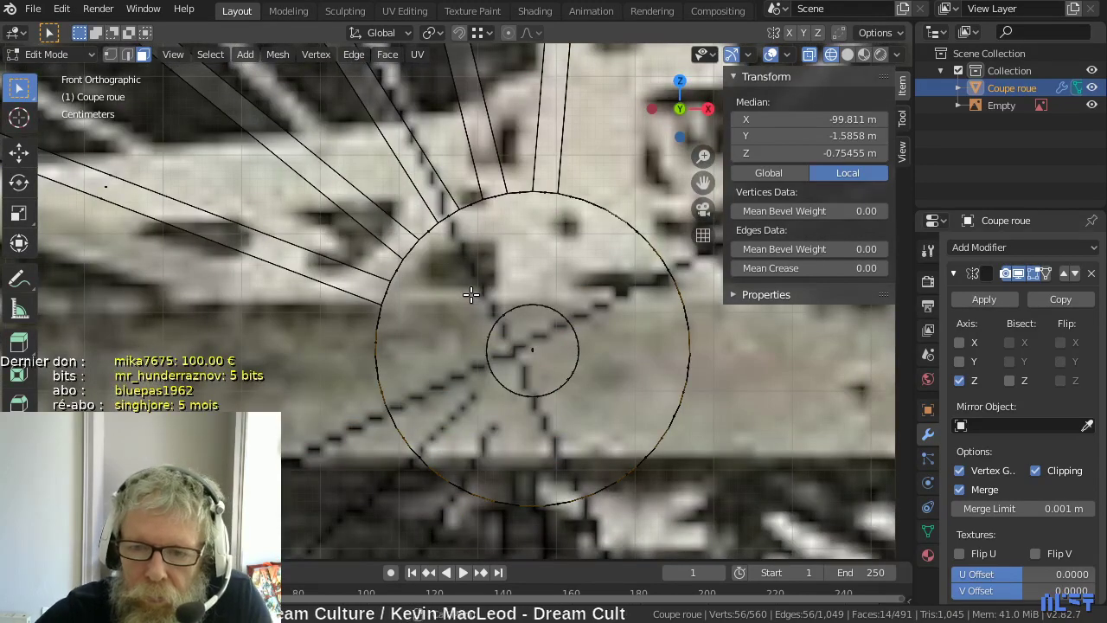
scroll(511, 294, "up", 2)
middle_click_drag(539, 280, 399, 310, "shift")
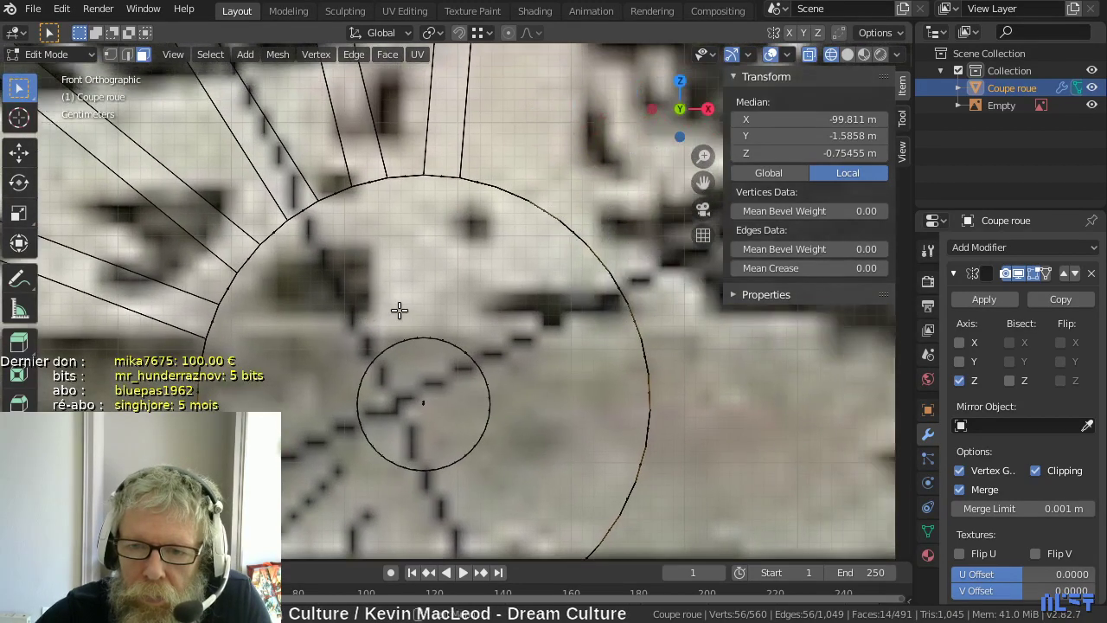
scroll(398, 310, "up", 1)
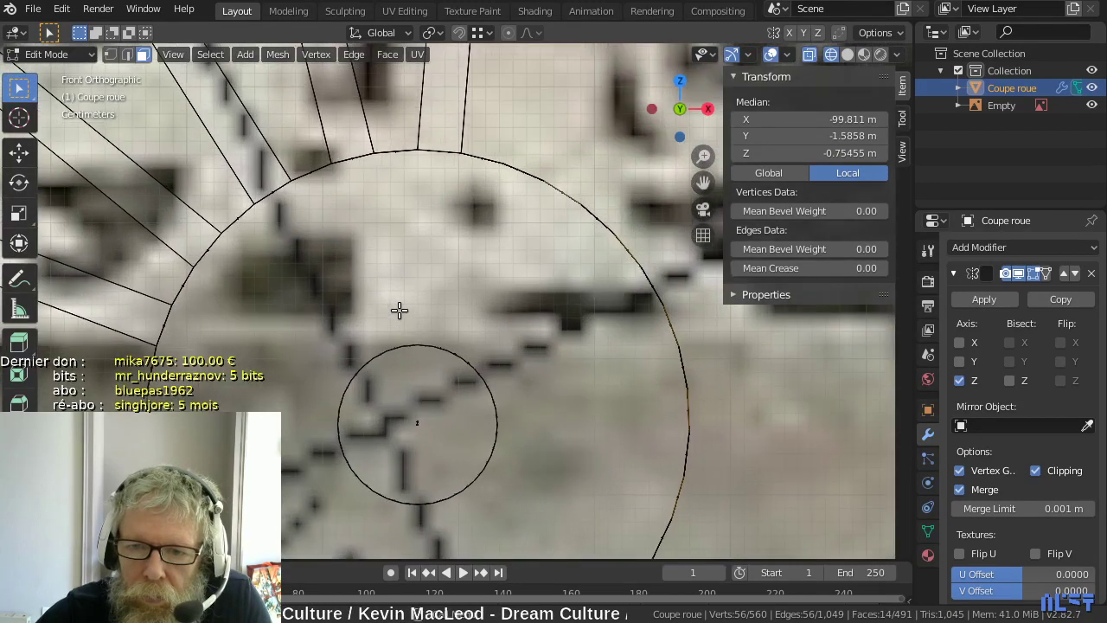
- In vertex select mode, select the hub cap's full outer edge loop
left_click(470, 152)
middle_click_drag(465, 168, 331, 268)
key("1")
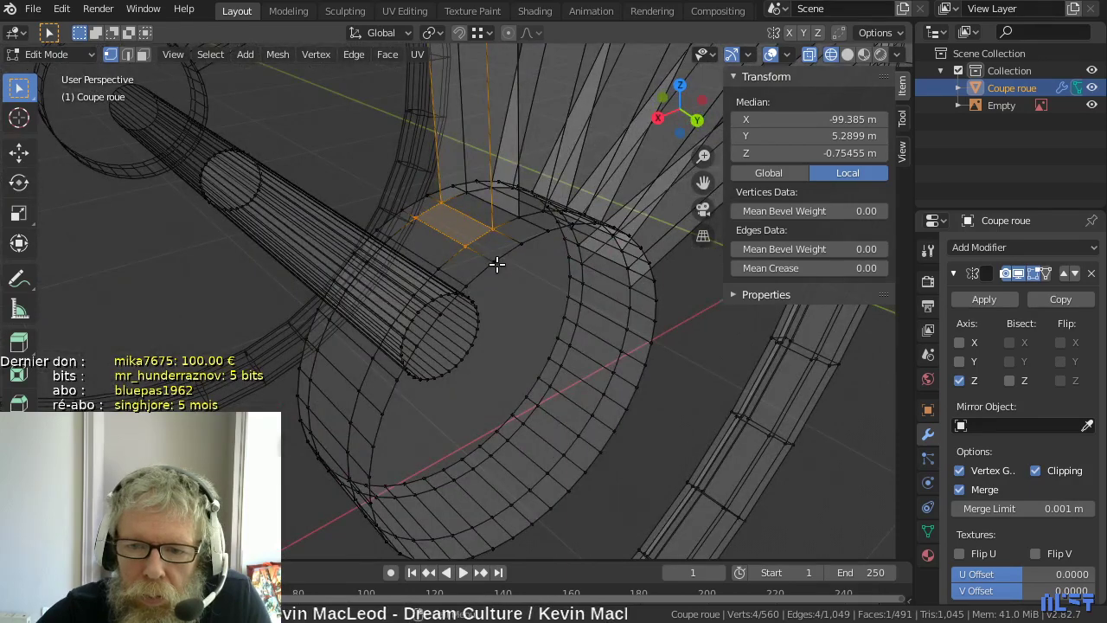
left_click(496, 263)
left_click(504, 254, "alt+shift")
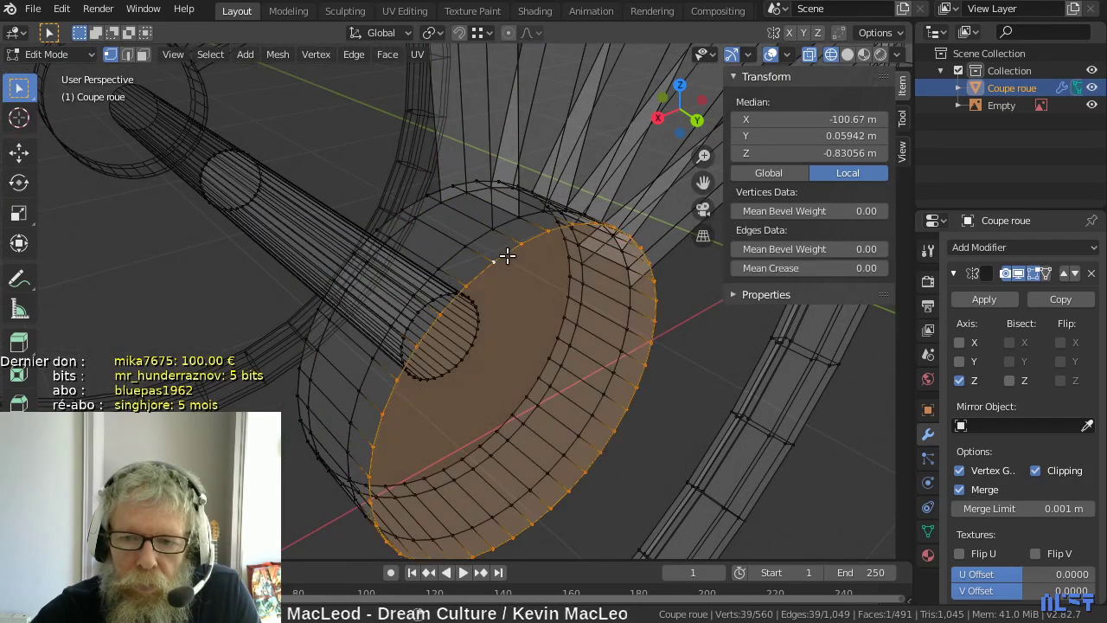
- View the selected cap from the back and zoom out to show the whole wheel
key("KP_1")
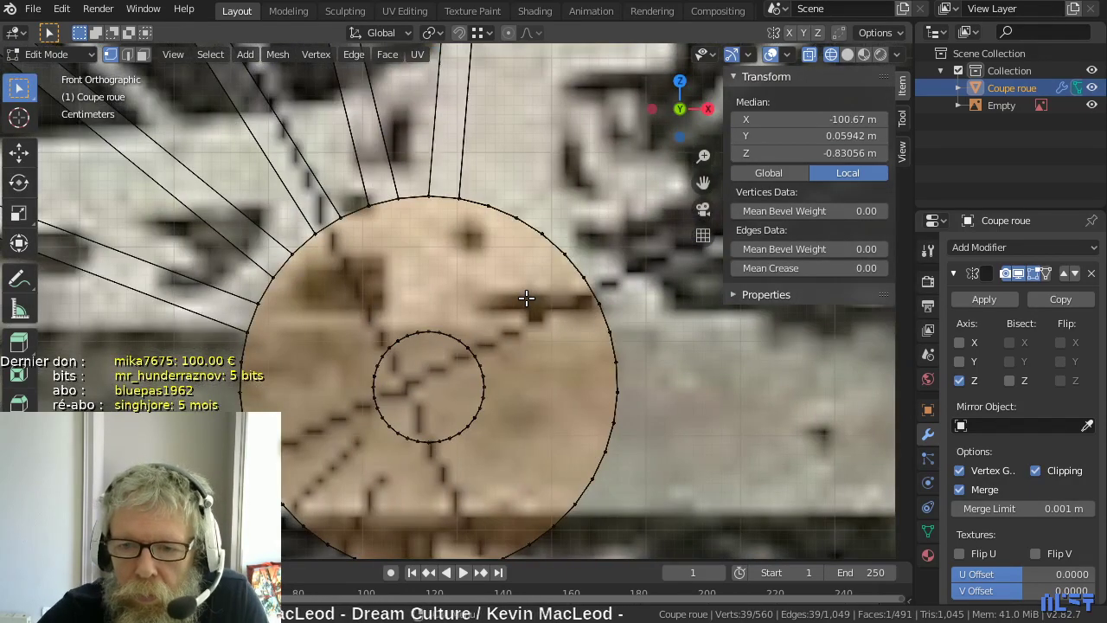
key("ctrl+KP_1")
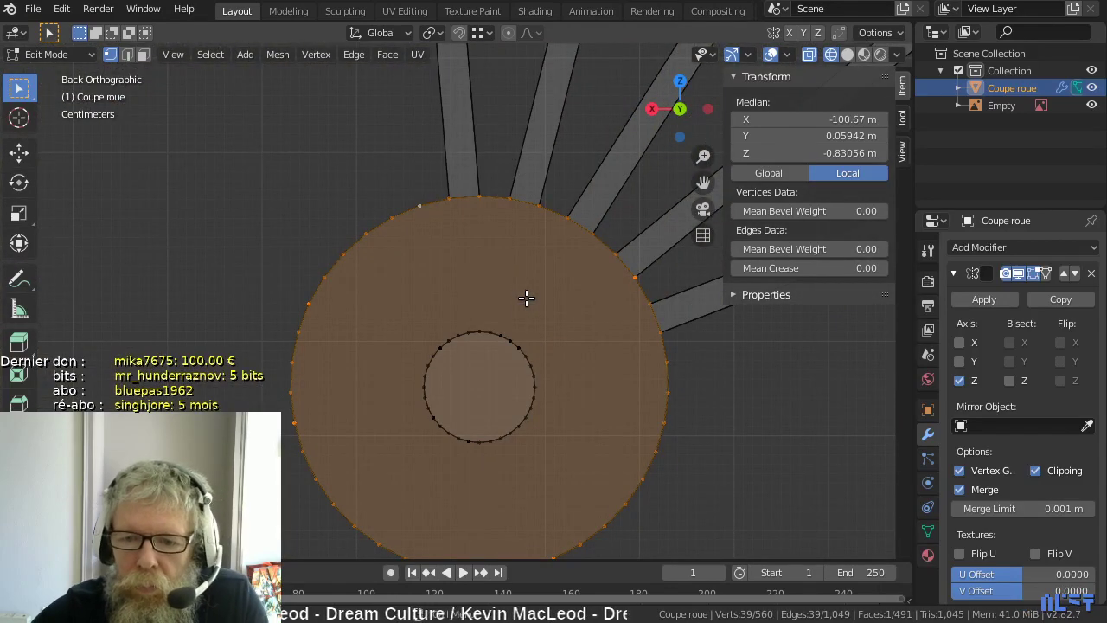
middle_click_drag(511, 291, 438, 235, "shift")
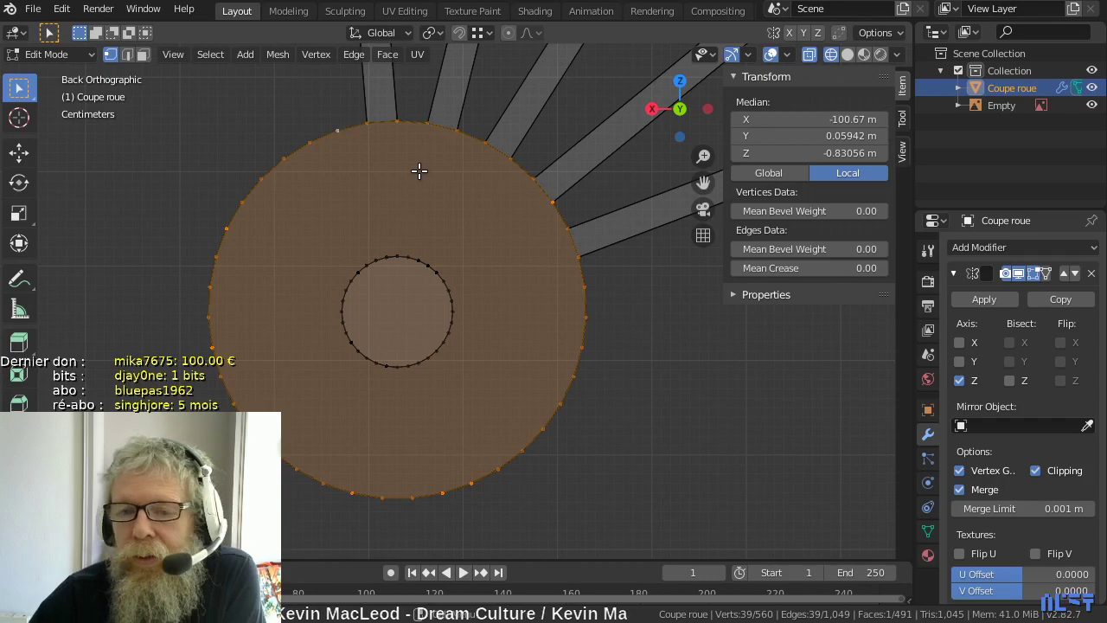
scroll(415, 180, "down", 1)
scroll(415, 180, "down", 6)
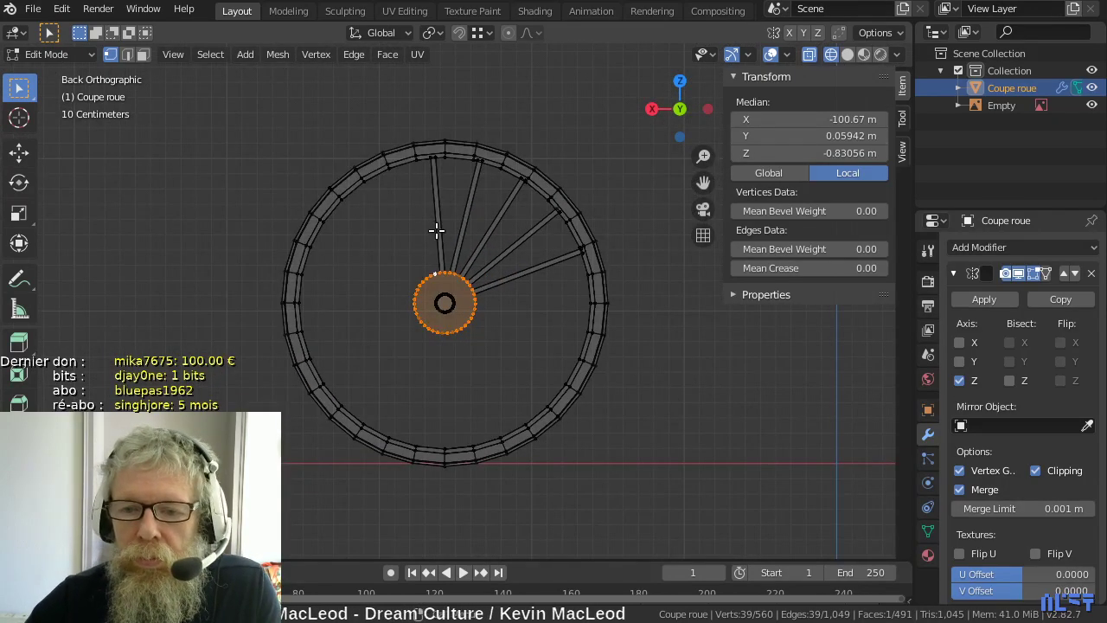
scroll(442, 238, "up", 5)
- Extend the cap selection to the linked spokes and delete them all as vertices
middle_click_drag(455, 252, 517, 291)
key("ctrl+l")
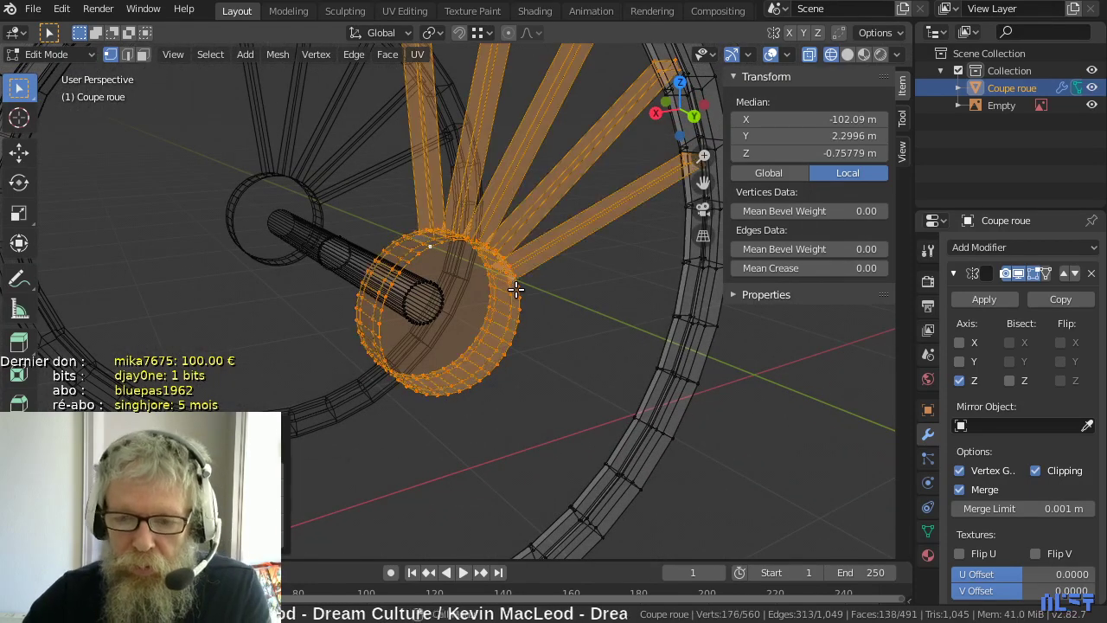
scroll(519, 288, "down", 4)
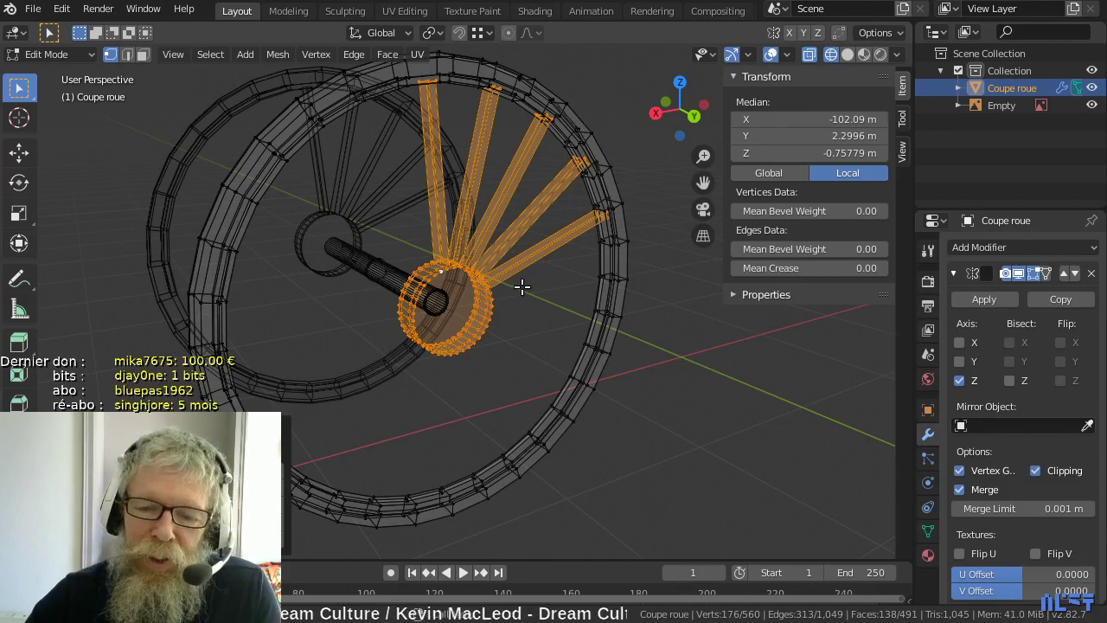
key("x")
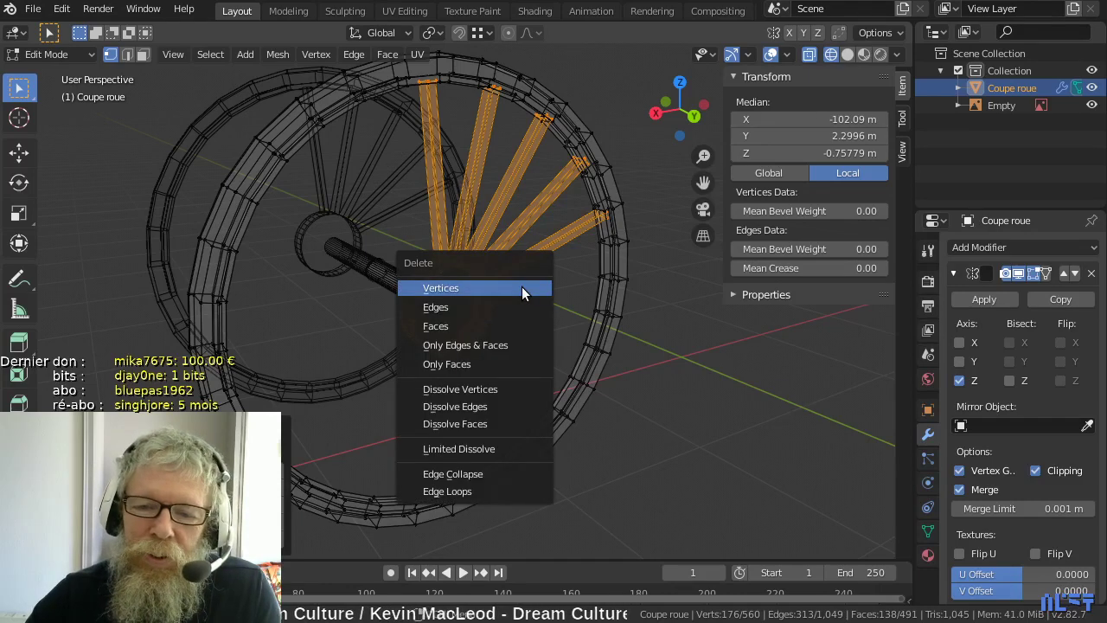
left_click(522, 288)
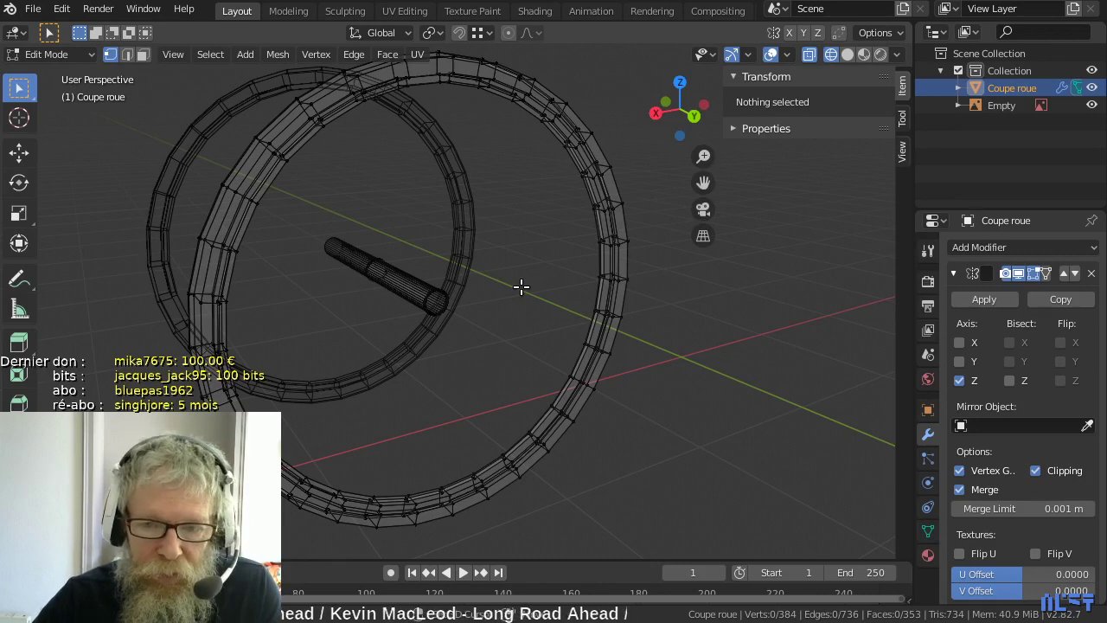
- Add a trial cylinder with 40 vertices to the mesh
middle_click_drag(521, 287, 469, 296)
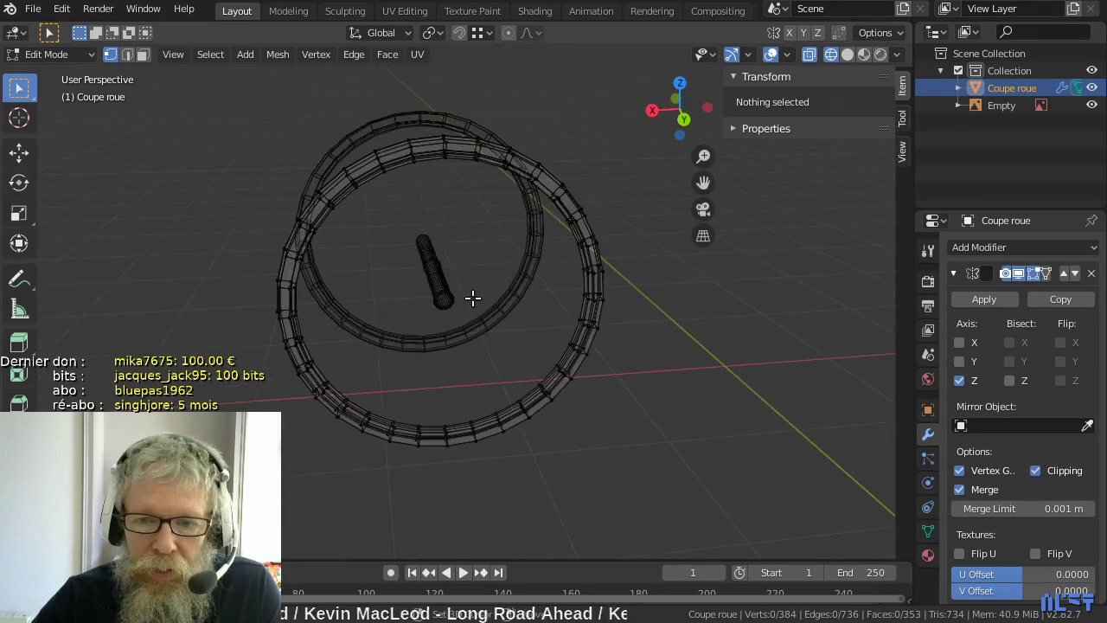
key("shift+a")
left_click(464, 295)
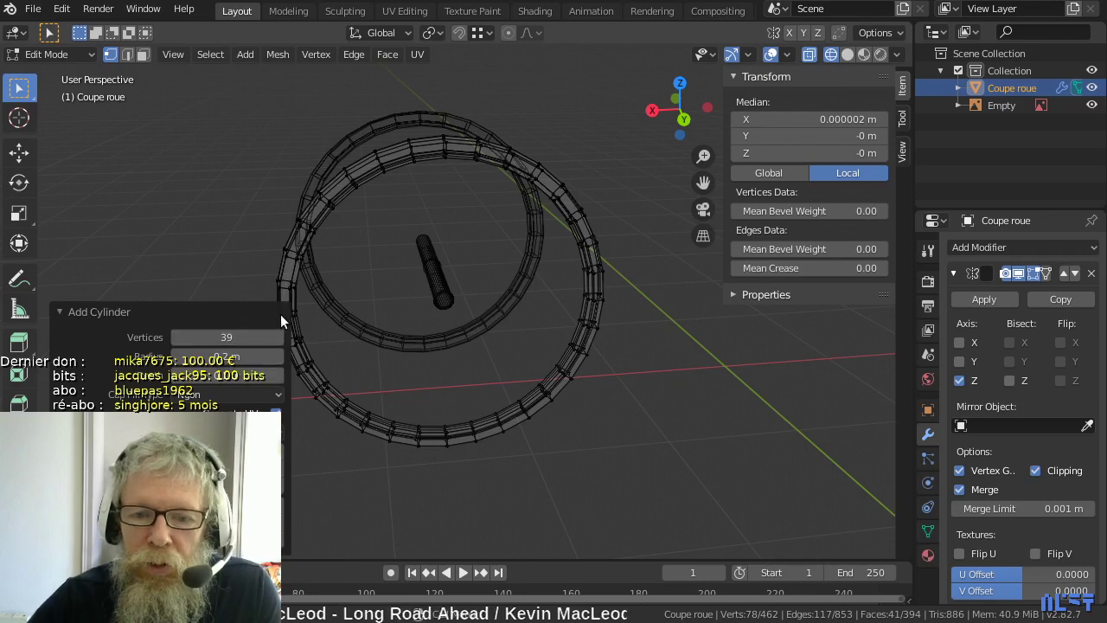
left_click(275, 337)
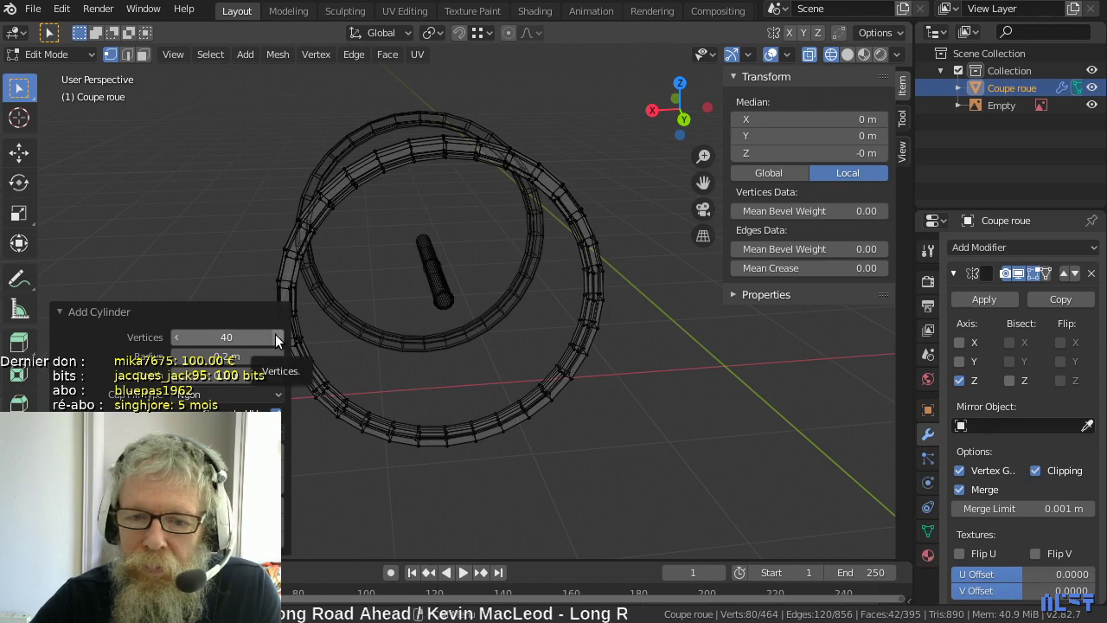
- Select the whole trial cylinder, delete it, and undo to restore the hub and spokes
left_click(317, 321)
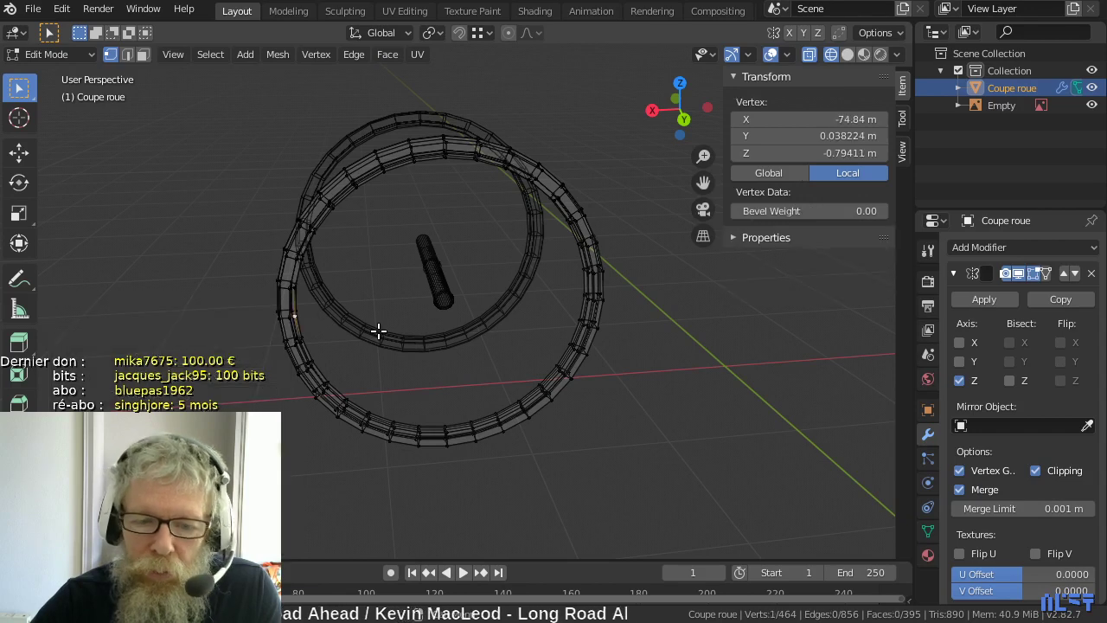
key("ctrl+l")
key("Delete")
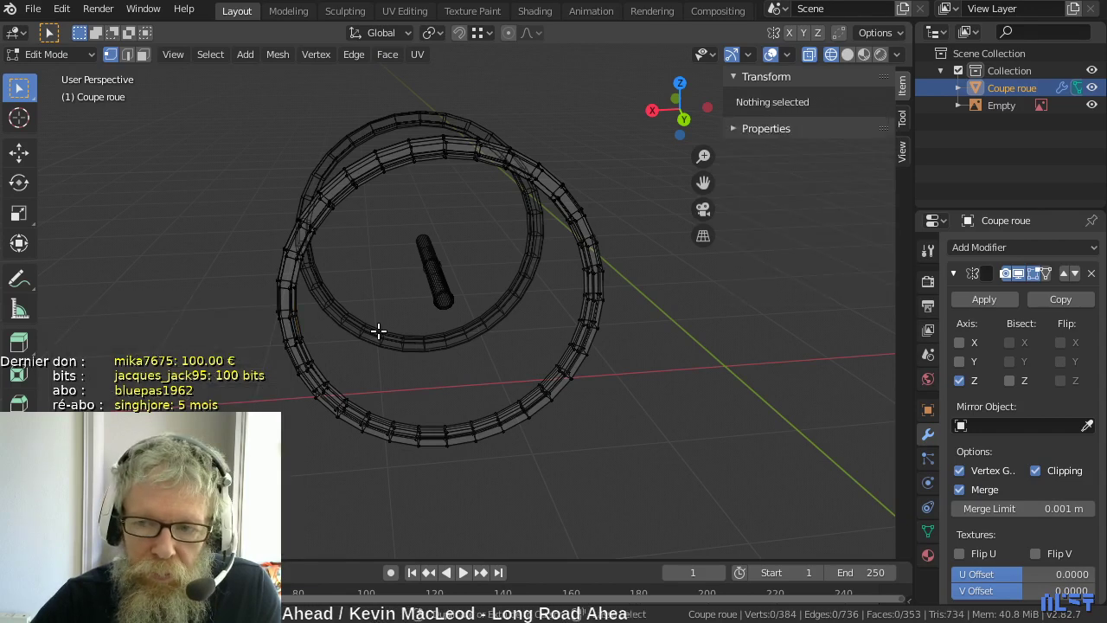
key("ctrl+z")
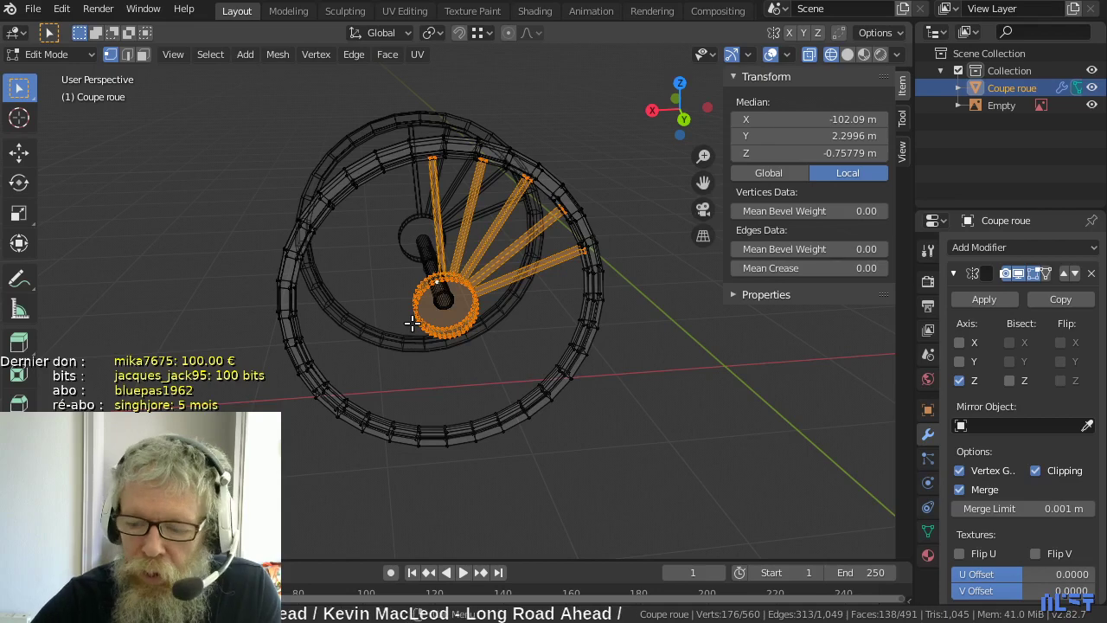
- From the back view, add a 40-vertex cylinder around the hub in the wheel mesh
key("ctrl+KP_1")
scroll(437, 312, "up", 5)
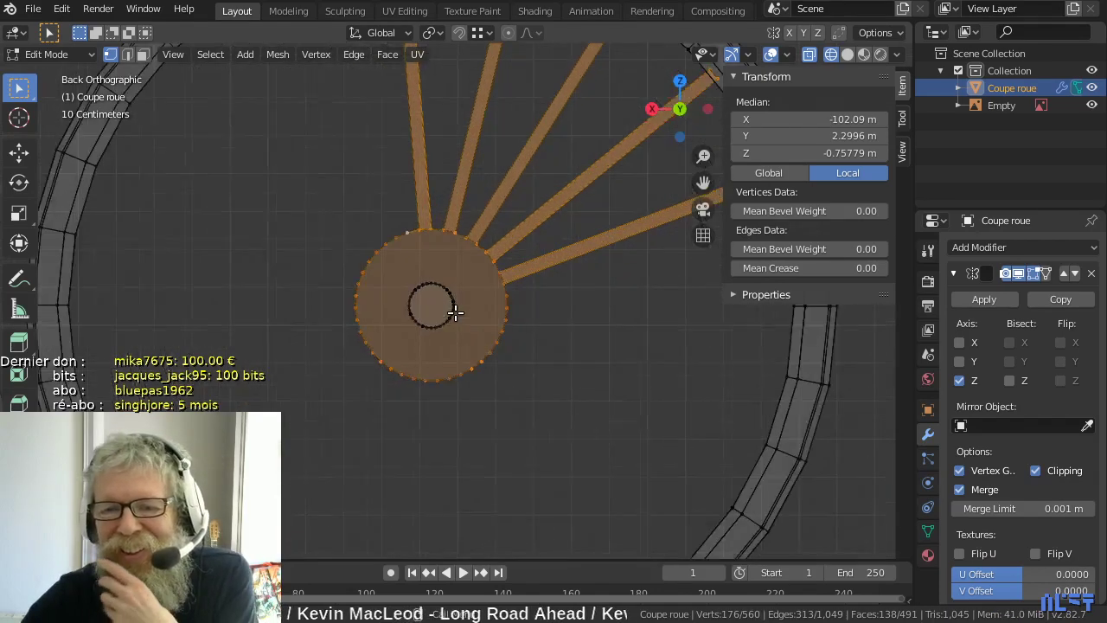
scroll(455, 312, "up", 3)
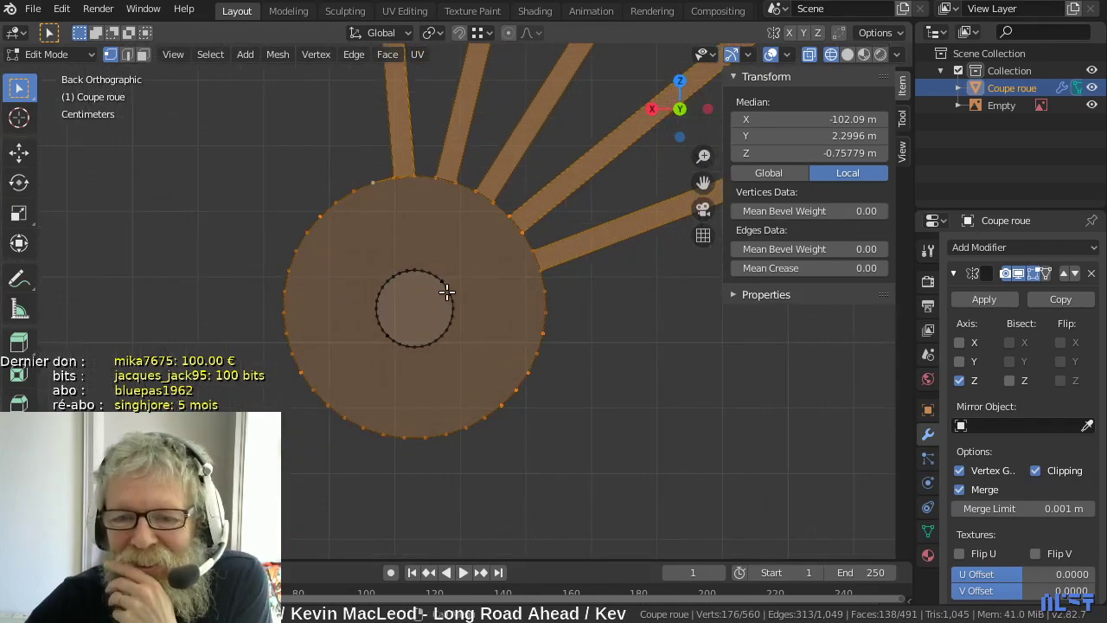
left_click(407, 178)
key("g")
key("g")
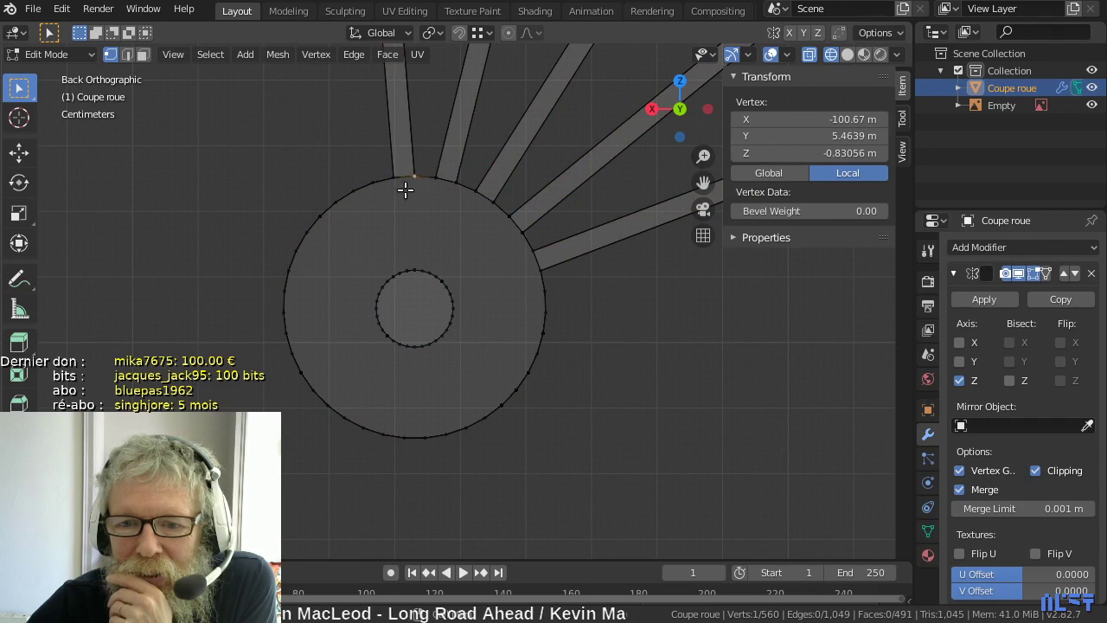
left_click(404, 201)
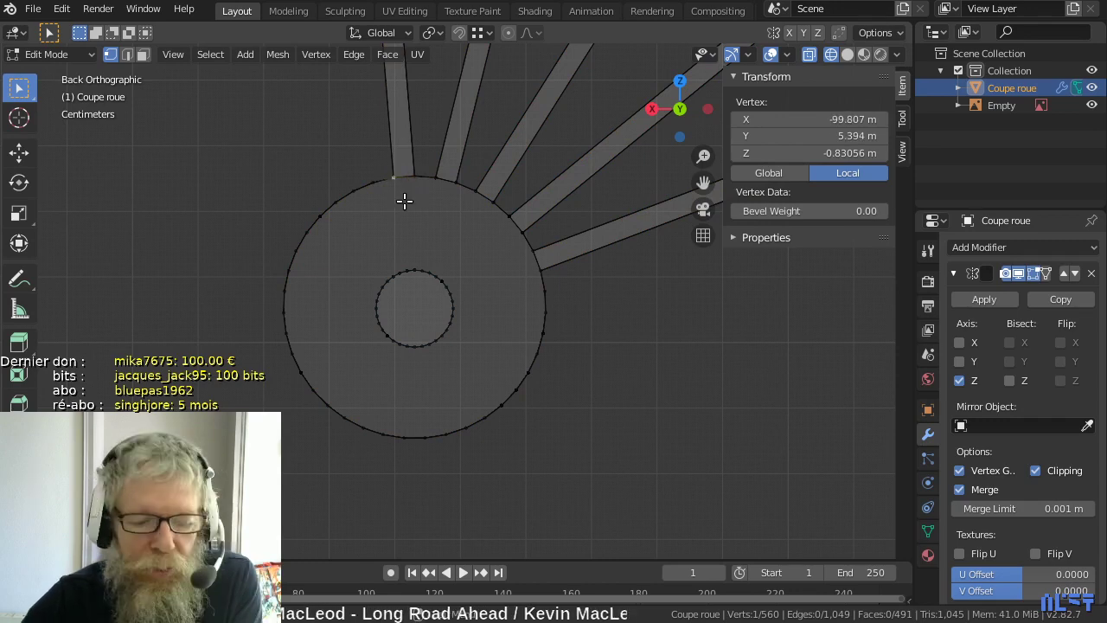
key("shift+a")
left_click(393, 203)
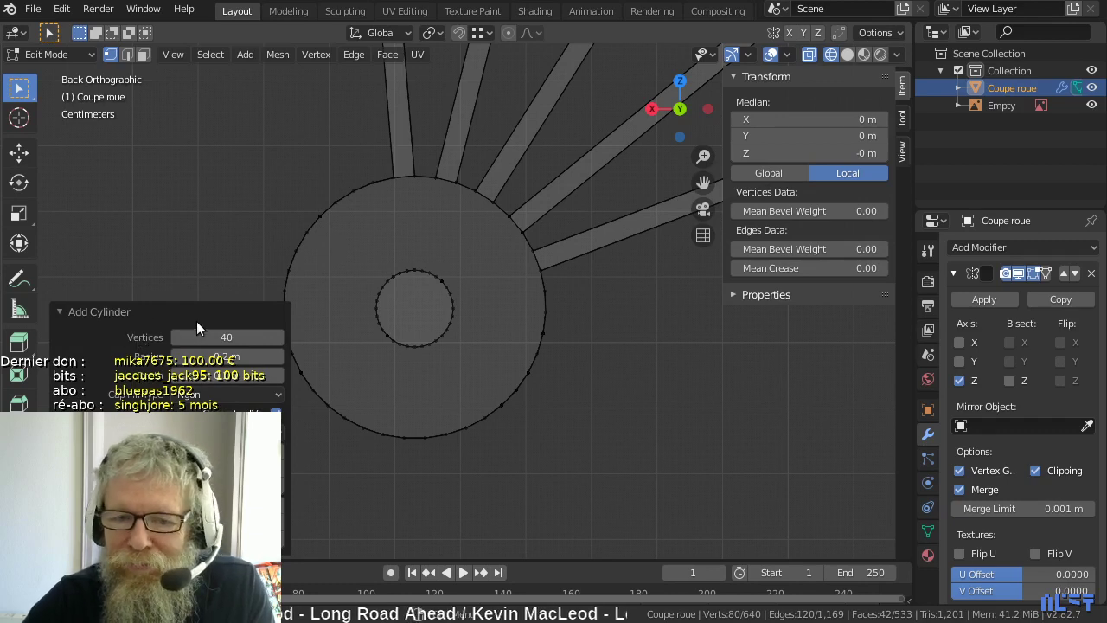
left_click(279, 245)
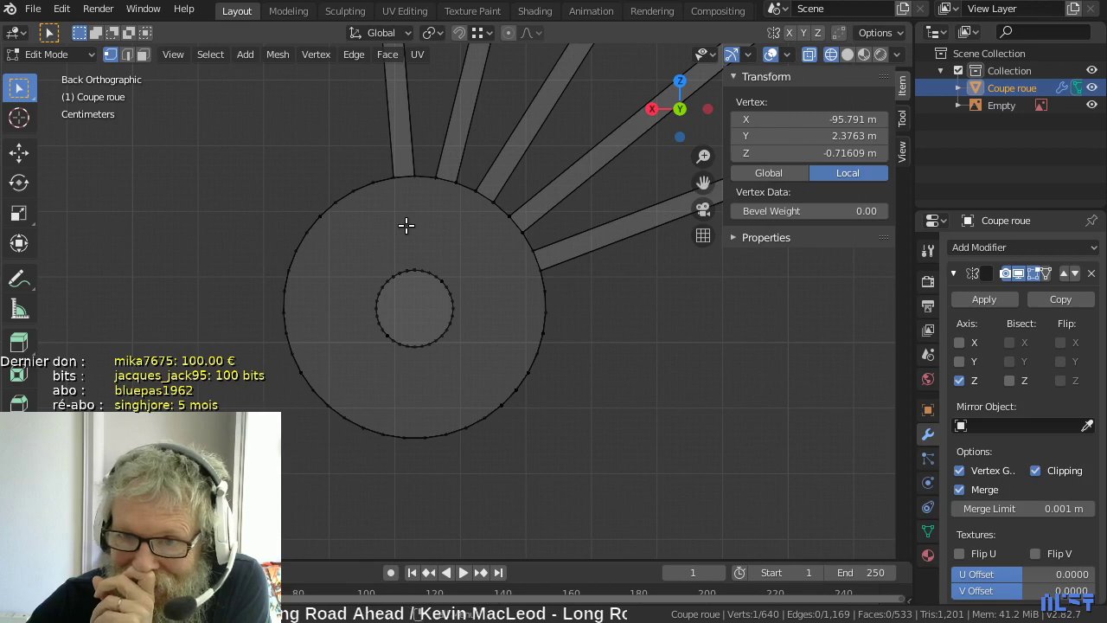
scroll(407, 225, "up", 2)
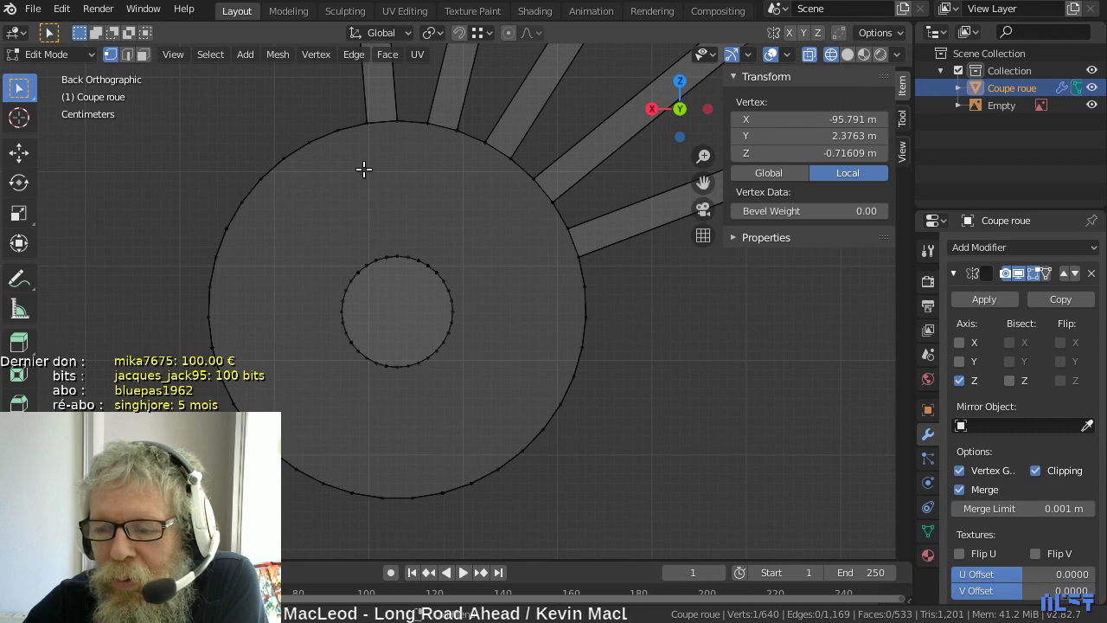
- Orbit to a perspective view of the hub and turn X-ray off
left_click(366, 123)
scroll(386, 149, "up", 3)
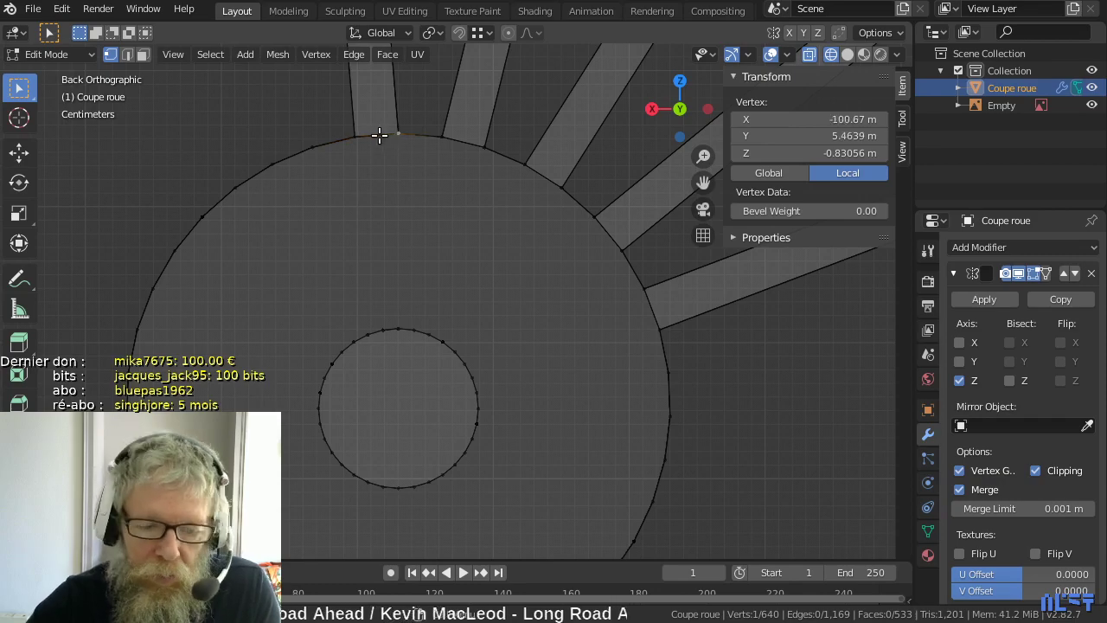
key("2")
left_click(377, 137)
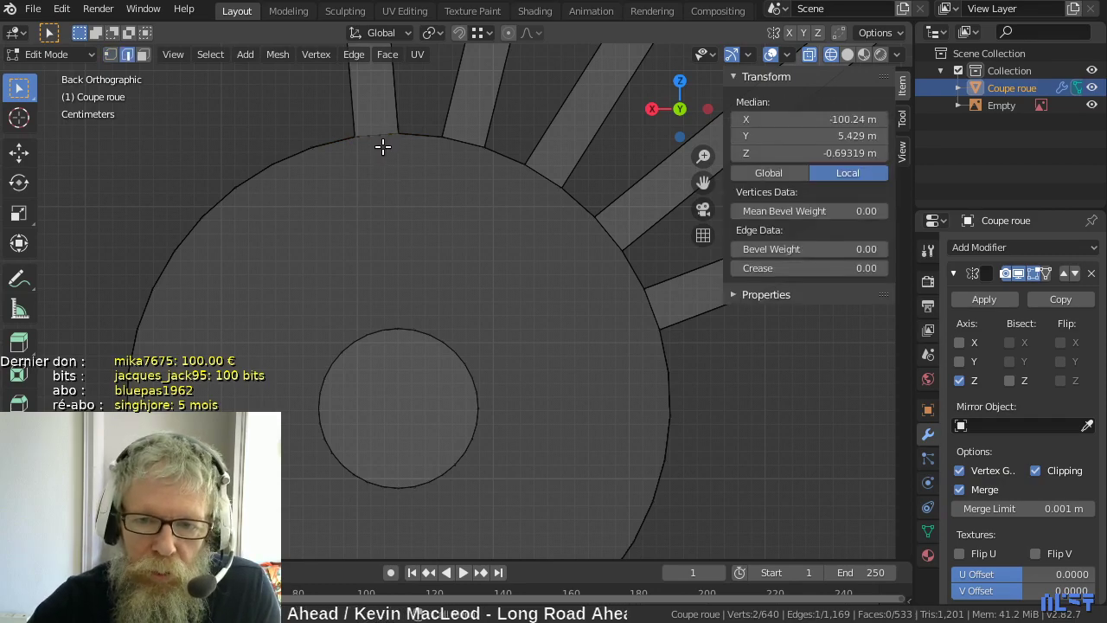
middle_click_drag(383, 146, 415, 222)
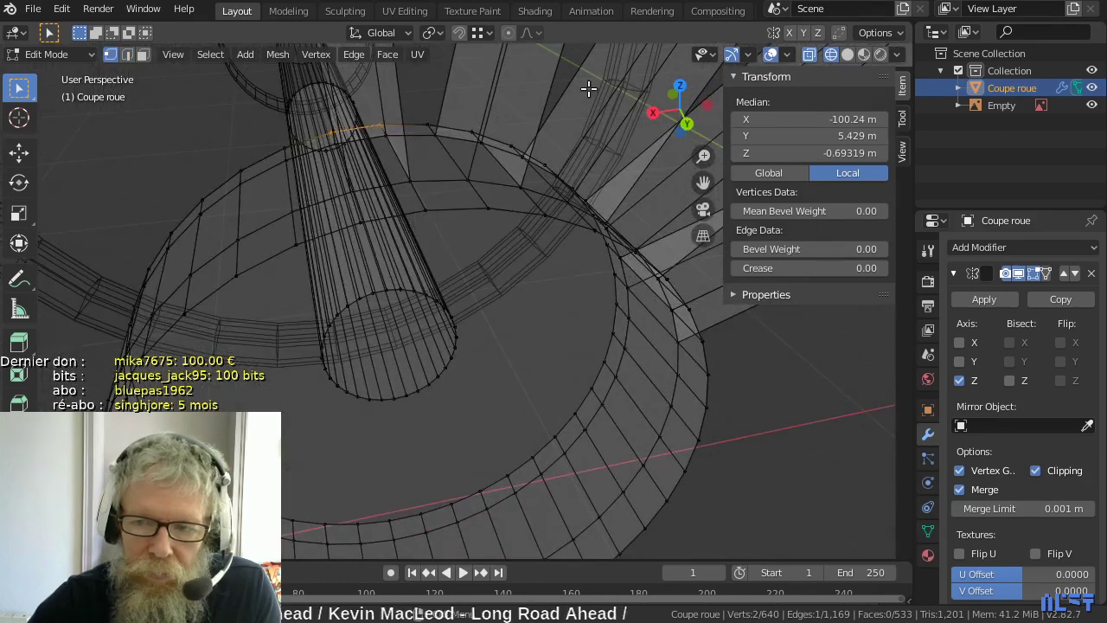
left_click(809, 55)
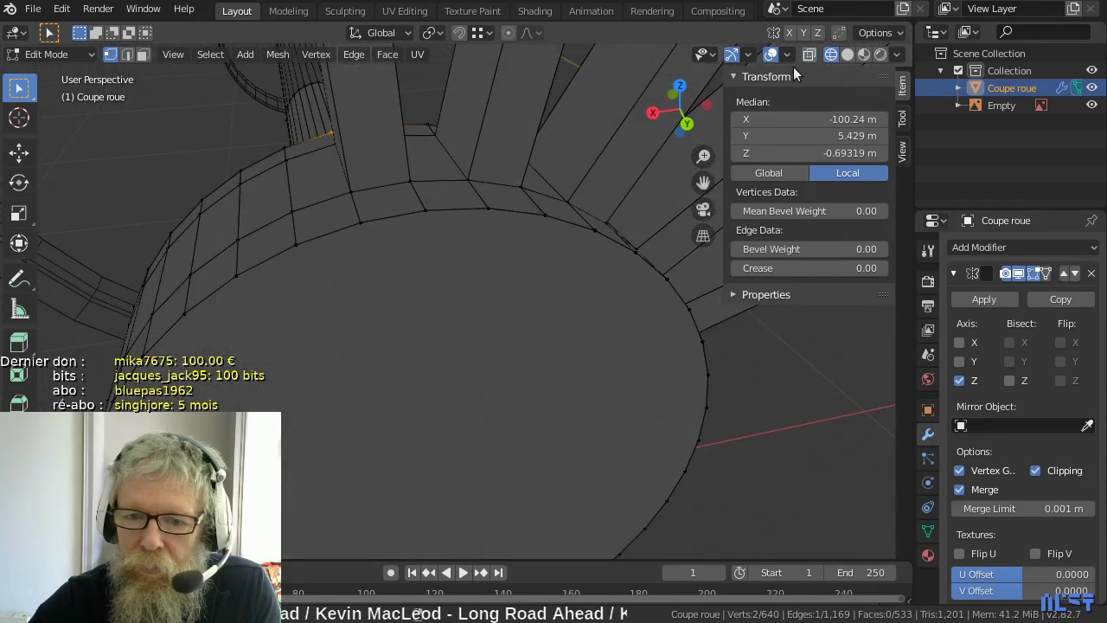
- Pick a face on the hub's rim, switching between vertex and face select
left_click(361, 221)
key("3")
left_click(390, 218)
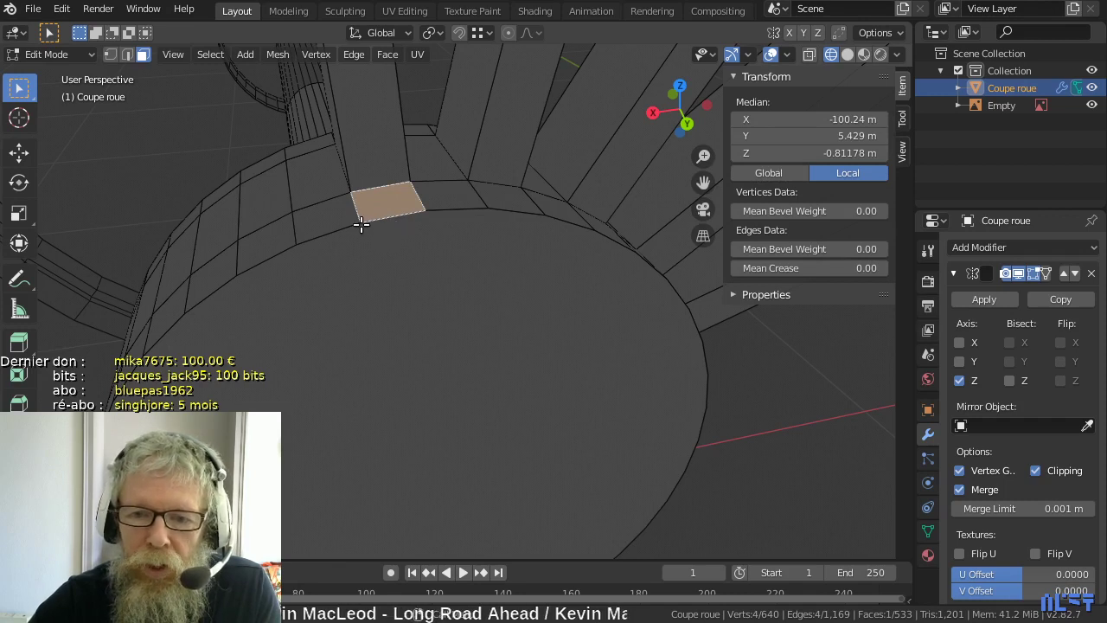
key("1")
left_click(432, 213)
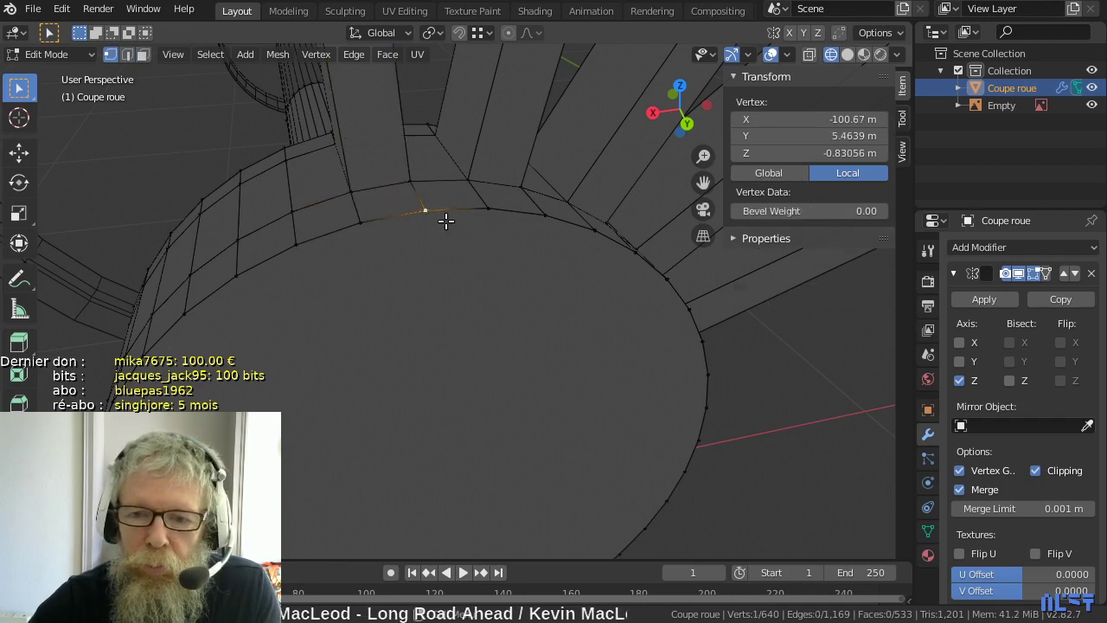
key("3")
left_click(447, 196)
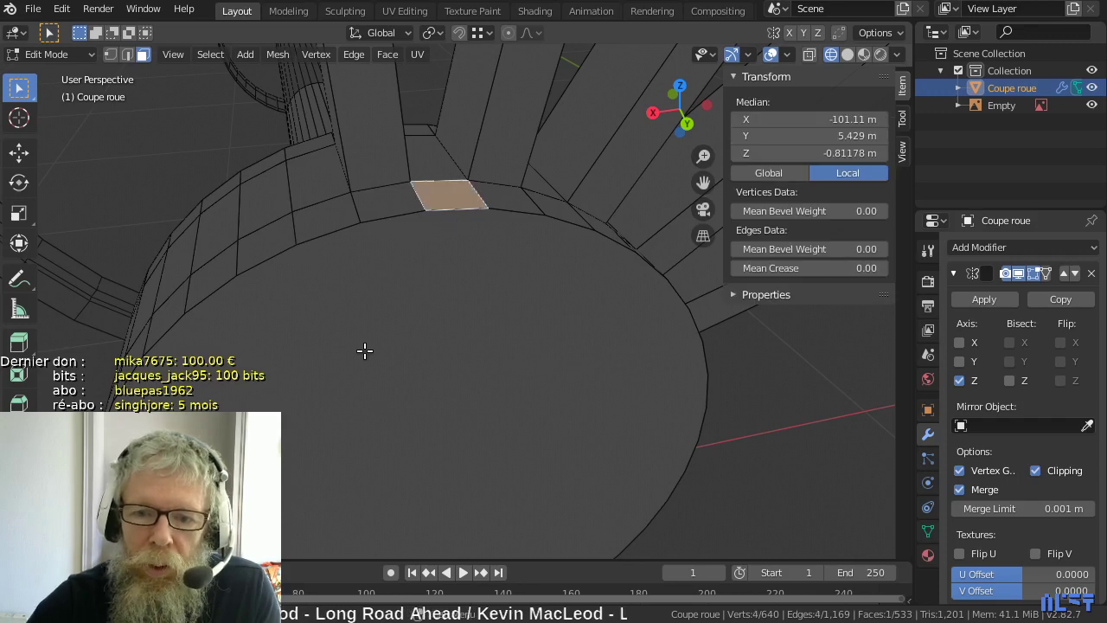
- Select a hub rim face and grow it to the whole linked hub disc and spokes
key("1")
left_click(297, 248)
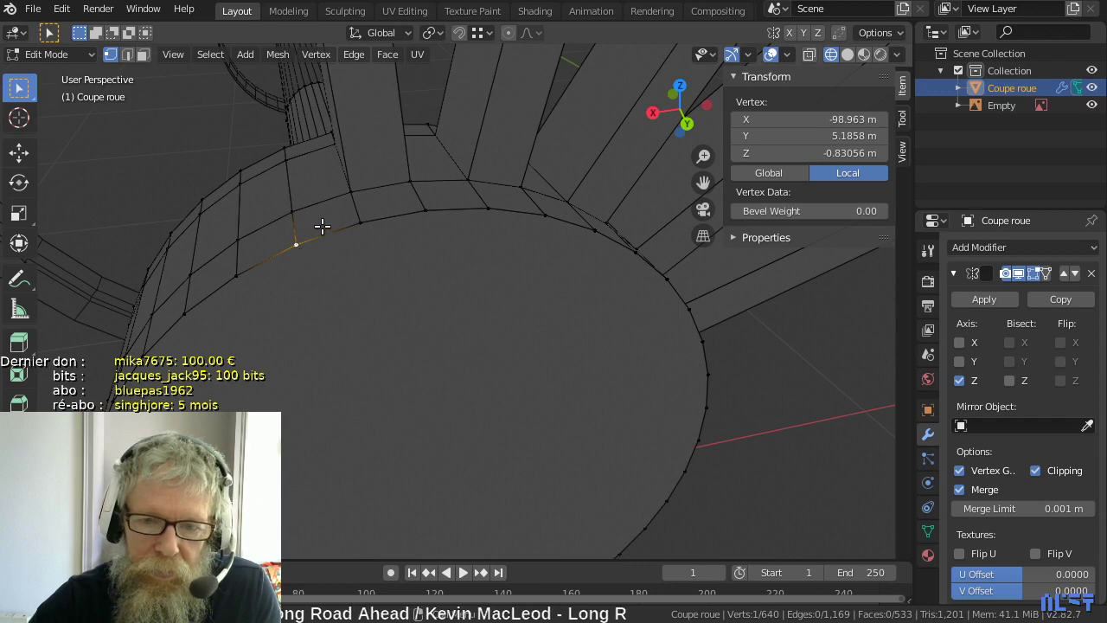
key("3")
left_click(321, 229)
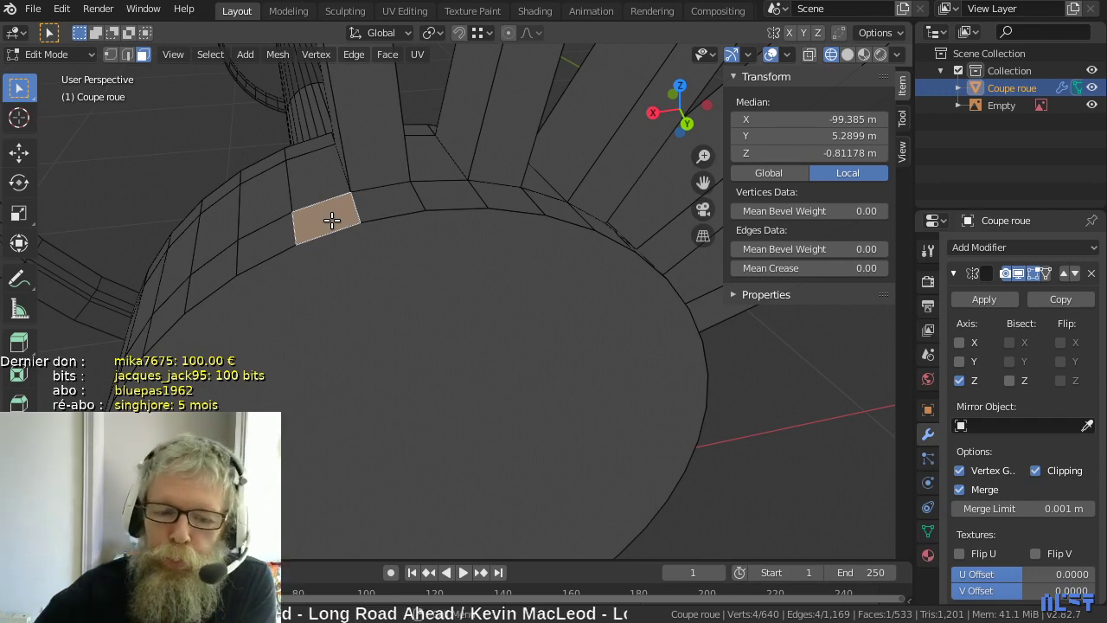
key("1")
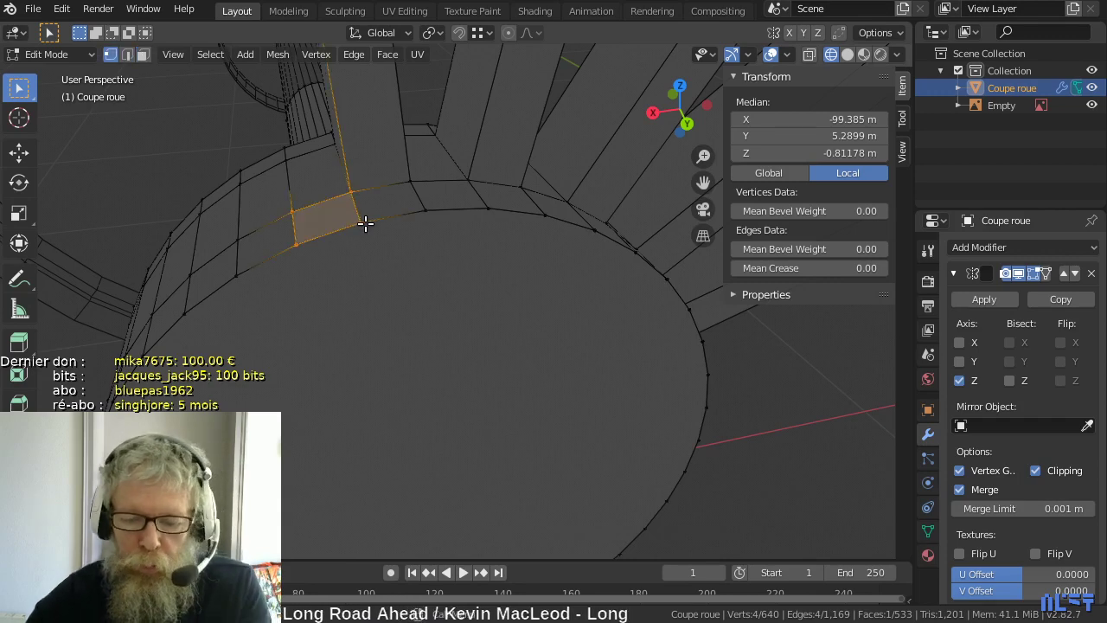
key("l")
scroll(365, 223, "down", 5)
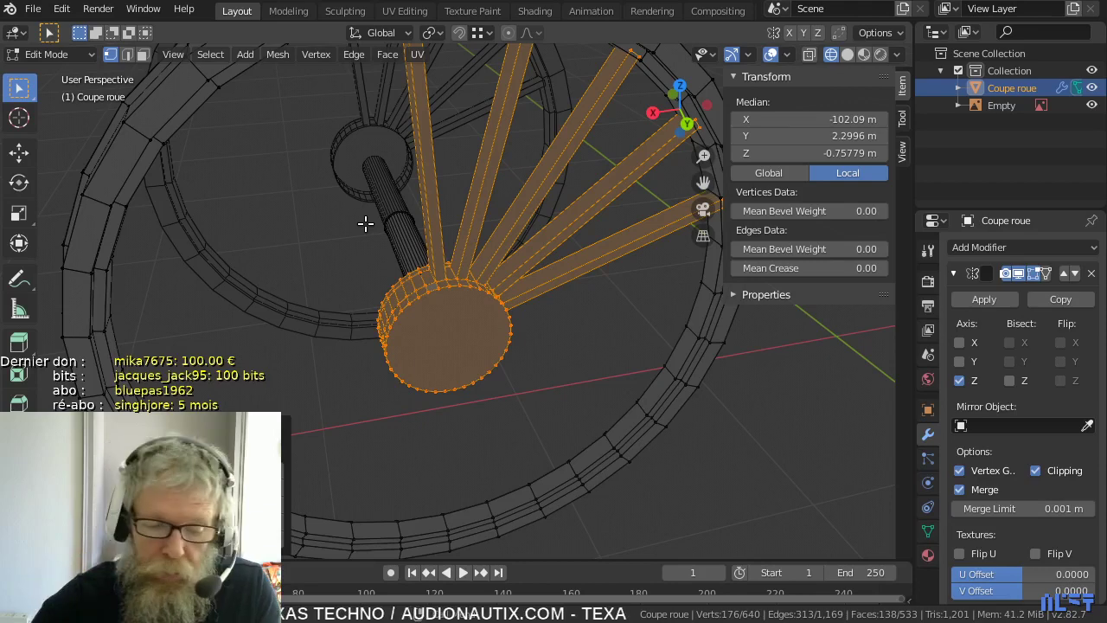
- Delete the hub and spokes, then add a new cylinder to the mesh
key("x")
left_click(363, 224)
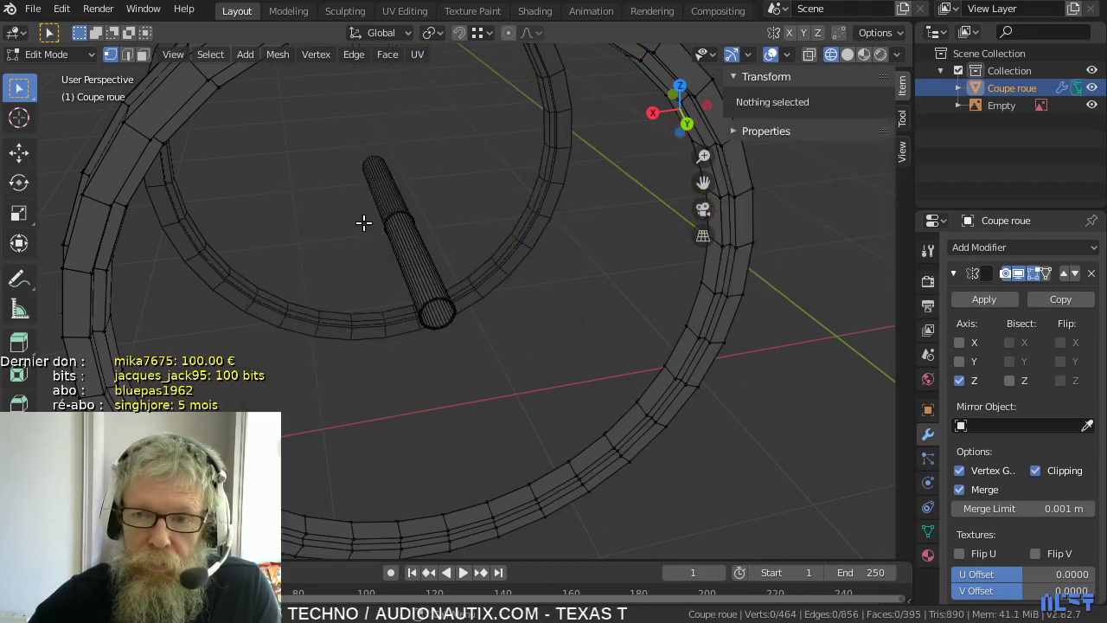
key("shift+a")
left_click(404, 247)
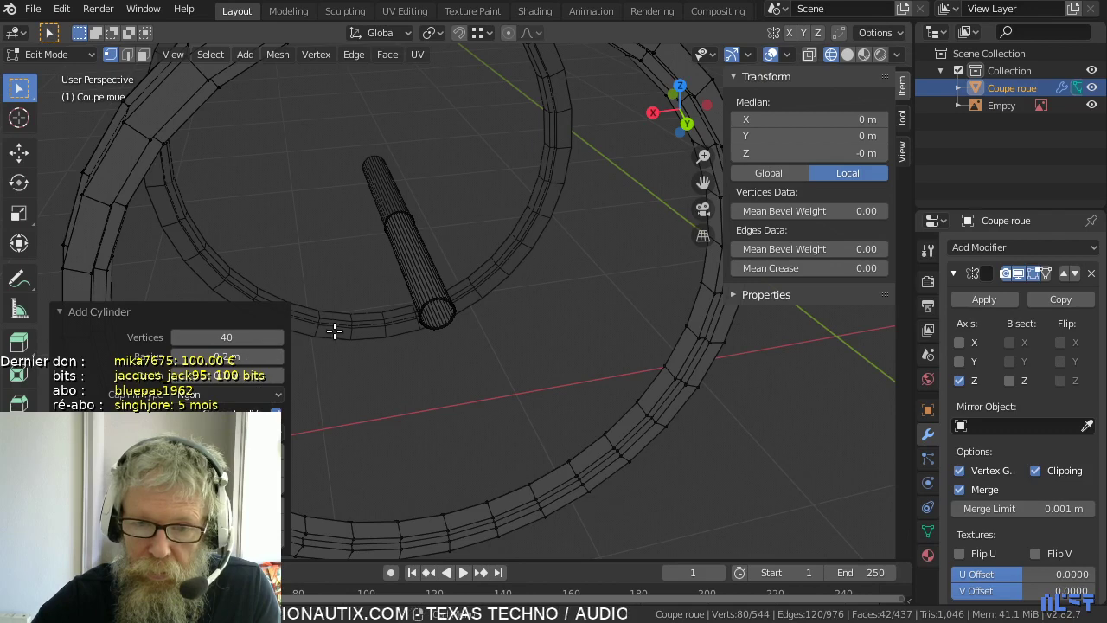
- Deselect all, then box-select and delete the new cylinder's vertices
key("alt+a")
scroll(335, 330, "down", 8)
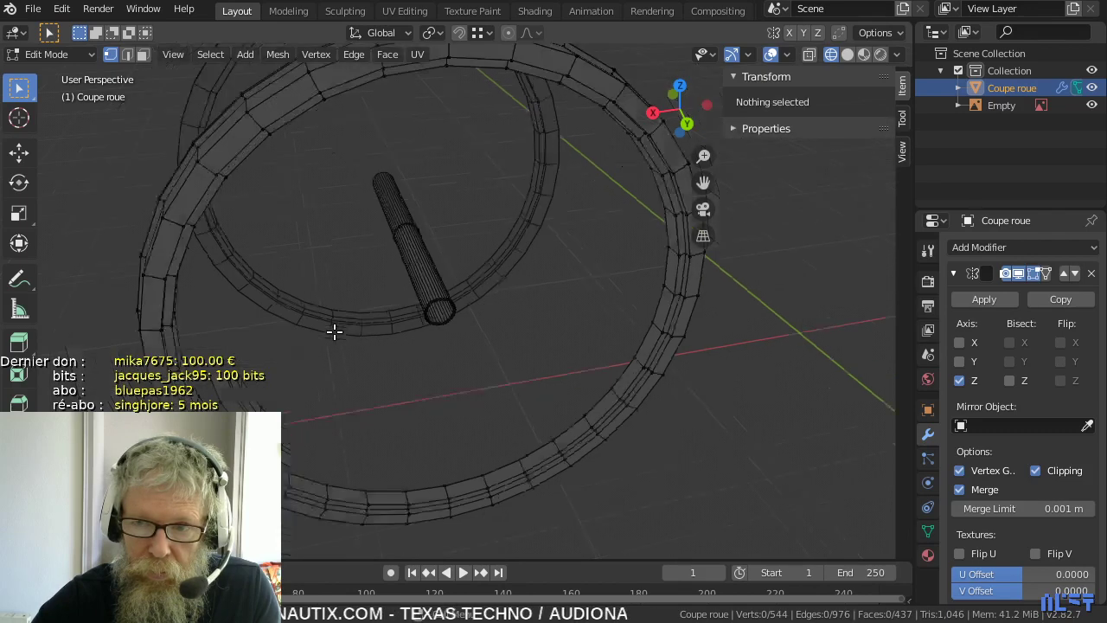
scroll(334, 330, "down", 2)
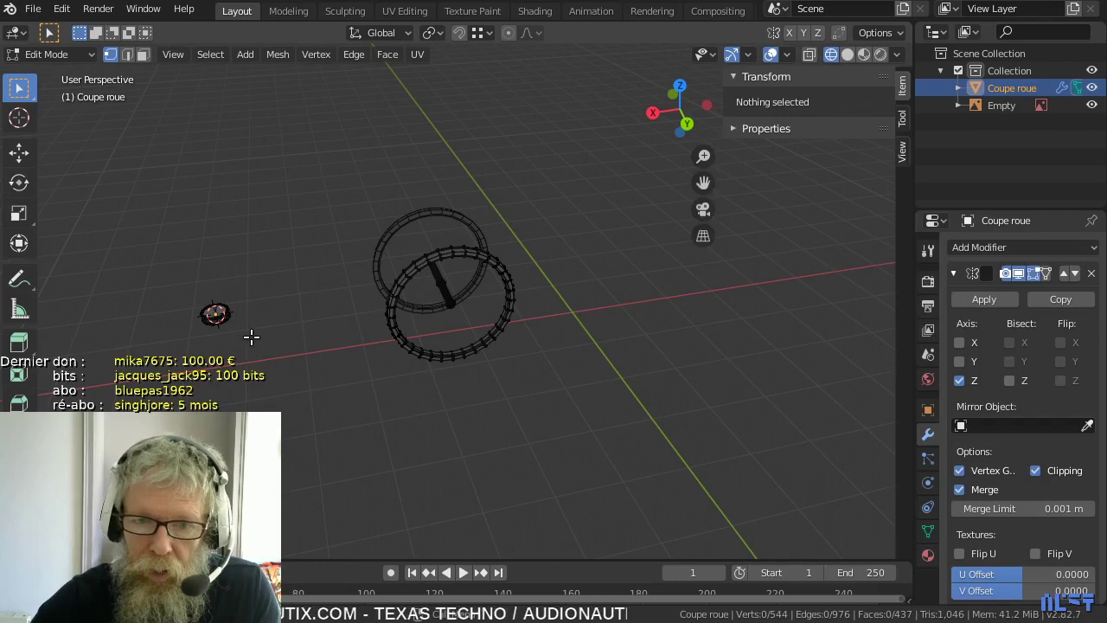
middle_click_drag(250, 336, 452, 346, "shift")
scroll(425, 347, "up", 3)
scroll(425, 346, "up", 4)
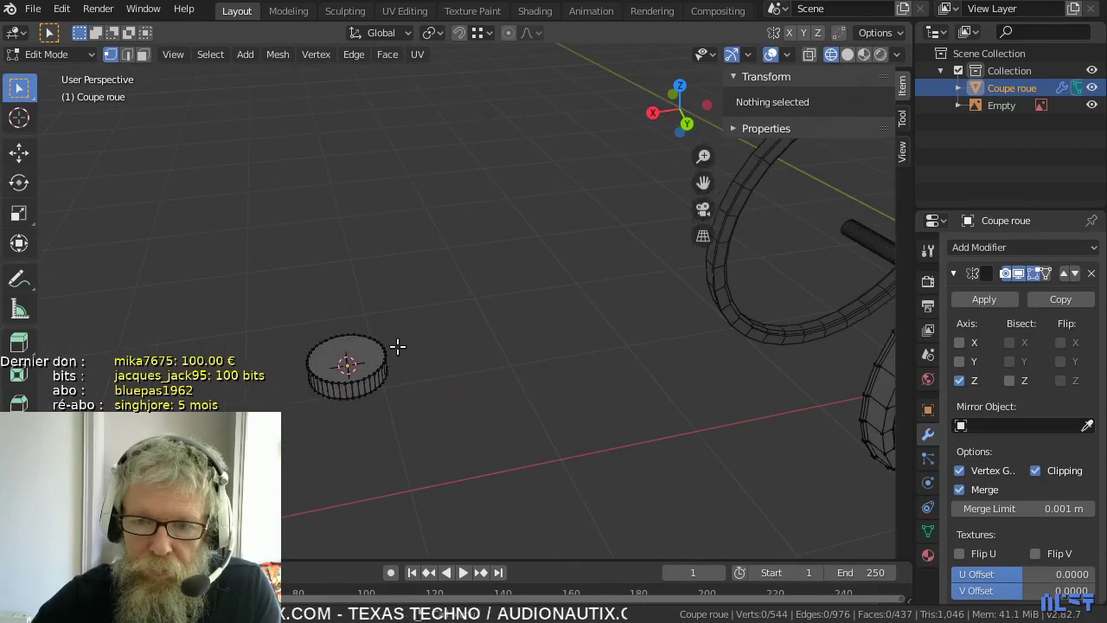
left_click_drag(270, 313, 447, 421)
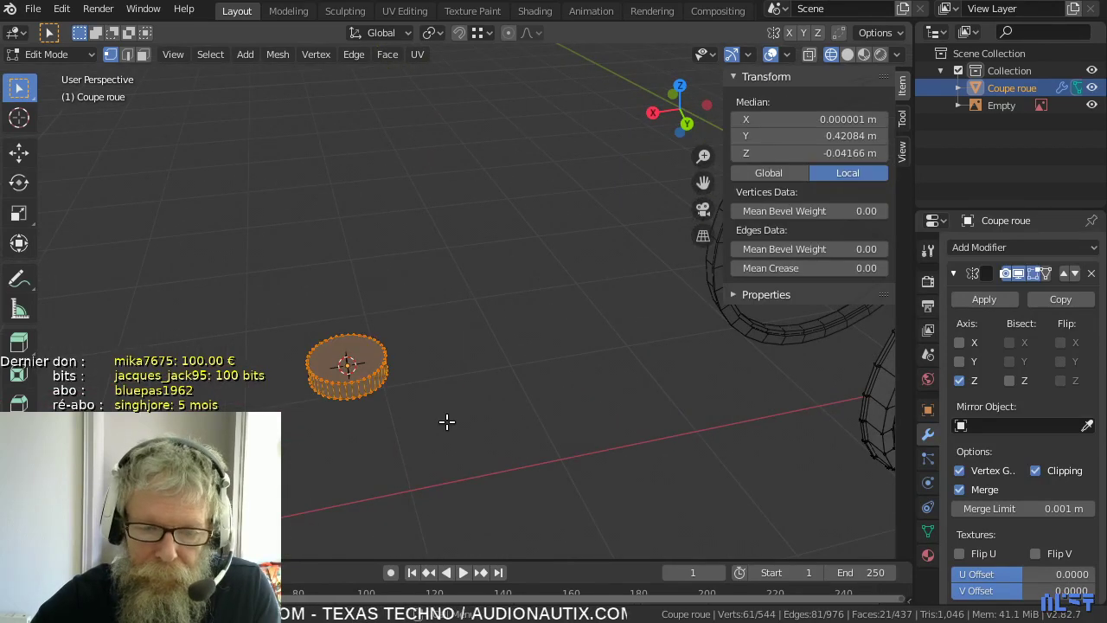
key("x")
left_click(440, 398)
- Box-select and delete the leftover cylinder arcs, with X-ray turned on
left_click_drag(284, 329, 455, 435)
key("x")
left_click(428, 397)
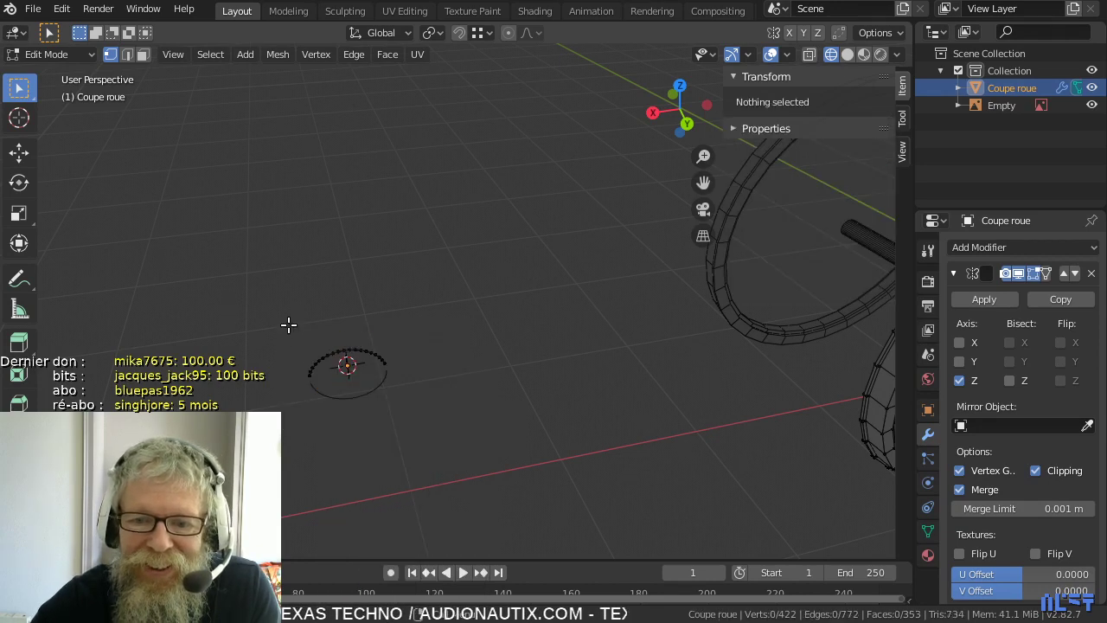
left_click_drag(289, 324, 485, 488)
key("x")
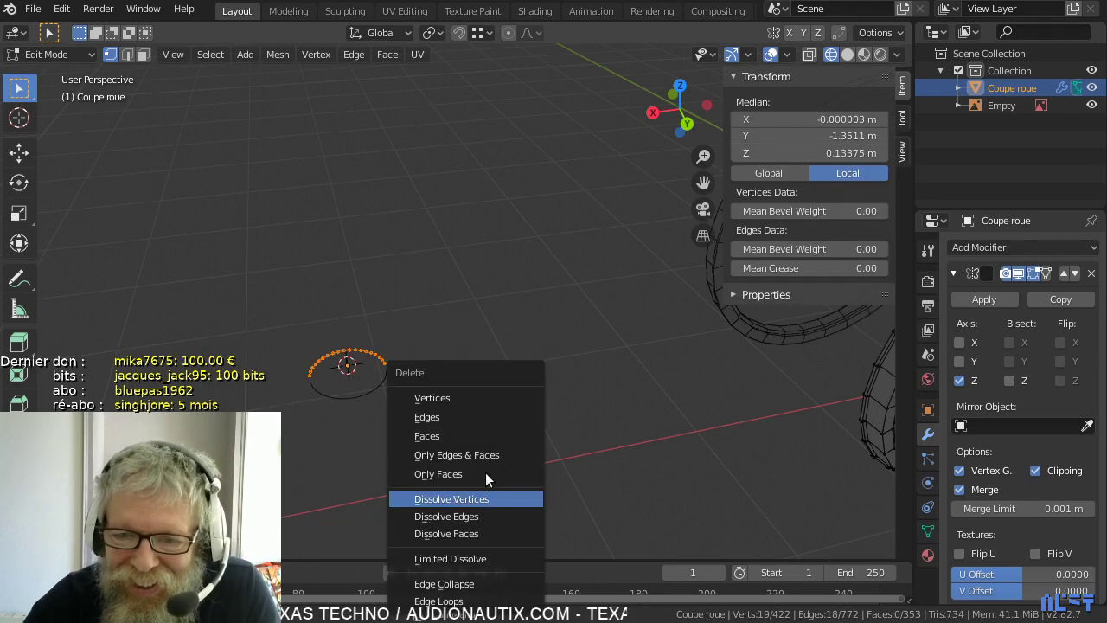
left_click(492, 402)
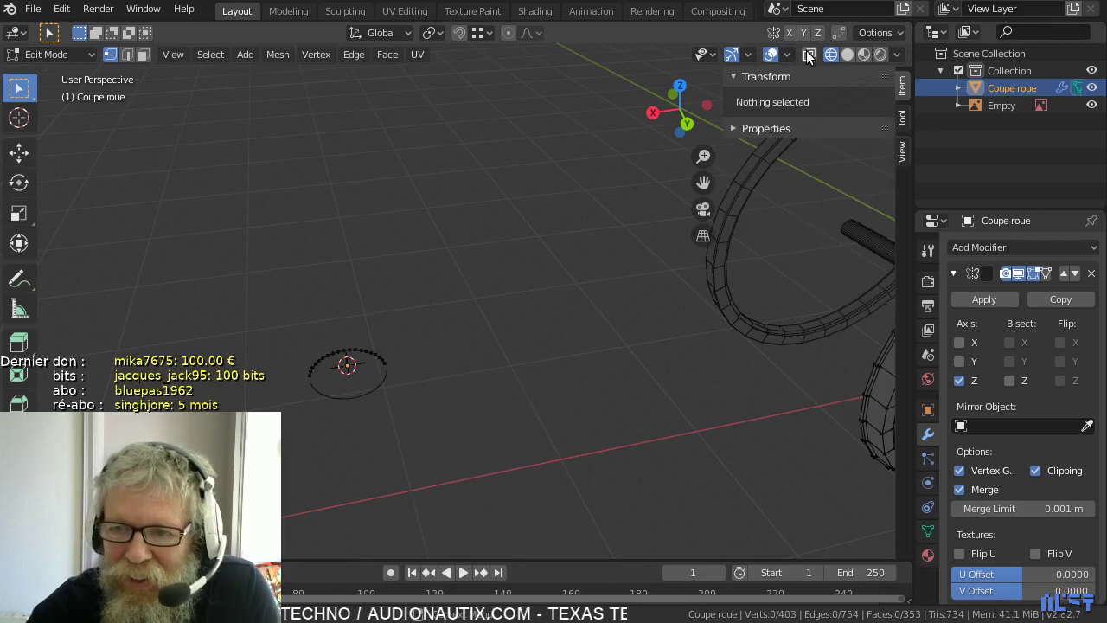
key("alt+z")
left_click_drag(266, 300, 423, 410)
key("x")
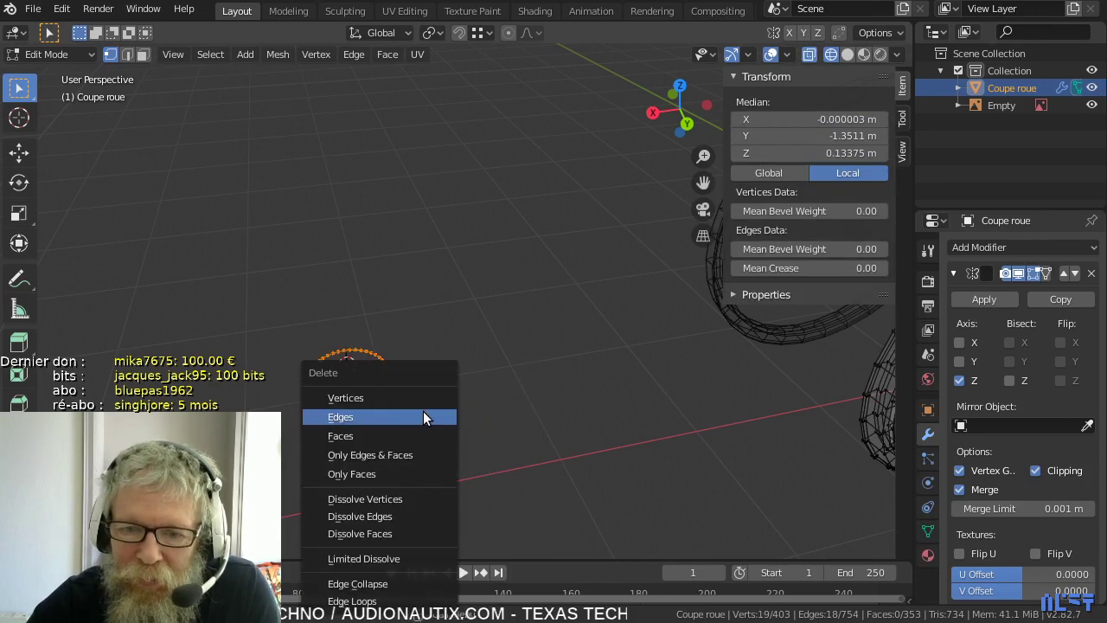
left_click(414, 396)
scroll(475, 394, "down", 2)
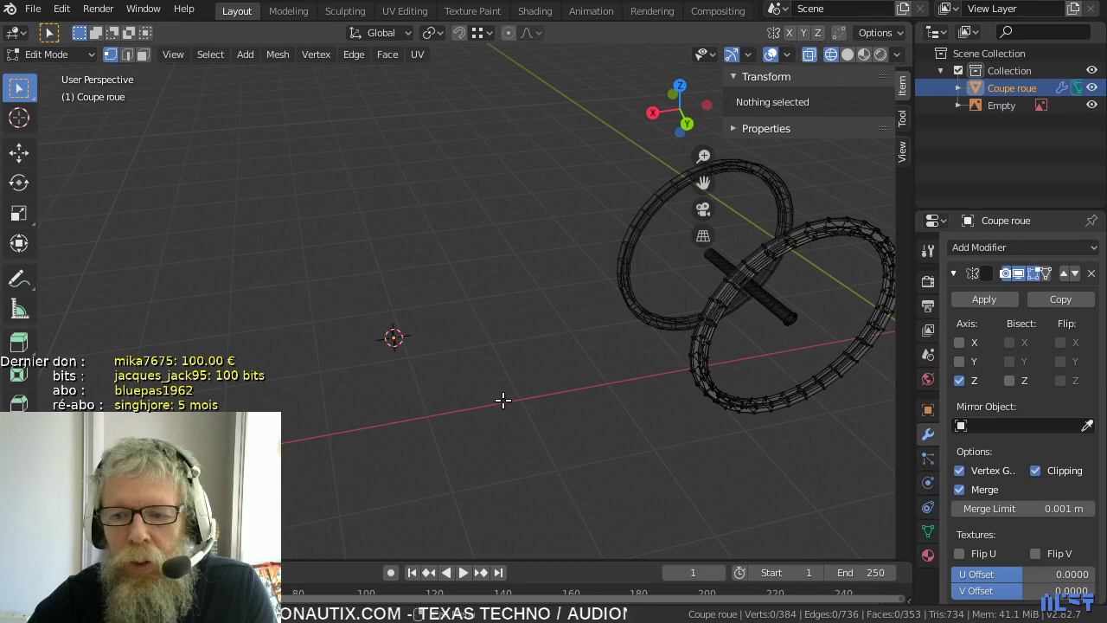
- Select the connected axle piece, keeping half its vertices selected
left_click(787, 315)
key("ctrl+l")
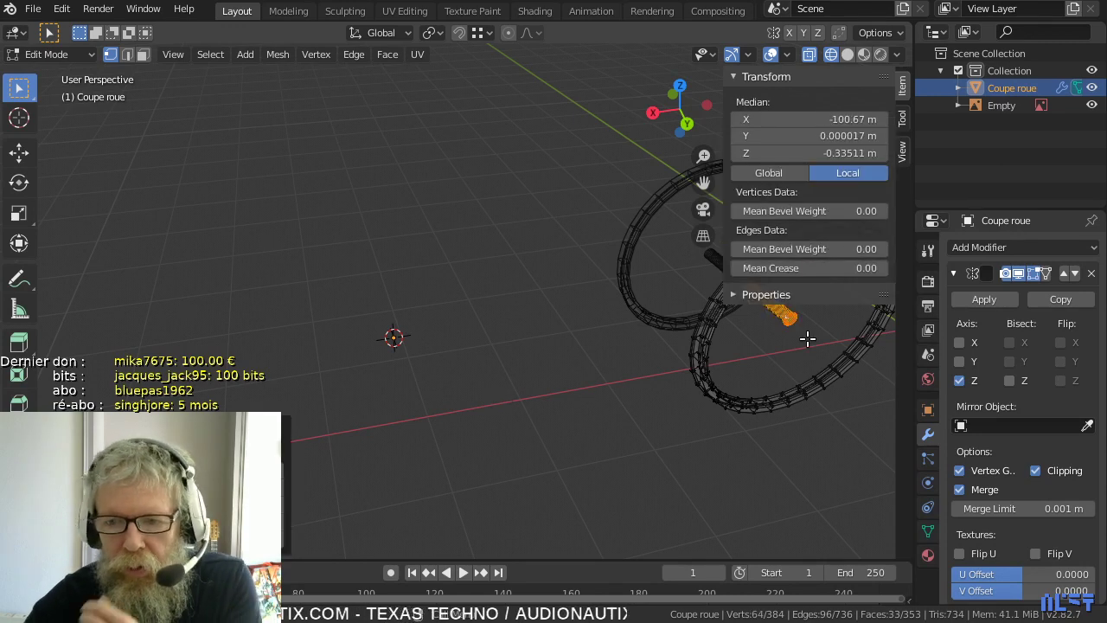
middle_click_drag(810, 349, 580, 327)
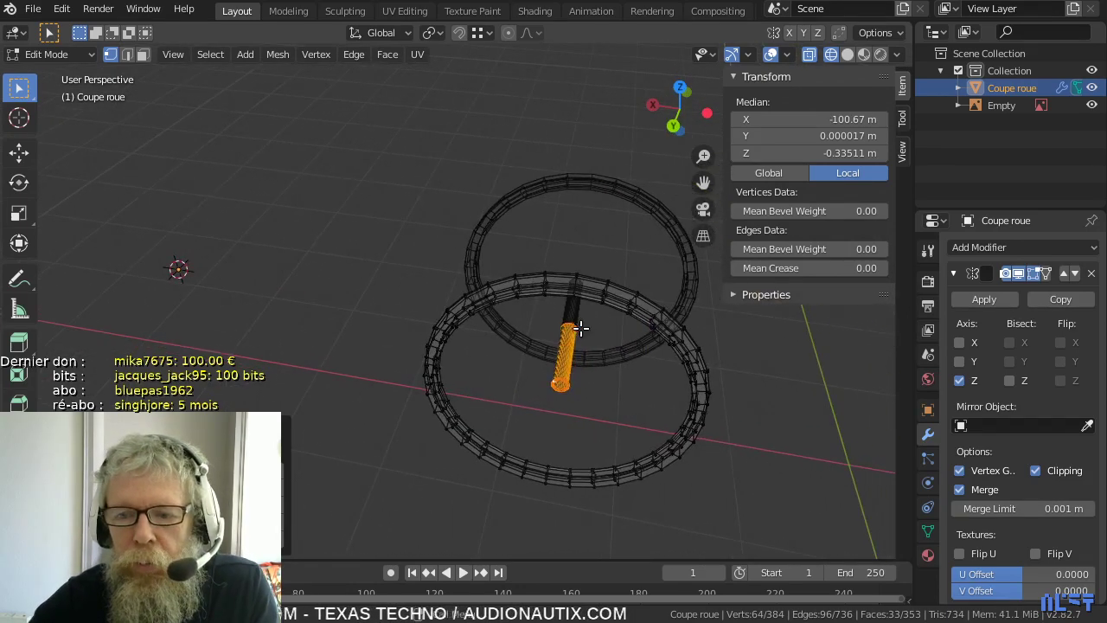
key("ctrl+z")
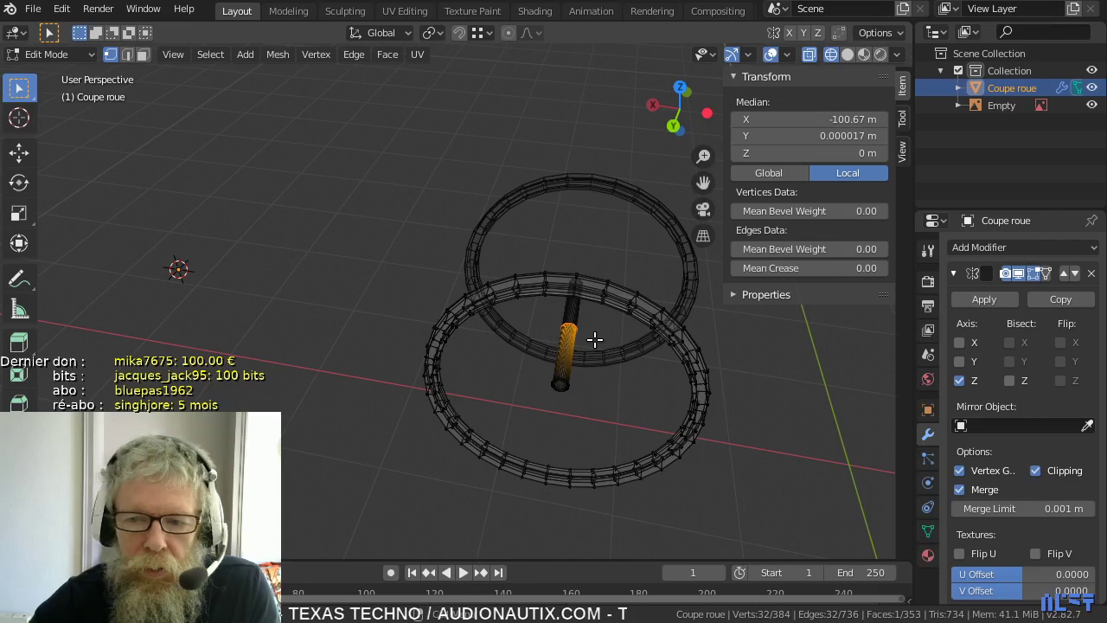
- Snap the 3D cursor to the selected axle part and return to Object Mode
key("shift+s")
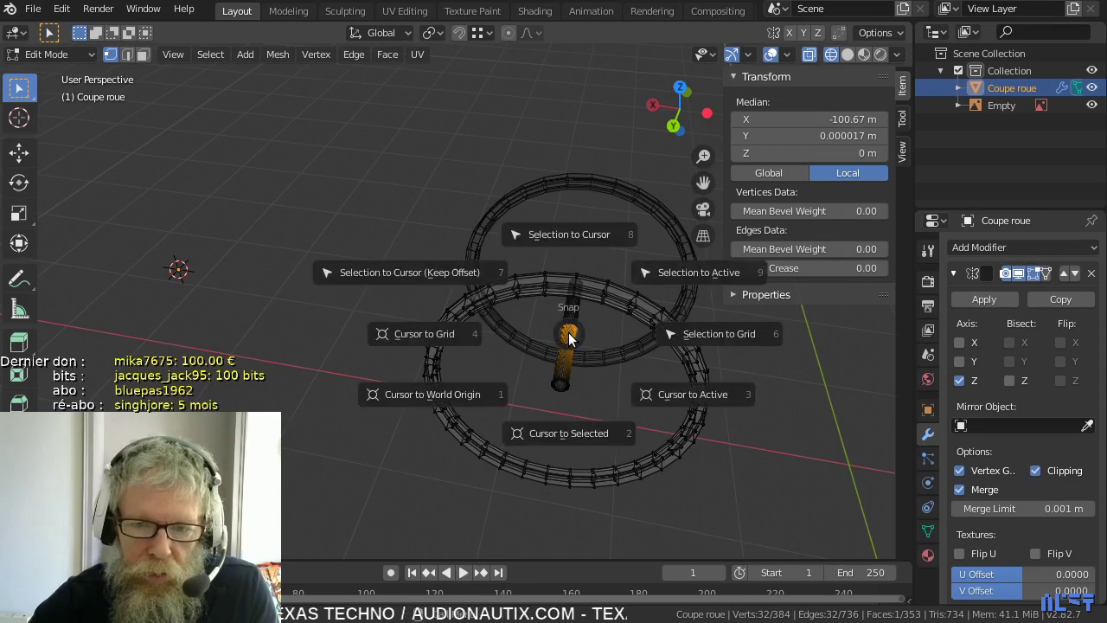
key("Escape")
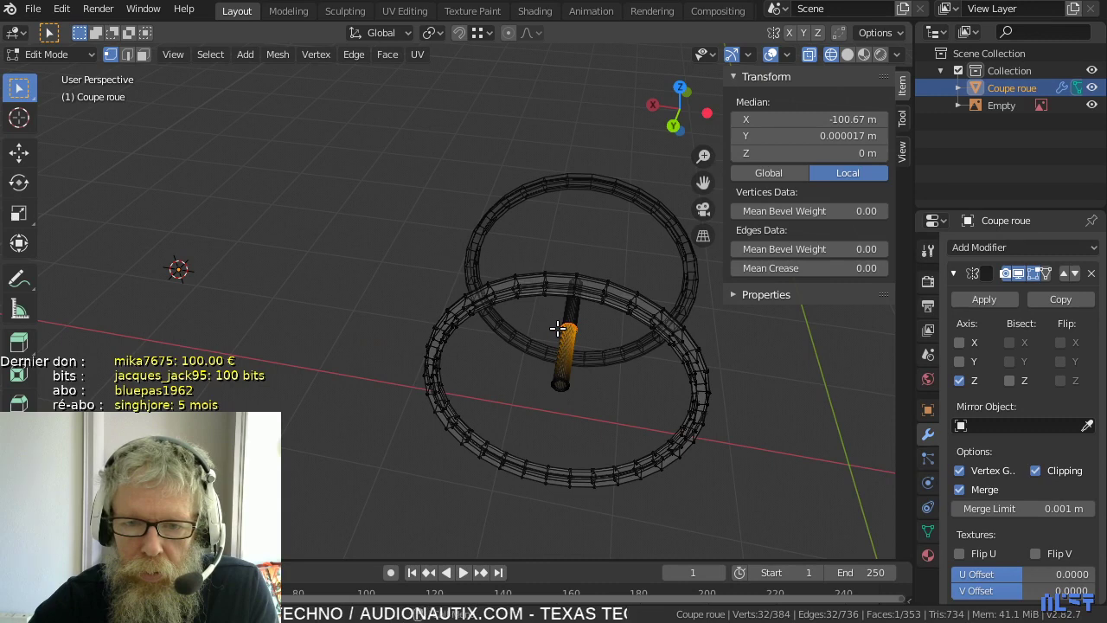
key("shift+s")
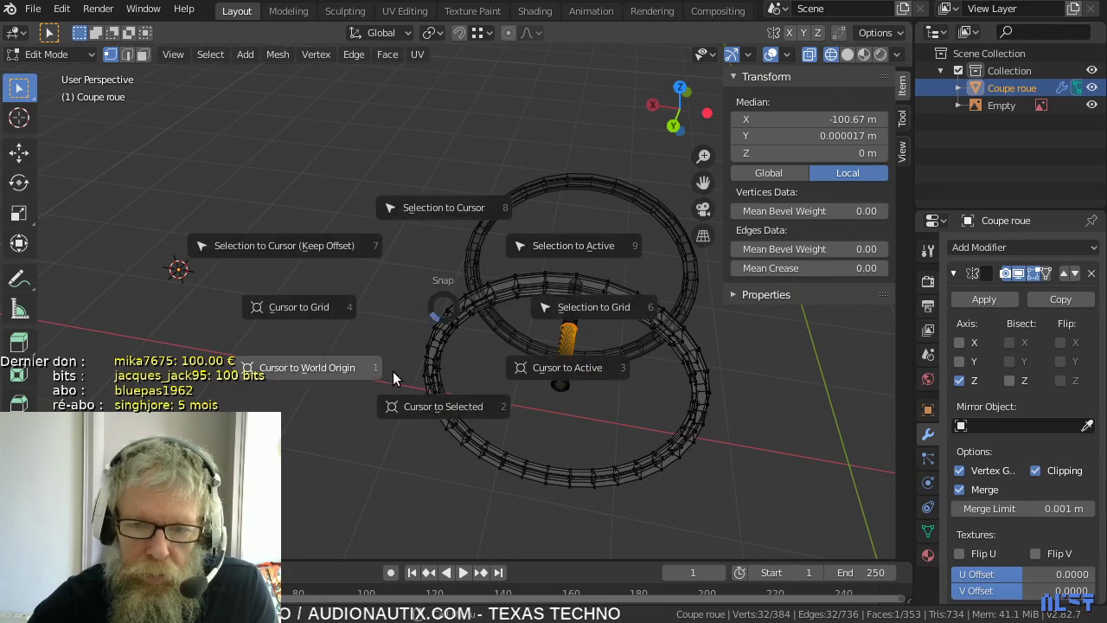
left_click(423, 403)
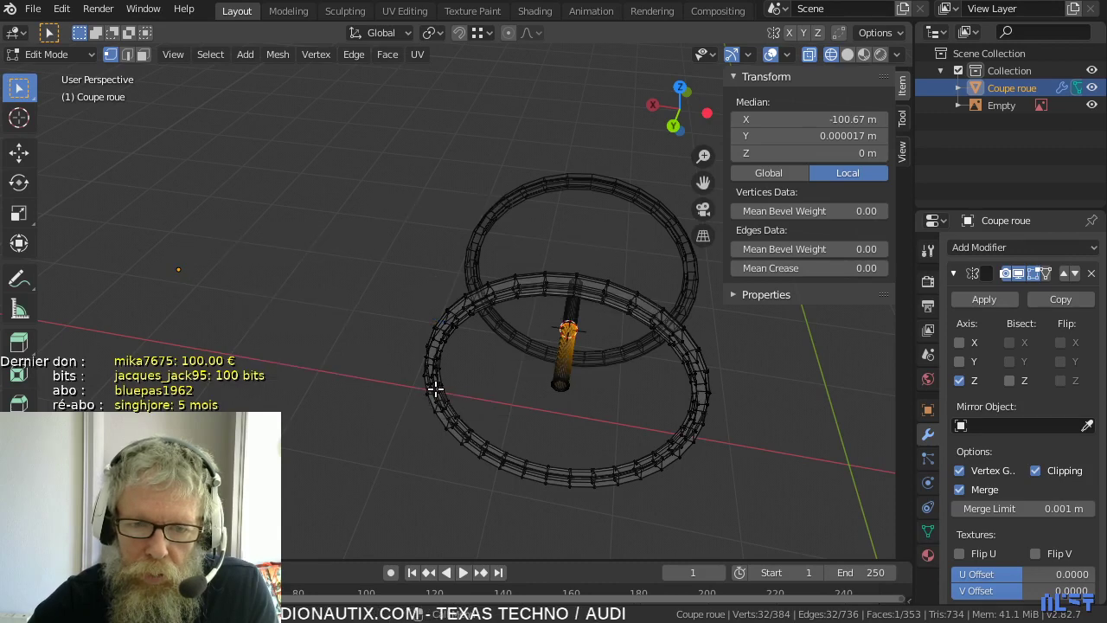
key("Tab")
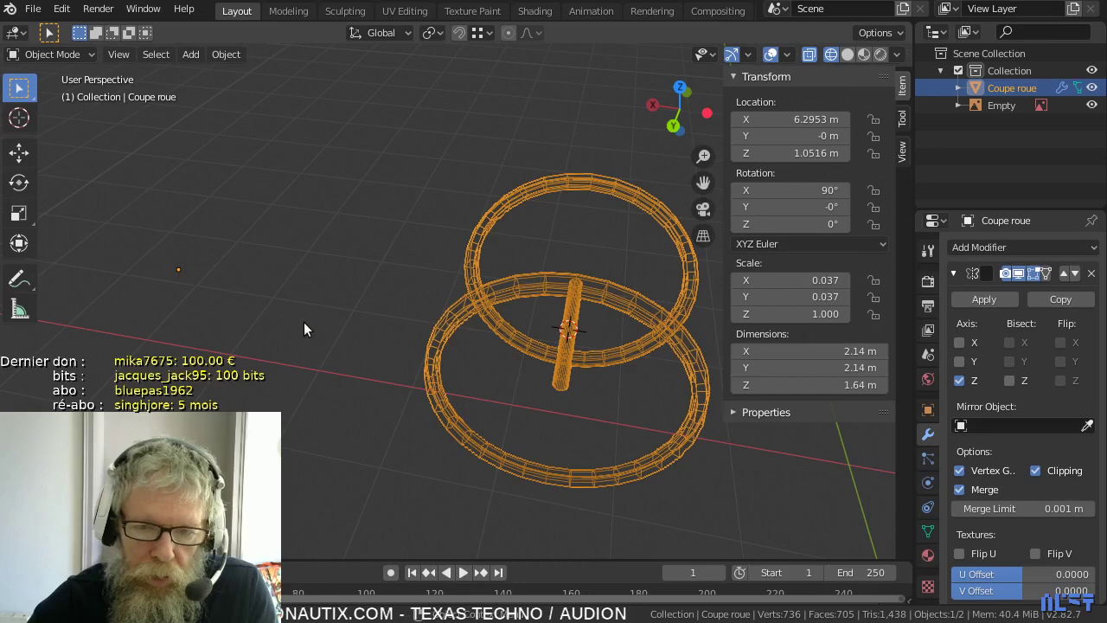
- Set the wheel's origin to the 3D cursor, giving Location X 2.5698 m
right_click(247, 284)
mouse_move(263, 281)
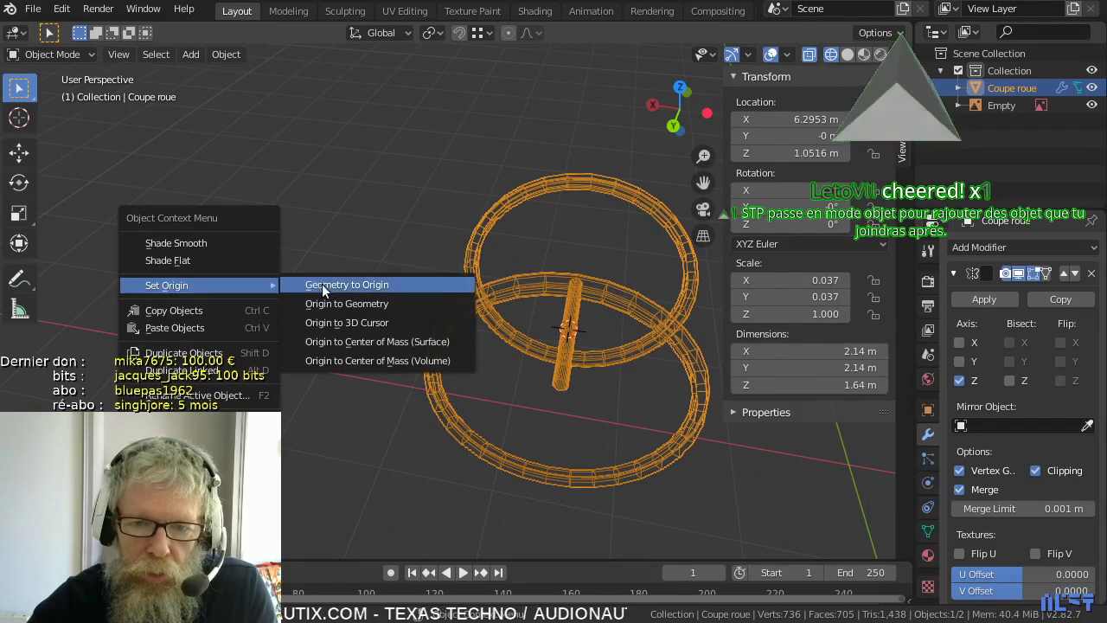
left_click(329, 321)
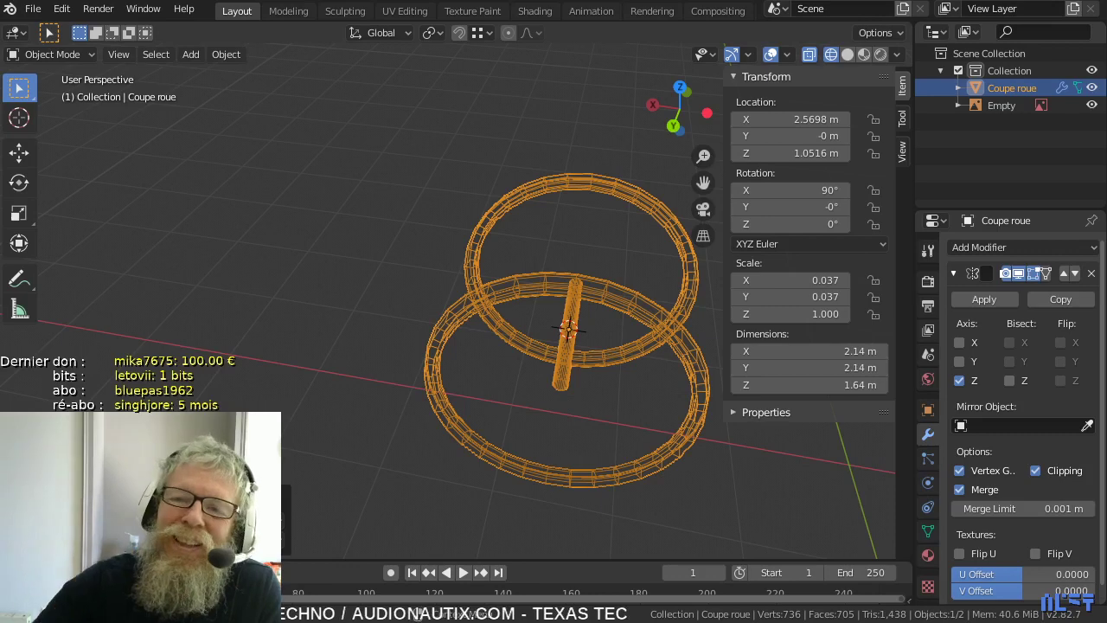
- Deselect, orbit and zoom in on the axle, then enter Edit Mode
left_click(366, 288)
middle_click_drag(366, 288, 458, 303)
scroll(414, 275, "up", 6)
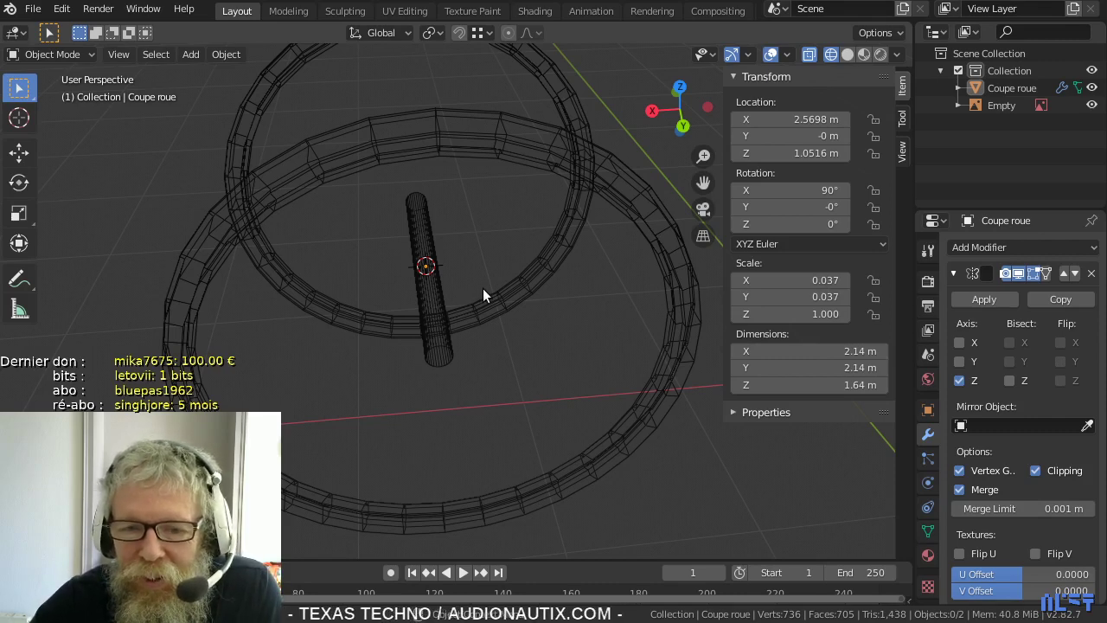
key("Tab")
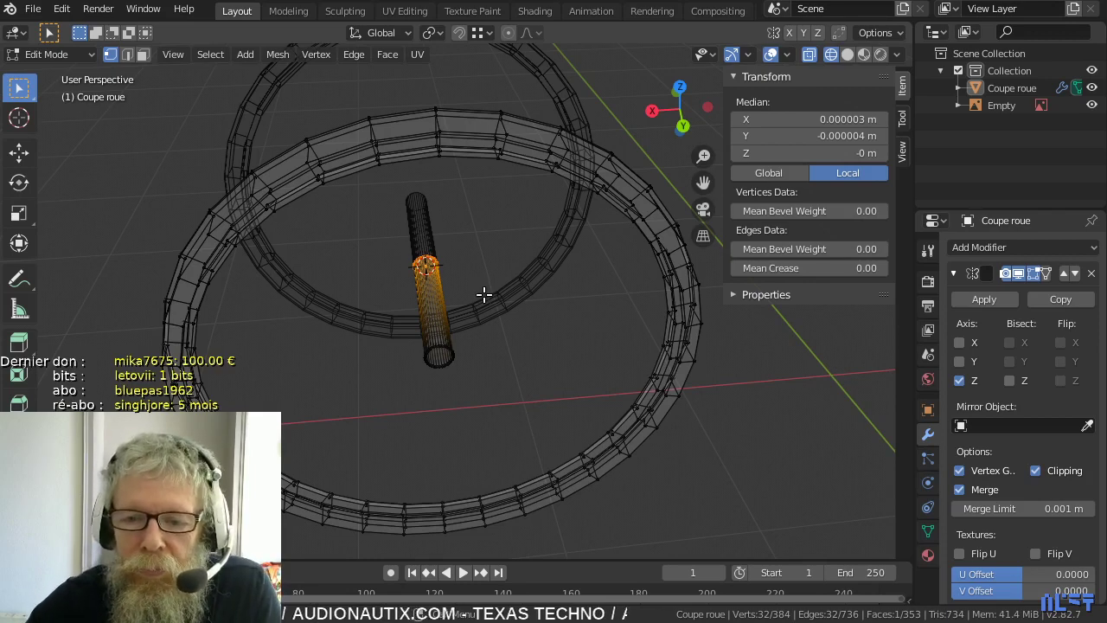
- Add a new cylinder object at the 3D cursor on the axle
key("Tab")
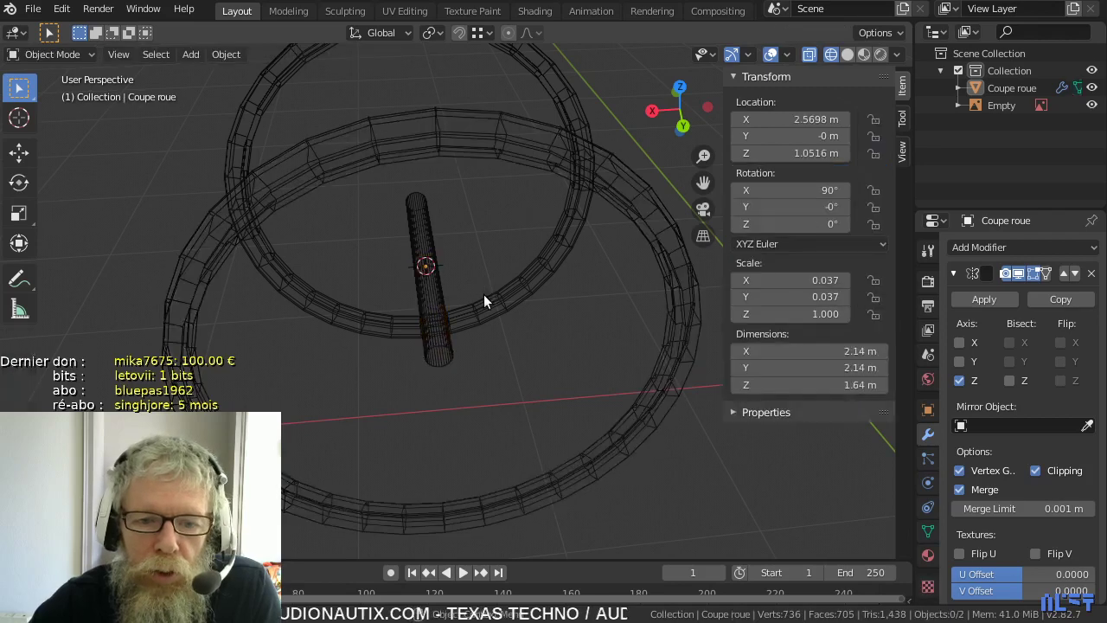
key("shift+a")
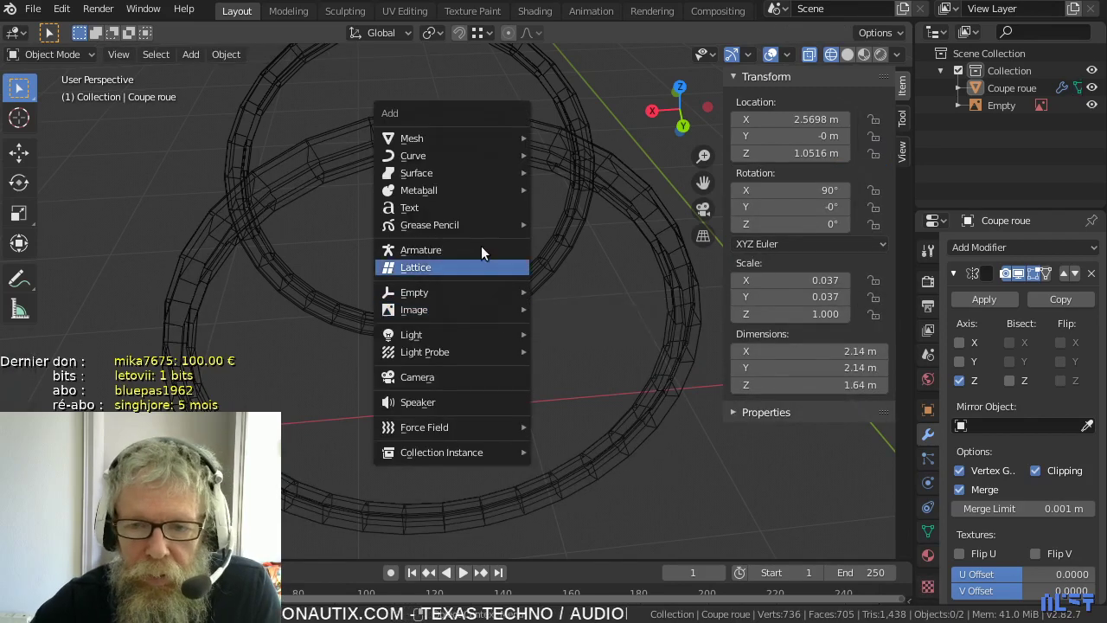
mouse_move(507, 186)
mouse_move(500, 141)
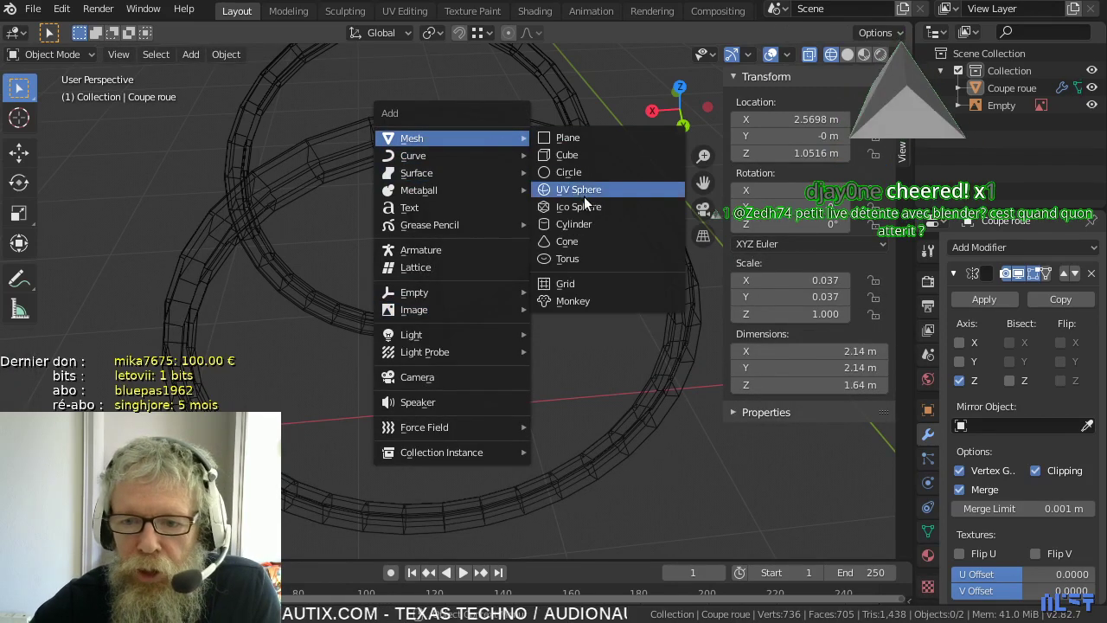
left_click(578, 223)
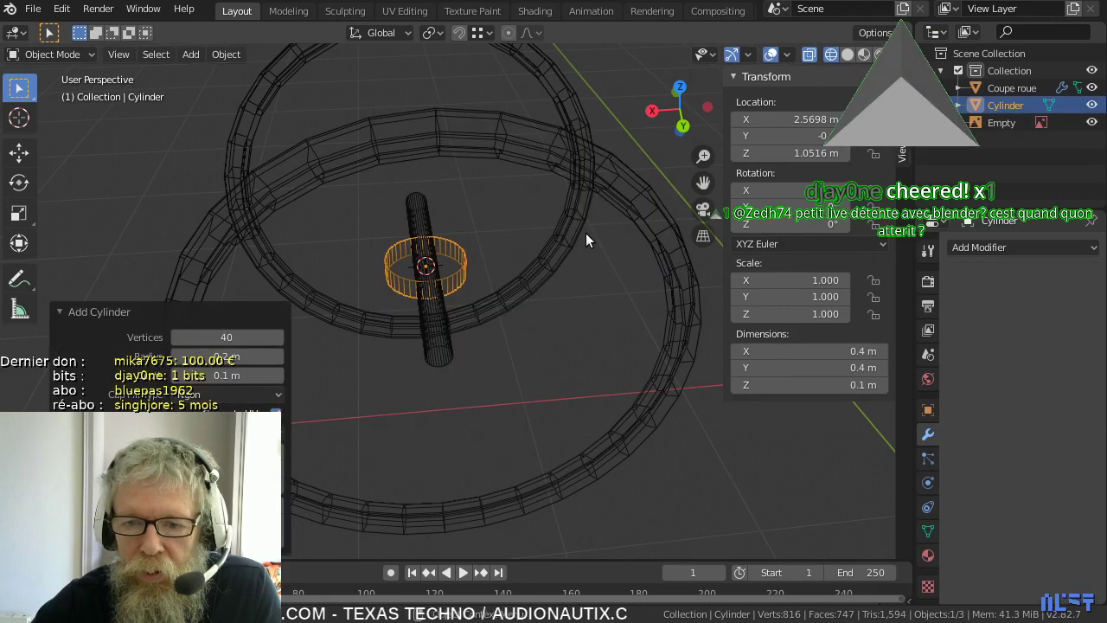
- Rotate the cylinder 90° about X and slide it 0.849 m along Y toward the rim
key("alt+a")
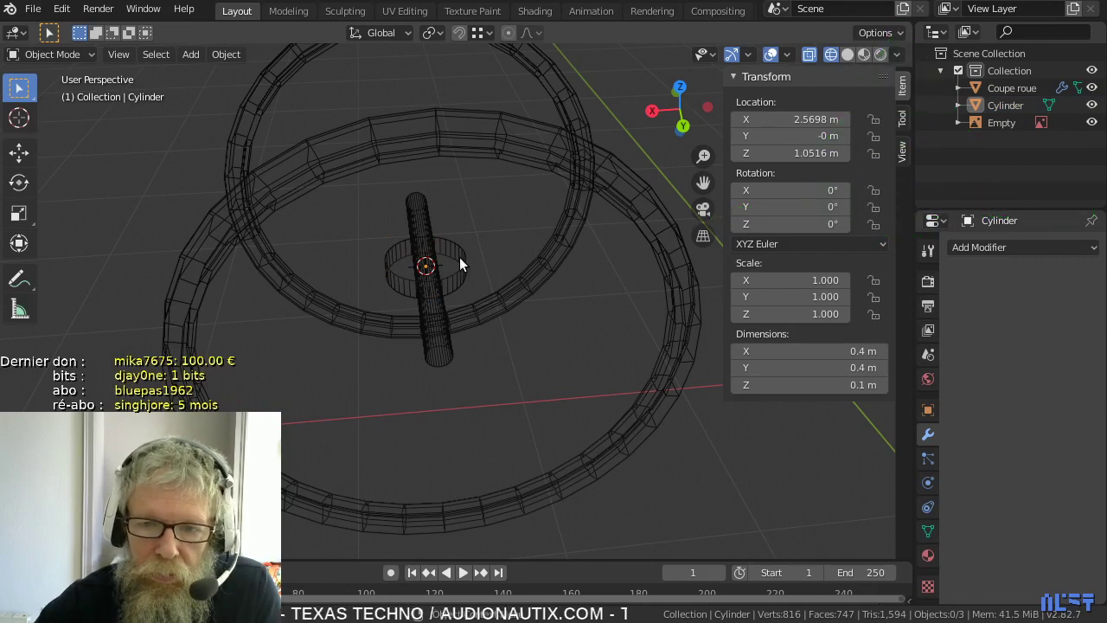
key("Tab")
type("r")
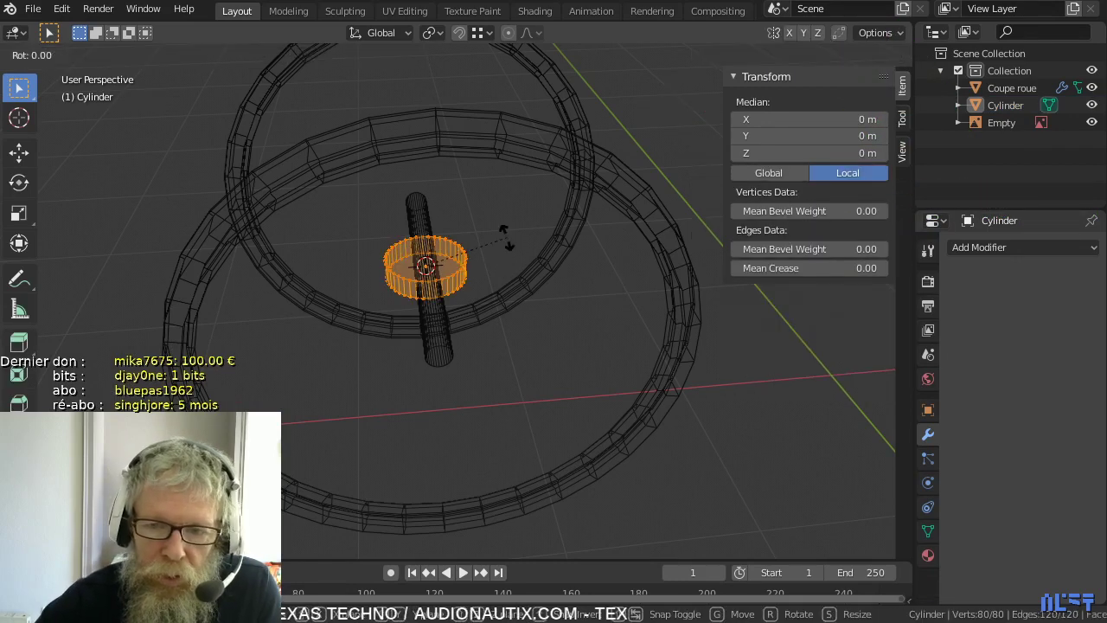
type("x90")
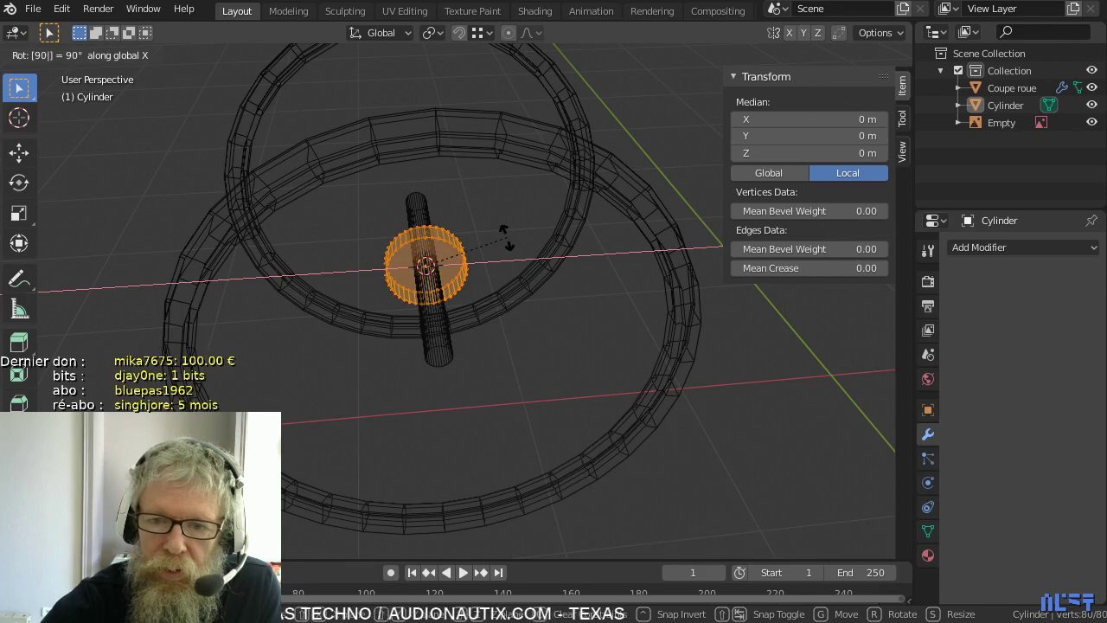
key("Return")
key("g")
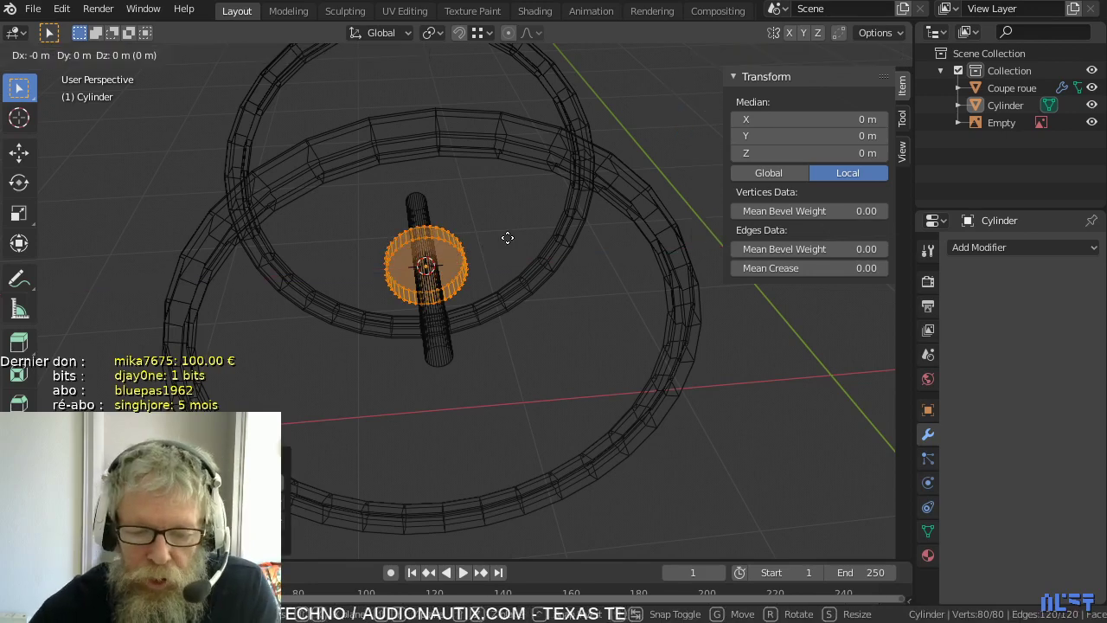
key("y")
left_click(556, 352)
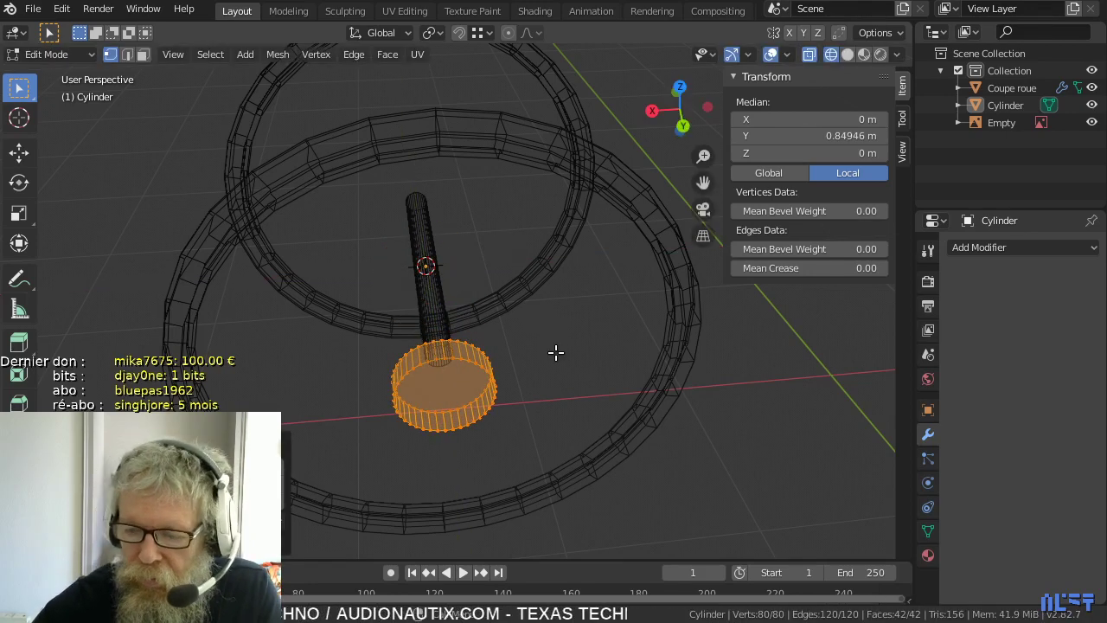
key("KP_3")
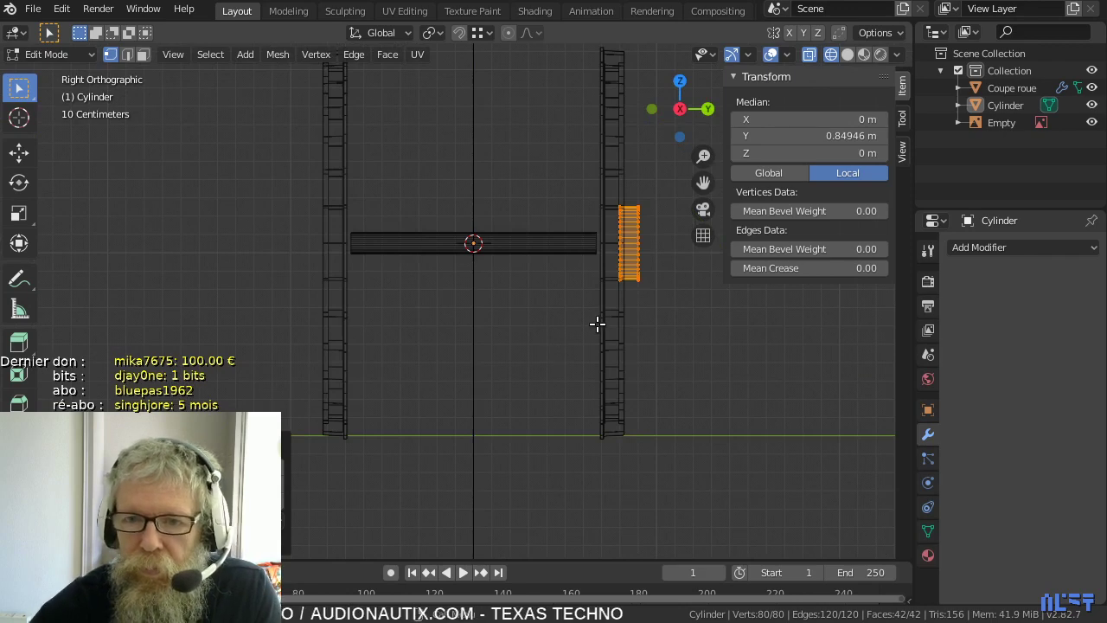
- Move the cylinder along Y to 0.765 m inside the rim and box-select its right-edge vertices
middle_click_drag(563, 321, 366, 326, "shift")
scroll(437, 324, "up", 1)
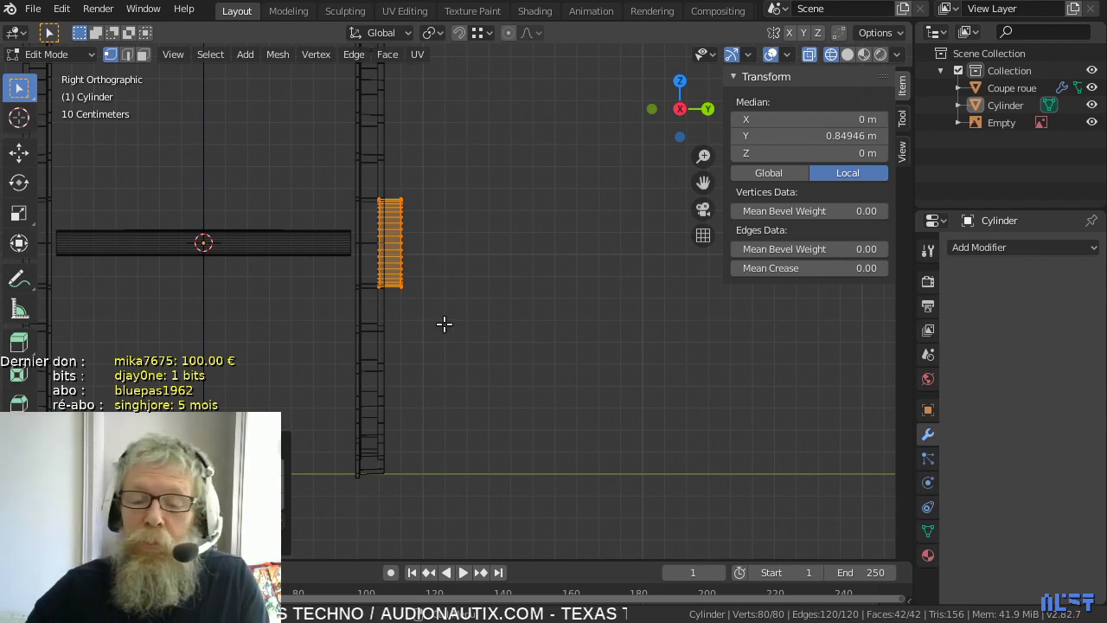
scroll(401, 240, "up", 3)
middle_click_drag(378, 227, 506, 310, "shift")
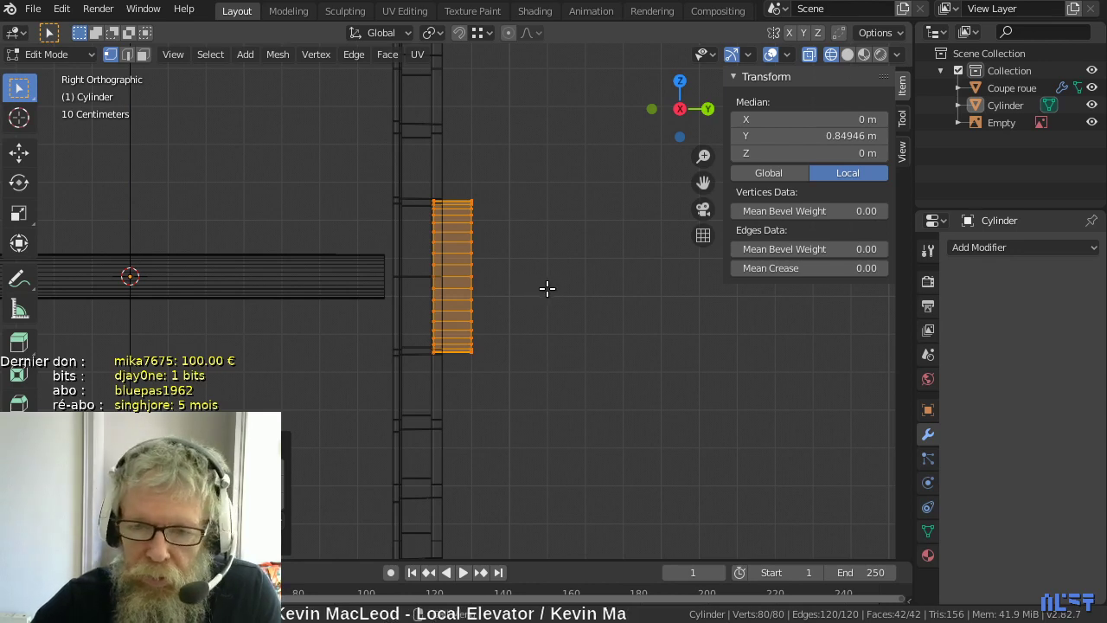
key("g")
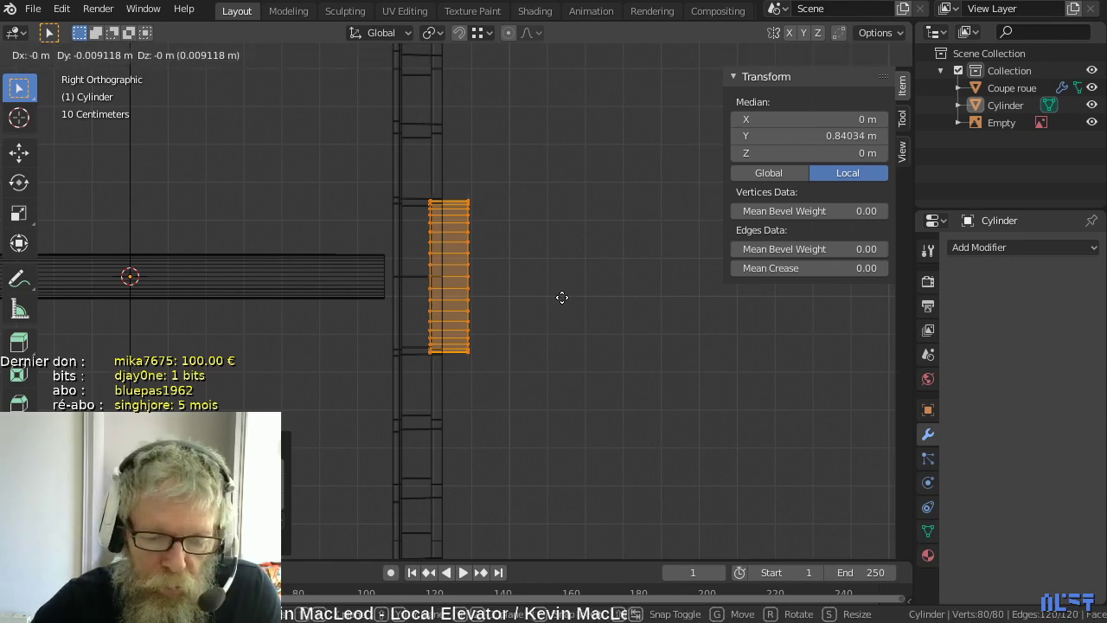
key("y")
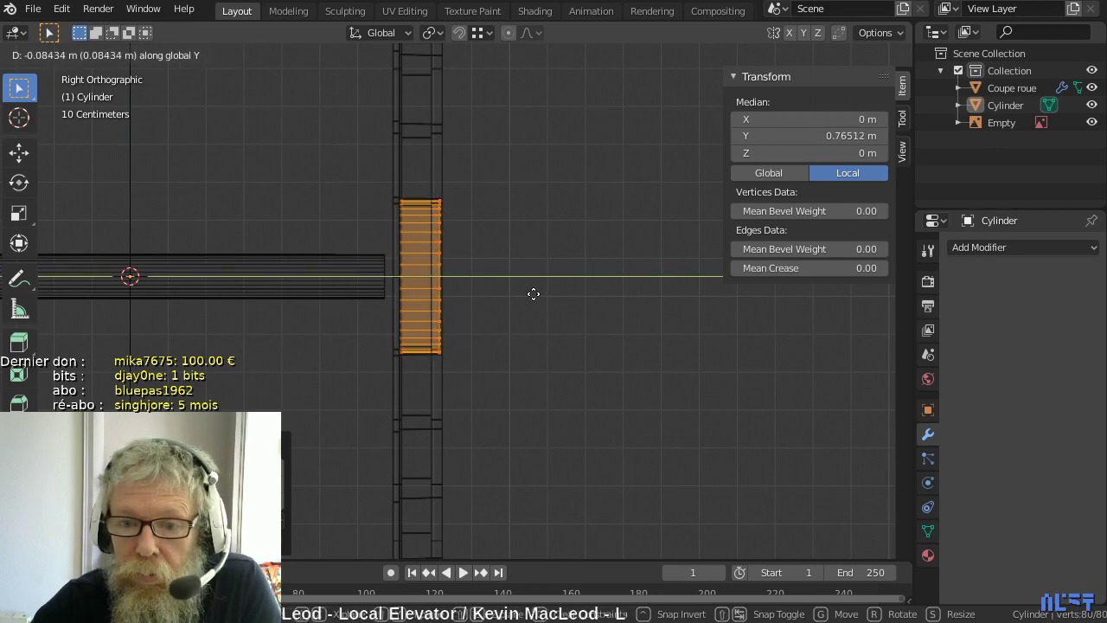
left_click(531, 294)
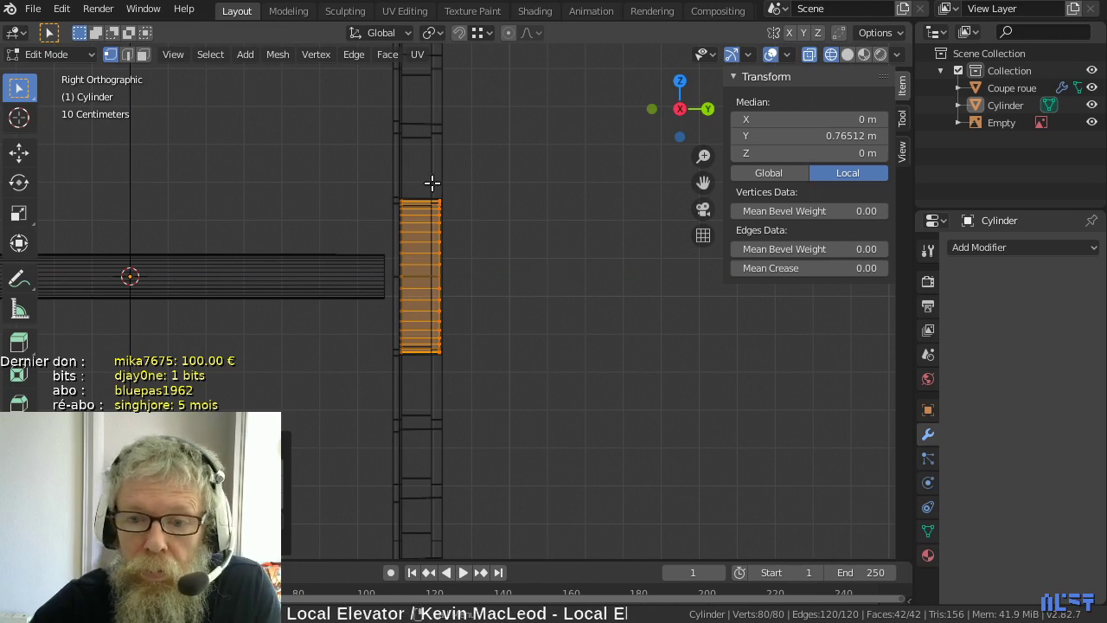
left_click_drag(432, 184, 464, 365)
- Pull the selected right-edge vertices along Y to make the ring thinner
key("g")
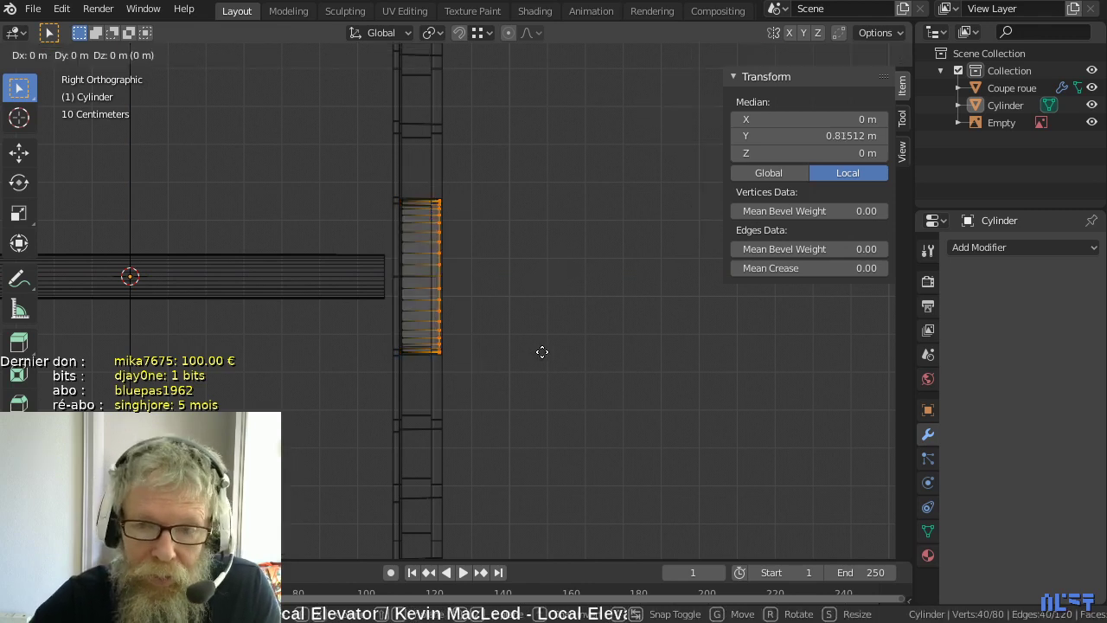
key("y")
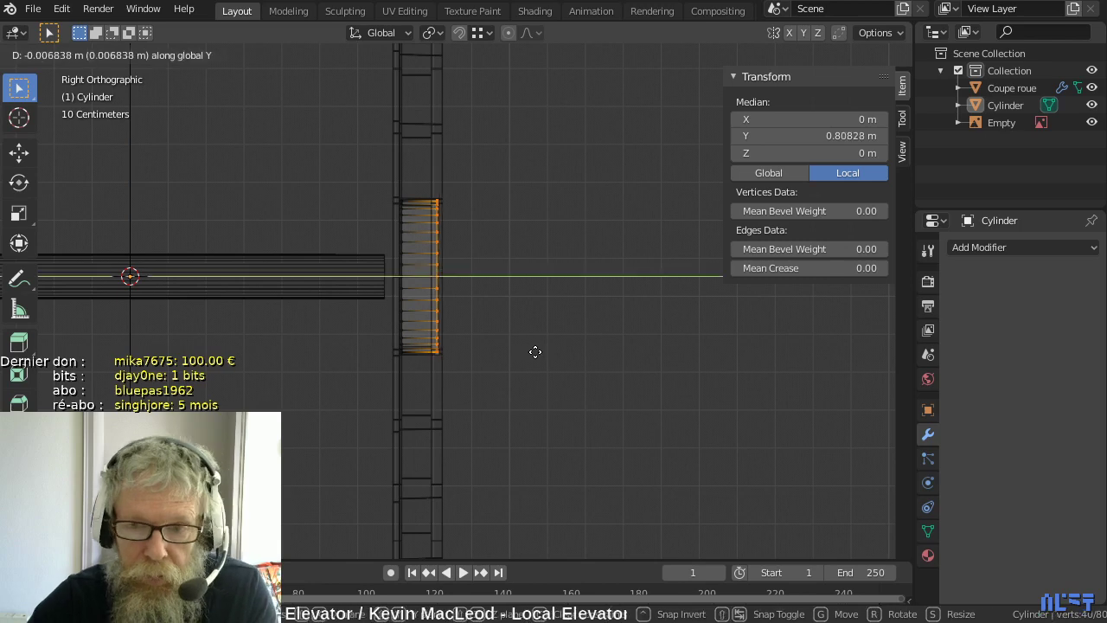
left_click(534, 348)
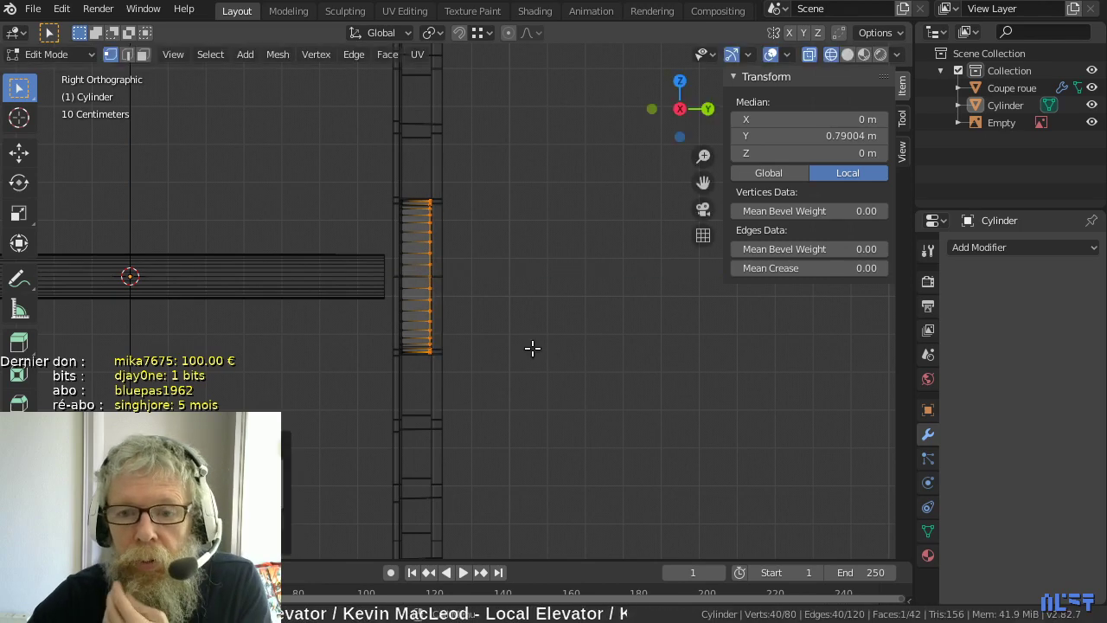
scroll(519, 339, "up", 2)
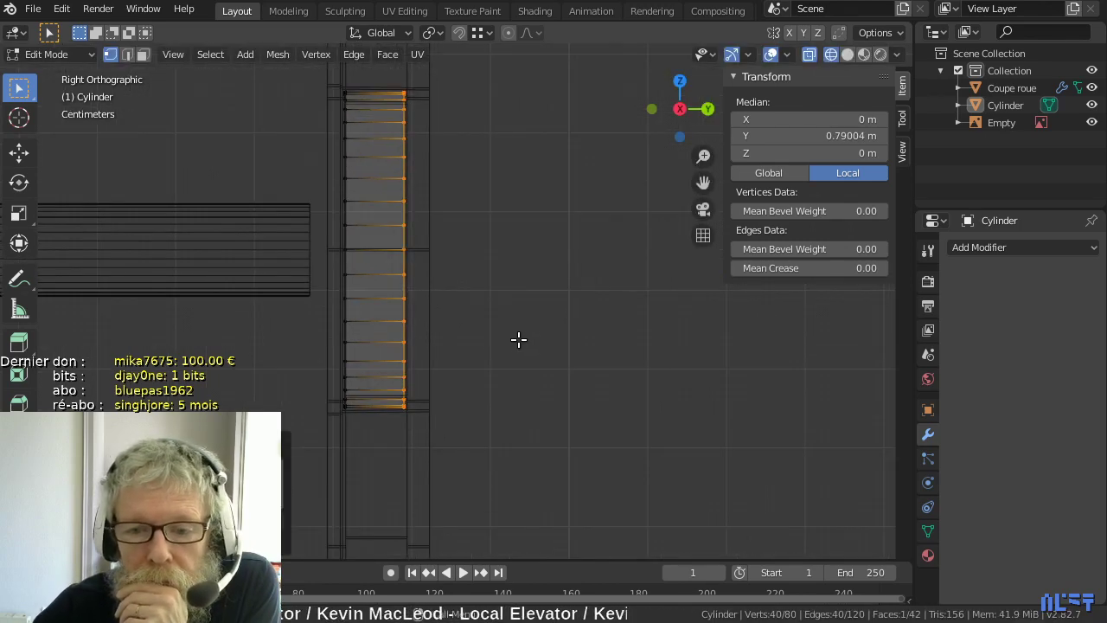
scroll(437, 424, "up", 2)
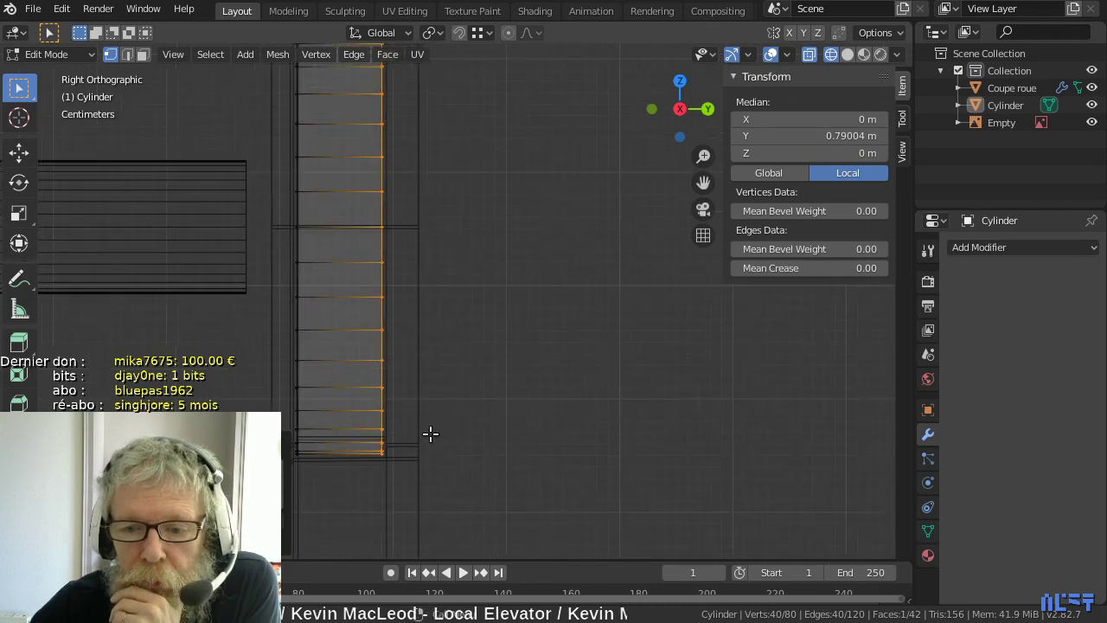
middle_click_drag(403, 482, 477, 373, "shift")
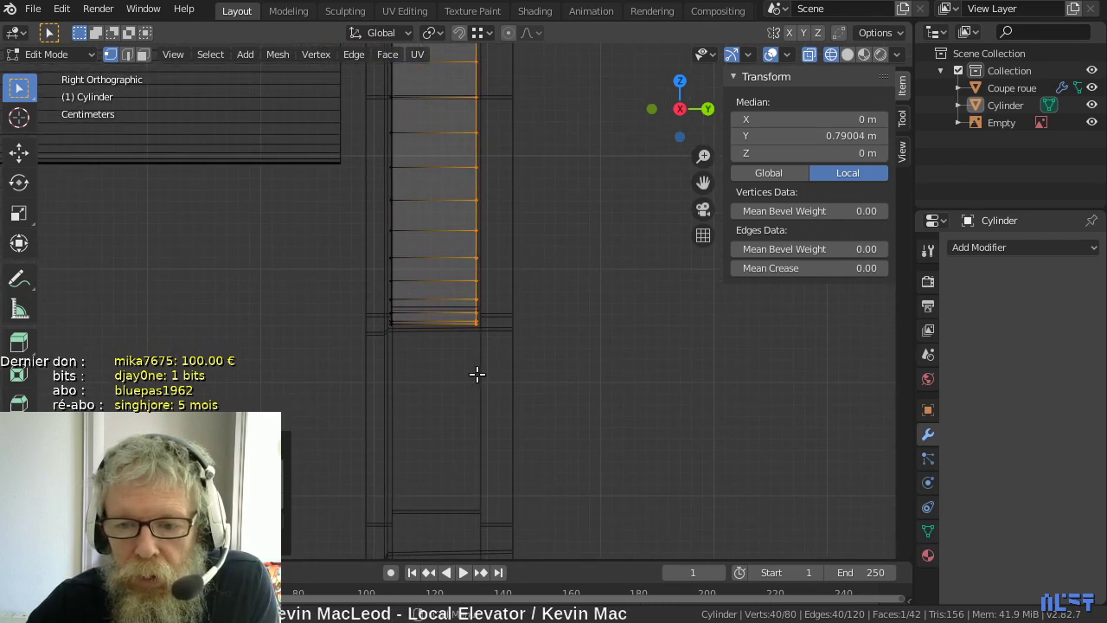
scroll(386, 373, "up", 2)
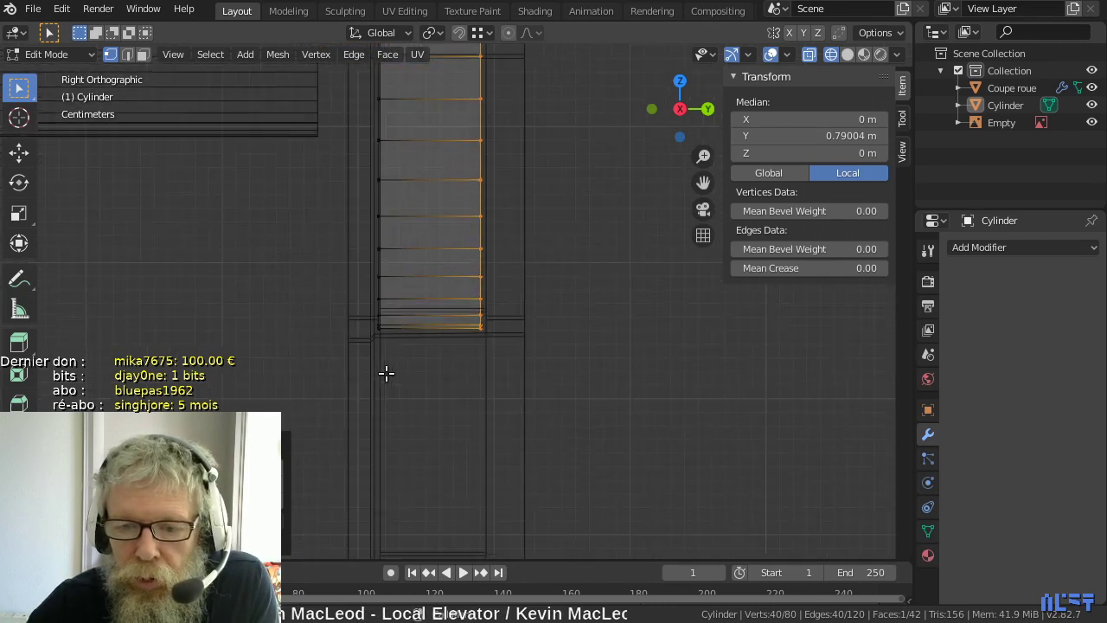
middle_click_drag(373, 383, 523, 349, "shift")
scroll(522, 354, "up", 5)
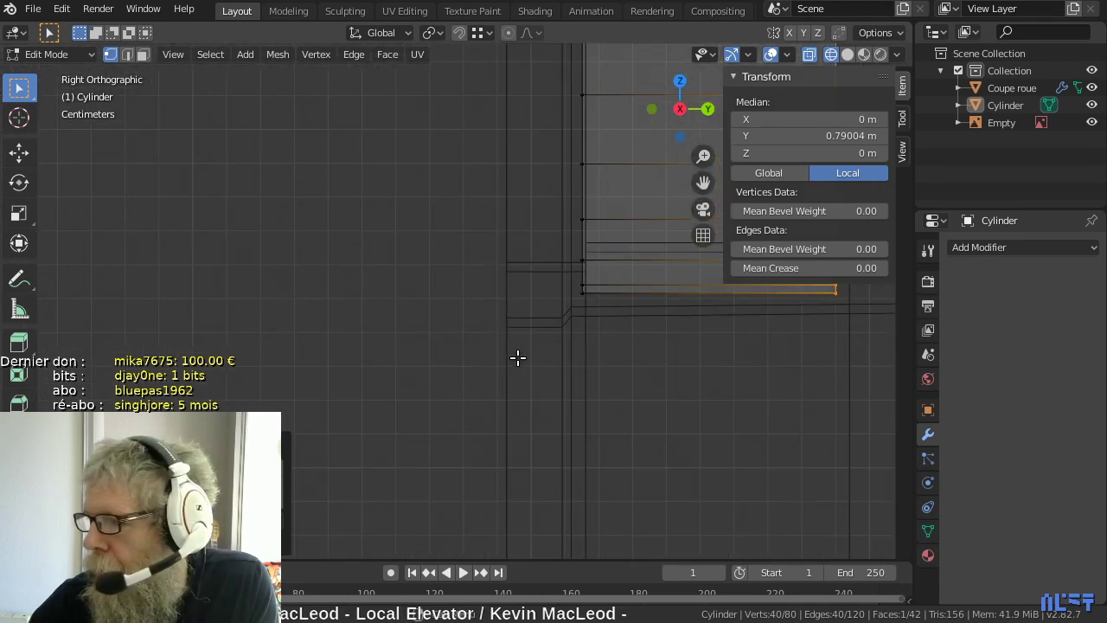
scroll(615, 359, "down", 4)
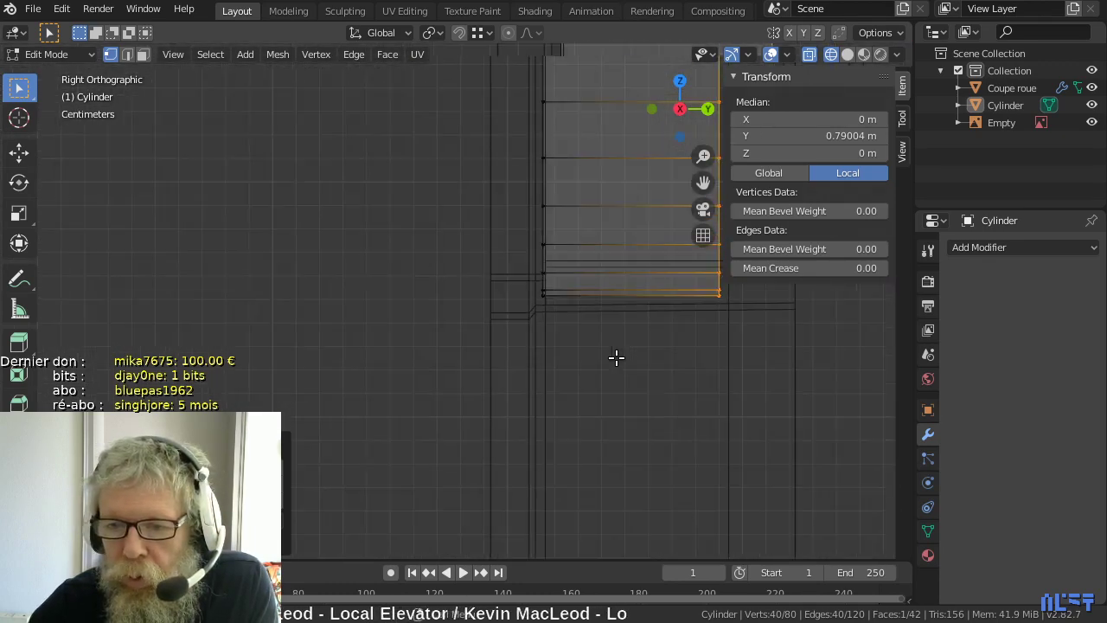
scroll(616, 357, "down", 2)
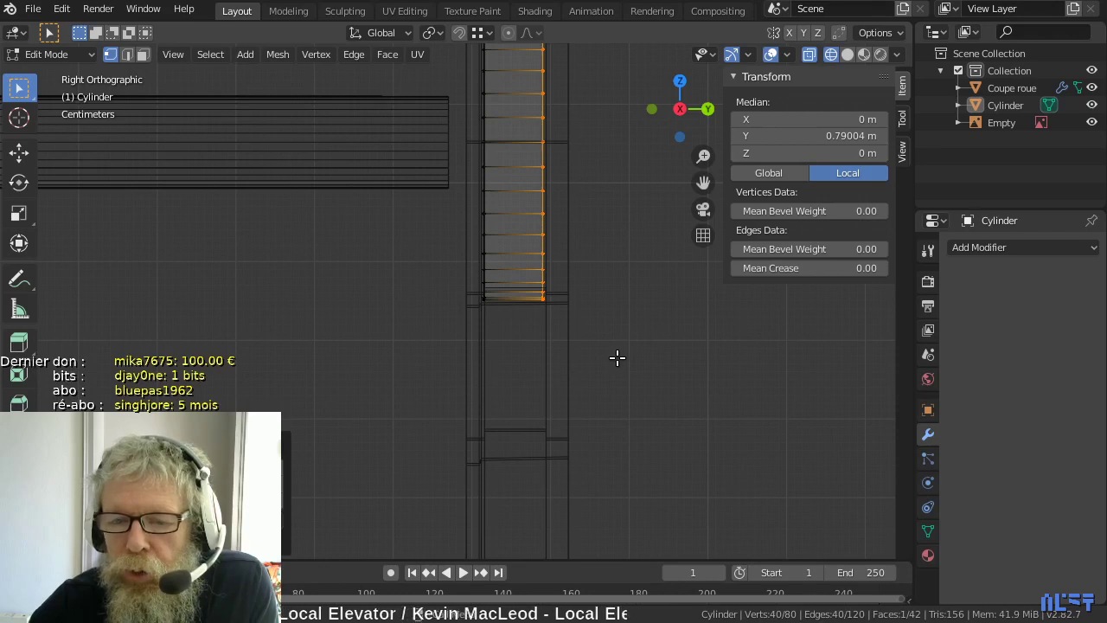
- Clear the vertex selection and zoom the Right Ortho view onto the hub's left edge
key("alt+a")
middle_click_drag(573, 351, 577, 304, "shift")
scroll(545, 317, "up", 4)
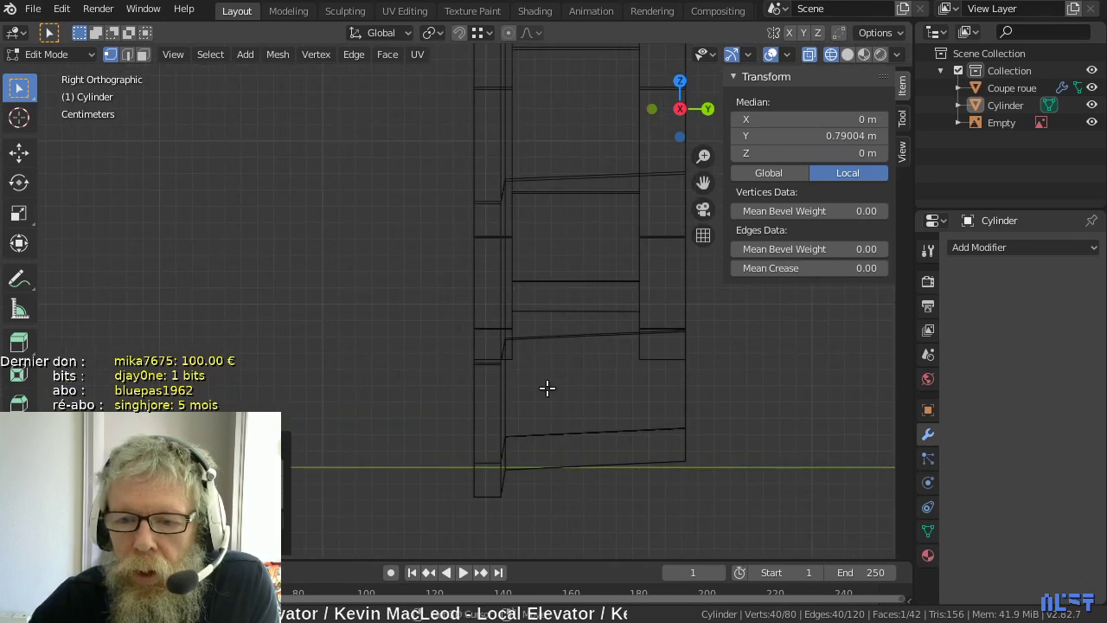
scroll(540, 363, "up", 4)
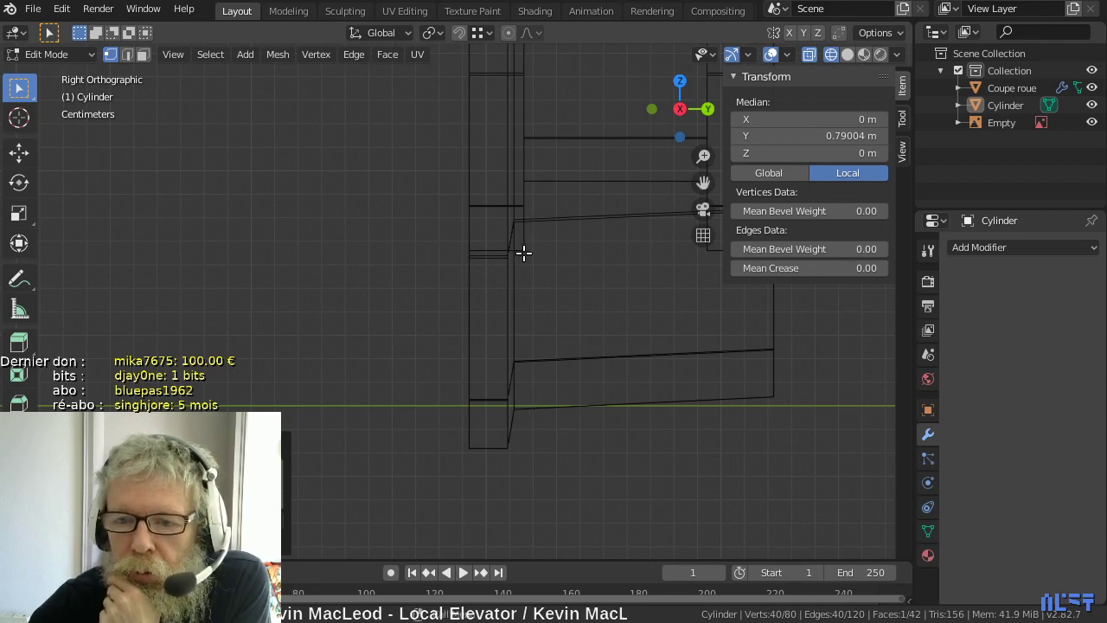
scroll(524, 253, "down", 4)
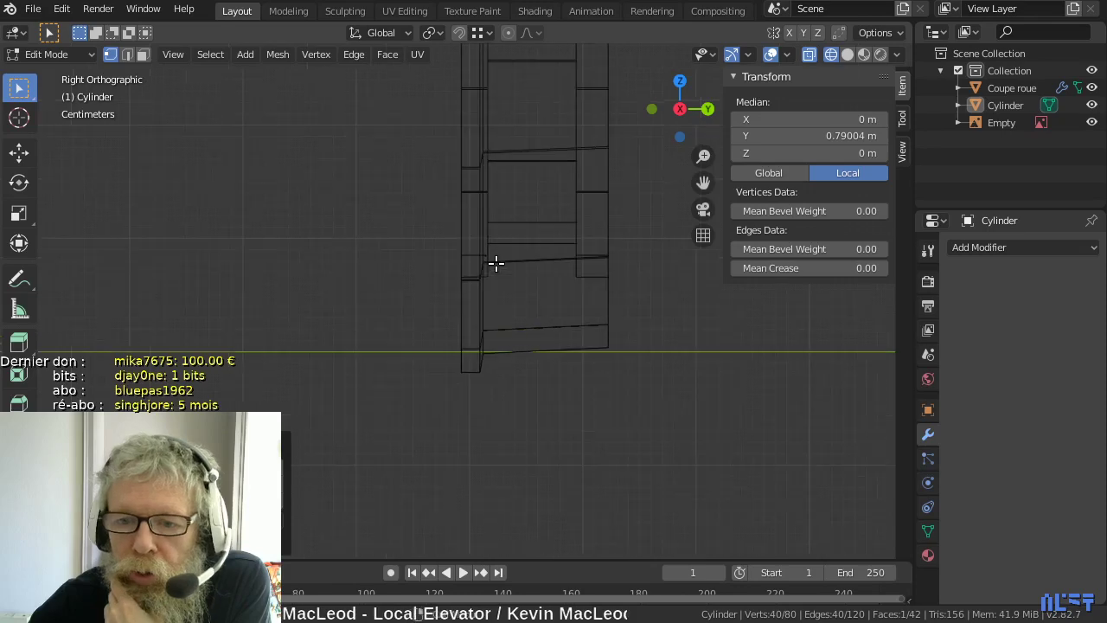
scroll(497, 262, "up", 4)
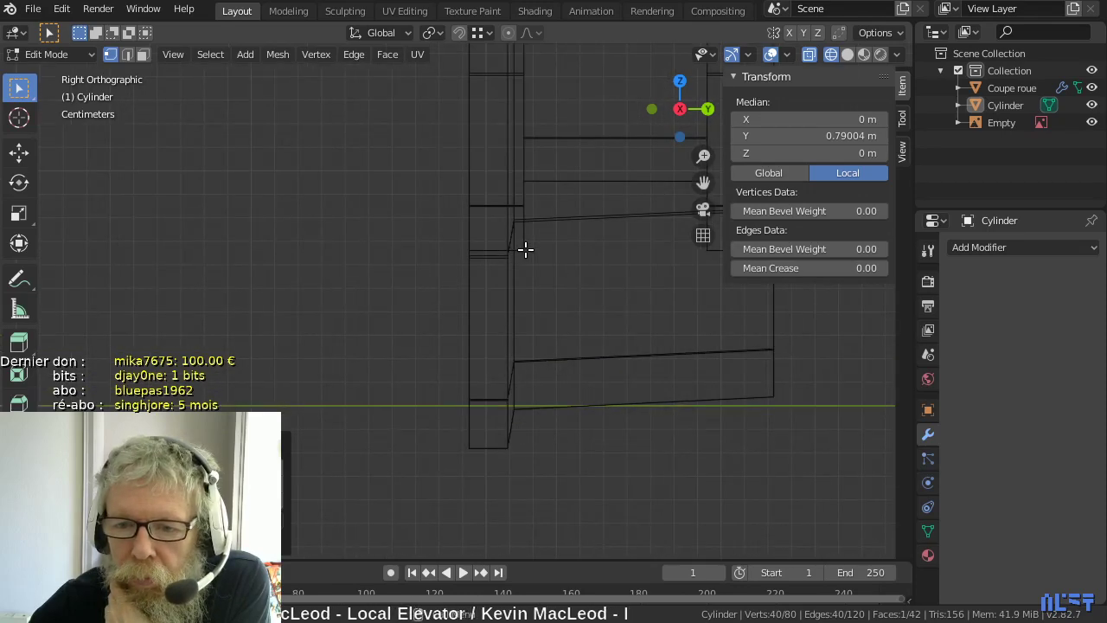
middle_click_drag(557, 250, 586, 266)
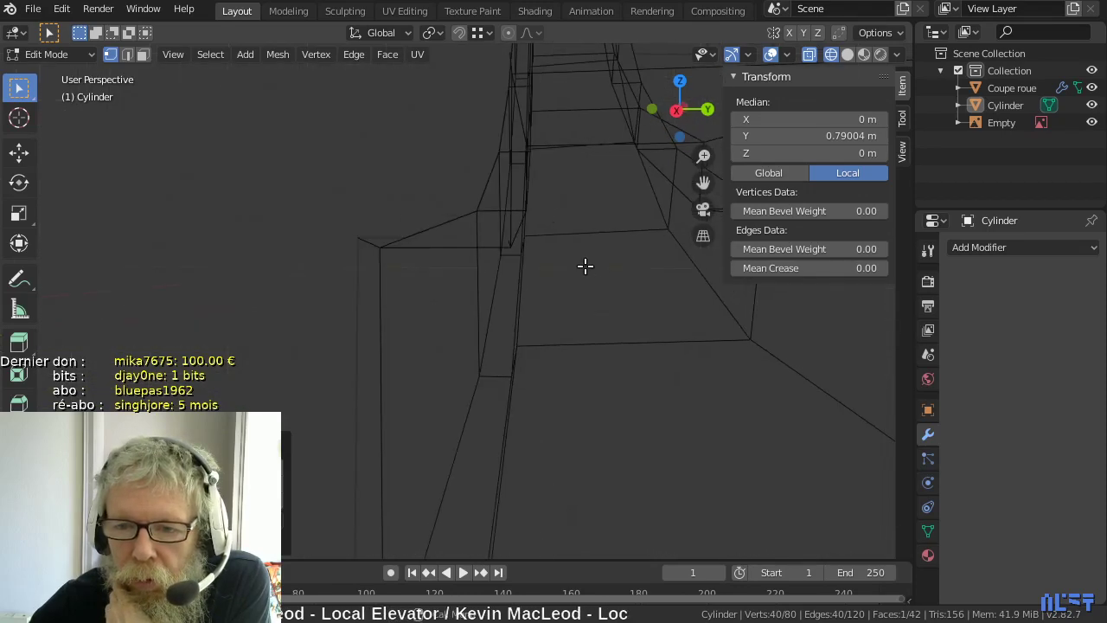
key("KP_3")
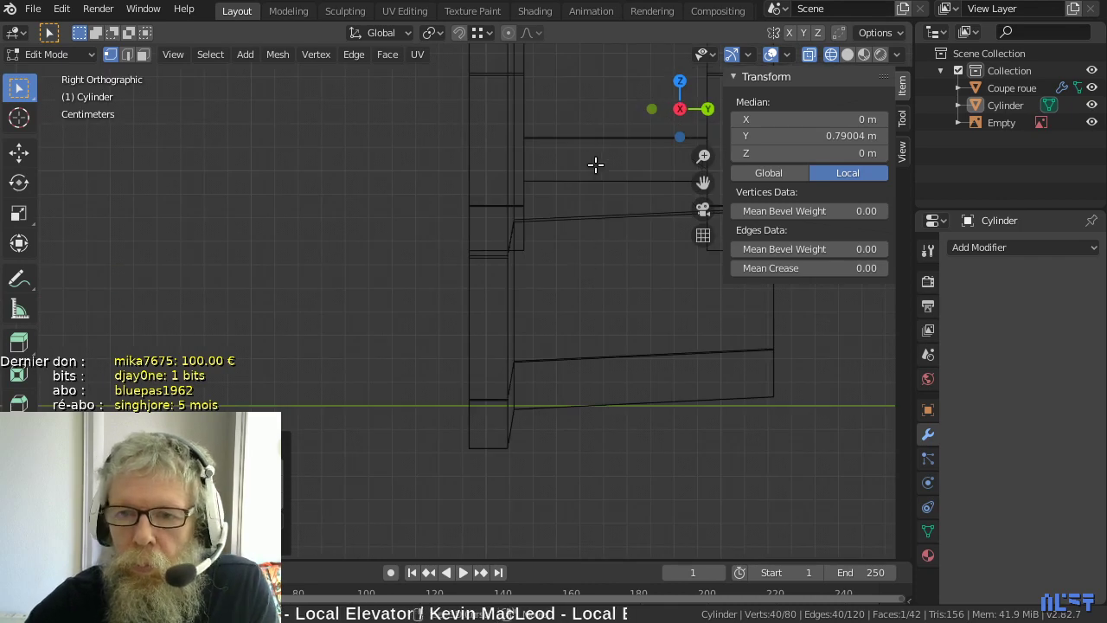
scroll(519, 334, "up", 5)
scroll(531, 324, "up", 5, "shift")
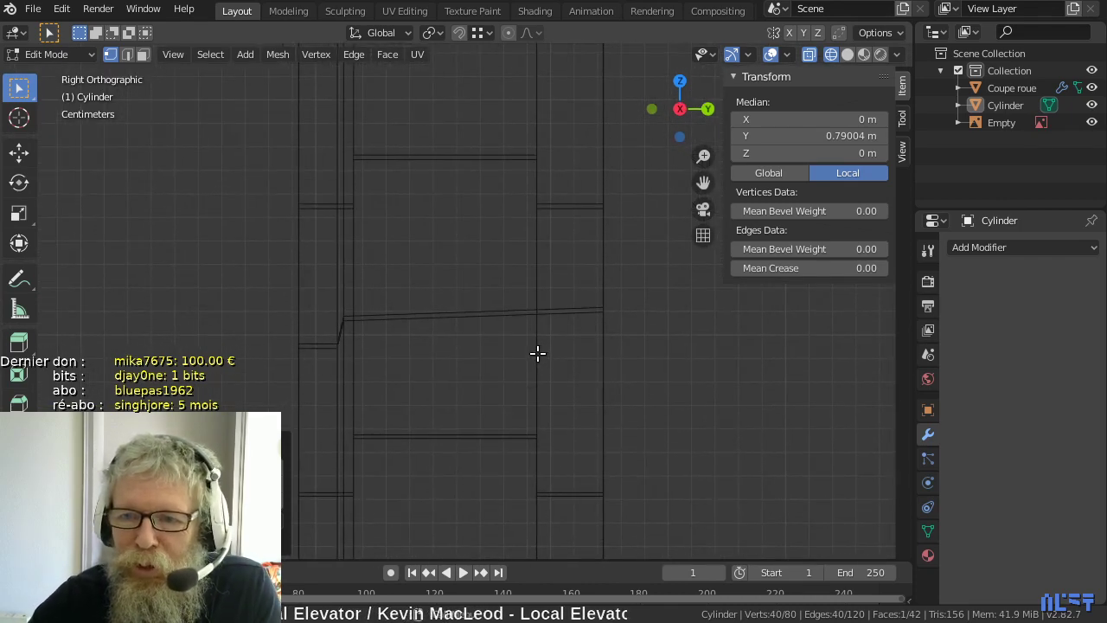
scroll(521, 343, "down", 6)
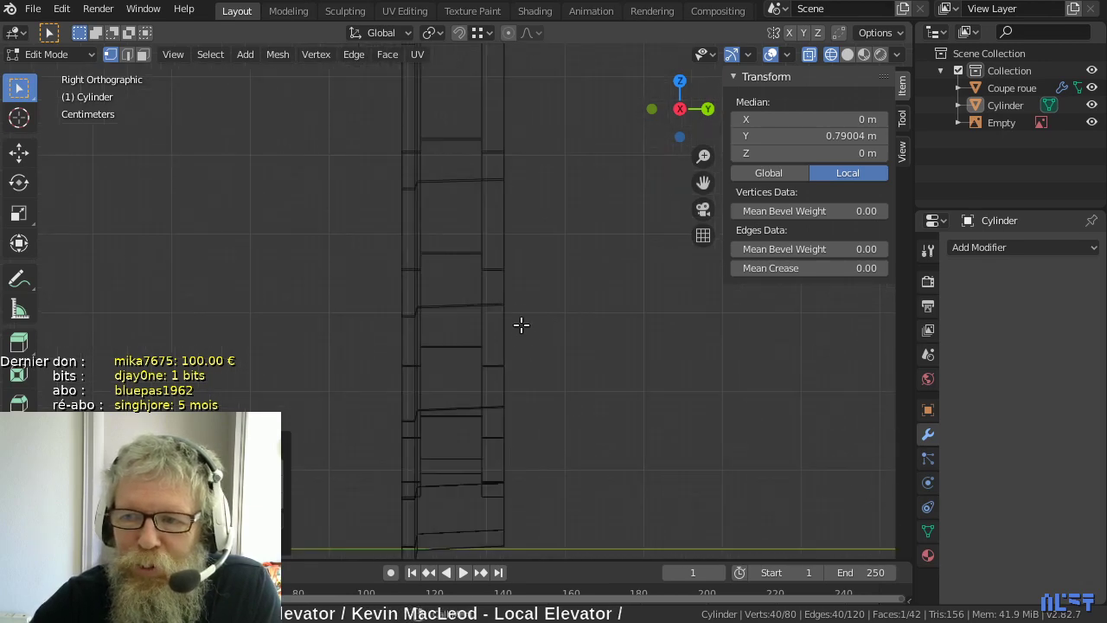
scroll(501, 257, "down", 3)
middle_click_drag(496, 165, 456, 462, "shift")
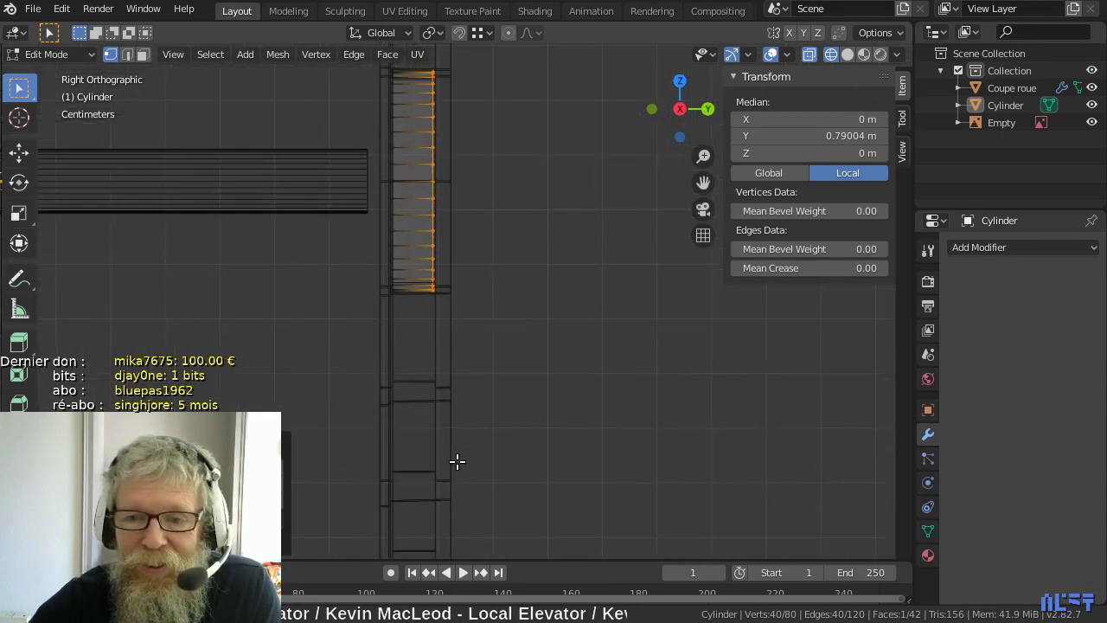
scroll(496, 328, "up", 4)
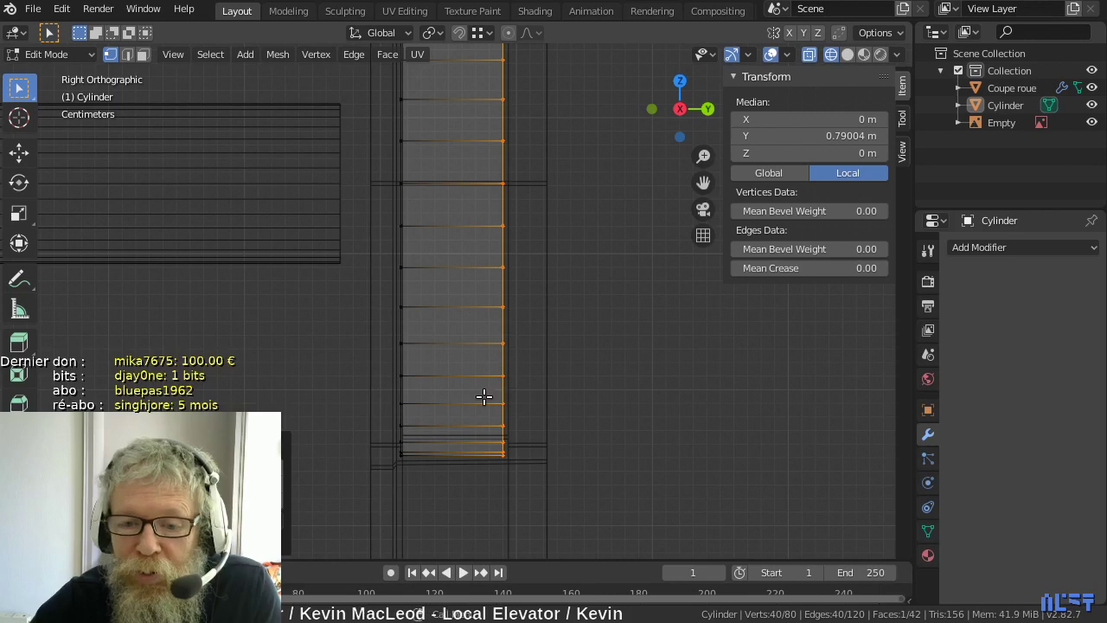
middle_click_drag(484, 396, 549, 321, "shift")
scroll(544, 328, "up", 4)
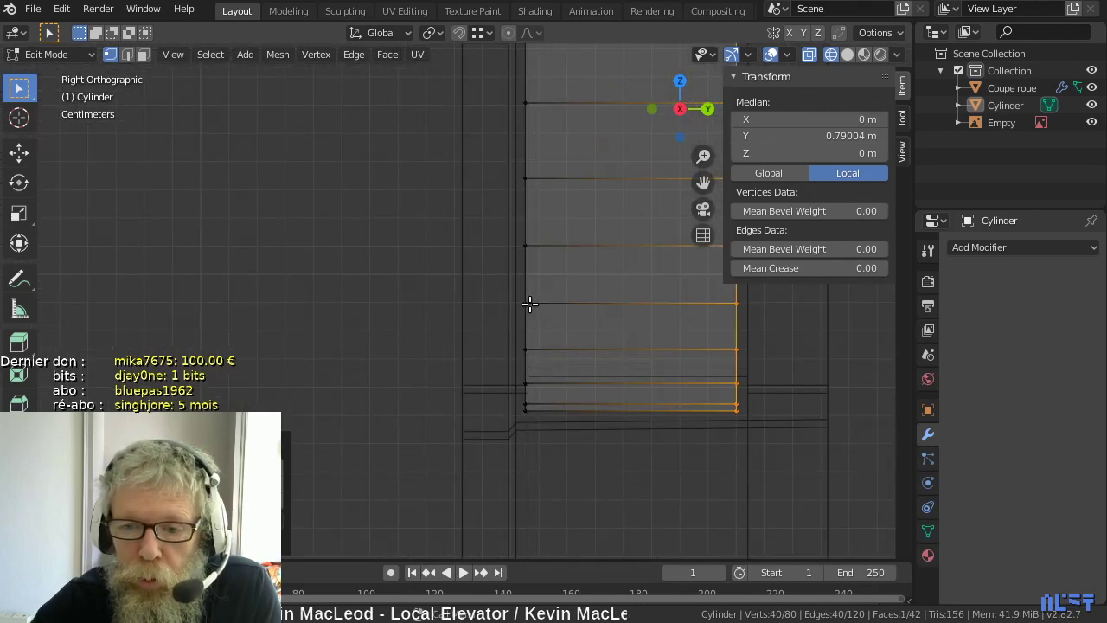
- Shift the hub's left edge loop along Y to a median of 0.71604 m
left_click(526, 304)
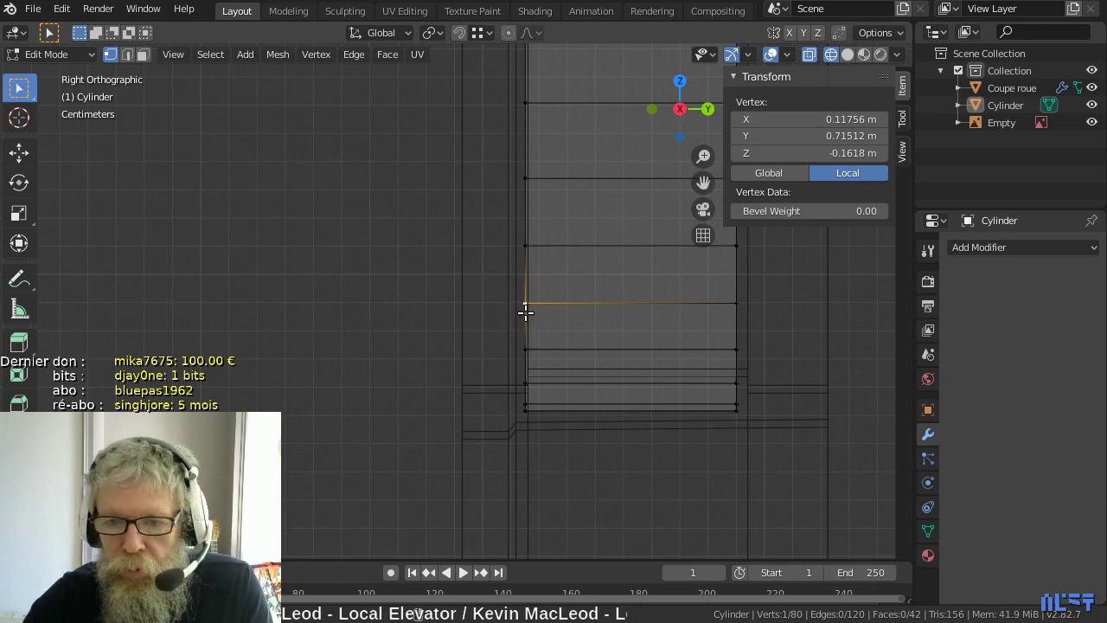
left_click(525, 310, "alt")
key("g")
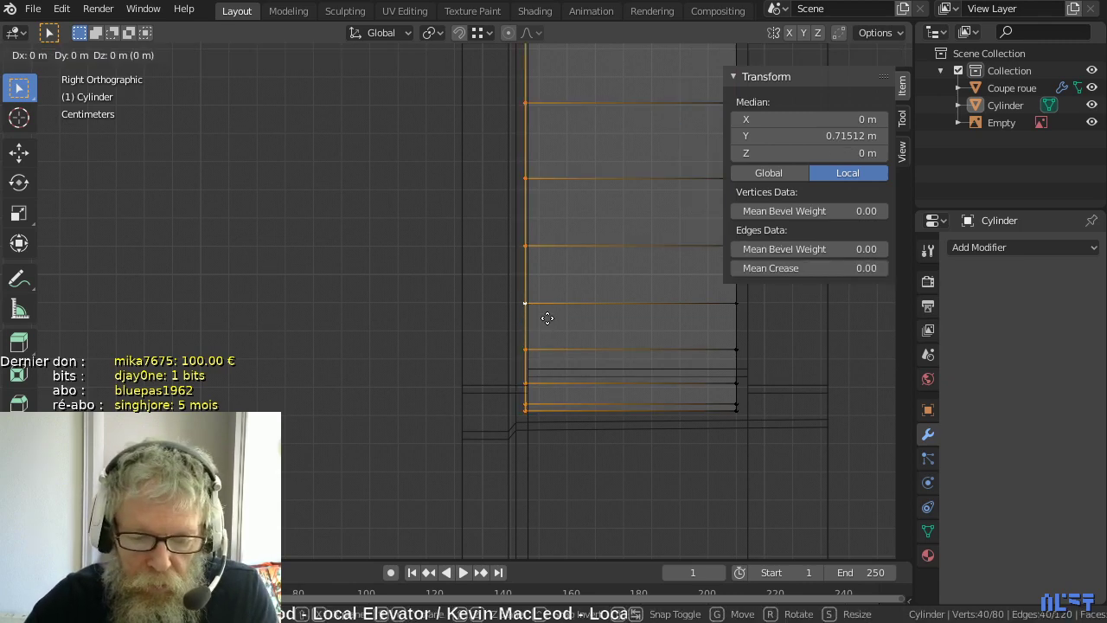
key("y")
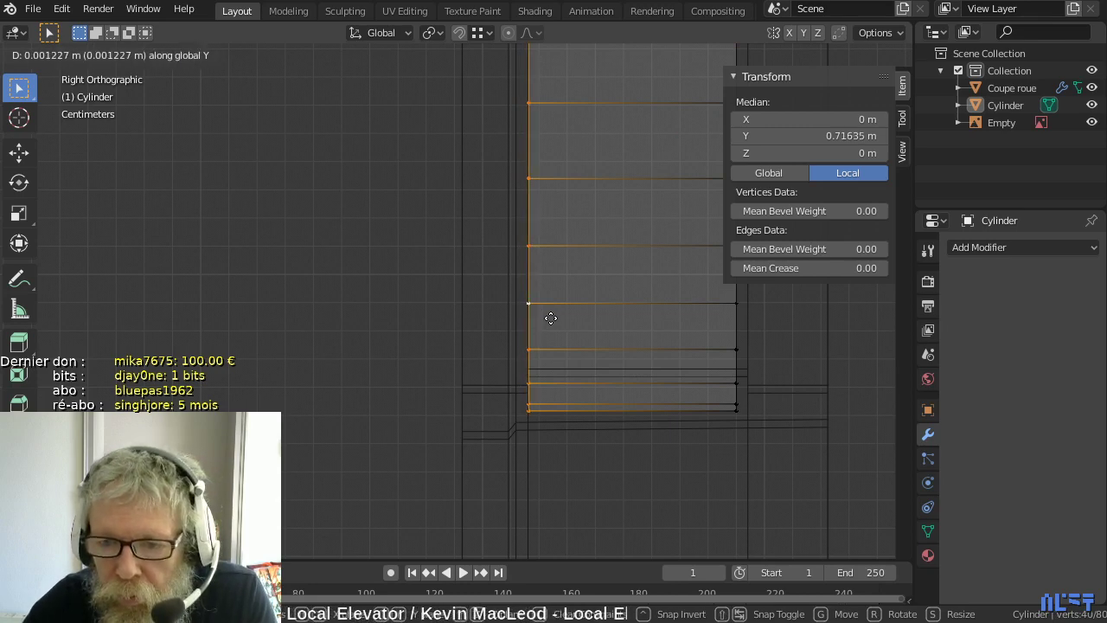
left_click(548, 317)
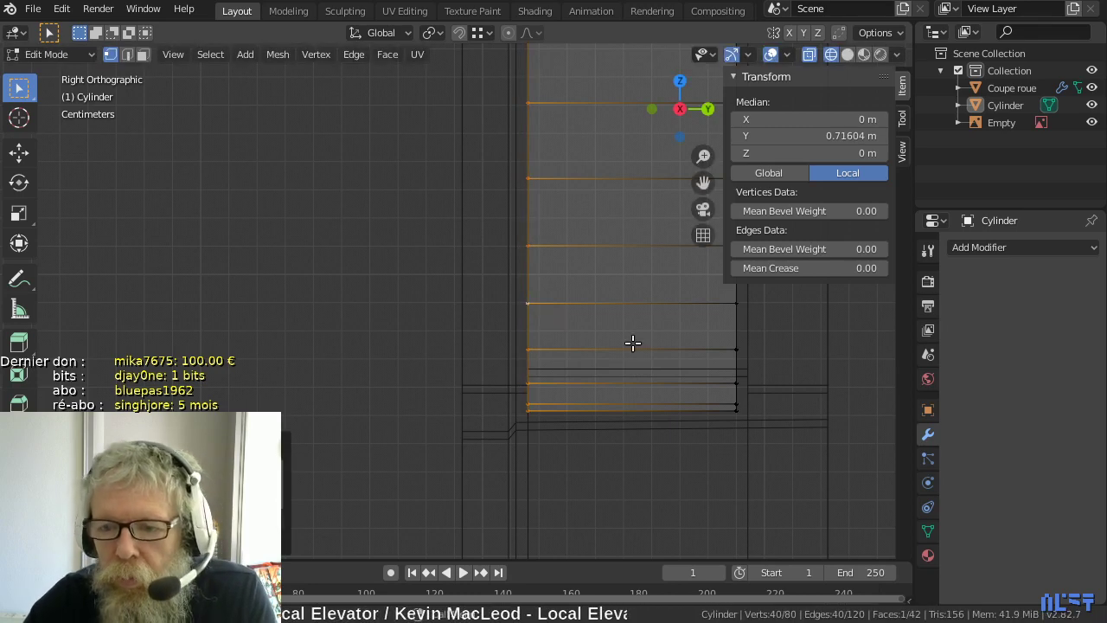
left_click(477, 34)
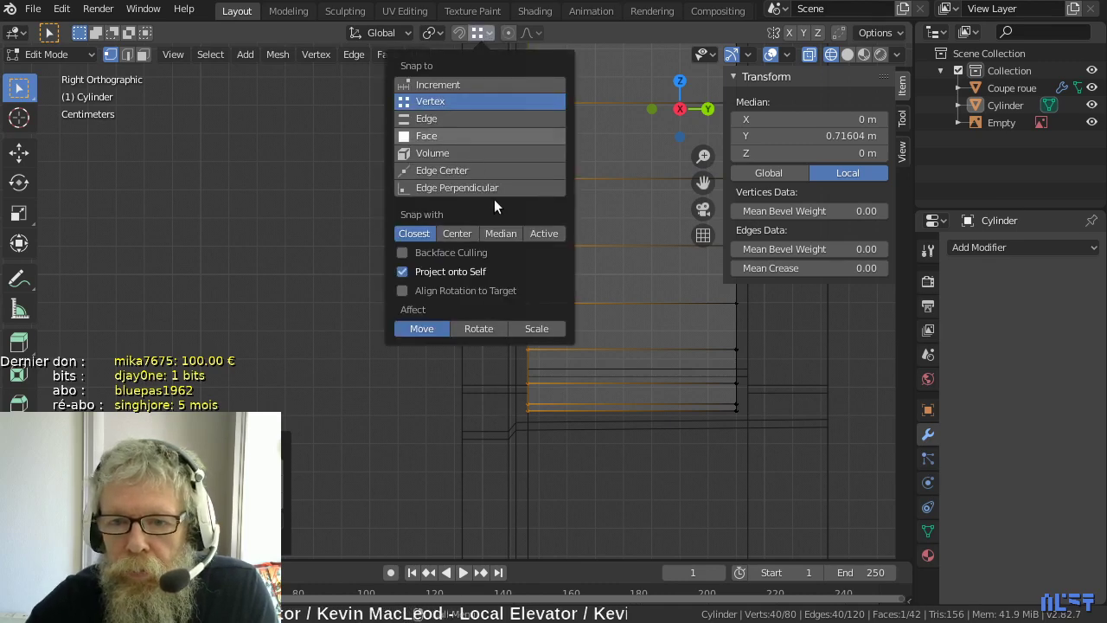
- In Object Mode, turn snapping on and set it to snap to edges
key("Tab")
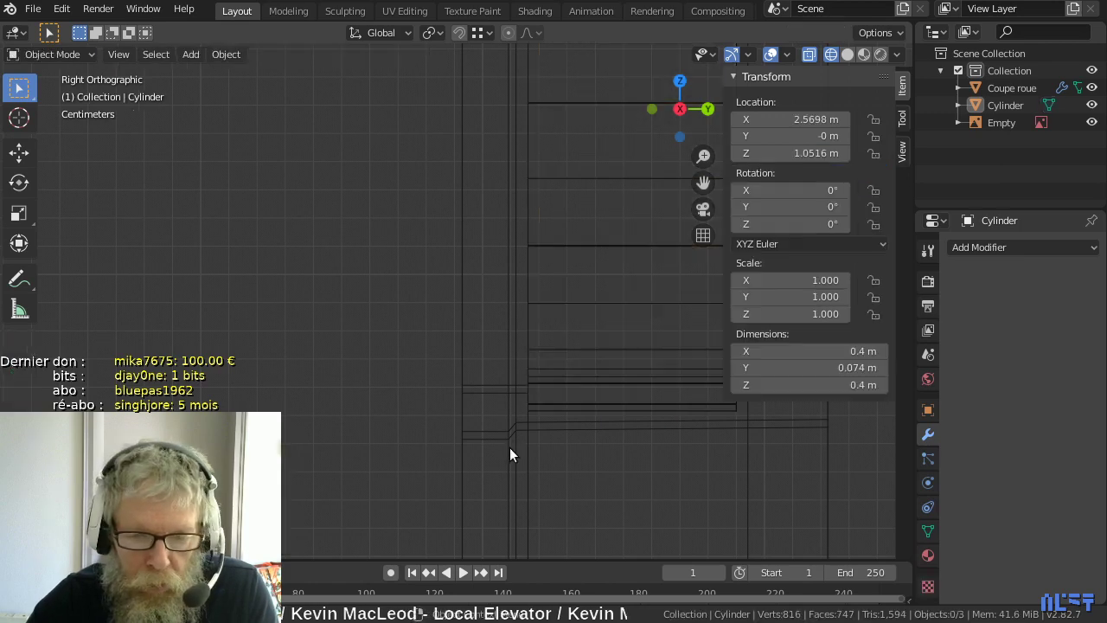
key("shift+Tab")
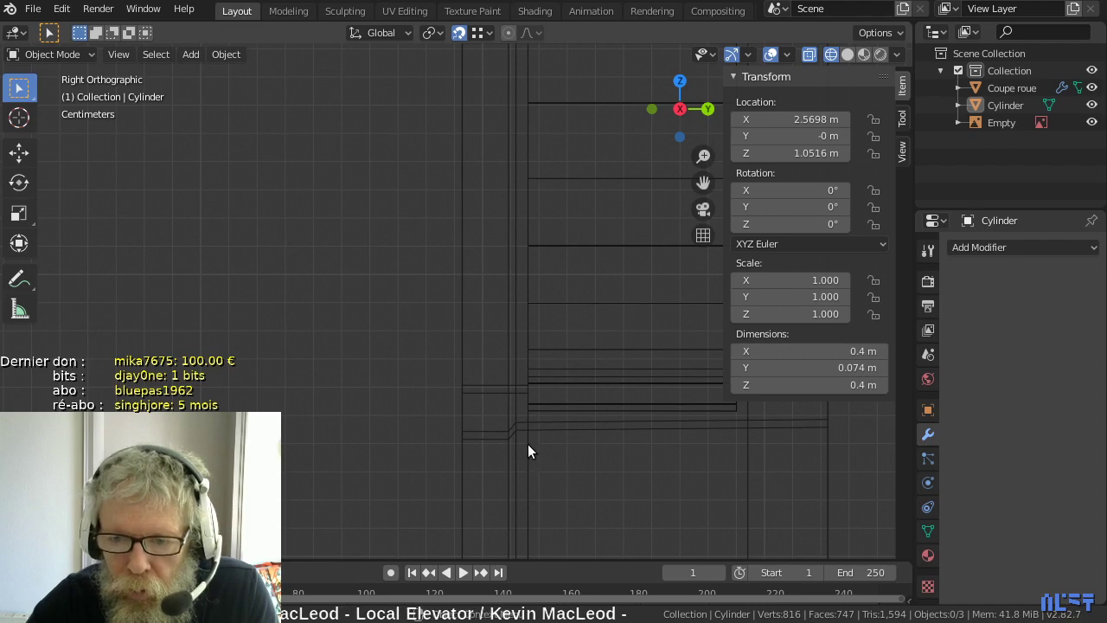
left_click(489, 38)
left_click(474, 118)
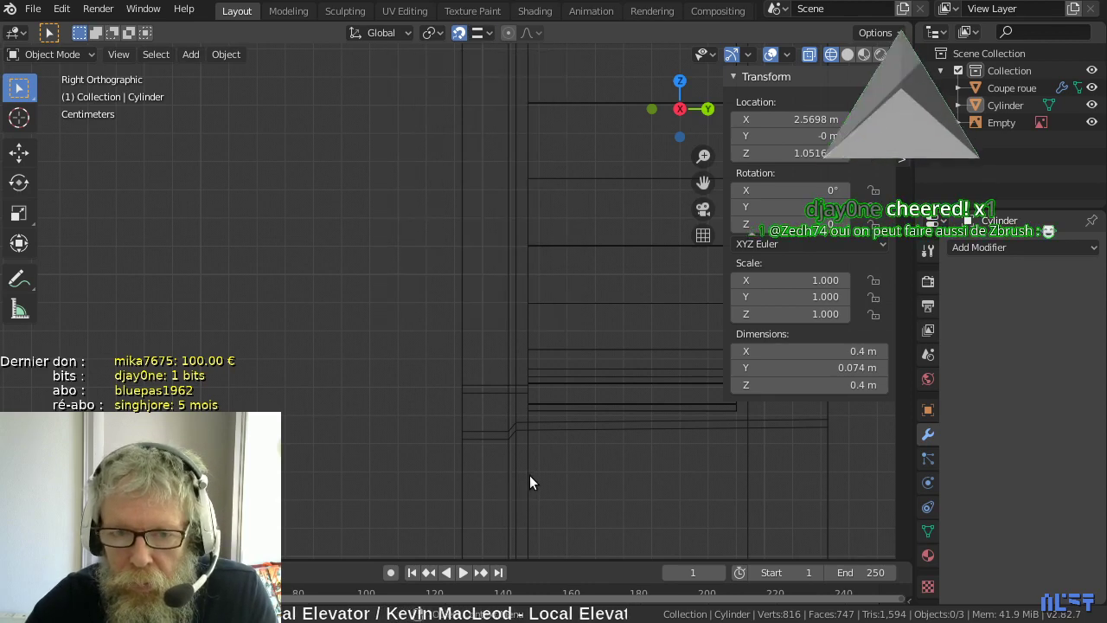
- Back in Edit Mode, move the selected cylinder mesh along Y
key("Tab")
key("g")
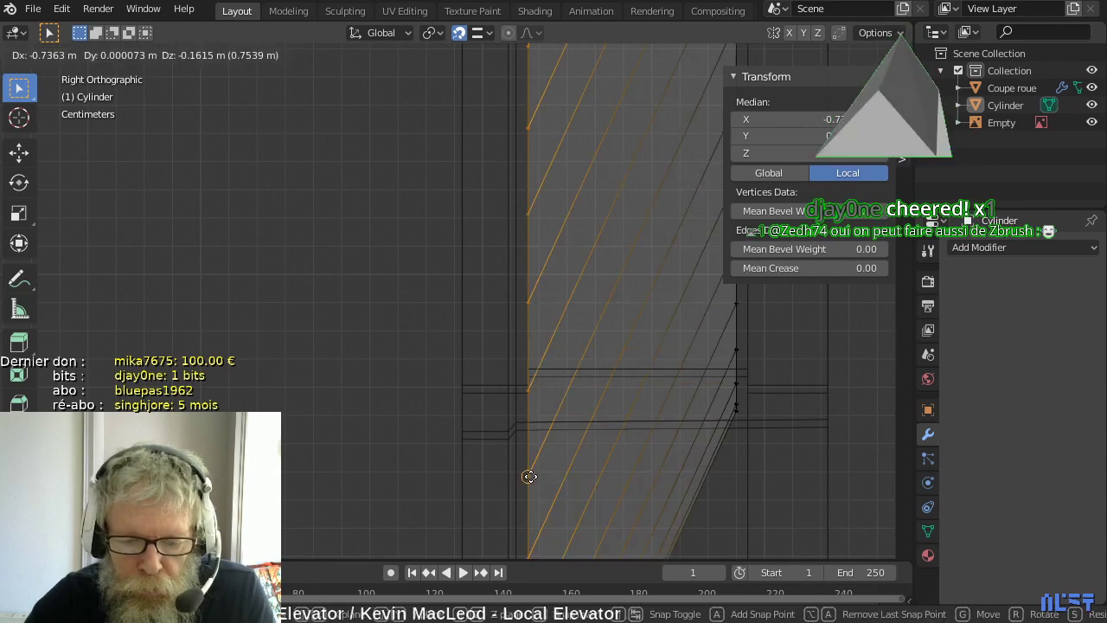
key("y")
left_click(527, 474)
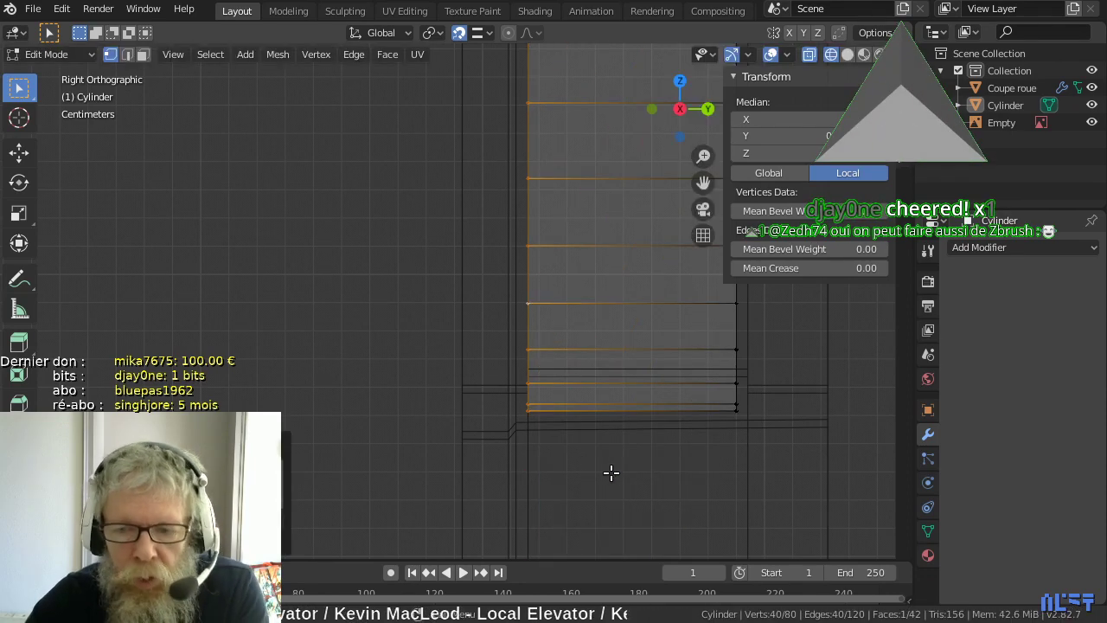
- Move the right cap edge loop along Y to 0.79411 m, aligned with the rim
left_click(736, 348)
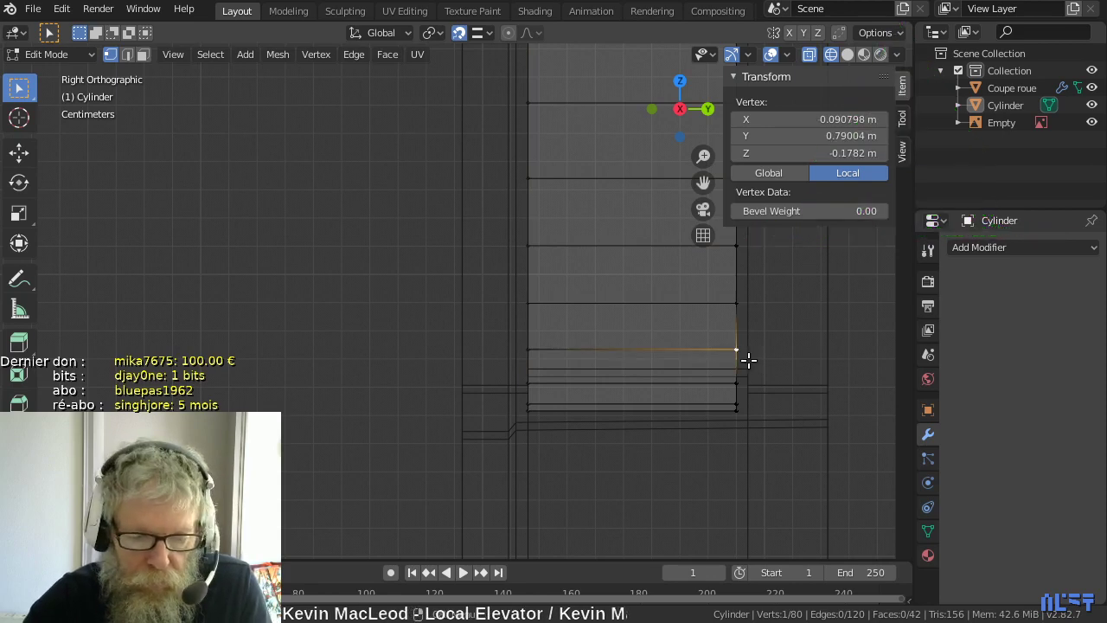
left_click(734, 342, "alt")
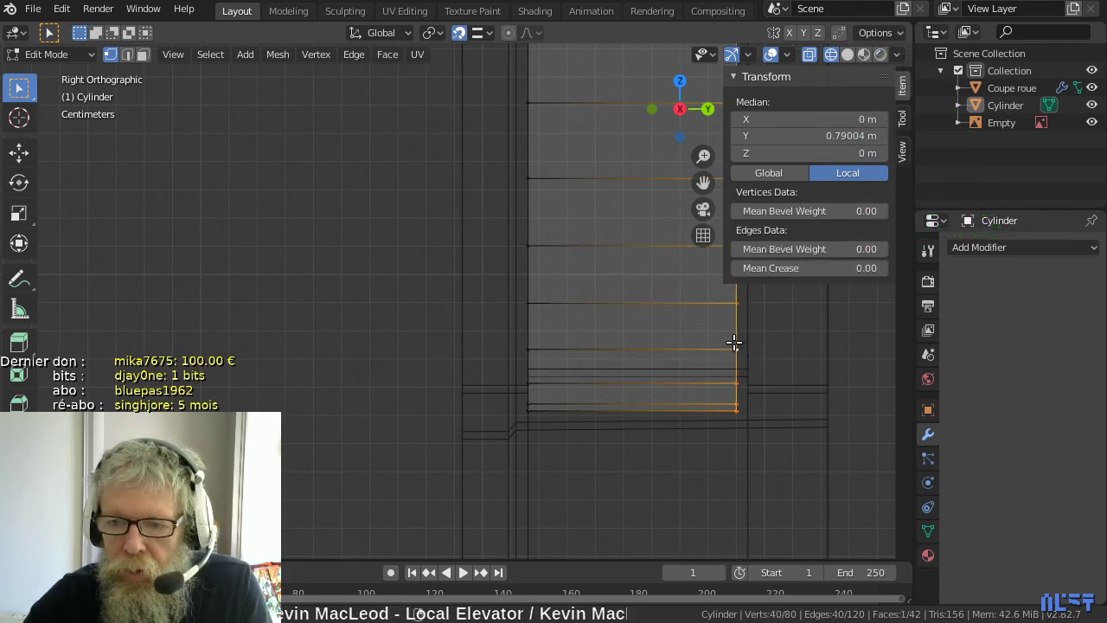
key("g")
key("y")
left_click(745, 445)
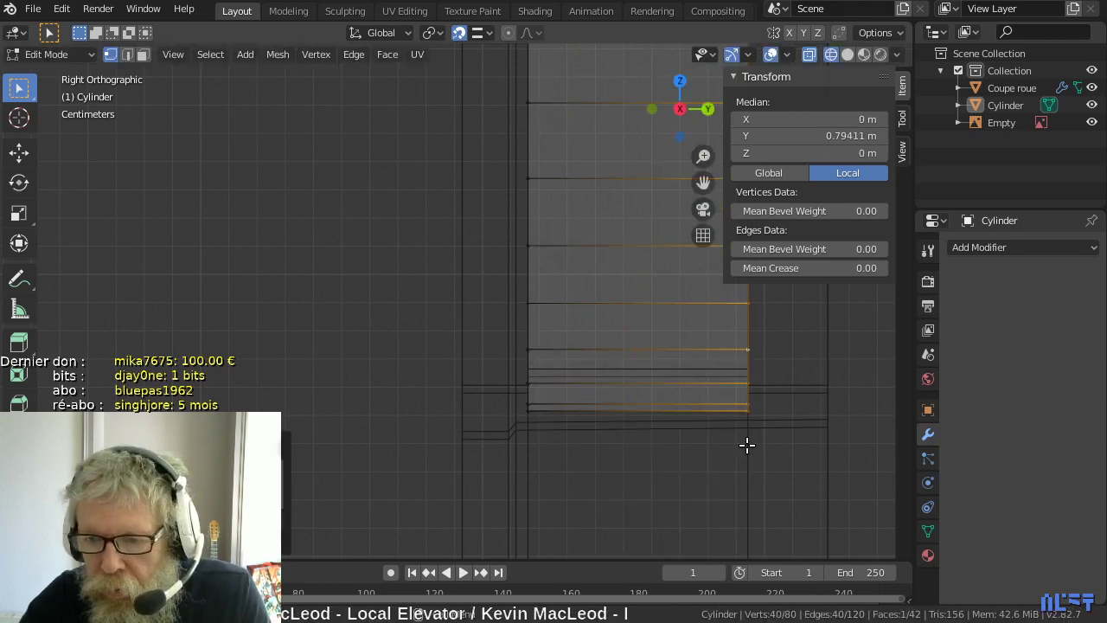
scroll(709, 436, "down", 1)
middle_click_drag(709, 435, 616, 448, "shift")
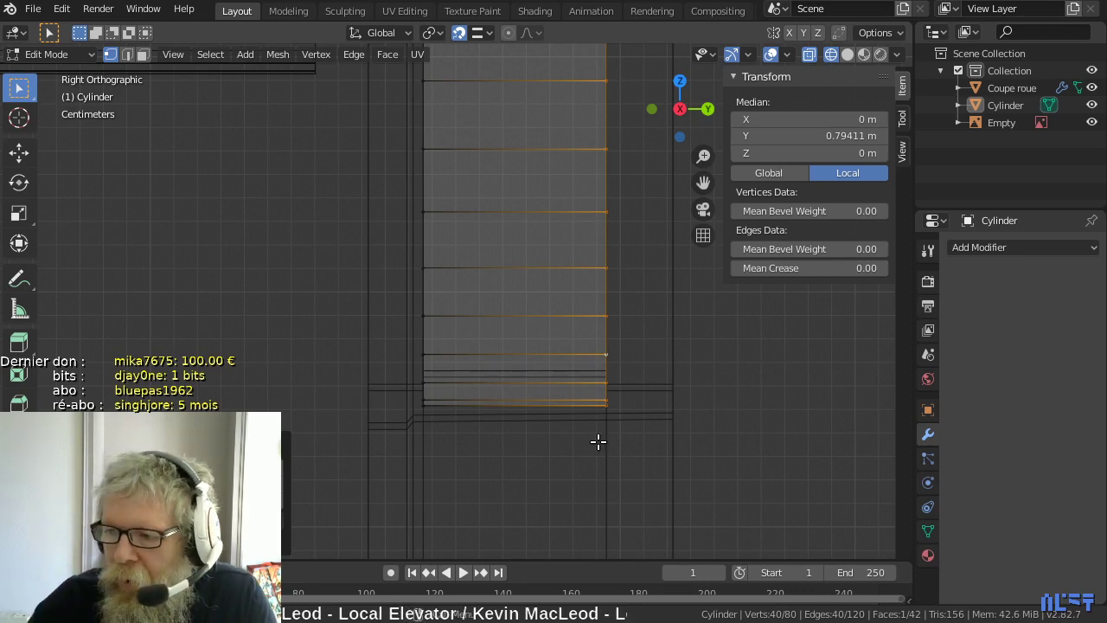
scroll(355, 298, "down", 4)
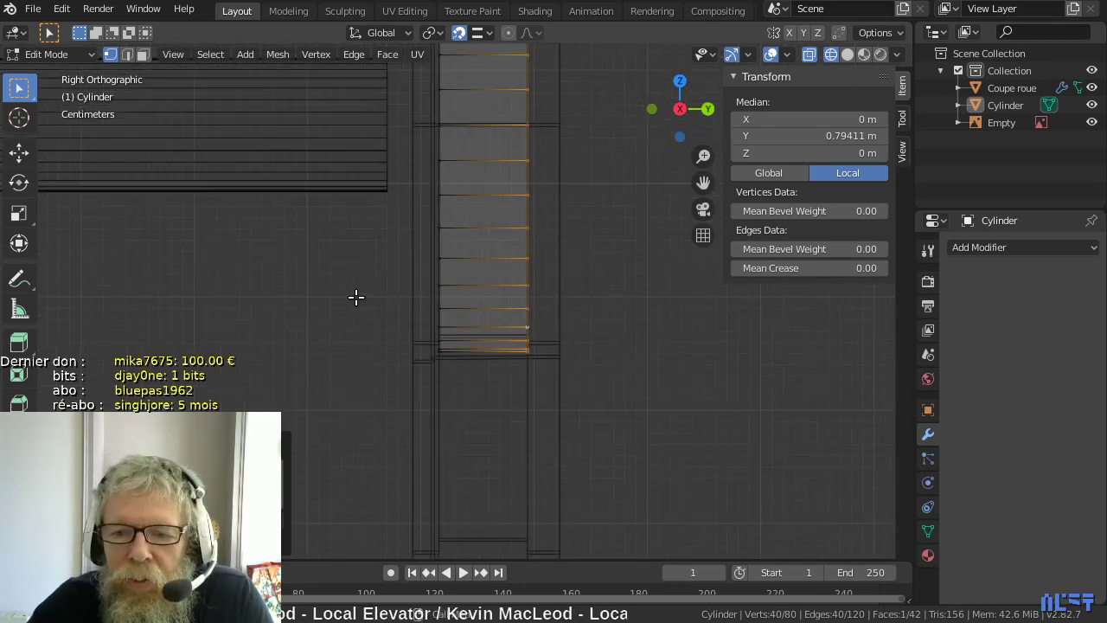
- Turn off X-ray and delete both cylinder end caps using Delete > Only Faces
middle_click_drag(461, 272, 424, 289)
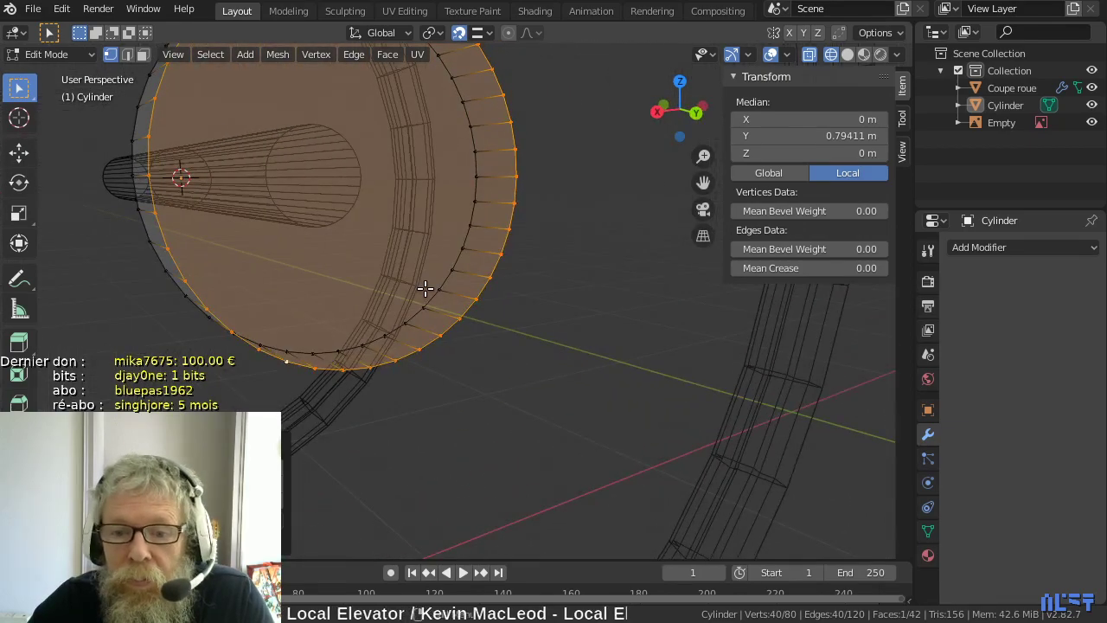
scroll(425, 289, "down", 2)
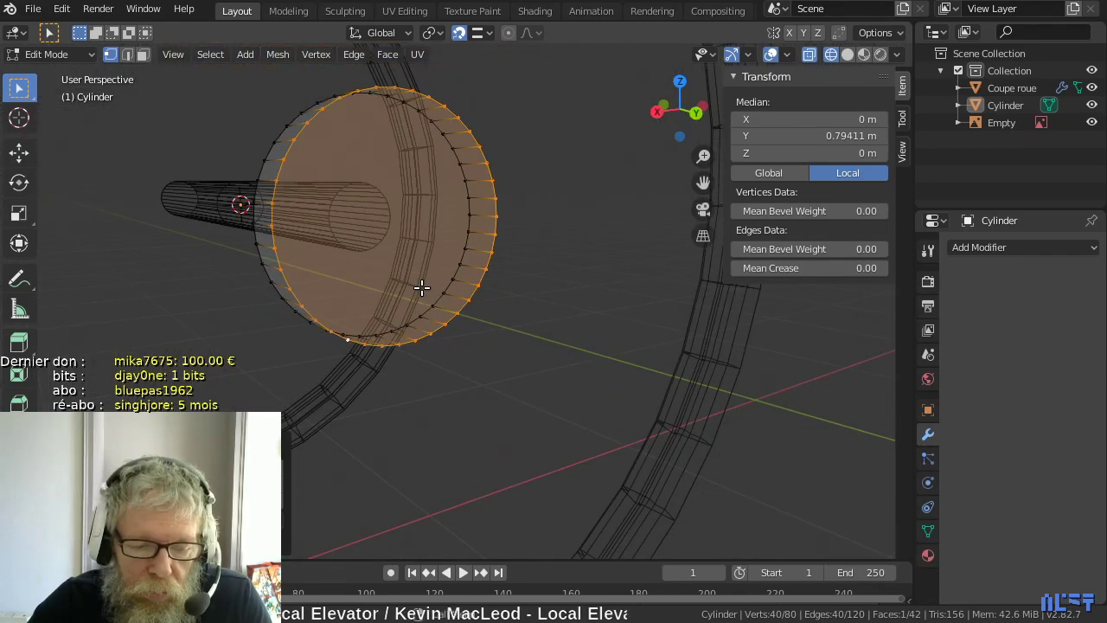
left_click(809, 54)
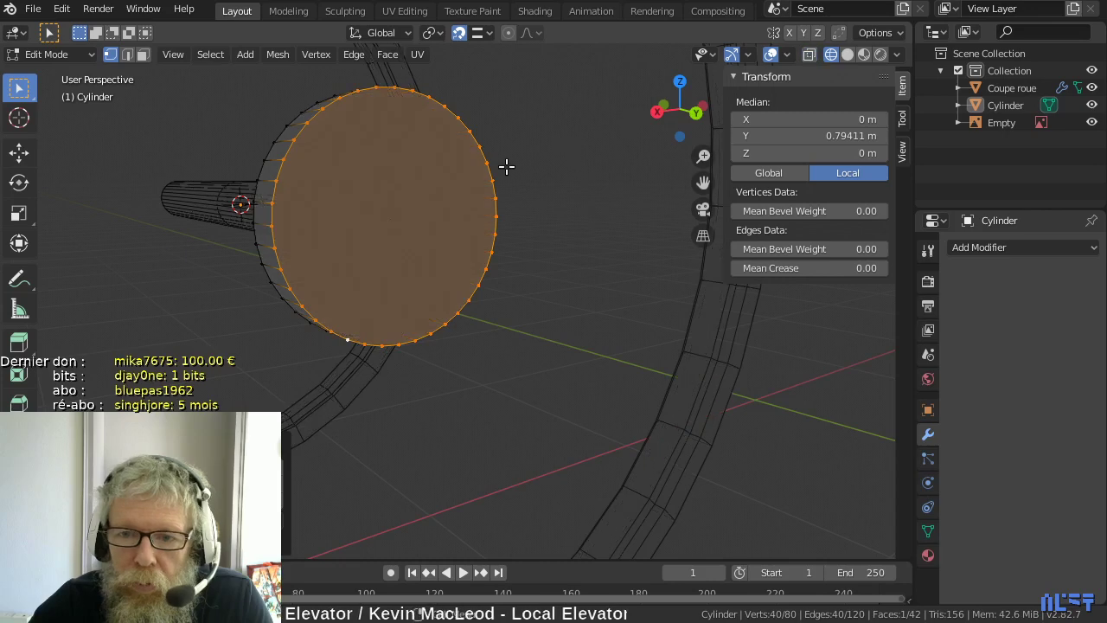
key("3")
left_click(422, 214)
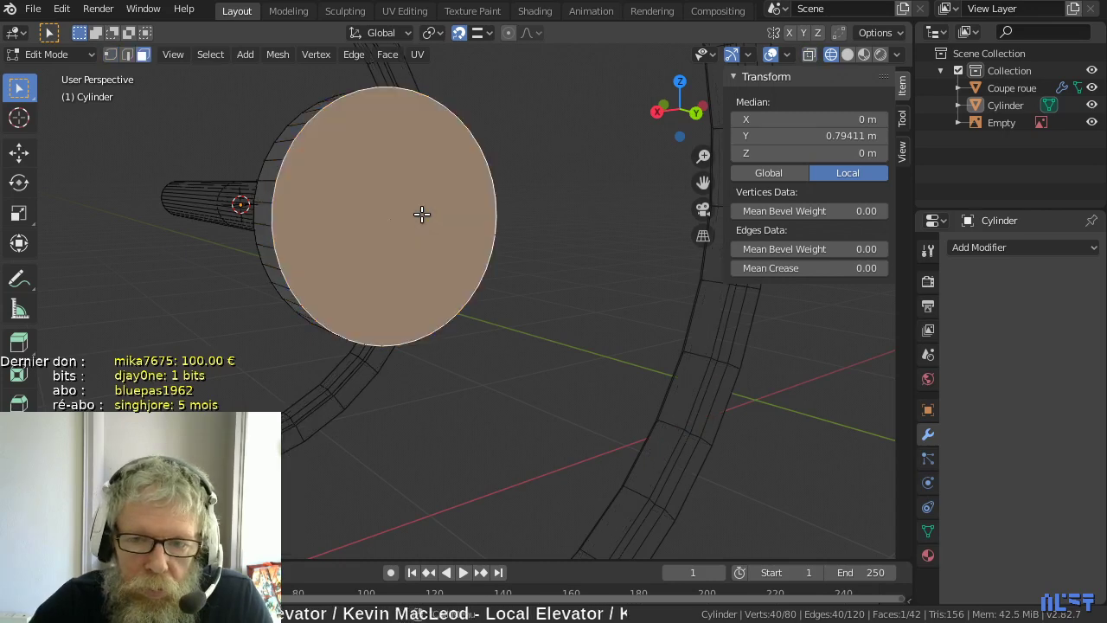
key("x")
left_click(394, 291)
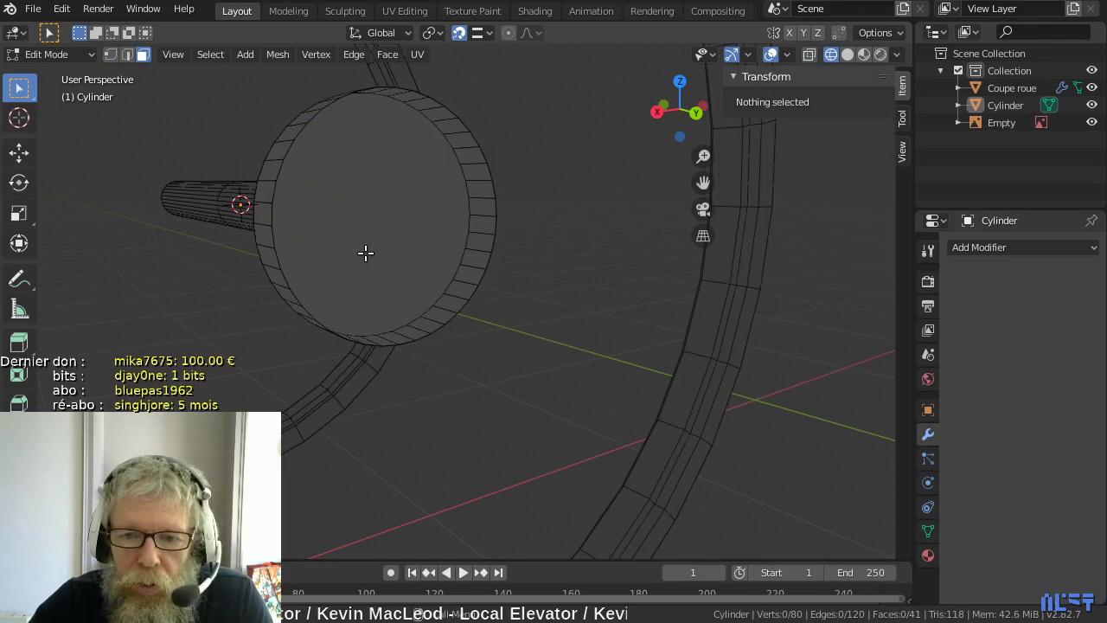
left_click(365, 253)
key("x")
left_click(365, 254)
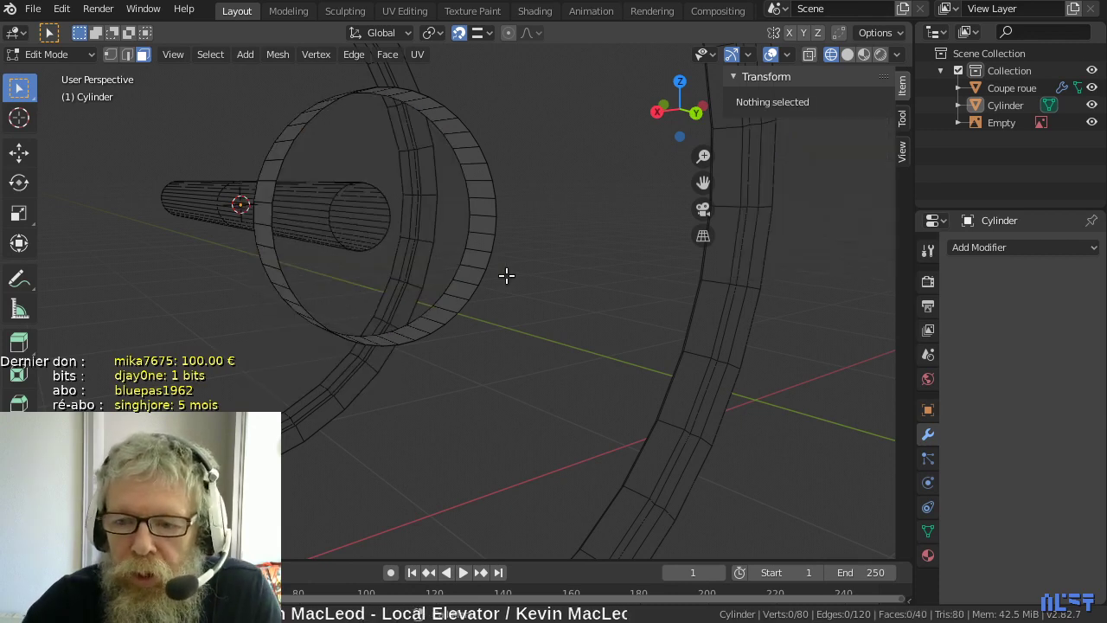
key("KP_3")
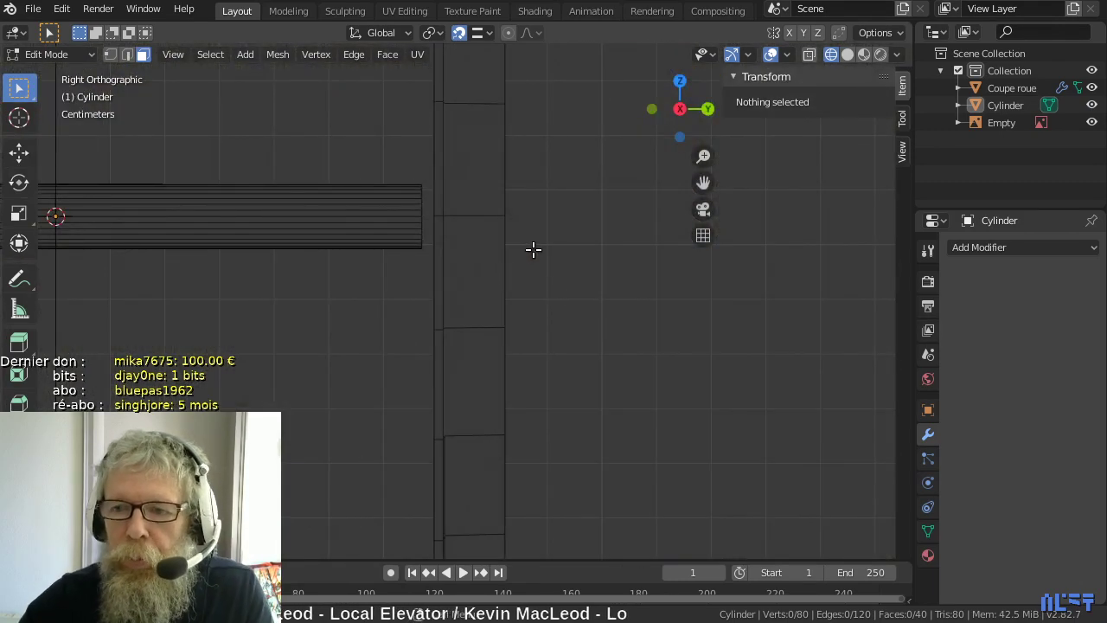
- Extrude the tube's right-edge vertices outward along Y
scroll(522, 334, "up", 2)
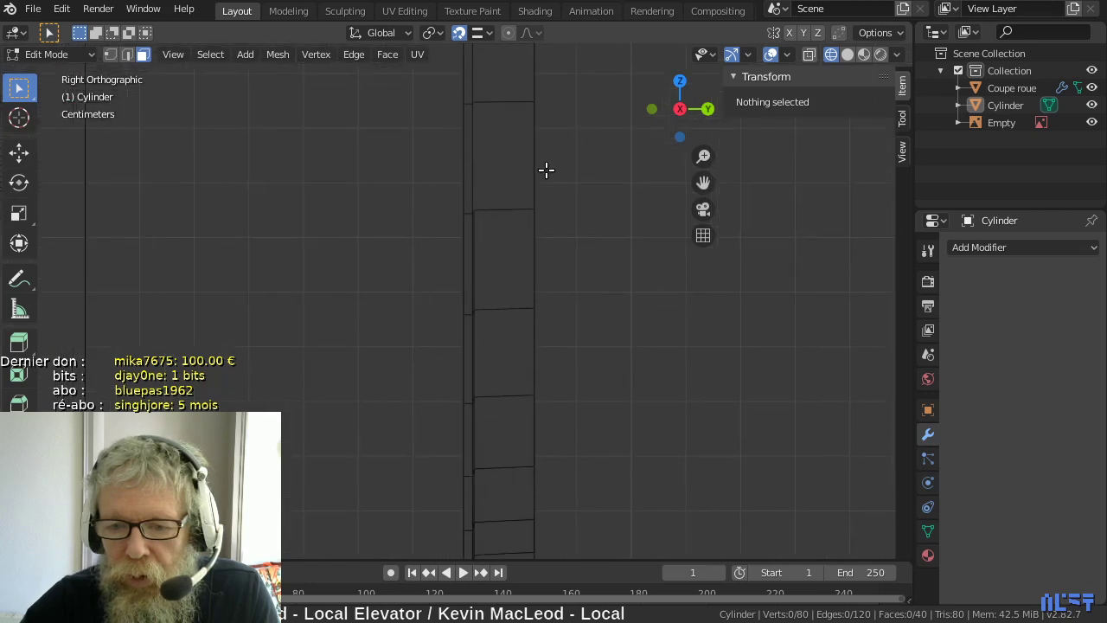
scroll(530, 264, "up", 2)
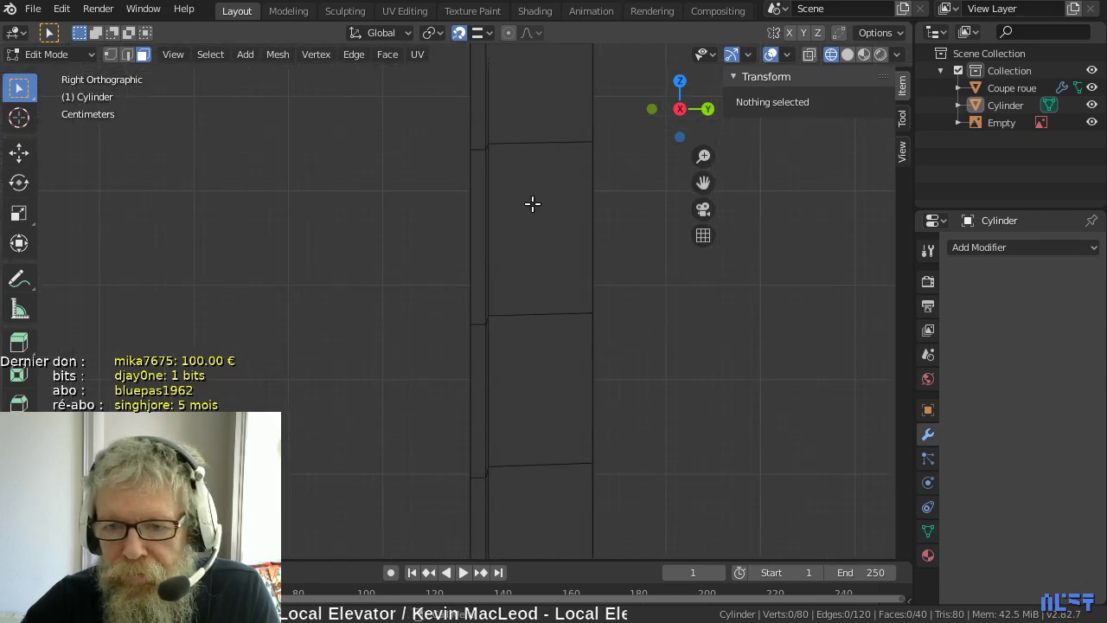
middle_click_drag(509, 222, 507, 344, "shift")
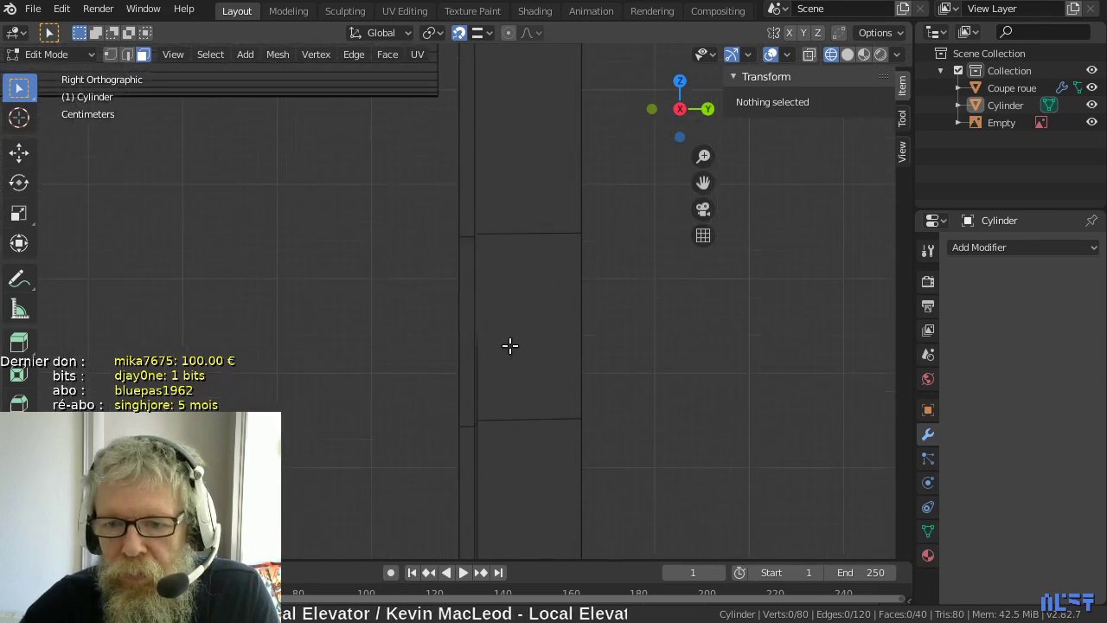
scroll(507, 344, "up", 2)
scroll(510, 346, "down", 3)
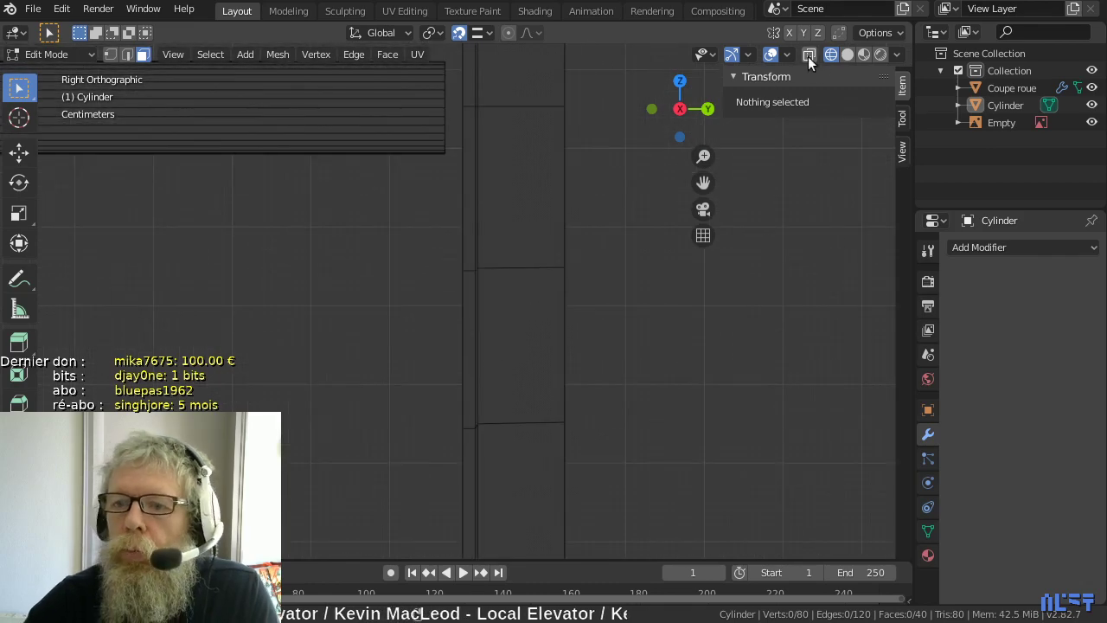
scroll(628, 190, "down", 2)
middle_click_drag(594, 220, 517, 398, "shift")
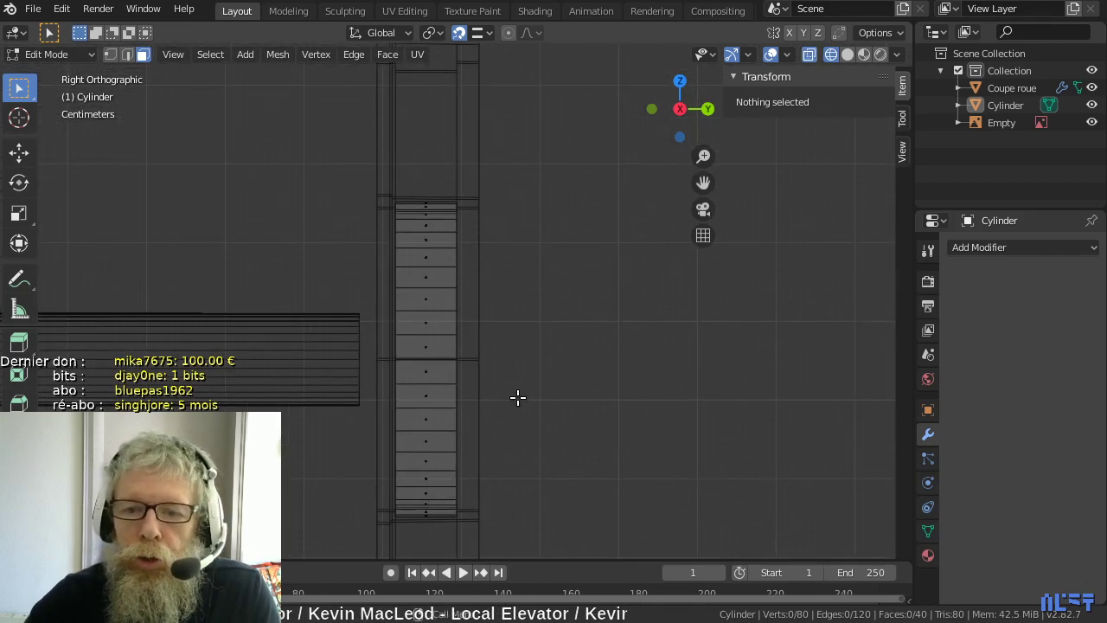
key("1")
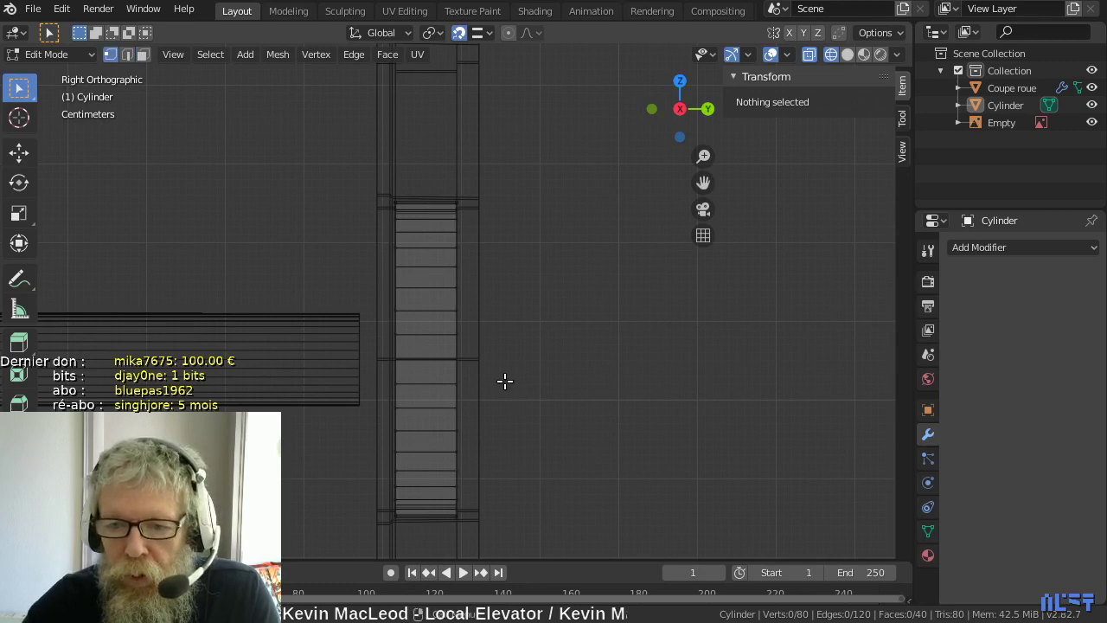
left_click_drag(437, 189, 477, 527)
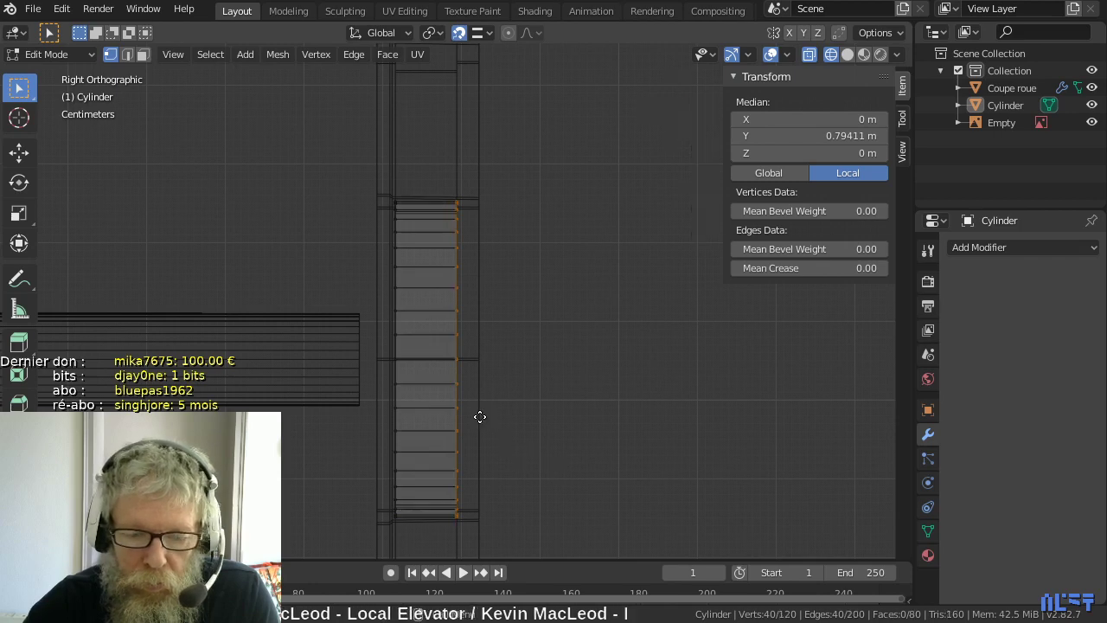
key("g")
key("y")
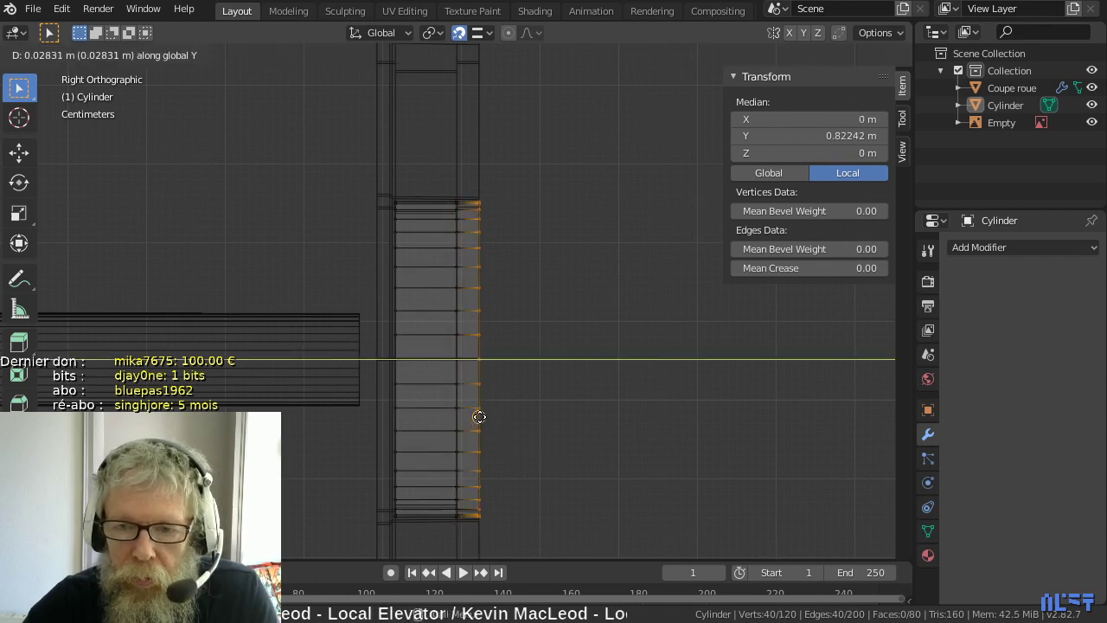
left_click(481, 419)
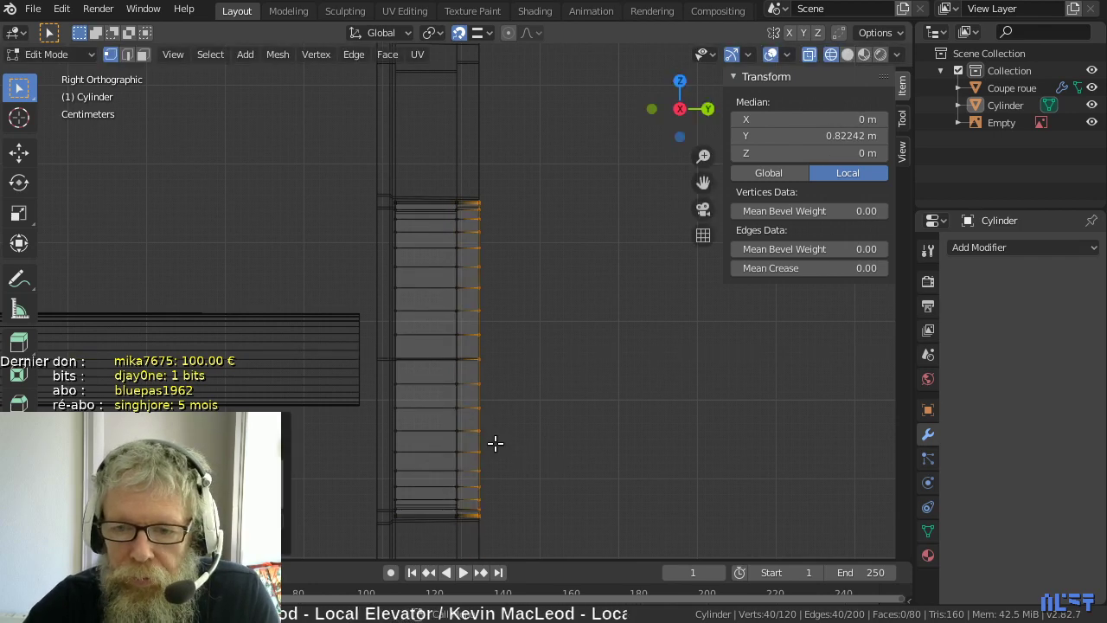
- Extrude the tube's left edge loop leftward along Y to median Y 0.69277 m
left_click(397, 337)
left_click(397, 338, "alt")
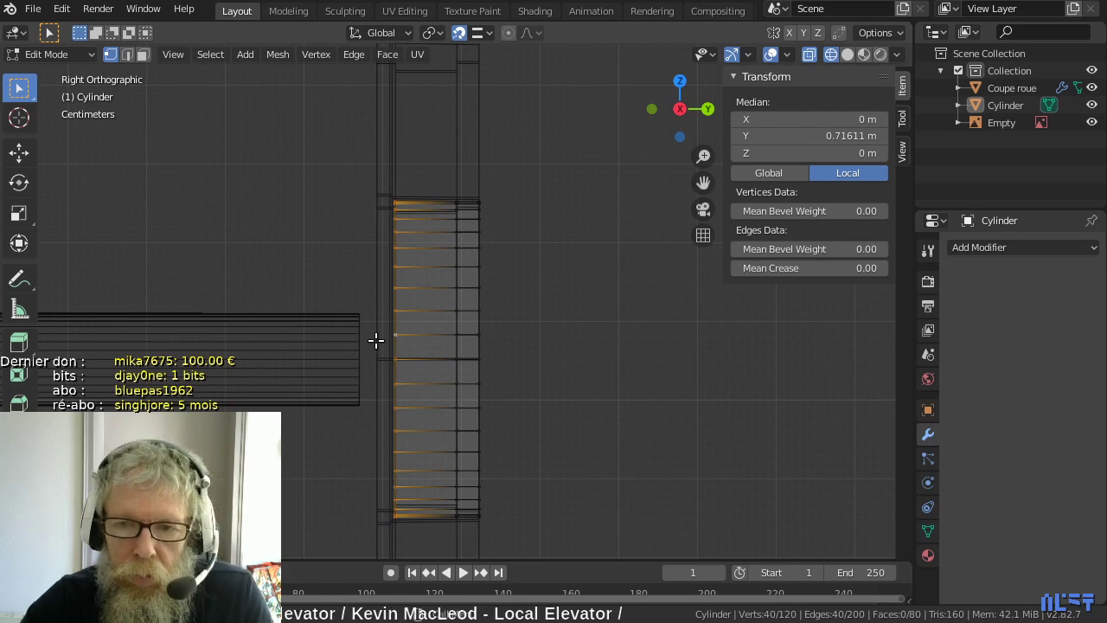
key("g")
key("y")
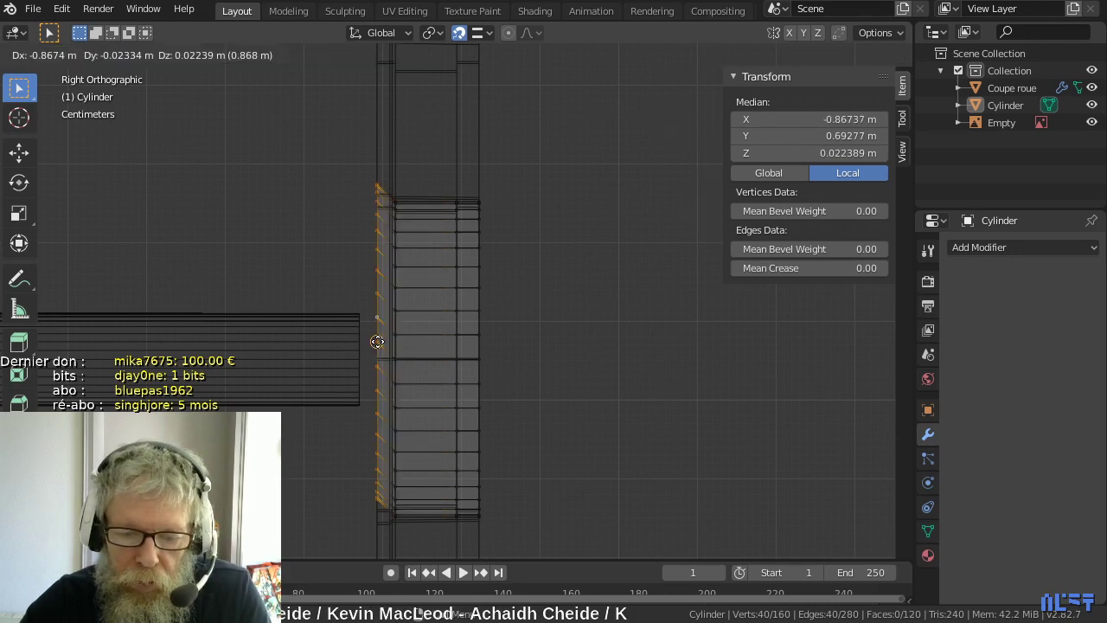
left_click(376, 338)
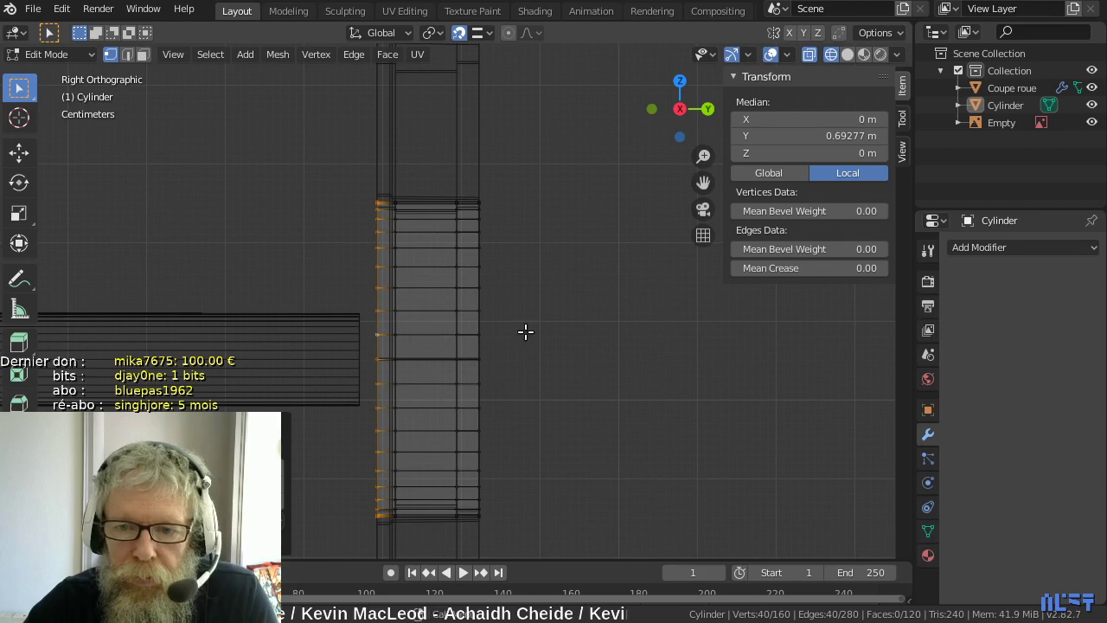
- Turn snapping off and orbit to inspect the widened ring in perspective
middle_click_drag(524, 331, 471, 342)
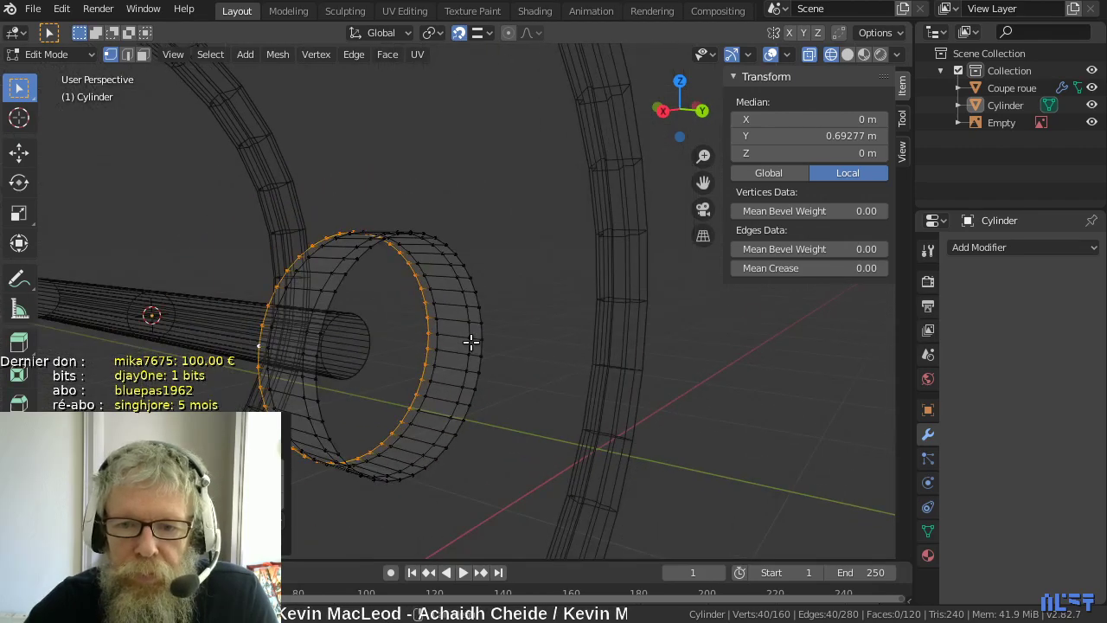
key("shift+Tab")
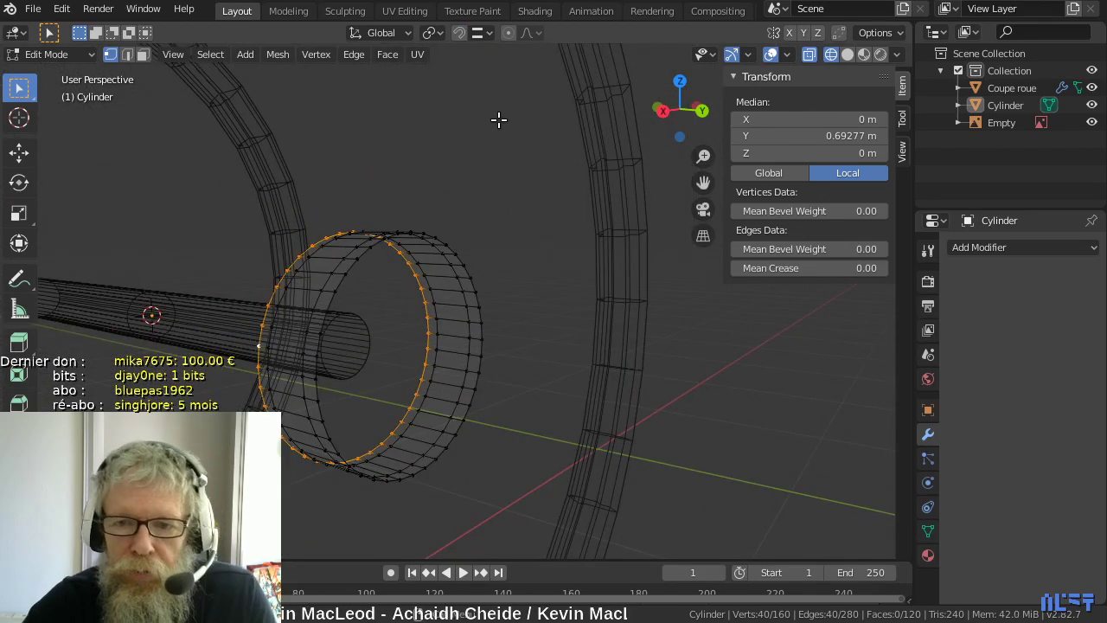
scroll(499, 120, "down", 1)
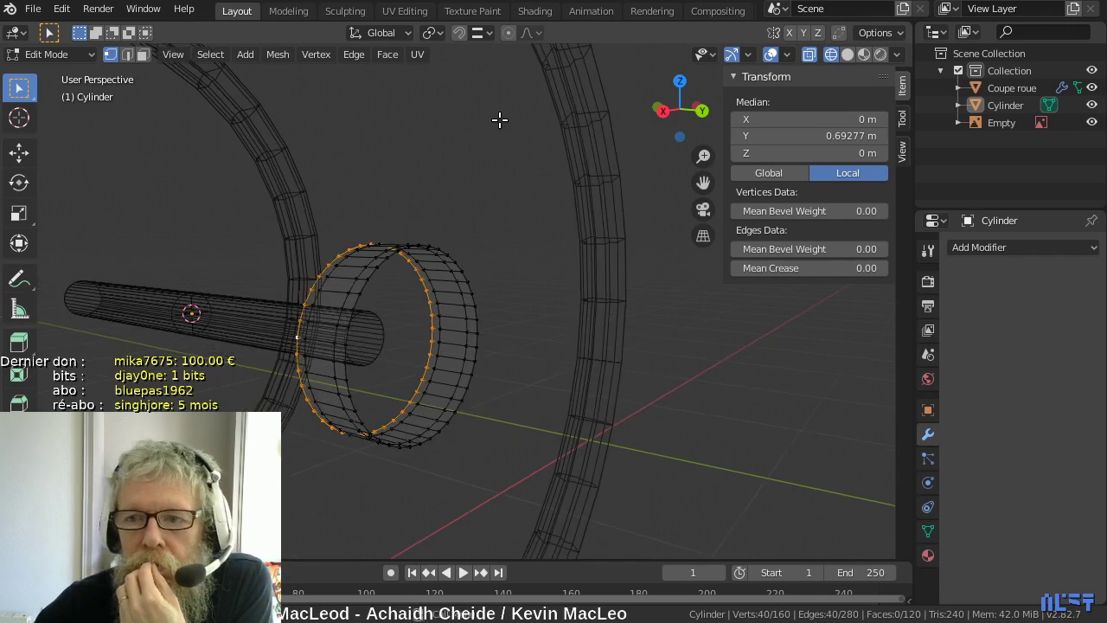
middle_click_drag(497, 121, 452, 156)
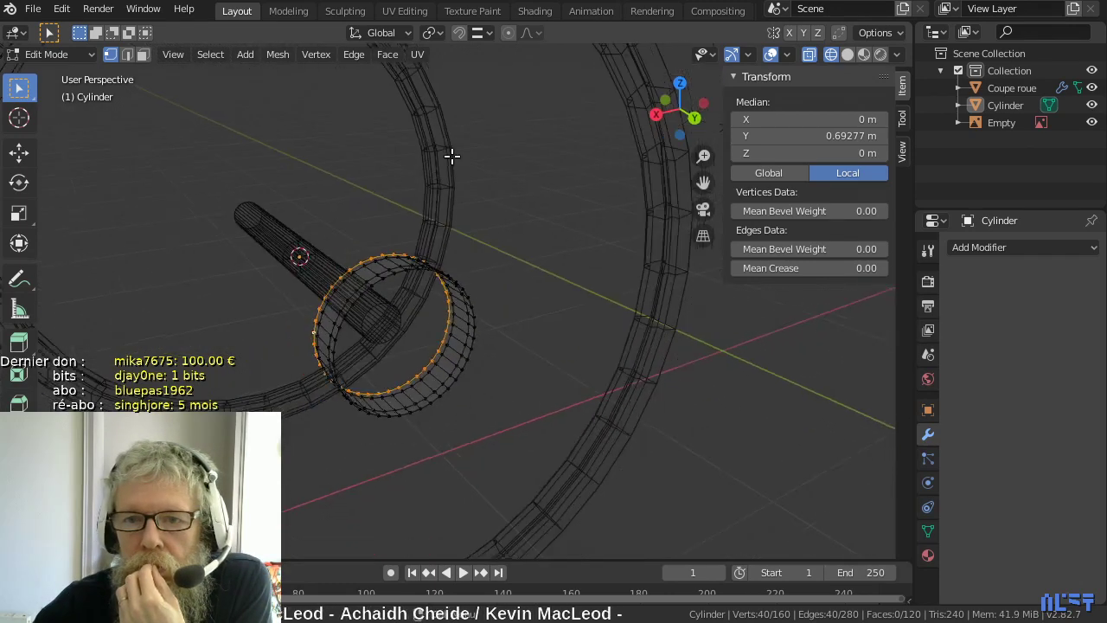
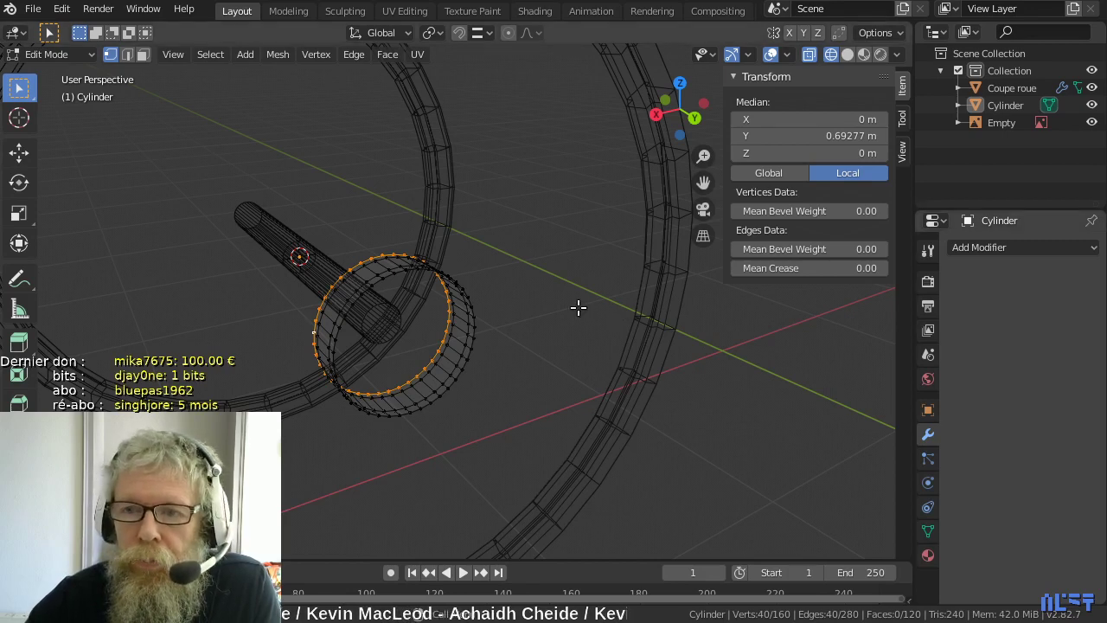
- Deselect all of the hub ring's vertices and orbit around the two wheels
key("alt+a")
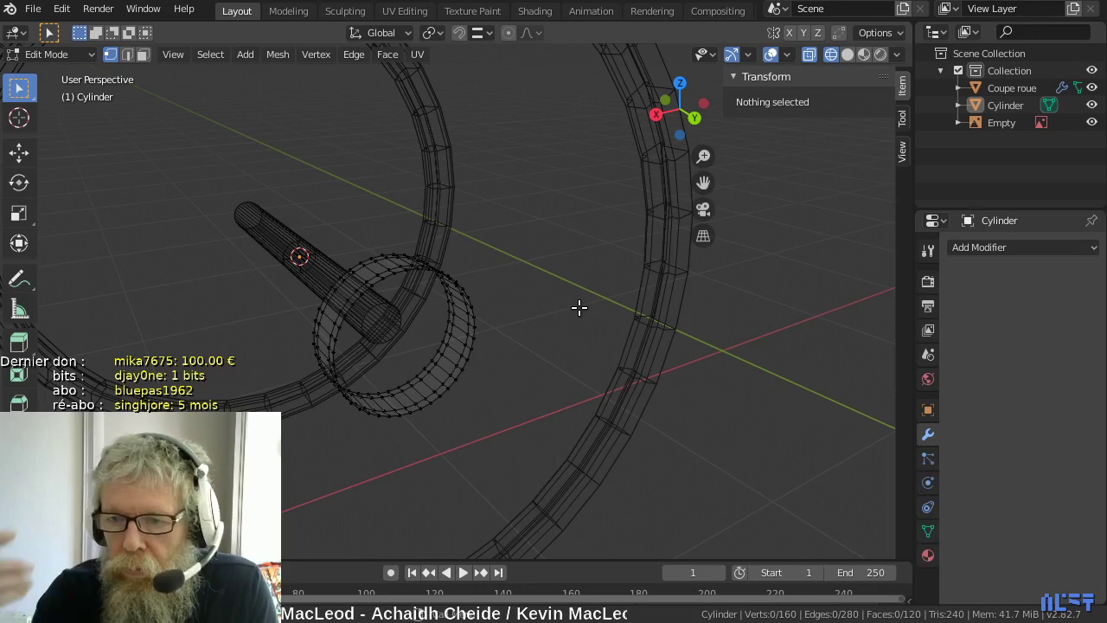
scroll(553, 313, "down", 5)
scroll(547, 315, "down", 5)
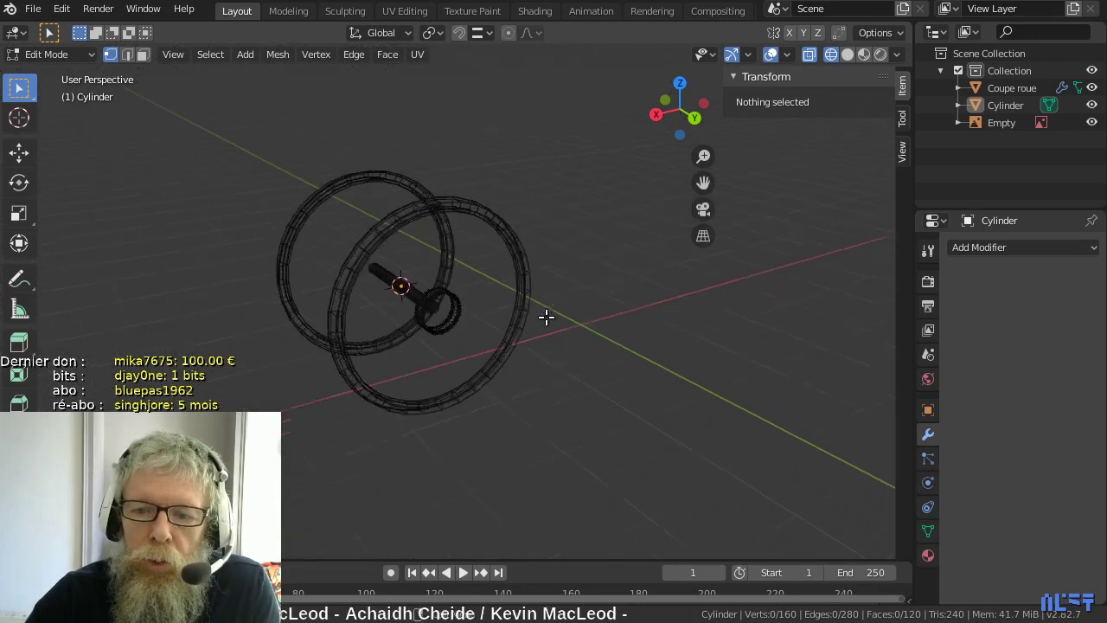
middle_click_drag(545, 316, 474, 332)
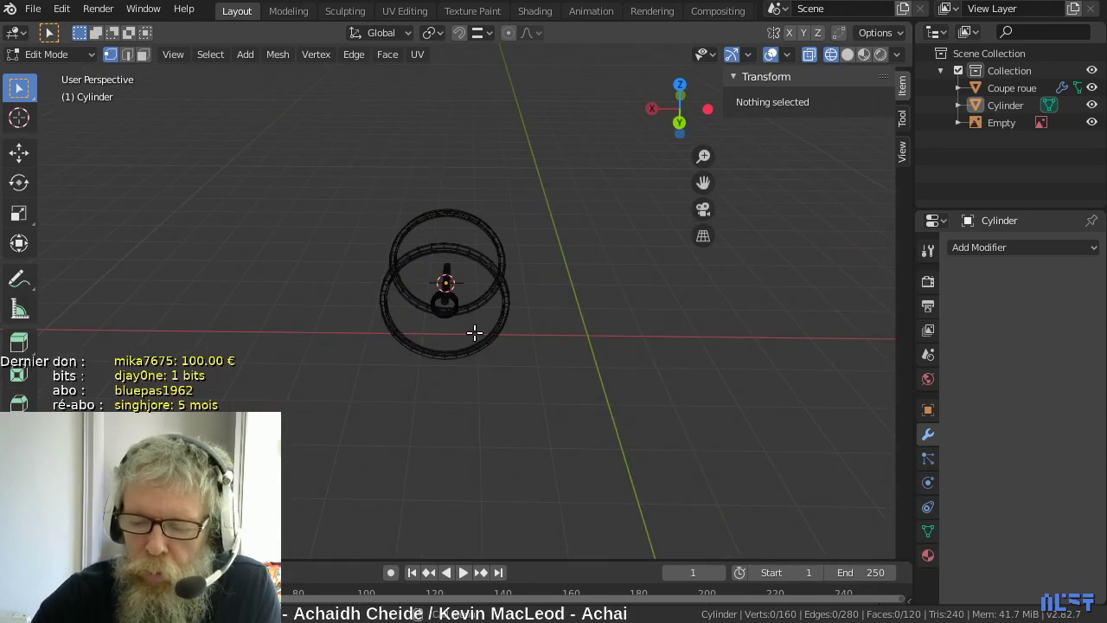
- Check the wheel rings against the locomotive reference photo in Front Orthographic view
key("KP_1")
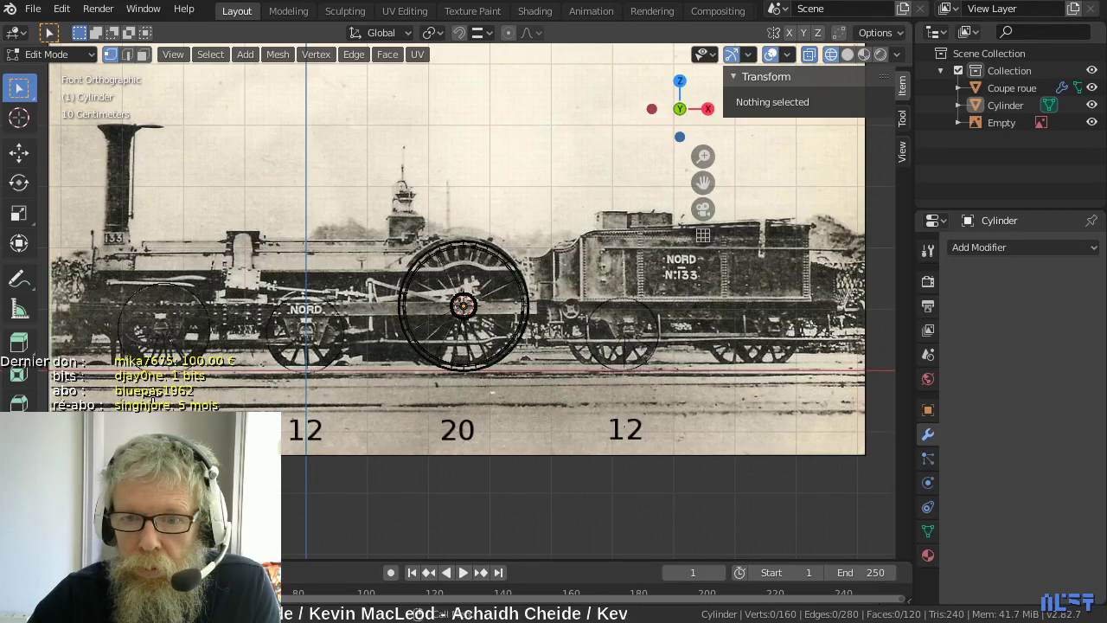
middle_click_drag(149, 400, 331, 417)
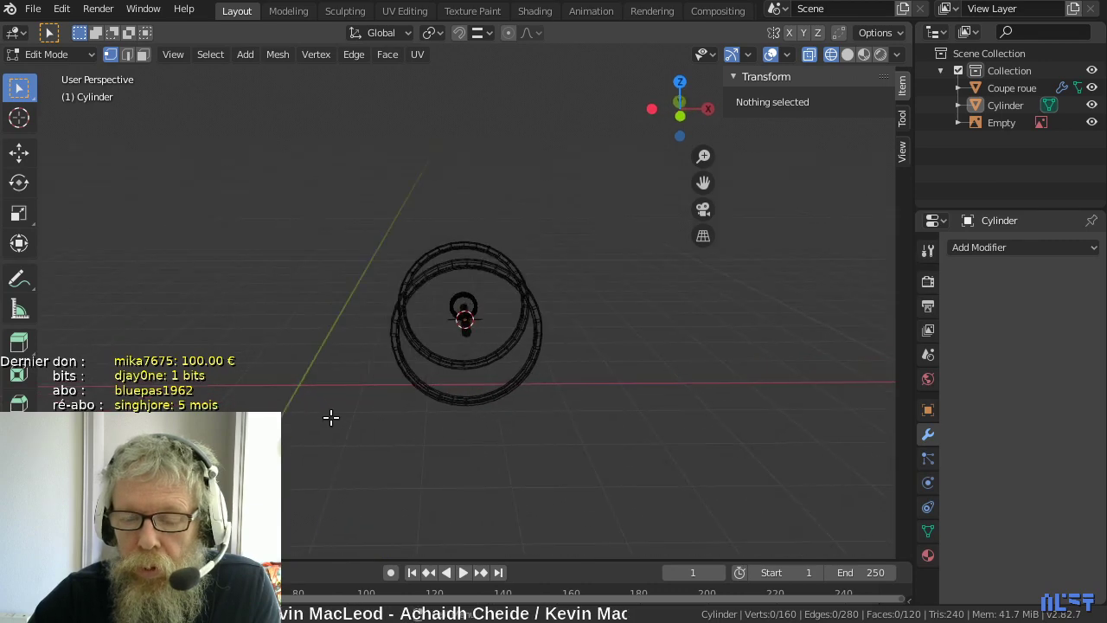
key("KP_1")
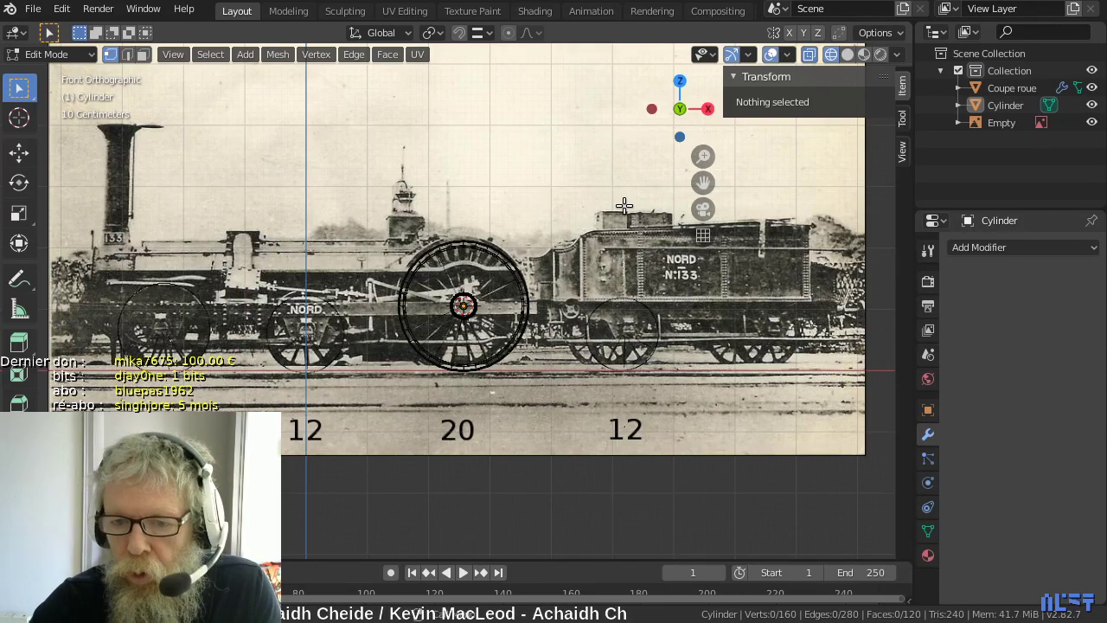
key("KP_3")
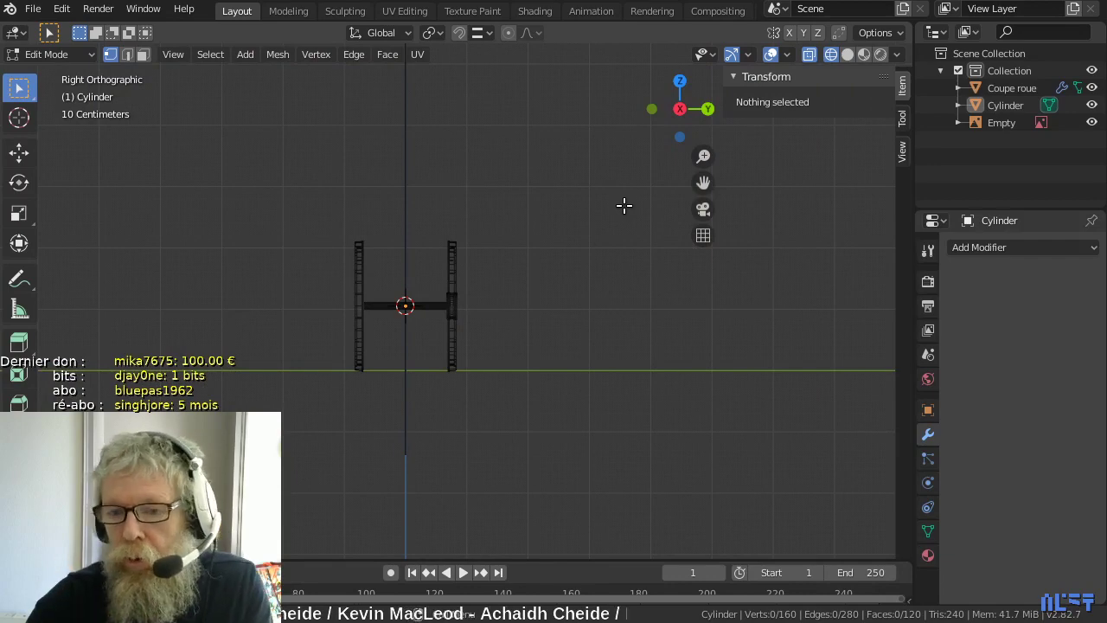
scroll(450, 363, "up", 3)
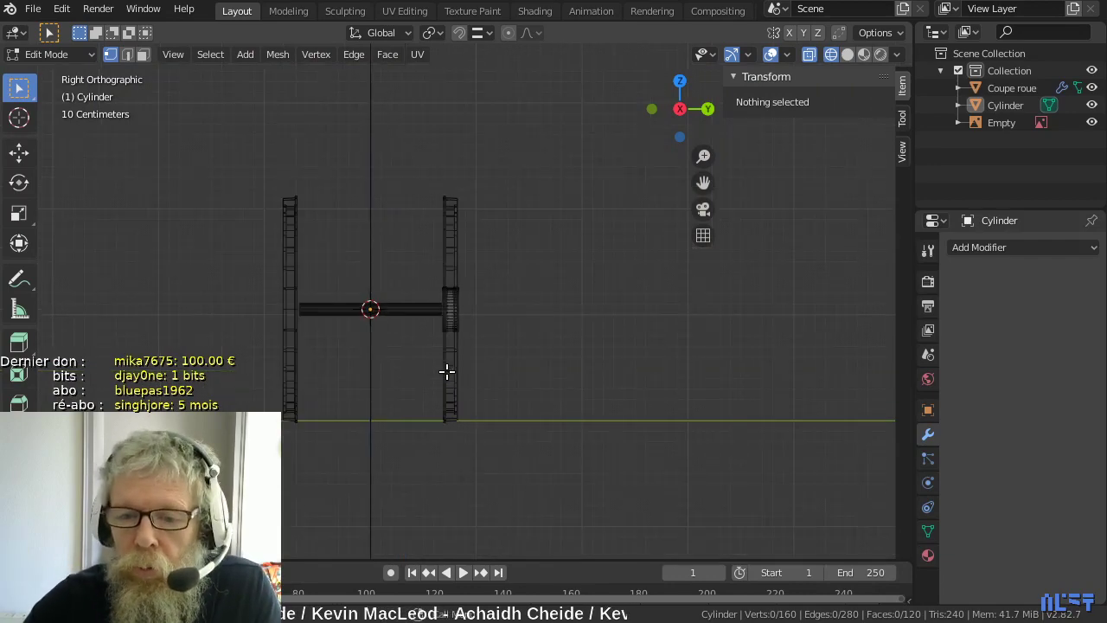
scroll(447, 372, "up", 8)
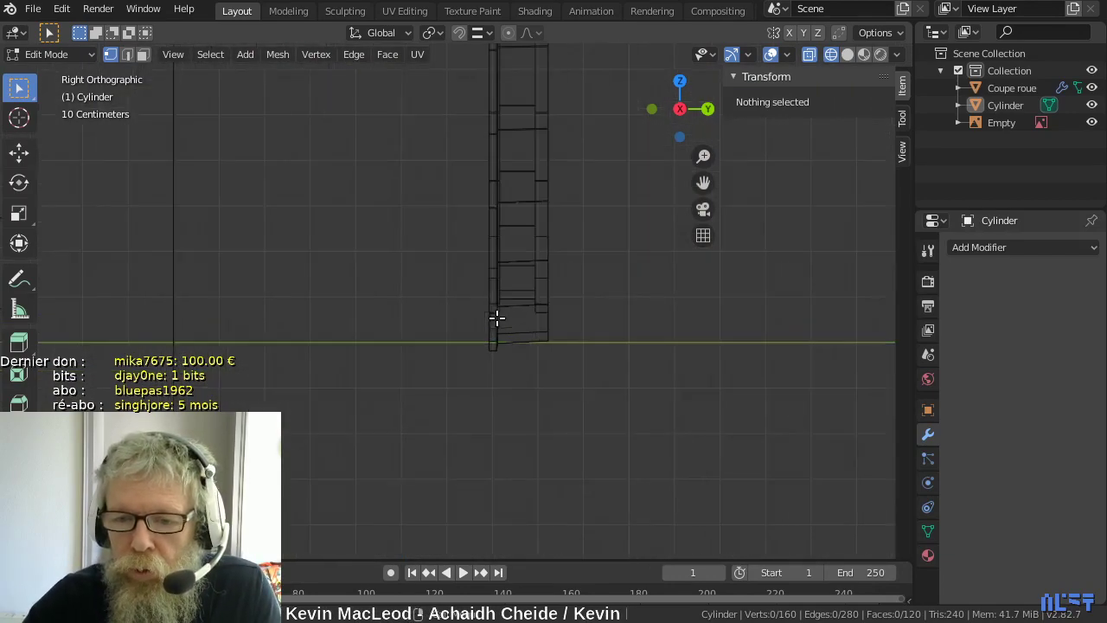
scroll(519, 347, "down", 6)
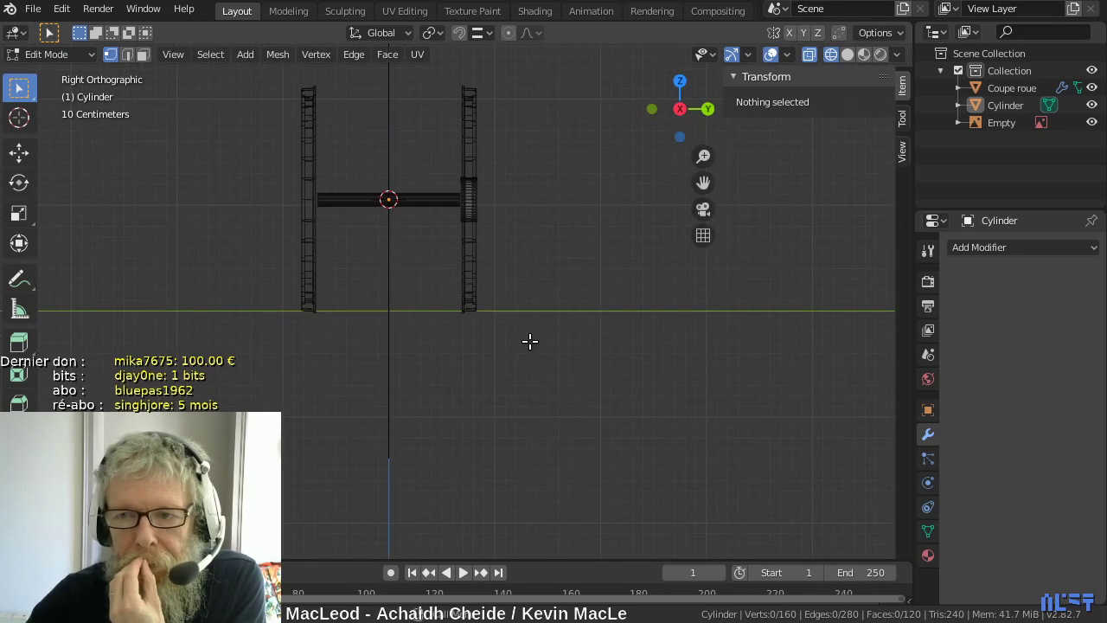
middle_click_drag(528, 339, 369, 373)
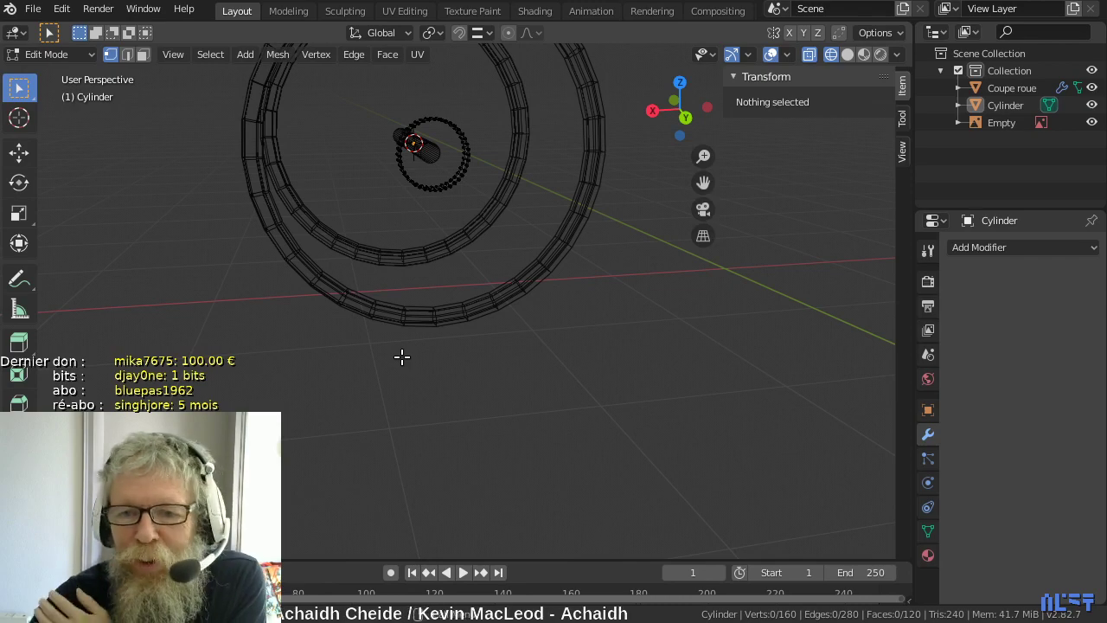
key("KP_1")
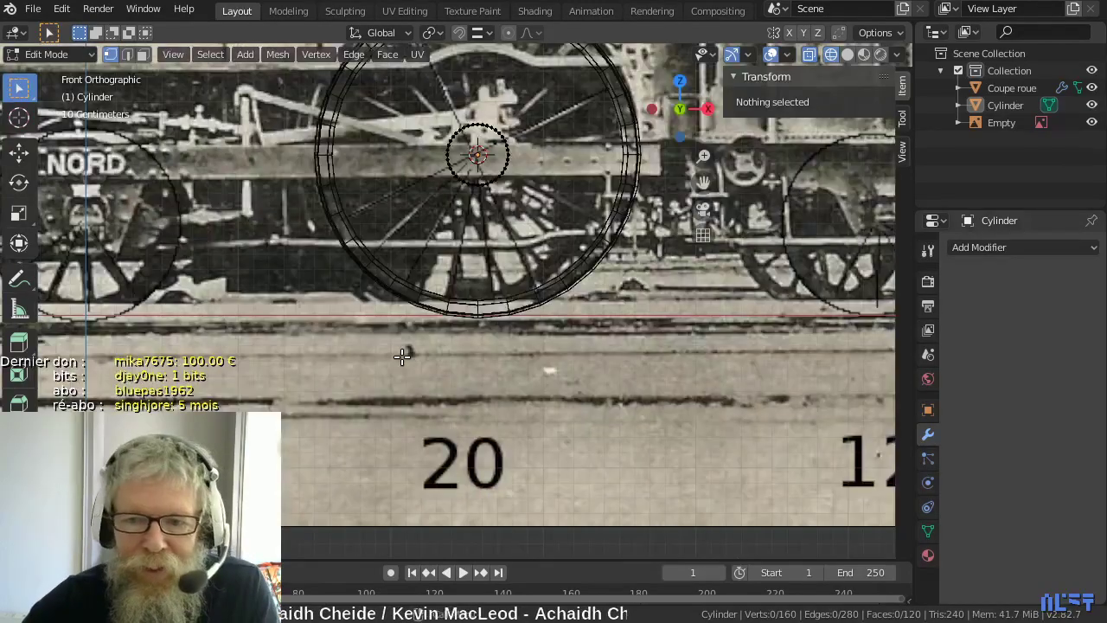
scroll(493, 223, "up", 6)
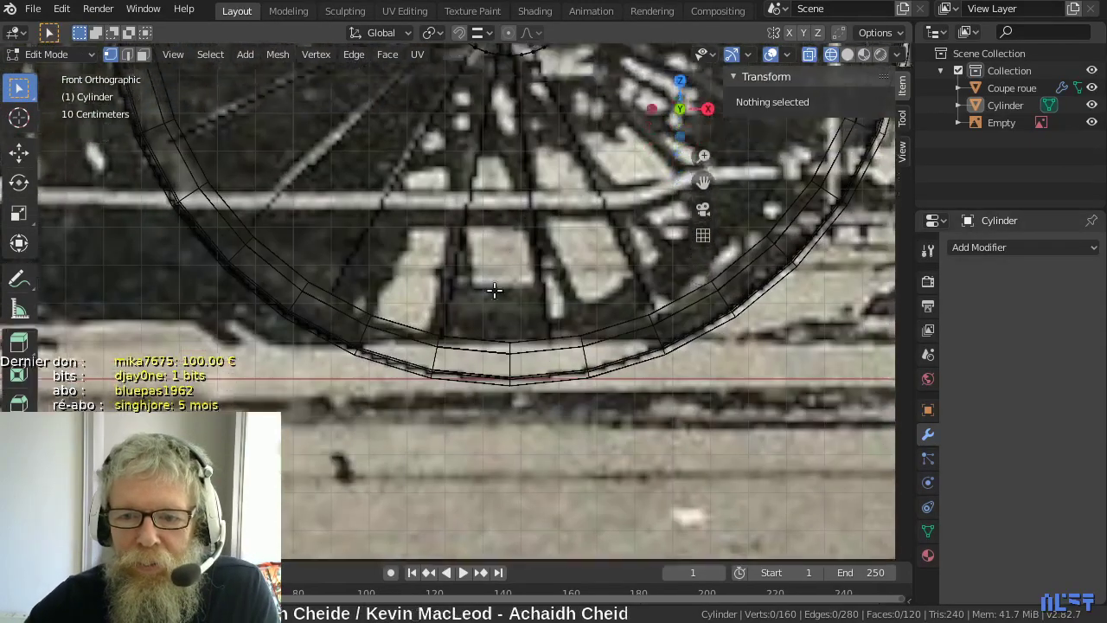
middle_click_drag(495, 291, 433, 453, "shift")
key("ctrl+KP_1")
- Select the top edge and four adjacent top vertices of the hub ring's outer circle
scroll(459, 396, "up", 4)
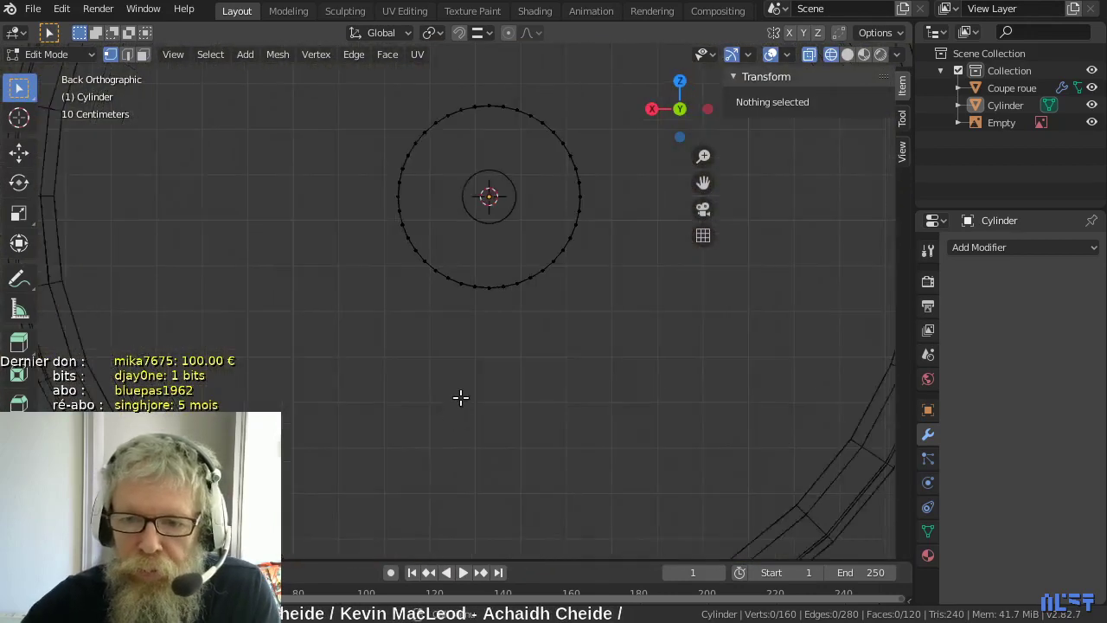
middle_click_drag(516, 222, 445, 423, "shift")
scroll(446, 423, "up", 2)
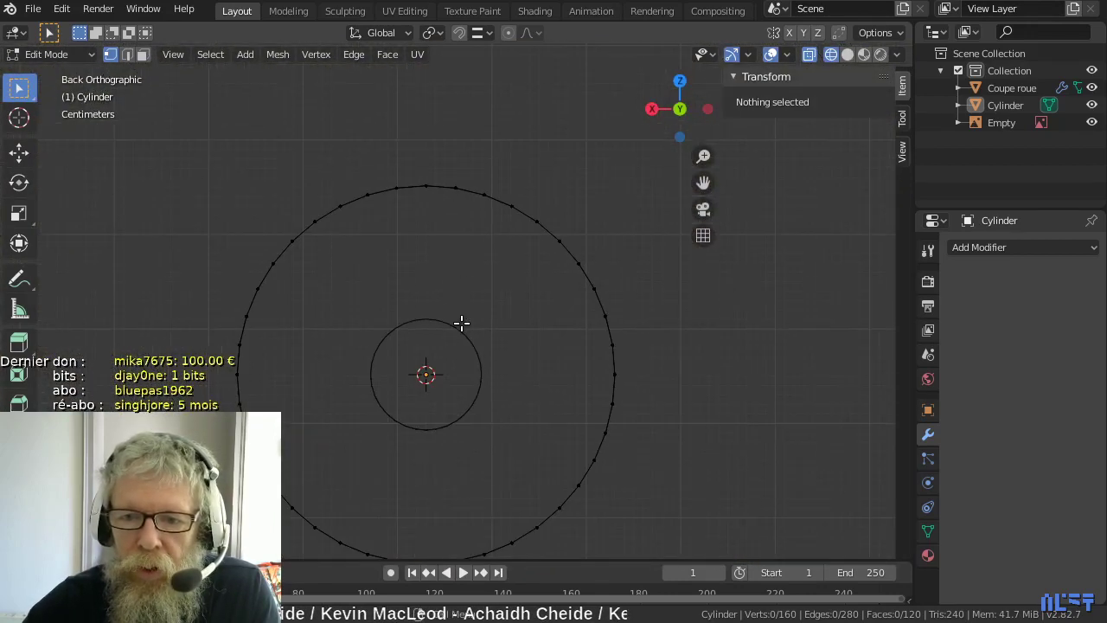
key("2")
left_click(434, 186)
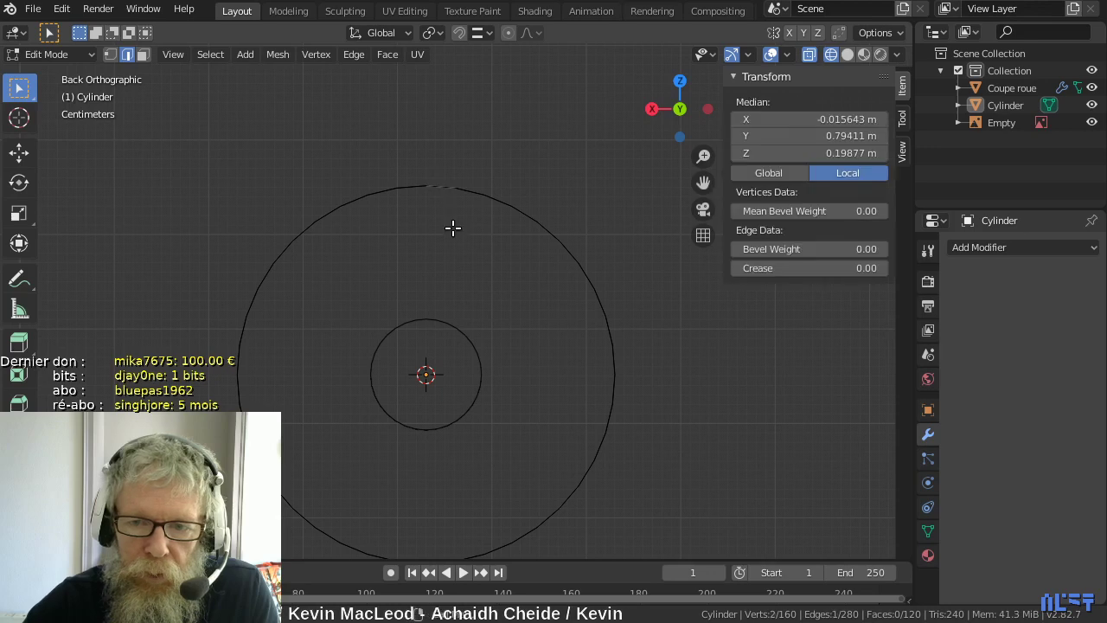
key("1")
left_click(432, 188)
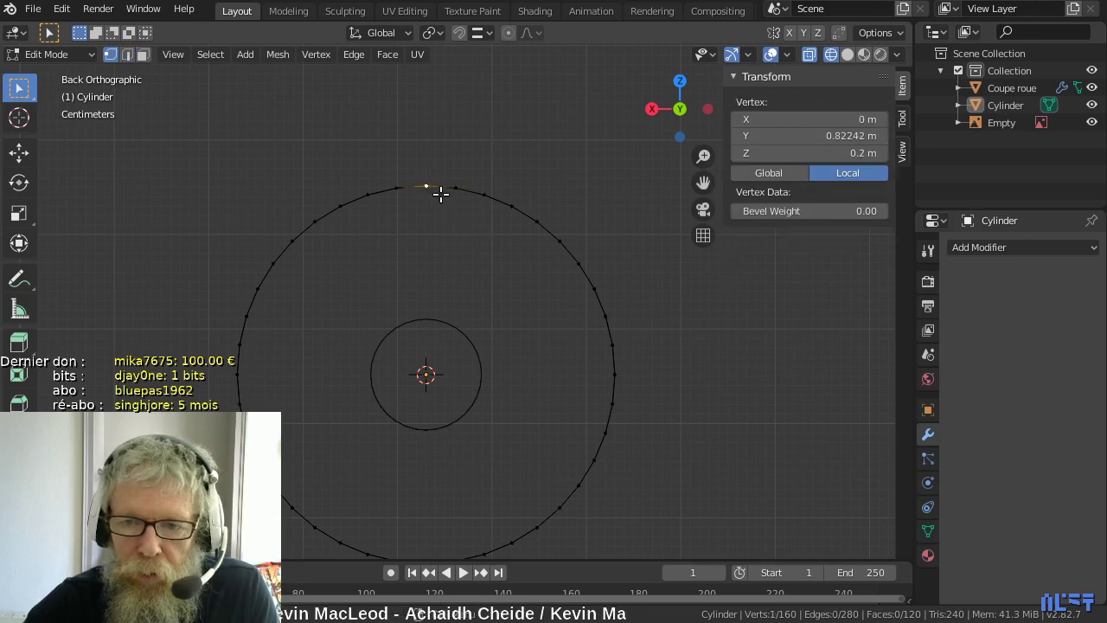
left_click(453, 186, "shift")
left_click(452, 186, "shift")
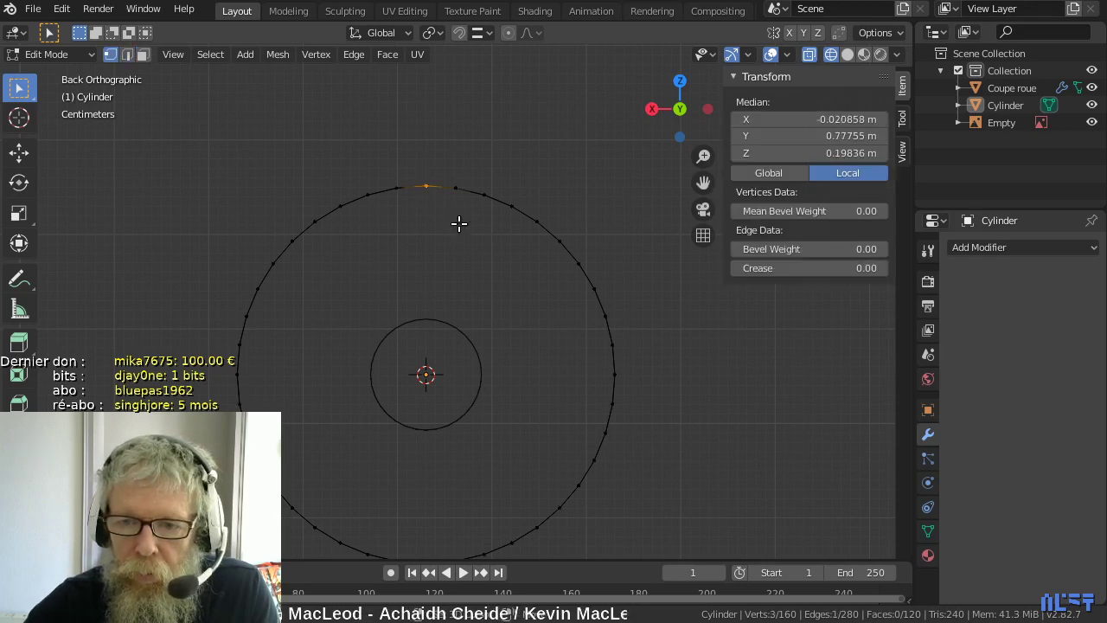
left_click(457, 194, "shift")
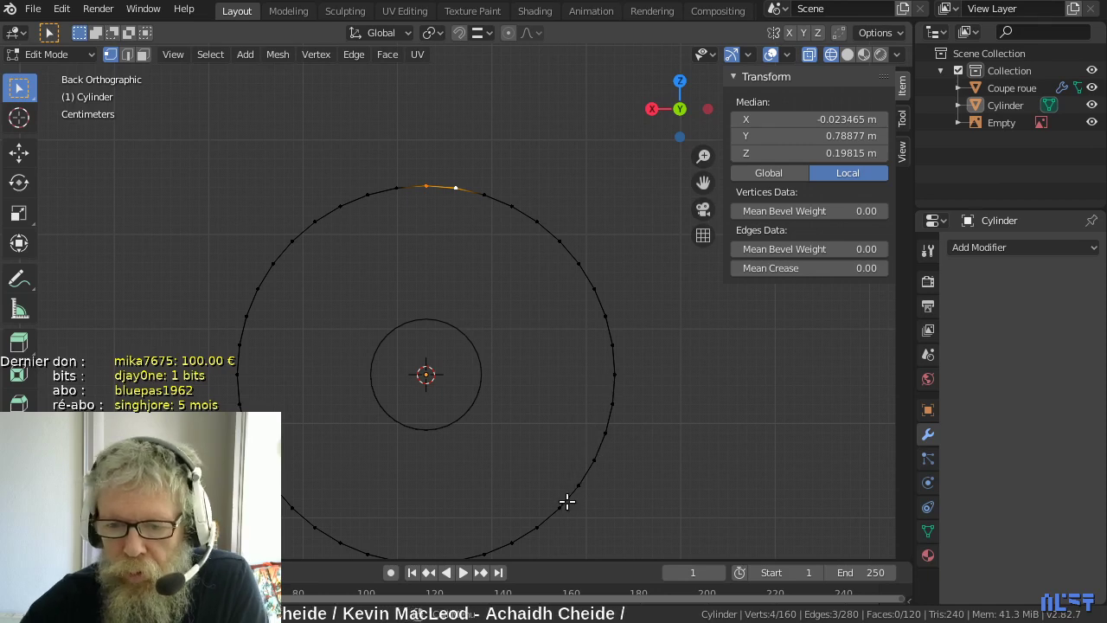
- Orbit to inspect the ring and axle with the top vertices selected
middle_click_drag(566, 502, 578, 435, "shift")
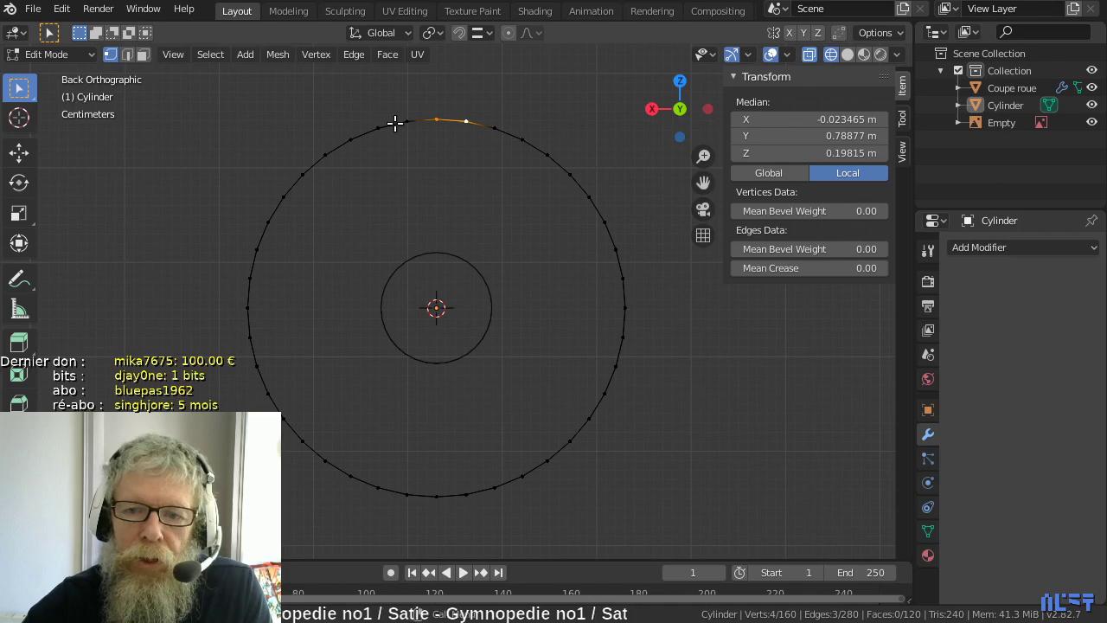
scroll(454, 192, "down", 2)
scroll(454, 192, "down", 1)
middle_click_drag(450, 193, 482, 259)
- Clear the mesh selection and turn X-ray off so the ring shows solid faces
key("Tab")
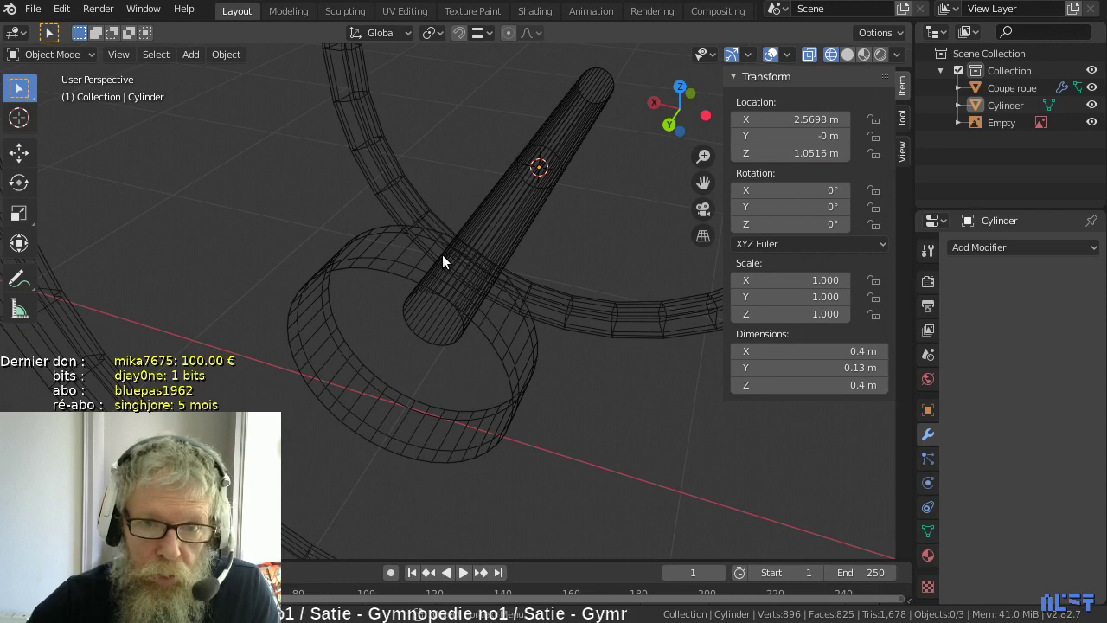
key("Tab")
key("alt+a")
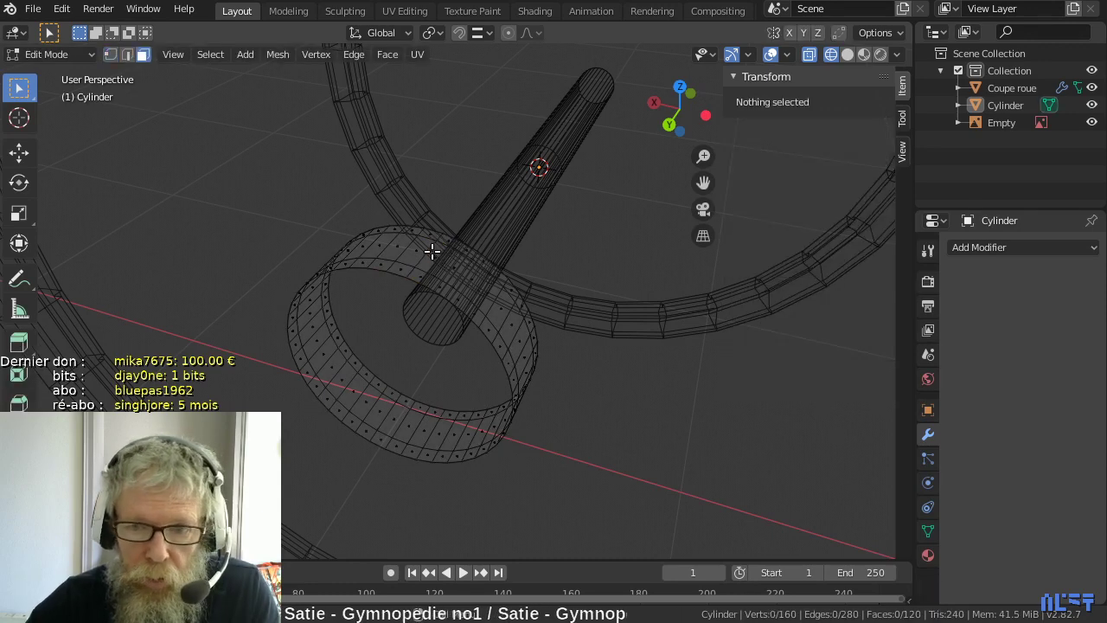
left_click(809, 54)
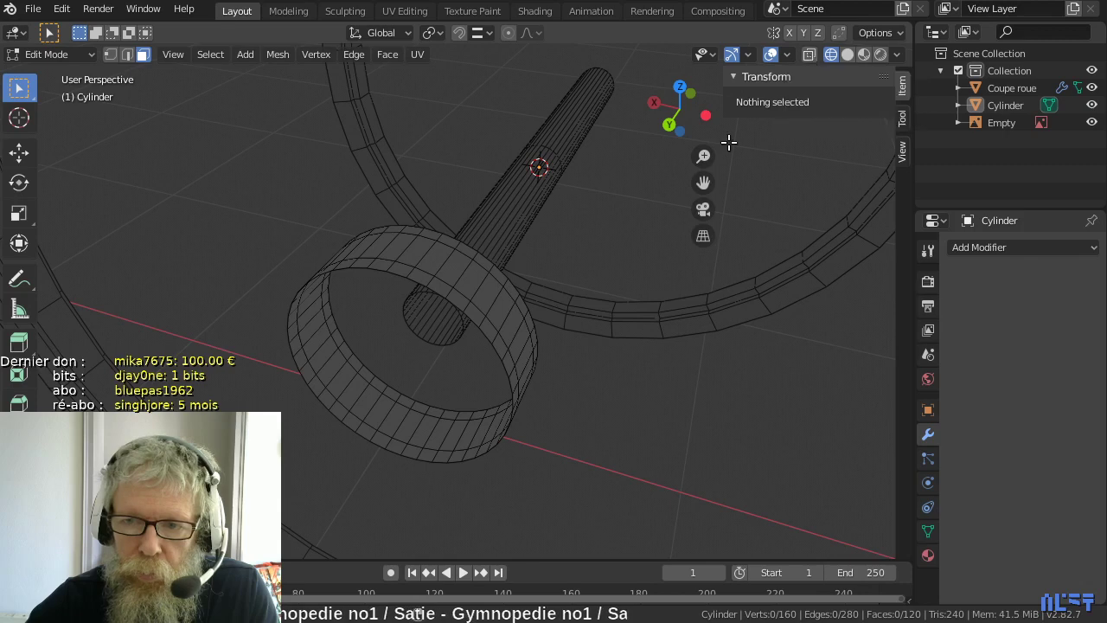
key("alt+z")
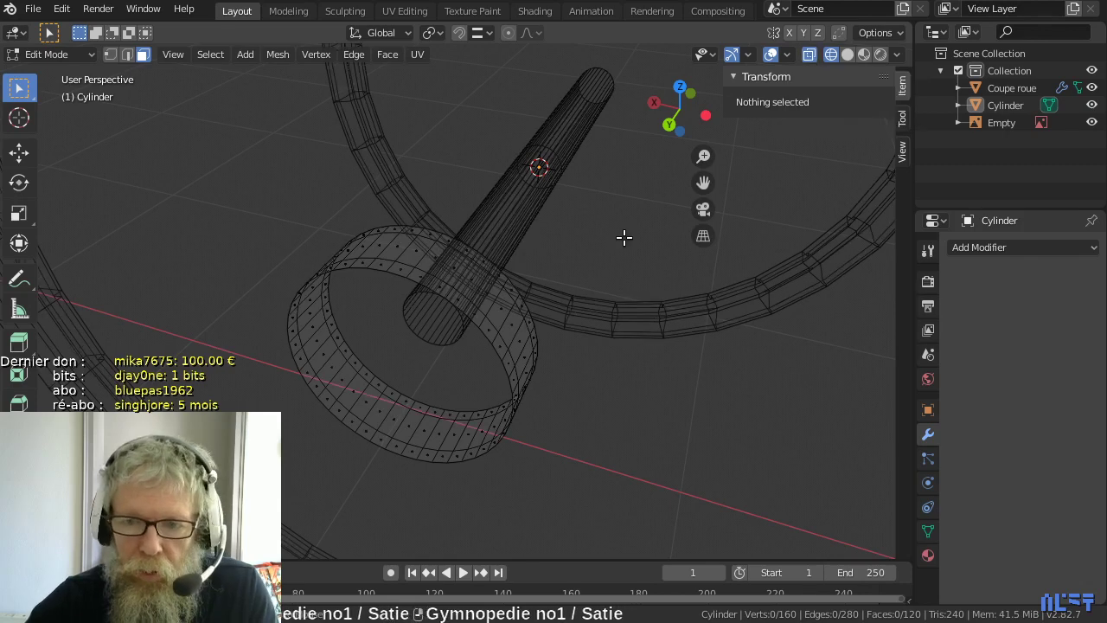
key("alt+z")
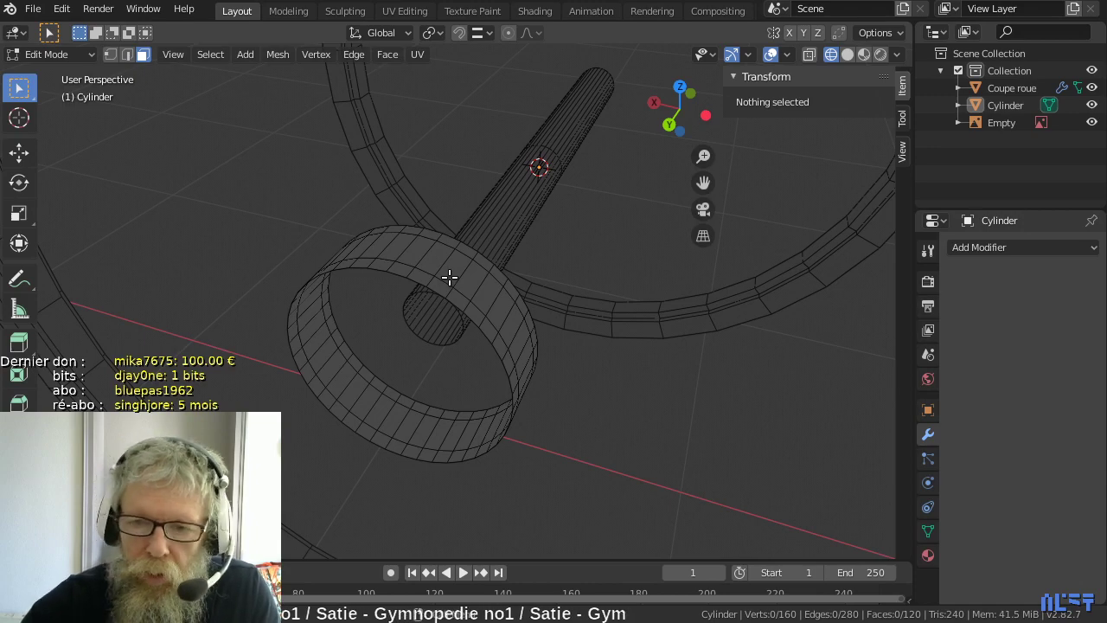
- Select the ring's entire outer band of faces as one face loop
left_click(423, 254)
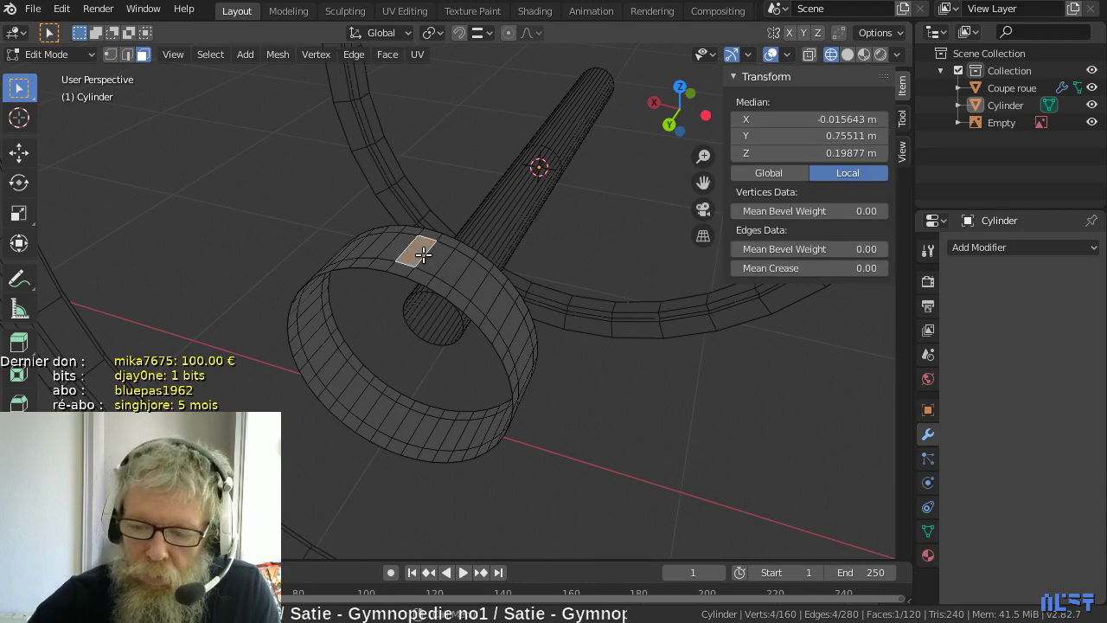
key("KP_3")
key("ctrl+KP_1")
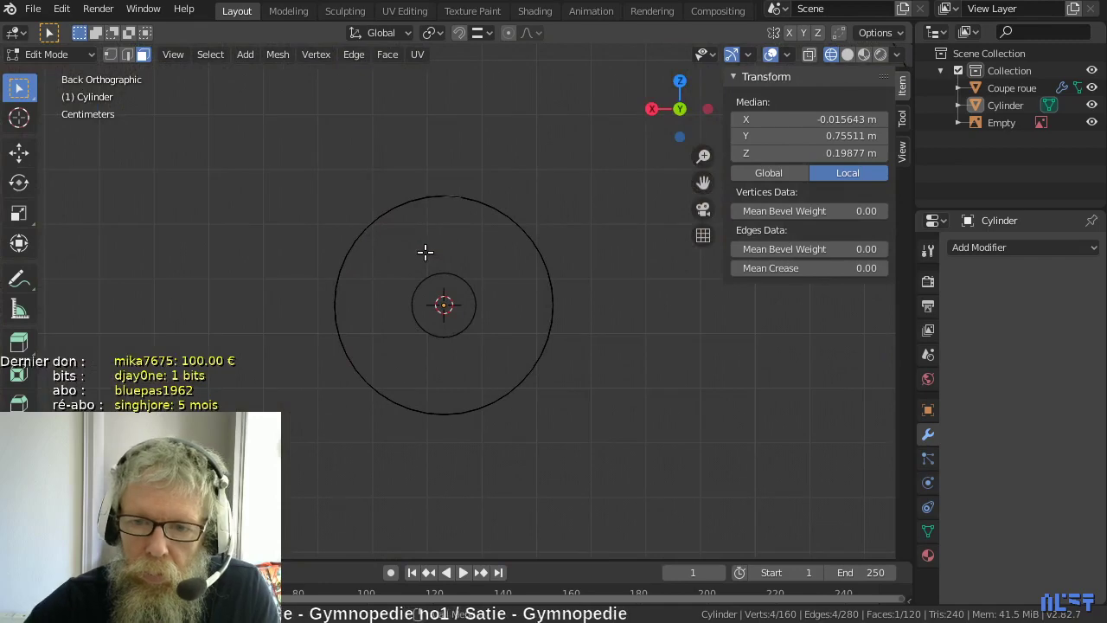
middle_click_drag(425, 251, 398, 306)
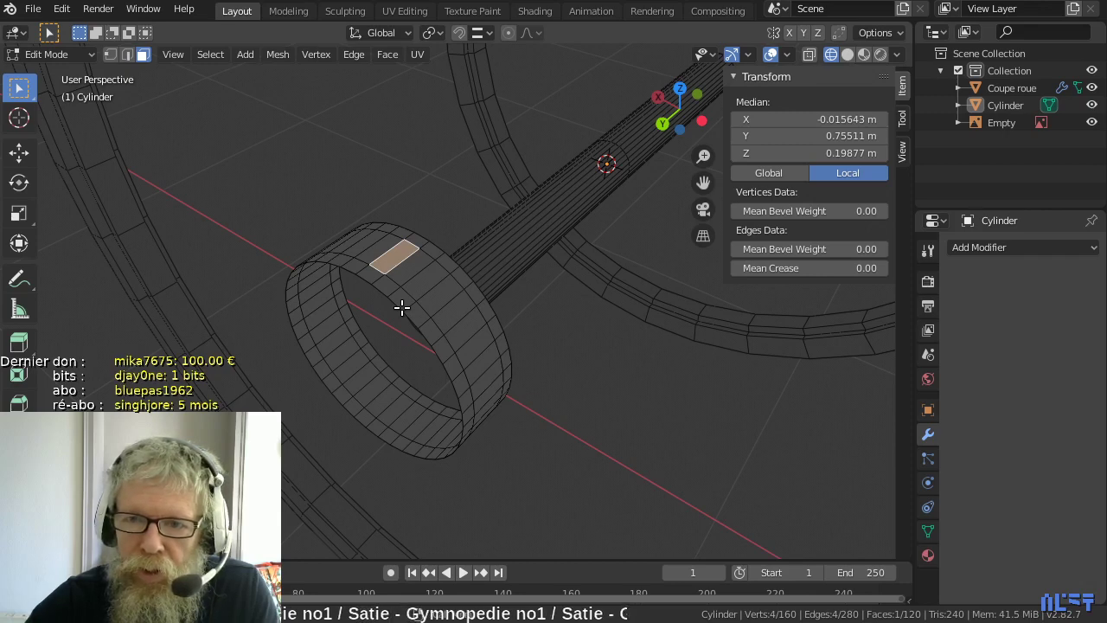
left_click(404, 265)
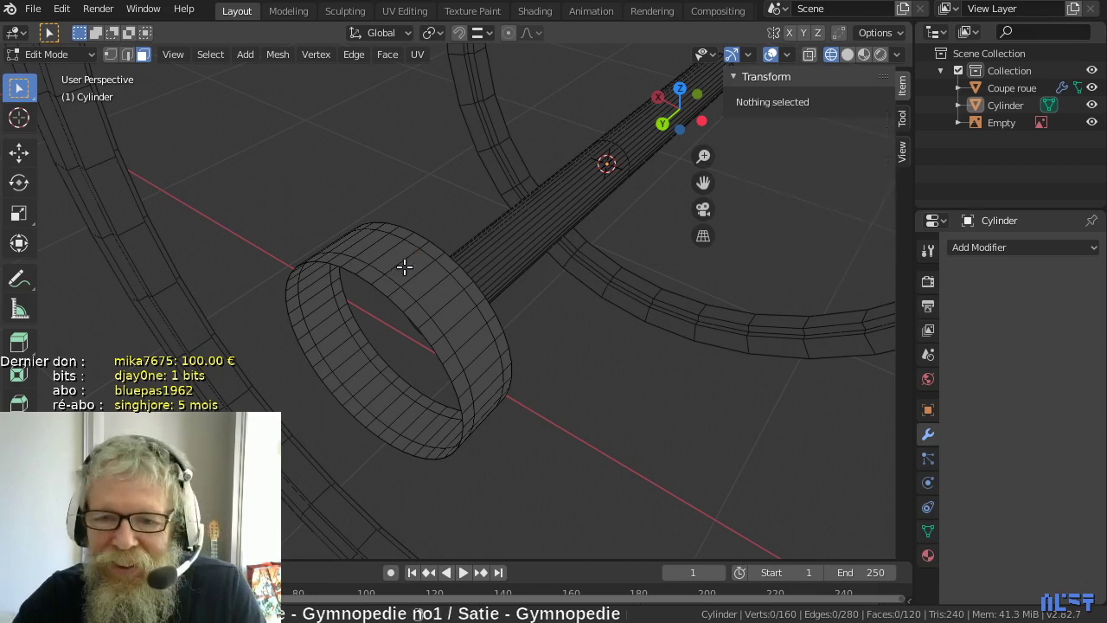
left_click(404, 267, "alt")
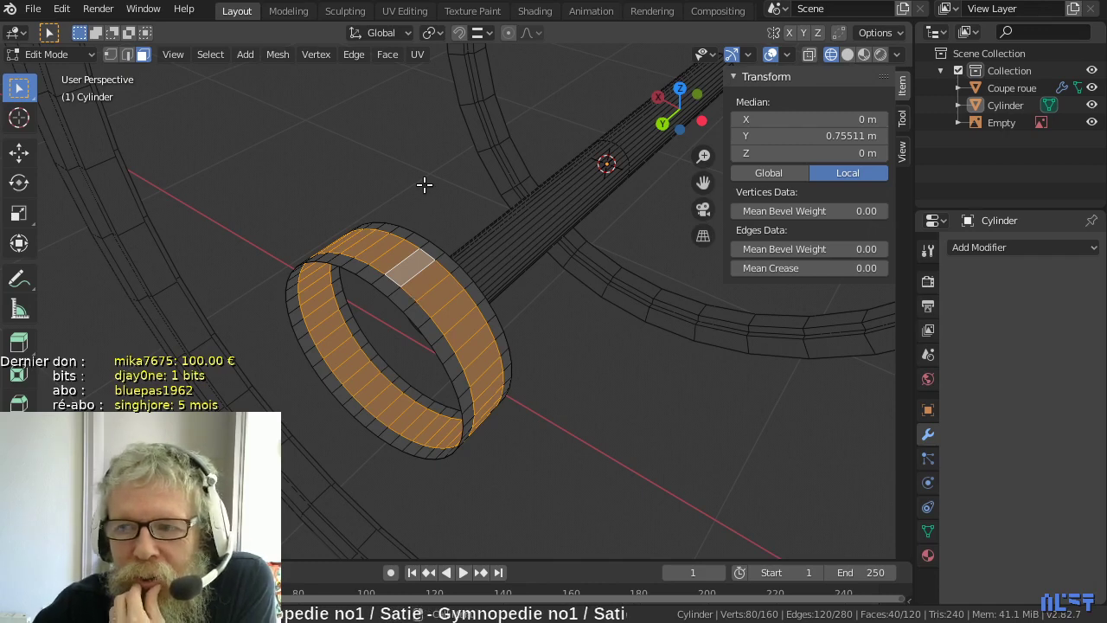
- Browse the mesh and main menus to find a selection command
left_click(278, 56)
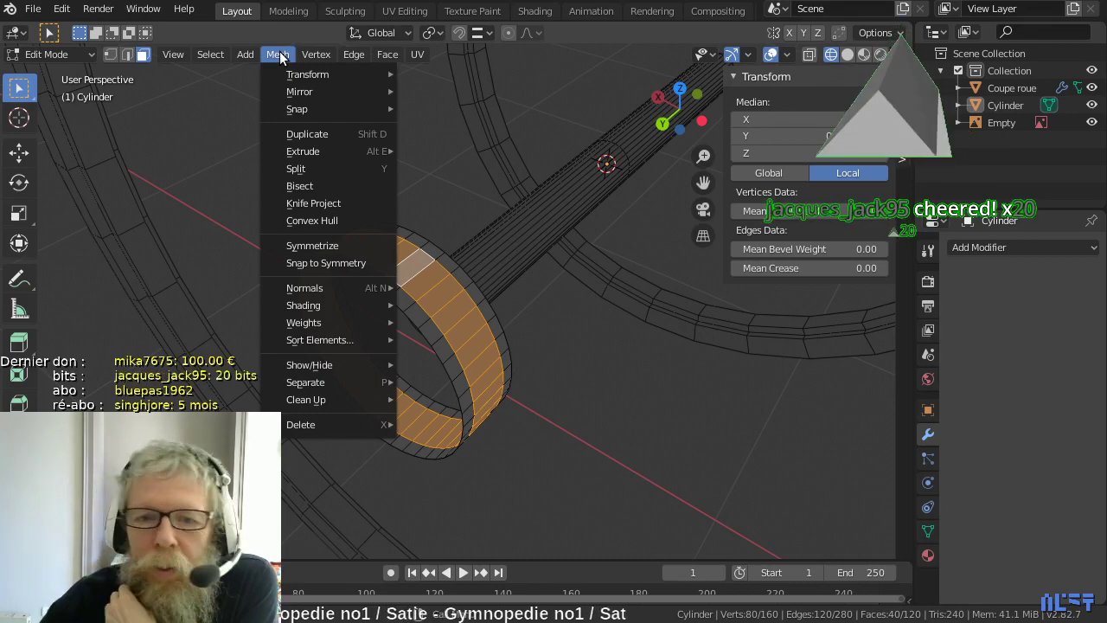
left_click(277, 55)
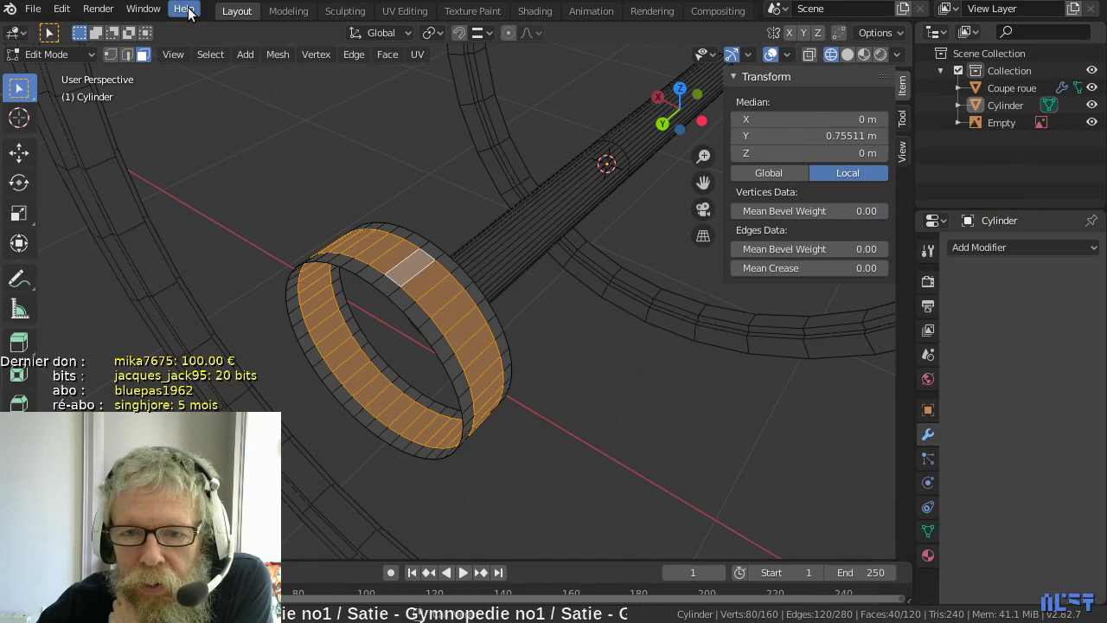
left_click(32, 10)
mouse_move(62, 12)
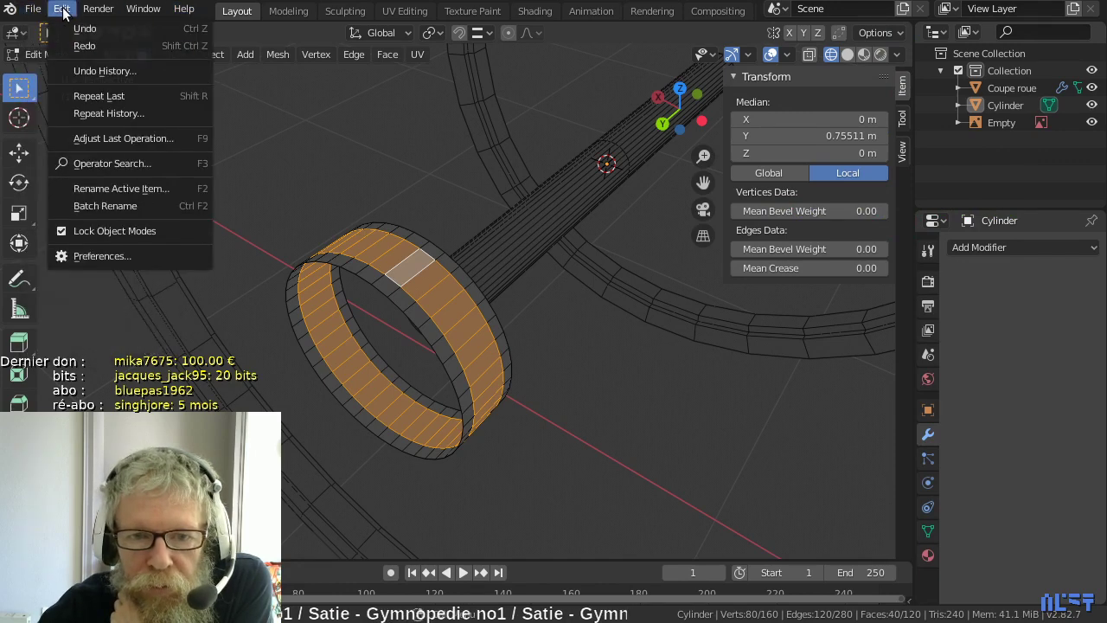
mouse_move(98, 11)
mouse_move(139, 11)
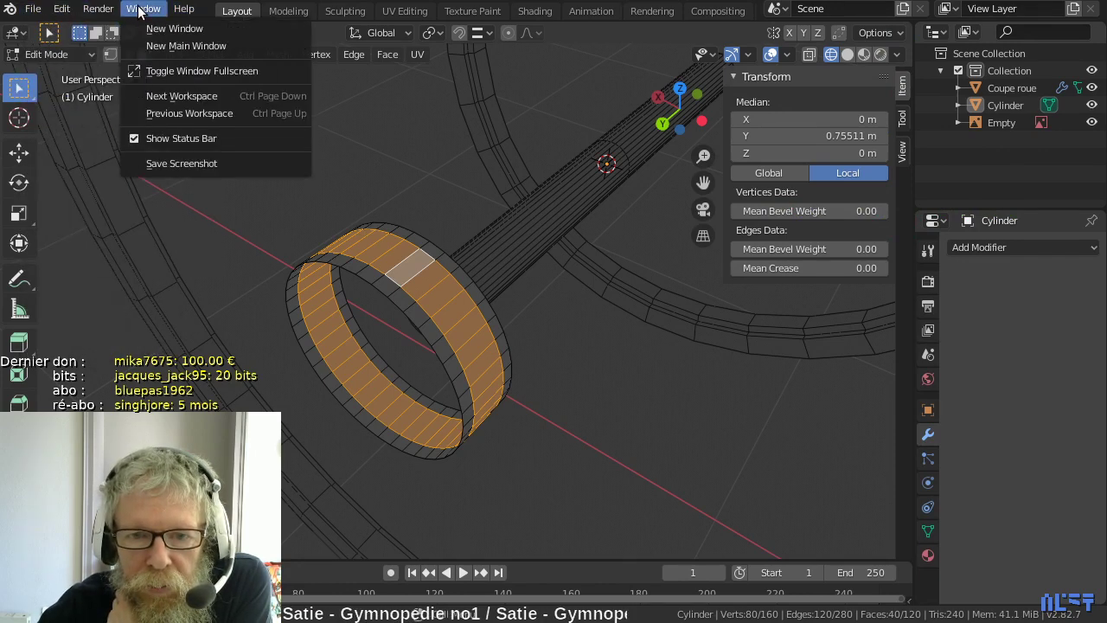
mouse_move(180, 12)
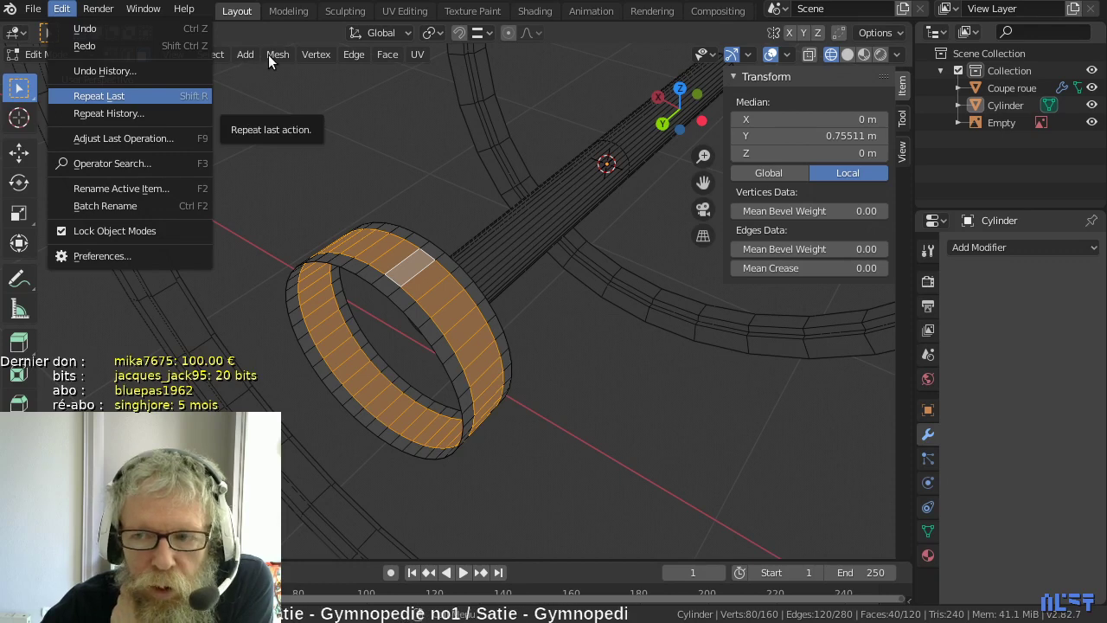
left_click(240, 55)
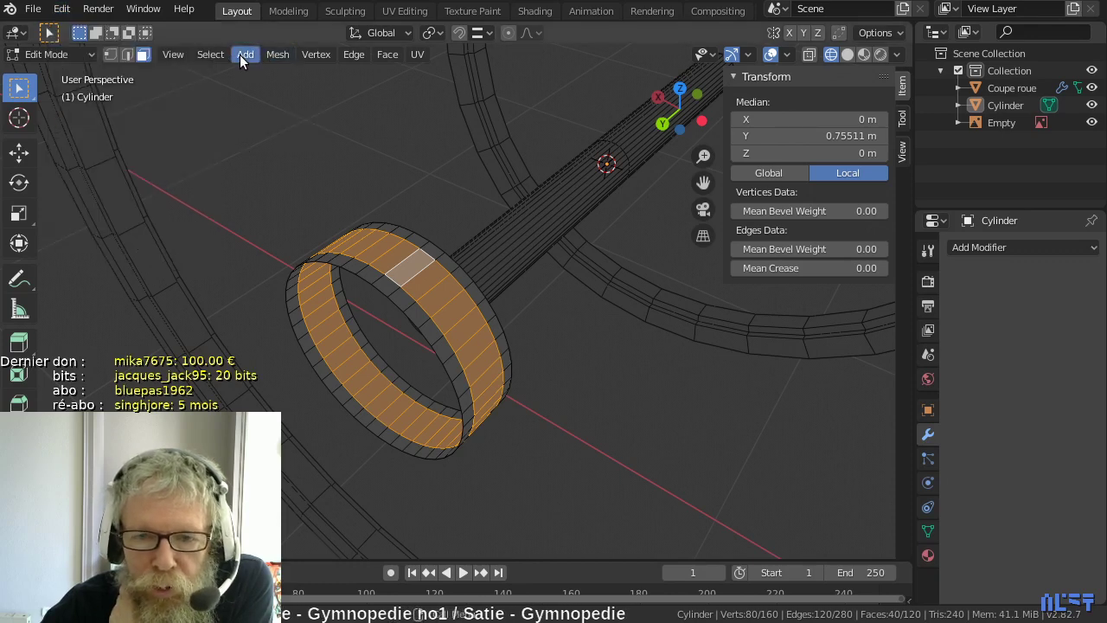
- Apply Select > Checker Deselect so alternating hub ring faces stay selected
left_click(171, 55)
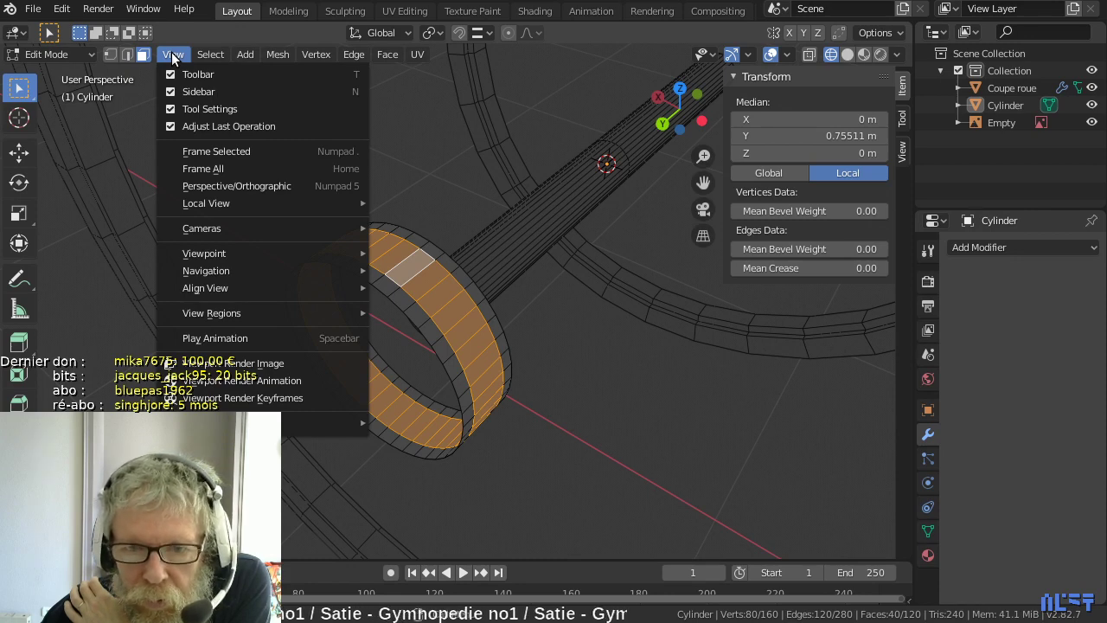
mouse_move(211, 56)
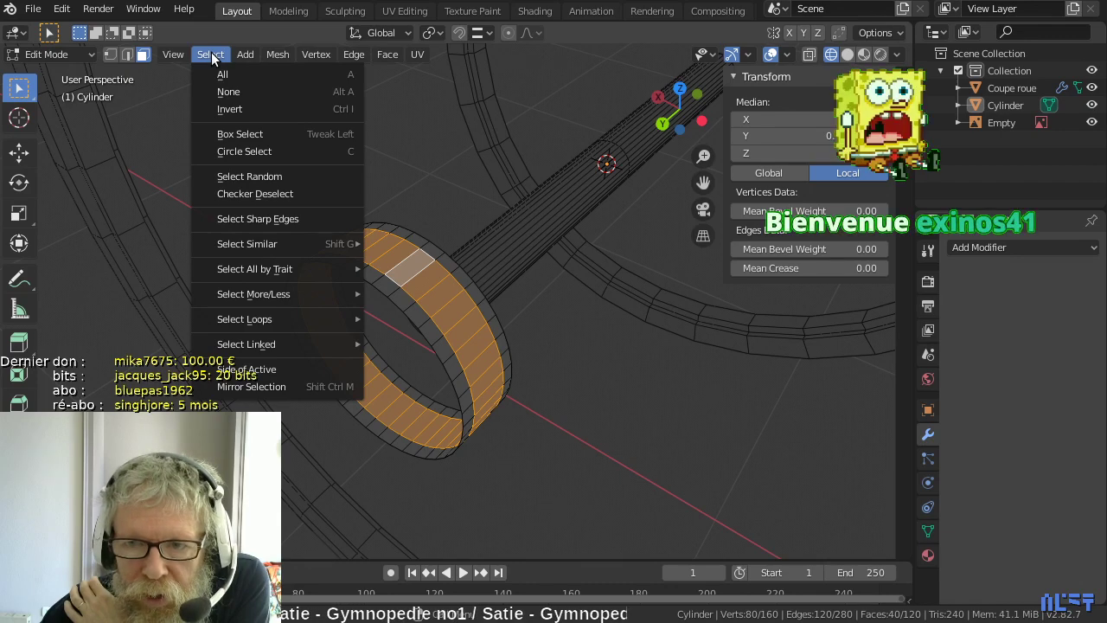
left_click(235, 194)
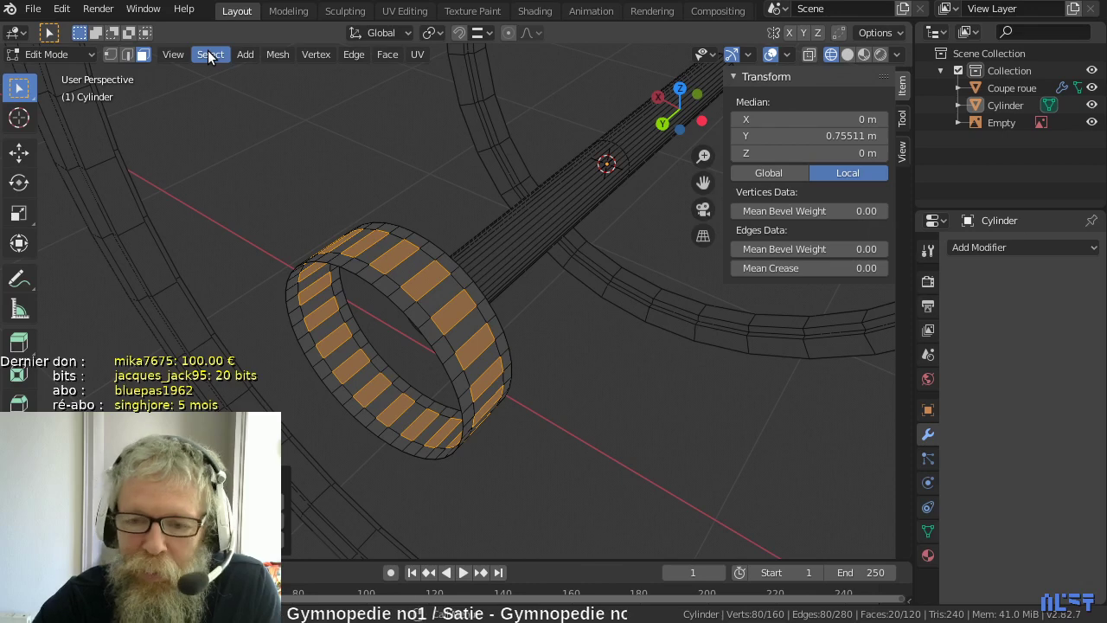
- Switch to Back Orthographic view, adjust the zoom, and bring up the Alt+E Extrude menu
key("ctrl+KP_1")
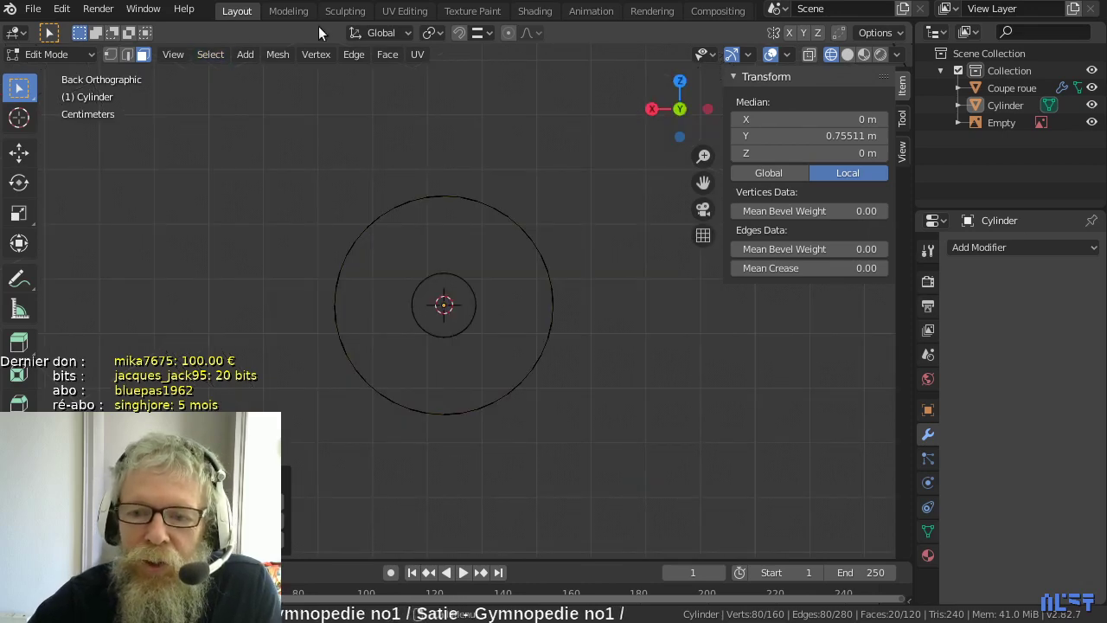
scroll(338, 106, "up", 3)
scroll(337, 106, "down", 1)
scroll(336, 106, "down", 2)
scroll(343, 107, "up", 3)
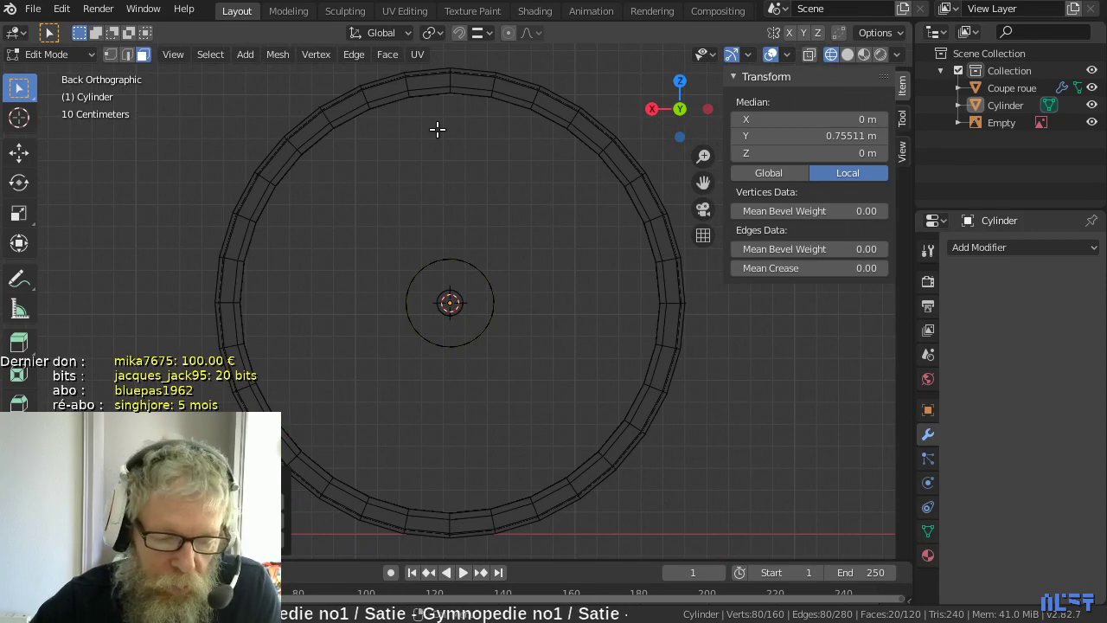
key("alt+e")
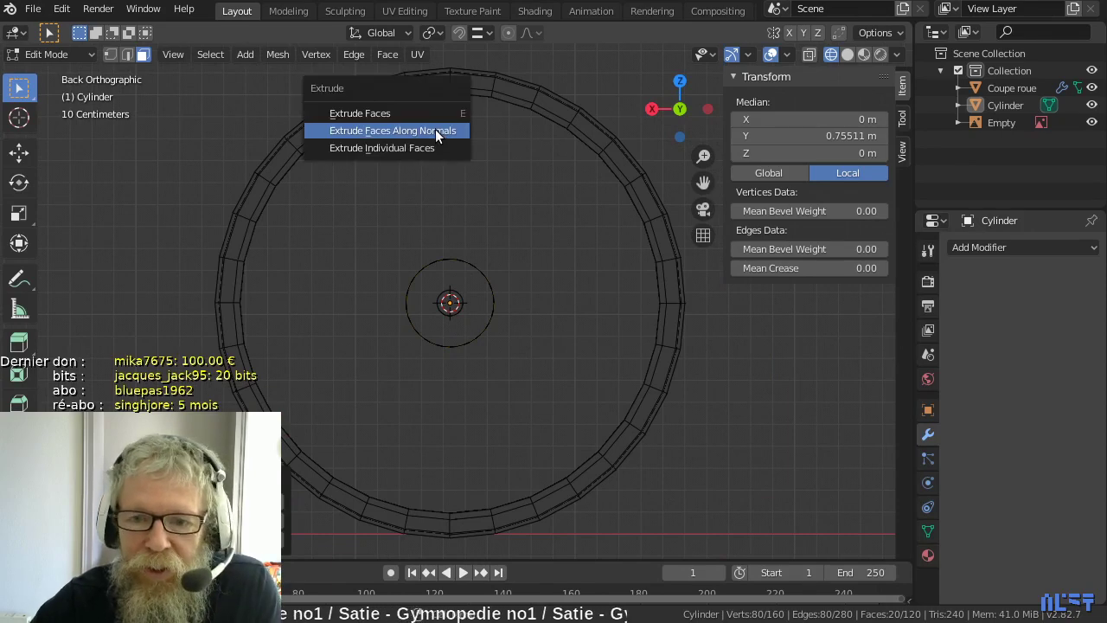
- Extrude the checkered hub faces along normals out to the rim, forming 20 spokes
left_click(435, 129)
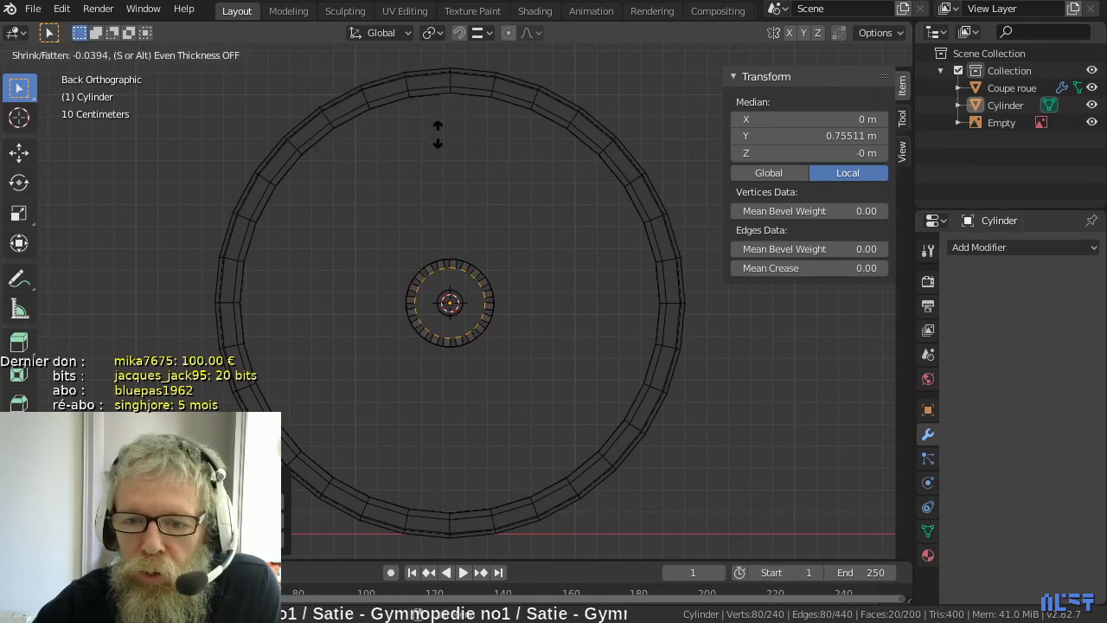
left_click(464, 547)
scroll(640, 462, "down", 3)
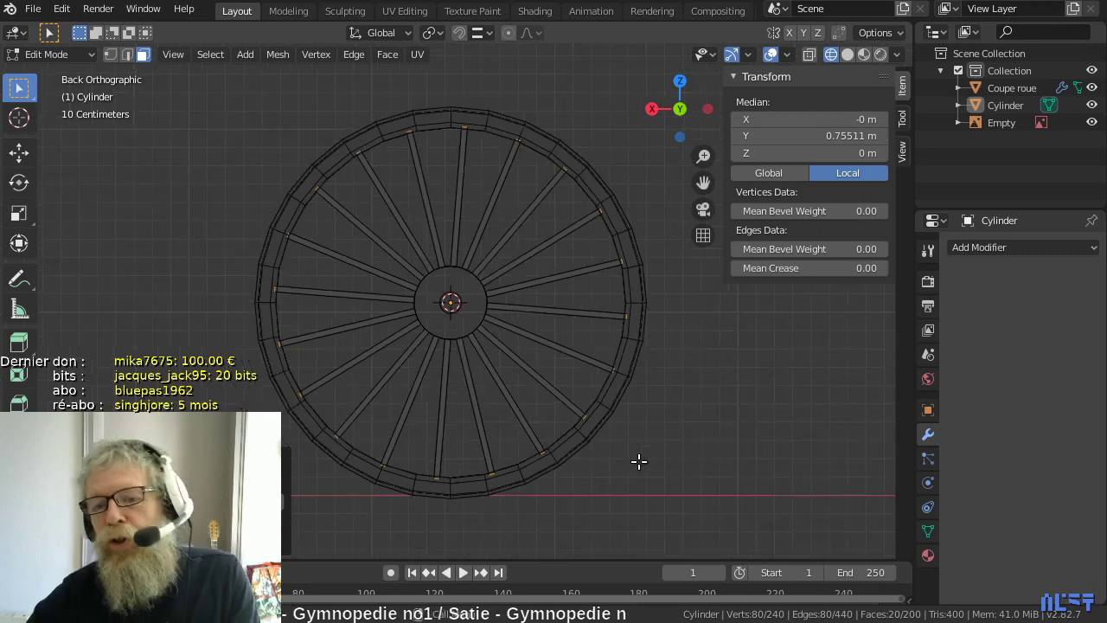
scroll(640, 460, "down", 2)
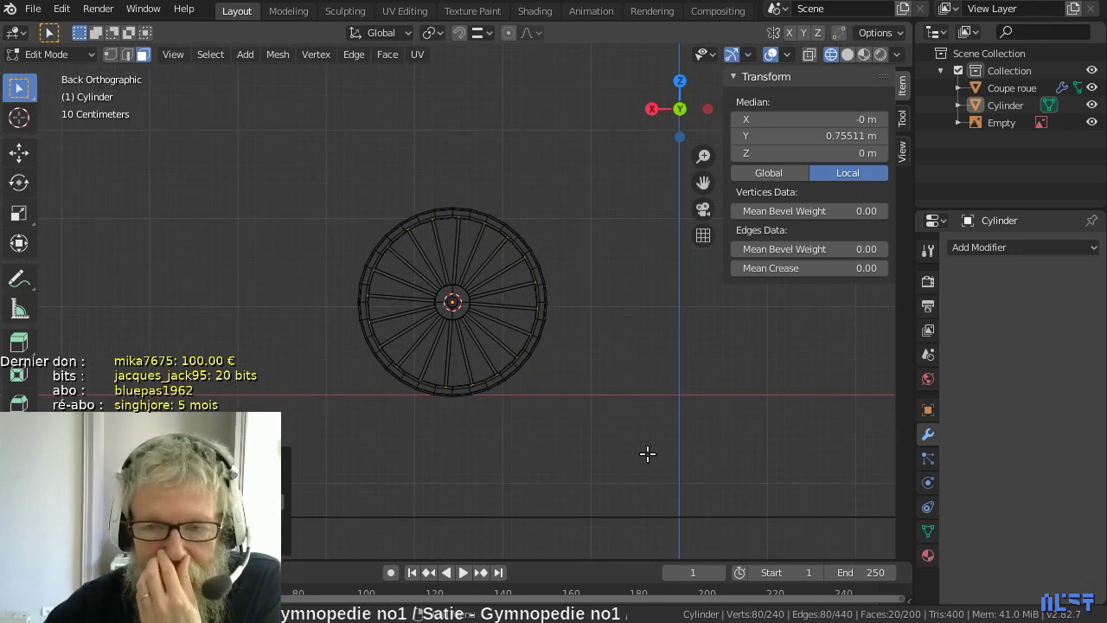
middle_click_drag(648, 452, 567, 495)
scroll(592, 479, "up", 6)
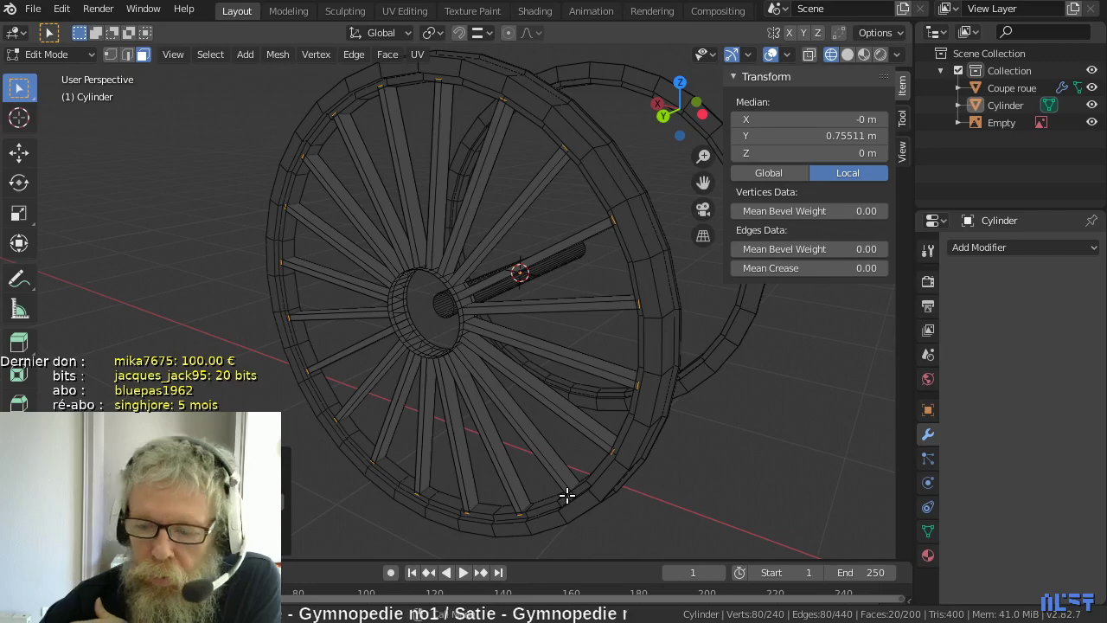
key("KP_1")
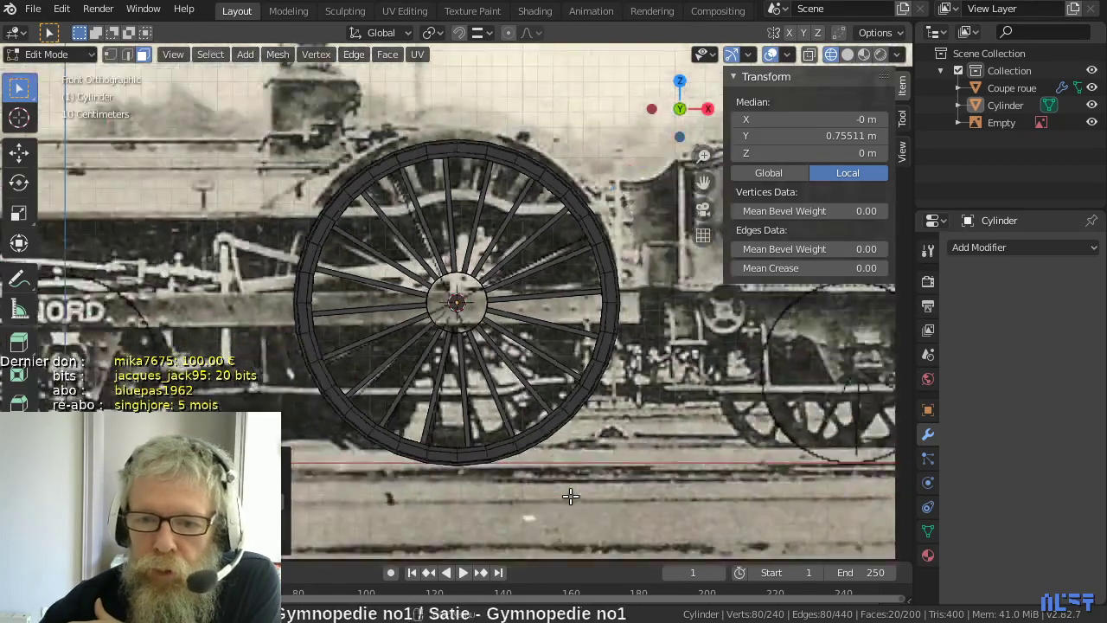
scroll(571, 496, "down", 1)
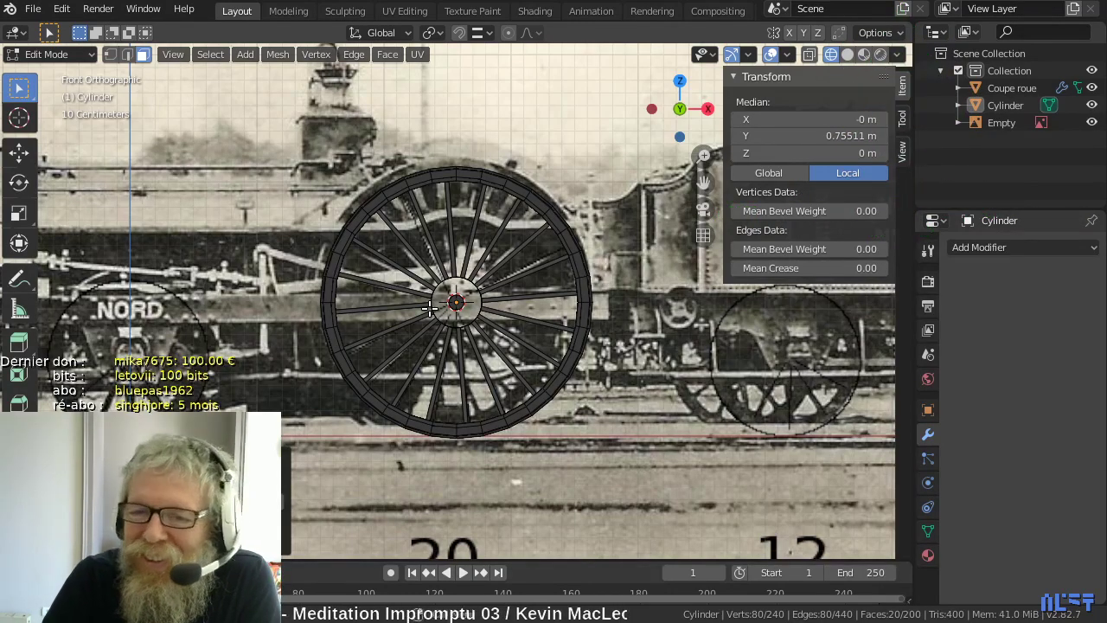
scroll(430, 308, "up", 2)
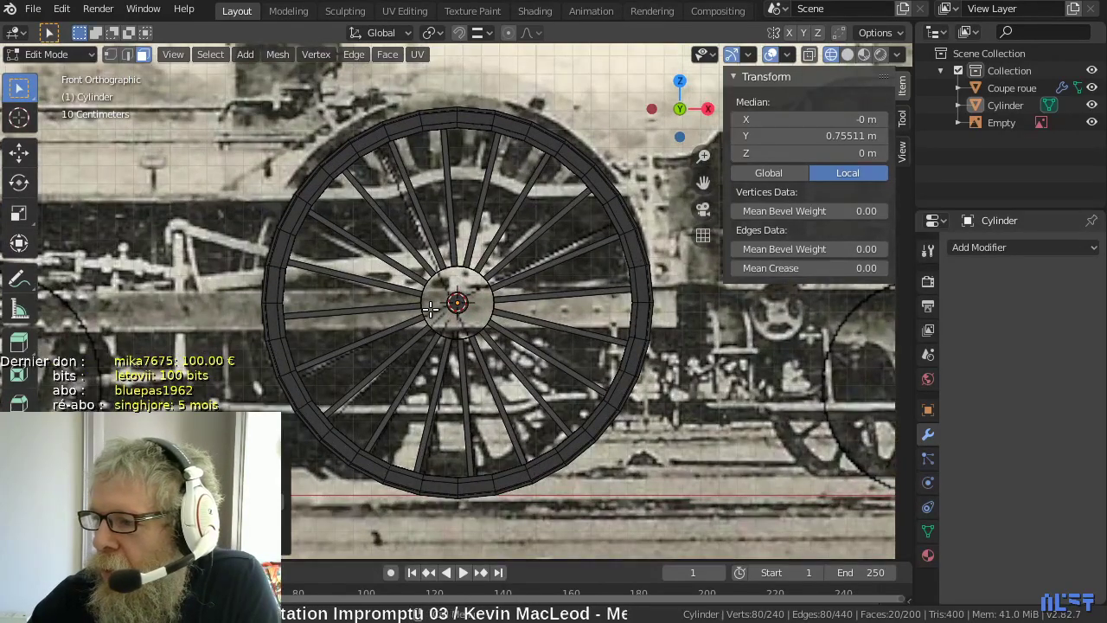
scroll(430, 308, "up", 1)
scroll(430, 308, "down", 2)
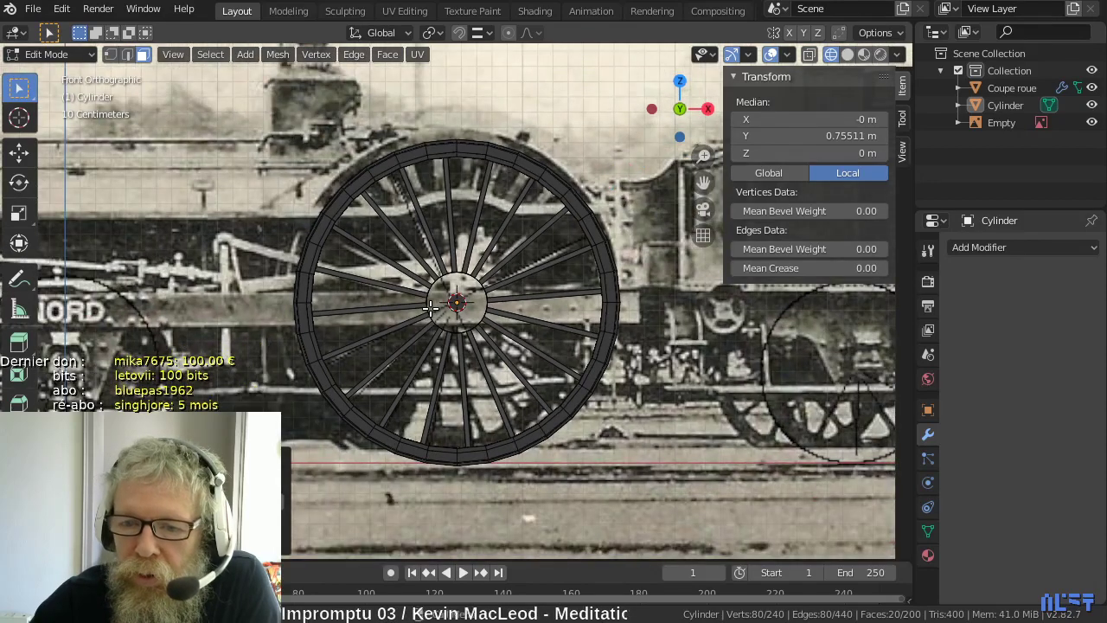
scroll(437, 307, "down", 4)
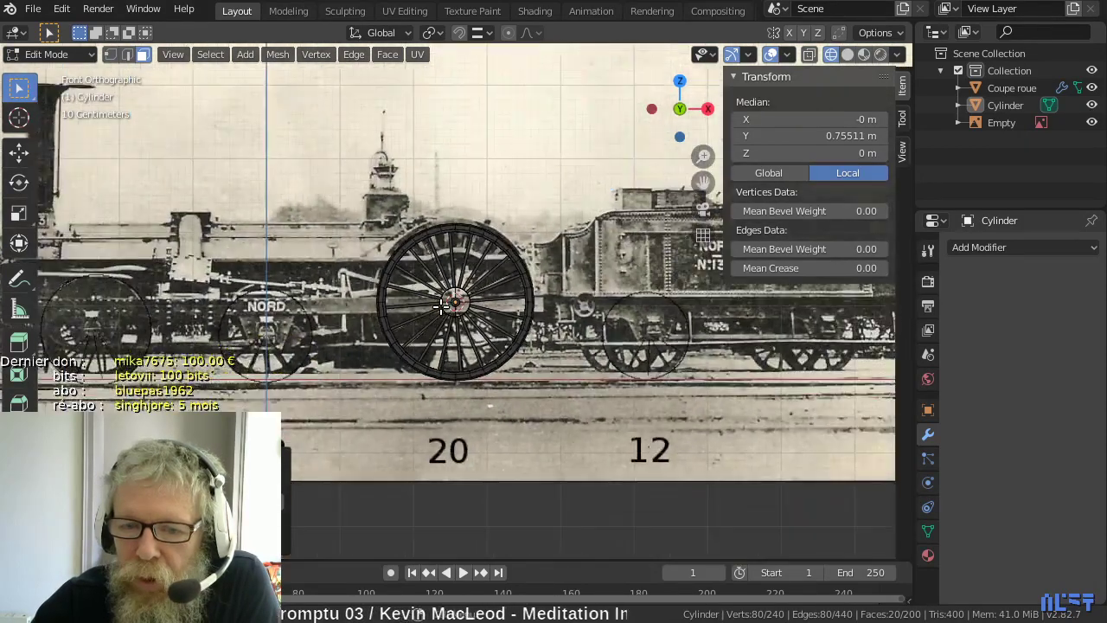
middle_click_drag(441, 307, 185, 338)
middle_click_drag(384, 343, 399, 274)
scroll(479, 322, "up", 6)
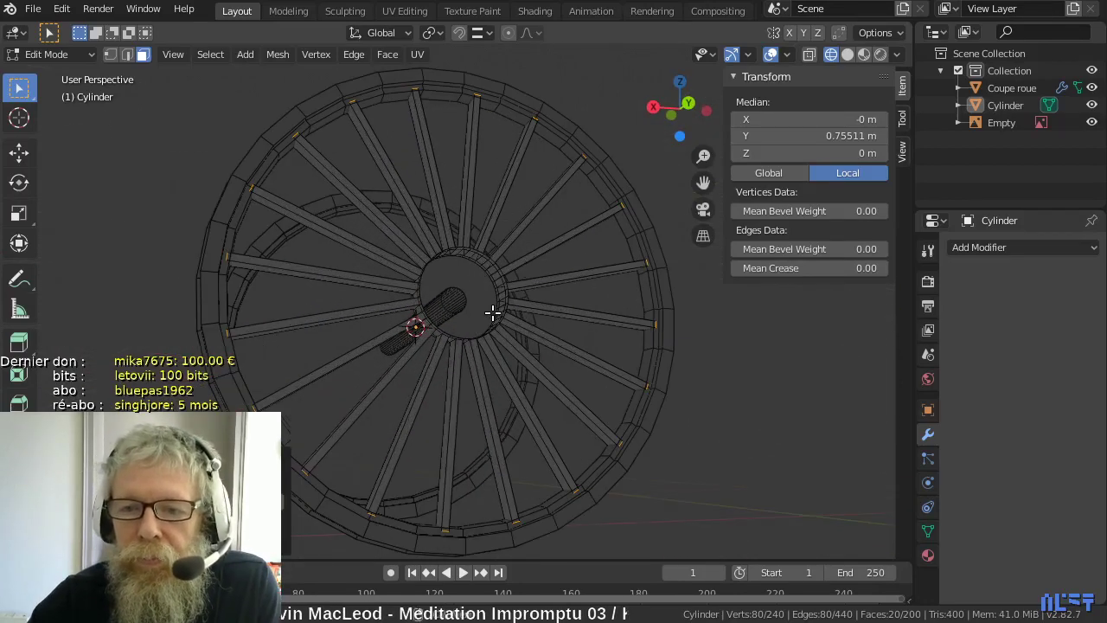
scroll(520, 285, "up", 5)
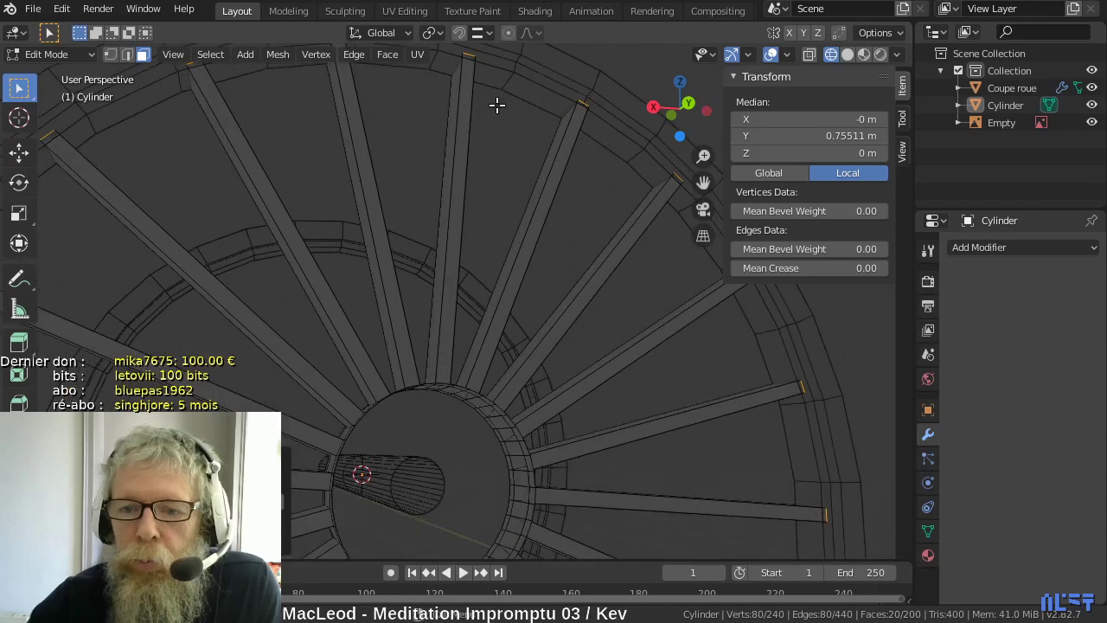
middle_click_drag(507, 119, 588, 219)
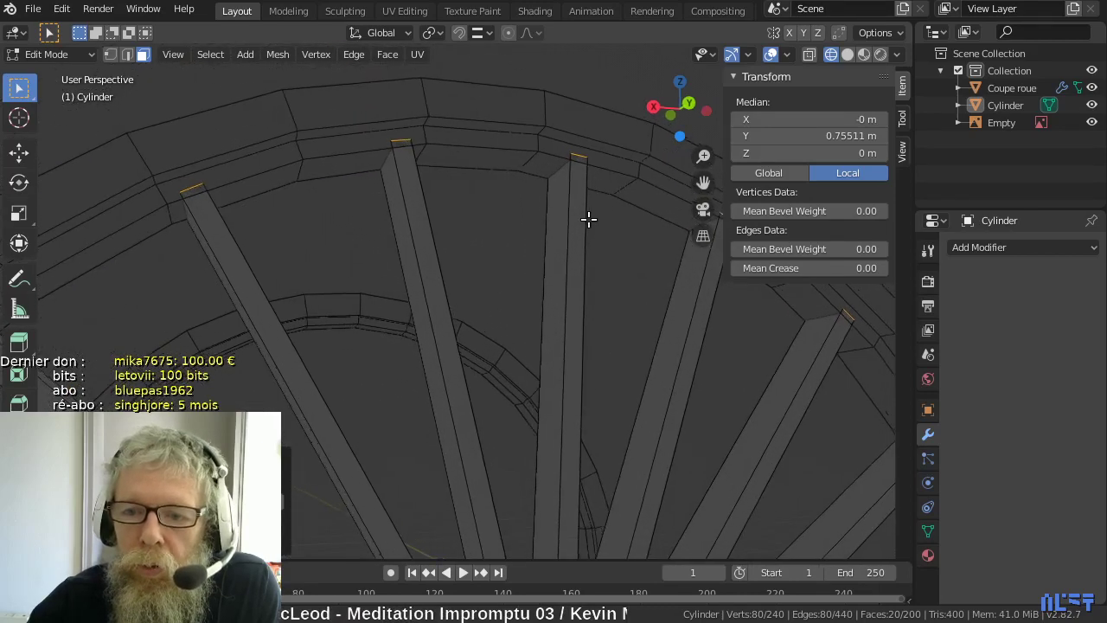
scroll(623, 216, "up", 3)
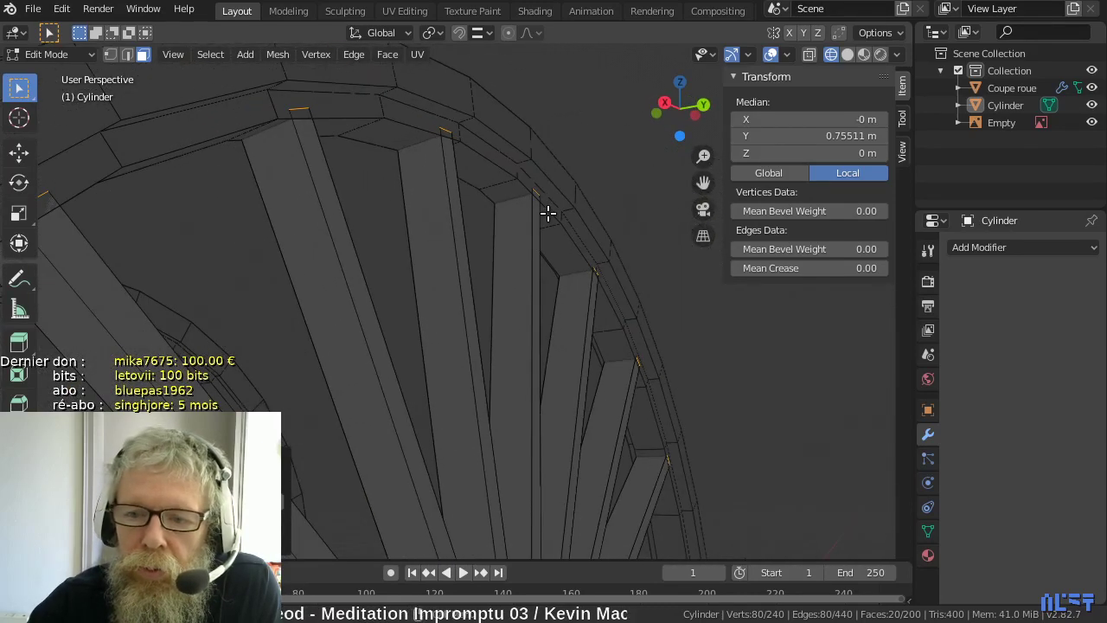
- Compare the Cylinder and Coupe roue objects by selecting each in turn
left_click(1004, 105)
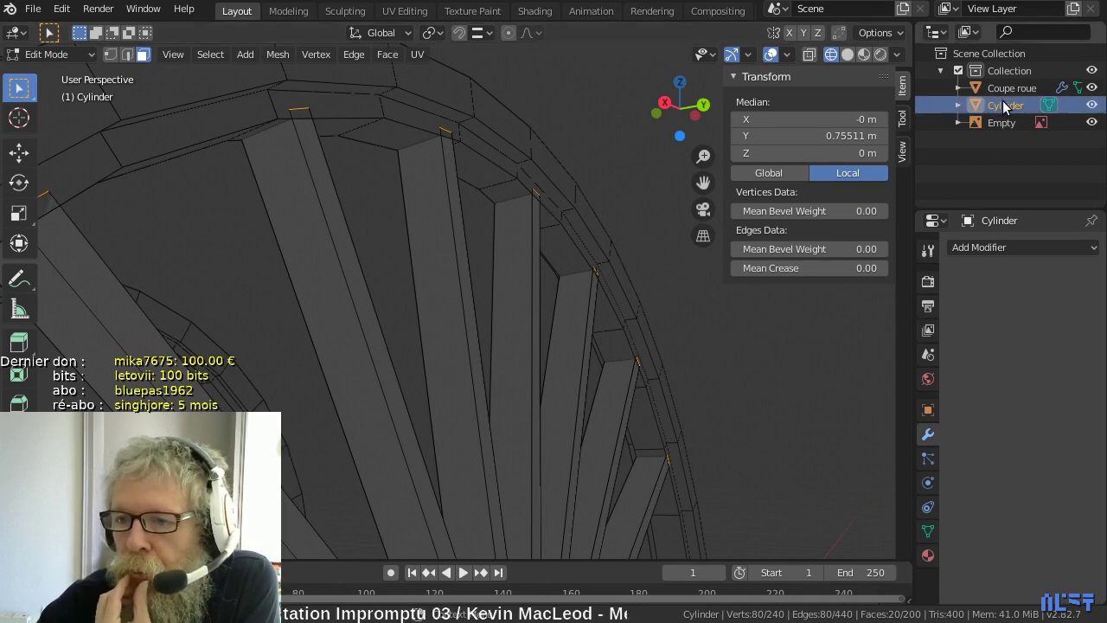
left_click(1006, 89)
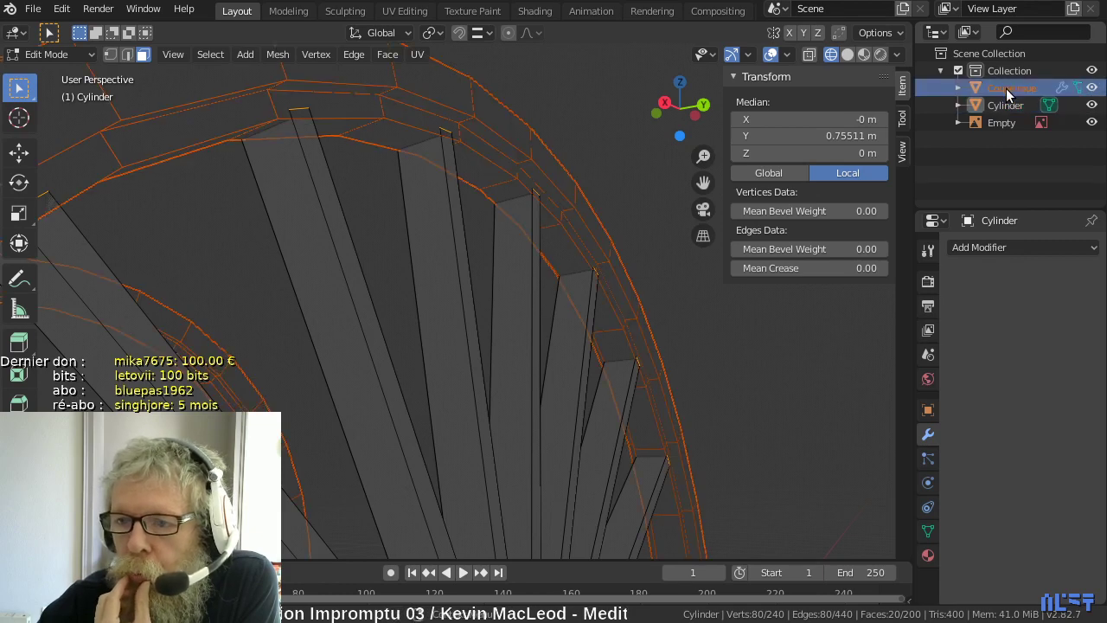
left_click(1006, 105)
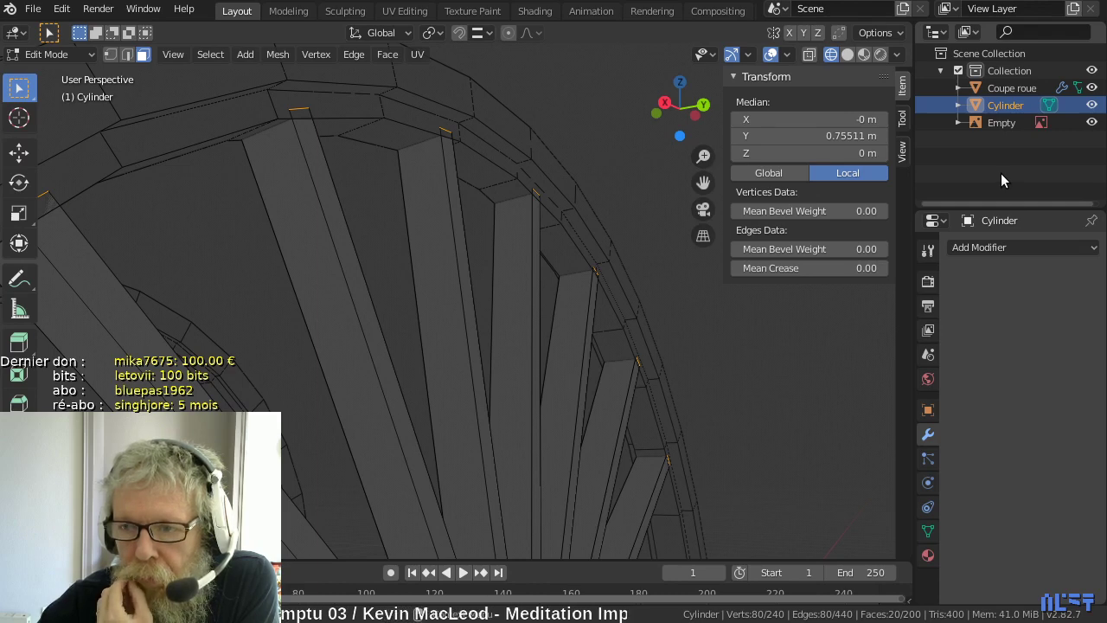
left_click(1007, 88)
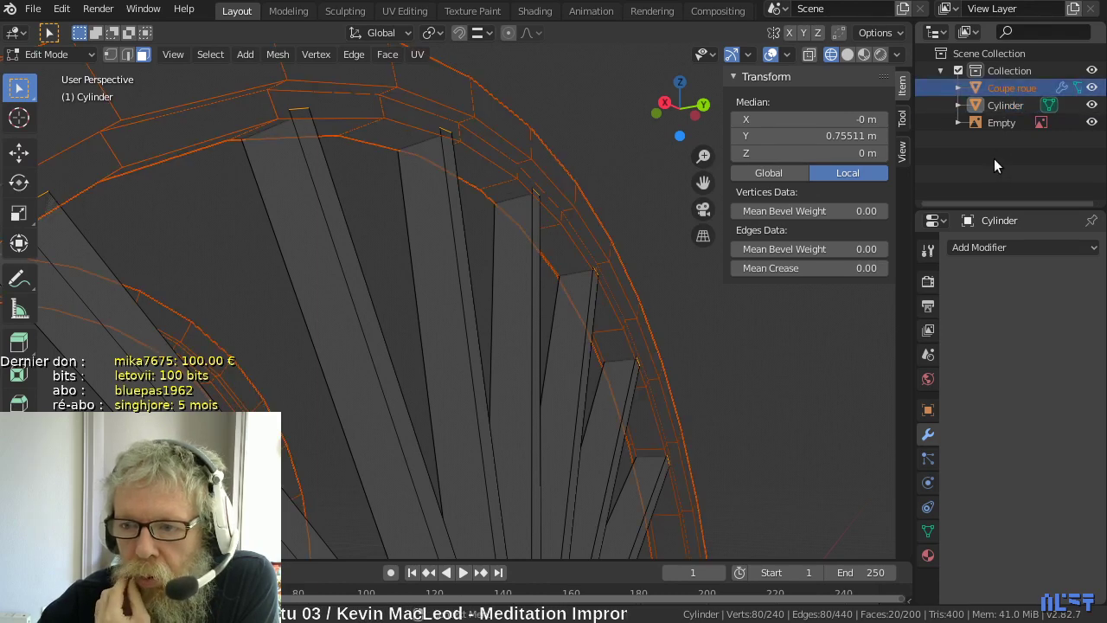
- Delete the Mirror modifier from Coupe roue, leaving the rim 0.822 m deep
key("Tab")
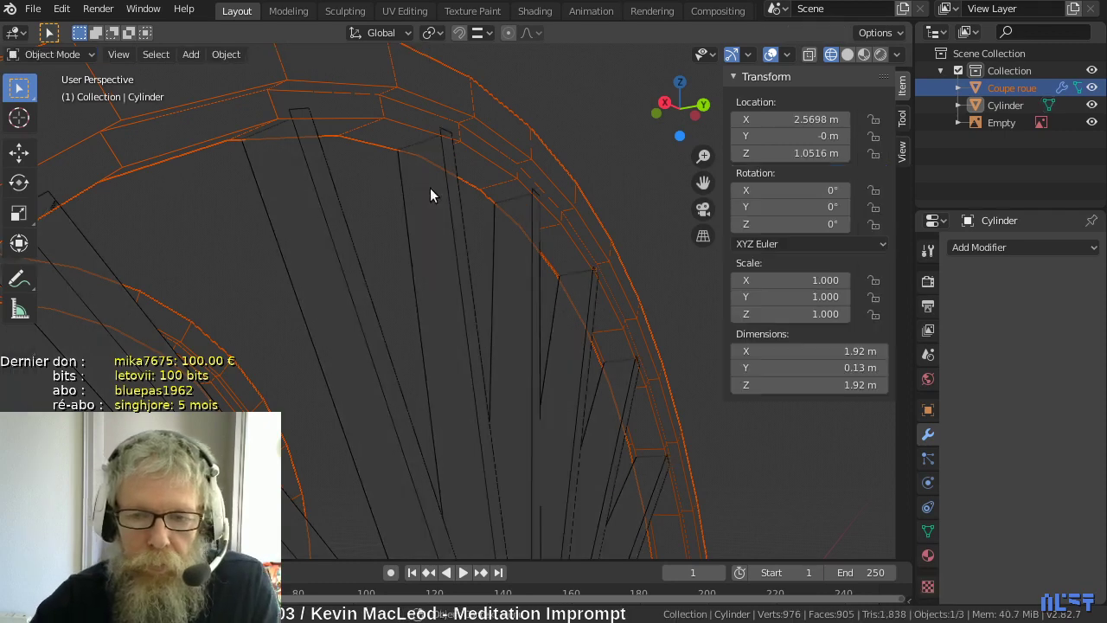
left_click(996, 89)
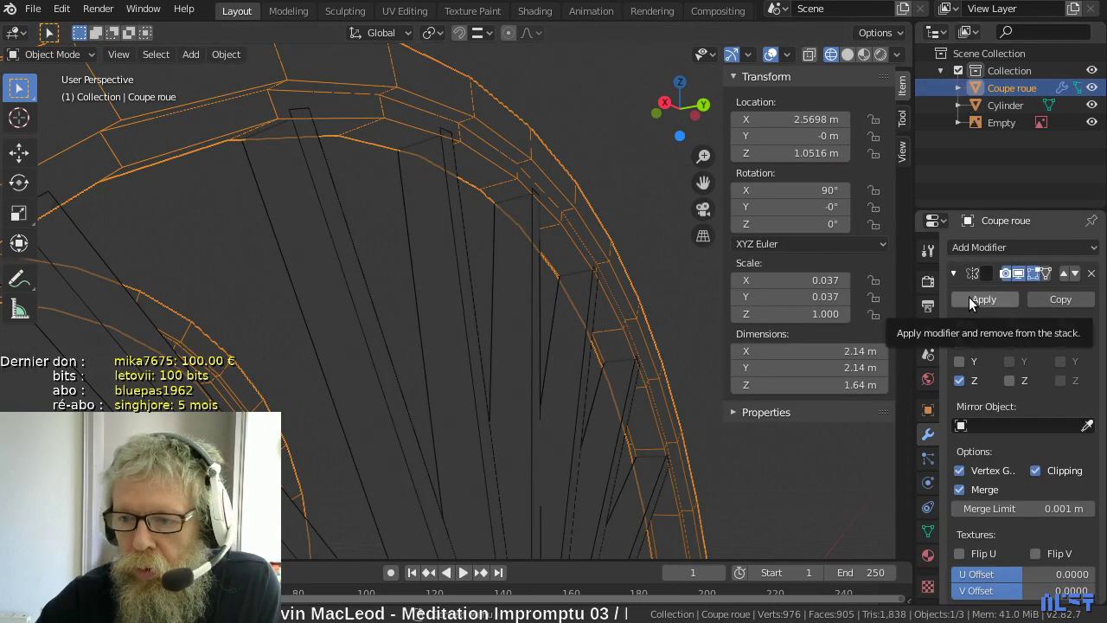
left_click(1091, 274)
scroll(649, 286, "down", 6)
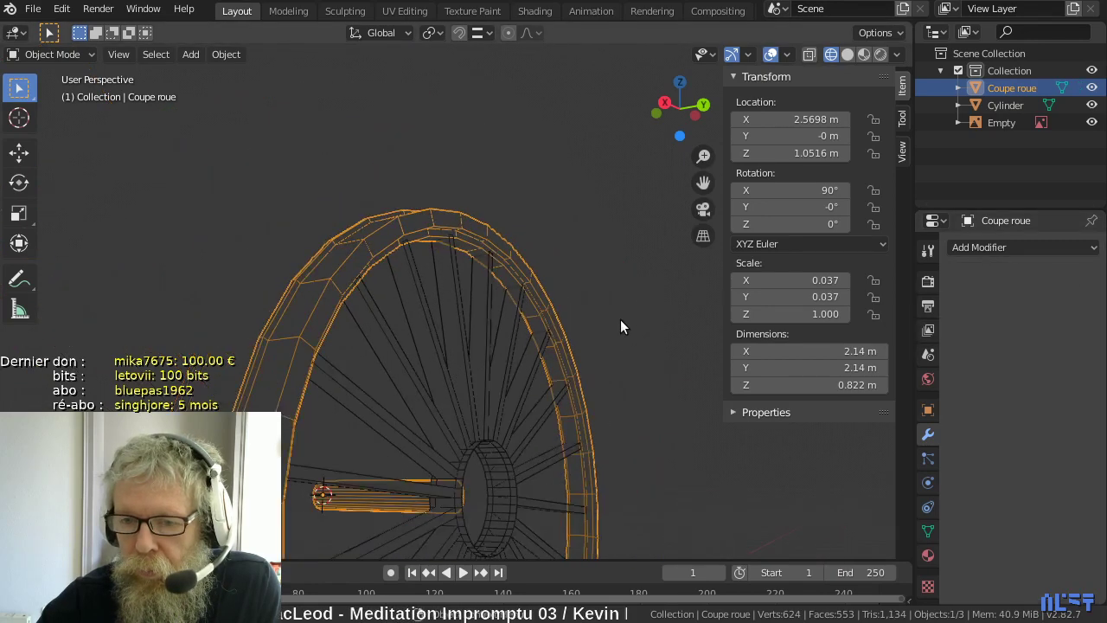
middle_click_drag(620, 319, 596, 431)
key("Tab")
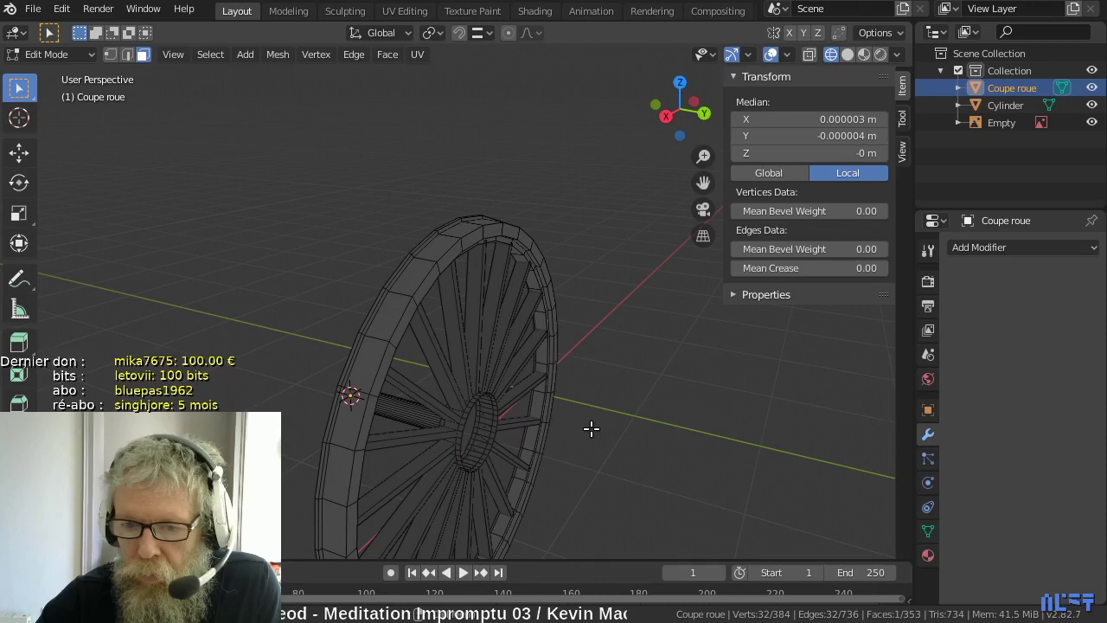
key("Tab")
left_click(504, 343)
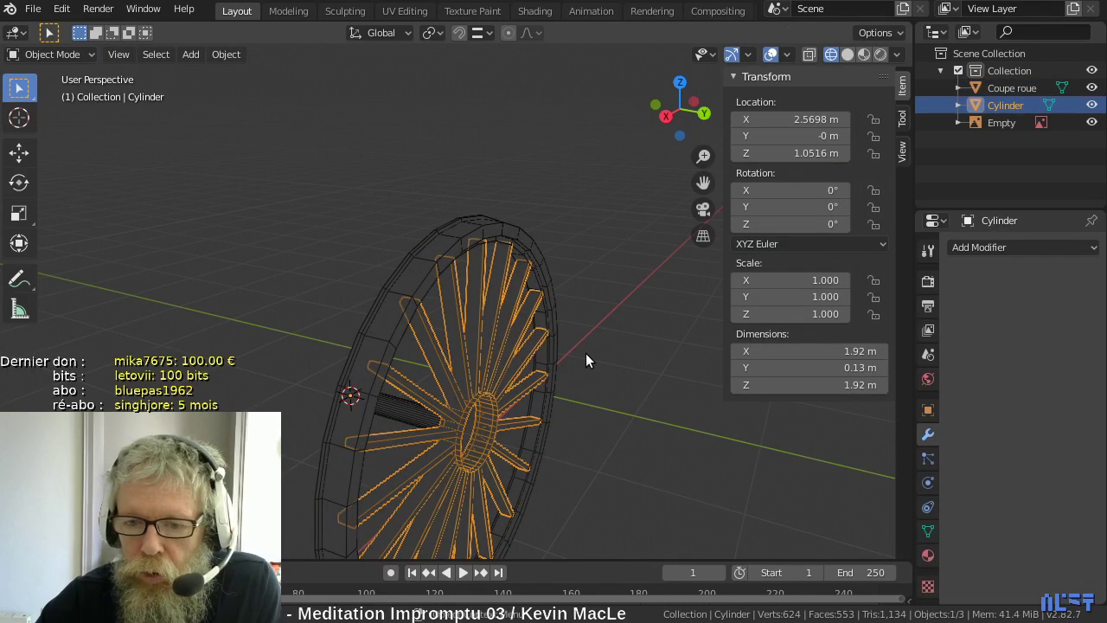
- Add a Boolean modifier to Cylinder, set to Union with Coupe roue, and apply it
left_click(980, 247)
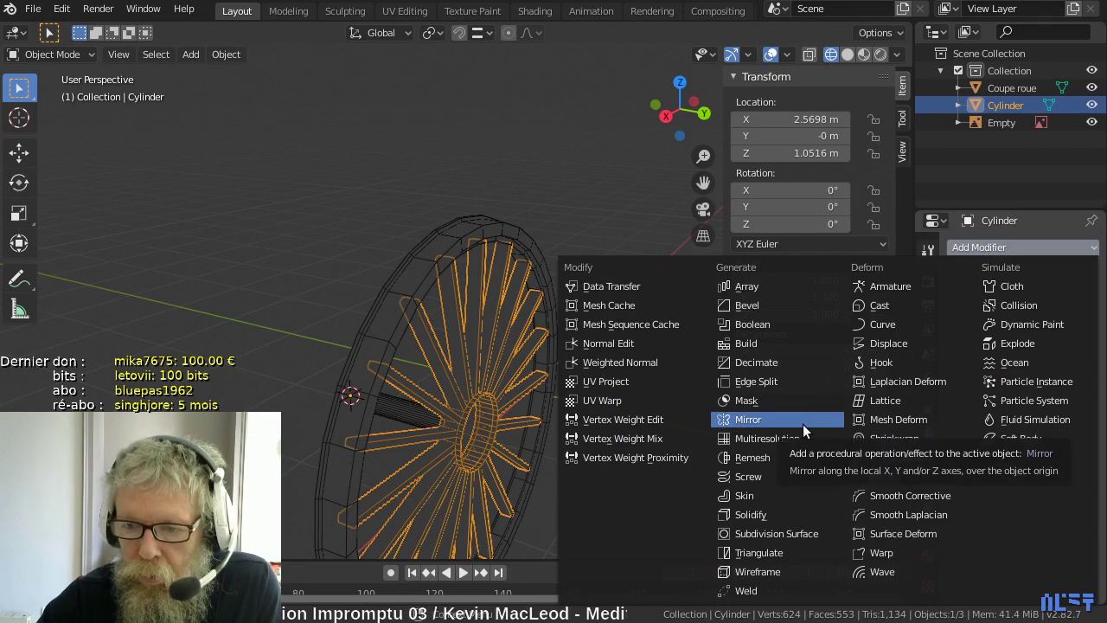
left_click(773, 323)
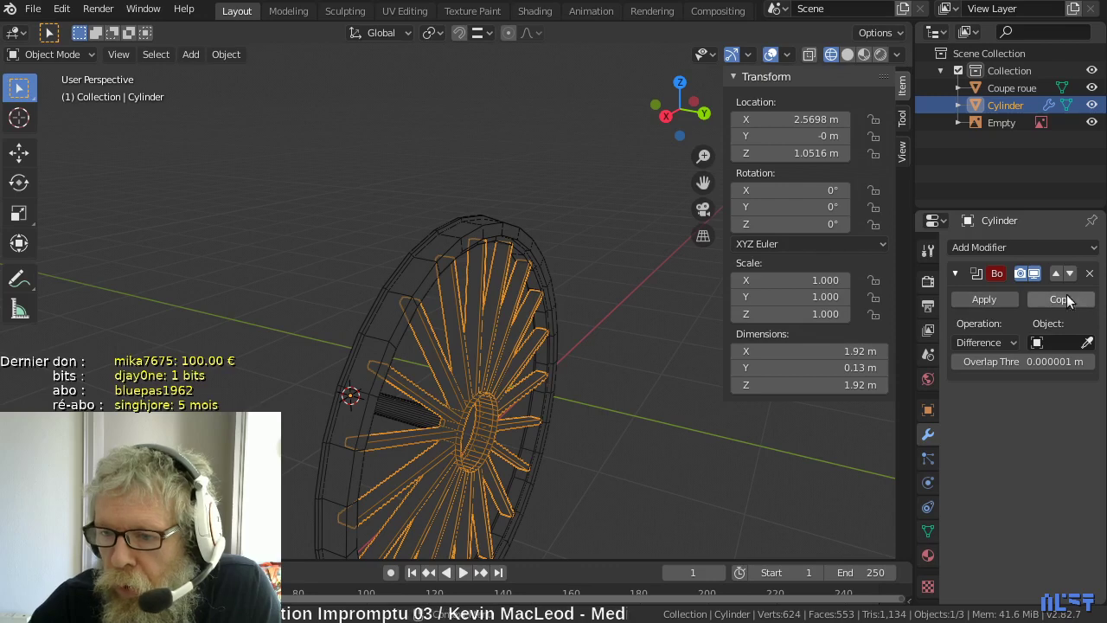
left_click(1012, 342)
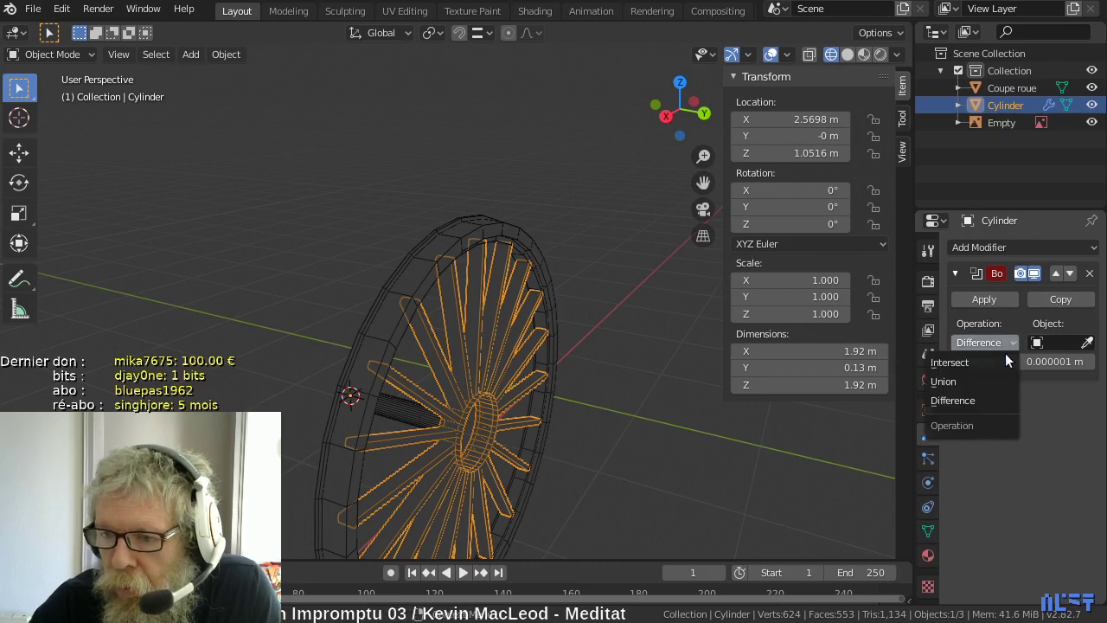
left_click(992, 382)
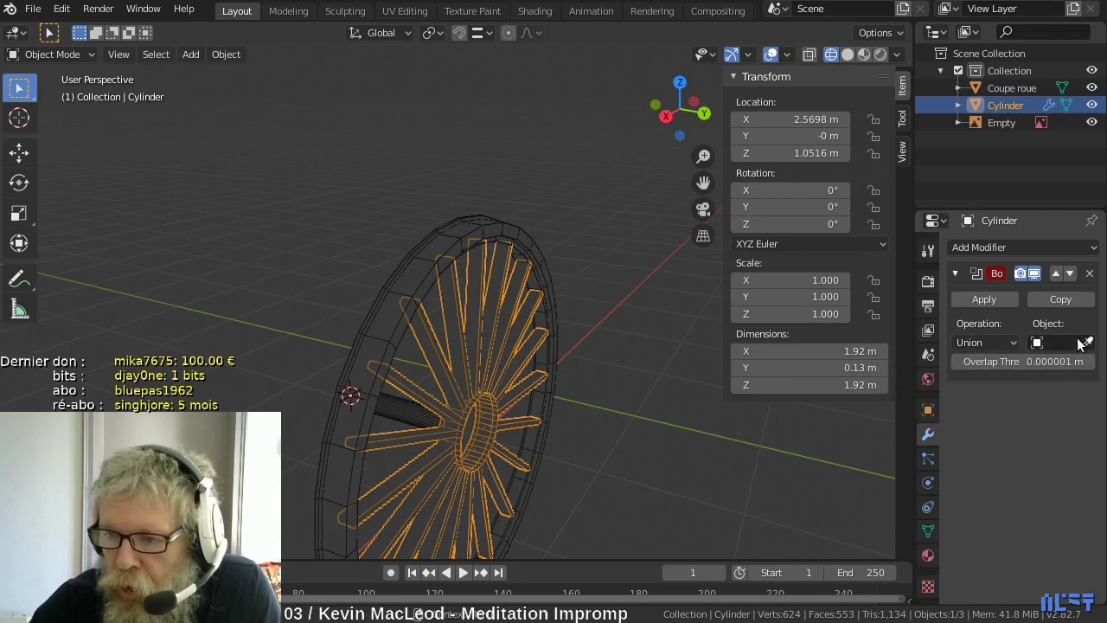
left_click(1050, 342)
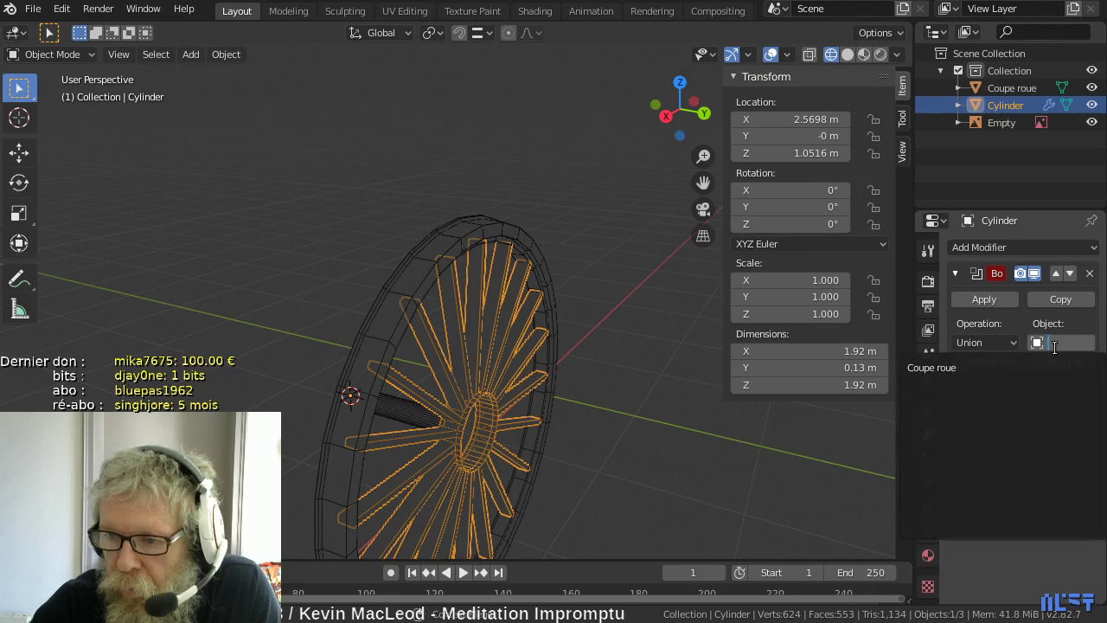
left_click(952, 366)
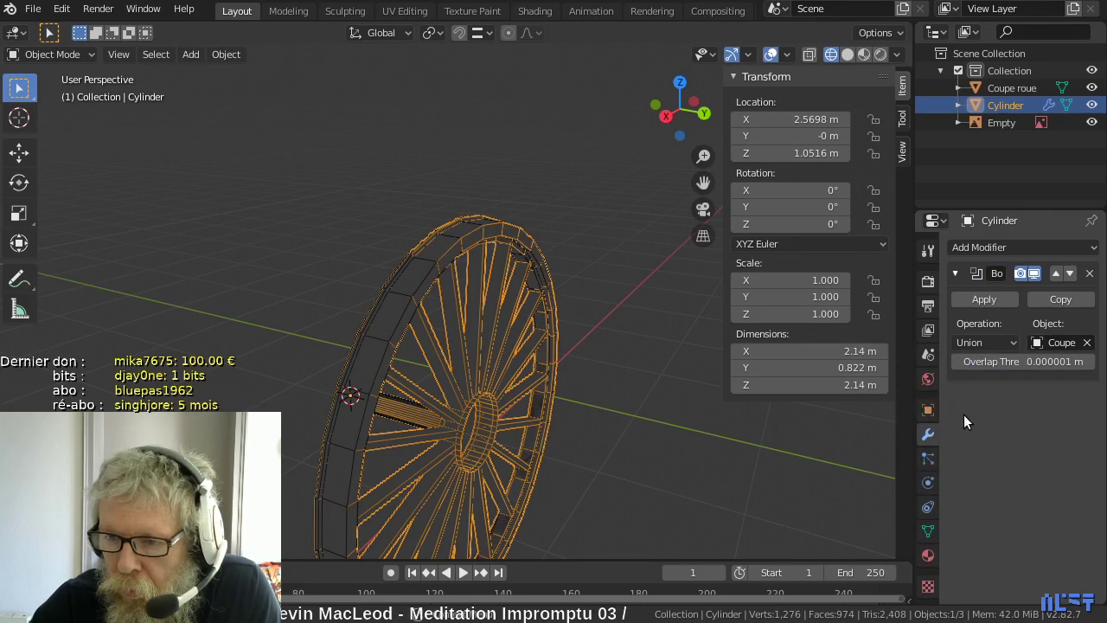
left_click(982, 302)
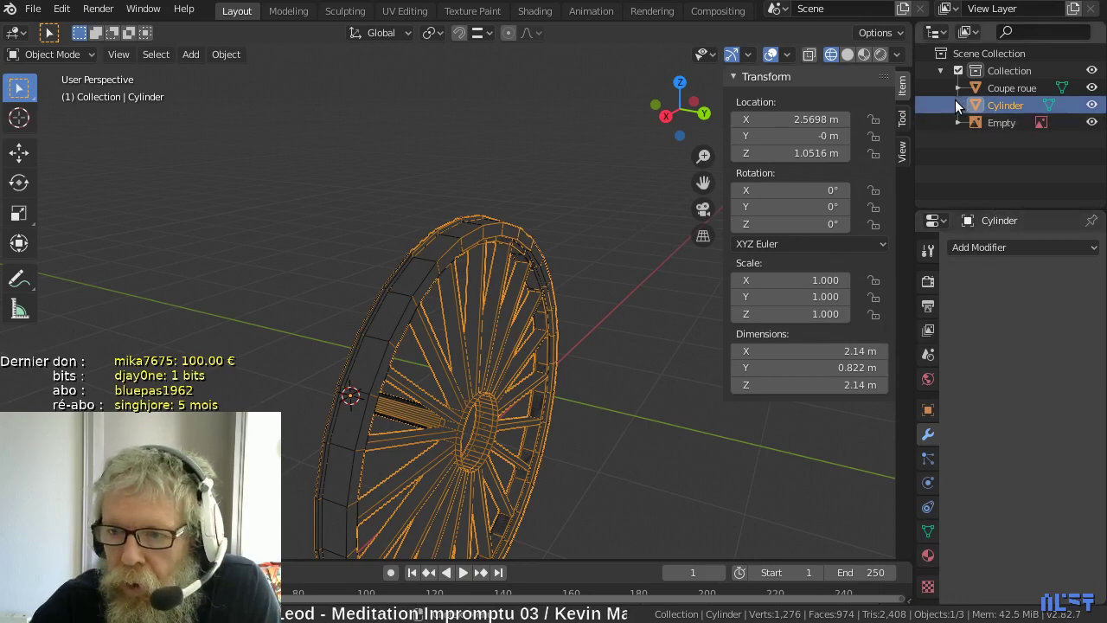
- Hide the Coupe roue rim and open the merged Cylinder wheel in Edit Mode
left_click(1091, 105)
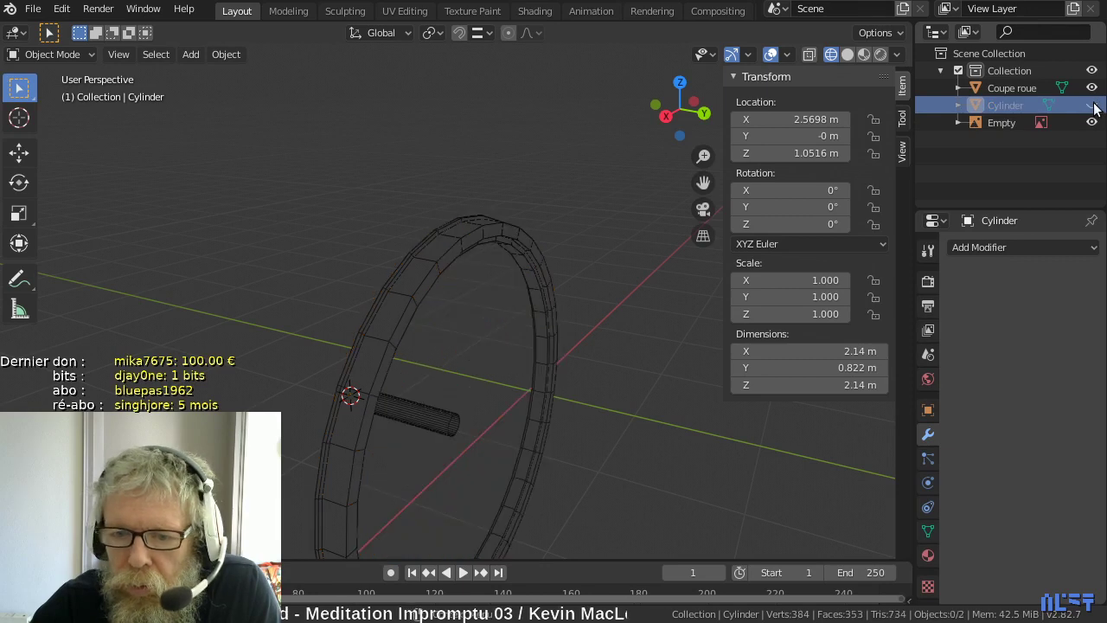
left_click(1091, 105)
left_click(1091, 88)
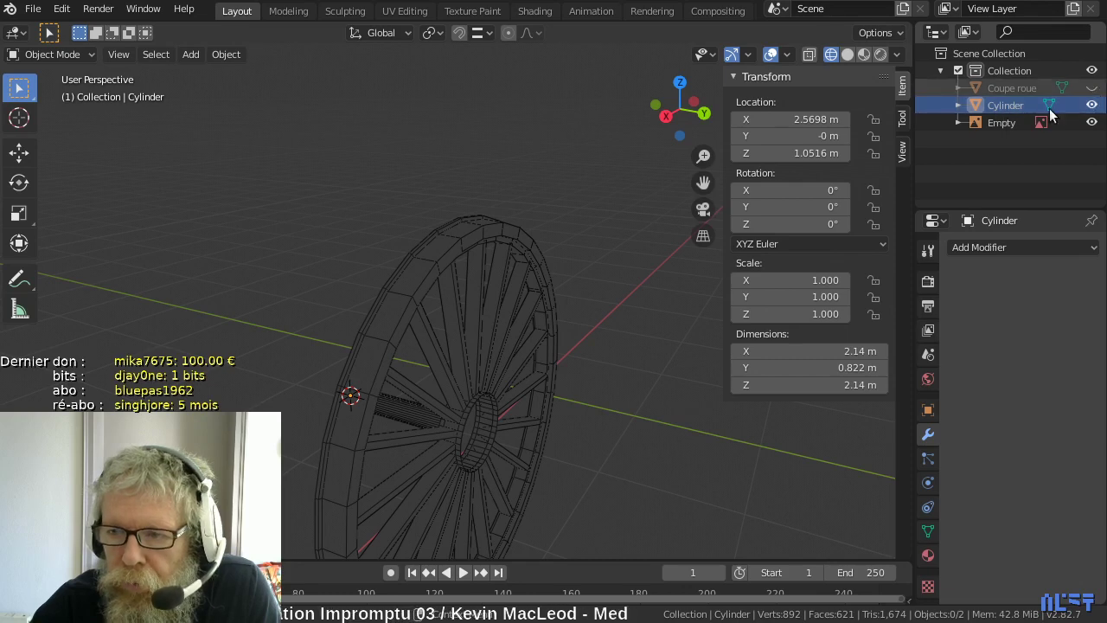
scroll(654, 211, "up", 2)
middle_click_drag(614, 204, 584, 179)
key("Tab")
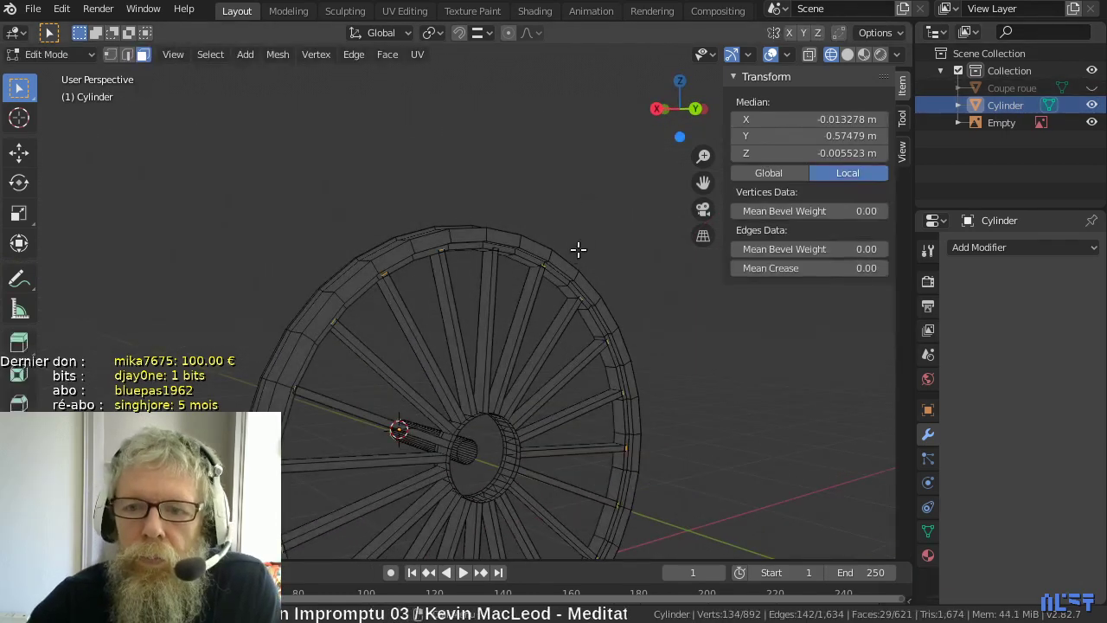
scroll(578, 251, "up", 2)
scroll(577, 253, "up", 2)
middle_click_drag(563, 240, 418, 207)
scroll(418, 207, "up", 1)
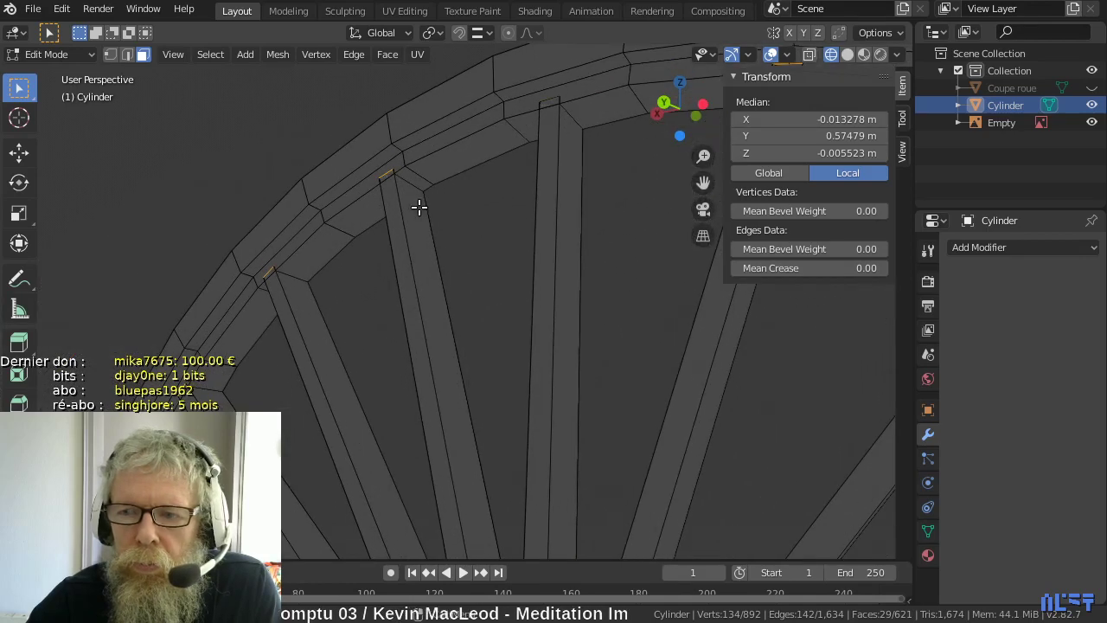
left_click(1092, 103)
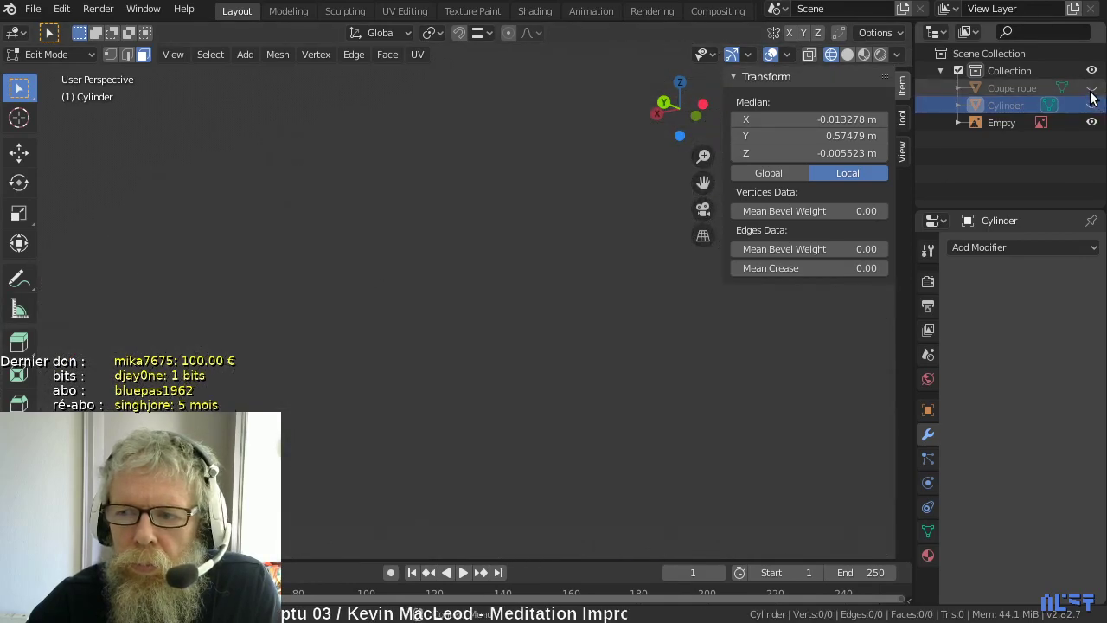
left_click(1091, 89)
left_click(1092, 88)
left_click(1092, 105)
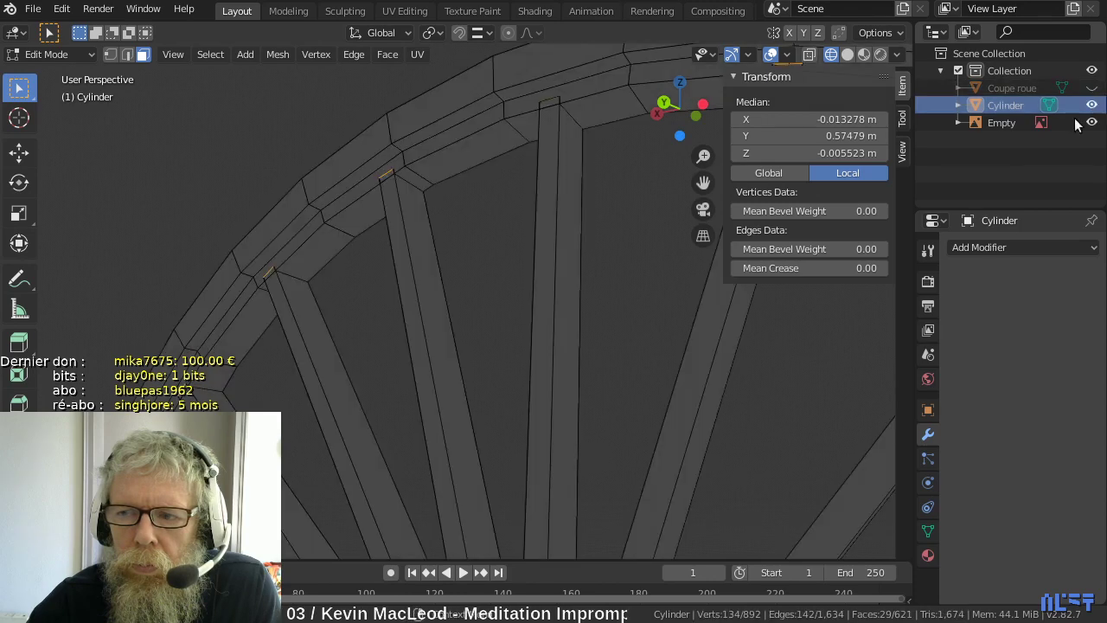
middle_click_drag(465, 235, 615, 282)
- Switch to vertex select and pick a single vertex at a spoke junction
key("1")
scroll(611, 282, "down", 2)
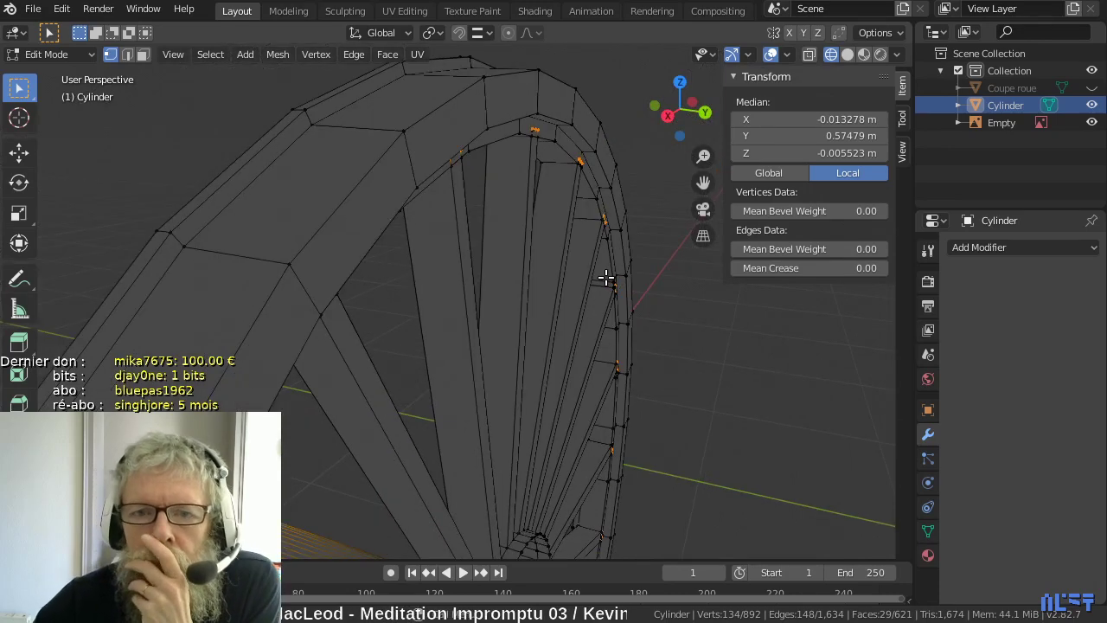
scroll(603, 274, "down", 2)
middle_click_drag(600, 271, 445, 246)
scroll(509, 260, "down", 1)
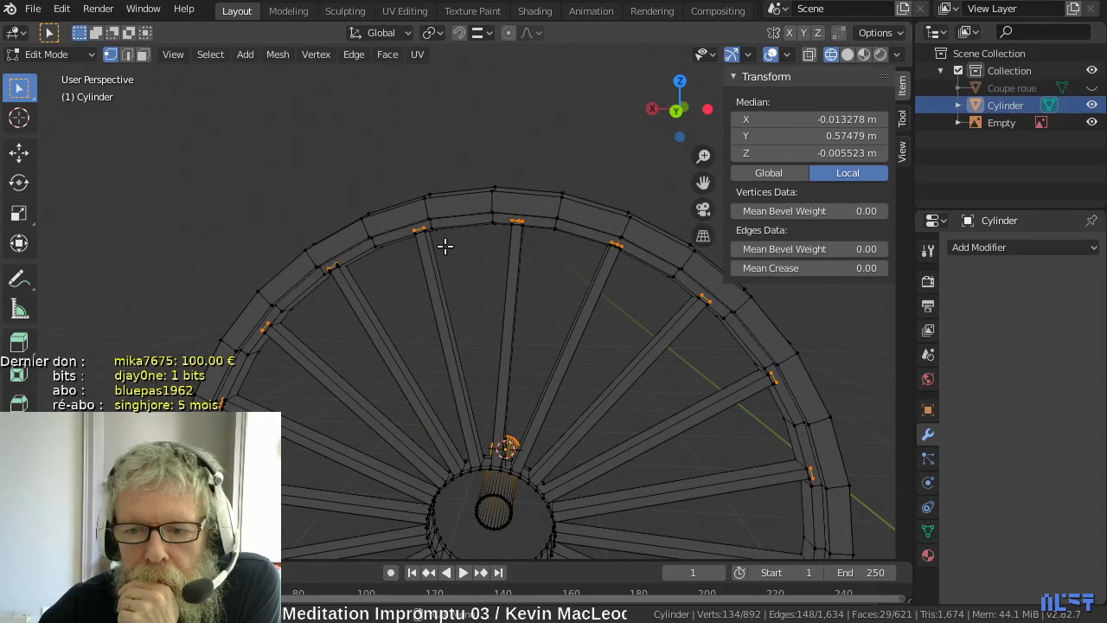
scroll(445, 245, "down", 1)
scroll(445, 246, "down", 2)
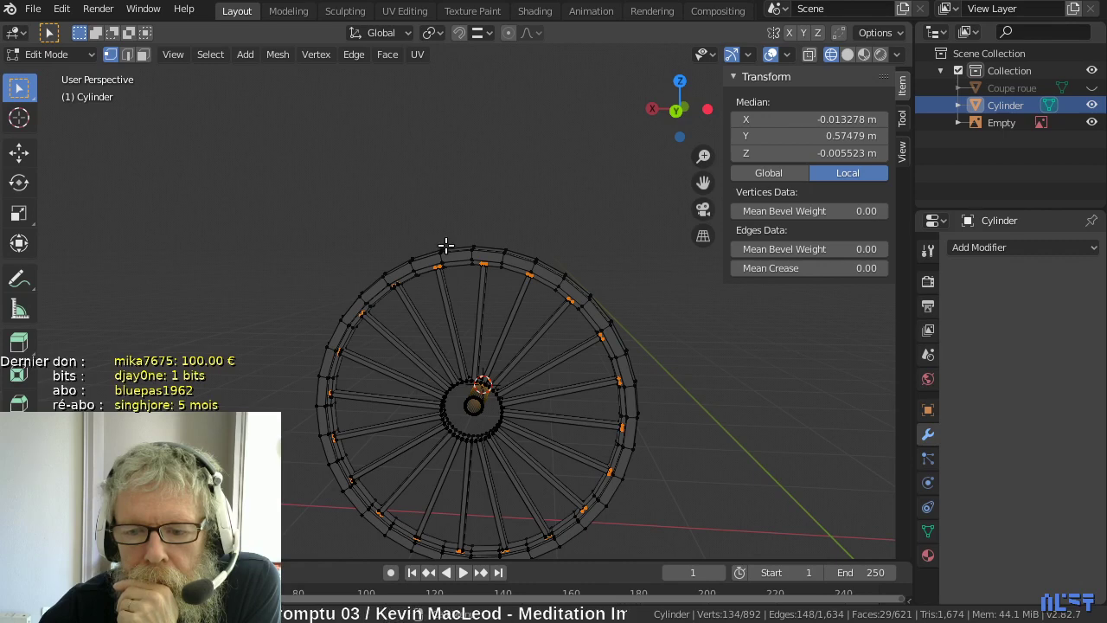
scroll(445, 244, "down", 1)
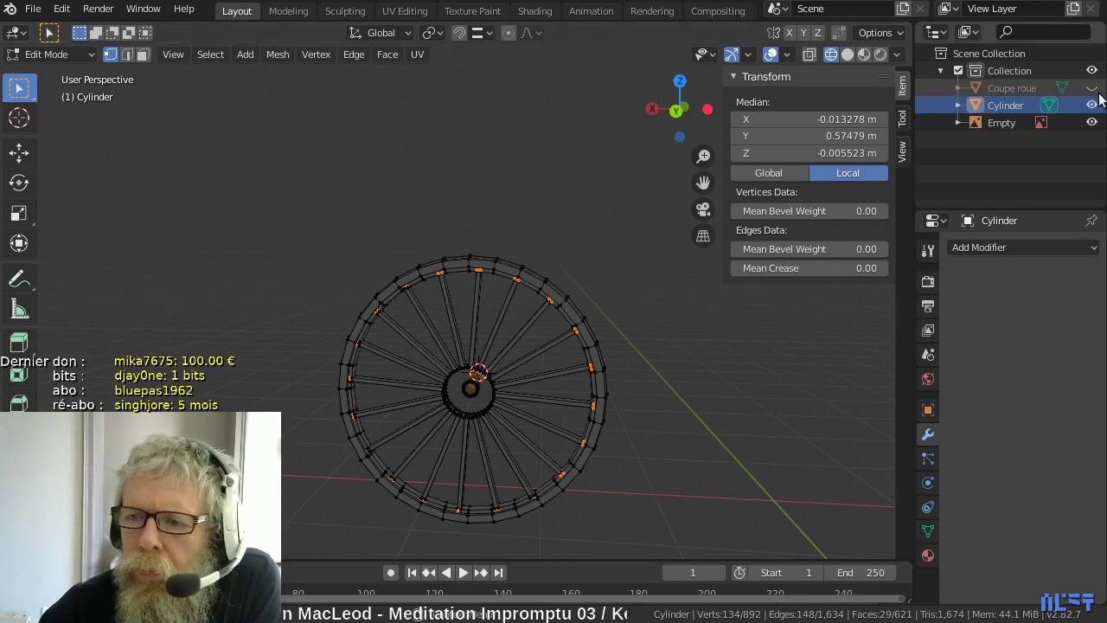
scroll(544, 260, "up", 5)
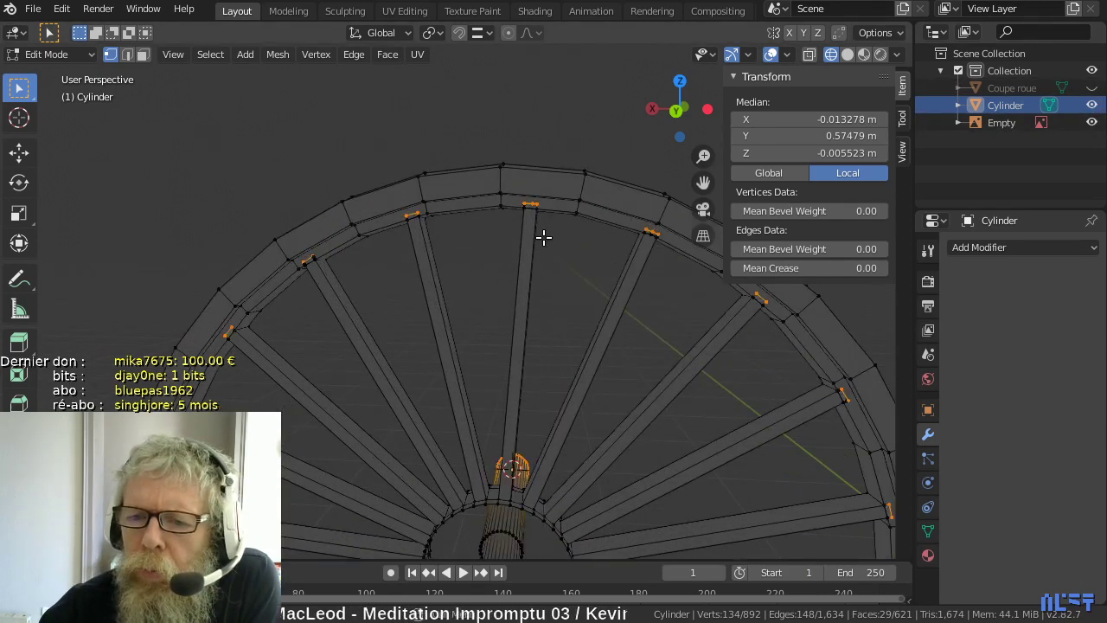
scroll(544, 237, "up", 5)
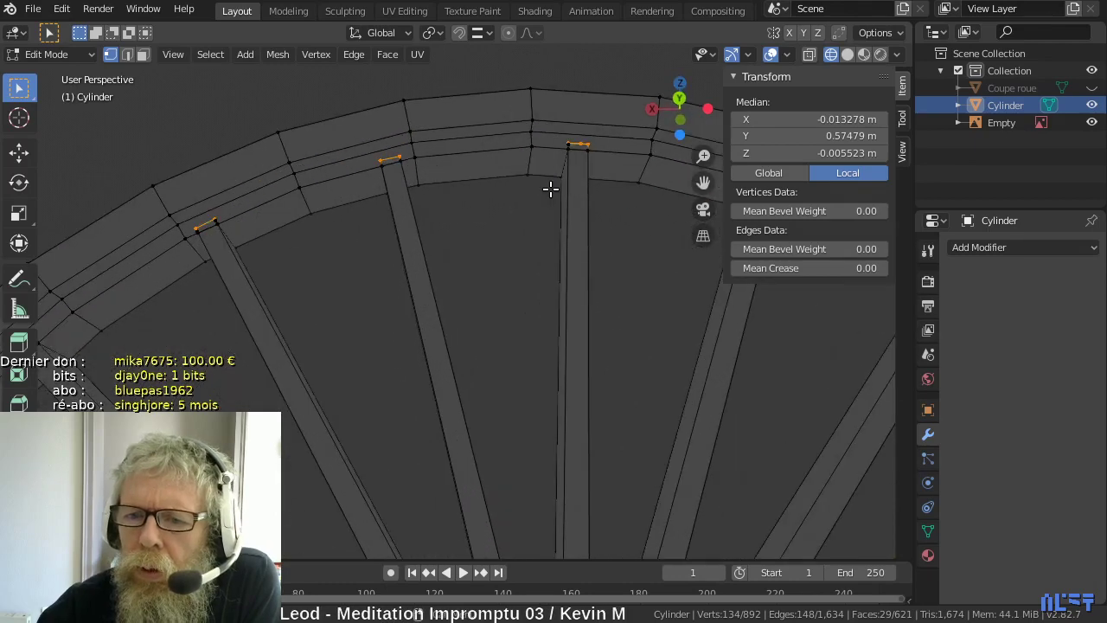
left_click(568, 147)
- Turn on X-ray and orbit until the spoked wheel faces the view
middle_click_drag(603, 174, 516, 239)
middle_click_drag(524, 192, 546, 225)
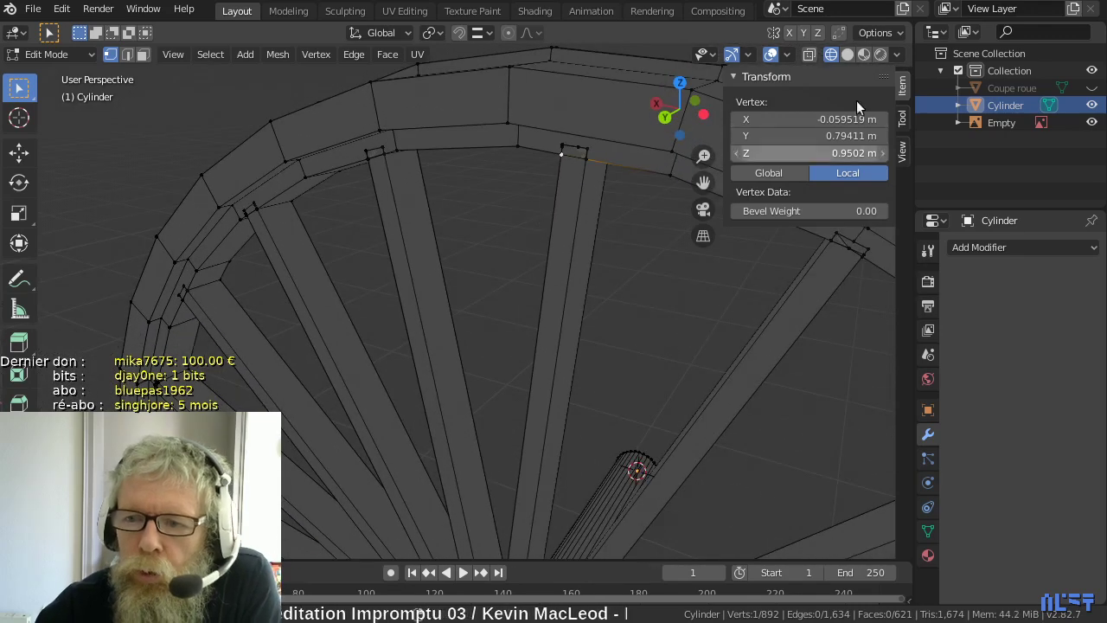
left_click(810, 55)
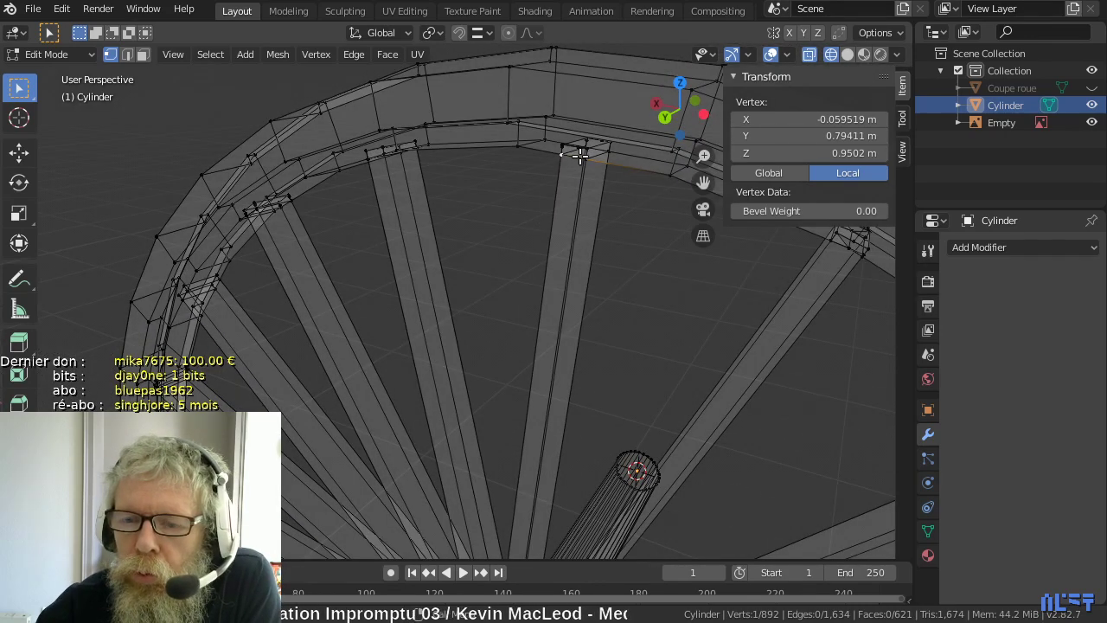
scroll(617, 207, "down", 3)
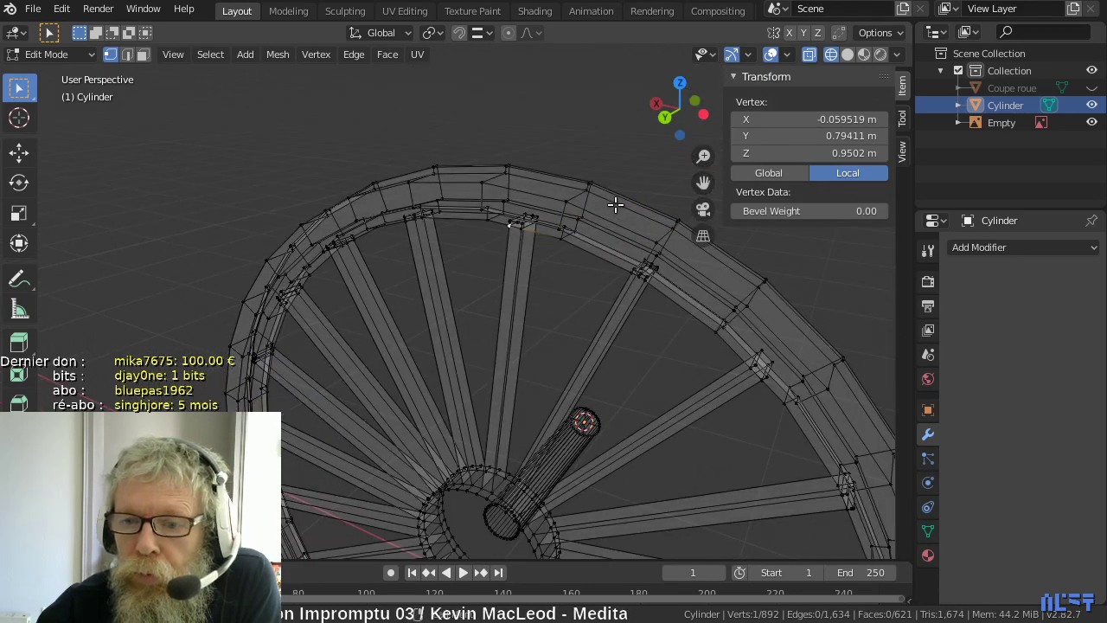
scroll(615, 208, "down", 4)
middle_click_drag(608, 213, 618, 171)
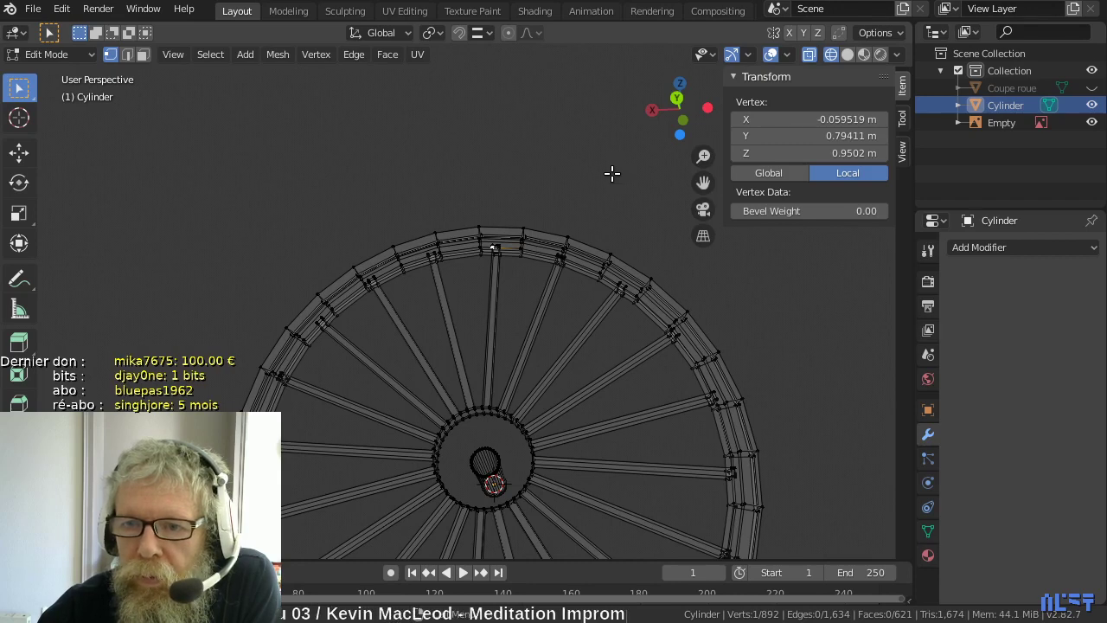
scroll(596, 179, "down", 1)
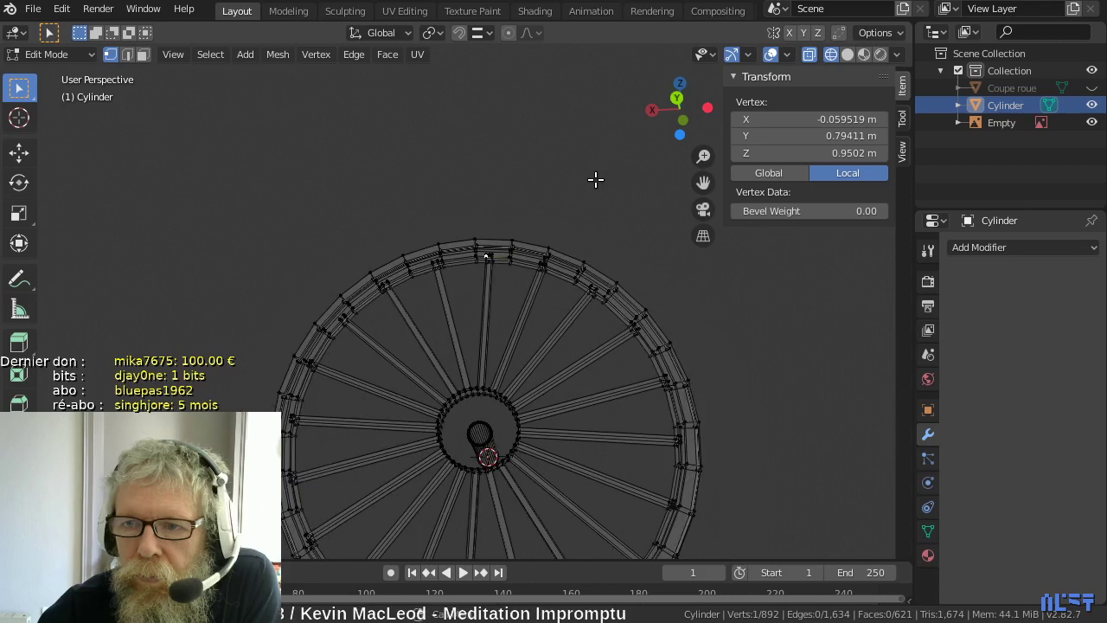
middle_click_drag(593, 180, 583, 224)
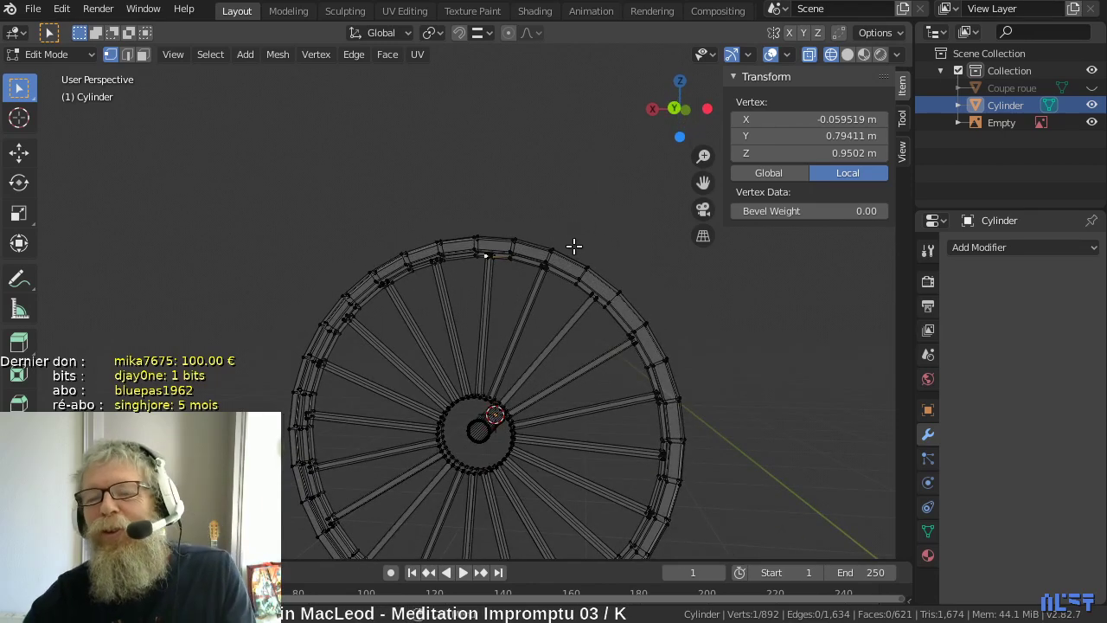
scroll(568, 252, "down", 2)
middle_click_drag(569, 252, 576, 296)
scroll(573, 295, "up", 6)
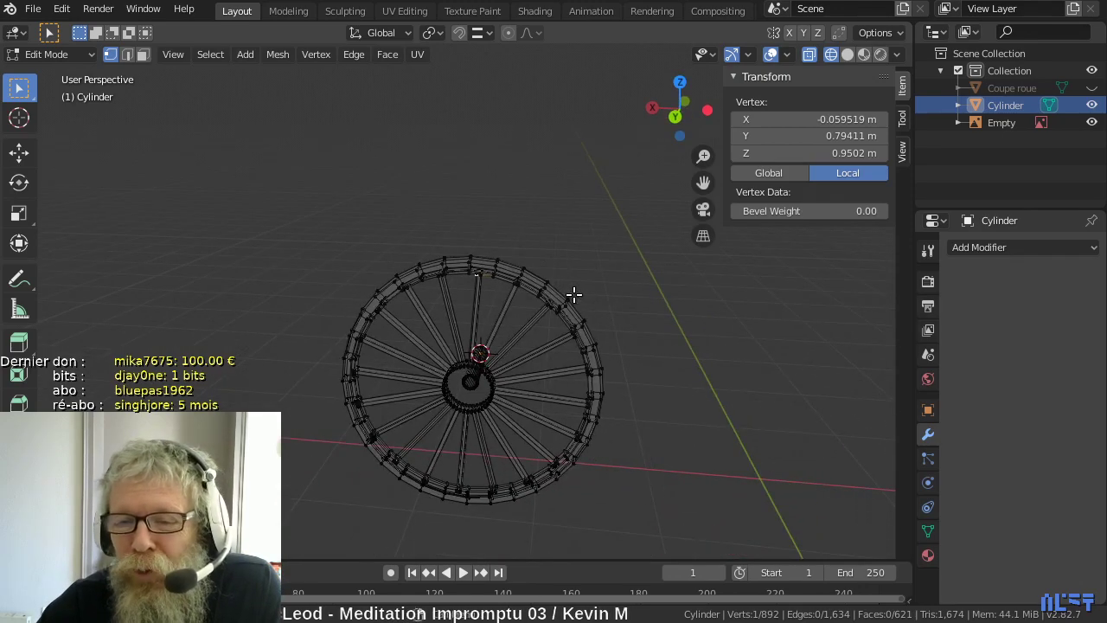
mouse_move(573, 289)
middle_mouse_down()
mouse_move(610, 210)
mouse_move(619, 273)
mouse_move(582, 289)
mouse_move(654, 291)
mouse_move(588, 275)
middle_mouse_up()
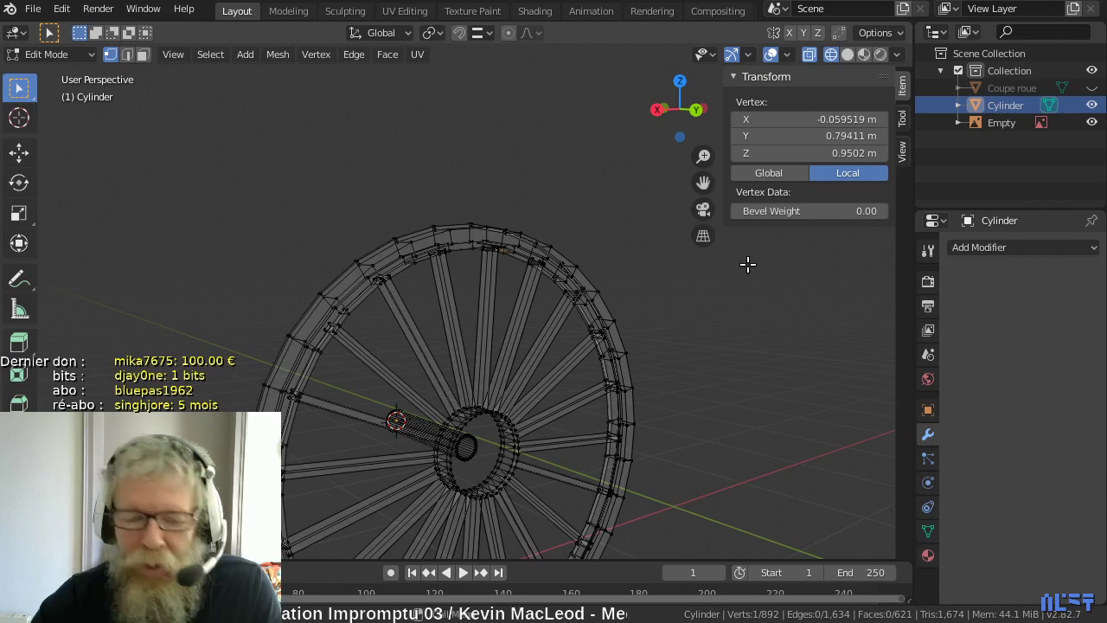
- Select the linked peg and axle geometry and switch to face select
key("ctrl+l")
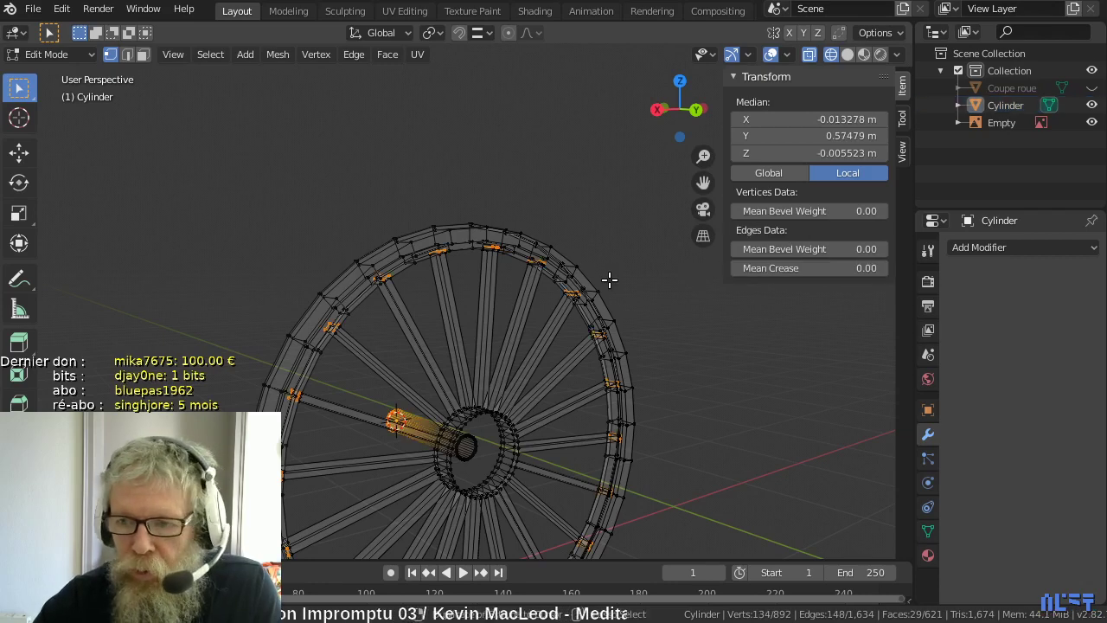
key("3")
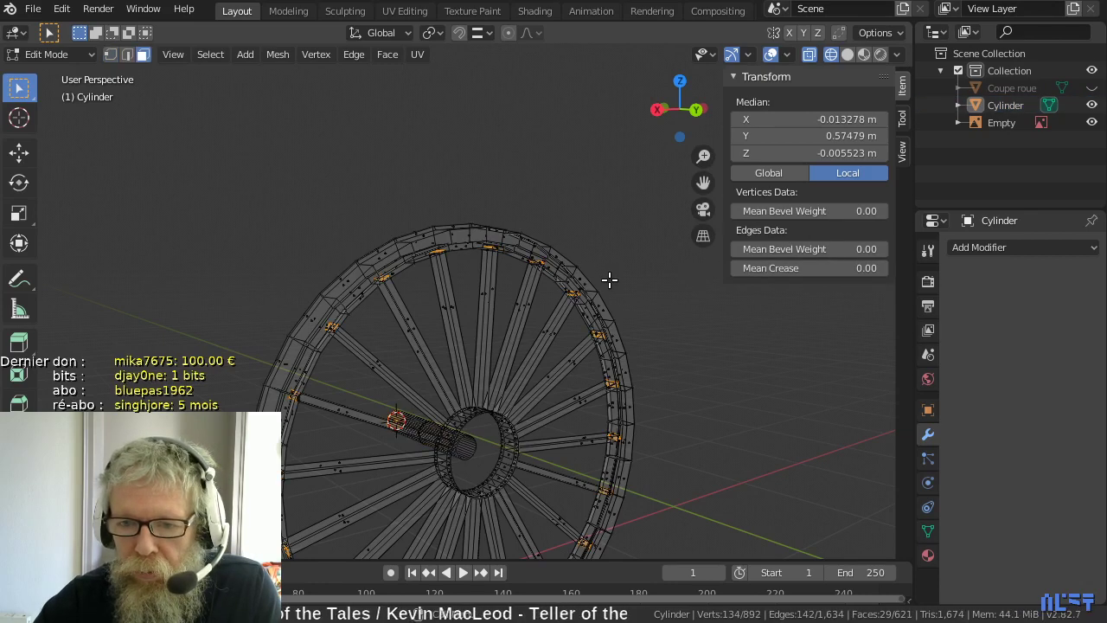
middle_click_drag(610, 279, 558, 249)
scroll(559, 249, "up", 6)
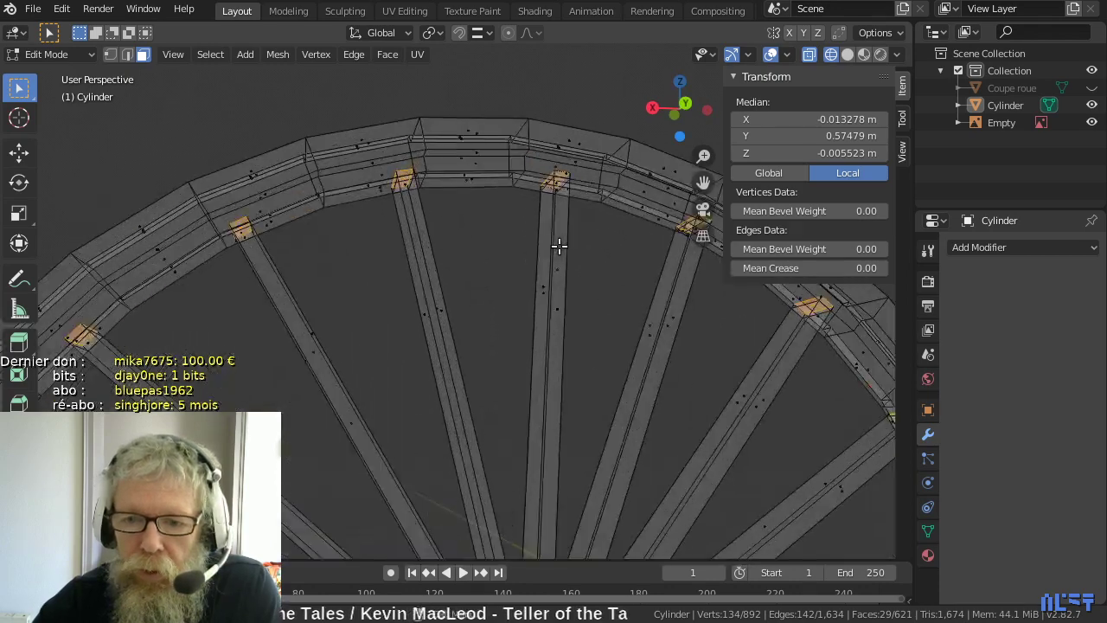
- Return to Object Mode and unhide the Coupe roue rim alongside the Cylinder spokes
key("Tab")
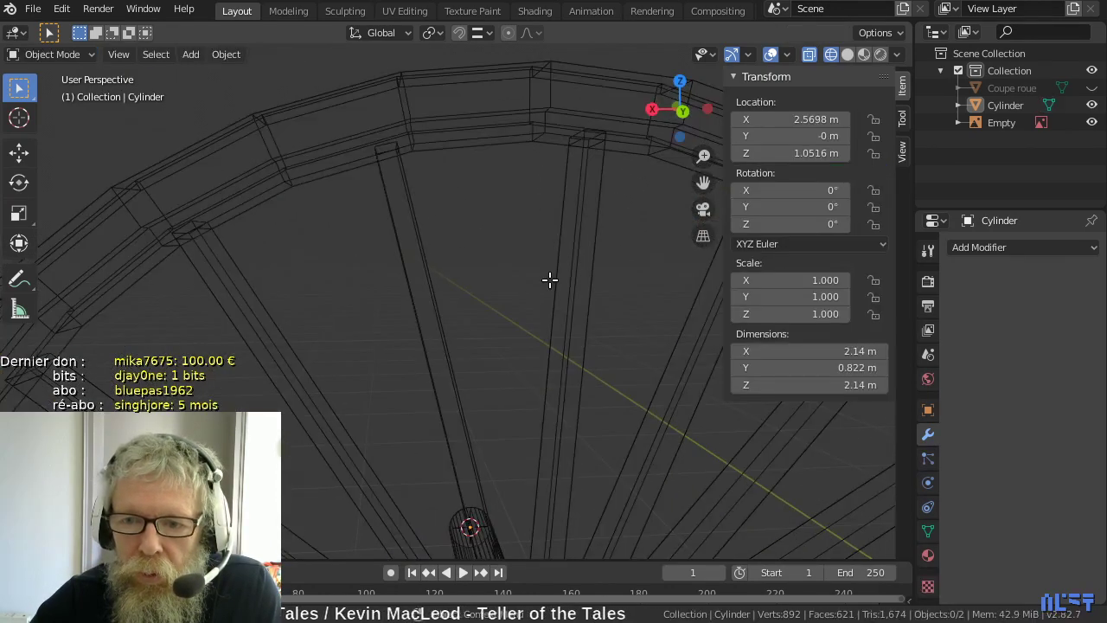
middle_click_drag(534, 267, 568, 275)
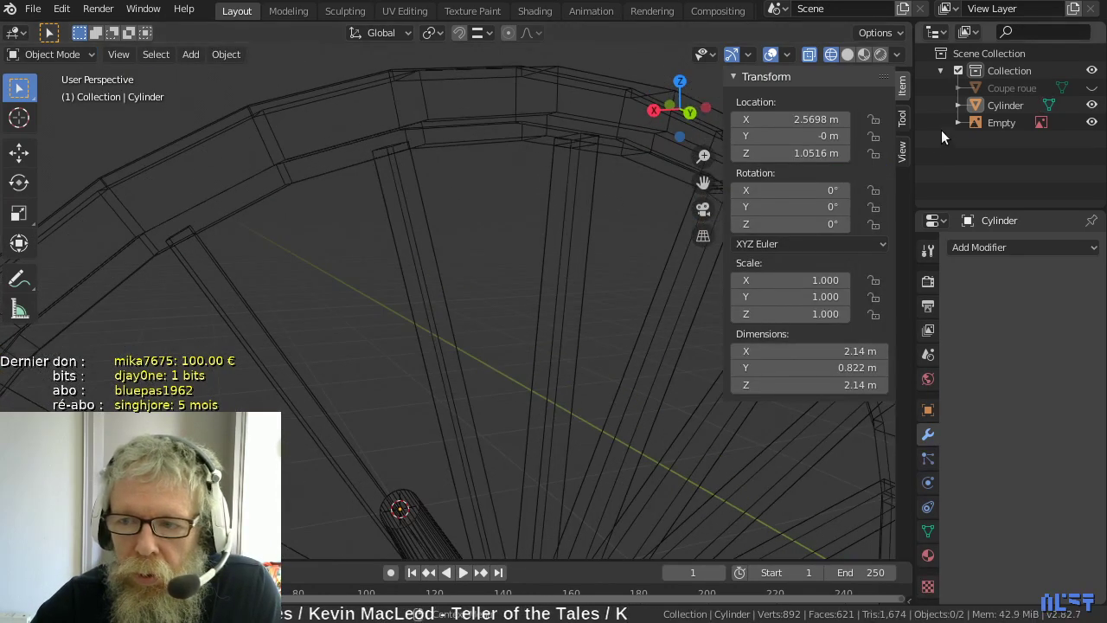
left_click(1093, 88)
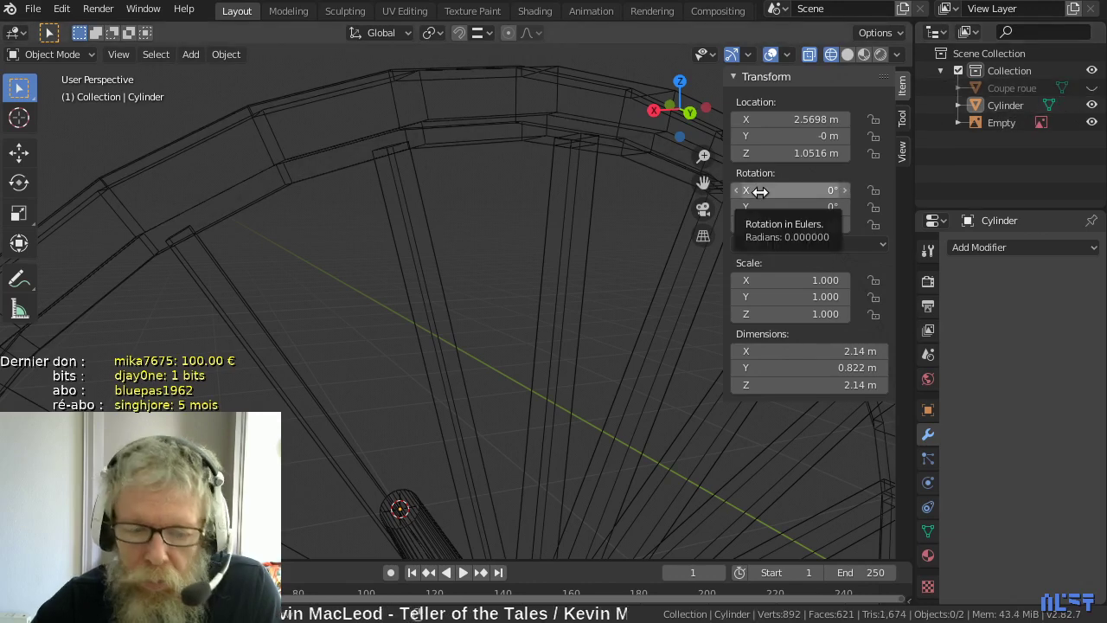
key("ctrl+z")
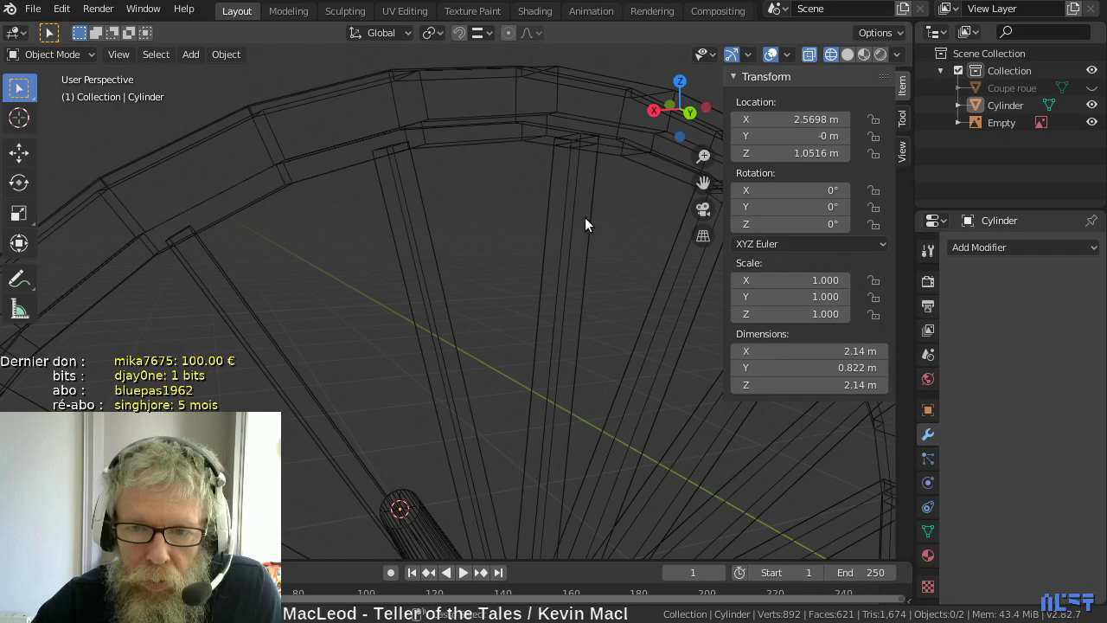
key("ctrl+shift+z")
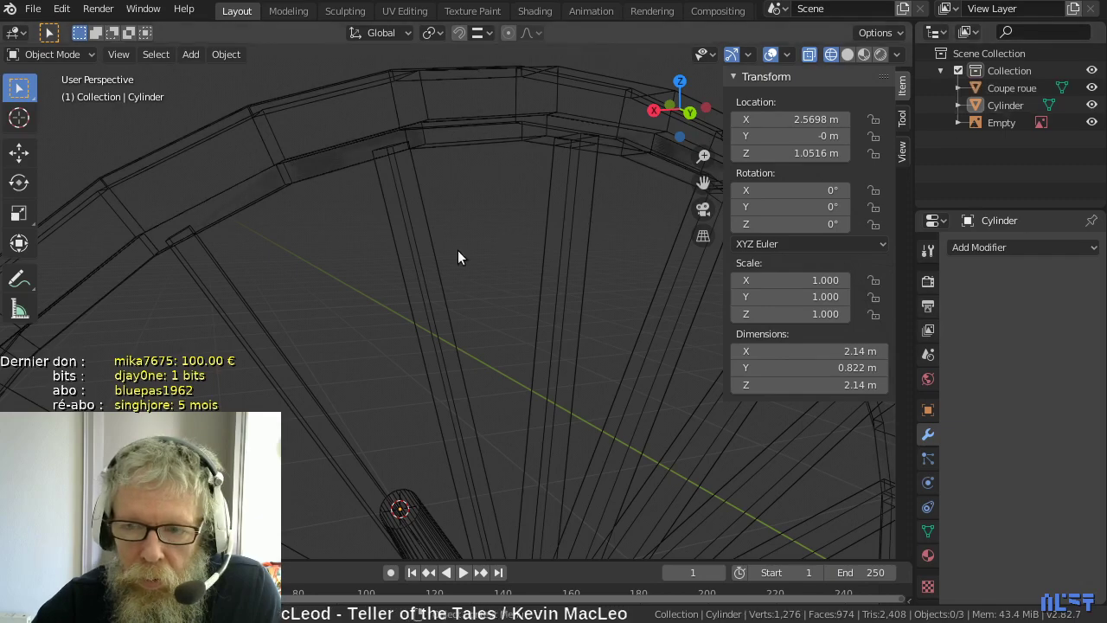
scroll(457, 253, "down", 3)
scroll(467, 272, "down", 2)
scroll(484, 277, "up", 4)
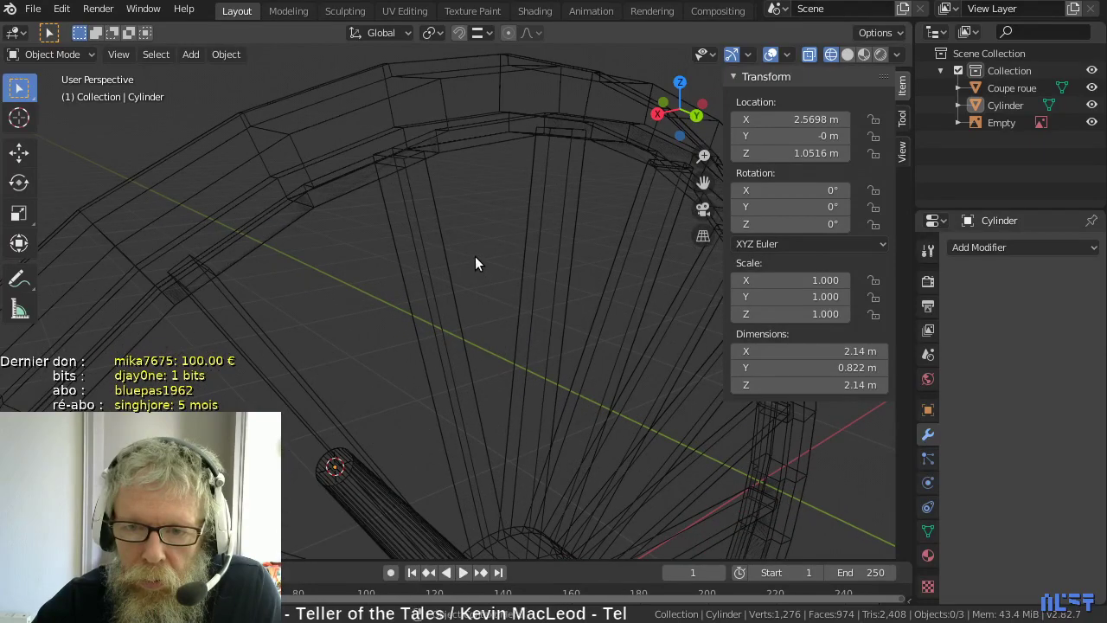
middle_click_drag(475, 256, 399, 180)
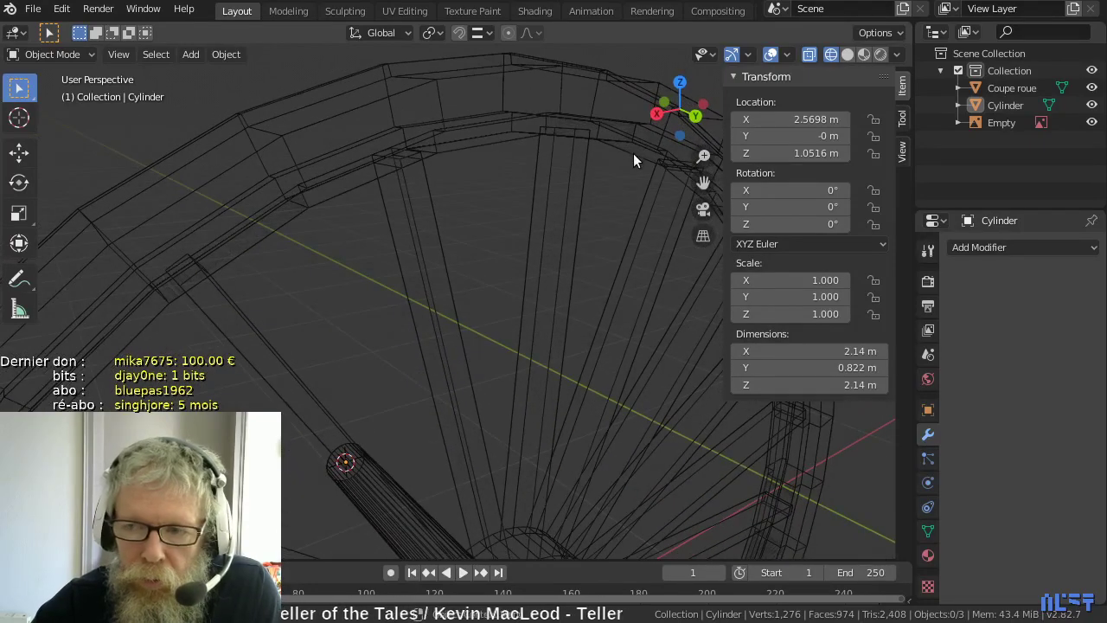
key("h")
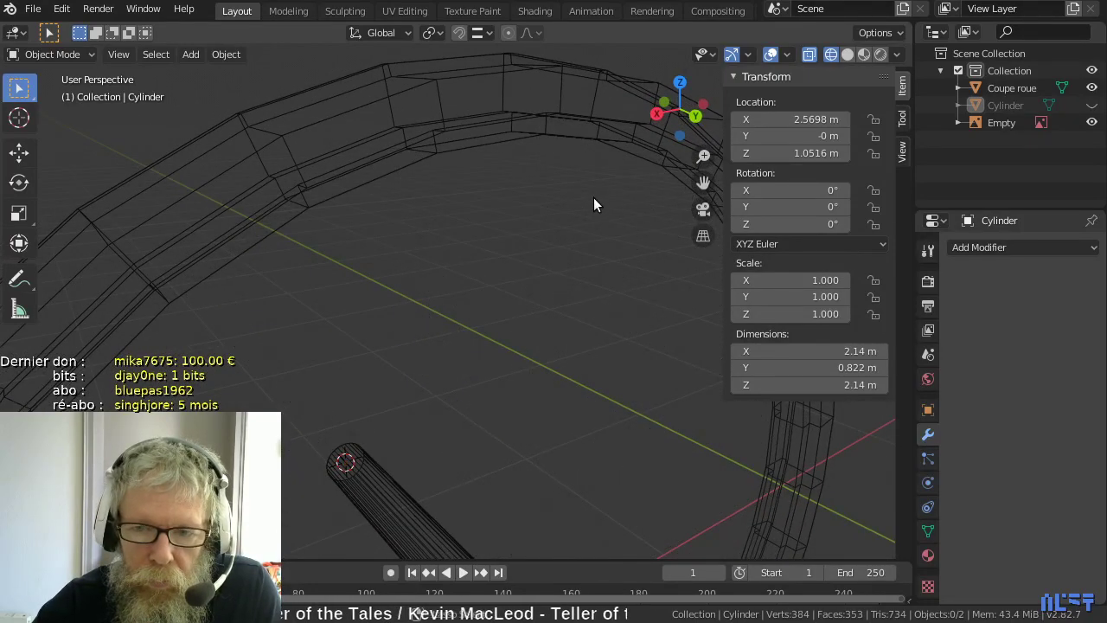
key("alt+h")
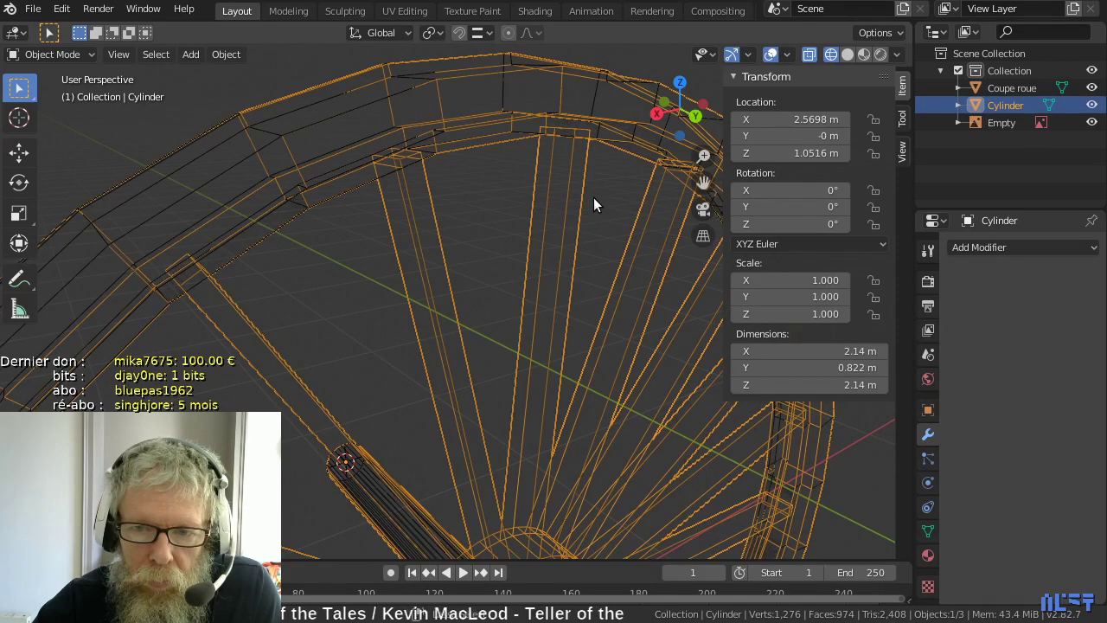
- Add a Boolean Union between the Cylinder spokes and Coupe roue with Ctrl+Shift+Numpad +
key("ctrl+shift+KP_Add")
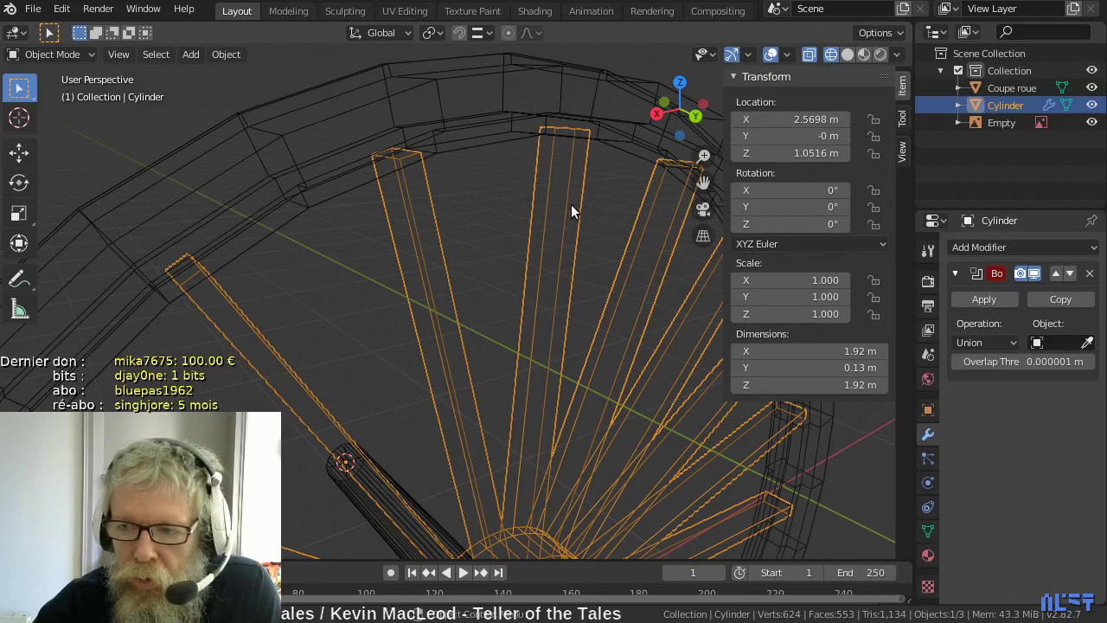
scroll(566, 205, "down", 4)
middle_click_drag(565, 205, 523, 199)
scroll(523, 199, "down", 3)
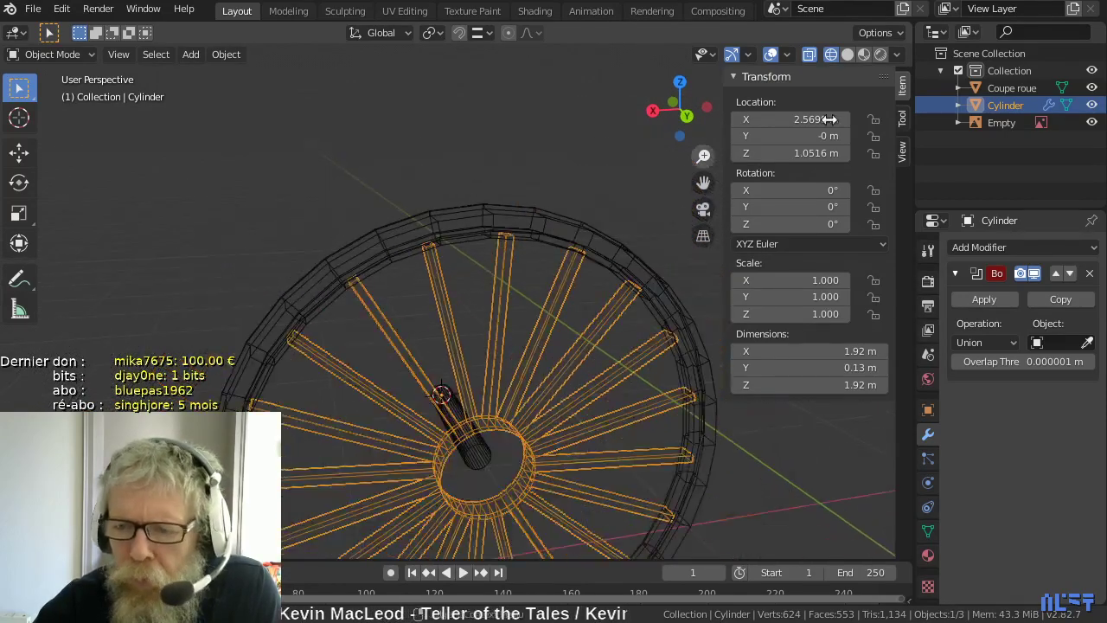
- Enter Edit Mode on Coupe roue and frame it in Front view over the reference photo
key("Tab")
key("Tab")
left_click(515, 222)
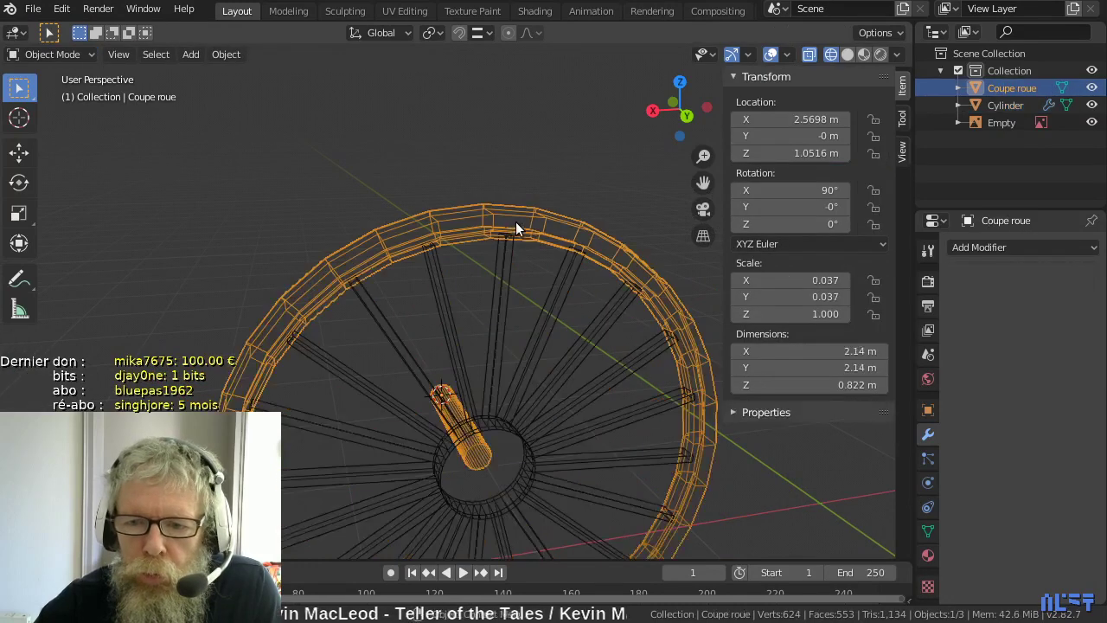
scroll(594, 218, "down", 3)
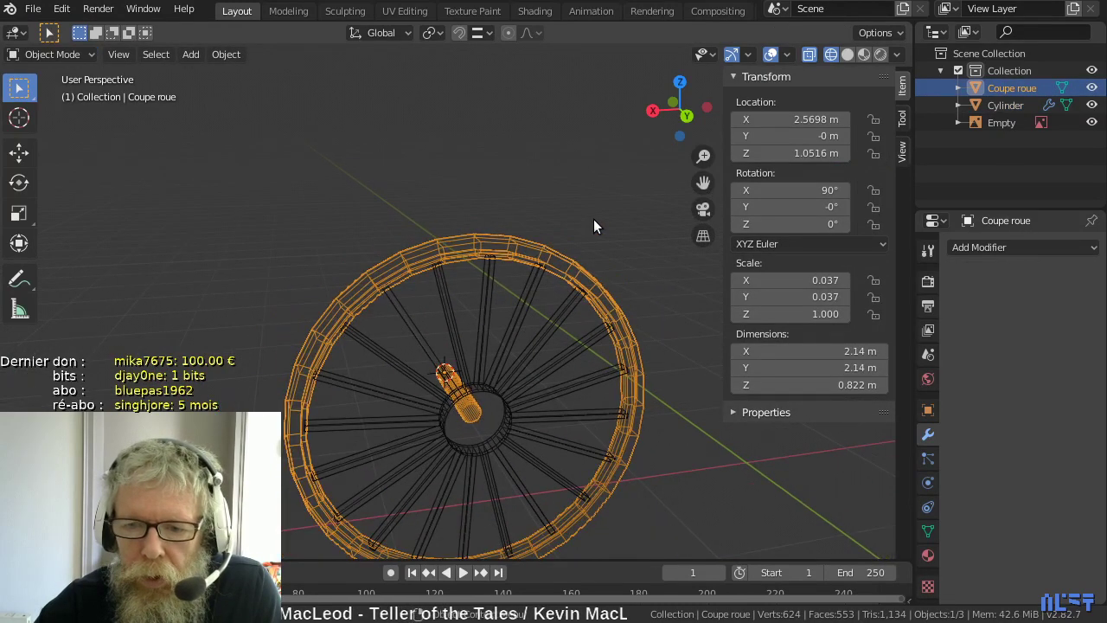
key("Tab")
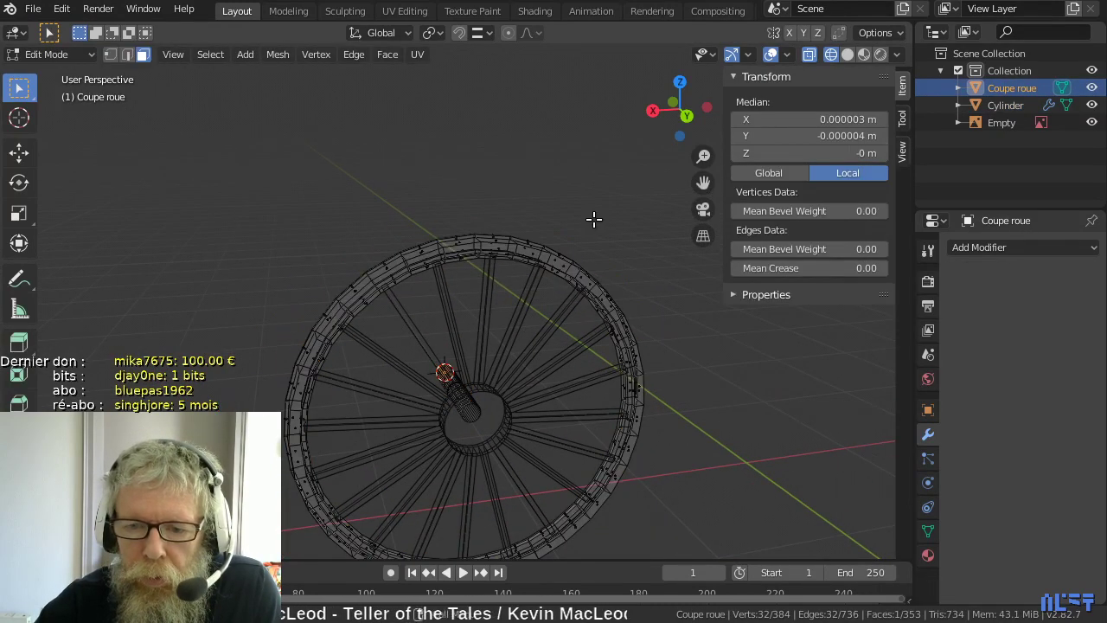
middle_click_drag(594, 218, 593, 275)
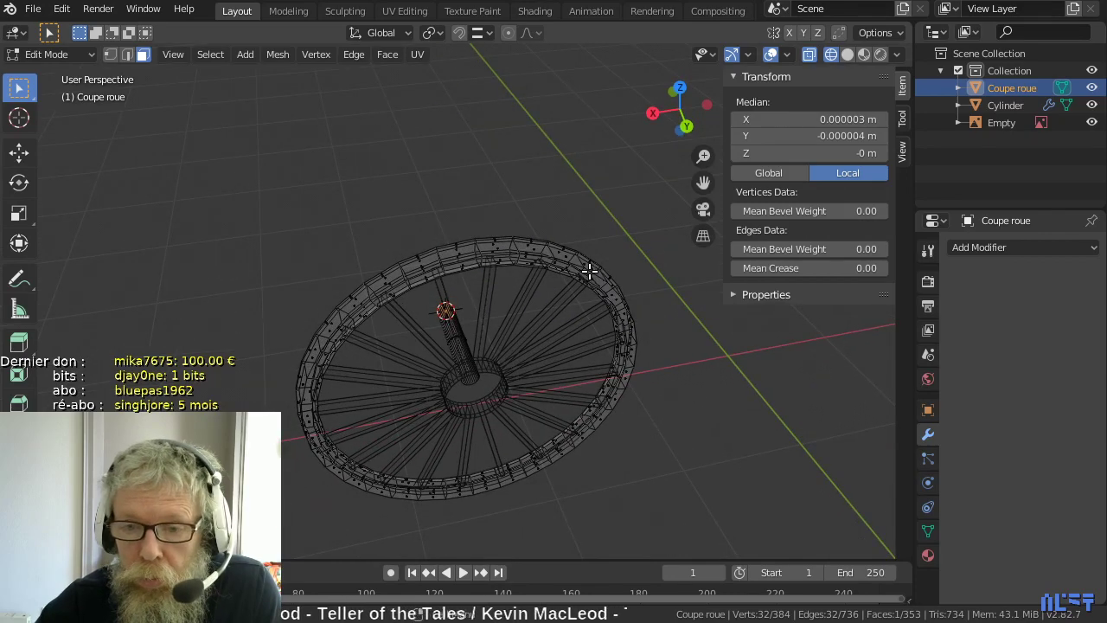
key("KP_3")
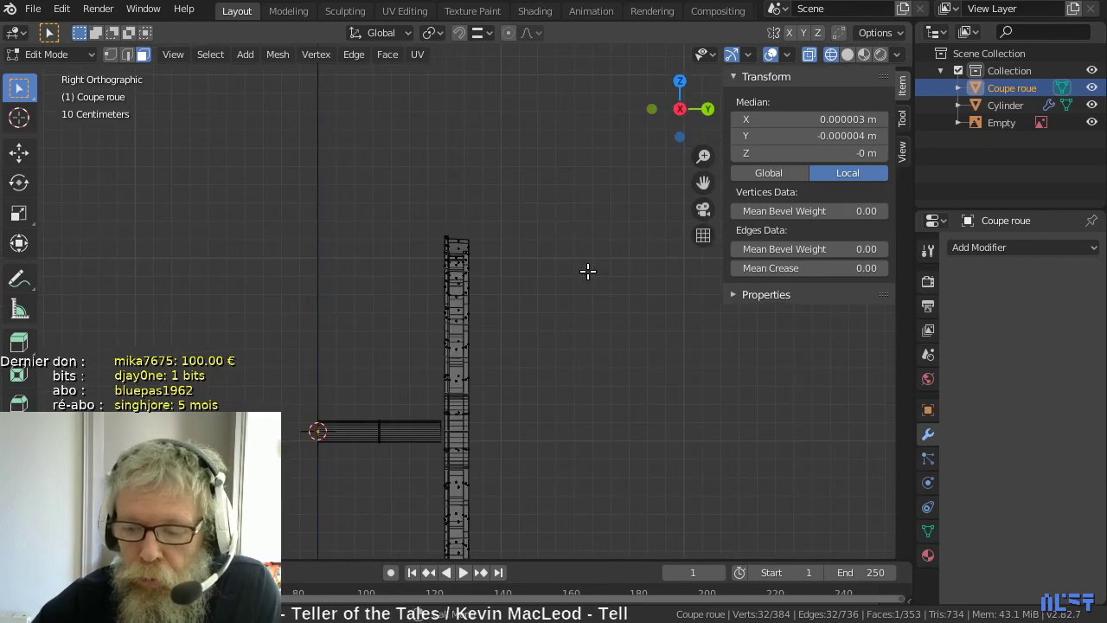
key("KP_1")
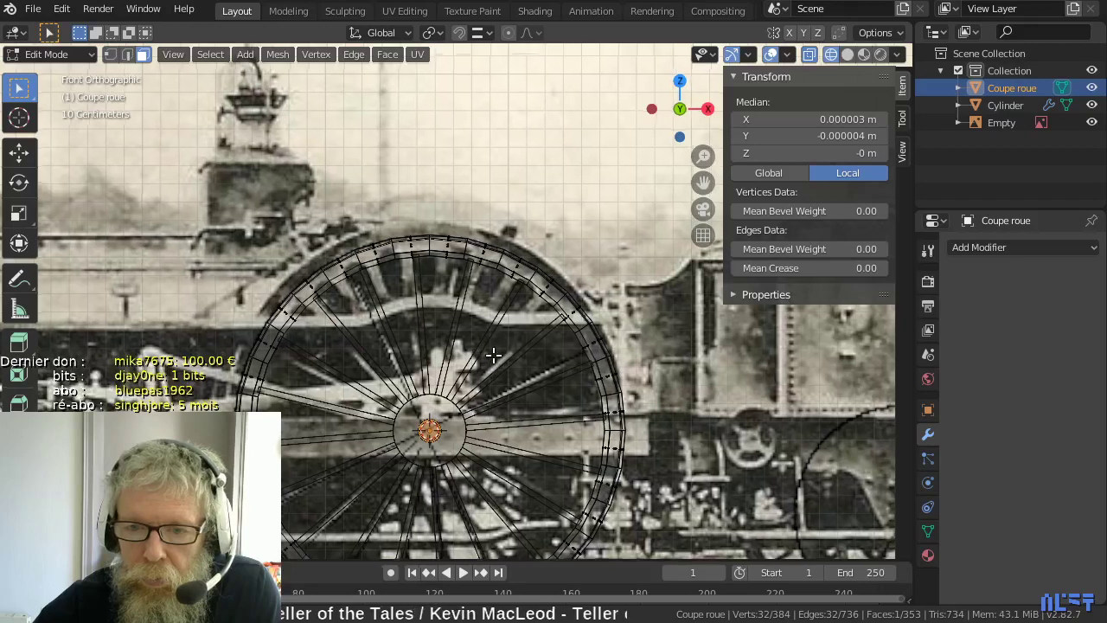
middle_click_drag(493, 355, 424, 247, "shift")
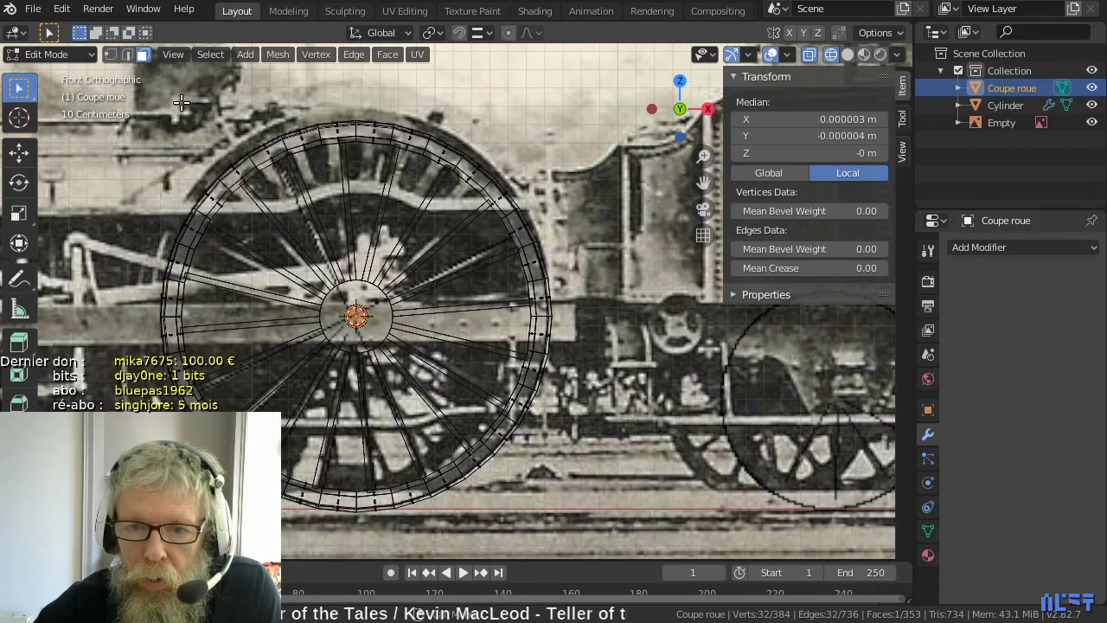
- Delete the top, right-hand and bottom arcs of the leftover rim as vertices
left_click_drag(182, 102, 605, 274)
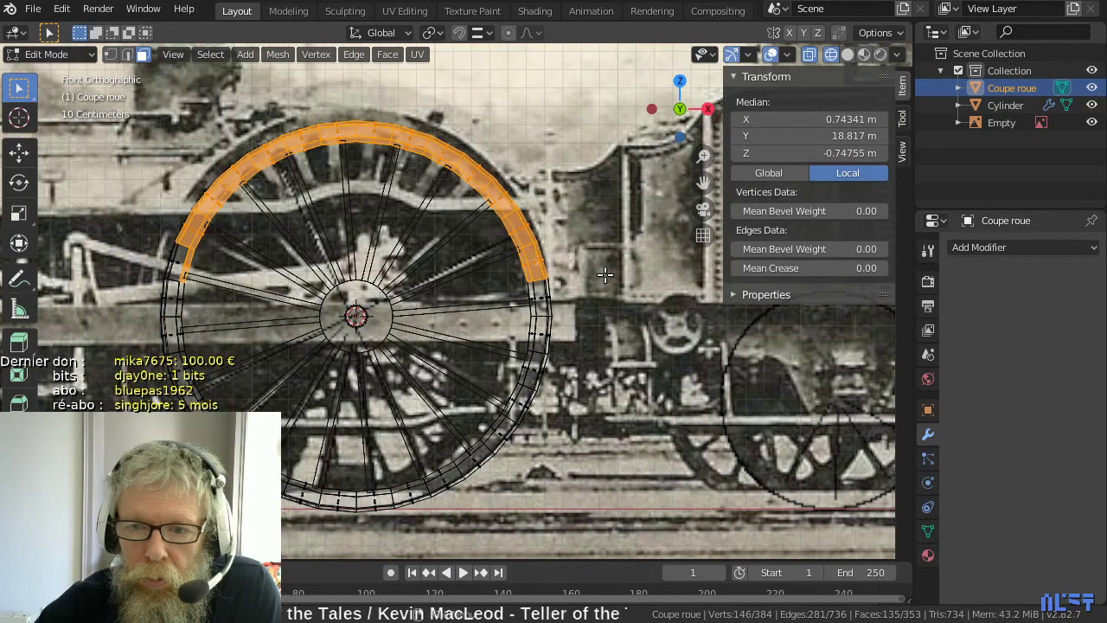
key("x")
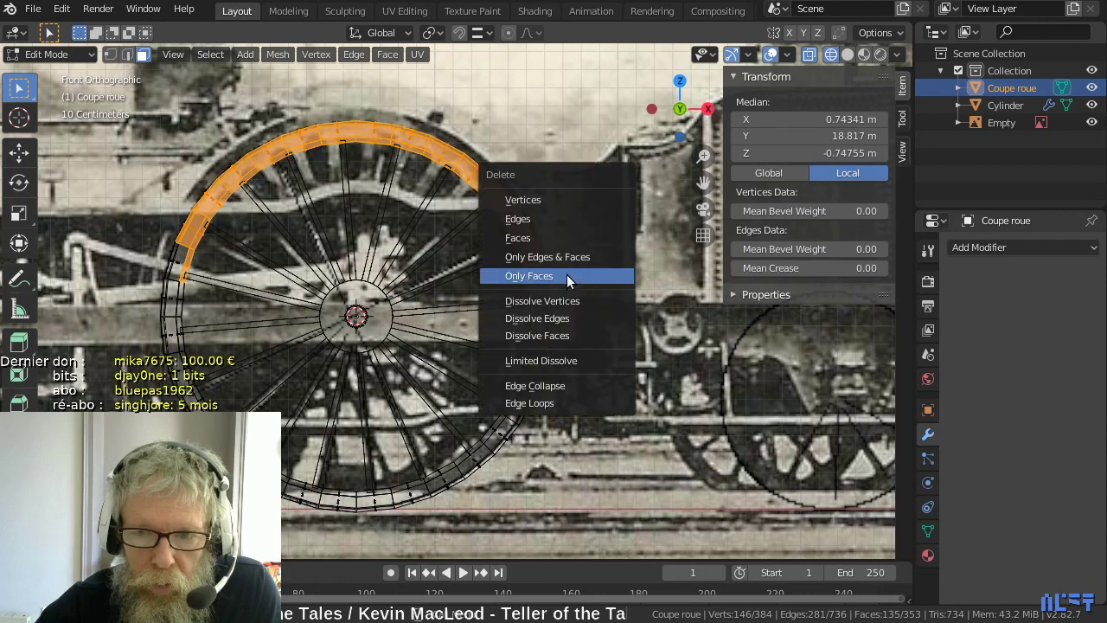
left_click(545, 204)
left_click_drag(467, 275, 605, 510)
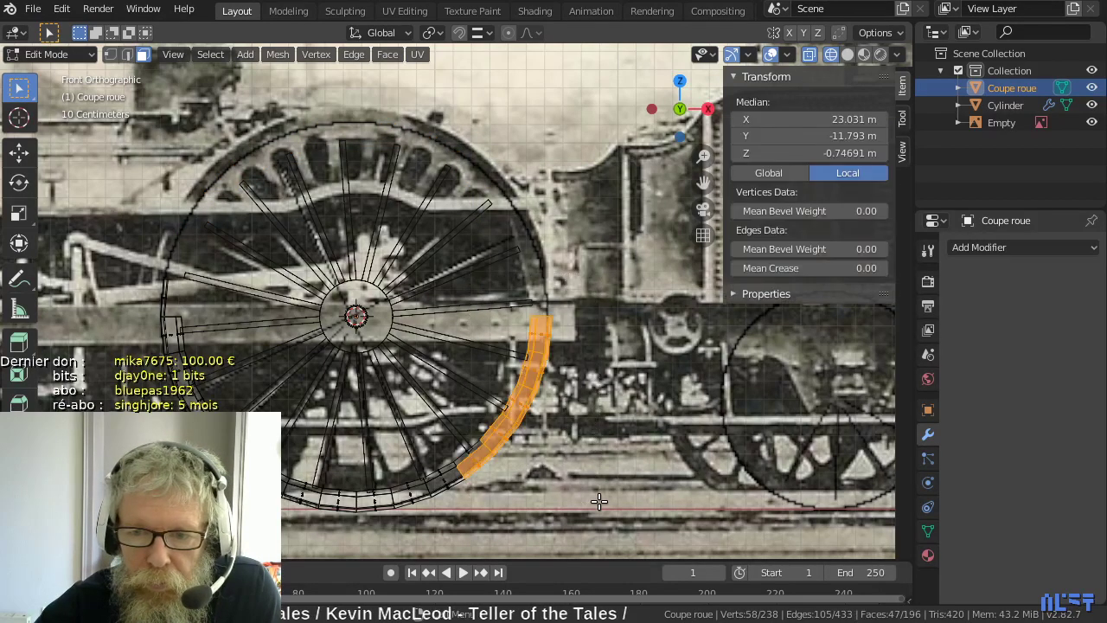
key("x")
left_click(532, 399)
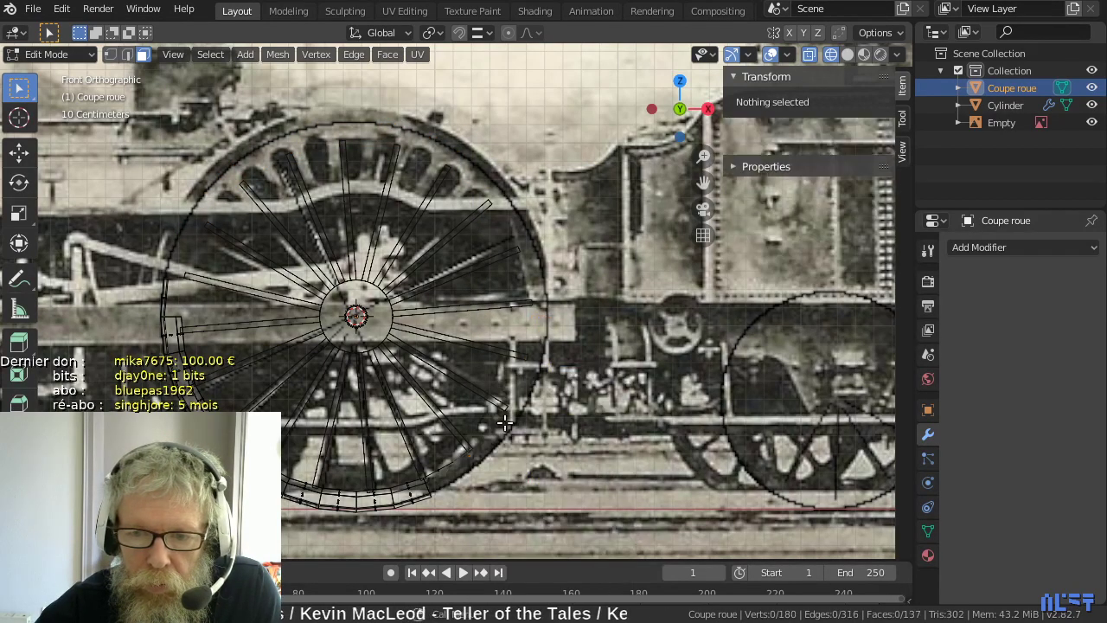
left_click_drag(368, 437, 499, 517)
key("x")
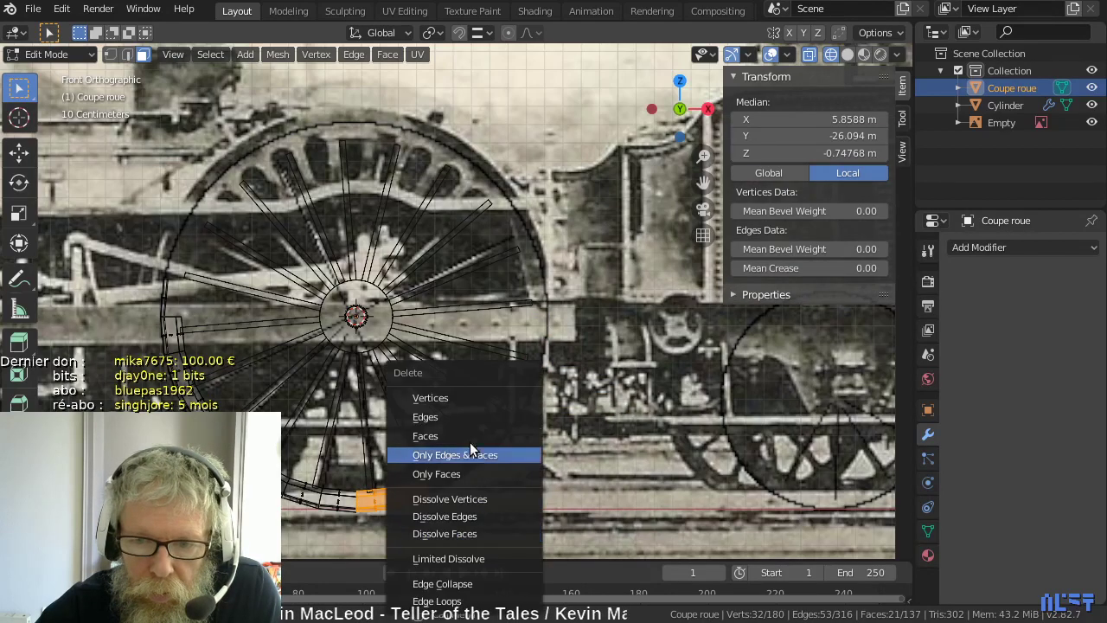
left_click(468, 397)
- Undo the bottom deletion, then delete a smaller 20-vertex bottom section and the lower-left leftovers
key("ctrl+z")
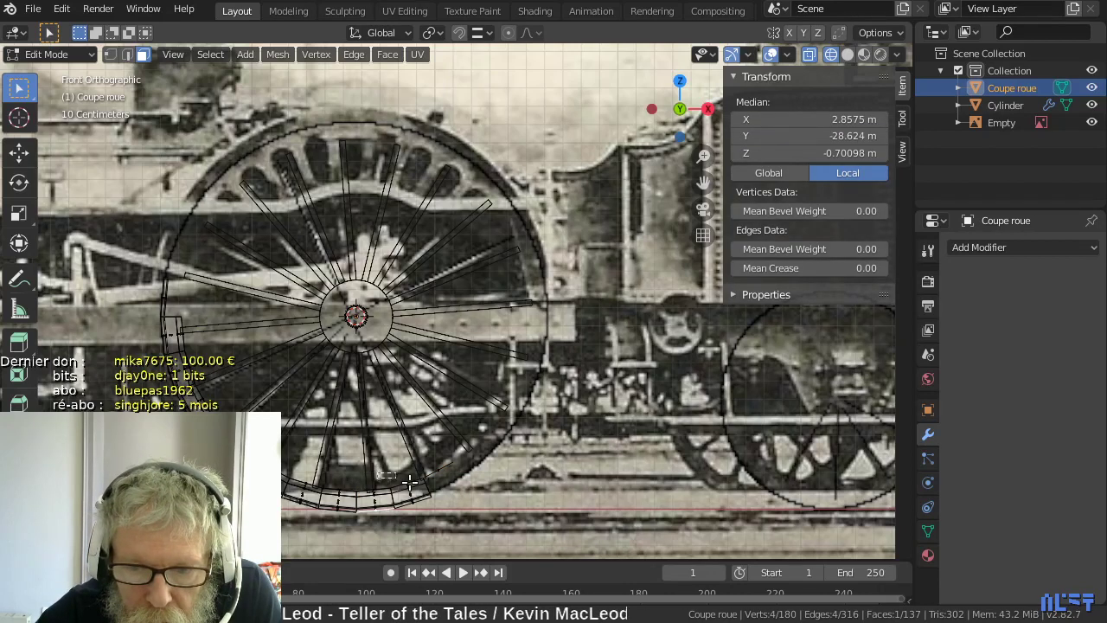
left_click_drag(385, 472, 451, 519)
key("x")
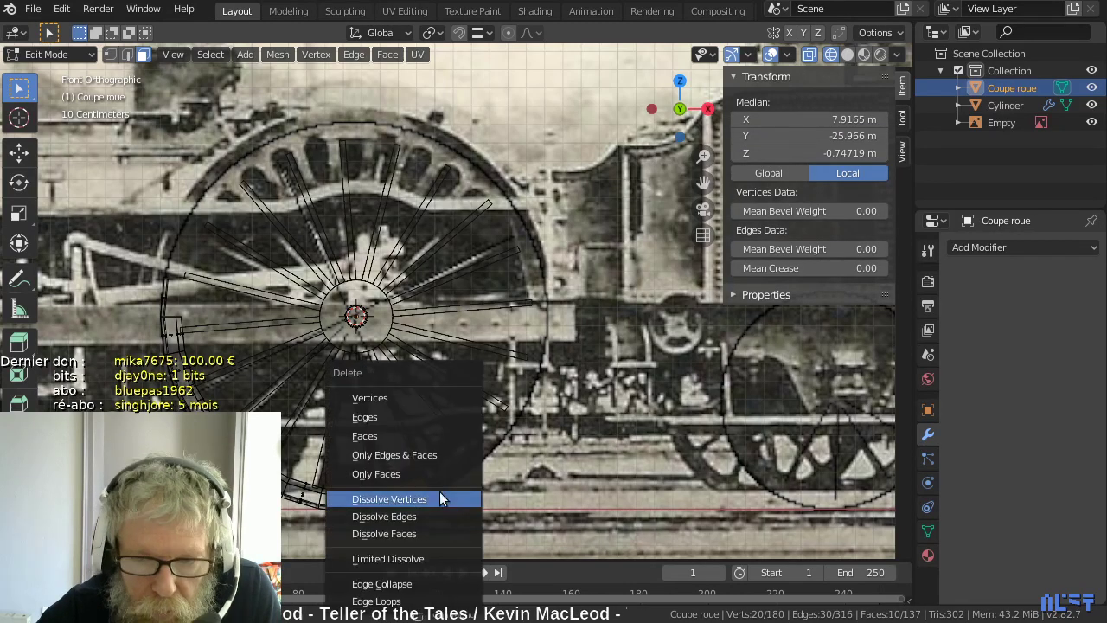
left_click(423, 399)
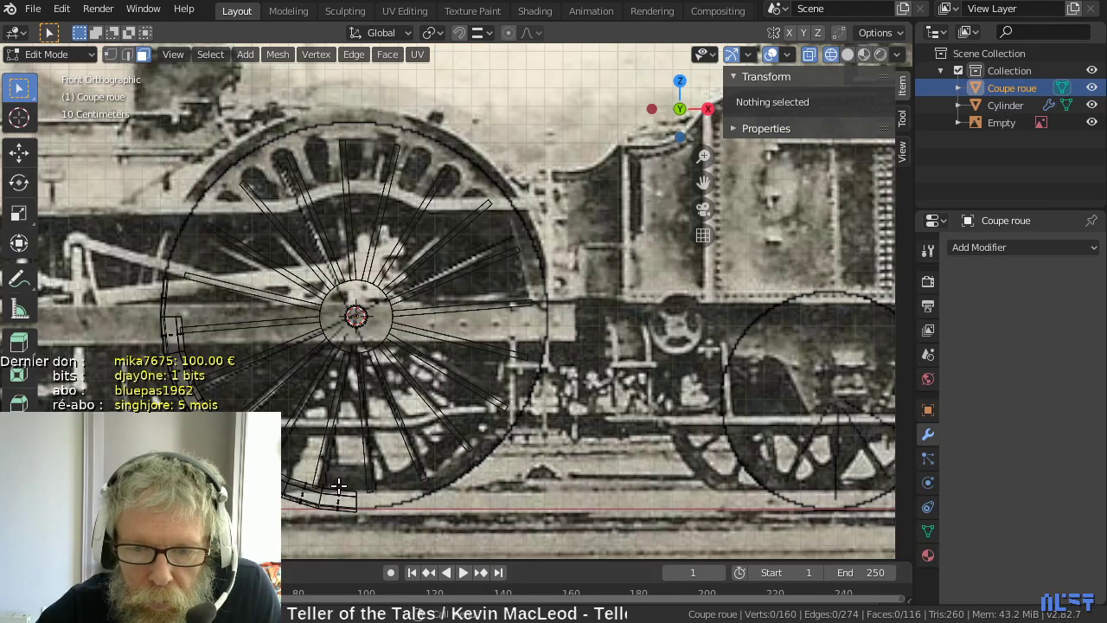
left_click_drag(134, 290, 244, 428)
left_click_drag(331, 525, 332, 525)
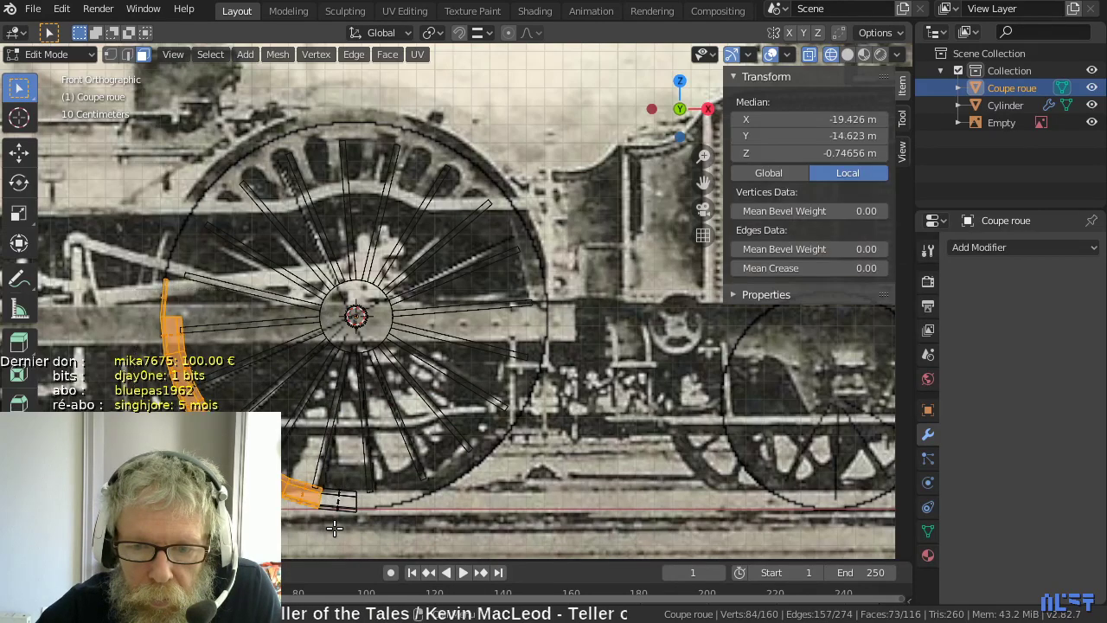
key("x")
left_click(302, 399)
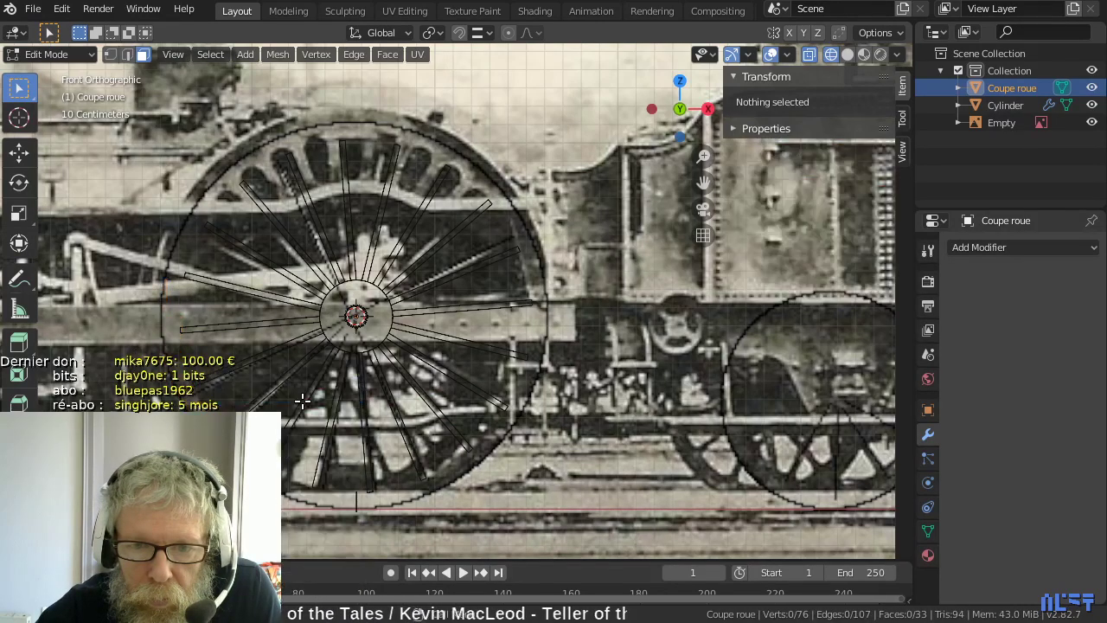
- In vertex select mode, delete the two remaining stray vertices
key("1")
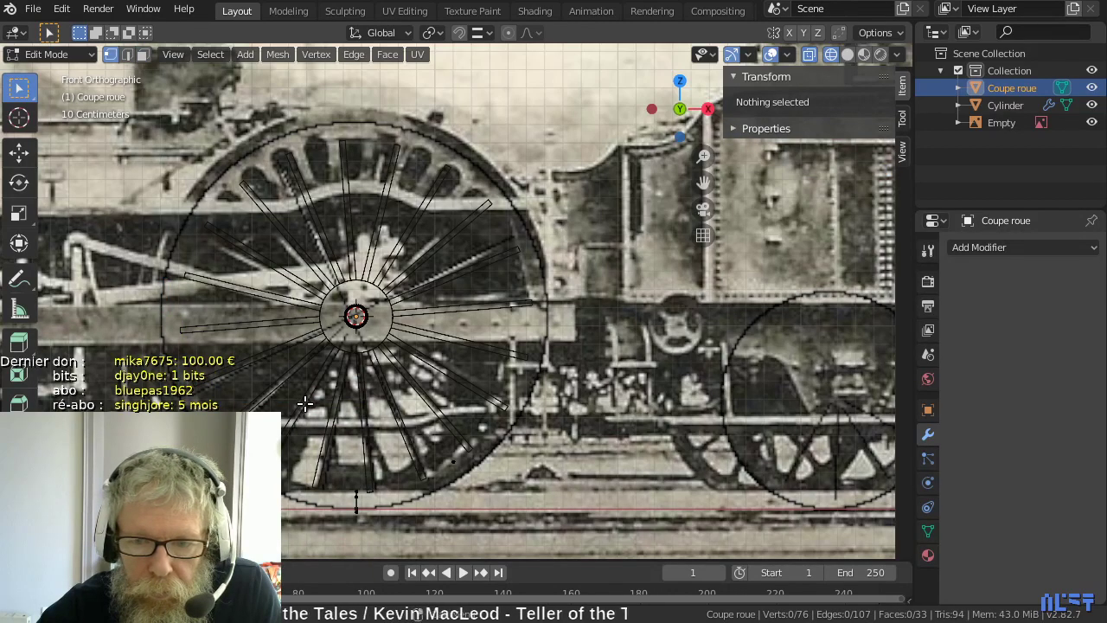
middle_click_drag(305, 402, 398, 413)
left_click_drag(440, 452, 499, 491)
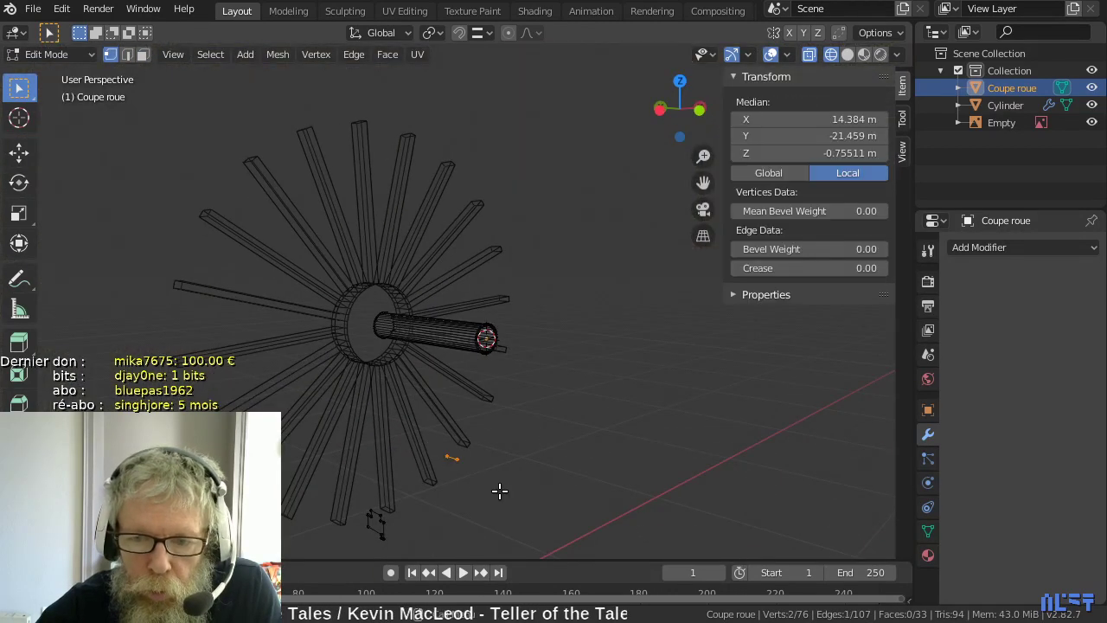
key("x")
left_click(469, 395)
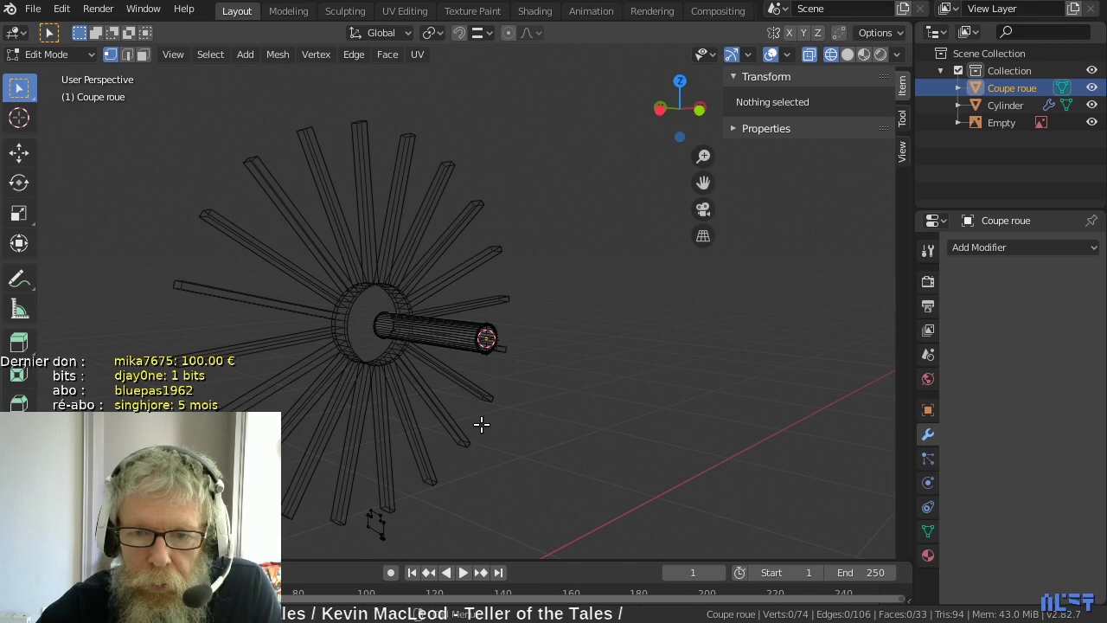
scroll(497, 407, "up", 5)
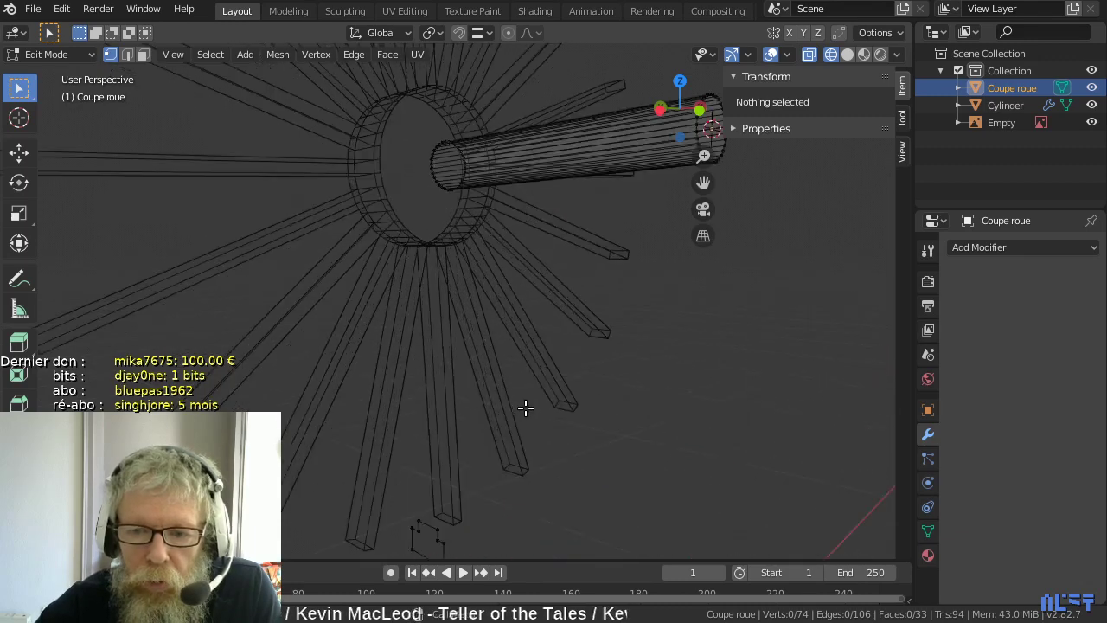
- Select the whole small rim profile and set the Spin tool to 40 steps
scroll(525, 407, "down", 4)
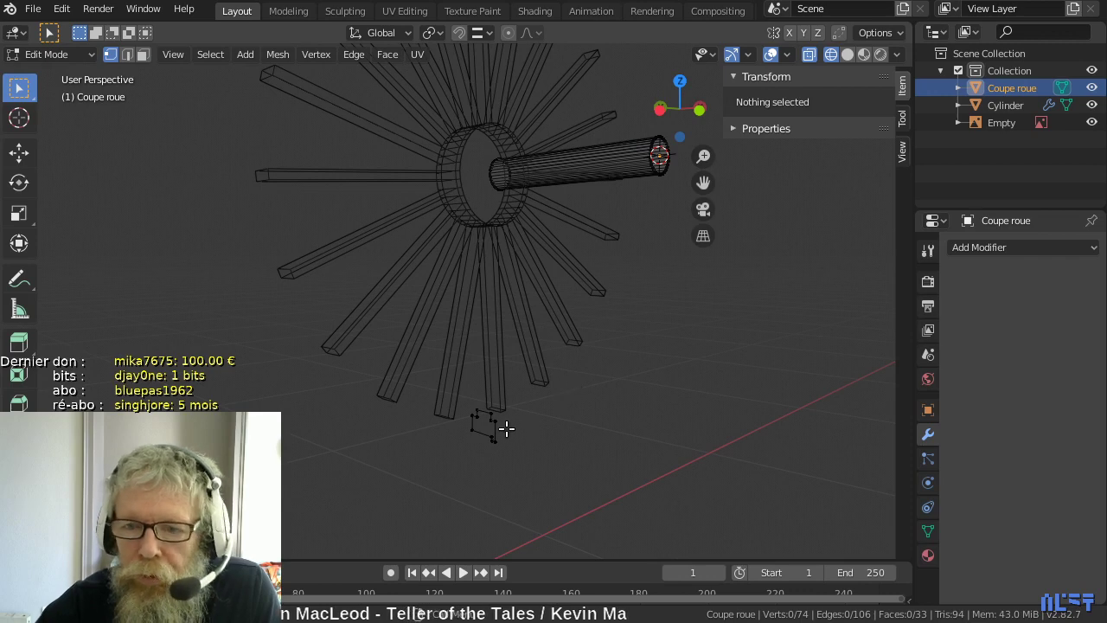
left_click(492, 421)
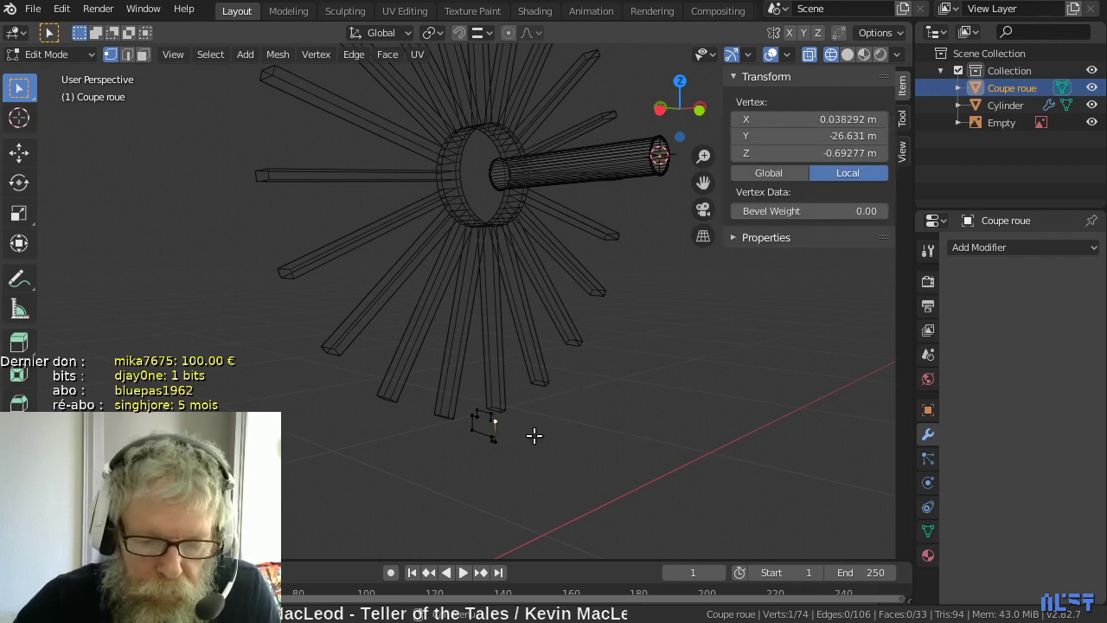
key("ctrl+l")
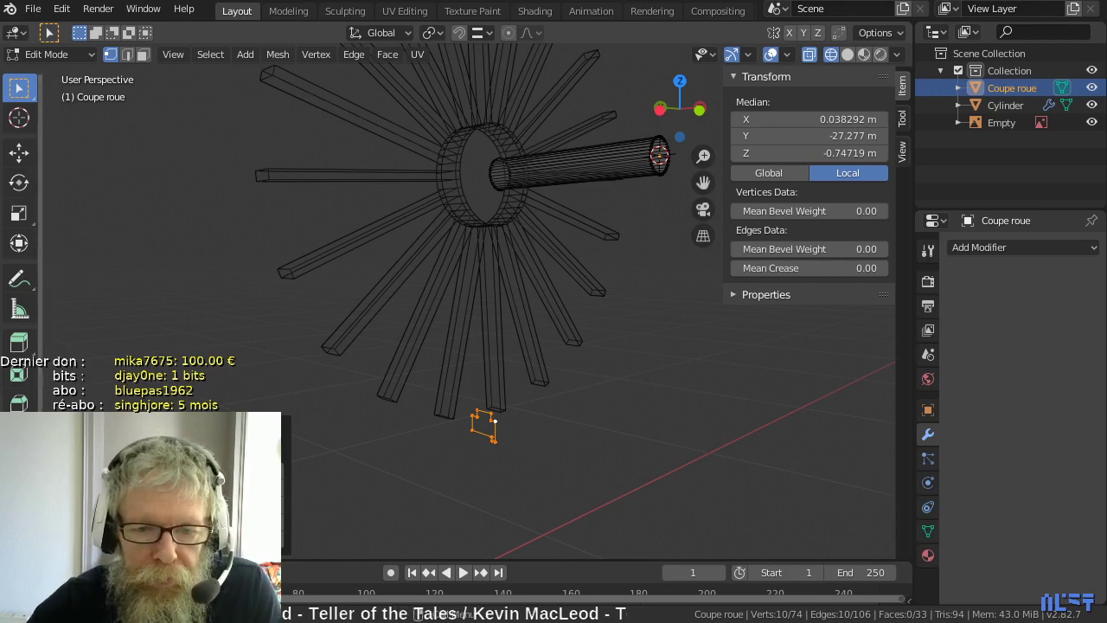
left_click(19, 554)
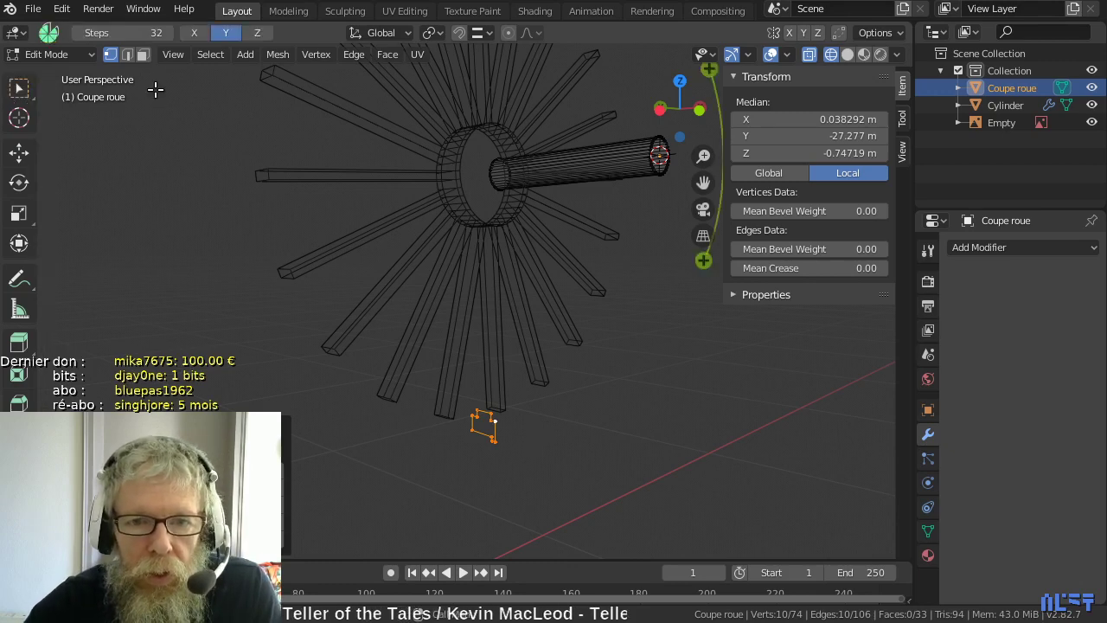
left_click(147, 33)
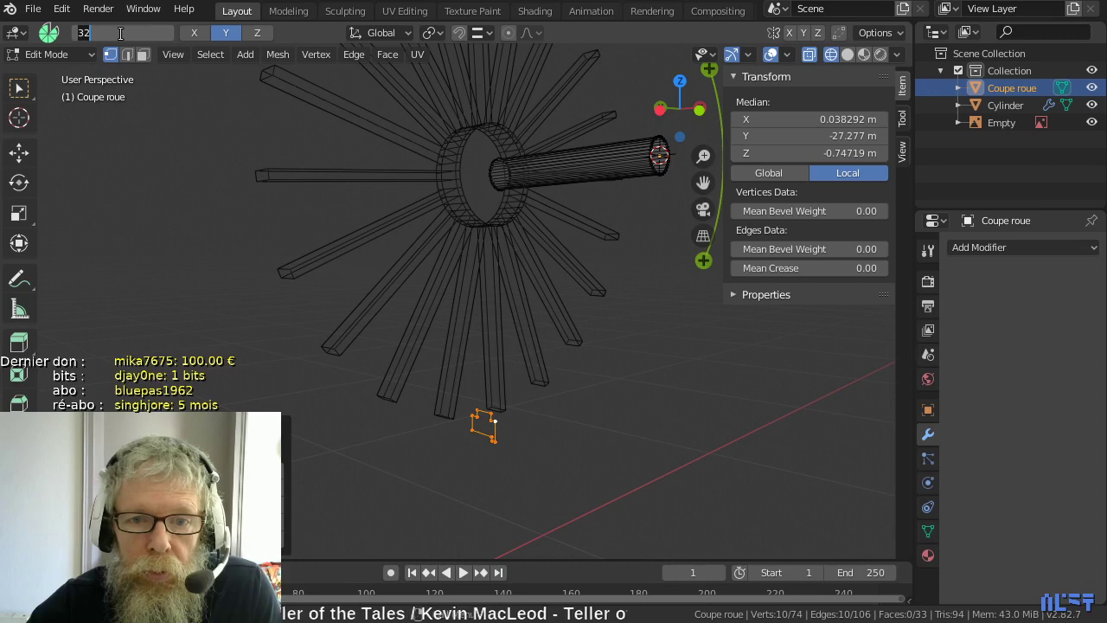
type("40")
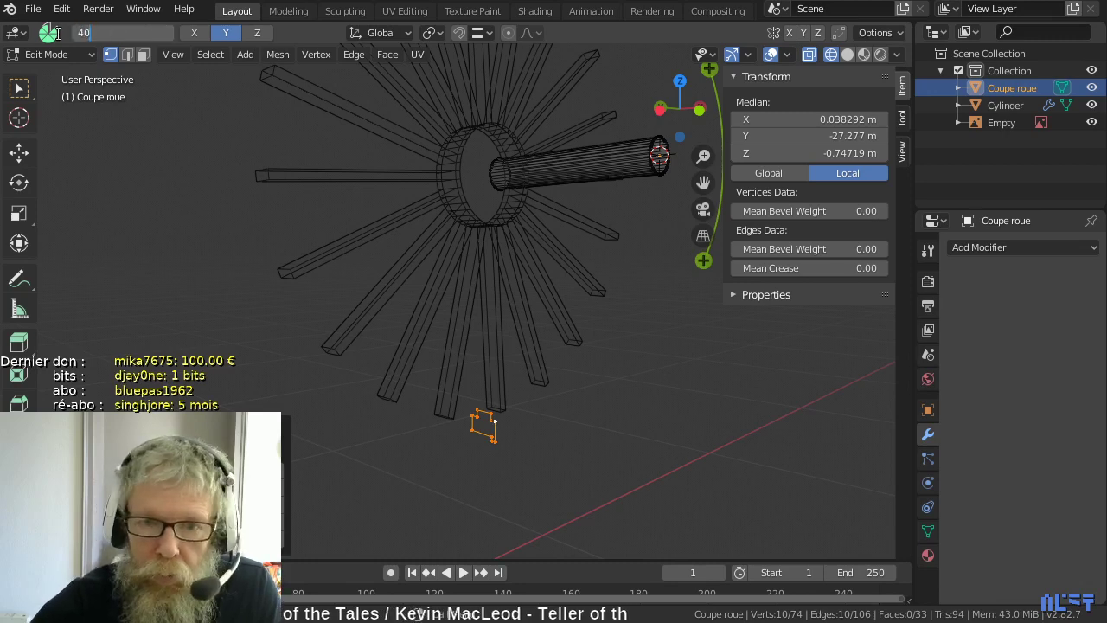
key("Return")
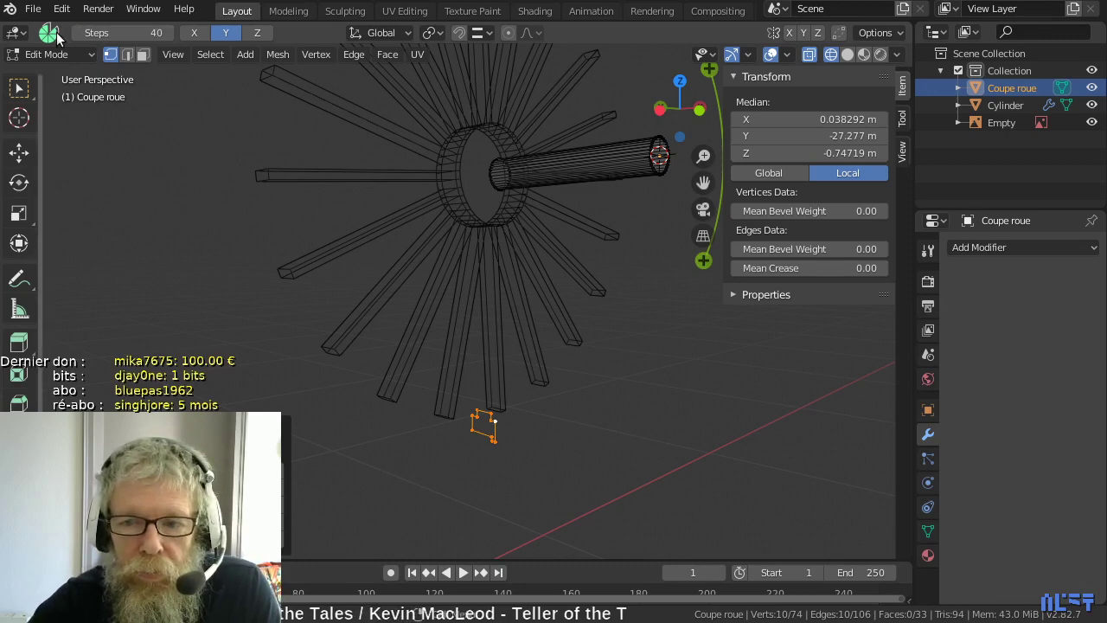
- Spin the profile around the axle and set the spin angle to a full 360°
scroll(223, 131, "down", 1)
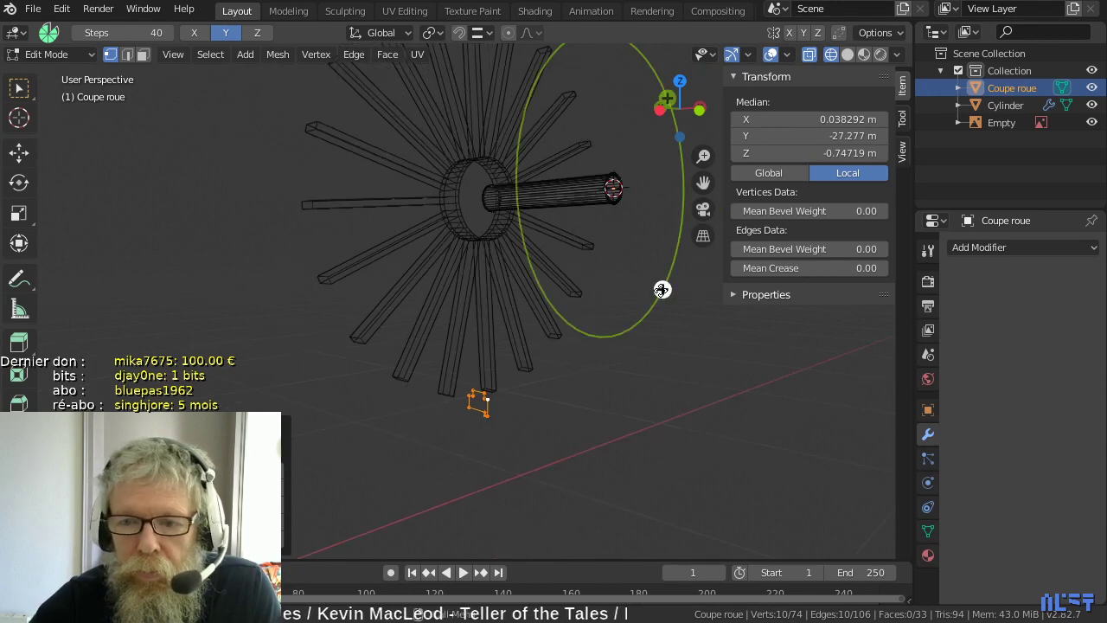
left_click_drag(662, 289, 415, 286)
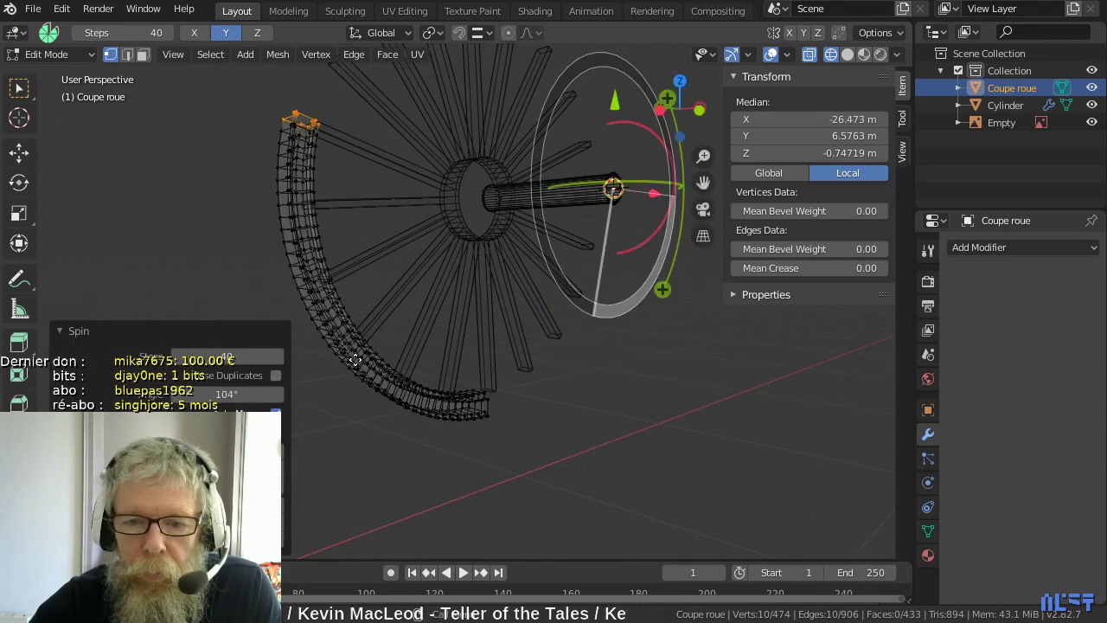
left_click(220, 393)
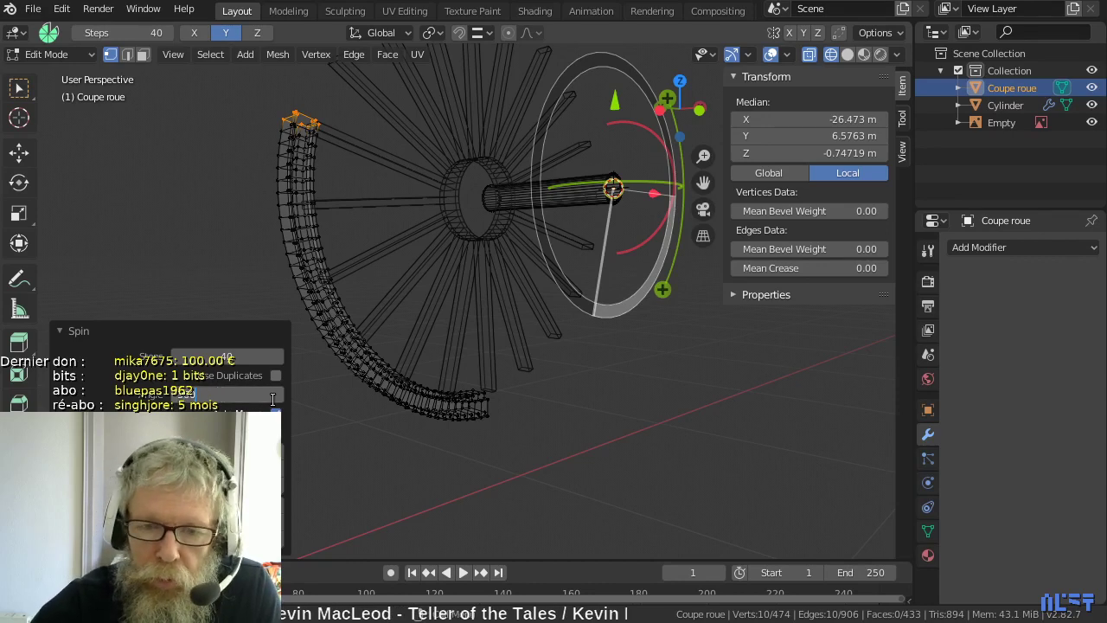
type("360")
key("Return")
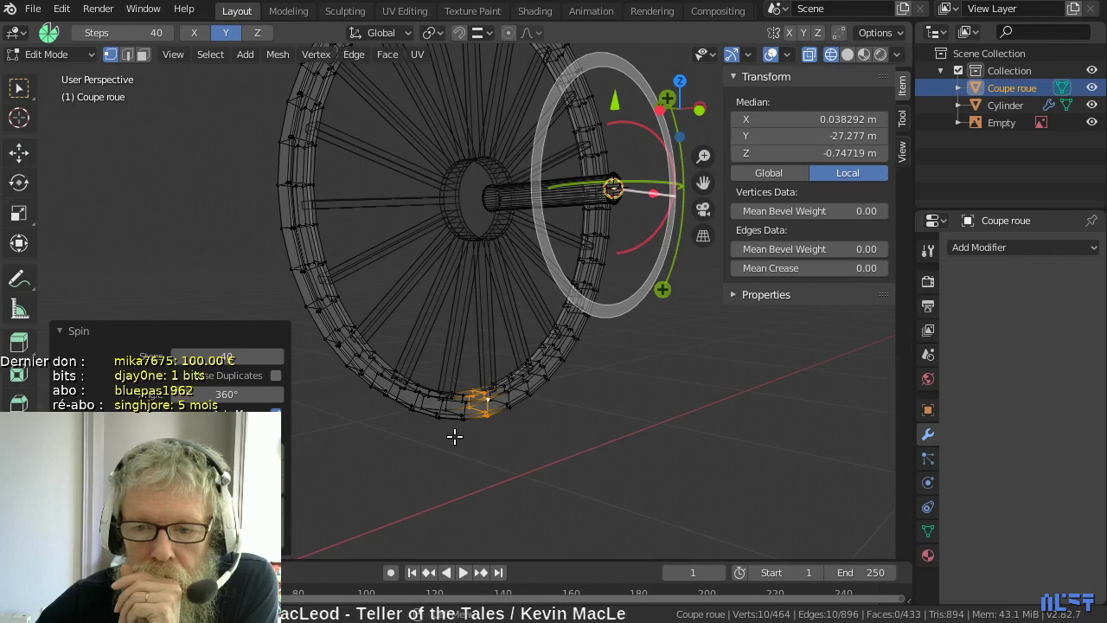
middle_click_drag(496, 445, 666, 444)
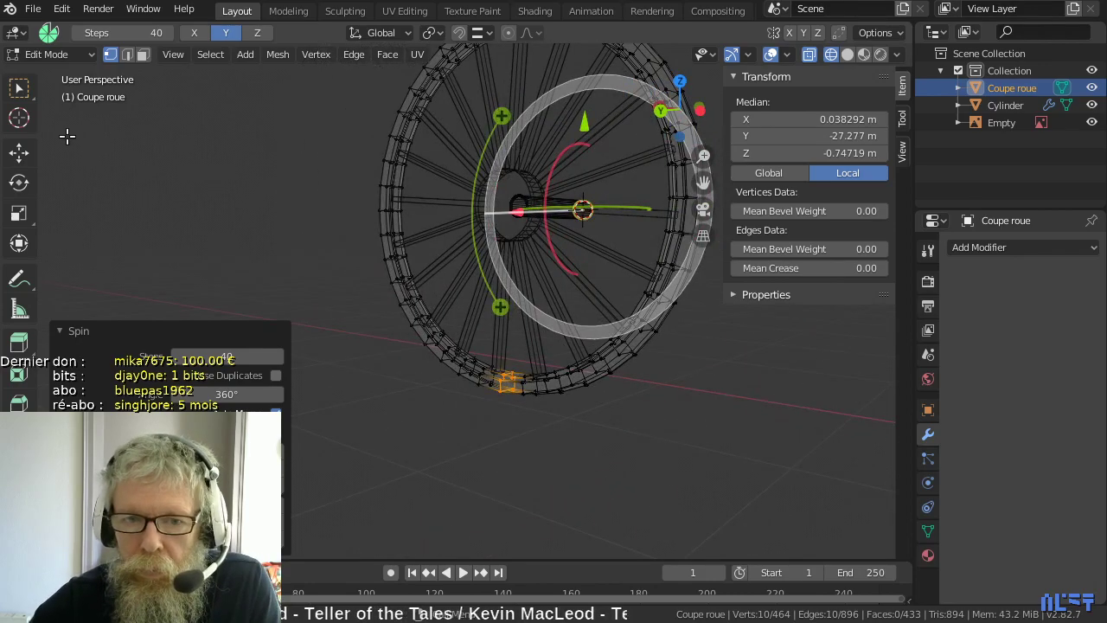
left_click(19, 88)
- Orbit and zoom around the new rim to inspect its junctions, picking one rim vertex
scroll(459, 355, "up", 2)
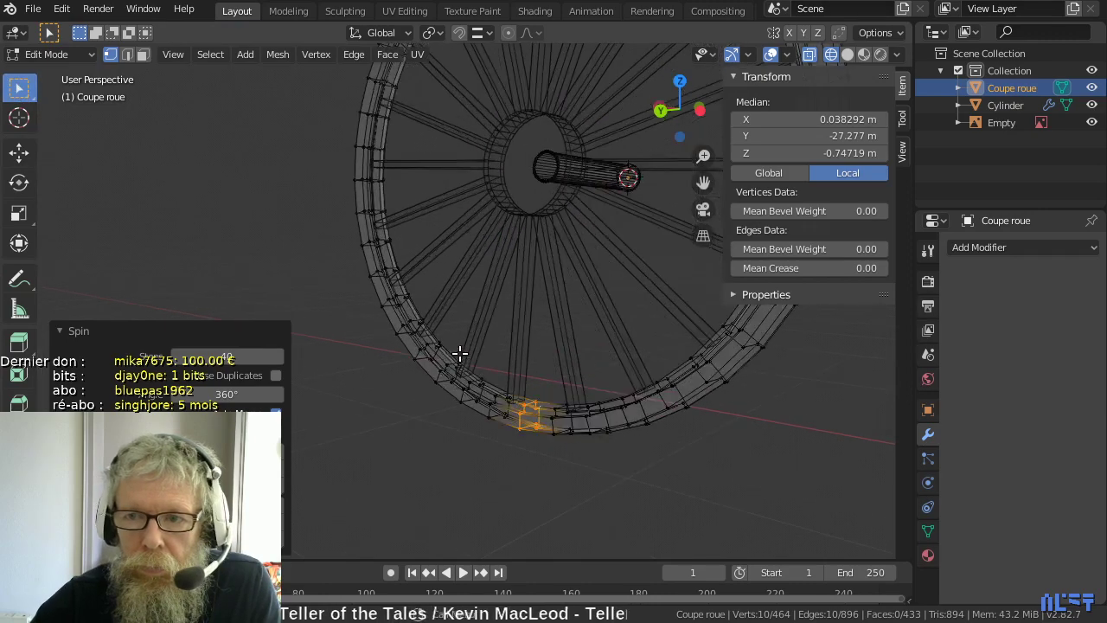
middle_click_drag(499, 359, 458, 383)
scroll(521, 353, "up", 3)
left_click(463, 389)
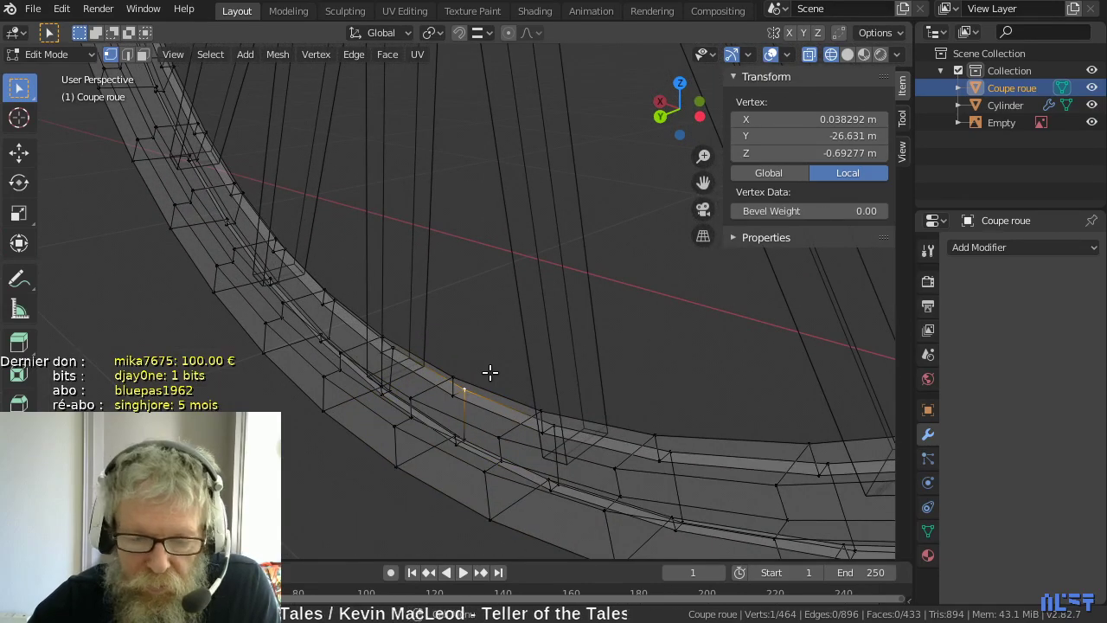
scroll(484, 349, "down", 5)
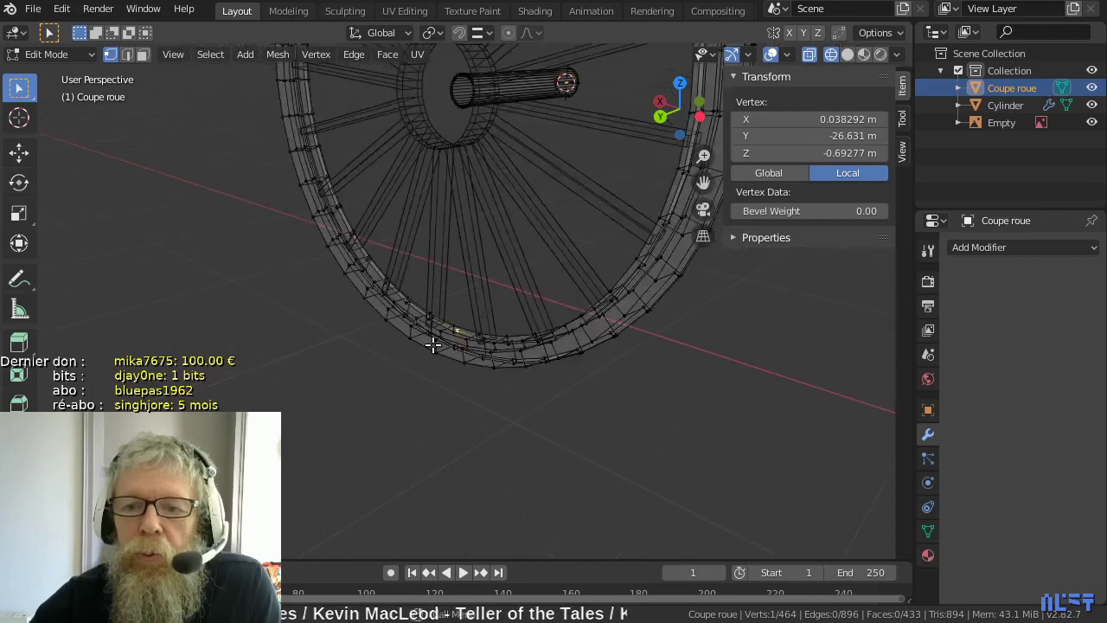
middle_click_drag(433, 344, 499, 374)
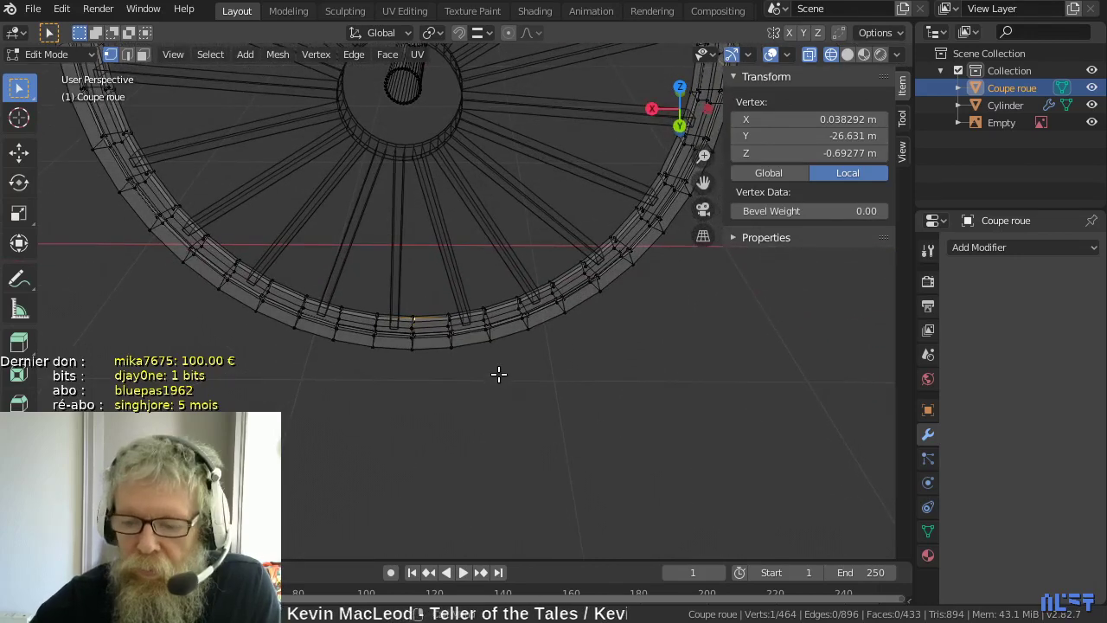
- Switch to Back Orthographic view, centre the wheel, and select the entire rim with L
key("ctrl+KP_1")
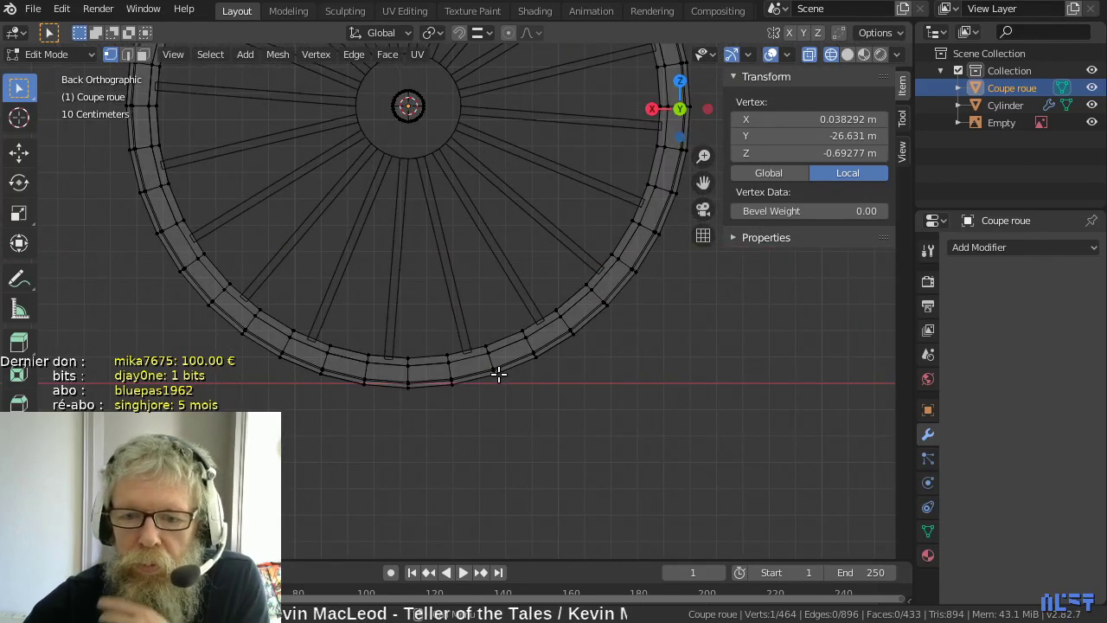
scroll(491, 242, "down", 2)
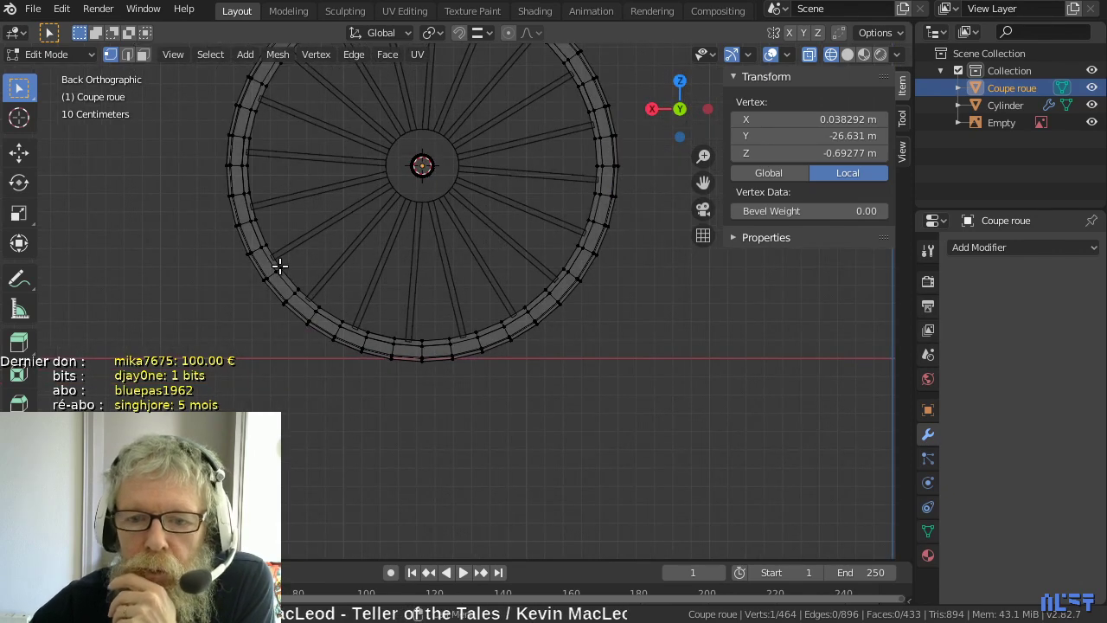
scroll(452, 320, "up", 5)
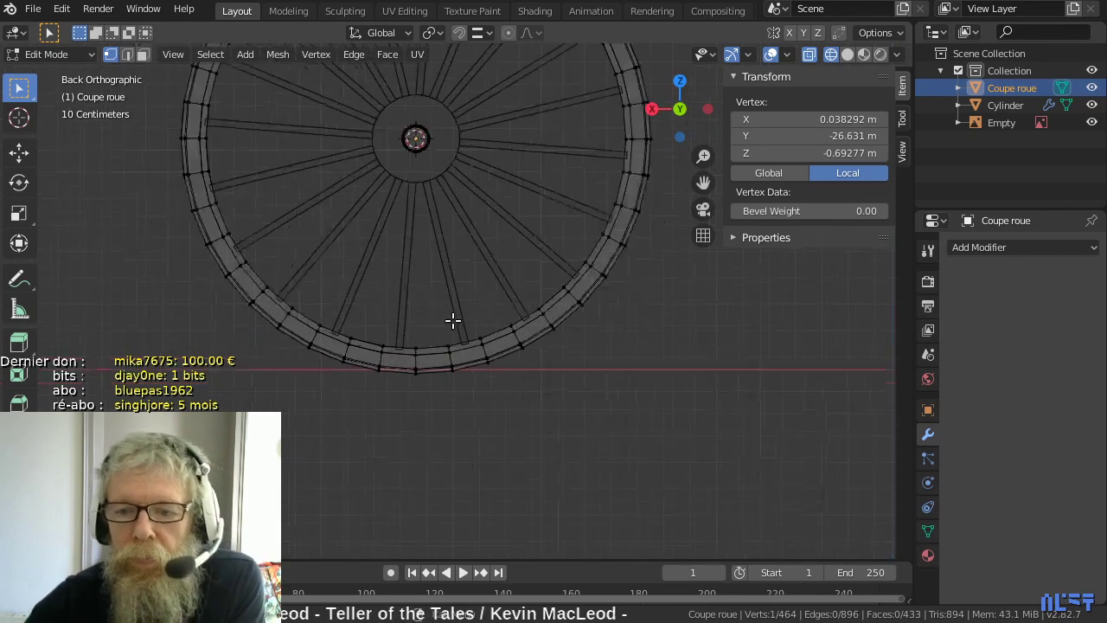
scroll(454, 322, "up", 2)
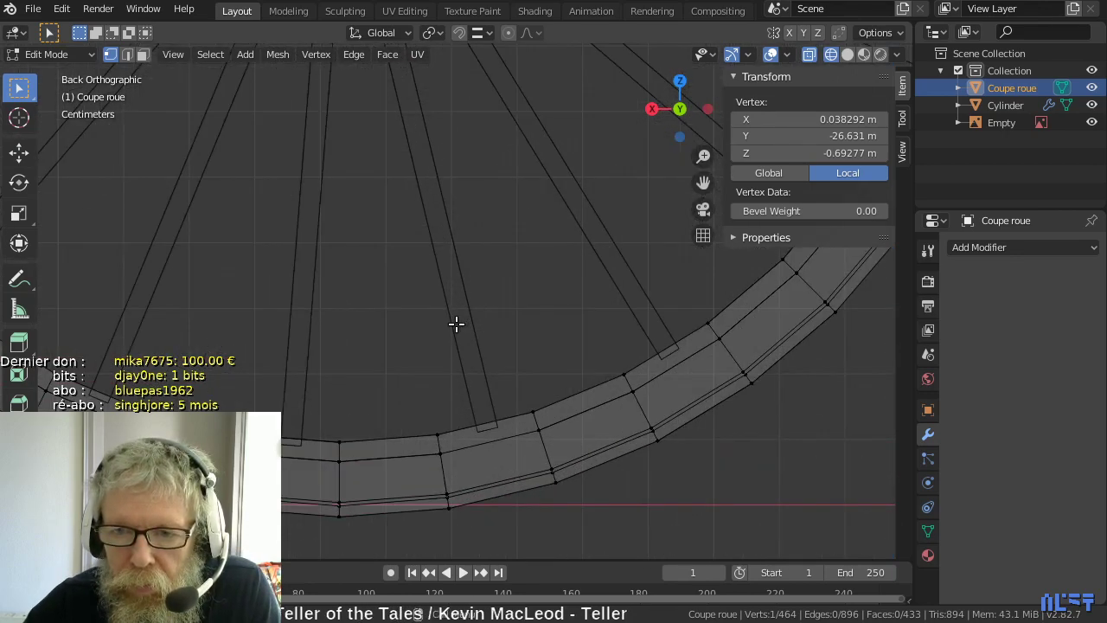
scroll(455, 321, "down", 4)
middle_click_drag(455, 248, 551, 463, "shift")
scroll(551, 463, "up", 2)
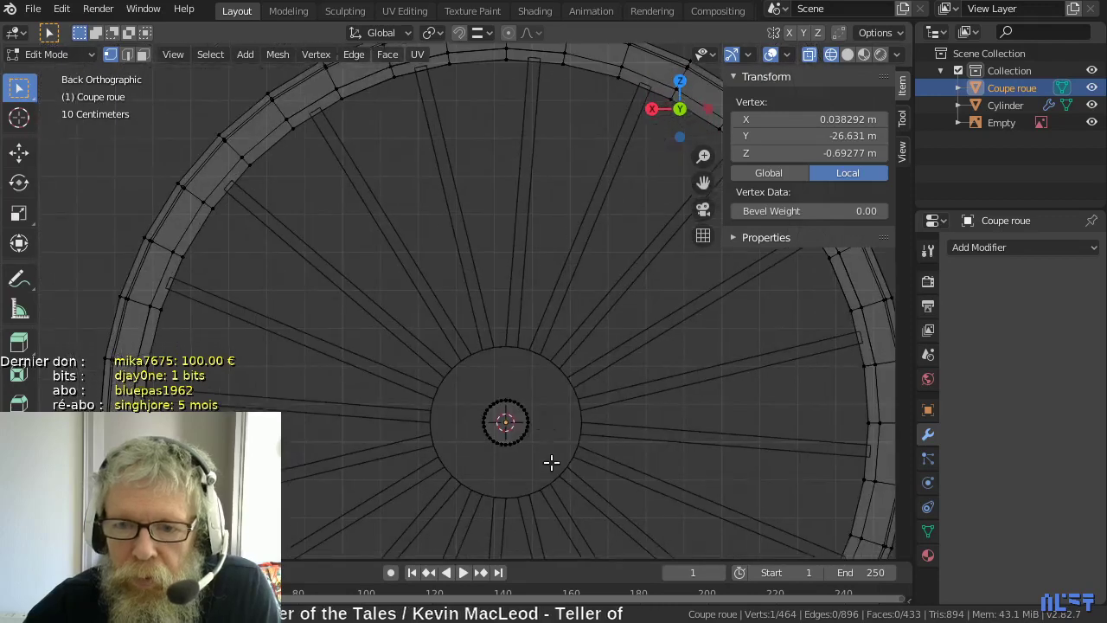
scroll(551, 463, "up", 5, "shift")
scroll(545, 419, "down", 3)
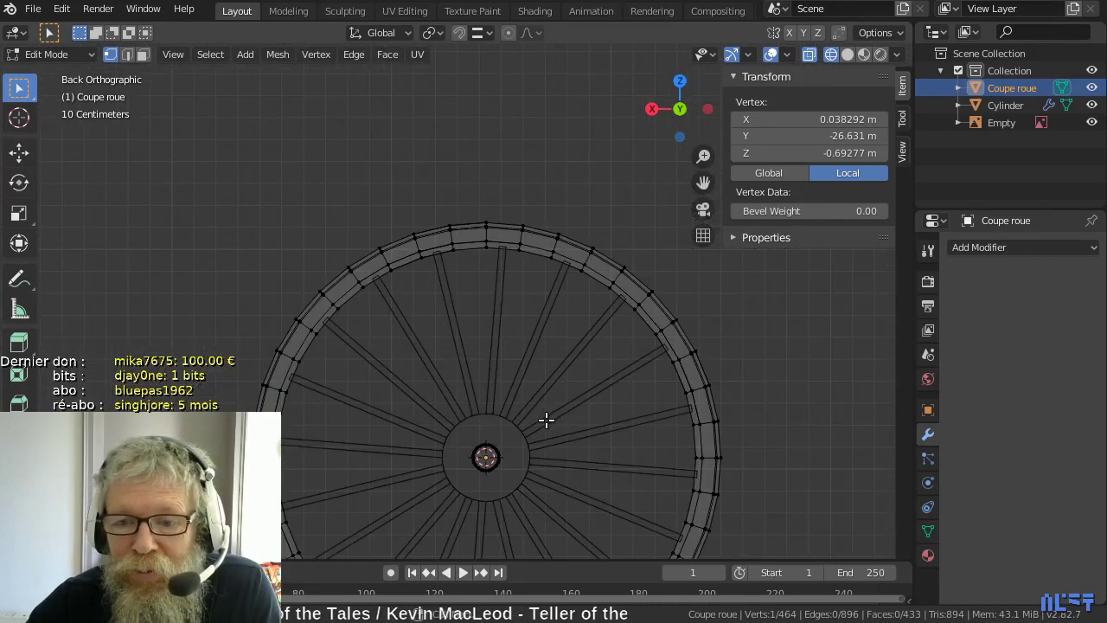
middle_click_drag(545, 421, 521, 250, "shift")
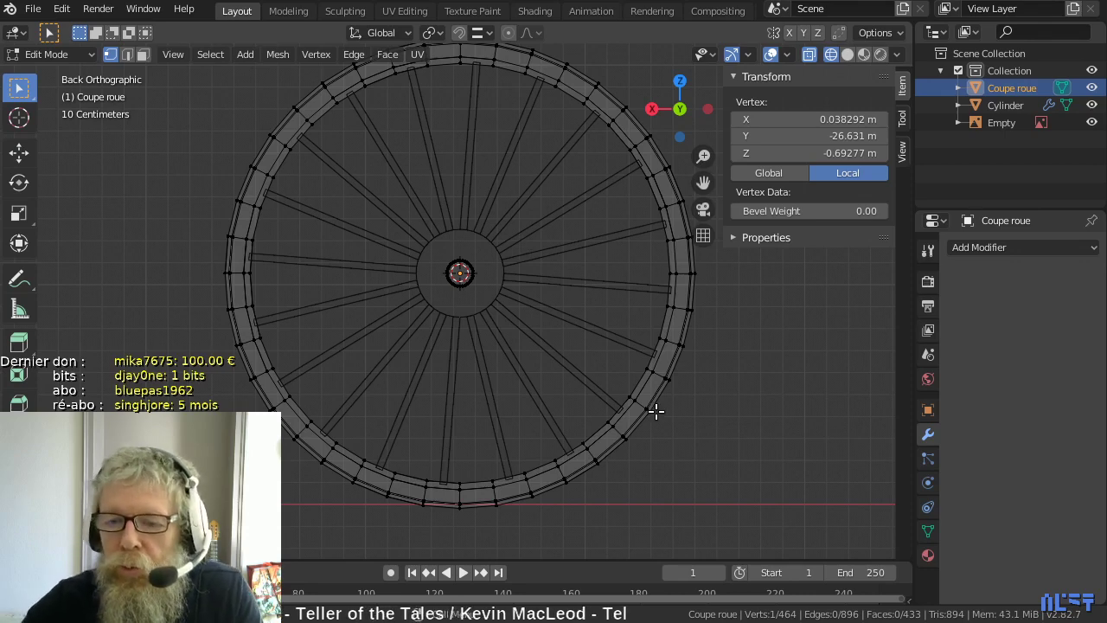
key("l")
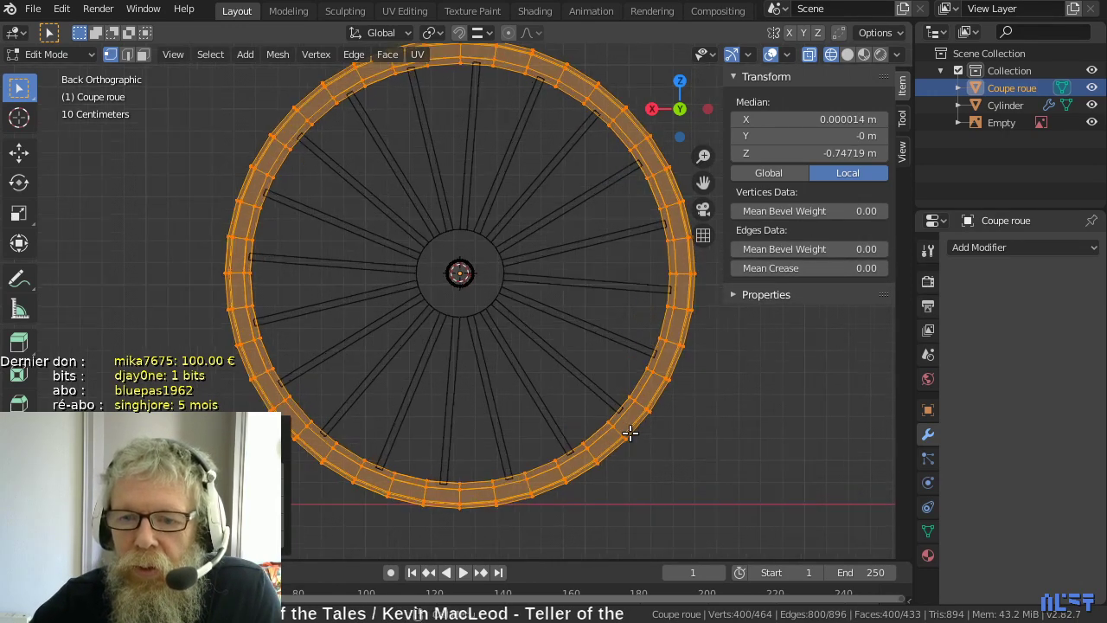
- Orbit around the rim, return to Front view over the photo, and switch back to Object Mode
scroll(630, 433, "up", 1)
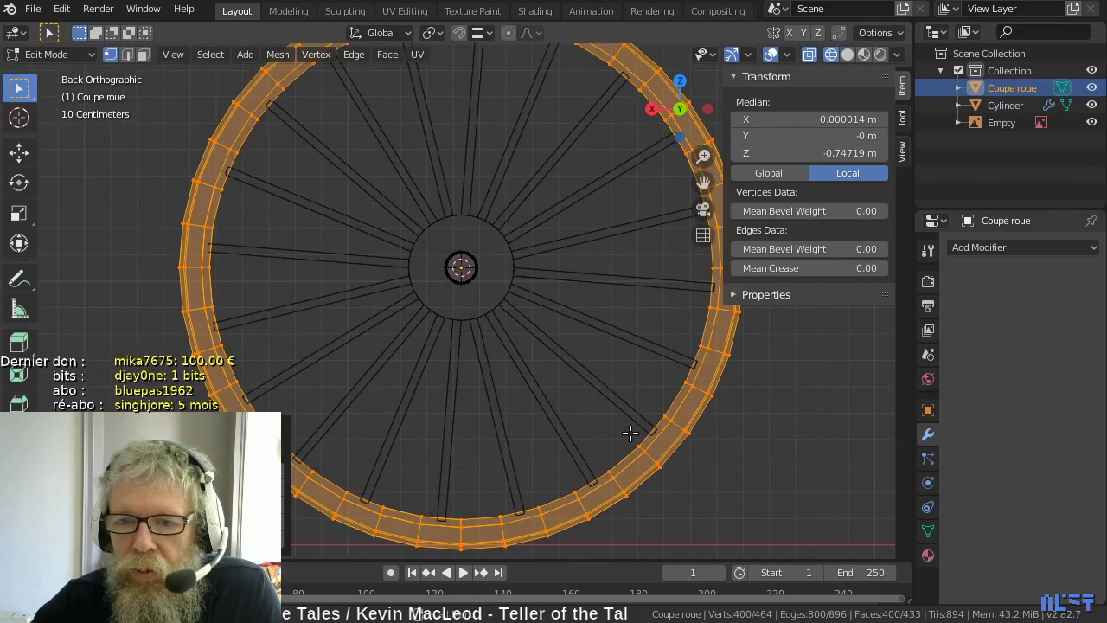
scroll(573, 321, "down", 2)
middle_click_drag(573, 320, 538, 327)
scroll(558, 366, "up", 3)
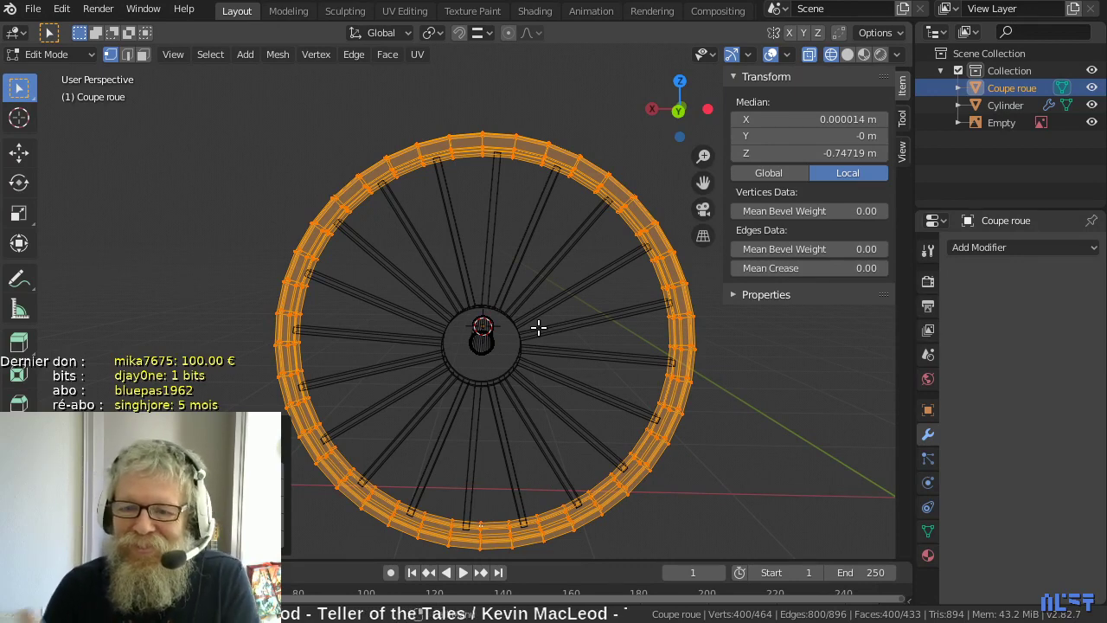
scroll(538, 327, "up", 4)
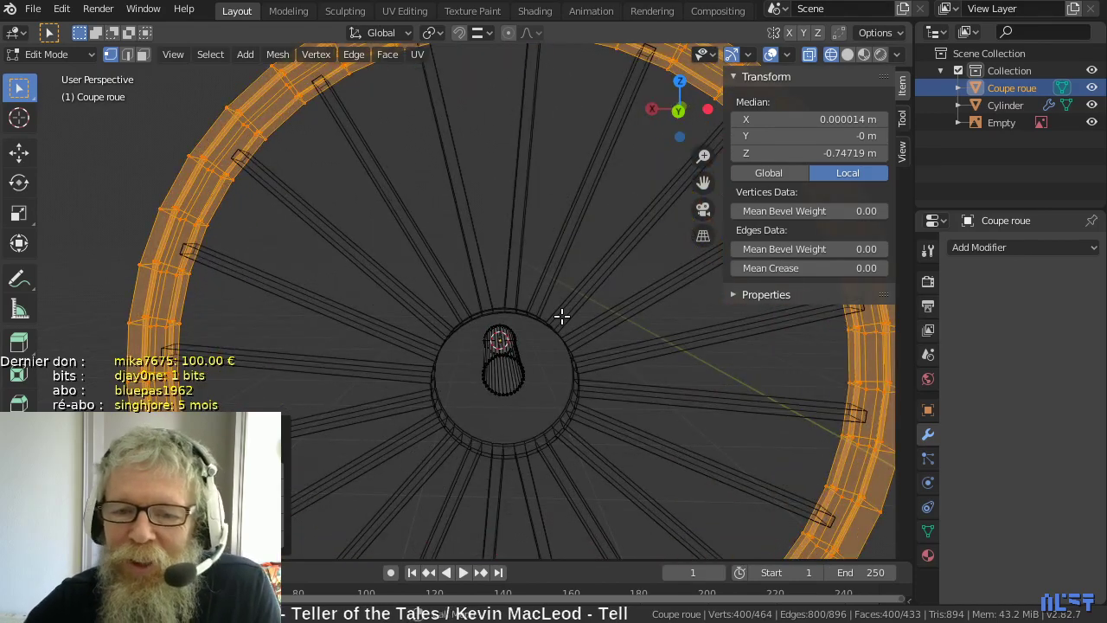
key("KP_3")
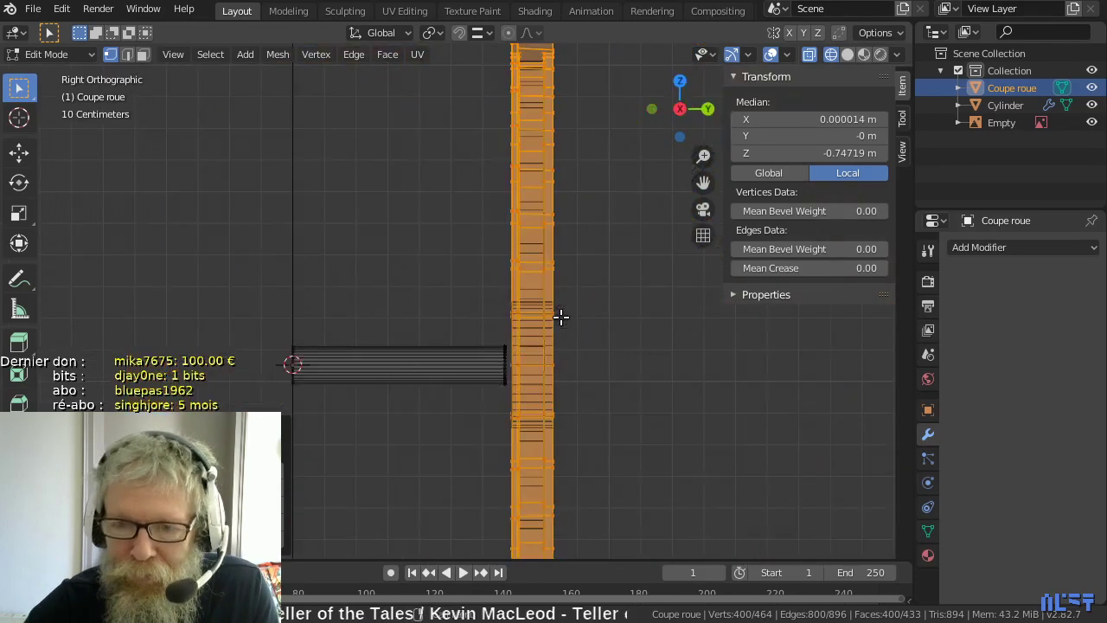
key("KP_1")
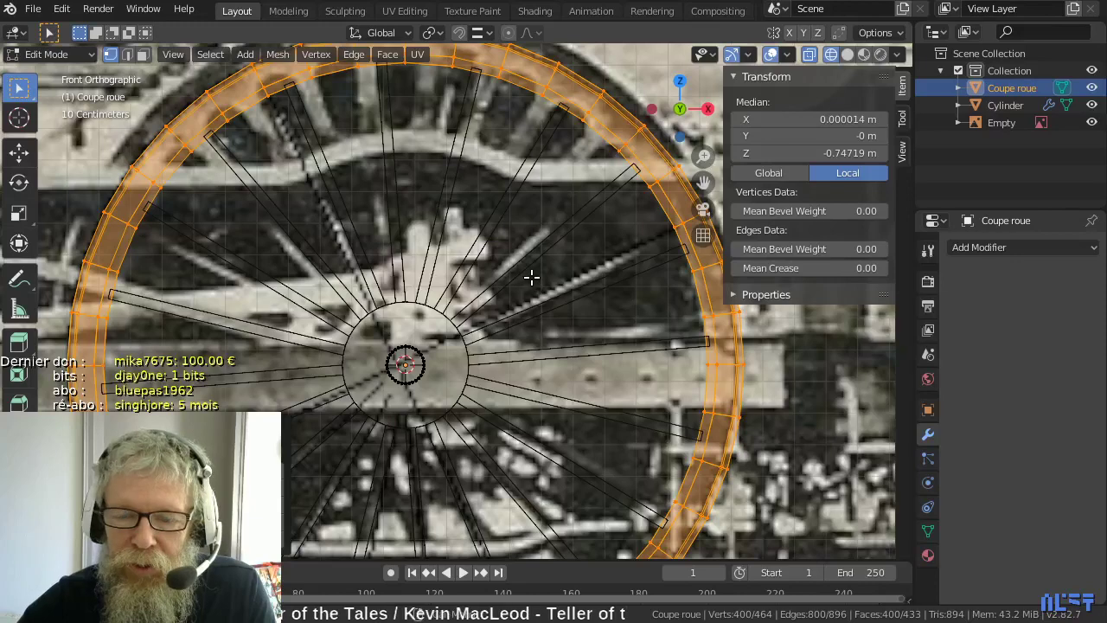
middle_click_drag(536, 267, 536, 322, "shift")
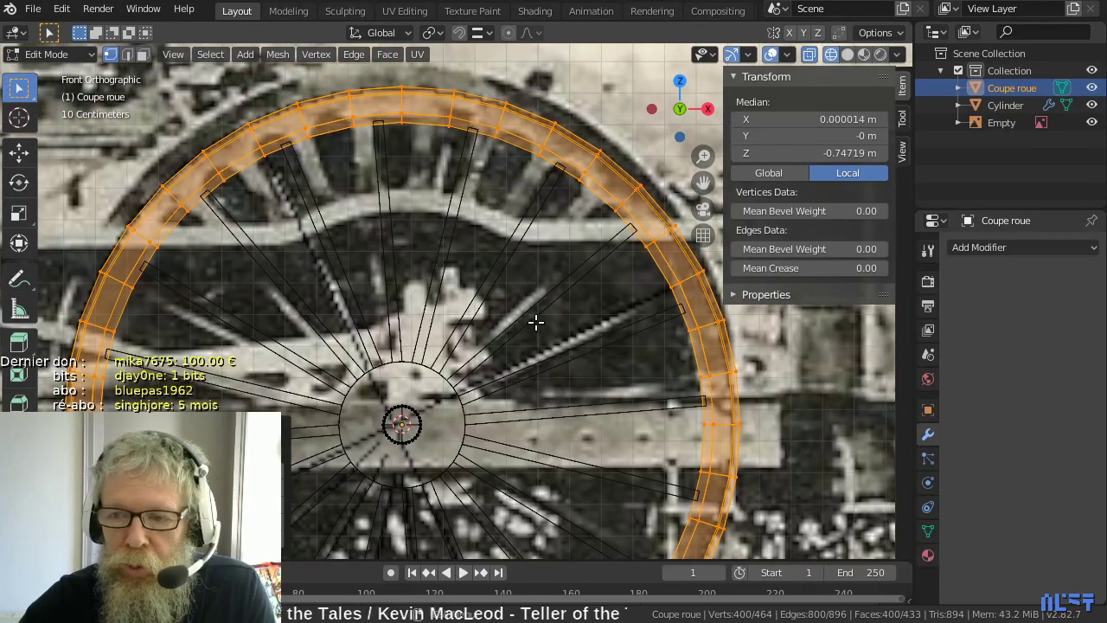
scroll(536, 322, "down", 3)
key("Tab")
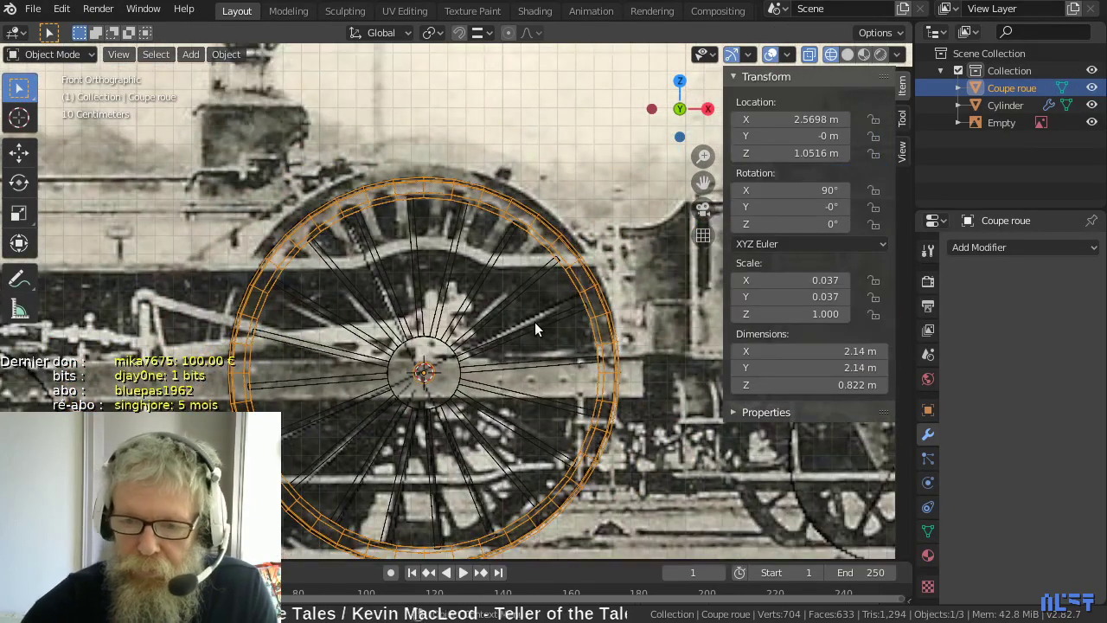
- Set Cylinder's Boolean Union target to Coupe roue and apply the modifier
middle_click_drag(526, 320, 567, 358)
left_click(386, 355)
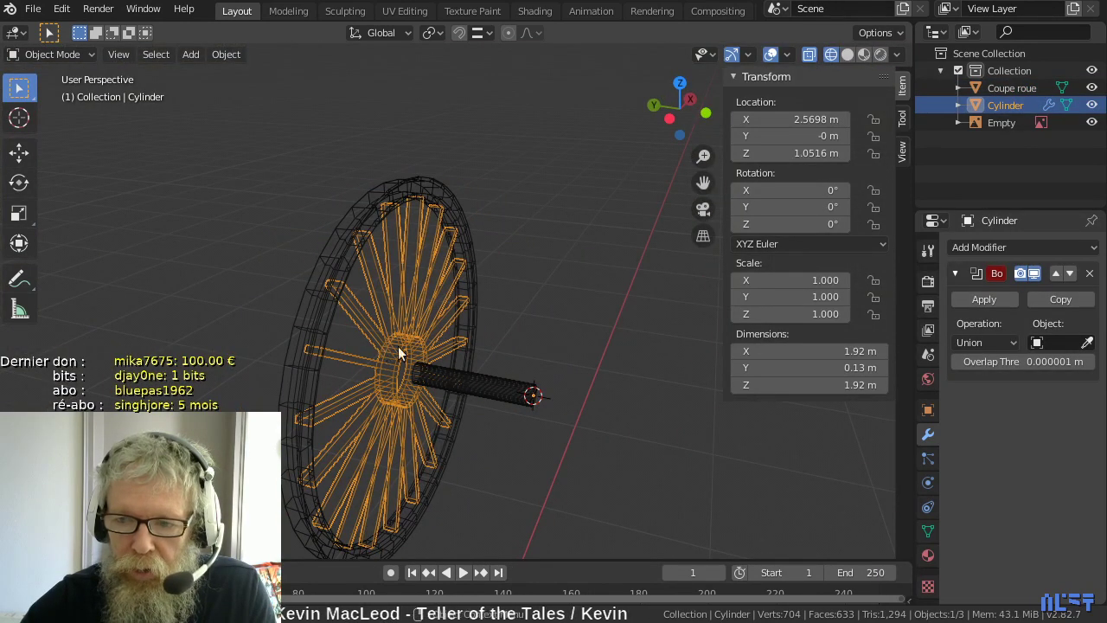
left_click(1063, 342)
left_click(961, 367)
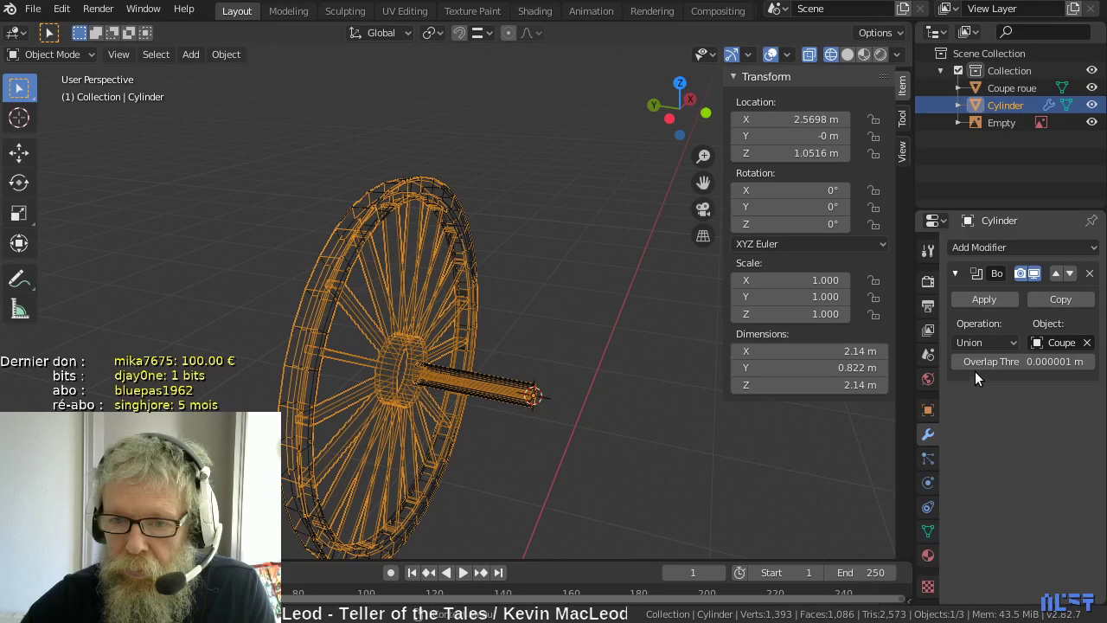
left_click(985, 299)
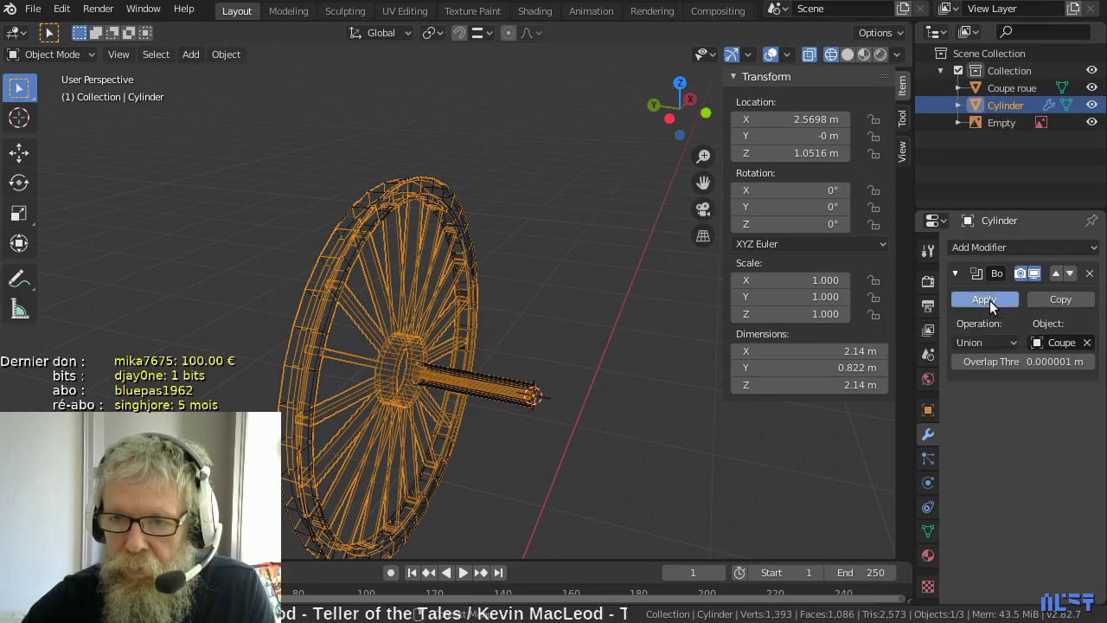
- Hide the Coupe roue rim in the outliner, keeping the merged Cylinder visible
left_click(1092, 88)
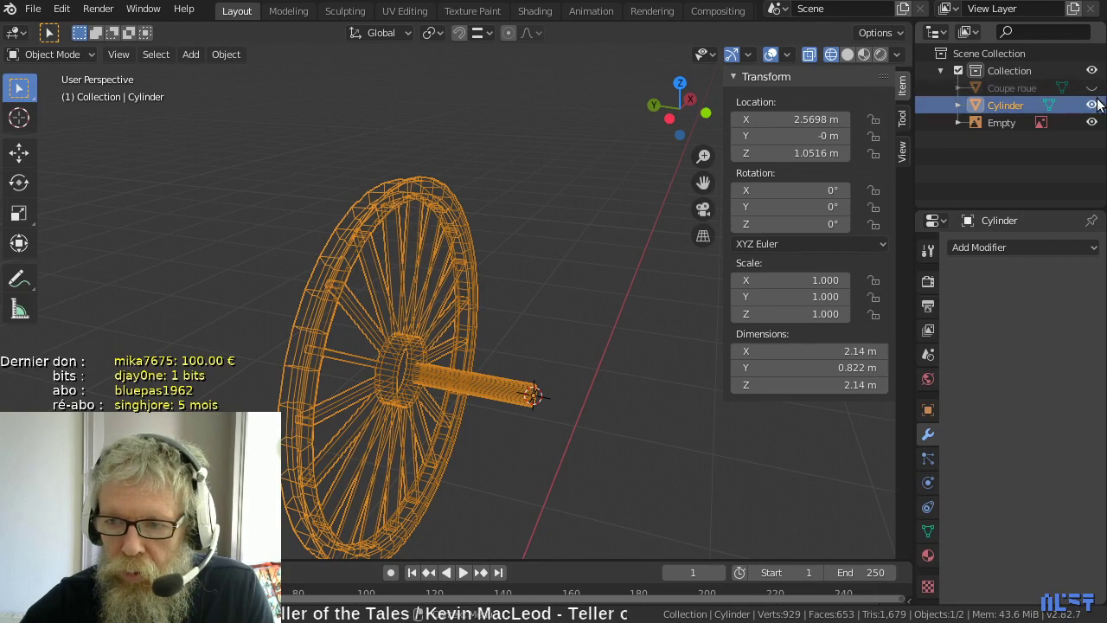
left_click(1091, 105)
left_click(1092, 88)
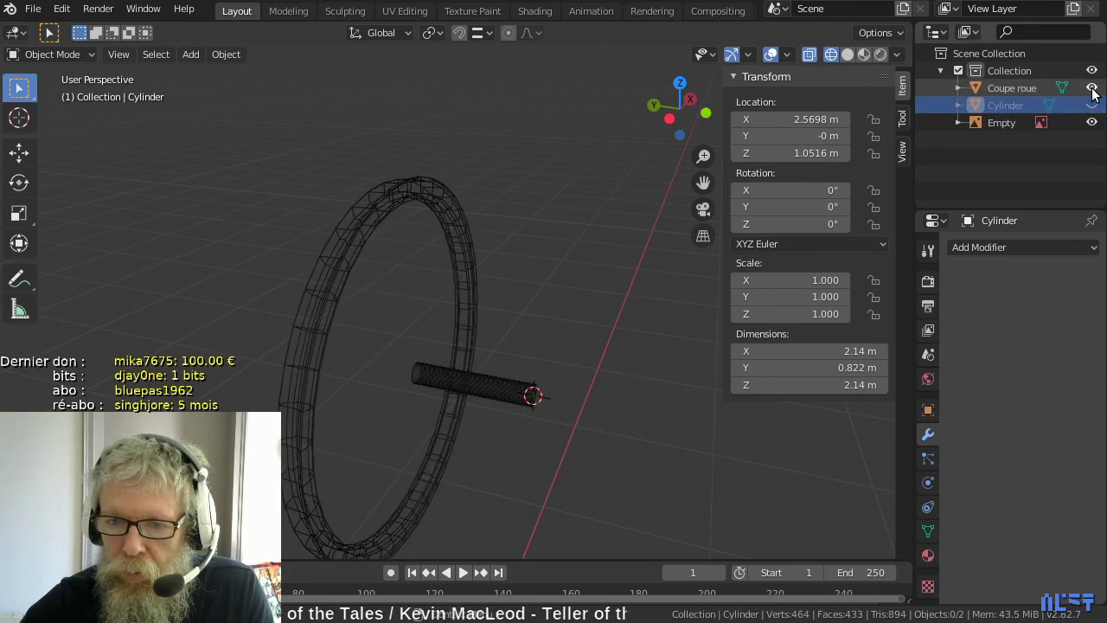
left_click(1092, 88)
left_click(1091, 105)
scroll(385, 238, "up", 4)
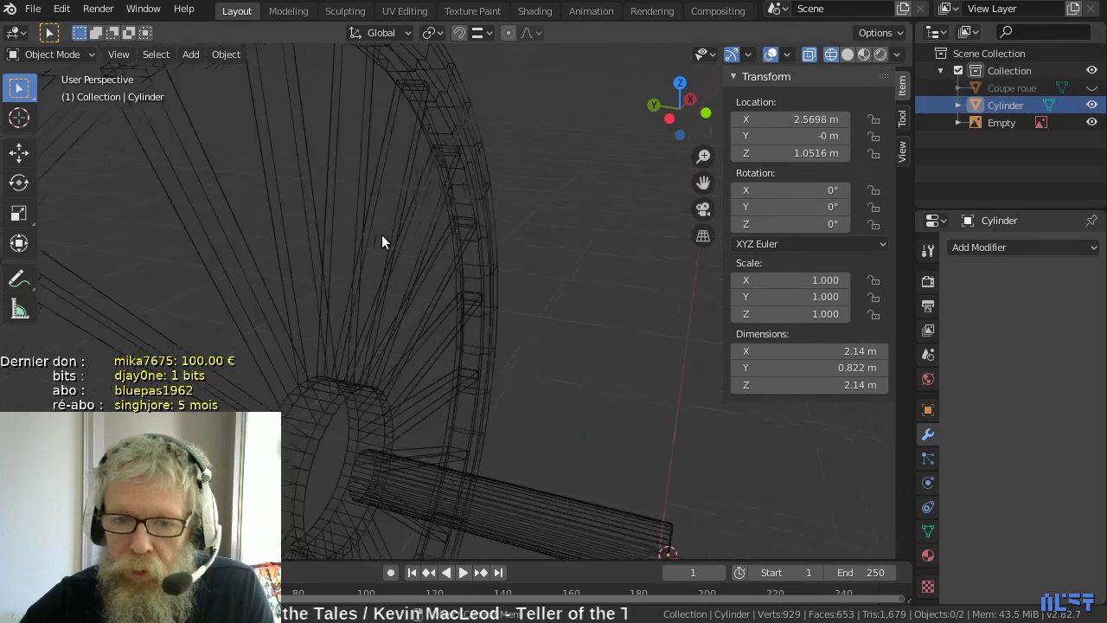
middle_click_drag(353, 227, 513, 202)
scroll(483, 314, "up", 3)
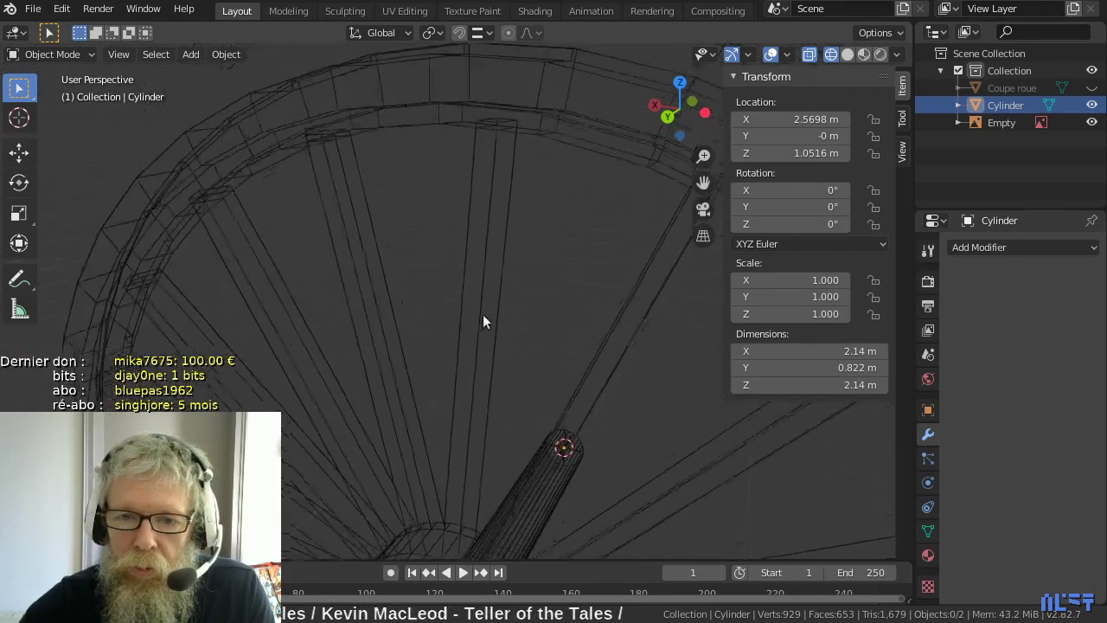
- In Cylinder's Edit Mode, delete the four vertices of a leftover spoke–rim junction face
key("Tab")
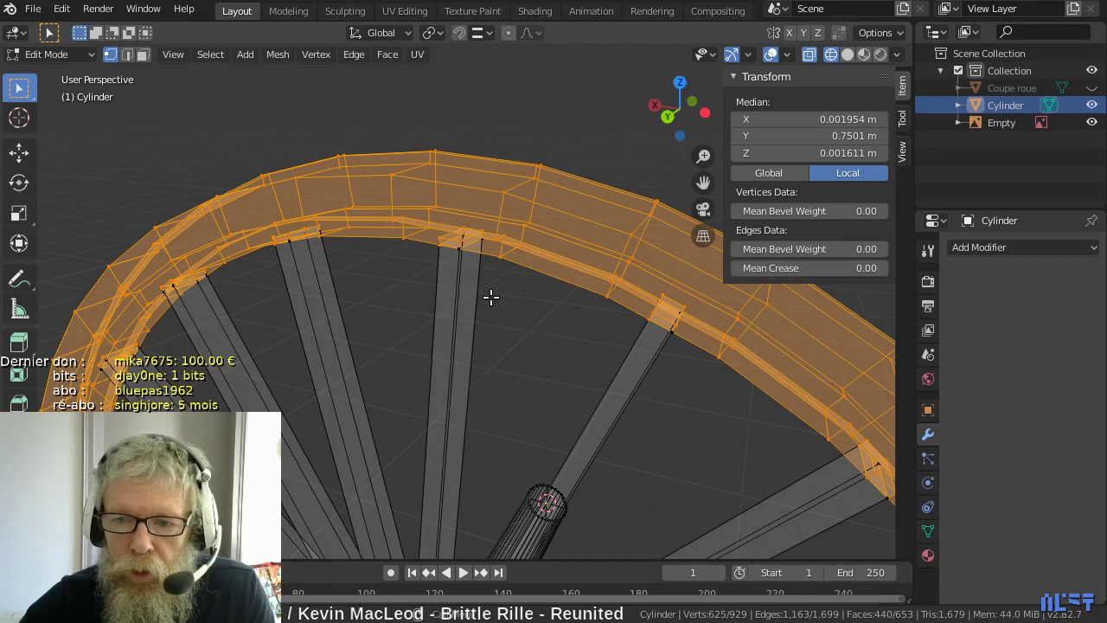
left_click(456, 245)
scroll(484, 246, "up", 3)
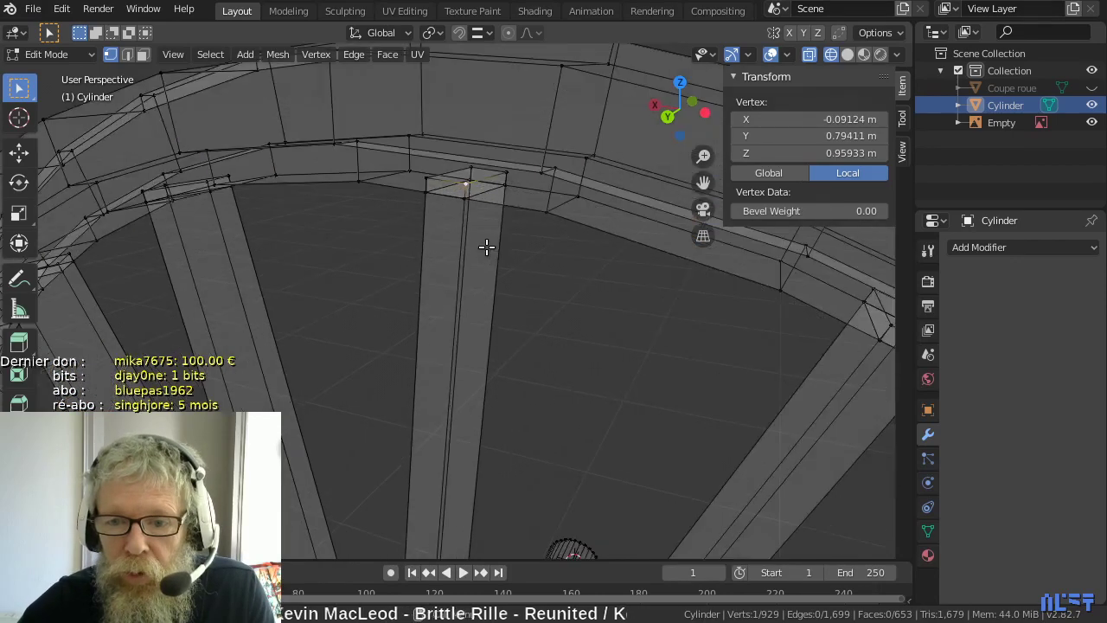
middle_click_drag(482, 288, 480, 307)
left_click(414, 307, "shift")
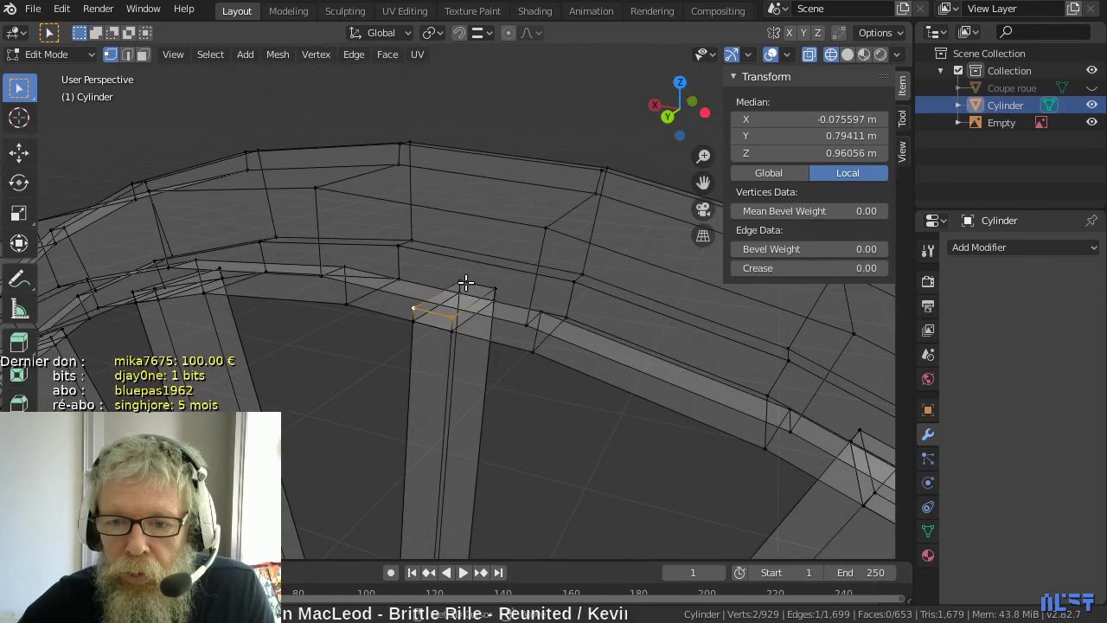
left_click(459, 283, "shift")
left_click(494, 287, "shift")
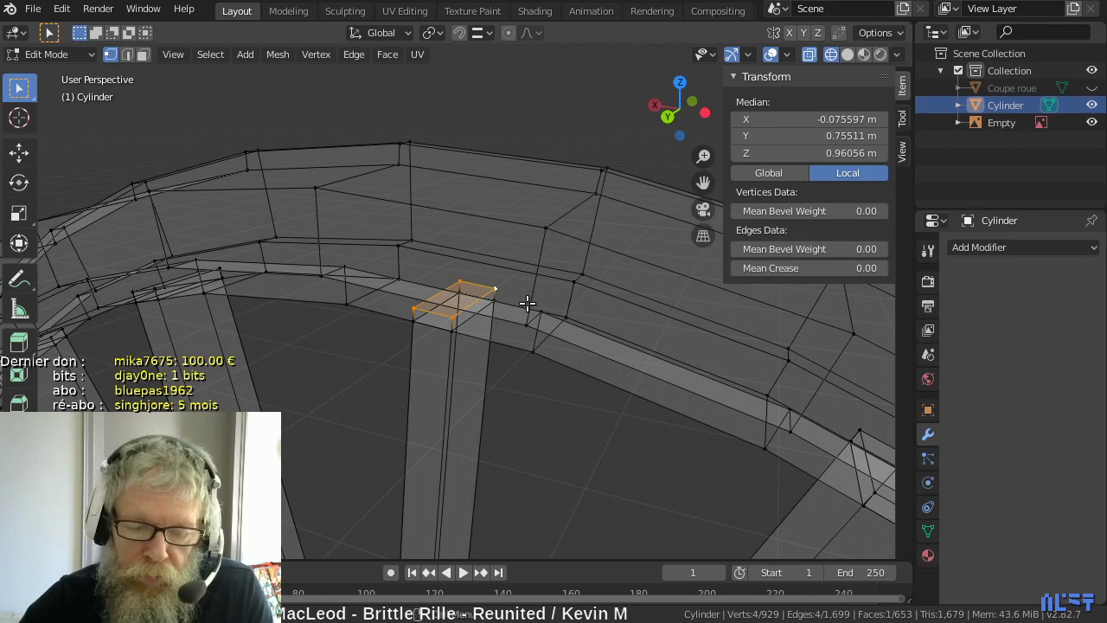
key("x")
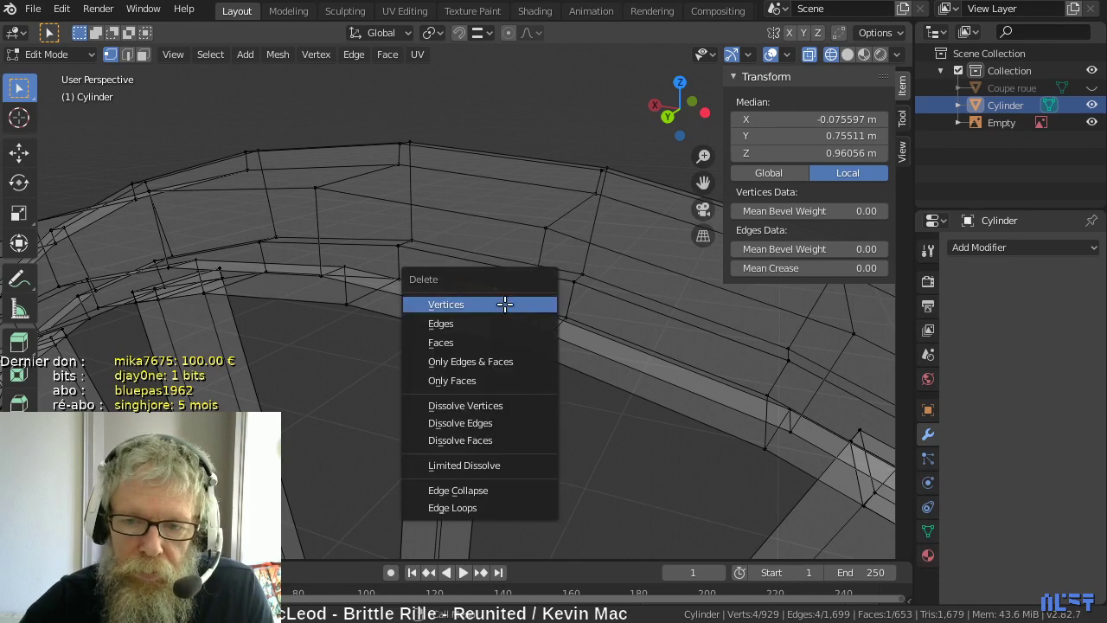
left_click(504, 303)
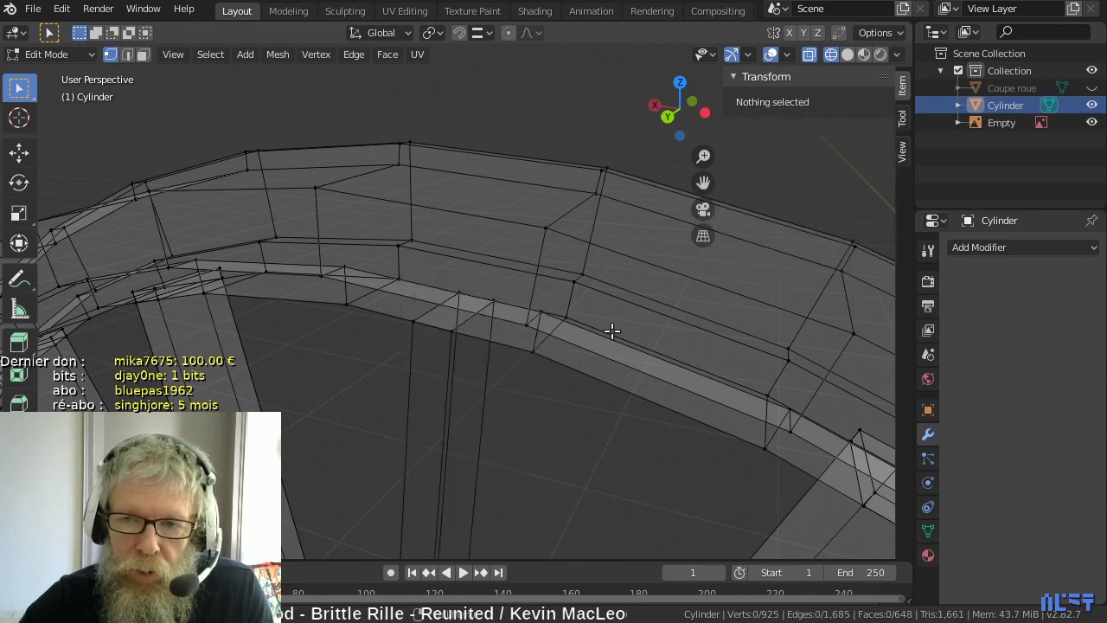
scroll(642, 327, "up", 4)
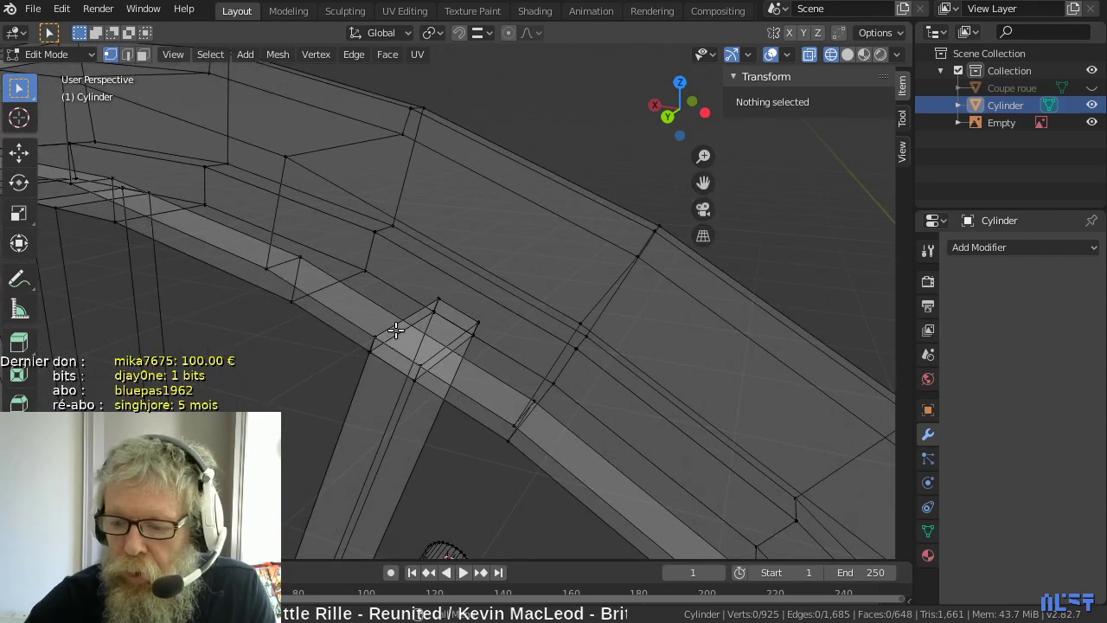
- In Front view, delete the four vertices of the next spoke–rim junction face
key("KP_1")
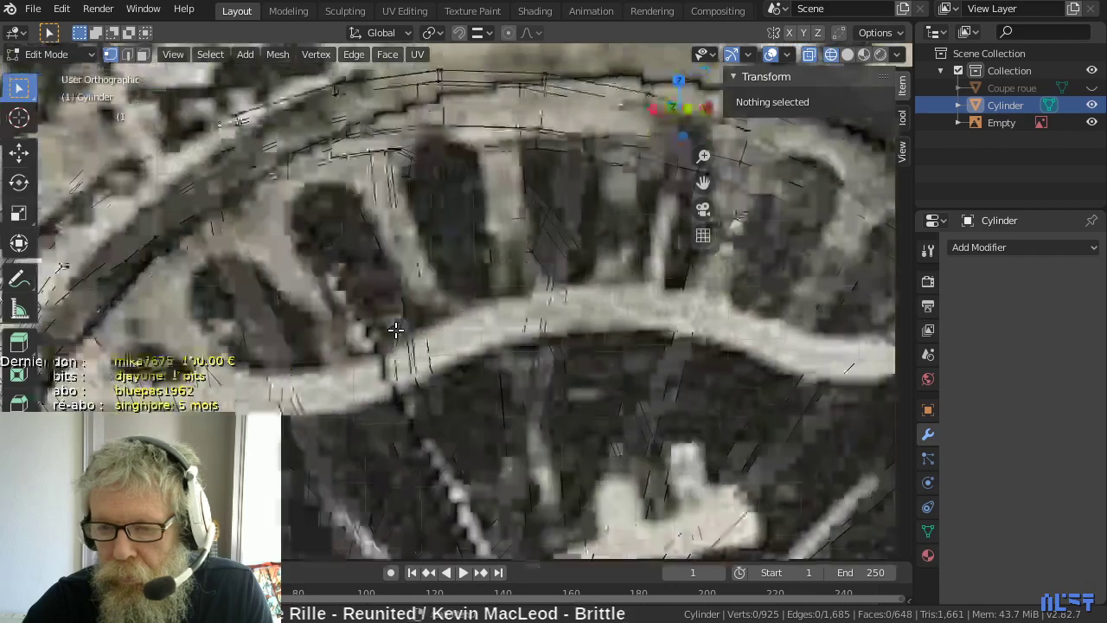
scroll(544, 257, "up", 3)
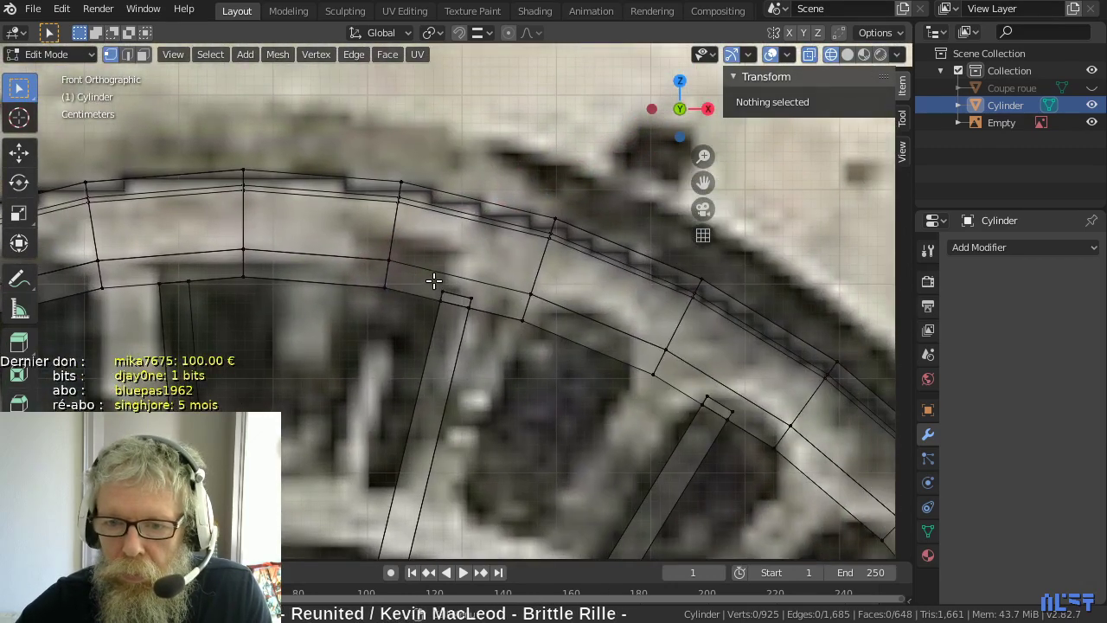
left_click(455, 293)
left_click_drag(464, 297, 489, 308, "shift")
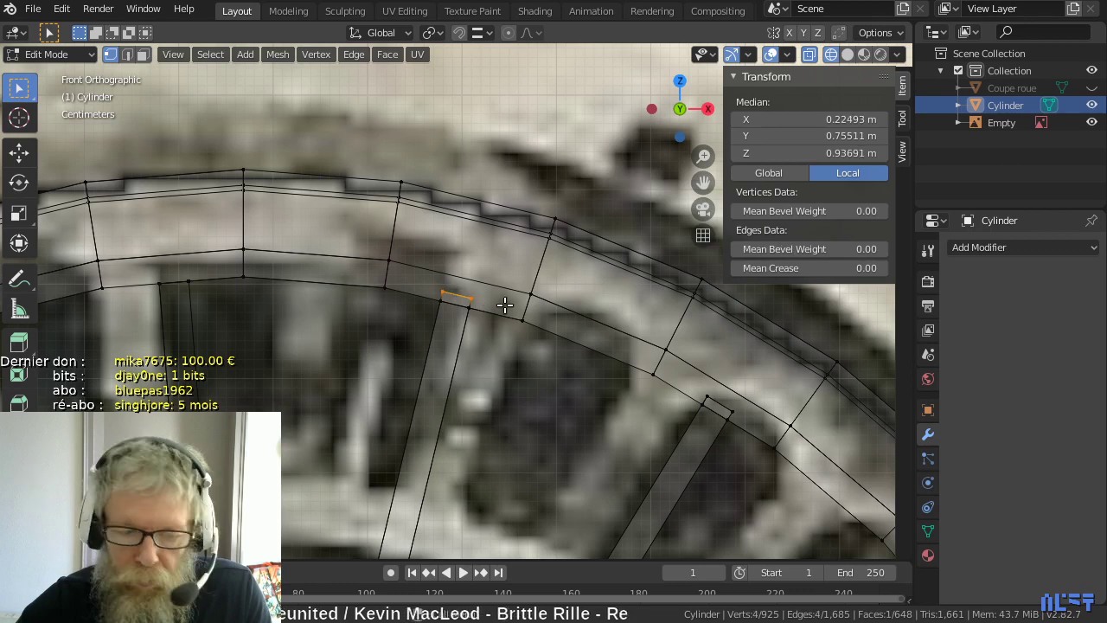
key("x")
left_click(503, 305)
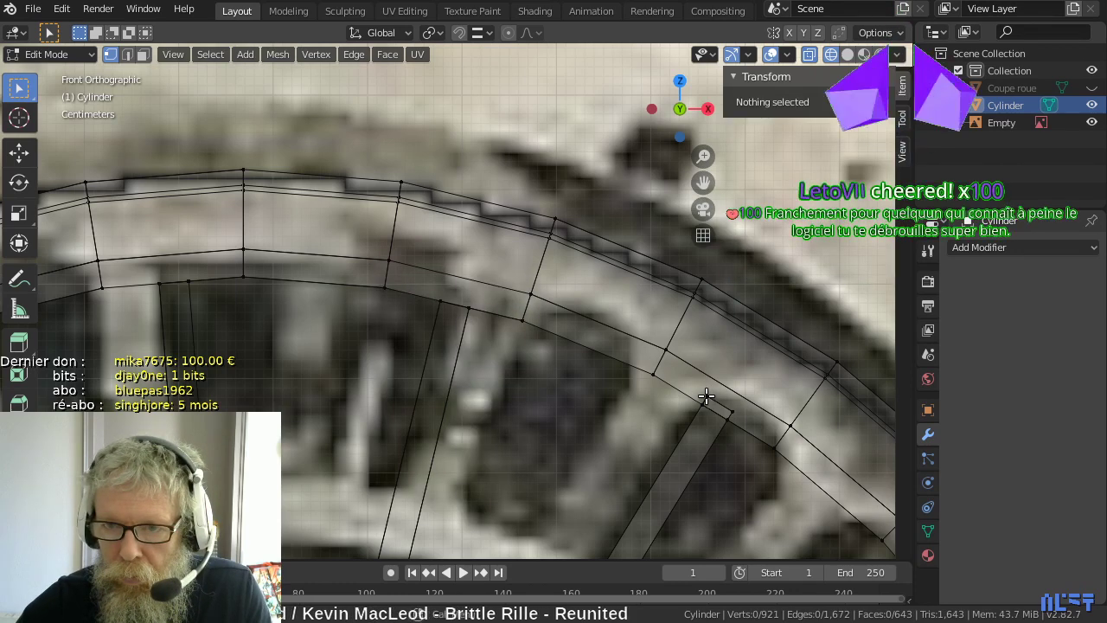
- Move along the rim and delete the vertices of two more junction faces
scroll(688, 378, "down", 1)
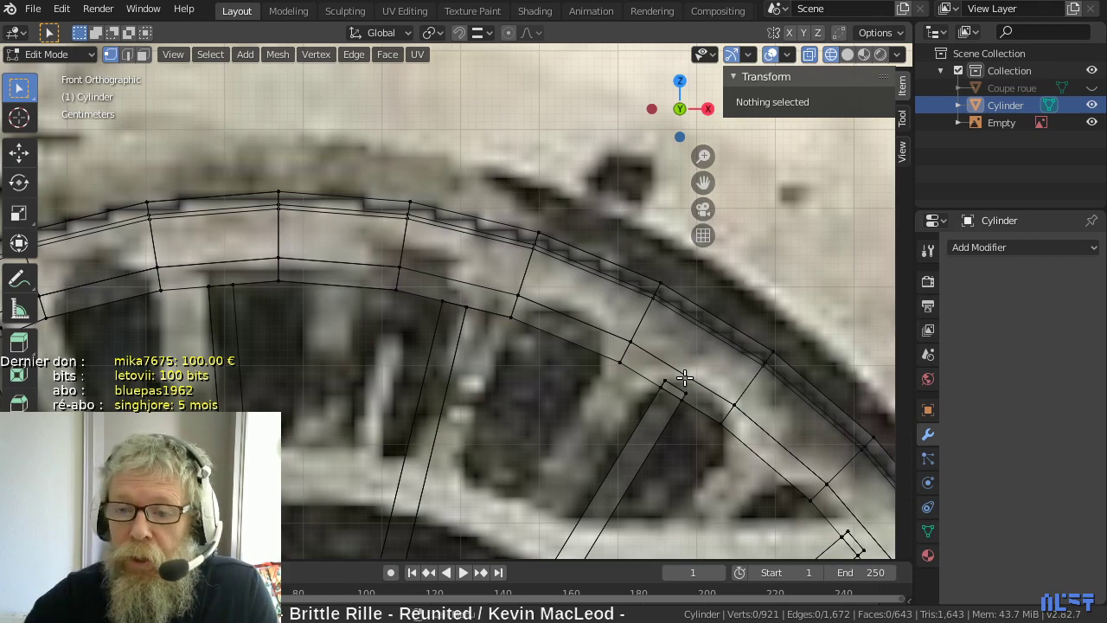
middle_click_drag(683, 378, 388, 313, "shift")
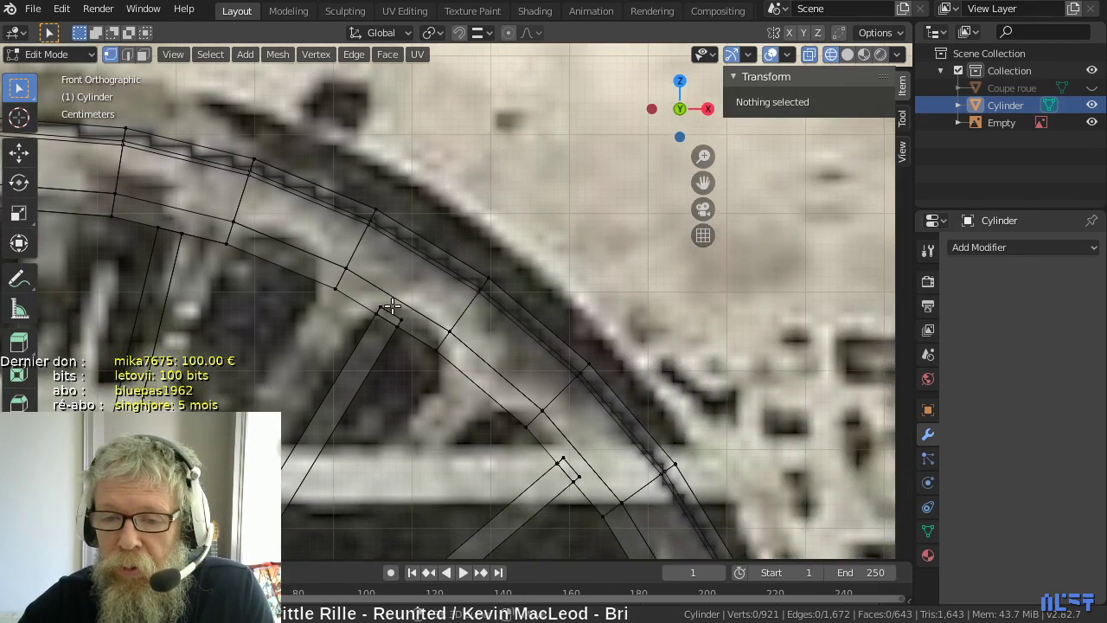
scroll(387, 313, "up", 2)
left_click_drag(328, 302, 418, 336)
key("x")
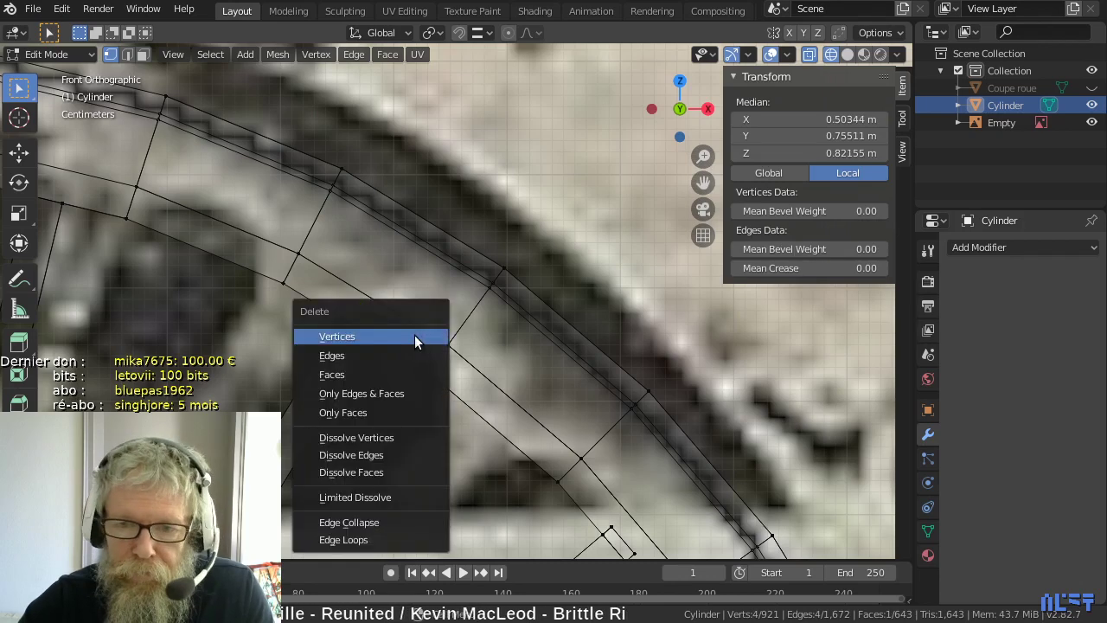
left_click(414, 335)
middle_click_drag(519, 370, 443, 296, "shift")
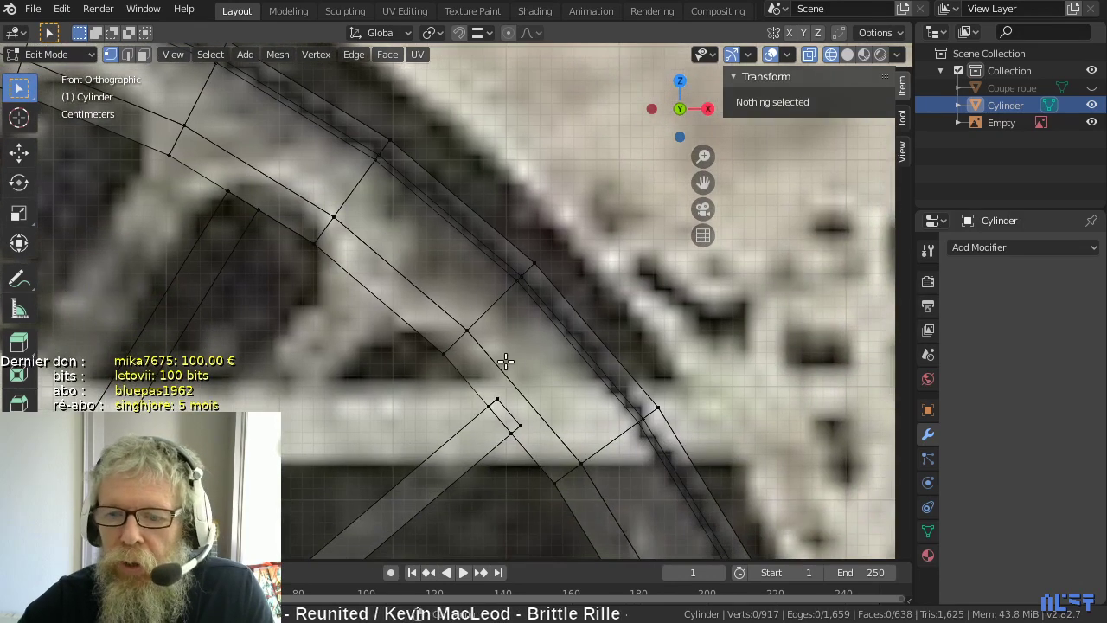
middle_click_drag(504, 364, 443, 309, "shift")
left_click_drag(441, 314, 492, 344)
key("x")
left_click(492, 345)
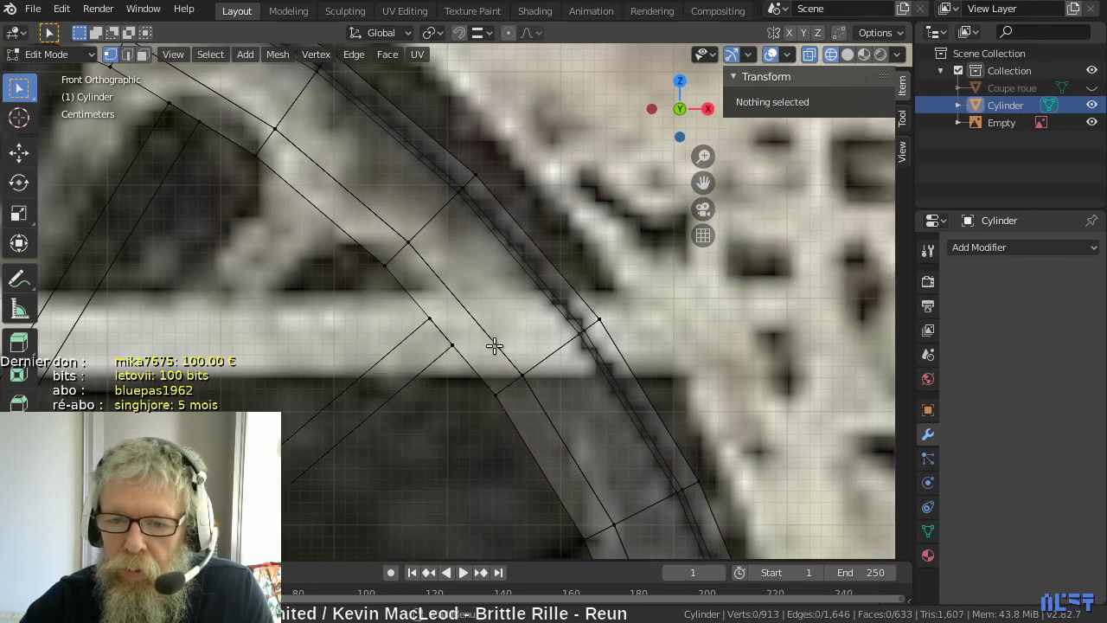
- Delete two stray short edges at the spoke junctions, removing their vertices
scroll(583, 410, "up", 2)
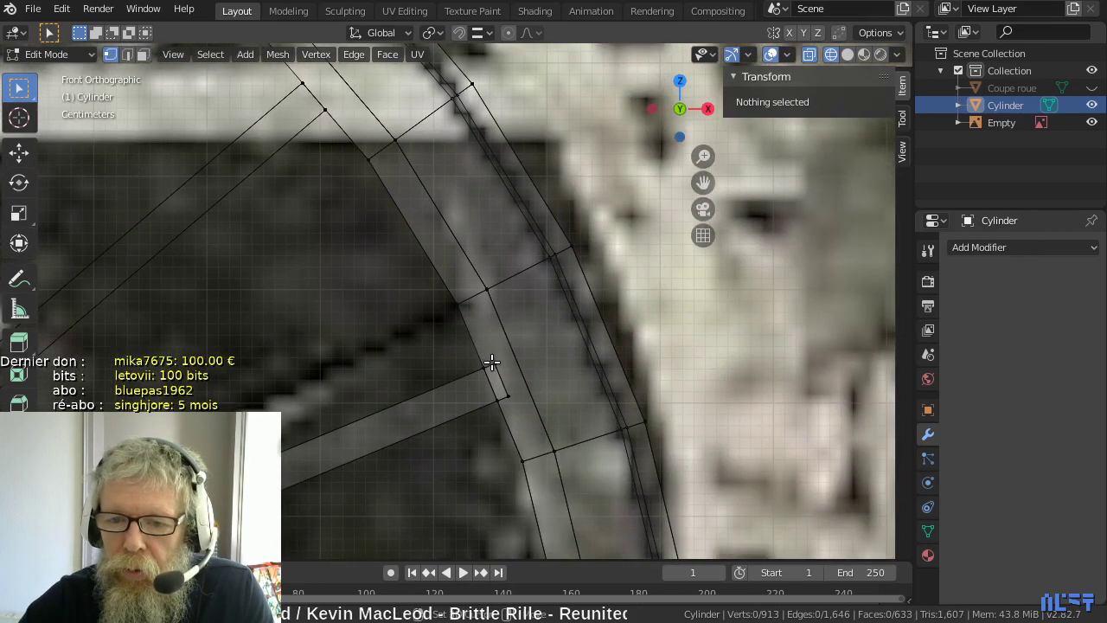
left_click(489, 365, "alt")
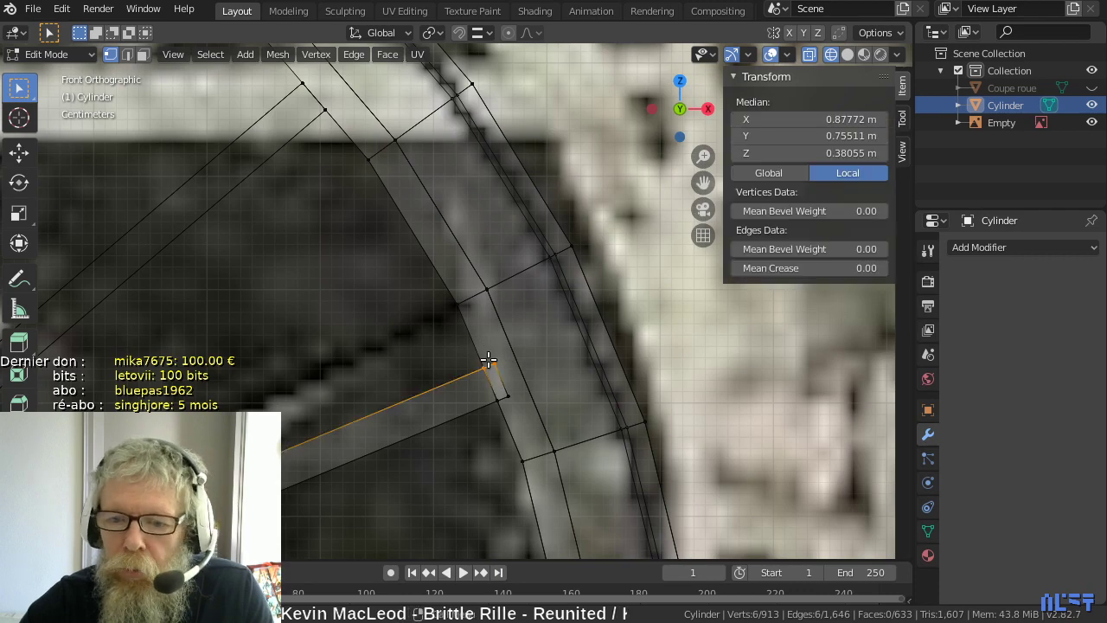
left_click(494, 366, "alt")
key("x")
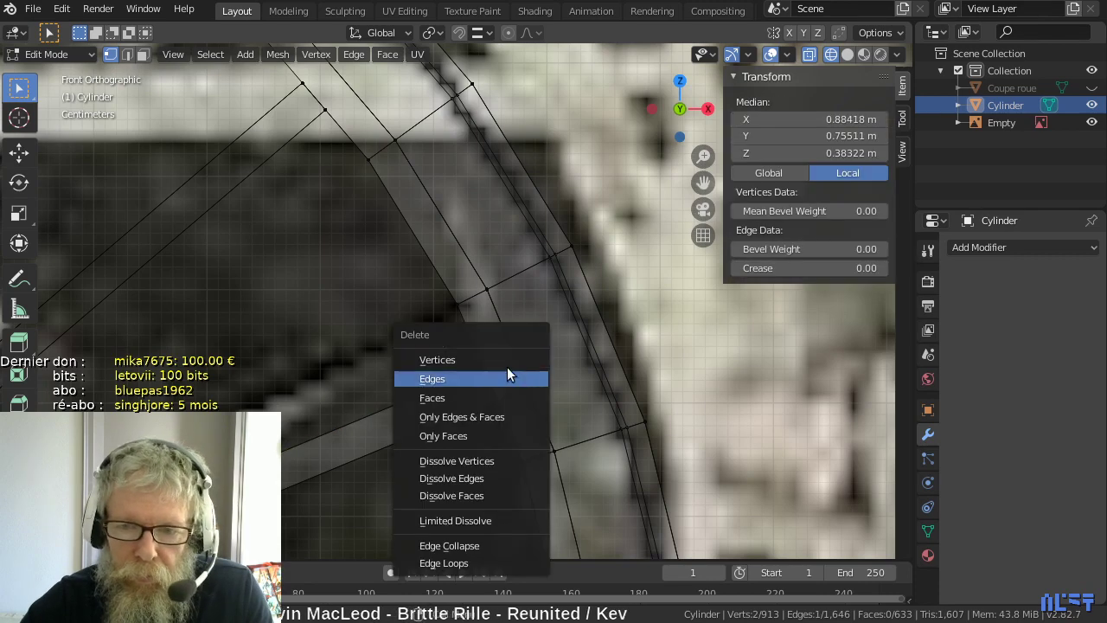
left_click(505, 360)
left_click(517, 402, "alt")
key("x")
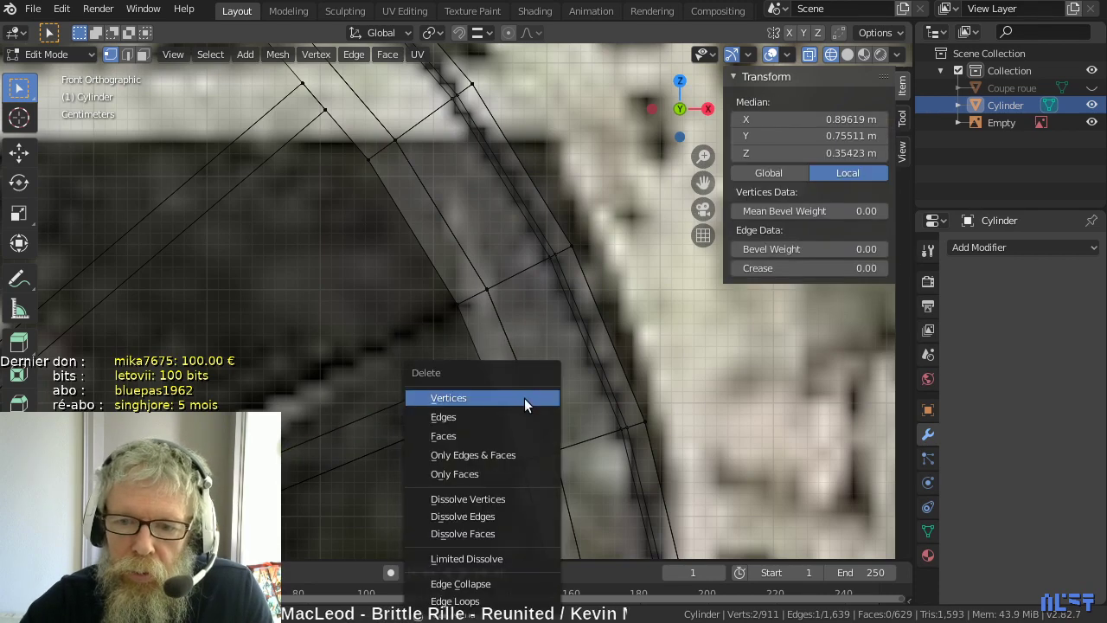
left_click(525, 398)
- Delete four leftover vertices at another junction, then select the remaining stray spoke-end vertices
scroll(536, 383, "up", 5)
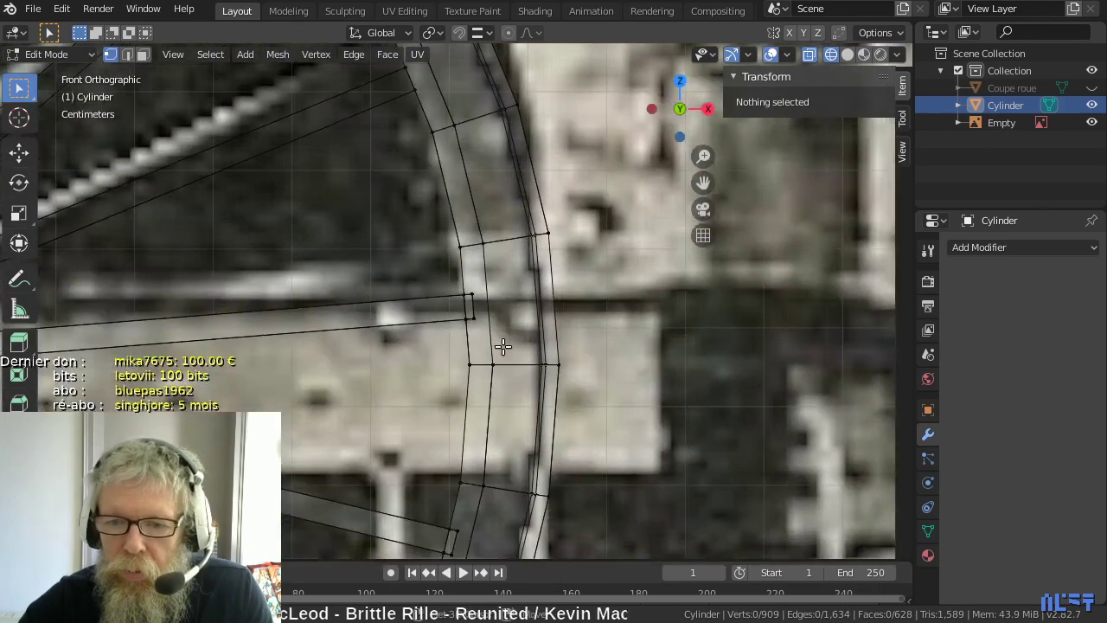
scroll(503, 346, "up", 3)
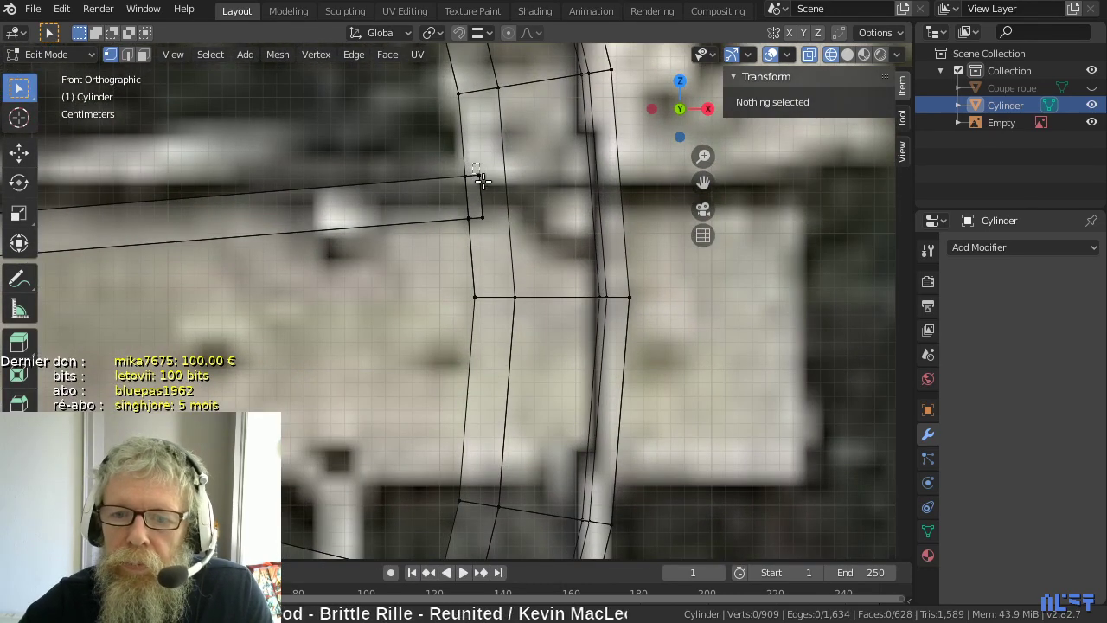
left_click(482, 182, "alt")
key("x")
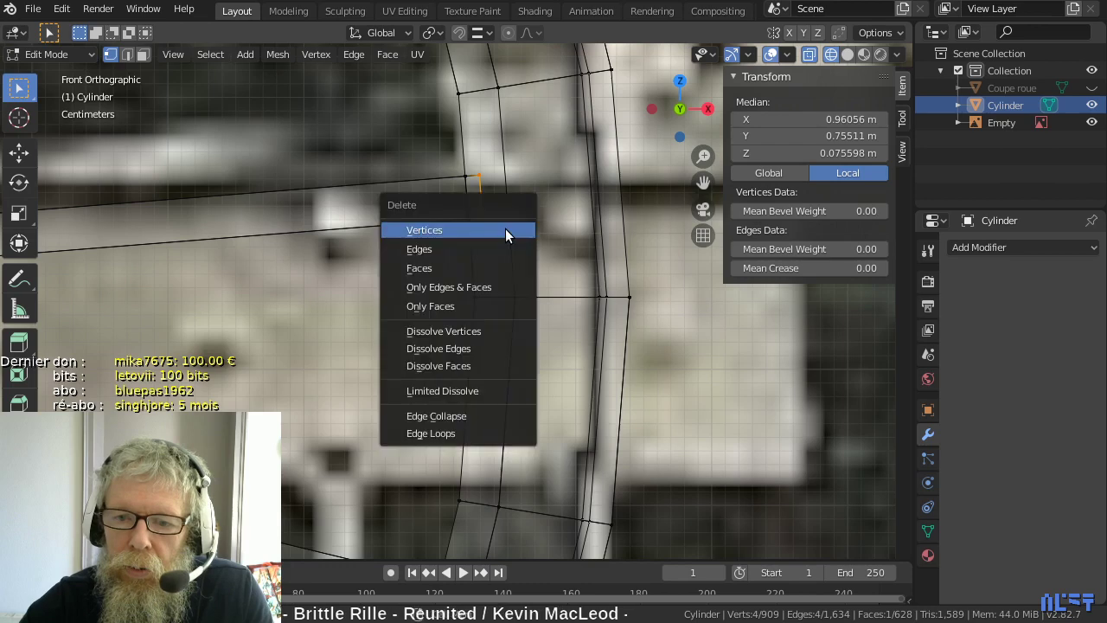
left_click(505, 228)
scroll(504, 228, "down", 1)
scroll(506, 153, "up", 2)
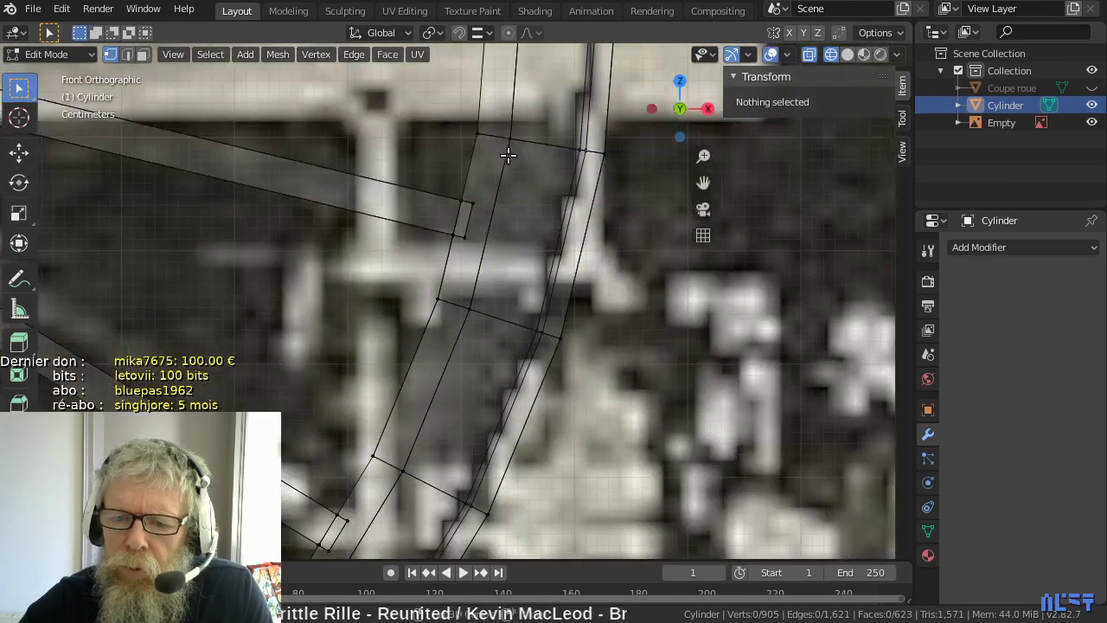
left_click_drag(470, 202, 470, 259)
left_click(346, 520, "shift")
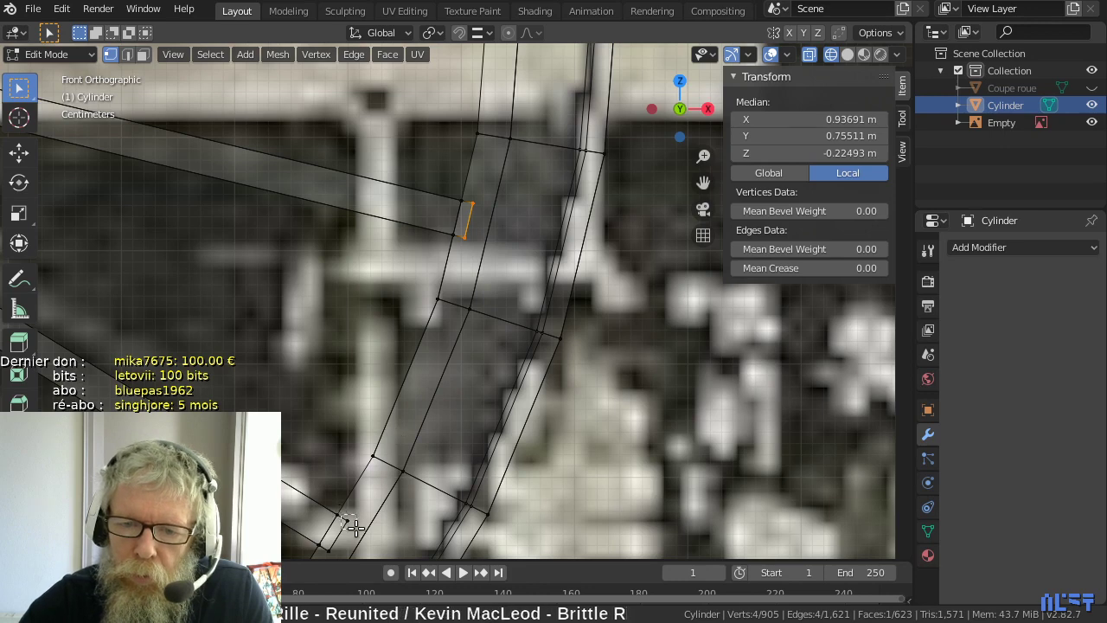
- Delete the six selected stray vertices, then select and delete the strays at the next junction
key("x")
left_click(341, 394)
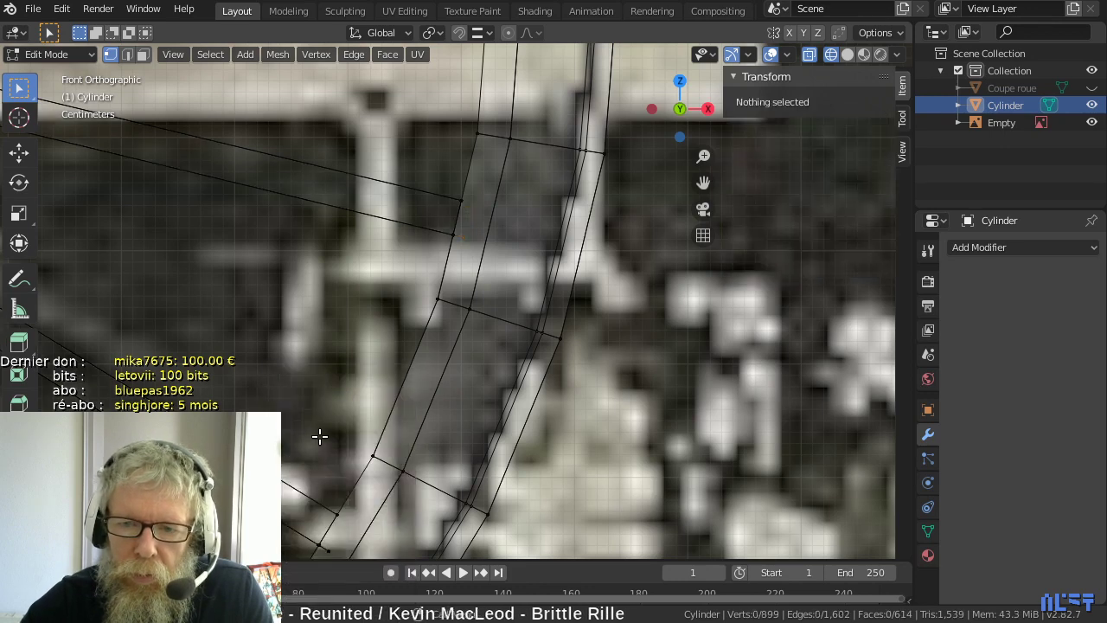
scroll(383, 291, "up", 2)
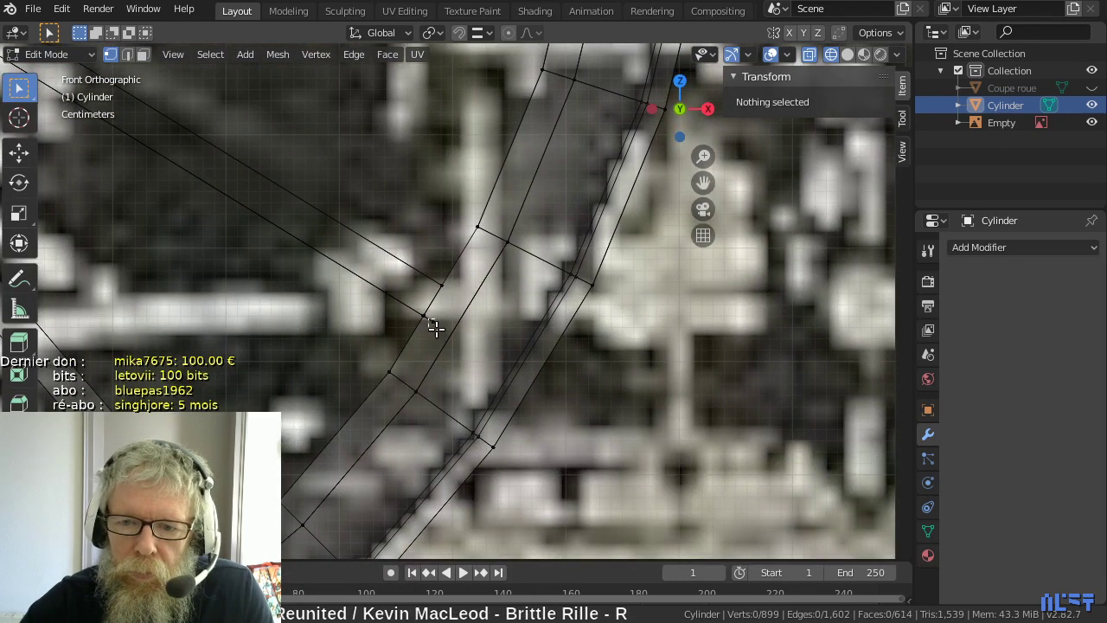
left_click(435, 323)
middle_click_drag(369, 399, 471, 184, "shift")
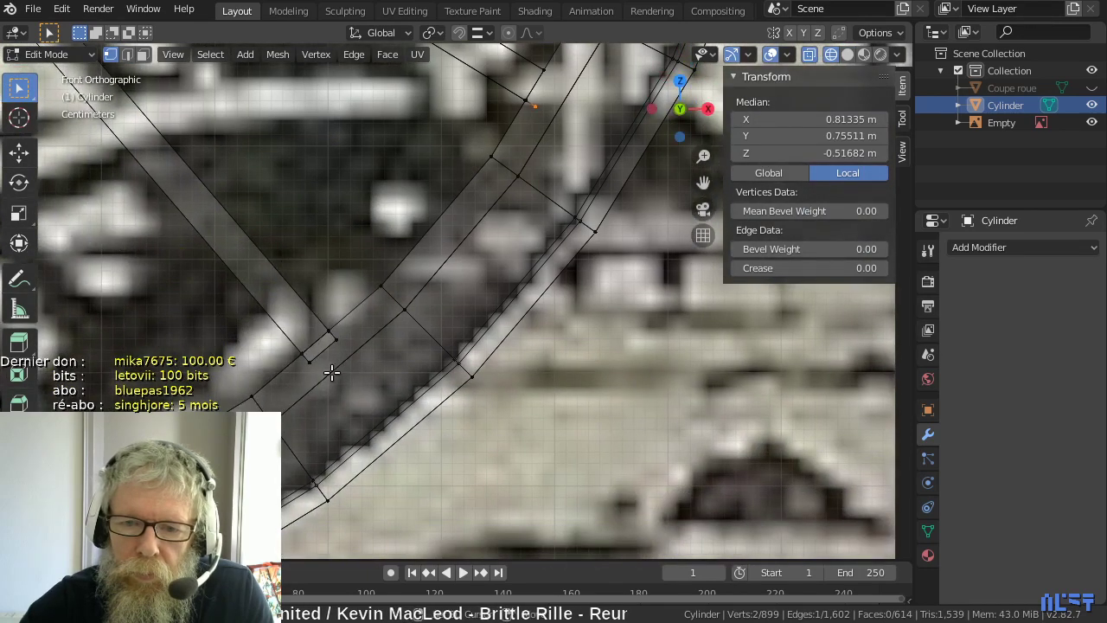
left_click(328, 334, "shift")
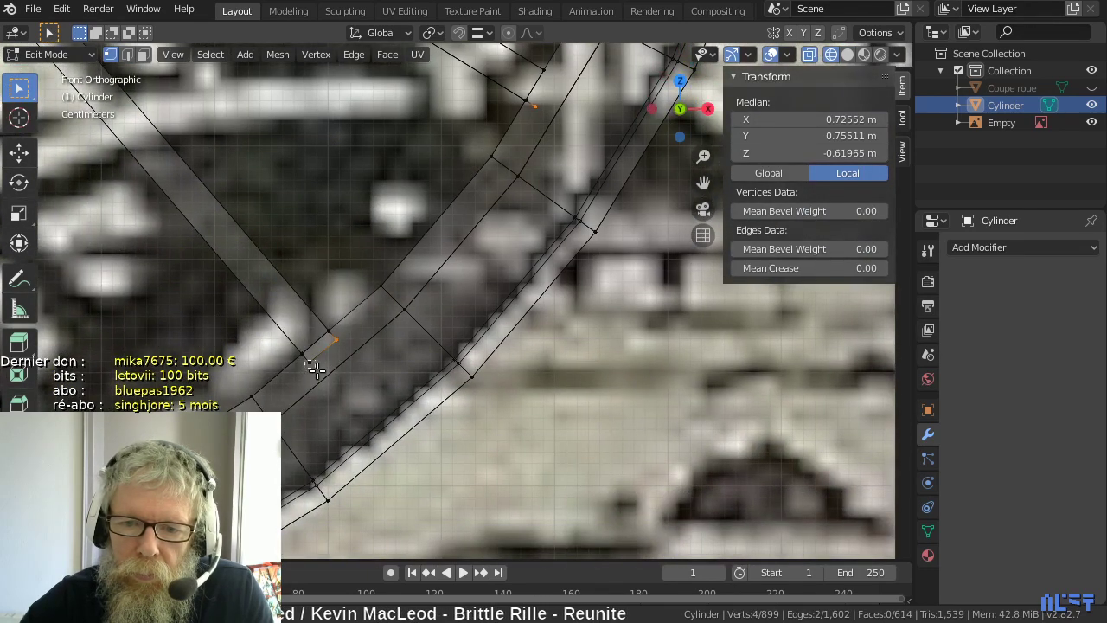
left_click(309, 362, "shift")
key("x")
left_click(335, 378)
- Delete a stray edge at one junction and a small leftover quad at the next
middle_click_drag(336, 378, 346, 372, "shift")
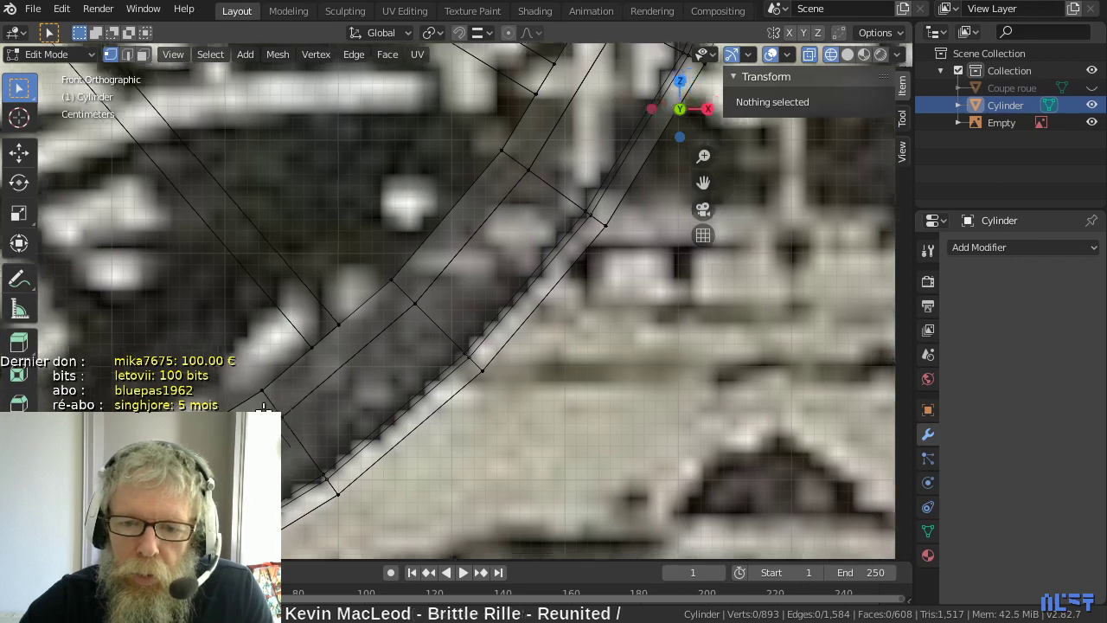
scroll(489, 298, "up", 2)
left_click_drag(415, 312, 370, 334)
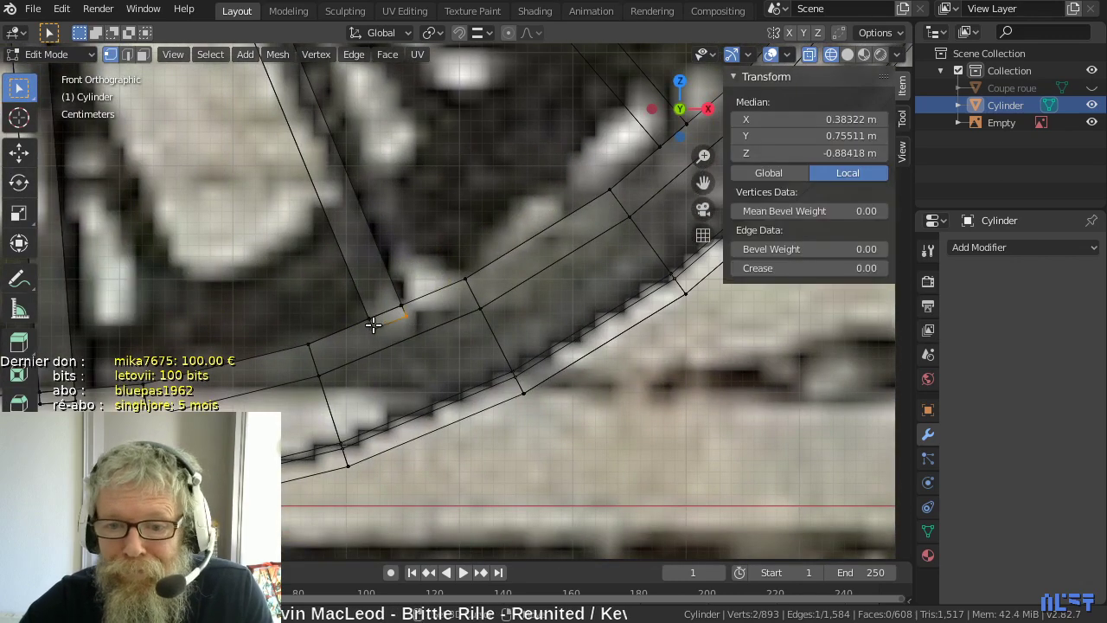
key("x")
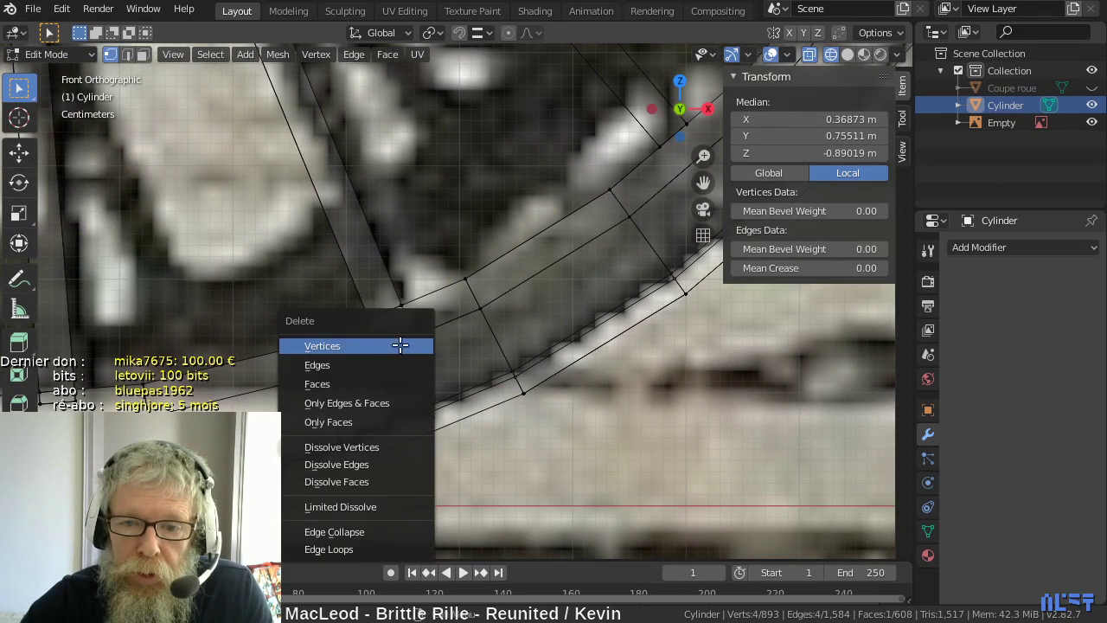
left_click(402, 344)
middle_click_drag(403, 344, 403, 374, "shift")
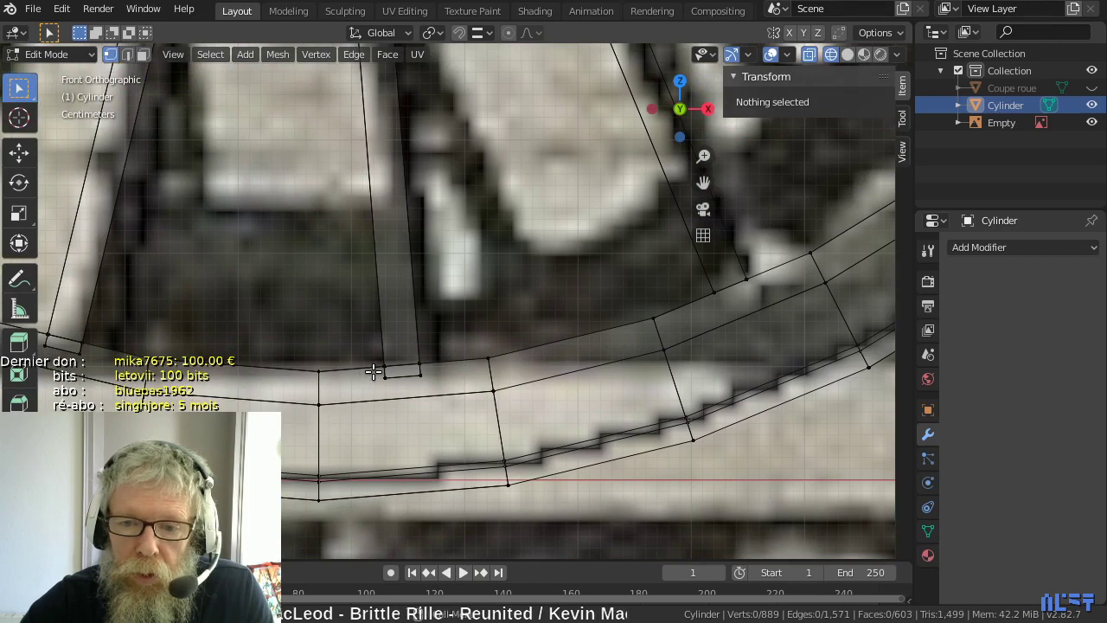
left_click_drag(374, 372, 433, 377)
key("x")
left_click(435, 380)
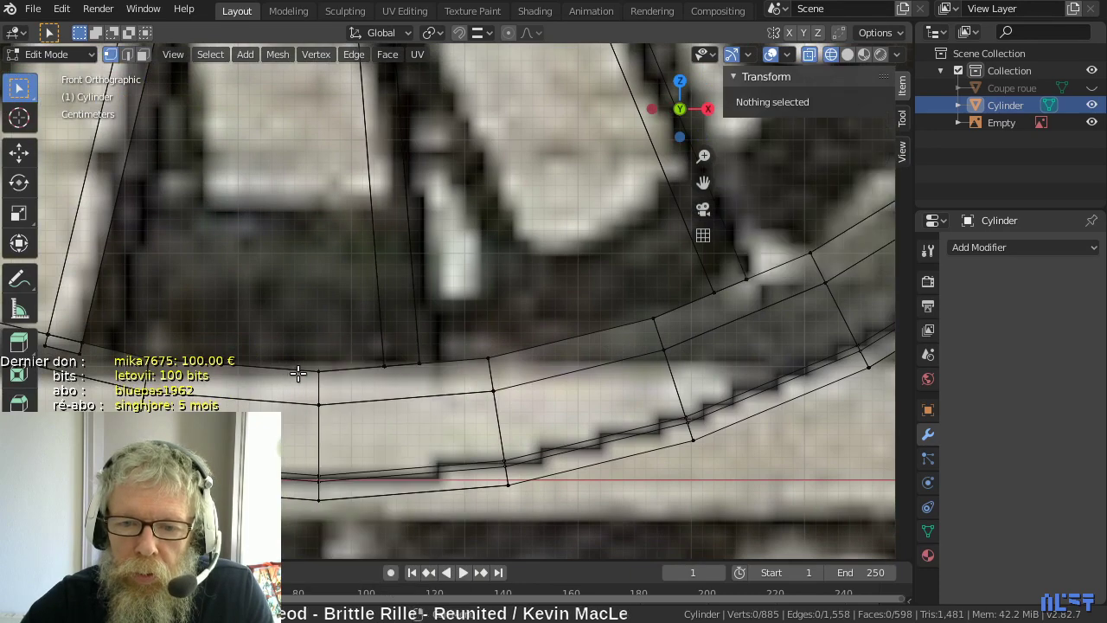
- In Front Orthographic, delete a small stray edge and two stray junction vertices
middle_click_drag(298, 372, 232, 364)
key("KP_1")
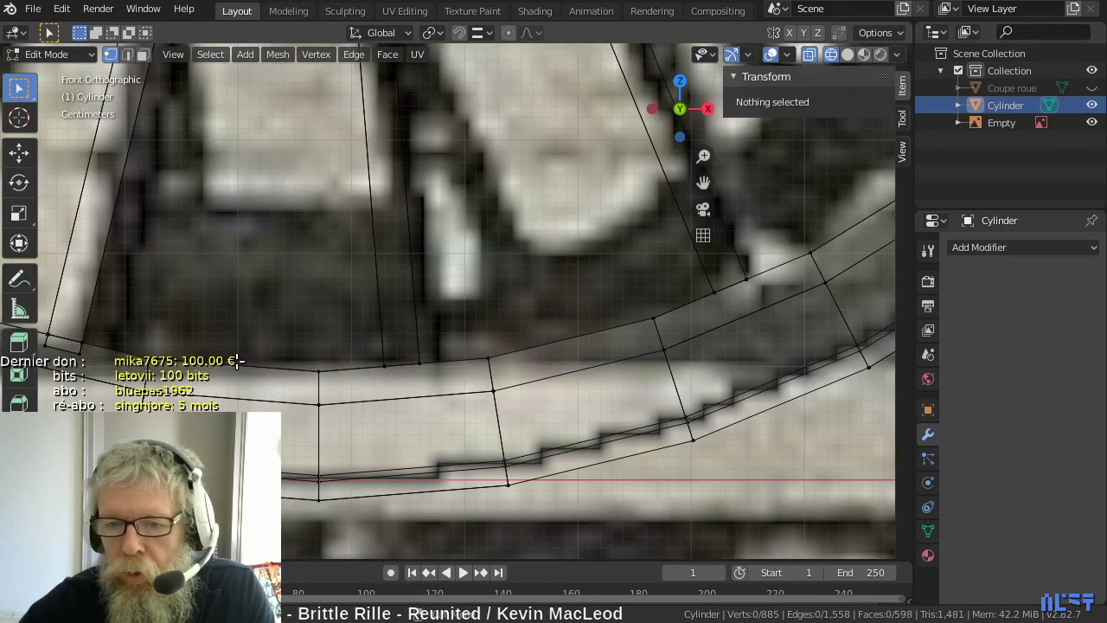
scroll(476, 371, "up", 2)
left_click_drag(340, 363, 398, 391)
key("x")
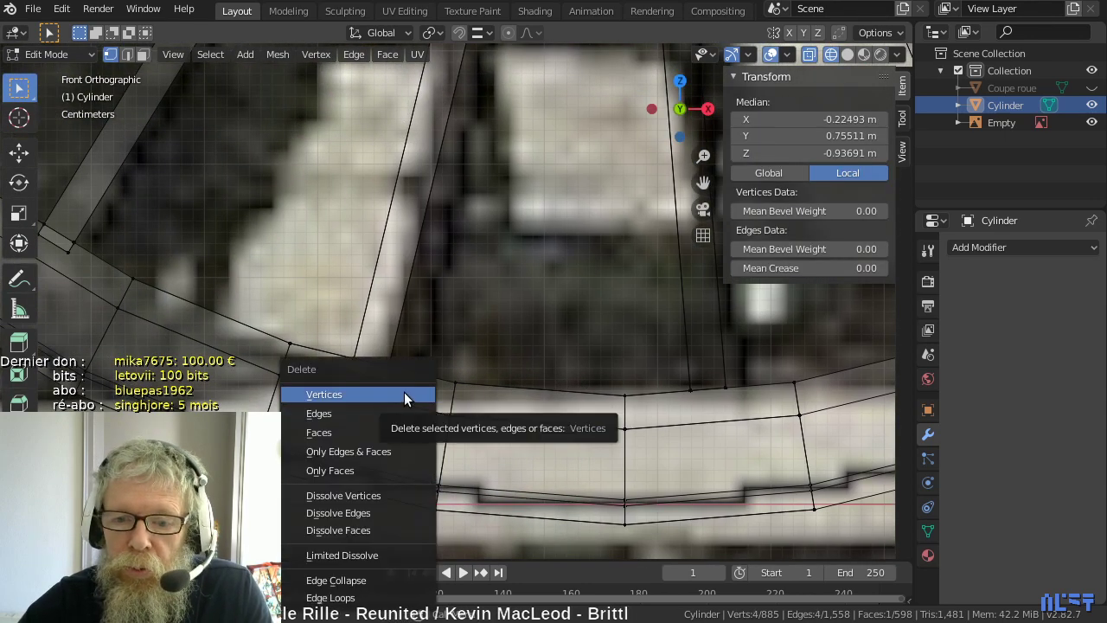
left_click(405, 394)
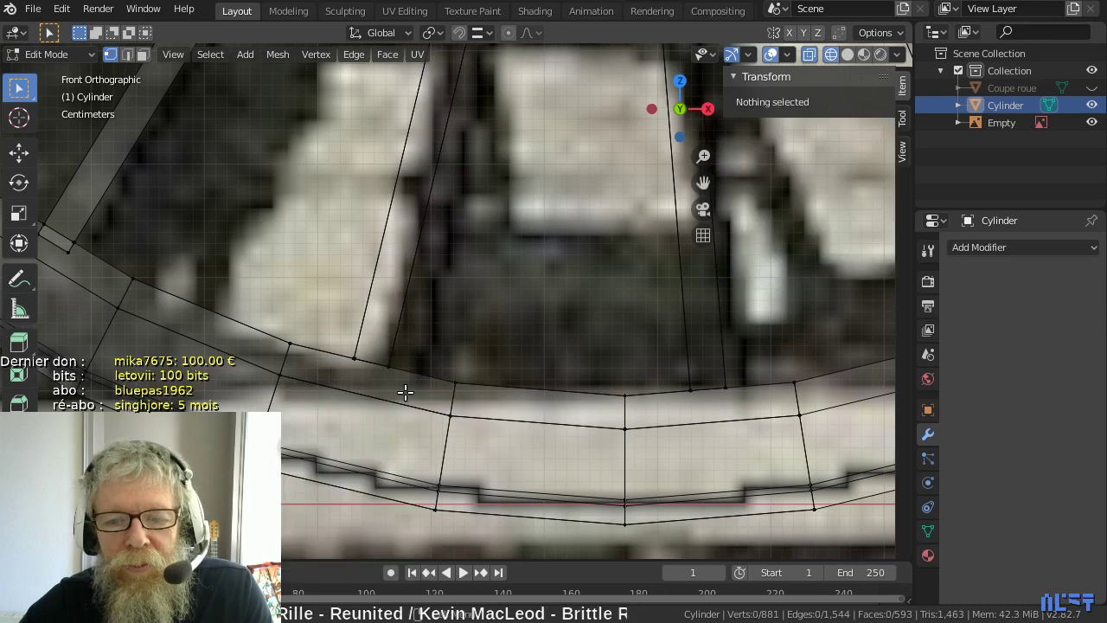
scroll(422, 361, "up", 3)
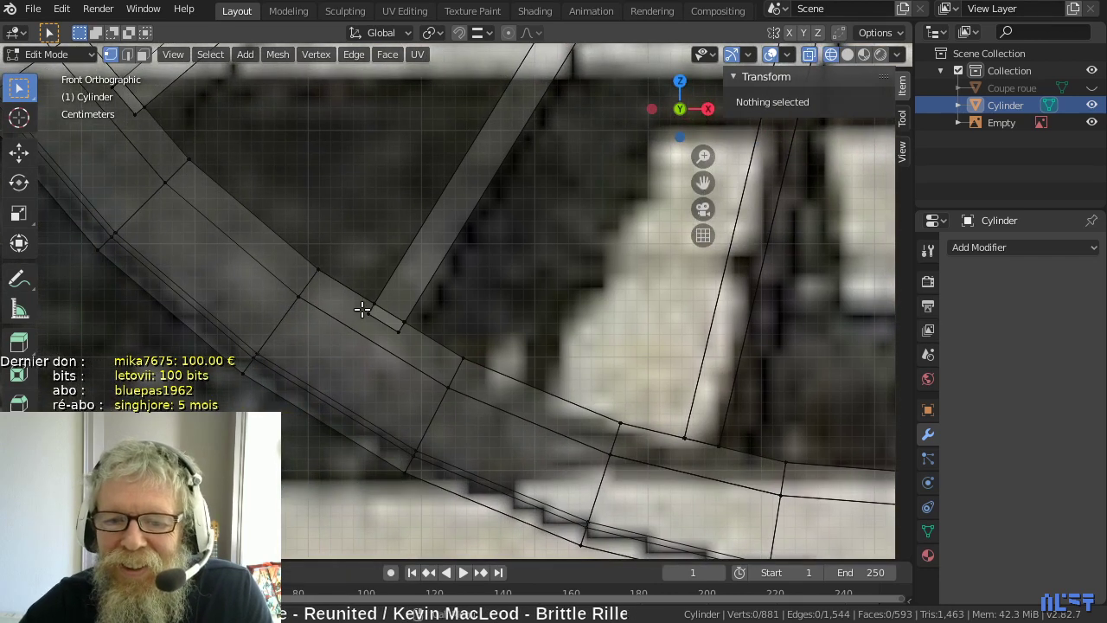
left_click_drag(366, 309, 386, 341)
key("x")
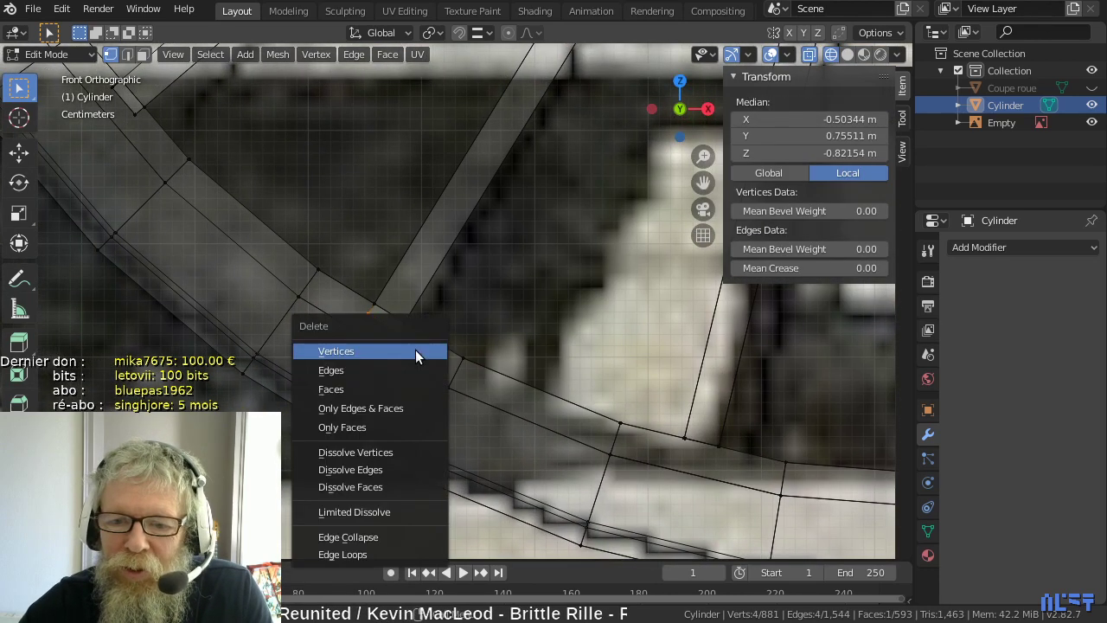
left_click(415, 349)
- Delete four stray vertices at one junction and the leftover vertices at the next
scroll(298, 285, "up", 3)
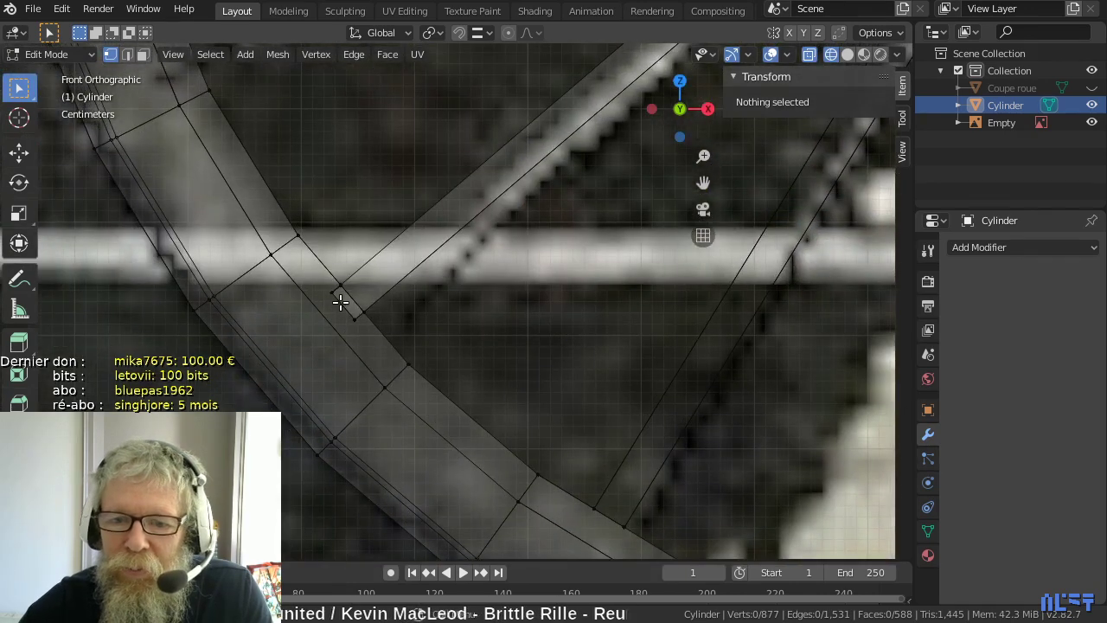
left_click_drag(323, 284, 366, 339)
key("x")
left_click(363, 341)
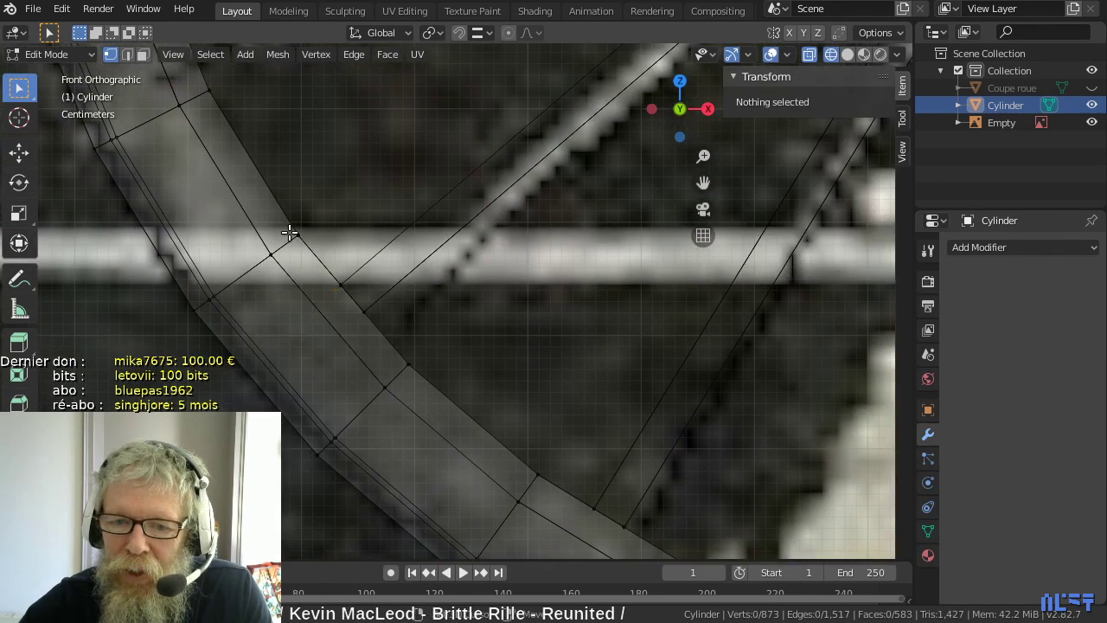
middle_click_drag(363, 341, 271, 281, "shift")
mouse_move(266, 266)
left_mouse_down()
mouse_move(280, 306)
mouse_move(311, 321)
left_mouse_up()
key("x")
left_click(309, 321)
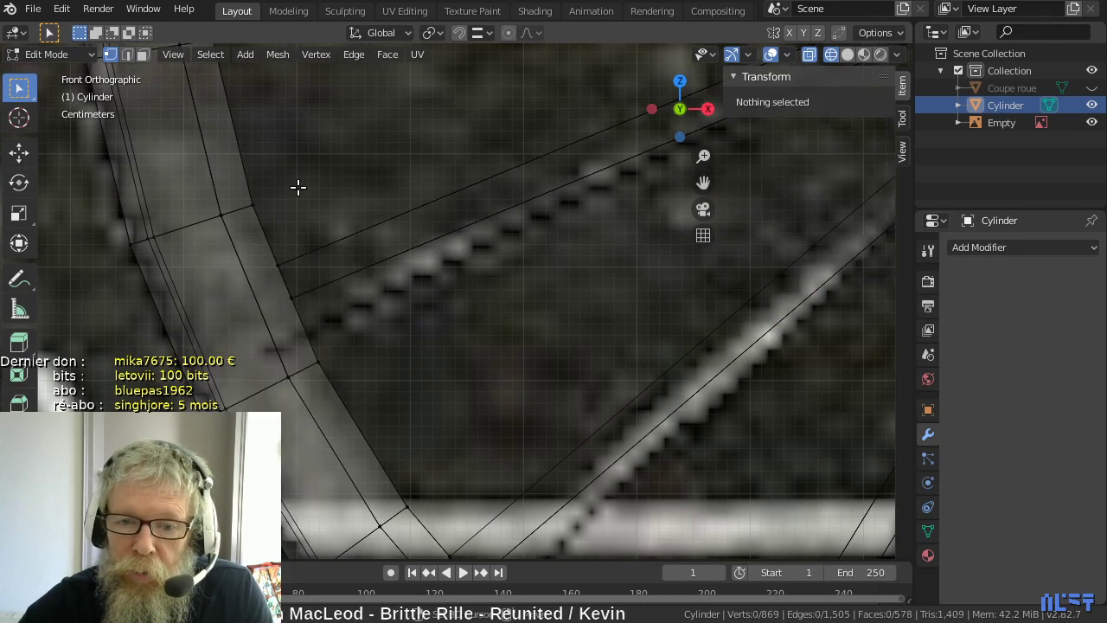
- Delete the four leftover vertices at the spoke end
scroll(296, 185, "up", 3)
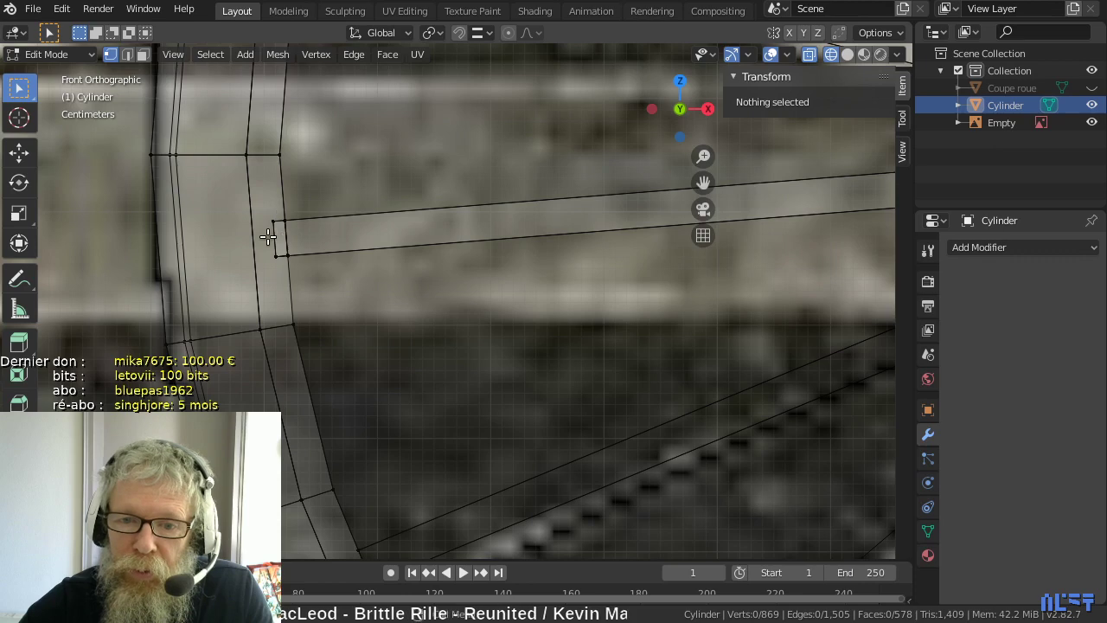
left_click_drag(265, 212, 293, 264)
key("x")
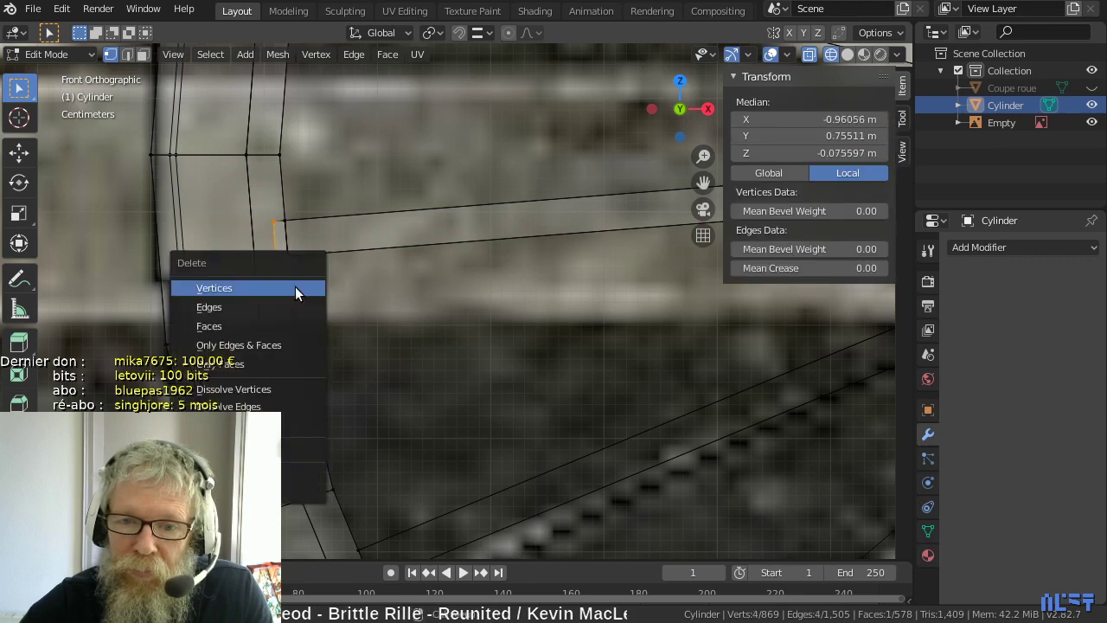
left_click(297, 289)
- Circle-select and delete the two vertices at the next spoke end
middle_click_drag(366, 196, 341, 292, "shift")
middle_click_drag(298, 186, 297, 273, "shift")
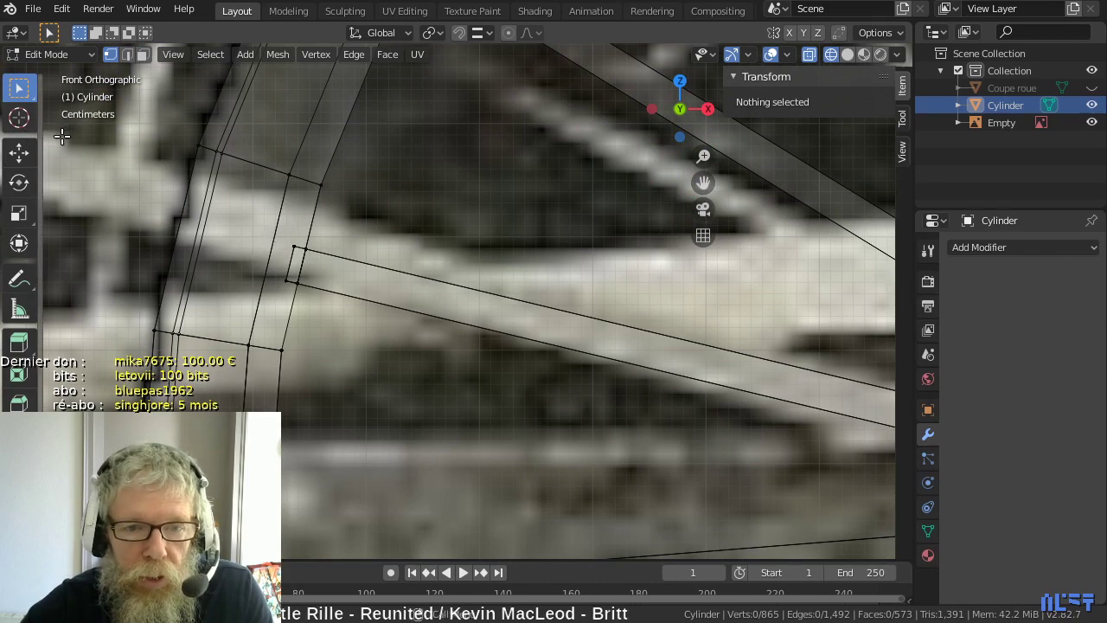
key("w")
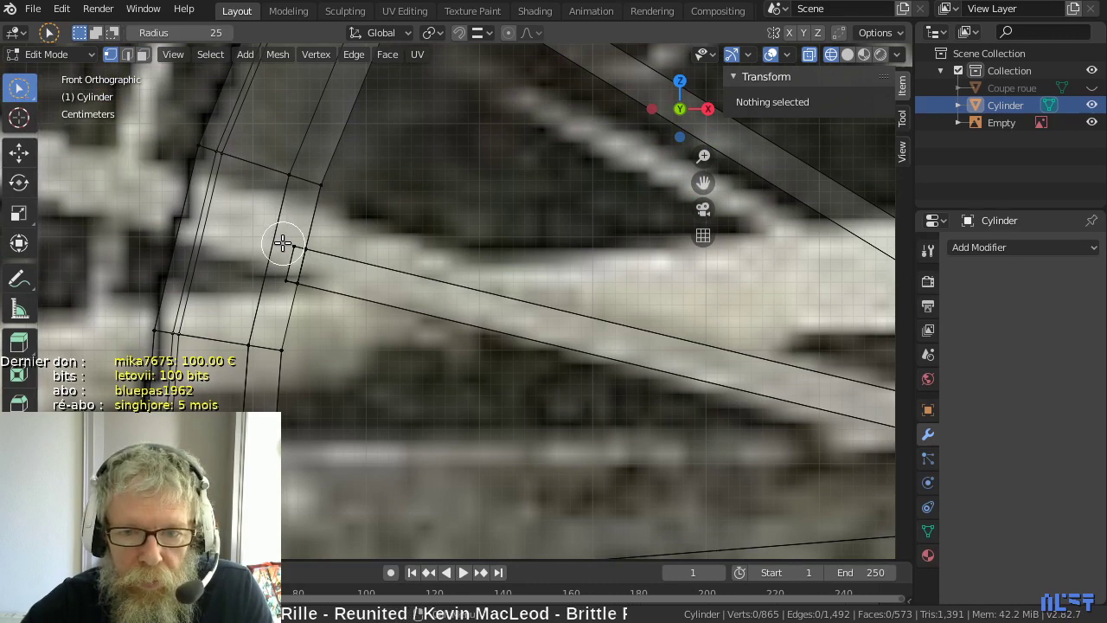
mouse_move(280, 247)
left_mouse_down()
mouse_move(272, 267)
mouse_move(272, 251)
left_mouse_up()
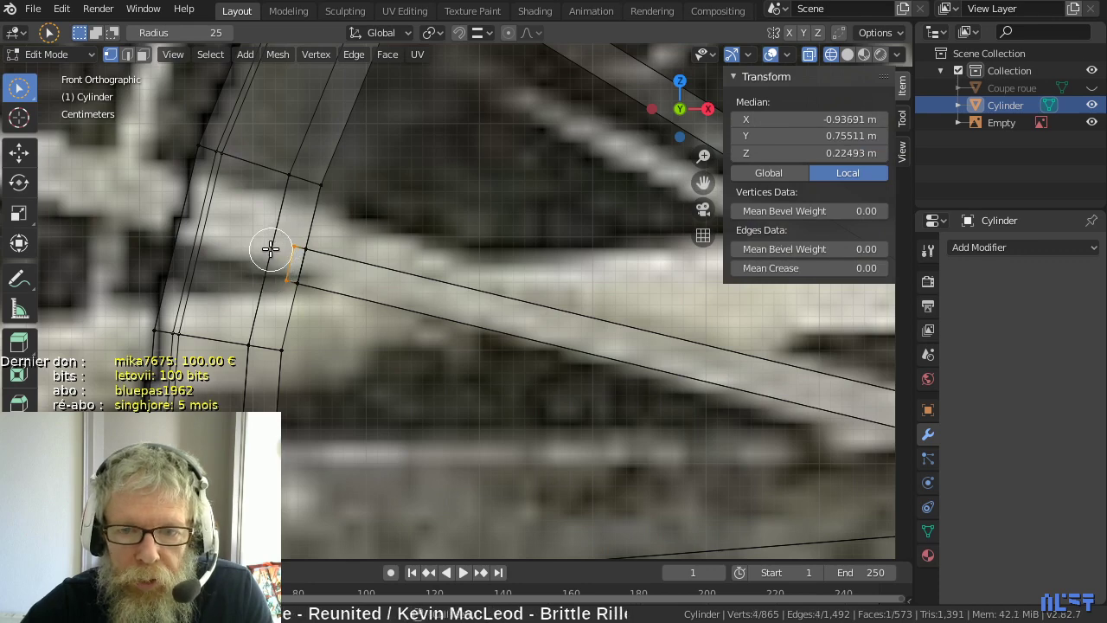
key("x")
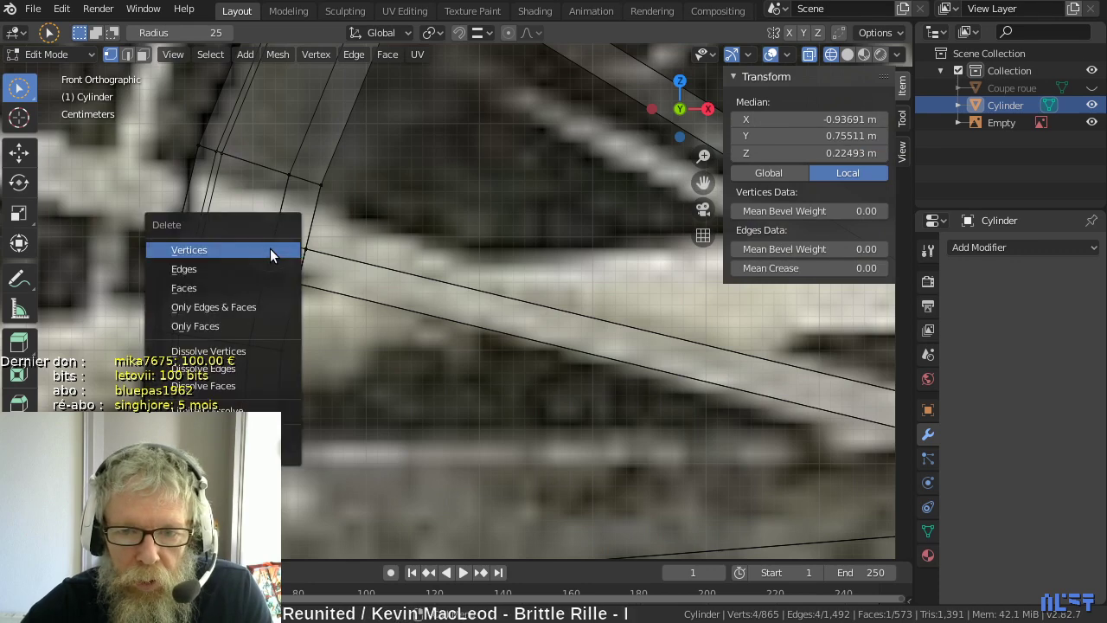
left_click(270, 248)
- Select the 12 stray vertices along the junction edges and delete them
middle_click_drag(420, 109, 356, 519, "shift")
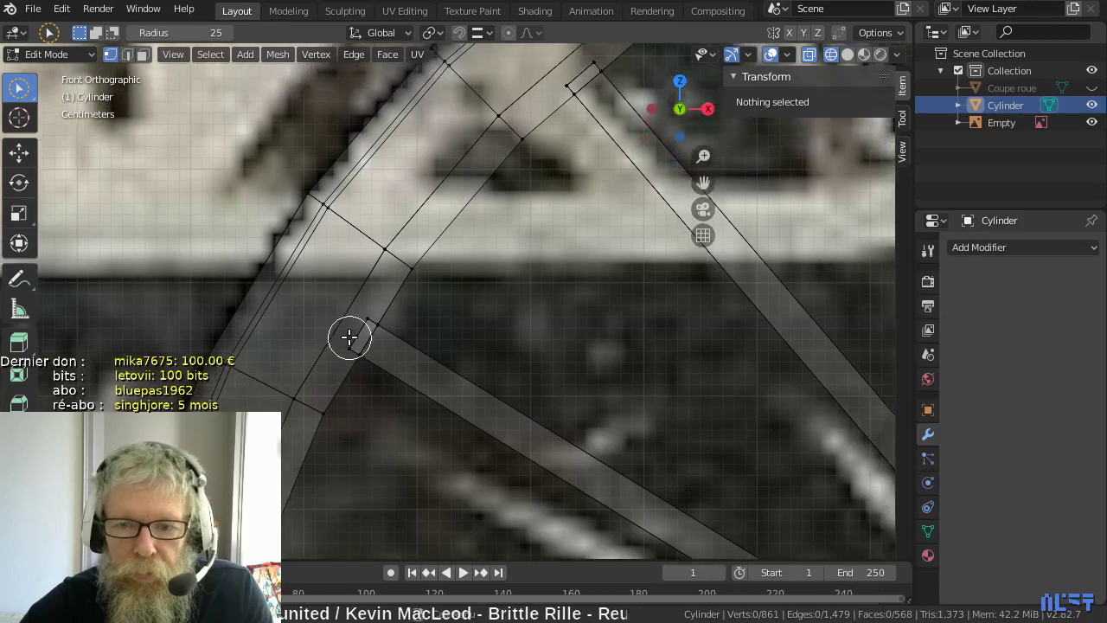
left_click(346, 340)
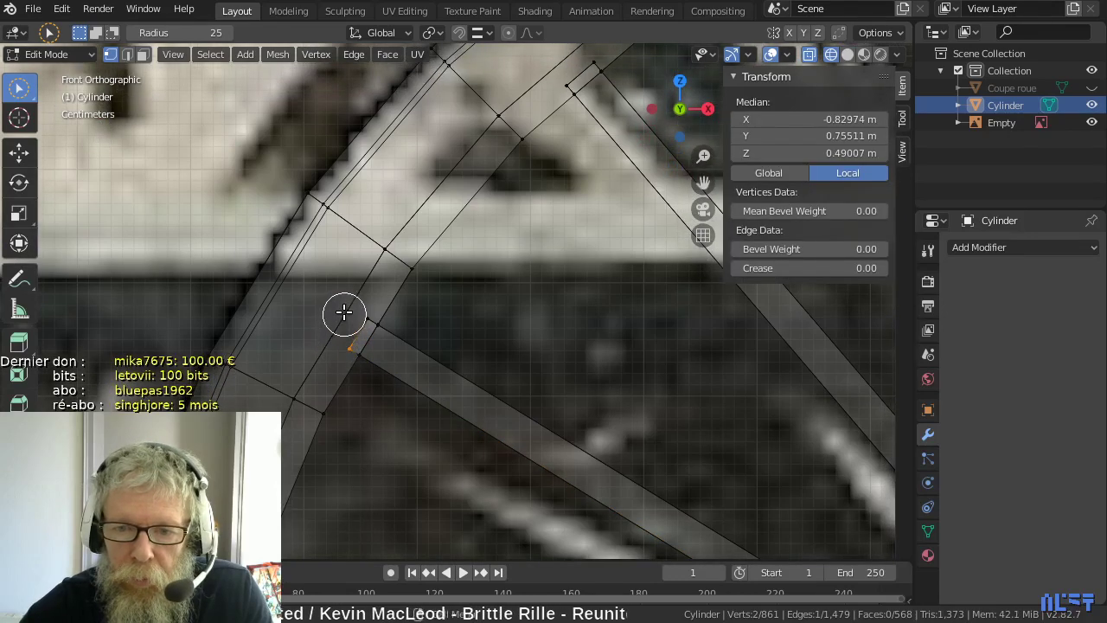
left_click(346, 311)
middle_click_drag(474, 226, 460, 281, "shift")
middle_click_drag(407, 395, 424, 324, "shift")
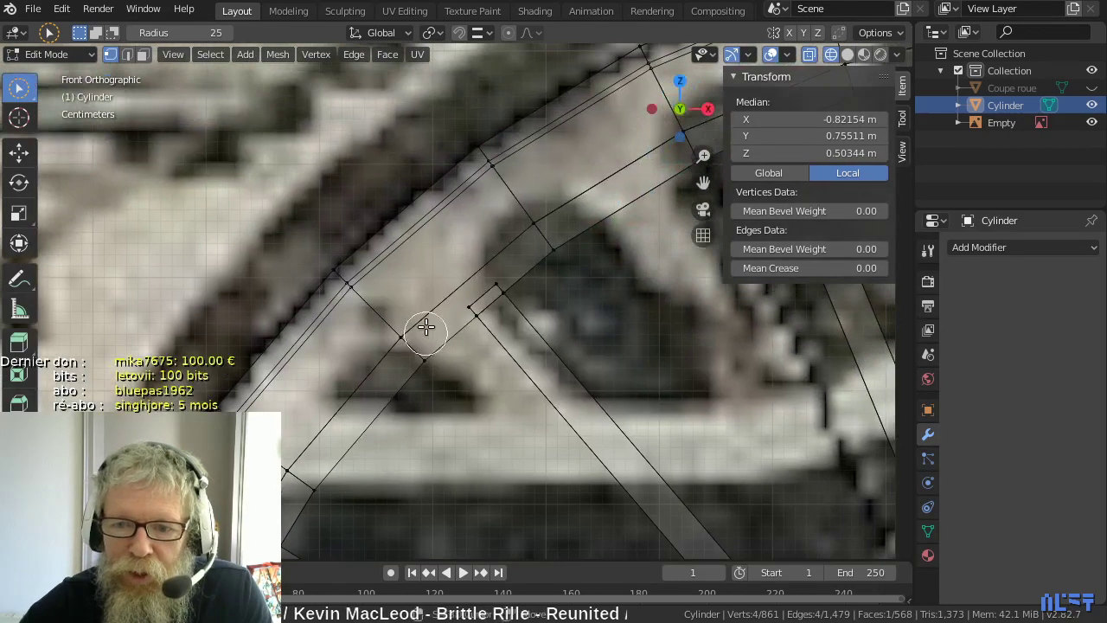
left_click_drag(424, 323, 489, 272)
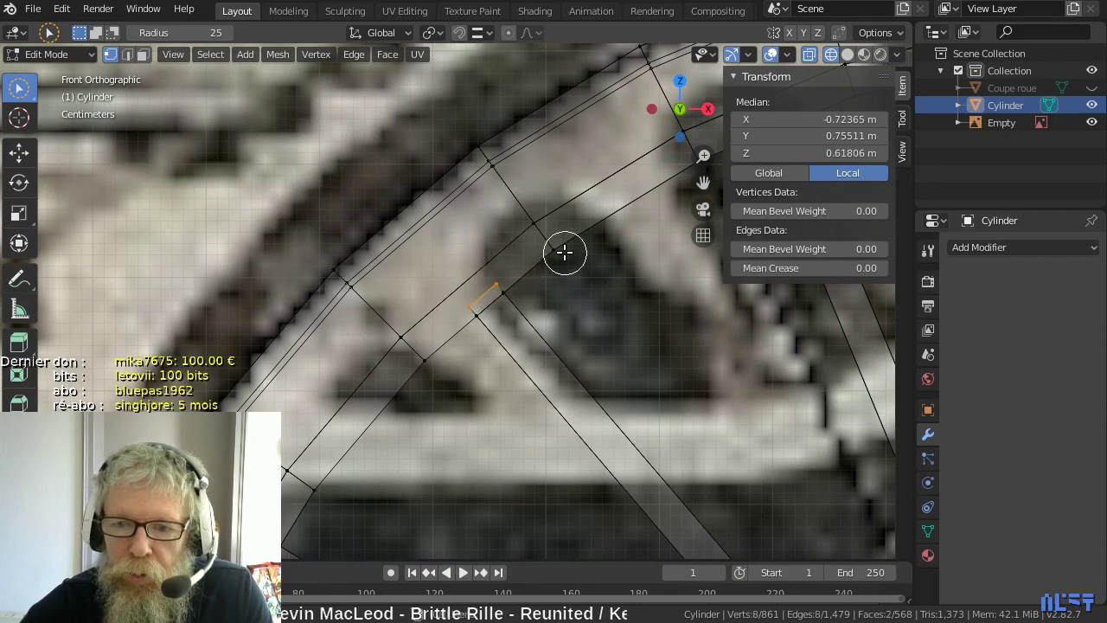
middle_click_drag(564, 250, 529, 312)
key("KP_1")
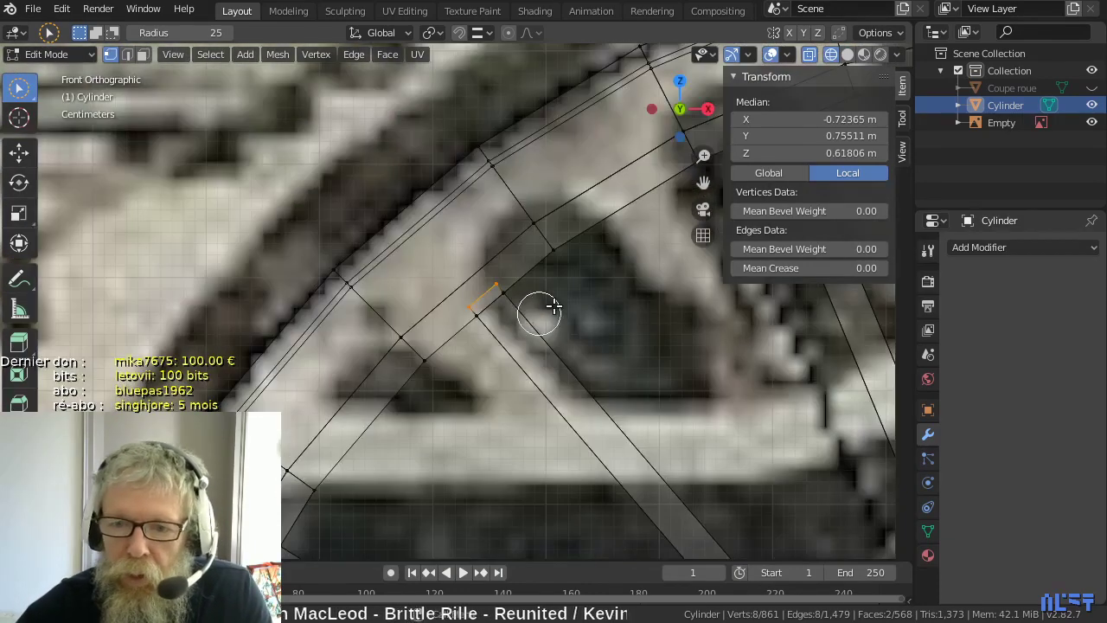
middle_click_drag(593, 230, 385, 370, "shift")
left_click_drag(385, 370, 526, 296)
key("x")
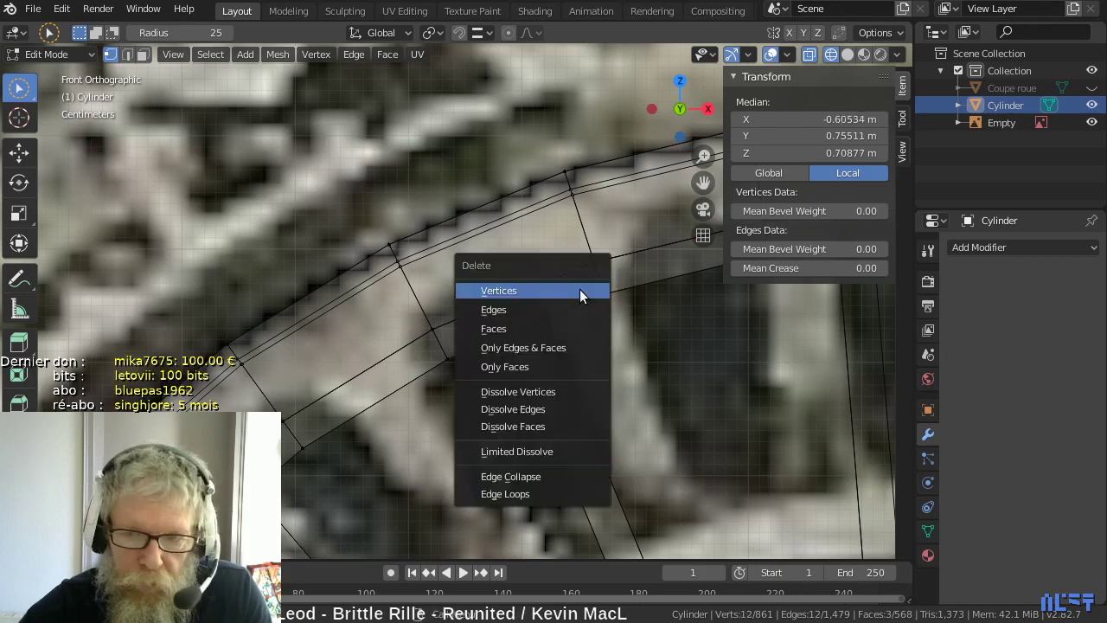
left_click(568, 292)
- Zoom out and orbit the 849-vertex wheel into a perspective view
scroll(403, 390, "down", 5)
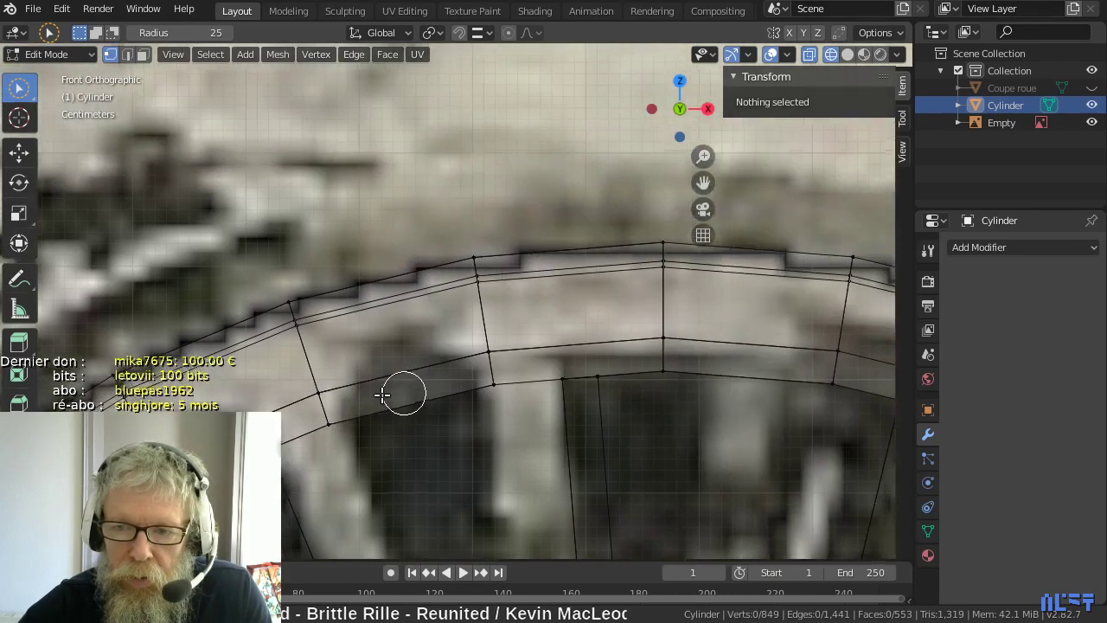
scroll(237, 382, "down", 3)
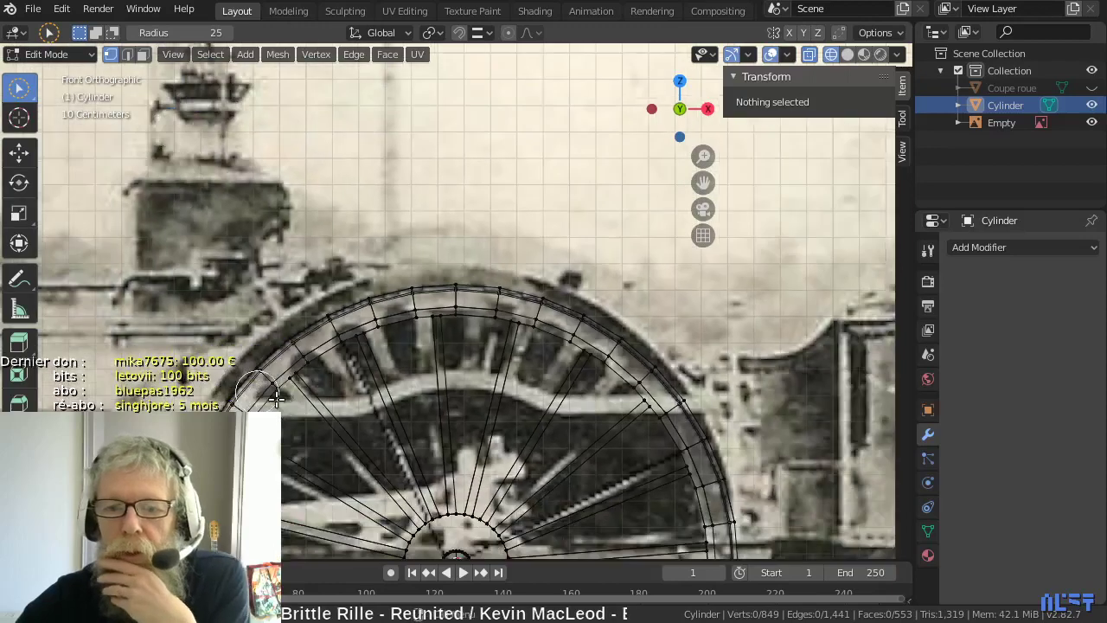
middle_click_drag(247, 372, 314, 334)
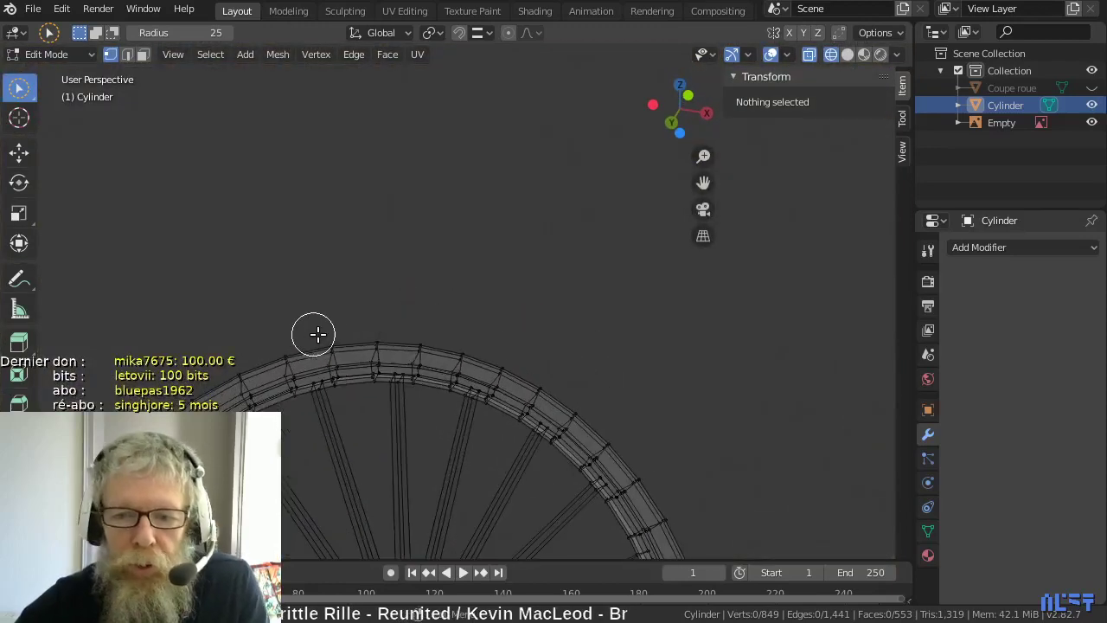
- Turn off X-ray and tilt the wheel to inspect the rim and hub
left_click(808, 54)
middle_click_drag(389, 427, 524, 233)
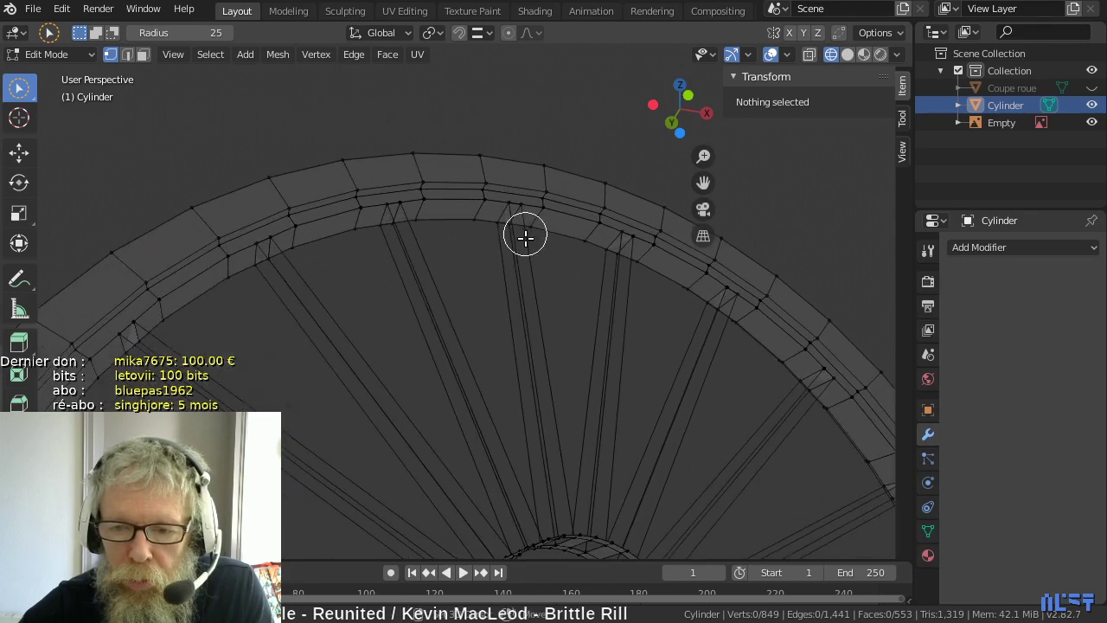
mouse_move(533, 289)
middle_mouse_down()
mouse_move(459, 302)
mouse_move(596, 320)
mouse_move(600, 336)
mouse_move(569, 367)
mouse_move(536, 279)
middle_mouse_up()
- In face select mode, pick rim faces at a spoke junction, then return to front view
key("Escape")
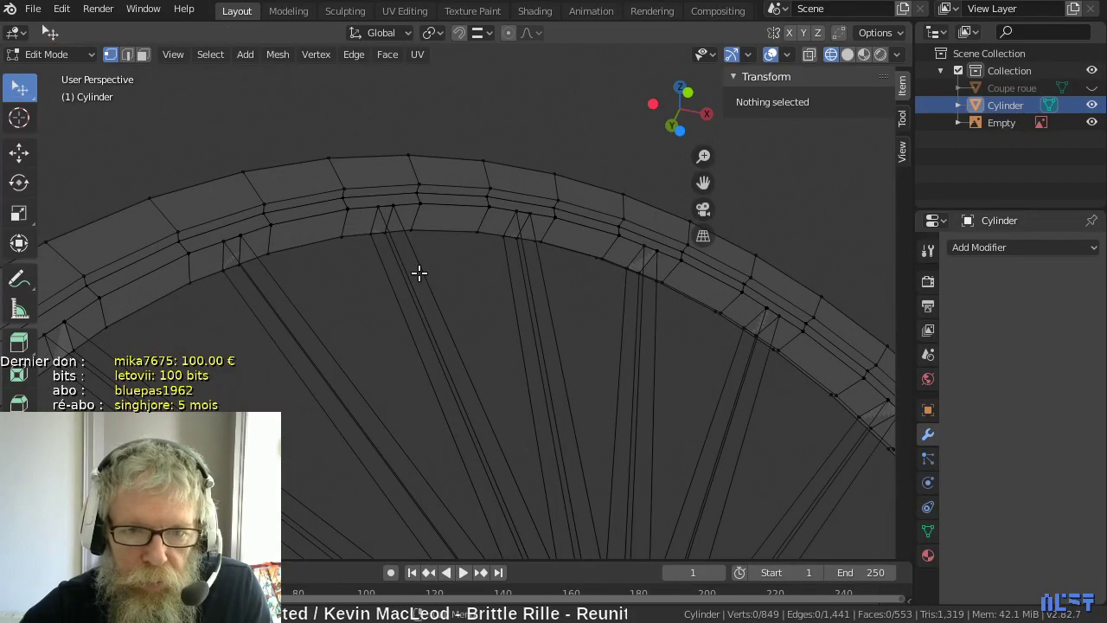
key("3")
left_click(516, 229)
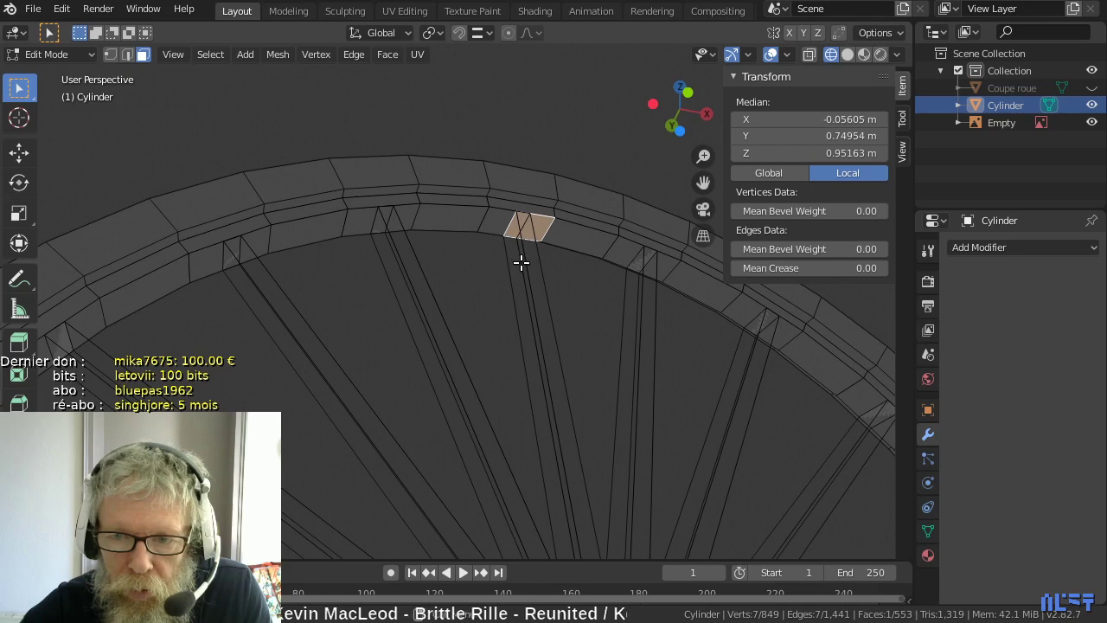
left_click(384, 222)
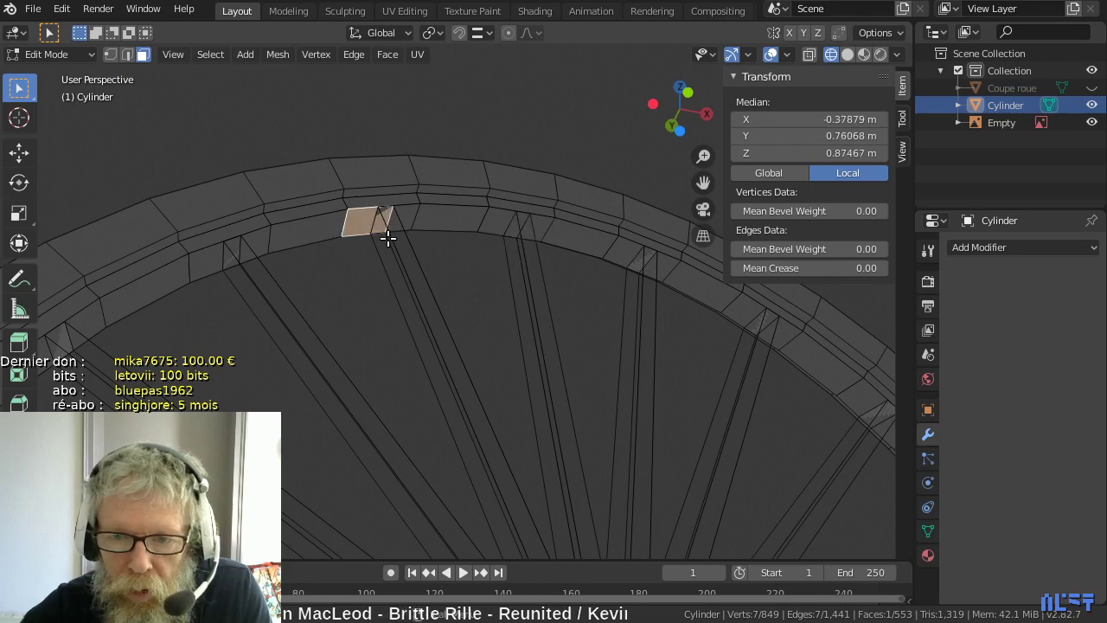
left_click(238, 253)
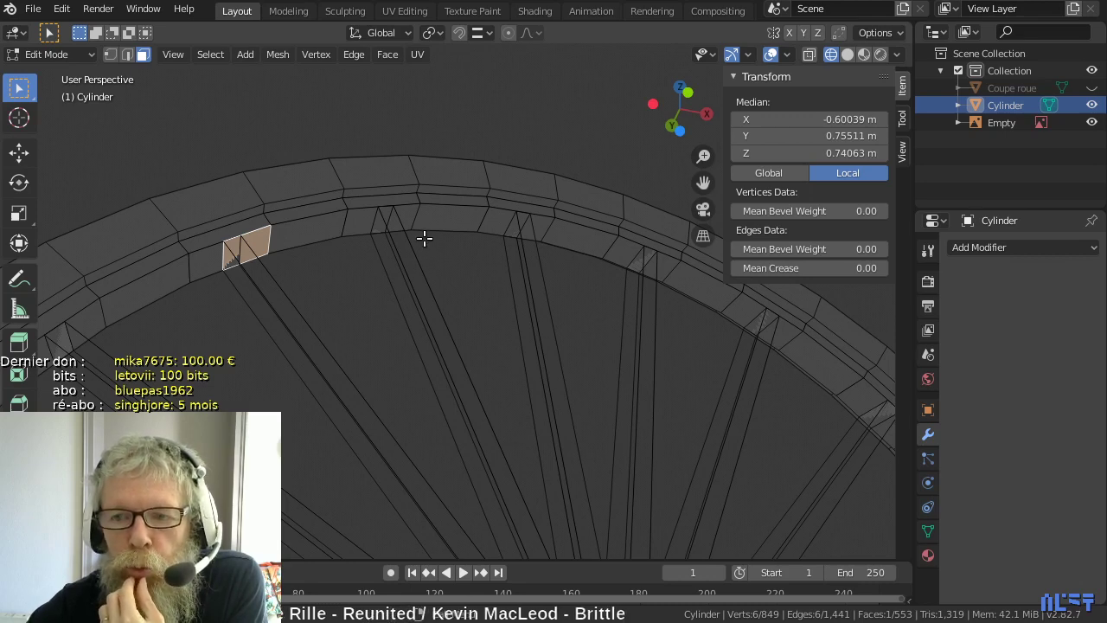
middle_click_drag(424, 238, 390, 279)
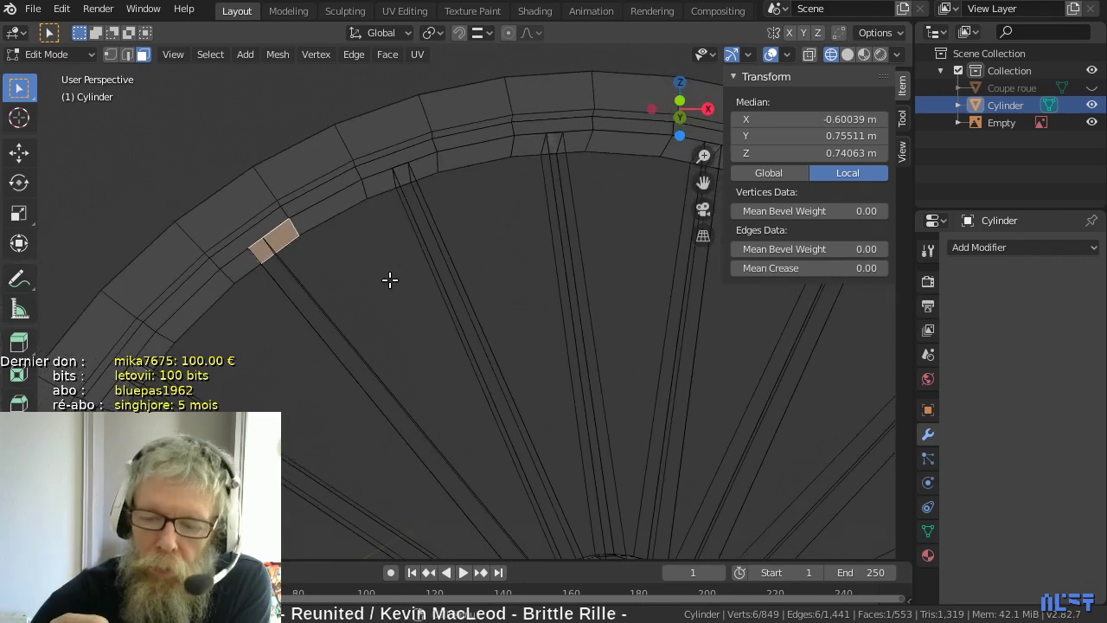
key("KP_1")
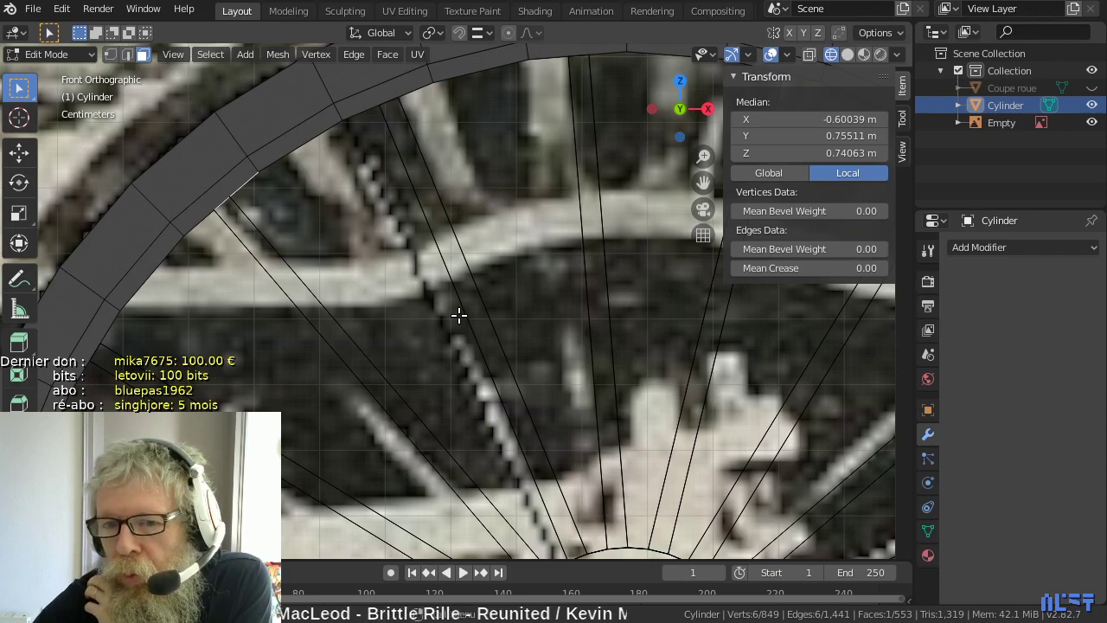
- In vertex mode, edge-slide a single spoke–rim junction vertex to a new position
key("KP_3")
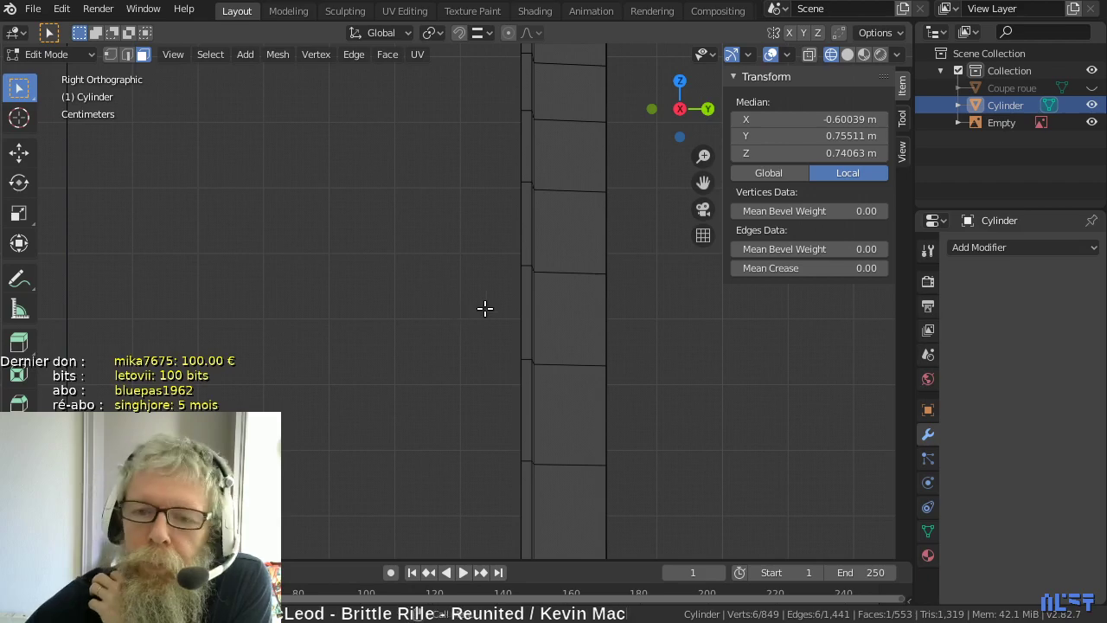
middle_click_drag(519, 264, 464, 299)
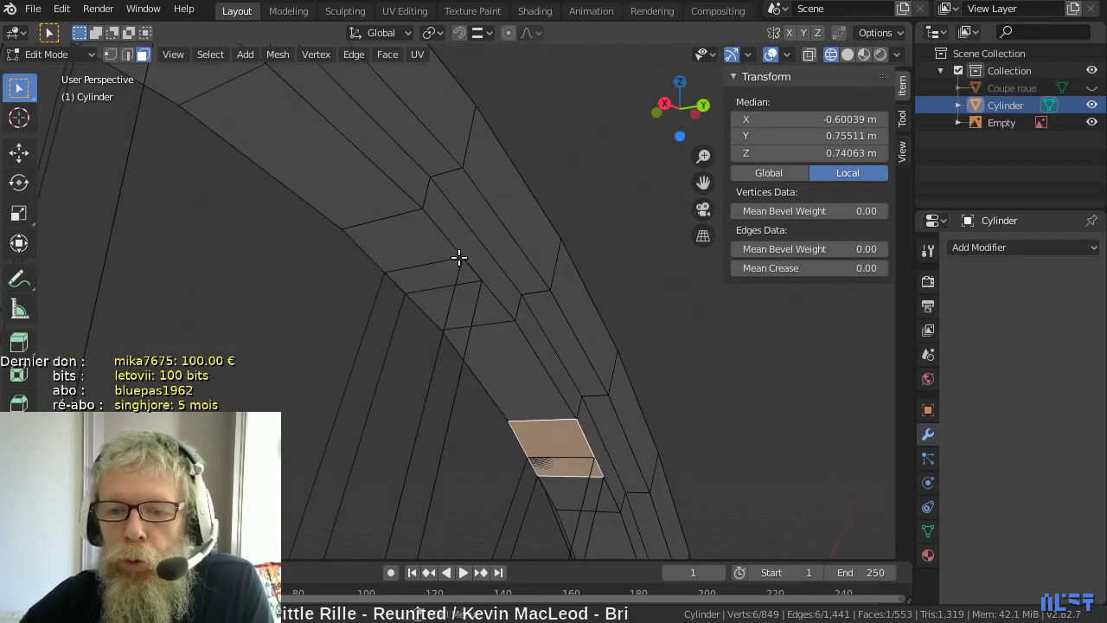
left_click(471, 281)
key("1")
left_click(463, 258)
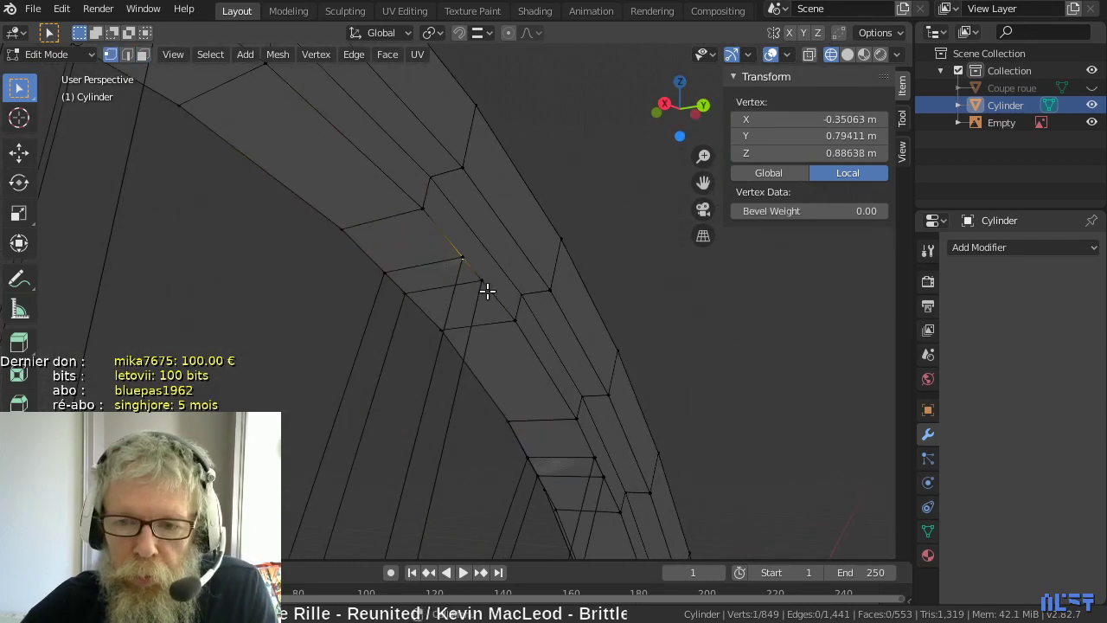
key("g")
key("g")
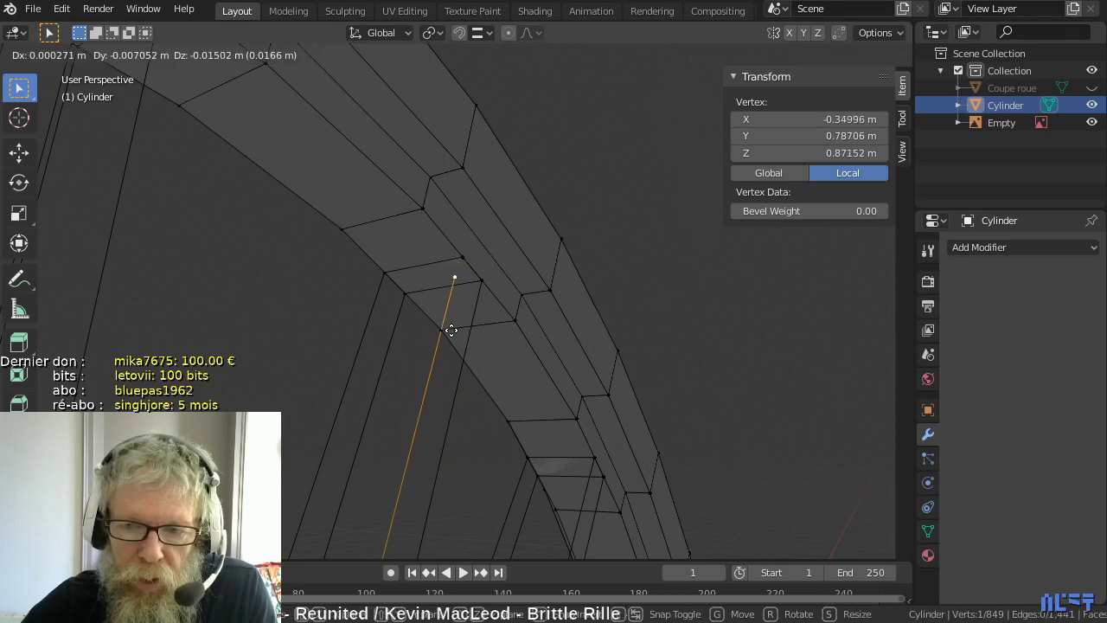
left_click(449, 325)
- Merge the slid vertex with its neighbour, leaving 848 vertices, and turn X-ray back on
left_click(462, 258, "shift")
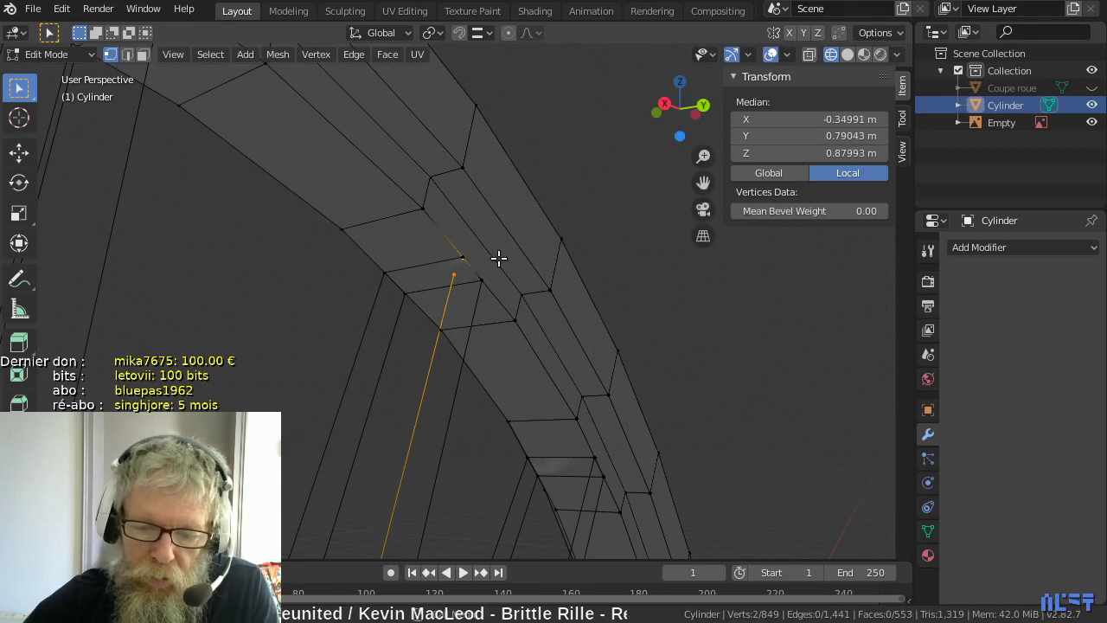
key("alt+l")
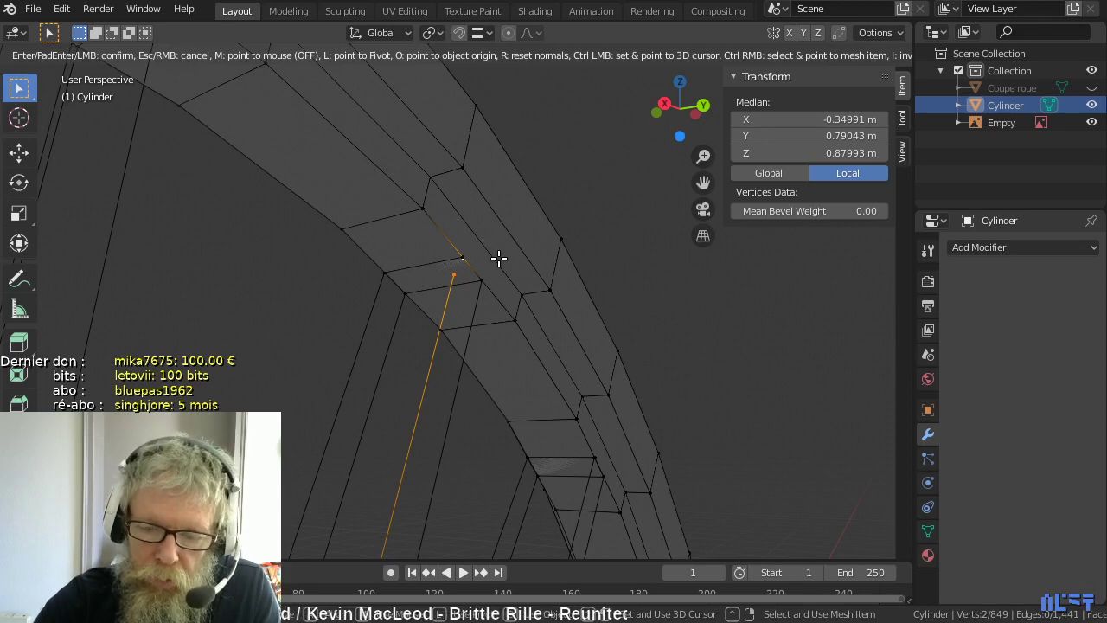
key("m")
left_click(498, 258)
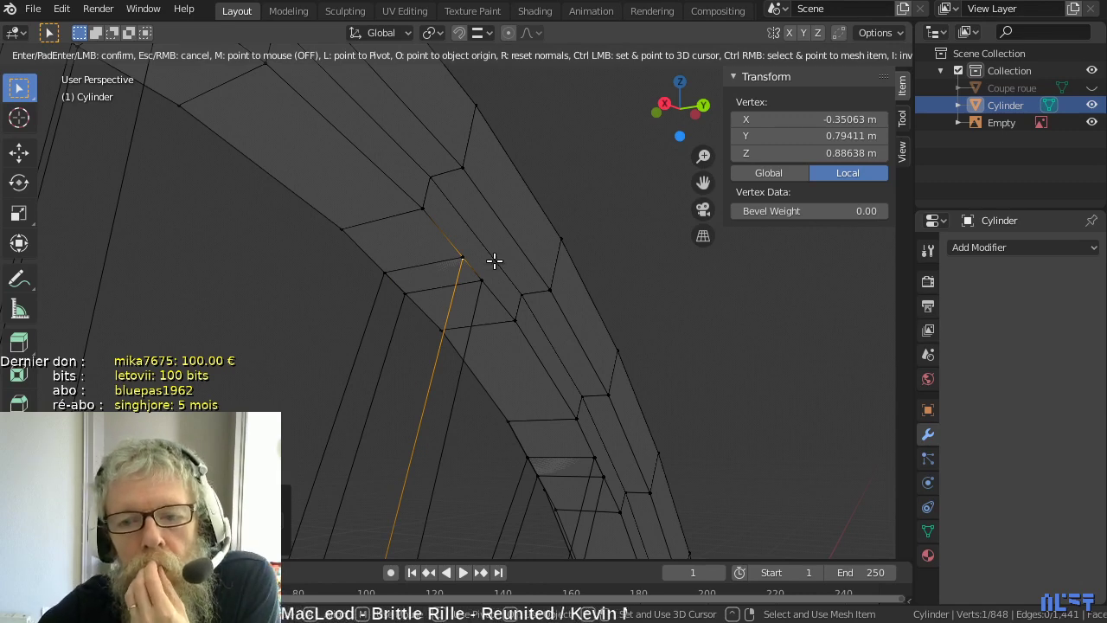
key("Escape")
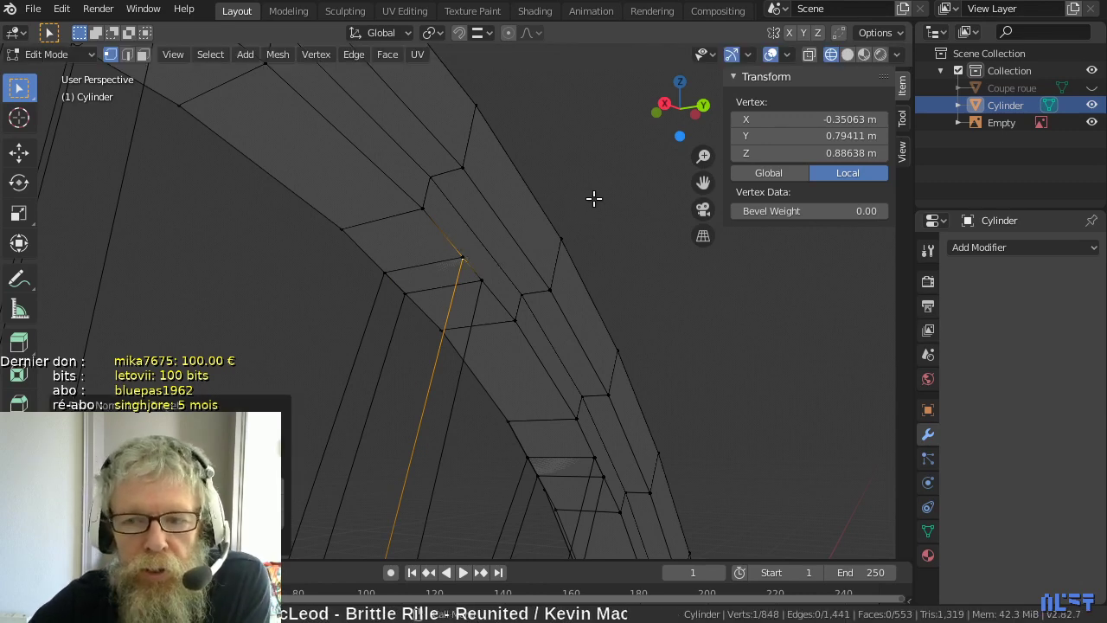
left_click(808, 53)
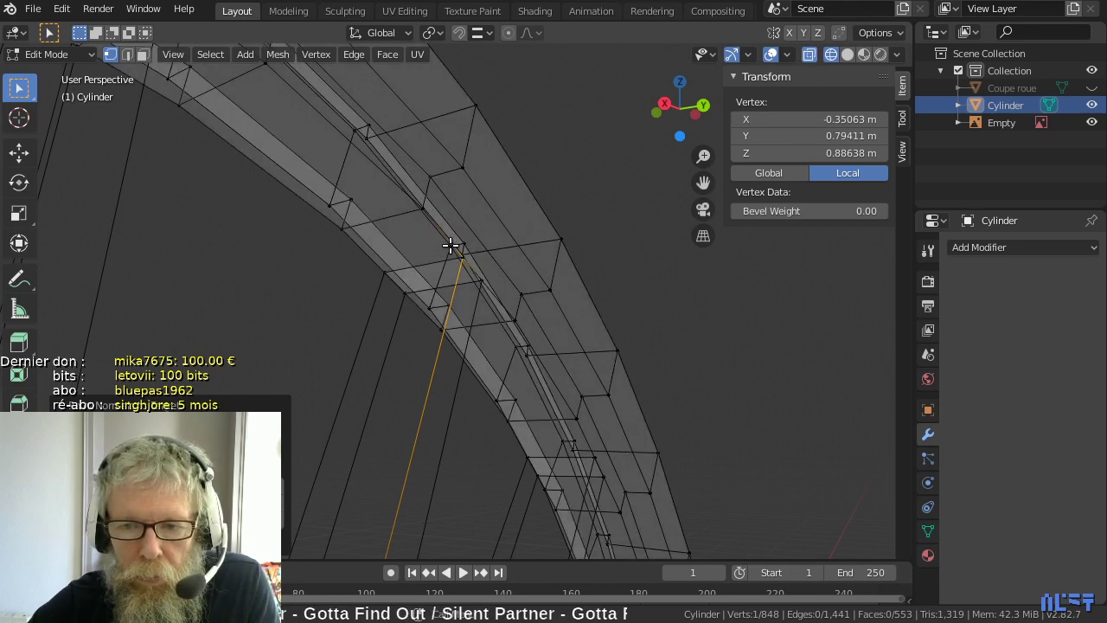
scroll(450, 245, "up", 3)
- Merge the duplicate junction vertices by distance, bringing the wheel to 846 vertices
middle_click_drag(458, 230, 423, 243)
left_click(372, 248, "shift")
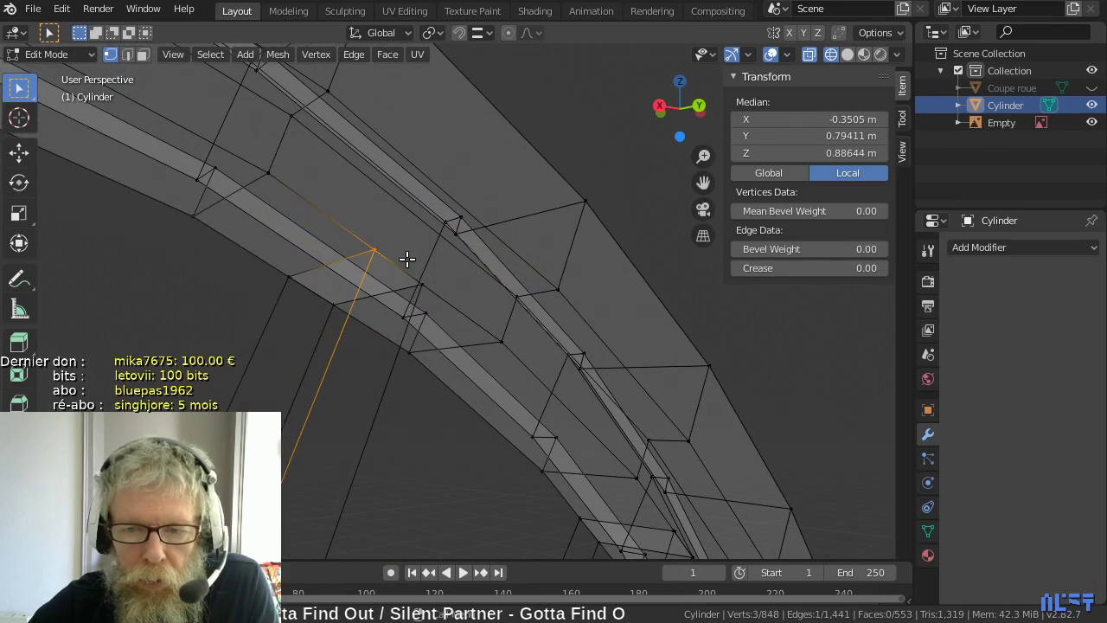
key("m")
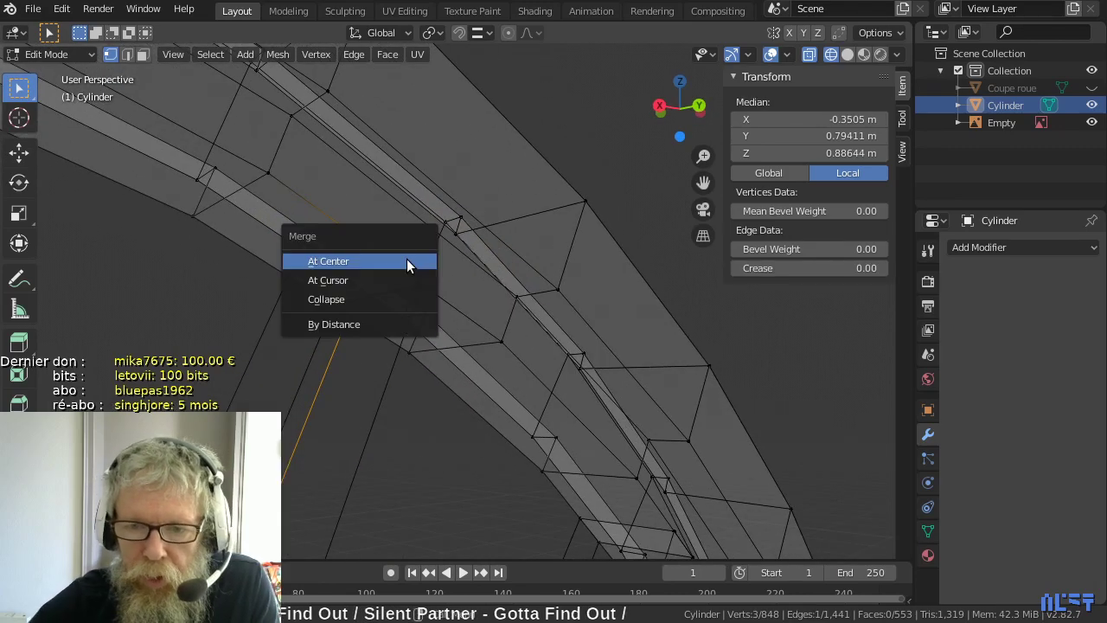
left_click(370, 327)
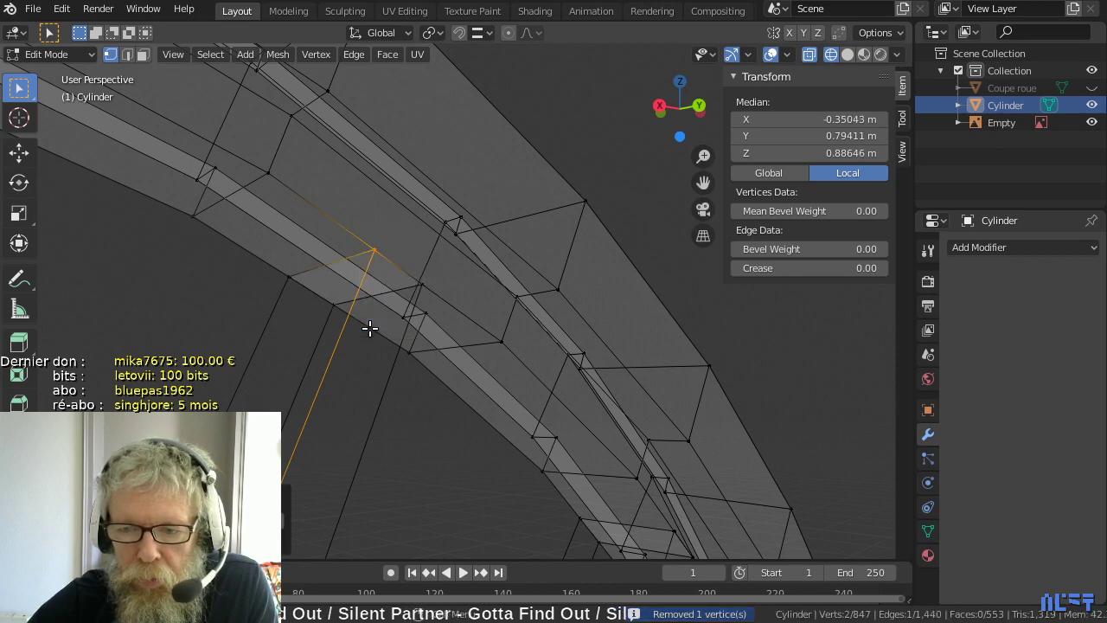
left_click(290, 280, "shift")
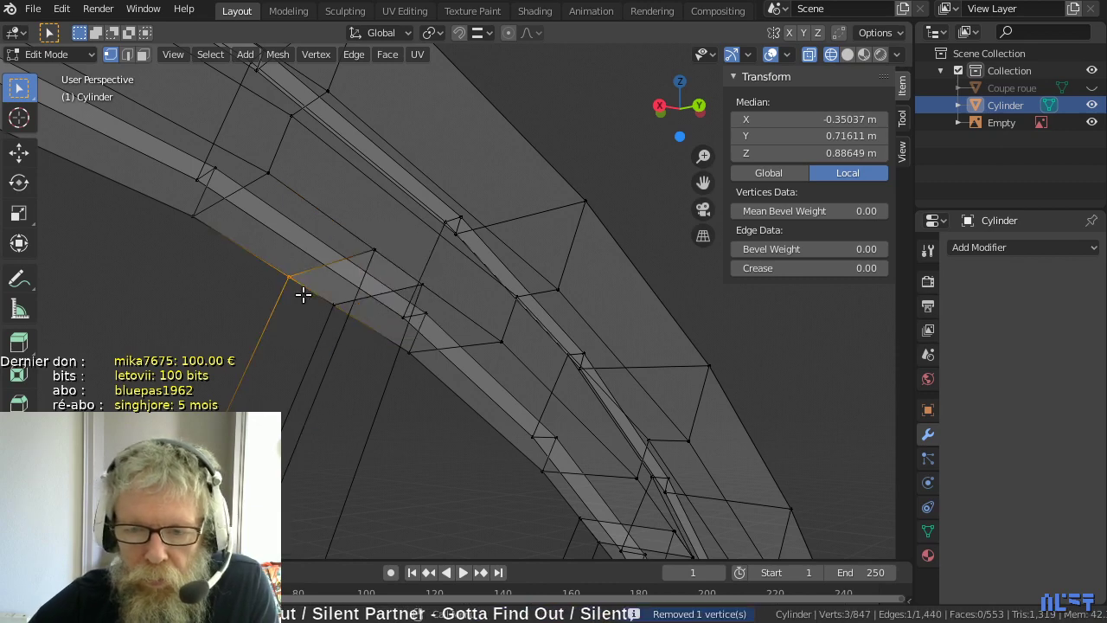
key("m")
left_click(303, 294)
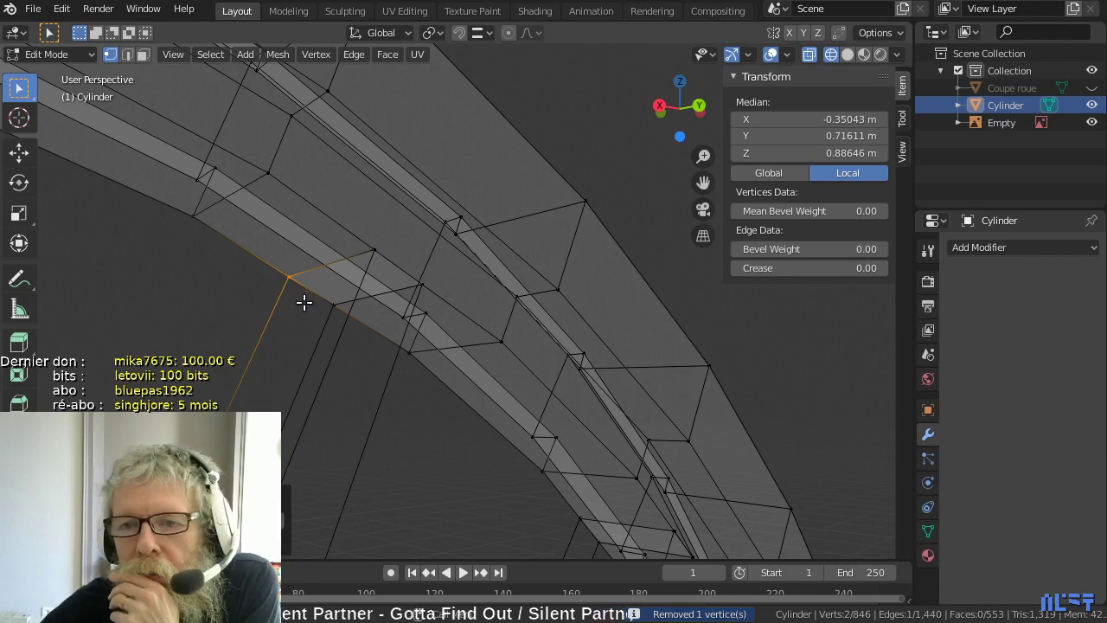
scroll(304, 302, "down", 1)
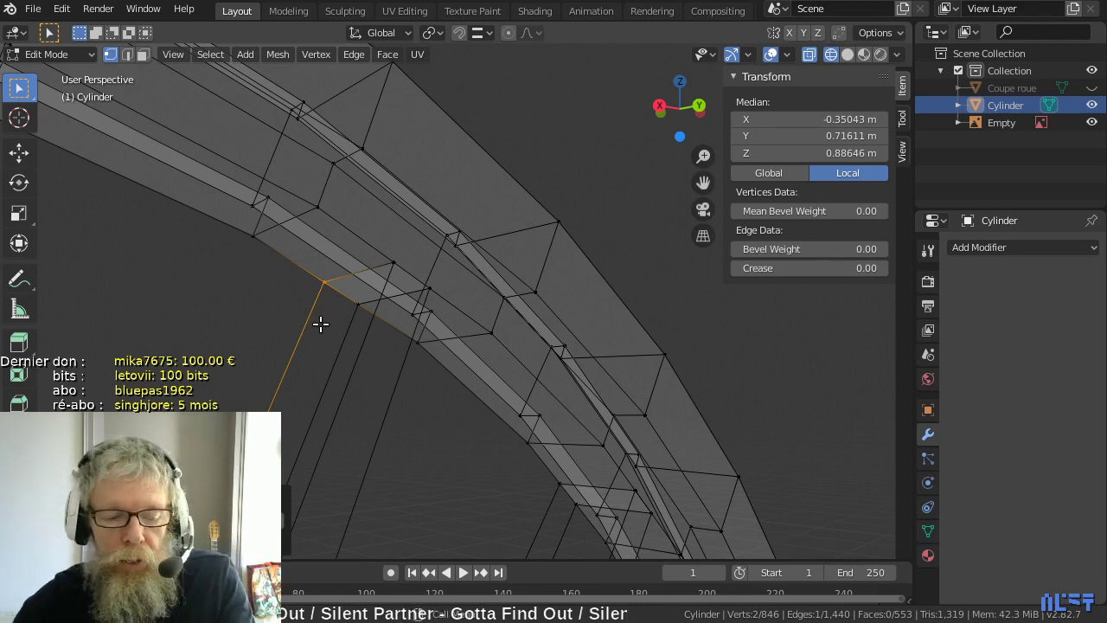
key("F3")
key("Escape")
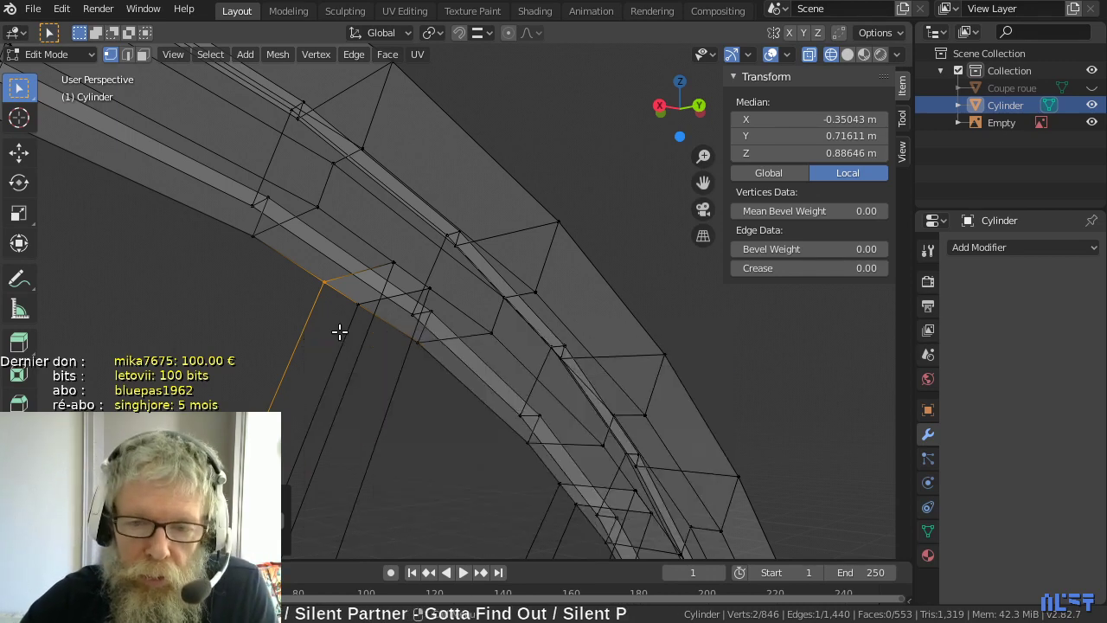
scroll(340, 332, "up", 3)
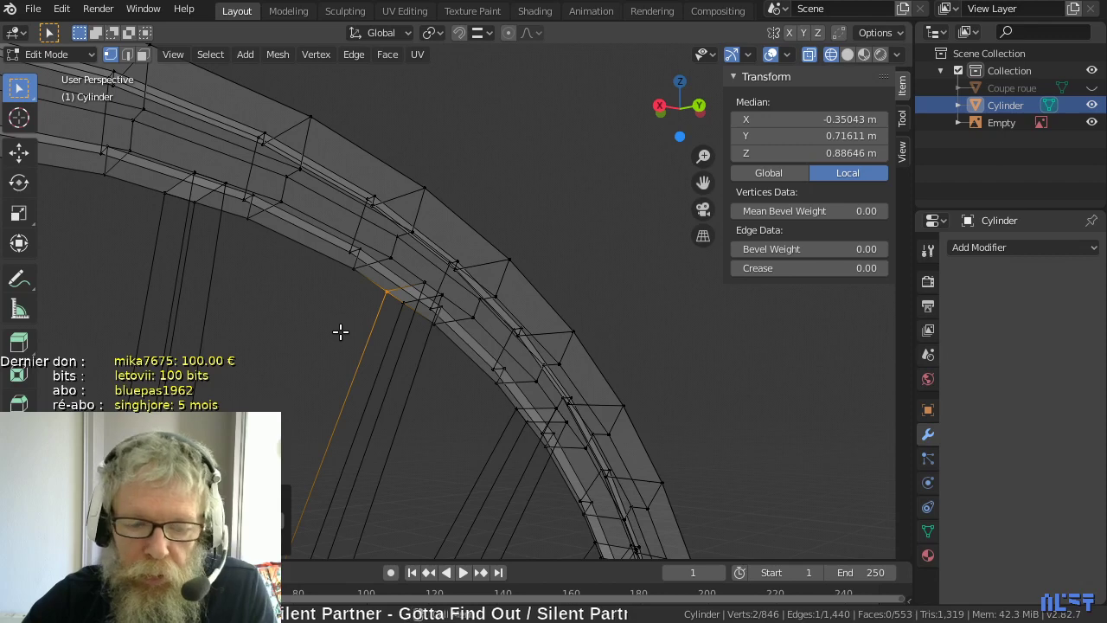
- Fill a face between the spoke's two long edges
key("2")
left_click(364, 351)
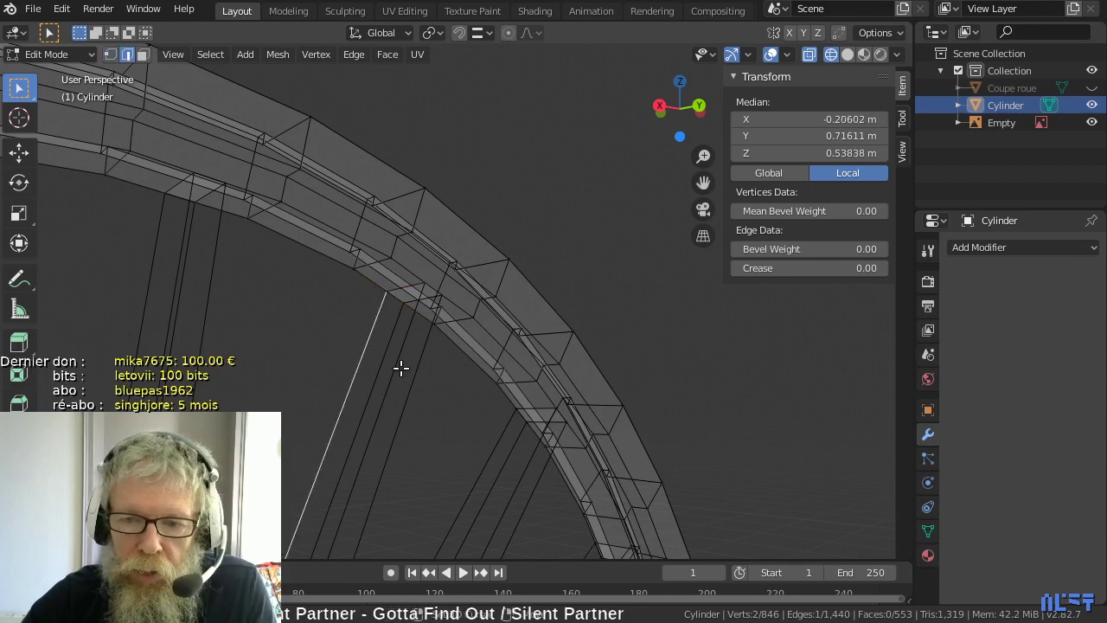
left_click(398, 367, "shift")
key("f")
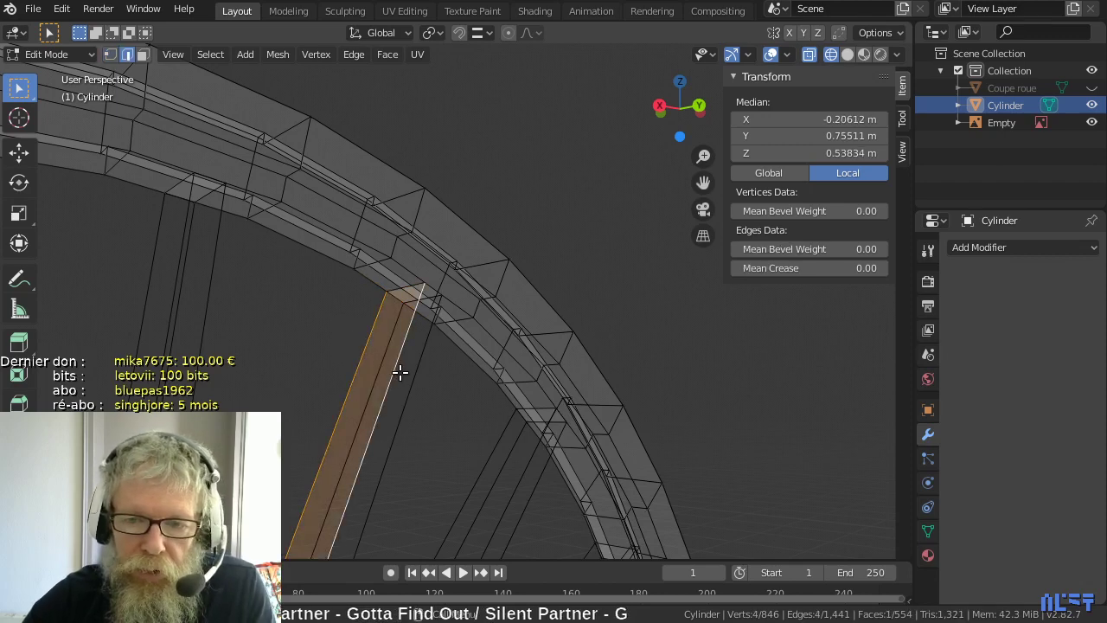
- With X-ray off, delete only the two faces at the spoke–rim junction
left_click(808, 54)
middle_click_drag(444, 337, 412, 345)
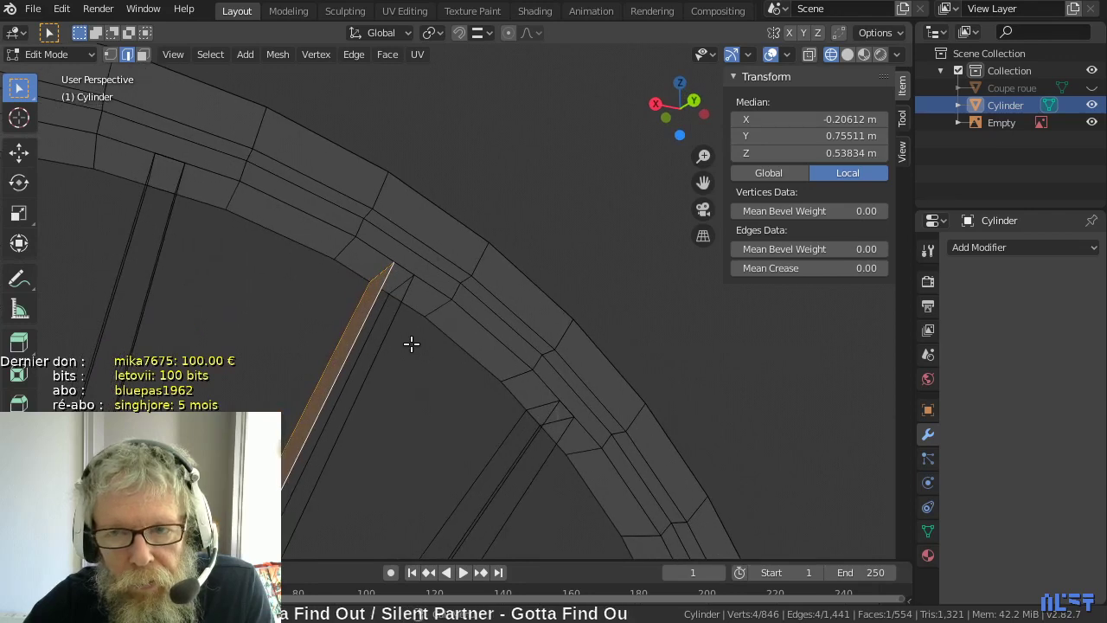
middle_click_drag(412, 345, 371, 343)
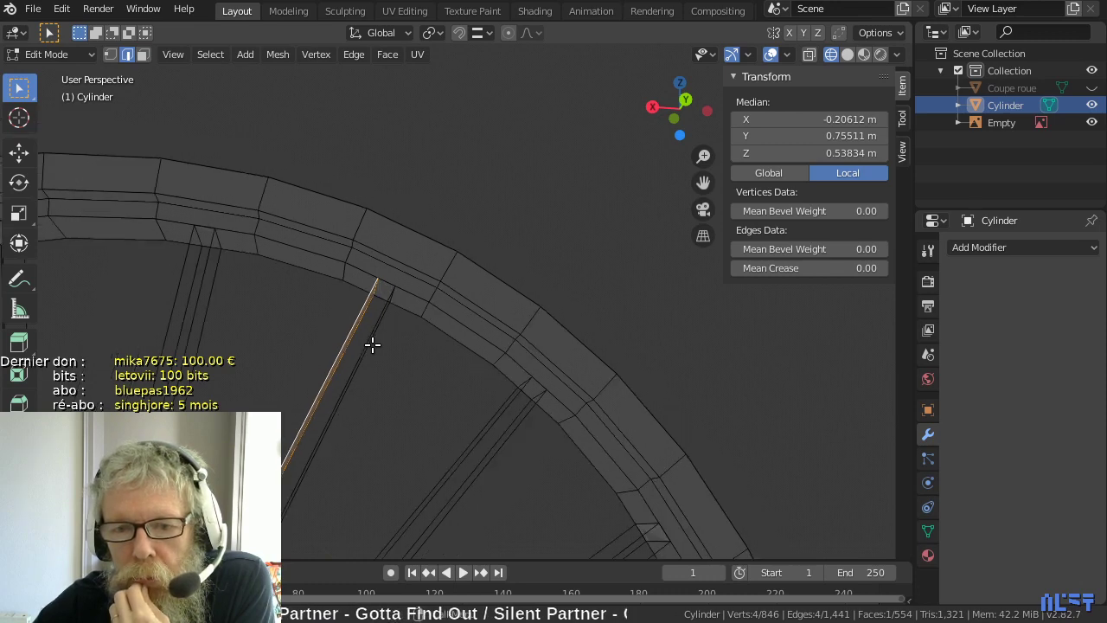
middle_click_drag(376, 343, 423, 355)
scroll(366, 338, "up", 2)
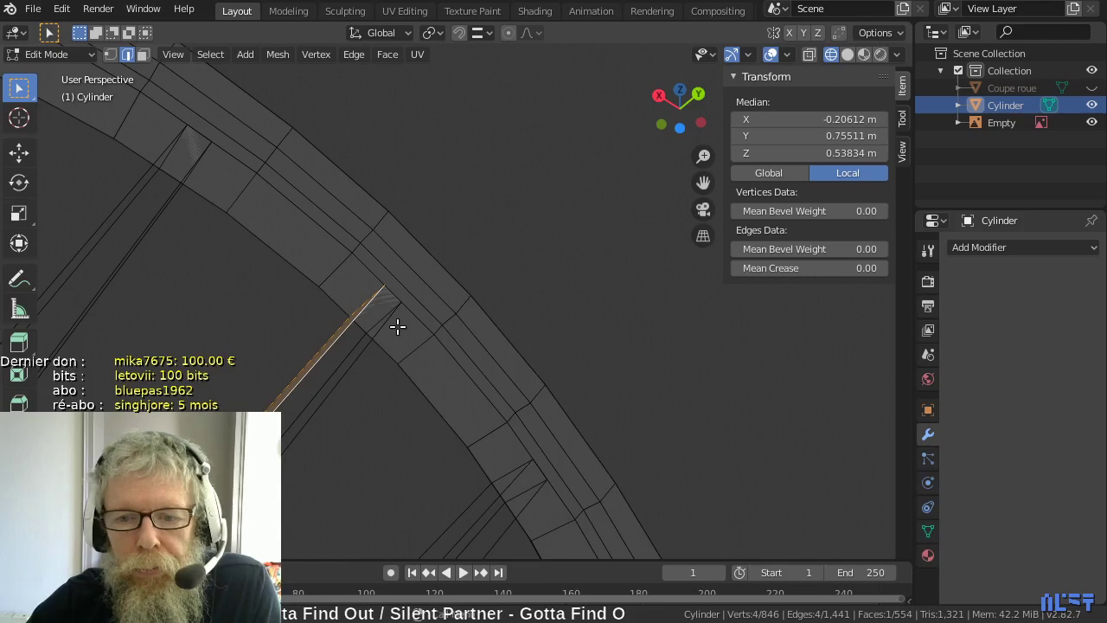
key("3")
left_click(399, 332)
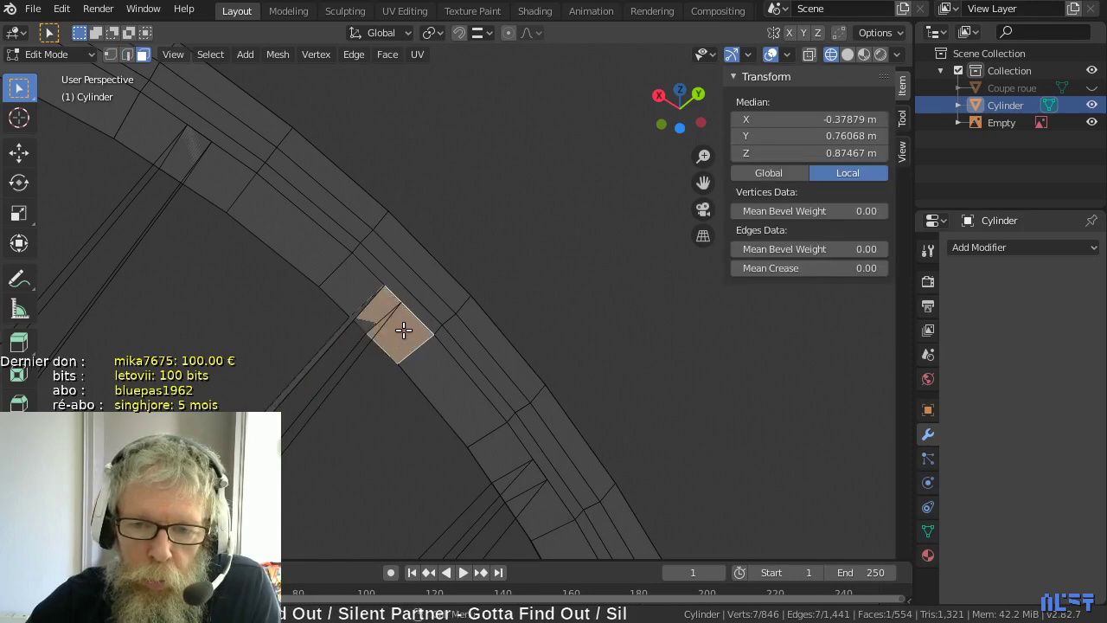
left_click(353, 288)
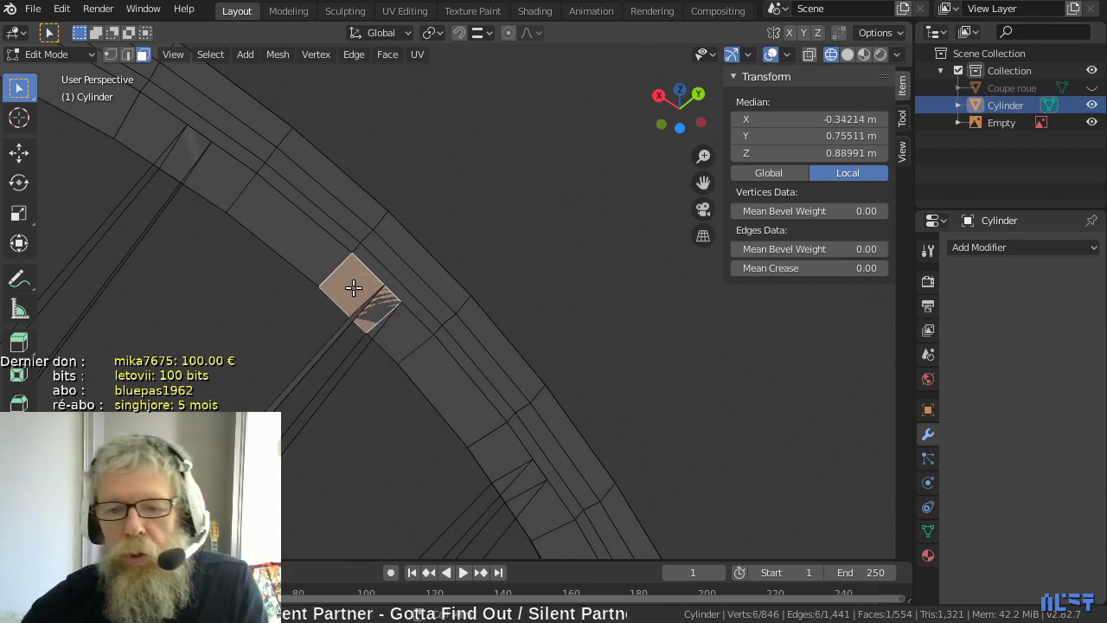
left_click(405, 334, "shift")
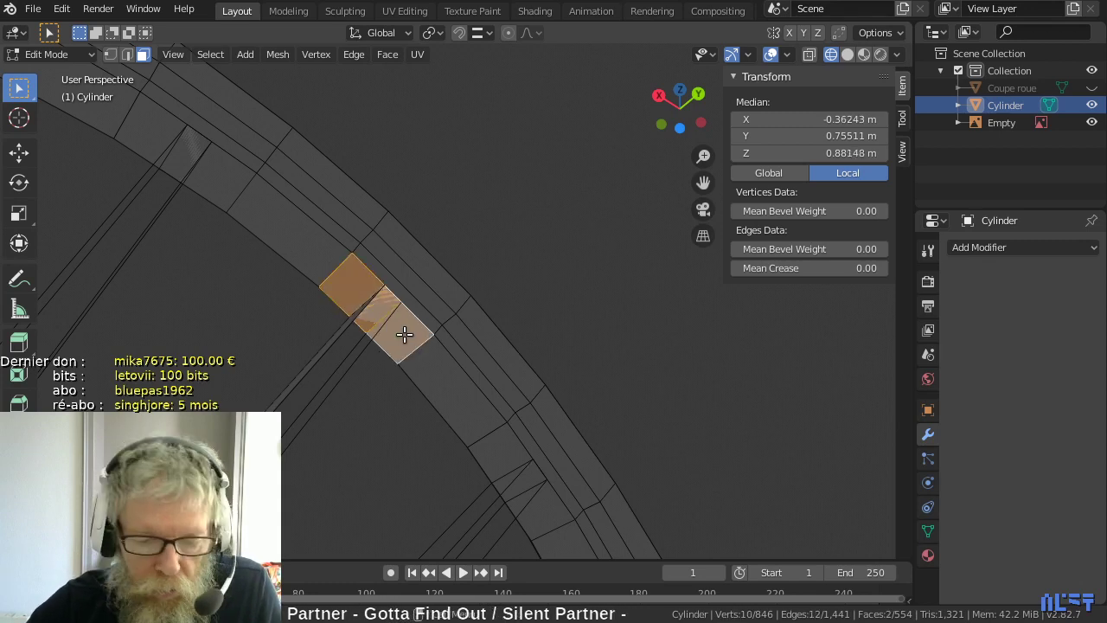
key("x")
left_click(411, 407)
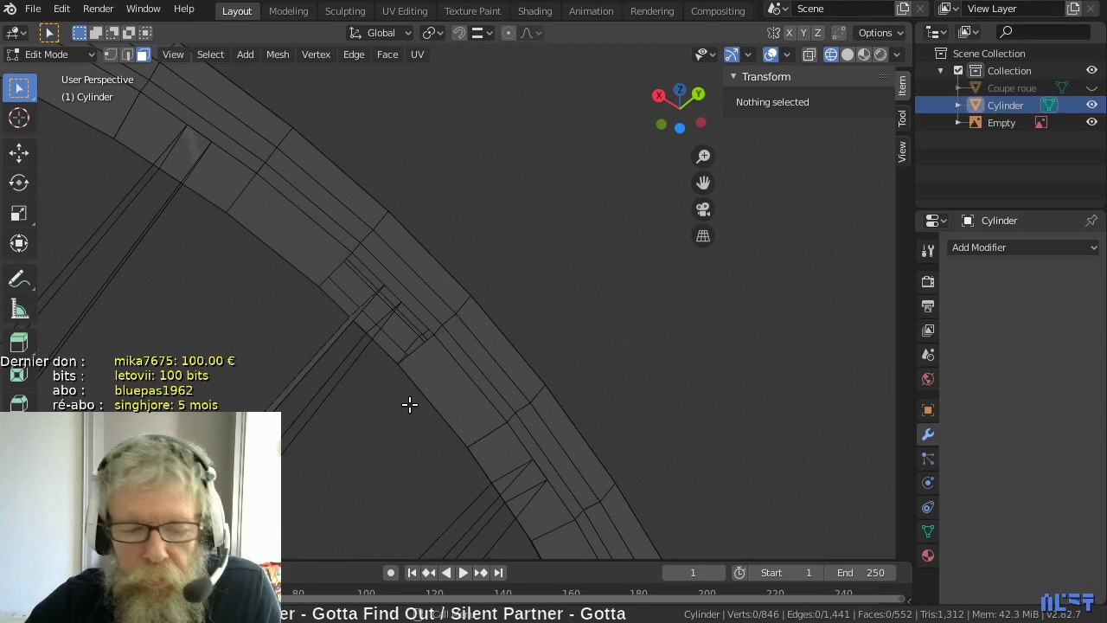
- Fill one new face across the junction gap, undoing a misplaced second fill
key("2")
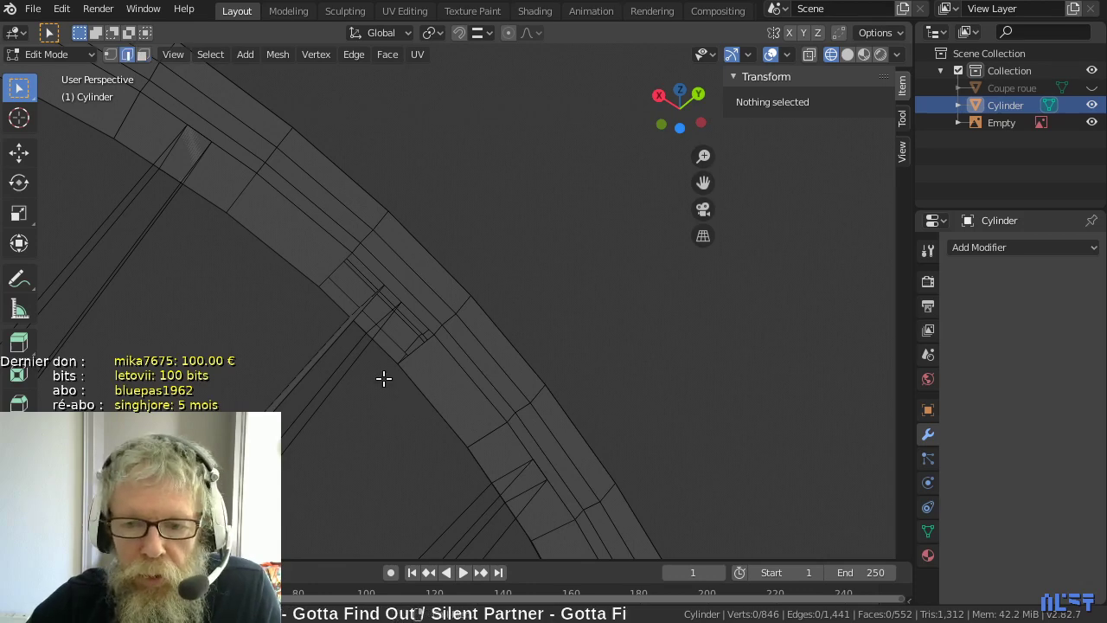
left_click(339, 307)
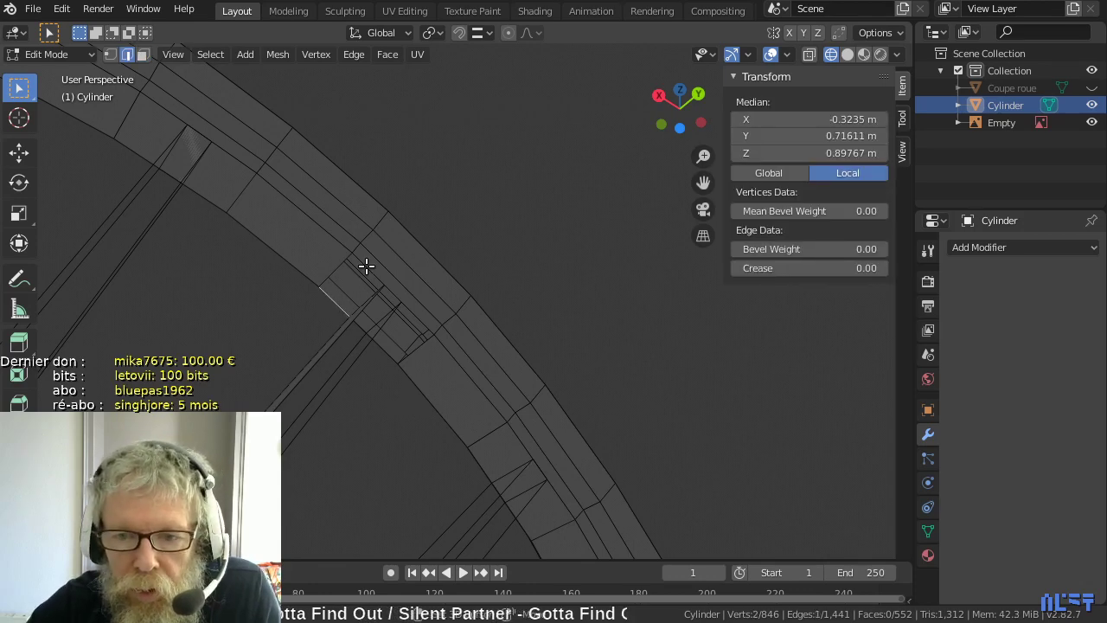
left_click(366, 273, "shift")
middle_click_drag(366, 274, 383, 314)
key("f")
middle_click_drag(430, 355, 383, 309)
left_click(381, 317)
left_click(413, 285, "shift")
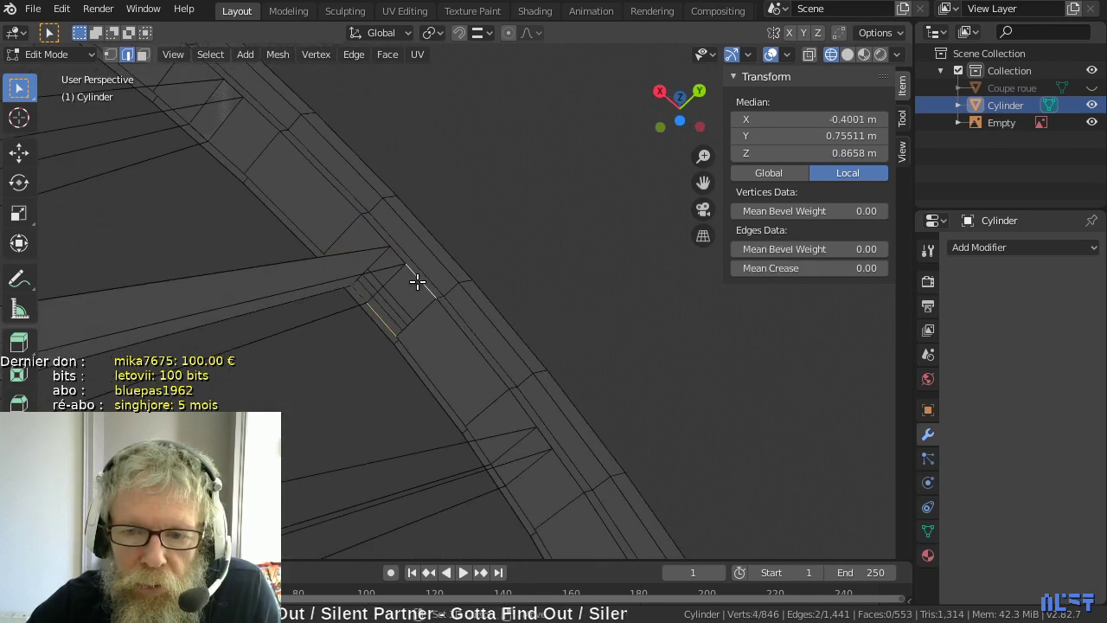
key("f")
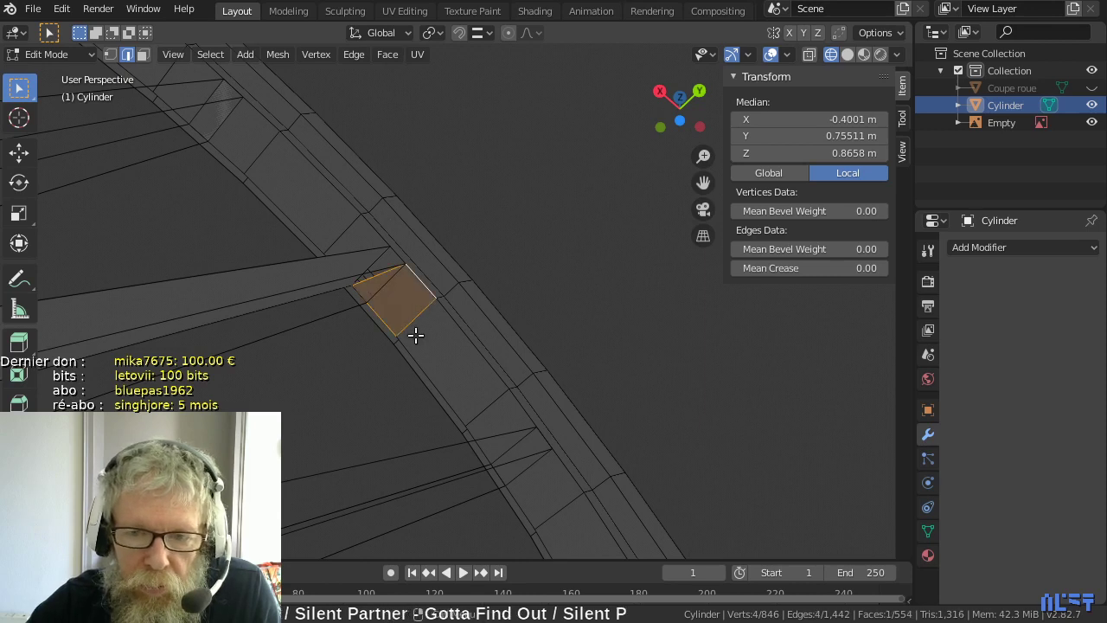
middle_click_drag(415, 336, 404, 321)
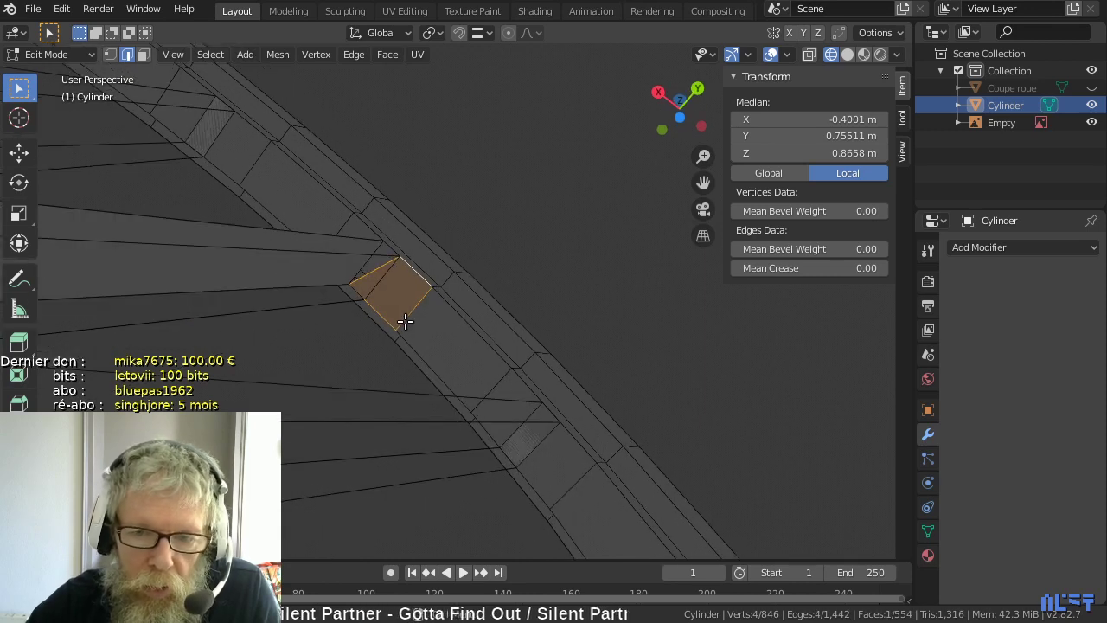
key("ctrl+z")
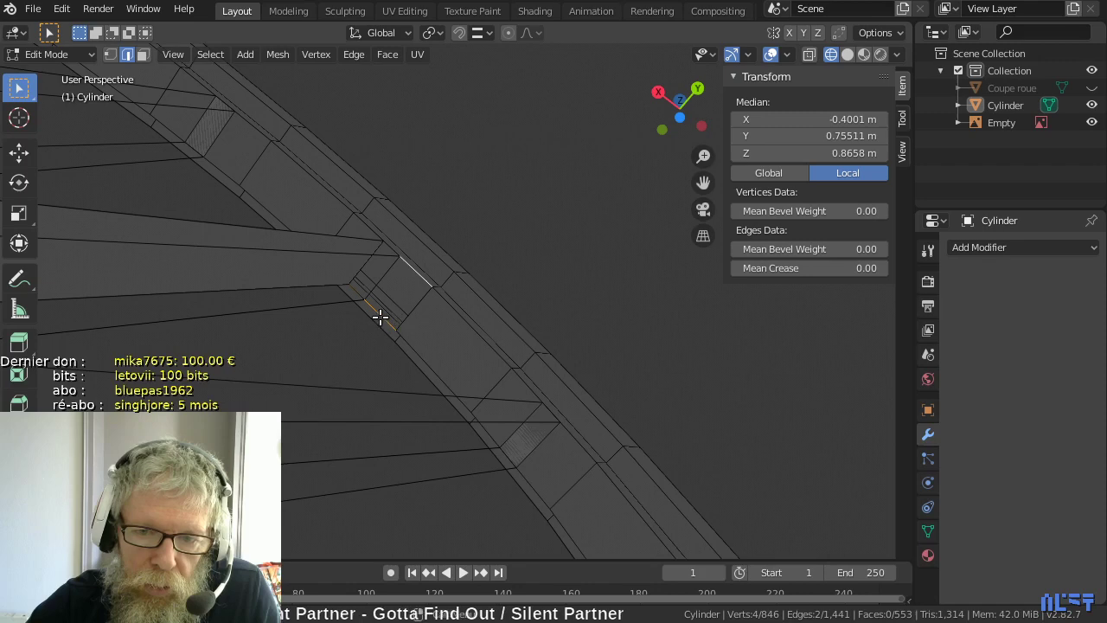
- Inspect the patched junction, then return to vertex mode in front view over the photo
left_click(383, 321)
middle_click_drag(358, 324, 491, 350)
scroll(585, 381, "up", 2)
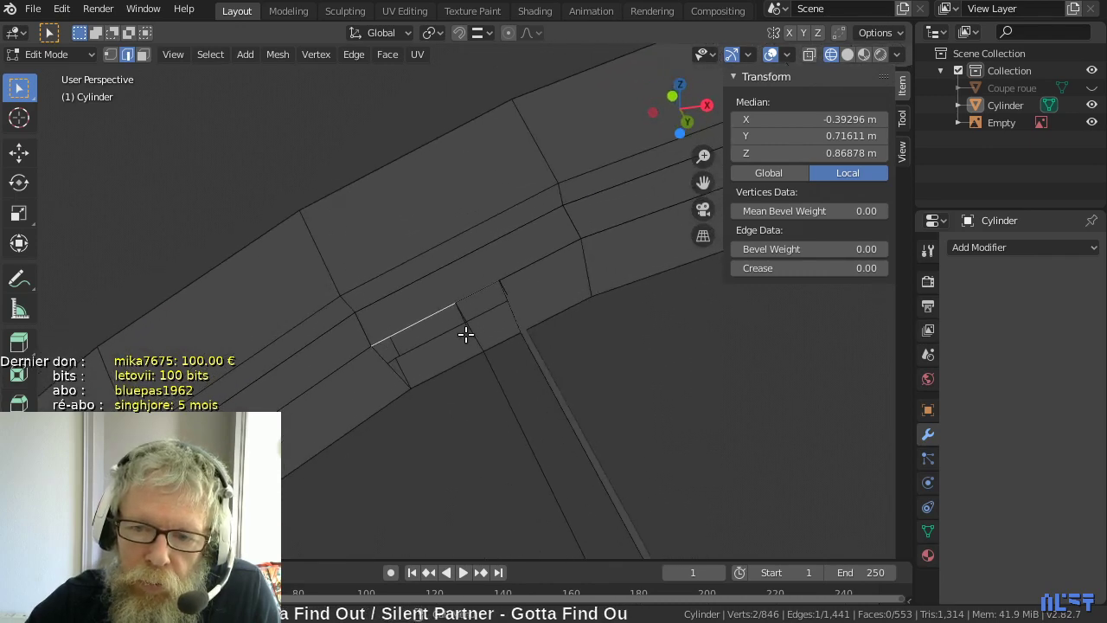
scroll(466, 333, "down", 1)
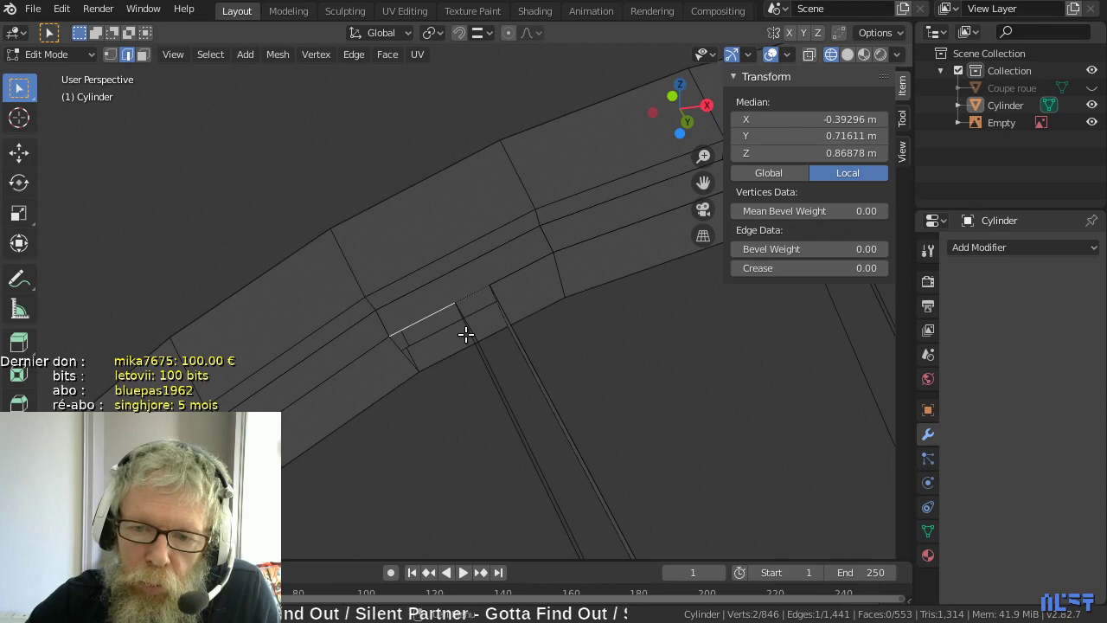
middle_click_drag(465, 334, 531, 310)
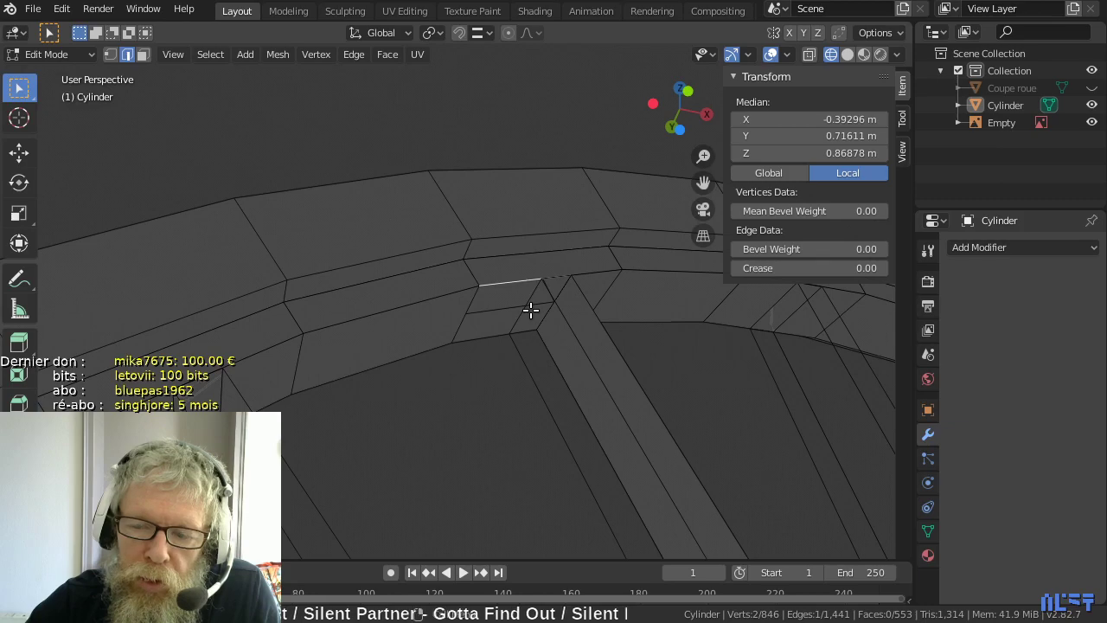
key("1")
scroll(531, 310, "down", 3)
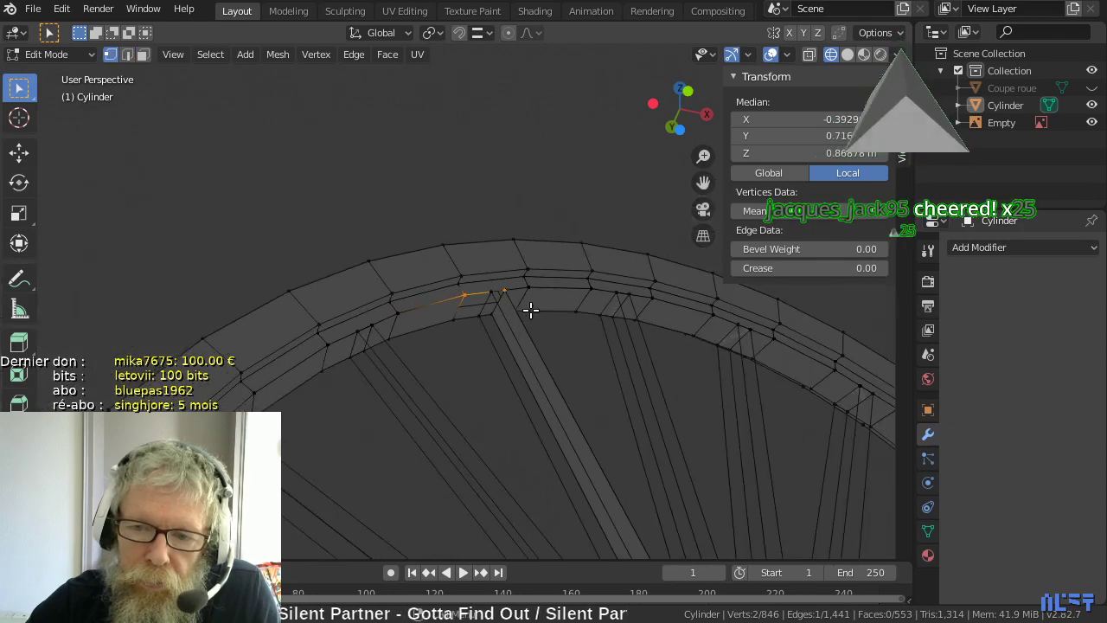
key("KP_1")
- Zoom out, select the whole 846-vertex wheel in vertex mode, and show the Vertex menu
scroll(543, 305, "down", 4)
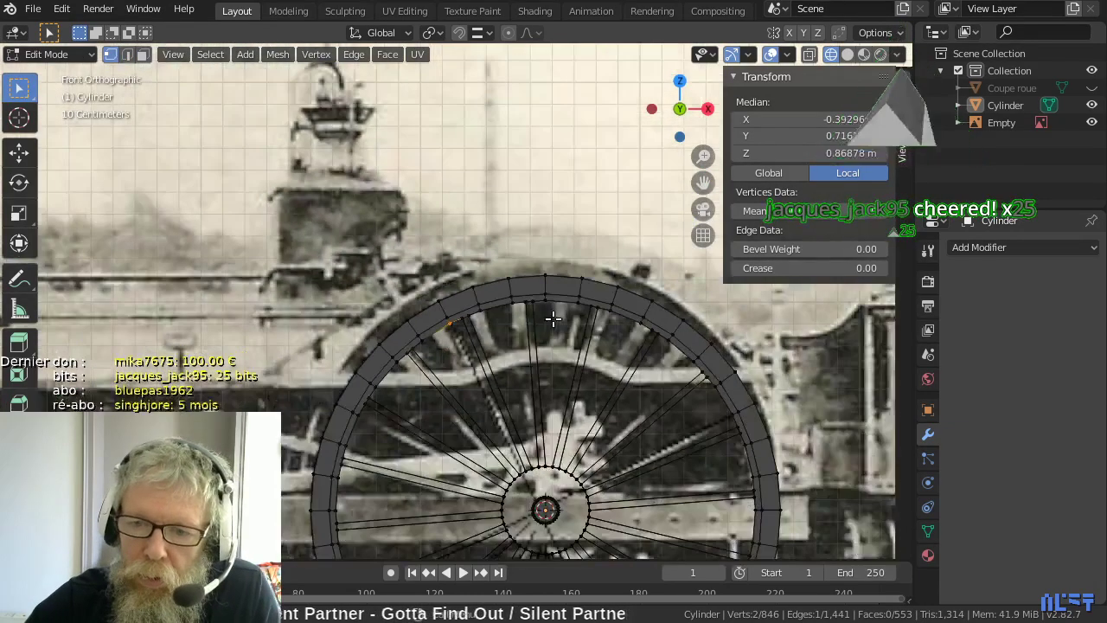
scroll(556, 324, "down", 1)
key("a")
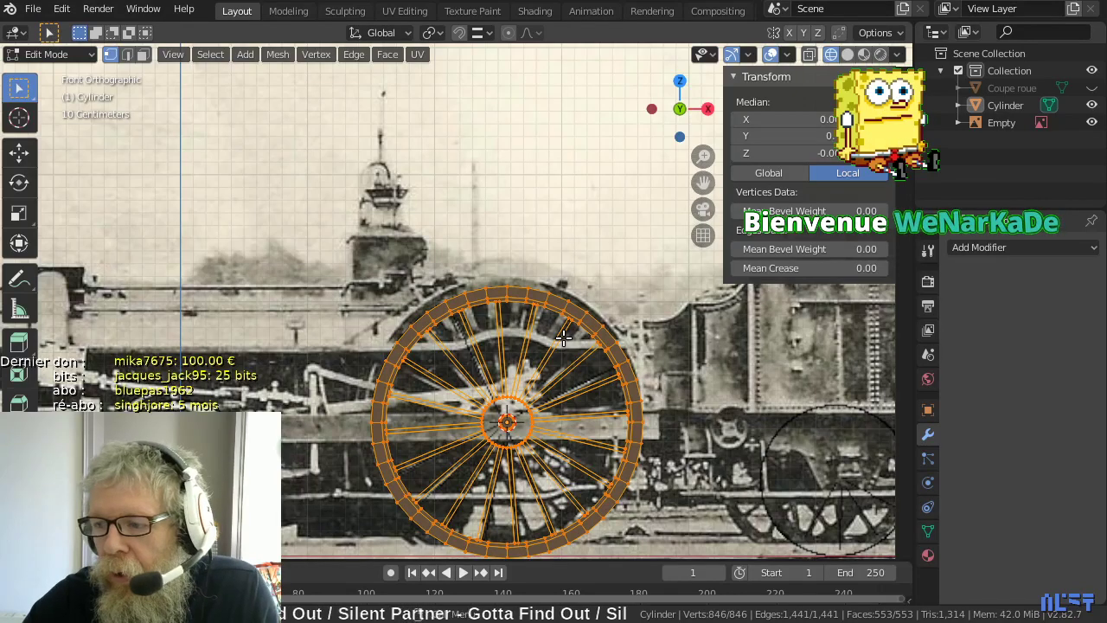
left_click(110, 56)
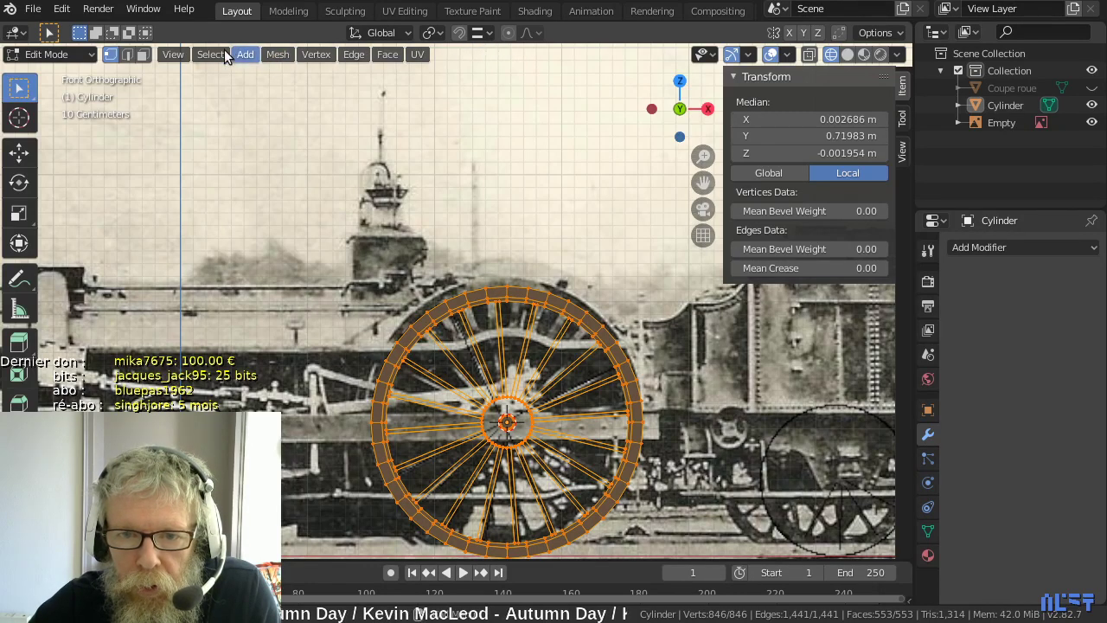
left_click(311, 54)
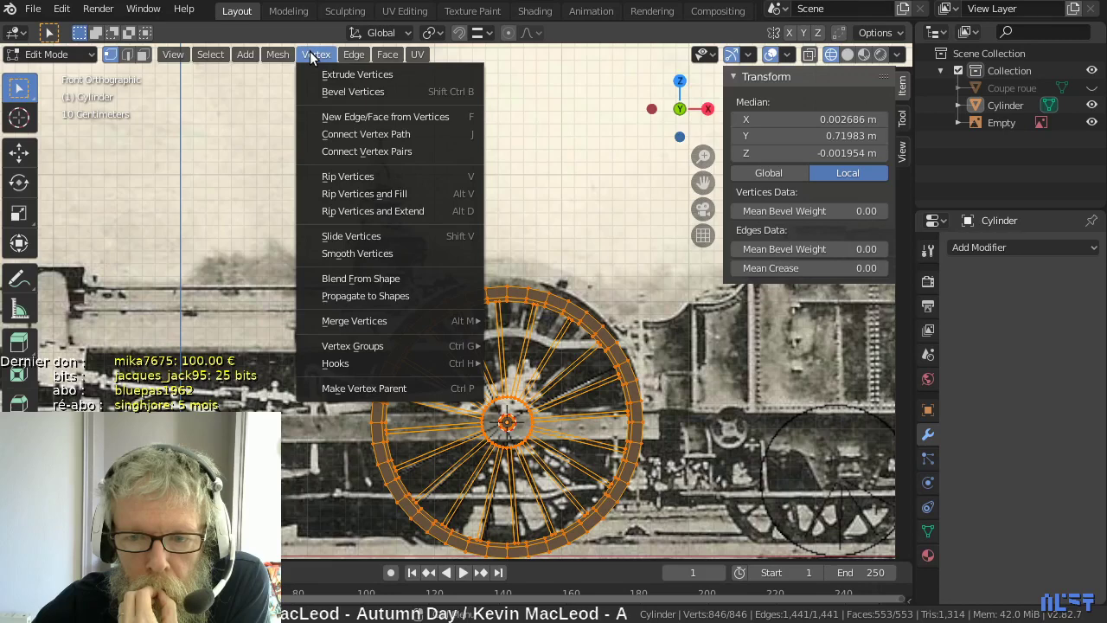
- Dismiss the Vertex menu unapplied, try circle select, and set the active tool to Select Box
mouse_move(368, 325)
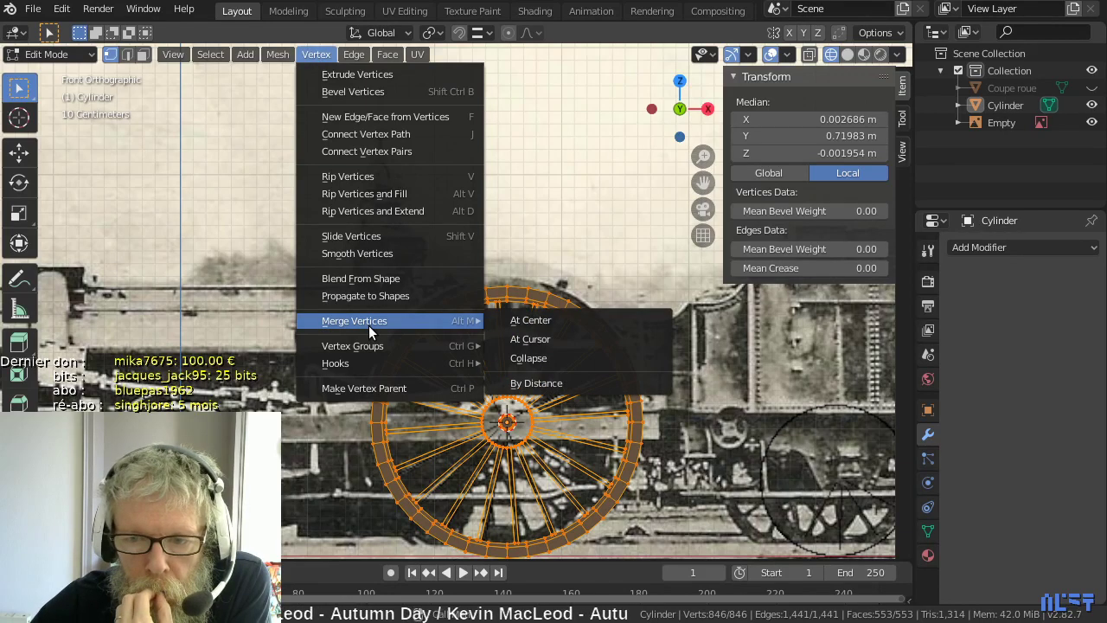
mouse_move(374, 350)
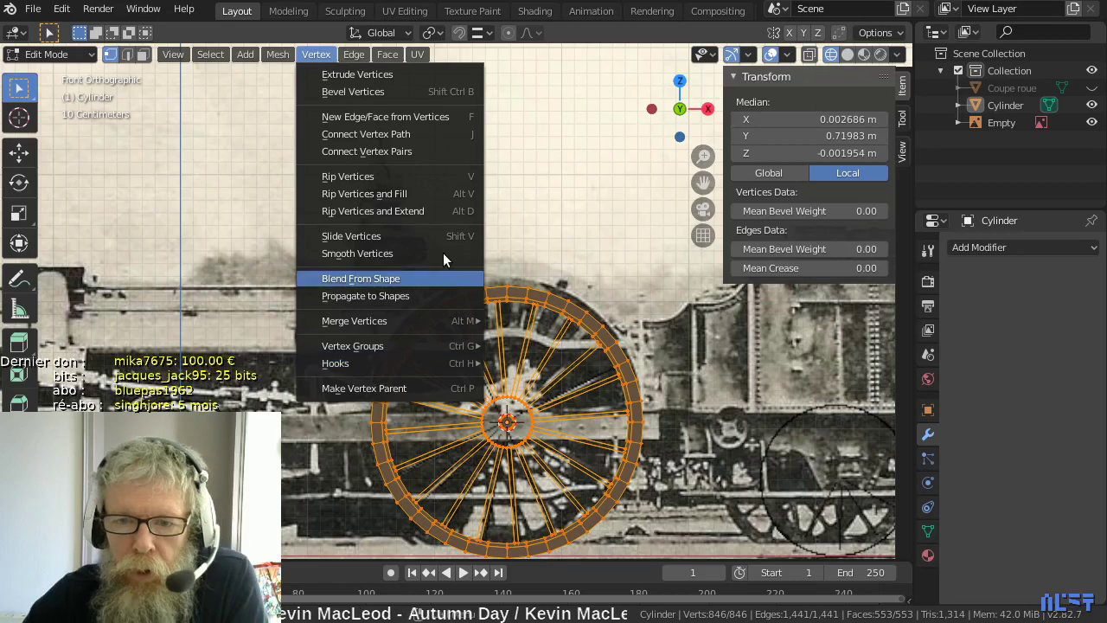
left_click(324, 54)
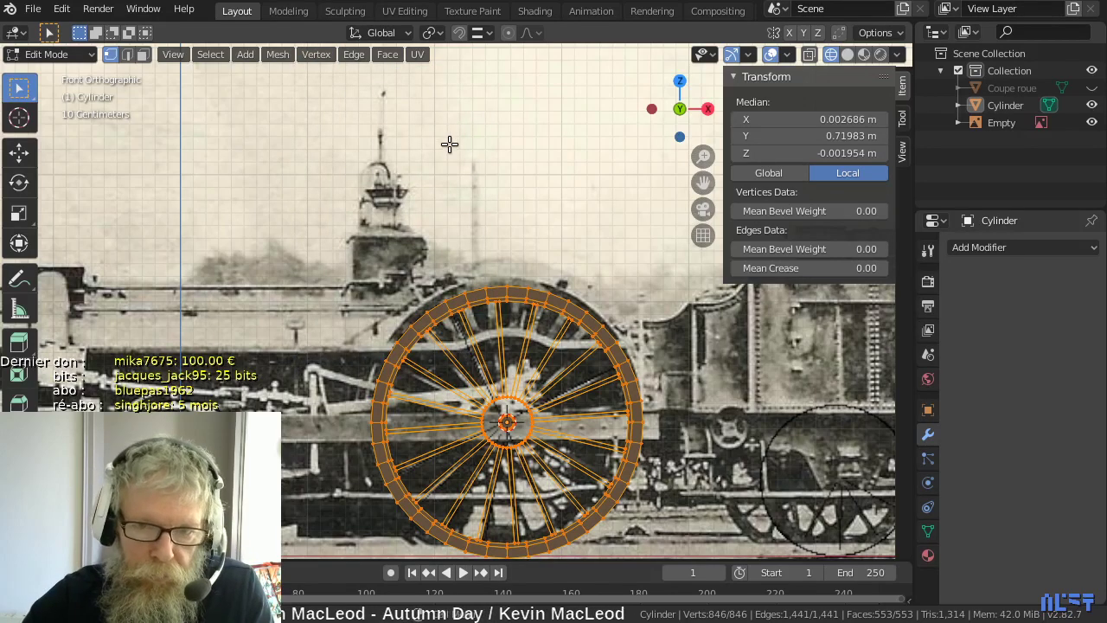
key("c")
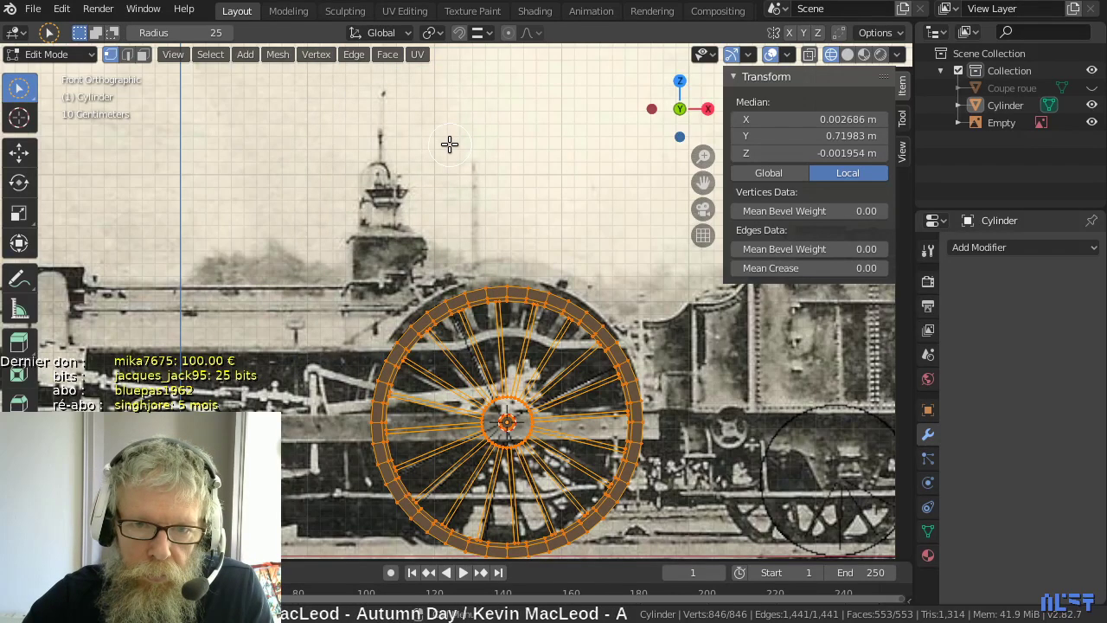
key("Escape")
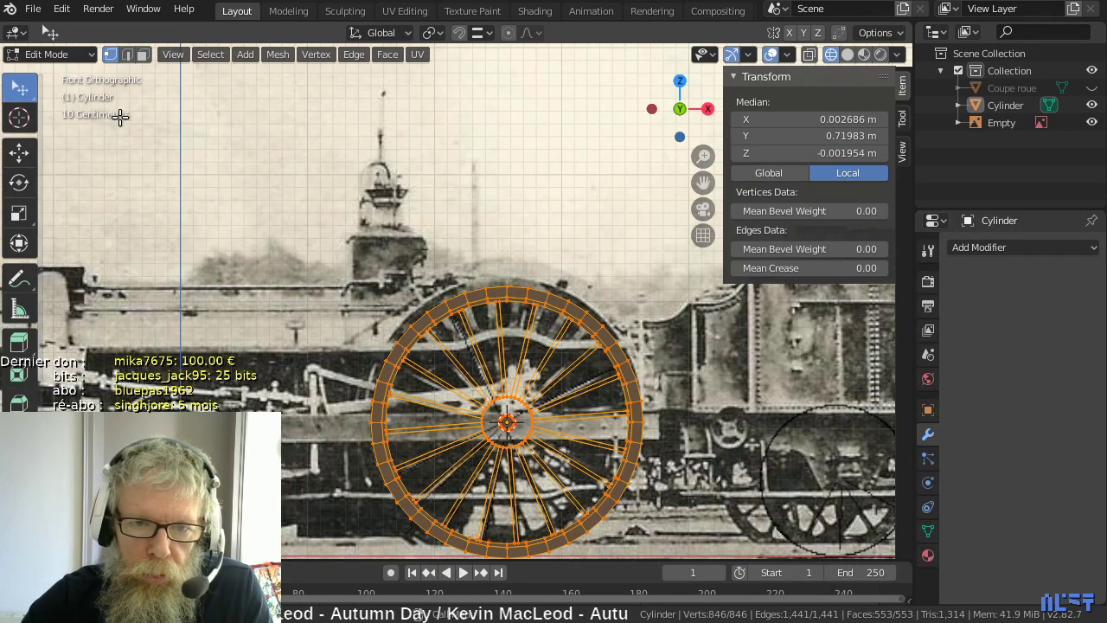
key("w")
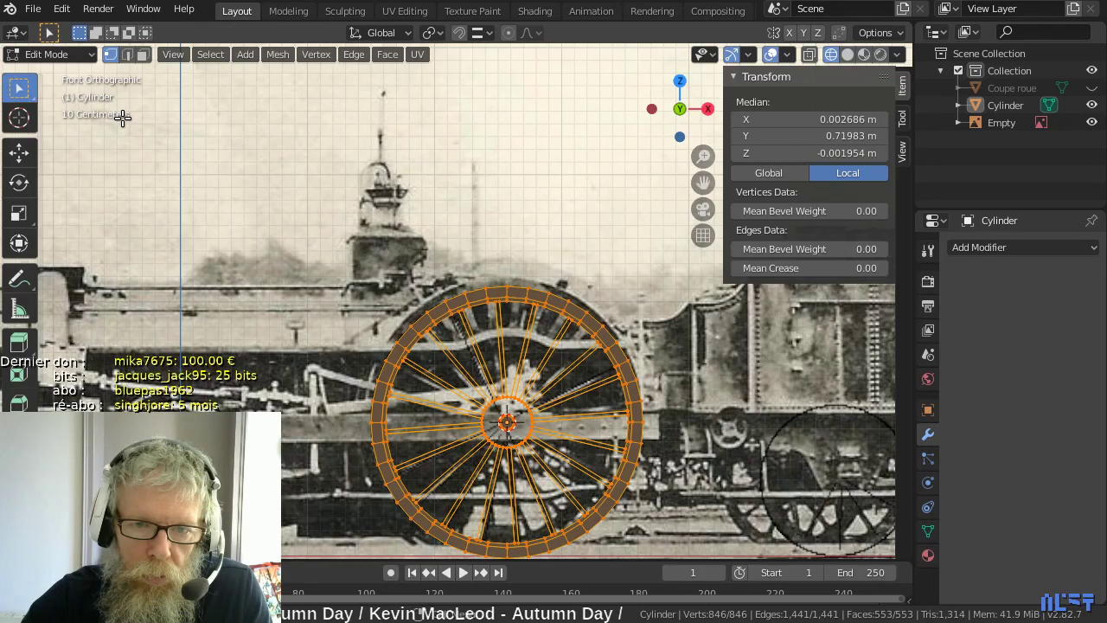
- Browse the View, Select and Mesh menus without changing the wheel mesh
left_click(172, 54)
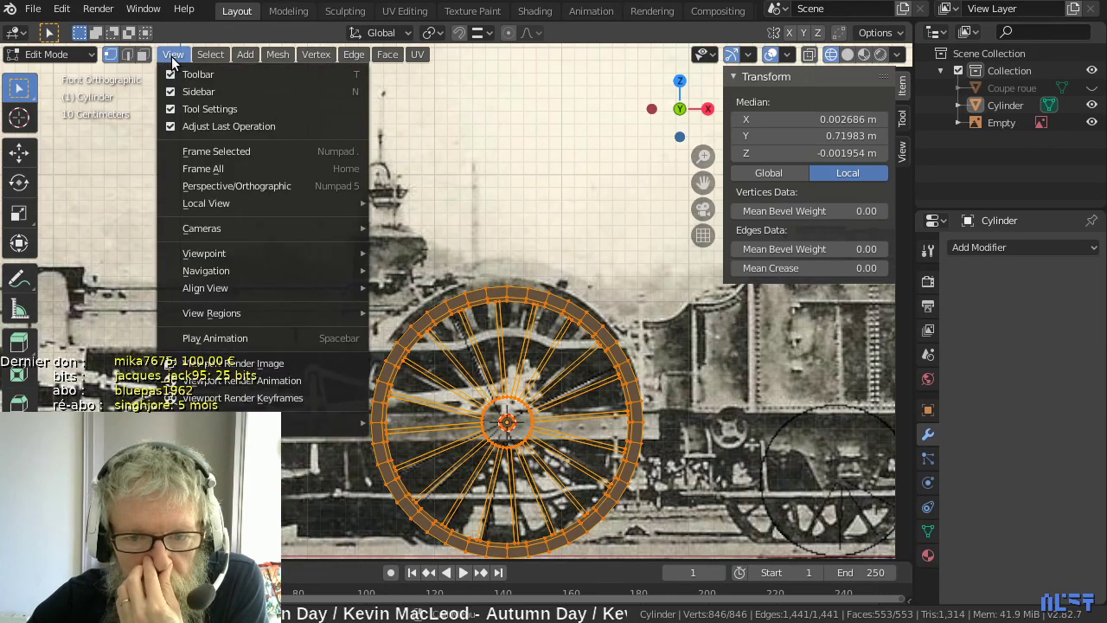
mouse_move(211, 56)
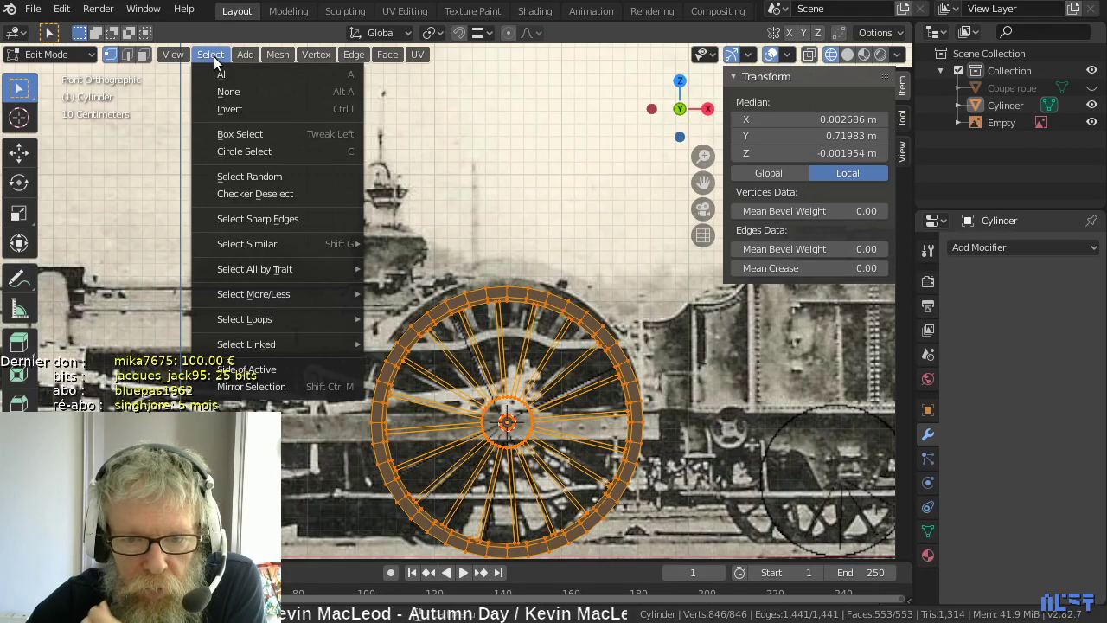
mouse_move(275, 57)
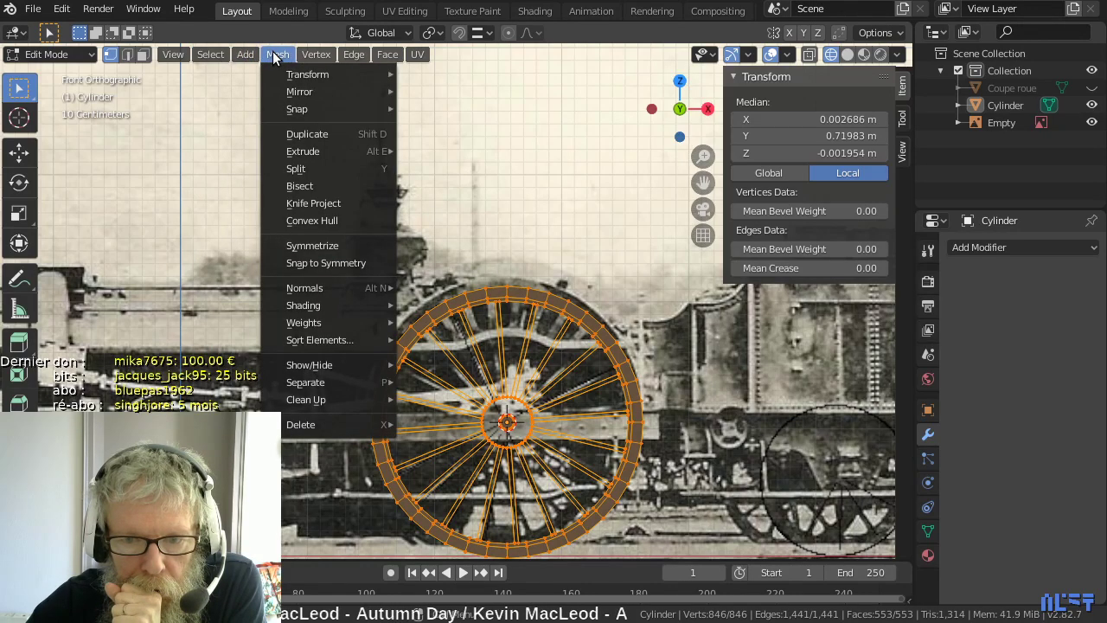
mouse_move(327, 432)
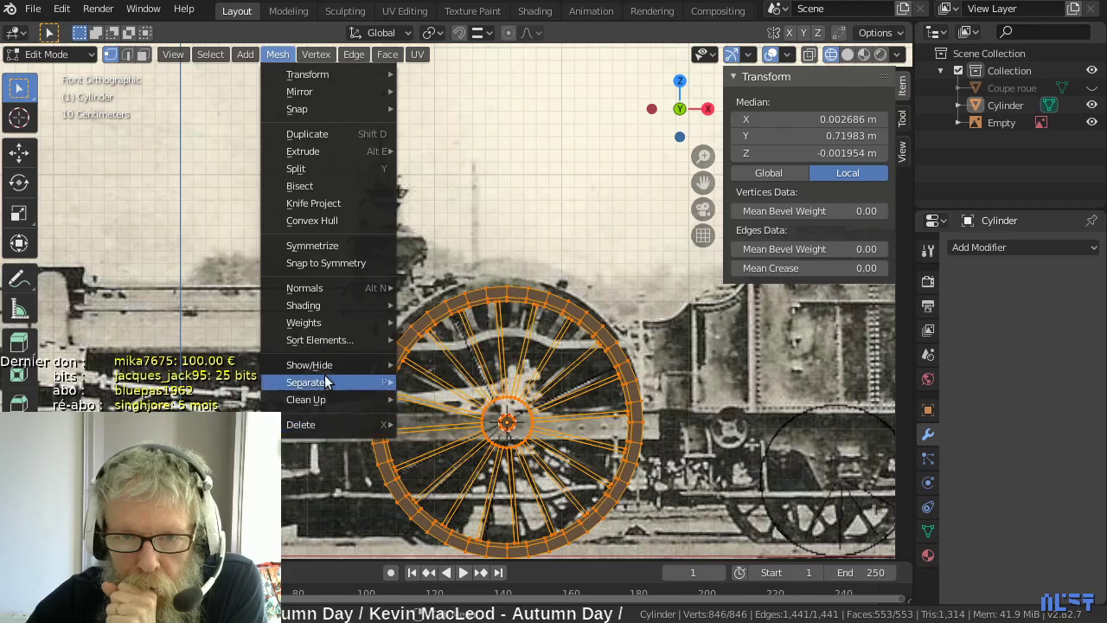
mouse_move(329, 412)
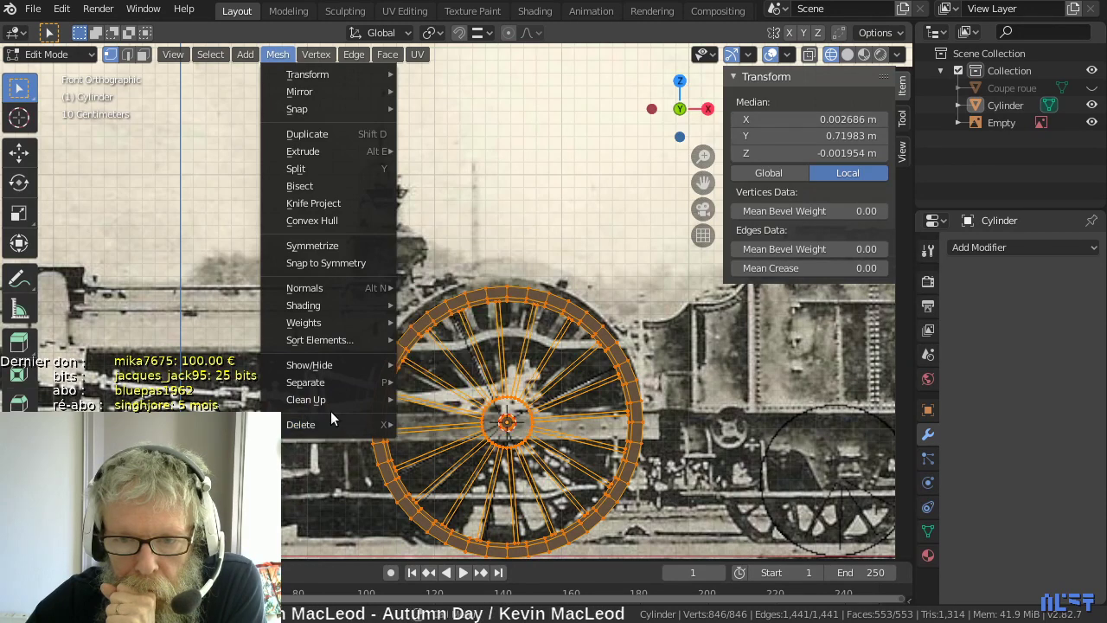
left_click(33, 8)
mouse_move(65, 12)
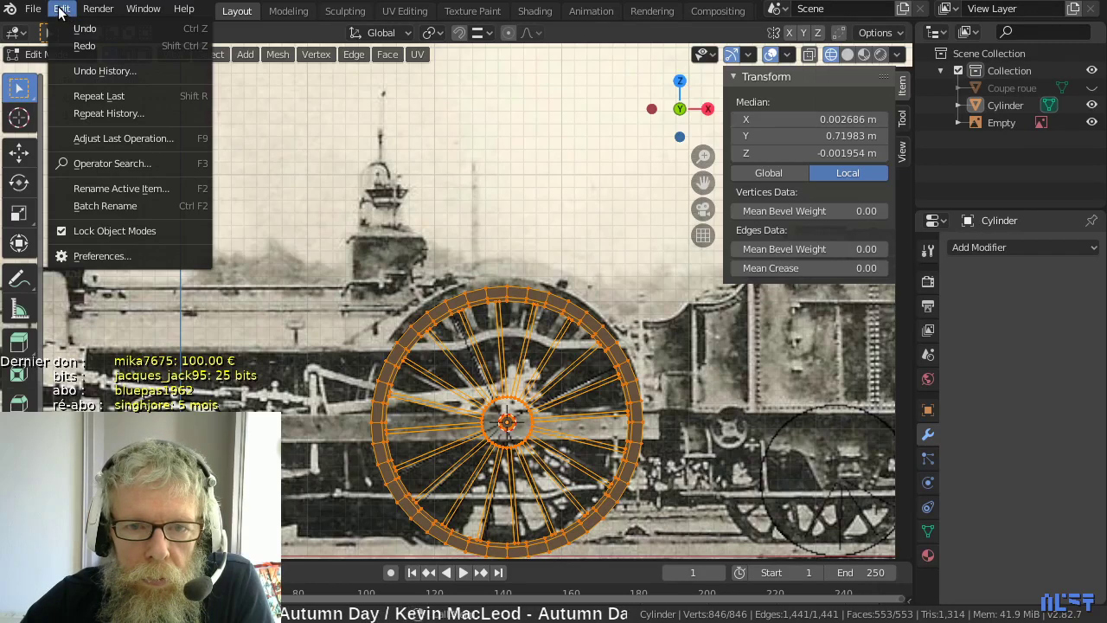
mouse_move(40, 12)
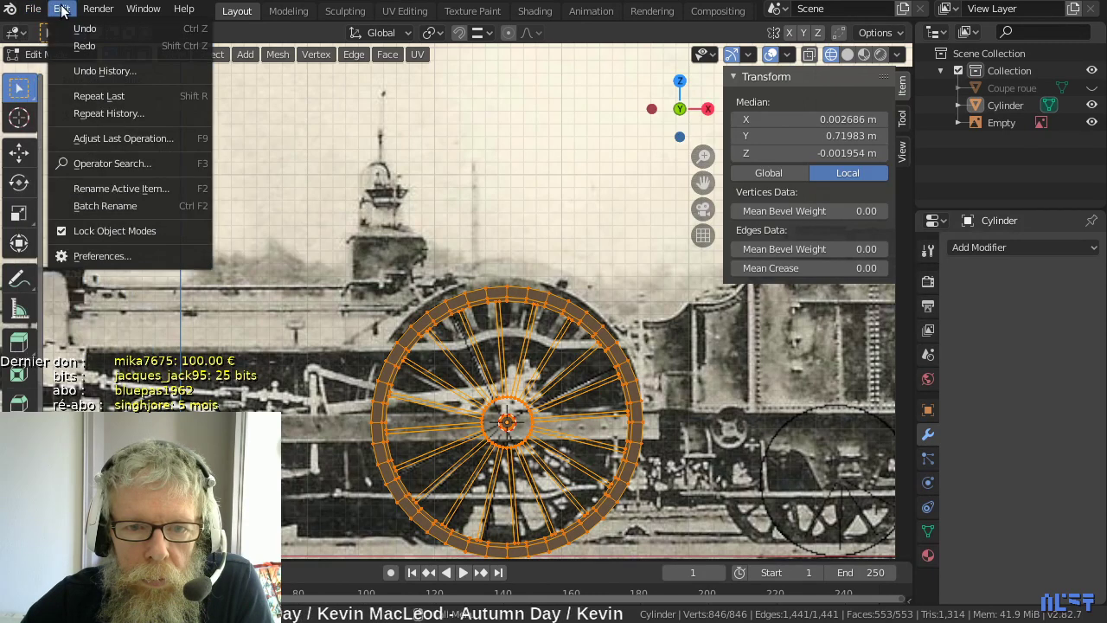
mouse_move(136, 10)
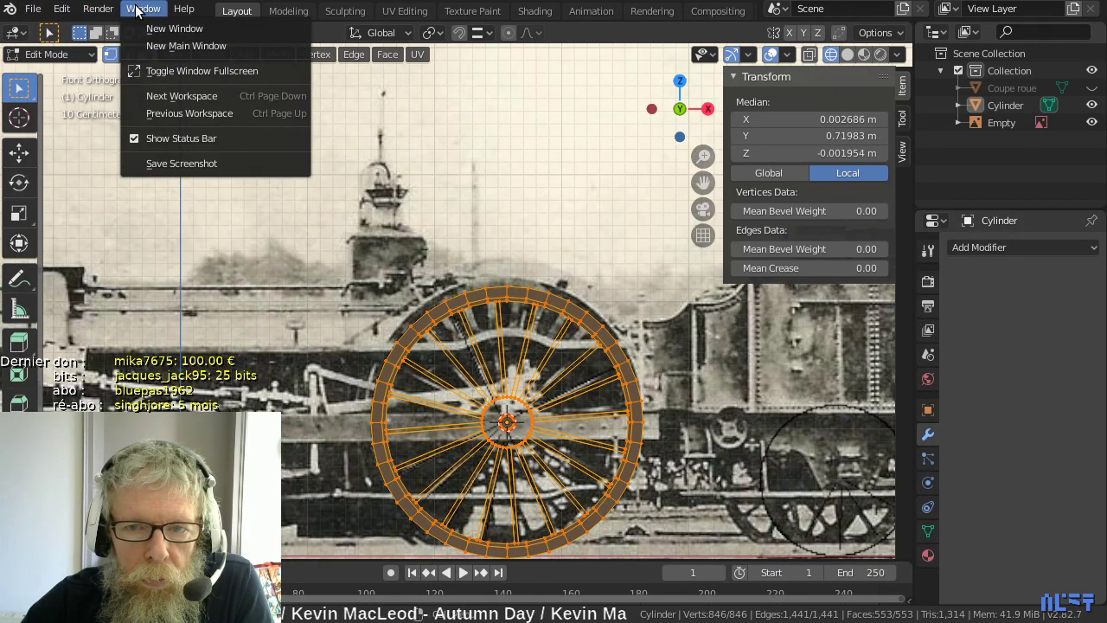
mouse_move(181, 10)
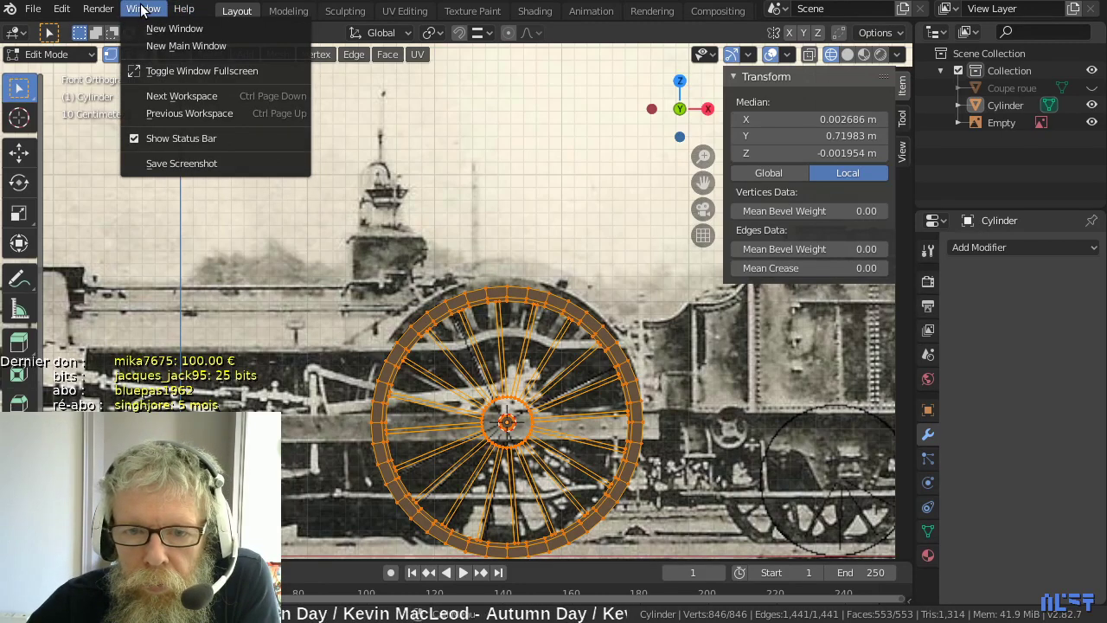
mouse_move(102, 15)
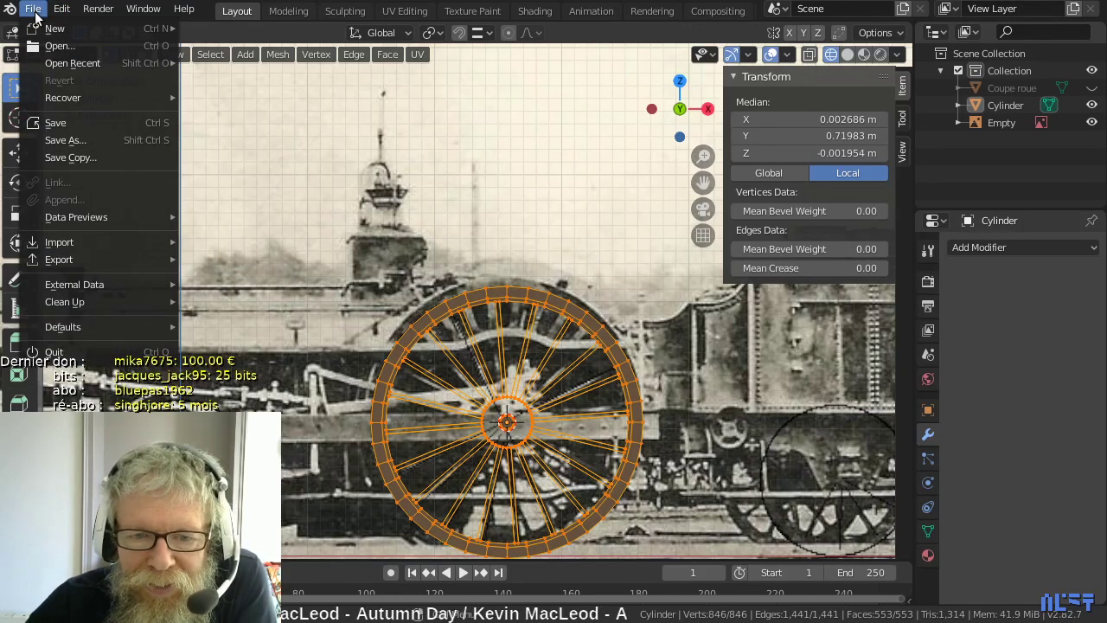
mouse_move(86, 298)
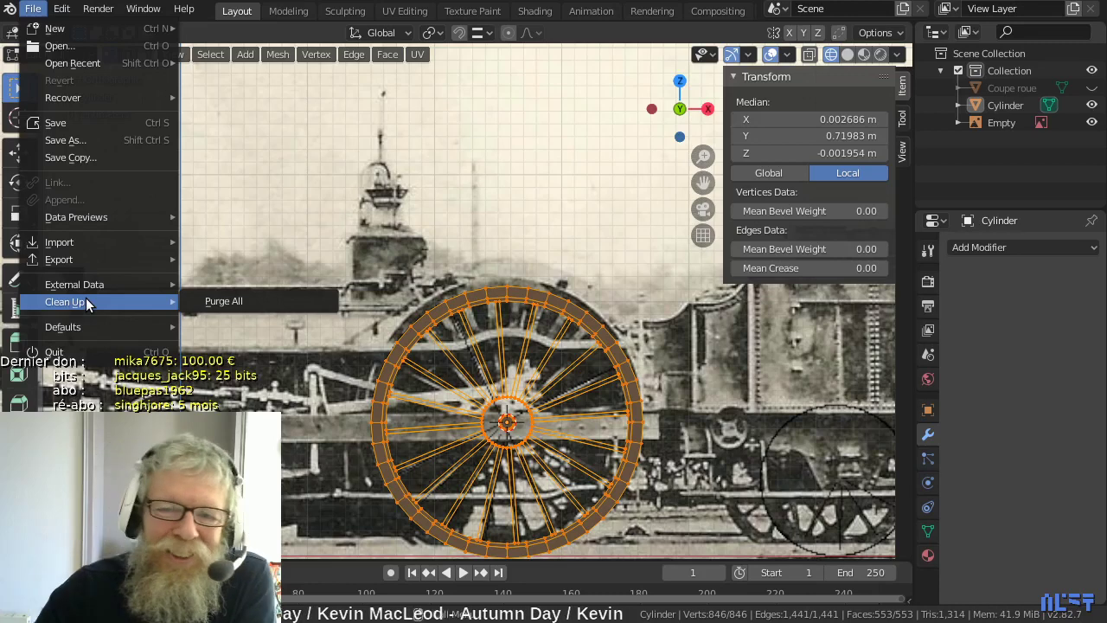
left_click(199, 52)
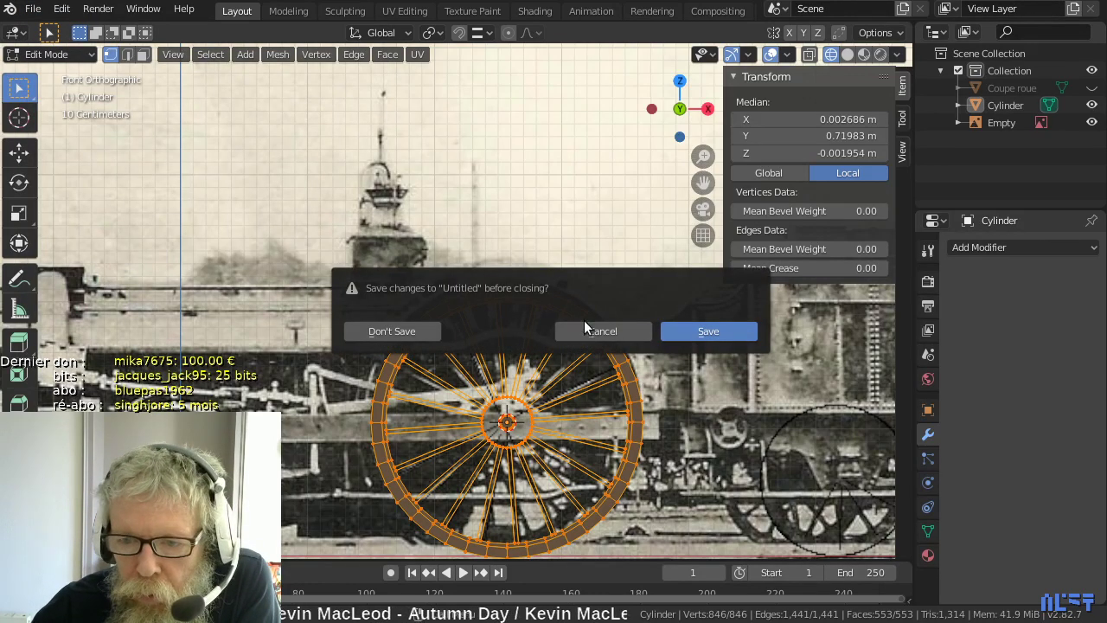
left_click(585, 328)
left_click(205, 55)
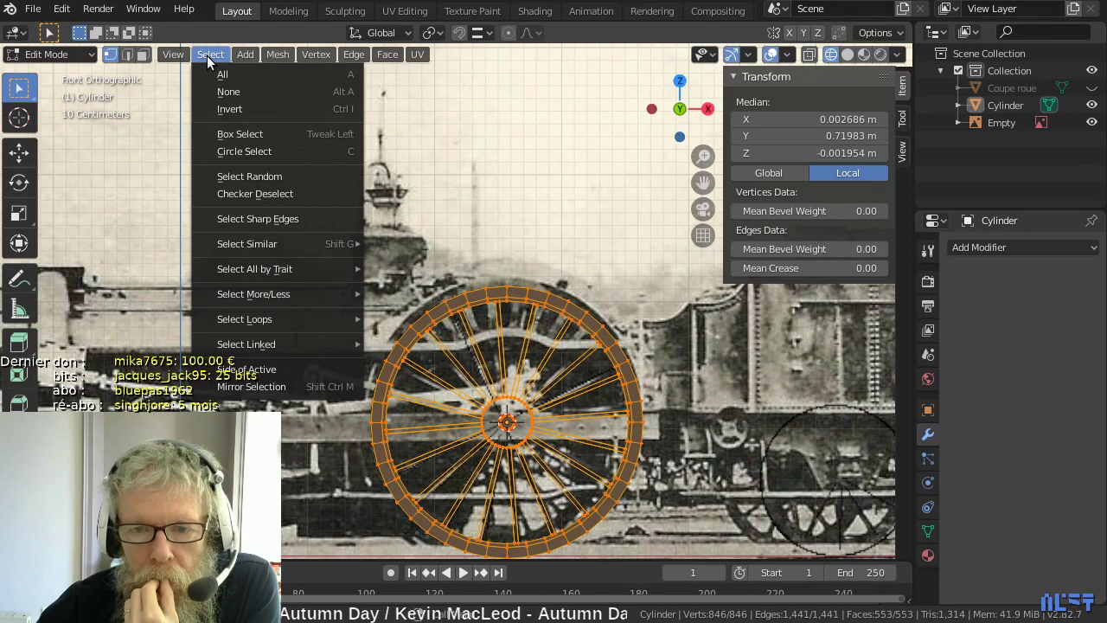
- Look through the Mesh menu's Separate, Delete and Clean Up submenus
mouse_move(275, 55)
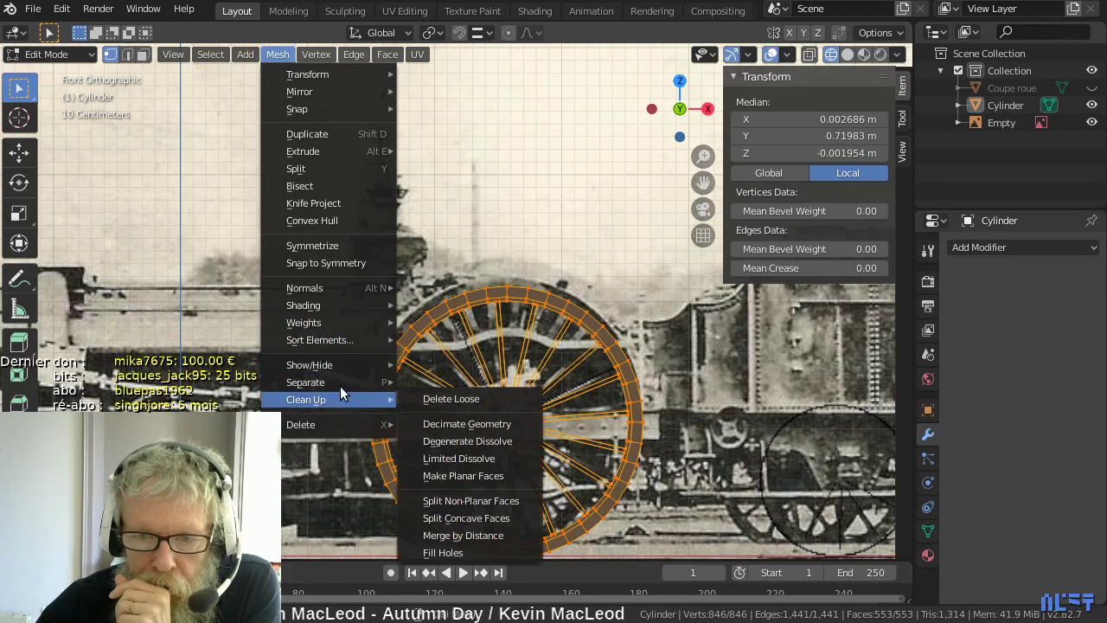
mouse_move(339, 384)
mouse_move(337, 422)
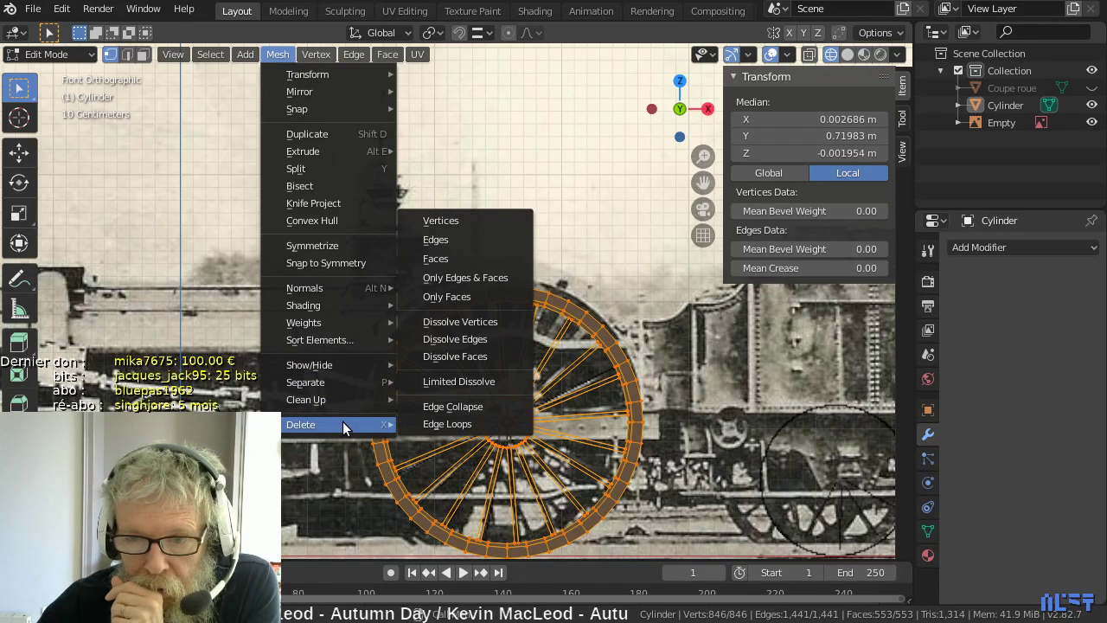
mouse_move(341, 403)
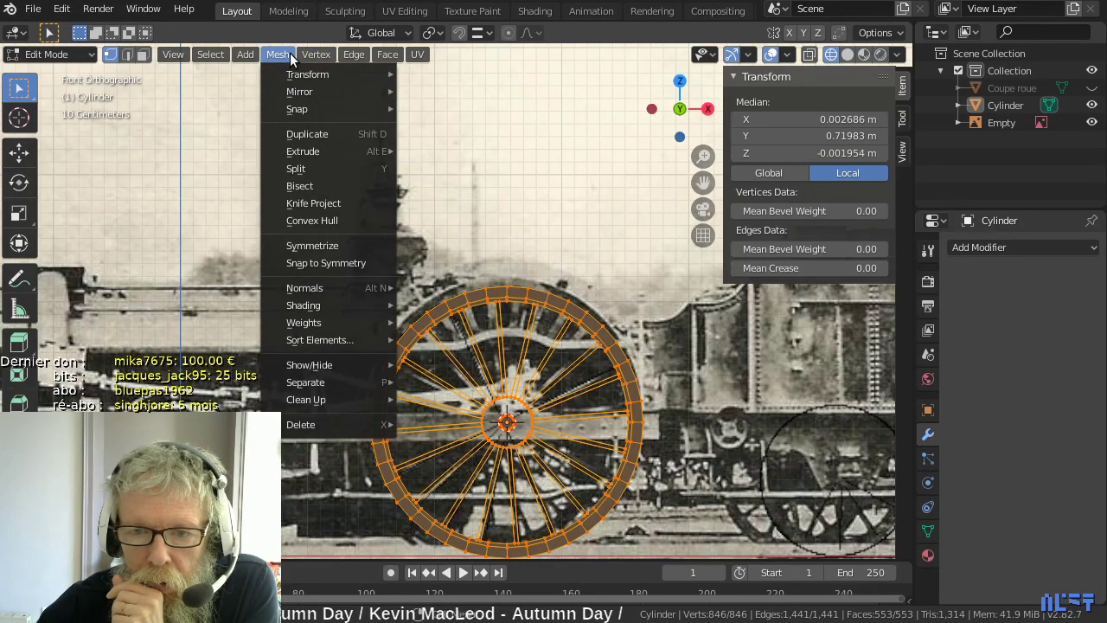
- Bring up the Vertex menu with Merge Vertices highlighted
mouse_move(222, 59)
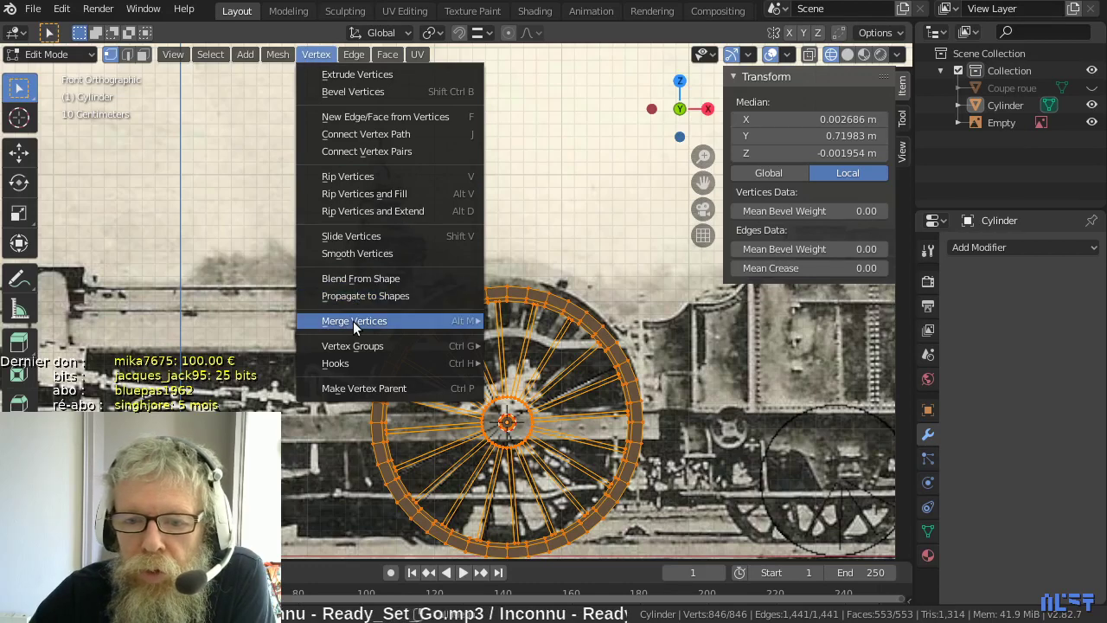
mouse_move(353, 321)
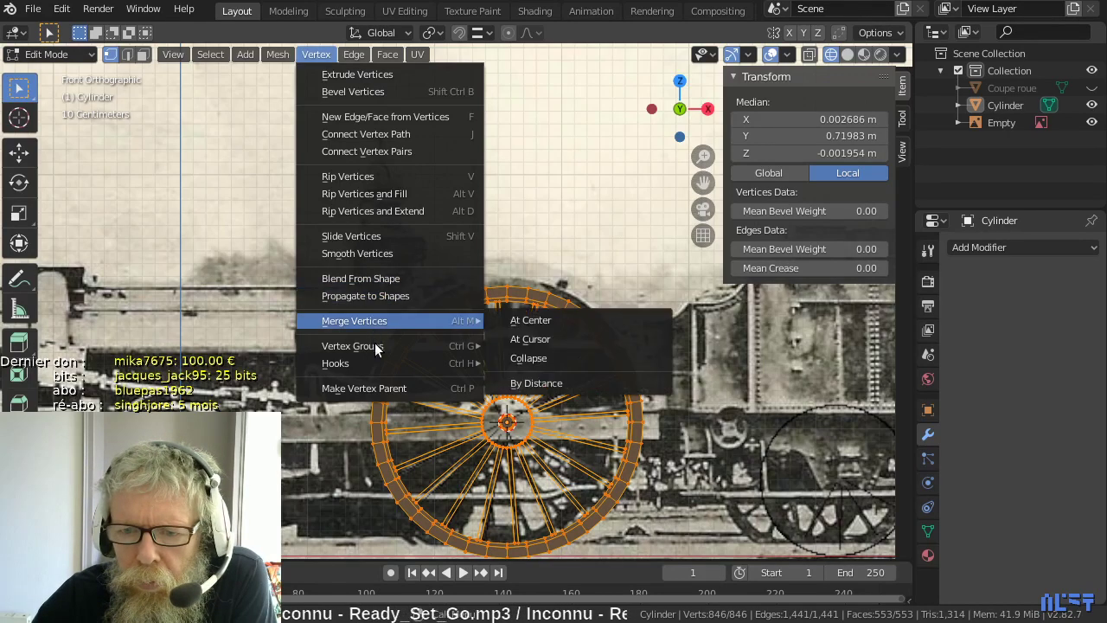
mouse_move(376, 351)
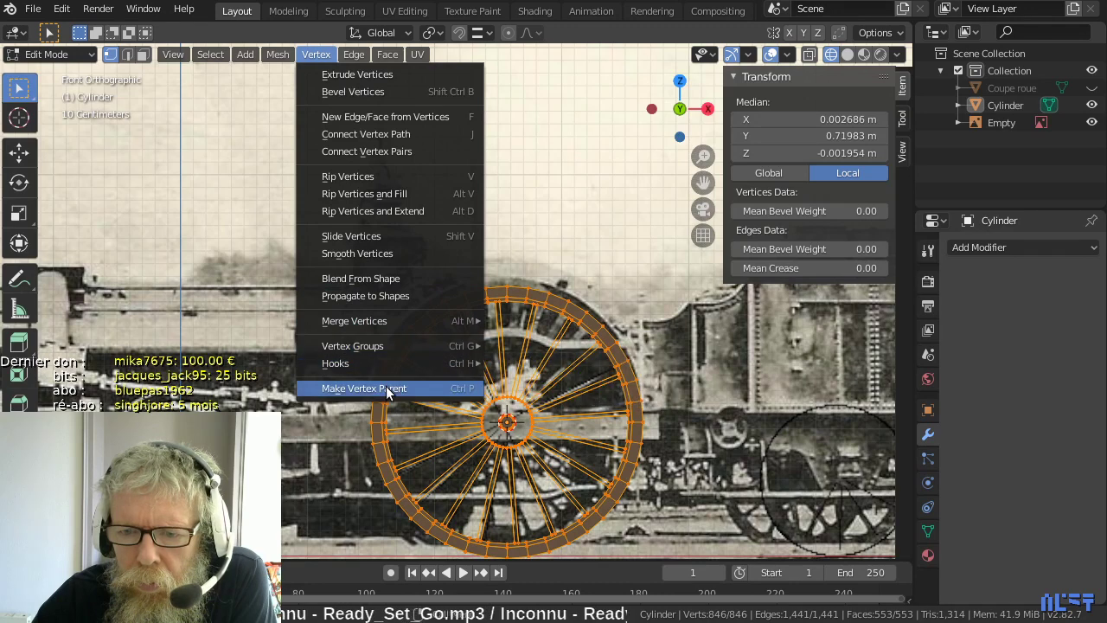
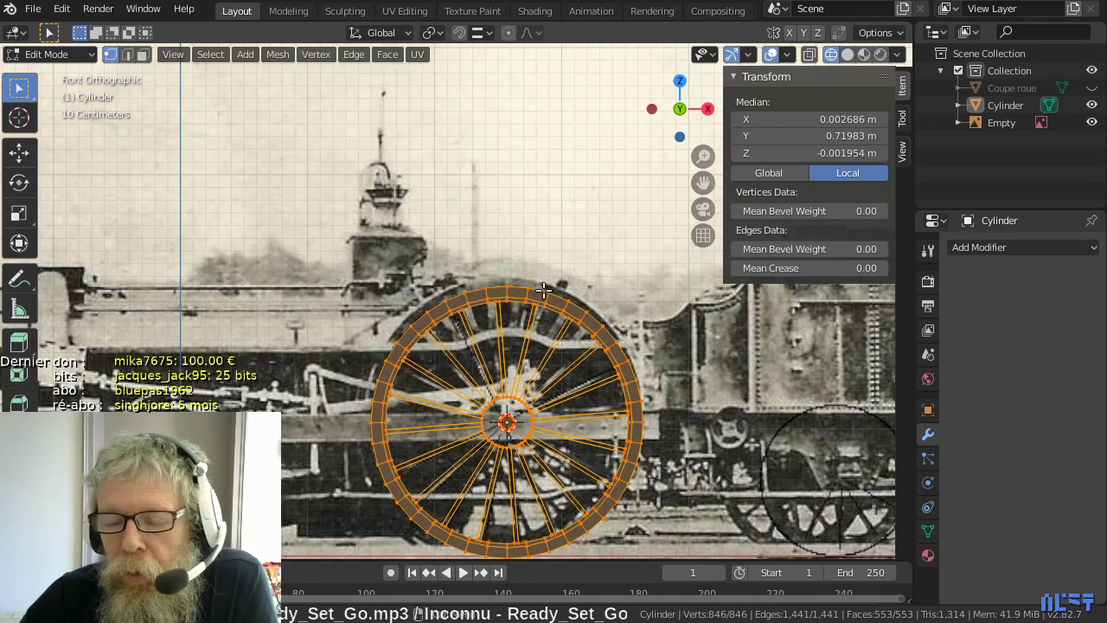
- Browse the UV and Mesh menus in the edit-mode header
scroll(543, 291, "up", 3)
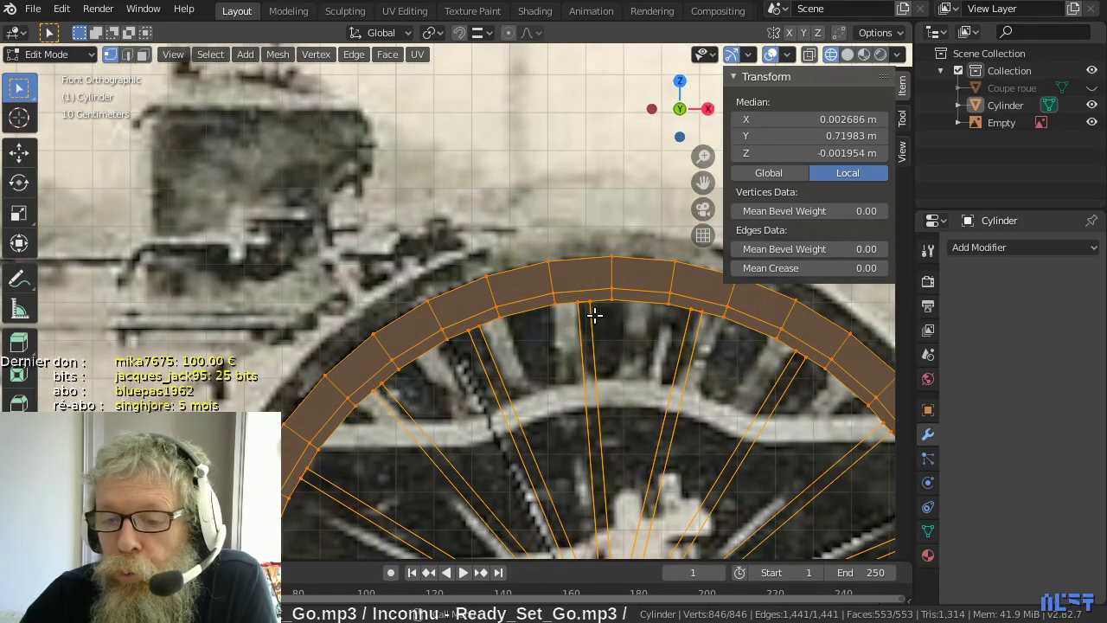
scroll(594, 315, "down", 2)
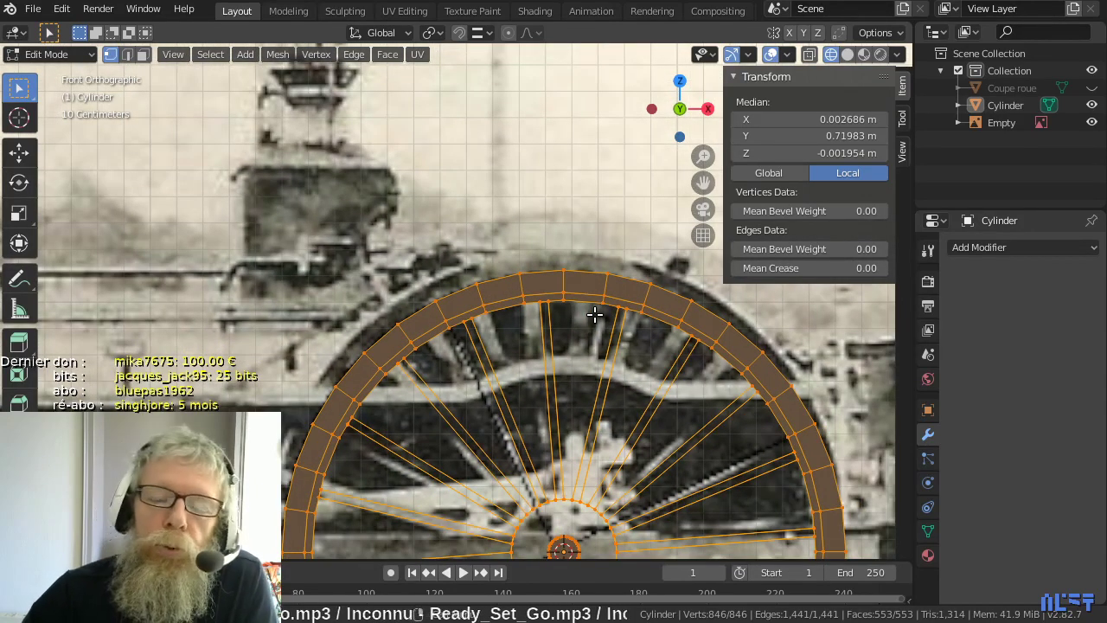
scroll(596, 315, "down", 1)
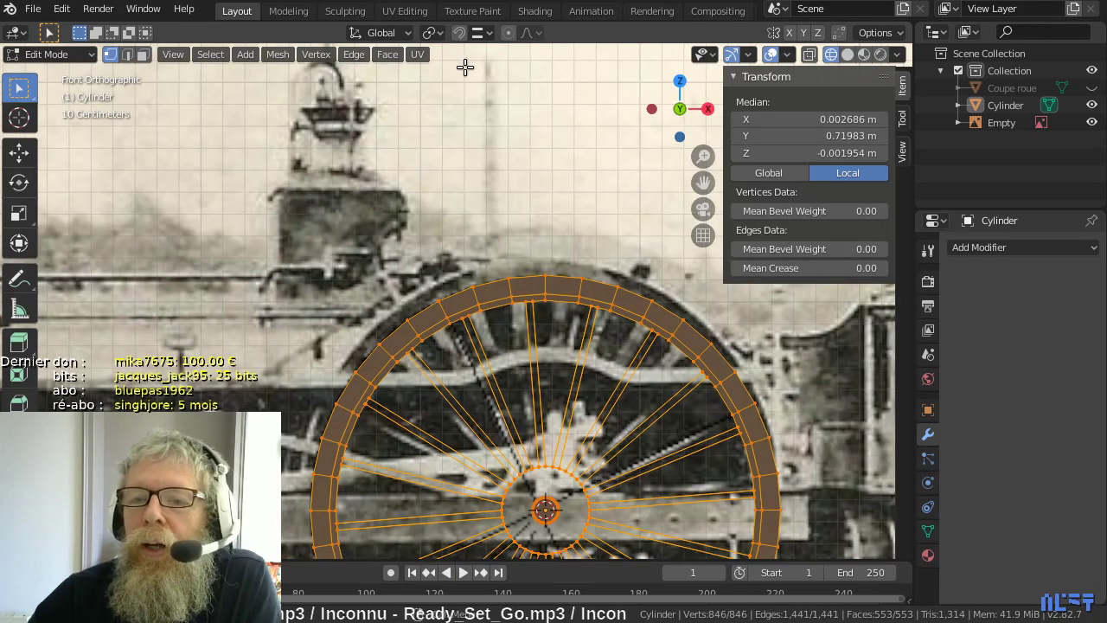
left_click(418, 55)
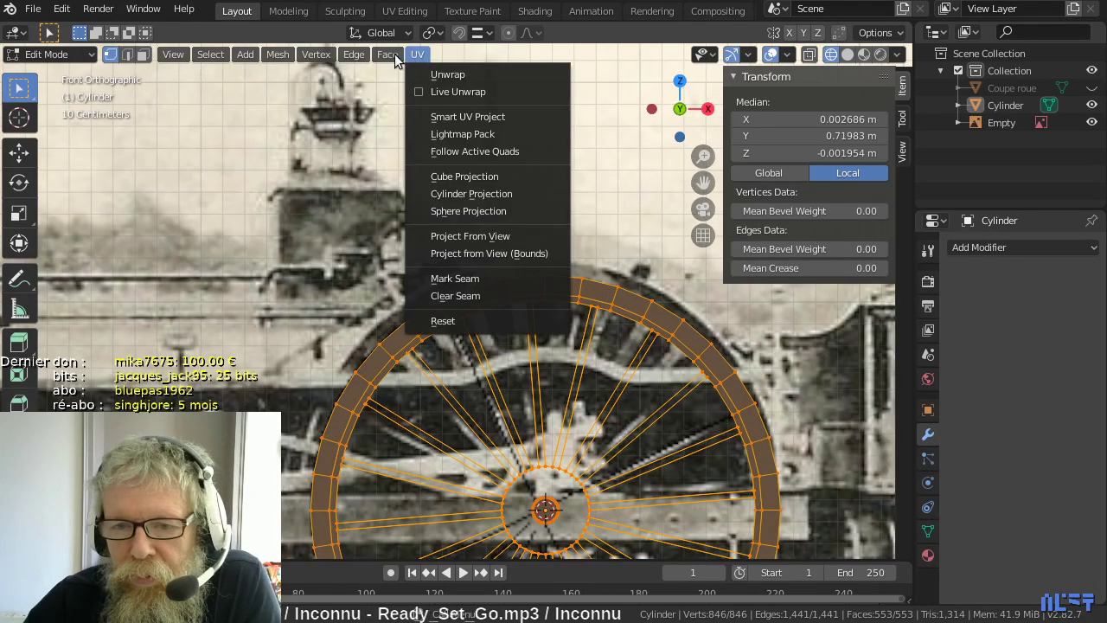
mouse_move(385, 57)
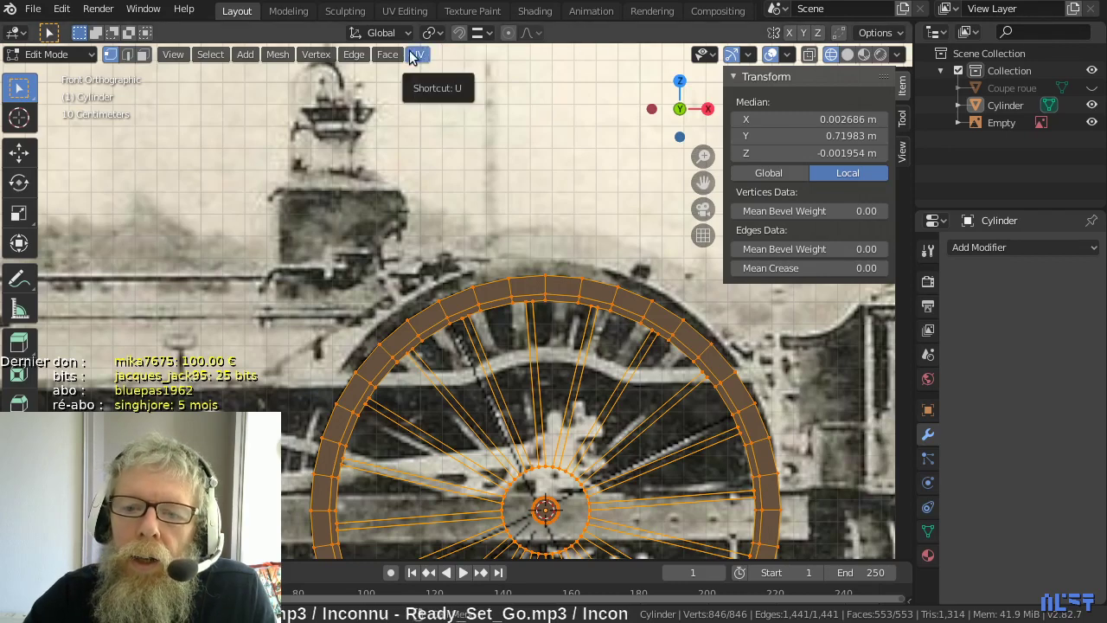
left_click(282, 57)
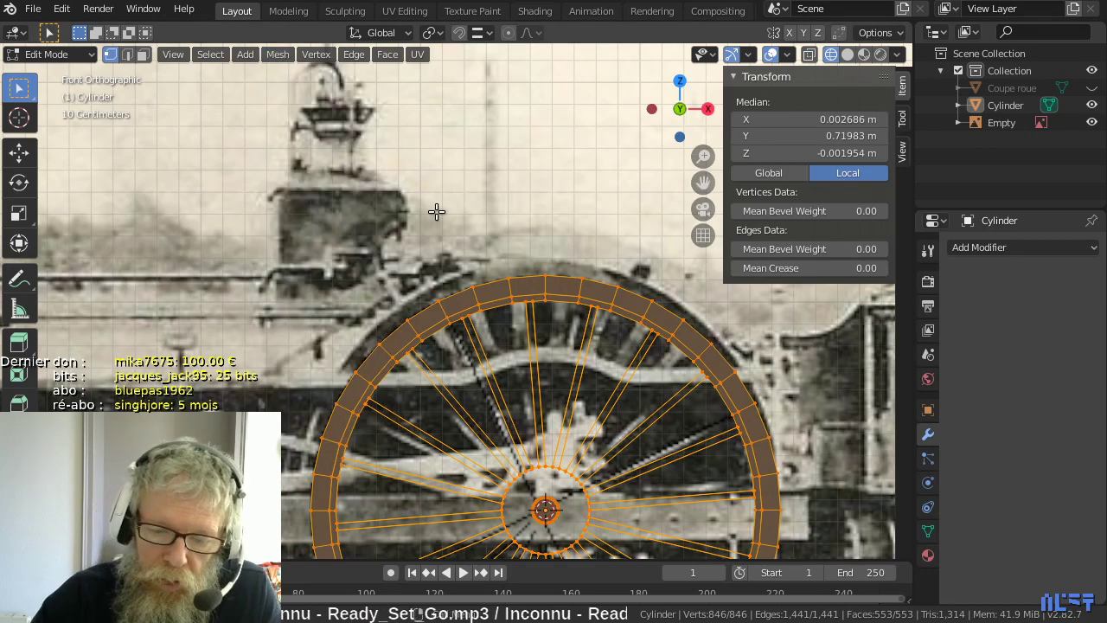
- Merge vertices by distance, removing 102 duplicates, and orbit into User Perspective
key("m")
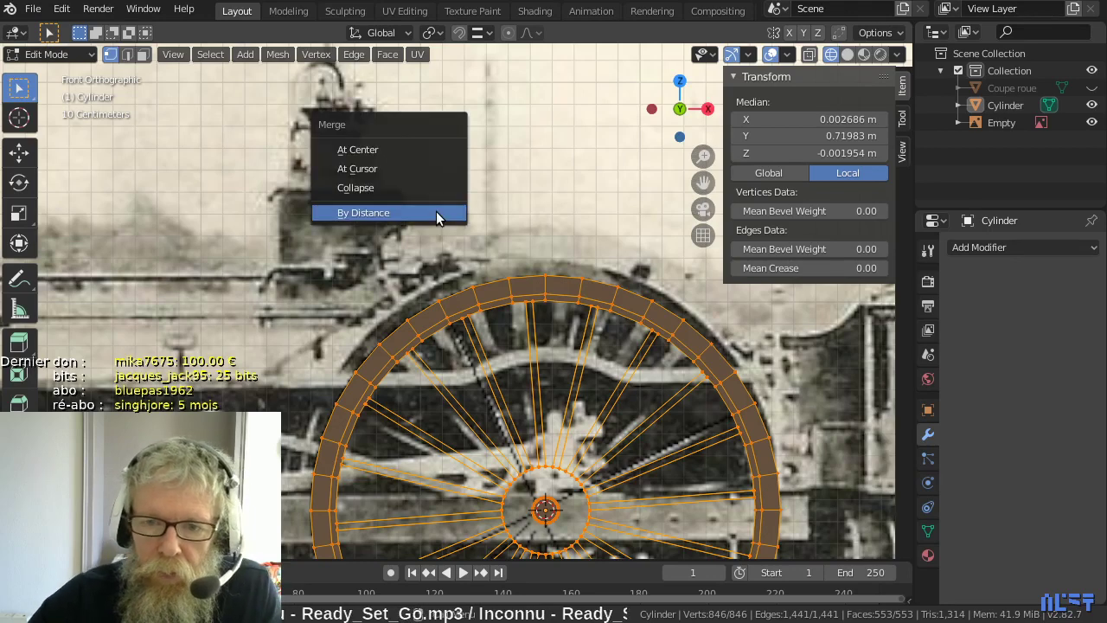
left_click(429, 212)
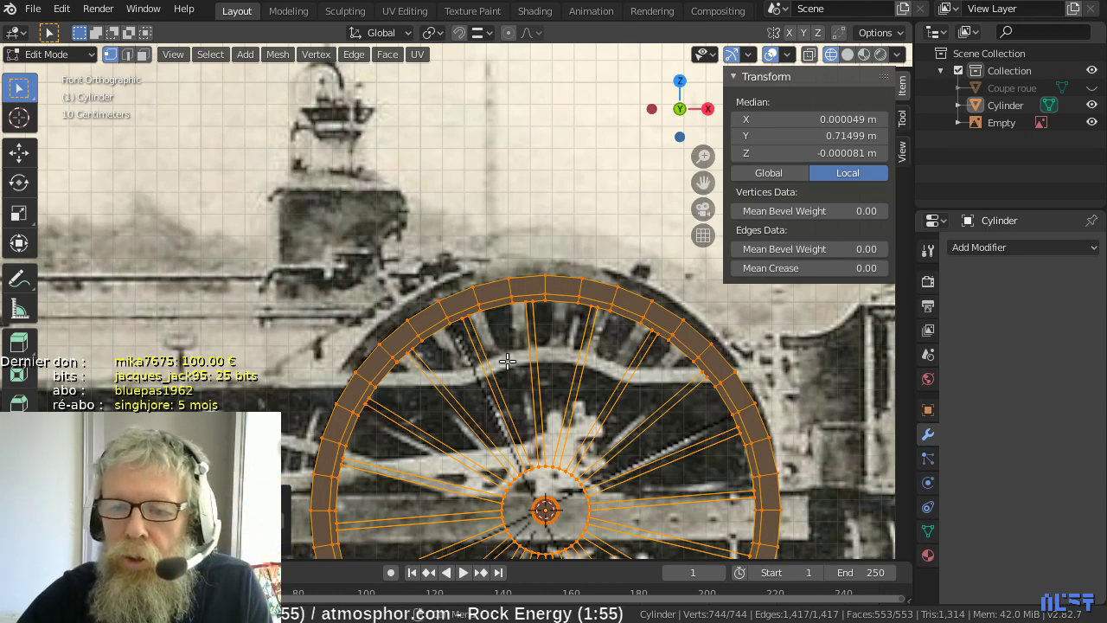
middle_click_drag(507, 361, 523, 284)
scroll(523, 284, "up", 5)
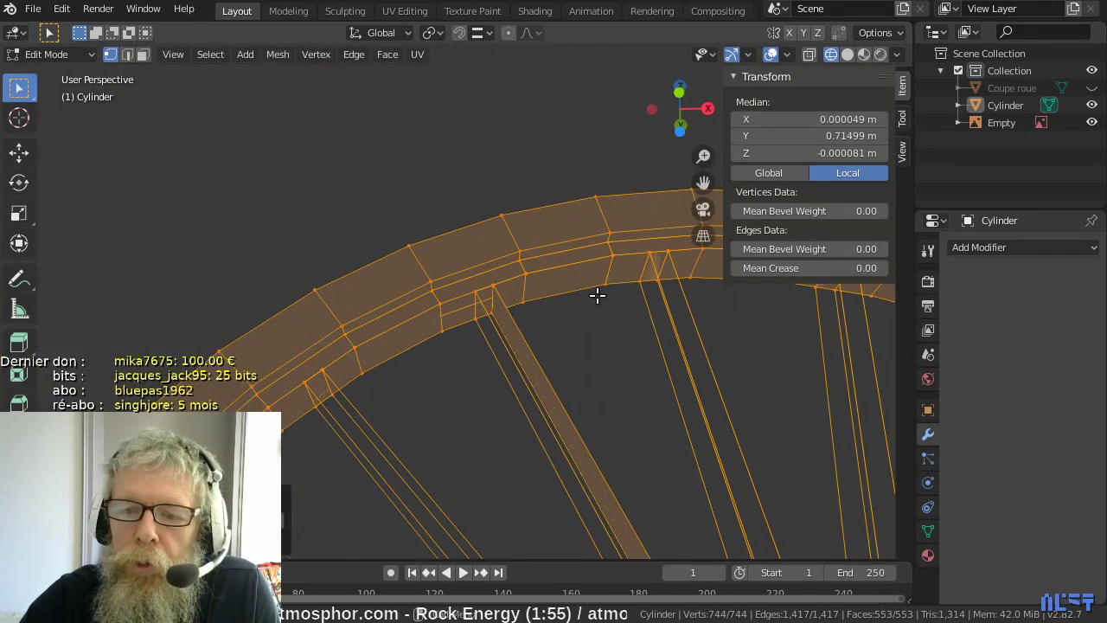
- Turn on X-ray, select a single rim vertex, and switch to face select mode
middle_click_drag(596, 294, 526, 321, "shift")
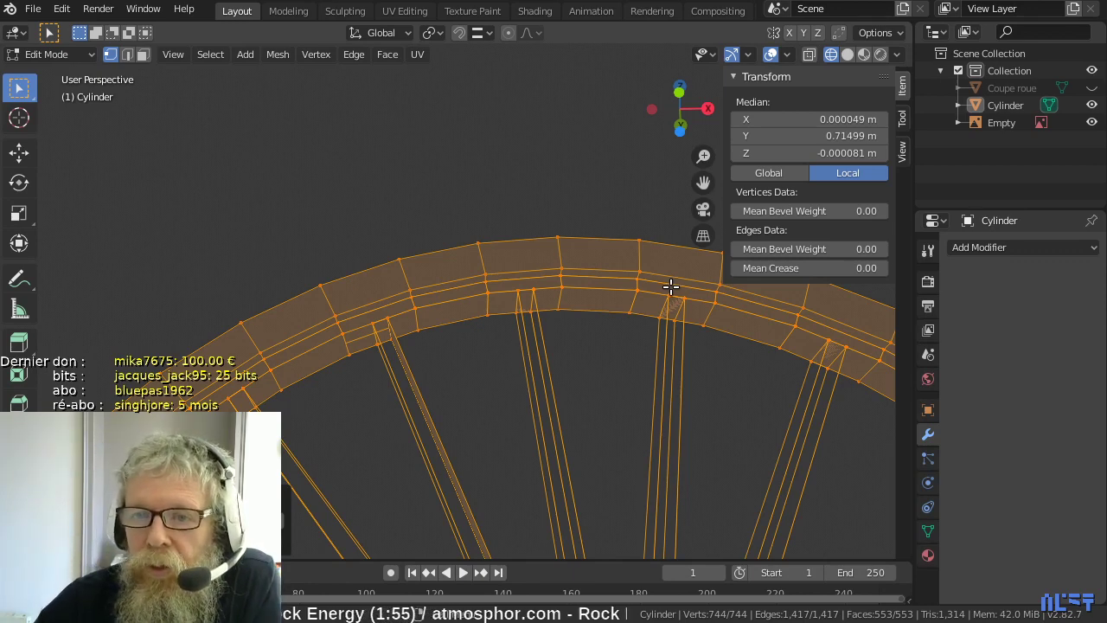
left_click(810, 57)
left_click(720, 336)
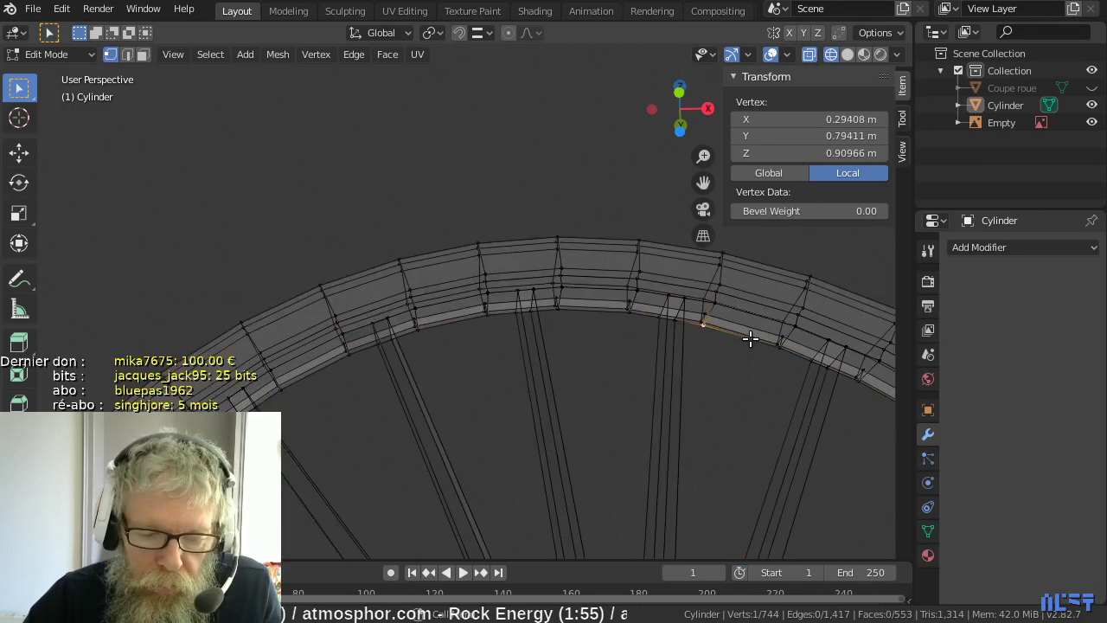
key("3")
middle_click_drag(724, 346, 657, 405)
- Select the inner rim faces at the first spoke joints around the wheel
scroll(588, 349, "up", 3)
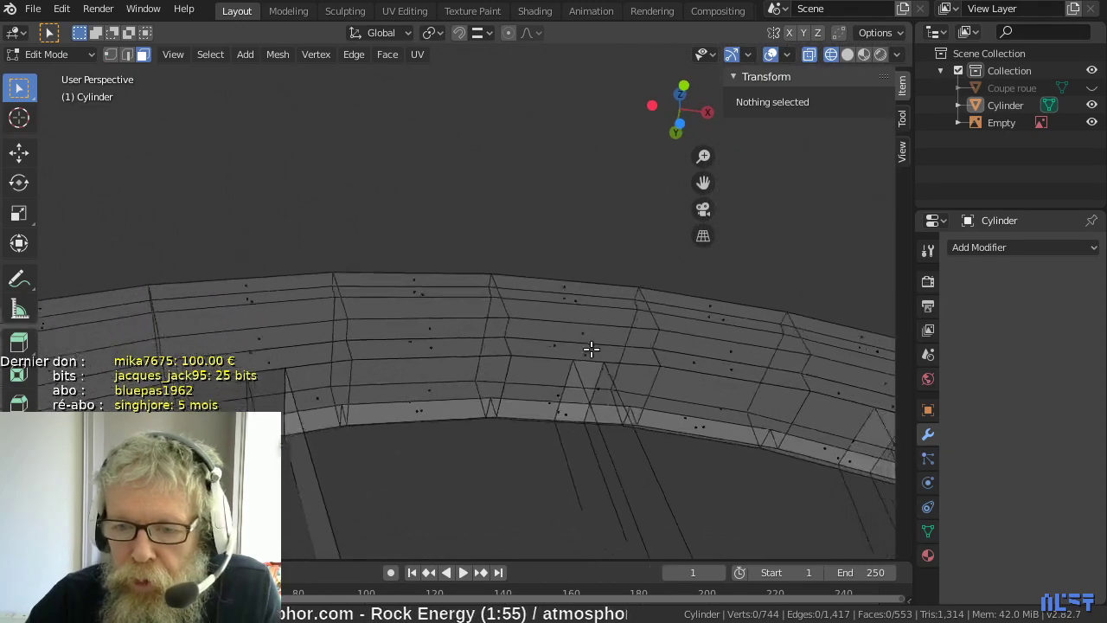
left_click(493, 355)
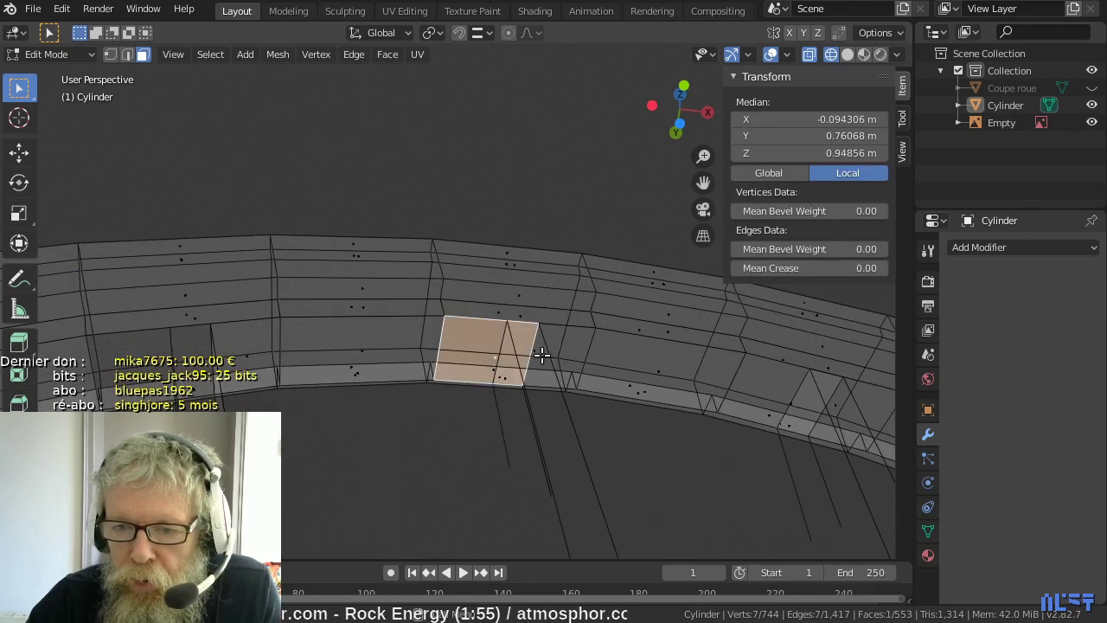
left_click(539, 355)
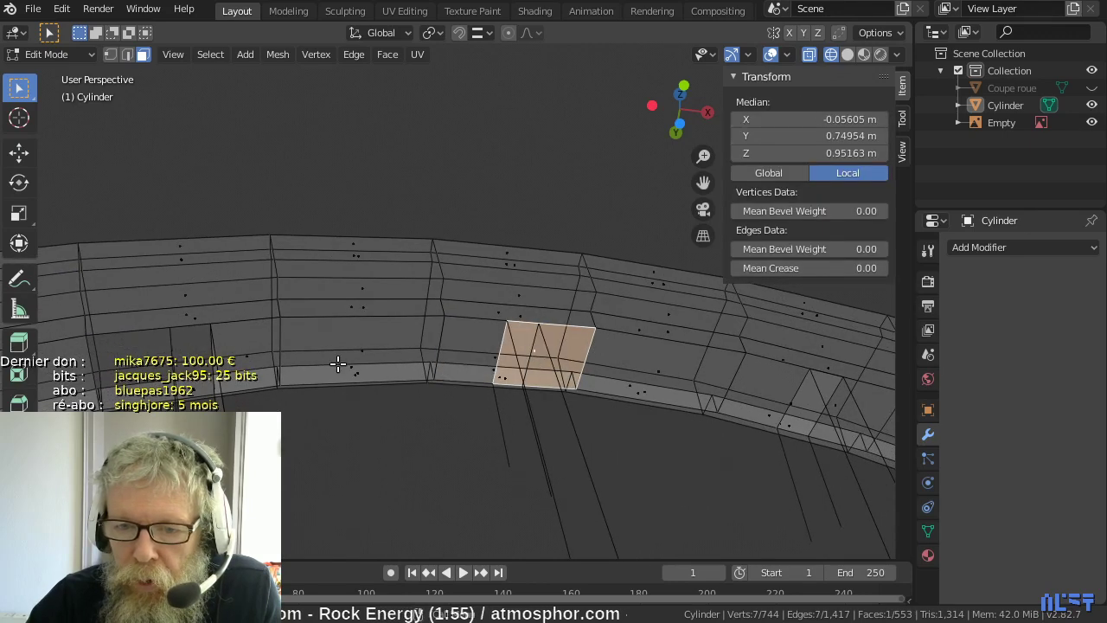
left_click(238, 357)
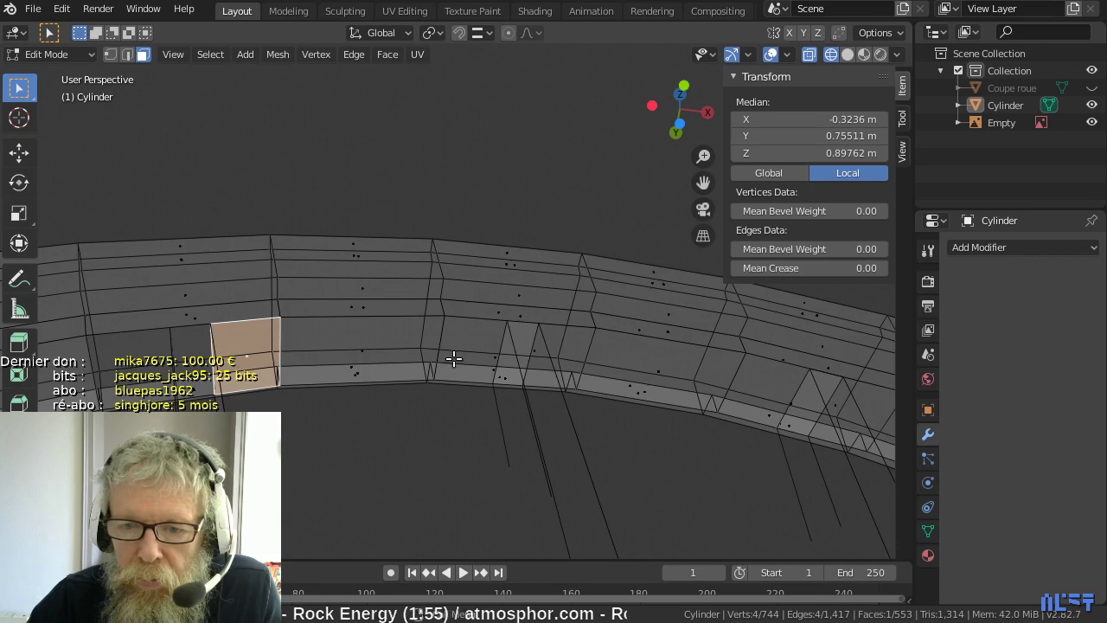
left_click(494, 358, "shift")
left_click(548, 354, "shift")
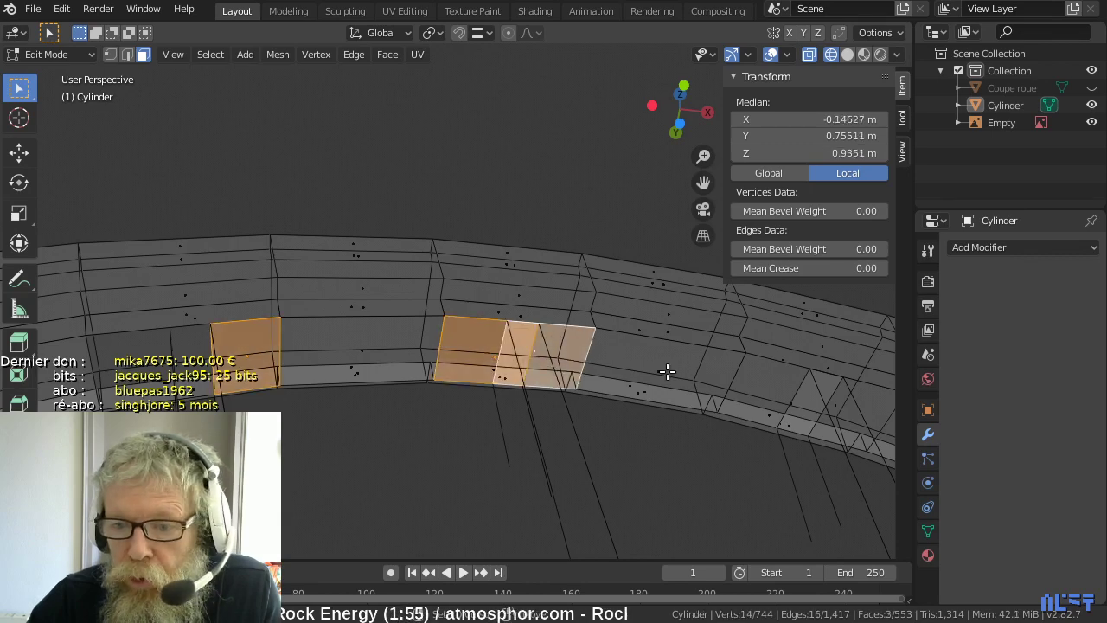
left_click(782, 396, "shift")
left_click(841, 408, "shift")
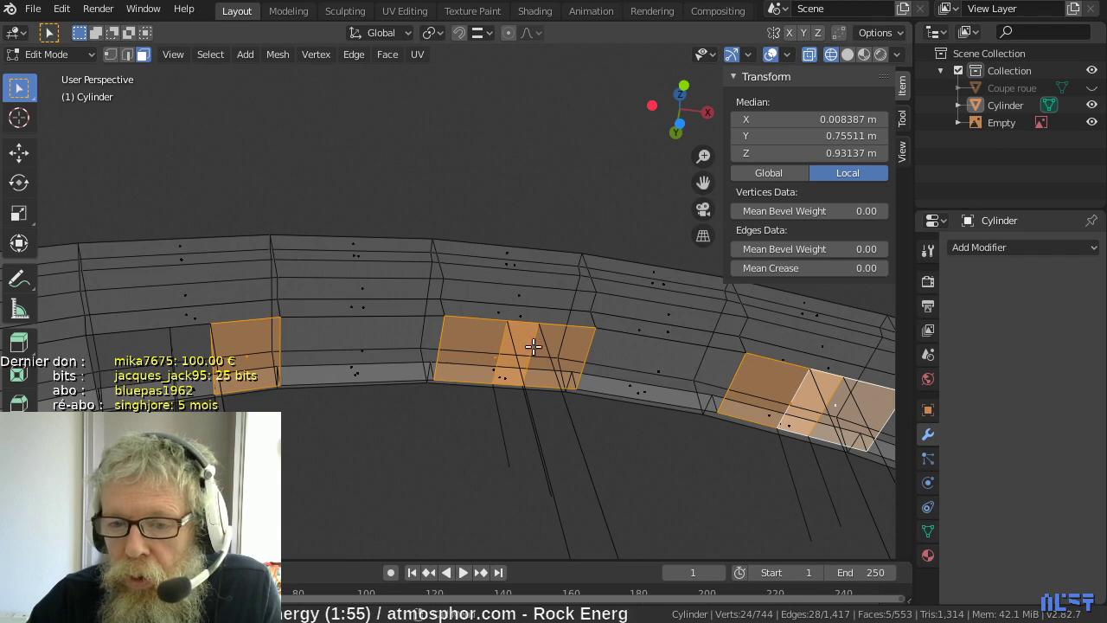
middle_click_drag(586, 388, 334, 338, "shift")
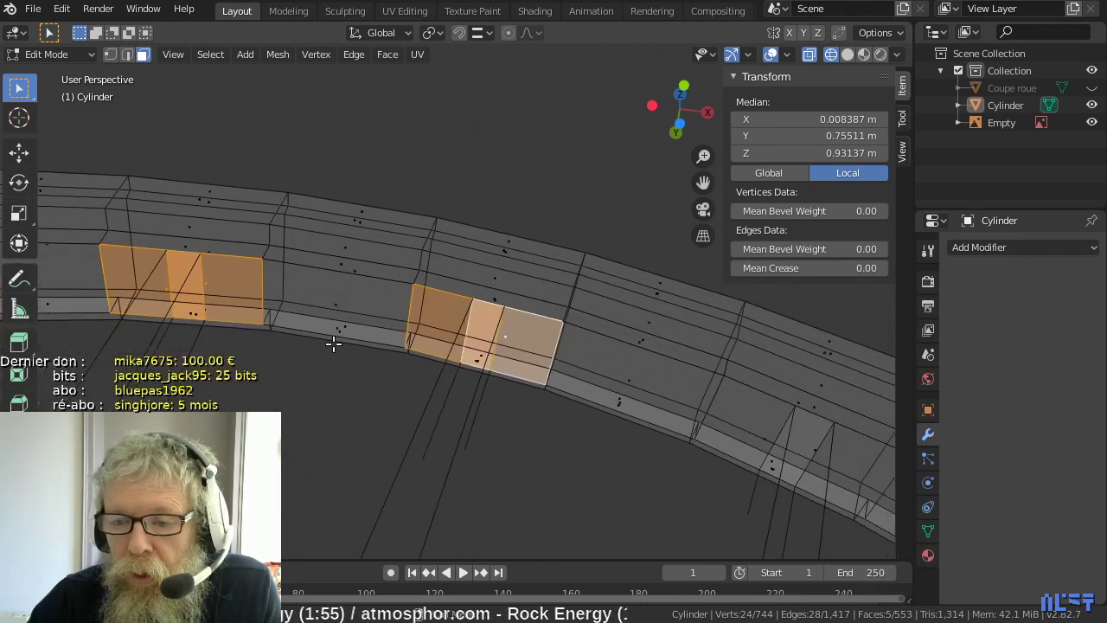
middle_click_drag(567, 350, 636, 290, "shift")
left_click(493, 263, "shift")
left_click(558, 272, "shift")
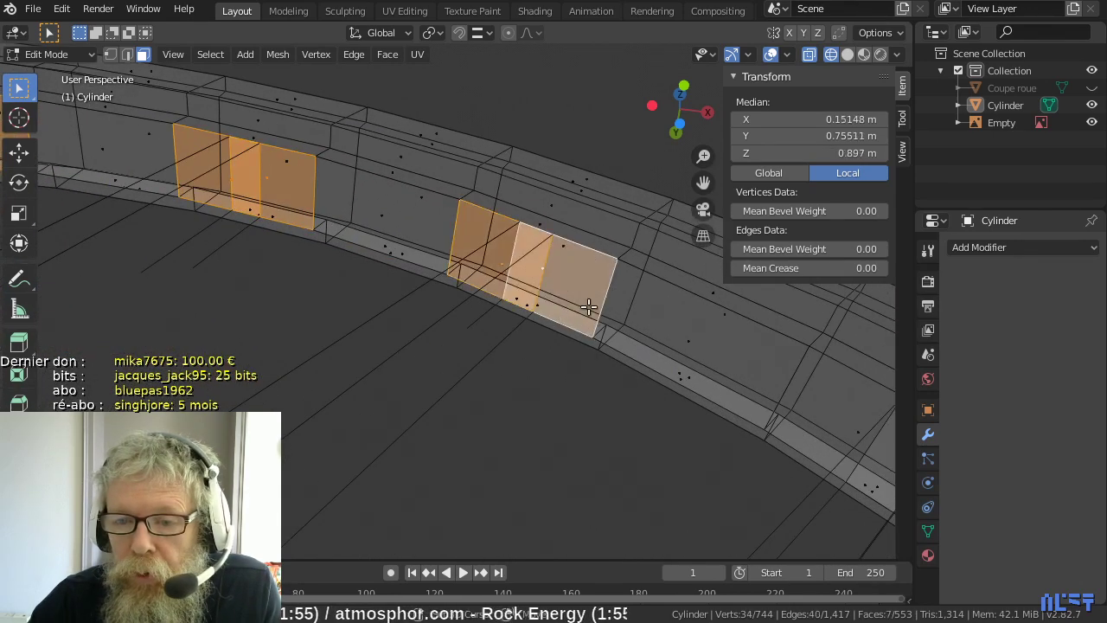
- Add the remaining spoke-joint faces and delete Only Faces, leaving 542 faces
middle_click_drag(667, 354, 406, 215, "shift")
left_click(405, 210, "shift")
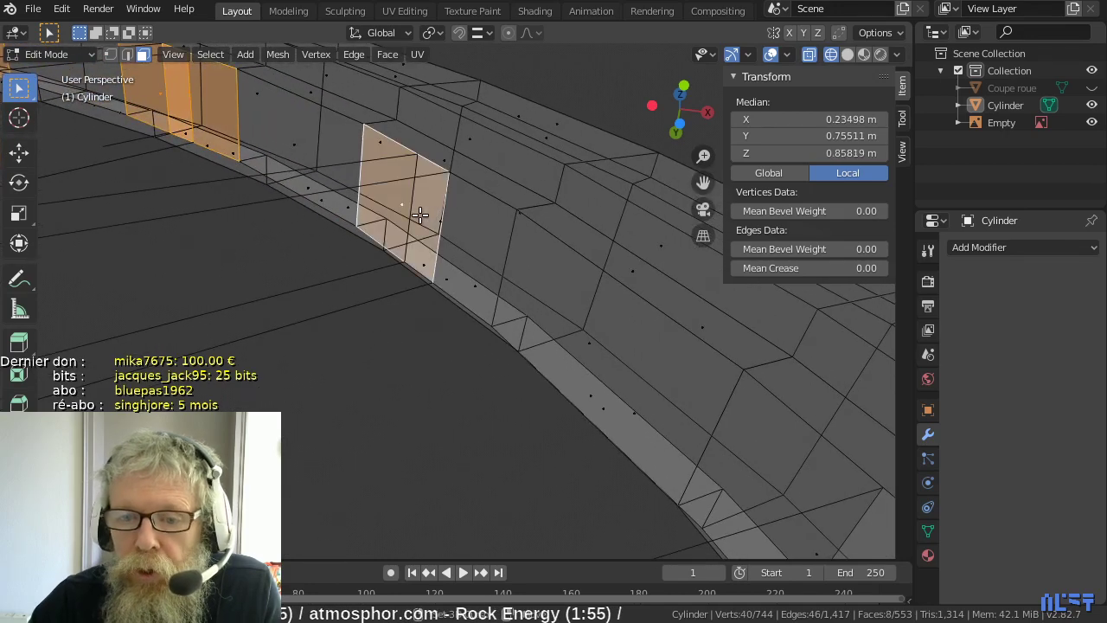
left_click(456, 238, "shift")
scroll(459, 259, "down", 2)
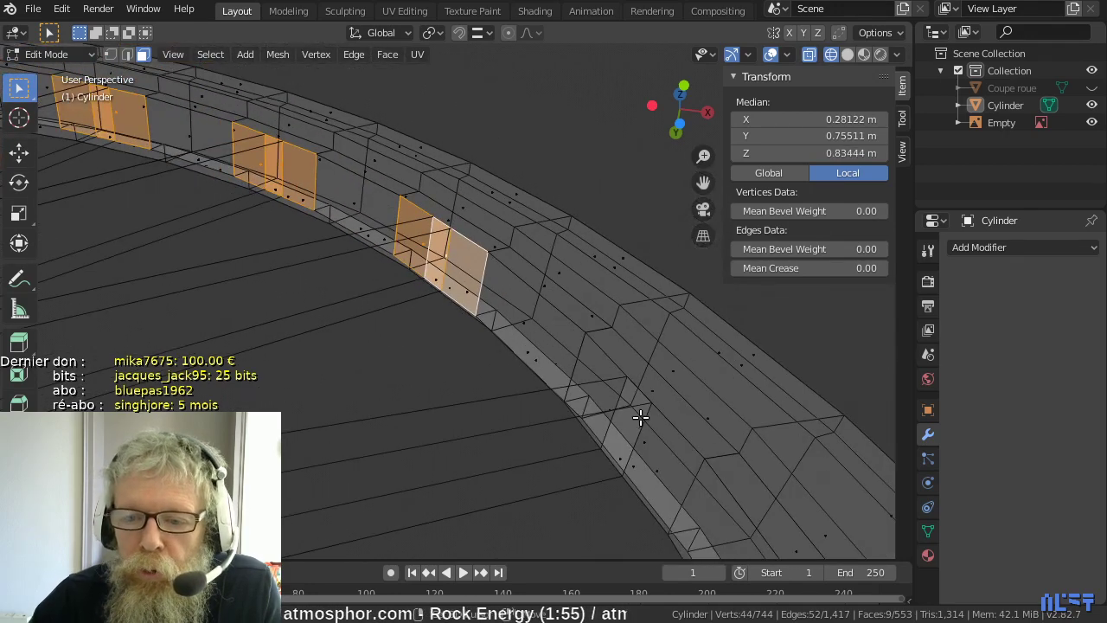
left_click(616, 415, "shift")
left_click(647, 448, "shift")
middle_click_drag(639, 502, 559, 537)
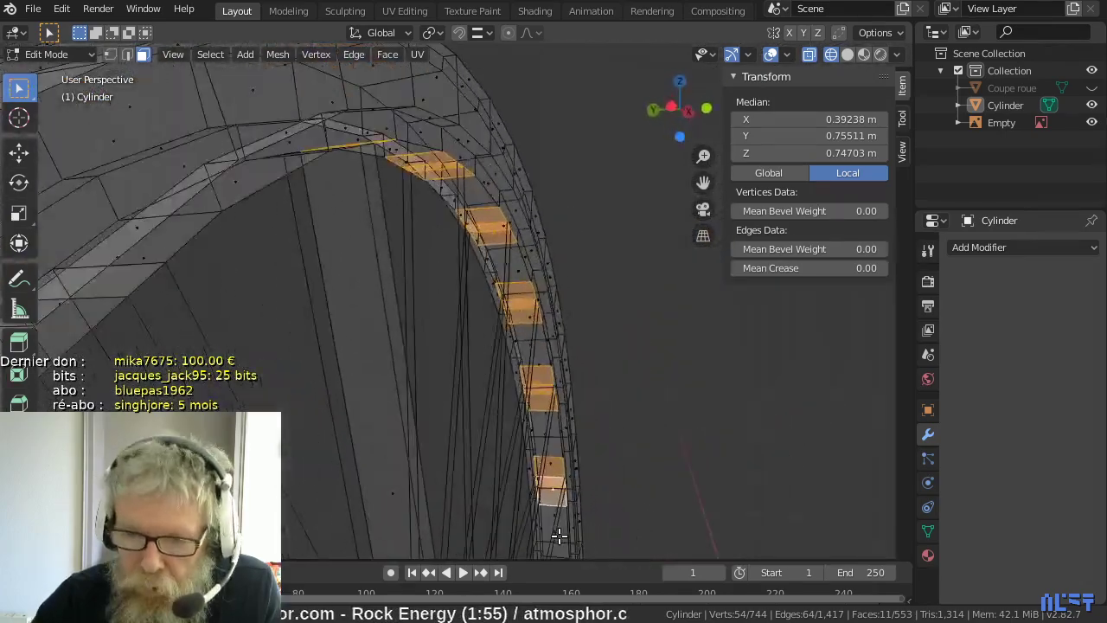
key("x")
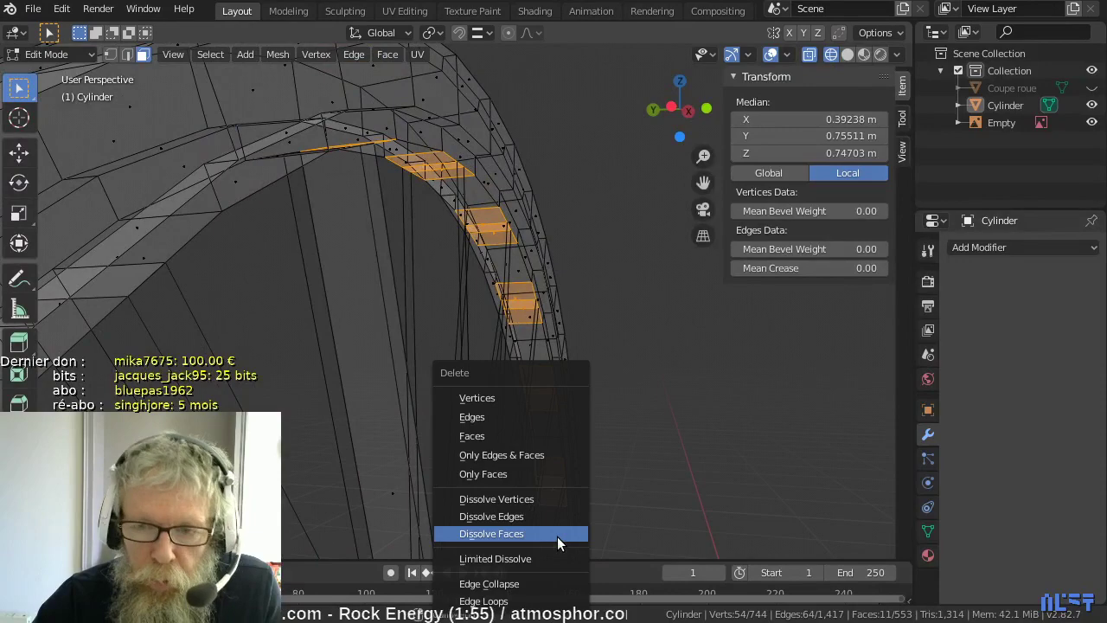
left_click(504, 473)
middle_click_drag(539, 421, 315, 313)
- Turn off X-ray and delete two rim faces at a spoke joint, keeping their edges
scroll(316, 313, "up", 4)
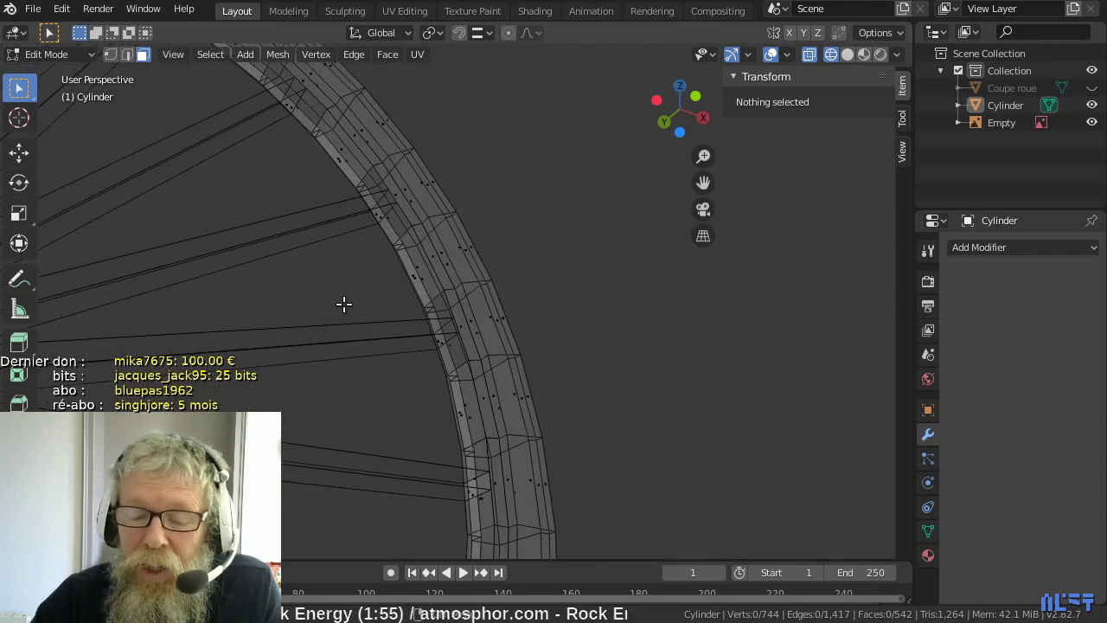
middle_click_drag(311, 269, 353, 323)
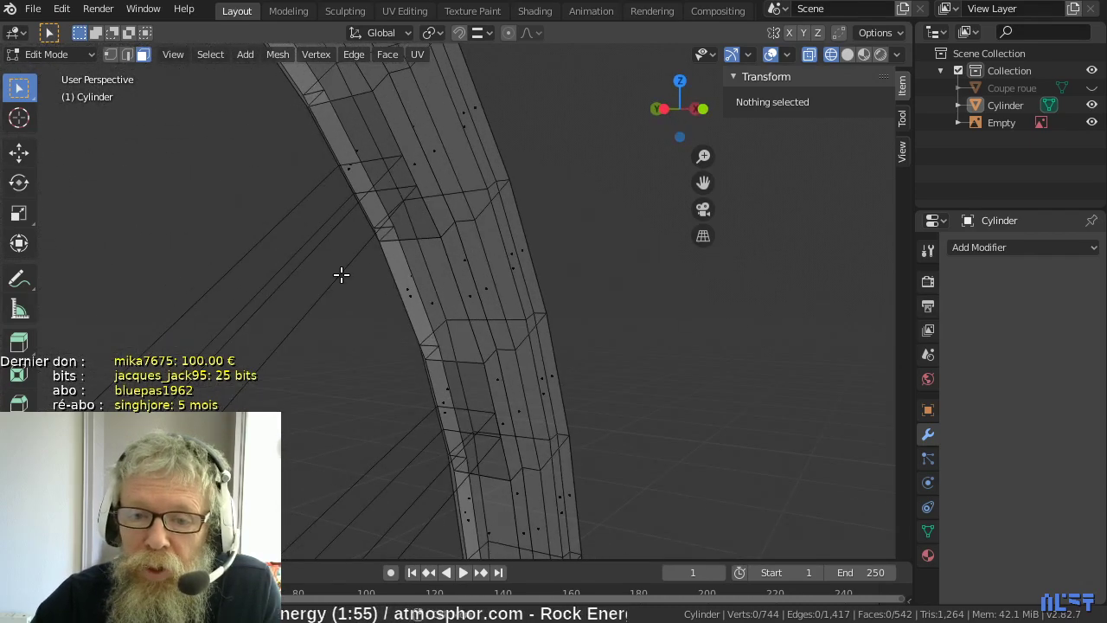
left_click(369, 179)
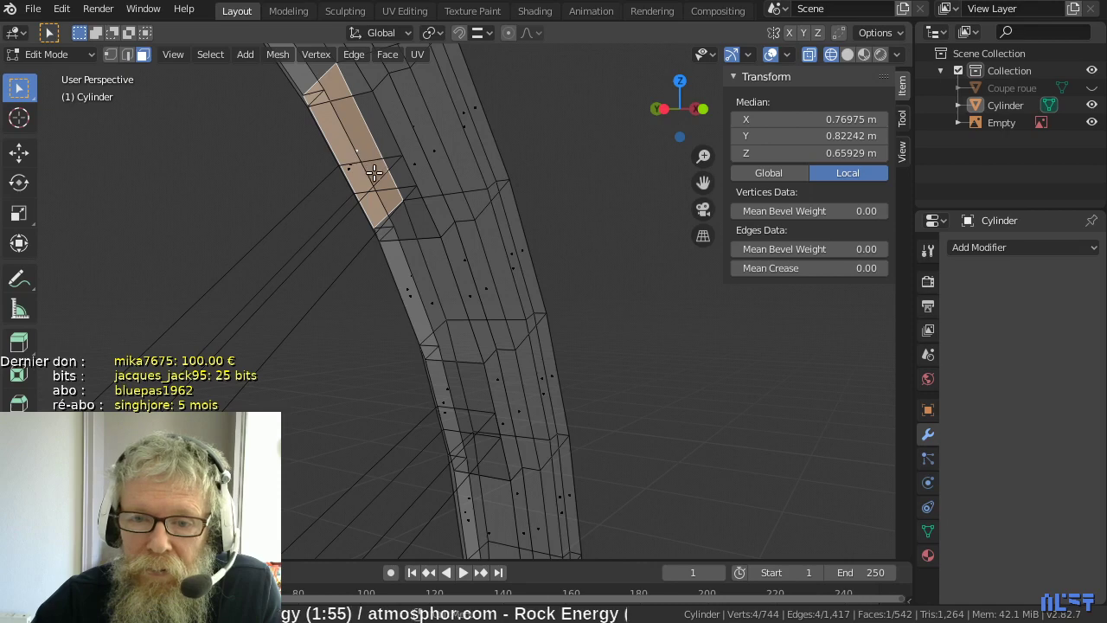
left_click(378, 185)
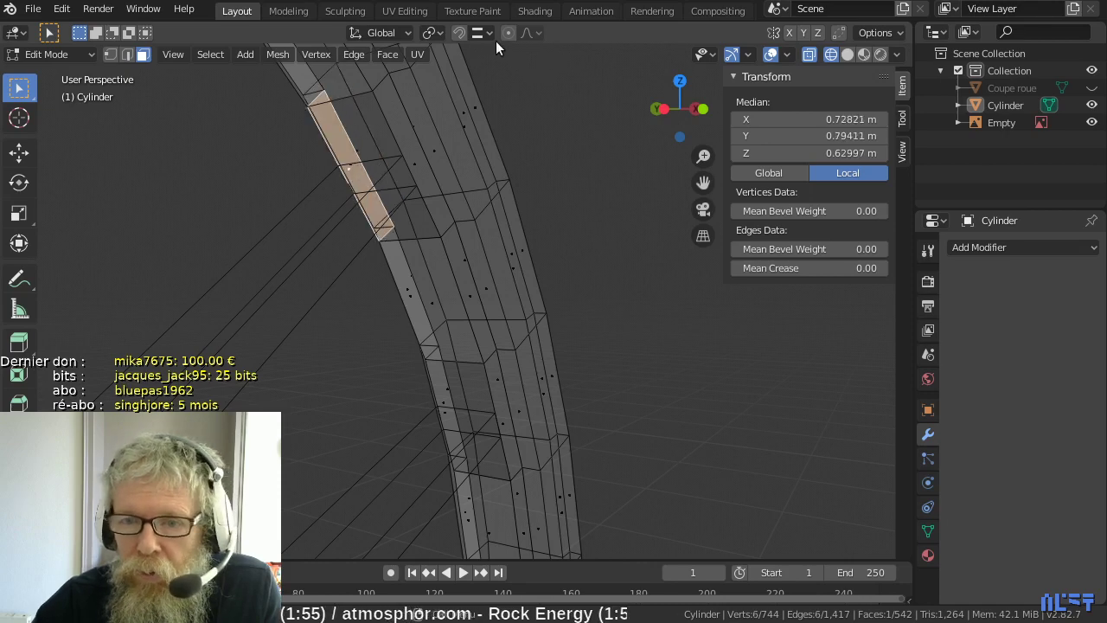
left_click(810, 54)
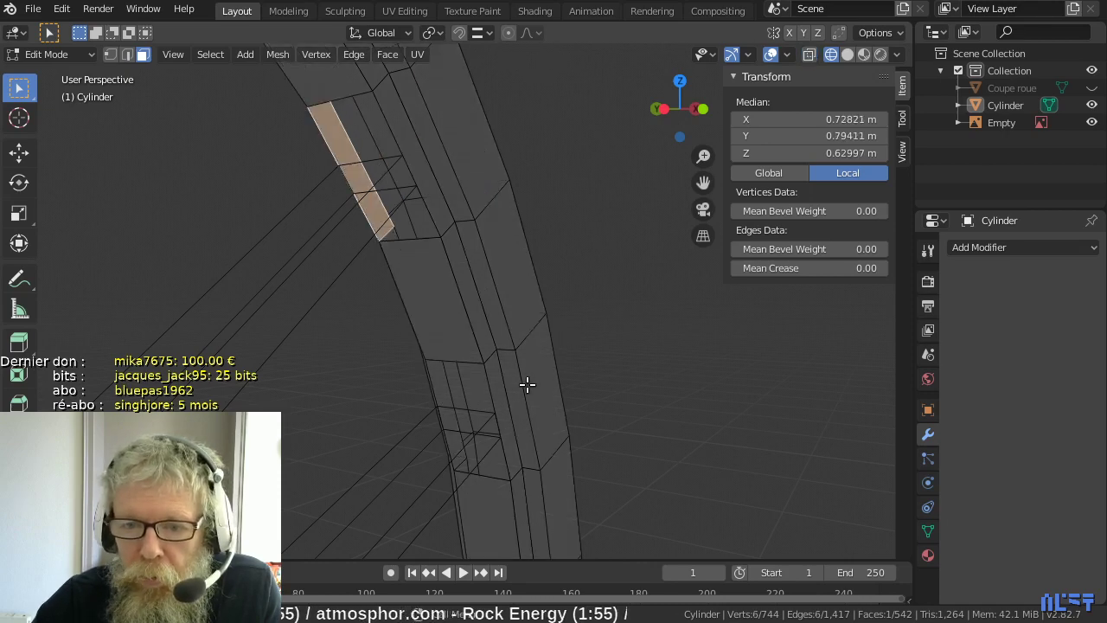
middle_click_drag(525, 383, 520, 206)
left_click(492, 359)
left_click(495, 261, "shift")
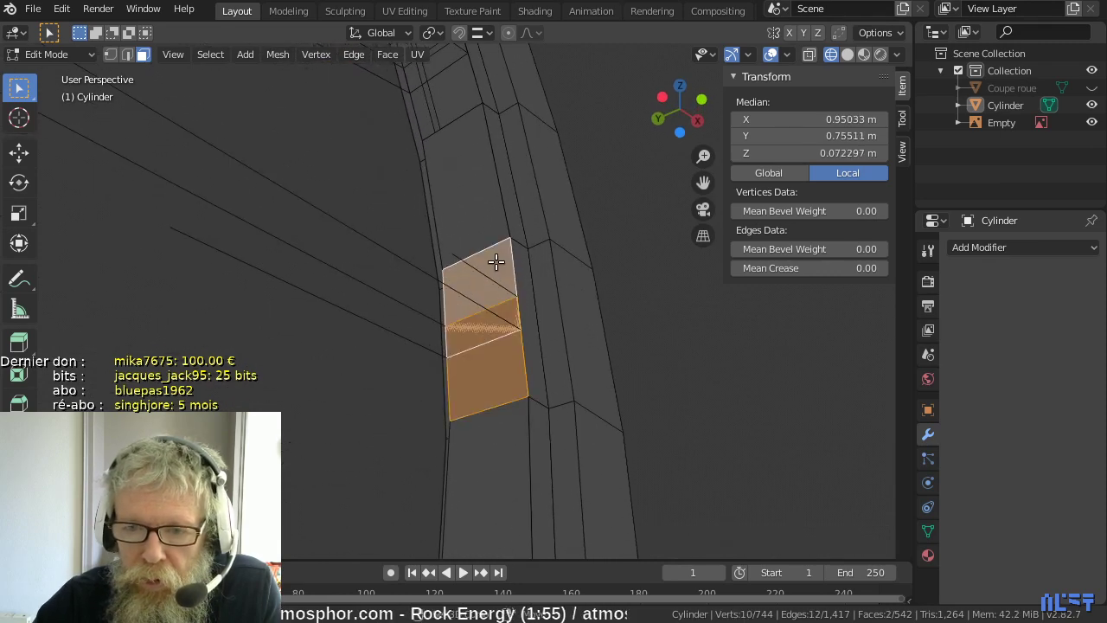
key("x")
left_click(486, 264)
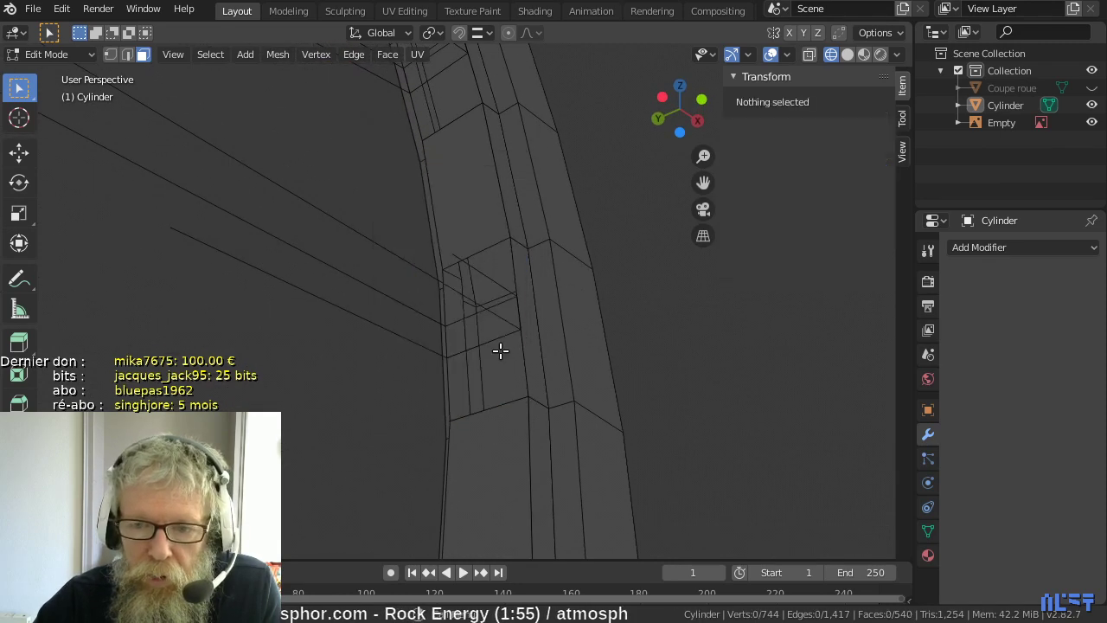
- Select rim face pairs at the next spoke joints around the rim
scroll(500, 372, "down", 3)
left_click(479, 467)
left_click(472, 508, "shift")
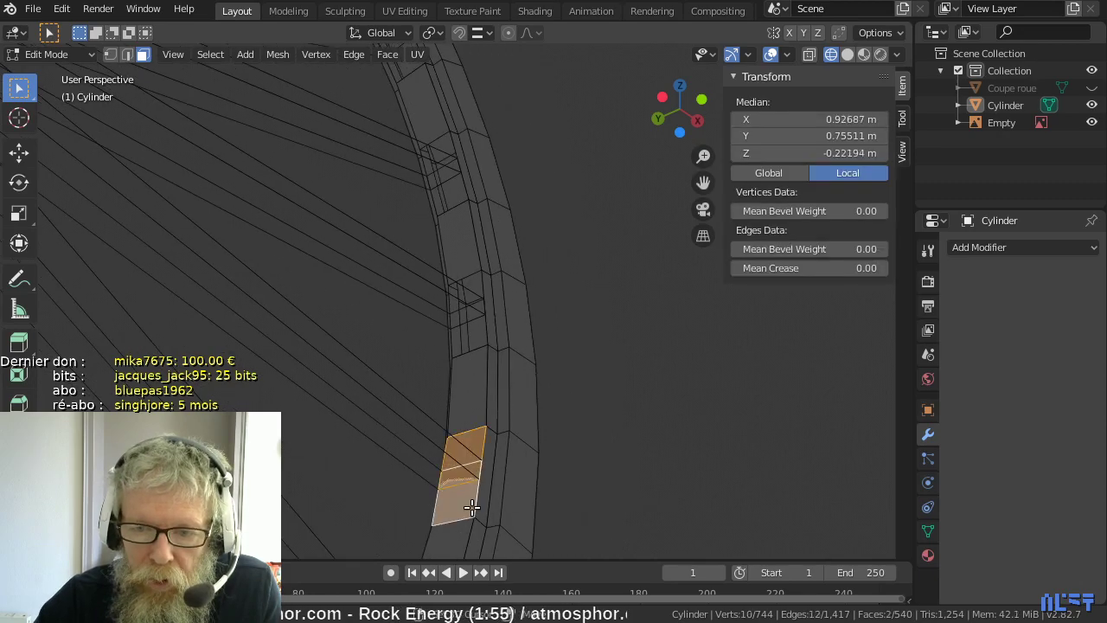
middle_click_drag(469, 537, 529, 385)
left_click(519, 419, "shift")
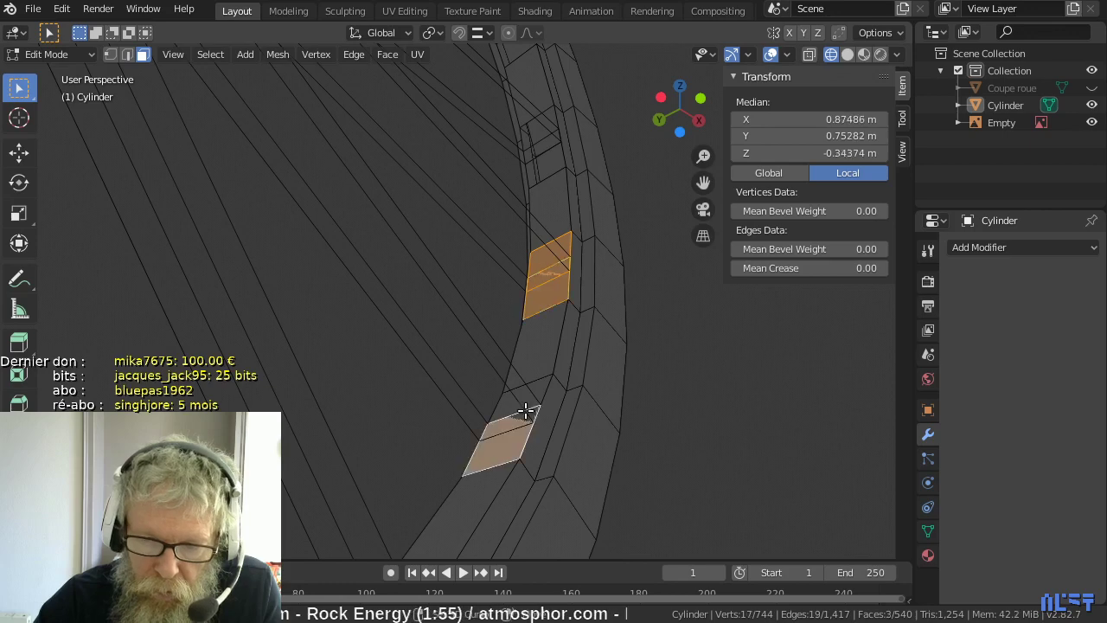
left_click(538, 391, "shift")
middle_click_drag(454, 470, 457, 286)
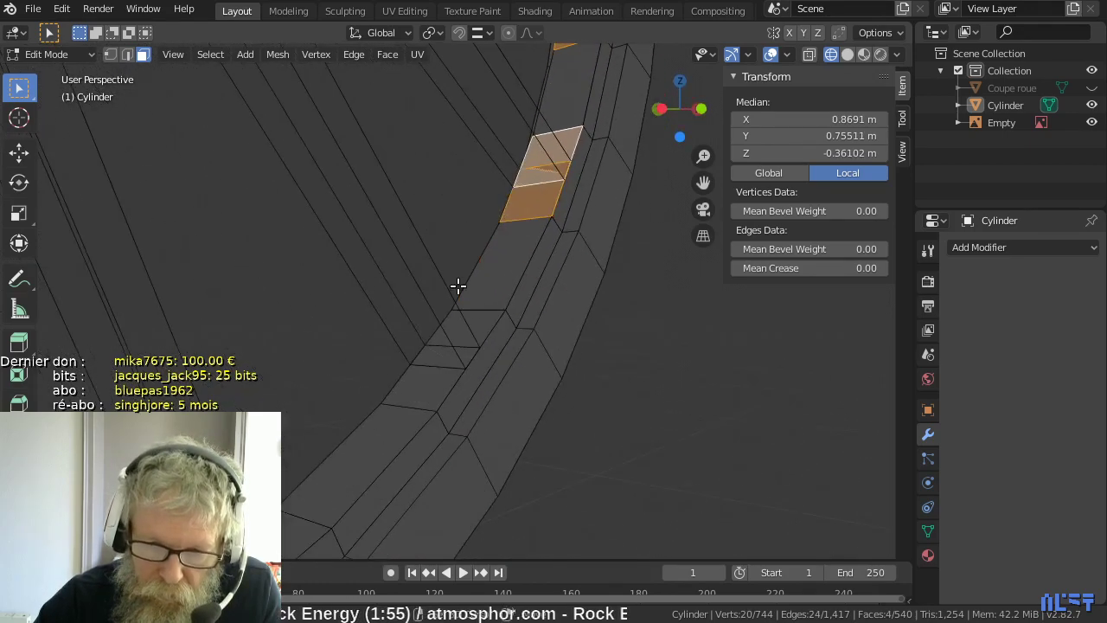
left_click(475, 330, "shift")
left_click(433, 383, "shift")
- Add the last rim faces and delete Only Faces, leaving 530 faces
middle_click_drag(329, 461, 427, 296)
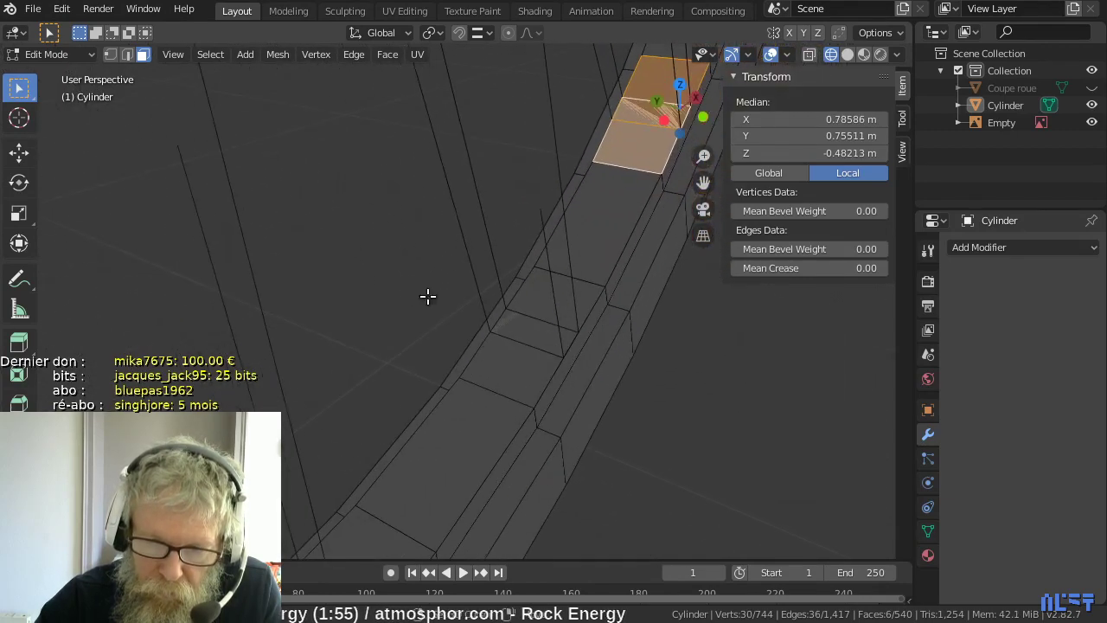
left_click(516, 361, "shift")
left_click(586, 304, "shift")
middle_click_drag(432, 433, 369, 449)
left_click(412, 469, "shift")
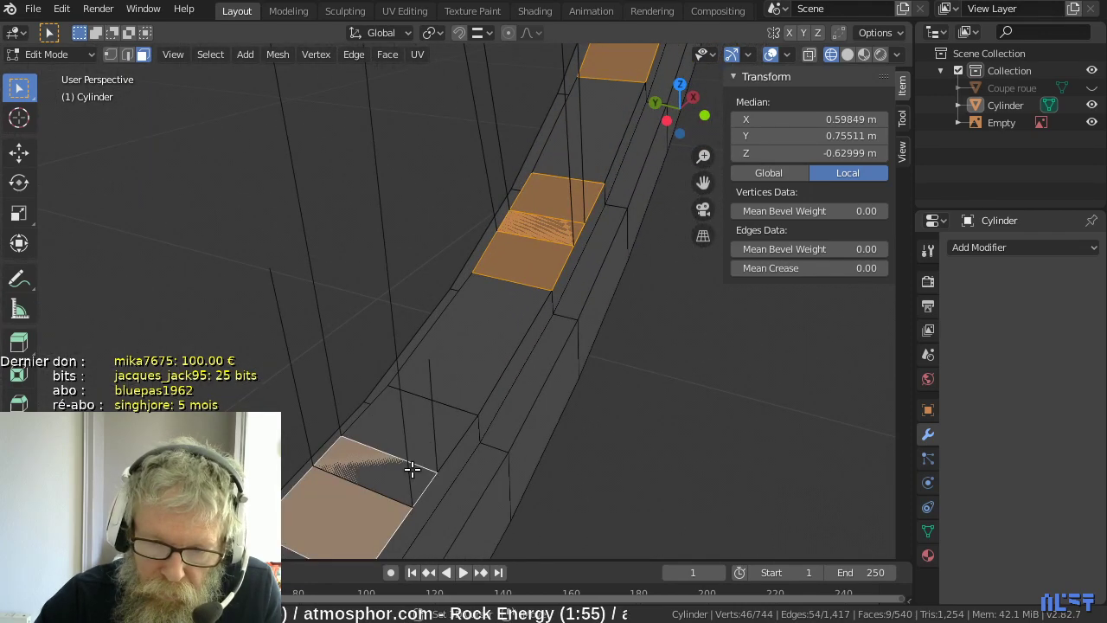
left_click(446, 432, "shift")
key("x")
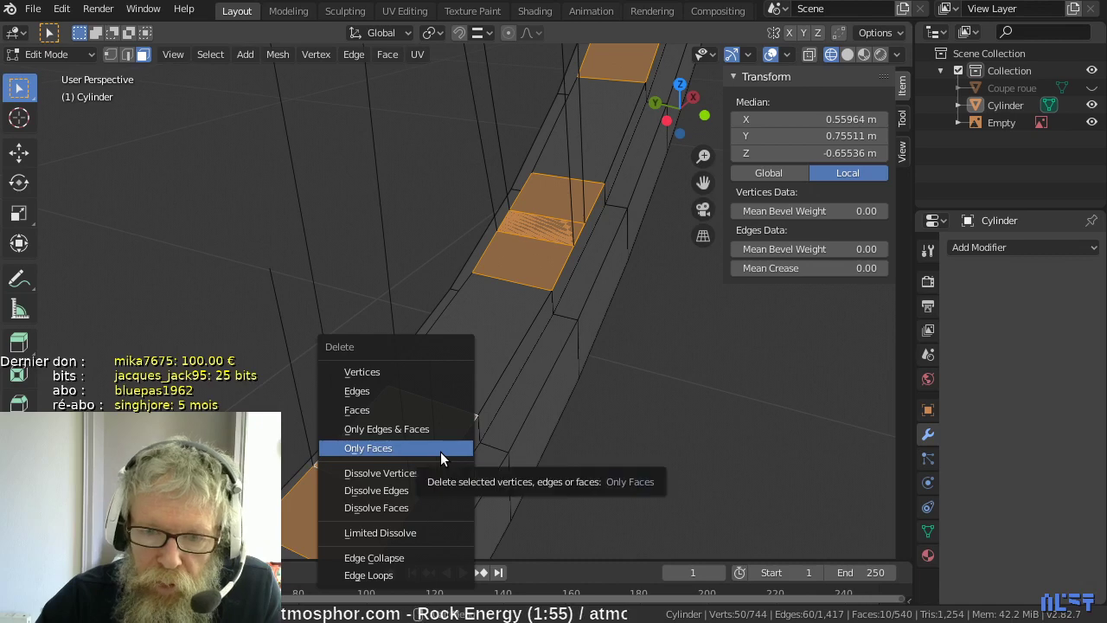
left_click(441, 451)
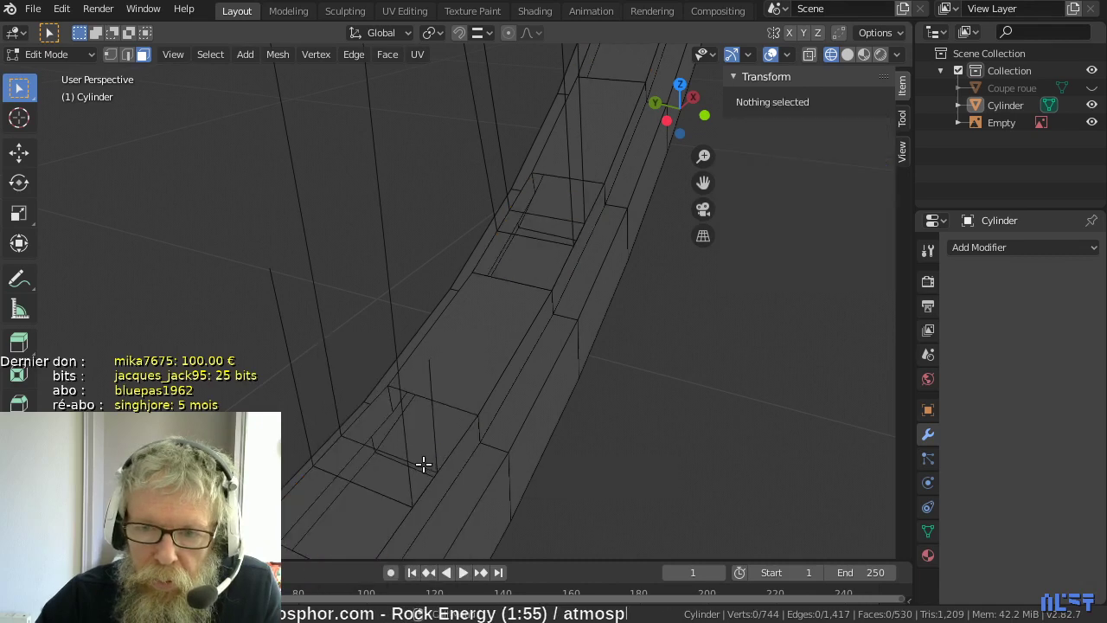
scroll(413, 464, "down", 2)
- Delete eight rim faces at four spoke joints, keeping their edges
middle_click_drag(365, 452, 321, 487)
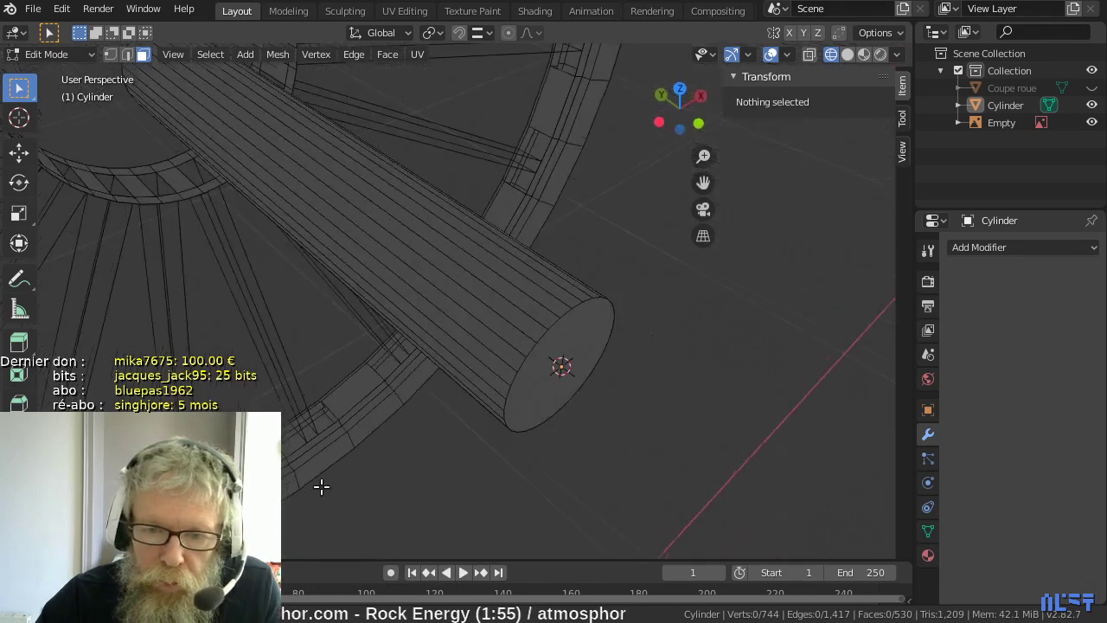
scroll(301, 437, "up", 5)
left_click(342, 405)
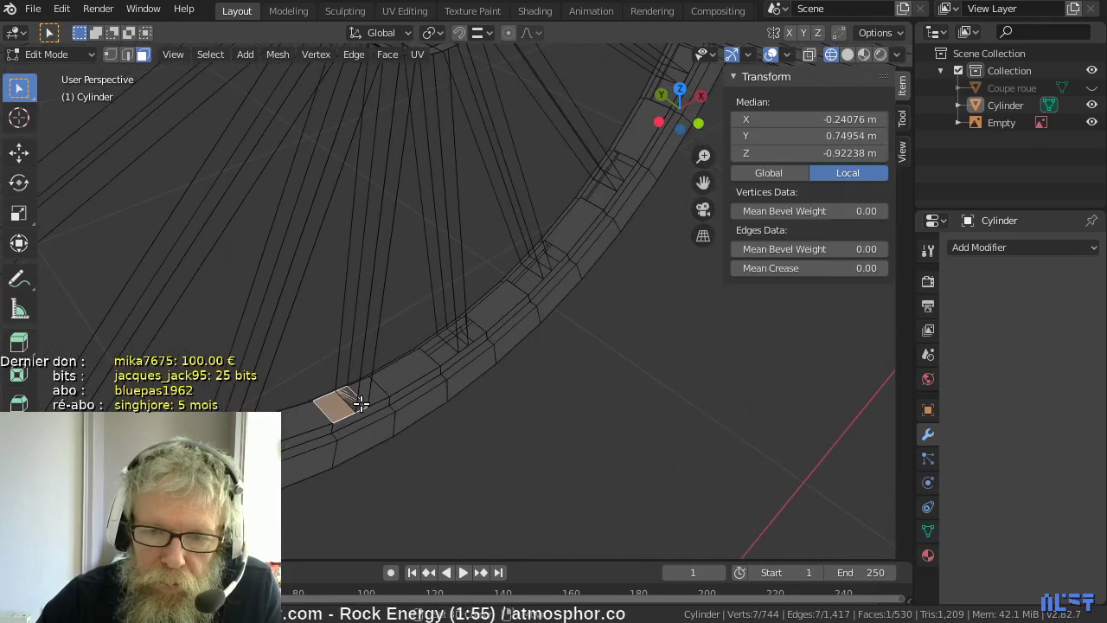
left_click(374, 403, "shift")
left_click(404, 374, "shift")
left_click(435, 362, "shift")
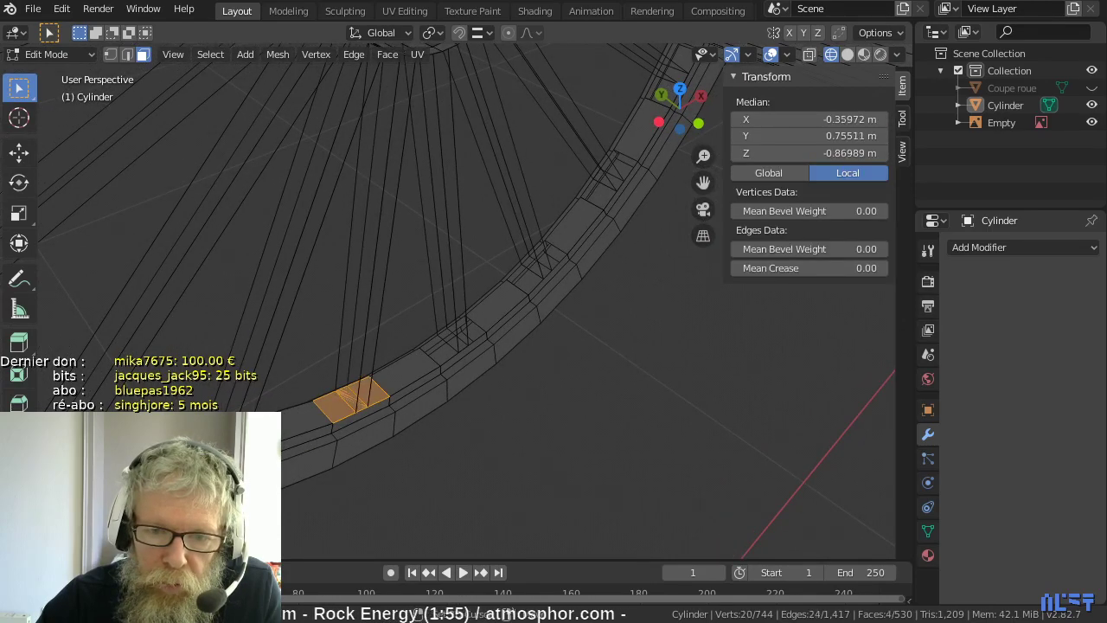
middle_click_drag(435, 362, 231, 389)
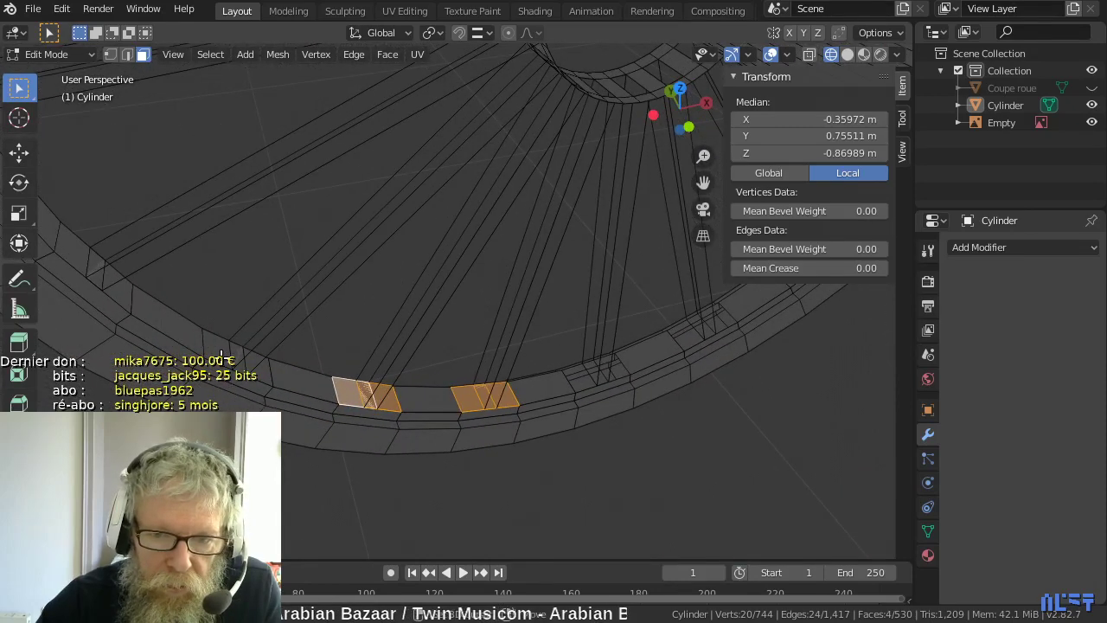
left_click(227, 358, "shift")
left_click(249, 368, "shift")
left_click(94, 275, "shift")
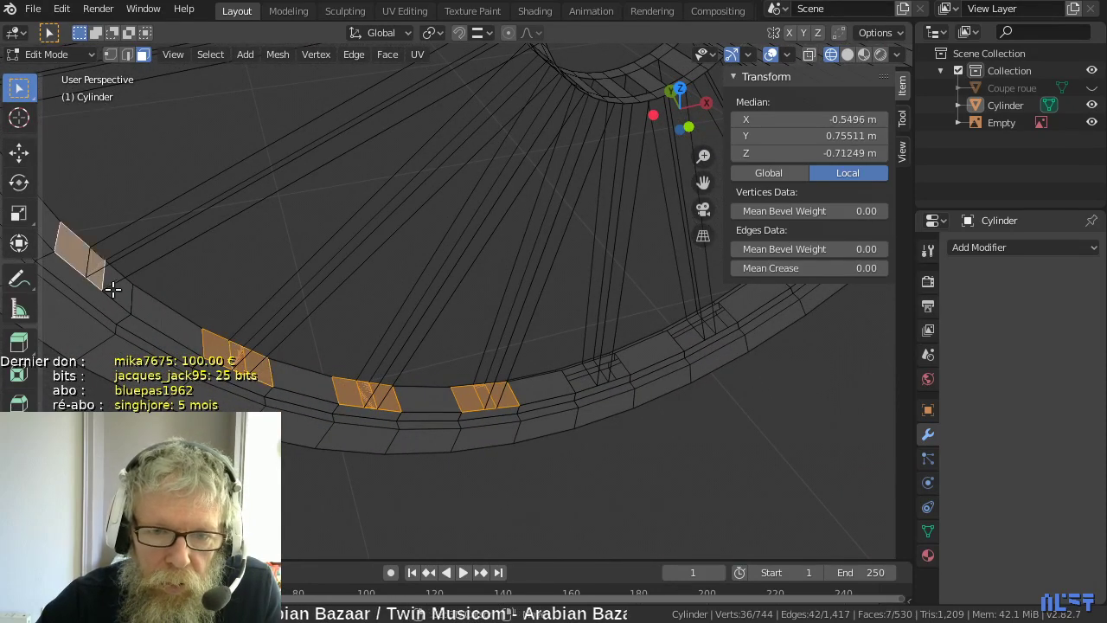
left_click(128, 303, "shift")
key("x")
left_click(153, 334)
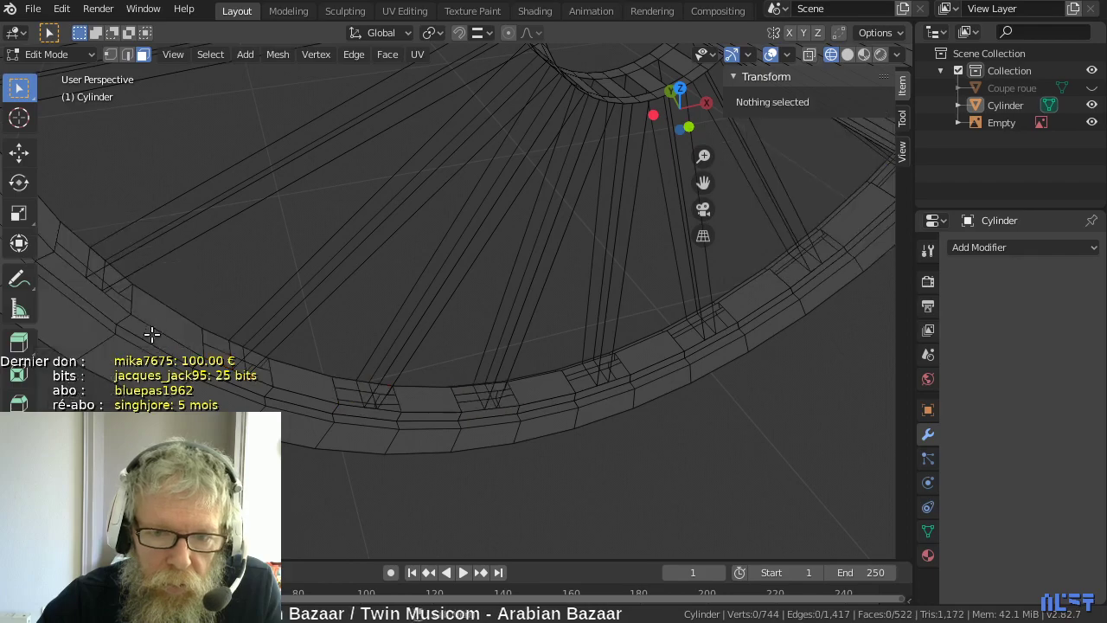
- Delete five more spoke-joint rim faces on the far side of the wheel, keeping edges
middle_click_drag(150, 331, 105, 274)
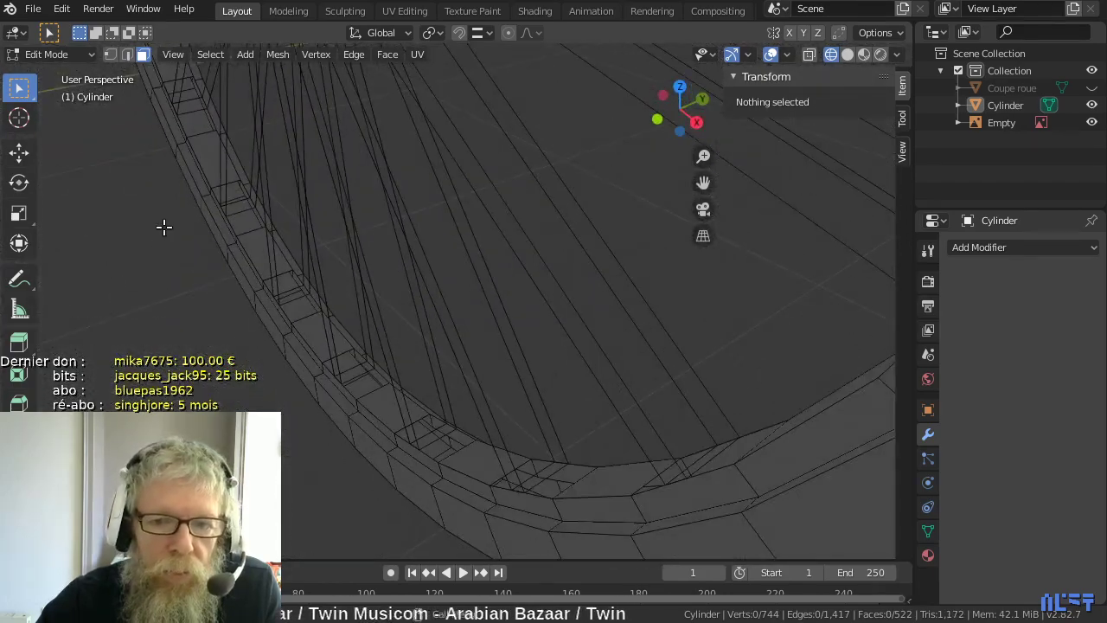
middle_click_drag(164, 227, 247, 220)
left_click(294, 185)
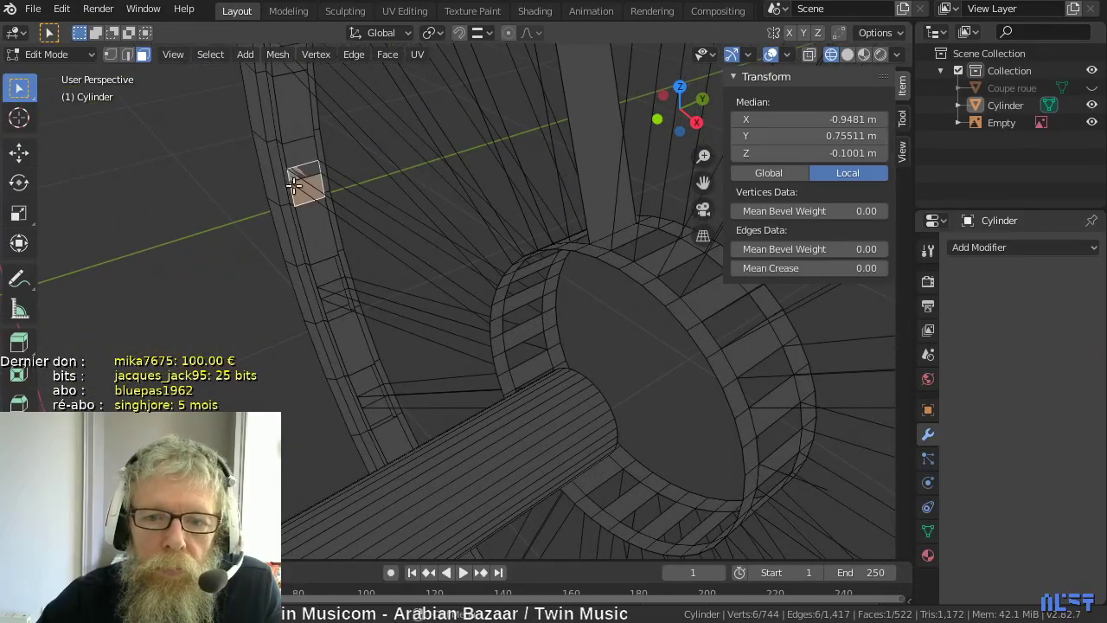
left_click(290, 153, "shift")
middle_click_drag(272, 148, 296, 160)
middle_click_drag(400, 200, 363, 291)
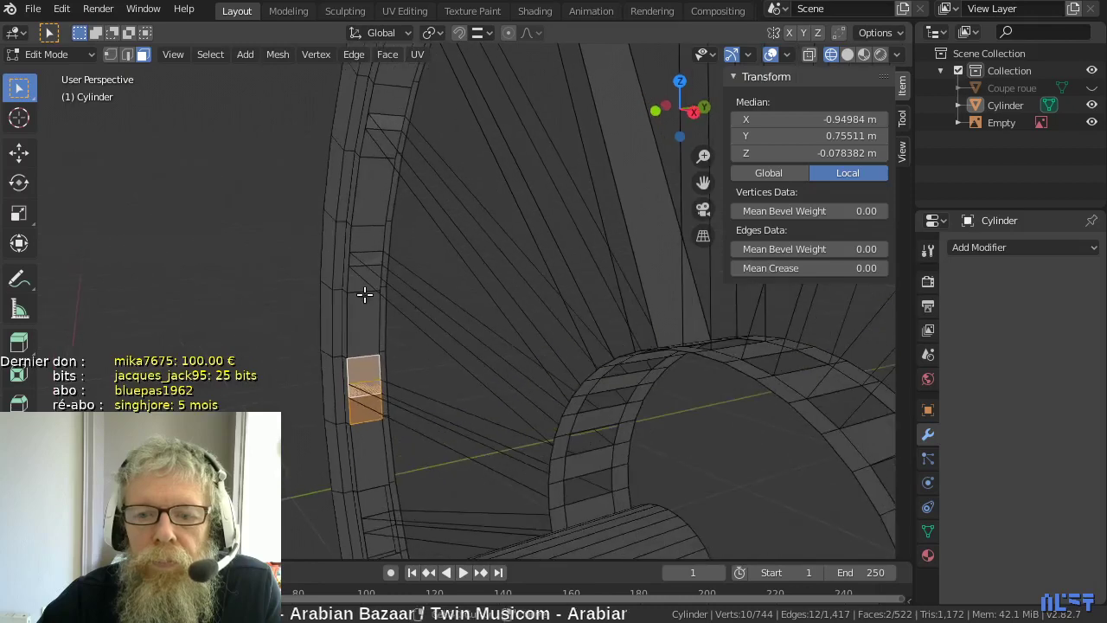
left_click(354, 271, "shift")
left_click(356, 237, "shift")
left_click(378, 142, "shift")
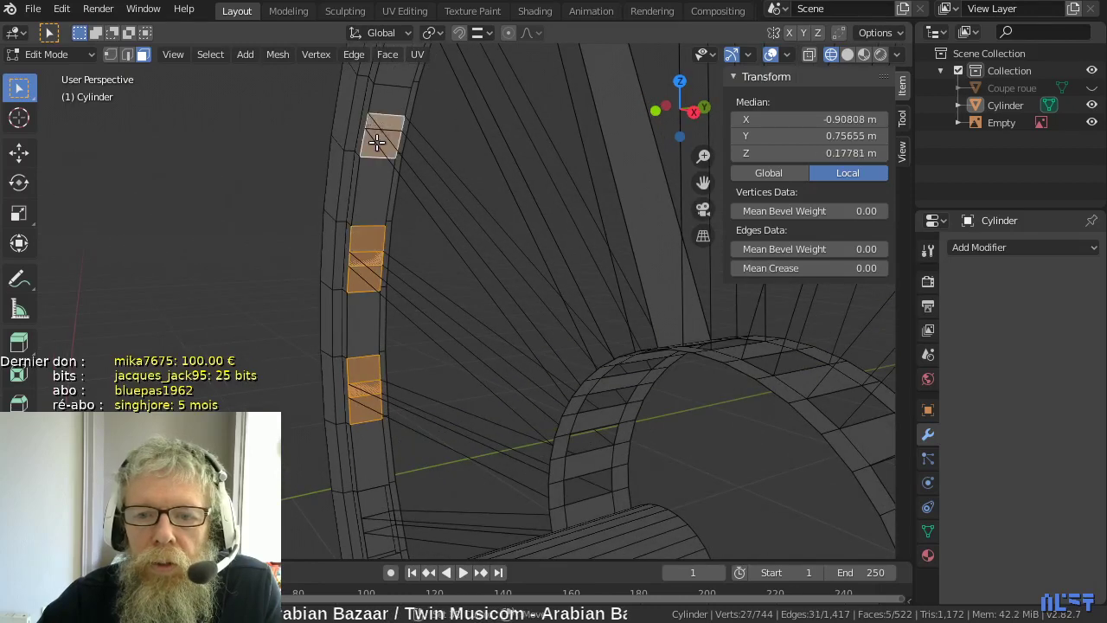
key("x")
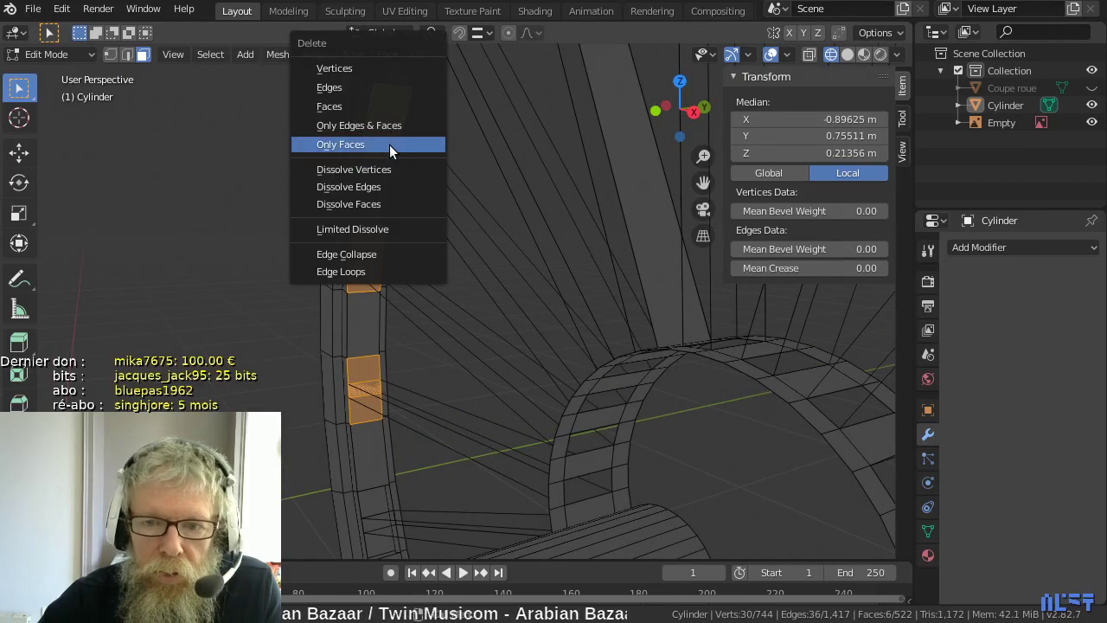
left_click(414, 145)
- Delete the last two spoke-joint rim faces, leaving the mesh at 514 faces
middle_click_drag(404, 162, 329, 230)
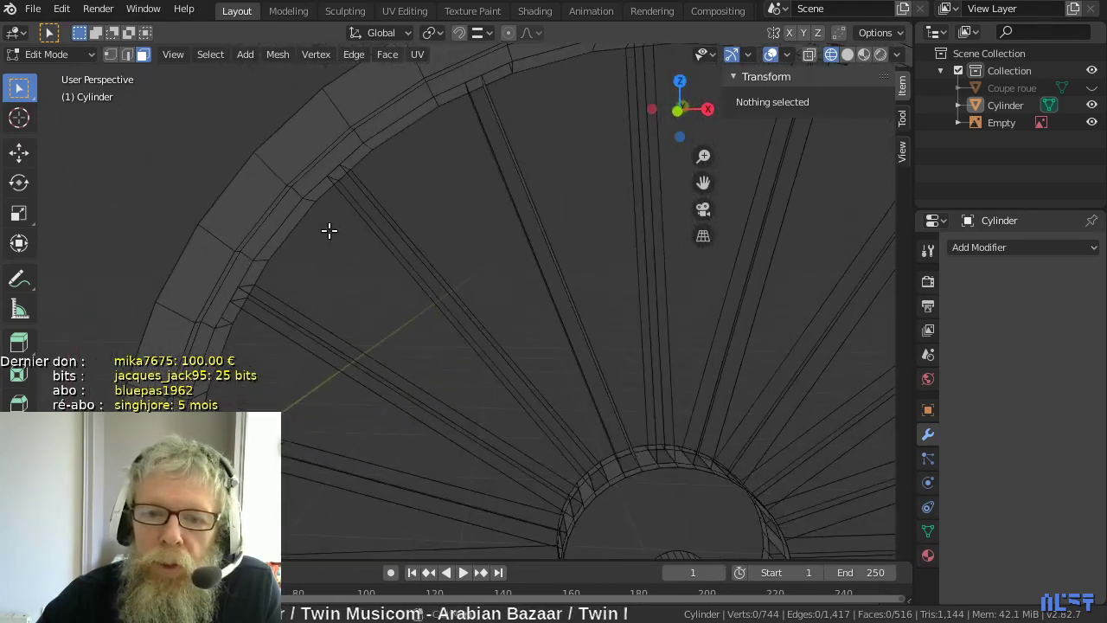
left_click(316, 185)
left_click(354, 156, "shift")
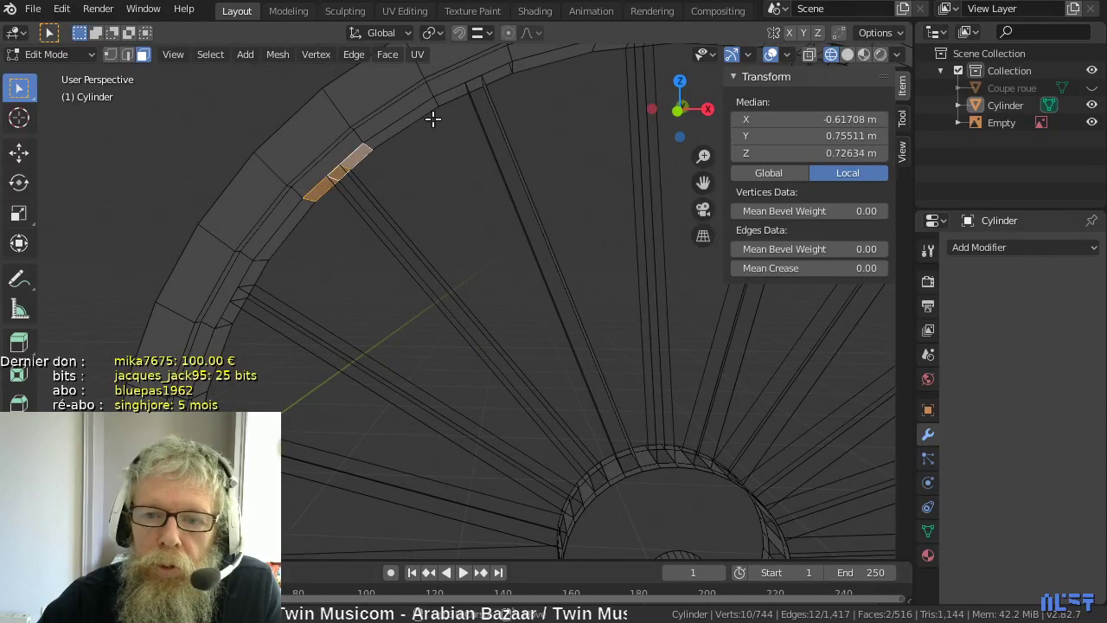
left_click(491, 81, "shift")
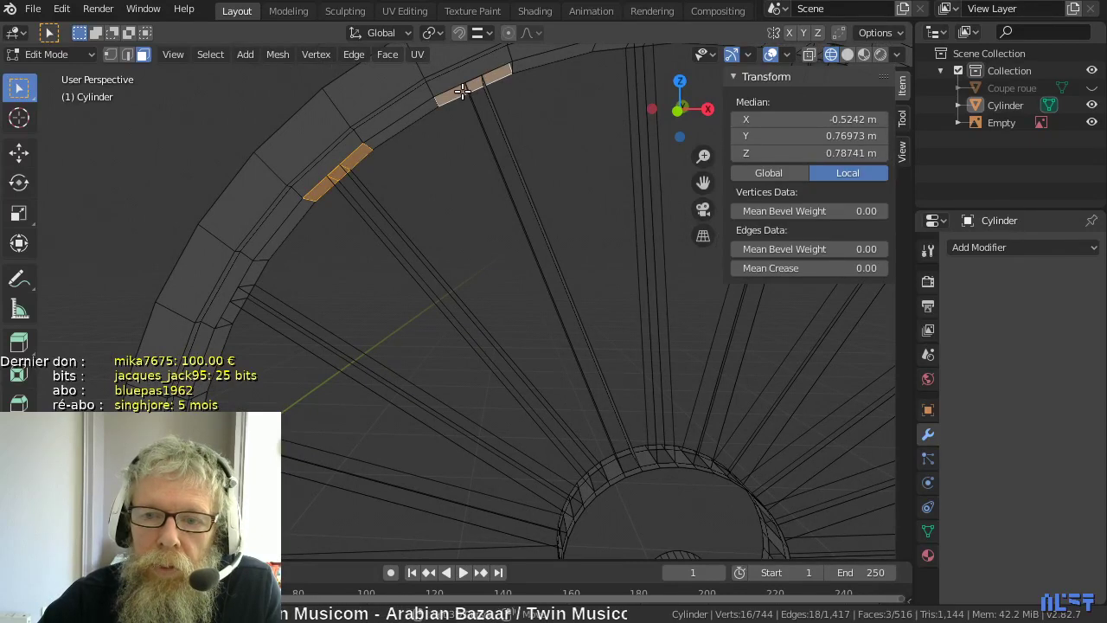
left_click(459, 91, "shift")
key("x")
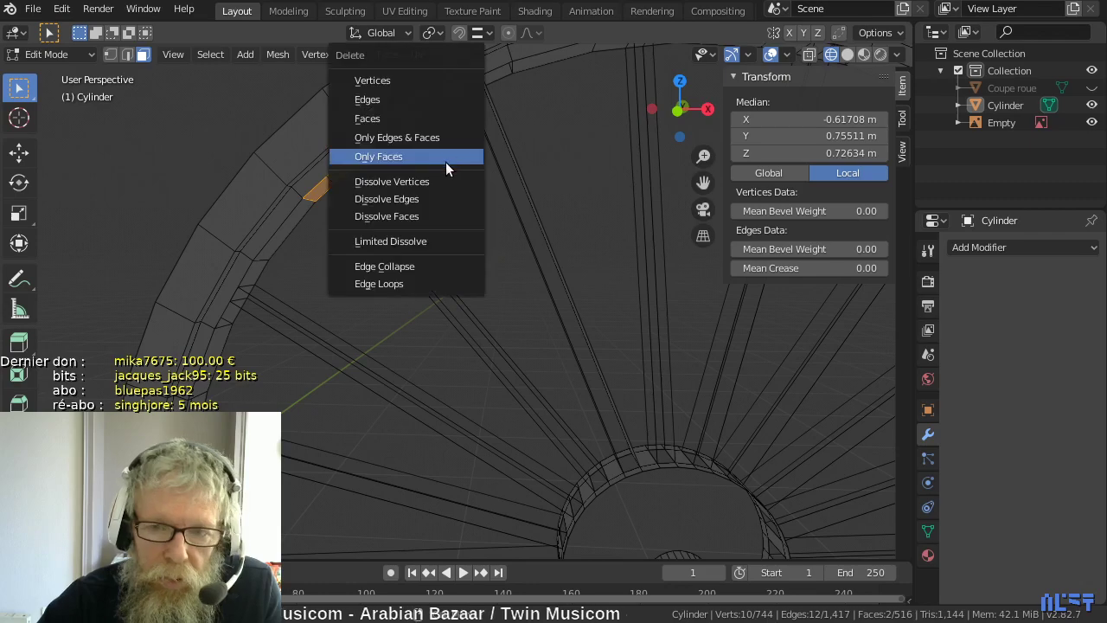
left_click(426, 155)
scroll(425, 179, "down", 5)
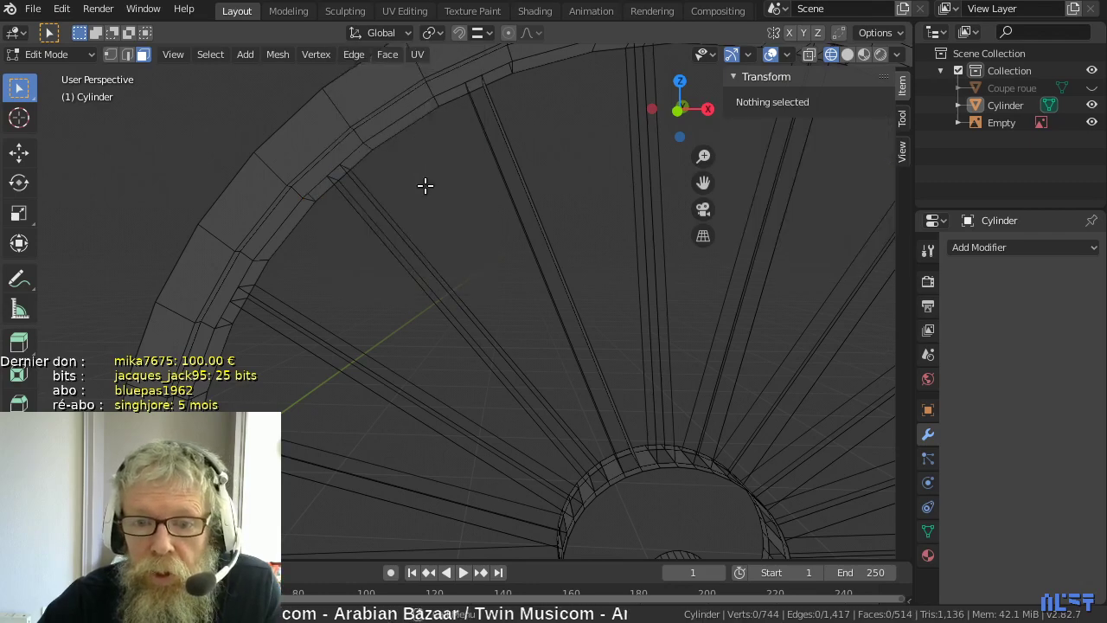
- Fill a face across the spoke's open side between two edges, undoing a second fill
middle_click_drag(462, 193, 403, 321)
scroll(205, 202, "up", 2)
scroll(403, 321, "up", 6)
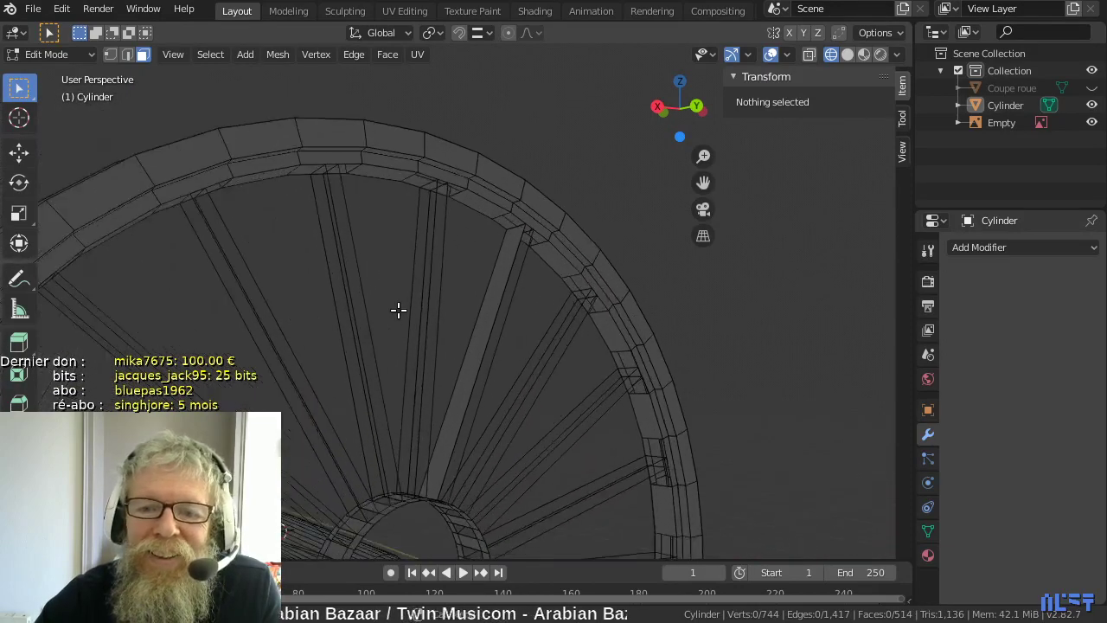
middle_click_drag(342, 229, 408, 366, "shift")
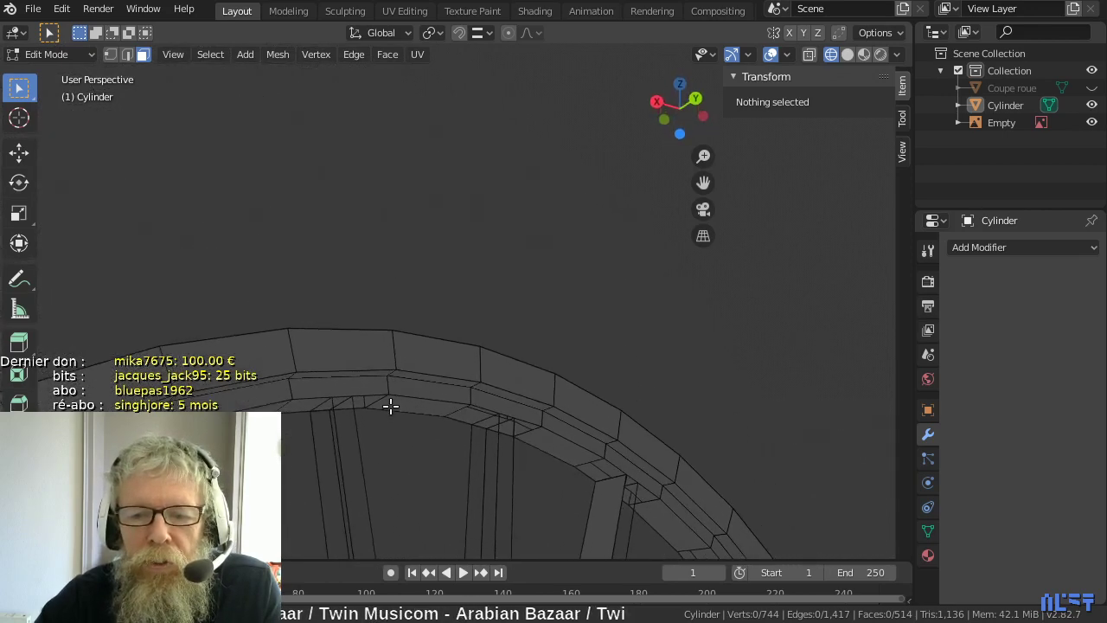
middle_click_drag(390, 403, 388, 142, "shift")
middle_click_drag(361, 375, 382, 148, "shift")
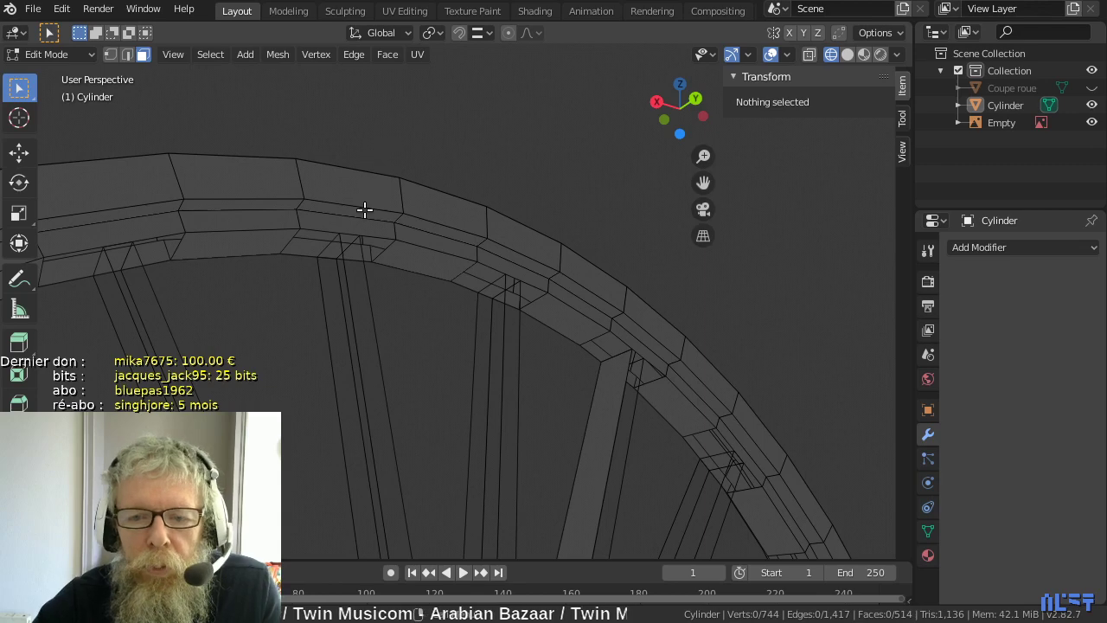
key("2")
left_click(321, 232)
left_click(304, 255, "shift")
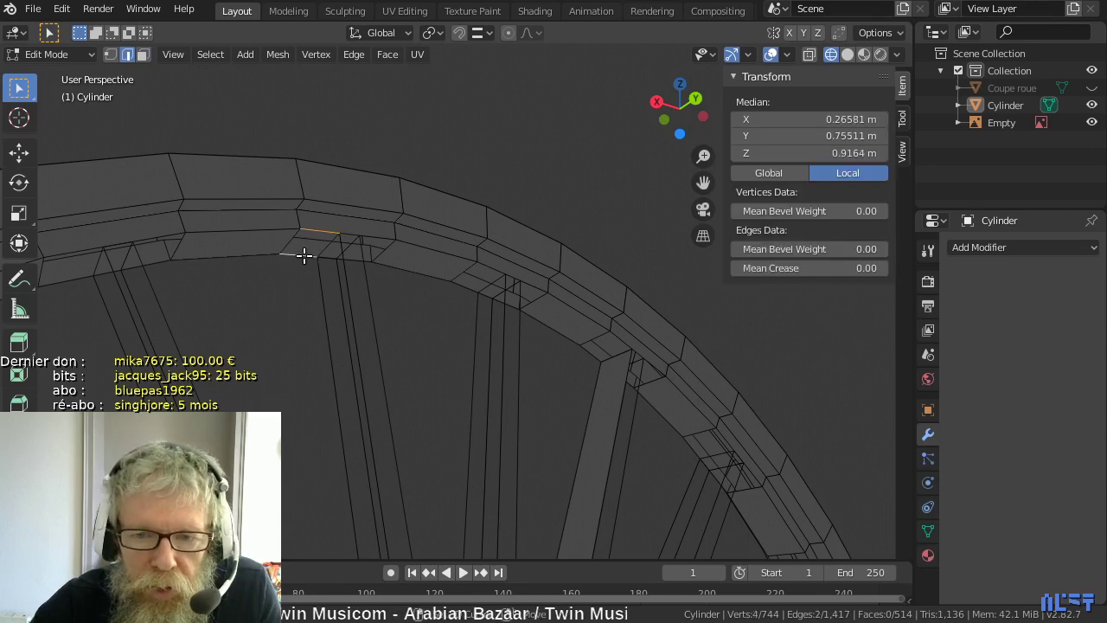
key("f")
left_click(376, 239)
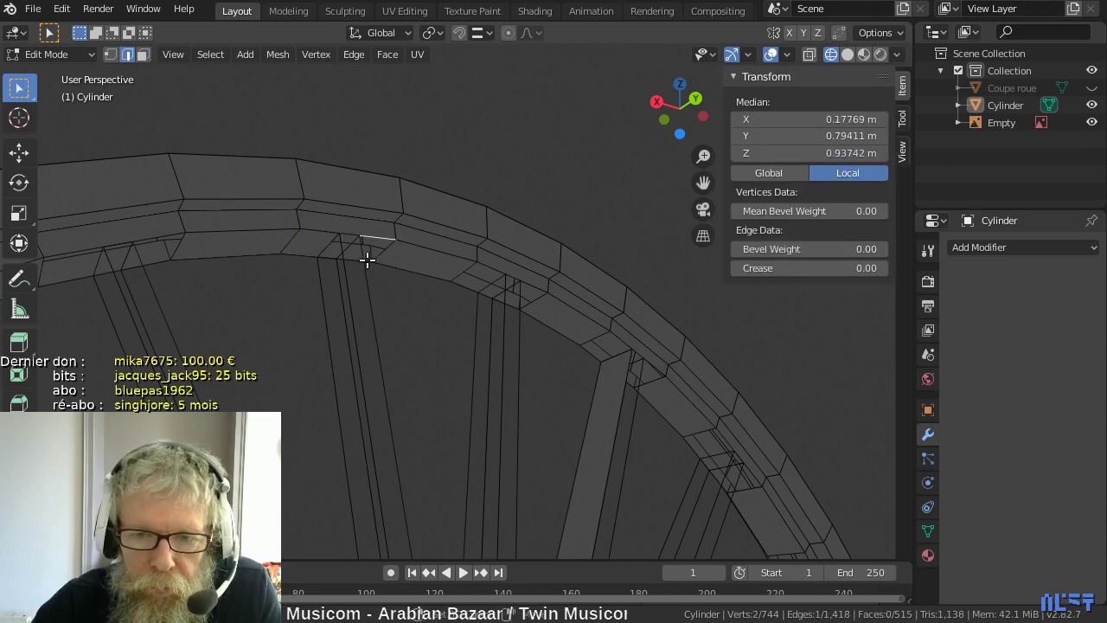
left_click(365, 258, "shift")
key("f")
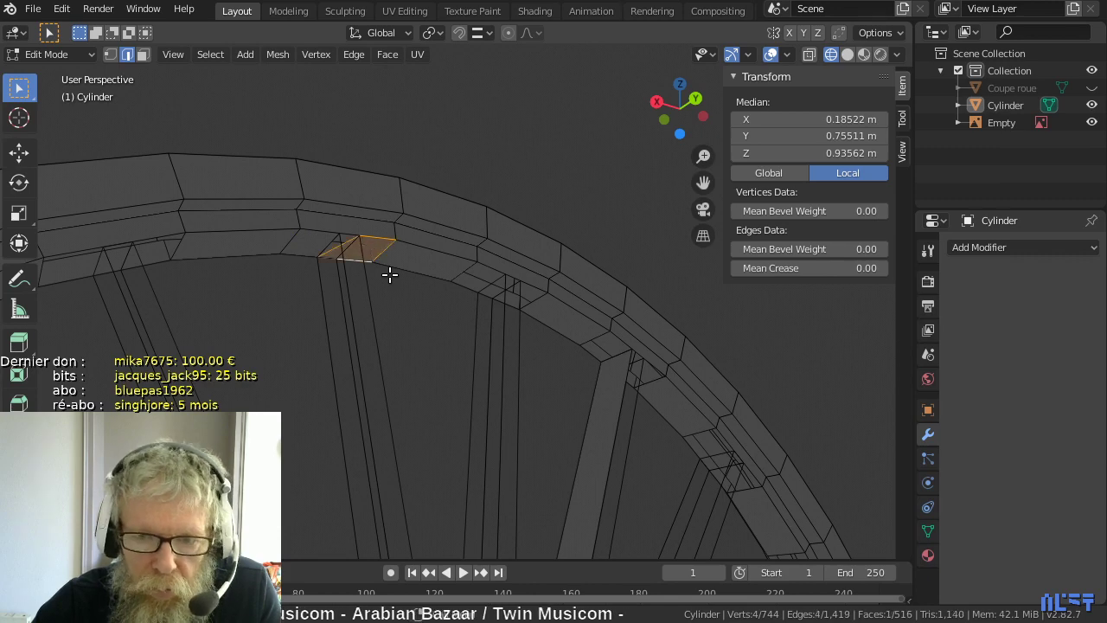
key("ctrl+z")
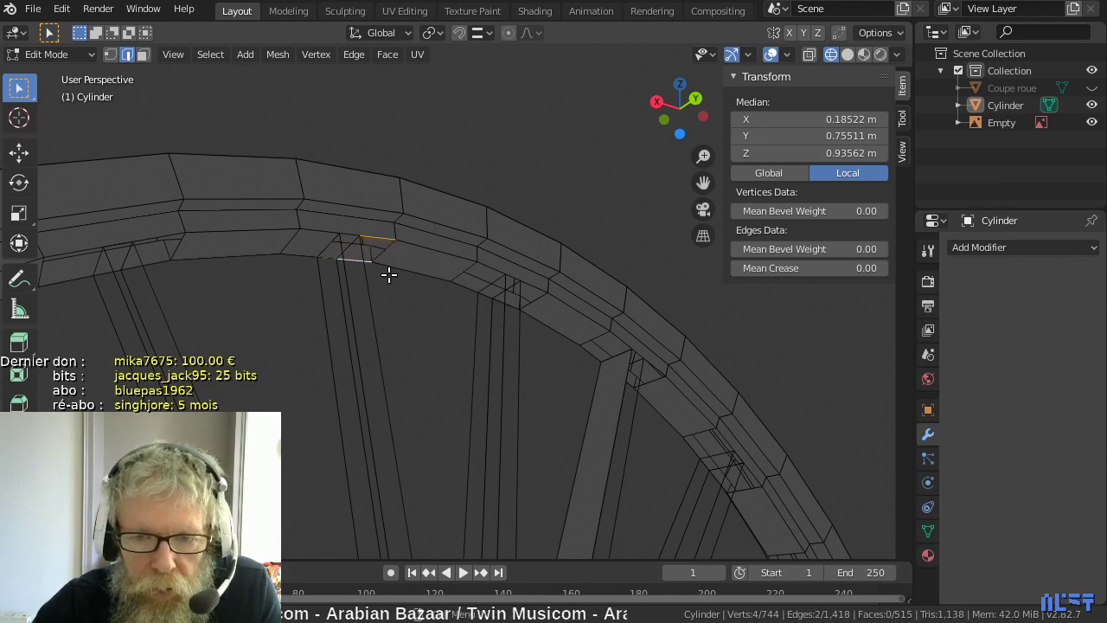
- Select the spoke's top corner vertex and try moving it, cancelling the move
key("1")
scroll(389, 274, "up", 3)
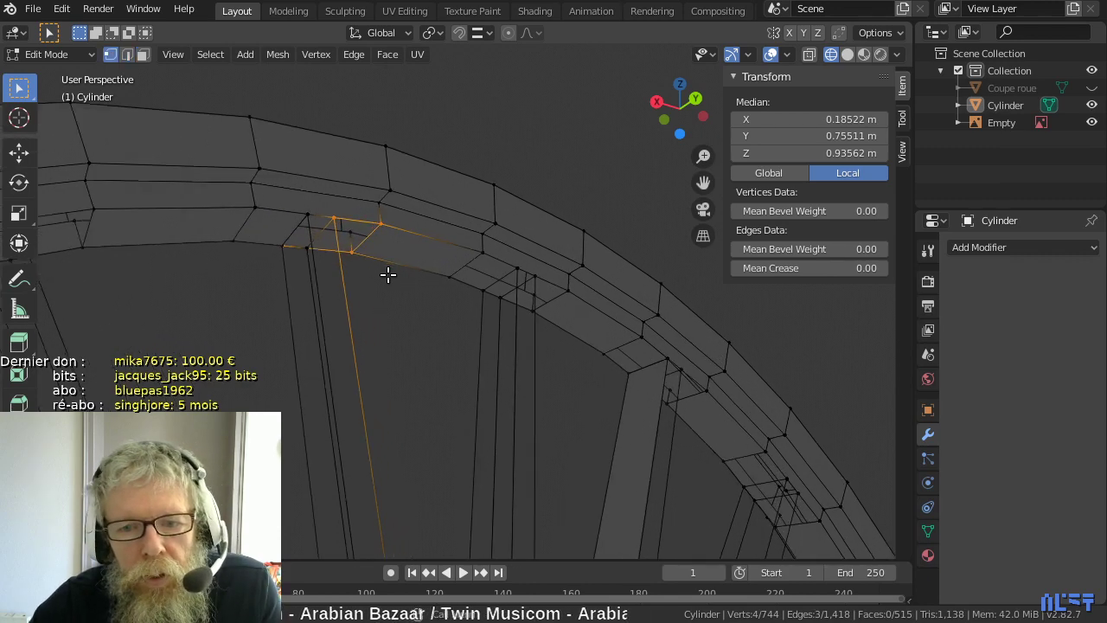
scroll(388, 272, "up", 3)
mouse_move(389, 272)
middle_mouse_down()
mouse_move(358, 277)
mouse_move(371, 280)
middle_mouse_up()
left_click(363, 197)
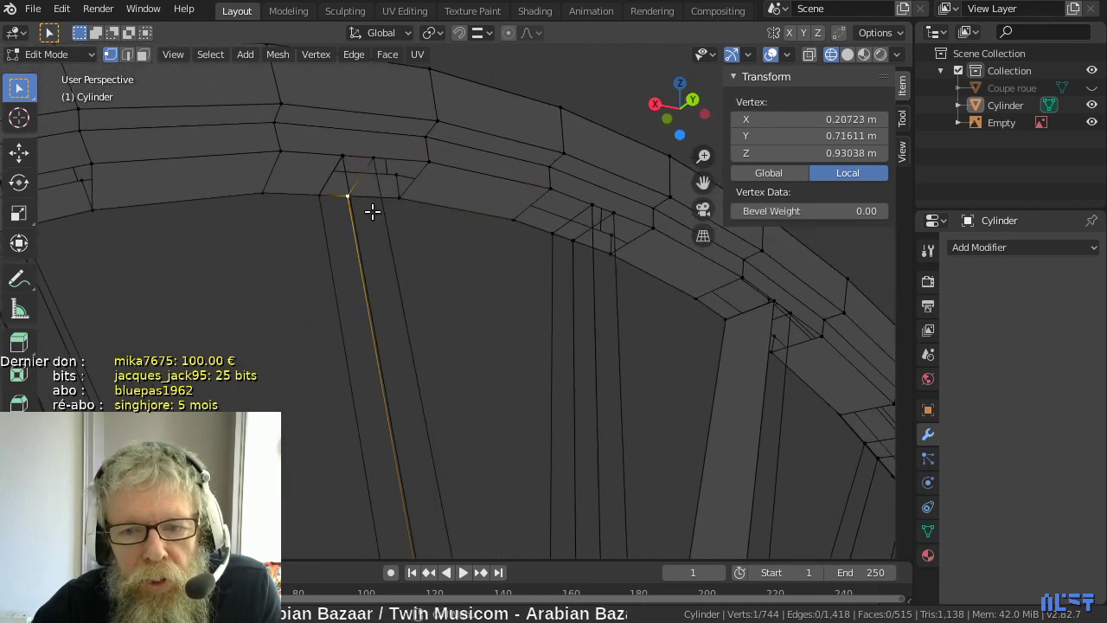
key("g")
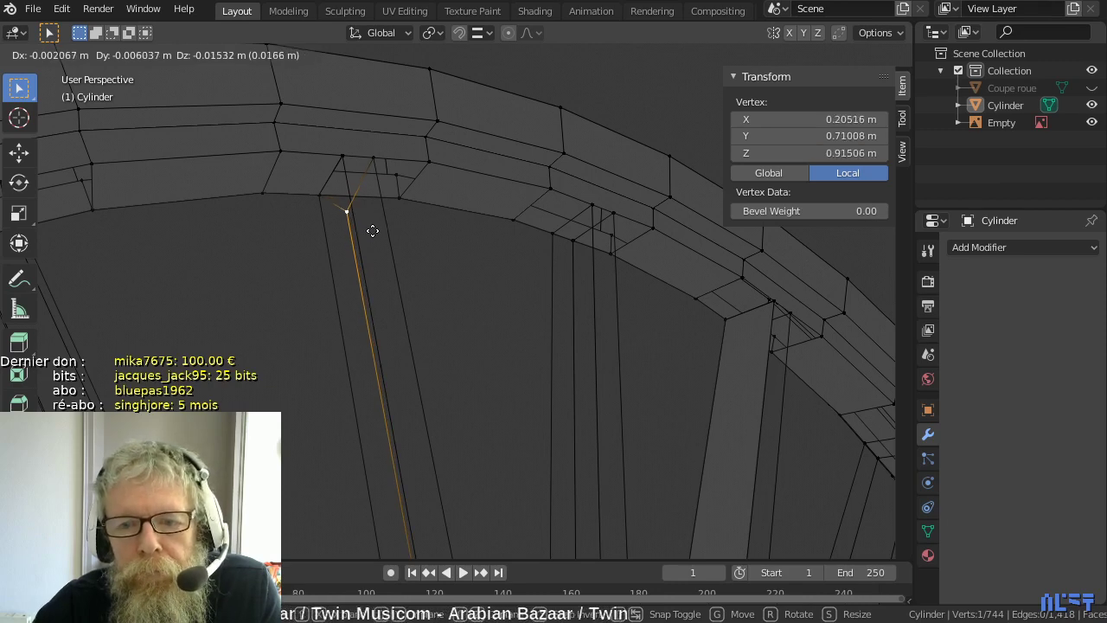
key("Escape")
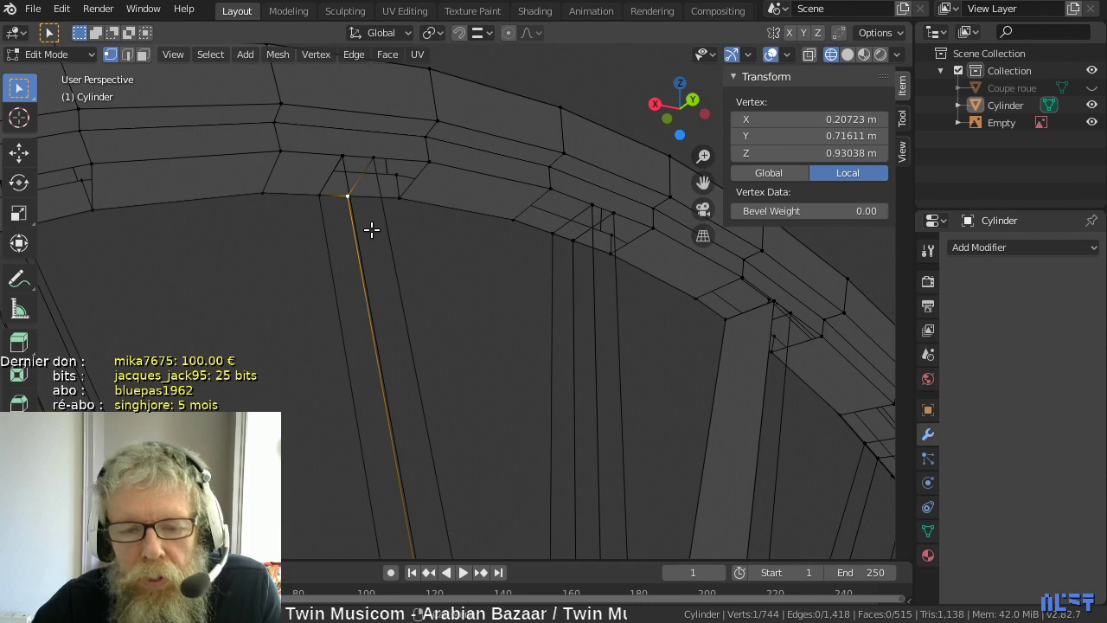
left_click(371, 229)
- Subdivide the rim's inner edge above the spoke and merge its midpoint onto the spoke corner by distance
key("2")
left_click(366, 197)
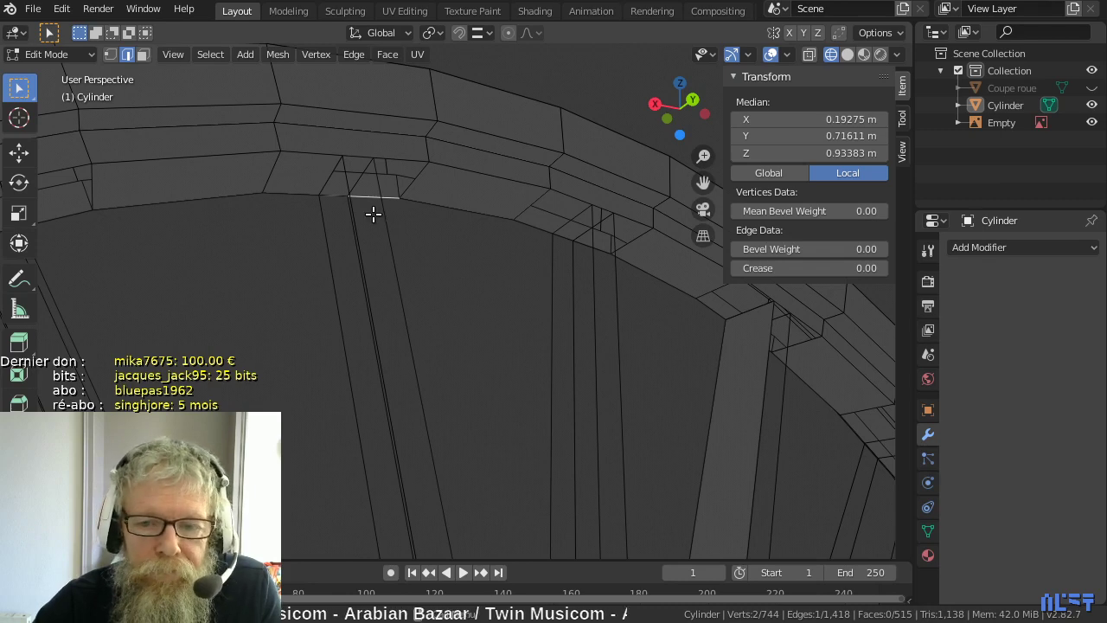
right_click(372, 213)
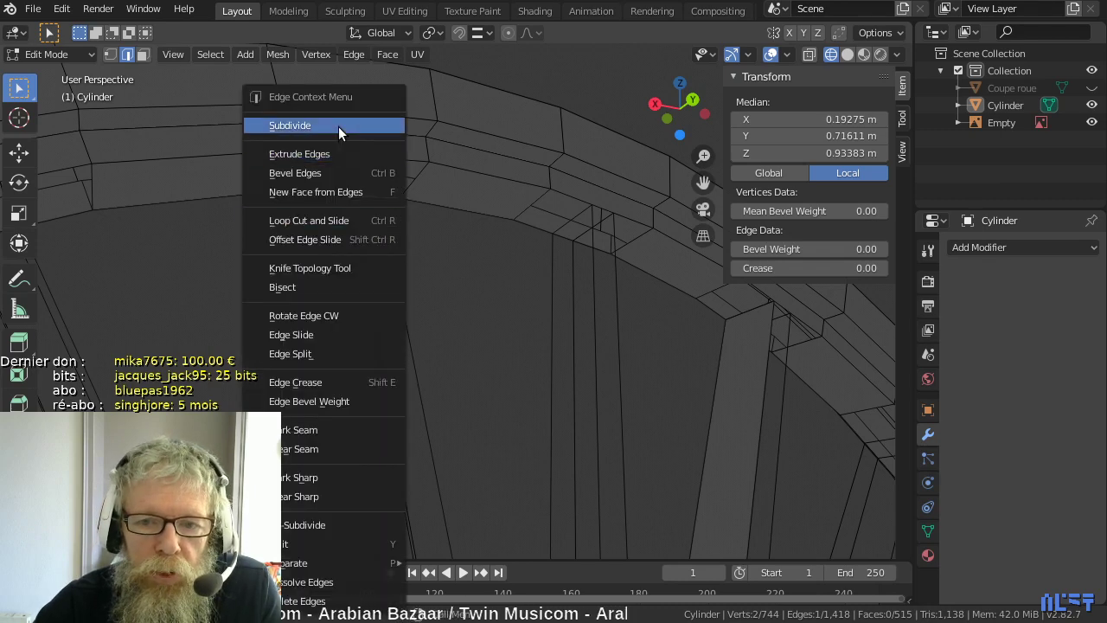
left_click(339, 127)
key("1")
left_click(361, 201)
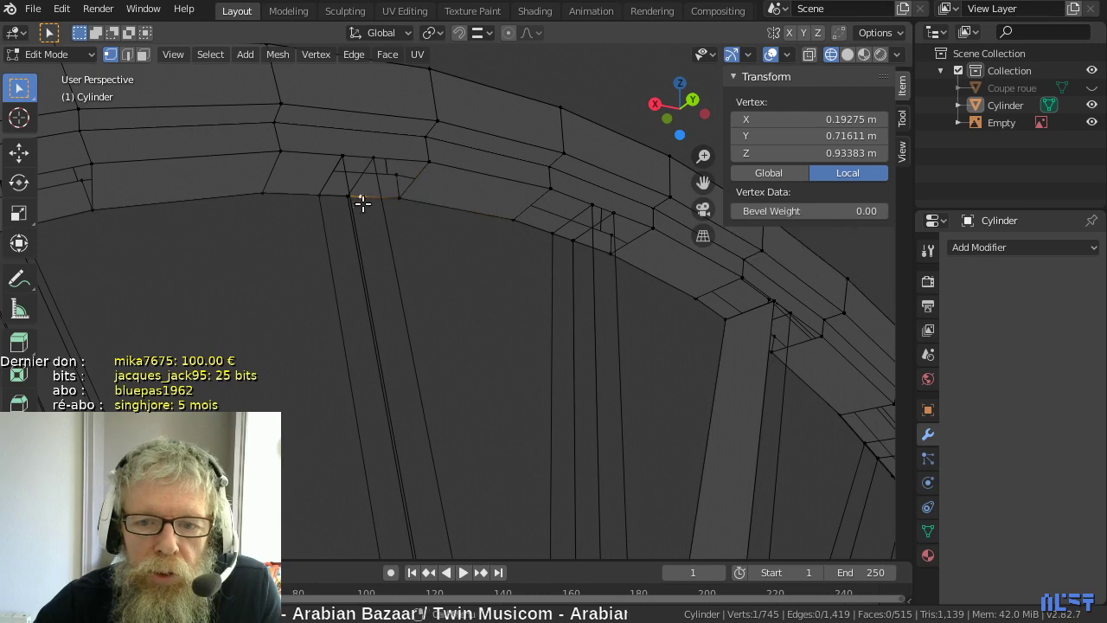
left_click(345, 197, "shift")
key("m")
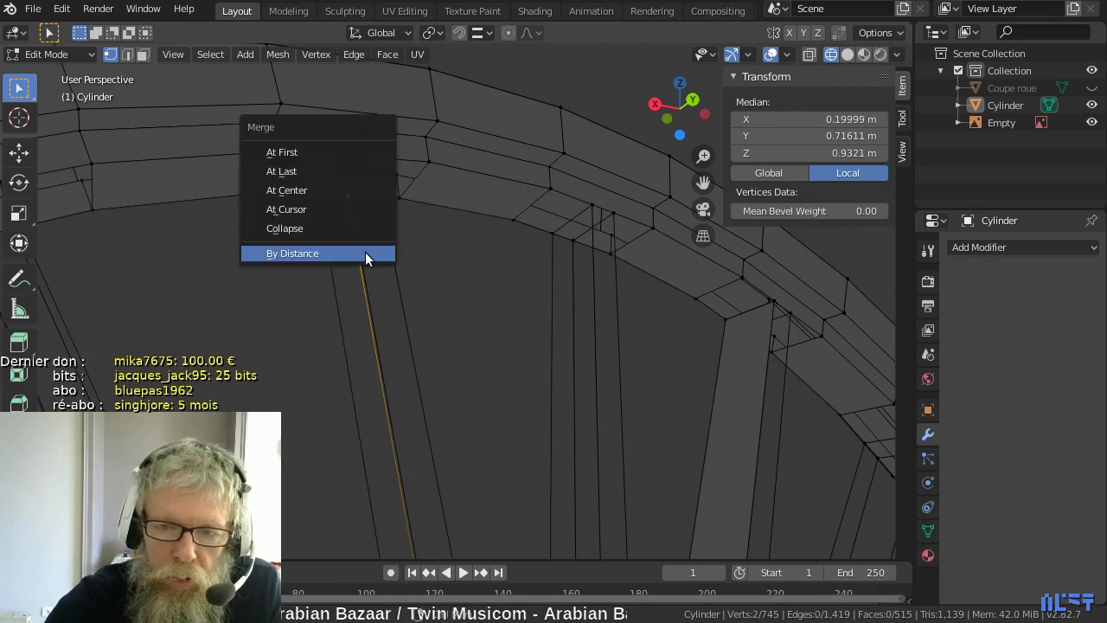
left_click(365, 252)
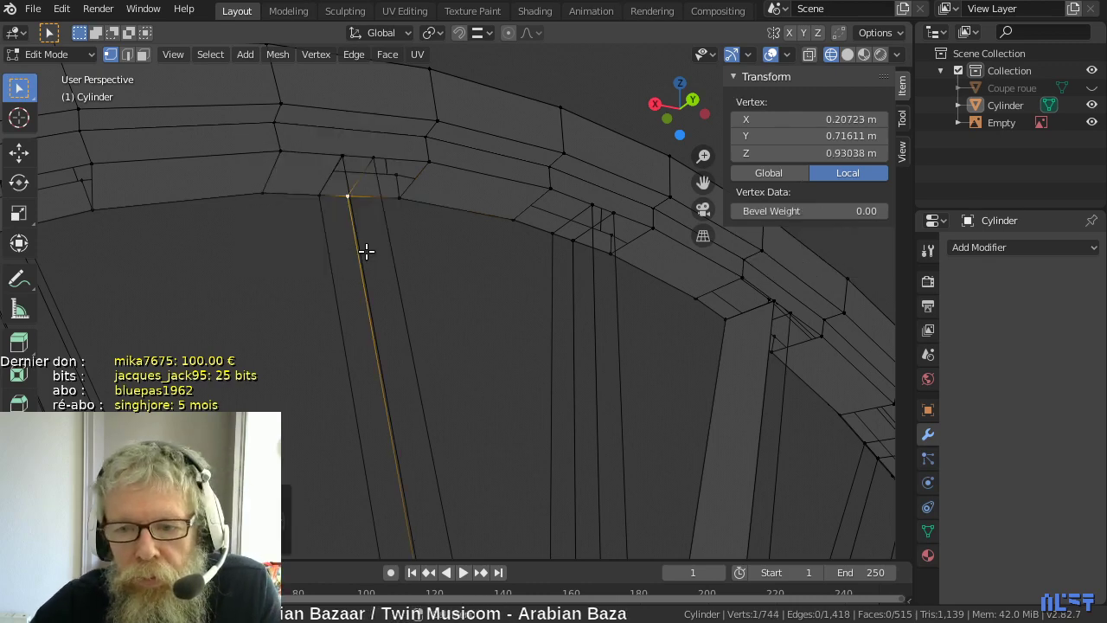
- In edge select mode, fill the first missing spoke-side face with a new quad
key("2")
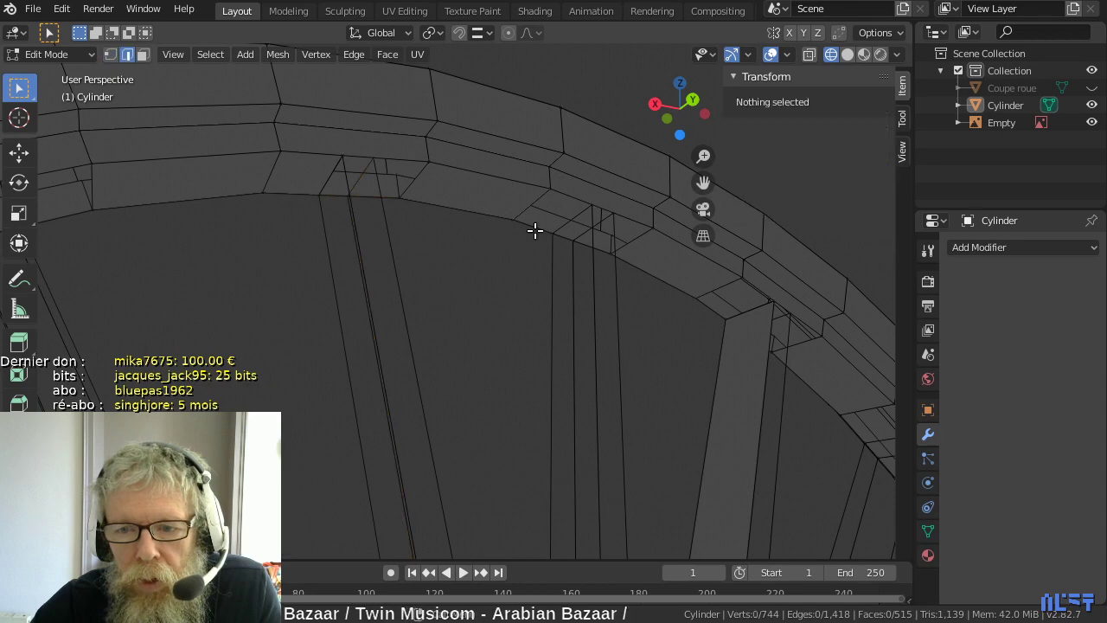
left_click(535, 227)
left_click(585, 249)
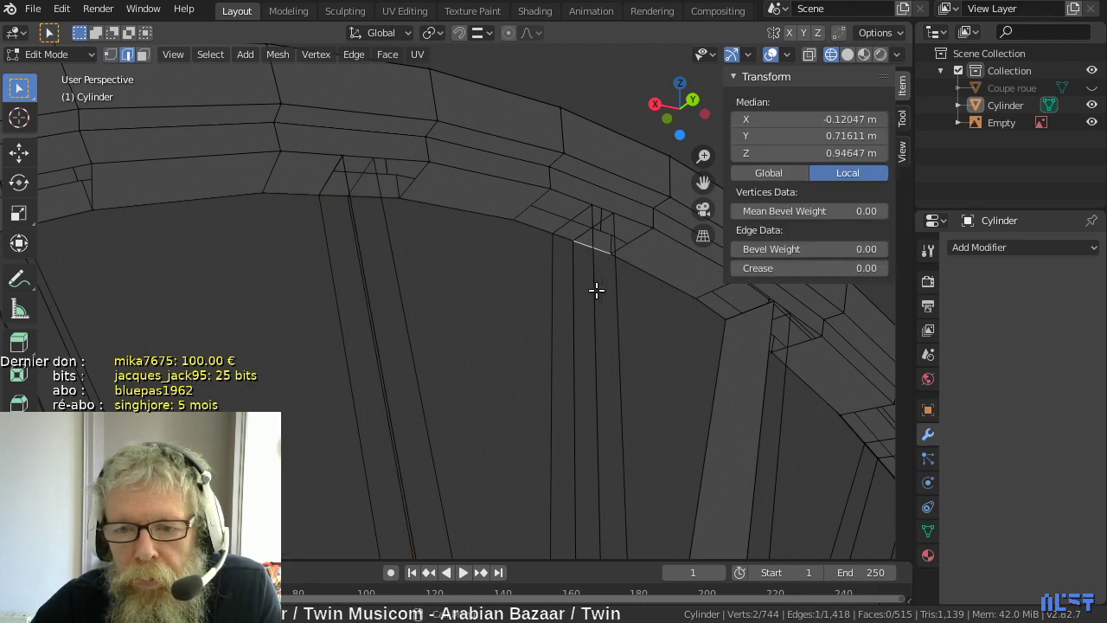
left_click(389, 197)
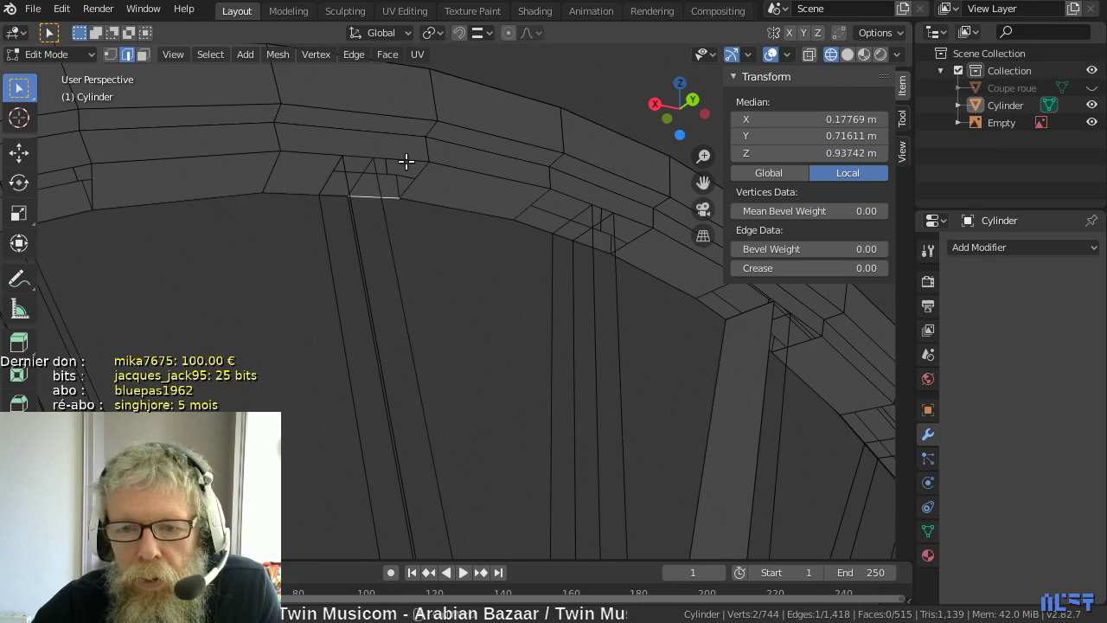
left_click(408, 162, "shift")
key("f")
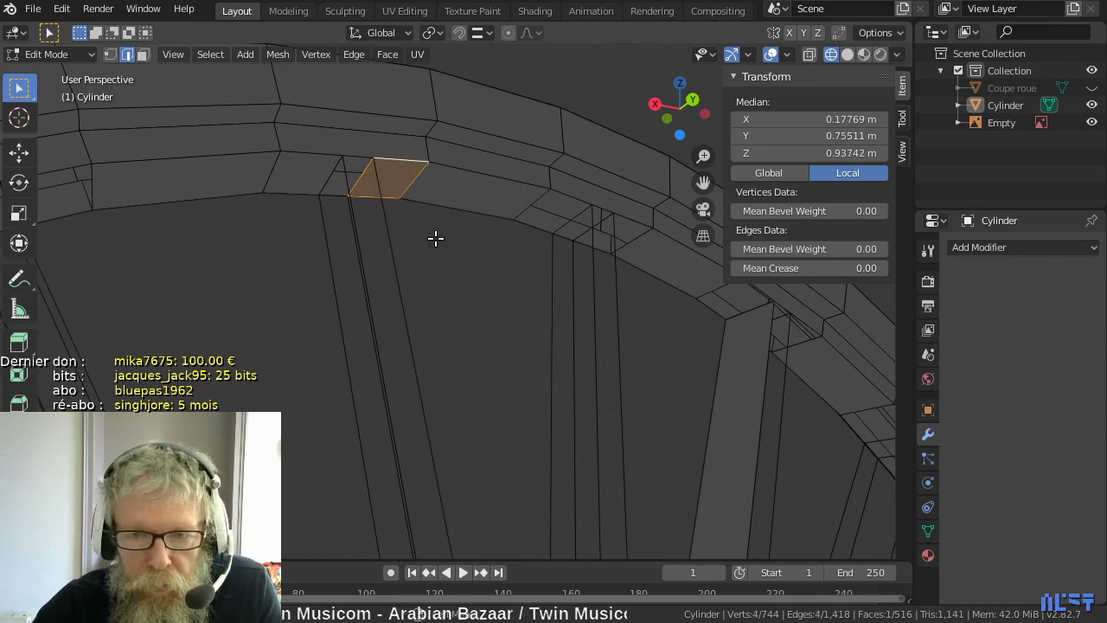
- Fill the two side gaps of the next spoke with quad faces
middle_click_drag(460, 251, 514, 263)
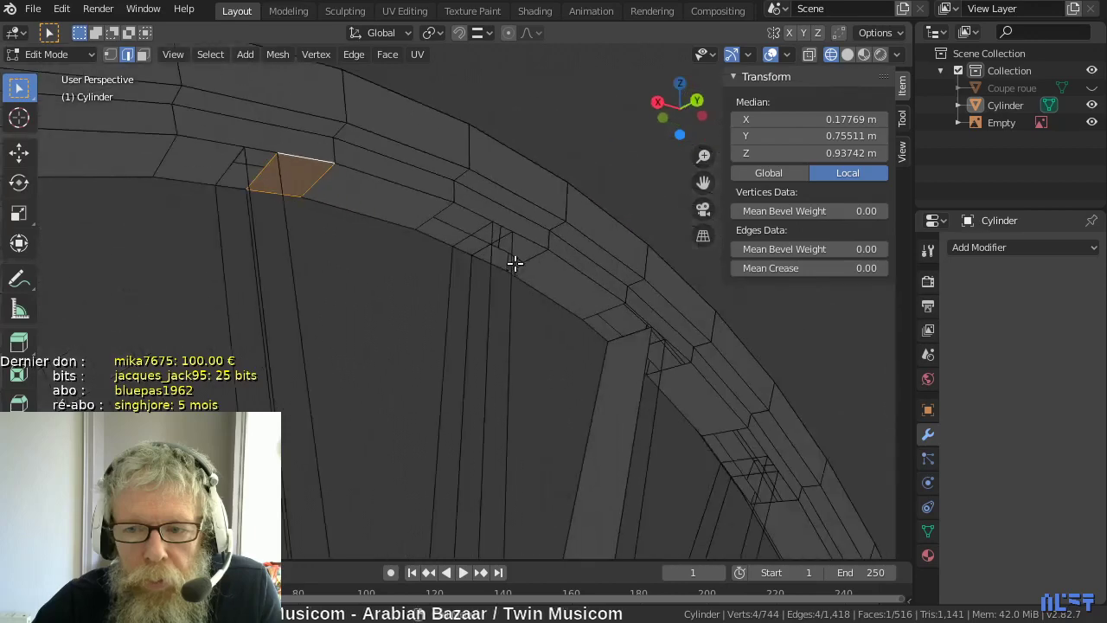
left_click(460, 242)
left_click(425, 222, "shift")
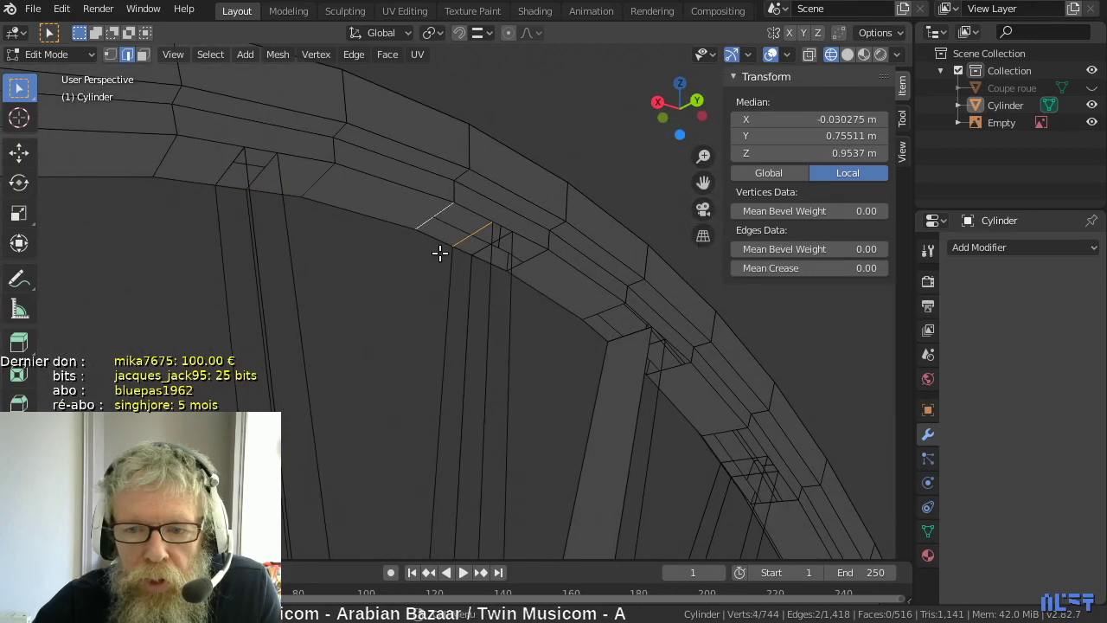
key("f")
left_click(531, 256)
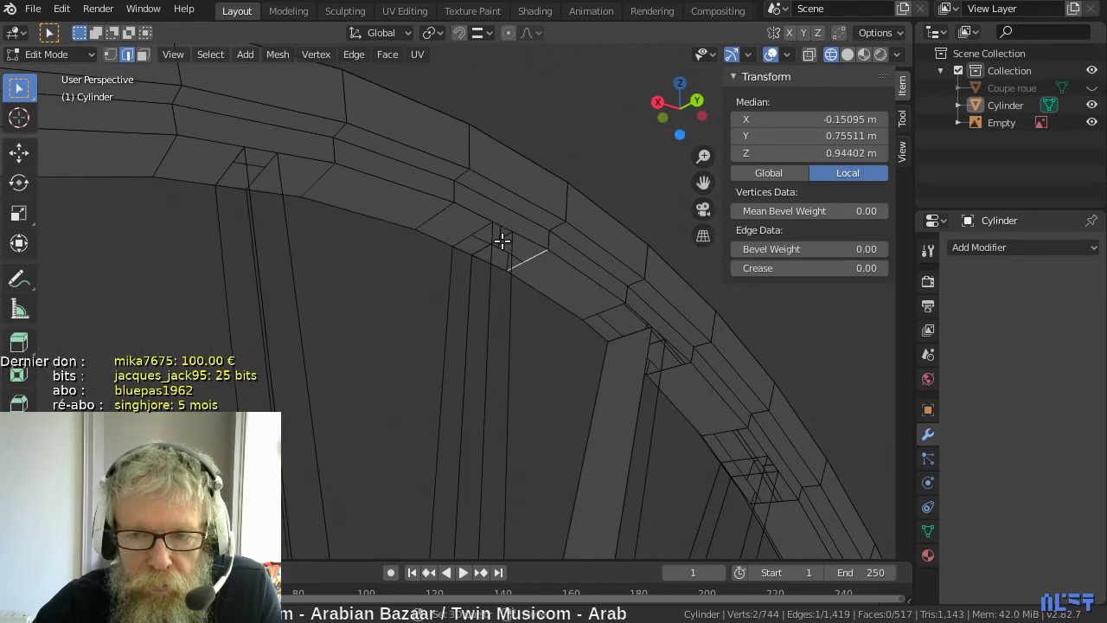
left_click(501, 239, "shift")
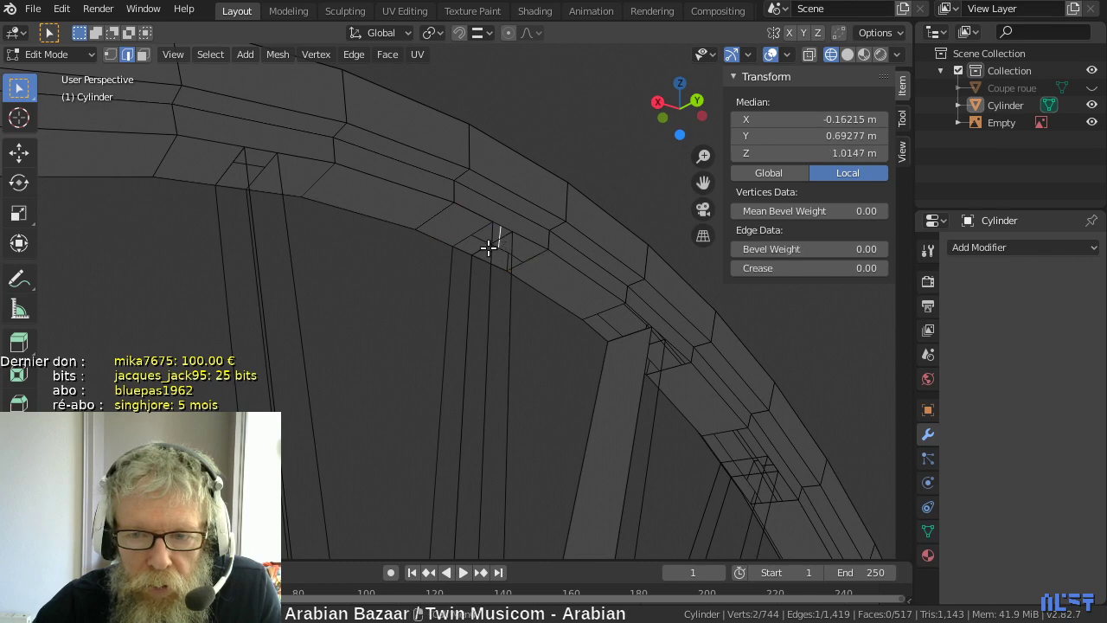
left_click(490, 246)
left_click(527, 258, "shift")
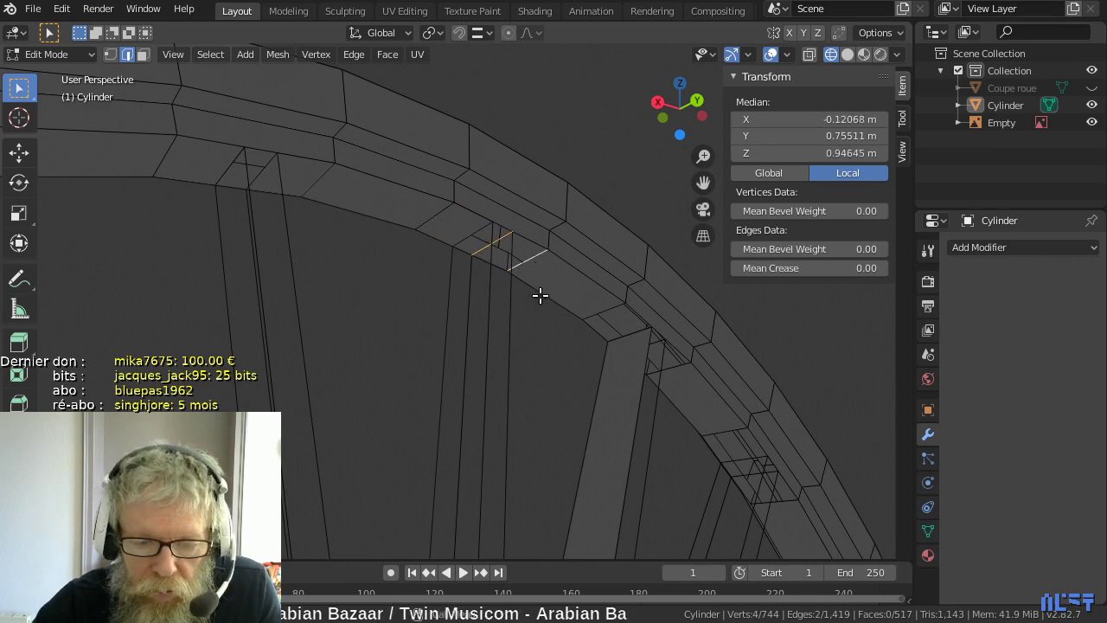
key("f")
- Fill two more gaps on another spoke further along the rim
middle_click_drag(548, 327, 766, 317)
left_click(599, 298)
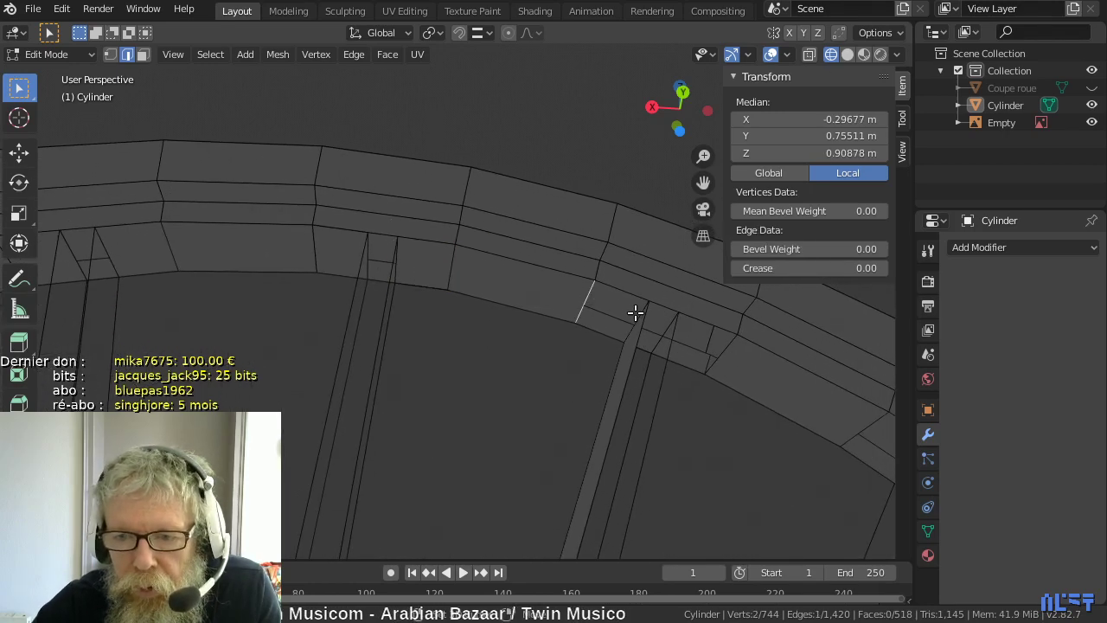
left_click(636, 313, "shift")
key("f")
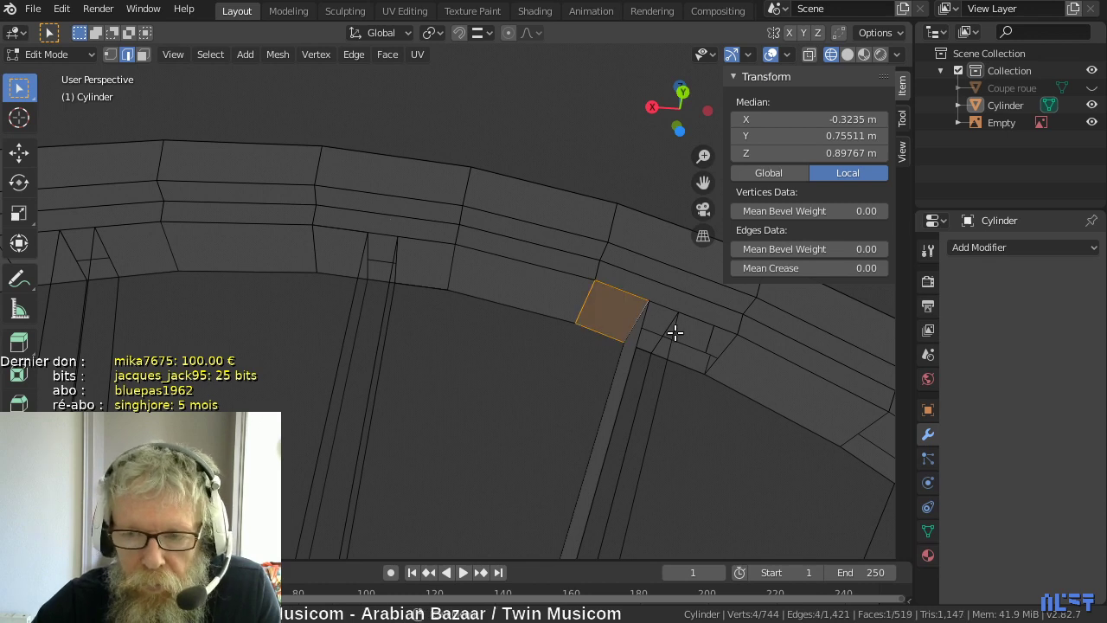
left_click(721, 353)
middle_click_drag(696, 347, 683, 340)
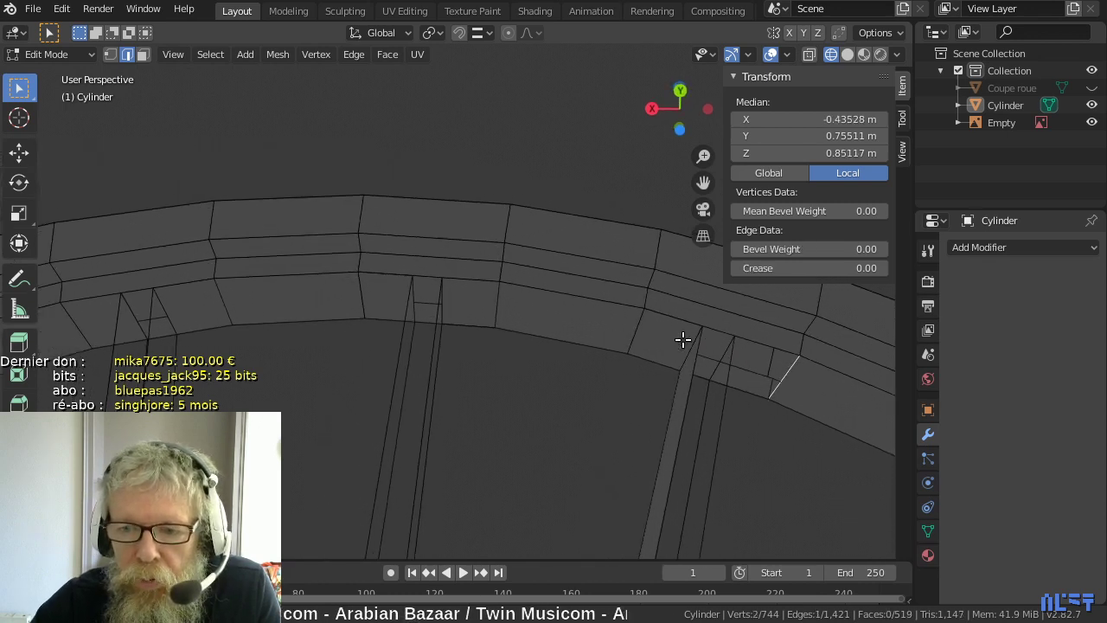
left_click(728, 350, "shift")
key("f")
- Fill four consecutive rim gaps, each from its pair of bordering edges
middle_click_drag(786, 383, 334, 272)
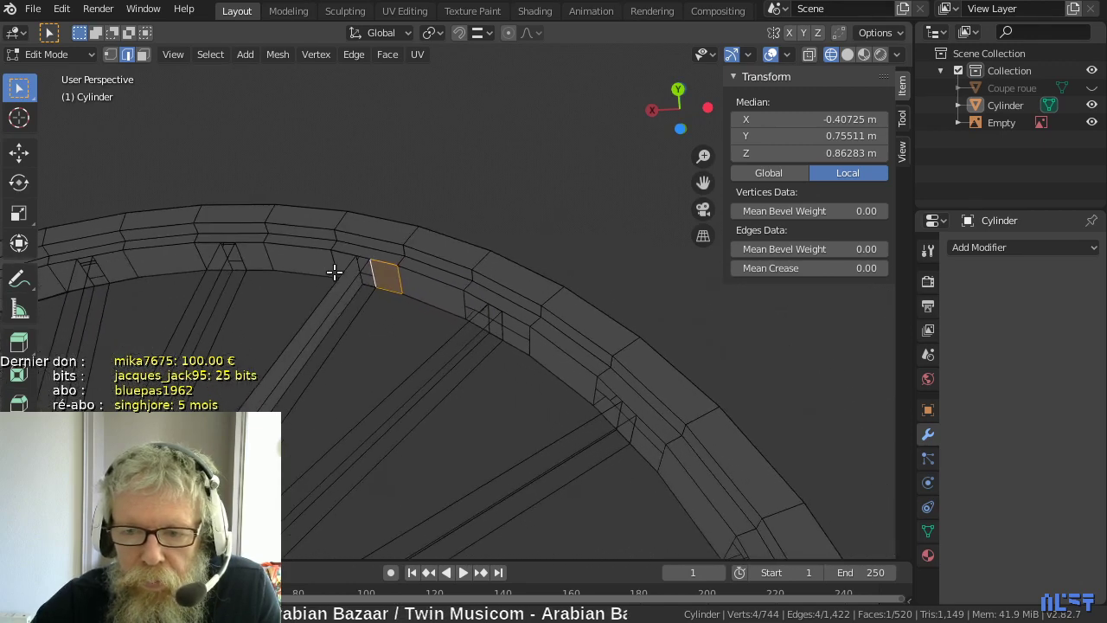
left_click(464, 300)
left_click(489, 316, "shift")
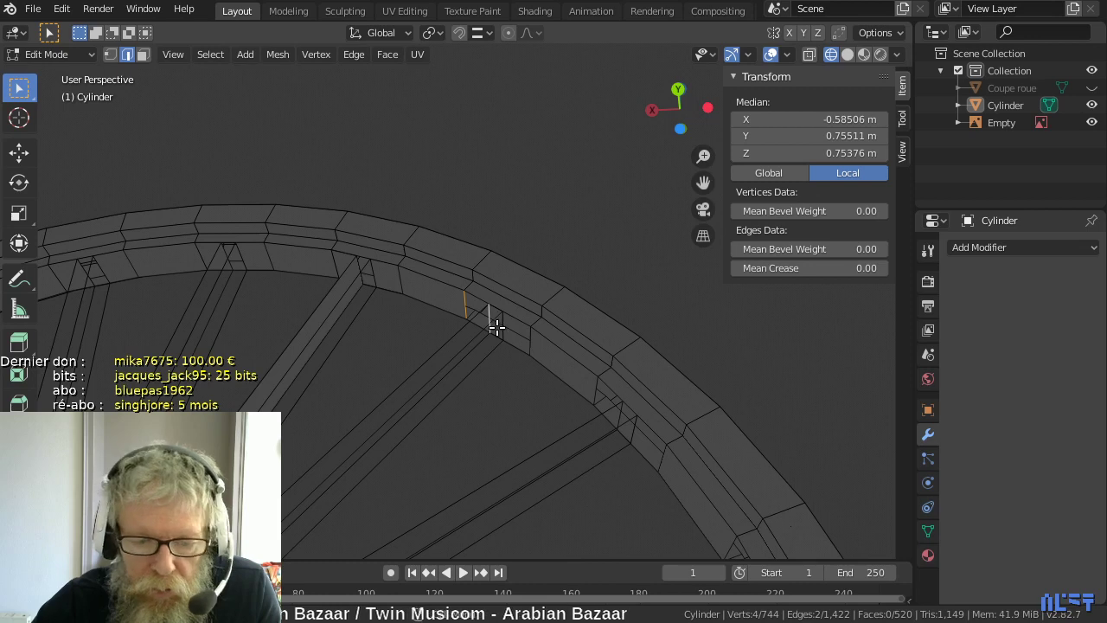
key("f")
left_click(501, 326)
left_click(528, 342, "shift")
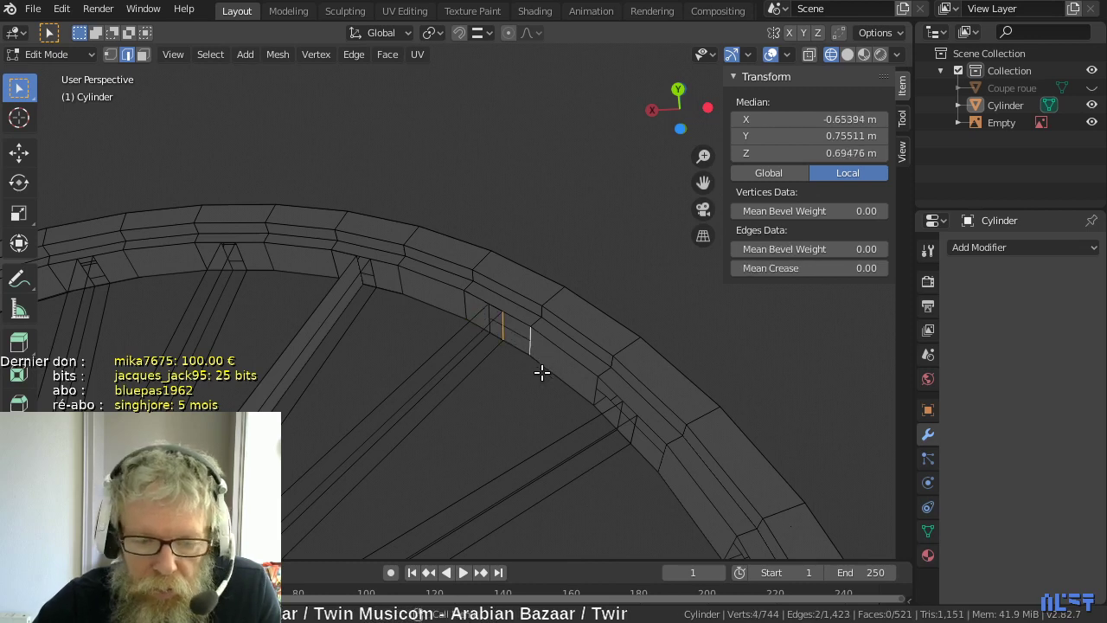
key("f")
left_click(605, 398)
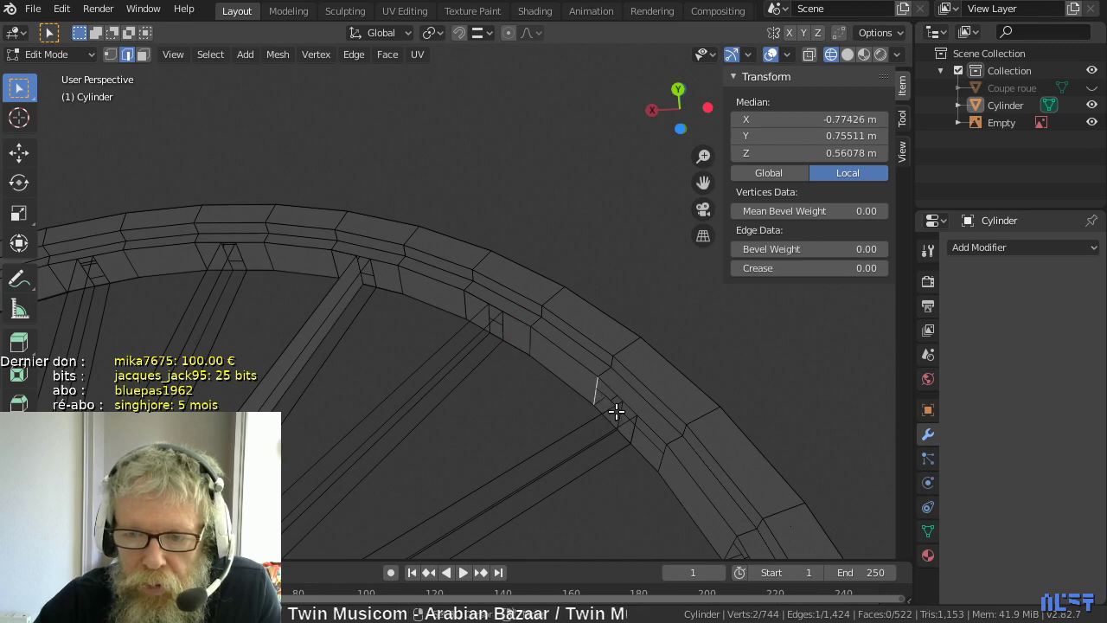
left_click(619, 416, "shift")
key("f")
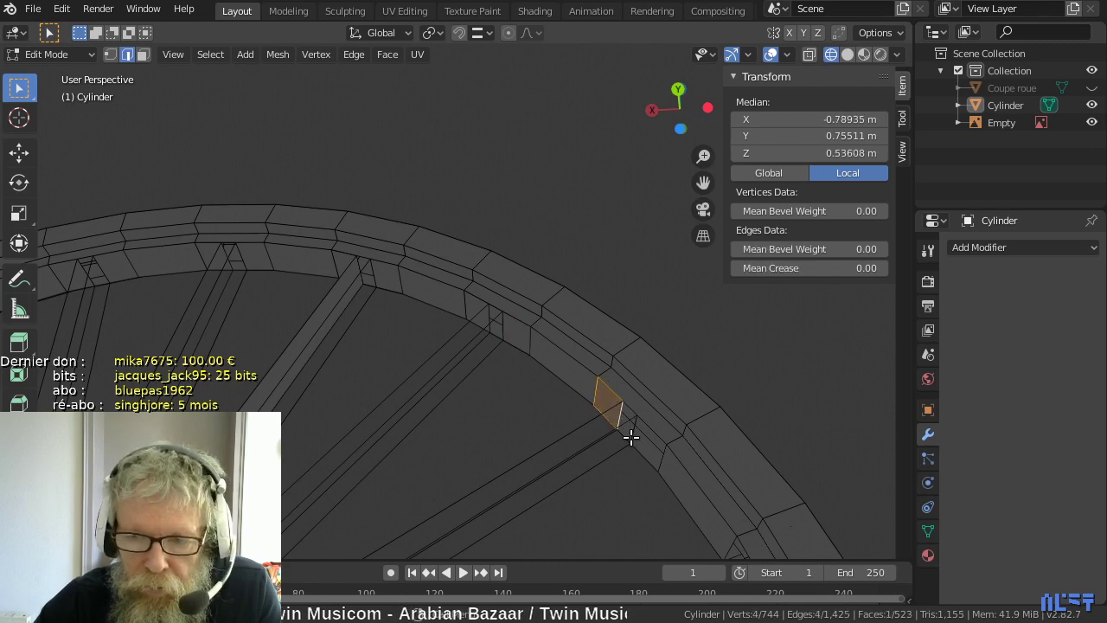
left_click(632, 431)
left_click(667, 465, "shift")
key("f")
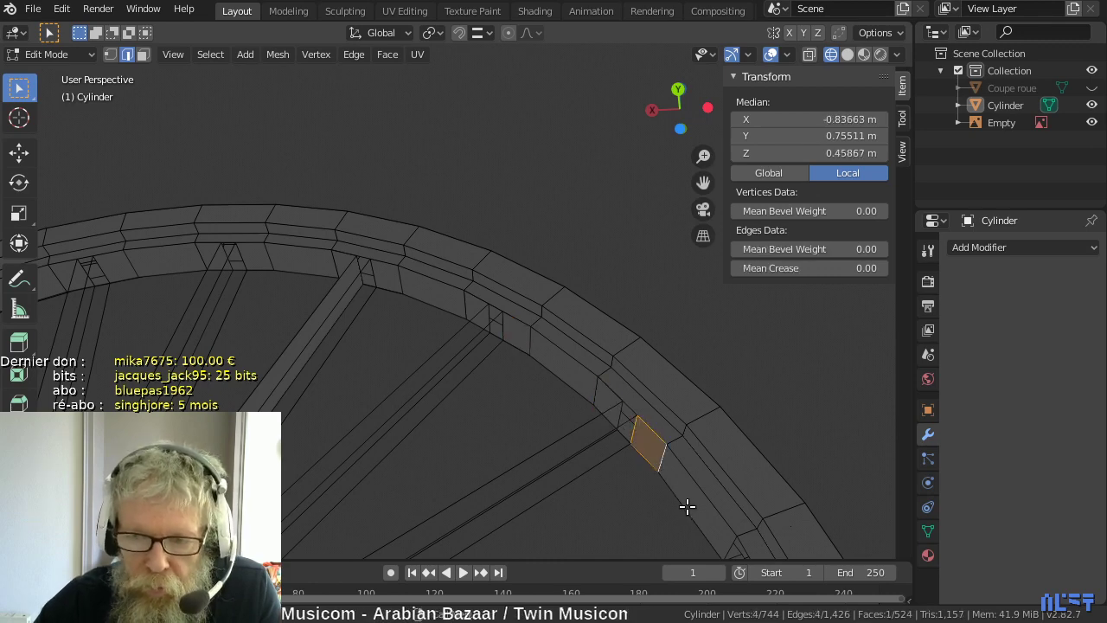
- Extrude a rim edge across a wide gap and close it with a face
middle_click_drag(684, 507, 375, 329, "shift")
left_click(371, 323)
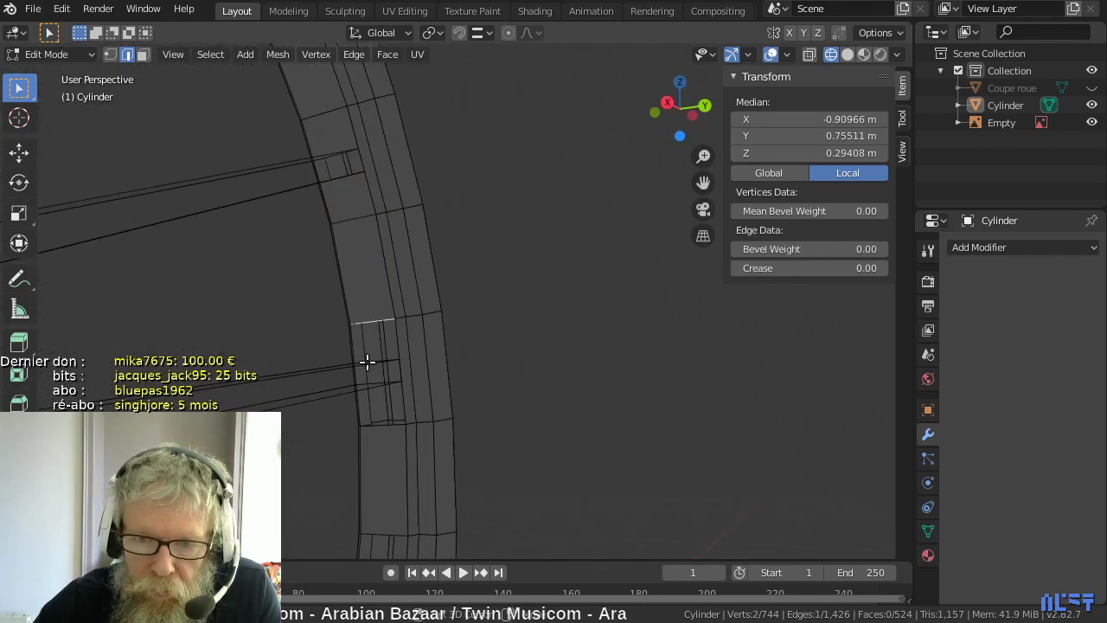
left_click(371, 364, "shift")
middle_click_drag(371, 364, 360, 331)
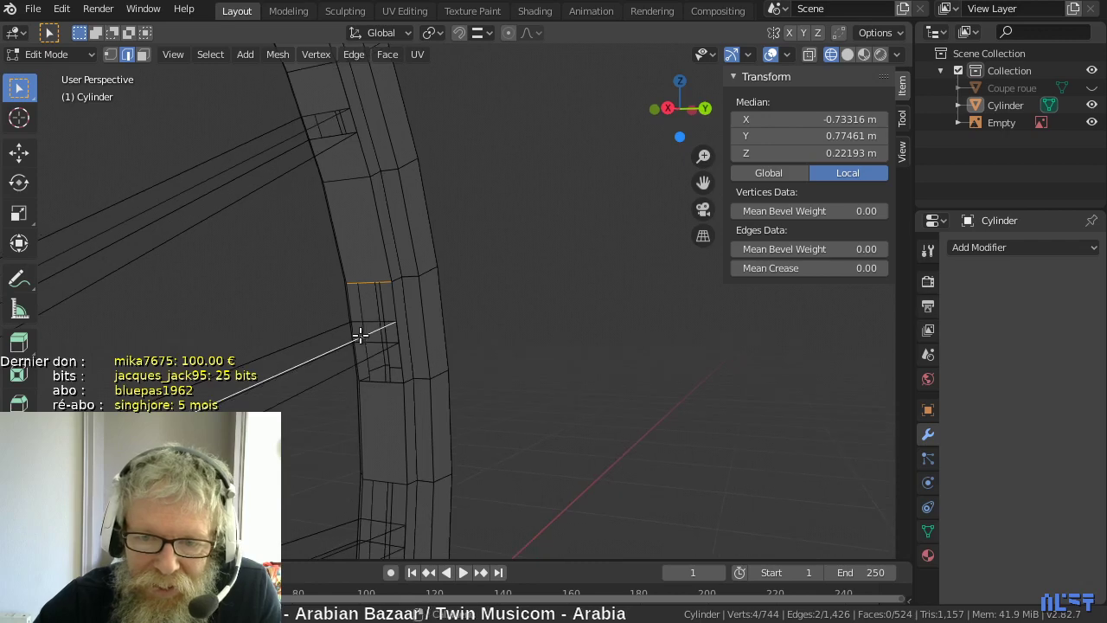
left_click(371, 320)
key("e")
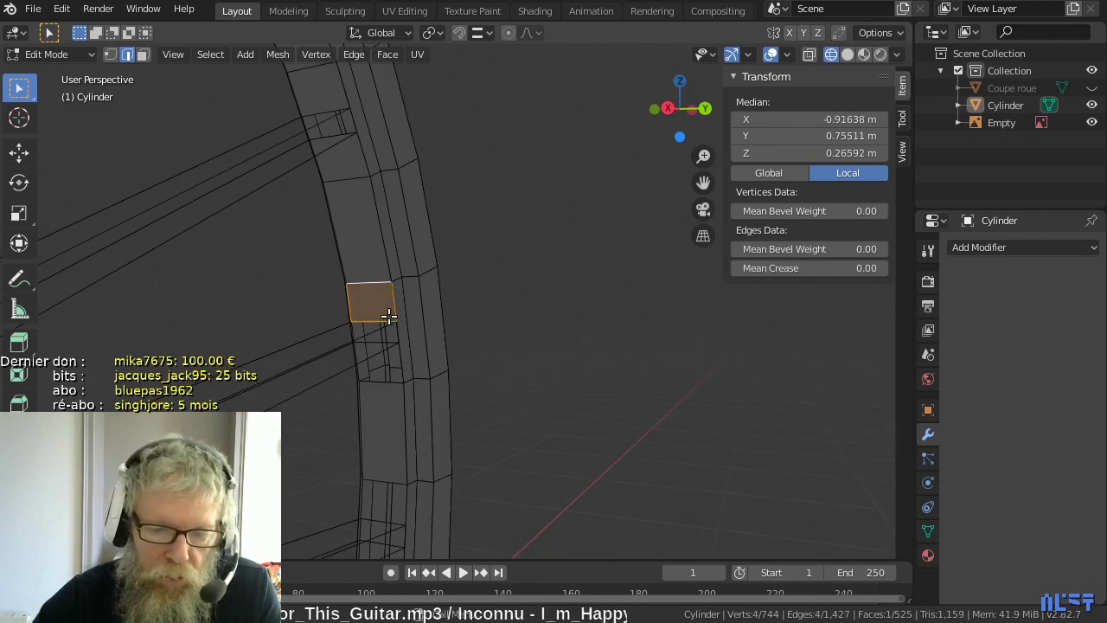
left_click(375, 341)
left_click(385, 381, "shift")
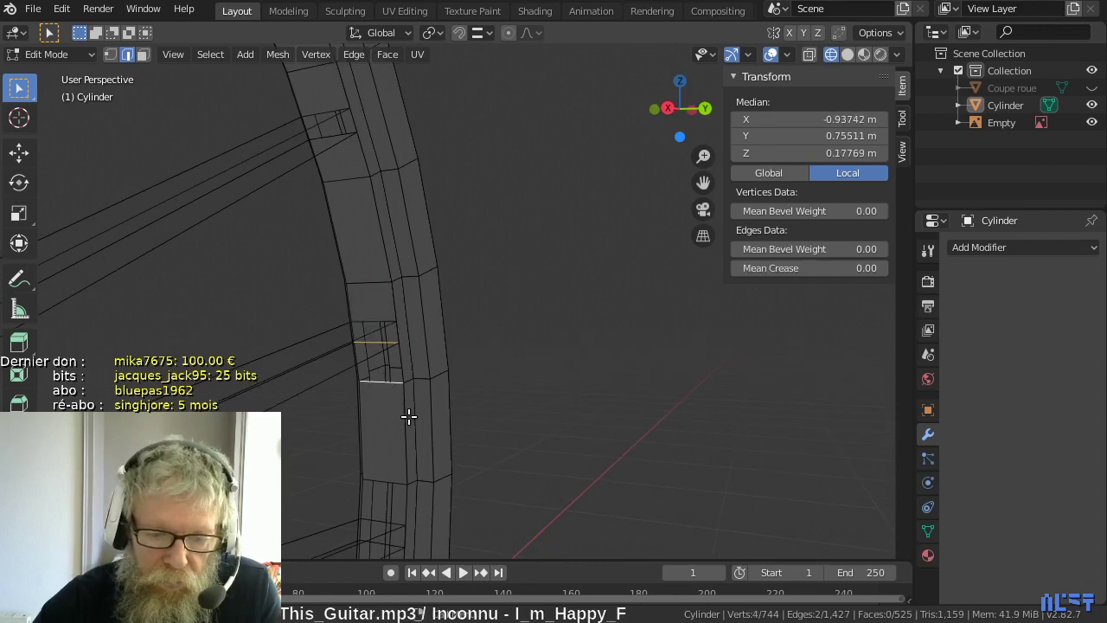
key("f")
- Fill the next two rim gaps with quad faces
middle_click_drag(410, 442, 383, 323)
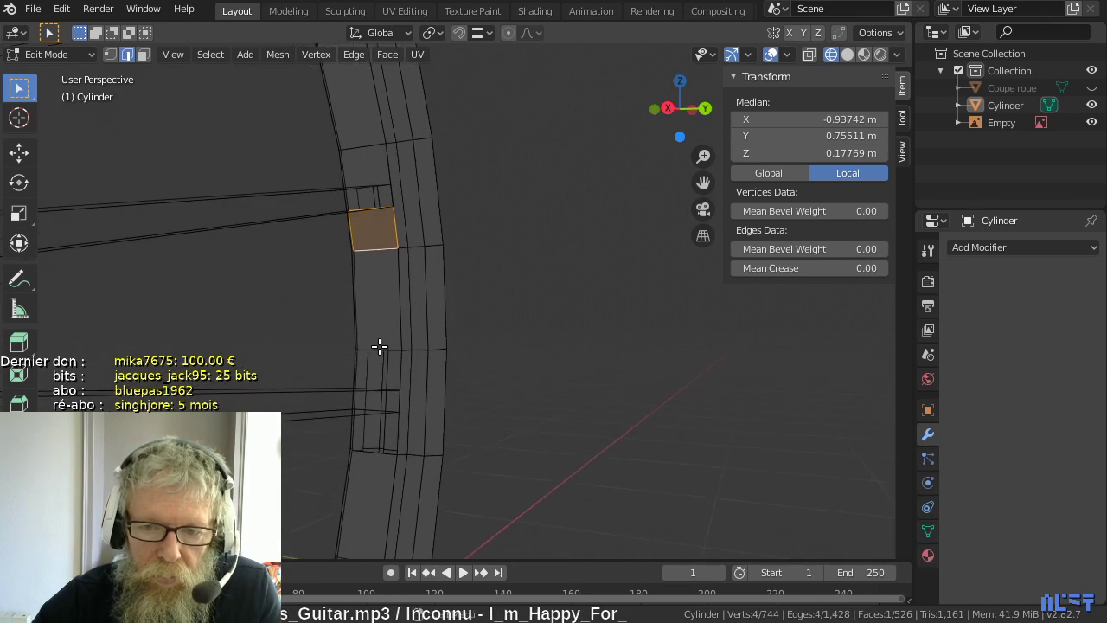
left_click(379, 350)
mouse_move(376, 385)
middle_mouse_down()
mouse_move(378, 398)
mouse_move(374, 365)
middle_mouse_up()
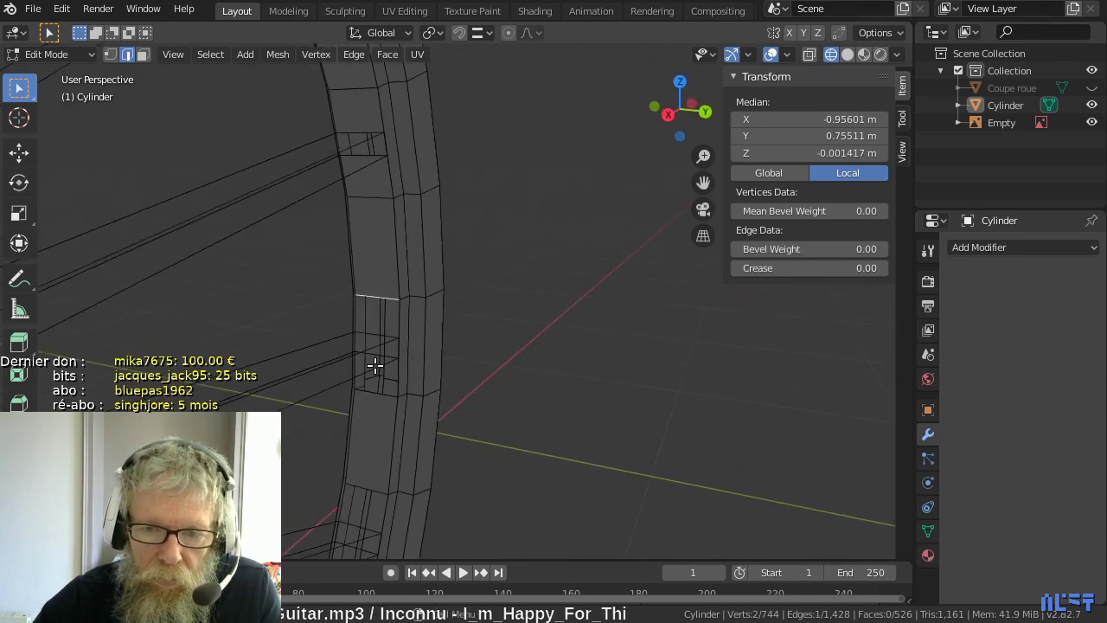
left_click(372, 336, "shift")
key("f")
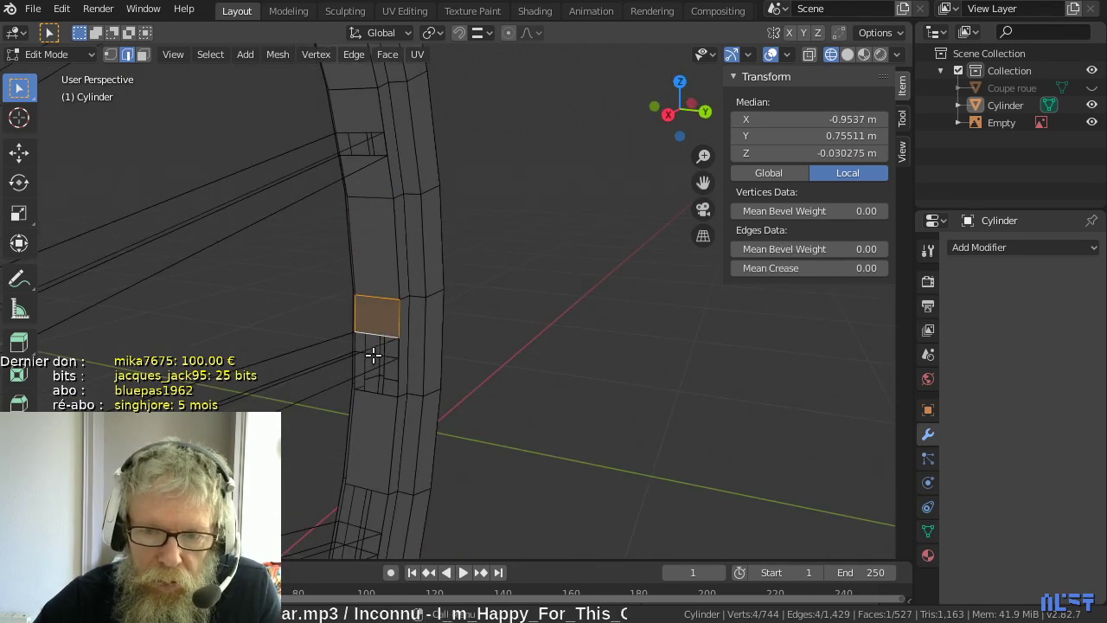
left_click(374, 355)
left_click(383, 396, "shift")
key("f")
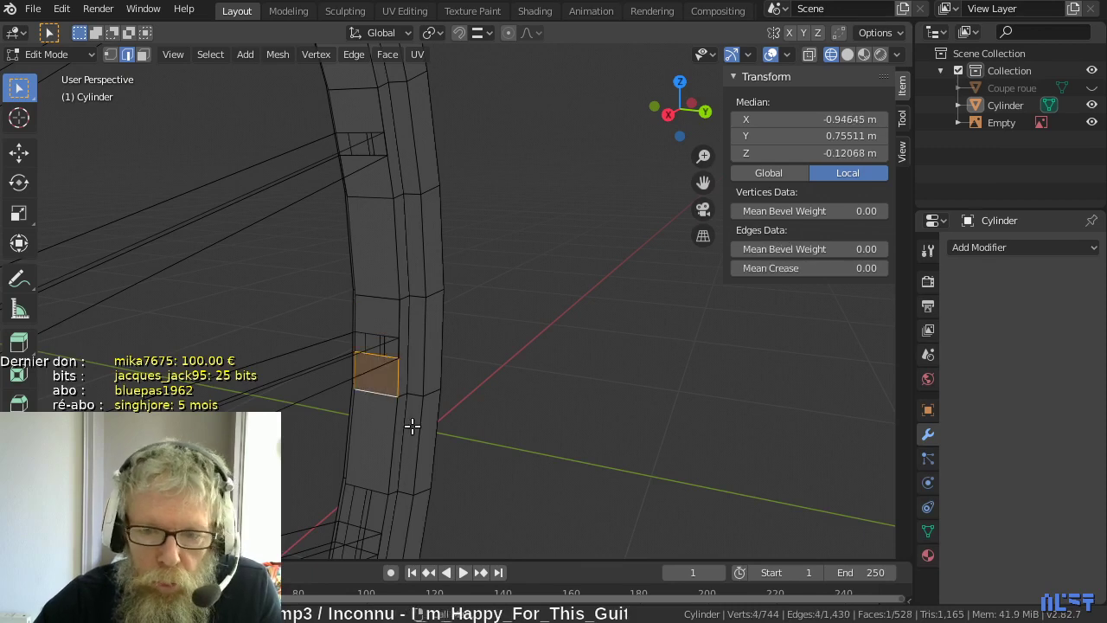
- Fill four more rim gaps, each from a single bordering edge
middle_click_drag(412, 426, 391, 174)
left_click(382, 223)
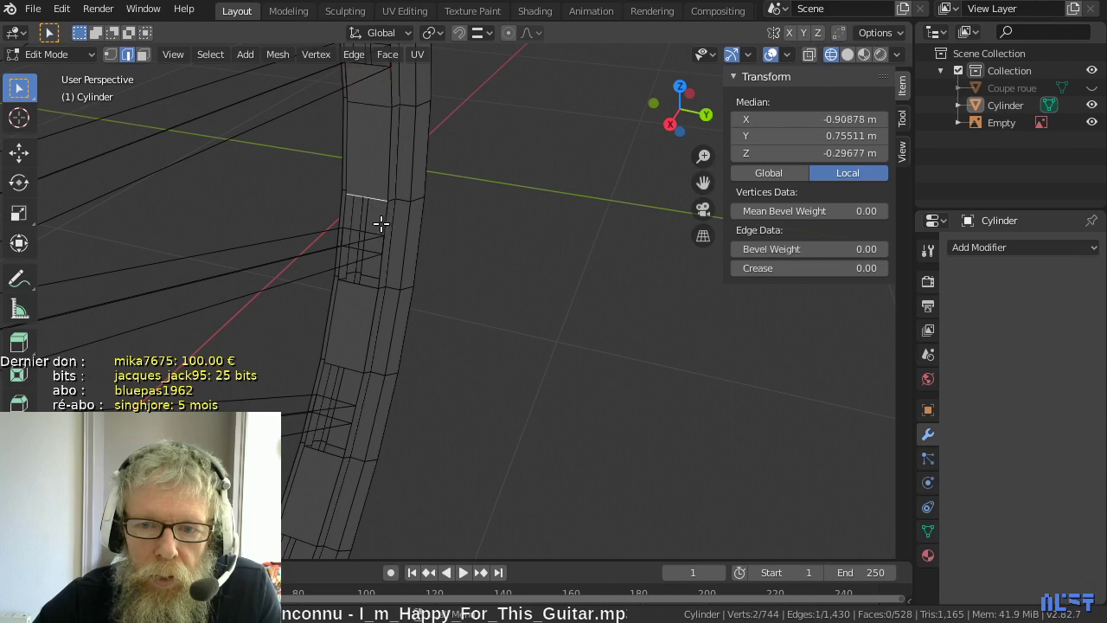
key("f")
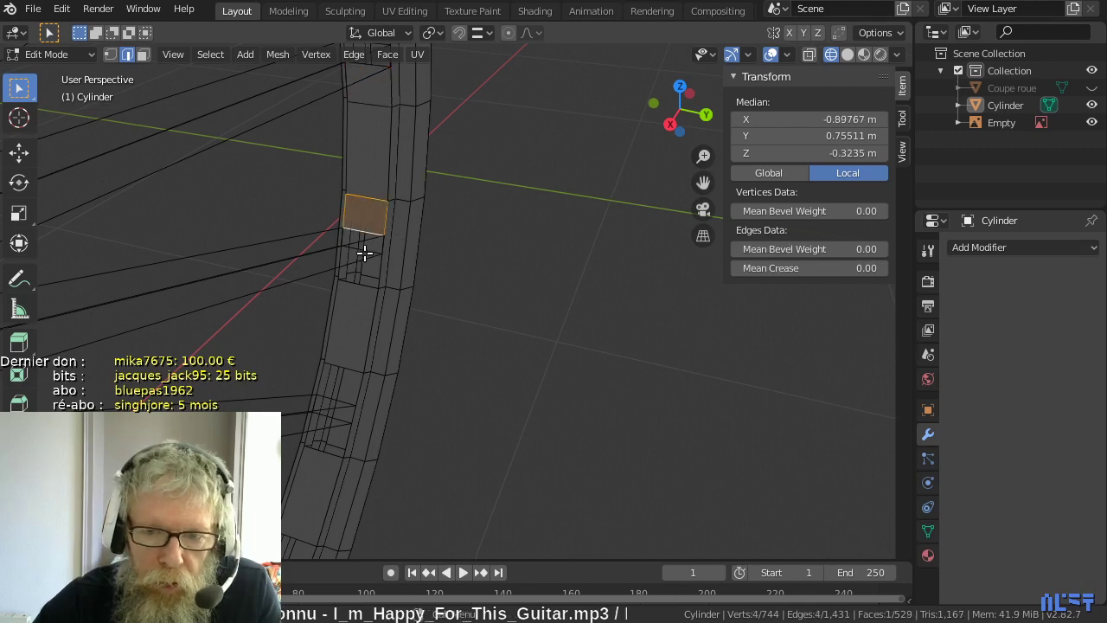
left_click(367, 255)
key("f")
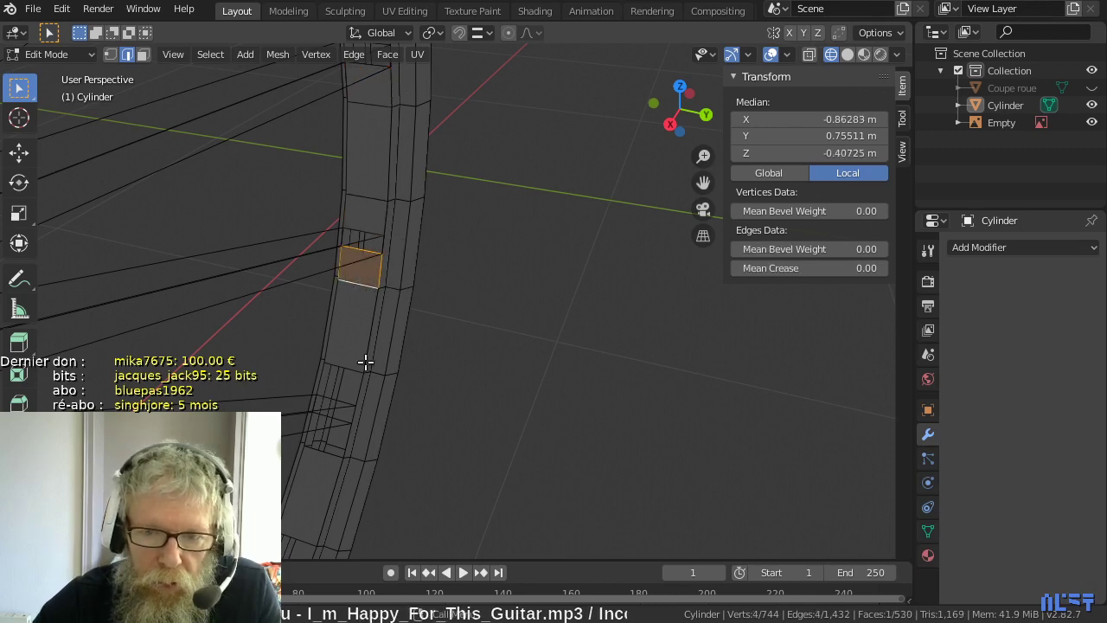
left_click(351, 372)
key("f")
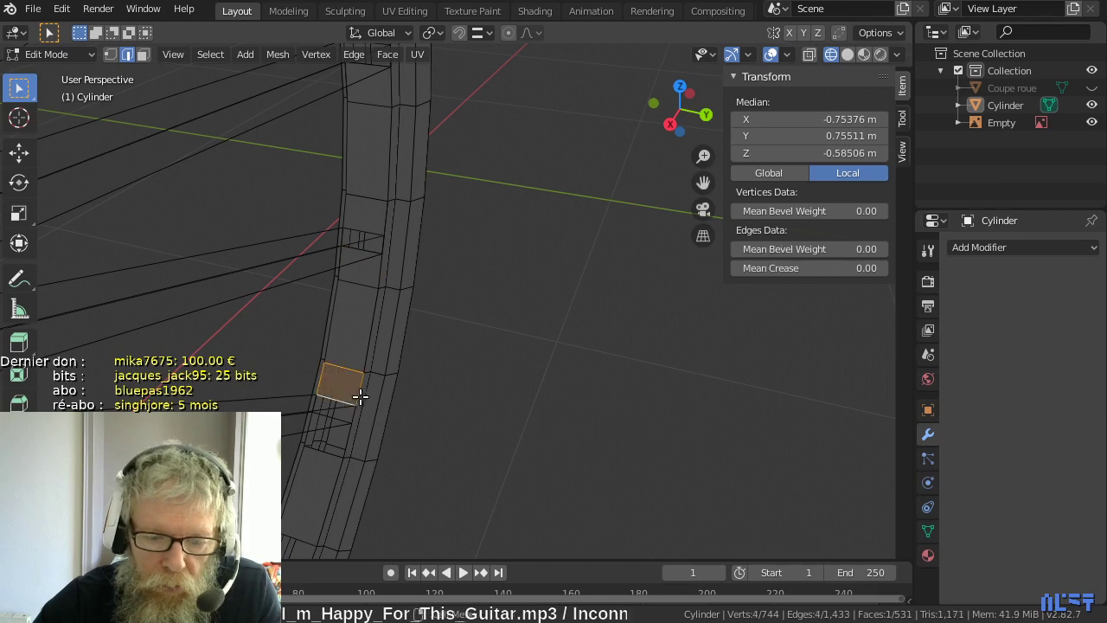
middle_click_drag(374, 422, 401, 313, "shift")
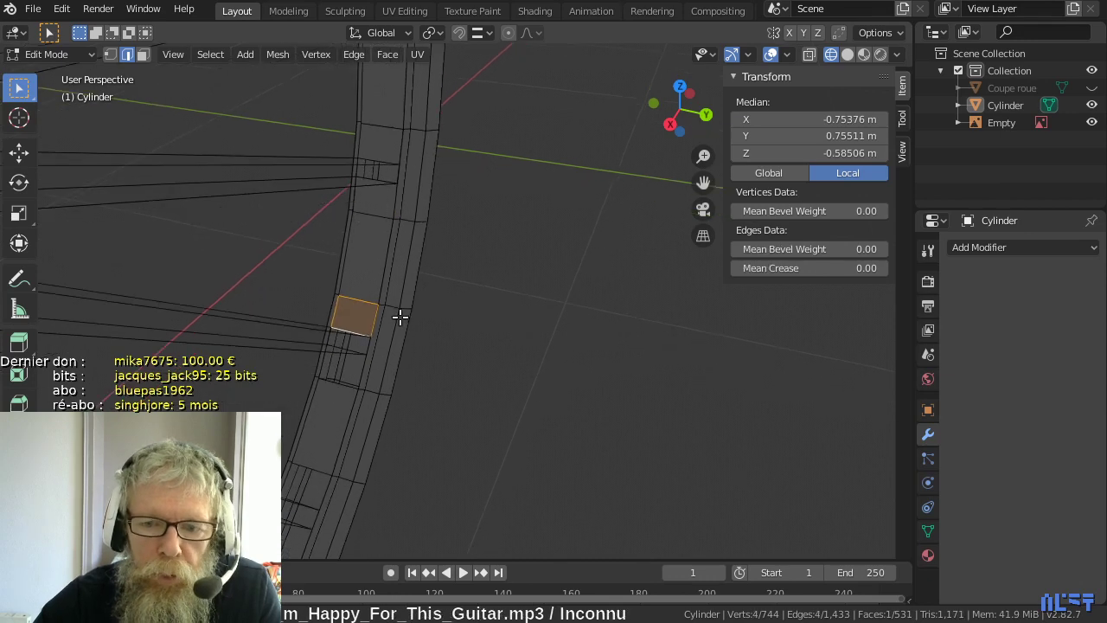
left_click(352, 349)
key("f")
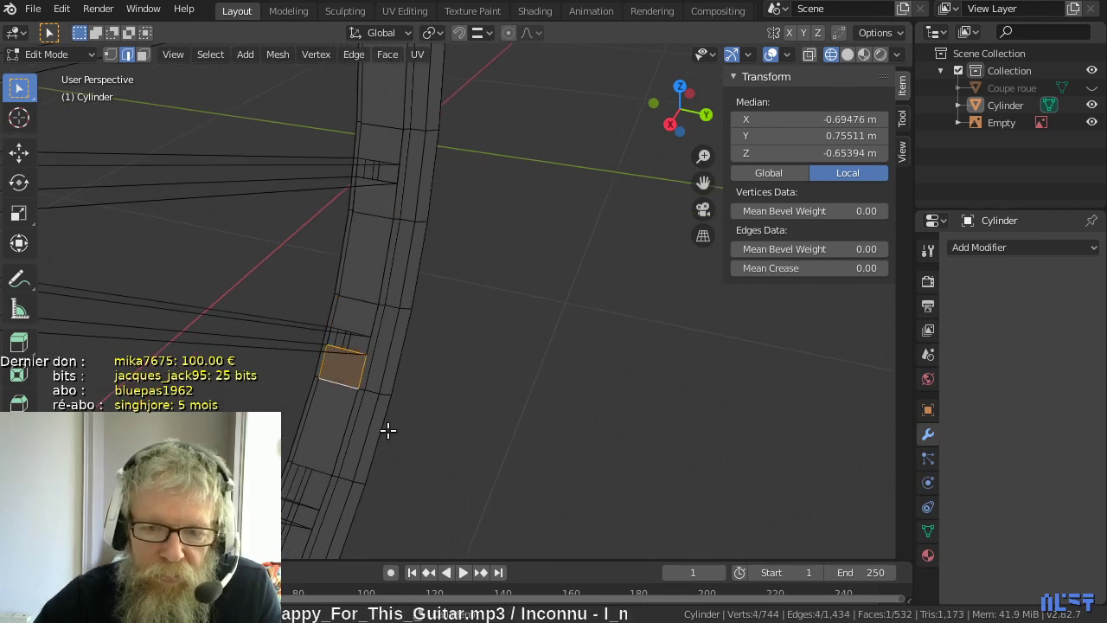
- Fill four gaps on the lower-left part of the rim
middle_click_drag(386, 430, 423, 277, "shift")
left_click(351, 373)
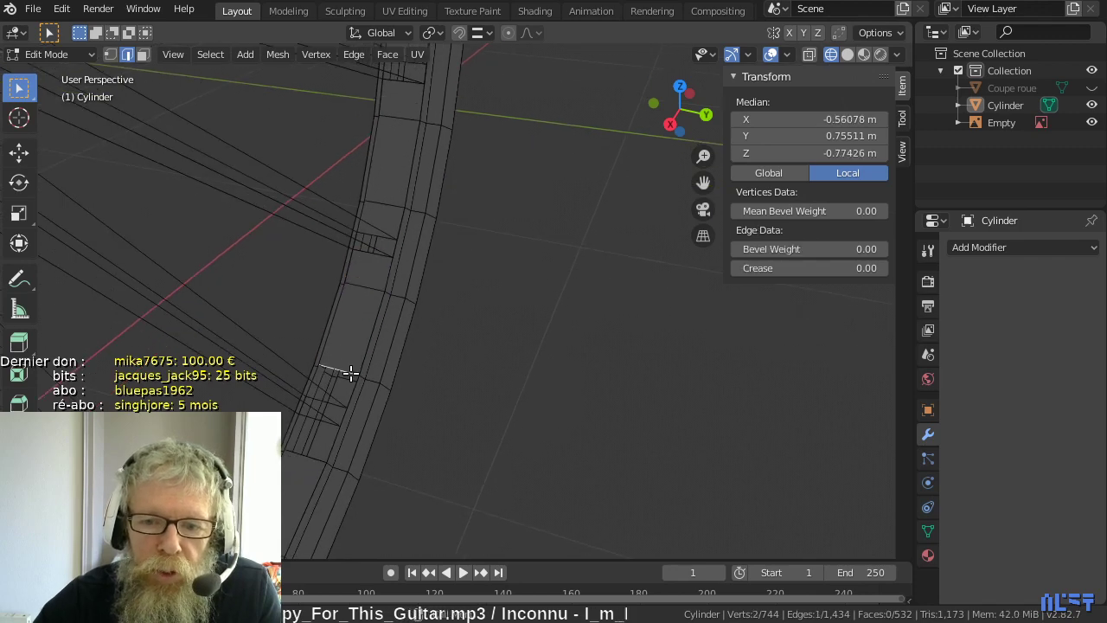
key("f")
left_click(326, 433)
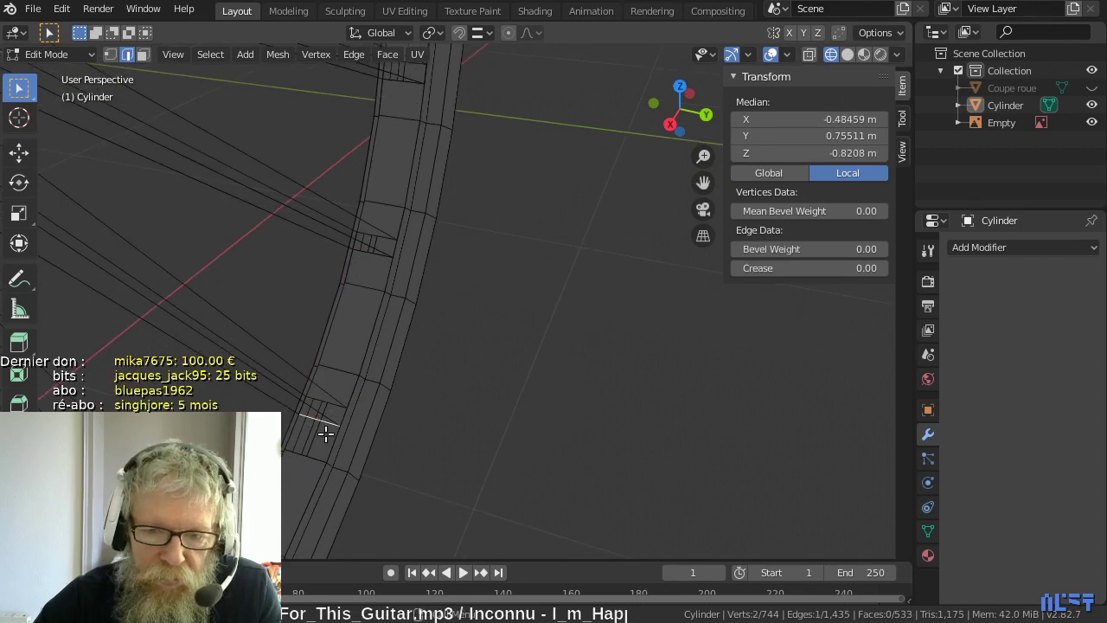
left_click(312, 459, "shift")
key("f")
middle_click_drag(358, 484, 452, 282, "shift")
left_click(346, 403)
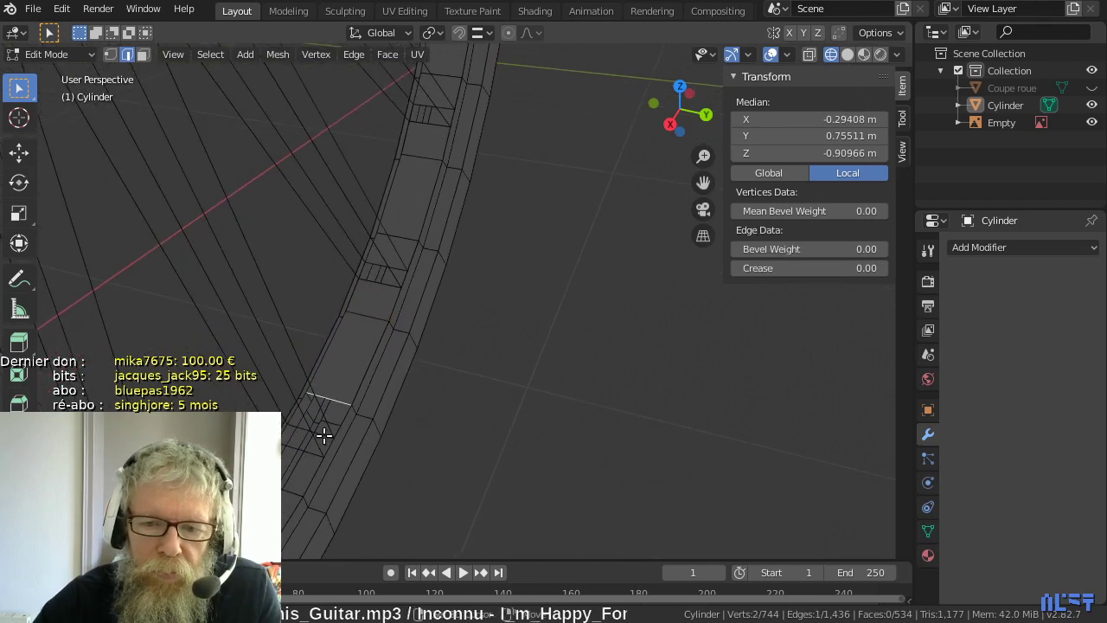
left_click(325, 435, "shift")
key("f")
left_click(309, 452)
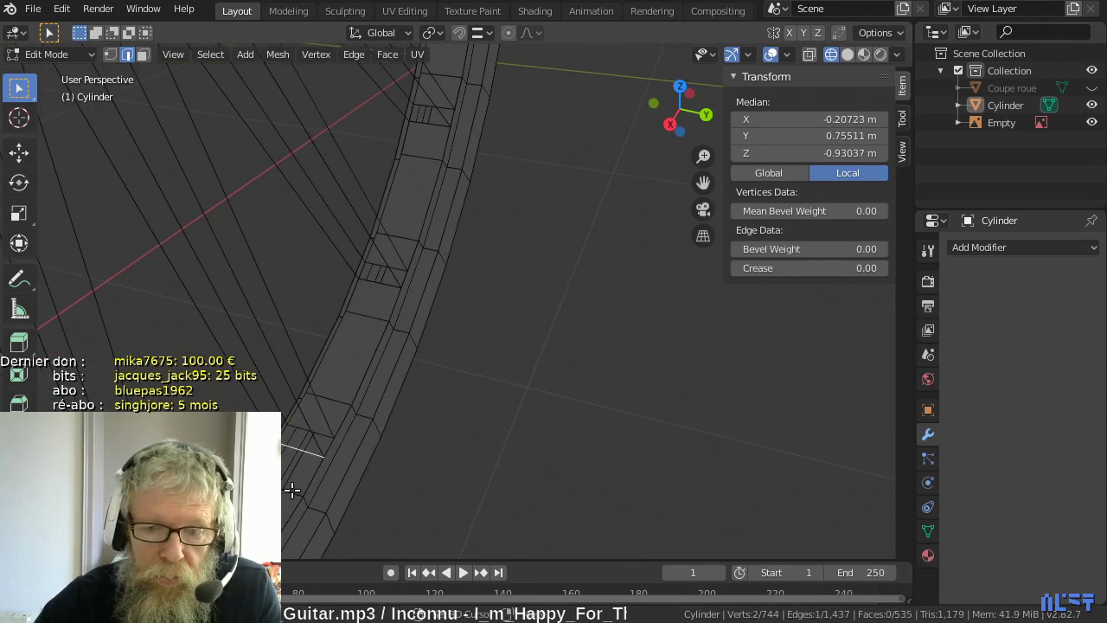
left_click(295, 484, "shift")
key("f")
- Zoom in, correct the edge selection, fill the next gap, and pick the following edge pair
scroll(352, 476, "down", 2)
mouse_move(327, 481)
middle_mouse_down("shift")
mouse_move(371, 445)
mouse_move(310, 482)
middle_mouse_up("shift")
left_click(298, 481)
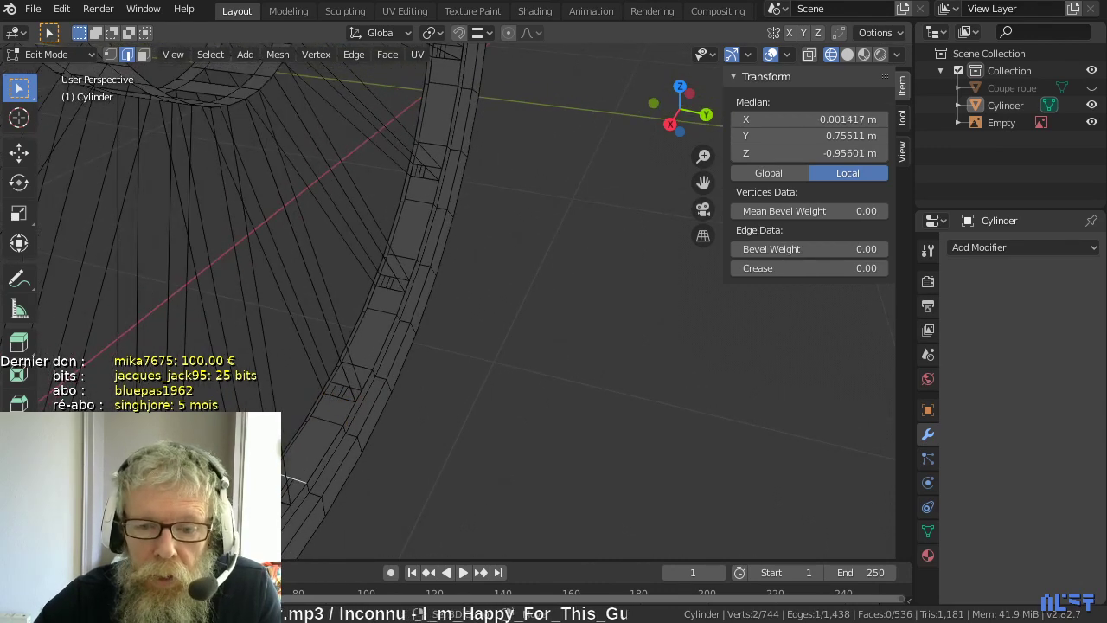
left_click(285, 509, "shift")
left_click(285, 504, "shift")
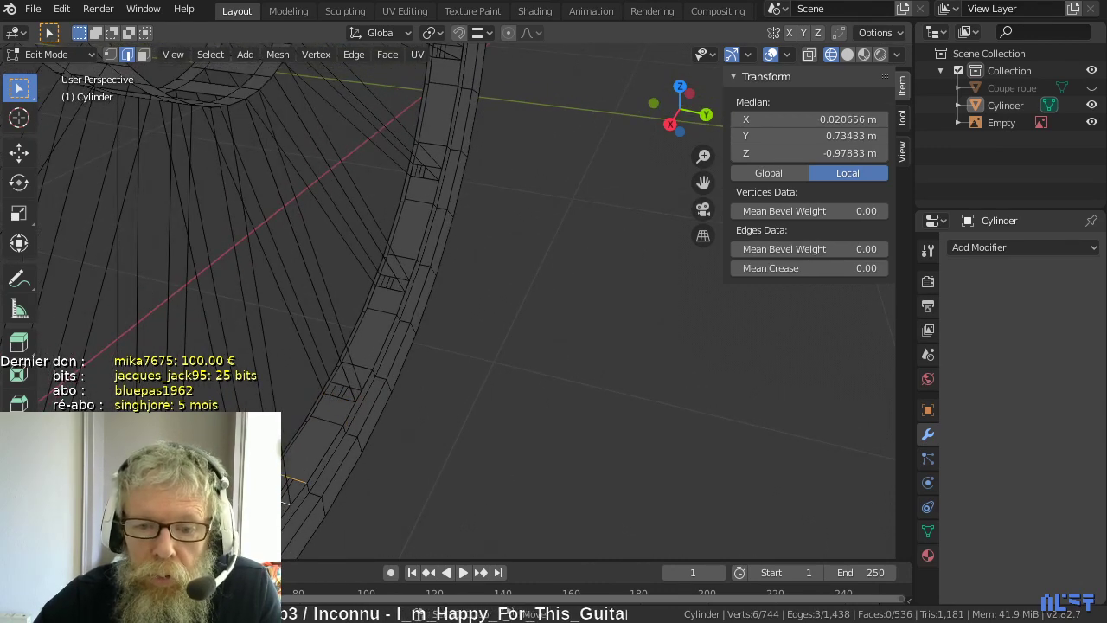
left_click(285, 505, "shift")
left_click(284, 506, "shift")
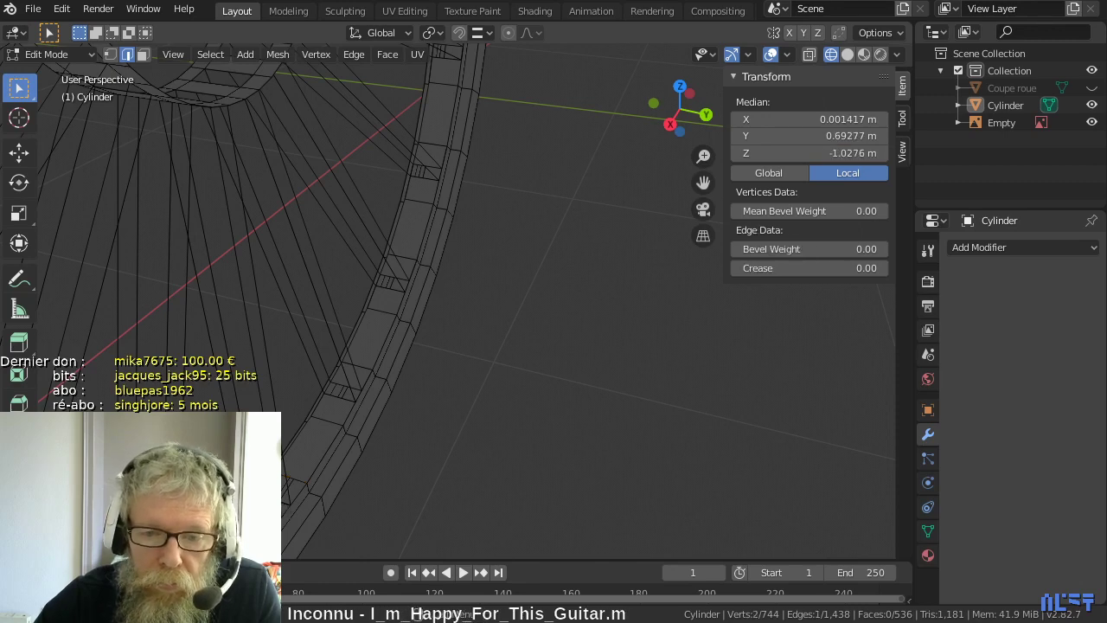
left_click(283, 506)
left_click(295, 481, "shift")
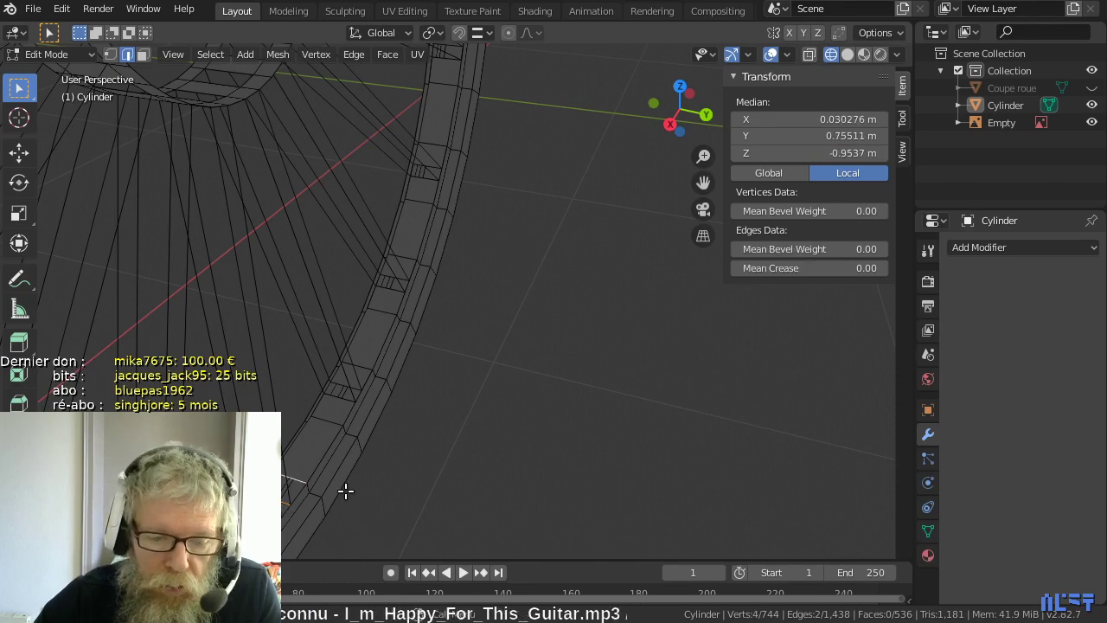
key("f")
middle_click_drag(323, 513, 343, 455, "shift")
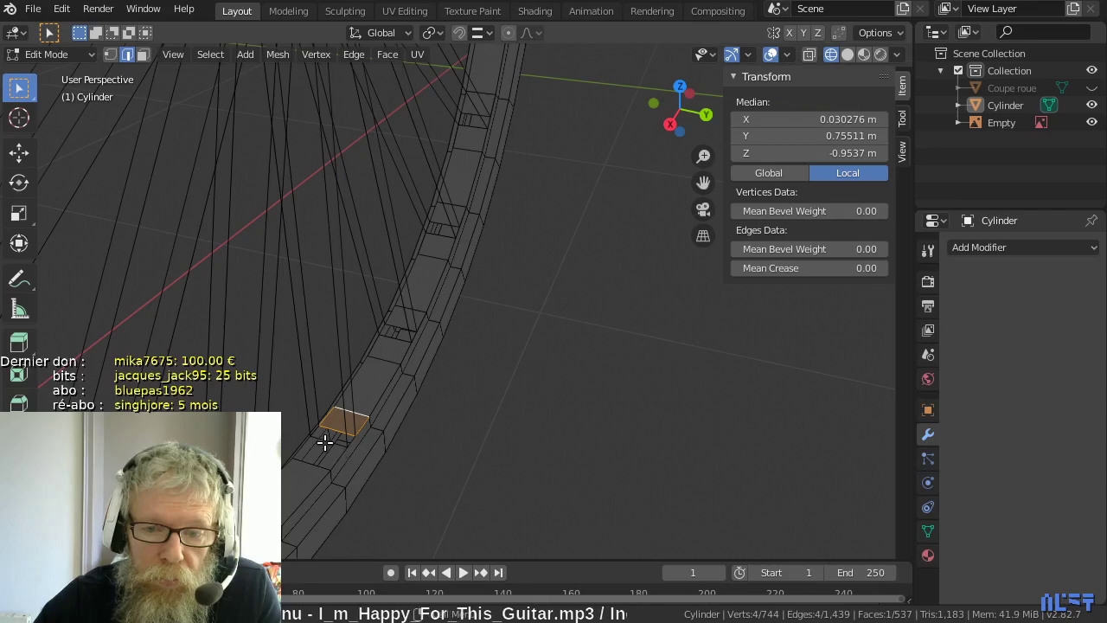
left_click(325, 442)
left_click(311, 464, "shift")
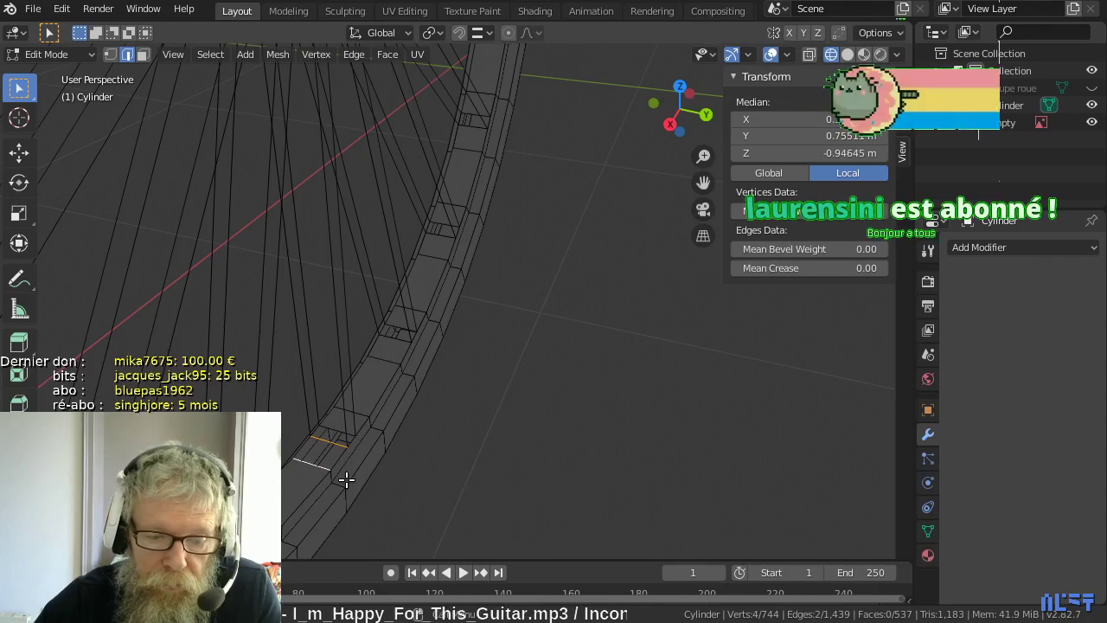
- Fill the pending face and two more gaps along the bottom of the rim
key("f")
middle_click_drag(316, 504, 259, 381)
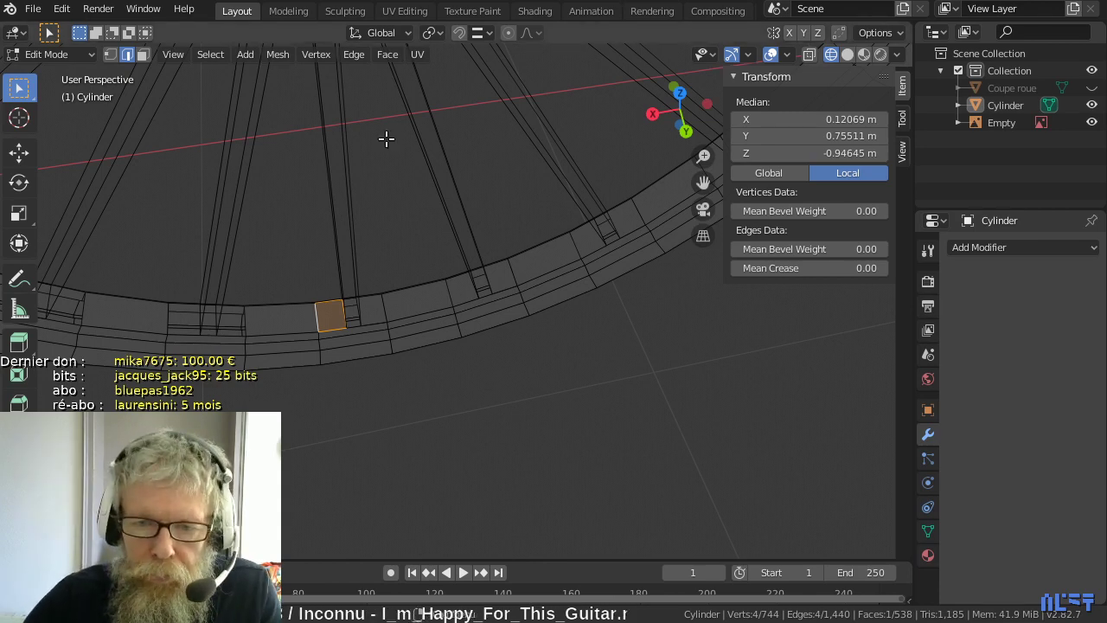
left_click(248, 338)
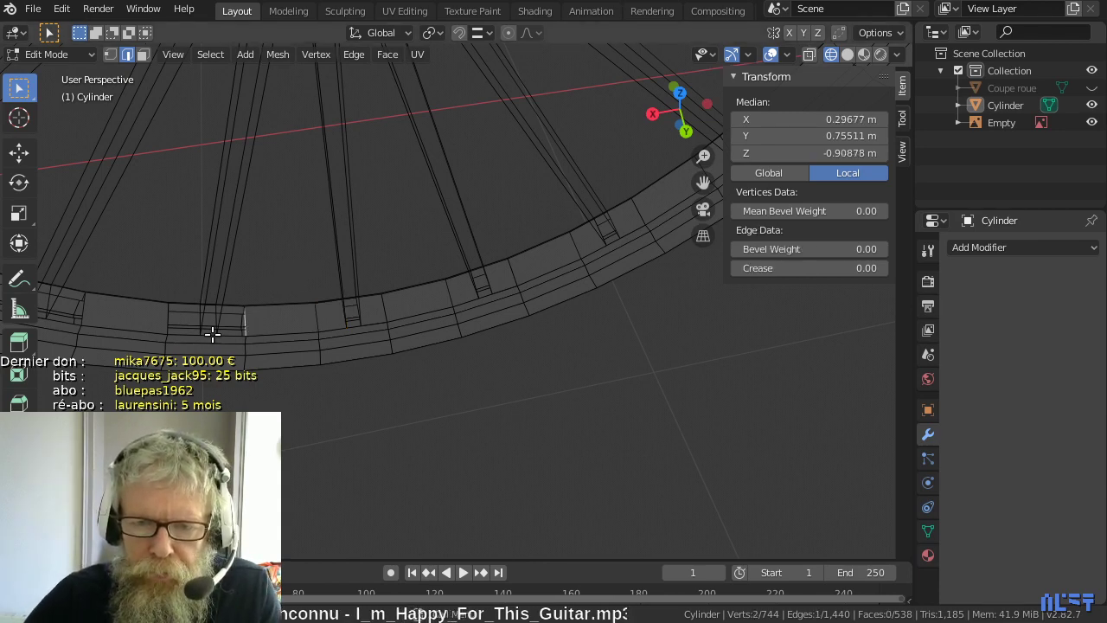
scroll(198, 330, "up", 1)
scroll(311, 327, "up", 2)
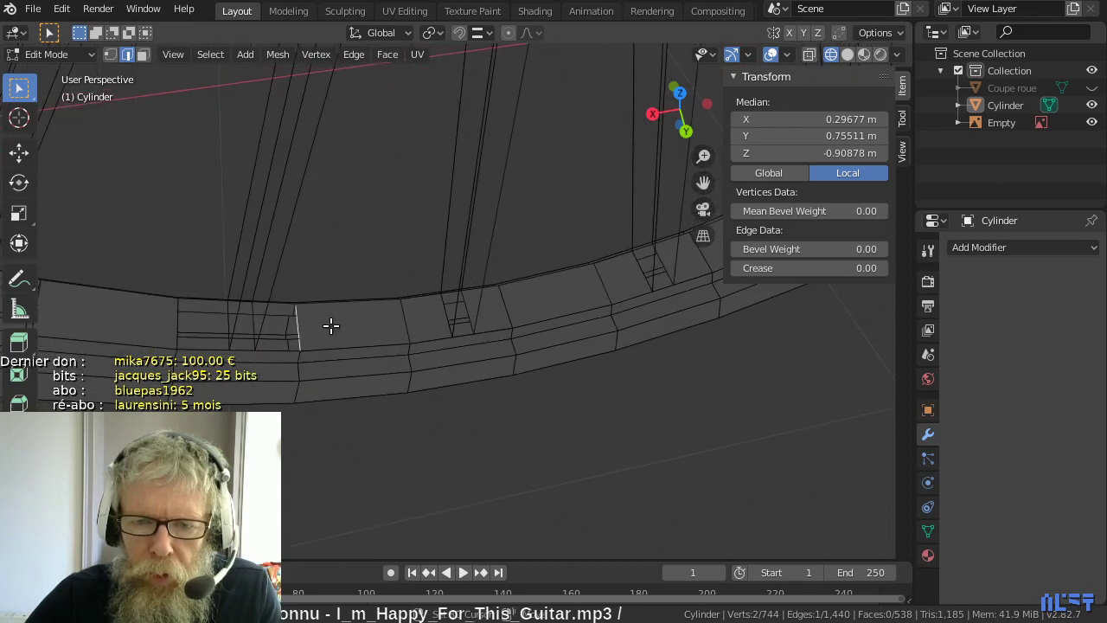
left_click(250, 323, "shift")
key("f")
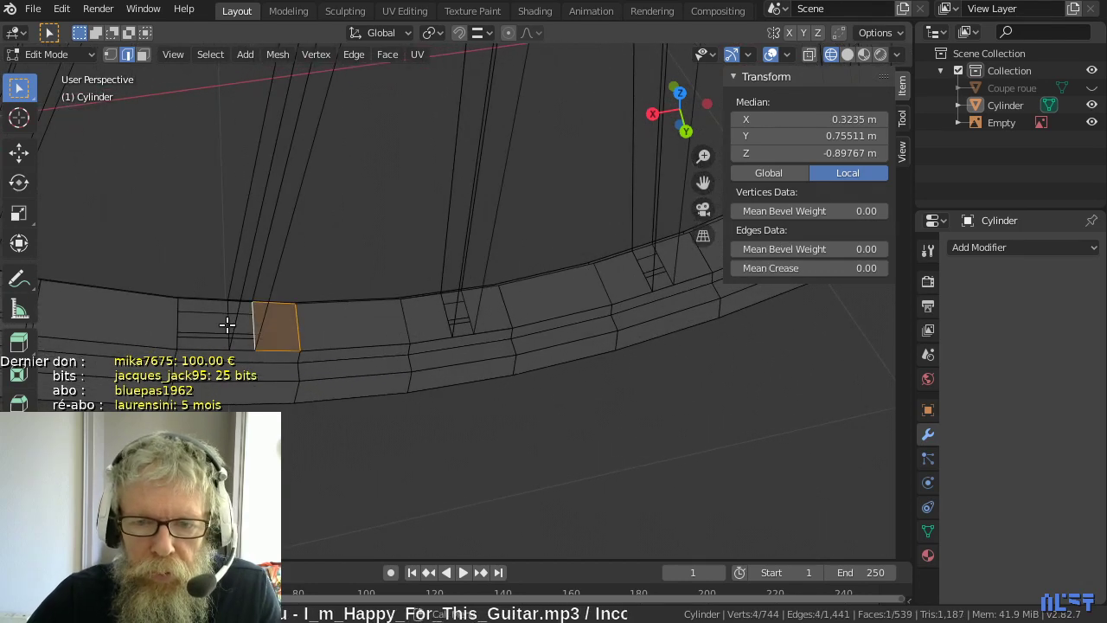
left_click(227, 325)
left_click(177, 325, "shift")
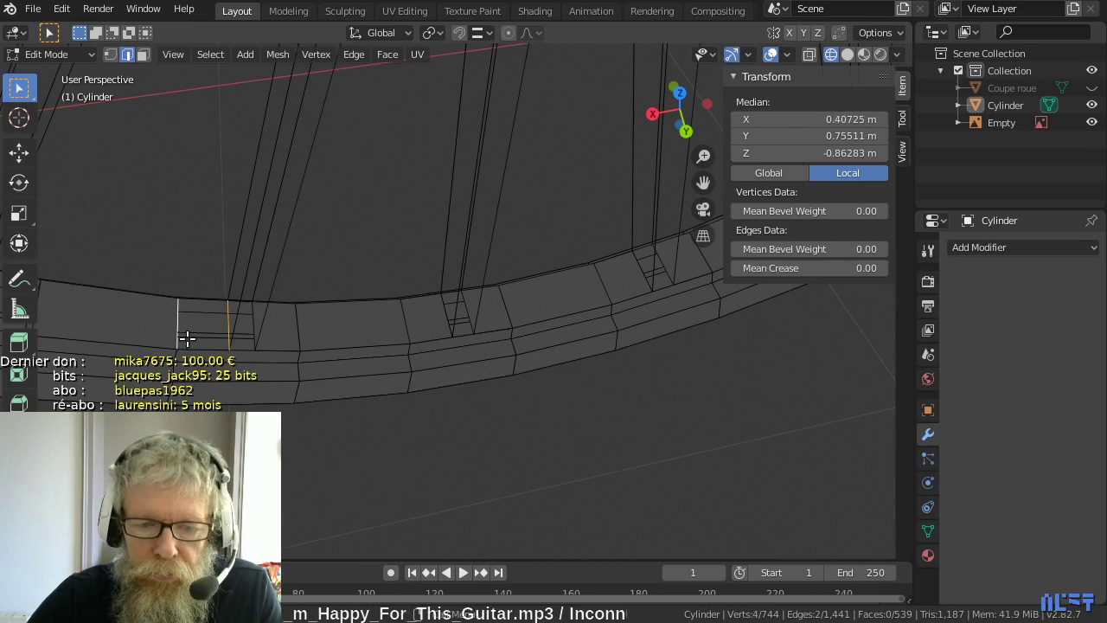
key("f")
- Fill the next two bottom rim gaps with quad faces
middle_click_drag(153, 327, 192, 336)
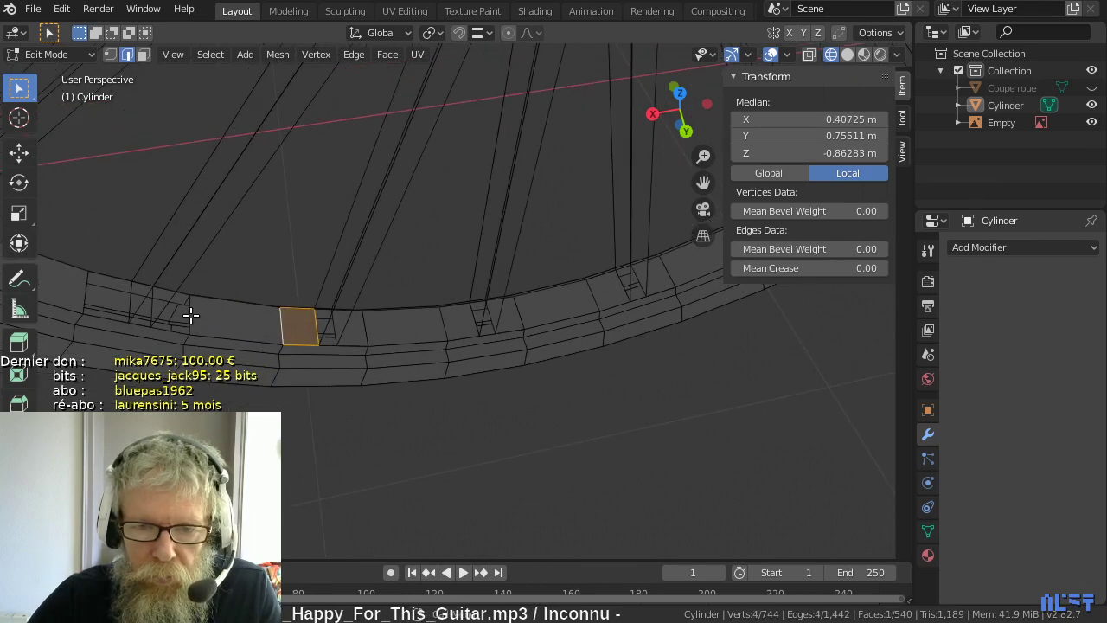
left_click(189, 316)
left_click(153, 308, "shift")
key("f")
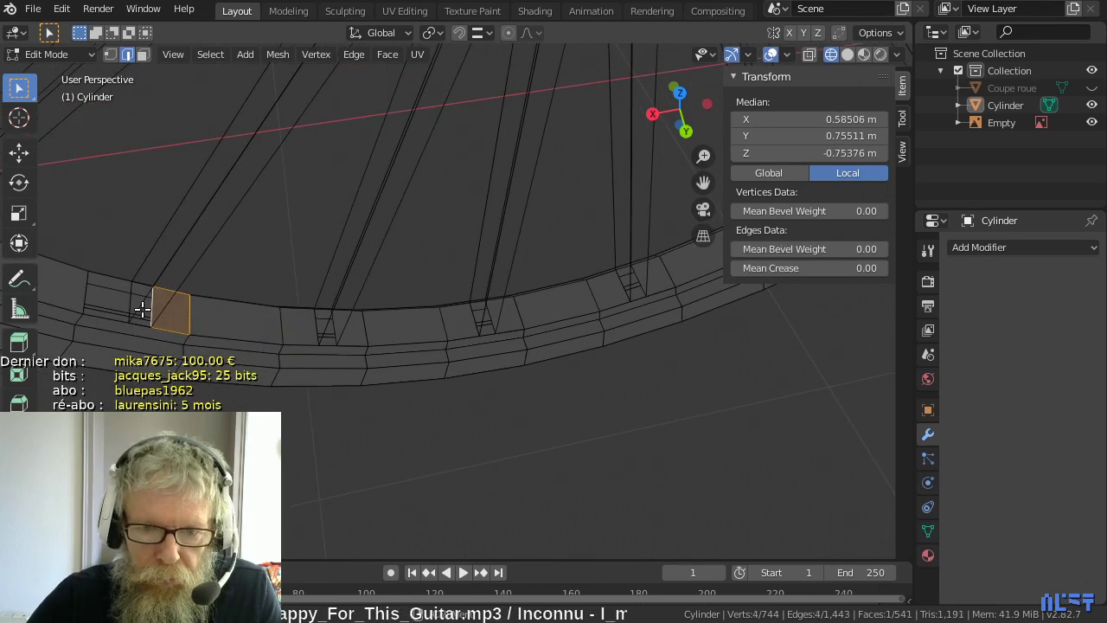
left_click(131, 303)
left_click(86, 294, "shift")
key("f")
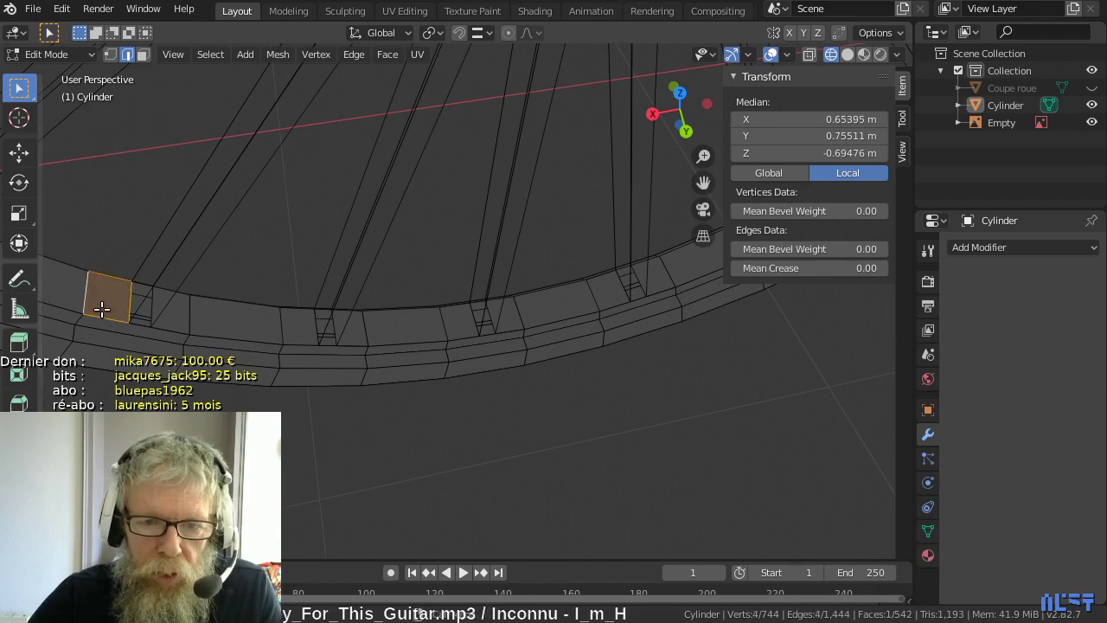
- Fill three gaps on the right side of the rim
middle_click_drag(93, 294, 156, 316)
middle_click_drag(474, 171, 354, 225)
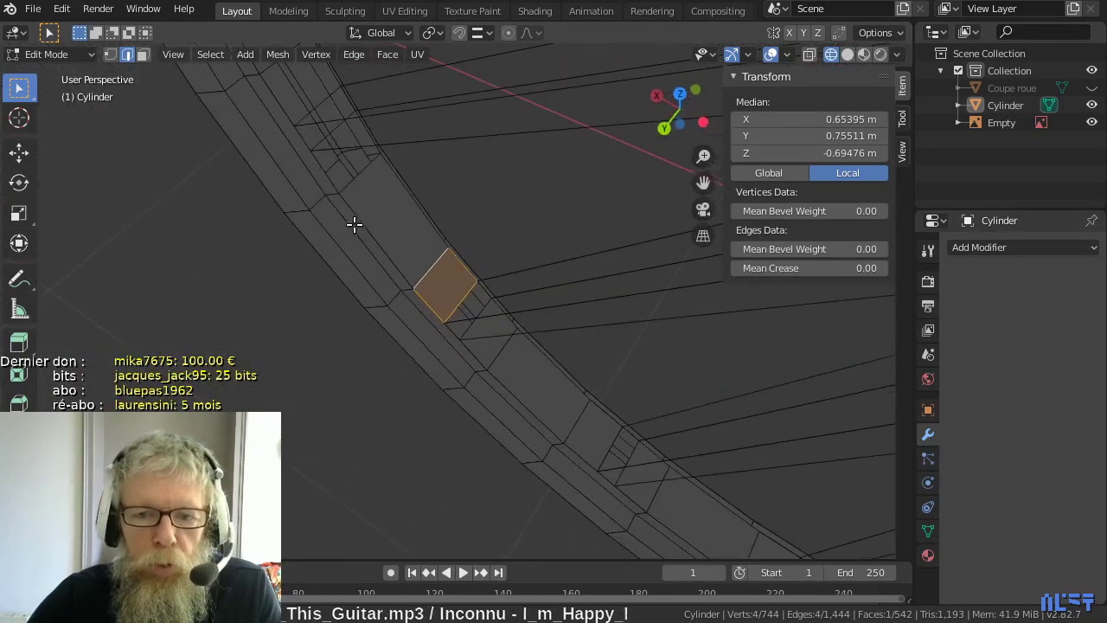
left_click(354, 179)
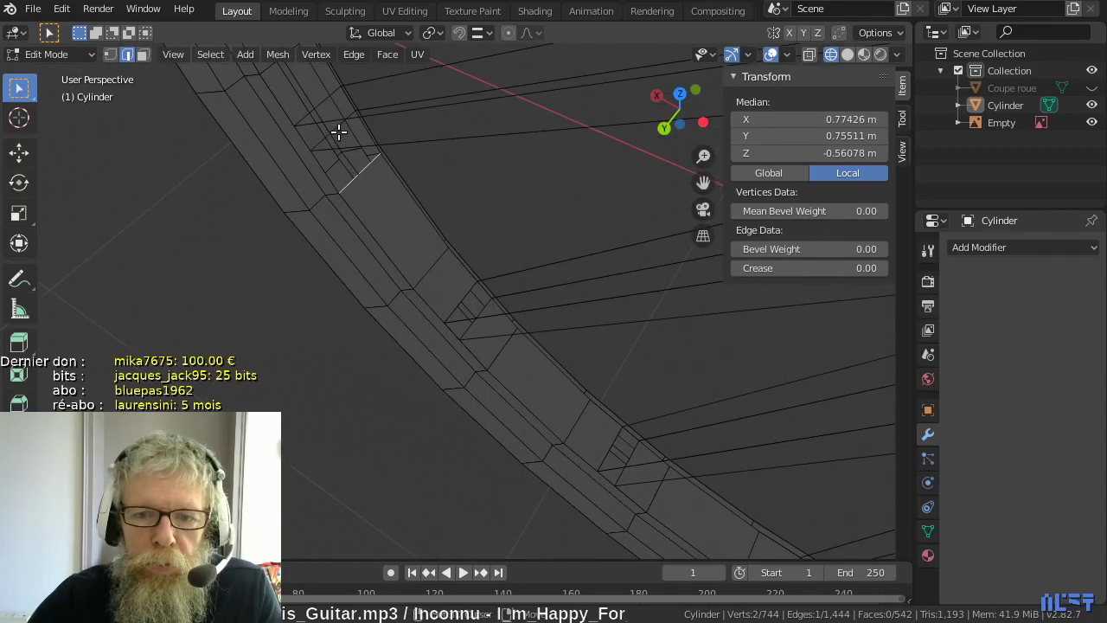
left_click(349, 148, "shift")
key("f")
middle_click_drag(344, 153, 383, 427, "shift")
left_click(386, 220)
left_click(359, 178, "shift")
key("f")
left_click(257, 225)
left_click(227, 212, "shift")
key("f")
- Bridge the first three rim gaps with faces between opposite edges, working upward
left_click(439, 391)
left_click(437, 358, "shift")
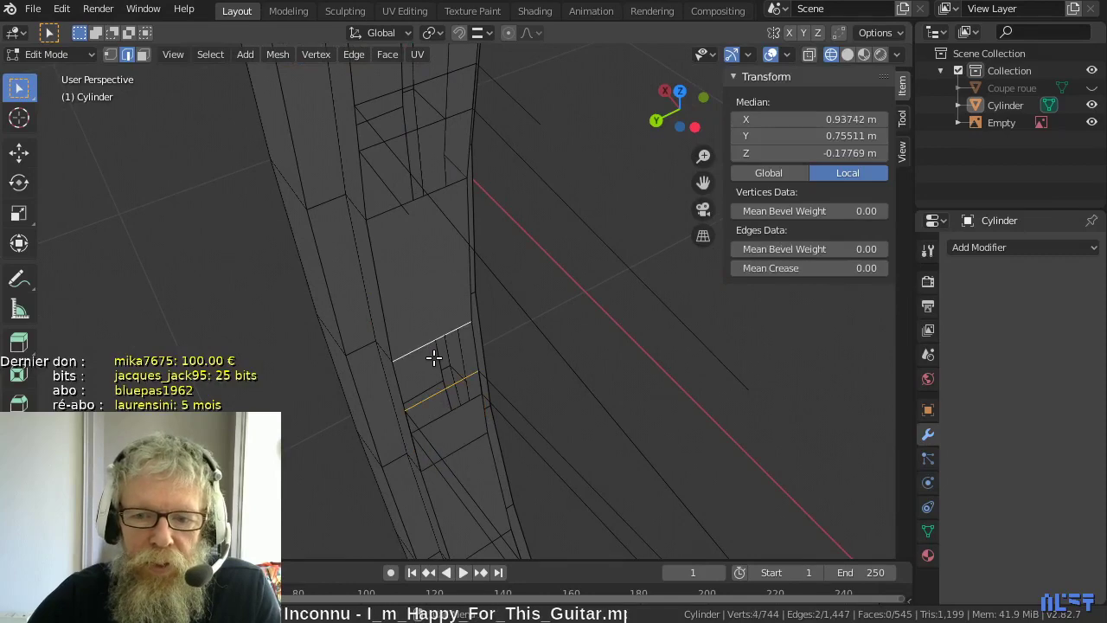
key("f")
middle_click_drag(450, 370, 441, 322)
middle_click_drag(415, 202, 441, 360)
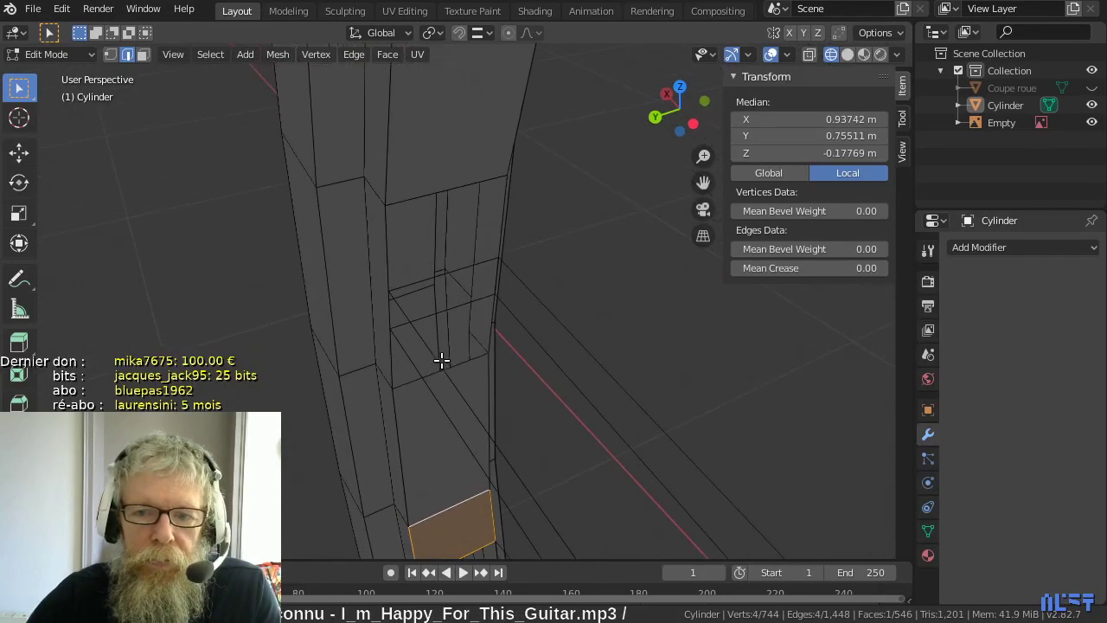
left_click(431, 370)
left_click(426, 316, "shift")
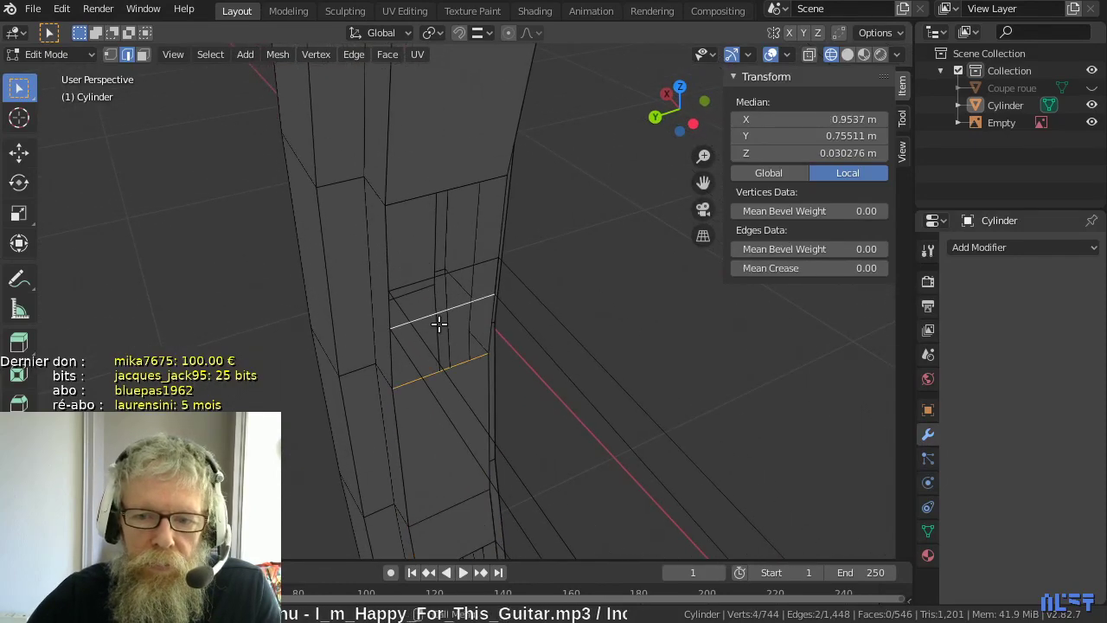
key("f")
left_click(416, 280)
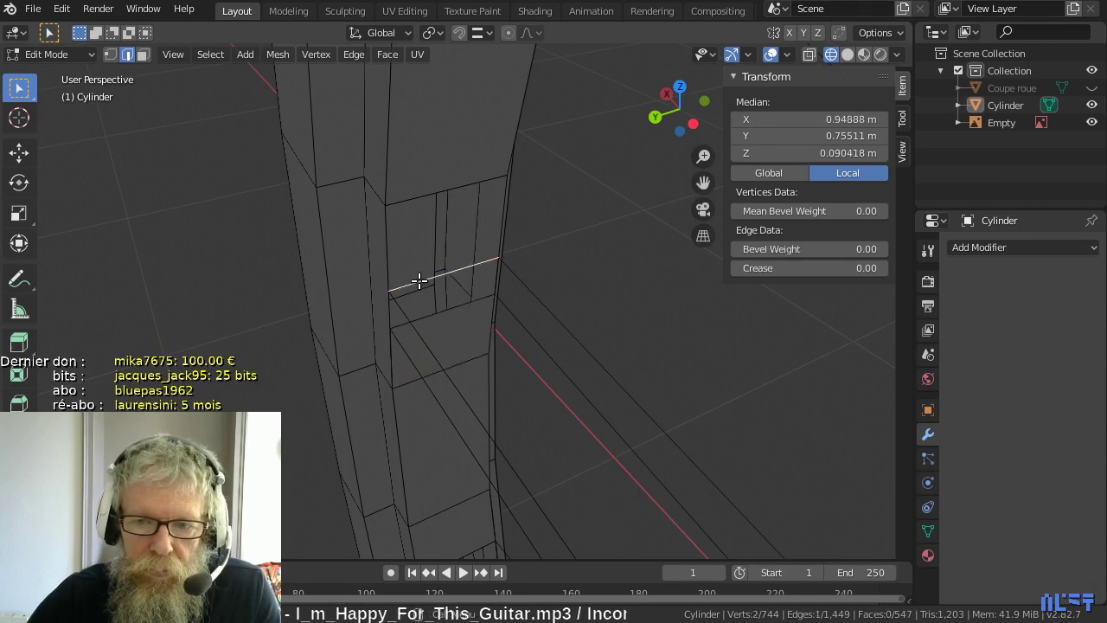
left_click(430, 201, "shift")
key("f")
- Close two more rim holes further along the rim's inner face
scroll(457, 227, "down", 3)
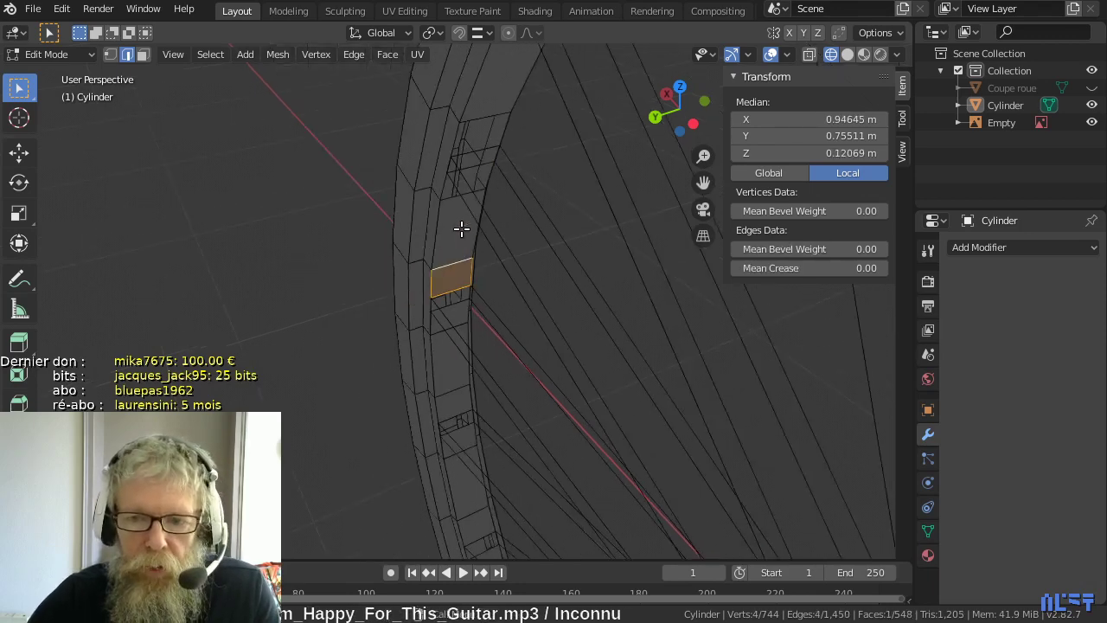
middle_click_drag(482, 228, 469, 205)
scroll(435, 222, "up", 6)
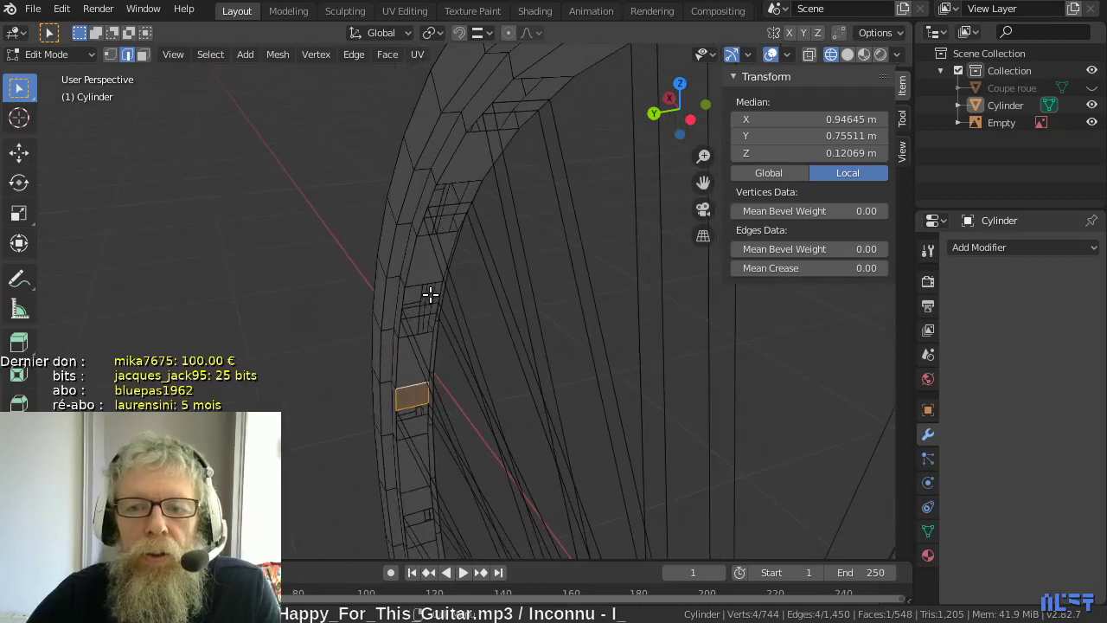
left_click(354, 389)
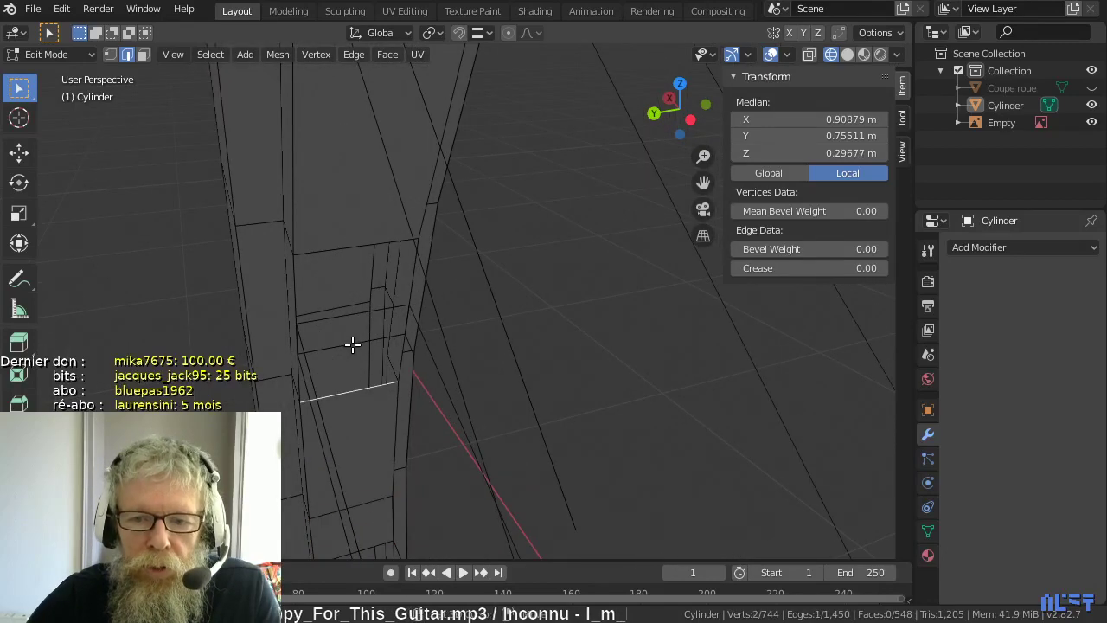
left_click(352, 344, "shift")
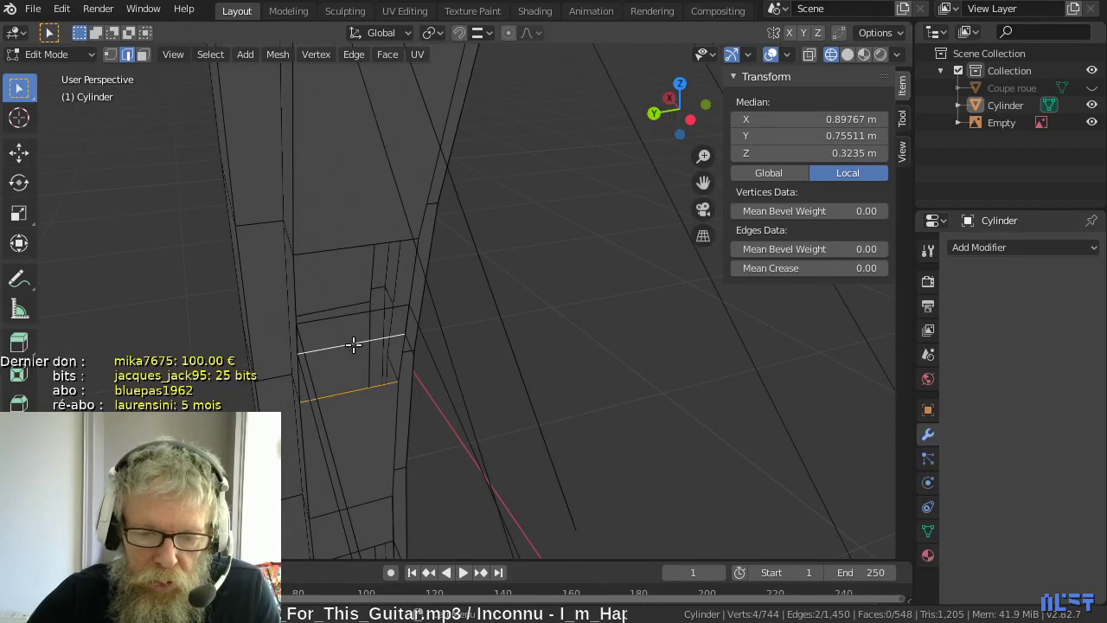
key("f")
left_click(344, 317)
left_click(347, 251, "shift")
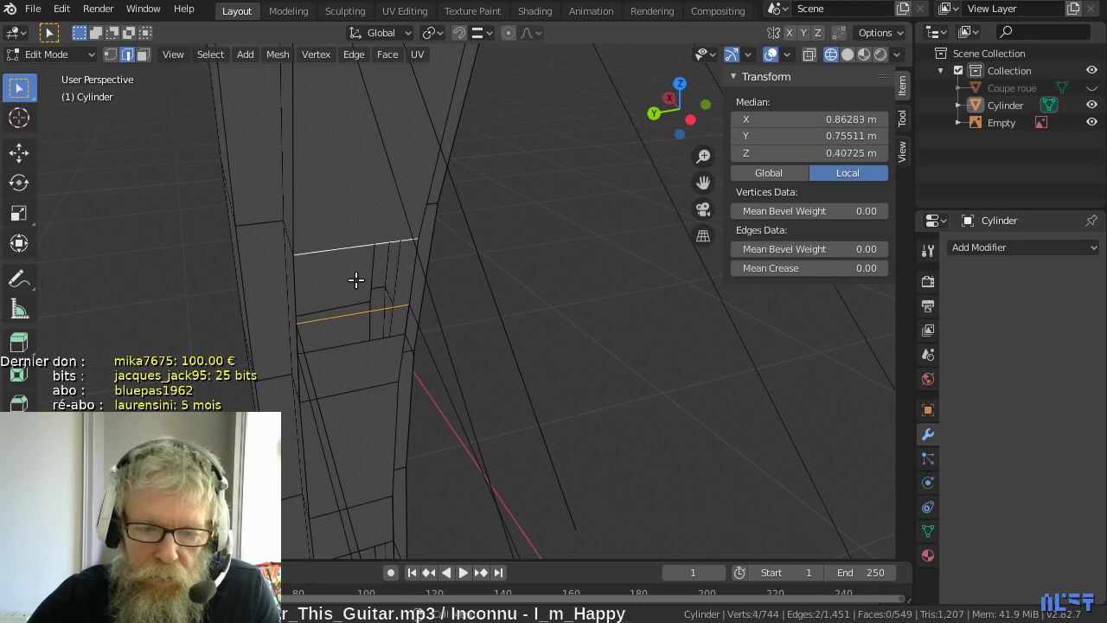
key("f")
- Fill the last four gaps climbing the curved section of the rim
middle_click_drag(357, 282, 427, 338)
left_click(433, 346)
left_click(435, 319, "shift")
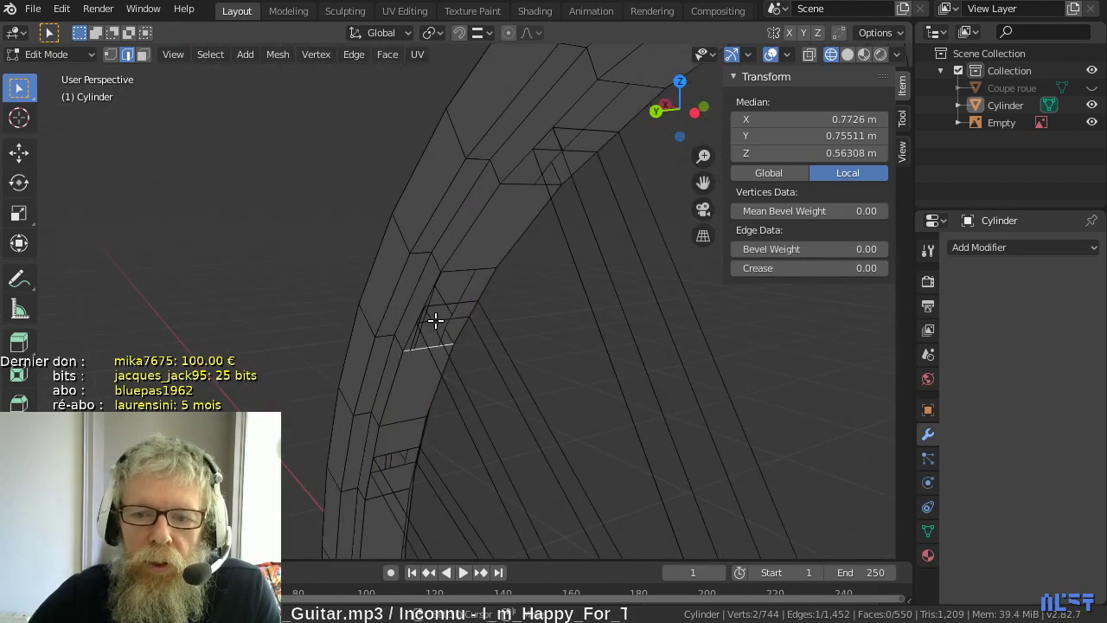
key("f")
left_click(447, 303)
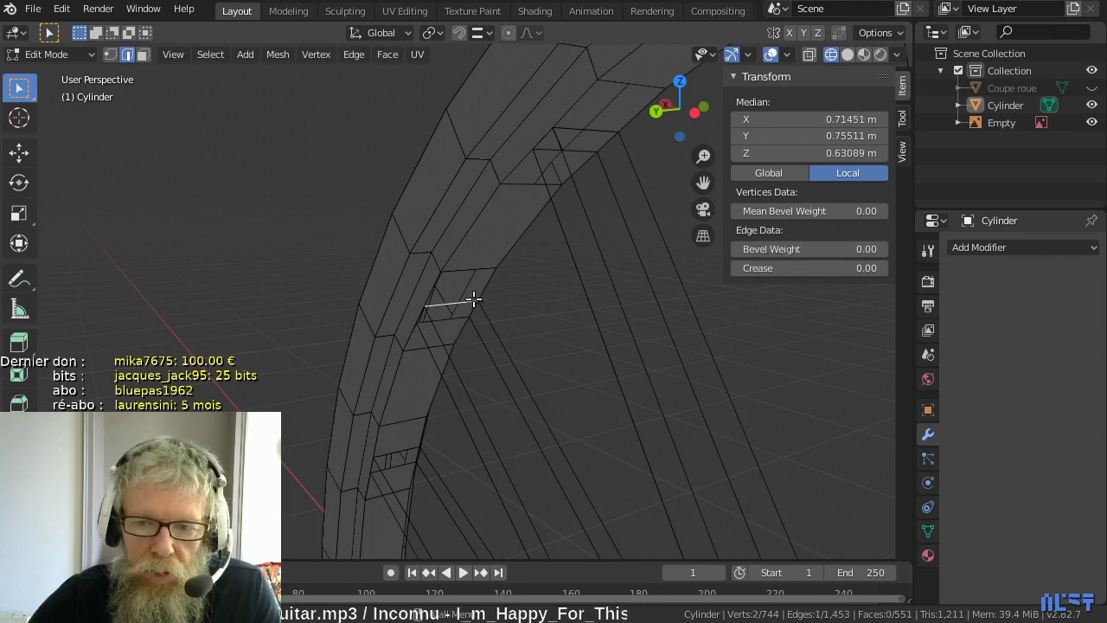
left_click(467, 269, "shift")
key("f")
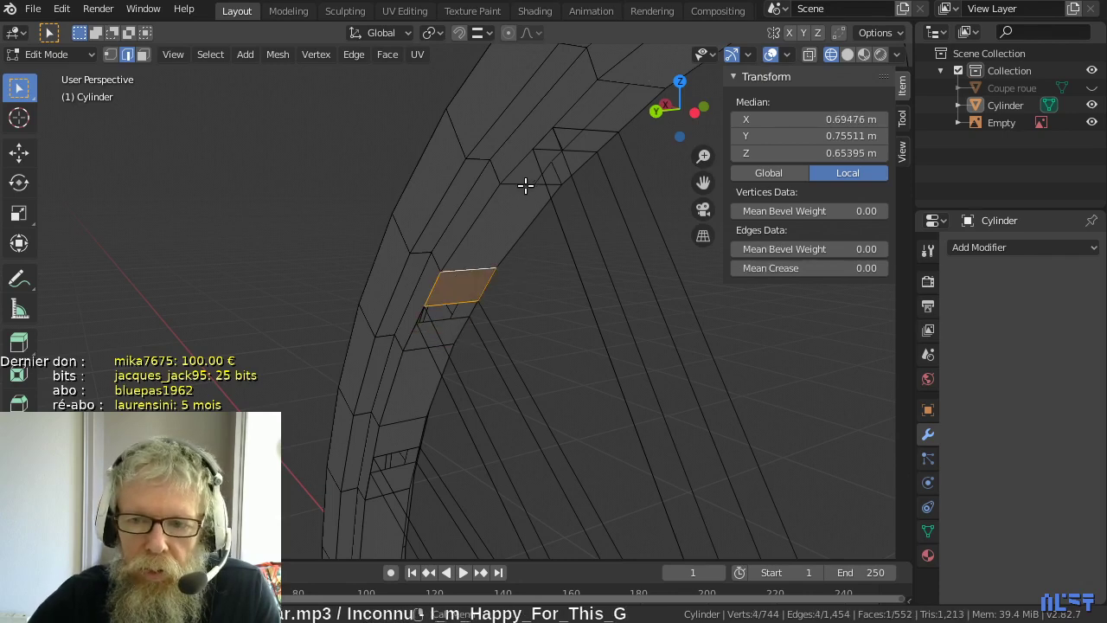
left_click(525, 182)
left_click(567, 153, "shift")
key("f")
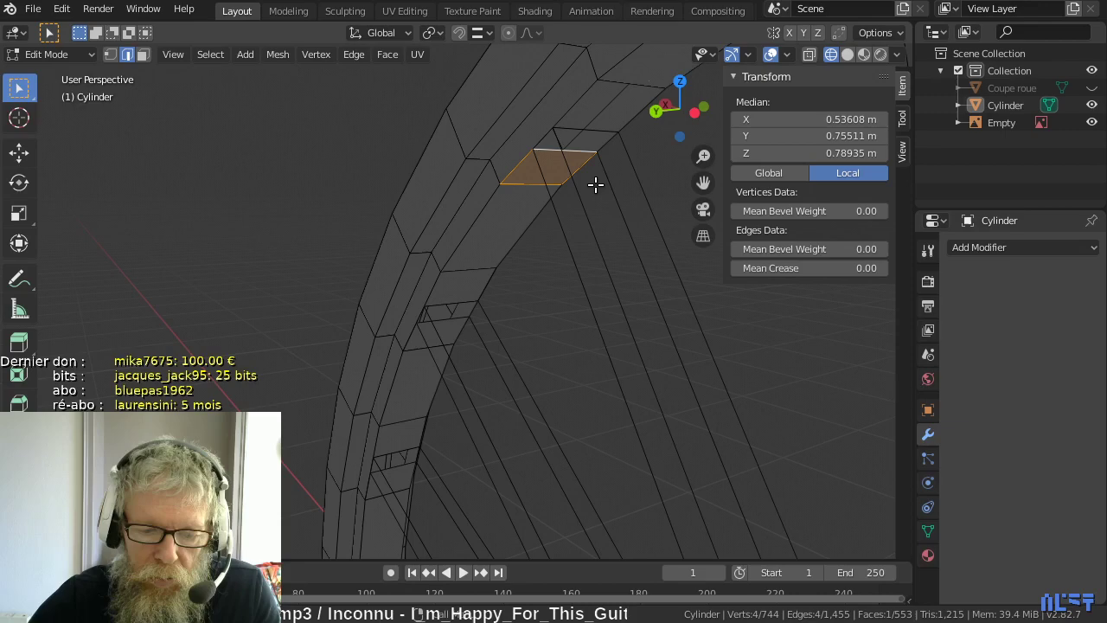
left_click(596, 131)
left_click(626, 84, "shift")
key("f")
- Orbit and zoom around the wheel to inspect the closed rim and face the spokes
scroll(596, 181, "down", 5)
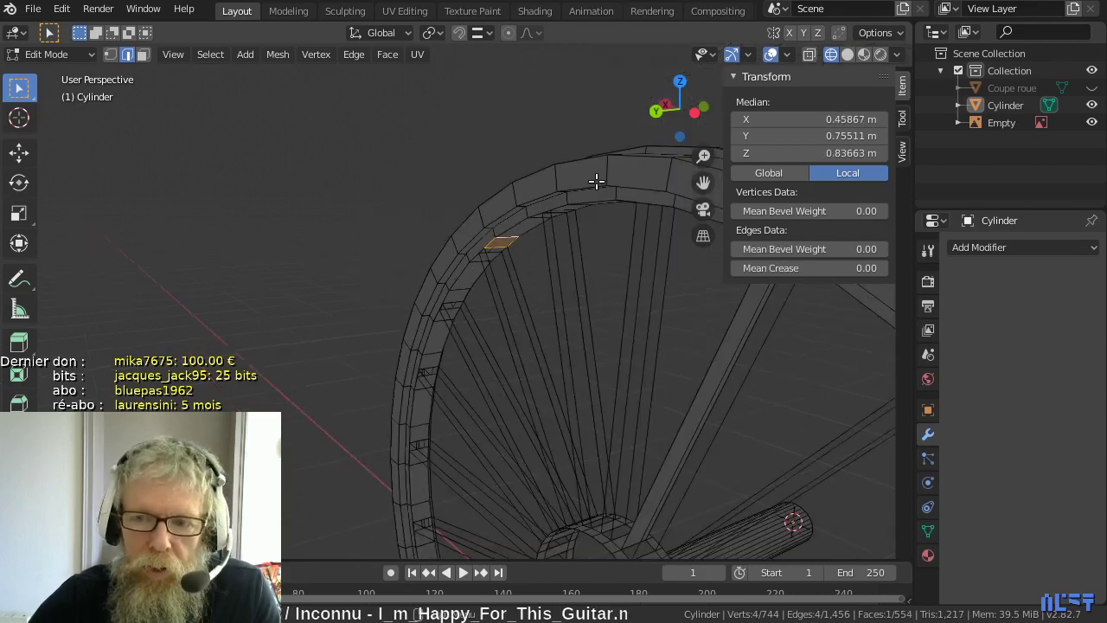
middle_click_drag(595, 181, 482, 297)
scroll(476, 112, "up", 8)
scroll(476, 112, "down", 5)
scroll(482, 297, "up", 2)
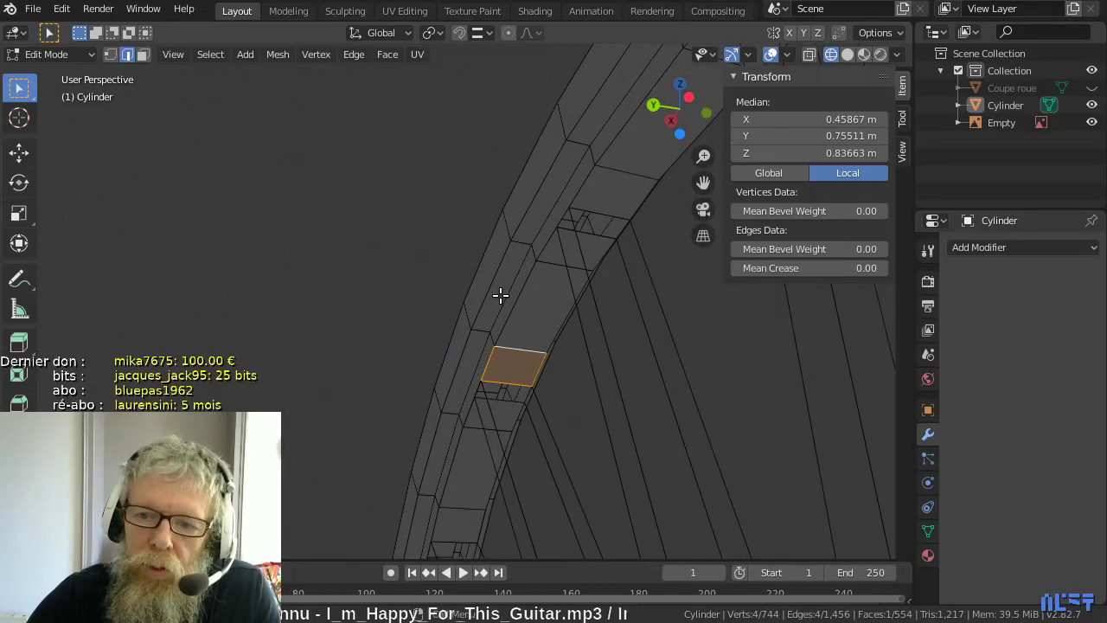
scroll(501, 294, "down", 1)
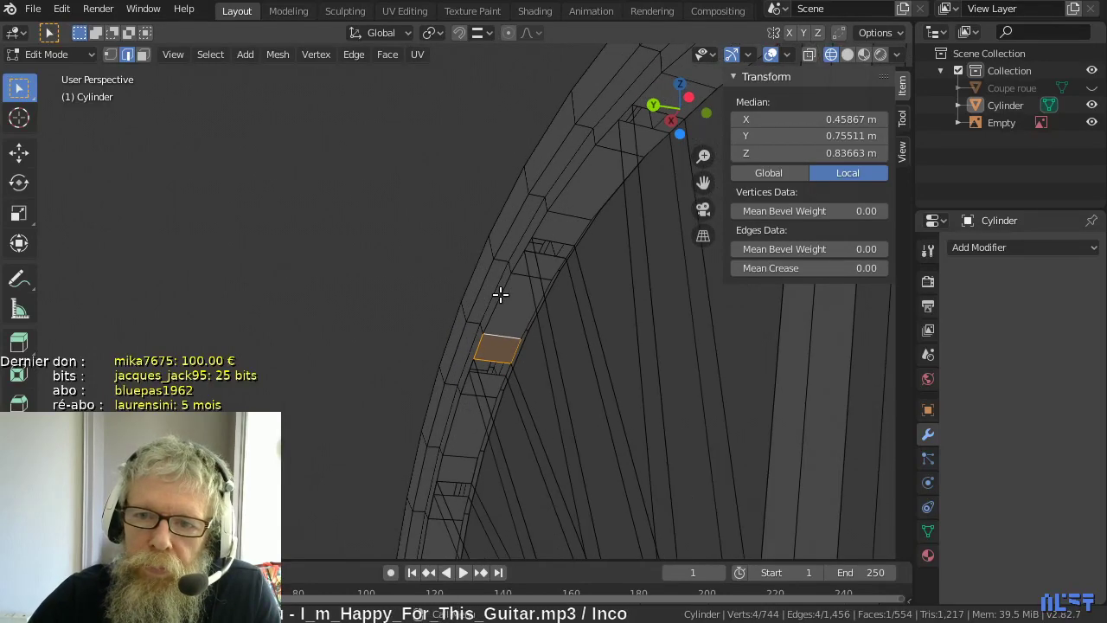
scroll(501, 294, "down", 6)
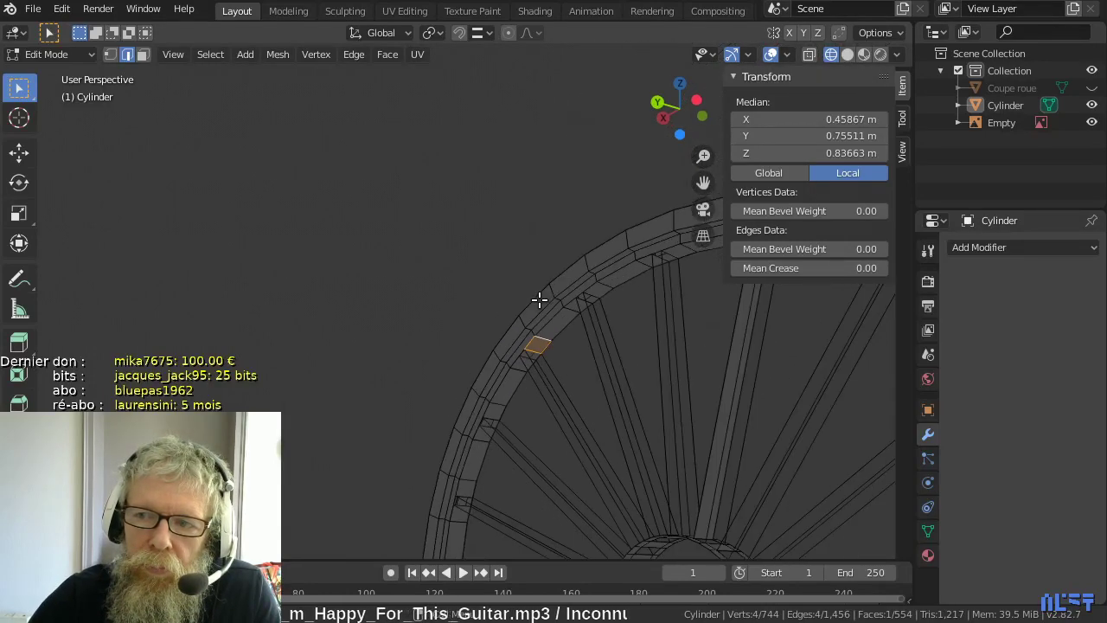
scroll(539, 299, "down", 1)
scroll(563, 314, "up", 4)
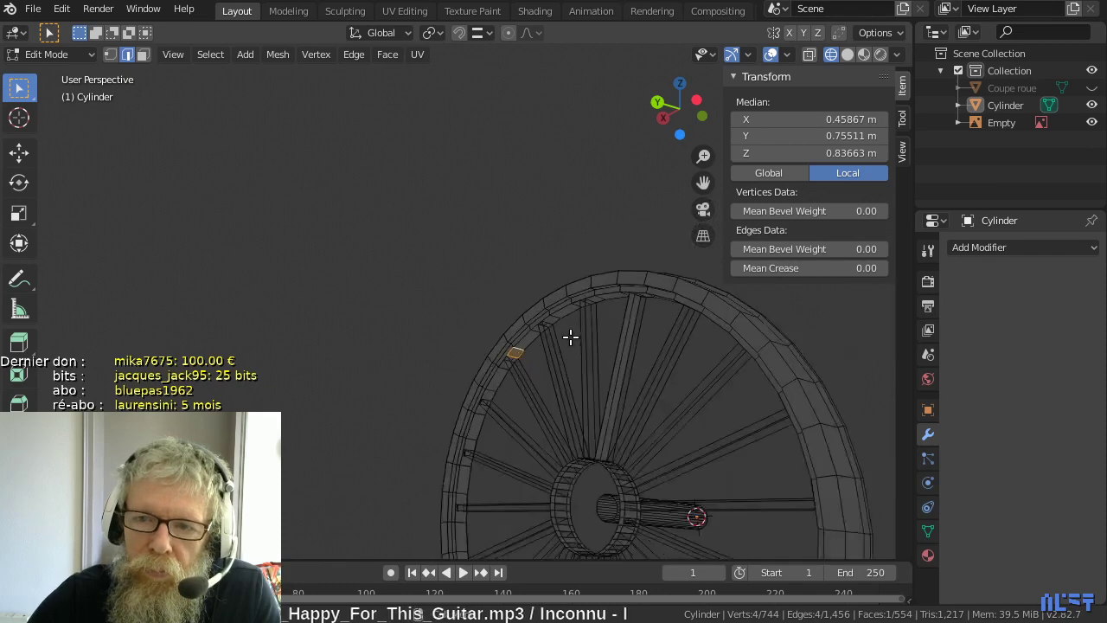
scroll(499, 314, "up", 4)
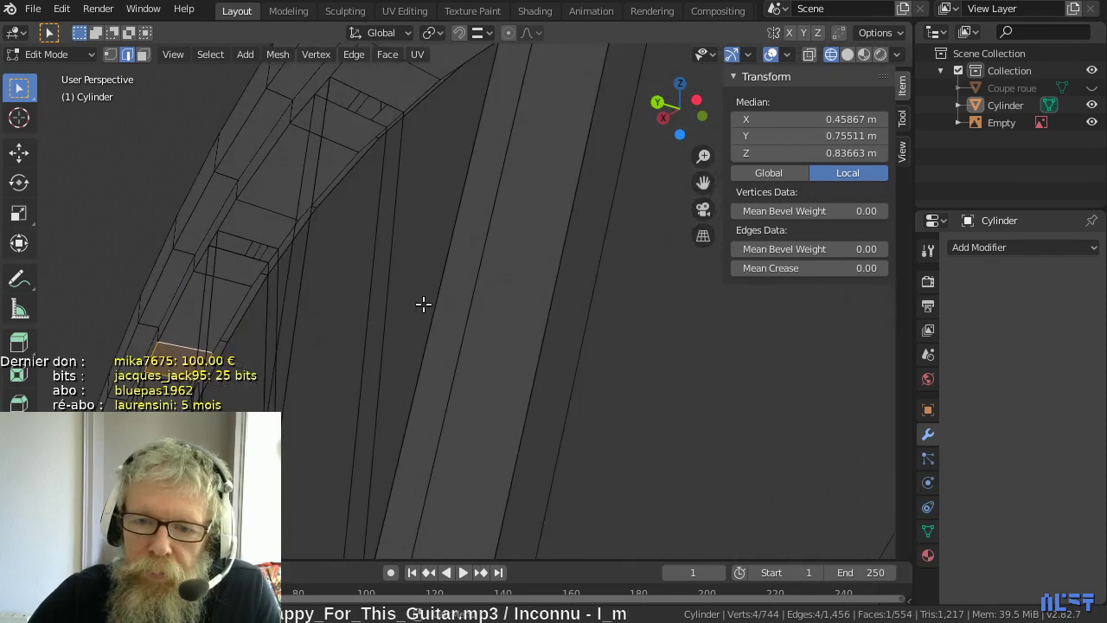
scroll(374, 303, "down", 2)
middle_click_drag(374, 303, 388, 438)
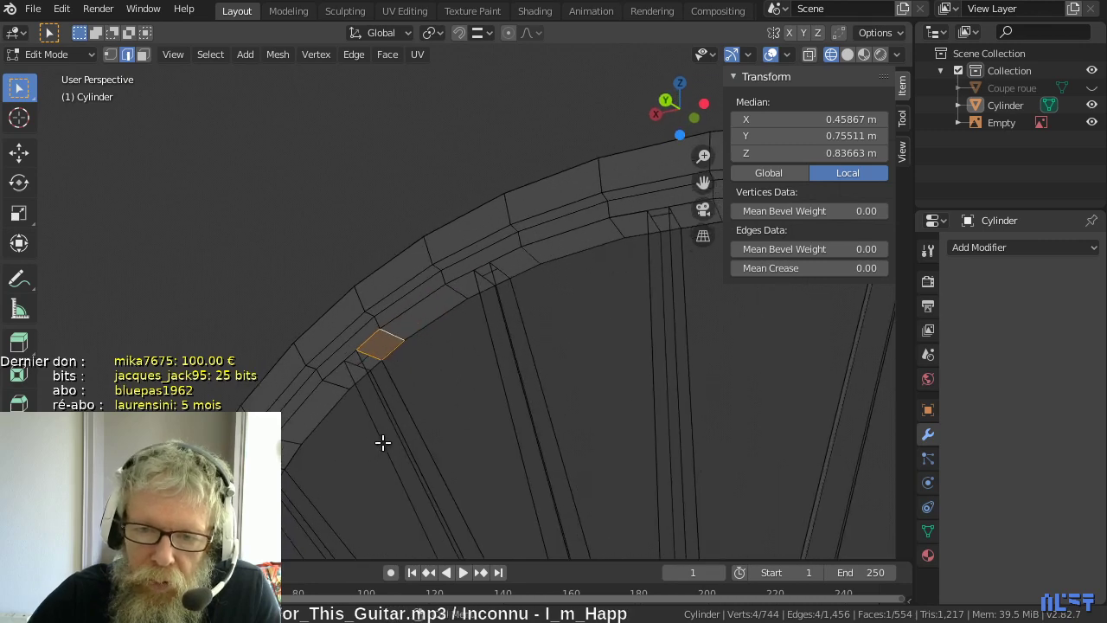
- Fill the missing long side face of the first spoke between its two parallel edges
left_click(414, 424)
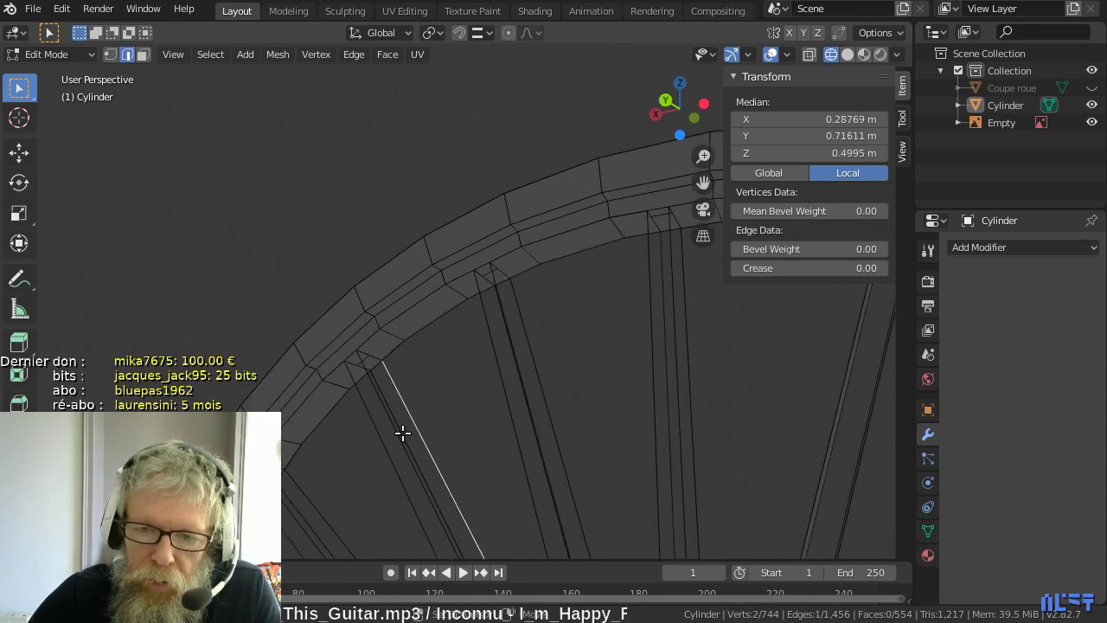
left_click(418, 431, "shift")
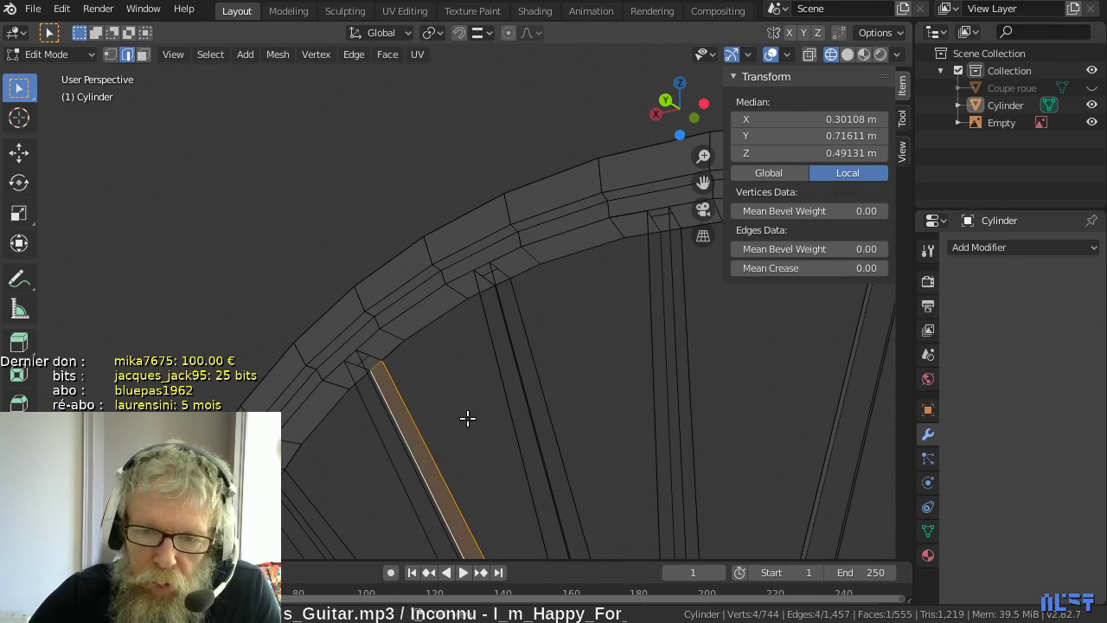
left_click(539, 379)
left_click(526, 393, "shift")
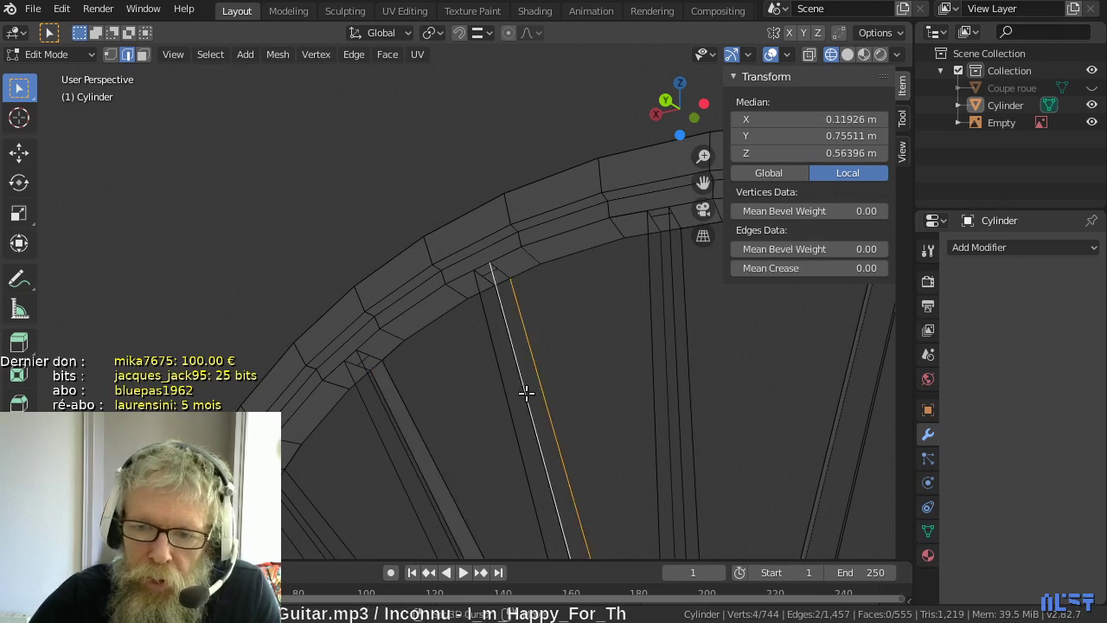
left_click(519, 397, "shift")
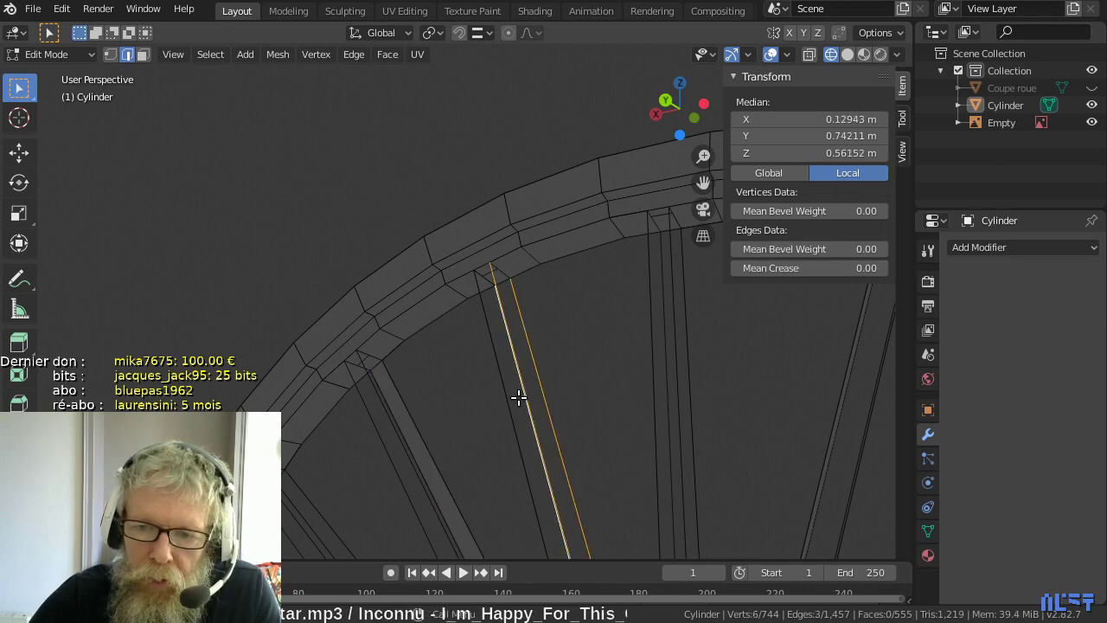
left_click(524, 389, "shift")
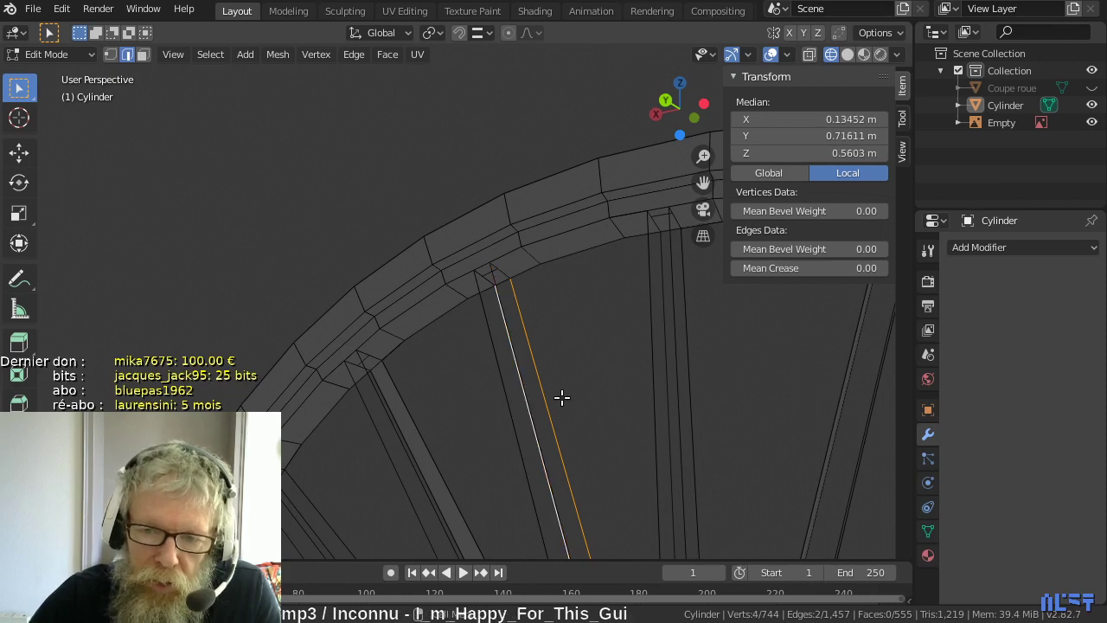
middle_click_drag(563, 397, 559, 401)
key("f")
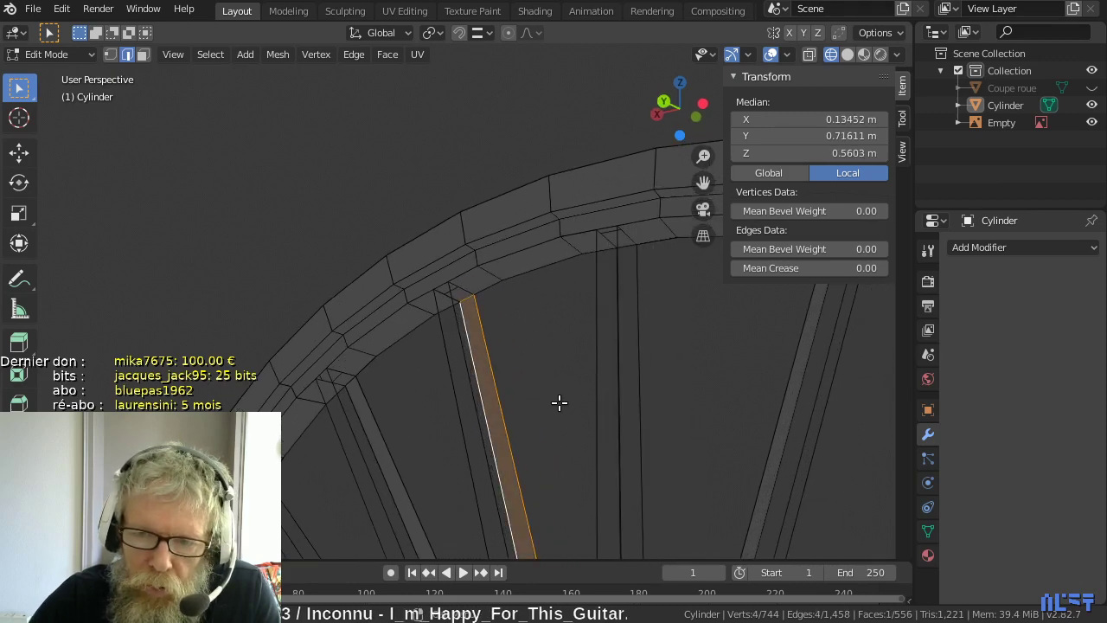
- Add the missing side faces on the next two spokes
left_click(636, 396)
middle_click_drag(637, 390, 596, 395)
left_click(559, 408, "shift")
key("f")
left_click(527, 364)
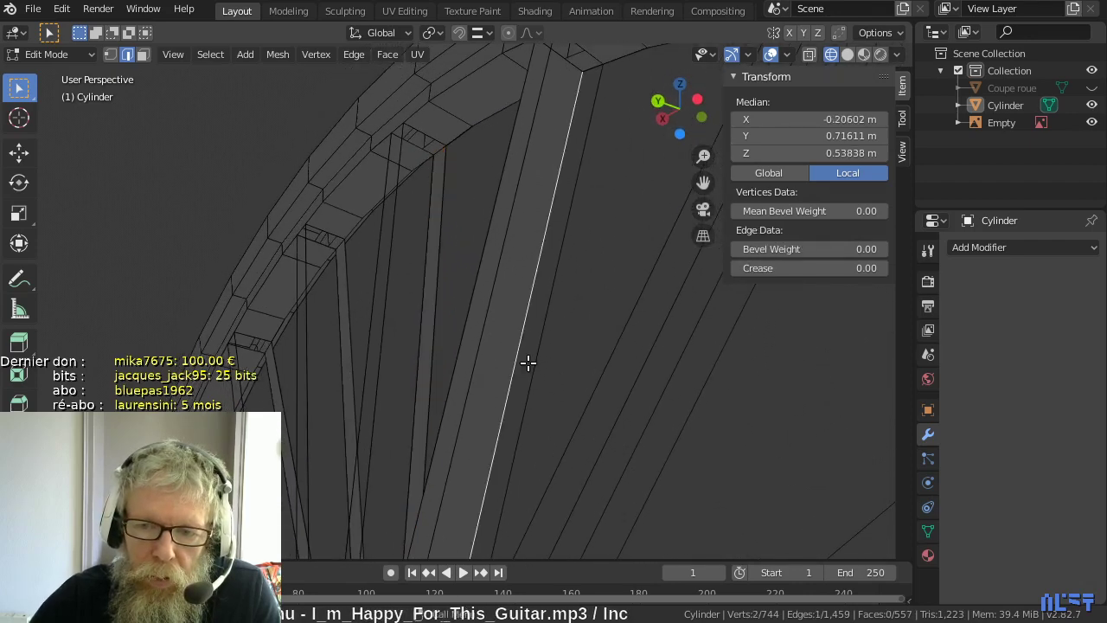
left_click(549, 369, "shift")
key("f")
- Fill the side face along the right-hand spoke, then rotate the view toward the rim
scroll(573, 382, "down", 5)
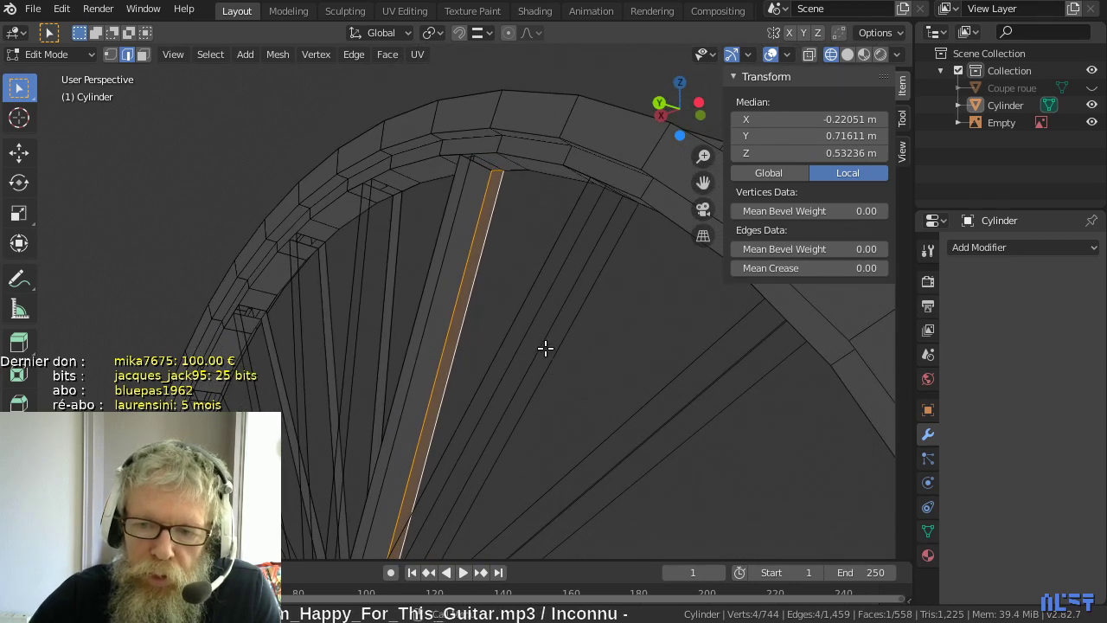
left_click(546, 347, "shift")
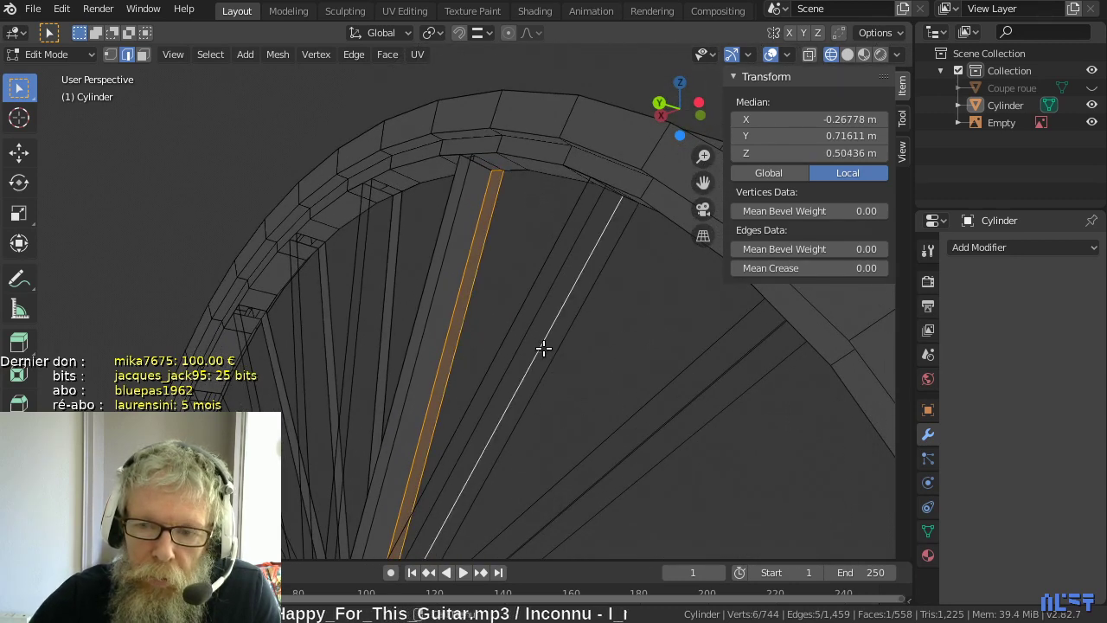
left_click(549, 354)
left_click(576, 366, "shift")
key("f")
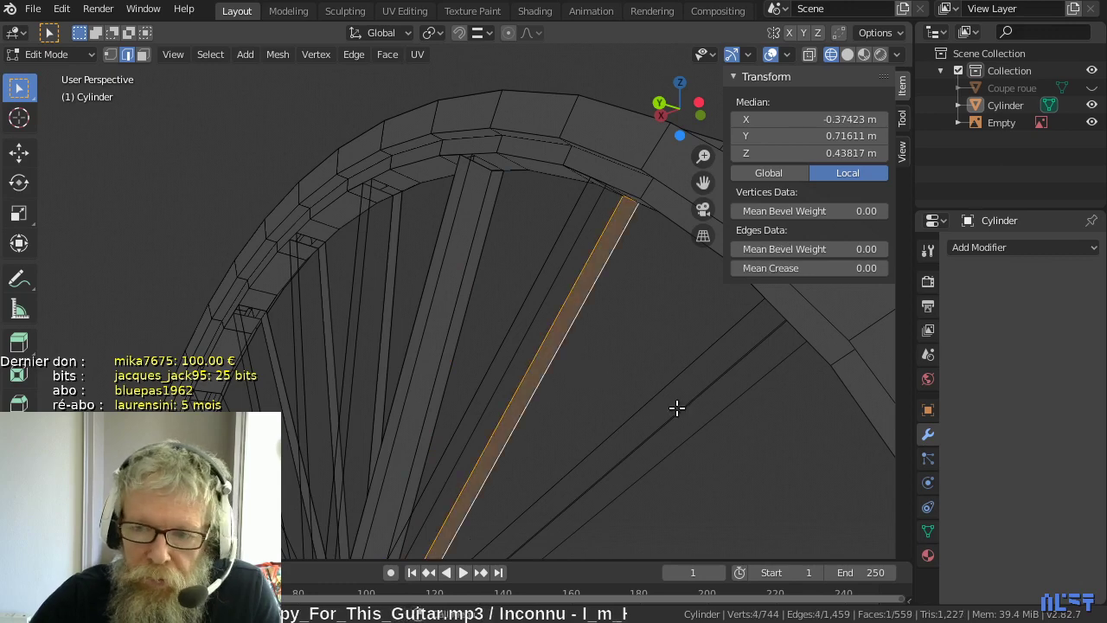
key("KP_4")
key("KP_4")
- Fill both open long sides of the upper spoke
scroll(602, 397, "down", 3)
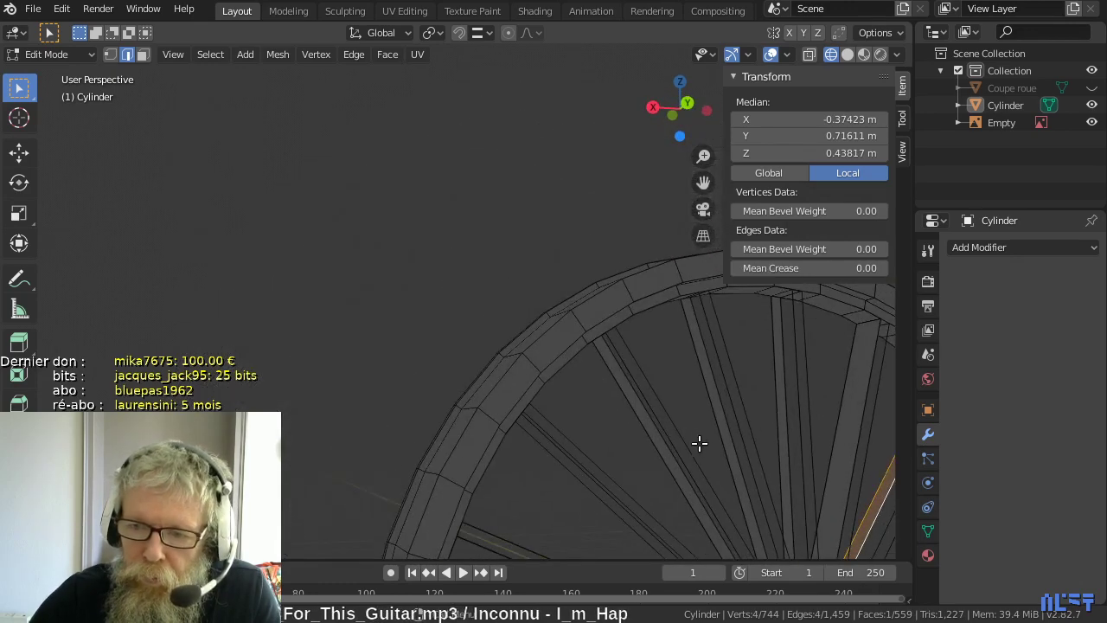
key("KP_6")
middle_click_drag(604, 387, 481, 366)
scroll(482, 366, "up", 2)
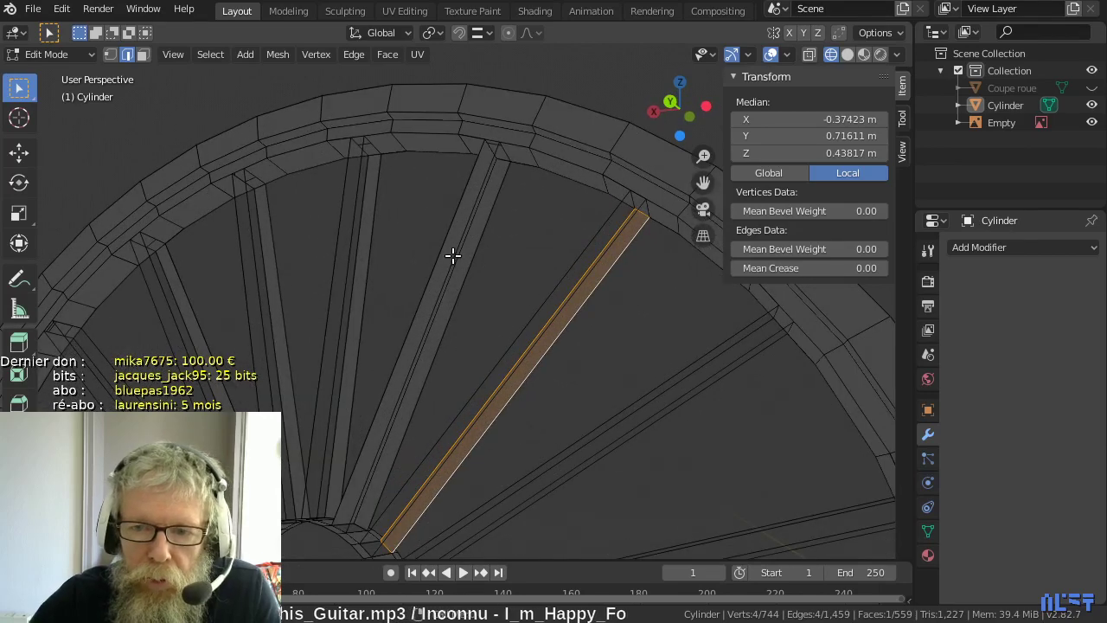
scroll(452, 257, "up", 2)
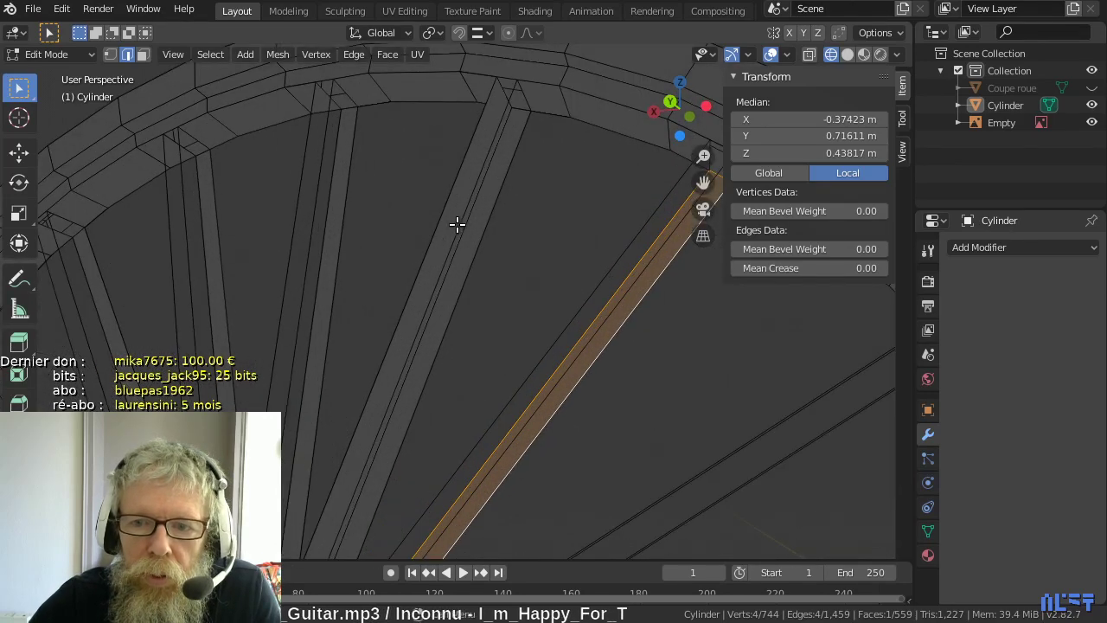
left_click(449, 229)
left_click(465, 233, "shift")
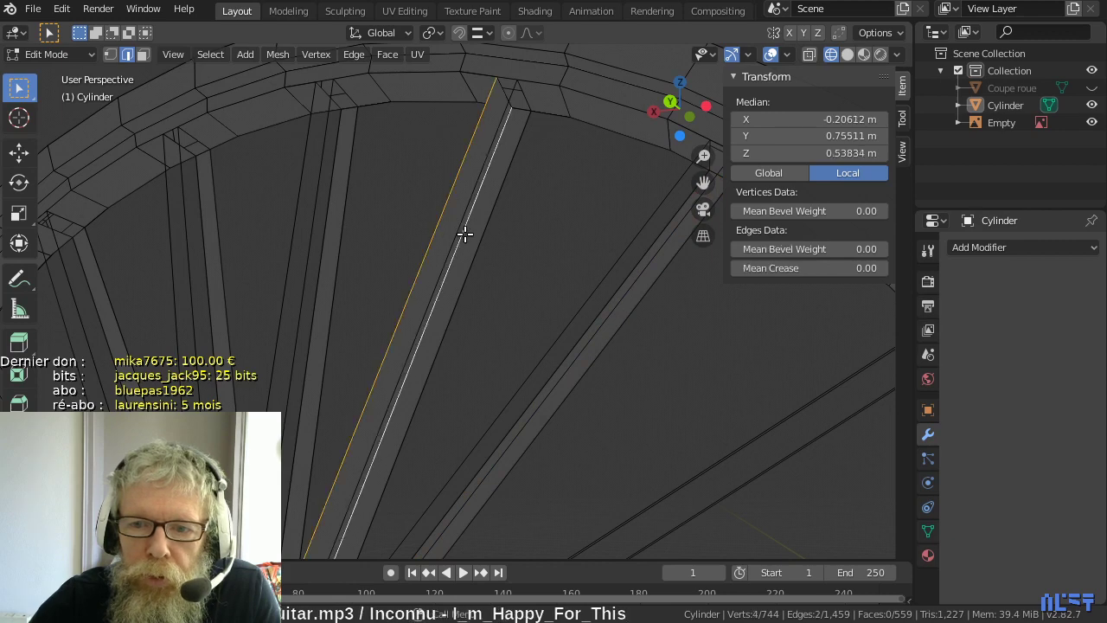
left_click(464, 226)
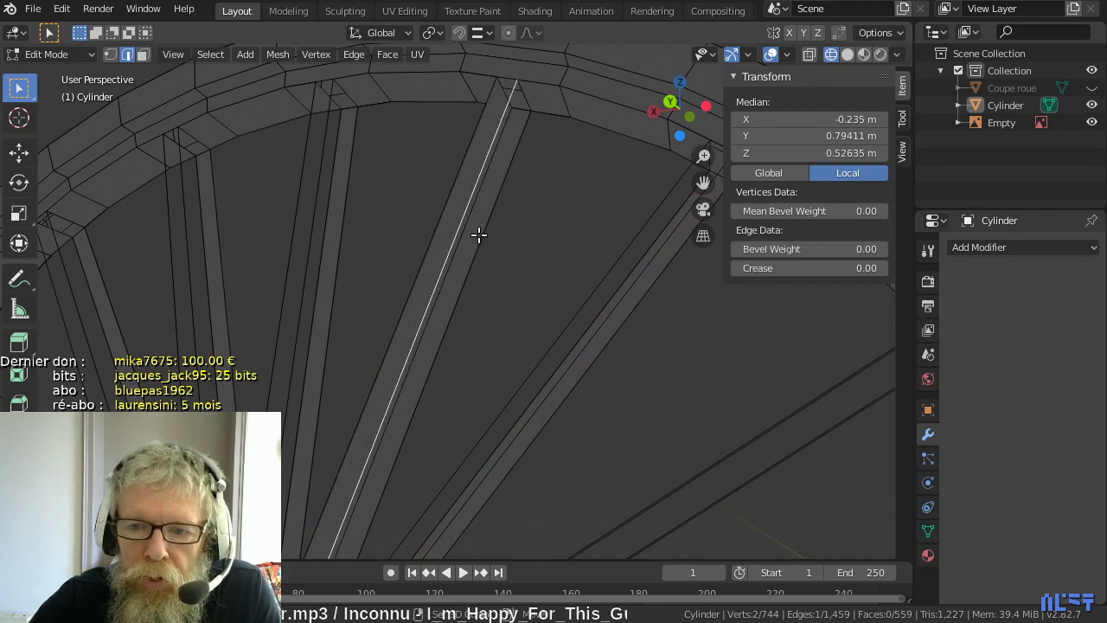
left_click(486, 249, "shift")
key("f")
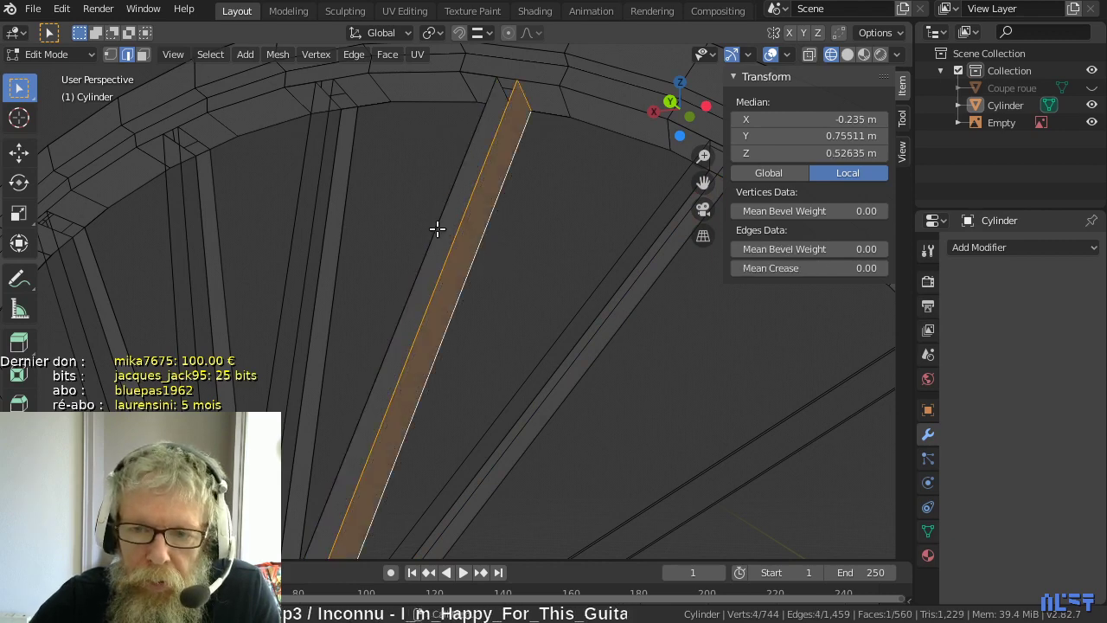
left_click(437, 229)
left_click(454, 232, "shift")
key("f")
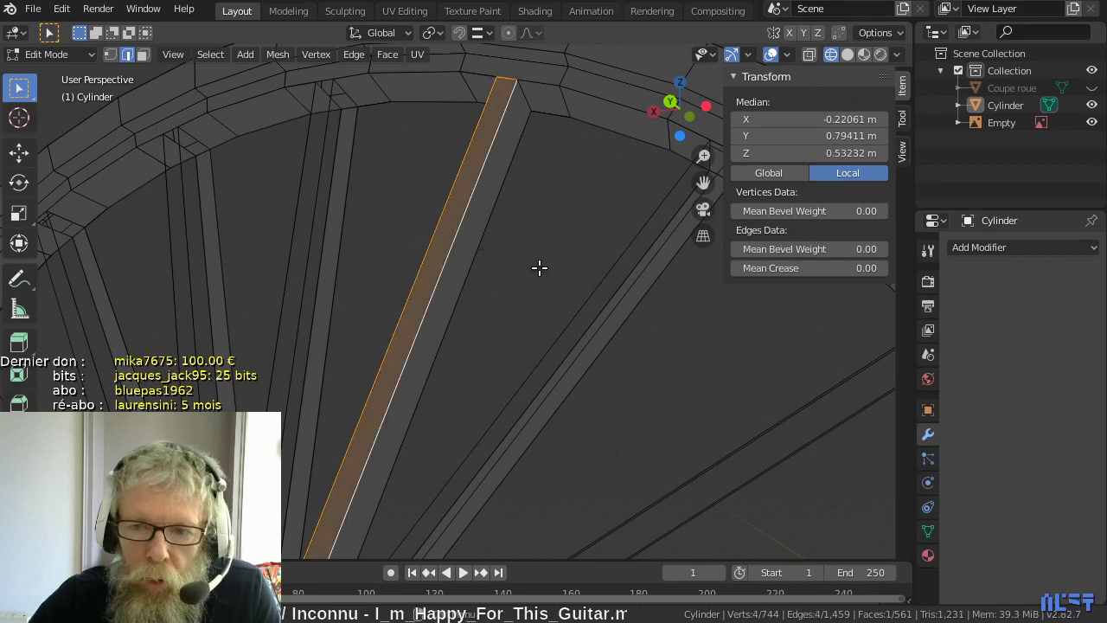
- Close three side gaps along the next spoke on the right
left_click(615, 284)
left_click(605, 274, "shift")
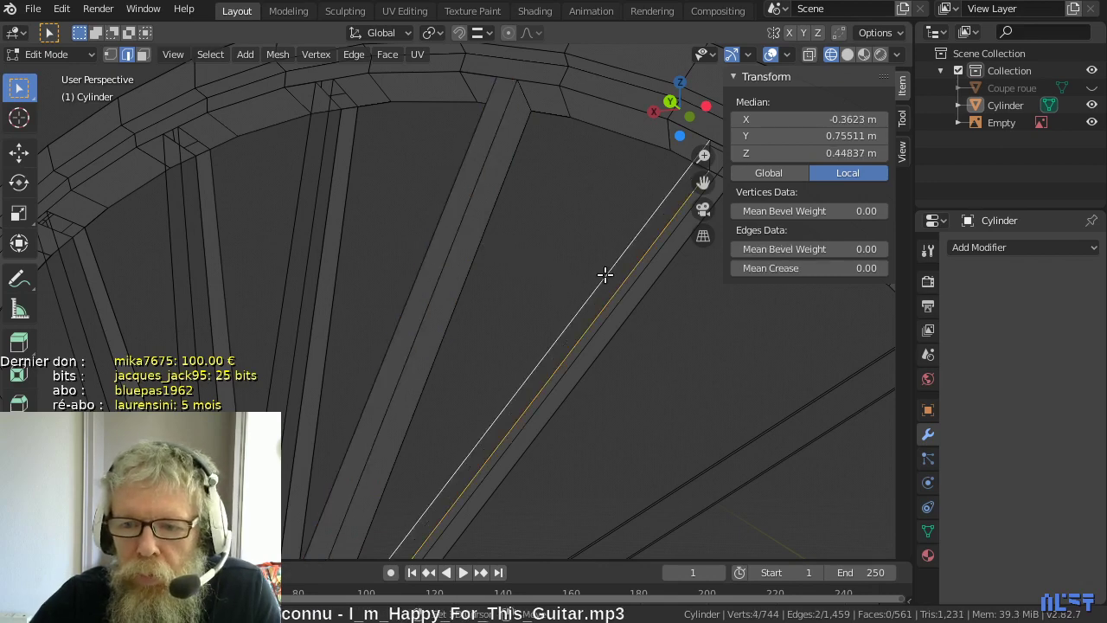
key("f")
left_click(640, 304)
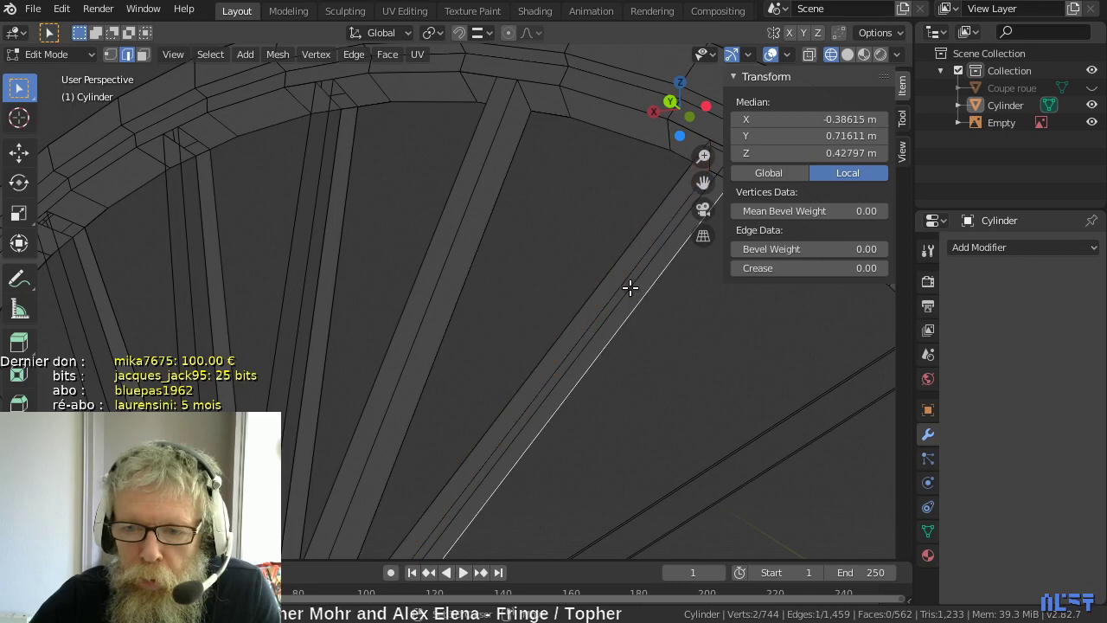
left_click(628, 287, "shift")
key("f")
left_click(605, 274)
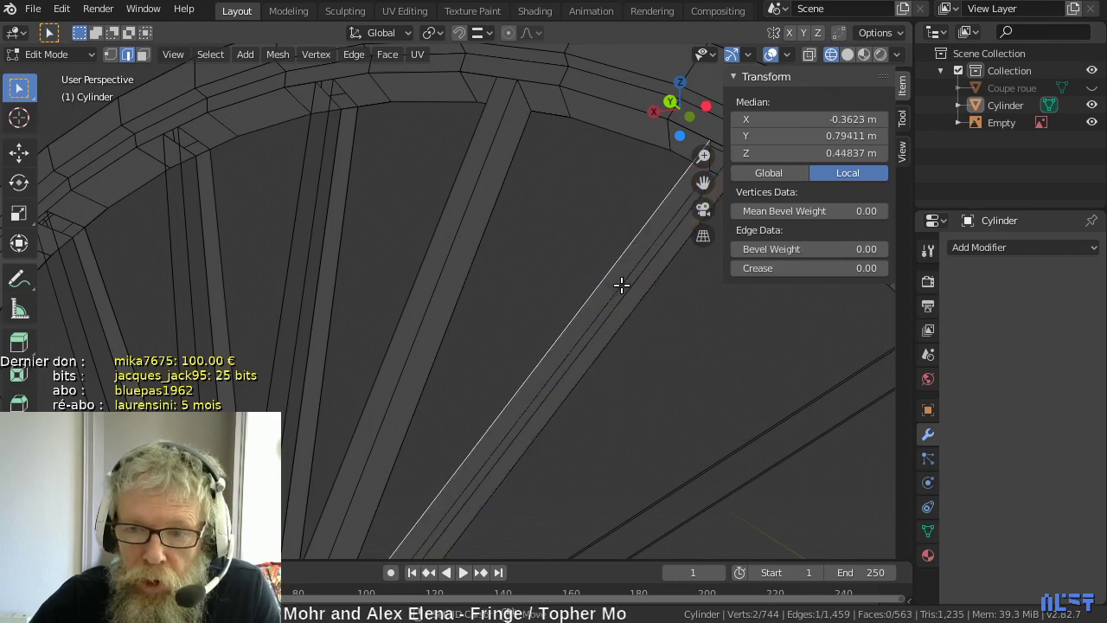
left_click(624, 286, "shift")
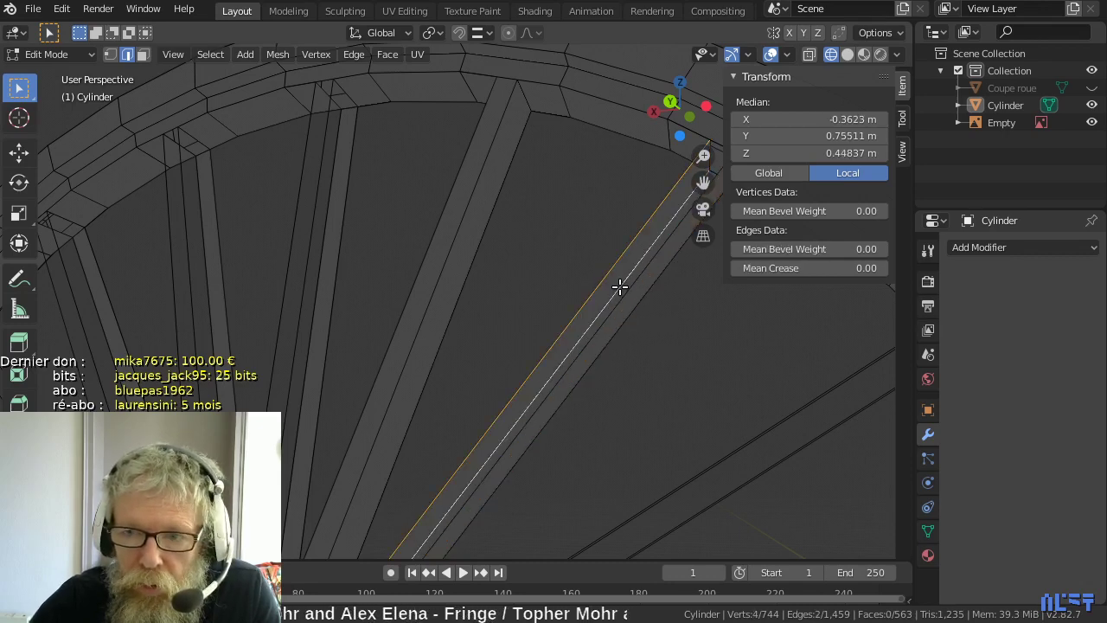
middle_click_drag(619, 286, 541, 254, "shift")
left_click(548, 258)
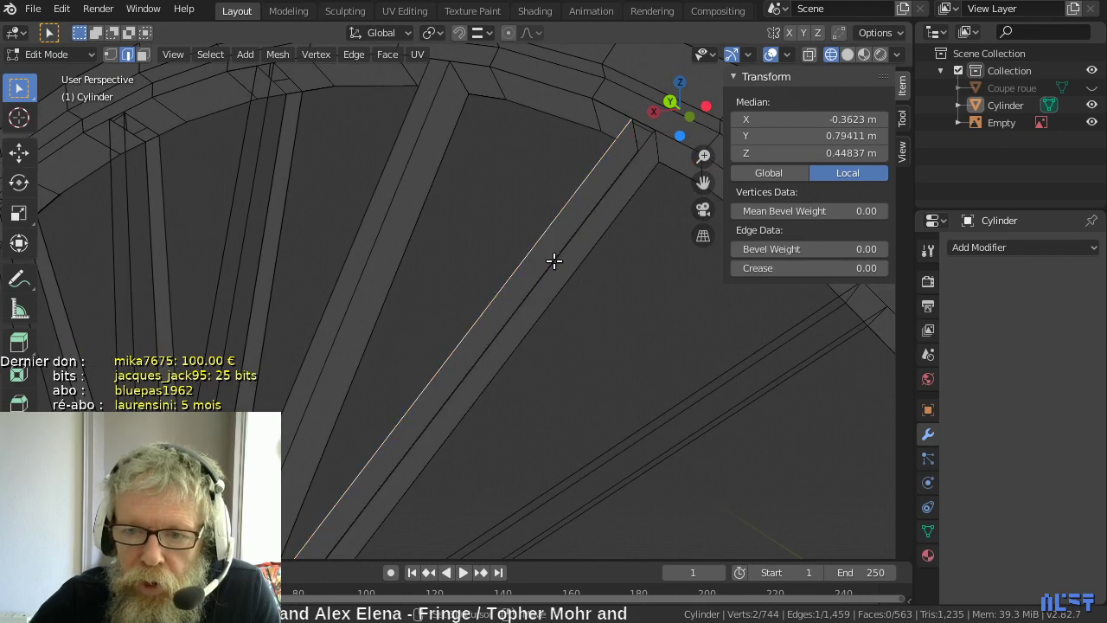
left_click(554, 260, "shift")
key("f")
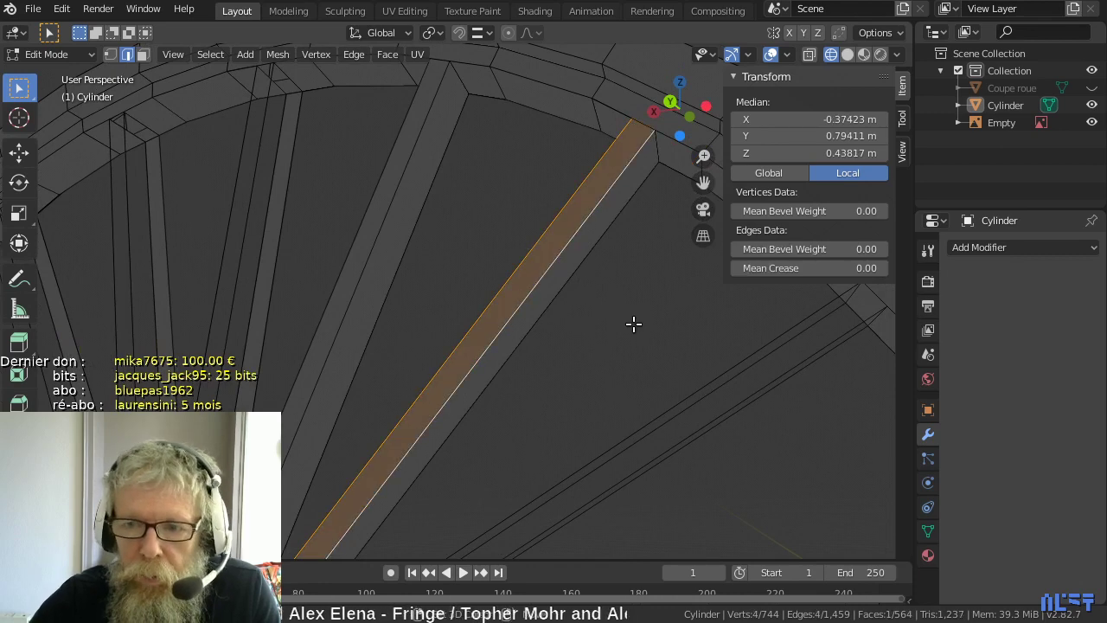
- Fill two more missing spoke faces toward the spoke's far end
middle_click_drag(634, 323, 570, 271, "shift")
scroll(562, 279, "up", 3)
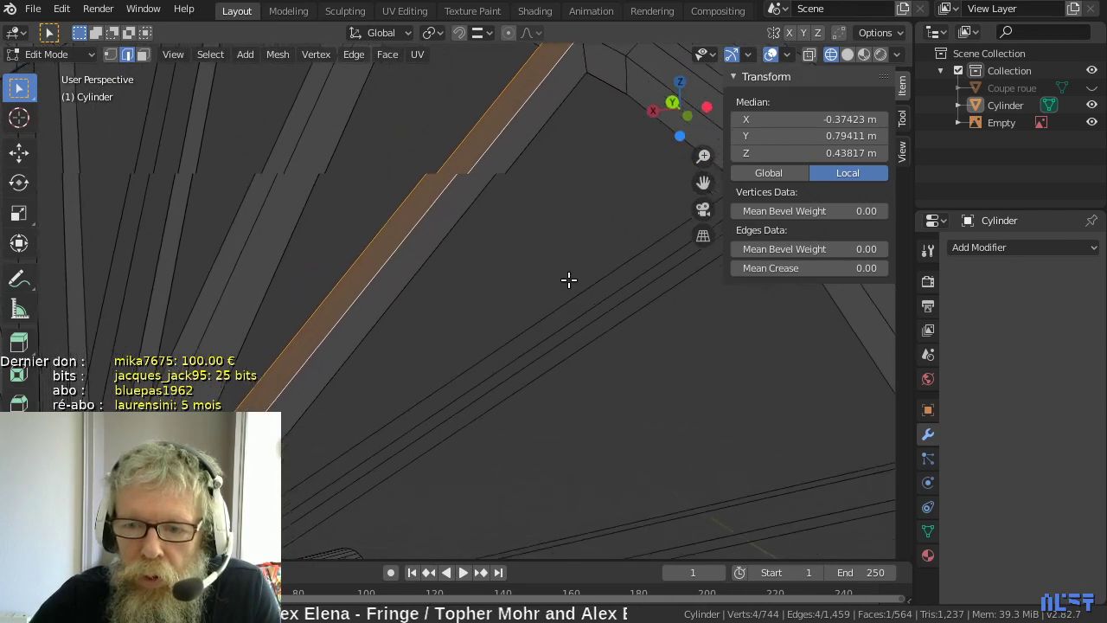
scroll(581, 301, "down", 3)
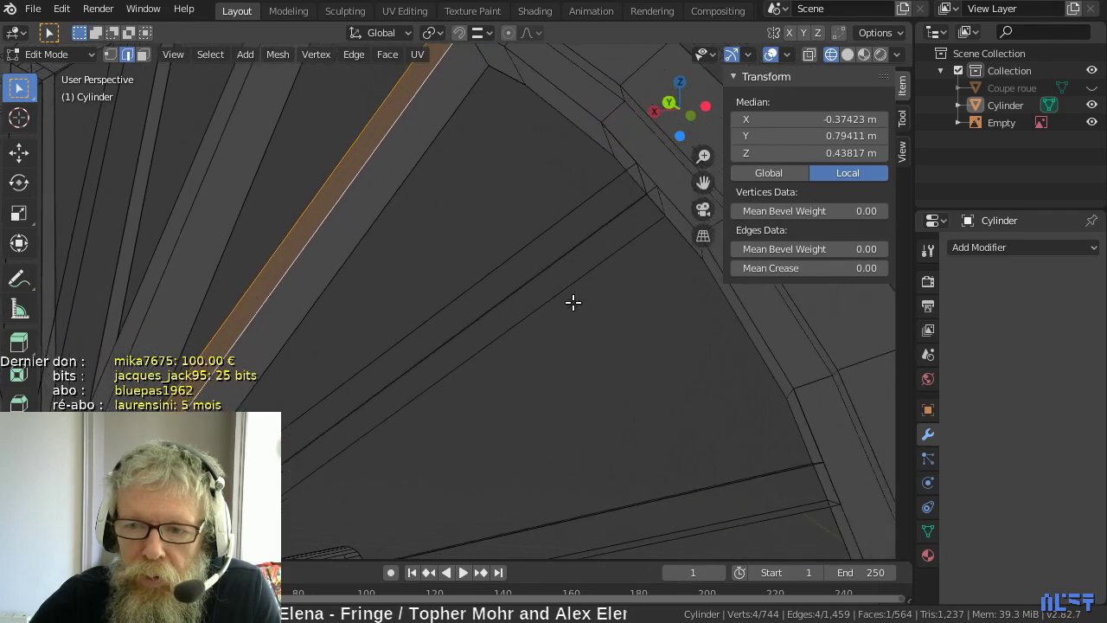
left_click(563, 294)
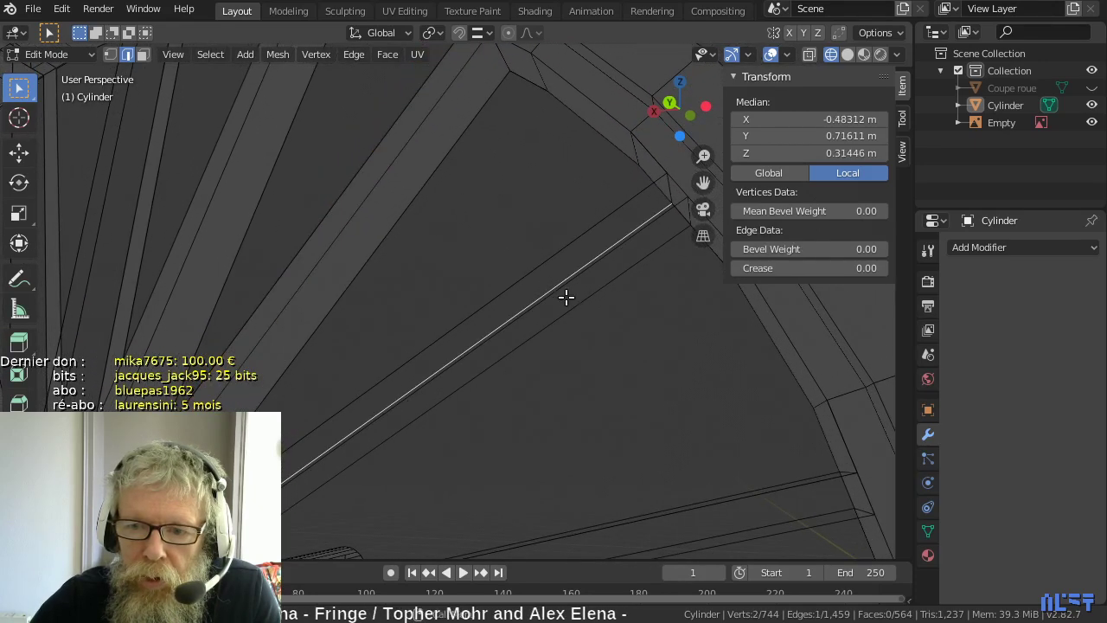
left_click(572, 302, "shift")
key("f")
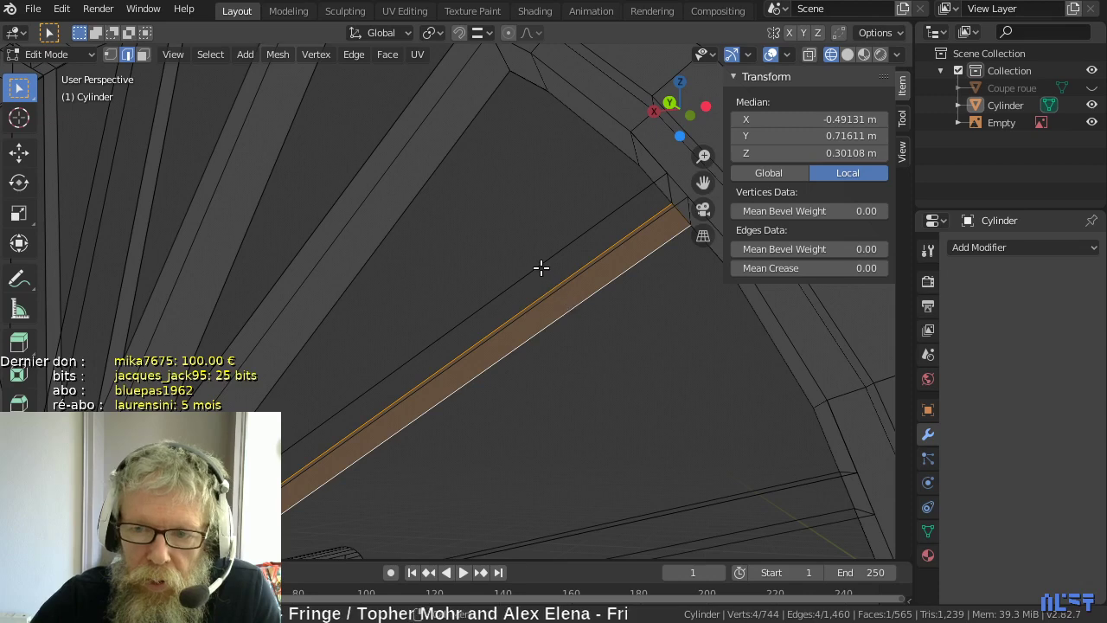
left_click(548, 277)
left_click(552, 283, "shift")
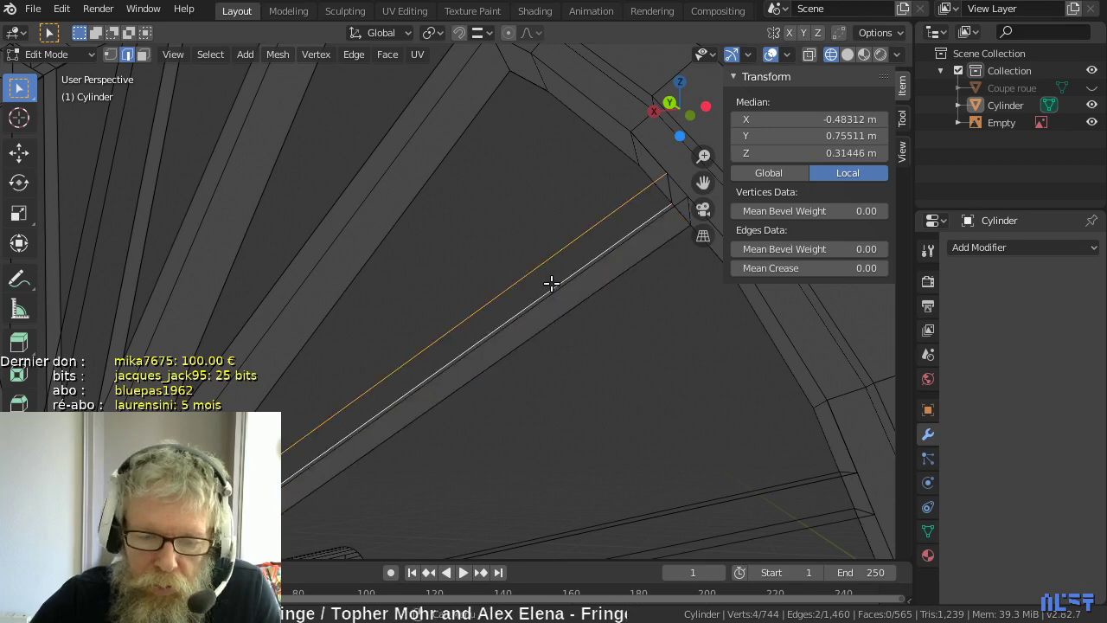
key("f")
- Fill the final two open spoke side faces between parallel edges
left_click(583, 274)
left_click(593, 291, "shift")
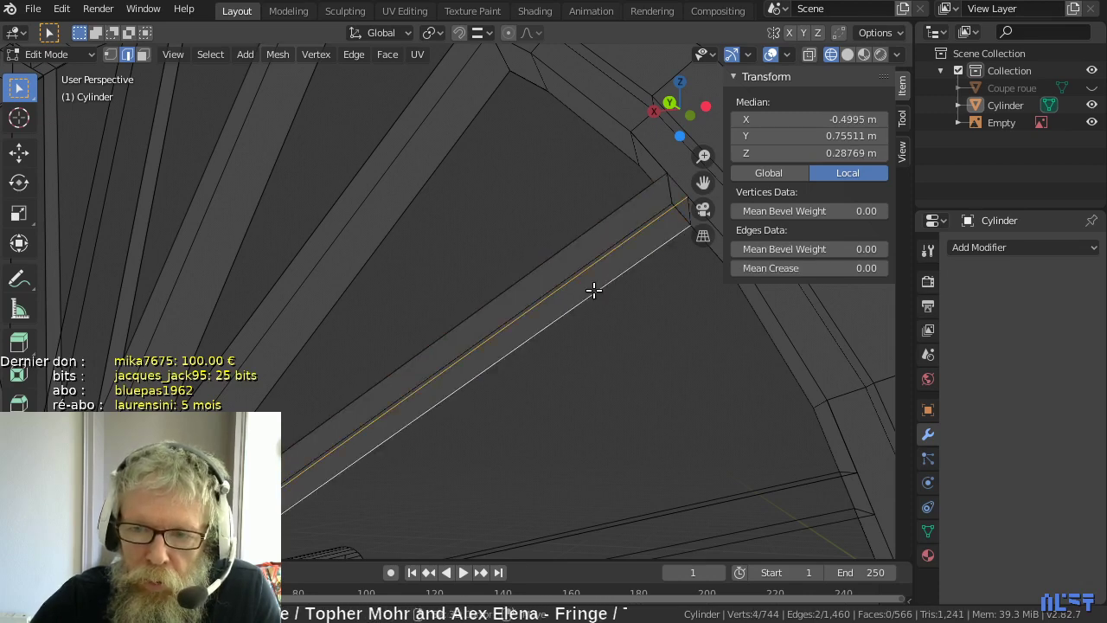
key("f")
left_click(563, 260)
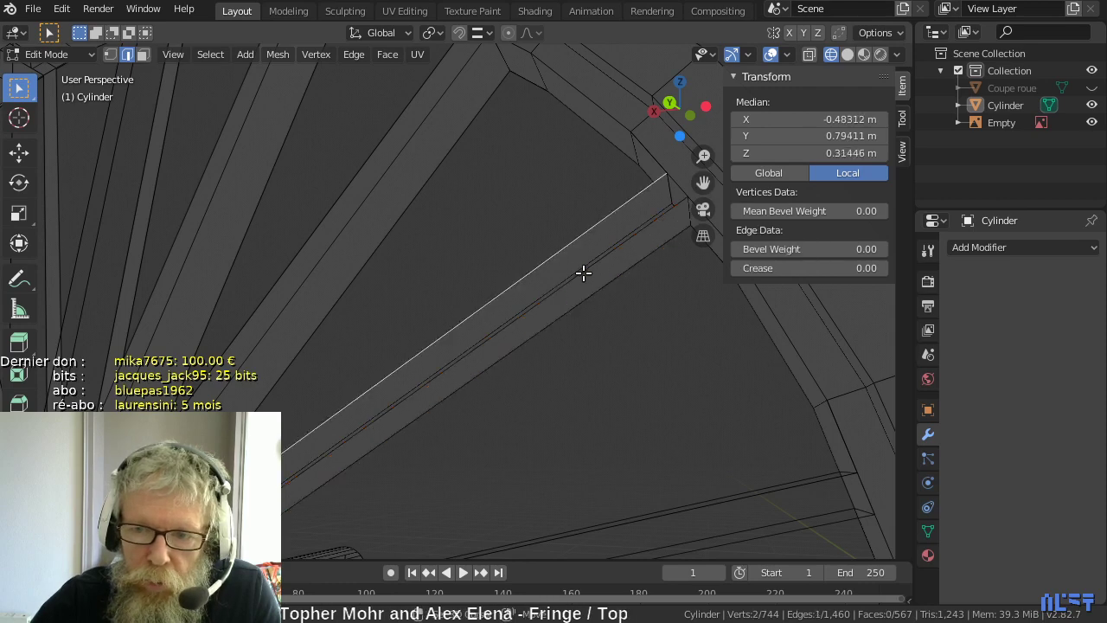
left_click(585, 273, "shift")
key("f")
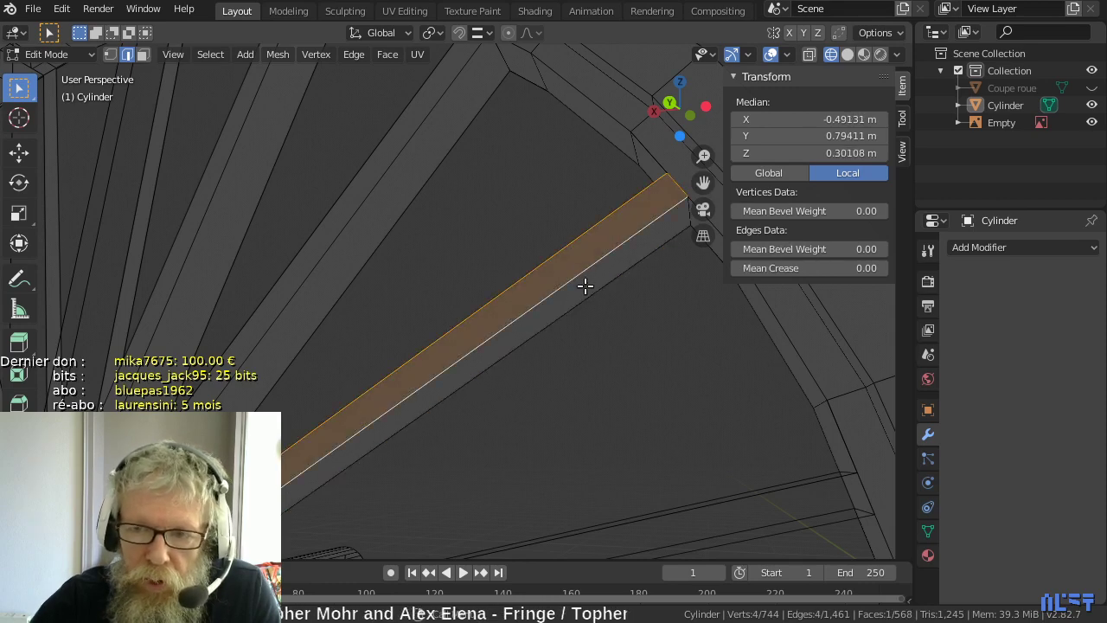
scroll(586, 285, "down", 2)
- Orbit to the next spoke and fill its first two side faces between parallel edge pairs
middle_click_drag(553, 300, 508, 288)
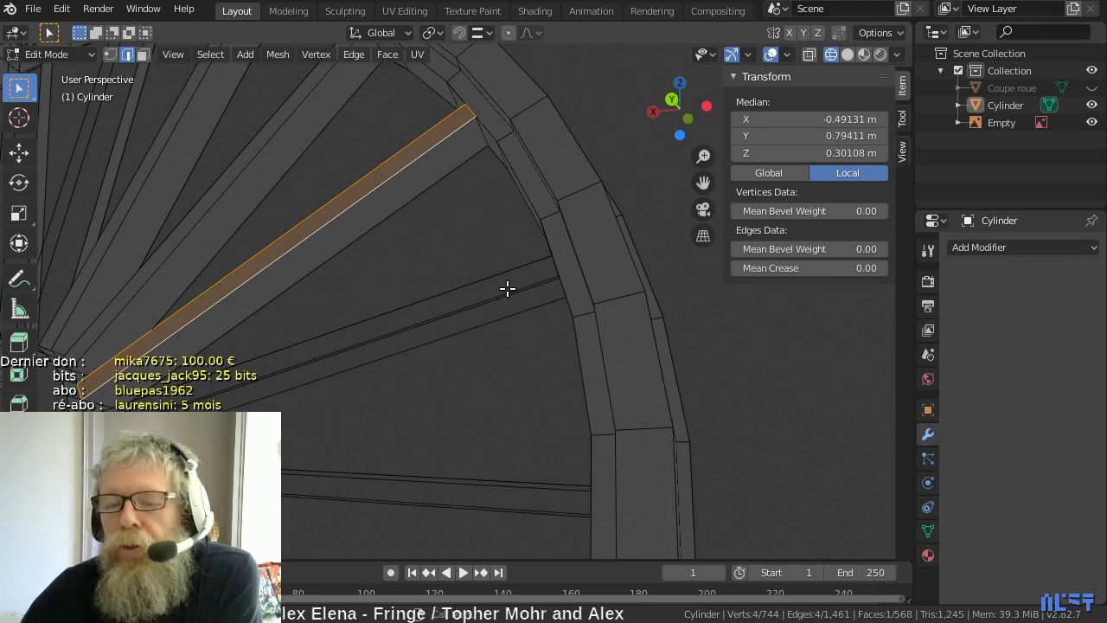
scroll(508, 292, "up", 3)
mouse_move(430, 321)
middle_mouse_down()
mouse_move(490, 320)
mouse_move(420, 316)
middle_mouse_up()
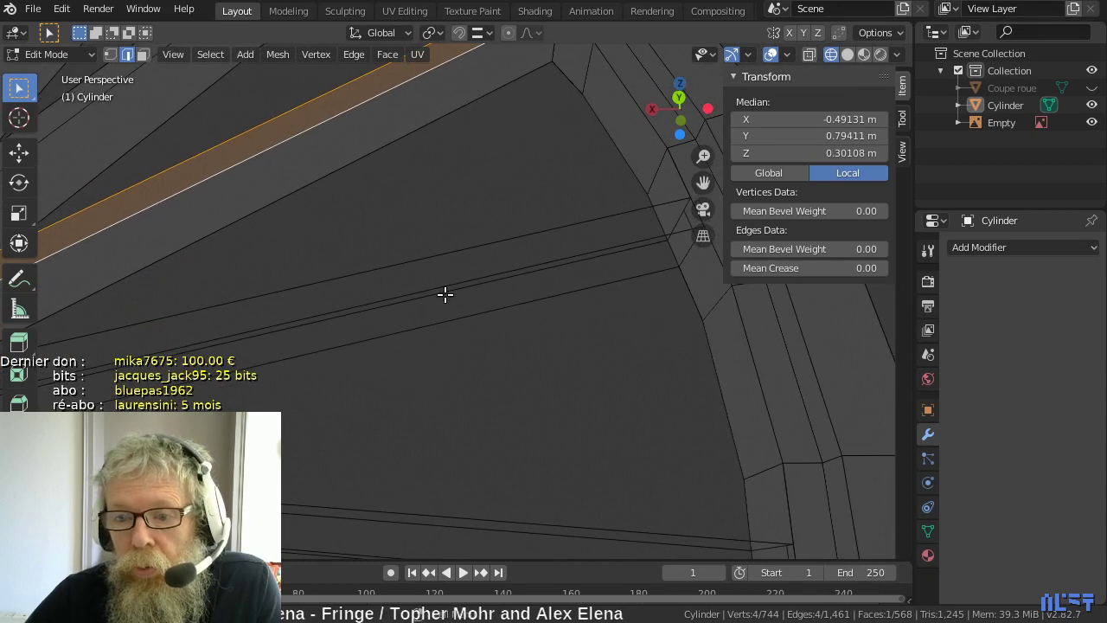
left_click(446, 290)
left_click(463, 314, "shift")
key("f")
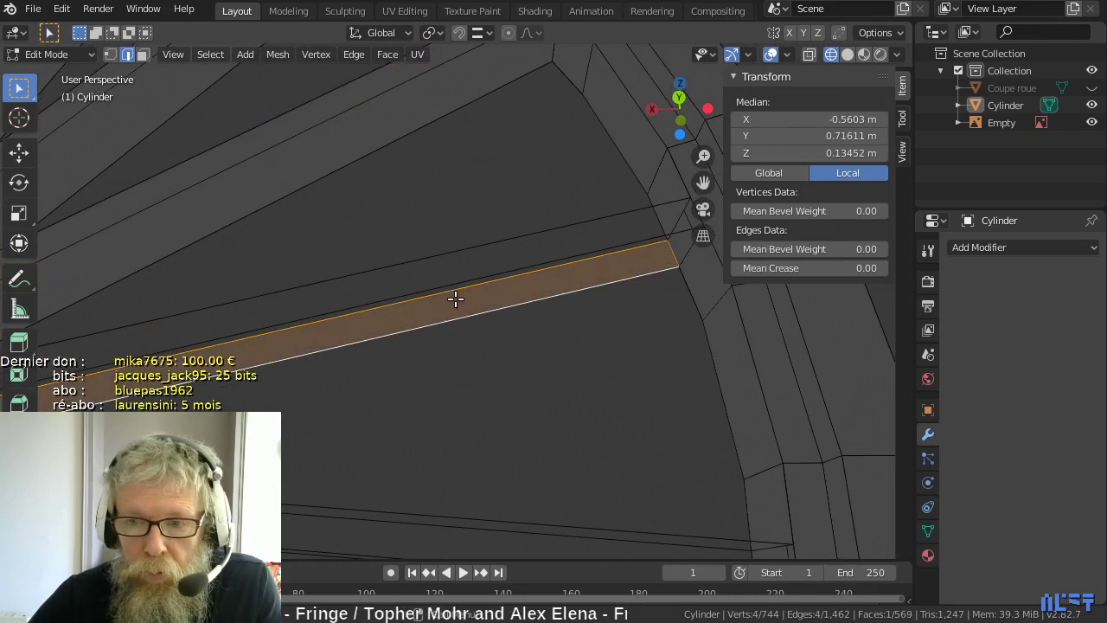
left_click(456, 288)
left_click(449, 255, "shift")
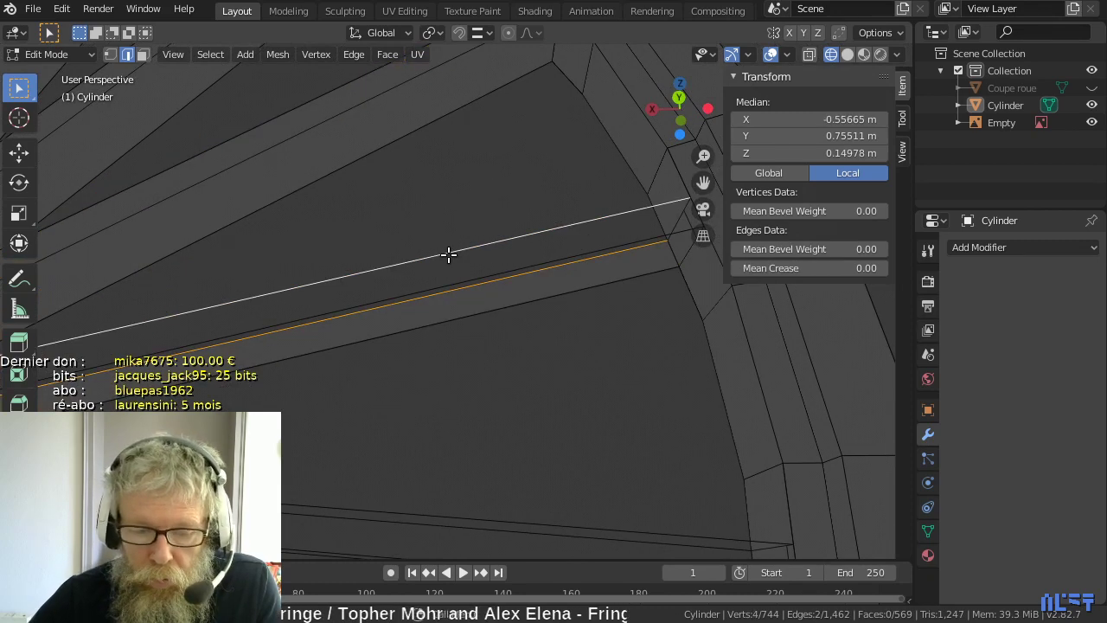
key("f")
- Fill two more faces across the remaining gap on that spoke's side
left_click(500, 306)
left_click(507, 275, "shift")
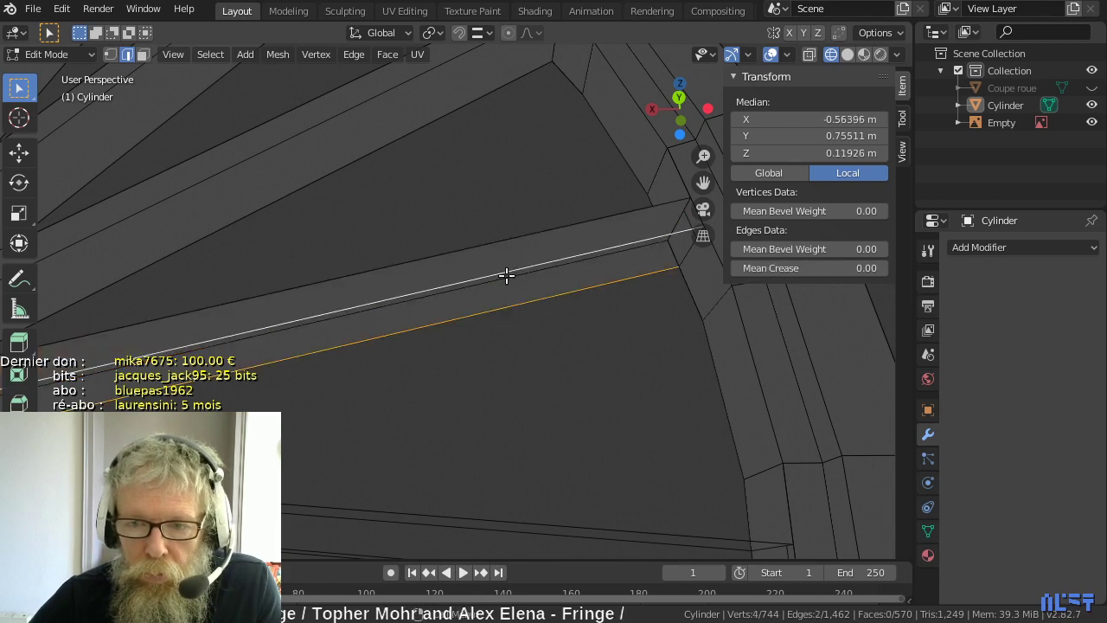
key("f")
left_click(499, 242)
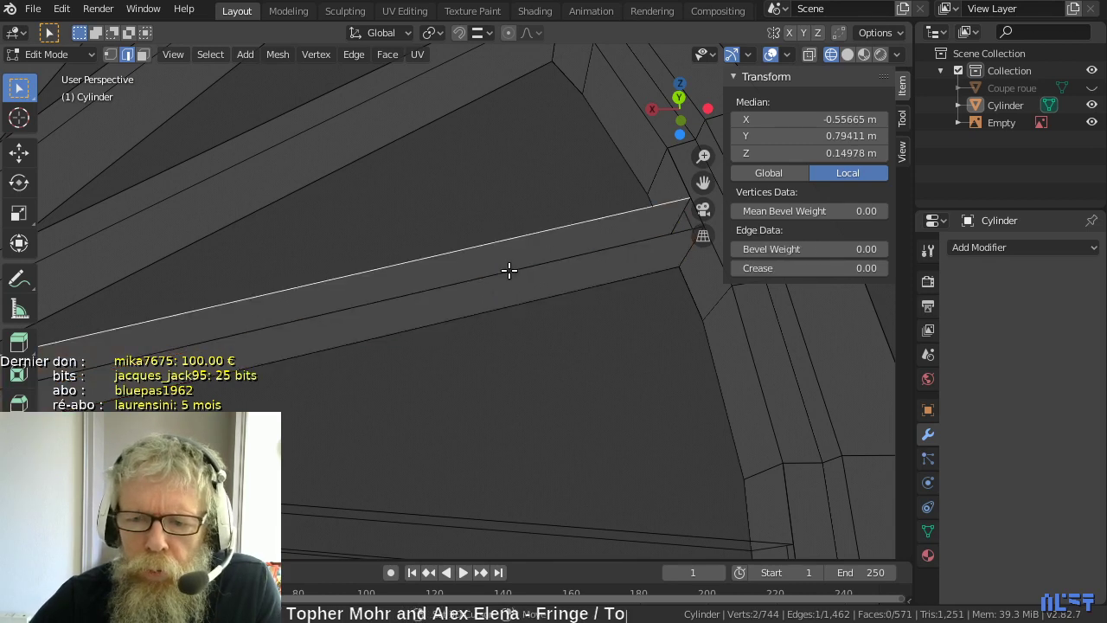
left_click(510, 270, "shift")
key("f")
- On the next spoke, fill two side faces between its parallel edges
scroll(511, 284, "down", 4)
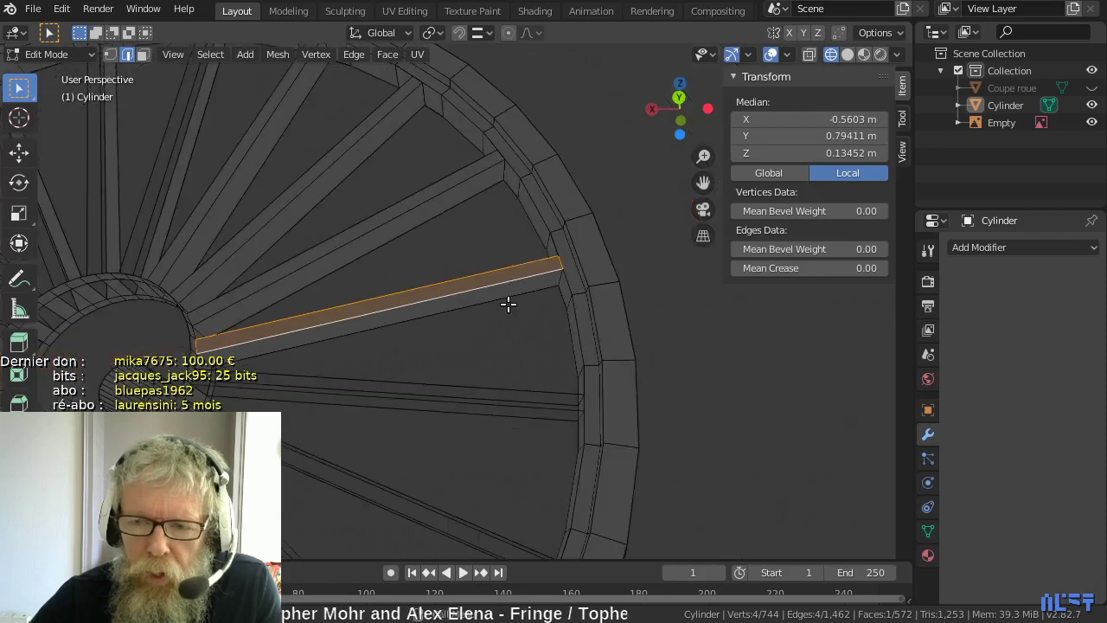
scroll(489, 274, "down", 3, "shift")
scroll(464, 304, "up", 4)
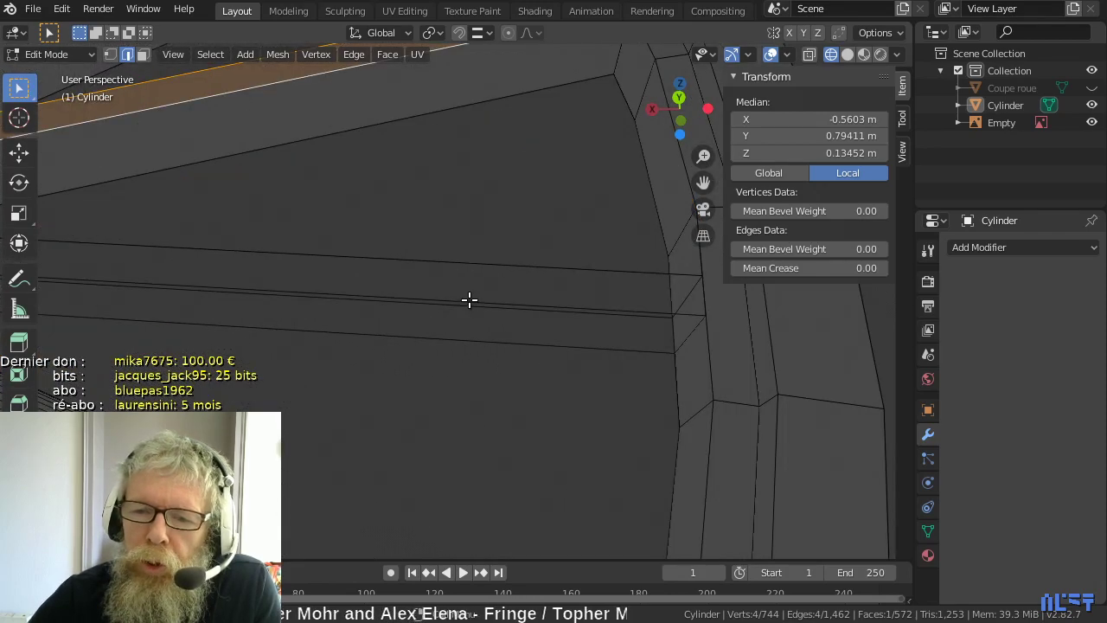
left_click(470, 300)
left_click(474, 335, "shift")
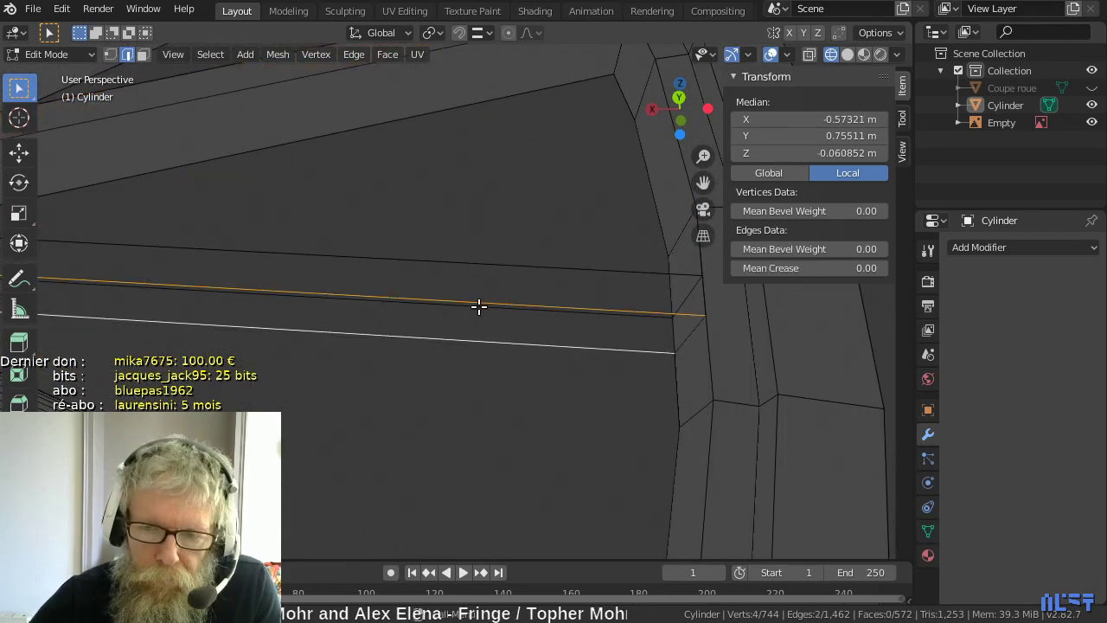
left_click(477, 334, "shift")
left_click(476, 334, "shift")
key("f")
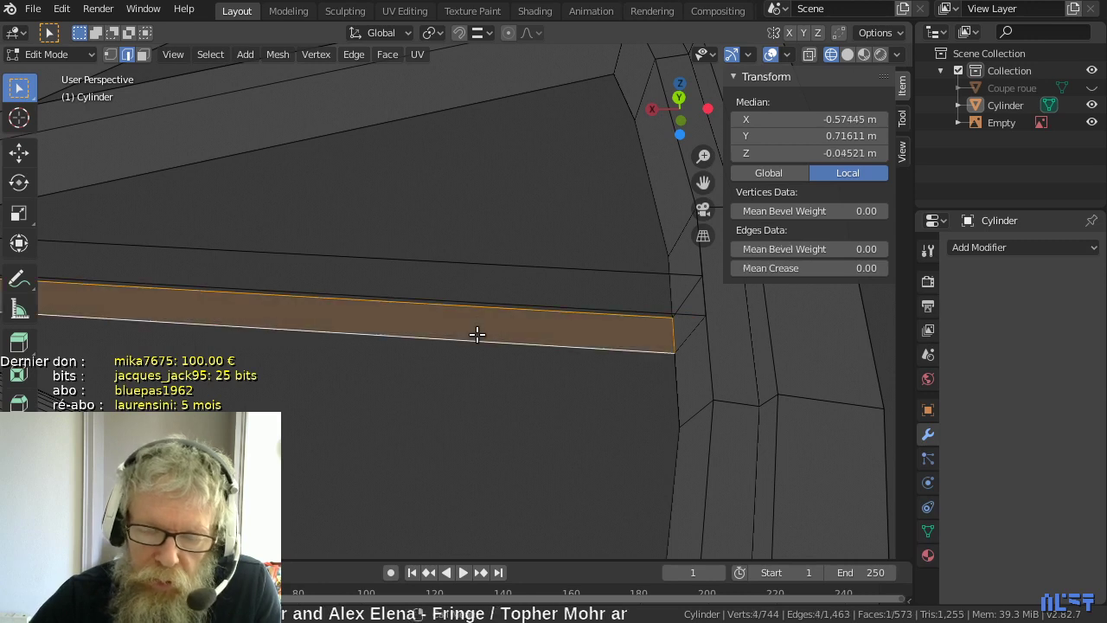
left_click(471, 302)
left_click(483, 268, "shift")
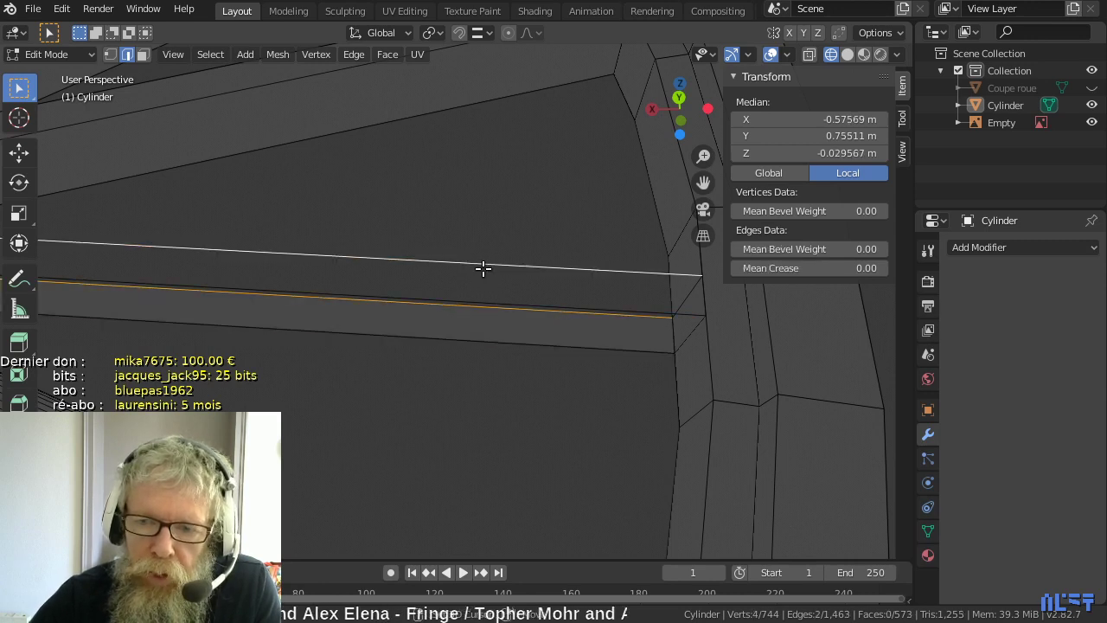
key("f")
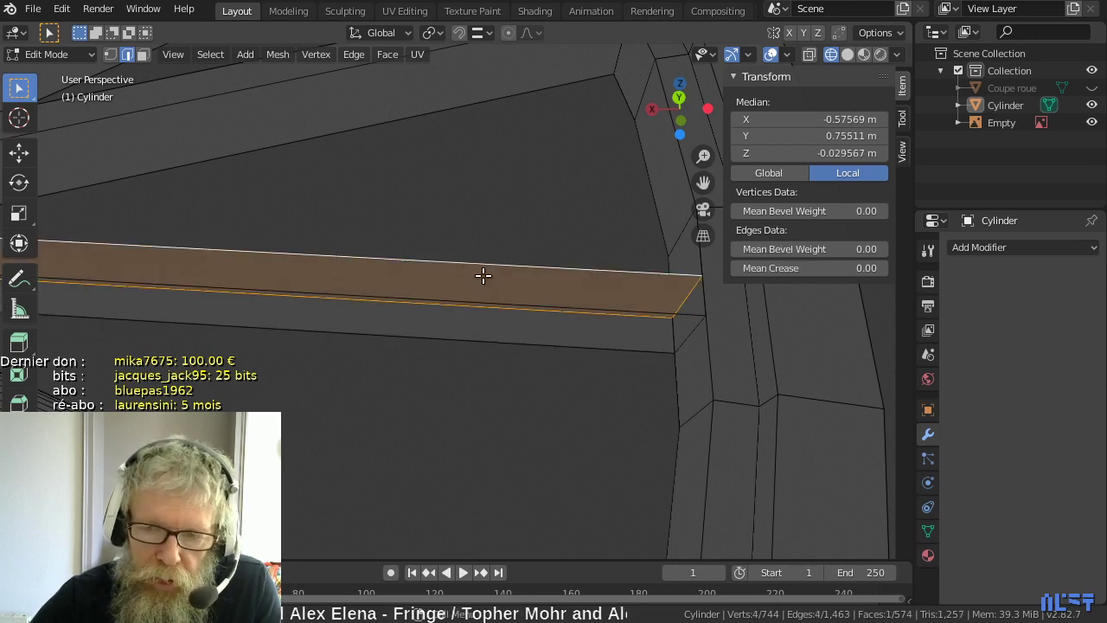
- Fill the last two missing faces along this spoke's side
left_click(474, 335)
left_click(483, 300, "shift")
key("f")
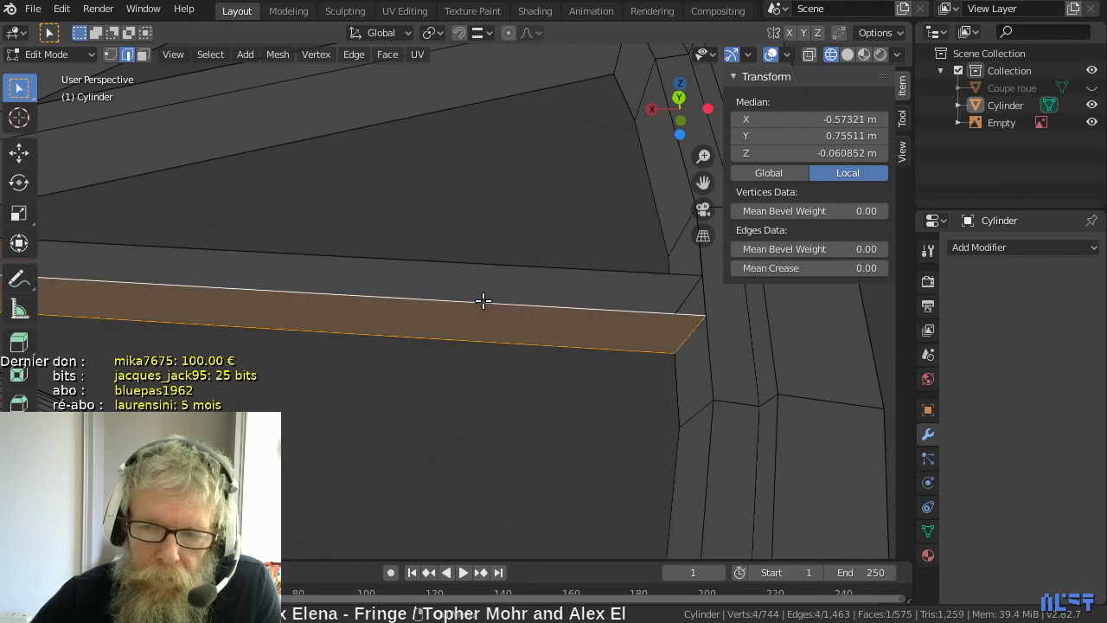
left_click(492, 271)
left_click(492, 297, "shift")
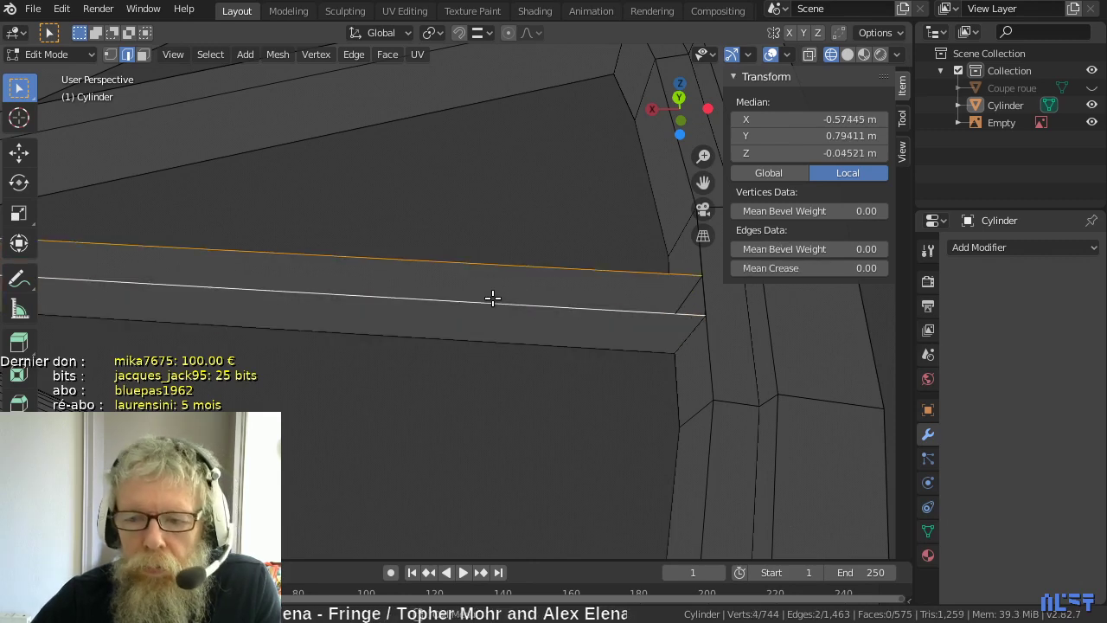
key("f")
- Orbit to another spoke and fill two faces between its long parallel edges
scroll(492, 297, "down", 2)
middle_click_drag(466, 347, 502, 292)
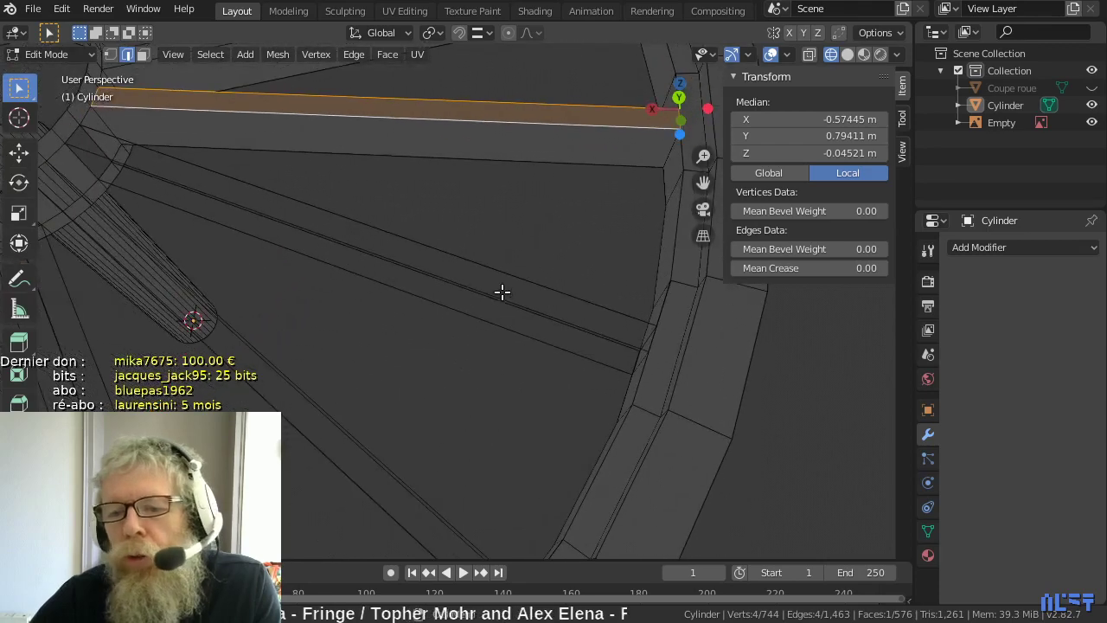
left_click(493, 305)
left_click(486, 325, "shift")
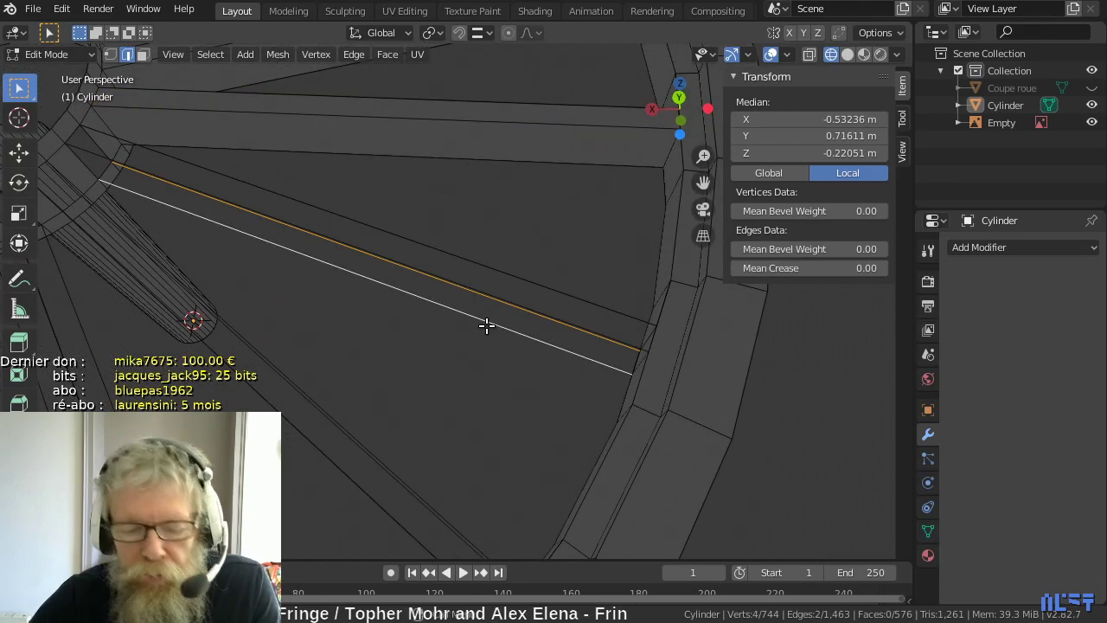
key("f")
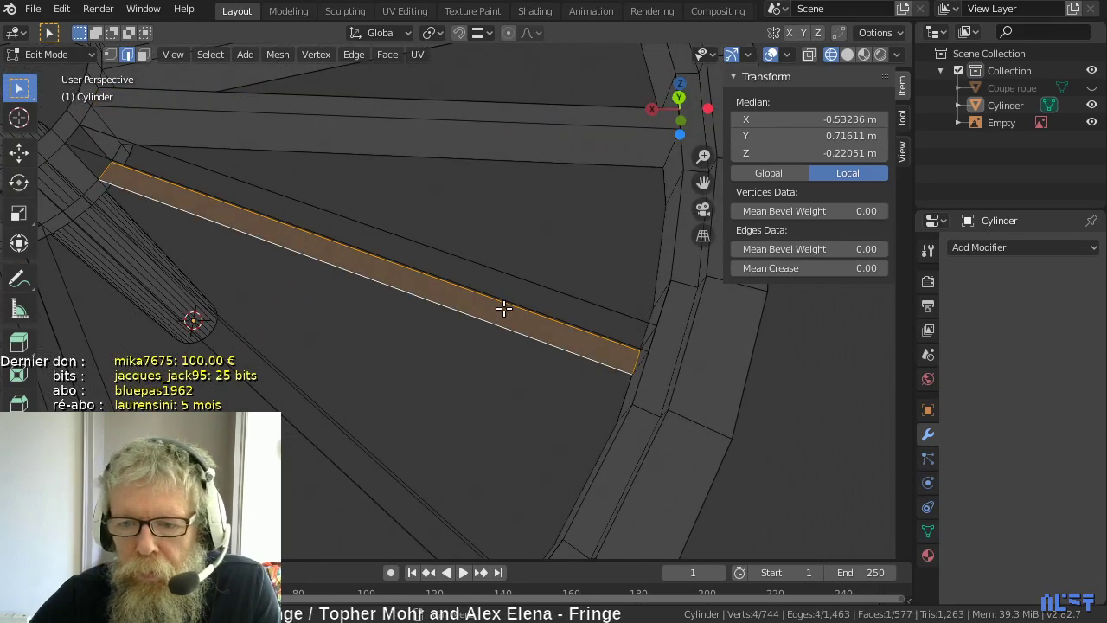
left_click(505, 305)
left_click(508, 279, "shift")
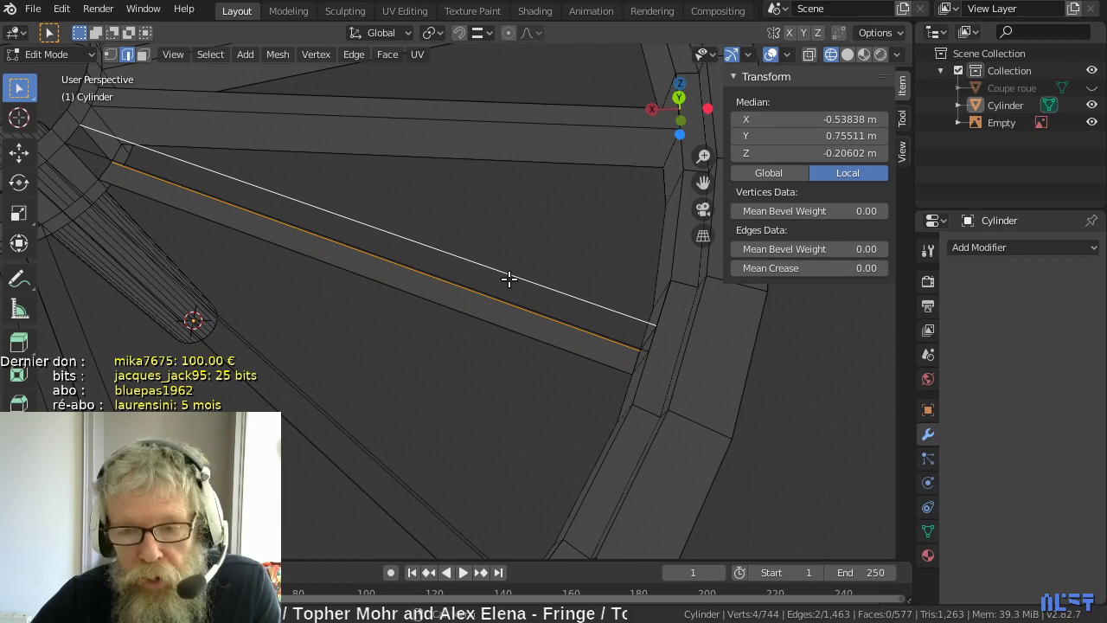
key("f")
- Close two further gaps on that spoke's side with new faces
left_click(477, 296)
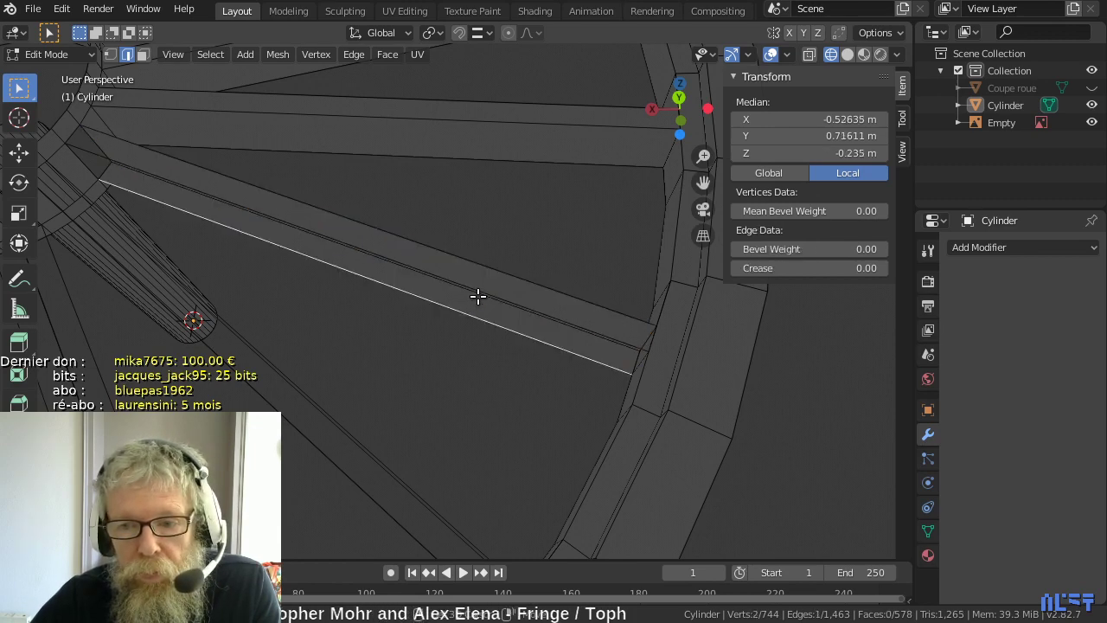
left_click(483, 291, "shift")
key("f")
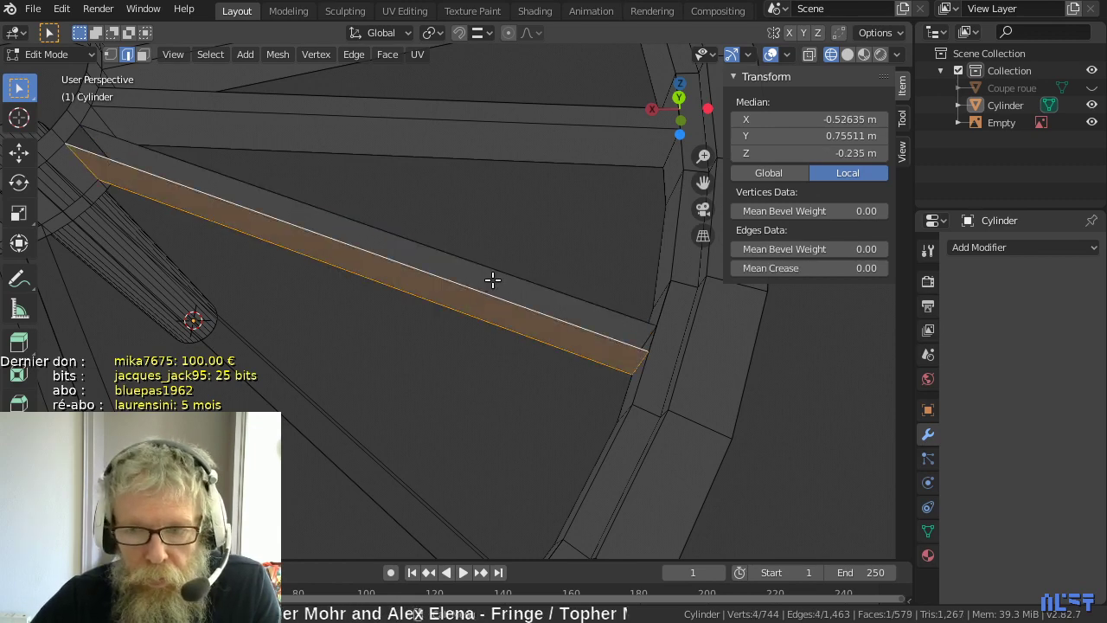
left_click(494, 282)
left_click(492, 291, "shift")
key("f")
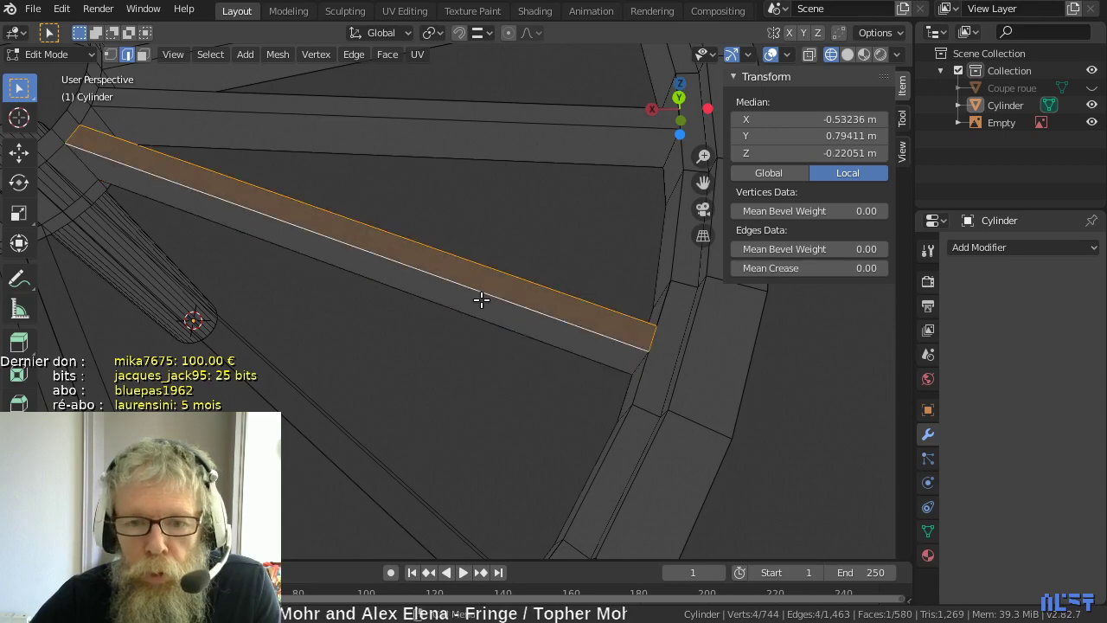
- Fill two faces along the spoke's diagonal side edges
middle_click_drag(430, 332, 442, 314)
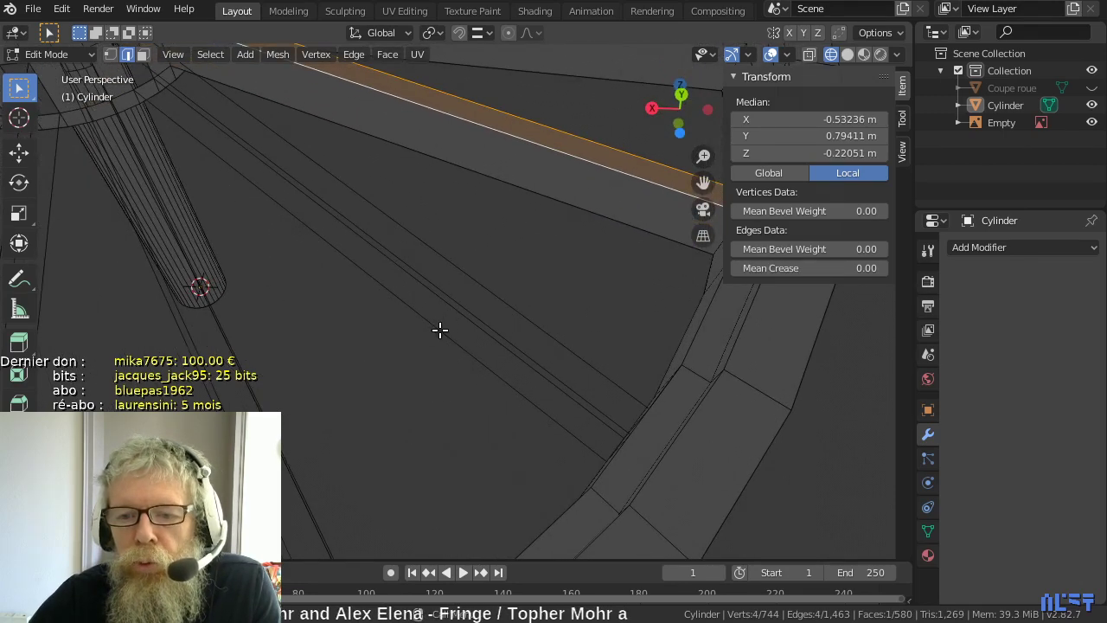
left_click(439, 330)
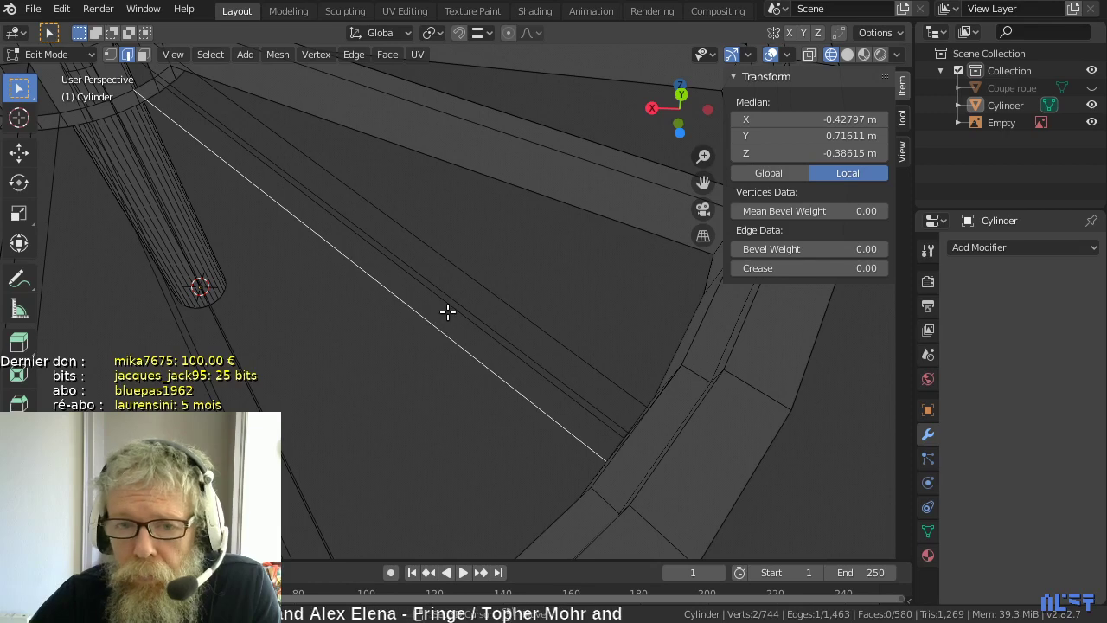
left_click(445, 312, "shift")
key("f")
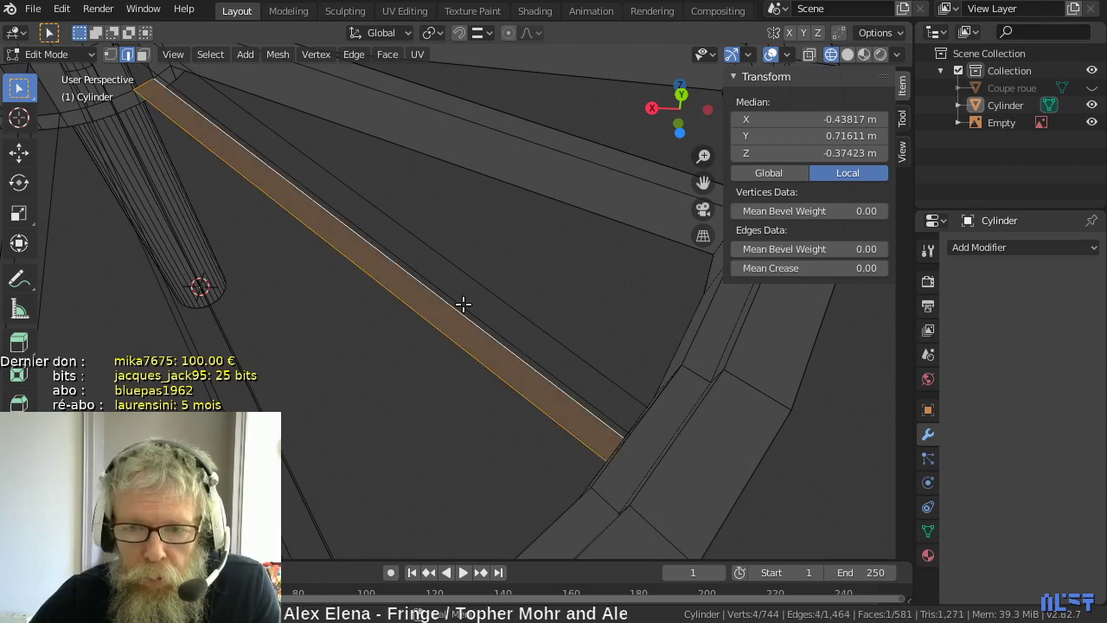
left_click(457, 311)
left_click(470, 281, "shift")
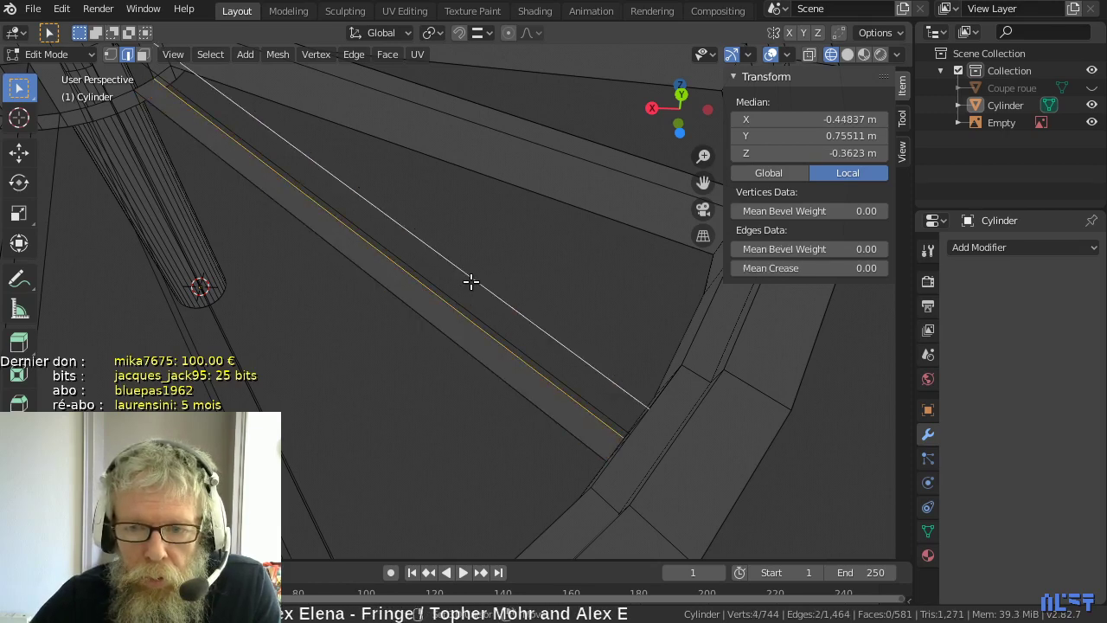
key("f")
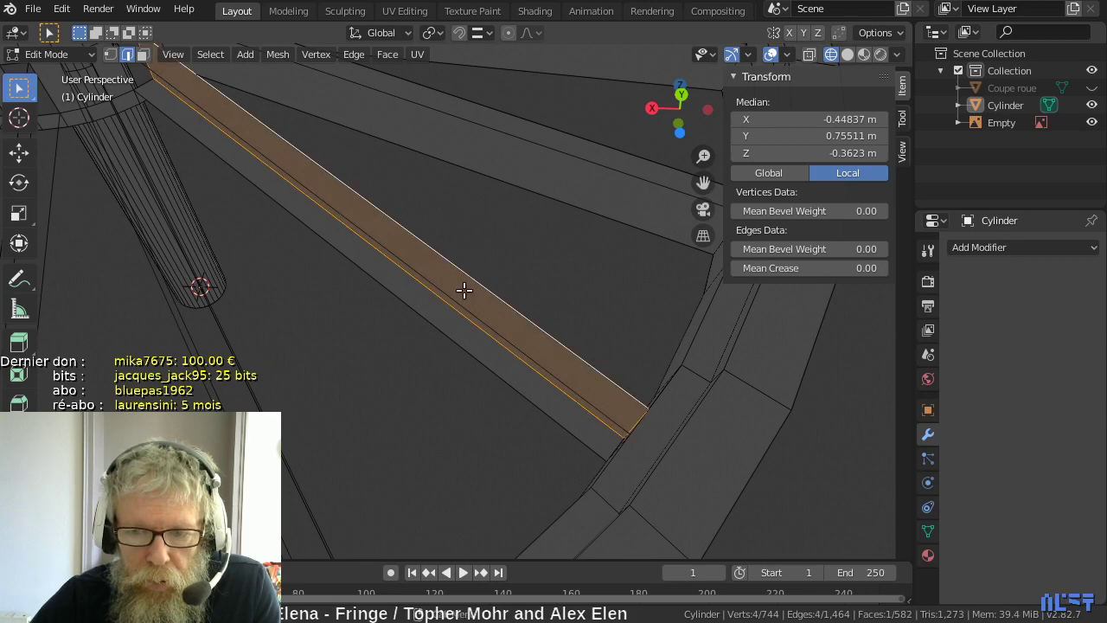
- Fill the final two gaps at the spoke's hub end, completing this spoke
middle_click_drag(408, 306, 437, 306)
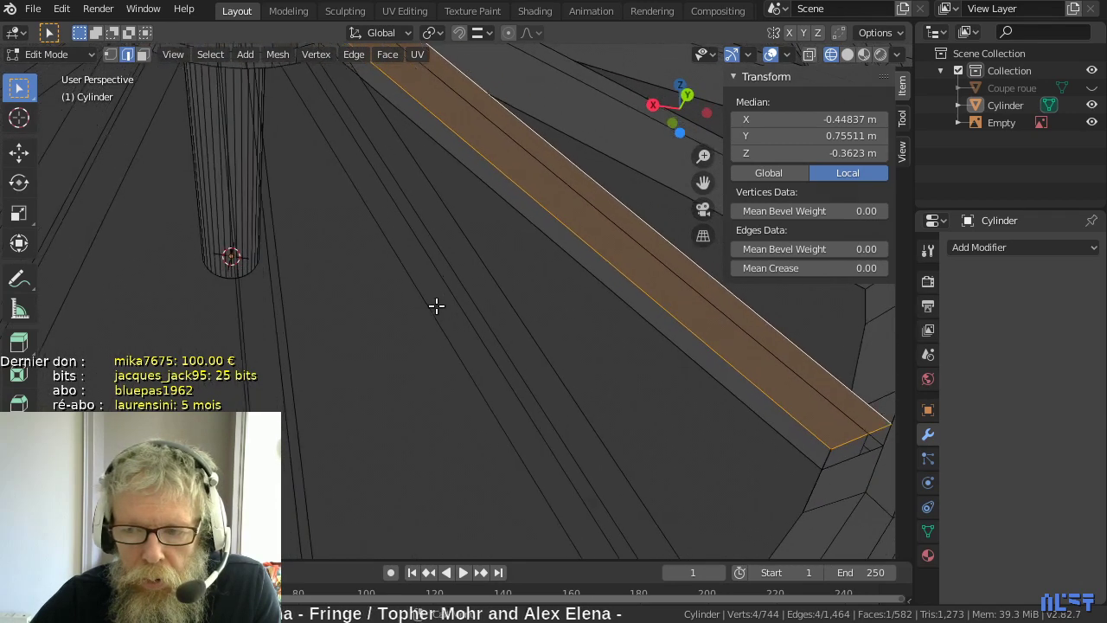
left_click(700, 352)
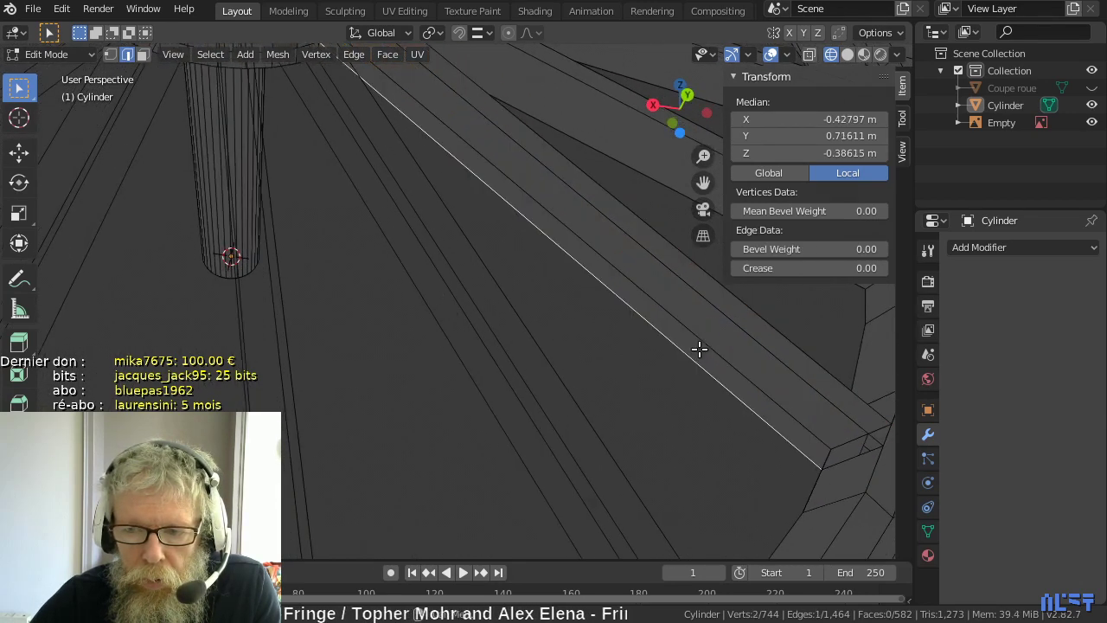
left_click(719, 311, "shift")
key("f")
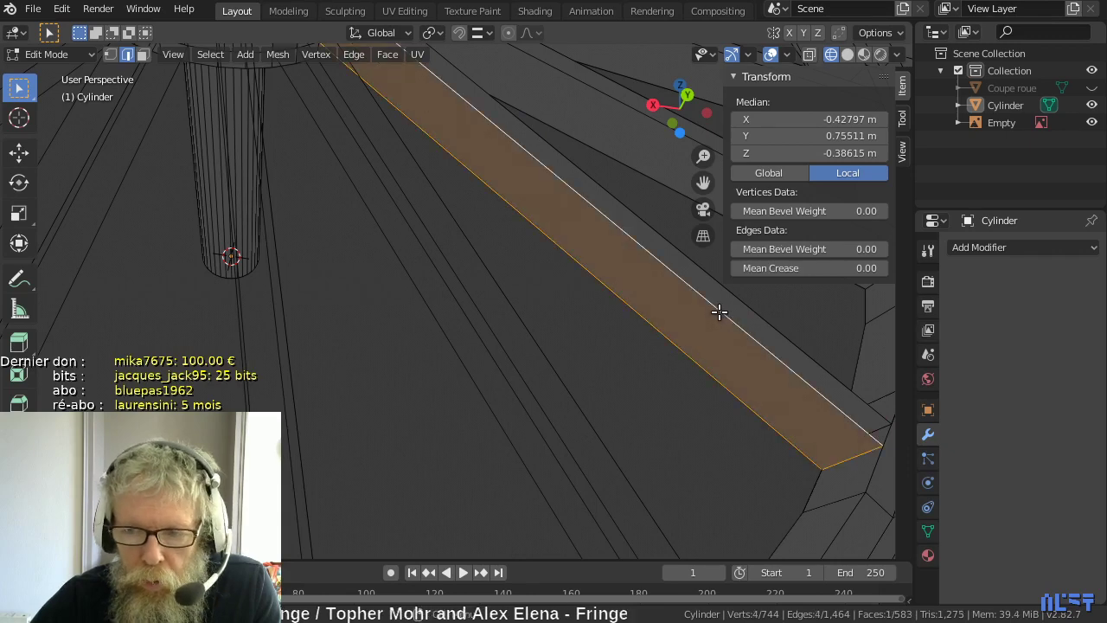
left_click(718, 311)
left_click(737, 298, "shift")
key("f")
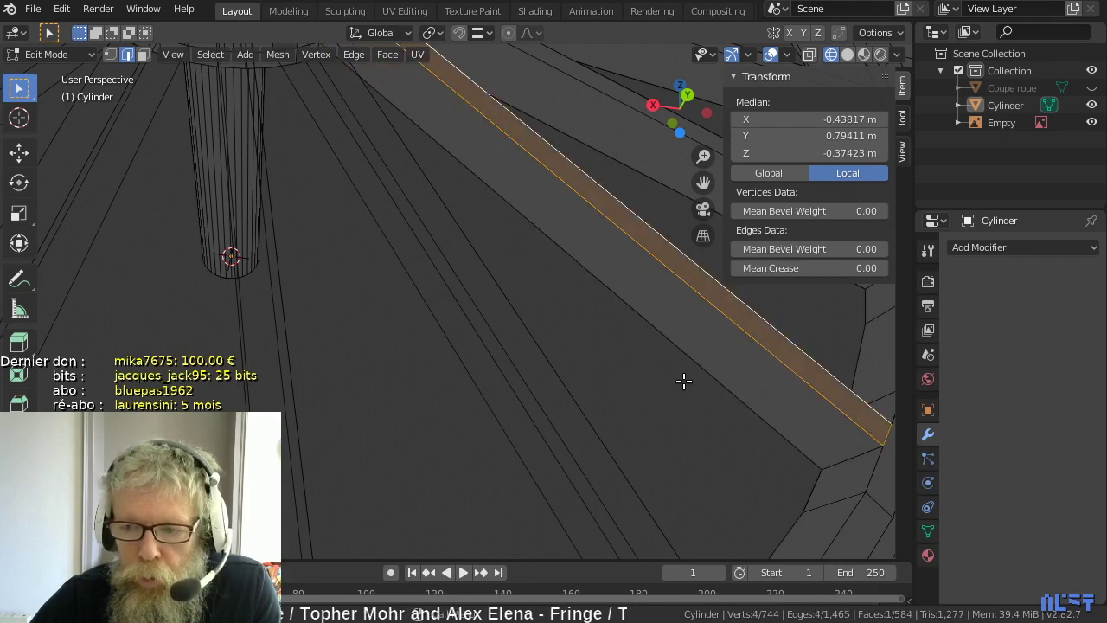
middle_click_drag(684, 378, 661, 370)
- Bring the hub into view and fill the first side face of the neighbouring spoke
scroll(356, 325, "down", 5)
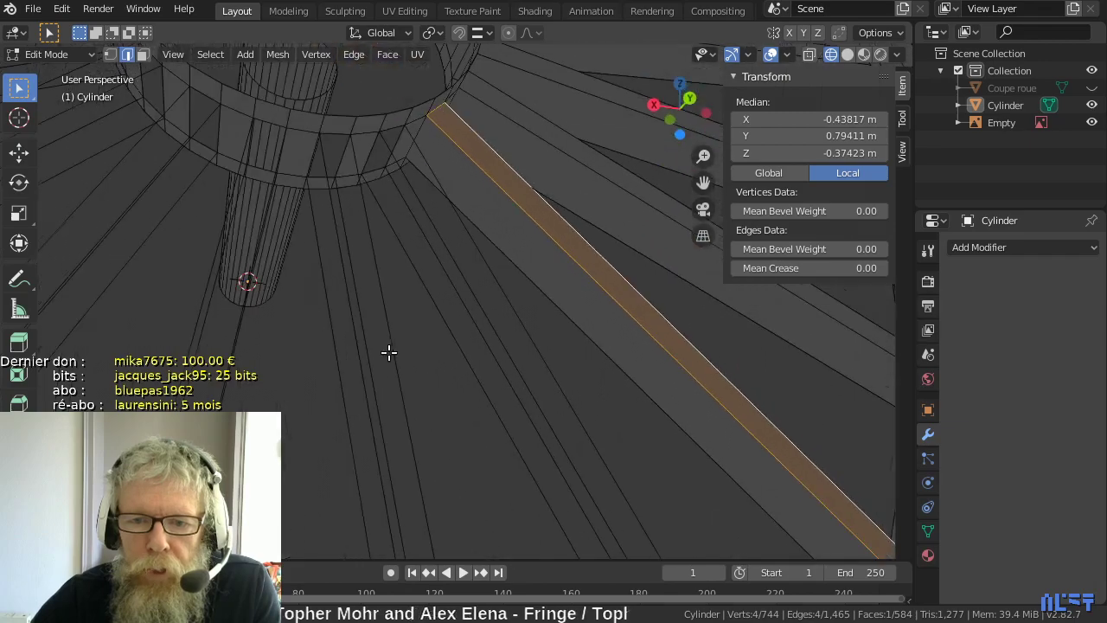
middle_click_drag(356, 343, 362, 277)
scroll(400, 300, "up", 2)
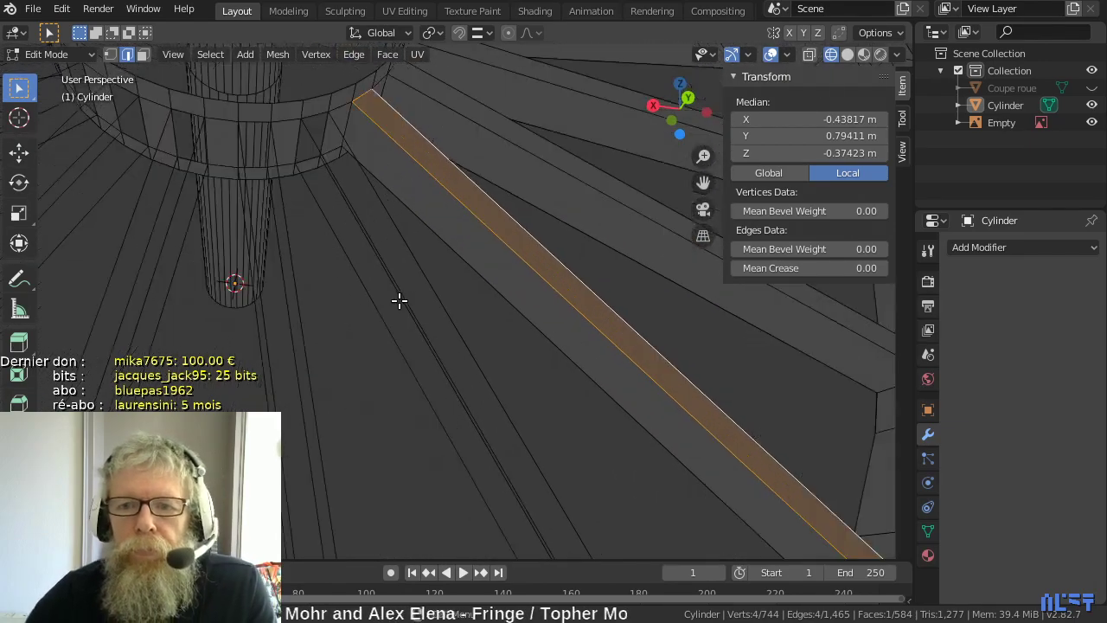
scroll(400, 301, "down", 2)
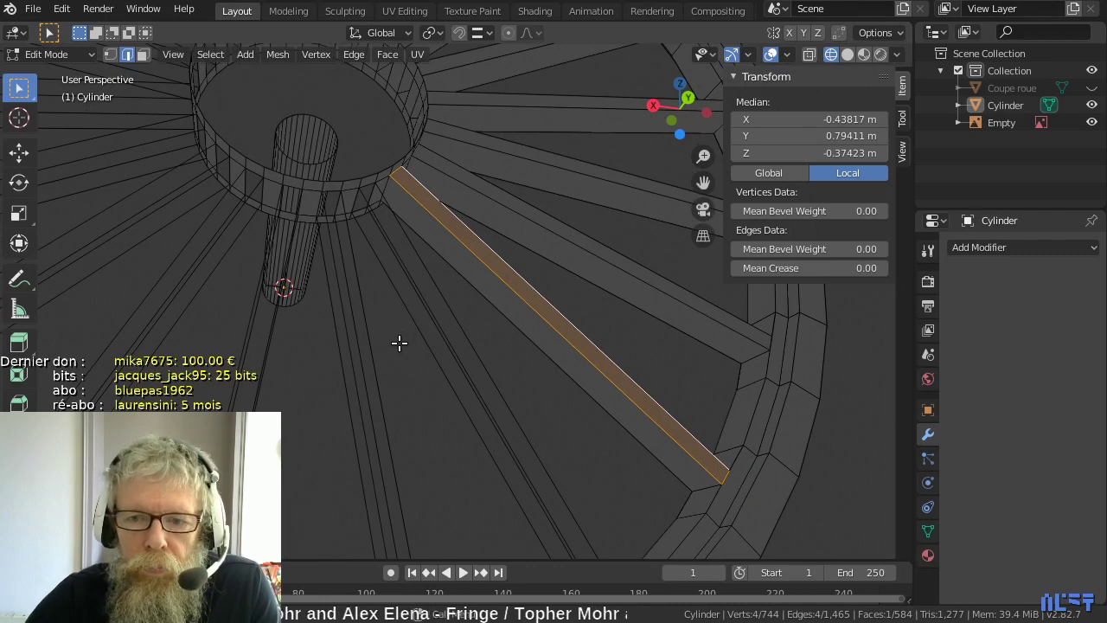
scroll(407, 323, "up", 3)
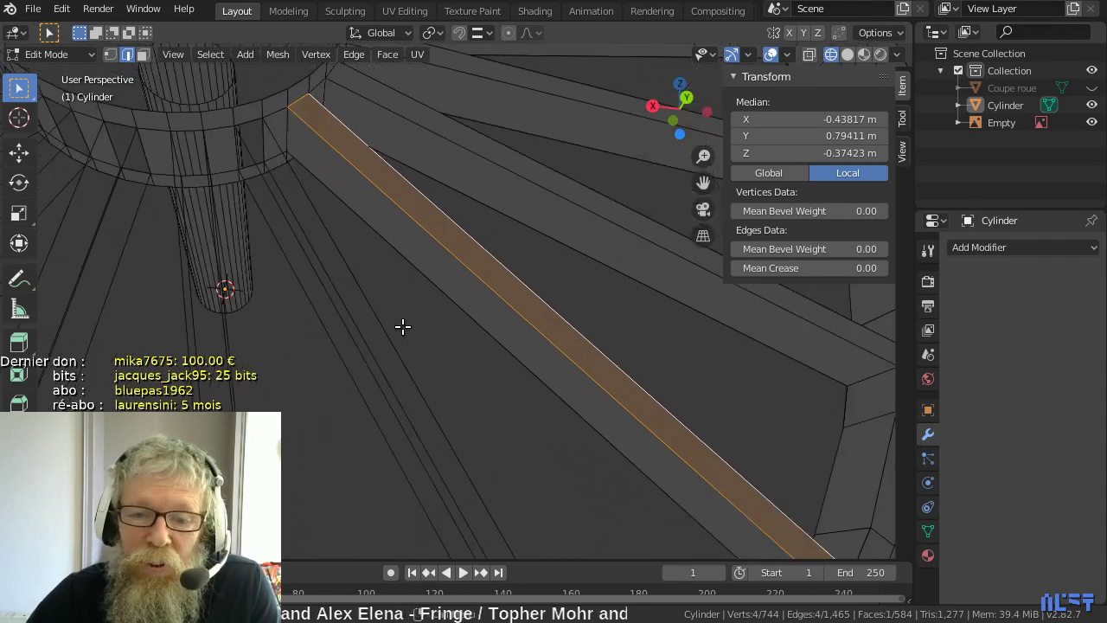
left_click(332, 336, "shift")
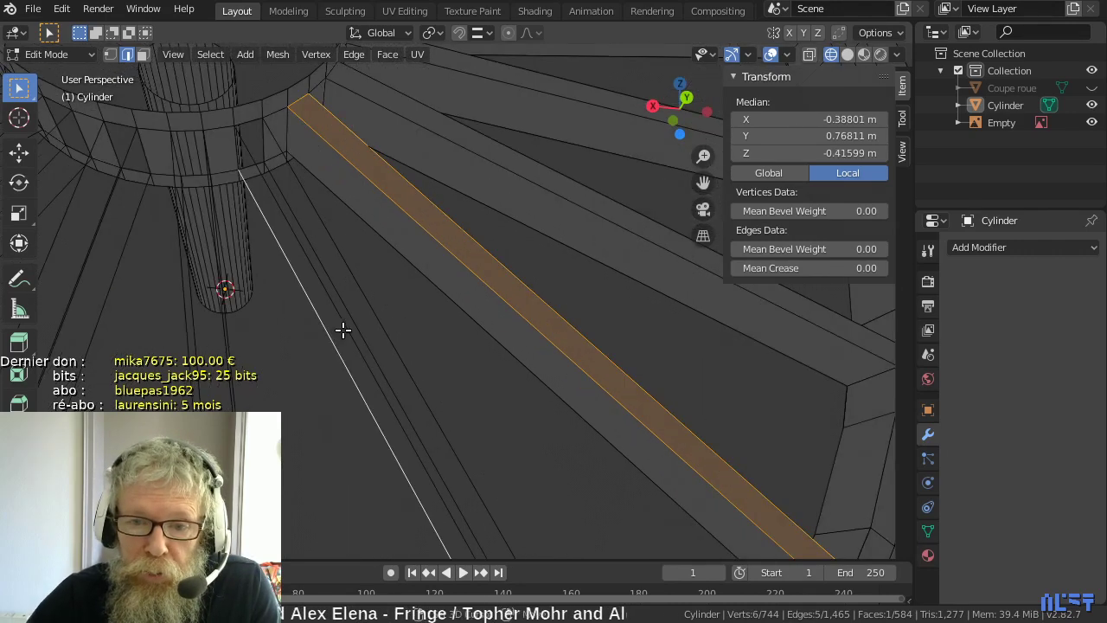
left_click(353, 321, "shift")
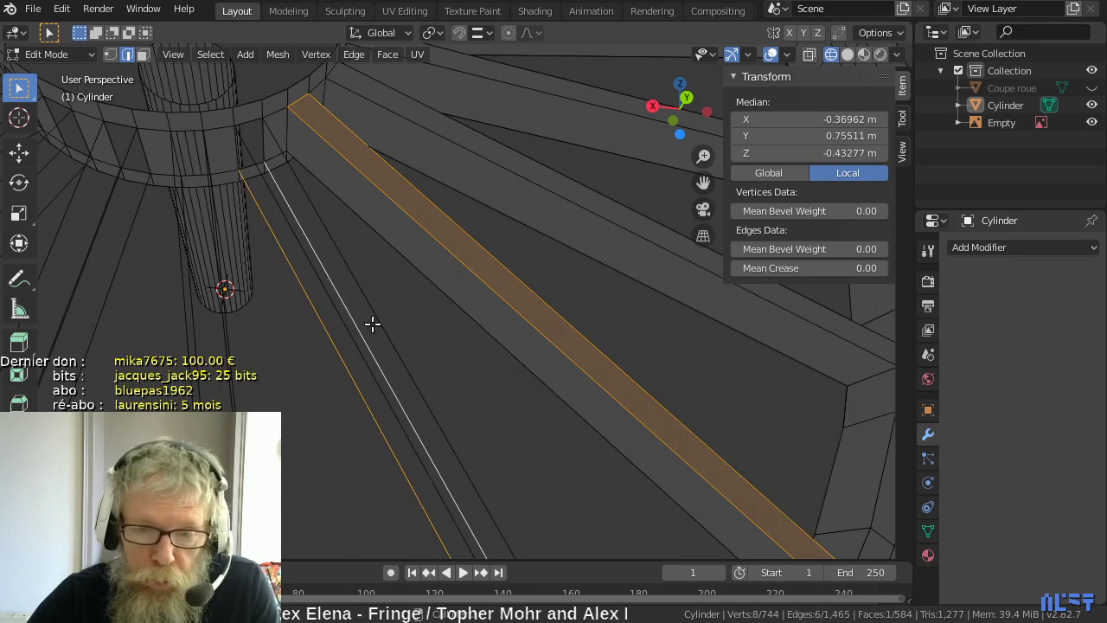
left_click(354, 320)
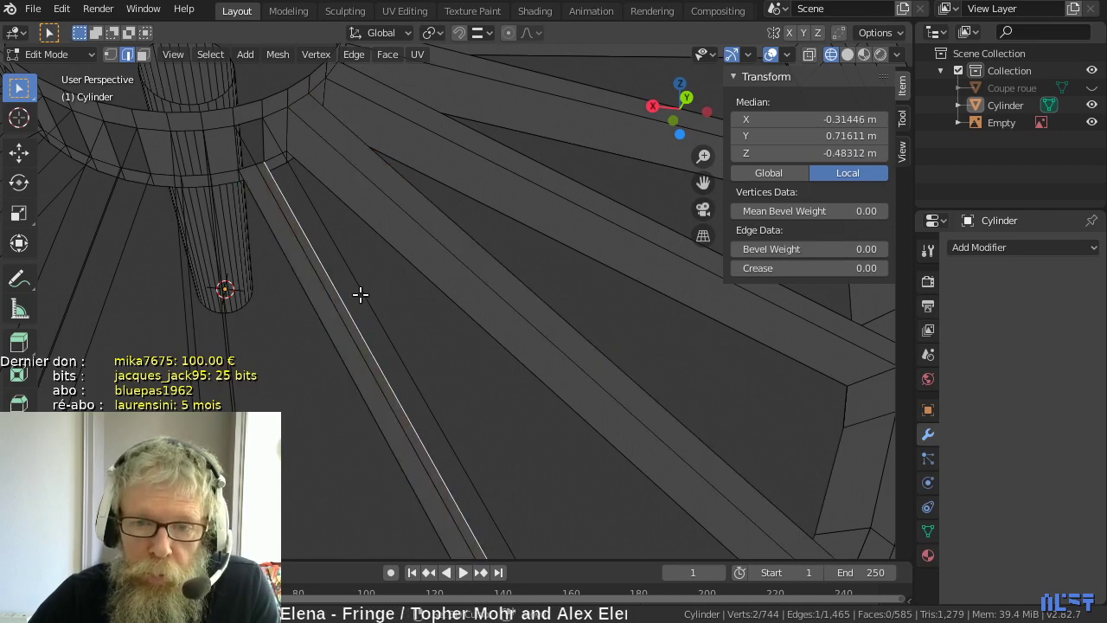
left_click(360, 295, "shift")
key("f")
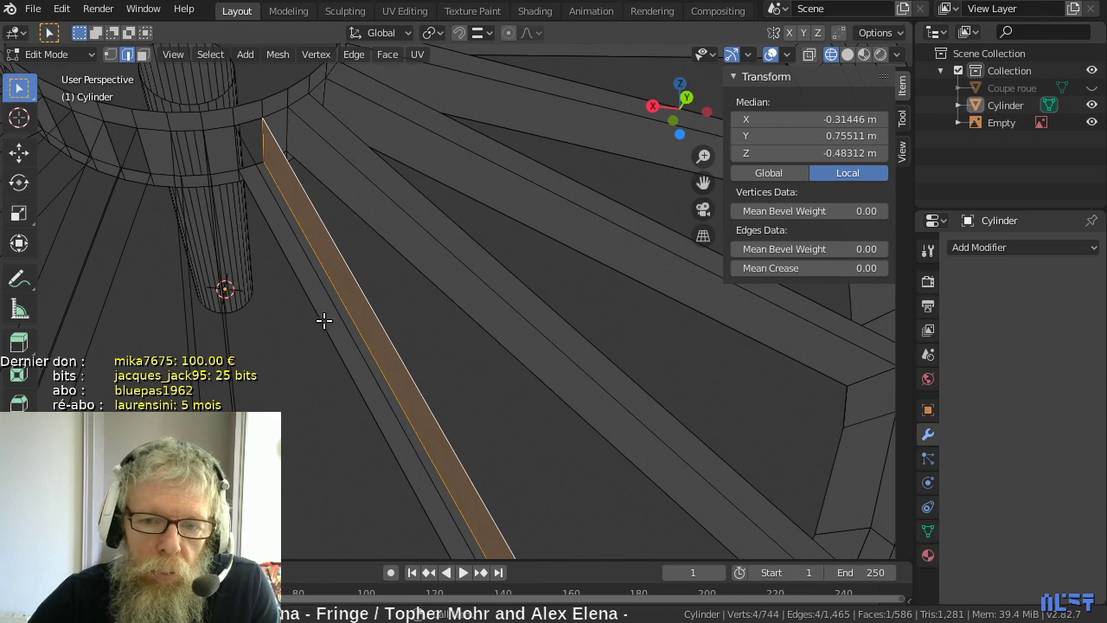
- Fill two more side faces on that spoke between edge pairs
left_click(322, 319)
left_click(326, 301, "shift")
key("f")
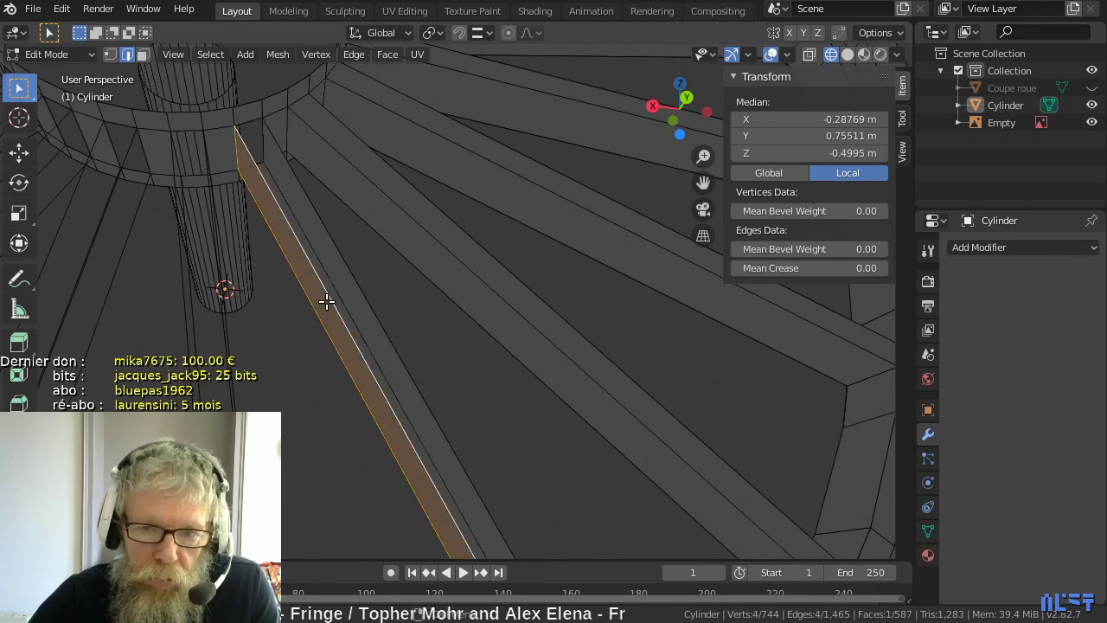
left_click(328, 298)
left_click(361, 288, "shift")
key("f")
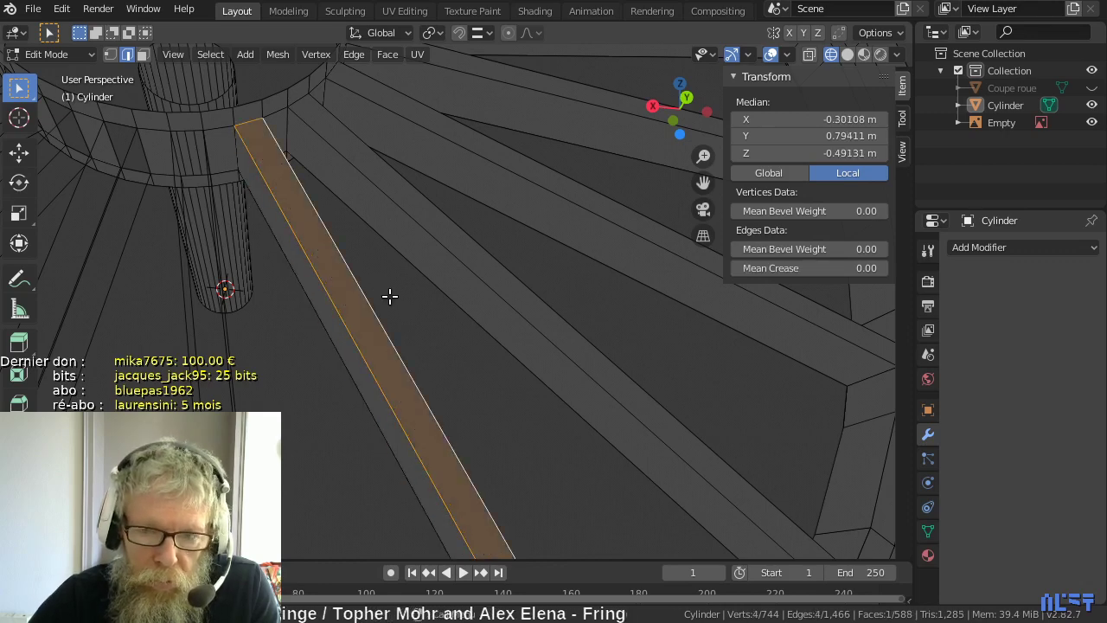
- Move to the next spoke and fill two faces between its parallel edges
mouse_move(317, 380)
middle_mouse_down()
mouse_move(331, 366)
mouse_move(321, 373)
middle_mouse_up()
scroll(337, 363, "down", 4)
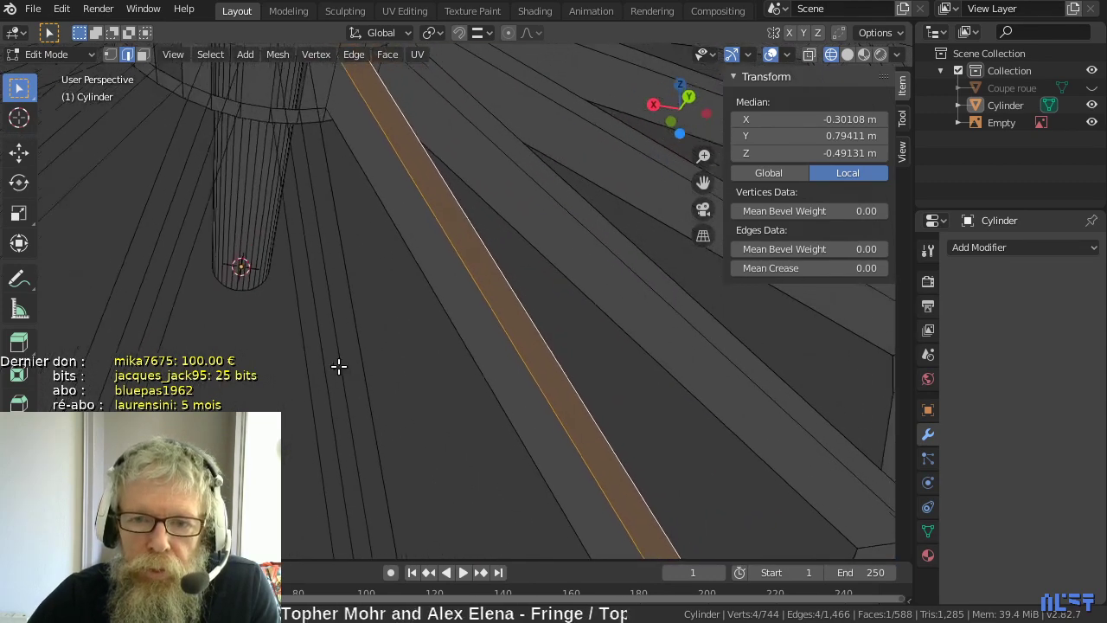
left_click(340, 350)
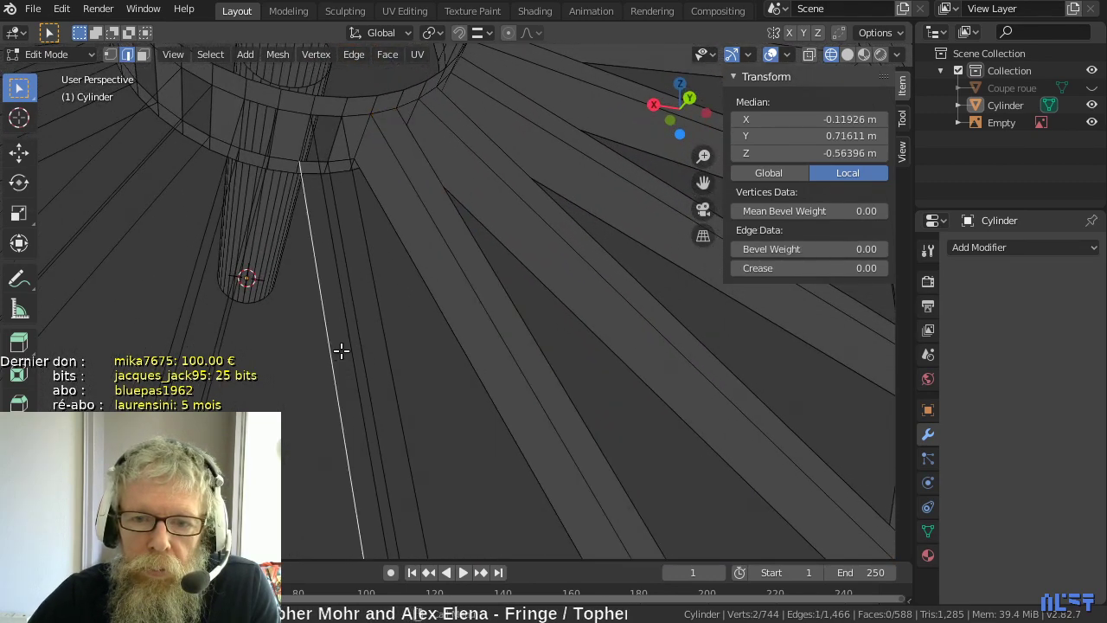
left_click(363, 345, "shift")
key("f")
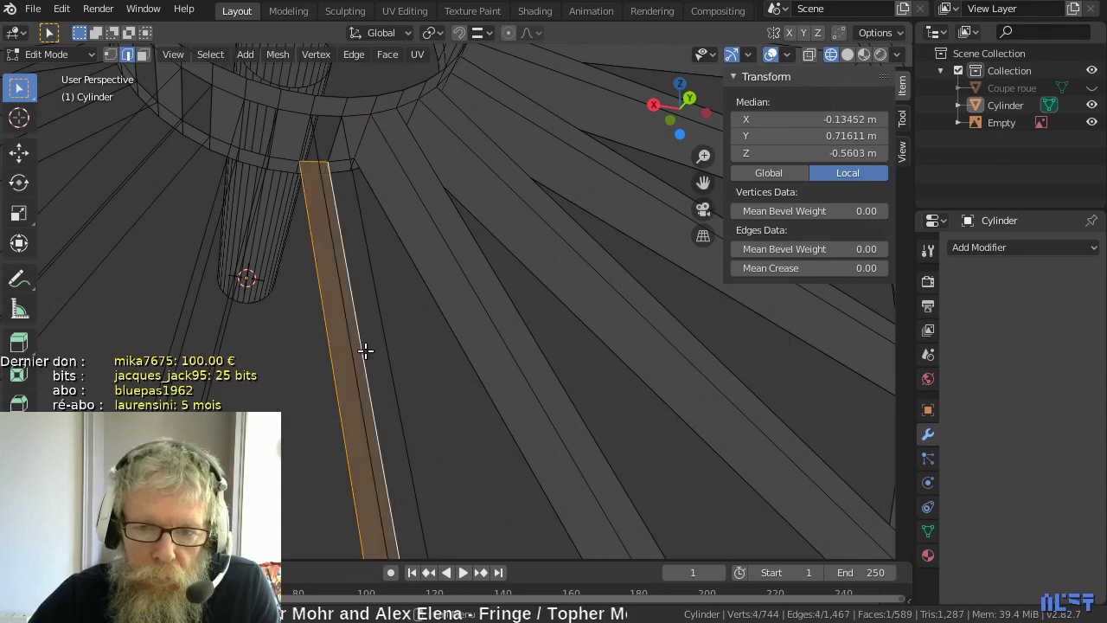
left_click(365, 350)
left_click(384, 329, "shift")
key("f")
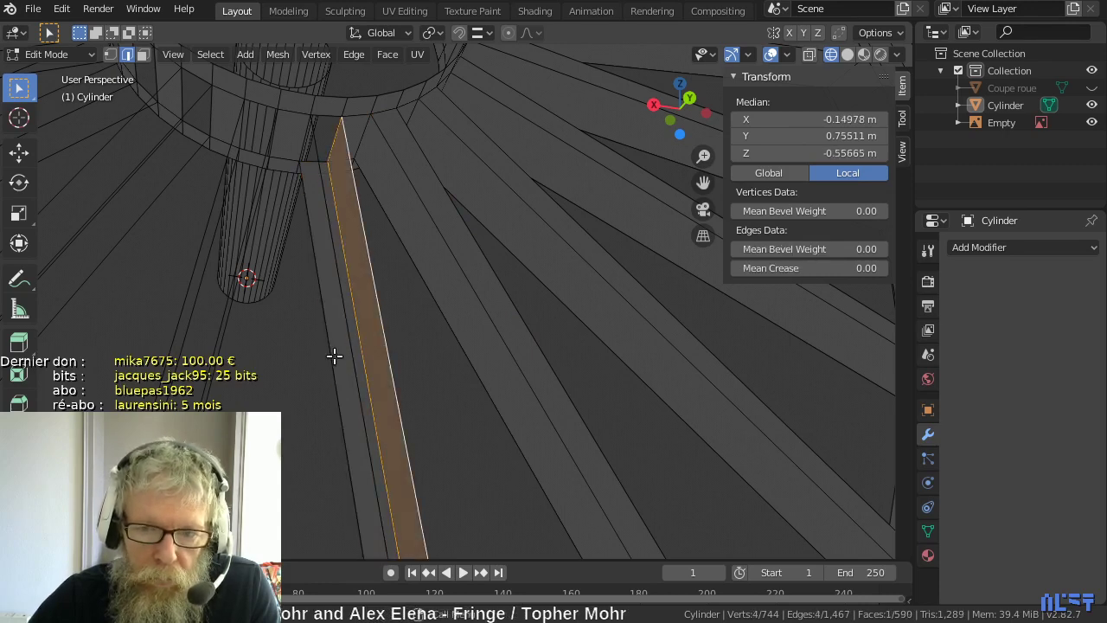
- Correct a wrong edge pick, then fill a thin face and the wider gap
left_click(335, 355)
left_click(361, 337, "shift")
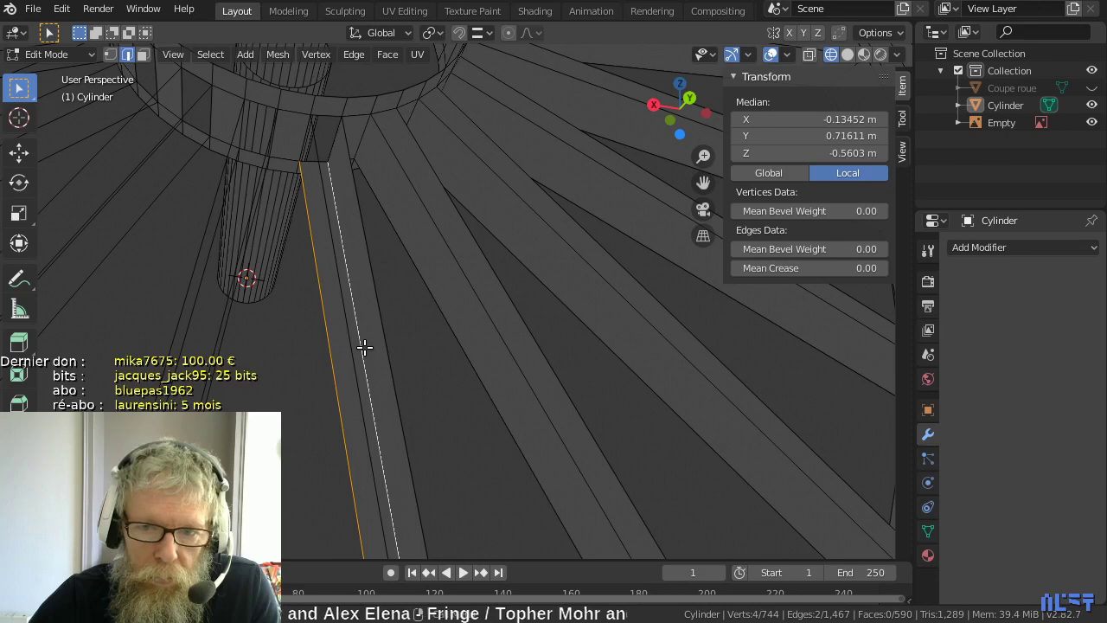
key("ctrl+z")
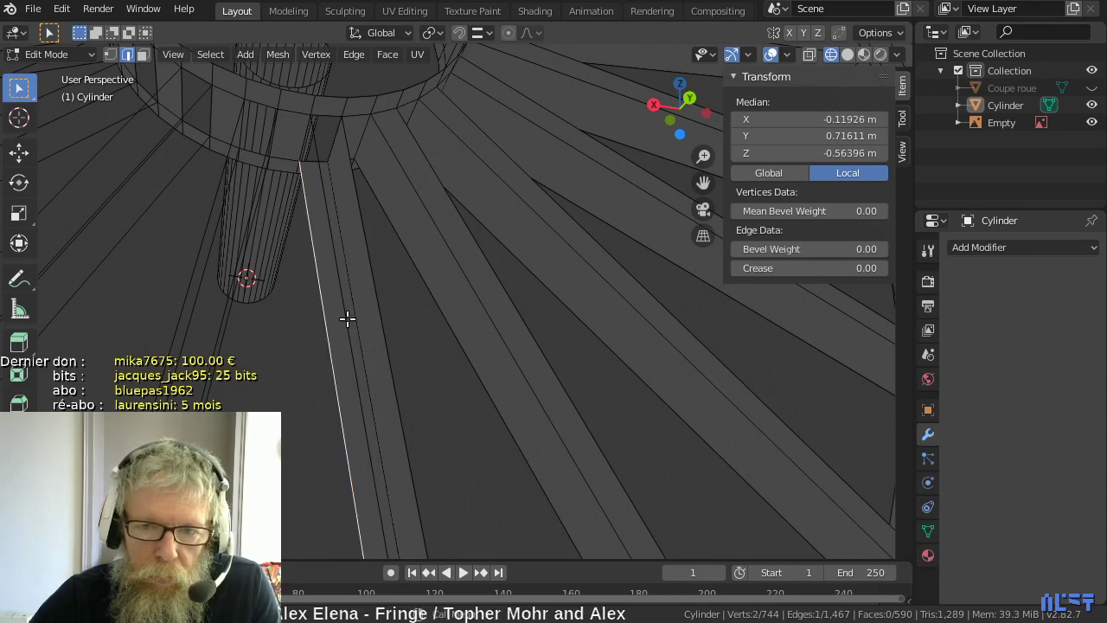
left_click(344, 320, "shift")
key("f")
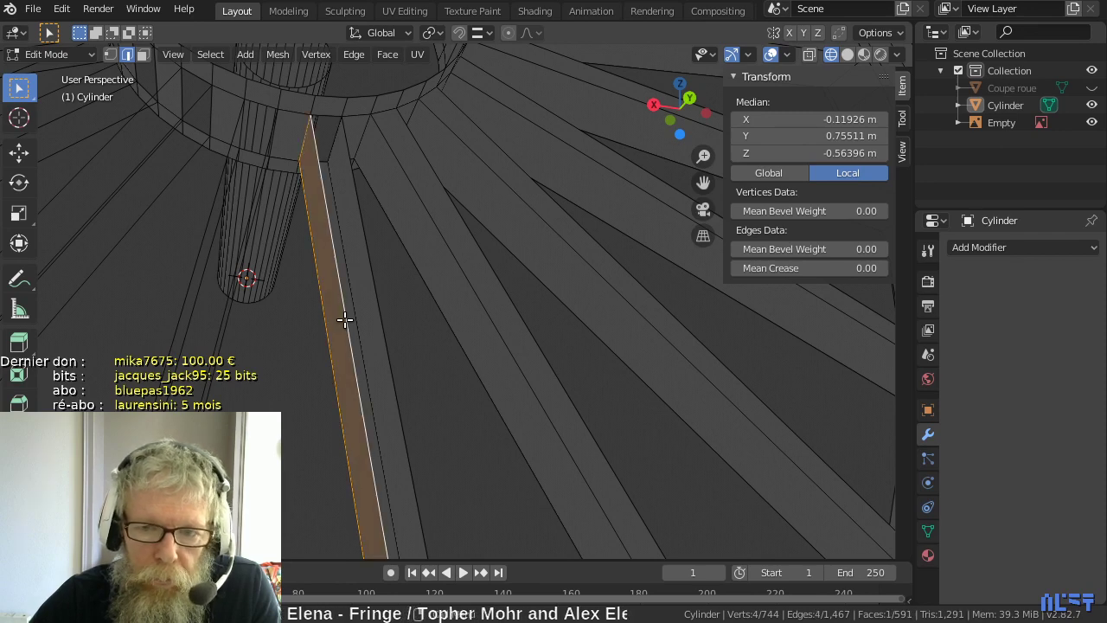
left_click(345, 320)
left_click(376, 318, "shift")
key("f")
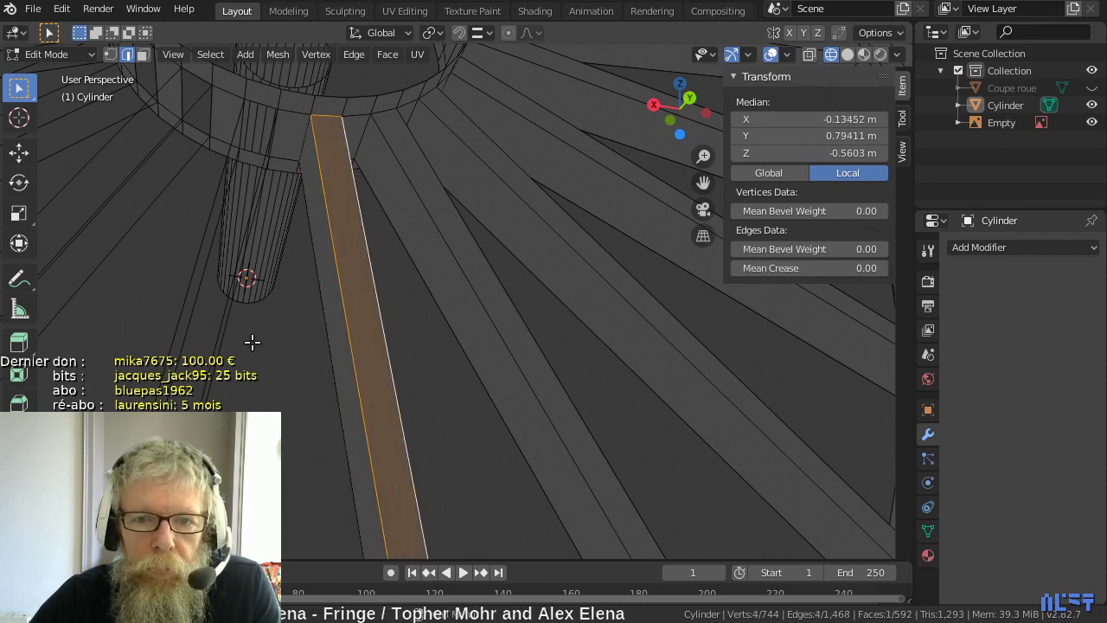
- Start an edge pair on the following spoke, dropping a wrongly picked edge
left_click(186, 340)
left_click(213, 354, "shift")
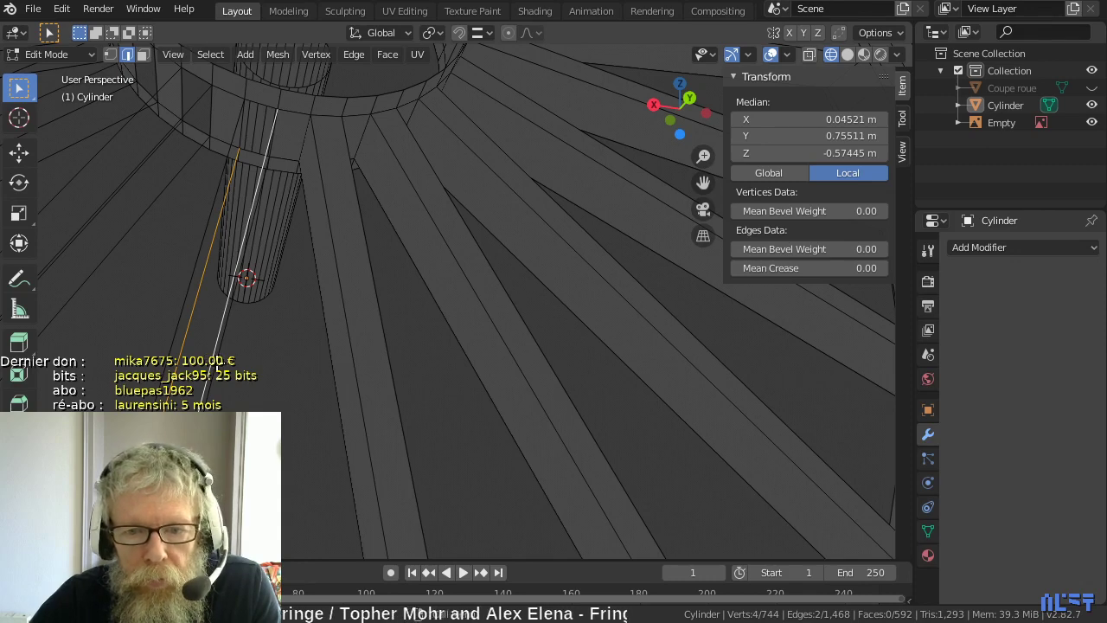
left_click(217, 367)
- Fill the first two missing spoke side faces near the hub between parallel edge pairs
left_click(195, 358, "shift")
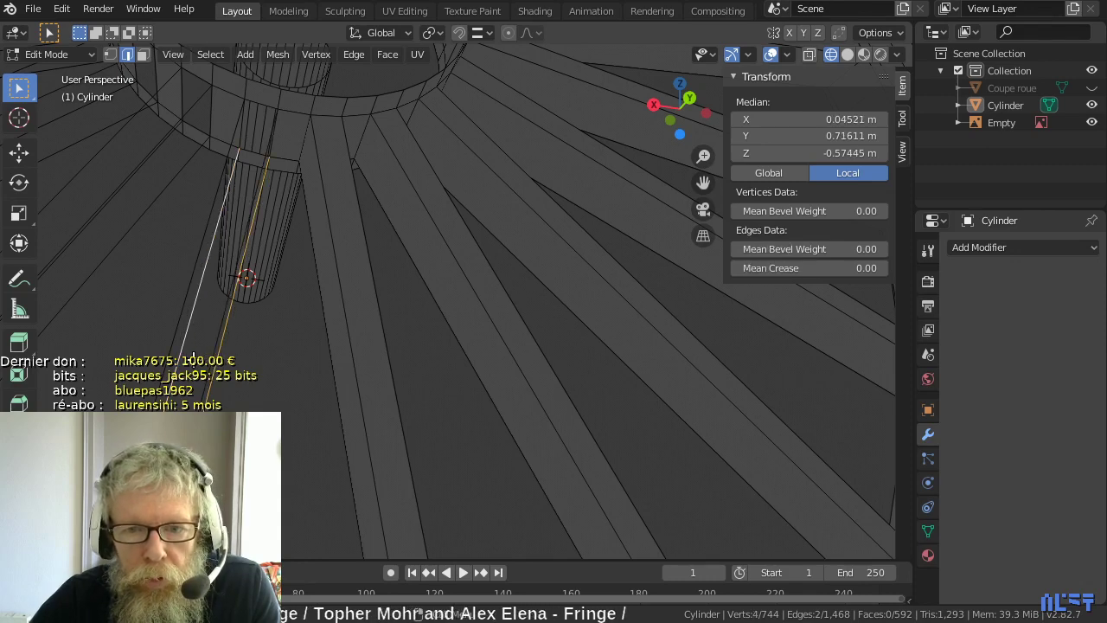
middle_click_drag(195, 358, 205, 362)
key("f")
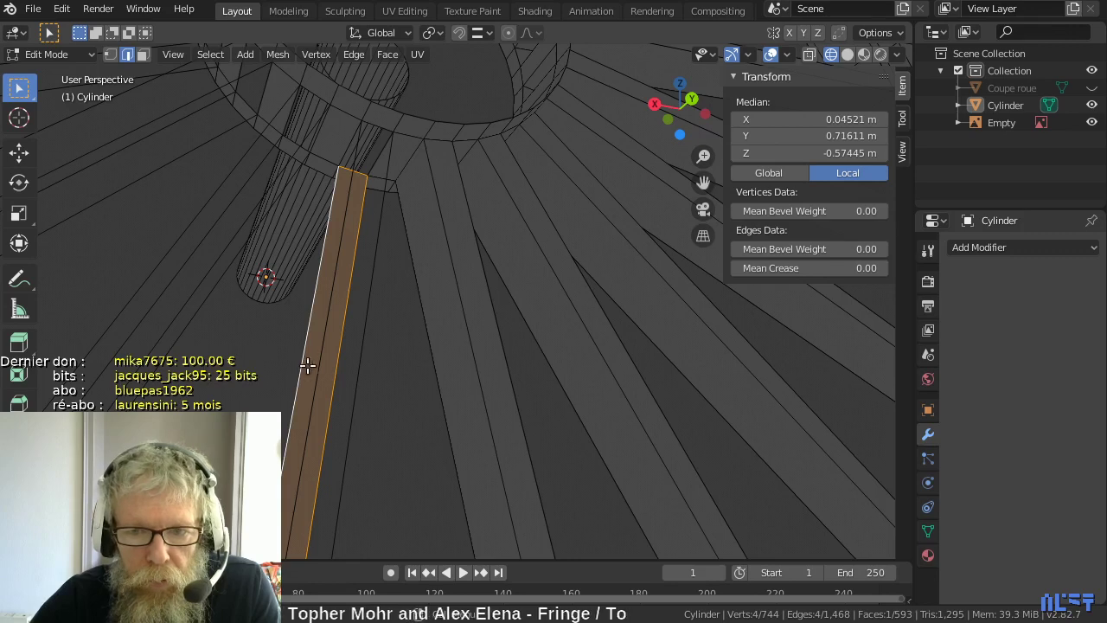
left_click(335, 370)
left_click(360, 355, "shift")
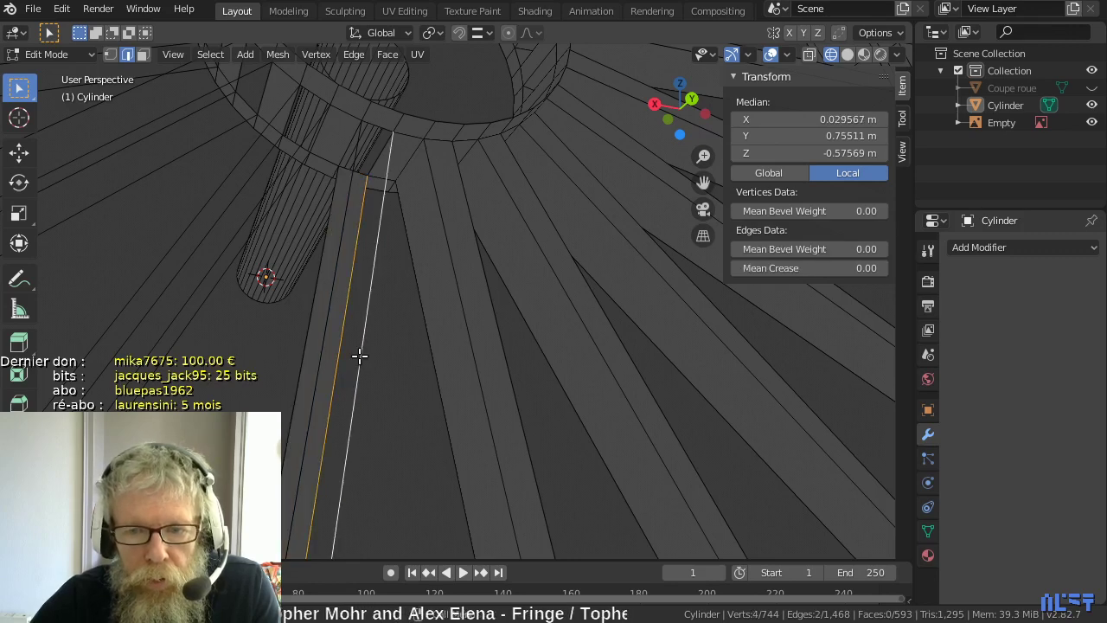
key("f")
- Fill two more spoke side gaps and center the view on the new face
left_click(305, 362)
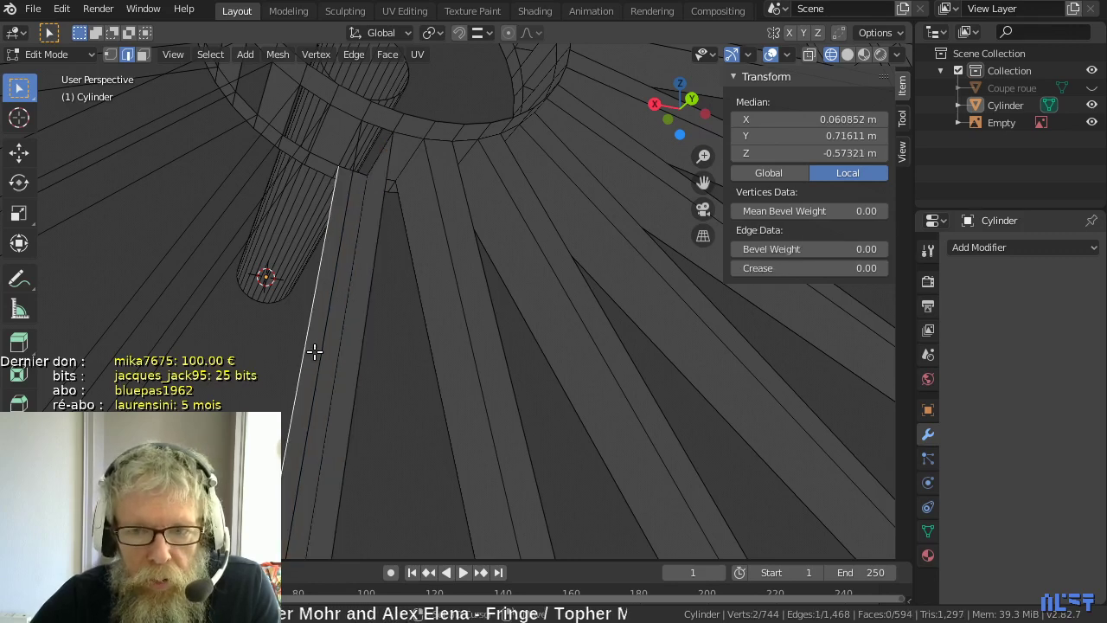
left_click(320, 347, "shift")
key("f")
left_click(321, 349)
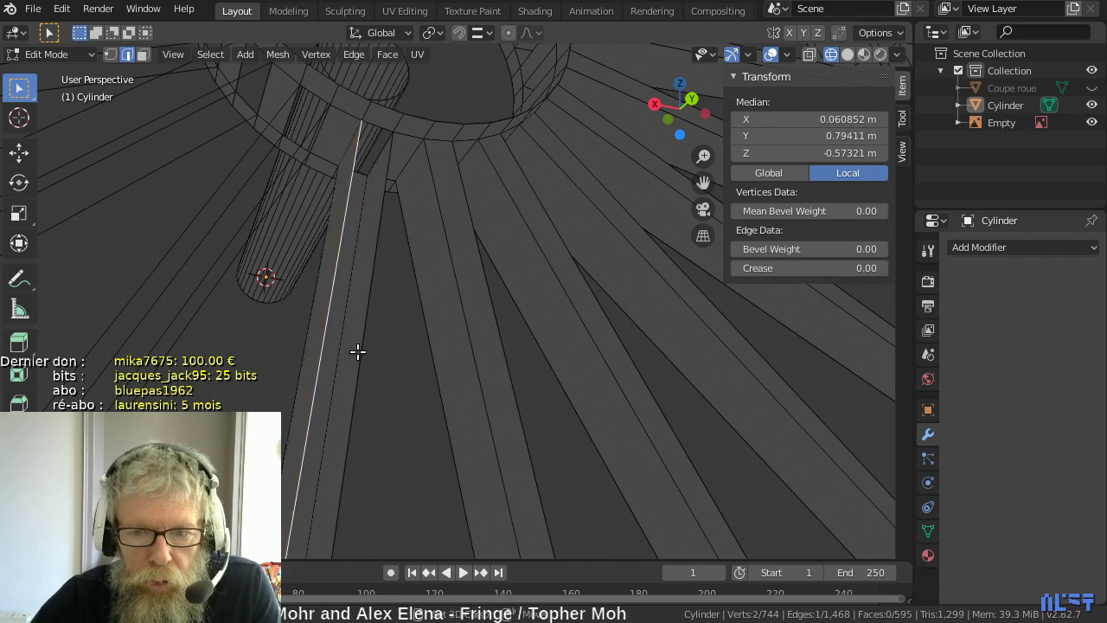
left_click(358, 349, "shift")
key("f")
key("KP_Decimal")
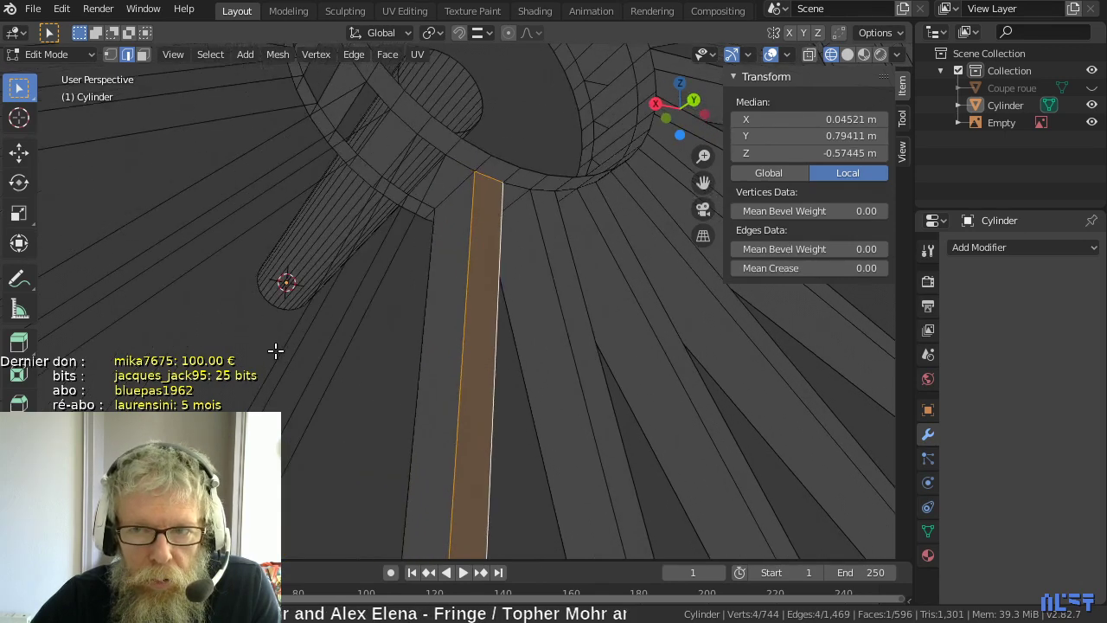
- Fill four more missing side faces along the spoke sides by the hub
left_click(277, 358)
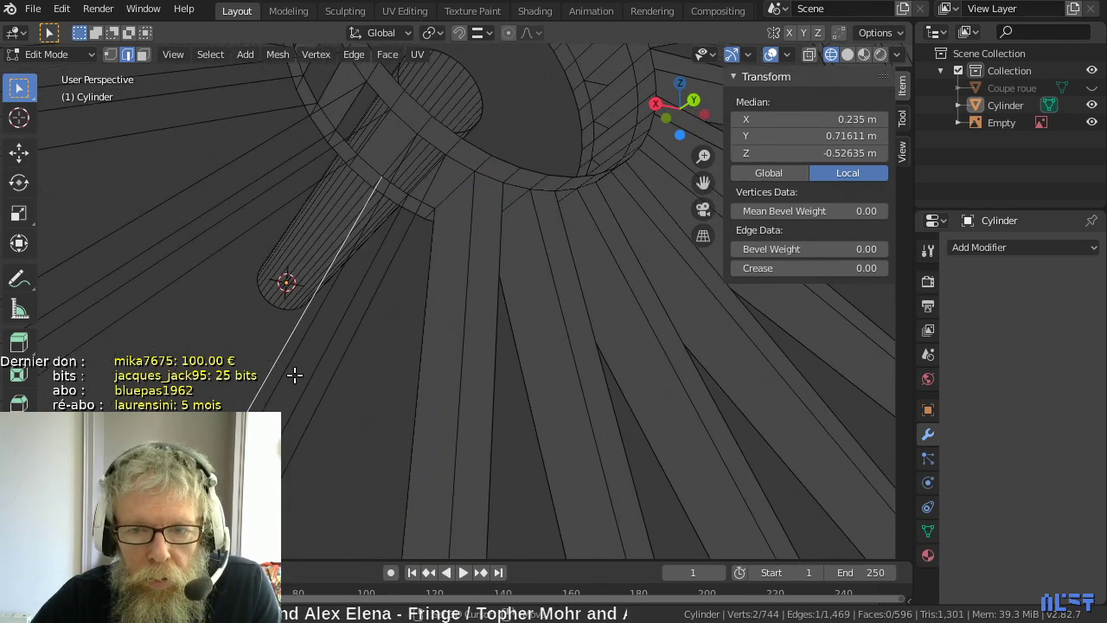
left_click(303, 380, "shift")
key("f")
left_click(329, 372)
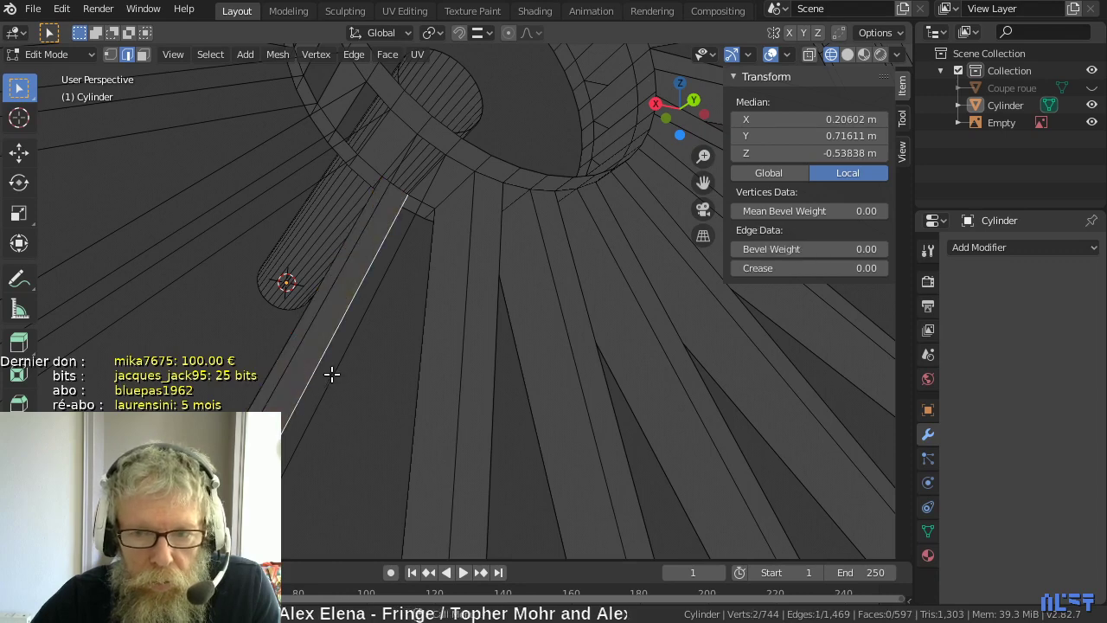
left_click(348, 368, "shift")
key("f")
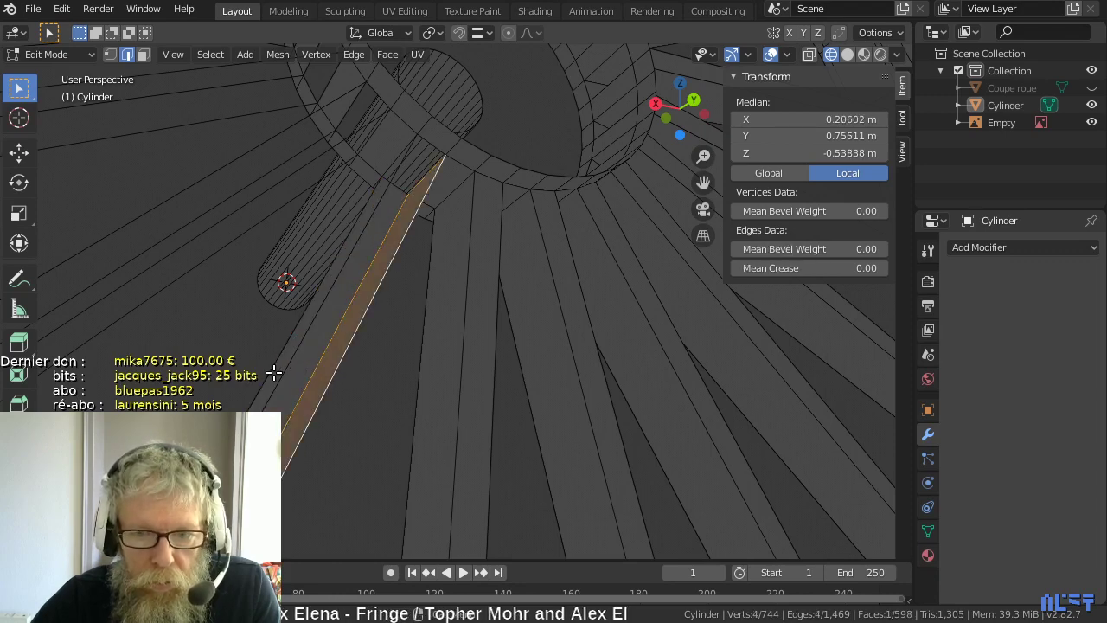
left_click(275, 372)
left_click(282, 370, "shift")
key("f")
left_click(280, 366)
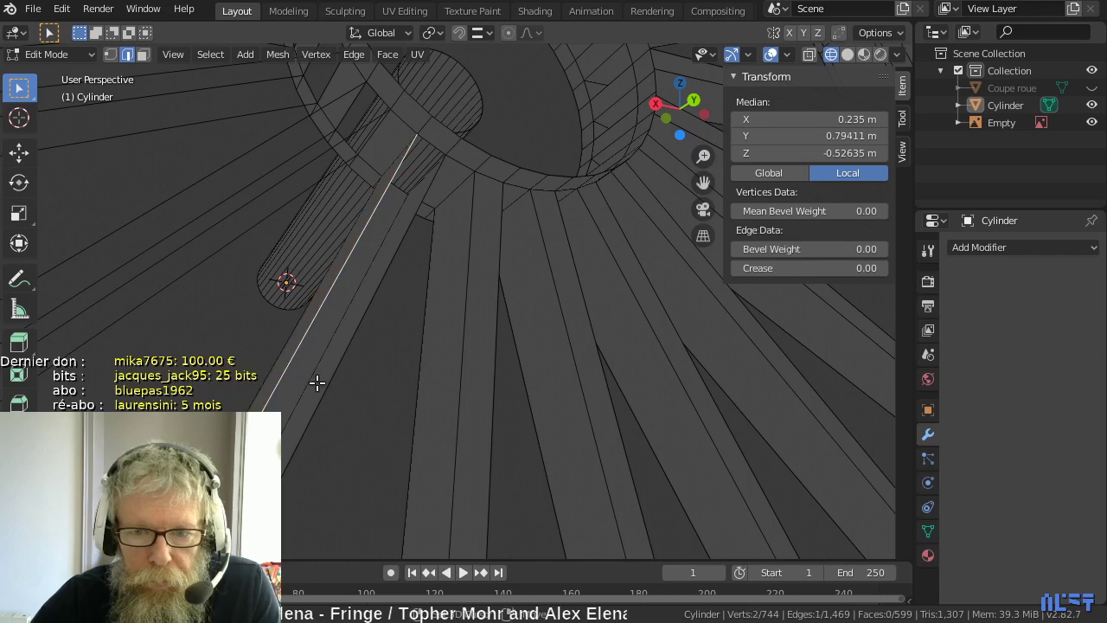
left_click(323, 387, "shift")
key("f")
- On the next spoke, undo a wrongly filled face and fill the correct side face
middle_click_drag(251, 365, 255, 369)
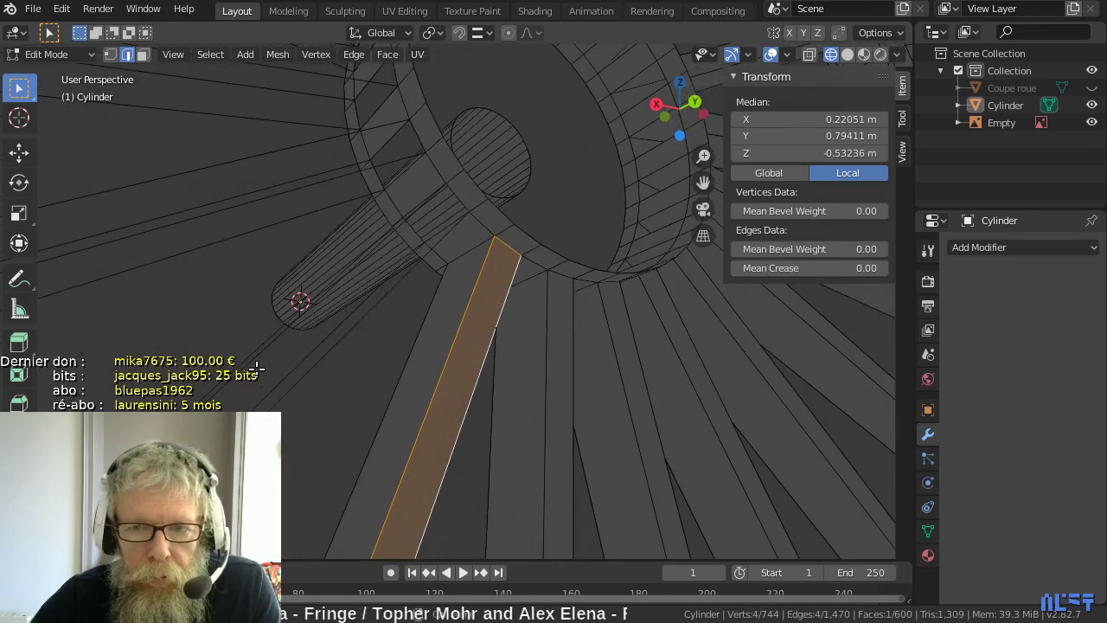
left_click(243, 388)
left_click(249, 400, "shift")
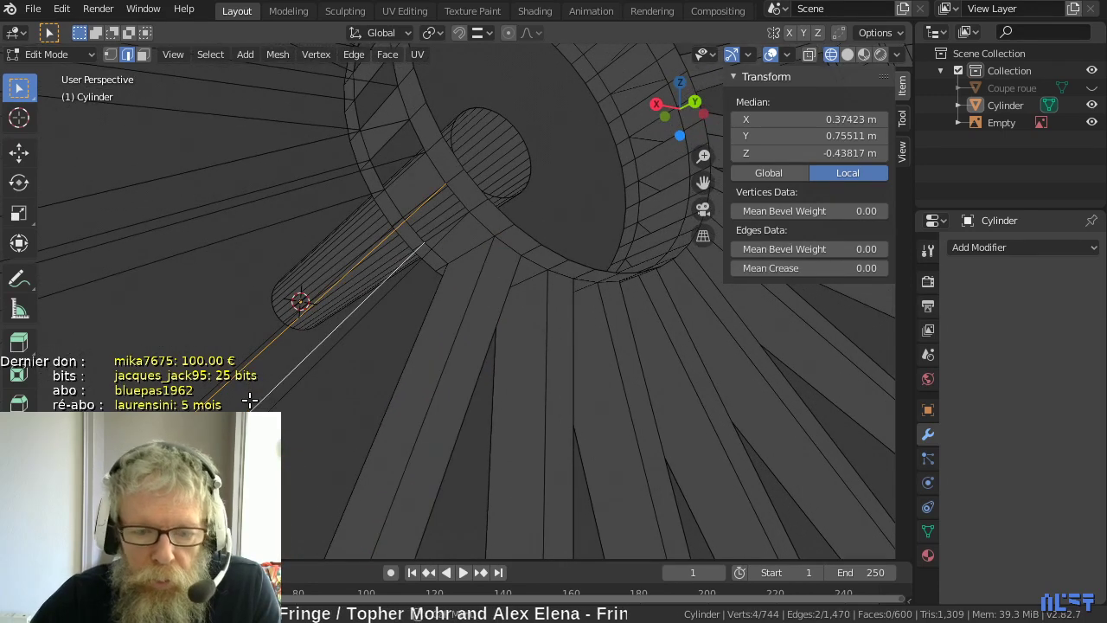
key("f")
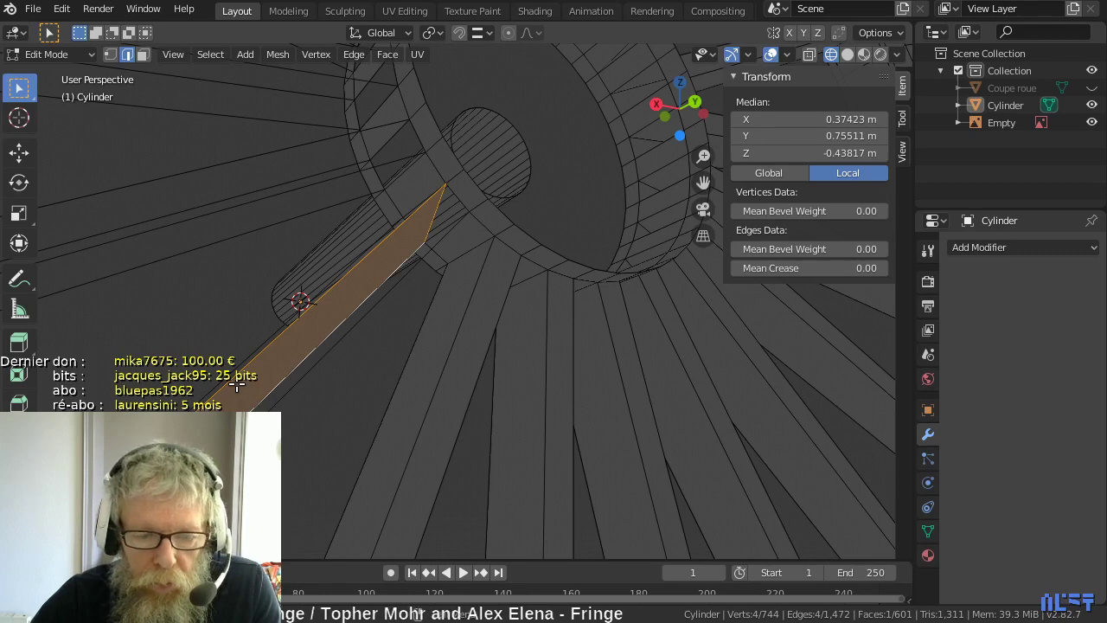
key("ctrl+z")
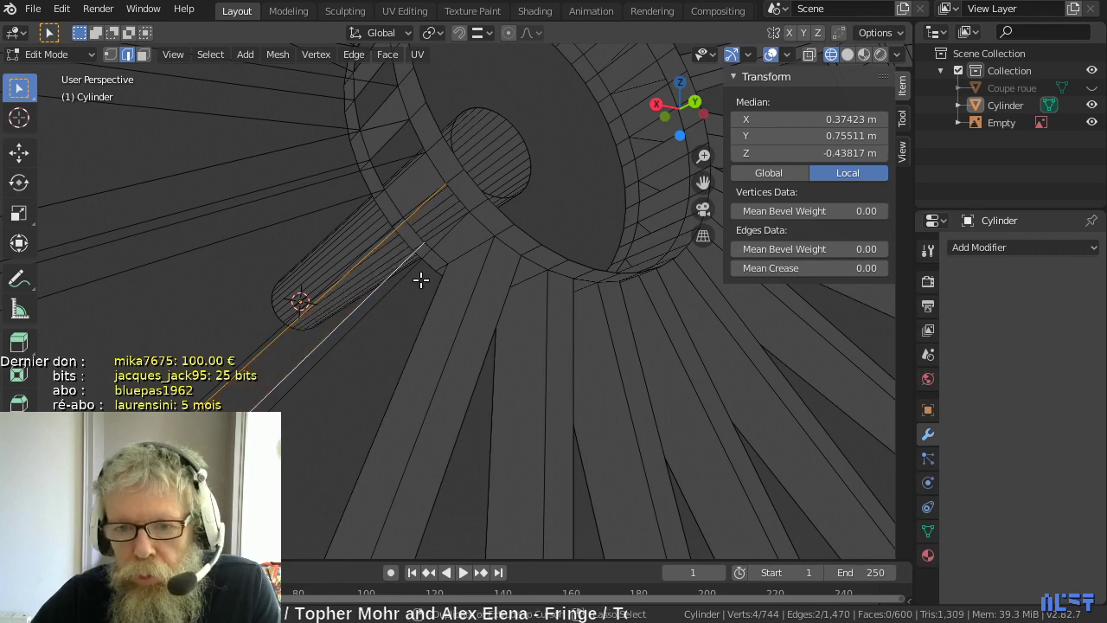
left_click(264, 358)
left_click(286, 378, "shift")
key("f")
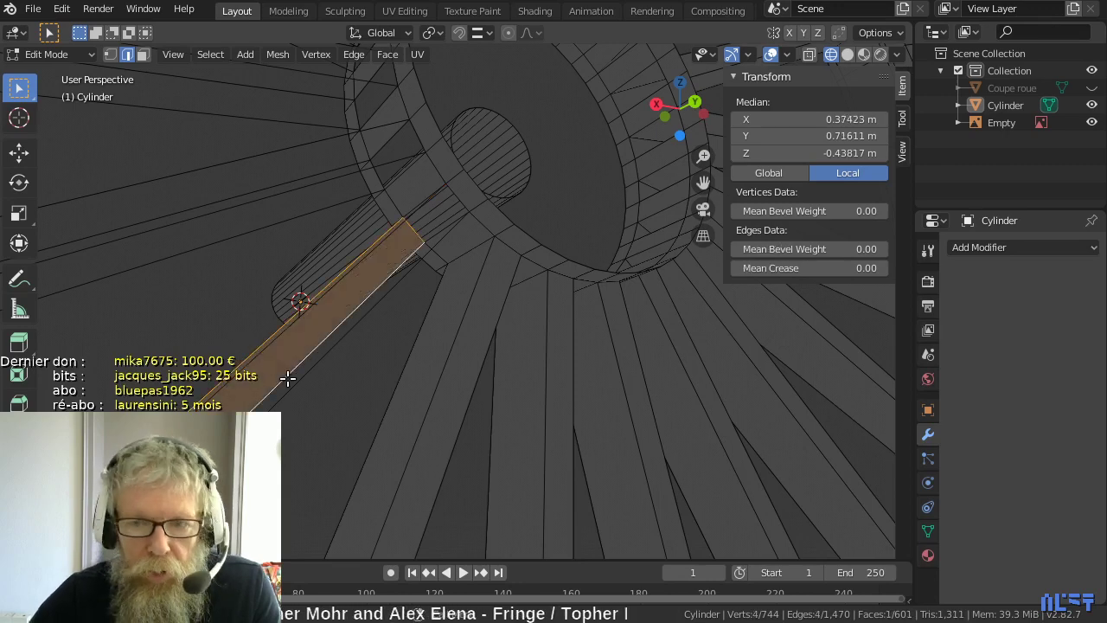
- Fill the wider remaining gap beside the thin face, then a long spoke side face
key("alt+a")
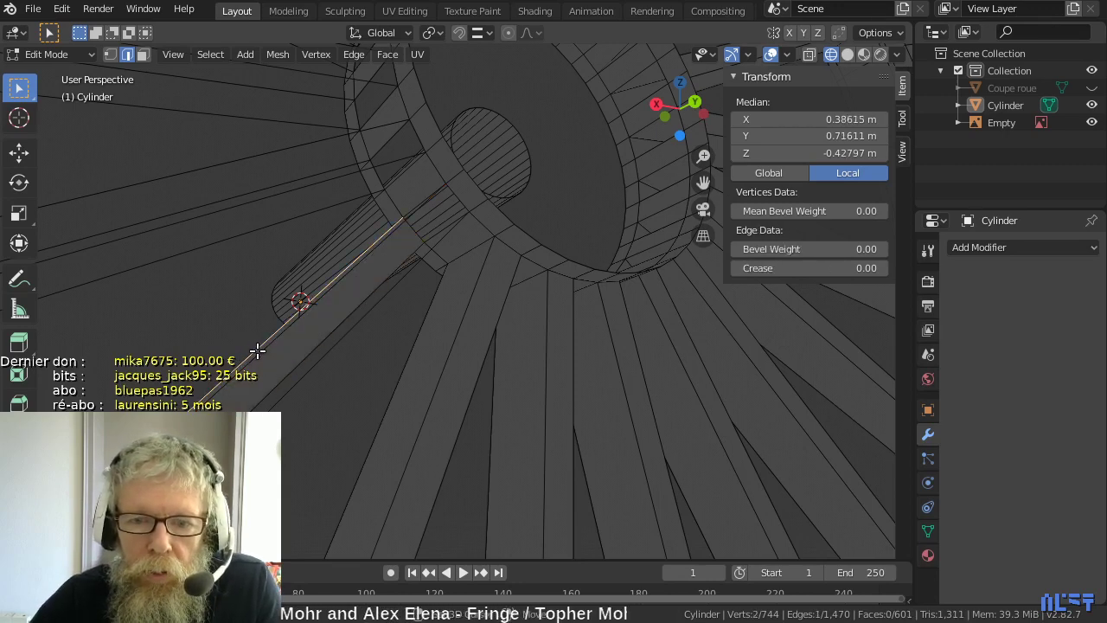
left_click(258, 351)
left_click(262, 355, "shift")
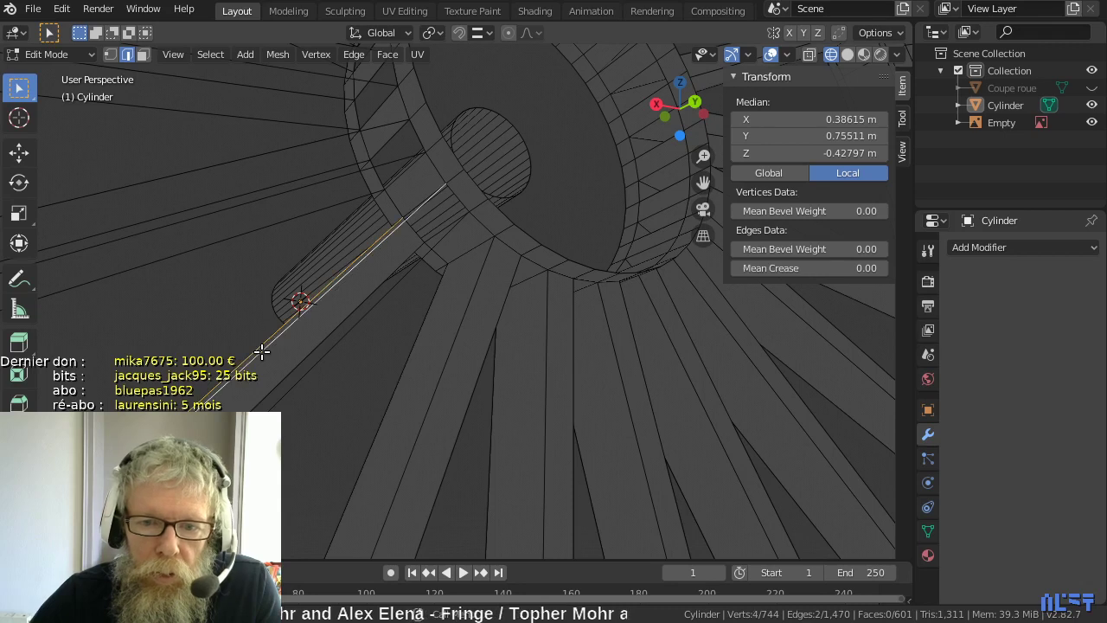
left_click(301, 370)
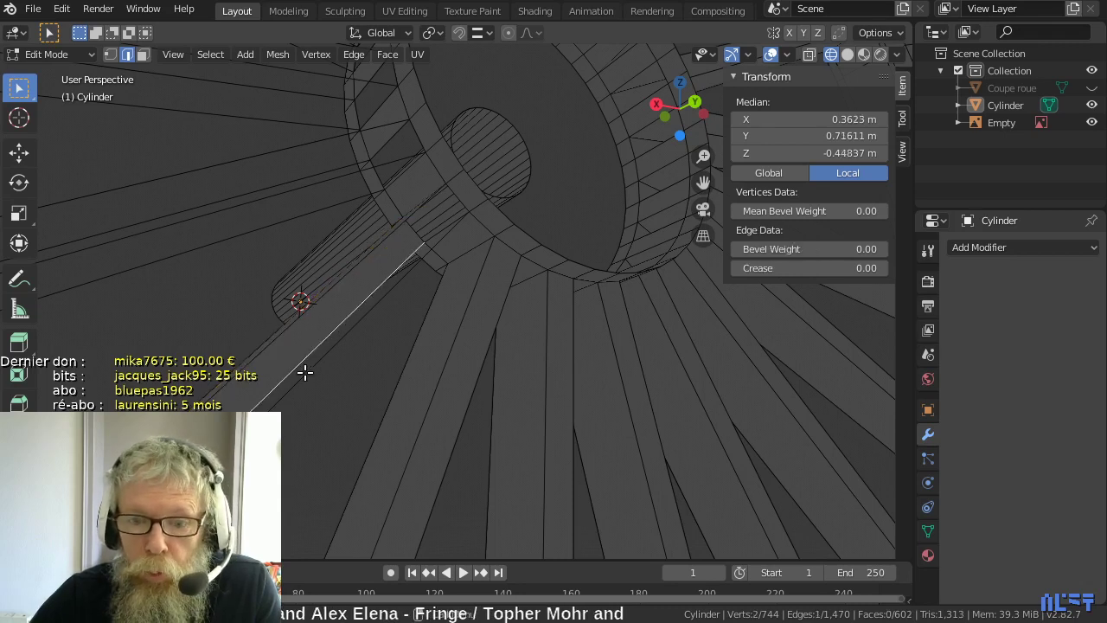
left_click(305, 372, "shift")
key("f")
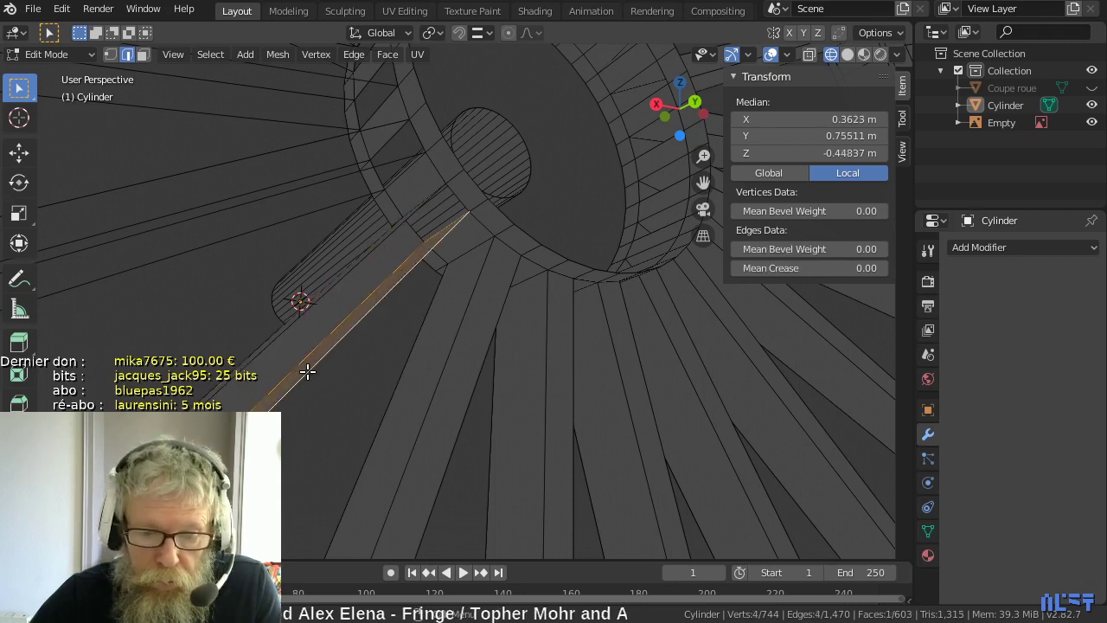
left_click(278, 337)
left_click(306, 365, "shift")
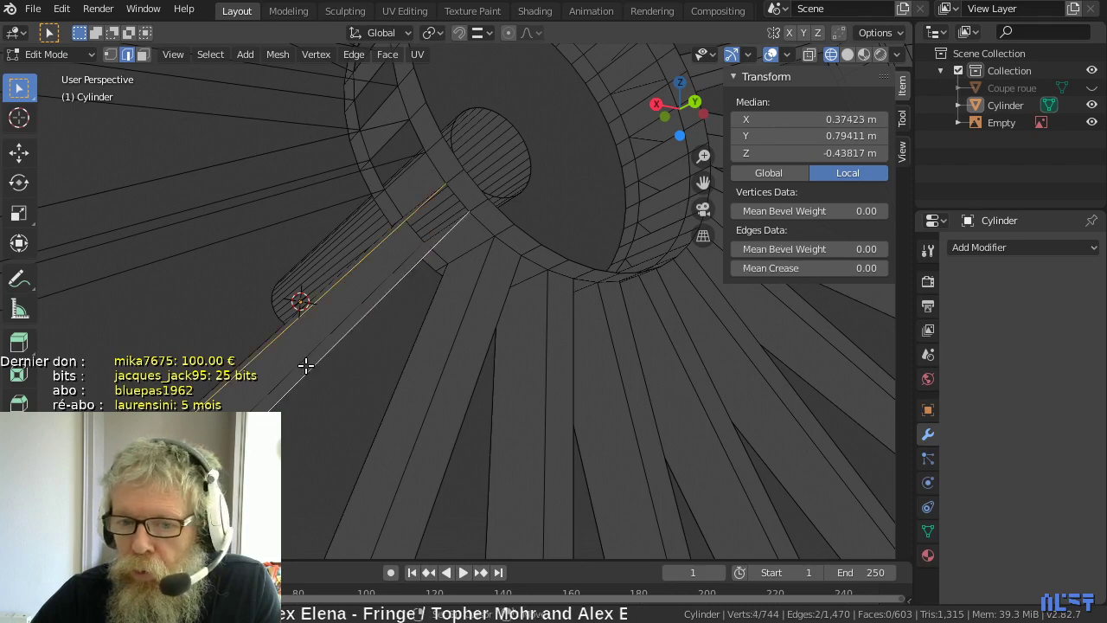
key("f")
- Zoom out and fill three side faces on the next spoke, selecting one more edge pair
scroll(302, 365, "down", 3)
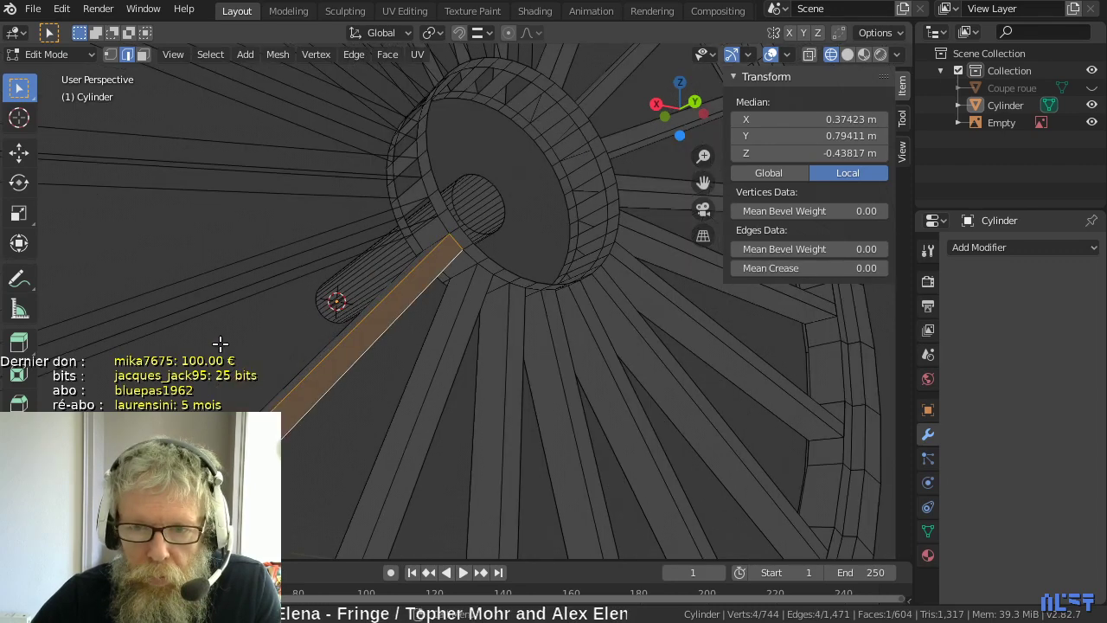
left_click(199, 294)
left_click(200, 311, "shift")
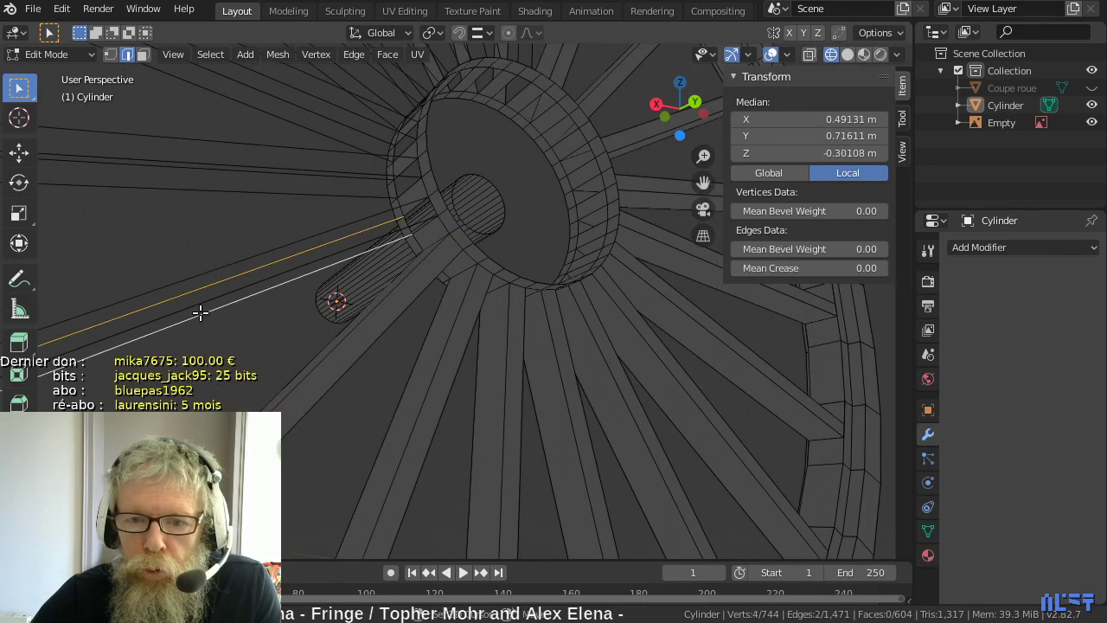
key("f")
left_click(191, 289)
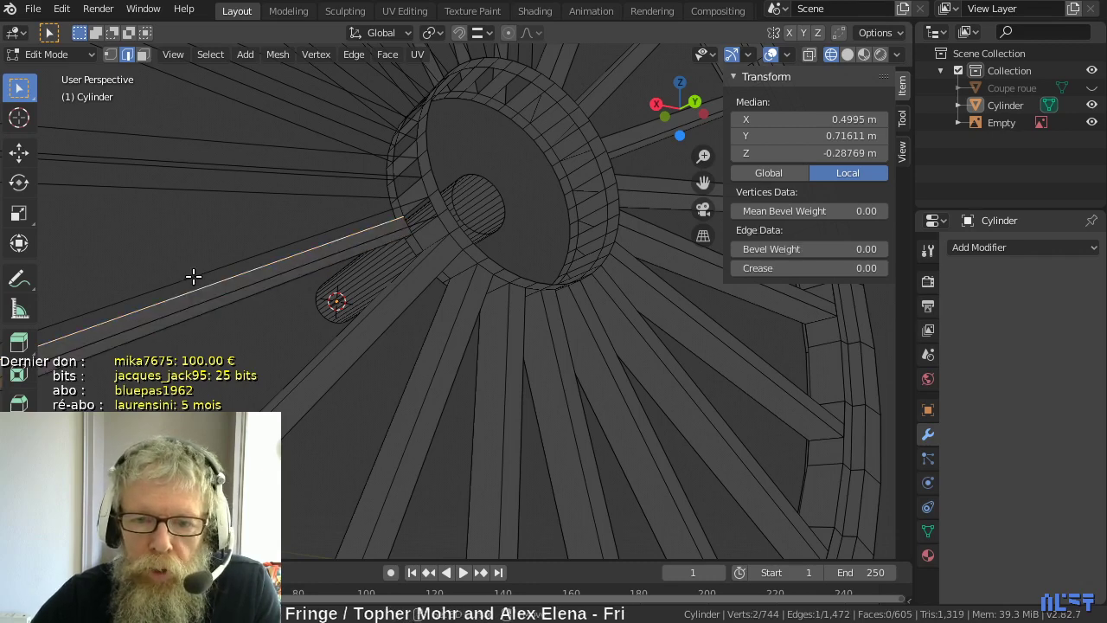
left_click(193, 275, "shift")
key("f")
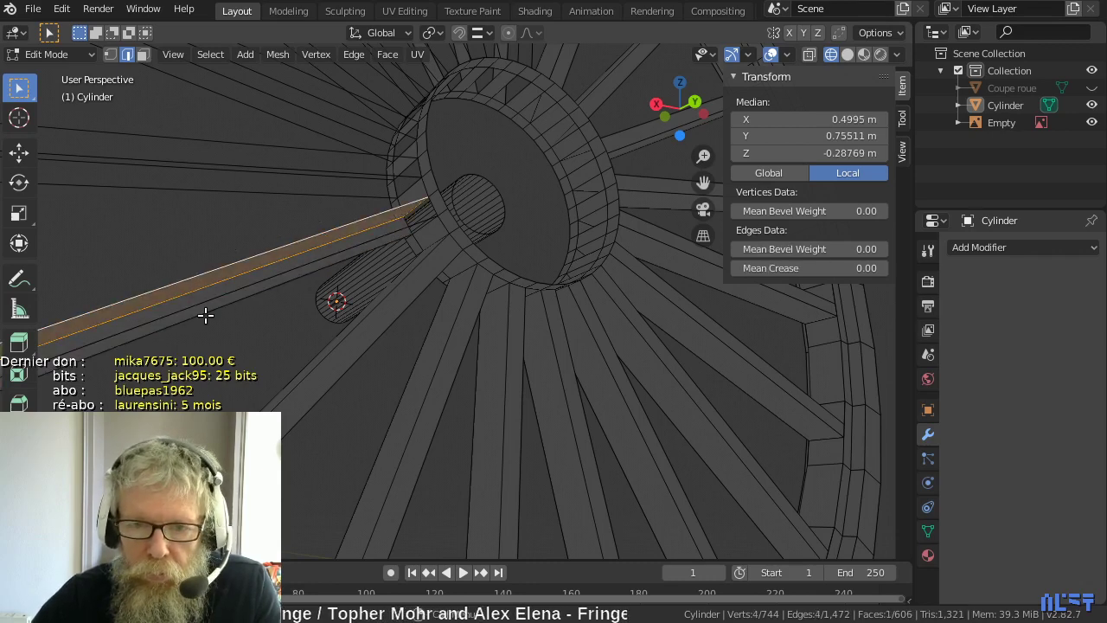
left_click(208, 313)
left_click(240, 284, "shift")
key("f")
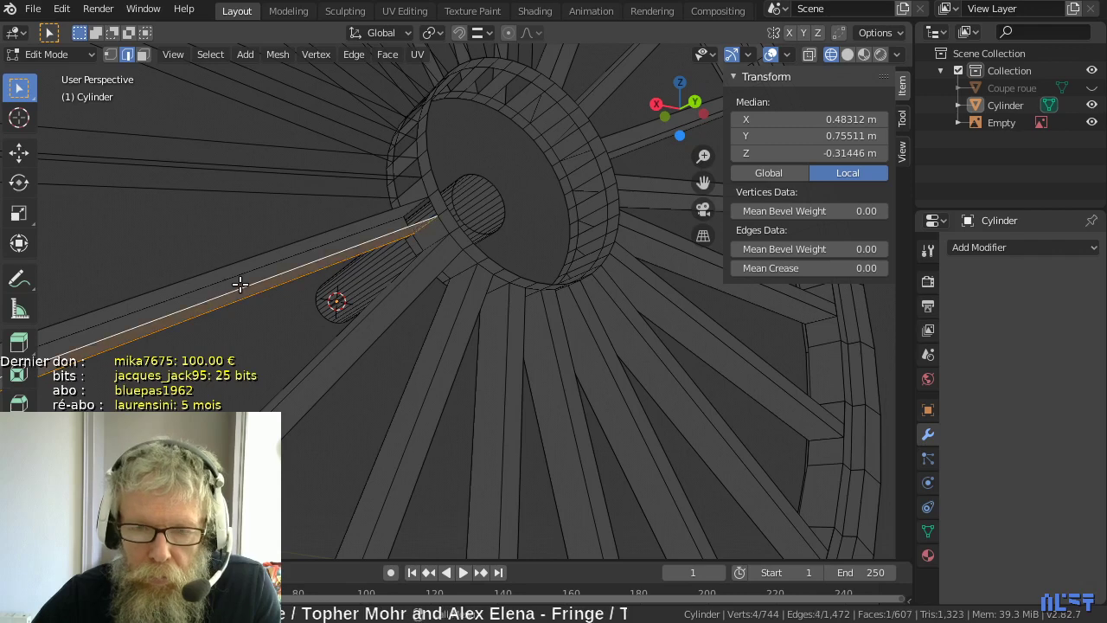
left_click(244, 276)
left_click(248, 280, "shift")
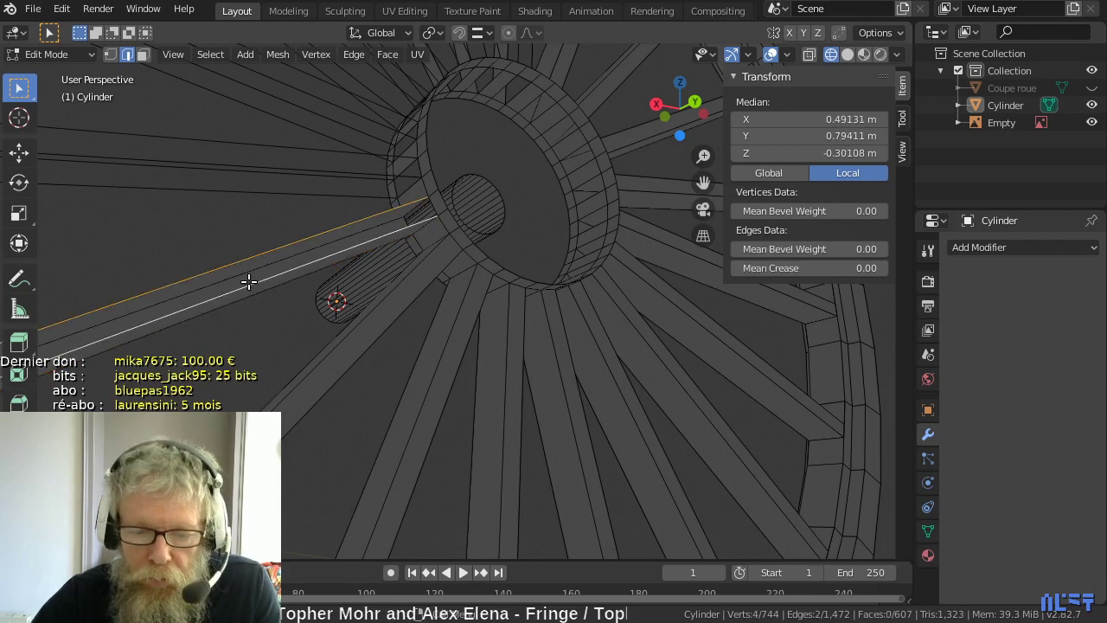
- Fill the selected spoke face, then two more gaps after orbiting around the hub
key("f")
middle_click_drag(247, 282, 249, 362)
left_click(249, 374)
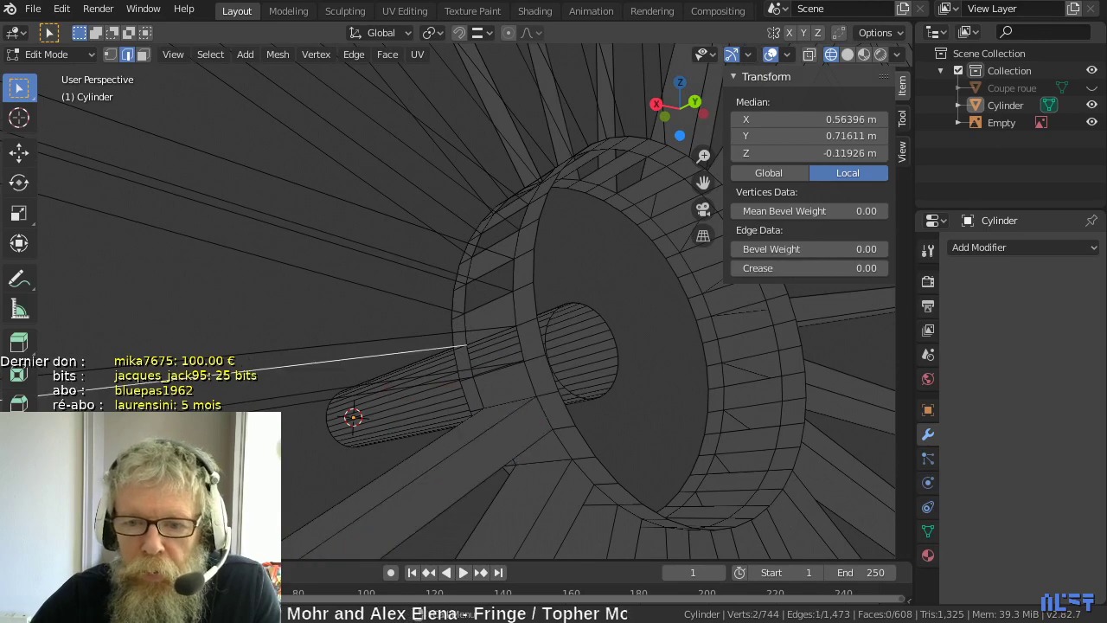
left_click(246, 409, "shift")
key("f")
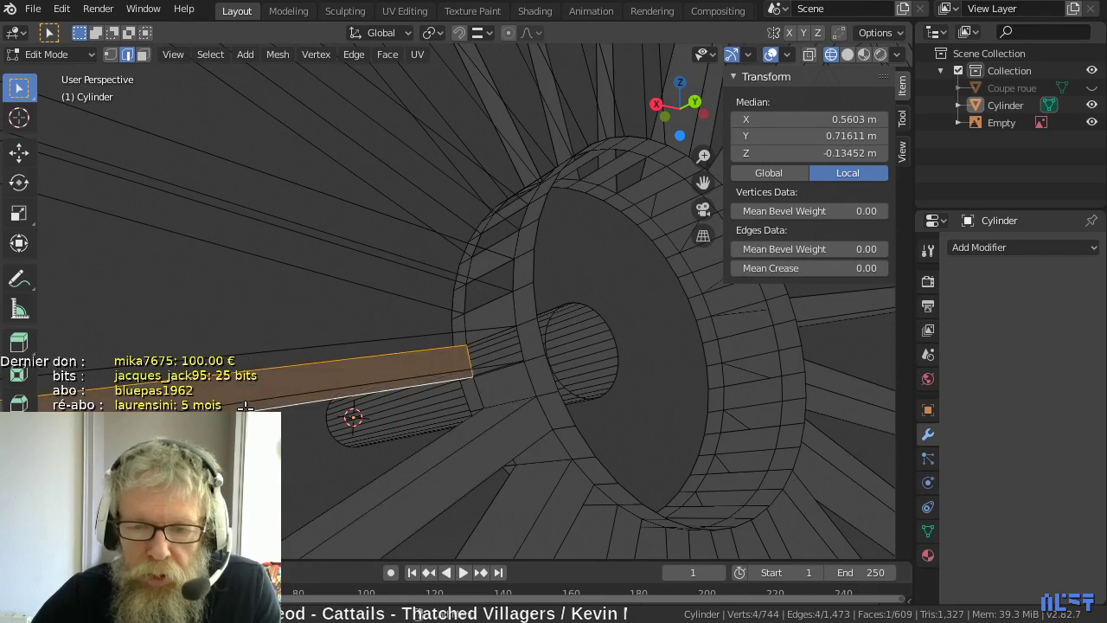
left_click(265, 349)
left_click(266, 348, "shift")
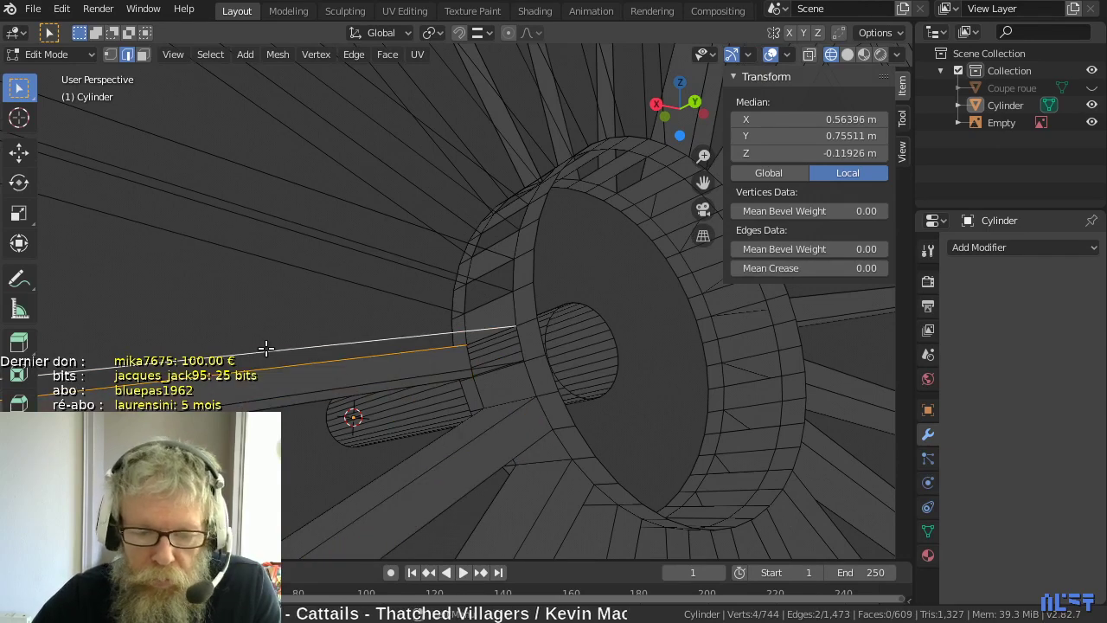
key("f")
- Fill three more spoke side faces between lower and upper edge pairs
left_click(257, 403)
left_click(256, 407, "shift")
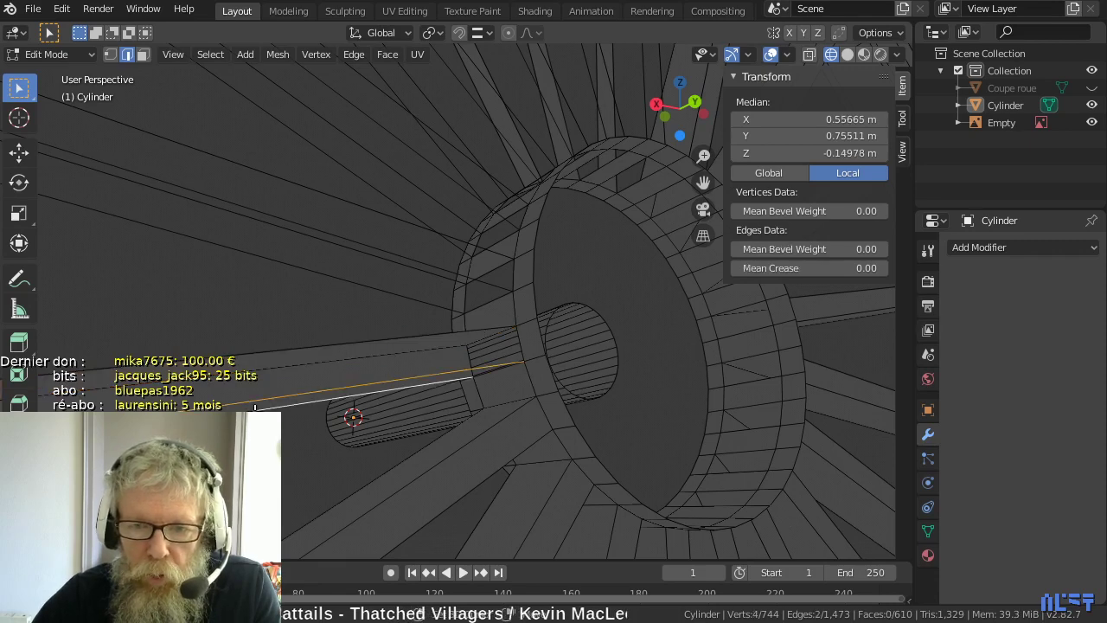
key("f")
left_click(257, 403)
left_click(260, 353, "shift")
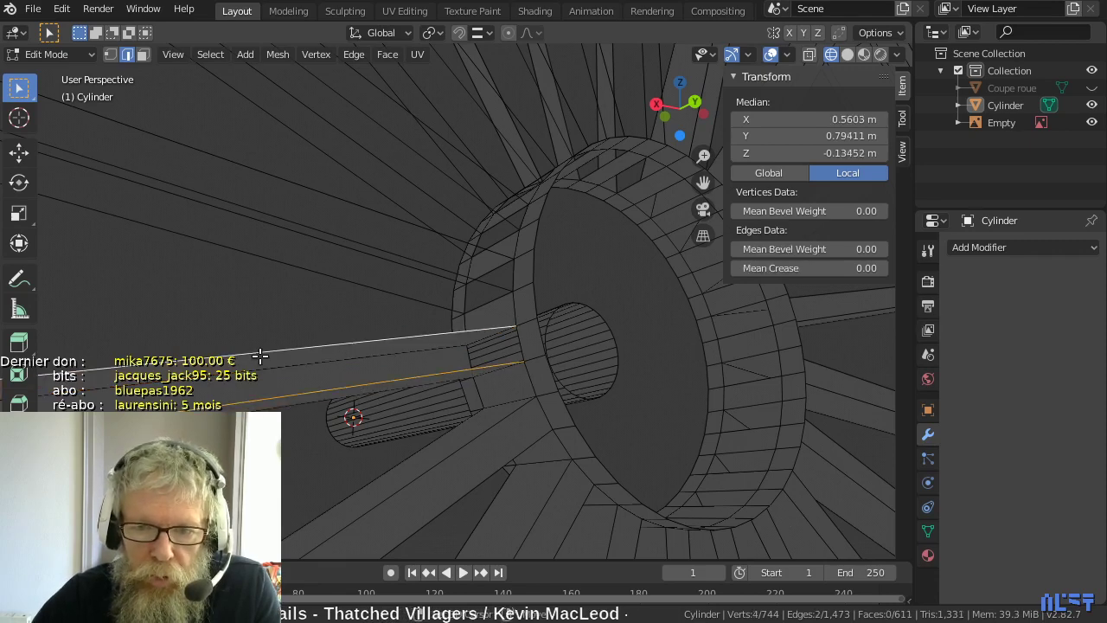
key("f")
left_click(267, 259)
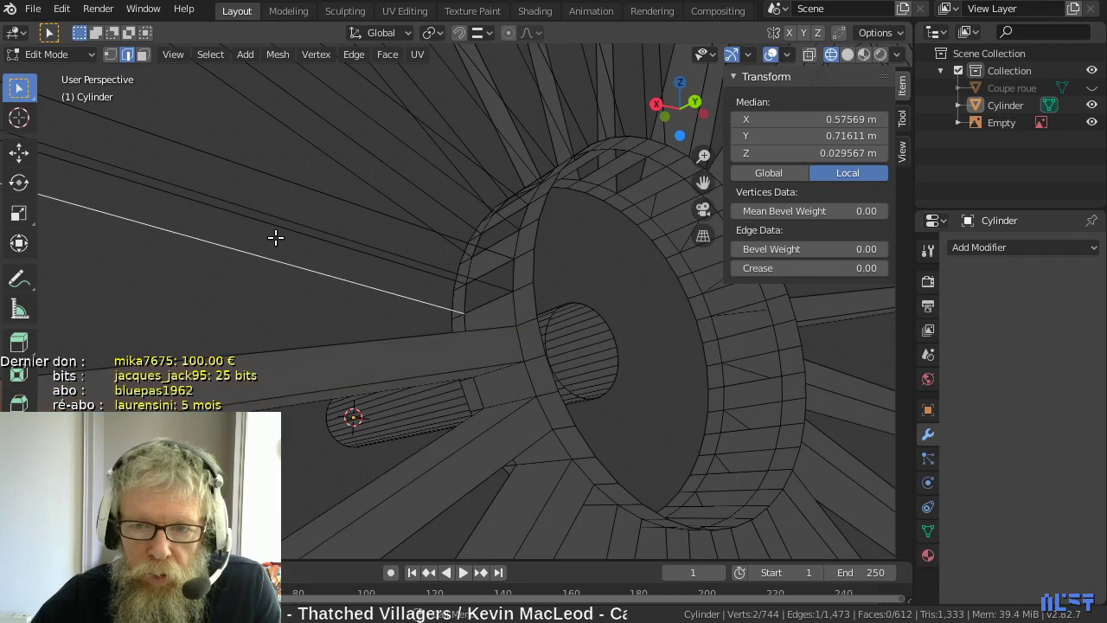
left_click(282, 227, "shift")
key("f")
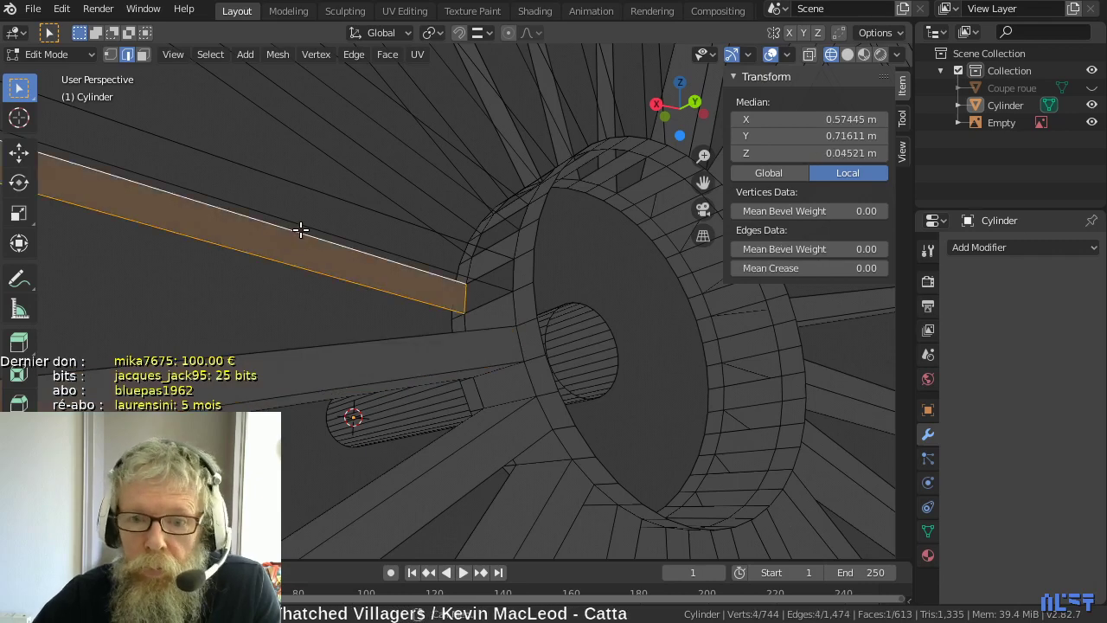
- Close three further gaps along the upper spoke side with new faces
left_click(317, 207)
left_click(320, 207, "shift")
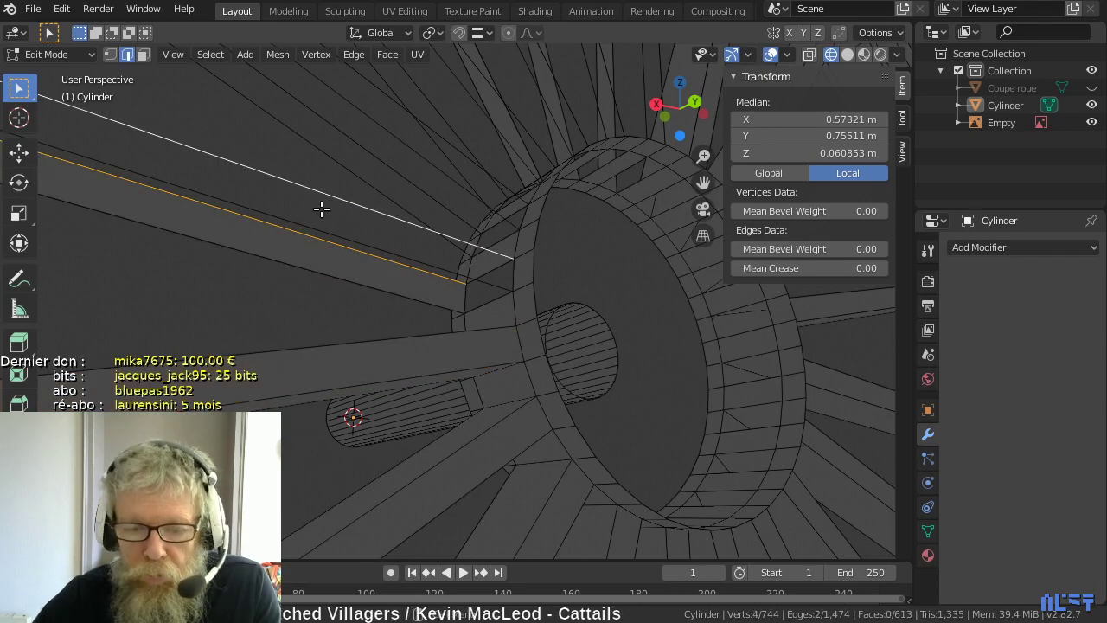
key("f")
left_click(280, 257)
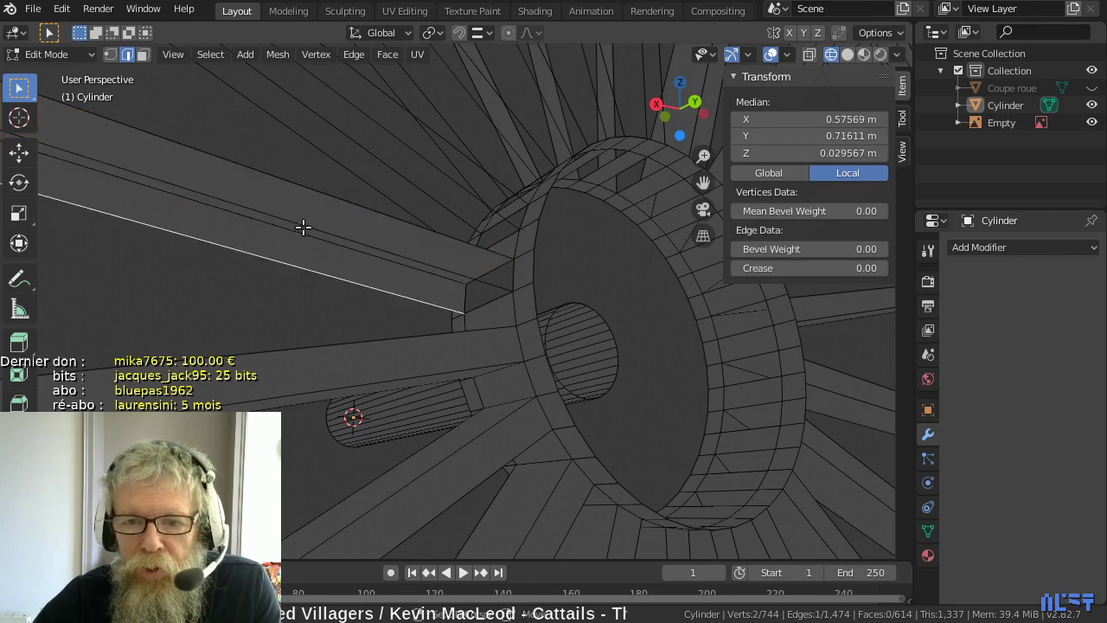
left_click(303, 227, "shift")
key("f")
left_click(305, 227)
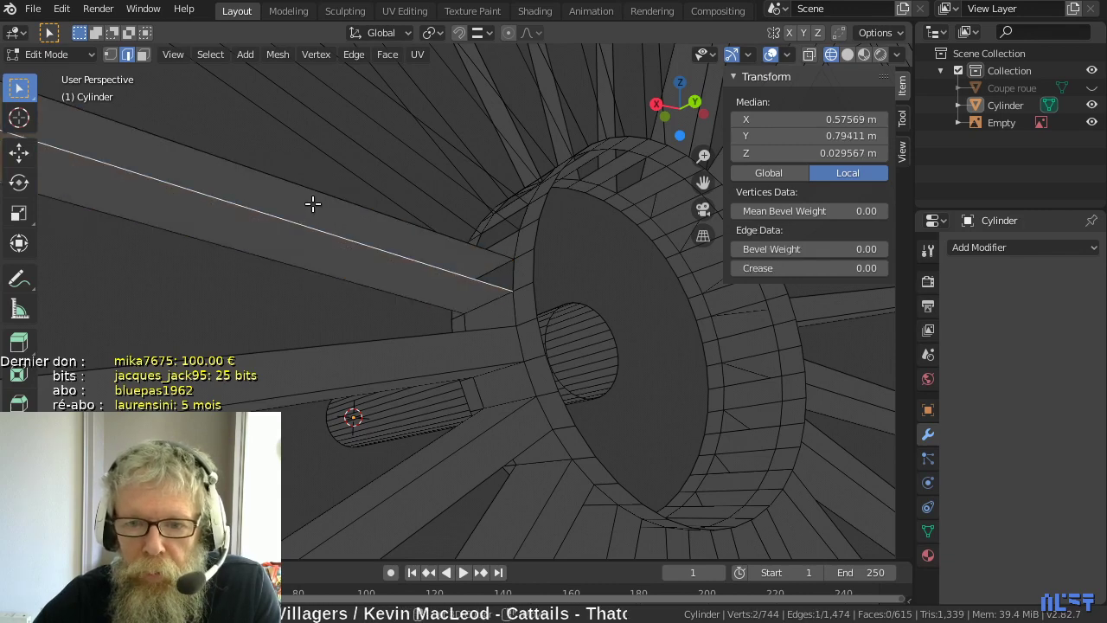
left_click(313, 198, "shift")
key("f")
- Orbit to another spoke near the hub and fill three open side faces there
middle_click_drag(313, 194, 294, 235)
left_click(375, 195)
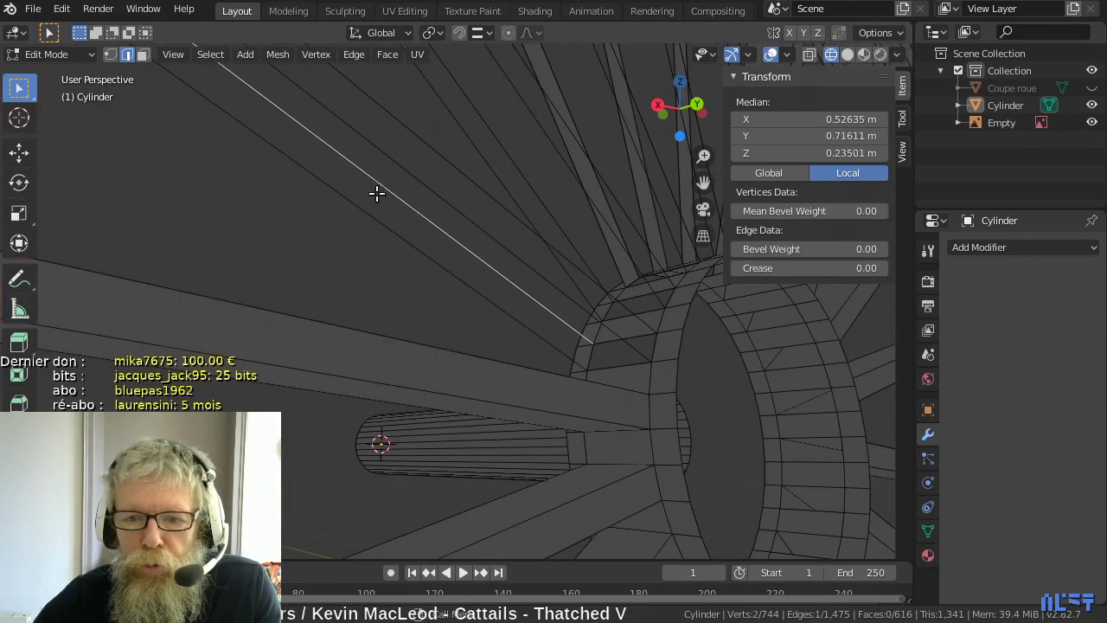
left_click(362, 216, "shift")
key("f")
left_click(388, 192)
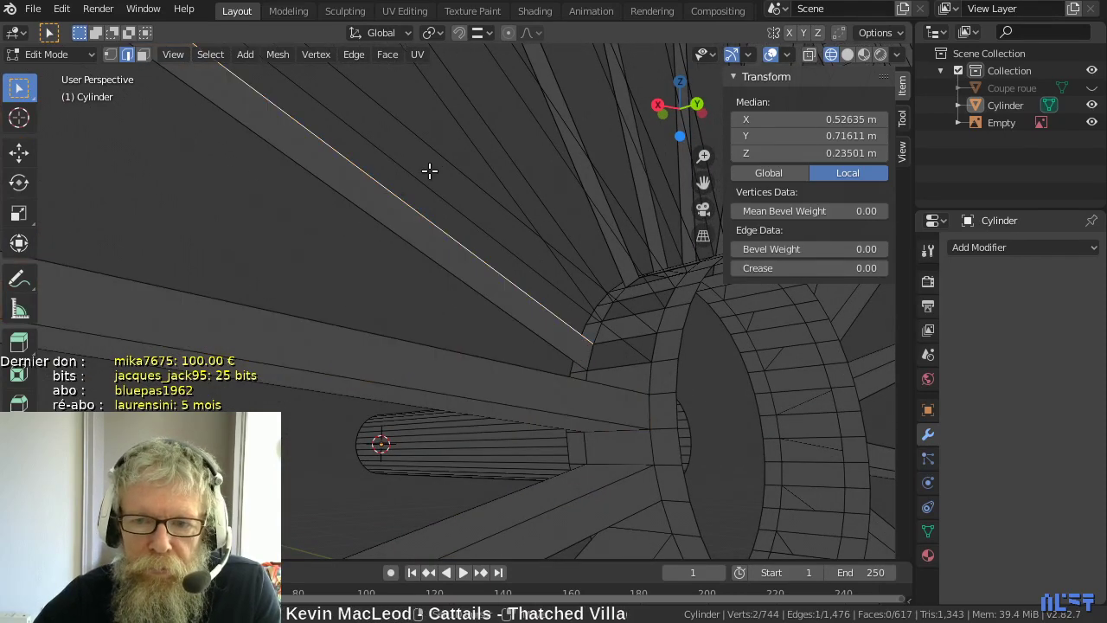
left_click(438, 164, "shift")
key("f")
left_click(378, 211)
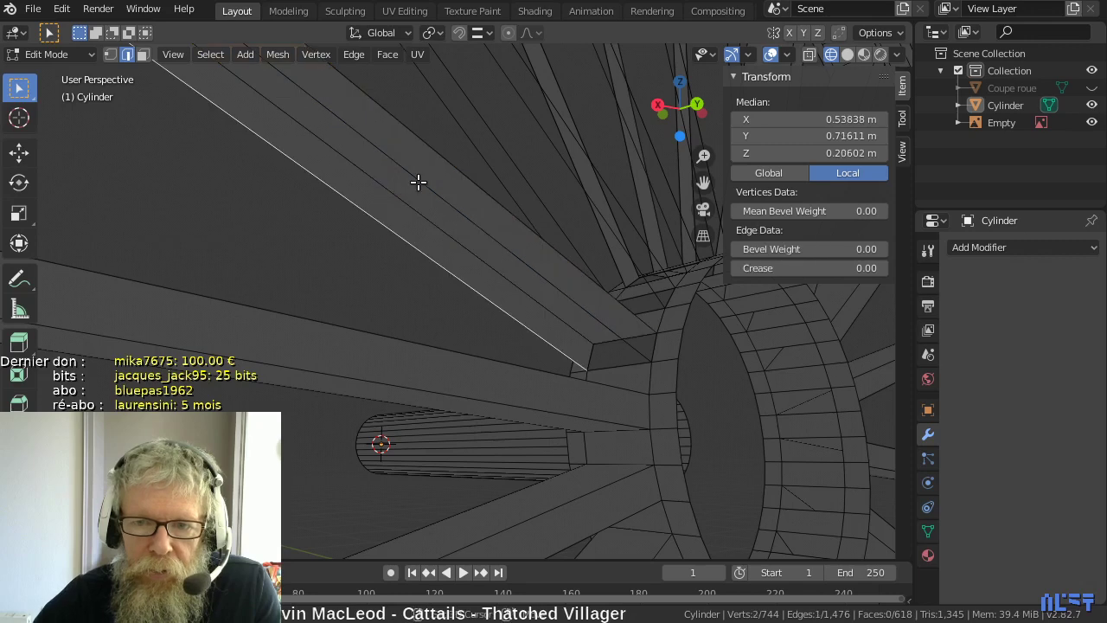
left_click(418, 183, "shift")
key("f")
left_click(418, 182)
left_click(432, 161, "shift")
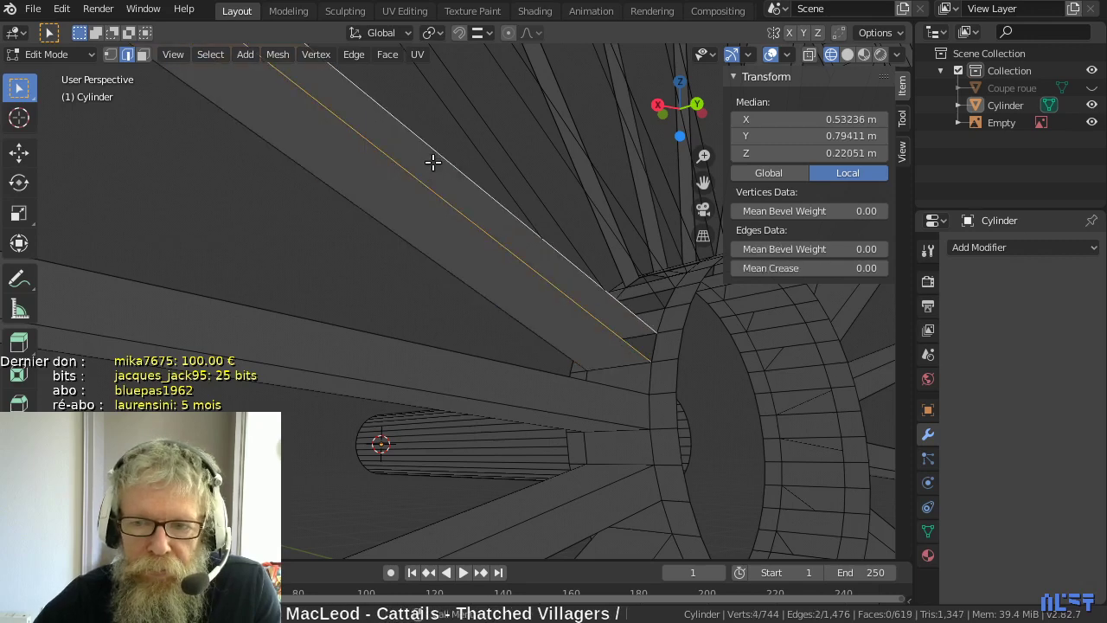
- Fill the pending face, then the next spoke's open side after several undo retries
key("f")
mouse_move(432, 171)
middle_mouse_down()
mouse_move(421, 178)
mouse_move(431, 177)
middle_mouse_up()
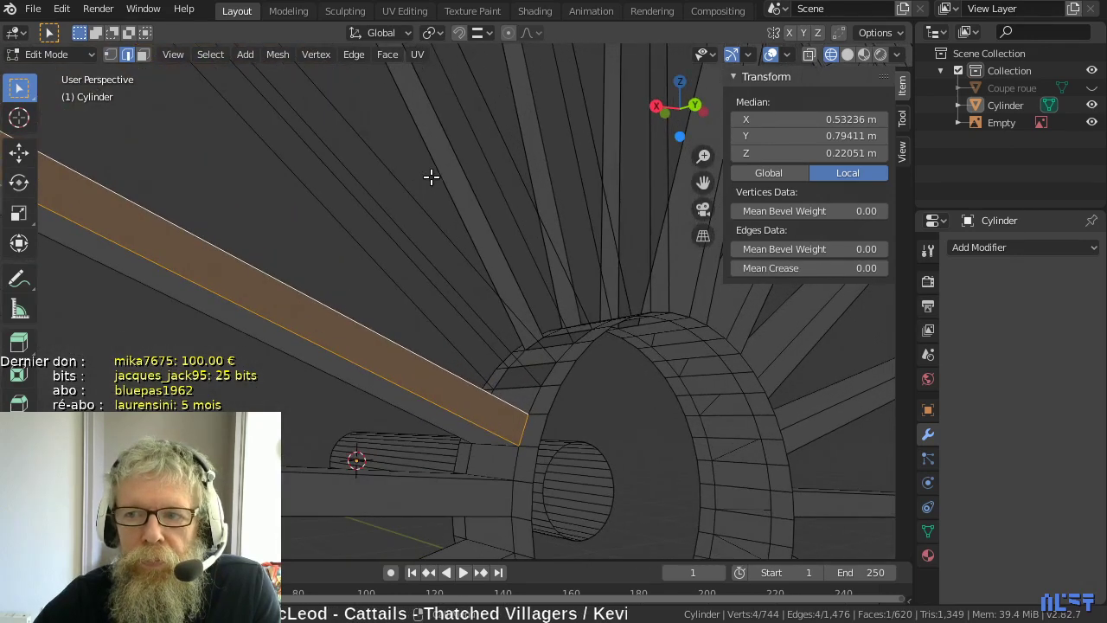
left_click(346, 206)
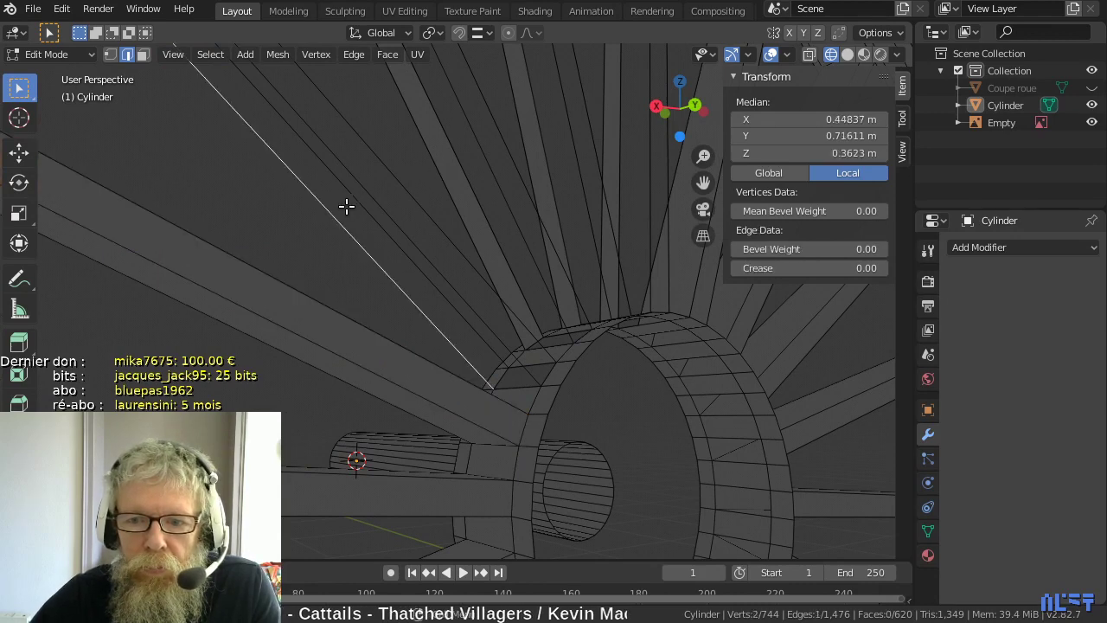
left_click(376, 215, "shift")
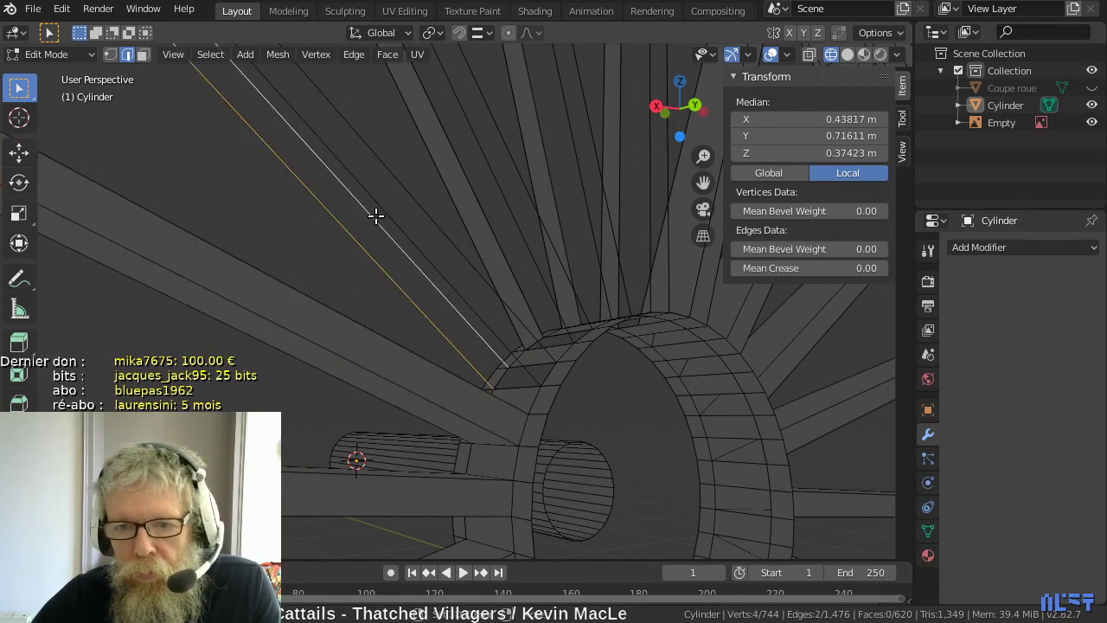
key("f")
key("ctrl+z")
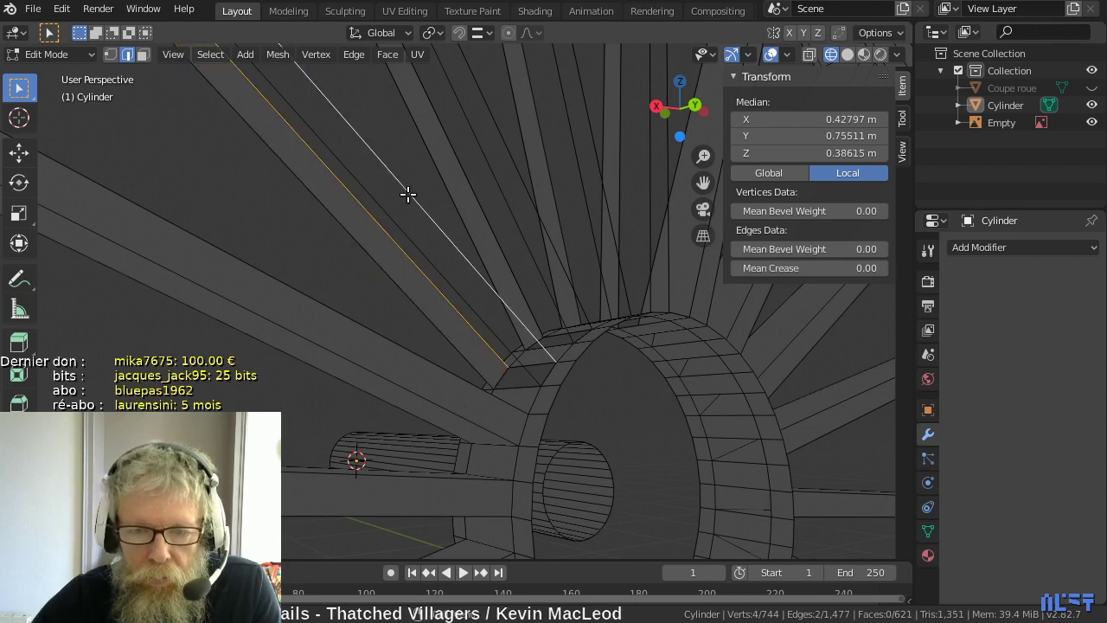
key("f")
key("ctrl+z")
key("f")
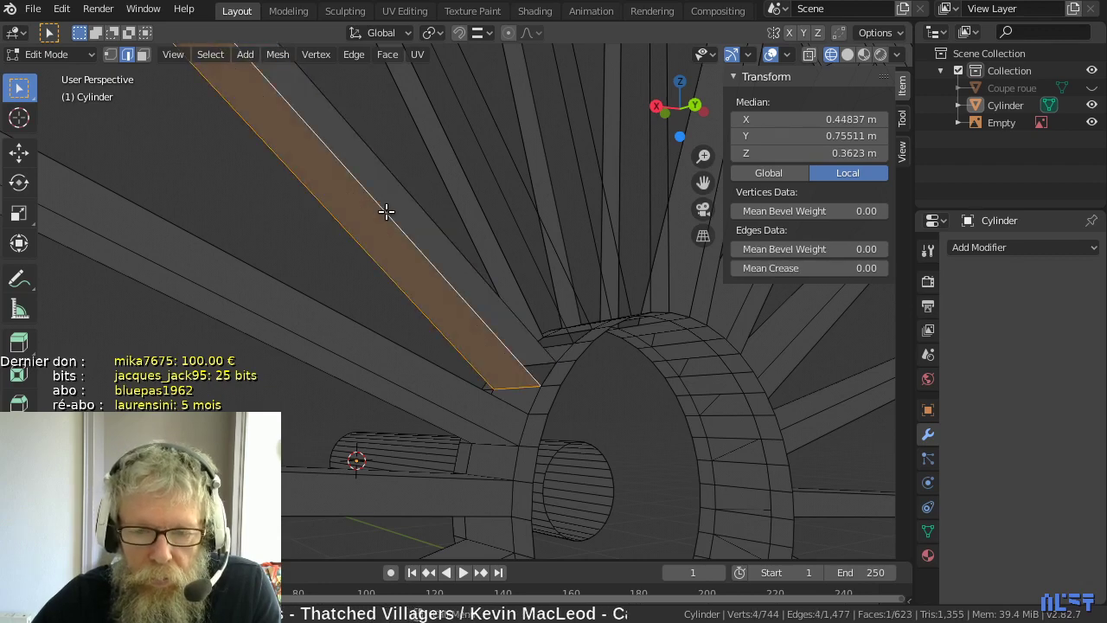
left_click(403, 196)
key("ctrl+z")
key("f")
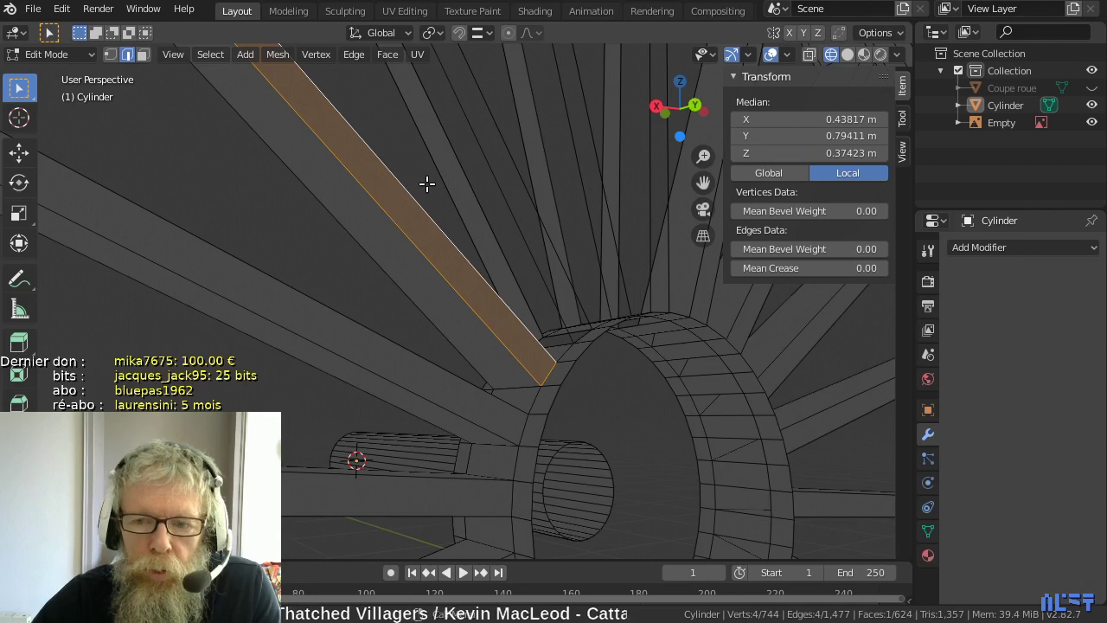
- Turn the view slightly and fill three more spoke gaps around the upper wheel
middle_click_drag(425, 183, 418, 189)
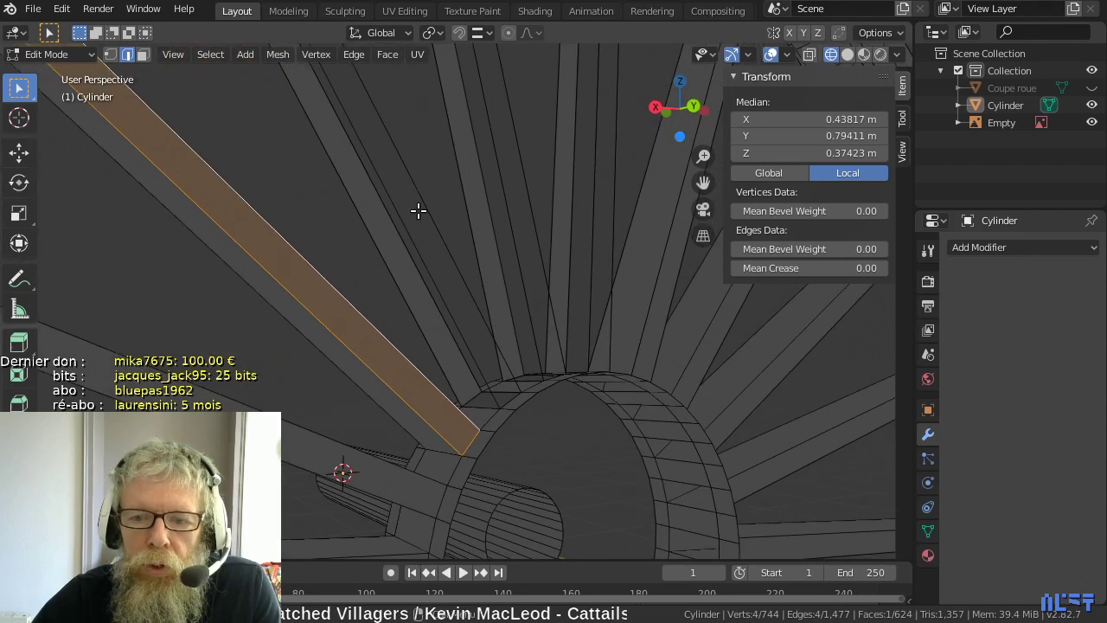
left_click(418, 270)
left_click(446, 252, "shift")
key("f")
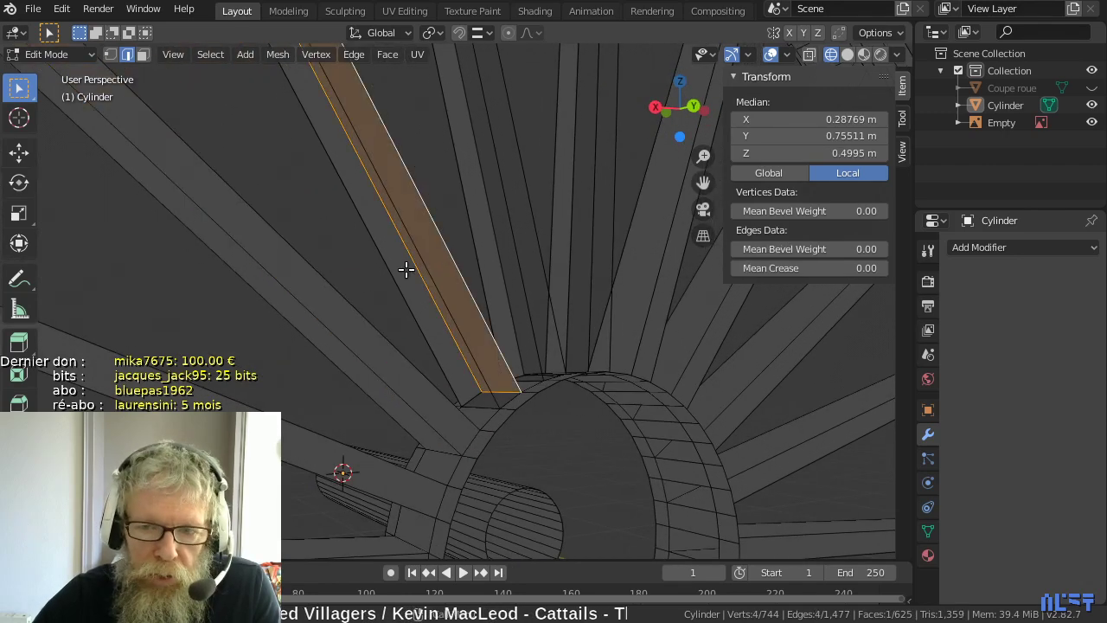
left_click(410, 274)
left_click(426, 268, "shift")
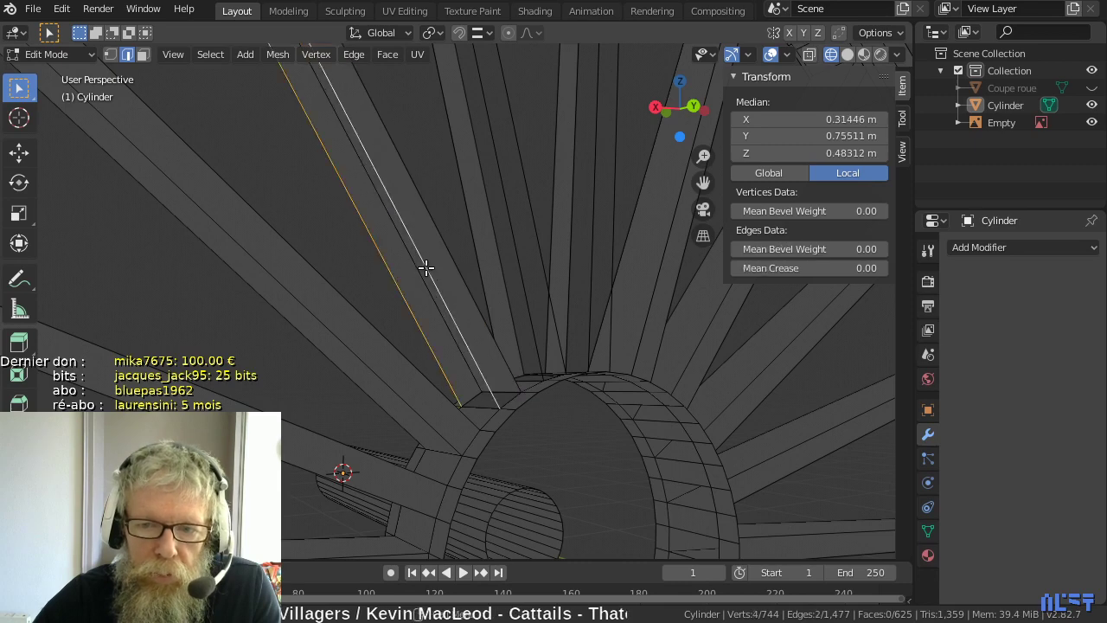
key("f")
left_click(441, 266)
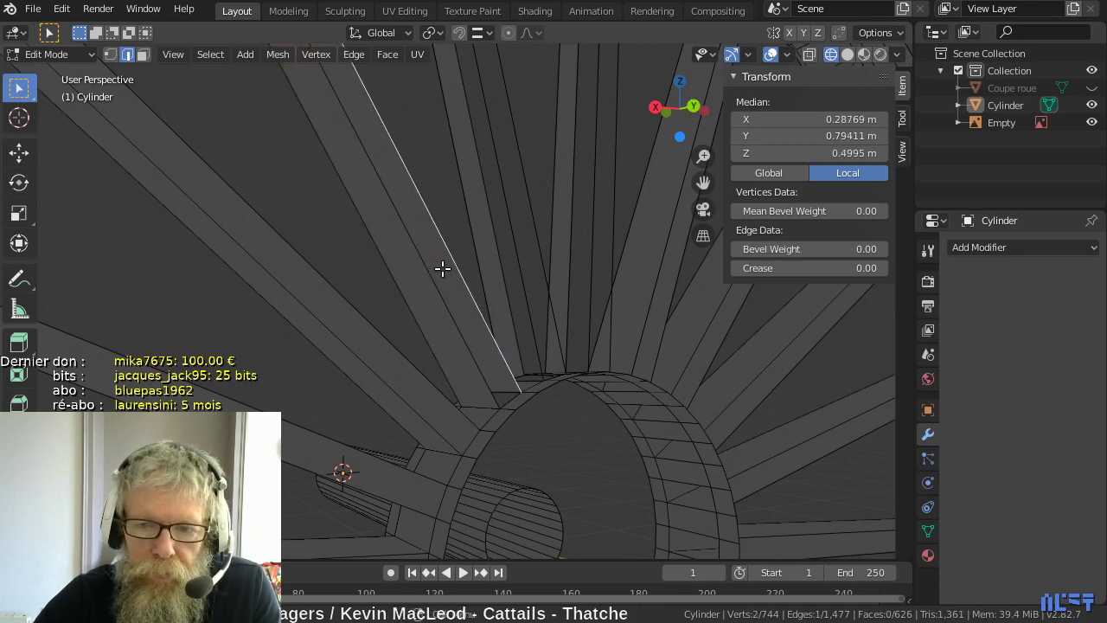
left_click(434, 274, "shift")
key("f")
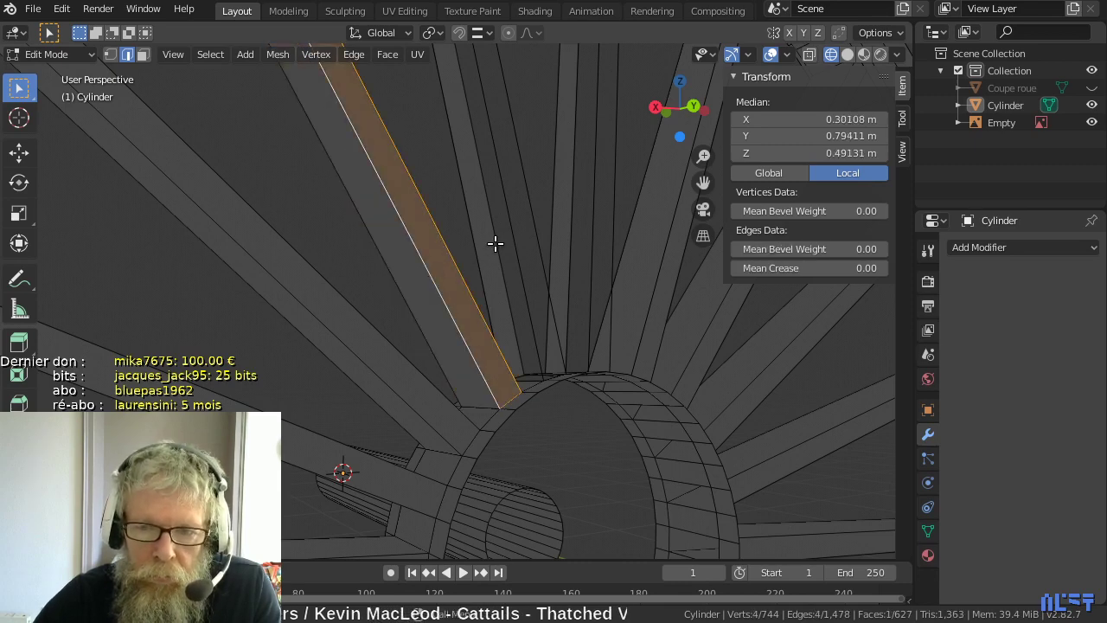
- Fill three further missing side faces on the neighbouring spoke
left_click(494, 239)
left_click(527, 235, "shift")
key("f")
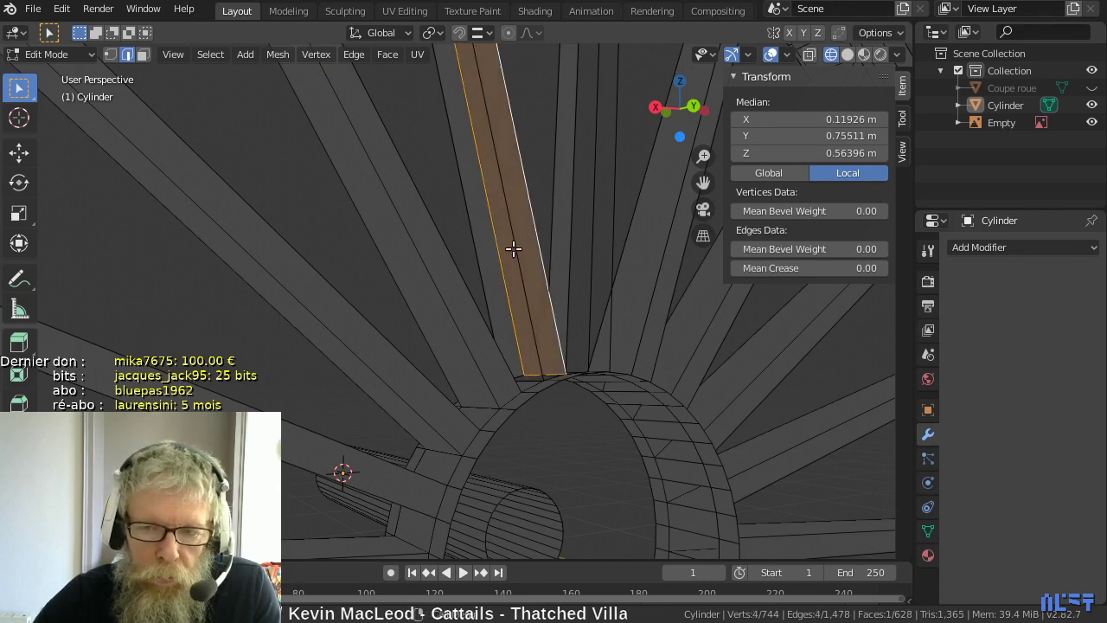
left_click(517, 244)
left_click(511, 246, "shift")
key("f")
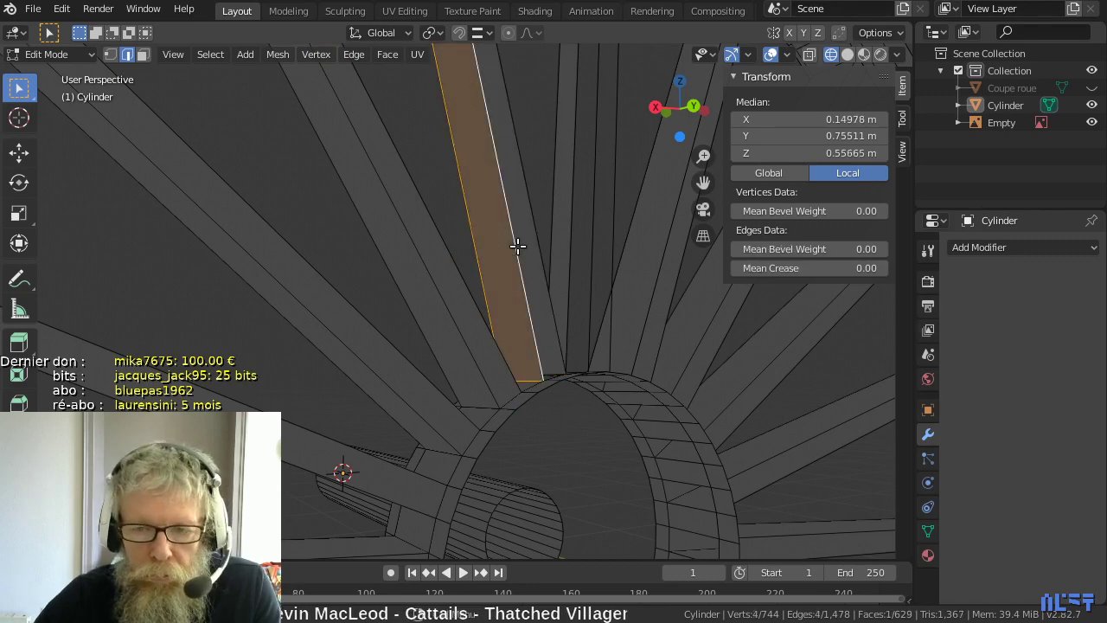
left_click(529, 241)
left_click(532, 240, "shift")
key("f")
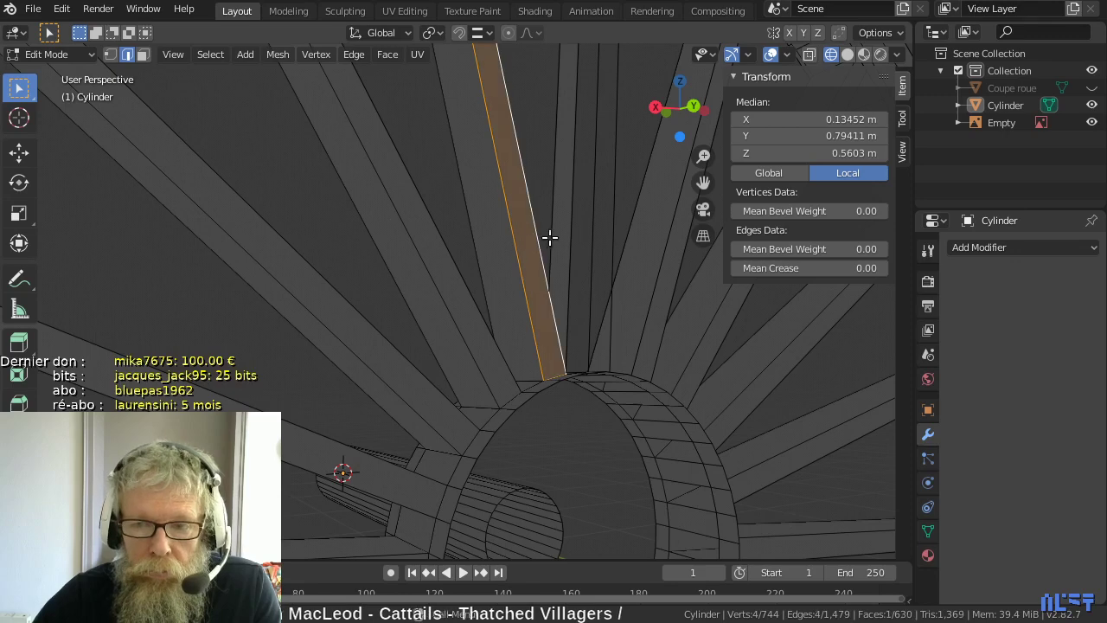
- Fill the last three side faces, including those on the vertical spoke
left_click(571, 235)
left_click(613, 224, "shift")
key("f")
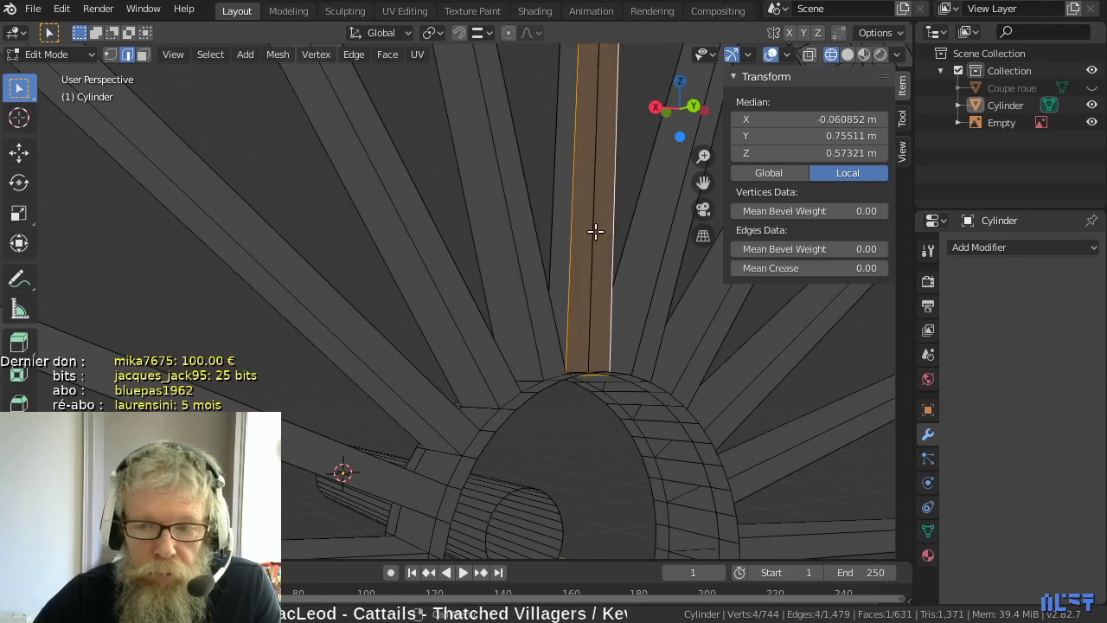
left_click(559, 224)
left_click(590, 211, "shift")
key("f")
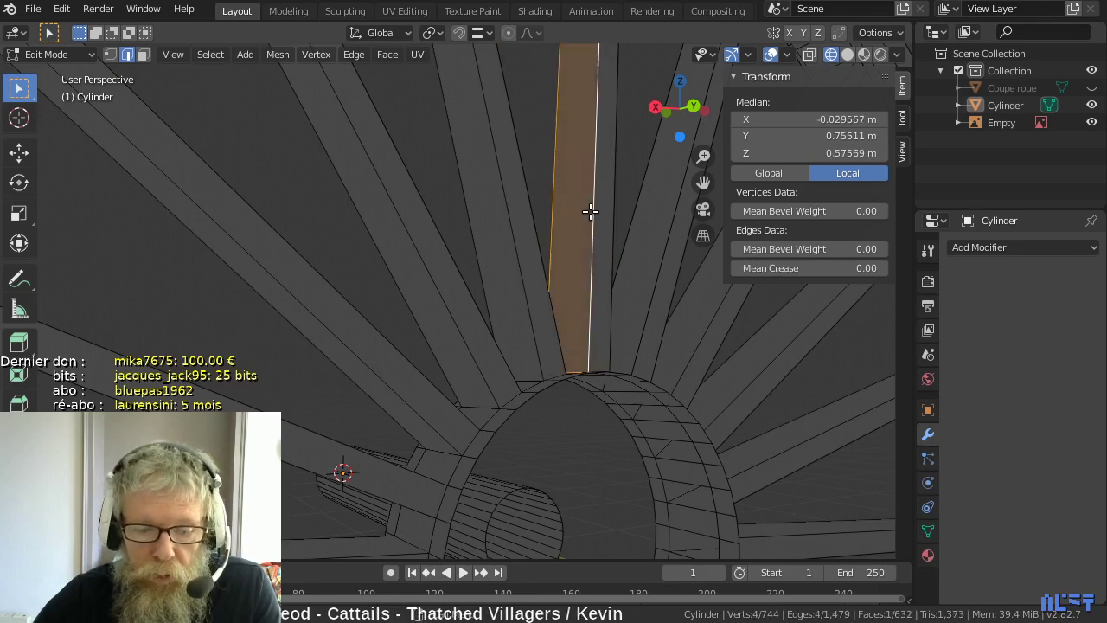
left_click(592, 211)
left_click(611, 216, "shift")
key("f")
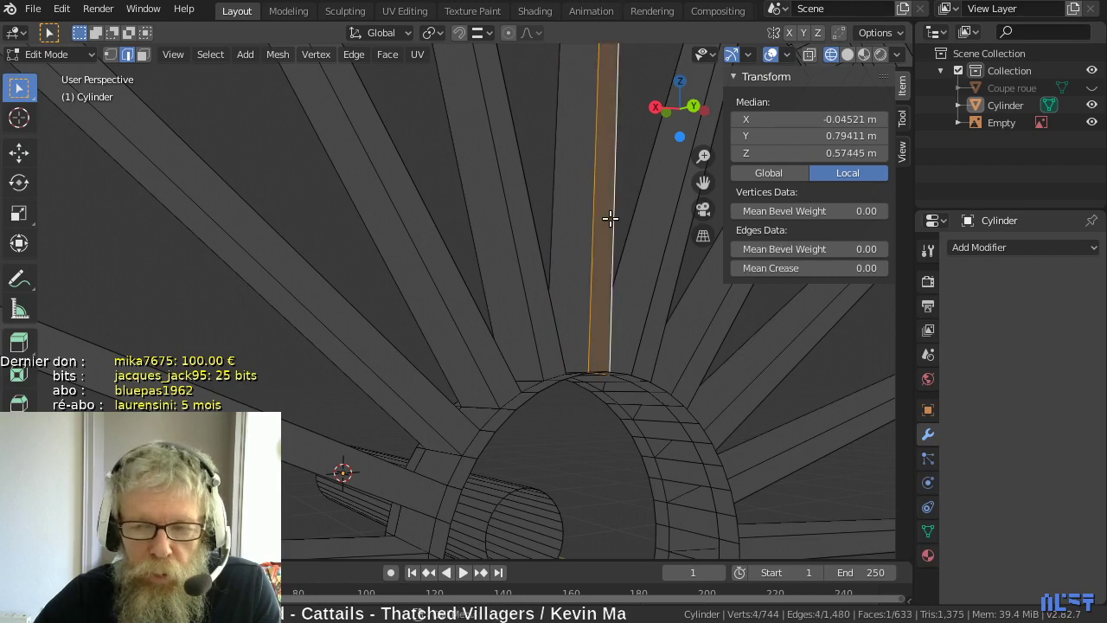
scroll(611, 223, "down", 3)
middle_click_drag(611, 223, 438, 257)
scroll(579, 244, "down", 1)
scroll(436, 285, "down", 3)
scroll(437, 262, "up", 4)
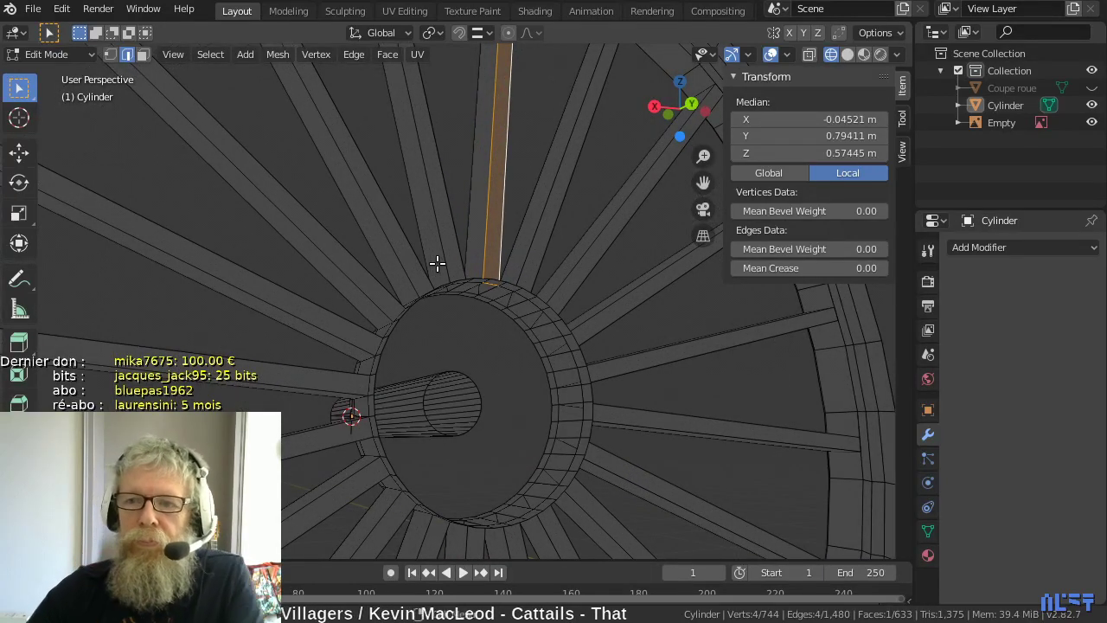
middle_click_drag(460, 286, 450, 300)
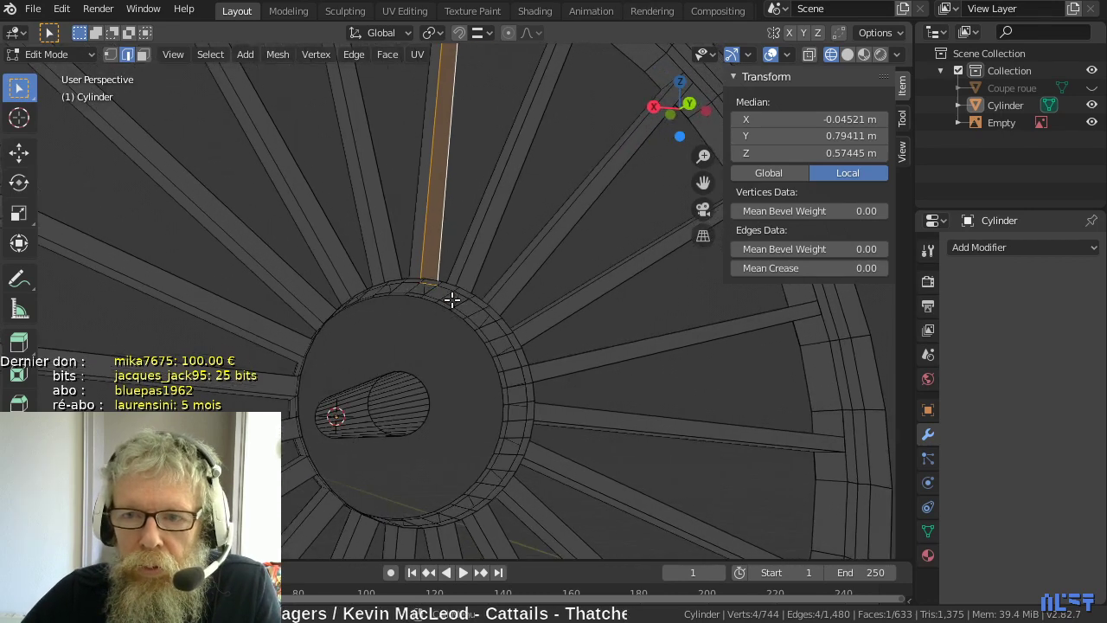
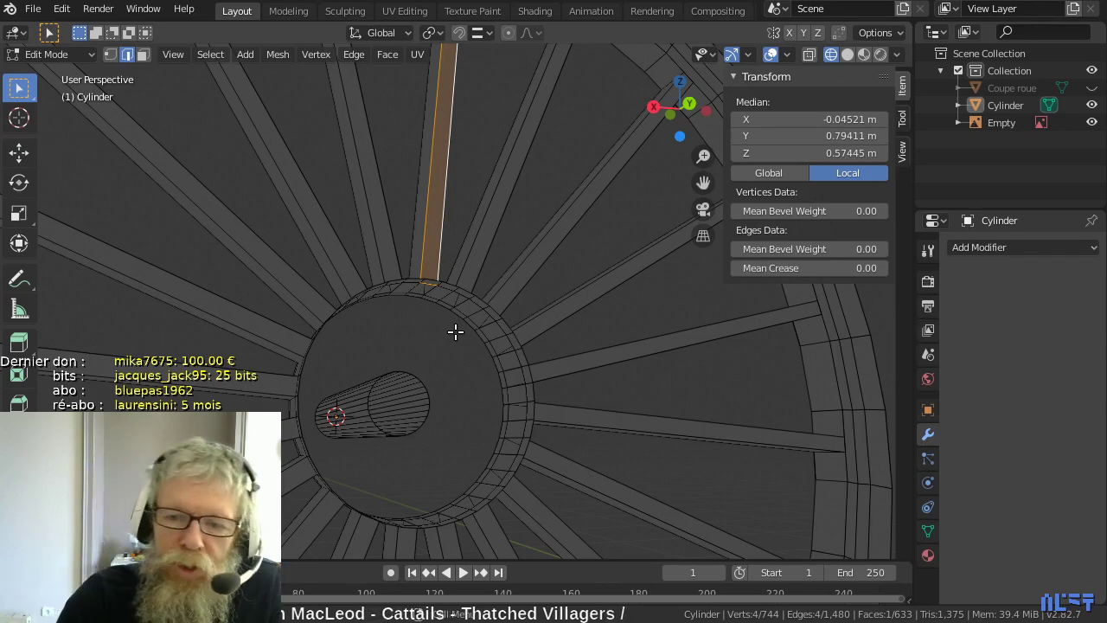
- Switch to vertex select and frame the wheel hub in Back Orthographic view
scroll(459, 321, "down", 3)
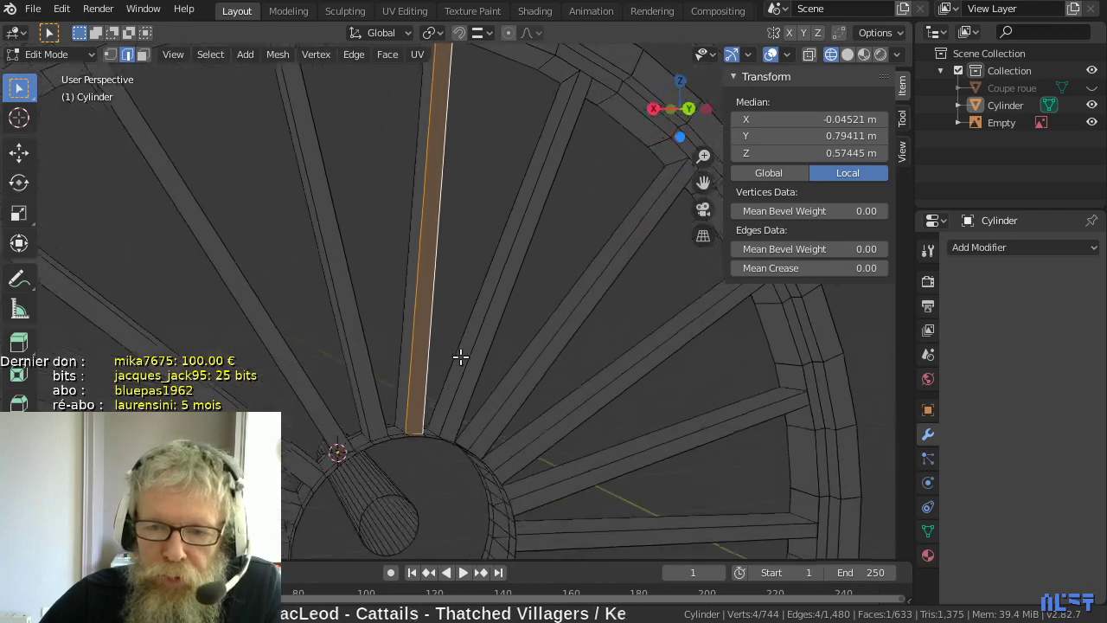
key("1")
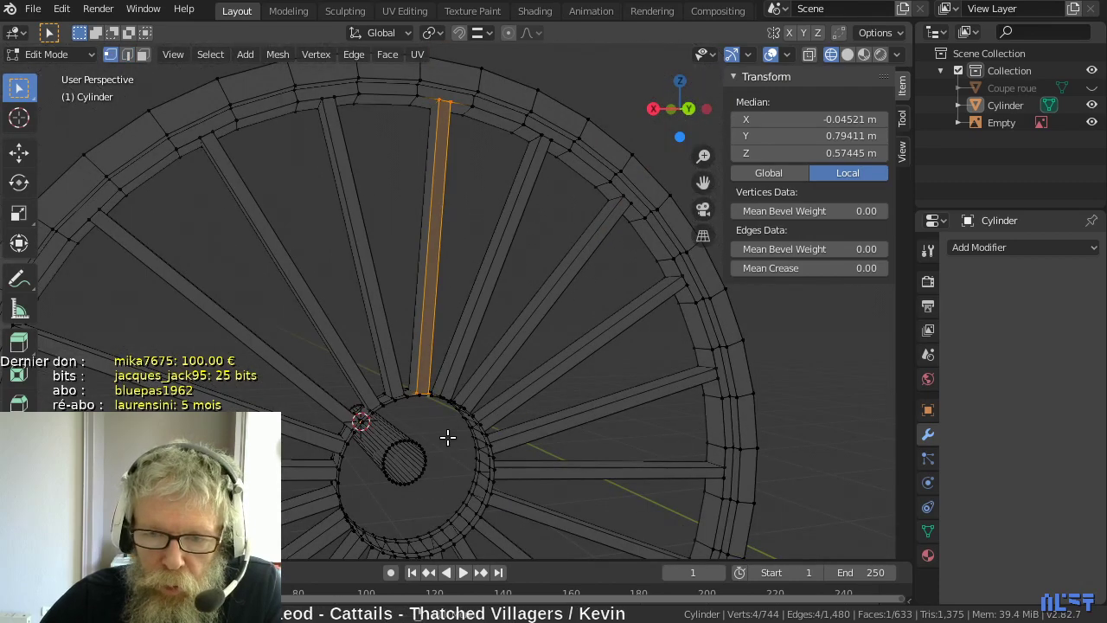
scroll(447, 437, "up", 2)
key("KP_1")
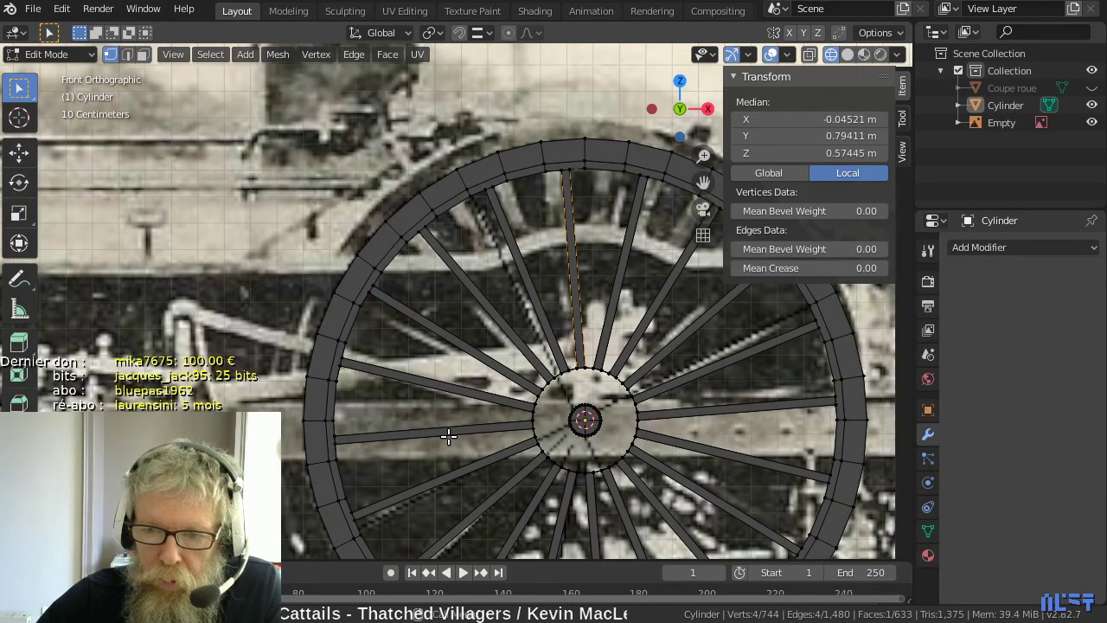
middle_click_drag(467, 423, 463, 442)
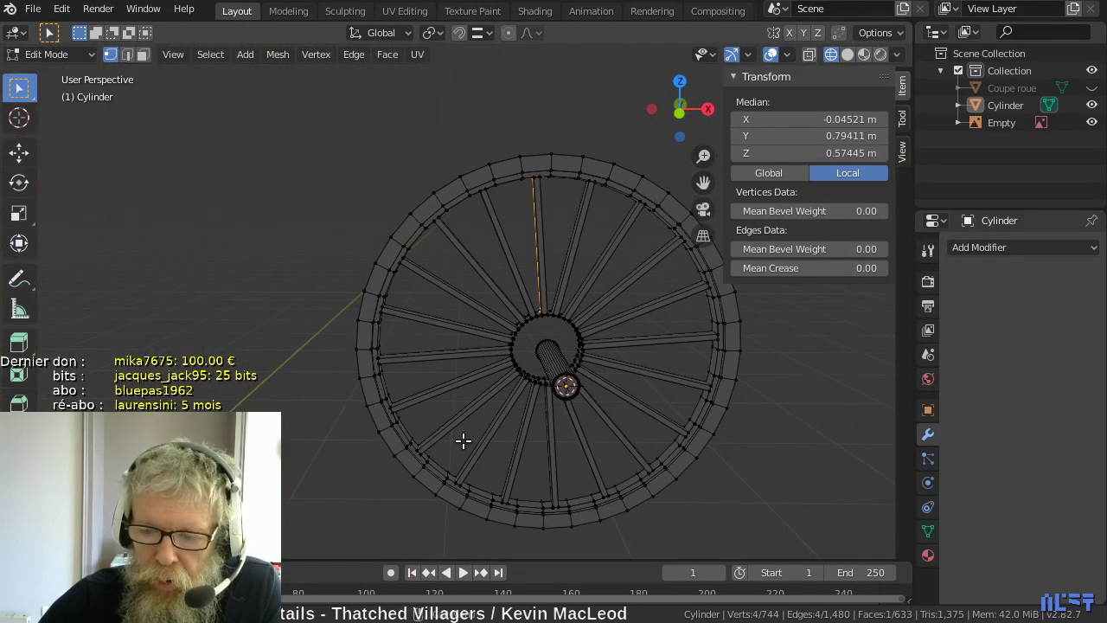
key("ctrl+KP_1")
scroll(398, 433, "up", 2)
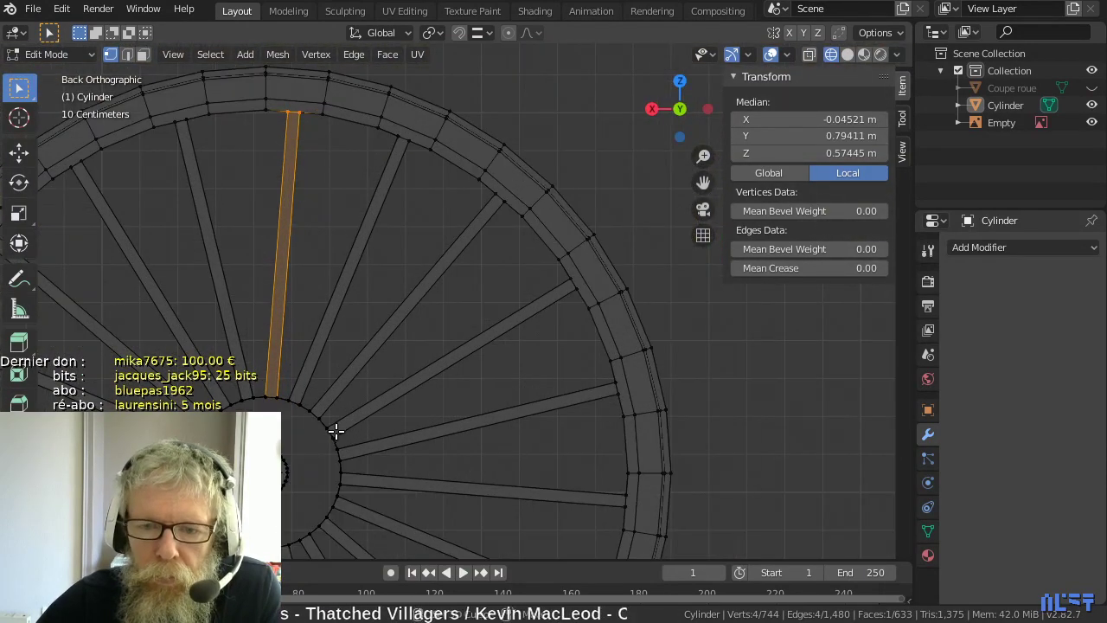
middle_click_drag(336, 430, 441, 286, "shift")
scroll(441, 287, "down", 1)
scroll(437, 289, "up", 3)
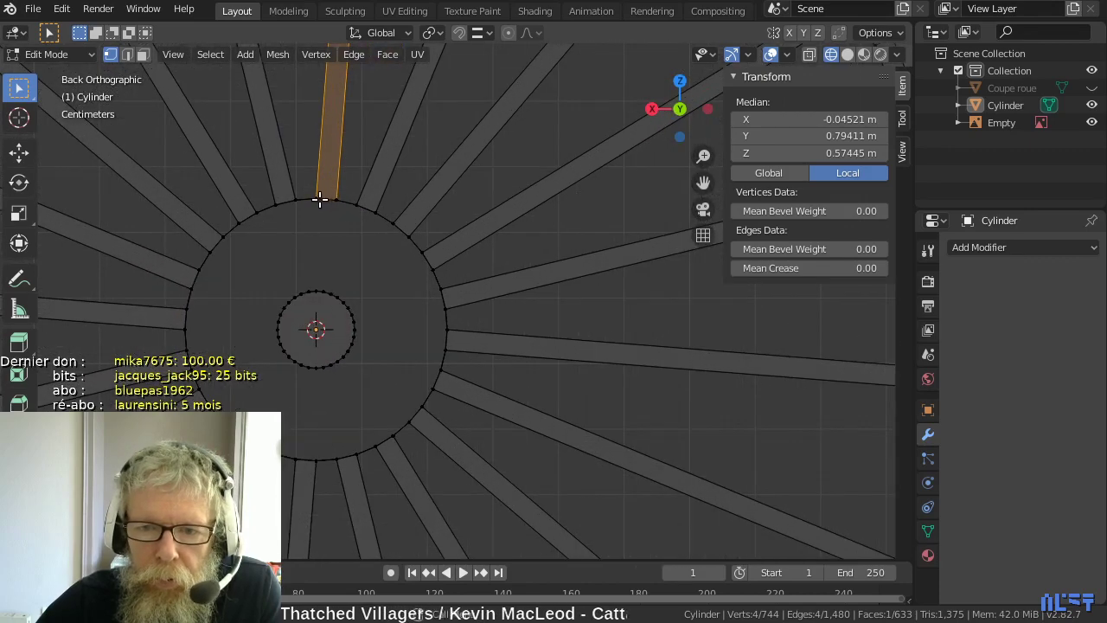
- Join the top and bottom vertices of the hub's end circle with a new edge
left_click(318, 200)
left_click(317, 459, "shift")
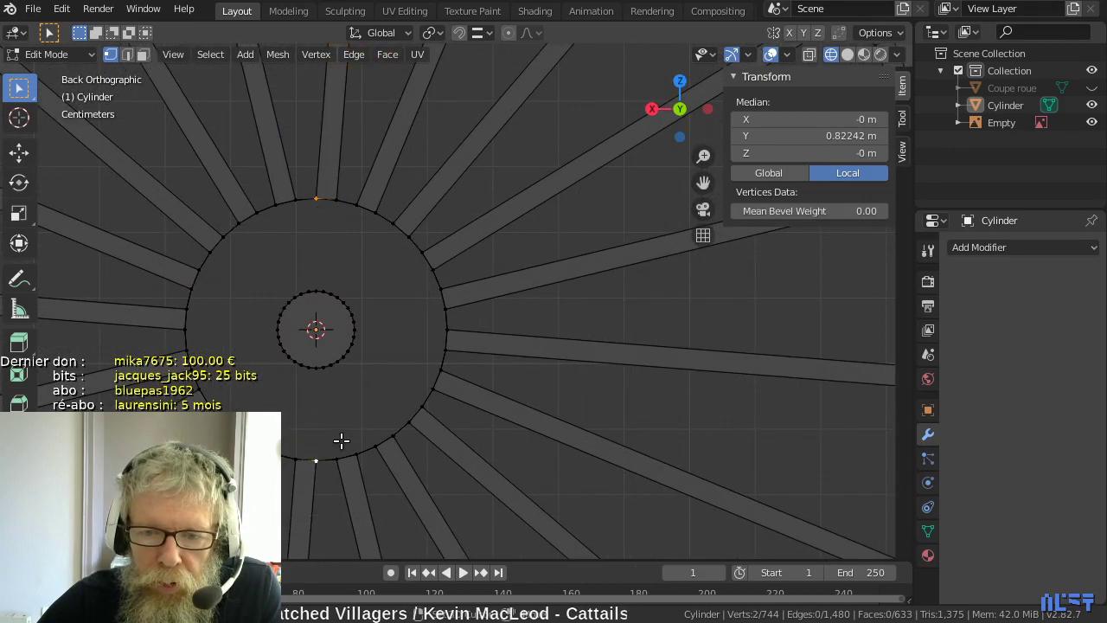
key("f")
middle_click_drag(346, 403, 347, 410)
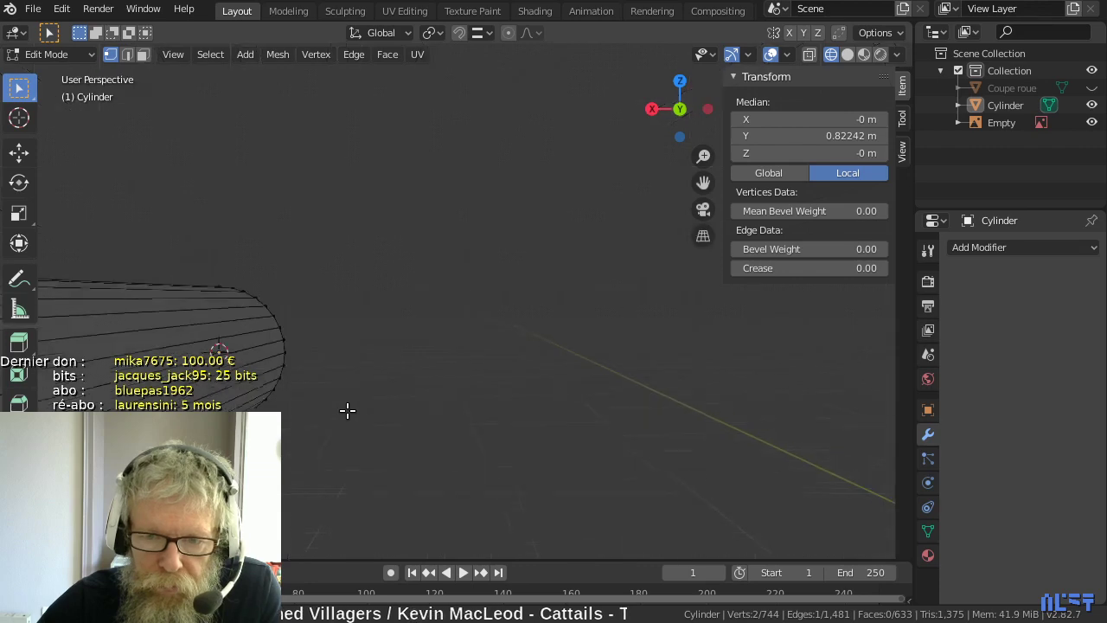
scroll(366, 428, "down", 6)
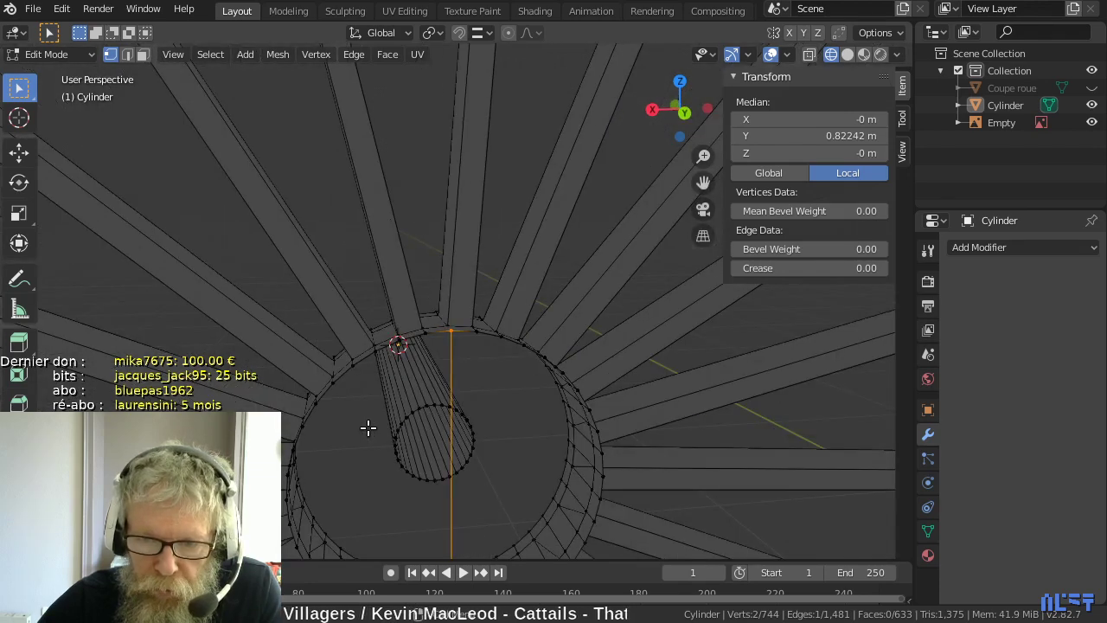
- Subdivide the new hub edge to add a centre vertex at its midpoint
right_click(458, 488)
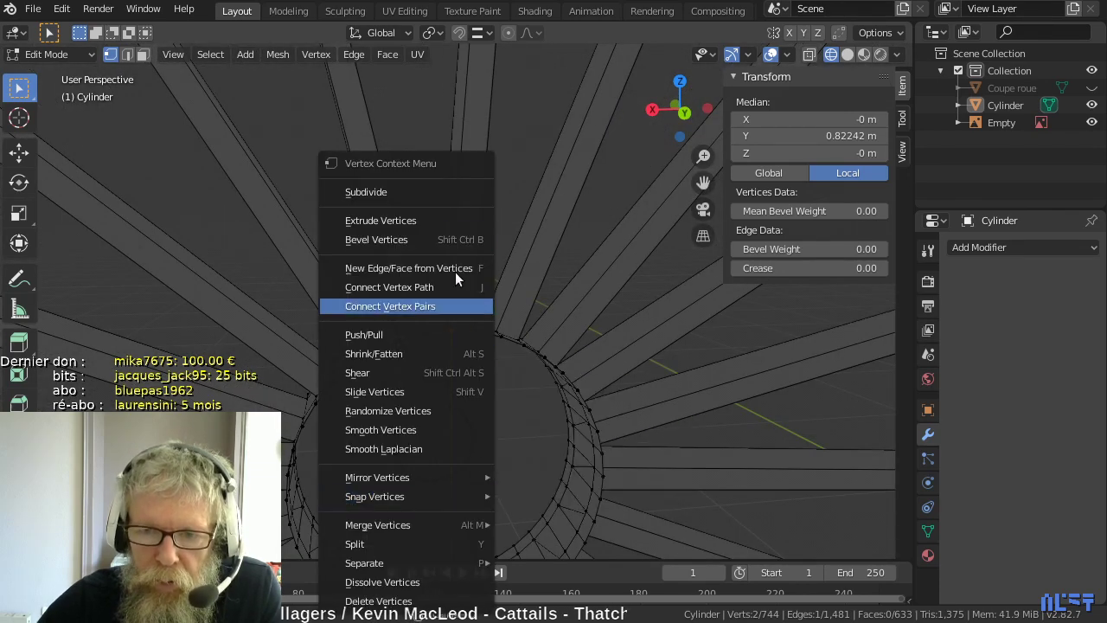
left_click(442, 193)
middle_click_drag(519, 441, 522, 374)
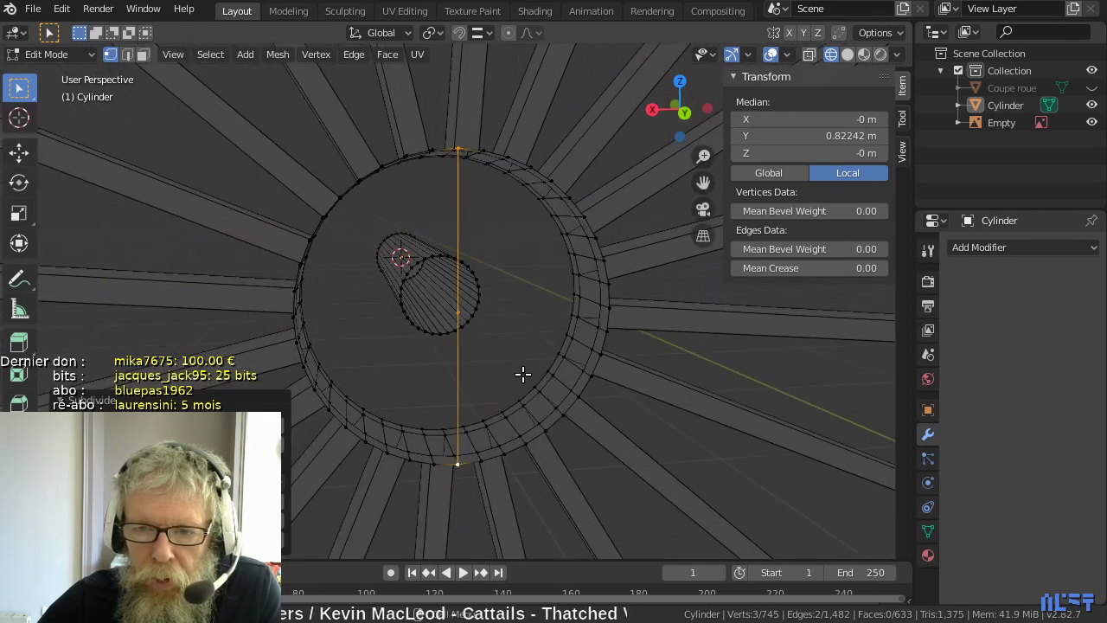
- In edge select, fill the first two cap triangles from the centre edge to the rim
key("2")
left_click(460, 227)
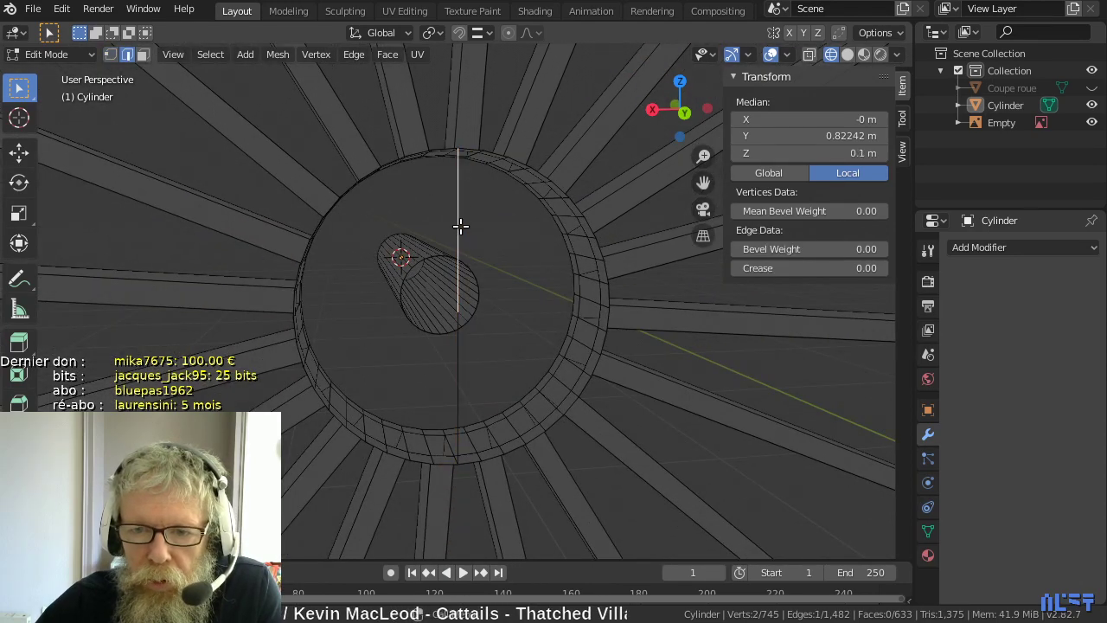
middle_click_drag(490, 202, 487, 240)
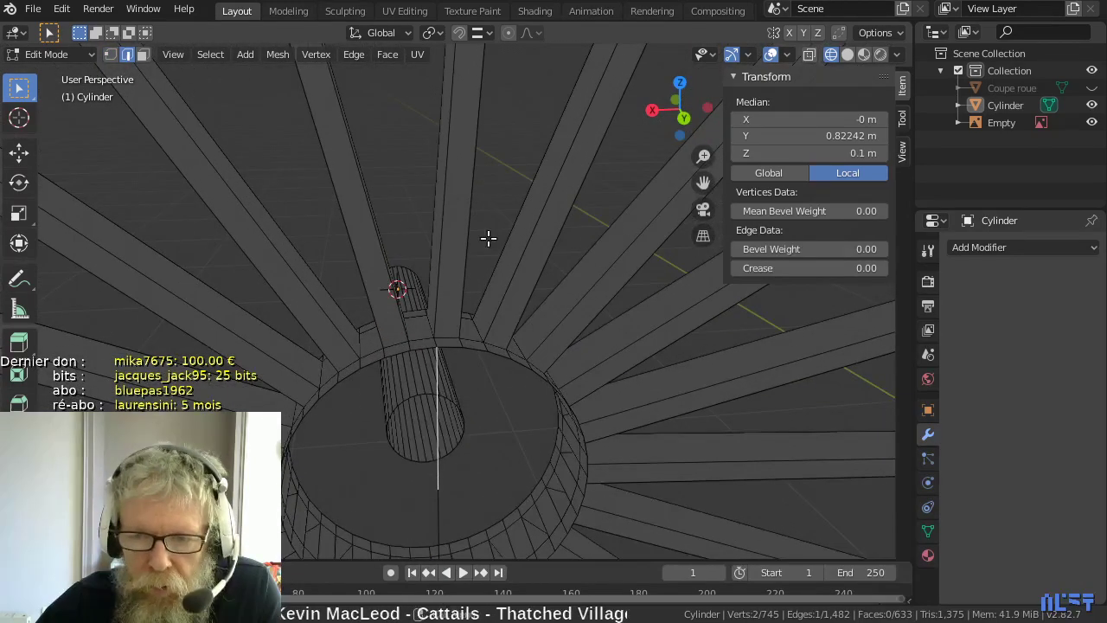
left_click(478, 351, "shift")
key("f")
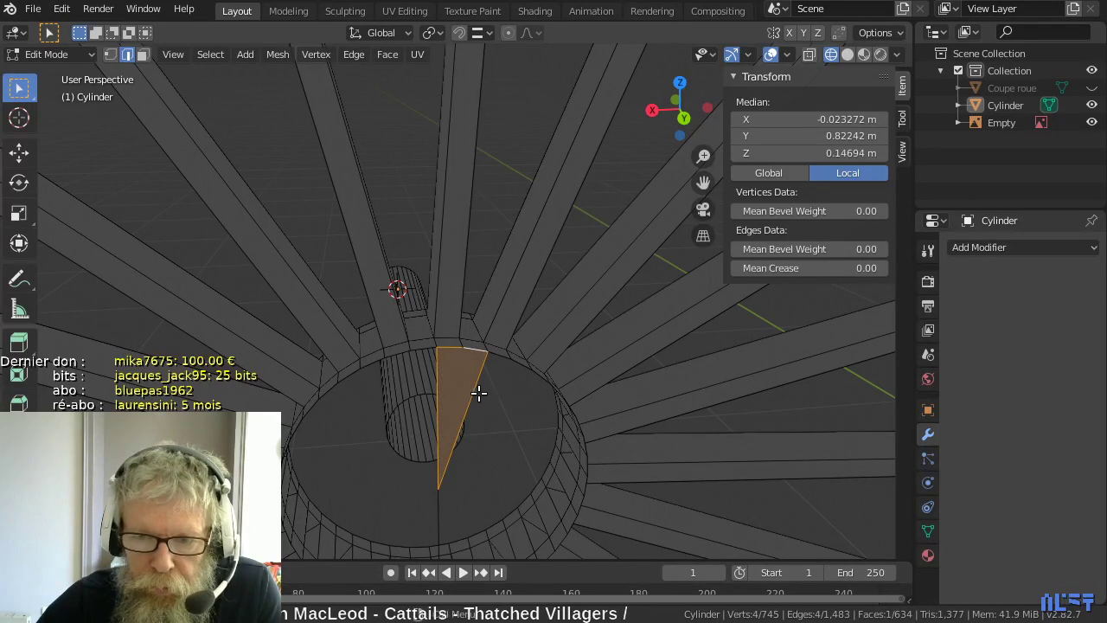
left_click(478, 394)
left_click(517, 364, "shift")
key("f")
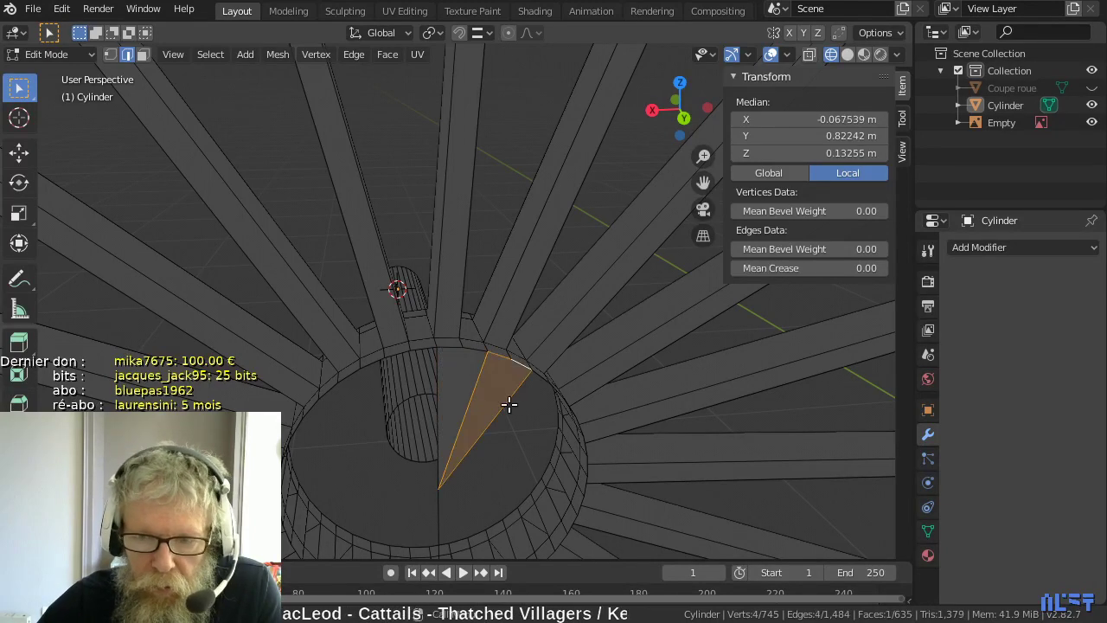
- Fill another cap triangle, then undo and redo the last fill
left_click(536, 403)
scroll(528, 405, "up", 6)
middle_click_drag(522, 408, 479, 415)
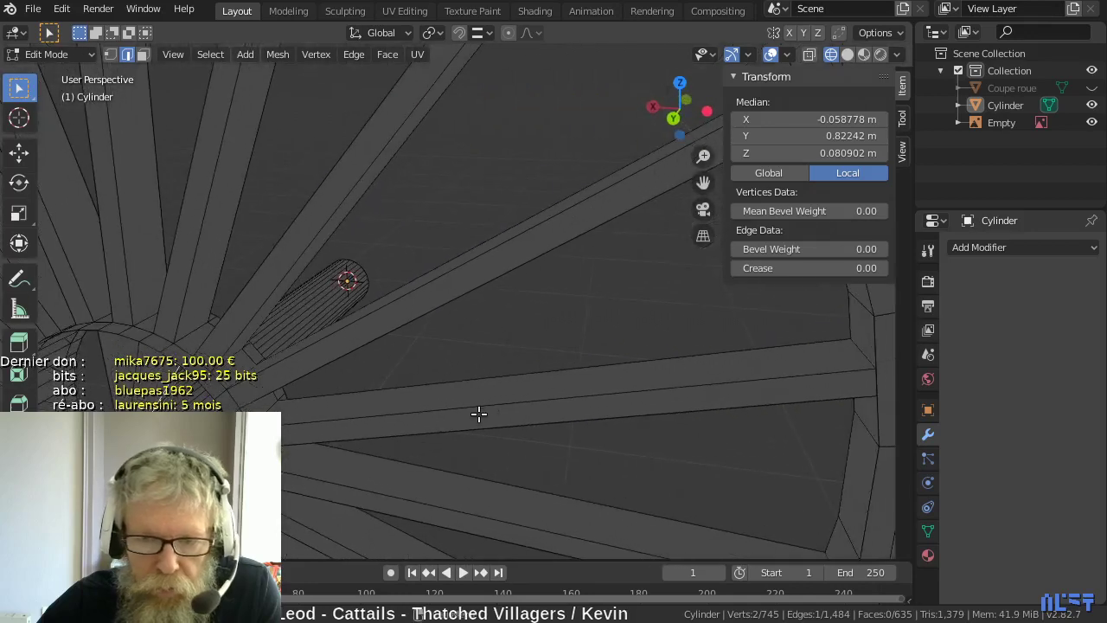
left_click(211, 396, "shift")
key("f")
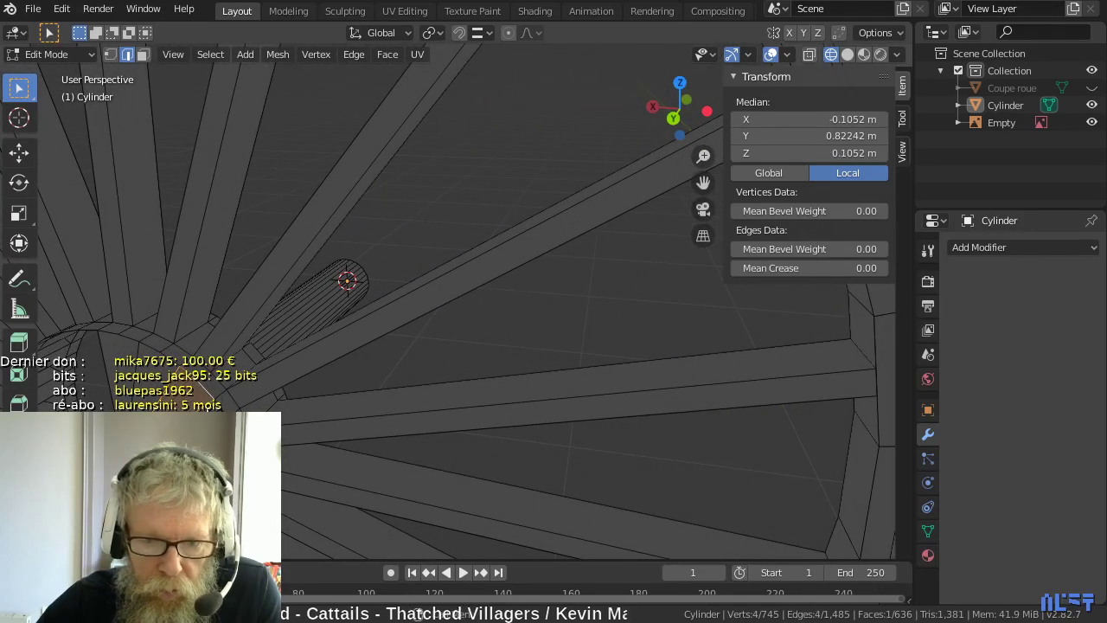
left_click(186, 385)
left_click(216, 398, "shift")
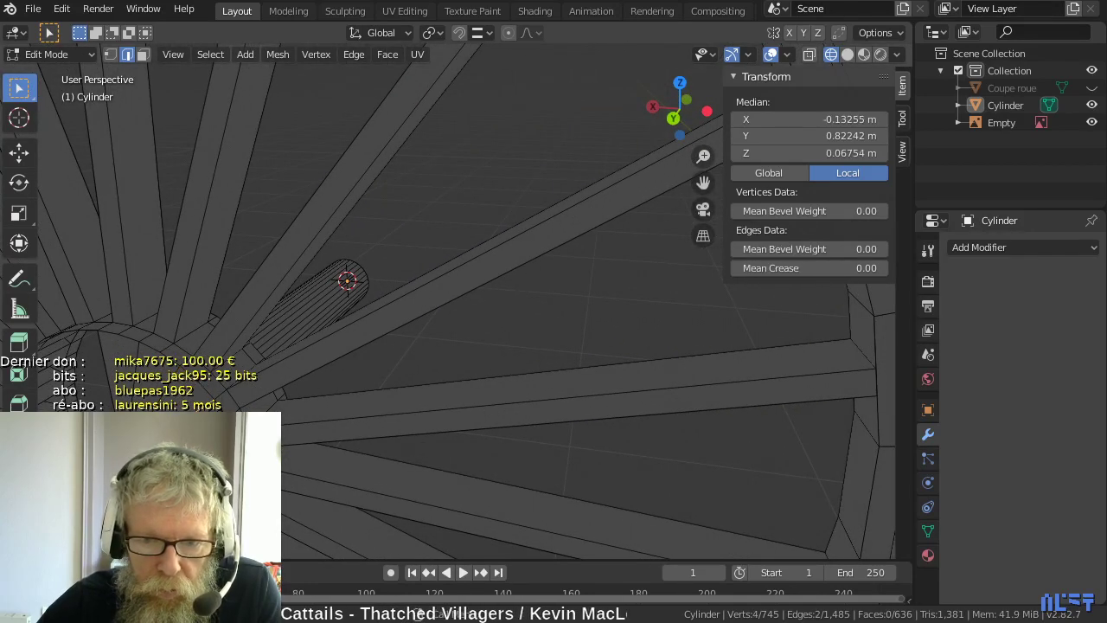
key("ctrl+z")
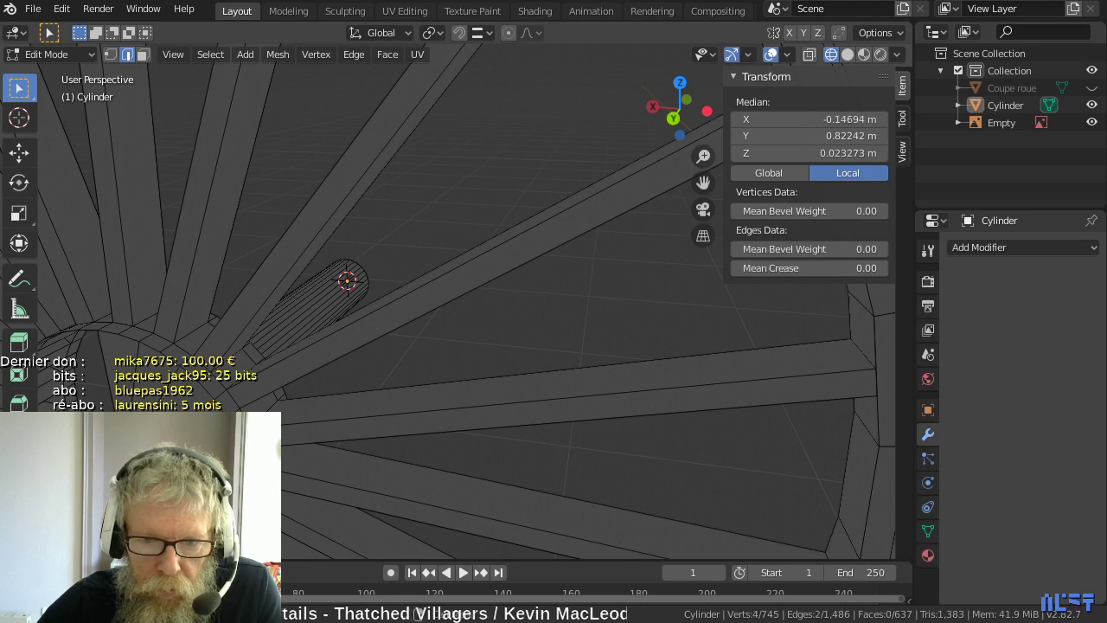
key("ctrl+z")
key("ctrl+shift+z")
scroll(346, 279, "down", 3)
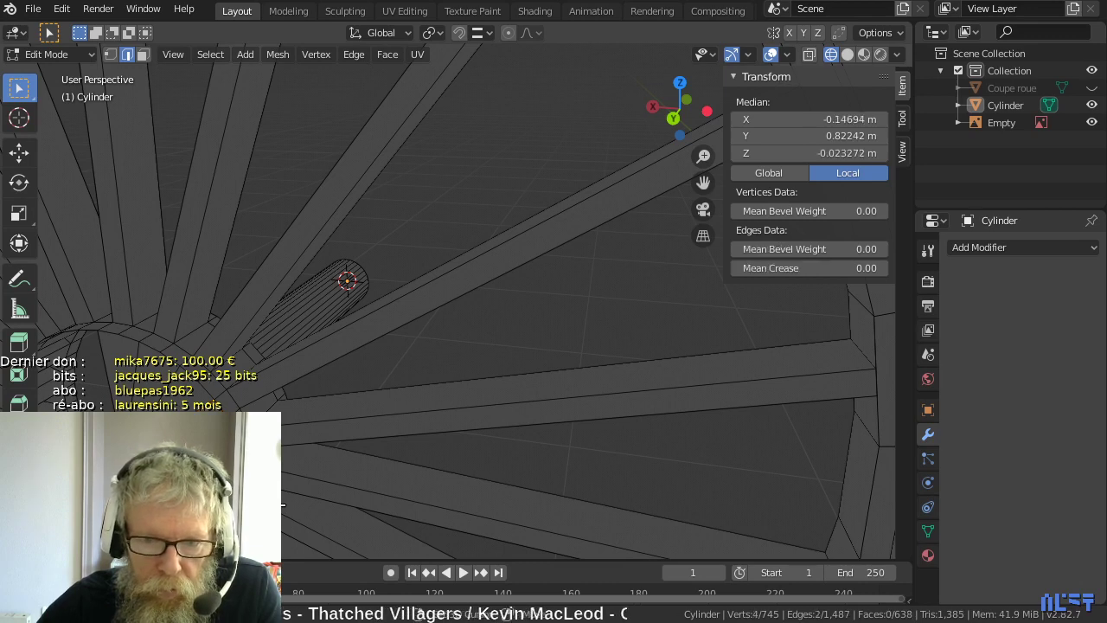
scroll(381, 346, "up", 2)
middle_click_drag(207, 485, 237, 424)
- Fill three more hub-cap triangles, each from a centre-to-rim edge and its neighbouring rim edge
left_click(328, 275)
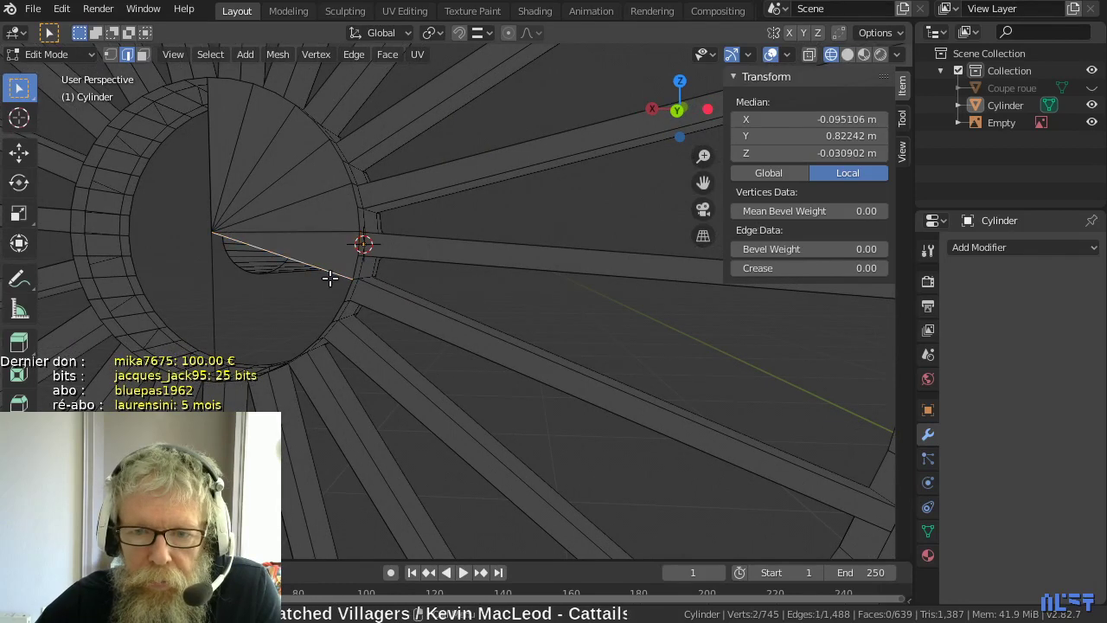
left_click(338, 306, "shift")
key("f")
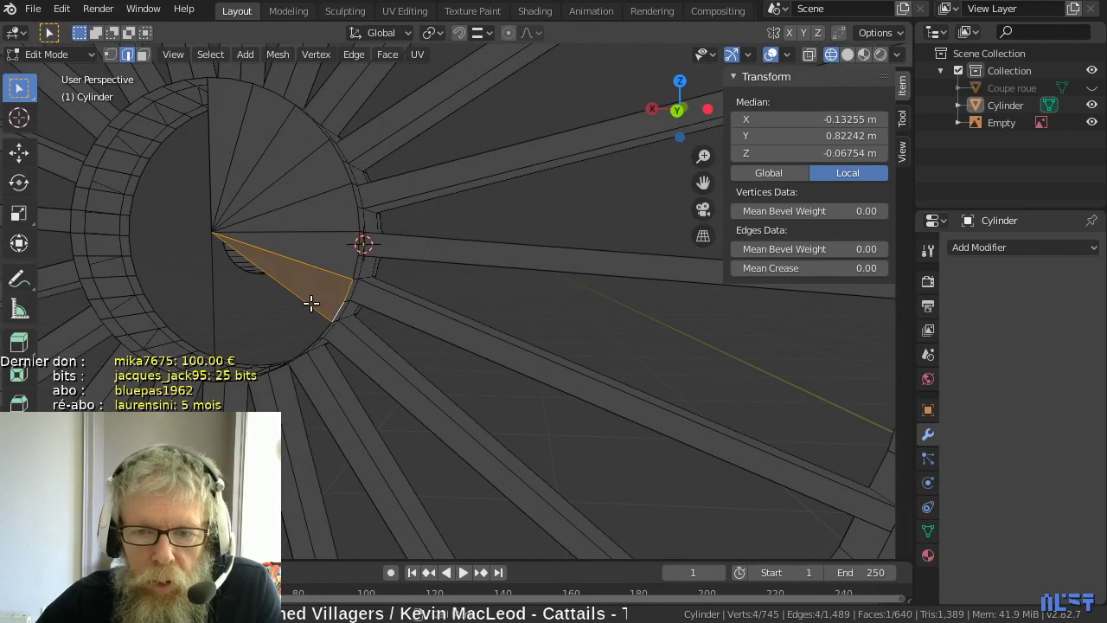
left_click(312, 304)
left_click(310, 346, "shift")
key("f")
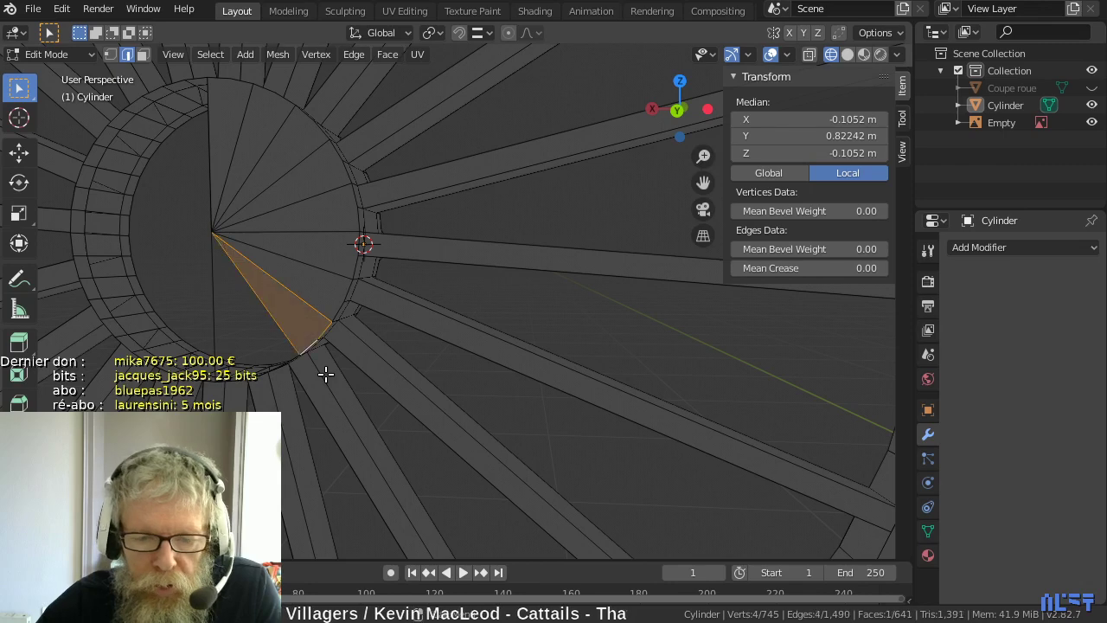
scroll(289, 364, "up", 2)
scroll(286, 359, "down", 3)
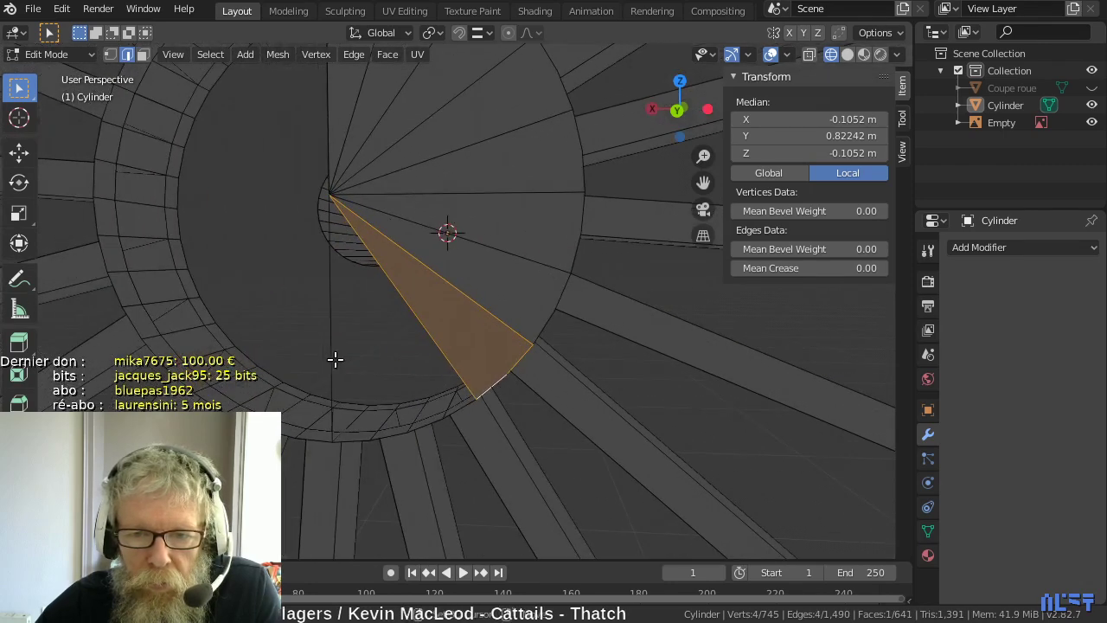
left_click(414, 308)
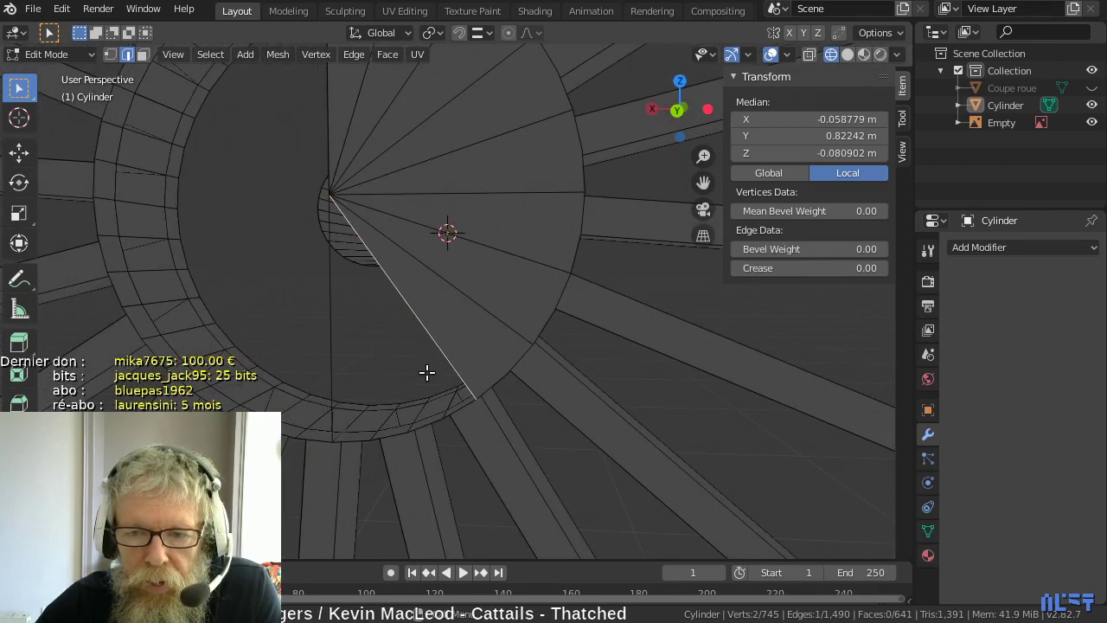
left_click(422, 422, "shift")
key("f")
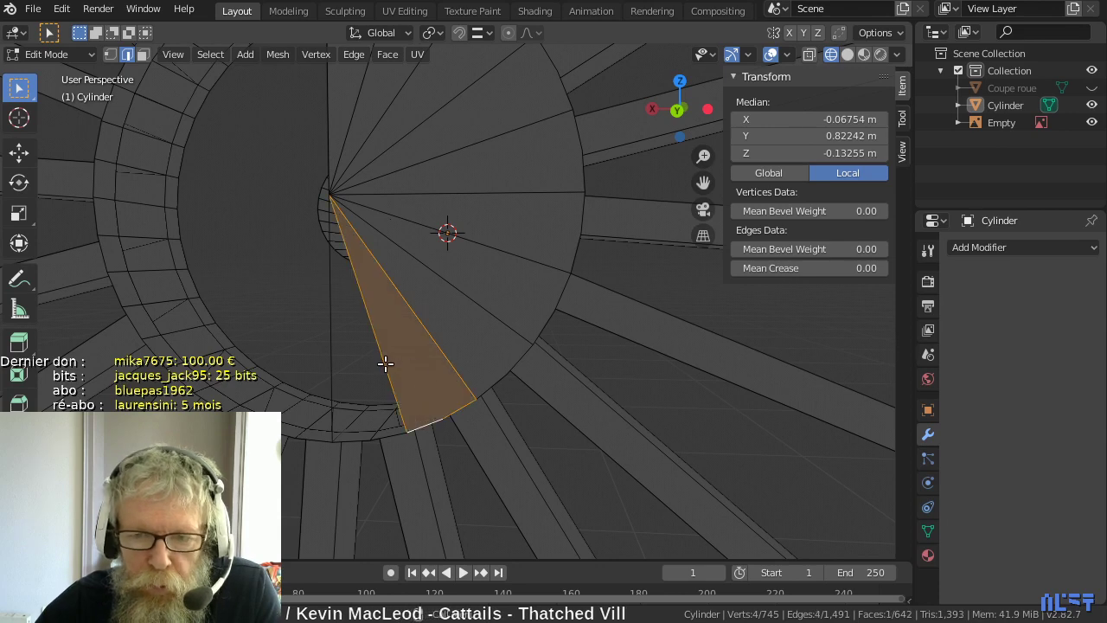
- Continue the fan with four further triangles around the hub cap
left_click(383, 366)
left_click(361, 436, "shift")
key("f")
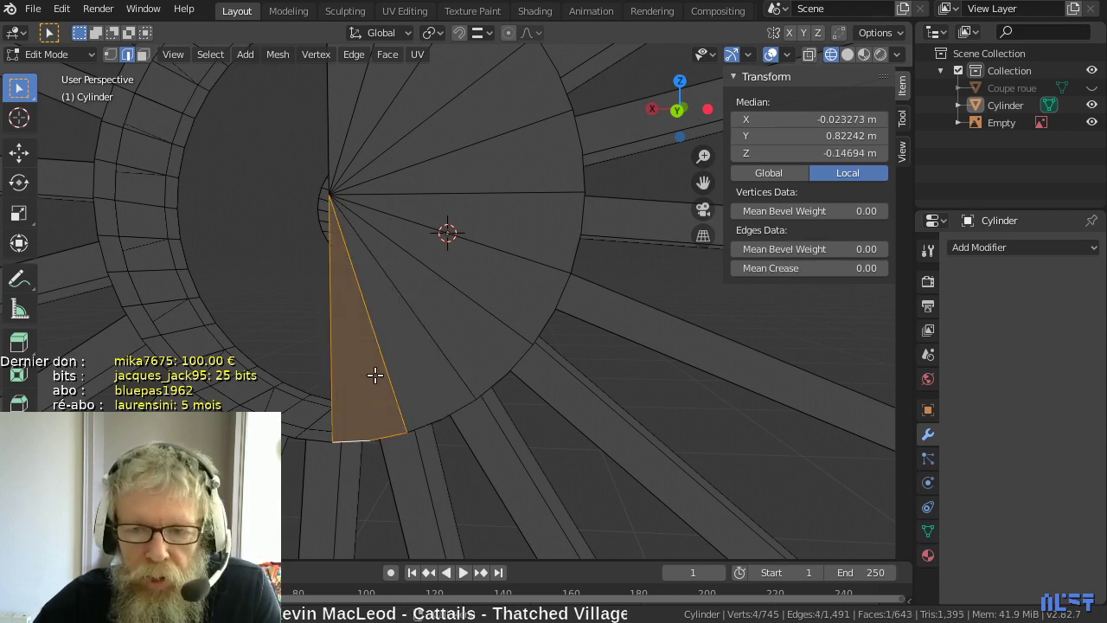
left_click(329, 329)
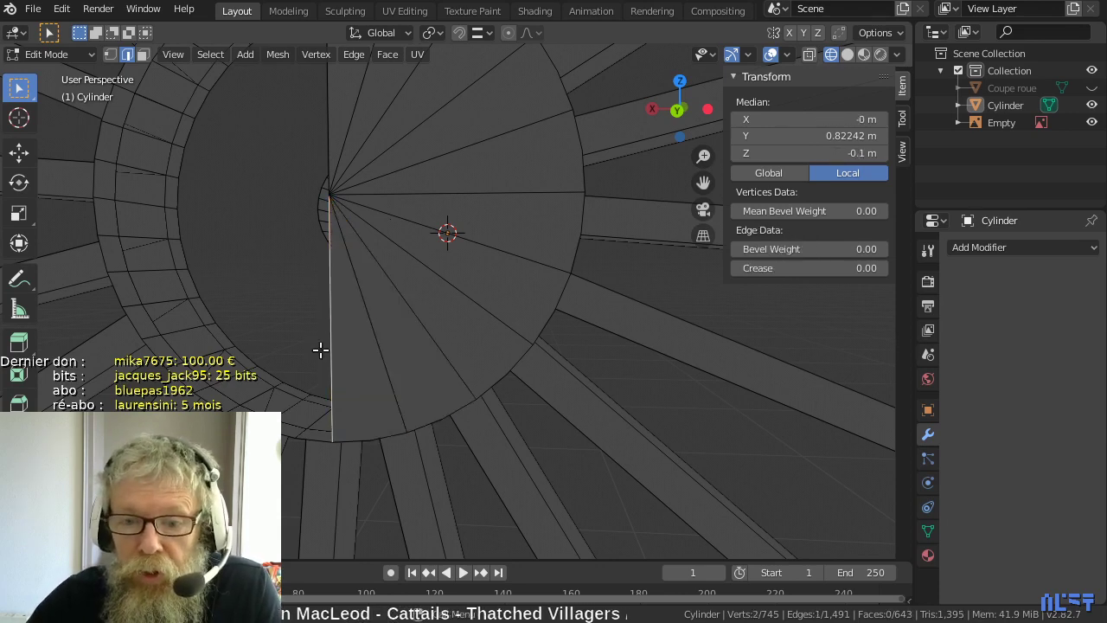
key("f")
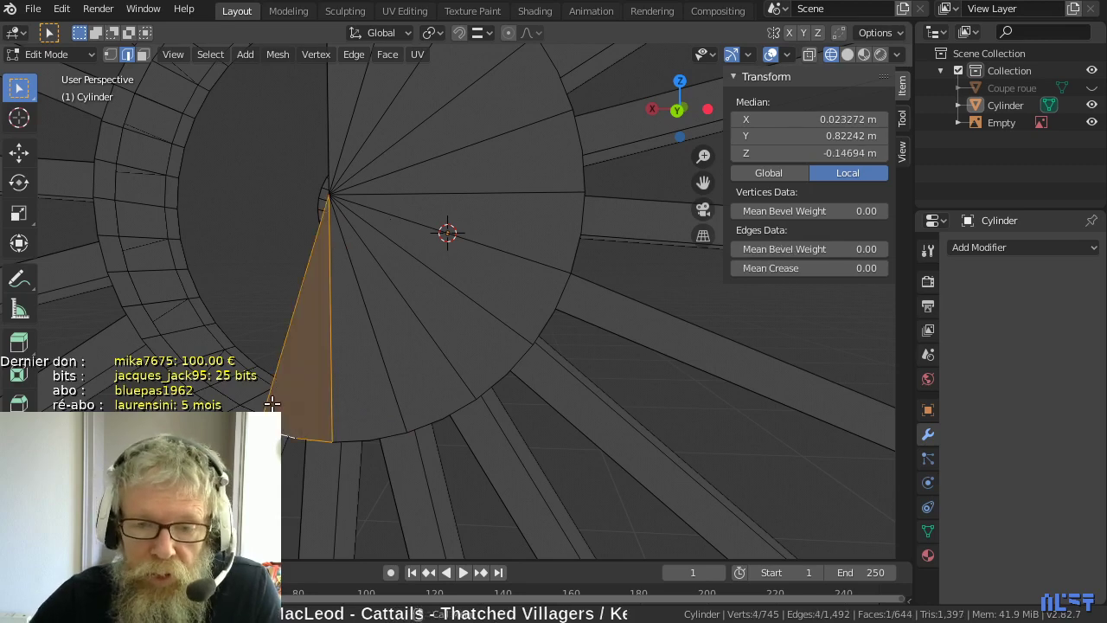
left_click(287, 326)
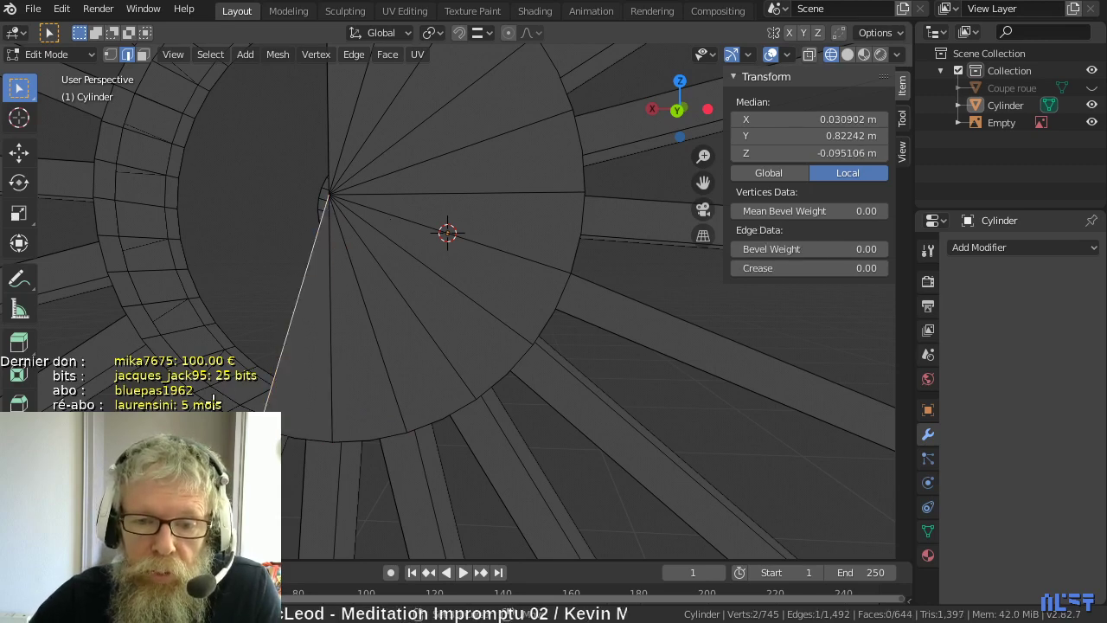
left_click(252, 257, "shift")
key("f")
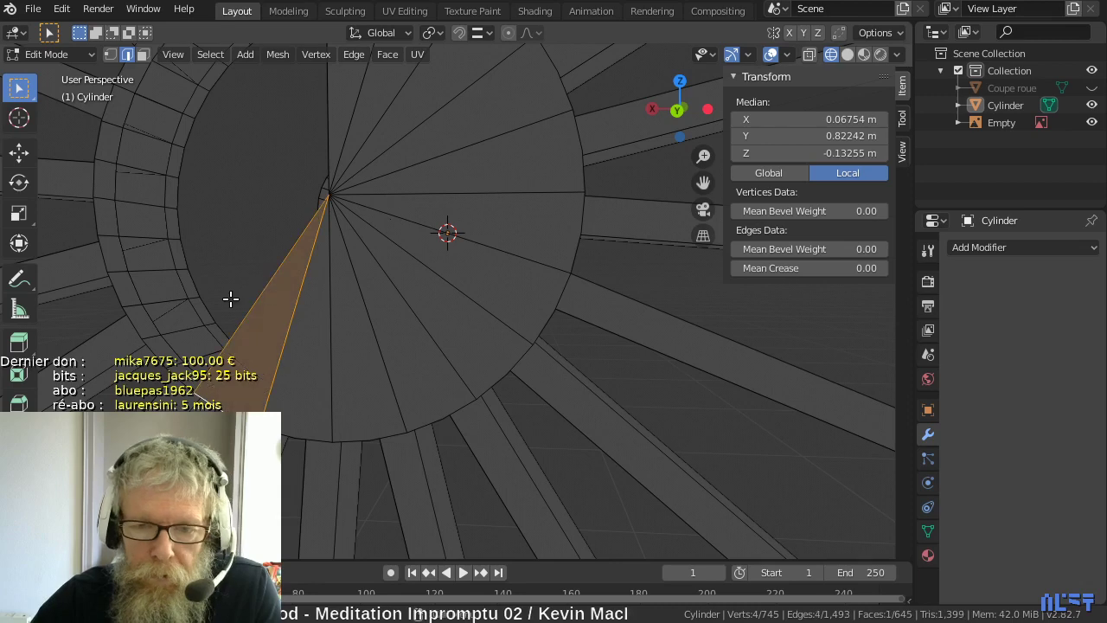
middle_click_drag(230, 299, 281, 340)
key("alt+a")
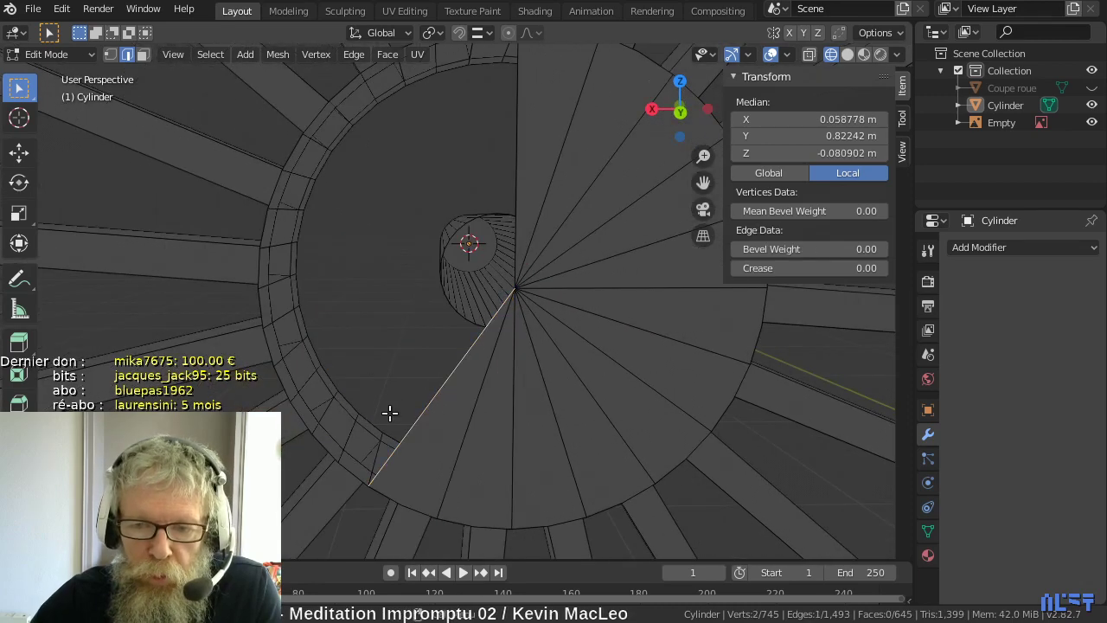
left_click(322, 442)
key("f")
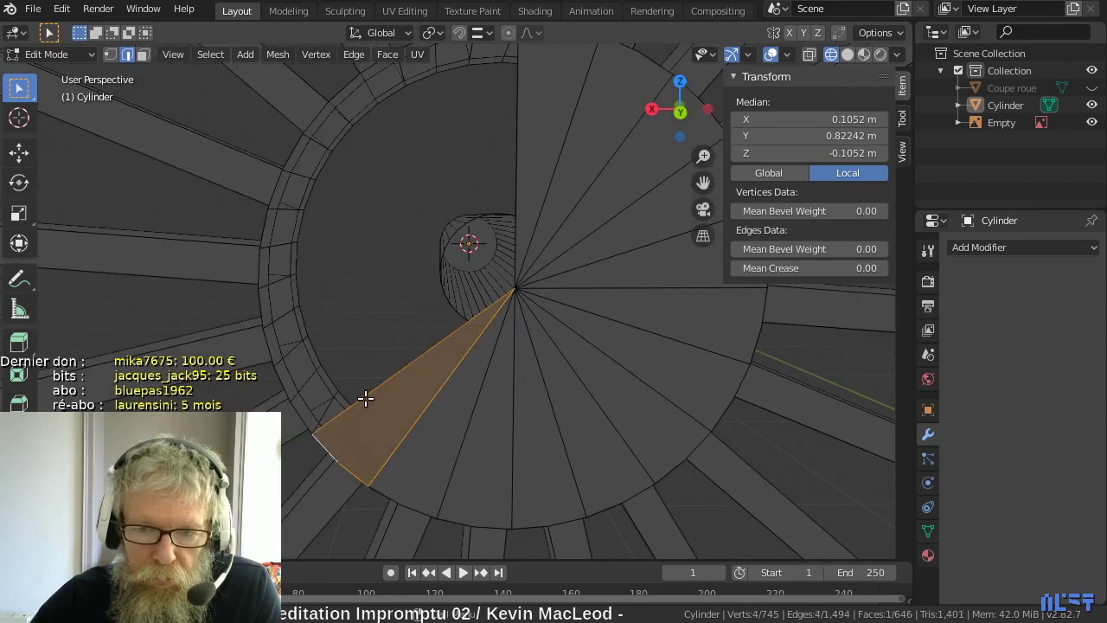
- Close three more gaps in the cap with triangles between hub and rim edges
left_click(359, 389)
left_click(293, 391, "shift")
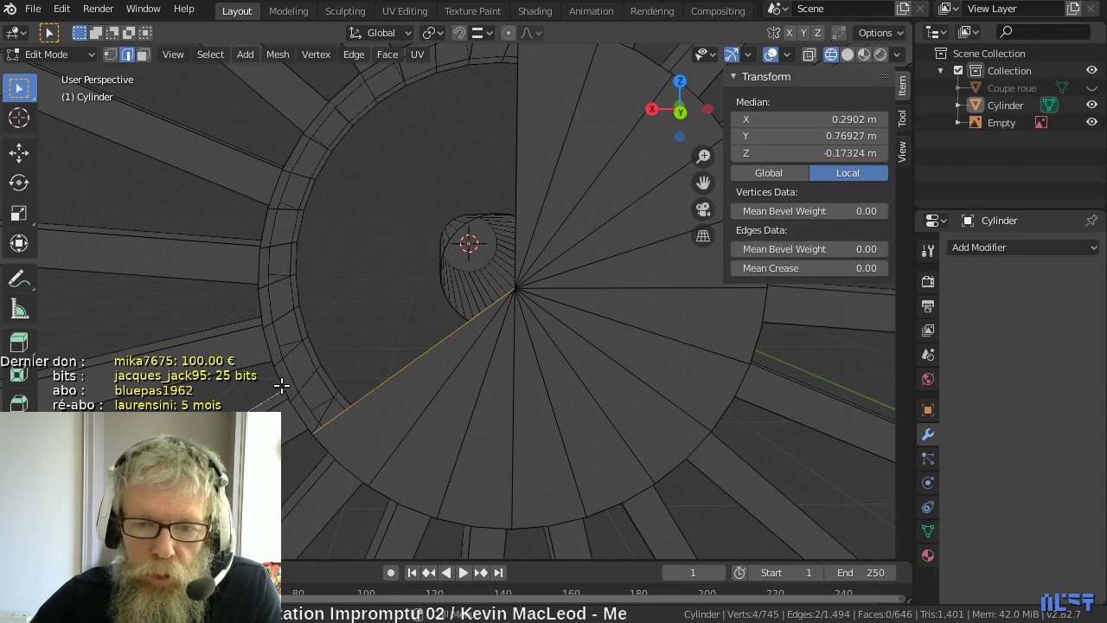
left_click(279, 381)
left_click(387, 374, "shift")
key("f")
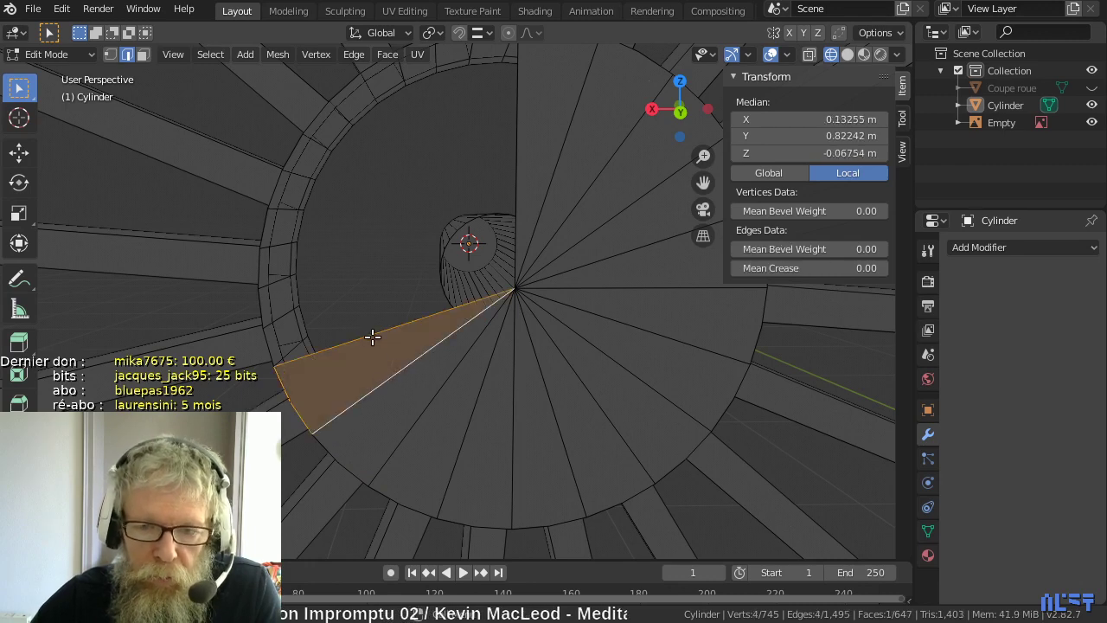
left_click(368, 333)
left_click(297, 313, "shift")
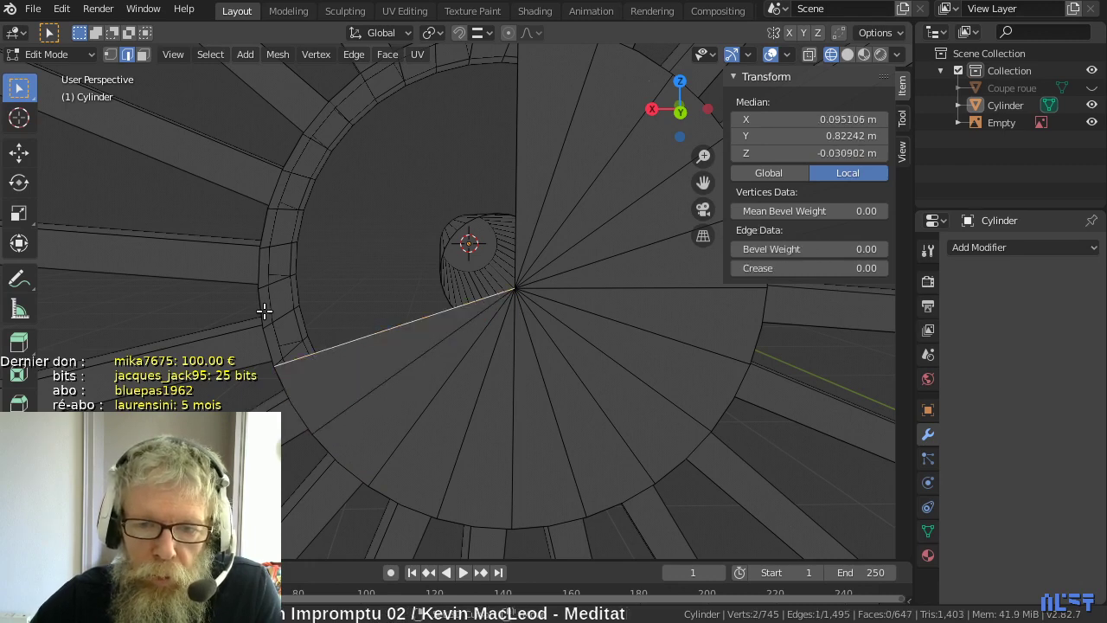
key("f")
left_click(330, 287)
left_click(263, 233, "shift")
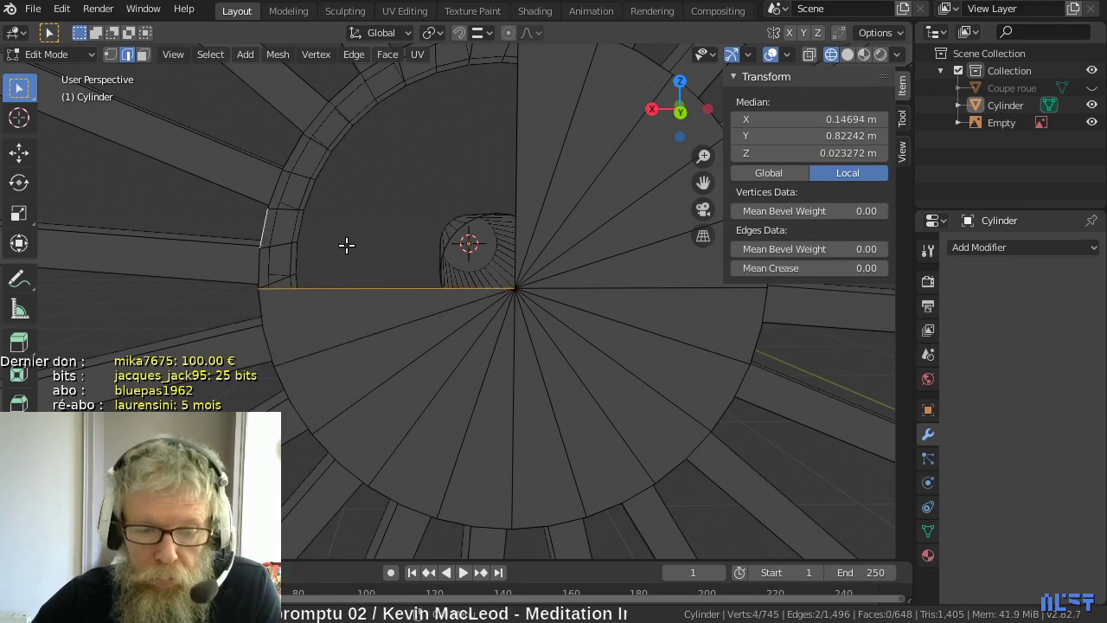
key("f")
- Fill two triangles on the slanted side of the hub cap
left_click(338, 216)
left_click(296, 159, "shift")
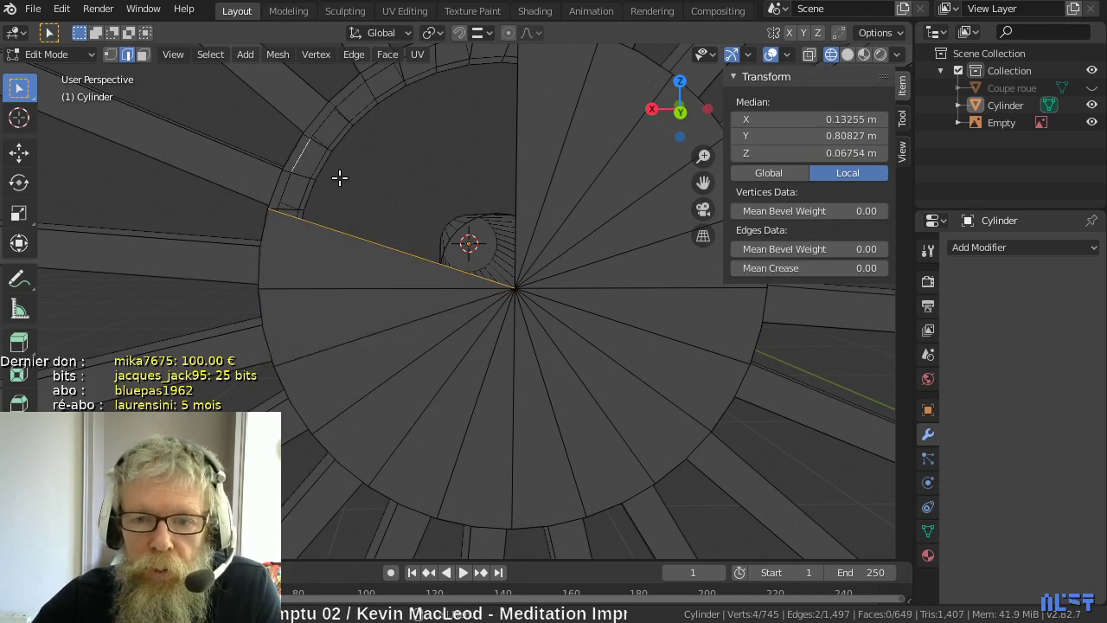
left_click(299, 162)
left_click(351, 234, "shift")
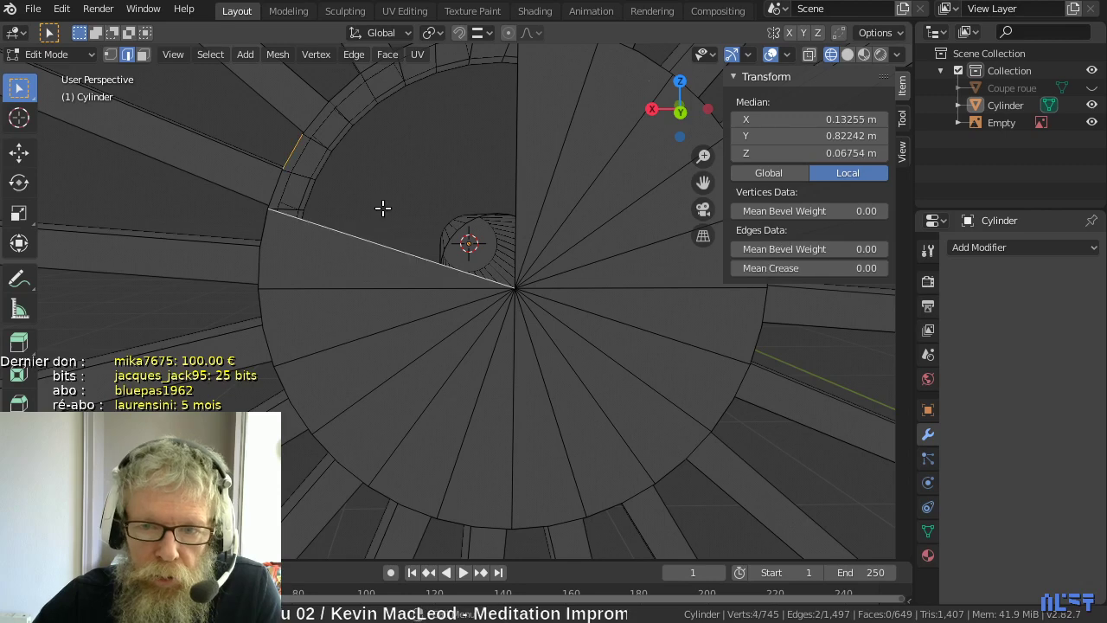
key("f")
middle_click_drag(390, 190, 300, 252)
left_click(285, 270)
left_click(244, 167, "shift")
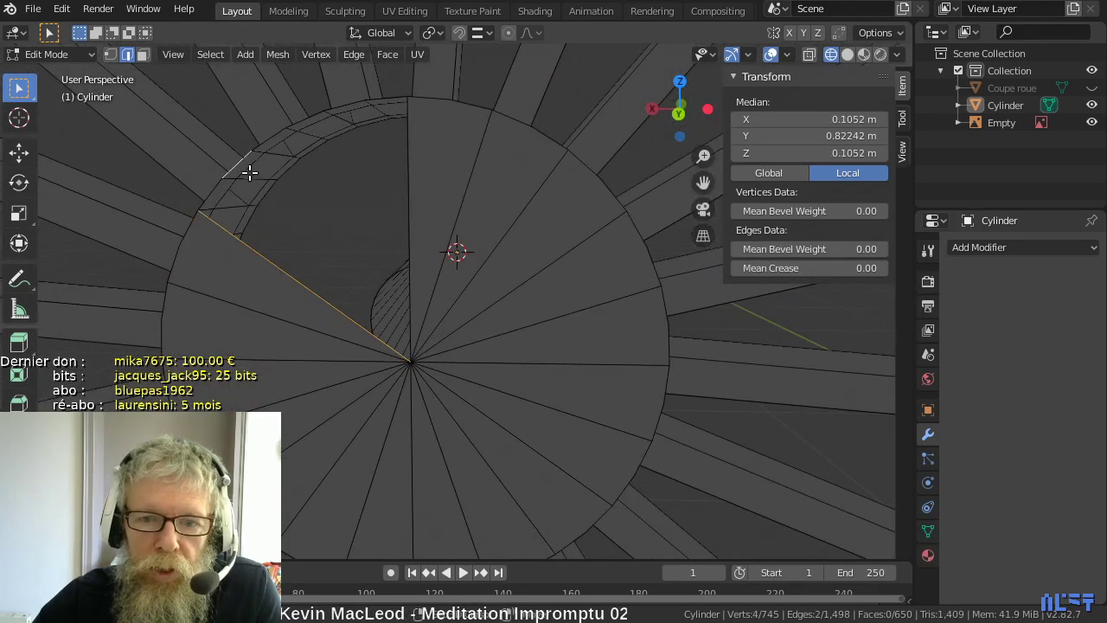
key("f")
- Fill the last triangles near the top of the hub, closing the cap
left_click(299, 212)
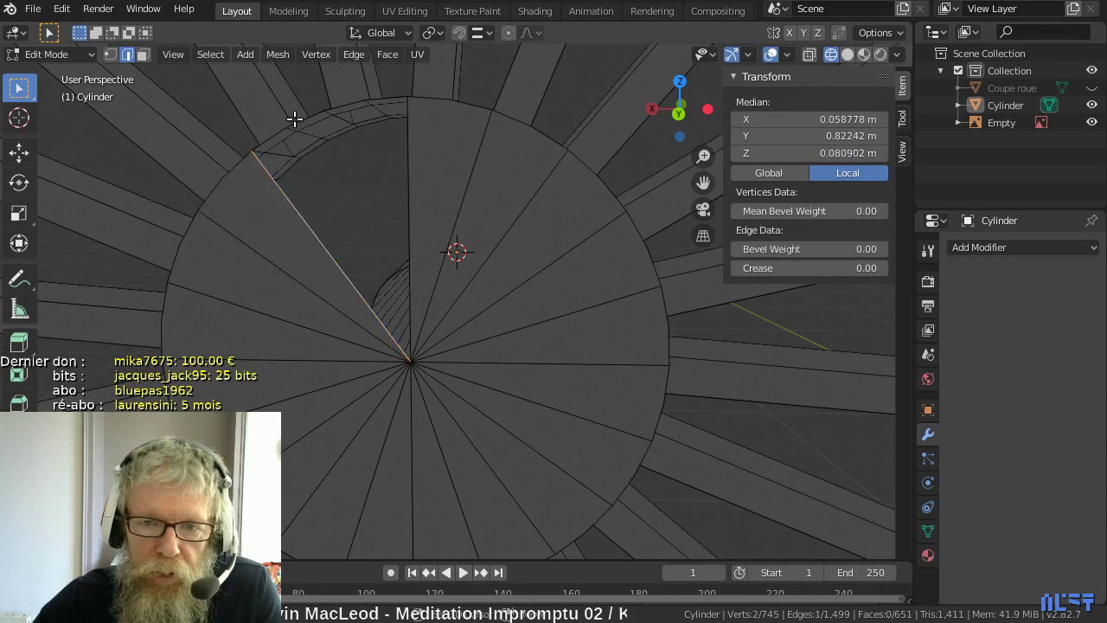
left_click(329, 128, "shift")
key("f")
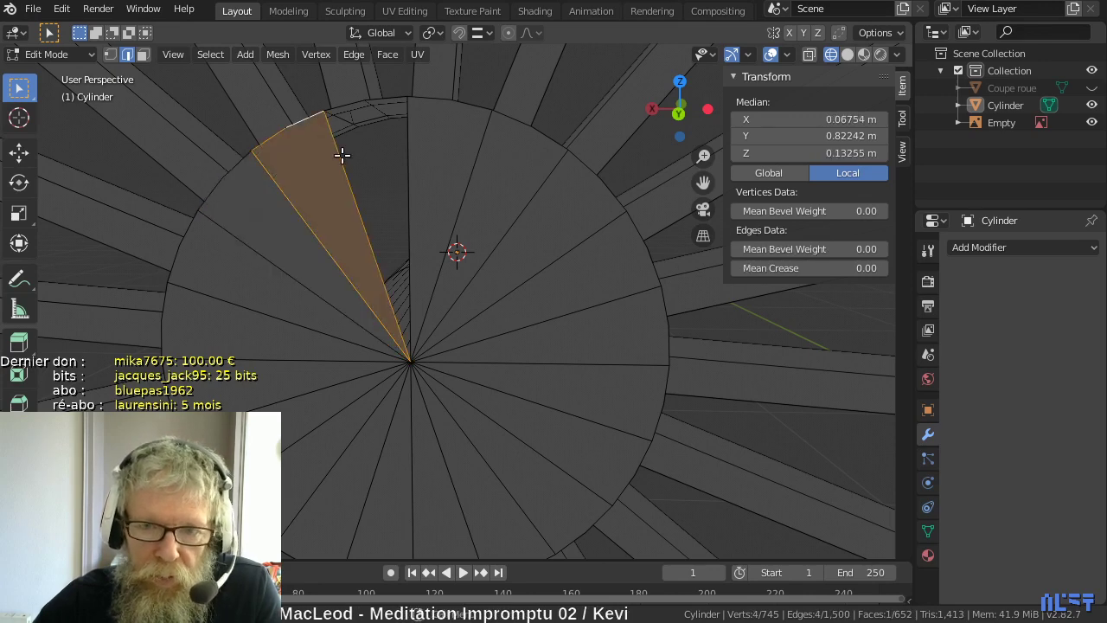
left_click(341, 153)
left_click(377, 98, "shift")
key("f")
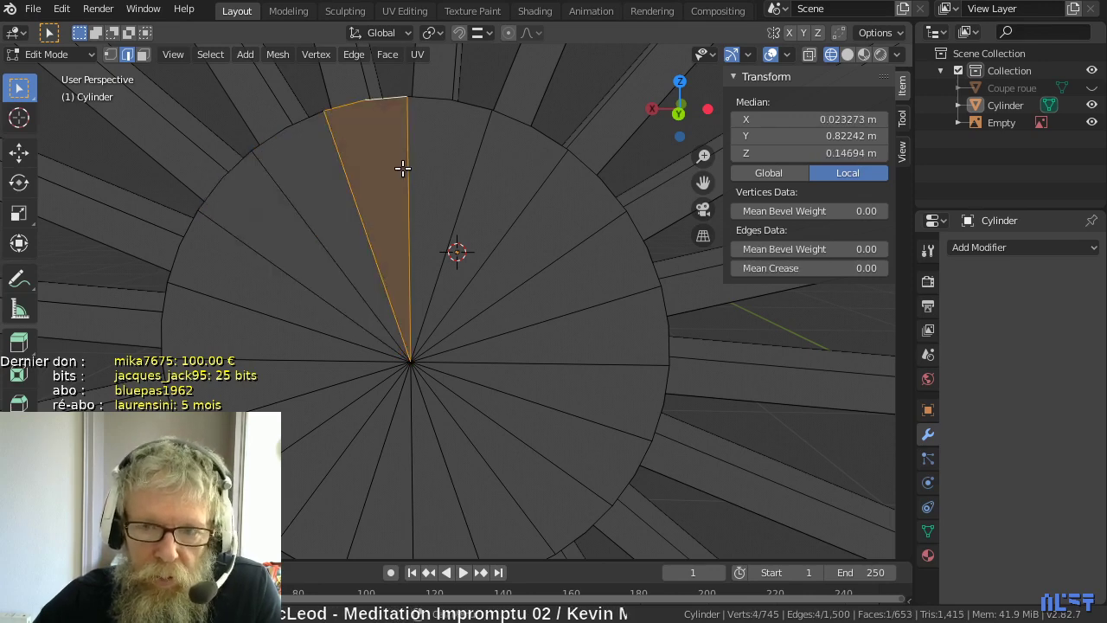
scroll(411, 199, "down", 4)
scroll(432, 251, "up", 2)
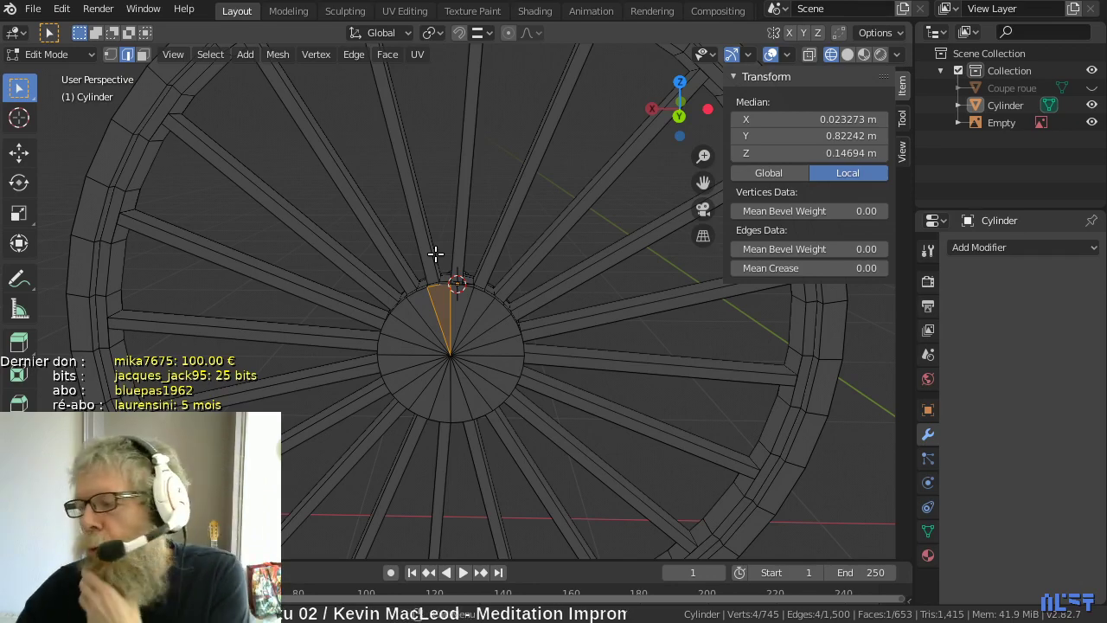
scroll(435, 254, "down", 4)
middle_click_drag(435, 257, 371, 249)
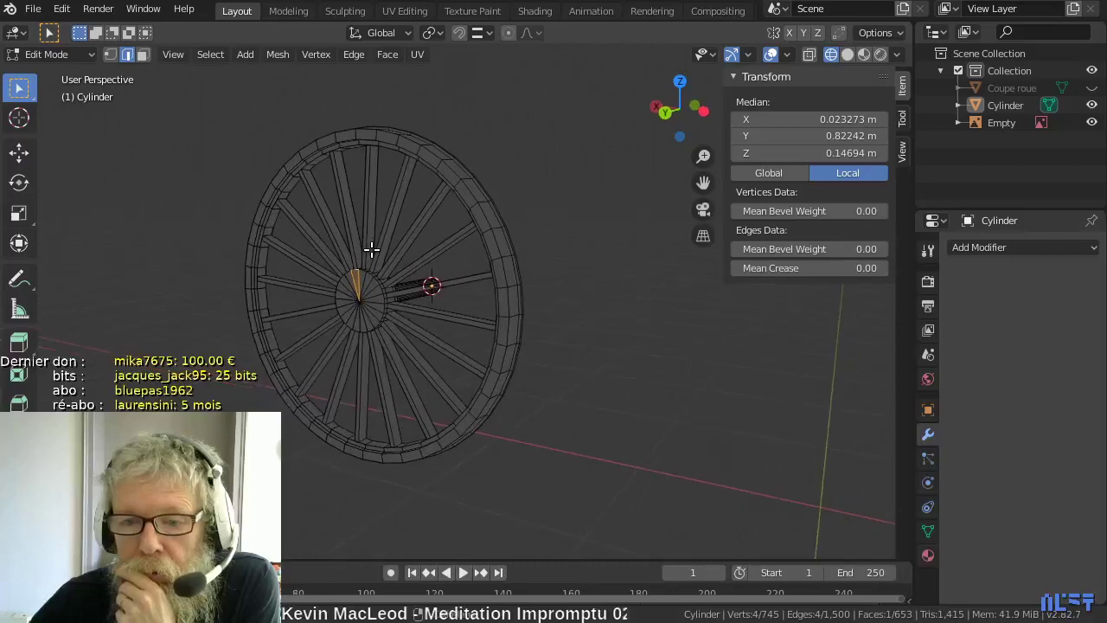
key("KP_1")
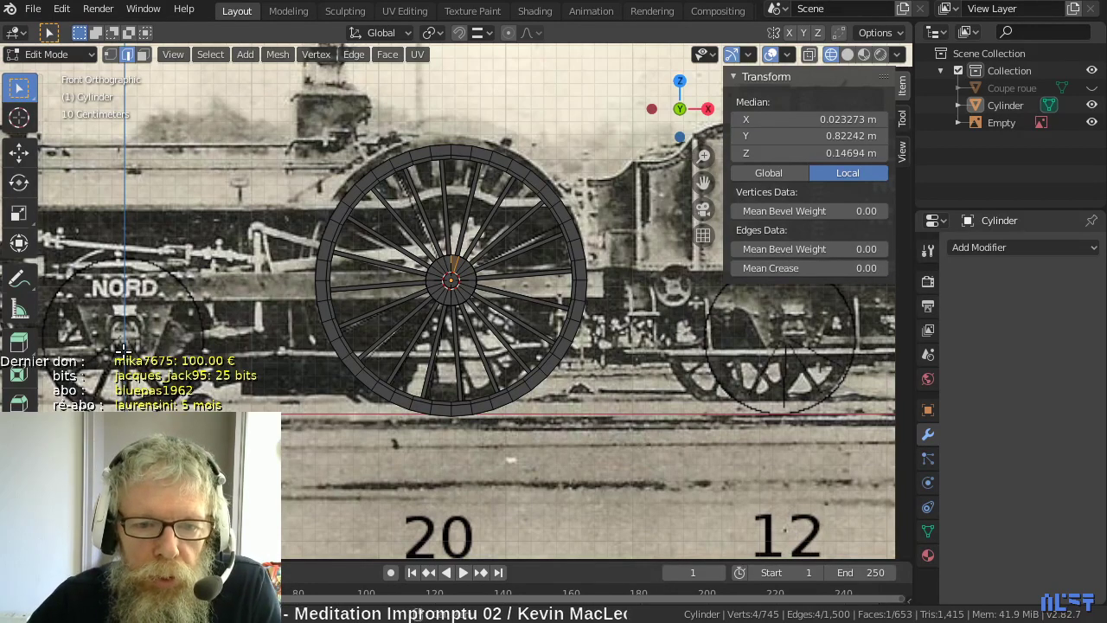
middle_click_drag(123, 349, 338, 355, "shift")
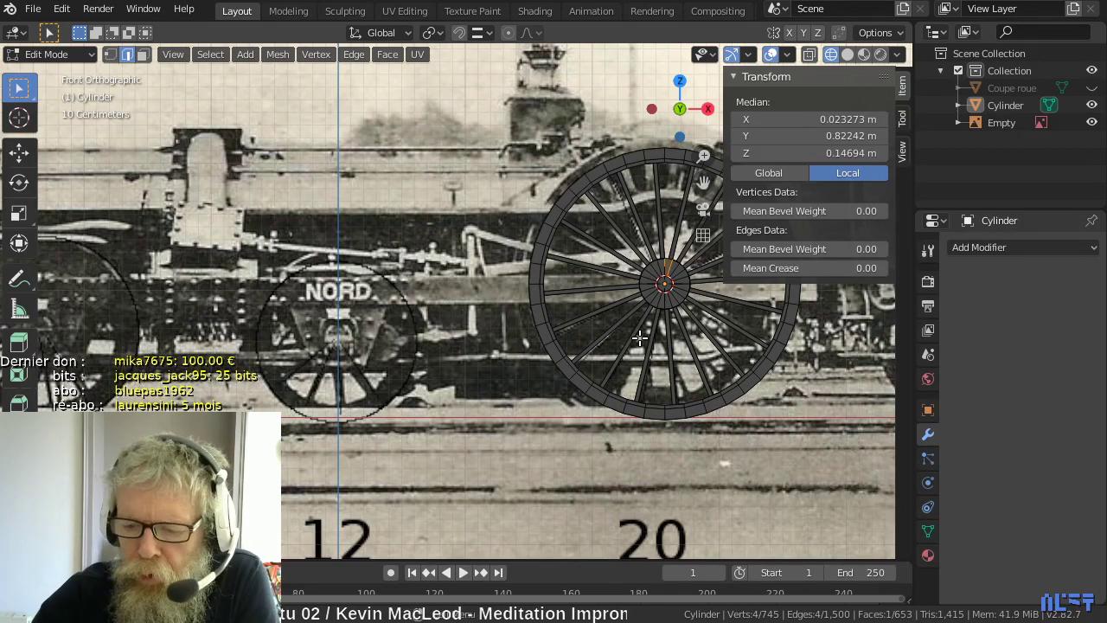
middle_click_drag(692, 302, 519, 351)
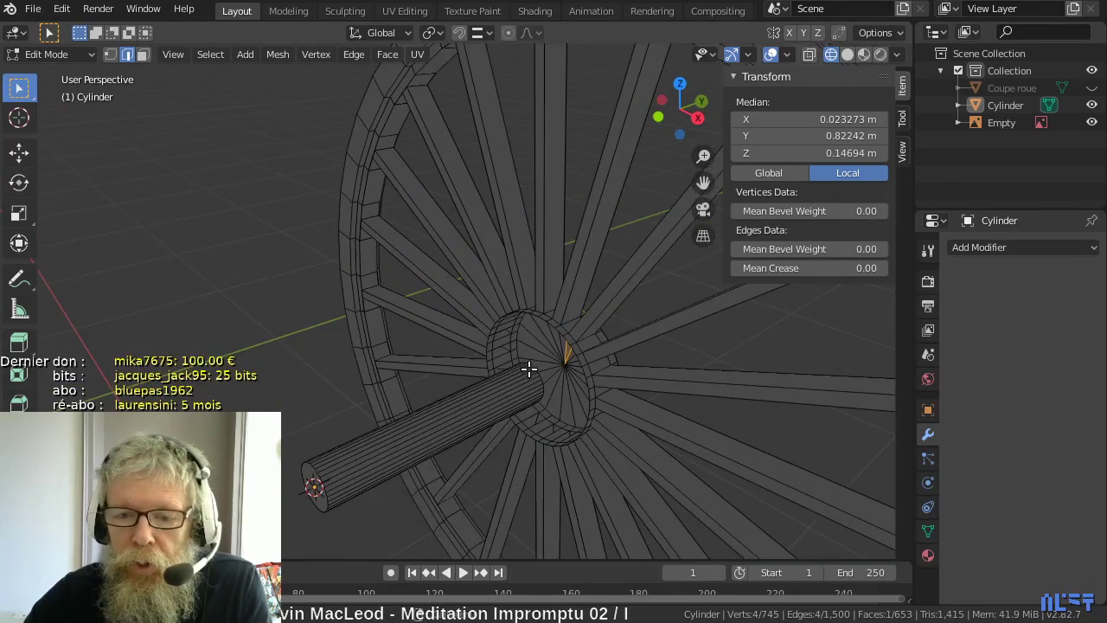
scroll(527, 369, "up", 3)
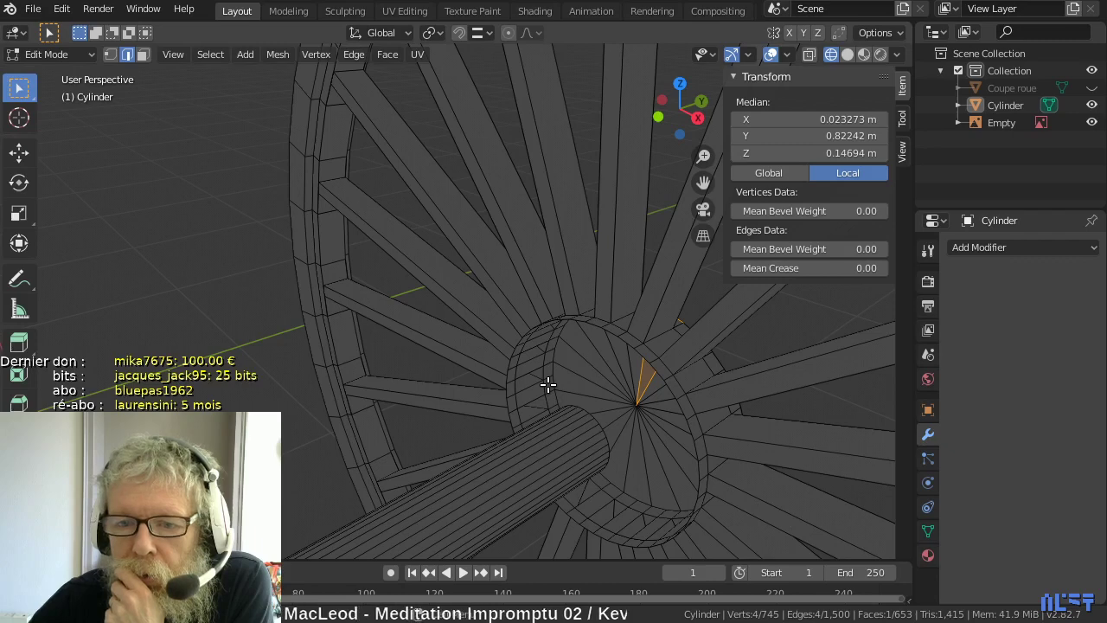
scroll(547, 384, "down", 2)
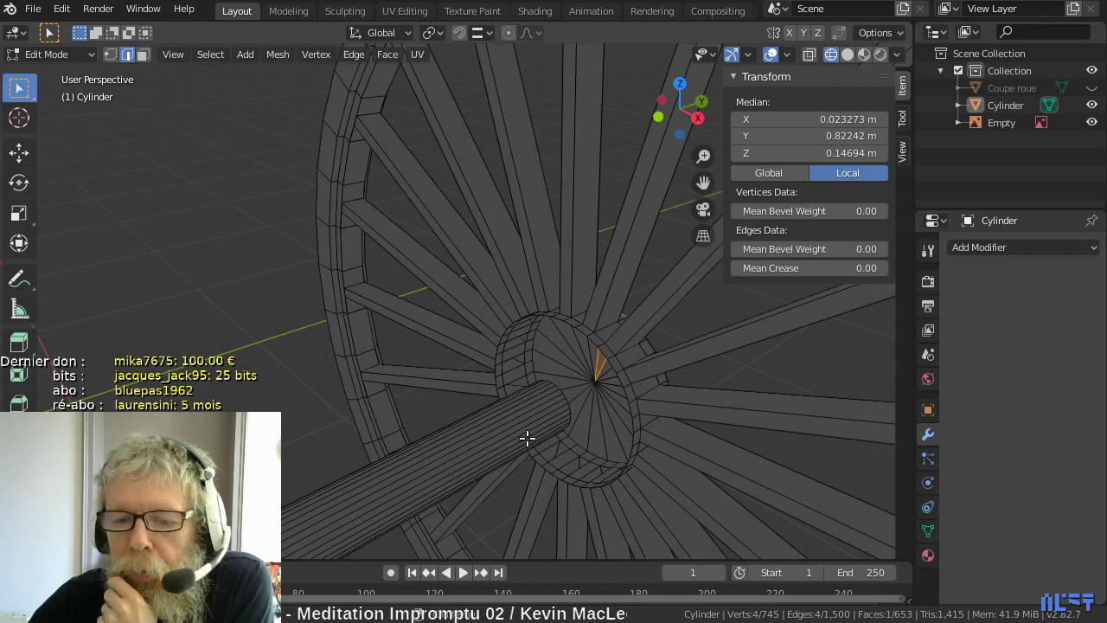
scroll(530, 413, "down", 1)
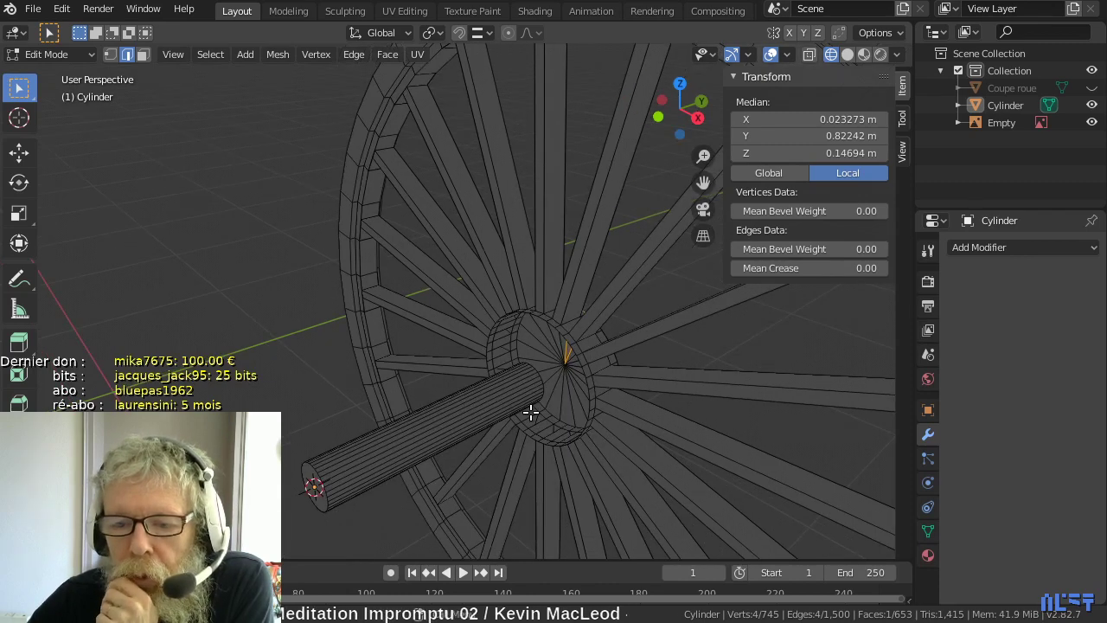
scroll(418, 422, "up", 1)
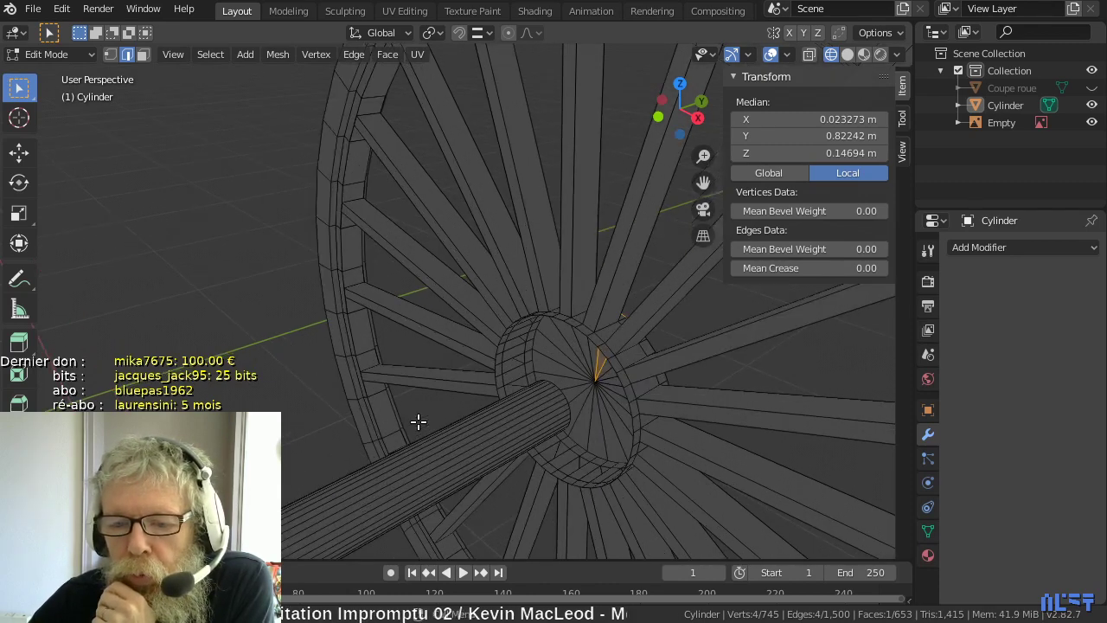
scroll(418, 422, "down", 1)
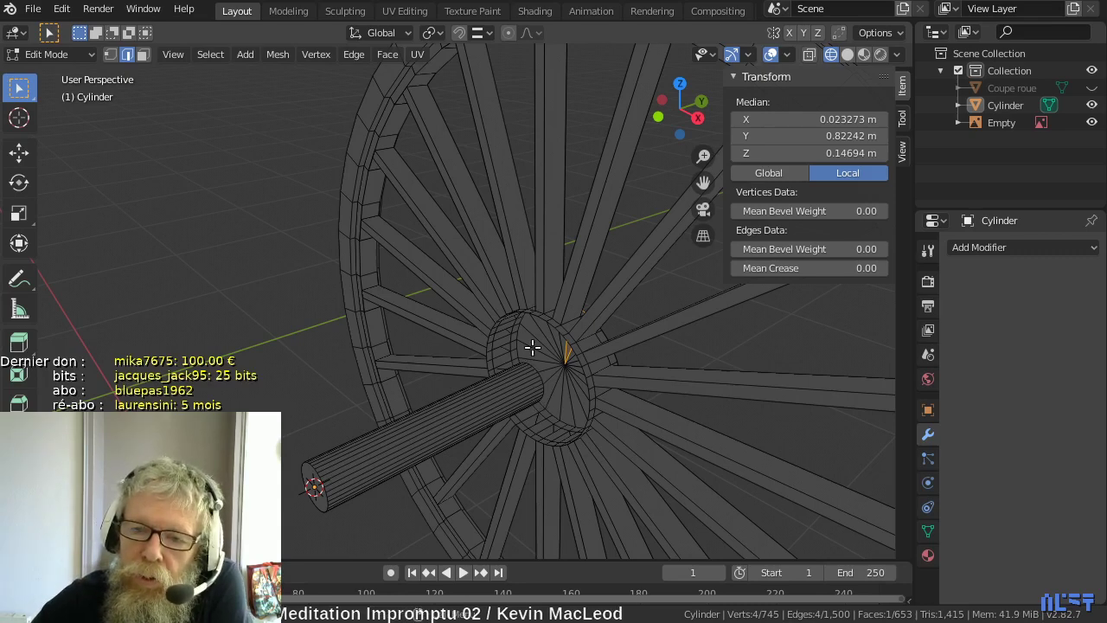
scroll(538, 320, "up", 2)
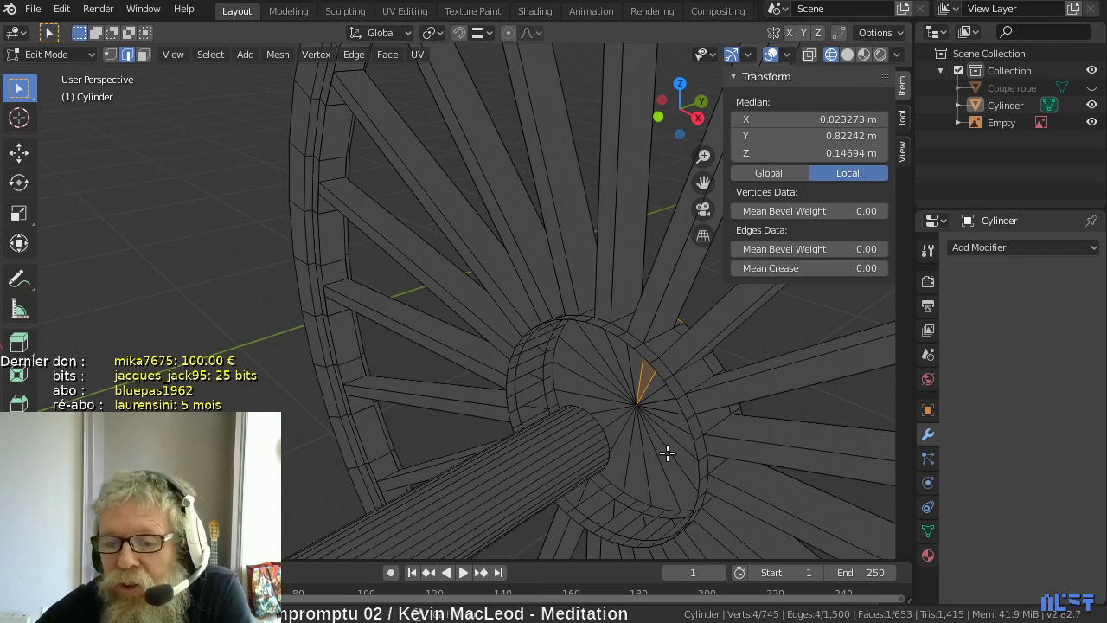
scroll(667, 452, "down", 2)
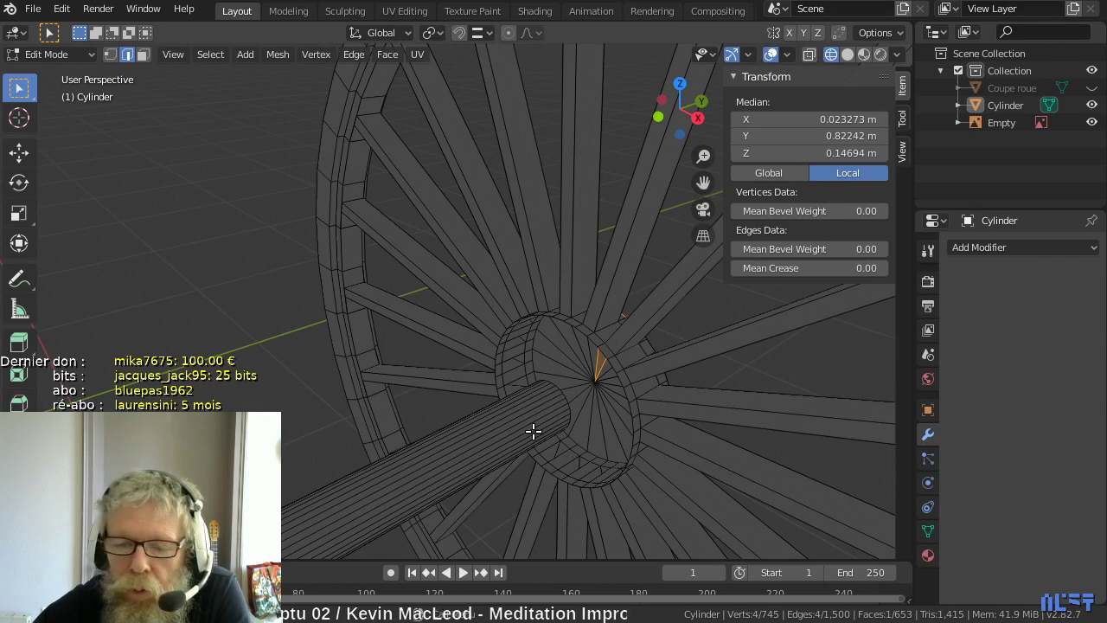
- Orbit around the wheel and axle toward a side-on view of the axle end
middle_click_drag(531, 432, 543, 405)
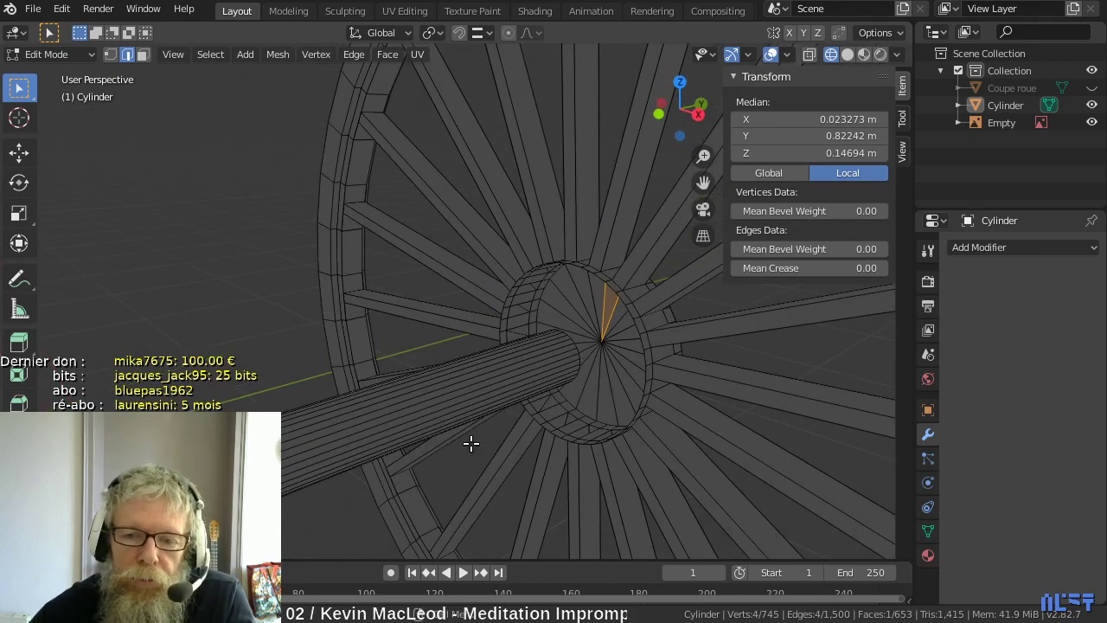
middle_click_drag(470, 444, 329, 519)
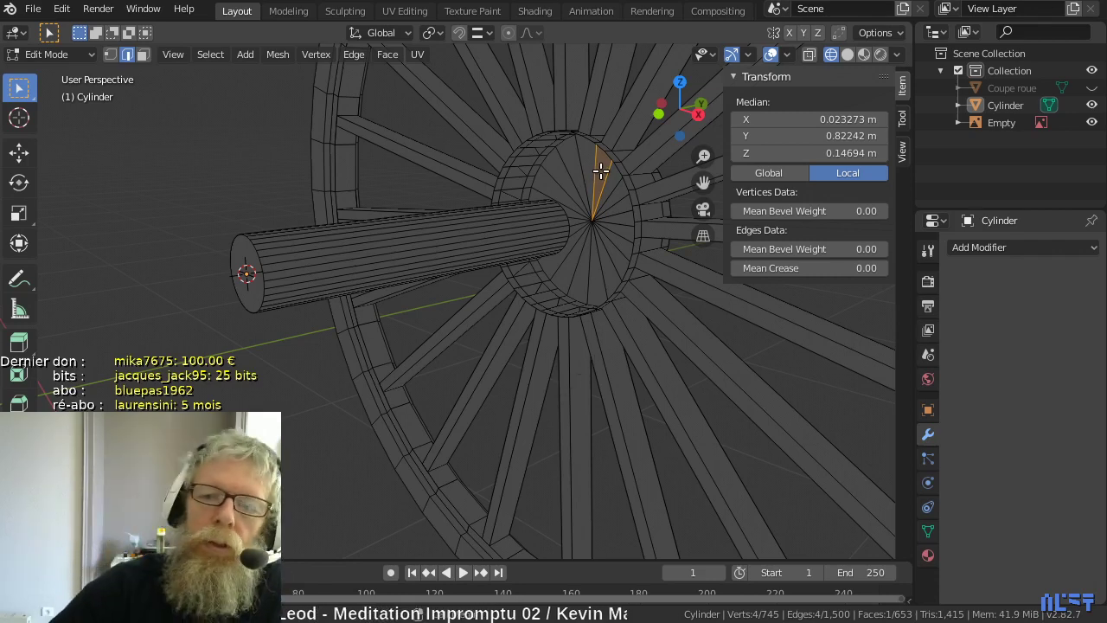
scroll(597, 172, "down", 1)
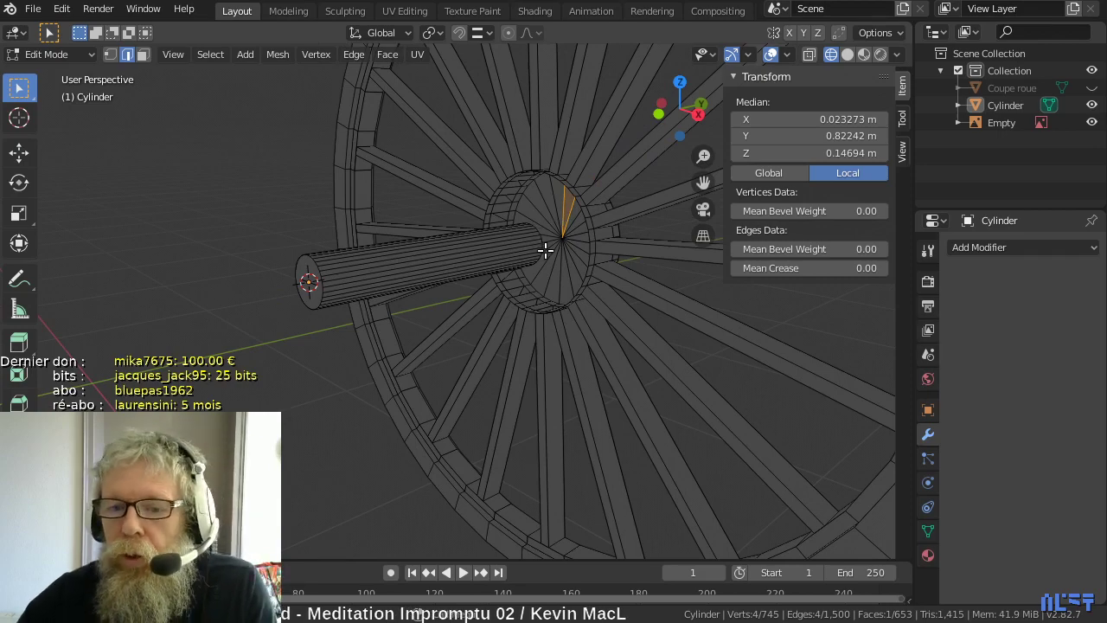
middle_click_drag(544, 250, 475, 288)
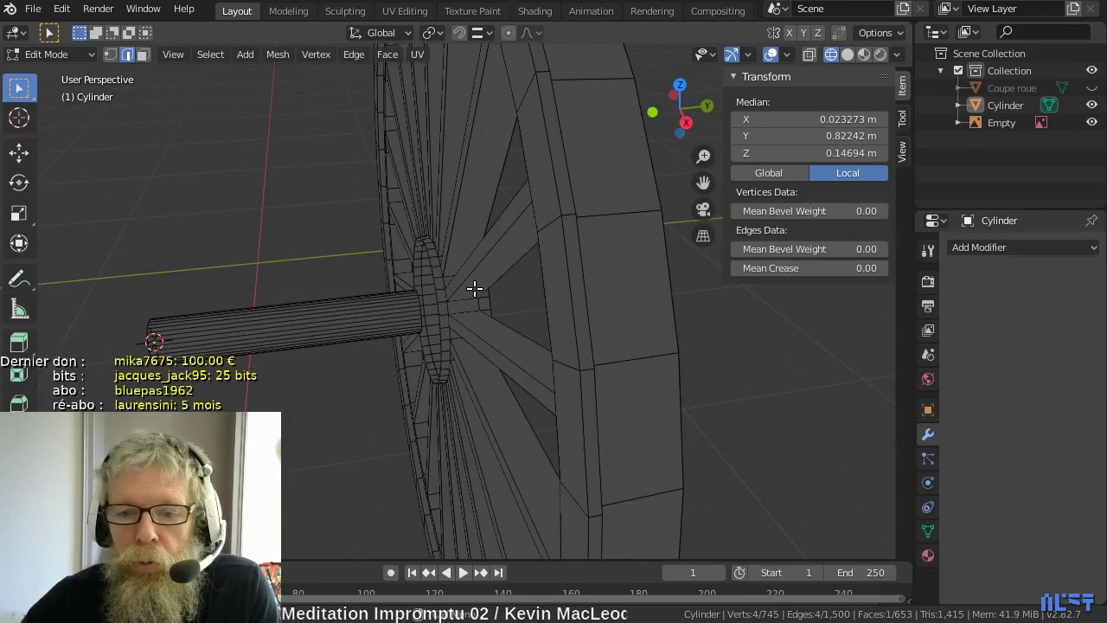
- In Right Ortho with X-ray, move the axle's inner-end vertices along Y to shorten it
key("KP_3")
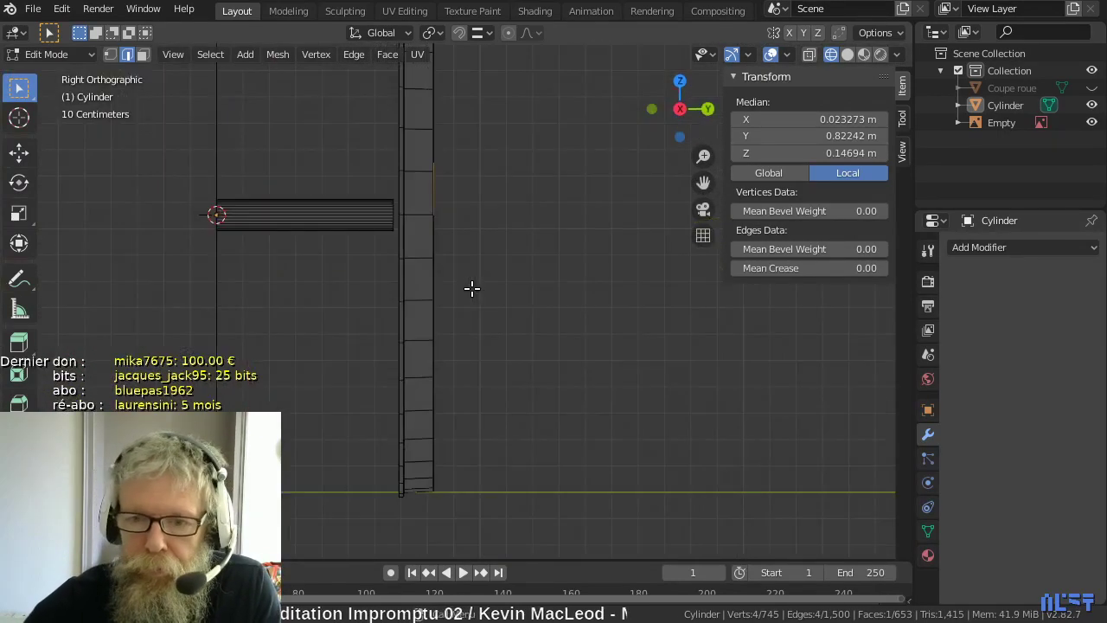
scroll(461, 275, "up", 3)
key("1")
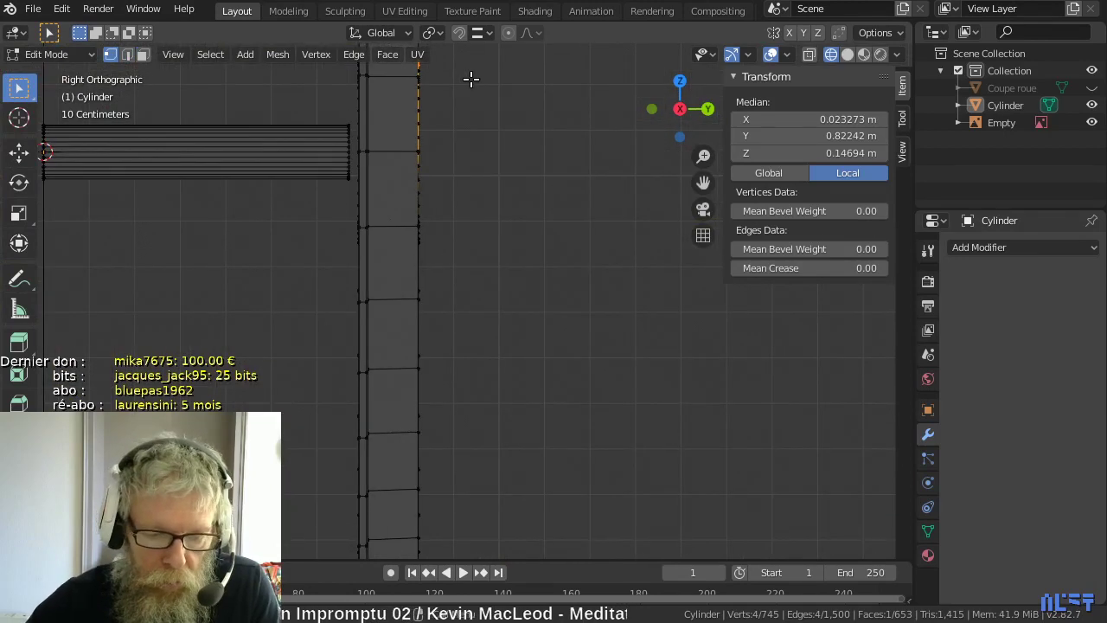
key("alt+z")
left_click_drag(338, 116, 350, 192)
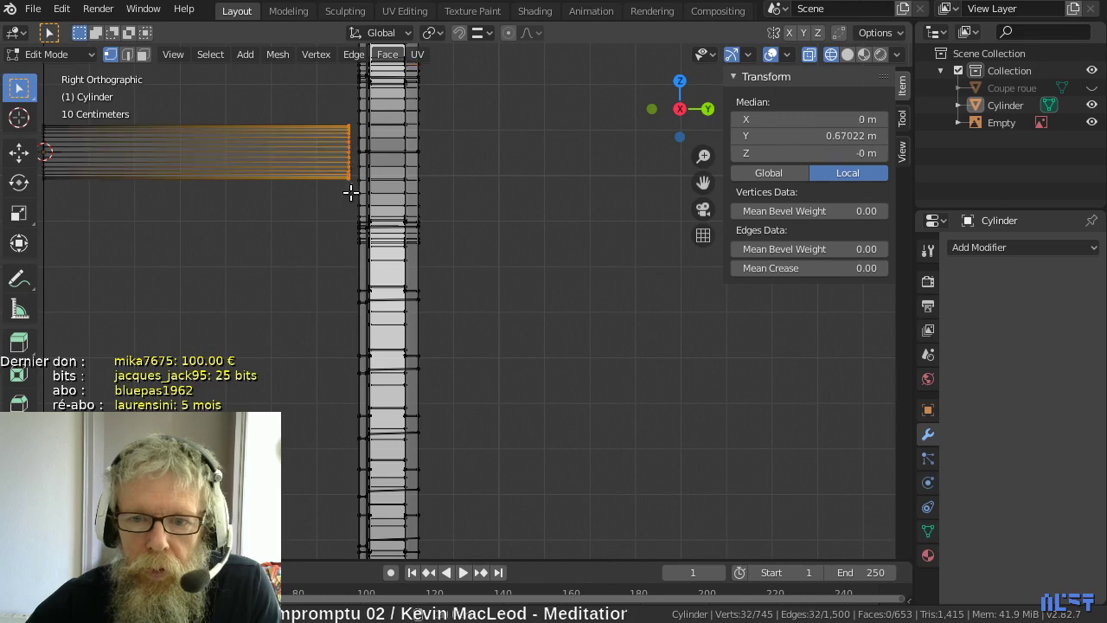
key("g")
key("y")
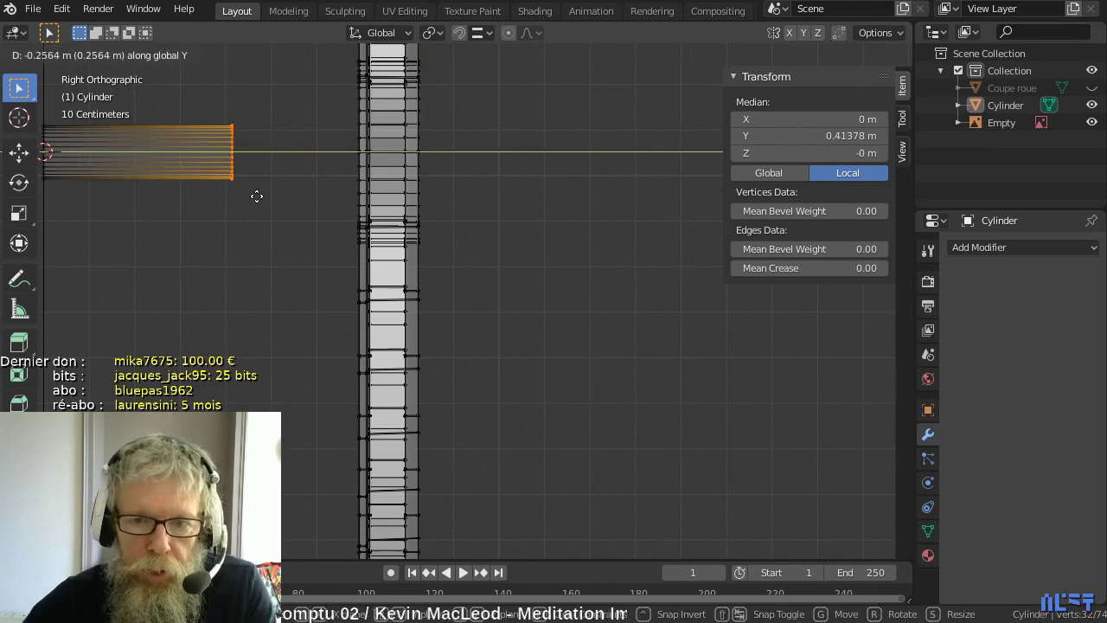
left_click(217, 193)
- Frame the viewport on the axle cylinder in perspective
middle_click_drag(272, 180, 300, 205)
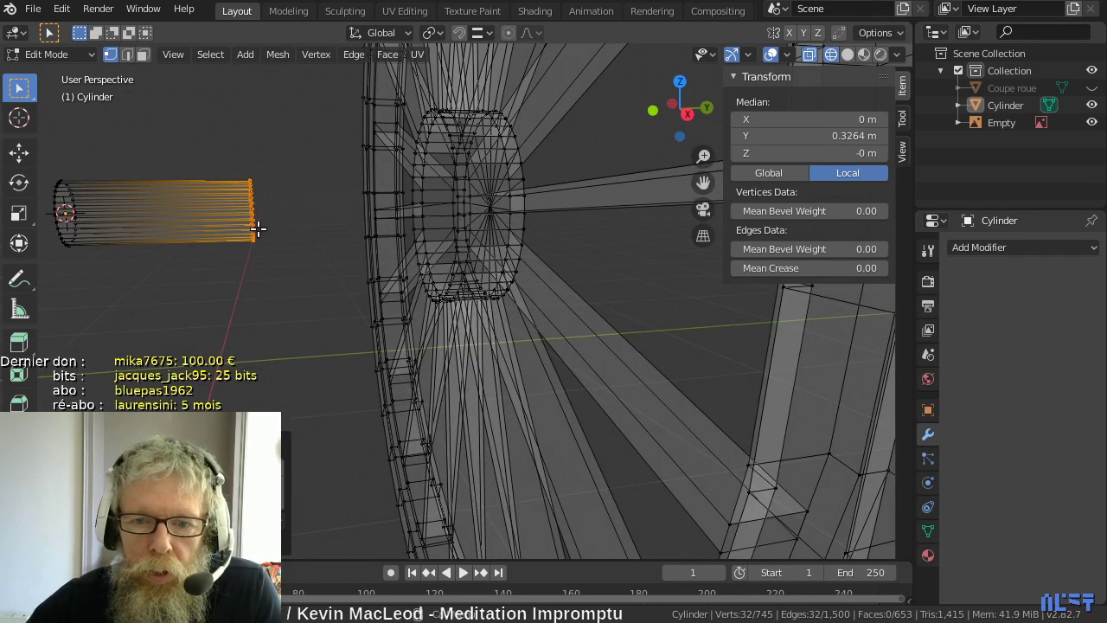
scroll(257, 222, "up", 2)
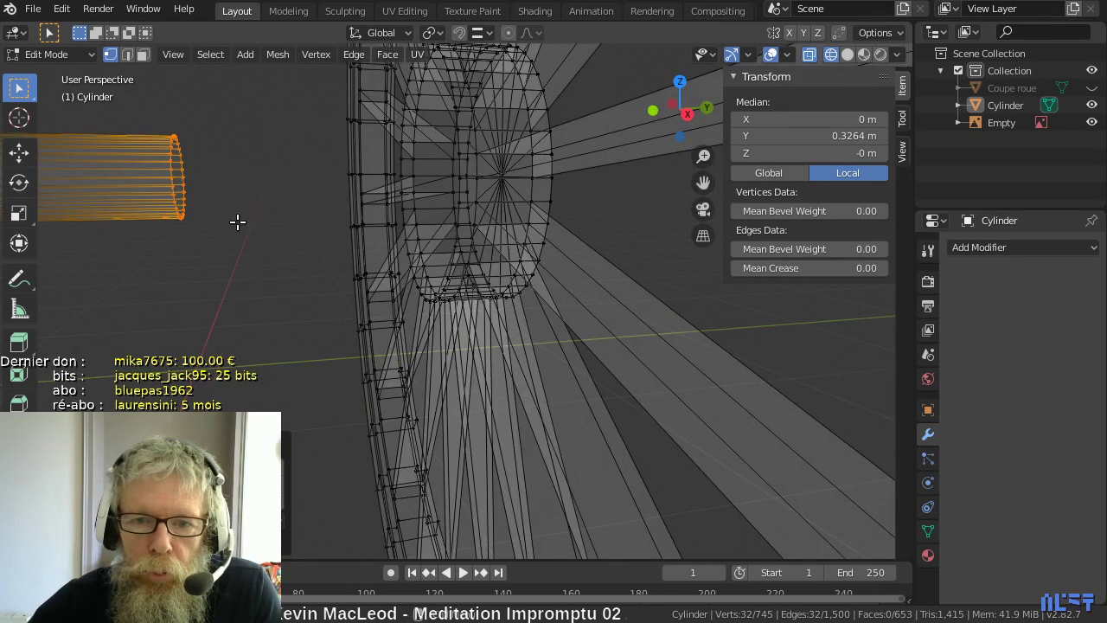
key("KP_Decimal")
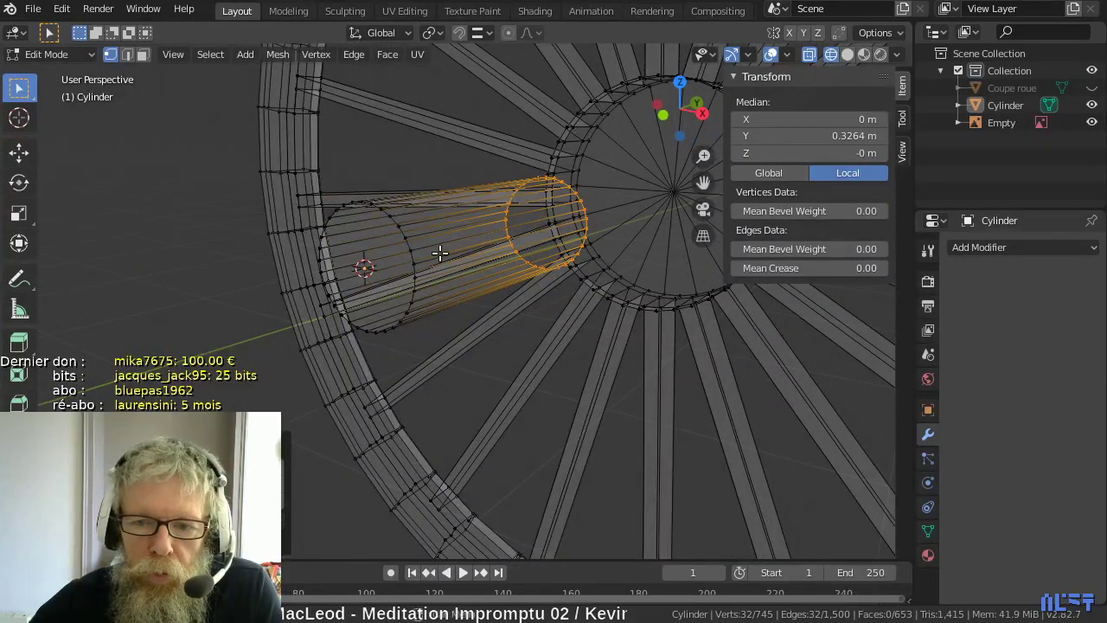
- Join the top and bottom rim vertices of the opposite hub face with an edge, using Front view
middle_click_drag(506, 231, 487, 304)
scroll(485, 277, "up", 2)
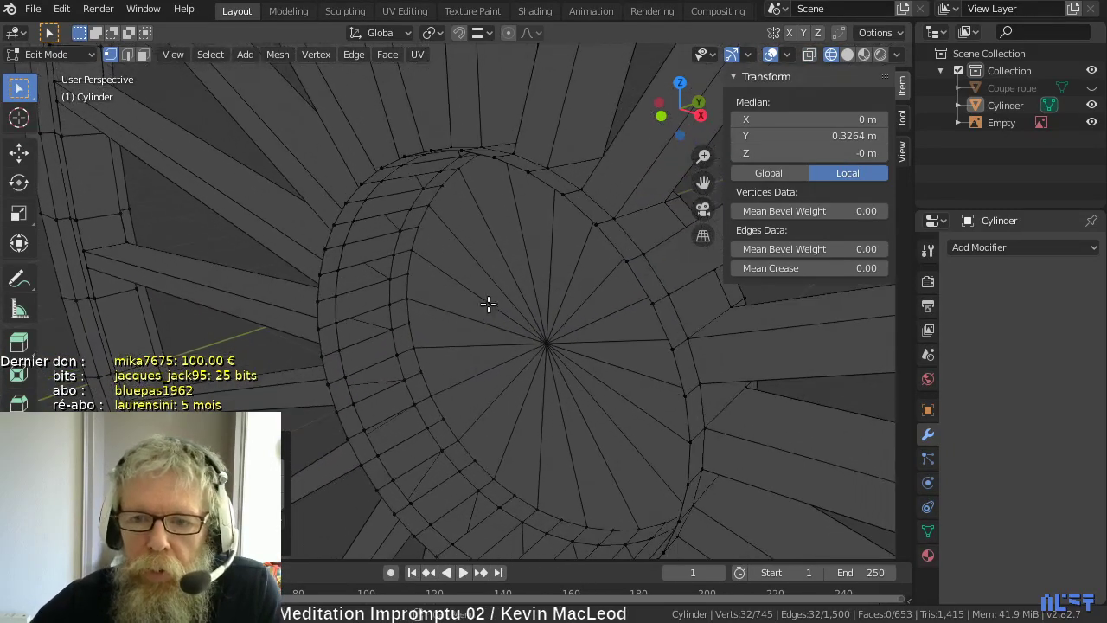
left_click(463, 152)
middle_click_drag(502, 373, 529, 313)
key("KP_1")
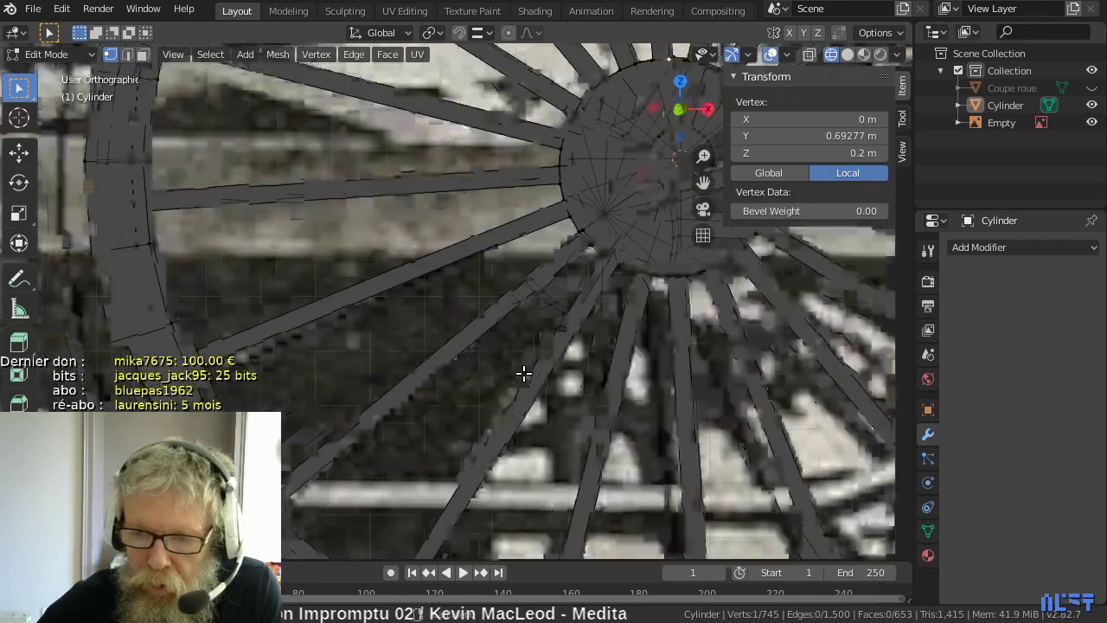
middle_click_drag(534, 365, 363, 403, "shift")
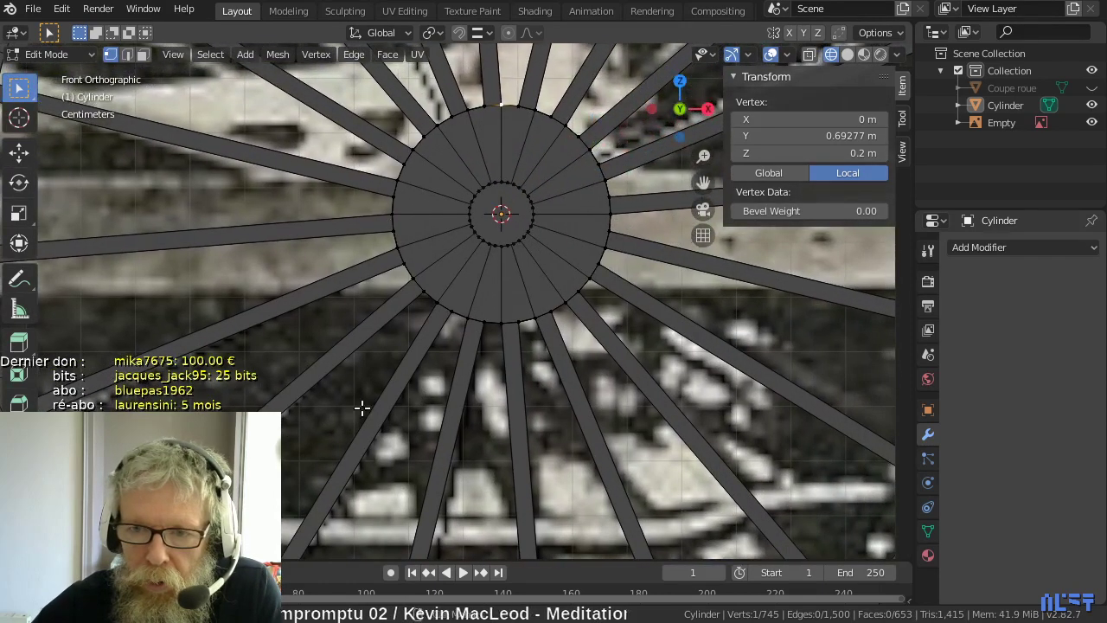
left_click(500, 324, "shift")
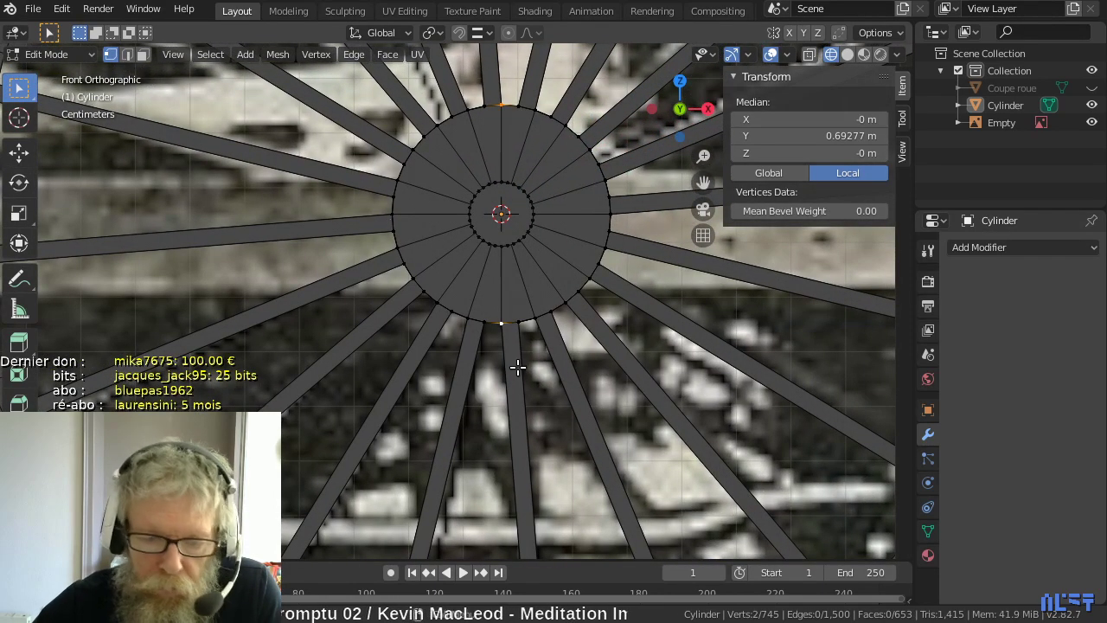
key("f")
middle_click_drag(518, 343, 467, 395)
- Subdivide the new hub edge and fill the first triangle between centre and top rim
right_click(434, 371)
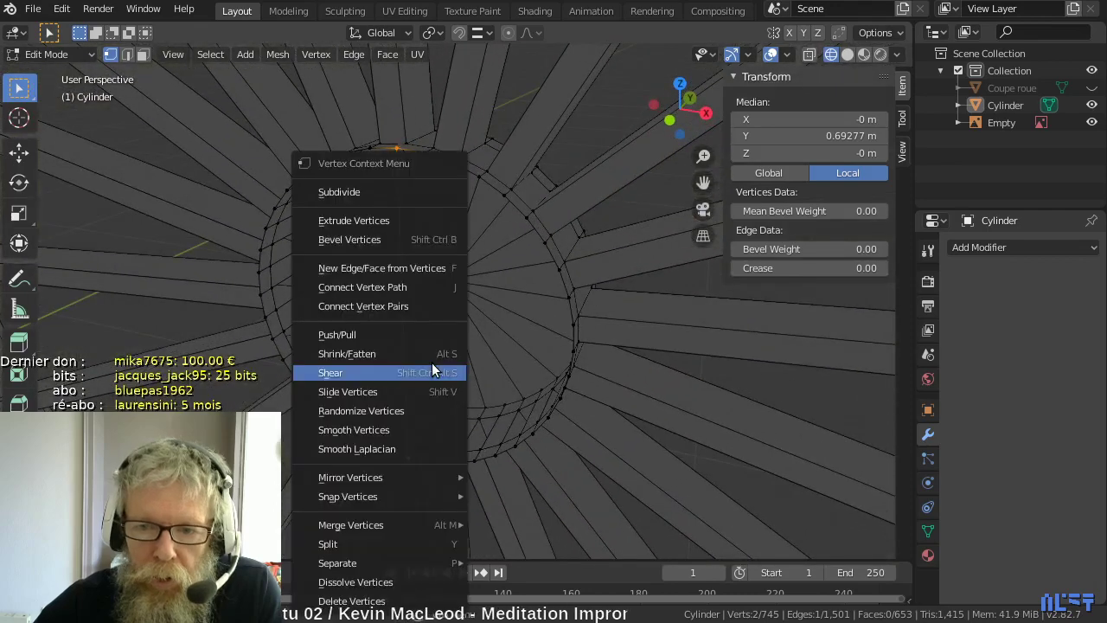
left_click(403, 192)
key("2")
left_click(434, 158)
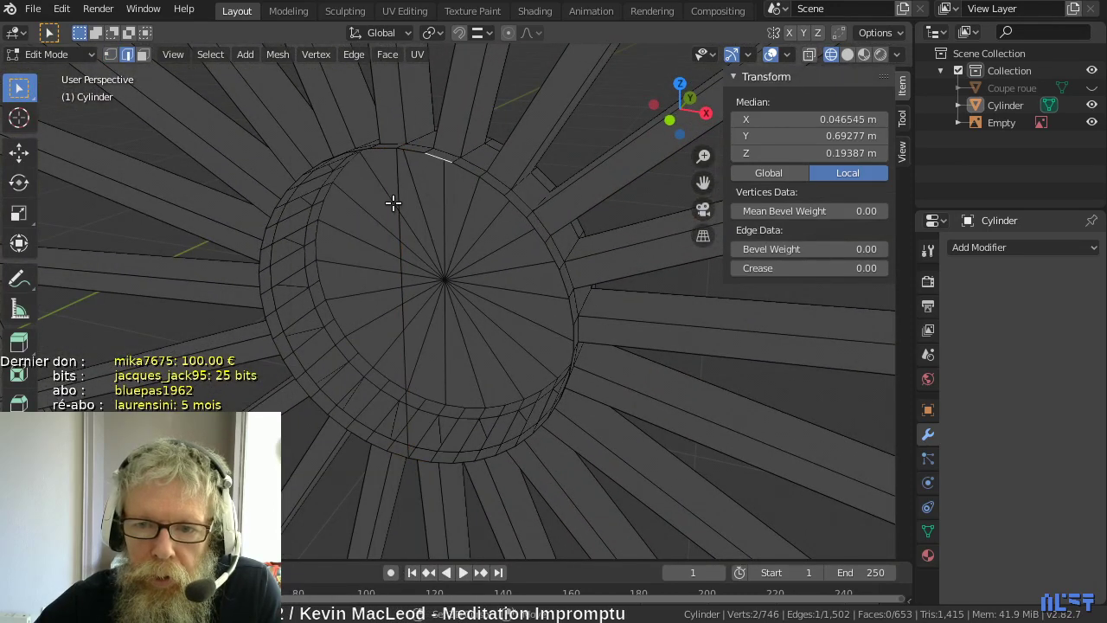
left_click(393, 201, "shift")
left_click(398, 197, "shift")
left_click(446, 165, "shift")
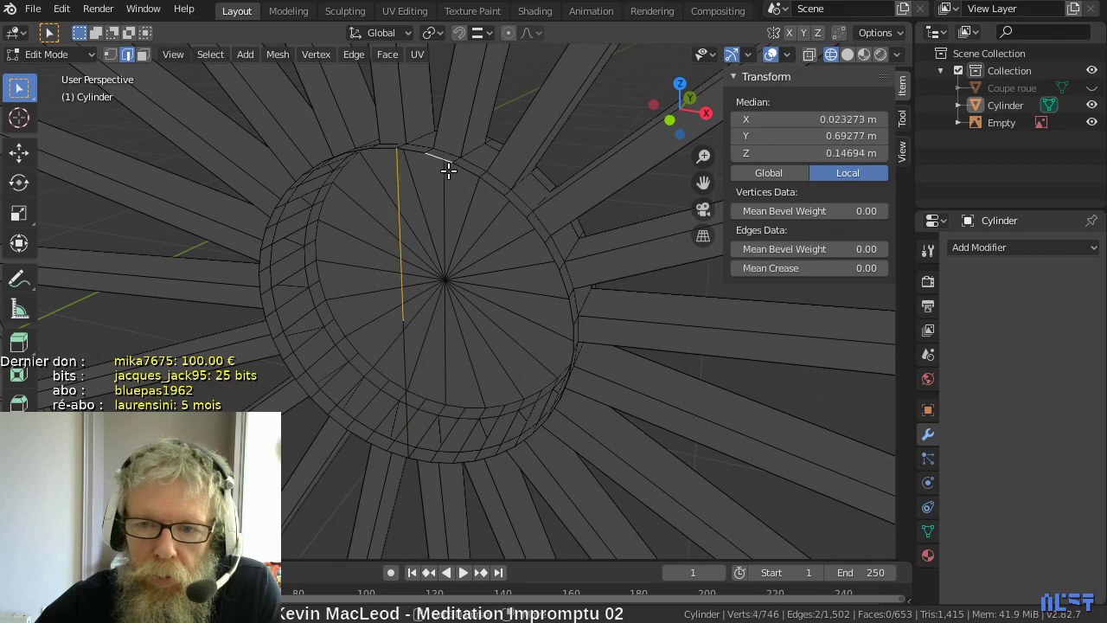
key("f")
- Fill four more triangles fanning from the centre down the hub's rim
left_click(433, 222)
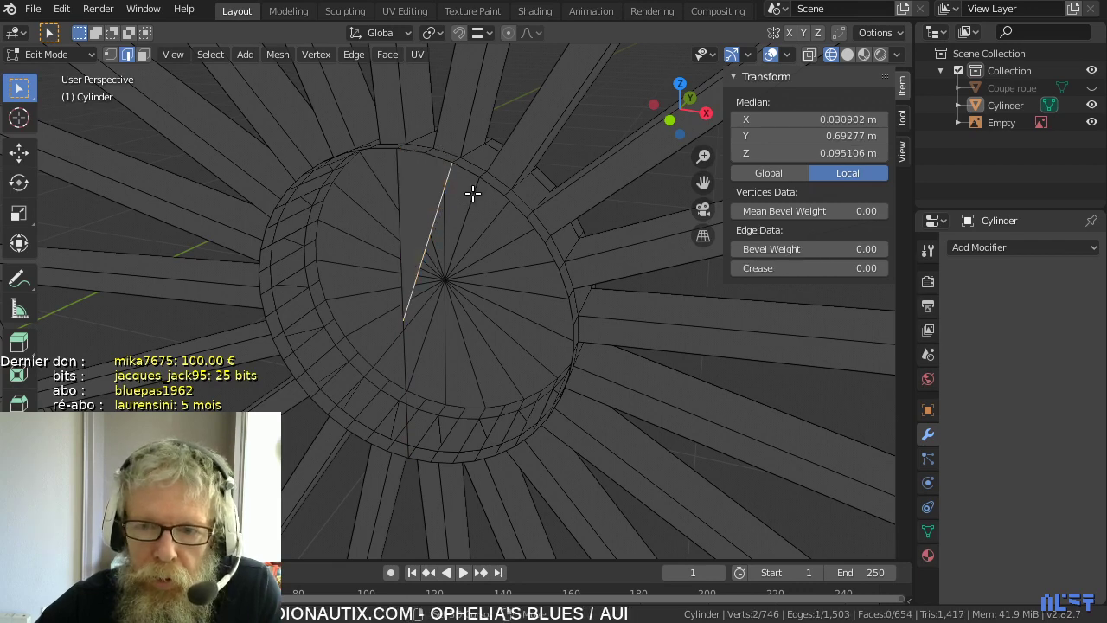
left_click(489, 186, "shift")
key("f")
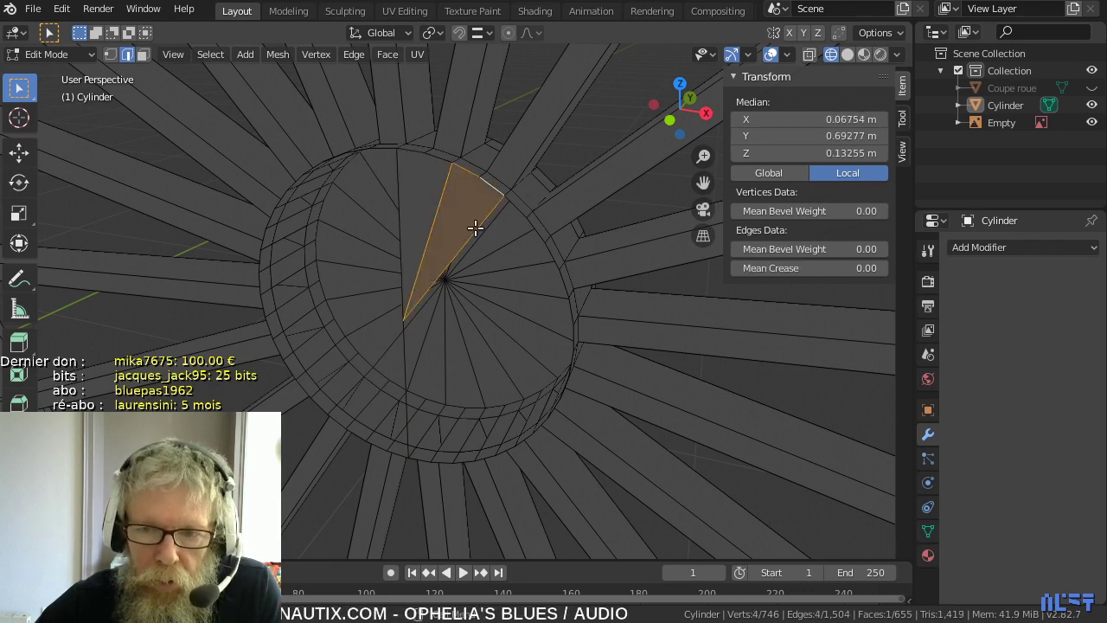
left_click(481, 227)
left_click(532, 227, "shift")
key("f")
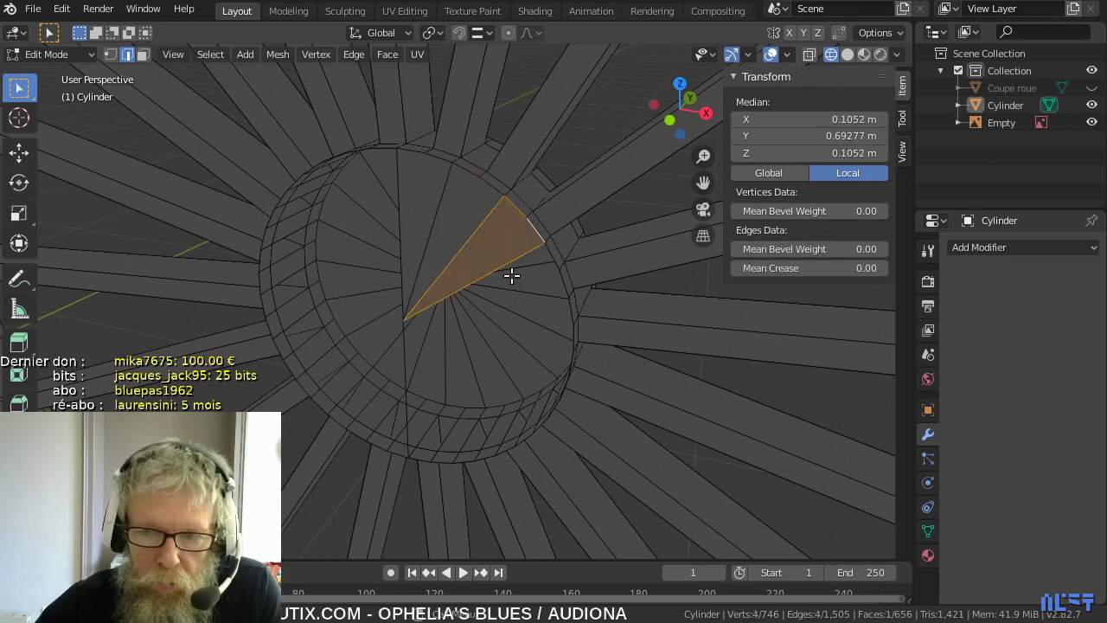
left_click(515, 265)
left_click(563, 279, "shift")
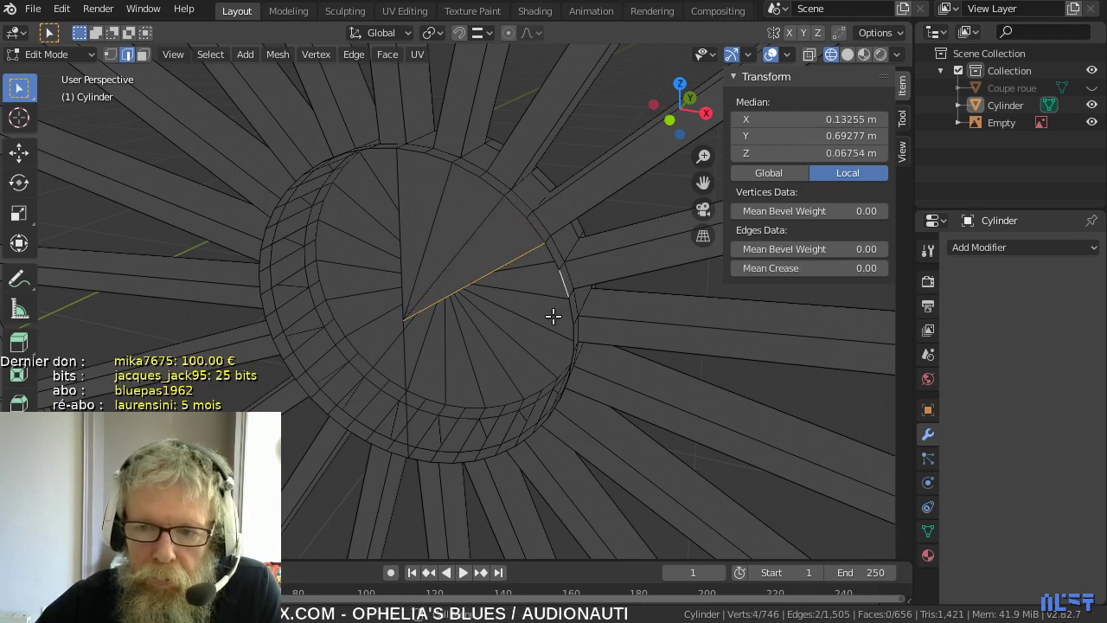
key("f")
left_click(526, 302)
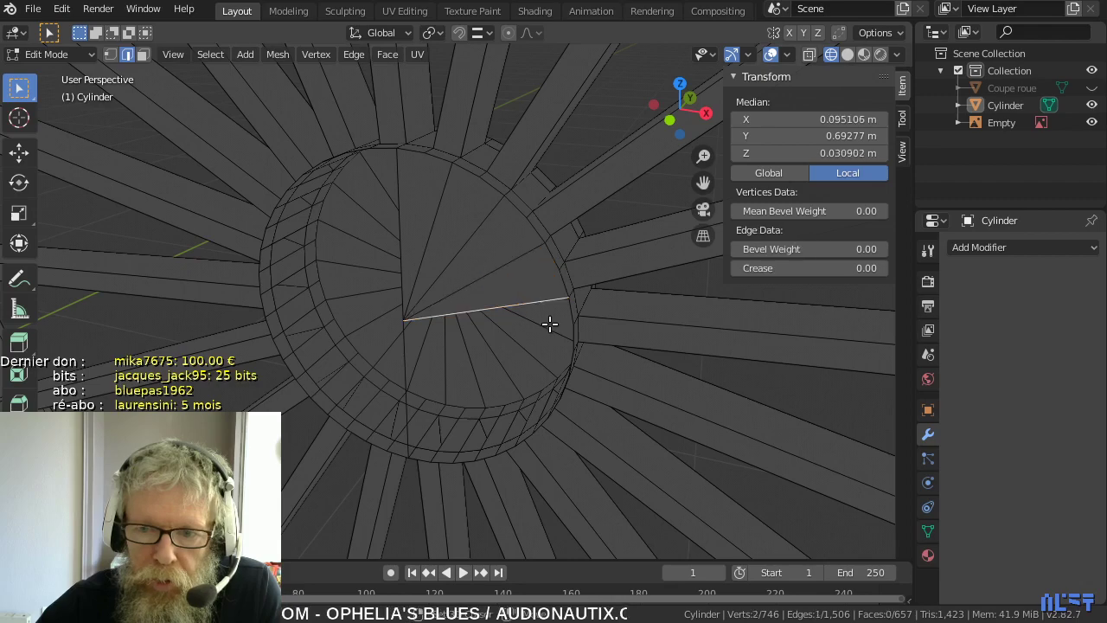
left_click(575, 336, "shift")
key("f")
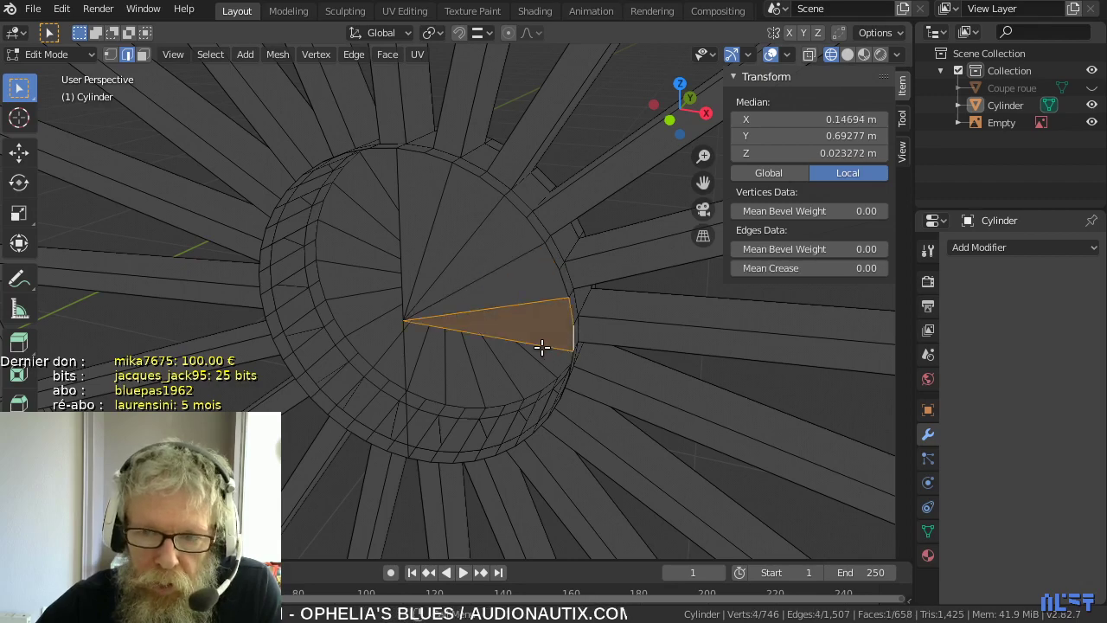
left_click(542, 354)
- Fill the hub's lower gaps with rim-to-centre triangles, correcting one mis-picked centre edge
middle_click_drag(548, 388, 676, 425)
left_click(679, 428, "shift")
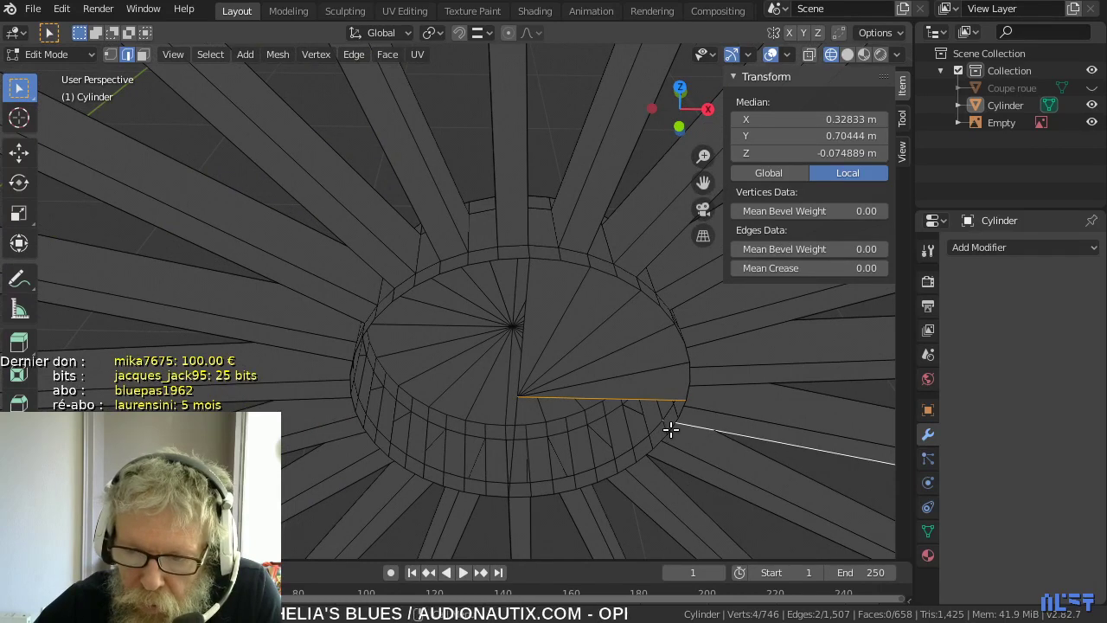
left_click(671, 427)
left_click(683, 405, "shift")
key("f")
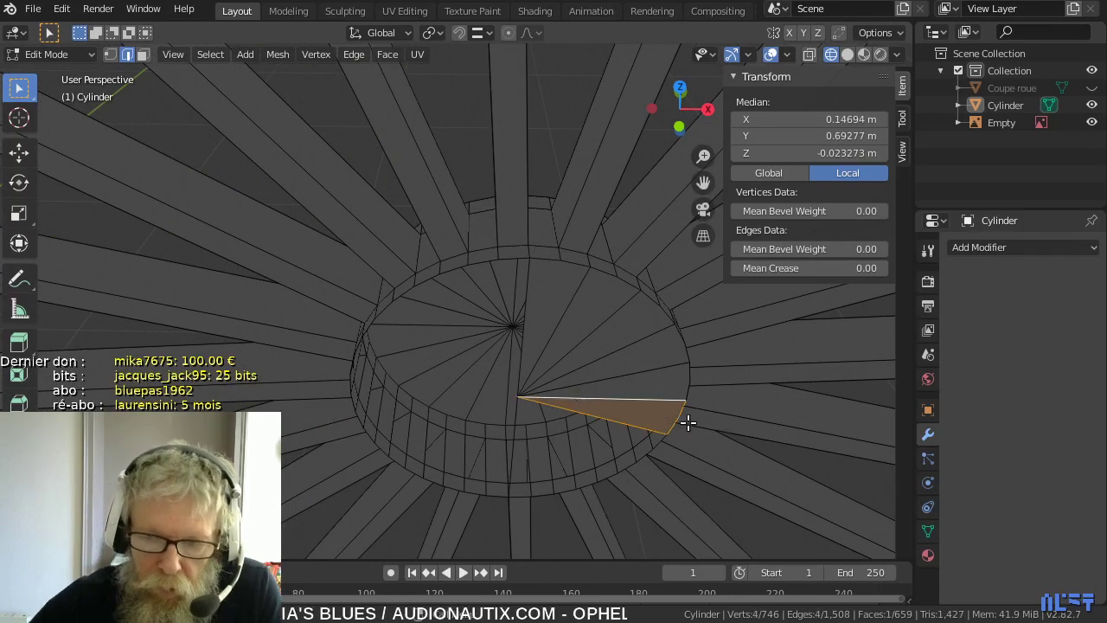
left_click(641, 437)
left_click(652, 455, "shift")
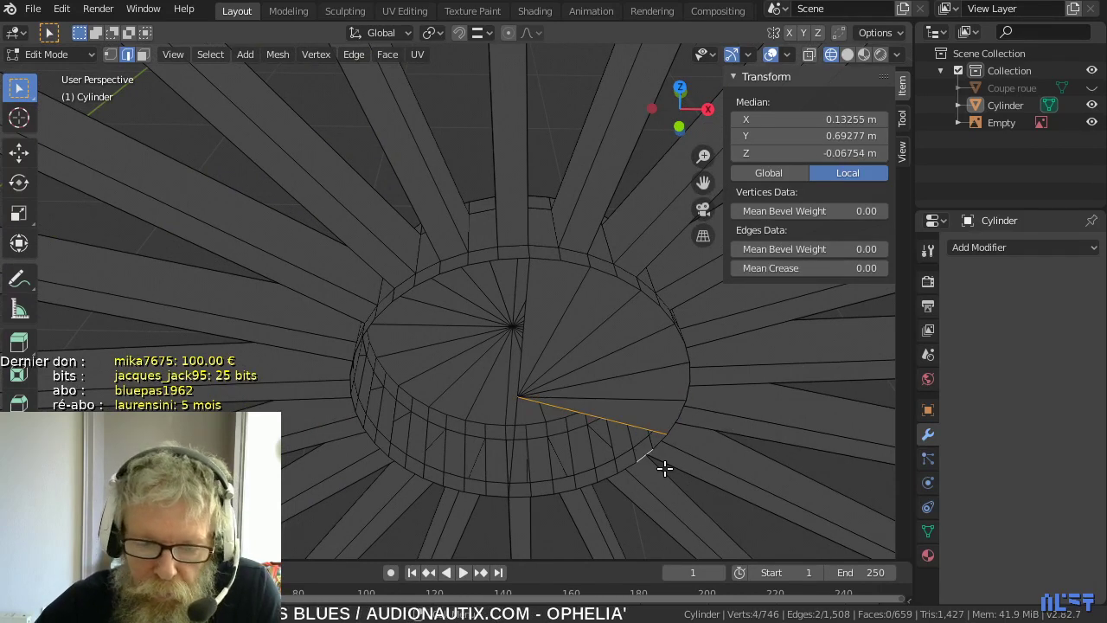
key("f")
left_click(615, 464)
left_click(585, 439, "shift")
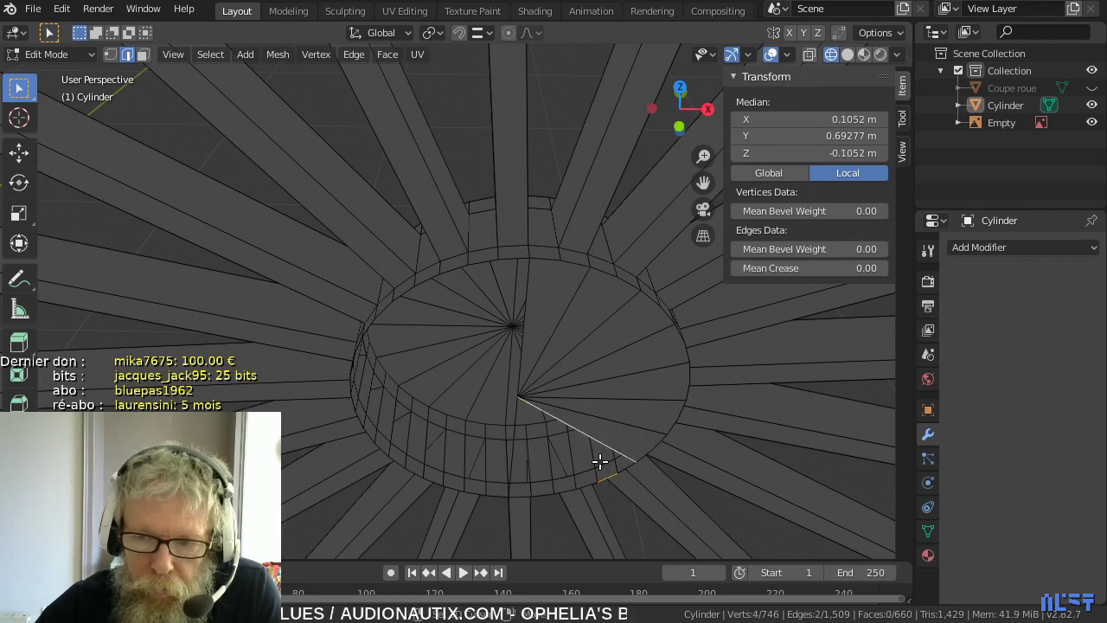
key("f")
left_click(571, 490)
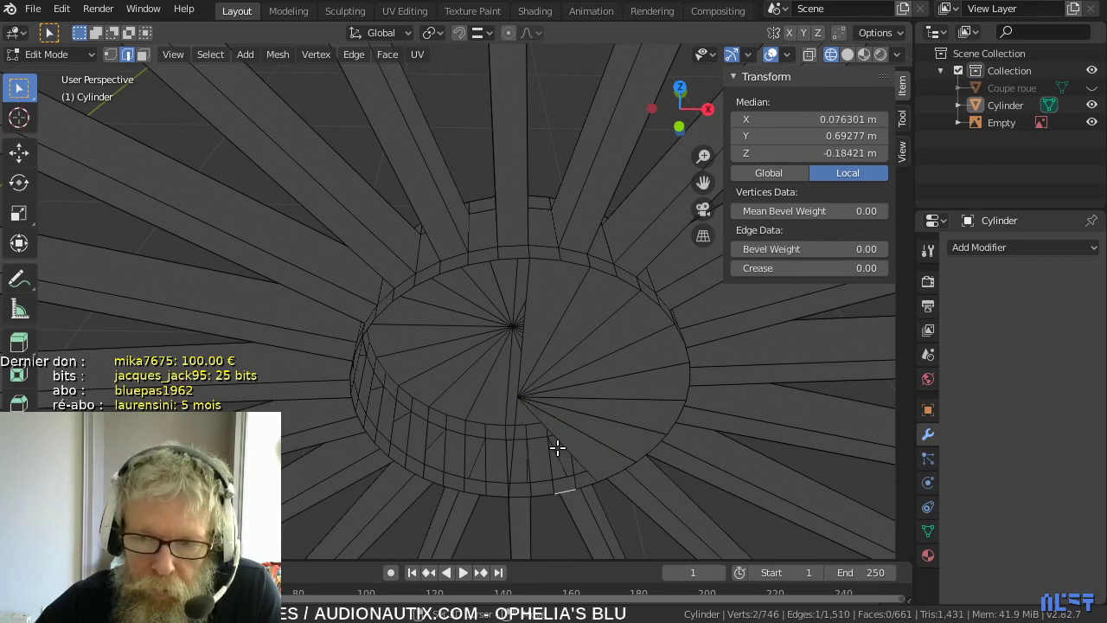
left_click(559, 448, "shift")
key("f")
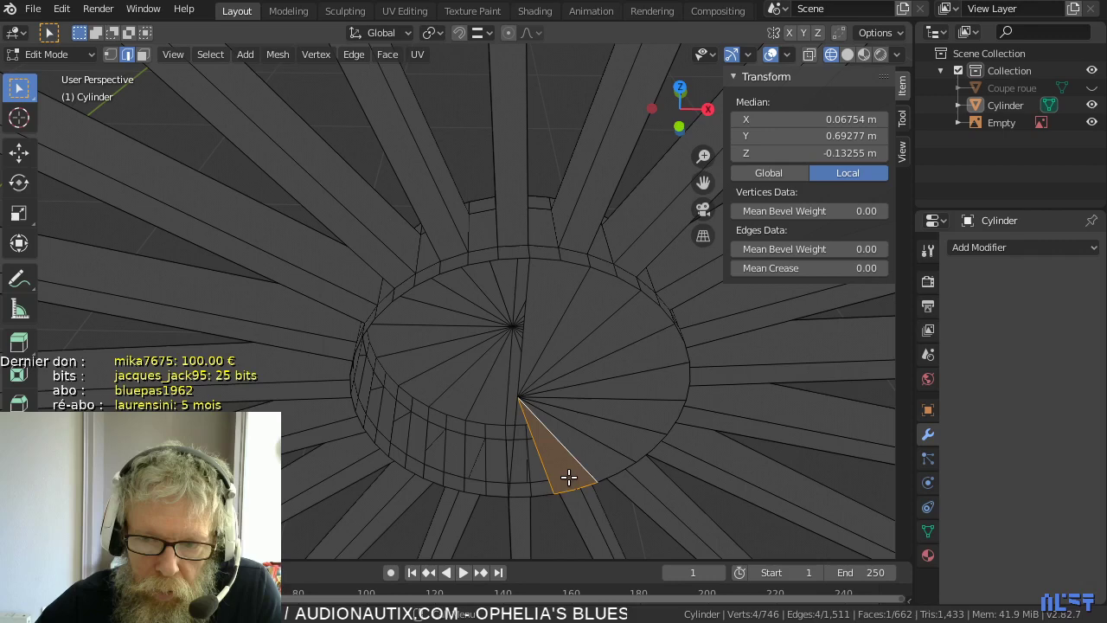
left_click(520, 496)
left_click(542, 464, "shift")
key("f")
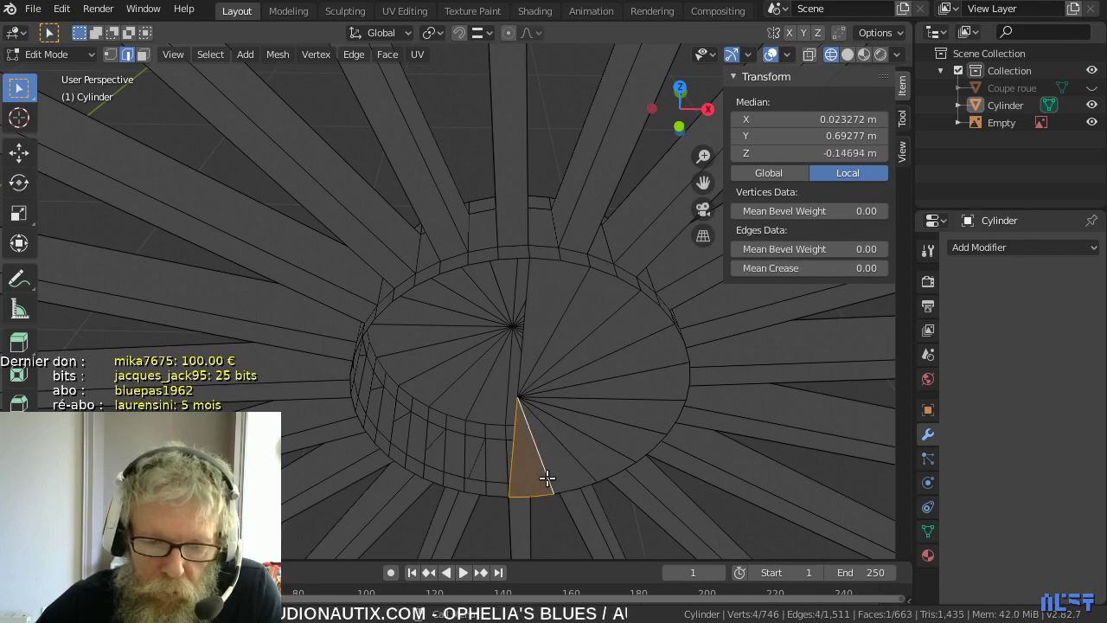
left_click(482, 492)
left_click(518, 464, "shift")
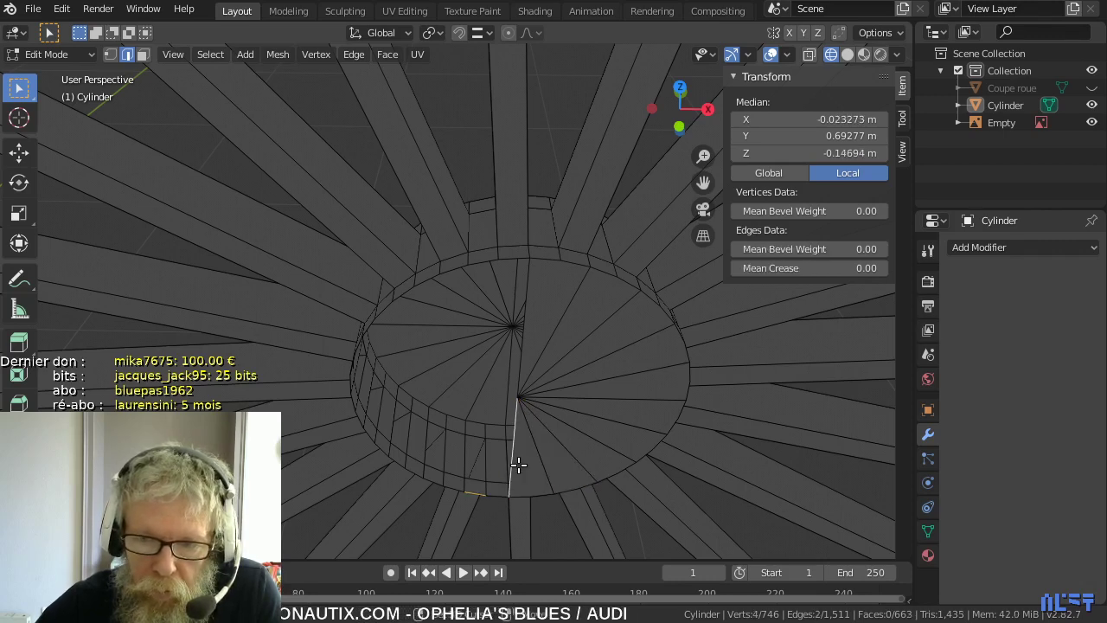
key("f")
left_click(438, 479)
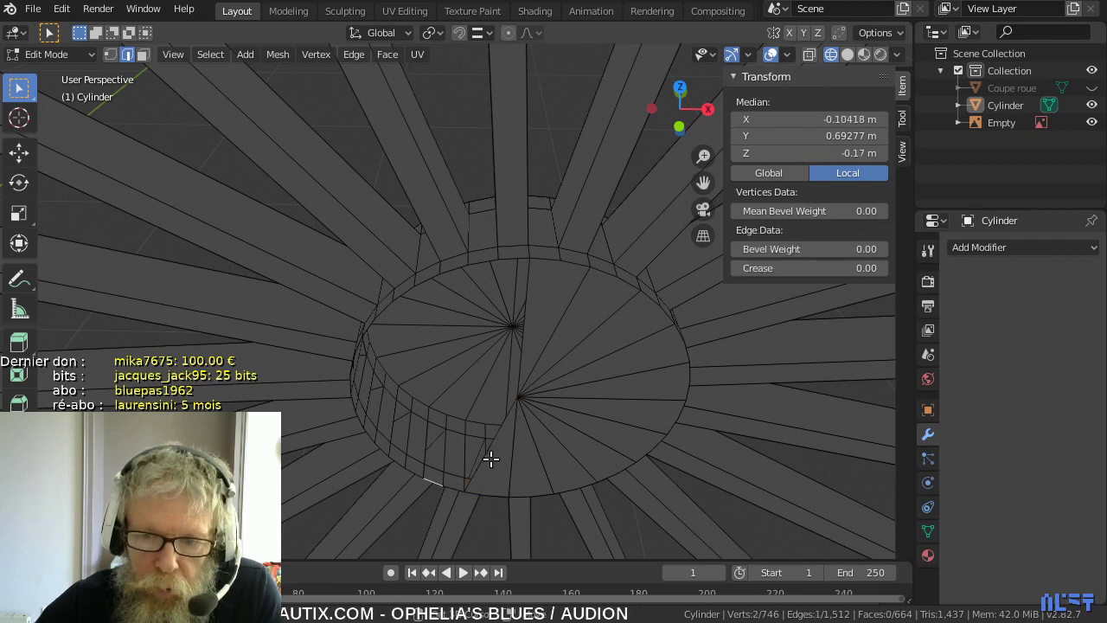
left_click(502, 464, "shift")
key("f")
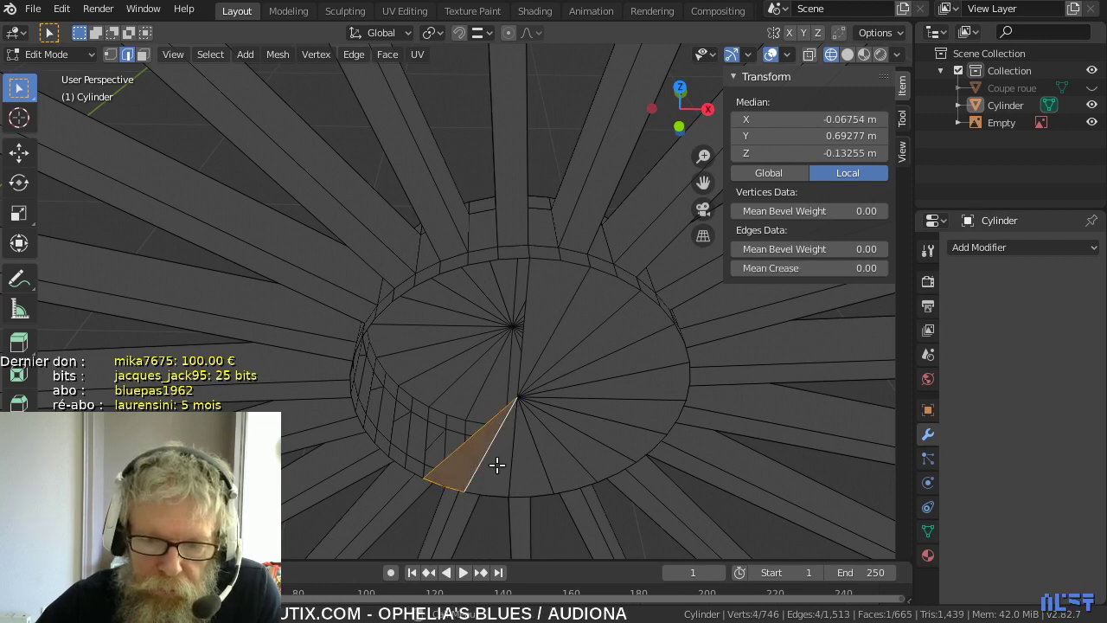
left_click(401, 462)
left_click(460, 456, "shift")
key("f")
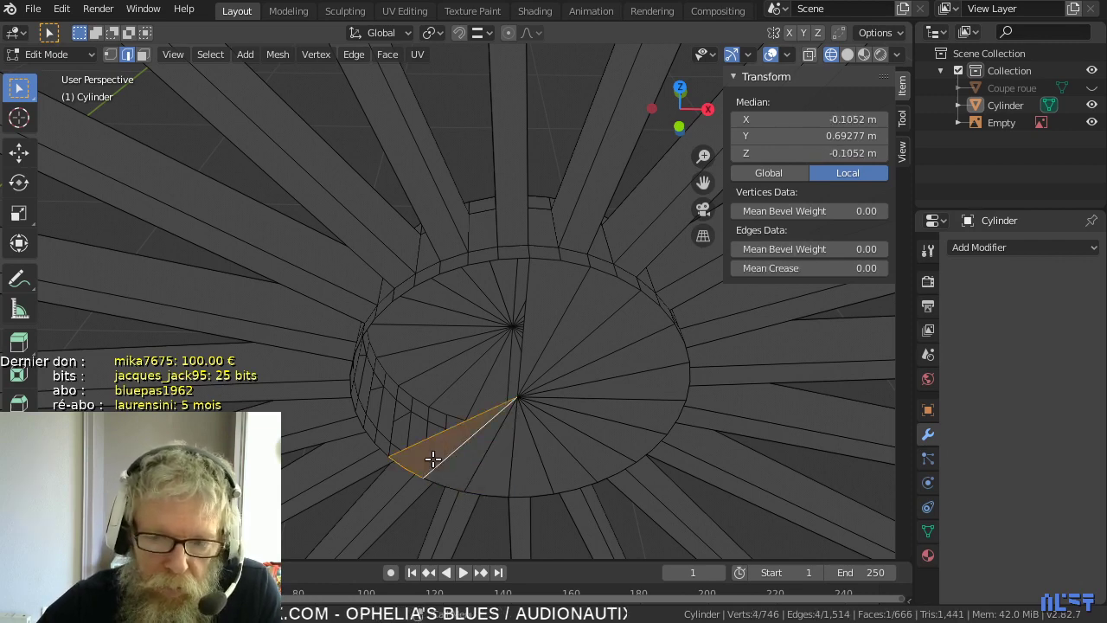
left_click(367, 434)
left_click(447, 440, "shift")
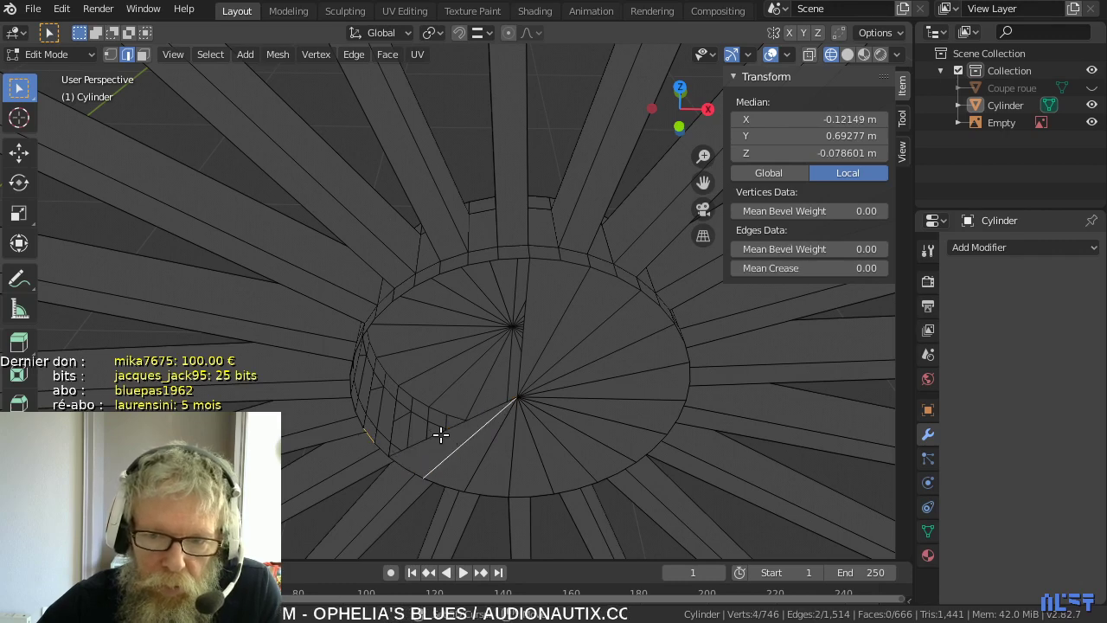
left_click(441, 434, "shift")
left_click(377, 443, "shift")
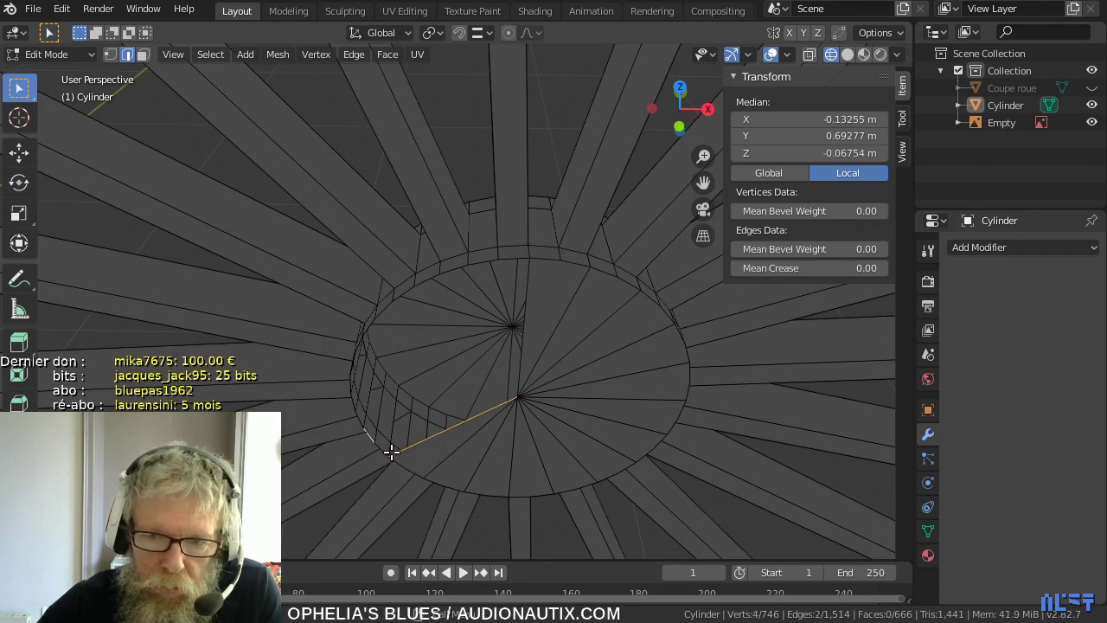
key("f")
- Fill the gaps on the hub's left side with triangle faces between rim and spoke edges
middle_click_drag(358, 410, 308, 395)
left_click(258, 331)
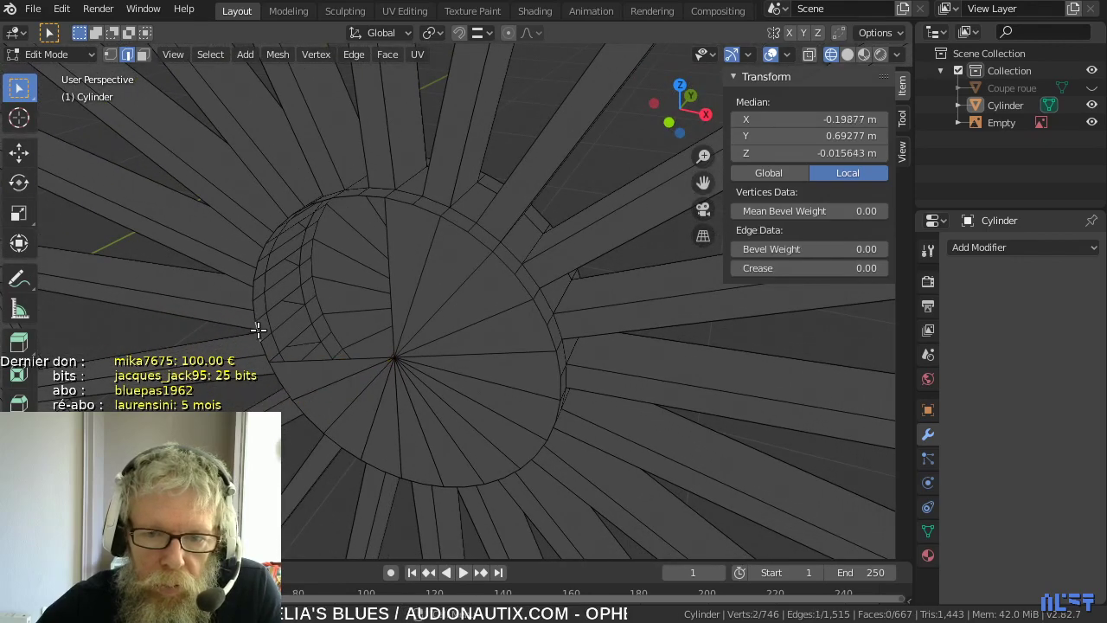
left_click(341, 365, "shift")
key("f")
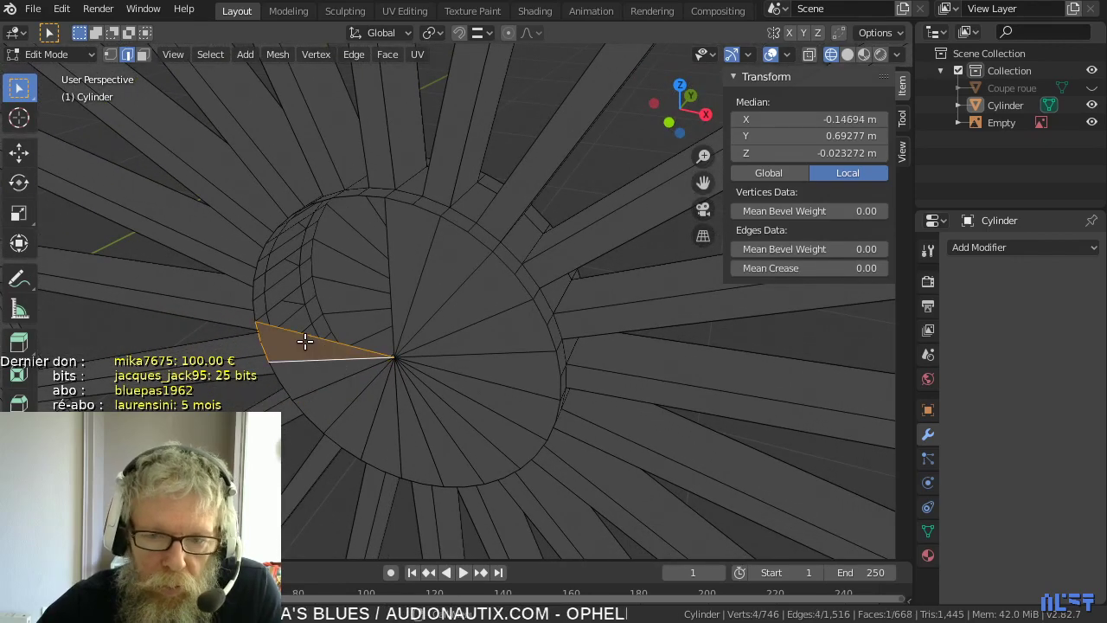
left_click(261, 302)
left_click(252, 289)
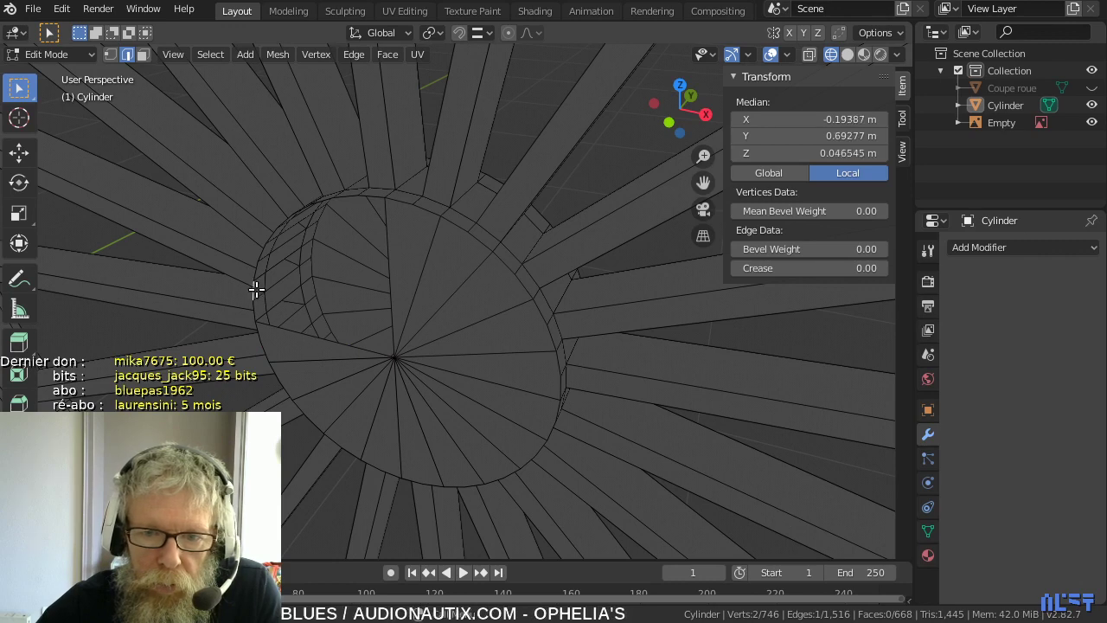
left_click(306, 337, "shift")
key("f")
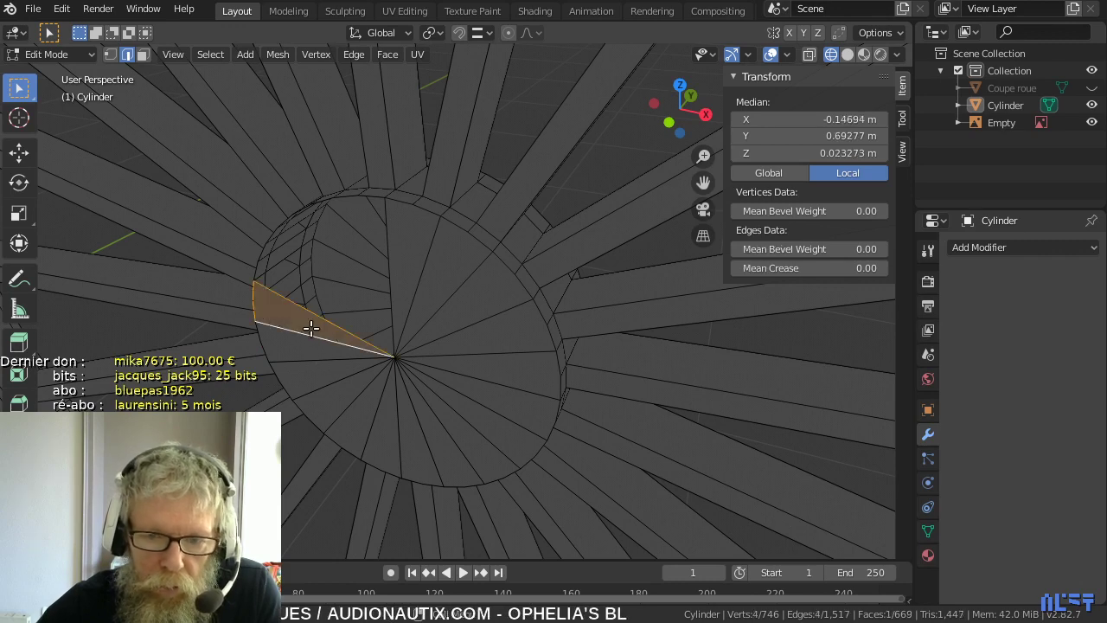
left_click(260, 250)
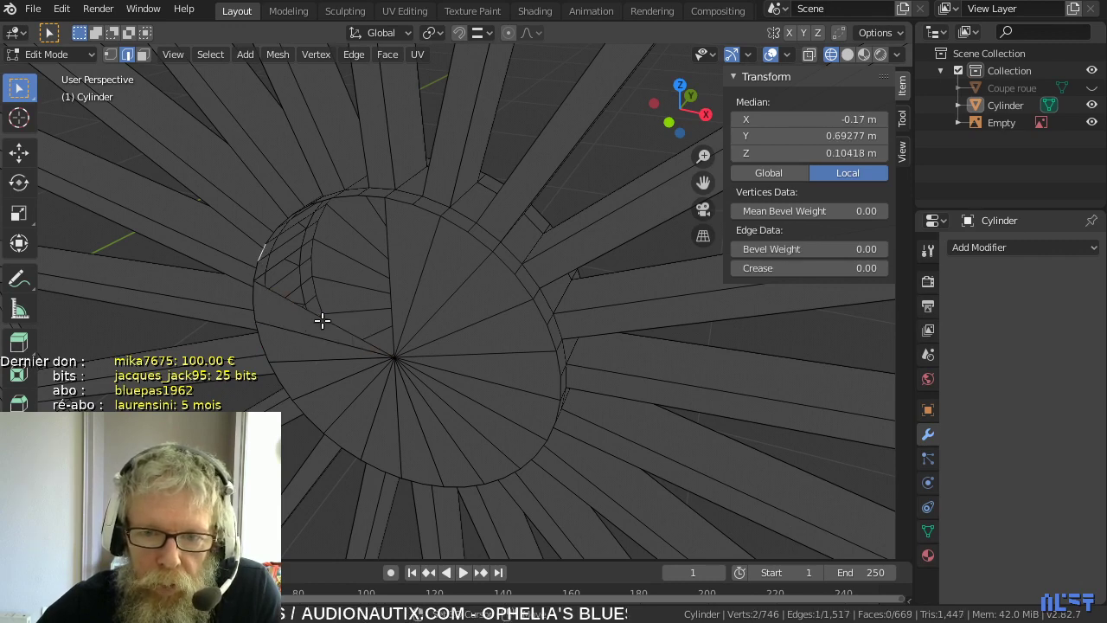
left_click(340, 328, "shift")
key("f")
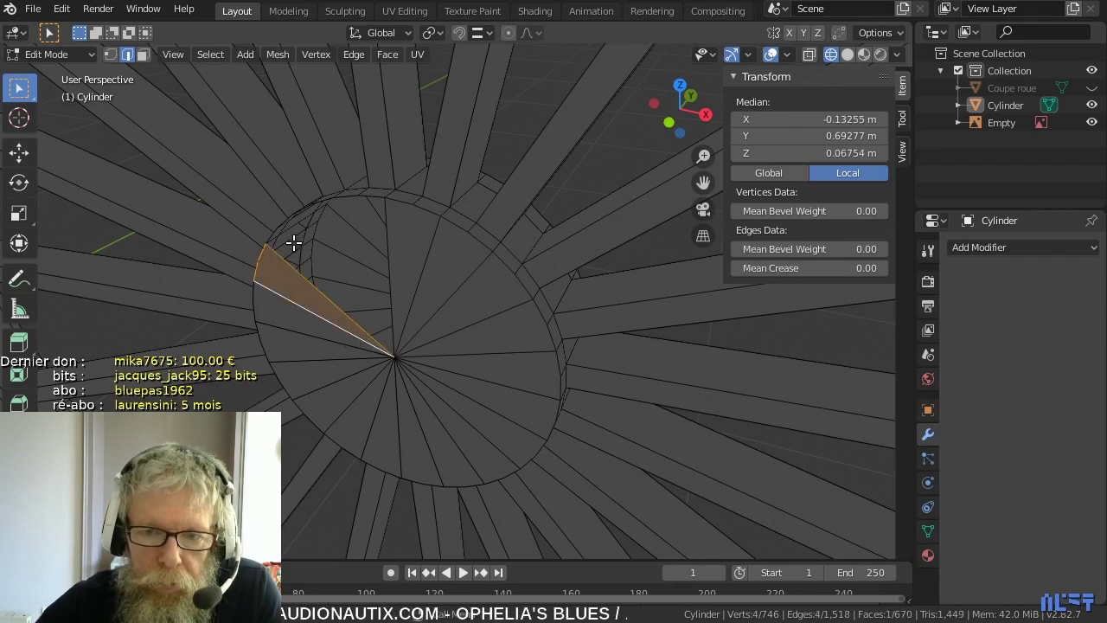
- Fill the remaining top gaps, redoing one wrong fill, to complete the hub's triangle fan
middle_click_drag(292, 242, 364, 321)
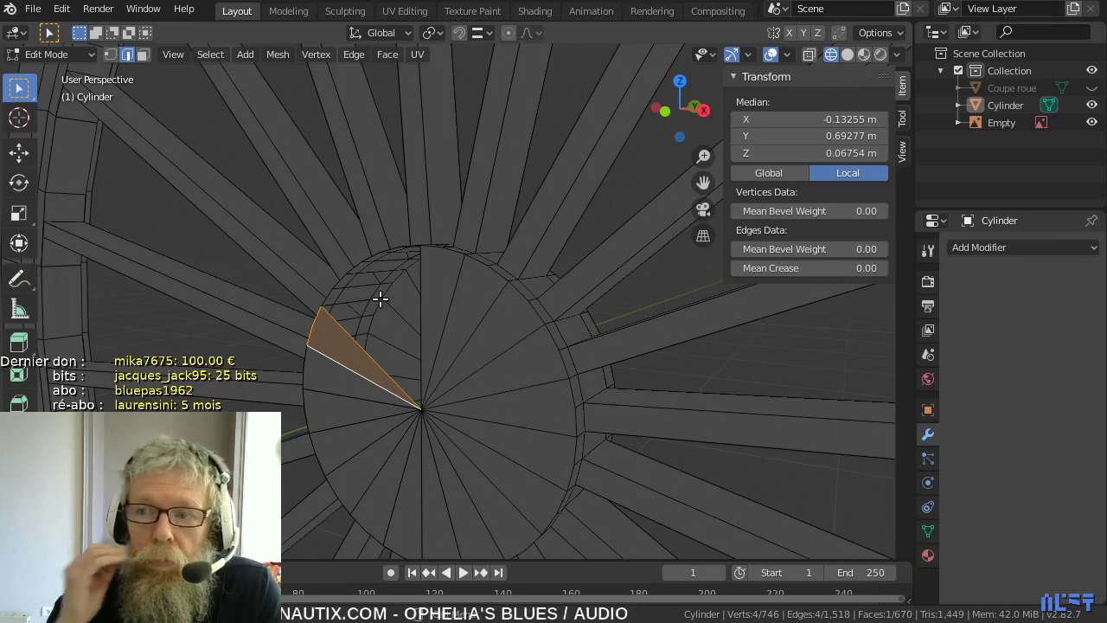
left_click(338, 280)
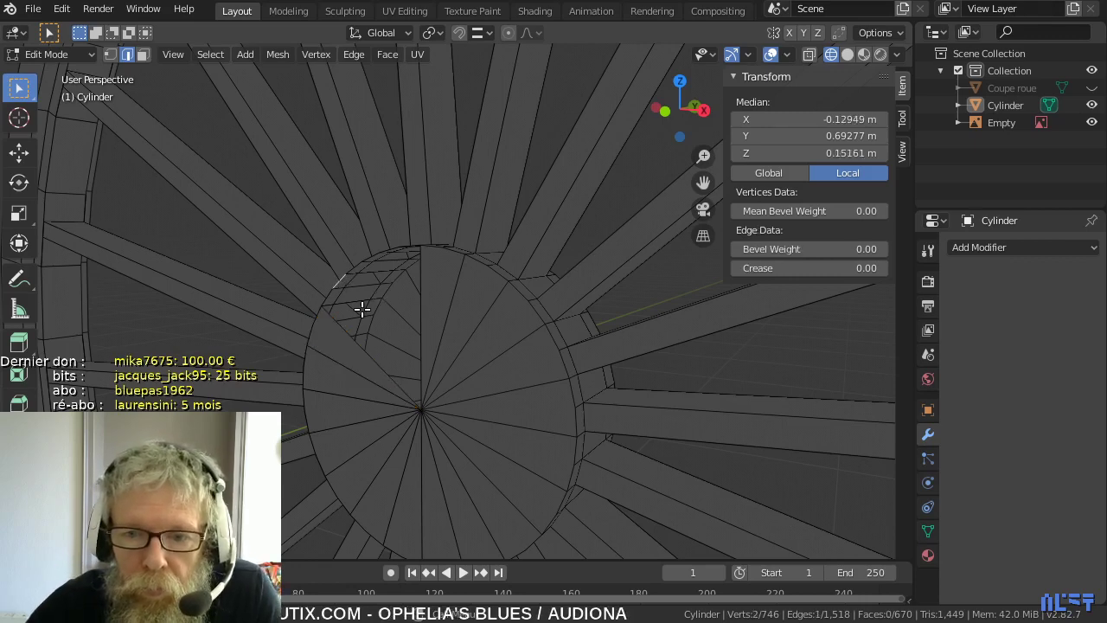
left_click(365, 353, "shift")
key("f")
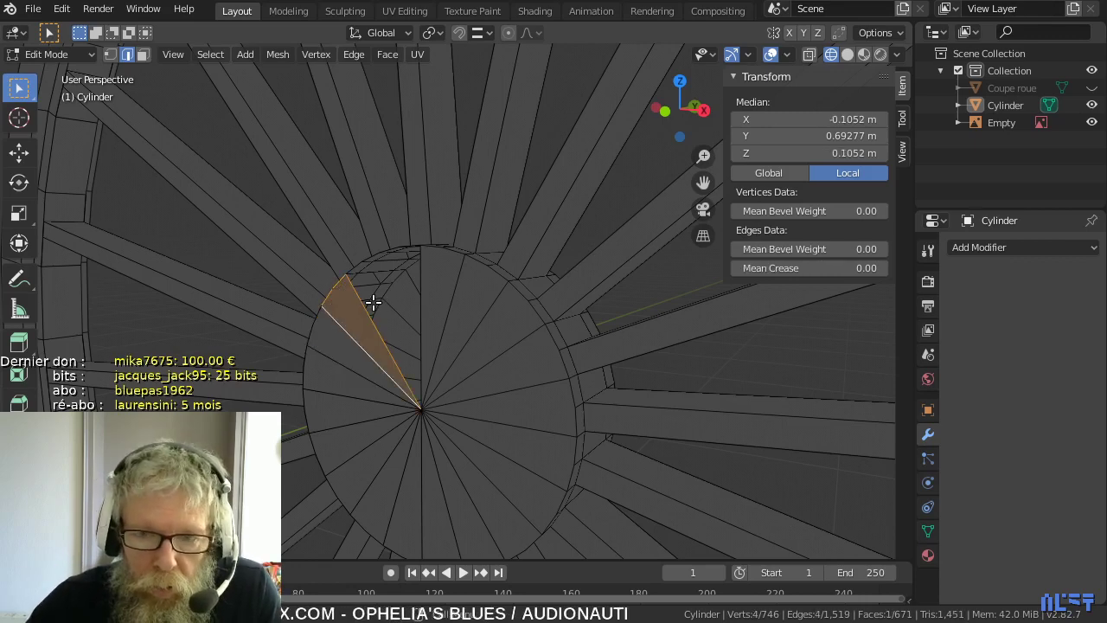
left_click(353, 265)
left_click(381, 346, "shift")
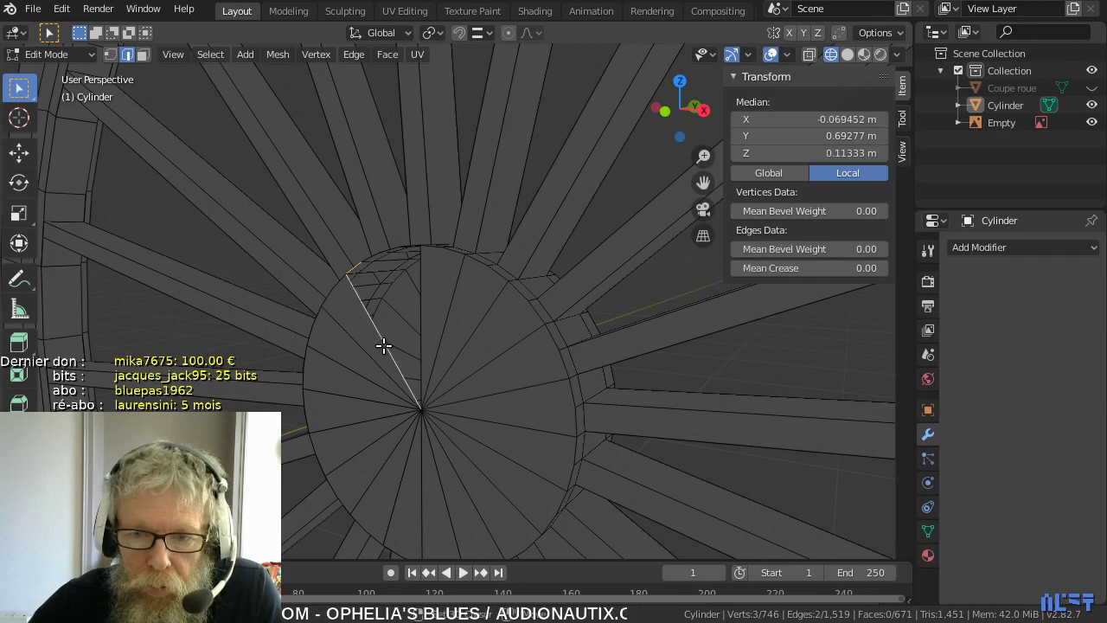
key("f")
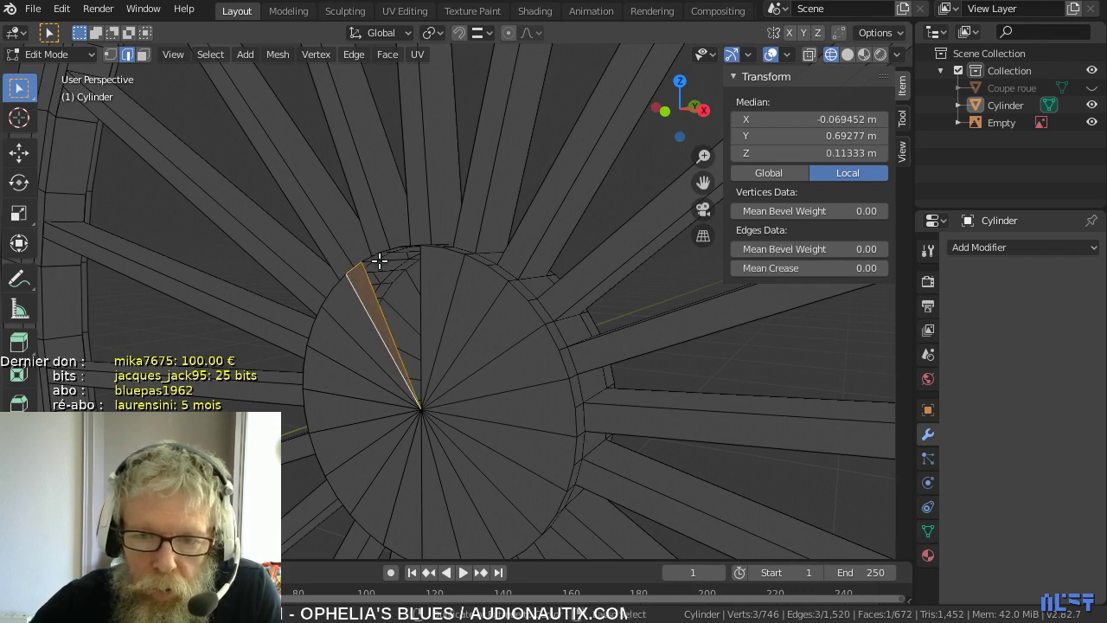
key("ctrl+z")
key("ctrl+z")
left_click(378, 272)
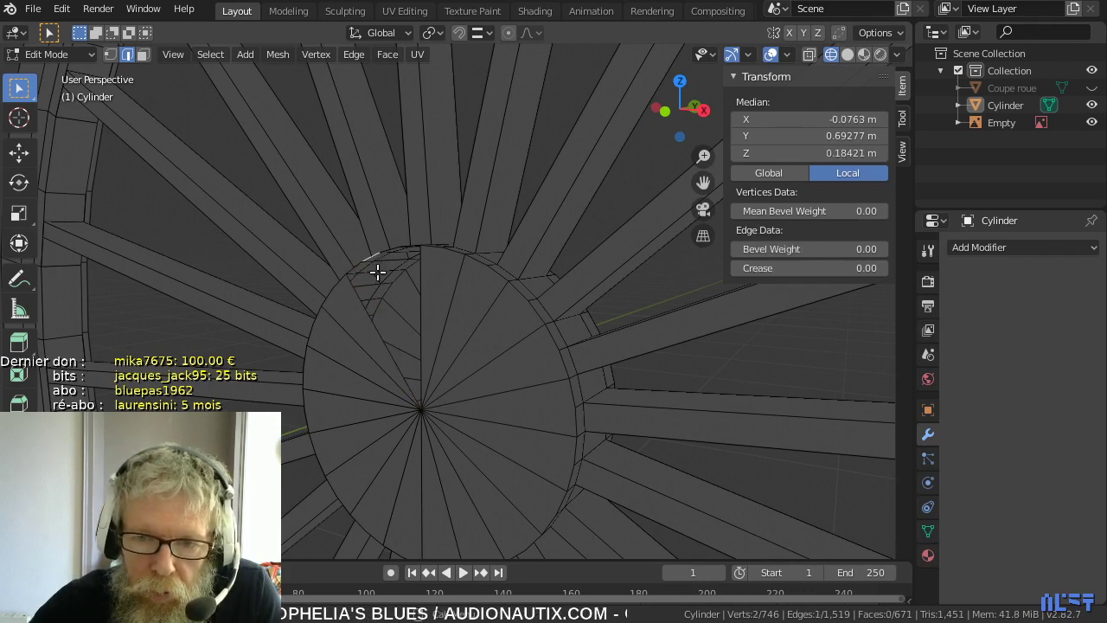
left_click(377, 323, "shift")
key("f")
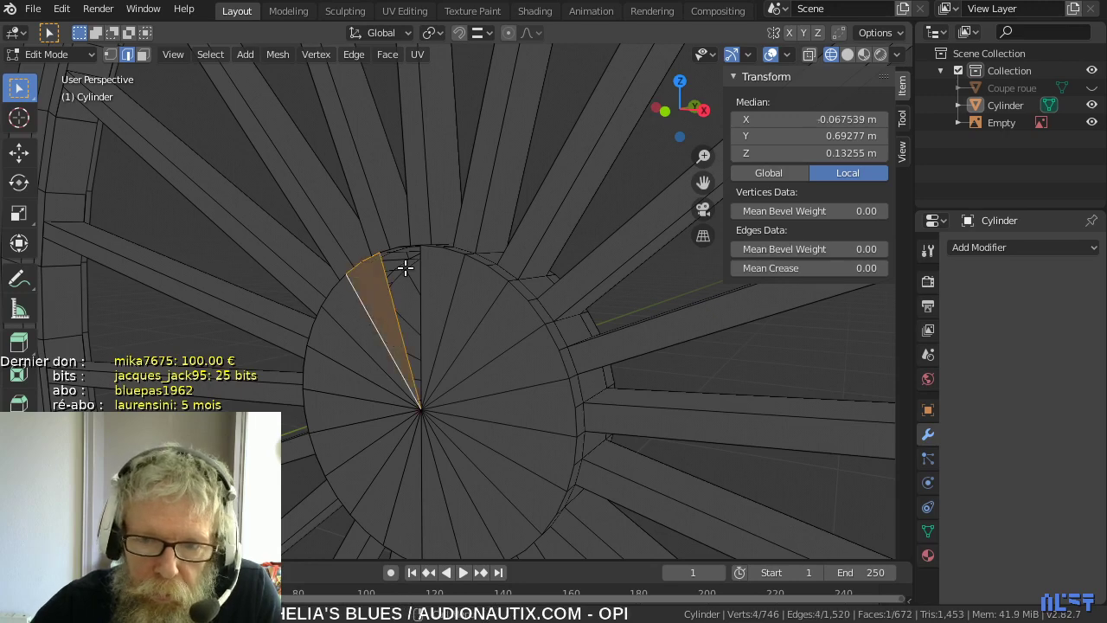
middle_click_drag(400, 275, 459, 341)
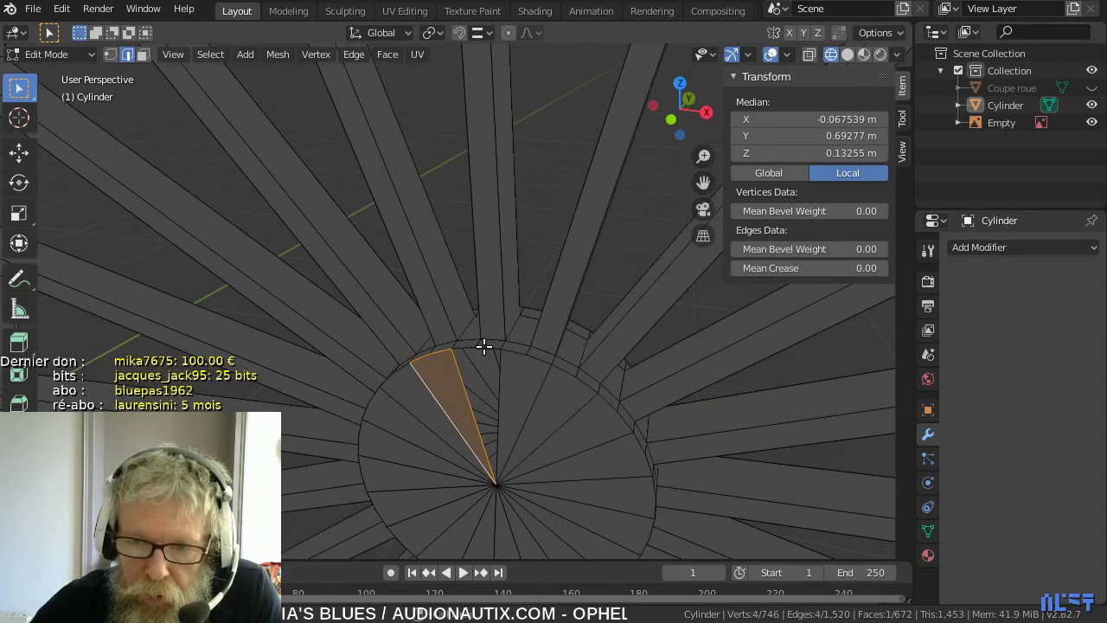
left_click(484, 347)
left_click(464, 400, "shift")
key("f")
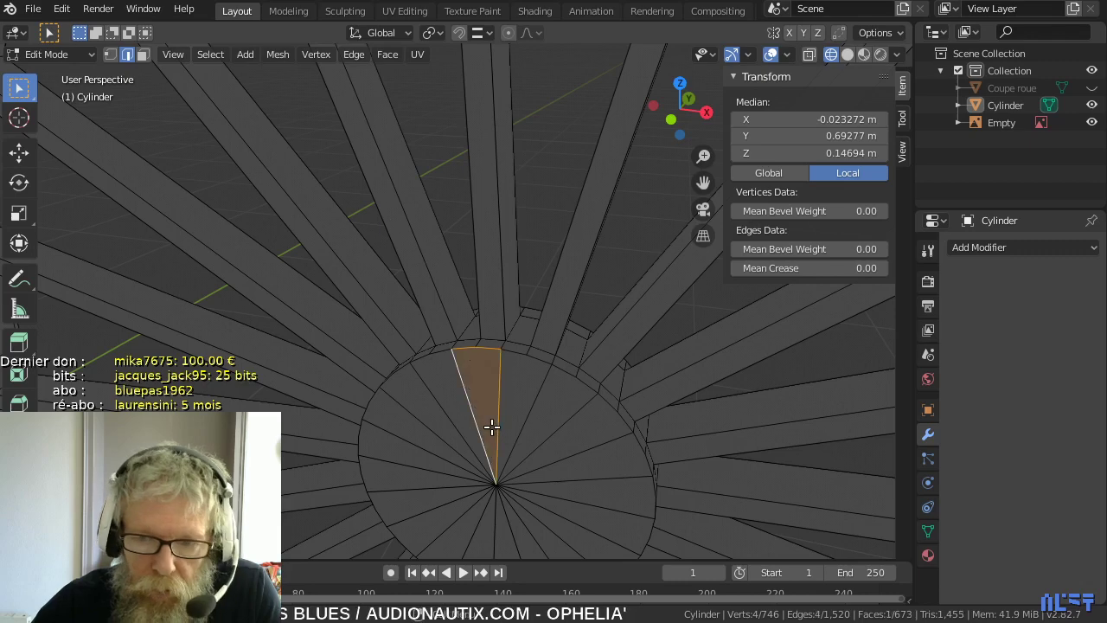
scroll(507, 425, "down", 4)
scroll(509, 420, "down", 2)
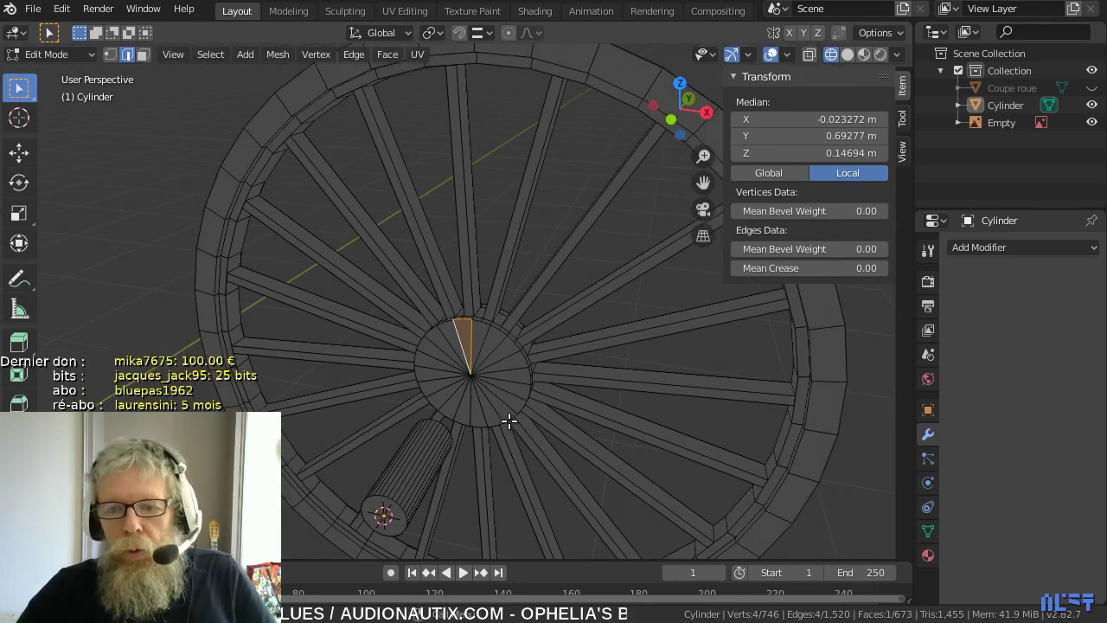
- Add a new cylinder with 16 vertices at the 3D cursor
left_click(424, 470)
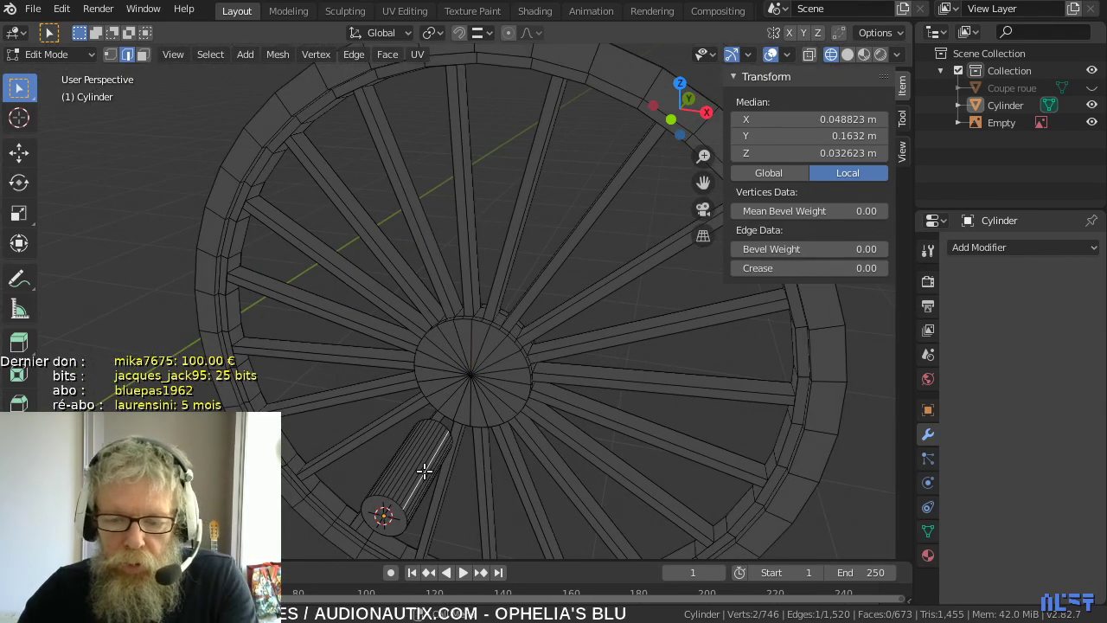
key("l")
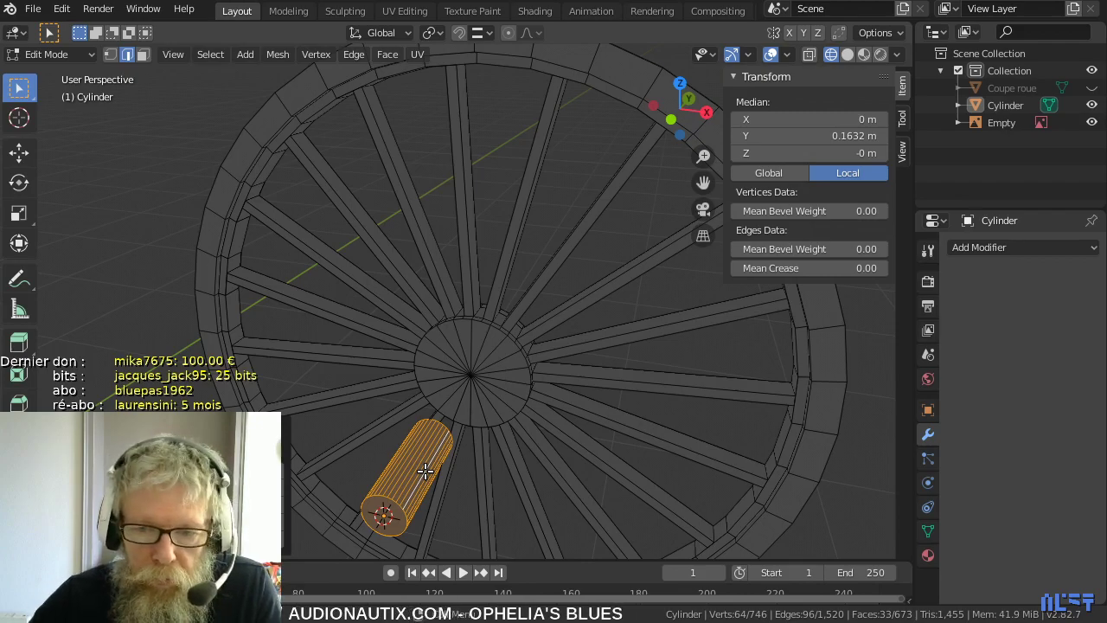
middle_click_drag(475, 461, 433, 476)
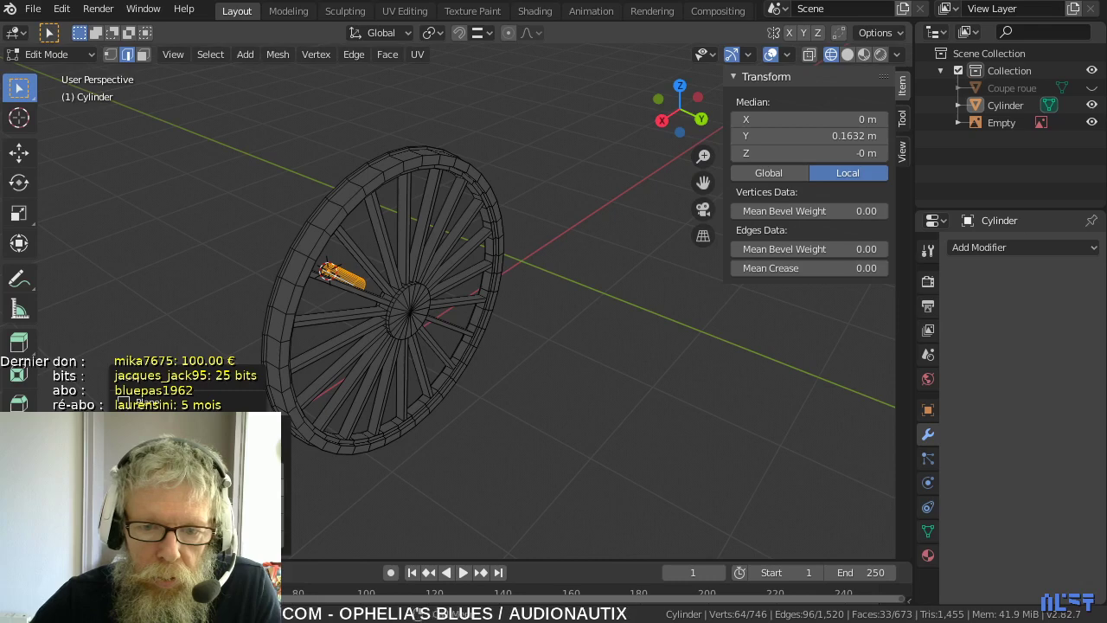
left_click(138, 491)
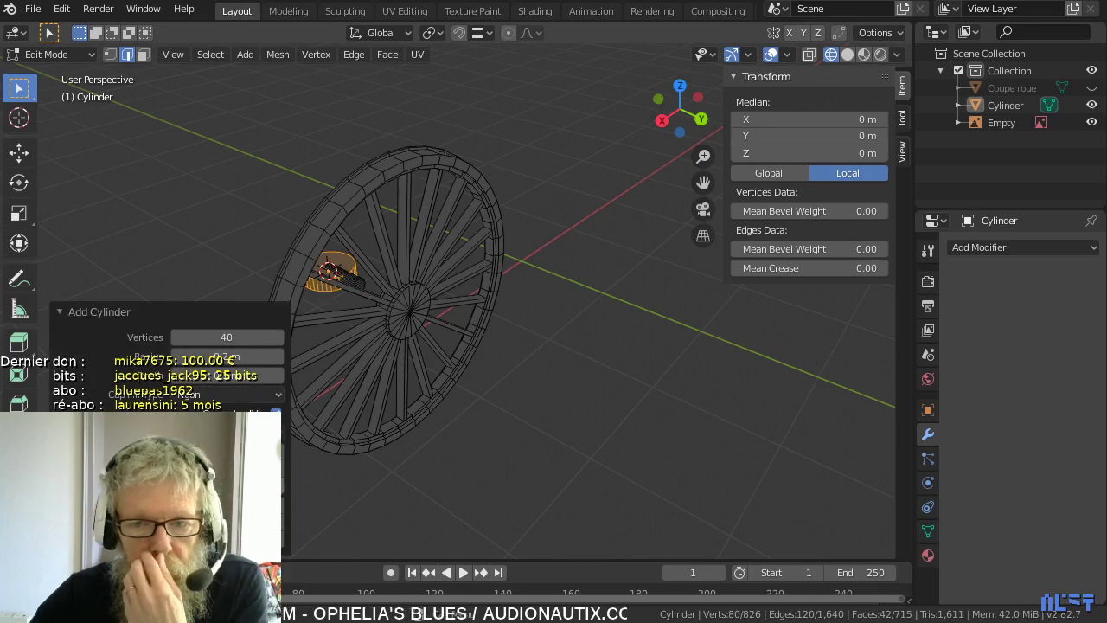
left_click(268, 337)
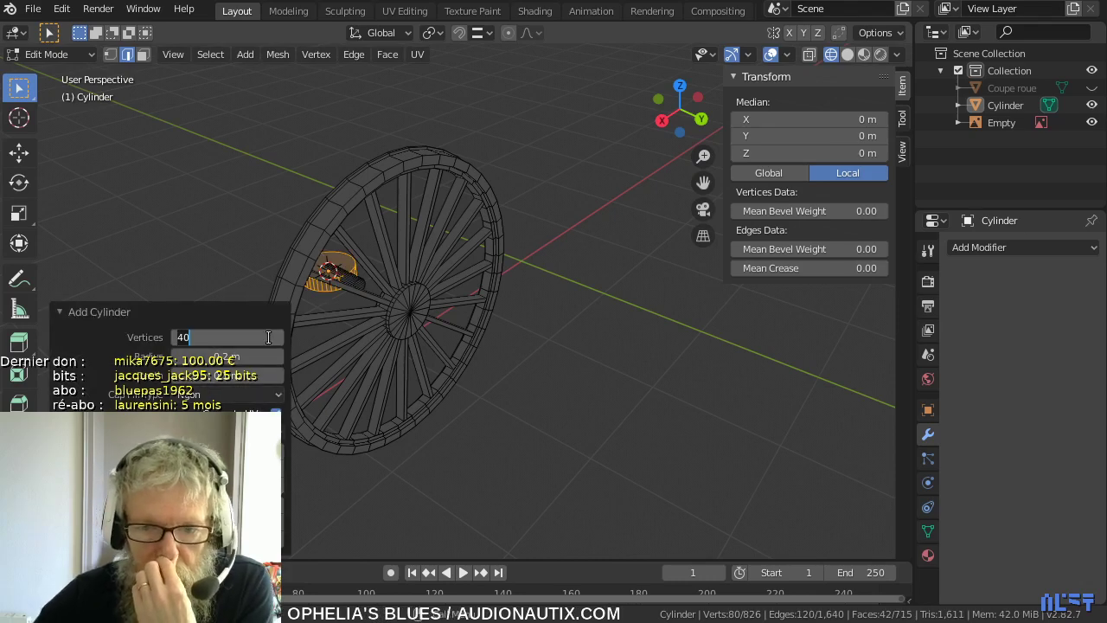
type("16")
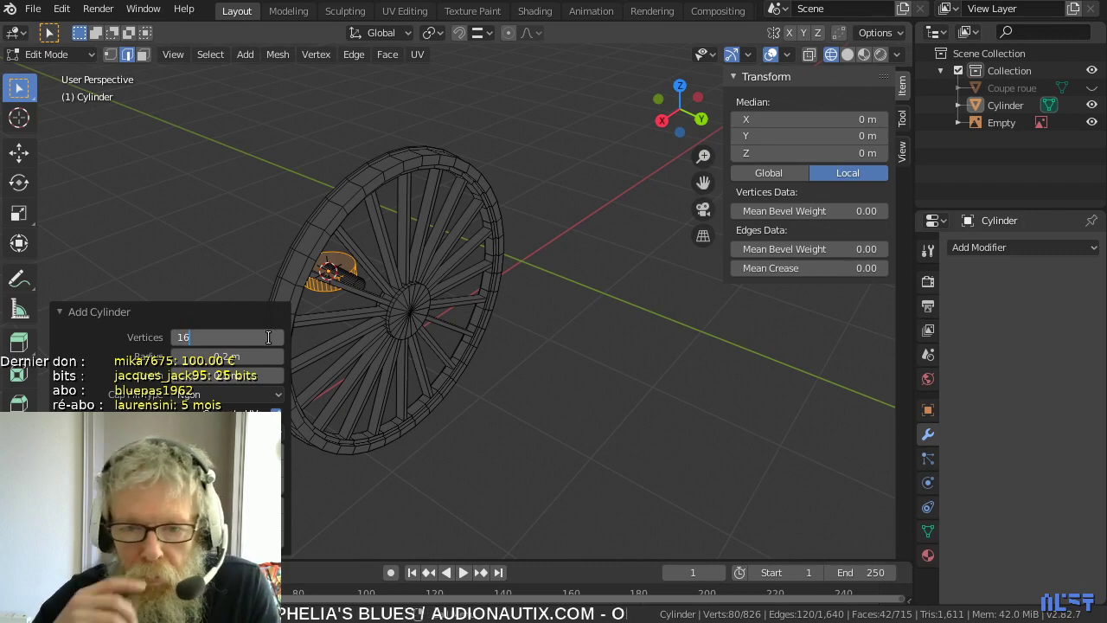
key("Tab")
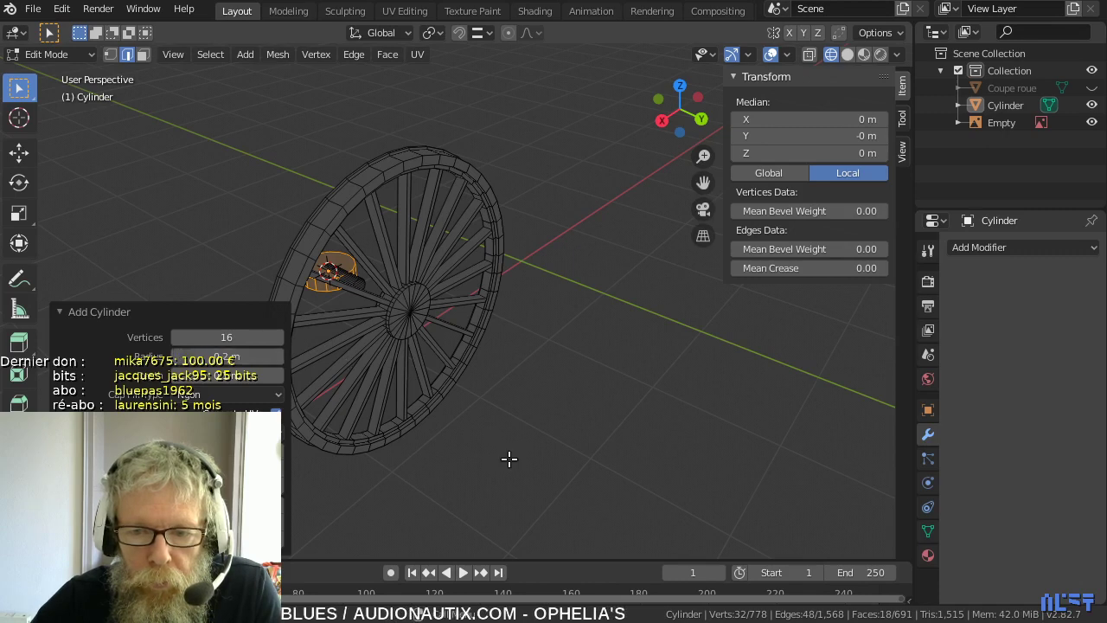
- Rotate the cylinder 90° about X and slide it along Y into the wheel hub
type("r")
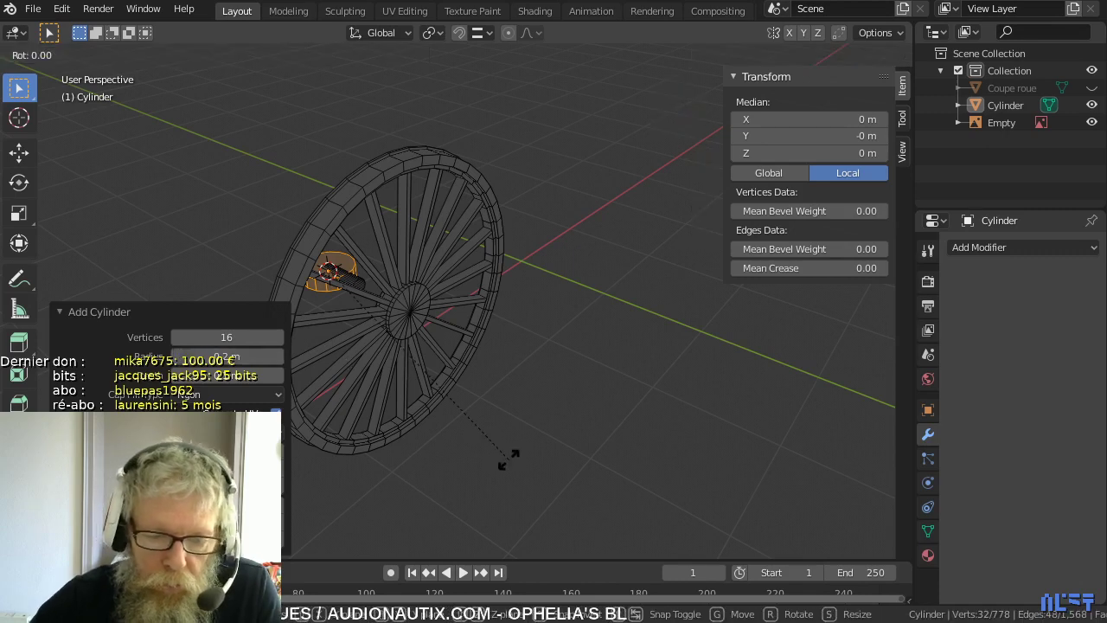
type("x90")
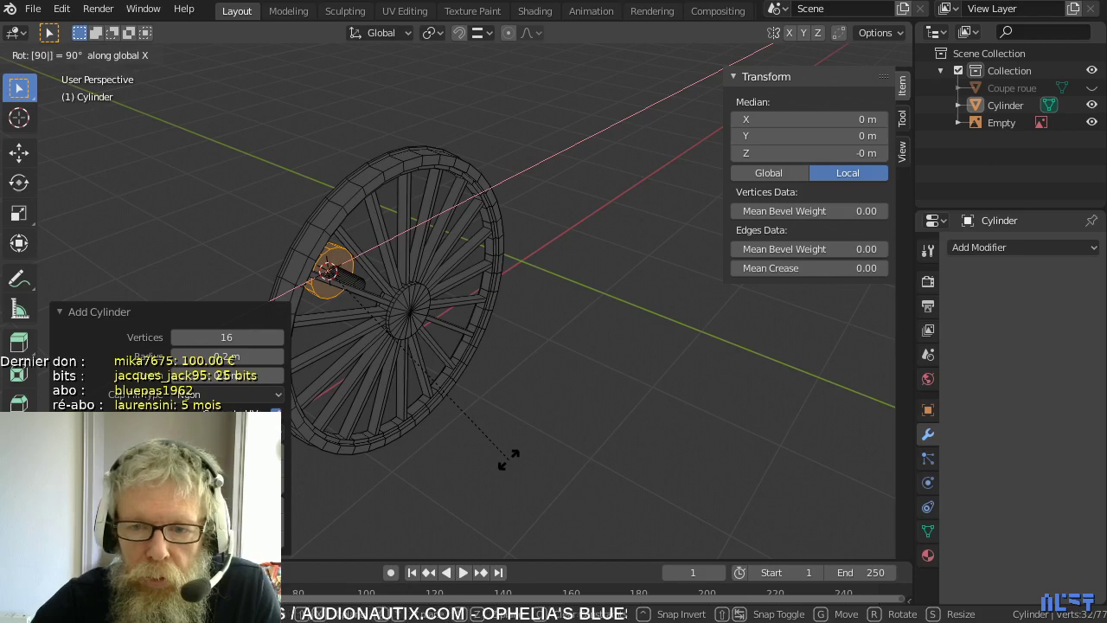
key("Return")
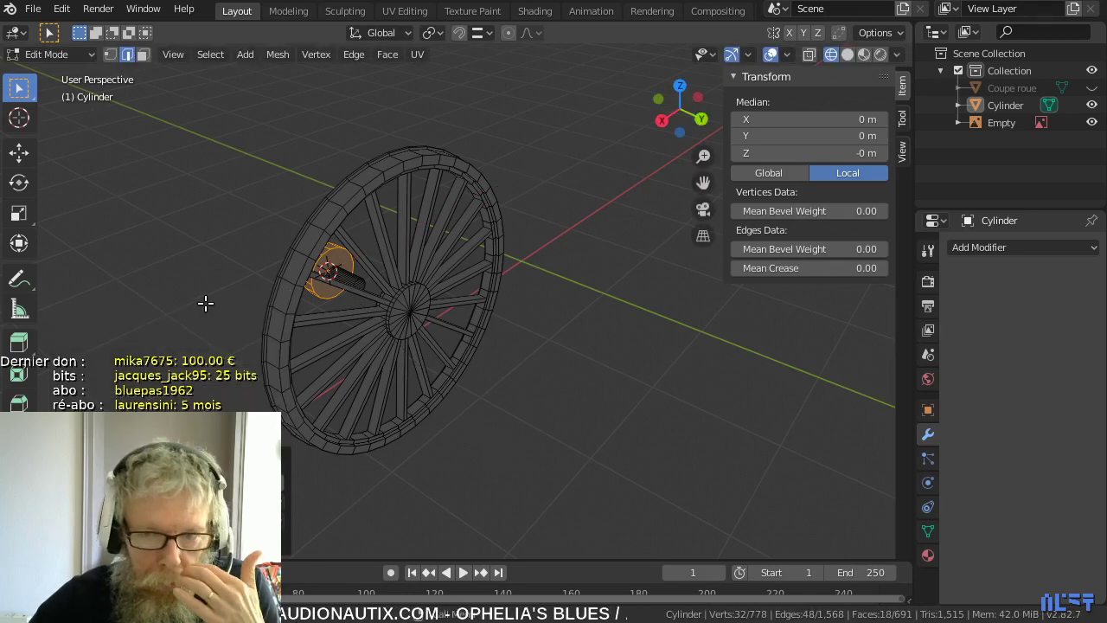
middle_click_drag(230, 306, 465, 278)
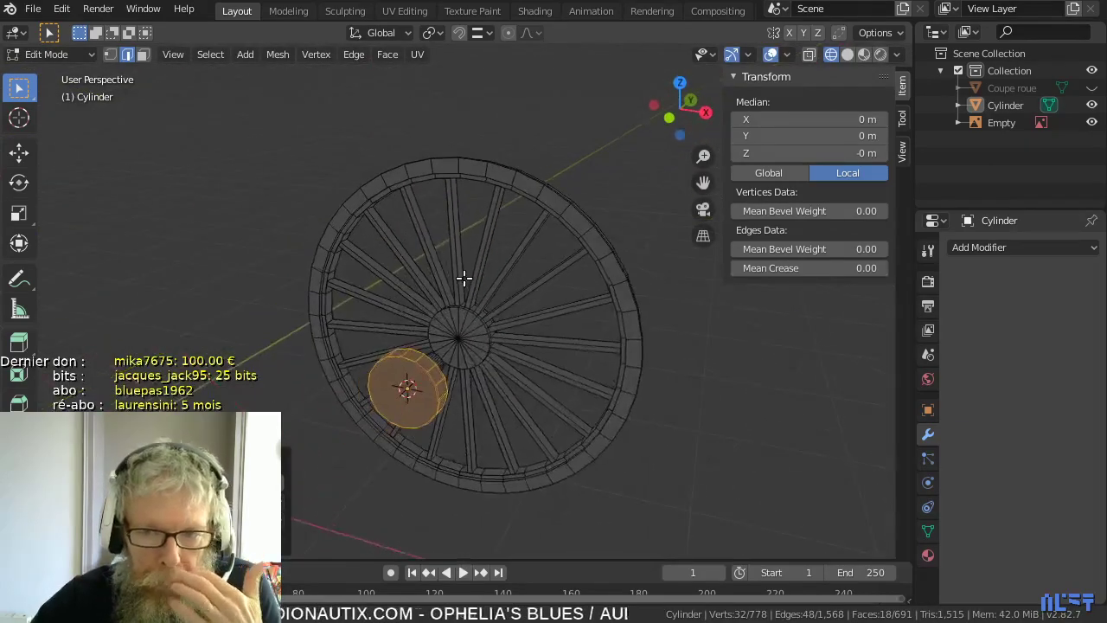
key("g")
key("y")
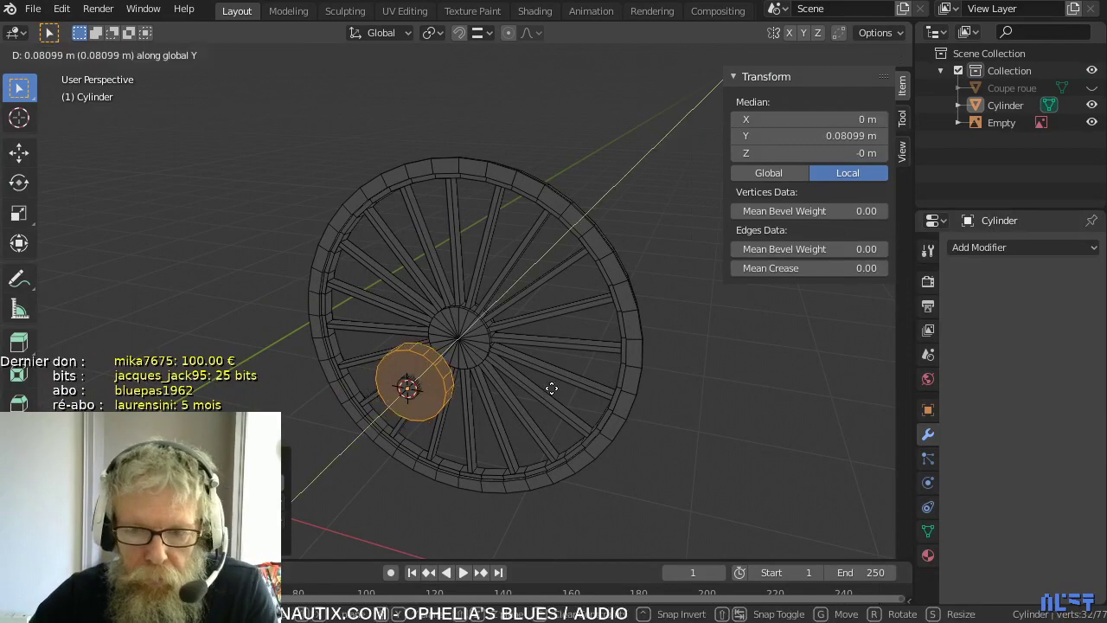
left_click(579, 364)
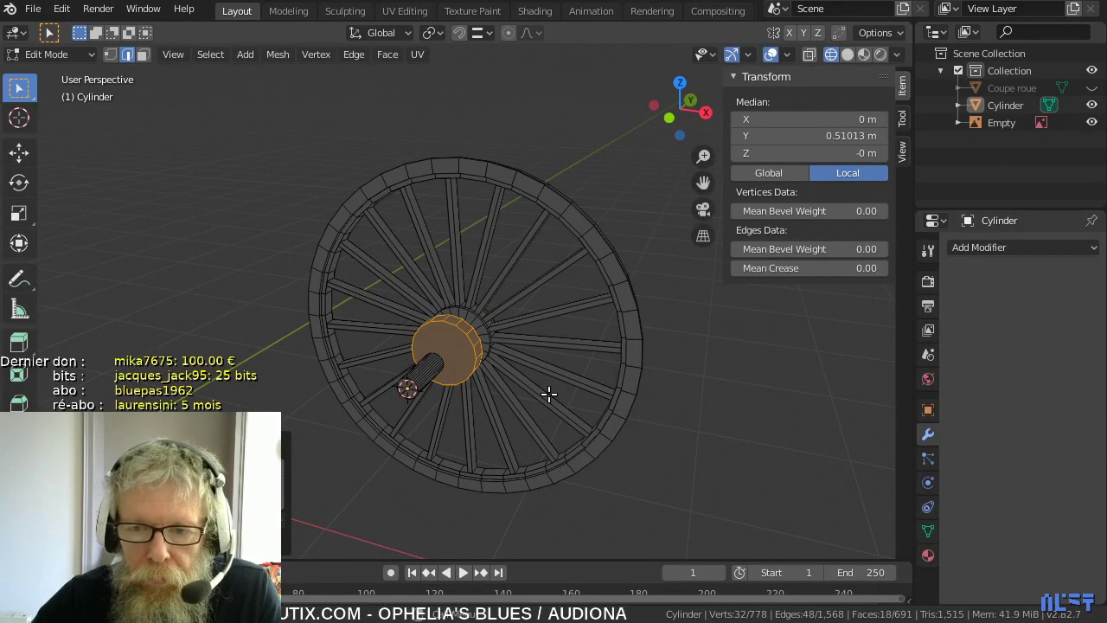
- In front view, scale the cylinder to about 0.3 across, excluding the Y axis
key("KP_1")
scroll(554, 391, "up", 6)
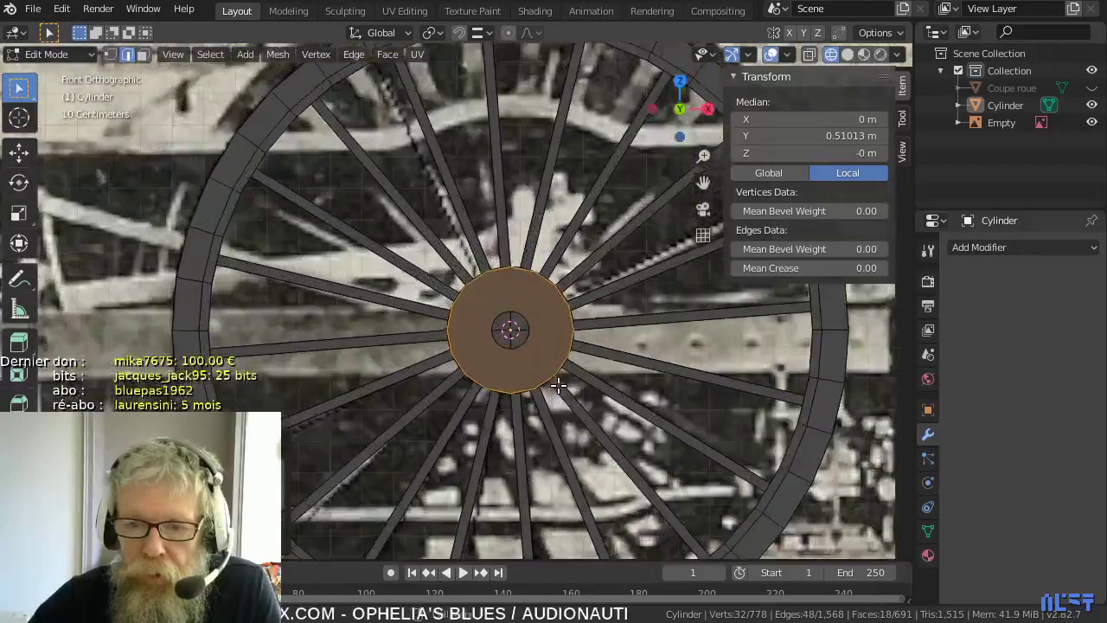
middle_click_drag(621, 396, 528, 382, "shift")
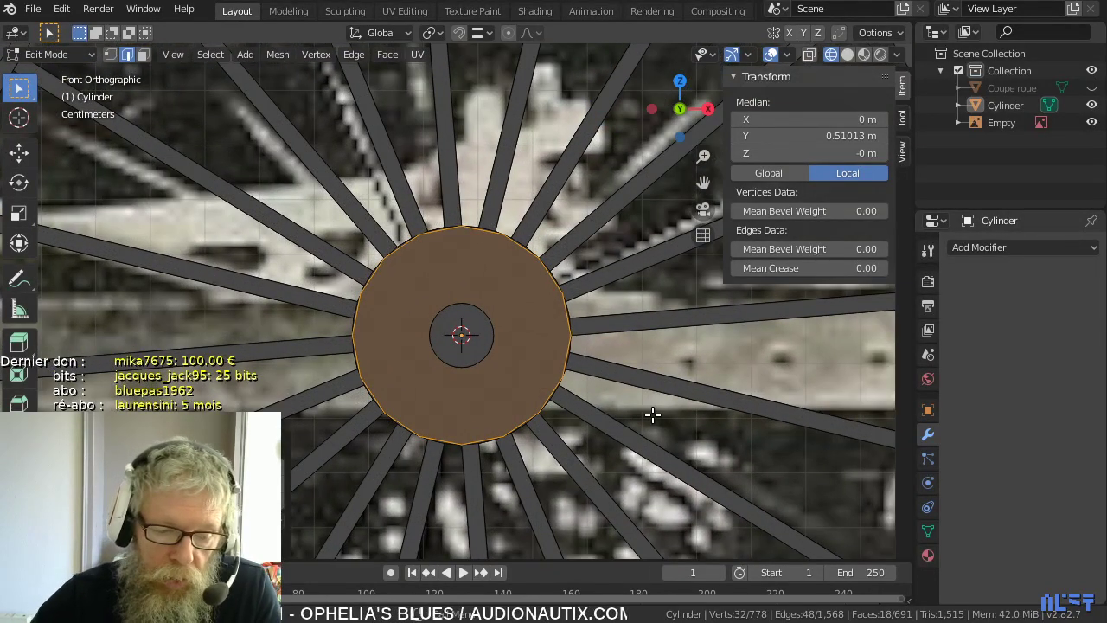
key("s")
key("shift+y")
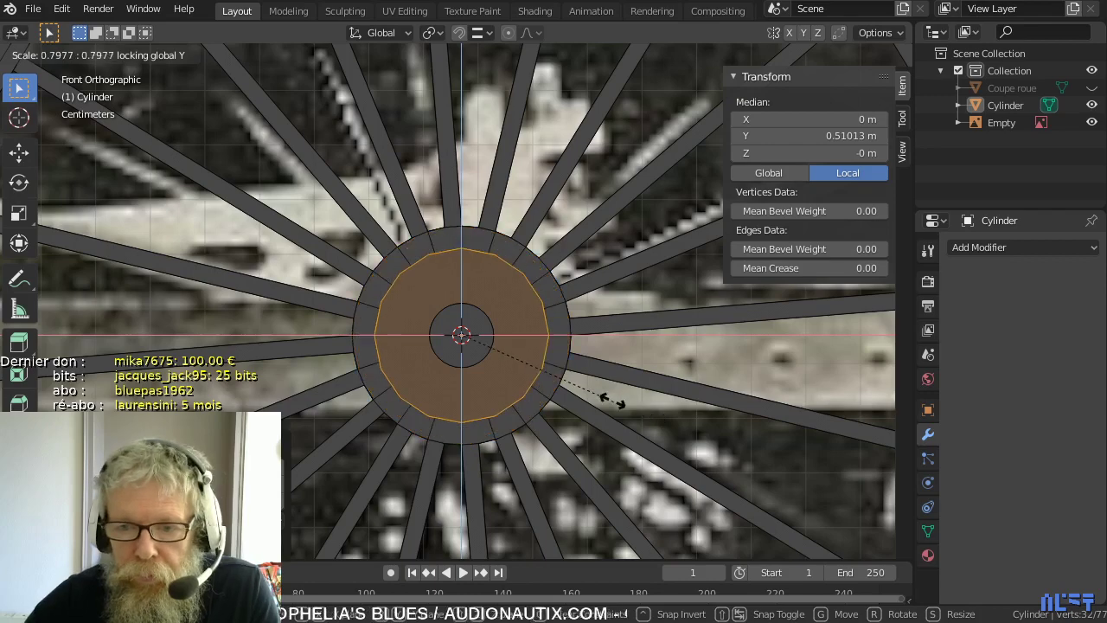
left_click(525, 350)
middle_click_drag(547, 365, 317, 410)
- Delete the old axle shaft
left_click(333, 412)
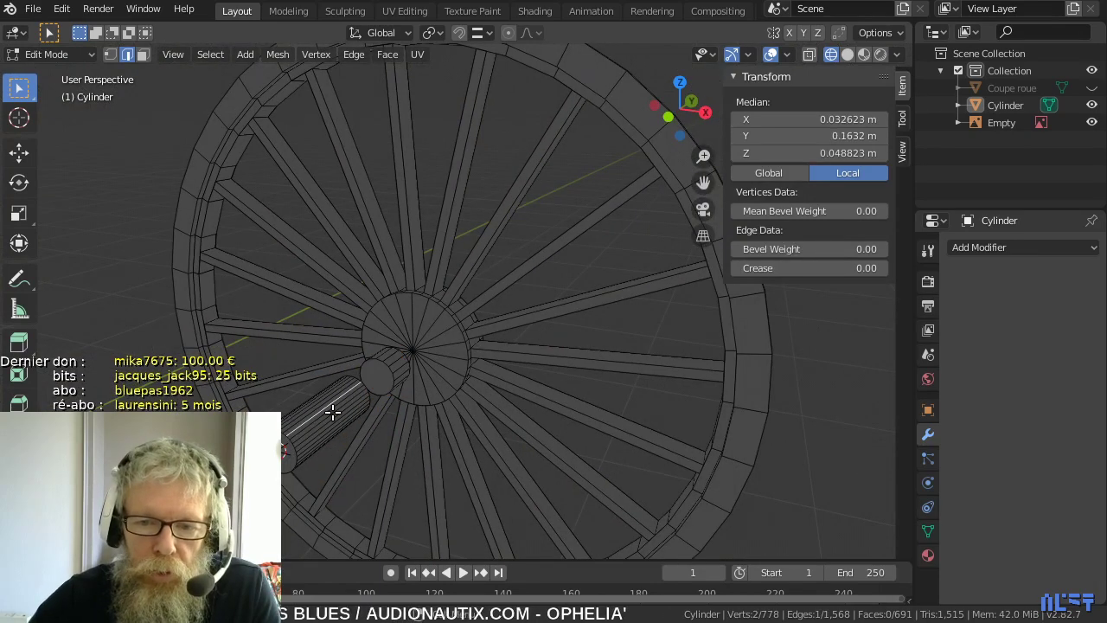
key("l")
key("x")
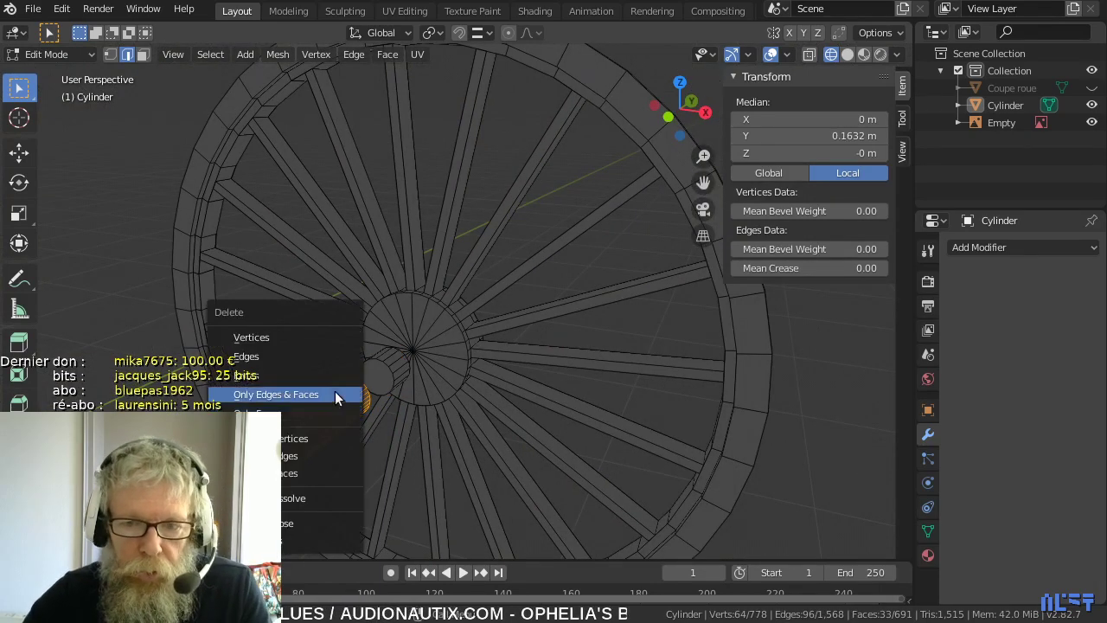
left_click(315, 335)
- In vertex select, pick the 16-vertex ring beside the hub, undoing a stray extrusion
left_click(398, 372)
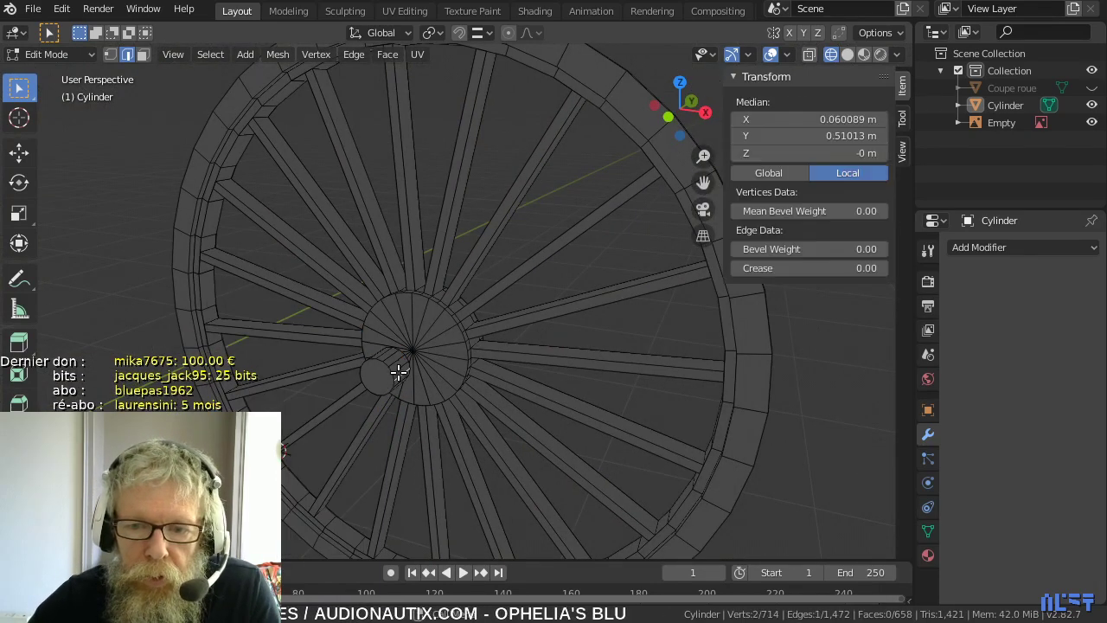
key("1")
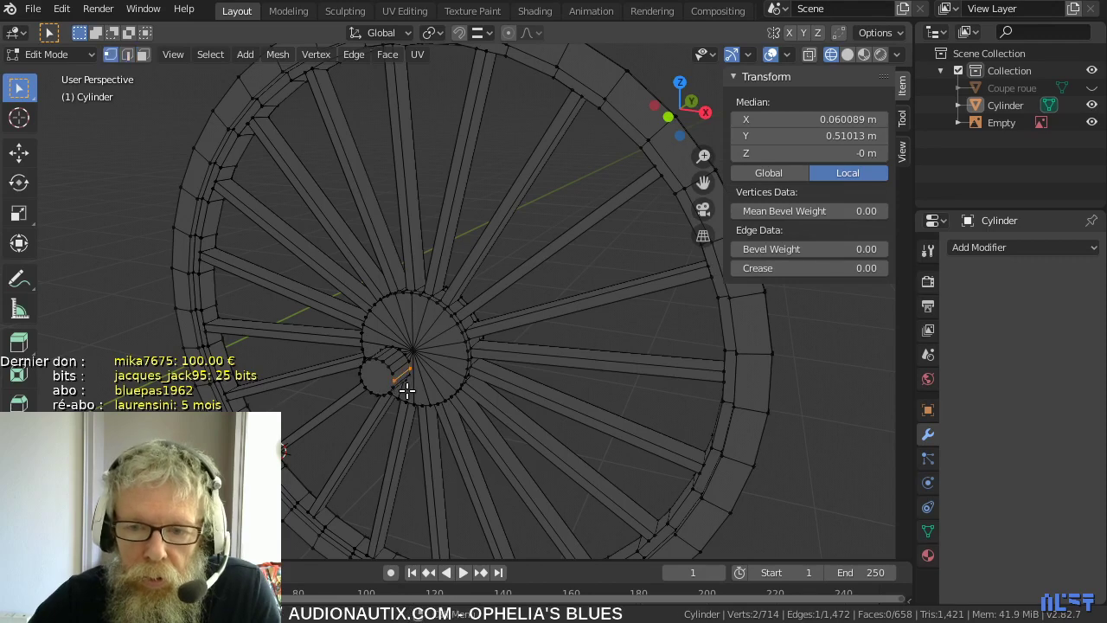
middle_click_drag(400, 383, 354, 396)
left_click(332, 372)
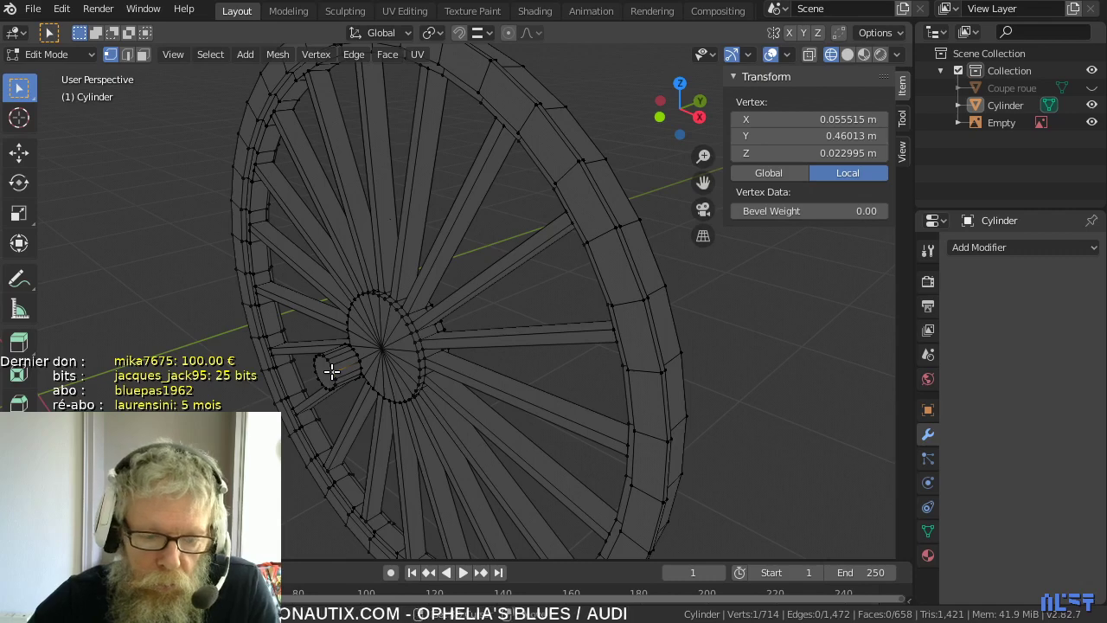
left_click(332, 370, "alt")
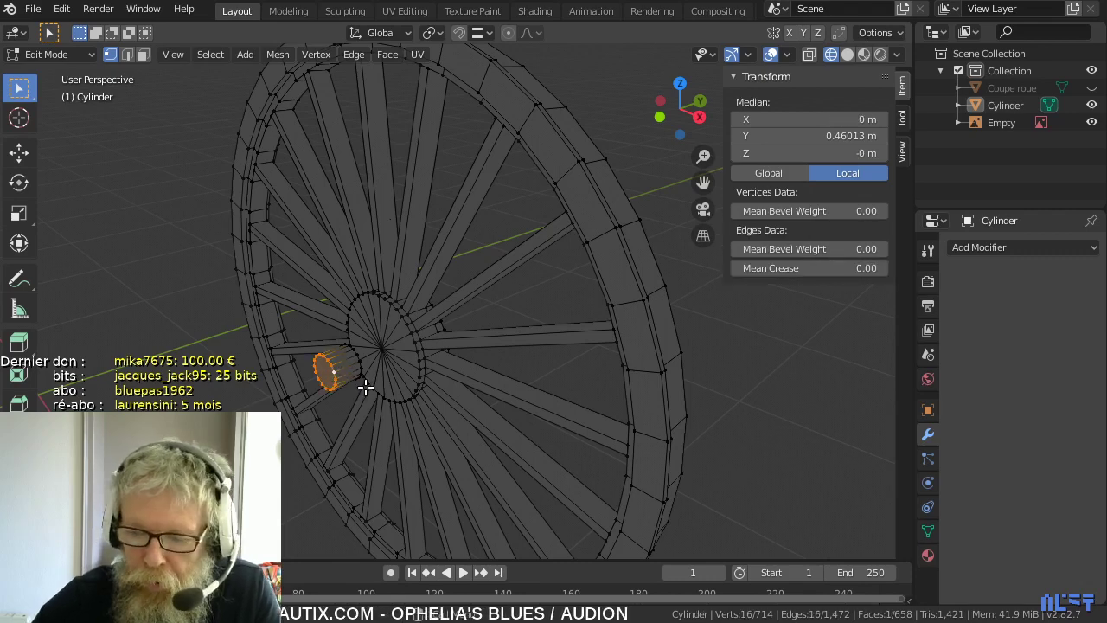
key("e")
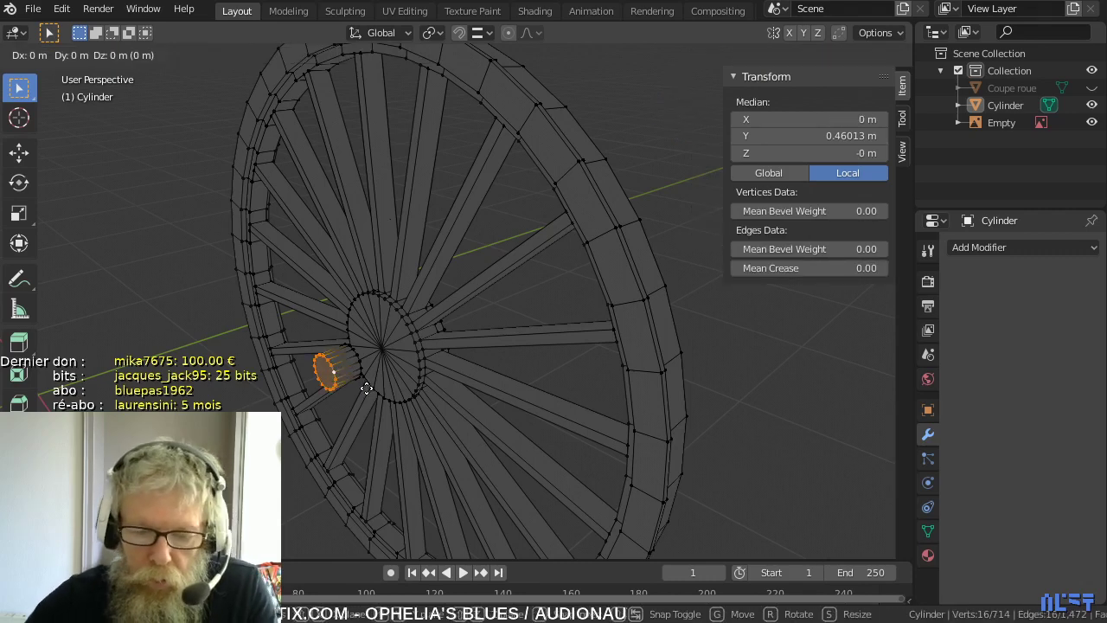
left_click(322, 387)
key("ctrl+z")
key("ctrl+z")
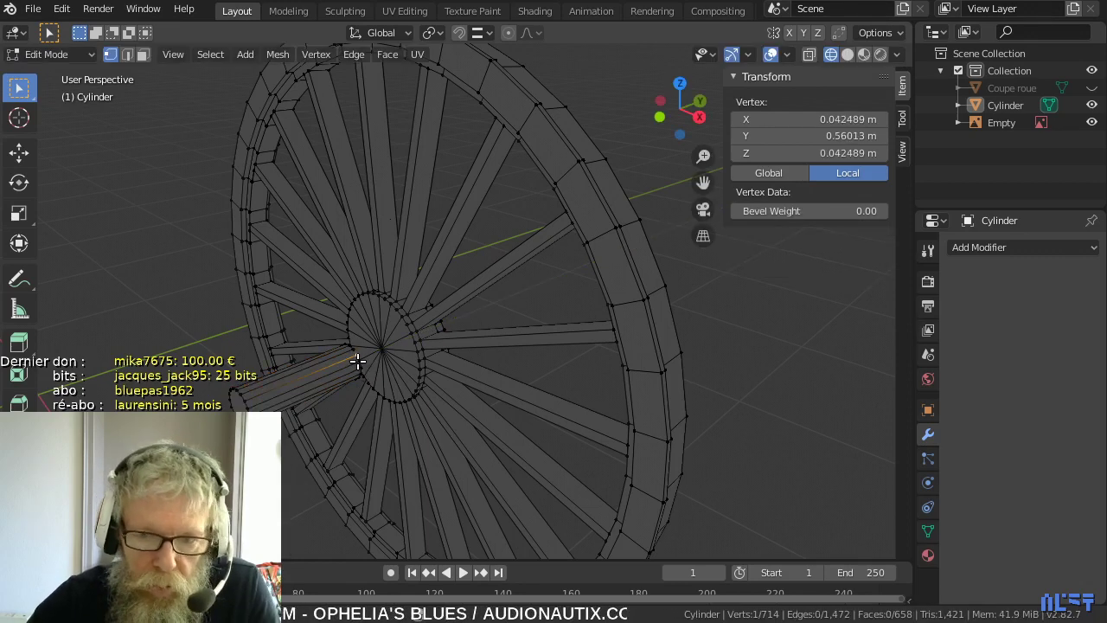
- With snapping on, move the axle's end ring along Y to the hub face (Y 0.69277 m)
left_click(357, 362, "alt")
key("KP_3")
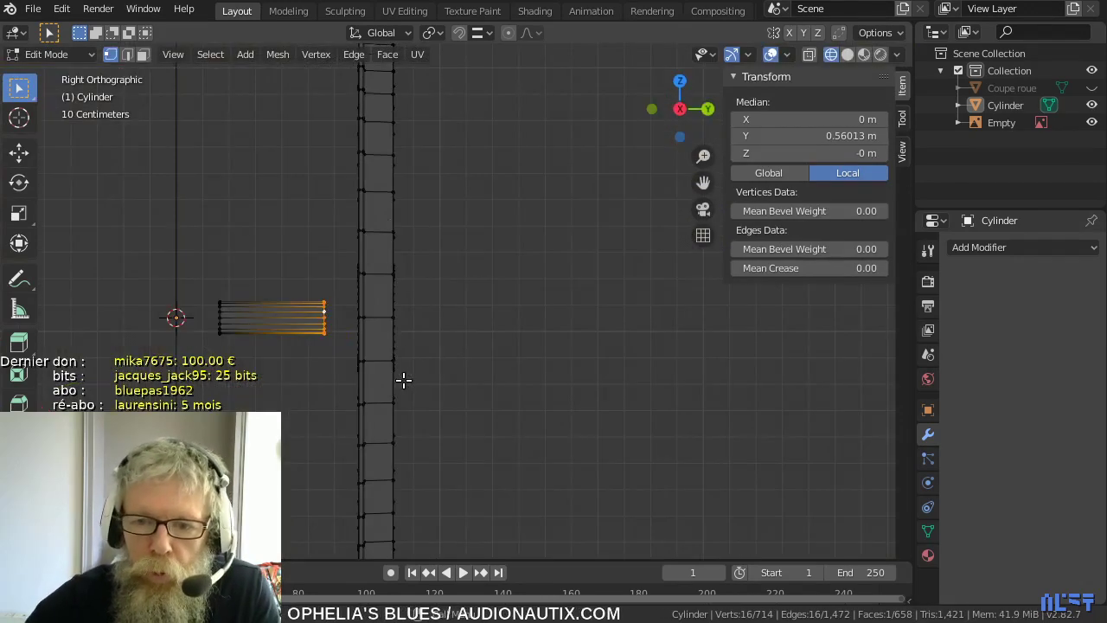
scroll(407, 371, "up", 2)
middle_click_drag(408, 371, 547, 365, "shift")
scroll(548, 365, "up", 3)
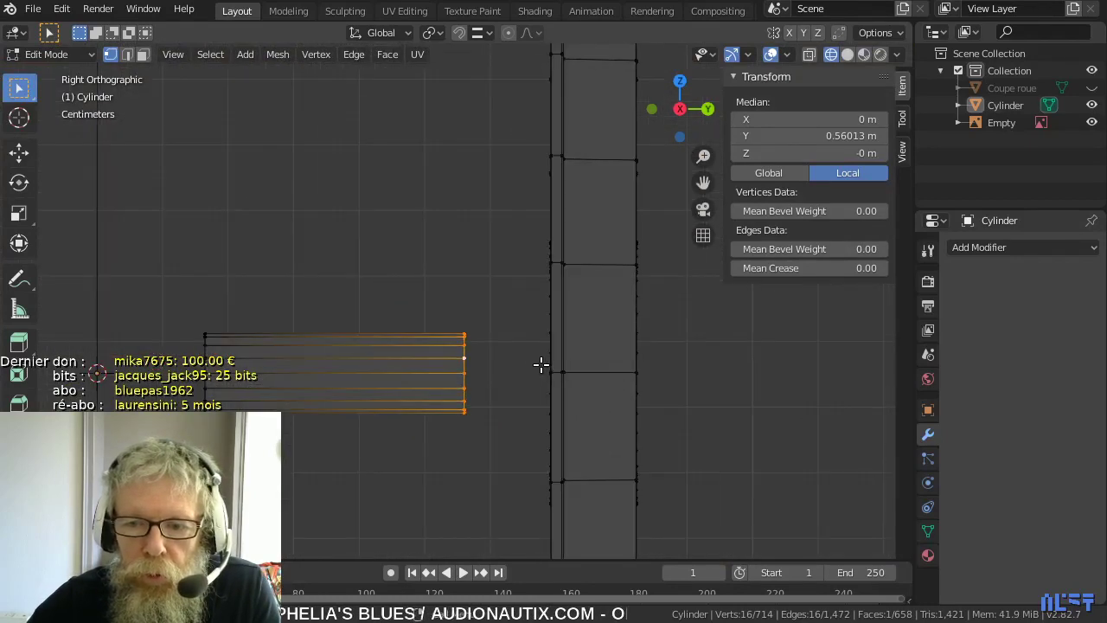
left_click(459, 32)
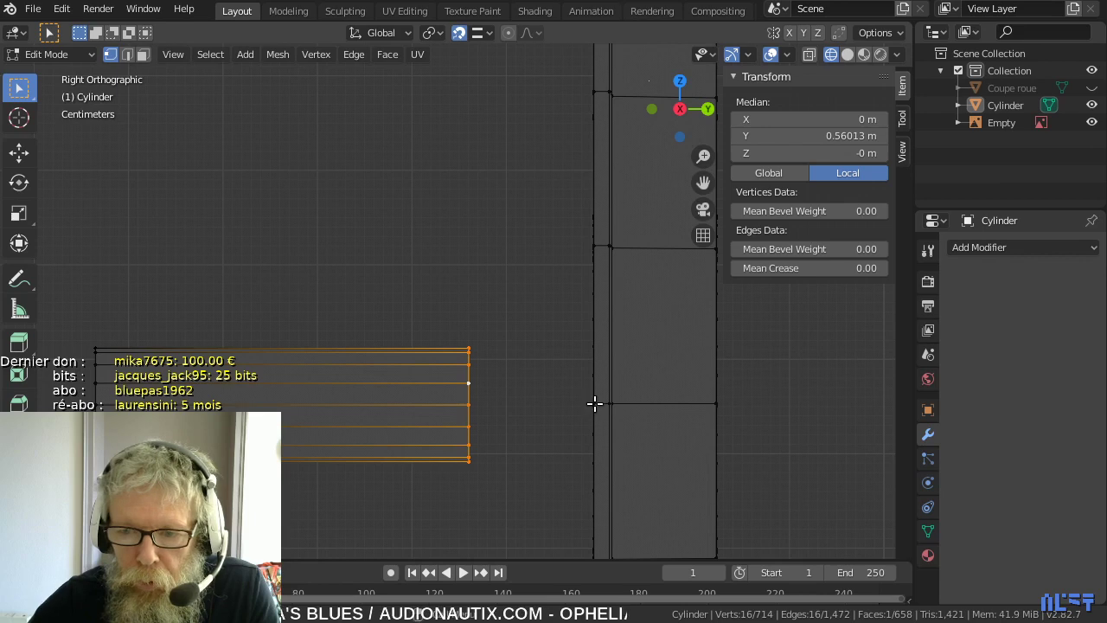
key("g")
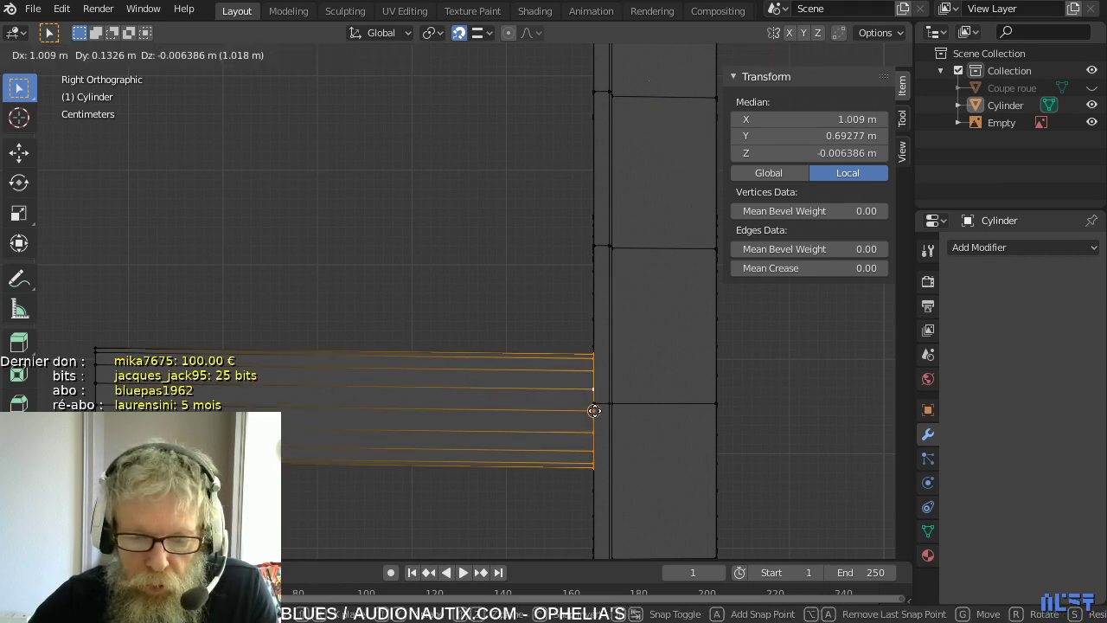
key("y")
left_click(595, 410)
scroll(501, 423, "down", 3)
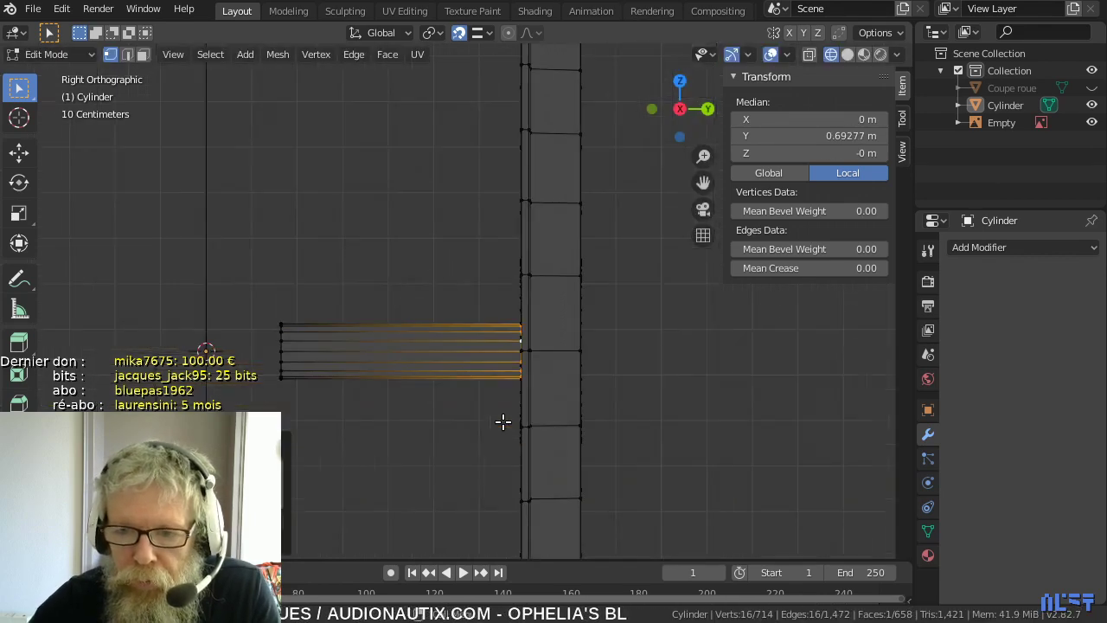
middle_click_drag(459, 425, 526, 432)
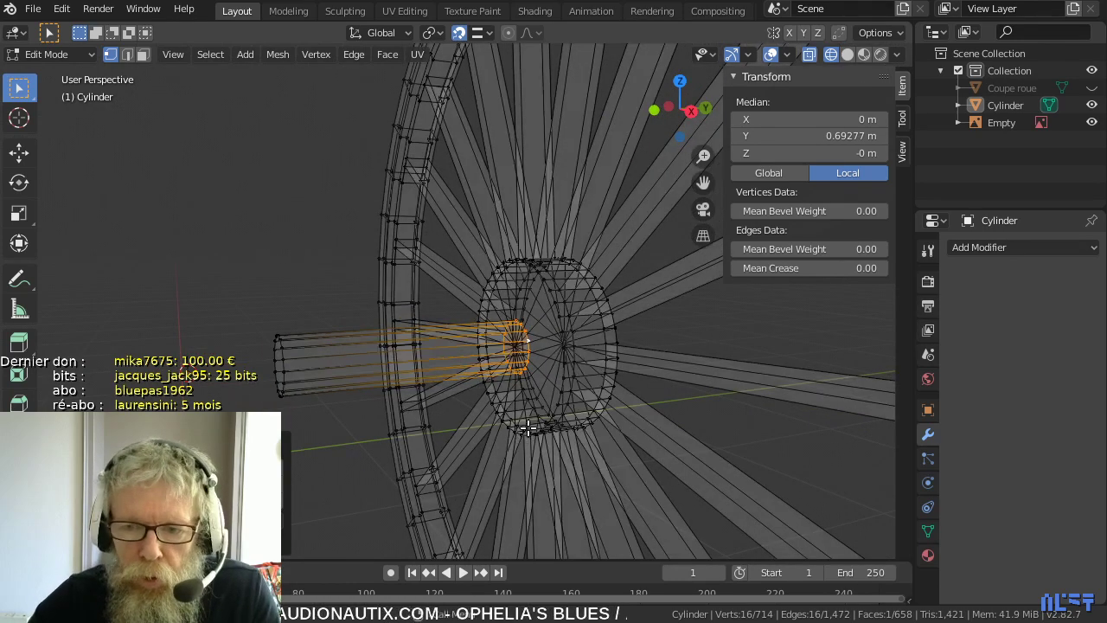
- In face select, delete both axle end-cap faces using Only Faces
scroll(554, 432, "up", 5)
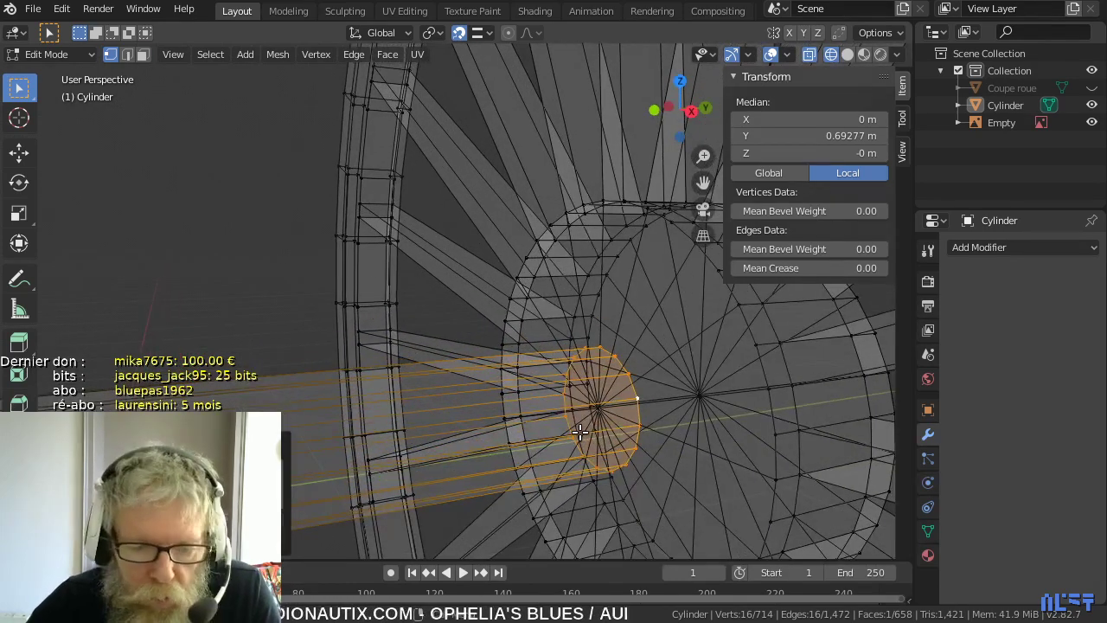
key("3")
middle_click_drag(601, 428, 453, 416)
scroll(453, 416, "down", 4)
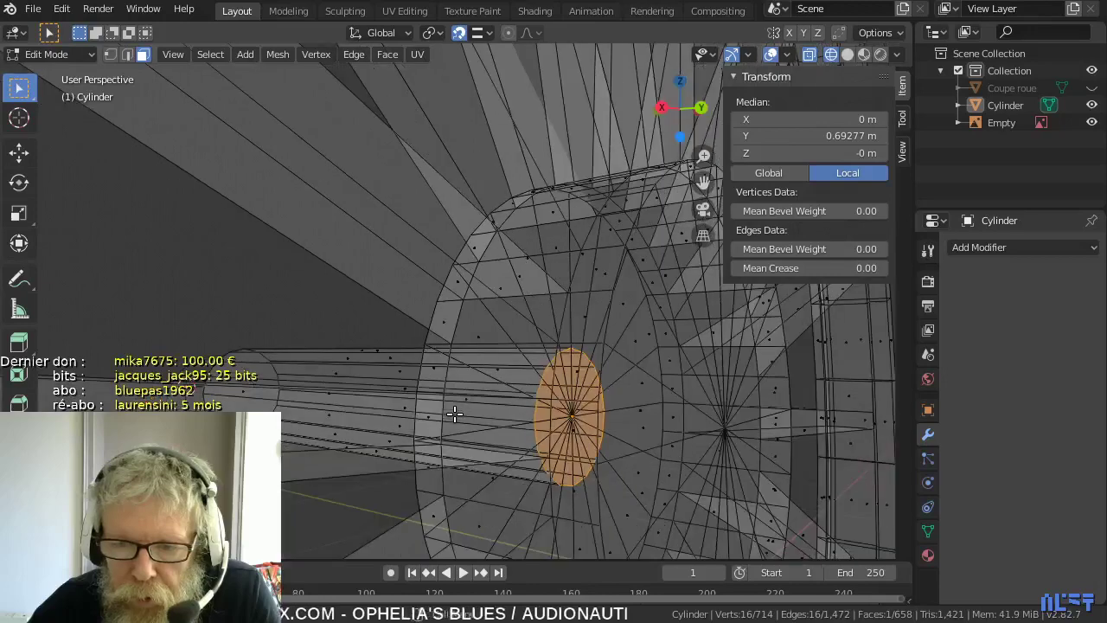
key("x")
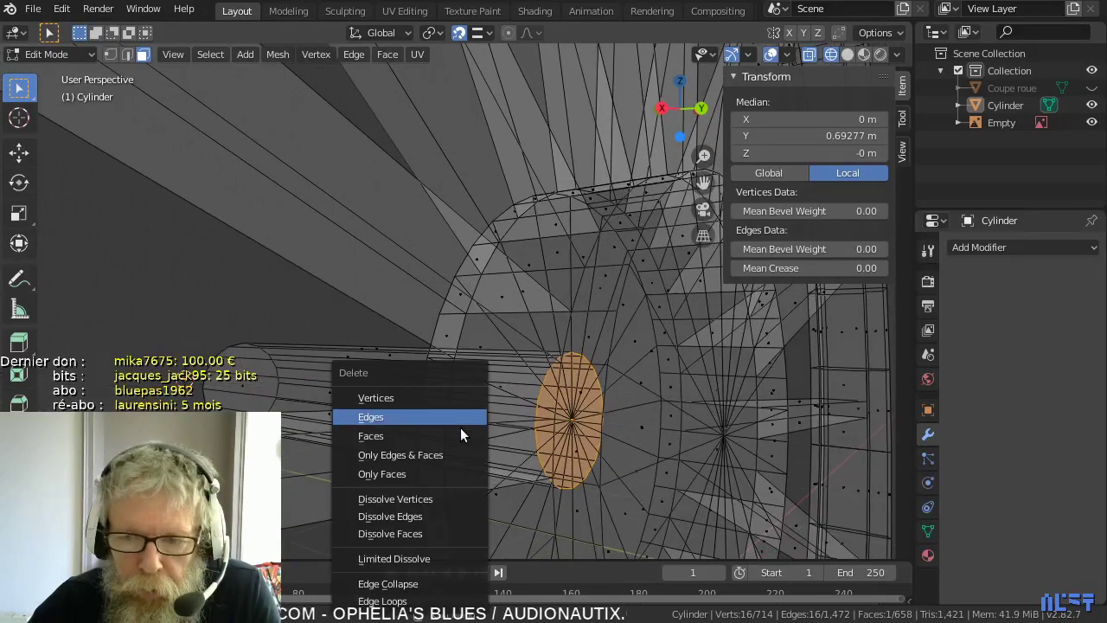
left_click(441, 472)
left_click(245, 388)
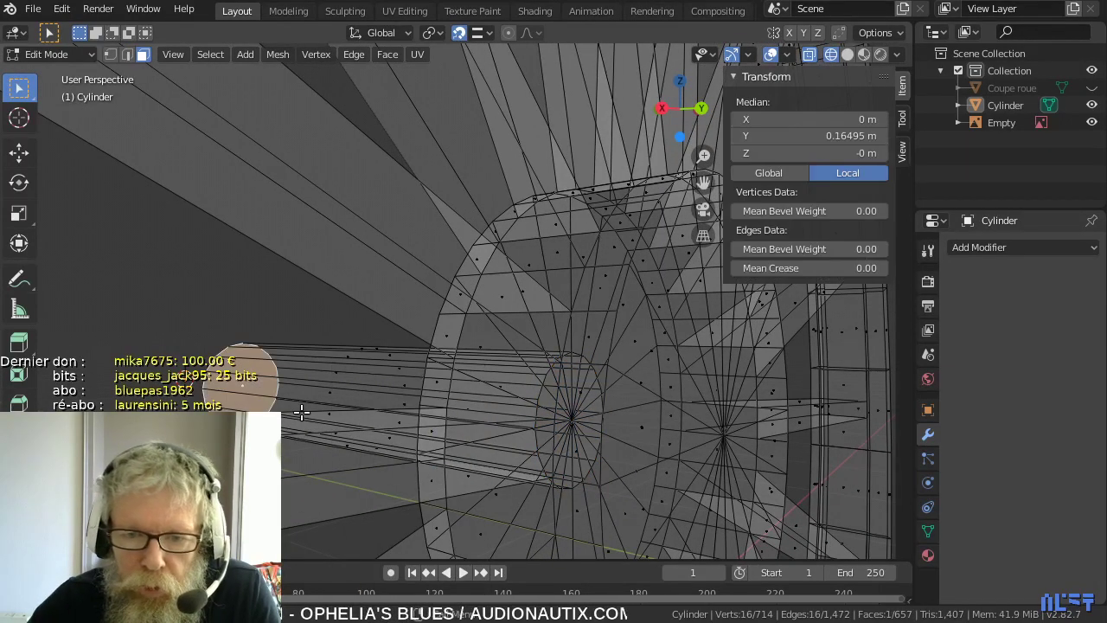
key("x")
left_click(294, 417)
- Turn off X-ray so the wheel displays solid
middle_click_drag(295, 420, 457, 461)
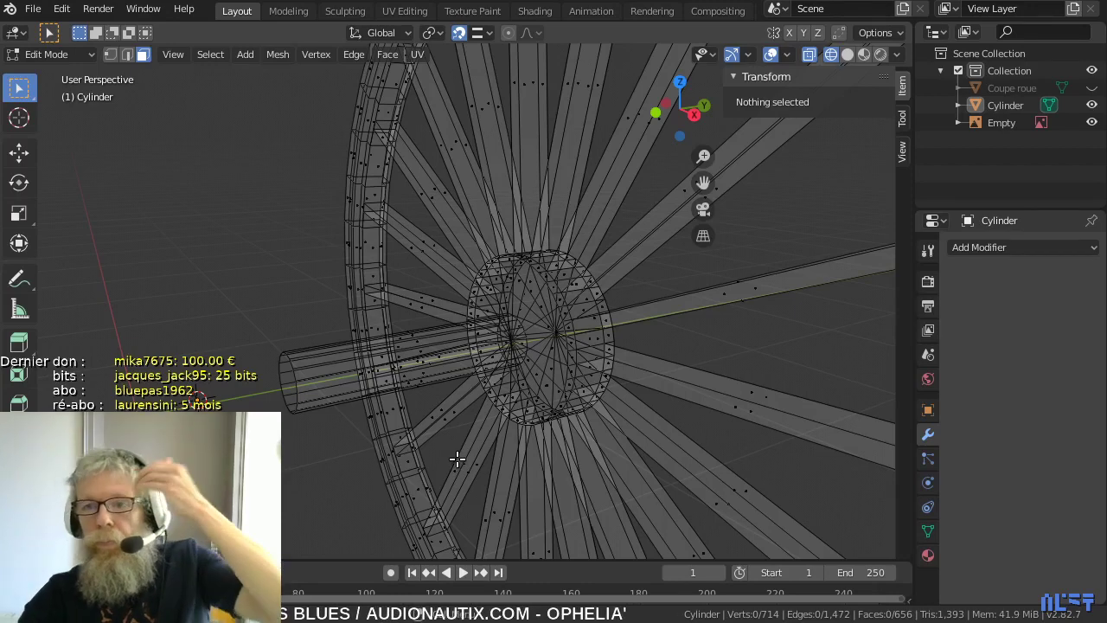
scroll(453, 454, "down", 1)
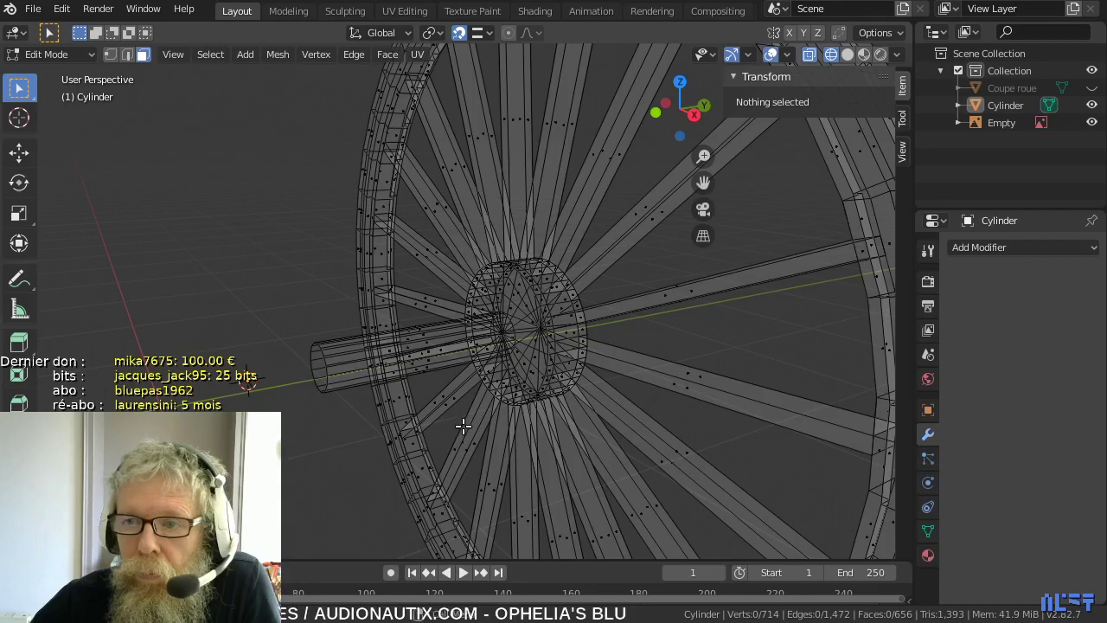
middle_click_drag(458, 424, 519, 441)
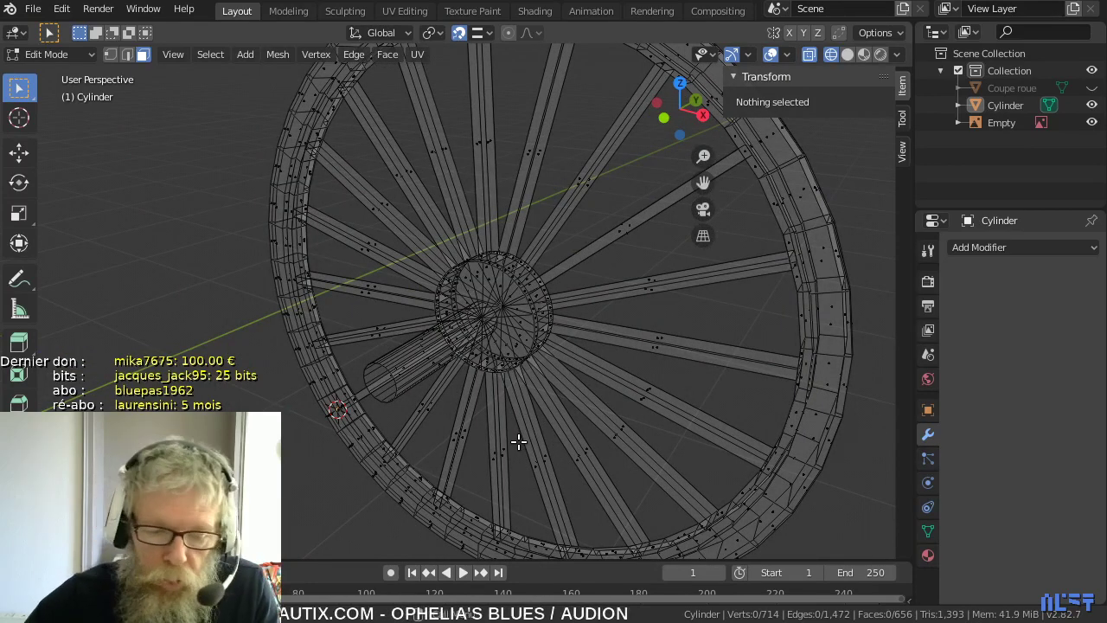
key("alt+z")
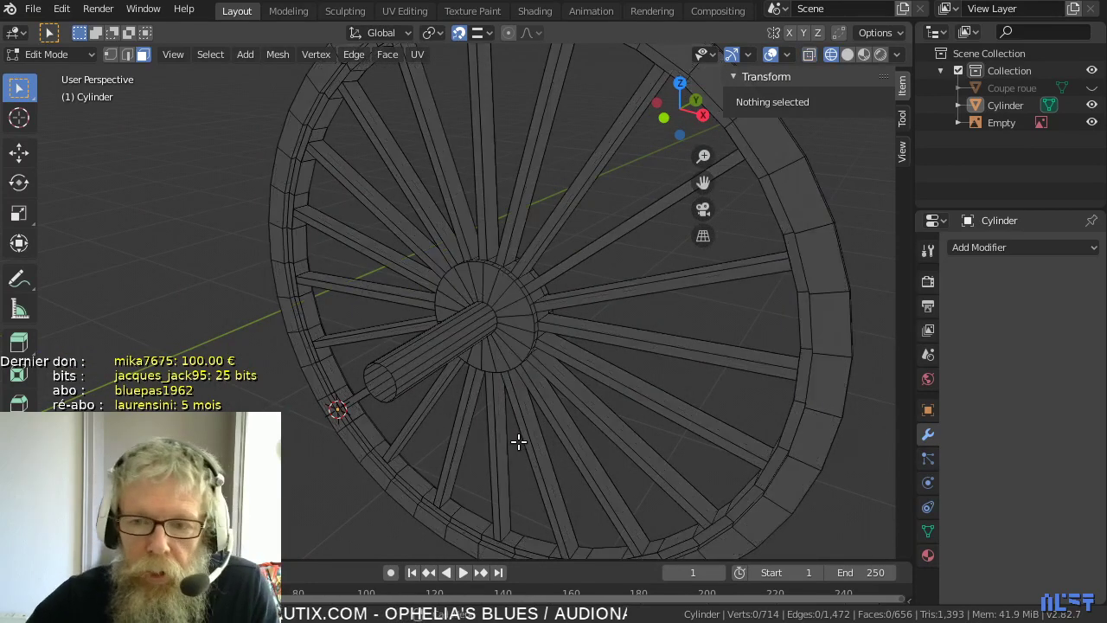
- Enable Display Face Normals in the Viewport Overlays, inspect the wheel, and select all
left_click(785, 52)
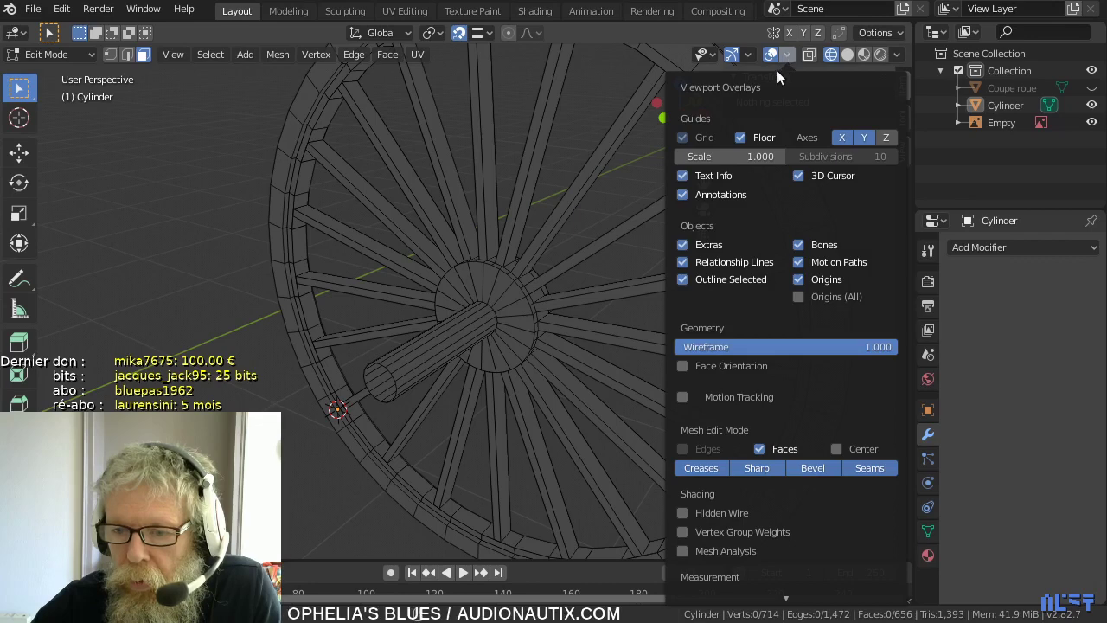
scroll(643, 472, "down", 2)
scroll(735, 470, "down", 4)
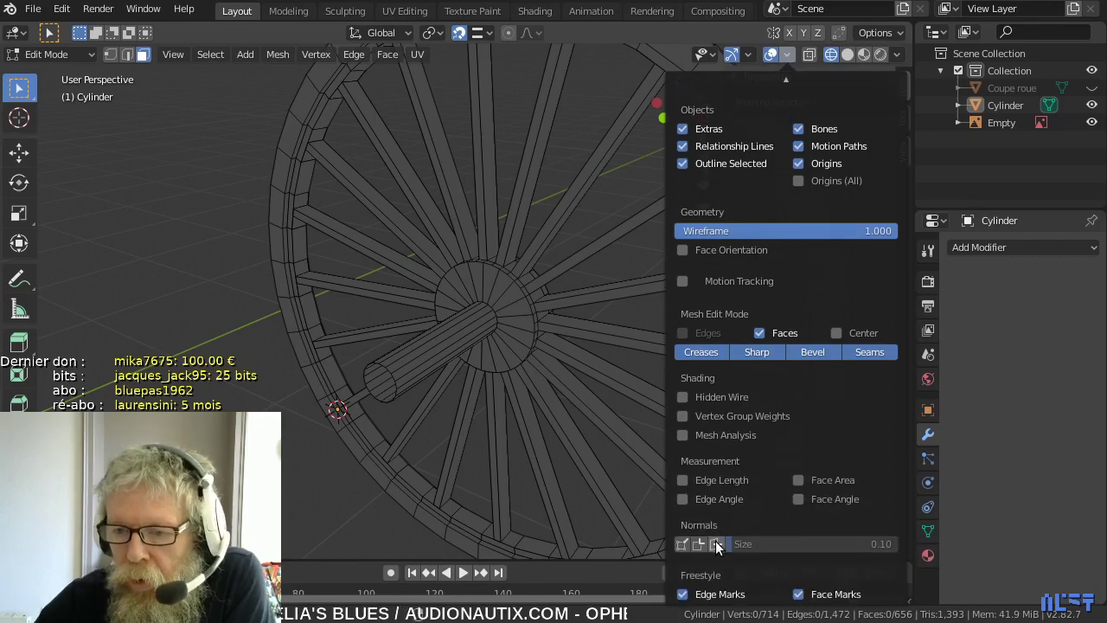
left_click(716, 545)
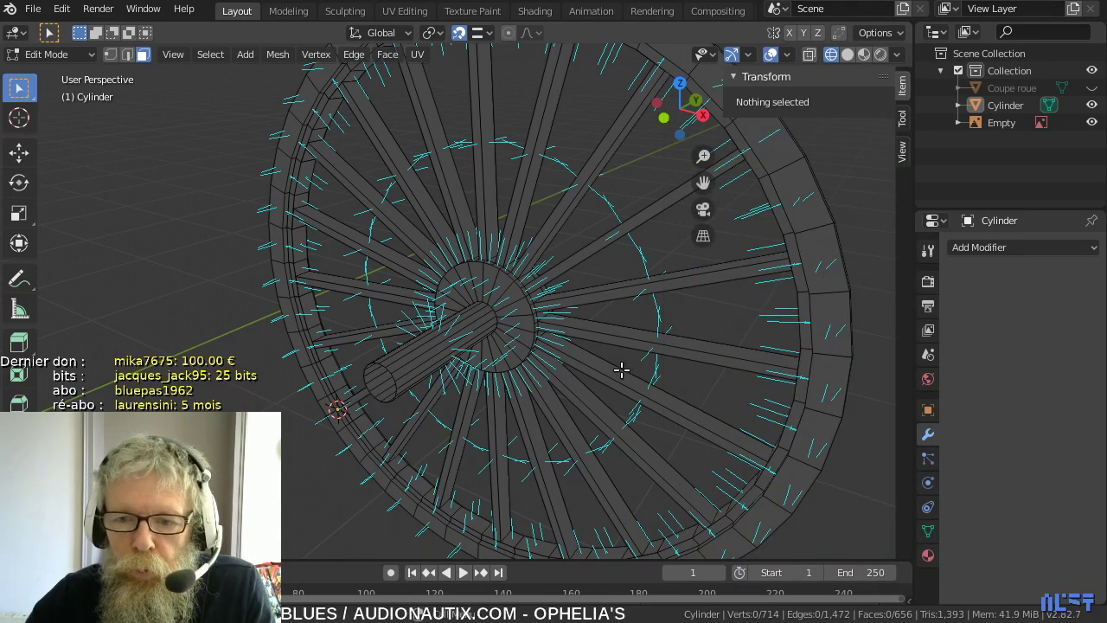
middle_click_drag(671, 338, 300, 368)
scroll(331, 225, "up", 5)
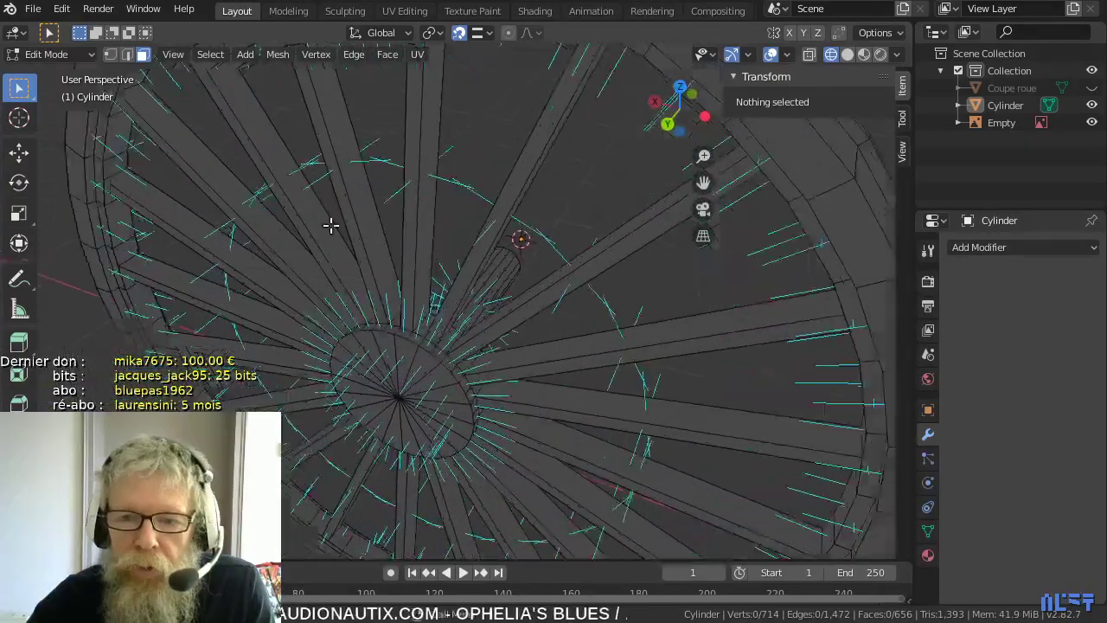
middle_click_drag(322, 161, 364, 184)
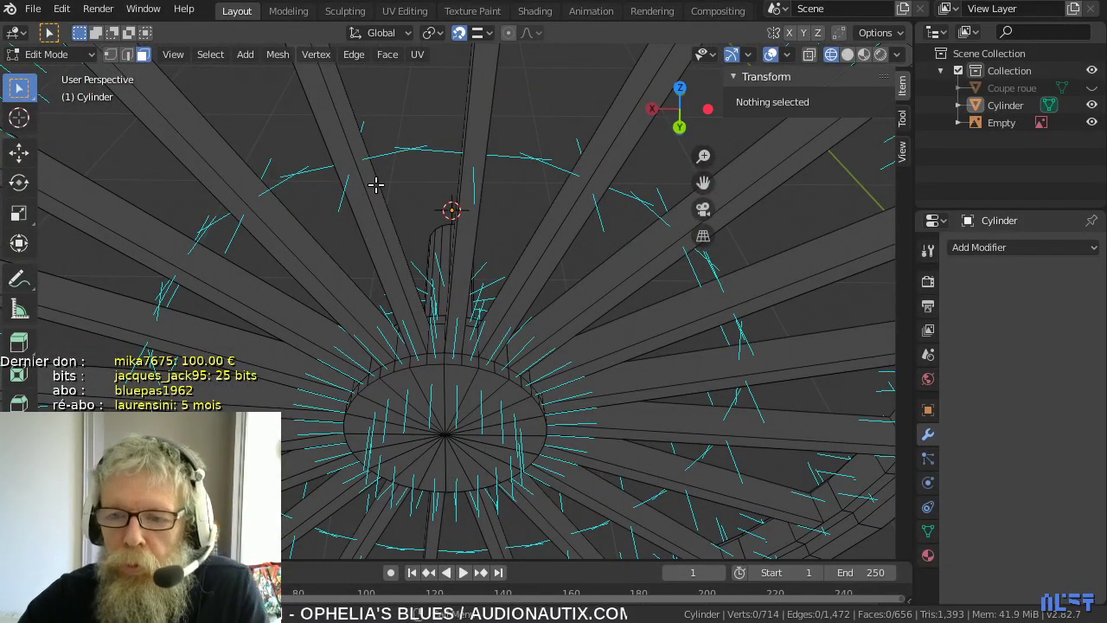
scroll(404, 185, "down", 4)
middle_click_drag(409, 195, 354, 223)
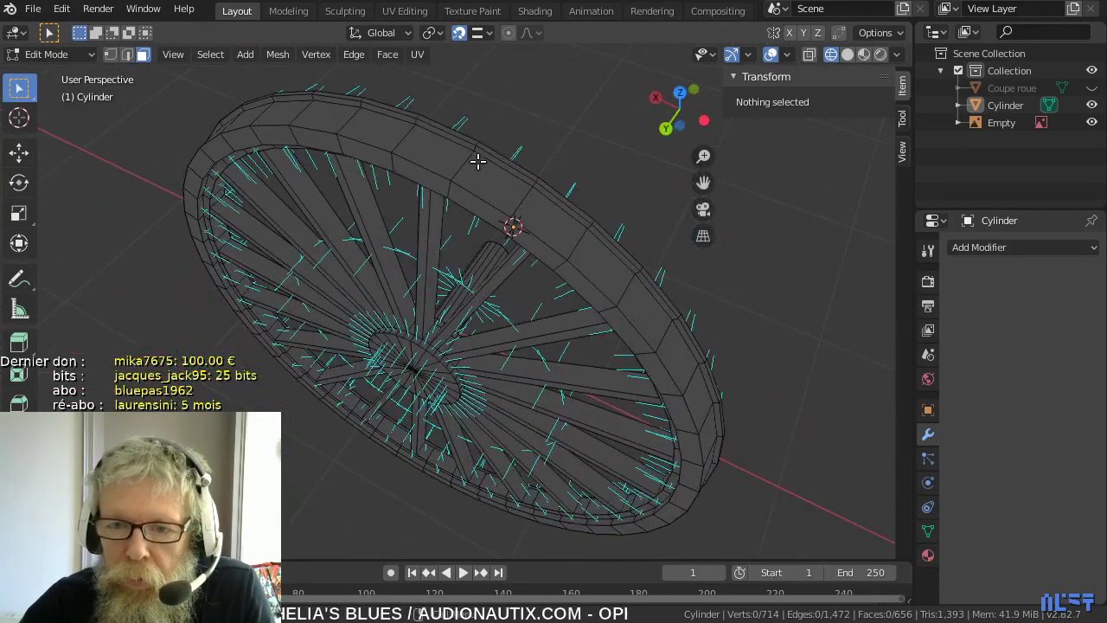
middle_click_drag(484, 185, 487, 185)
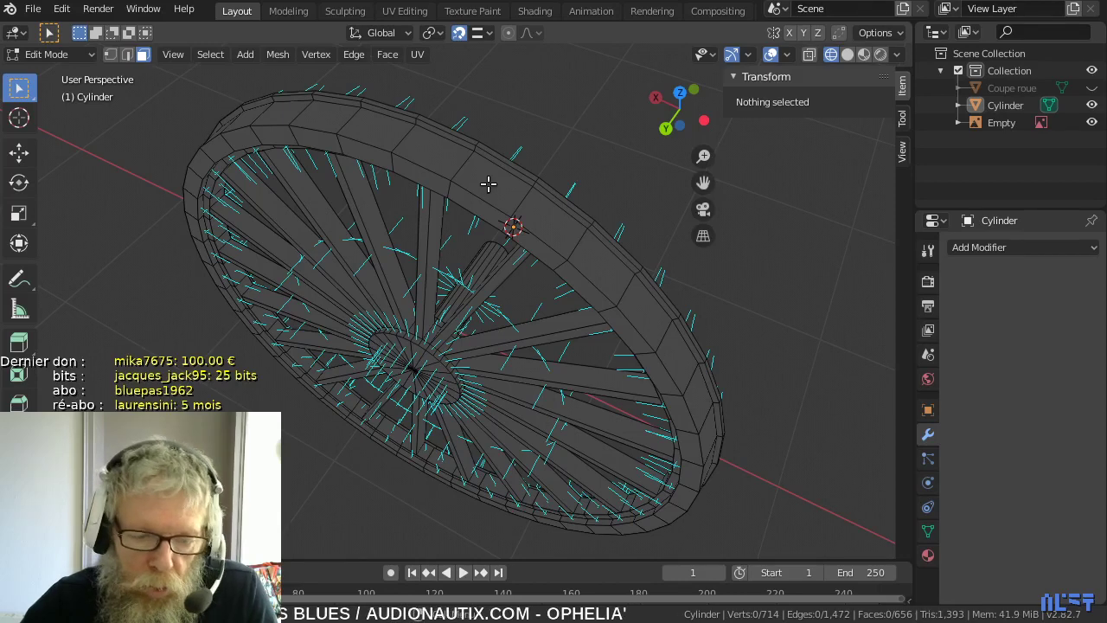
key("a")
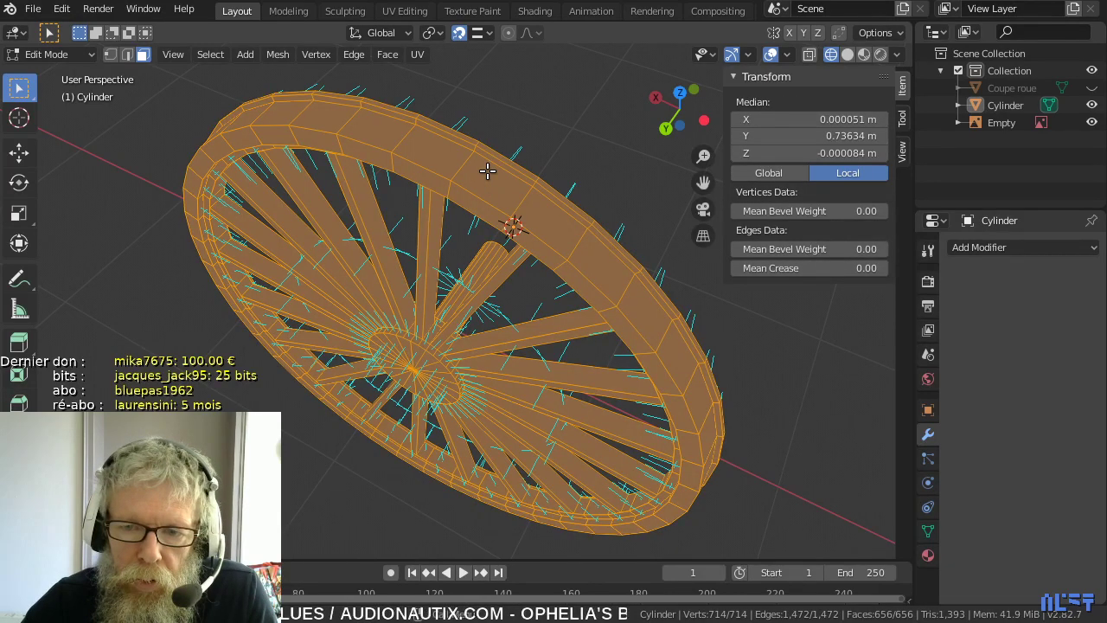
- Recalculate the wheel mesh's normals to point outside from the Mesh normals menu
left_click(389, 55)
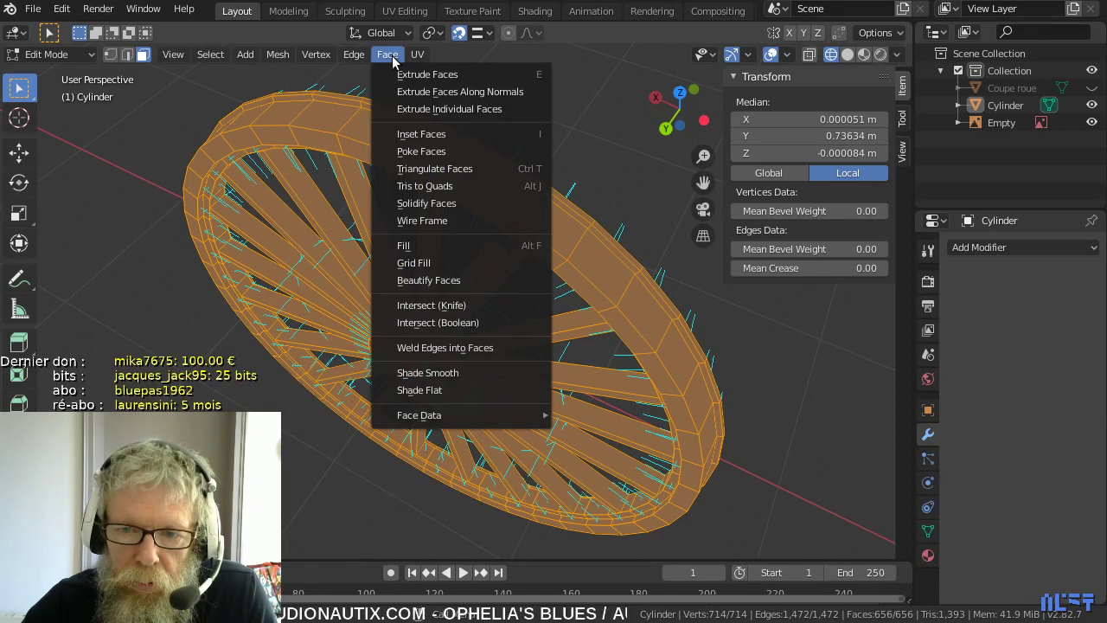
mouse_move(281, 59)
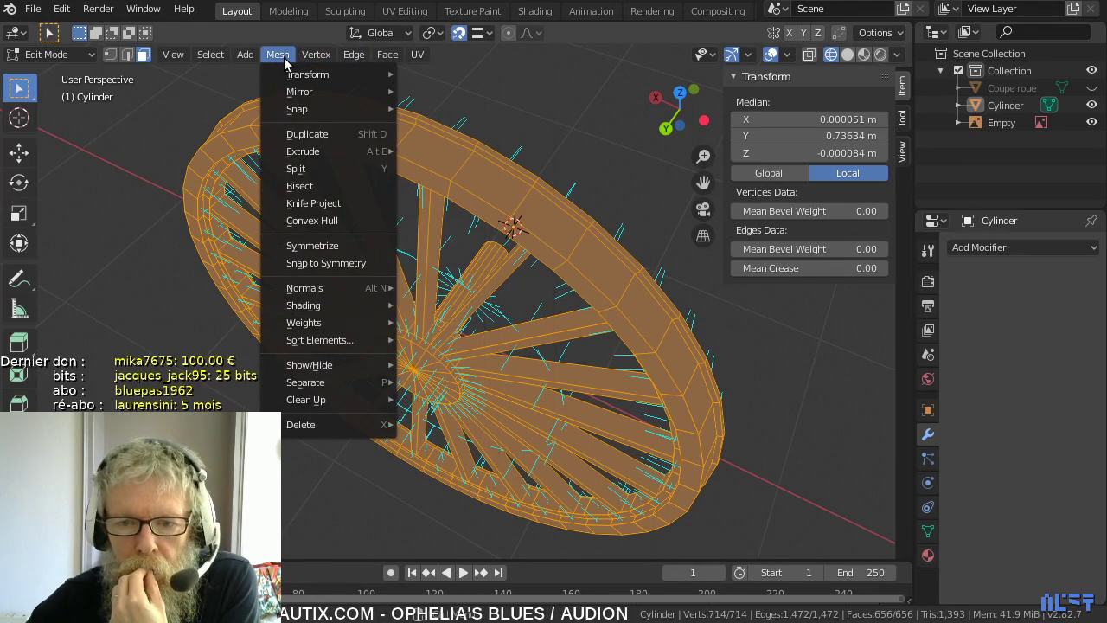
mouse_move(344, 291)
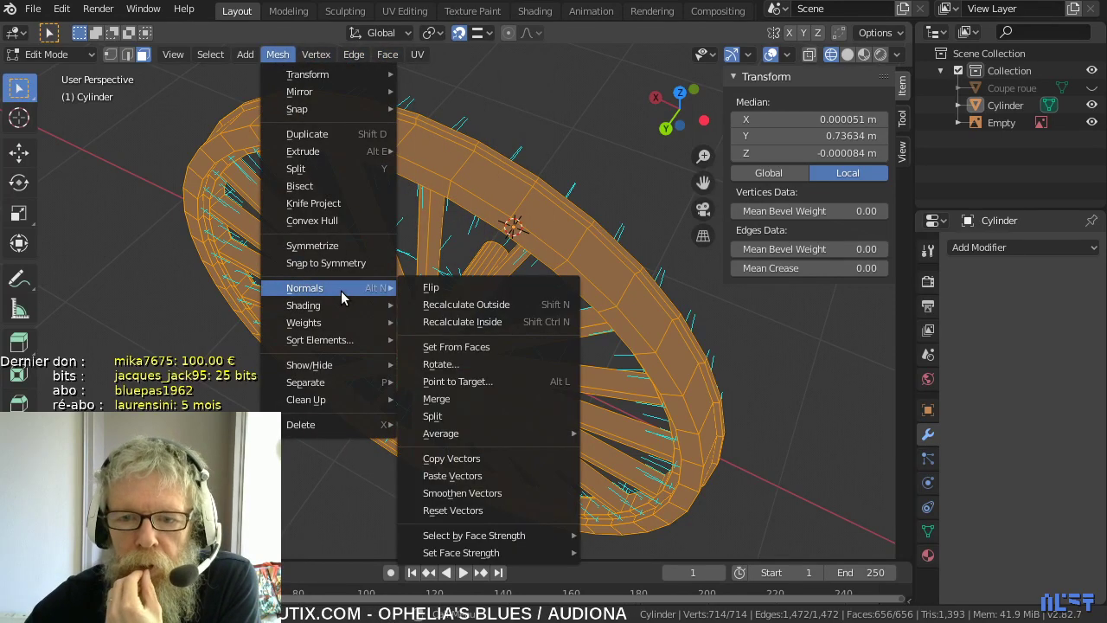
left_click(478, 305)
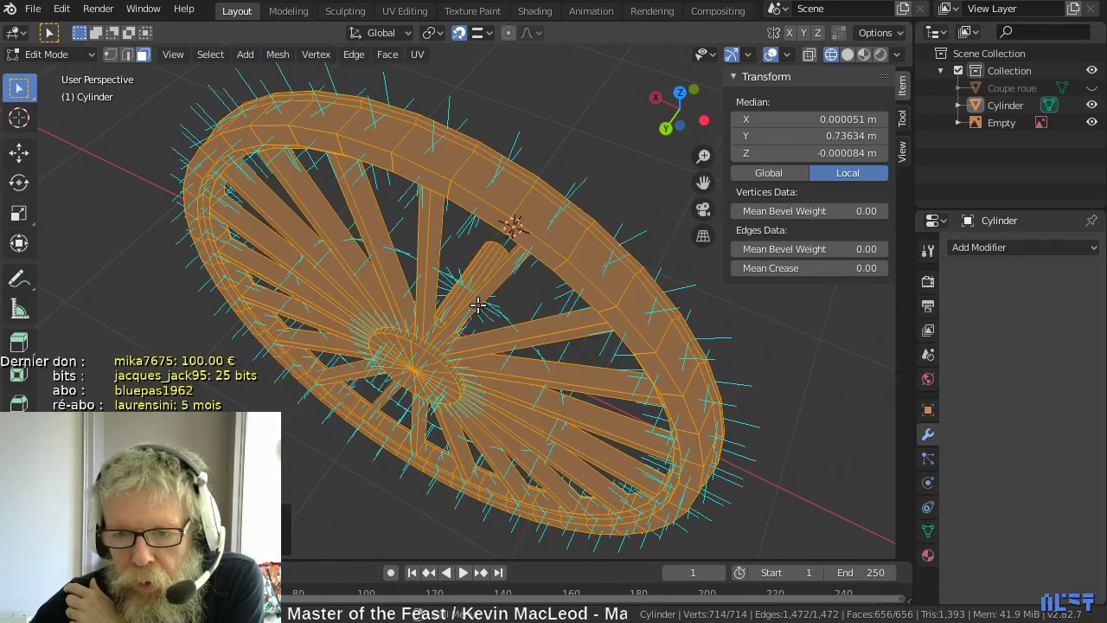
scroll(575, 277, "up", 1)
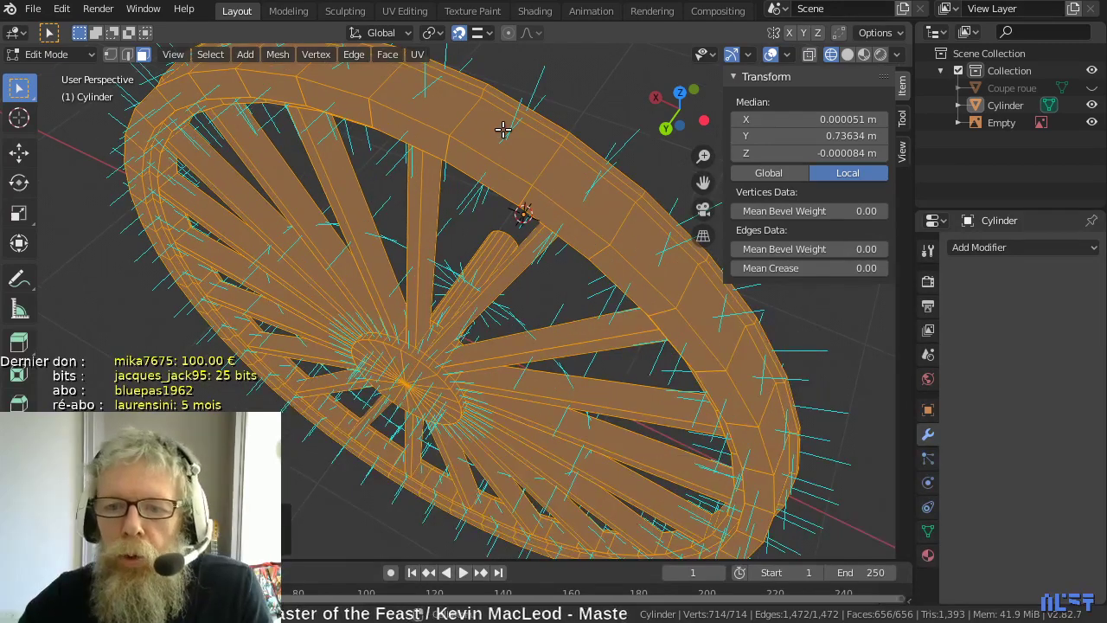
scroll(503, 129, "up", 4)
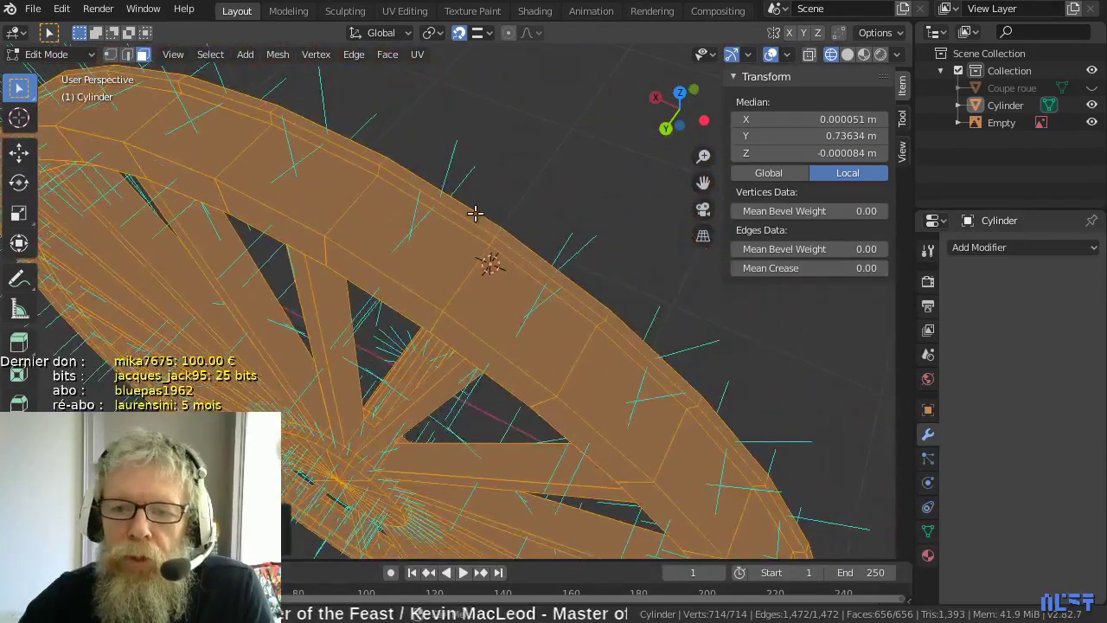
scroll(474, 214, "down", 1)
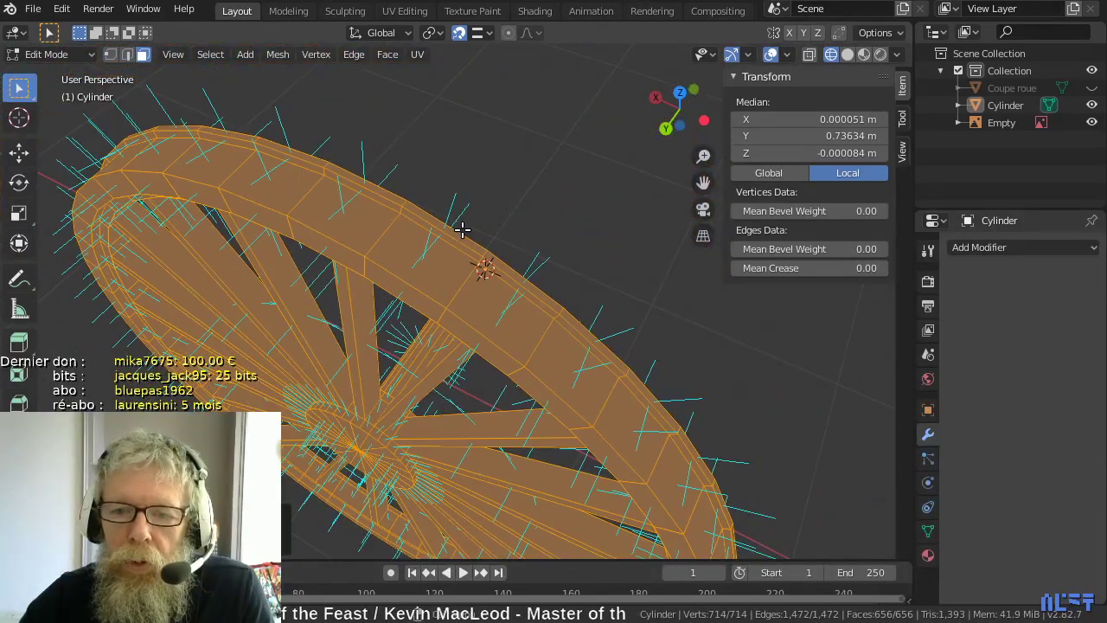
scroll(460, 233, "up", 1)
- Select a rim face, then orbit and zoom to inspect the whole wheel from the front
left_click(453, 246)
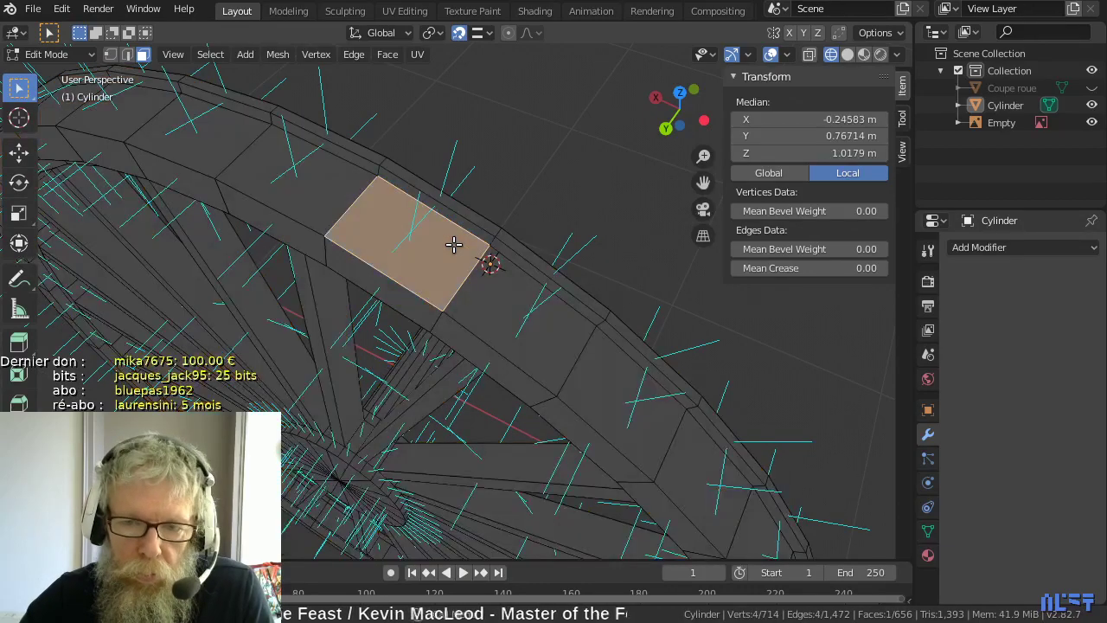
scroll(457, 223, "down", 2)
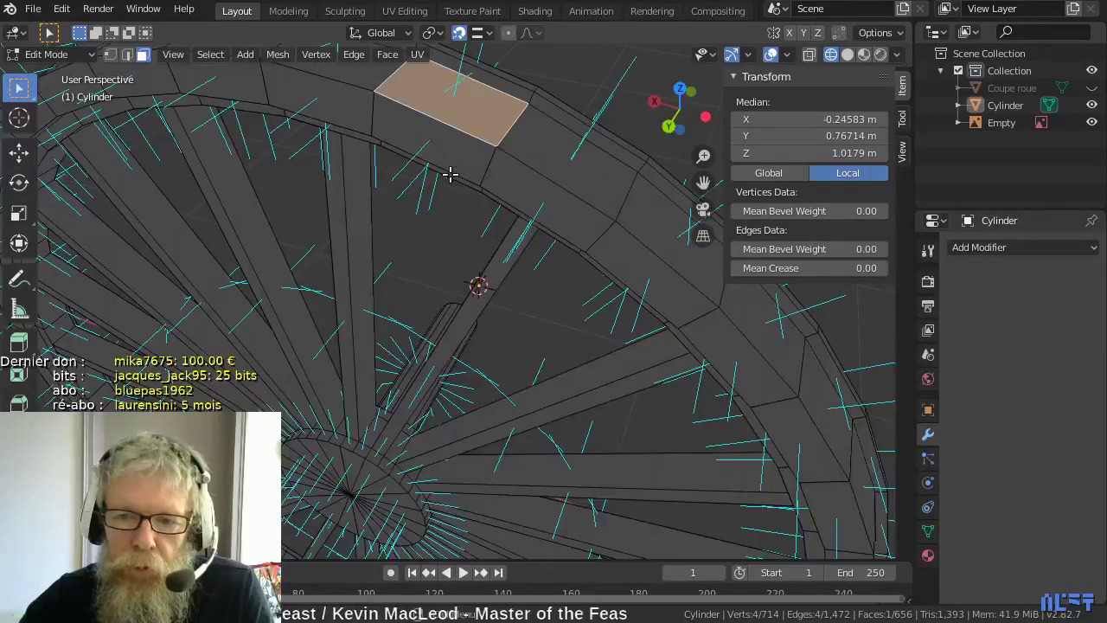
scroll(454, 188, "up", 1)
scroll(454, 189, "down", 1)
middle_click_drag(447, 212, 400, 118)
scroll(400, 121, "down", 4)
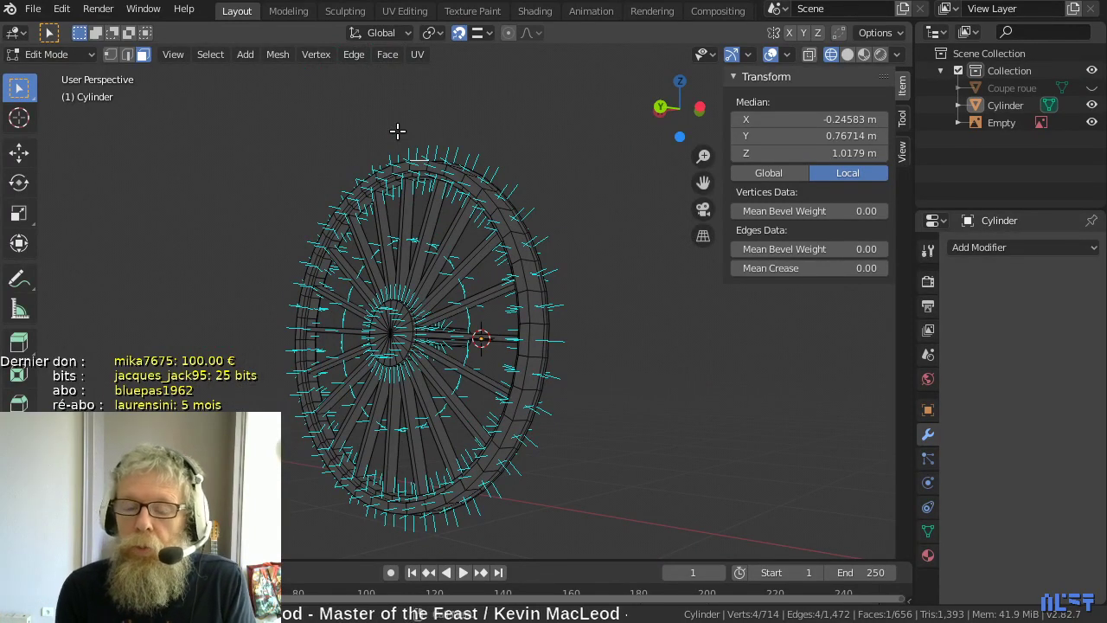
scroll(395, 166, "down", 3)
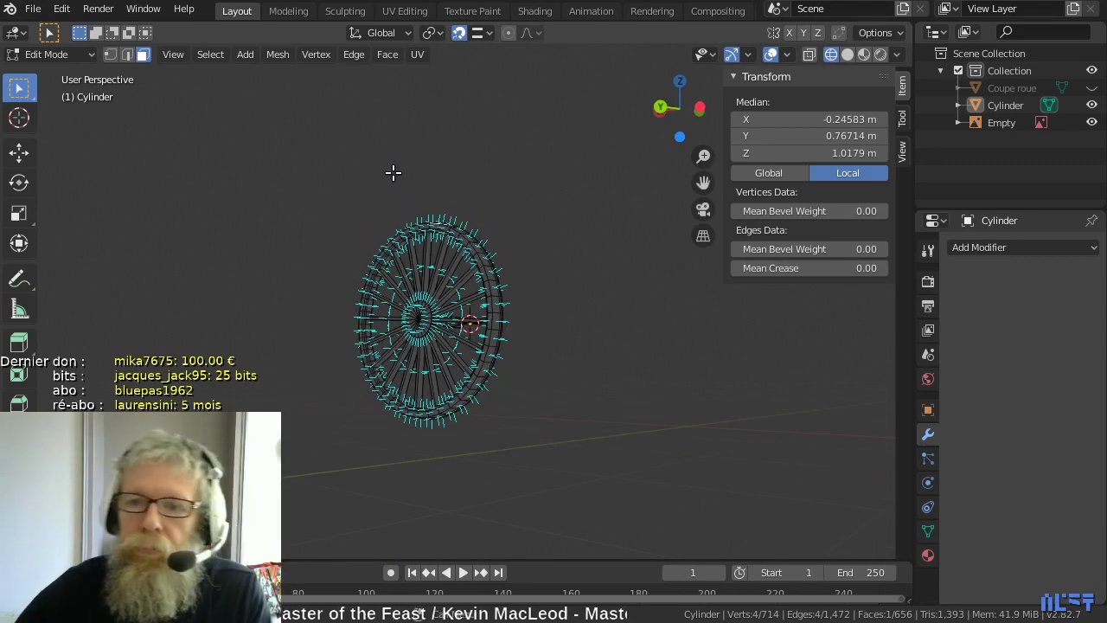
scroll(392, 177, "down", 2)
scroll(426, 211, "up", 4)
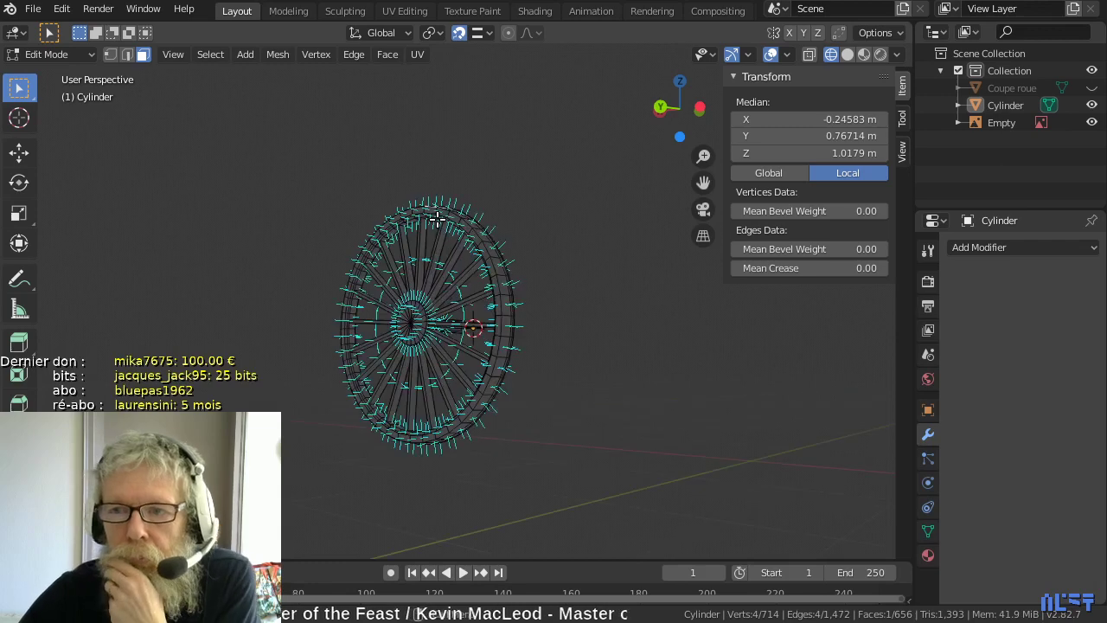
scroll(436, 219, "up", 4)
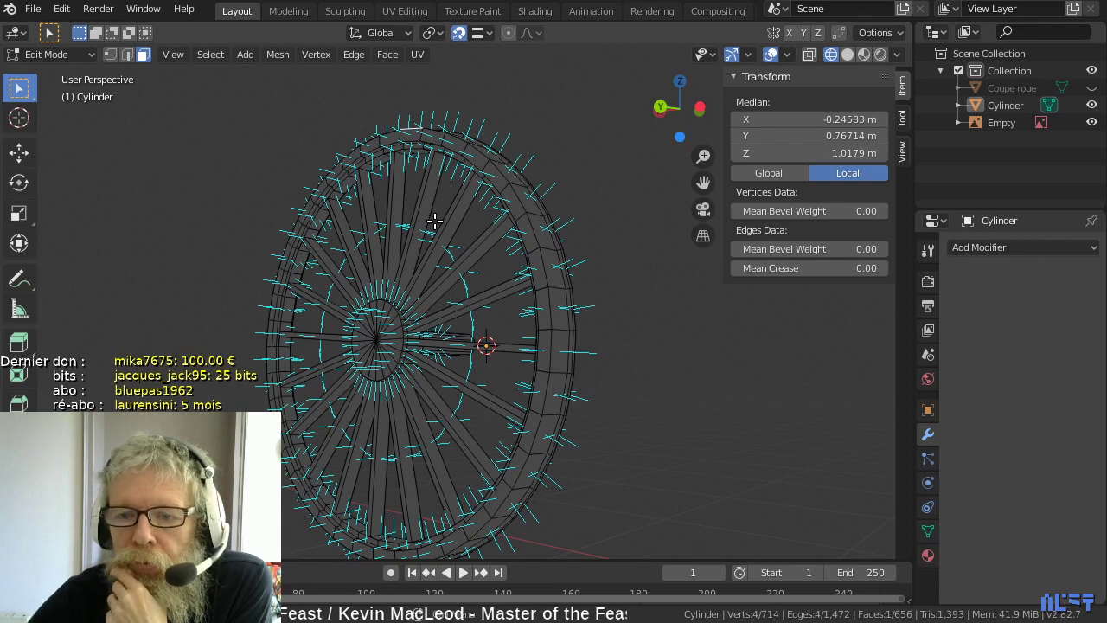
scroll(434, 221, "down", 1)
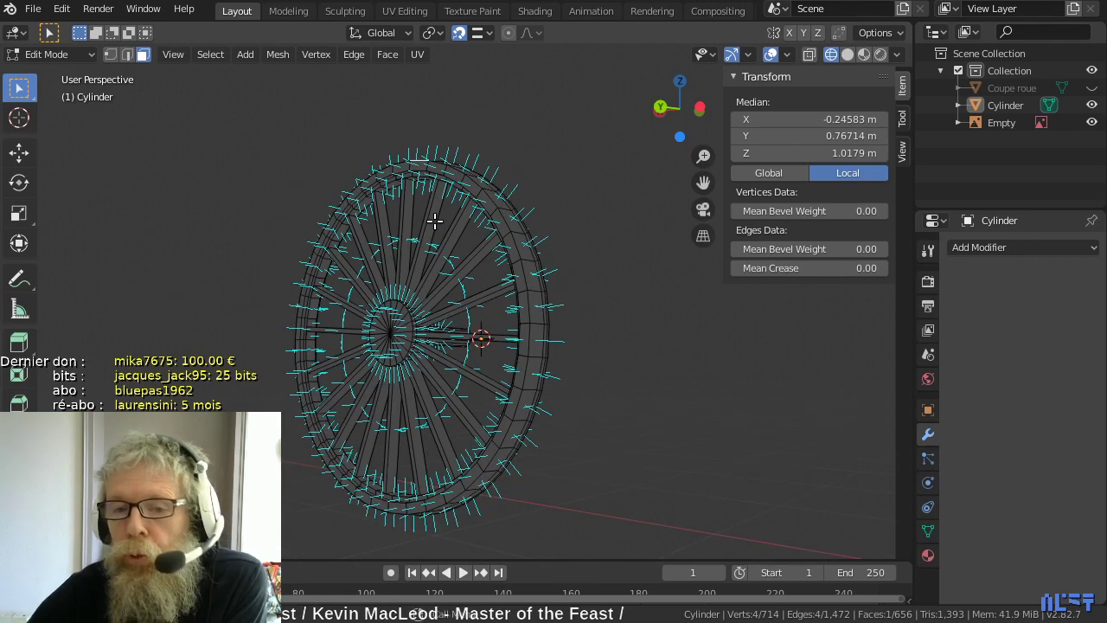
scroll(488, 273, "down", 3)
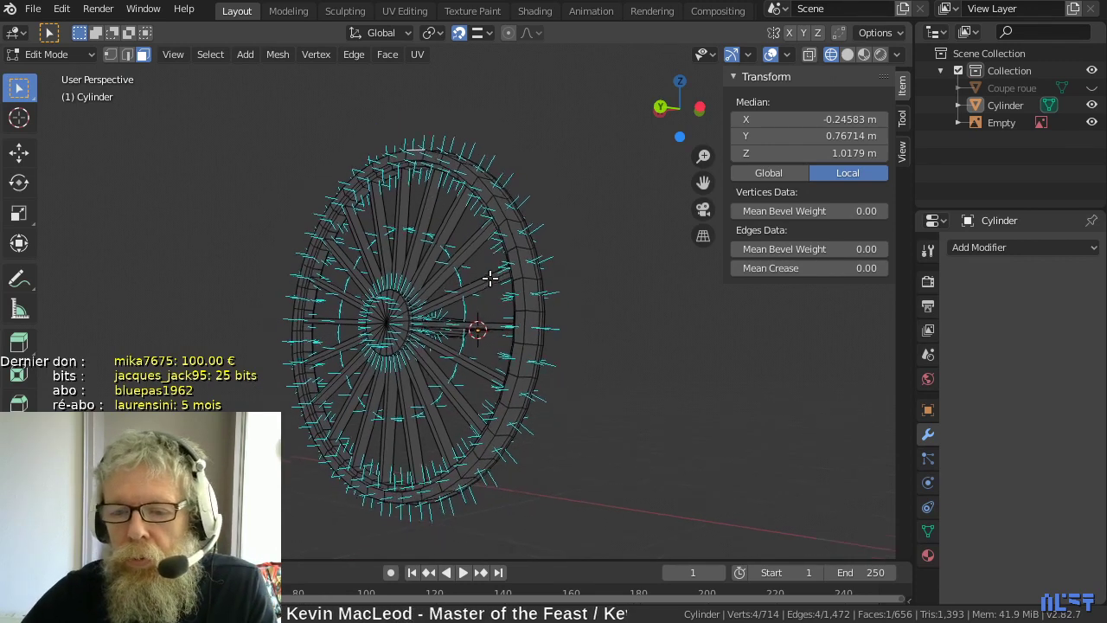
scroll(483, 261, "up", 8)
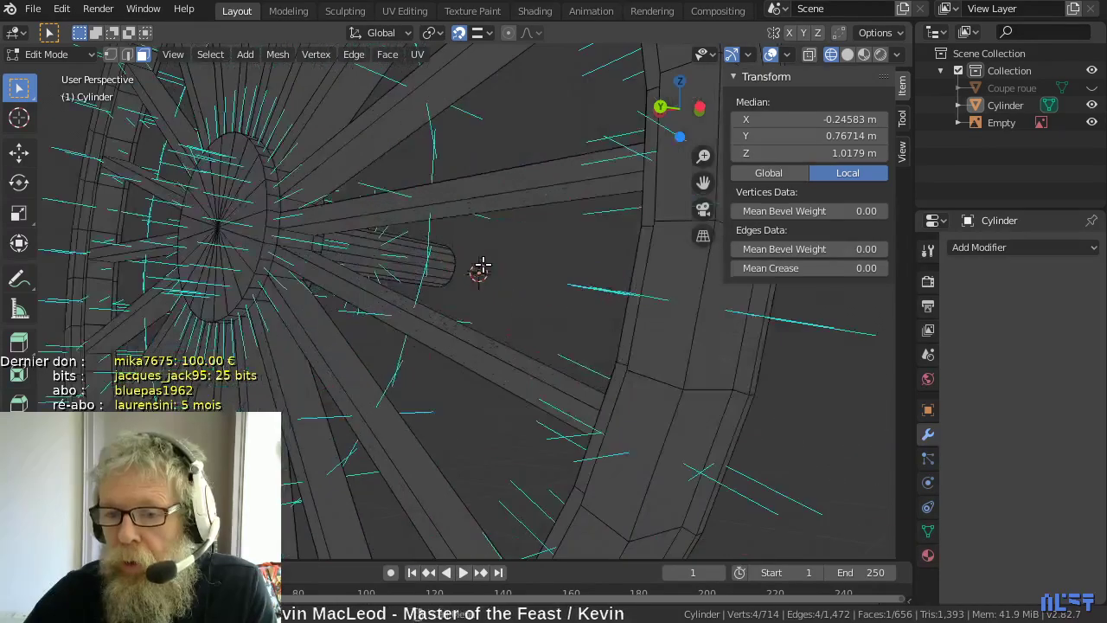
scroll(482, 300, "down", 5)
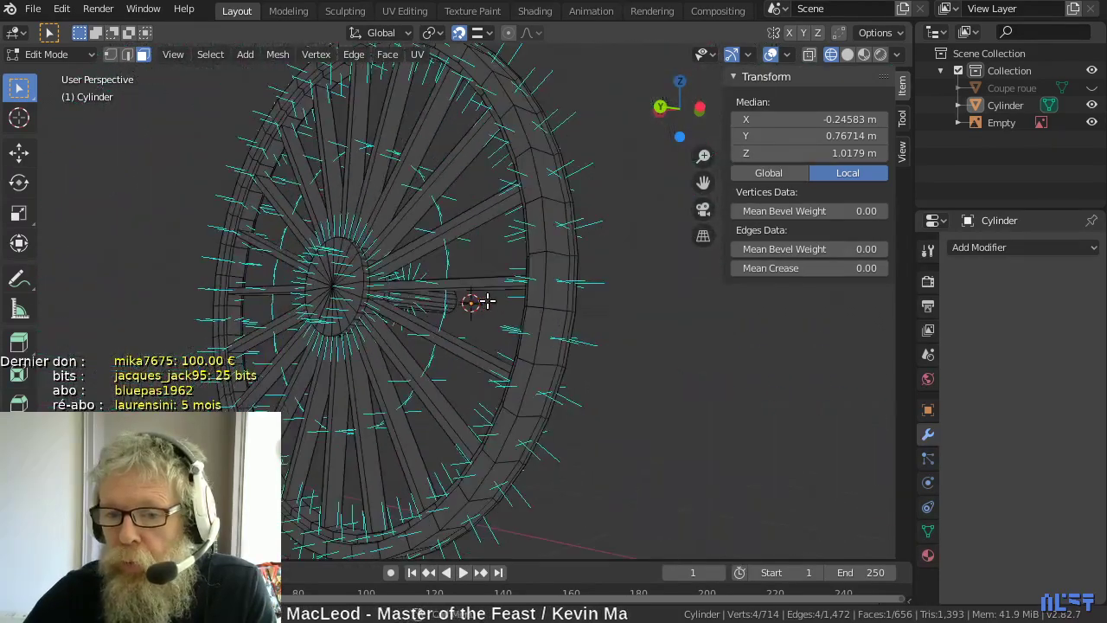
middle_click_drag(475, 302, 332, 329)
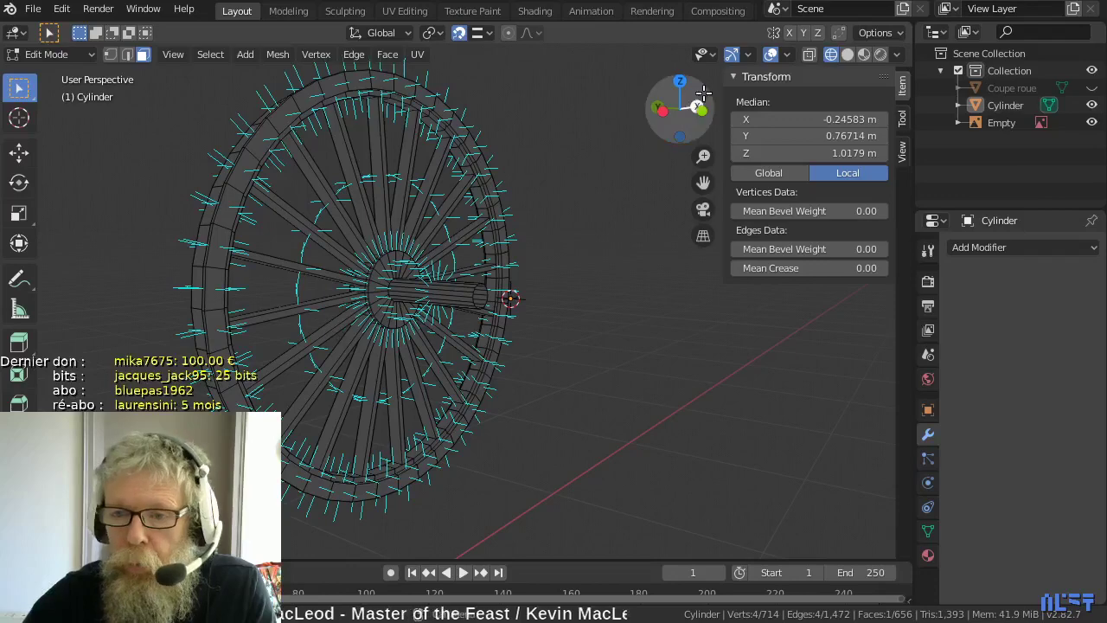
- Turn off the face-normal lines in the Viewport Overlays settings
left_click(786, 54)
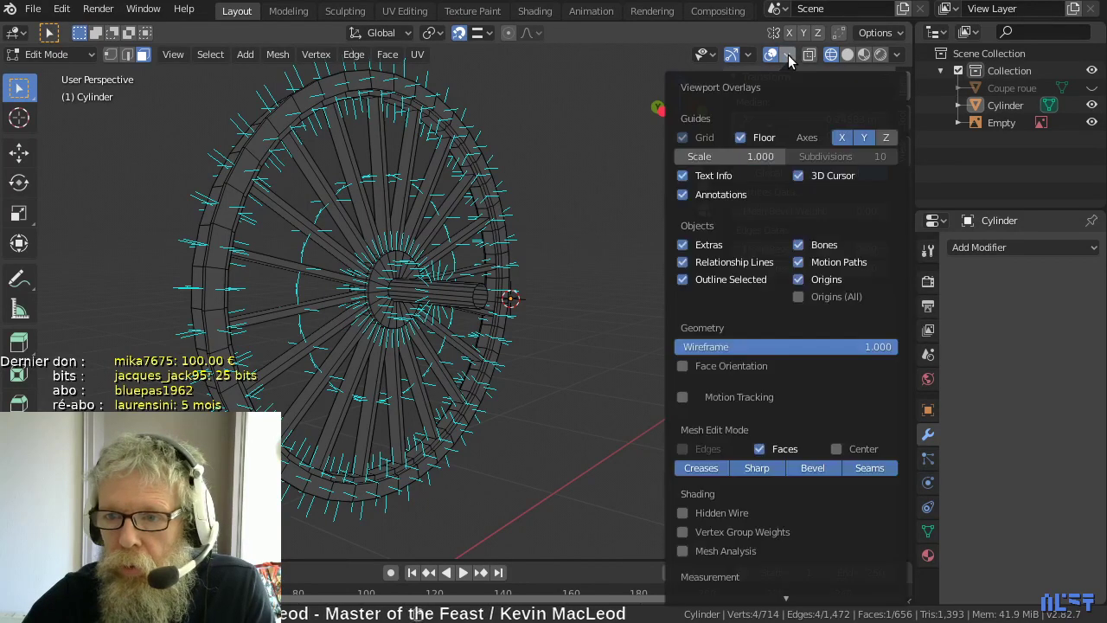
scroll(786, 346, "down", 4)
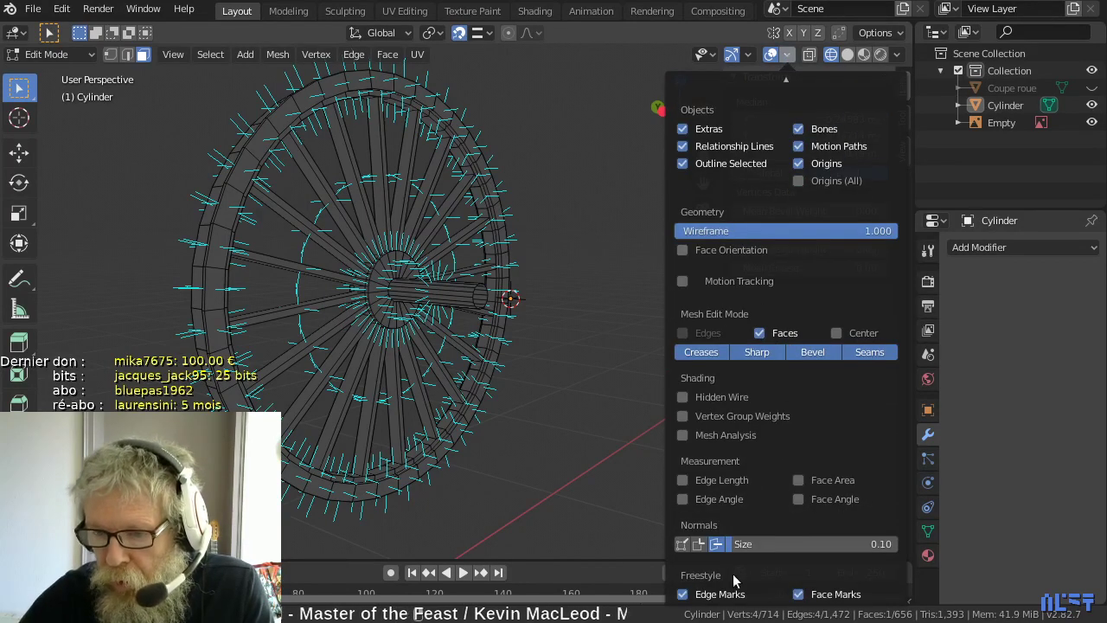
left_click(716, 543)
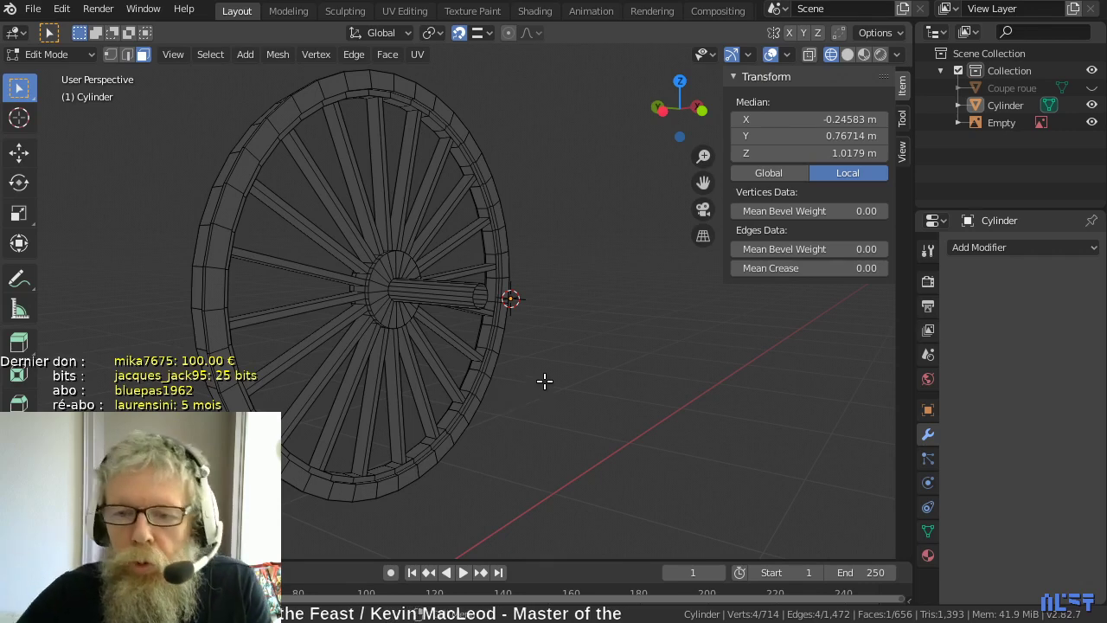
scroll(544, 379, "down", 3)
- Deselect the rim face and orbit between edge-on and face-on views of the wheel
middle_click_drag(546, 381, 692, 413)
left_click(699, 415)
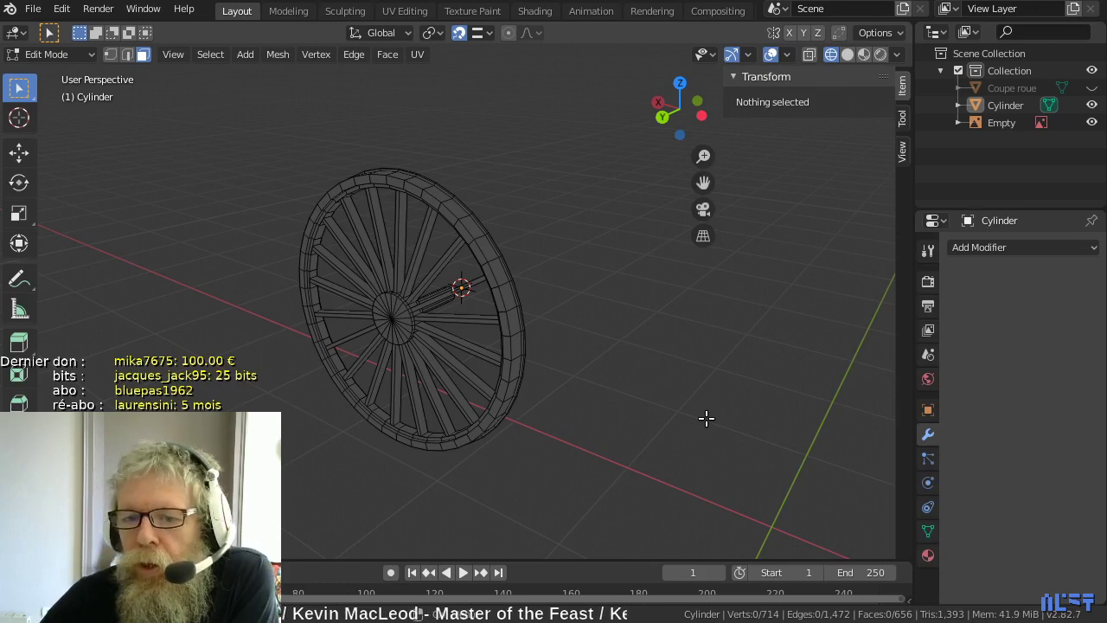
middle_click_drag(706, 419, 554, 447)
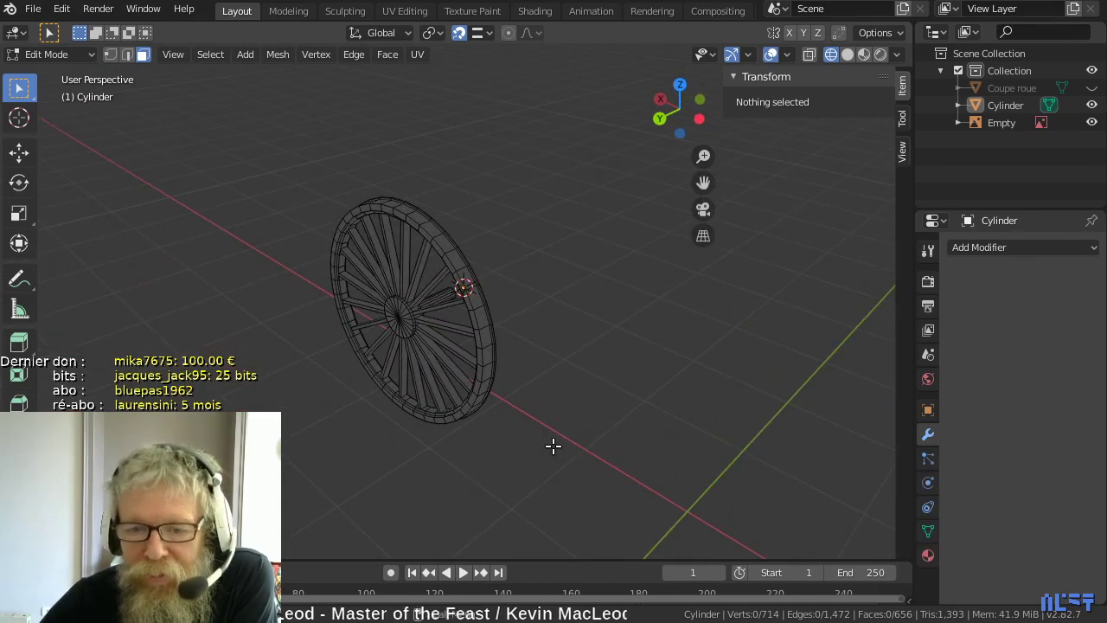
scroll(555, 442, "down", 1)
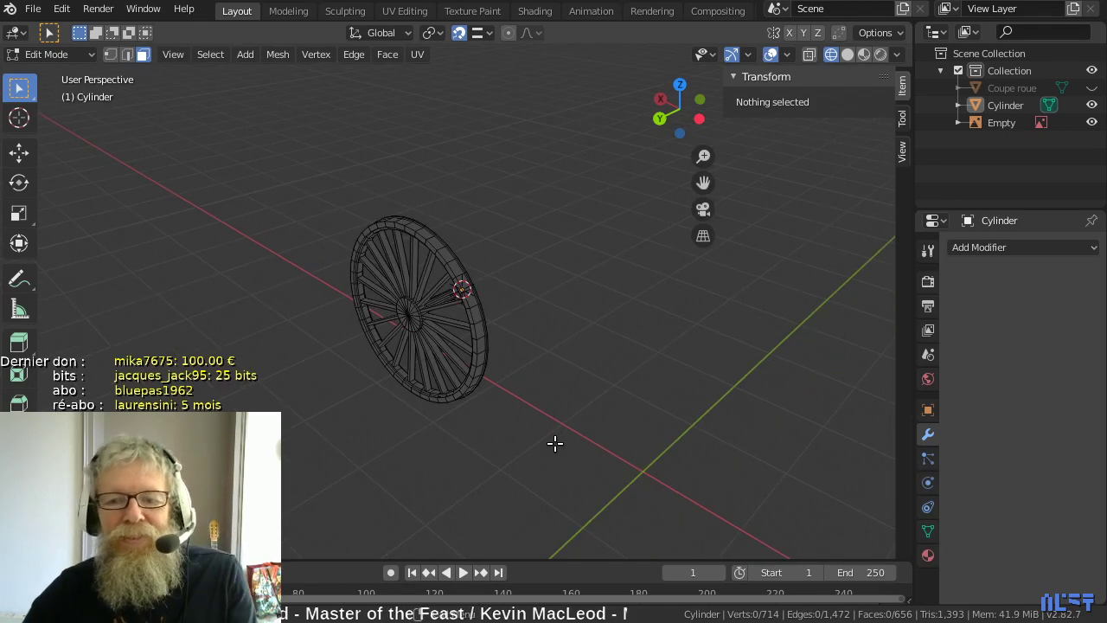
middle_click_drag(555, 443, 692, 436)
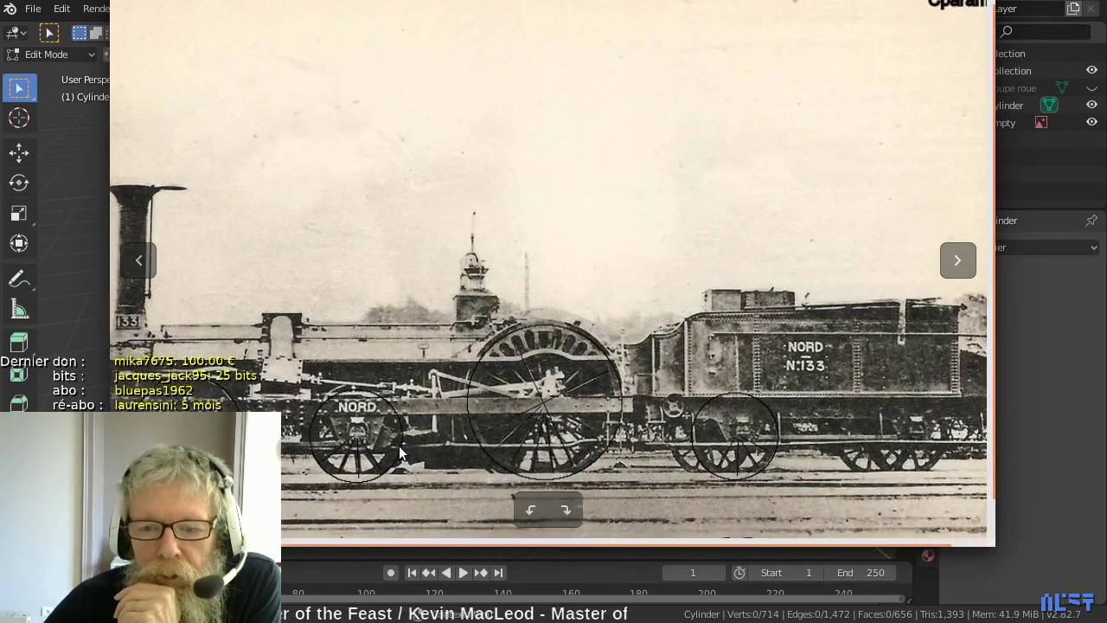
- Close the NORD N°133 reference photo with Esc to return to Blender
key("Escape")
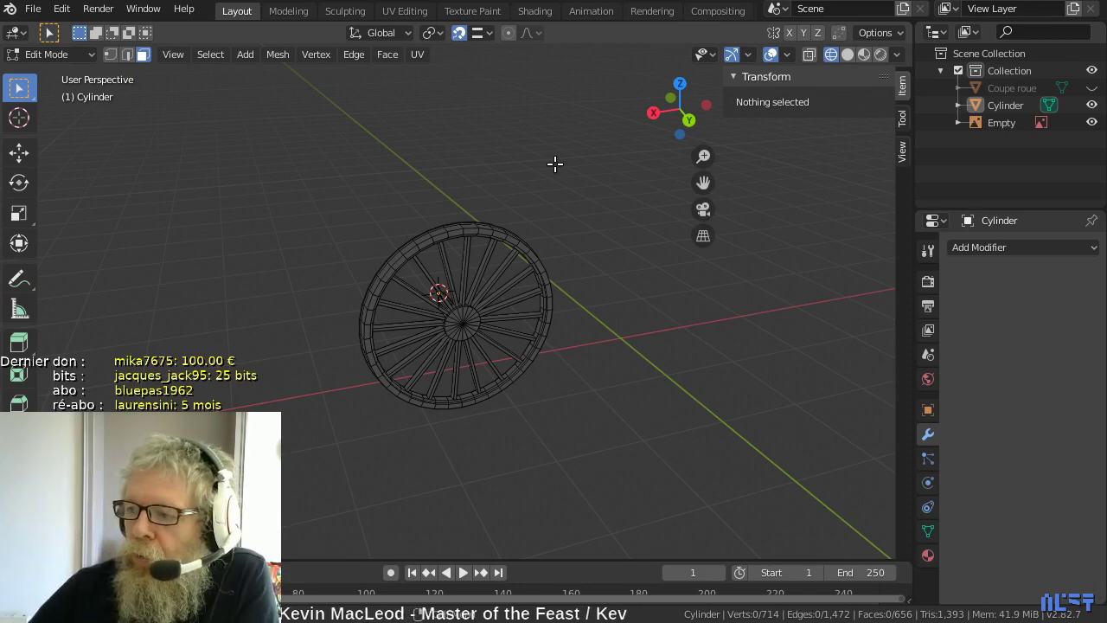
scroll(556, 164, "up", 6)
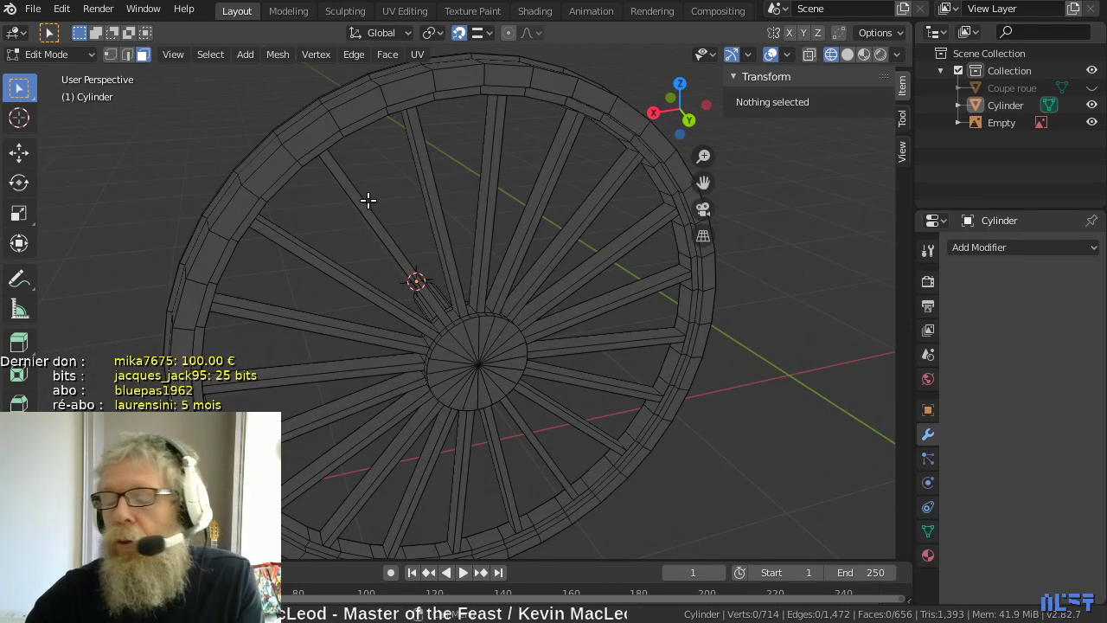
scroll(368, 203, "down", 6)
middle_click_drag(235, 320, 513, 254, "shift")
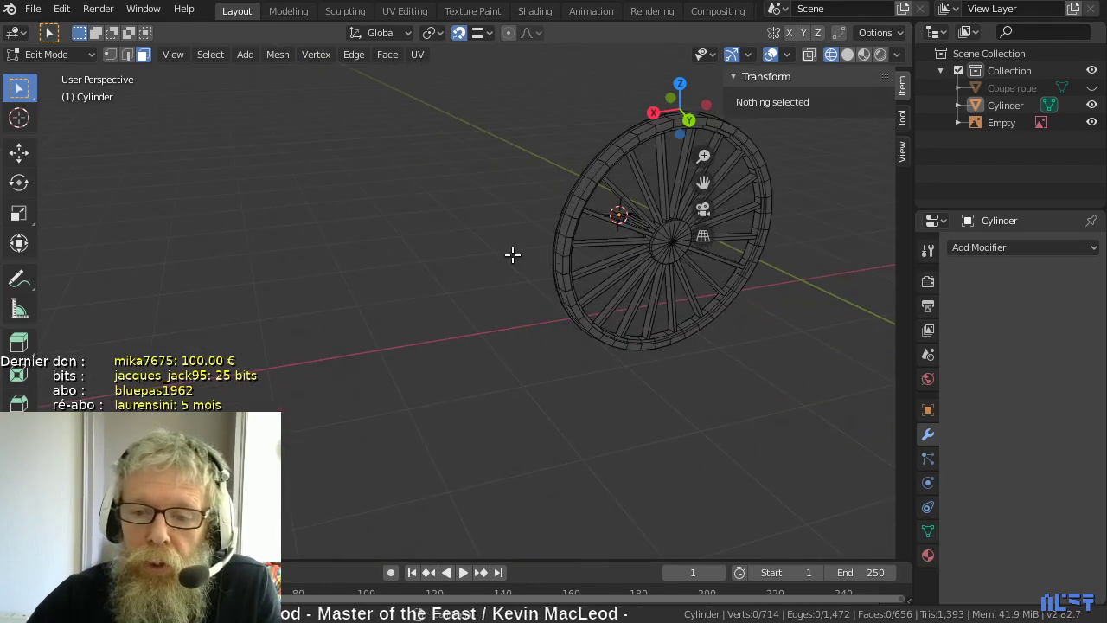
middle_click_drag(291, 314, 256, 316)
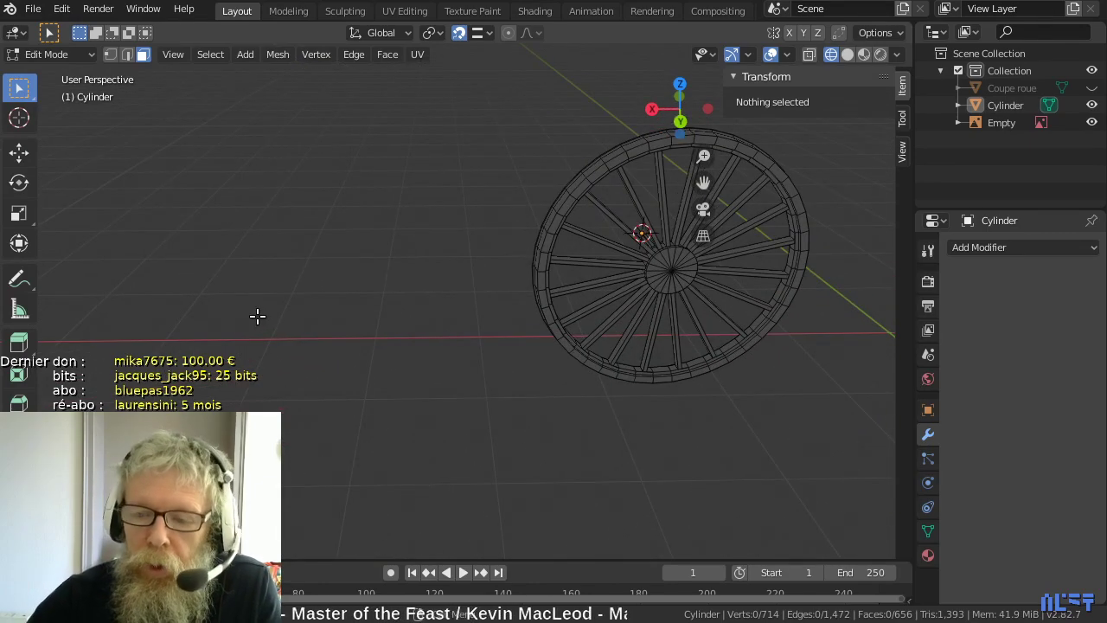
key("KP_1")
middle_click_drag(184, 351, 582, 366, "shift")
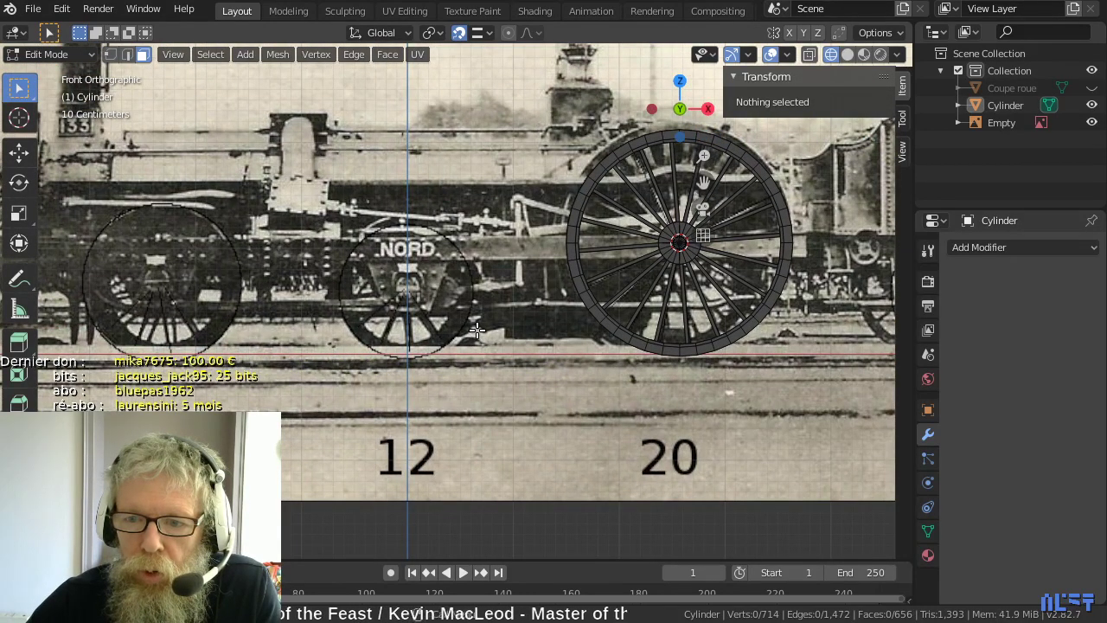
scroll(476, 330, "down", 1)
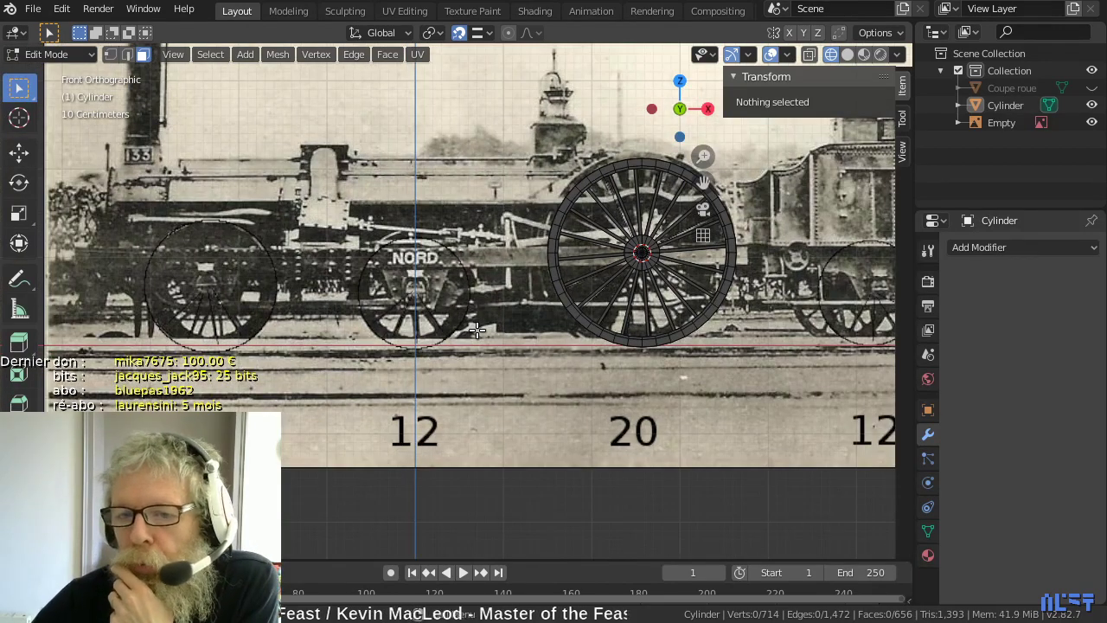
middle_click_drag(477, 329, 480, 352)
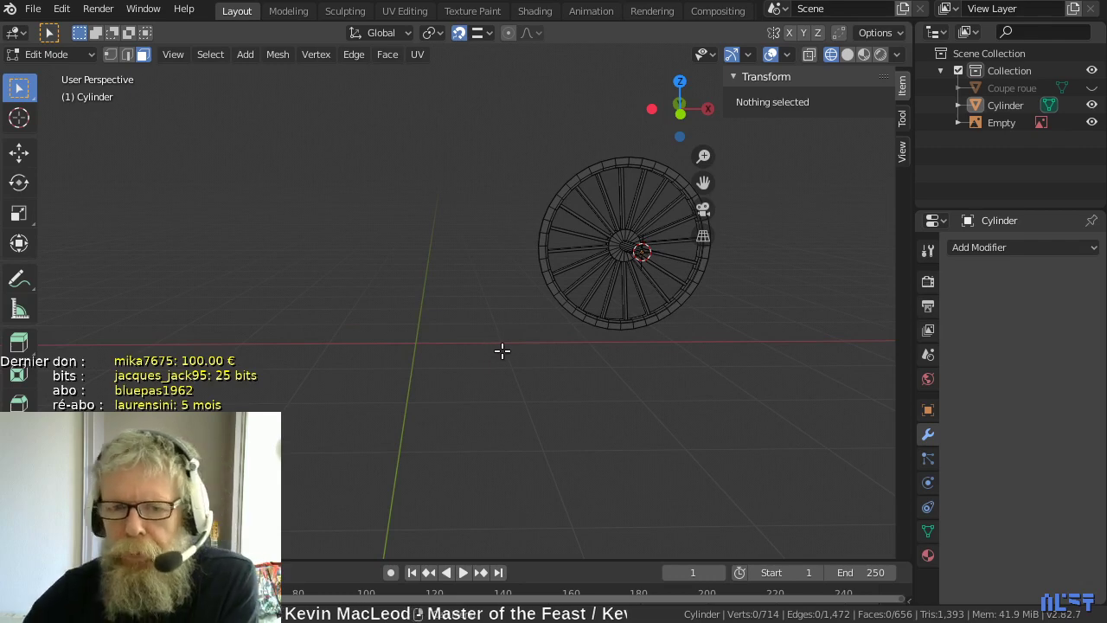
- Rename the Cylinder object to 'Roue mortrice' in the Outliner
double_click(1019, 105)
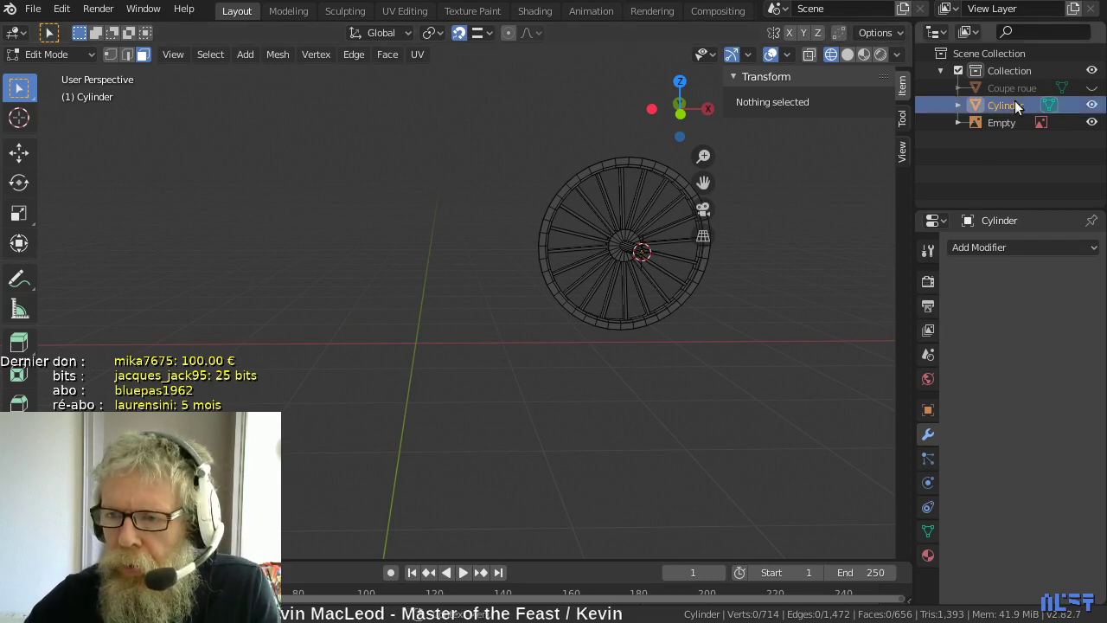
type("Roue")
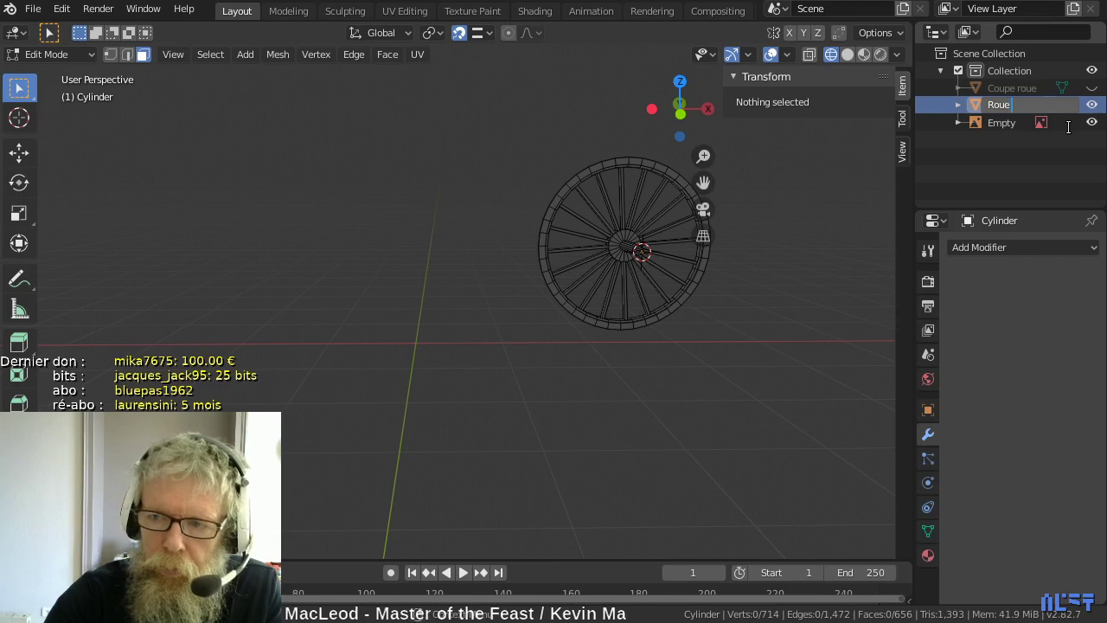
type(" mort")
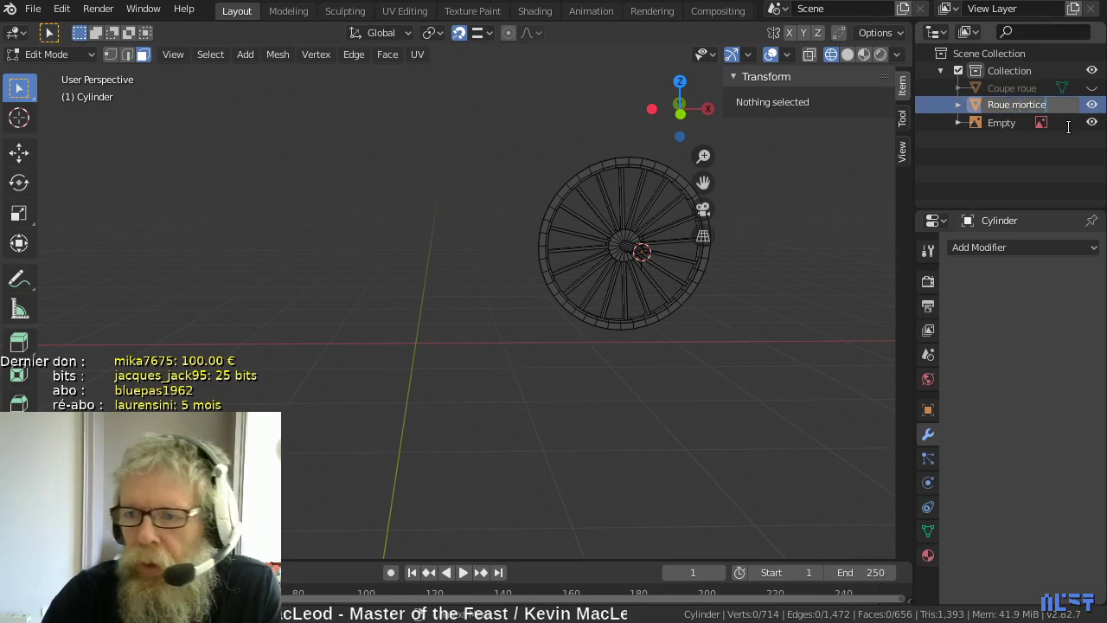
type("r")
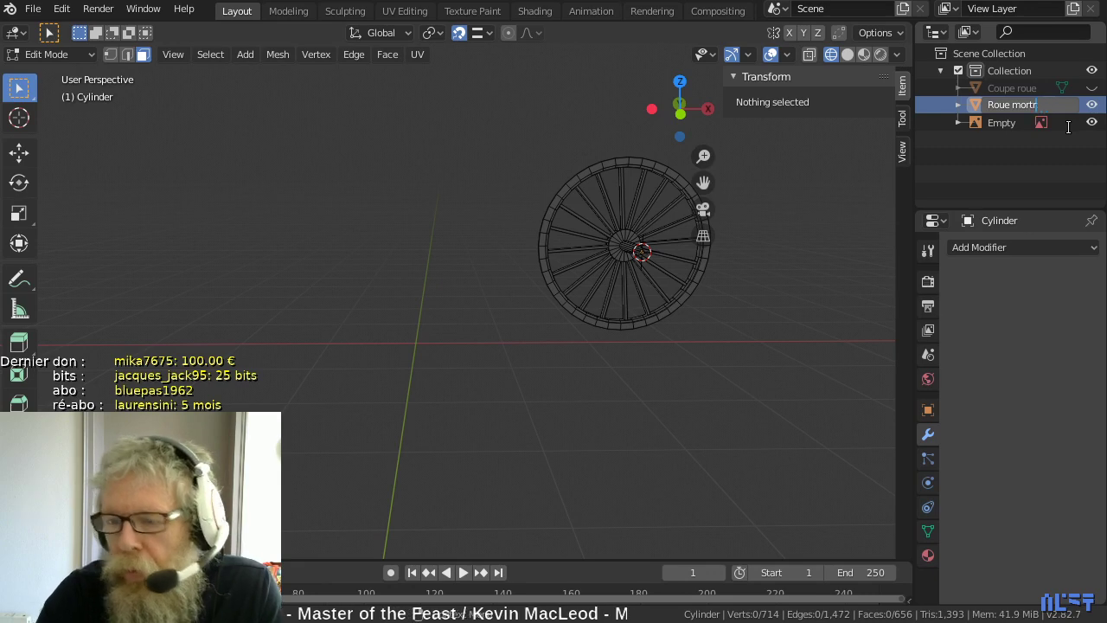
type("ice")
key("Return")
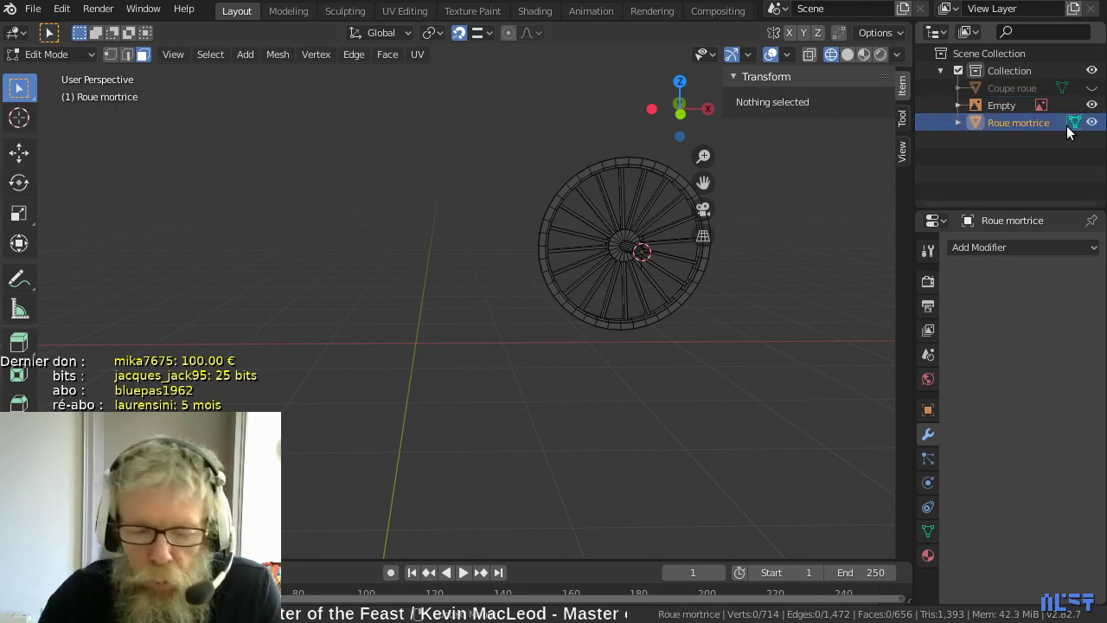
double_click(1069, 128)
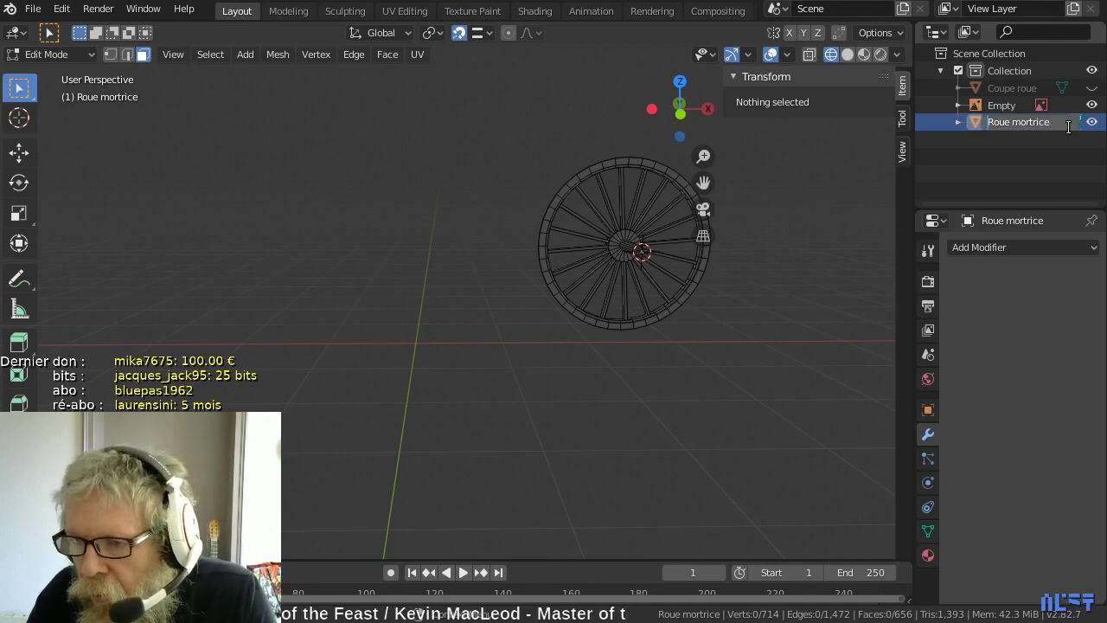
key("Return")
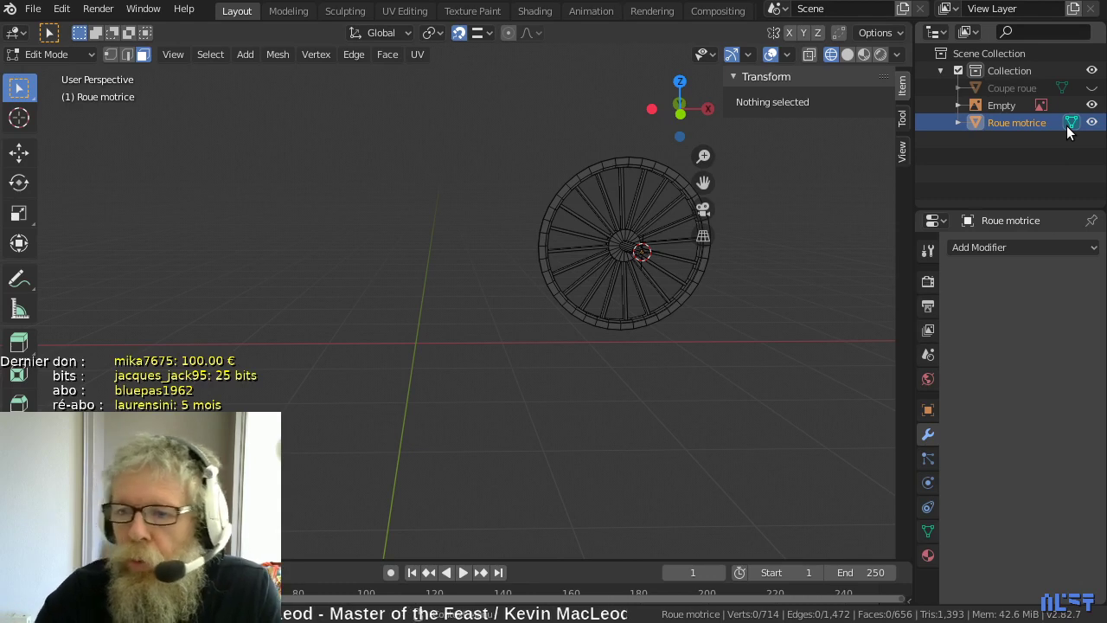
- Delete the Coupe roue object from the scene
left_click(1026, 86)
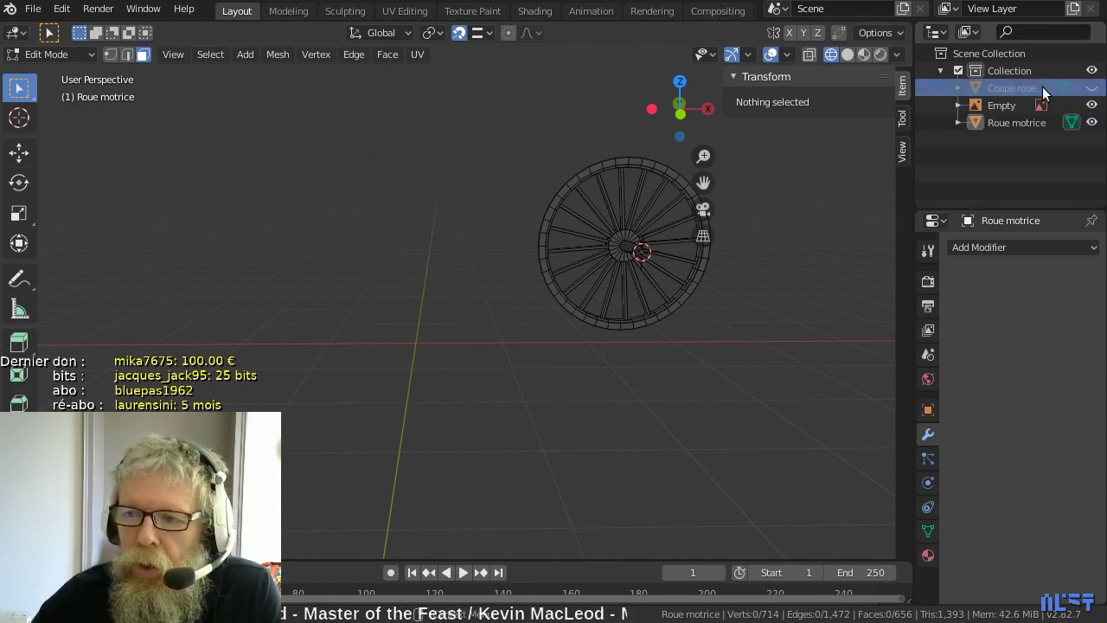
left_click(1092, 87)
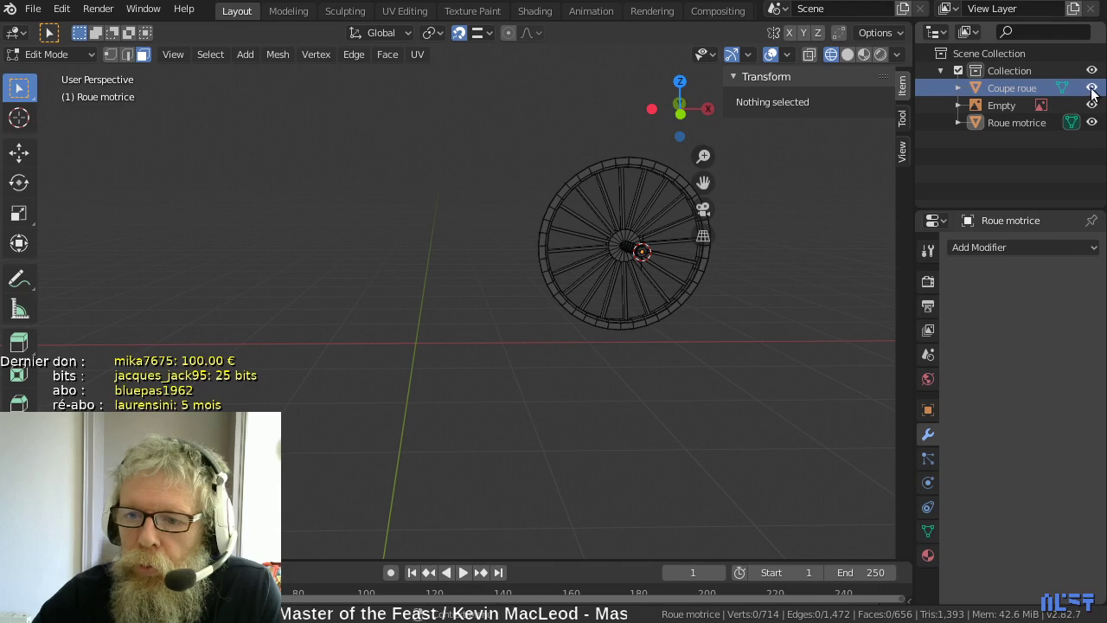
left_click(1092, 87)
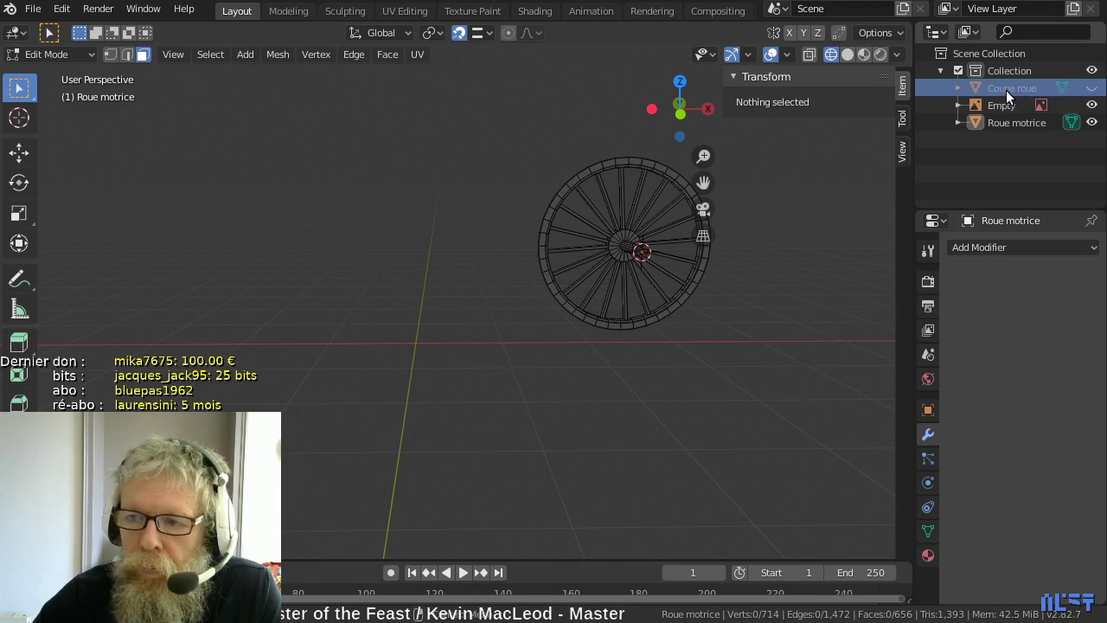
right_click(1006, 90)
left_click(965, 134)
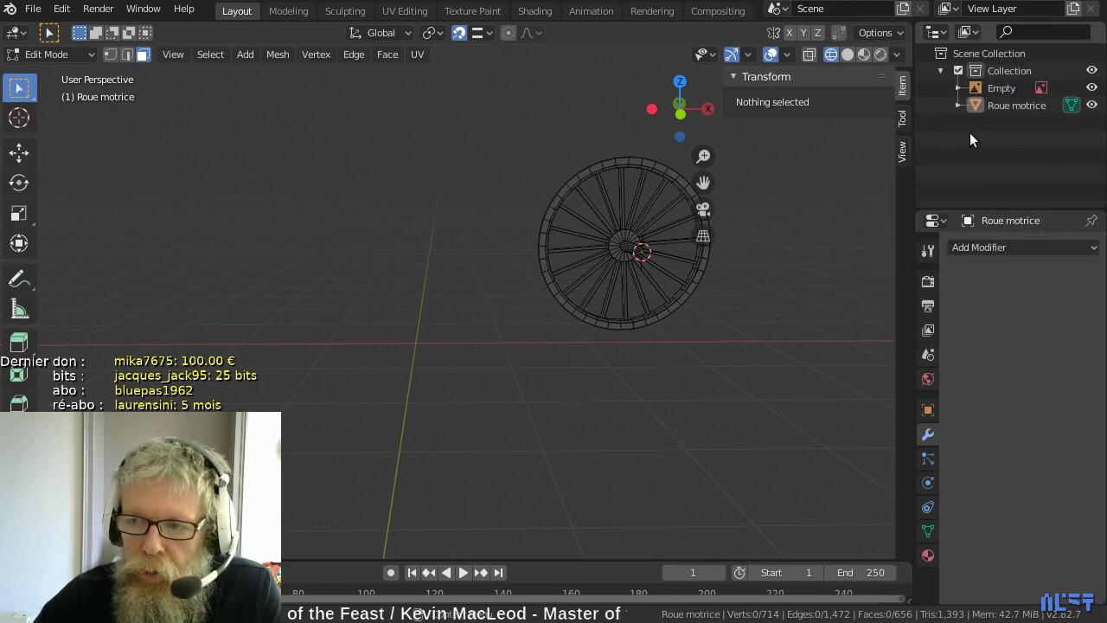
- Rename the Empty holding the reference image to 'ImageFond'
left_click(1006, 89)
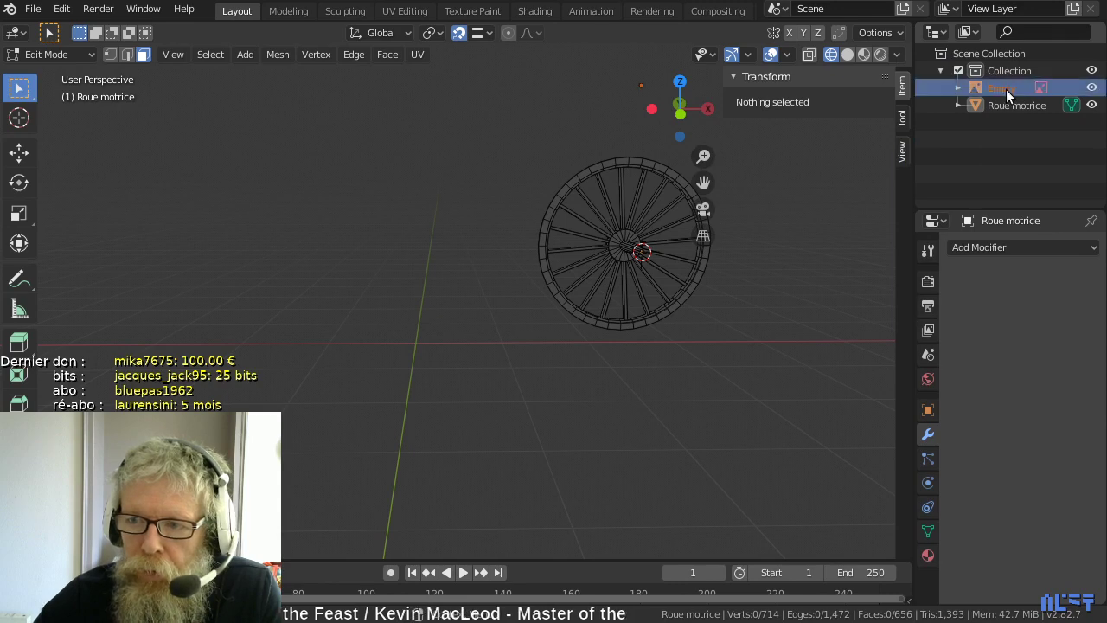
double_click(1006, 89)
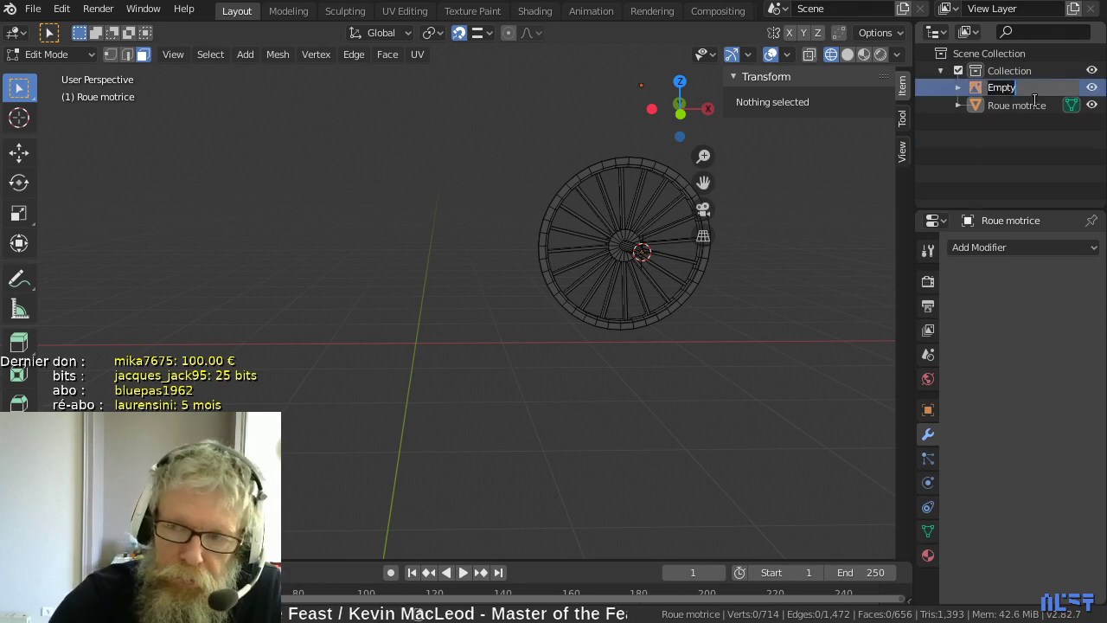
type("Ima")
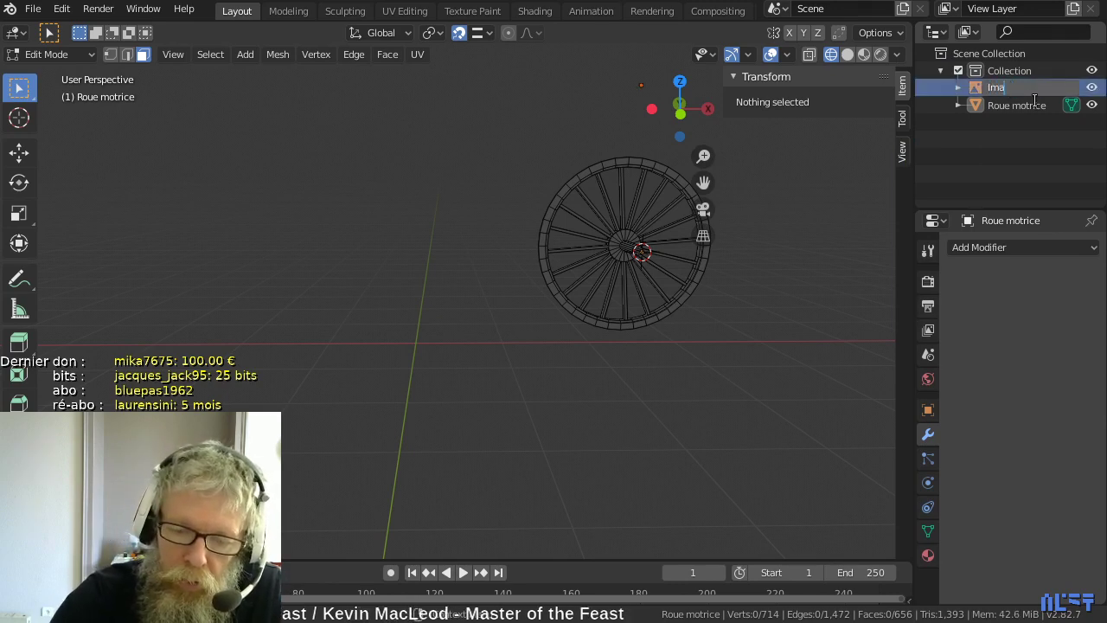
type("geFond")
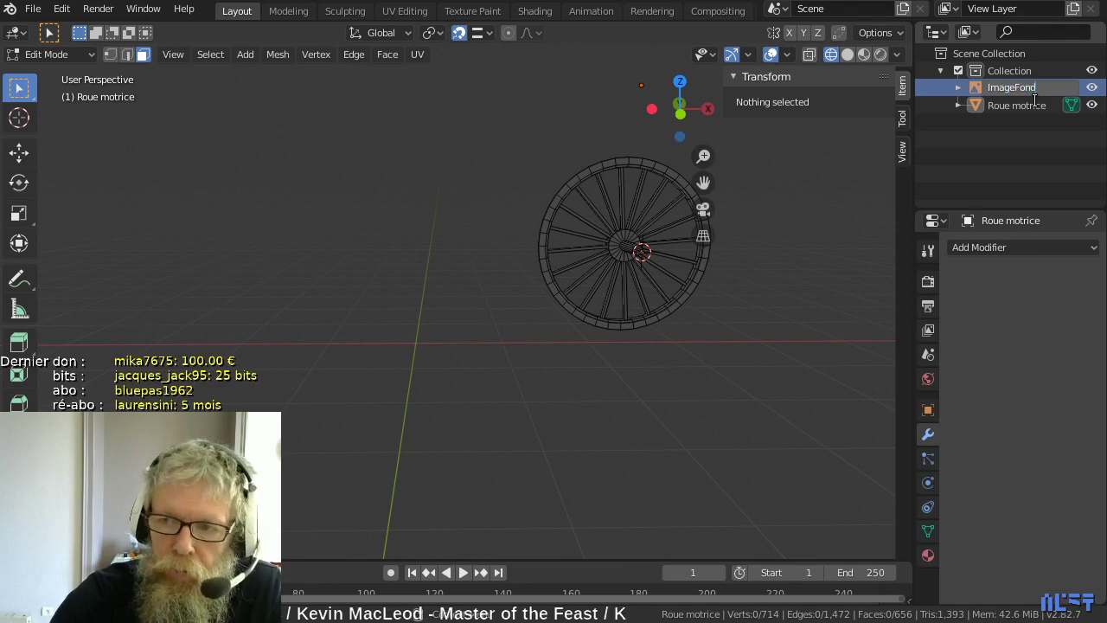
key("Return")
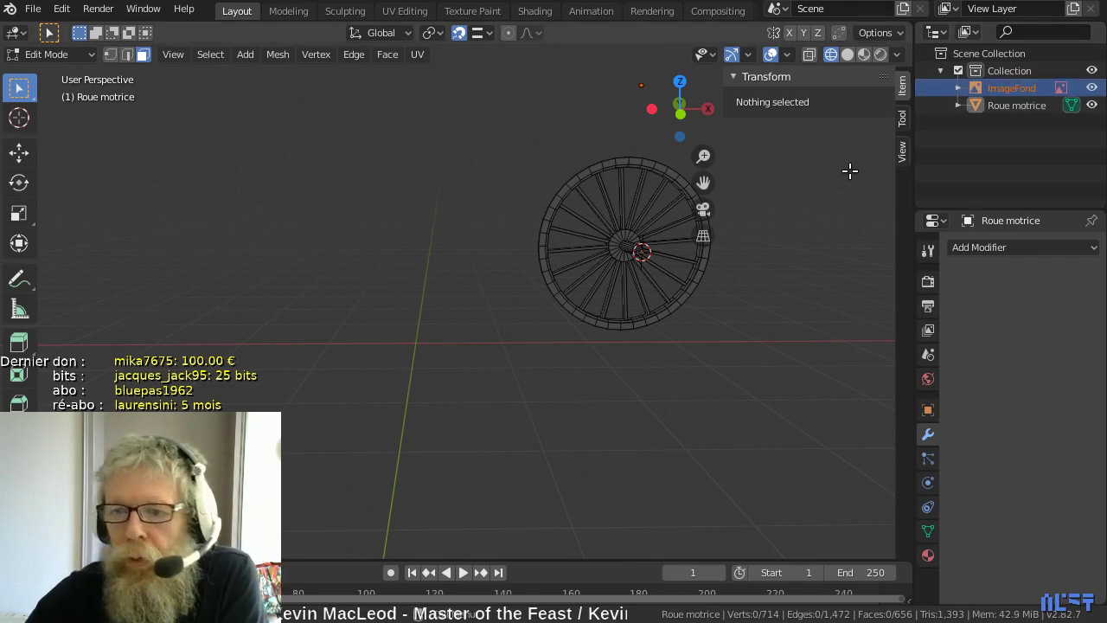
- In front view, select Roue motrice and add a Mirror modifier
key("KP_1")
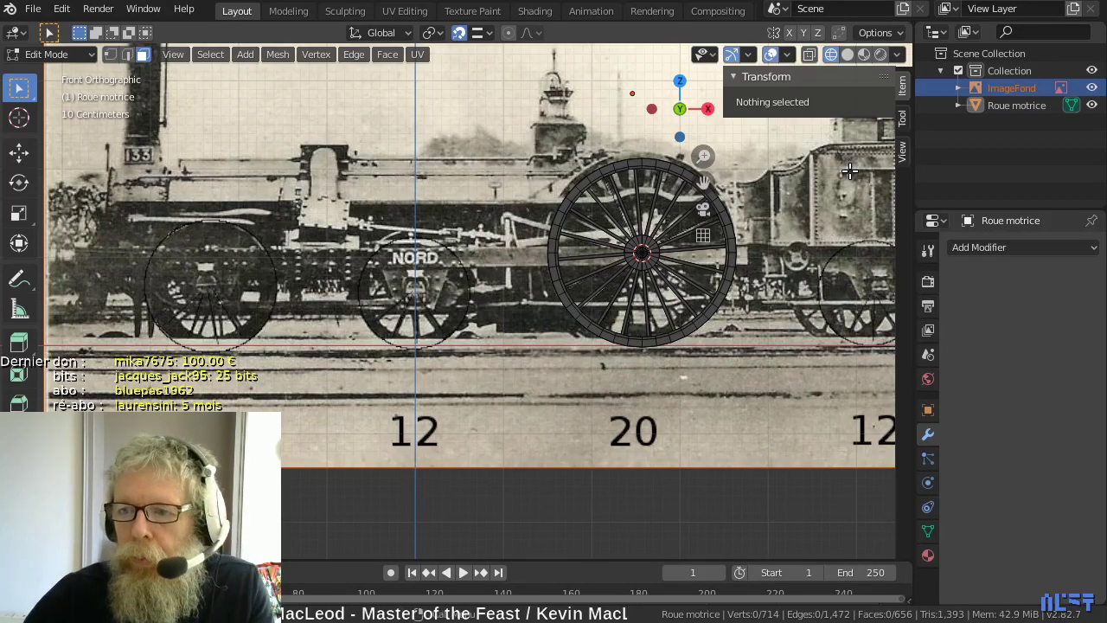
left_click(1026, 105)
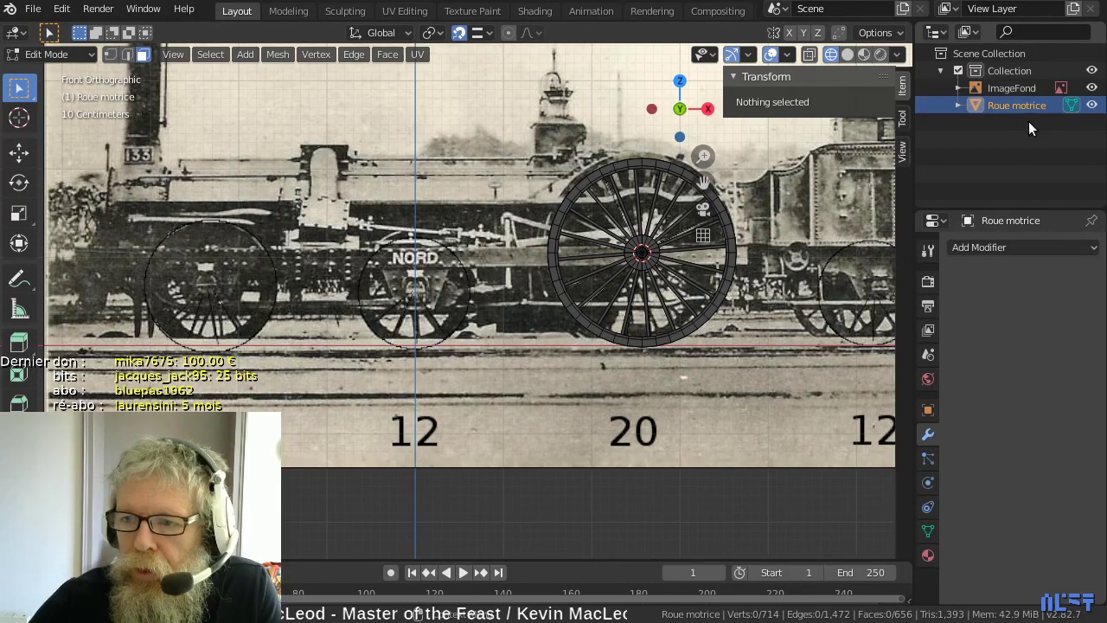
left_click(955, 249)
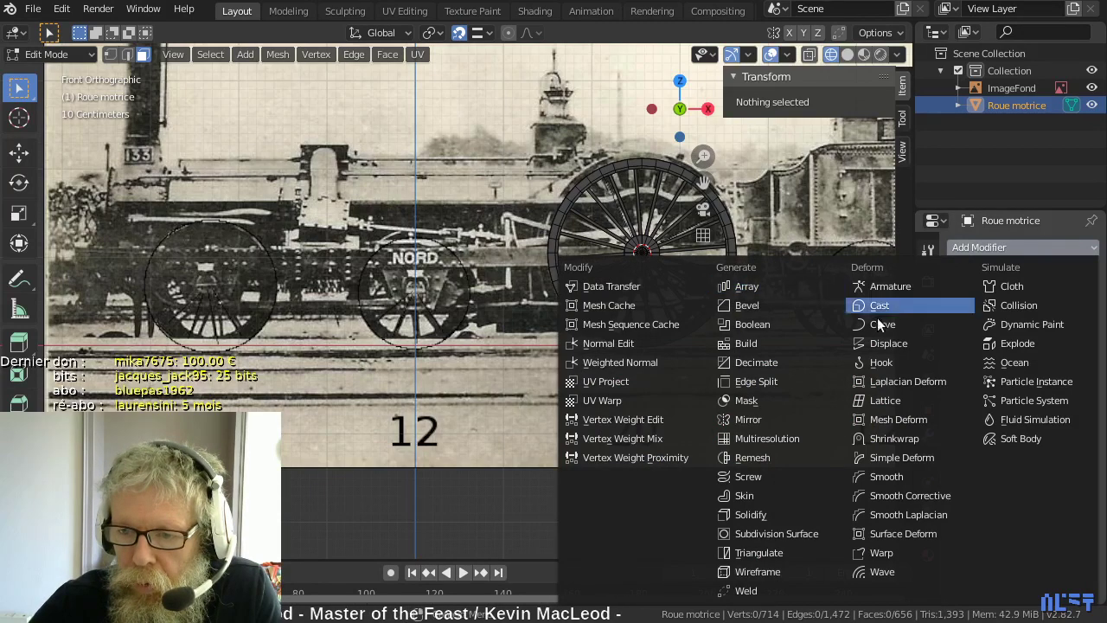
left_click(754, 421)
scroll(795, 421, "down", 1)
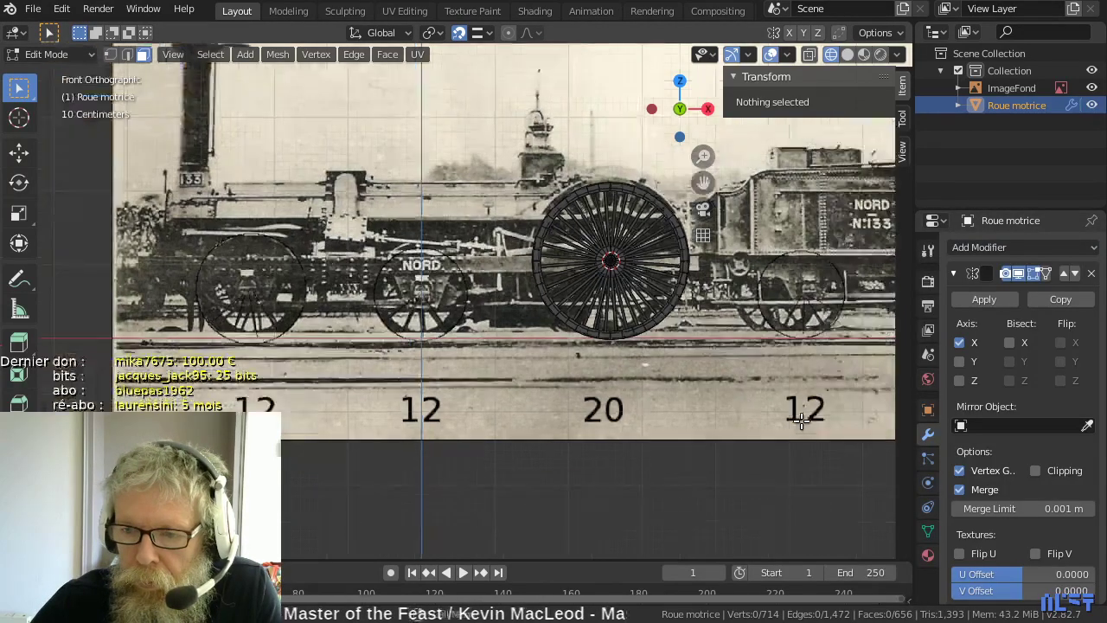
middle_click_drag(796, 420, 759, 452)
middle_click_drag(712, 412, 813, 406)
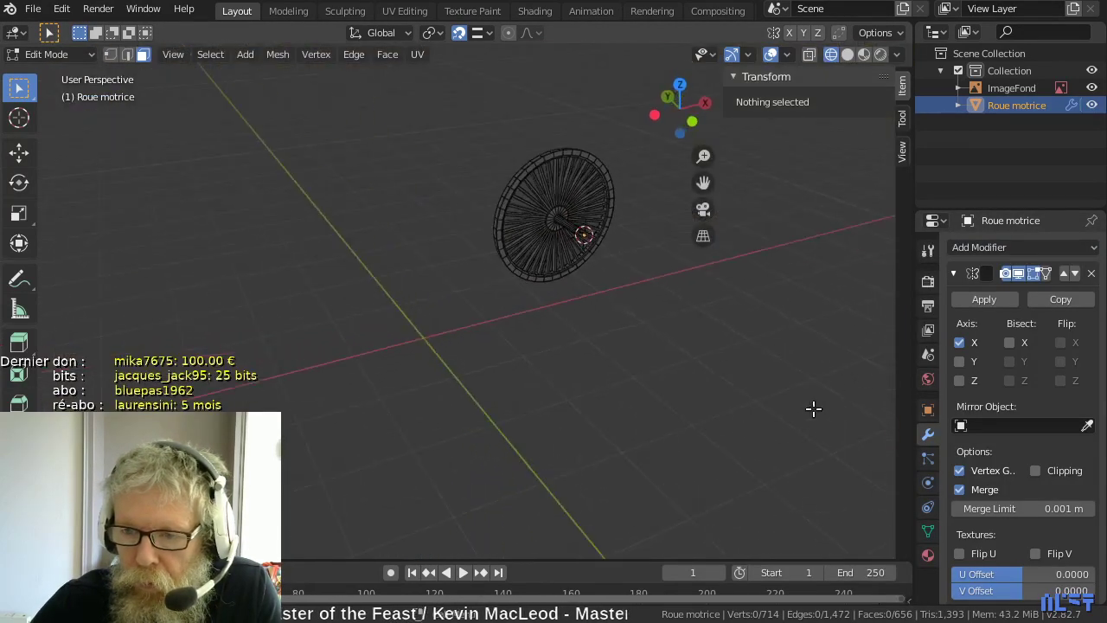
- Set the Mirror modifier to the Y axis only, creating the second wheel
left_click(958, 380)
left_click(960, 343)
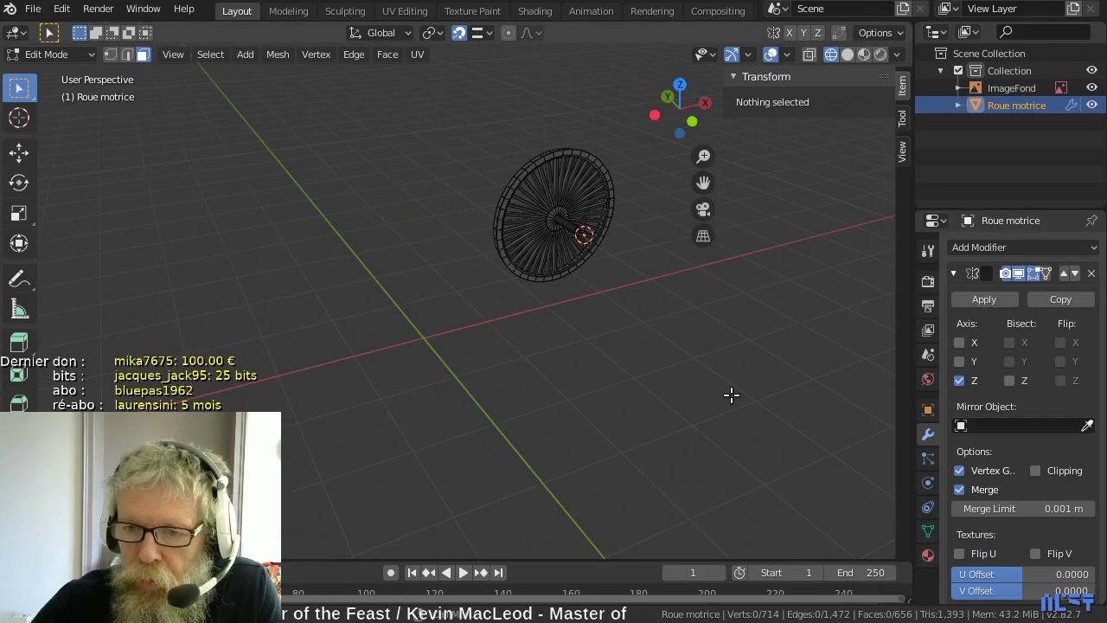
middle_click_drag(763, 386, 875, 359)
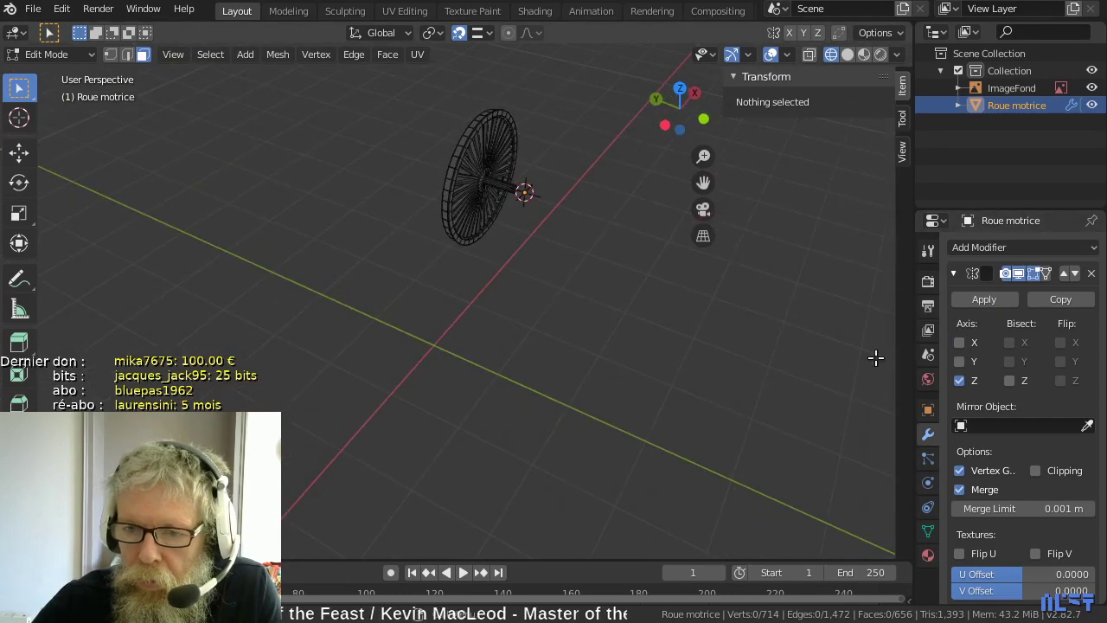
left_click(959, 361)
left_click(958, 379)
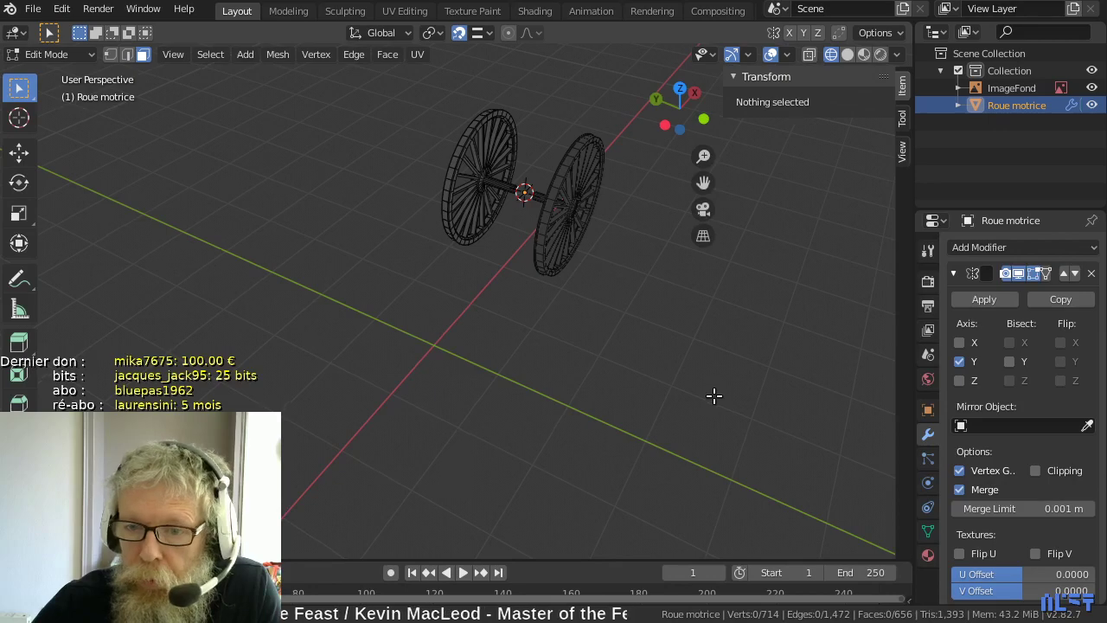
middle_click_drag(714, 396, 374, 382)
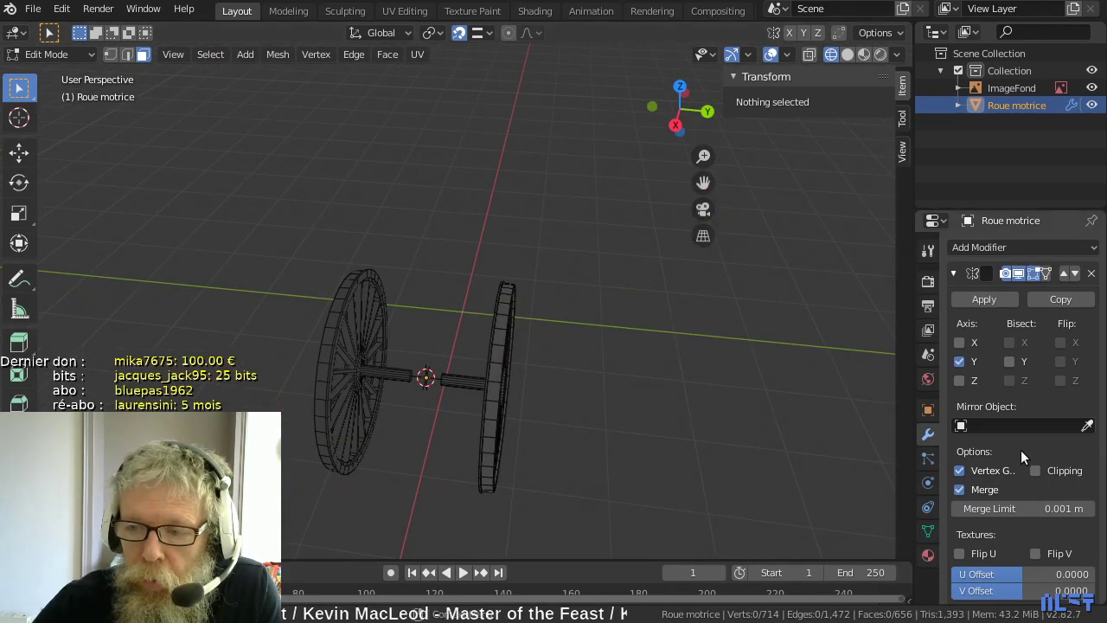
- Enable Mirror Clipping and move the inner axle-end vertices along Y to the centre
left_click(1036, 470)
scroll(482, 444, "up", 4)
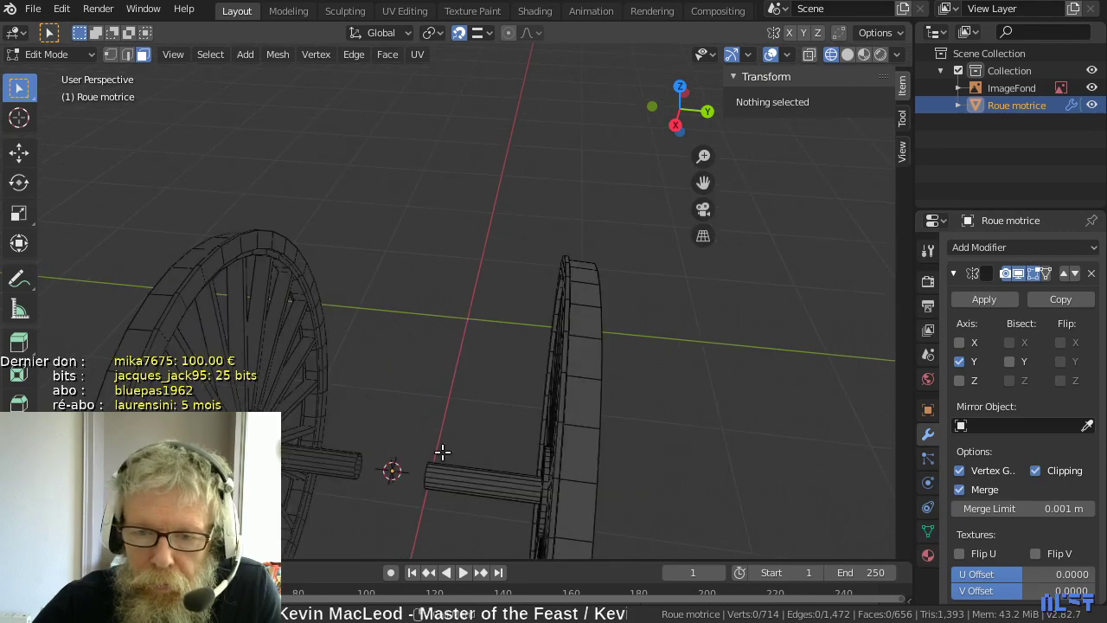
scroll(443, 452, "down", 4)
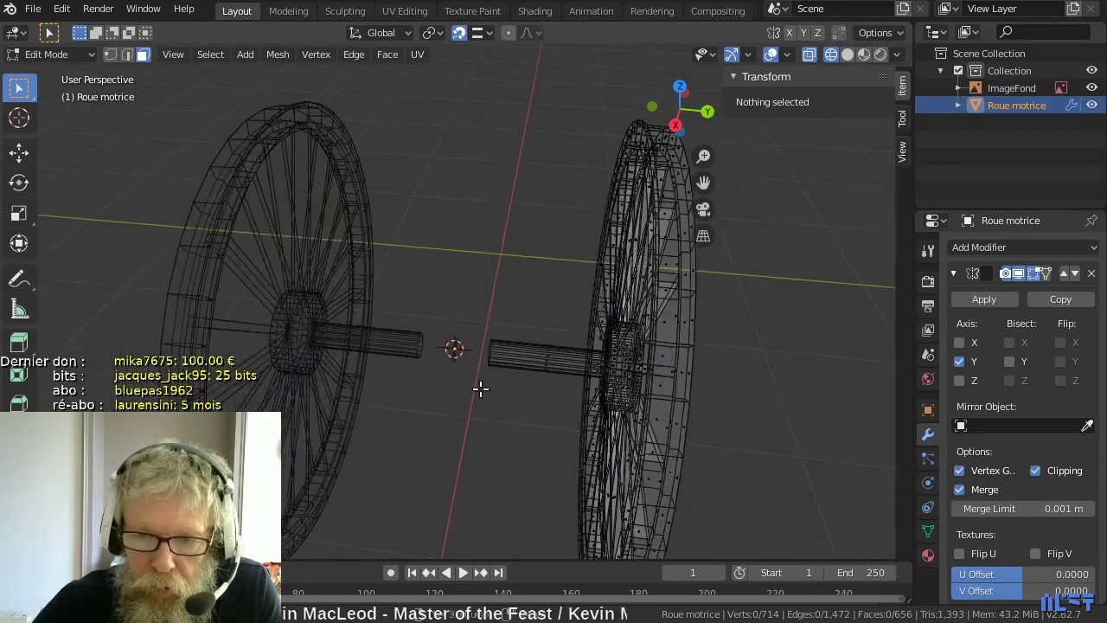
key("1")
left_click_drag(476, 322, 504, 383)
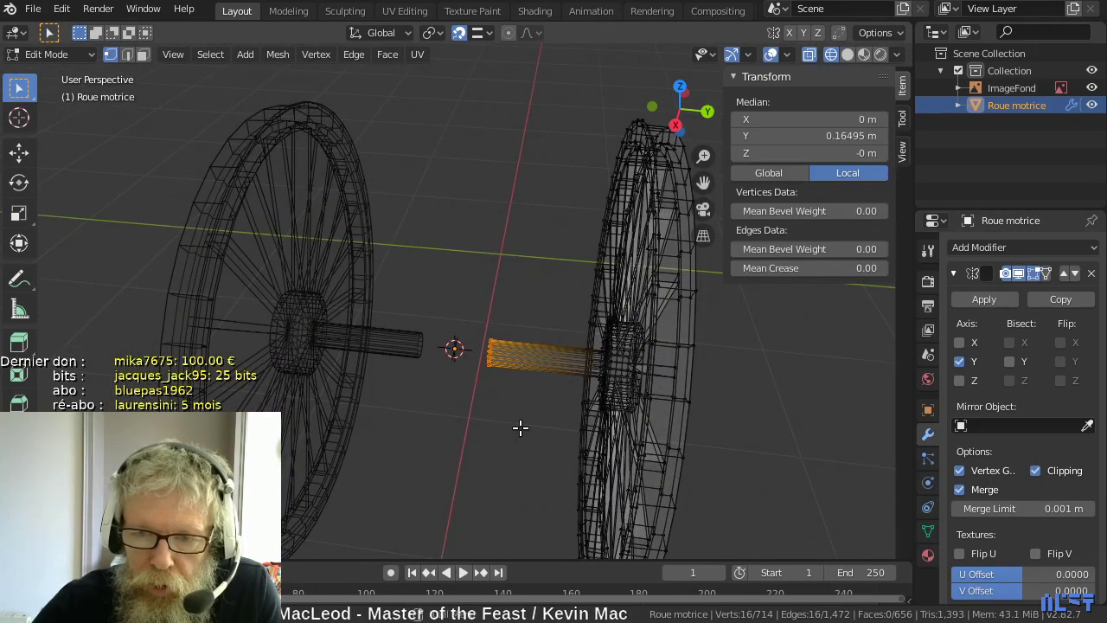
key("g")
key("y")
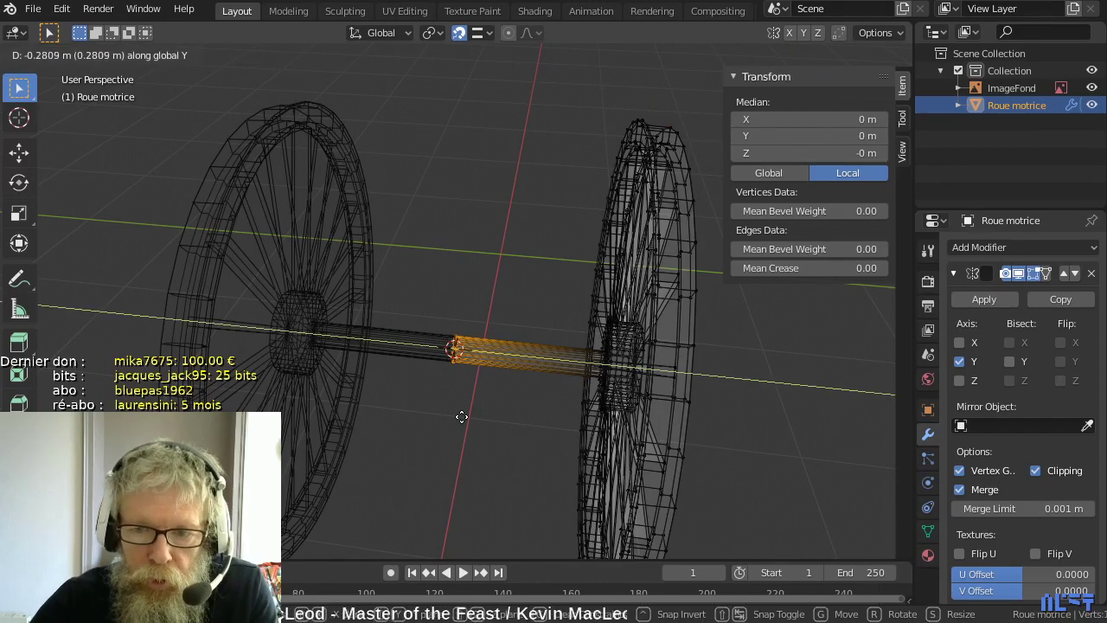
left_click(462, 415)
middle_click_drag(476, 430, 407, 435)
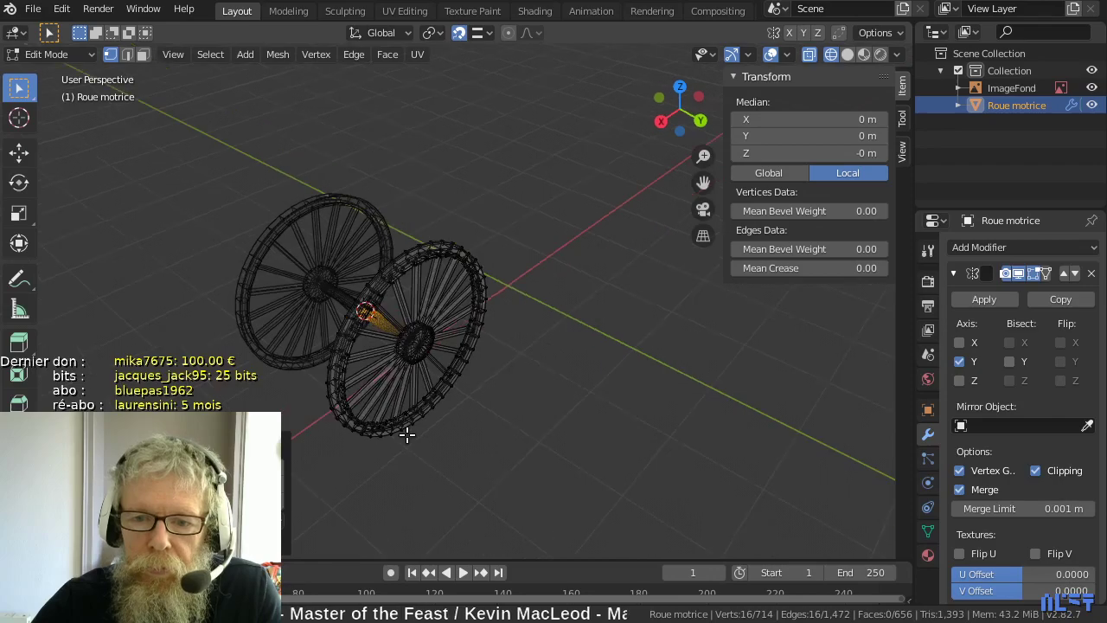
- Check the joined axle in front view, then deselect the vertices
key("KP_1")
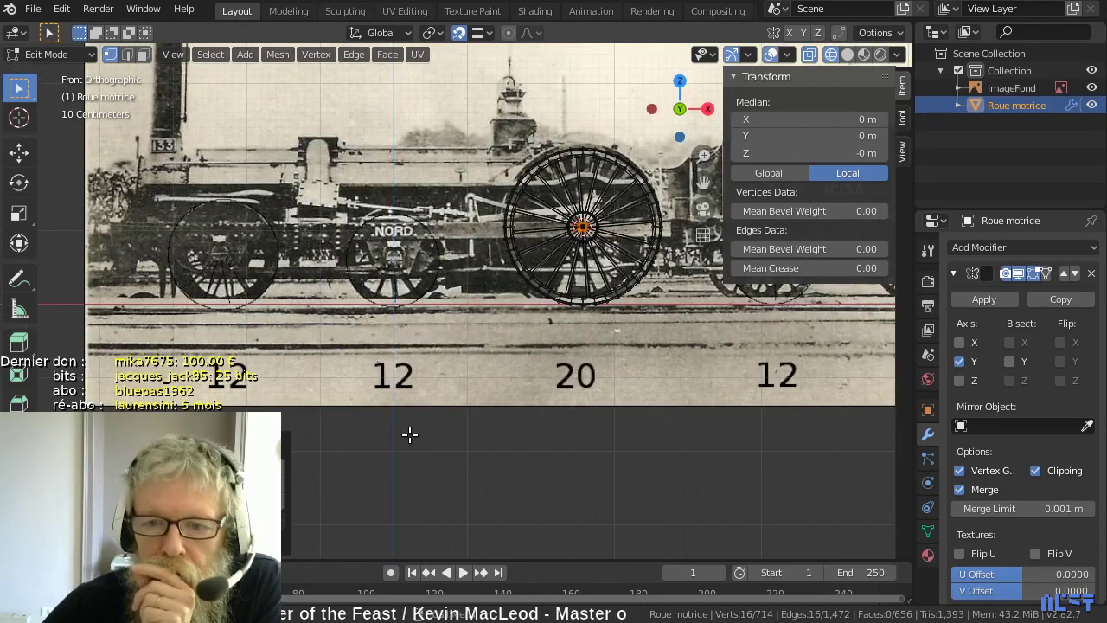
scroll(410, 434, "down", 1)
left_click(470, 456)
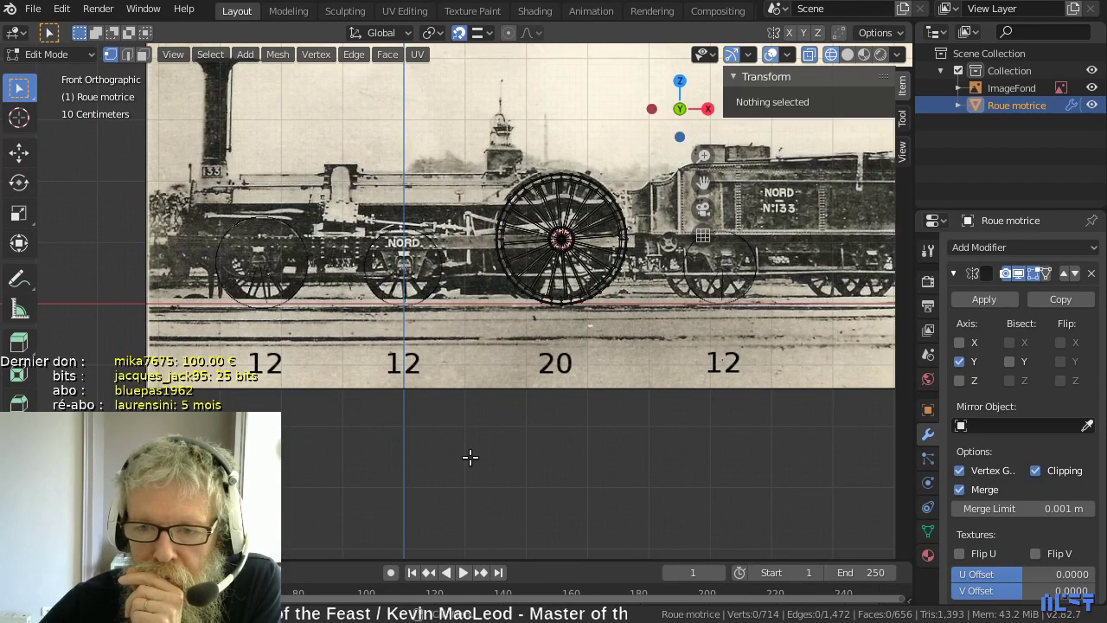
middle_click_drag(469, 457, 588, 458)
scroll(589, 458, "down", 2)
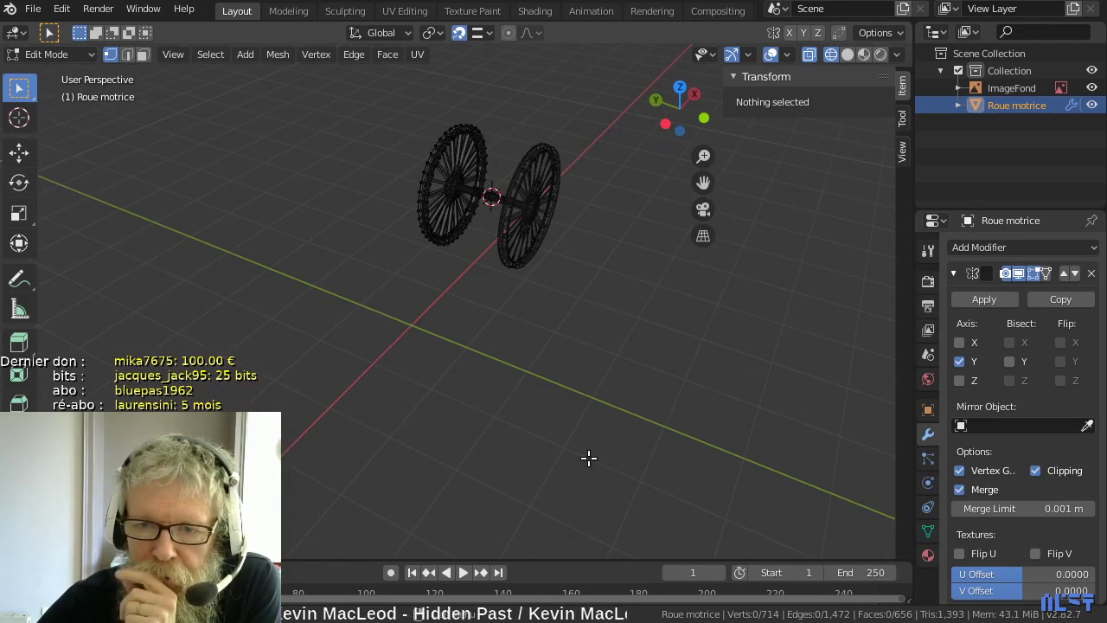
- Return to Object Mode, frame the wheel pair and leave it deselected
key("Tab")
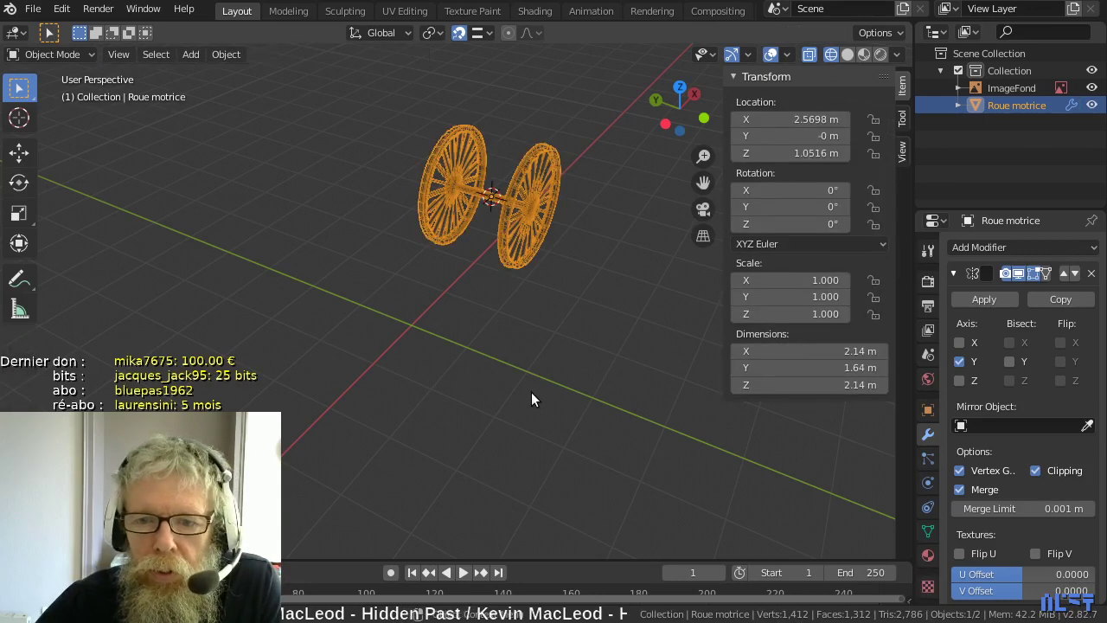
left_click(426, 337)
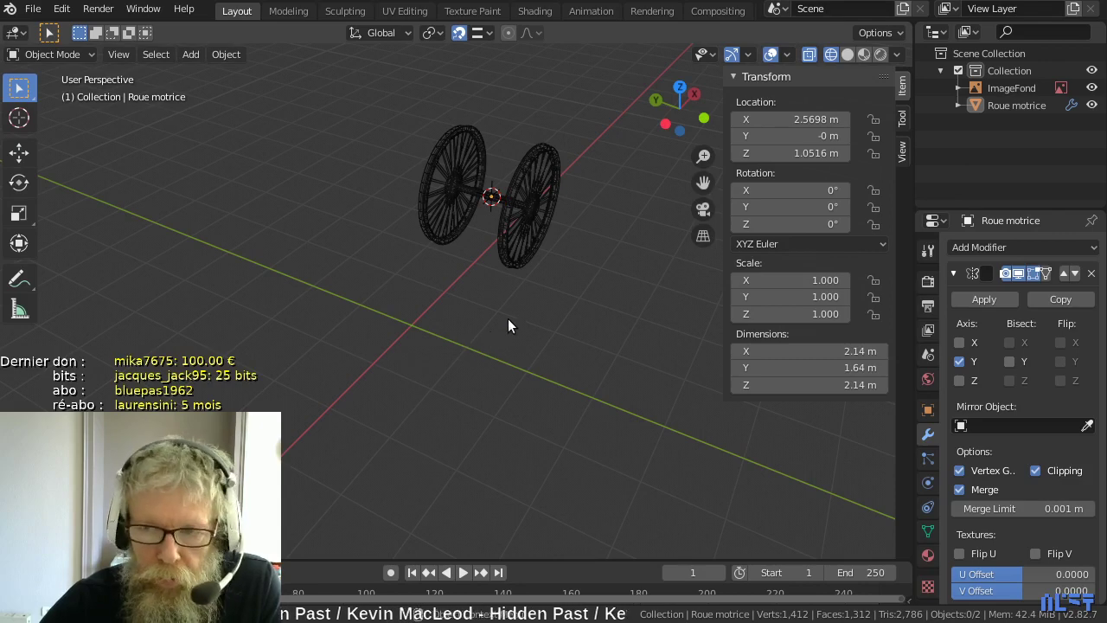
scroll(628, 287, "up", 2)
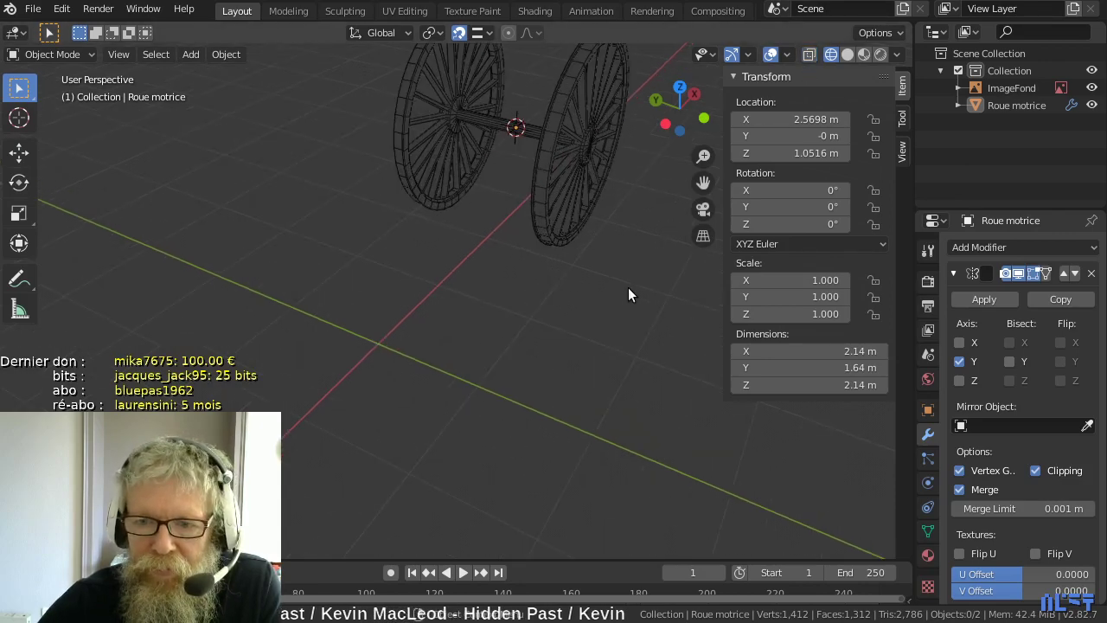
middle_click_drag(624, 290, 496, 378, "shift")
scroll(495, 379, "up", 1)
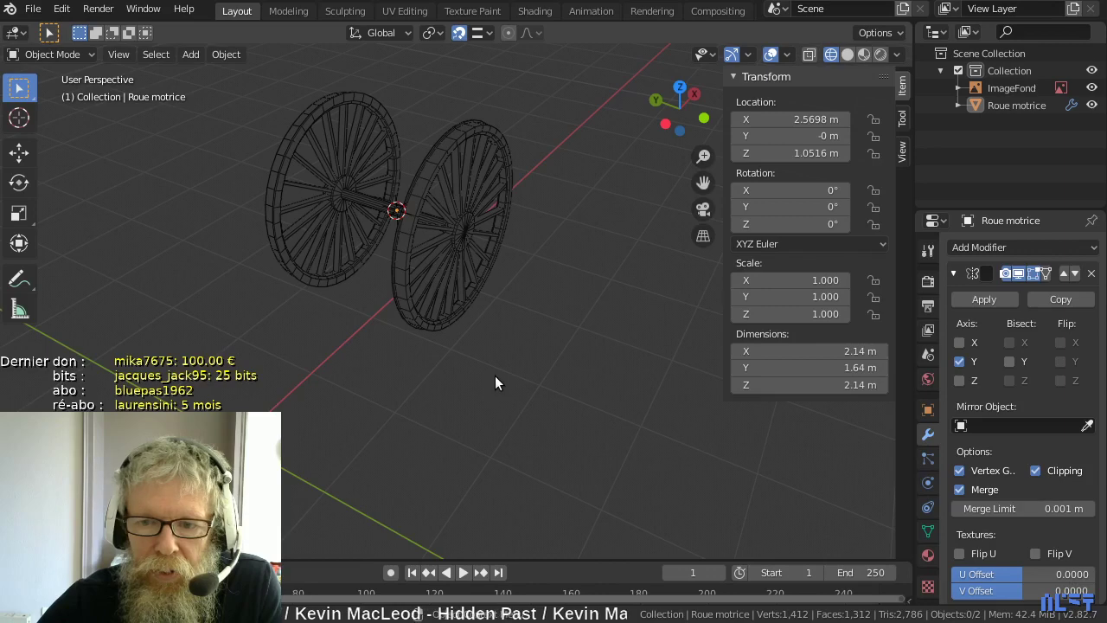
scroll(493, 375, "down", 2)
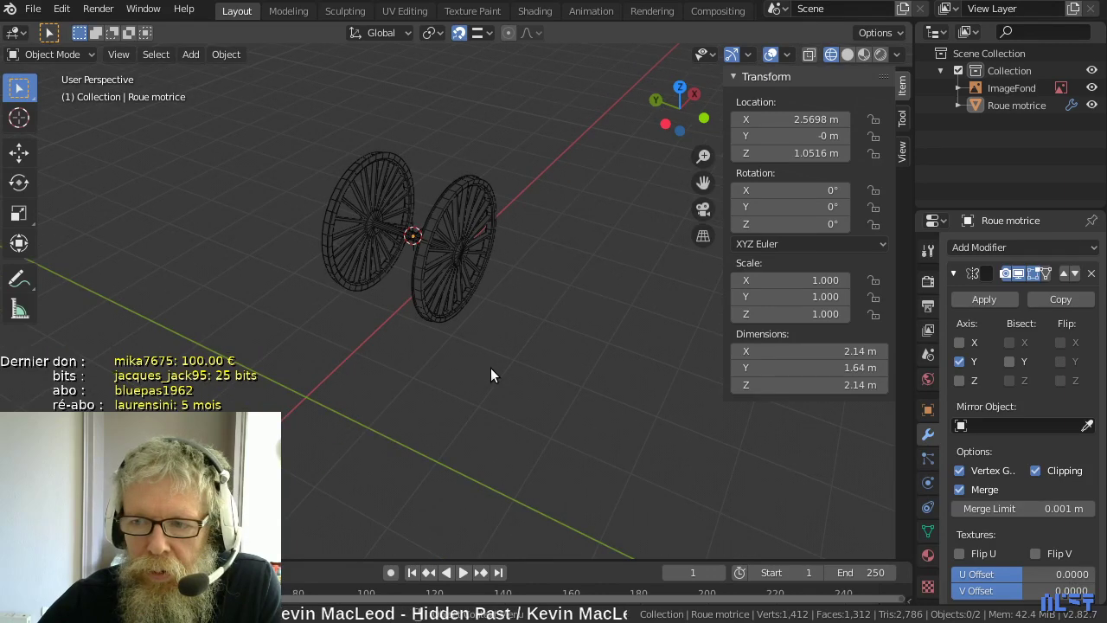
left_click(468, 287)
left_click(518, 349)
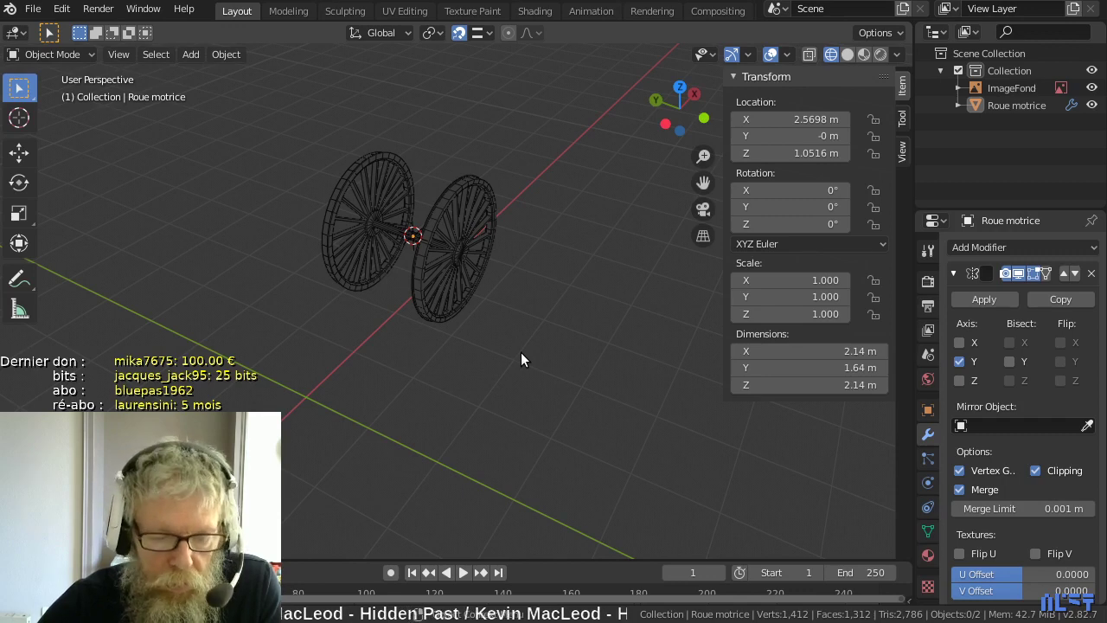
- Add a cube and move it along Y beside the wheels
key("shift+a")
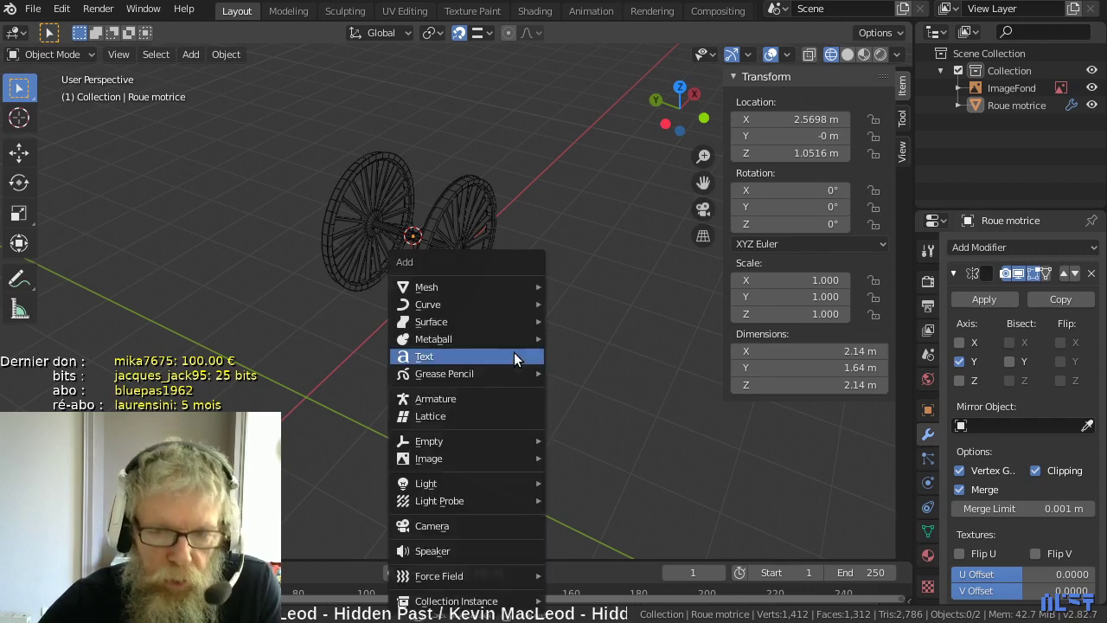
mouse_move(522, 288)
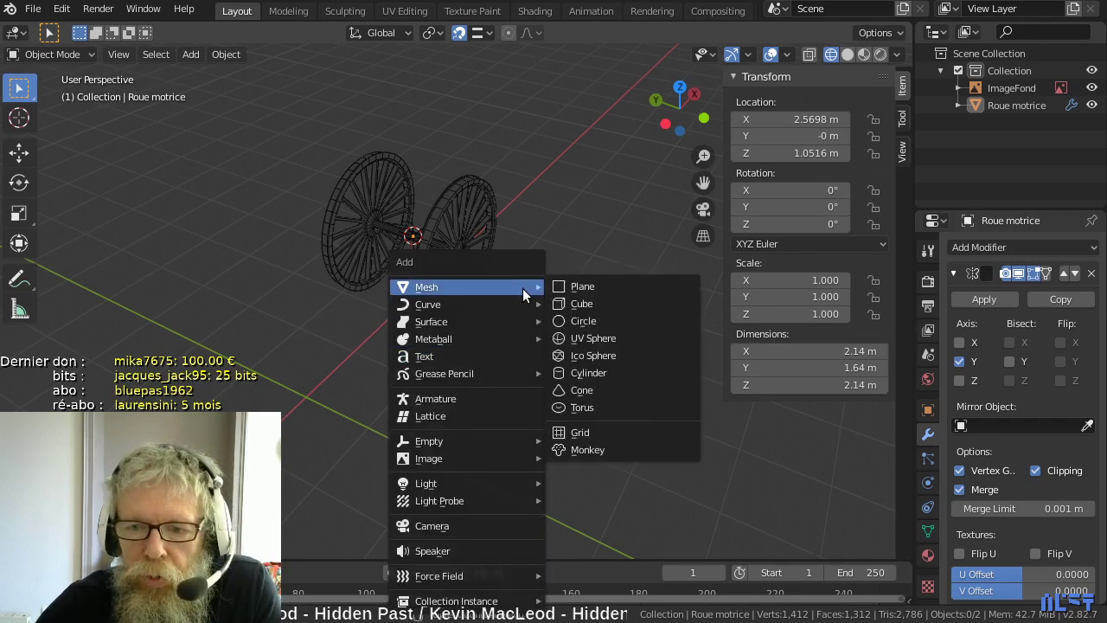
left_click(600, 303)
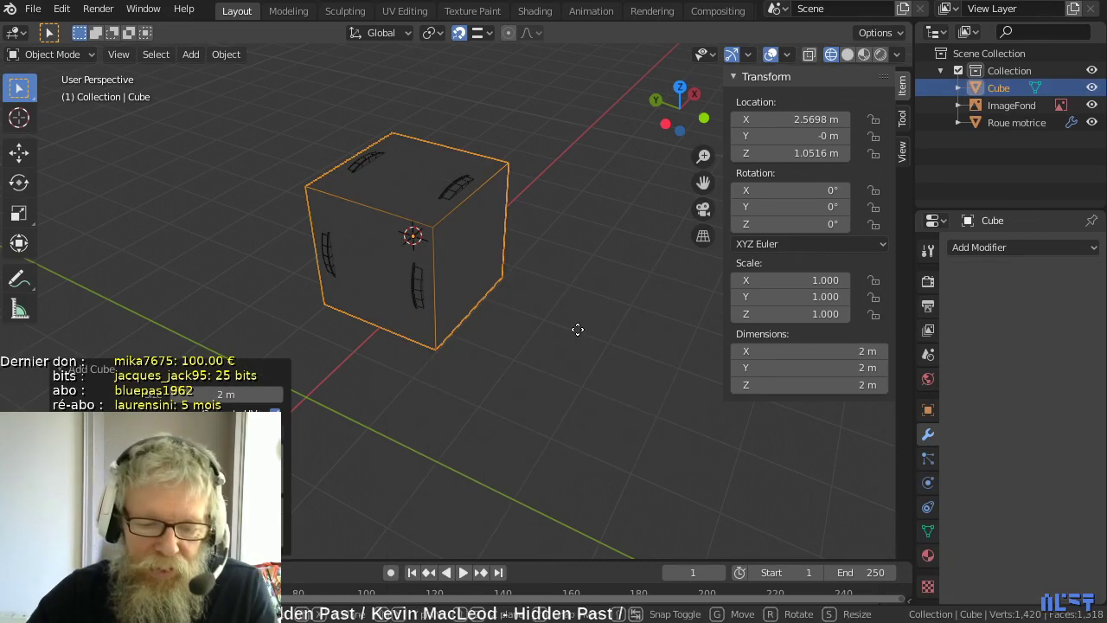
key("g")
key("y")
left_click(706, 358)
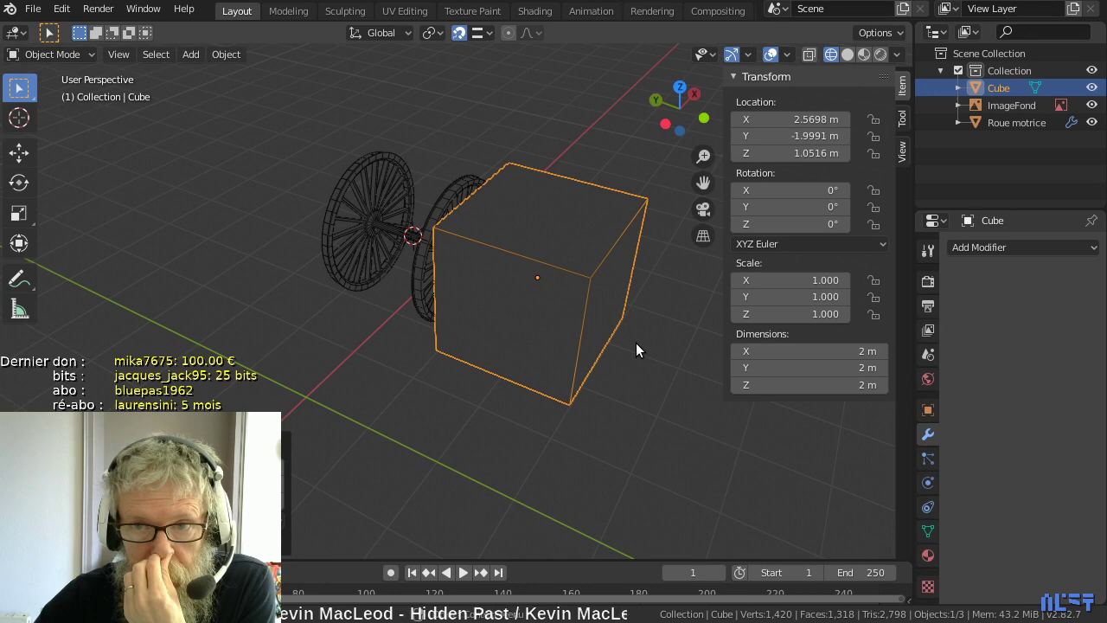
- Flatten the cube along Z into a thin bar, checking it in front view
middle_click_drag(637, 343, 426, 353)
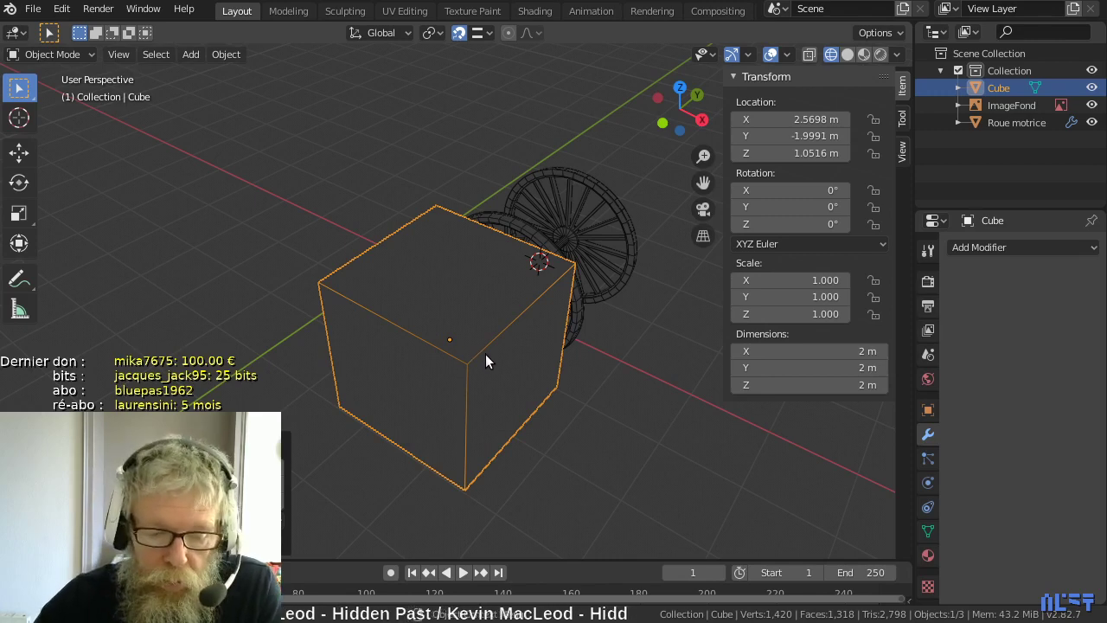
key("s")
key("z")
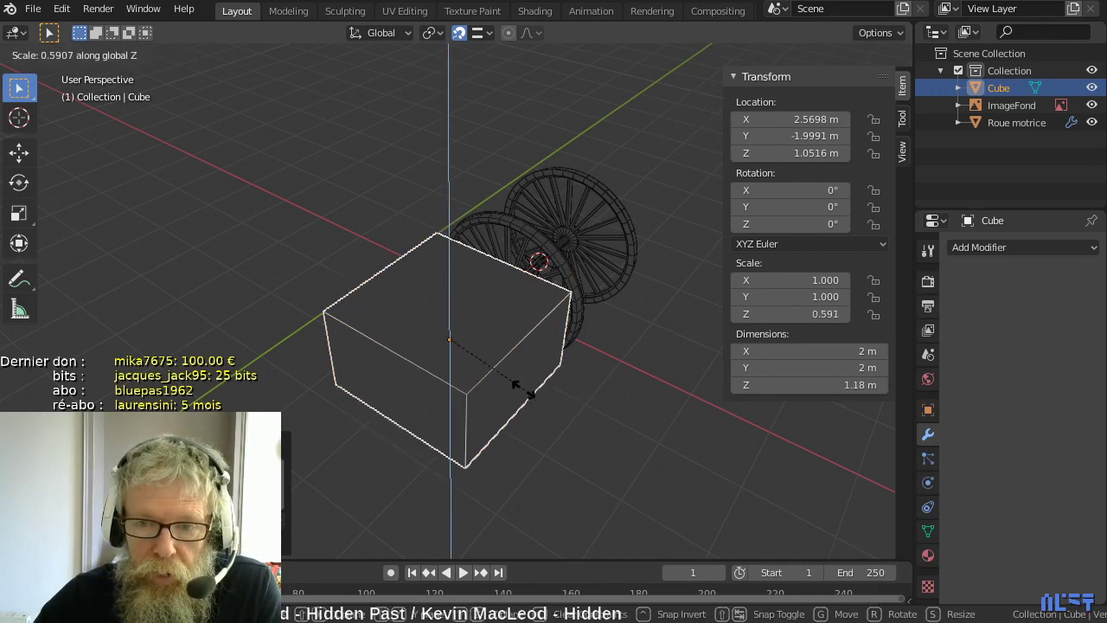
left_click(480, 378)
key("KP_1")
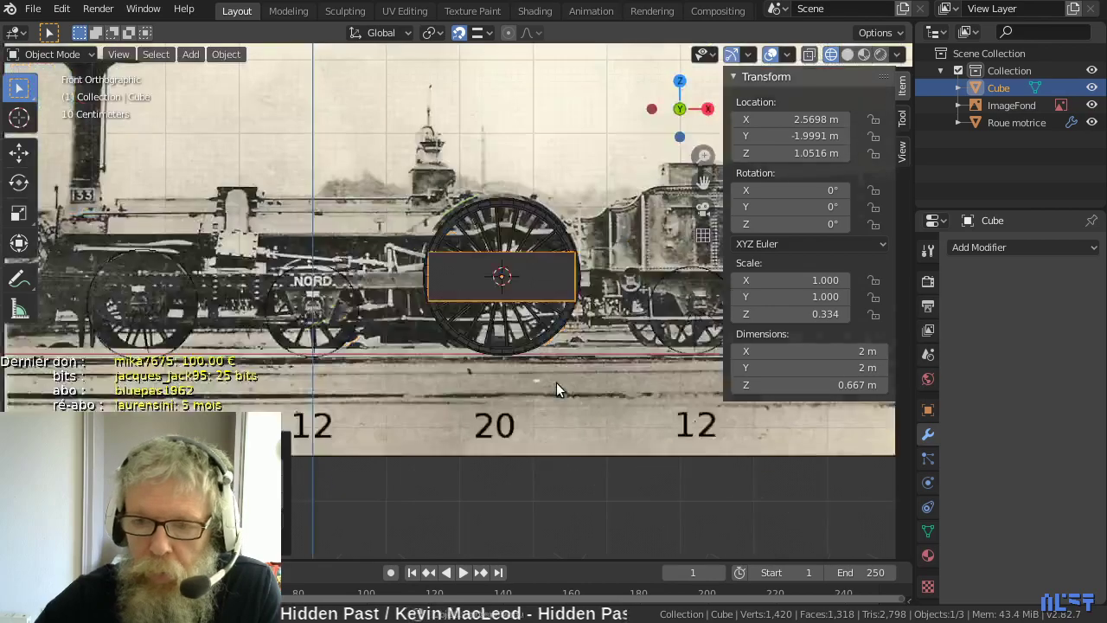
scroll(575, 378, "up", 4)
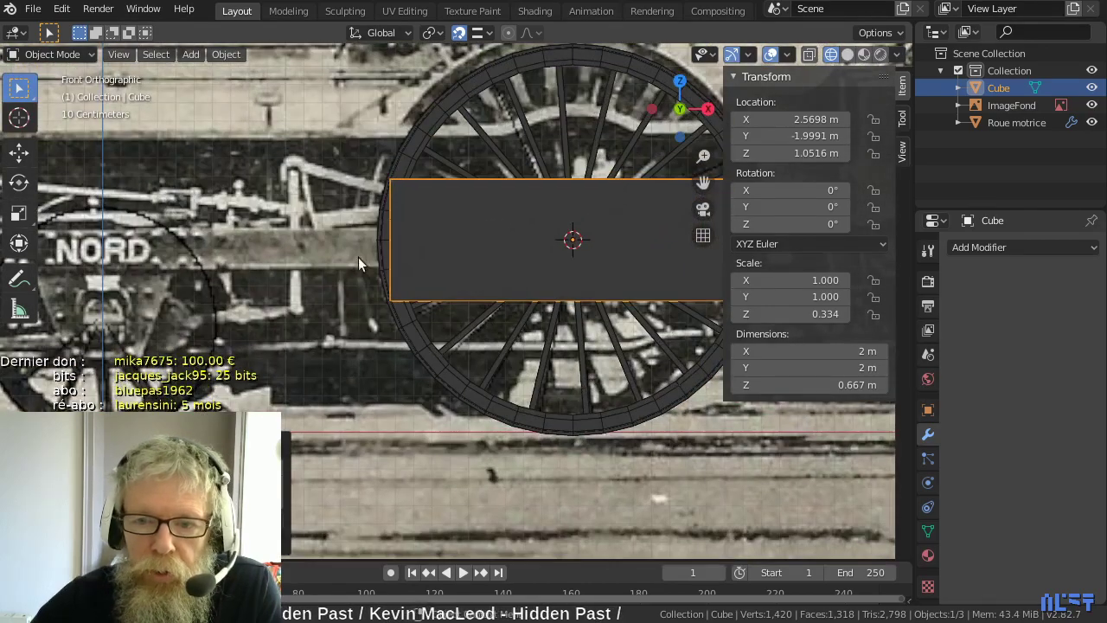
key("s")
key("z")
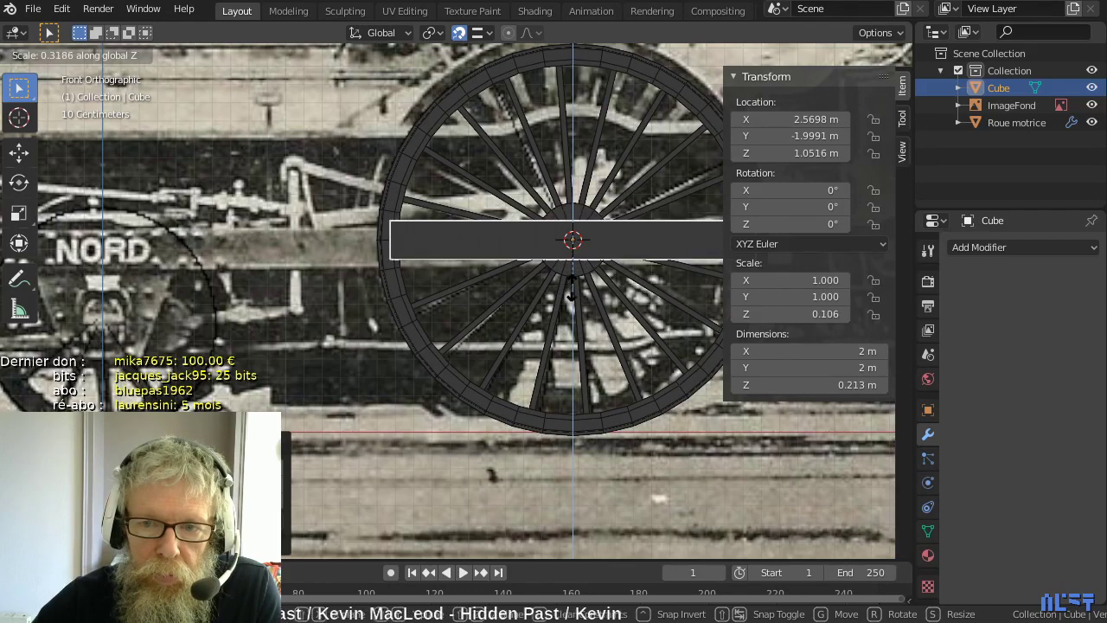
left_click(572, 284)
- Move the bar vertically onto the wheel hub and fine-tune its thickness to about 0.2 m
key("g")
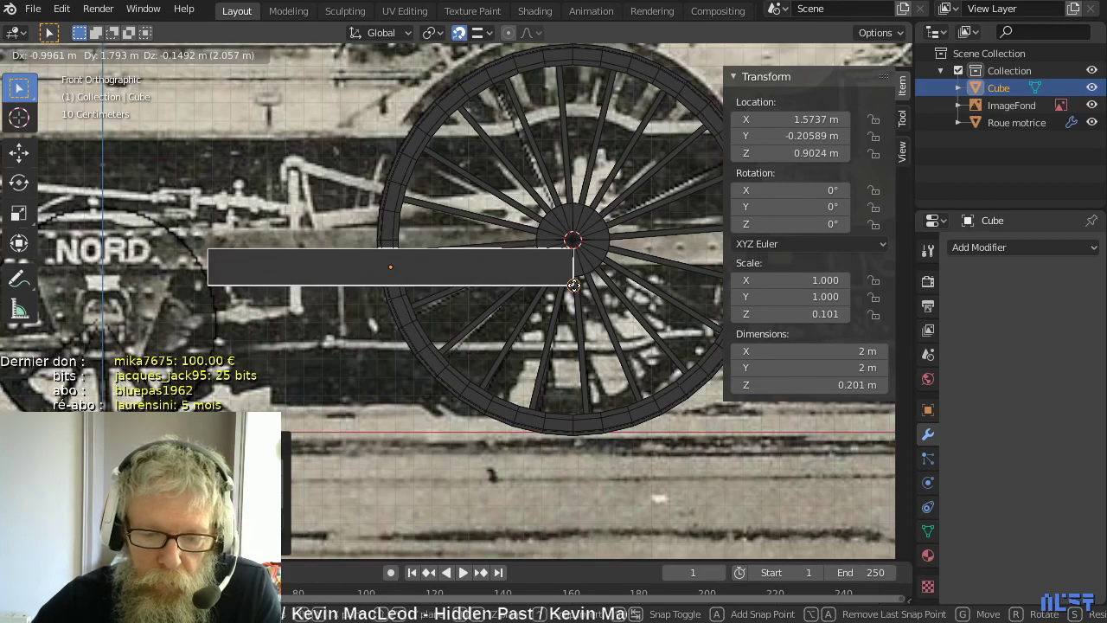
key("z")
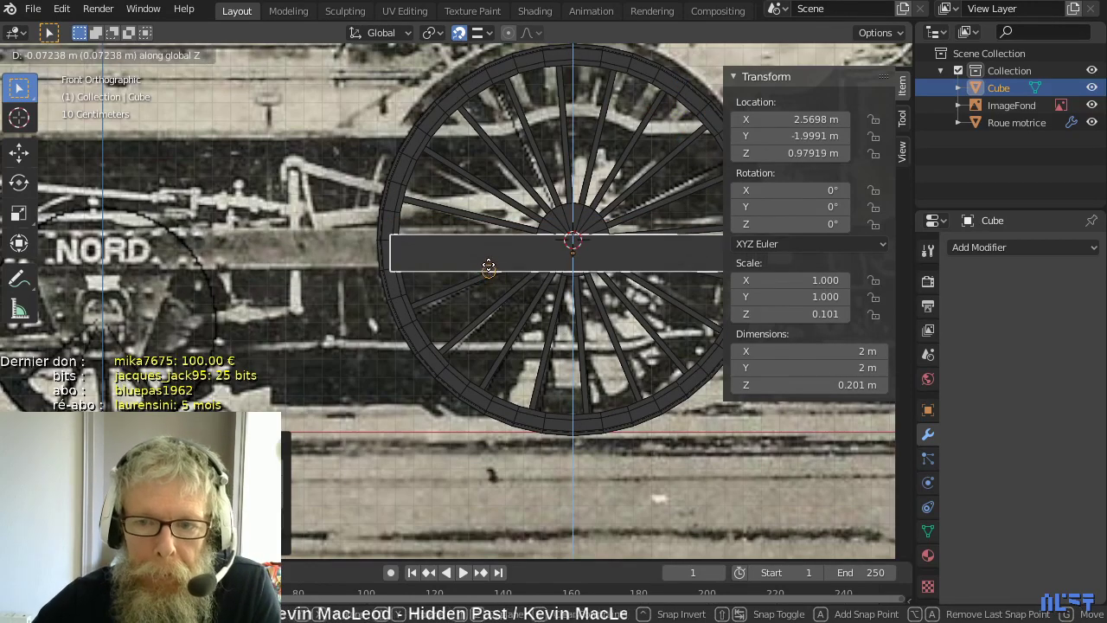
left_click(514, 259)
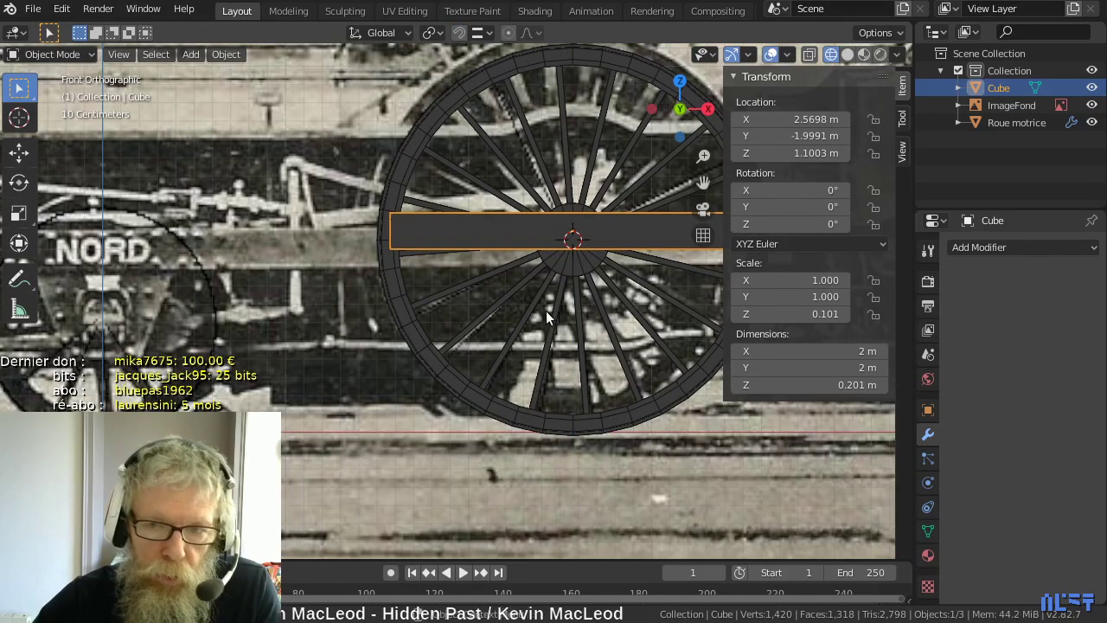
key("g")
key("z")
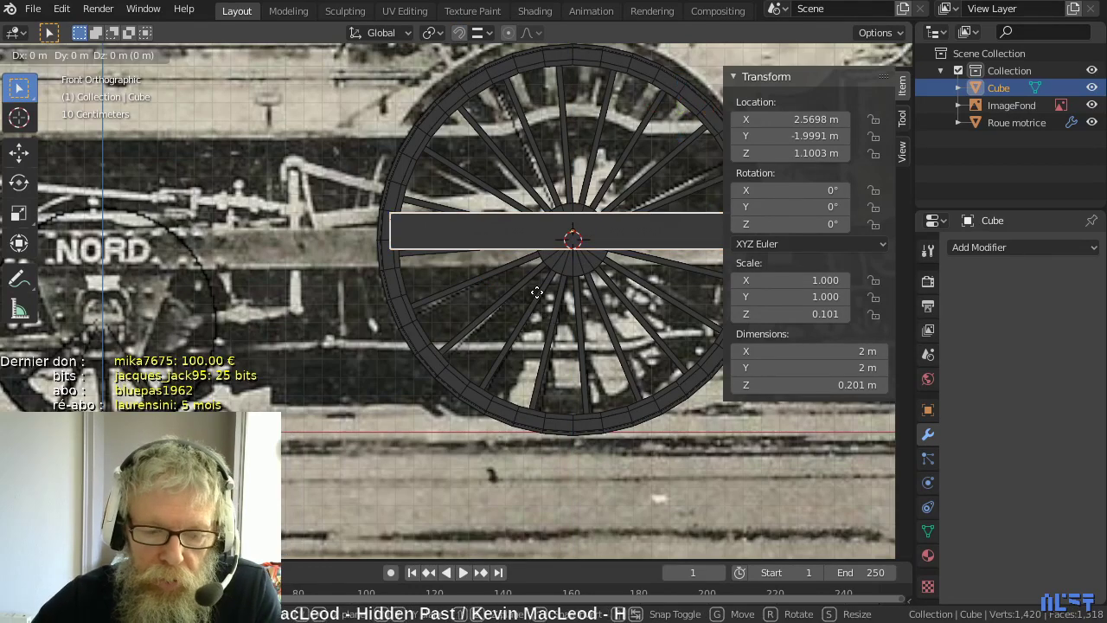
left_click(535, 313)
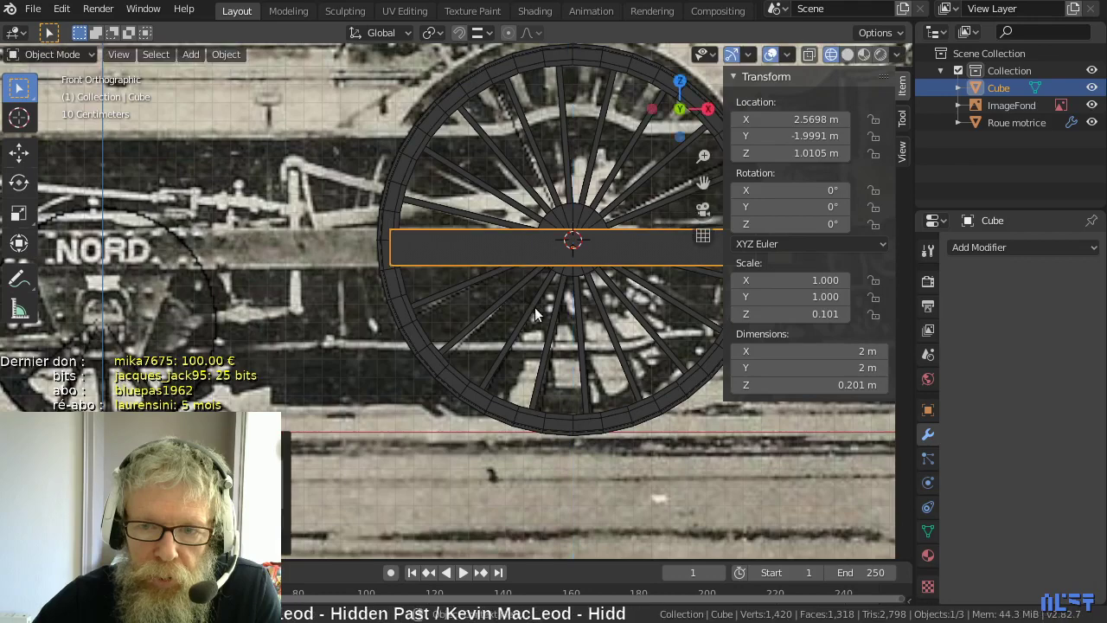
key("s")
key("z")
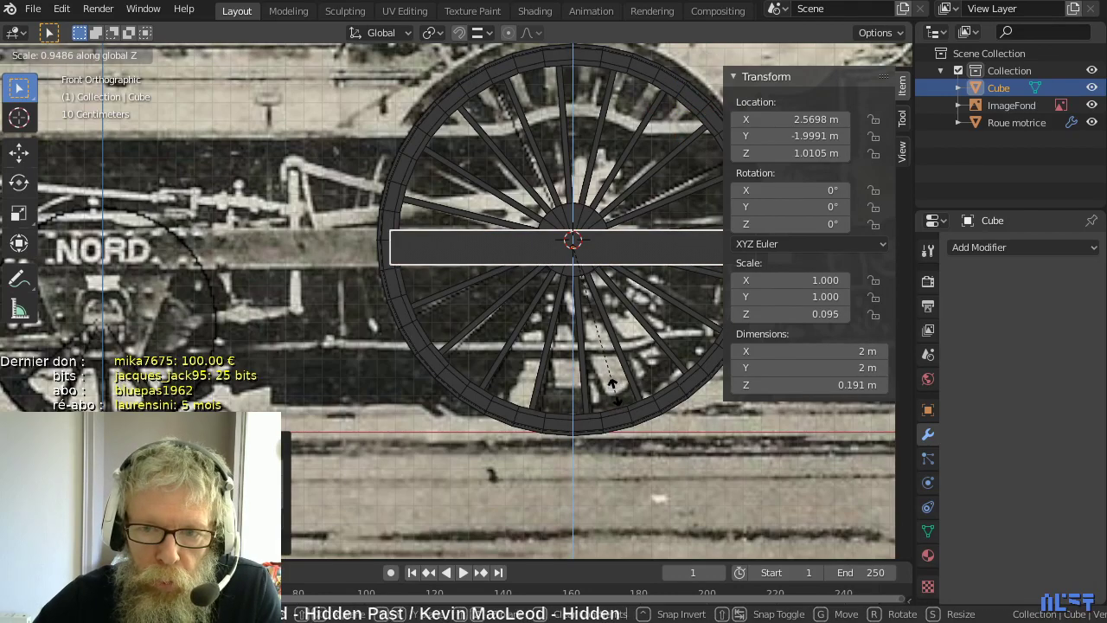
left_click(617, 394)
- Enter Edit Mode on the bar and turn on X-ray see-through view
key("Tab")
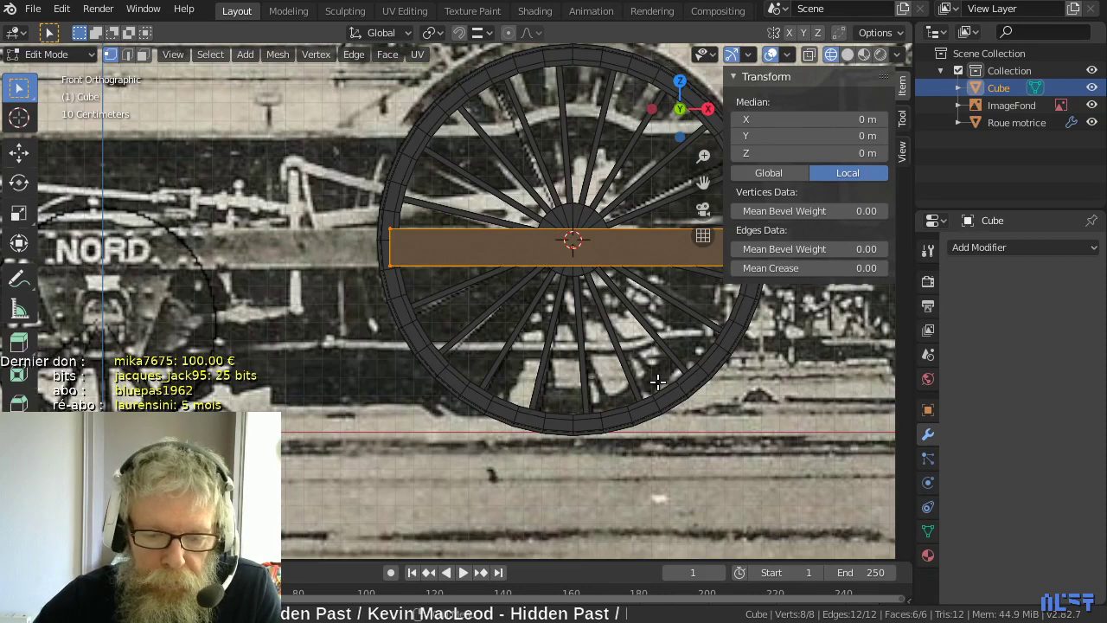
scroll(657, 382, "down", 3)
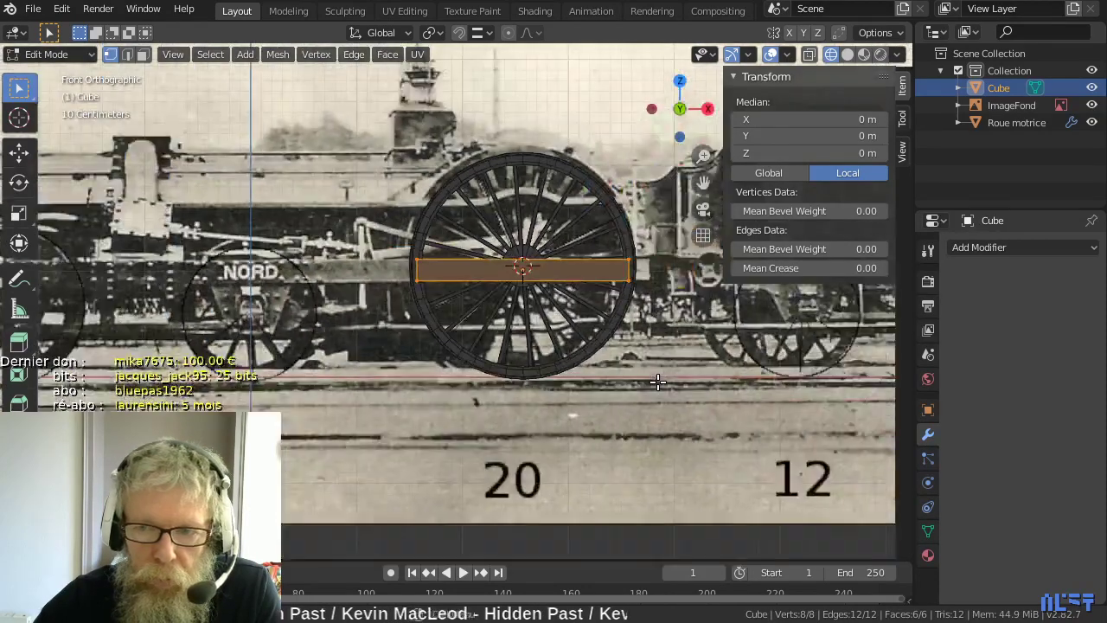
scroll(657, 381, "up", 1)
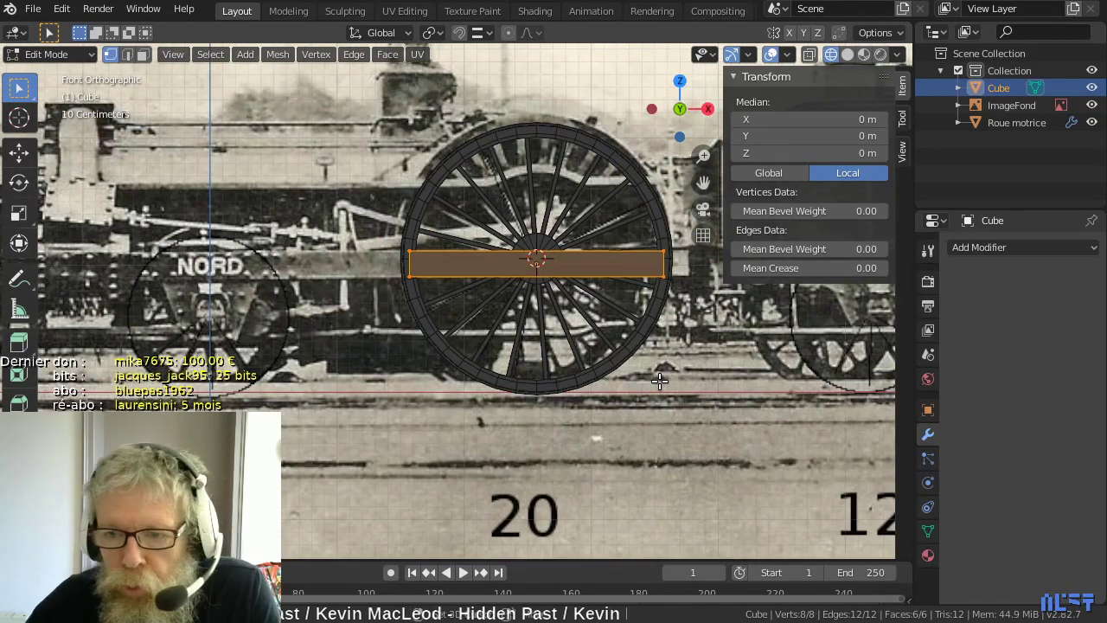
middle_click_drag(657, 381, 593, 385, "shift")
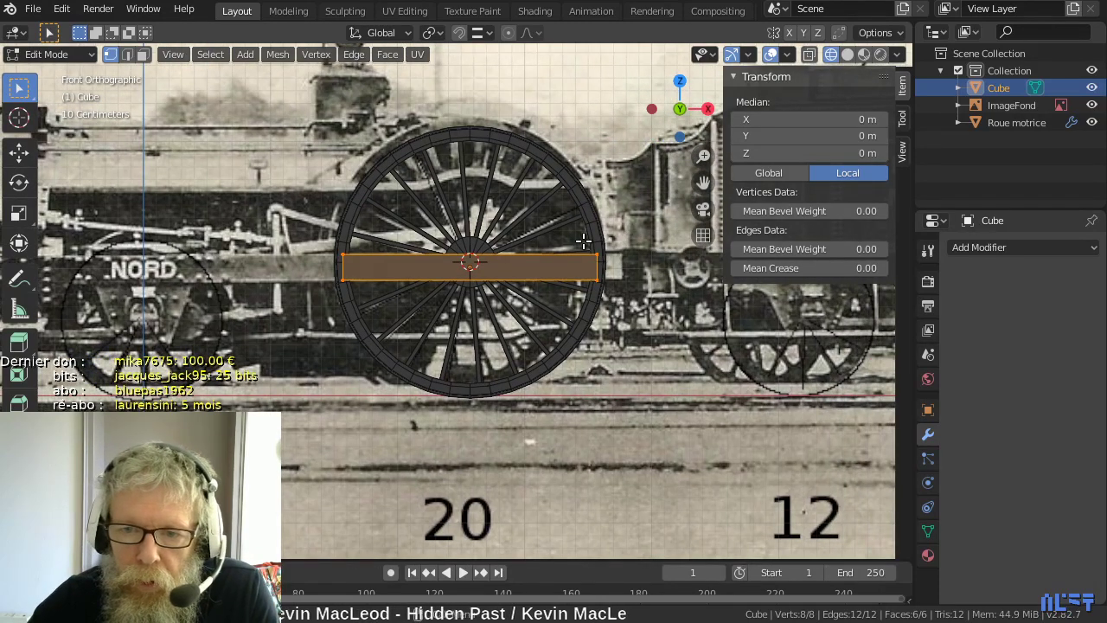
key("alt+z")
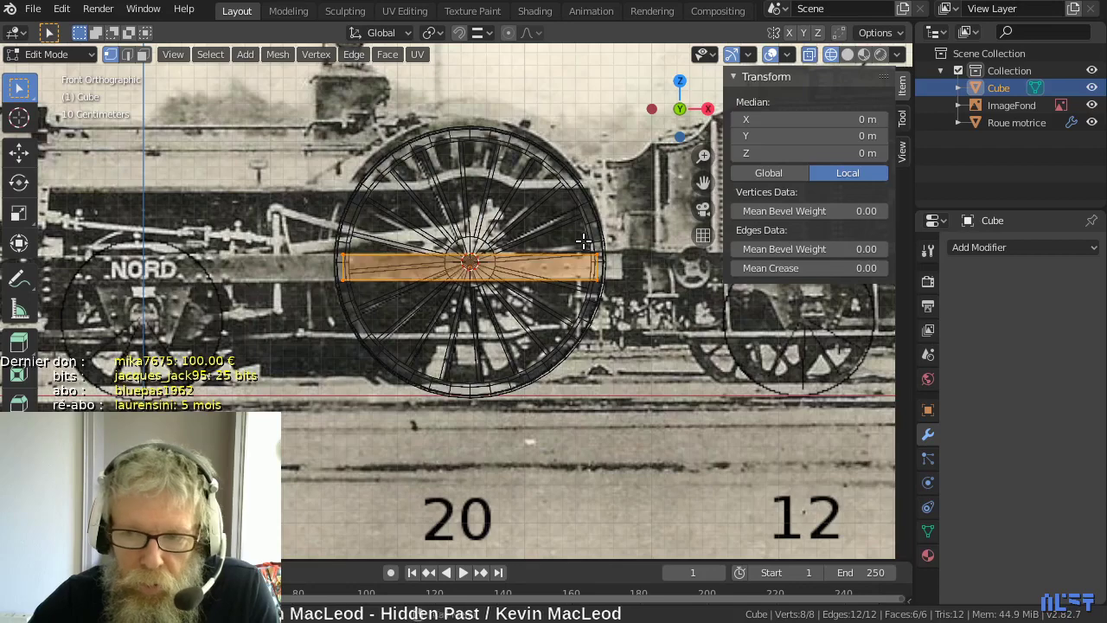
- Extend the bar's right end face slightly along X
left_click(598, 268)
key("g")
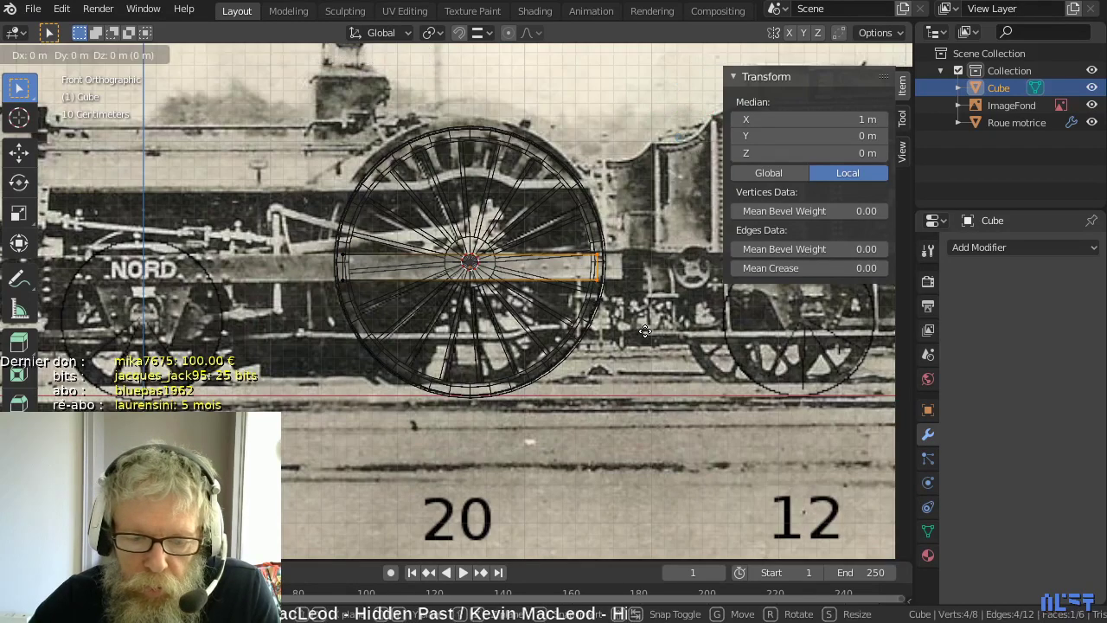
key("x")
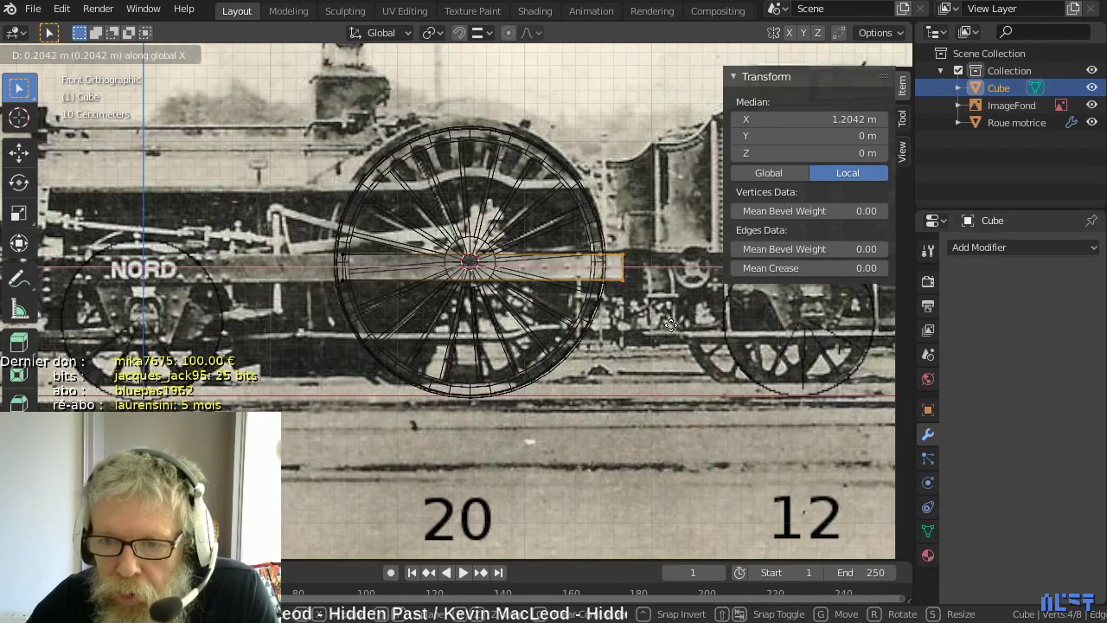
left_click(669, 324)
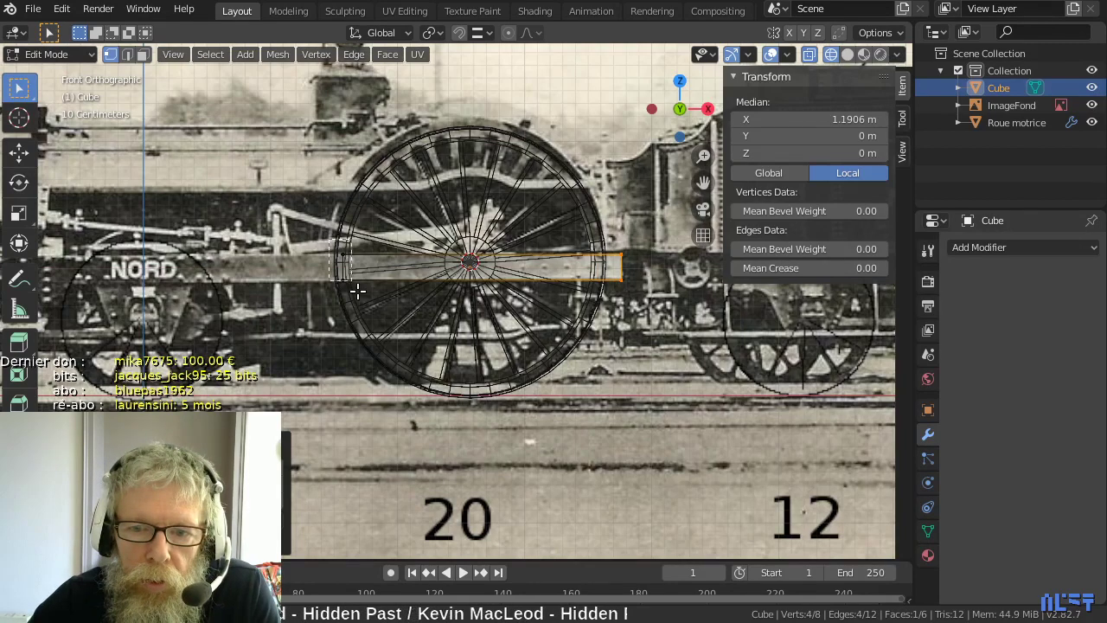
- Stretch the bar's left end face far along X to −6.4179 m, forming a long slab
left_click(342, 266)
mouse_move(312, 342)
middle_mouse_down("shift")
mouse_move(338, 366)
mouse_move(615, 407)
middle_mouse_up("shift")
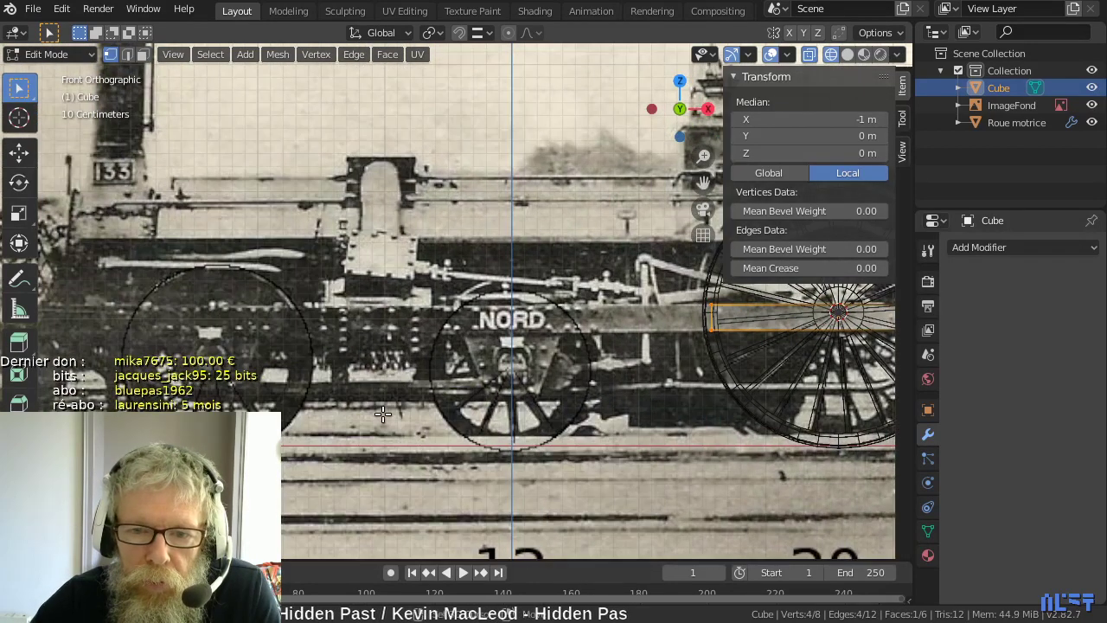
middle_click_drag(384, 415, 558, 406, "shift")
key("x")
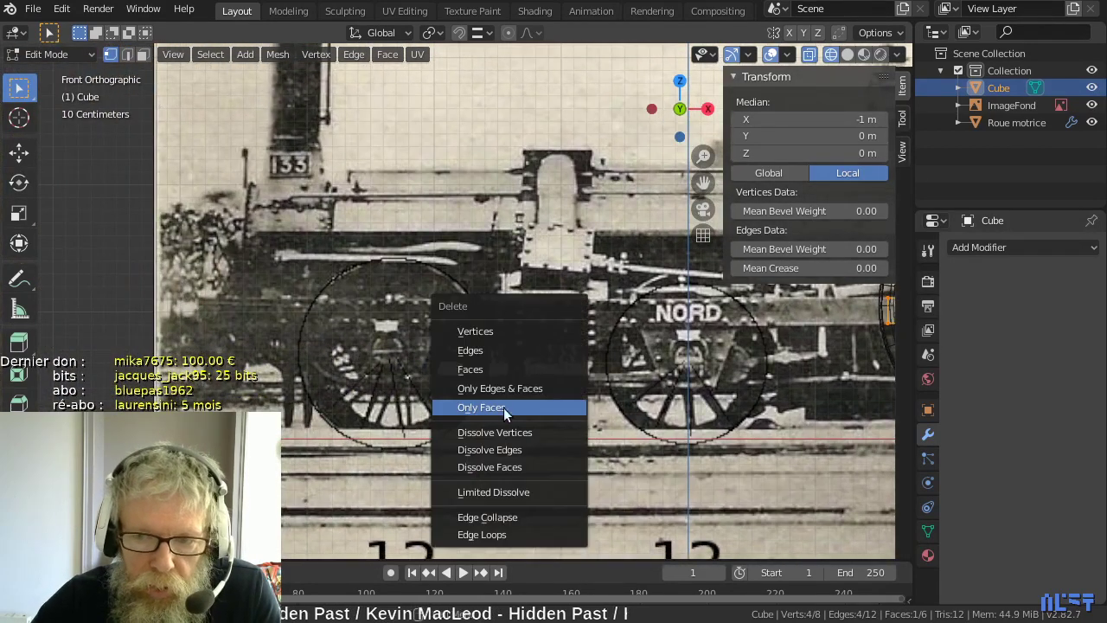
key("Escape")
key("g")
key("x")
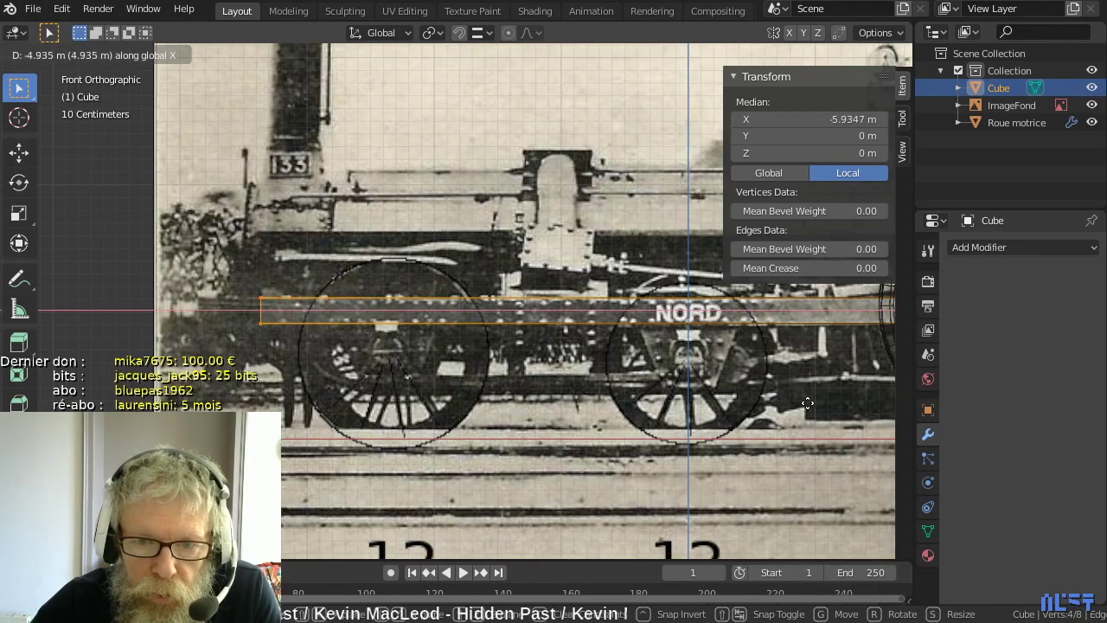
left_click(752, 409)
scroll(549, 318, "down", 1)
middle_click_drag(549, 318, 717, 407)
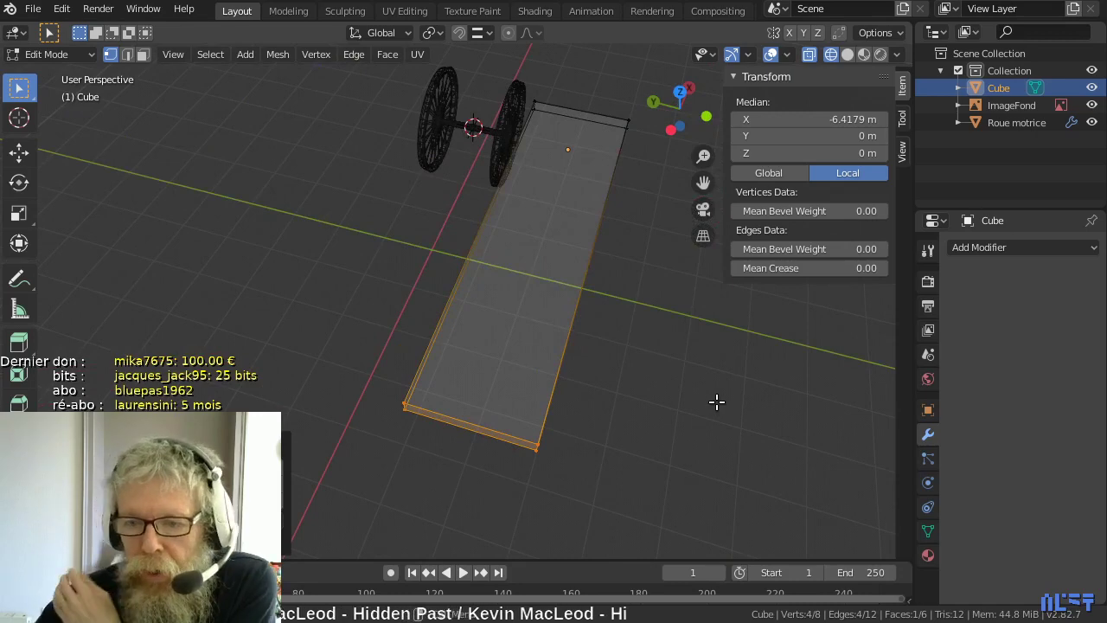
- Return to Object Mode with the 7.61 m bar and bring up the Add > Mesh list
key("KP_3")
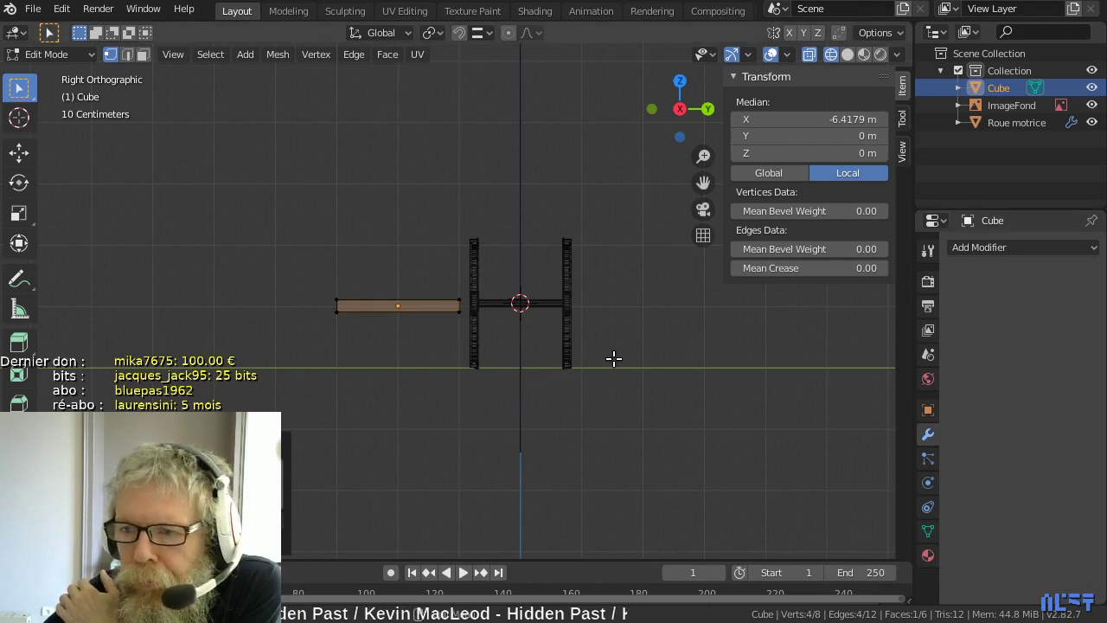
key("Tab")
right_click(611, 305)
mouse_move(604, 309)
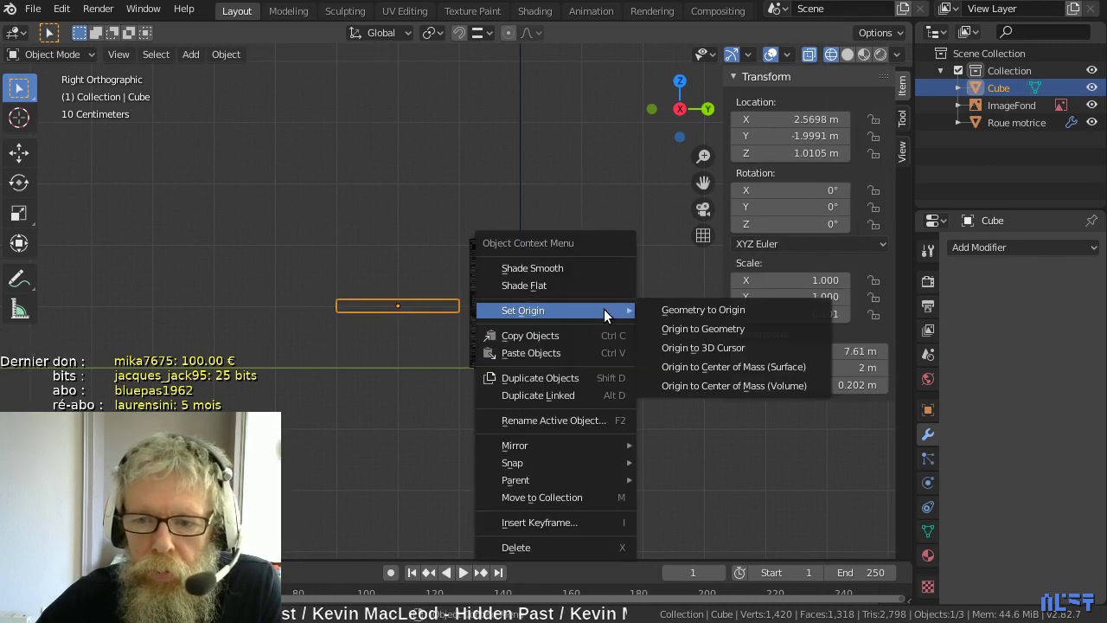
left_click(586, 349)
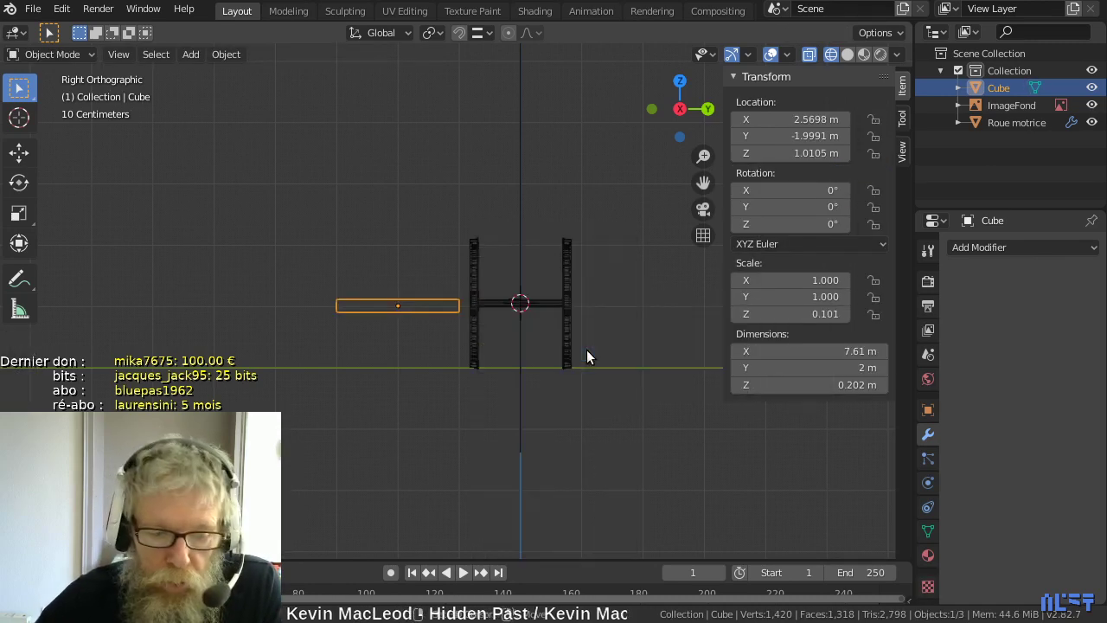
key("shift+a")
mouse_move(579, 296)
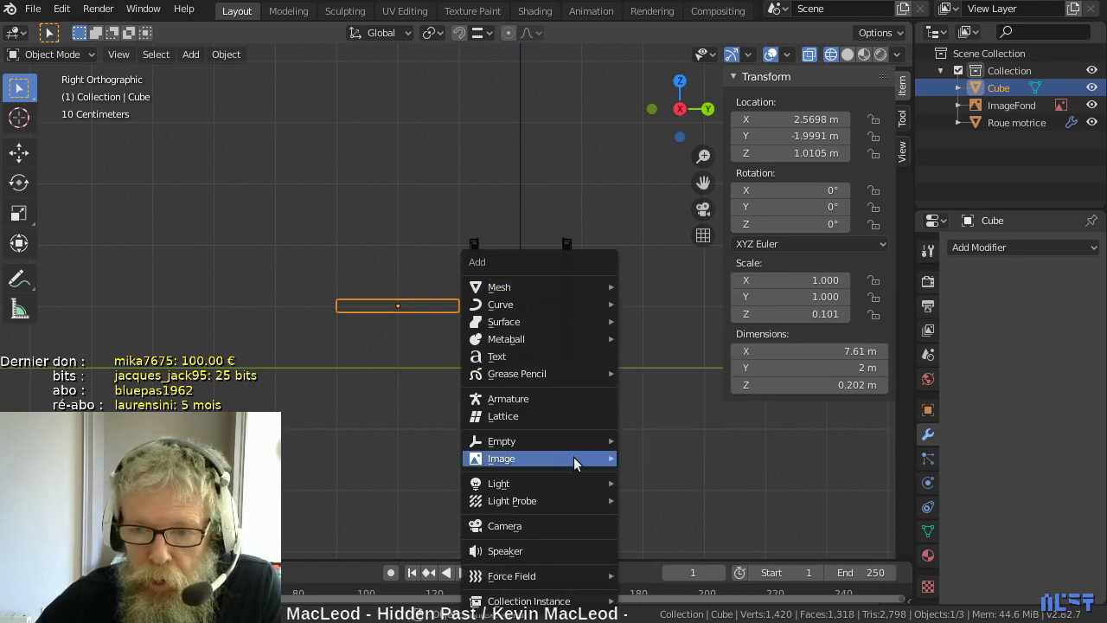
- Load crampton_est_coté.jpg as a background reference image Empty behind the wheels
mouse_move(573, 457)
left_click(675, 475)
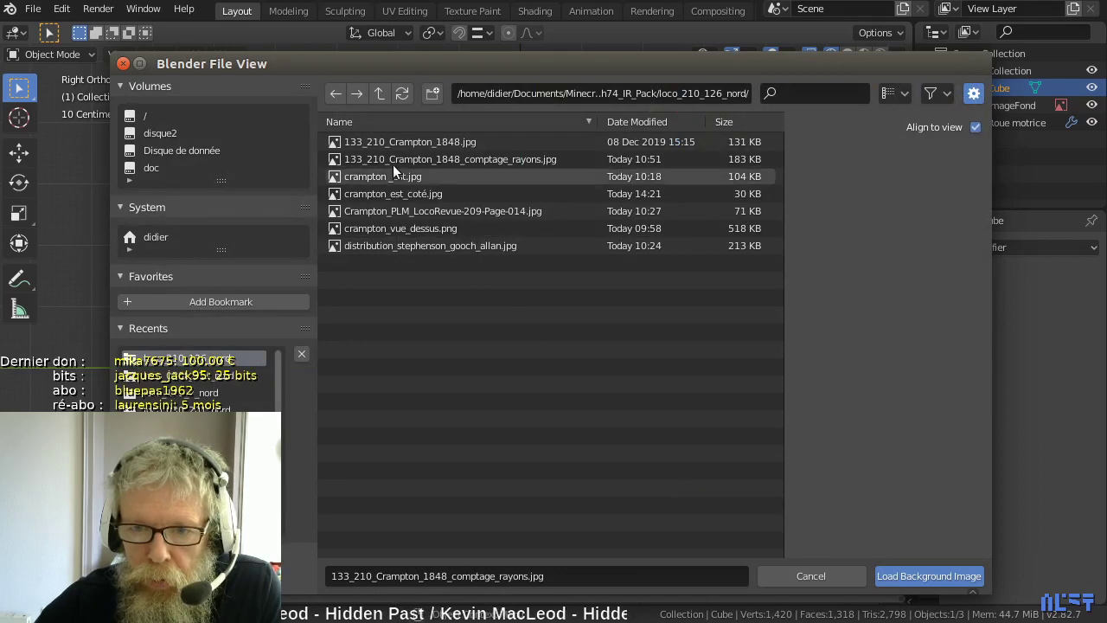
left_click(400, 192)
left_click(904, 575)
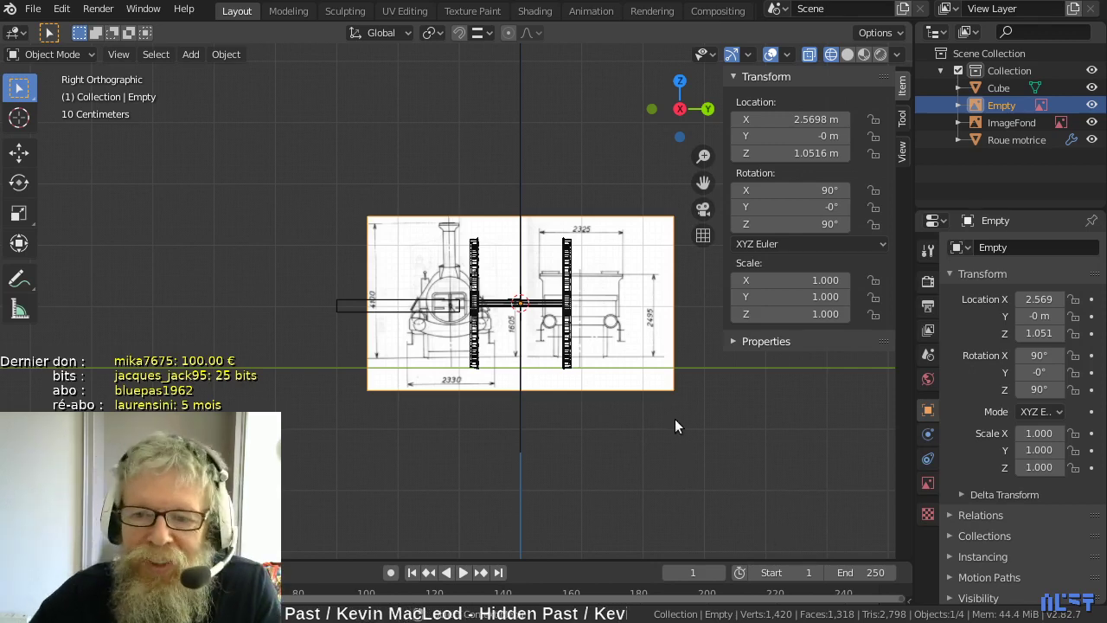
- Move the reference drawing, tilt it about 0.775° on Y, and enlarge it
scroll(674, 425, "up", 3)
middle_click_drag(736, 449, 533, 398, "shift")
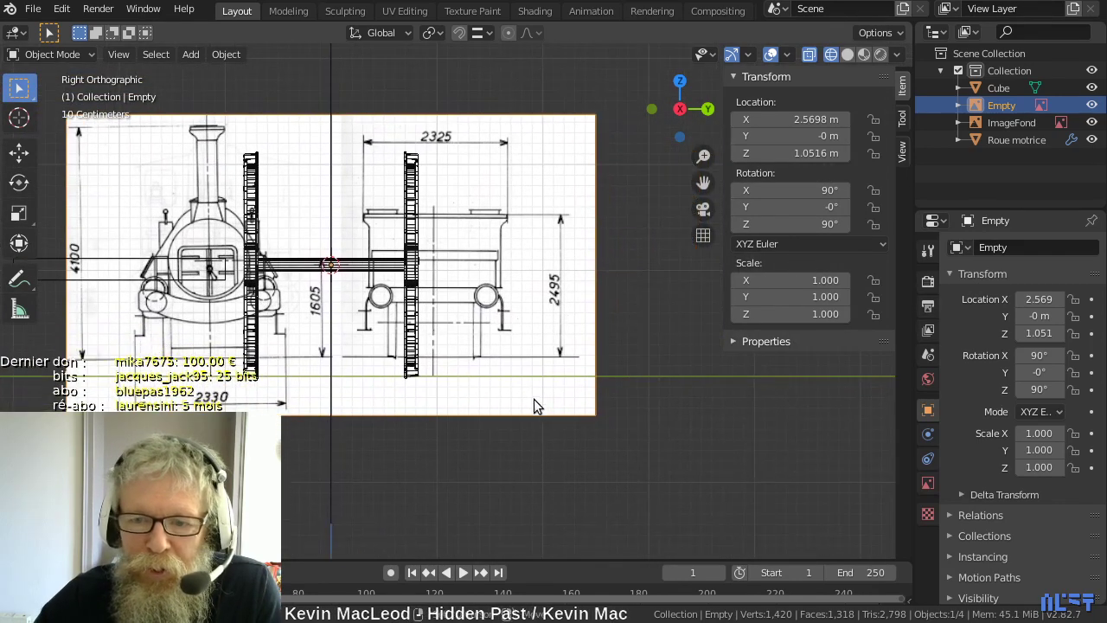
scroll(534, 400, "up", 1)
key("g")
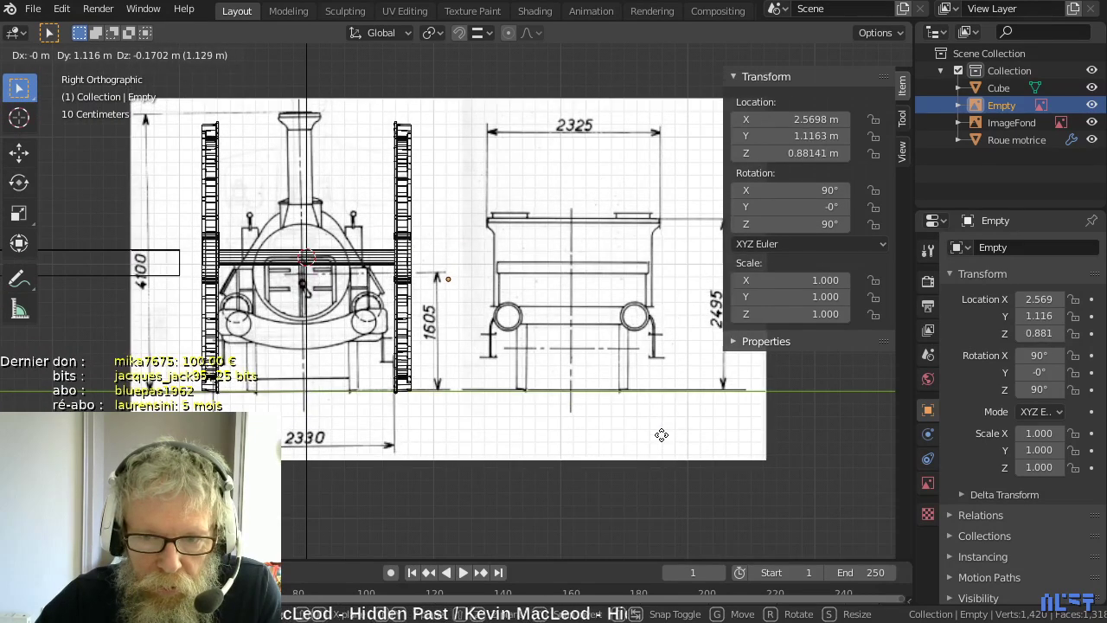
left_click(664, 435)
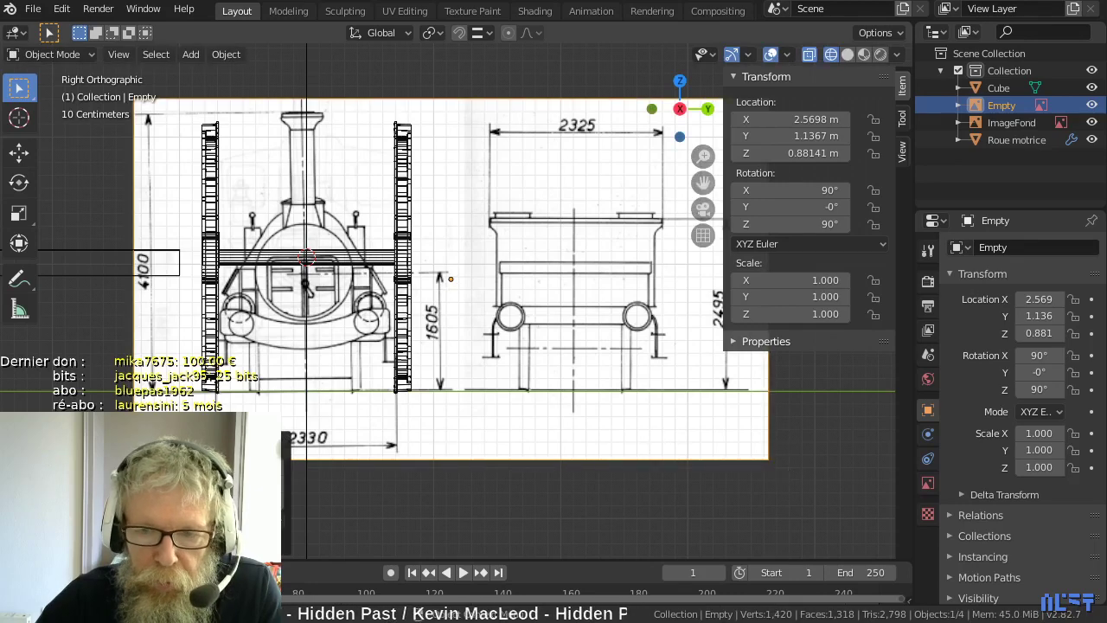
key("r")
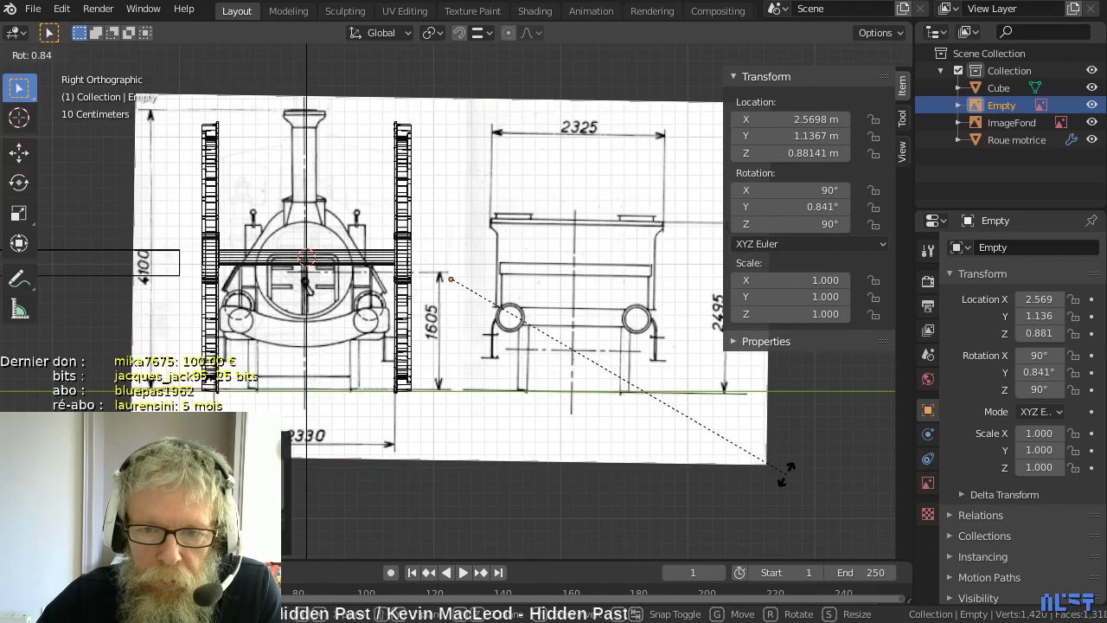
left_click(781, 474)
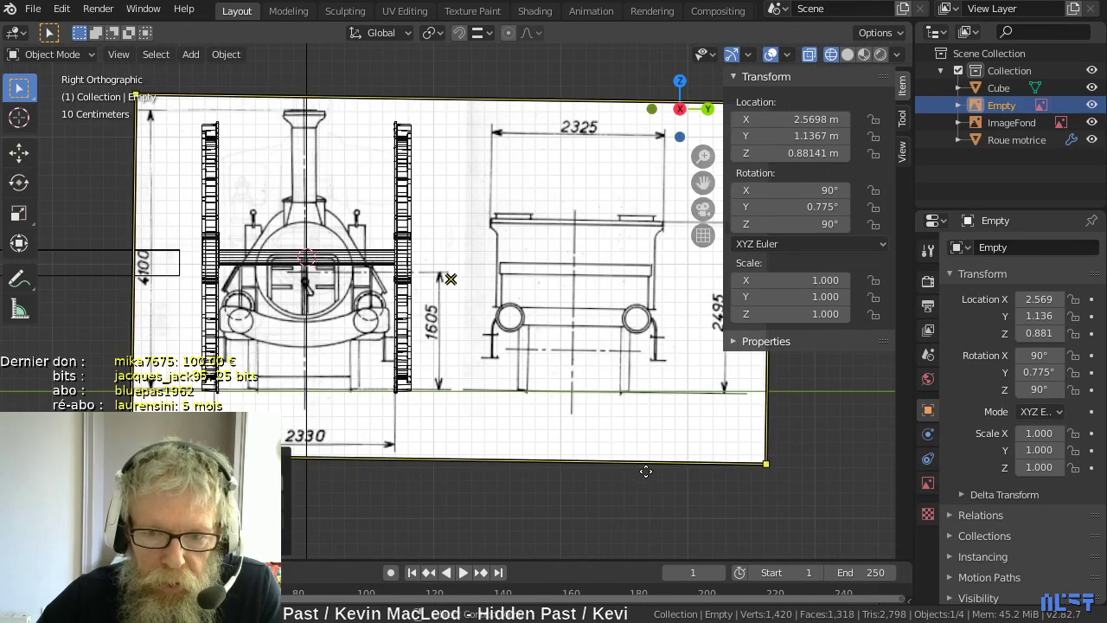
key("s")
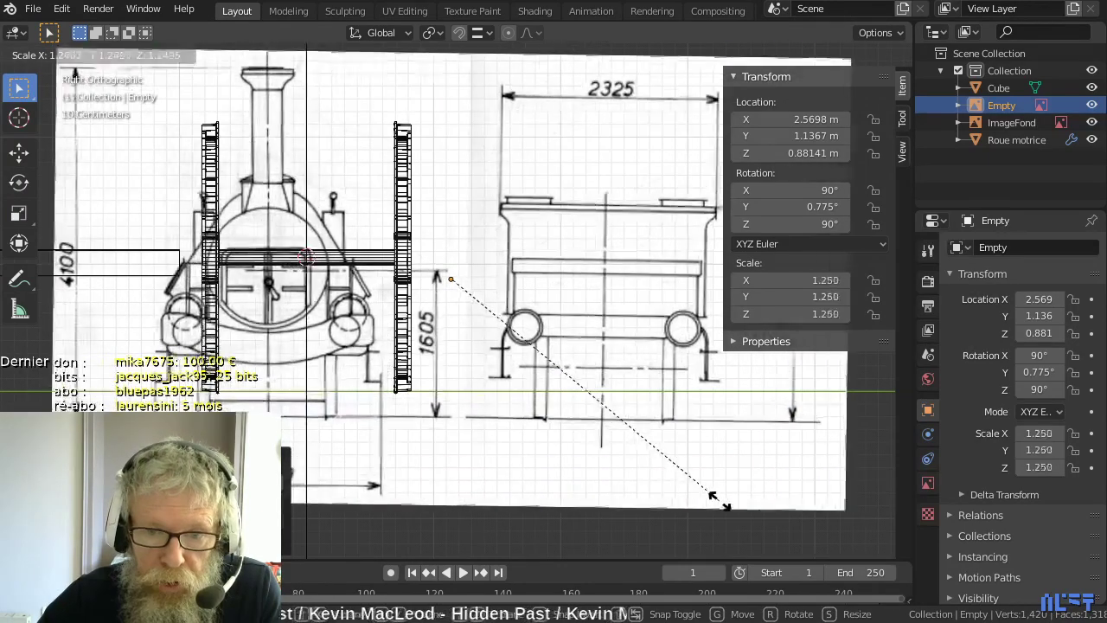
left_click(731, 515)
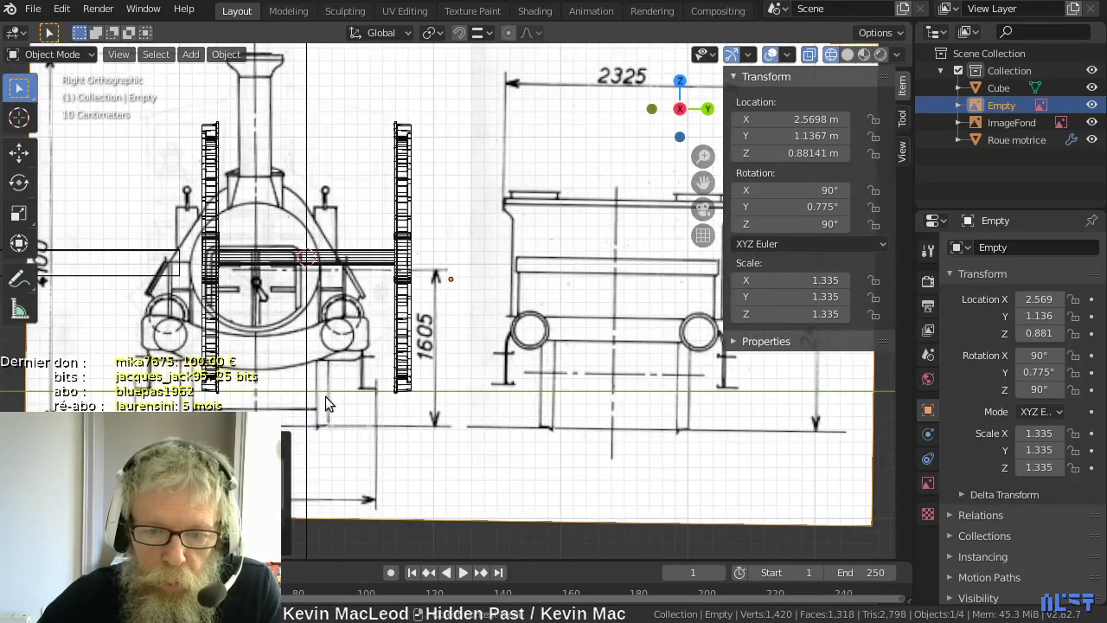
- Scale the drawing to 1.666, then 1.818, shifting it to Y 2.076 m, Z 1.705 m
key("g")
left_click(383, 341)
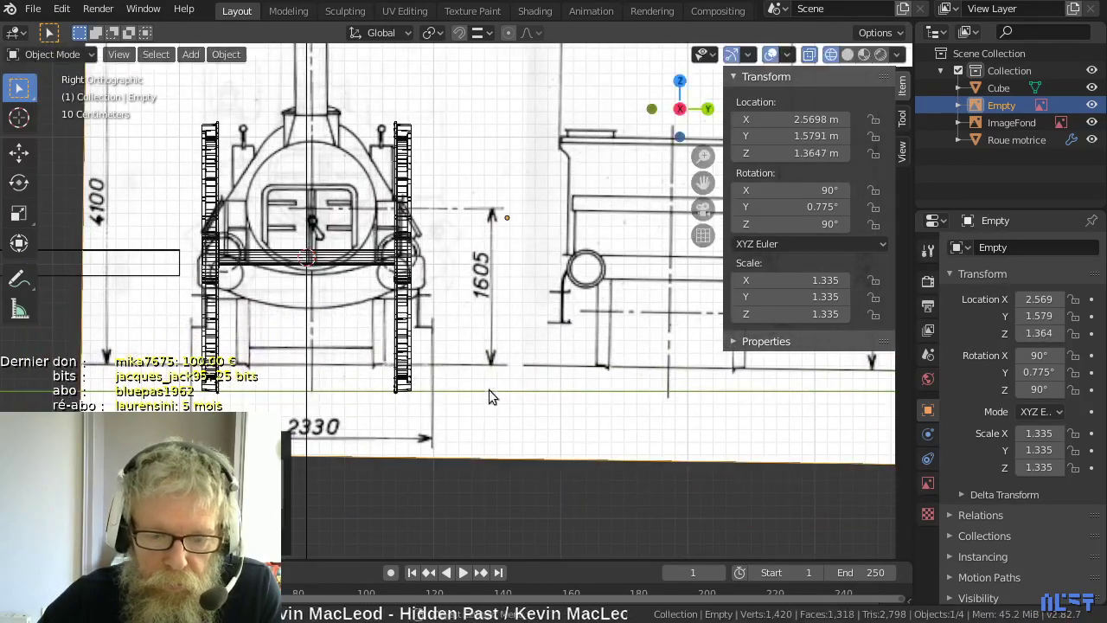
key("s")
left_click(569, 430)
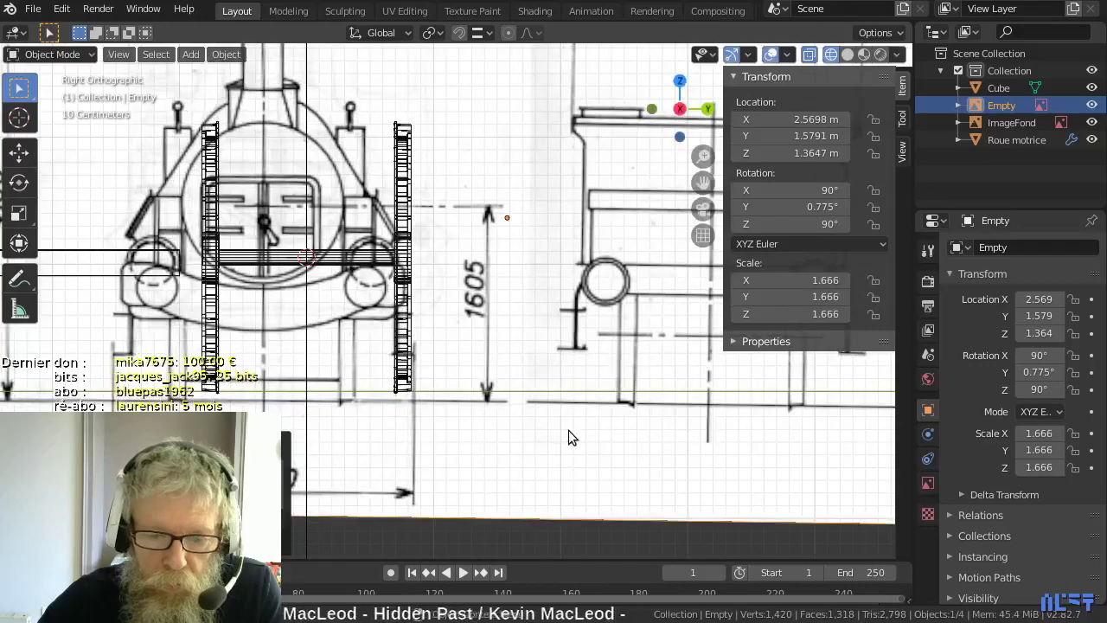
key("g")
left_click(617, 398)
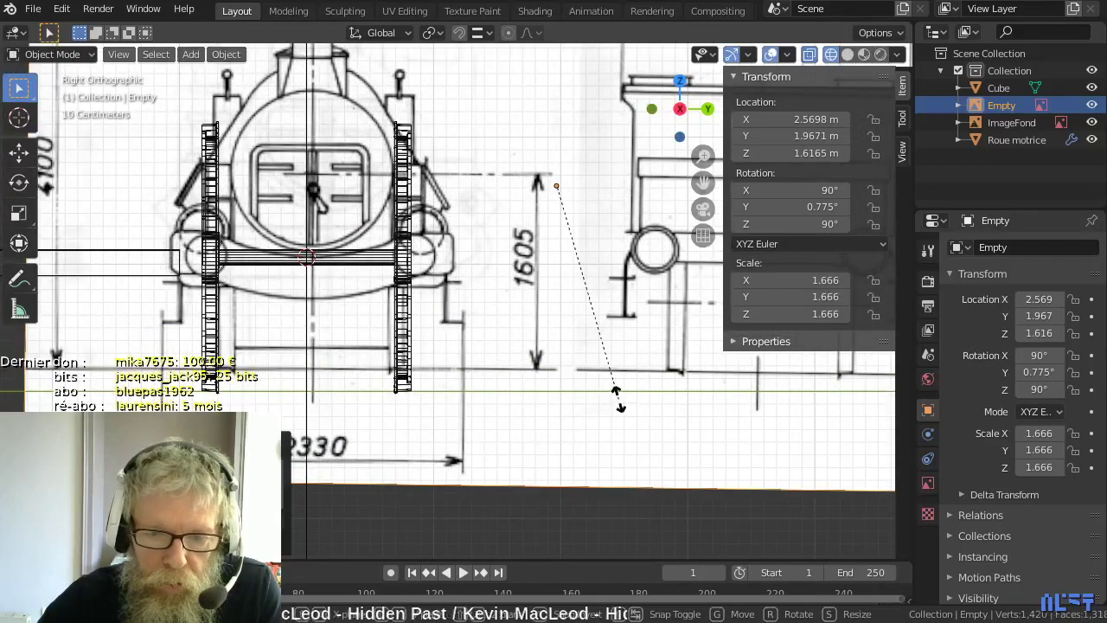
key("s")
left_click(628, 417)
key("g")
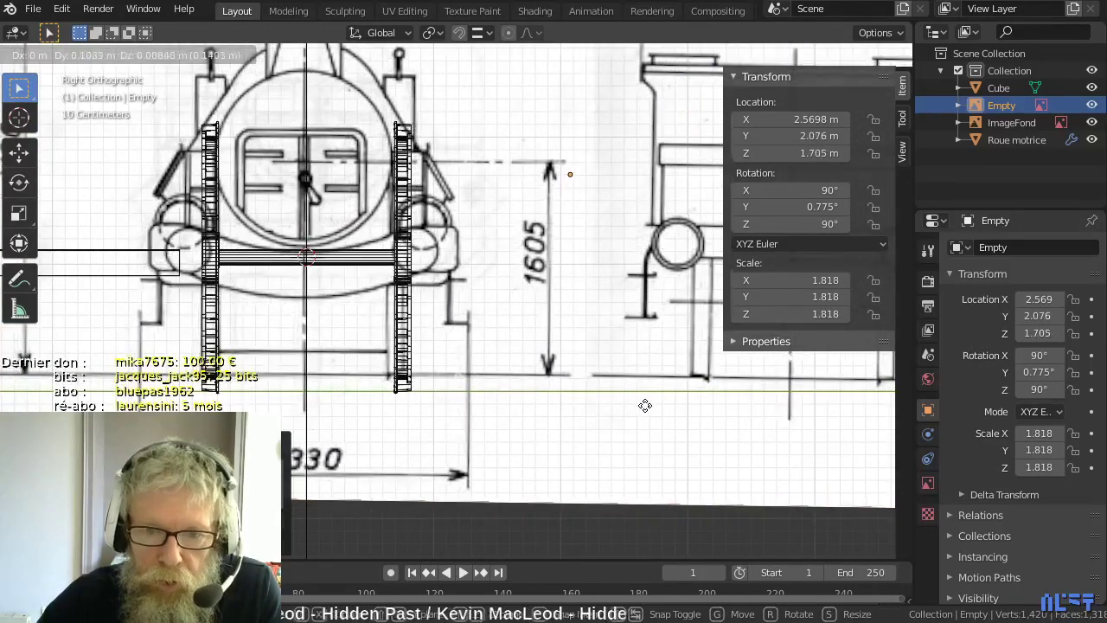
left_click(642, 403)
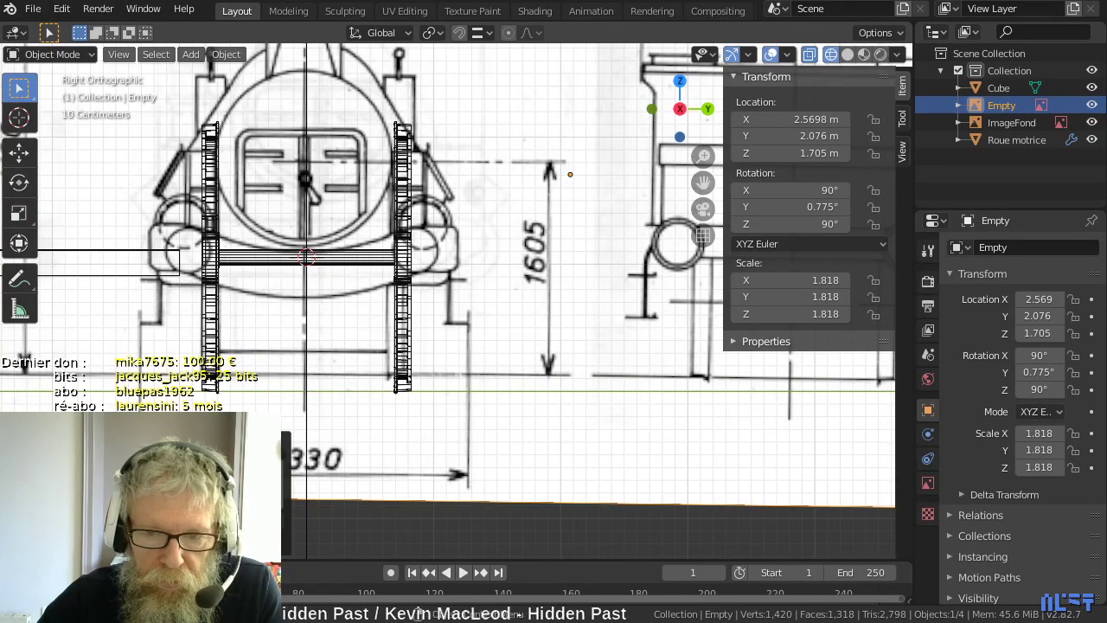
- Scale the drawing up to 1.887 and reposition it, checking from Right view
key("s")
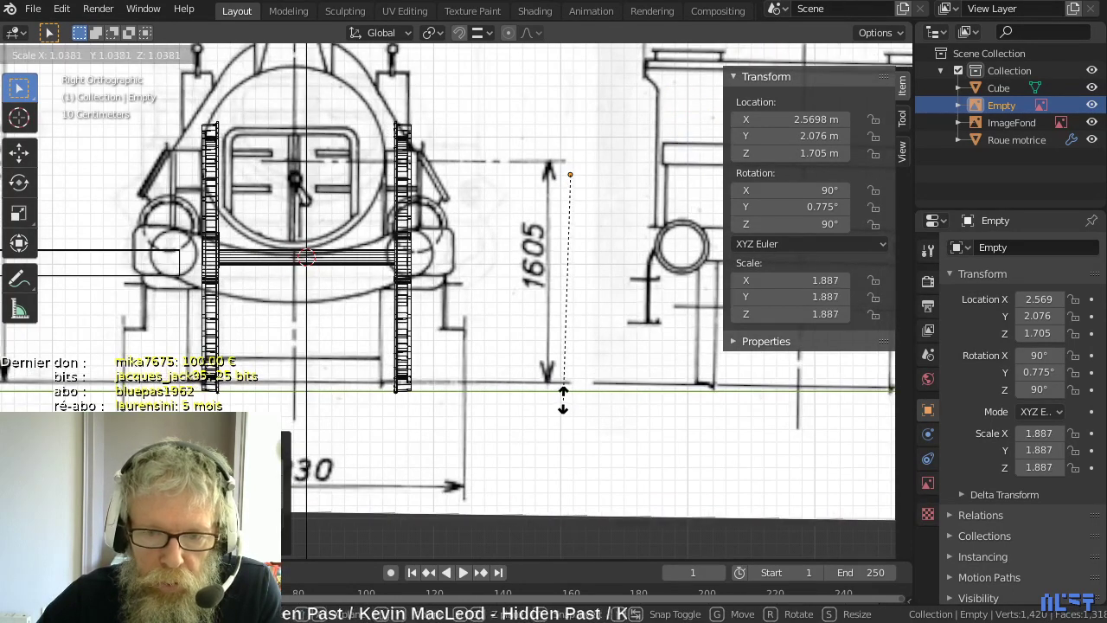
left_click(568, 400)
key("g")
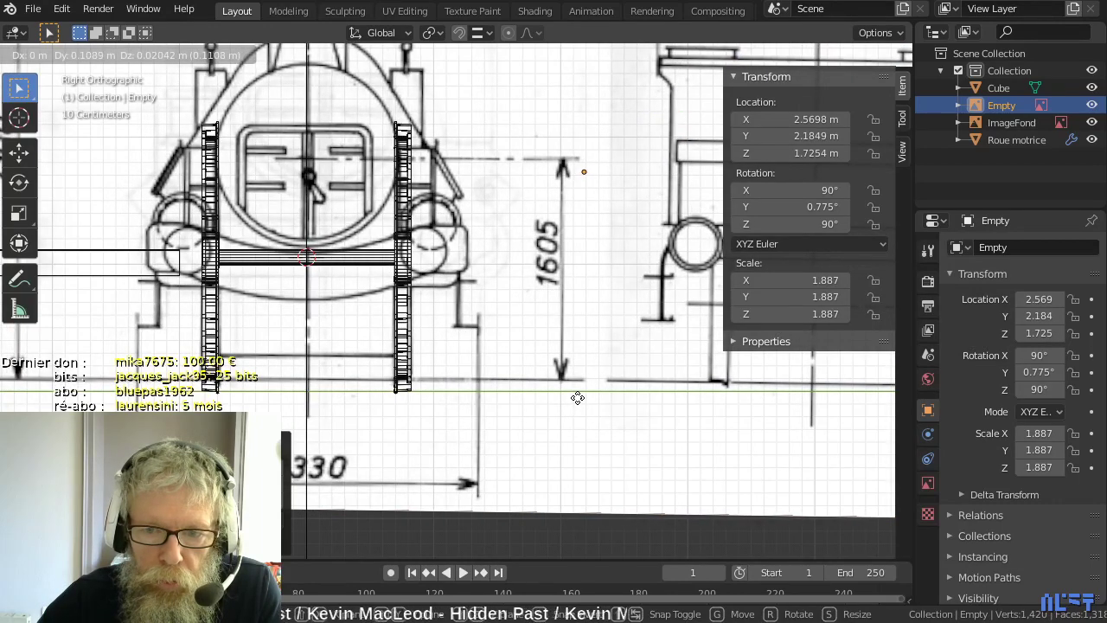
left_click(578, 398)
middle_click_drag(606, 406, 573, 316)
key("KP_3")
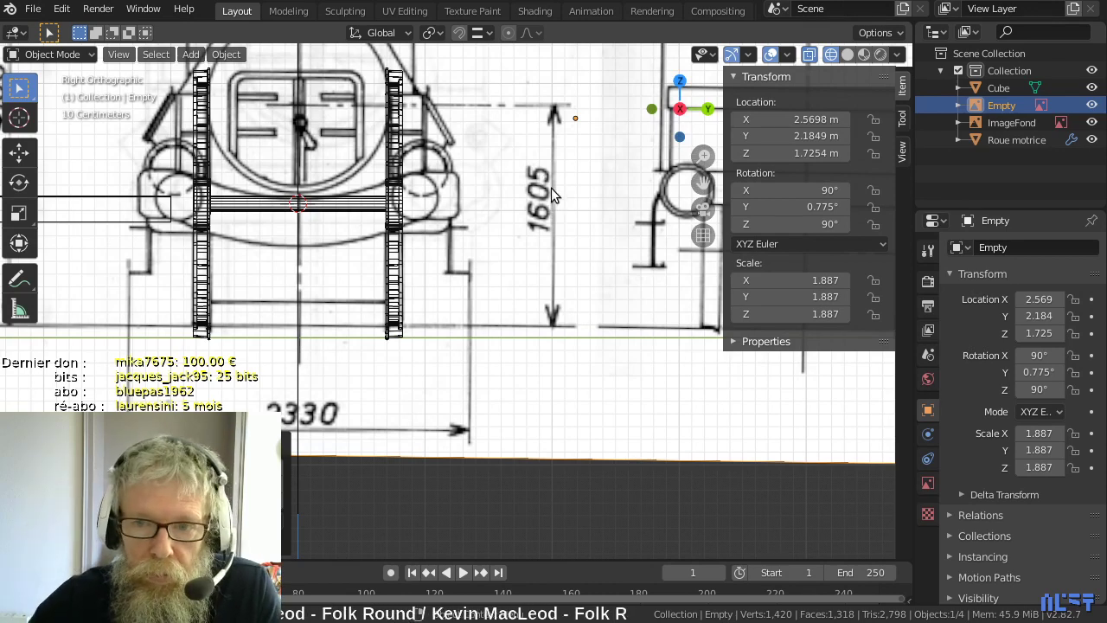
- Lower the drawing to Y 2.178 m, Z 1.623 m to match the wheels
key("g")
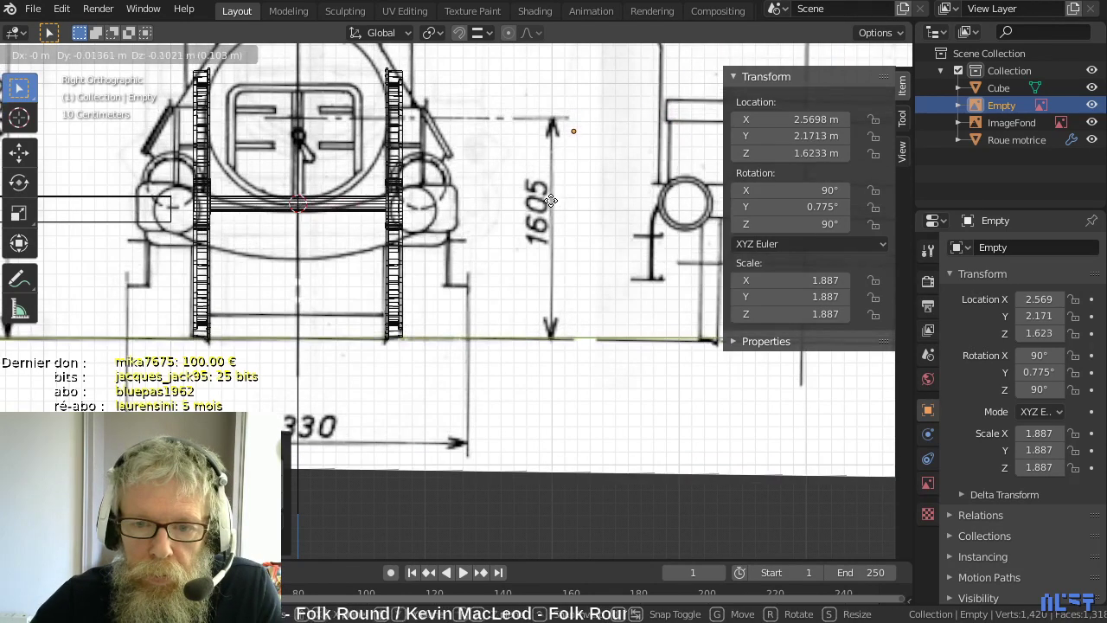
left_click(550, 199)
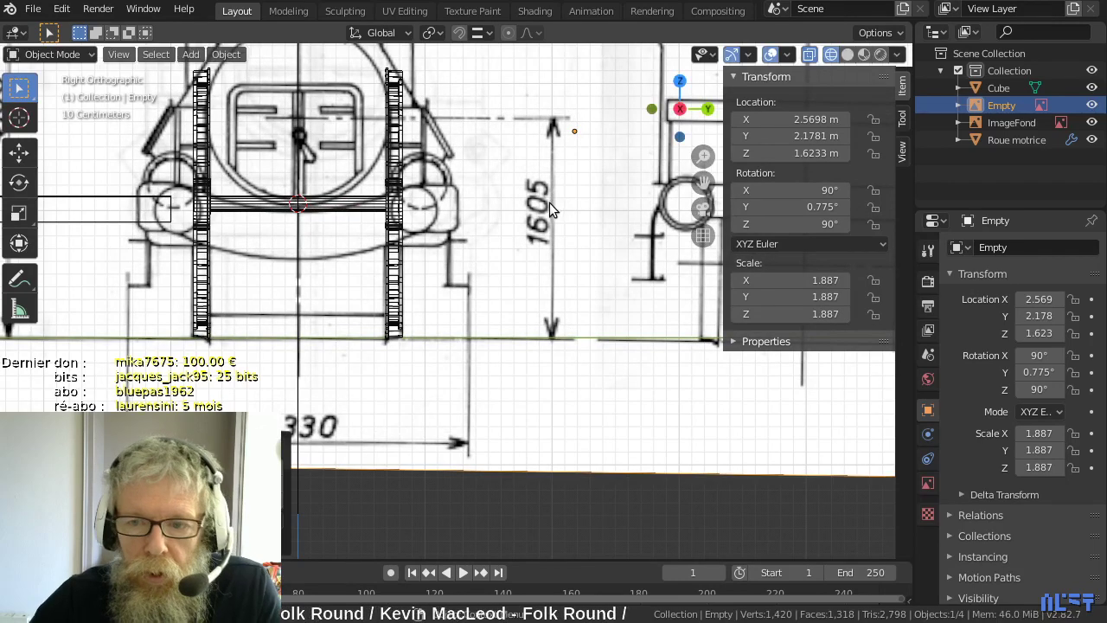
scroll(533, 208, "up", 1)
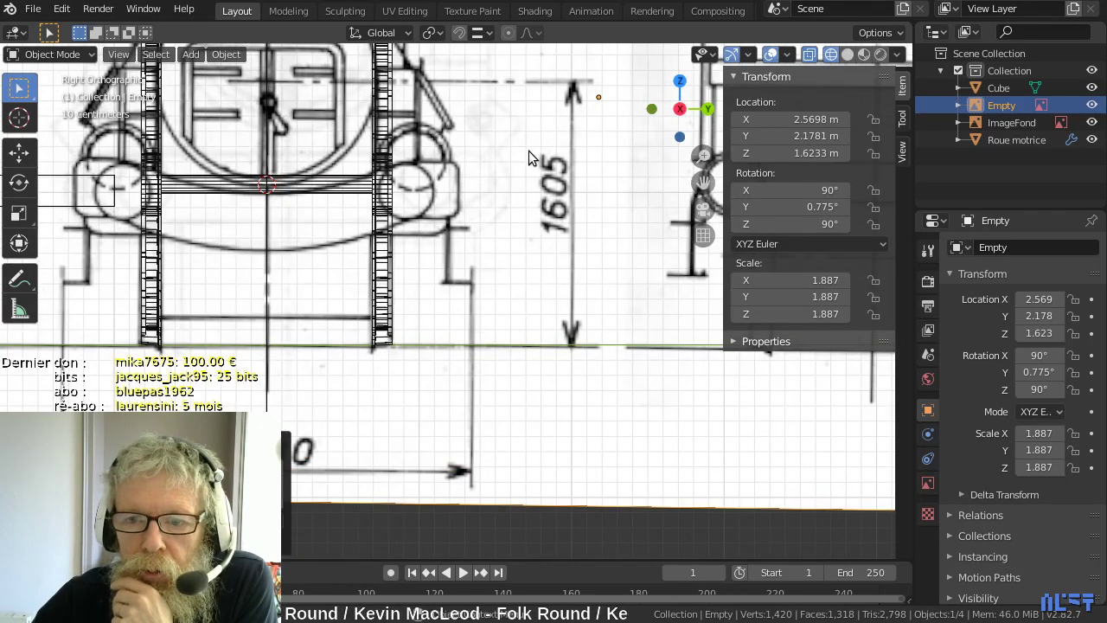
scroll(536, 122, "down", 1)
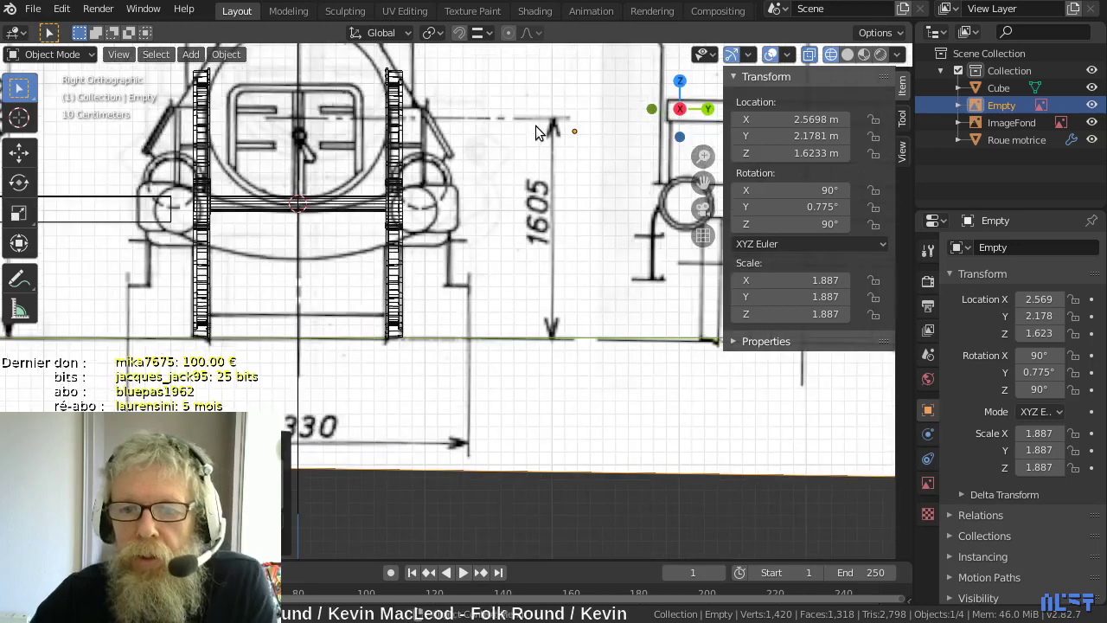
- Shrink the drawing to scale 1.760 and shift it to the right
key("s")
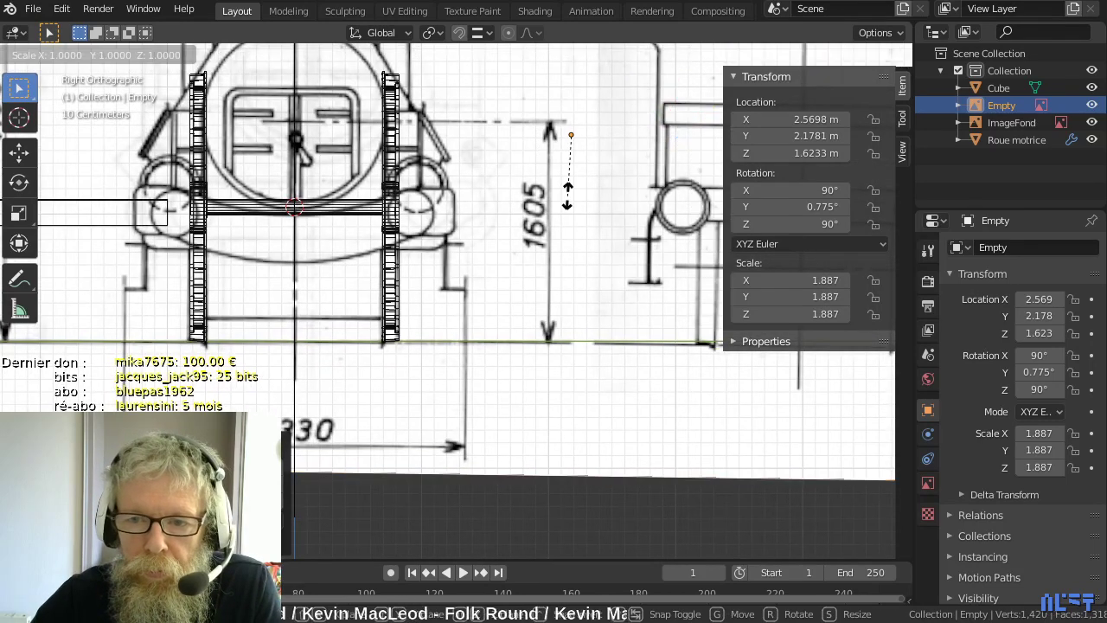
left_click(566, 191)
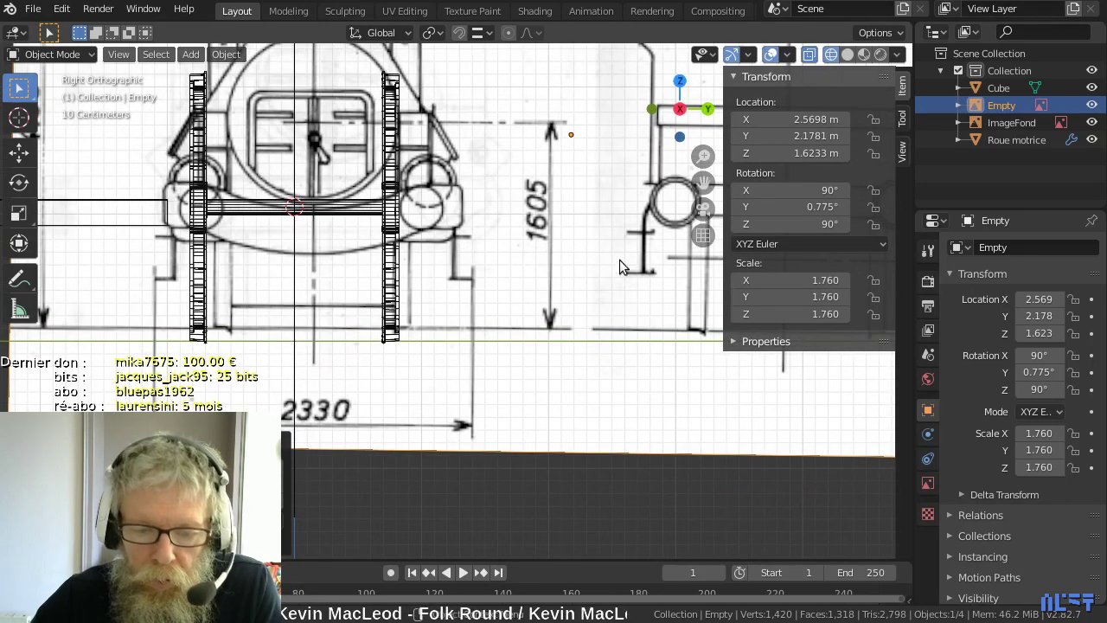
key("g")
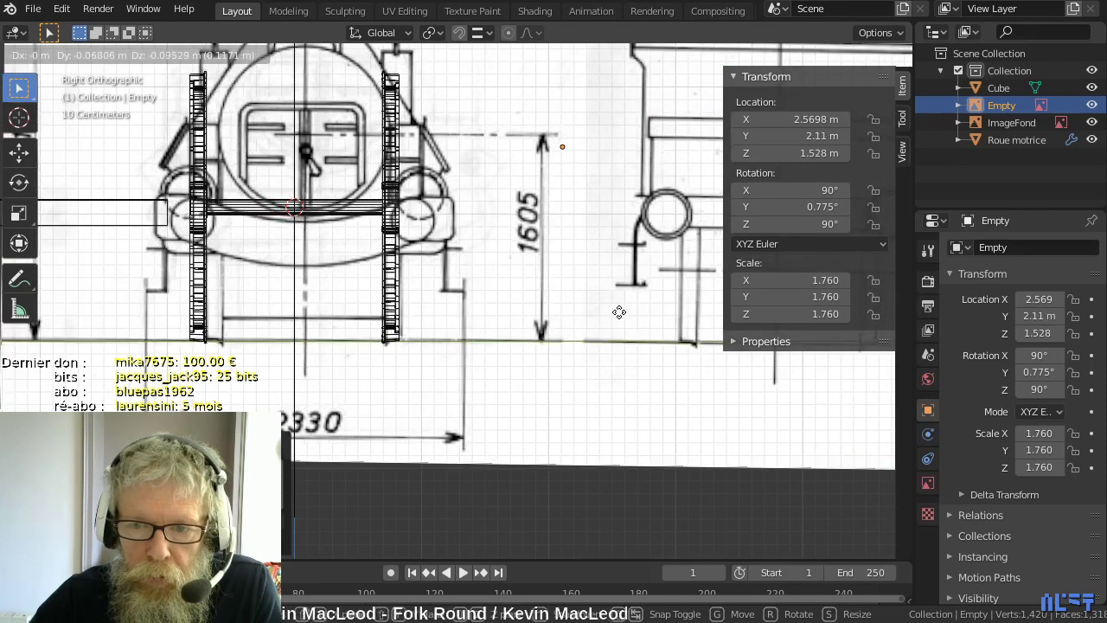
left_click(618, 311)
scroll(570, 252, "up", 1)
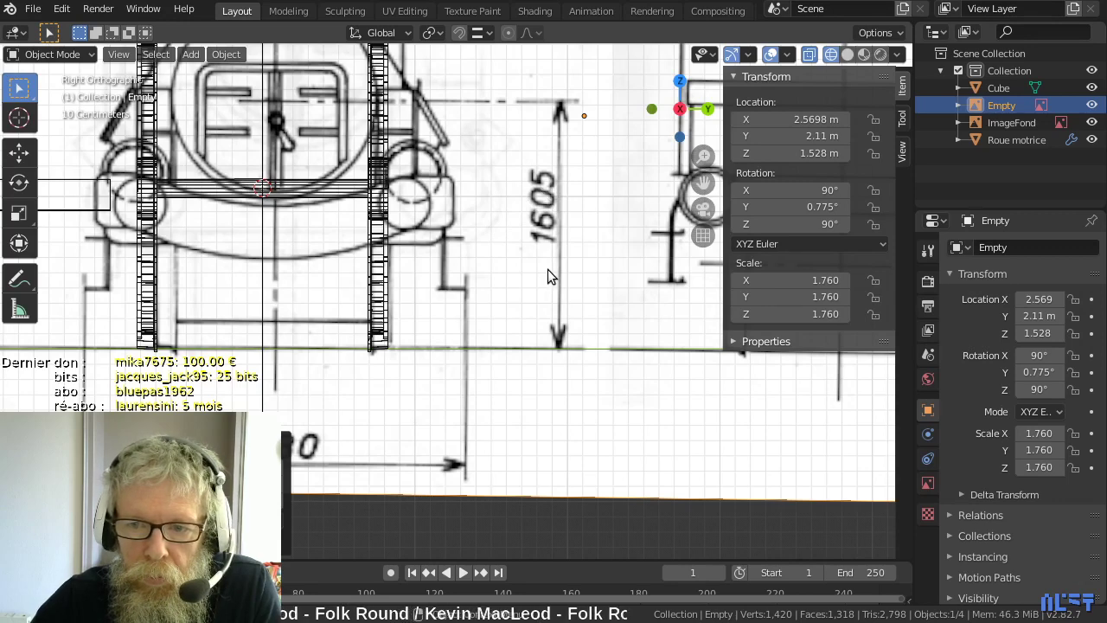
scroll(542, 268, "down", 1)
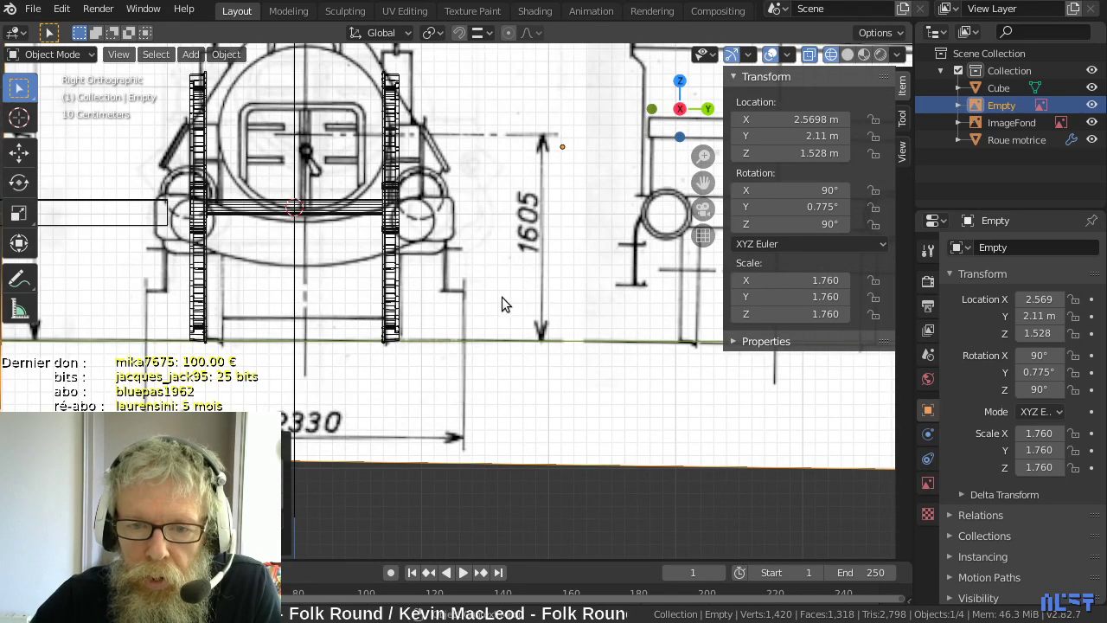
left_click(546, 356)
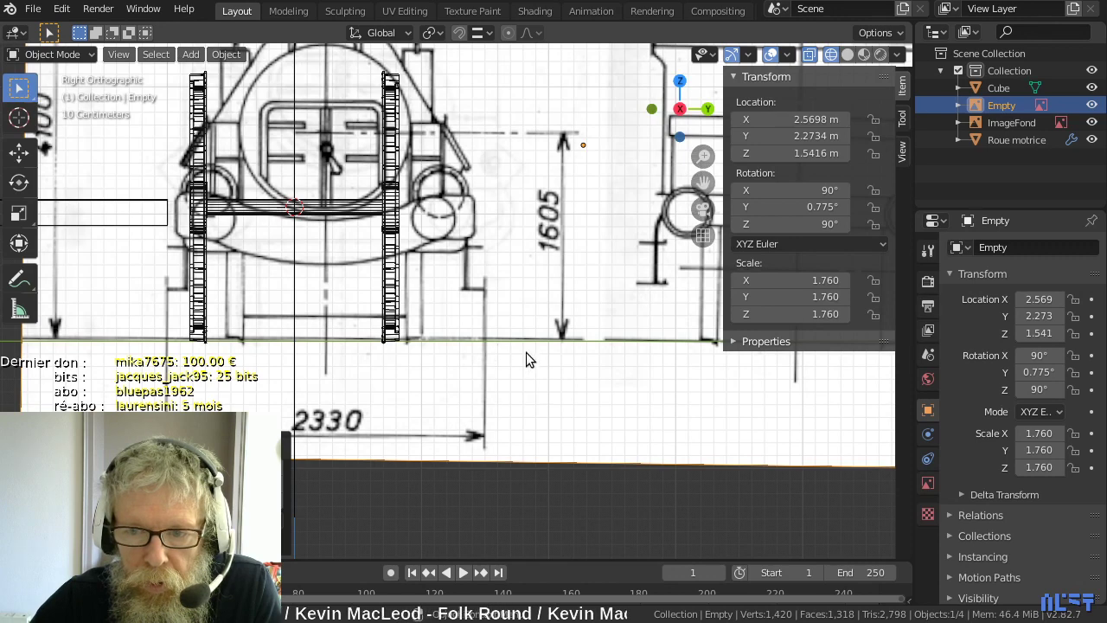
- Nudge the drawing down and left to Y 2.028 m, Z 1.528 m, aligned with the wheels
key("g")
left_click(557, 329)
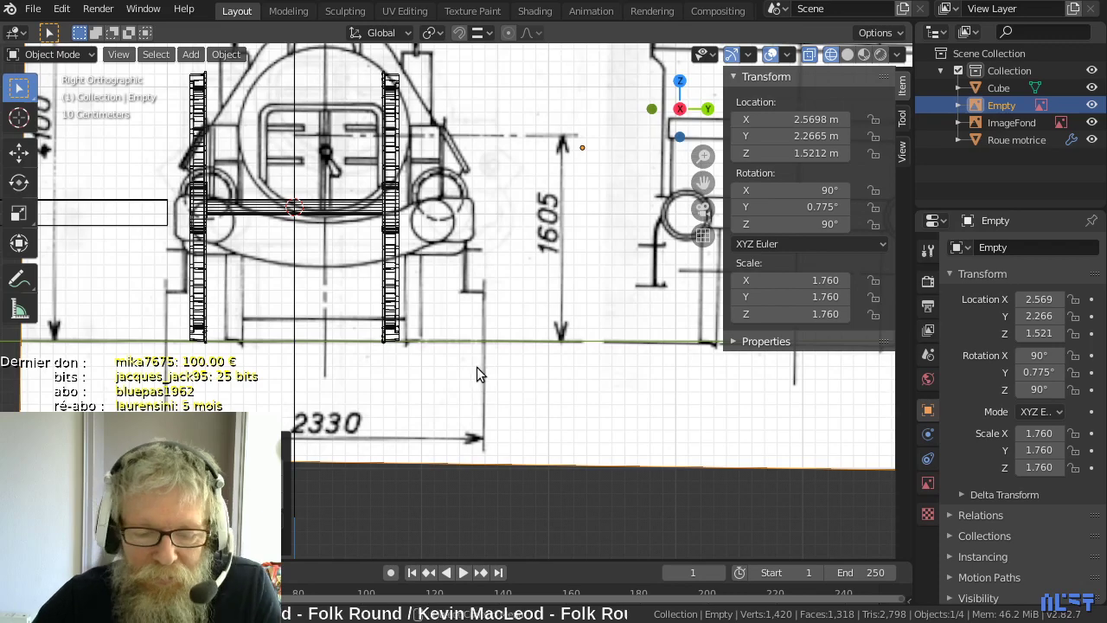
key("g")
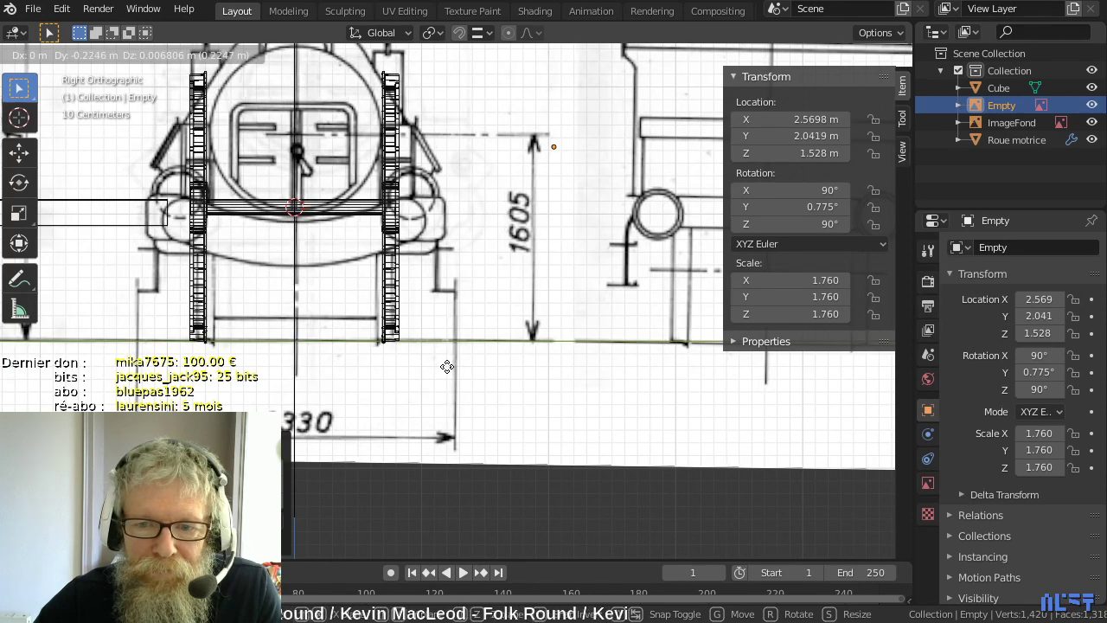
left_click(445, 370)
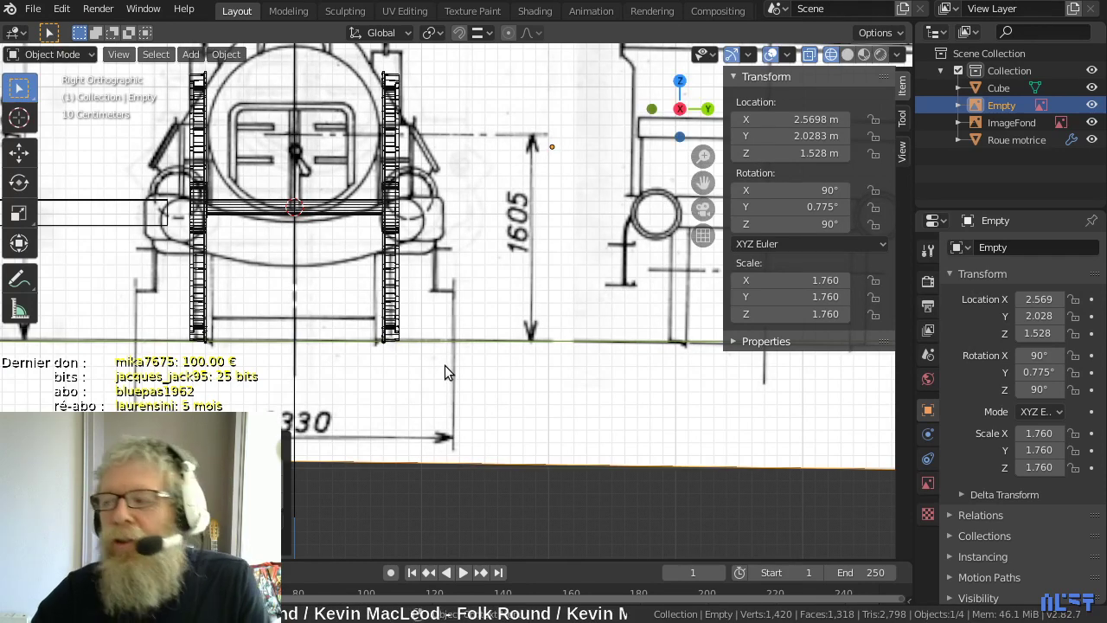
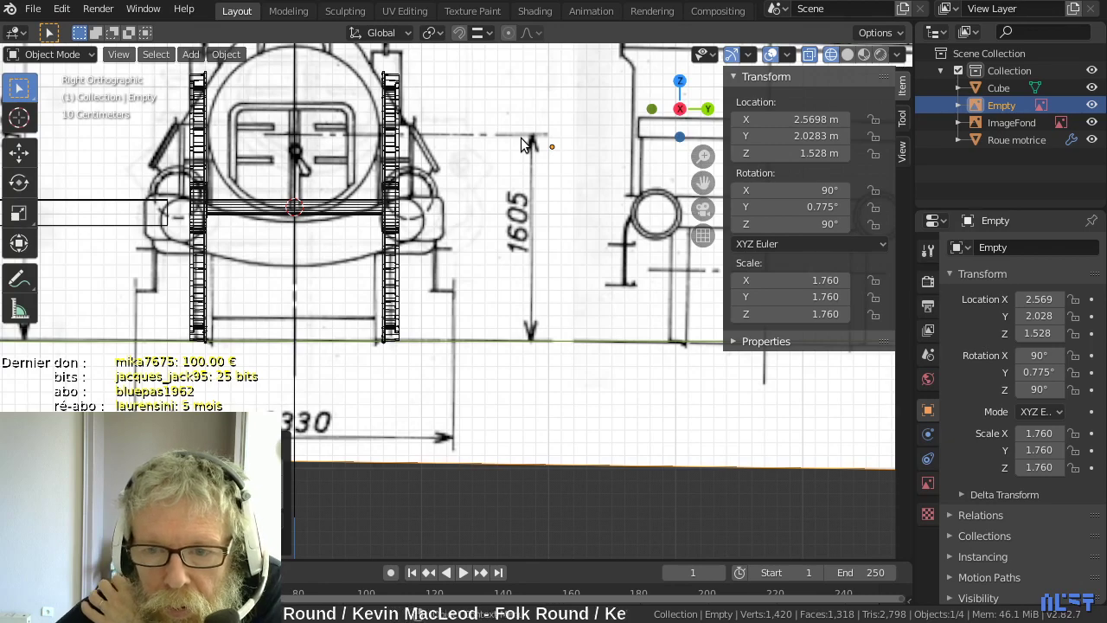
- Scale the reference drawing Empty up to 1.866
scroll(522, 145, "down", 2)
scroll(520, 152, "down", 3)
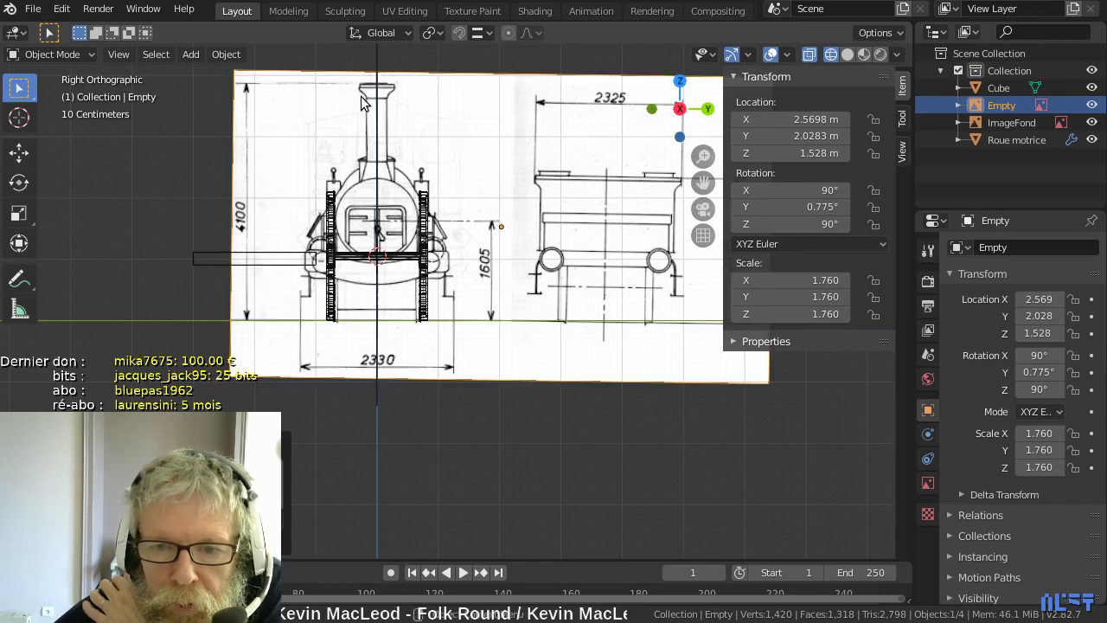
middle_click_drag(451, 168, 464, 274, "shift")
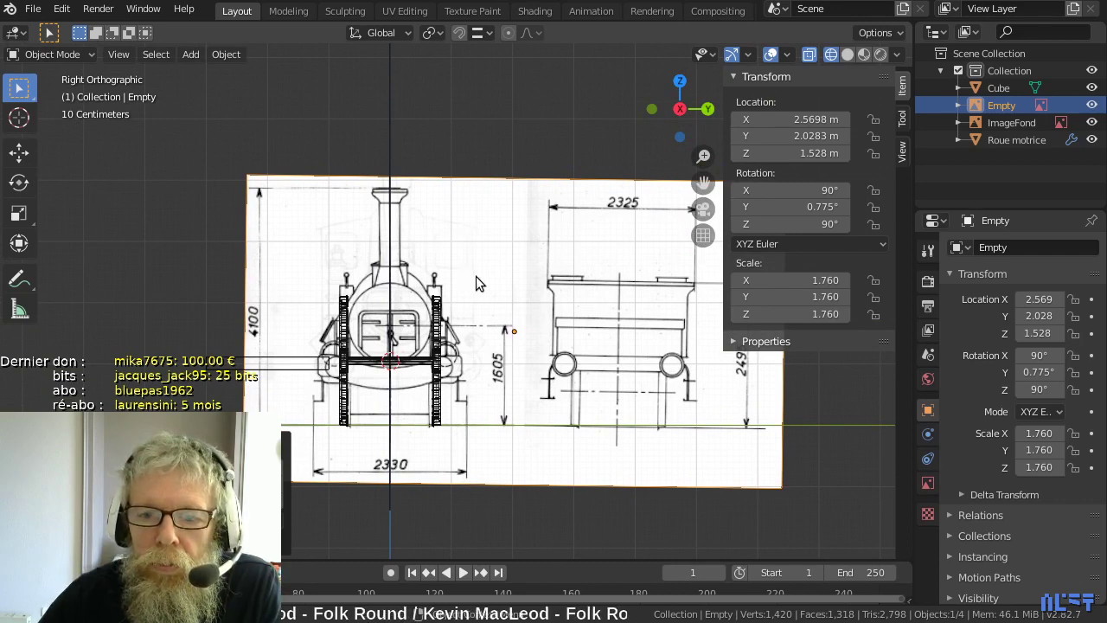
scroll(476, 276, "up", 1)
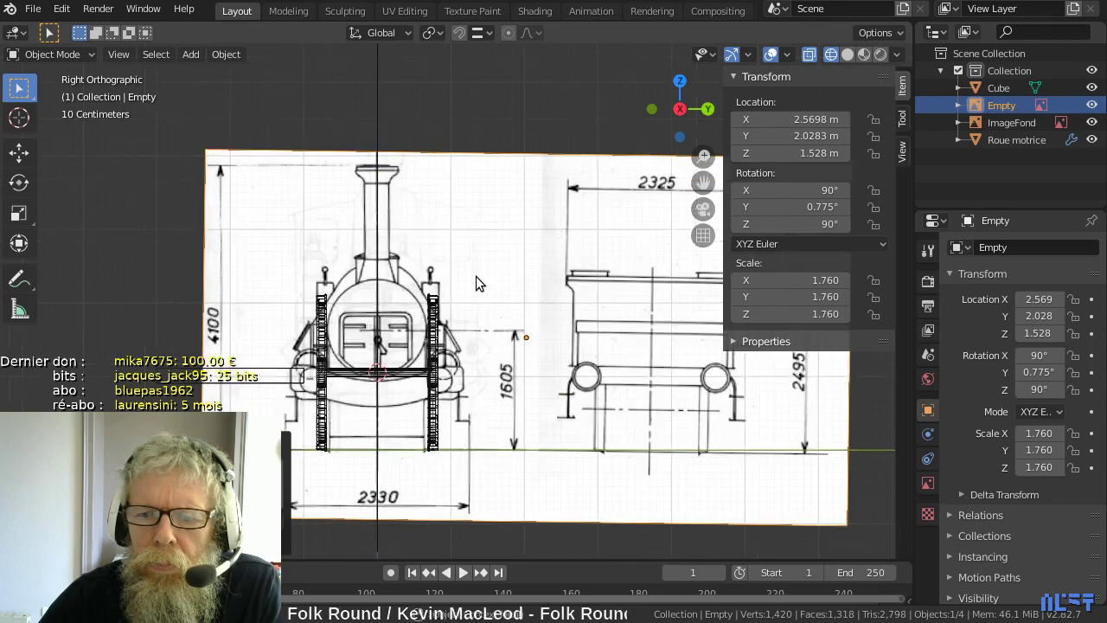
scroll(476, 276, "up", 1)
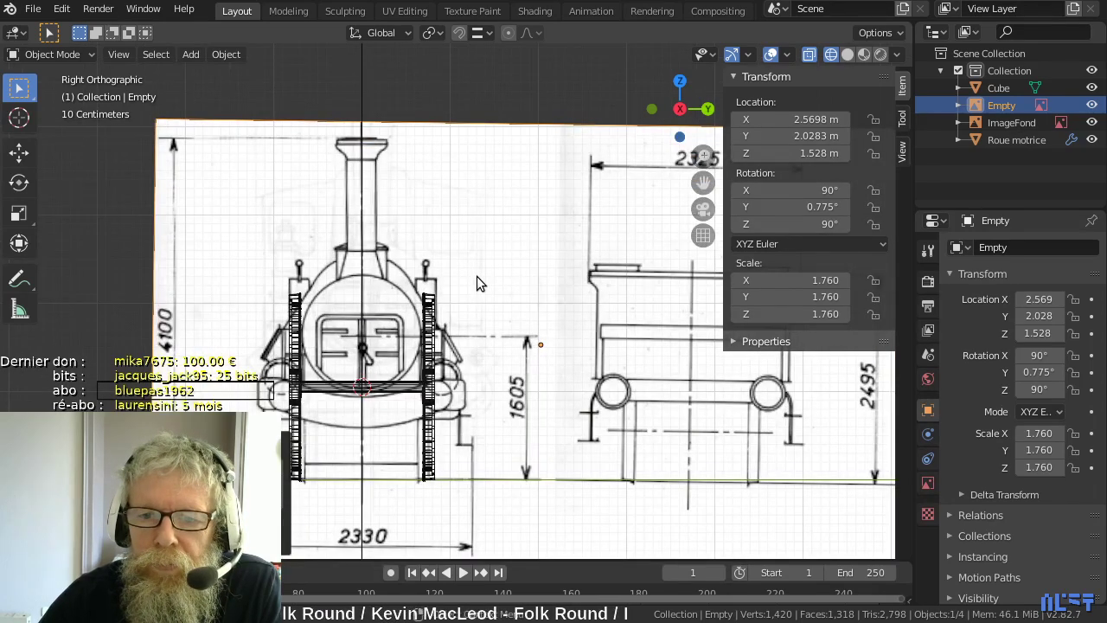
mouse_move(511, 276)
middle_mouse_down("shift")
mouse_move(439, 250)
mouse_move(359, 185)
mouse_move(398, 174)
middle_mouse_up("shift")
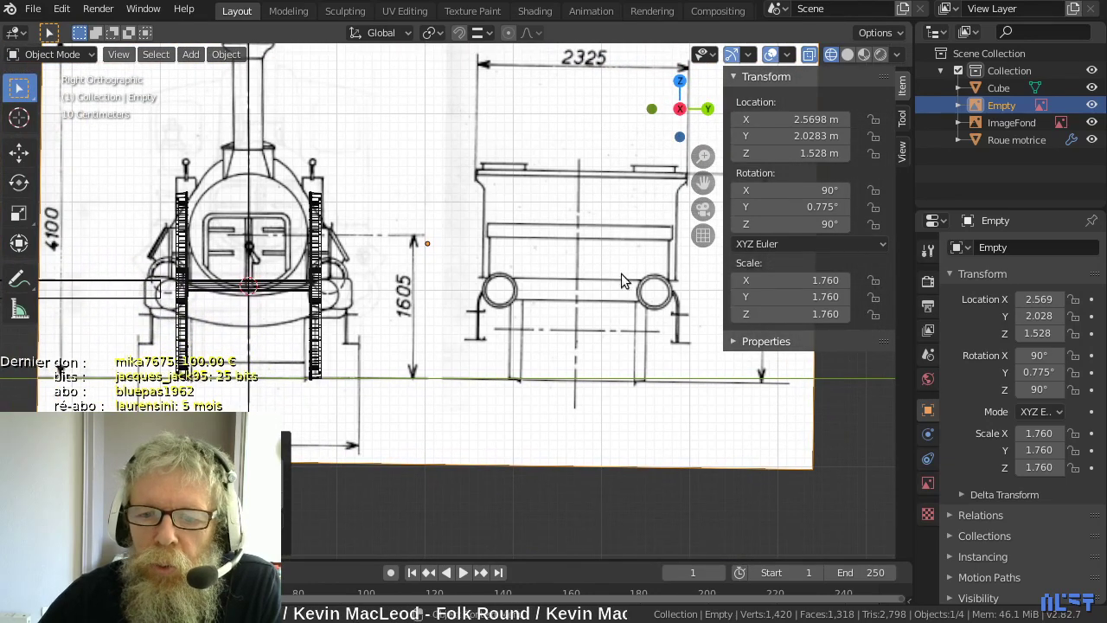
scroll(608, 267, "down", 1)
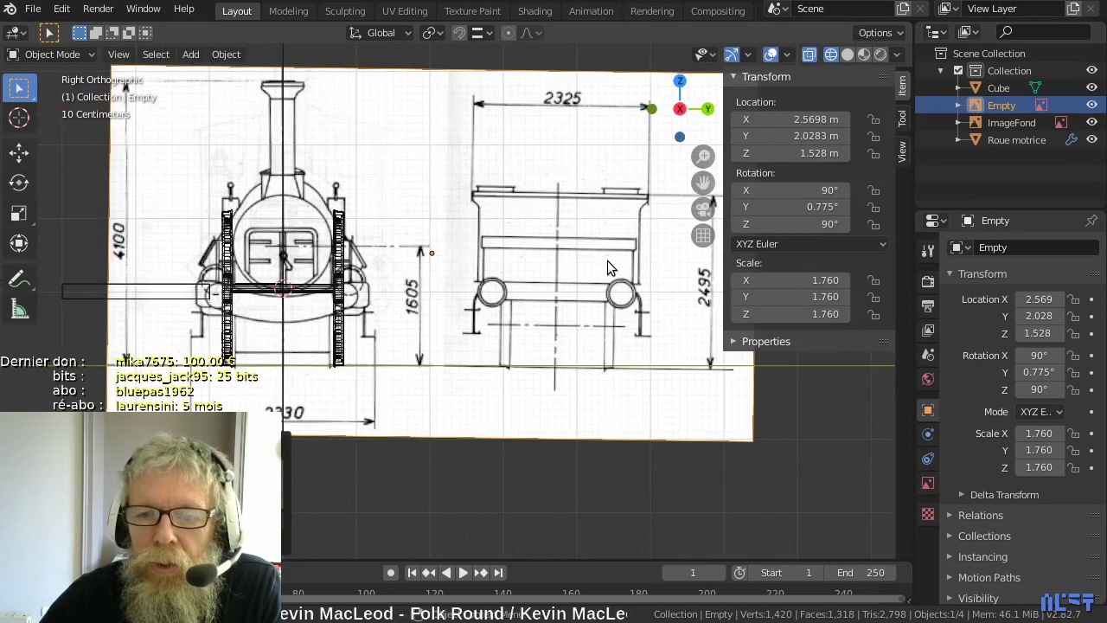
scroll(554, 294, "down", 1)
scroll(553, 289, "up", 1)
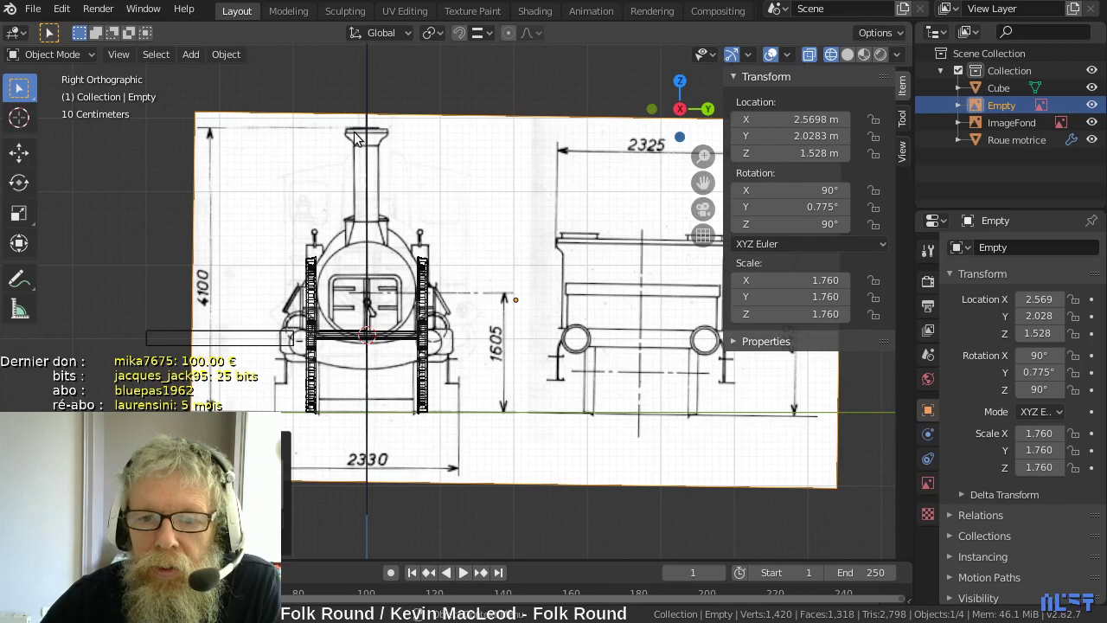
scroll(354, 134, "up", 2)
scroll(356, 139, "up", 1)
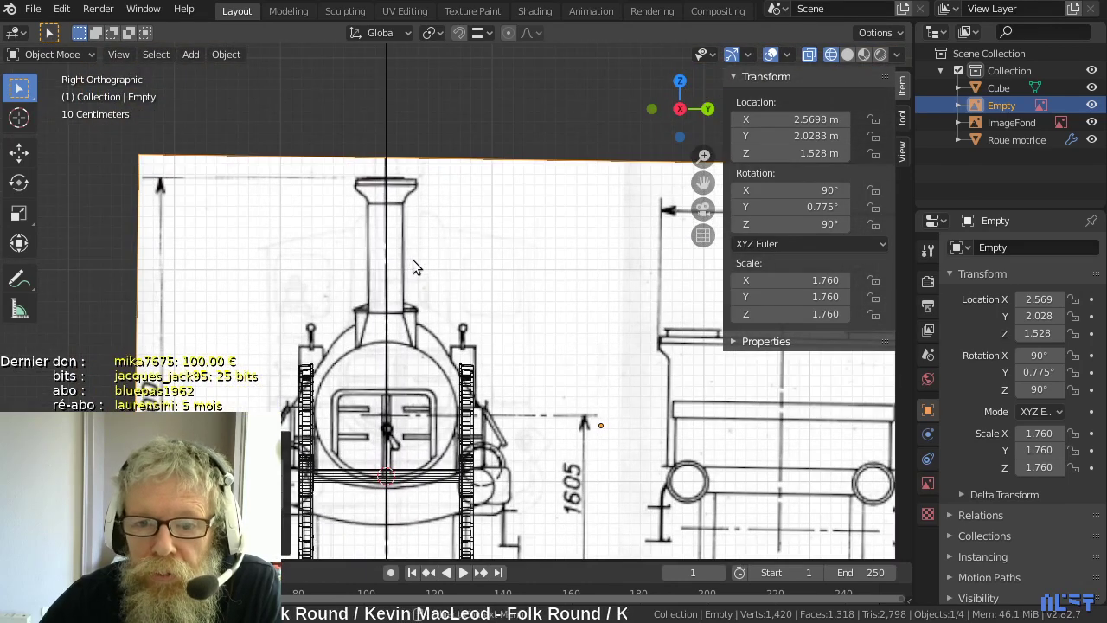
scroll(428, 259, "down", 3)
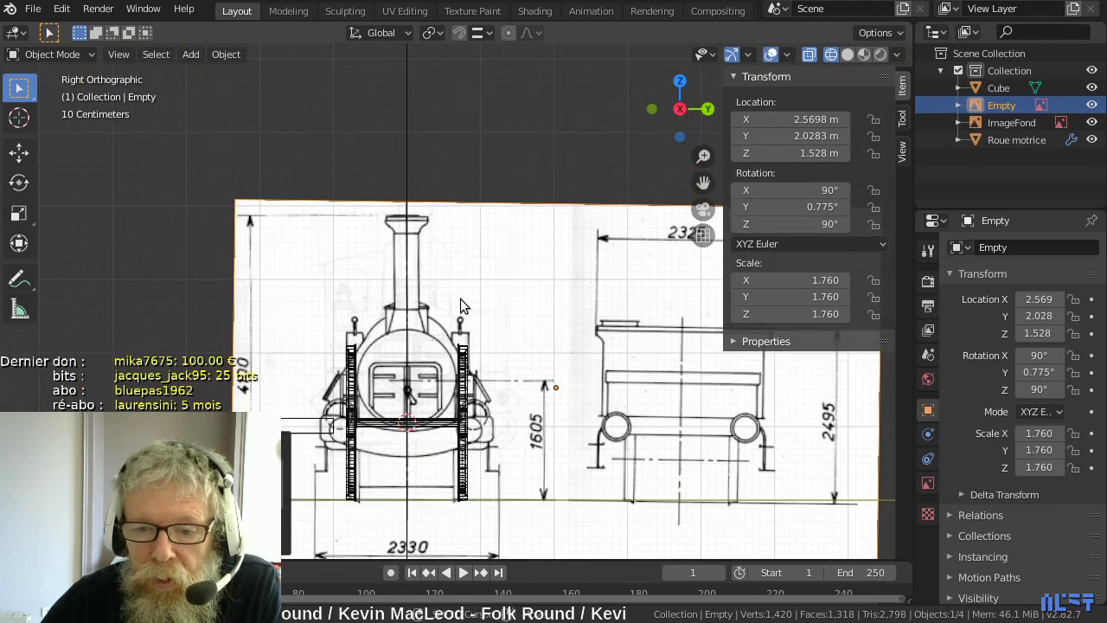
scroll(430, 381, "down", 1)
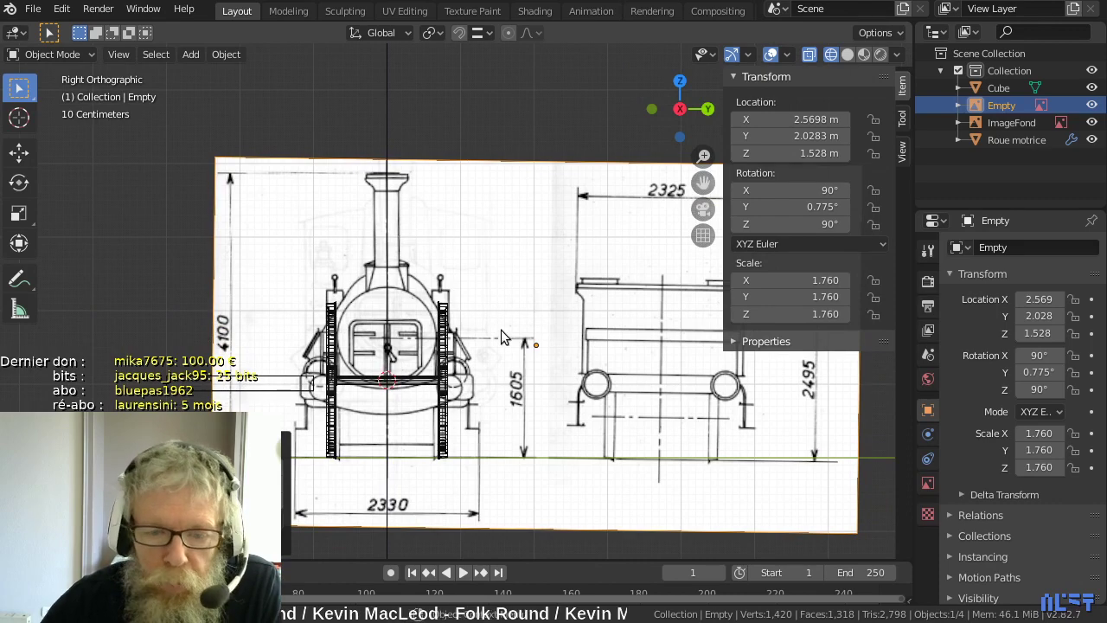
key("s")
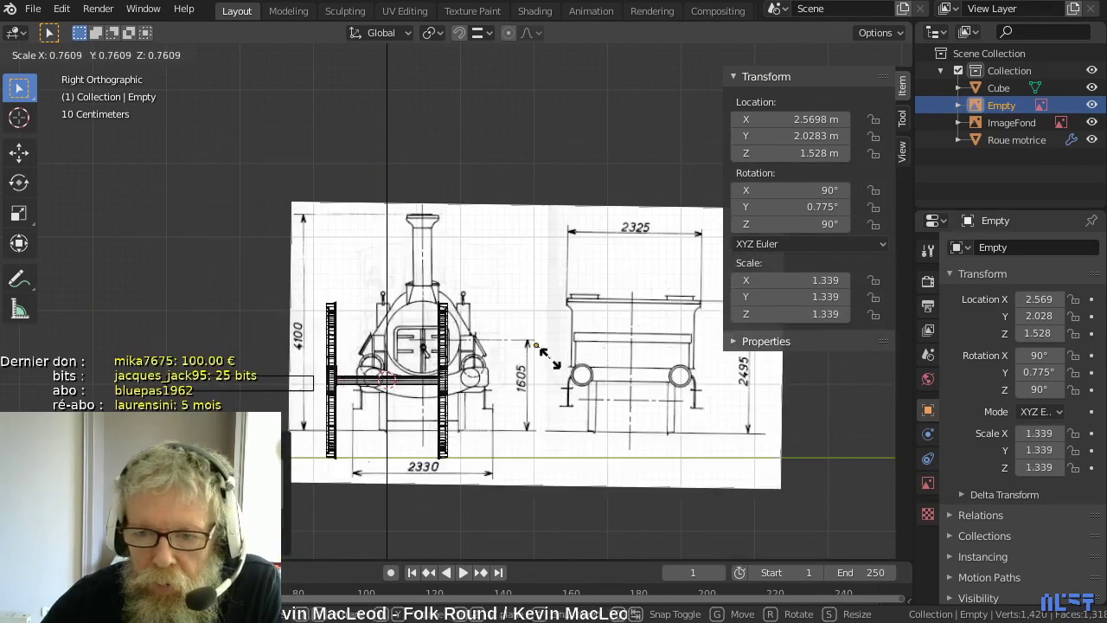
key("Escape")
key("s")
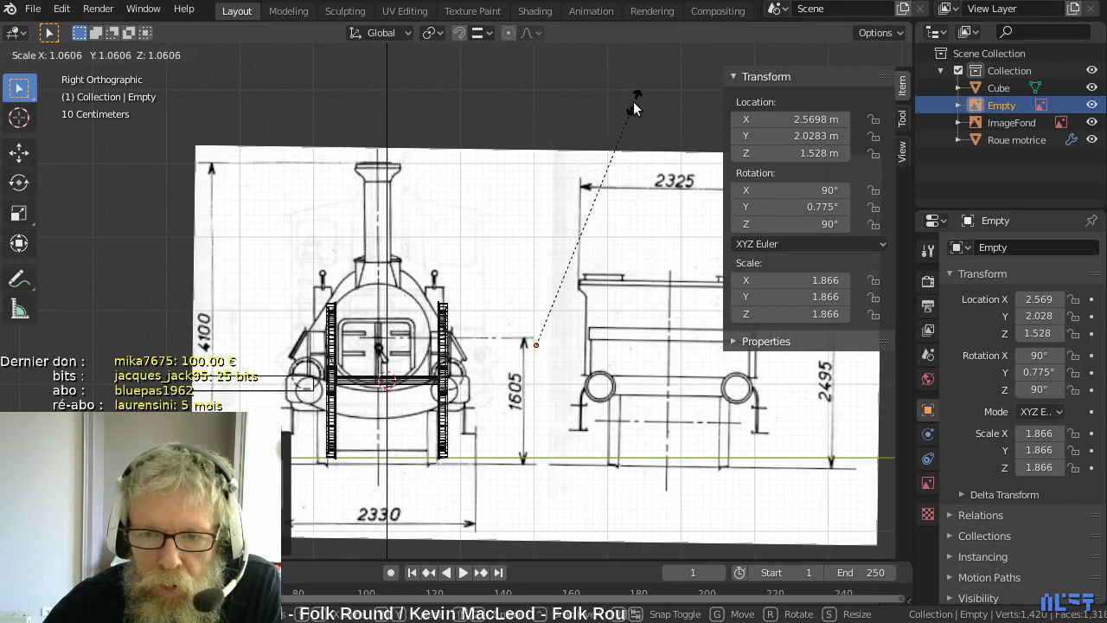
left_click(634, 107)
- Nudge the reference drawing upward to line up with the wheels and axle
key("g")
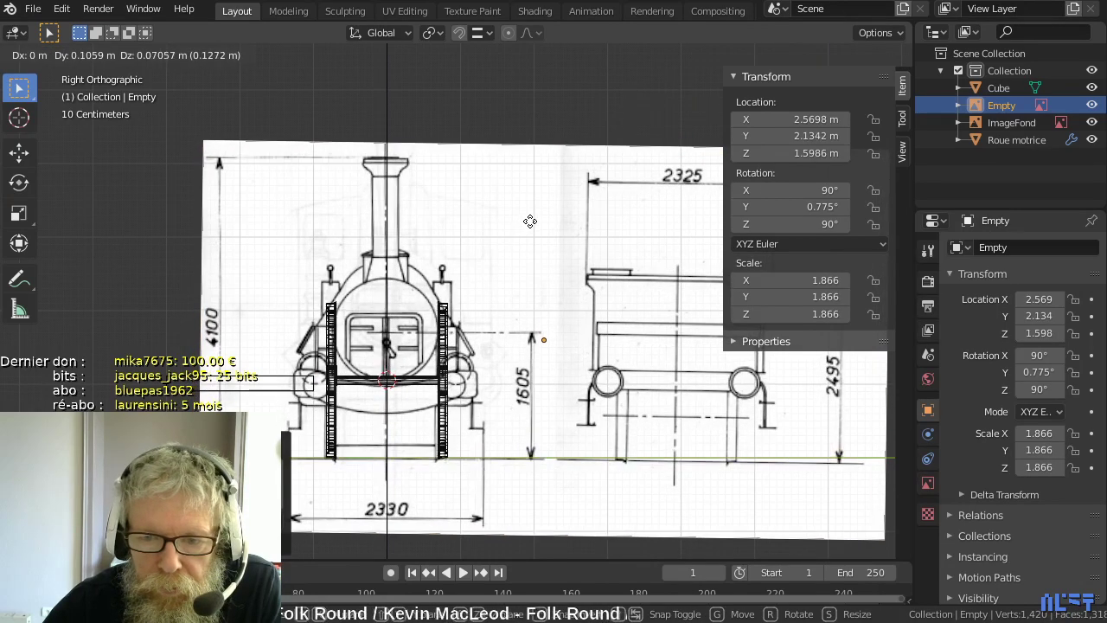
left_click(529, 219)
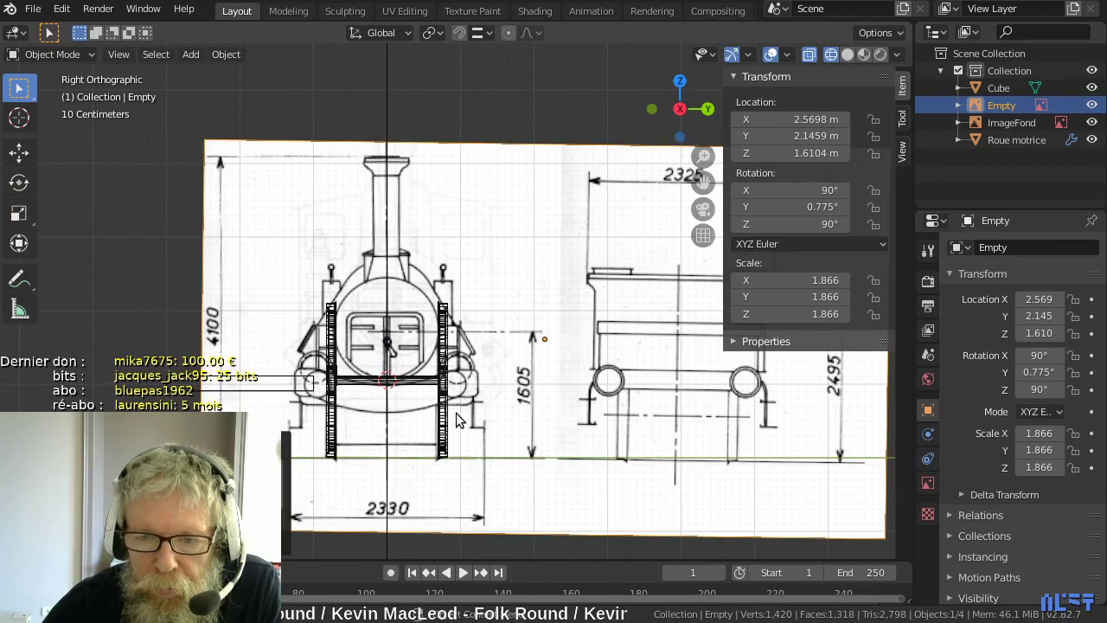
scroll(458, 419, "up", 2)
middle_click_drag(461, 416, 485, 304, "shift")
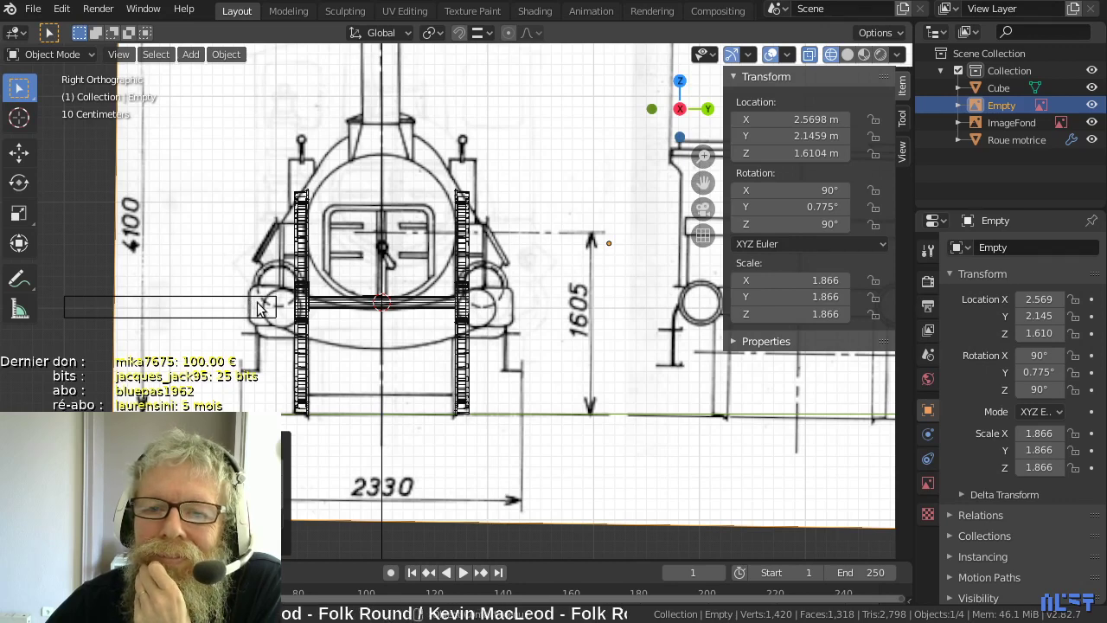
scroll(513, 359, "up", 2)
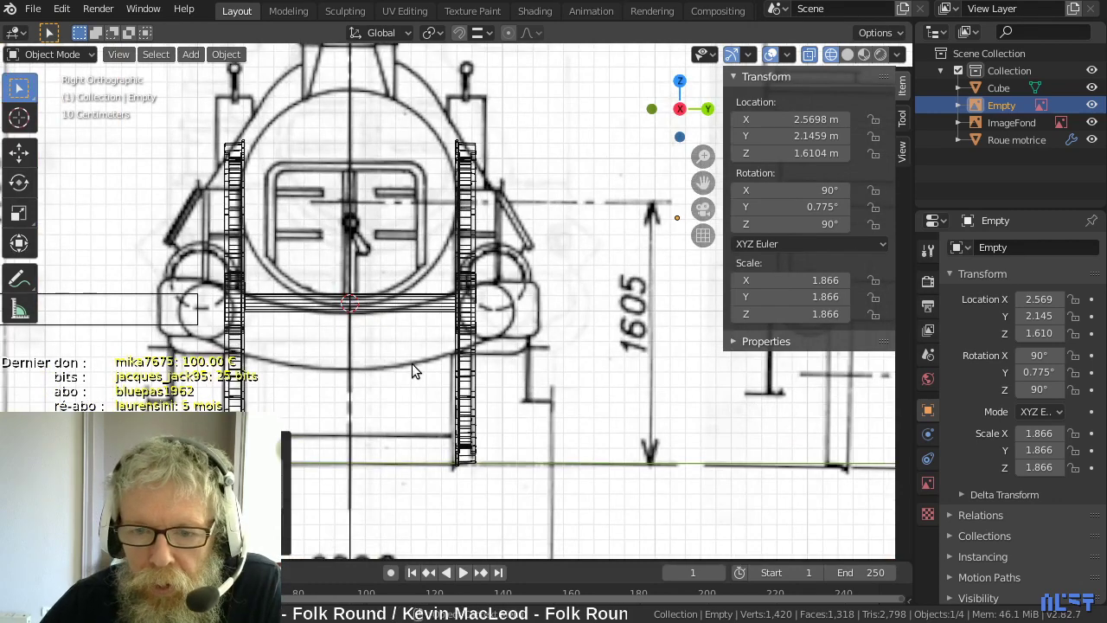
scroll(412, 363, "down", 3)
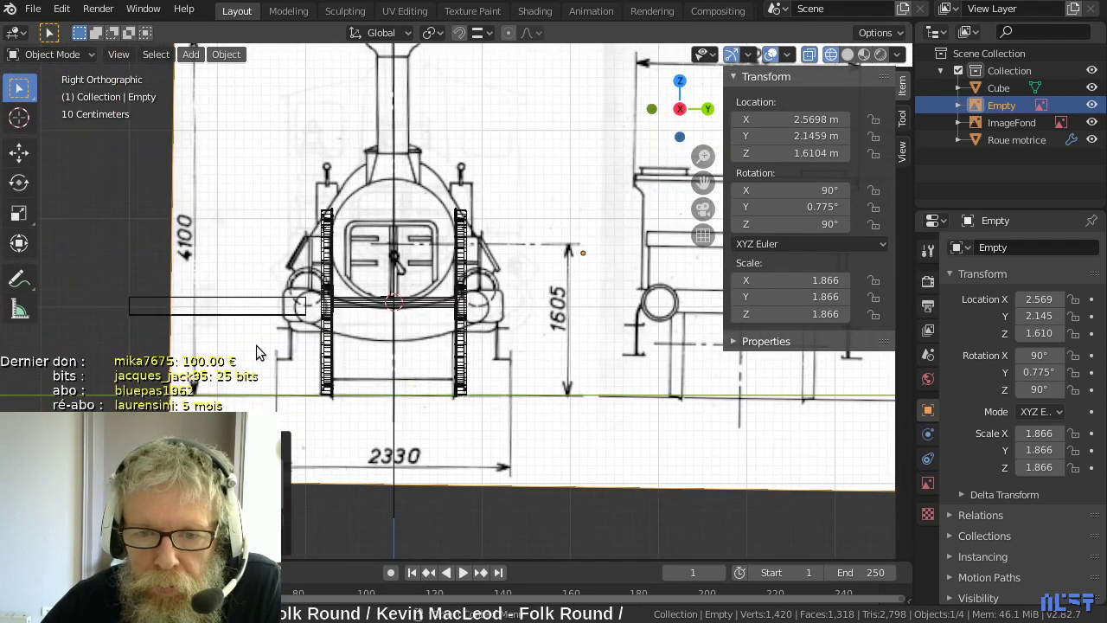
- Move the Cube's left-end vertices along Y to the left buffer circle
left_click(192, 313)
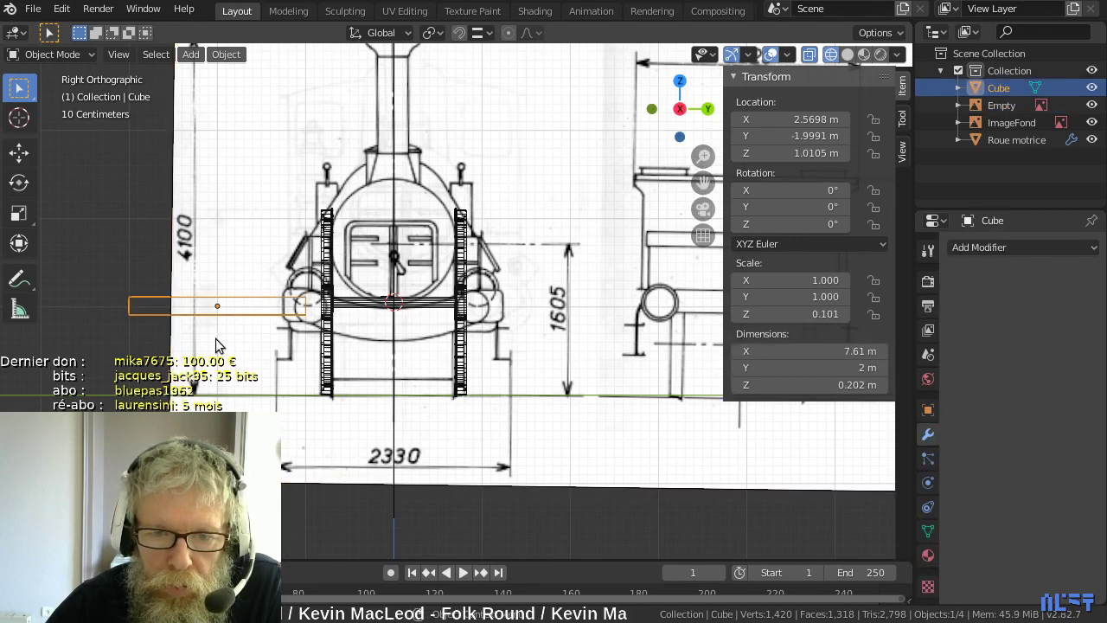
key("Tab")
left_click_drag(116, 284, 141, 334)
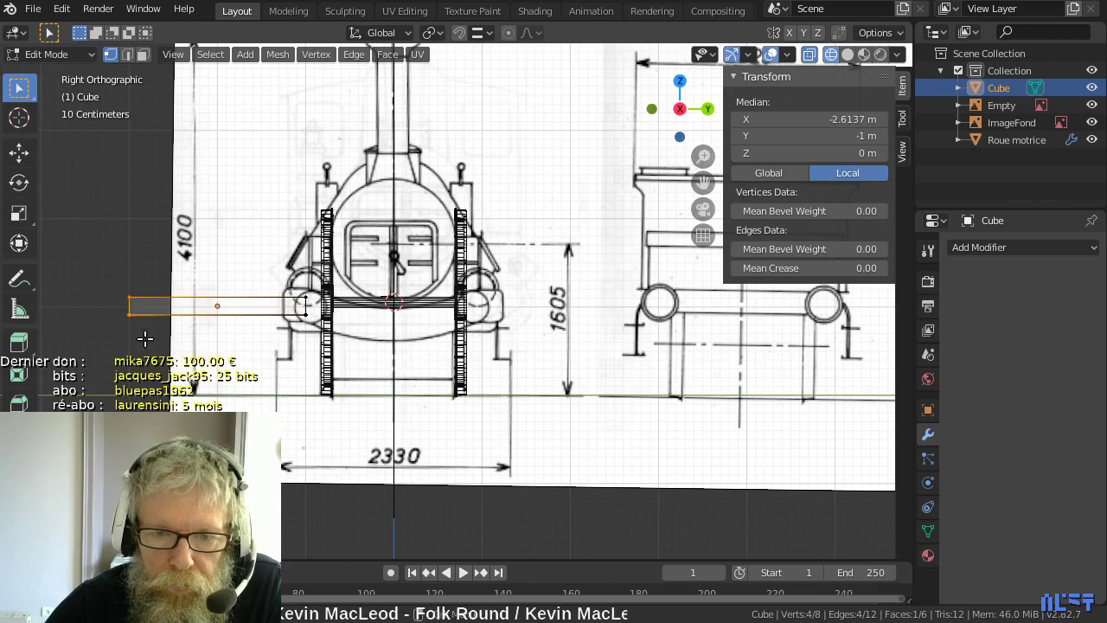
key("g")
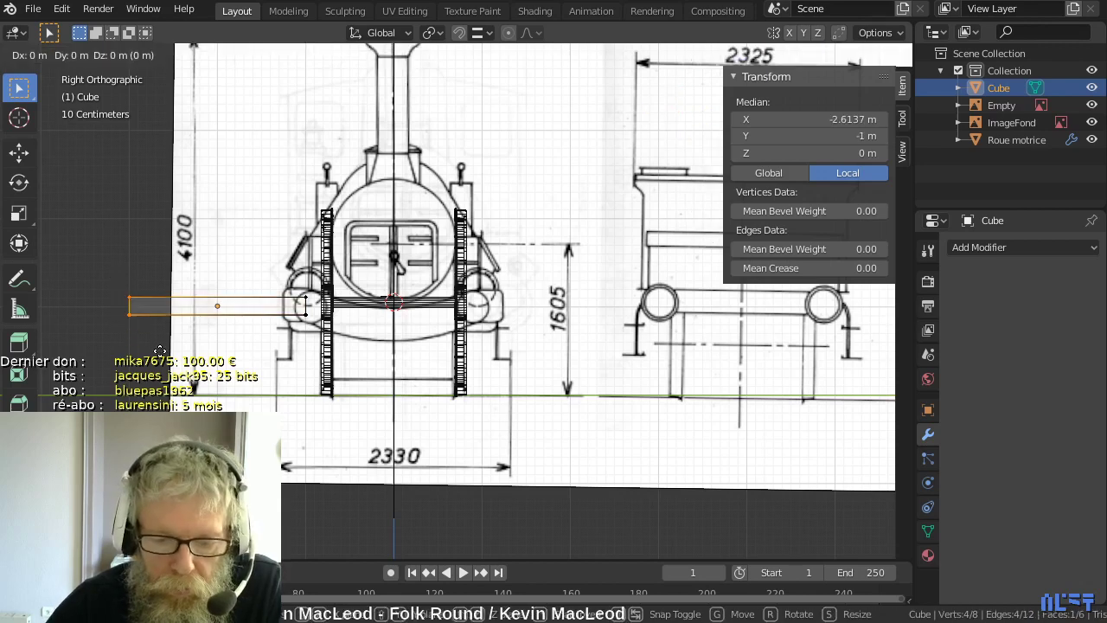
key("x")
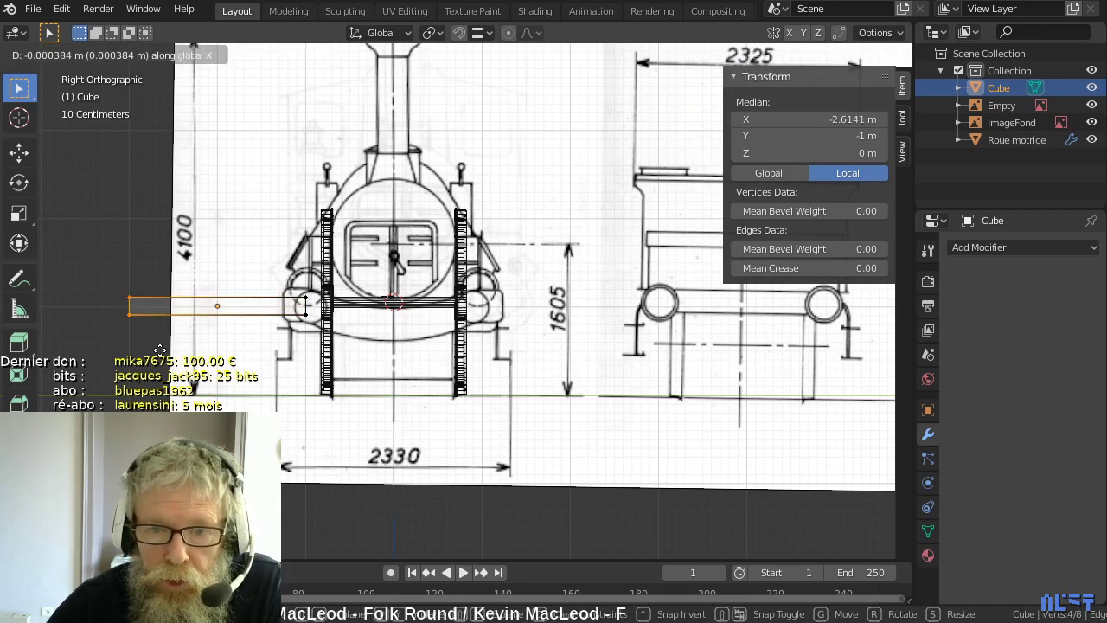
key("Escape")
key("g")
key("y")
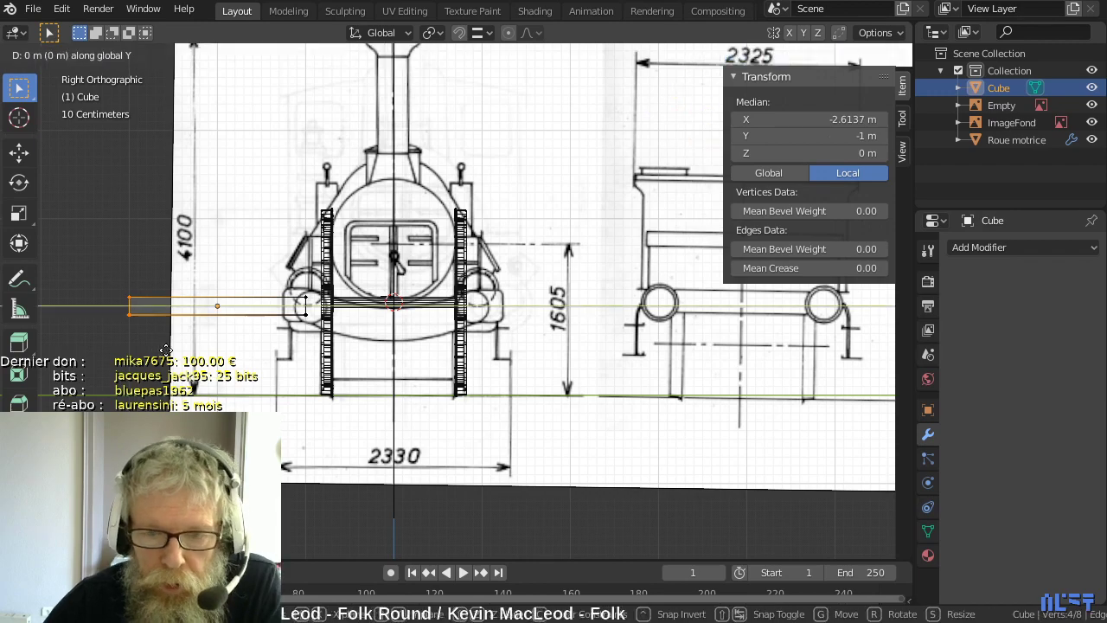
left_click(313, 345)
scroll(307, 338, "up", 3)
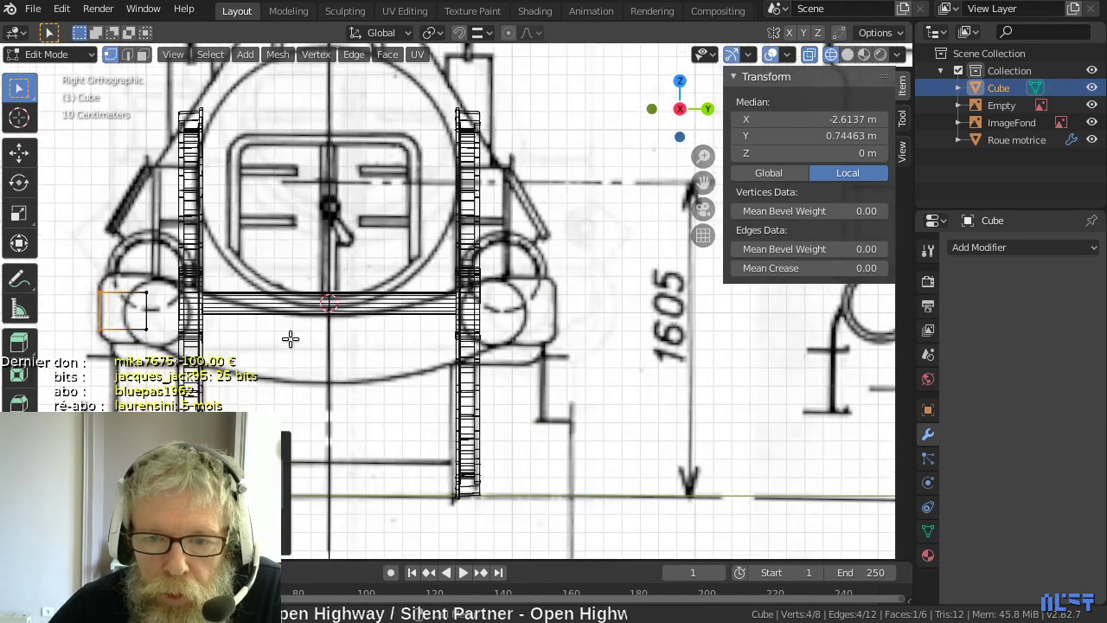
scroll(338, 345, "up", 2, "ctrl")
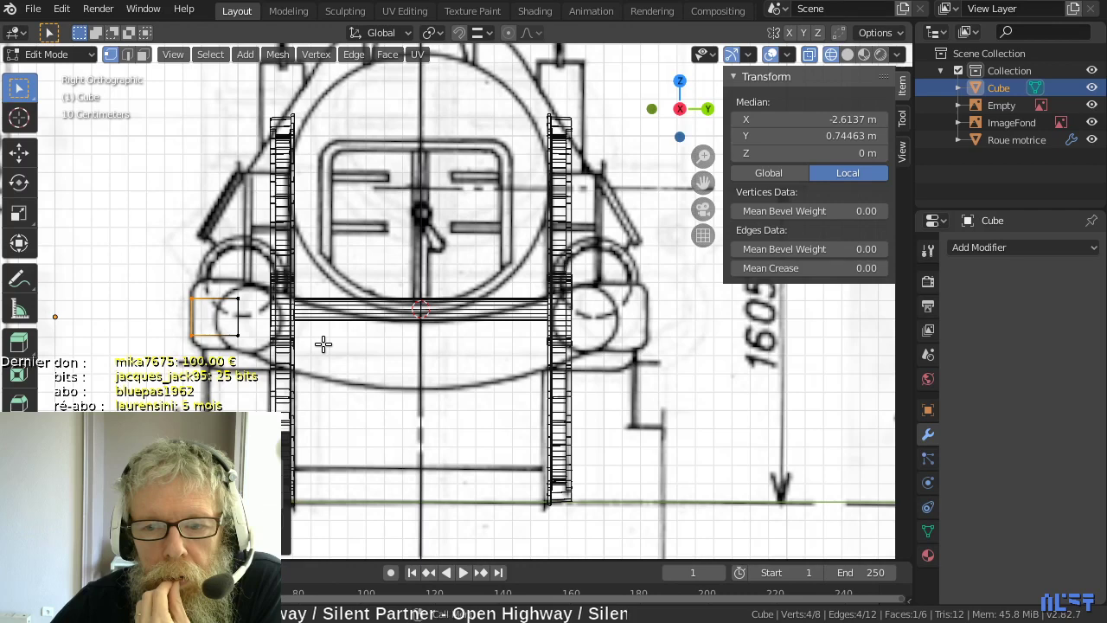
- Pull the box's right-end vertices slightly left along Y to narrow it
left_click_drag(228, 289, 245, 353)
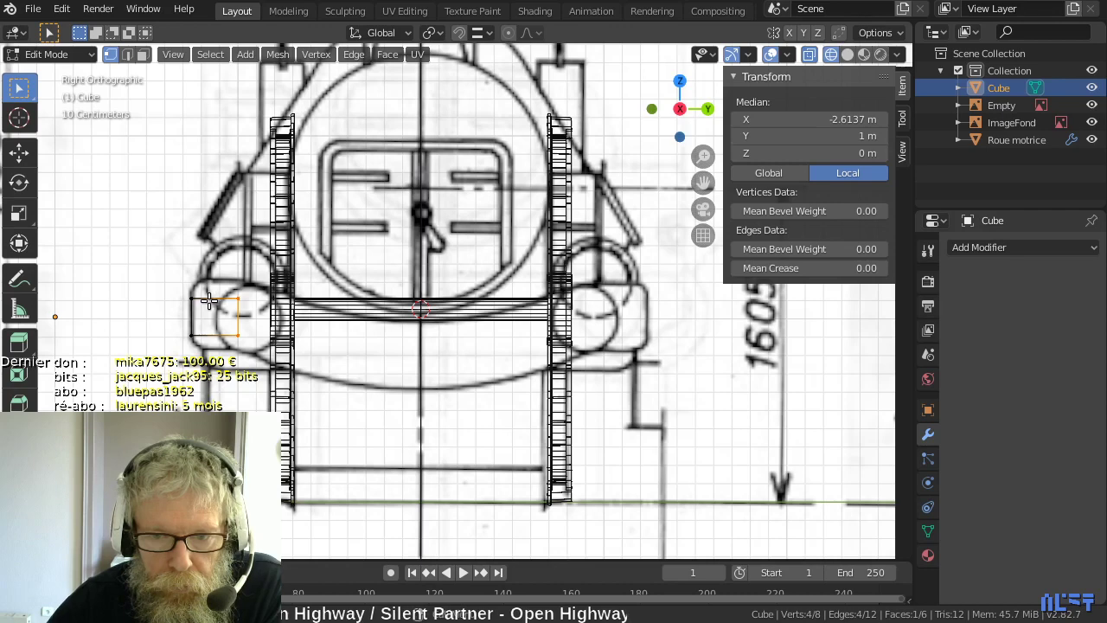
key("g")
key("y")
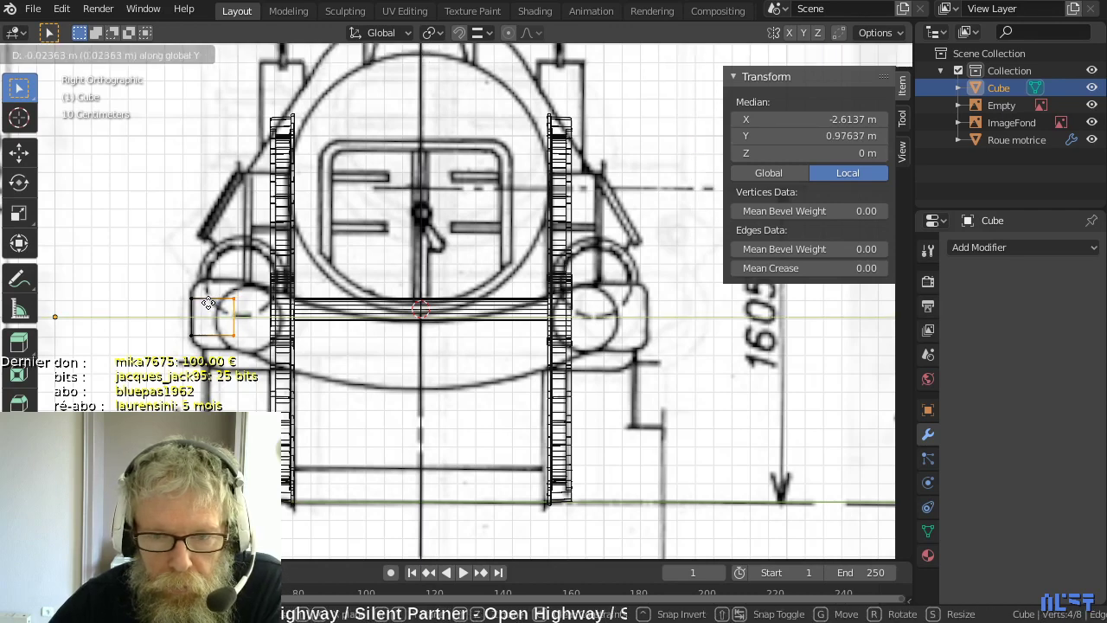
left_click(212, 304)
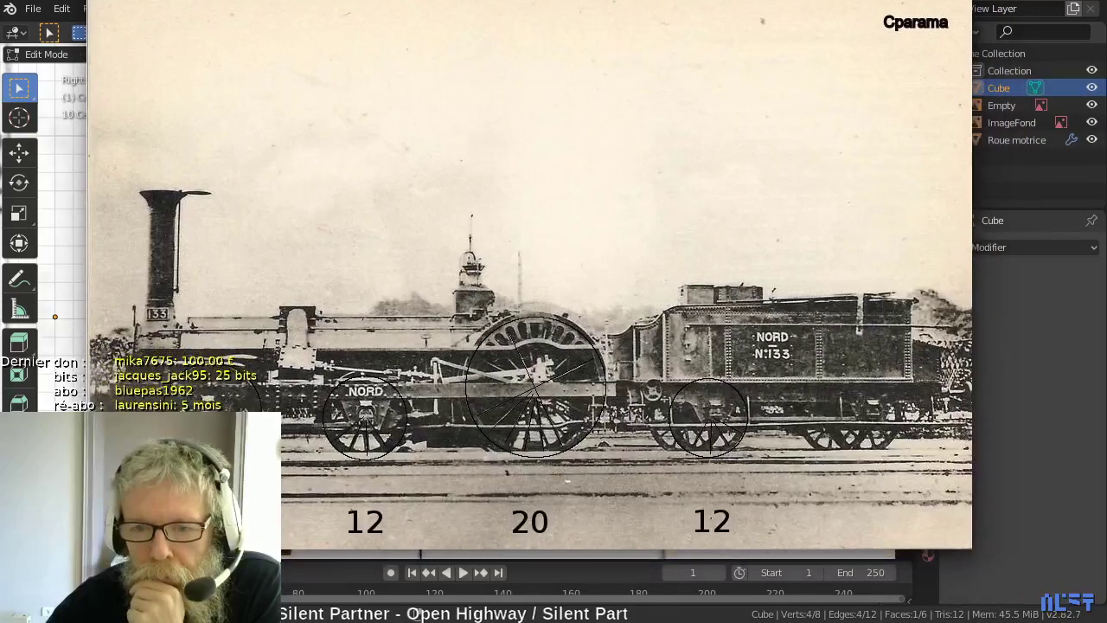
- Zoom and pan the Nord photo to study the rods above the NORD wheel
scroll(395, 325, "up", 2)
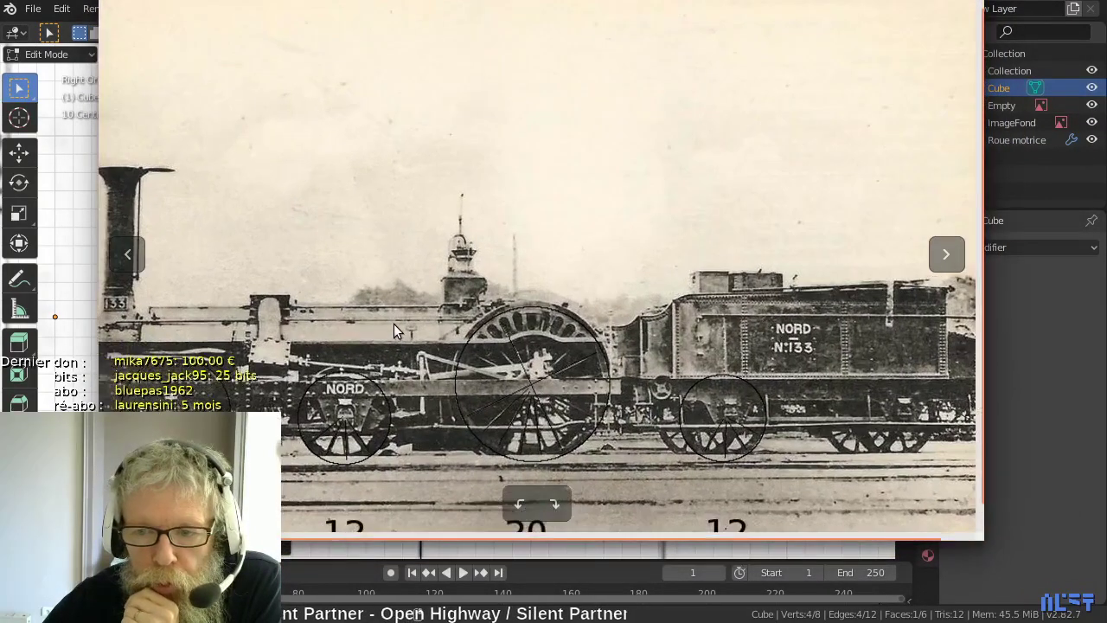
left_click_drag(309, 351, 529, 305)
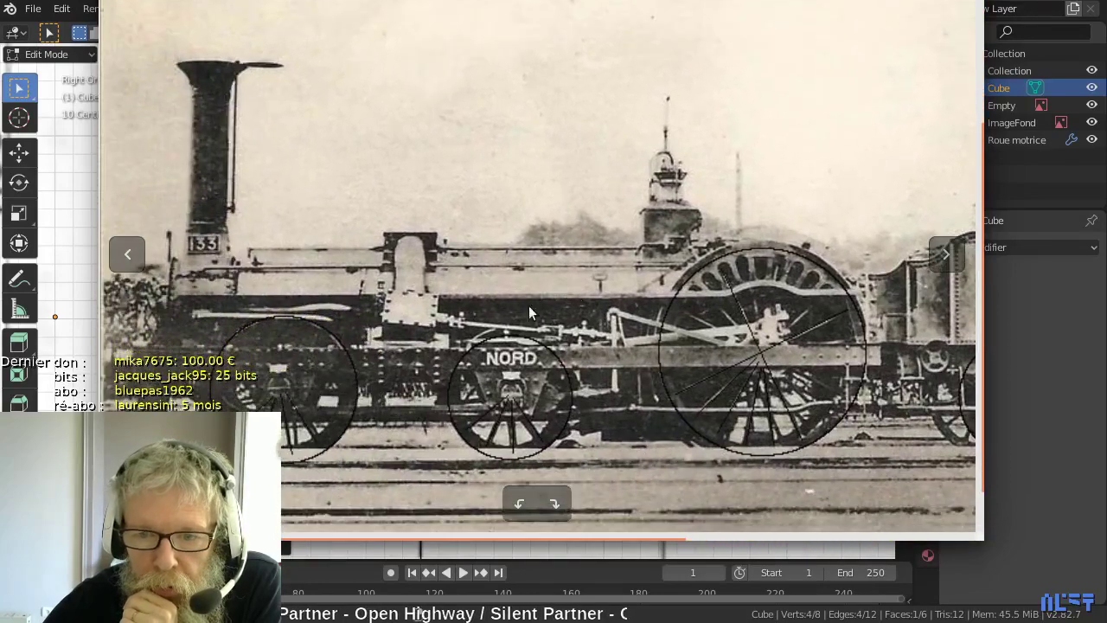
scroll(367, 332, "up", 1)
scroll(368, 332, "up", 2)
left_click_drag(368, 332, 507, 288)
scroll(479, 302, "up", 3)
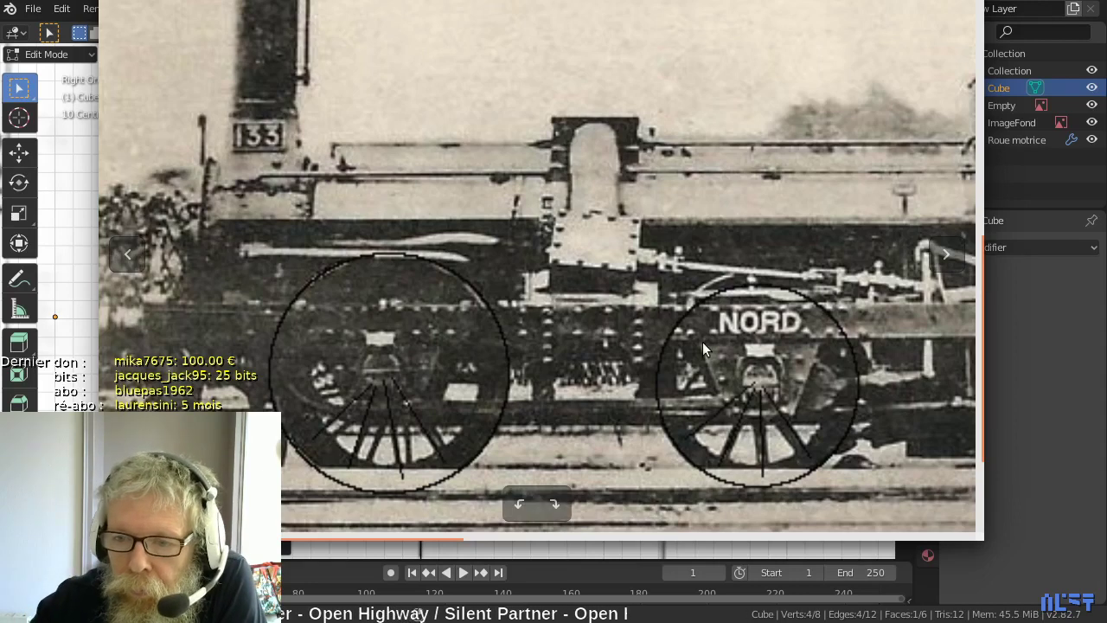
scroll(737, 364, "up", 5)
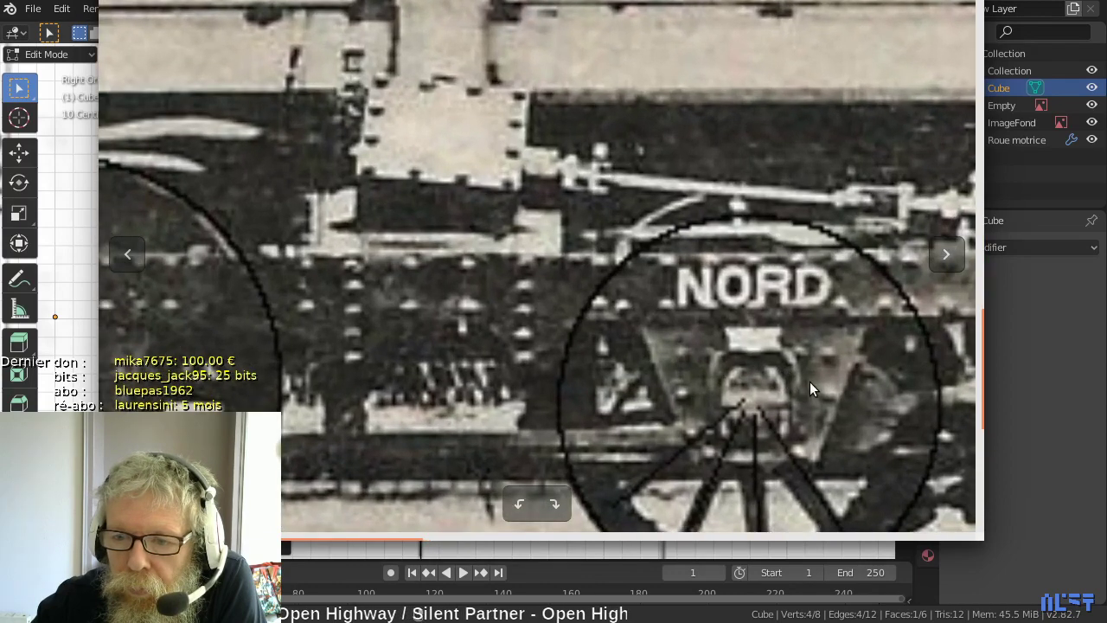
left_click_drag(810, 381, 662, 297)
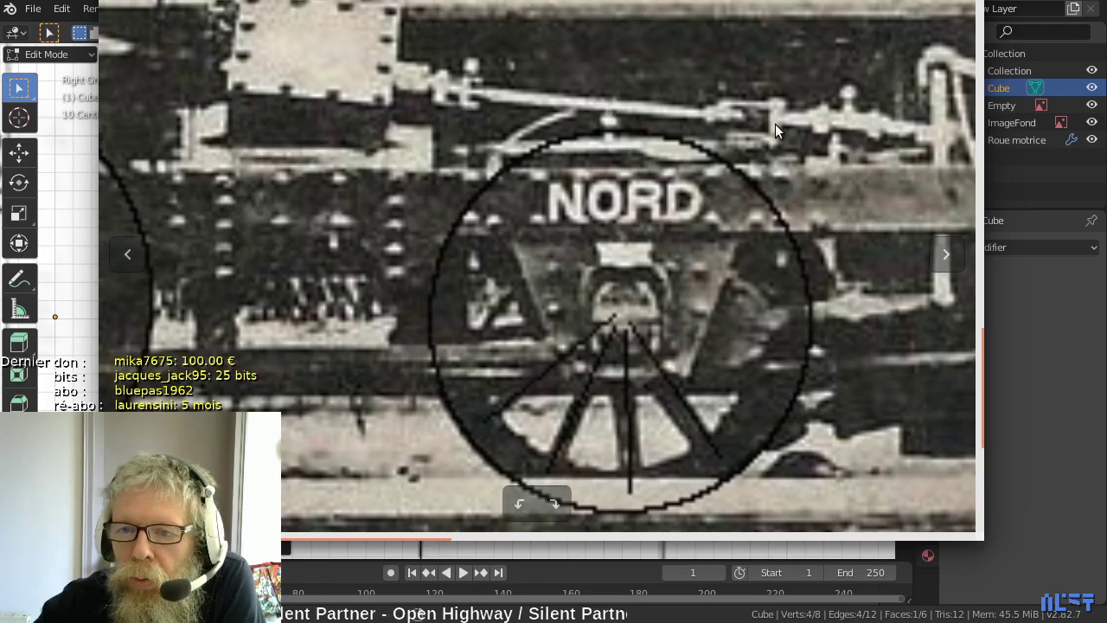
scroll(712, 142, "down", 2)
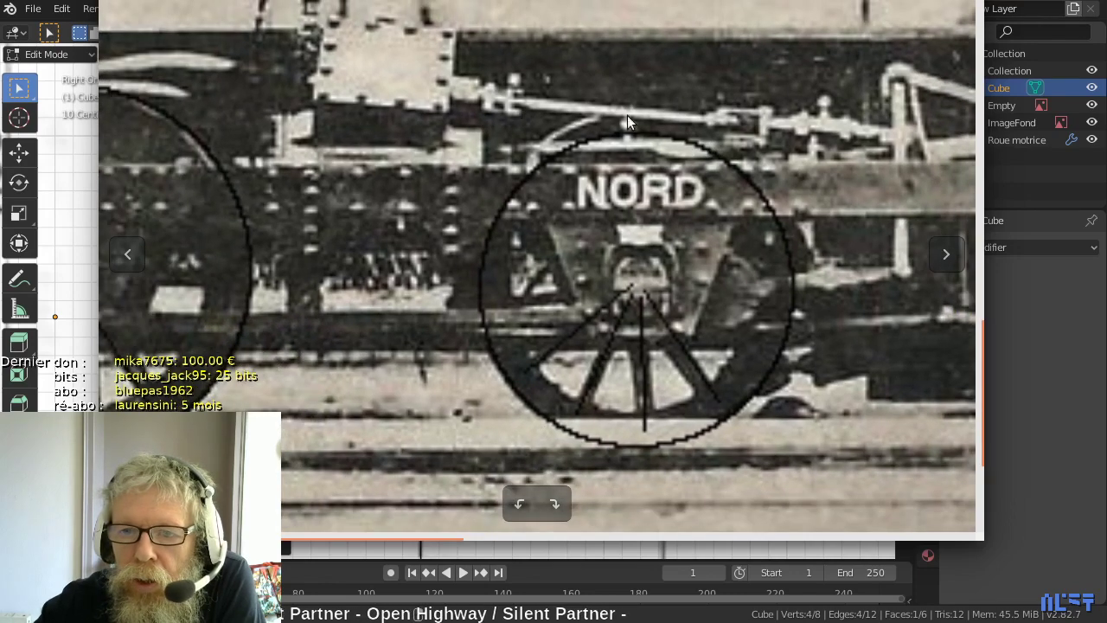
left_click_drag(456, 176, 540, 106)
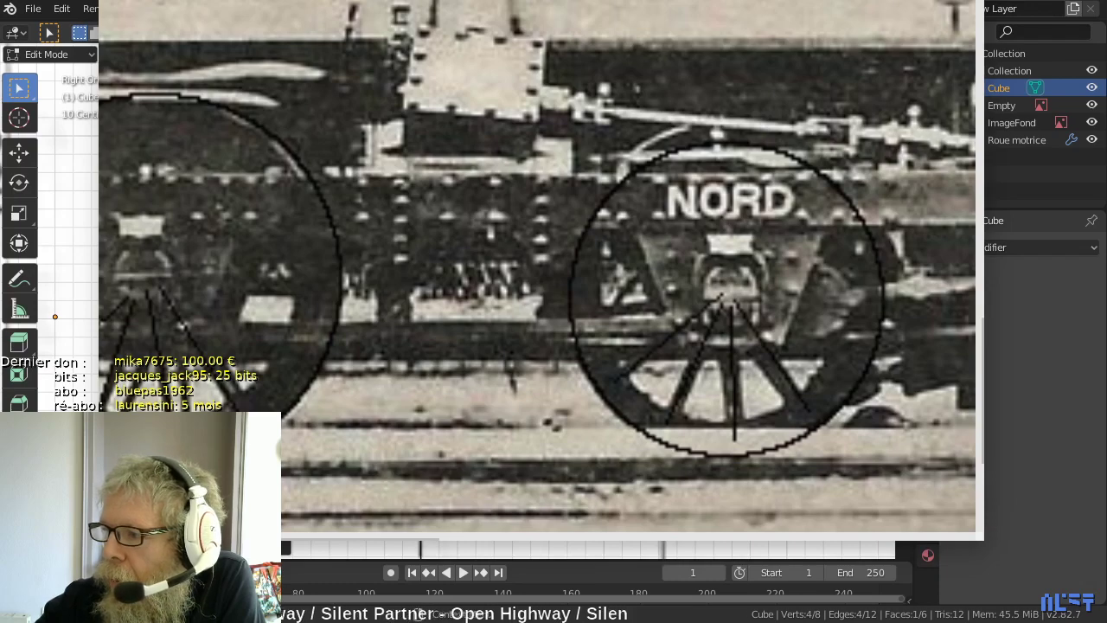
key("Right")
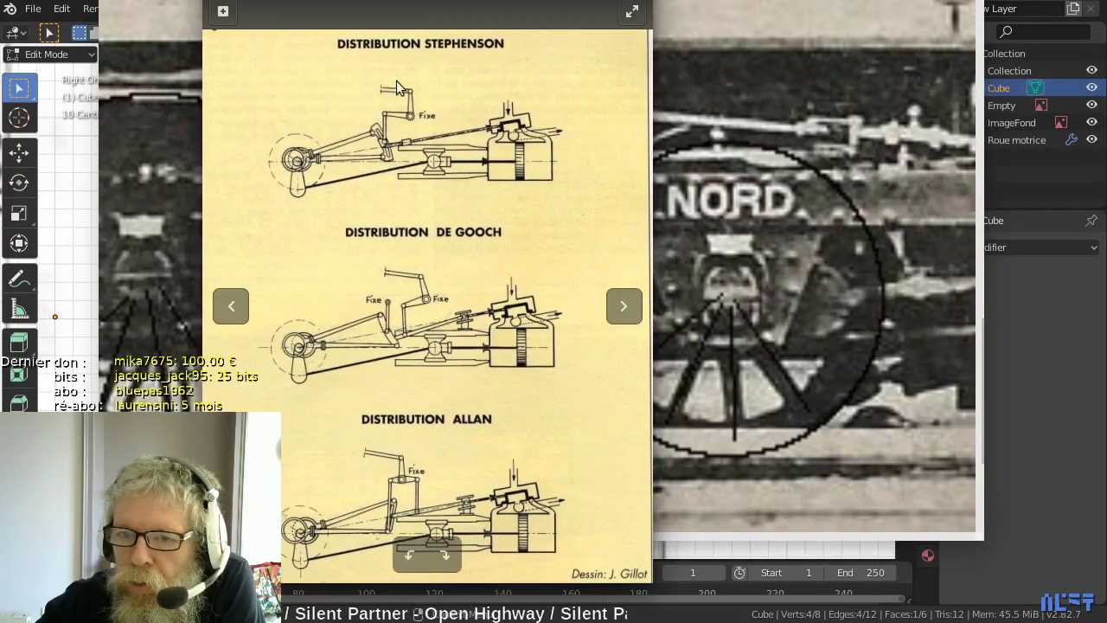
scroll(538, 128, "up", 5)
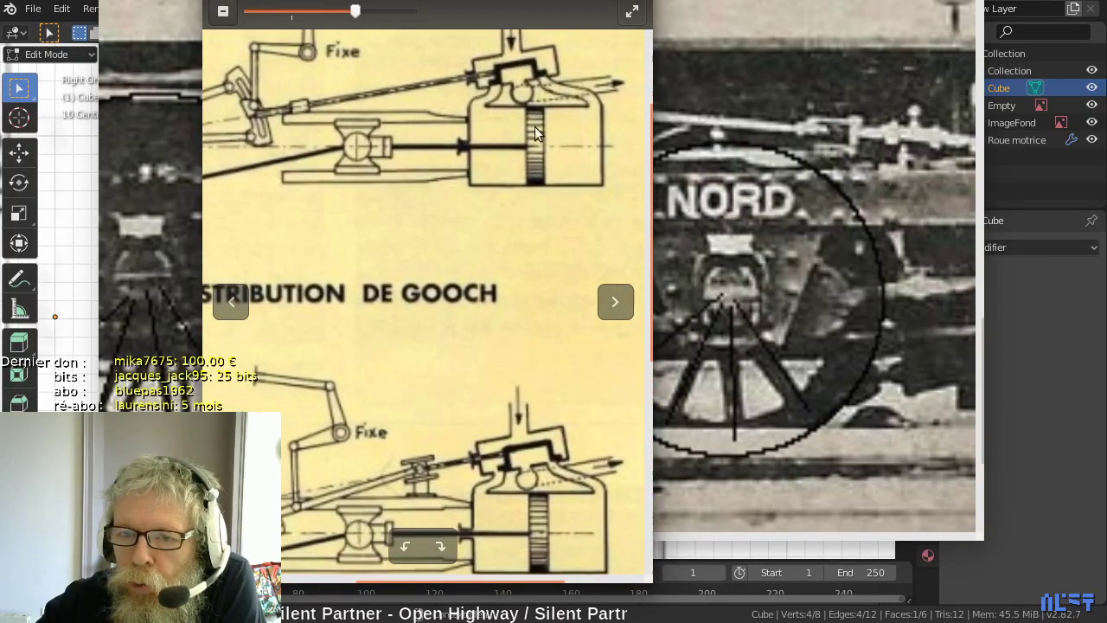
left_click_drag(523, 168, 407, 218)
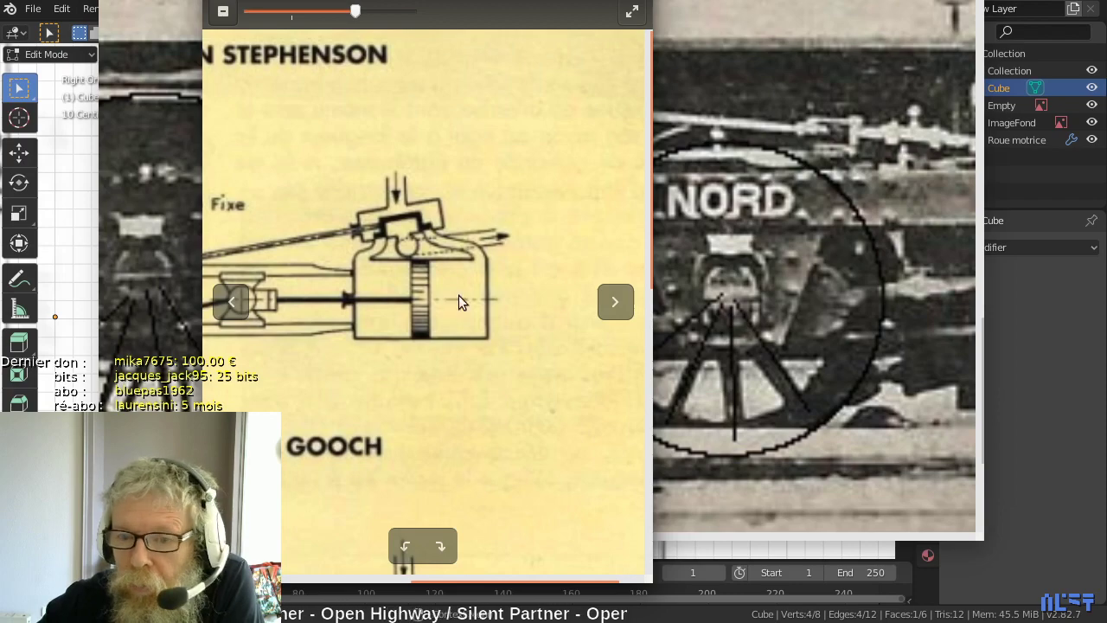
key("Escape")
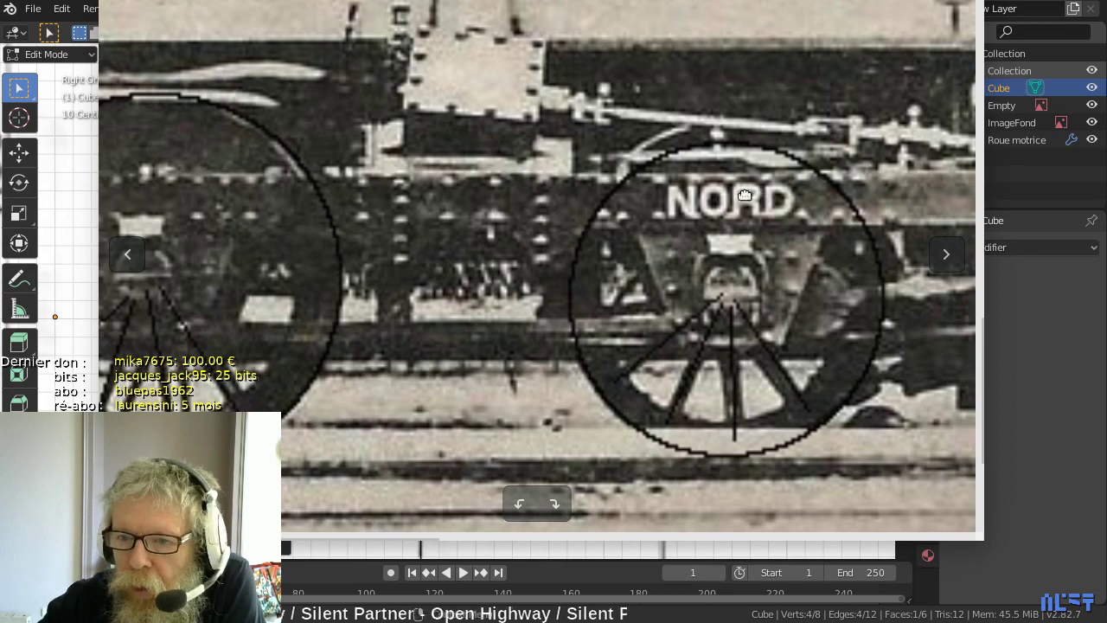
- Pan along the photo following the rods to the large driving wheel
middle_click_drag(744, 195, 446, 237, "shift")
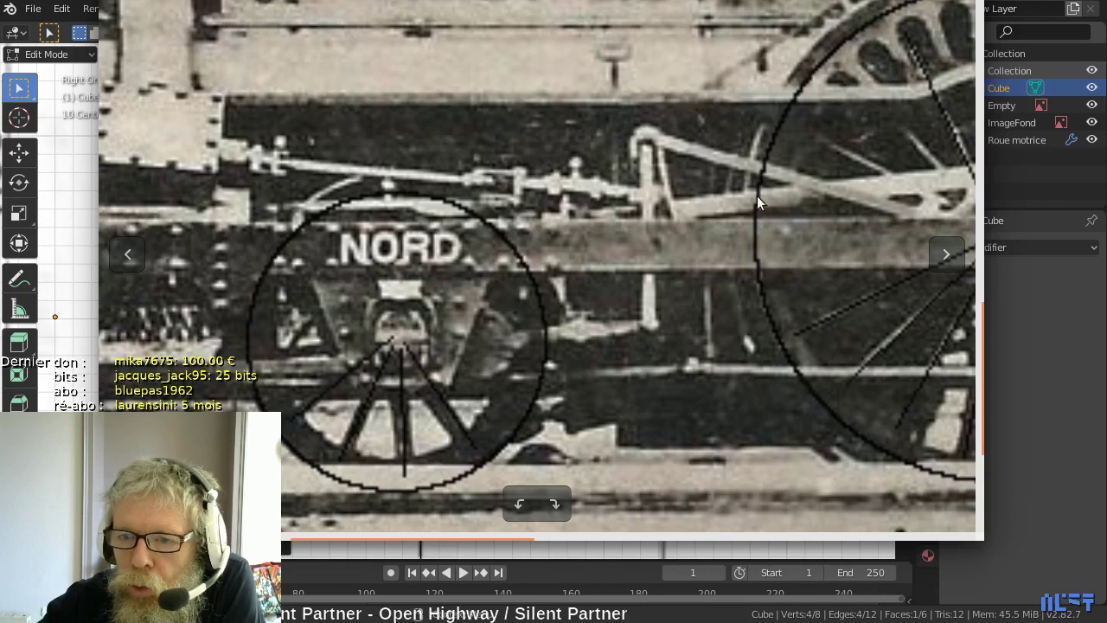
middle_click_drag(756, 195, 577, 262, "shift")
scroll(380, 262, "down", 3)
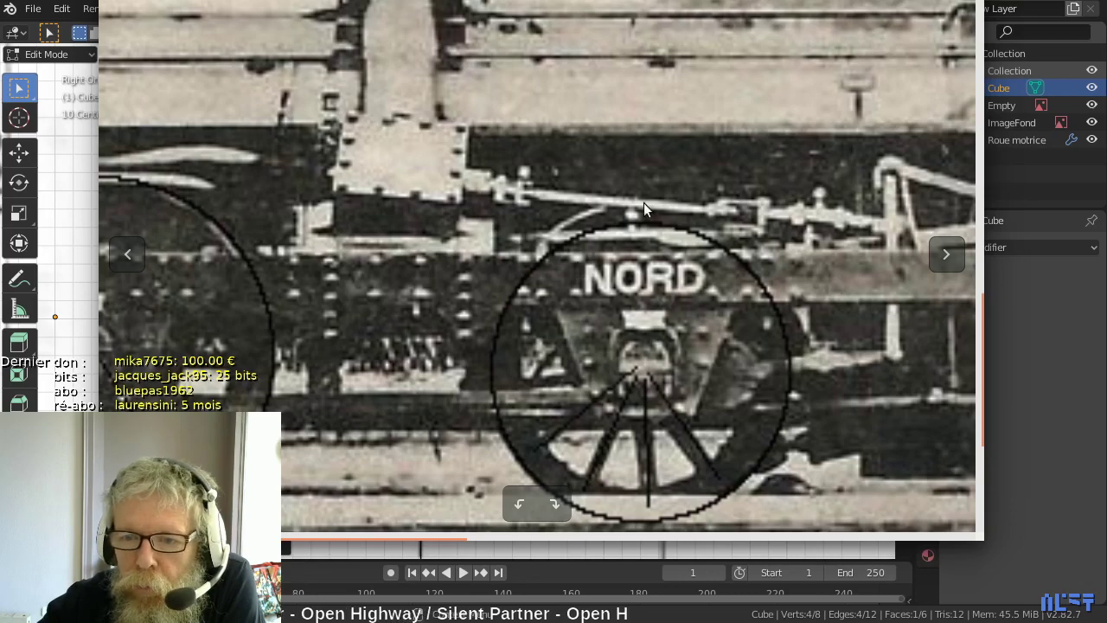
middle_click_drag(643, 207, 269, 228, "shift")
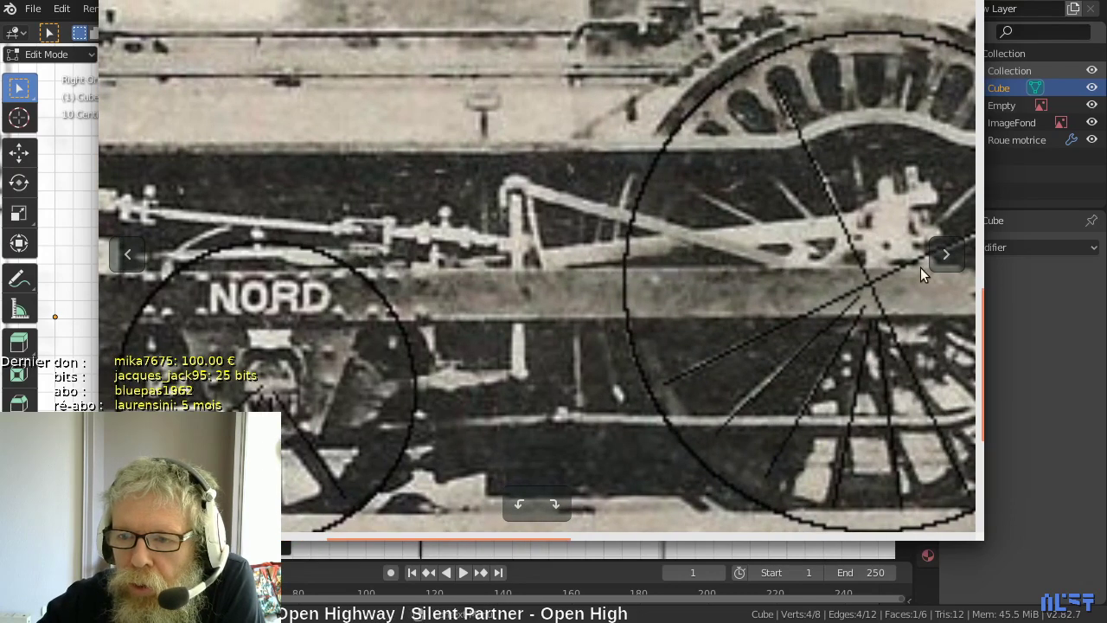
scroll(524, 291, "down", 1)
middle_click_drag(524, 292, 641, 260, "shift")
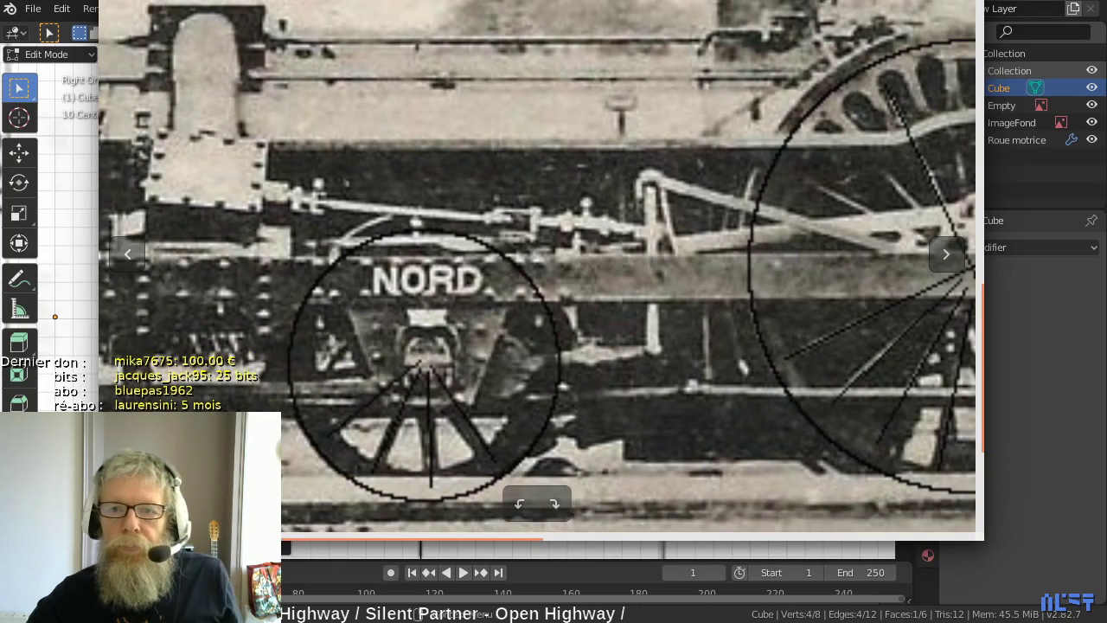
left_click_drag(641, 260, 626, 314)
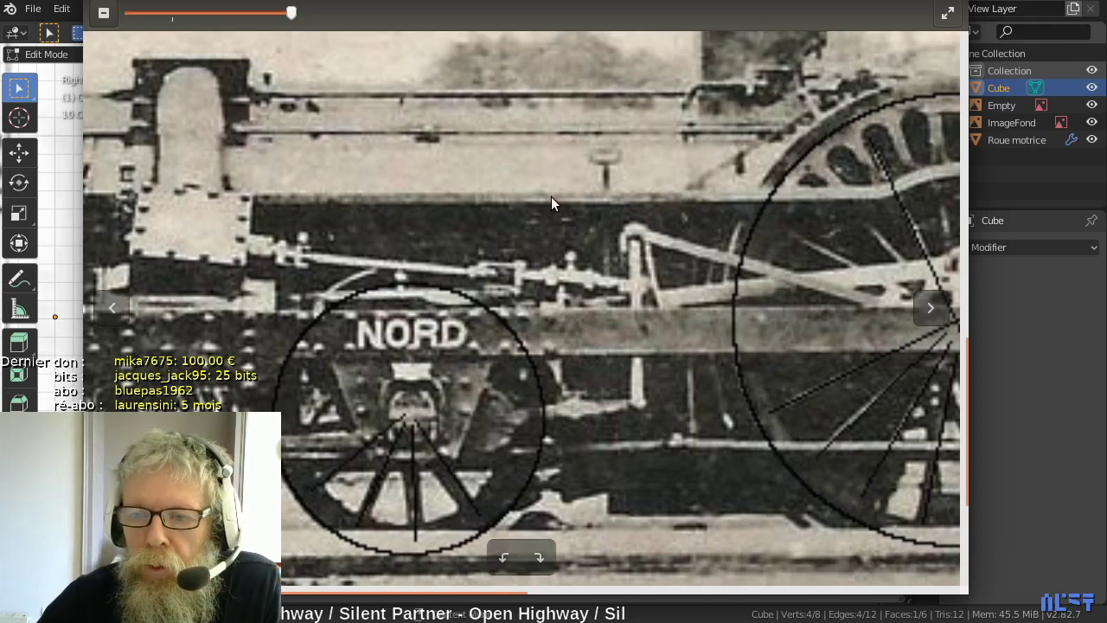
- Pan from the front wheel and 133 number plate back to the NORD wheel
scroll(575, 192, "down", 3)
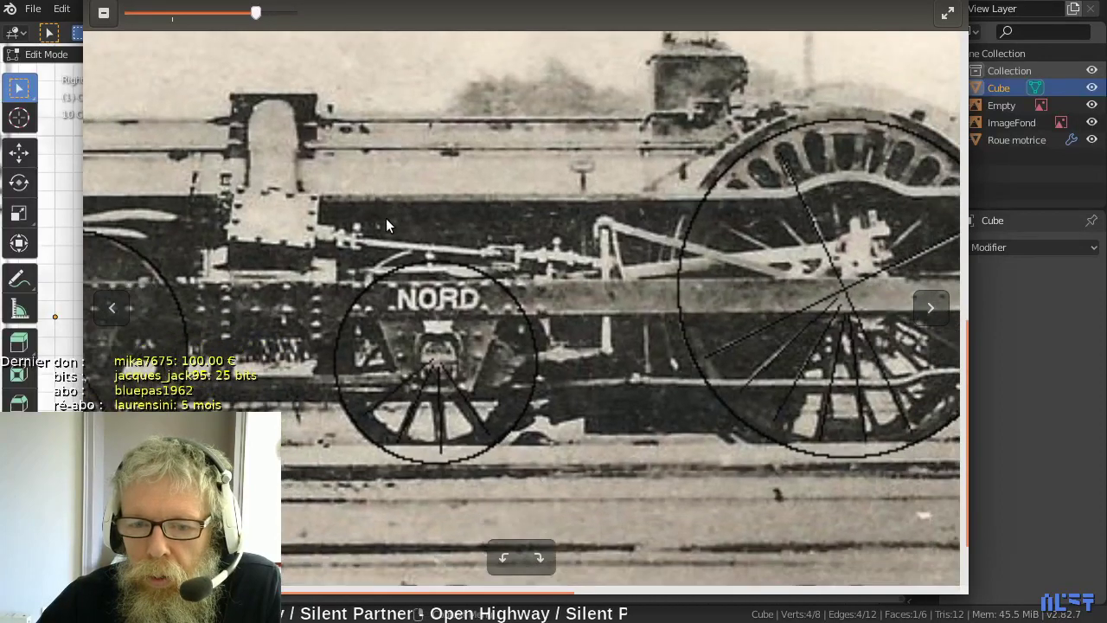
left_click_drag(386, 225, 587, 230)
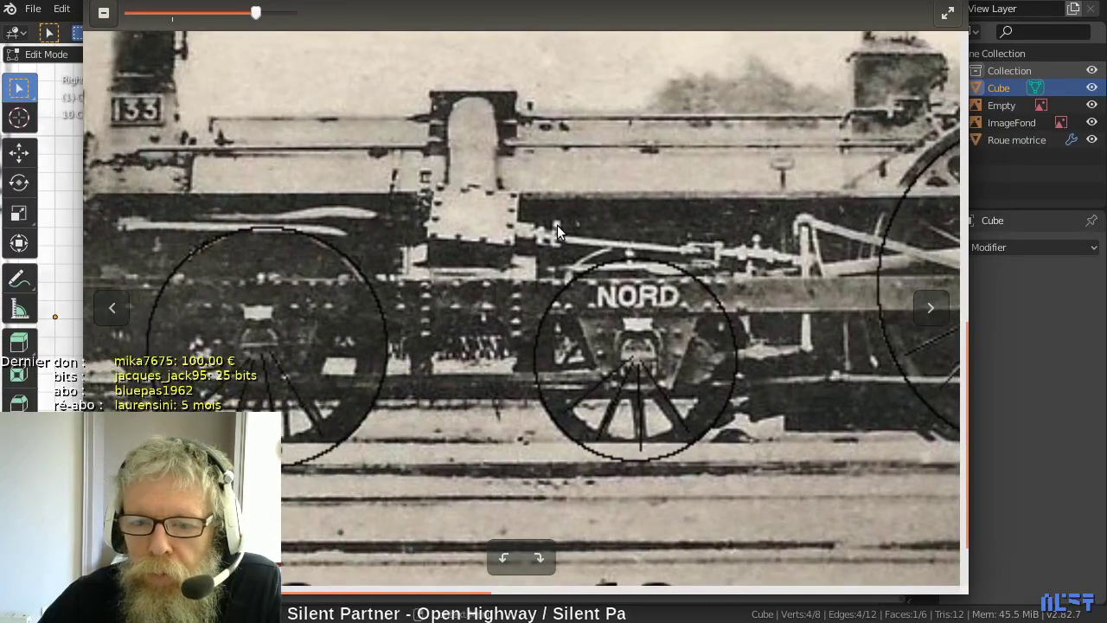
left_click_drag(360, 282, 482, 276)
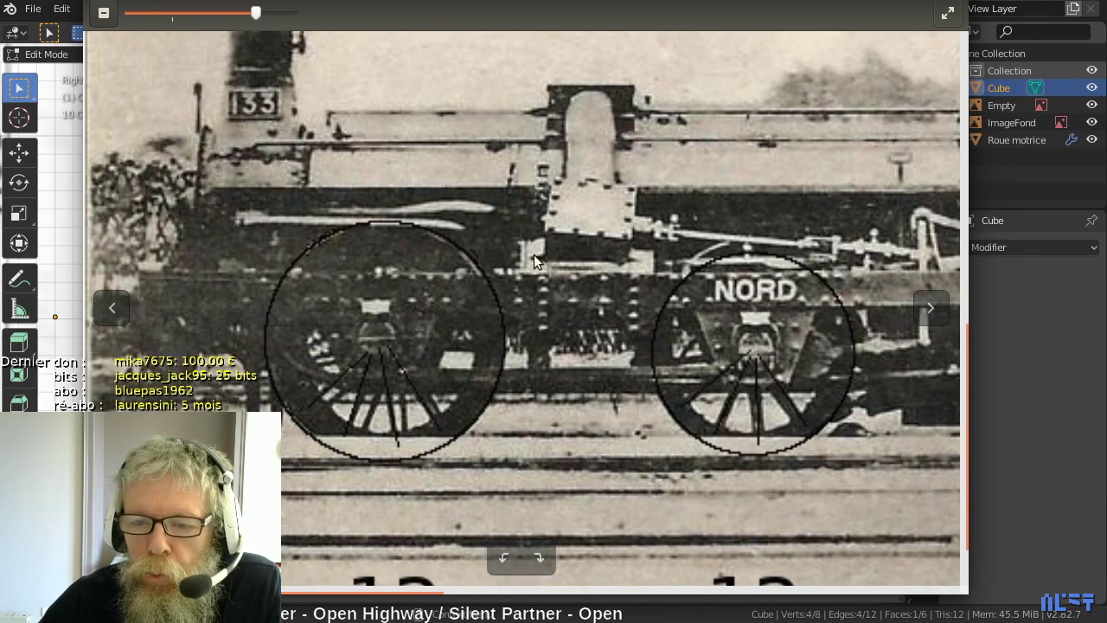
left_click_drag(639, 281, 427, 284)
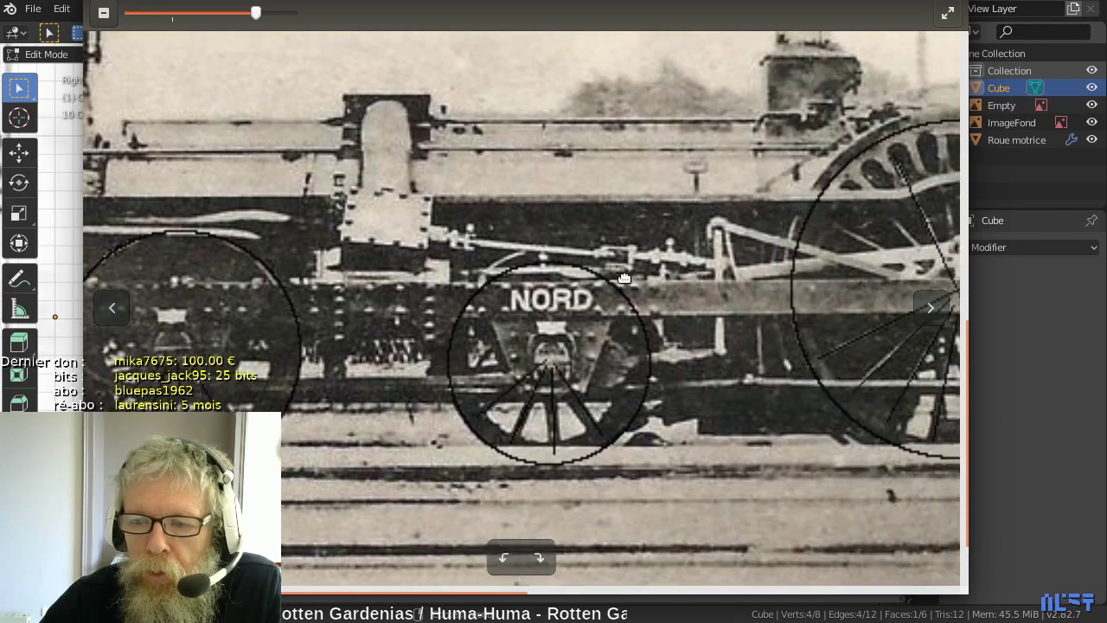
left_click_drag(830, 277, 528, 281)
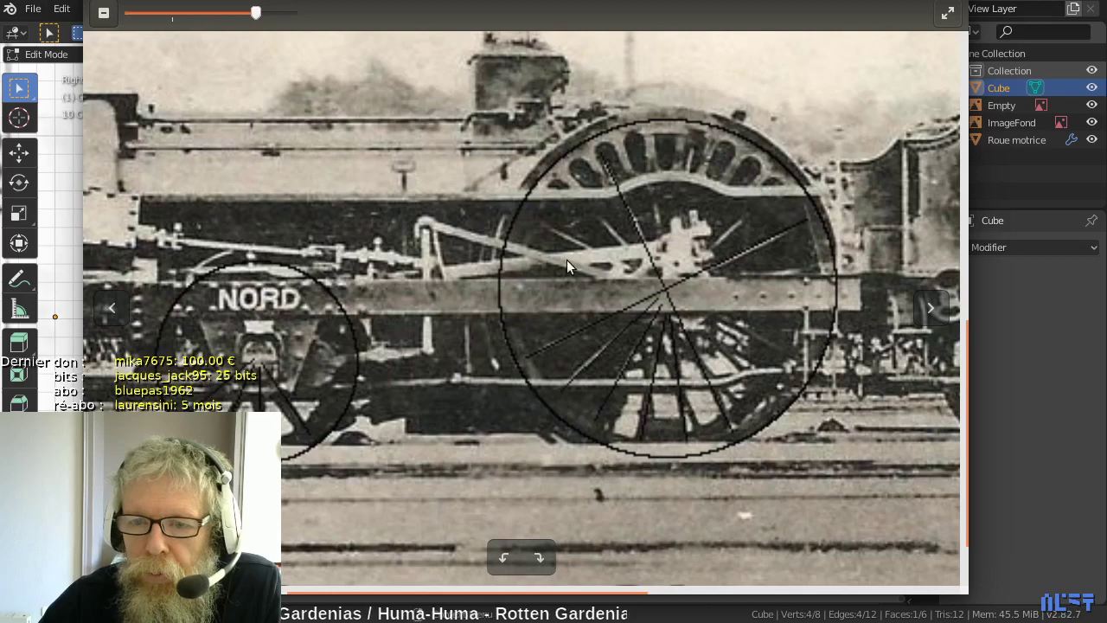
left_click_drag(644, 316, 610, 299)
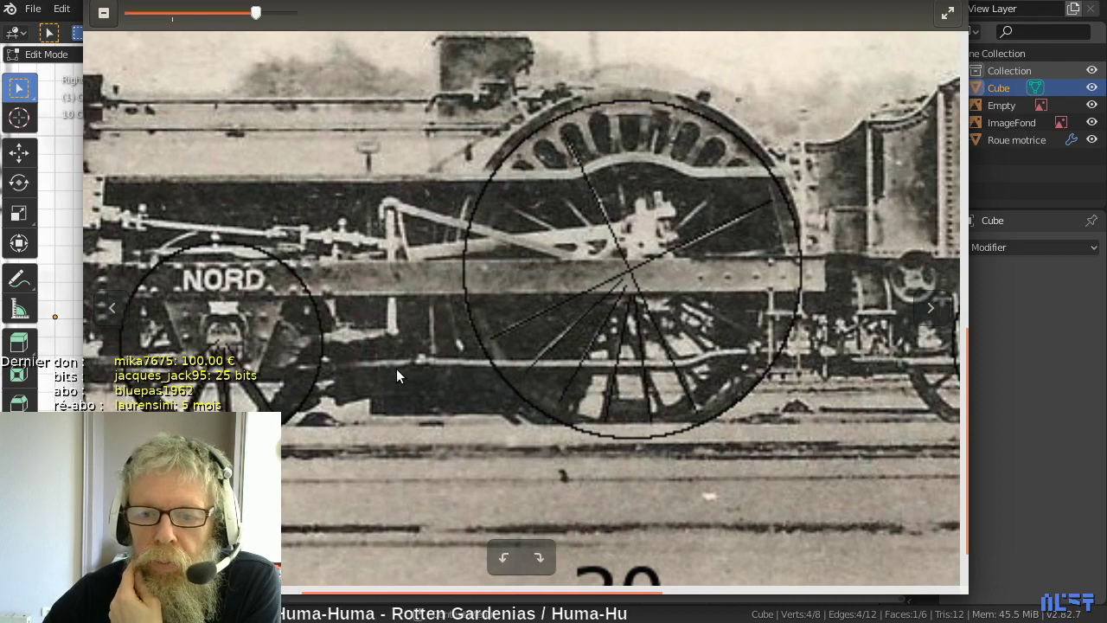
left_click_drag(396, 368, 705, 350)
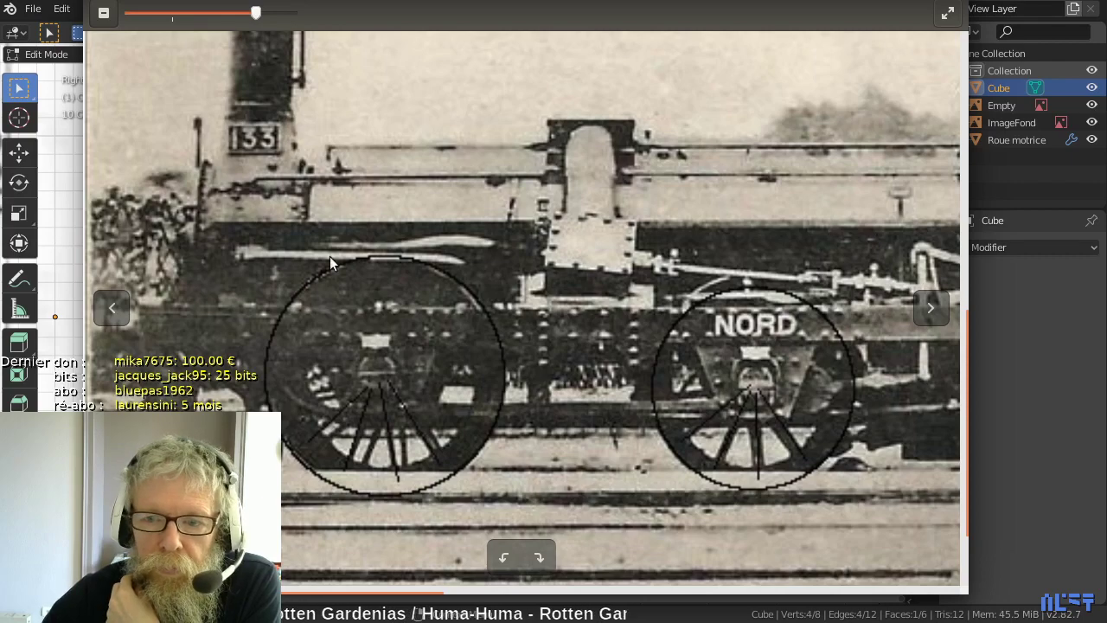
- Zoom out to the full locomotive and return to Blender
scroll(626, 218, "down", 3)
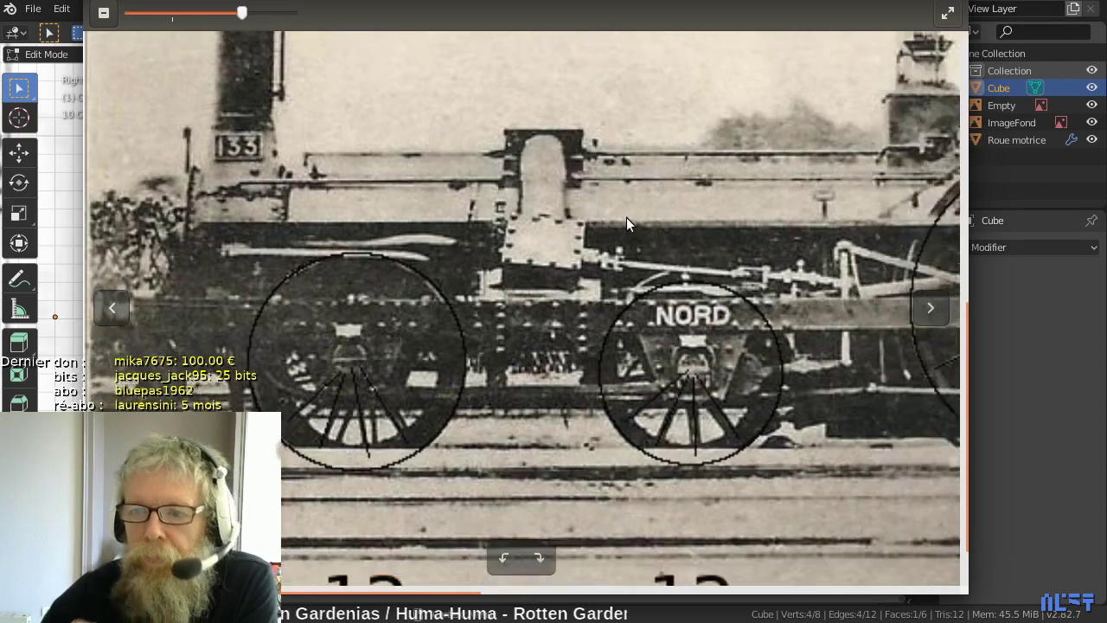
scroll(626, 217, "down", 3)
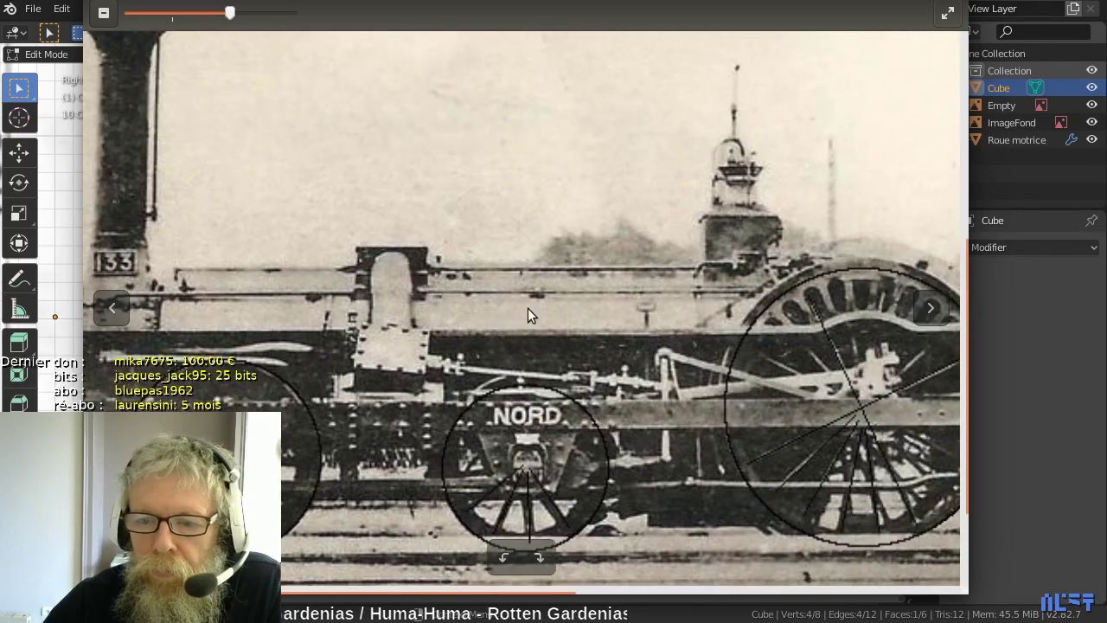
scroll(550, 309, "down", 1)
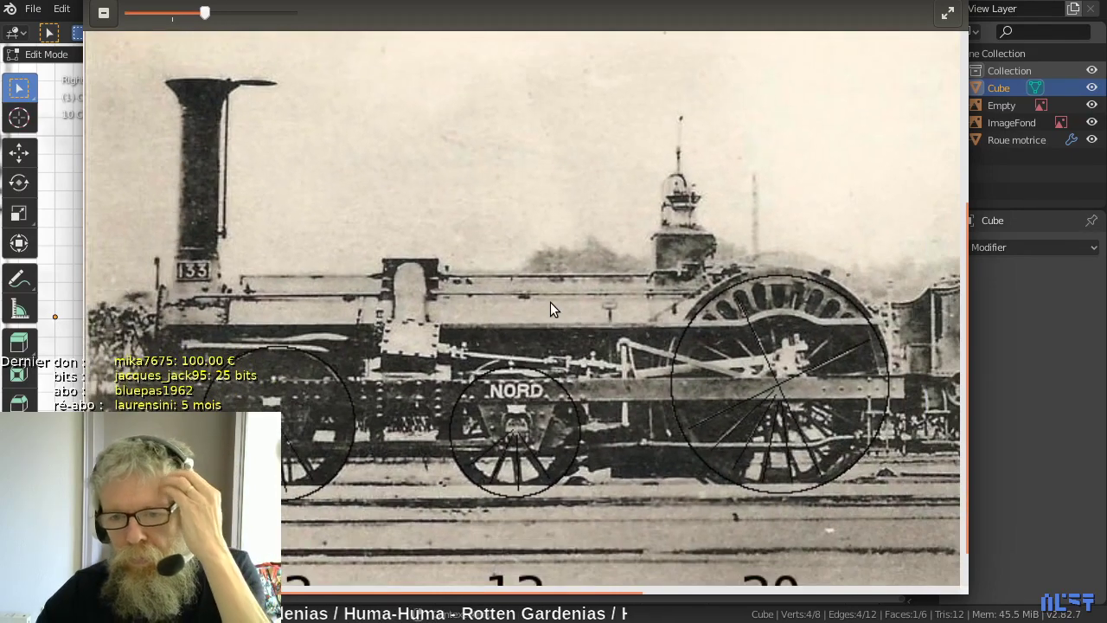
key("alt+Tab")
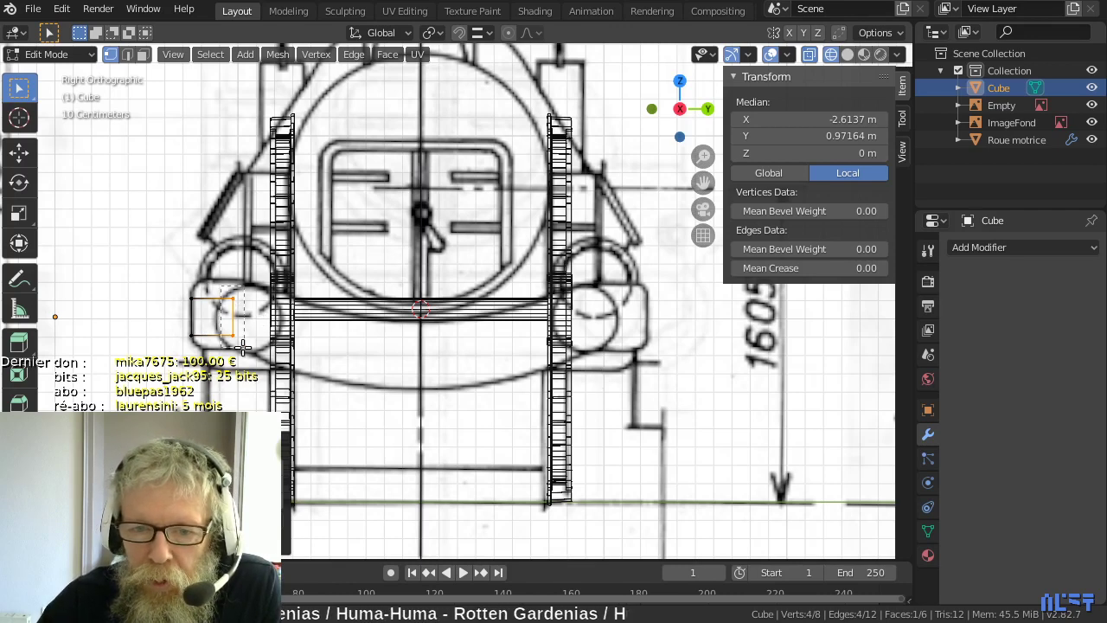
- Move the rod's long side along Y so its median sits at 0.89601 m
key("g")
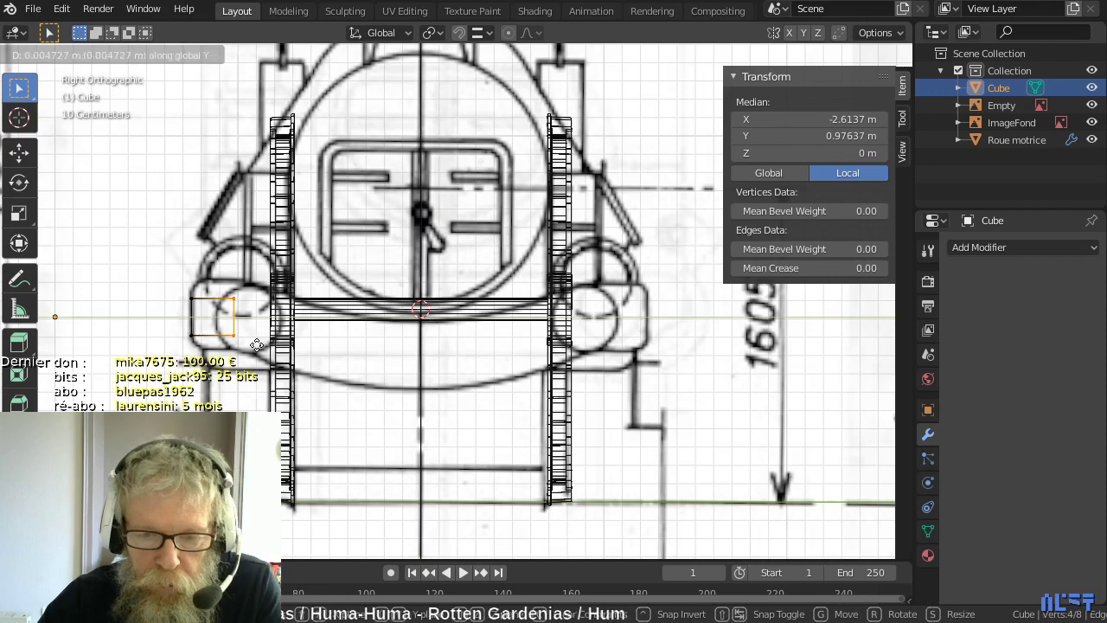
left_click(242, 339)
scroll(242, 339, "down", 4)
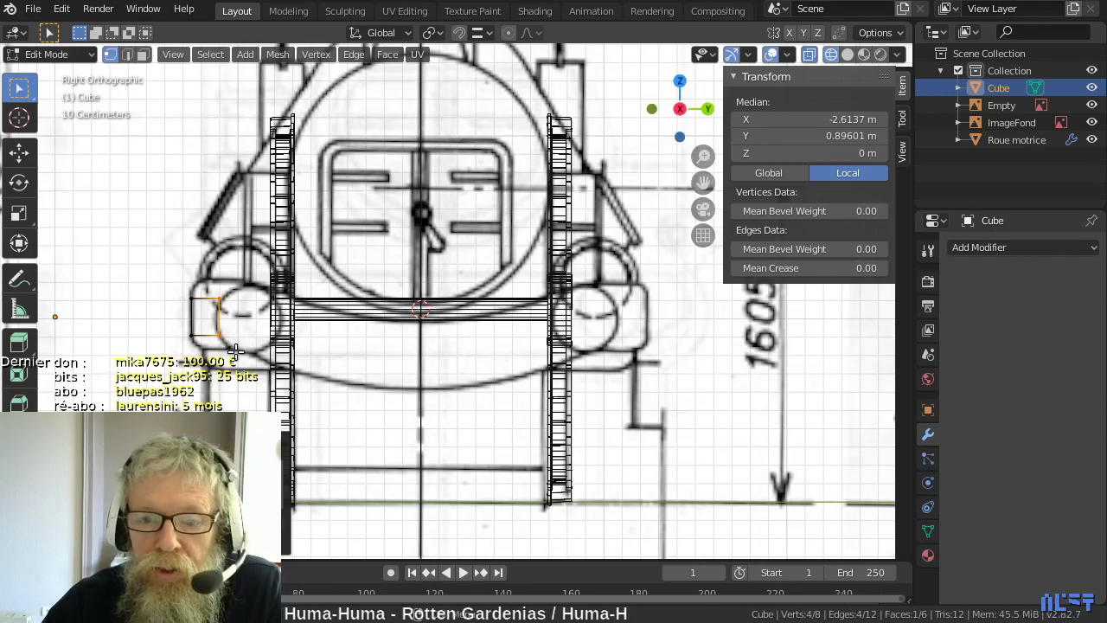
middle_click_drag(251, 346, 632, 423)
scroll(321, 387, "down", 3)
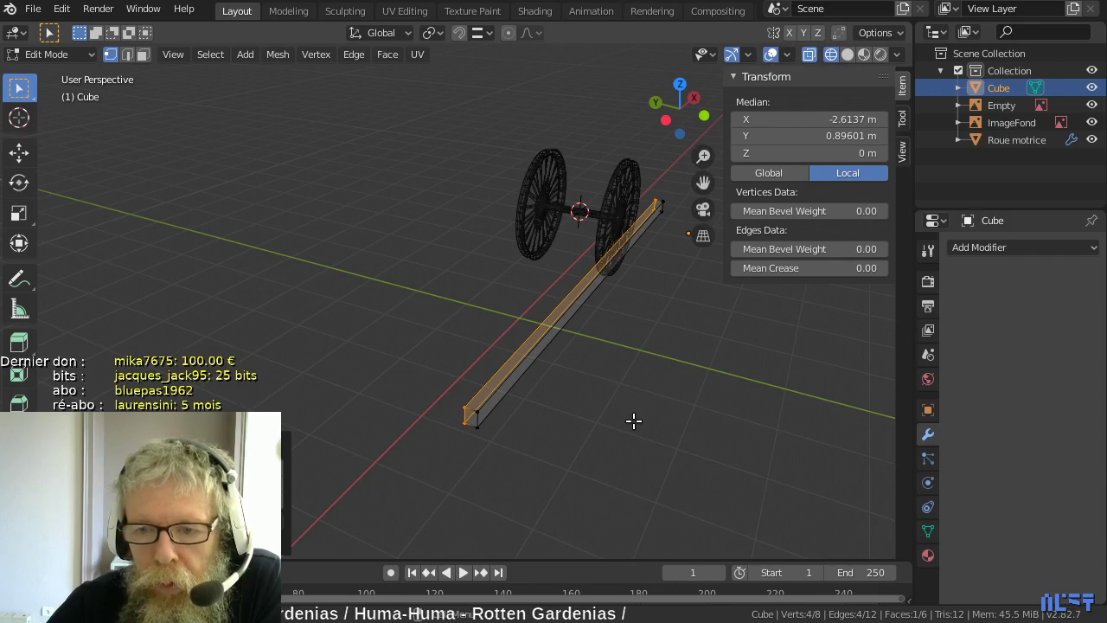
- Duplicate the whole bar mesh and rotate the copy 90 degrees about Z
middle_click_drag(633, 420, 588, 423)
mouse_move(662, 314)
middle_mouse_down()
mouse_move(399, 385)
mouse_move(361, 360)
mouse_move(477, 314)
mouse_move(647, 315)
middle_mouse_up()
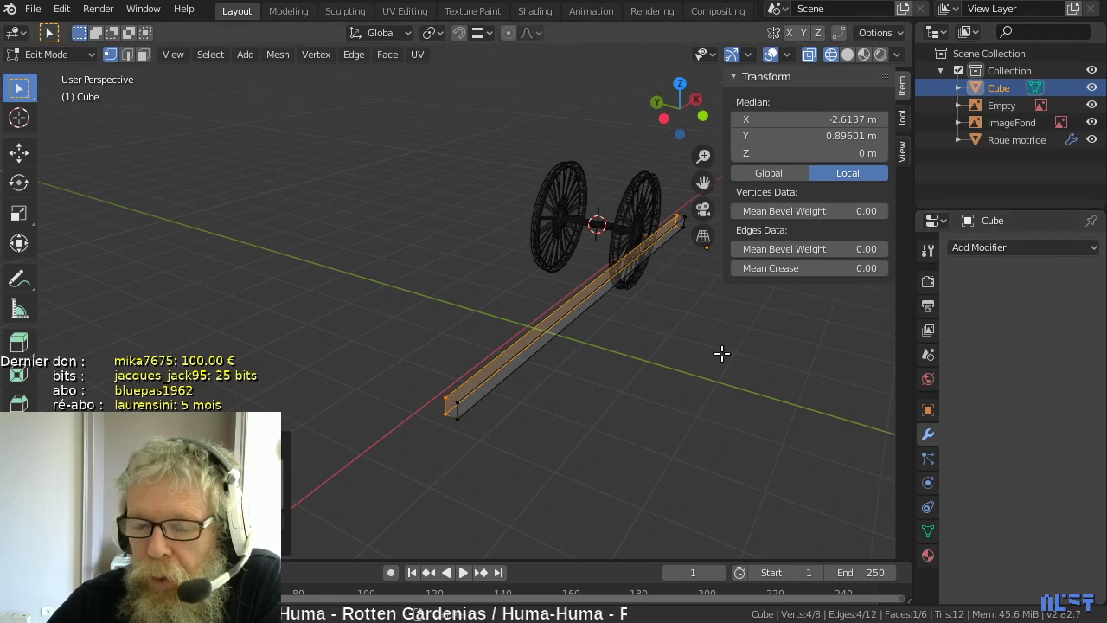
scroll(723, 353, "down", 1)
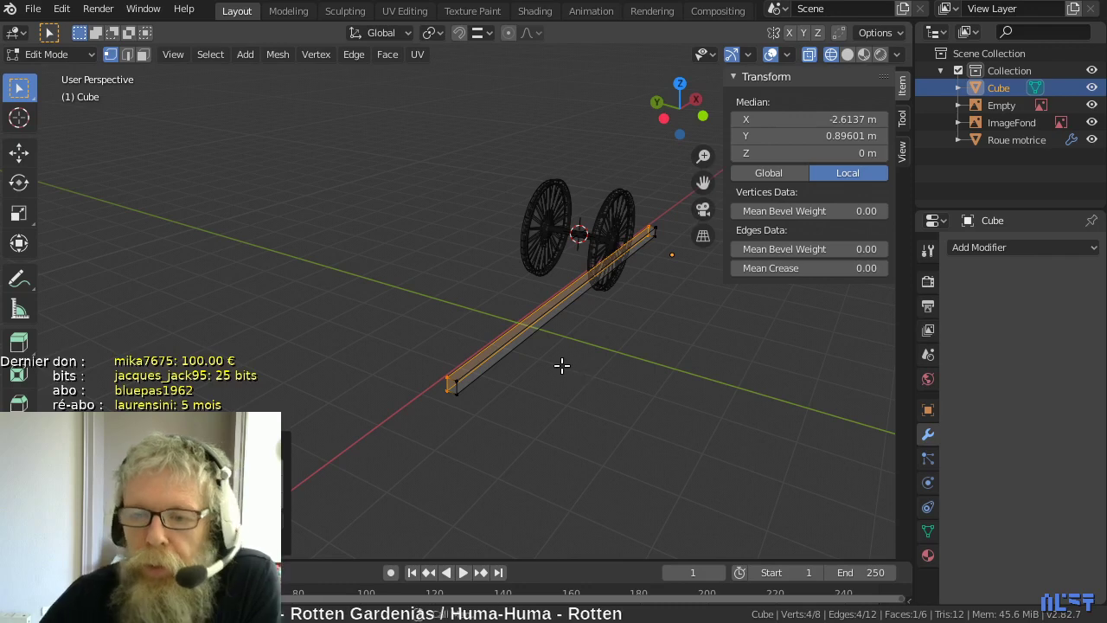
key("a")
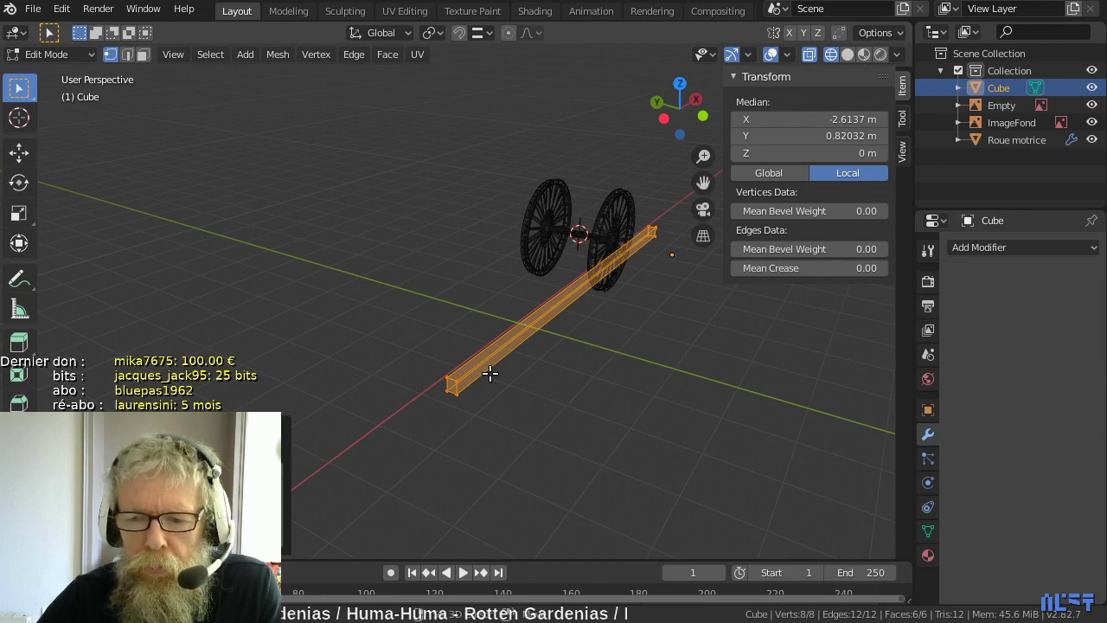
key("shift+d")
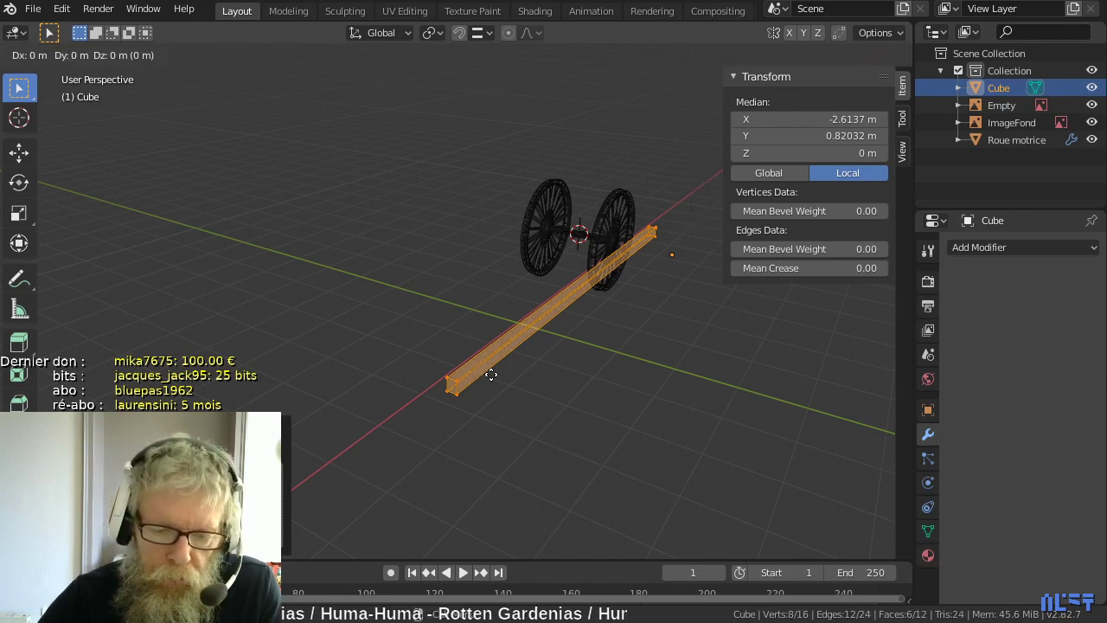
type("rz90")
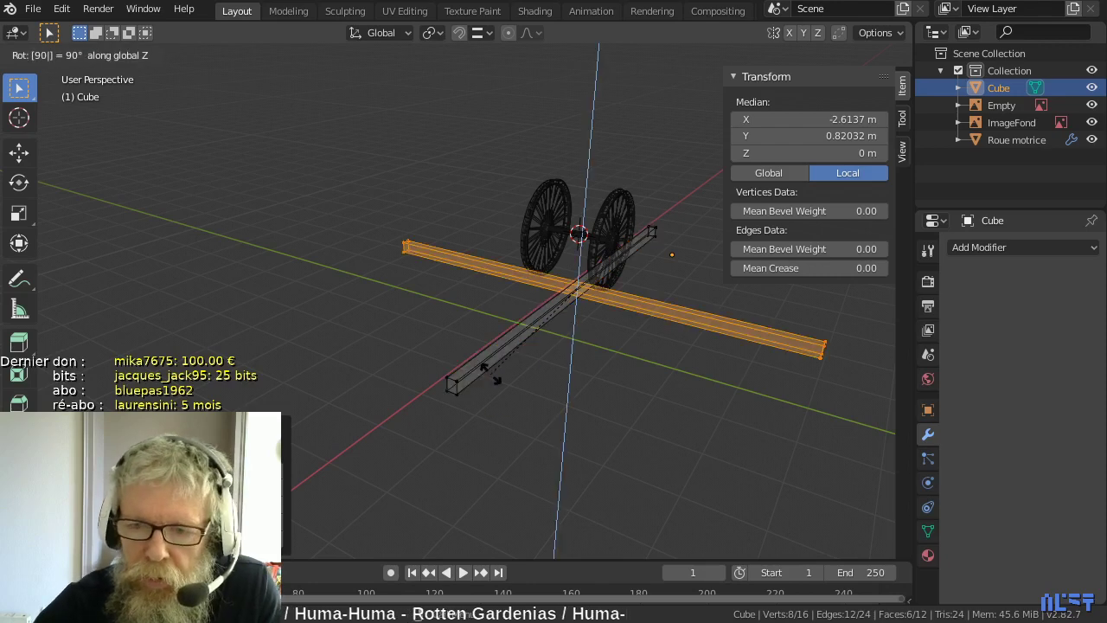
key("Return")
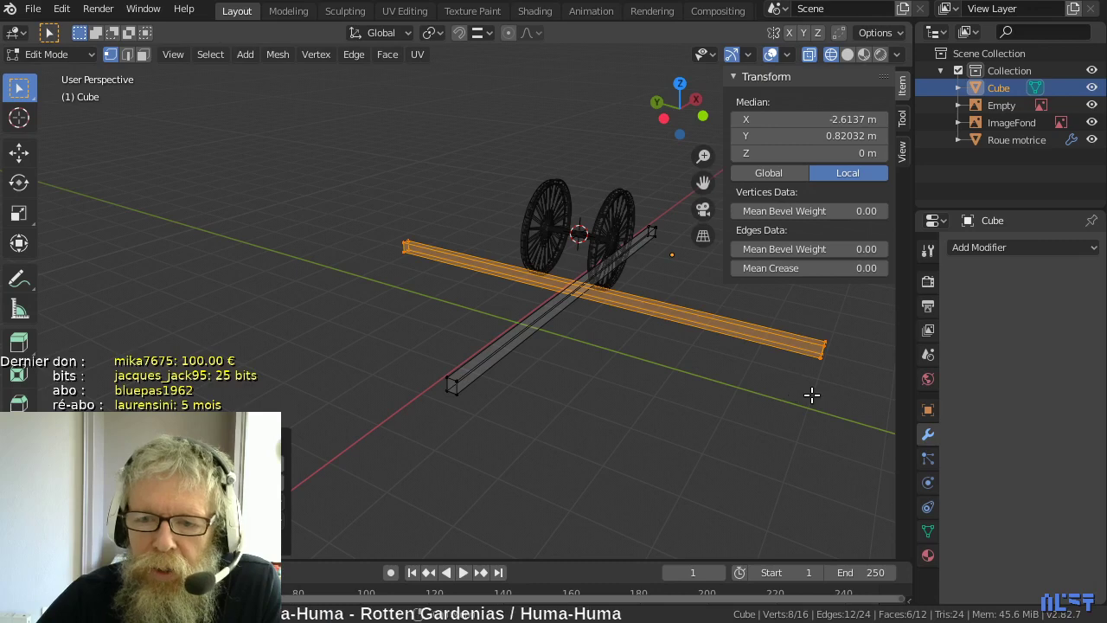
- Shorten the crosswise copy by pulling both end vertex groups inward along Y
left_click_drag(385, 222, 426, 282)
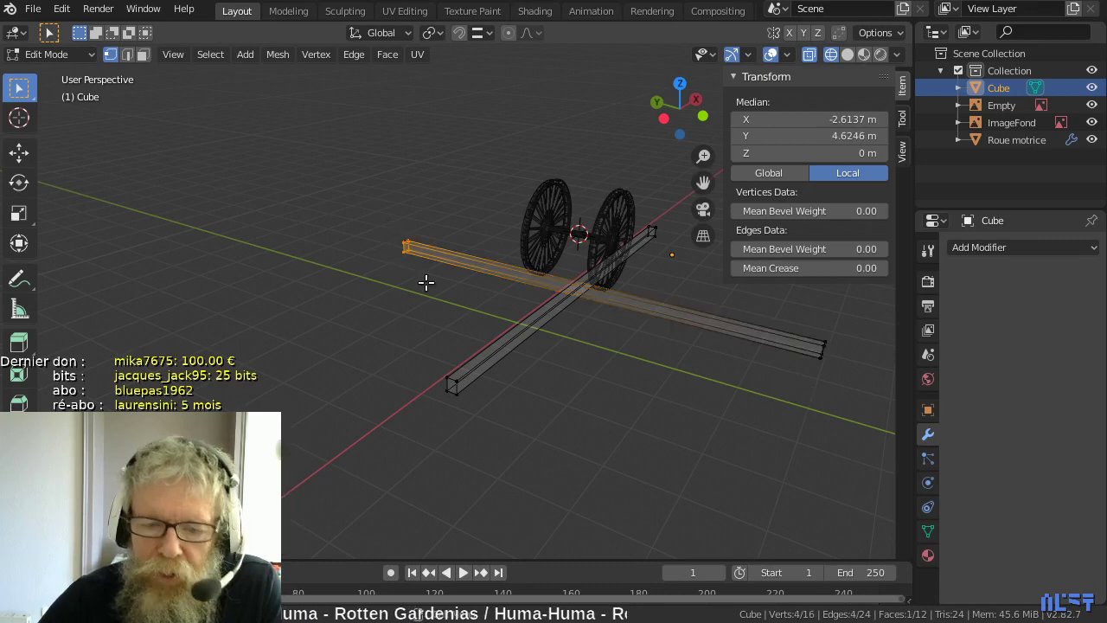
key("g")
key("y")
left_click(665, 341)
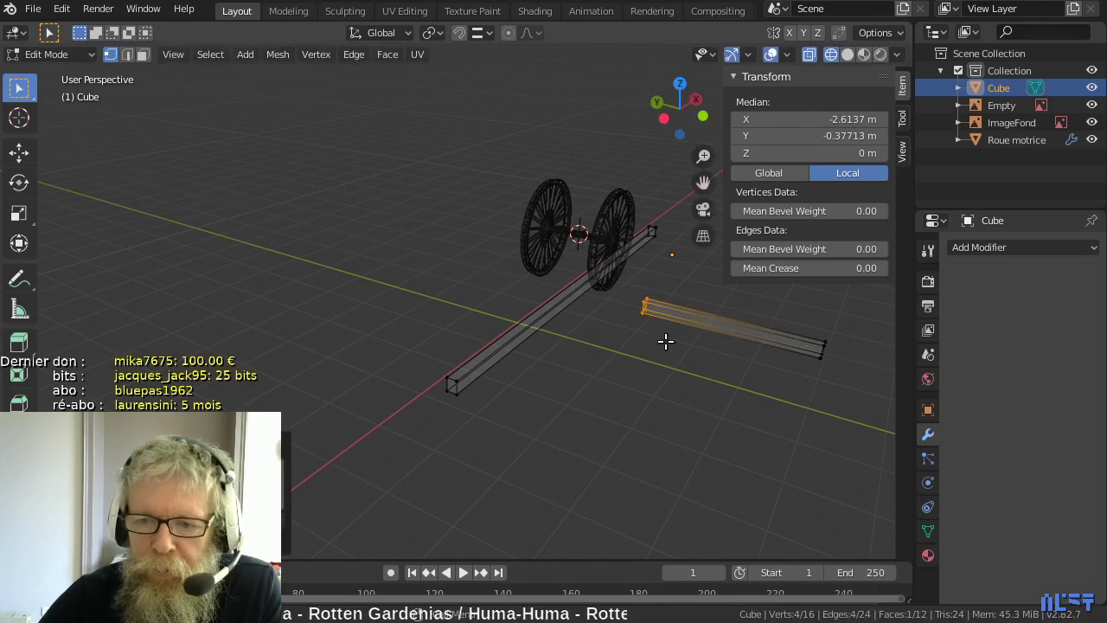
left_click_drag(802, 328, 842, 387)
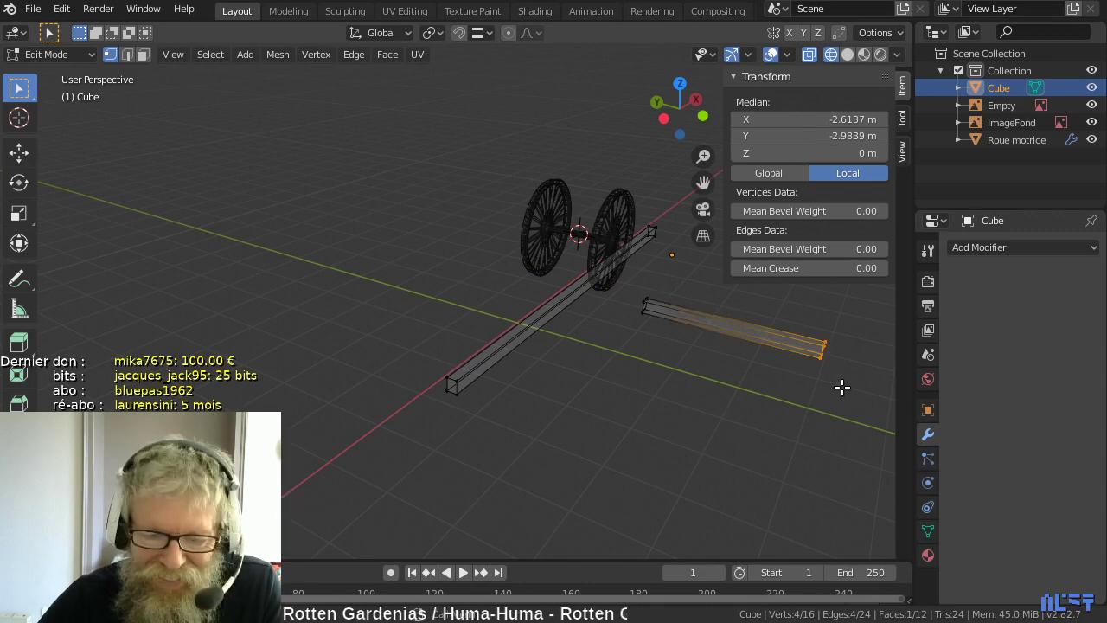
key("g")
key("y")
left_click(755, 374)
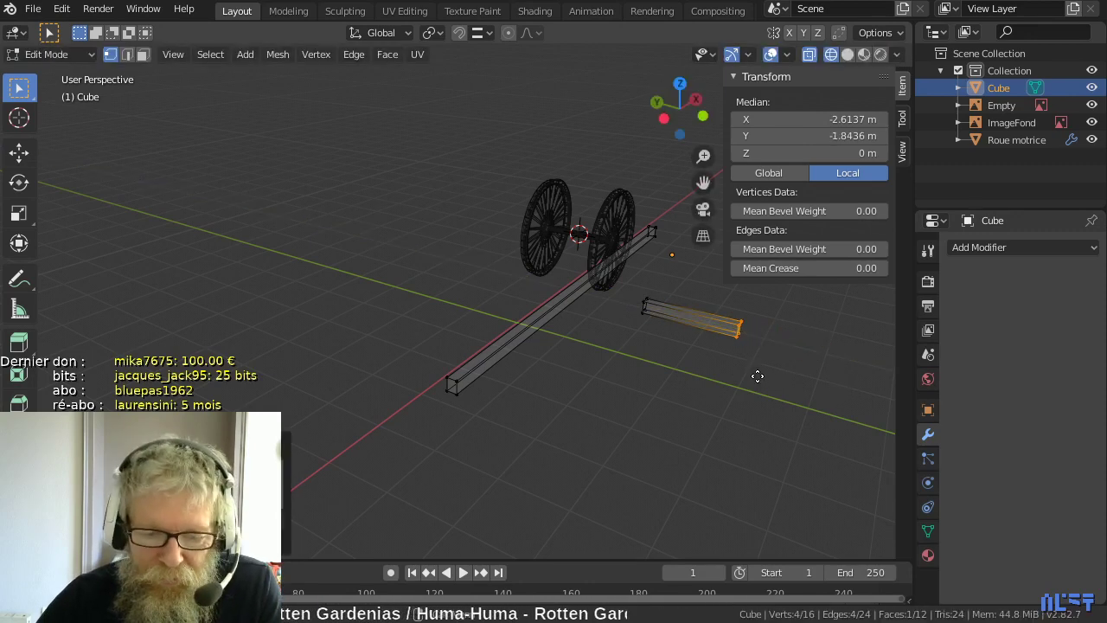
key("g")
key("z")
key("Escape")
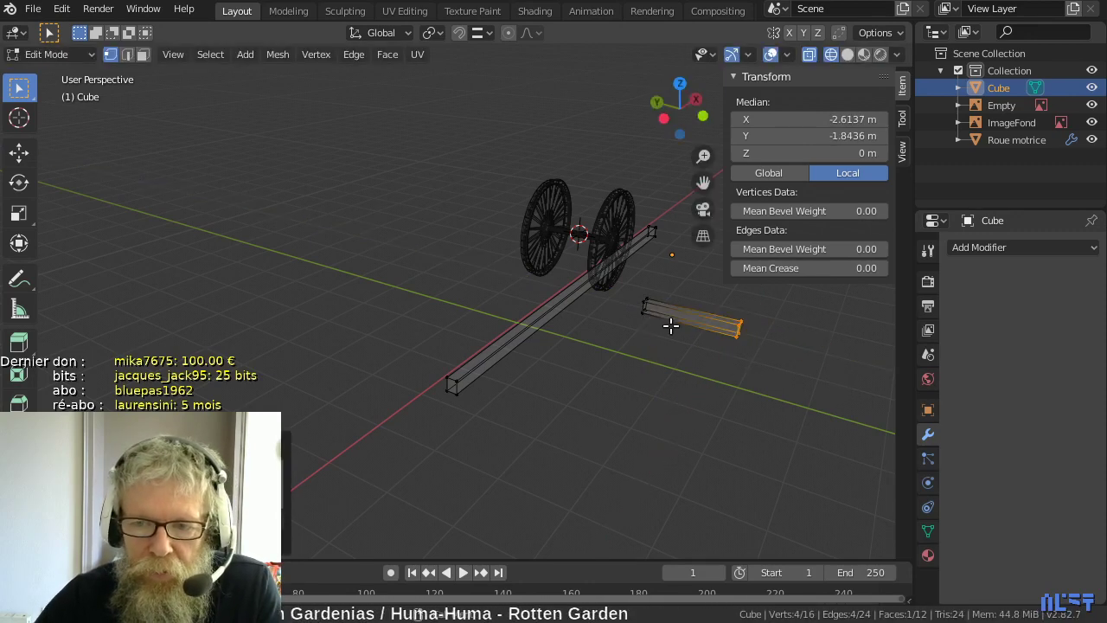
- Move the crossbar along X and Y onto the beam's front end (X -6.2904 m, Y 0.81114 m)
left_click_drag(663, 304, 743, 329)
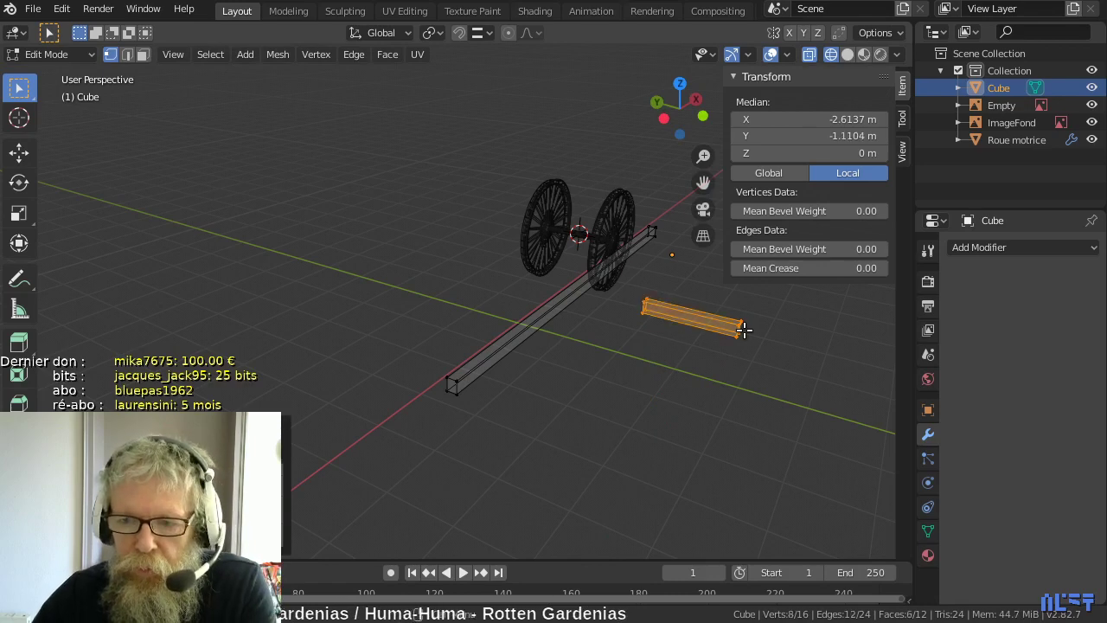
key("g")
key("x")
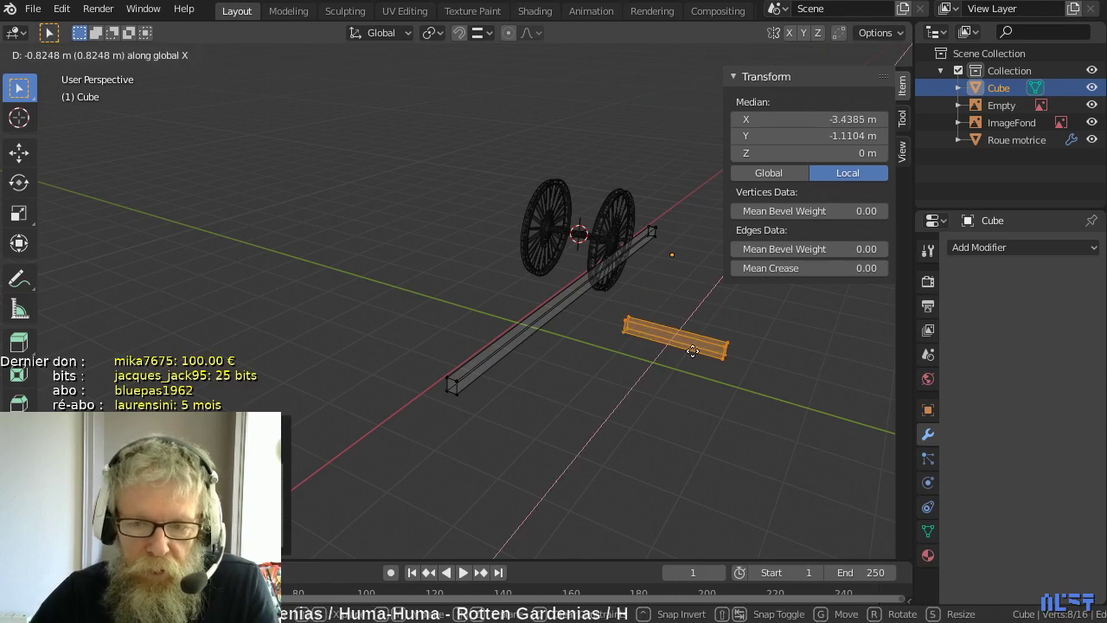
left_click(587, 392)
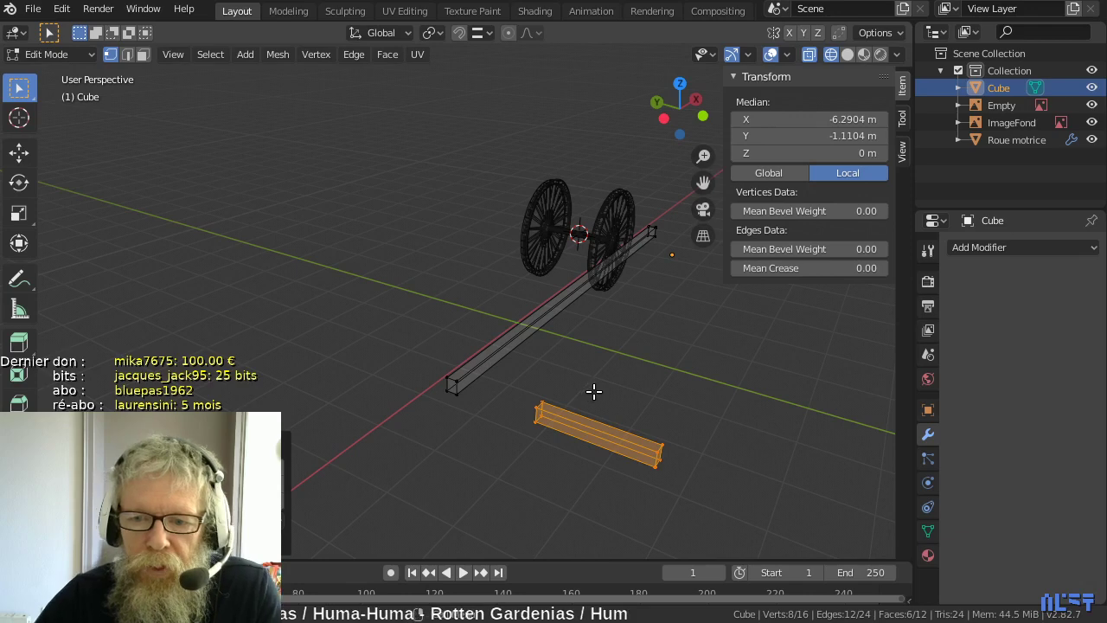
key("g")
key("y")
left_click(456, 347)
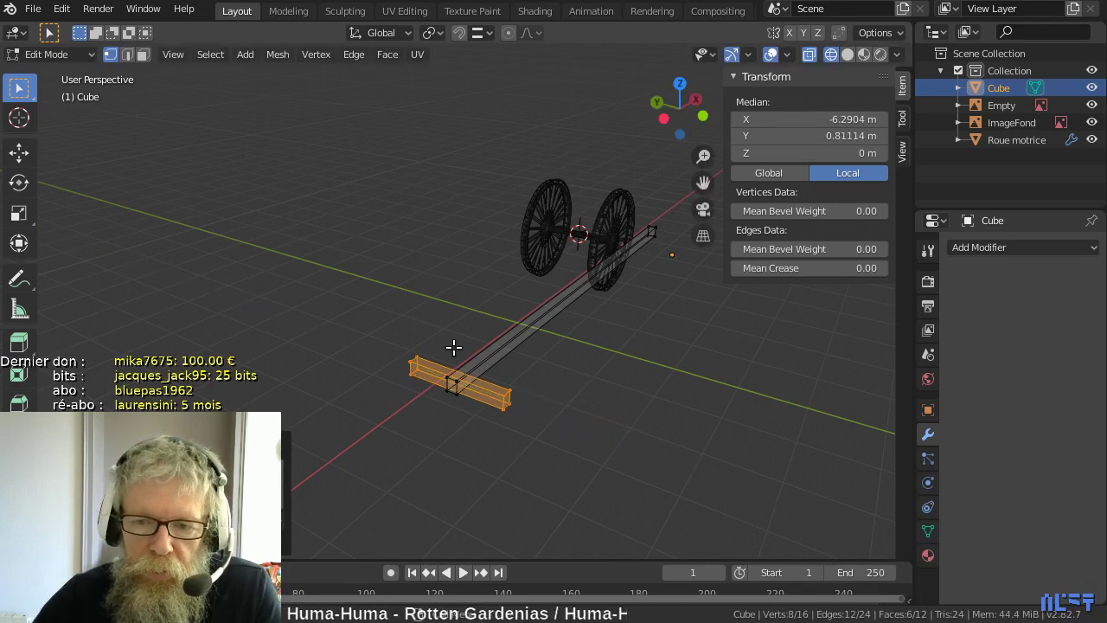
middle_click_drag(590, 377, 498, 433)
- In front view with snapping on, slide the crosspiece face along X to match the photo
key("KP_1")
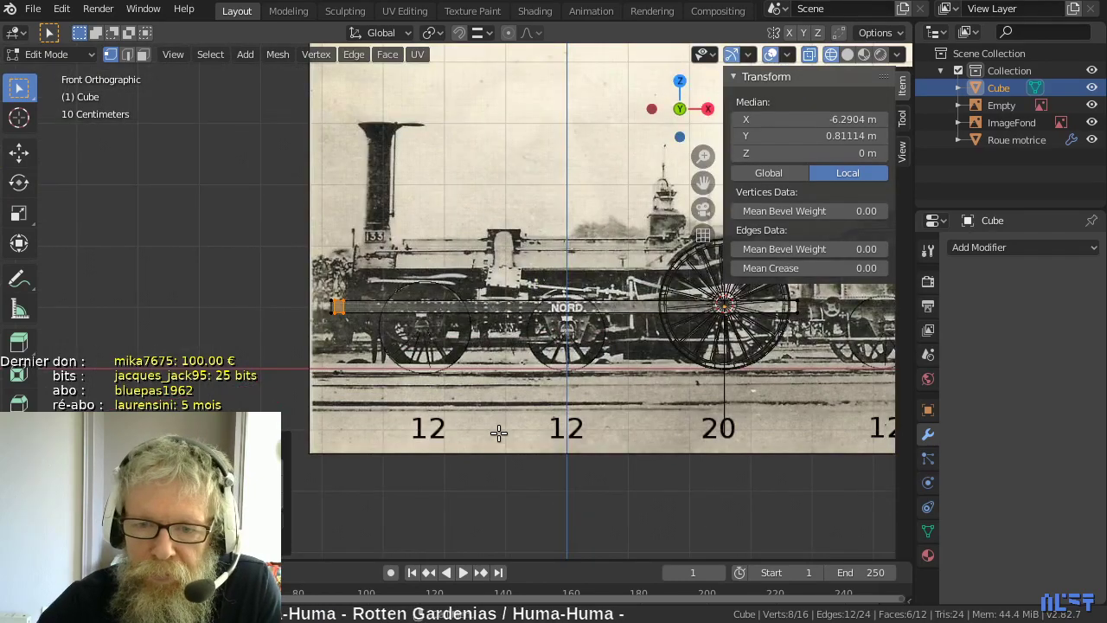
scroll(448, 322, "up", 3)
middle_click_drag(312, 300, 635, 304, "shift")
scroll(635, 304, "up", 3)
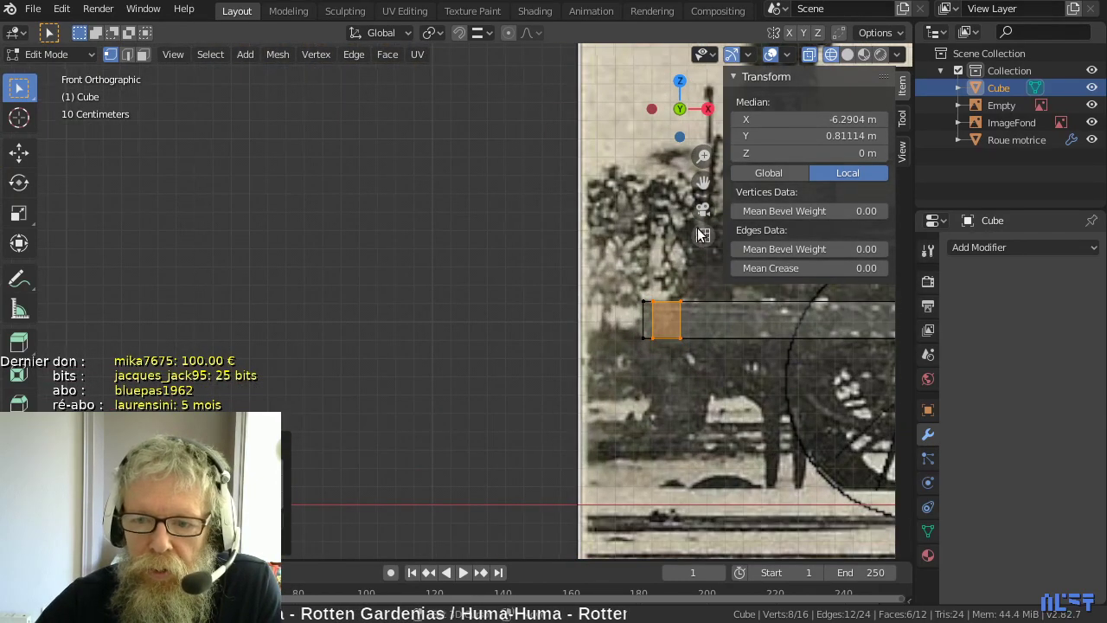
middle_click_drag(703, 235, 575, 251, "shift")
key("shift+Tab")
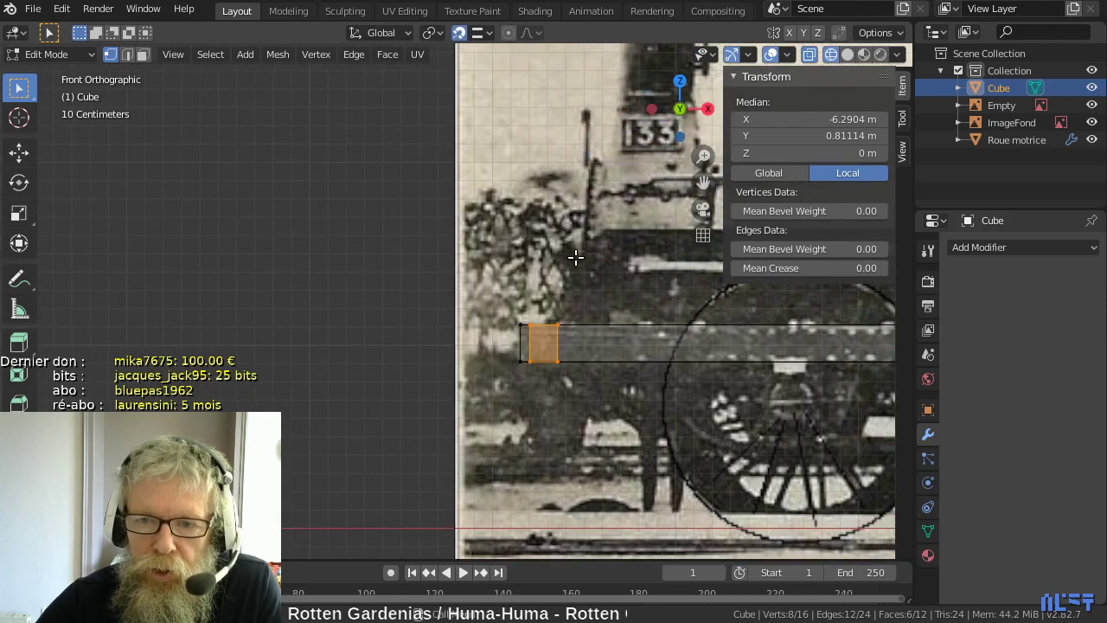
key("g")
key("x")
left_click(520, 324)
scroll(519, 324, "down", 1)
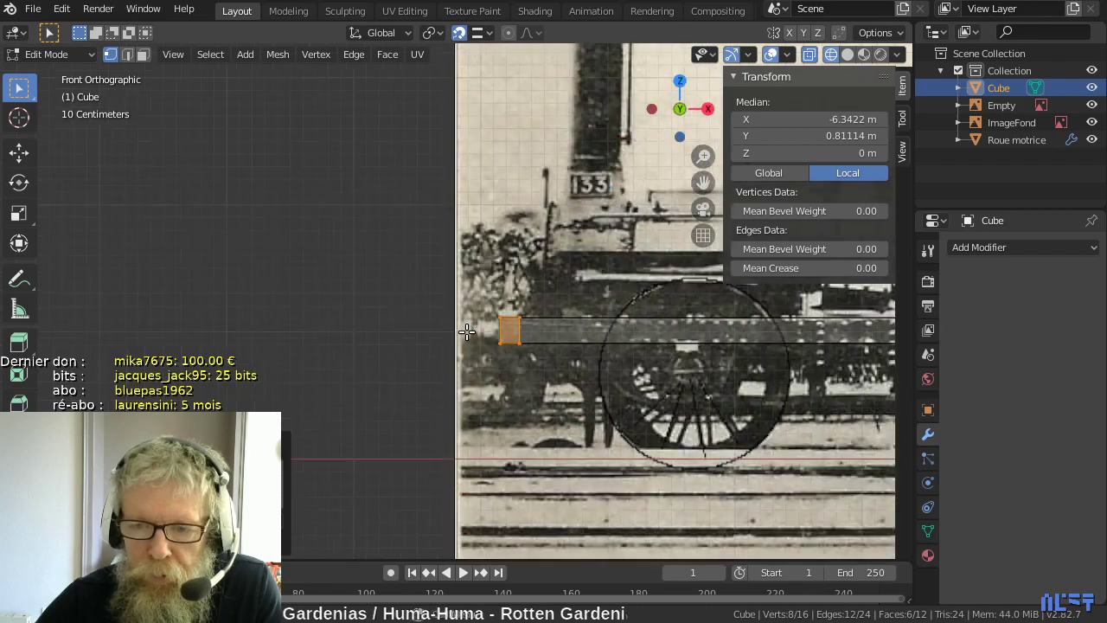
middle_click_drag(520, 325, 538, 365)
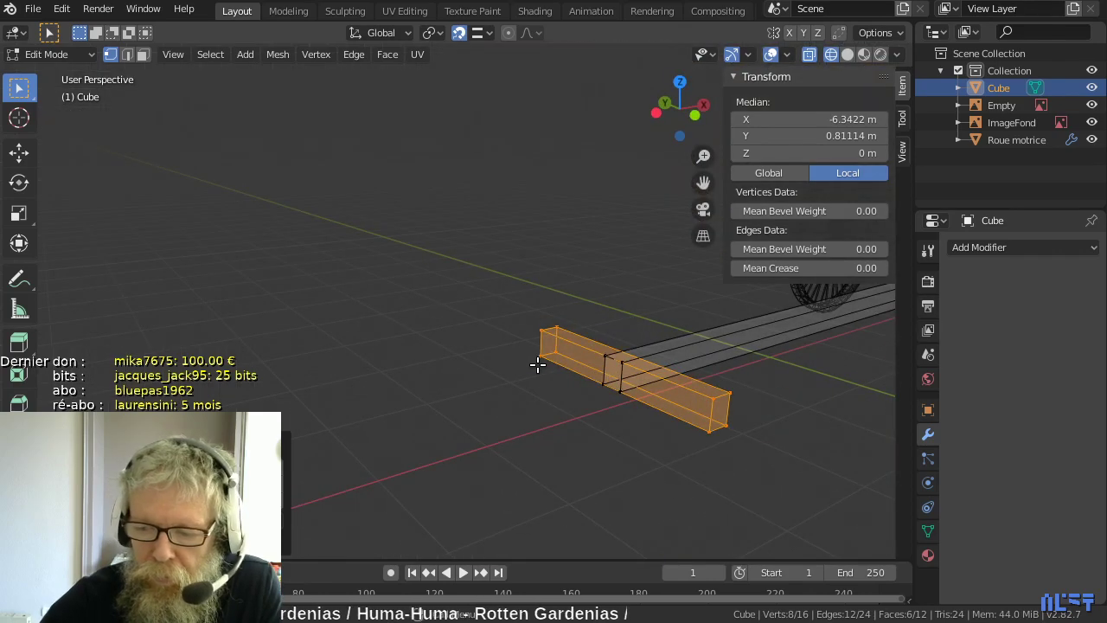
- In side view, move the crosspiece's outer end face inward to median Y 0.75763 m
key("KP_3")
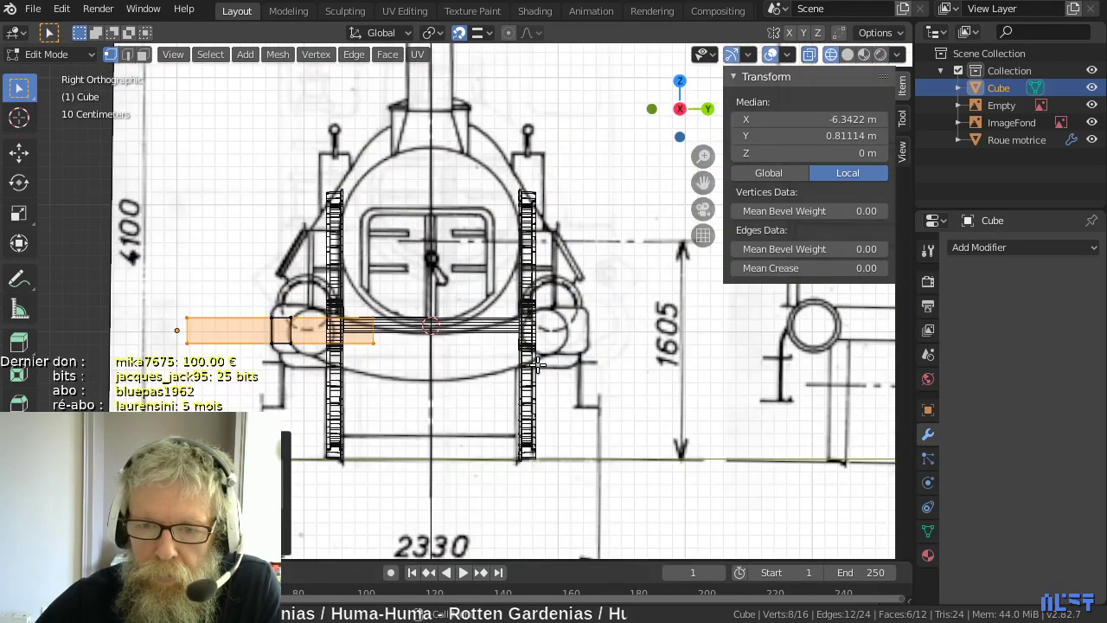
left_click(202, 361)
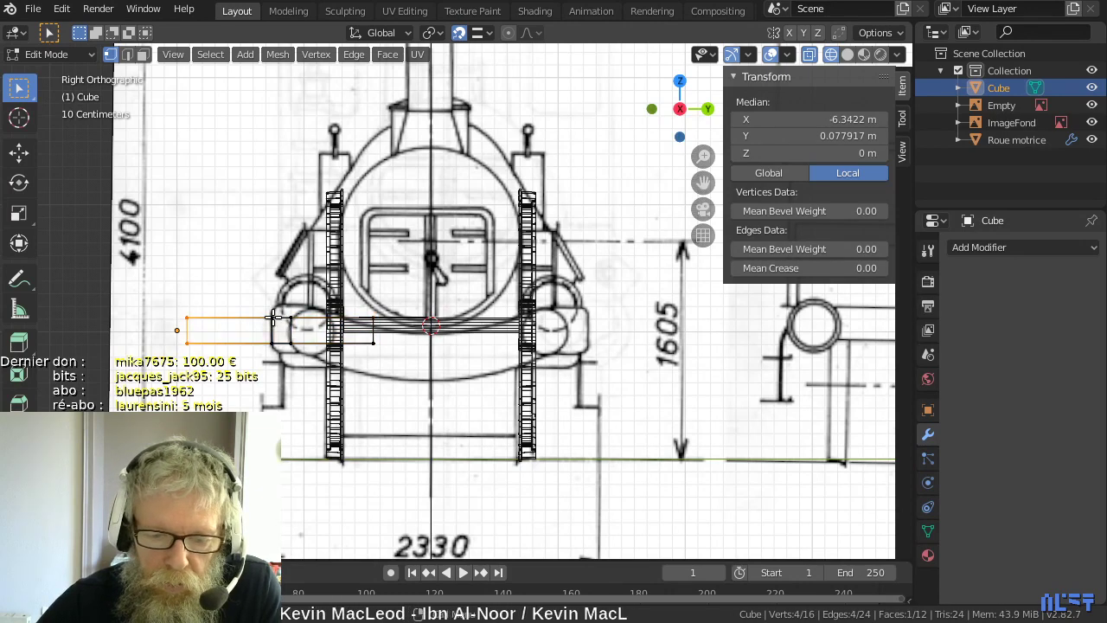
key("g")
left_click(367, 355)
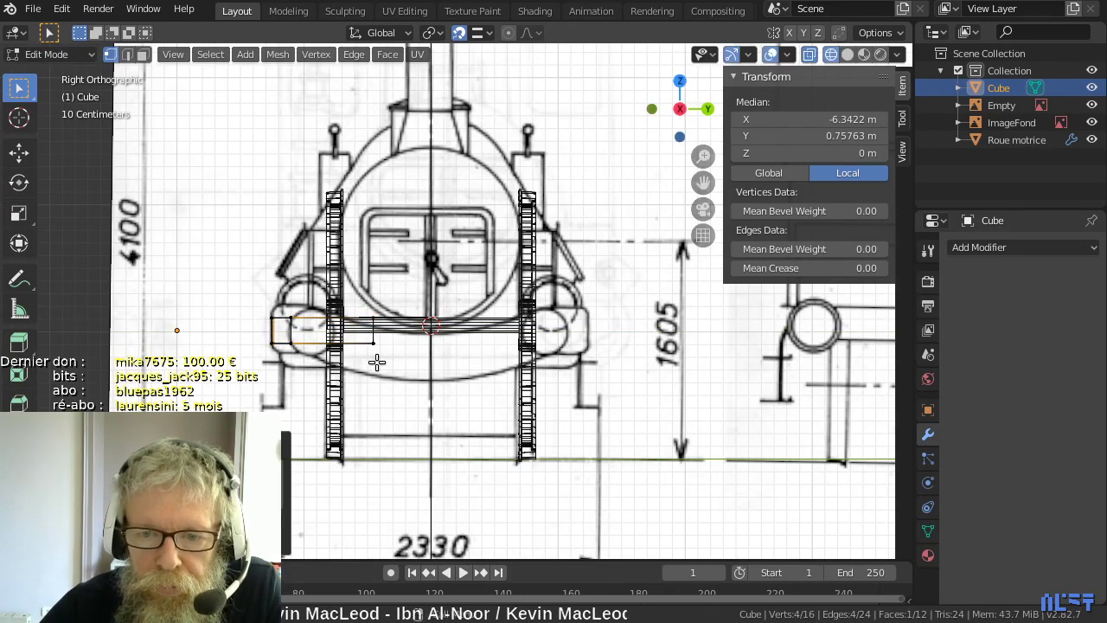
scroll(377, 363, "down", 4)
mouse_move(377, 364)
middle_mouse_down()
mouse_move(388, 398)
mouse_move(489, 420)
mouse_move(582, 414)
middle_mouse_up()
scroll(582, 414, "up", 6)
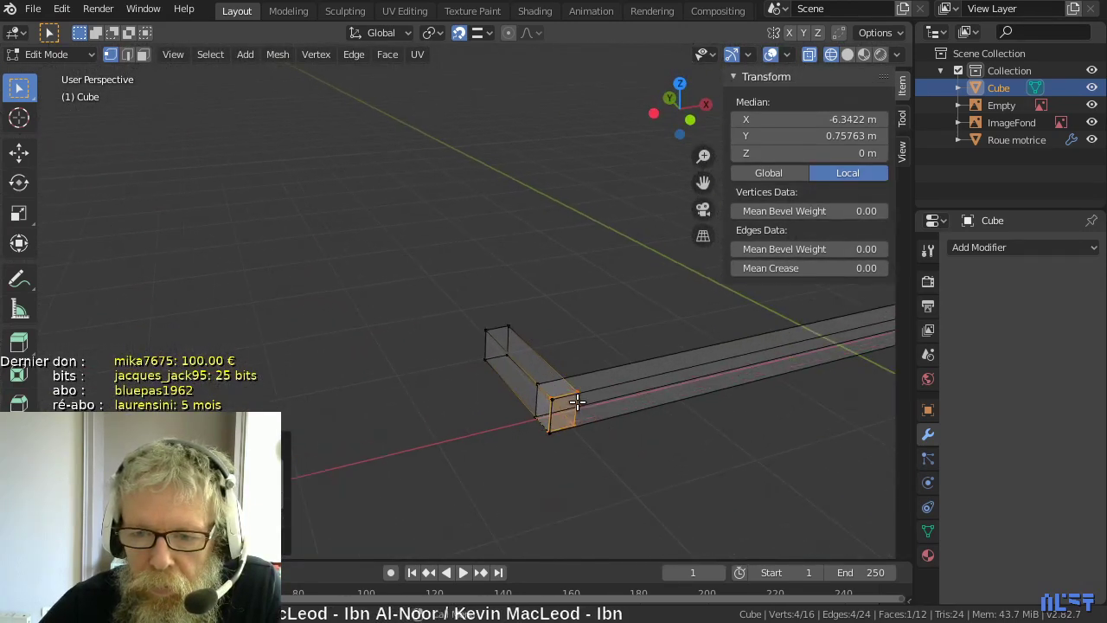
- Merge the crosspiece's lower corner vertex with the neighbouring beam vertex
middle_click_drag(594, 406, 567, 373)
scroll(595, 410, "up", 3)
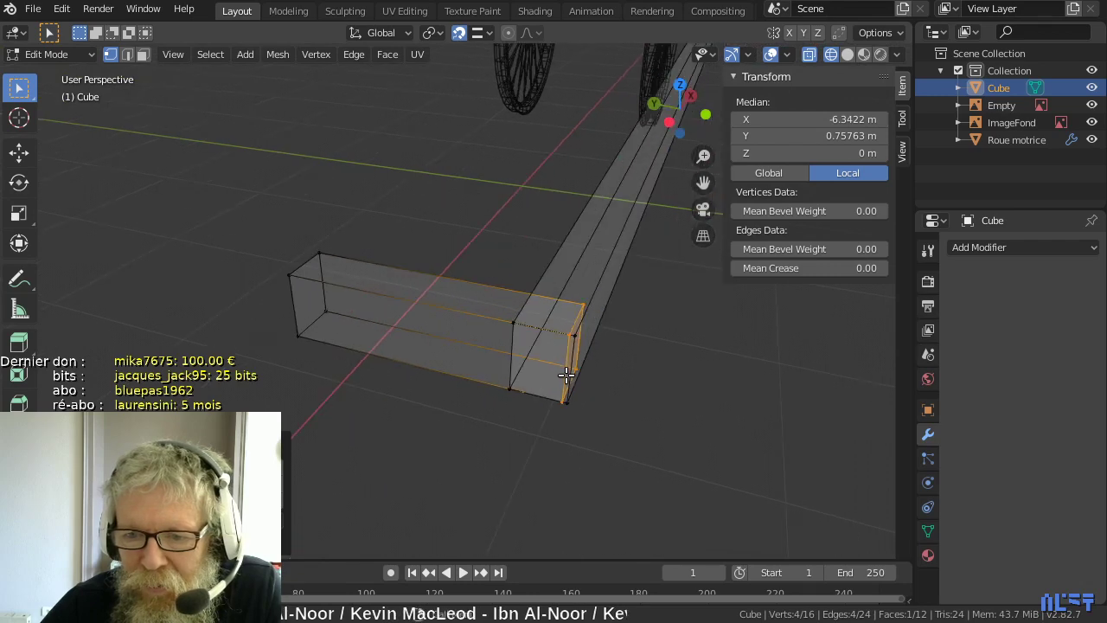
scroll(567, 373, "up", 2)
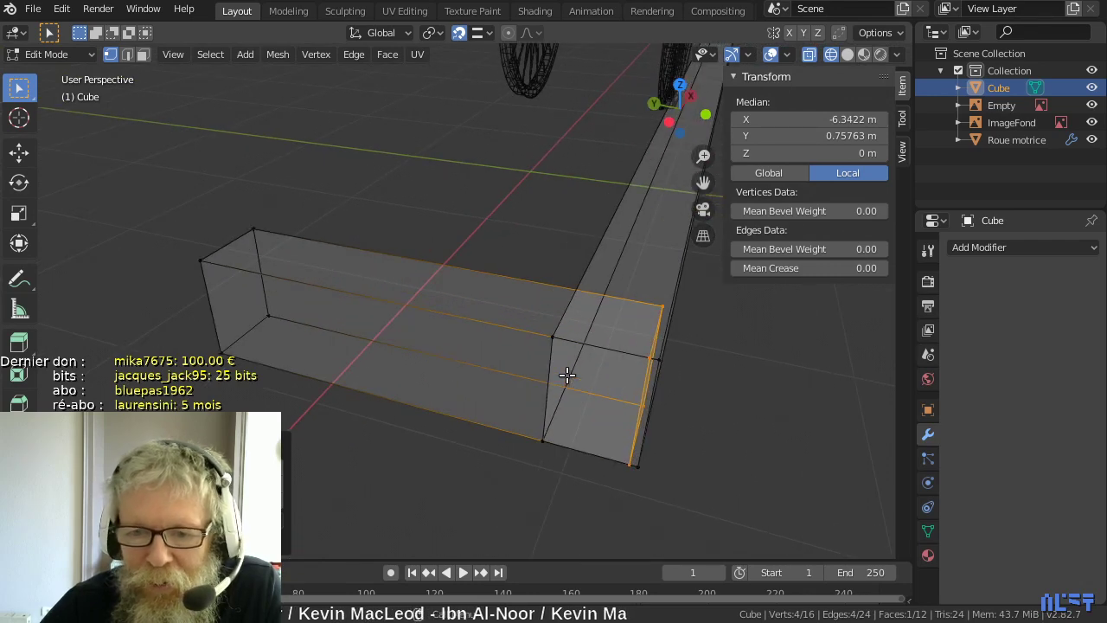
scroll(591, 383, "up", 2)
middle_click_drag(591, 383, 511, 328, "shift")
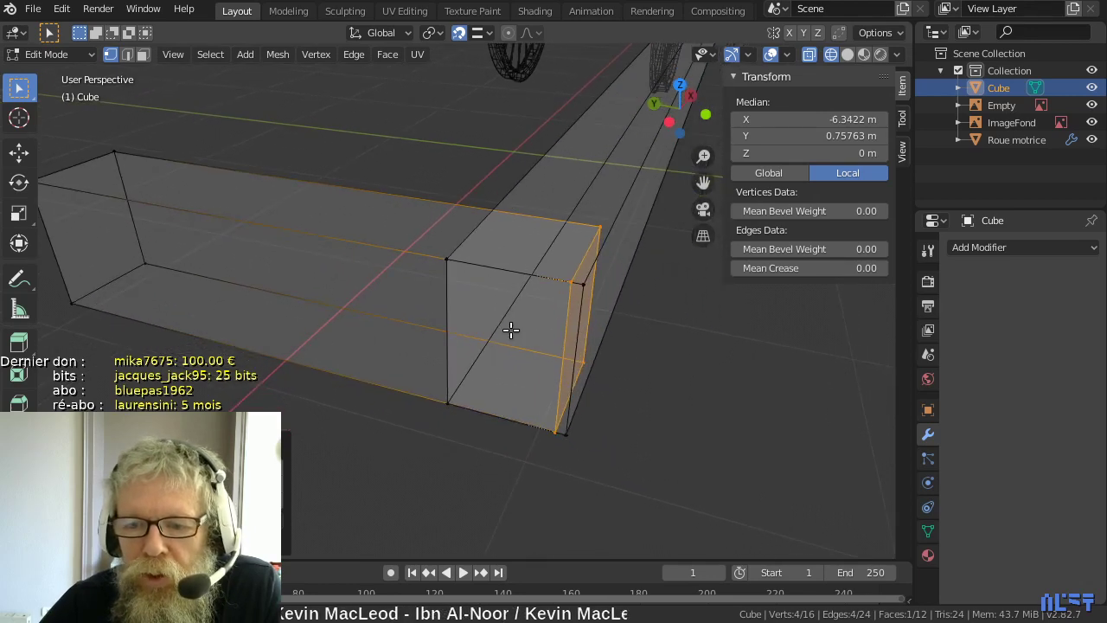
left_click(564, 436)
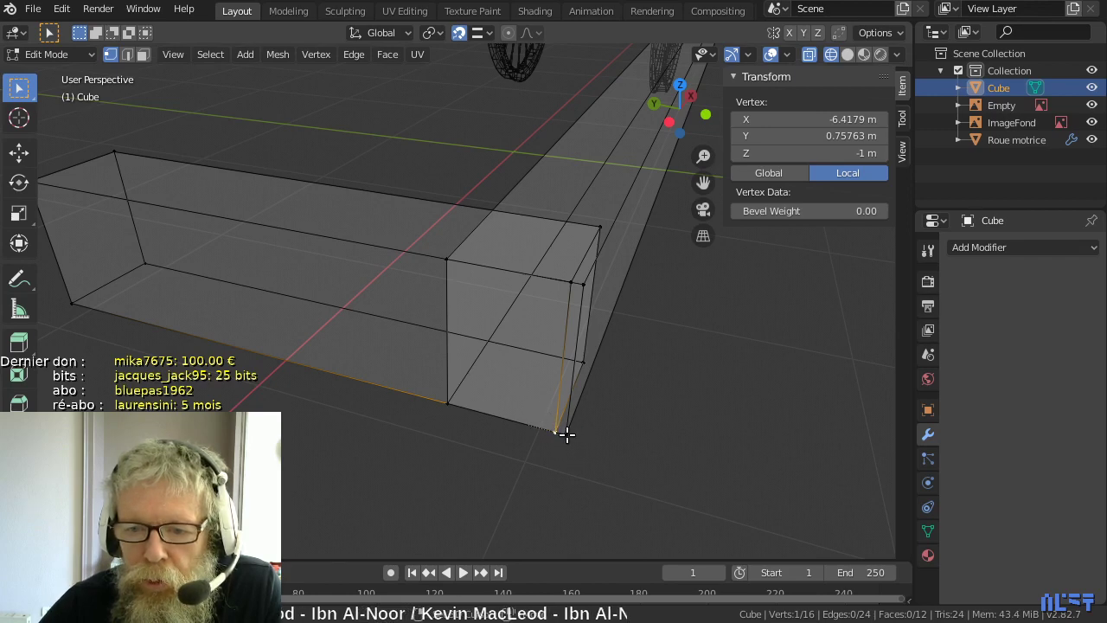
left_click(567, 433, "shift")
key("m")
left_click(604, 454)
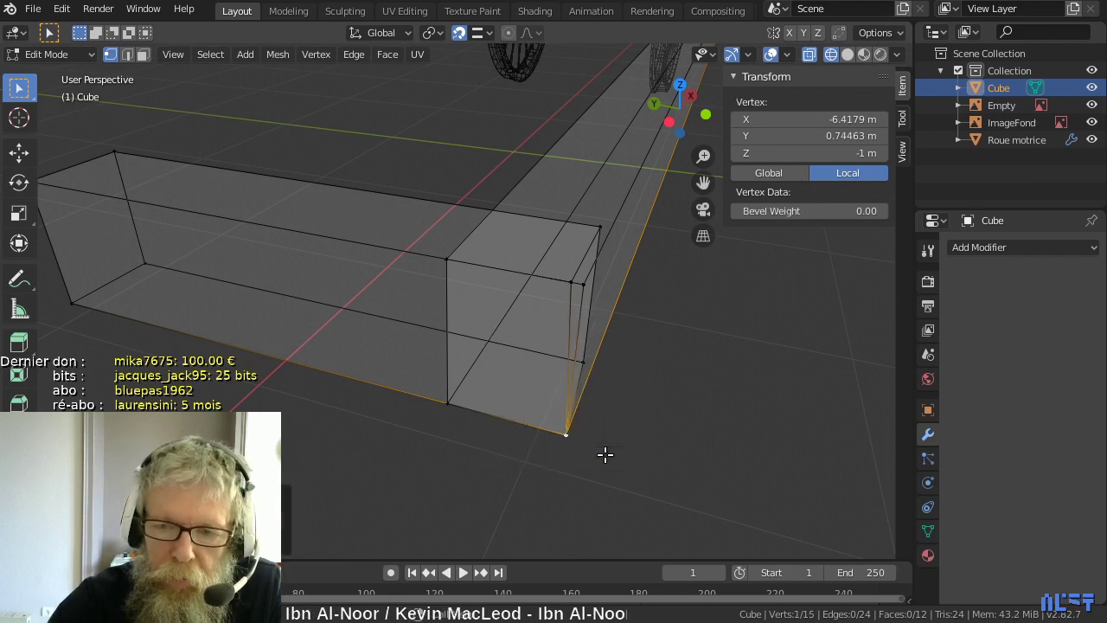
- Merge the upper corner vertex with its neighbouring vertex
left_click(572, 283)
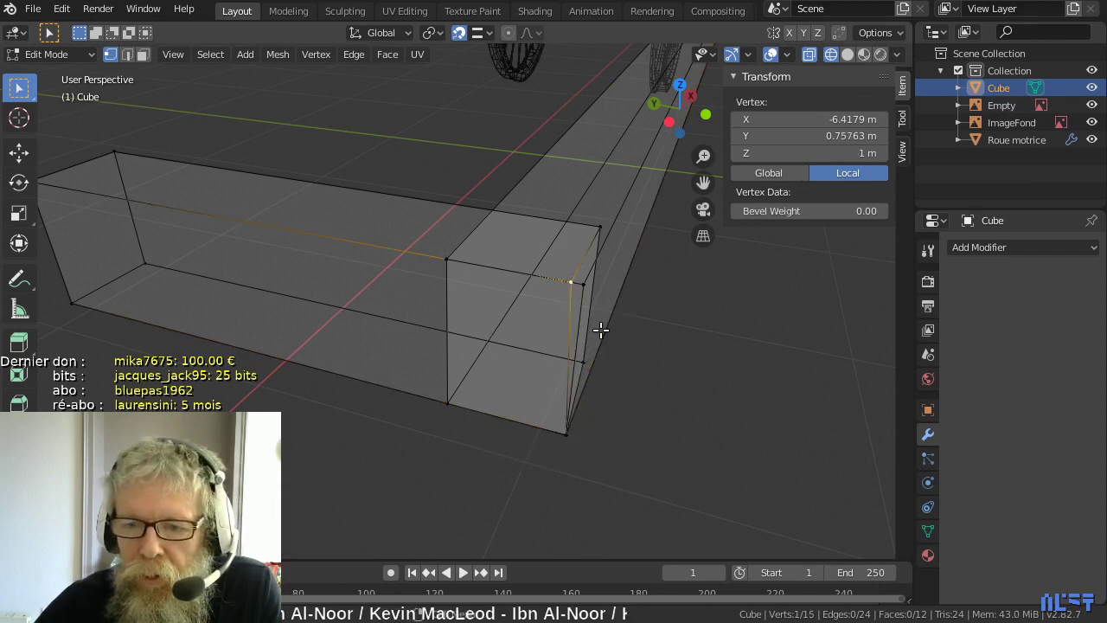
left_click(582, 283, "shift")
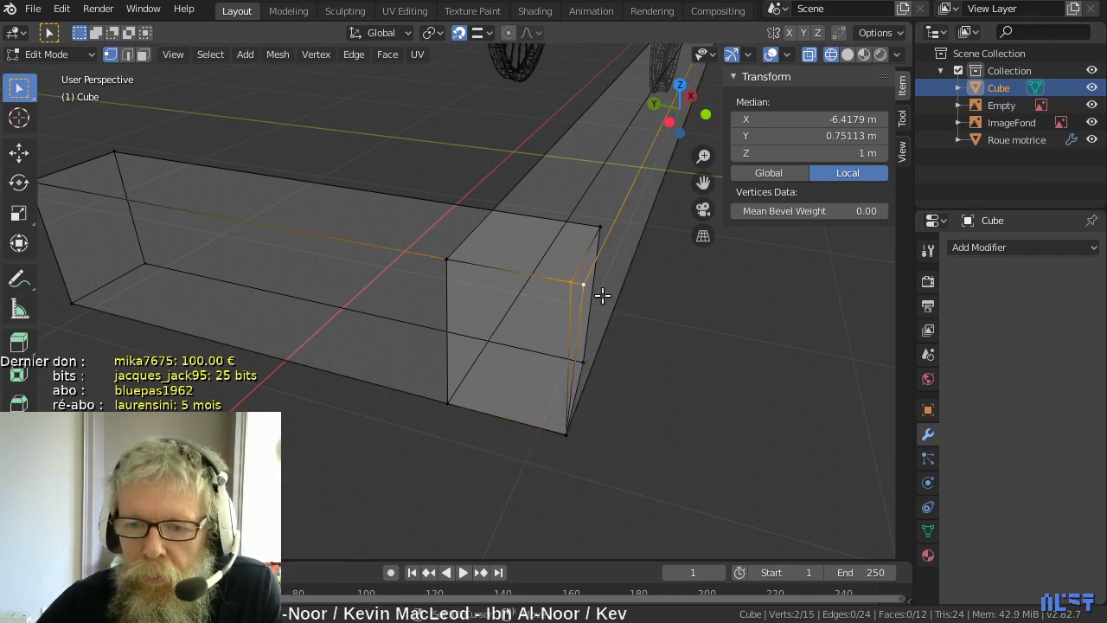
key("m")
left_click(630, 310)
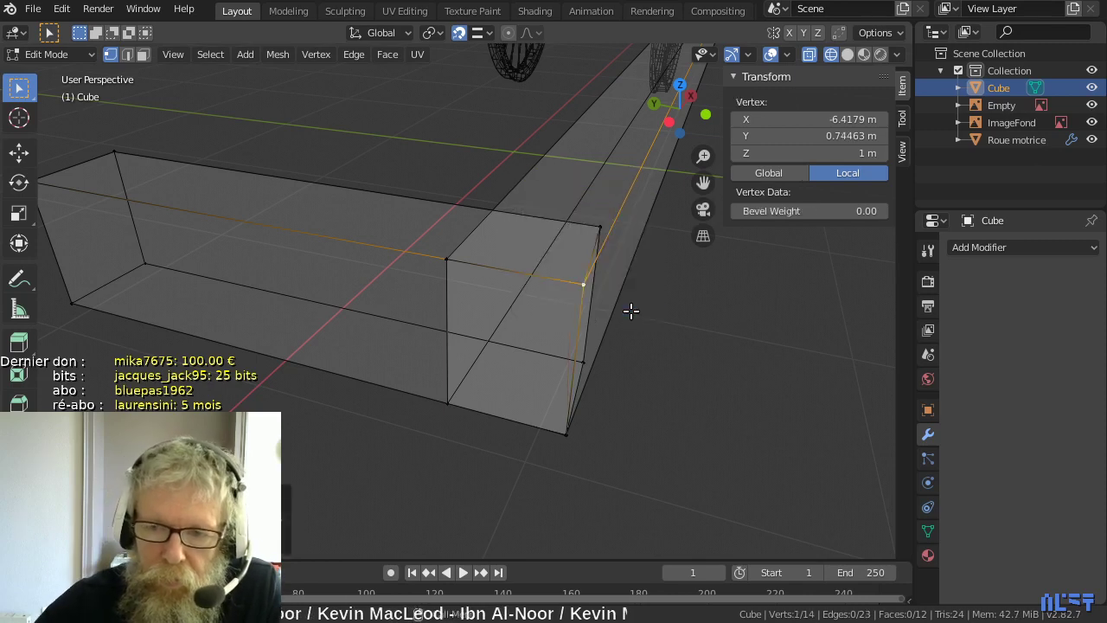
- Check the box against side and front reference drawings, then select a lower end vertex
middle_click_drag(632, 304, 664, 256)
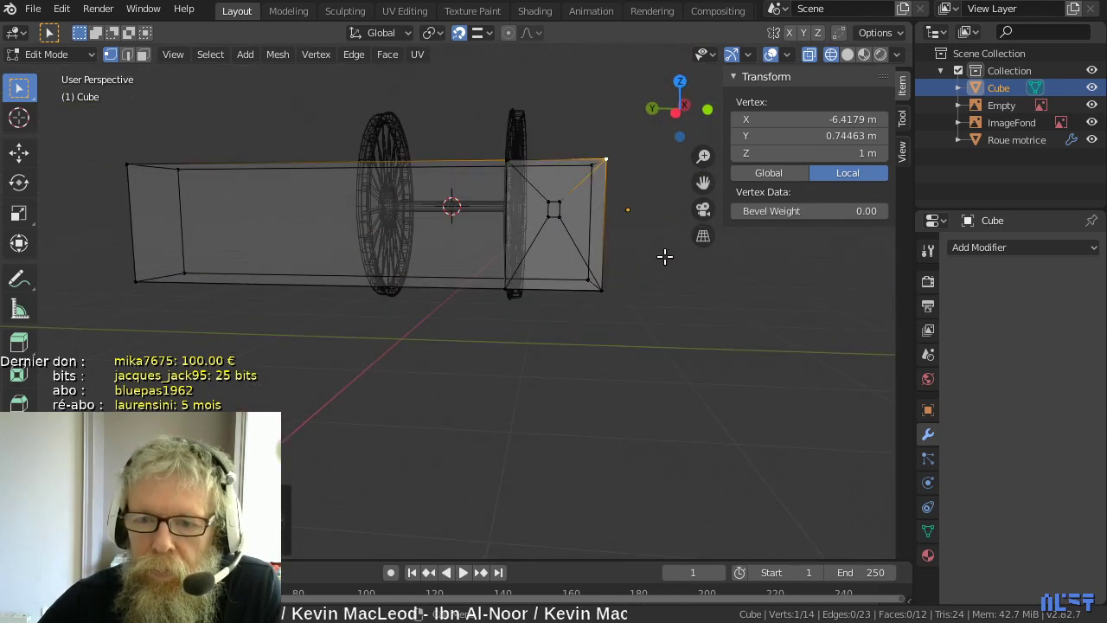
key("KP_3")
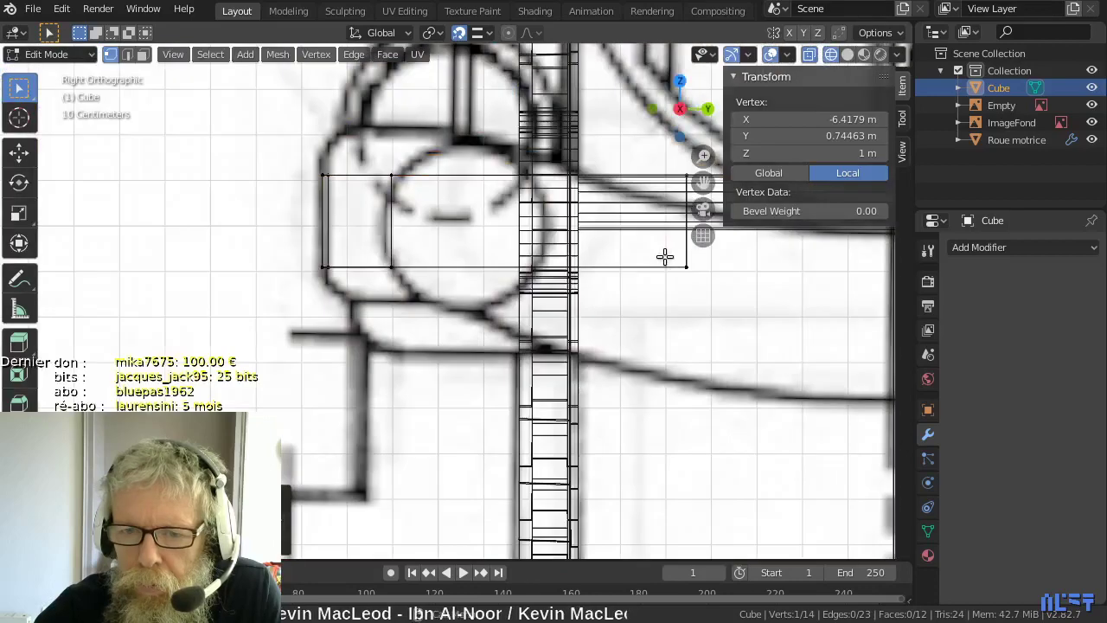
key("KP_1")
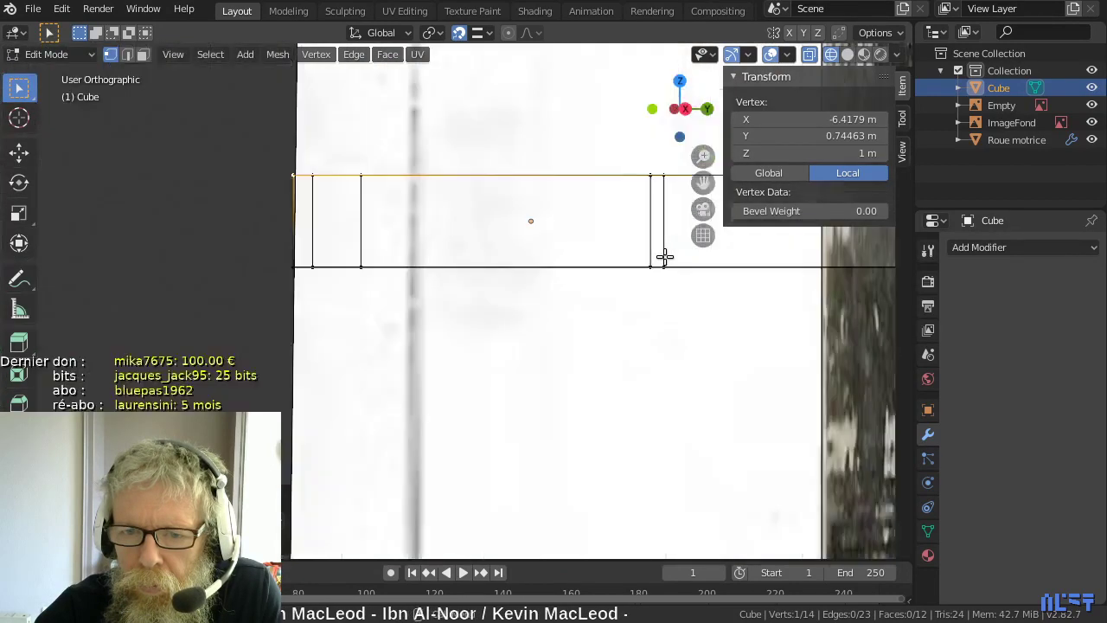
middle_click_drag(596, 262, 702, 331)
scroll(731, 304, "up", 2)
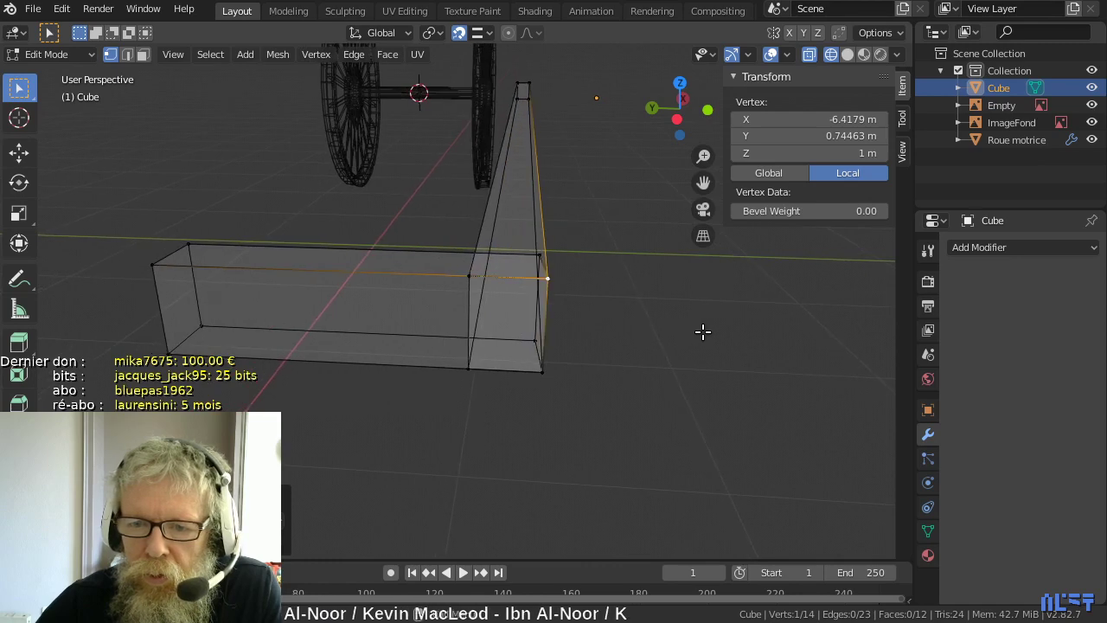
scroll(701, 329, "up", 3)
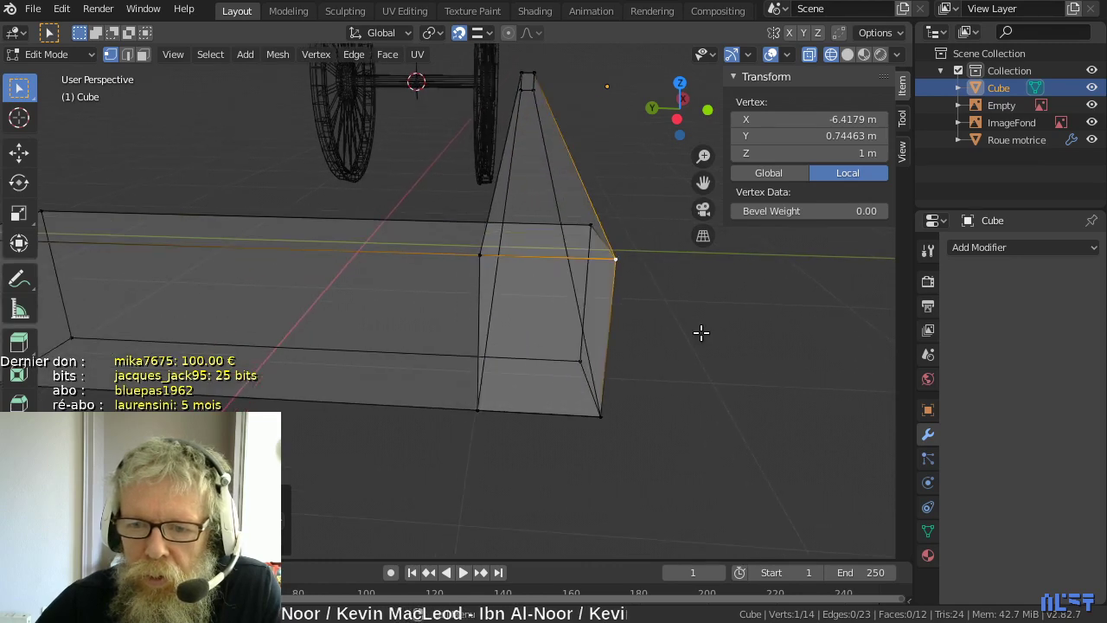
left_click(581, 362)
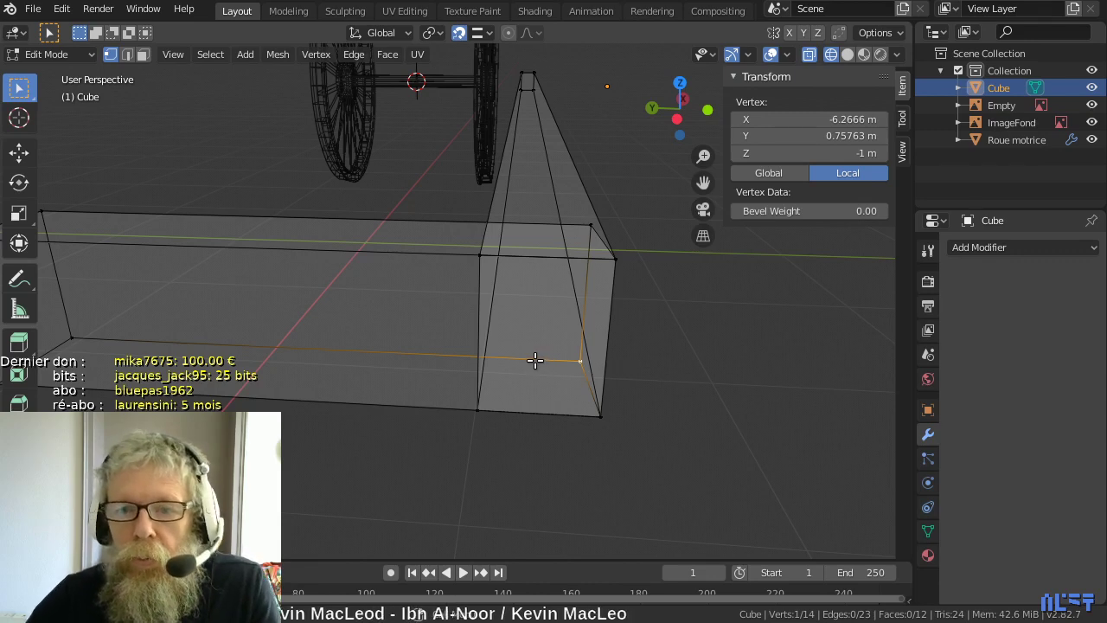
- Slide the box's two end corner vertices along Y onto the angled rod's corner
key("g")
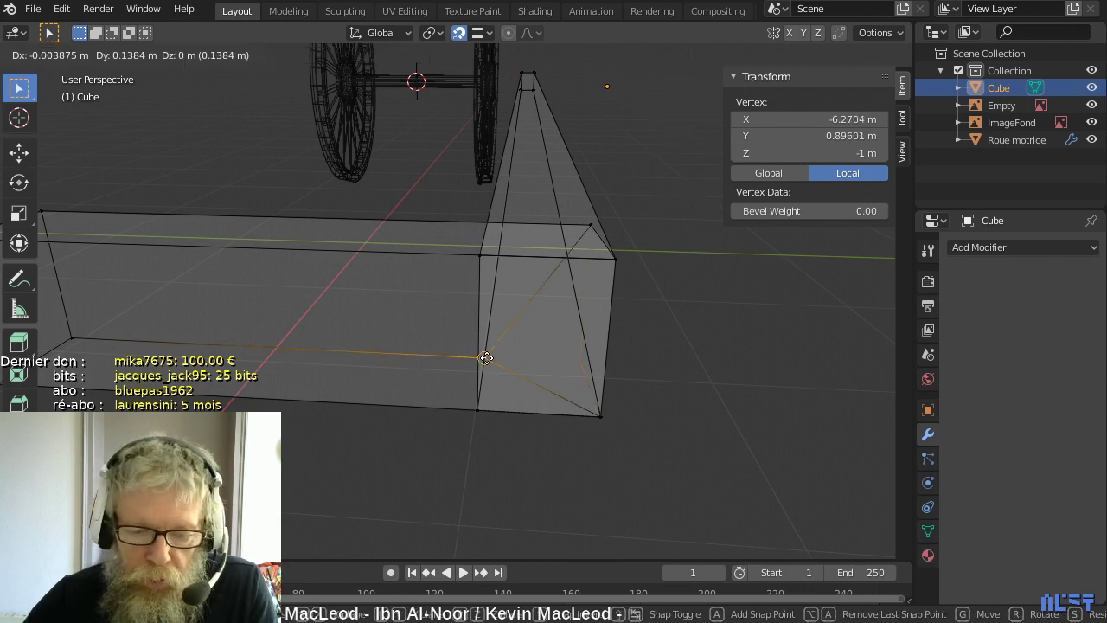
key("y")
left_click(486, 357)
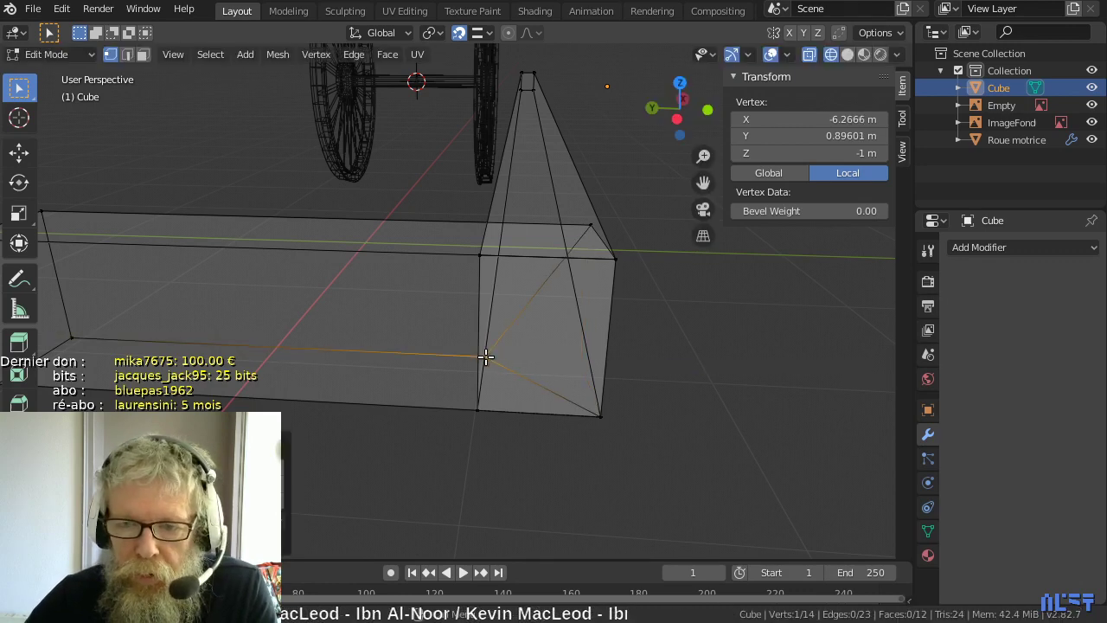
left_click(584, 230)
key("g")
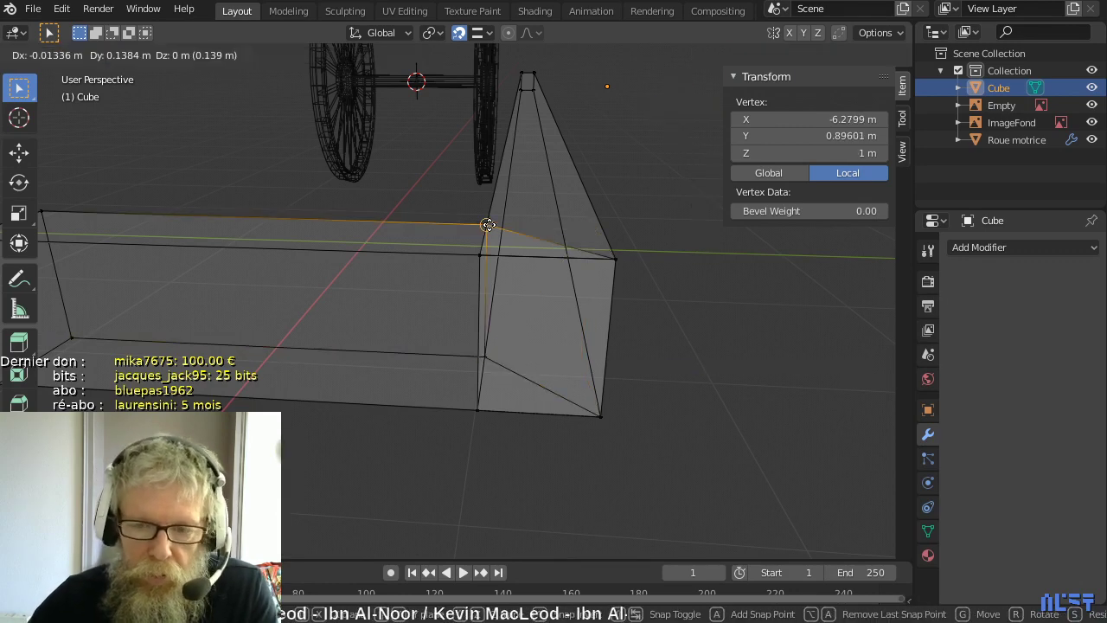
key("y")
left_click(487, 225)
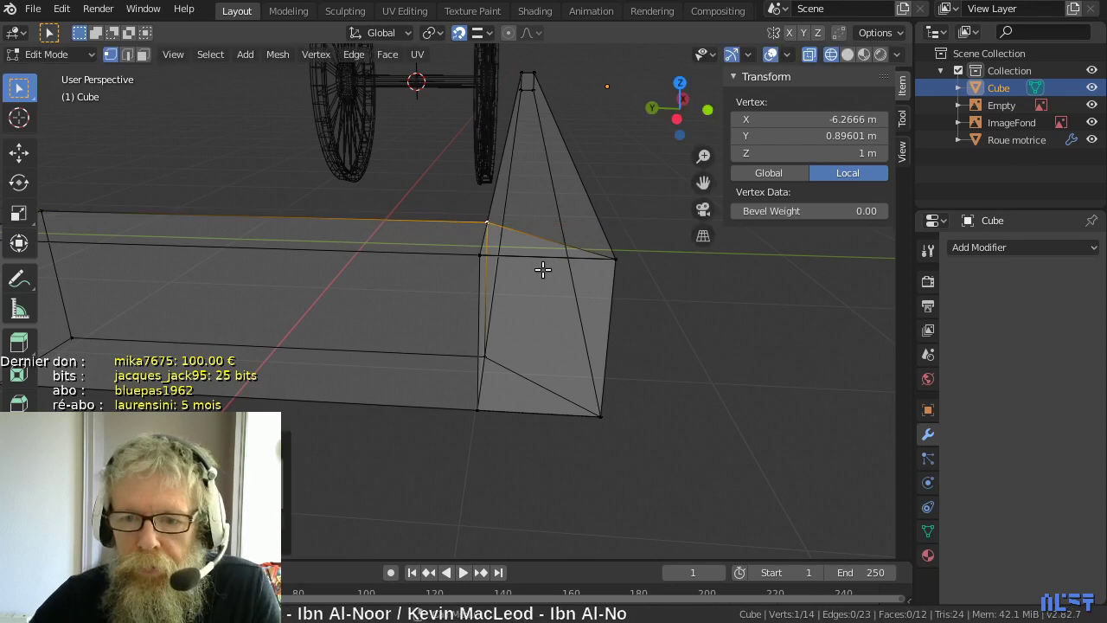
middle_click_drag(543, 269, 583, 321)
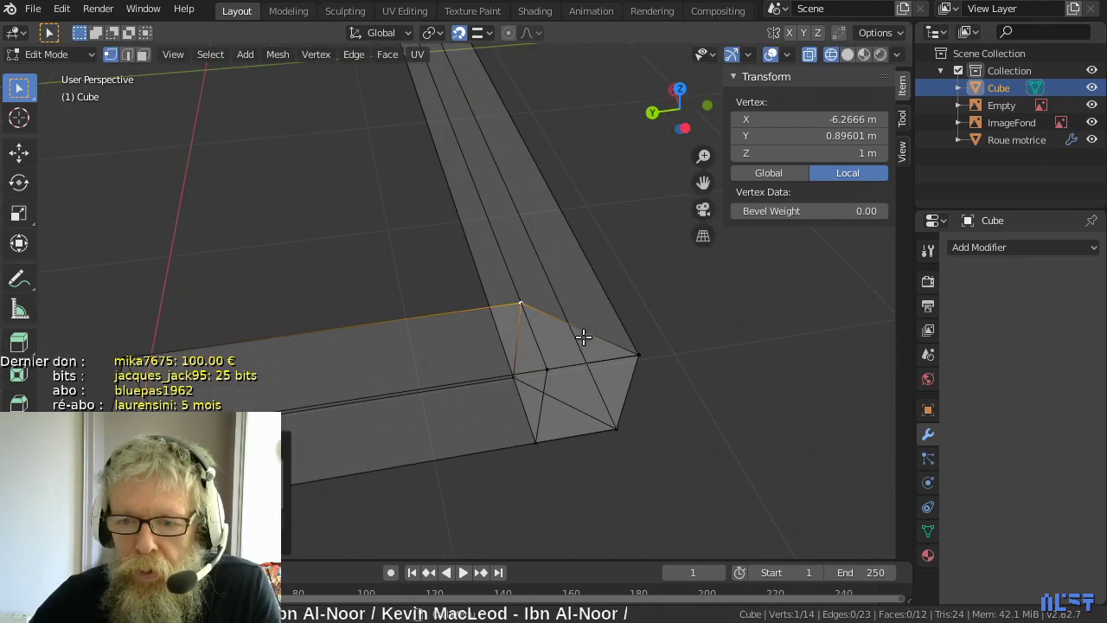
- Dissolve two stray vertices at the beam–crosspiece junction
left_click(545, 368)
key("x")
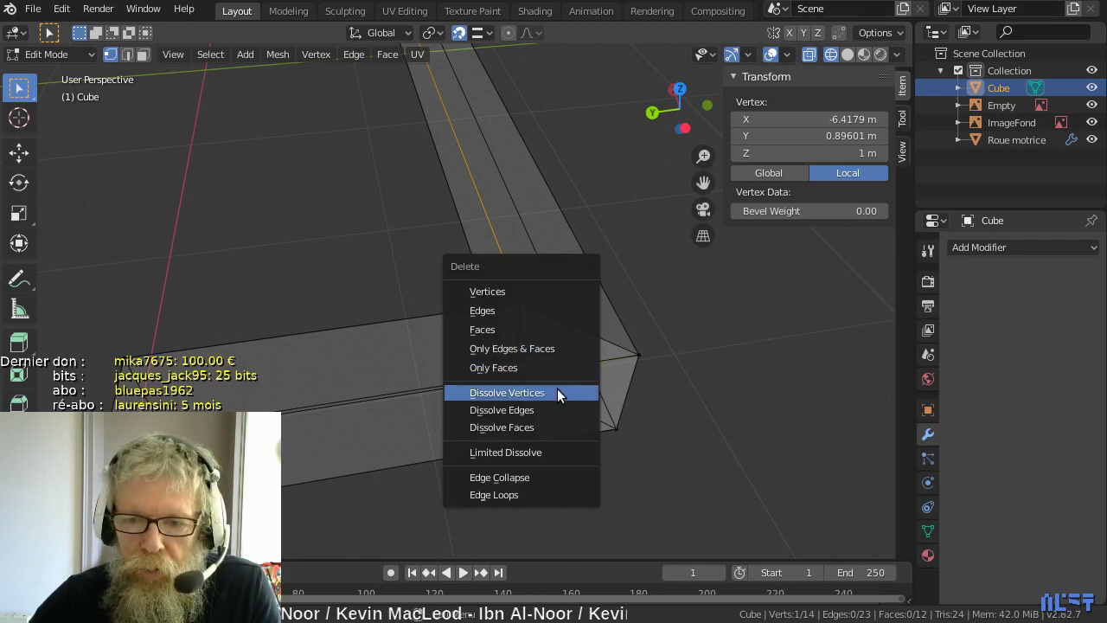
left_click(557, 392)
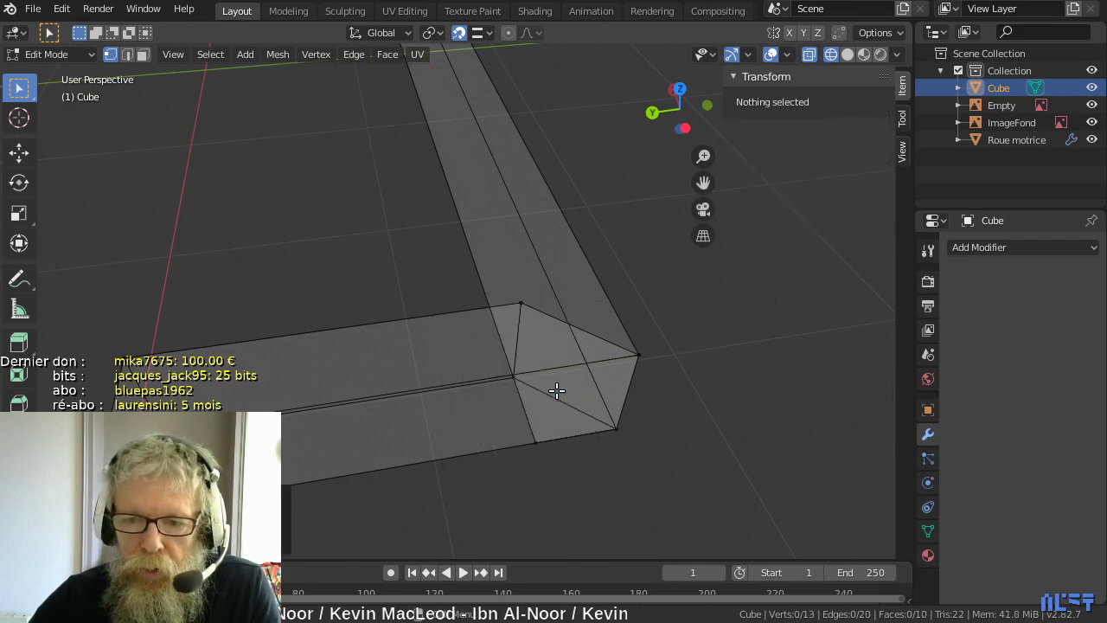
left_click(545, 426)
key("x")
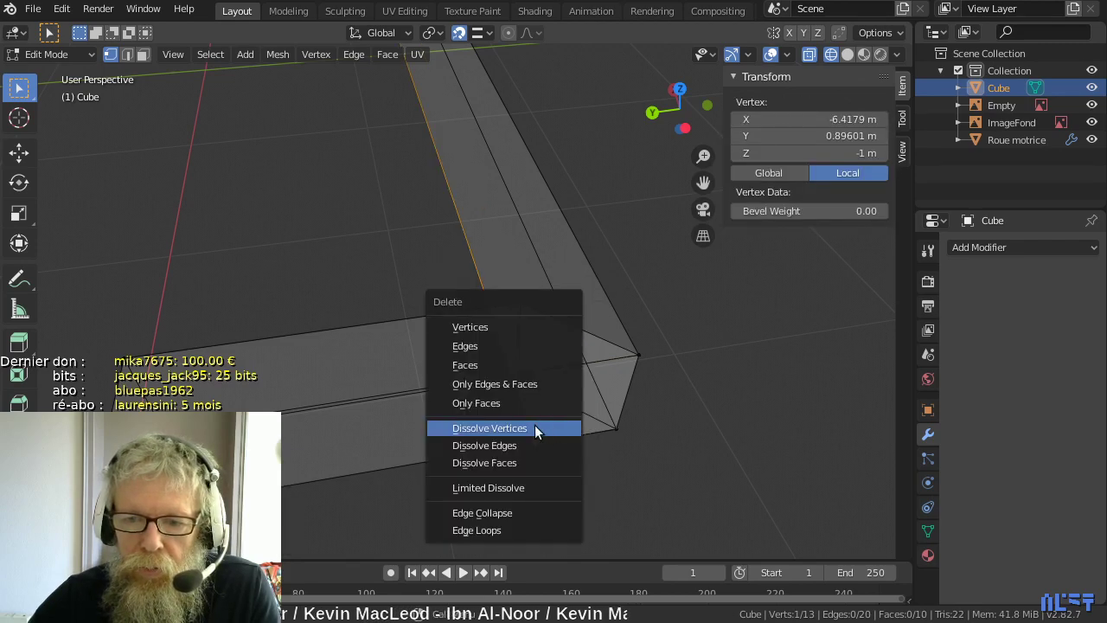
left_click(535, 428)
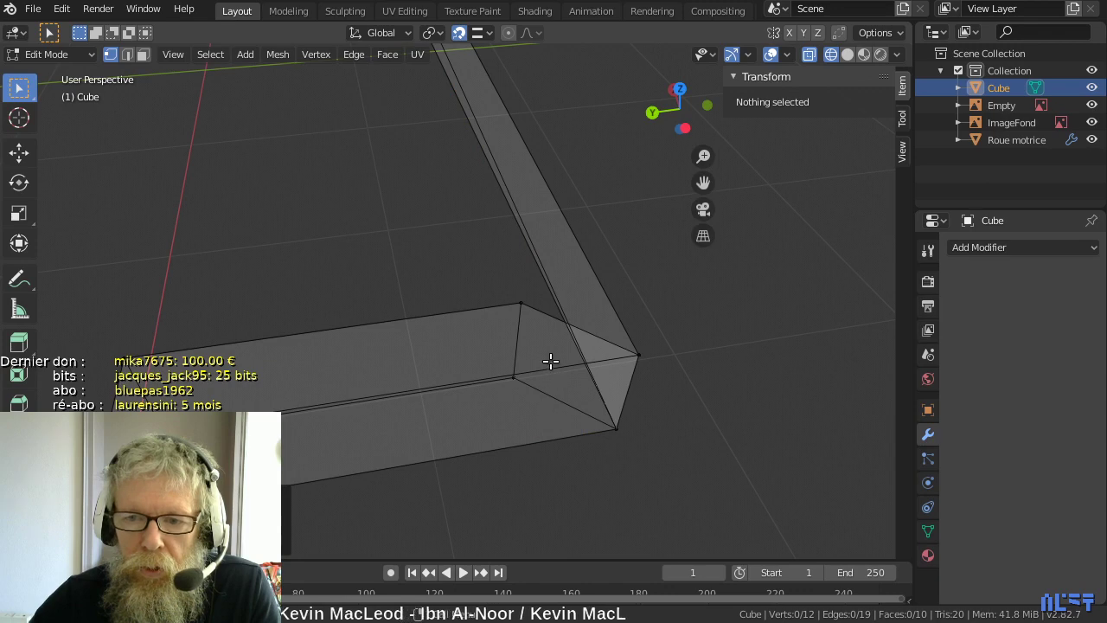
scroll(551, 361, "up", 2)
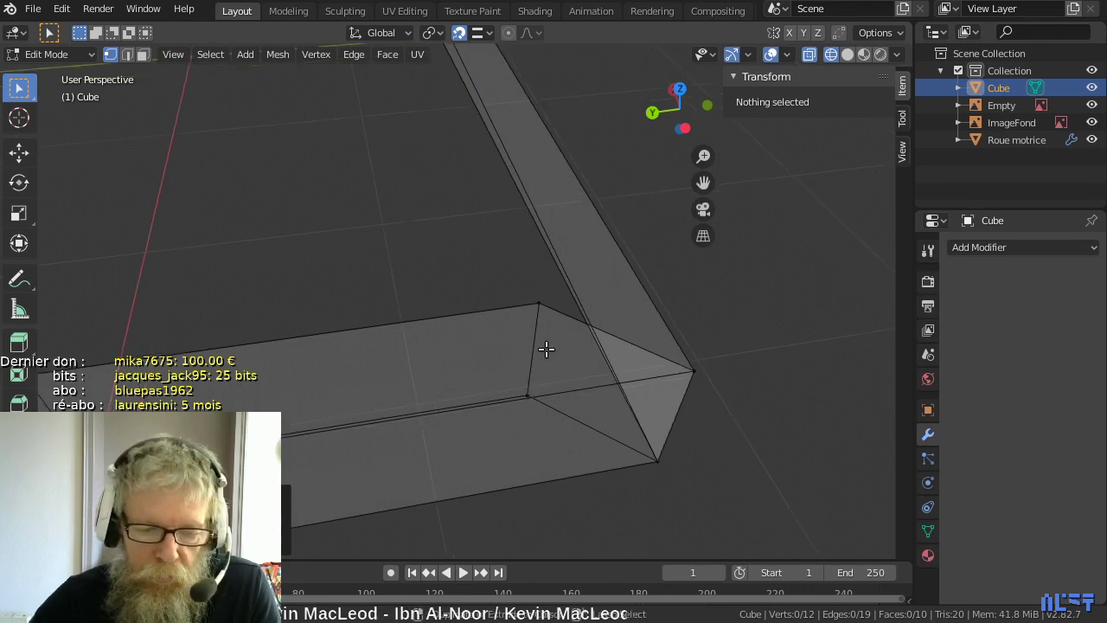
- Undo the dissolves to restore the earlier junction faces
key("ctrl+z")
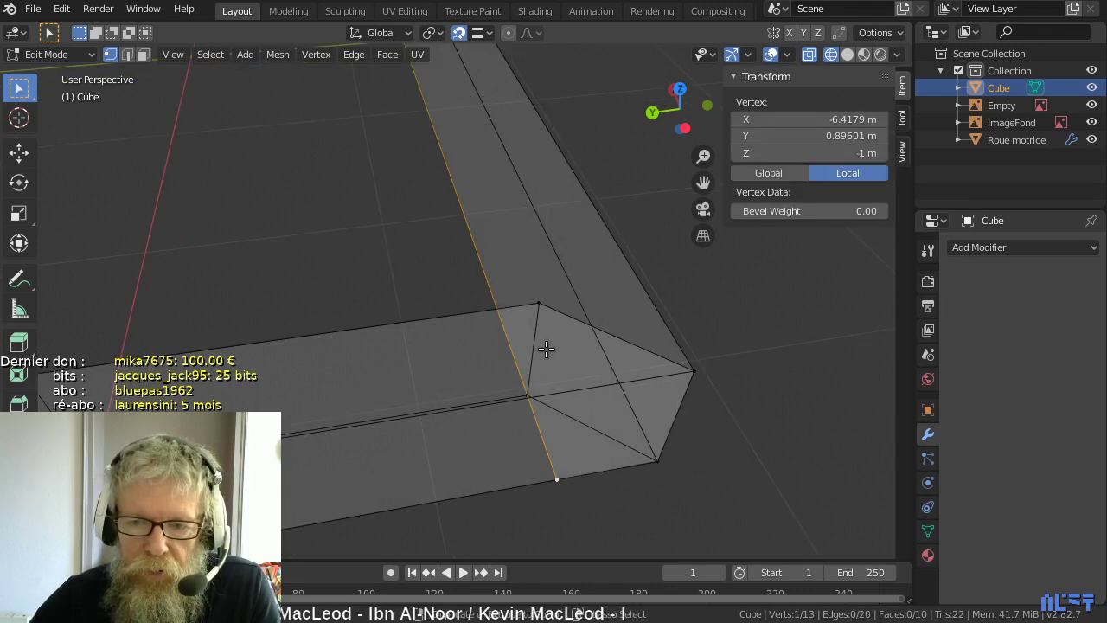
key("alt+a")
key("Return")
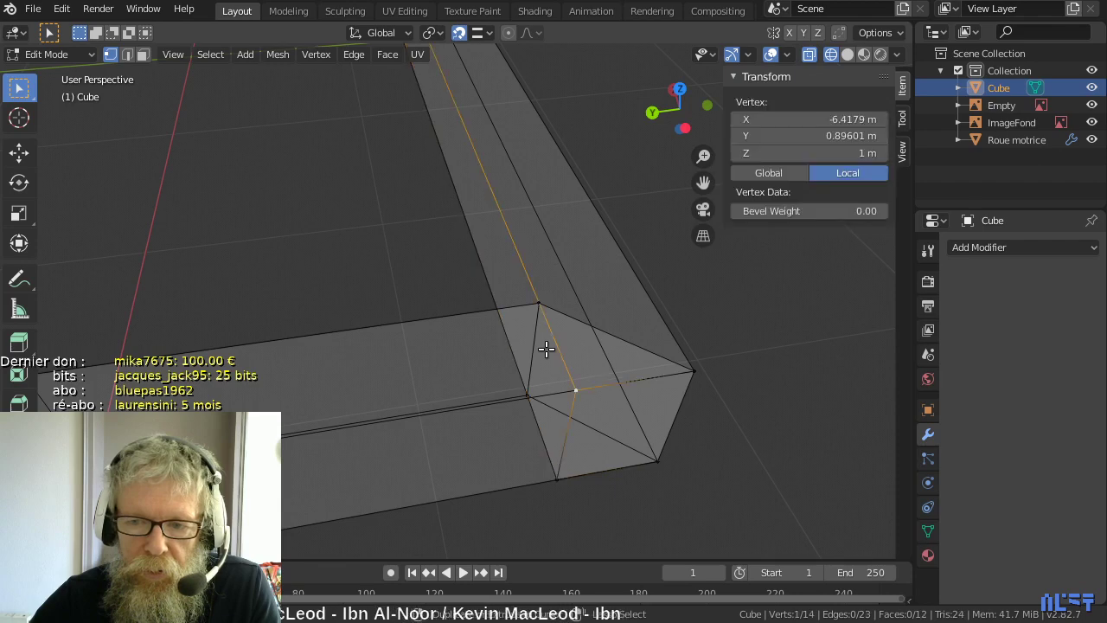
key("g")
left_click(544, 347)
middle_click_drag(554, 340, 534, 318)
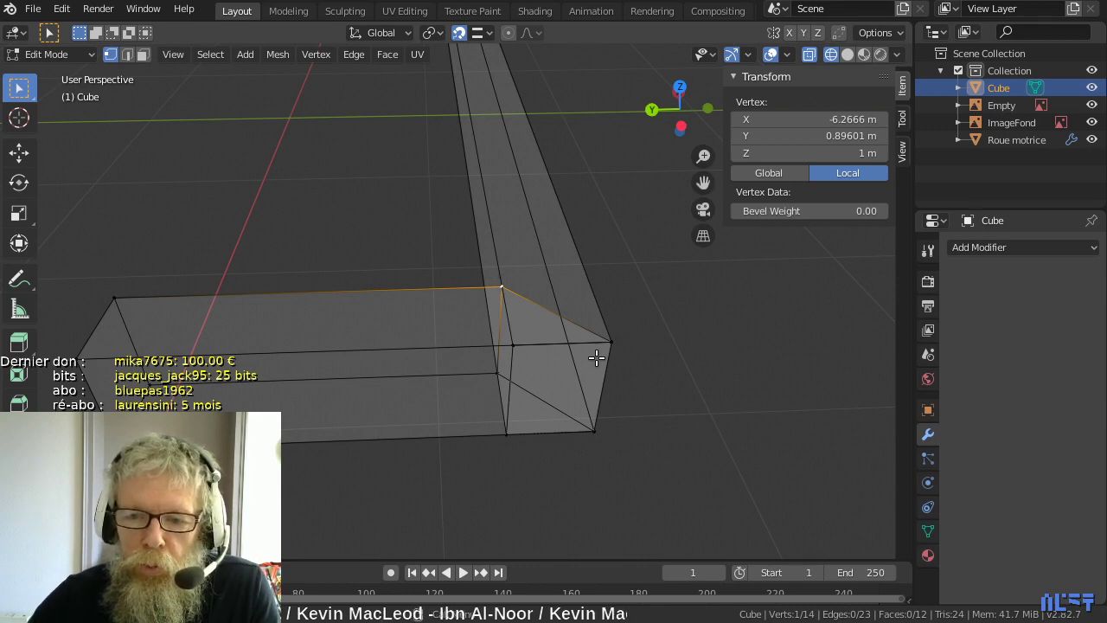
scroll(597, 355, "up", 2)
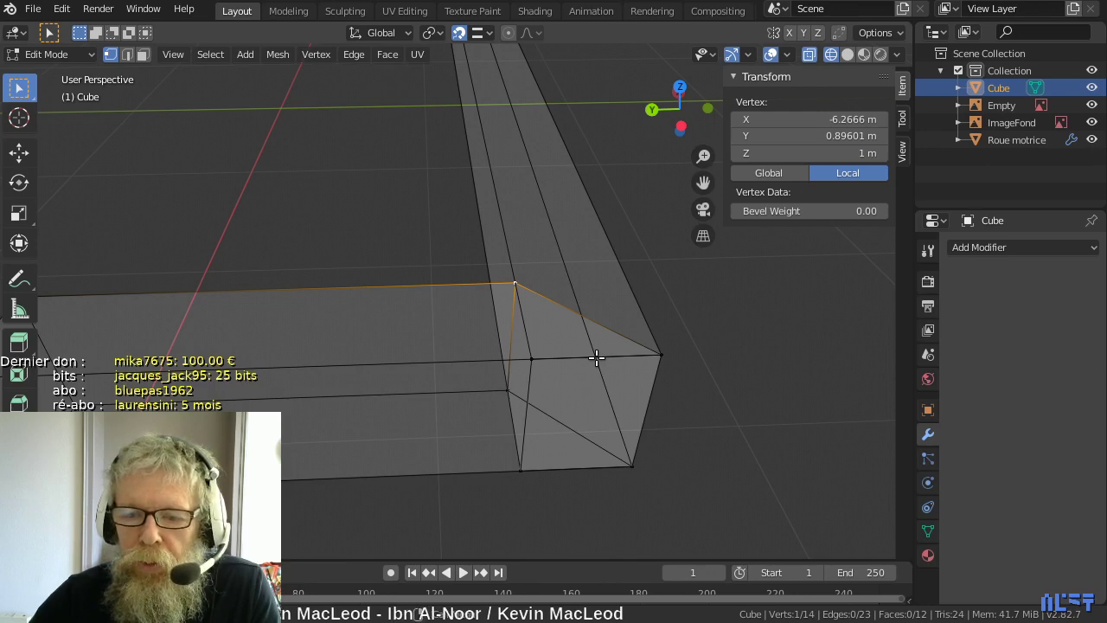
- Dissolve the remaining two stray junction vertices, leaving 12 vertices and 10 faces
left_click(532, 358)
key("x")
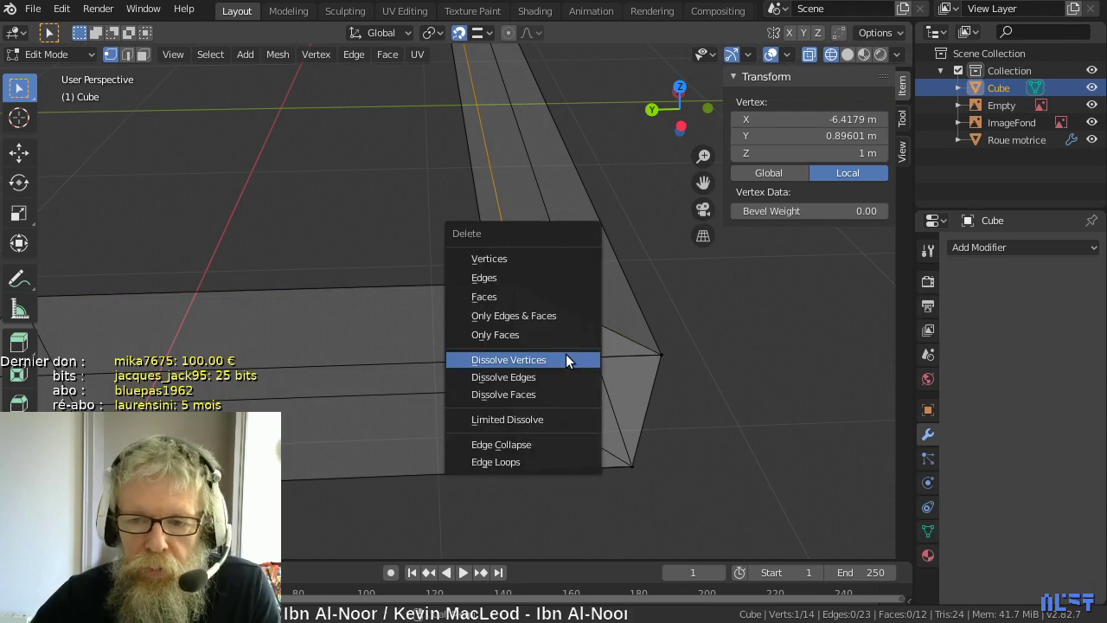
left_click(560, 362)
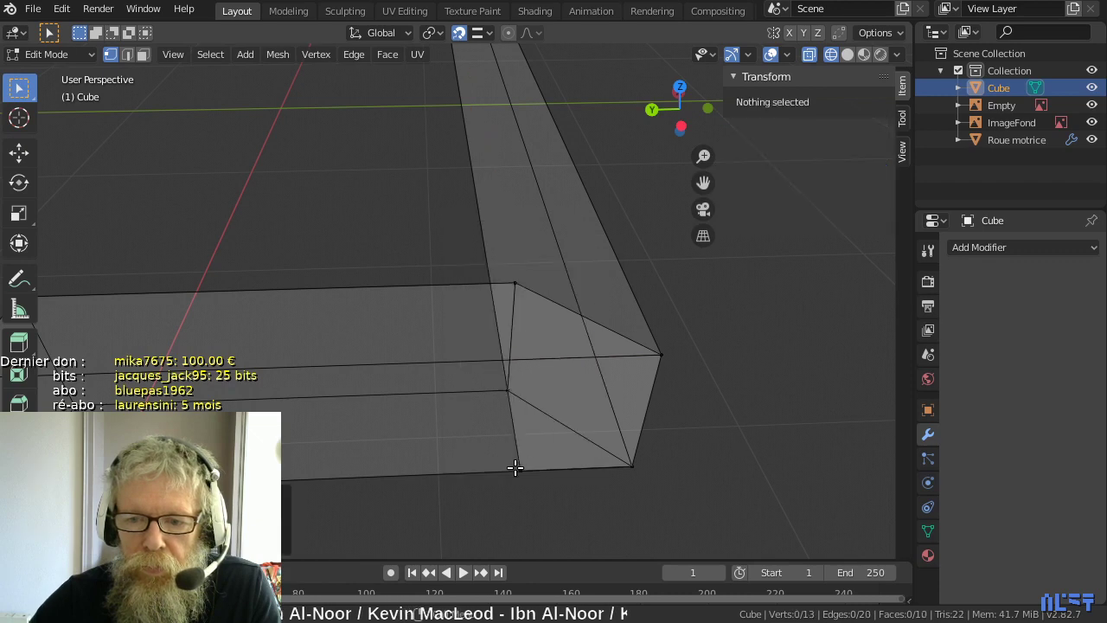
left_click(514, 467)
key("x")
left_click(523, 462)
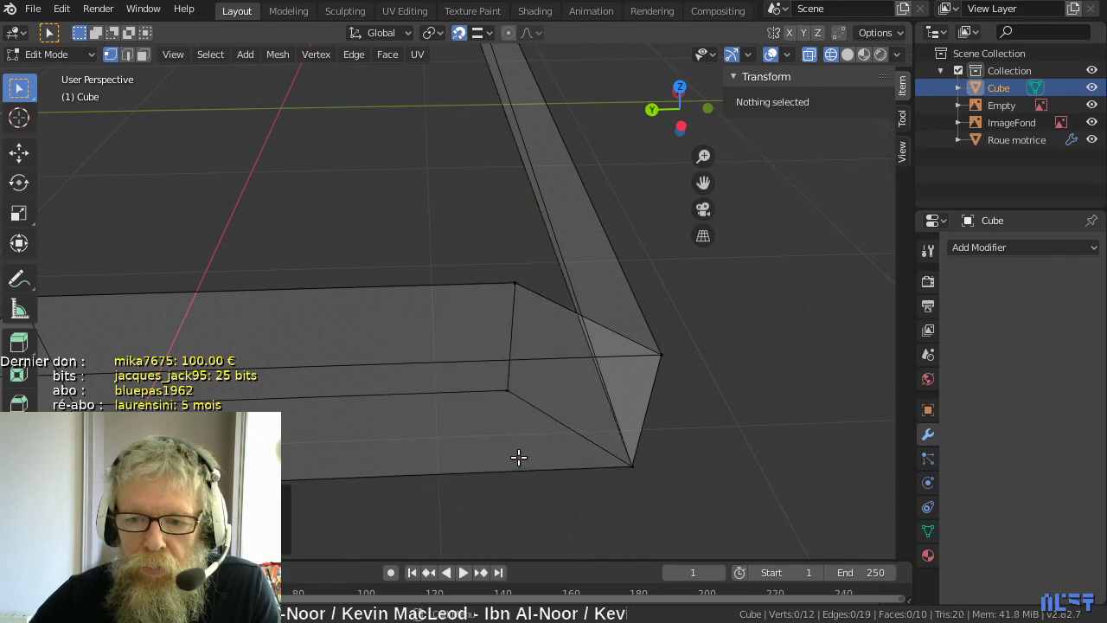
scroll(521, 403, "down", 2)
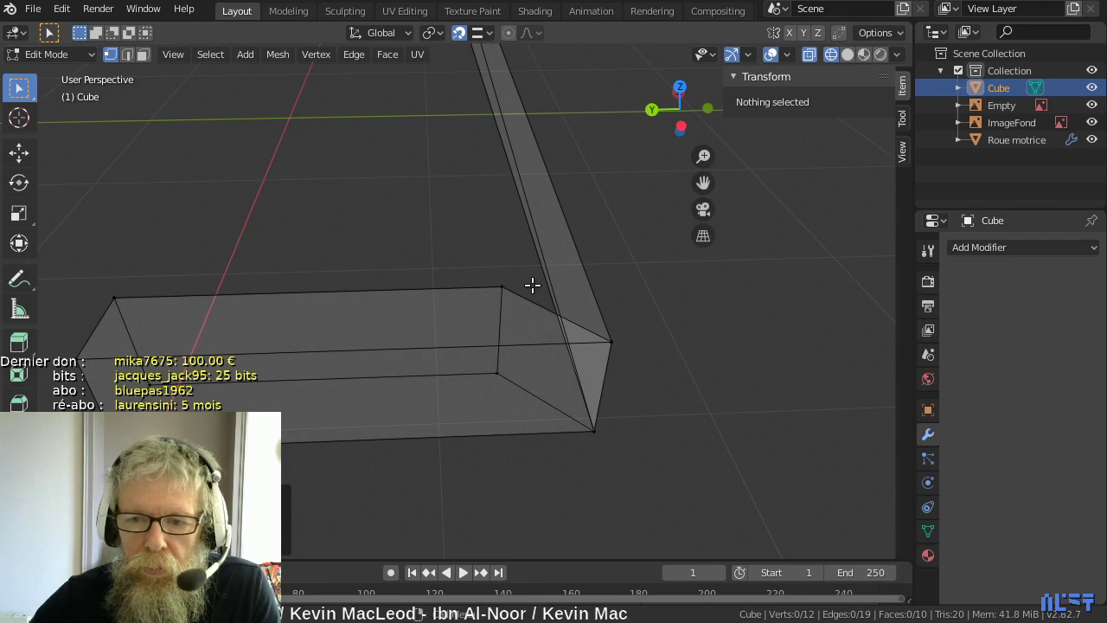
key("3")
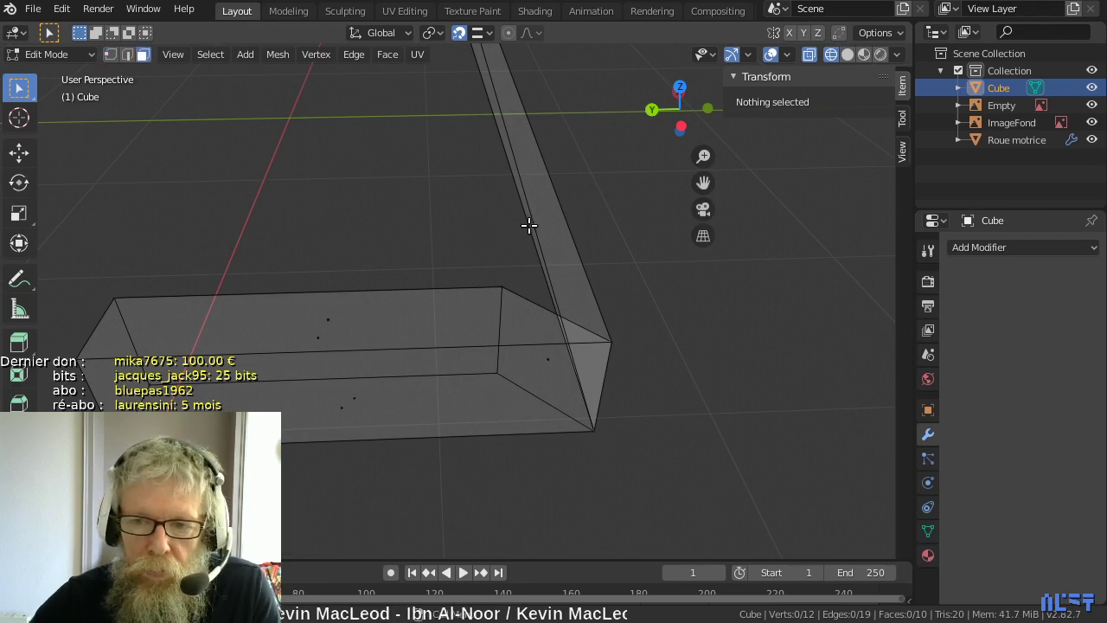
- Delete two long faces of the rod while keeping their edges
middle_click_drag(514, 184, 482, 286, "shift")
middle_click_drag(437, 72, 481, 266, "shift")
left_click(468, 135)
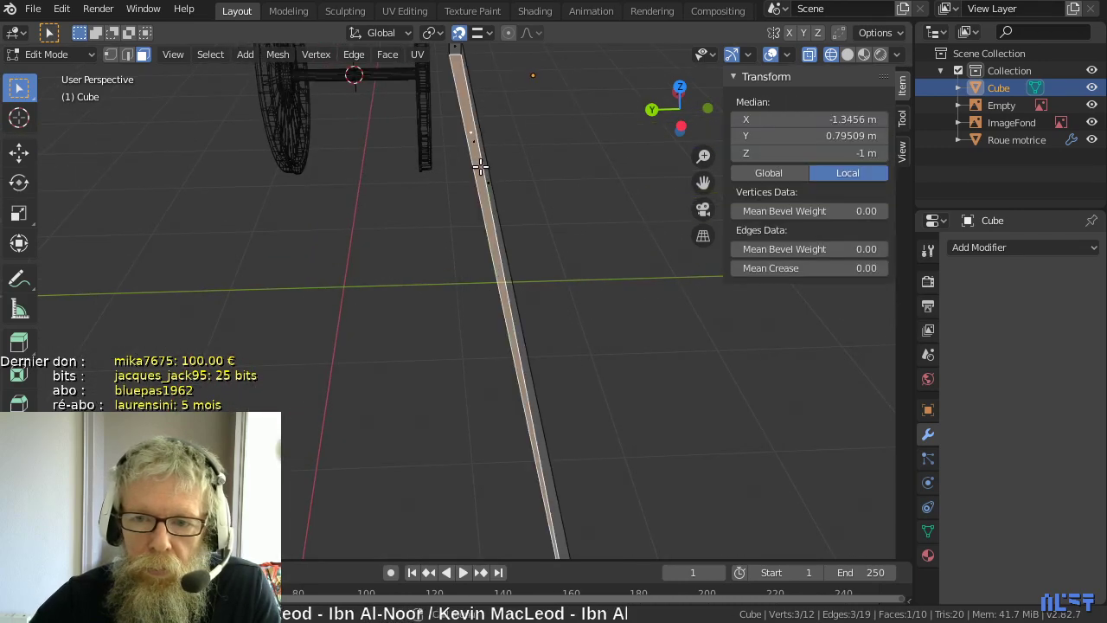
key("x")
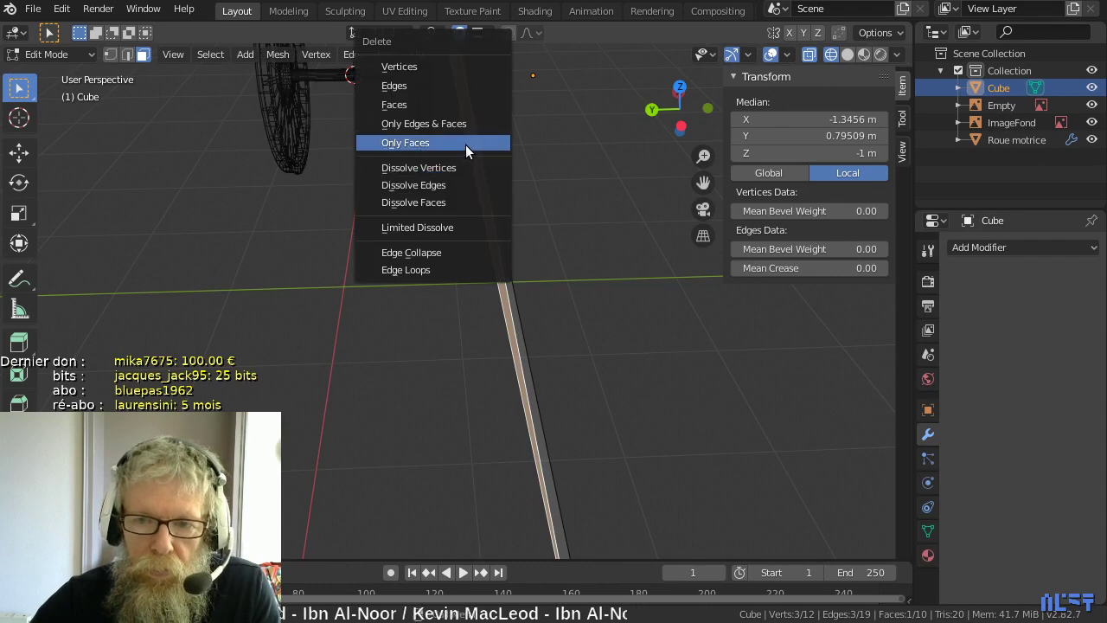
left_click(465, 145)
left_click(471, 154)
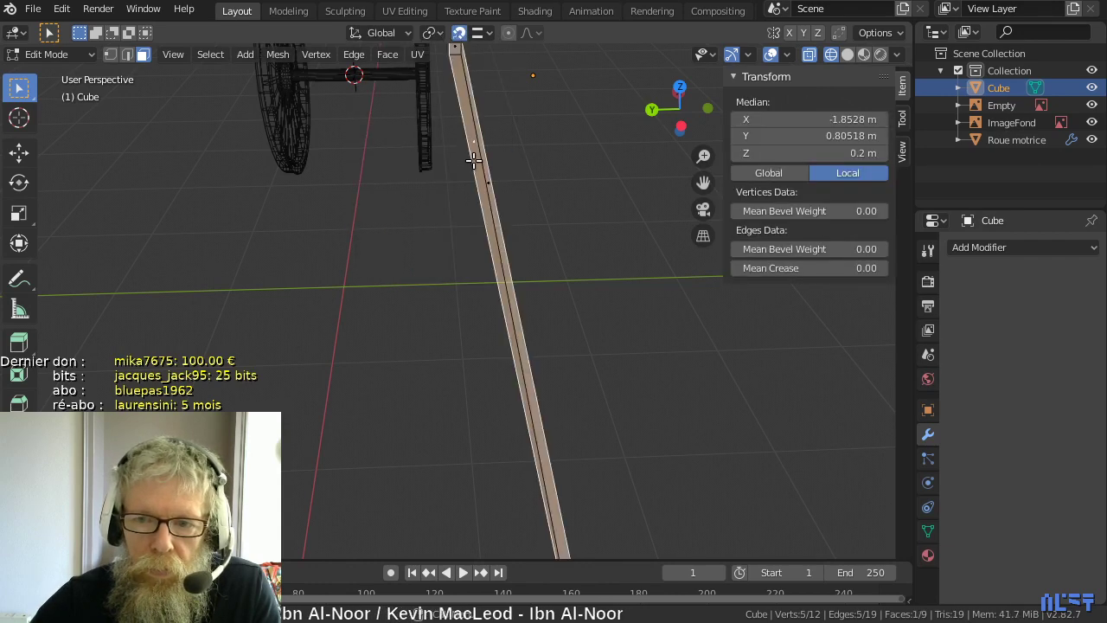
middle_click_drag(472, 158, 502, 173)
key("x")
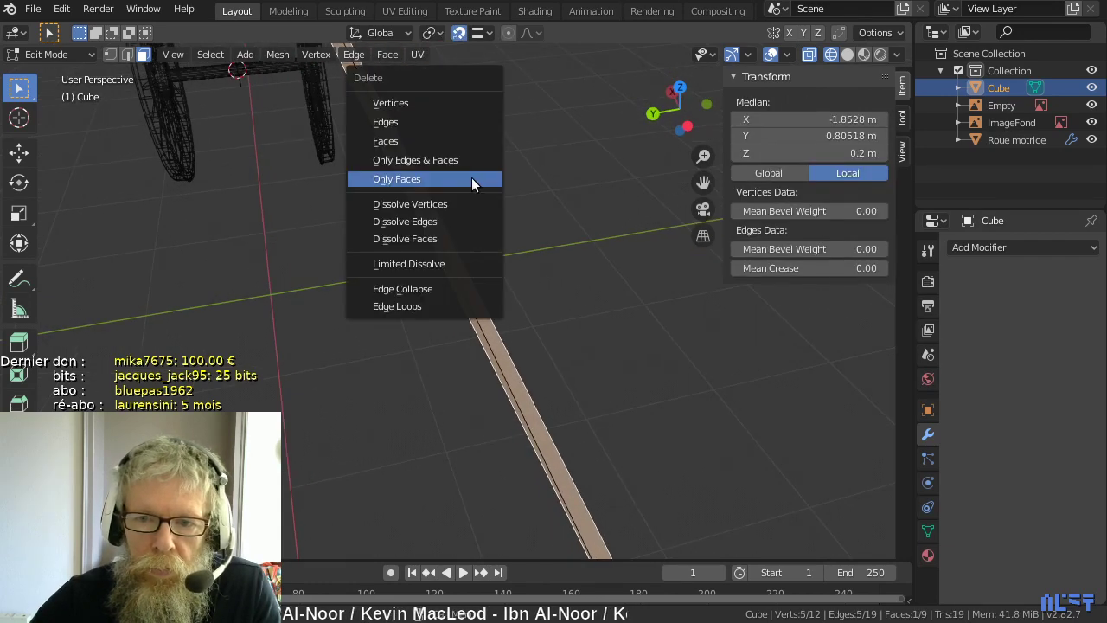
left_click(456, 179)
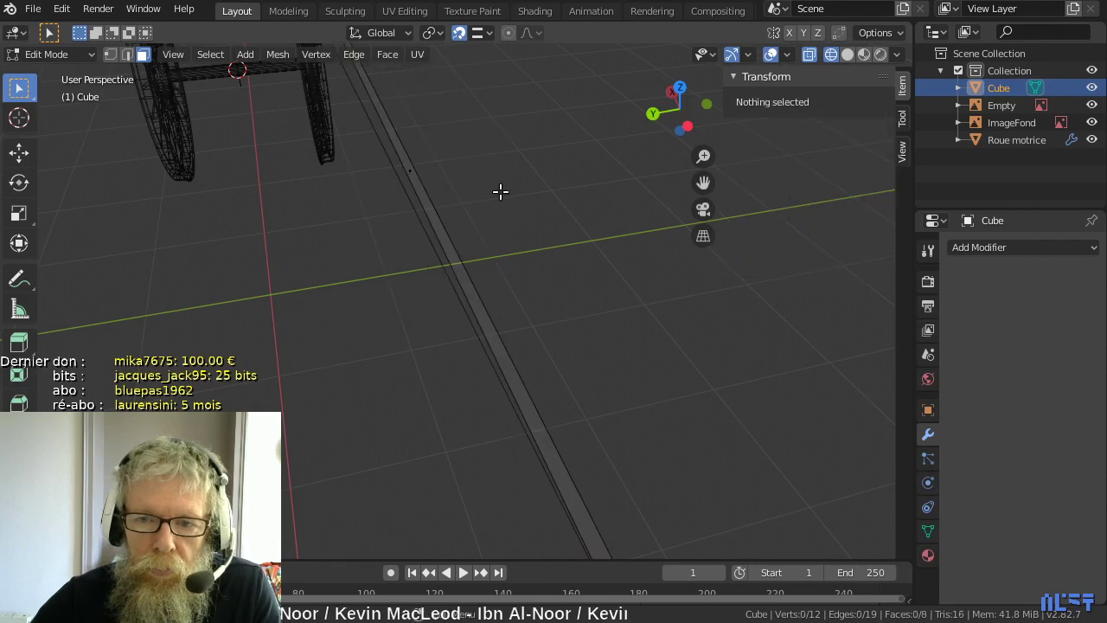
middle_click_drag(500, 191, 444, 180)
- Remove the stray rod edge with Only Edges & Faces and turn X-ray off
key("2")
left_click(429, 187)
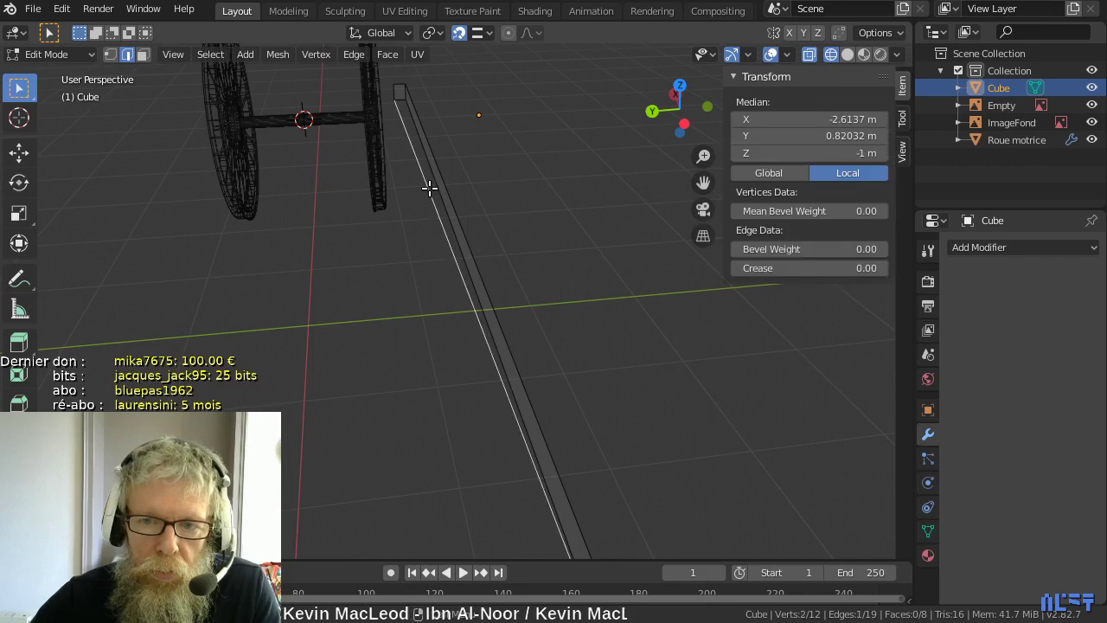
key("x")
left_click(420, 172)
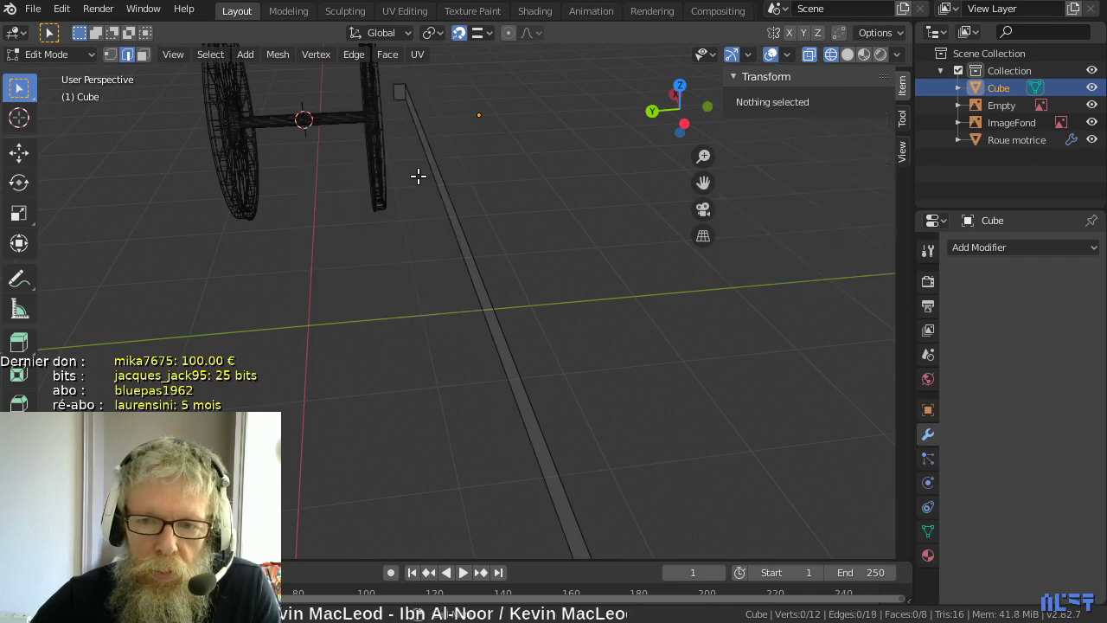
middle_click_drag(453, 192, 564, 301)
scroll(566, 320, "up", 2)
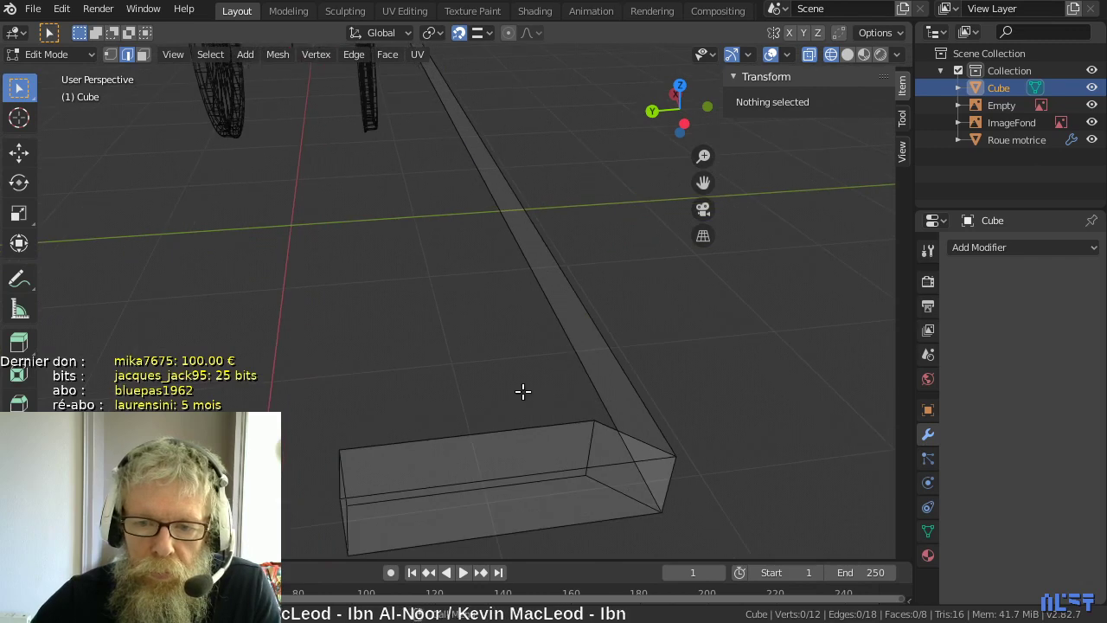
middle_click_drag(522, 390, 587, 343)
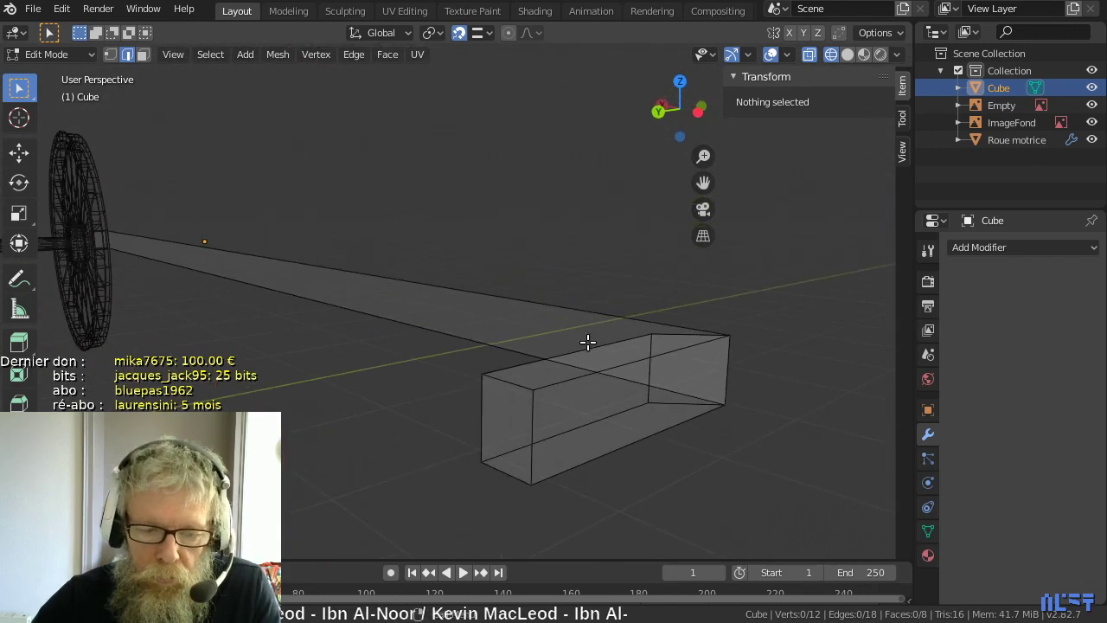
key("alt+z")
middle_click_drag(594, 343, 684, 343)
- Delete only the block's end face to open it
left_click(679, 392)
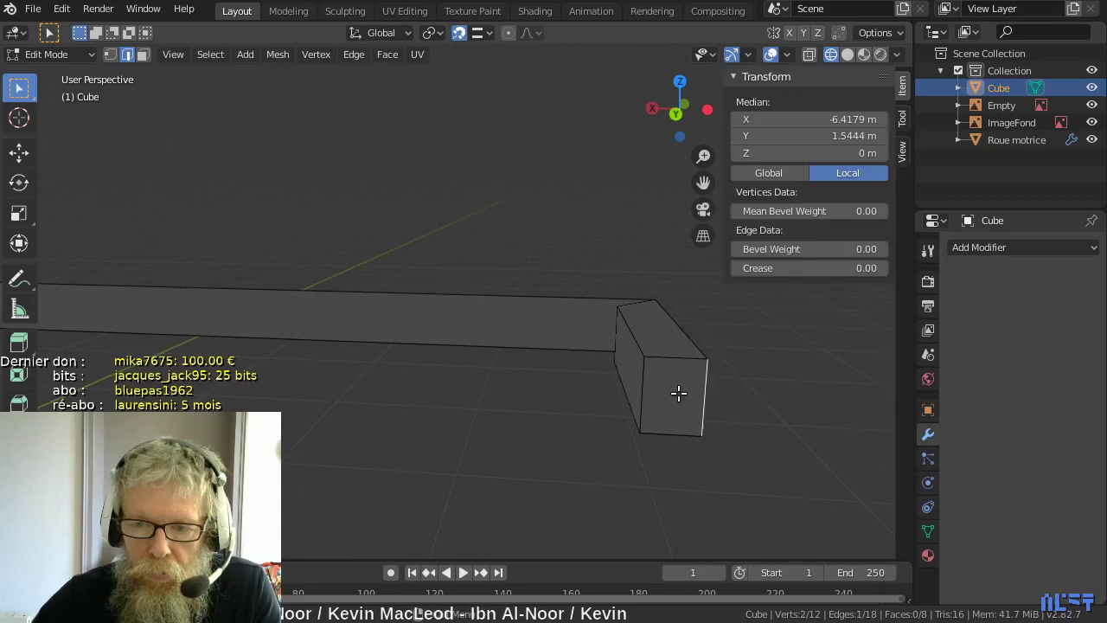
key("3")
left_click(683, 393)
key("x")
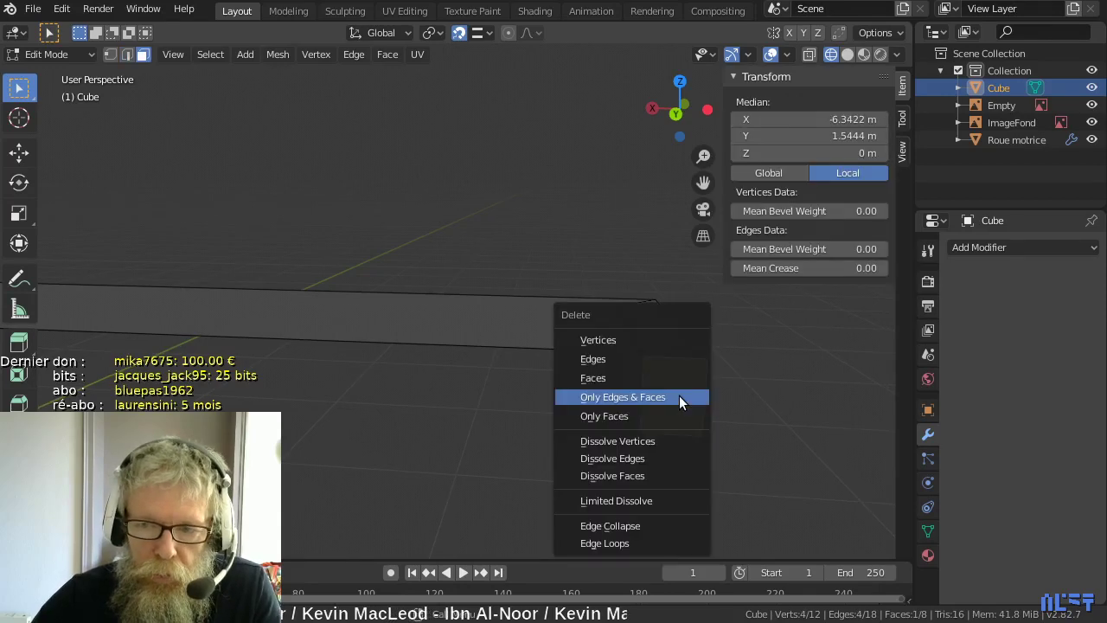
left_click(647, 412)
middle_click_drag(678, 345, 466, 391)
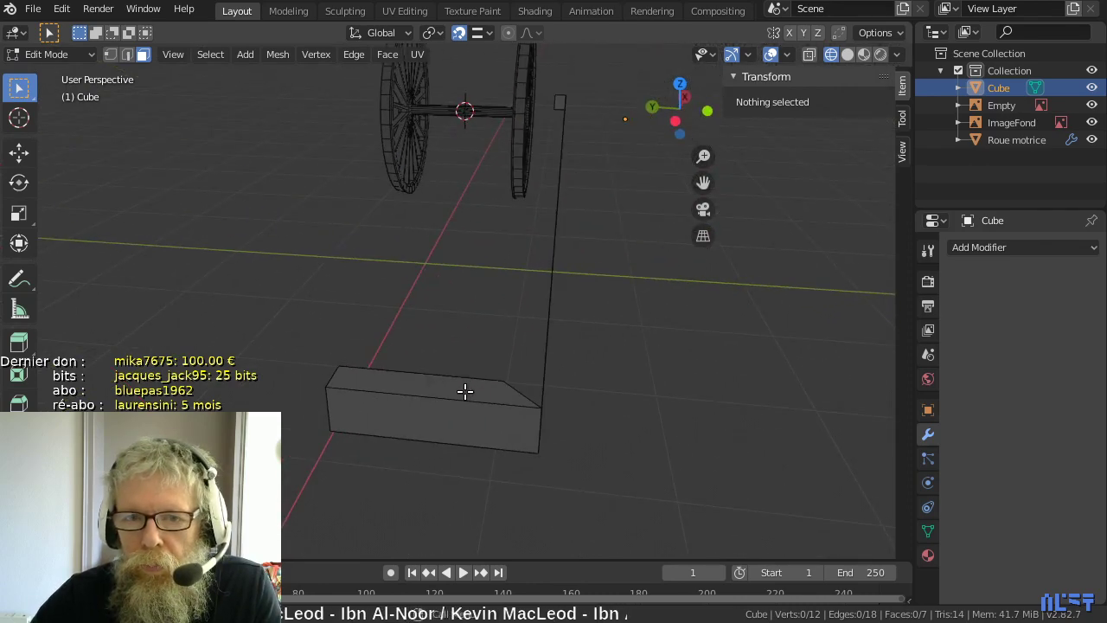
- Fill faces between the block's edges and the beam's top and bottom edges
key("2")
left_click(515, 391)
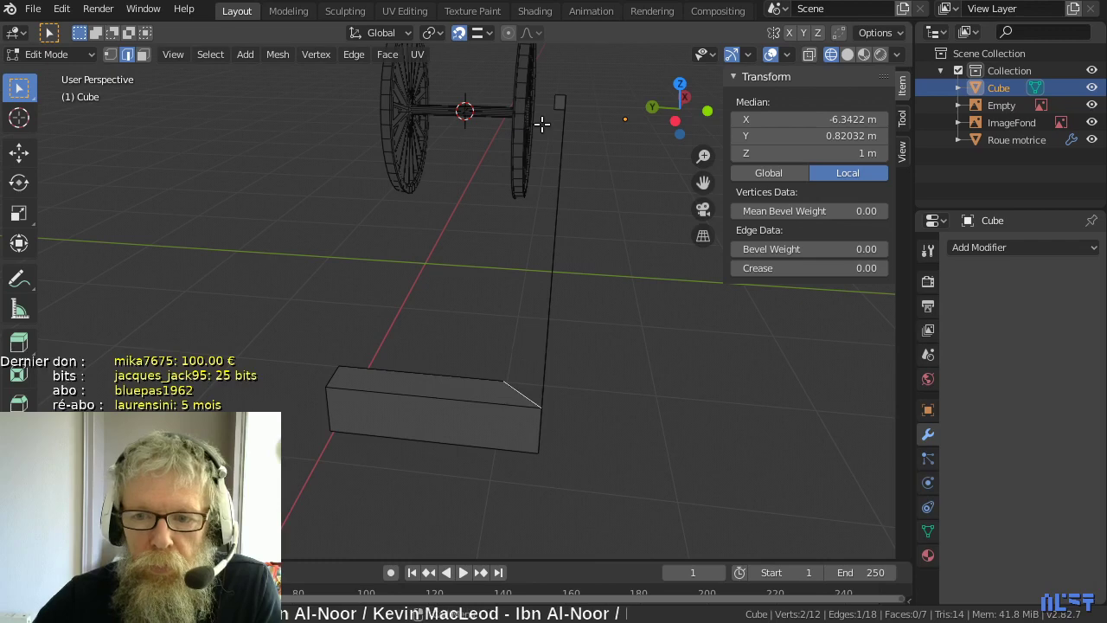
left_click(561, 97, "shift")
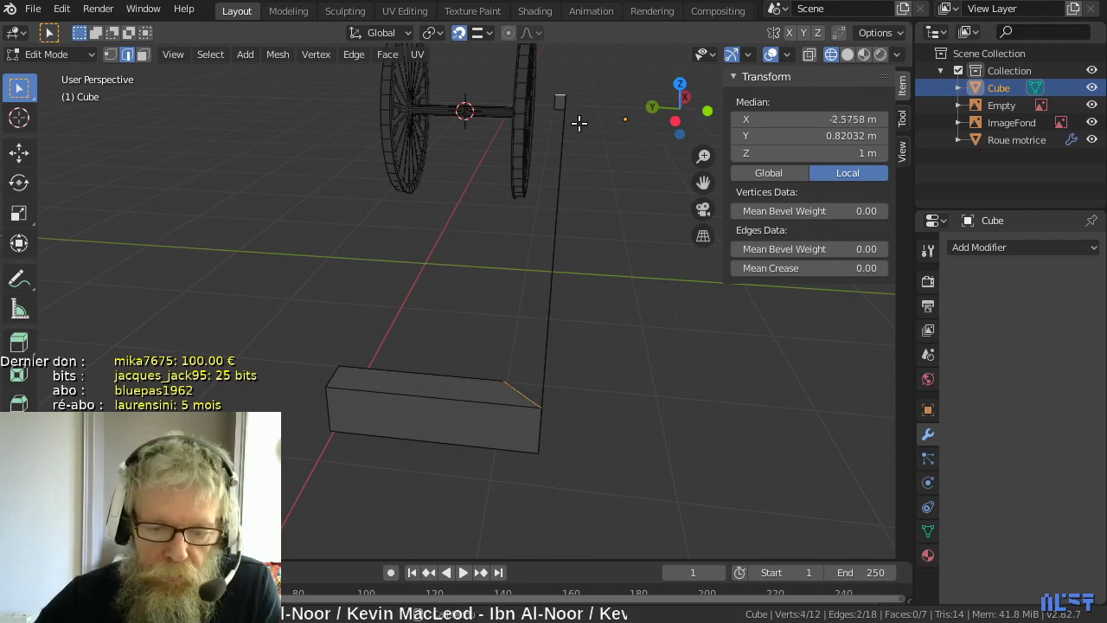
key("f")
middle_click_drag(572, 212, 561, 241)
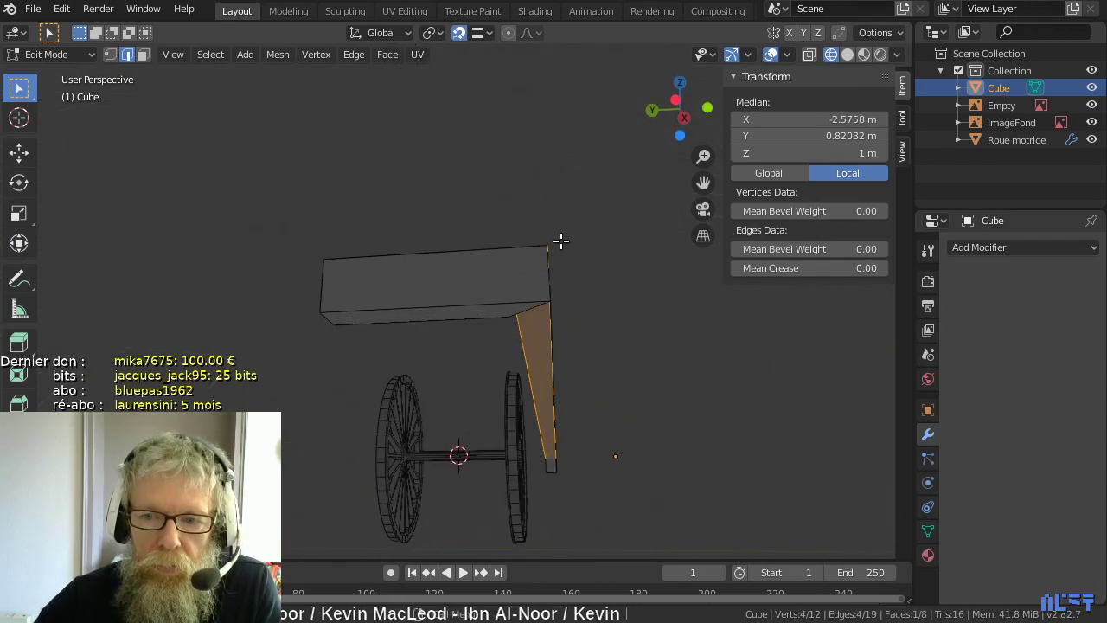
left_click(525, 310)
left_click(551, 470, "shift")
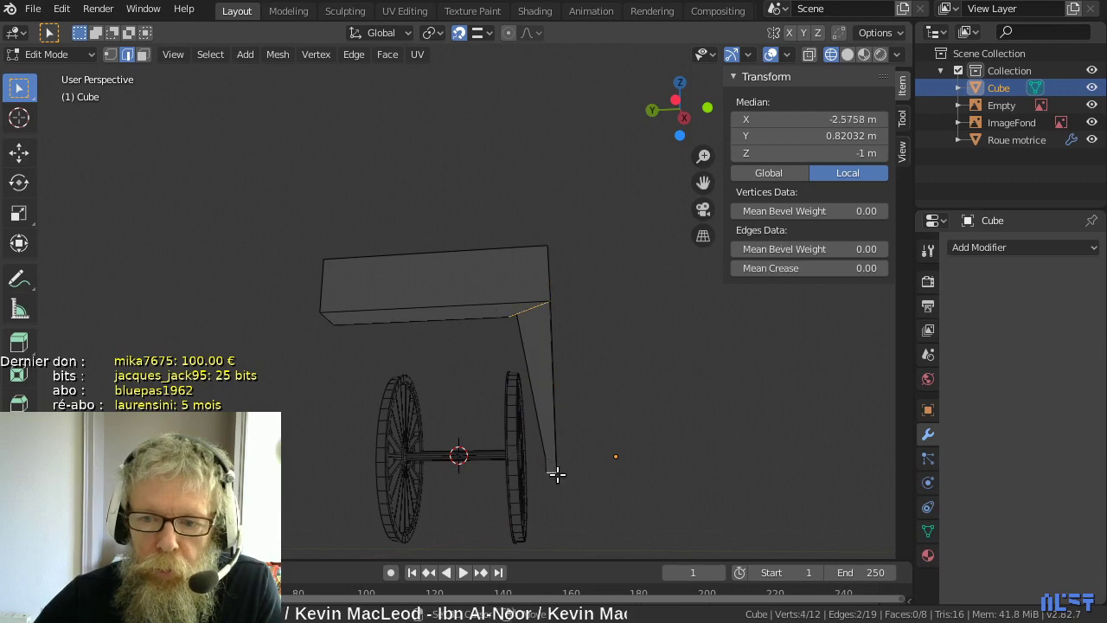
key("f")
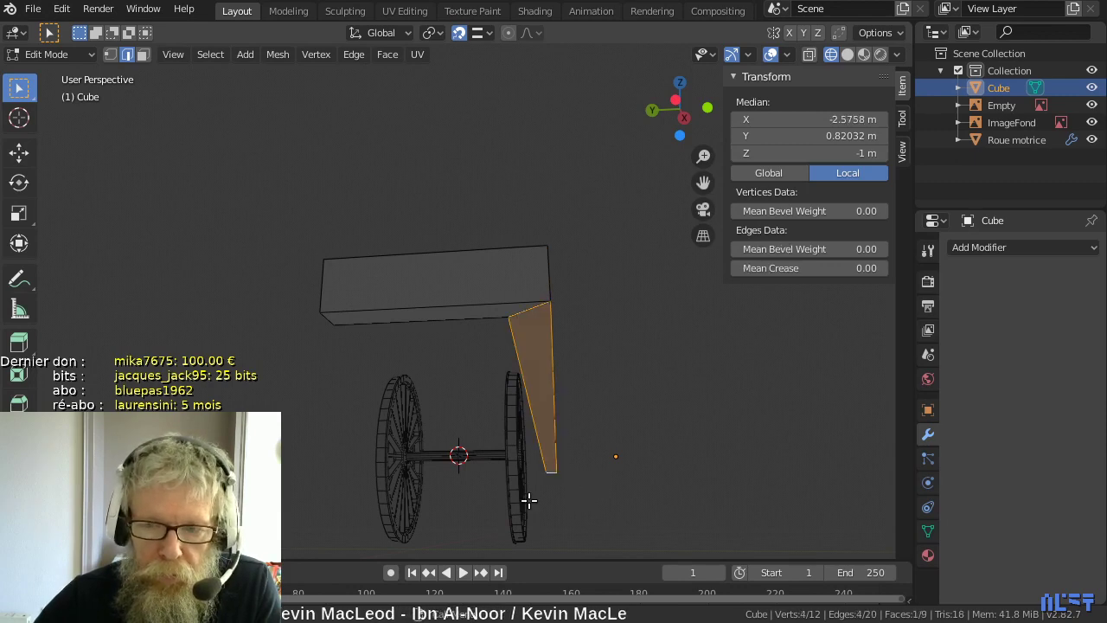
middle_click_drag(528, 500, 494, 439)
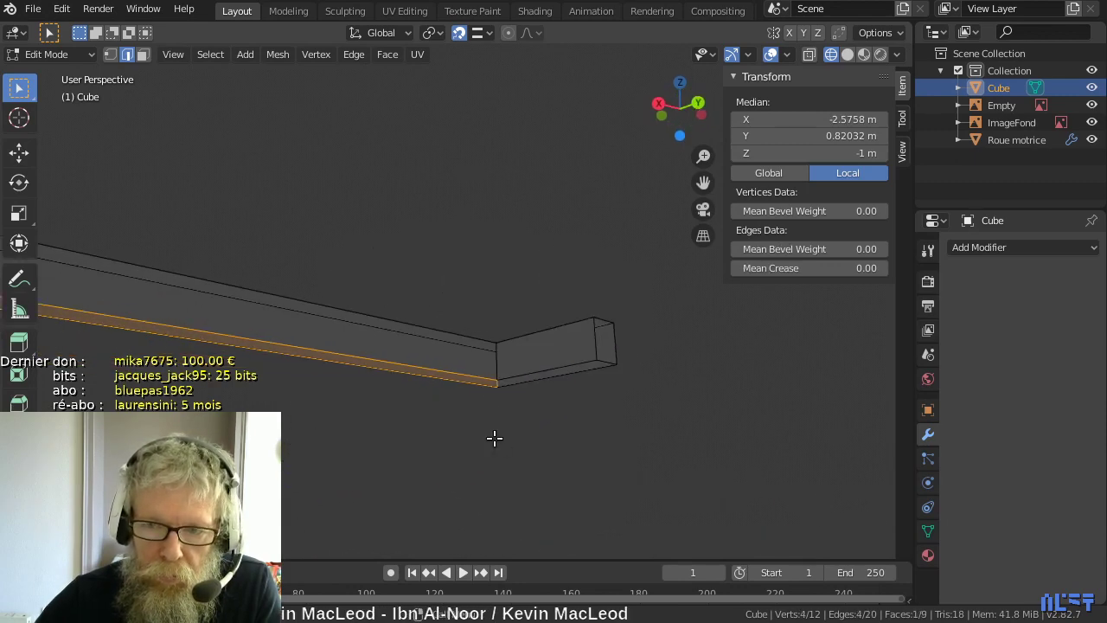
- Fill a face from the vertical beam-end edge, bringing the mesh to 10 faces
left_click(494, 358)
middle_click_drag(475, 373, 212, 380)
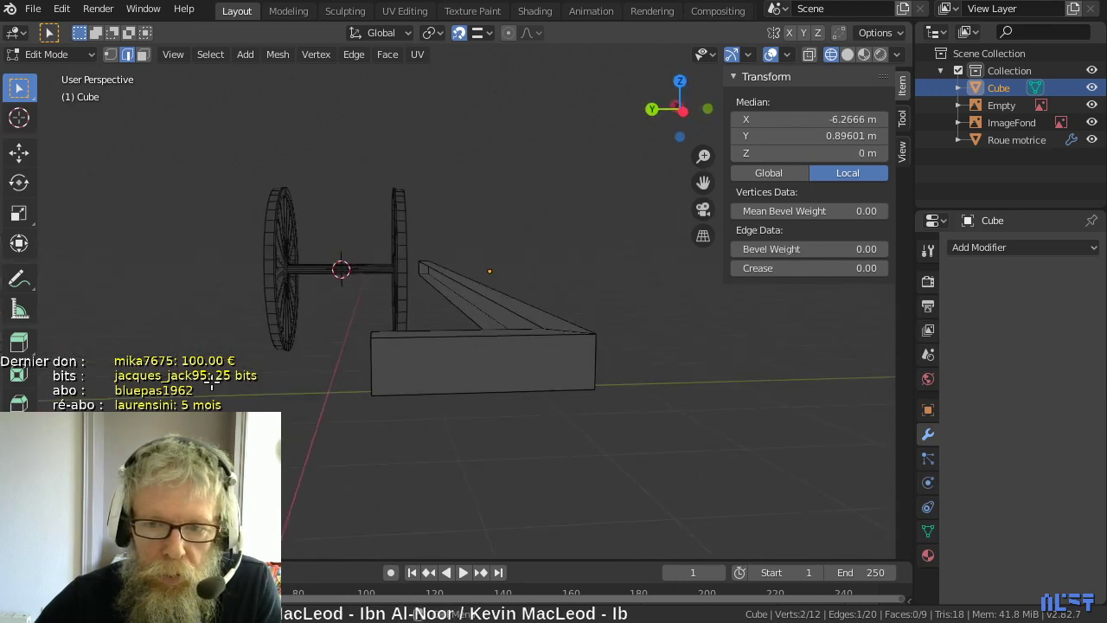
key("f")
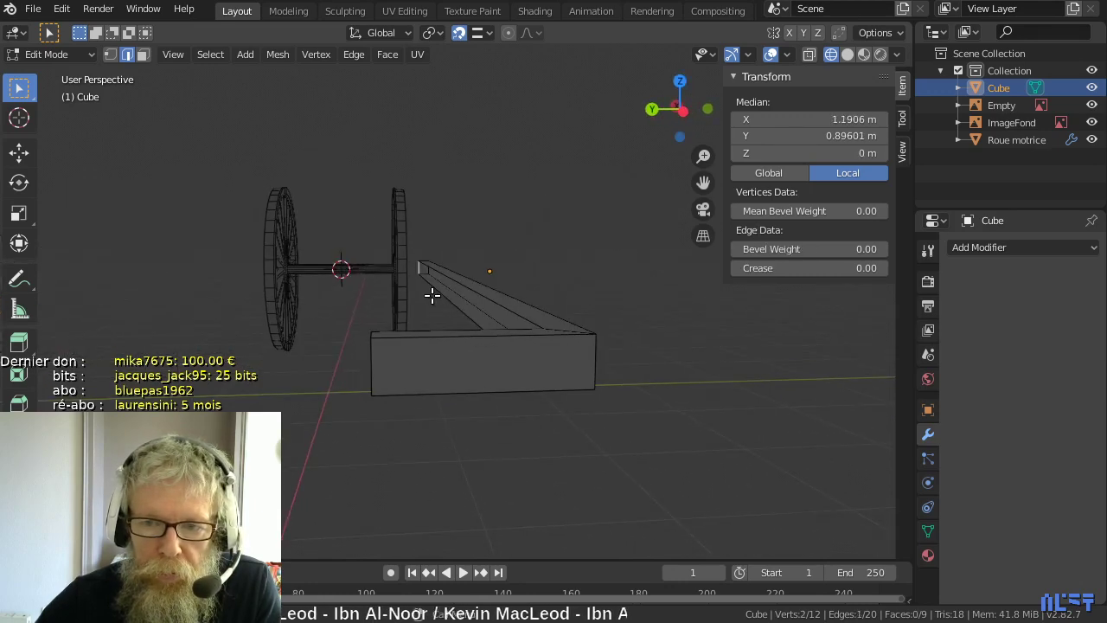
middle_click_drag(435, 298, 476, 343)
- Add a Mirror modifier mirroring across Y only, with X unchecked
left_click(968, 246)
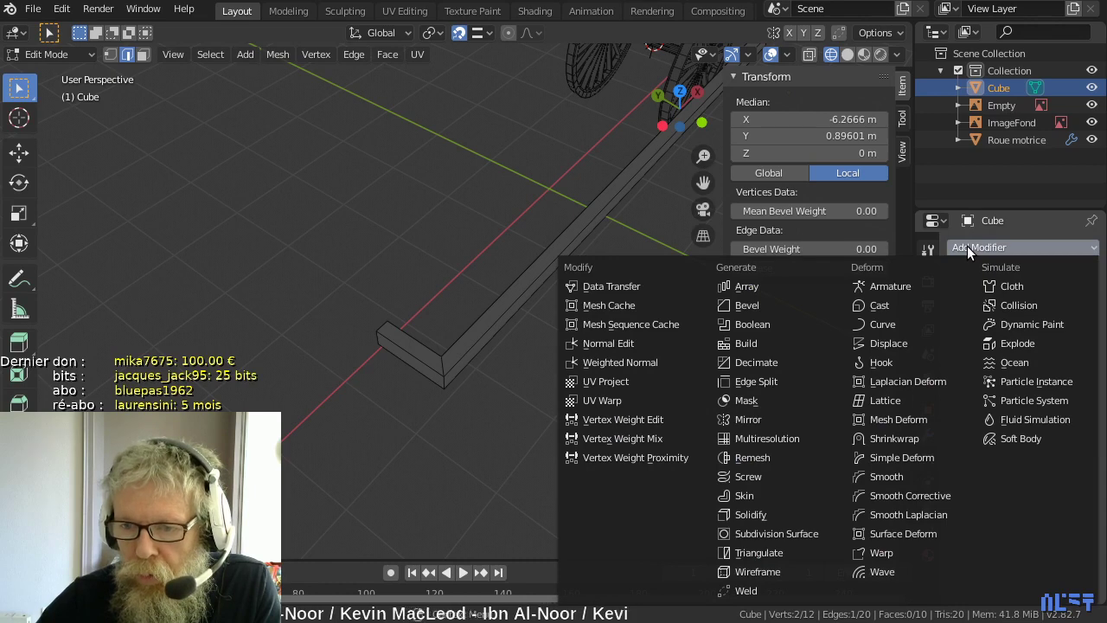
left_click(749, 419)
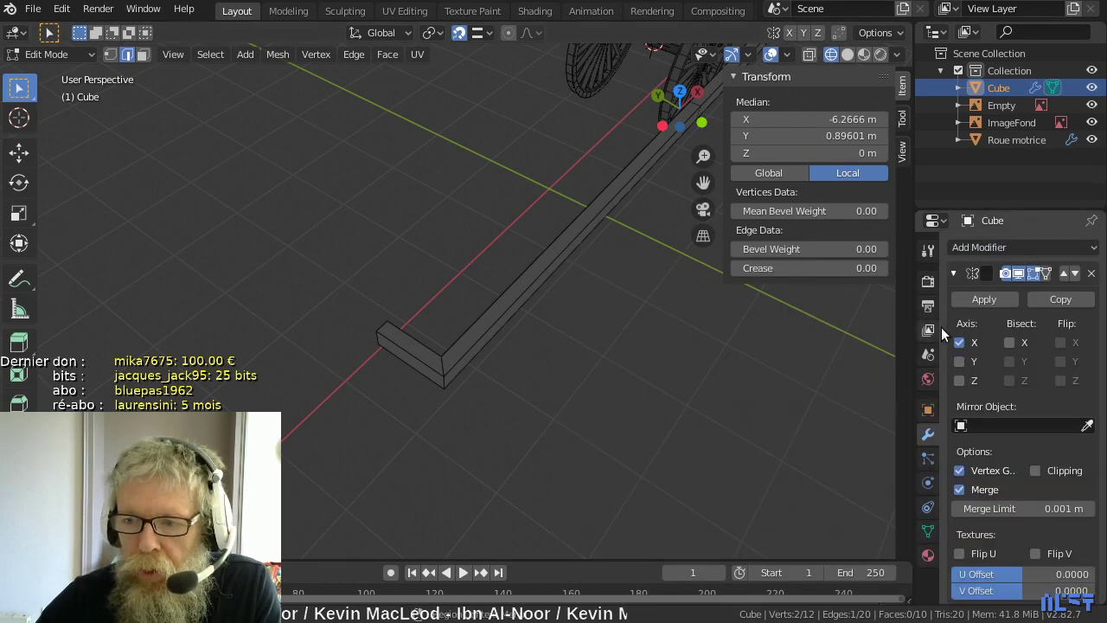
left_click(959, 342)
left_click(959, 361)
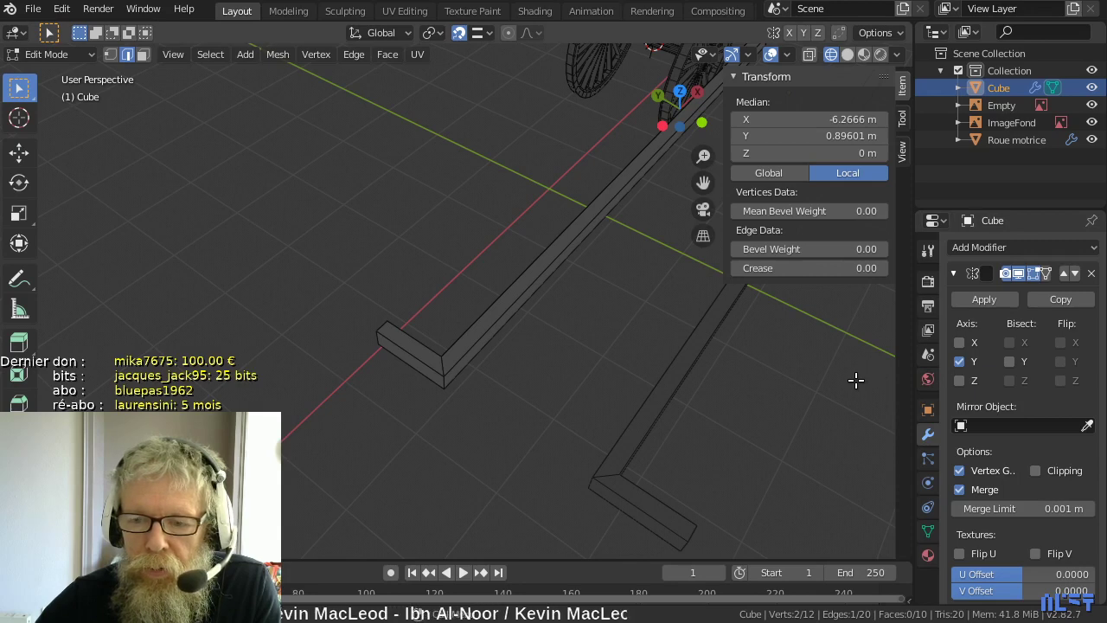
scroll(857, 380, "down", 3)
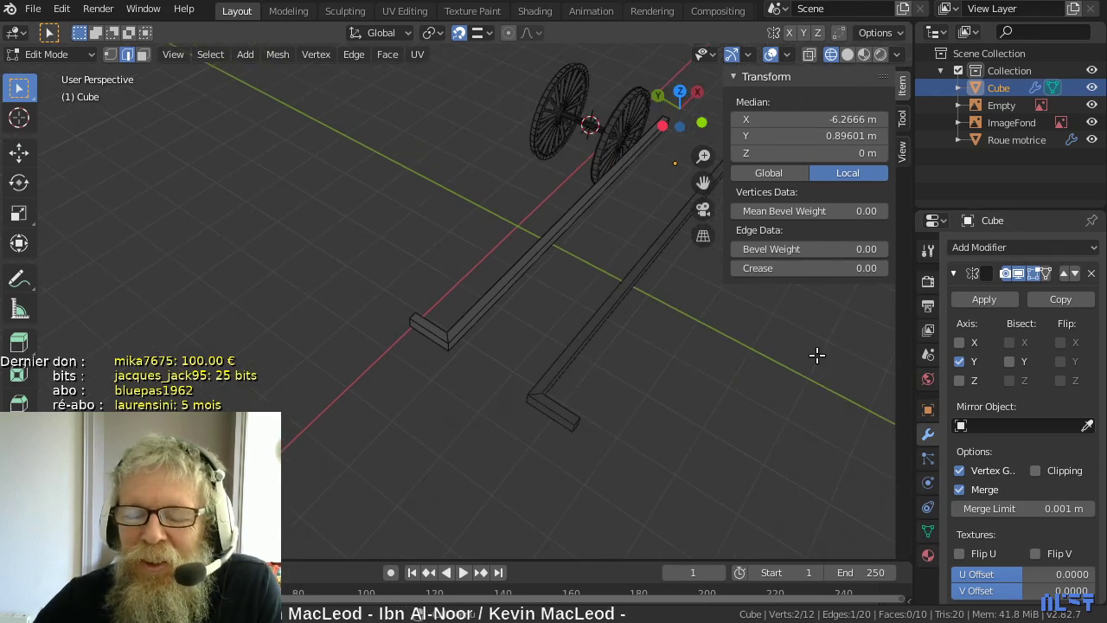
- In Object Mode, set the frame's origin to the 3D cursor
key("Tab")
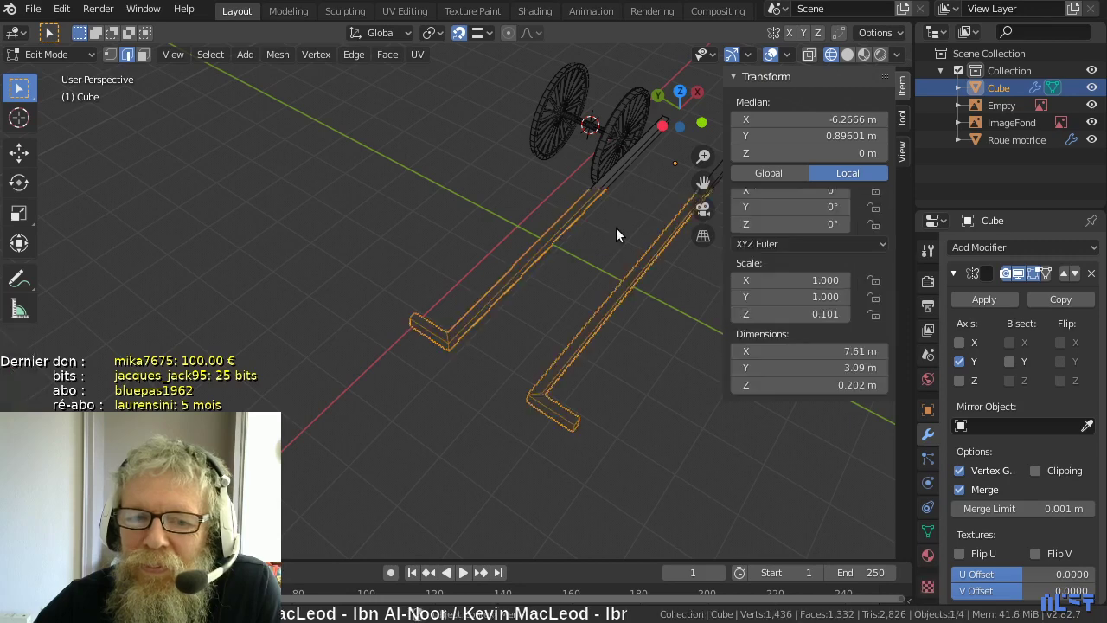
right_click(382, 208)
mouse_move(383, 204)
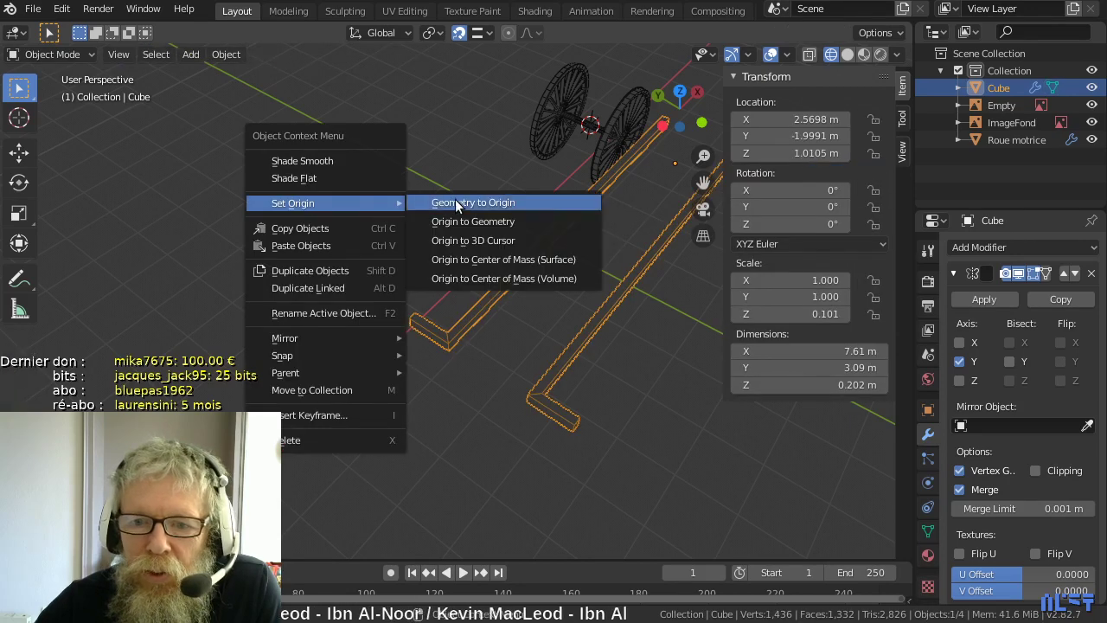
left_click(473, 240)
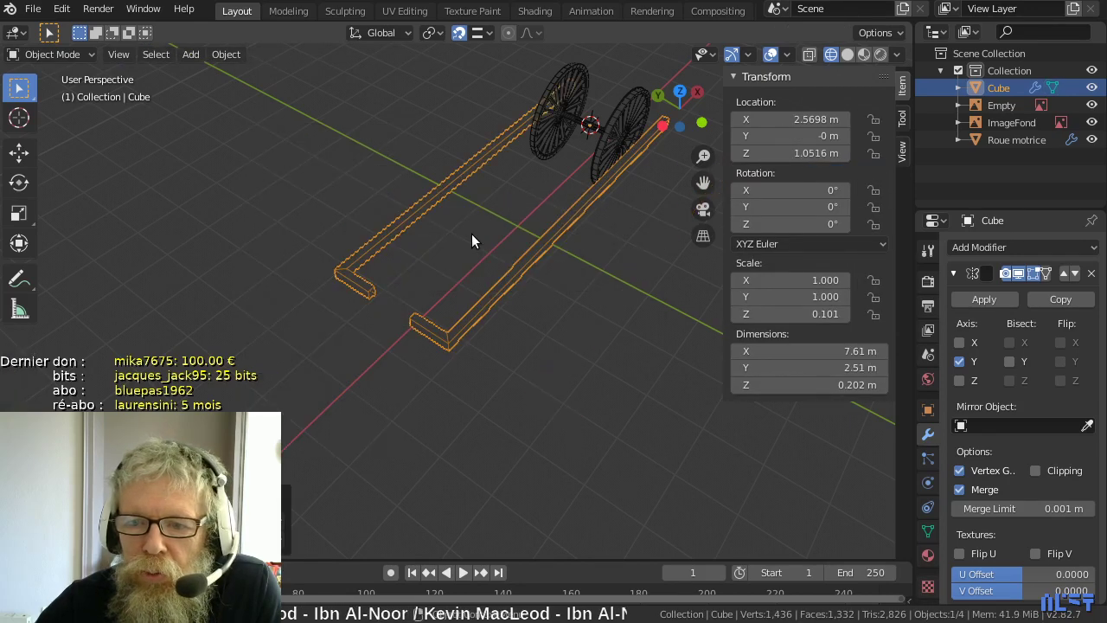
left_click(597, 291)
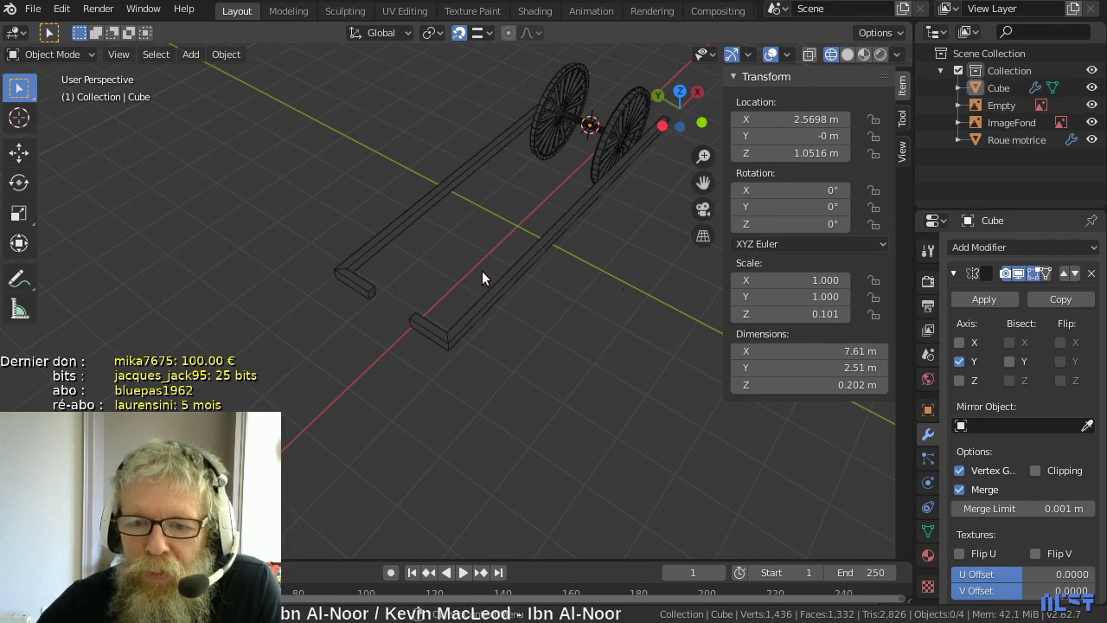
left_click(529, 282)
- Box-select the four beam-end vertices in X-ray and move them along Y
key("Tab")
scroll(628, 302, "up", 3)
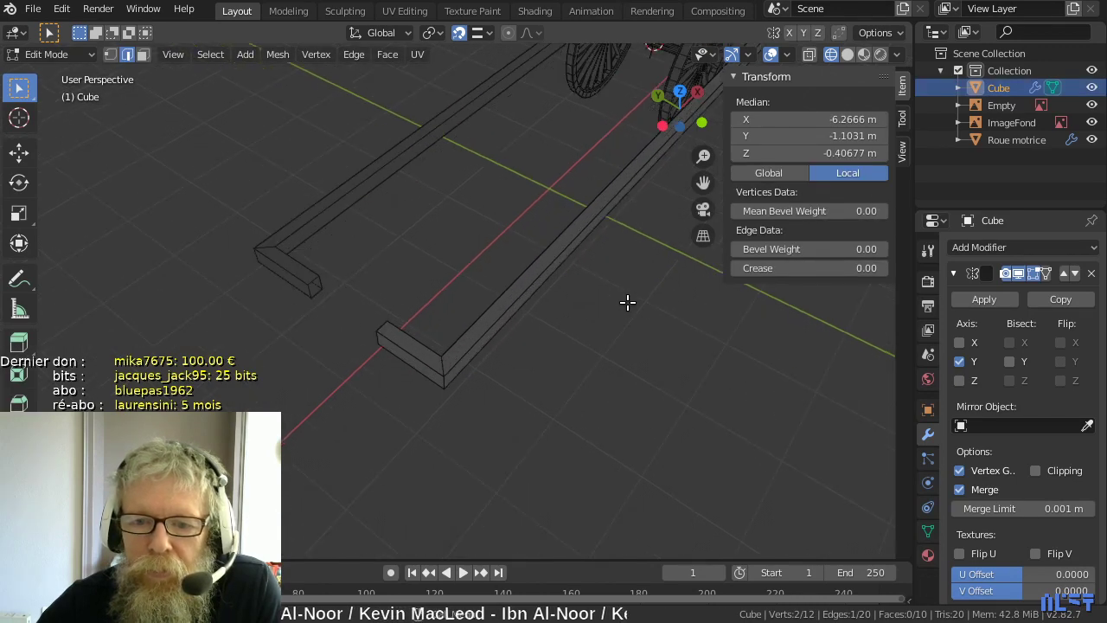
key("alt+z")
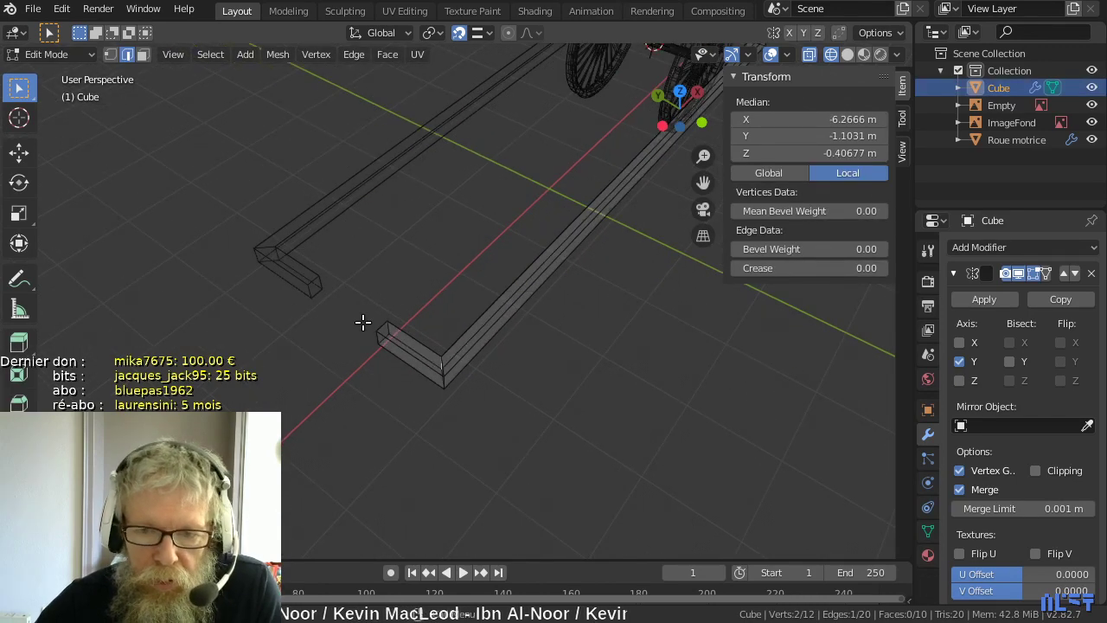
key("1")
left_click_drag(362, 321, 411, 354)
key("g")
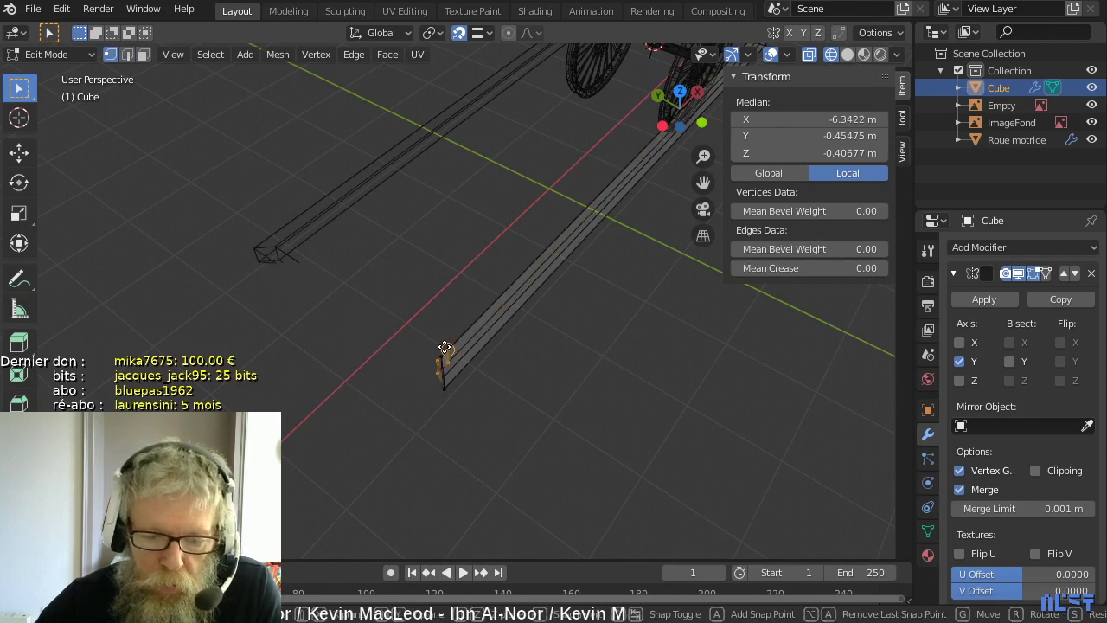
key("y")
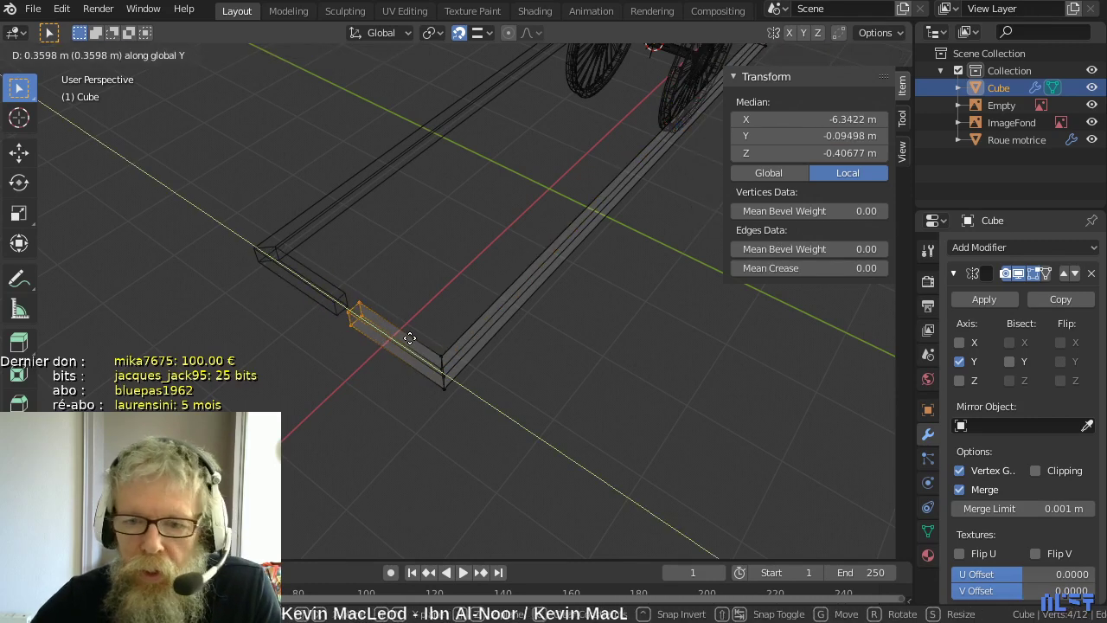
left_click(410, 338)
- Enable Mirror Clipping and move the end vertices along Y onto the mirror plane
left_click(1035, 470)
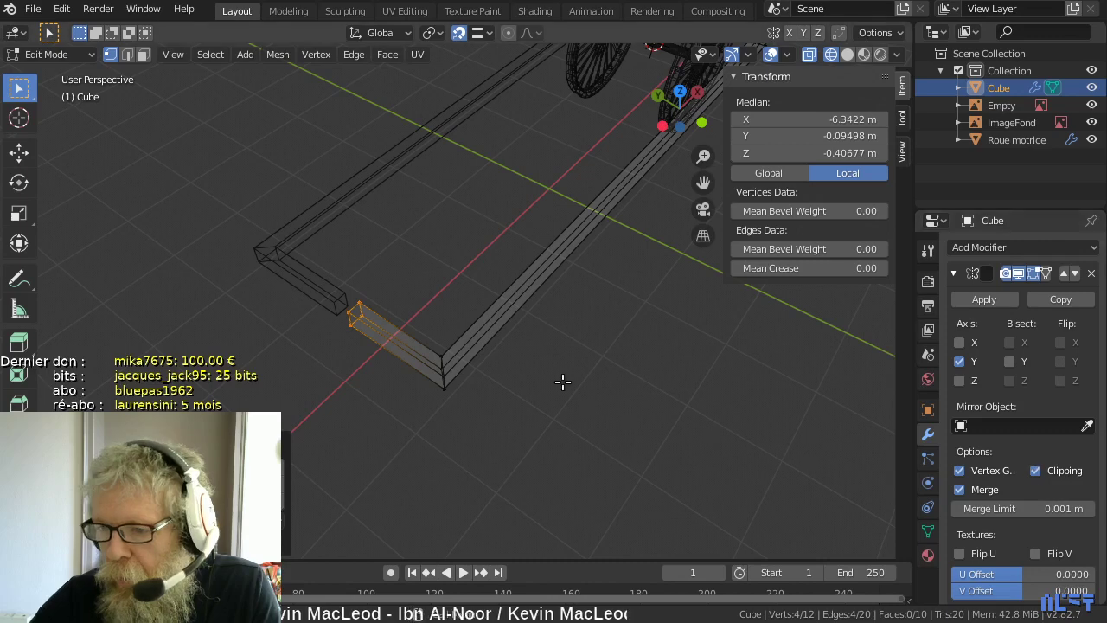
key("g")
key("y")
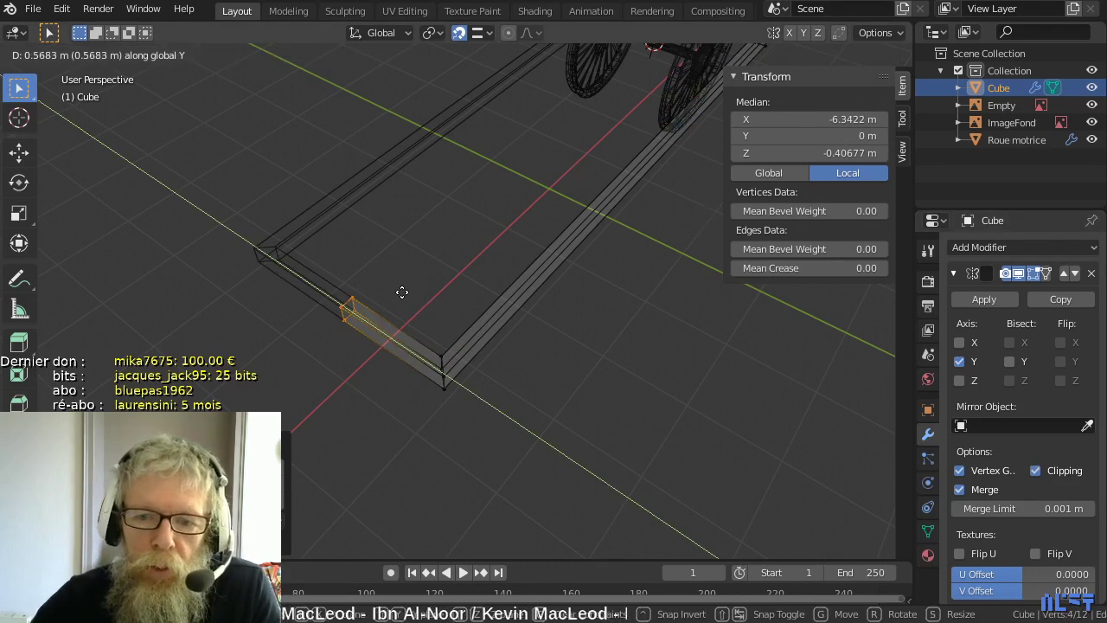
left_click(403, 294)
scroll(403, 289, "down", 1)
scroll(433, 284, "down", 1)
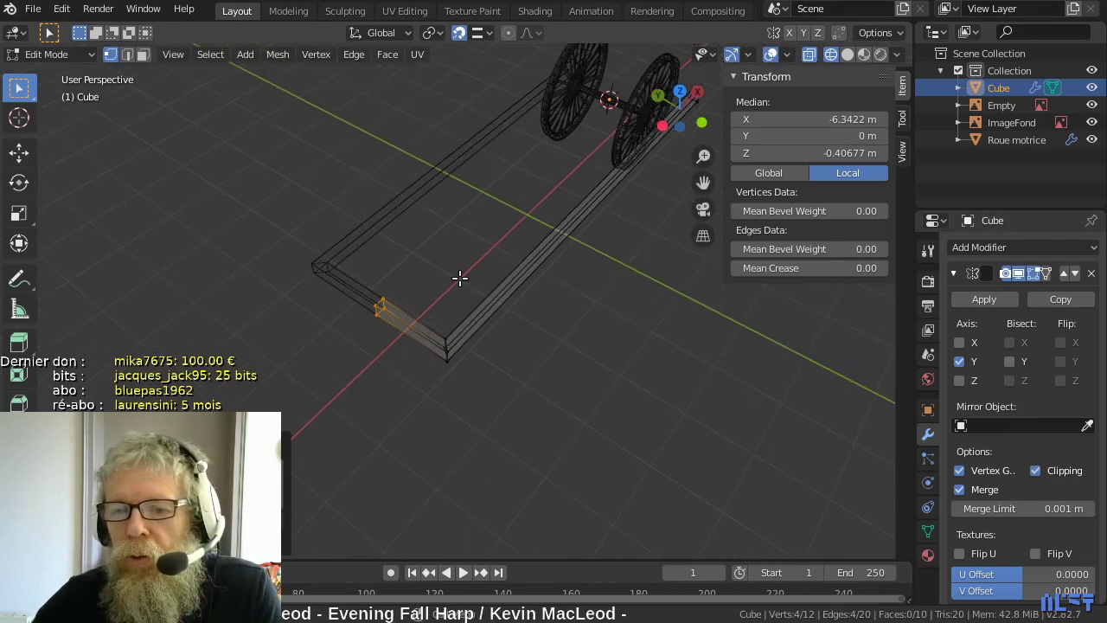
middle_click_drag(422, 293, 418, 225)
scroll(416, 232, "up", 5)
scroll(417, 225, "up", 4)
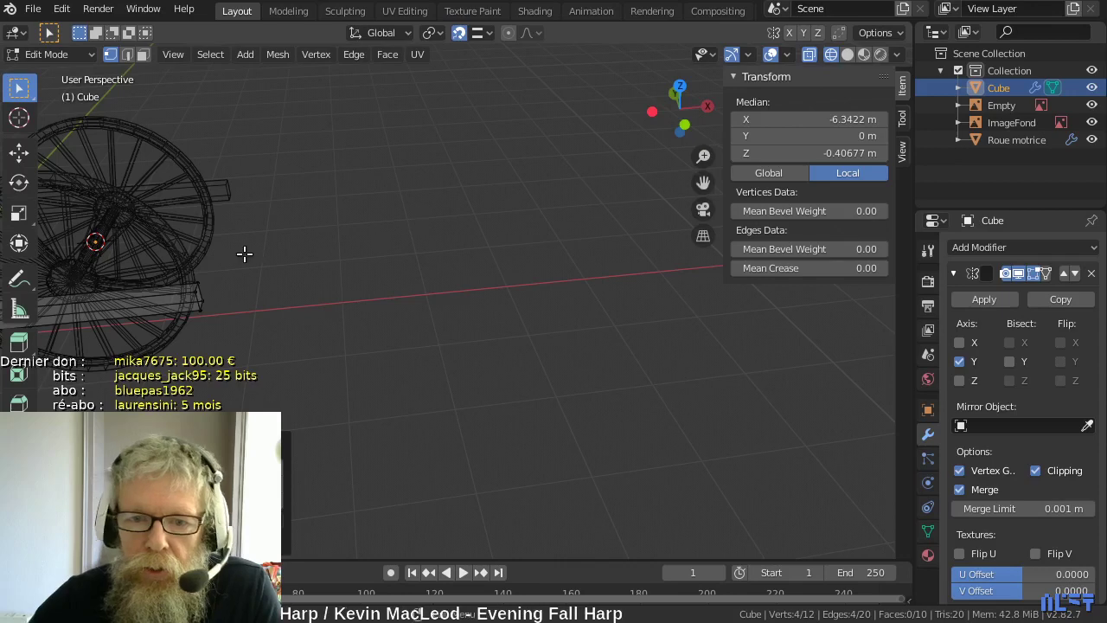
- Compare the beam and wheels with the locomotive photo in Front view
middle_click_drag(245, 254, 299, 245)
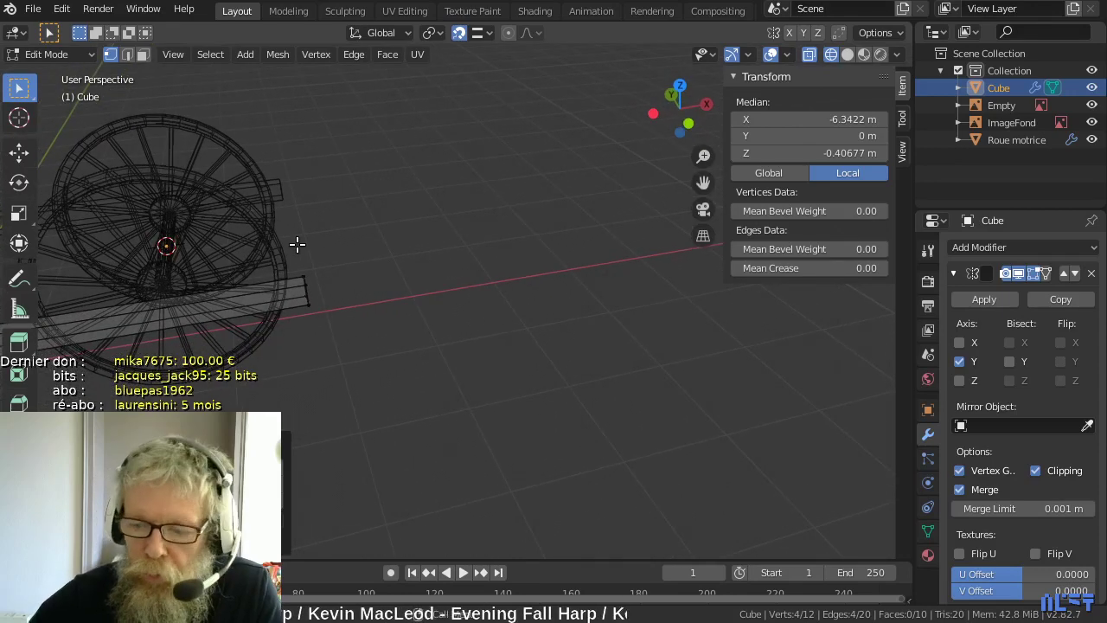
key("KP_1")
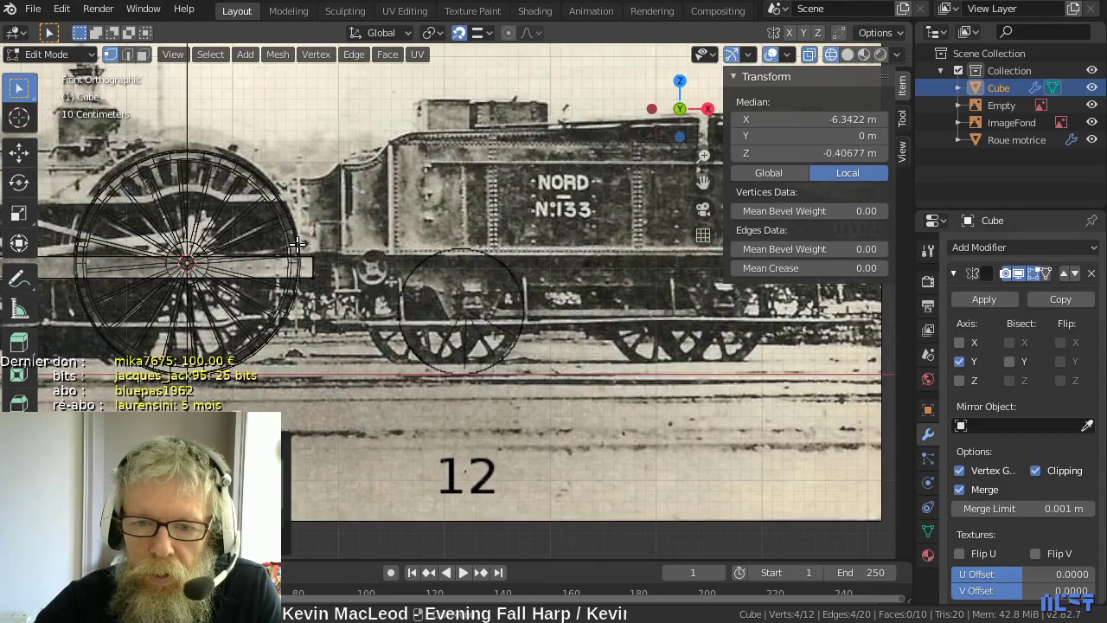
scroll(300, 246, "up", 2)
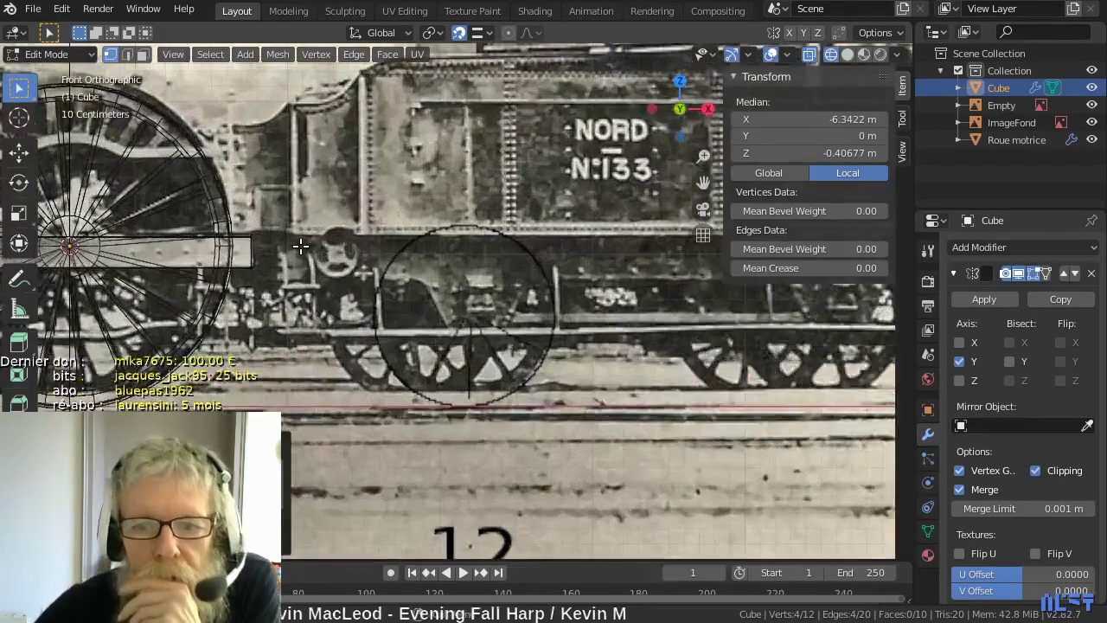
middle_click_drag(293, 234, 440, 249, "shift")
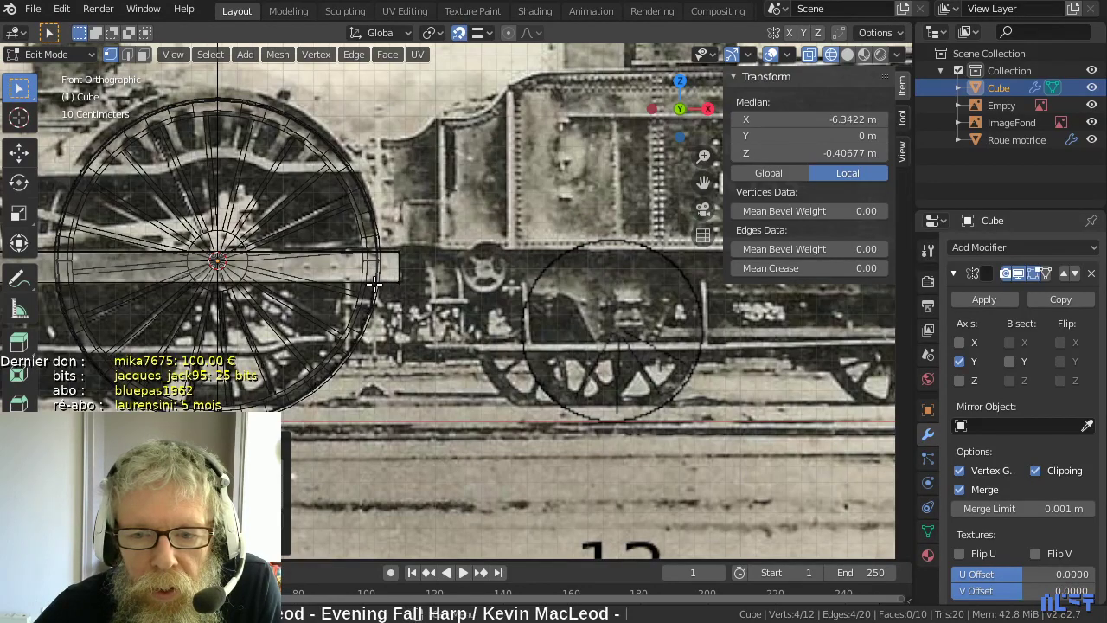
scroll(412, 274, "down", 2)
- Return to perspective, turn X-ray off, and clear the selection in face mode
middle_click_drag(415, 280, 377, 288)
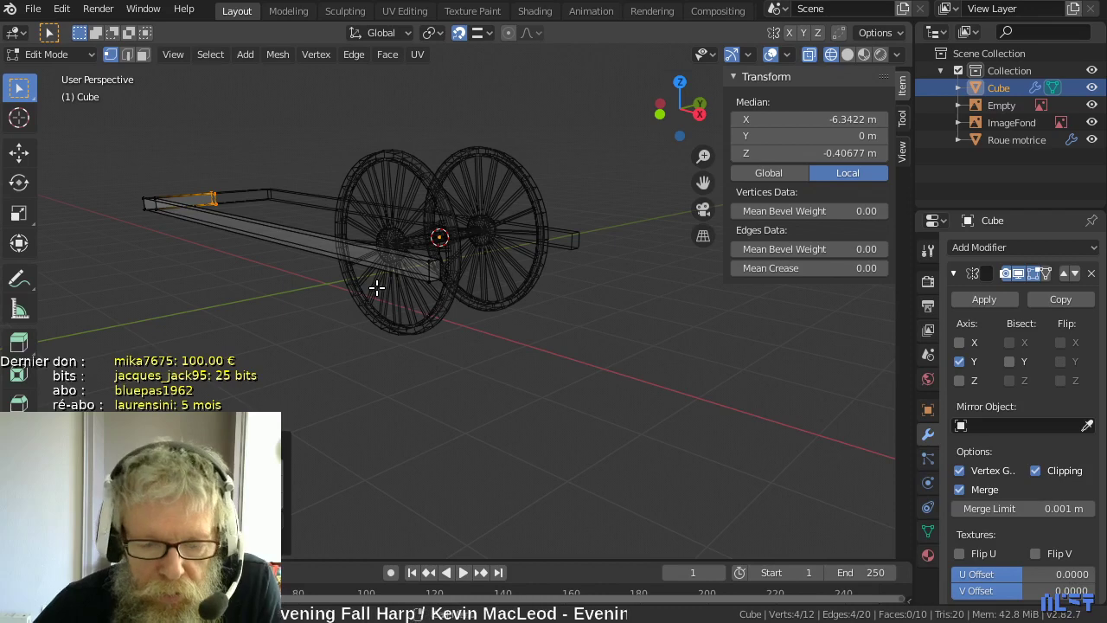
key("alt+z")
middle_click_drag(470, 265, 425, 314)
scroll(427, 317, "up", 3)
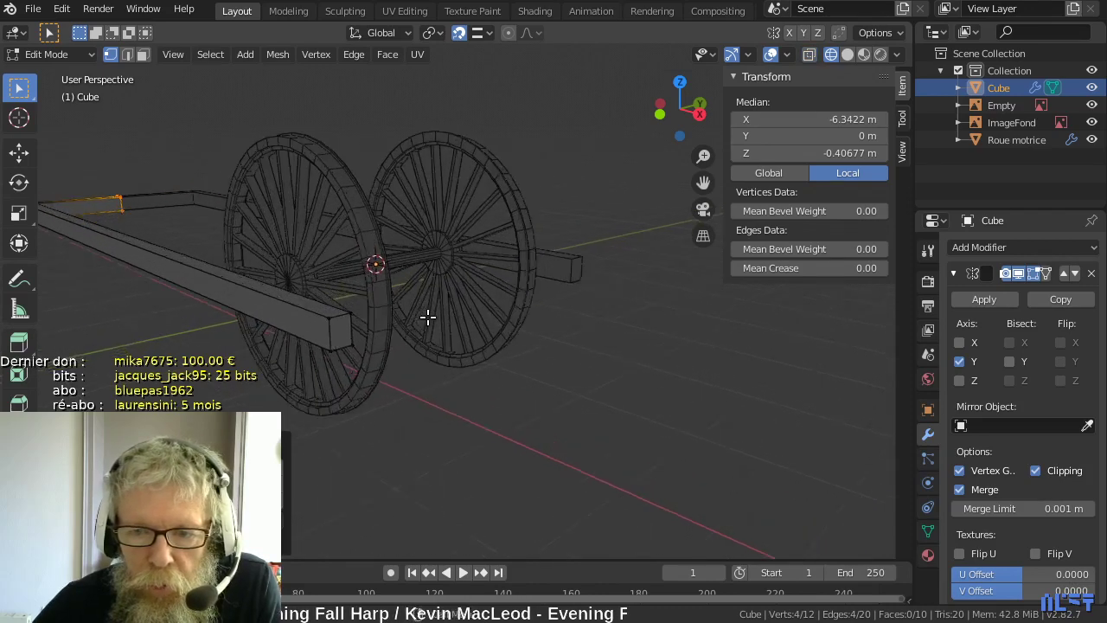
scroll(428, 318, "up", 3)
scroll(437, 321, "up", 2)
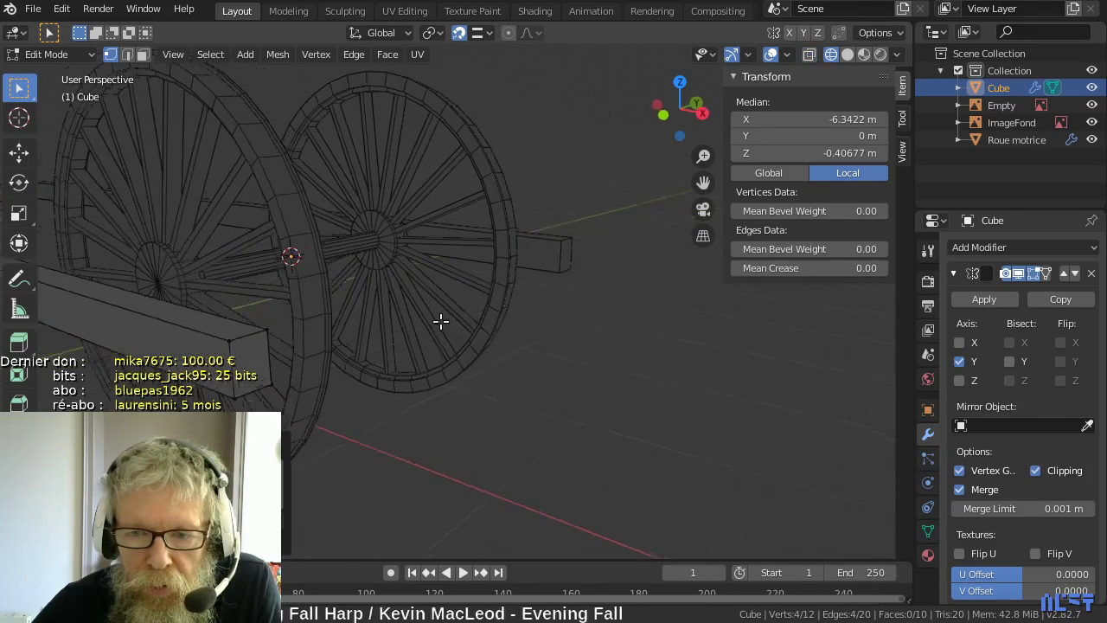
middle_click_drag(440, 321, 480, 289)
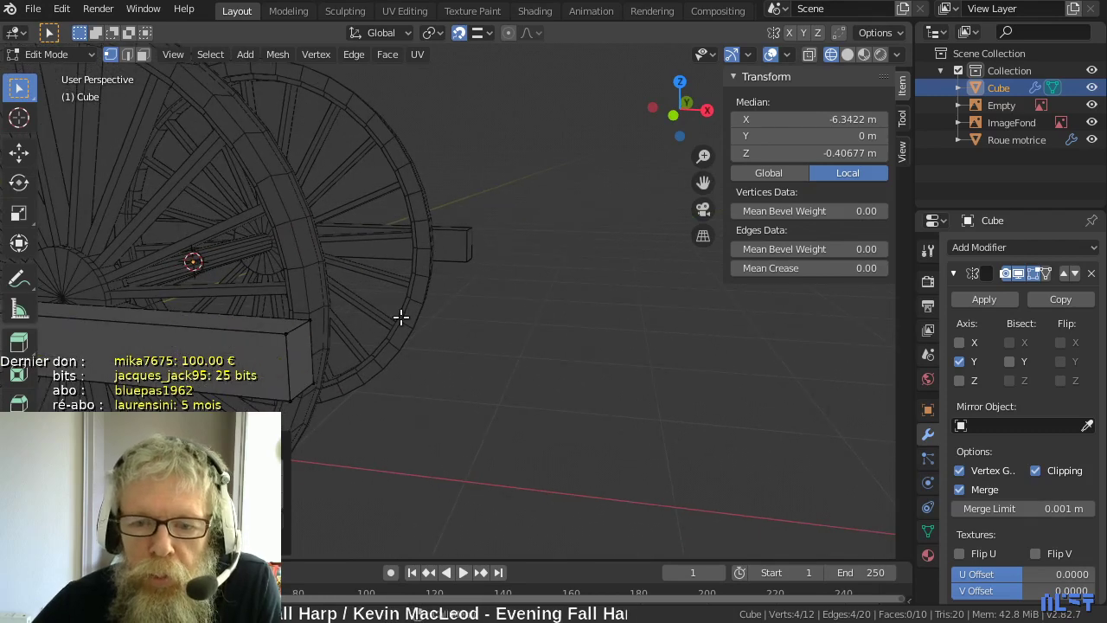
key("3")
key("alt+a")
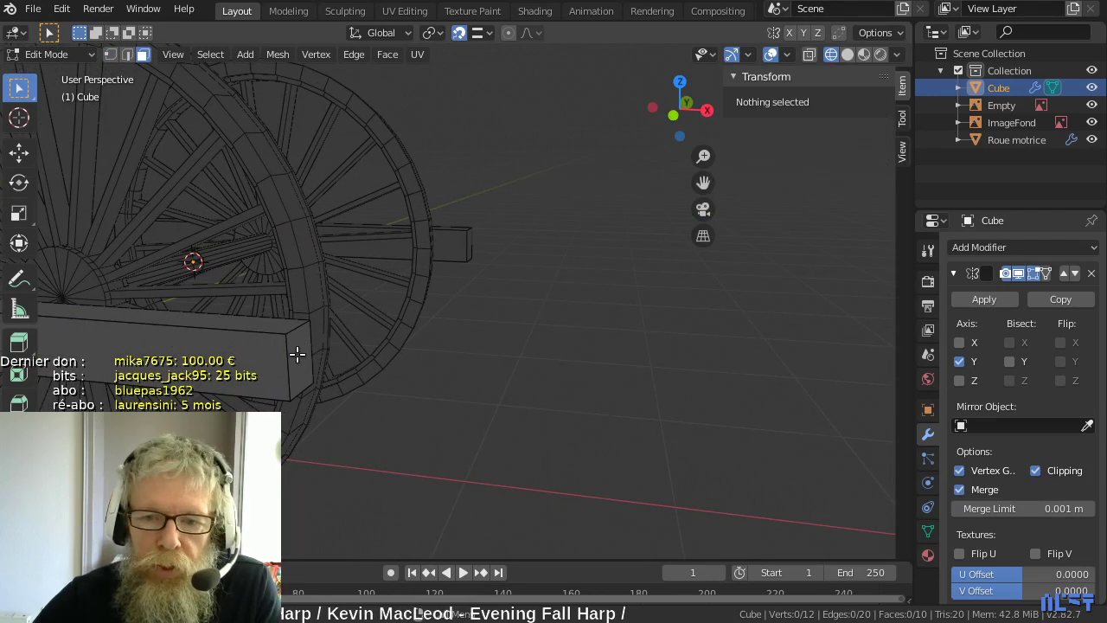
- Extrude the side beam's end face along X in Front view
left_click(298, 354)
key("KP_1")
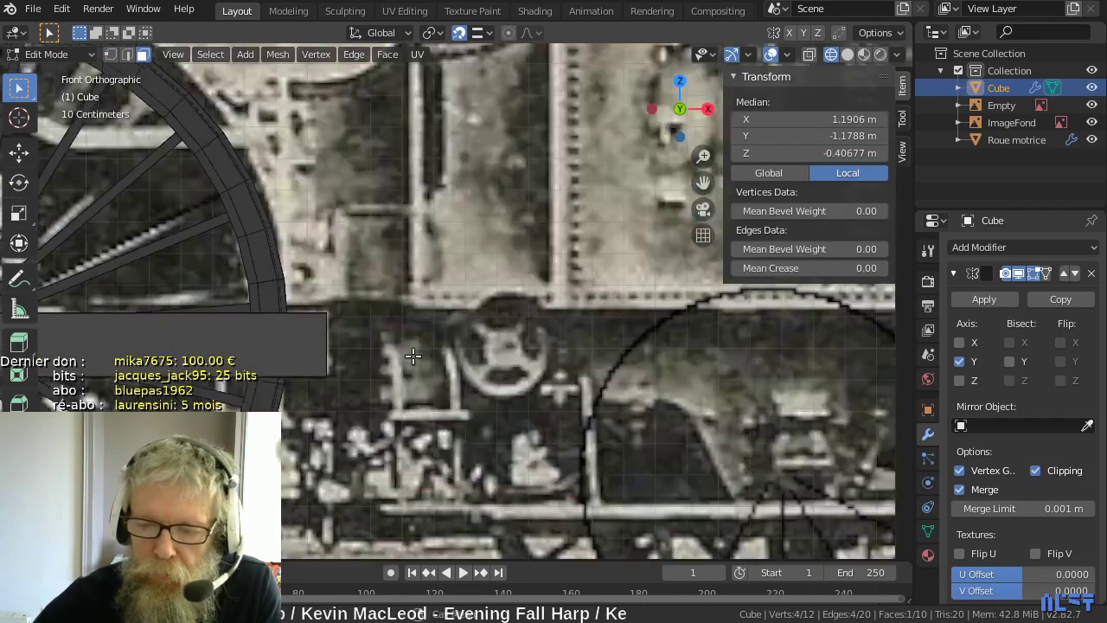
key("e")
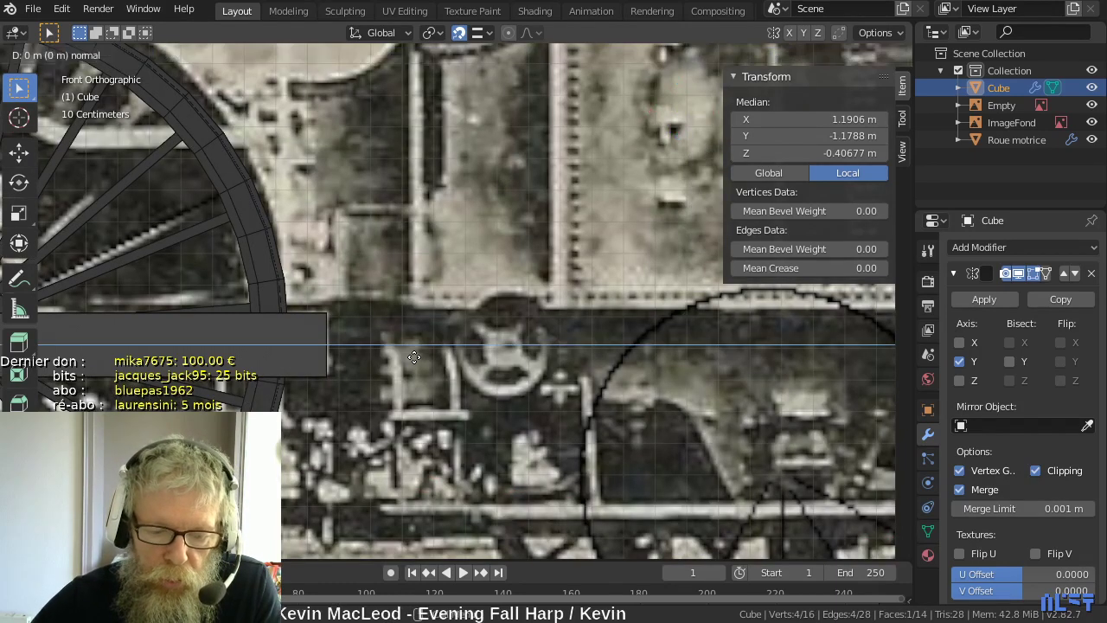
key("x")
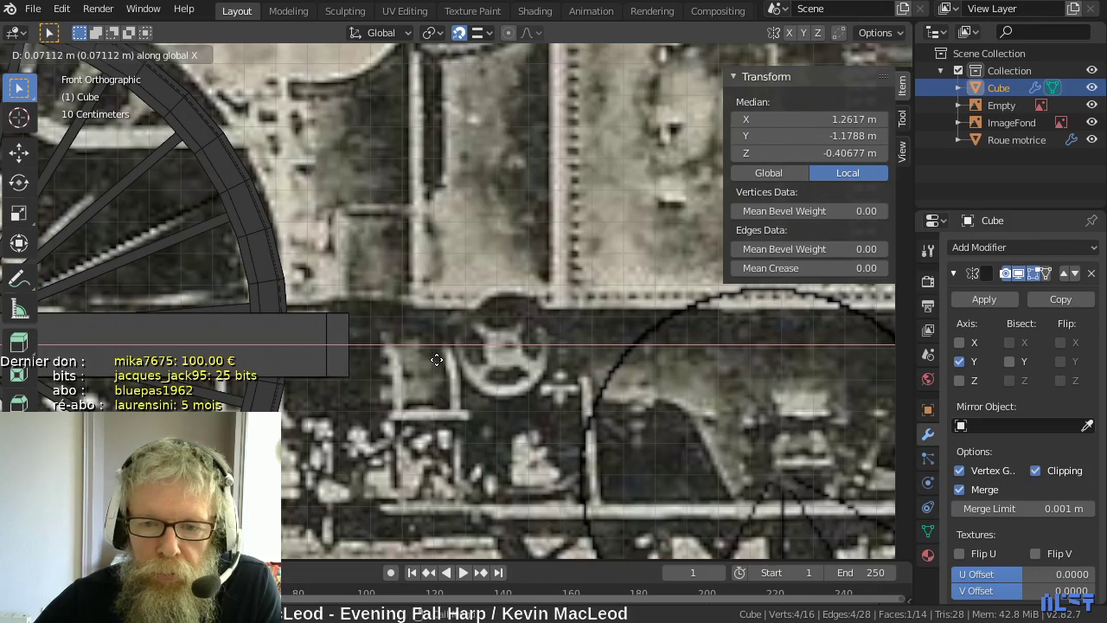
left_click(442, 373)
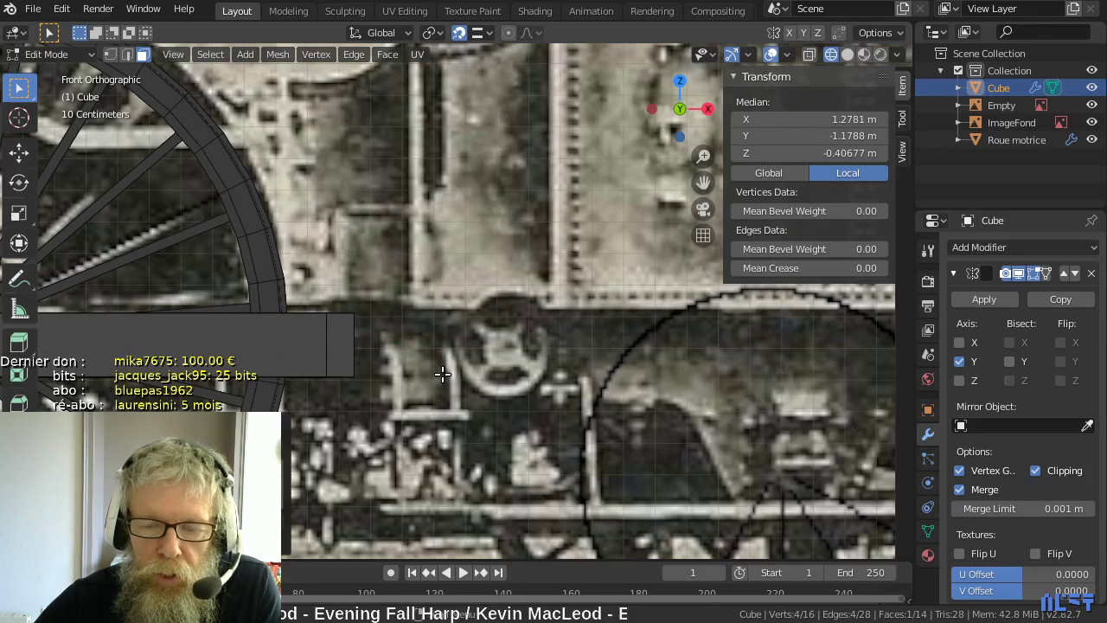
- Move the new end vertices along X to median X 1.1605 m, matching the photo
key("alt+z")
key("1")
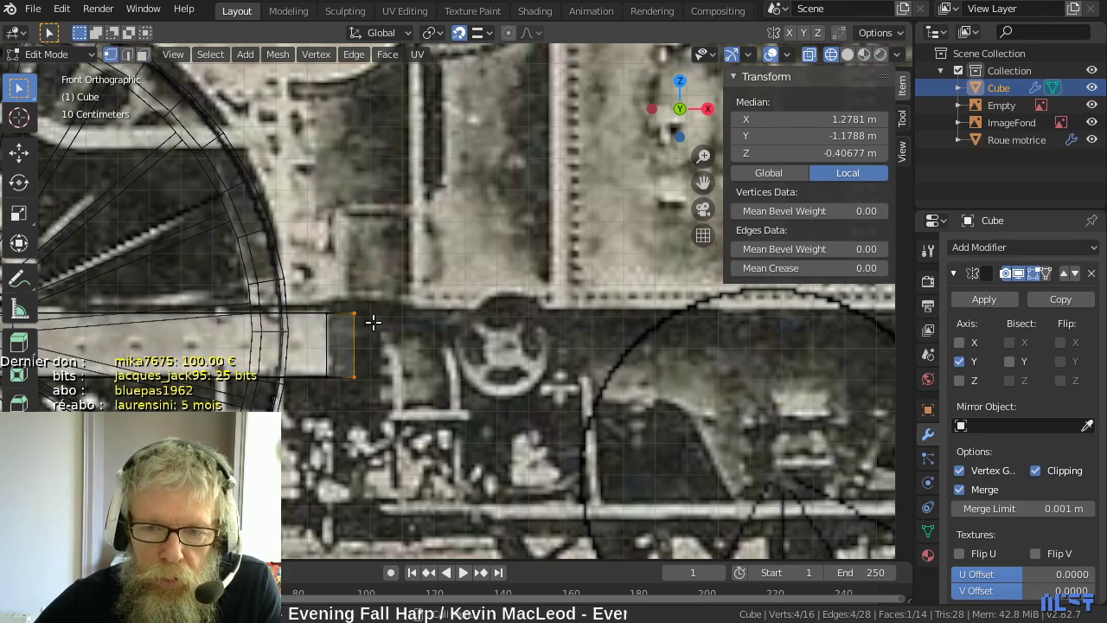
left_click_drag(315, 292, 374, 403)
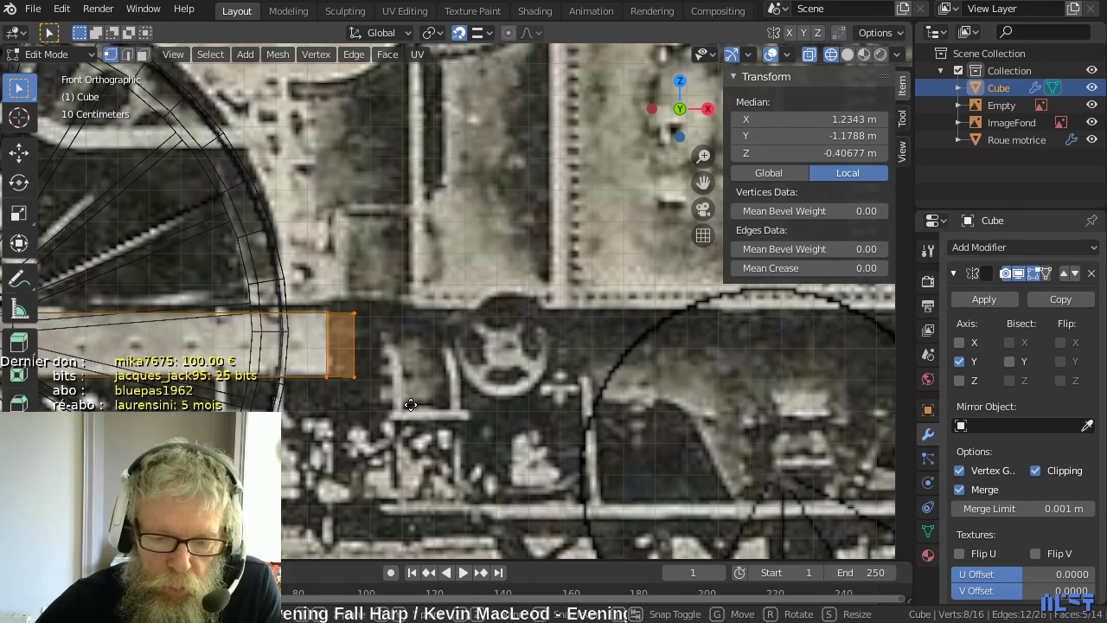
key("g")
key("x")
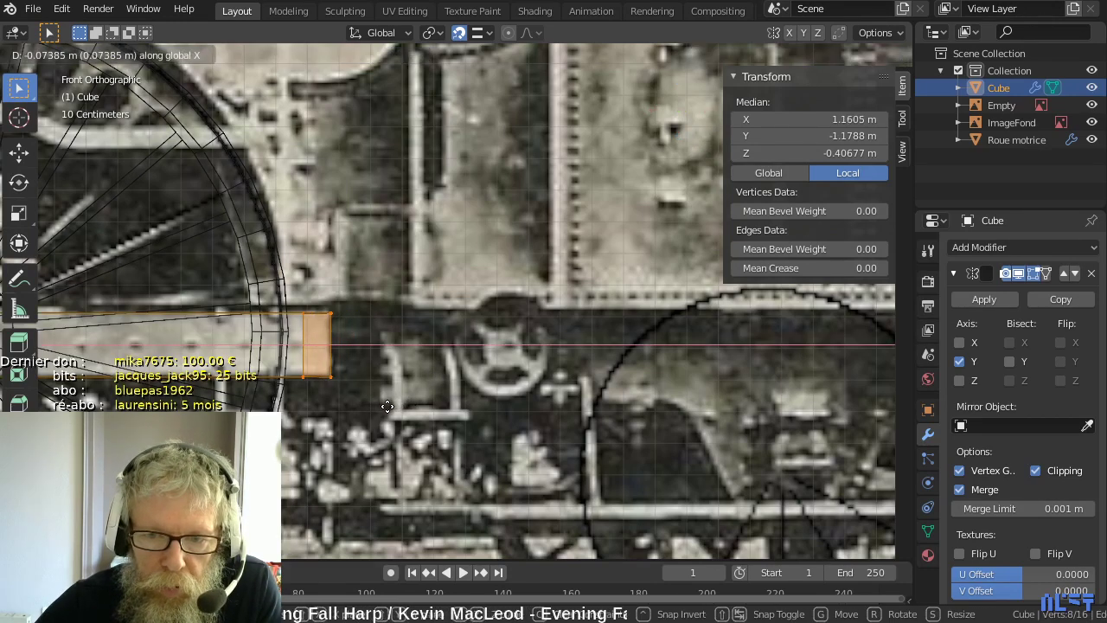
left_click(384, 404)
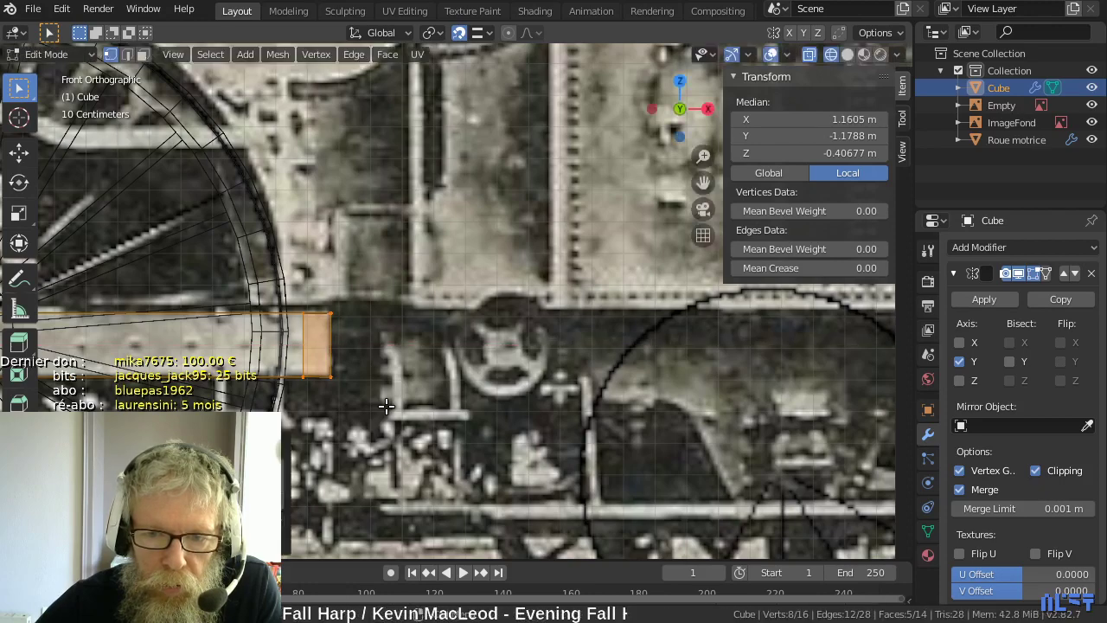
scroll(428, 370, "down", 6)
middle_click_drag(427, 371, 407, 346)
- Extrude the end block's inner face across to the frame's centre line
key("3")
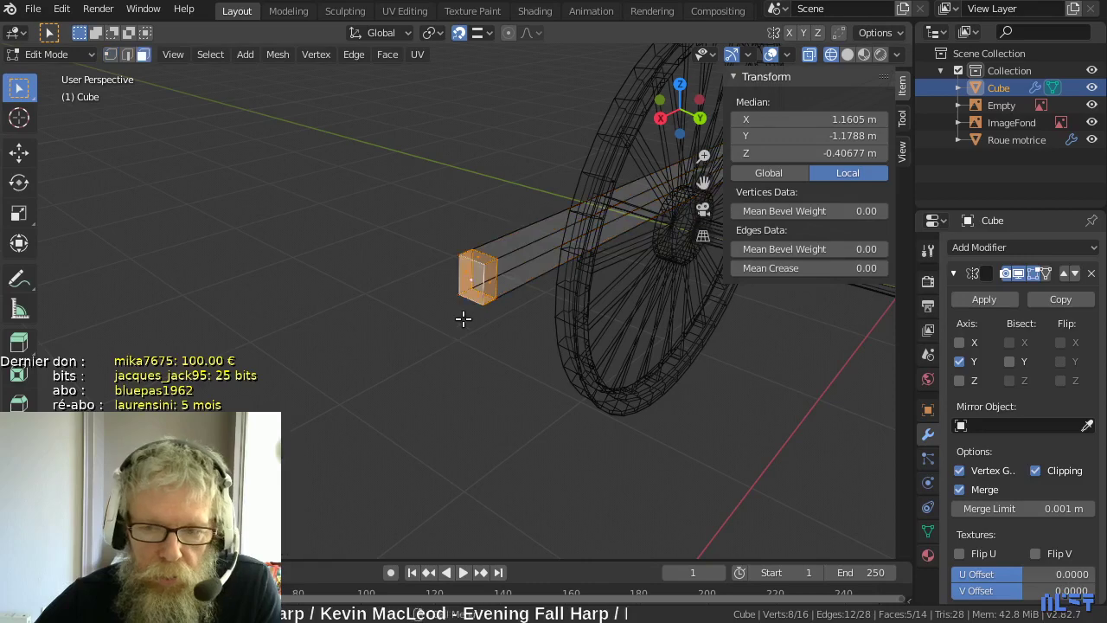
left_click(487, 280)
middle_click_drag(506, 340, 432, 366)
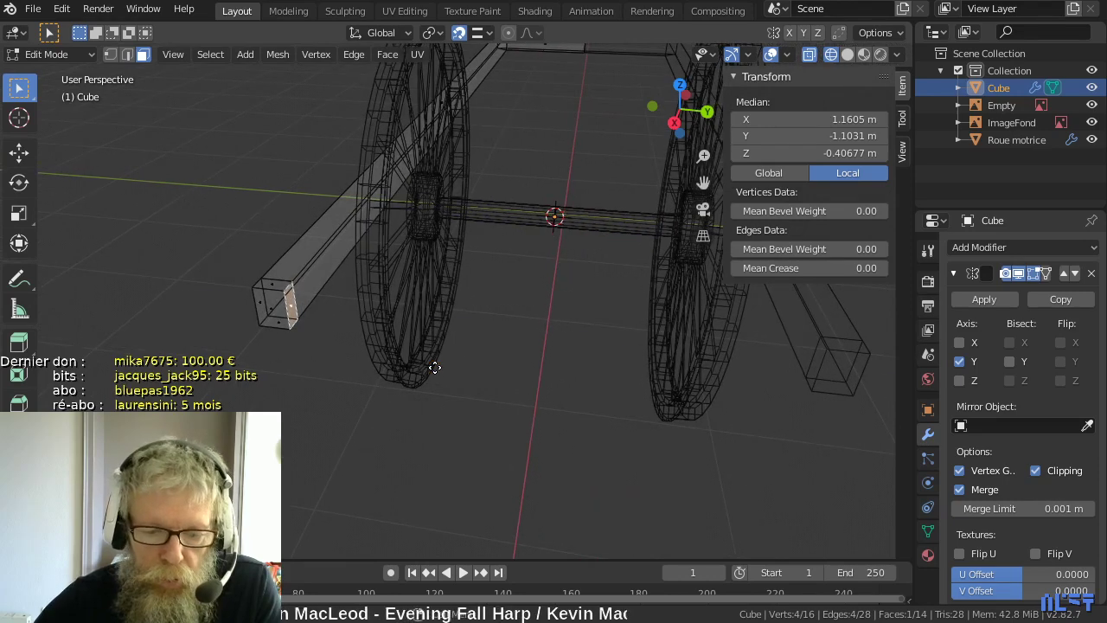
key("e")
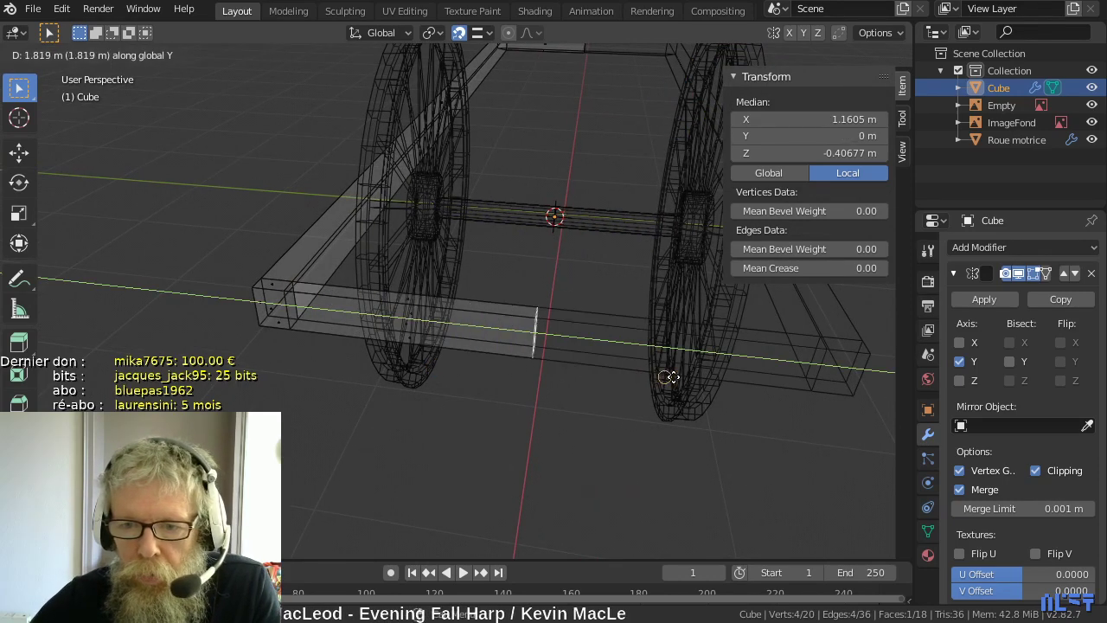
left_click(679, 375)
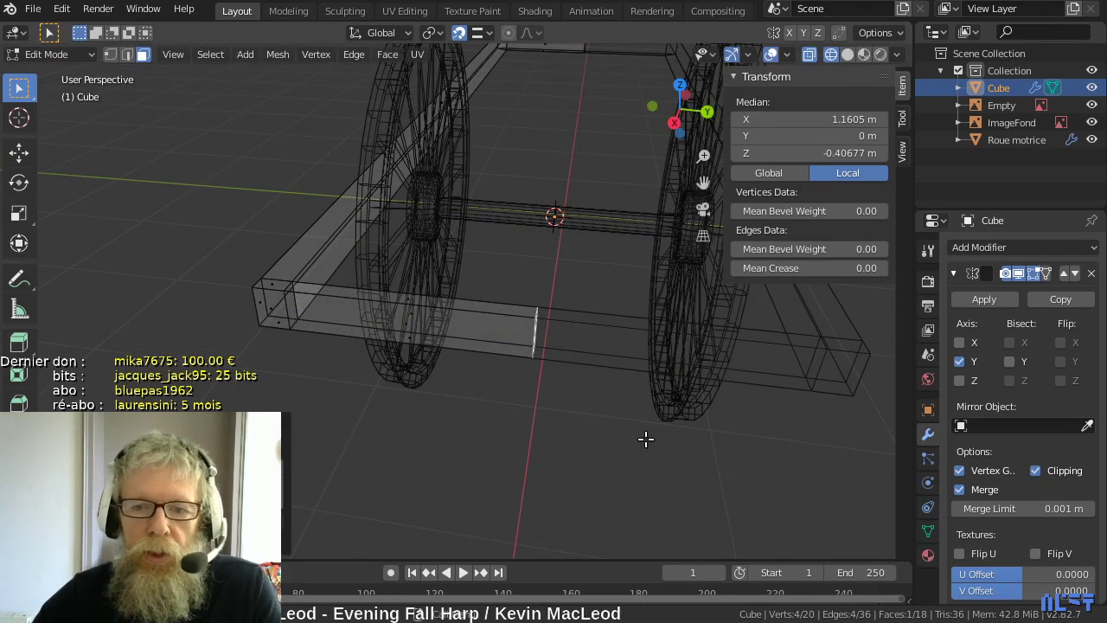
scroll(646, 438, "up", 4)
middle_click_drag(559, 430, 450, 420, "shift")
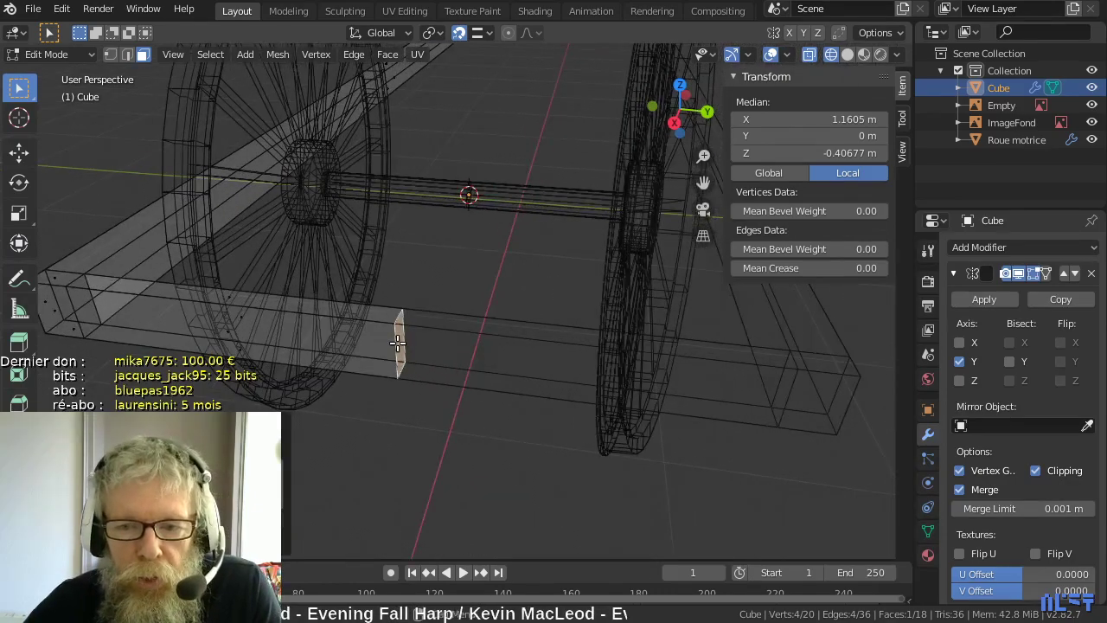
- Delete only the cross member's end face at the centre seam
key("x")
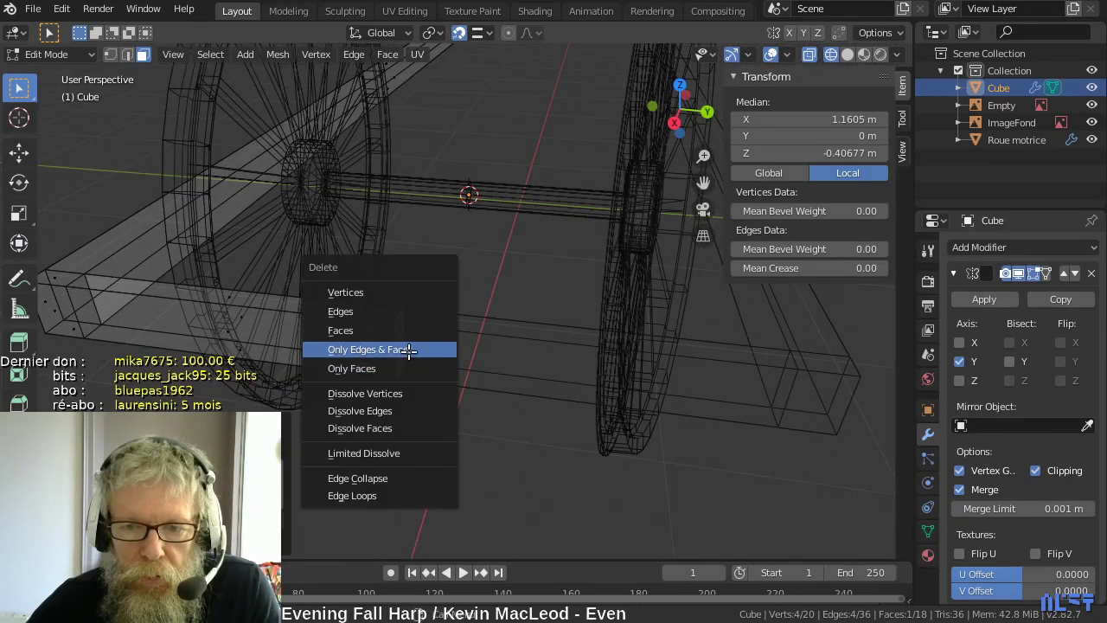
left_click(408, 349)
key("ctrl+z")
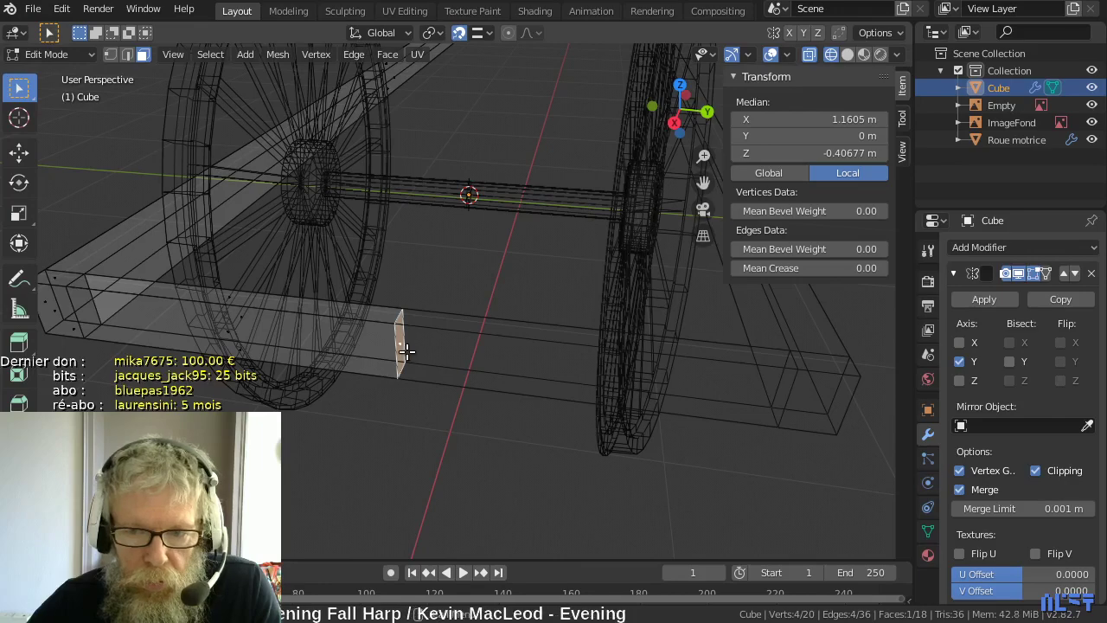
key("x")
left_click(397, 370)
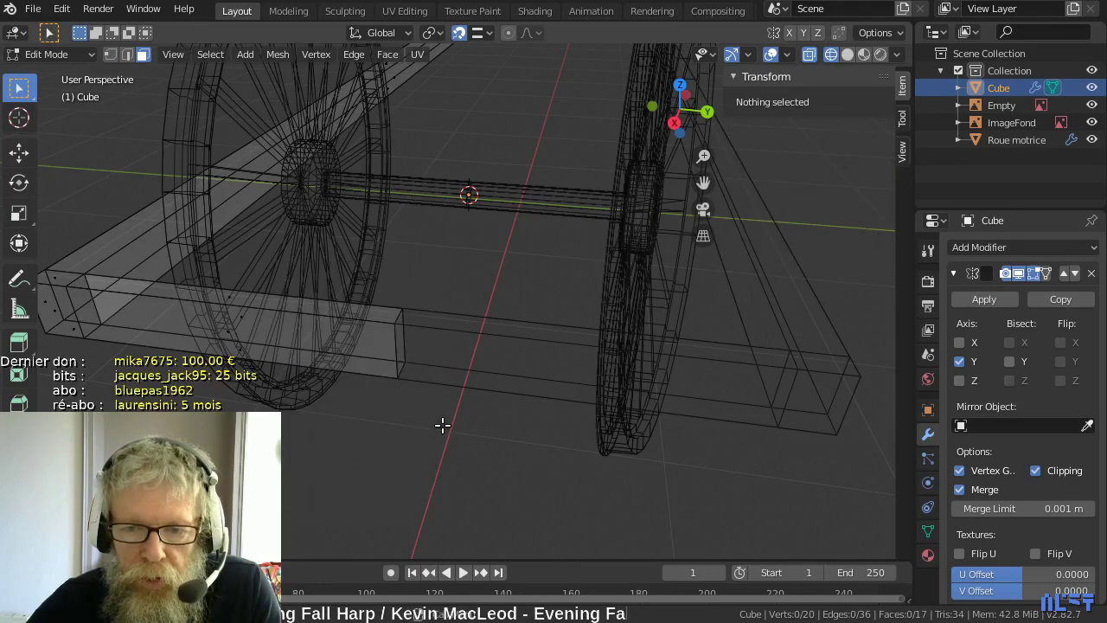
middle_click_drag(379, 419, 637, 517)
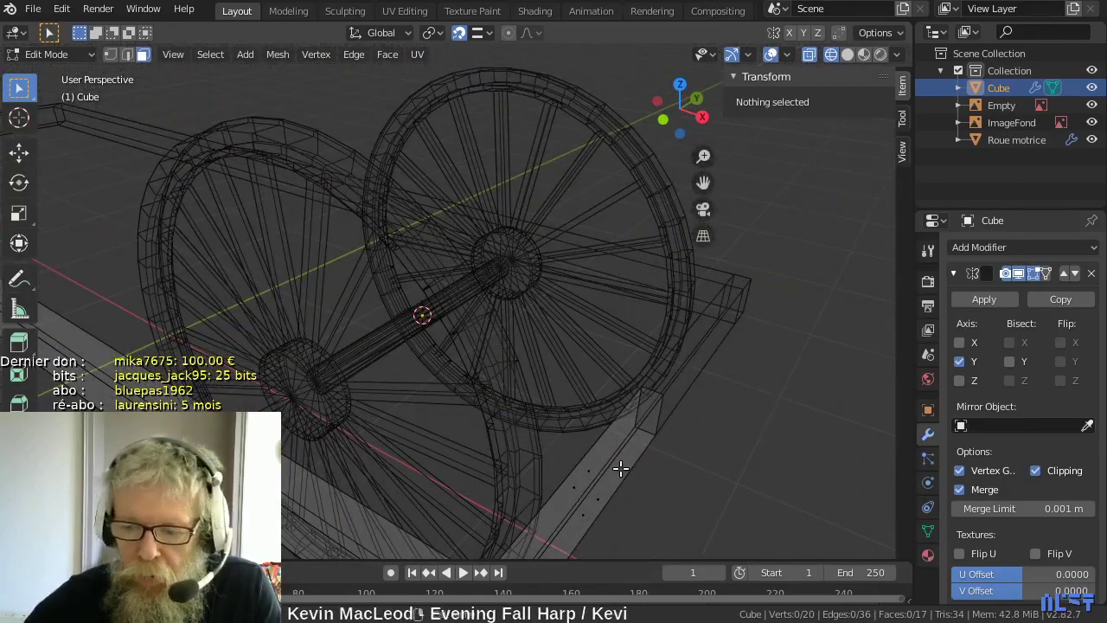
- Switch to Top view and bring the top-view plan drawing alongside
key("KP_7")
scroll(623, 454, "down", 3)
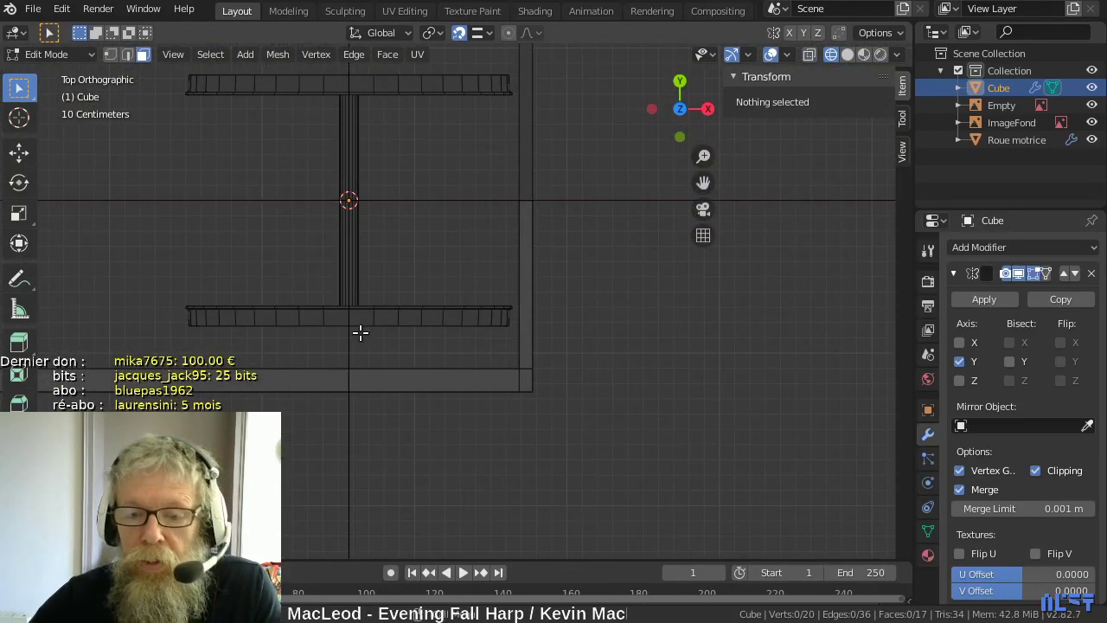
middle_click_drag(275, 330, 607, 314, "shift")
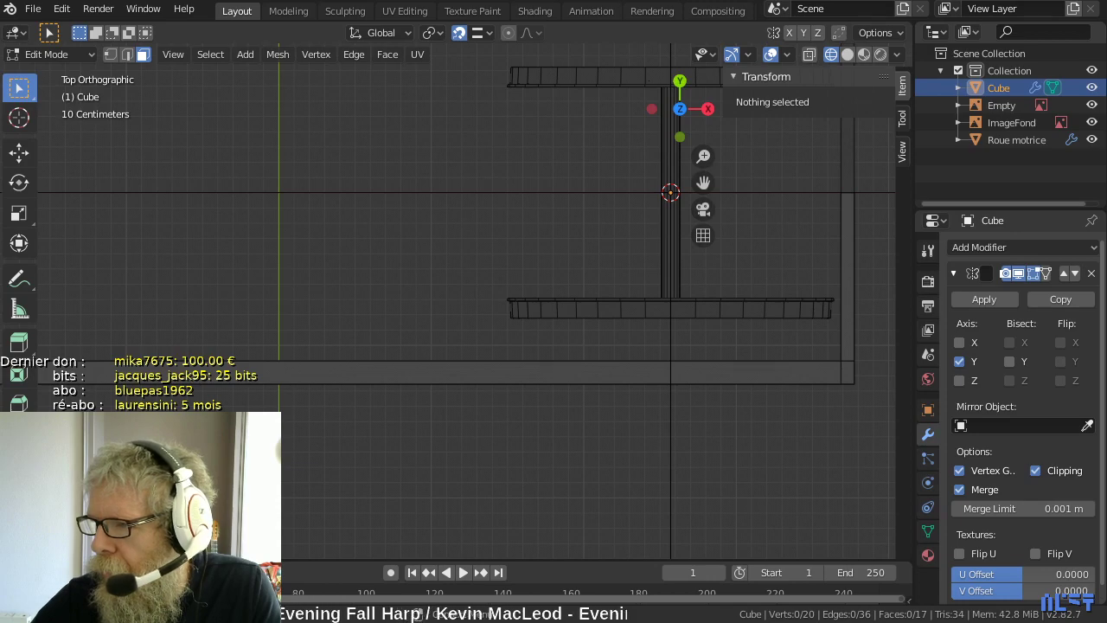
left_click_drag(1106, 10, 420, 22)
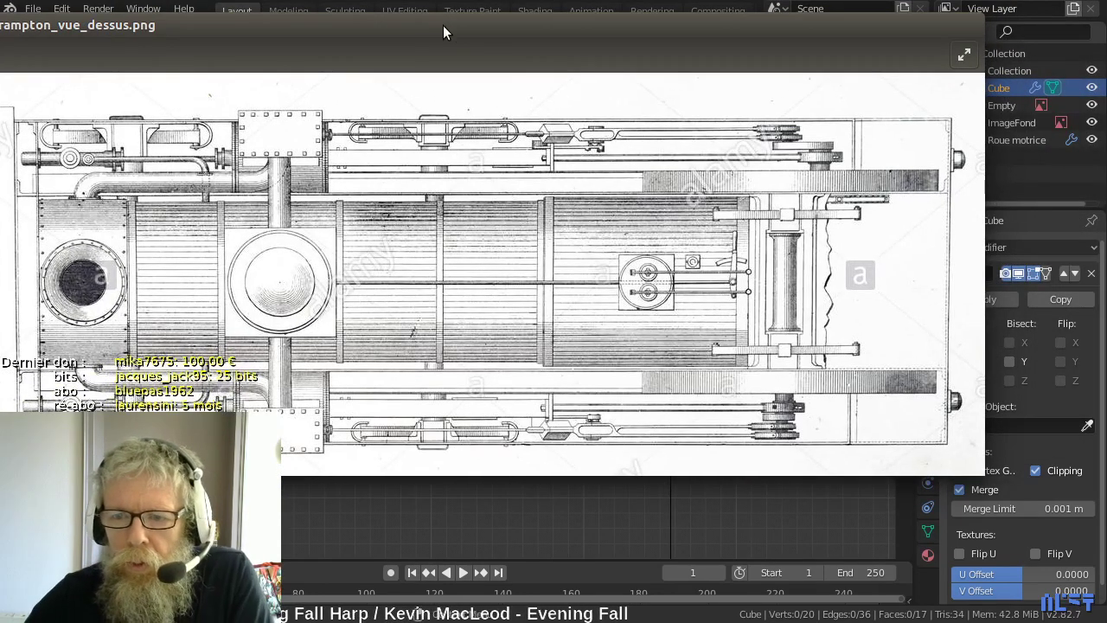
- Nudge the top-view drawing window aside, then leave it to get back to the mirrored Cube frame
left_click_drag(508, 29, 492, 39)
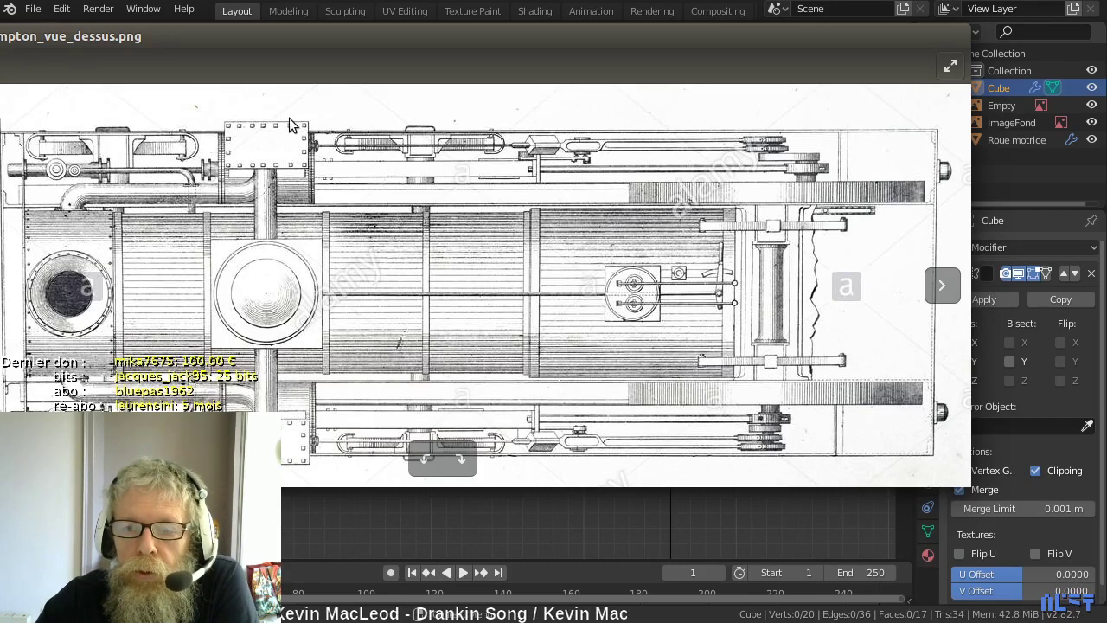
key("alt+Tab")
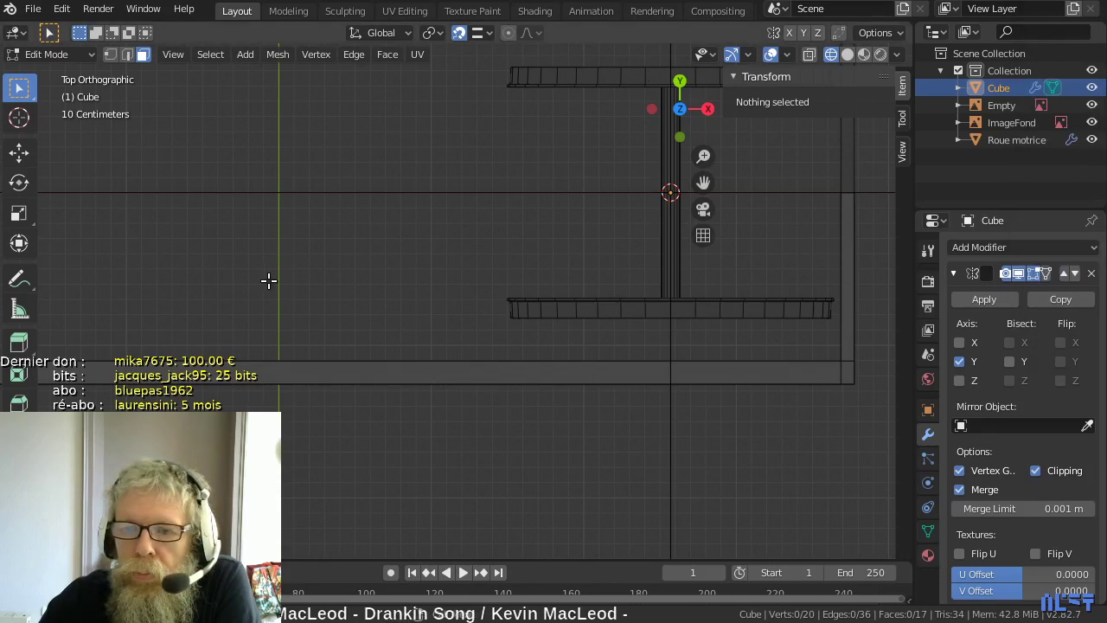
scroll(302, 279, "down", 1)
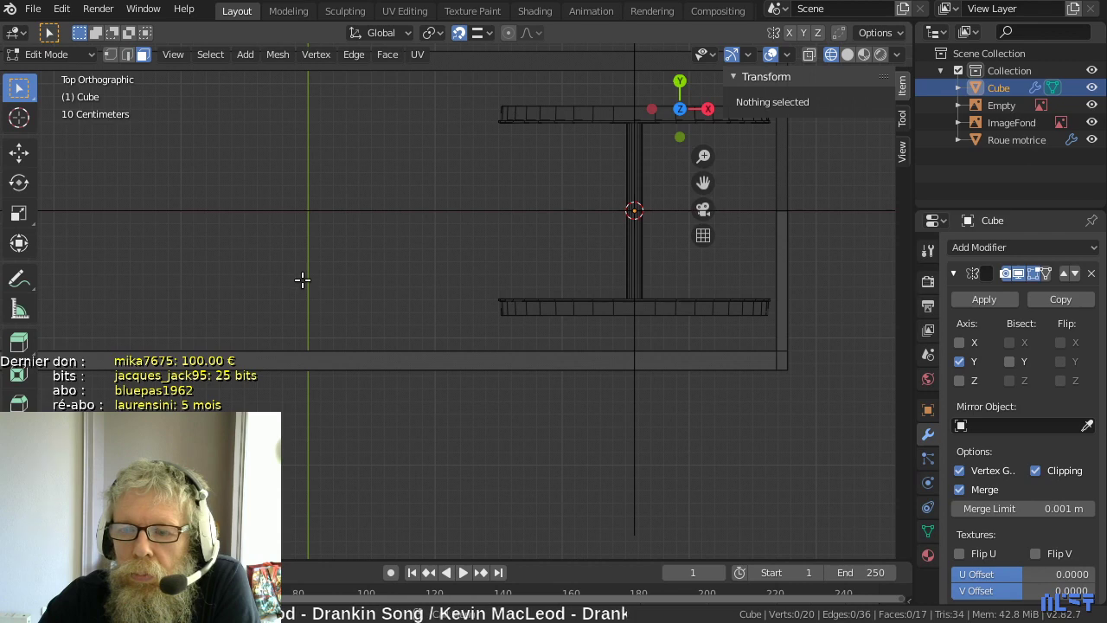
scroll(302, 278, "down", 1)
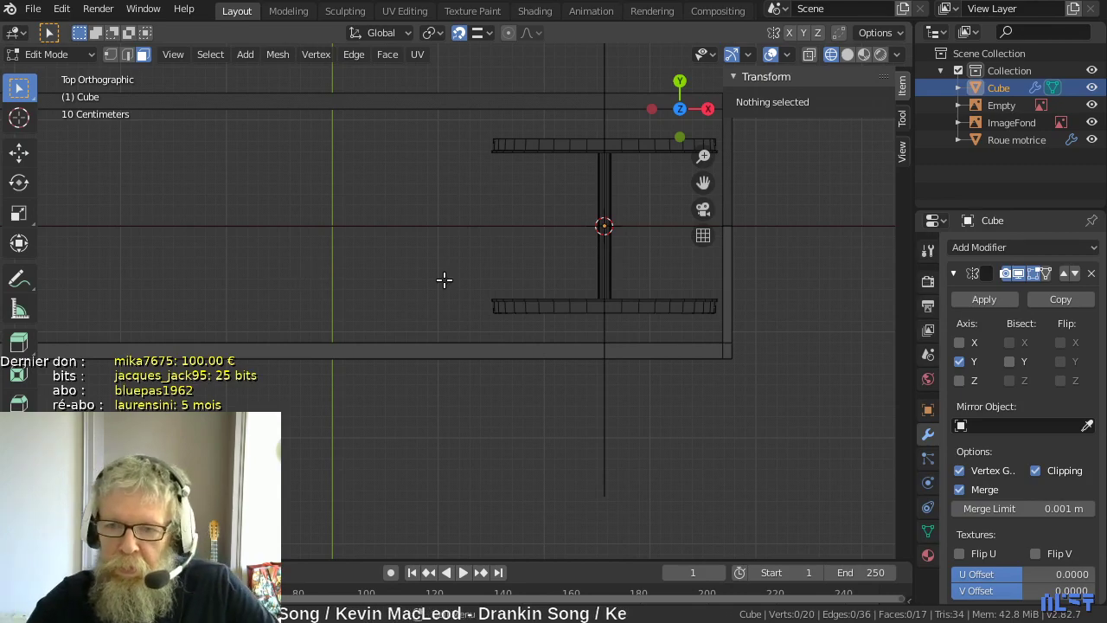
middle_click_drag(524, 351, 449, 196)
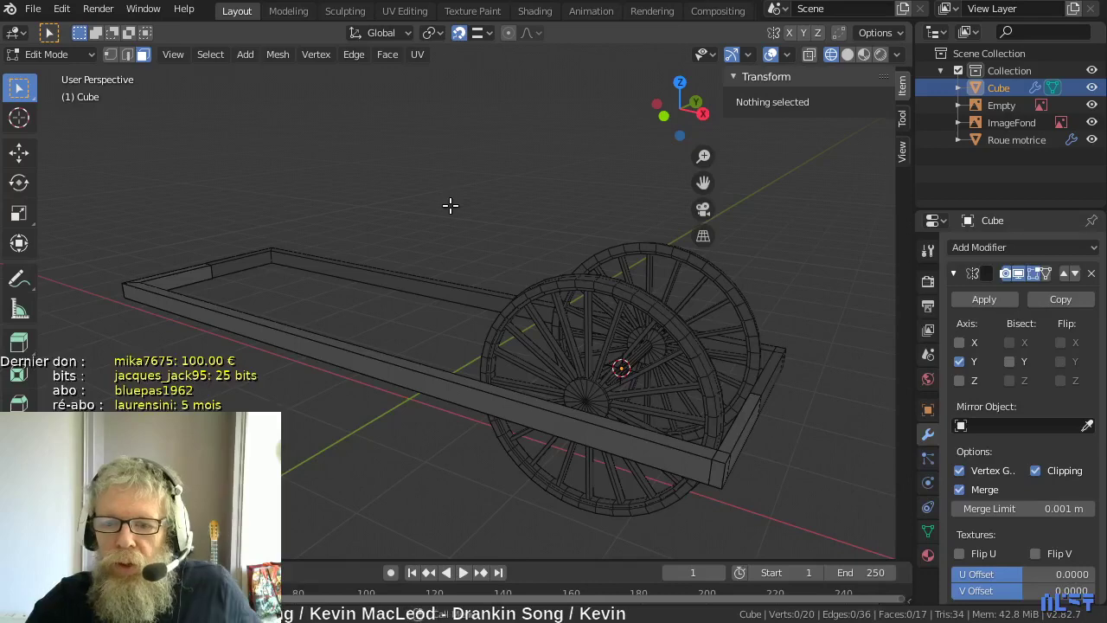
scroll(448, 206, "down", 1)
middle_click_drag(427, 248, 497, 329, "shift")
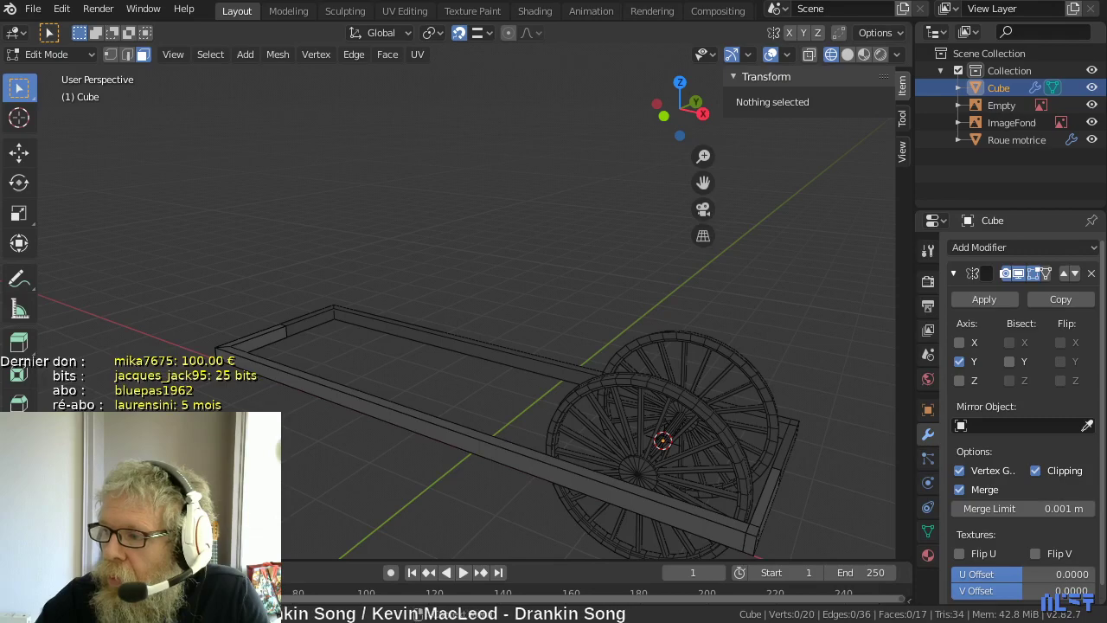
key("alt+Tab")
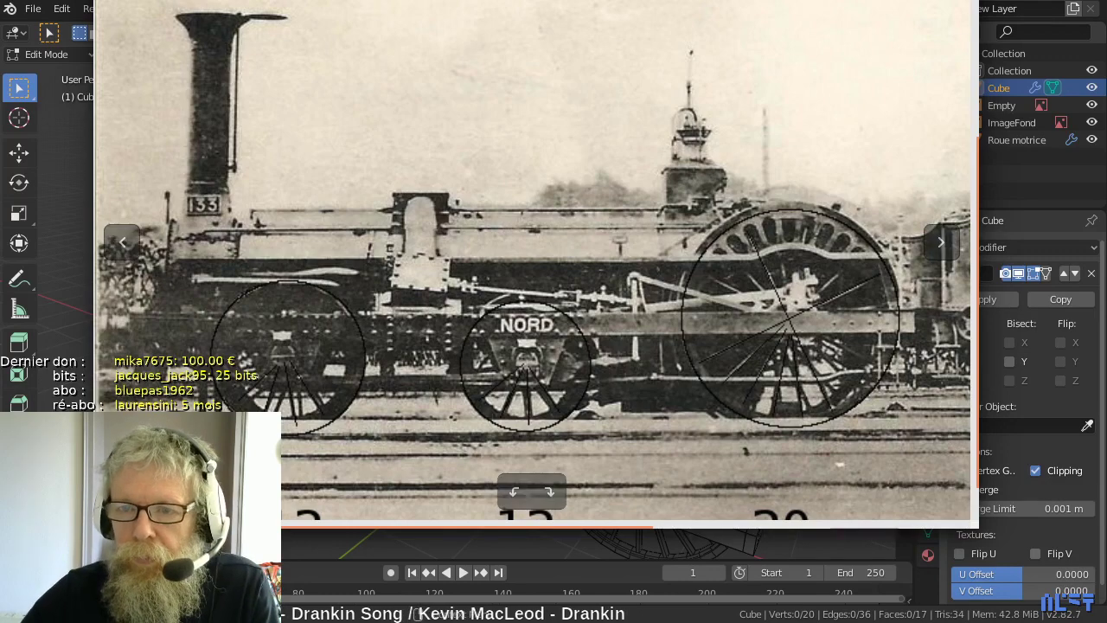
key("alt+Tab")
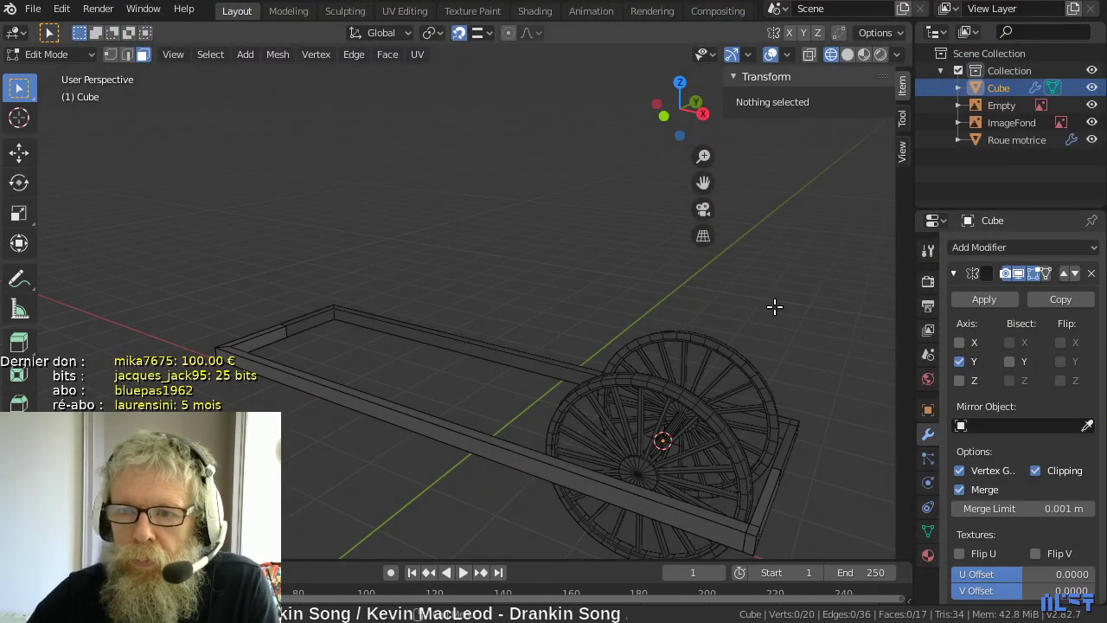
- Centre the front view on the driving wheel and rename the Cube object to 'Chassis'
middle_click_drag(697, 436, 669, 425, "shift")
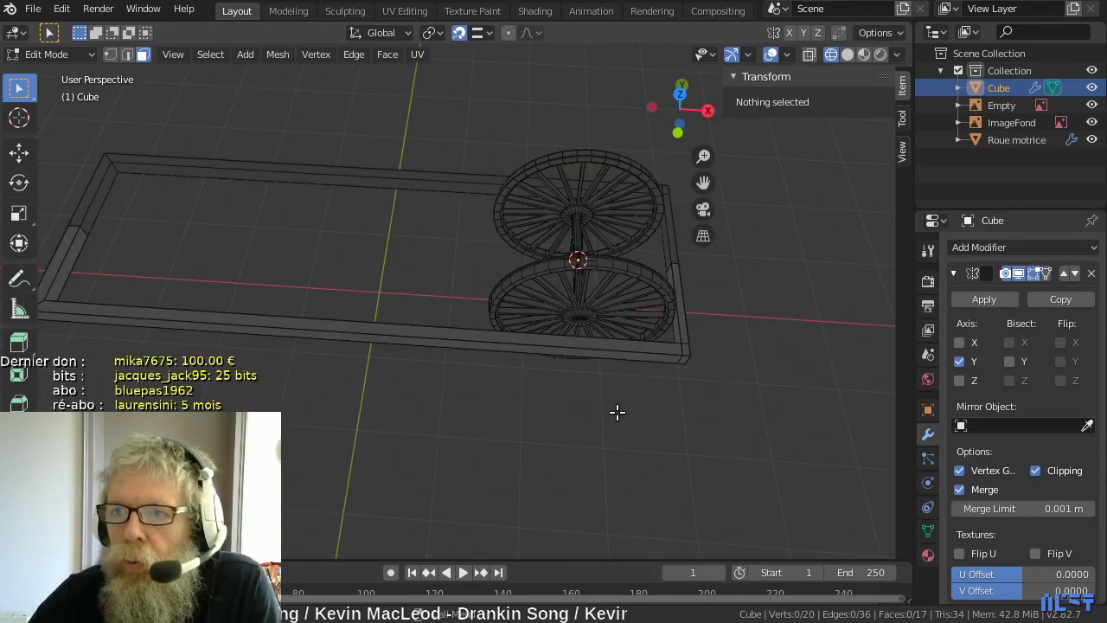
middle_click_drag(466, 354, 444, 314)
scroll(555, 360, "up", 1)
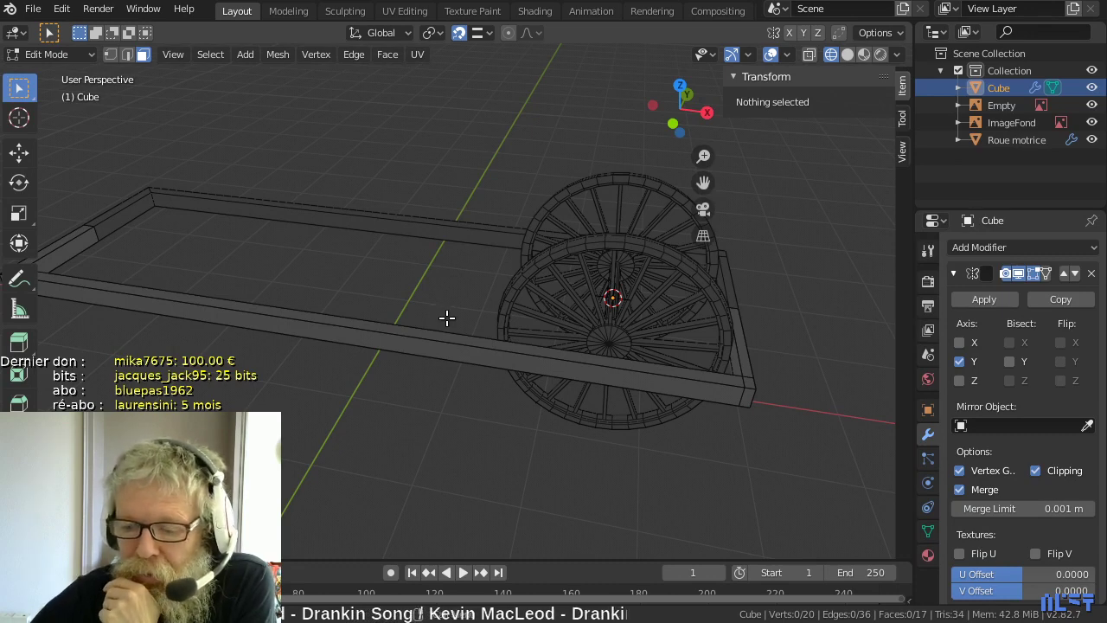
key("KP_1")
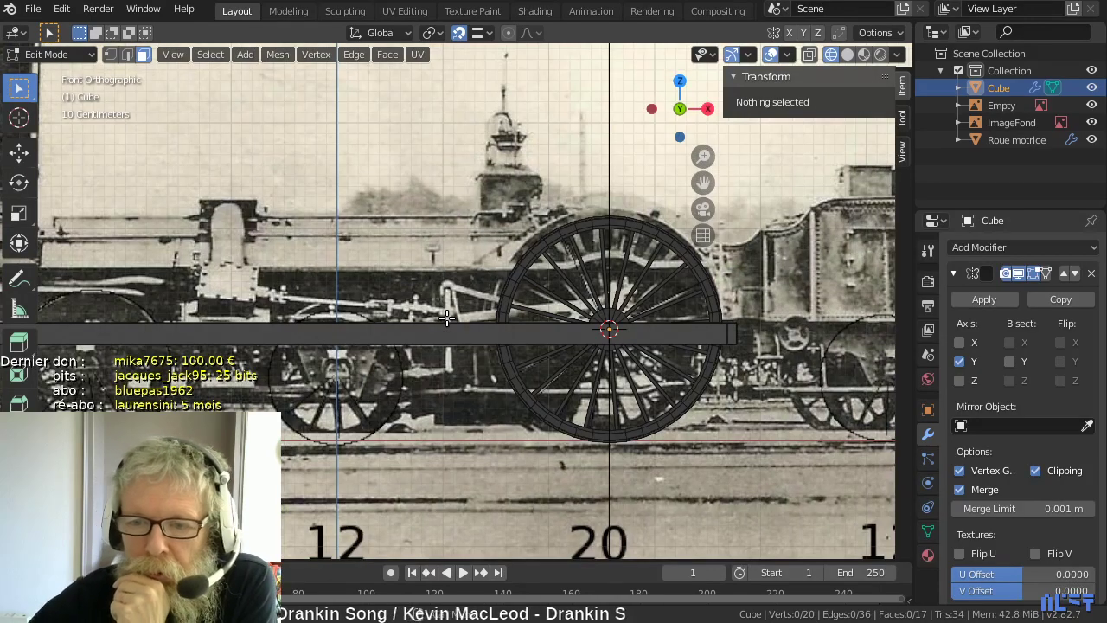
scroll(445, 318, "up", 4)
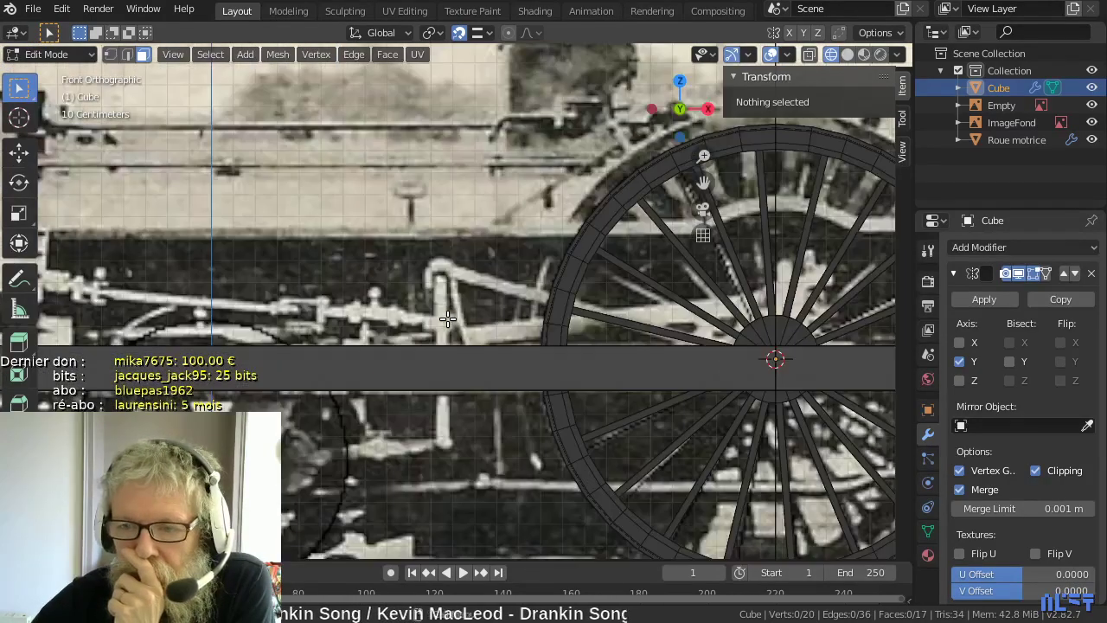
middle_click(773, 360, "alt")
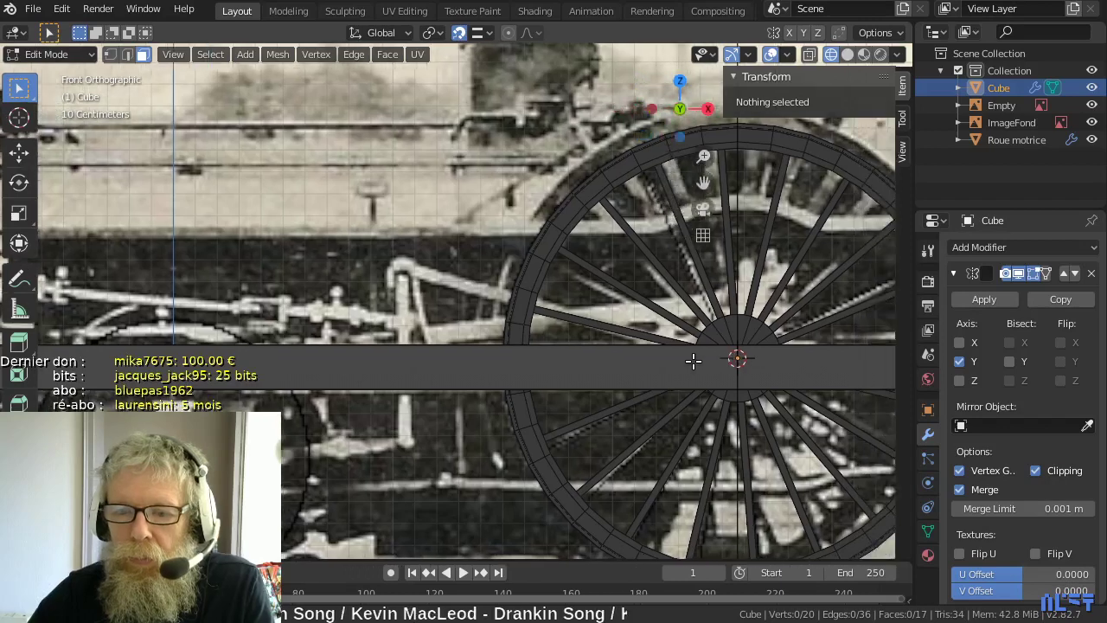
double_click(1006, 92)
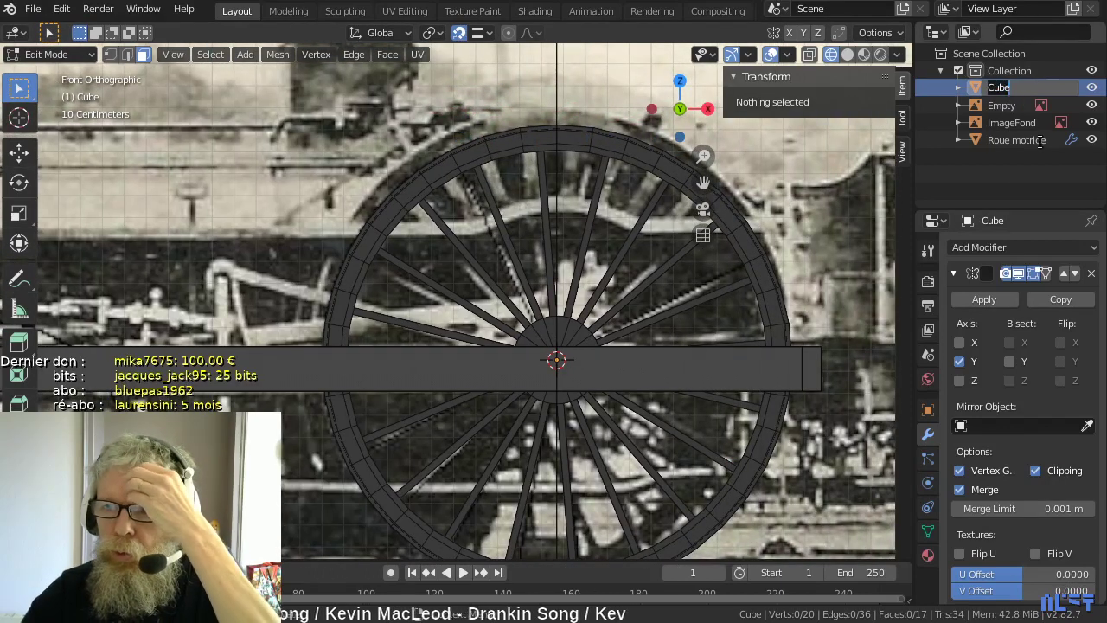
type("Chass")
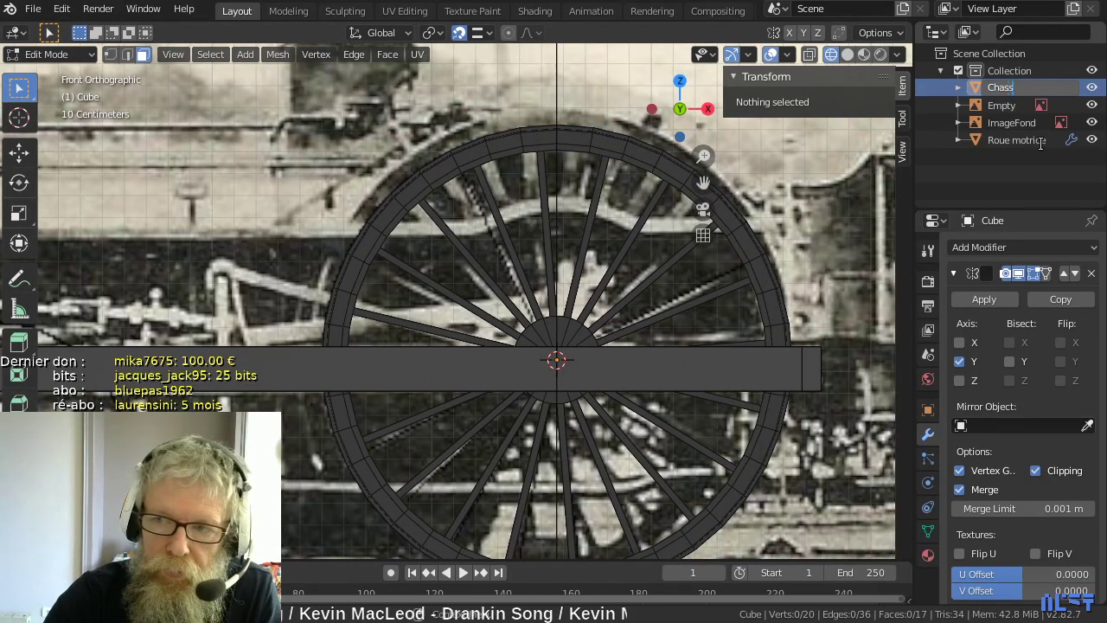
type("is")
key("Return")
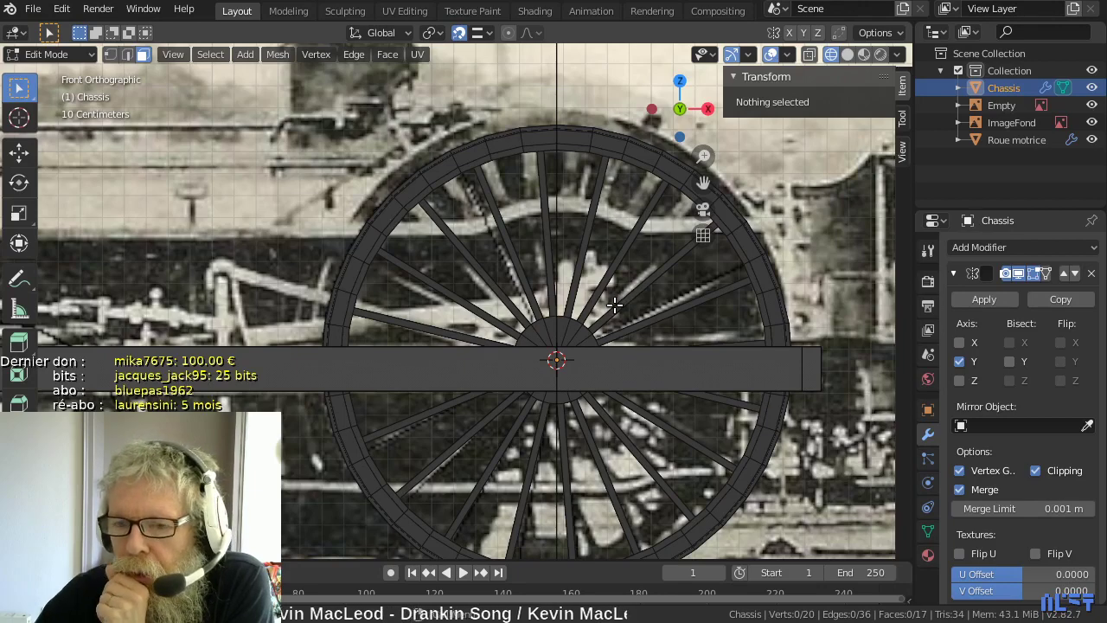
- Check the Chassis beam against the Roue motrice wheel in front and perspective views, then open the File menu
scroll(613, 304, "down", 3)
middle_click_drag(590, 333, 519, 373)
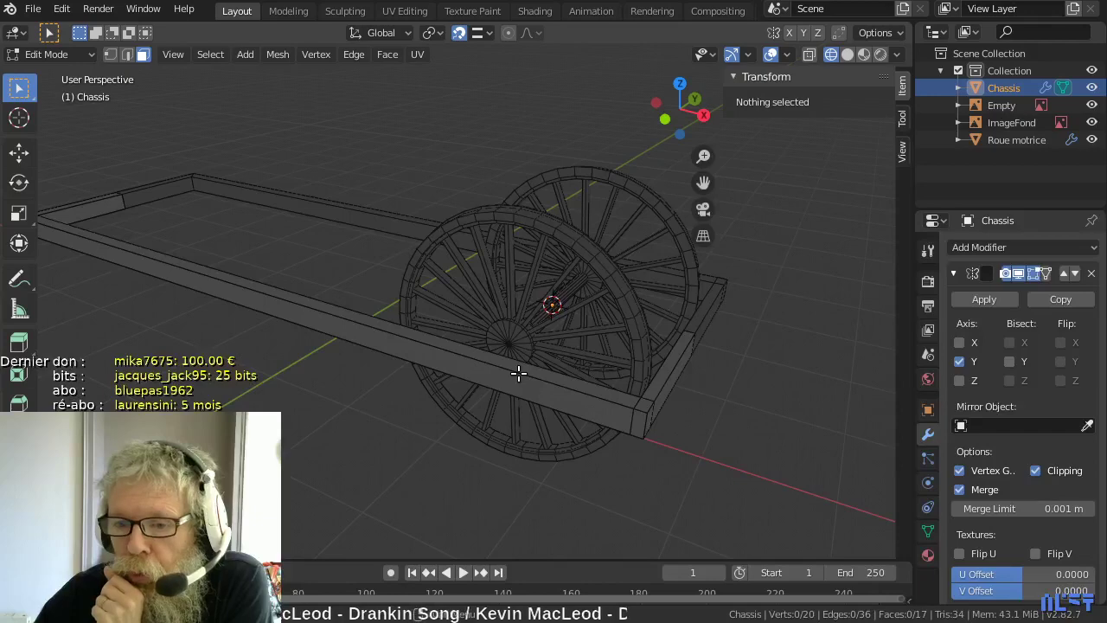
scroll(519, 373, "up", 1)
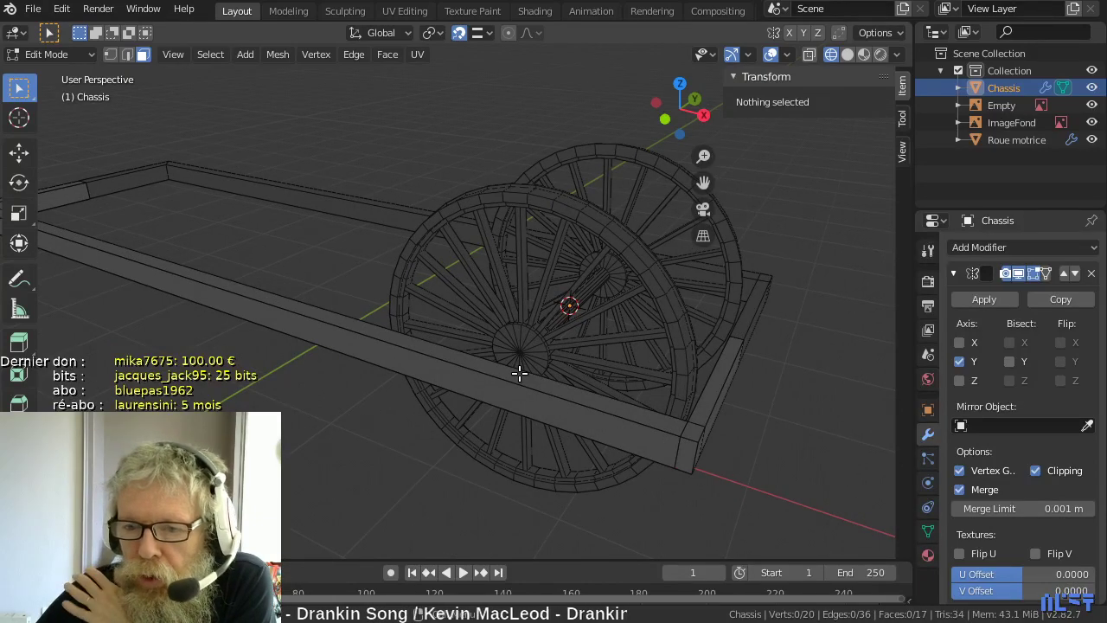
middle_click_drag(519, 373, 528, 356)
key("KP_1")
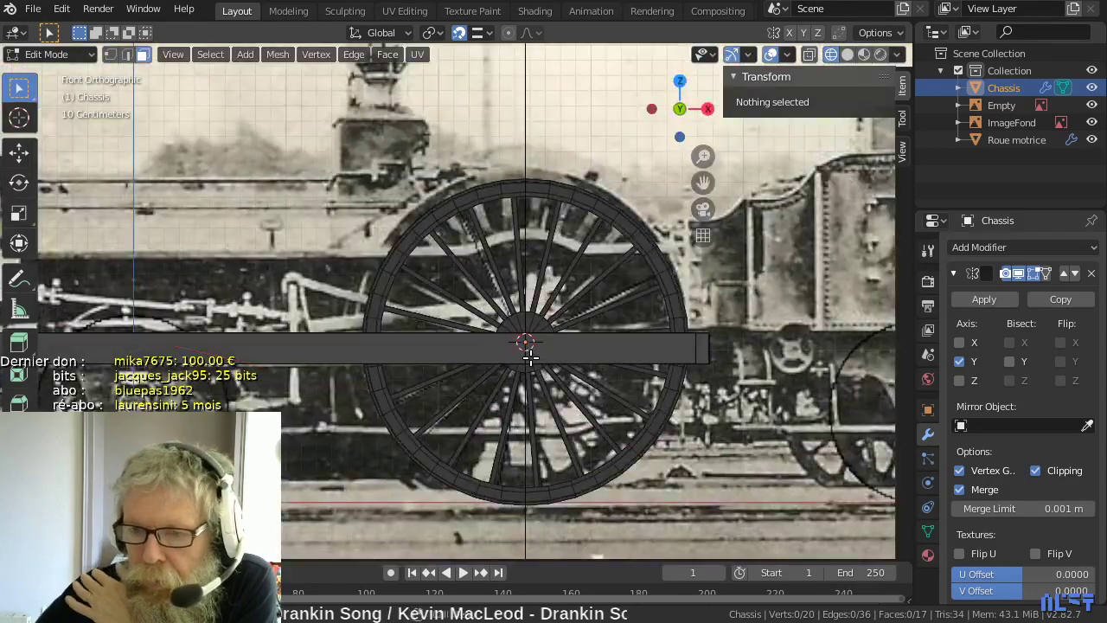
scroll(531, 356, "up", 2)
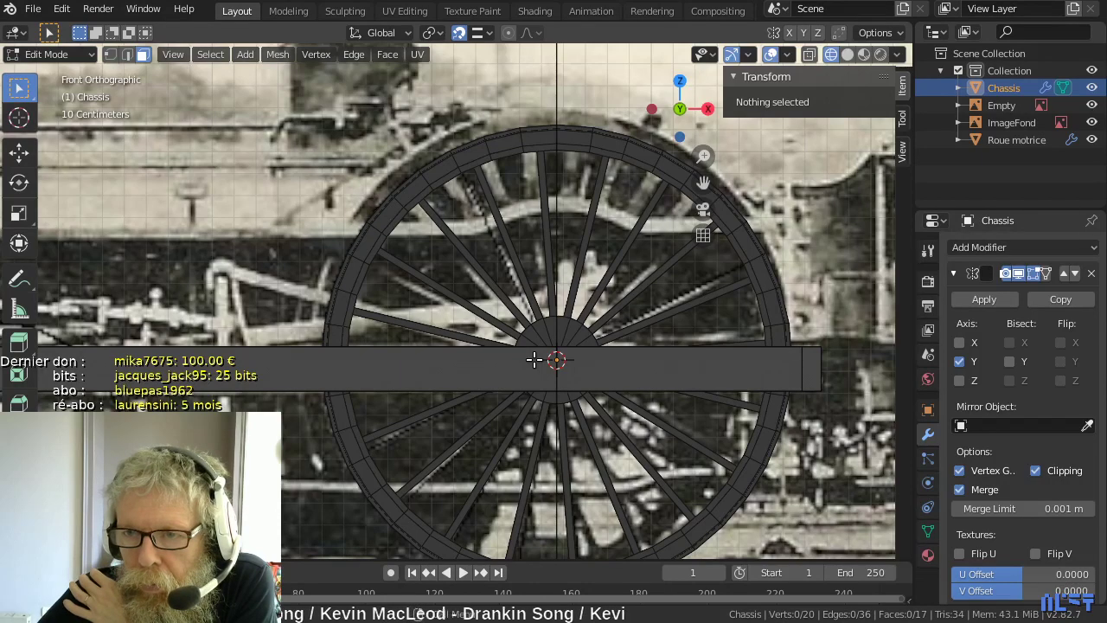
scroll(533, 360, "down", 3)
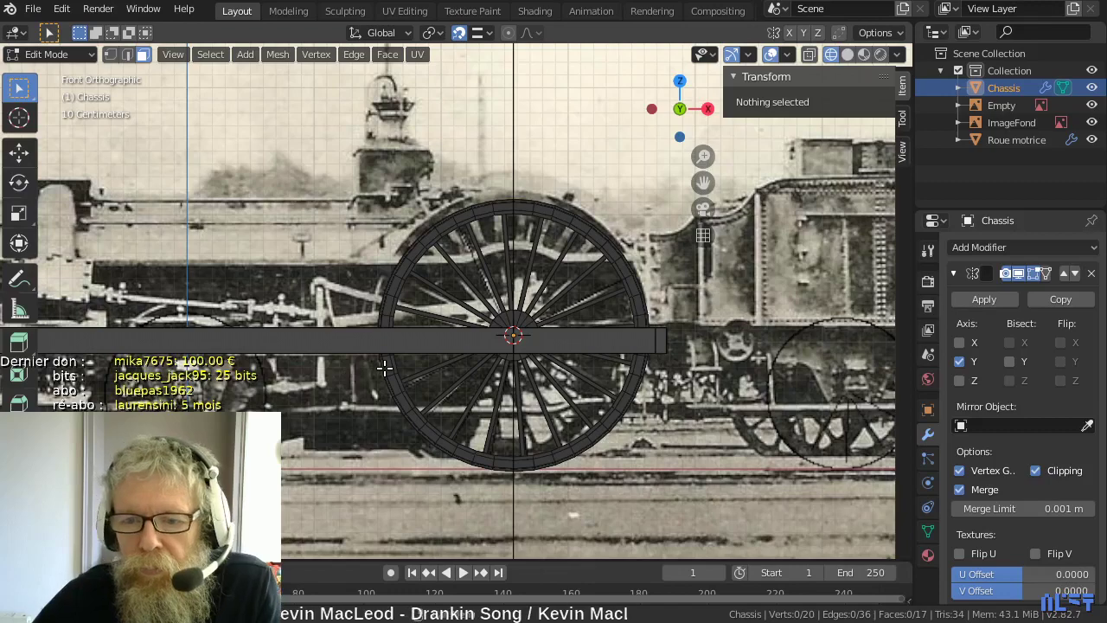
middle_click_drag(440, 363, 400, 353)
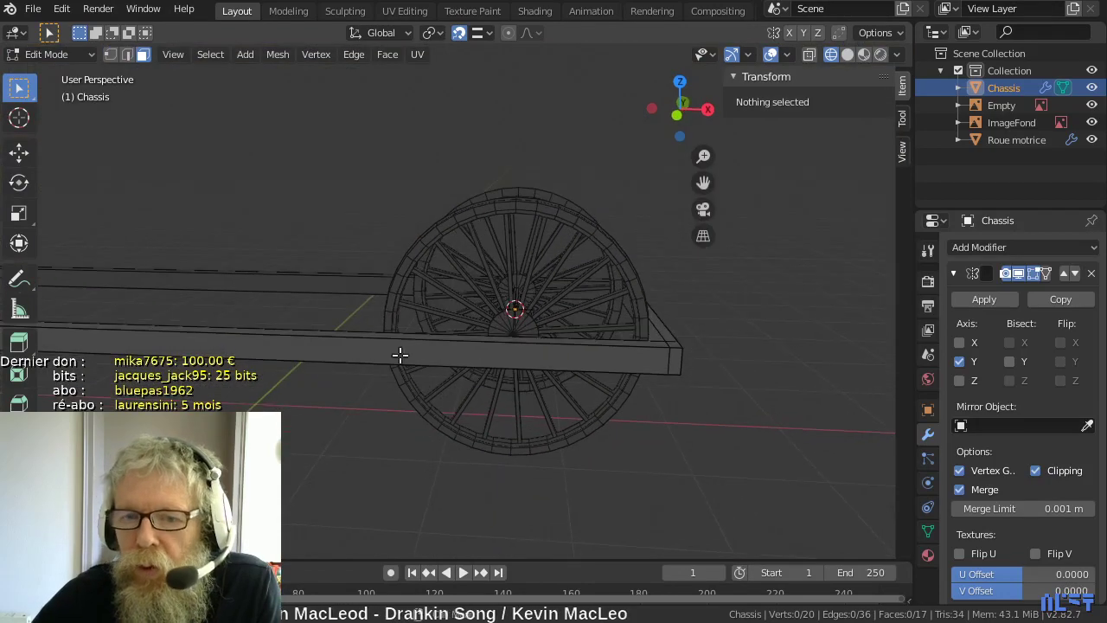
left_click(31, 8)
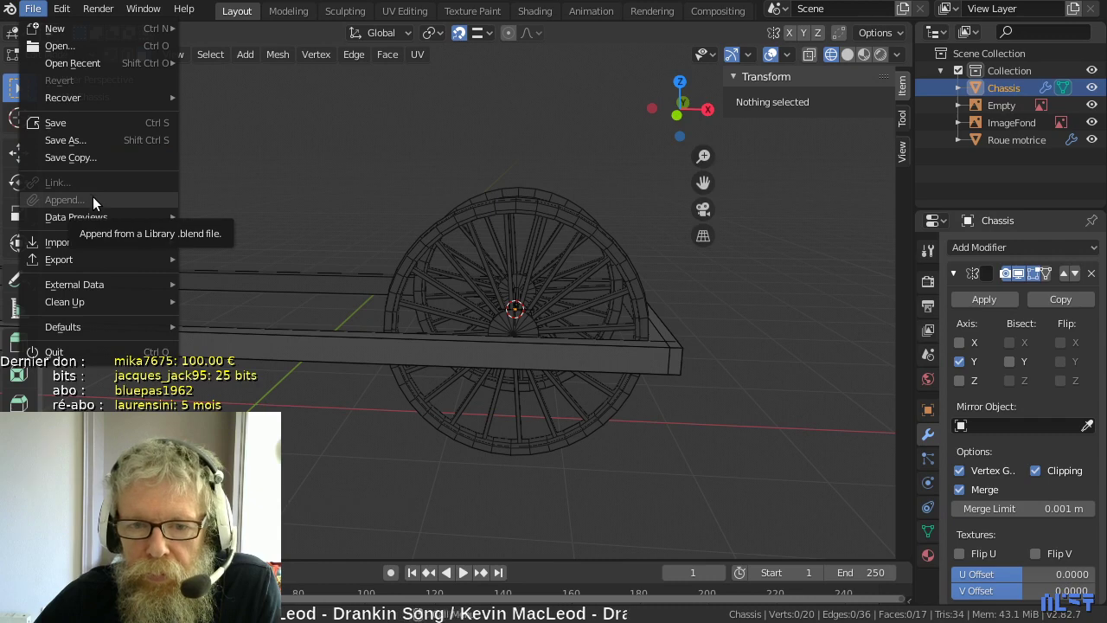
- Switch to Object Mode and append the Bielle motrice object from objets_train_divers.blend
left_click(275, 203)
key("Tab")
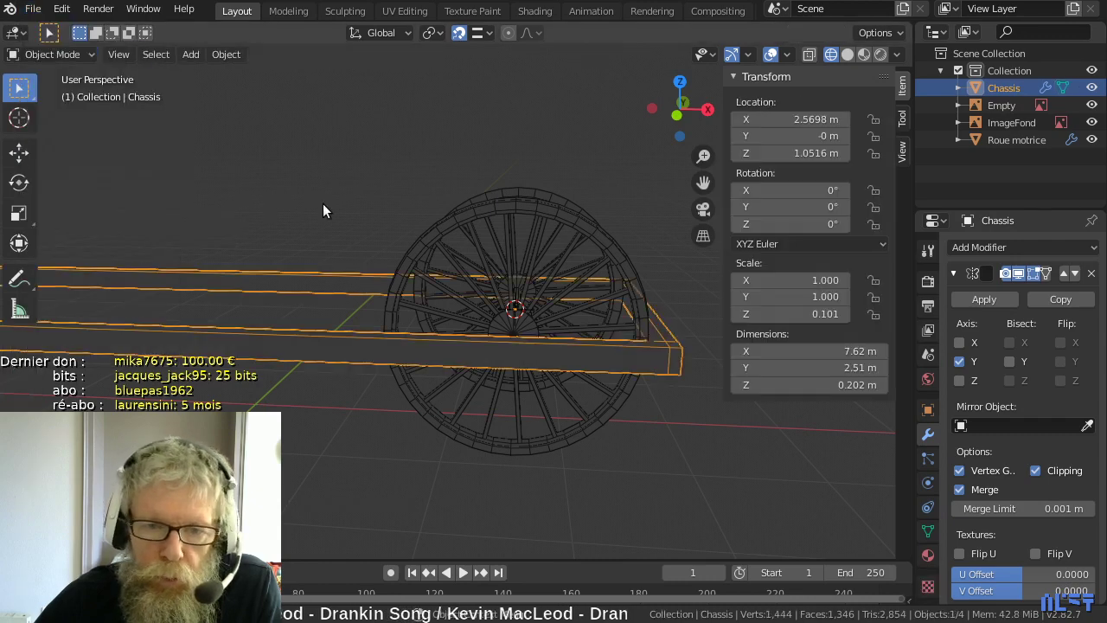
left_click(34, 12)
left_click(87, 199)
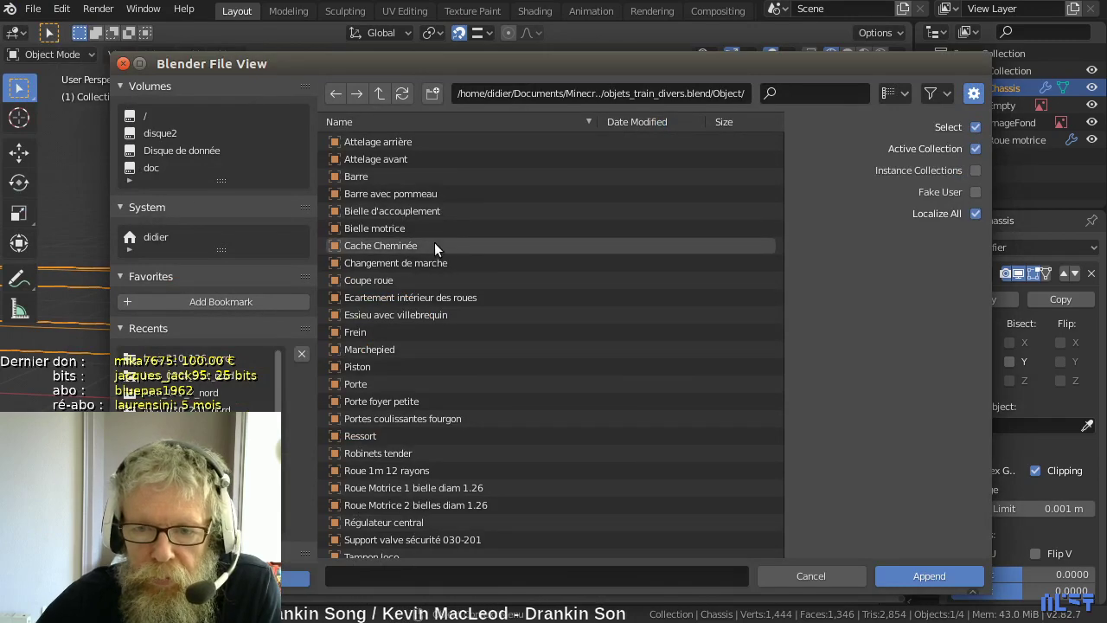
left_click(413, 228)
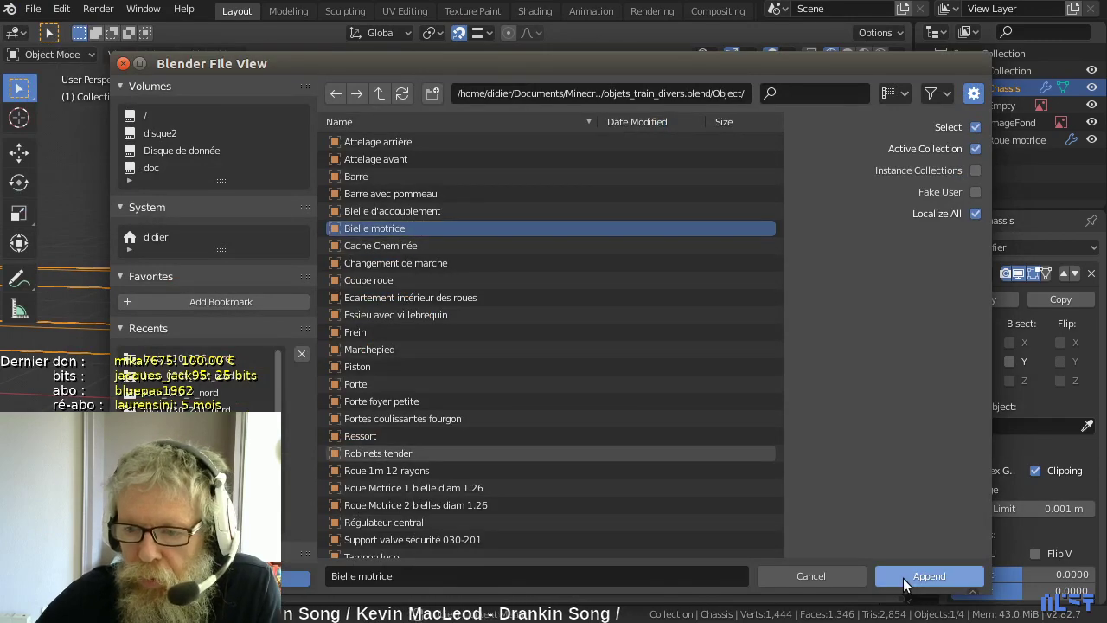
left_click(913, 576)
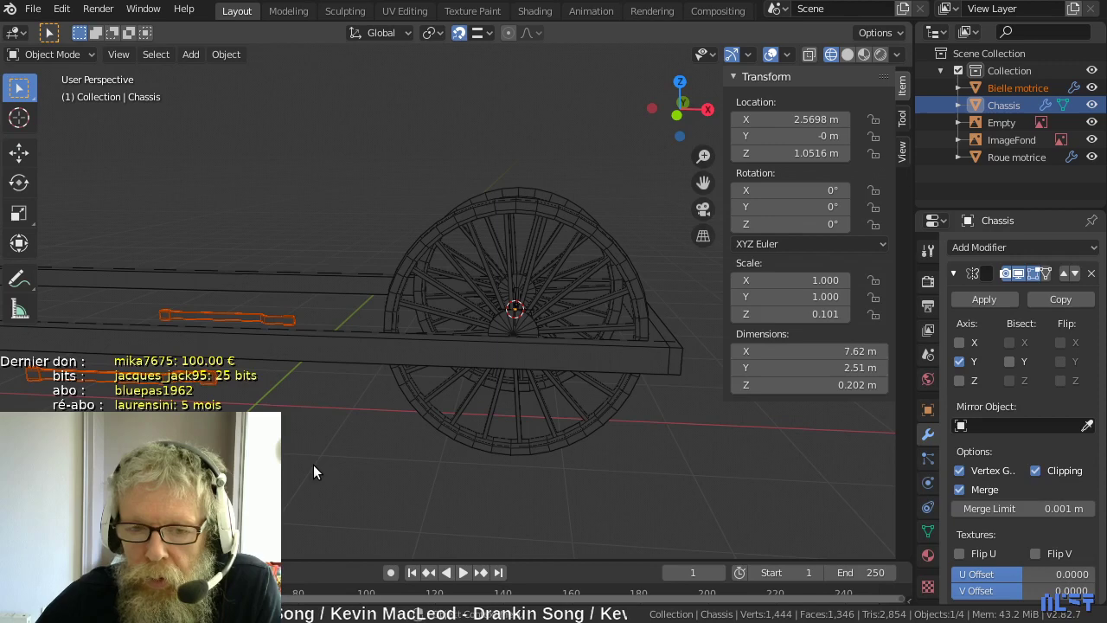
middle_click_drag(306, 443, 563, 452)
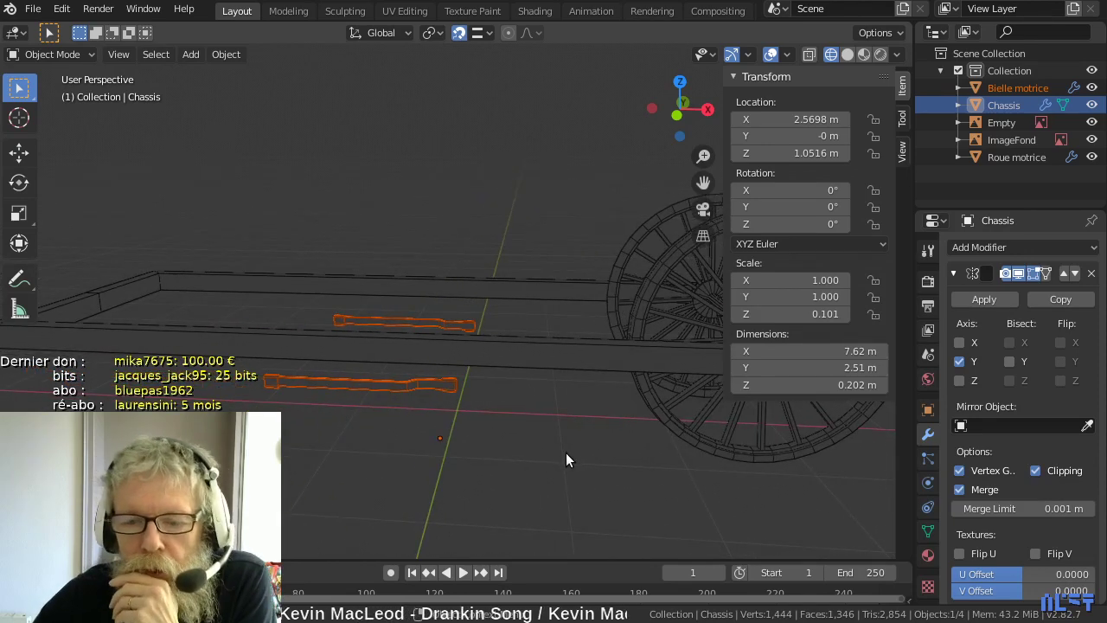
scroll(565, 452, "up", 2)
middle_click_drag(559, 429, 490, 431)
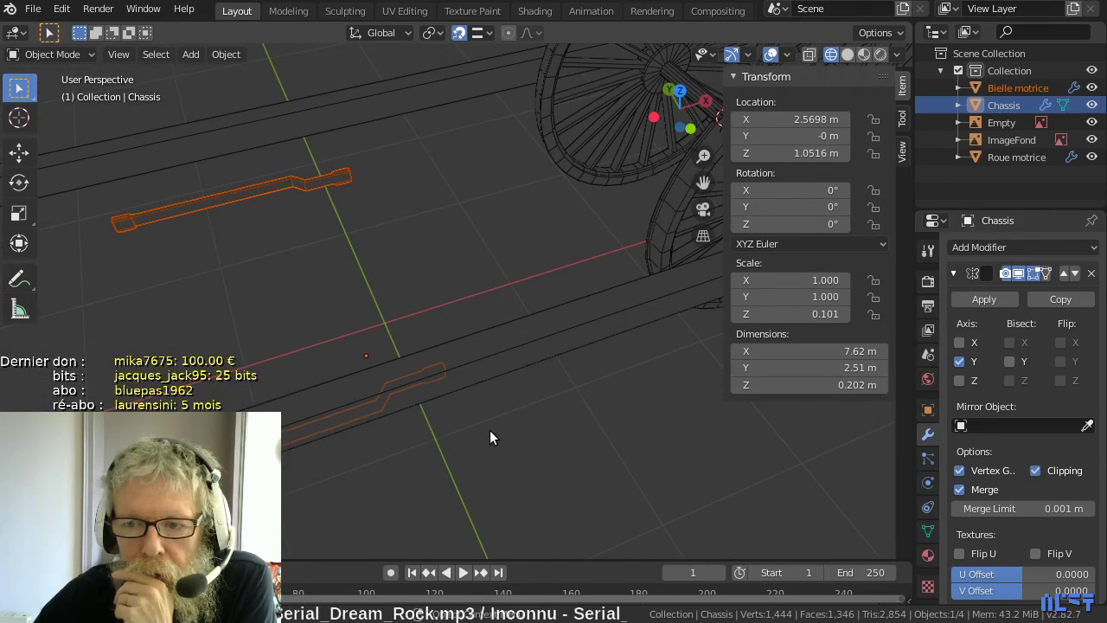
scroll(489, 430, "down", 1)
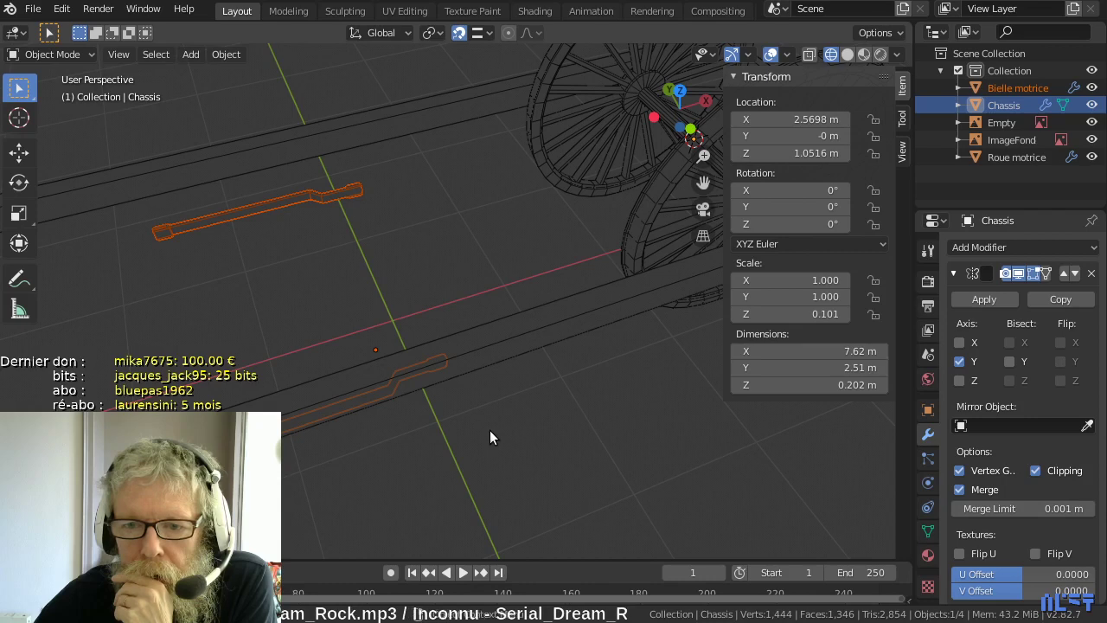
- Append the MAIN_ROD_RIGHT object from loco_030t_501_nord.blend
left_click(32, 9)
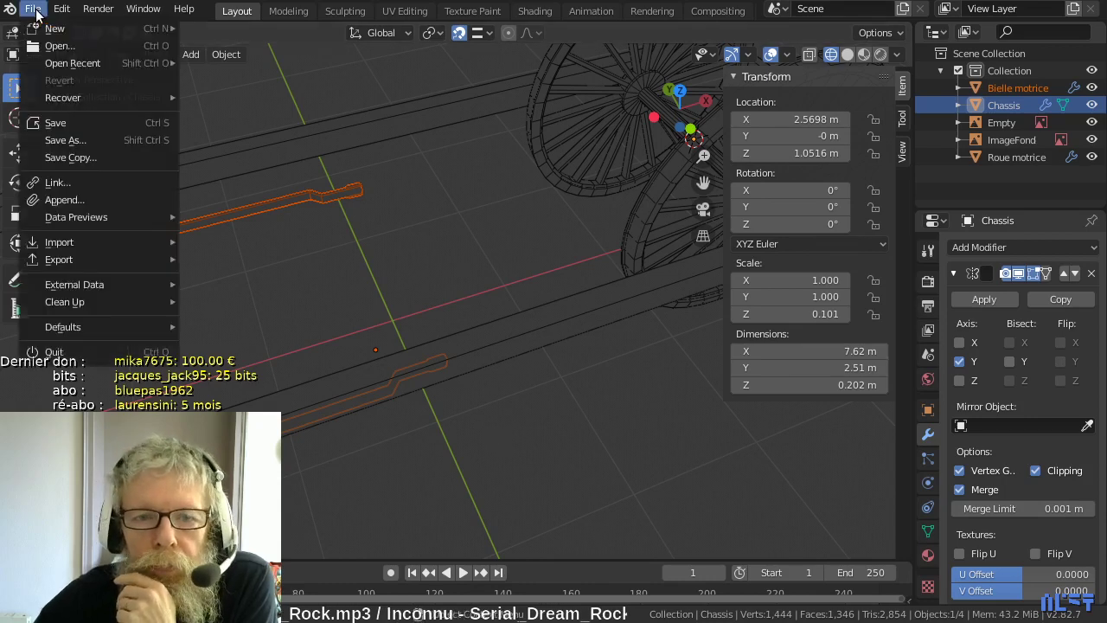
left_click(81, 201)
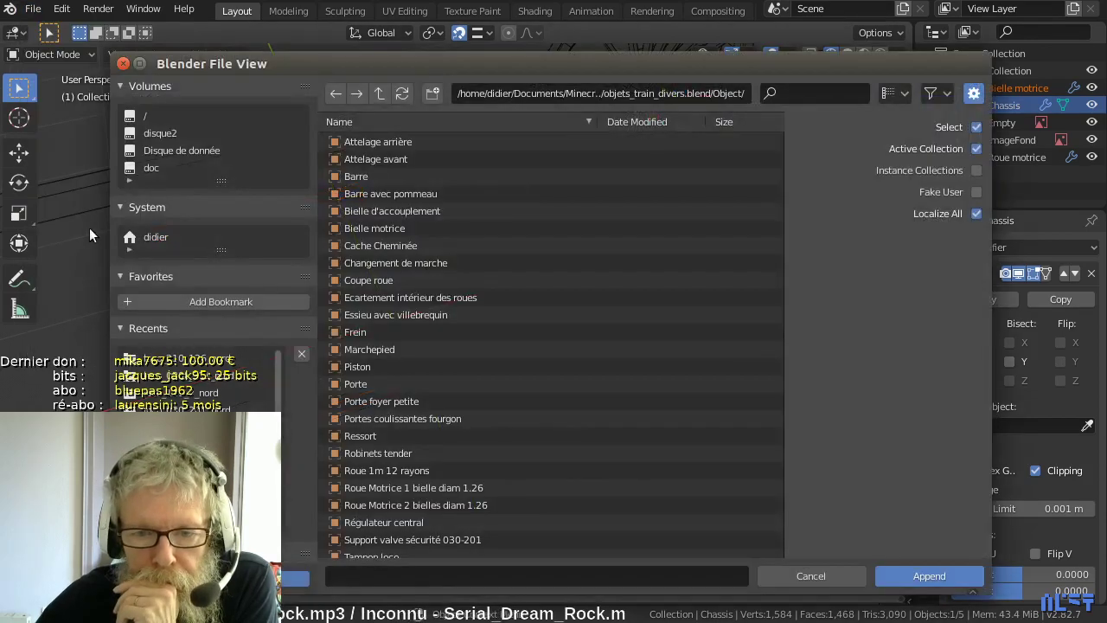
left_click(169, 377)
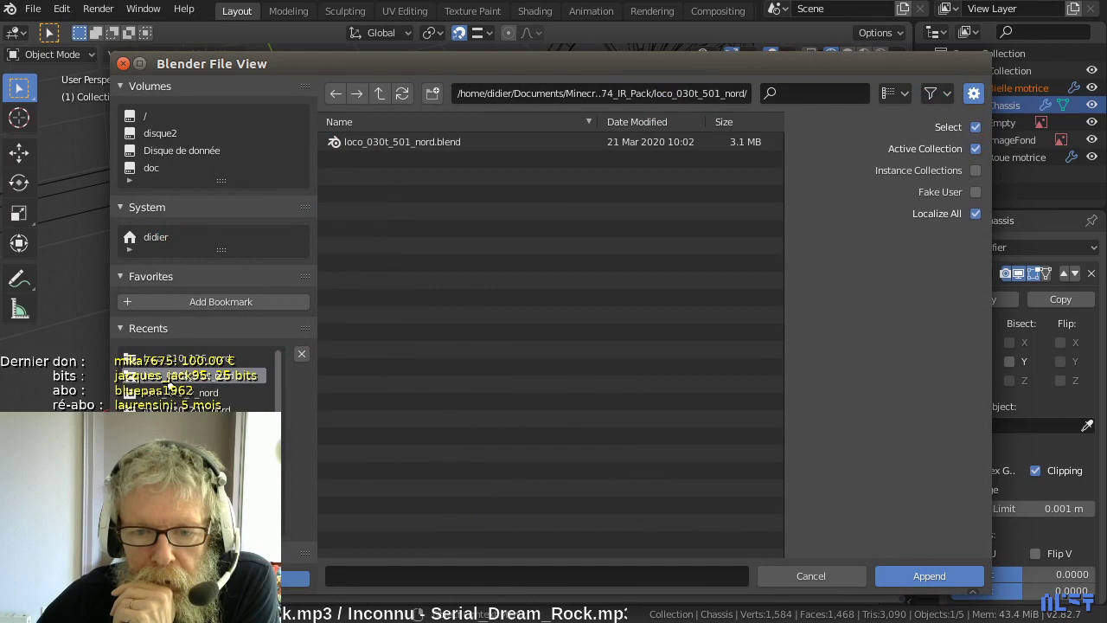
double_click(371, 144)
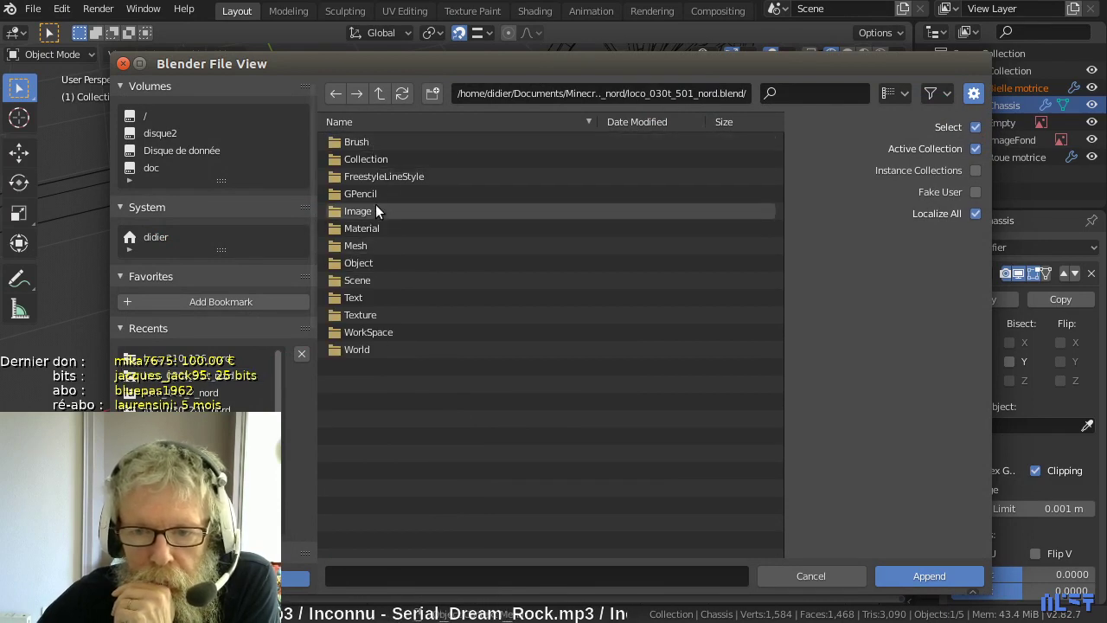
double_click(368, 263)
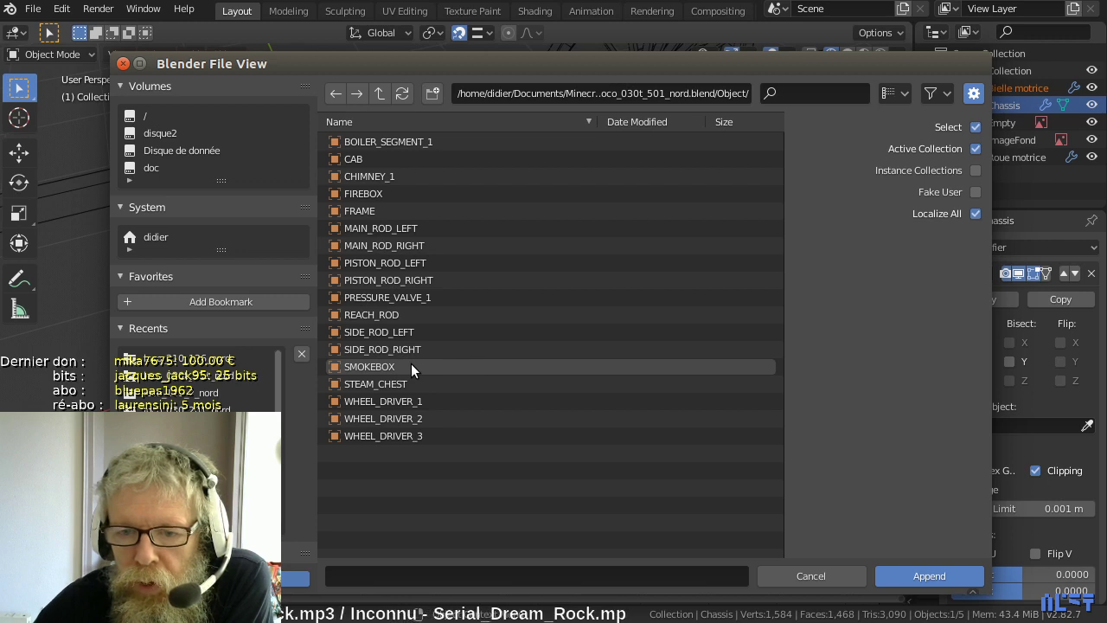
left_click(400, 246)
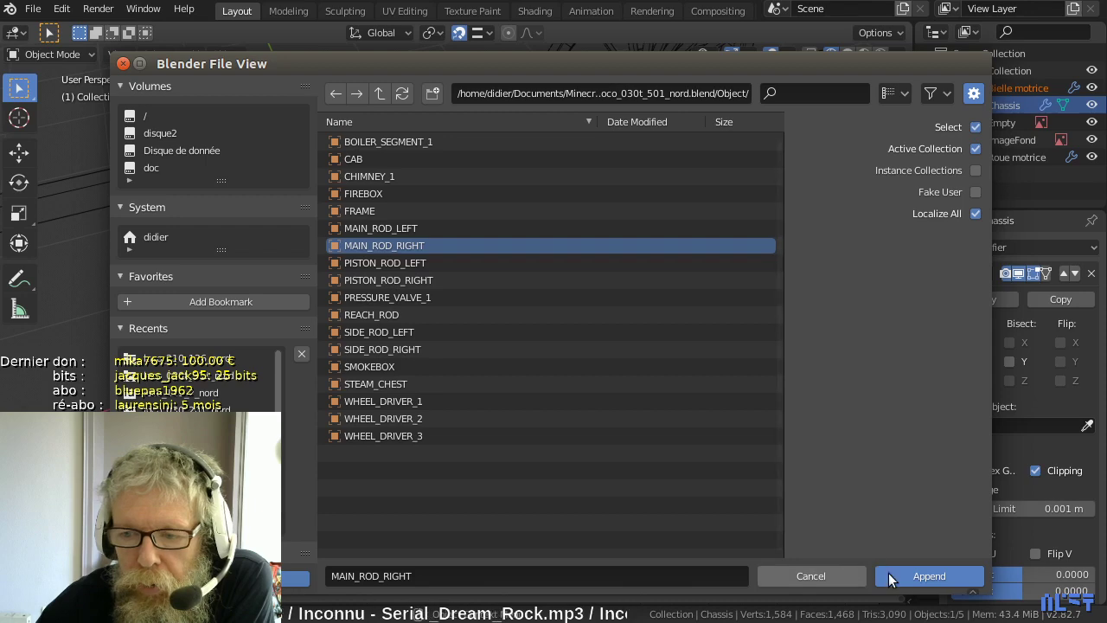
left_click(910, 576)
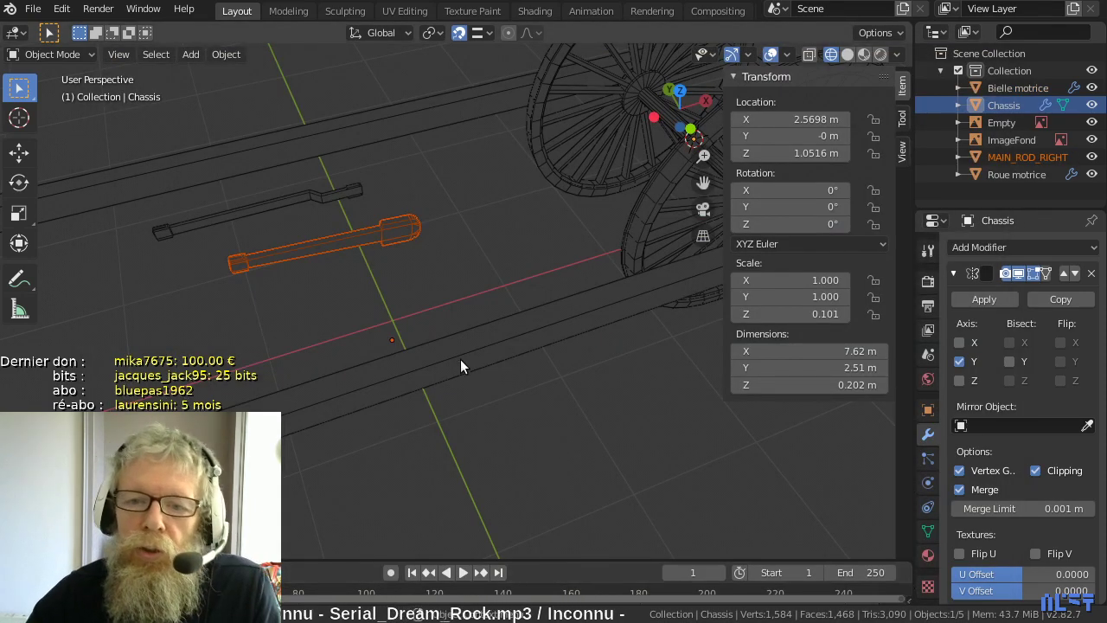
- Delete the old Bielle motrice rod
middle_click_drag(336, 320, 505, 336, "shift")
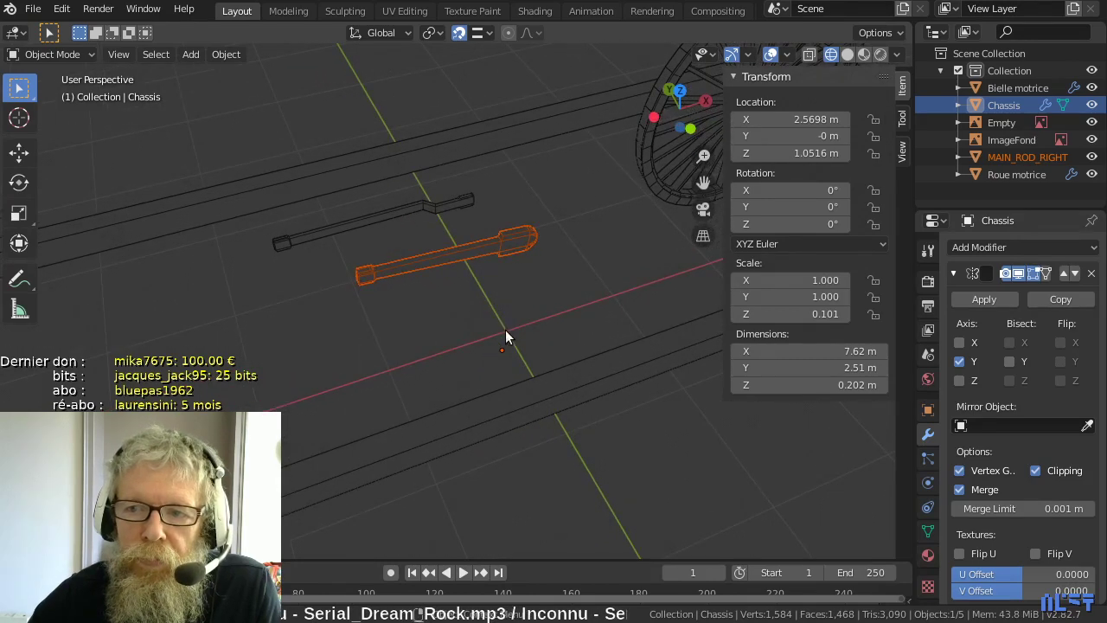
left_click(398, 212)
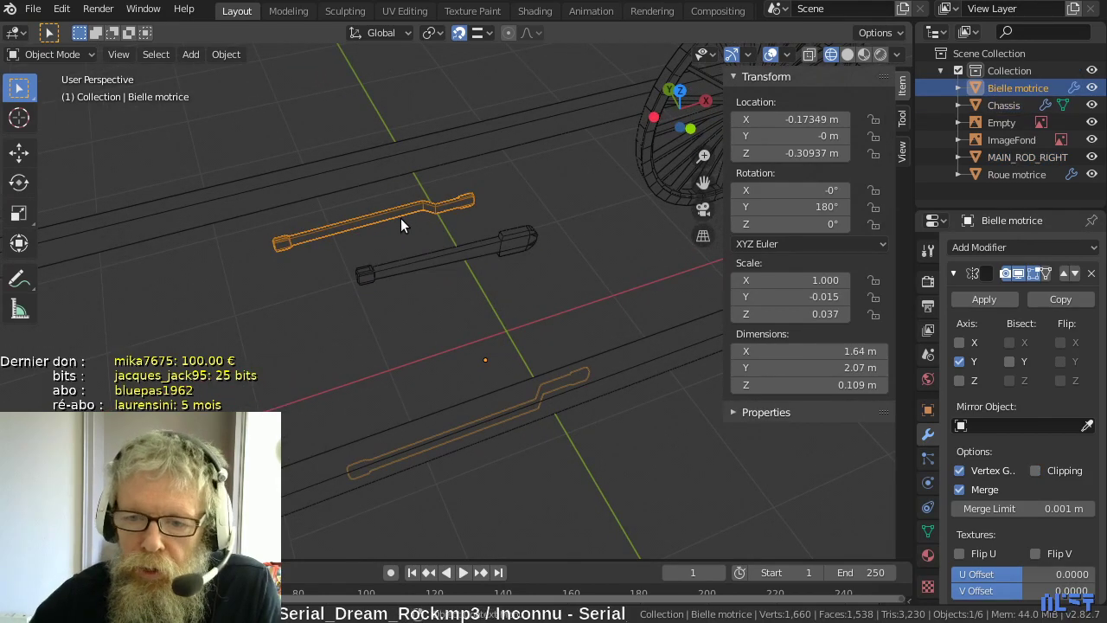
key("Delete")
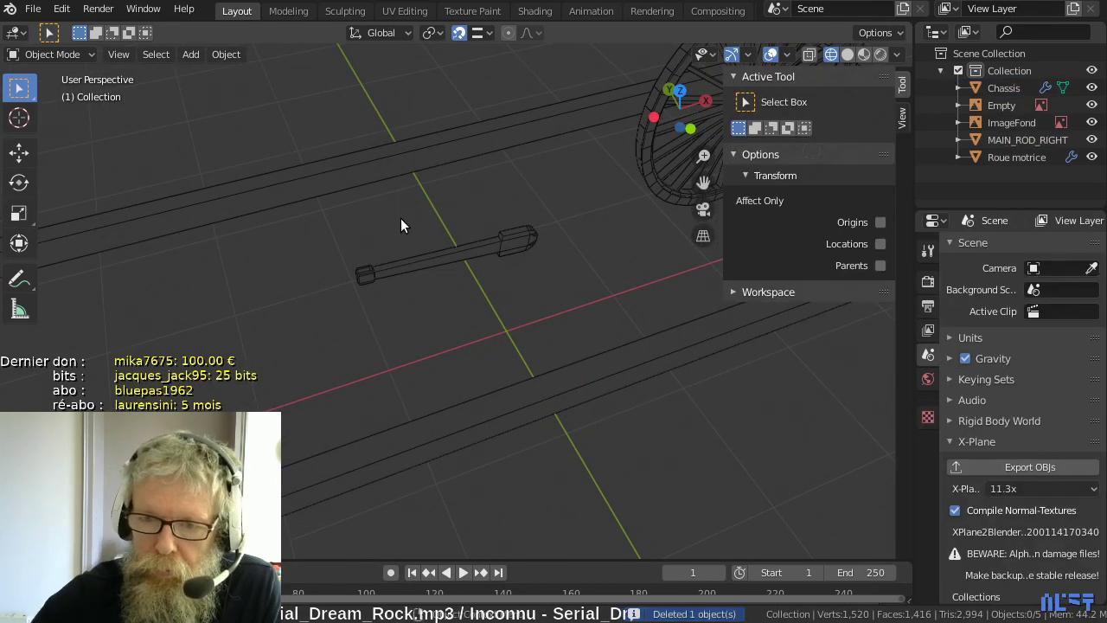
- Move MAIN_ROD_RIGHT sideways along Y to -1.3029 m, checking from top view
left_click(461, 256)
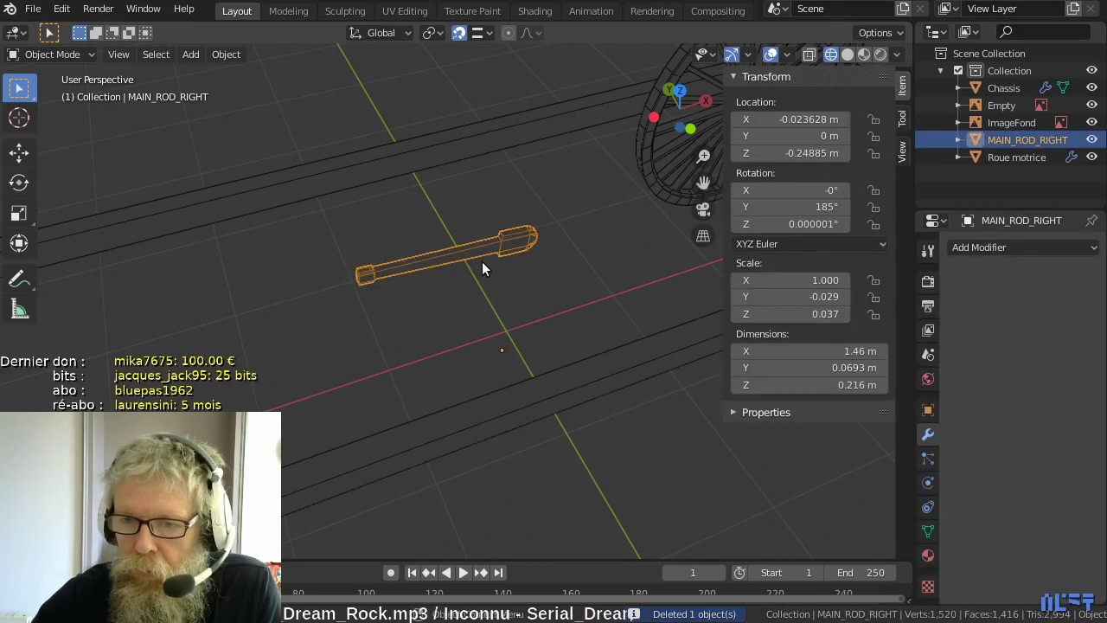
middle_click_drag(510, 251, 130, 371, "shift")
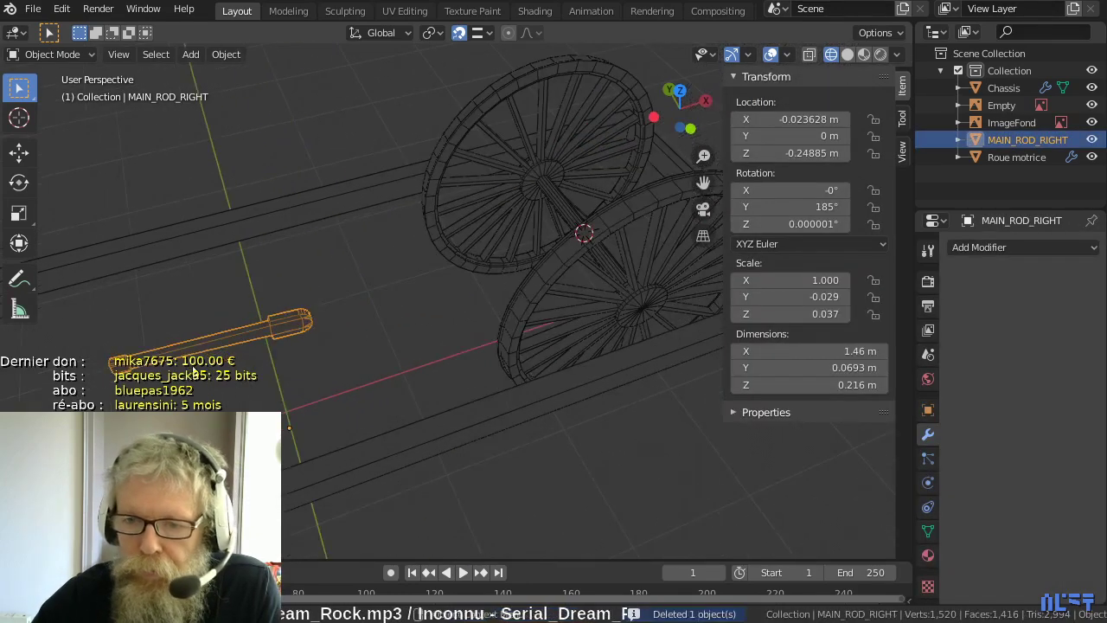
key("g")
key("y")
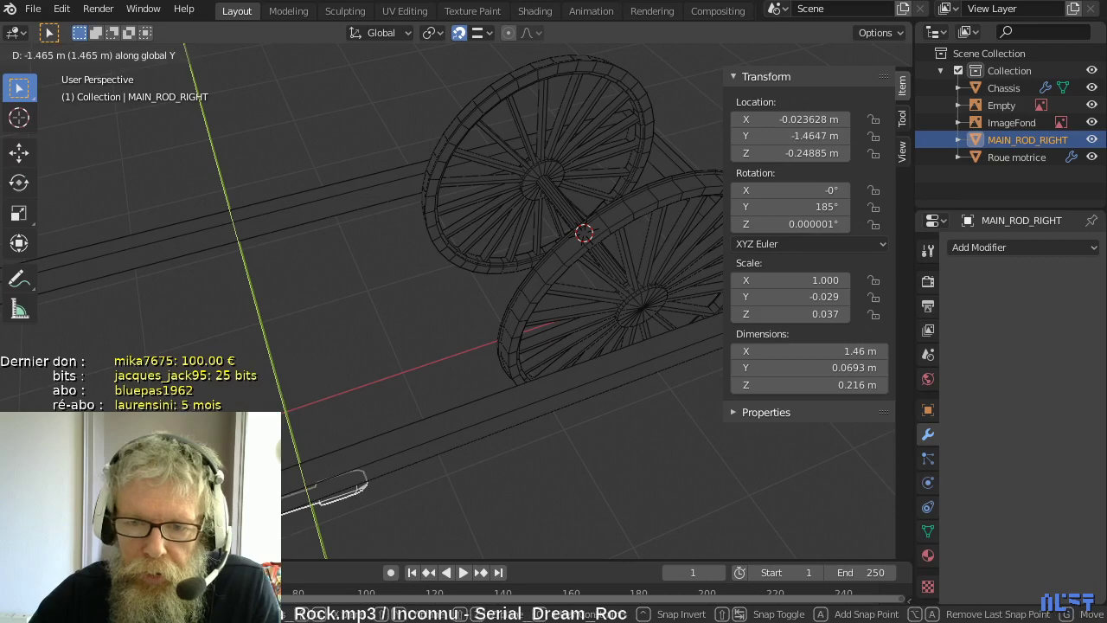
key("Return")
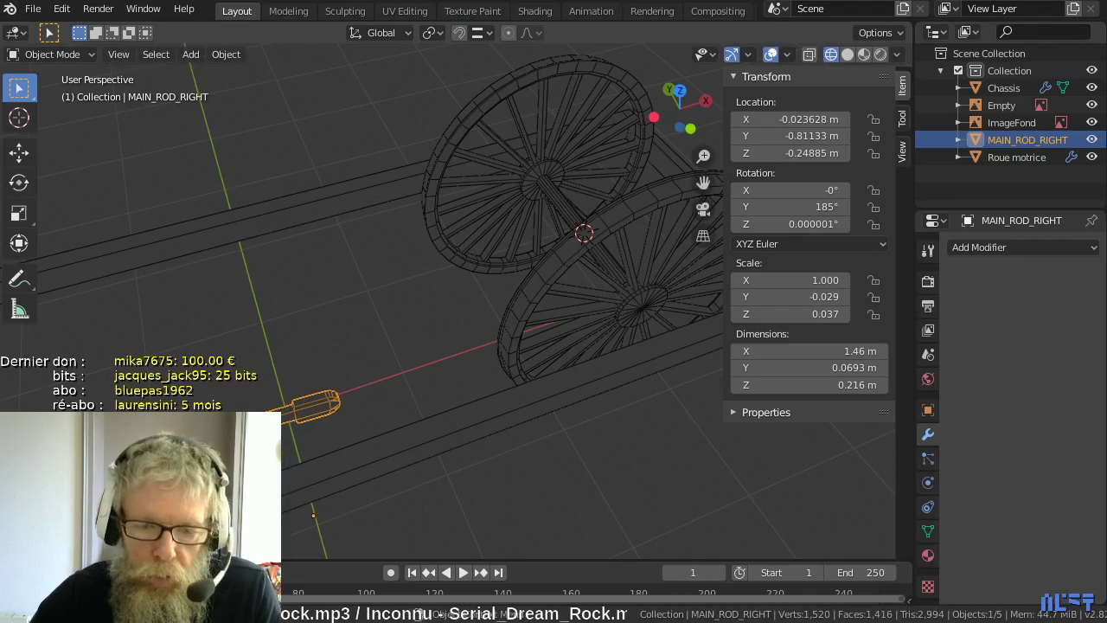
key("KP_7")
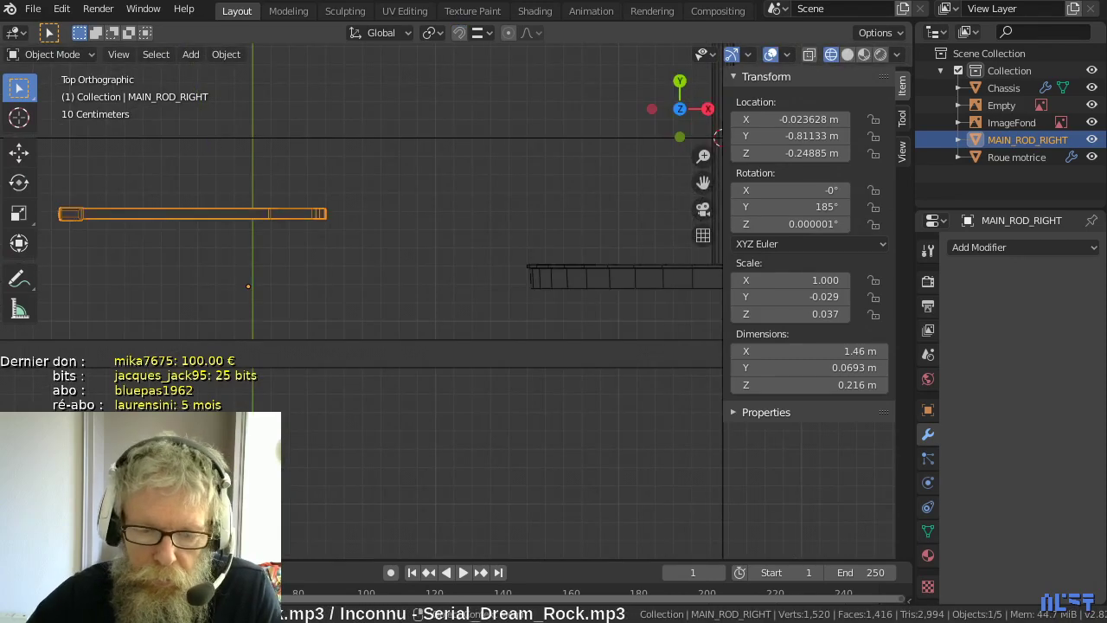
key("g")
key("y")
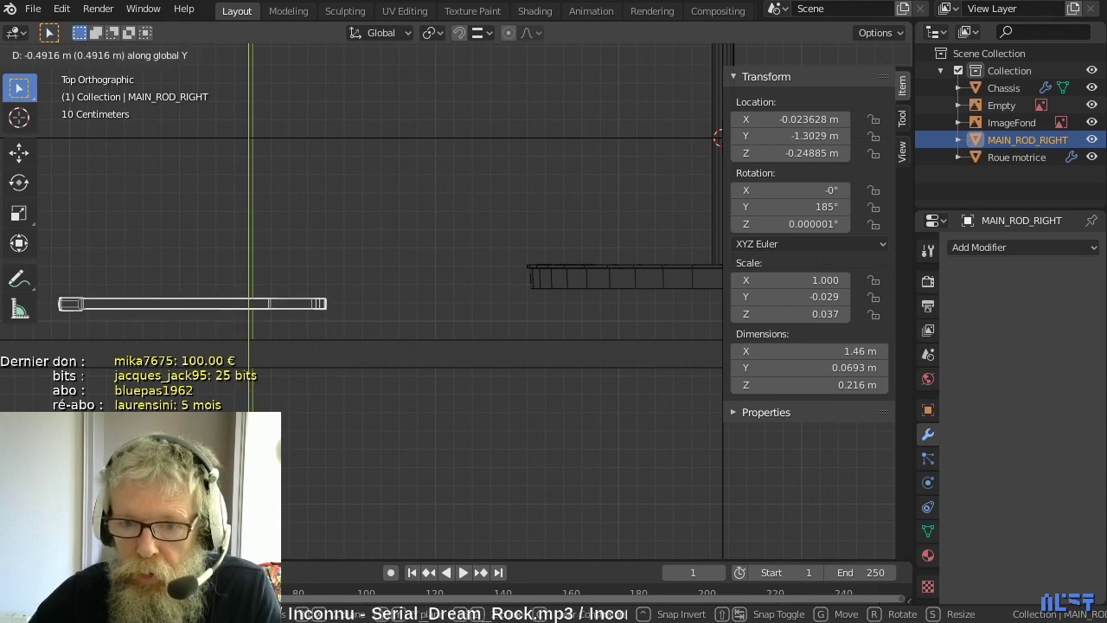
key("Return")
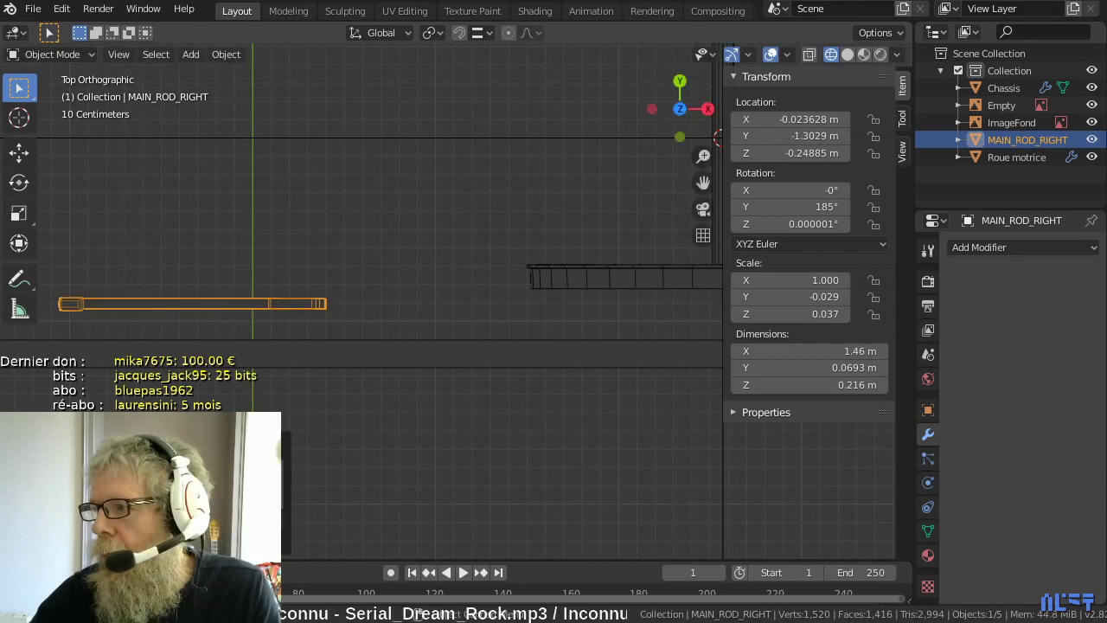
- Slide the rod along X to 2.5761 m, under the driving wheel
key("g")
key("x")
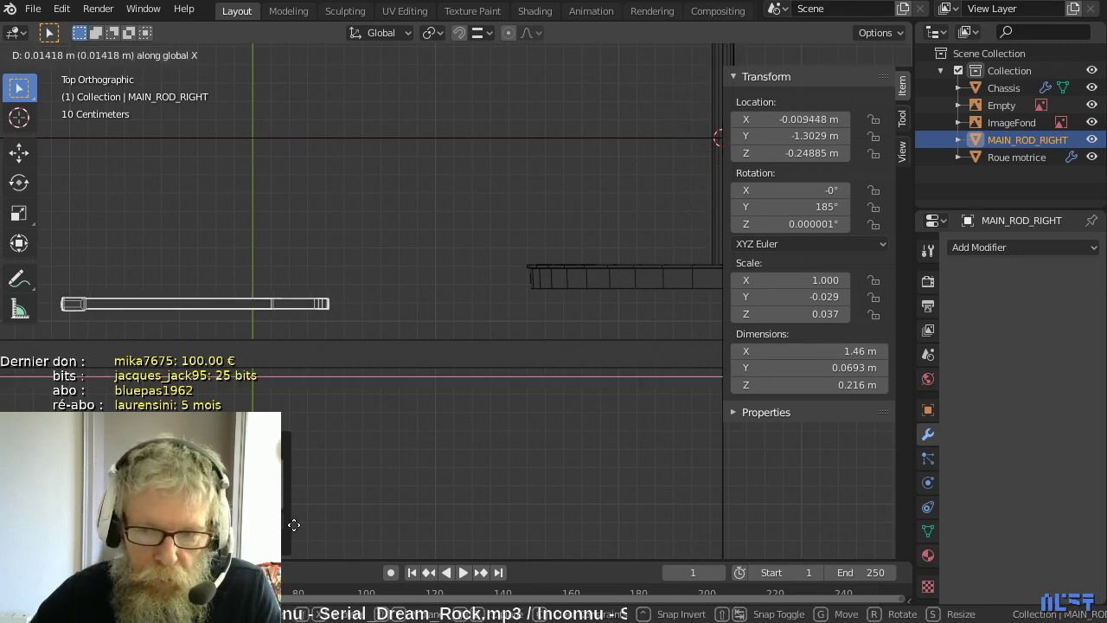
left_click(591, 498)
middle_click_drag(615, 473, 302, 471, "shift")
key("g")
key("x")
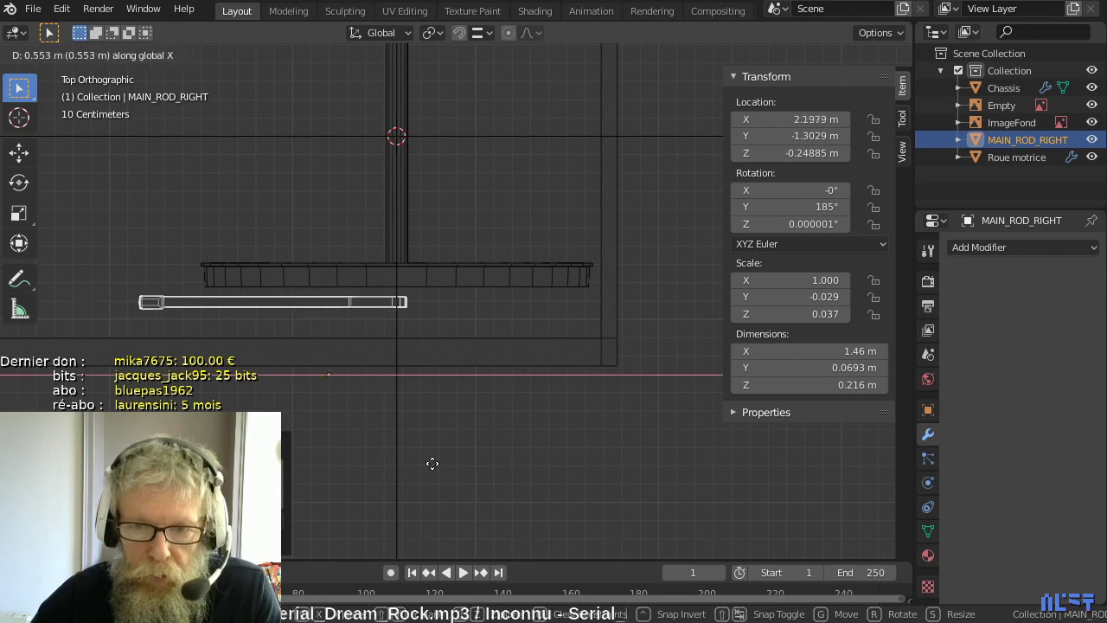
left_click(480, 464)
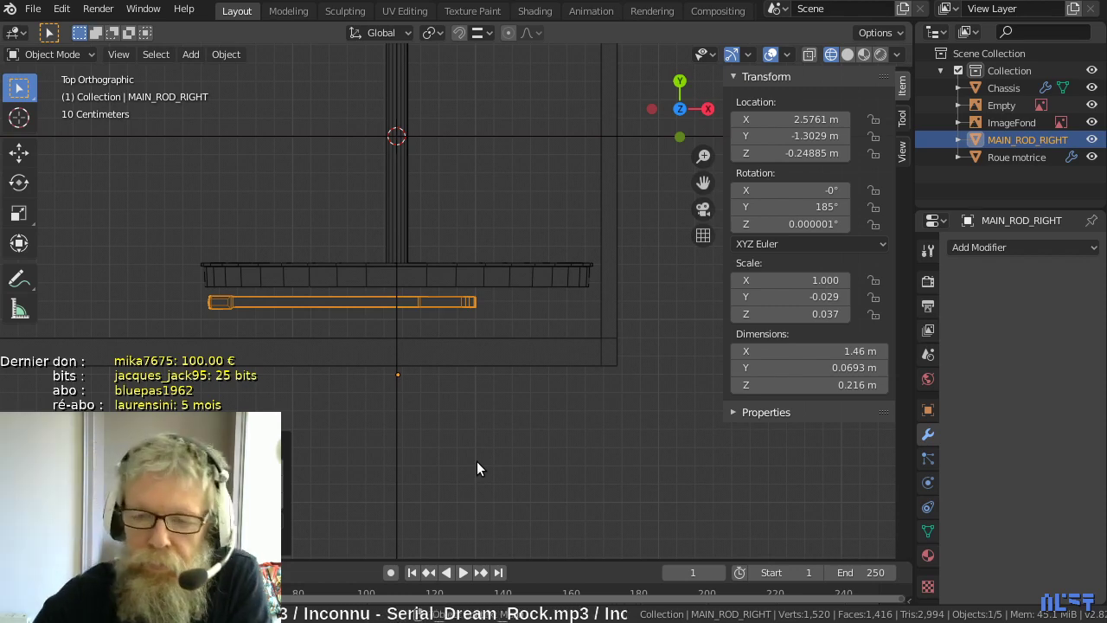
- In front view, rotate MAIN_ROD_RIGHT 180° to level it, then fine-tune the rotation
key("KP_1")
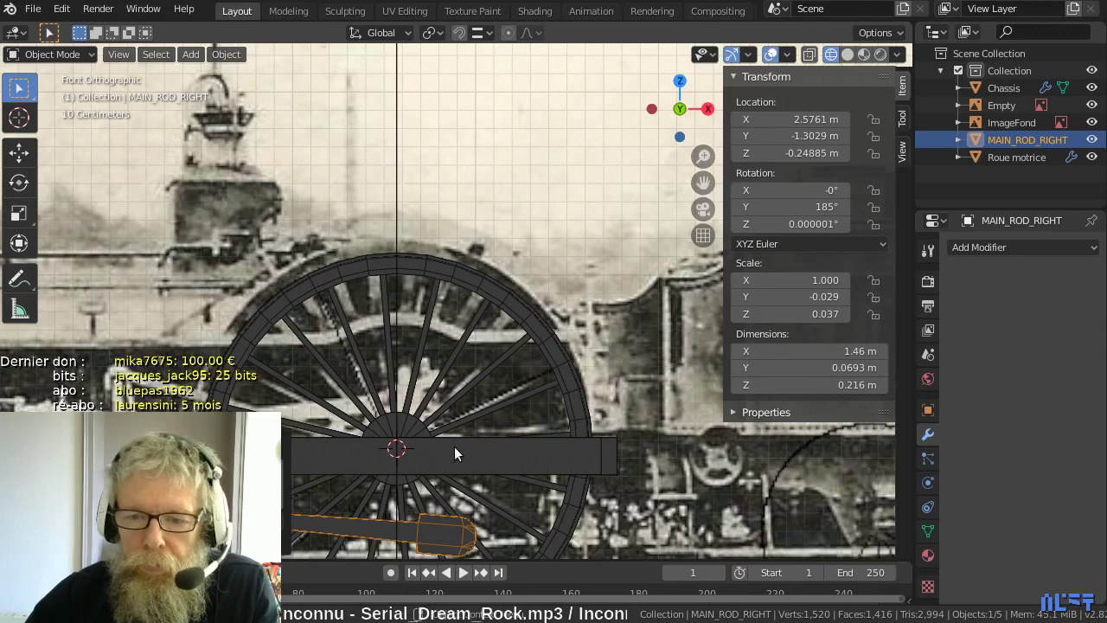
middle_click_drag(454, 447, 469, 291, "shift")
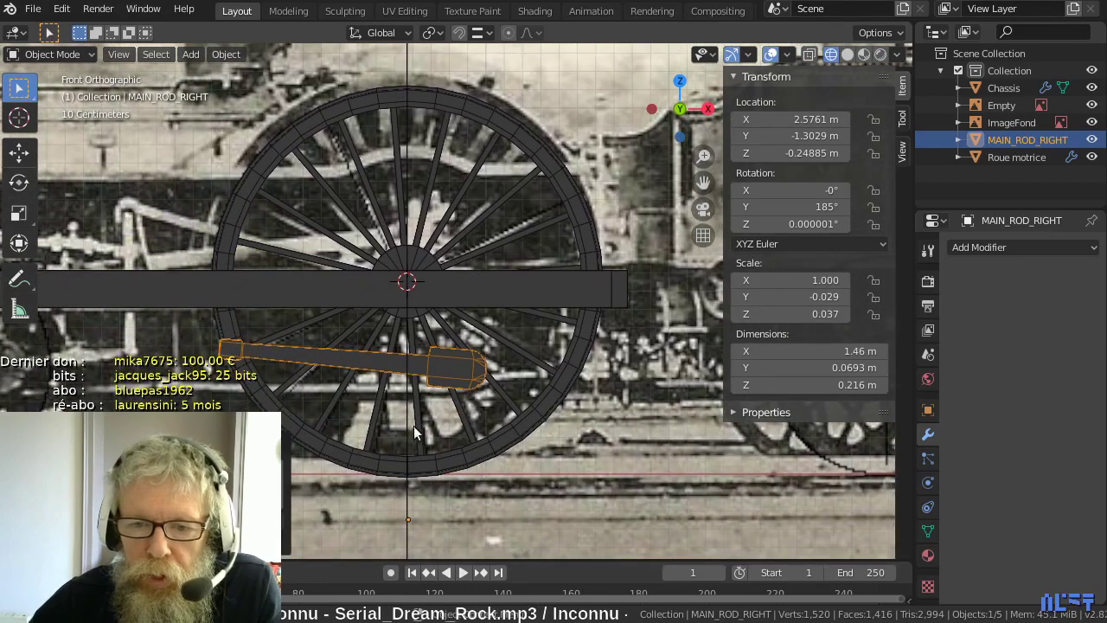
middle_click_drag(410, 428, 421, 366, "shift")
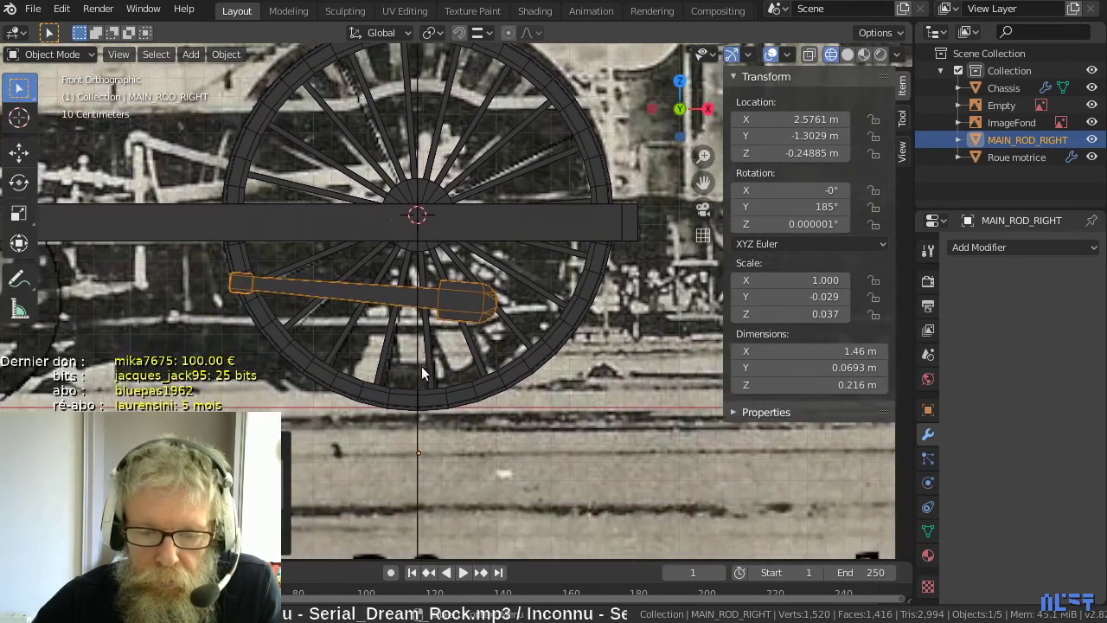
key("r")
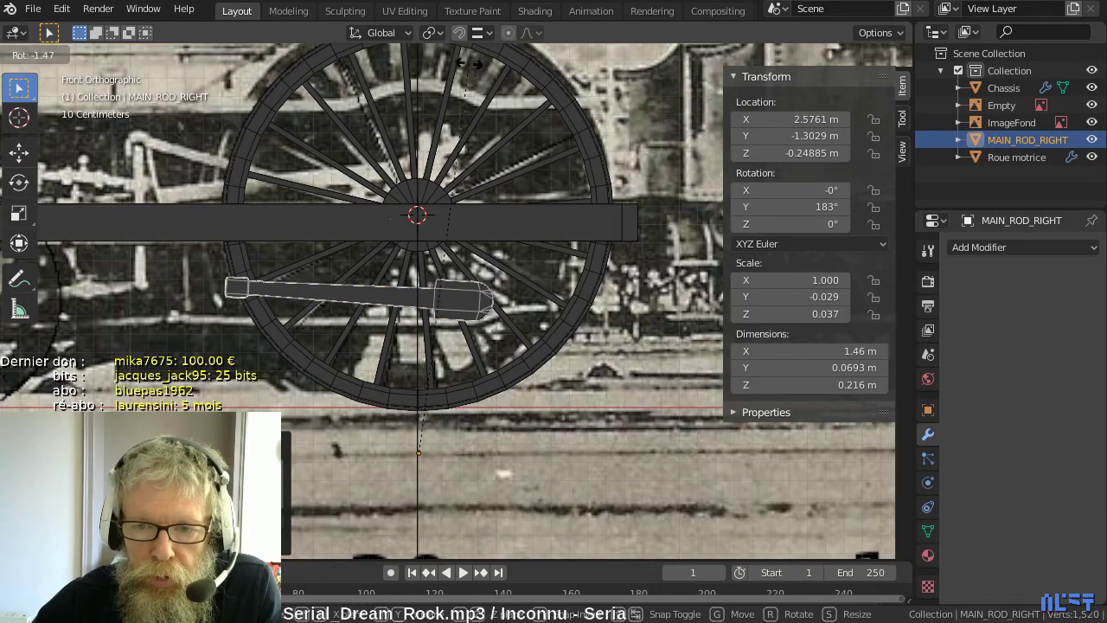
left_click(455, 67)
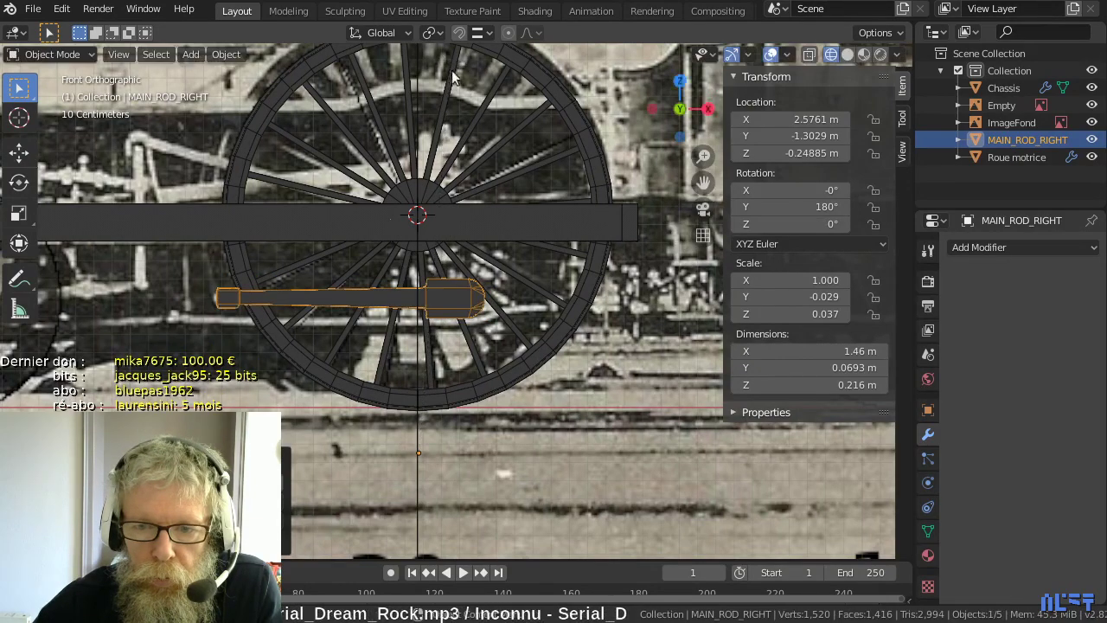
scroll(418, 319, "up", 5)
middle_click_drag(294, 354, 422, 363, "shift")
key("KP_1")
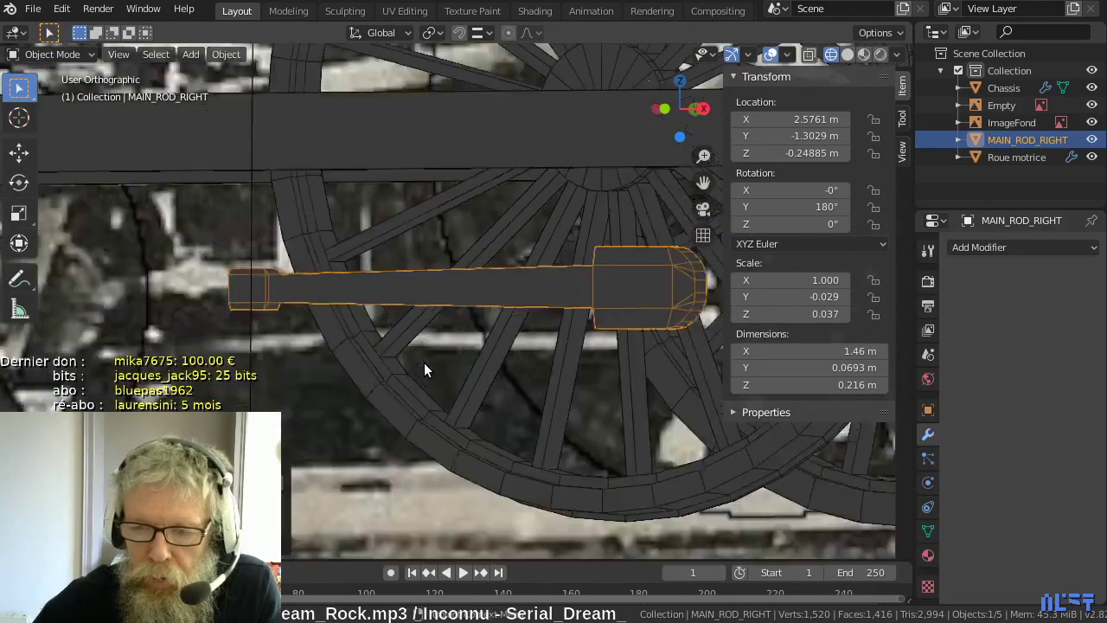
middle_click_drag(384, 363, 298, 370, "shift")
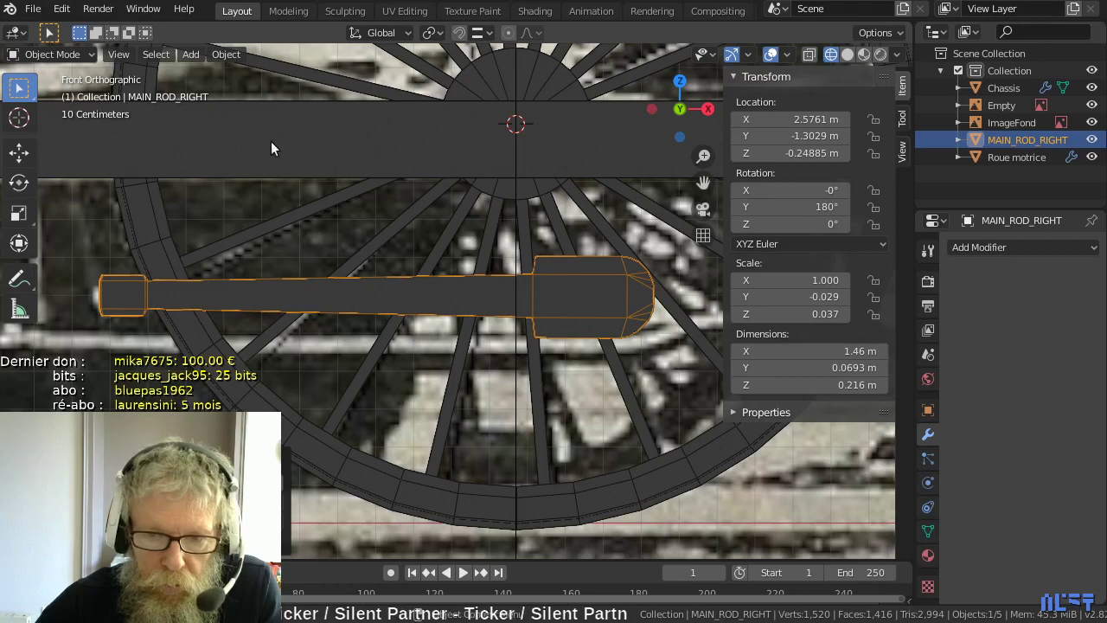
key("r")
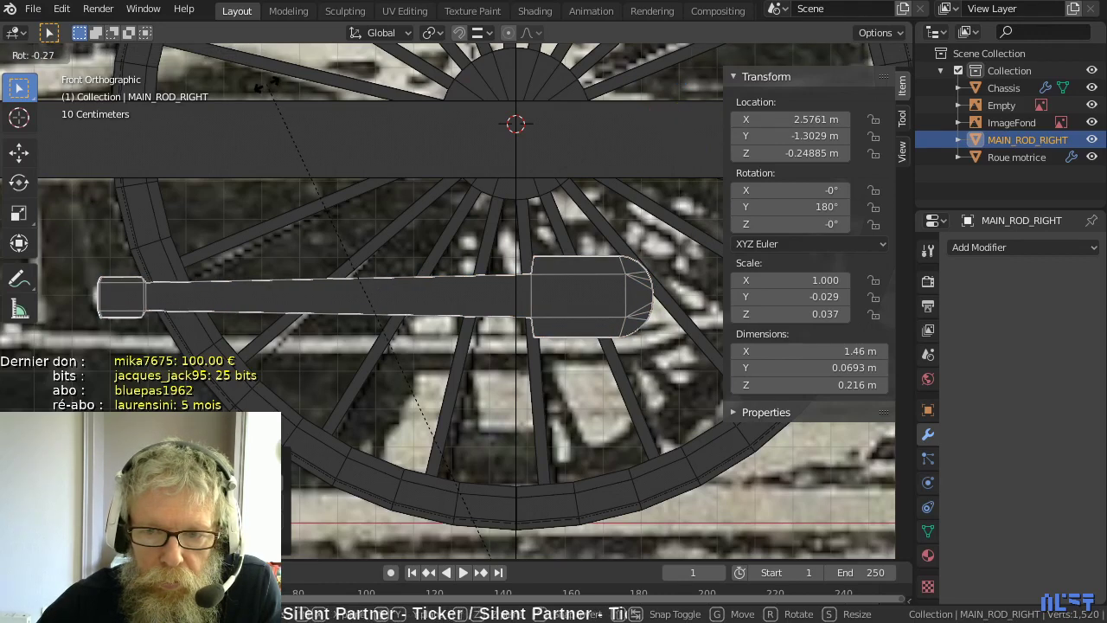
left_click(317, 135)
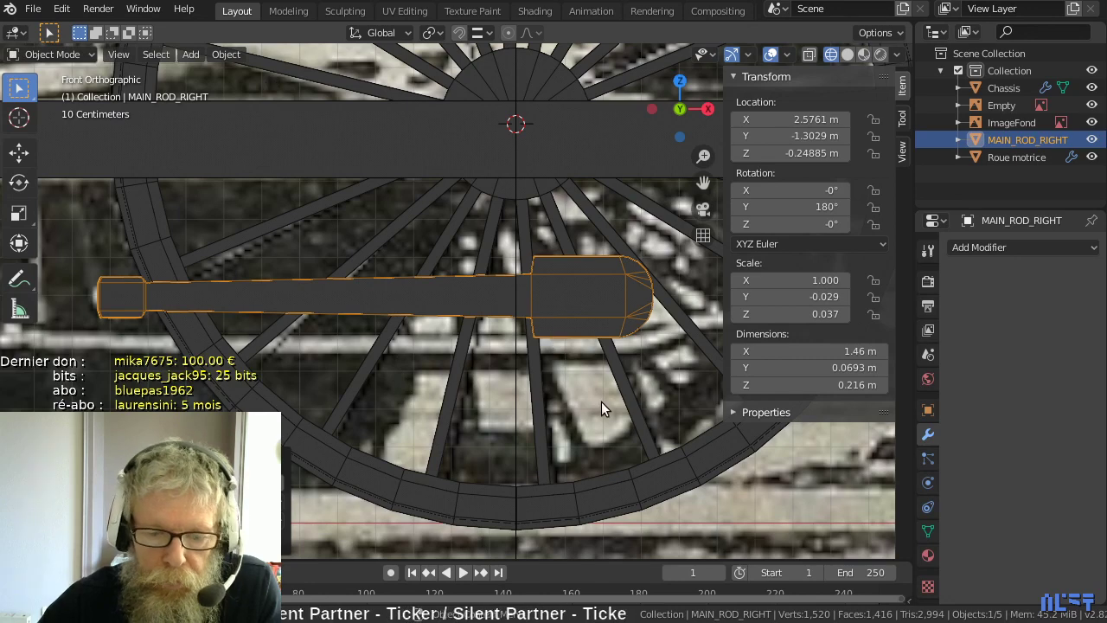
- Raise the rod to Z 0.20248 m and shift it to X 2.6285 m, centred on the hub
key("g")
key("z")
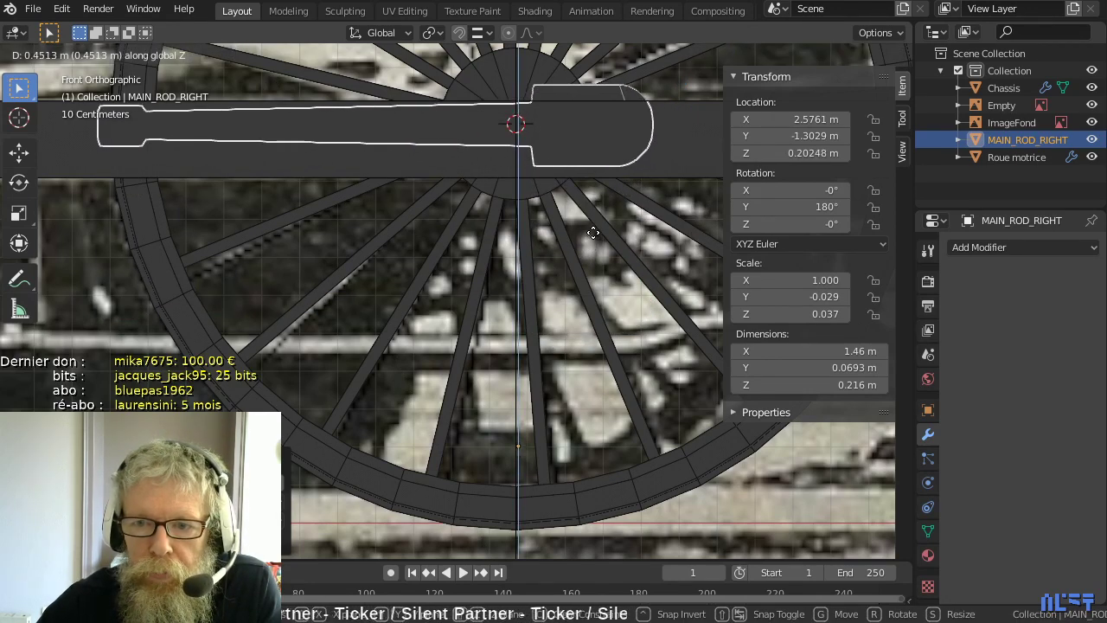
left_click(593, 233)
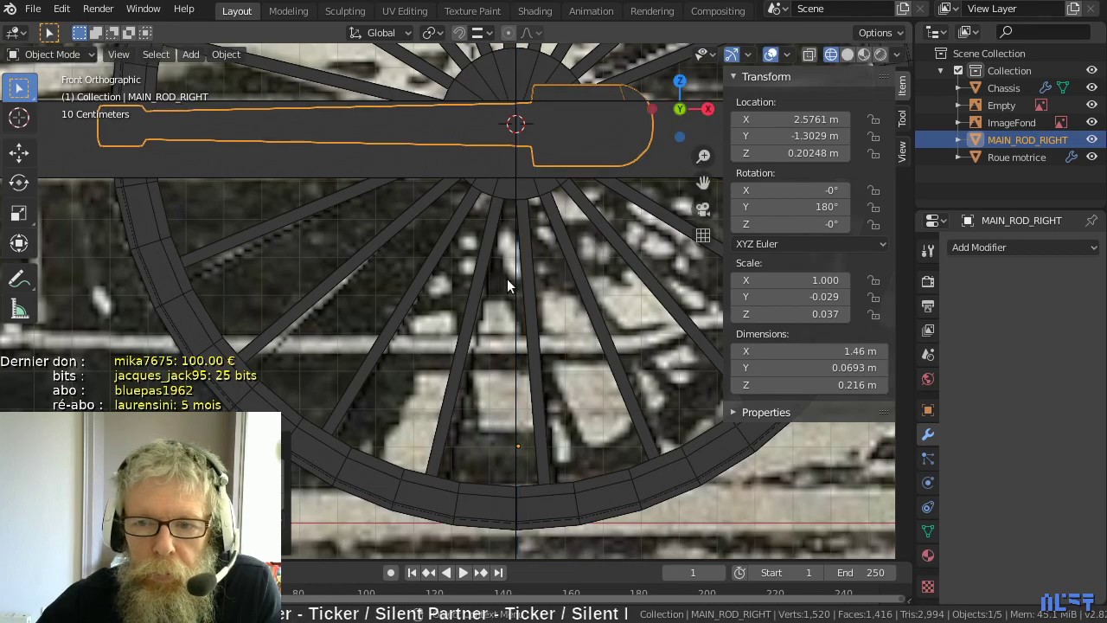
middle_click_drag(530, 277, 489, 442, "shift")
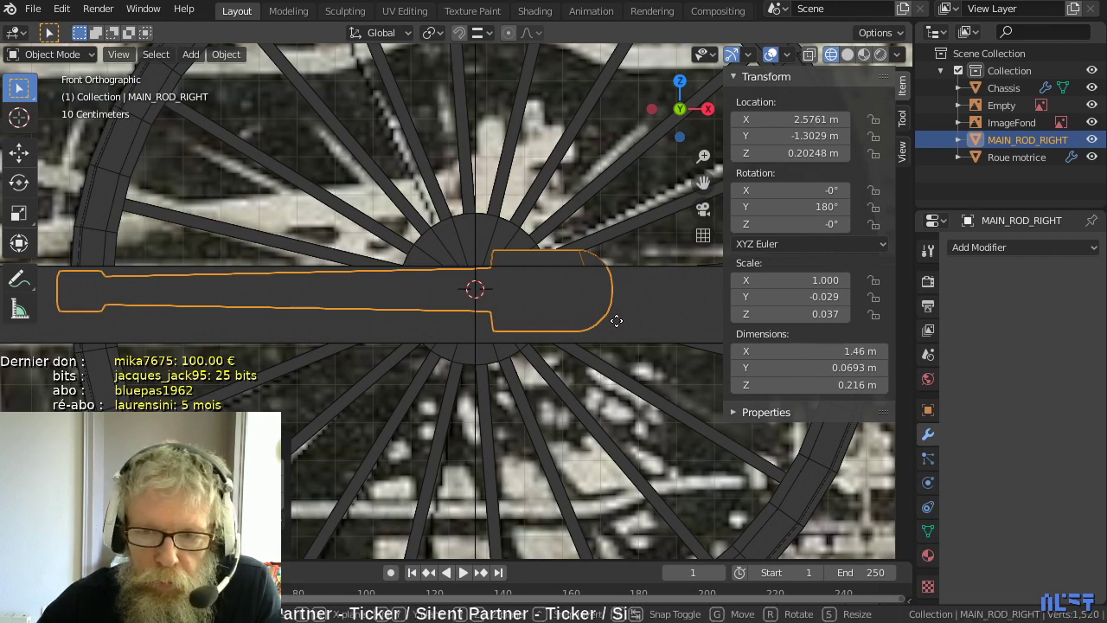
key("g")
key("x")
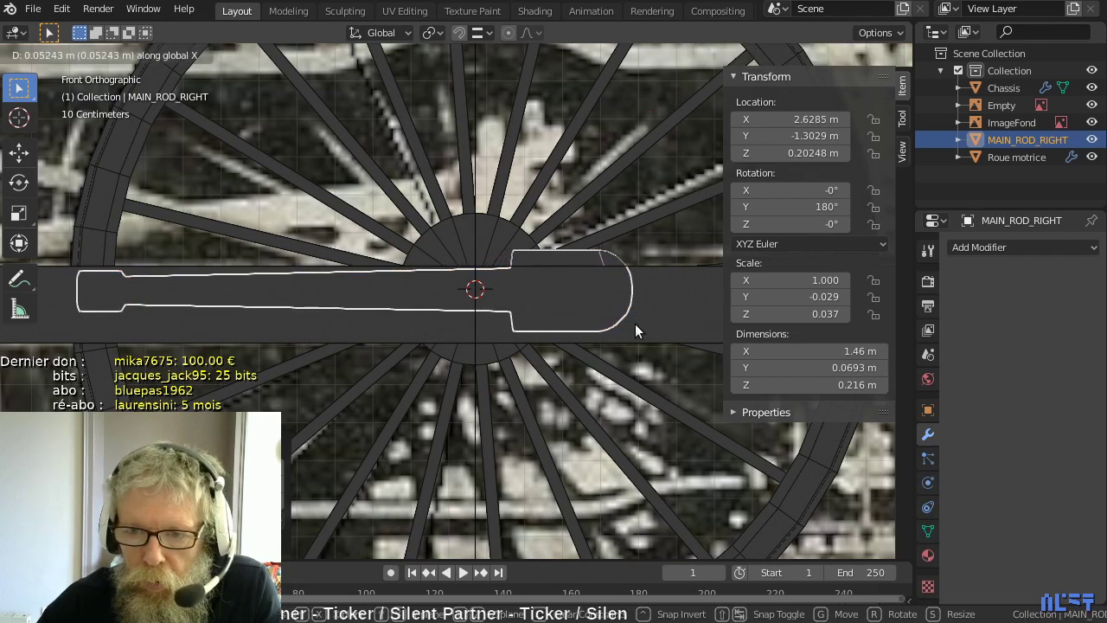
left_click(634, 324)
scroll(429, 377, "down", 2)
middle_click_drag(372, 389, 471, 402, "shift")
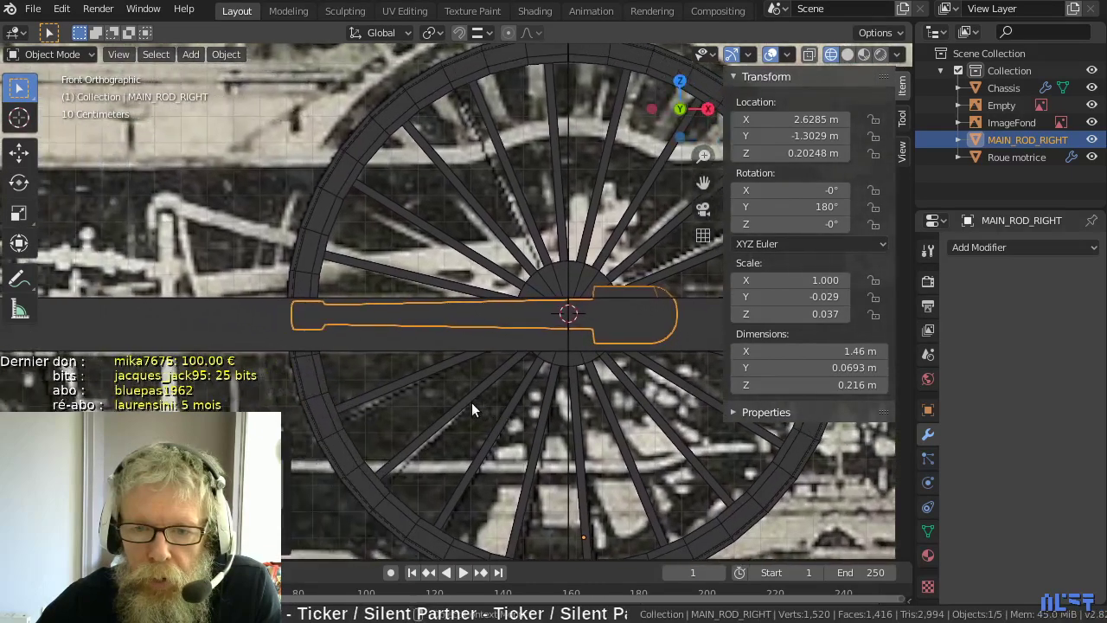
- Hide Chassis and, in vertex Edit Mode, box-select the rod's left-end vertices
key("Tab")
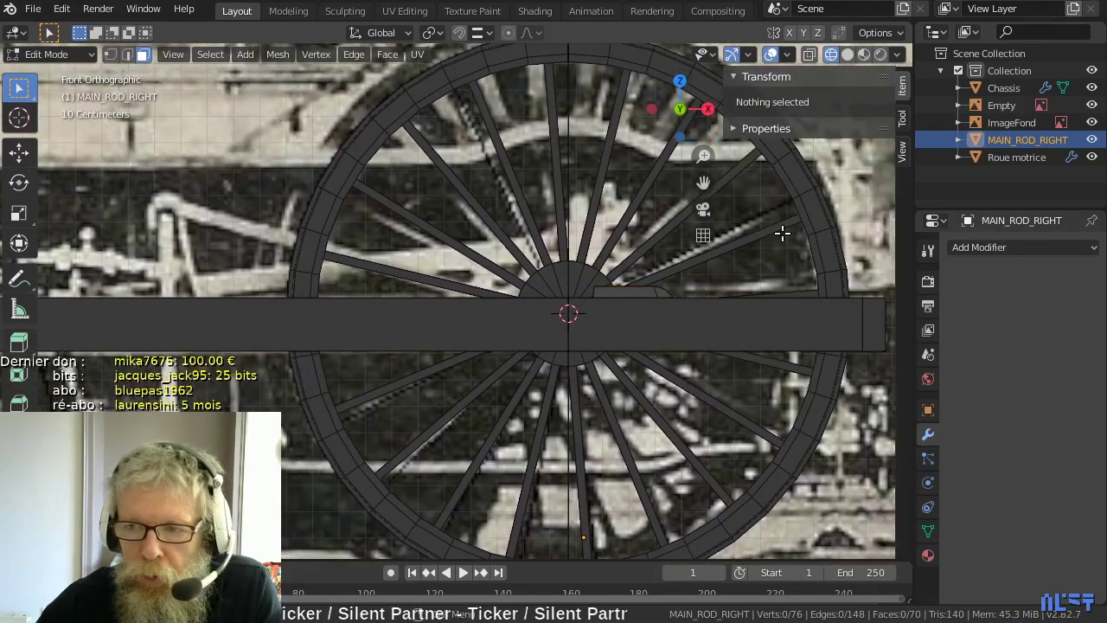
left_click(1092, 88)
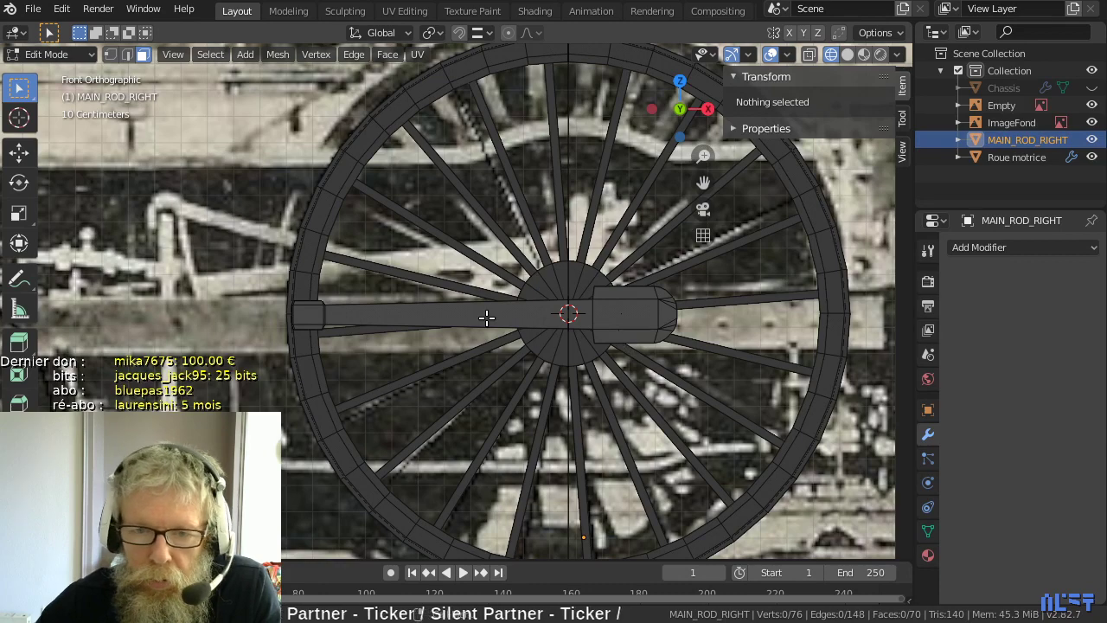
key("1")
key("shift+z")
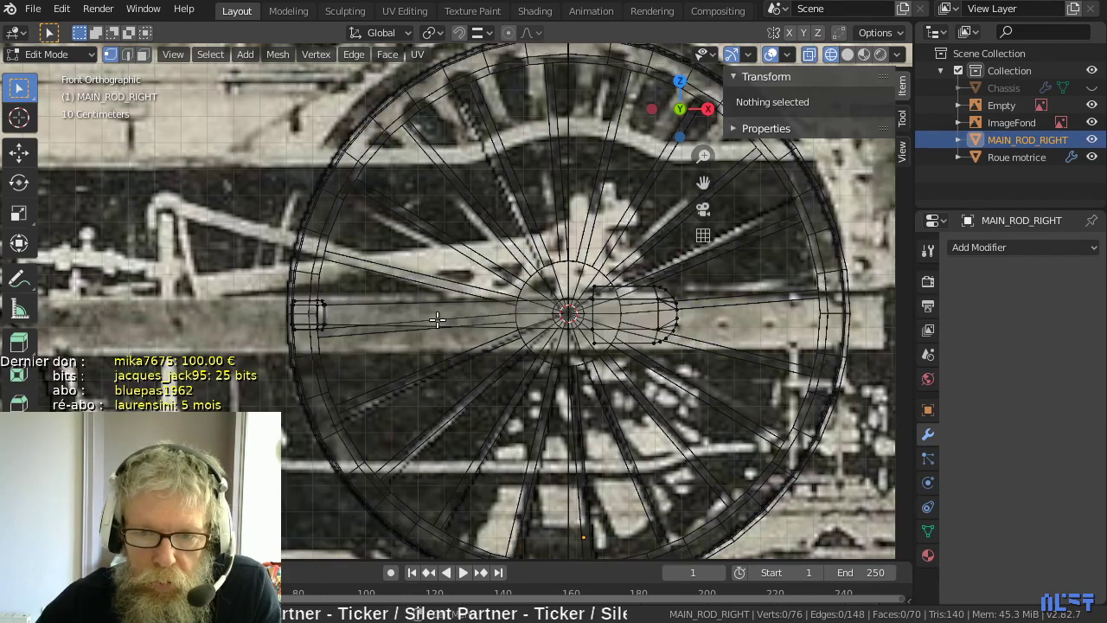
left_click_drag(252, 278, 348, 359)
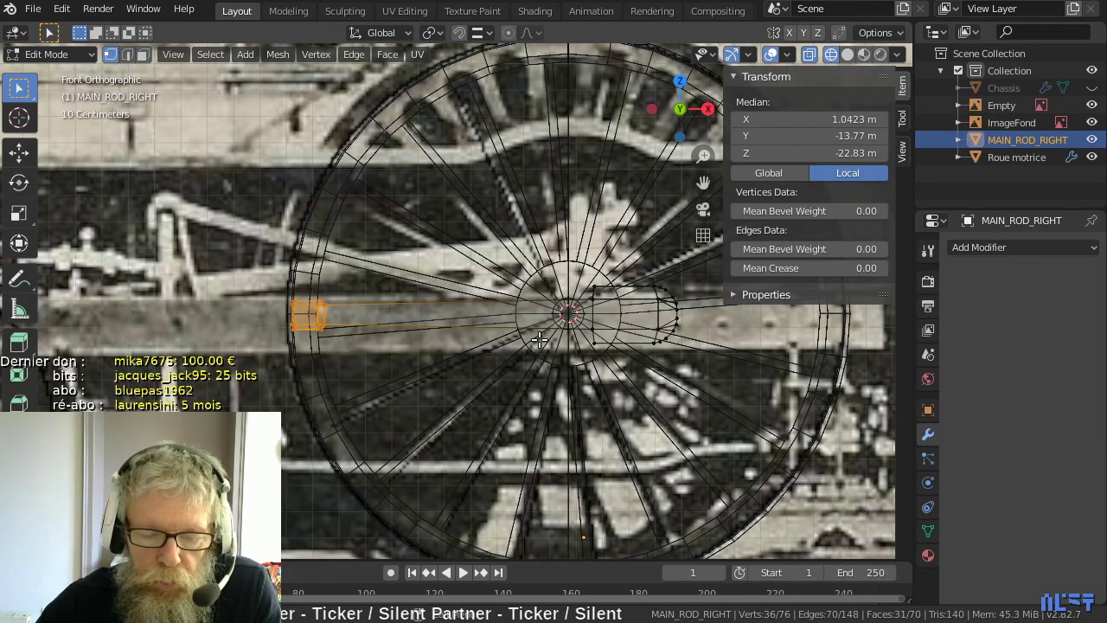
key("shift+z")
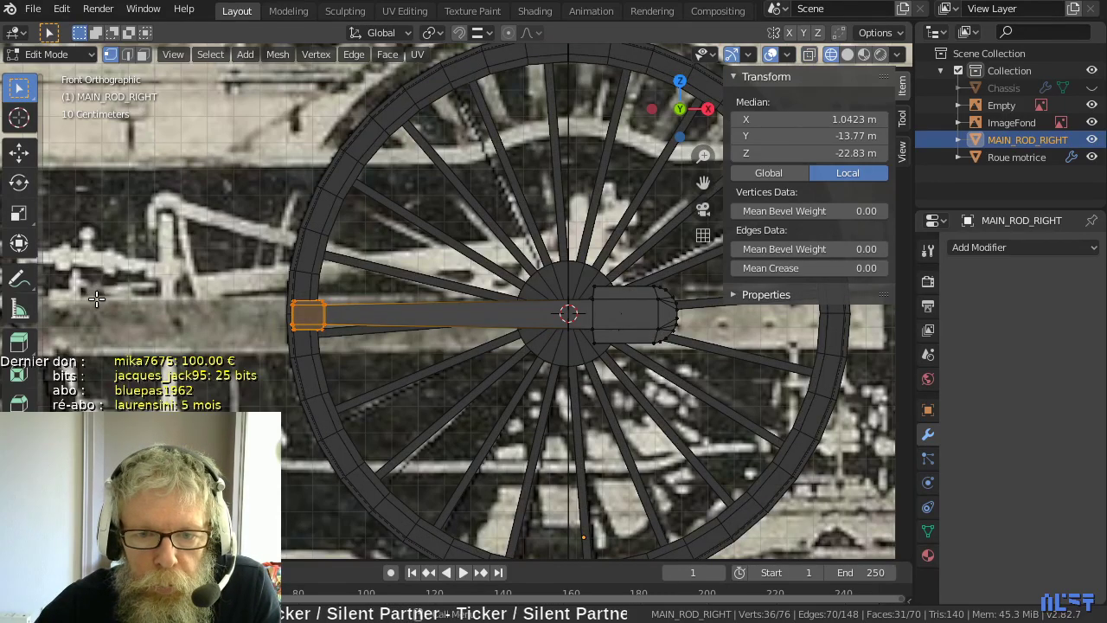
- Drag the selected end vertices along X to median 2.2109 m, lengthening the rod
middle_click_drag(97, 300, 258, 321, "shift")
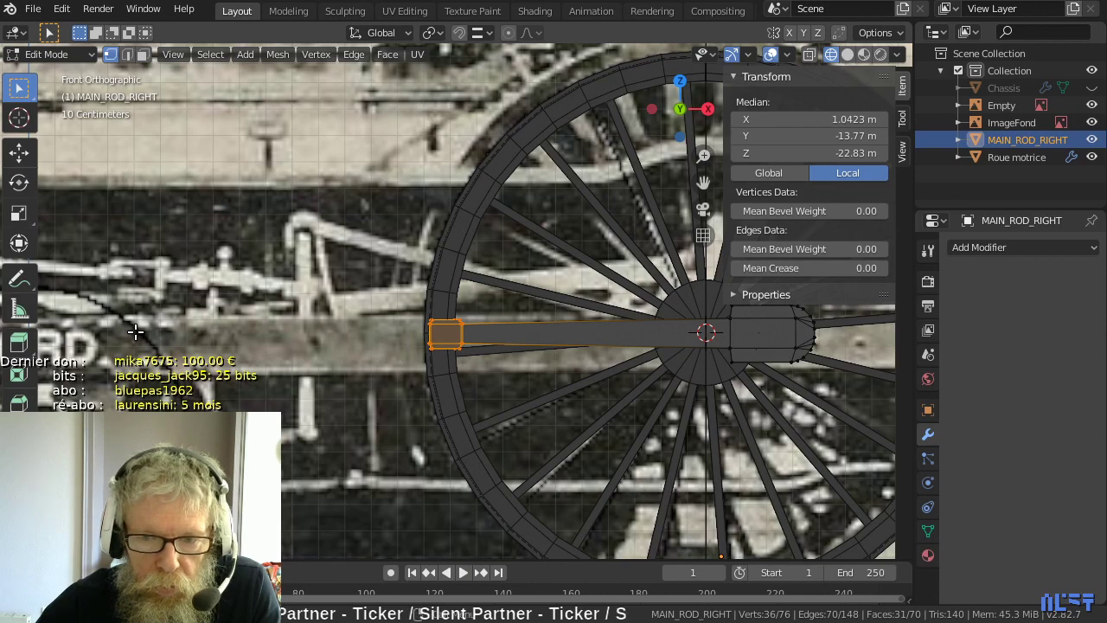
key("g")
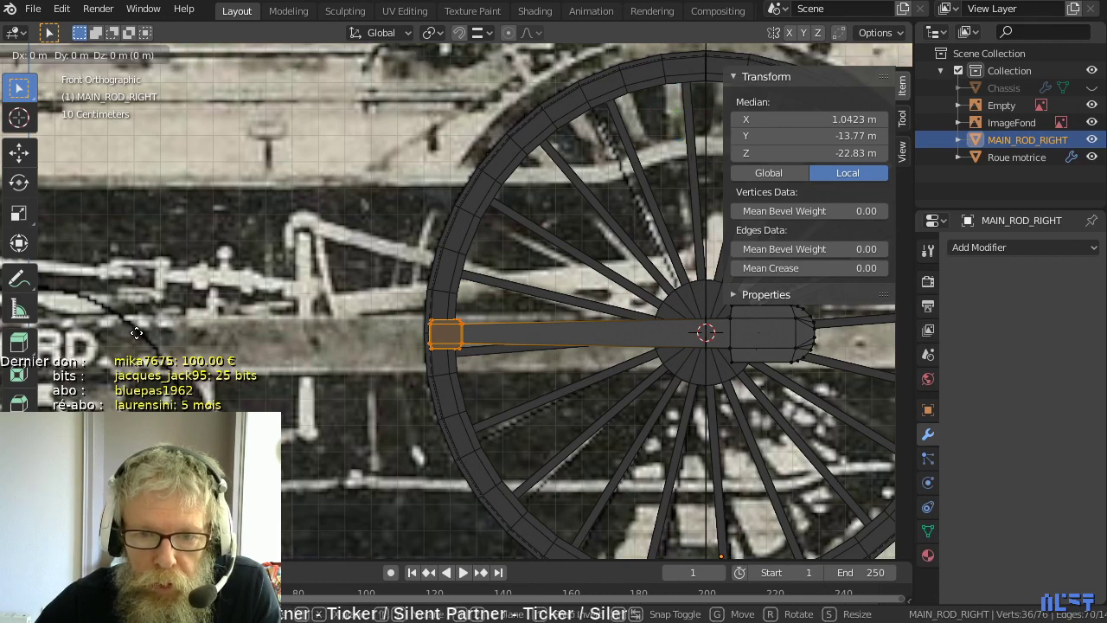
key("x")
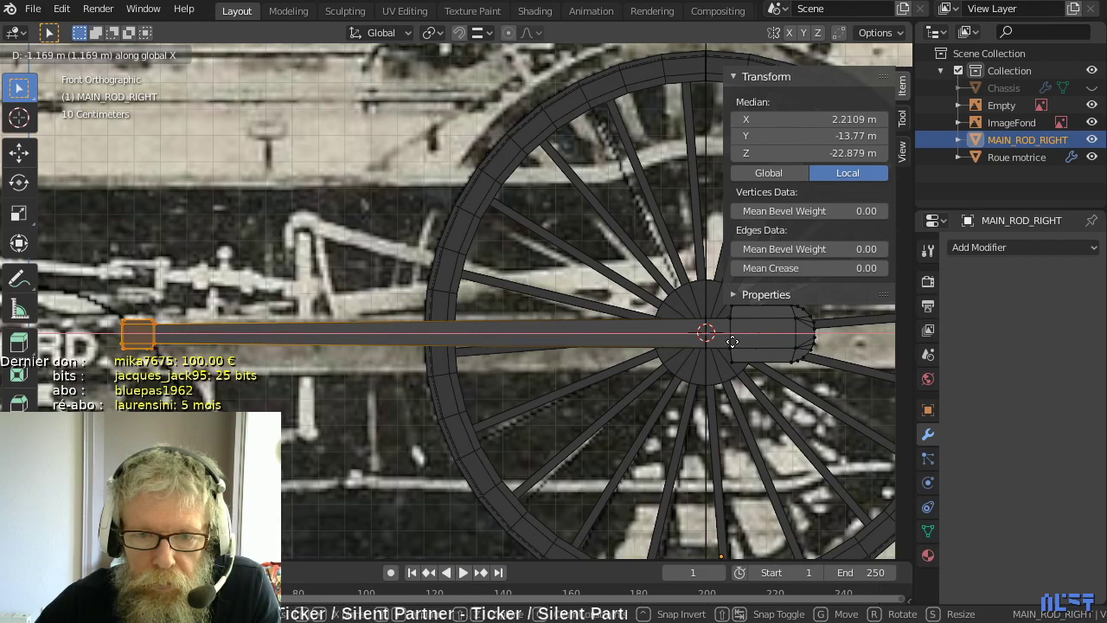
left_click(732, 341)
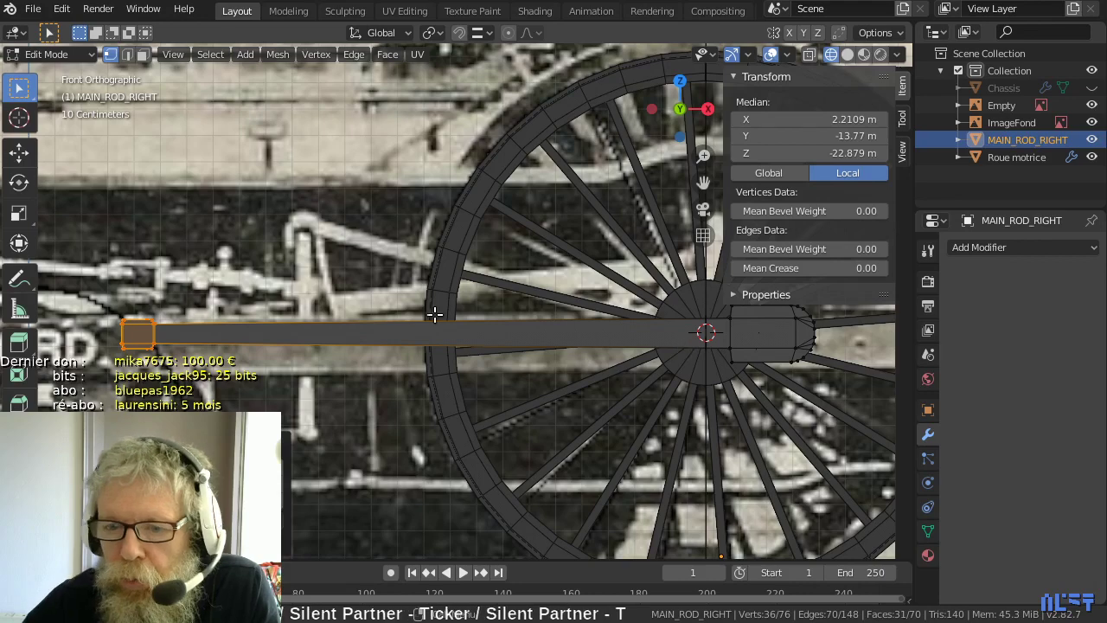
key("alt+a")
scroll(299, 266, "down", 3)
middle_click_drag(300, 266, 403, 378)
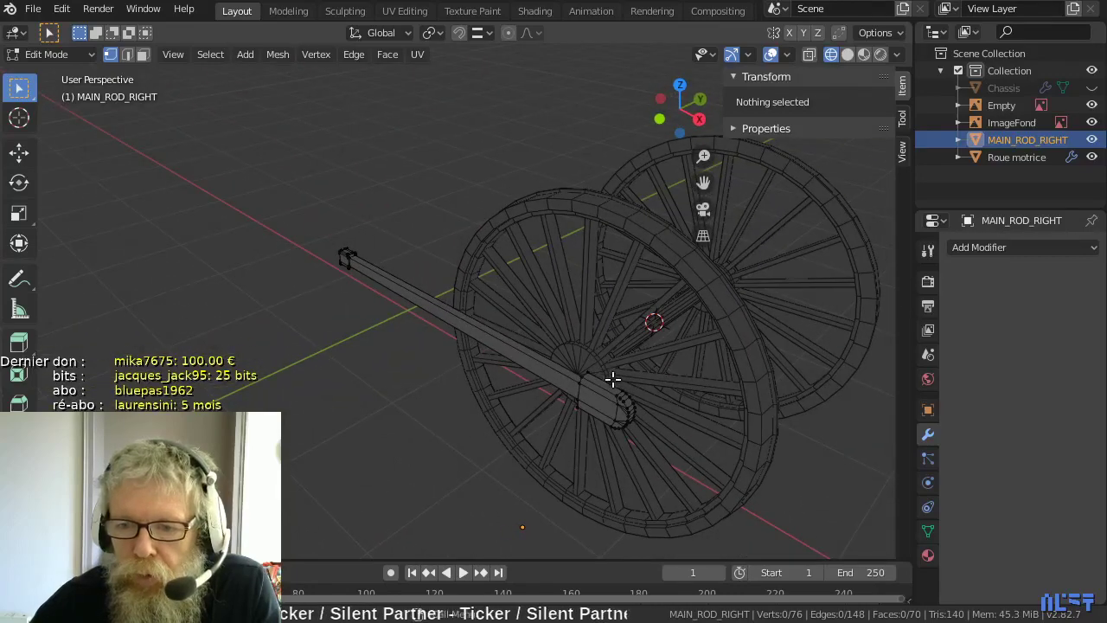
- Hide MAIN_ROD_RIGHT and centre the driving wheel in front orthographic view
left_click(1092, 139)
scroll(670, 425, "up", 4)
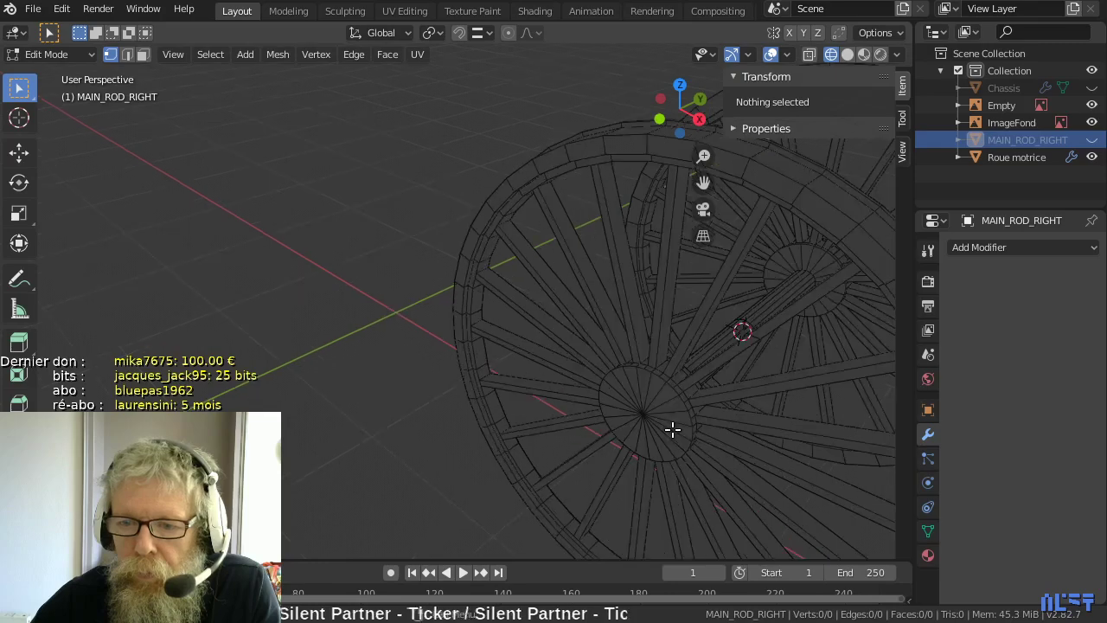
middle_click_drag(673, 429, 655, 373)
key("KP_1")
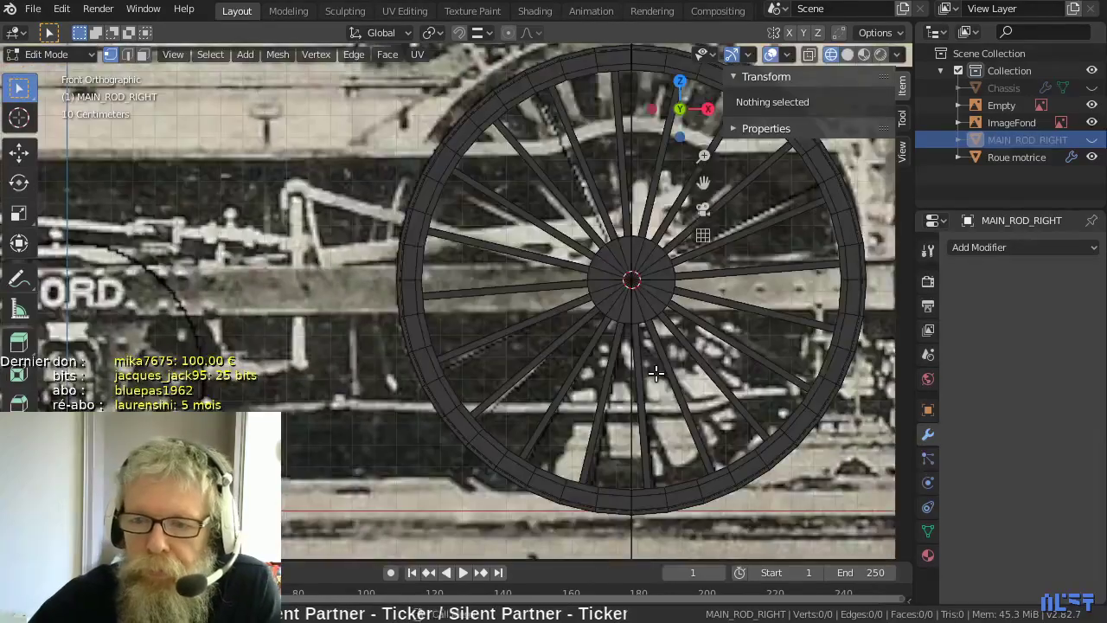
middle_click_drag(701, 339, 563, 328, "shift")
scroll(563, 328, "up", 1)
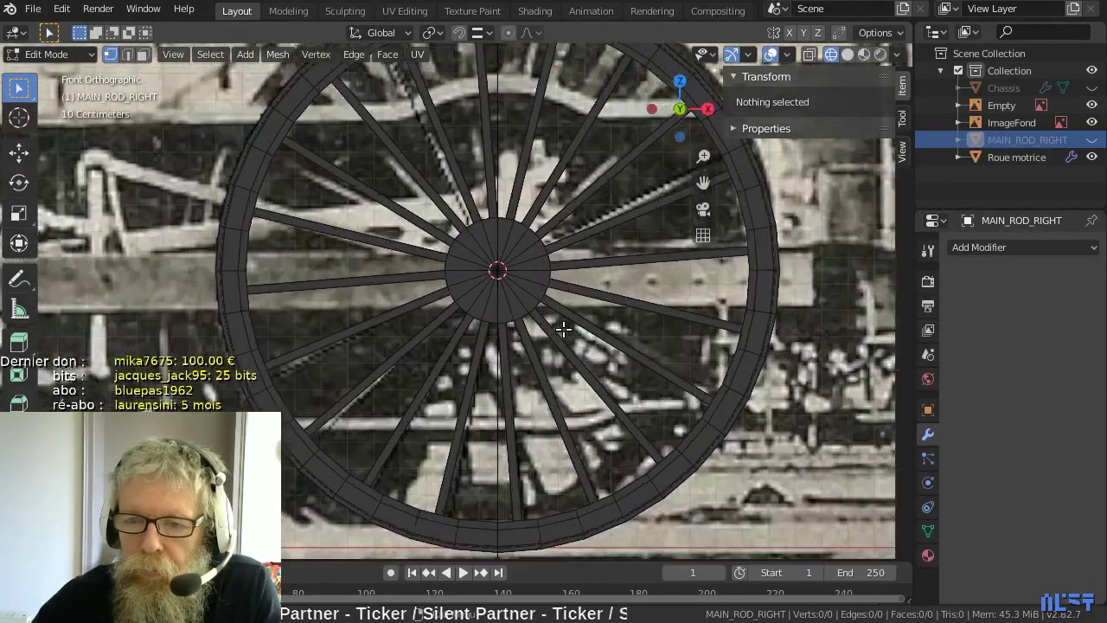
scroll(563, 328, "up", 1)
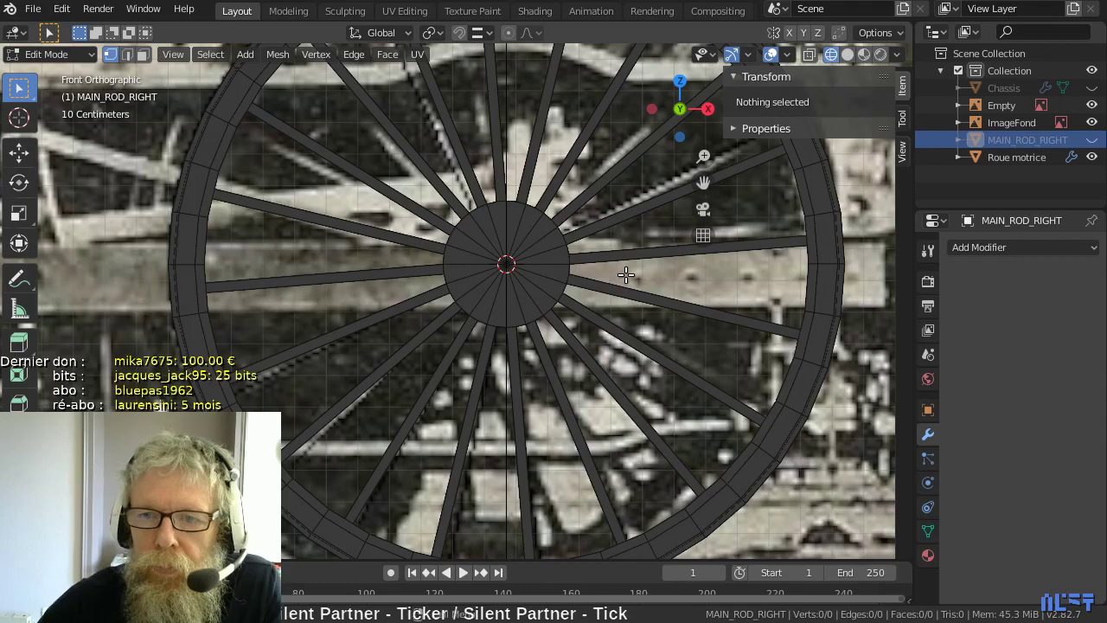
scroll(622, 274, "down", 2)
- Inspect the wheel pair in perspective, then frame the whole Nord locomotive photo in front view
middle_click_drag(606, 268, 437, 338, "shift")
scroll(596, 362, "up", 4)
scroll(436, 336, "up", 2)
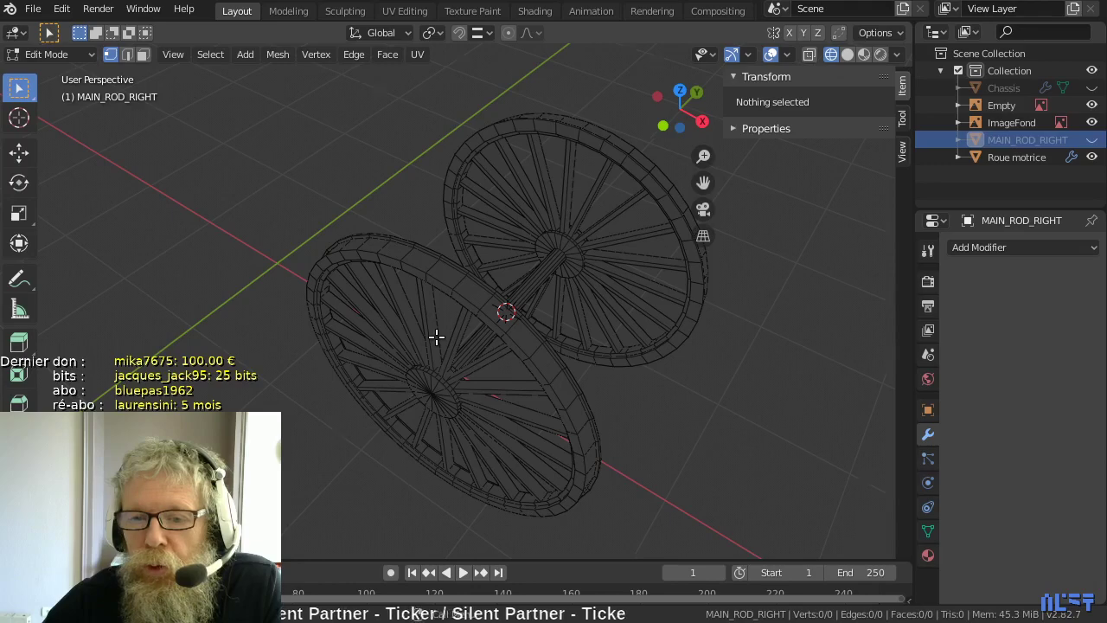
scroll(436, 337, "down", 3)
key("KP_1")
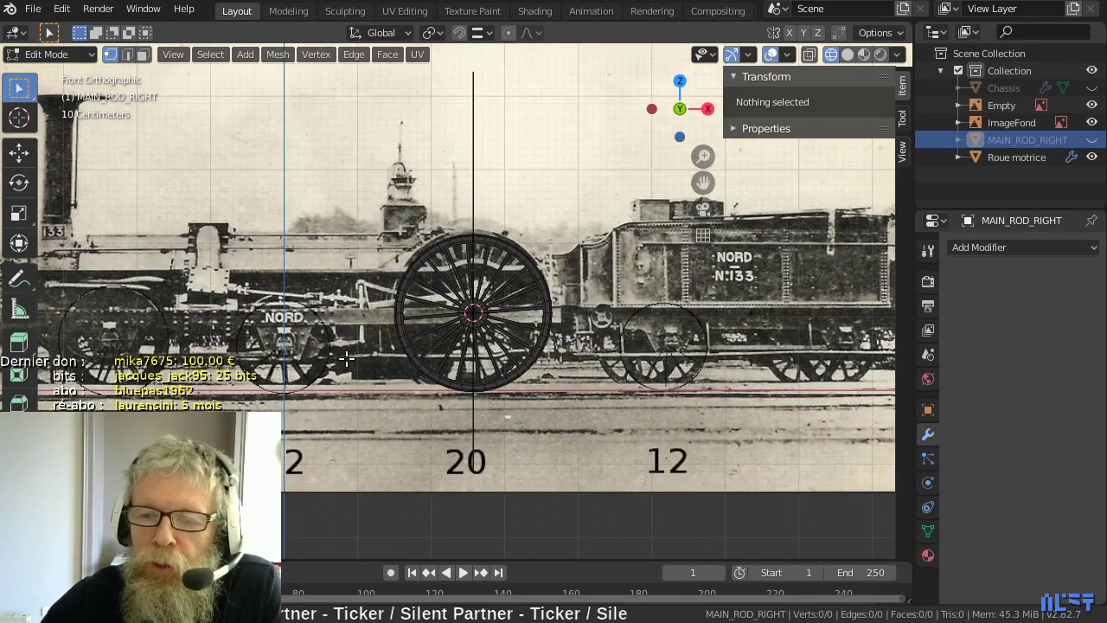
middle_click_drag(347, 358, 479, 327, "shift")
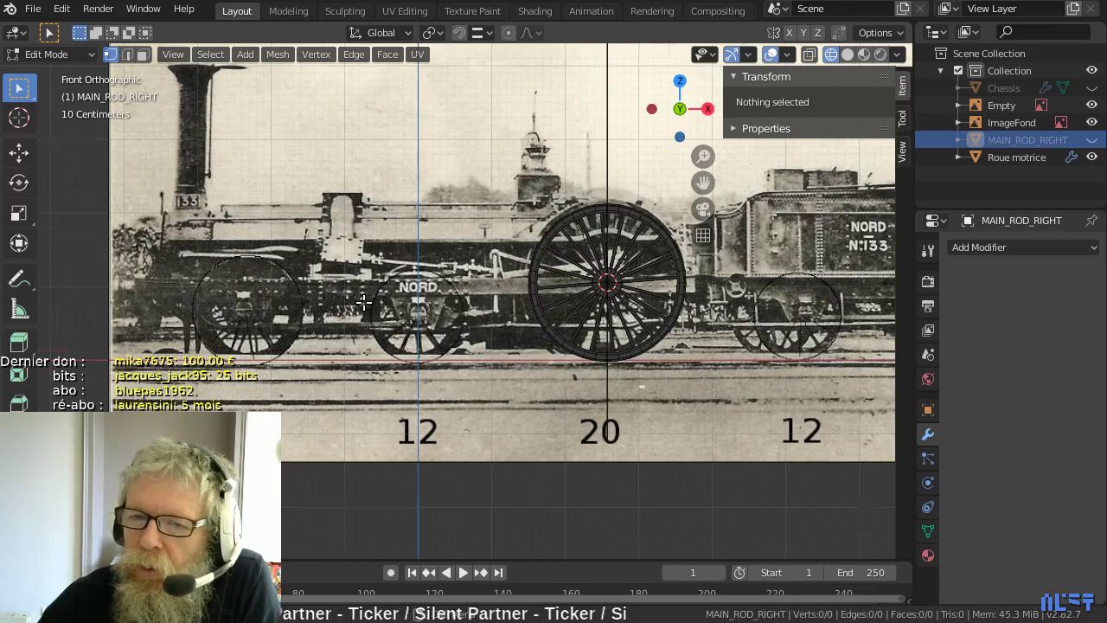
scroll(364, 301, "down", 1)
scroll(364, 301, "up", 1)
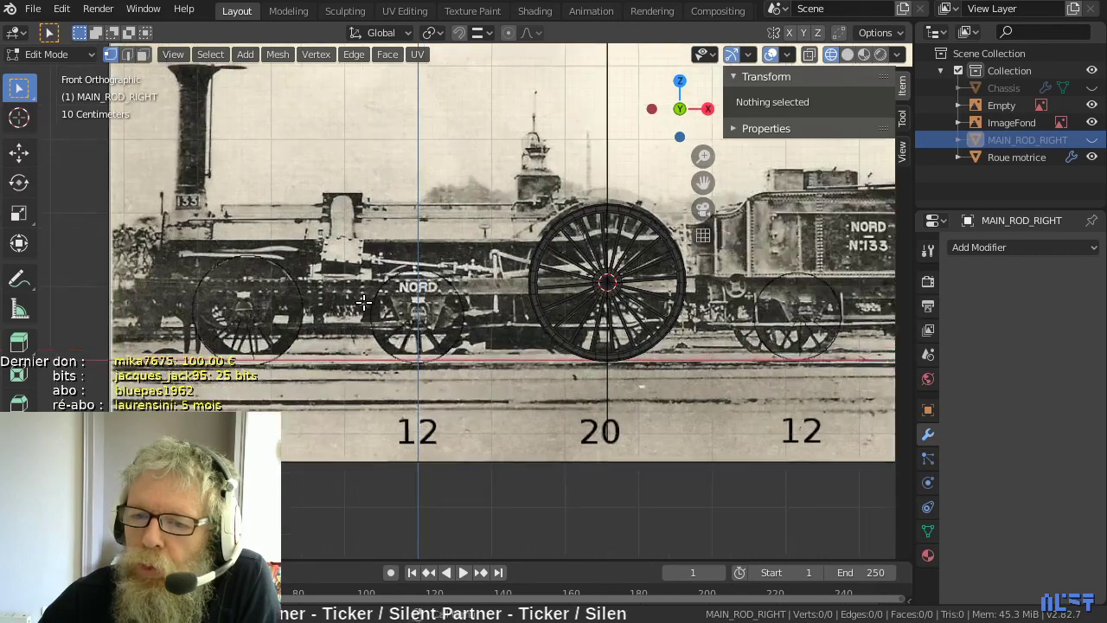
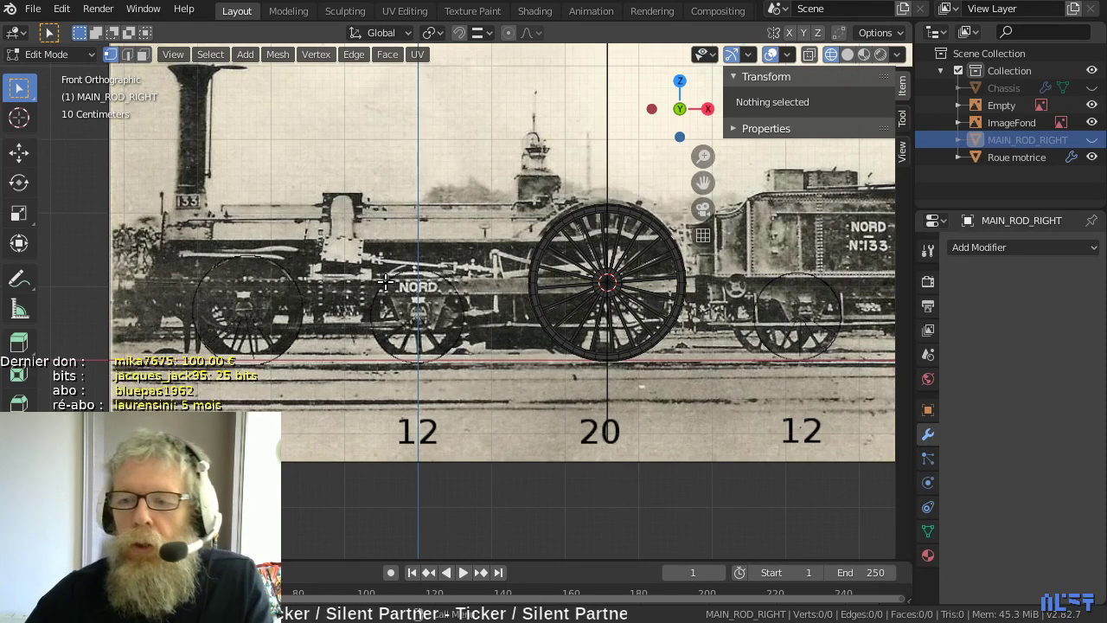
- Leave Edit Mode and append the object 'Roue 1m 12 rayons' from objets_train_divers.blend
middle_click_drag(672, 319, 267, 278, "shift")
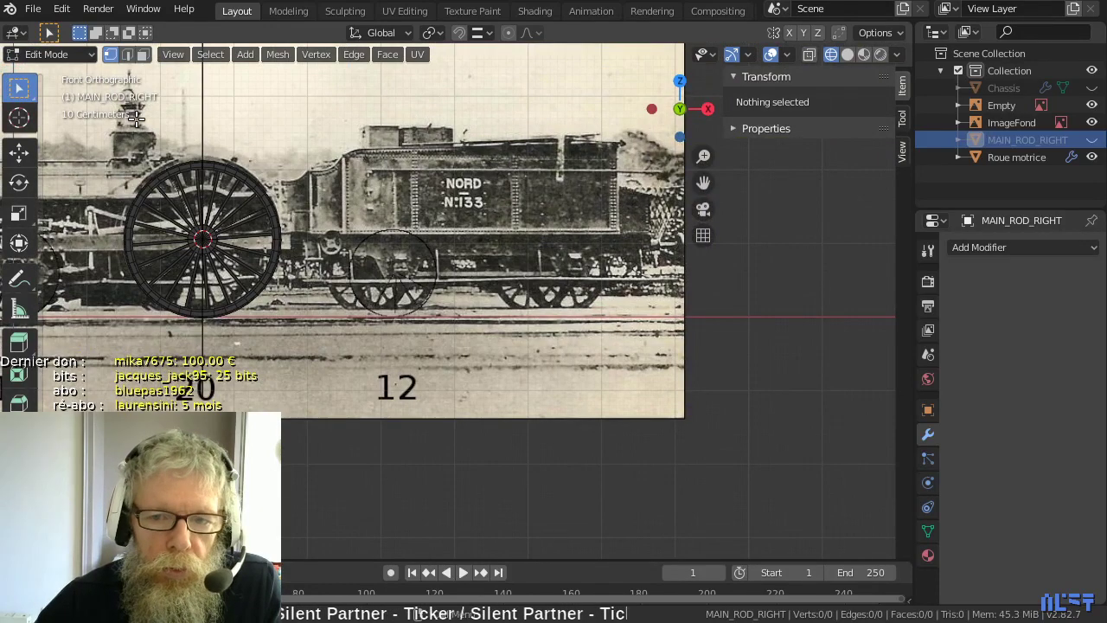
key("Tab")
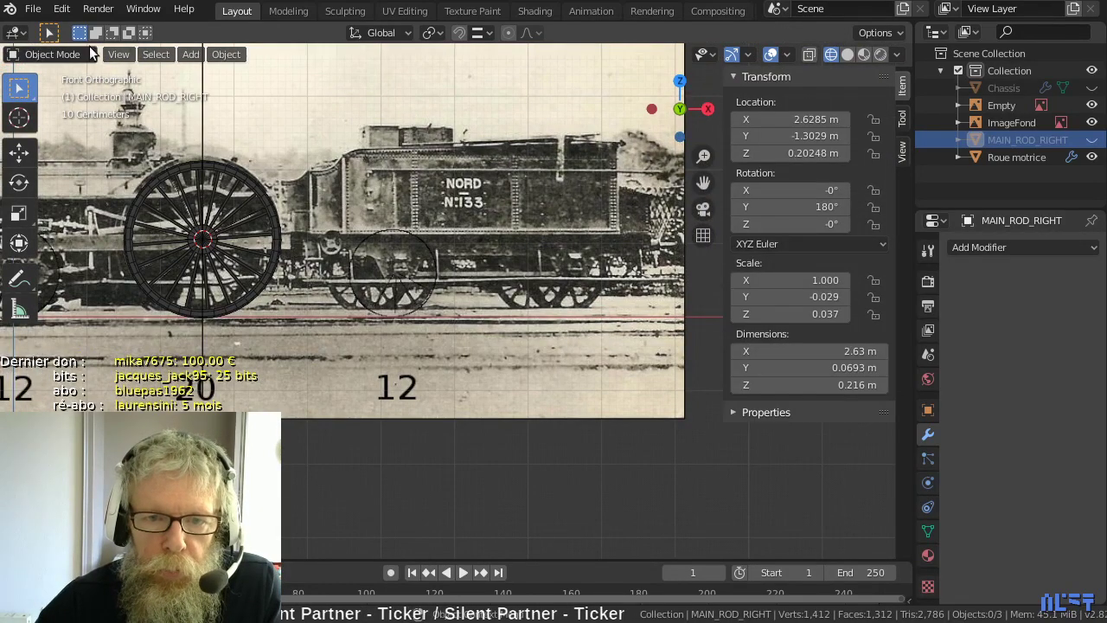
left_click(32, 9)
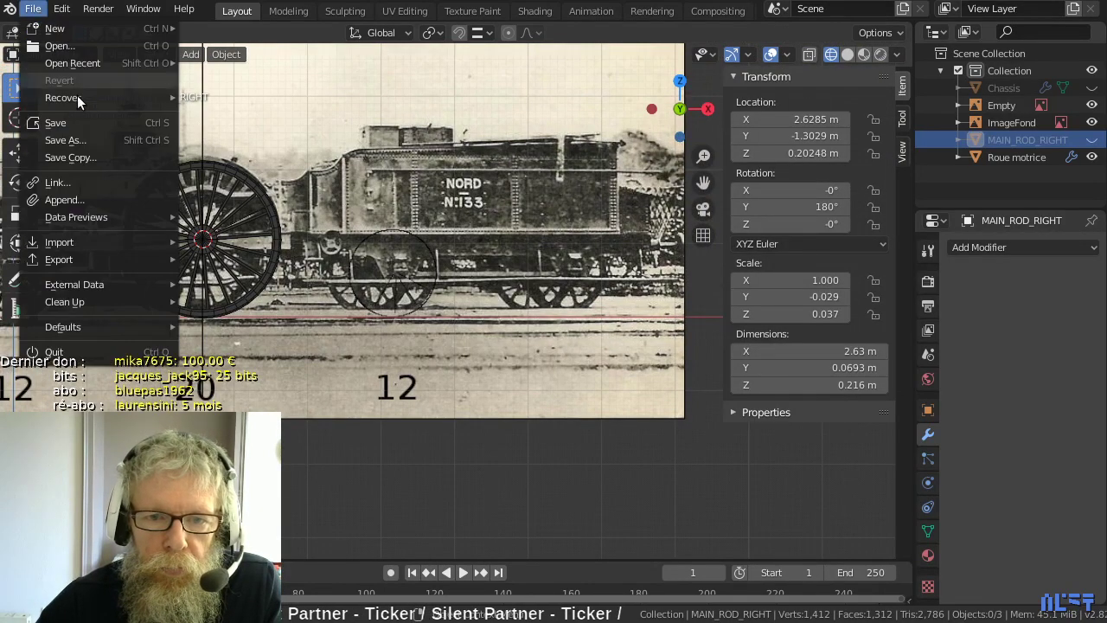
left_click(93, 199)
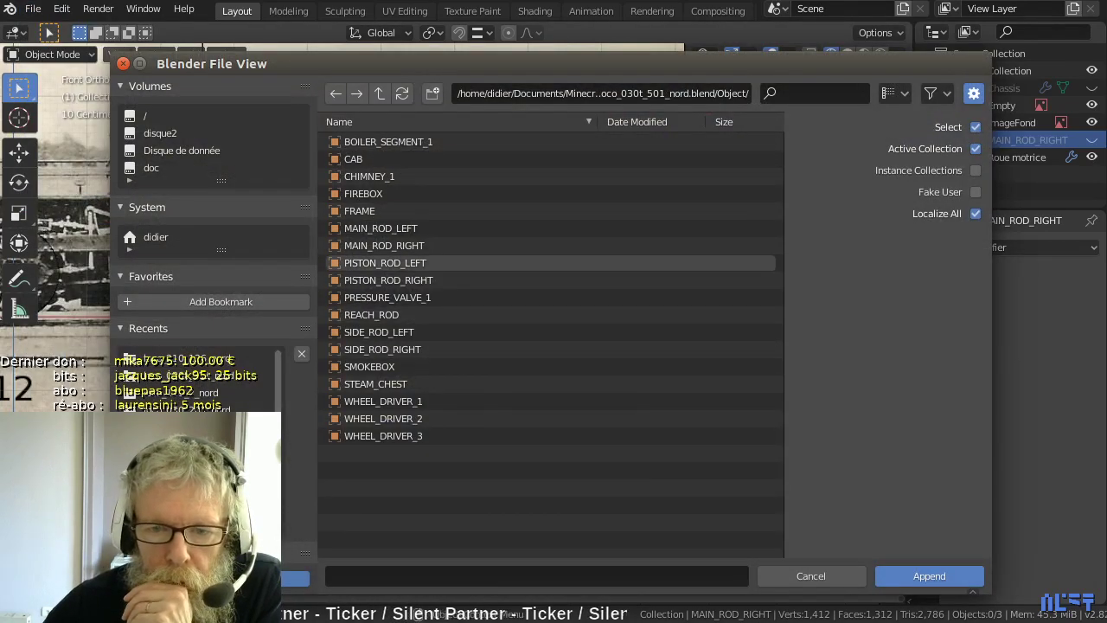
left_click(173, 428)
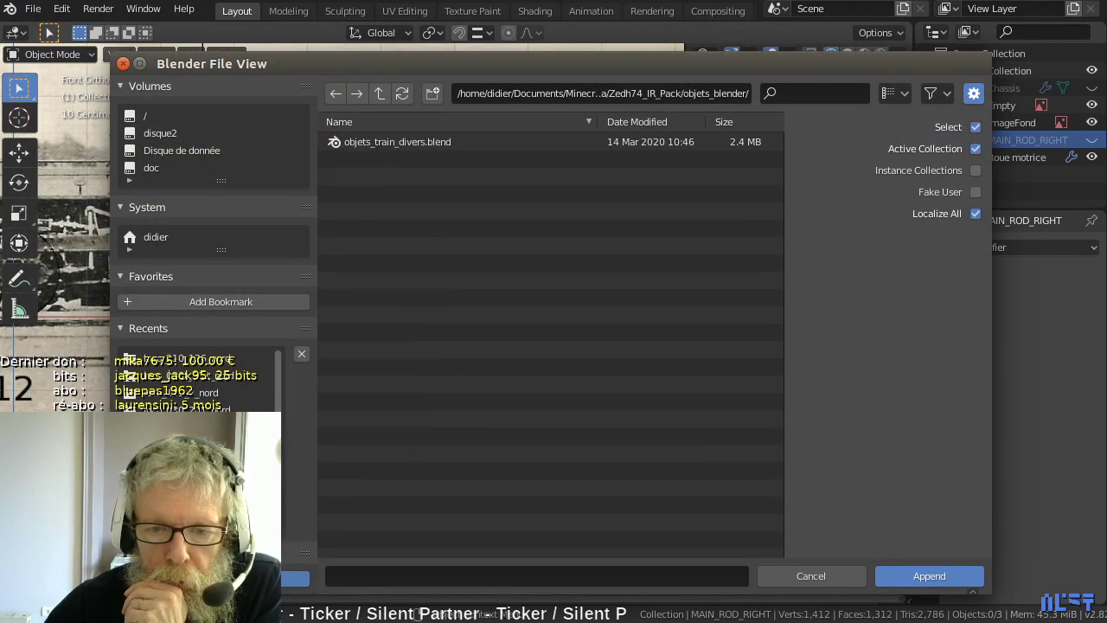
double_click(397, 143)
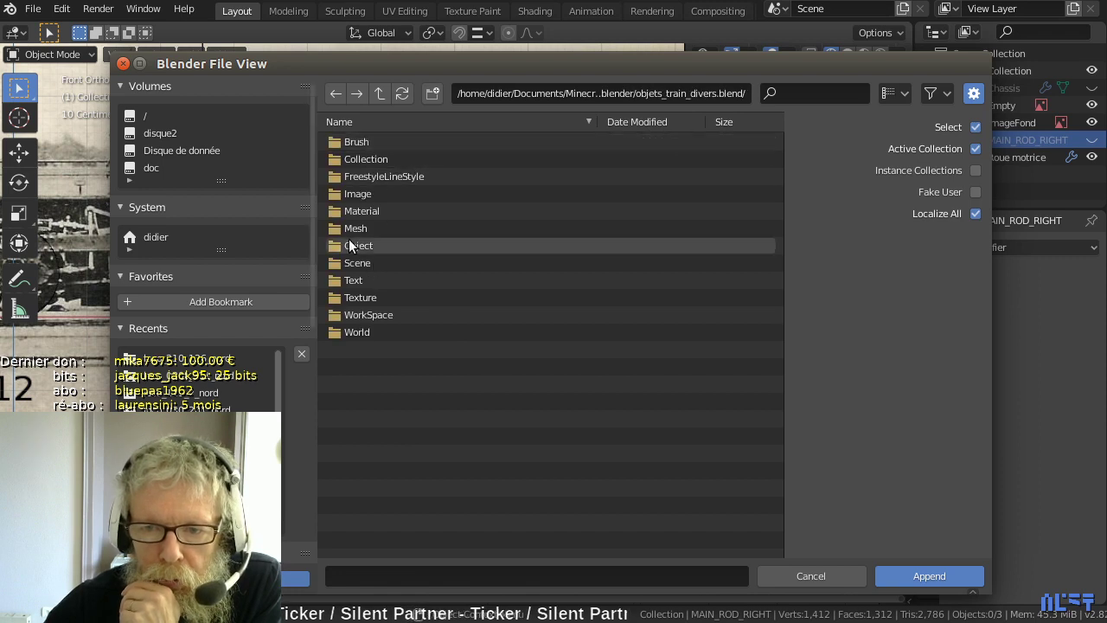
double_click(400, 246)
scroll(441, 349, "down", 3)
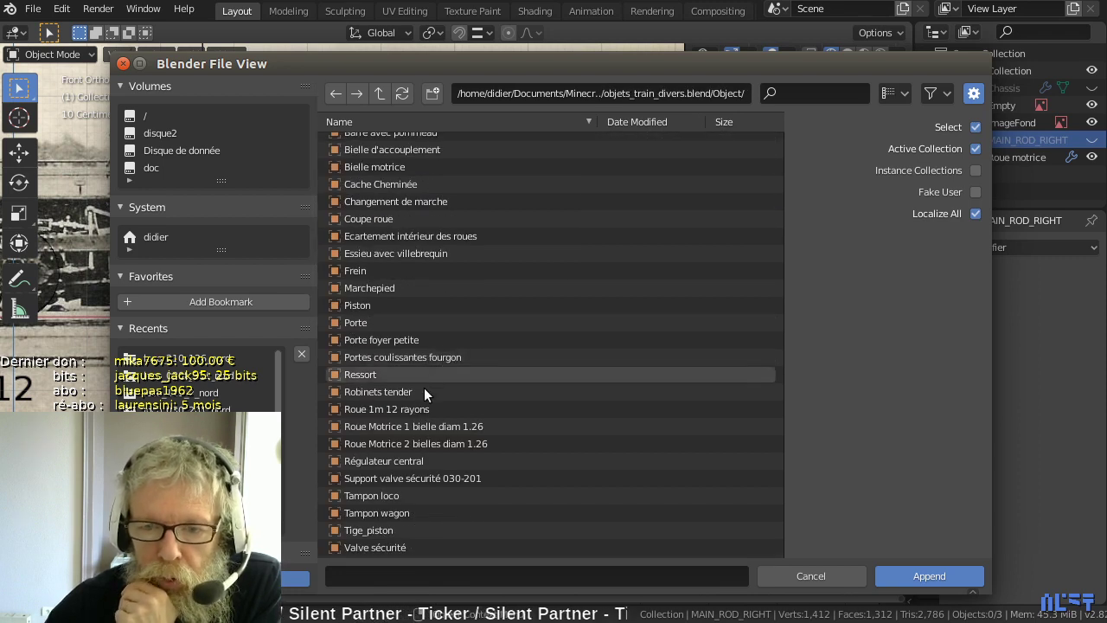
left_click(411, 410)
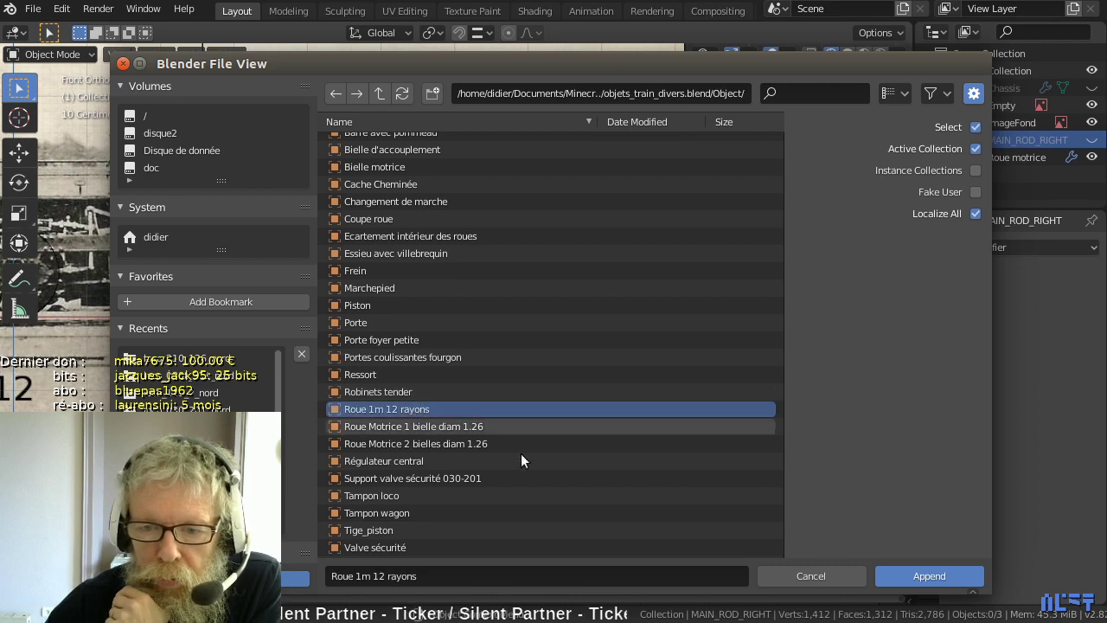
left_click(927, 576)
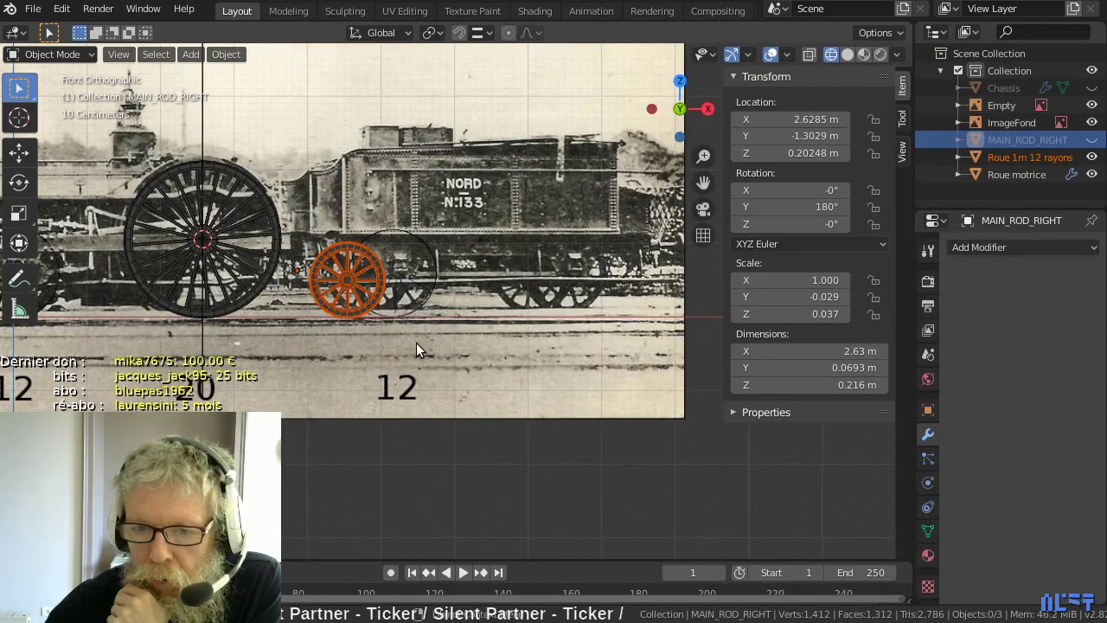
- Slide the 12-spoke wheel along X onto the tender's front wheel
scroll(414, 334, "up", 3)
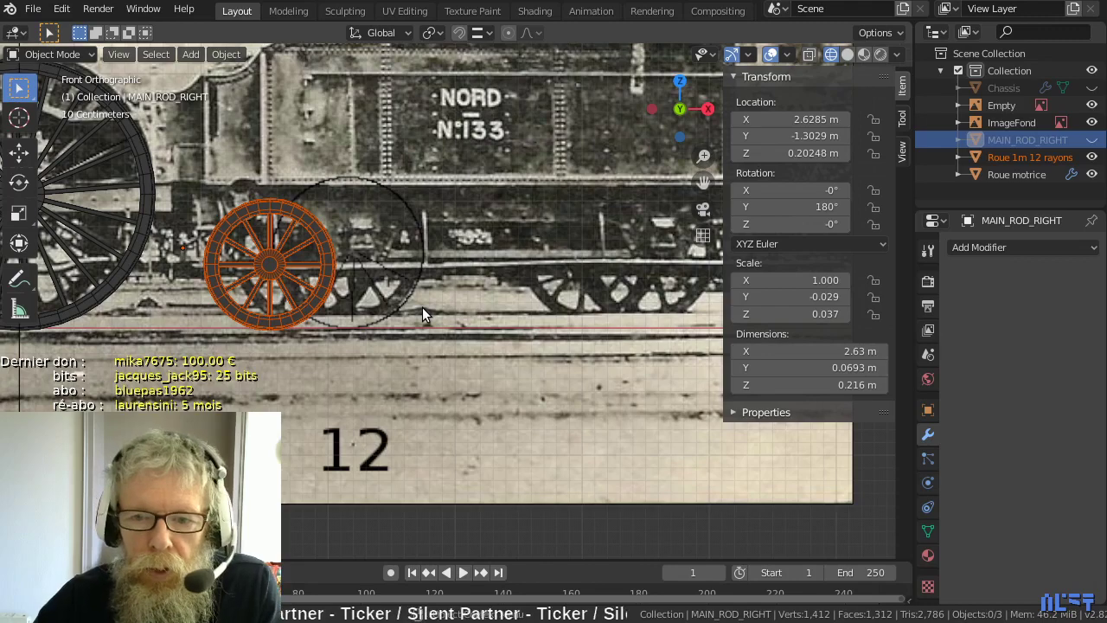
key("g")
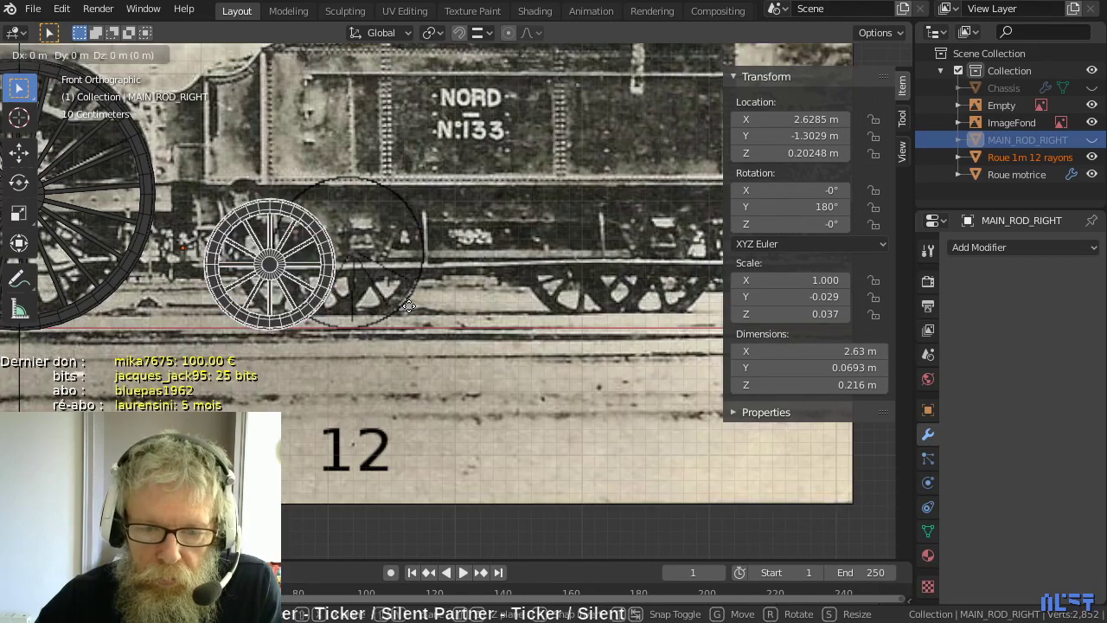
key("x")
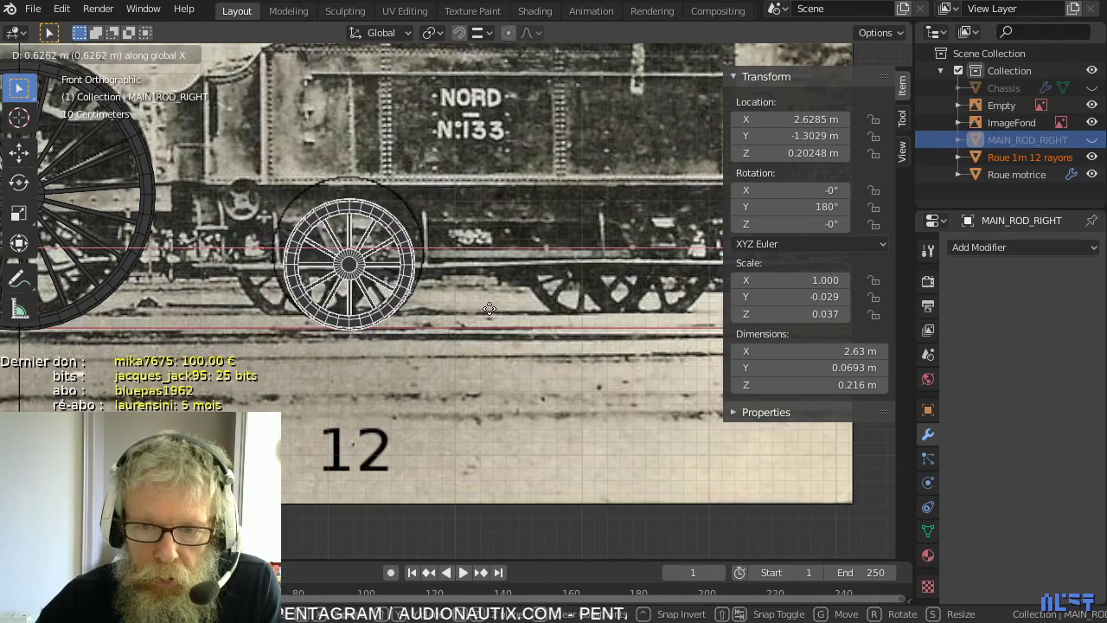
left_click(488, 312)
- Zoom, pan and orbit around the wheel to check its alignment with the photo
scroll(488, 314, "down", 1)
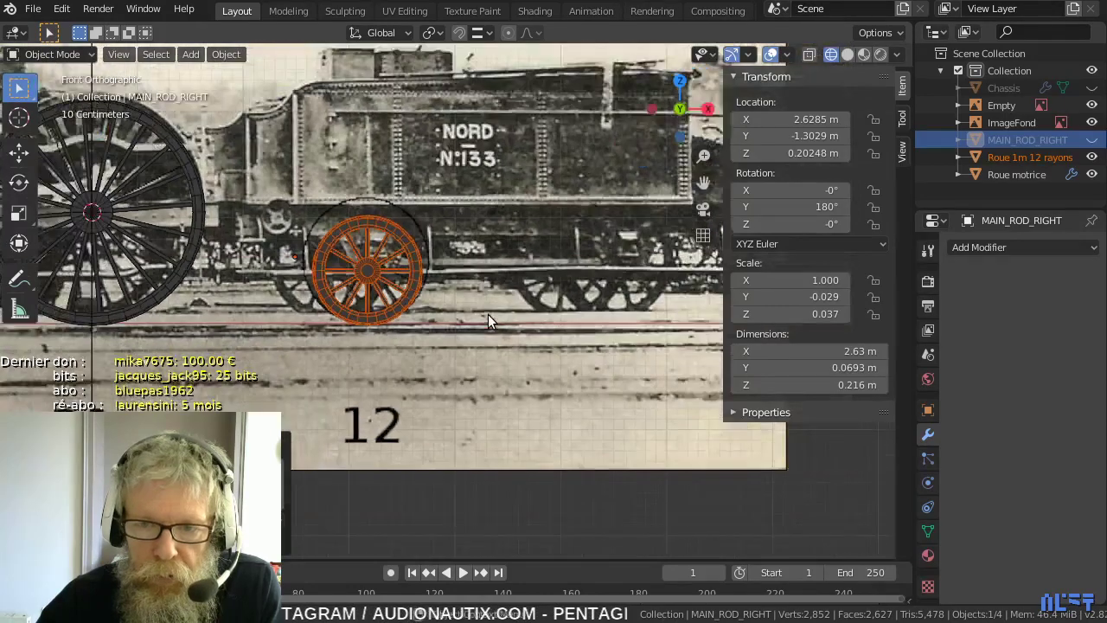
scroll(484, 307, "up", 5)
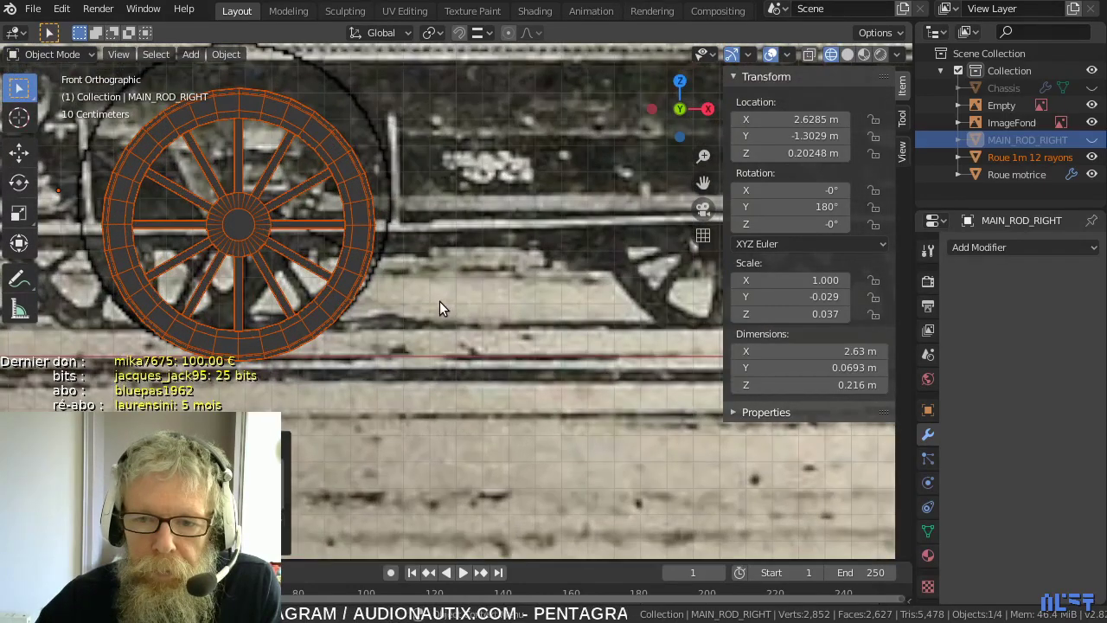
middle_click_drag(439, 306, 548, 379, "shift")
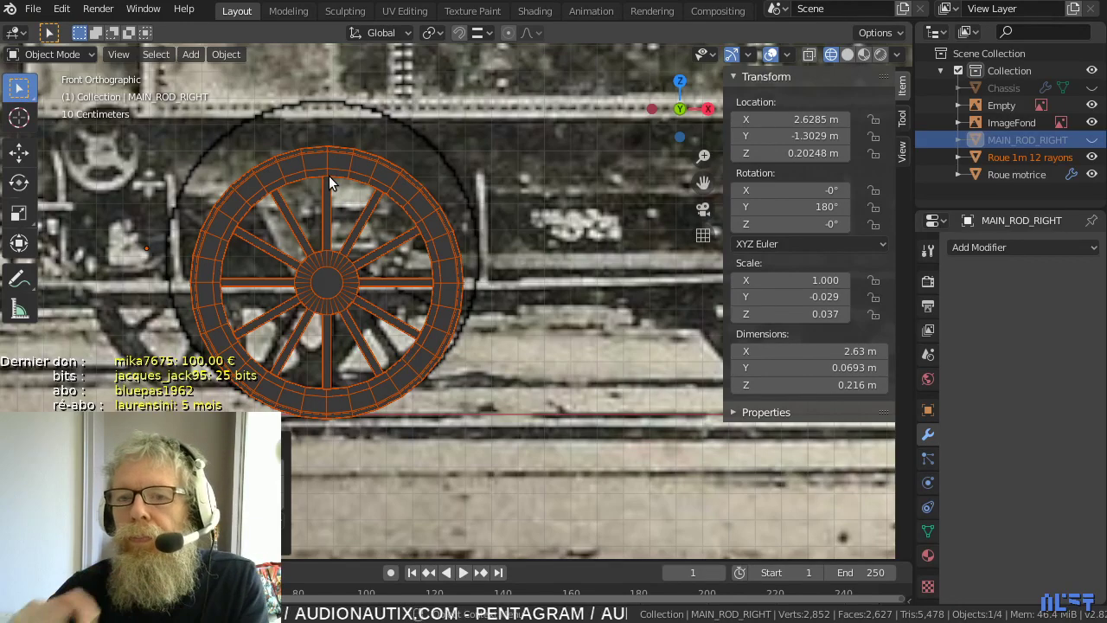
scroll(333, 184, "down", 5)
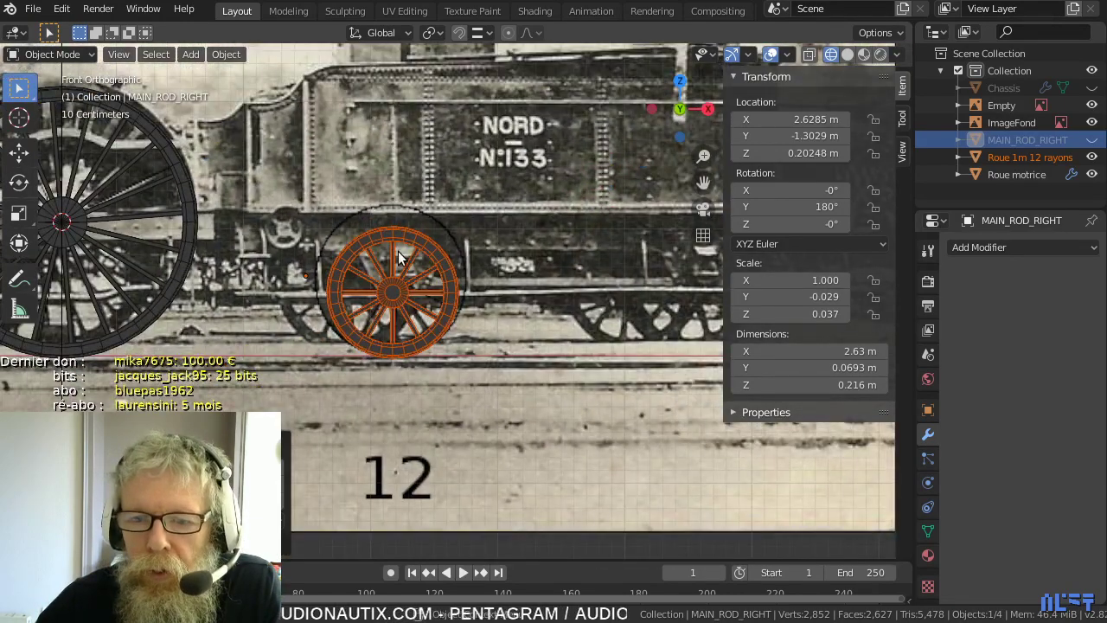
scroll(401, 250, "up", 4)
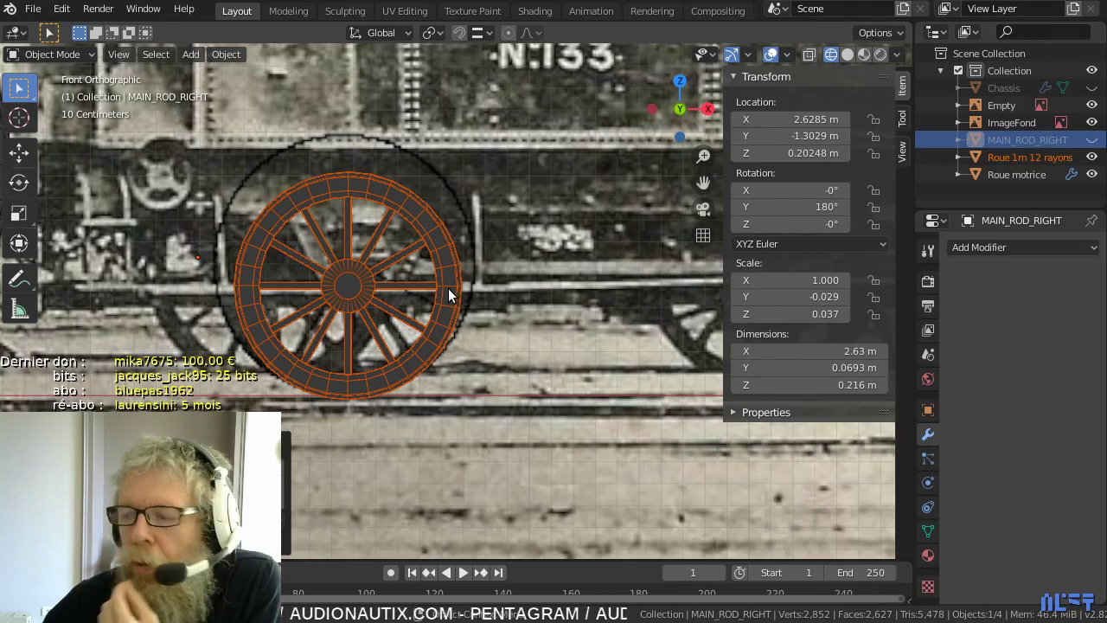
scroll(448, 295, "down", 5)
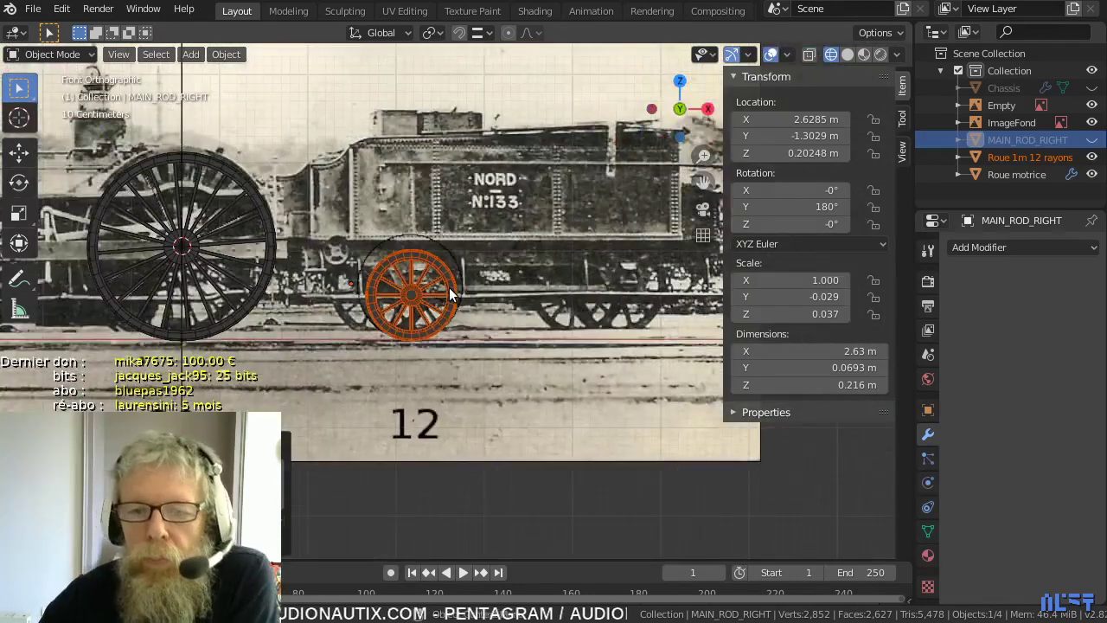
scroll(493, 322, "down", 1)
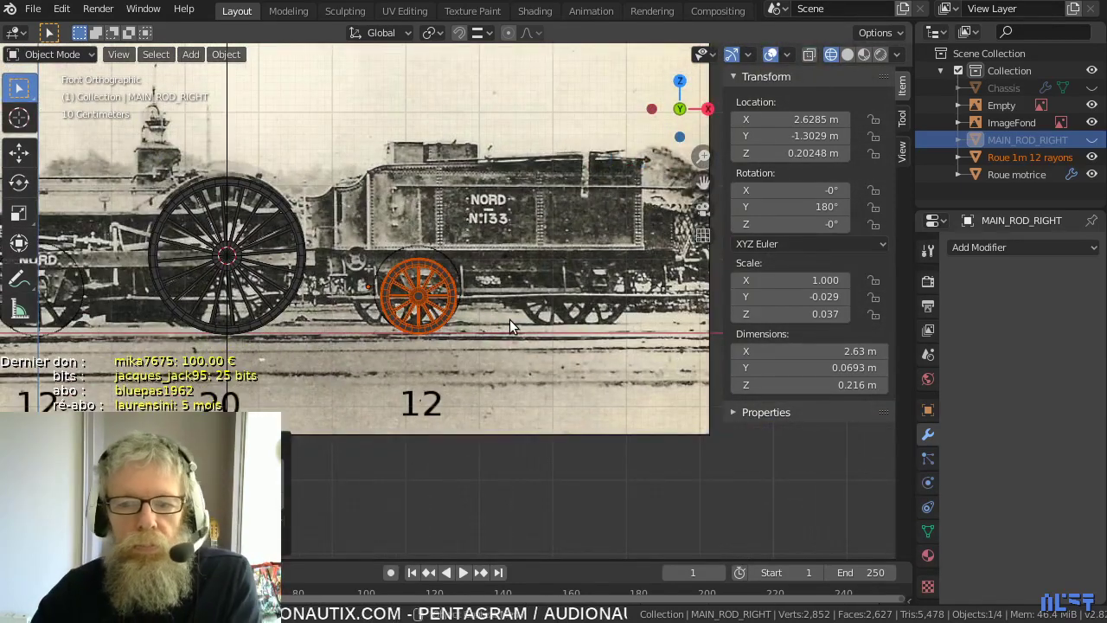
middle_click_drag(523, 310, 473, 314, "shift")
scroll(428, 298, "up", 3)
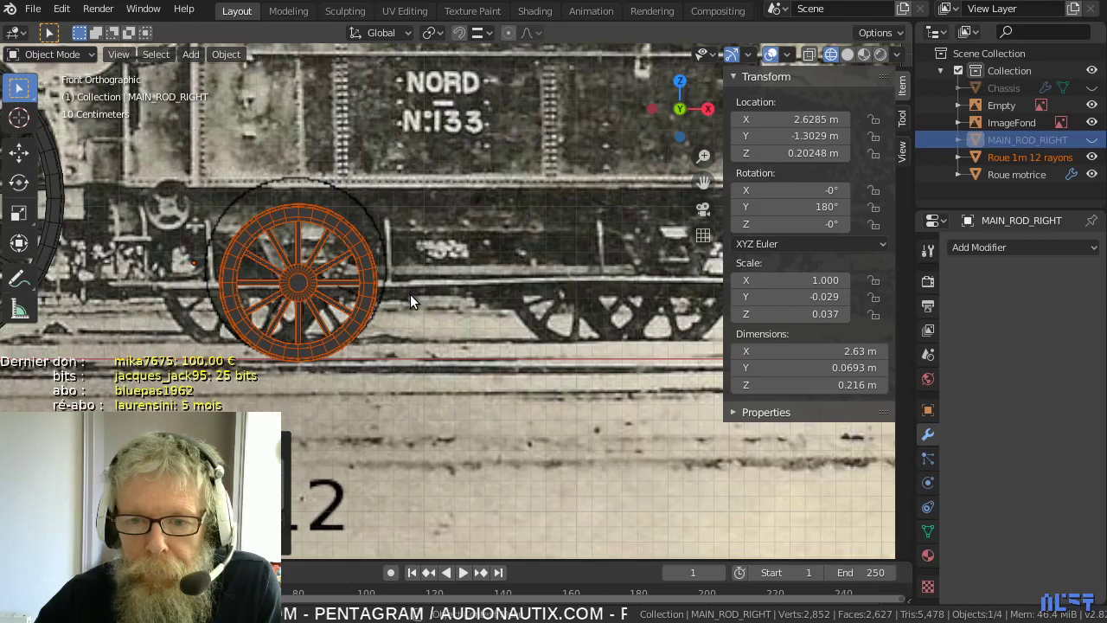
scroll(410, 295, "up", 2)
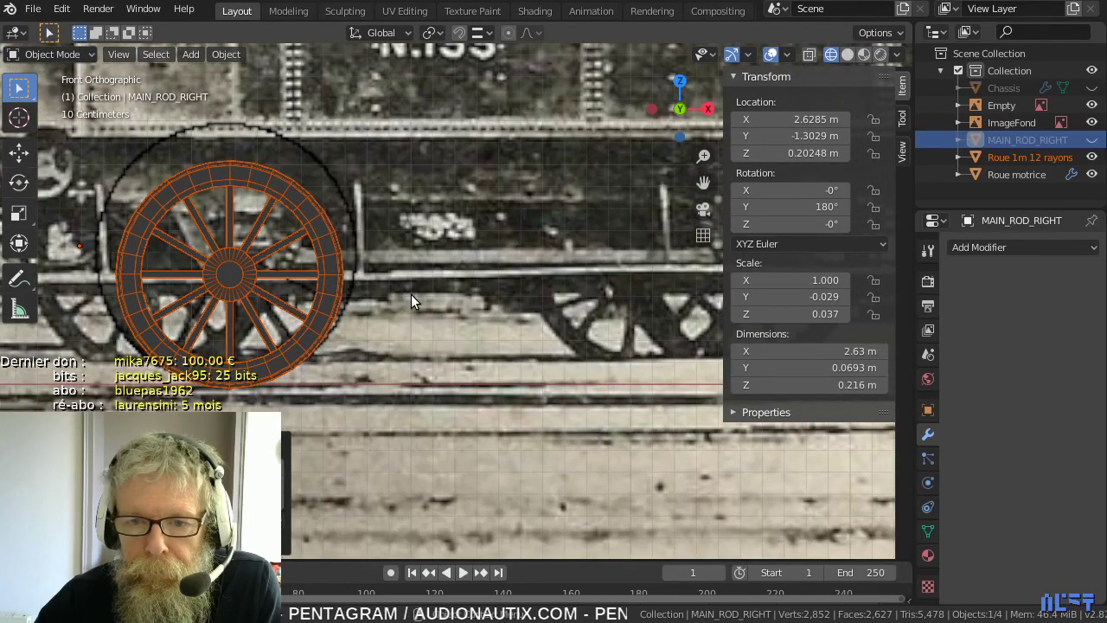
middle_click_drag(402, 297, 448, 362)
scroll(448, 363, "down", 1)
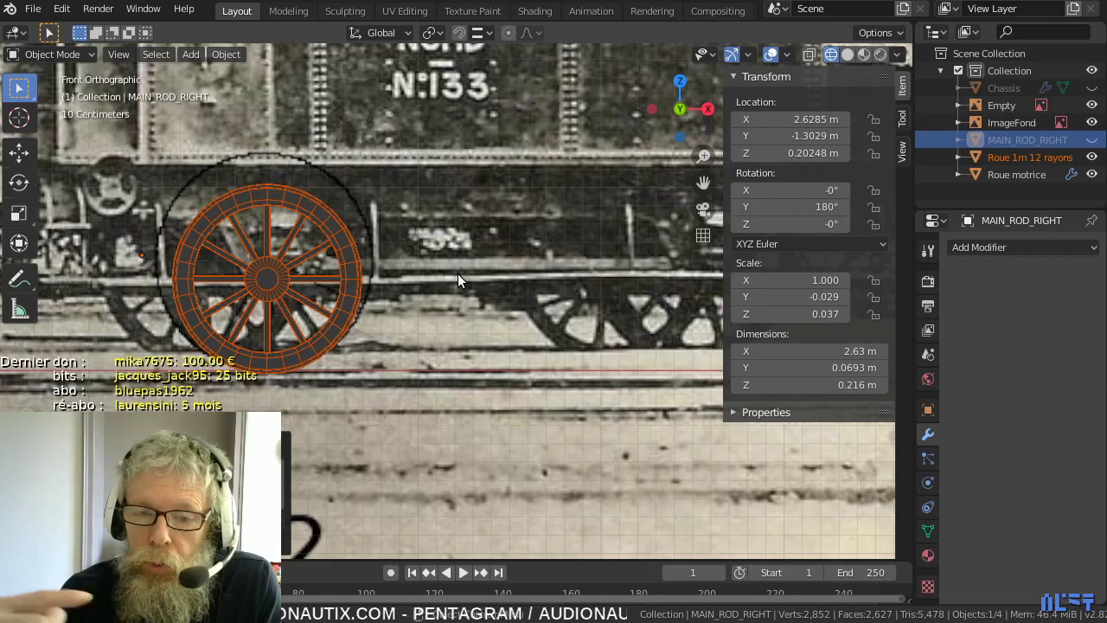
- Scale the wheel up with Y depth locked, then shift it on Z and X toward the photo wheel
key("s")
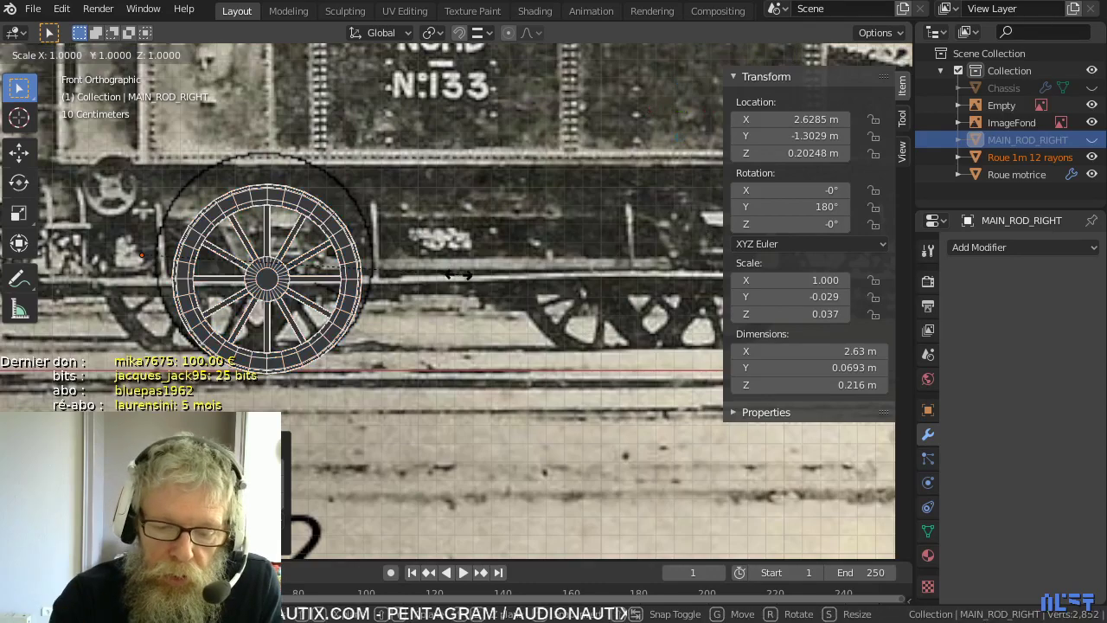
key("shift+y")
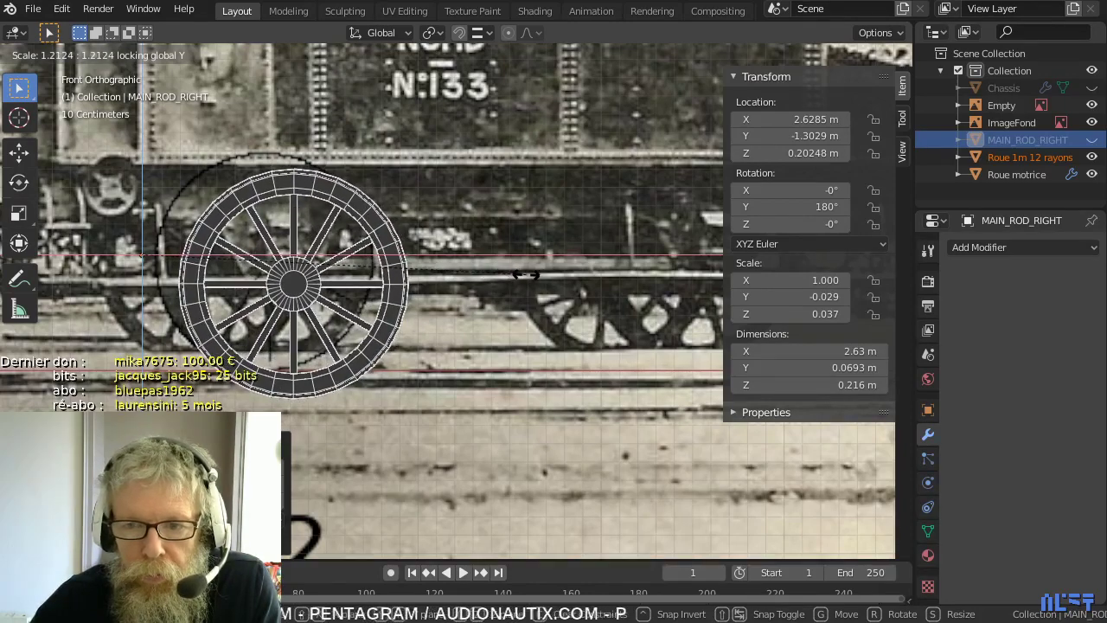
left_click(529, 277)
key("g")
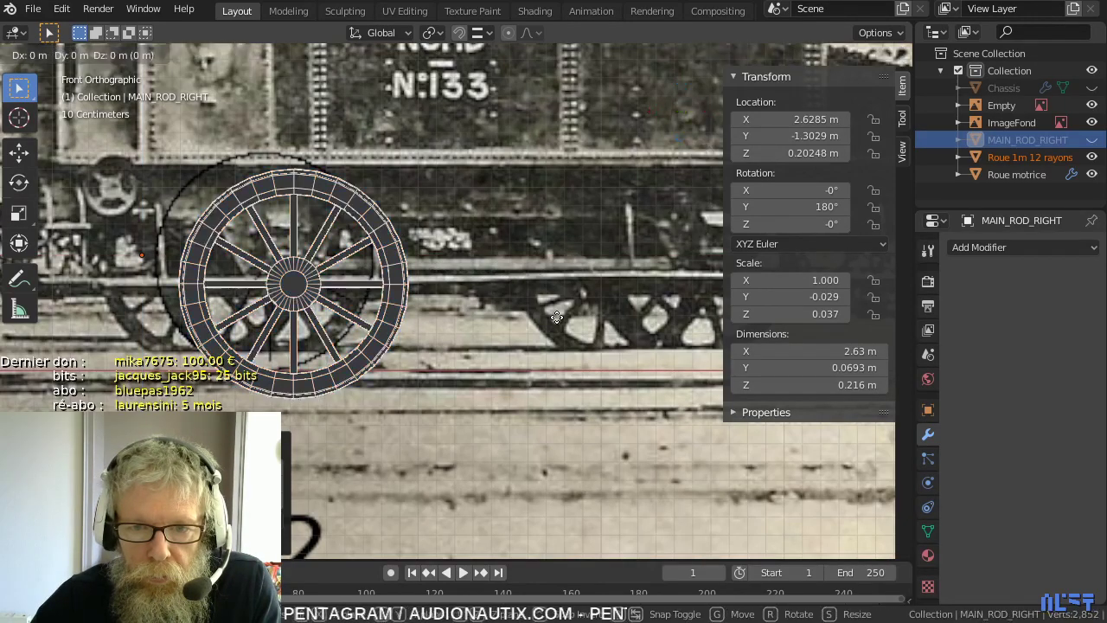
key("z")
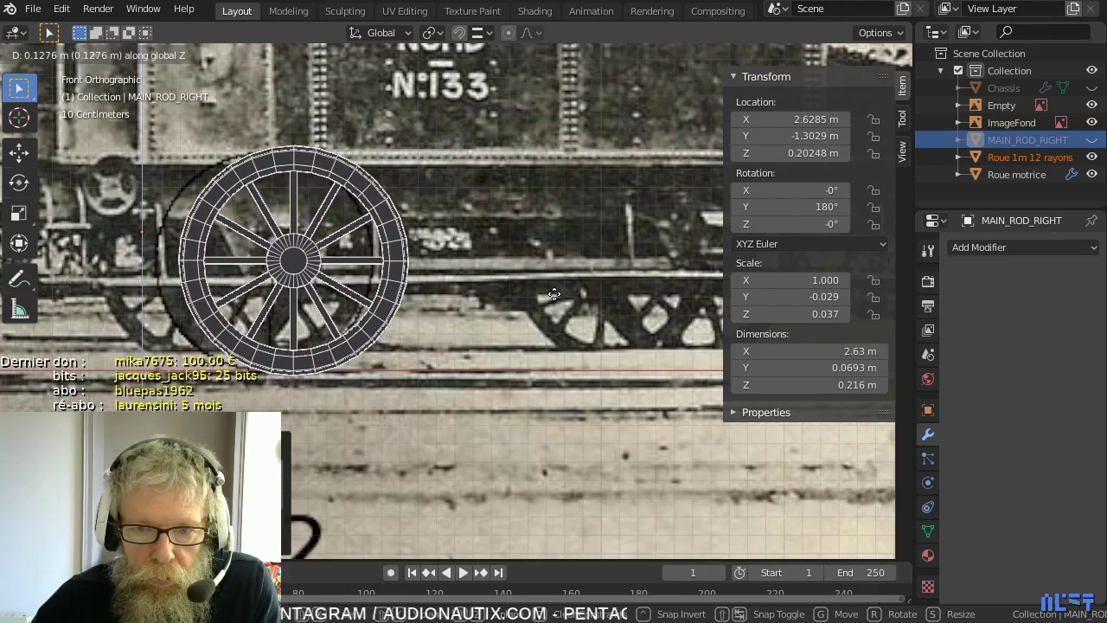
left_click(554, 294)
key("g")
key("x")
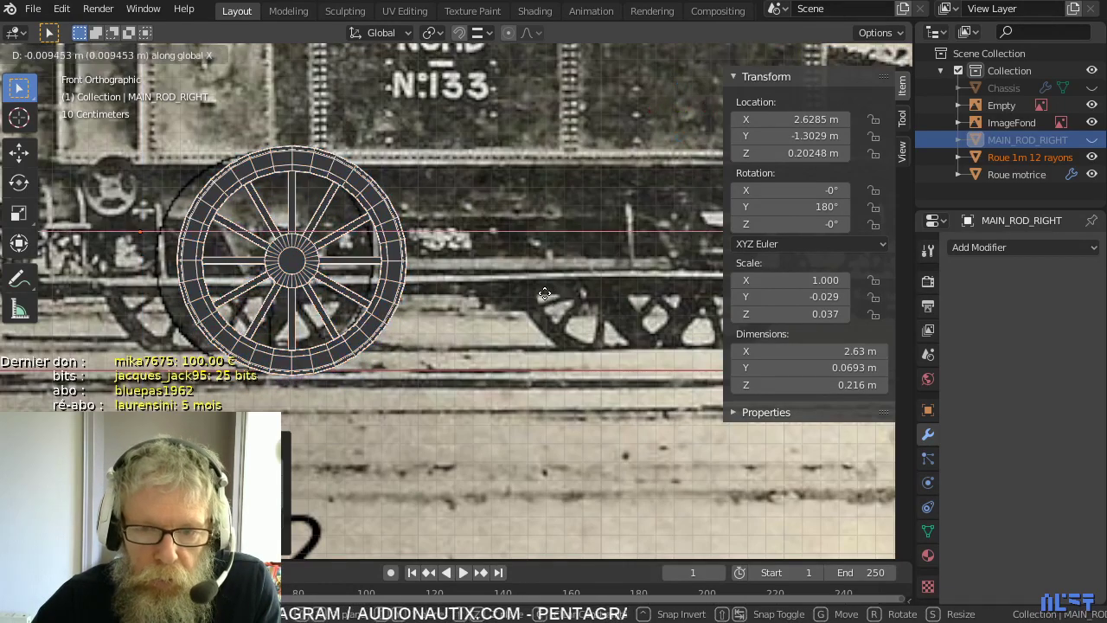
left_click(532, 296)
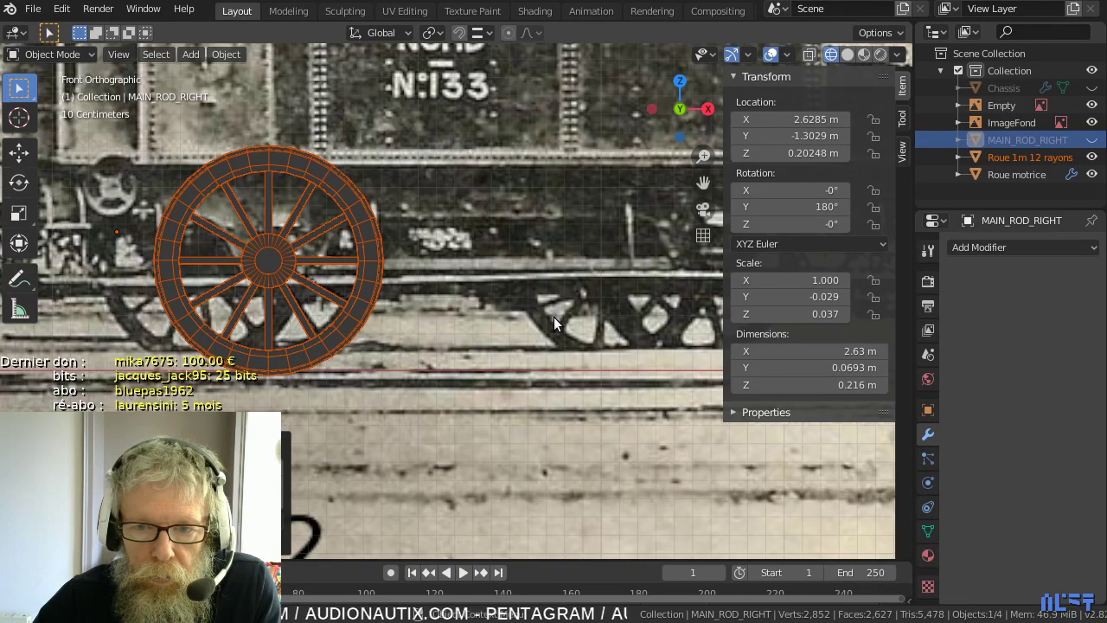
- With X-ray on, shrink the wheel slightly and realign it on X and Z, lowering it about 0.019 m
key("alt+z")
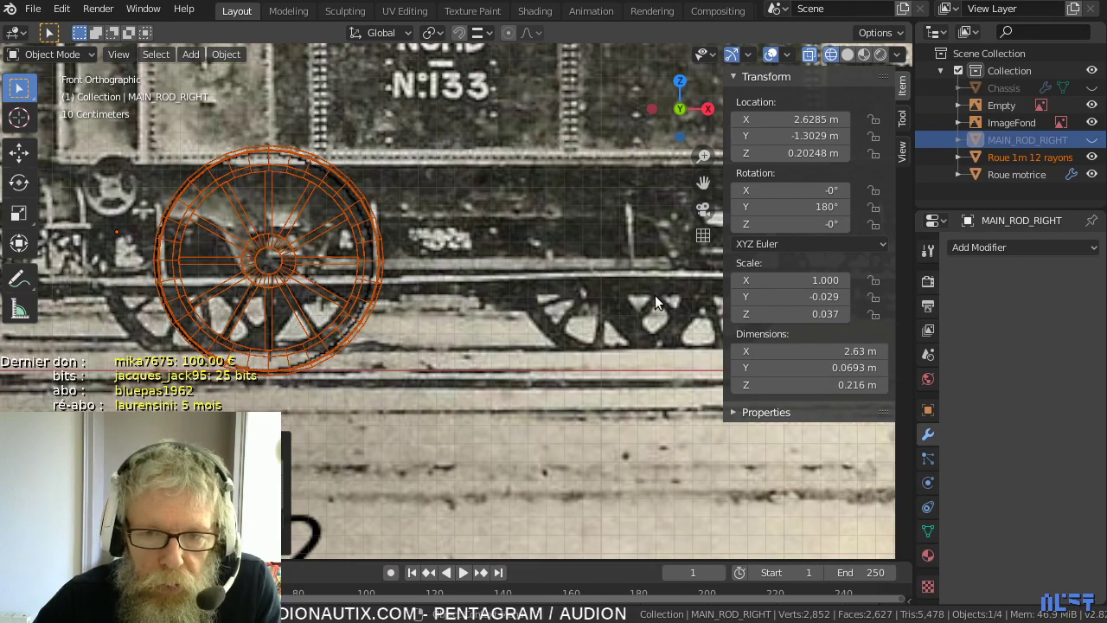
key("s")
key("shift+y")
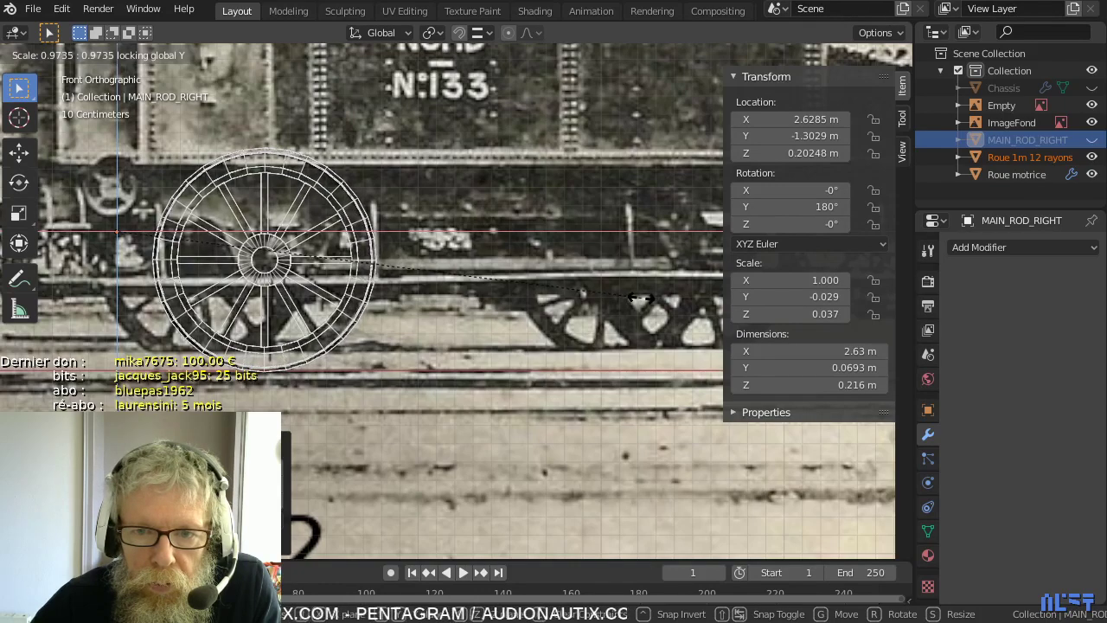
left_click(641, 298)
key("g")
key("x")
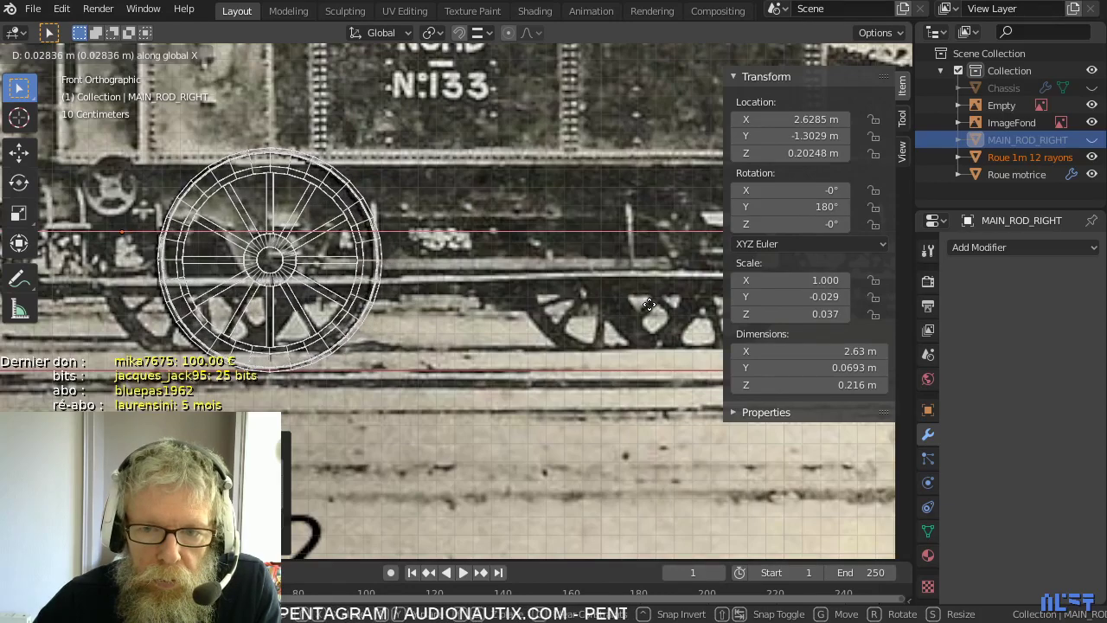
left_click(647, 309)
key("g")
key("z")
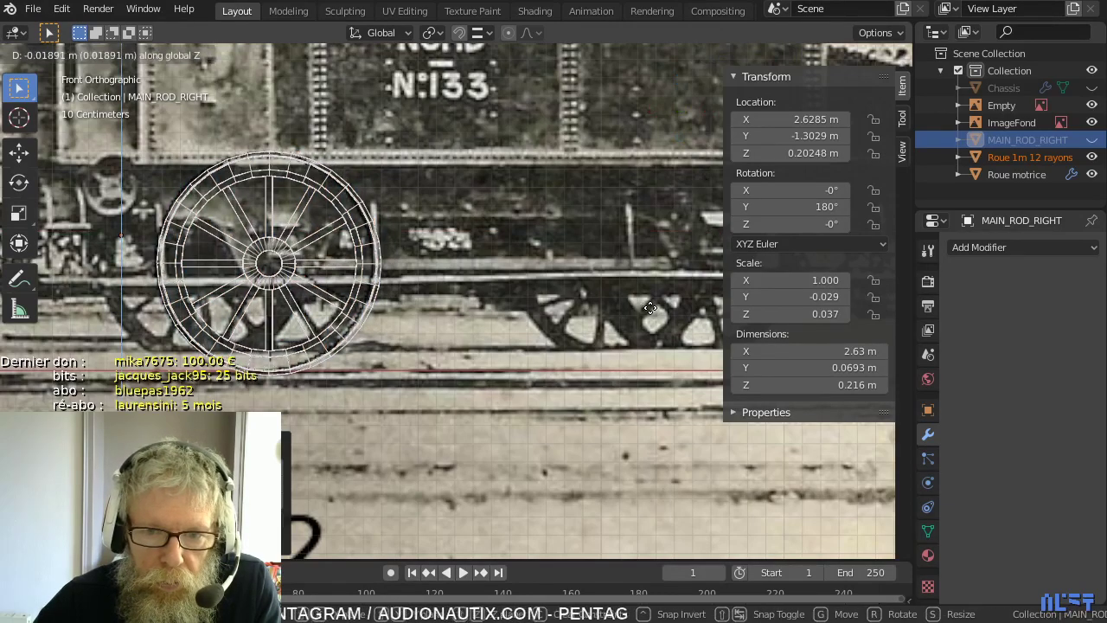
left_click(650, 308)
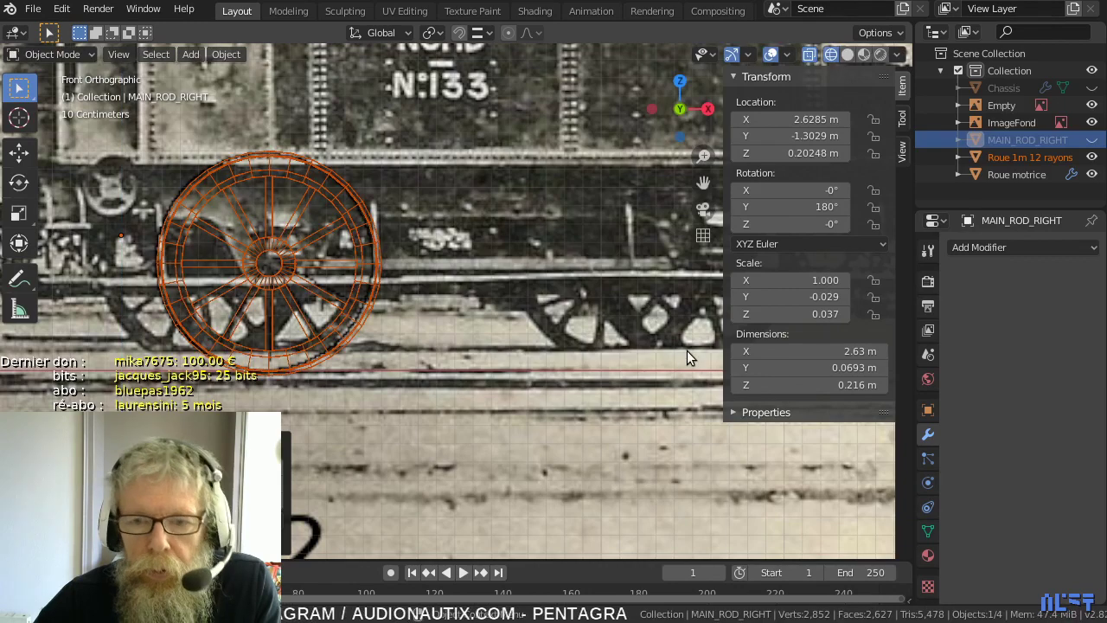
scroll(647, 345, "down", 2)
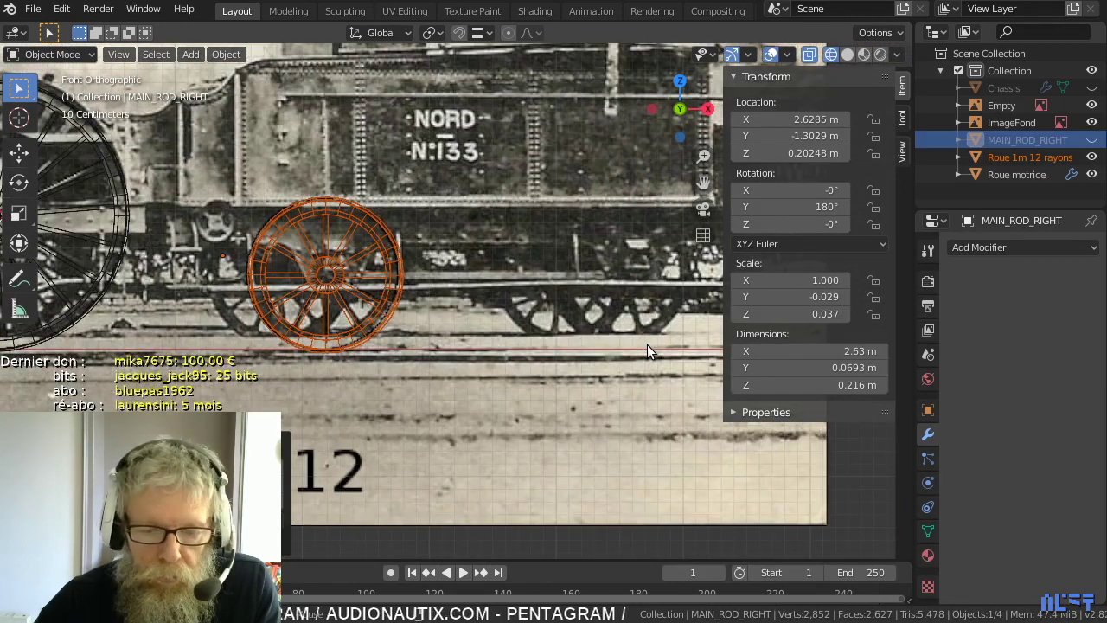
scroll(647, 341, "down", 1)
middle_click_drag(647, 341, 586, 420)
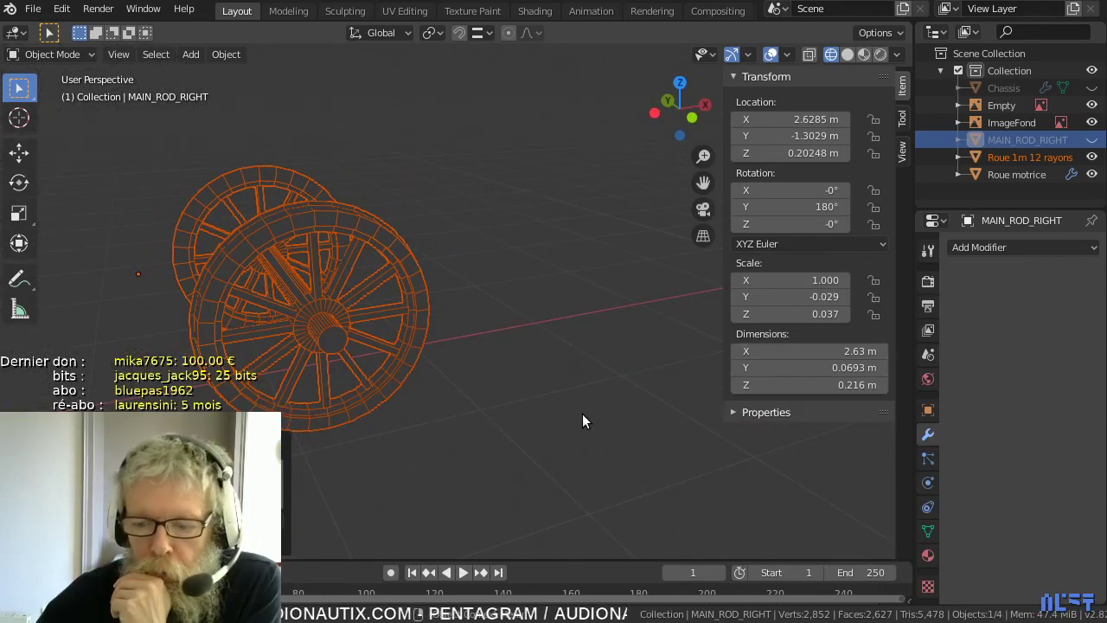
key("KP_1")
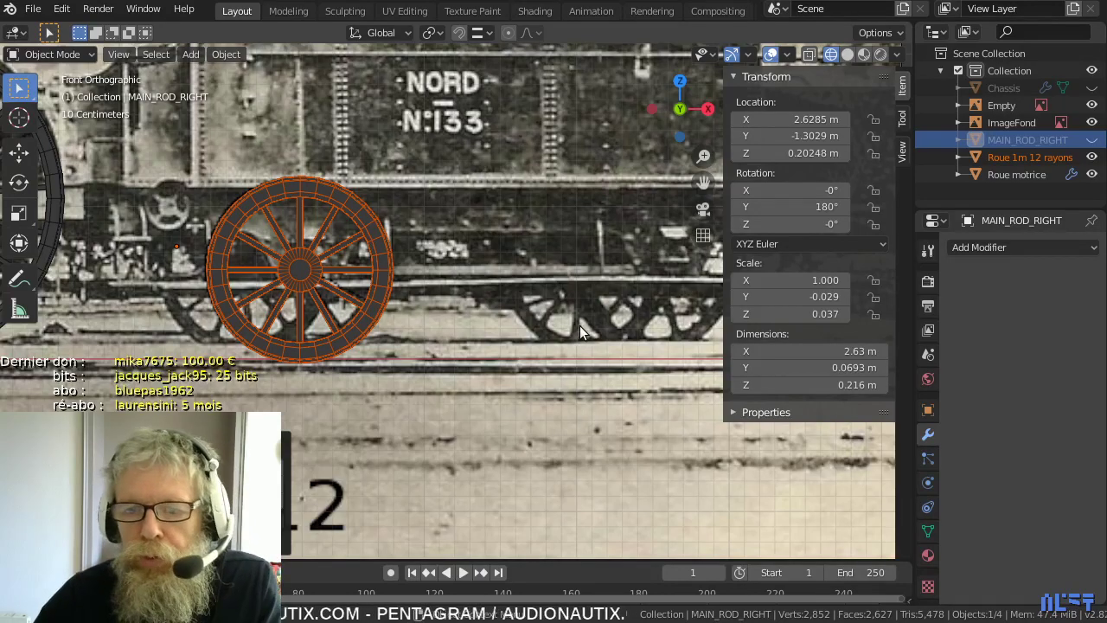
middle_click_drag(580, 325, 463, 274, "shift")
scroll(237, 242, "up", 3)
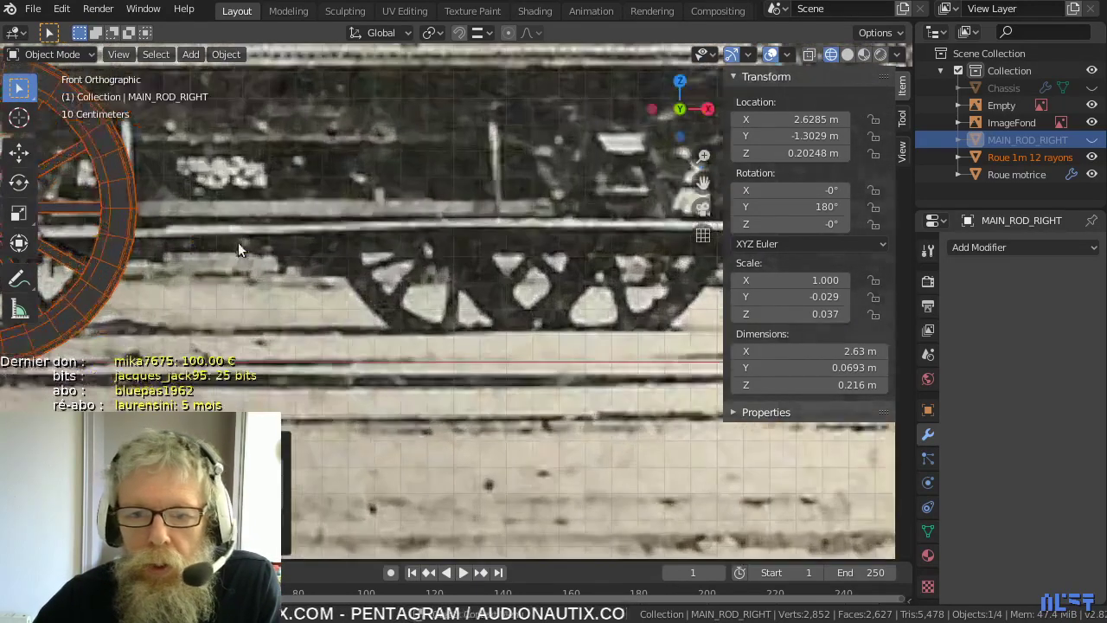
middle_click_drag(237, 242, 351, 269, "shift")
scroll(350, 270, "up", 2)
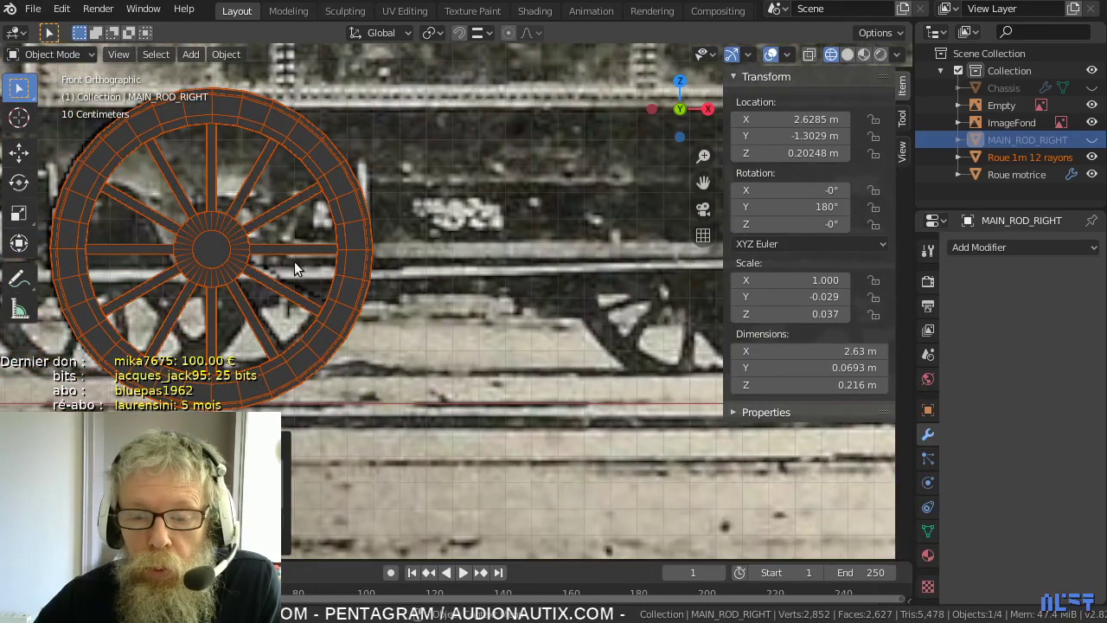
scroll(298, 270, "down", 2)
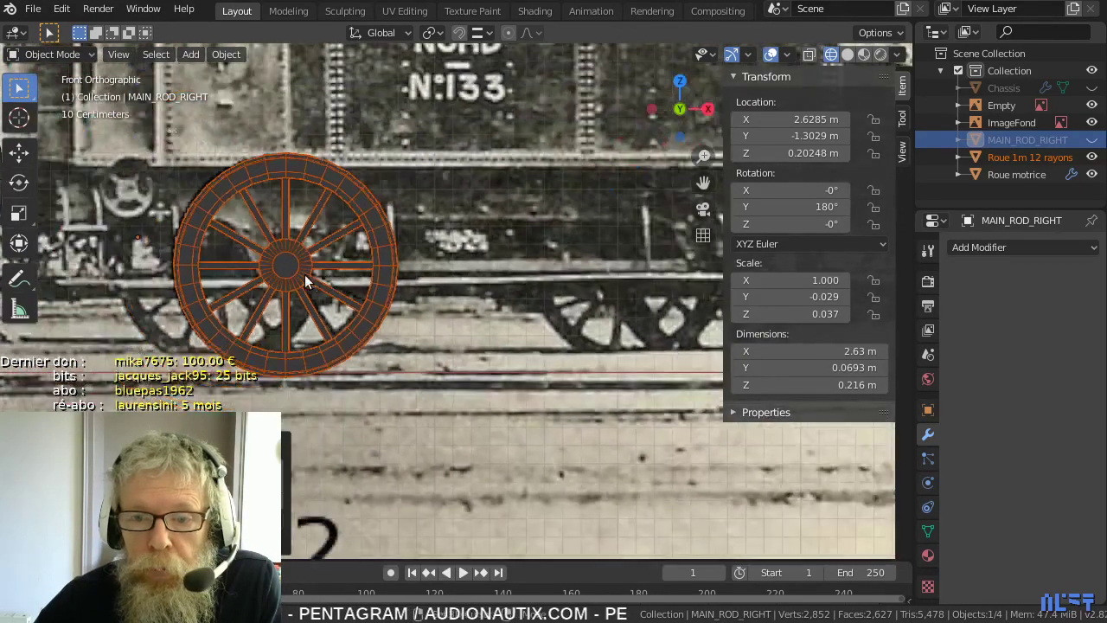
middle_click_drag(197, 210, 290, 233, "shift")
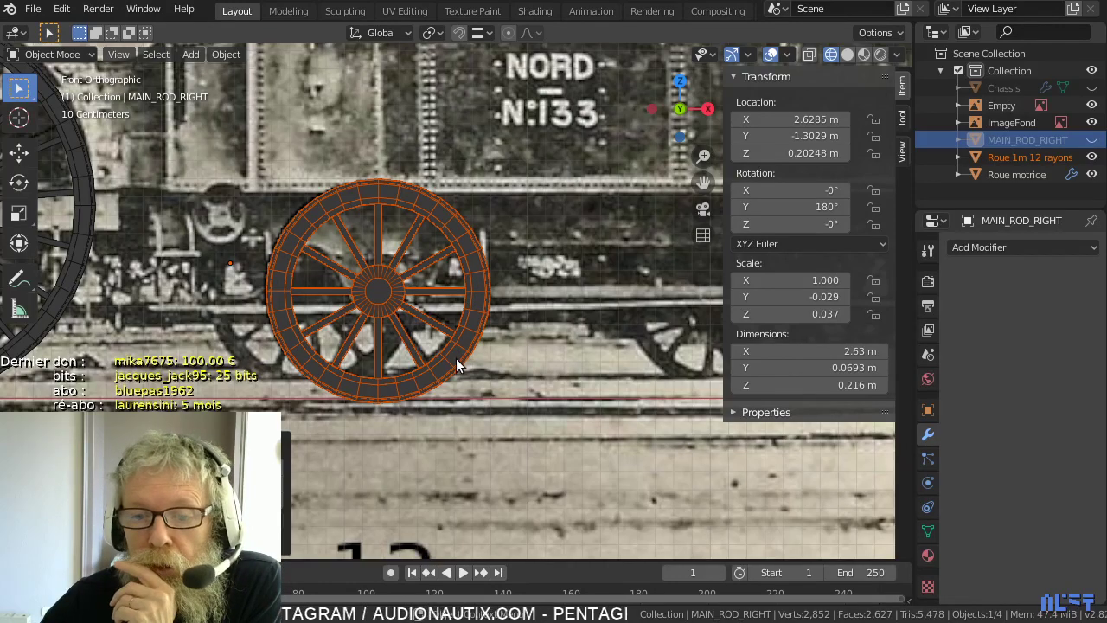
scroll(456, 358, "up", 4)
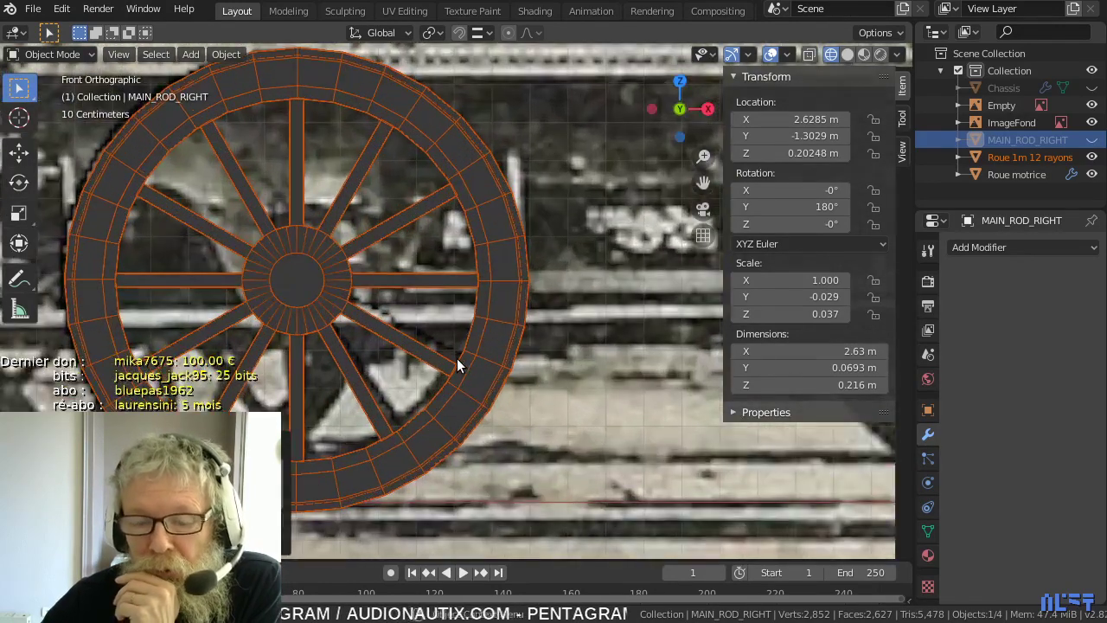
scroll(457, 358, "down", 2)
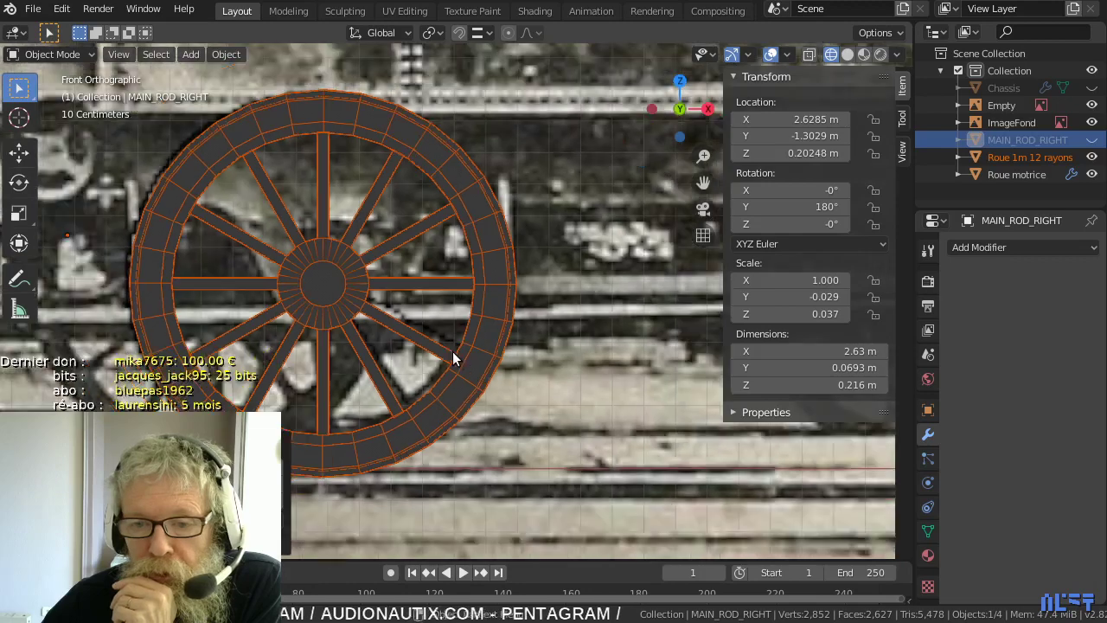
scroll(248, 273, "up", 4)
left_click(279, 303)
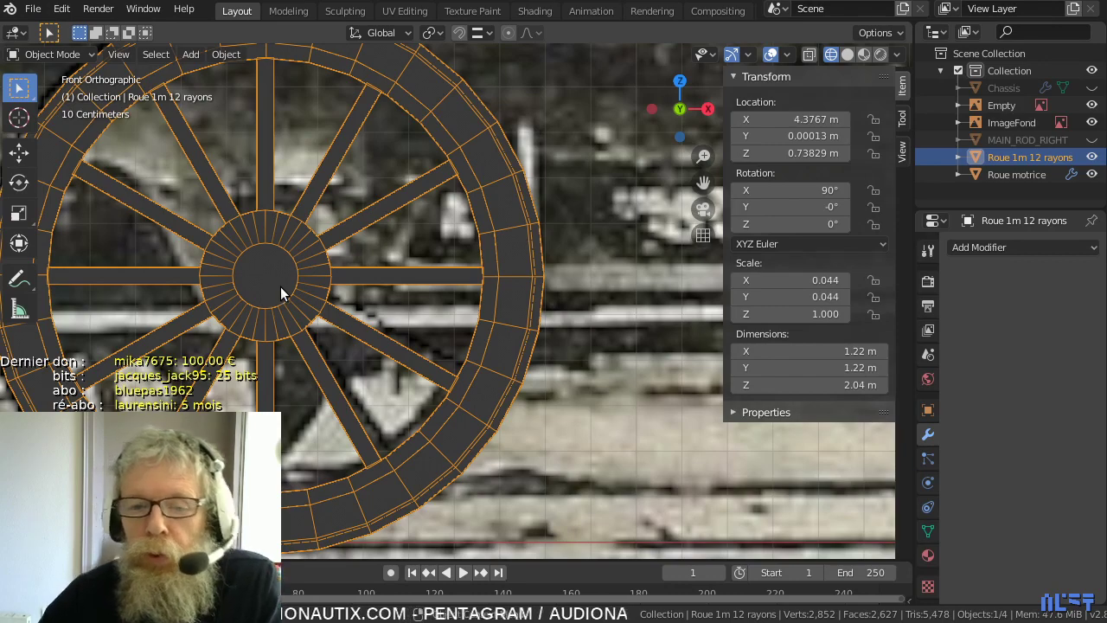
scroll(280, 286, "down", 2)
scroll(312, 281, "up", 2)
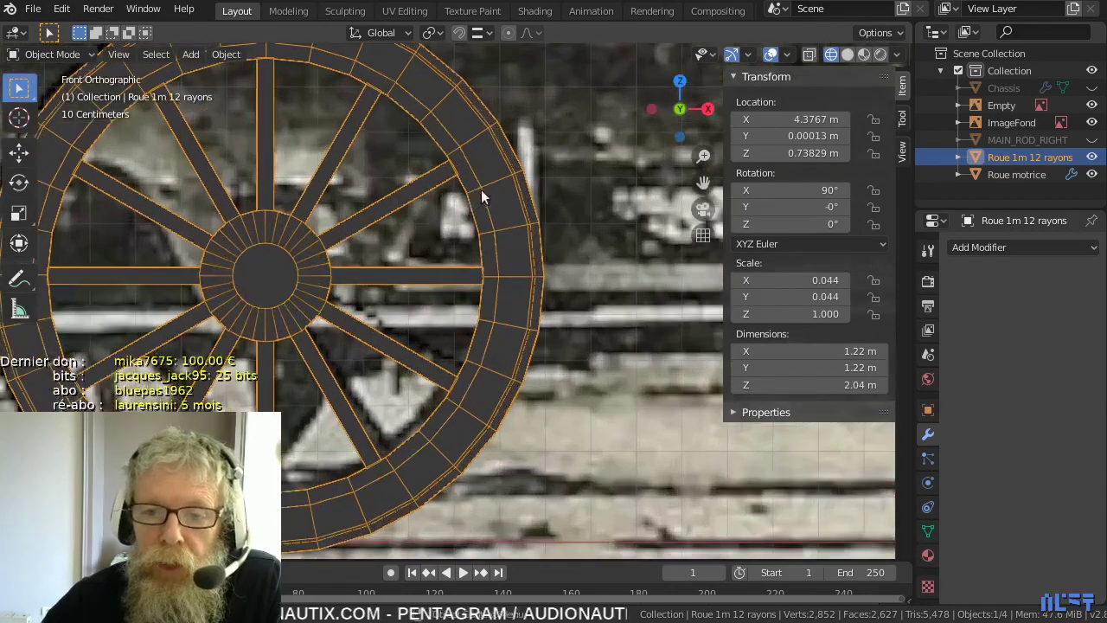
scroll(481, 196, "up", 8)
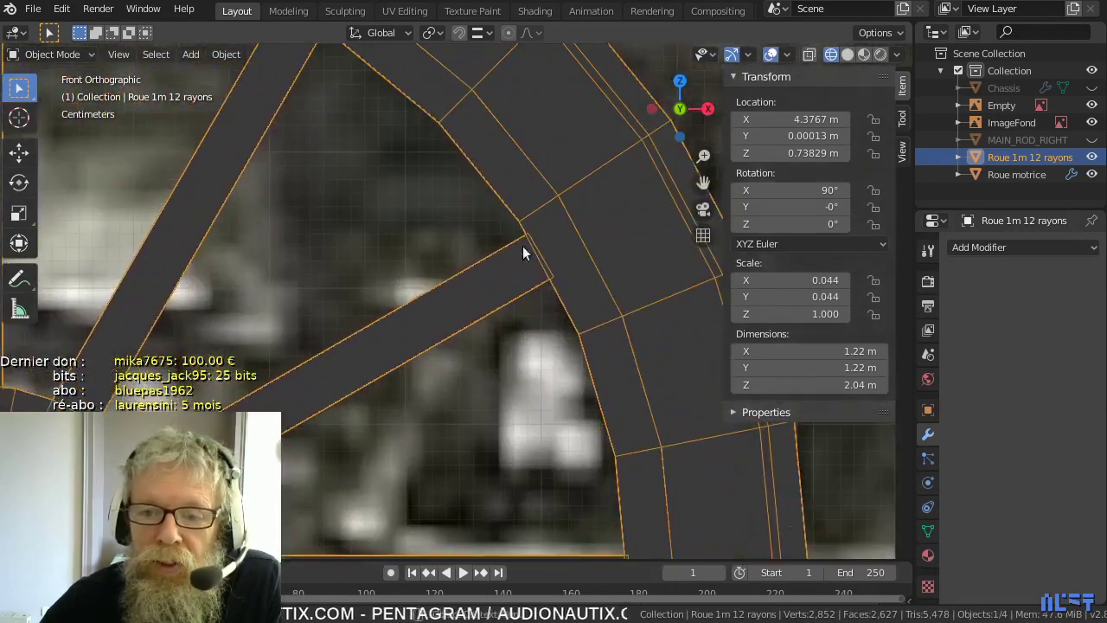
scroll(546, 264, "down", 6)
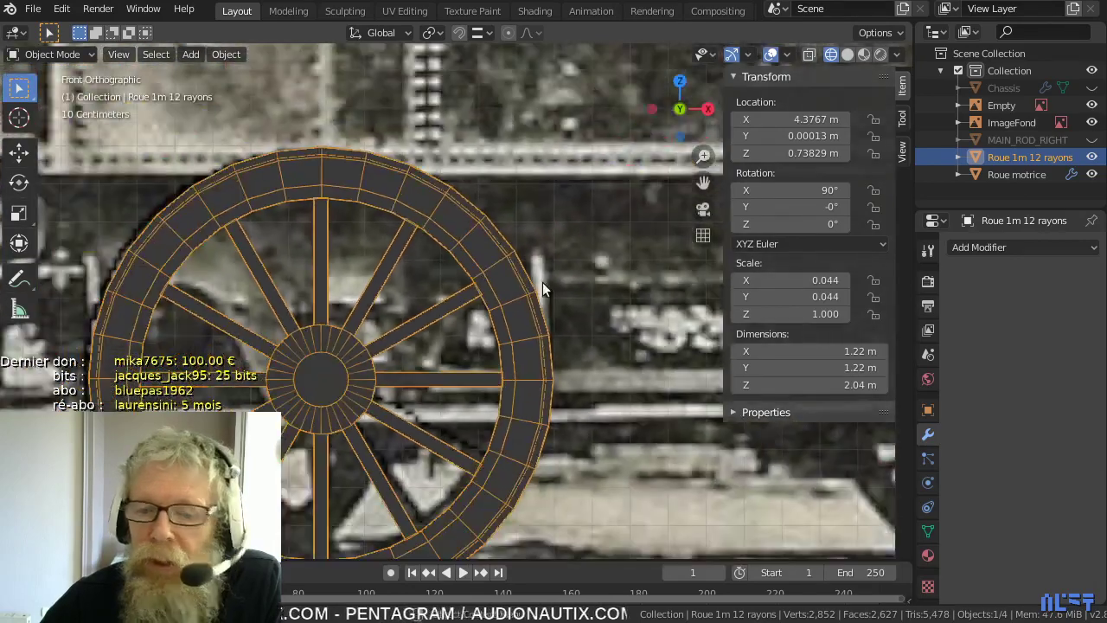
scroll(531, 286, "down", 6)
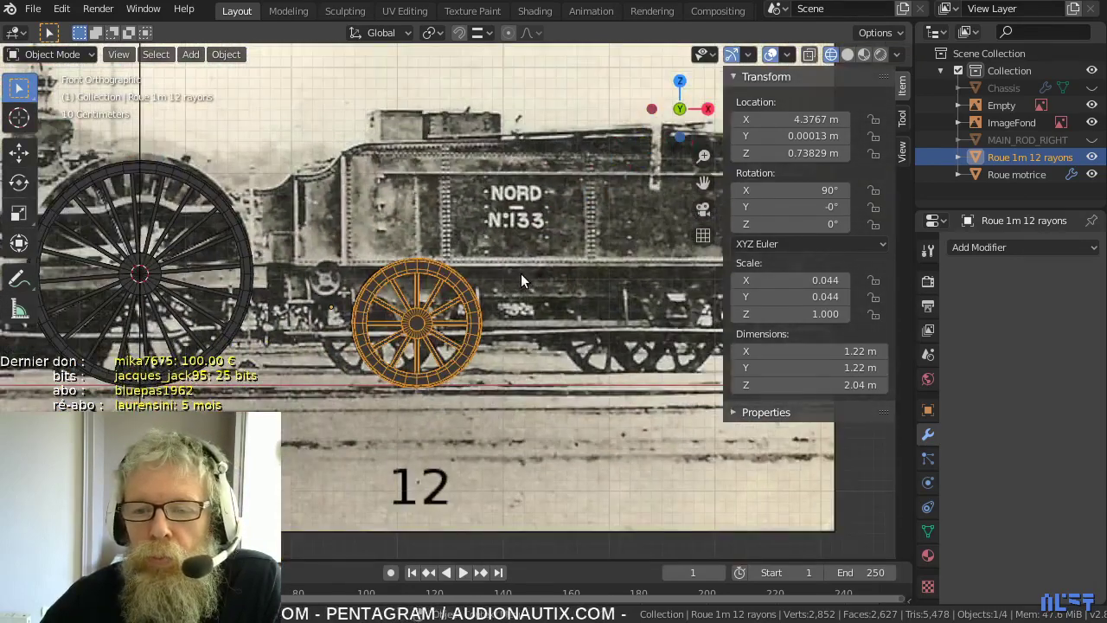
middle_click_drag(521, 273, 529, 327)
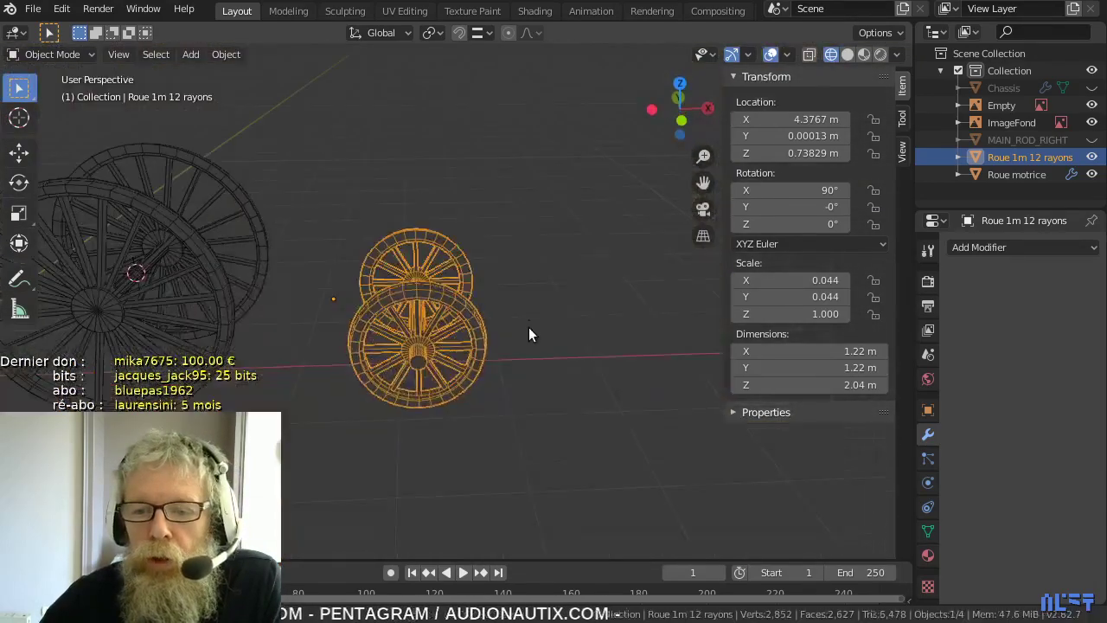
scroll(529, 326, "down", 2)
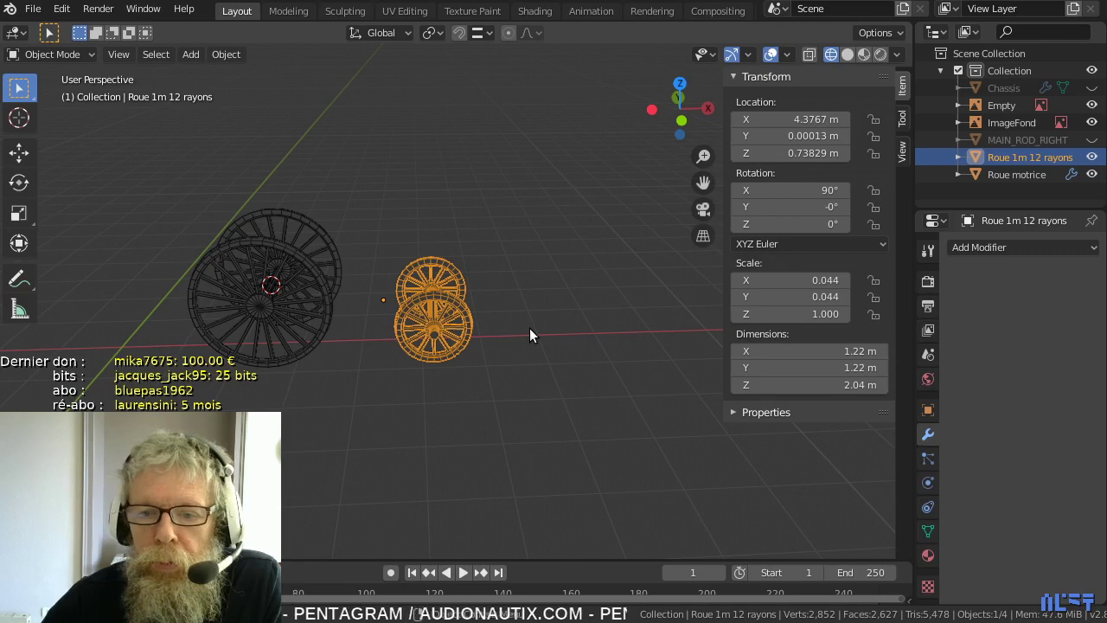
key("KP_1")
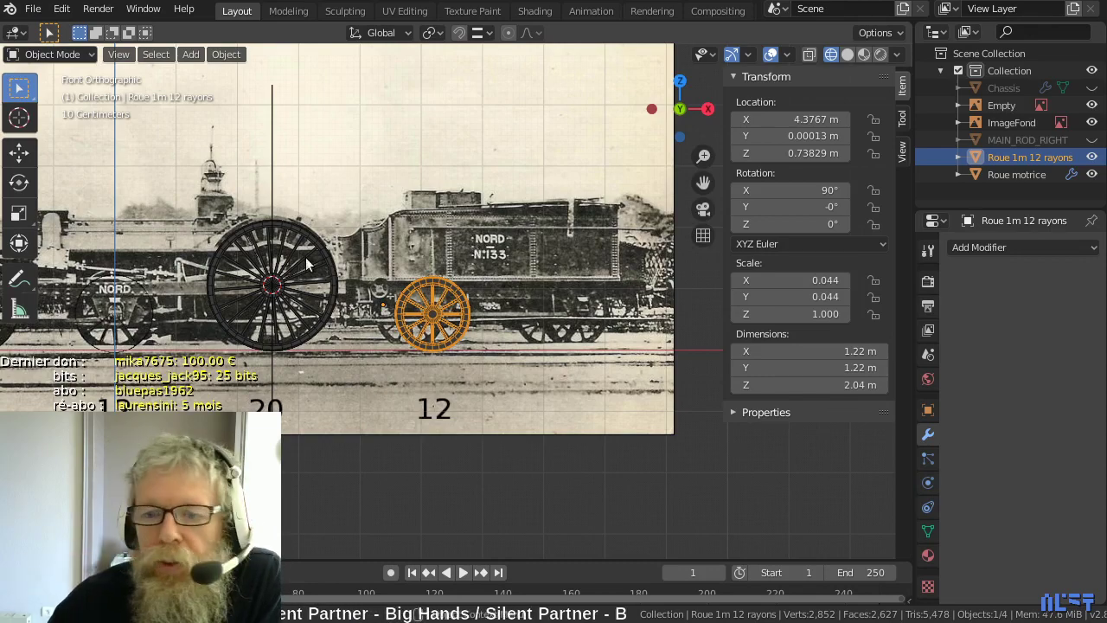
scroll(337, 268, "down", 4)
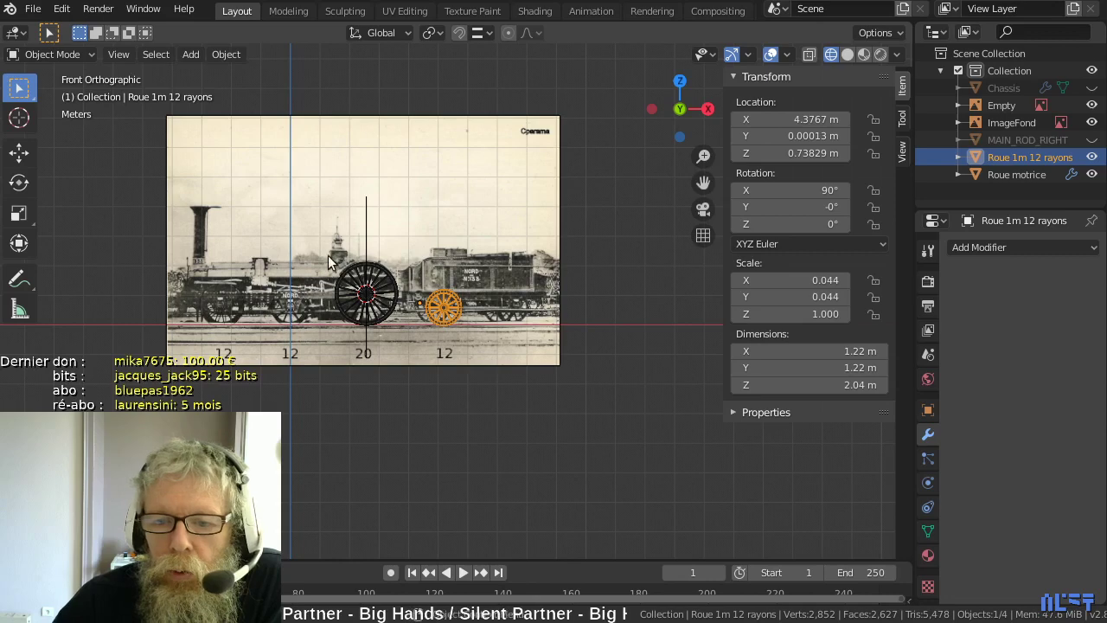
middle_click_drag(334, 264, 339, 293)
scroll(420, 306, "up", 6)
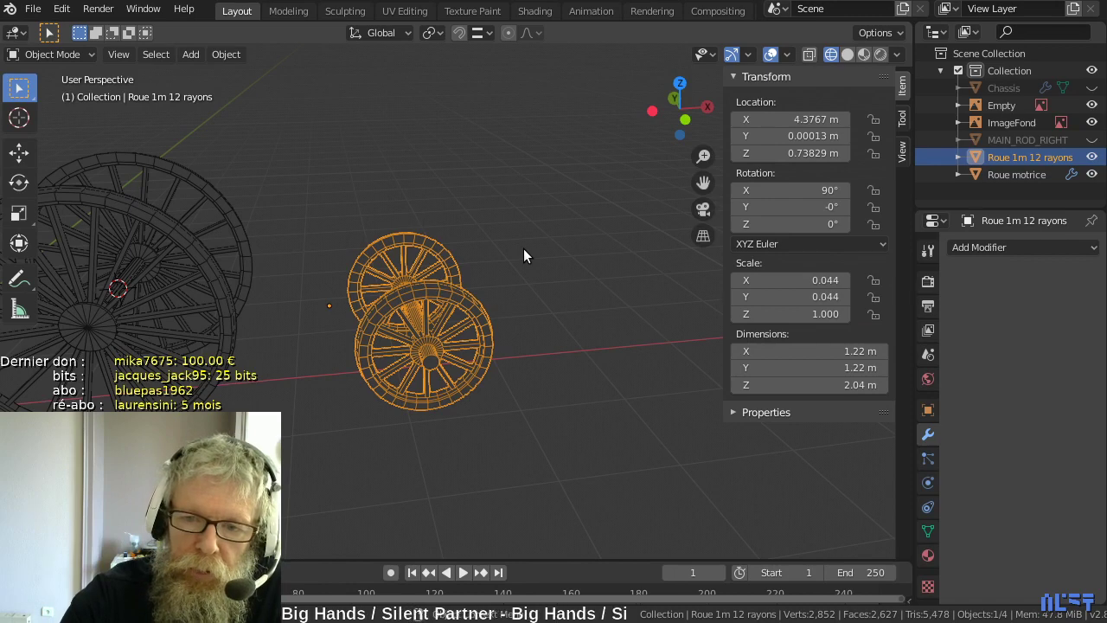
- Delete the Roue 1m 12 rayons wheel and orbit around the remaining Roue motrice wheelset
key("Delete")
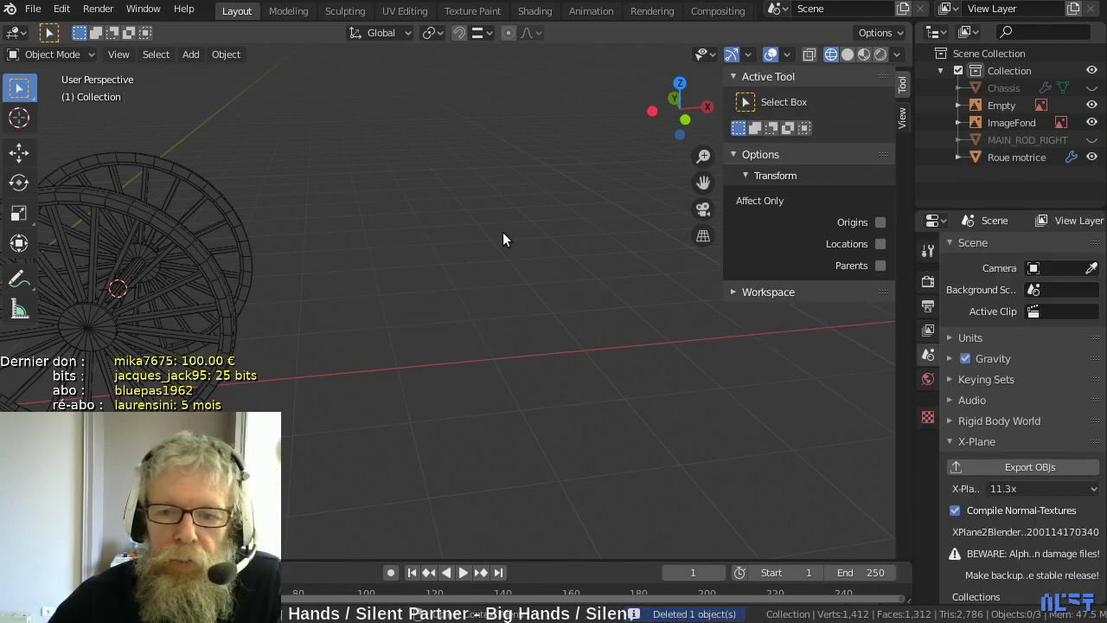
middle_click_drag(503, 234, 478, 292)
scroll(501, 249, "up", 4)
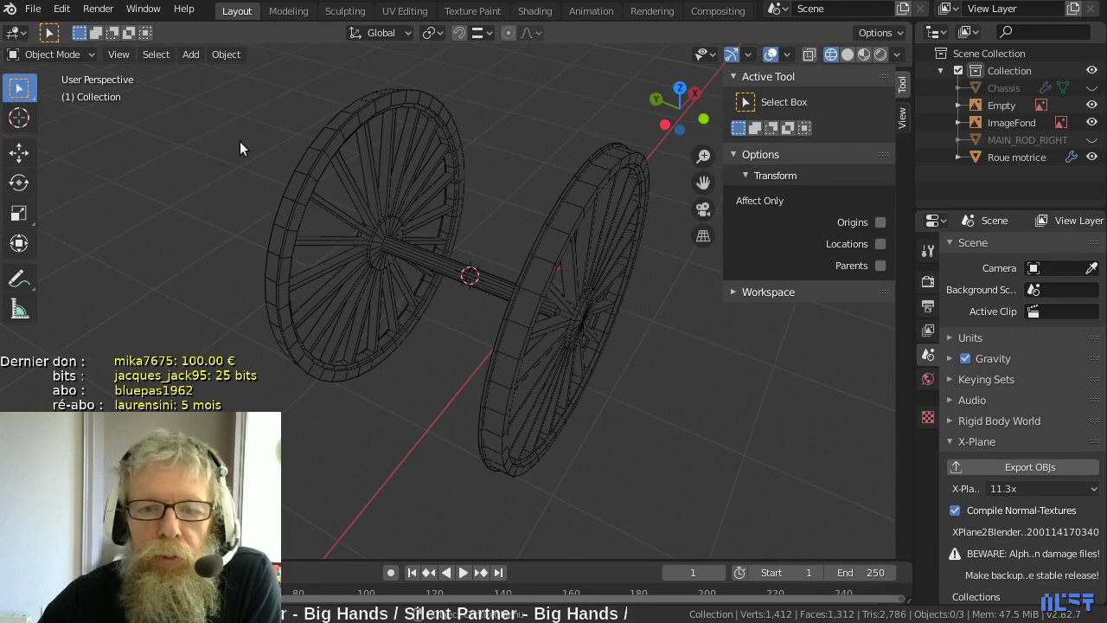
- Pick loco_111_2_nord.blend from Open Recent and get past the save prompt for the current scene
left_click(32, 13)
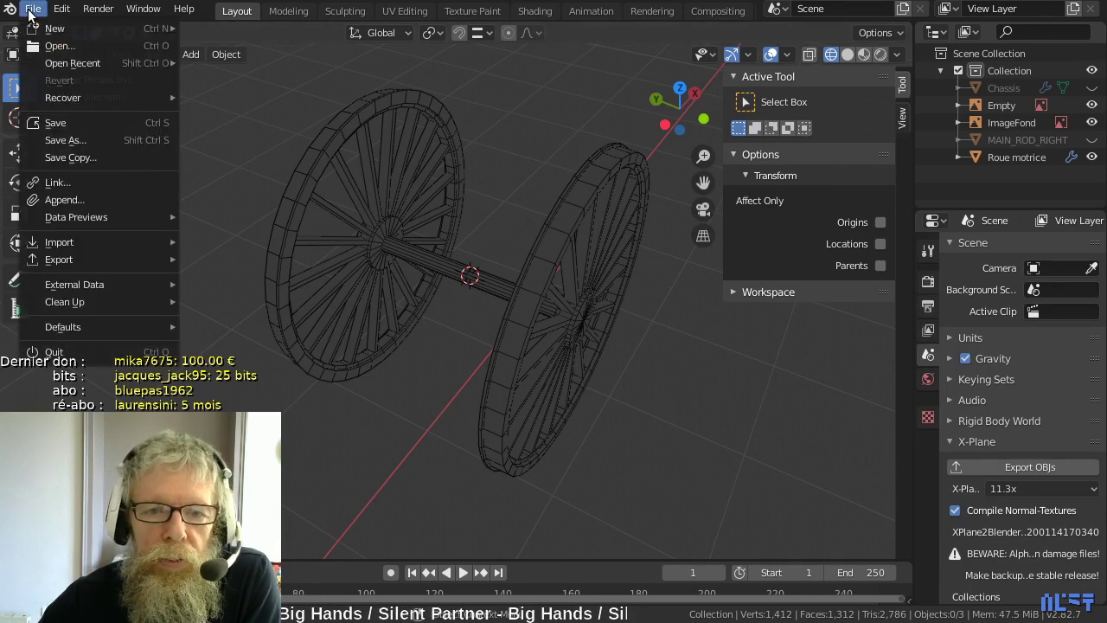
mouse_move(65, 62)
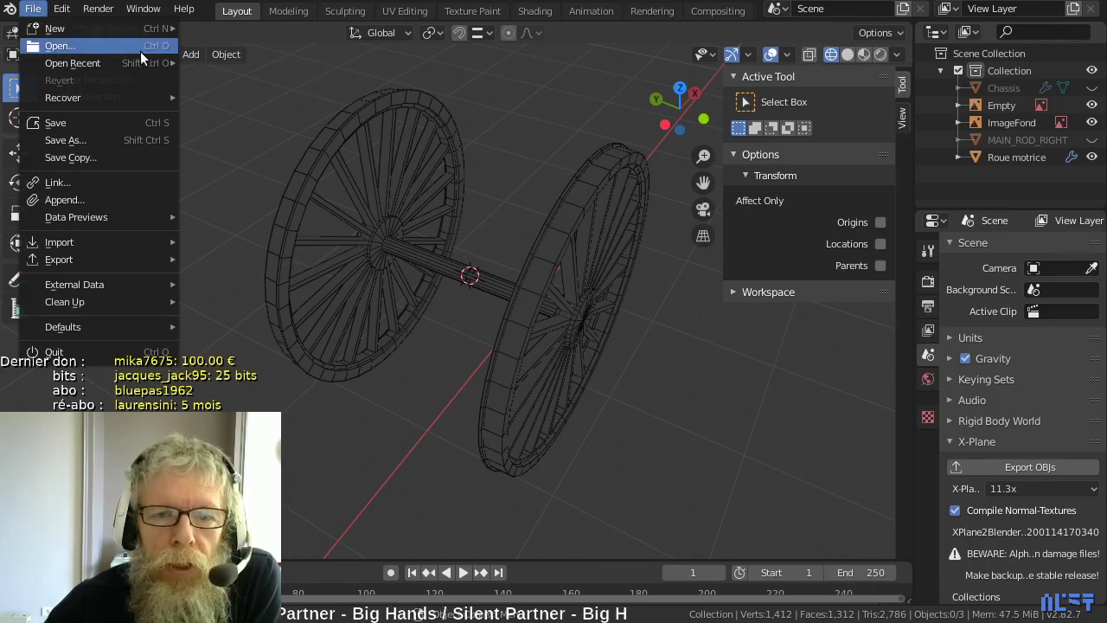
mouse_move(137, 61)
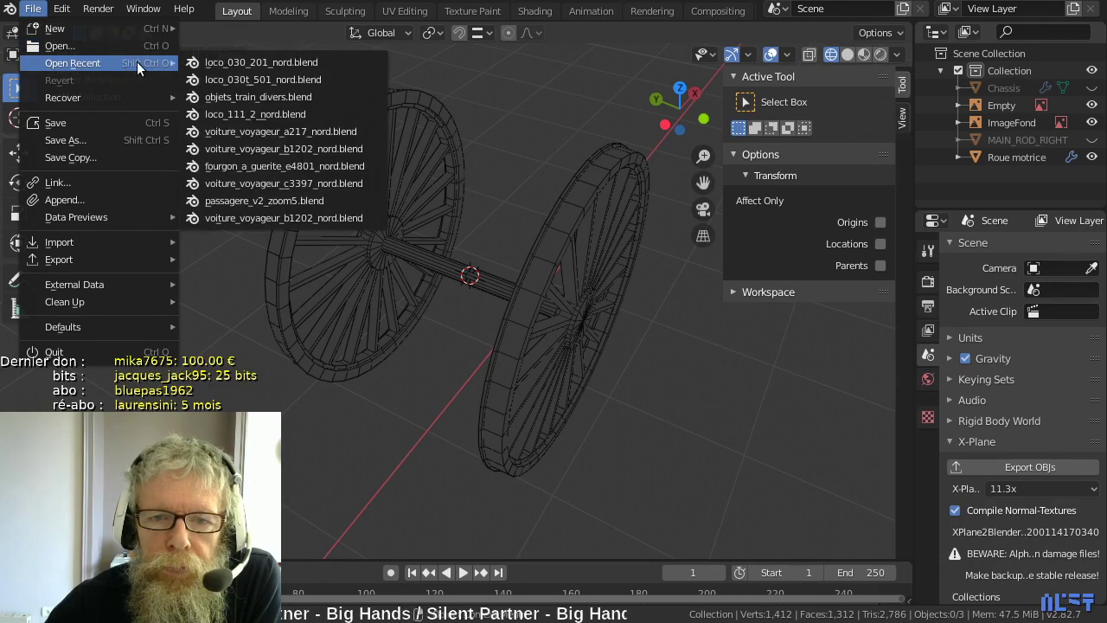
left_click(250, 114)
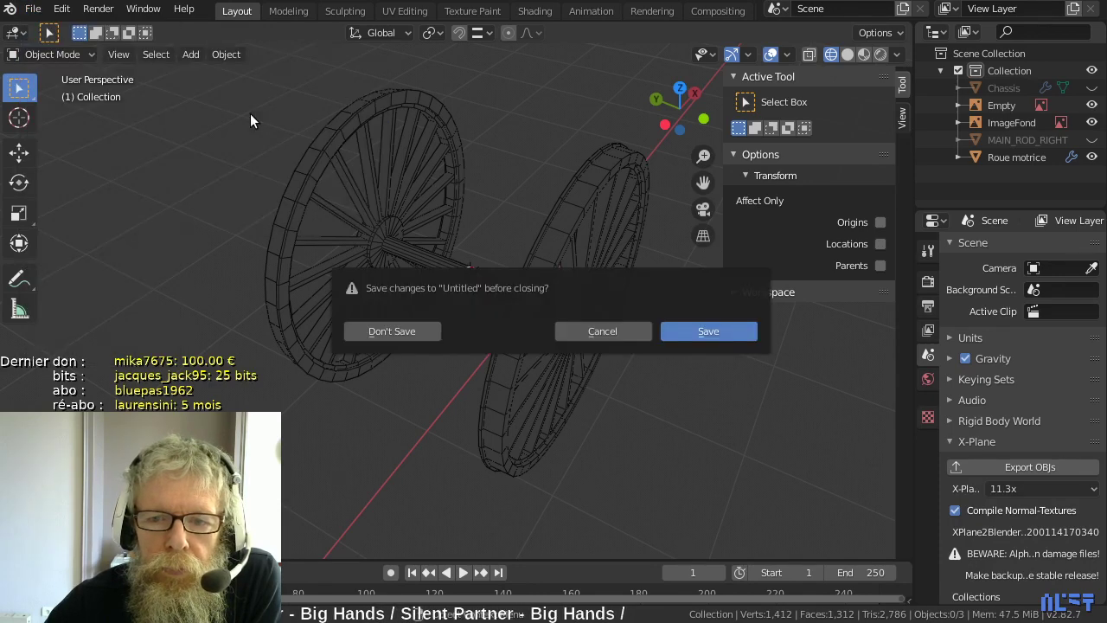
left_click(713, 331)
left_click_drag(523, 60, 1106, 60)
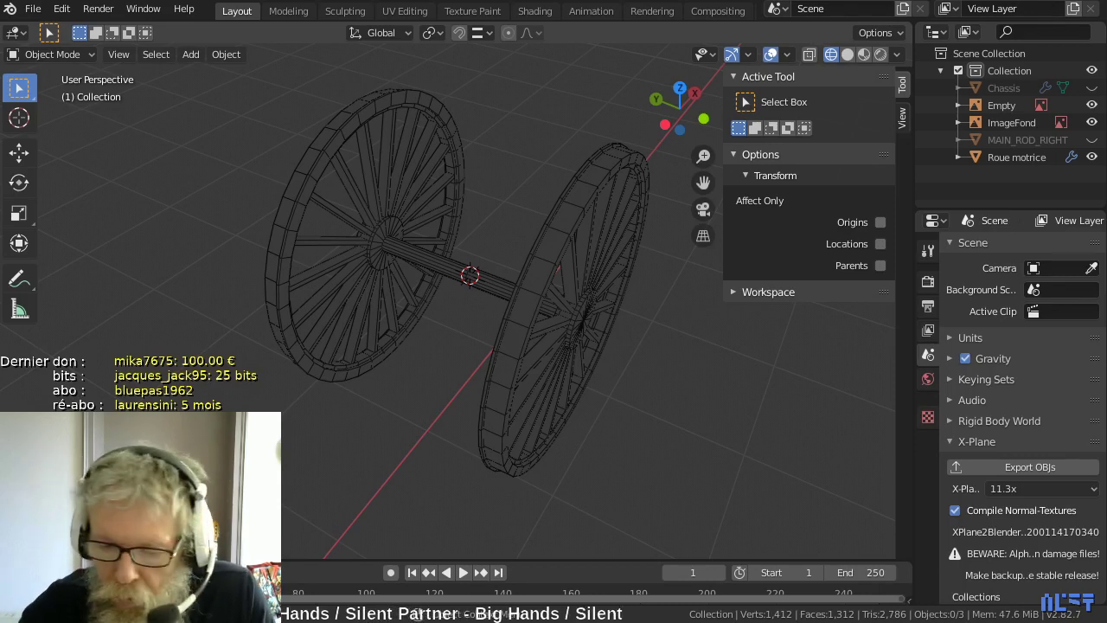
- Reopen loco_111_2_nord.blend from the recent files list
left_click(33, 9)
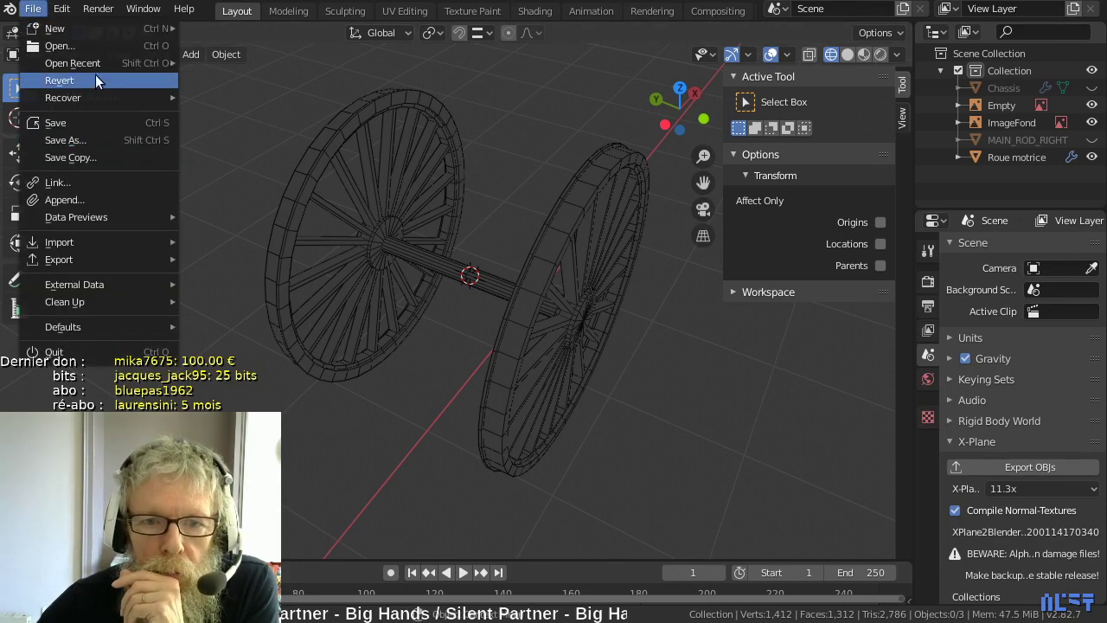
mouse_move(155, 60)
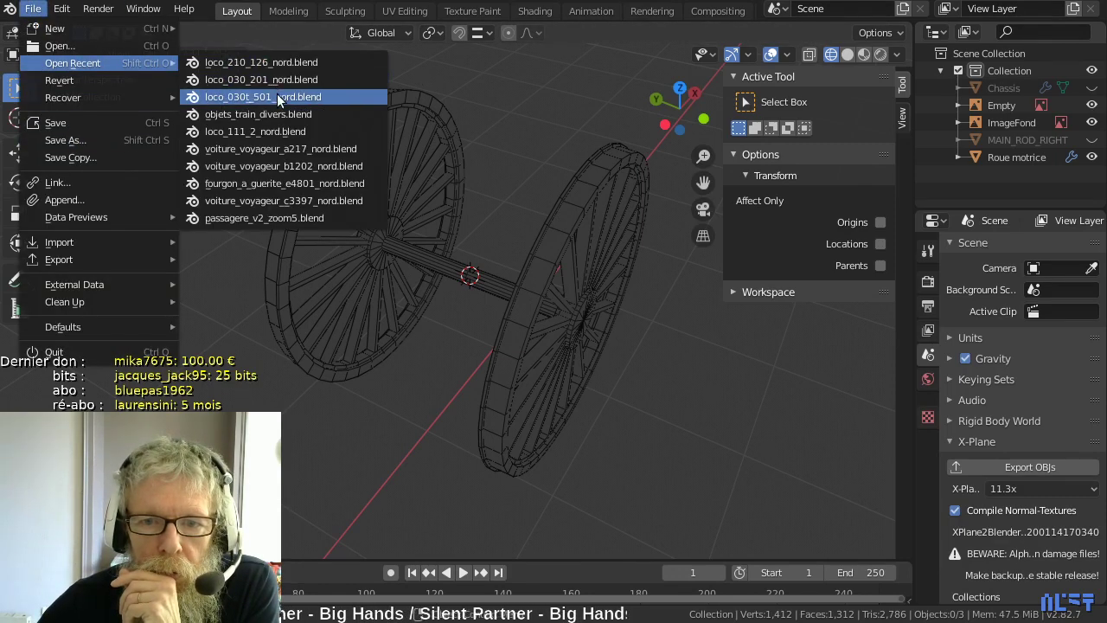
left_click(282, 129)
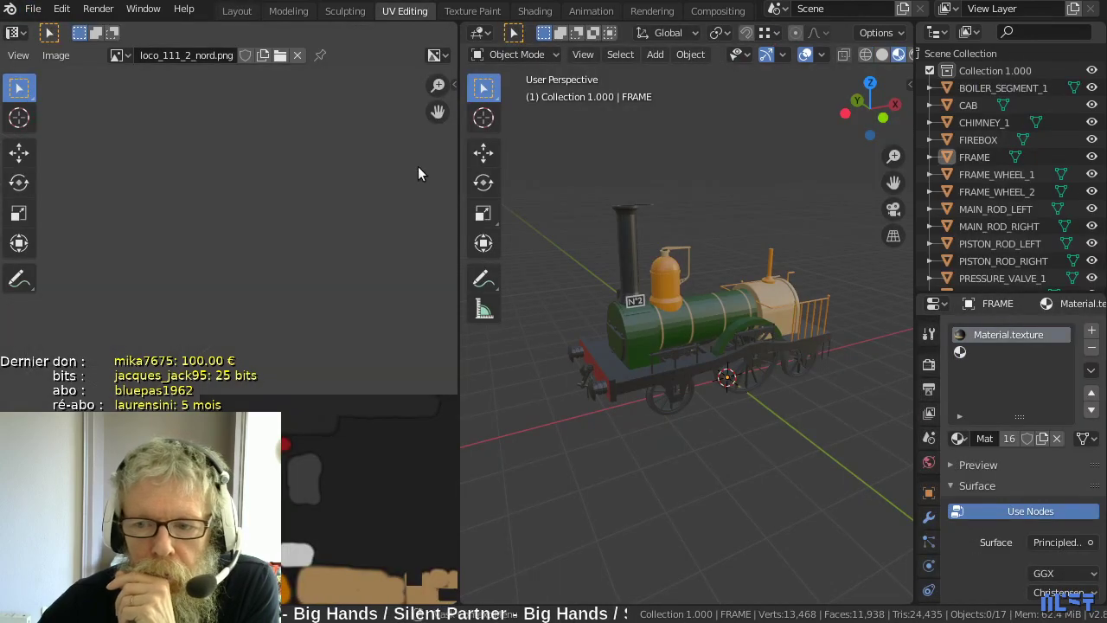
- Return to the modelling workspace and frame the locomotive in the viewport
left_click(236, 11)
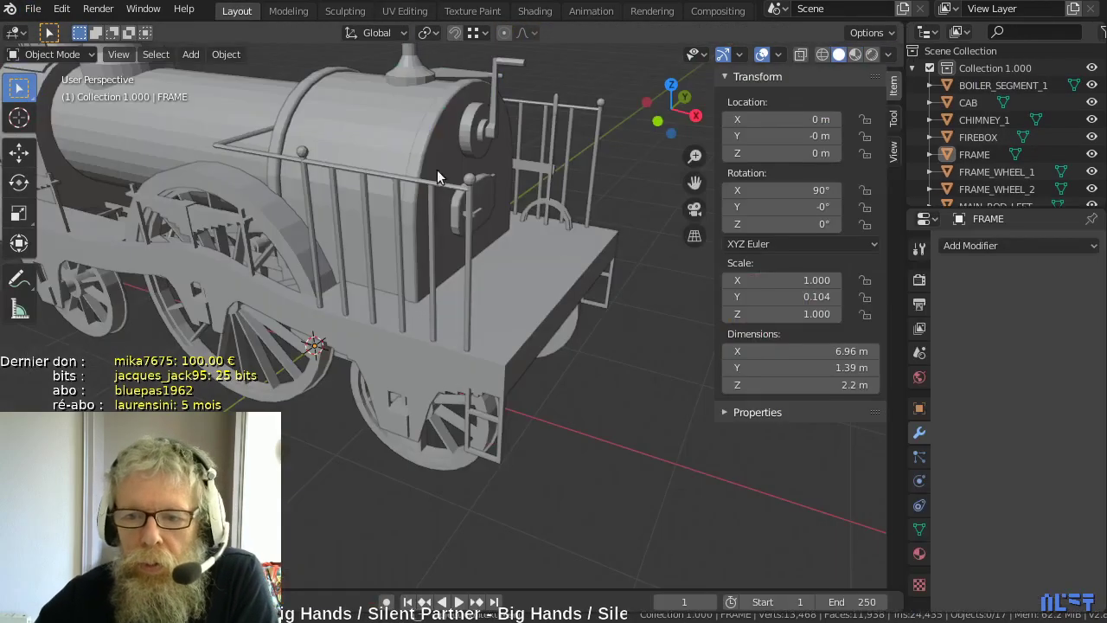
middle_click_drag(346, 200, 357, 214)
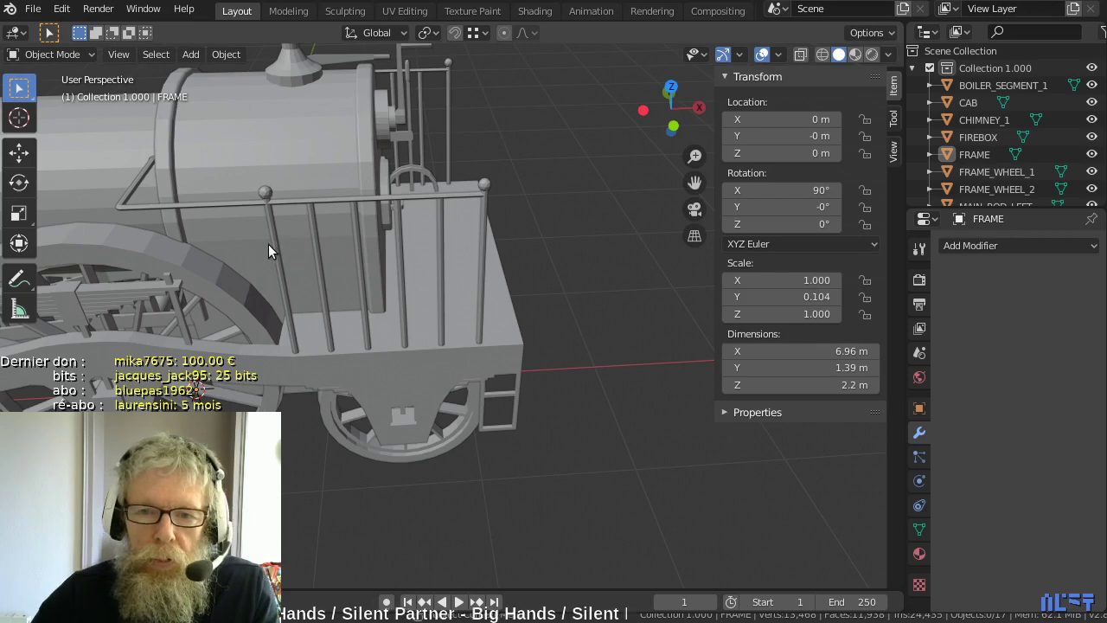
middle_click_drag(268, 244, 391, 235, "shift")
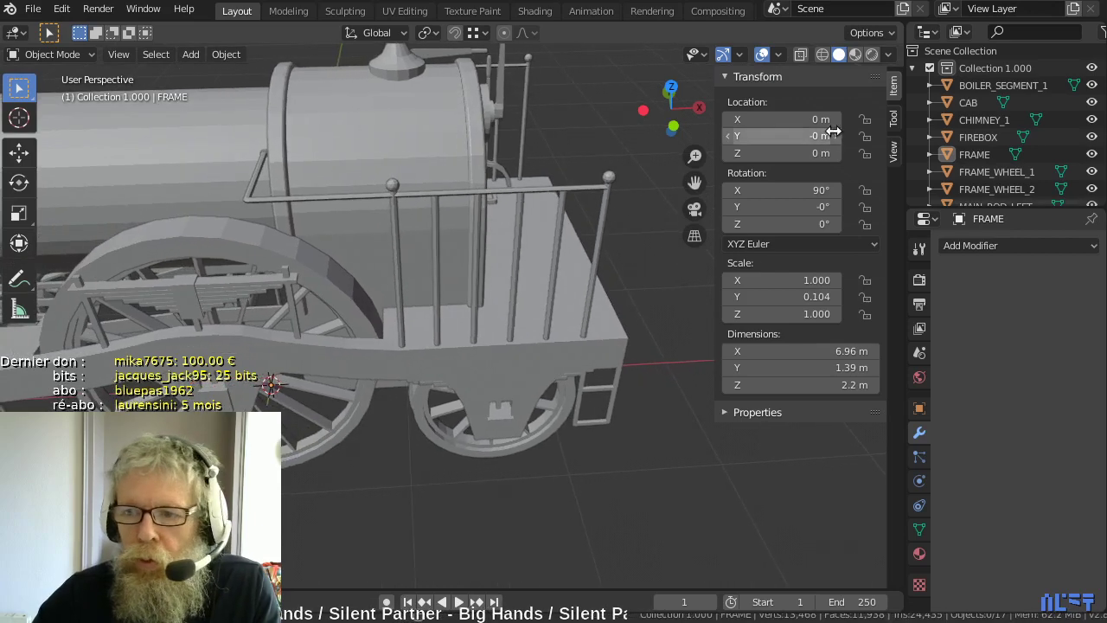
- Hide CAB, CHIMNEY_1, BOILER_SEGMENT_1 and FIREBOX in the Outliner to expose the frame
left_click(1092, 102)
left_click(1092, 120)
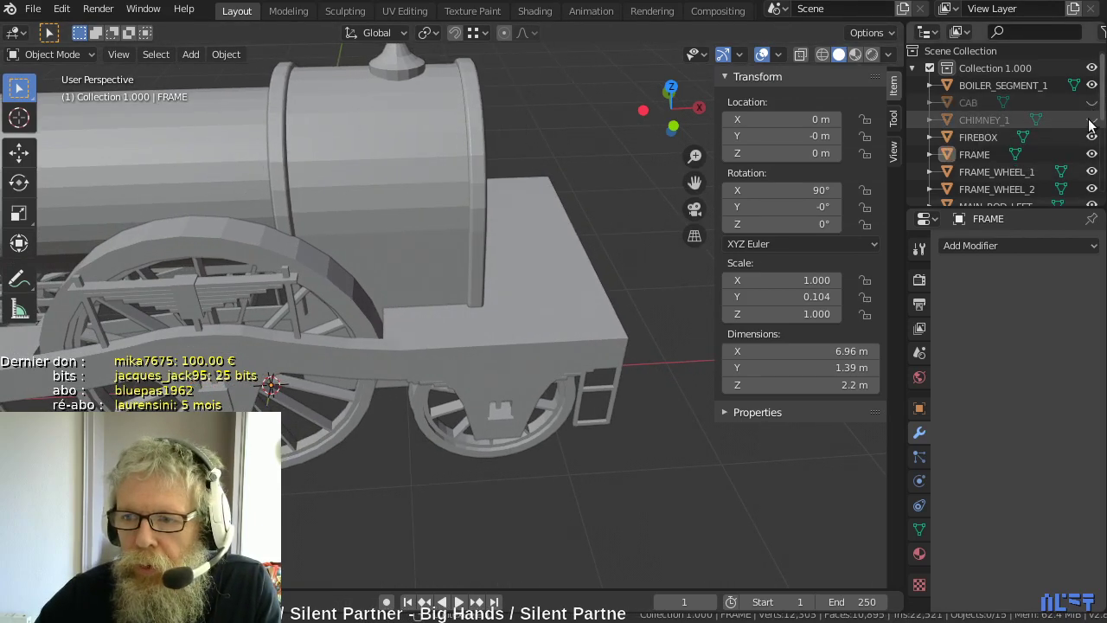
left_click(1092, 85)
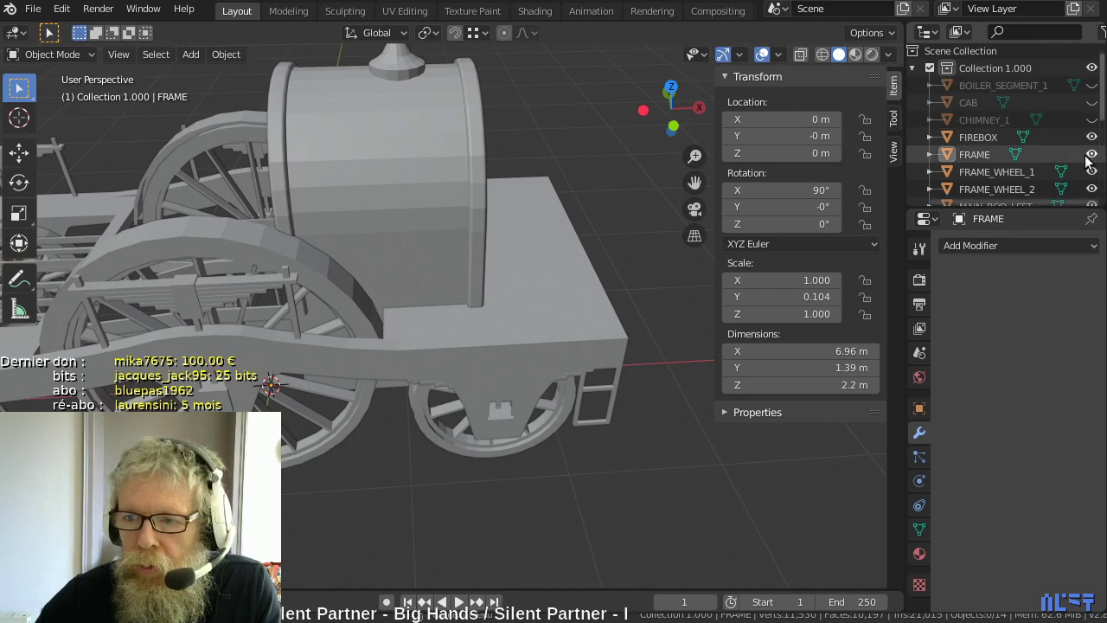
left_click(1092, 137)
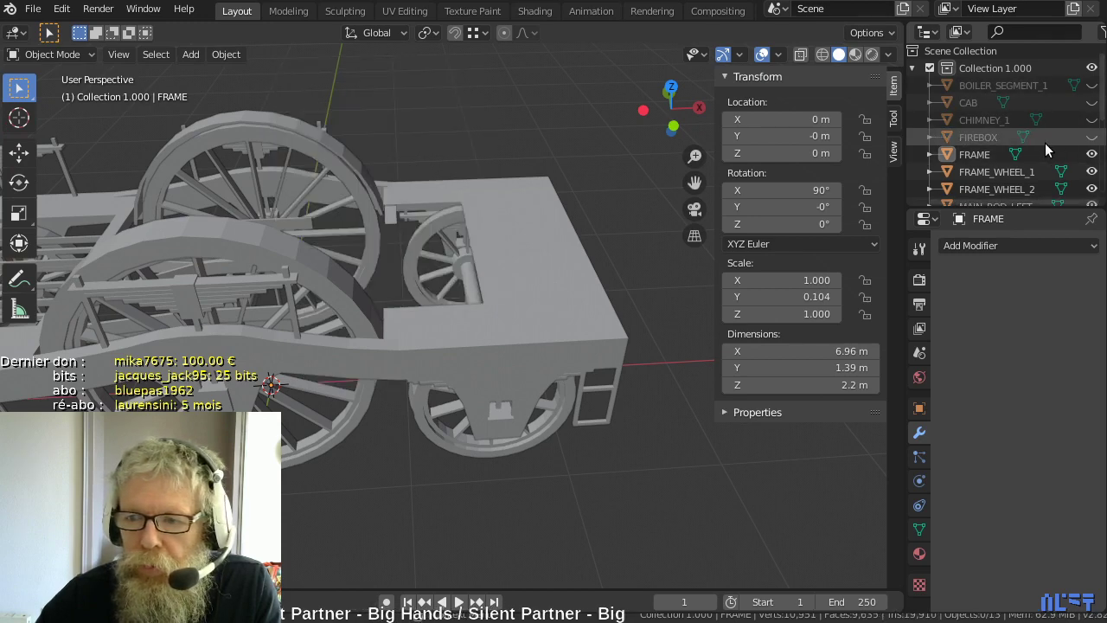
scroll(1045, 143, "down", 3)
mouse_move(359, 257)
middle_mouse_down()
mouse_move(391, 304)
mouse_move(244, 302)
mouse_move(427, 267)
mouse_move(424, 237)
mouse_move(457, 271)
mouse_move(527, 240)
mouse_move(447, 252)
mouse_move(485, 231)
mouse_move(520, 253)
mouse_move(362, 274)
middle_mouse_up()
scroll(430, 274, "up", 1)
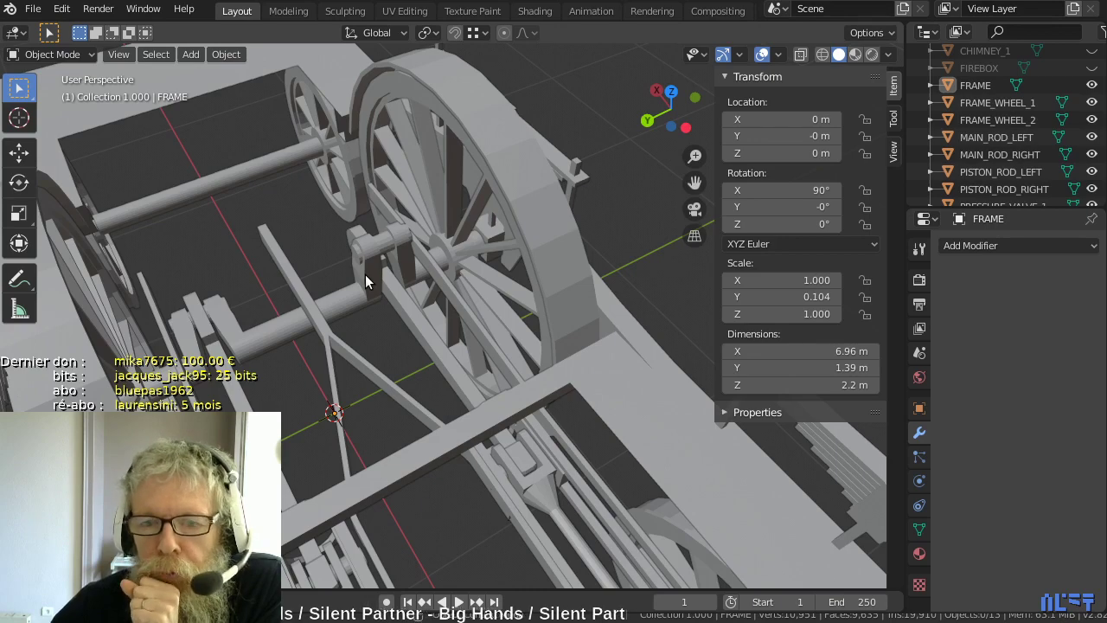
scroll(361, 275, "down", 1)
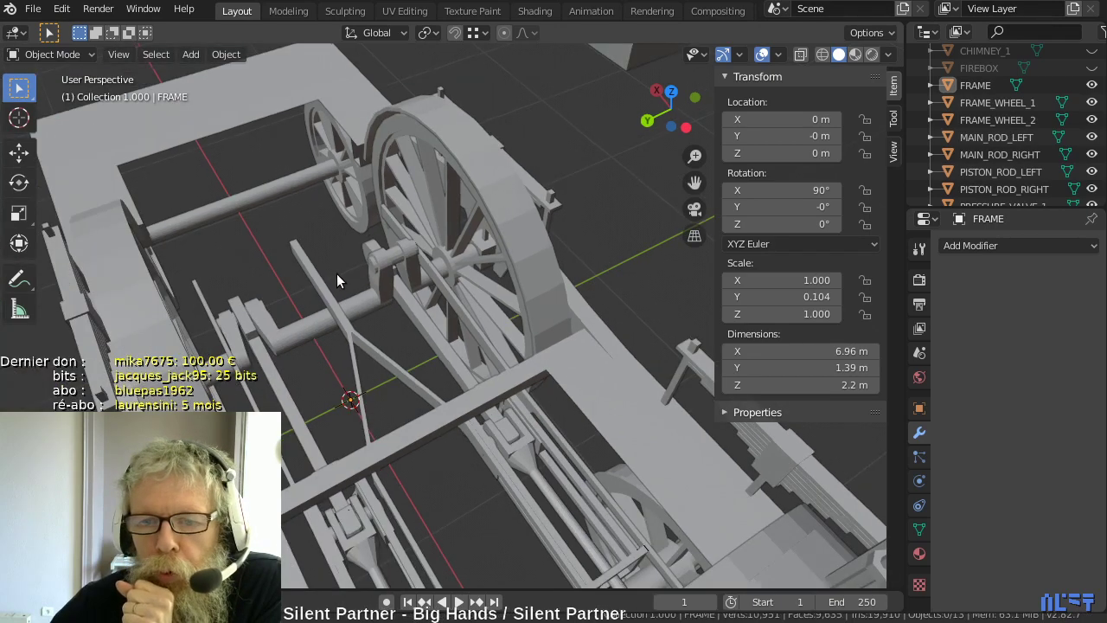
middle_click_drag(336, 273, 448, 282)
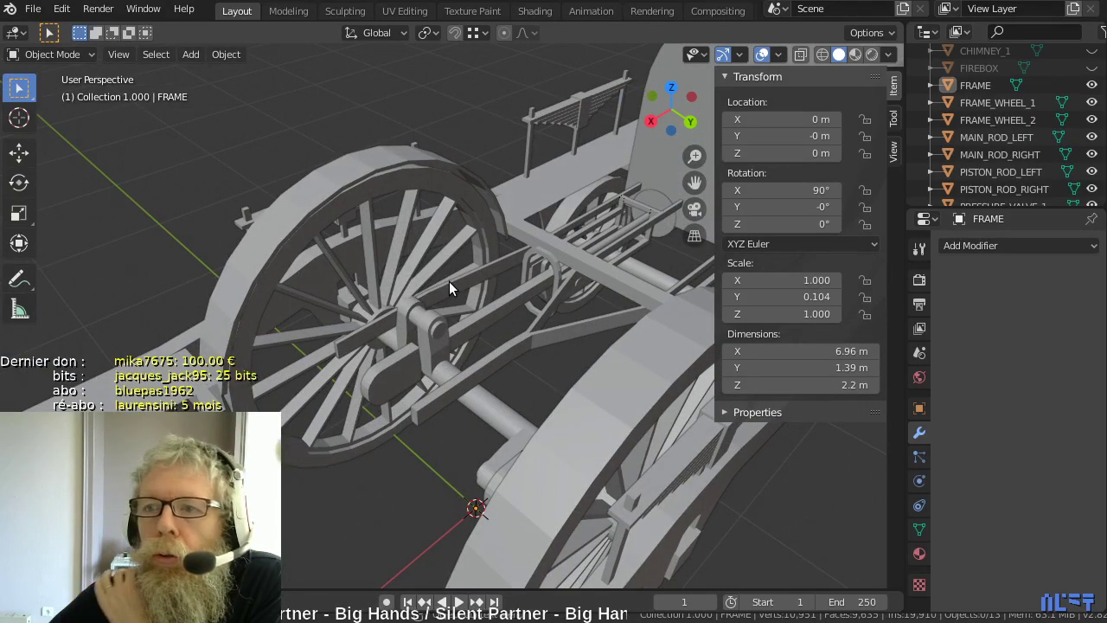
scroll(462, 307, "down", 5)
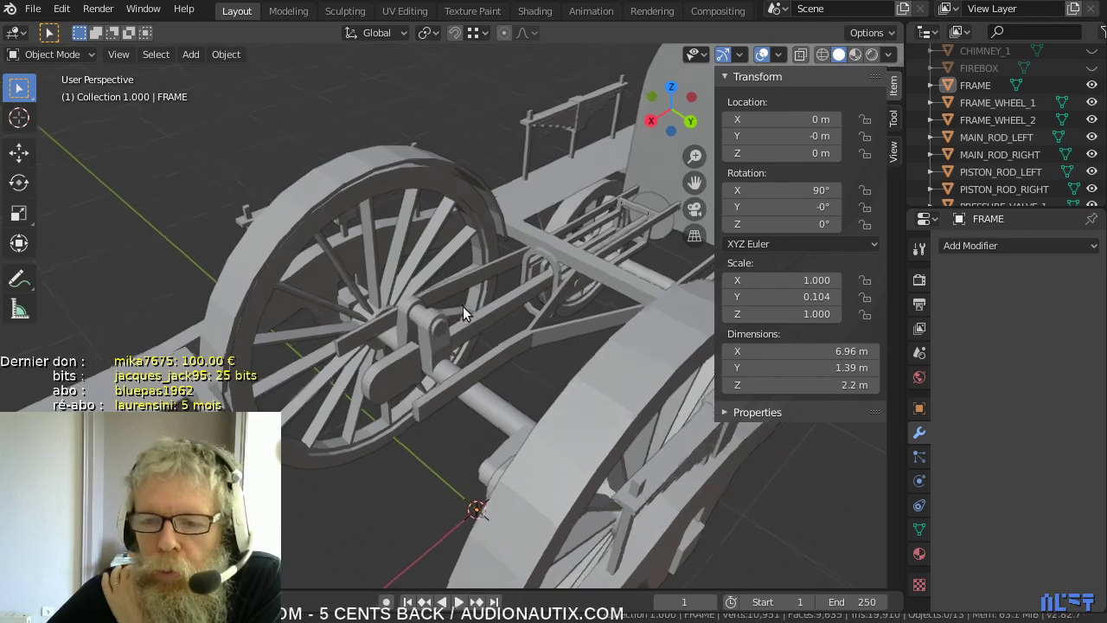
middle_click_drag(485, 334, 474, 355)
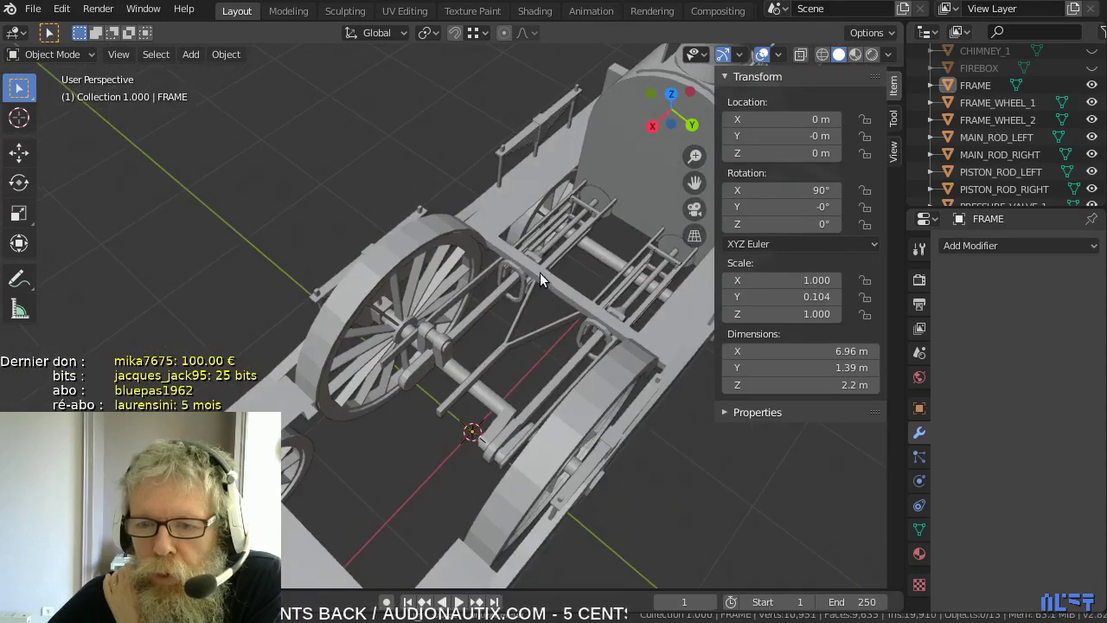
scroll(554, 243, "up", 2)
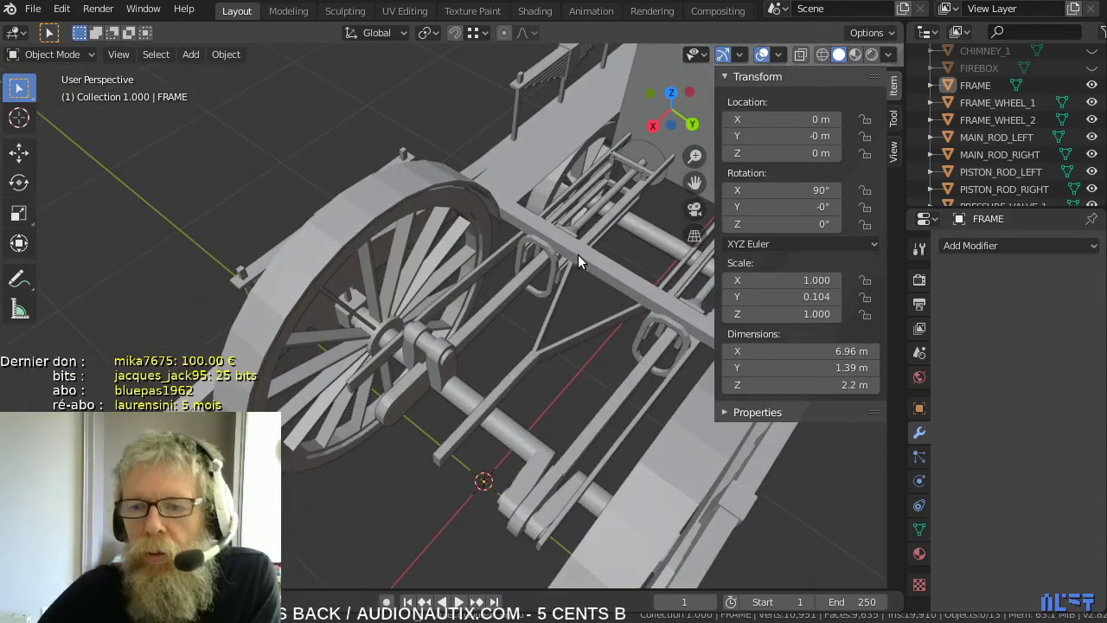
scroll(519, 274, "up", 3)
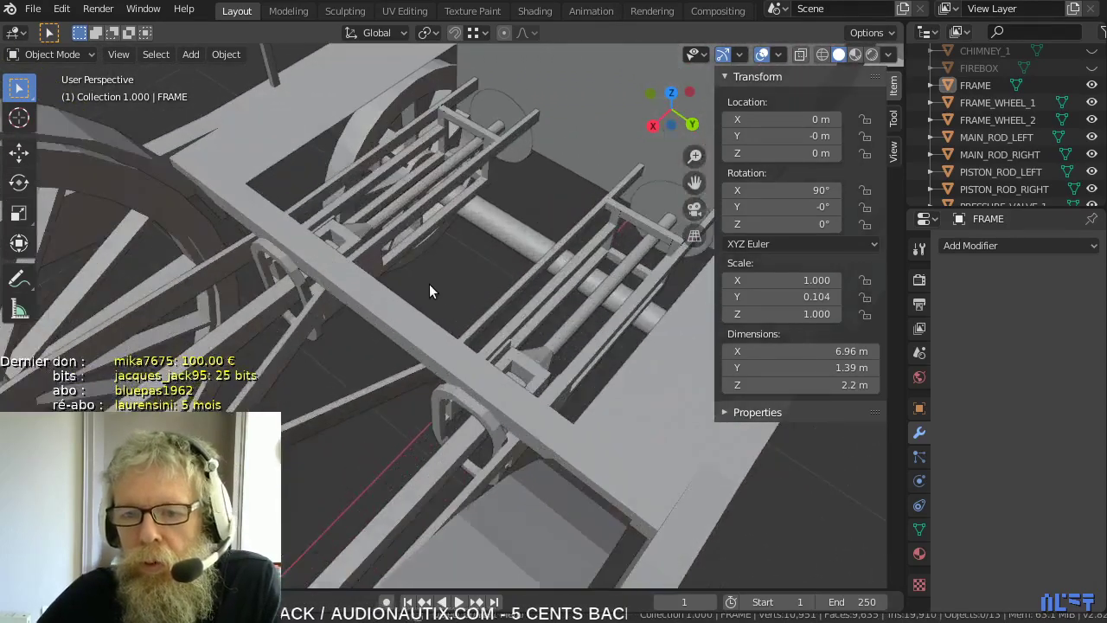
scroll(376, 249, "down", 5)
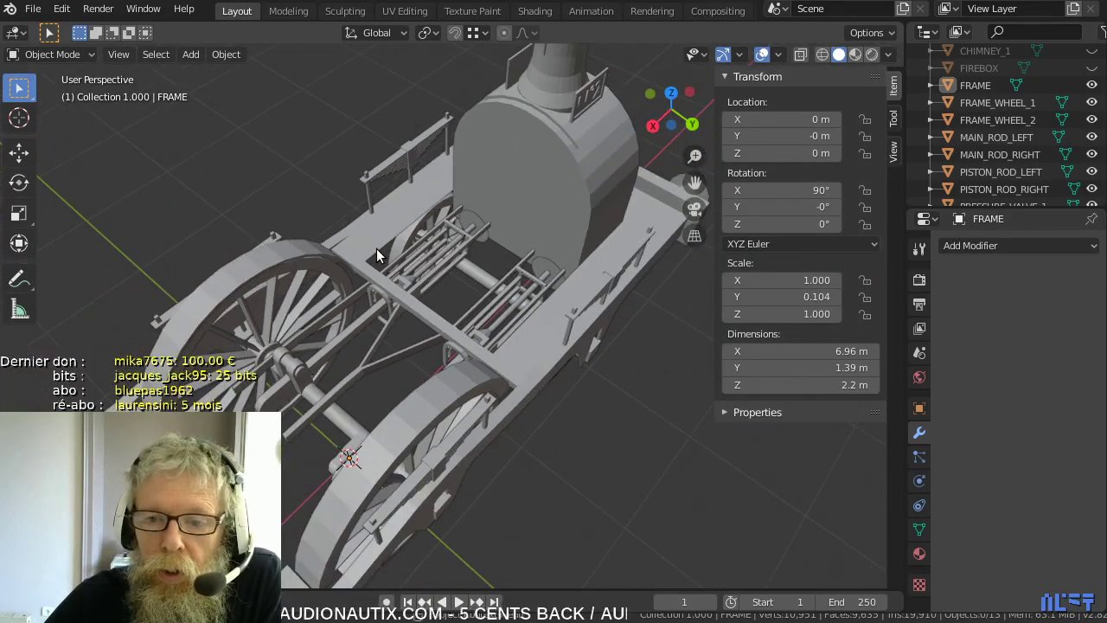
middle_click_drag(368, 261, 531, 268)
scroll(531, 275, "up", 3)
middle_click_drag(362, 289, 315, 288)
scroll(347, 350, "down", 3)
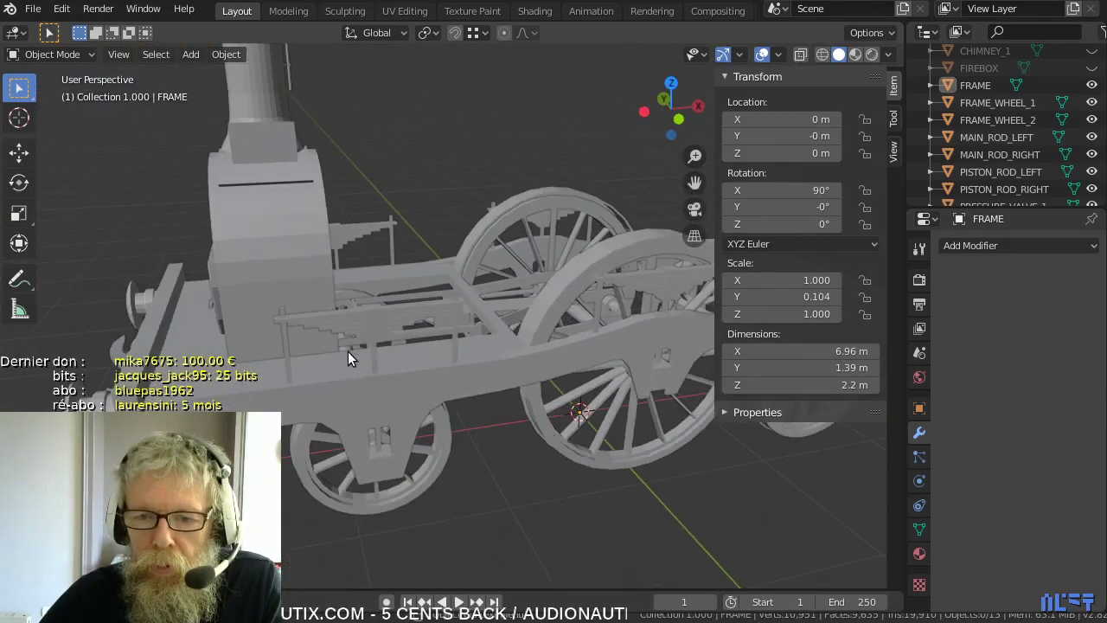
middle_click_drag(348, 351, 494, 222)
scroll(296, 233, "up", 2)
scroll(391, 367, "up", 2)
scroll(391, 369, "down", 6)
scroll(499, 291, "up", 2)
scroll(492, 296, "down", 2)
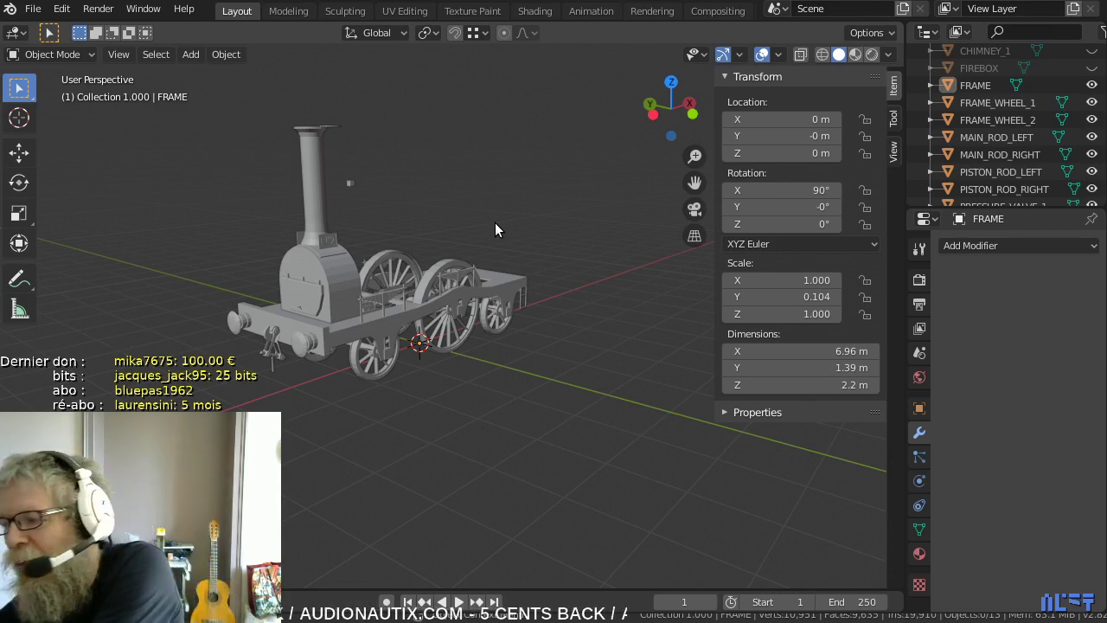
scroll(469, 228, "down", 2)
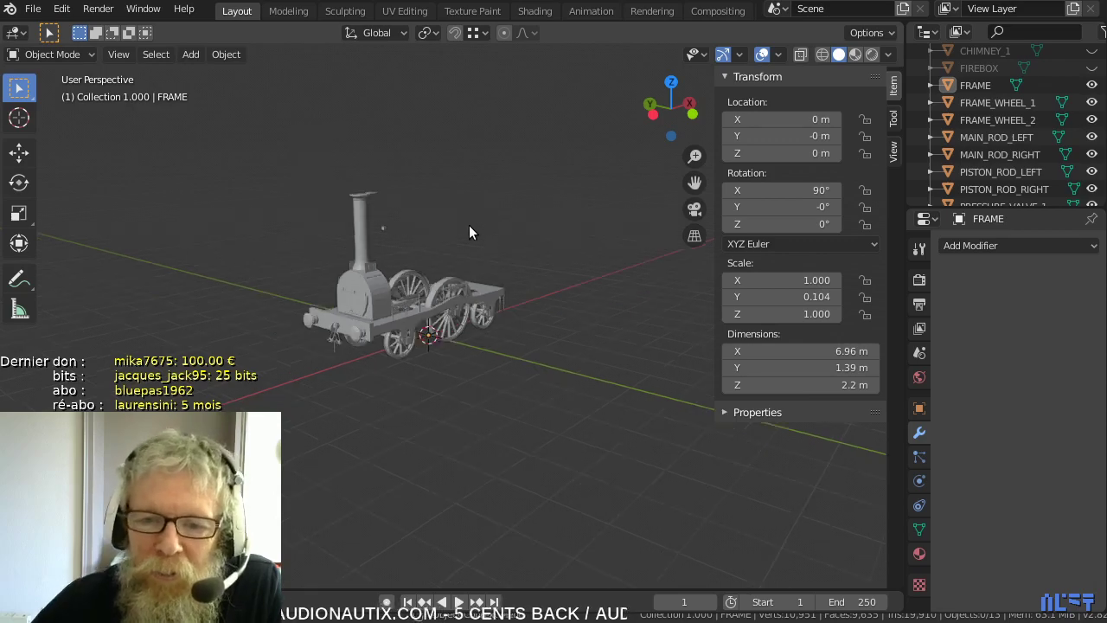
scroll(470, 231, "up", 5)
scroll(469, 226, "up", 2)
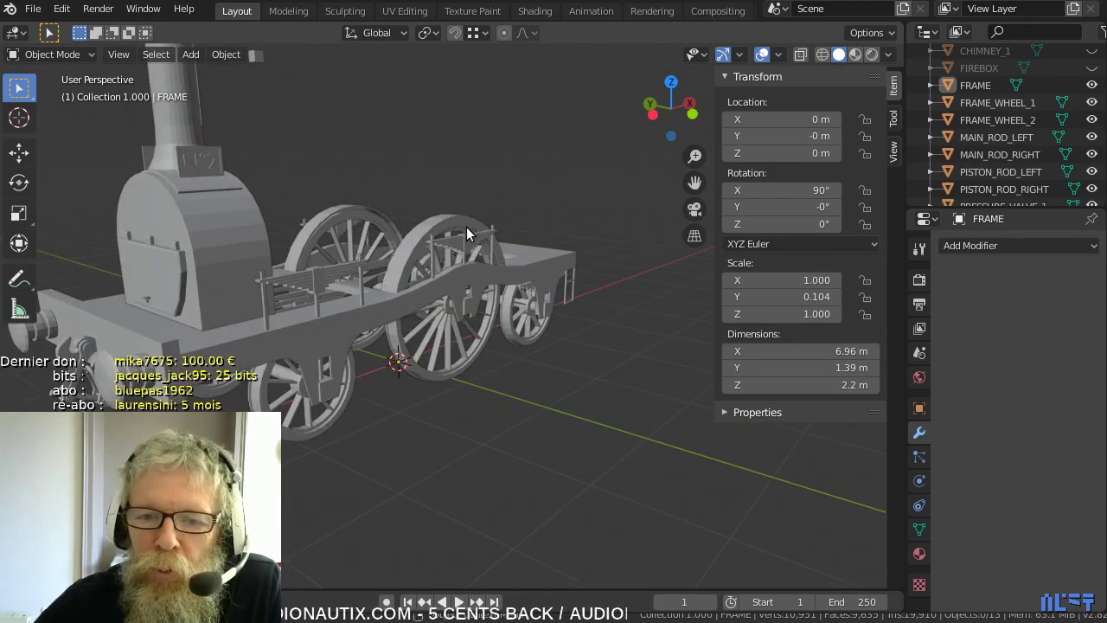
middle_click_drag(469, 227, 462, 259)
scroll(462, 299, "up", 2)
scroll(462, 260, "down", 6)
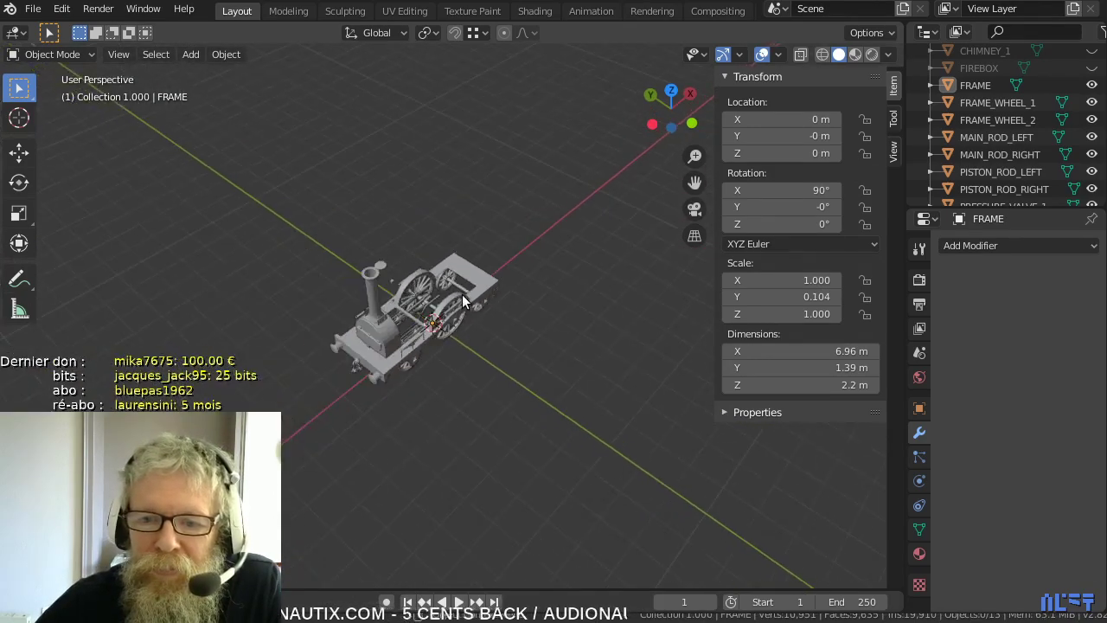
scroll(449, 238, "up", 5)
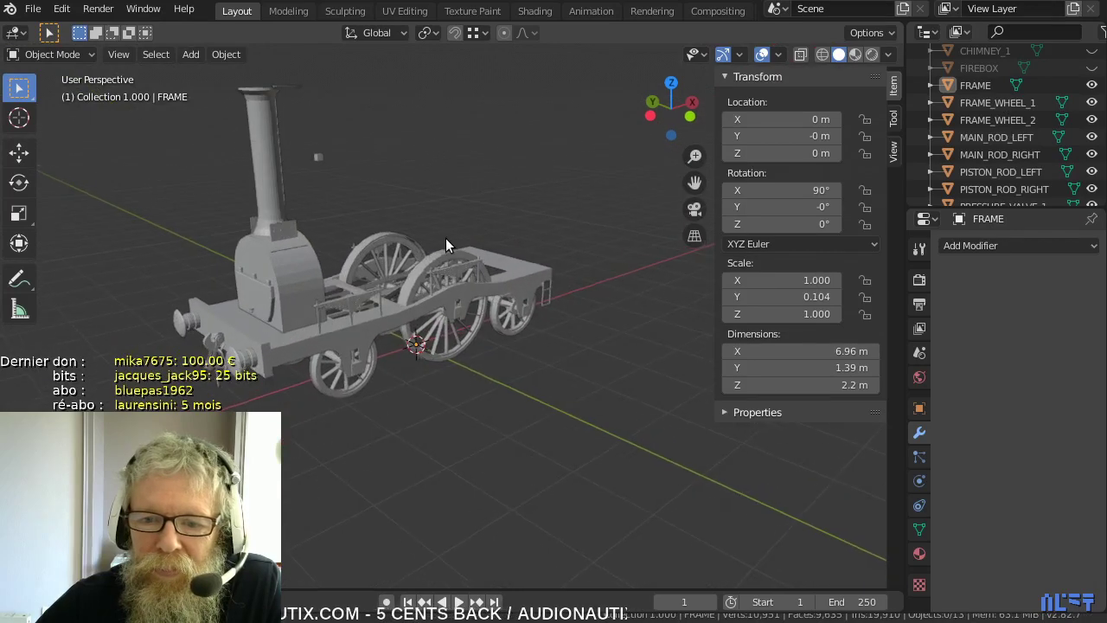
middle_click_drag(445, 238, 285, 252)
scroll(286, 251, "down", 4)
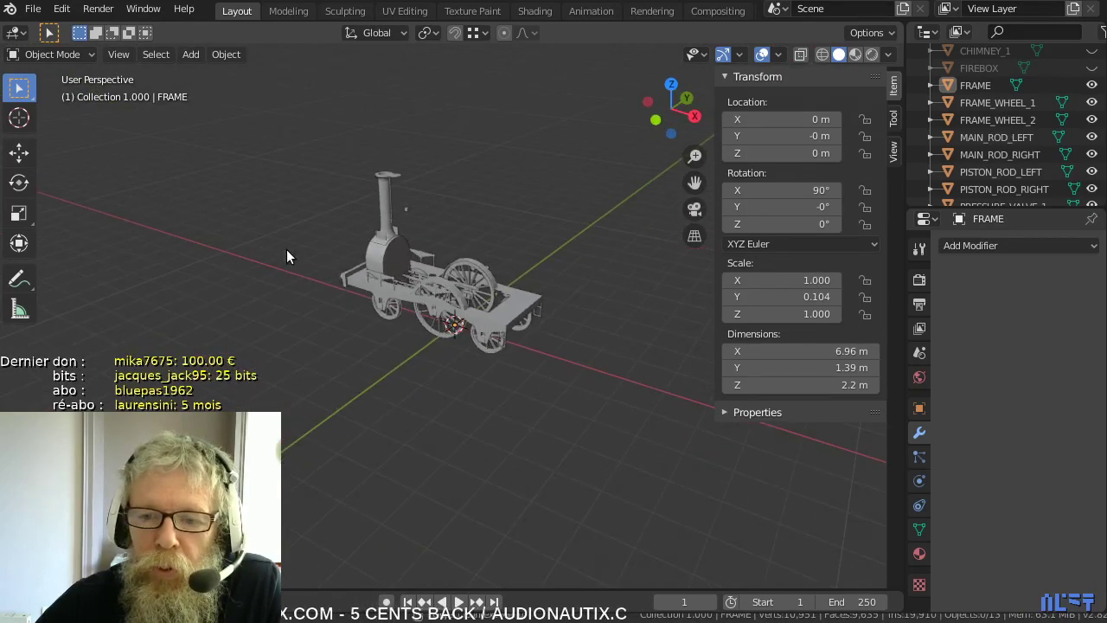
middle_click_drag(360, 243, 258, 279, "shift")
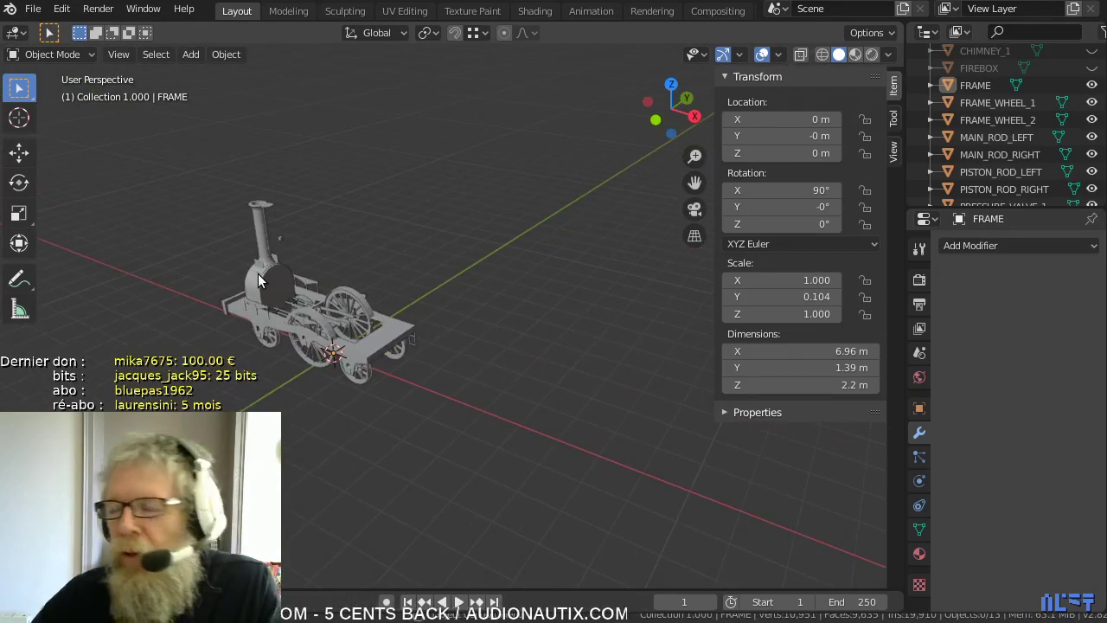
scroll(259, 275, "up", 5)
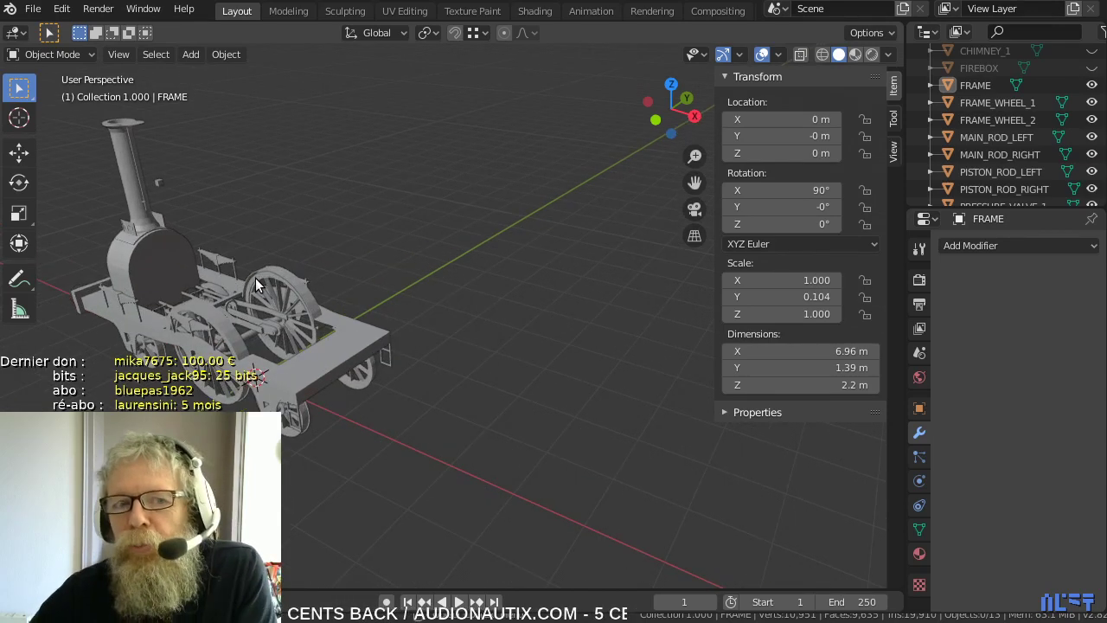
middle_click_drag(204, 299, 435, 262, "shift")
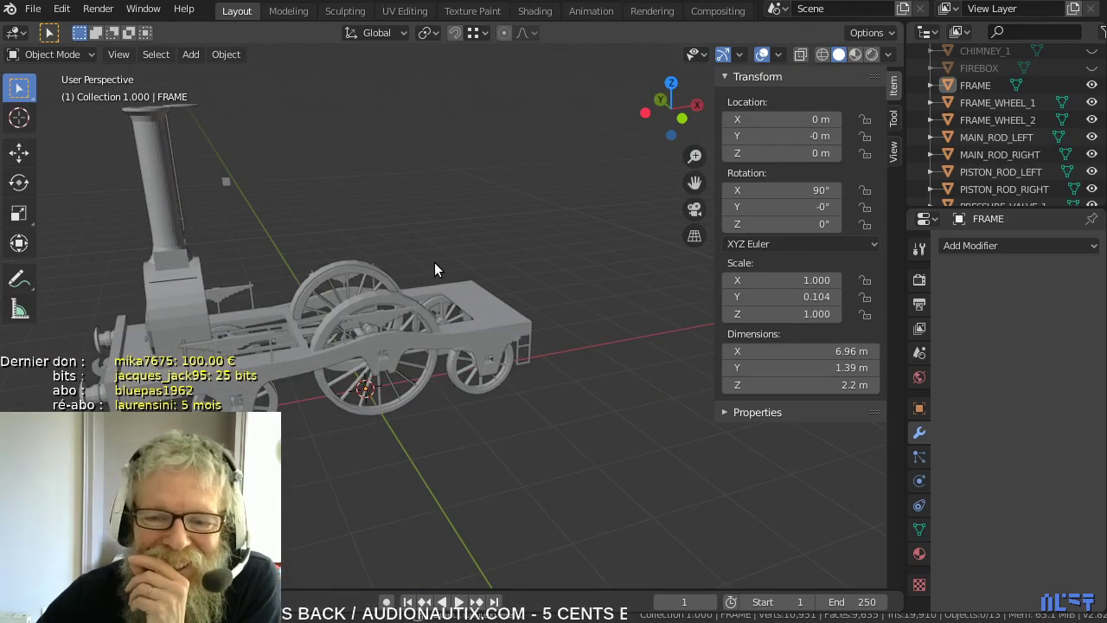
scroll(434, 262, "up", 3)
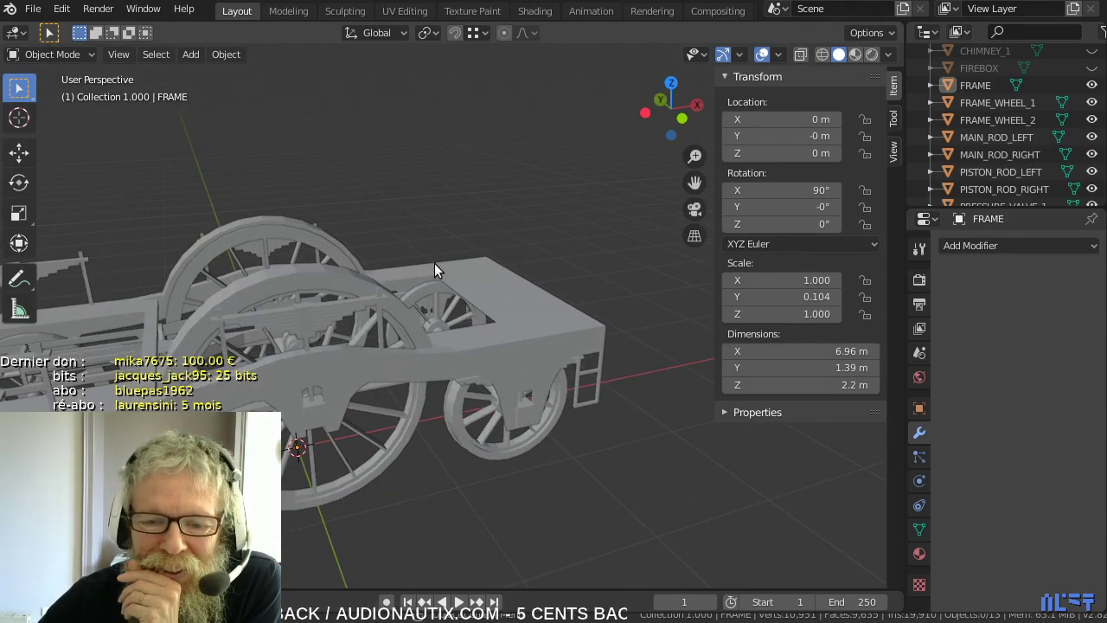
scroll(434, 268, "down", 6)
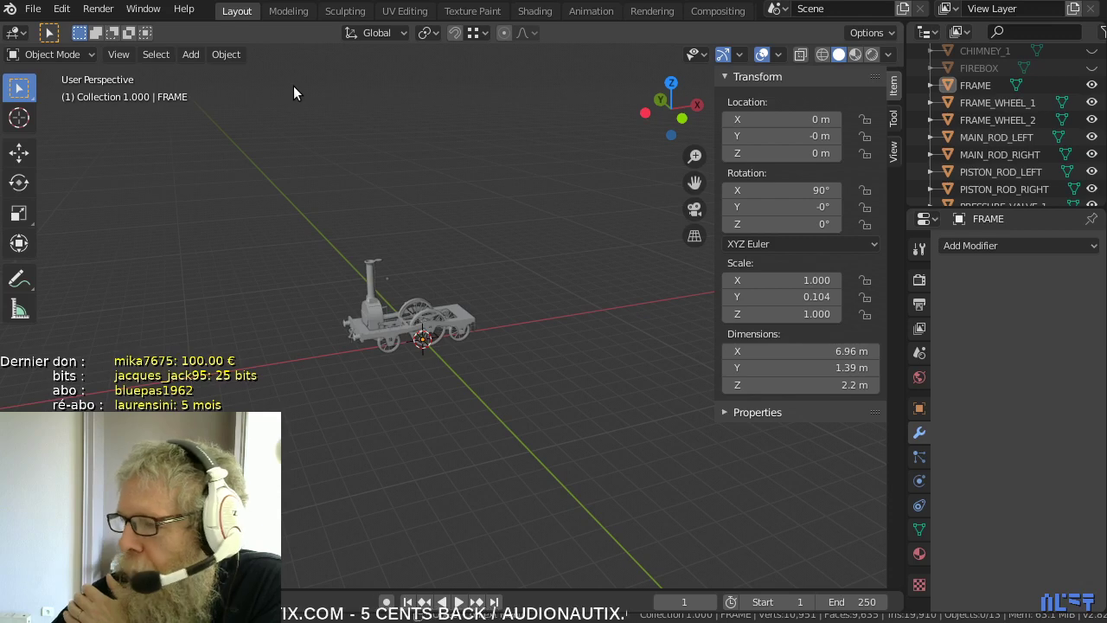
- Make the boiler segment, cab and chimney visible again in the Outliner
left_click(31, 10)
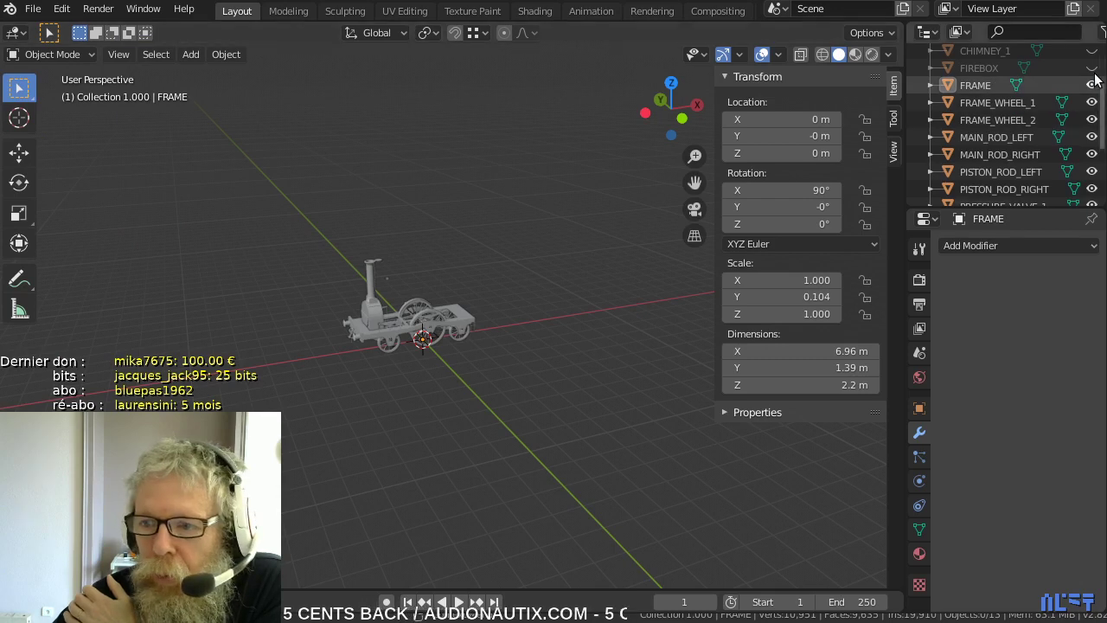
scroll(1077, 122, "up", 3)
left_click_drag(1093, 120, 1092, 86)
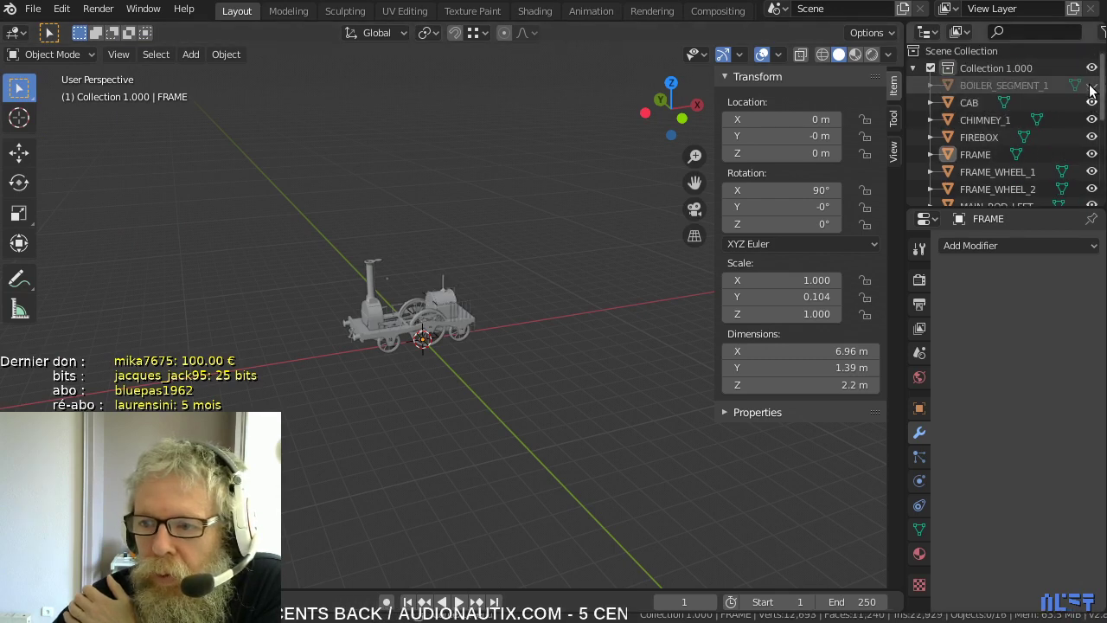
scroll(666, 279, "up", 5)
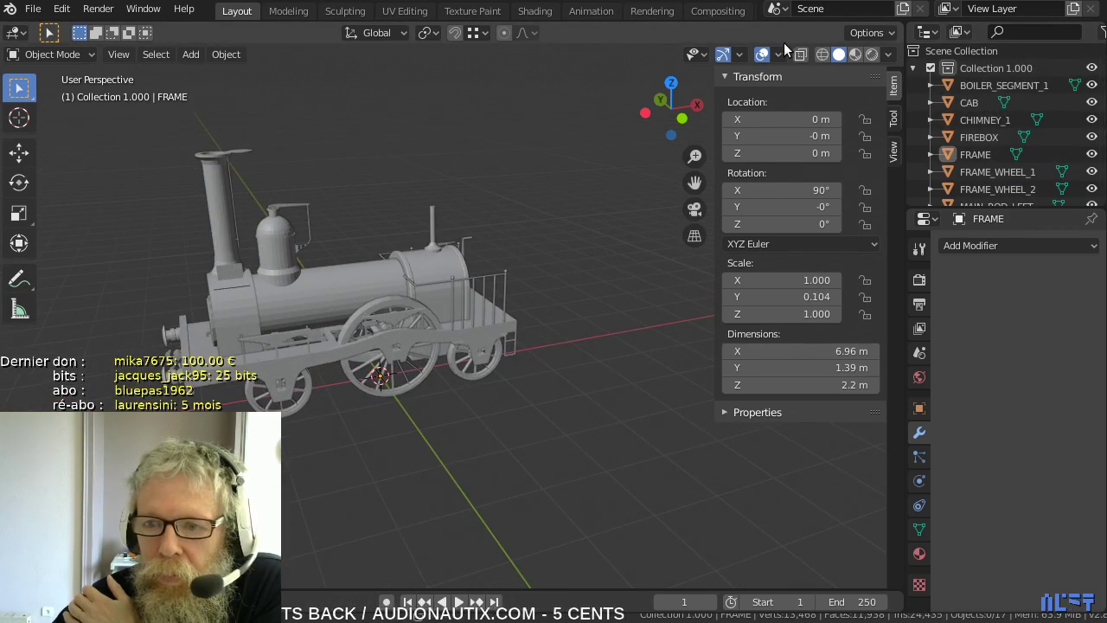
- Switch to Material Preview shading and orbit to show the green boiler and front buffer beam
left_click(855, 54)
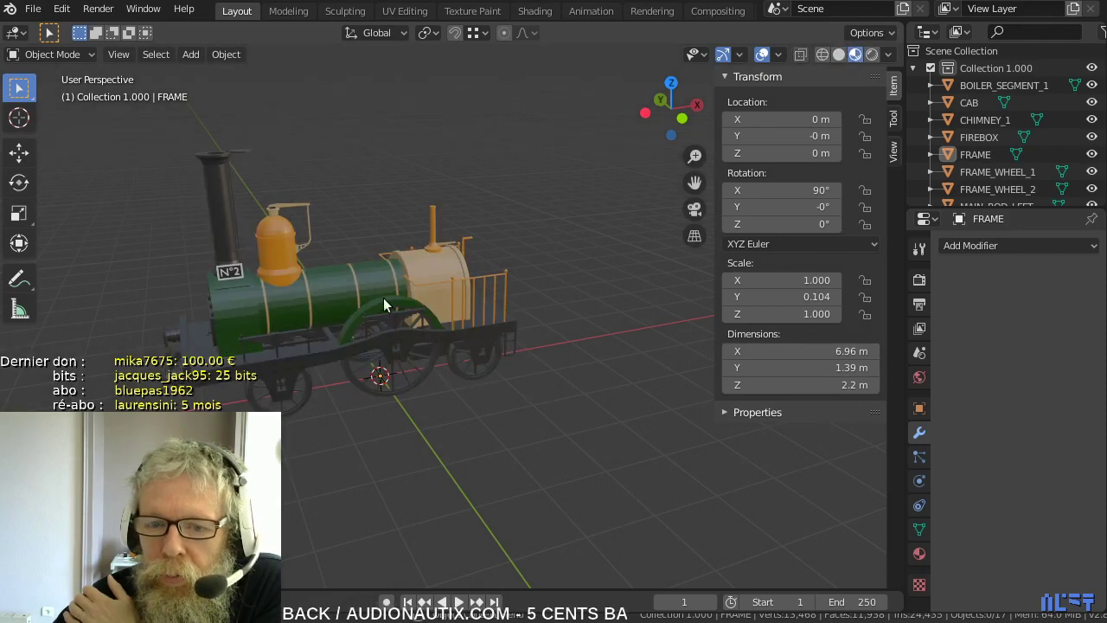
mouse_move(384, 298)
middle_mouse_down()
mouse_move(425, 264)
mouse_move(425, 283)
mouse_move(380, 292)
mouse_move(260, 283)
mouse_move(322, 294)
mouse_move(445, 289)
middle_mouse_up()
scroll(446, 290, "up", 3)
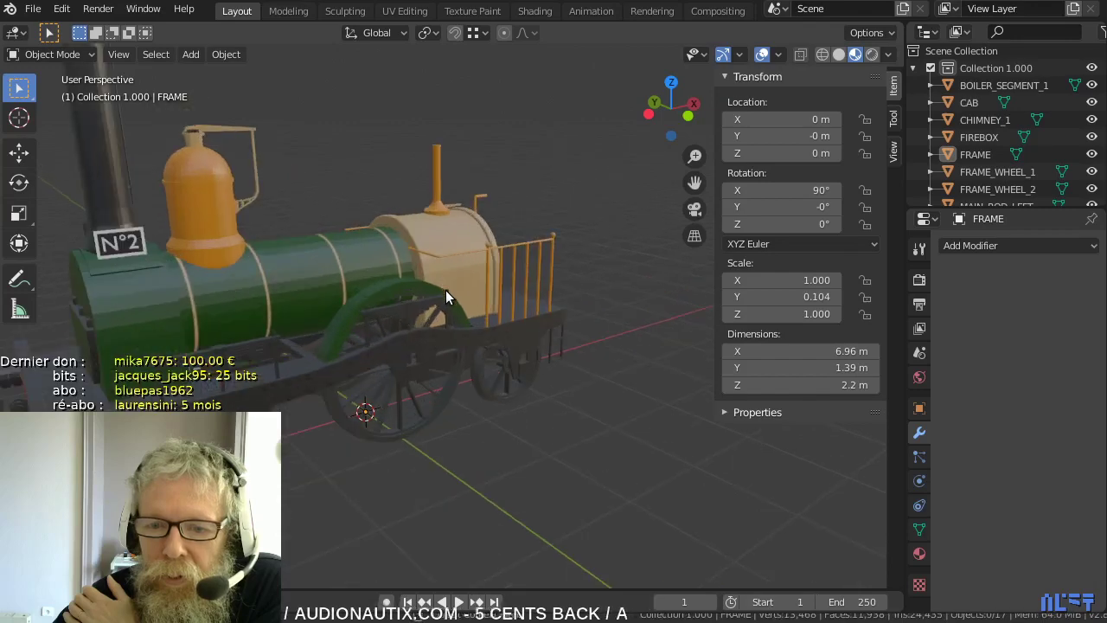
middle_click_drag(266, 365, 349, 339)
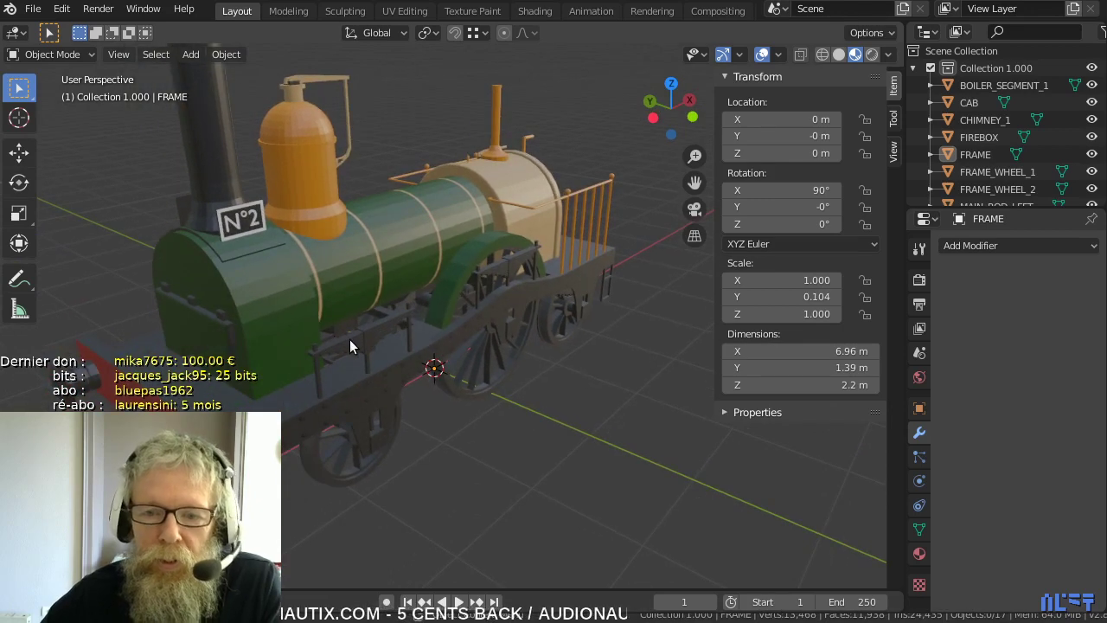